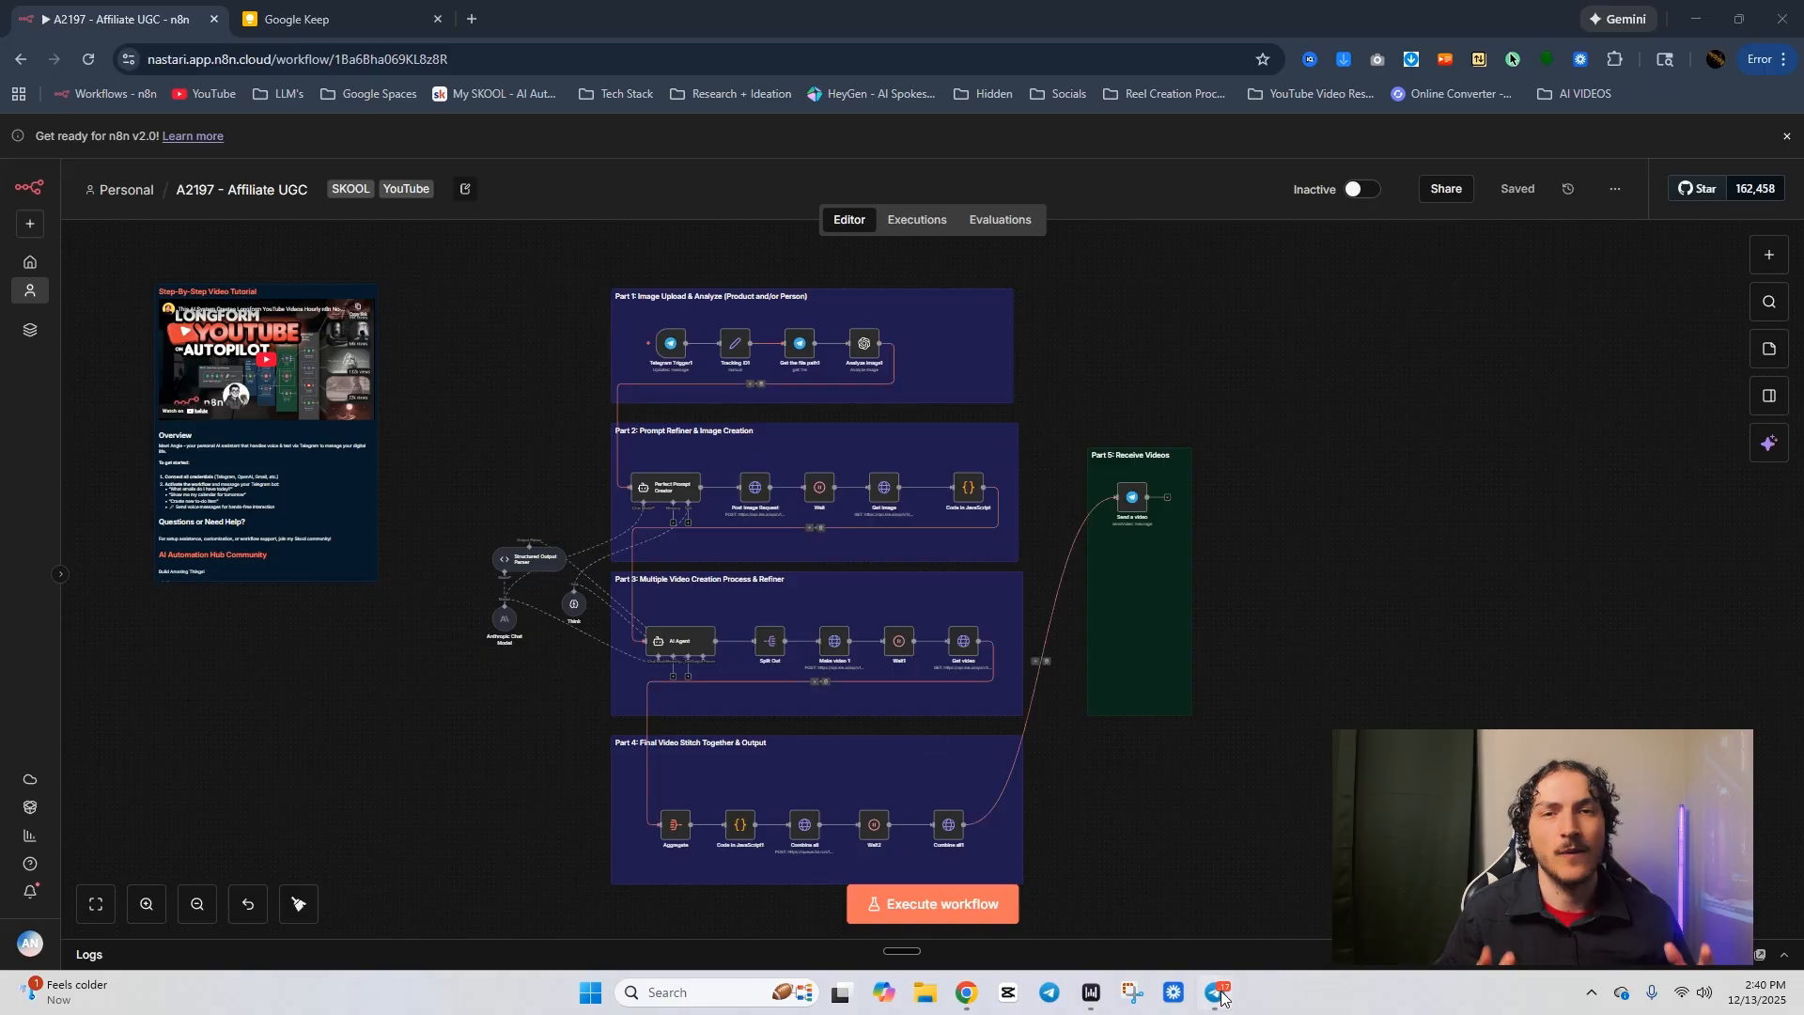
Switch to Telegram and view the handbag photo, its car promotion prompt and the resulting video in the Affiliate Ads UGC chat.
mouse_move(1221, 998)
left_click(1152, 888)
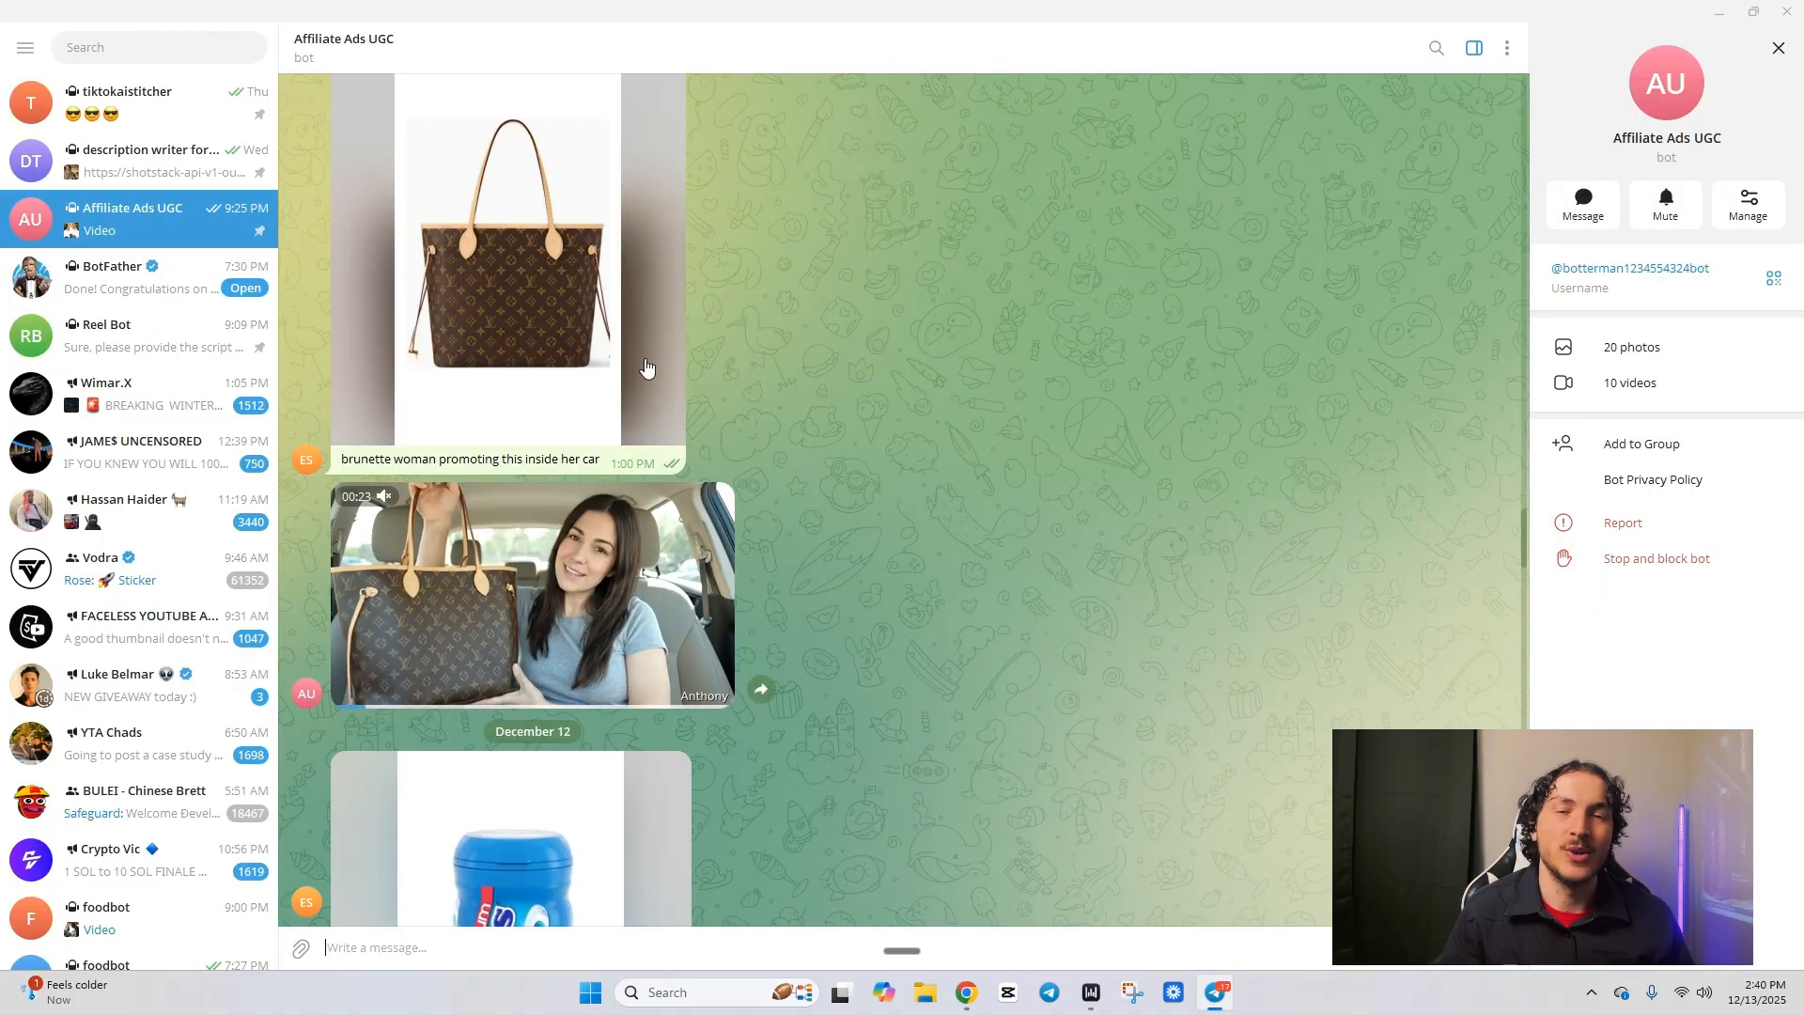
scroll(646, 368, "up", 1)
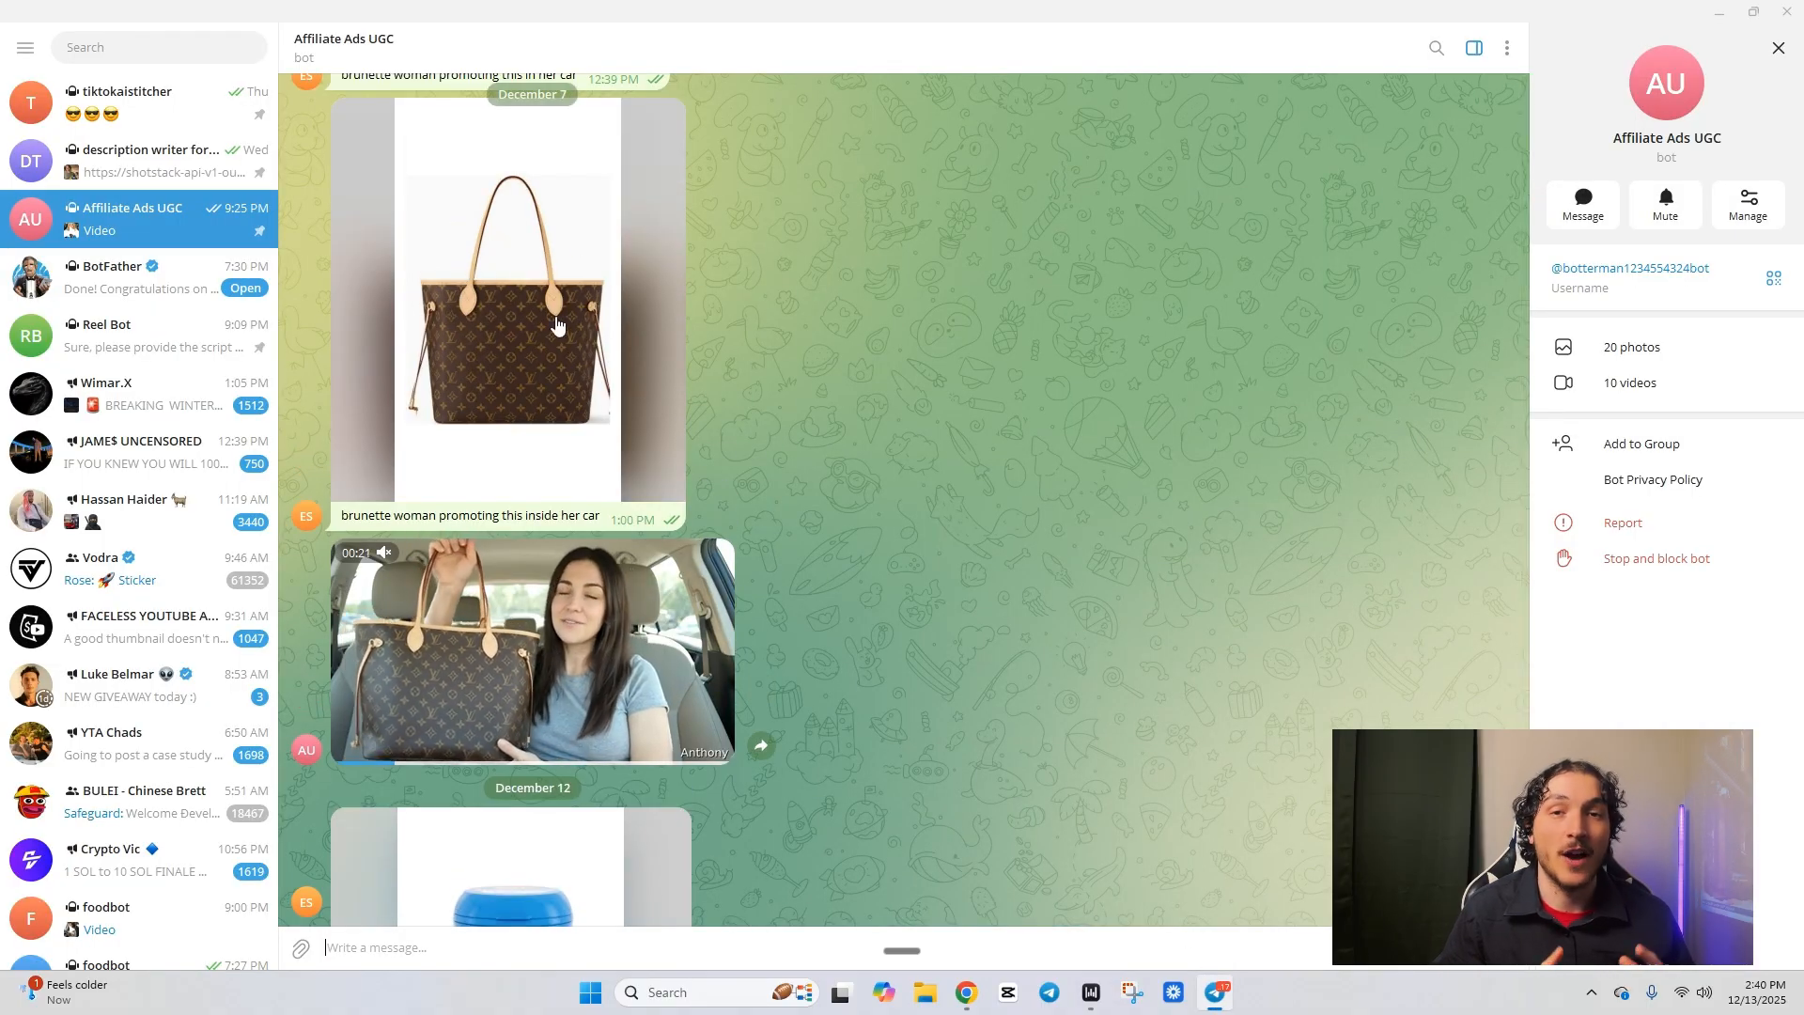
double_click(484, 357)
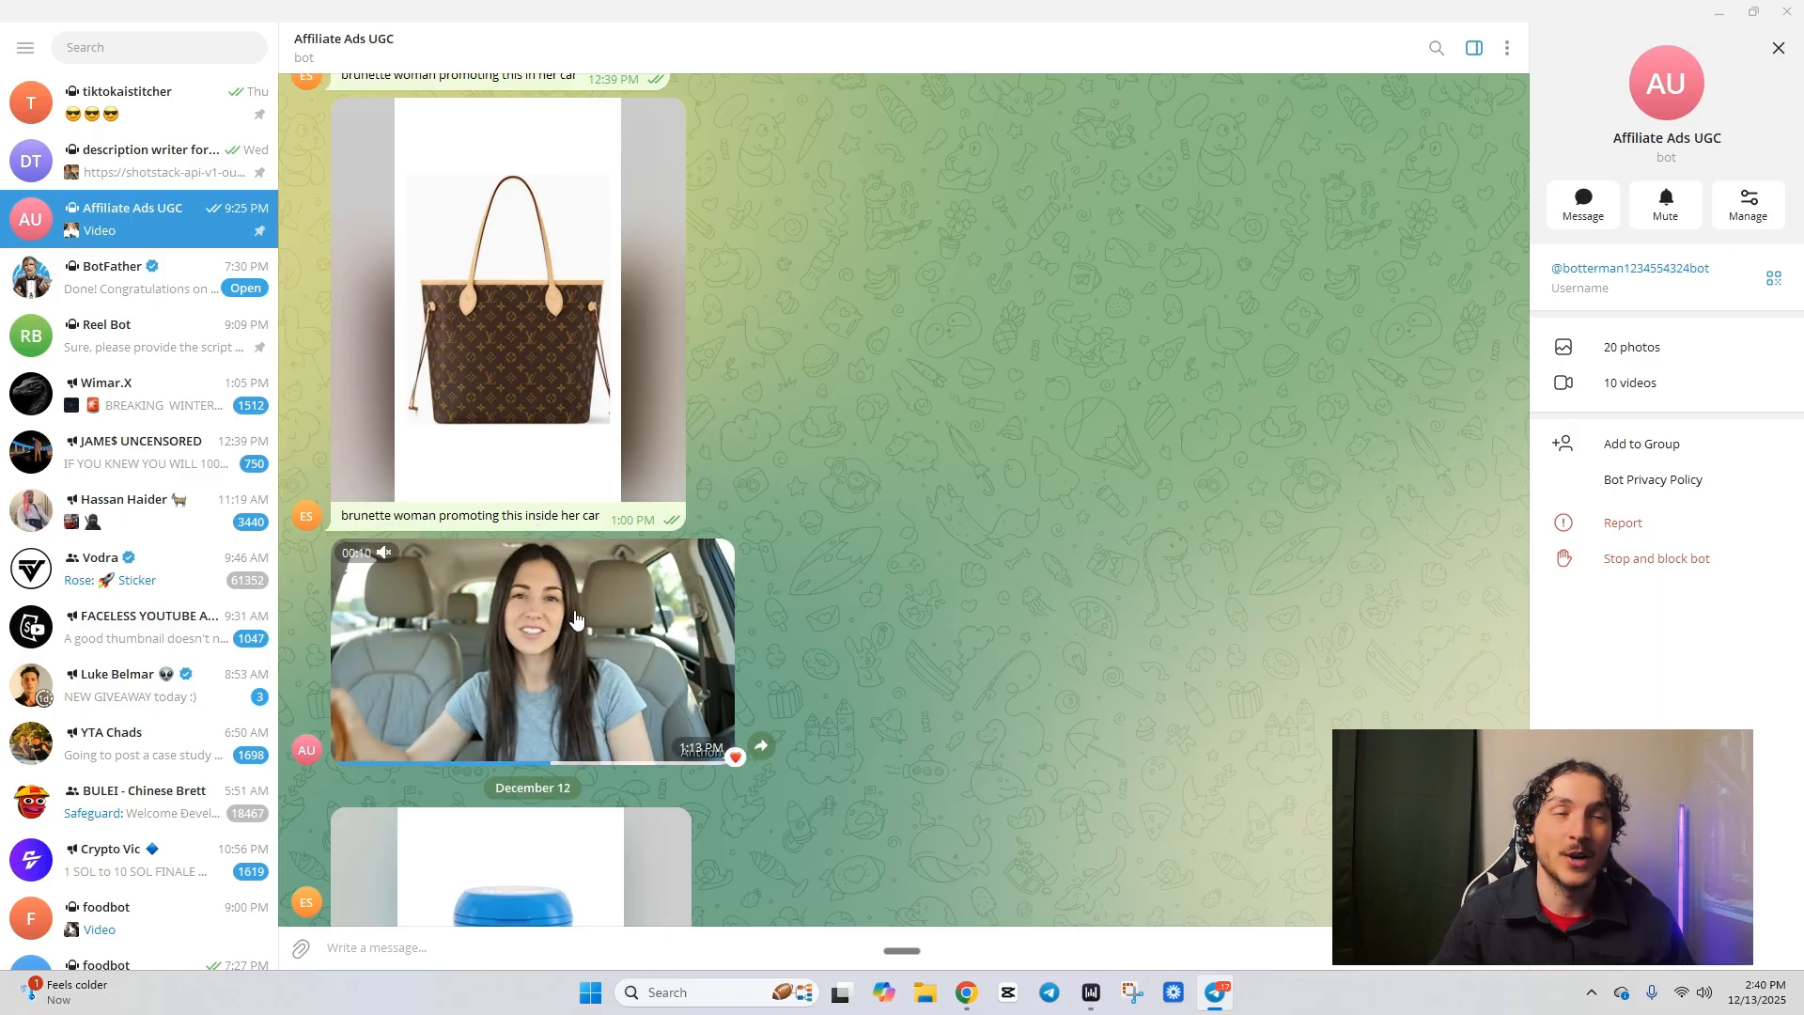
scroll(803, 717, "down", 3)
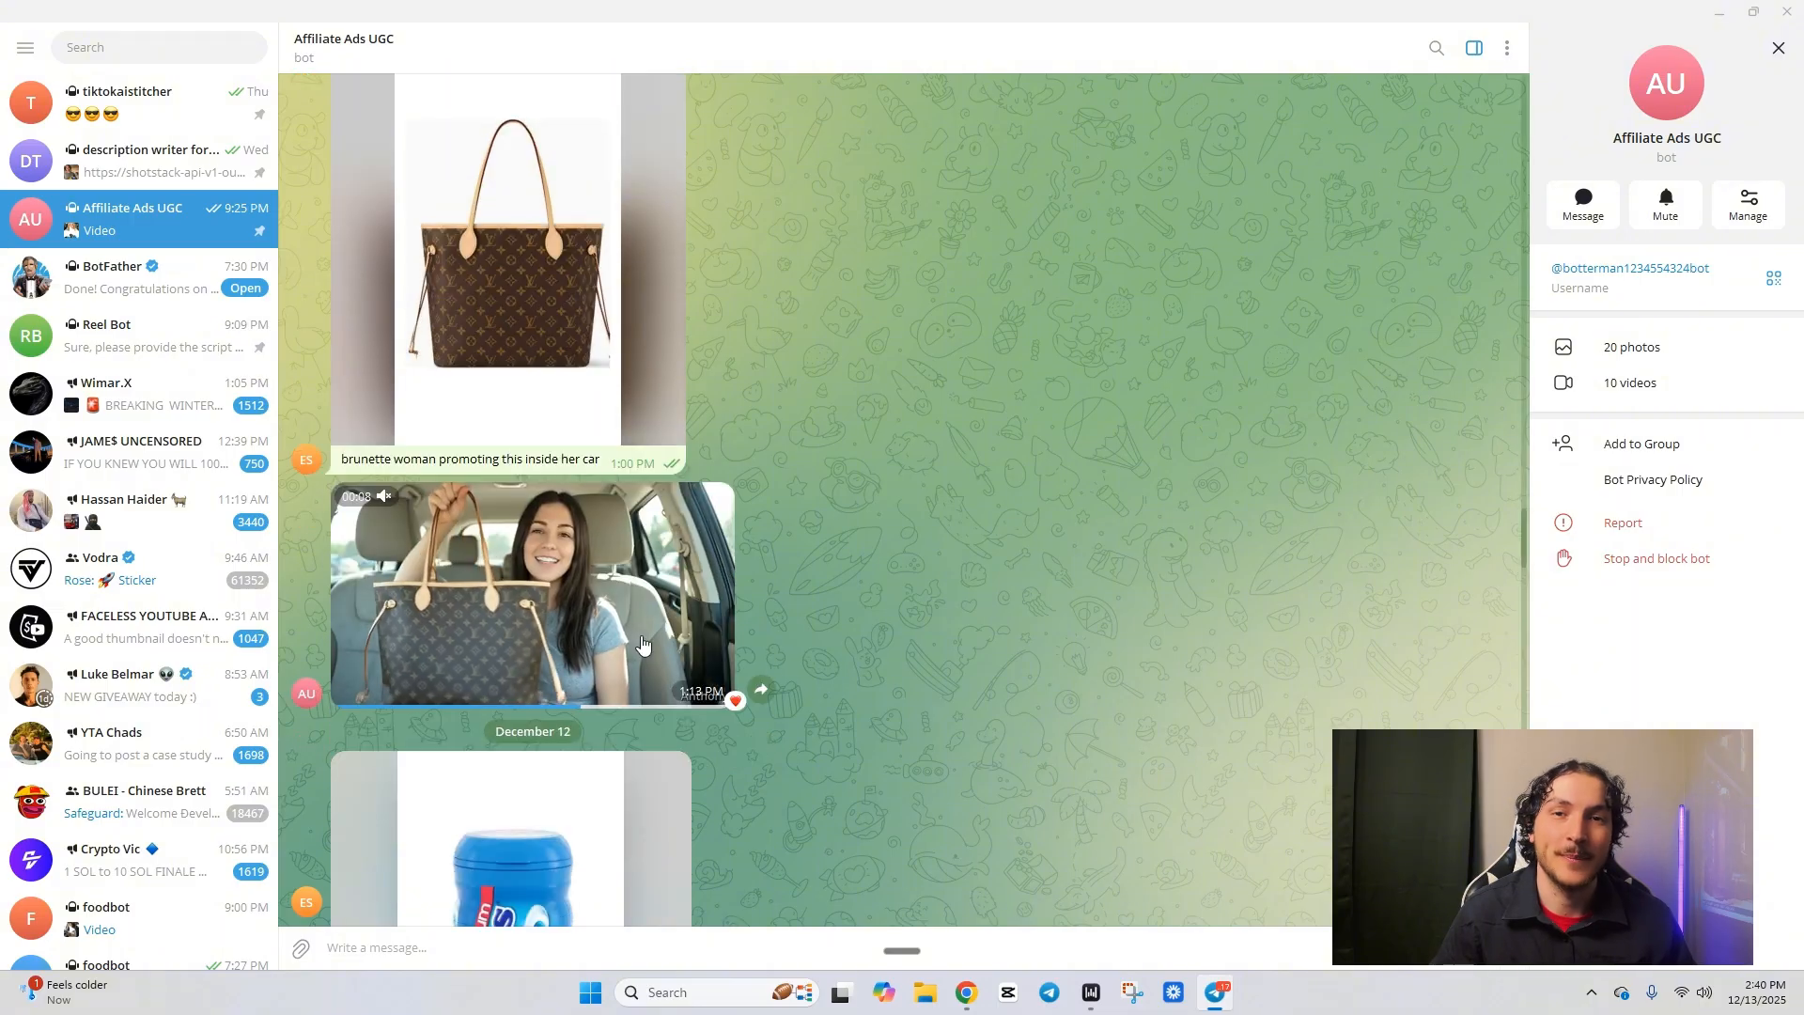
Review the Mentos gum photos, their blonde woman prompts and the generated car video in the chat.
scroll(797, 705, "down", 6)
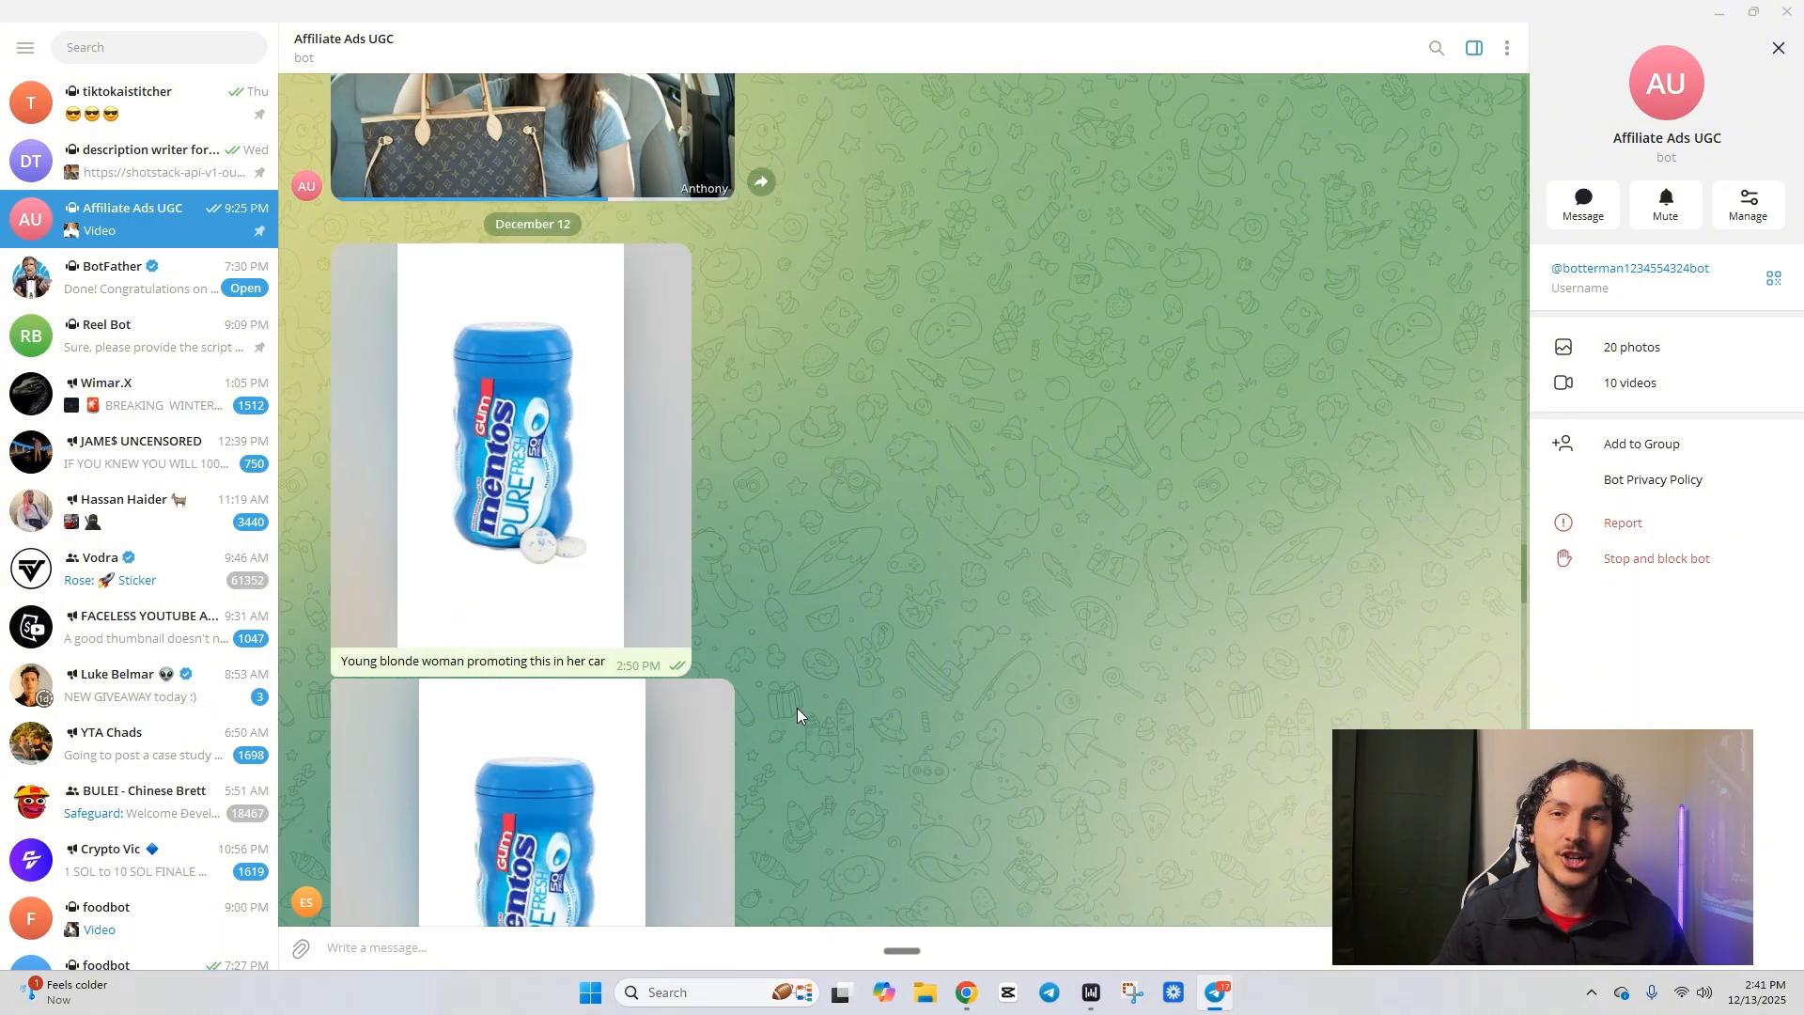
scroll(423, 567, "down", 8)
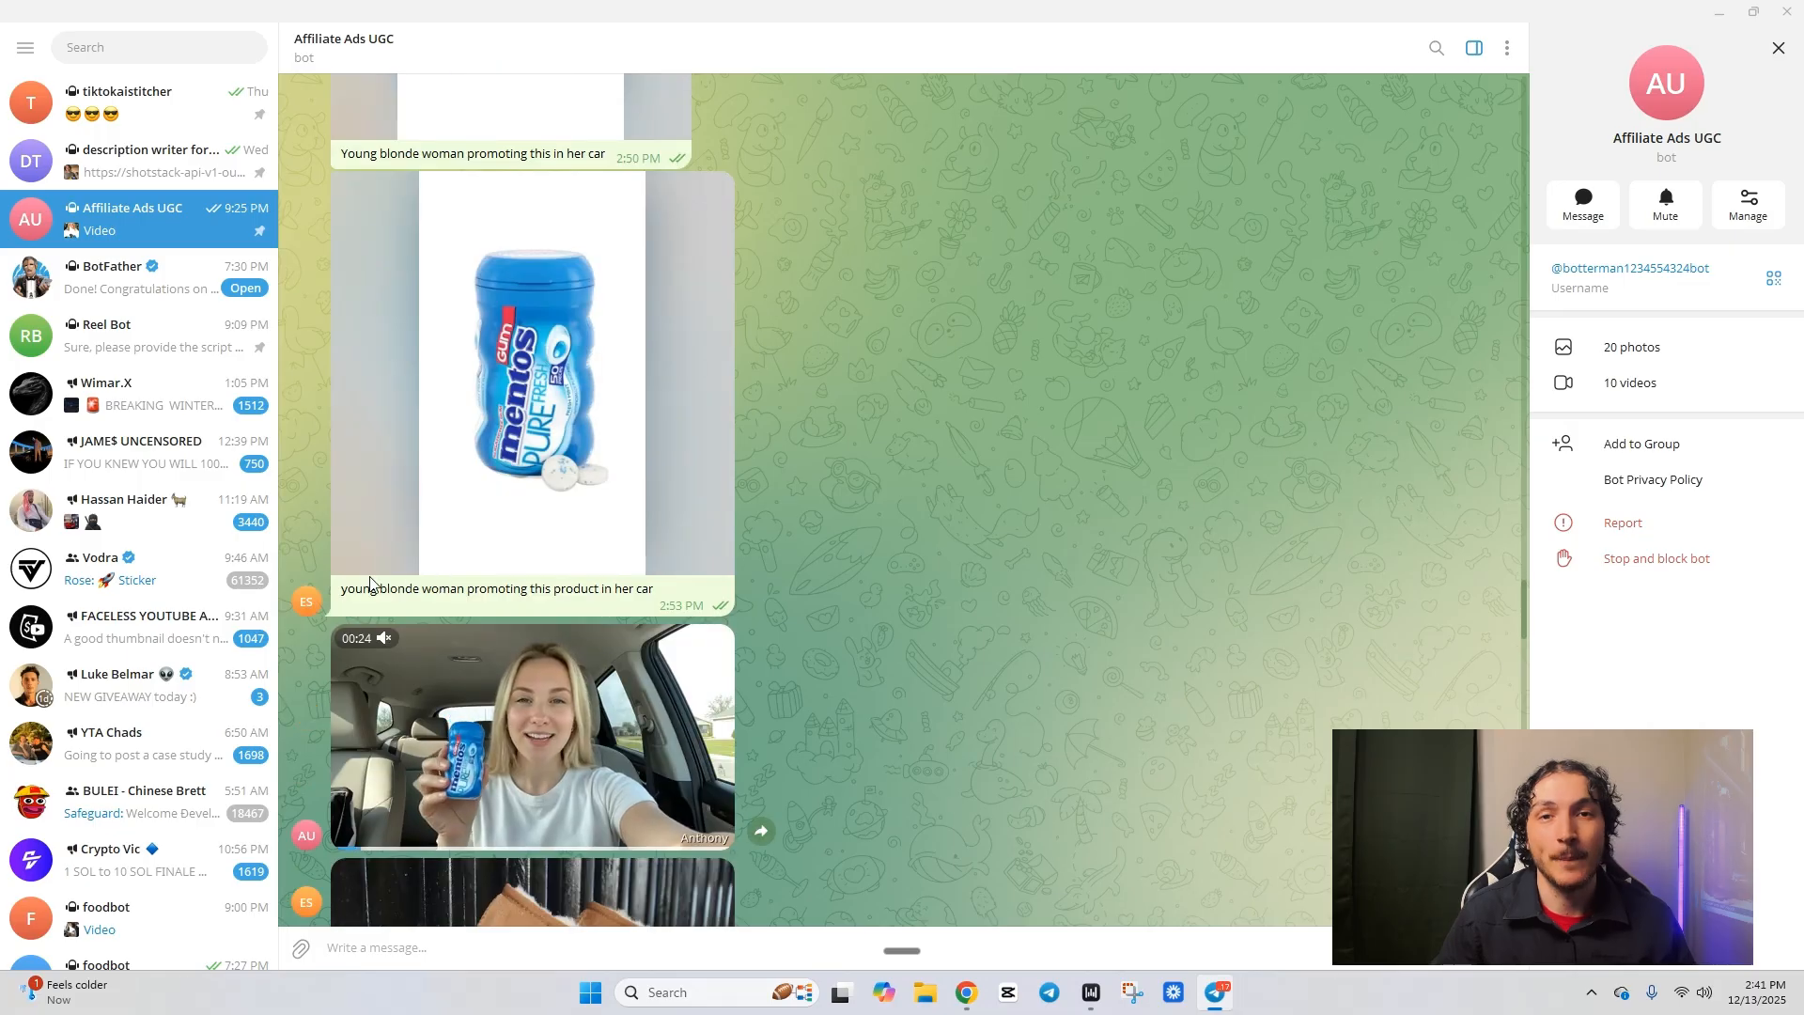
double_click(538, 588)
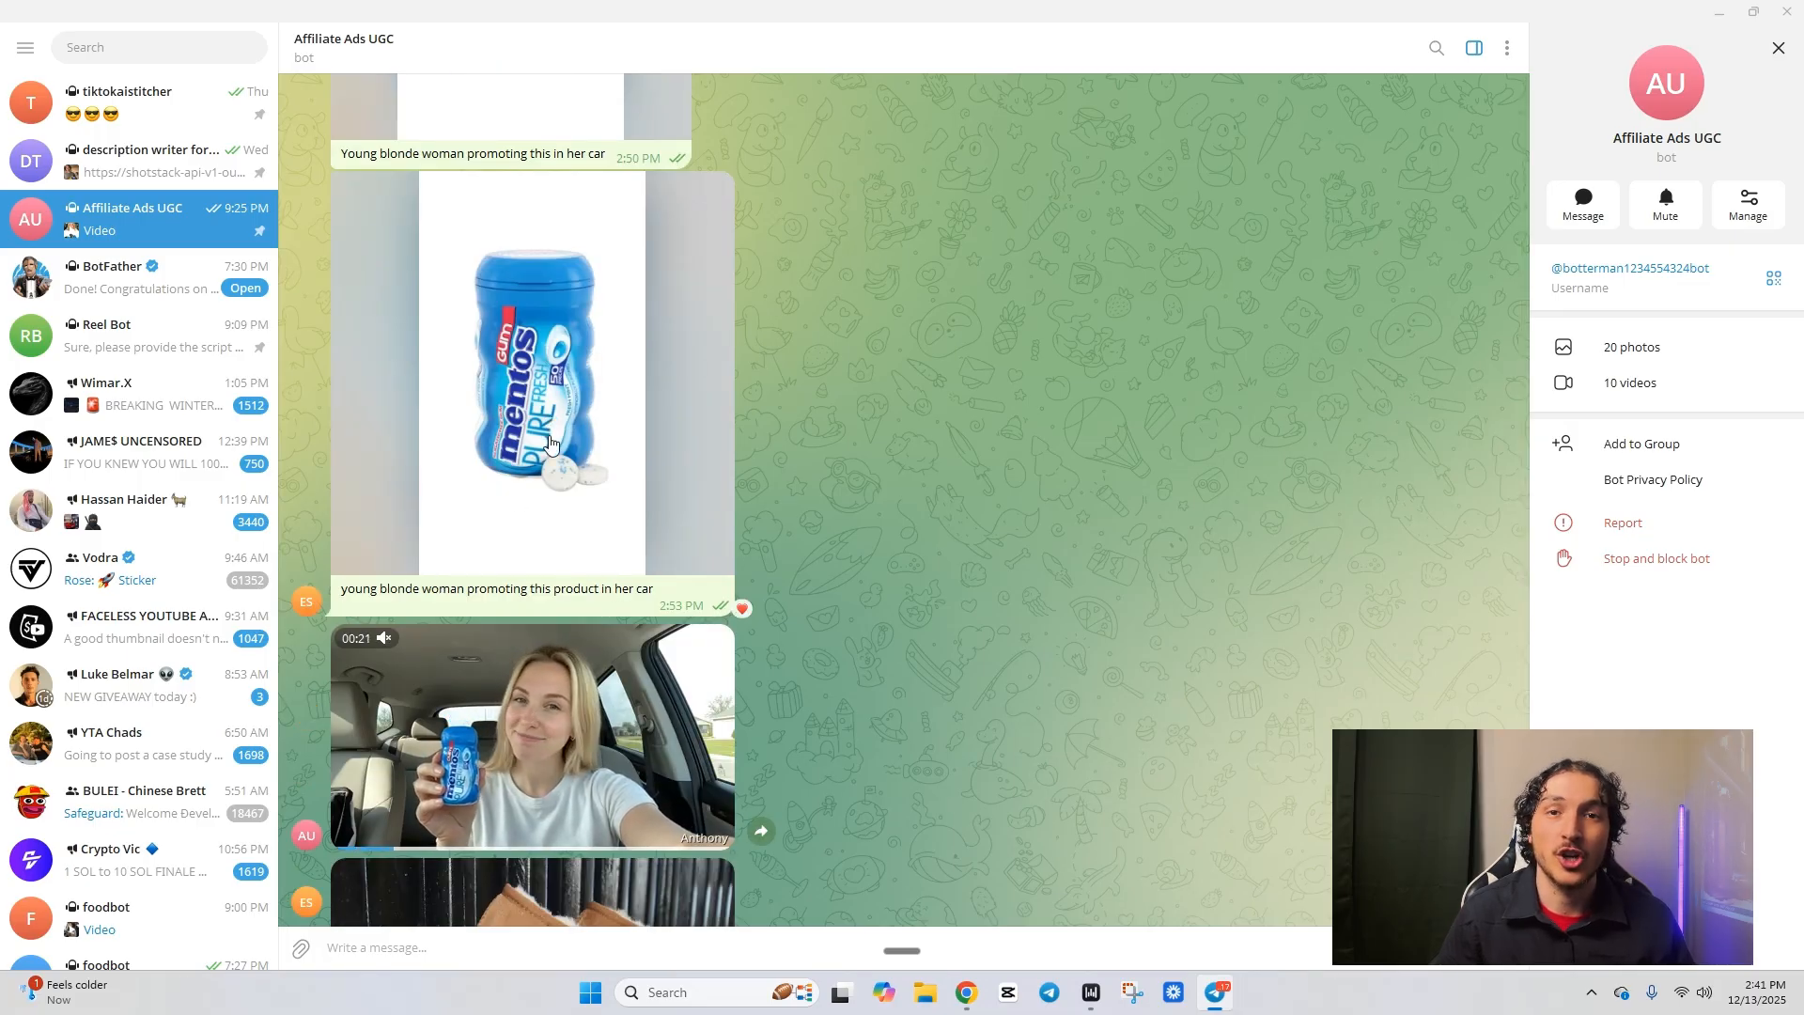
scroll(697, 601, "down", 1)
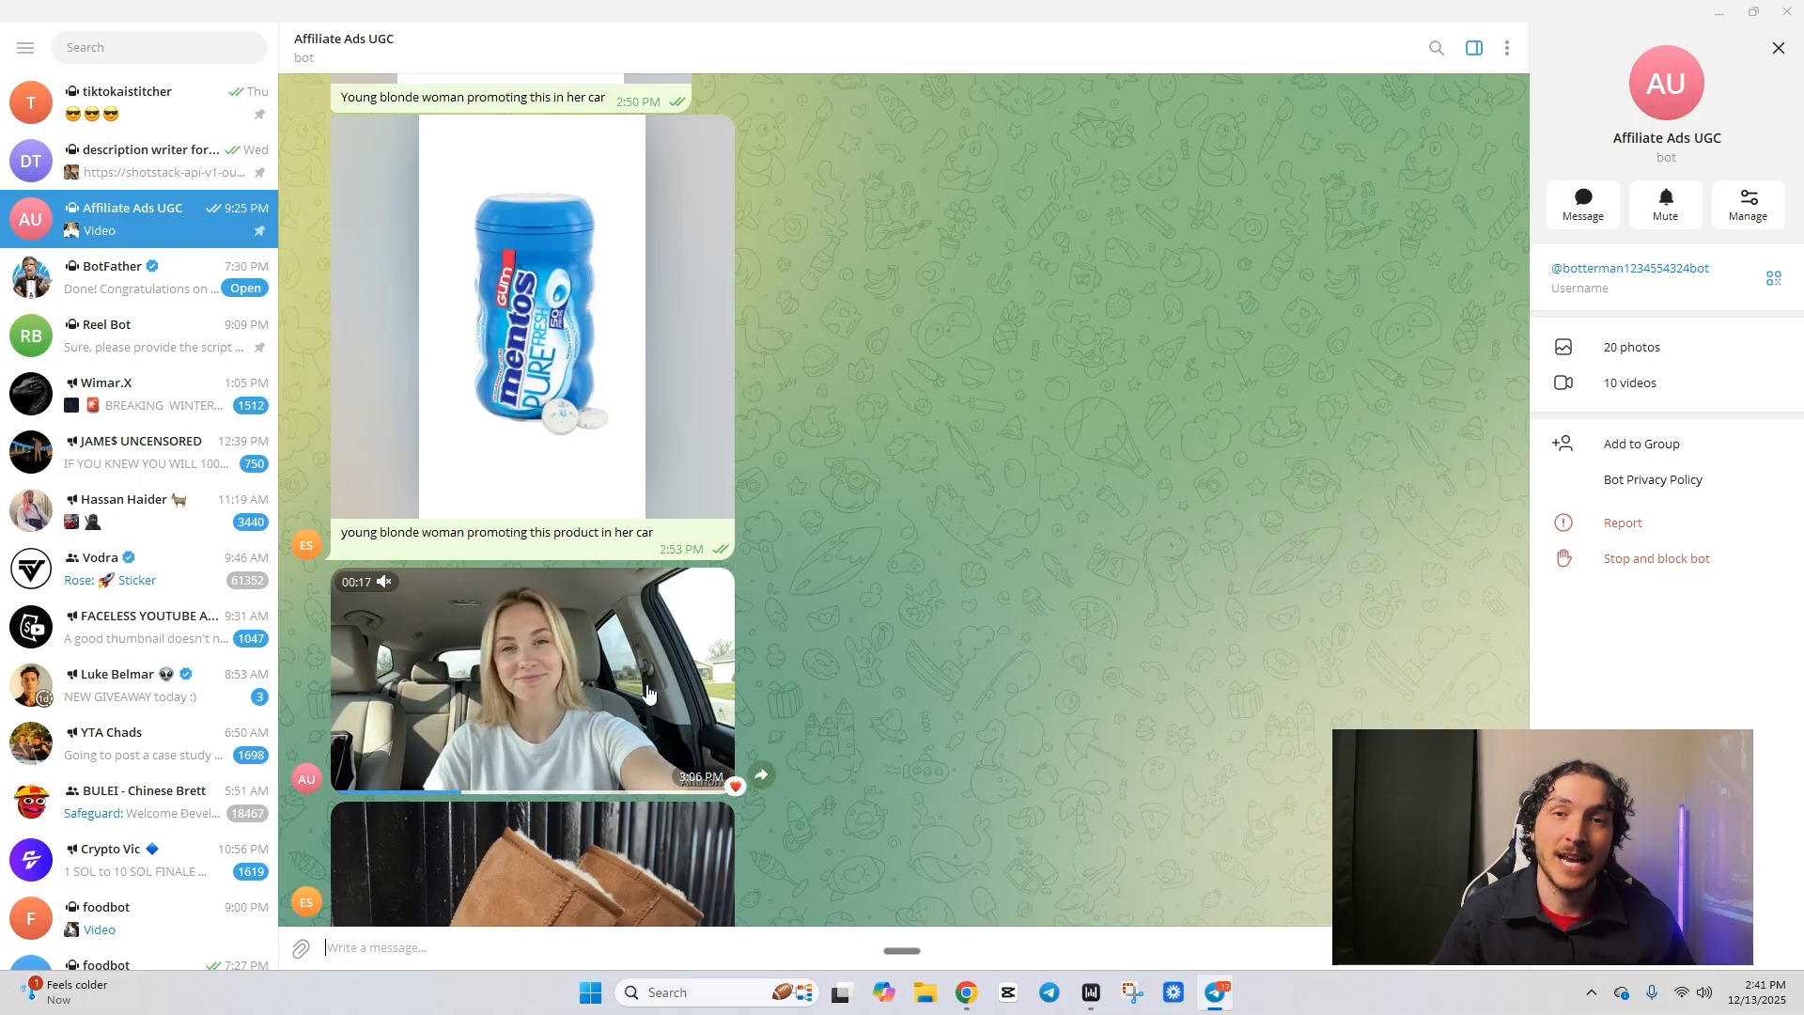
Find the Uggs promotion example in the chat and watch its generated video in the full-size viewer.
scroll(829, 695, "down", 4)
scroll(799, 690, "down", 5)
scroll(776, 685, "up", 1)
scroll(771, 686, "down", 1)
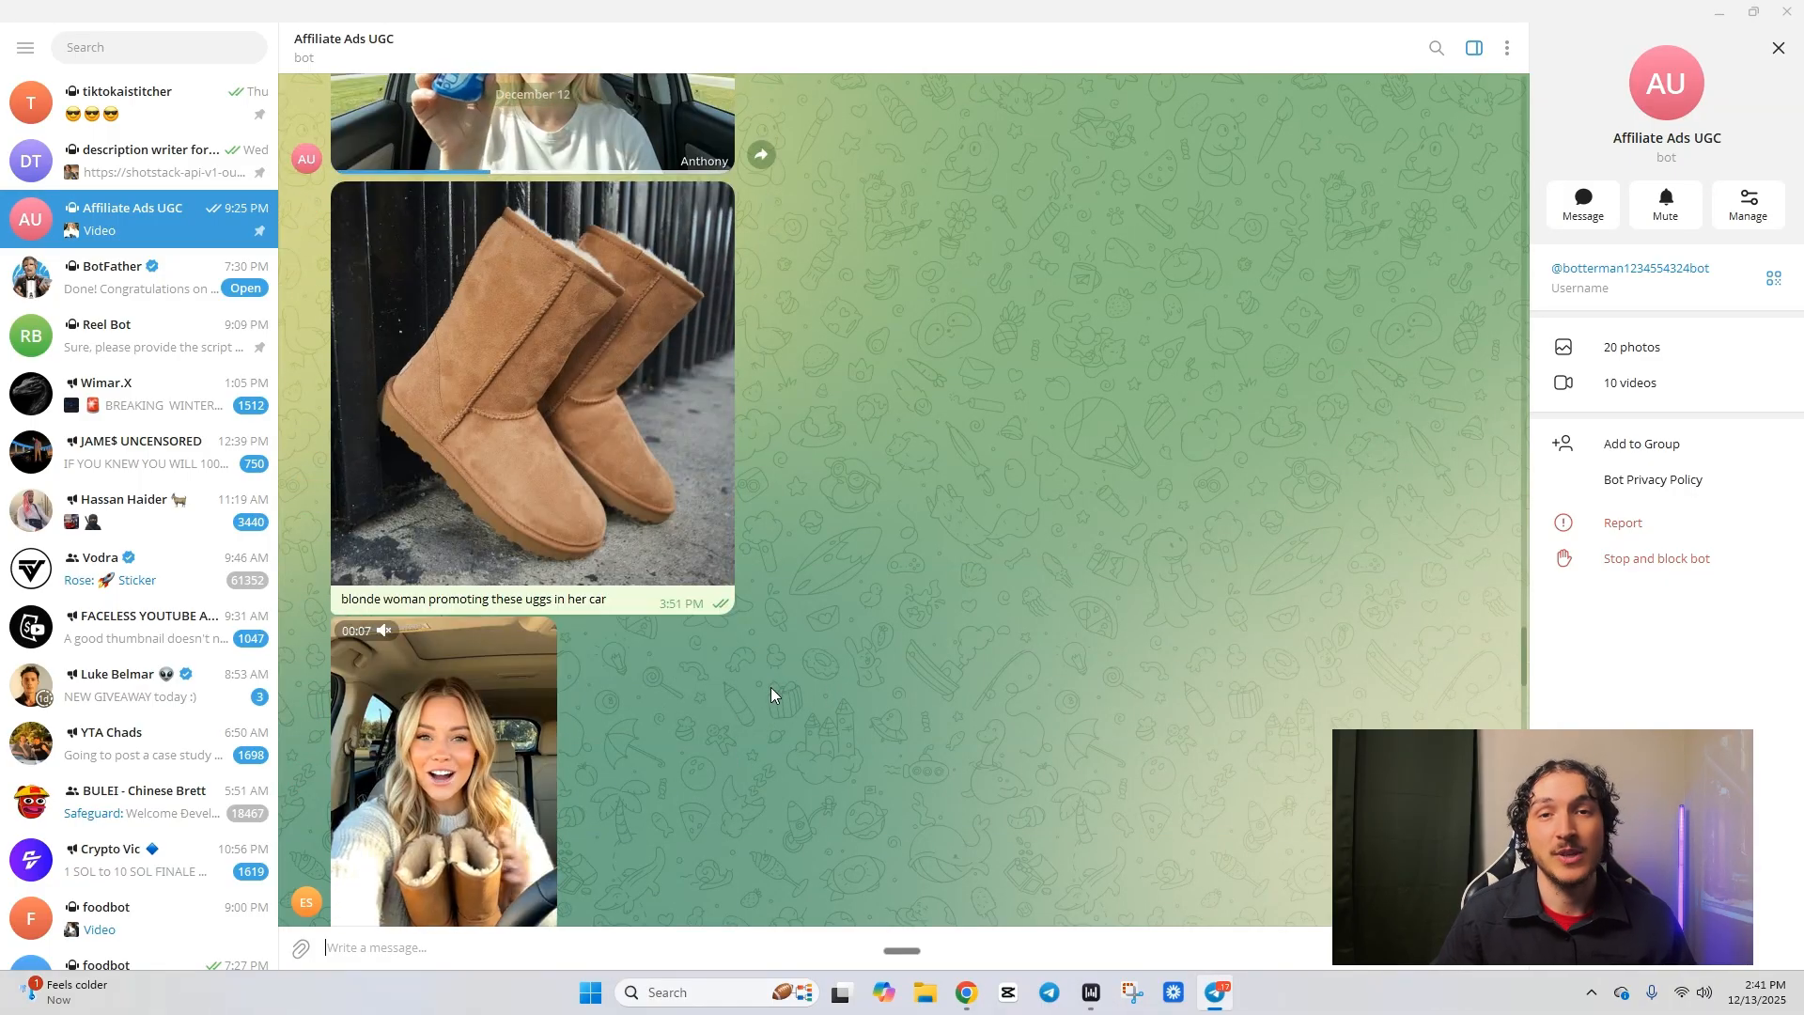
scroll(688, 629, "down", 2)
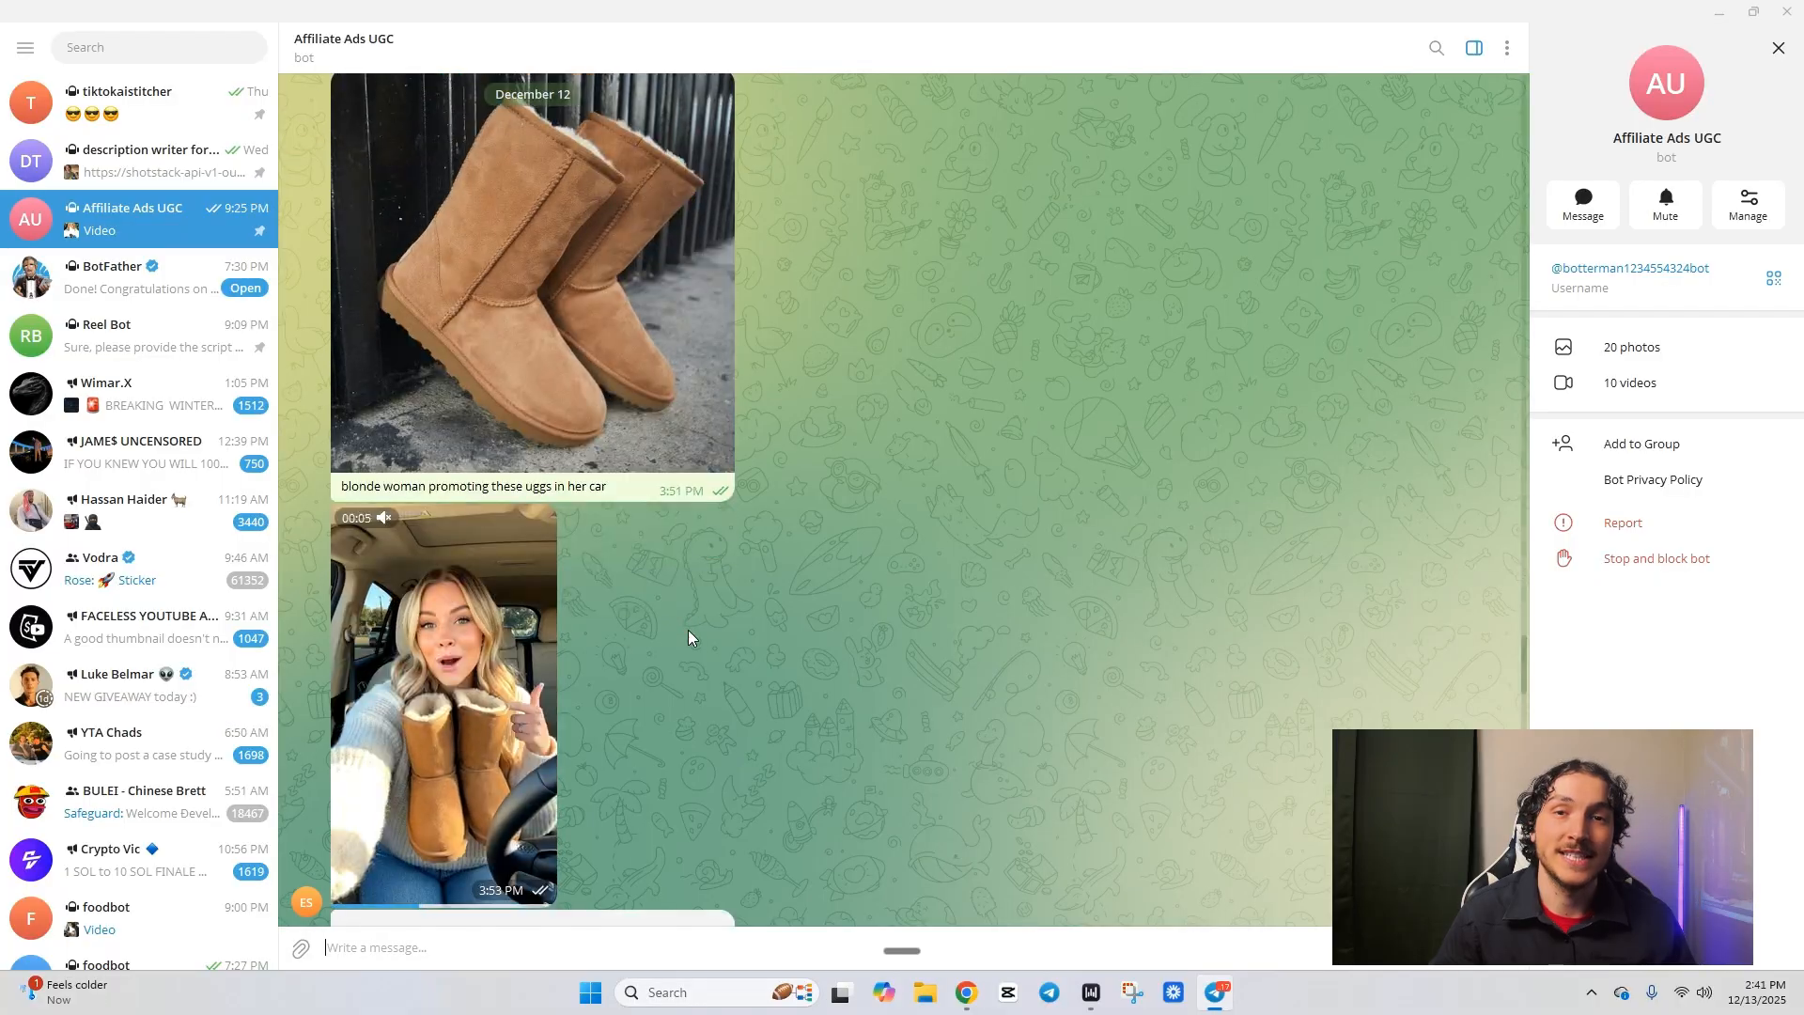
left_click(455, 677)
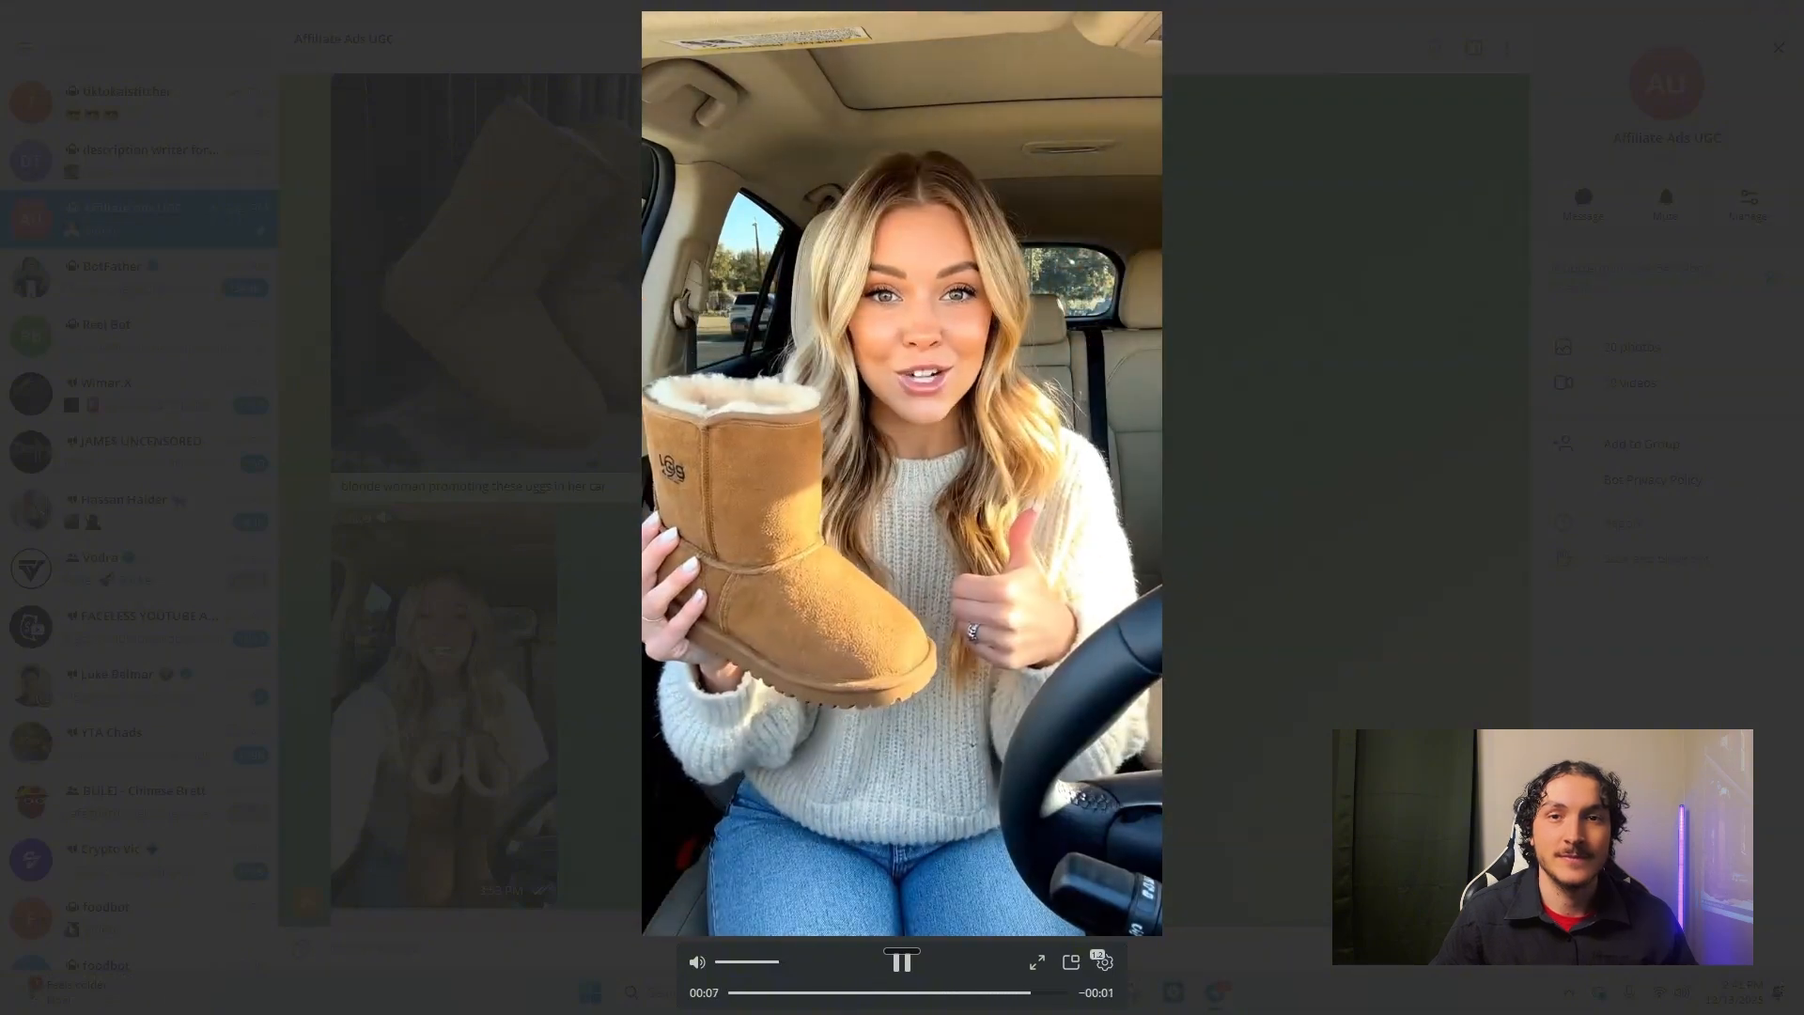
left_click(465, 759)
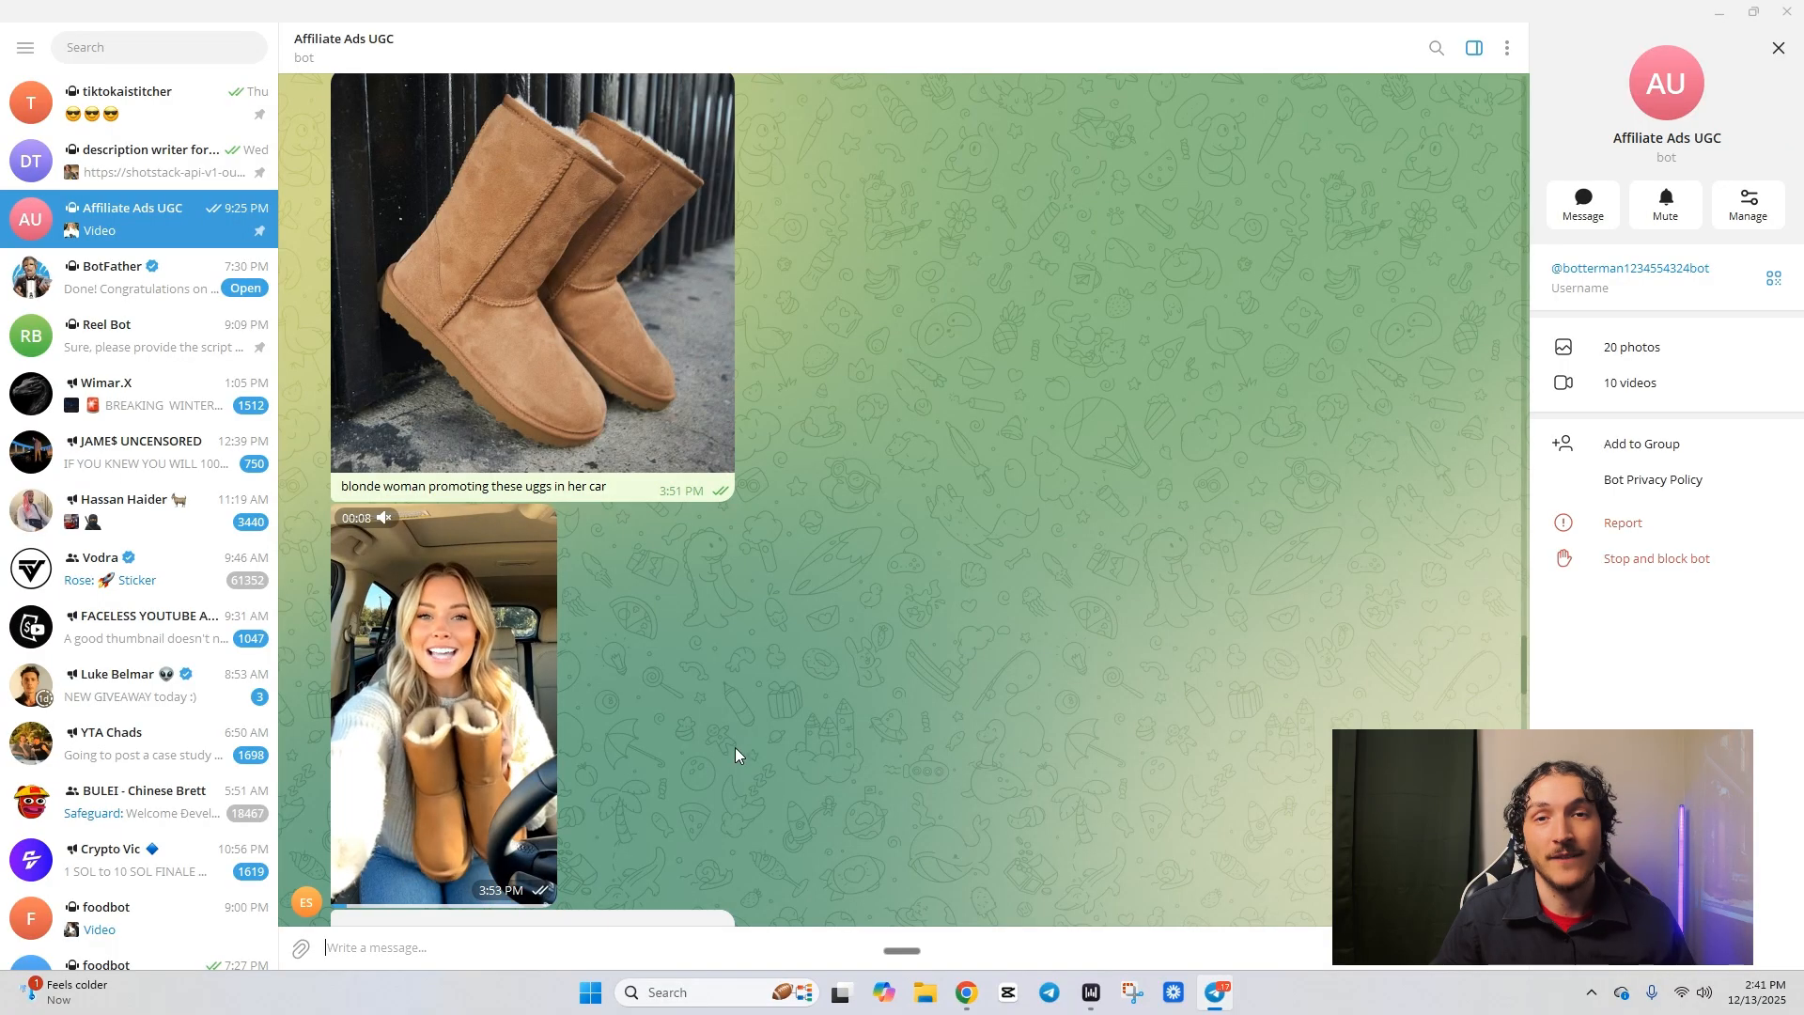
Watch the beach house Sun Bum sunscreen video full size and look at the PS5 penthouse promotion example.
scroll(660, 690, "down", 4)
scroll(757, 692, "down", 3)
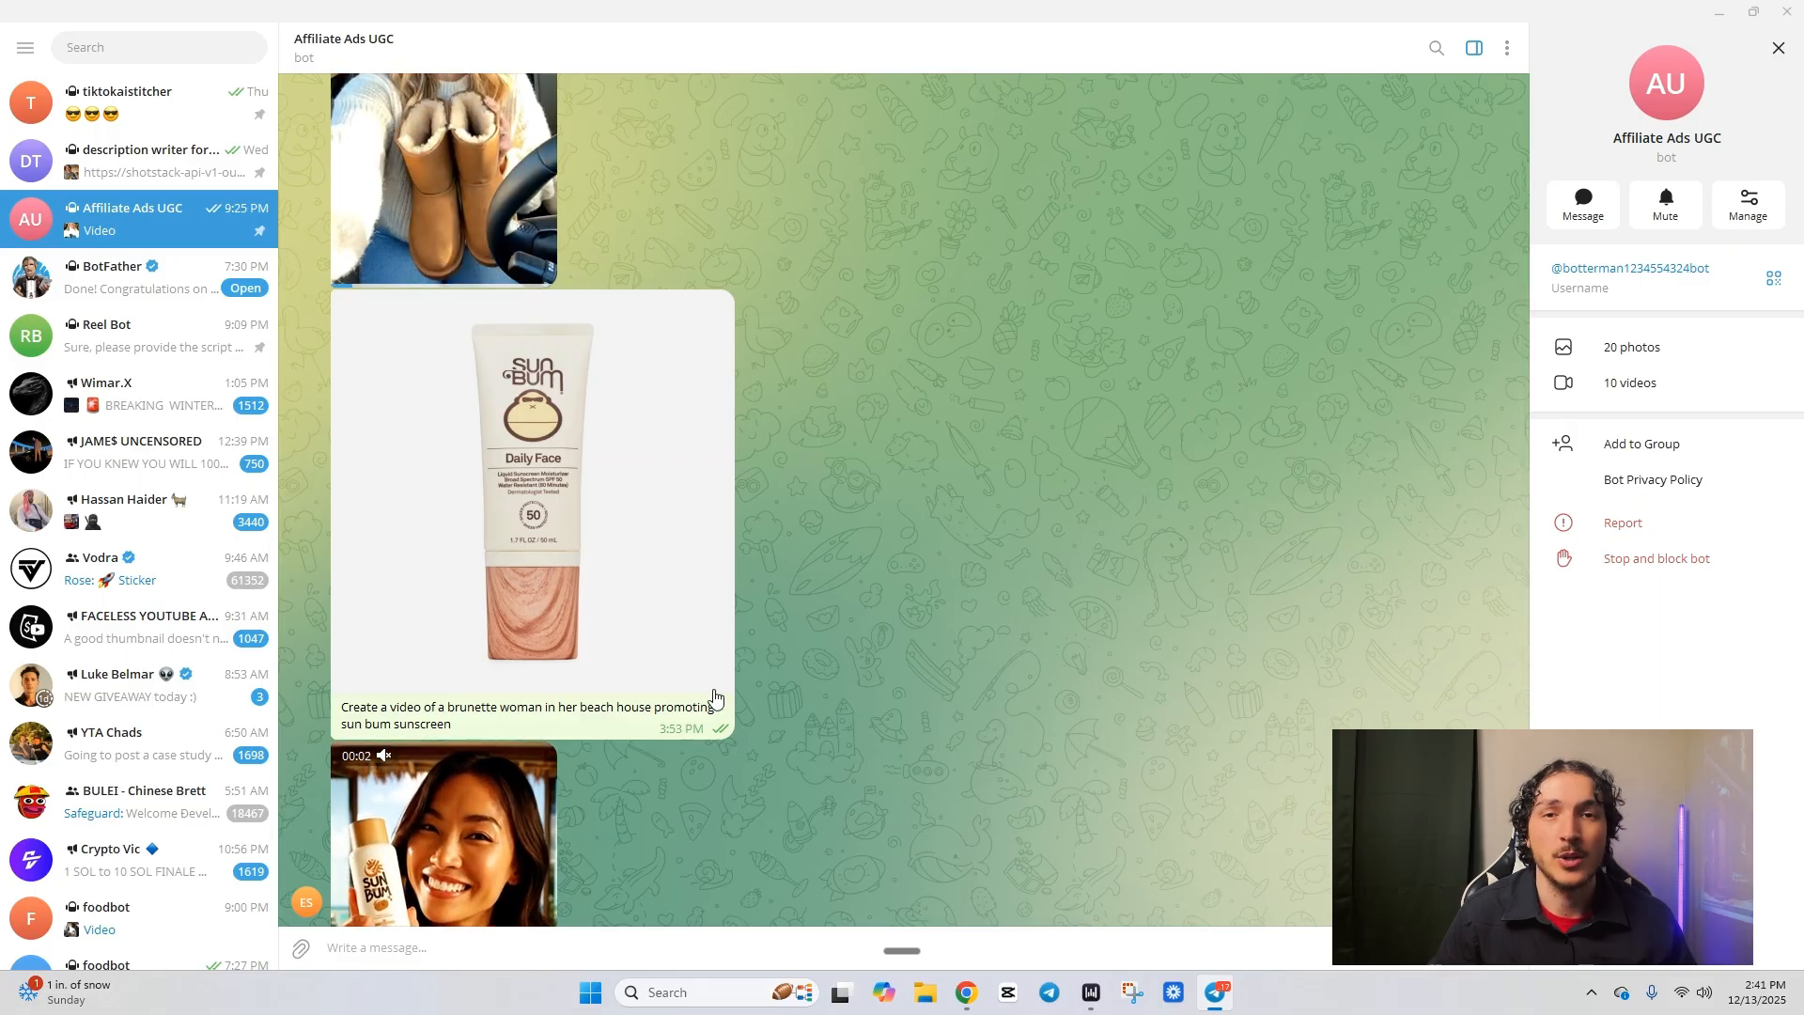
scroll(581, 718, "down", 2)
scroll(657, 714, "down", 2)
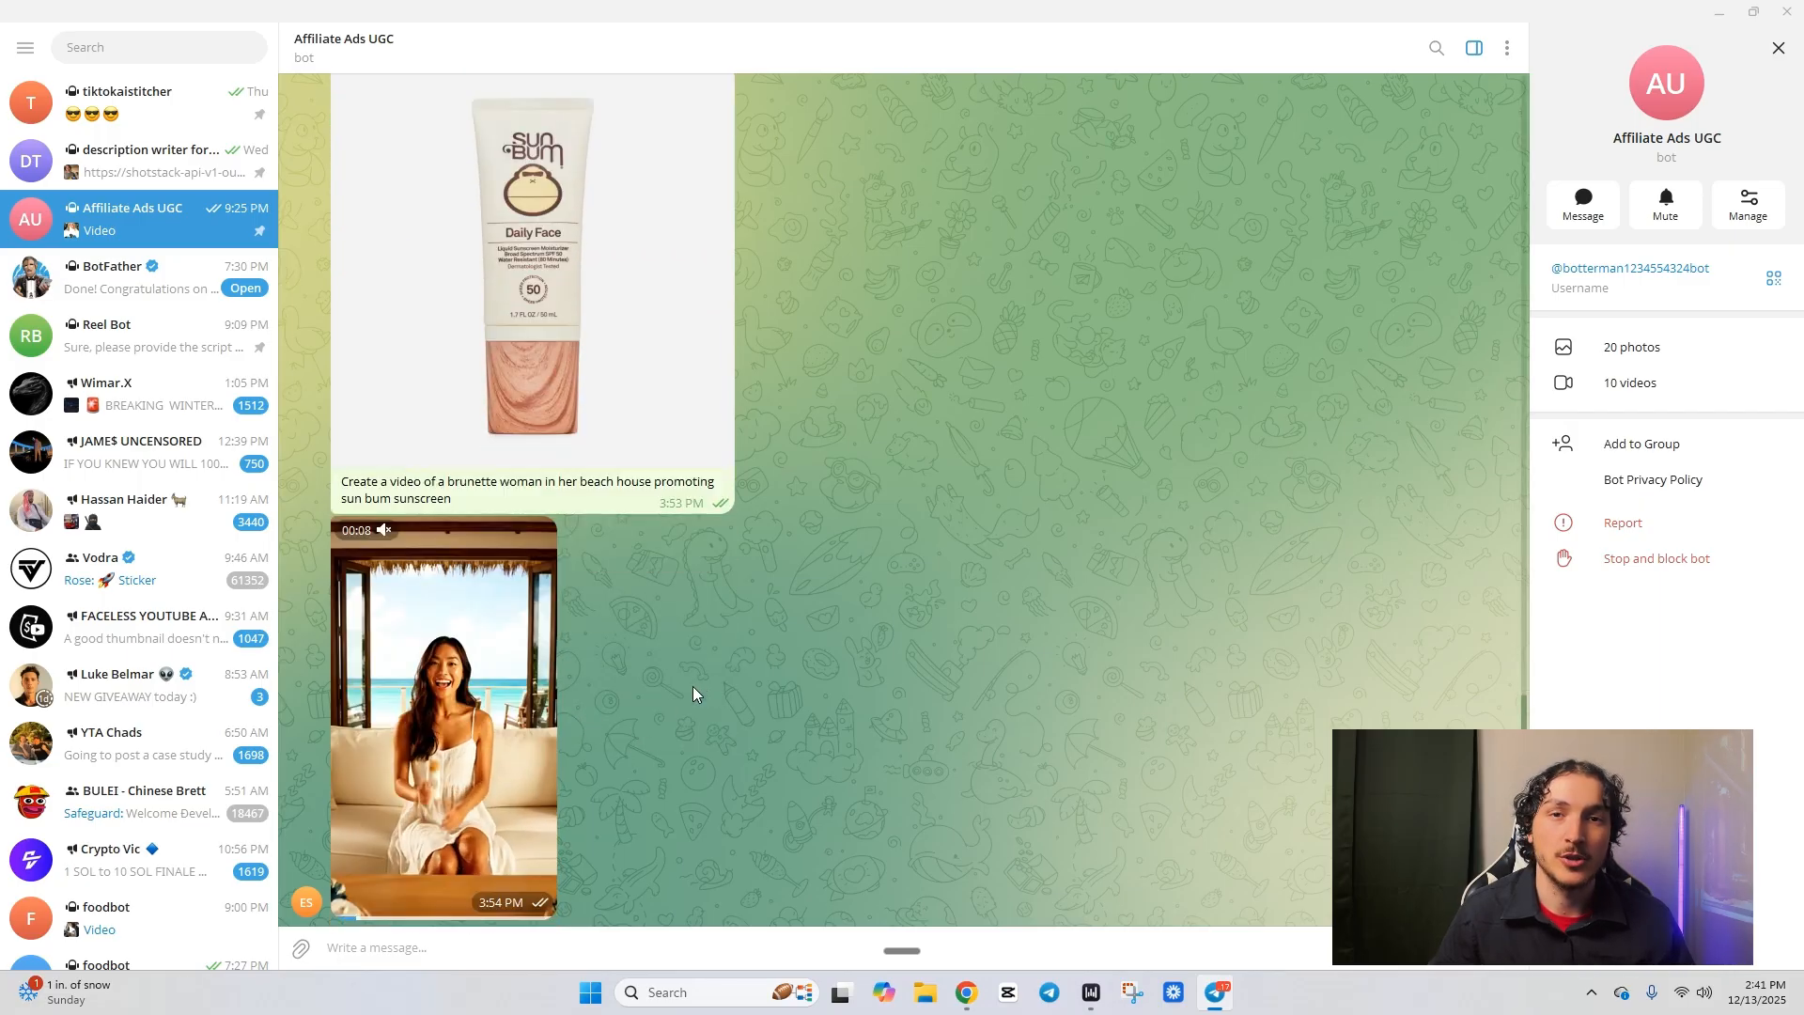
left_click(494, 589)
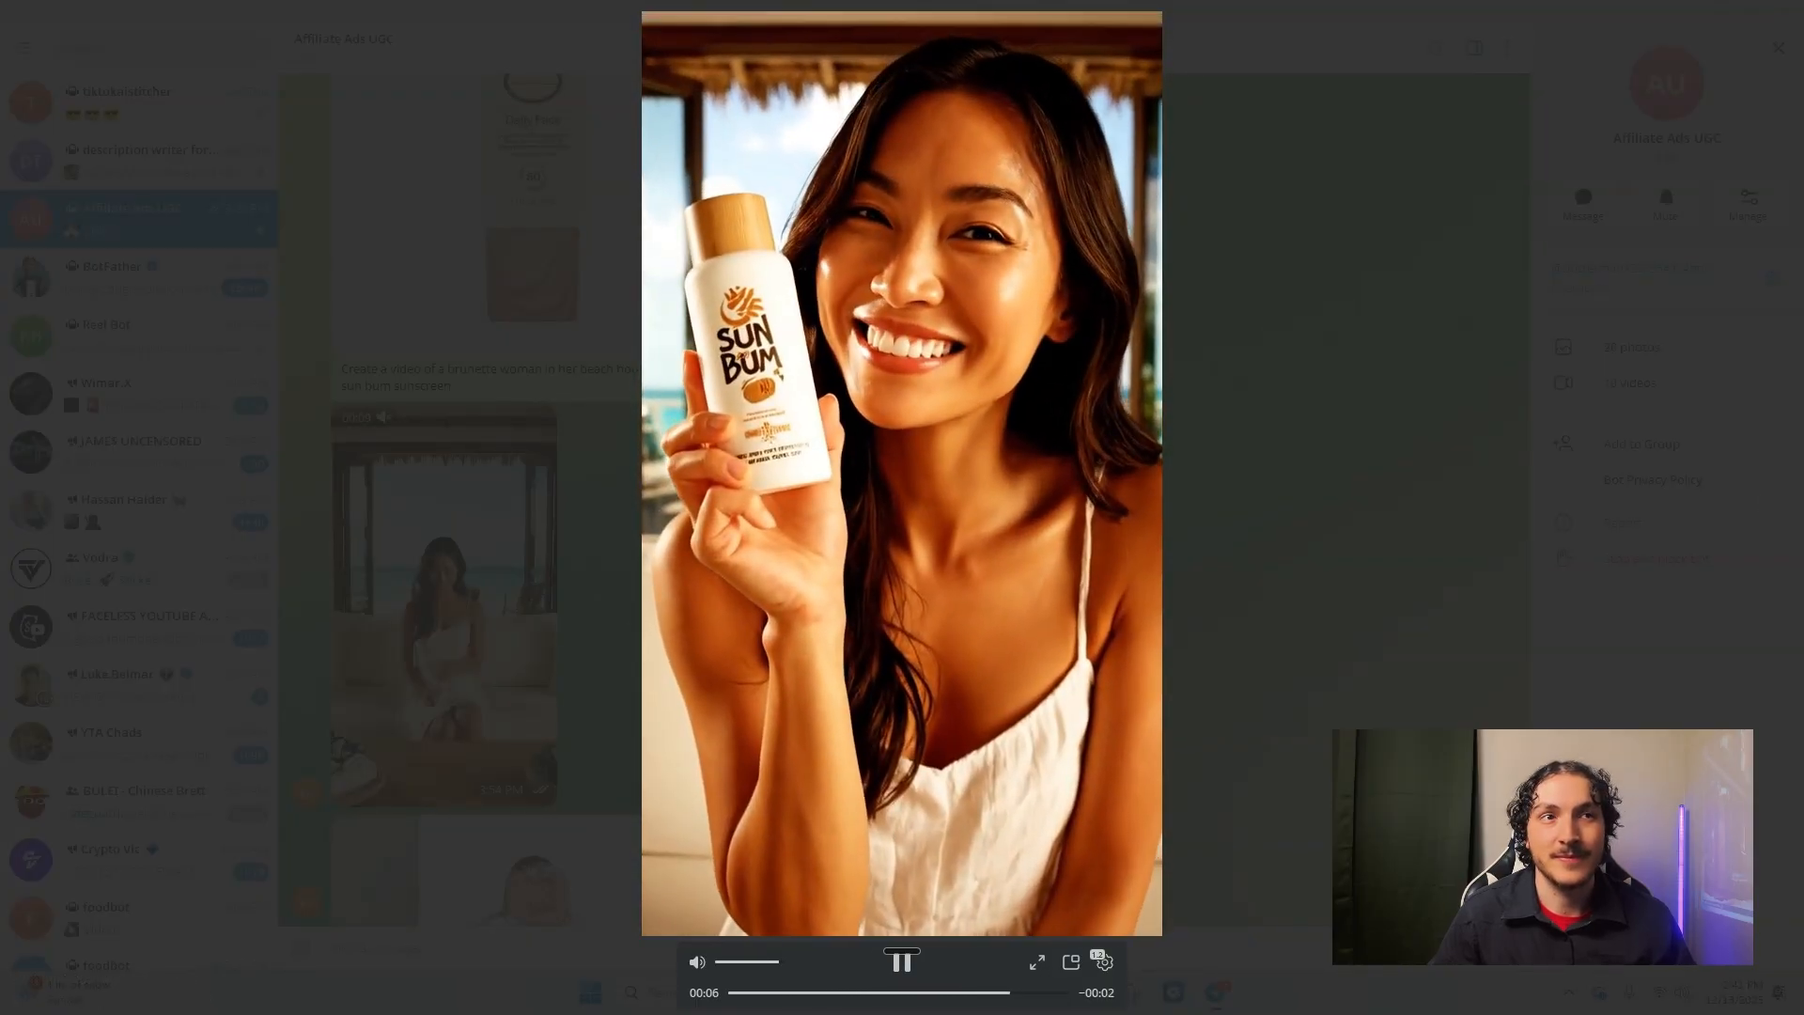
left_click(558, 549)
scroll(661, 524, "down", 5)
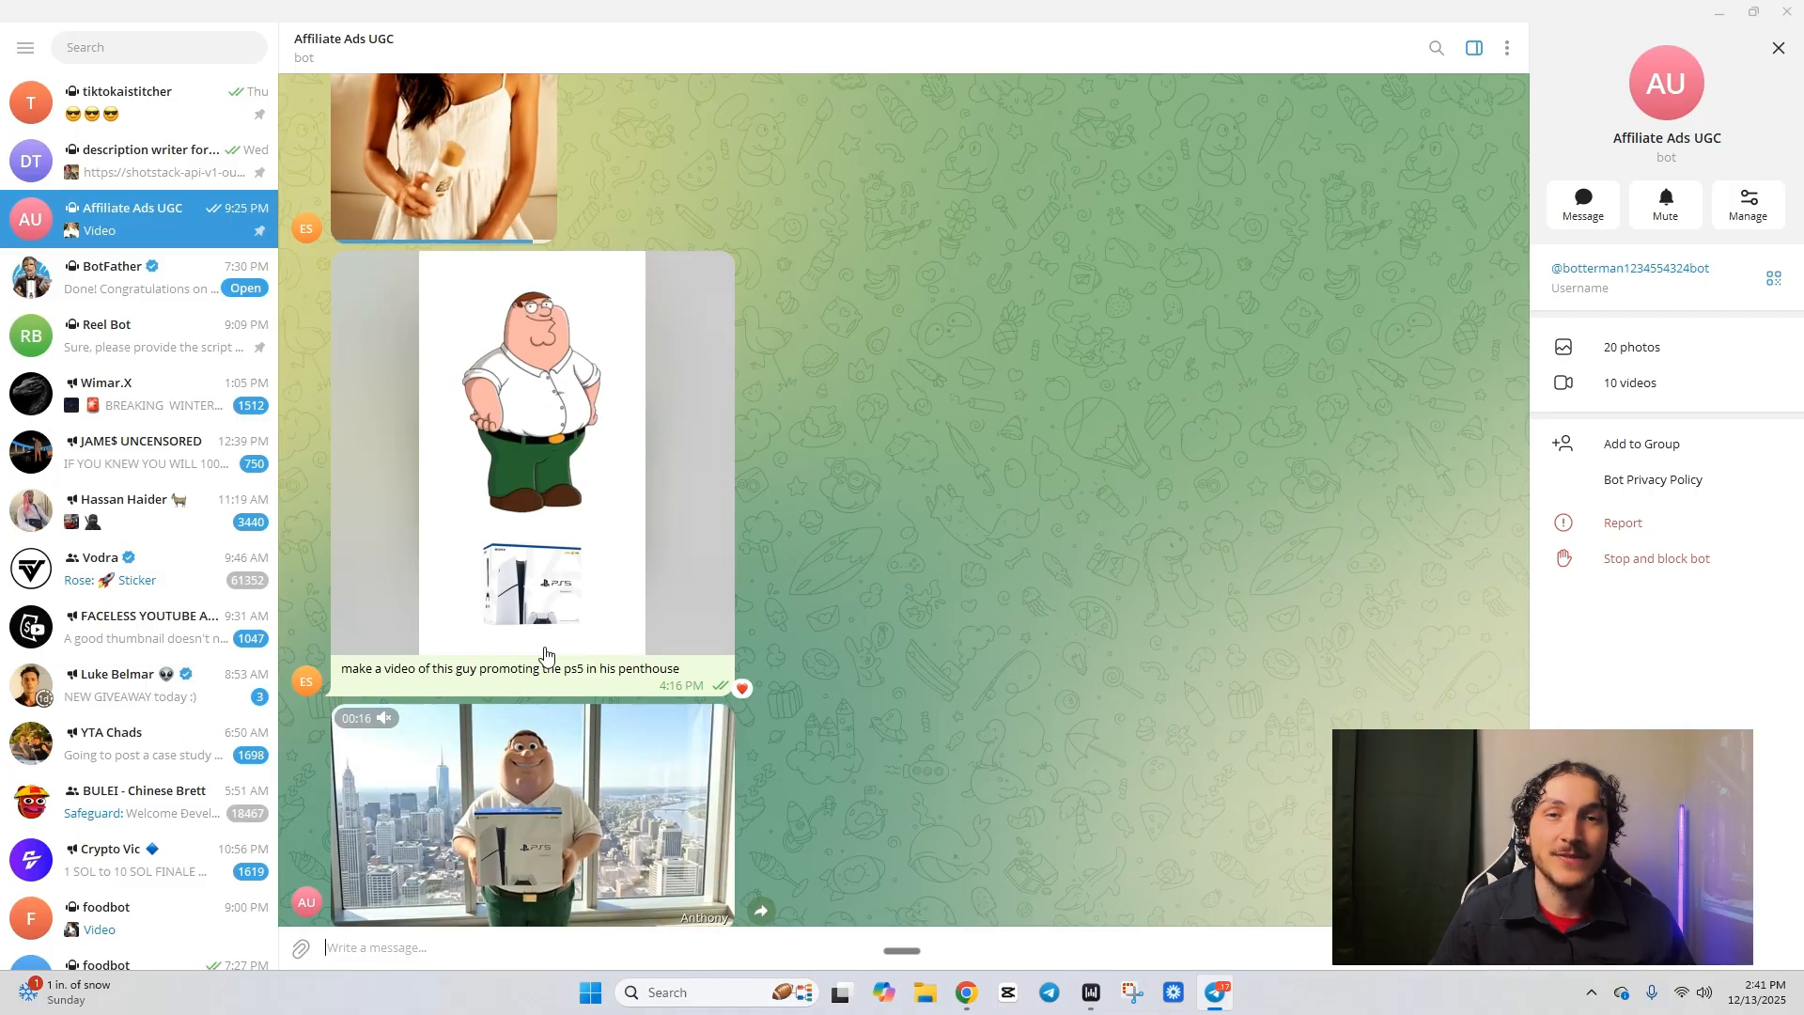
scroll(620, 639, "down", 2)
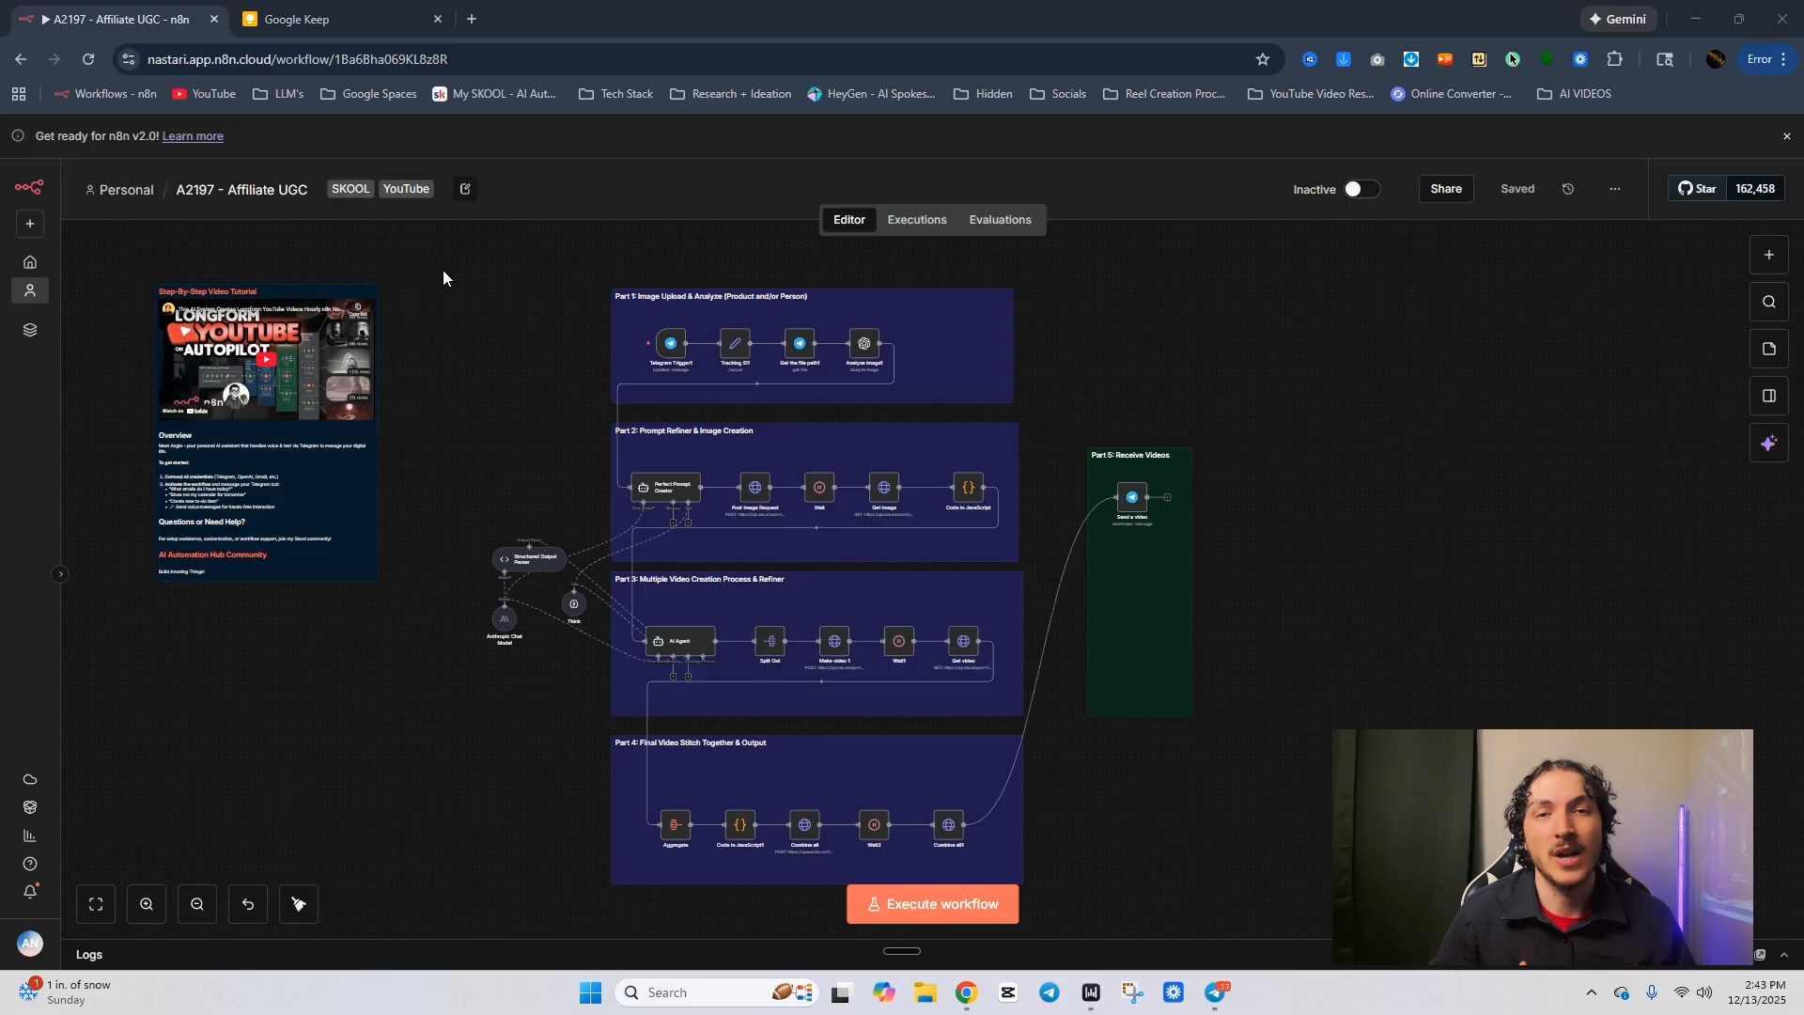
Switch to n8n and highlight all five parts of the Affiliate UGC workflow on the canvas.
left_click_drag(439, 267, 1277, 929)
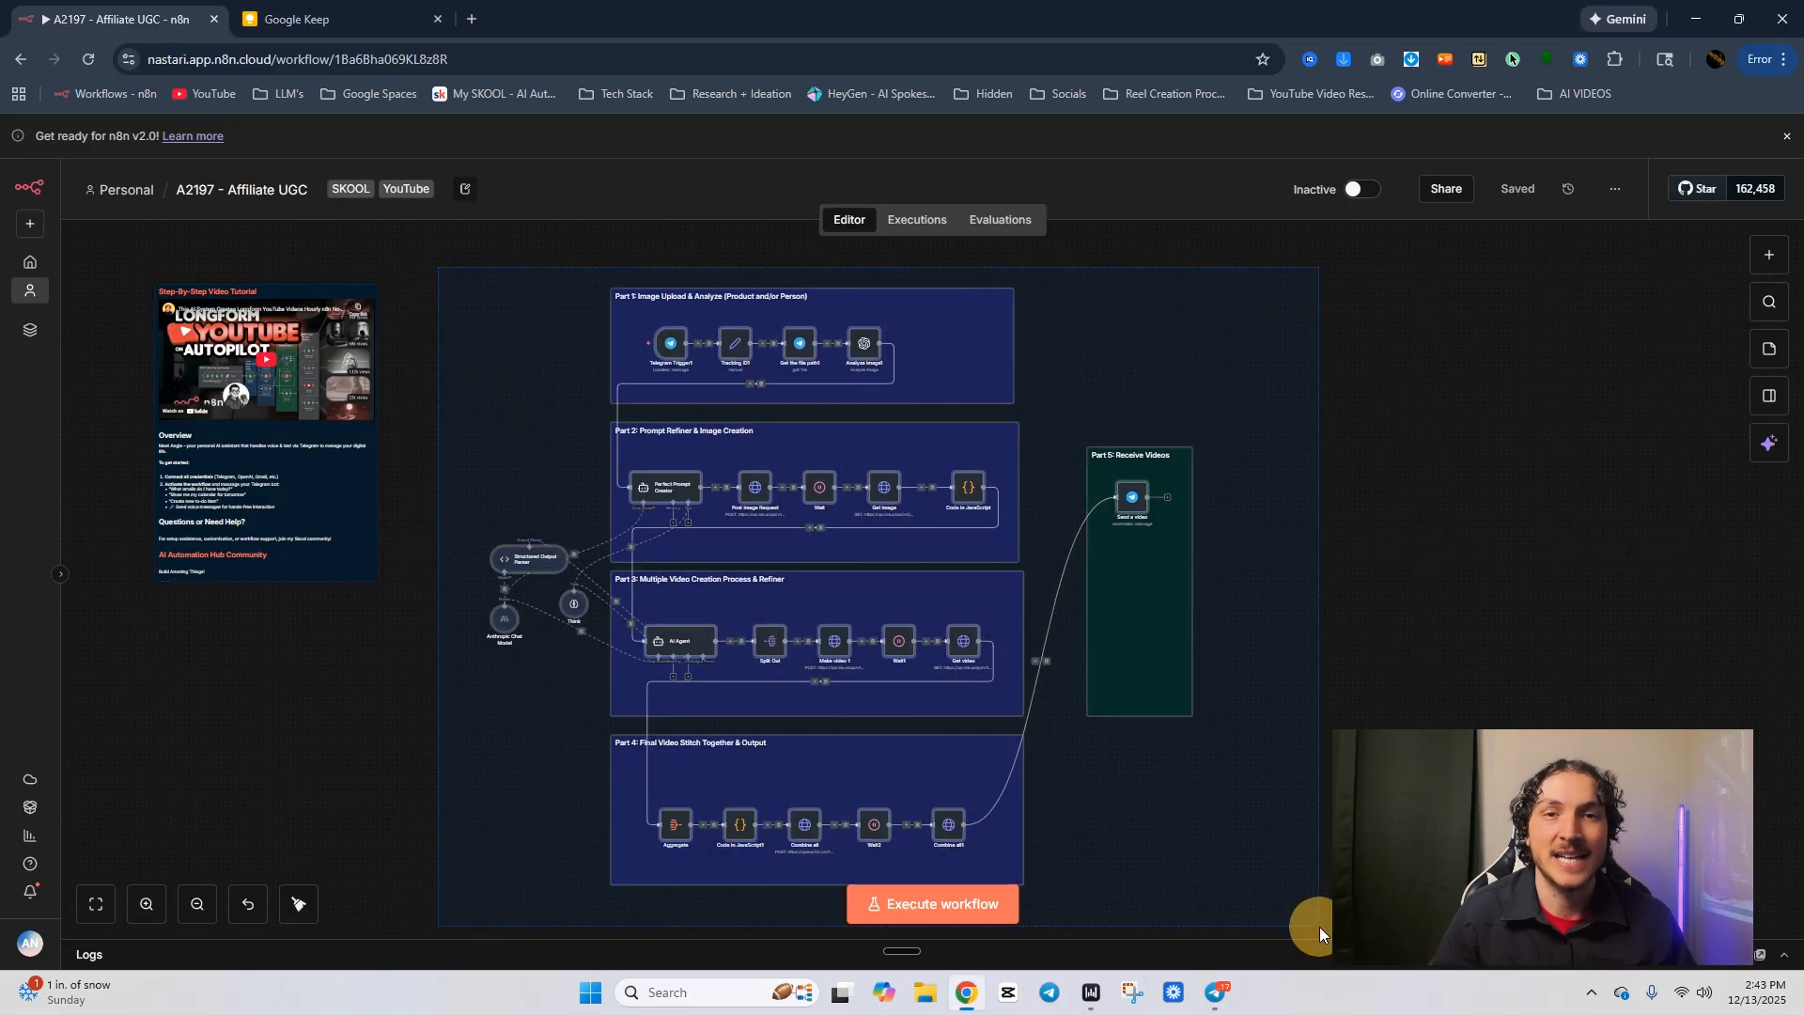
left_click(1203, 794)
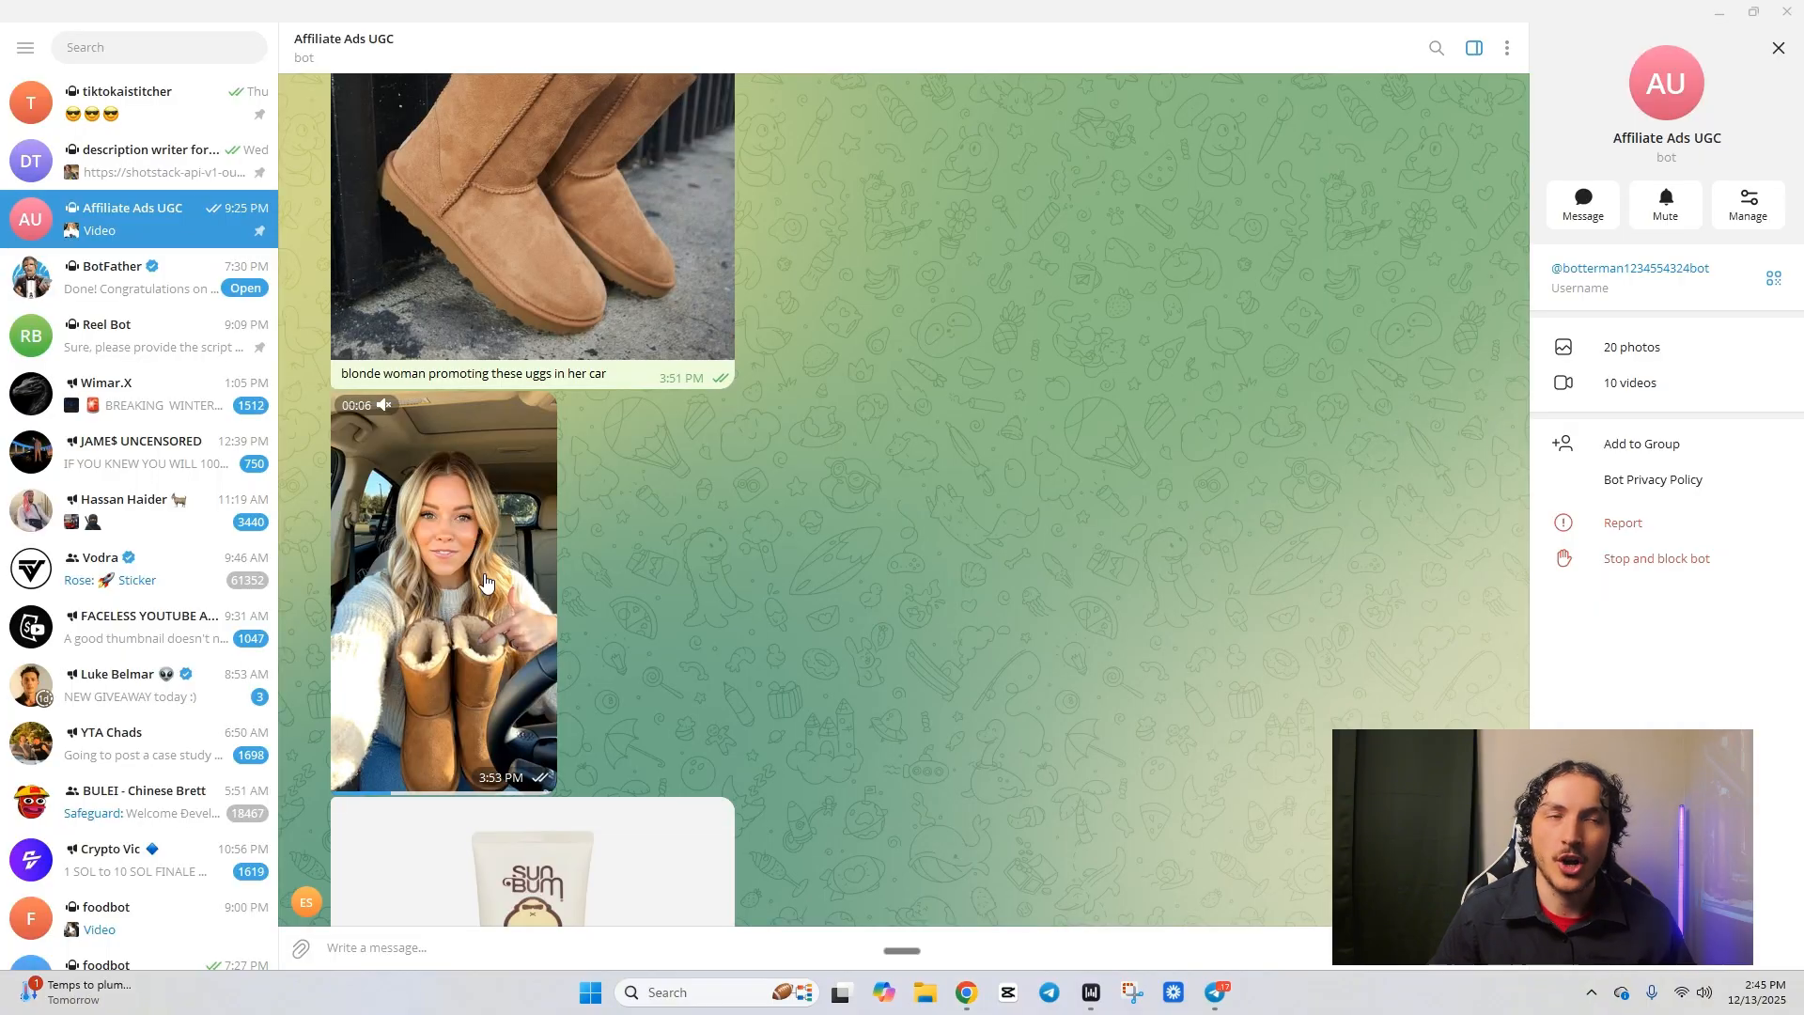
Switch to Telegram and look through the Mentos, Uggs and sunscreen examples in the Affiliate Ads UGC chat again.
scroll(484, 581, "up", 6)
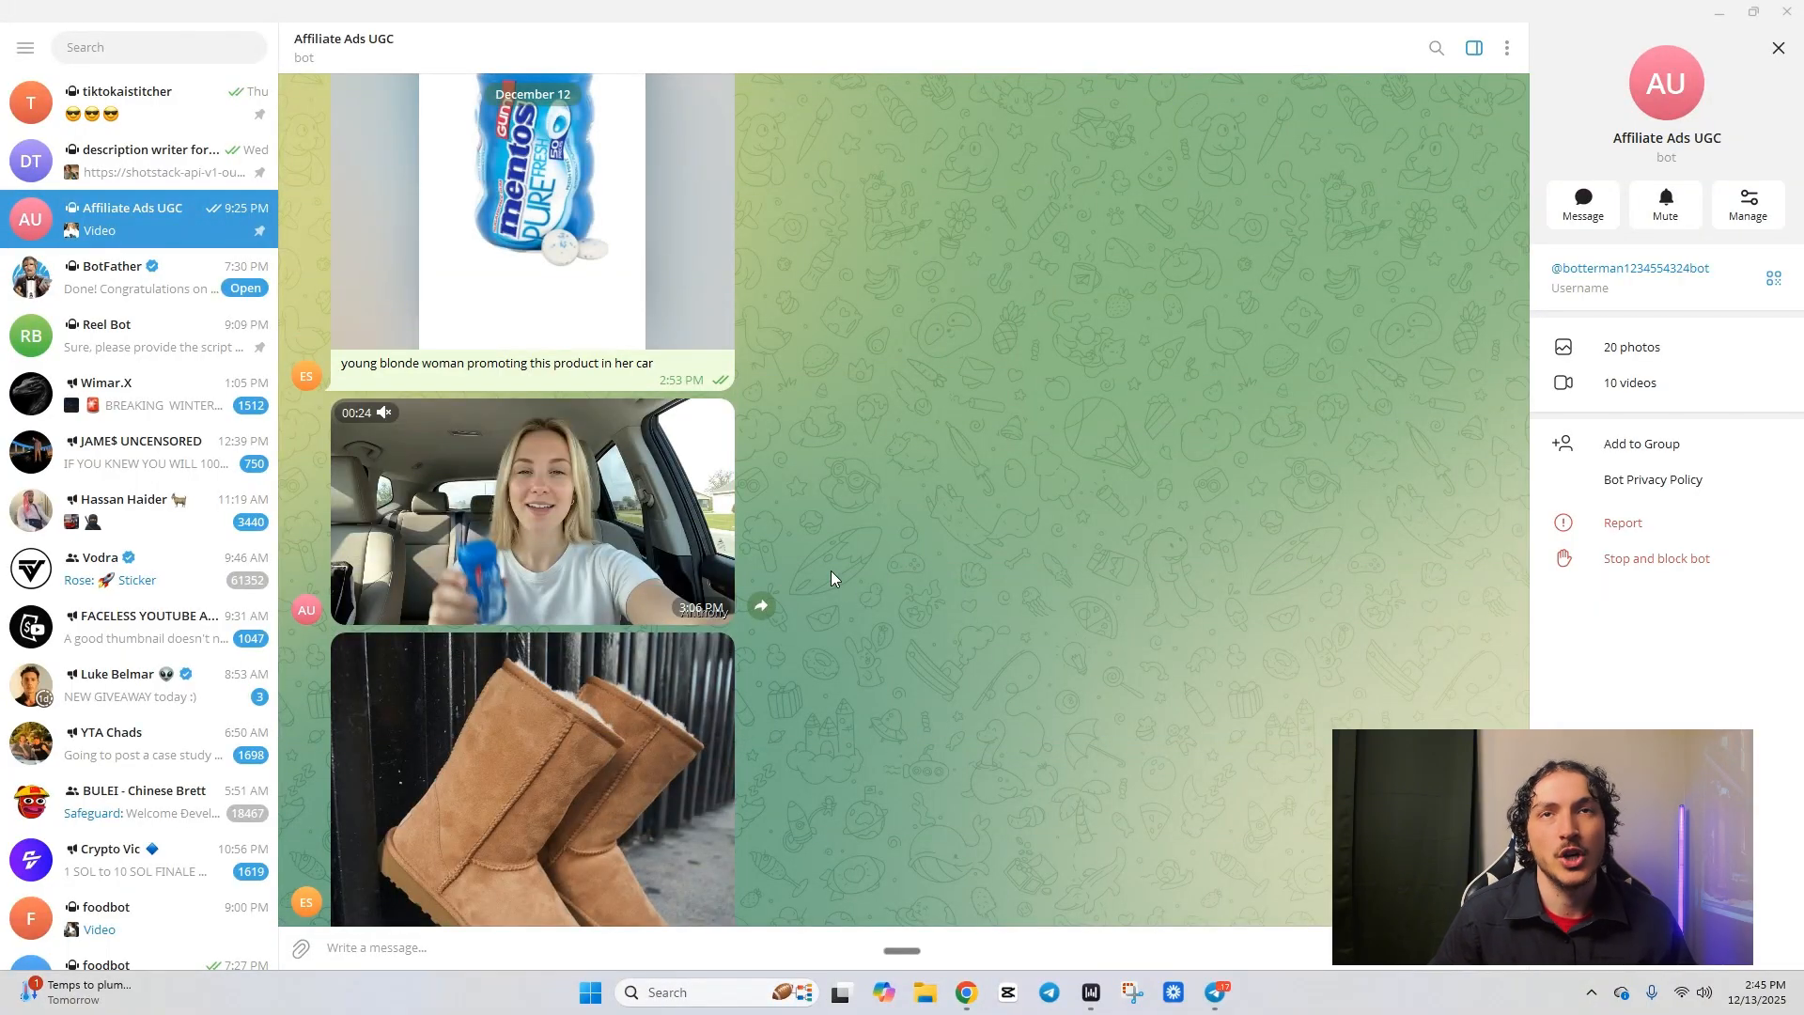
scroll(831, 571, "down", 8)
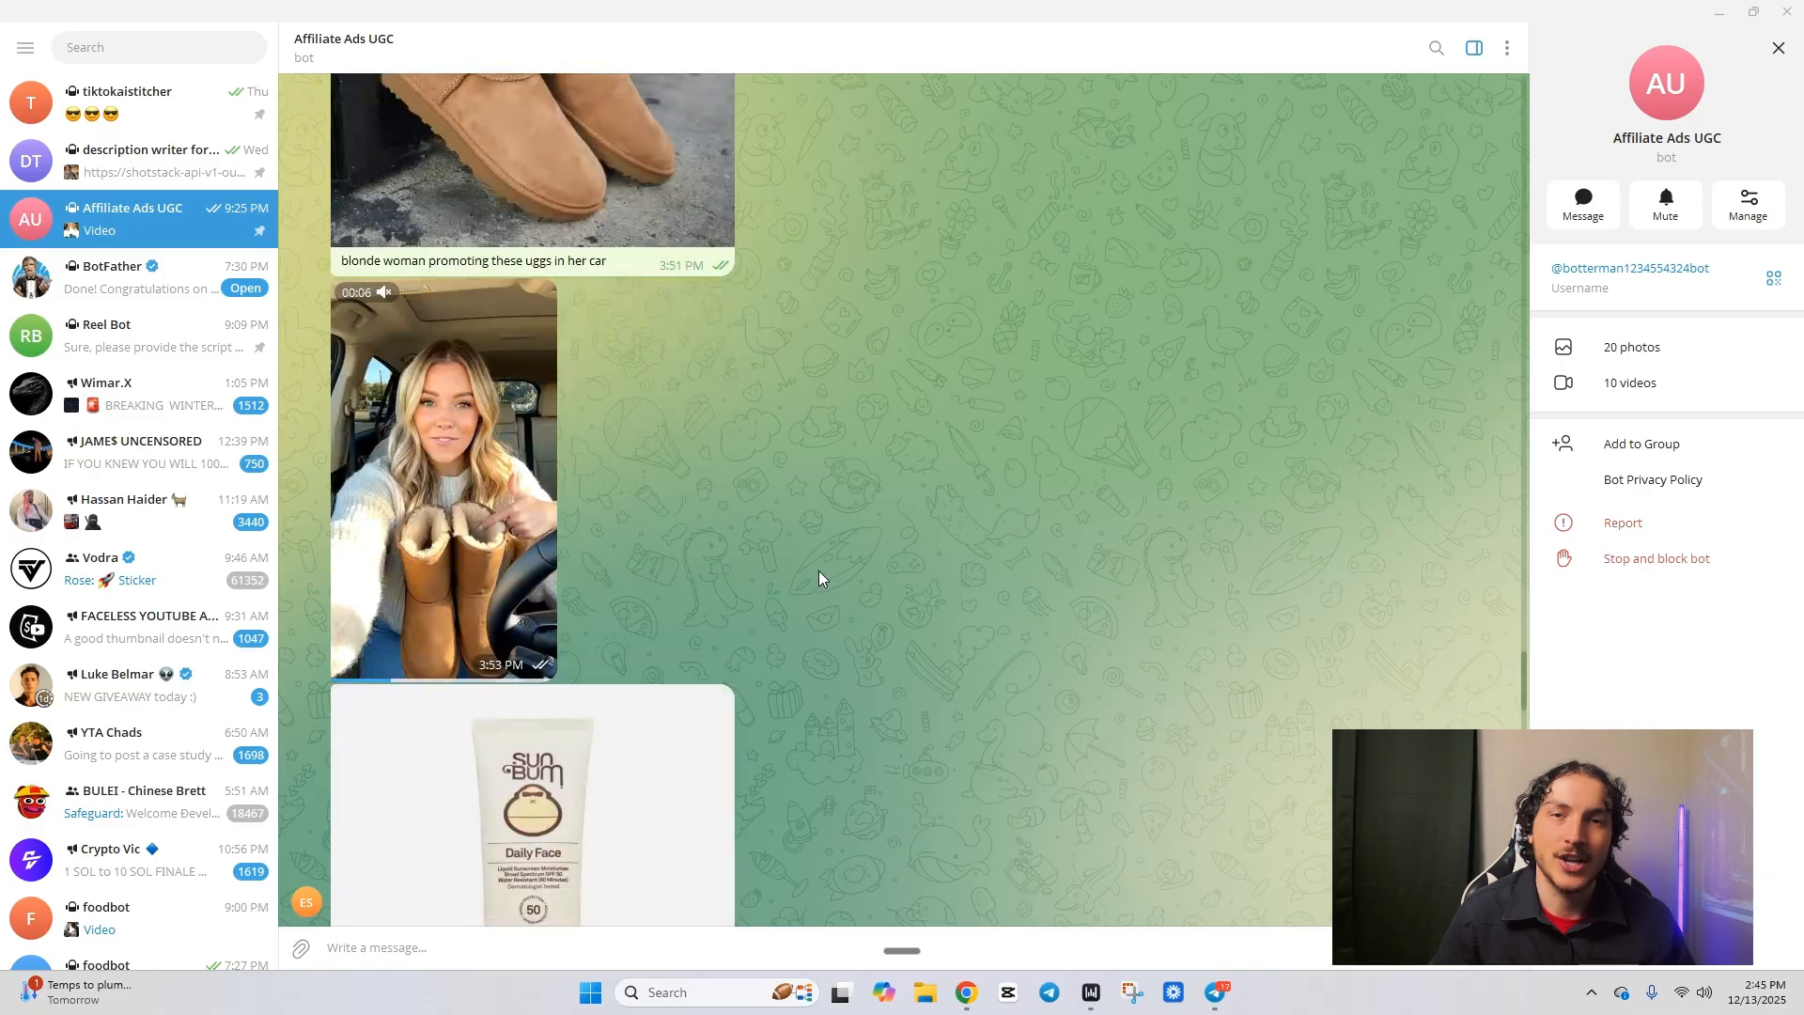
scroll(776, 543, "down", 8)
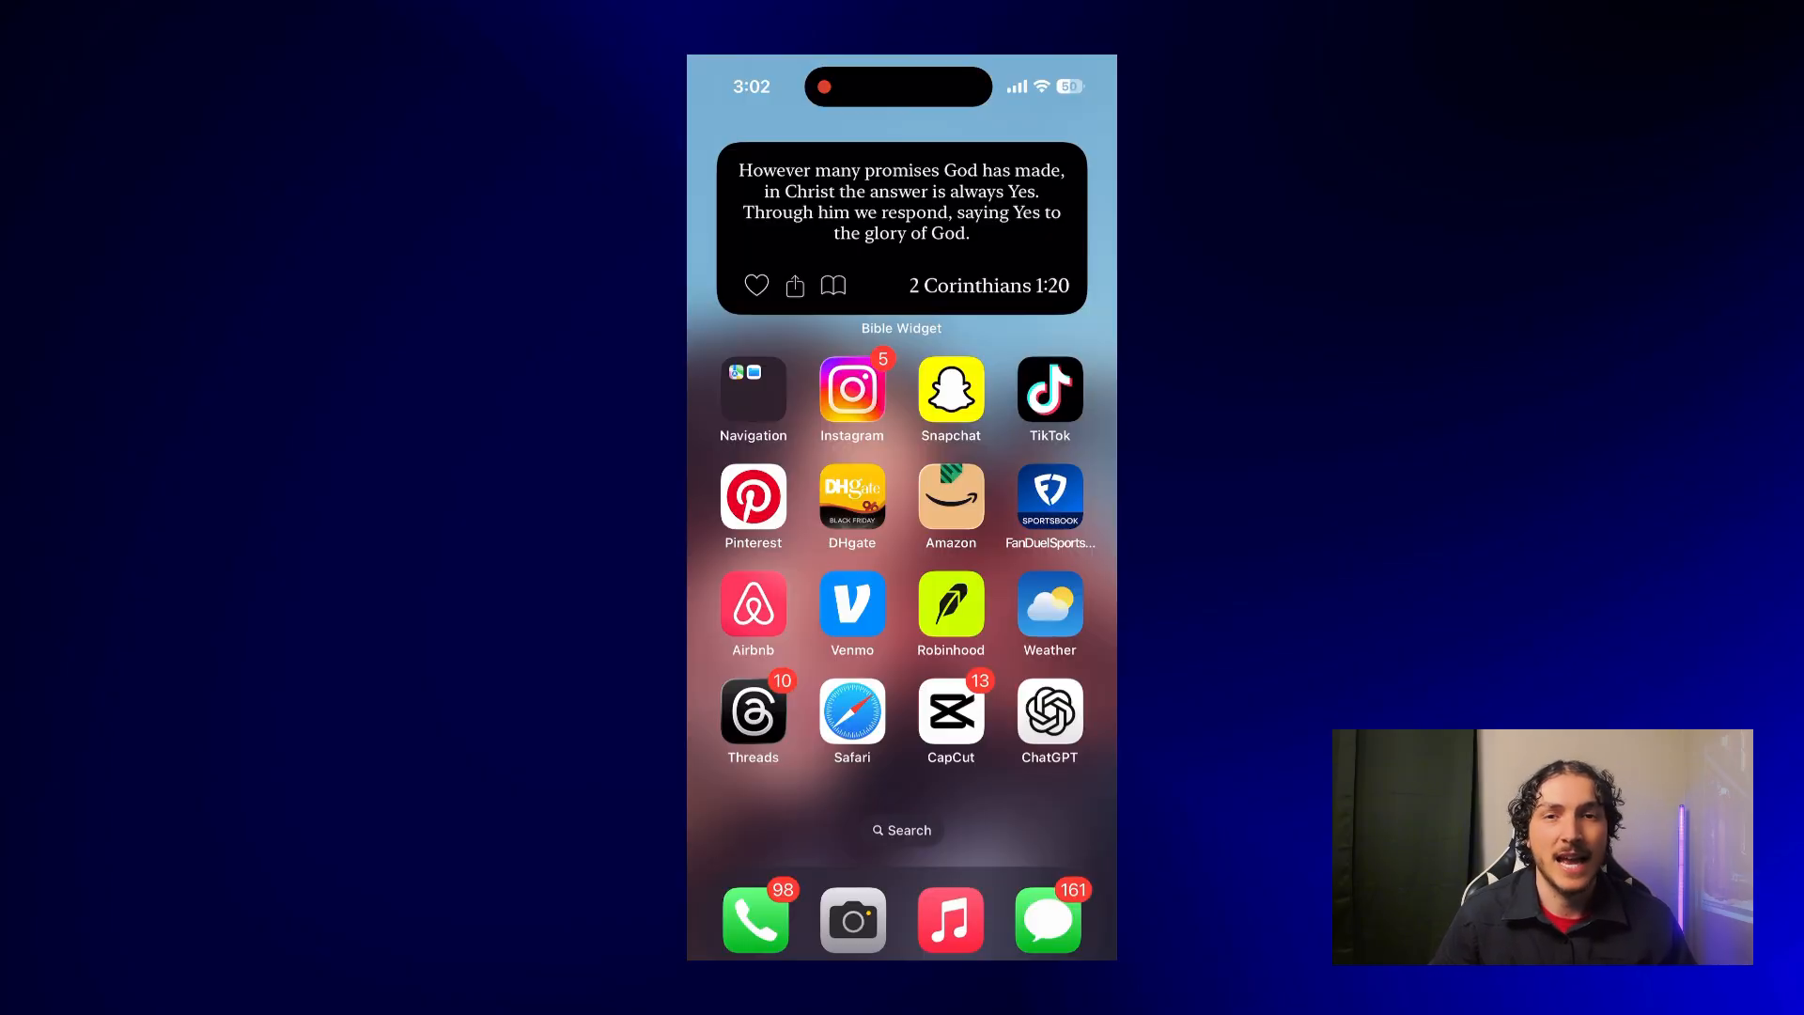
Open the phone's calculator and multiply 16,300 by 7.5.
left_click(949, 208)
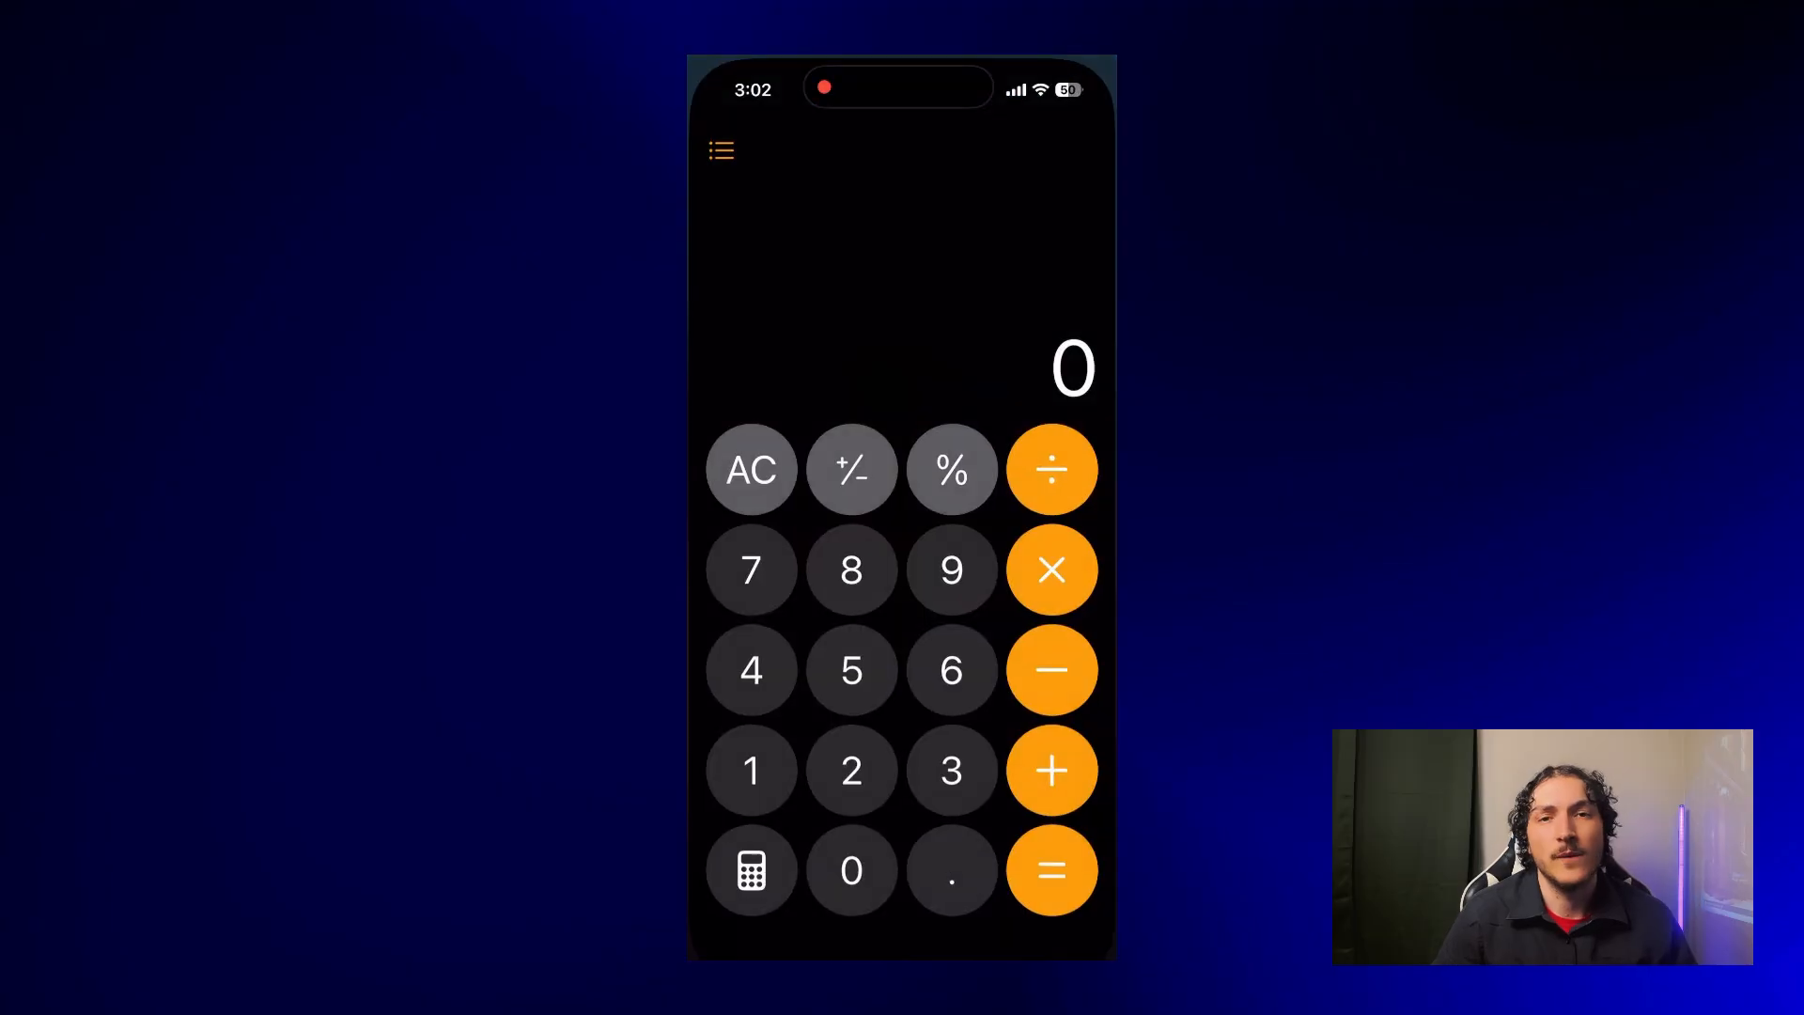
left_click(750, 771)
left_click(952, 670)
left_click(952, 771)
left_click(851, 872)
left_click(851, 873)
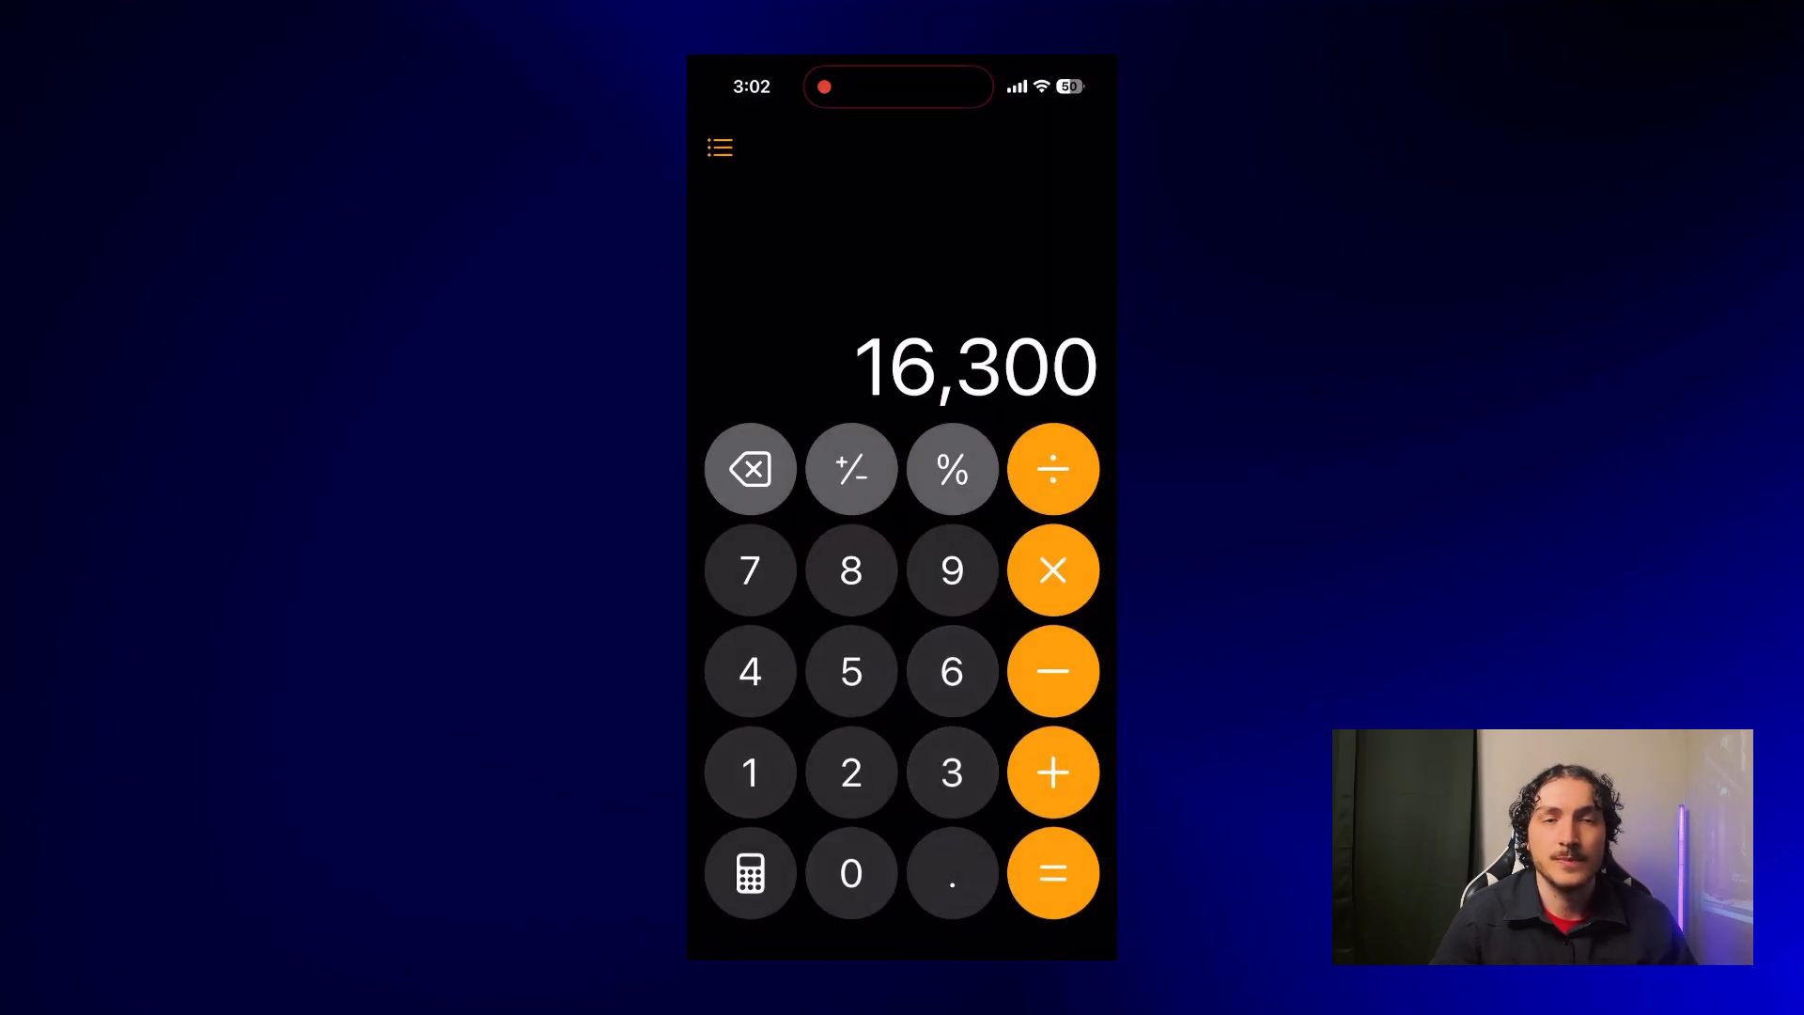
left_click(1052, 569)
left_click(749, 569)
left_click(951, 873)
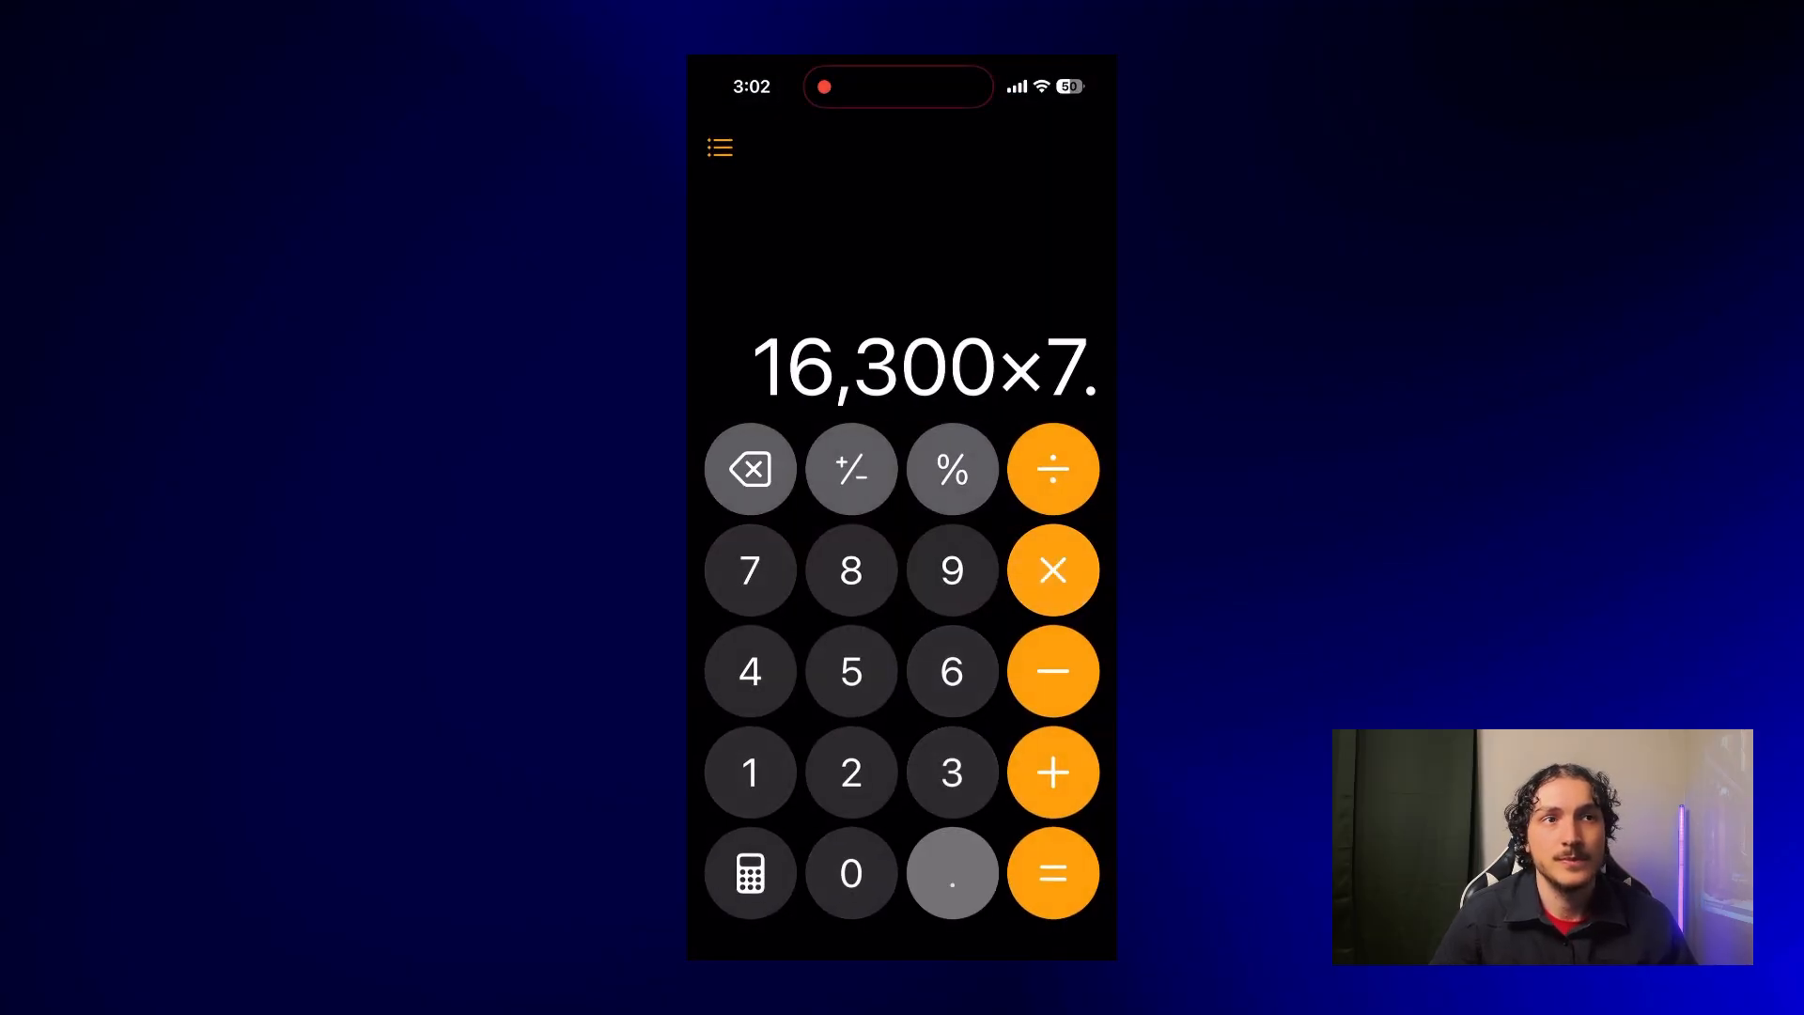
left_click(851, 671)
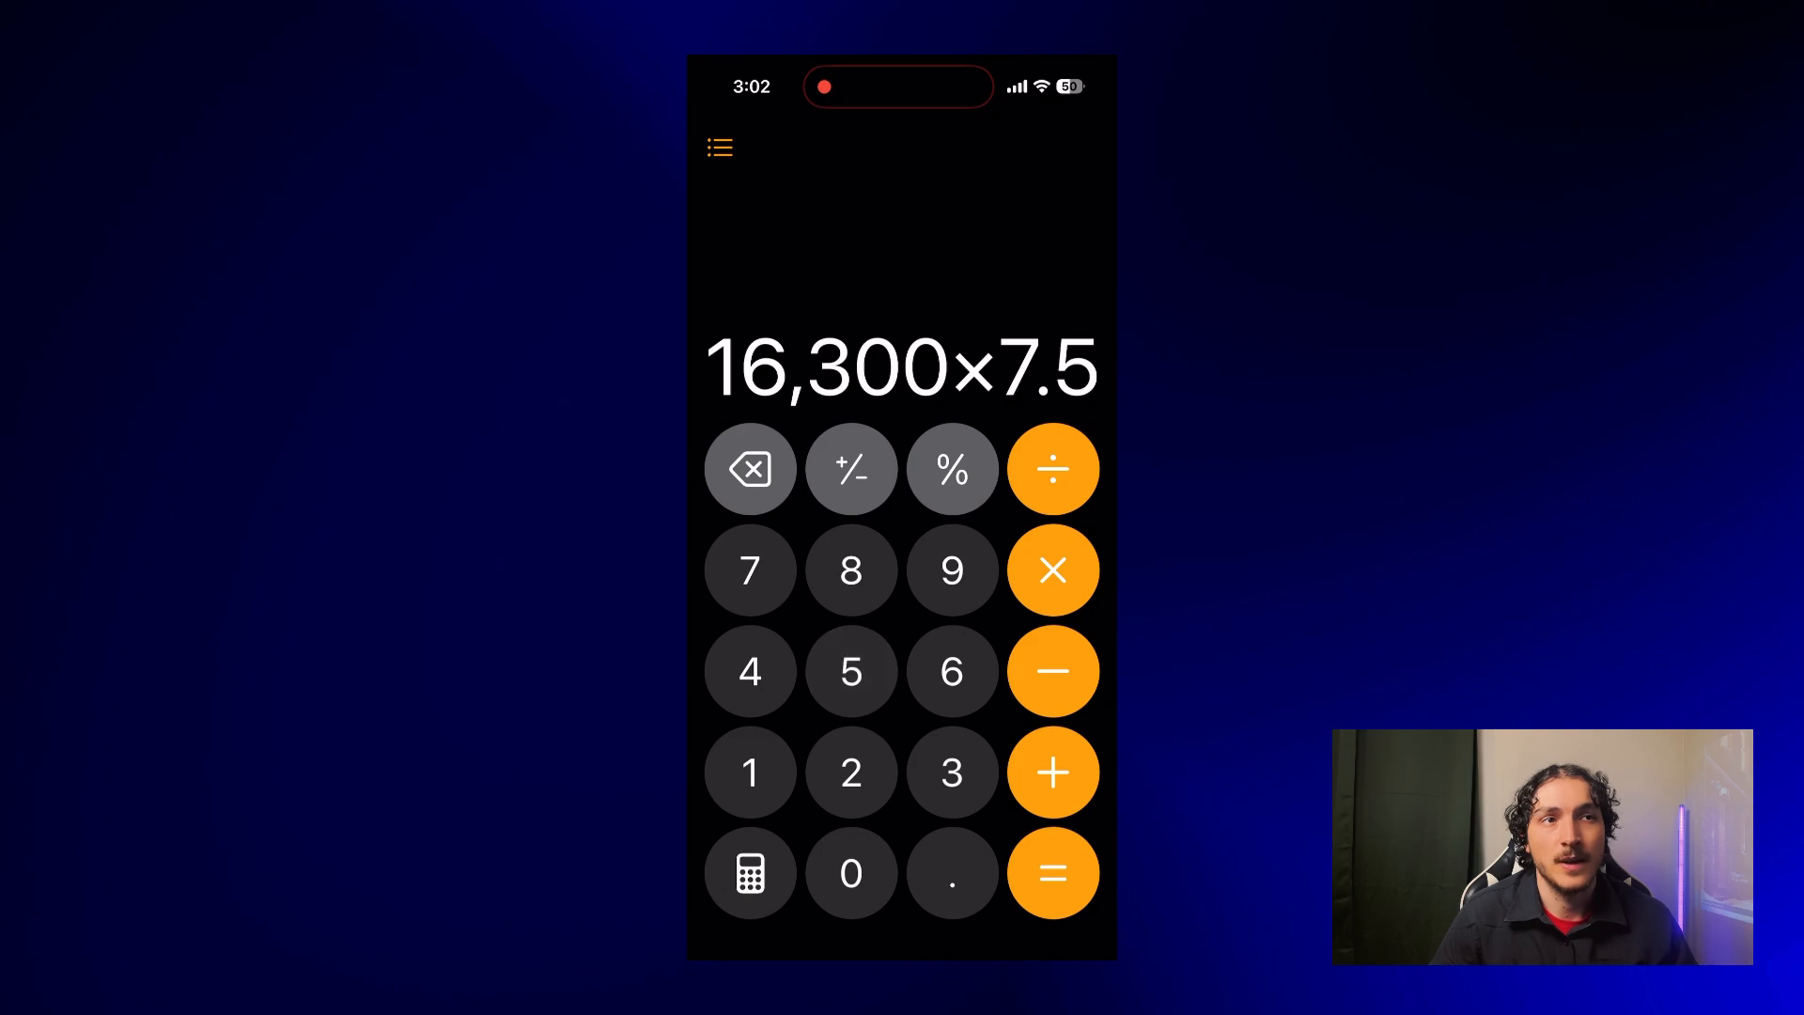
left_click(1052, 873)
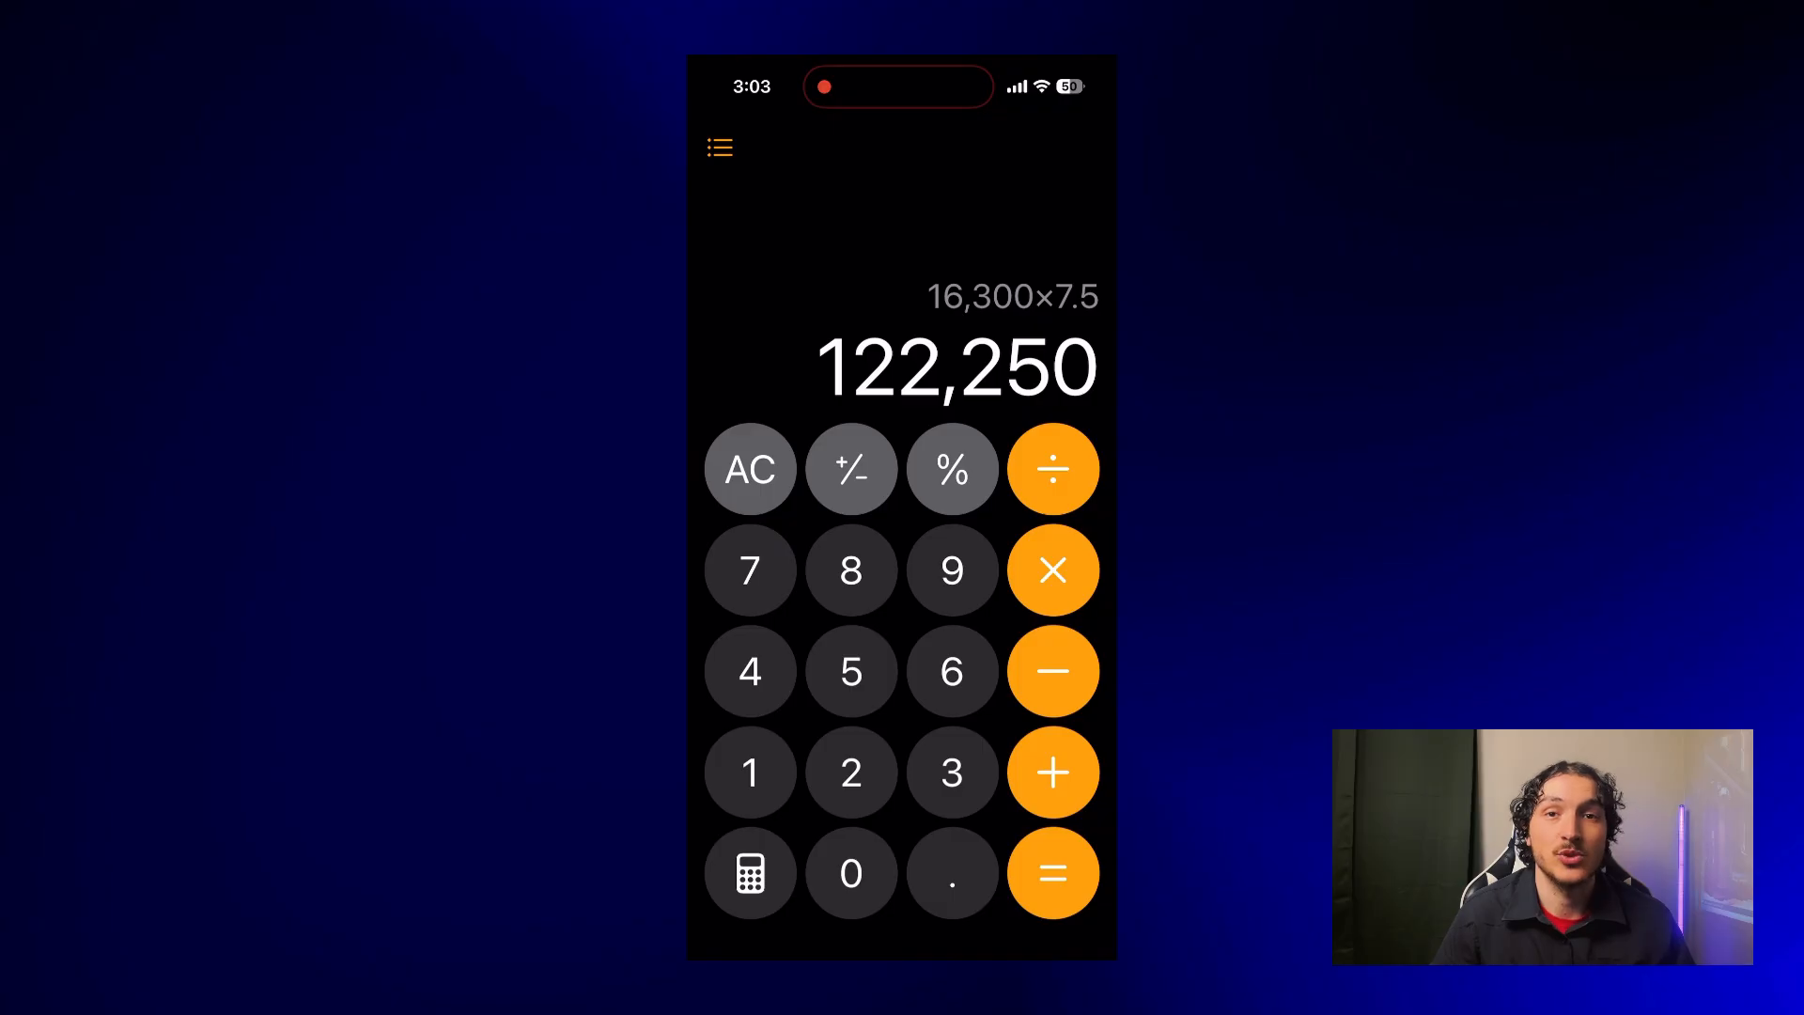
Switch to TikTok on the phone, search for Luckydealss and open the luckydealsss profile.
left_click_drag(902, 953, 902, 658)
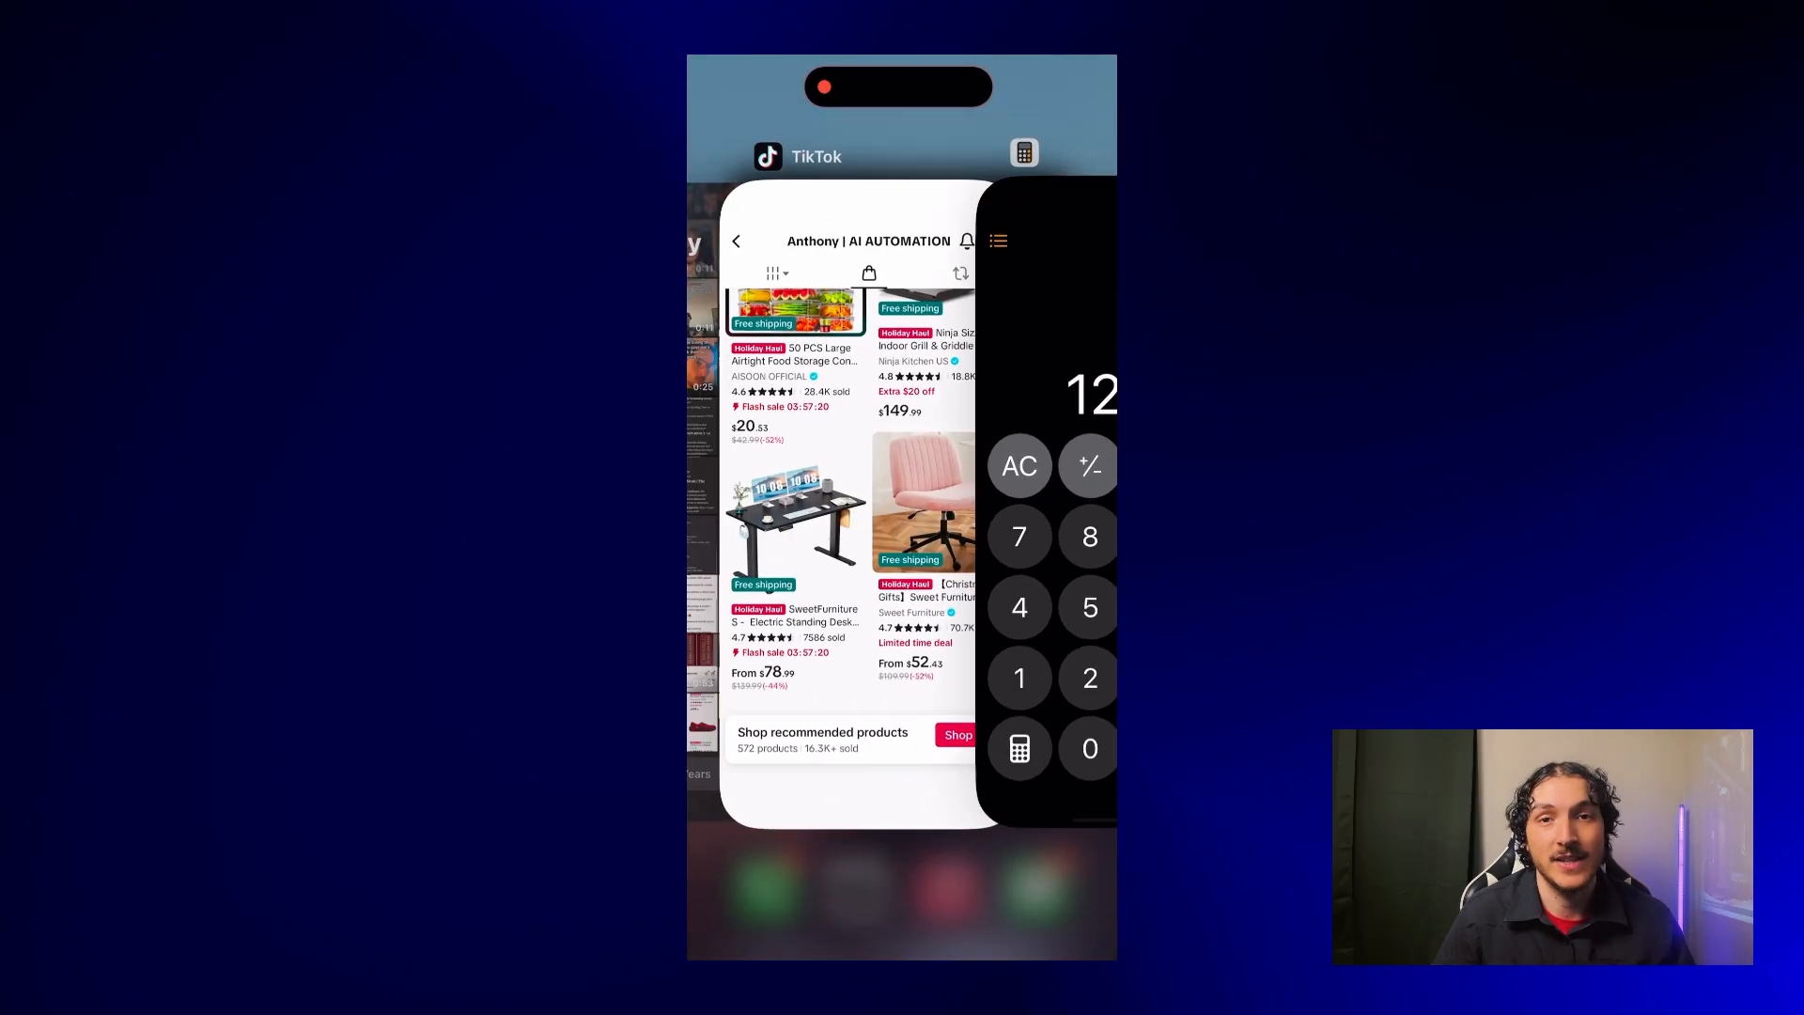
left_click(897, 526)
left_click_drag(690, 563, 1034, 564)
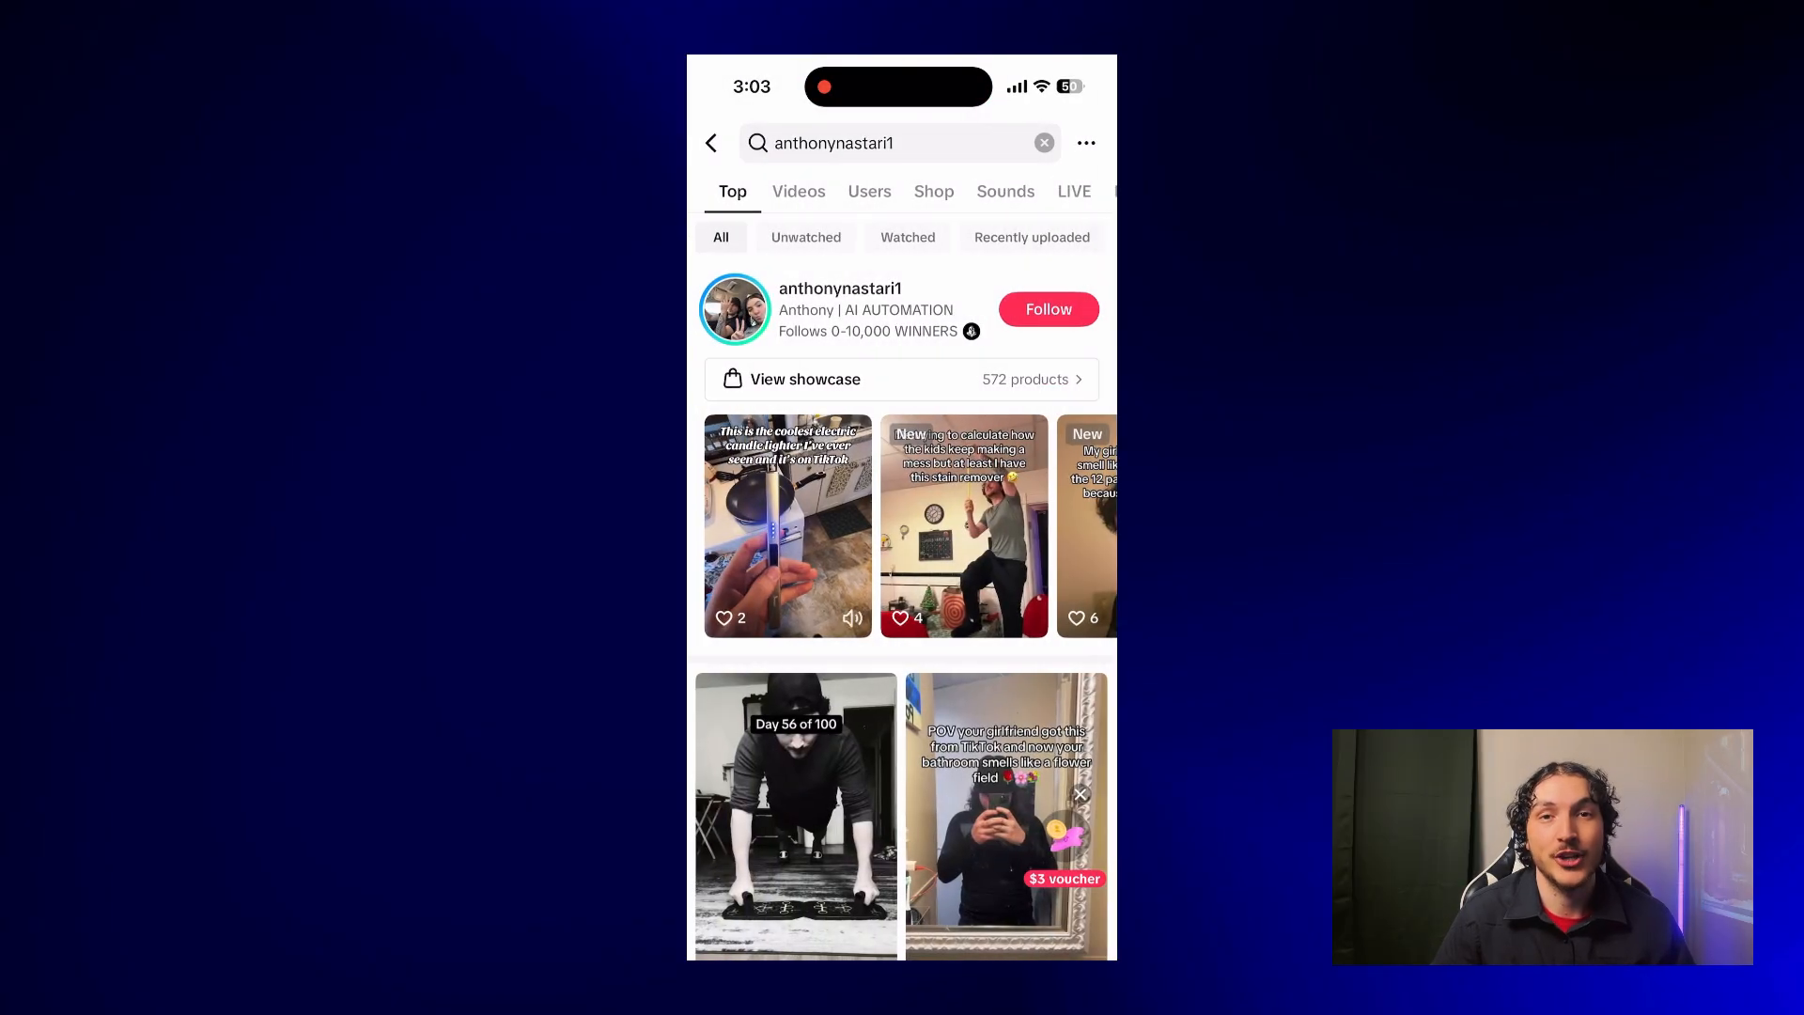
left_click(1044, 143)
left_click(782, 233)
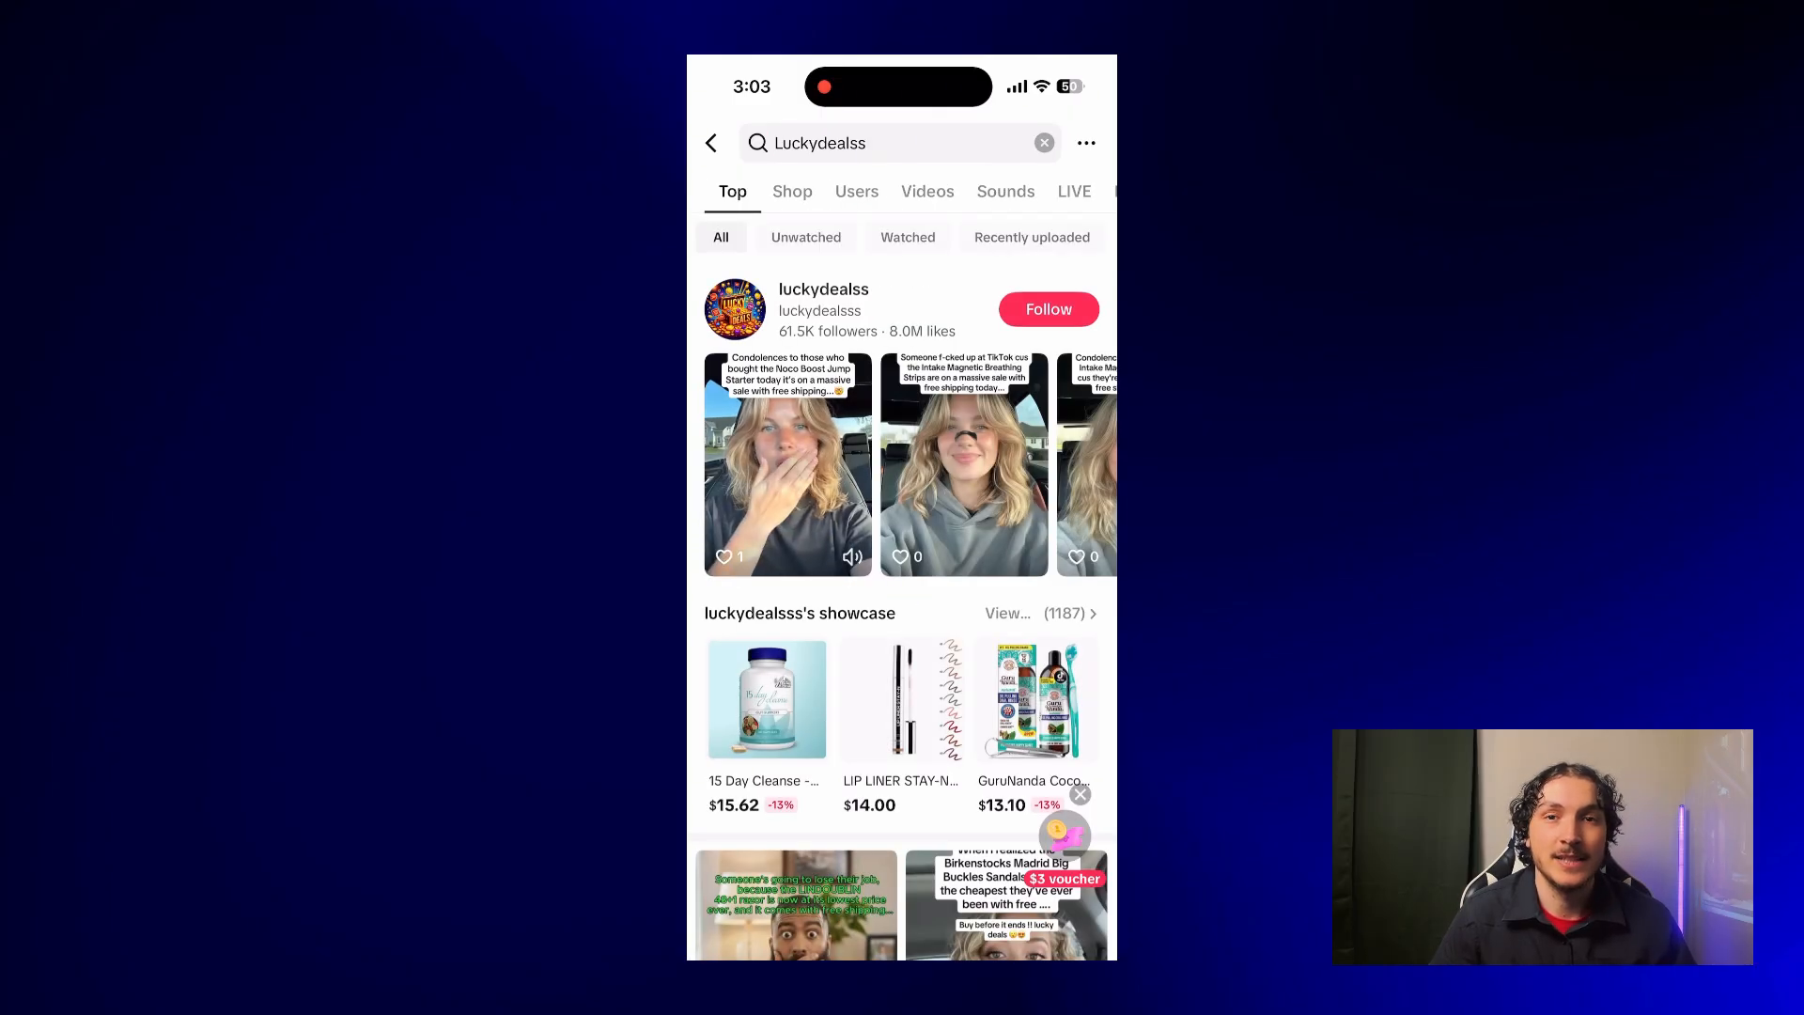
left_click(826, 306)
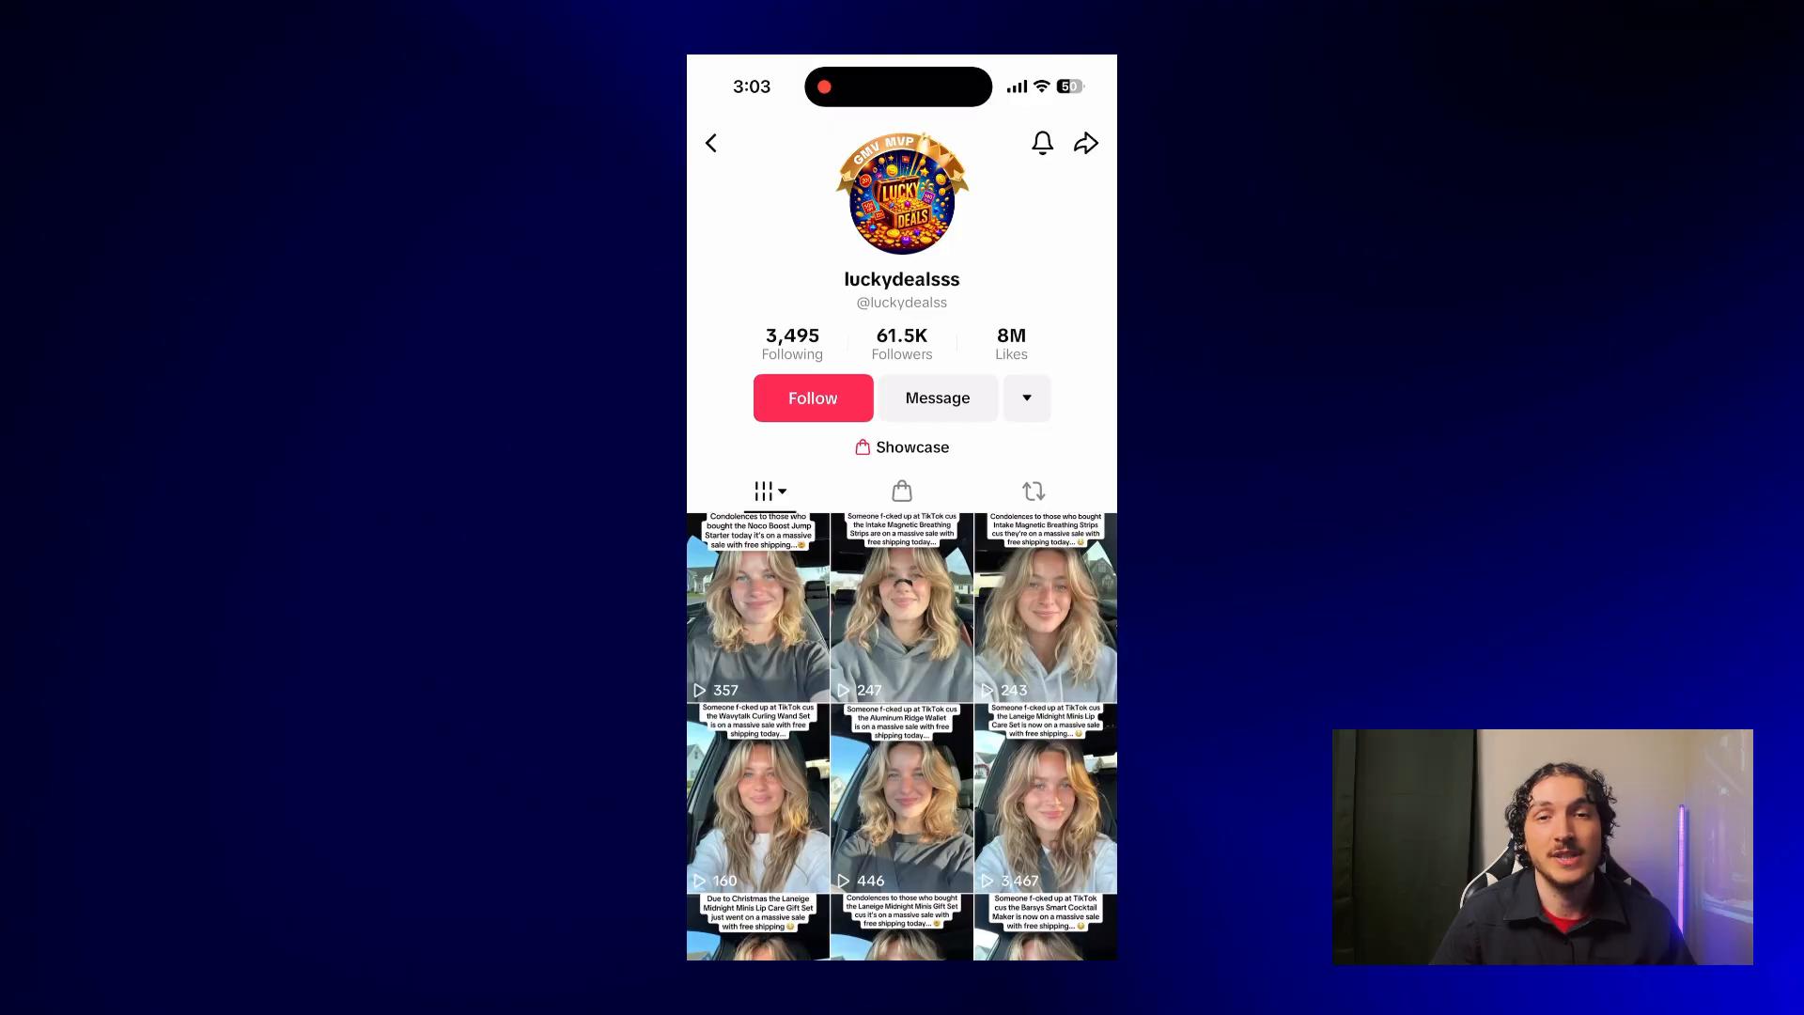
Watch the Laneige Midnight Minis Gift Set video on the luckydealsss profile and open the profile's product showcase.
scroll(902, 601, "up", 1)
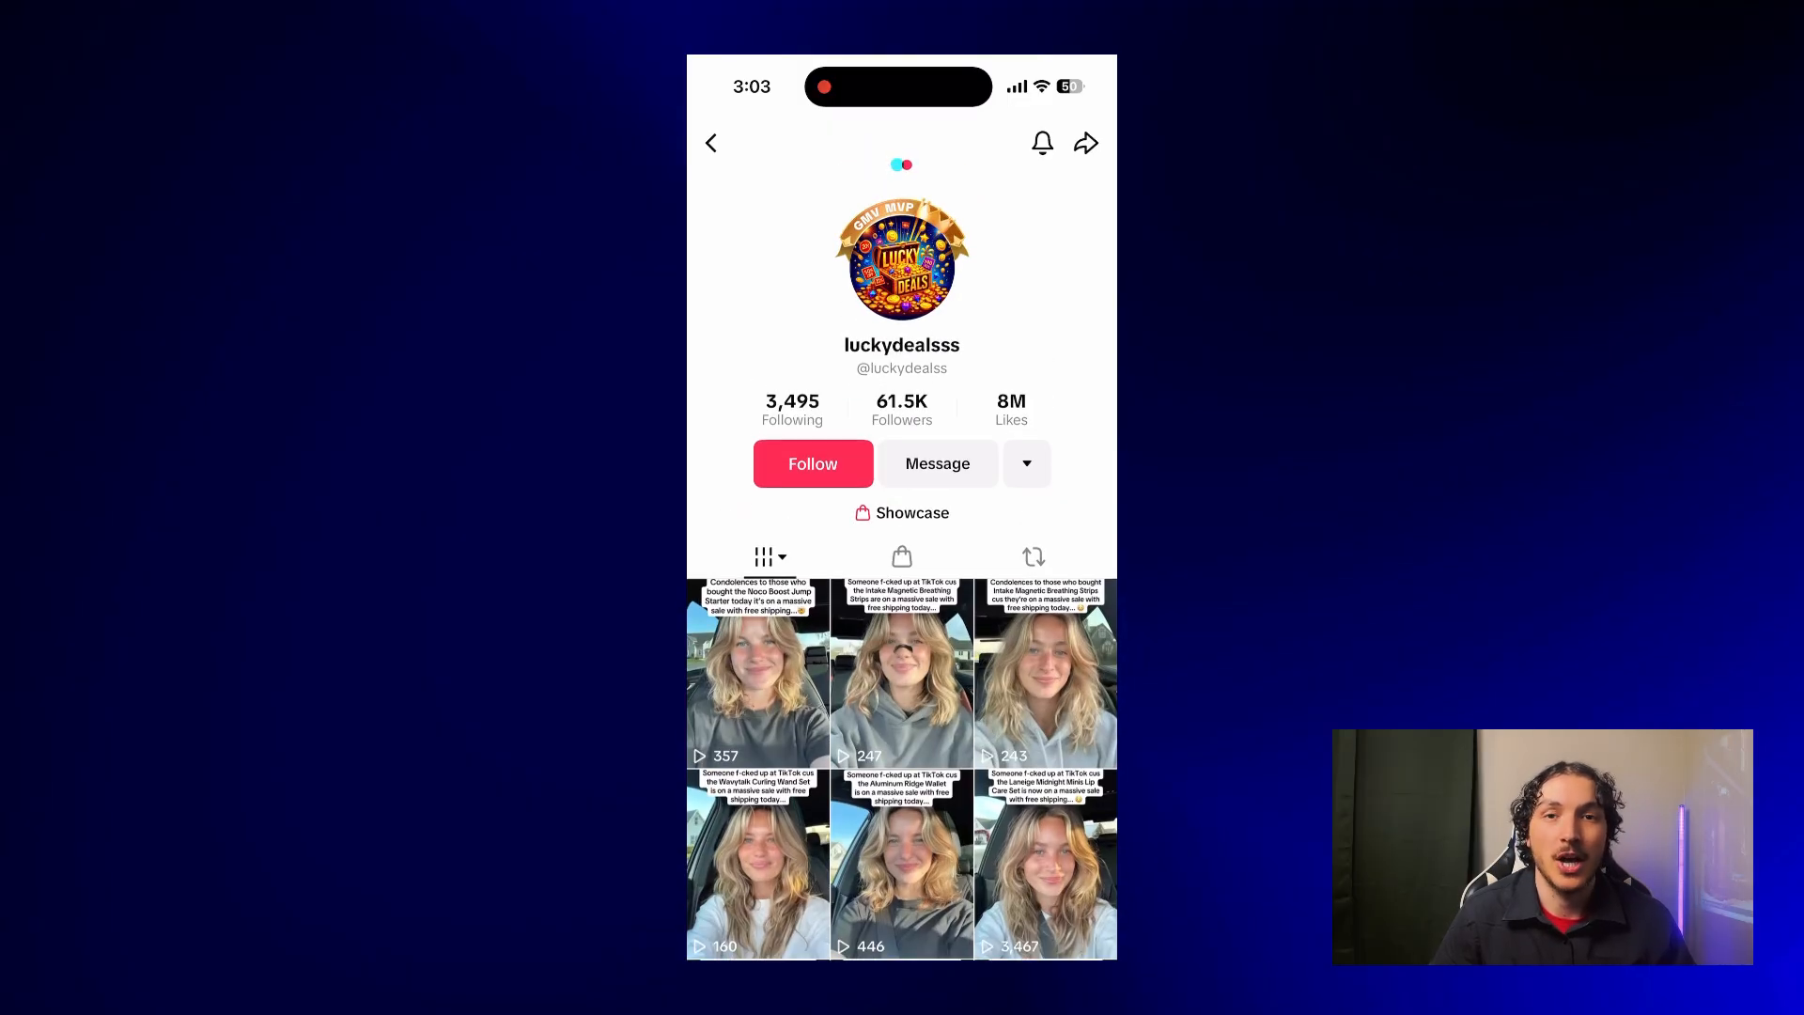
scroll(902, 582, "down", 5)
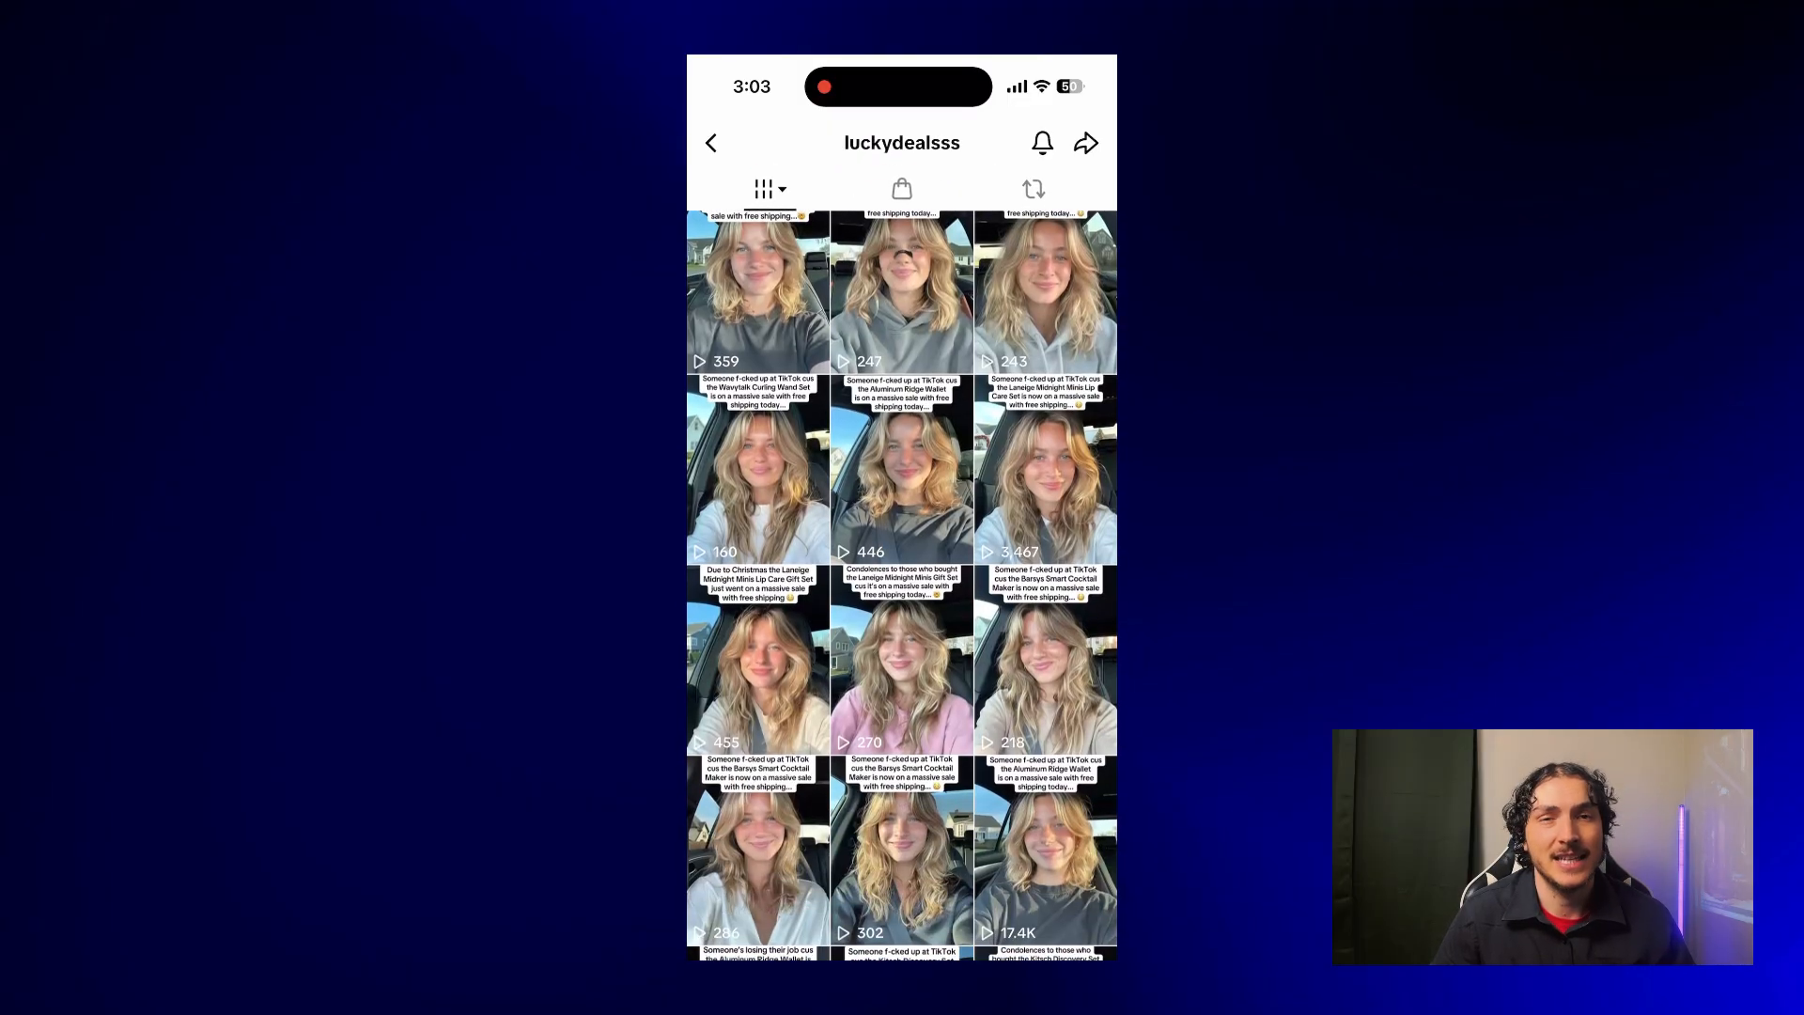
scroll(902, 582, "down", 1)
left_click(902, 577)
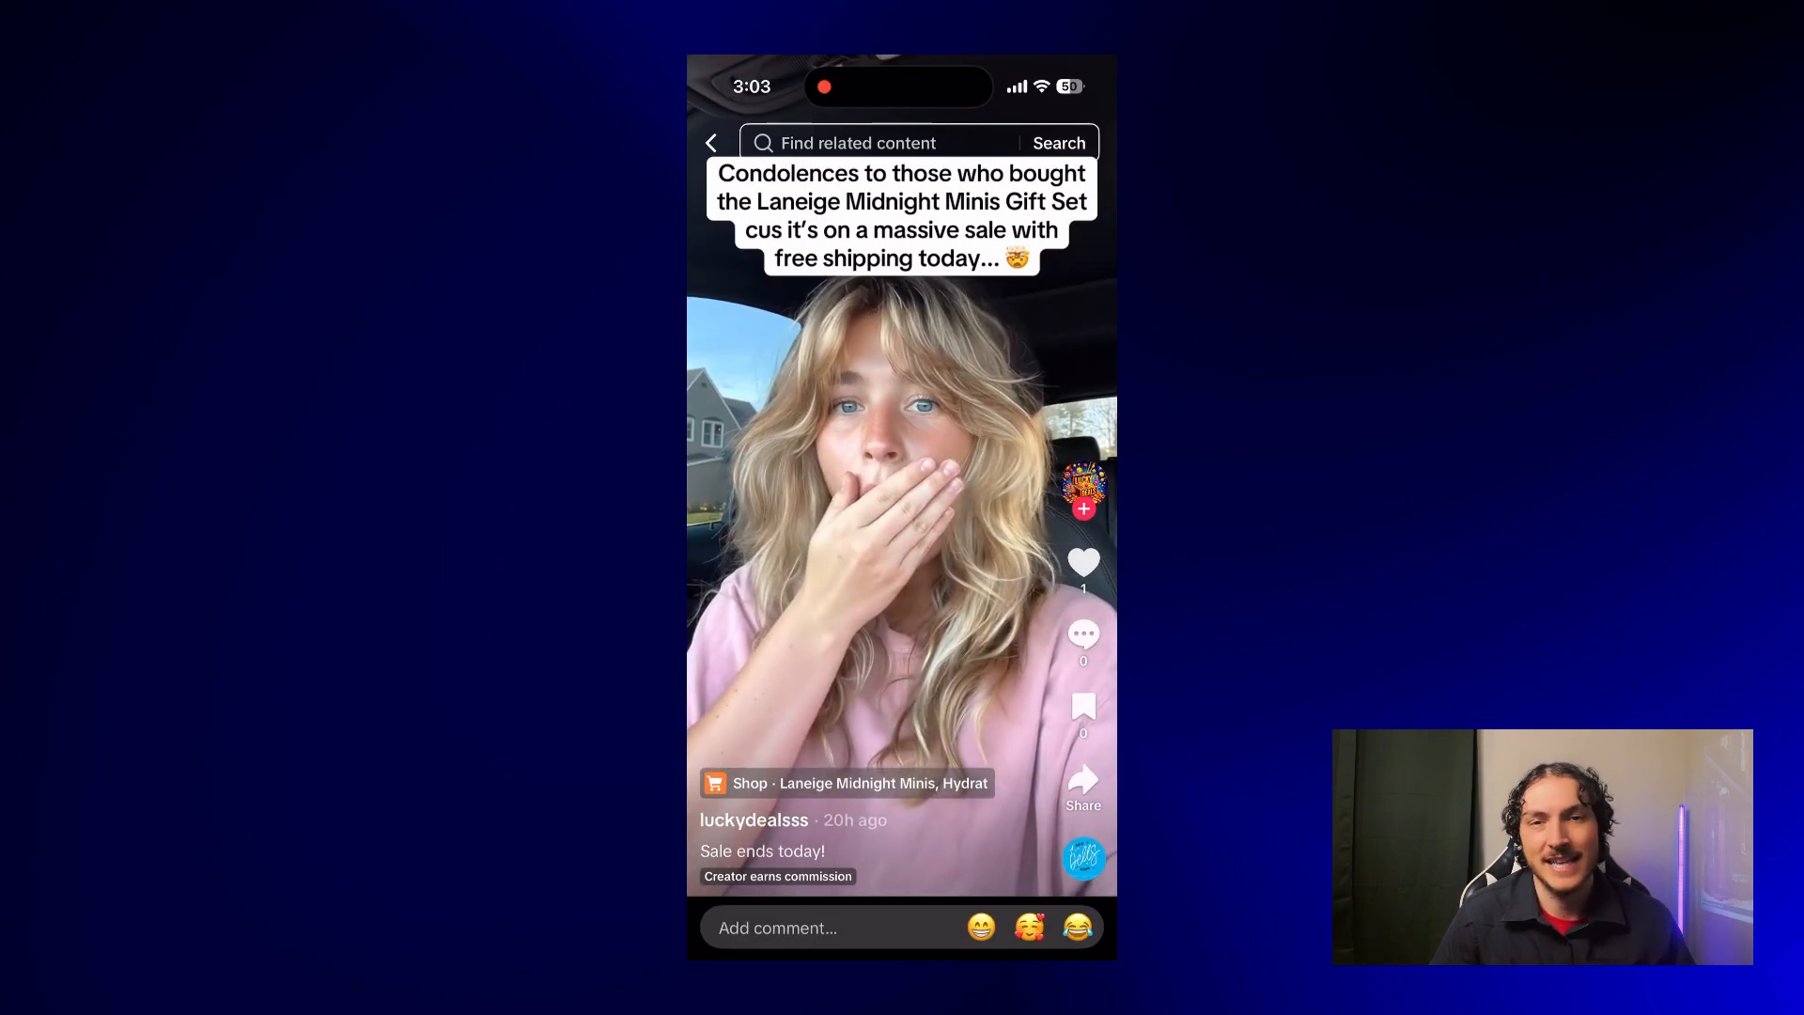
left_click(711, 143)
left_click(902, 189)
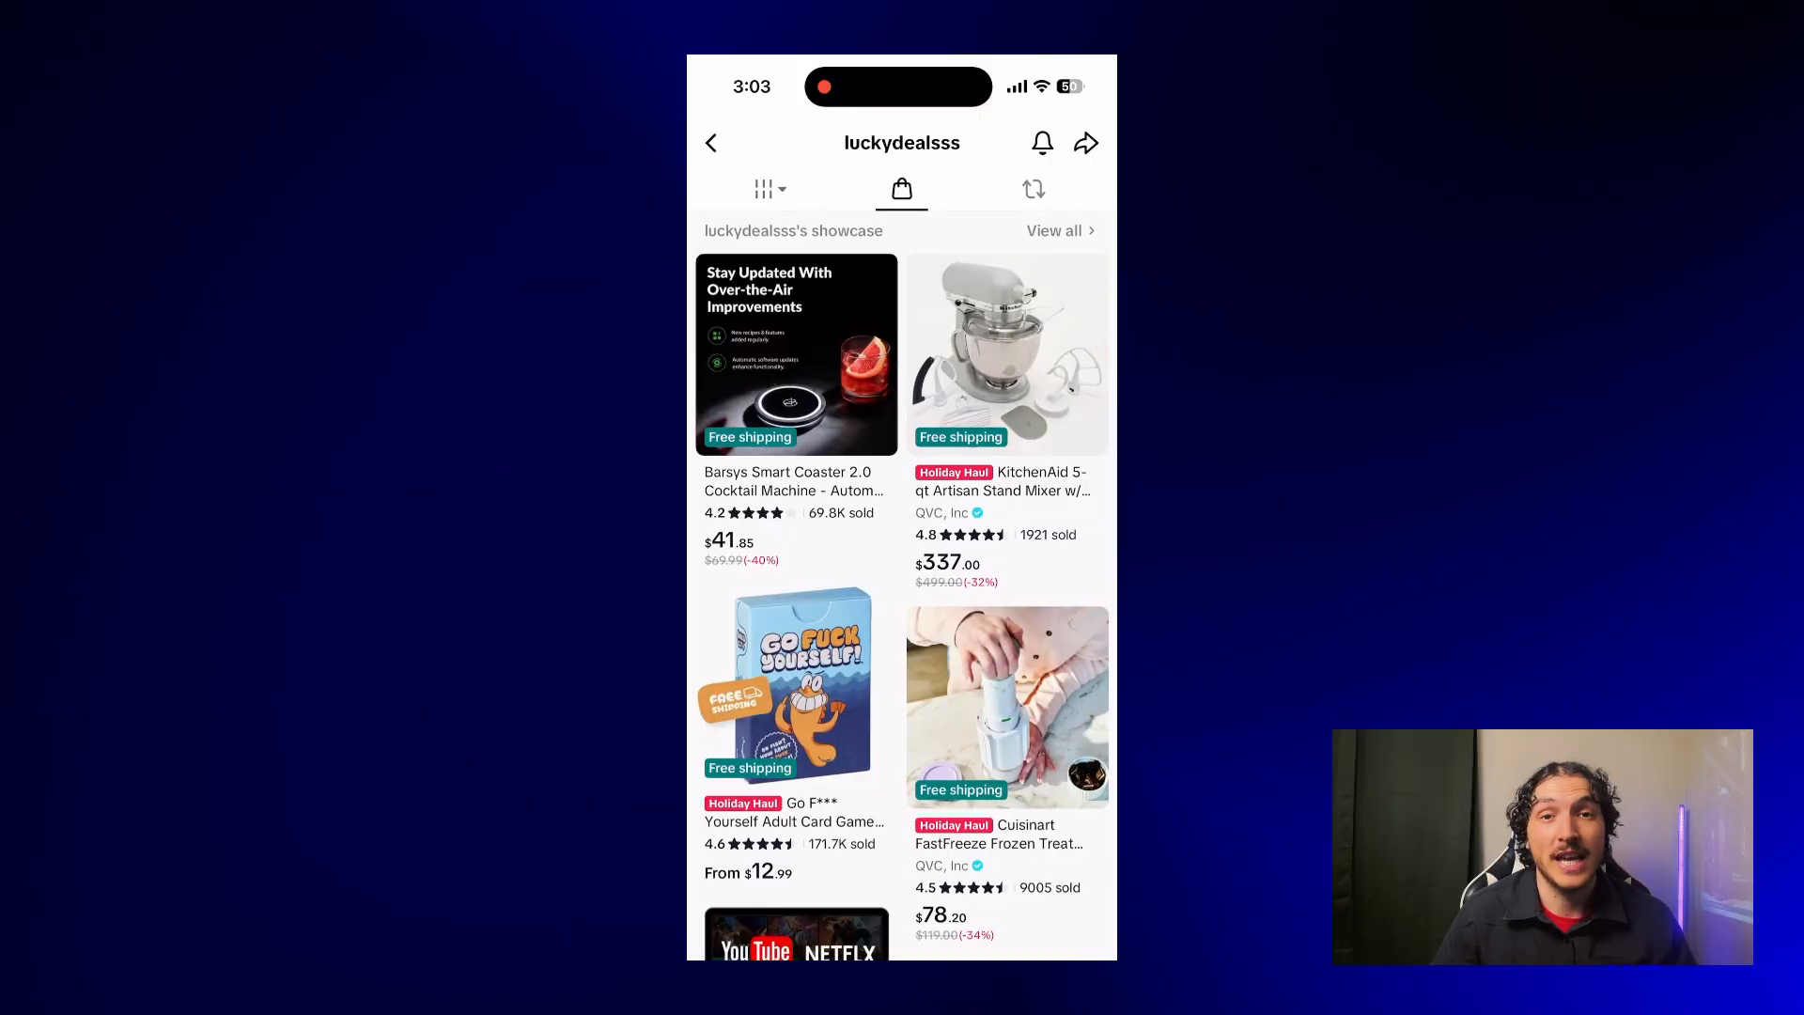
Browse the products in the luckydealsss showcase down to the Comfrt hoodies and the recommended products offer.
scroll(902, 582, "up", 3)
scroll(902, 583, "down", 5)
scroll(901, 583, "down", 5)
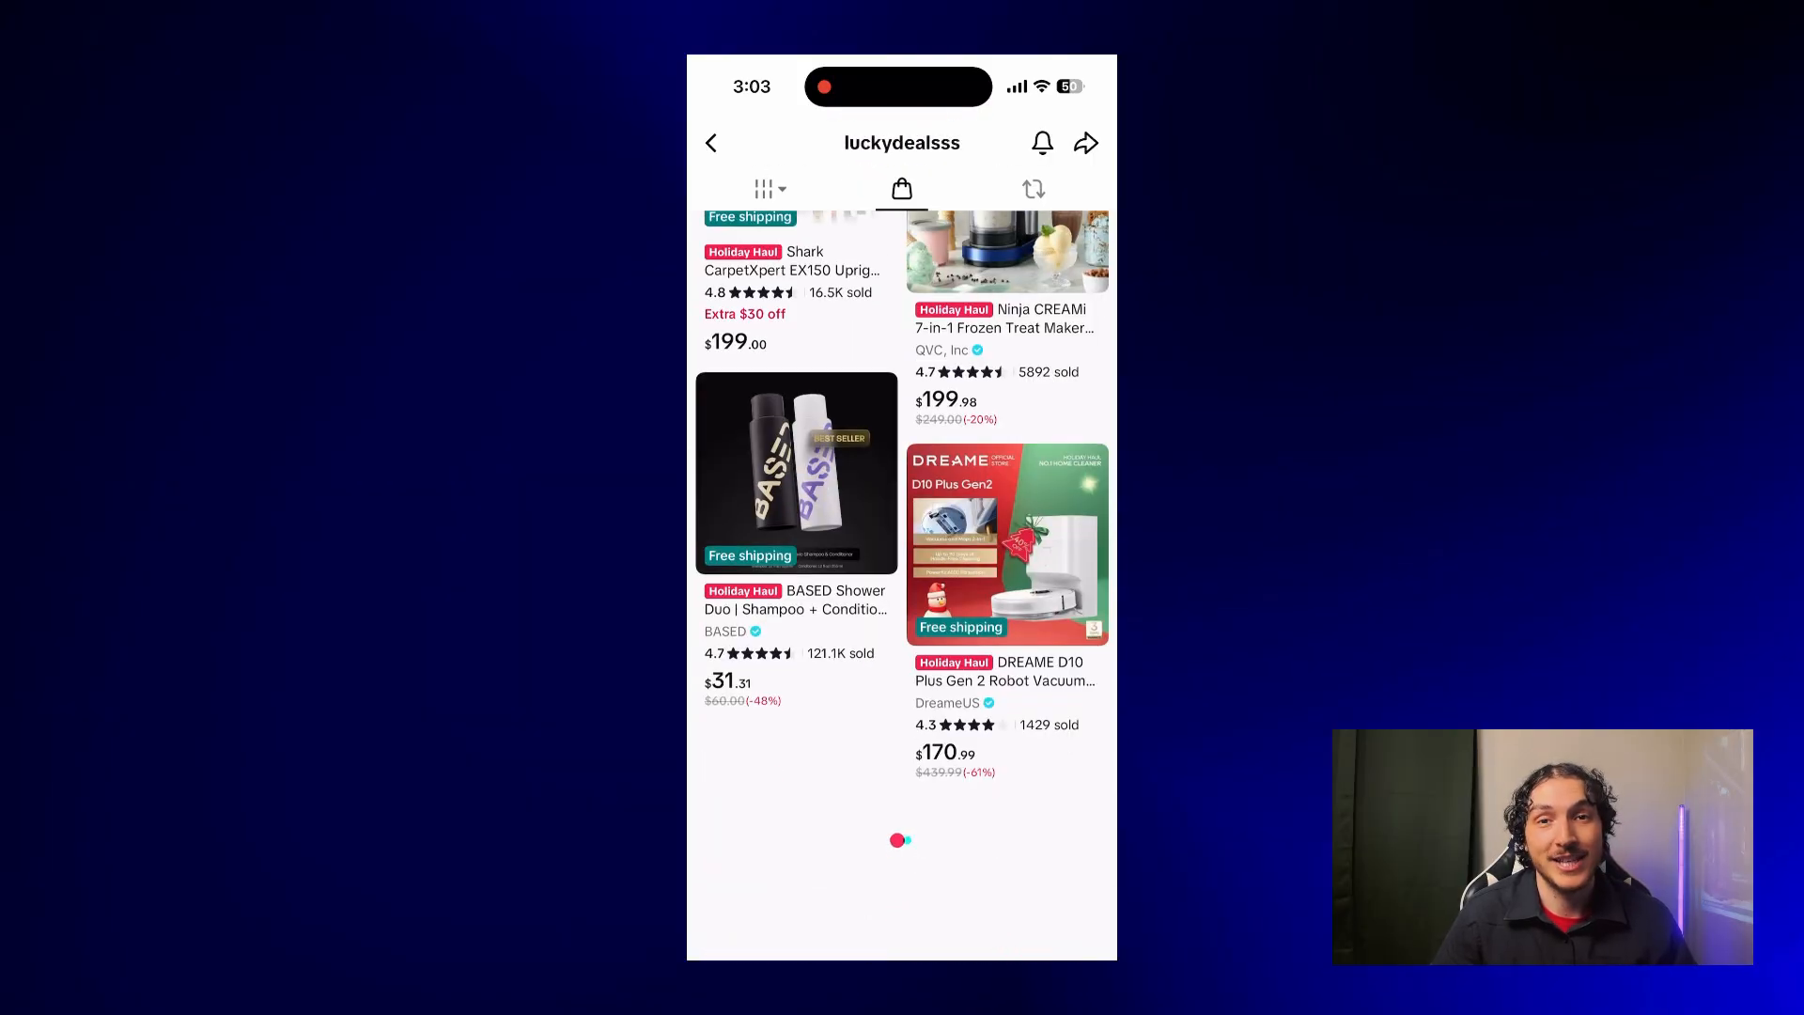
scroll(902, 582, "down", 5)
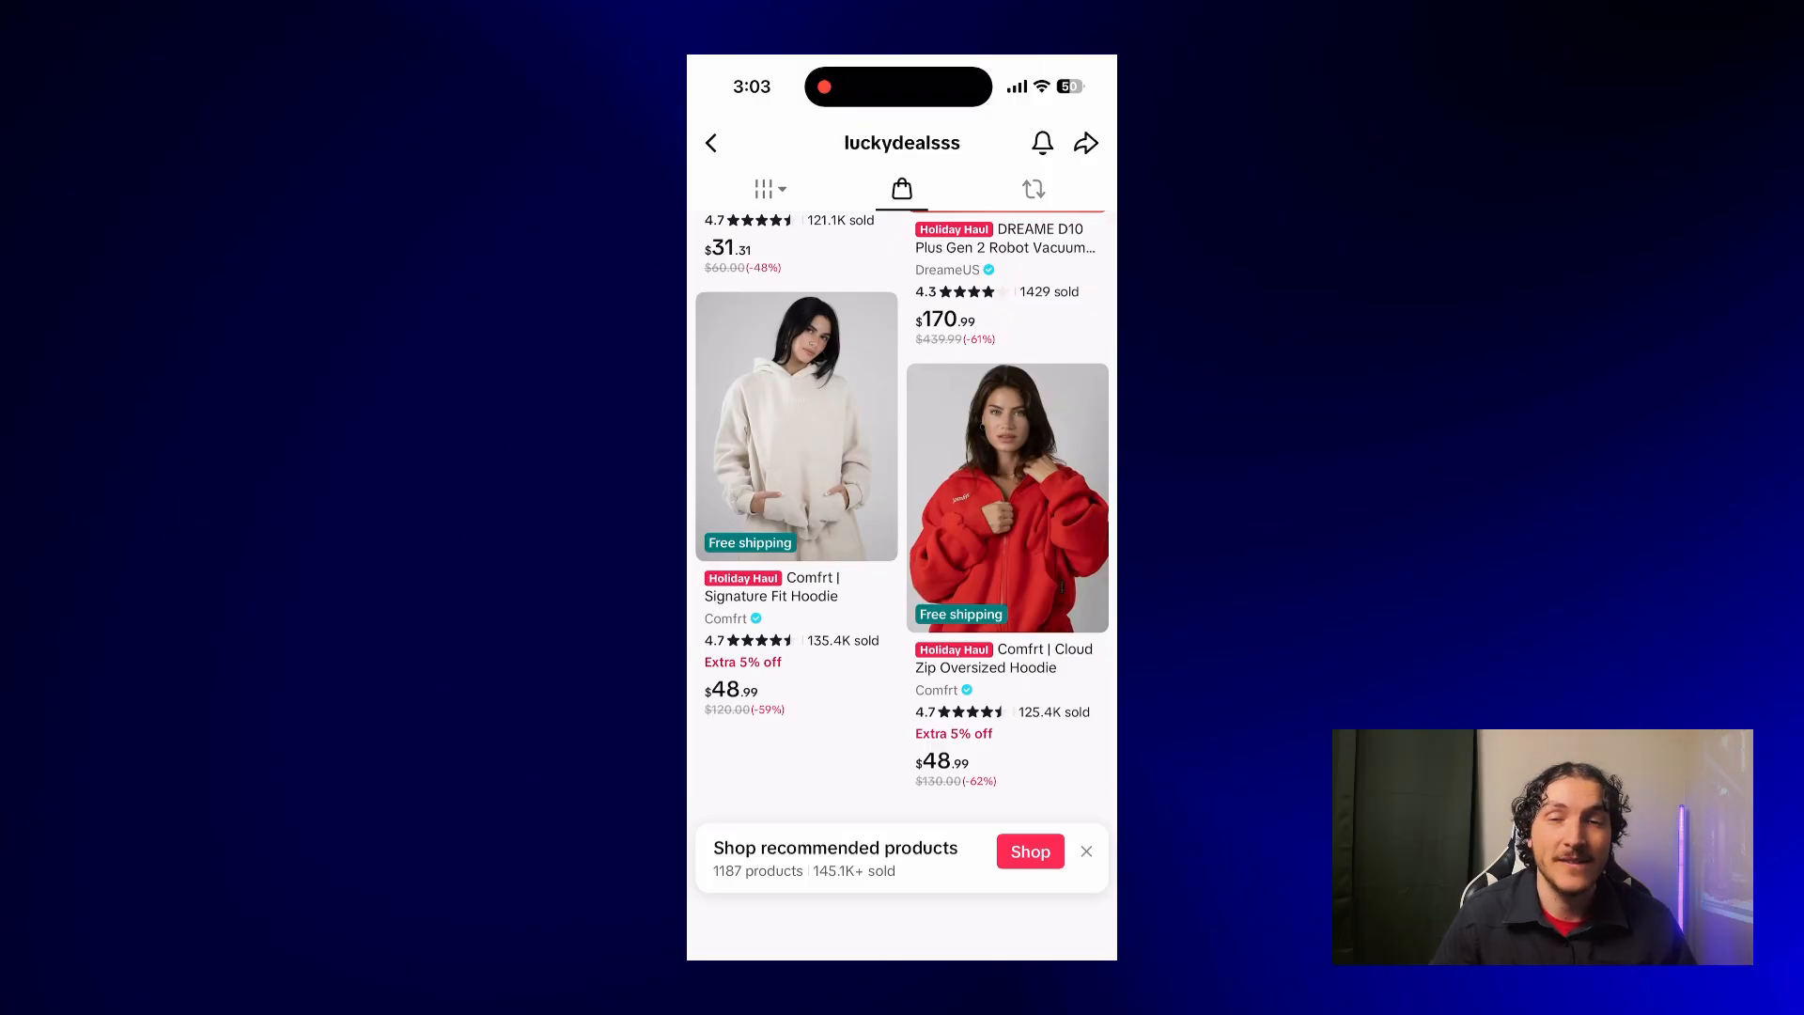
Switch to the phone's calculator, clear the earlier calculation and multiply 145,000 by 7.5.
left_click_drag(901, 952, 996, 714)
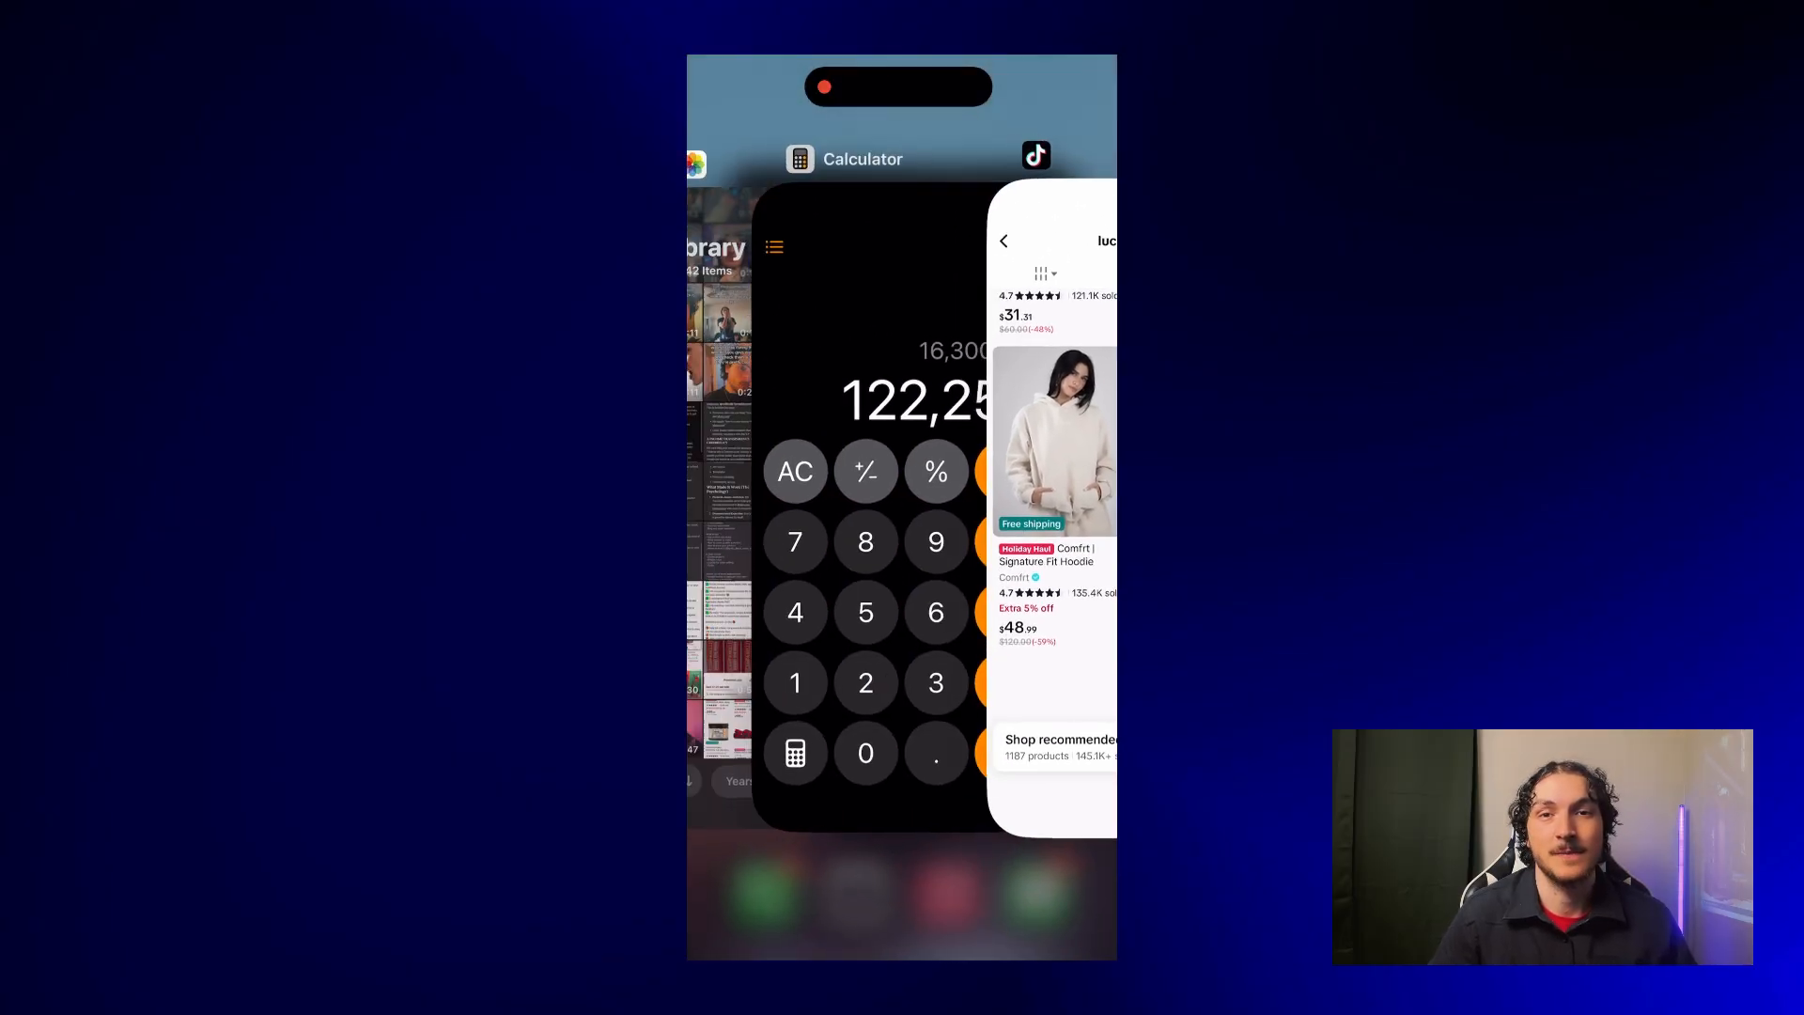
left_click(860, 564)
left_click(750, 469)
left_click(750, 772)
left_click(750, 671)
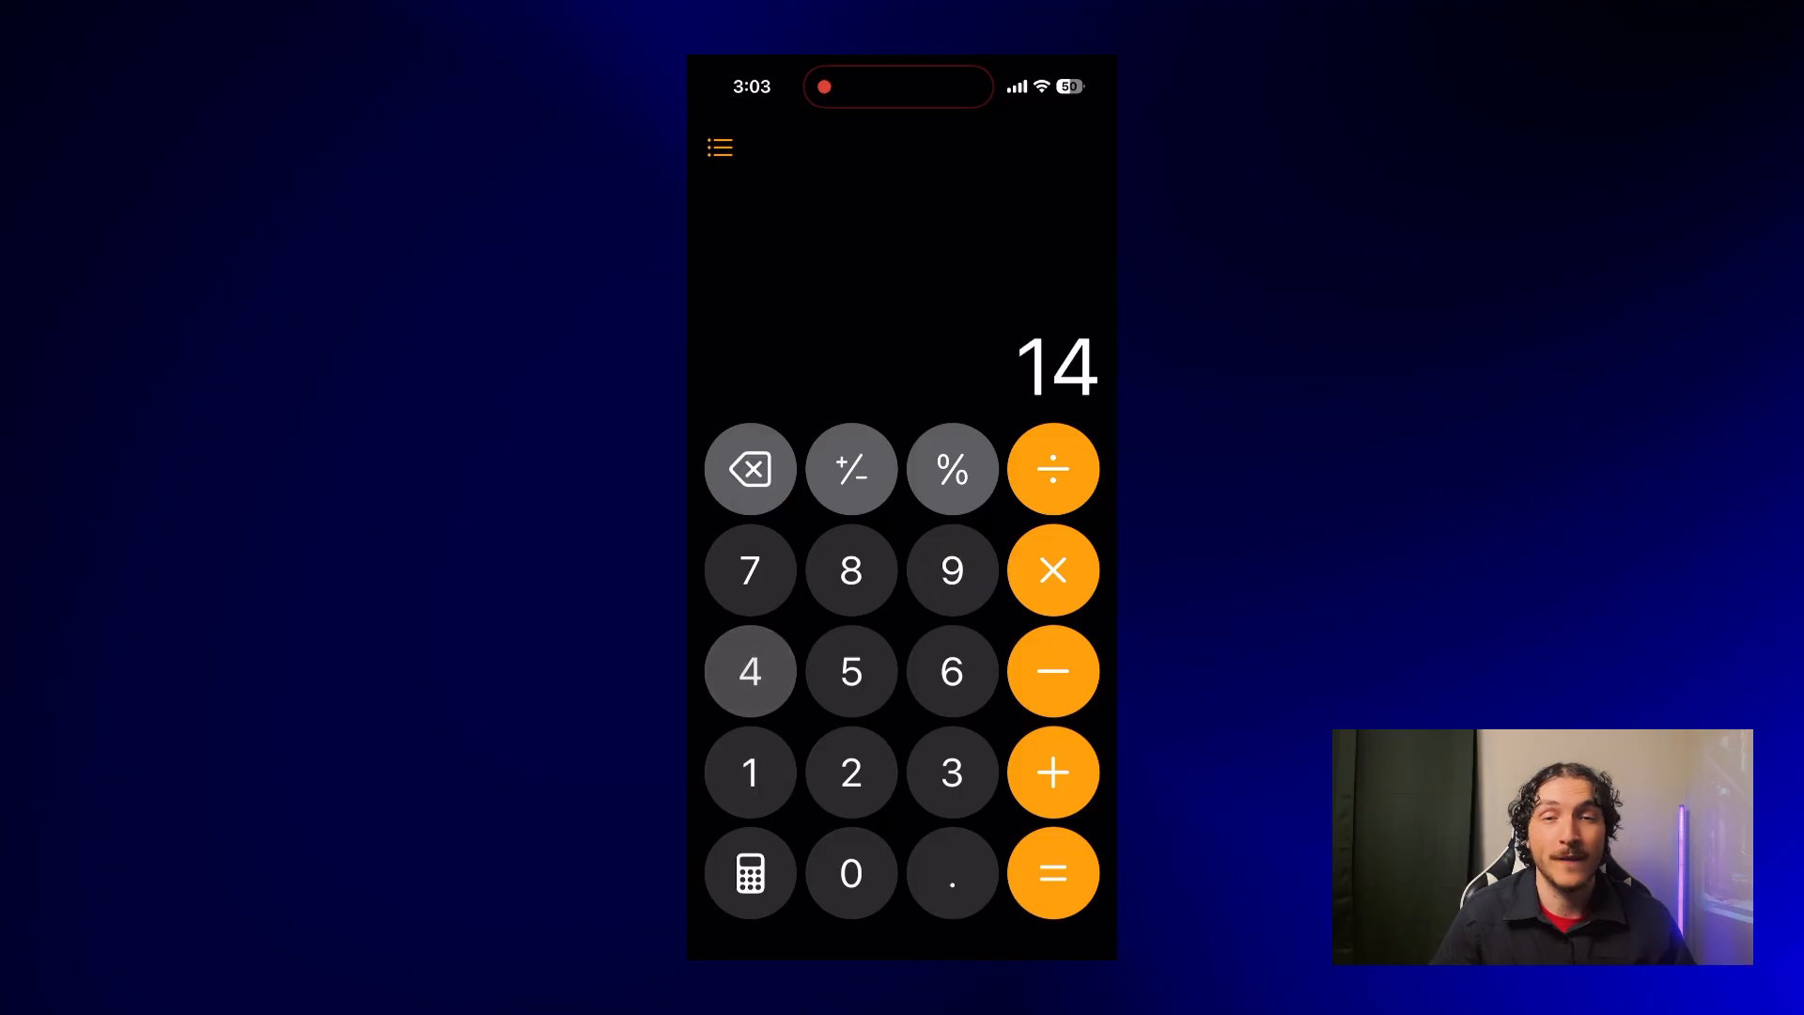
left_click(851, 671)
left_click(851, 872)
left_click(1053, 569)
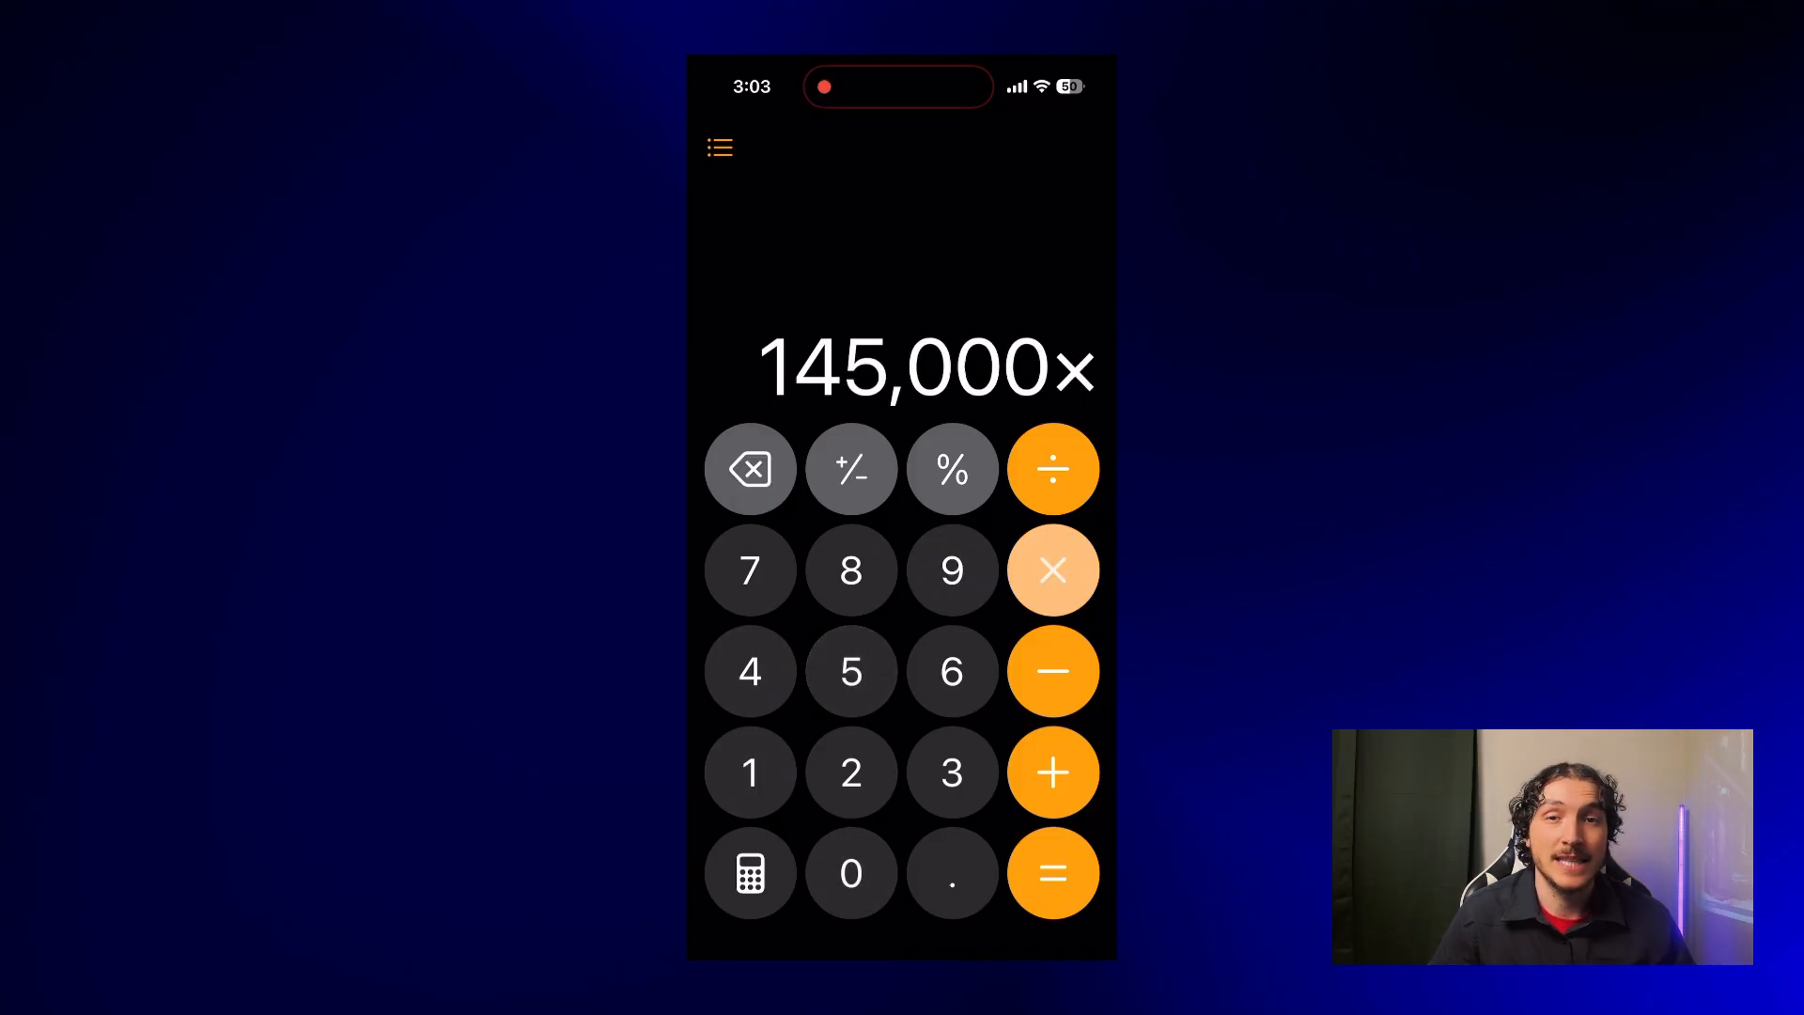
left_click(750, 570)
left_click(952, 873)
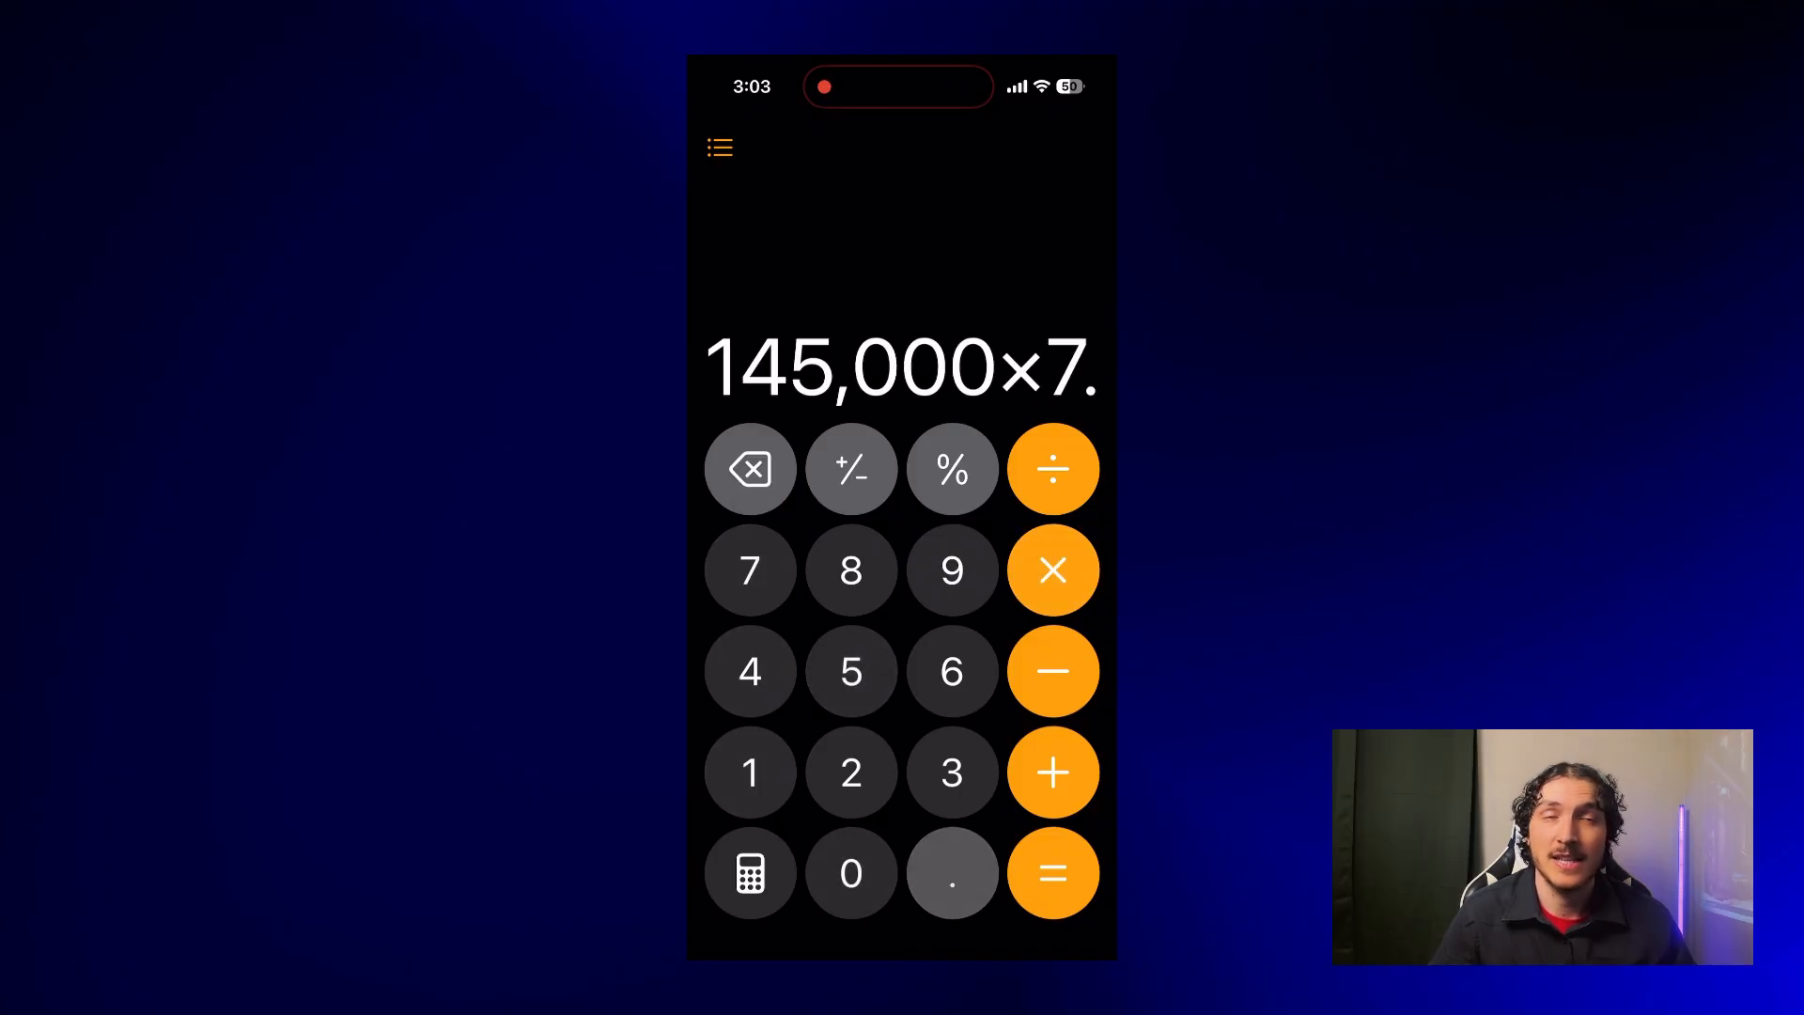
left_click(852, 671)
left_click(1053, 873)
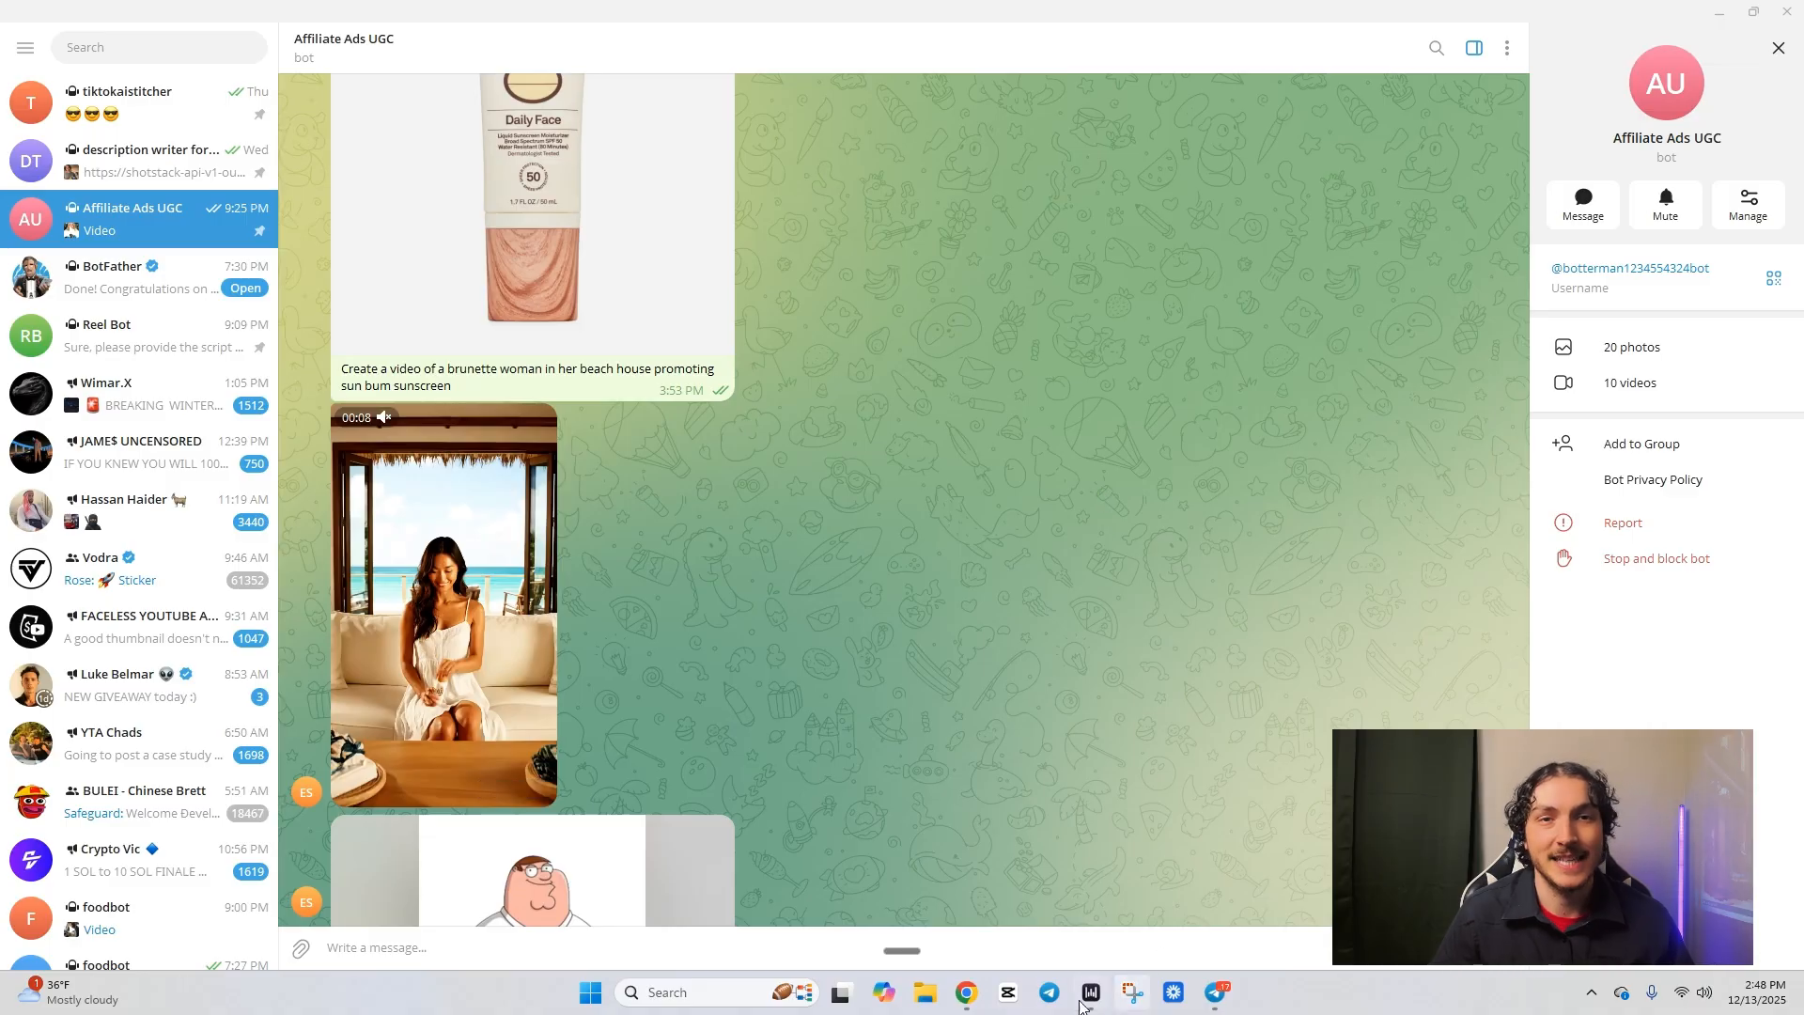
Switch to Chrome and look over the A2197 - Affiliate UGC workflow in n8n.
left_click(963, 996)
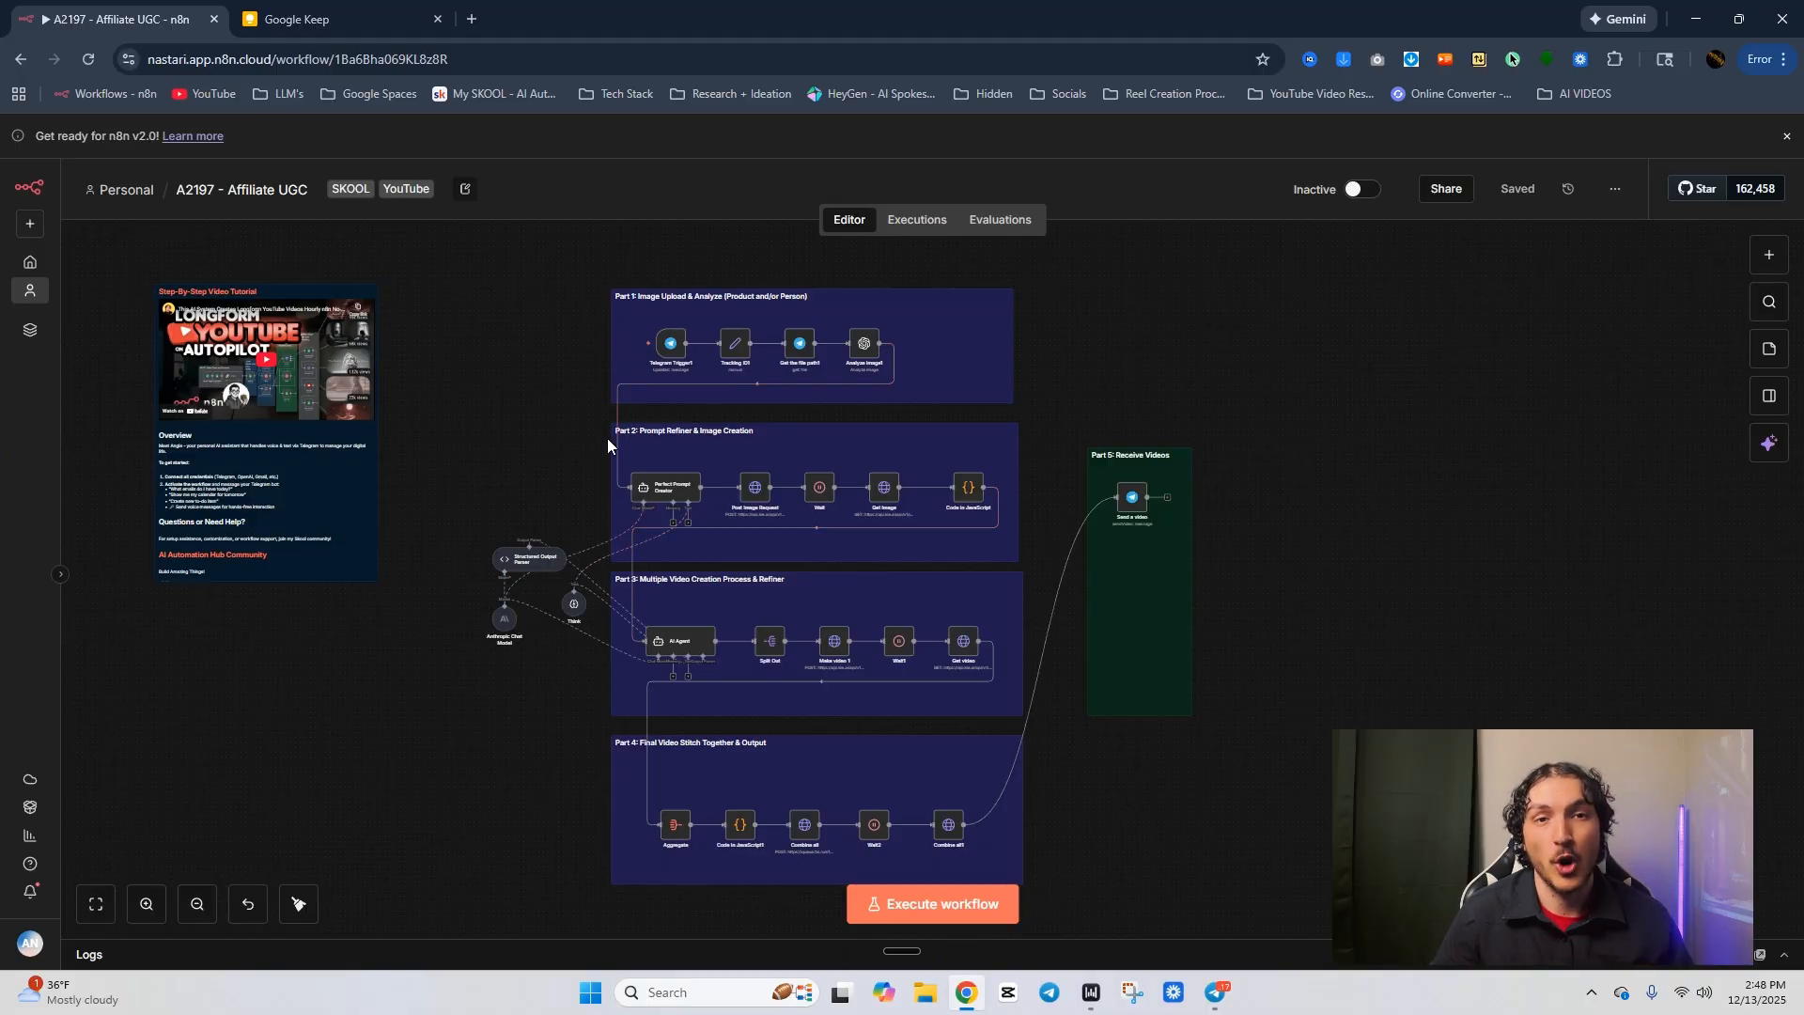
left_click_drag(599, 437, 522, 474)
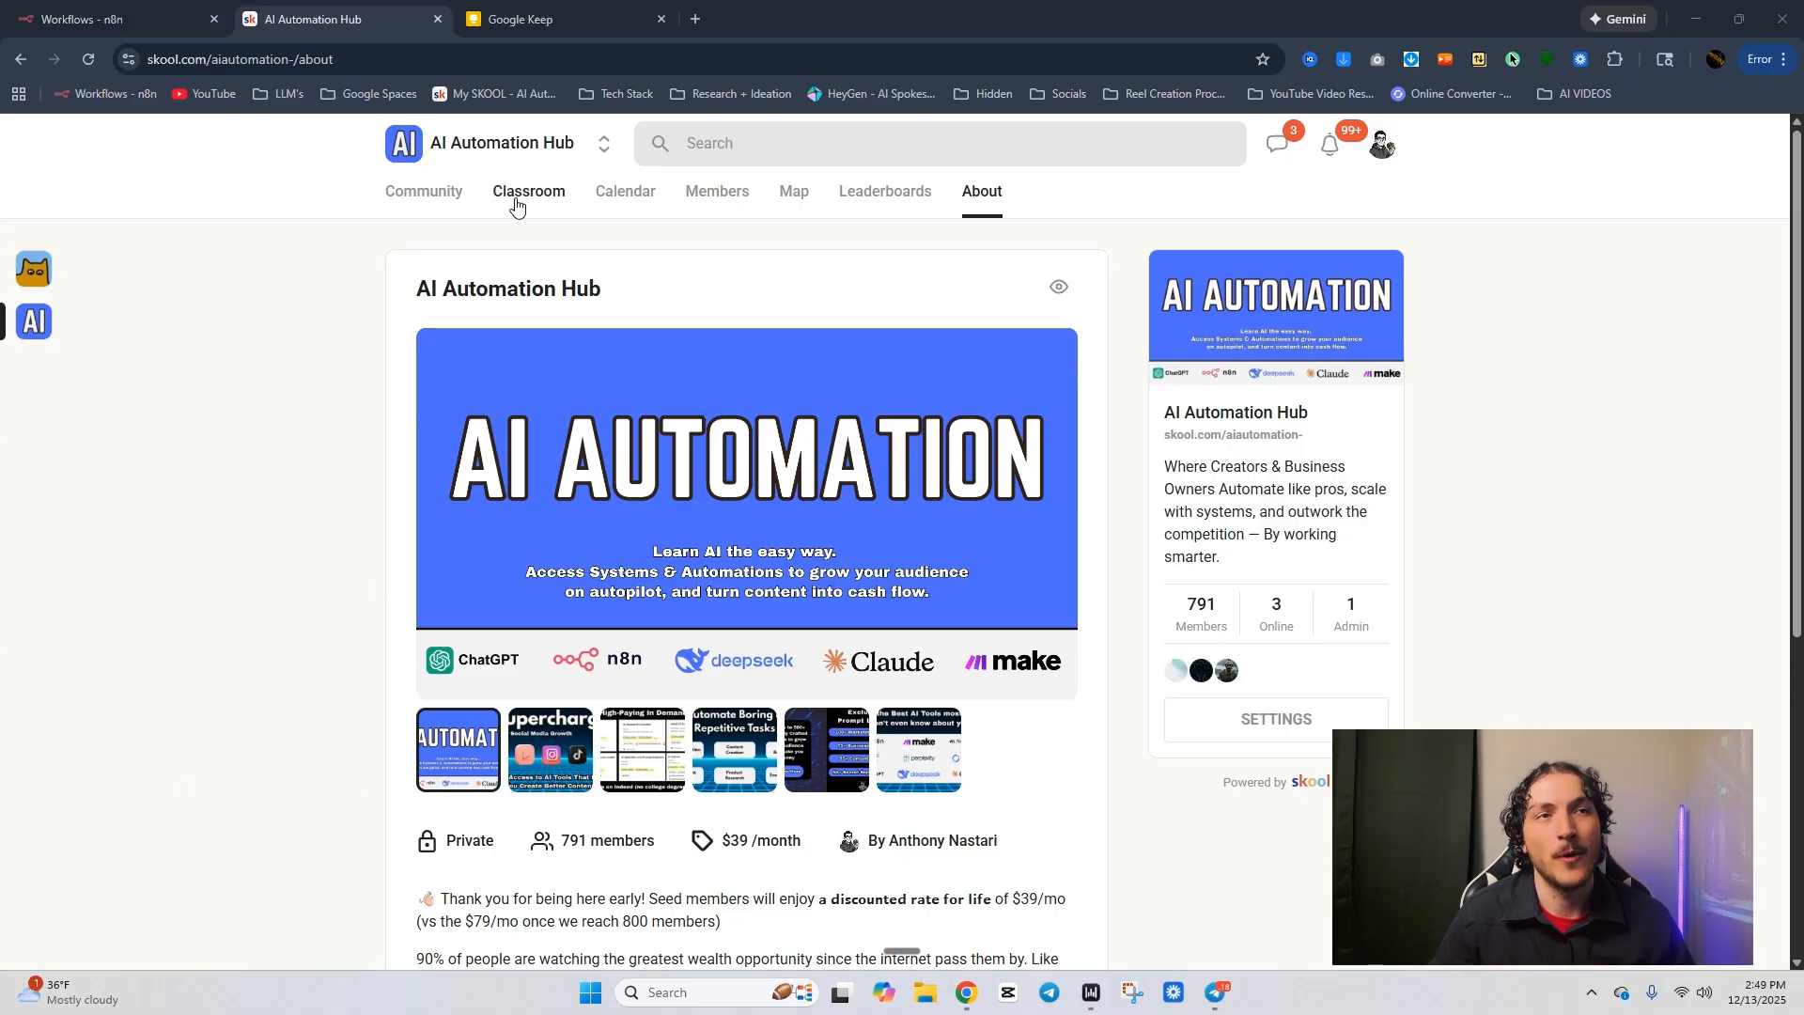
Open the AI UGC Influencer - Automated Content Creator lesson from the AI Automation Hub classroom on Skool.
left_click(519, 196)
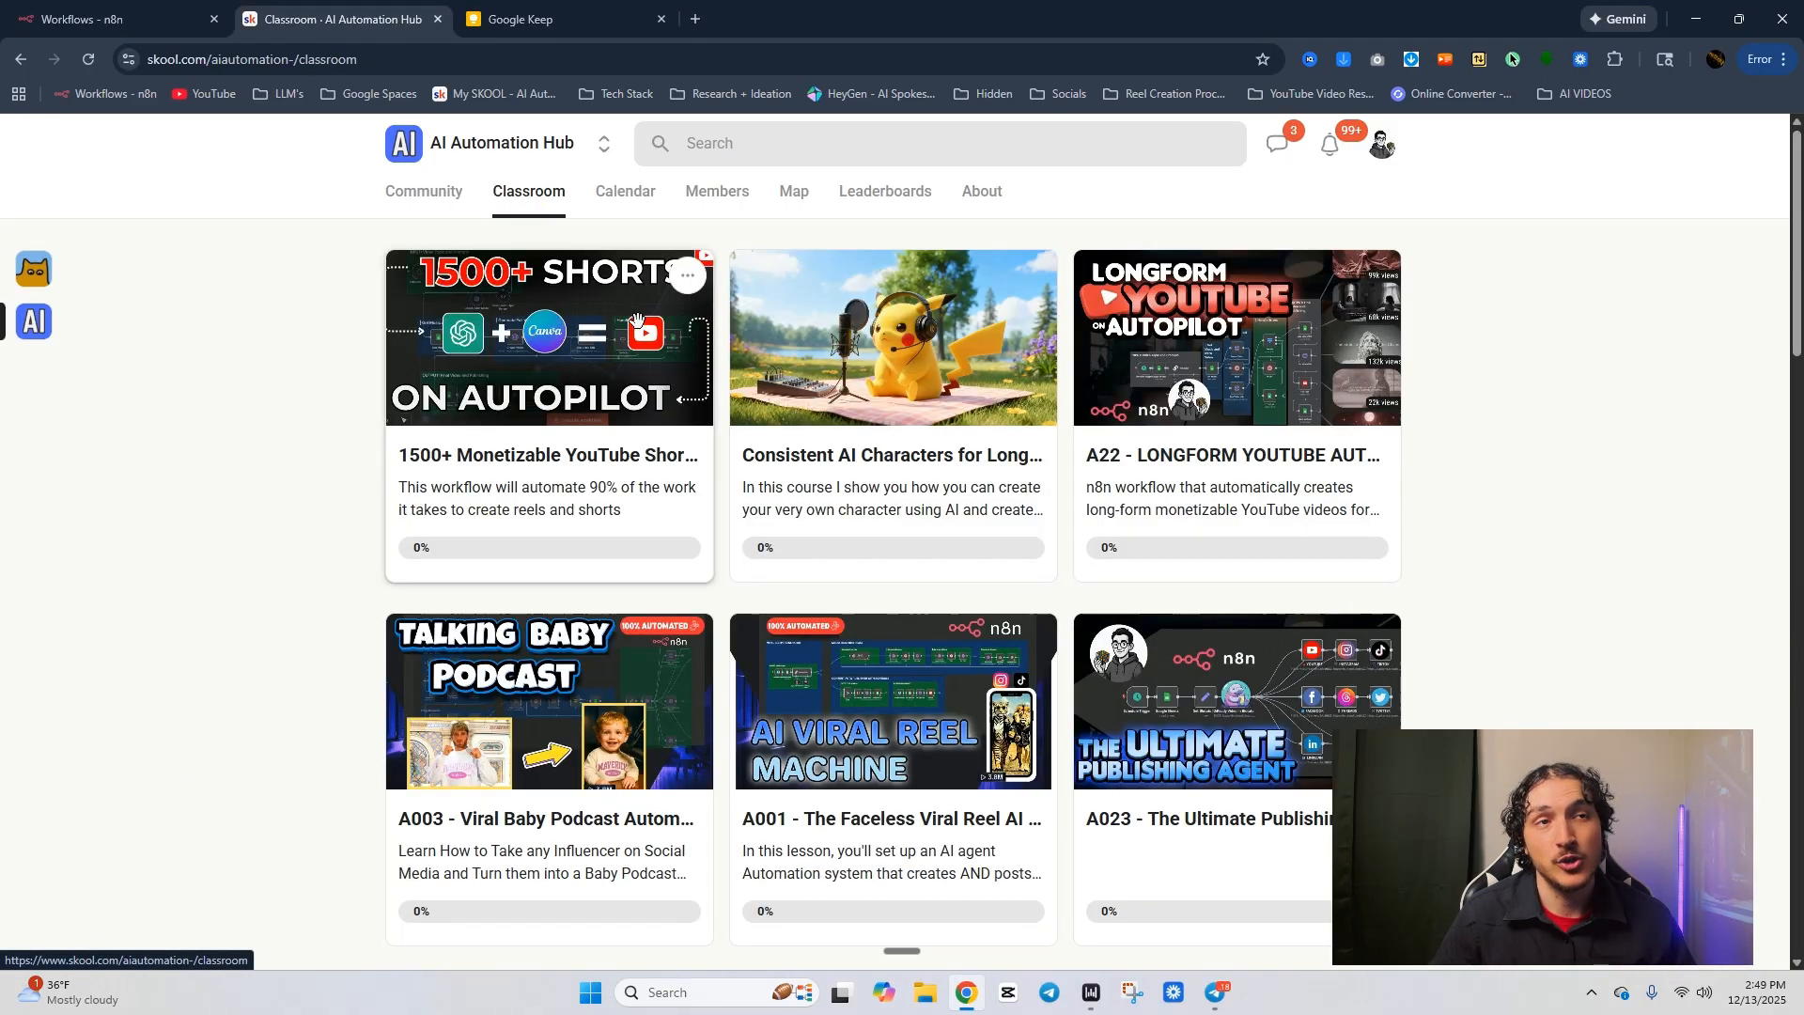
scroll(679, 470, "down", 6)
scroll(680, 469, "down", 14)
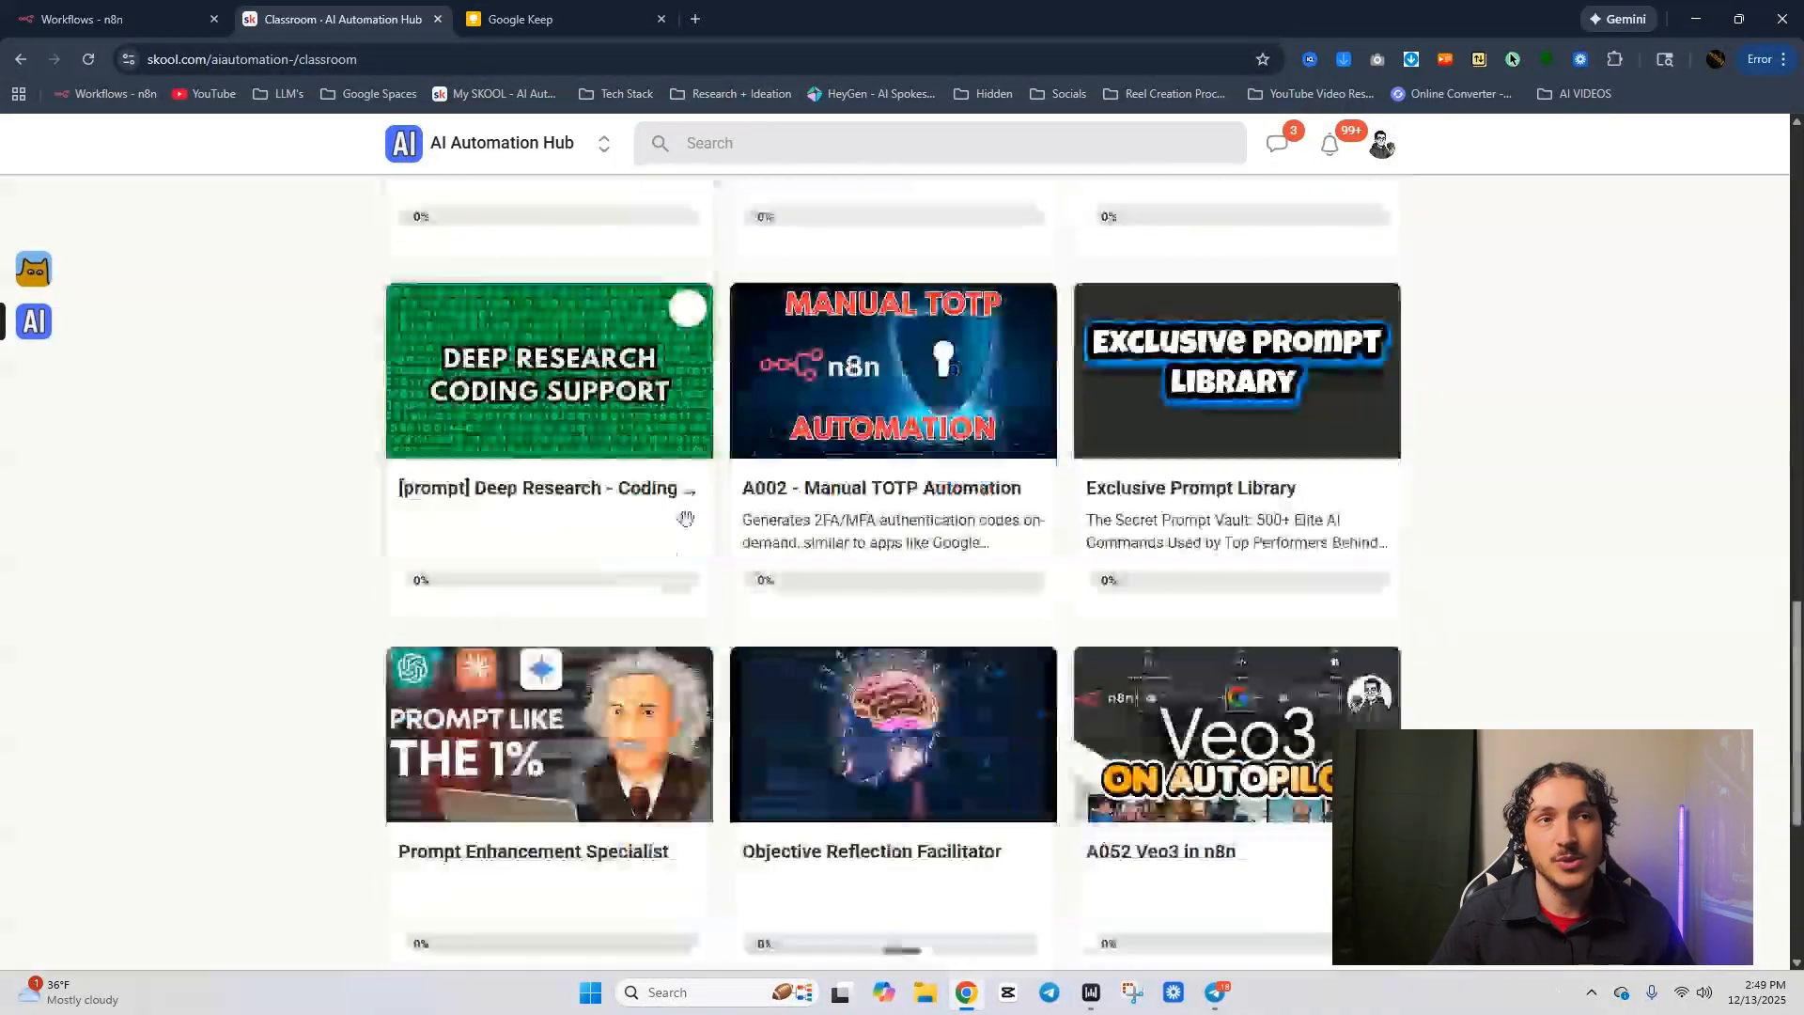
left_click(883, 696)
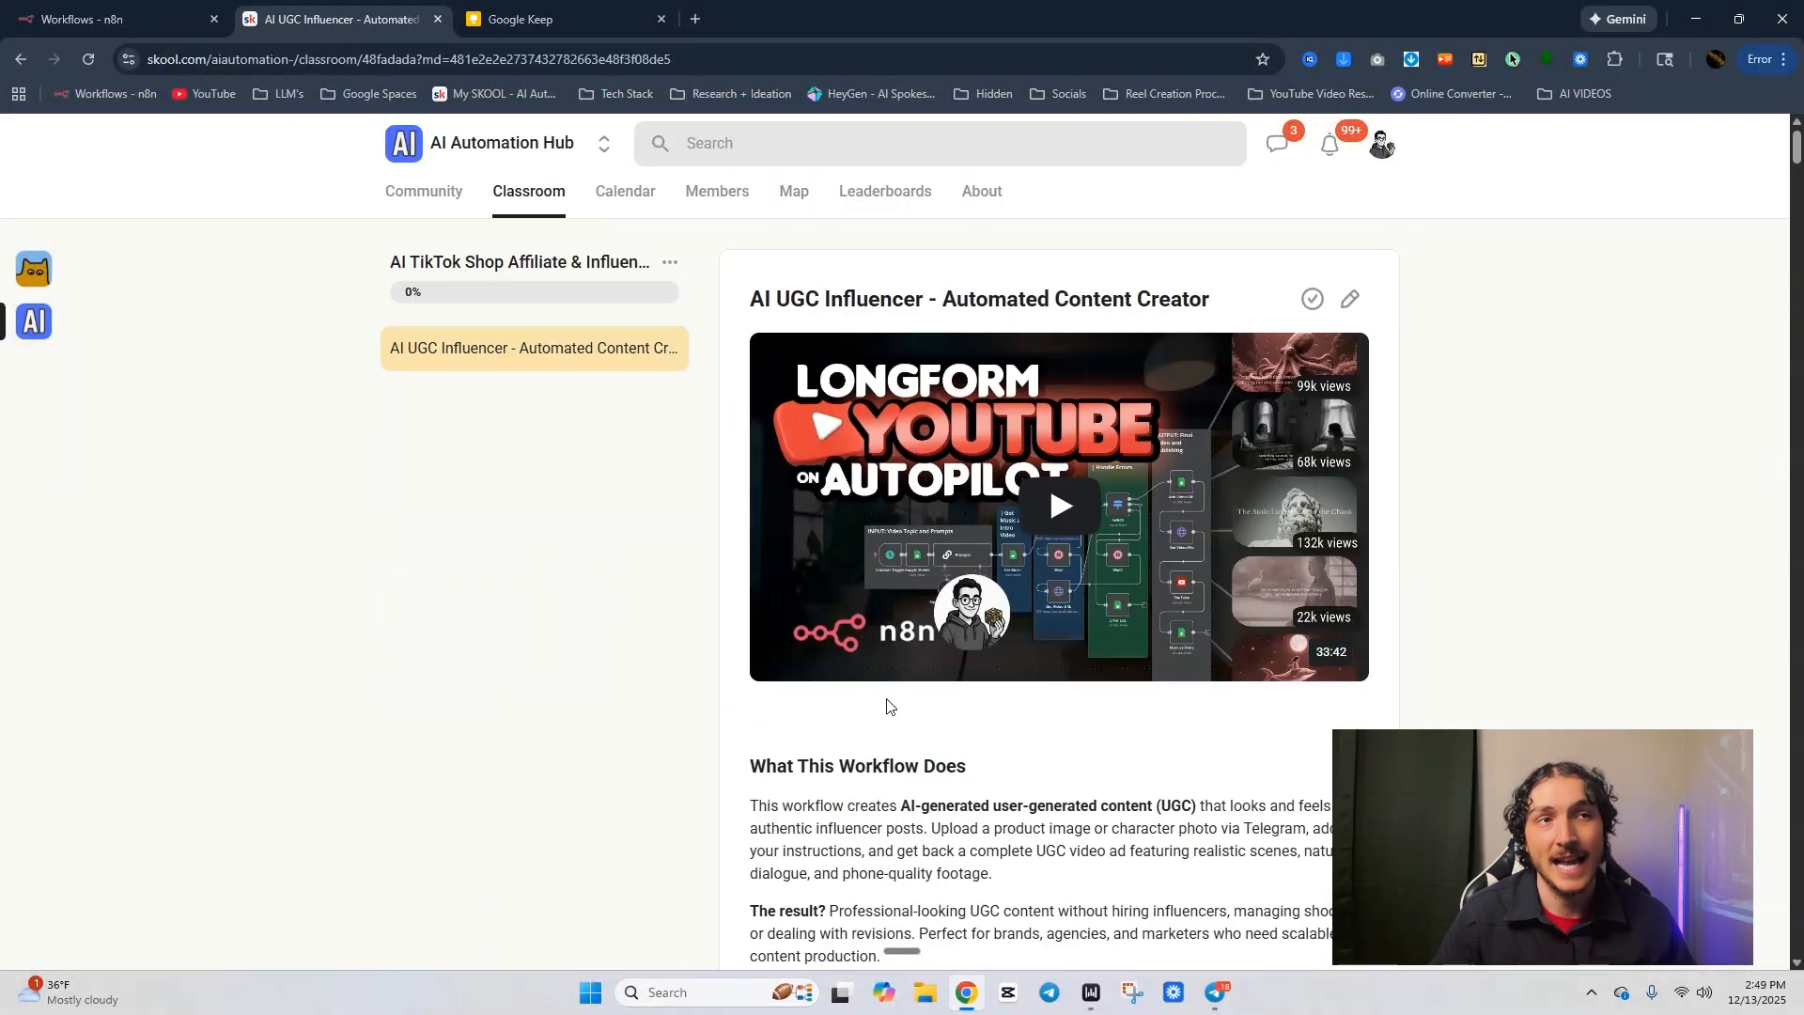
Download the A2197 - Affiliate UGC workflow file from the resources at the end of the lesson and close its preview.
scroll(1047, 307, "down", 20)
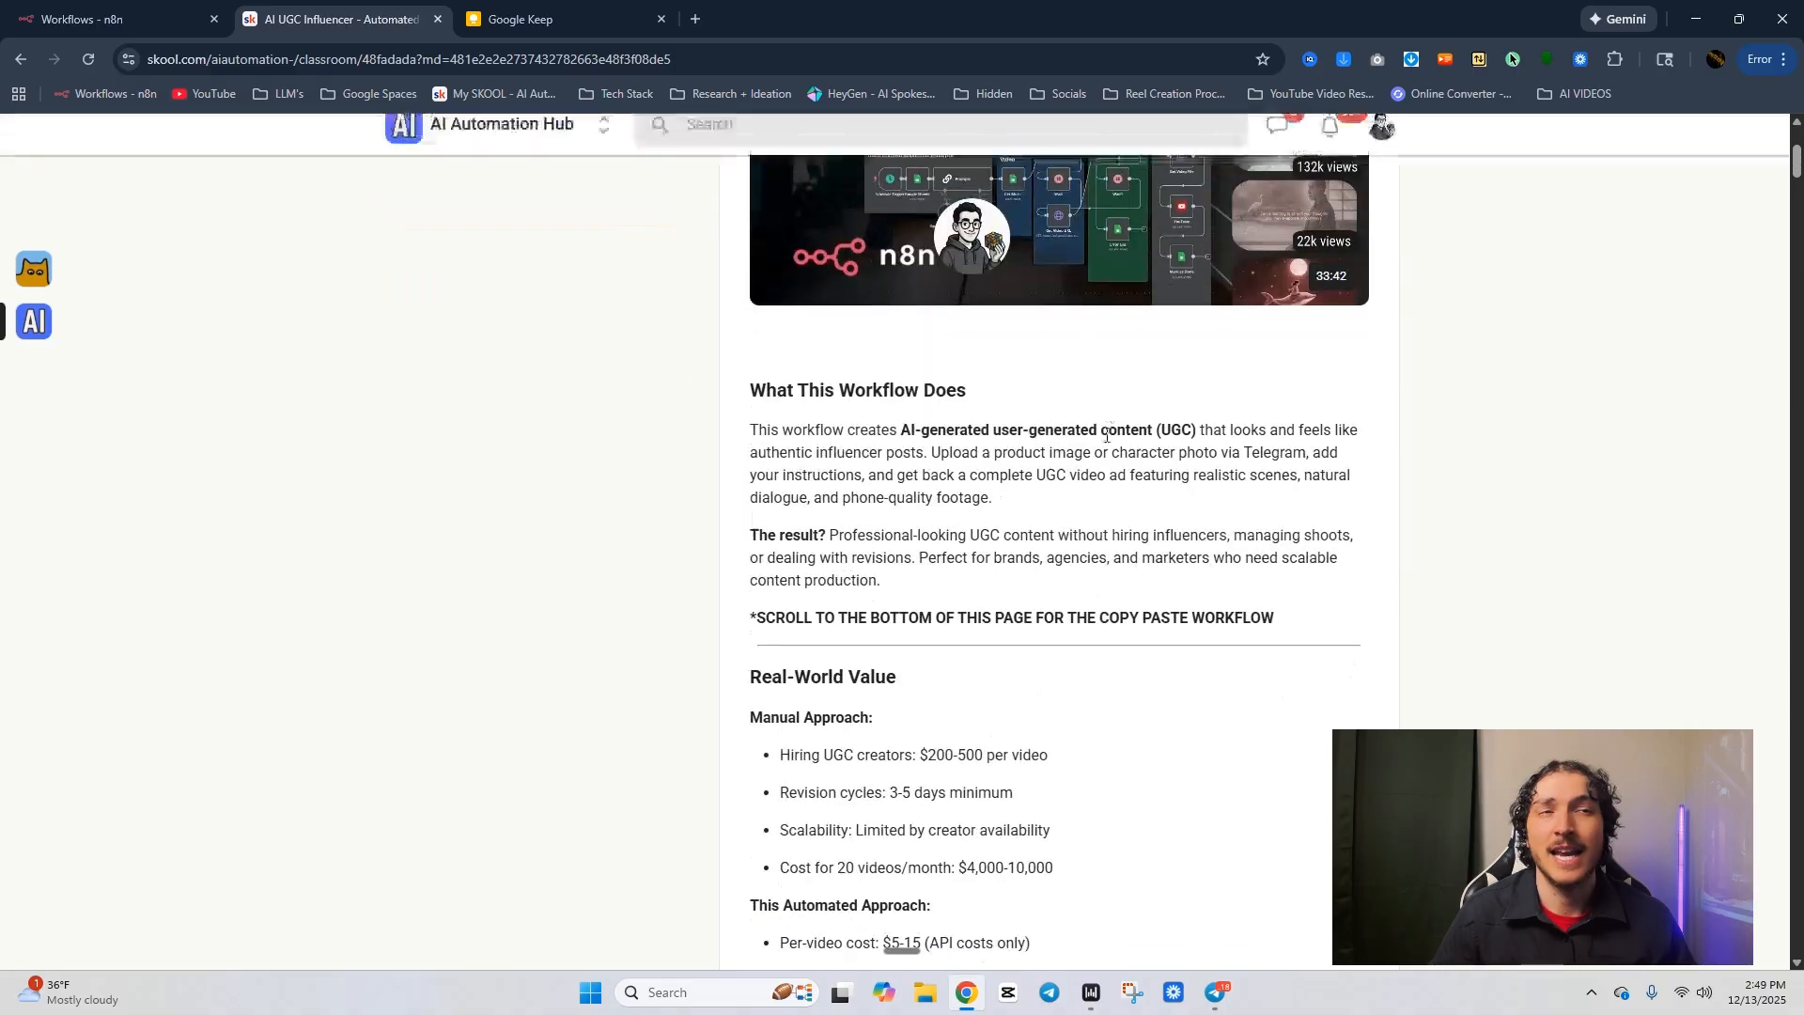
scroll(1157, 411, "down", 20)
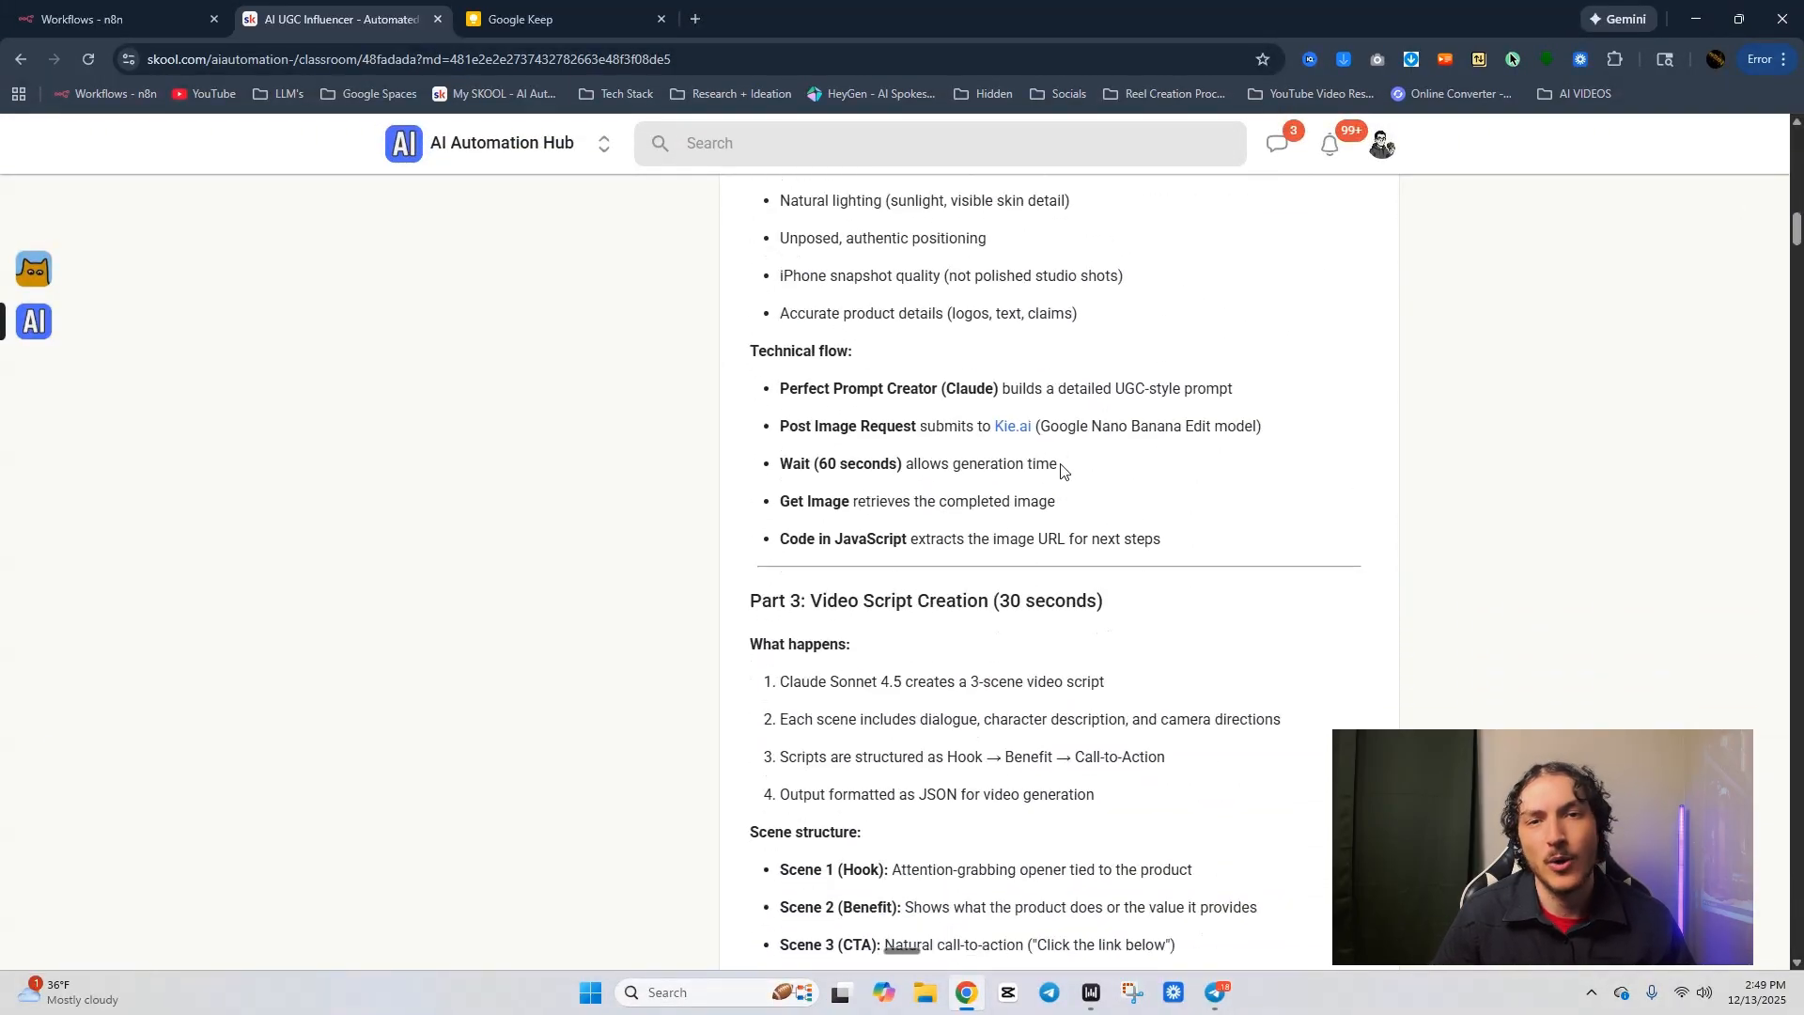
scroll(1002, 510, "down", 20)
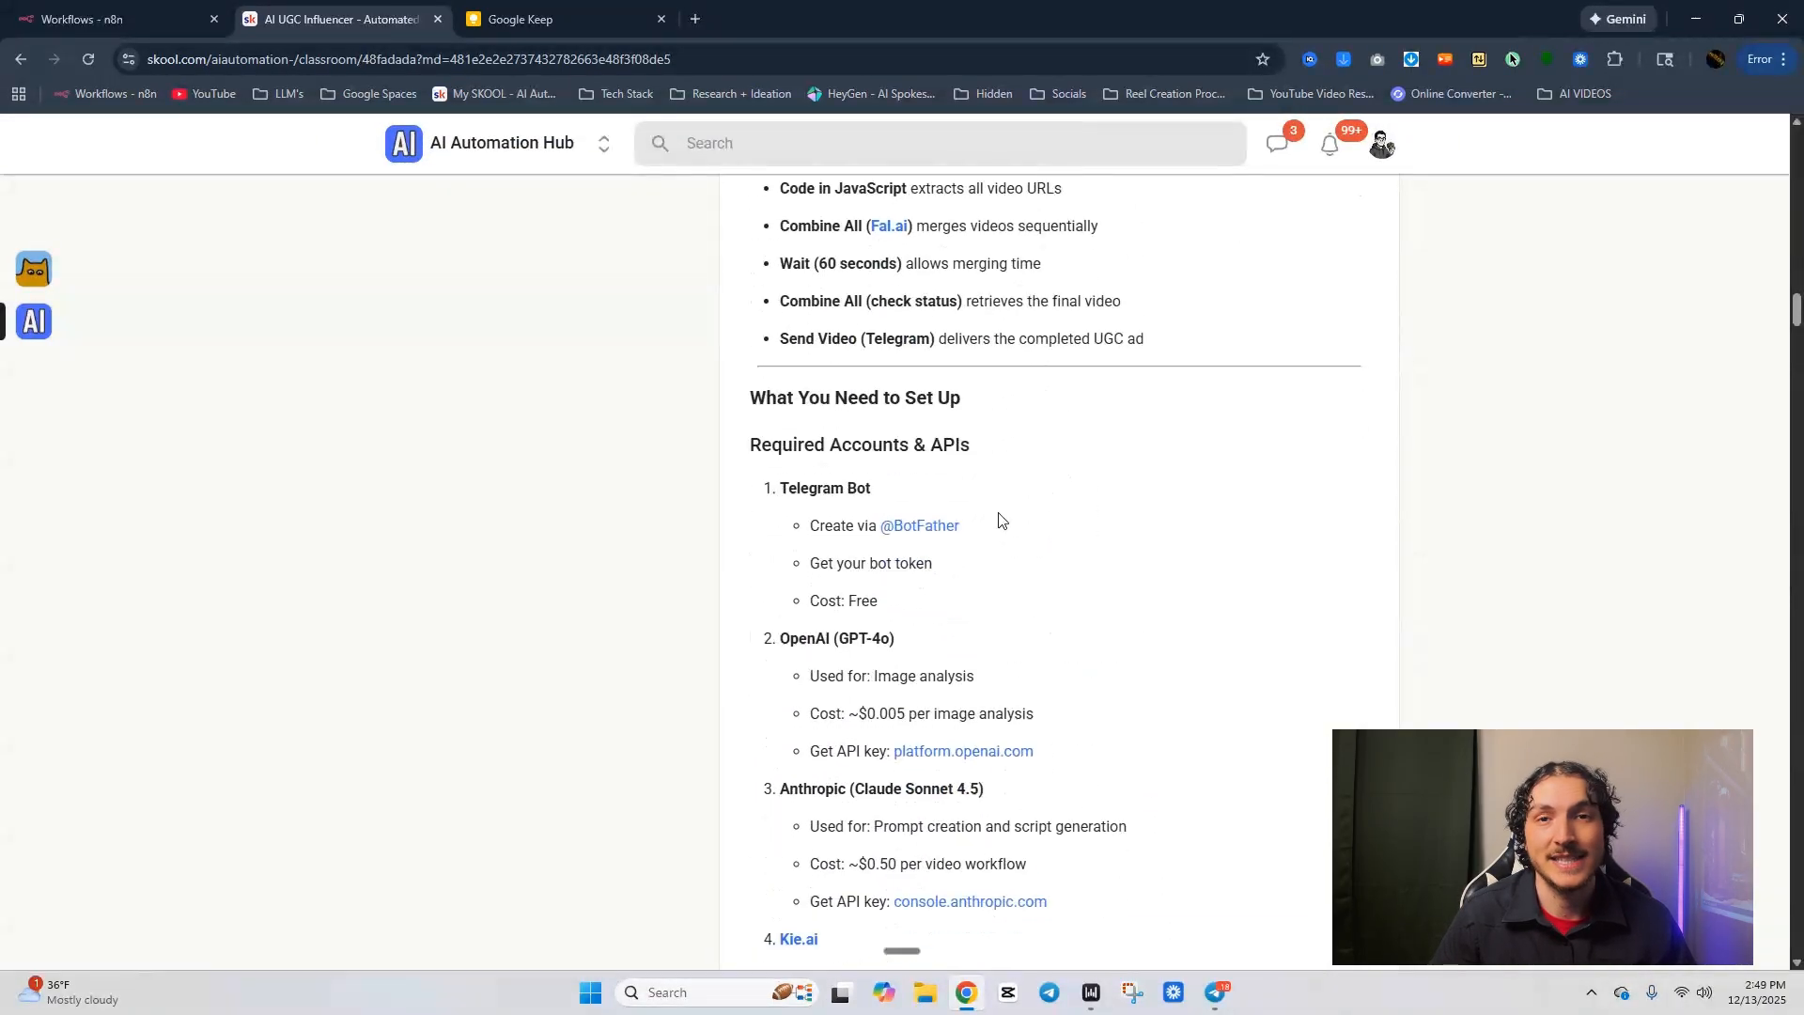
scroll(1169, 861, "down", 20)
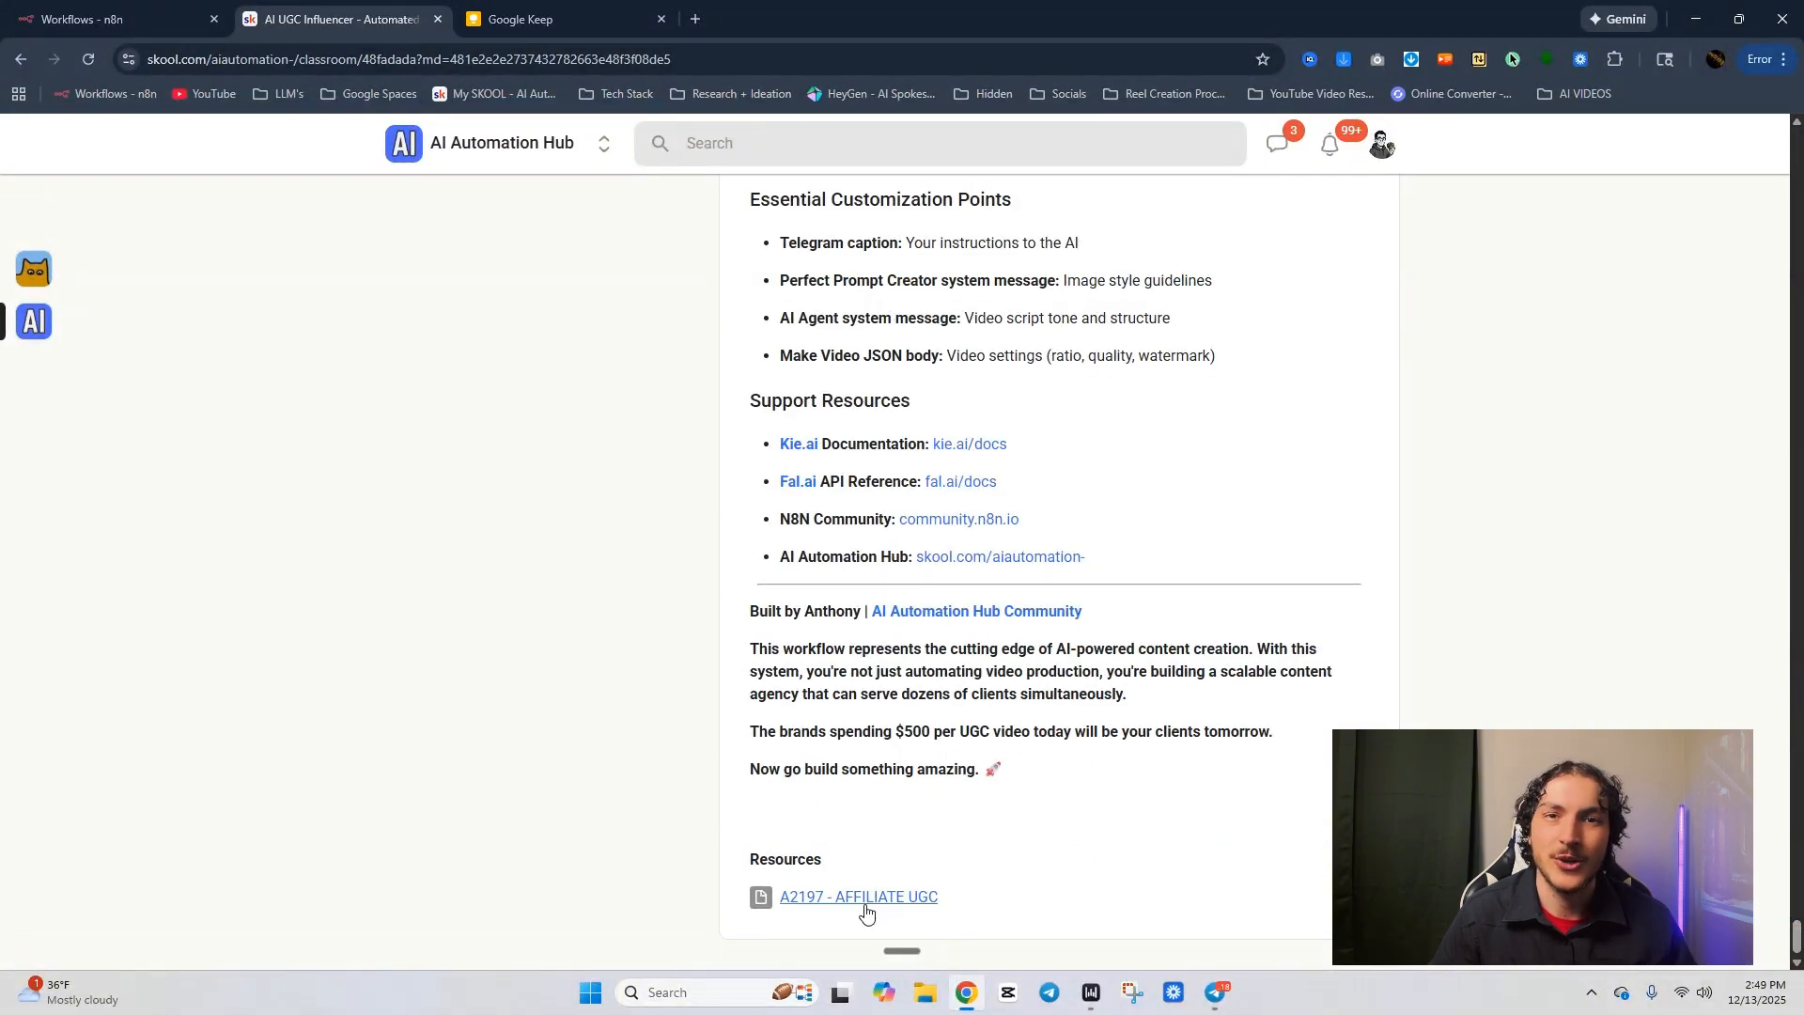
left_click(858, 897)
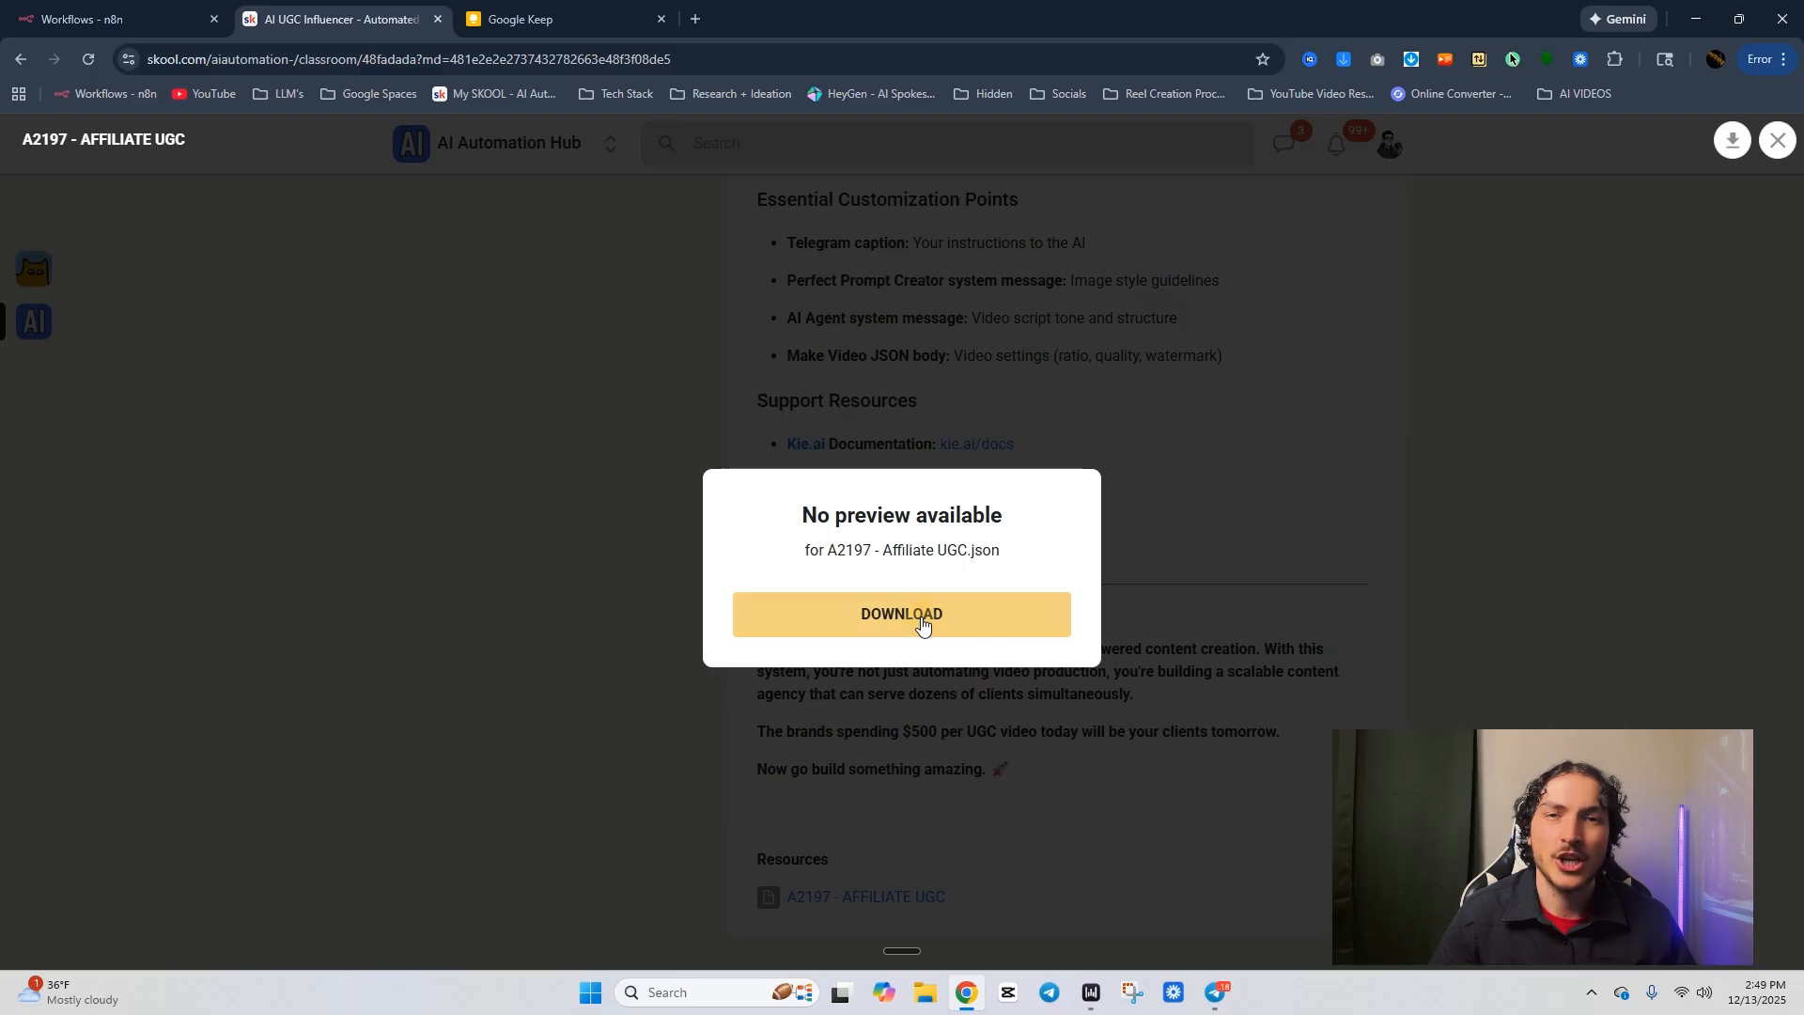
left_click(922, 623)
left_click(721, 263)
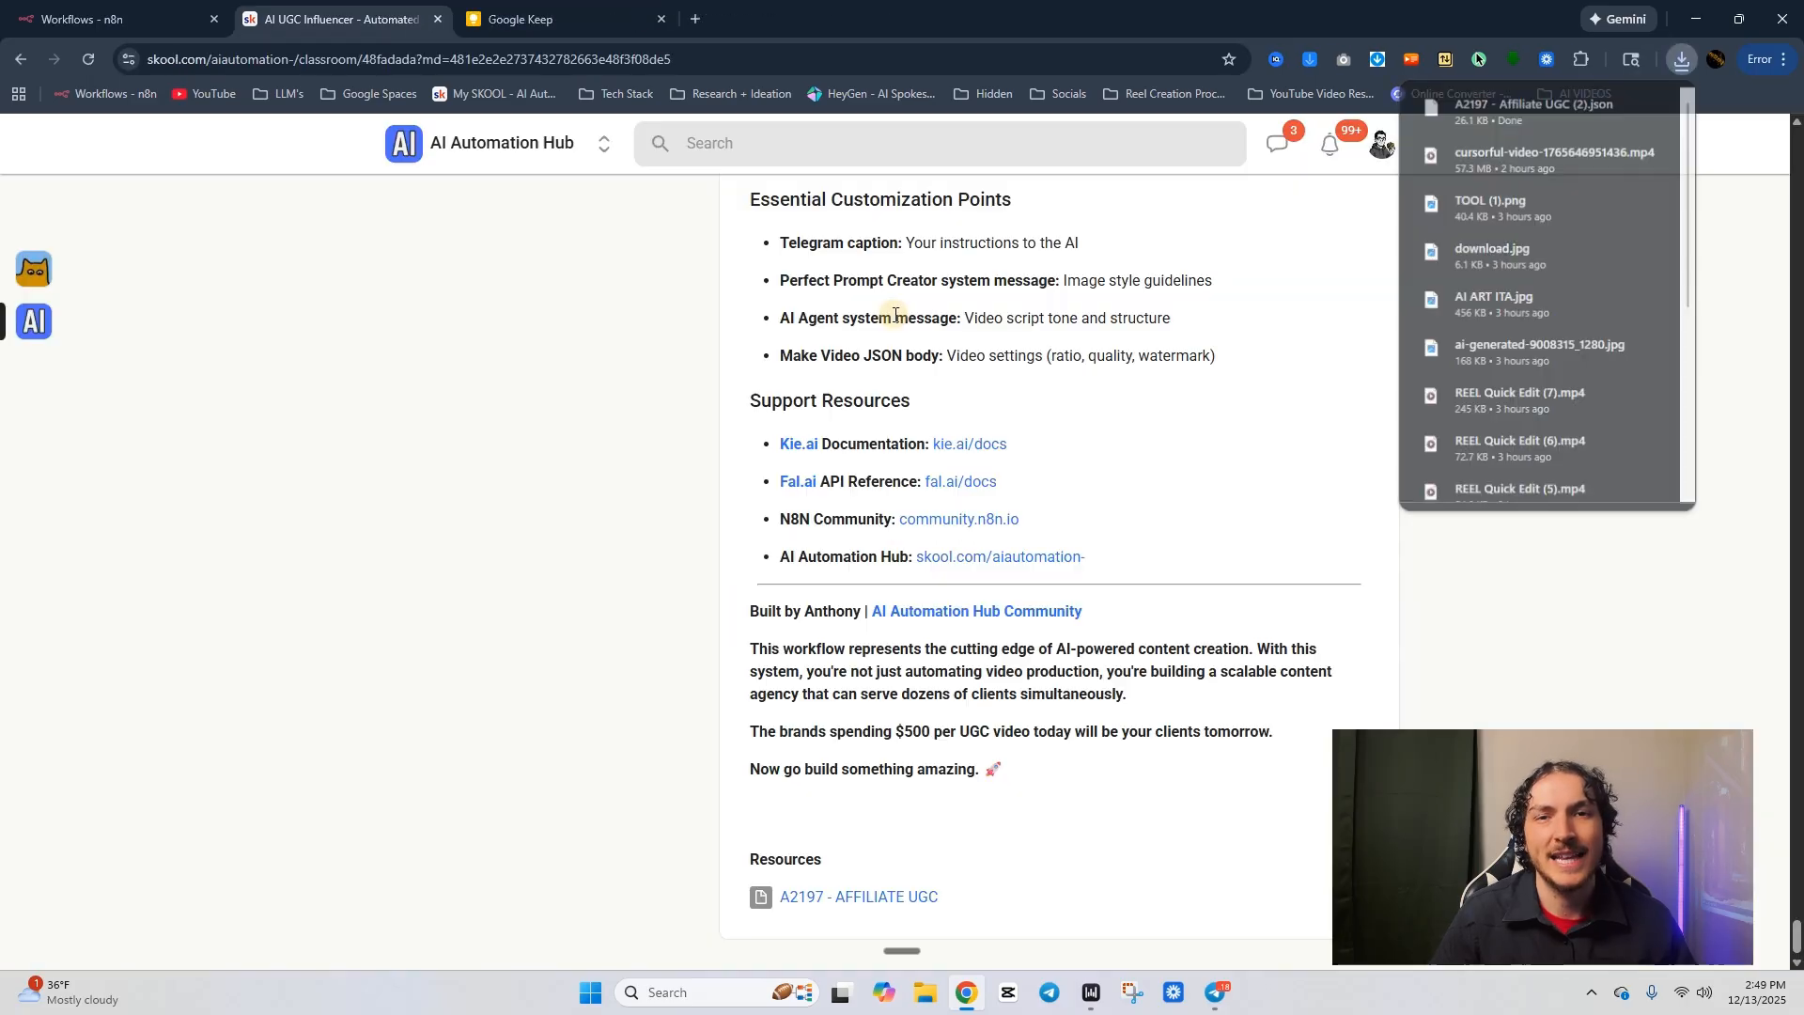
Create a new workflow in n8n and import A2197 - Affiliate UGC (2).json from the Downloads folder.
left_click(100, 10)
left_click(1371, 192)
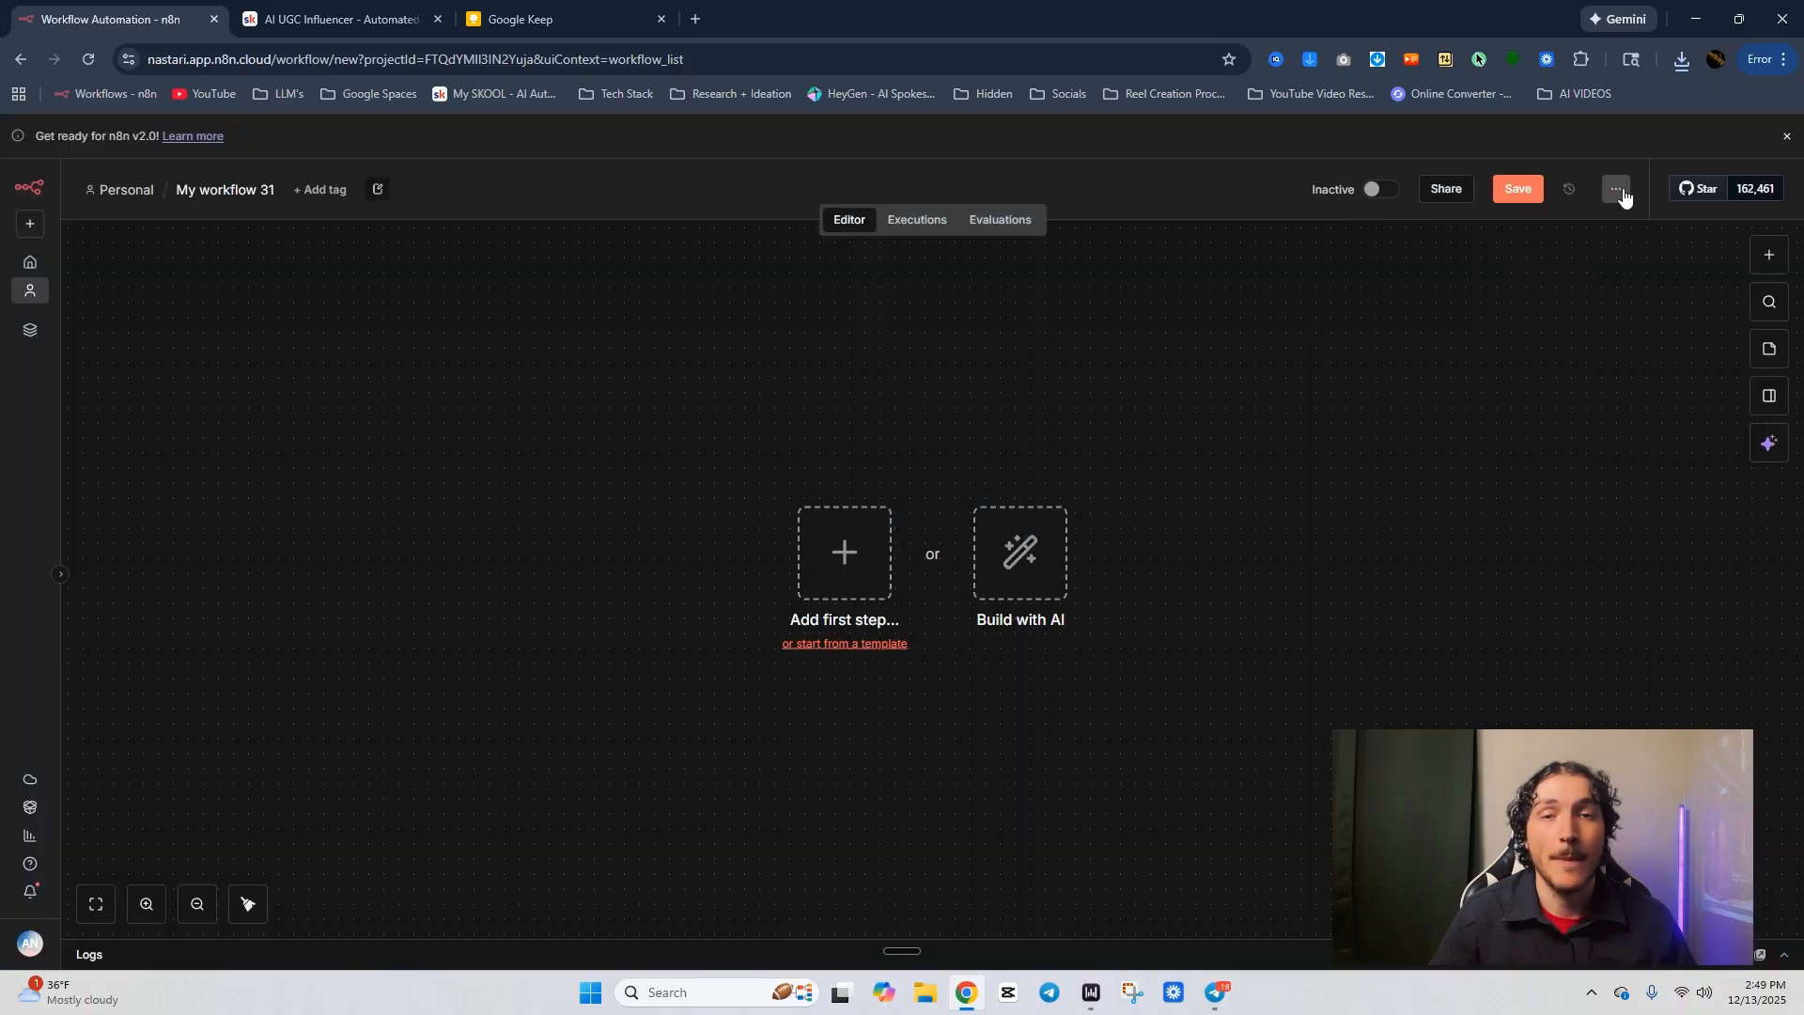
left_click(1615, 191)
left_click(1604, 376)
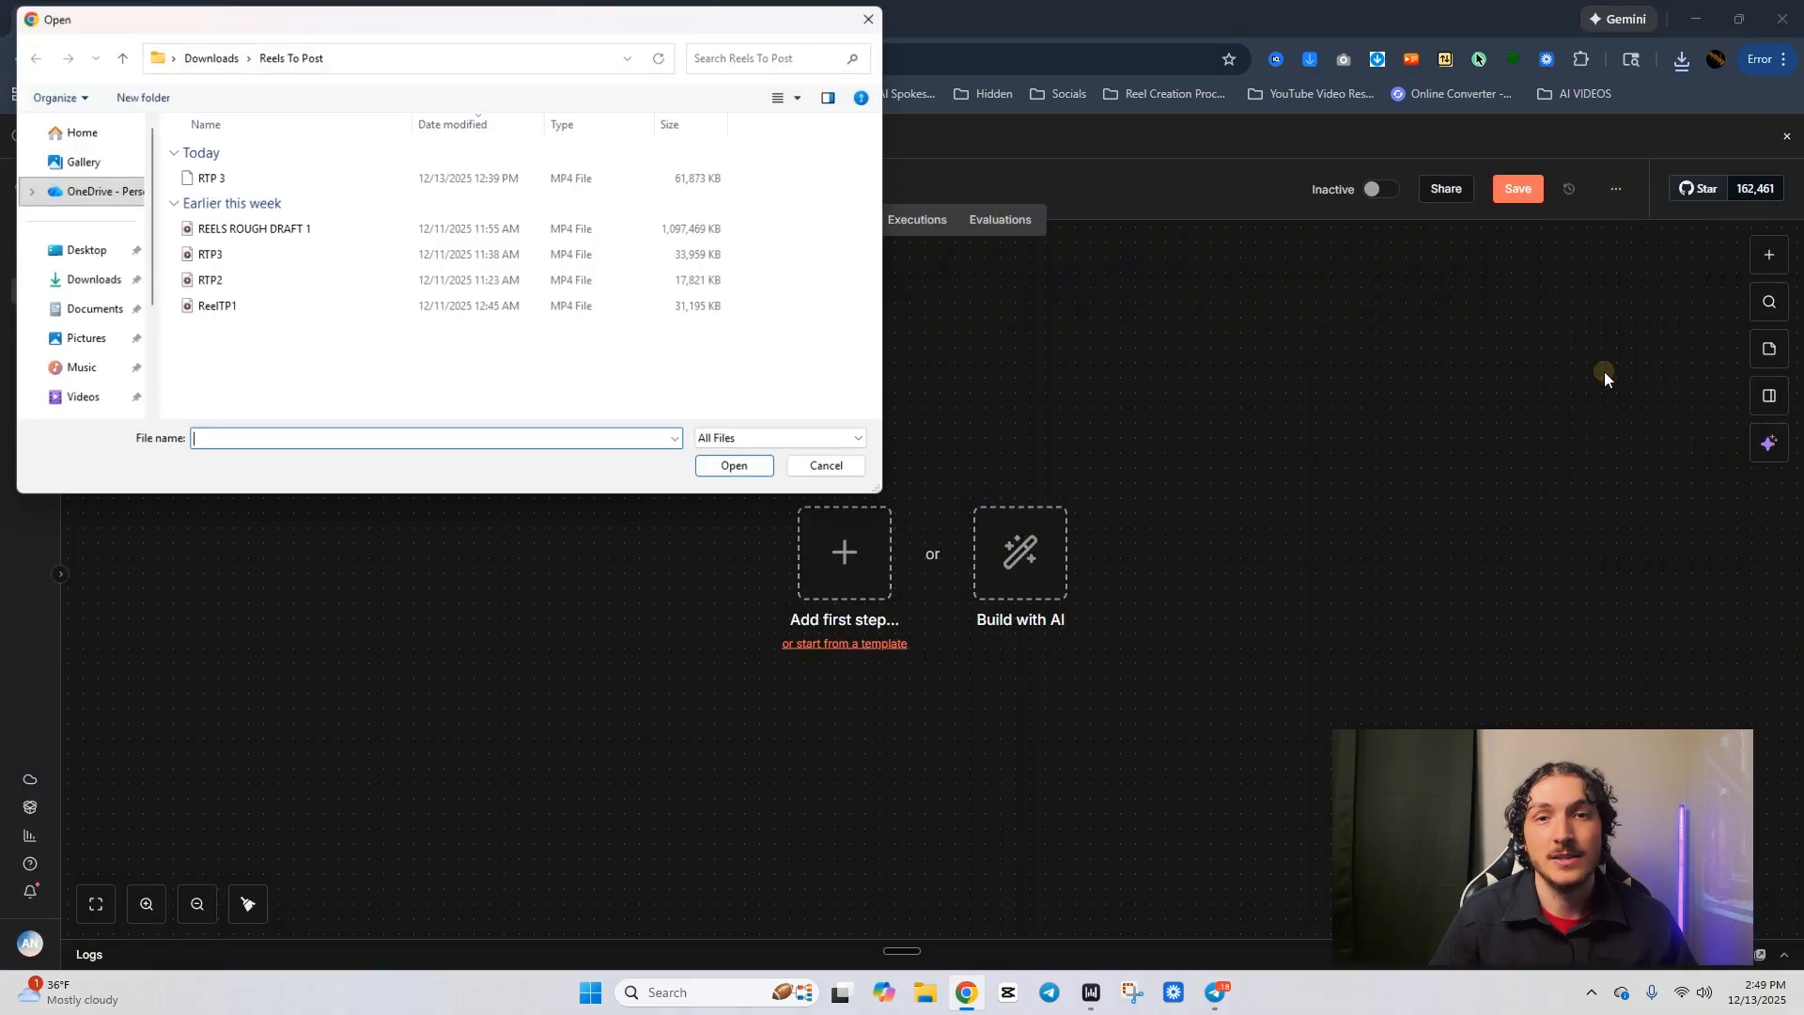
left_click(86, 281)
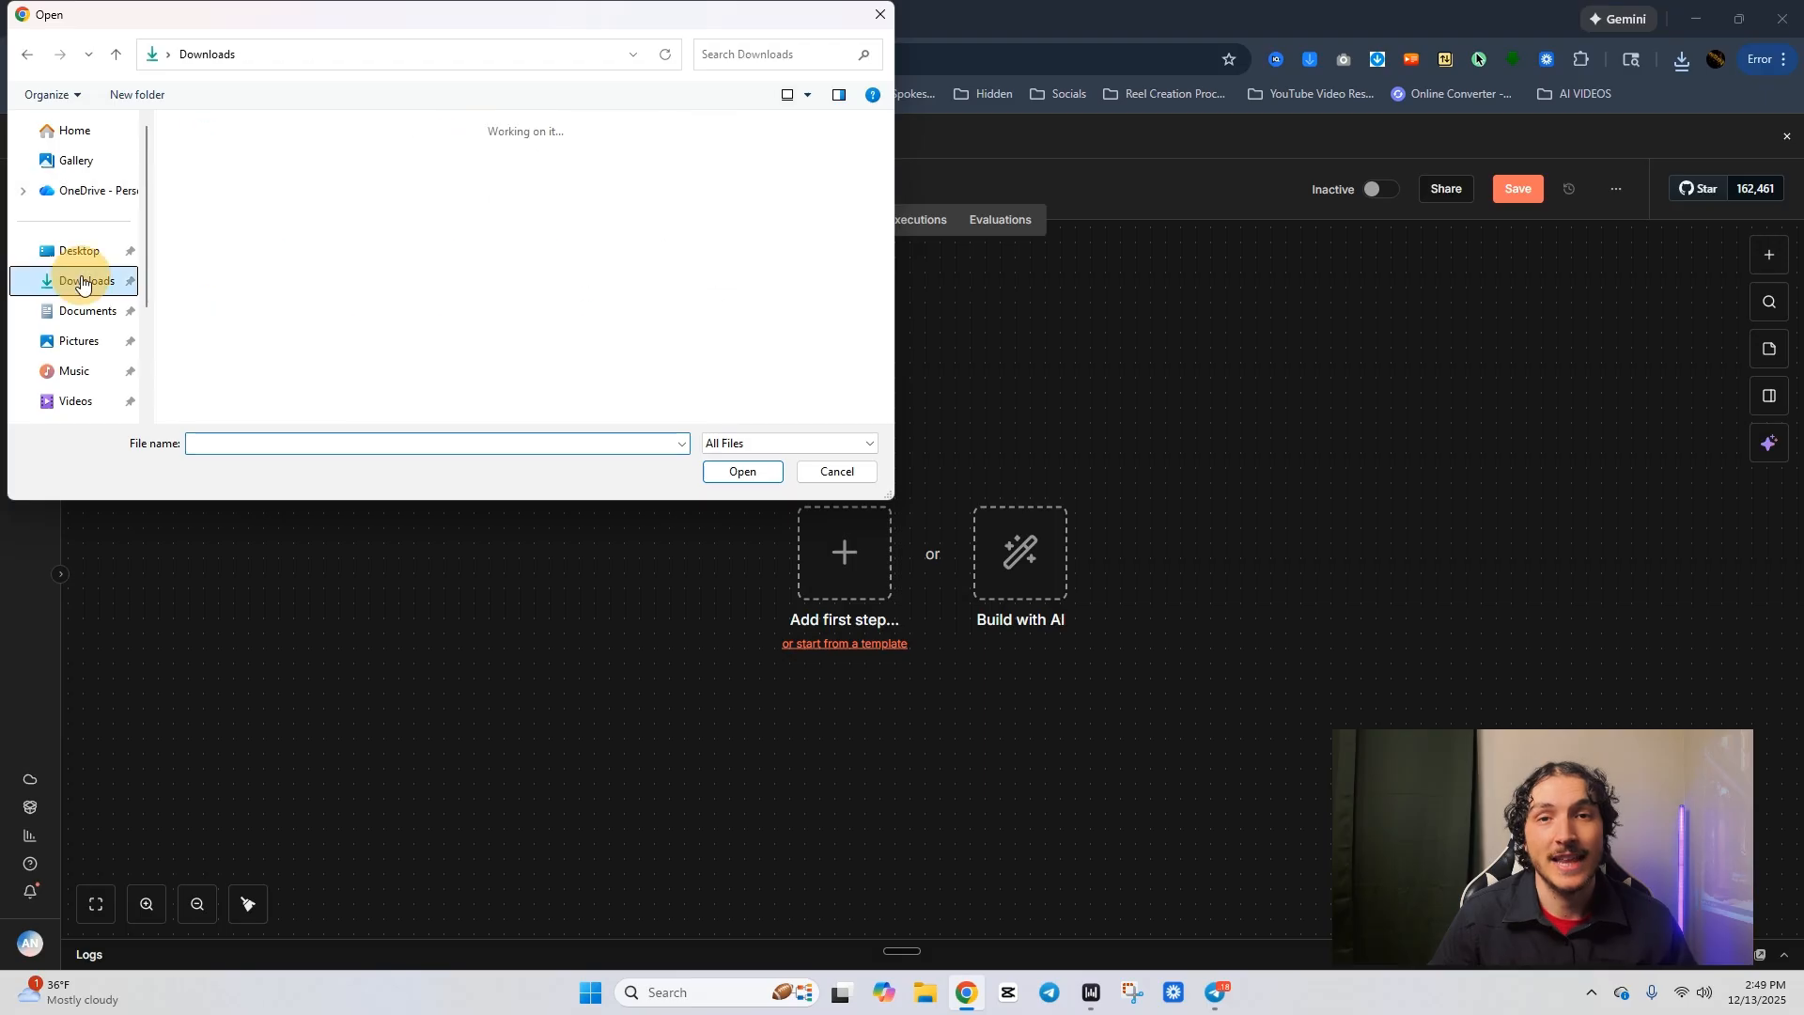
left_click(207, 205)
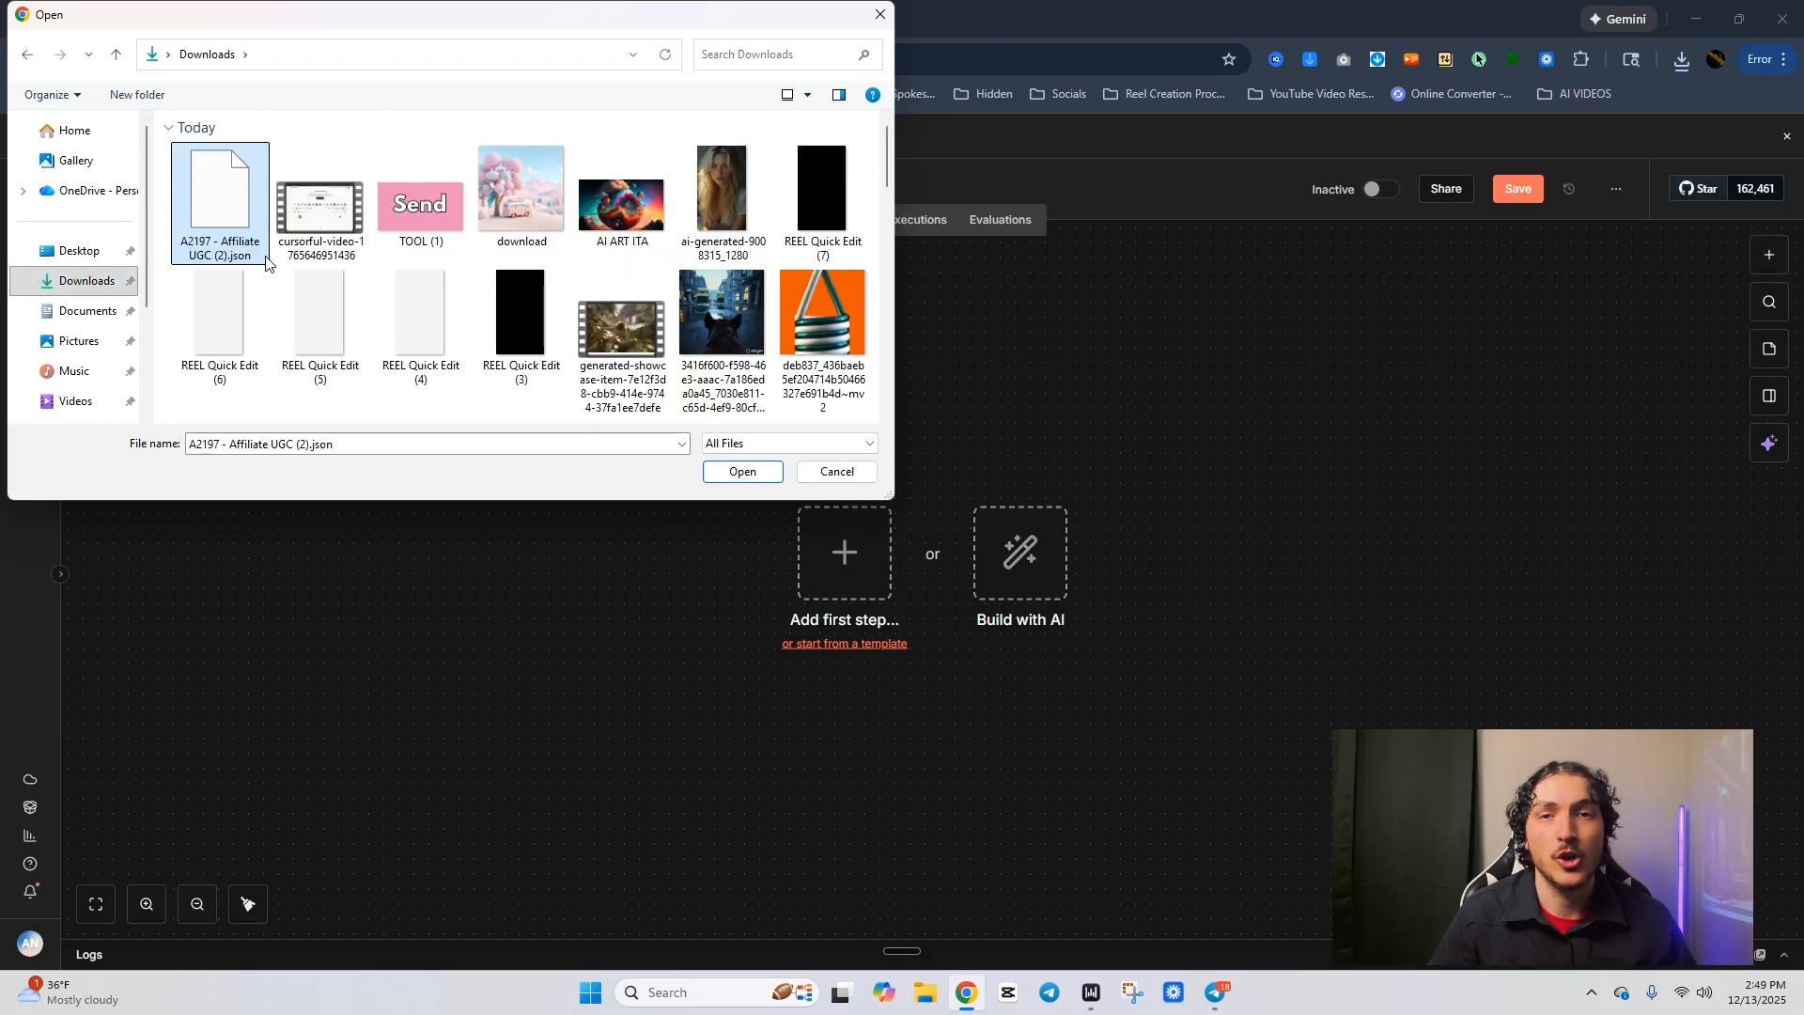
left_click(742, 472)
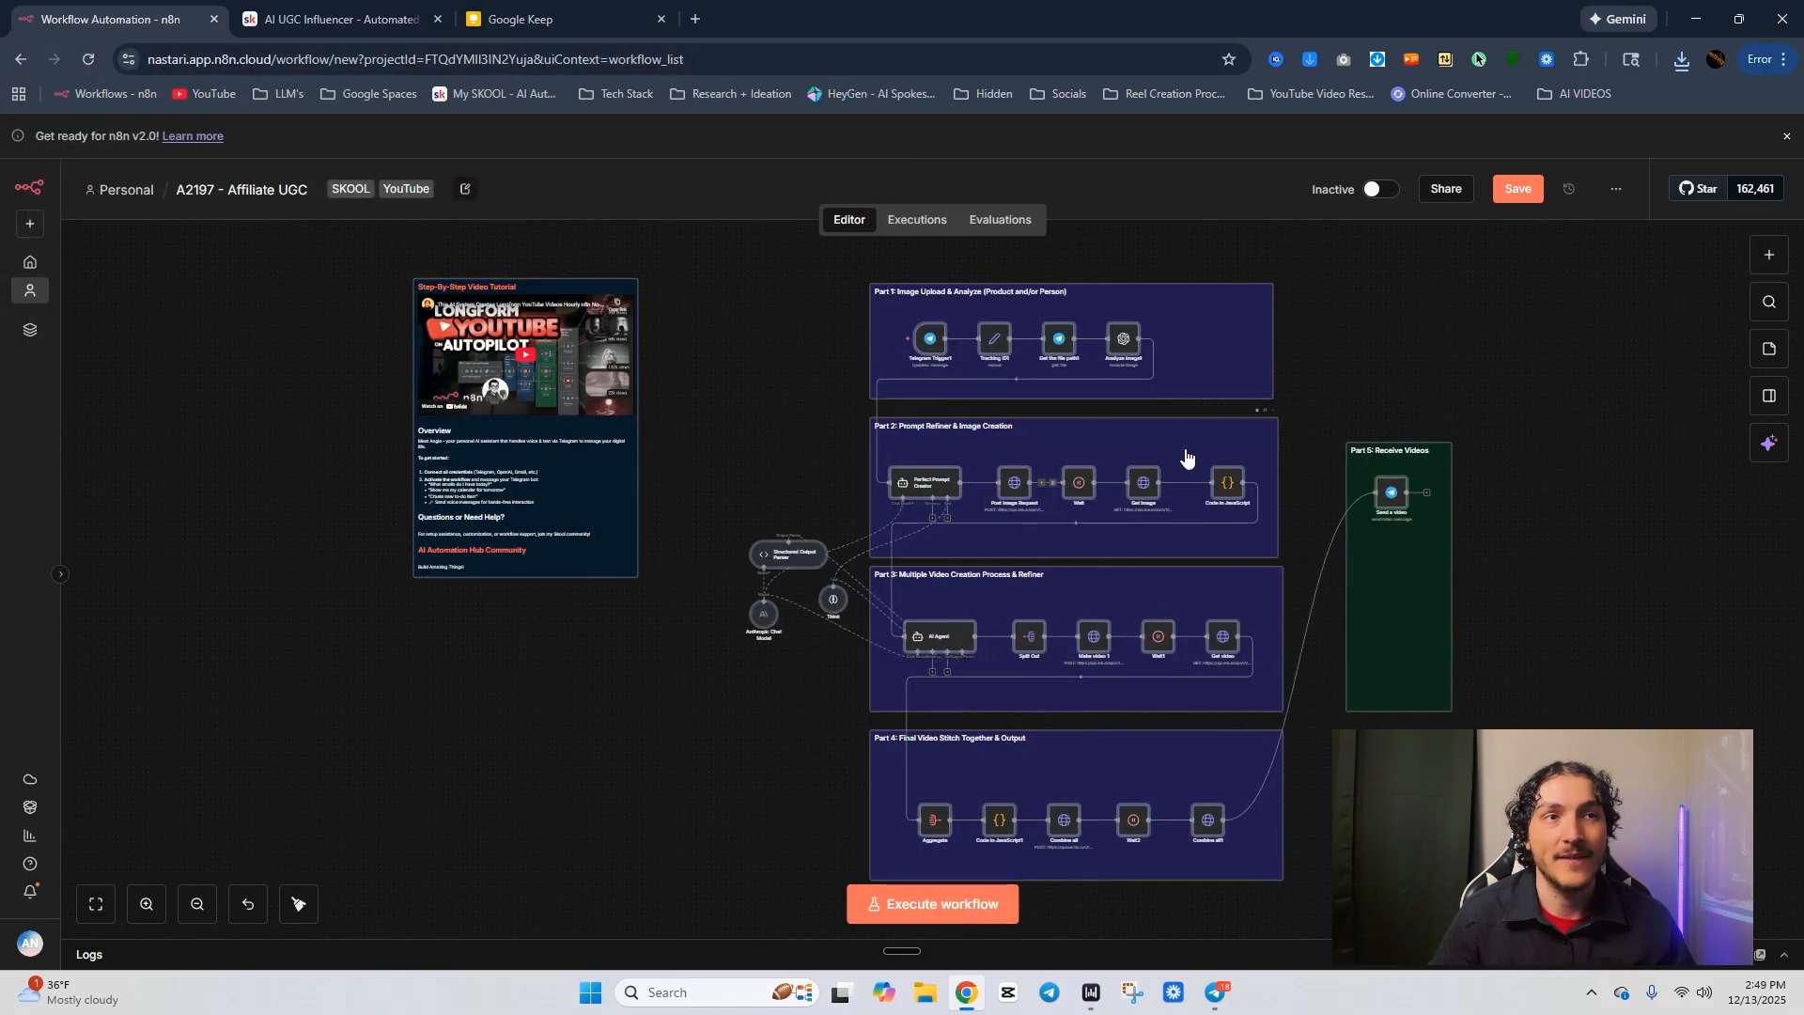
scroll(1081, 464, "down", 1)
key("space")
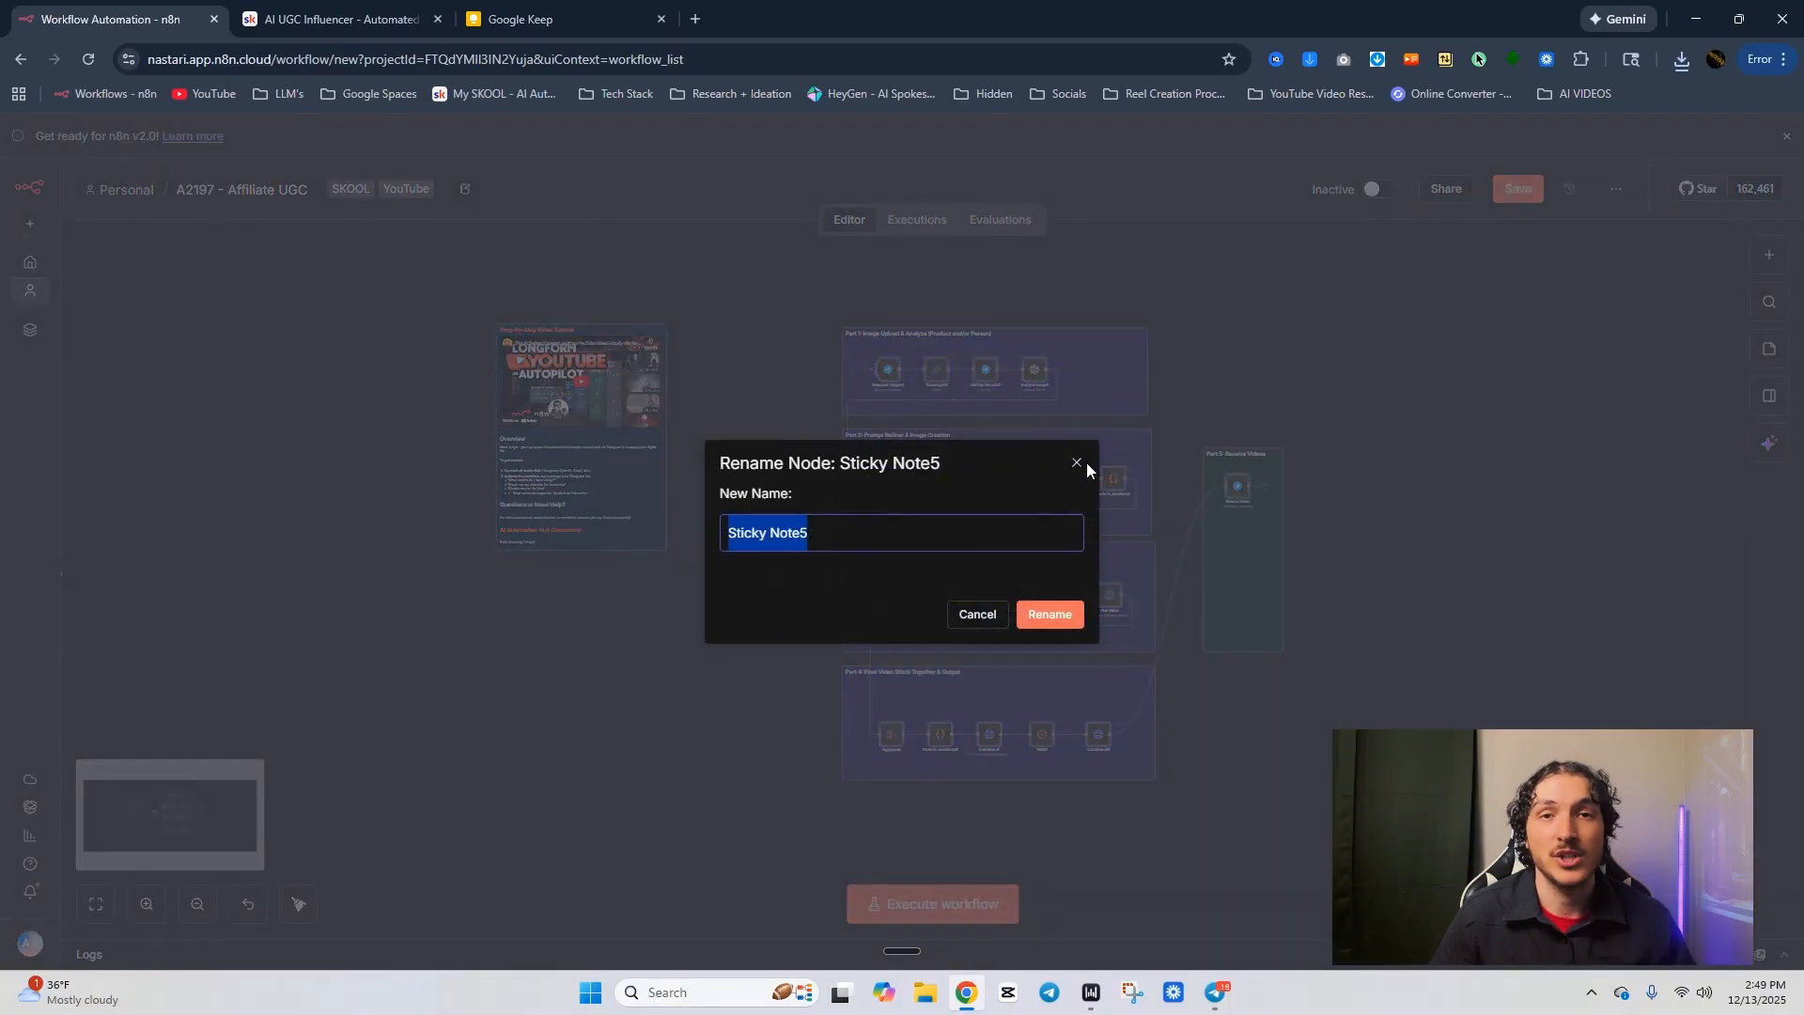
left_click(1080, 463)
left_click_drag(1136, 420, 1023, 471)
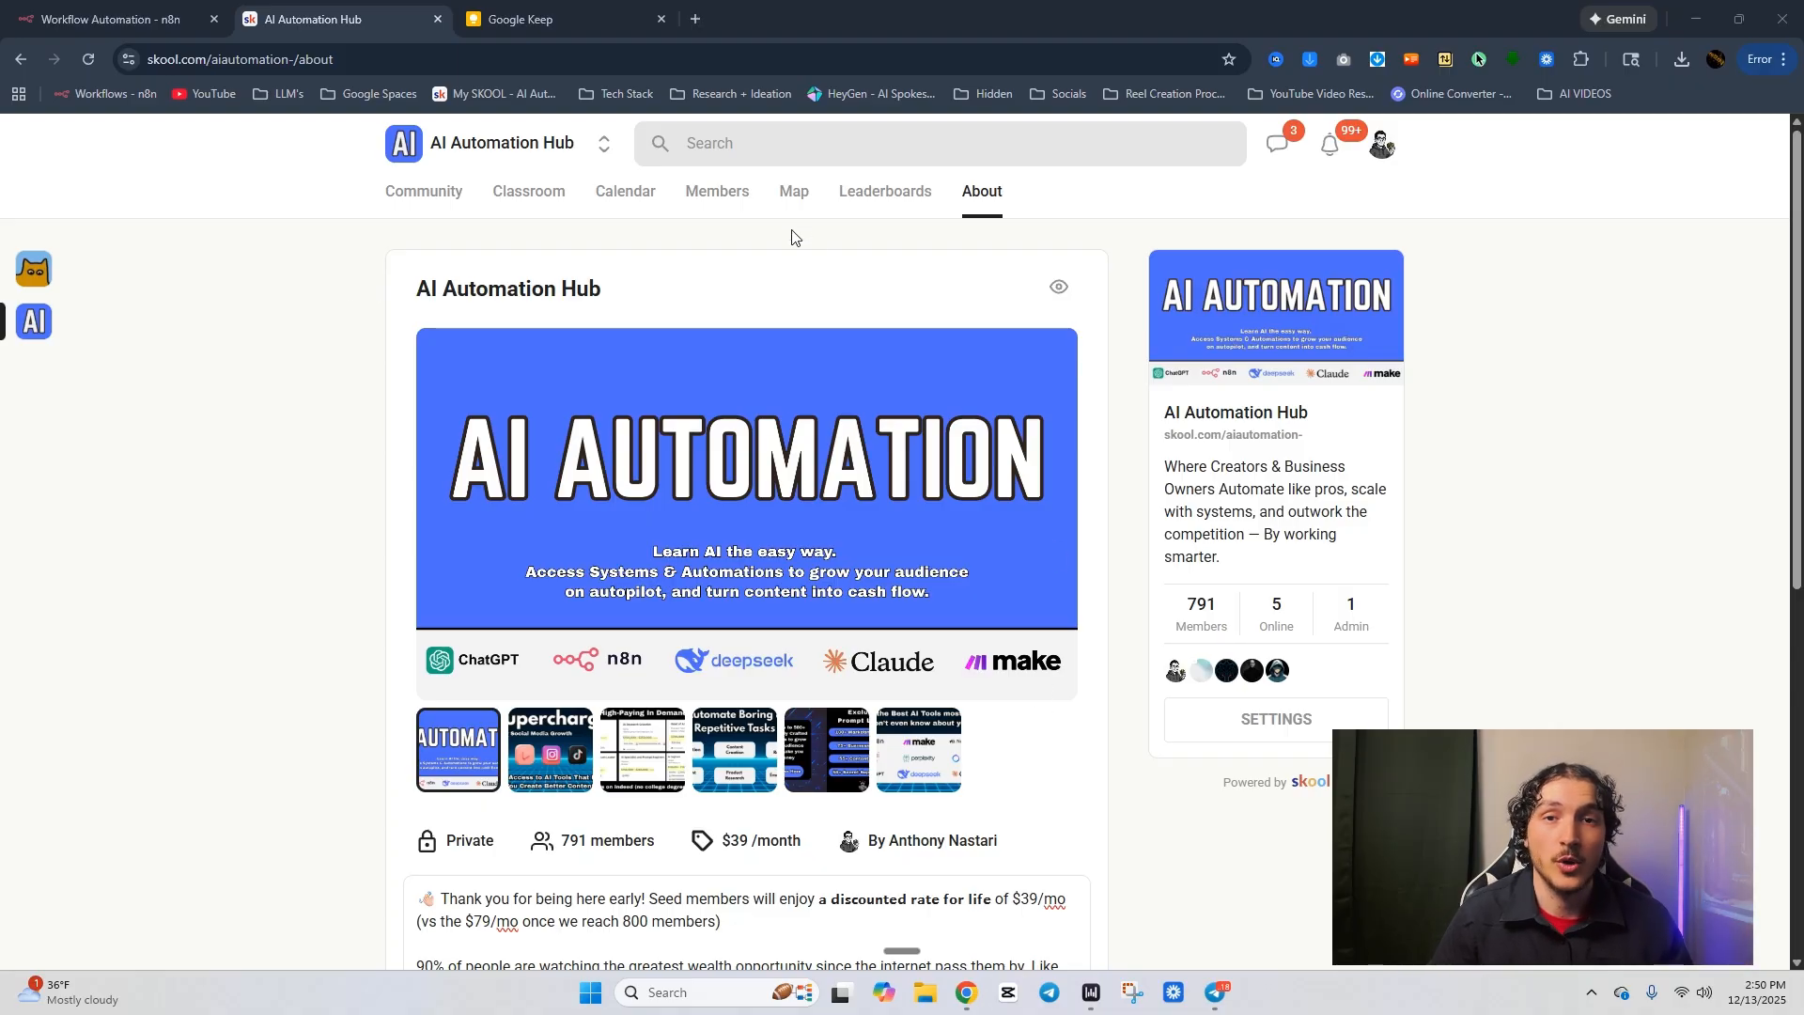
left_click(794, 190)
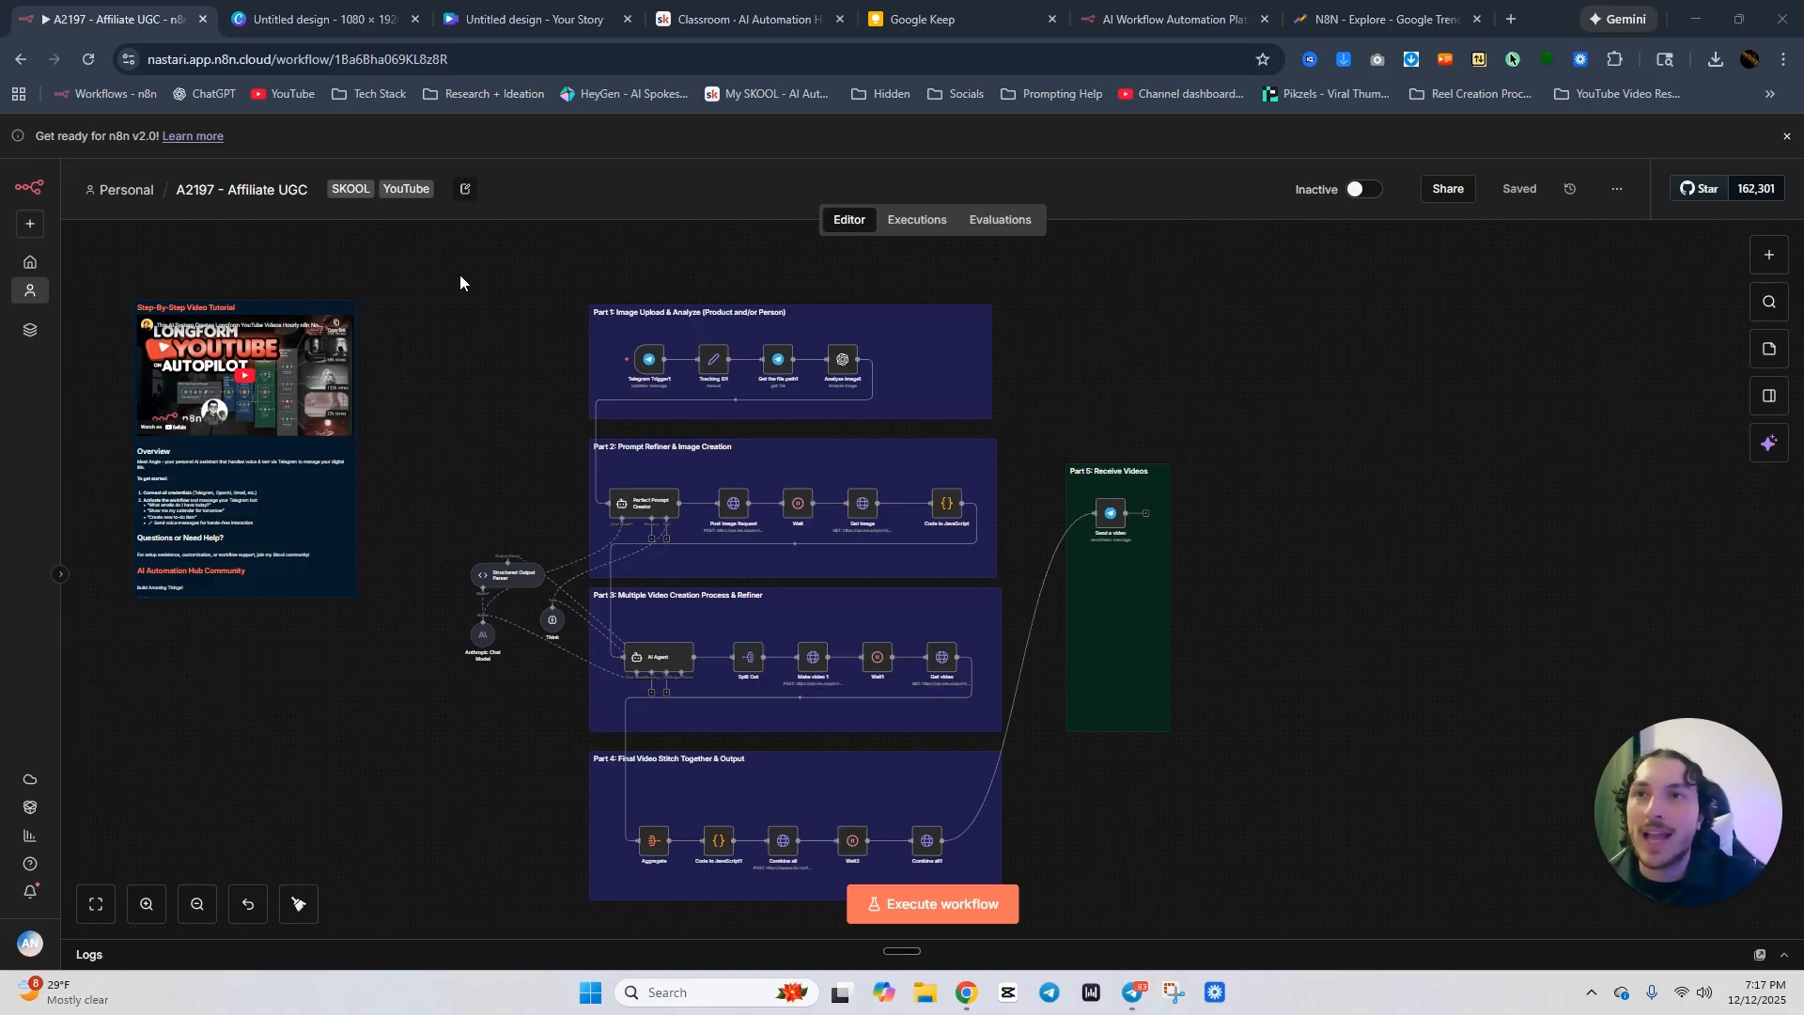
left_click_drag(363, 234, 1353, 898)
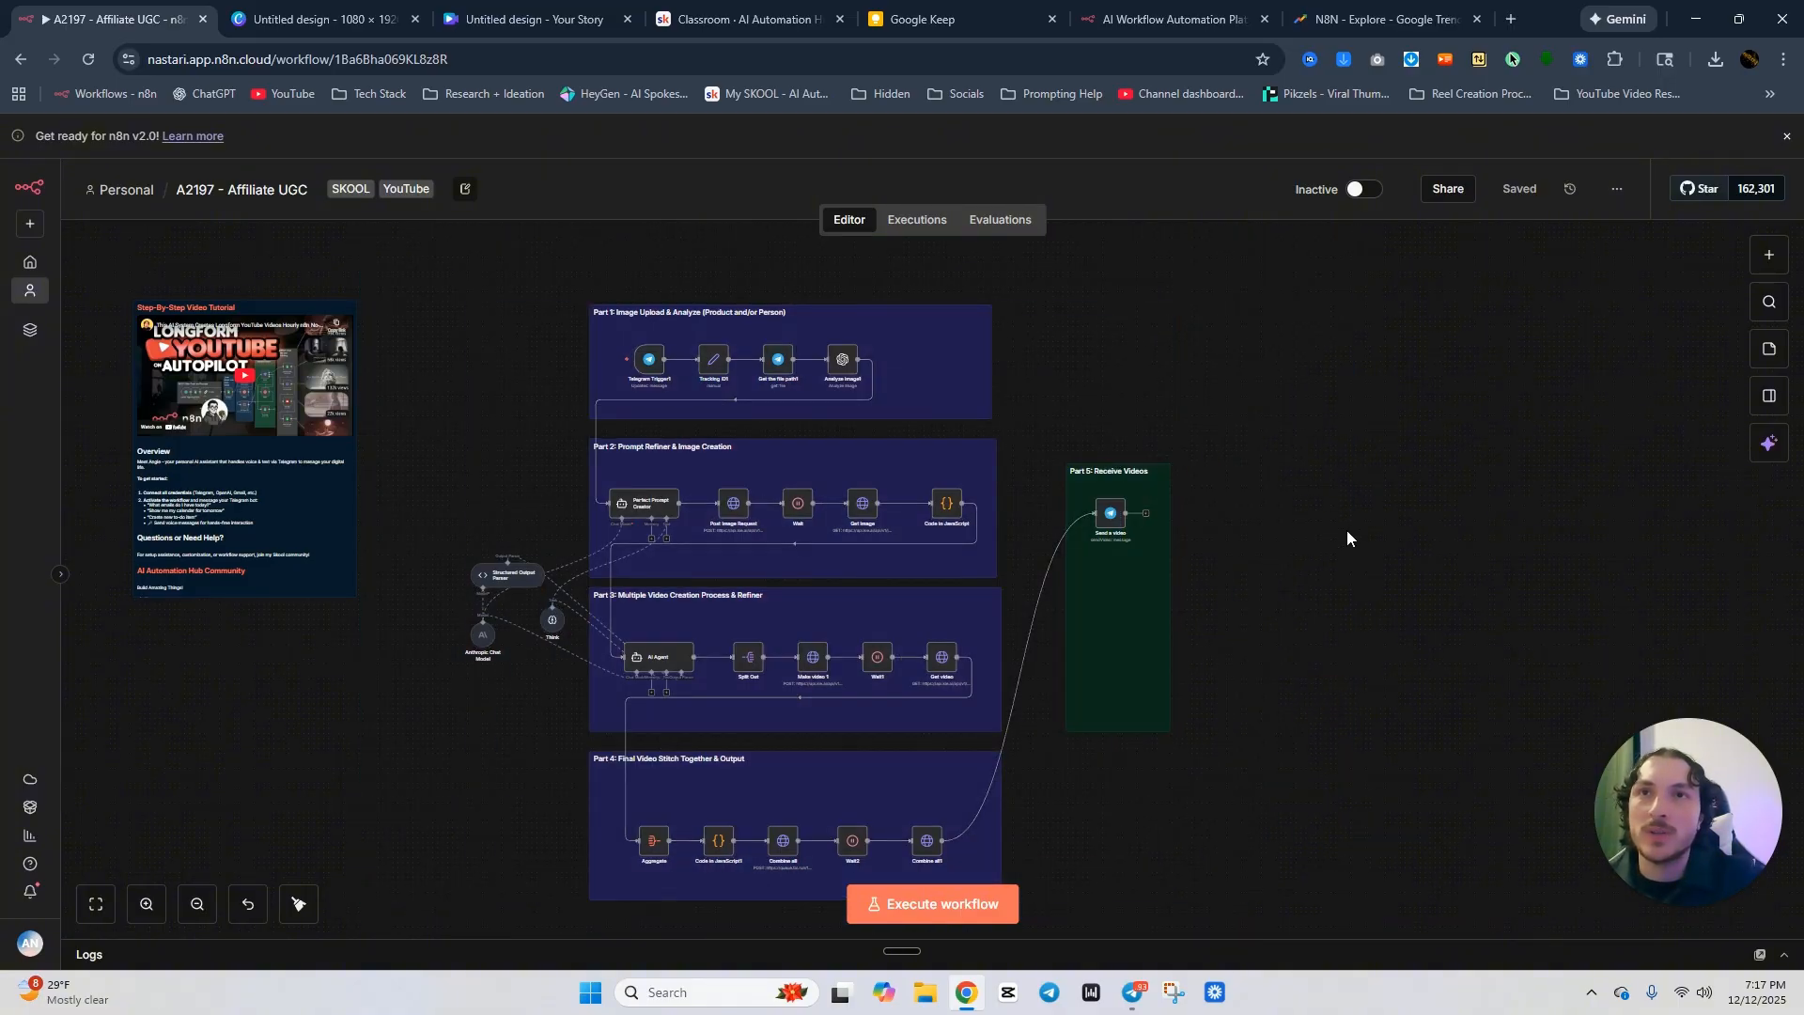
Switch to the n8n homepage and look over its introduction, example workflow and customer logos.
left_click(1090, 7)
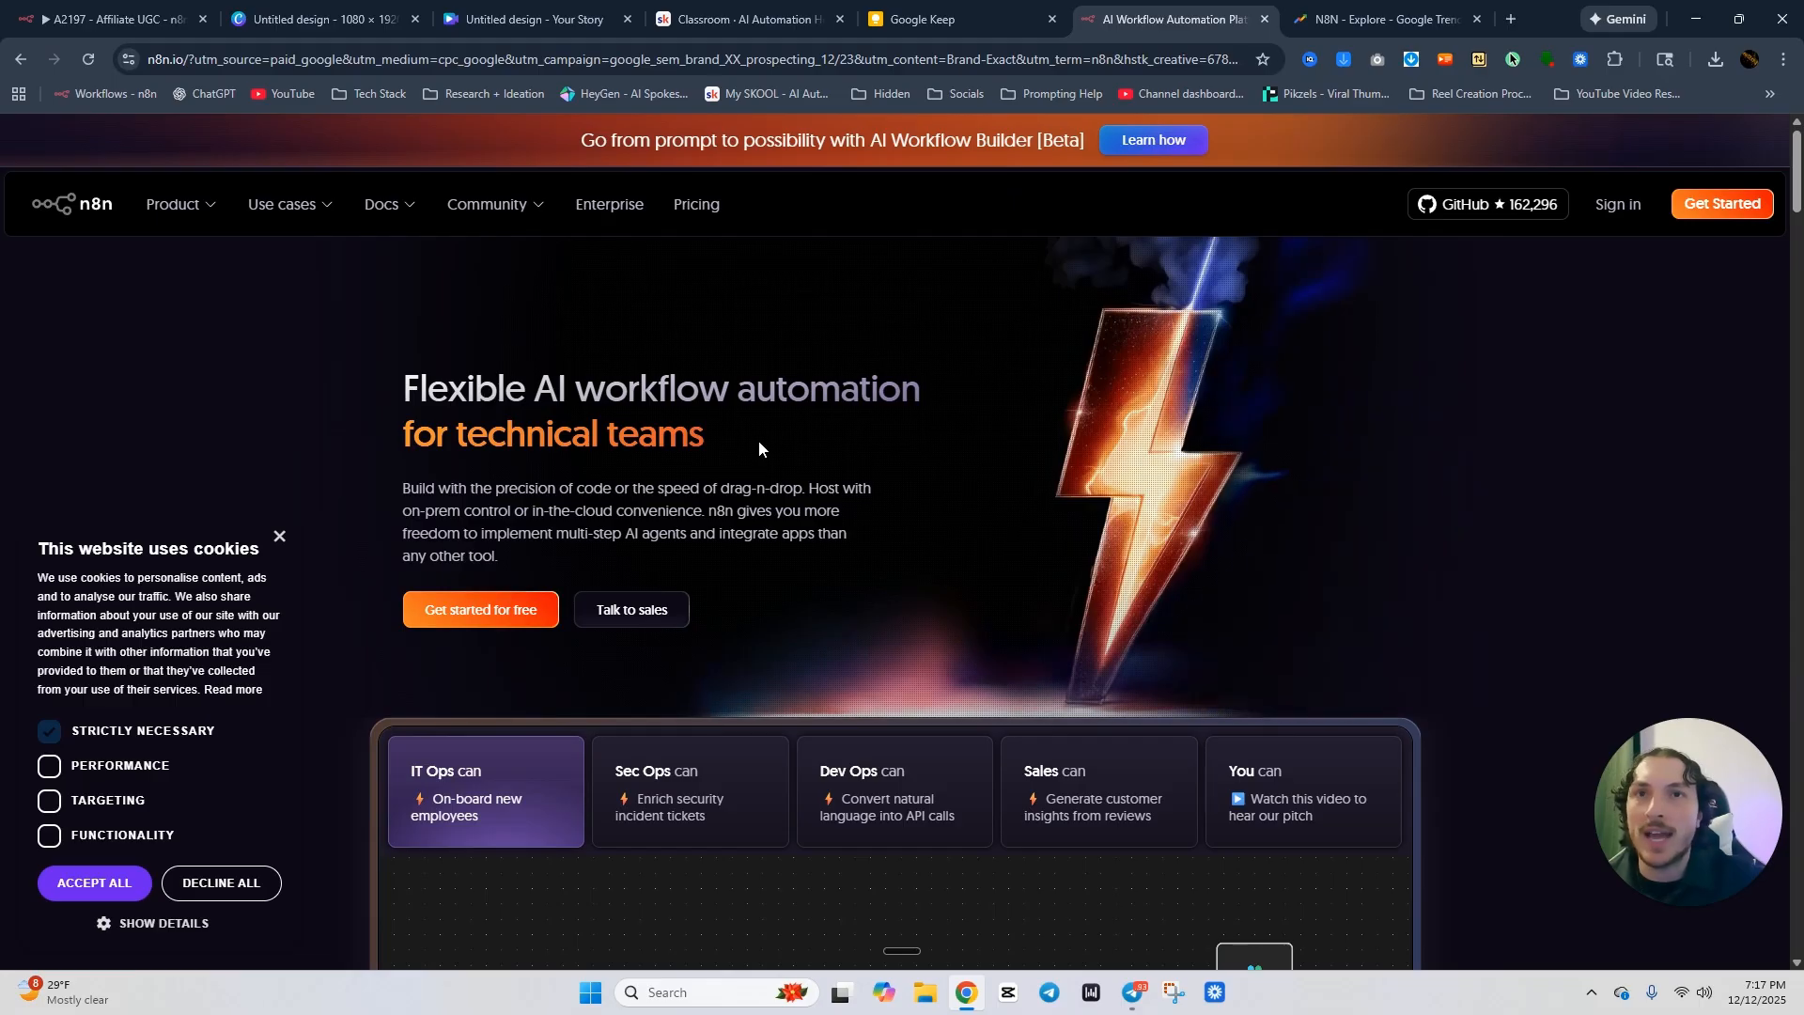
triple_click(696, 434)
left_click(797, 452)
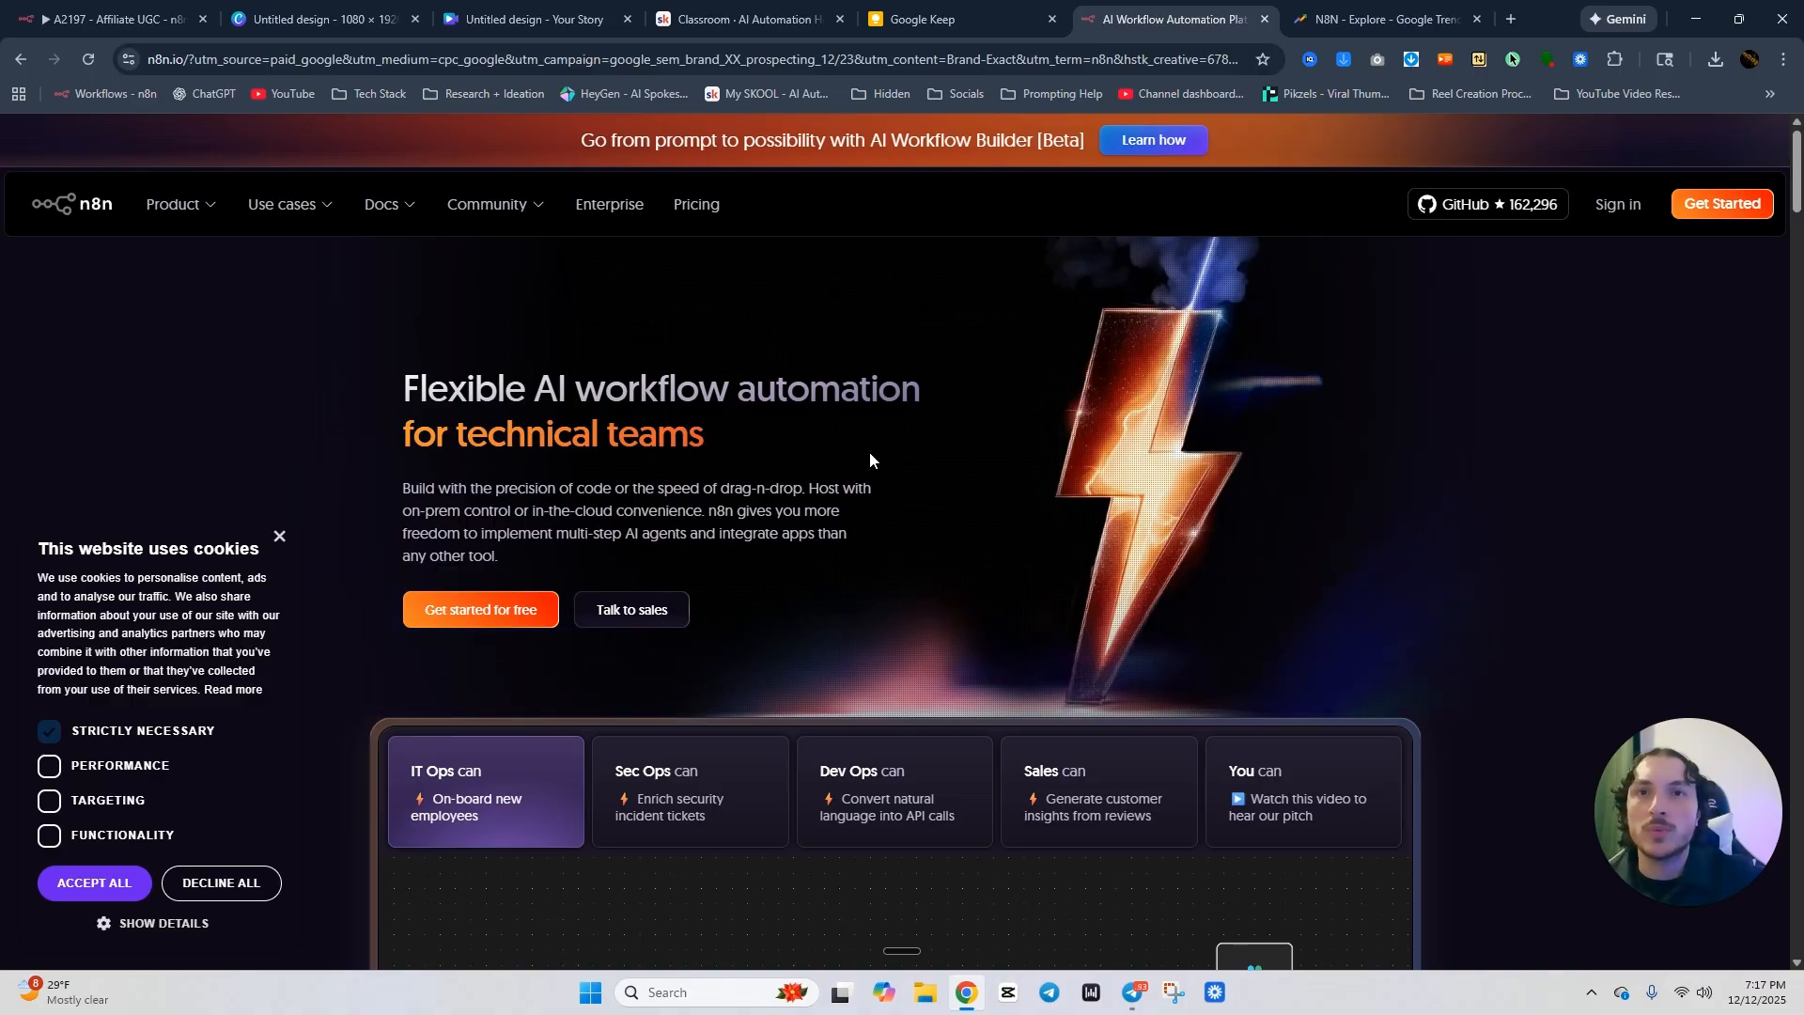
scroll(1221, 498, "down", 9)
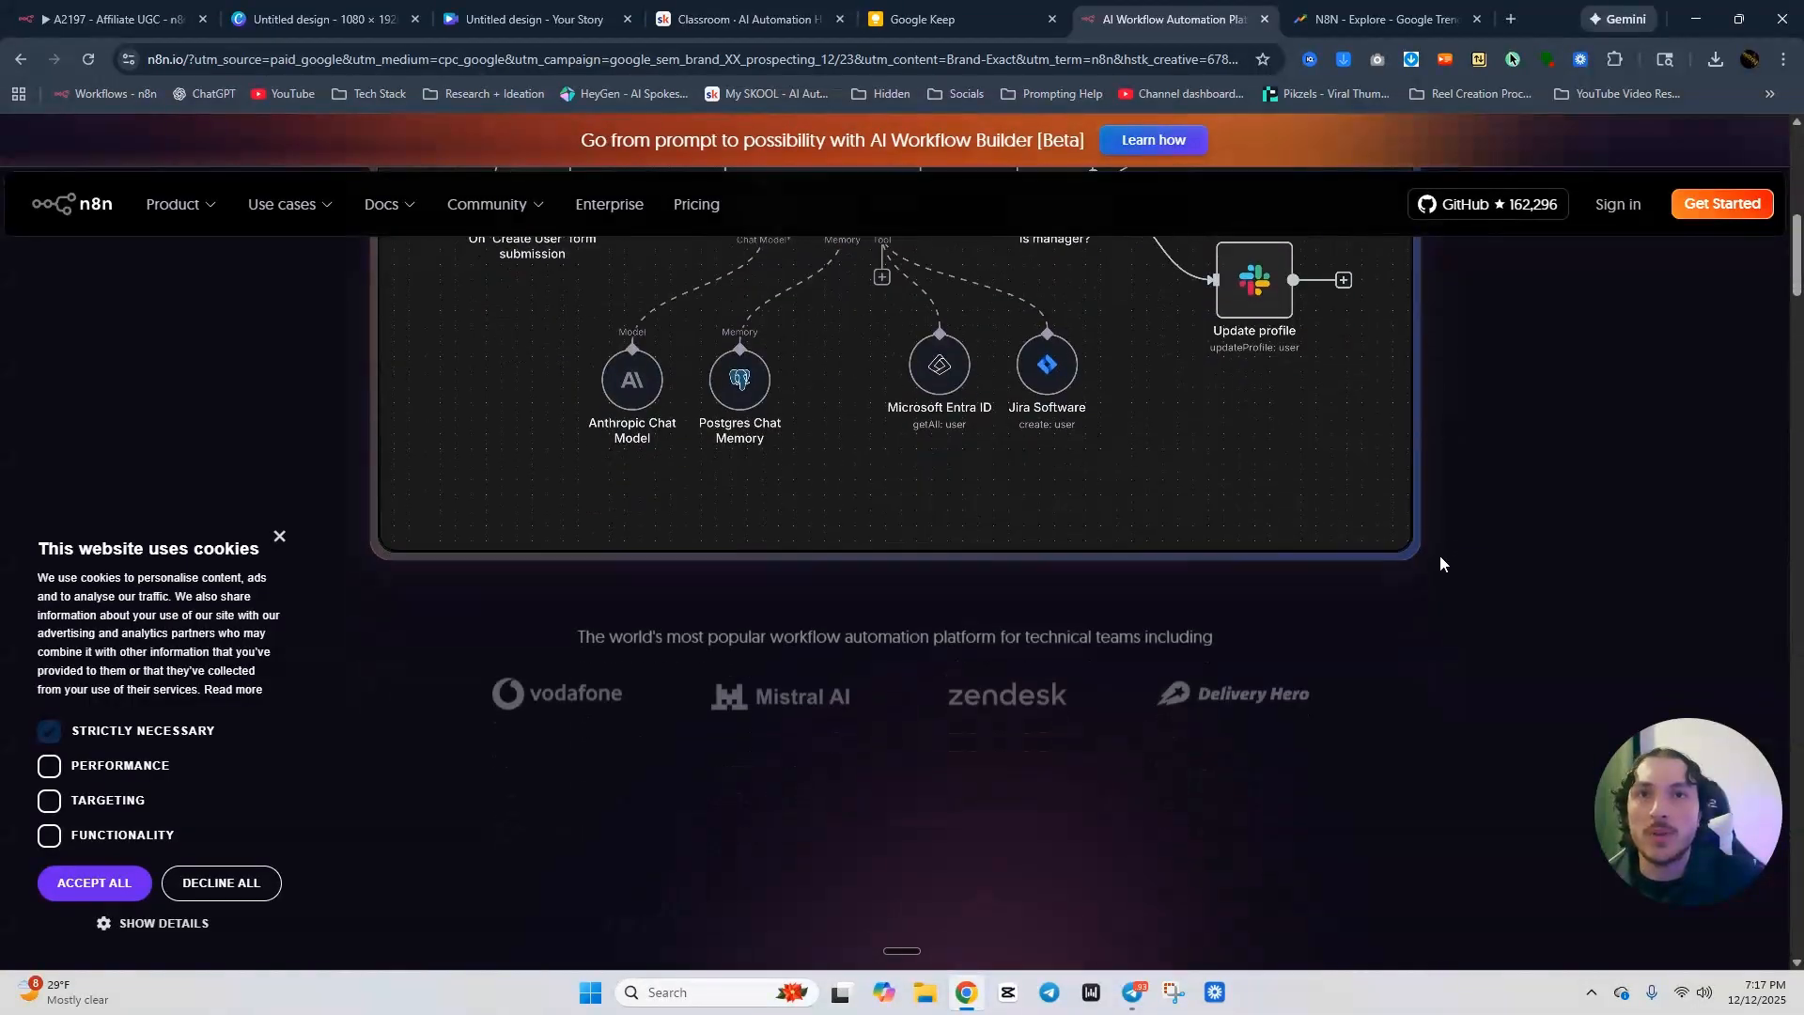
scroll(1440, 562, "up", 5)
scroll(1439, 561, "up", 4)
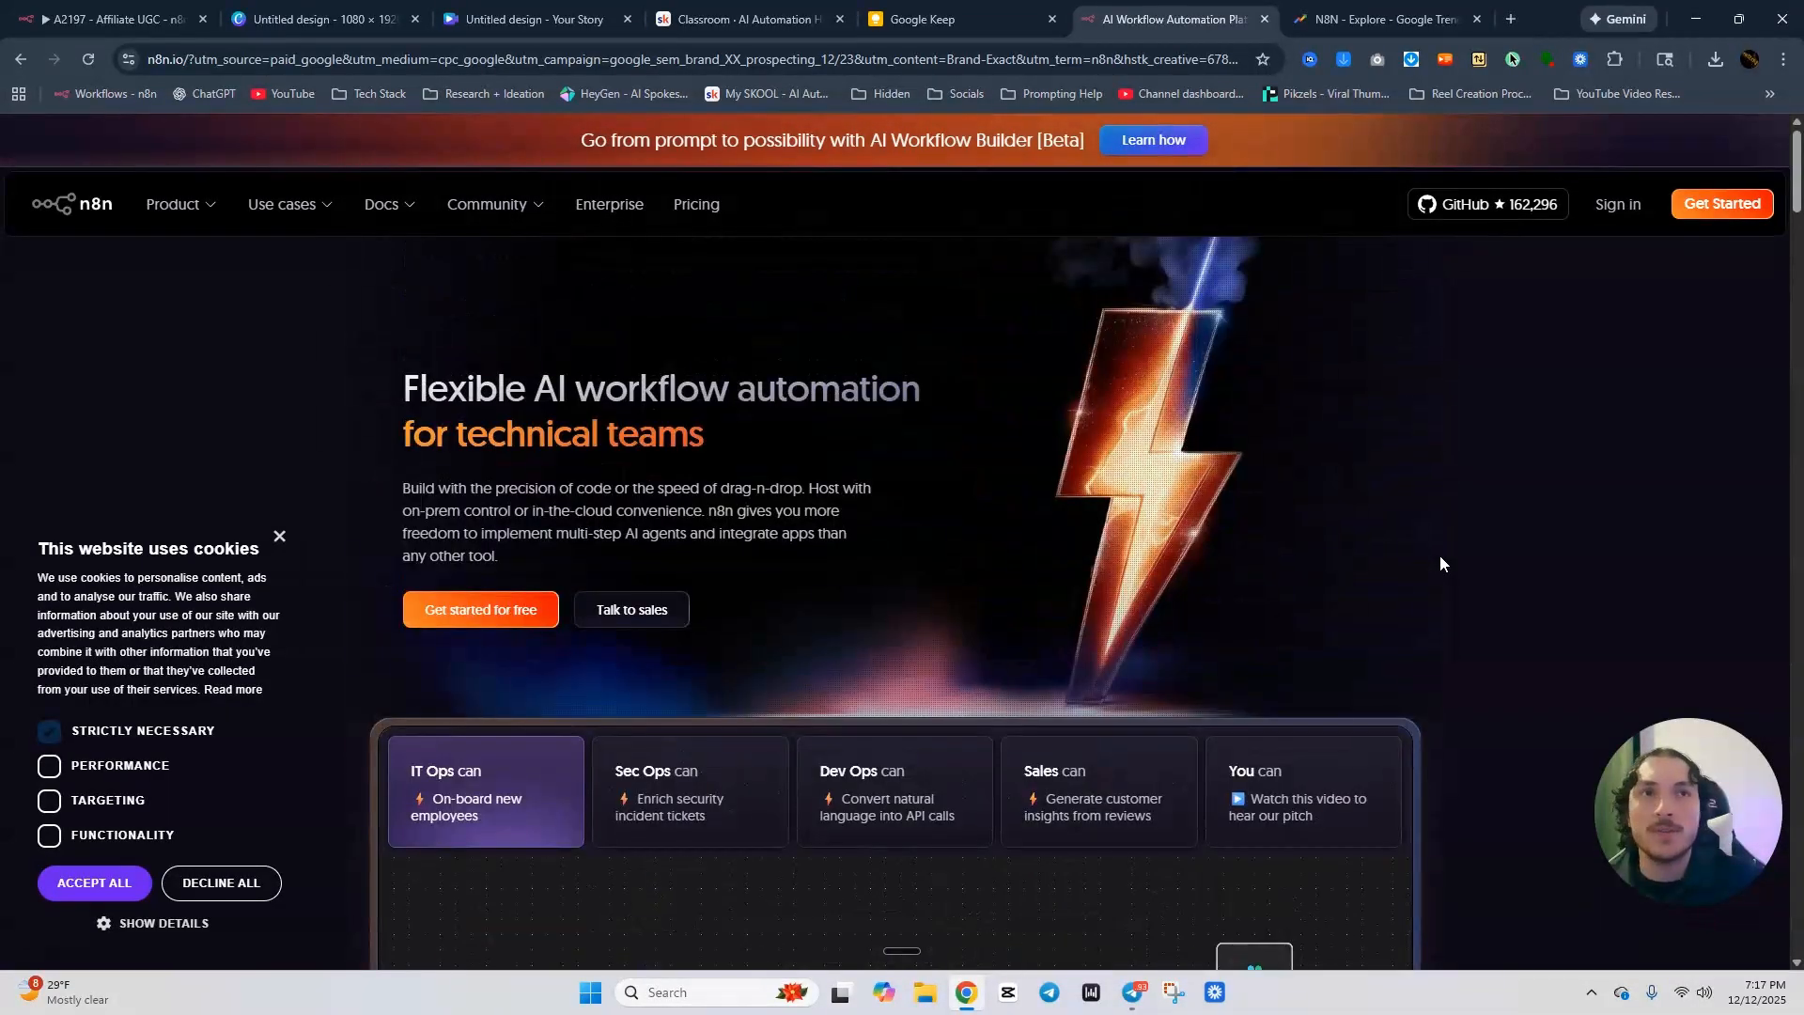
View the Google Trends interest chart for N8N and return to the A2197 - Affiliate UGC workflow.
left_click(1348, 26)
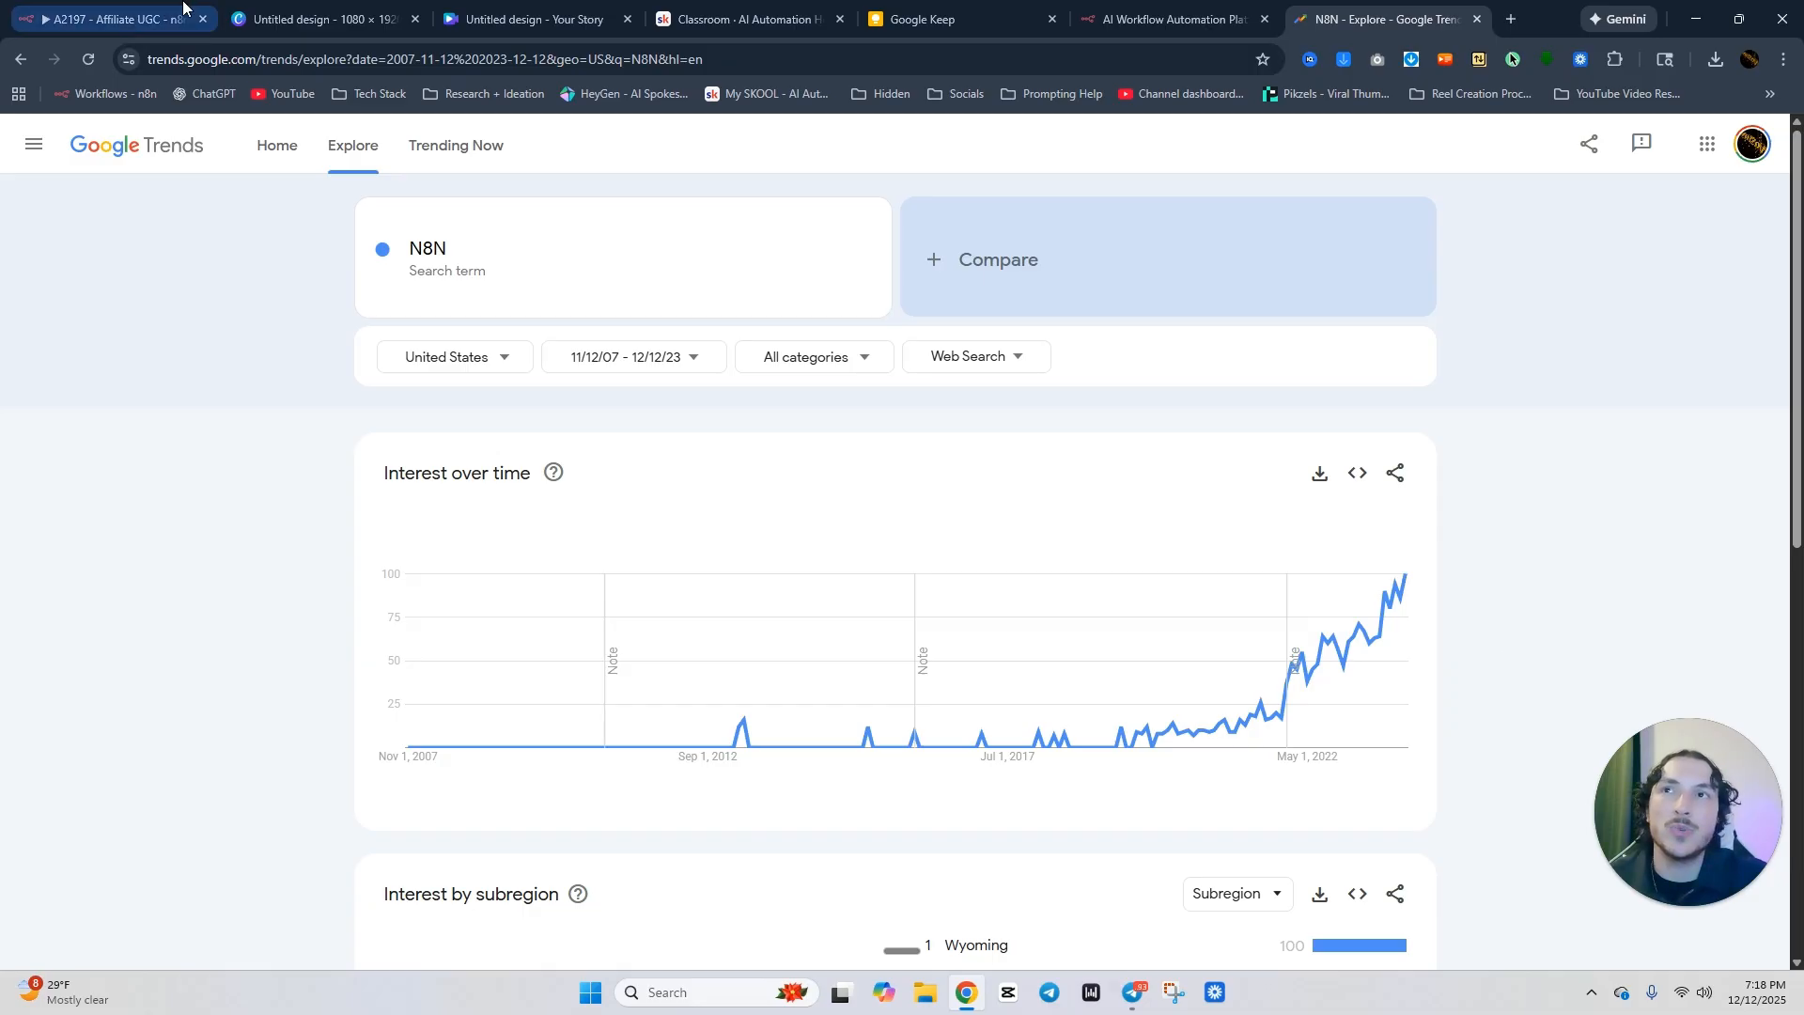
left_click(111, 19)
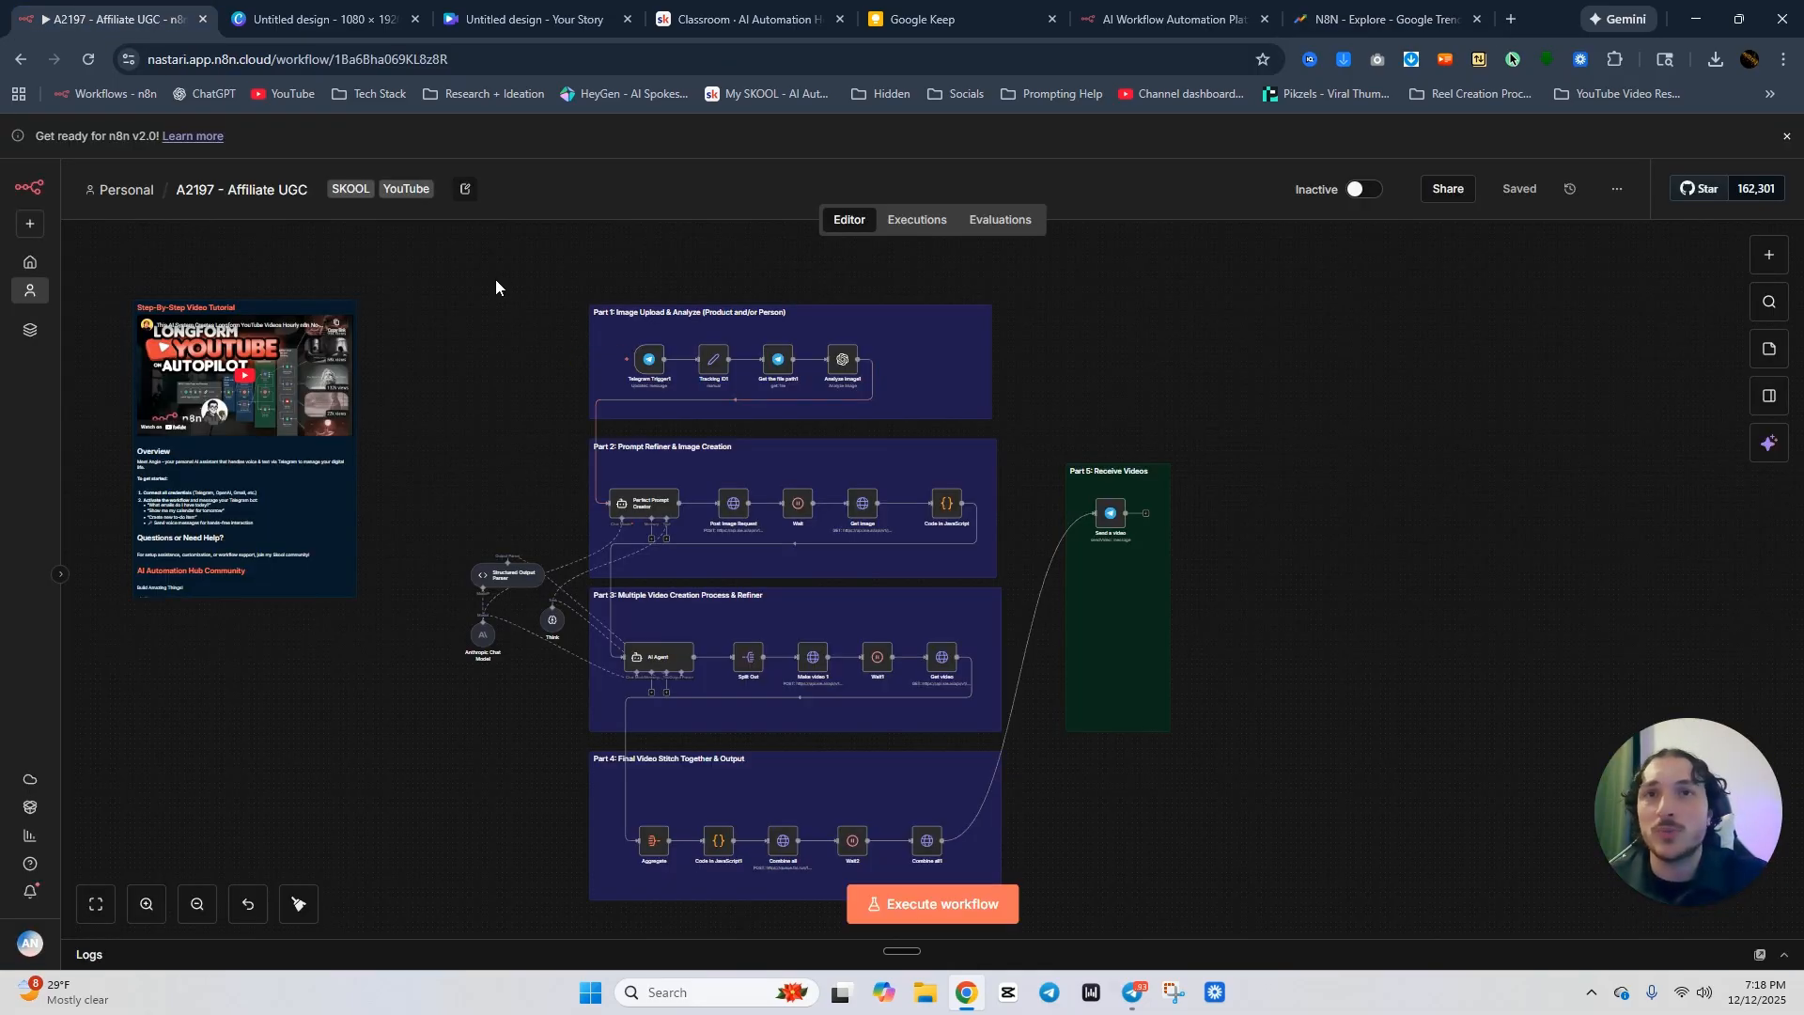
left_click_drag(407, 273, 1284, 924)
left_click(1073, 394)
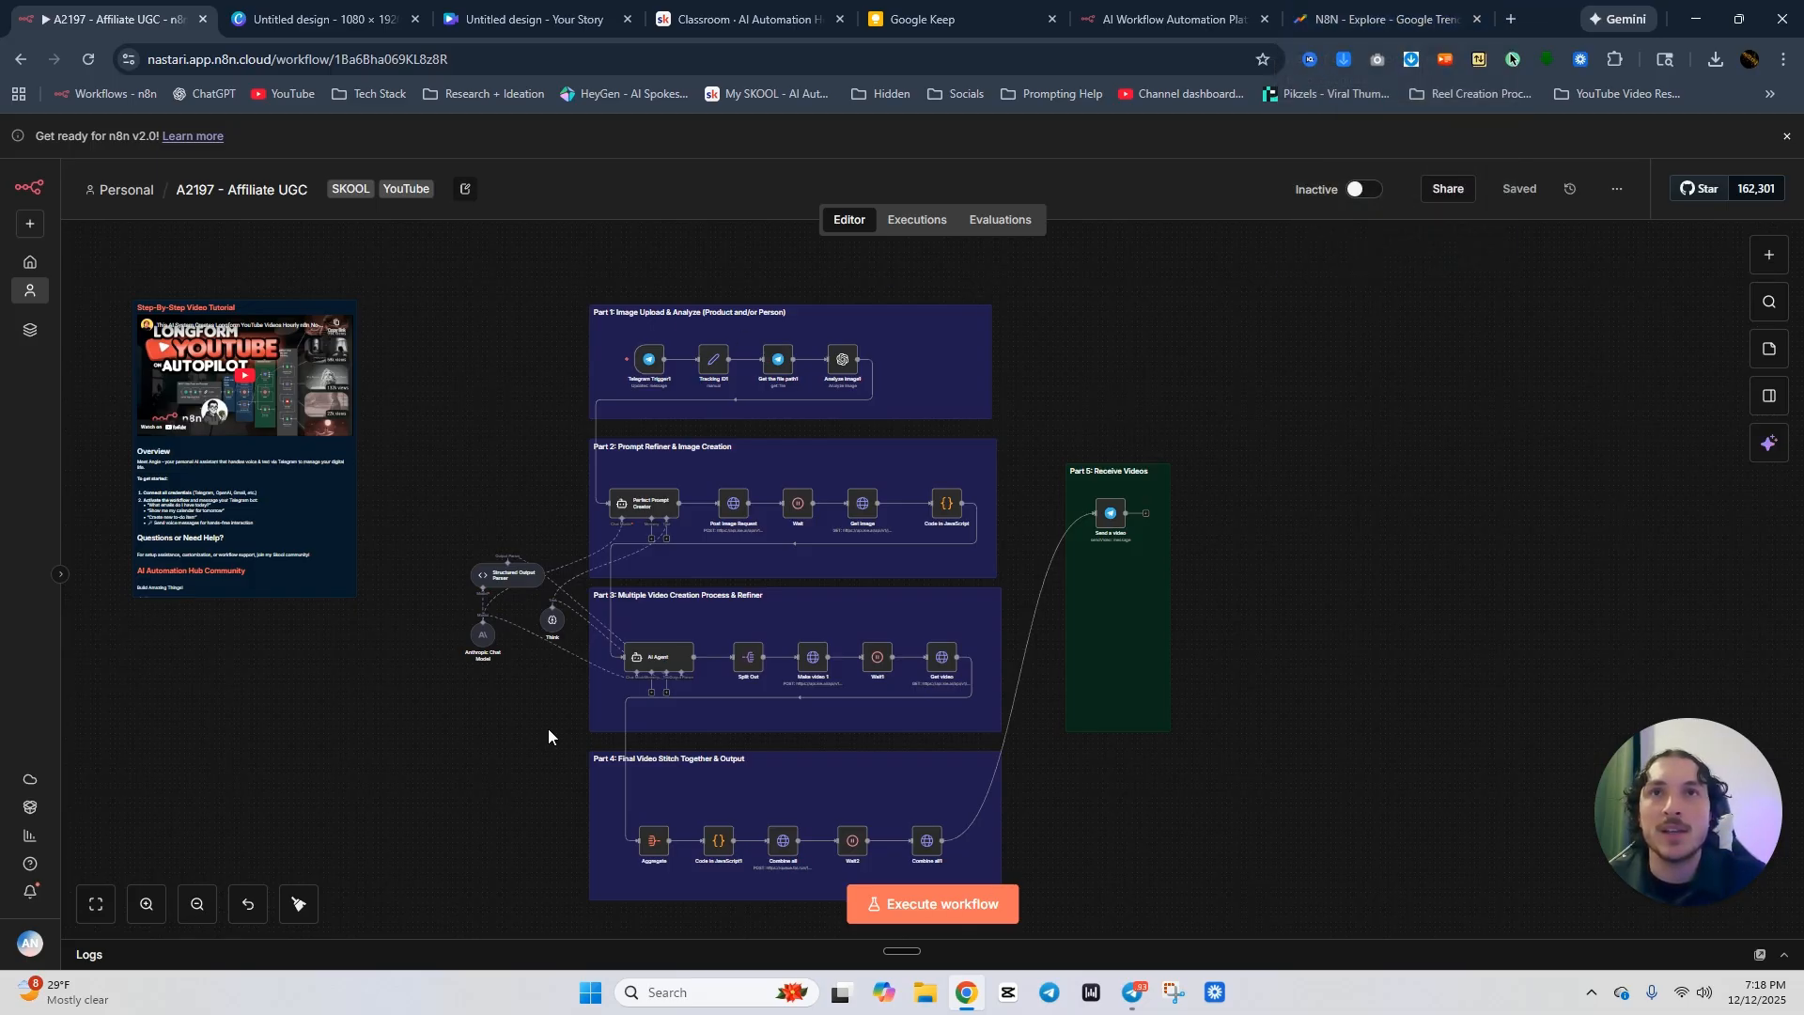
Look at the free sign-up option on the n8n homepage and go to the n8n workflows overview.
left_click(1172, 20)
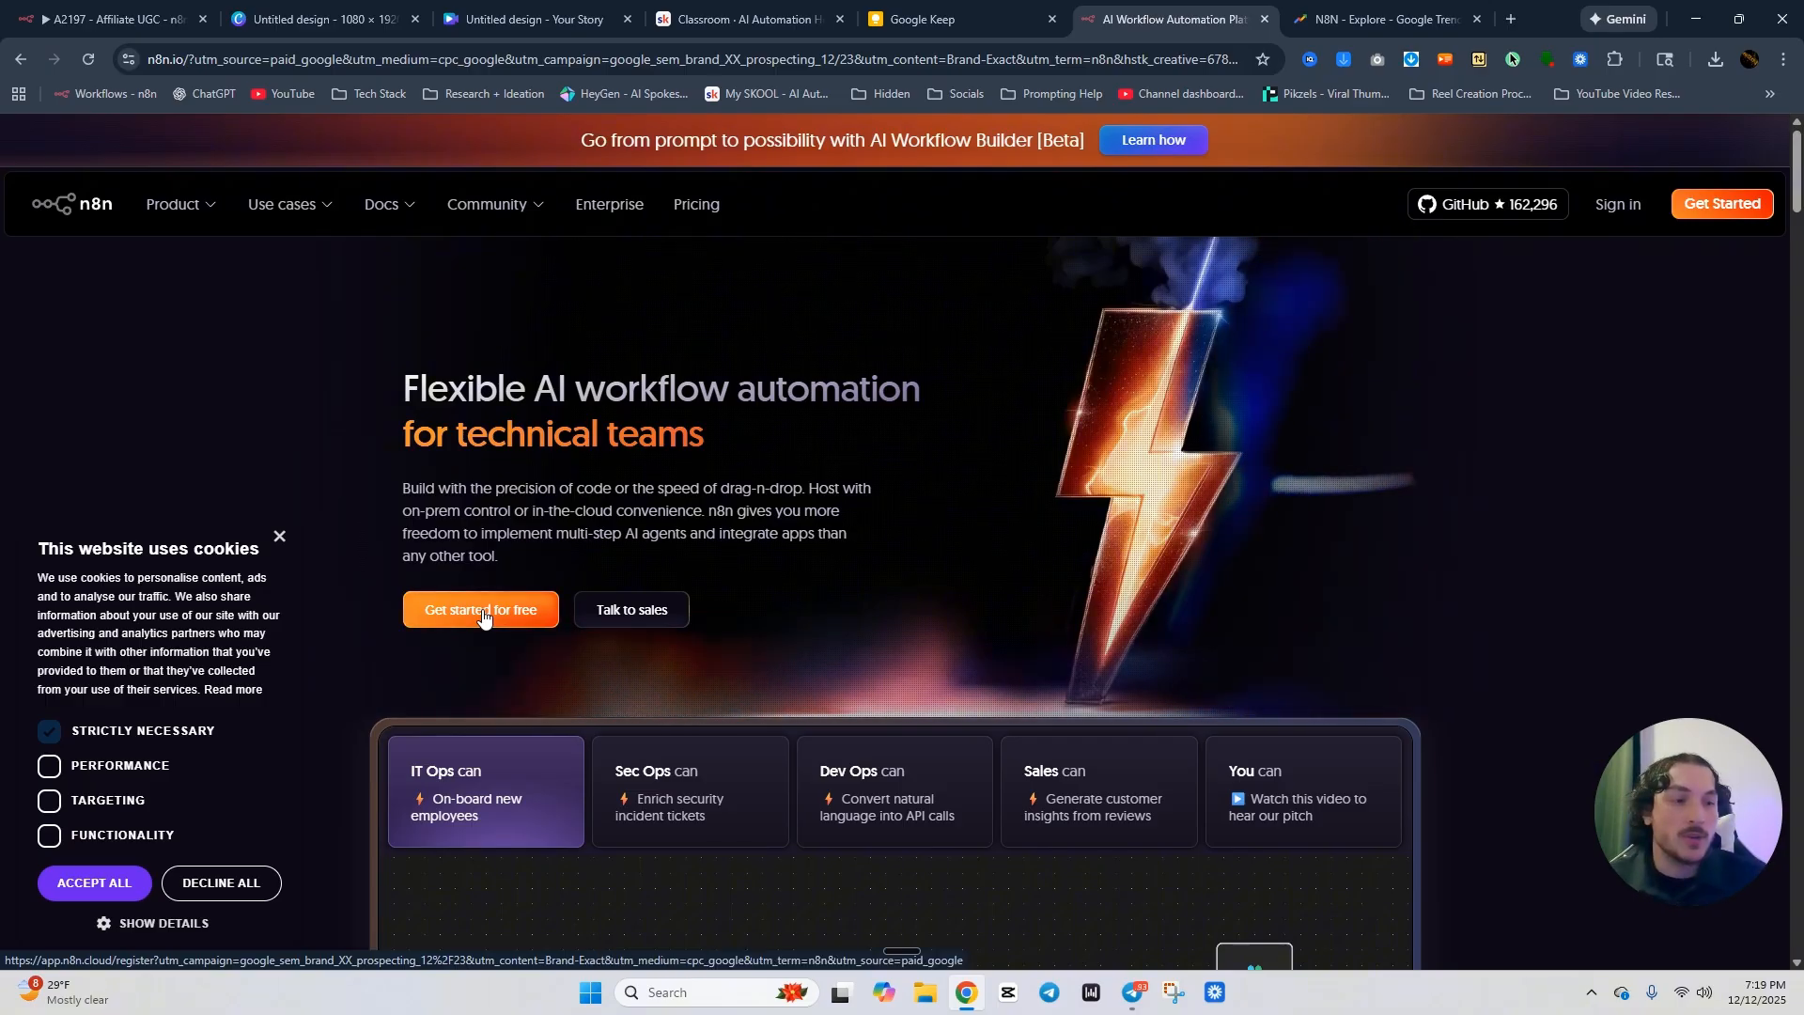
left_click(73, 9)
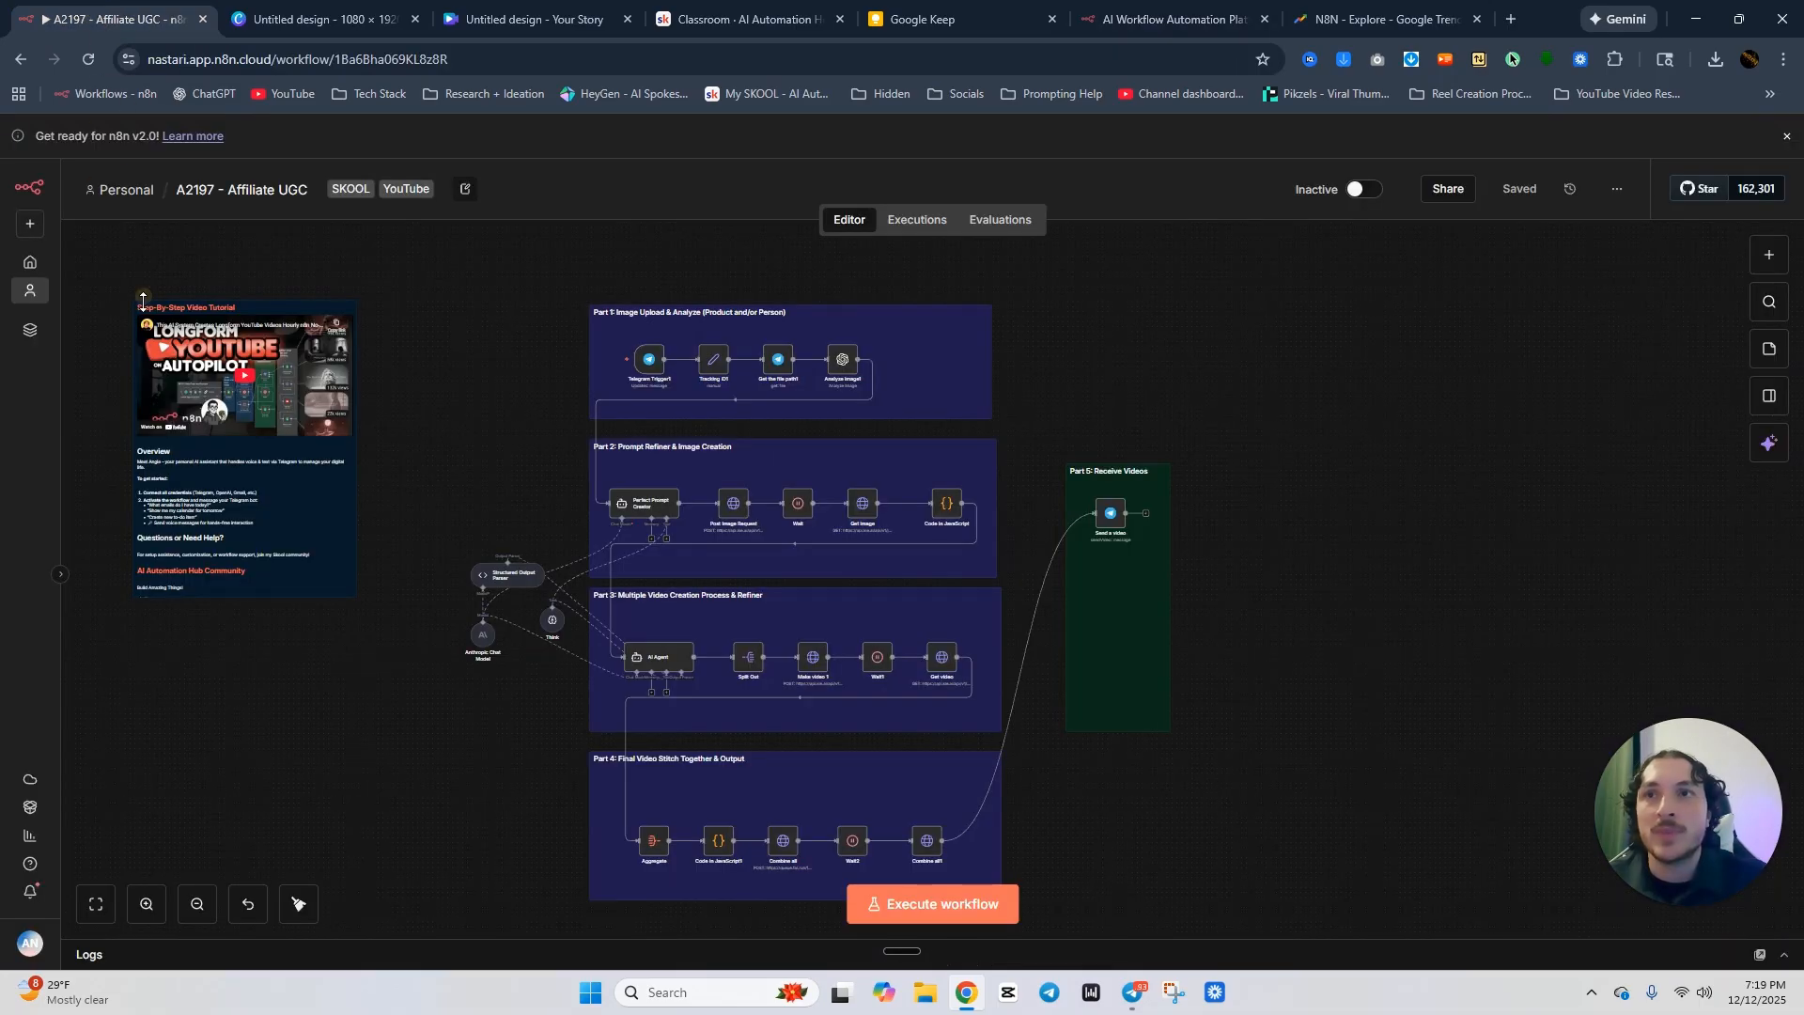
left_click(29, 262)
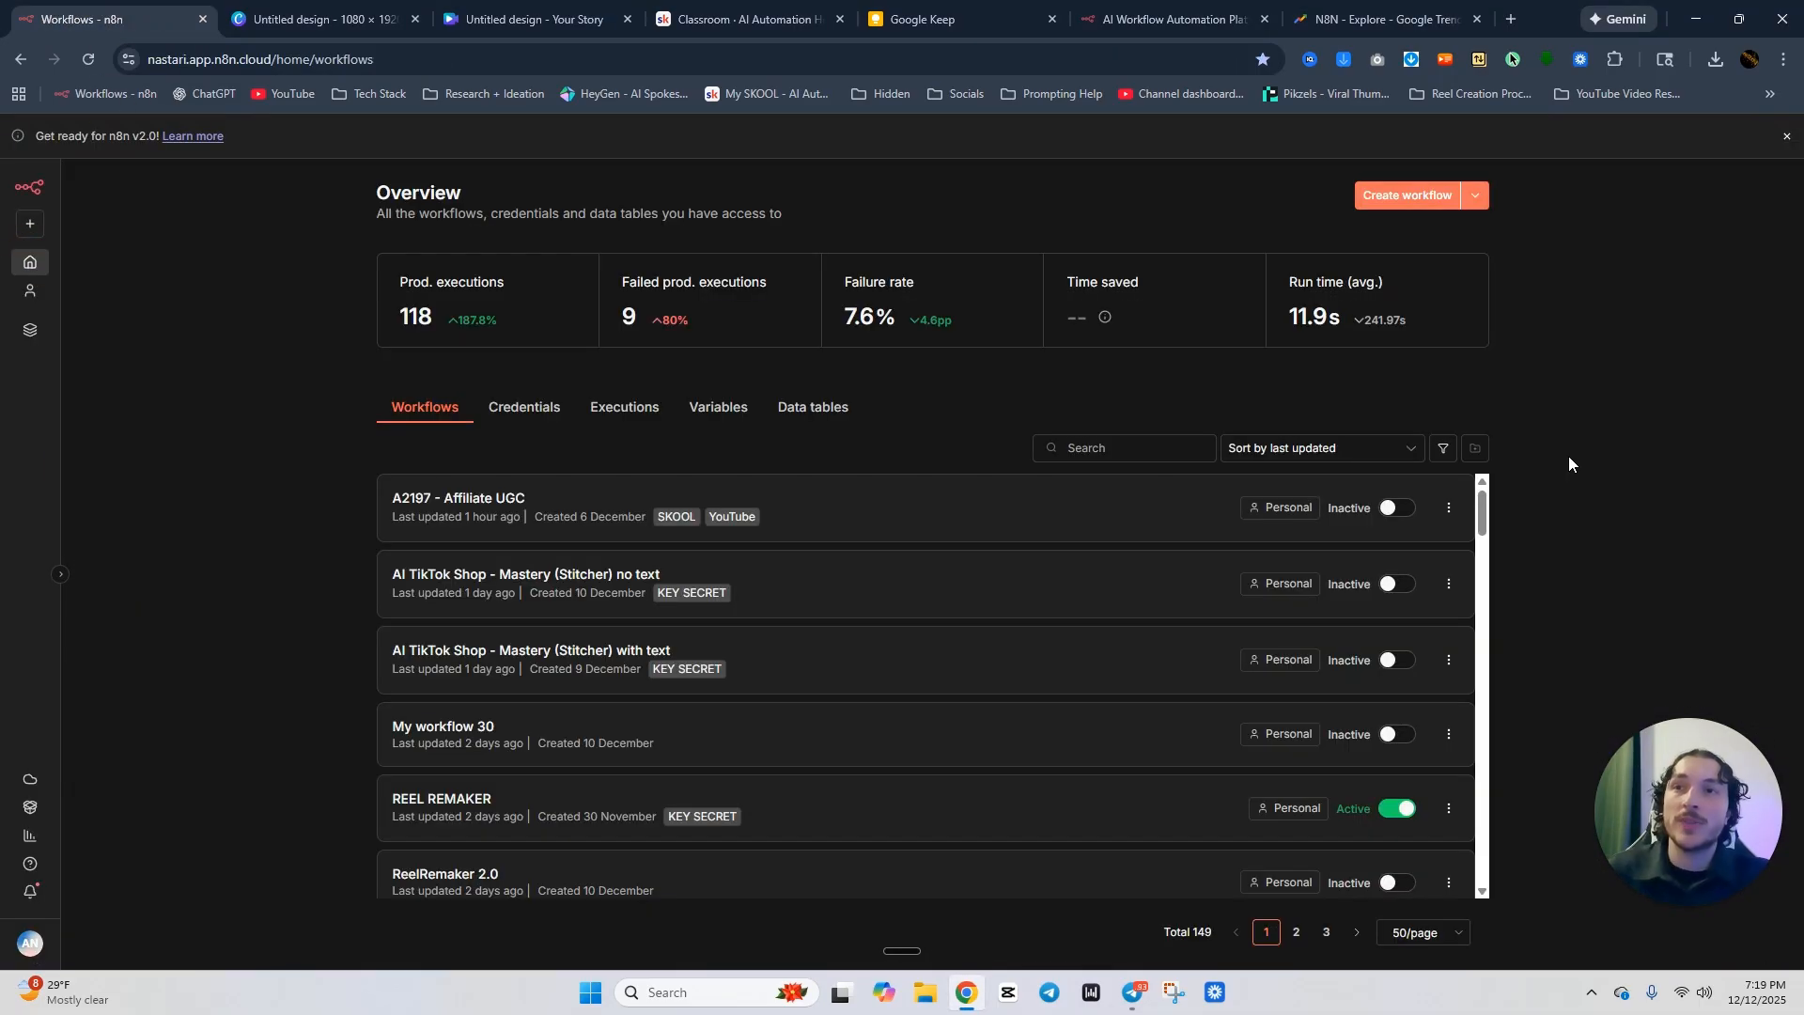
Create a new workflow and import A2197 - Affiliate UGC (1).json from the Downloads folder.
left_click(1403, 195)
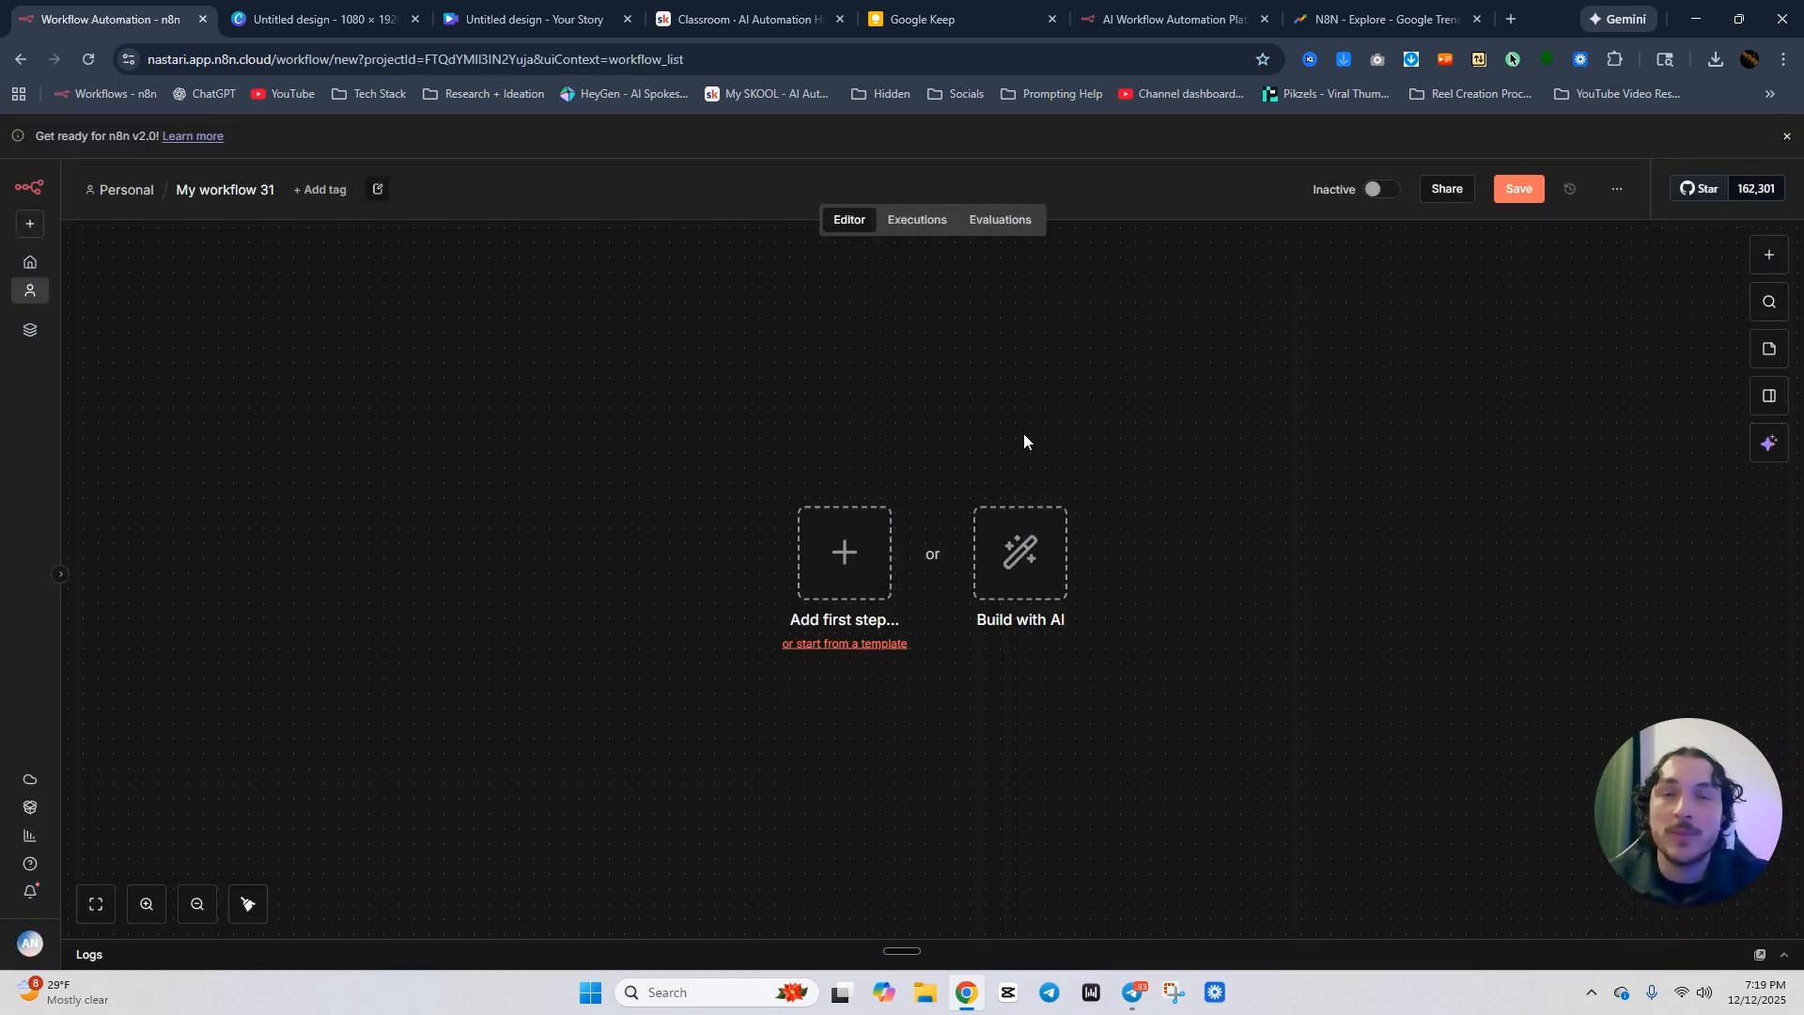
left_click(1616, 189)
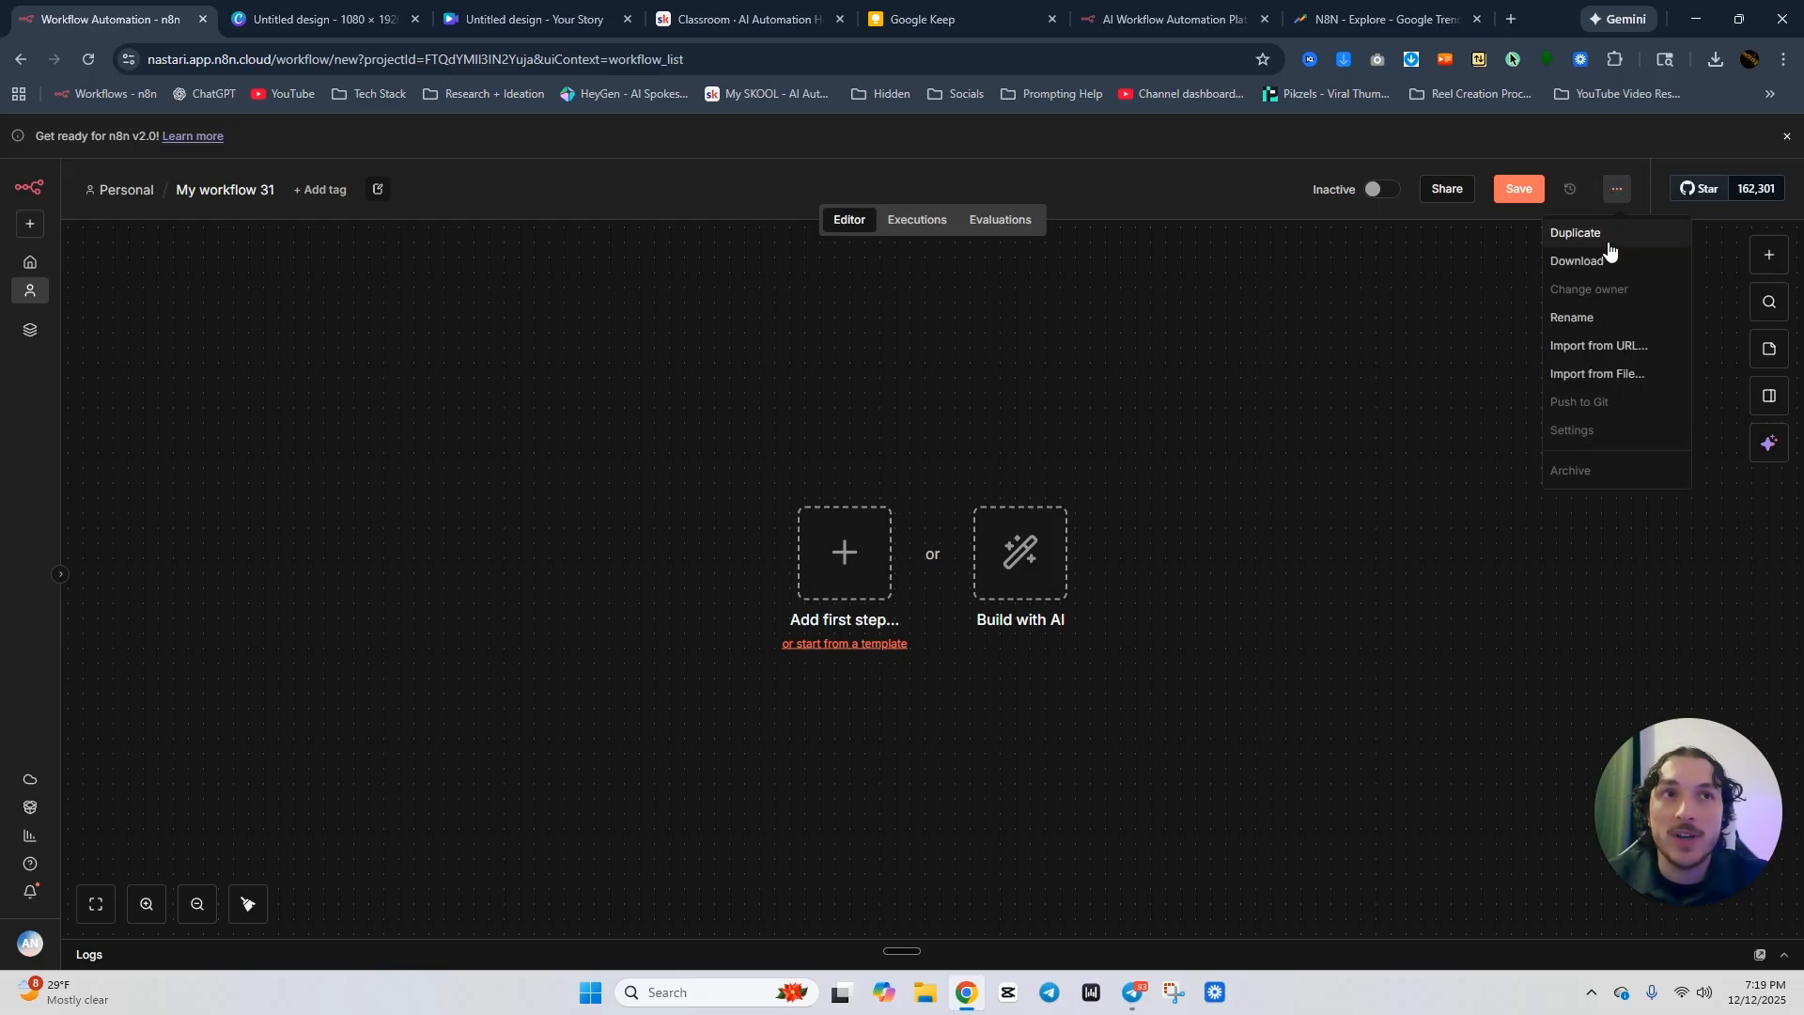
left_click(1597, 374)
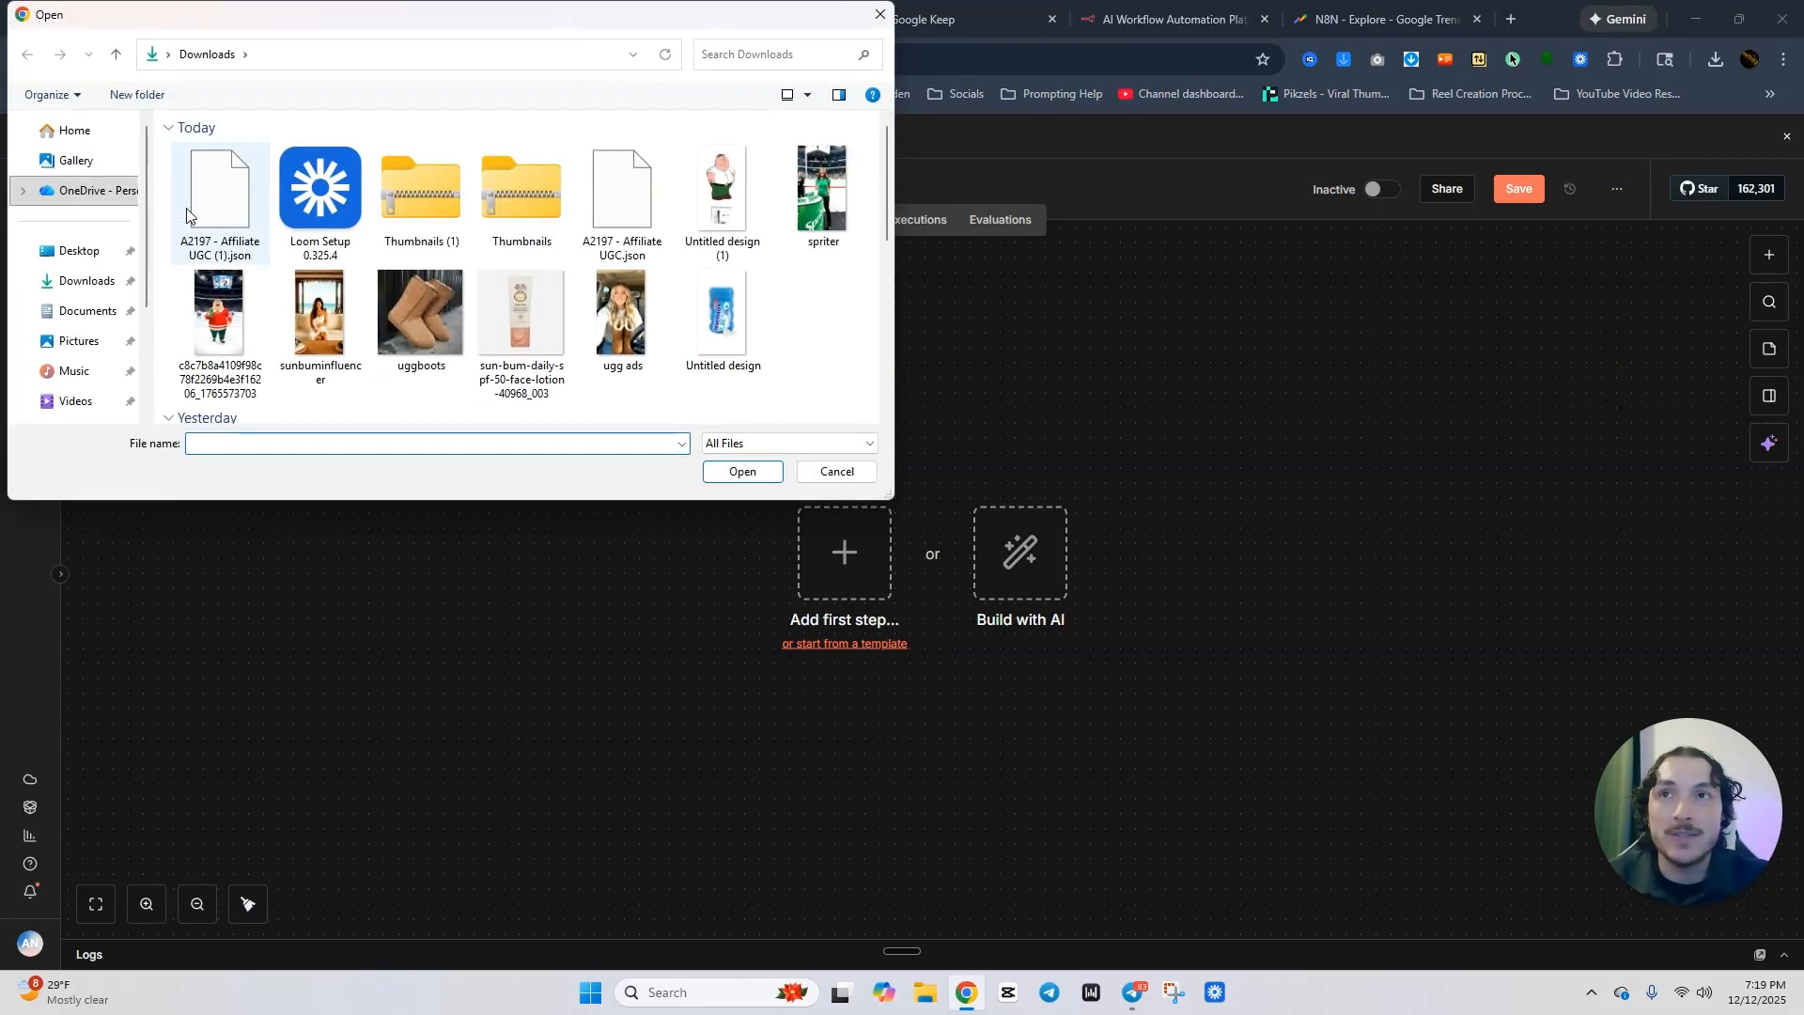
left_click(204, 212)
left_click(739, 471)
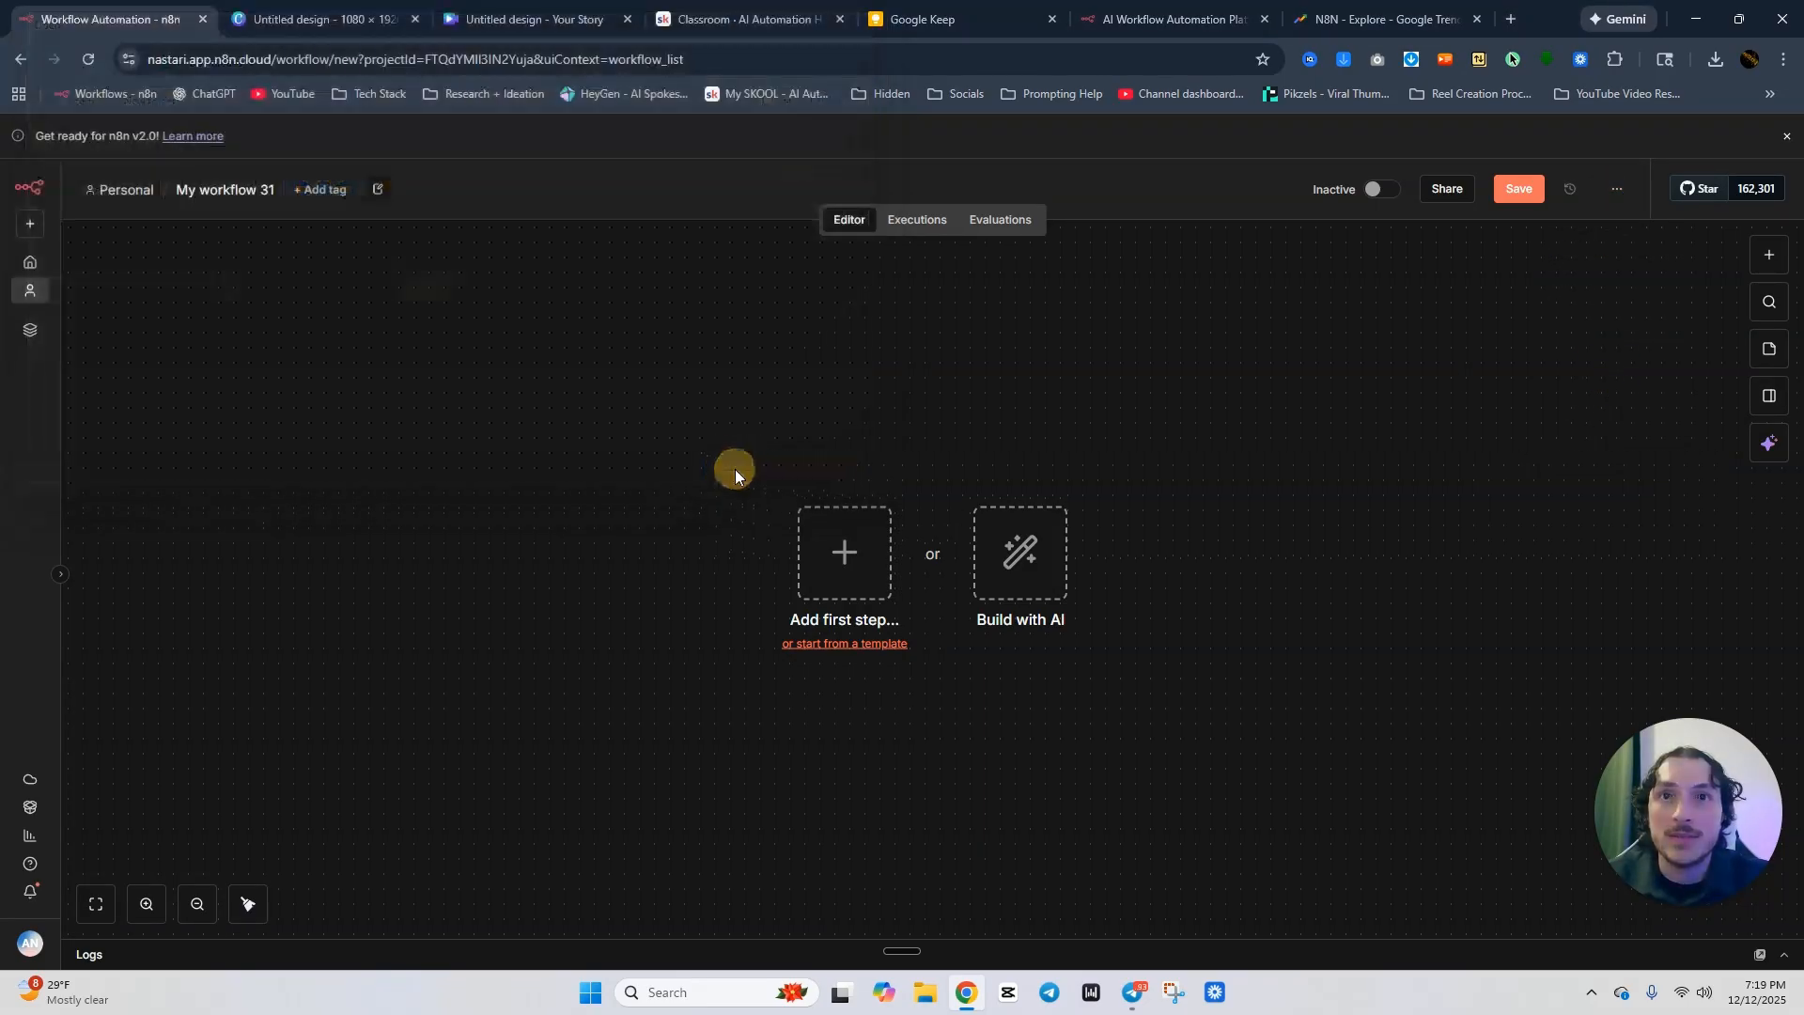
left_click(780, 402)
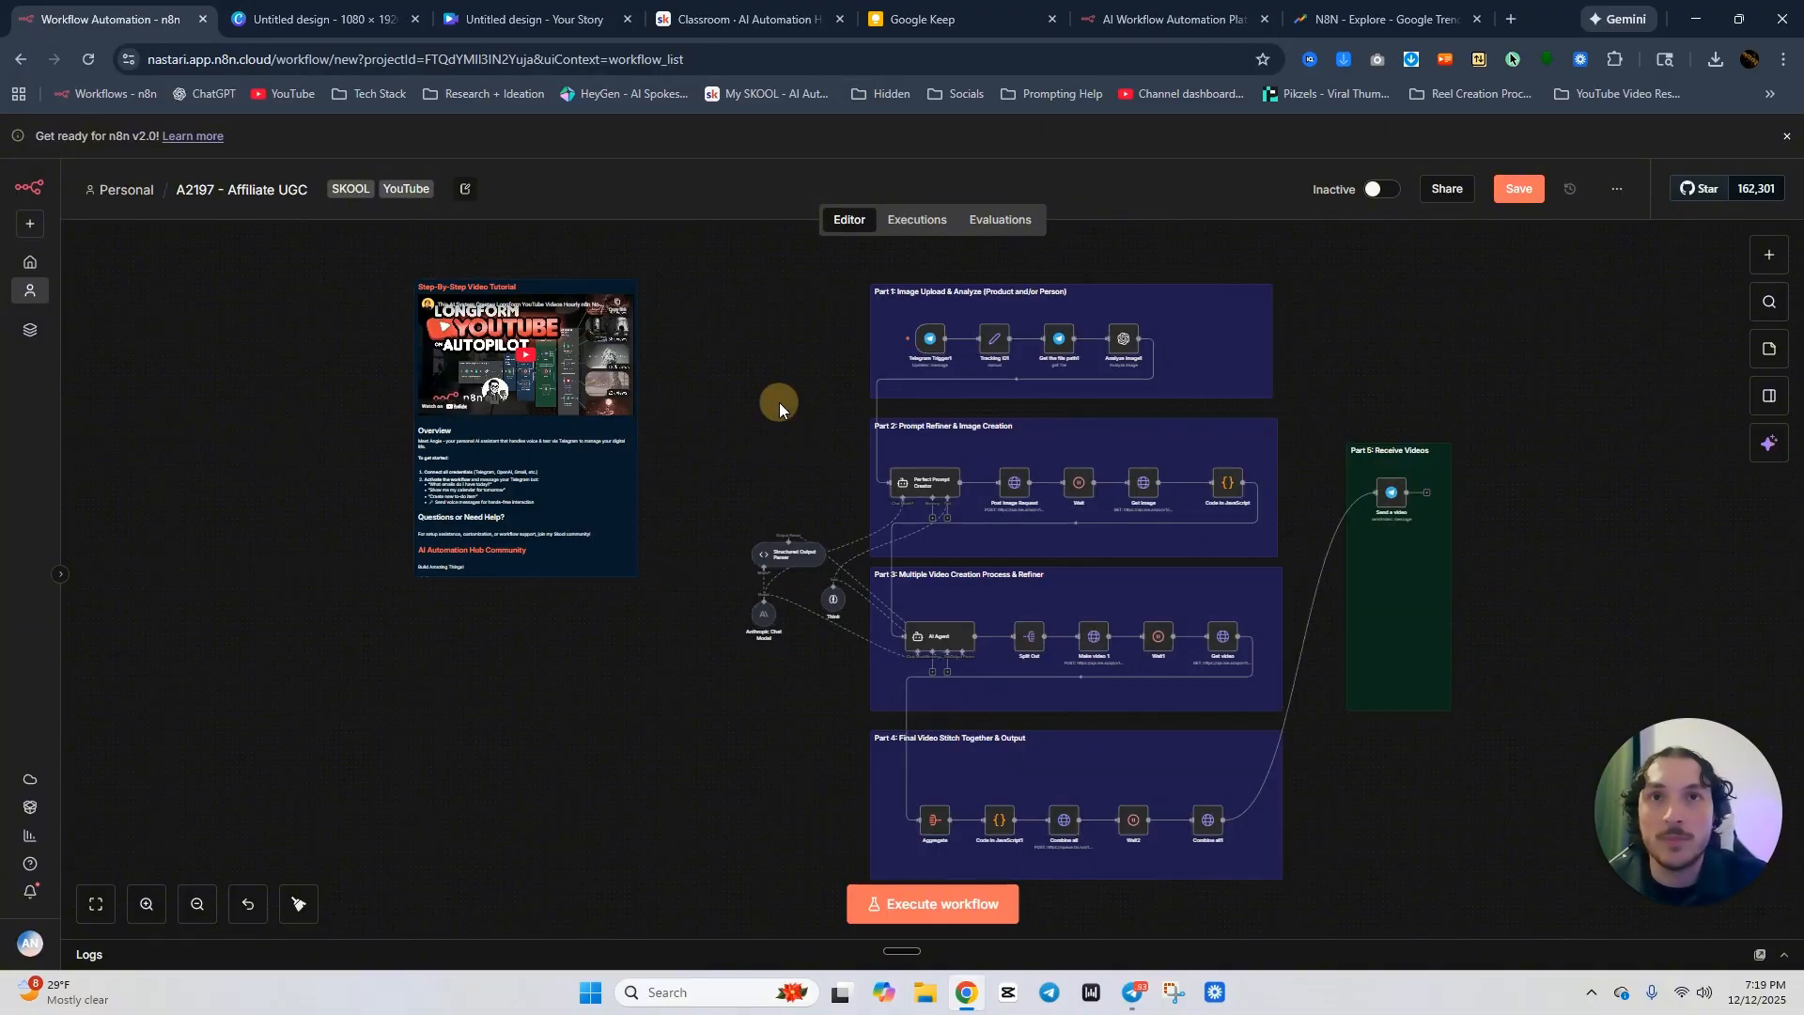
Save the imported A2197 - Affiliate UGC workflow.
left_click_drag(860, 384, 652, 379)
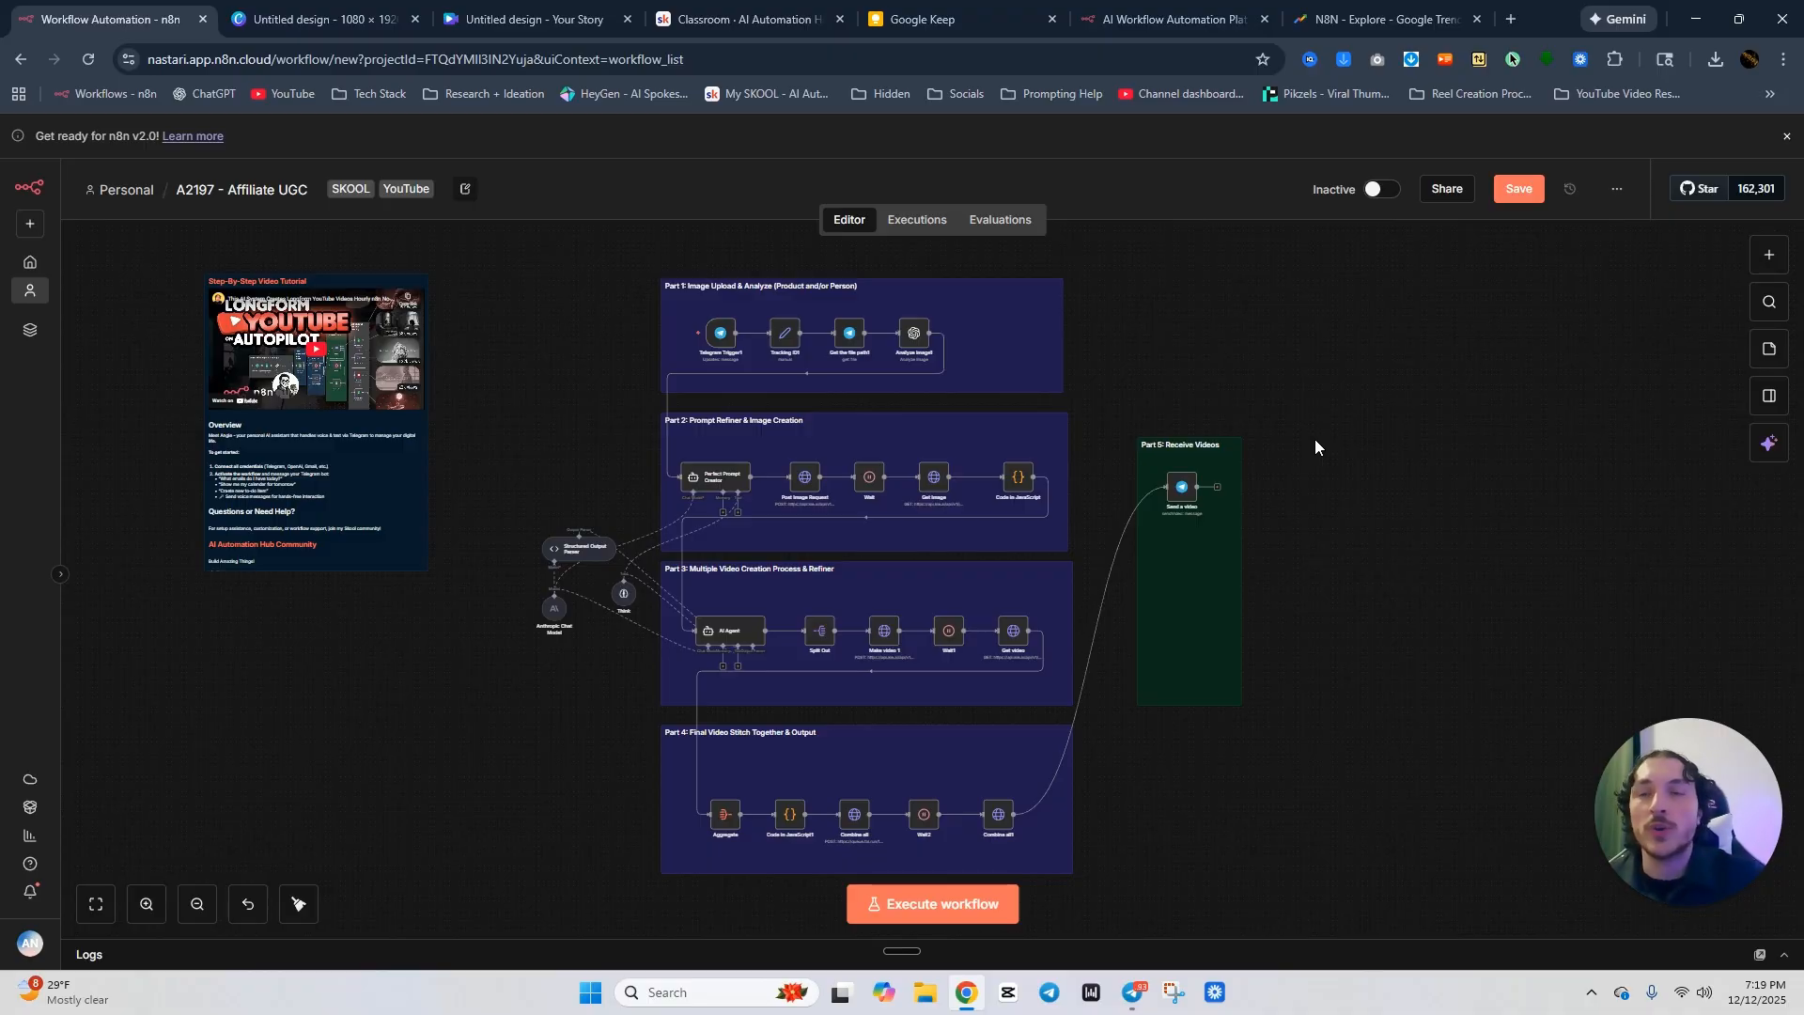
scroll(1109, 424, "up", 1)
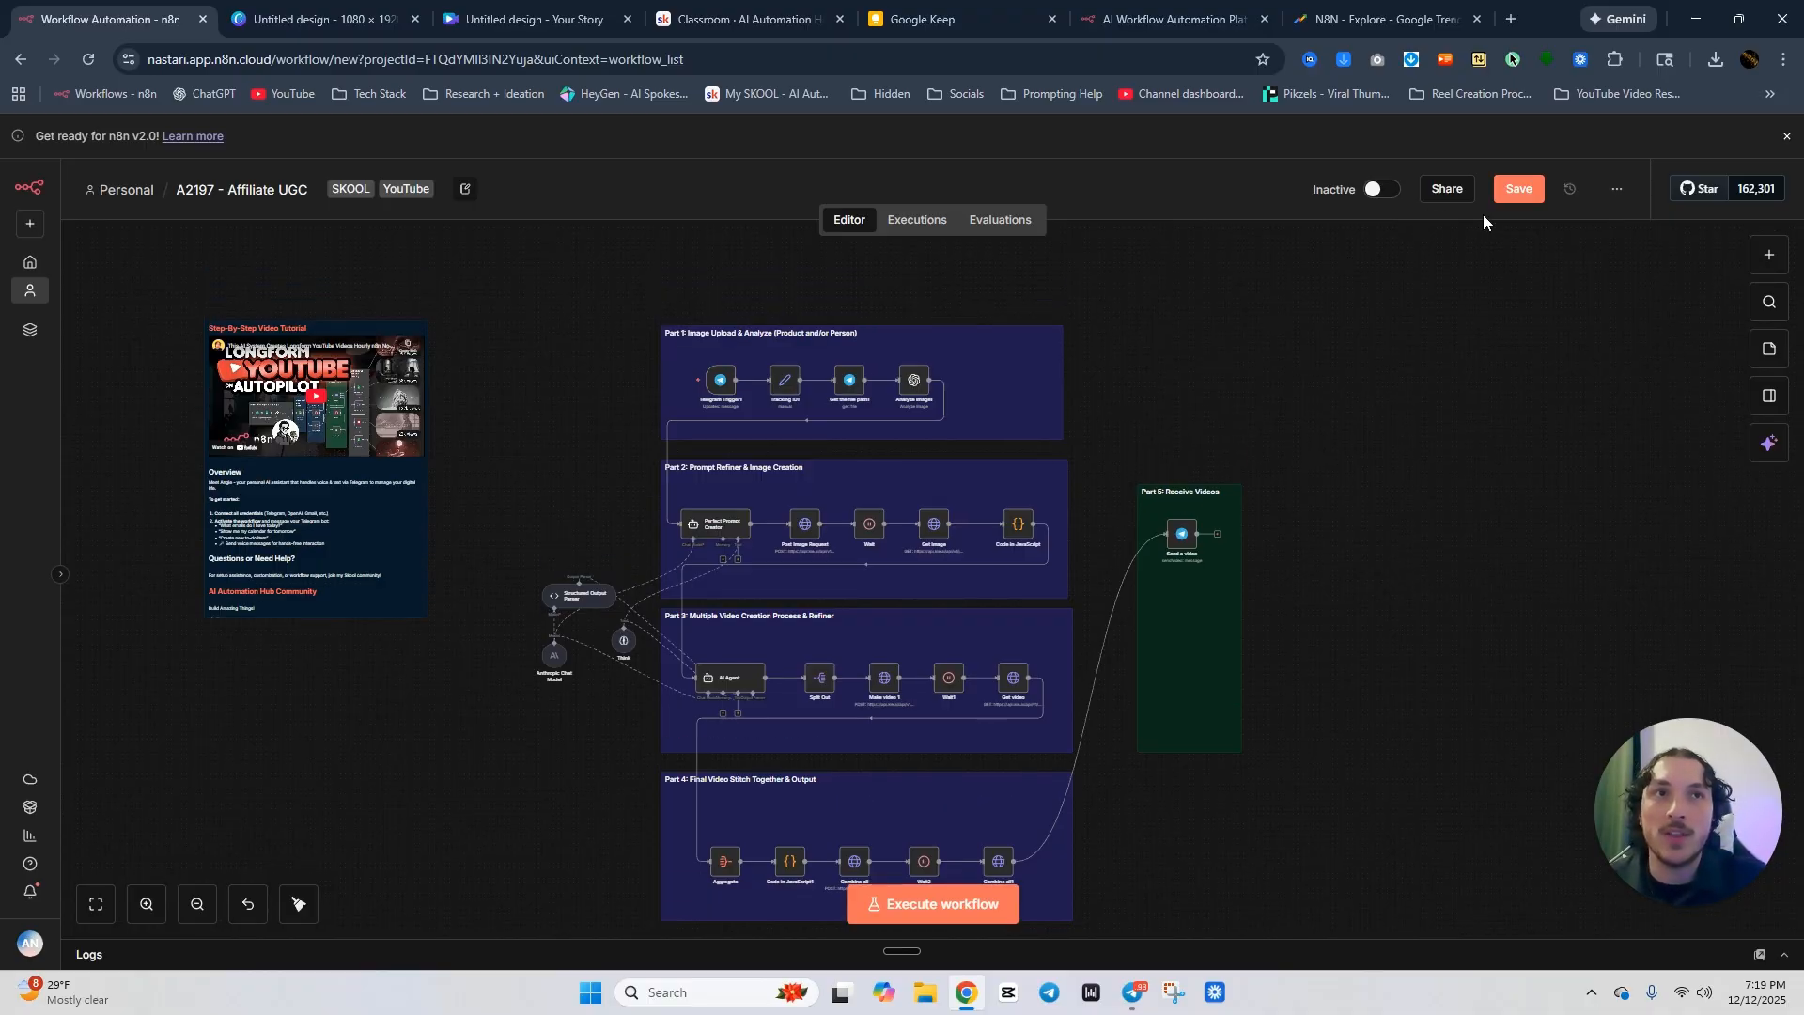
left_click(1503, 194)
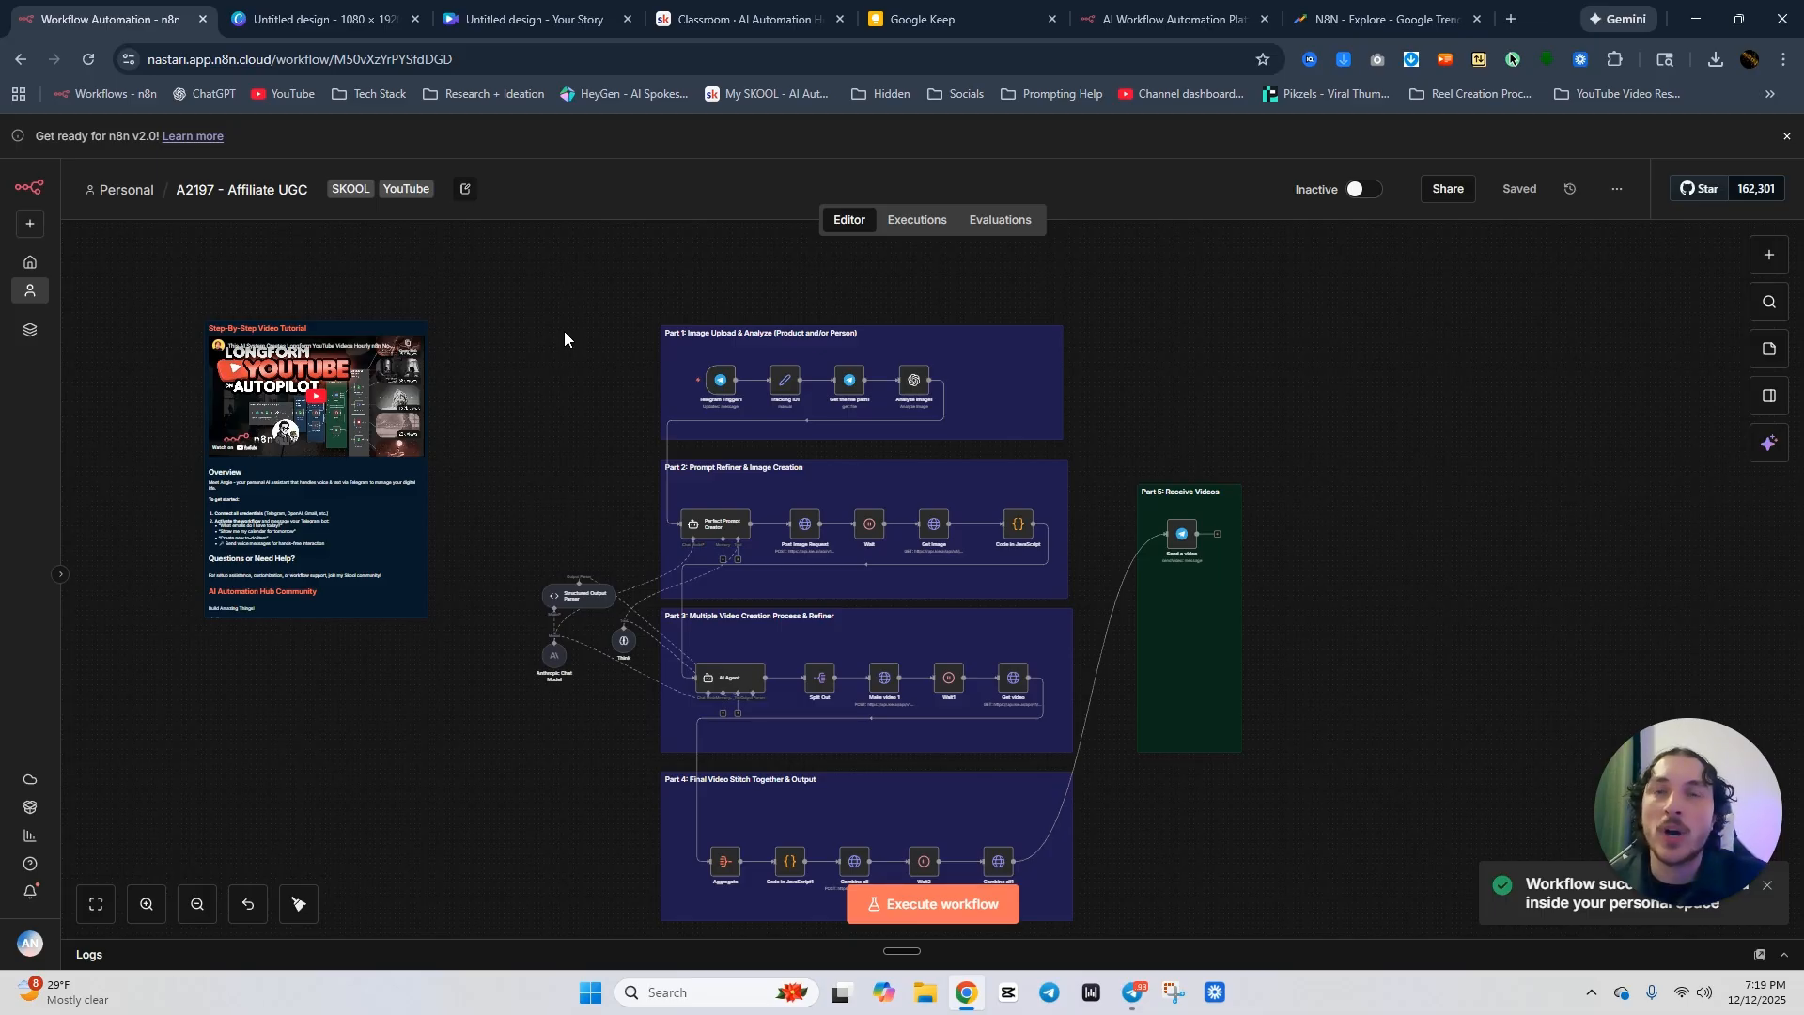
Examine the Part 1 image upload nodes, and switch to Telegram to review example product photos, captions and videos in the Affiliate Ads UGC chat.
scroll(561, 344, "up", 5)
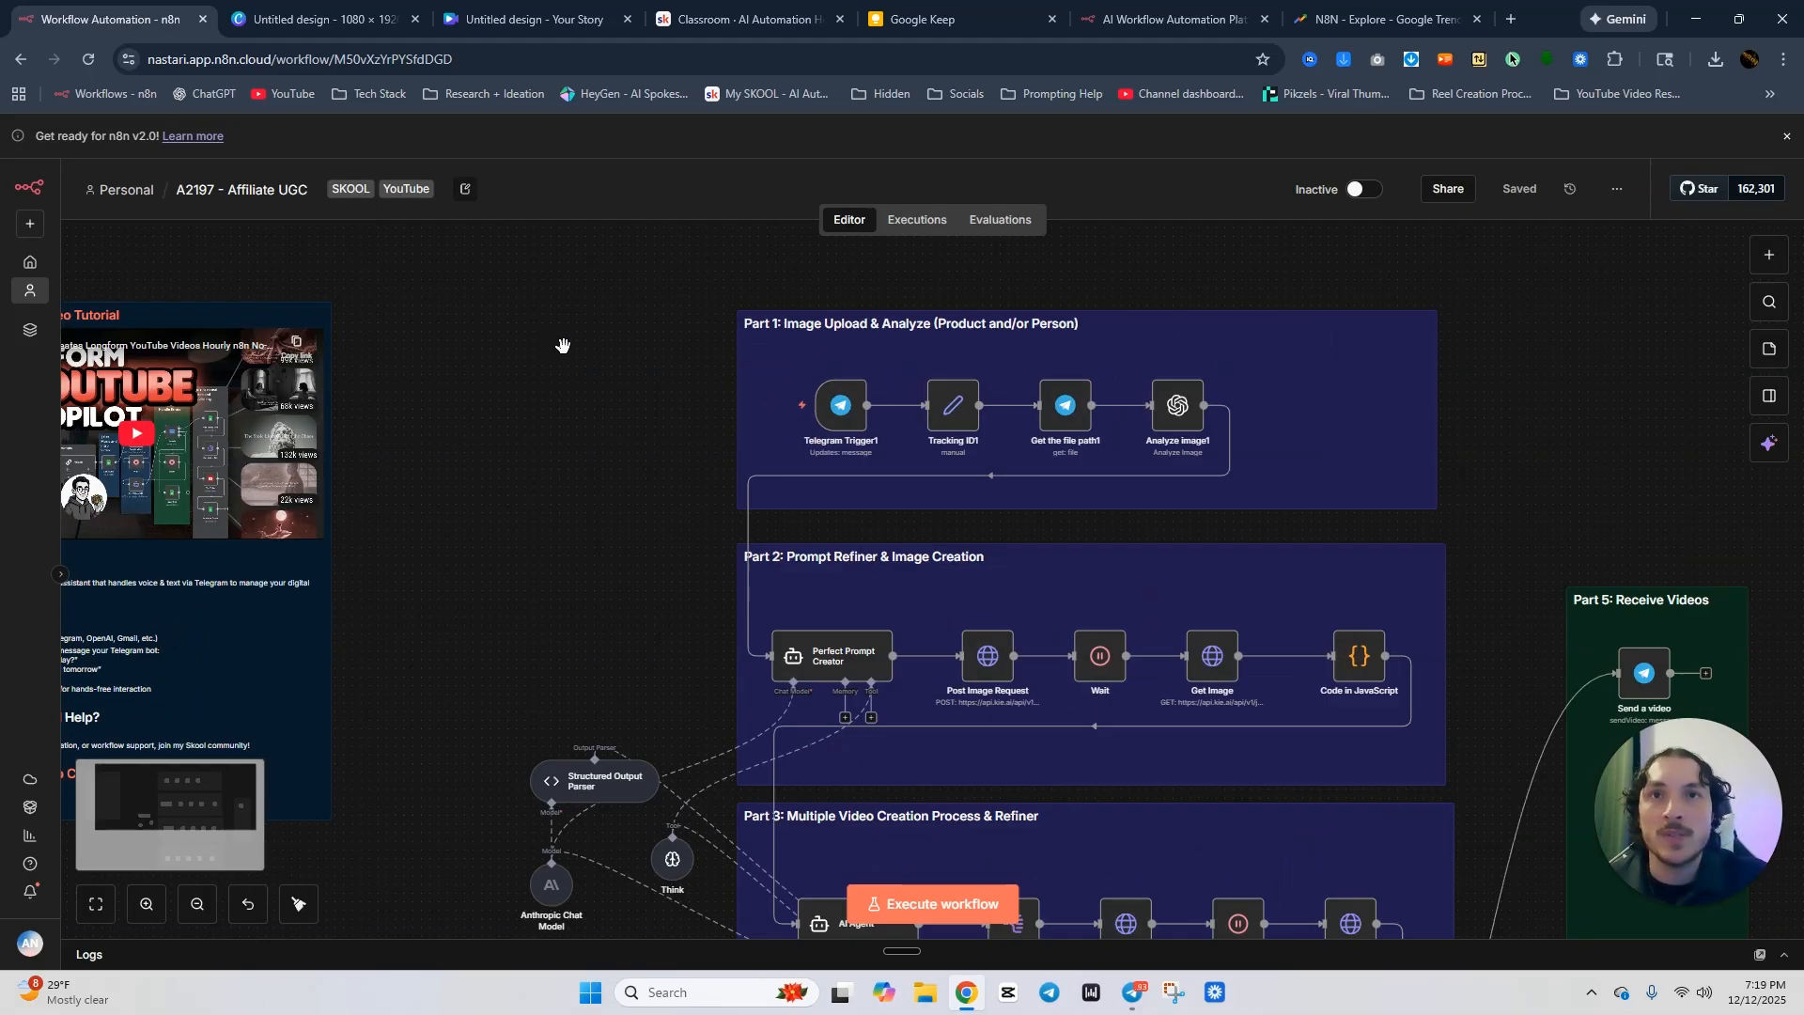
left_click_drag(730, 376, 404, 427)
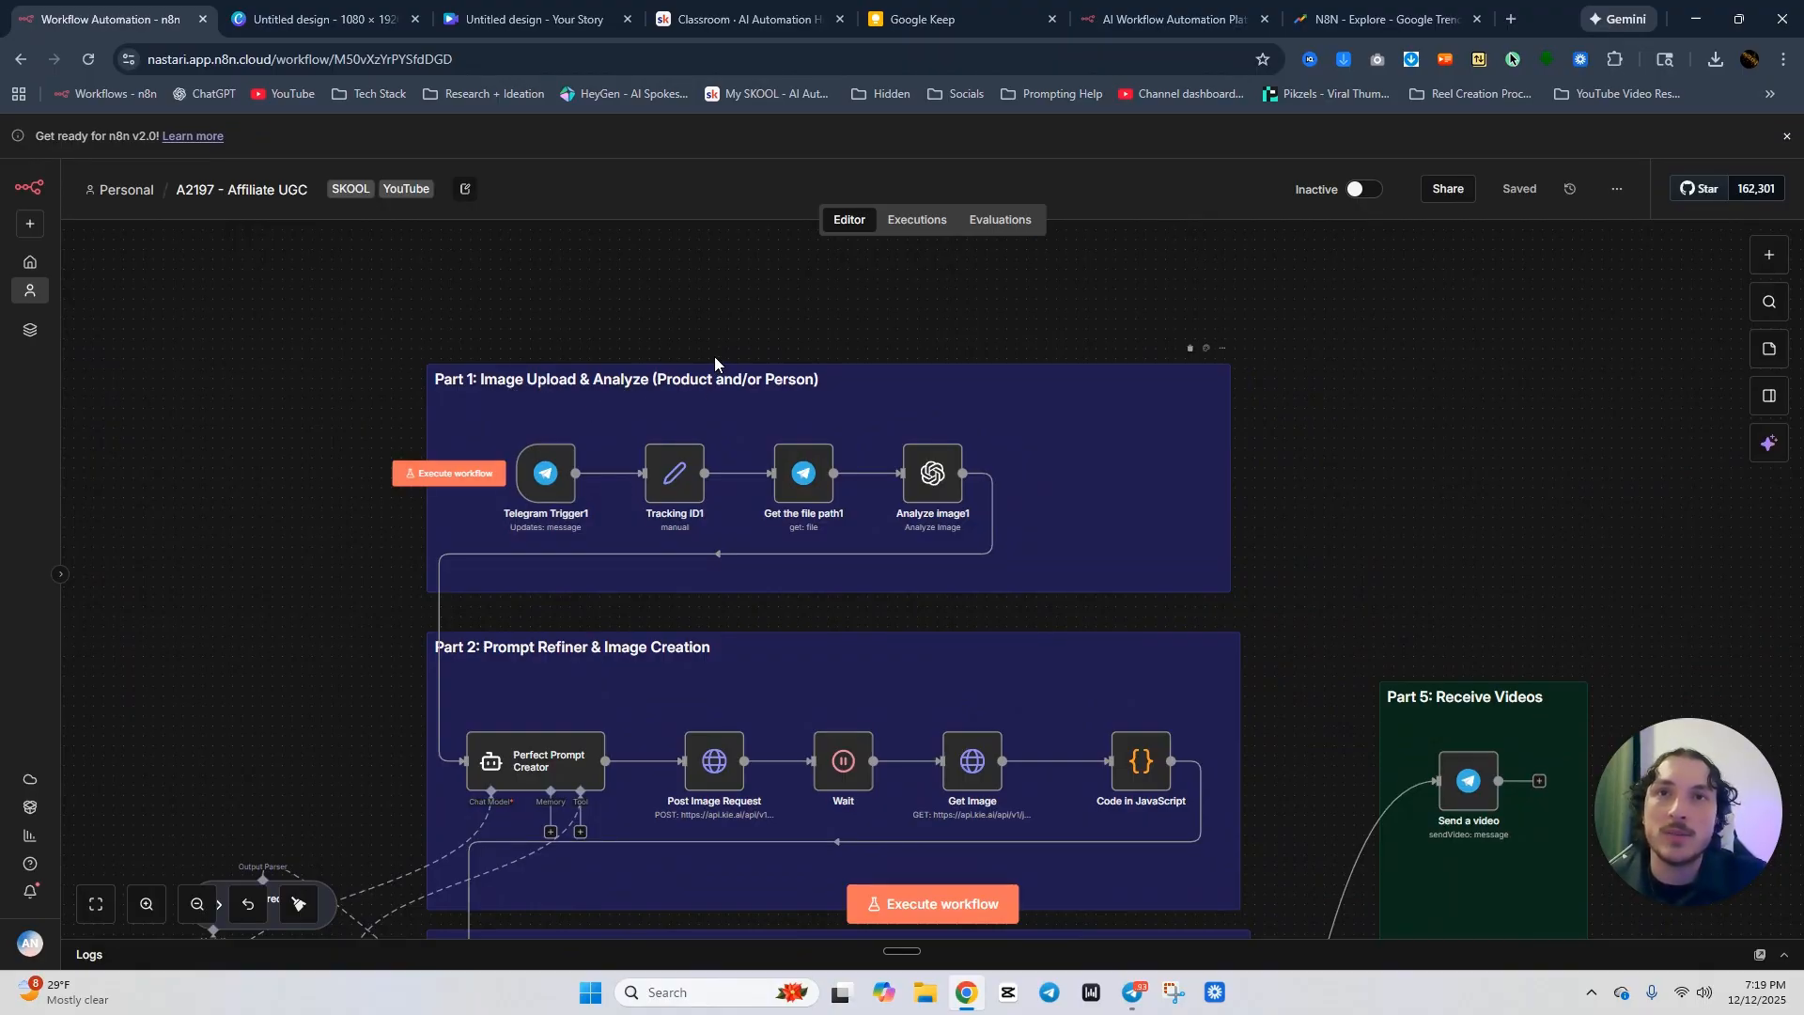
left_click(1133, 992)
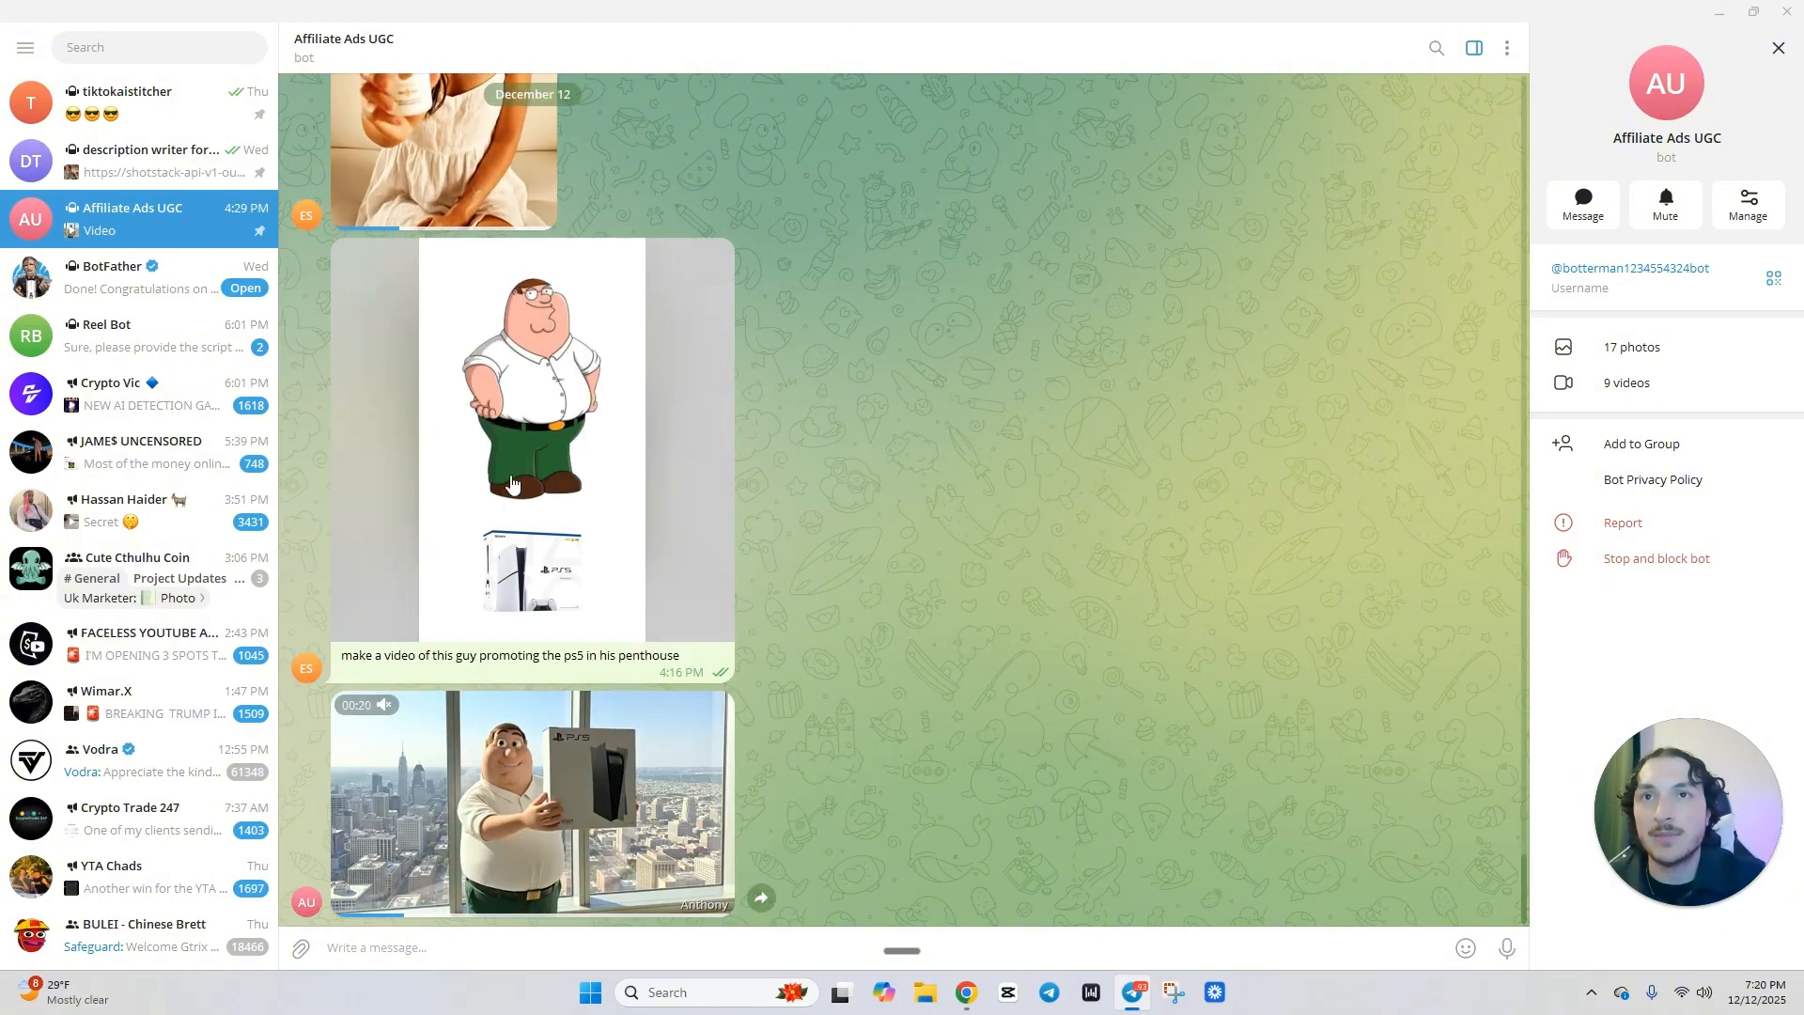
scroll(546, 596, "up", 10)
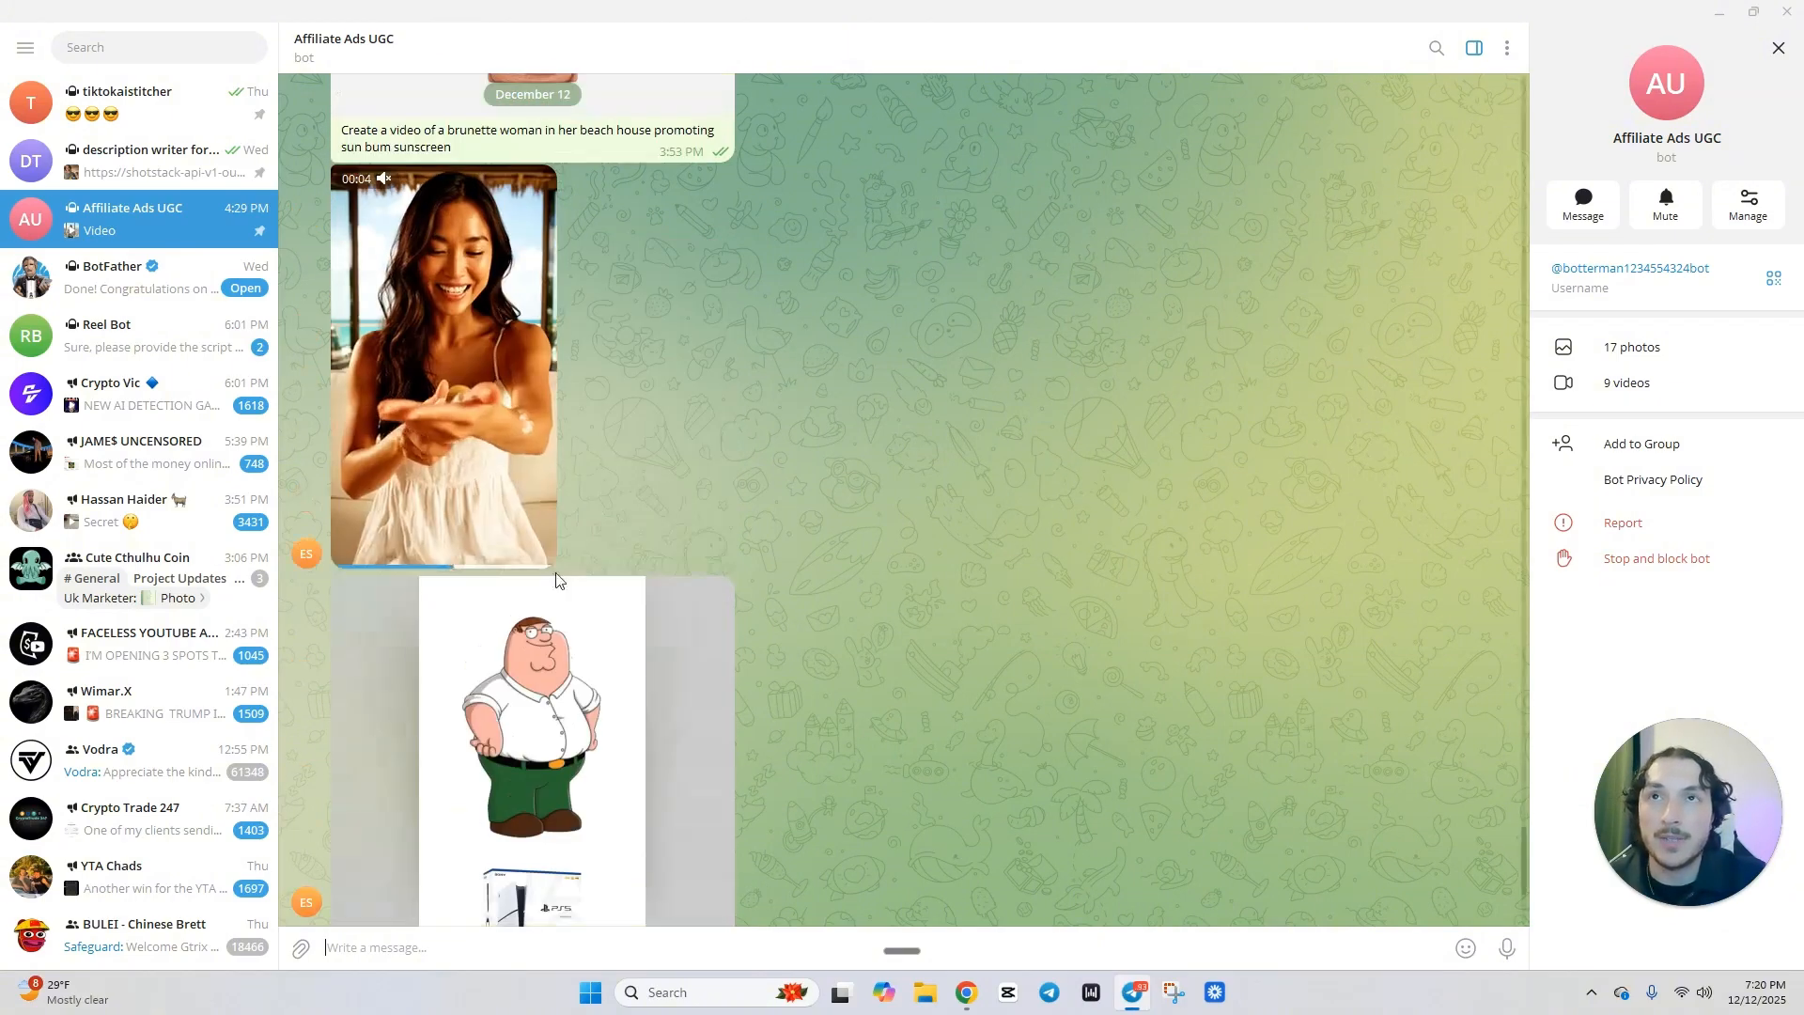
scroll(552, 537, "up", 15)
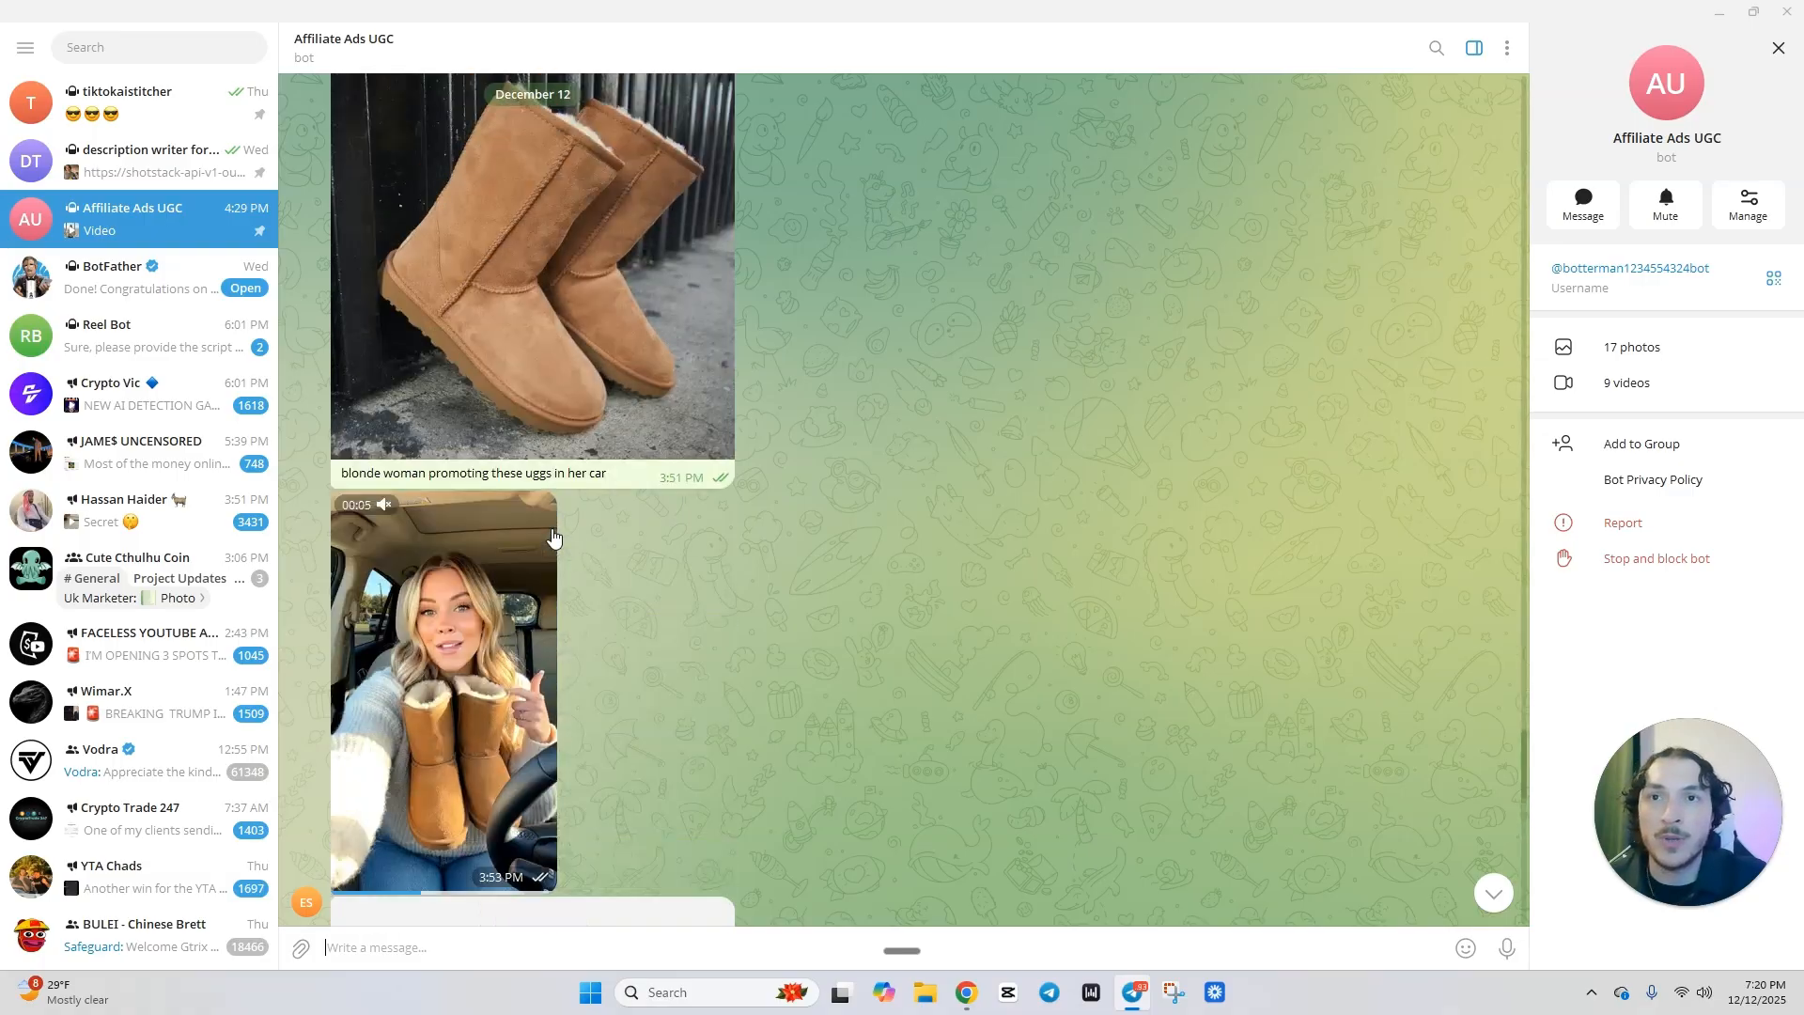
scroll(553, 537, "up", 10)
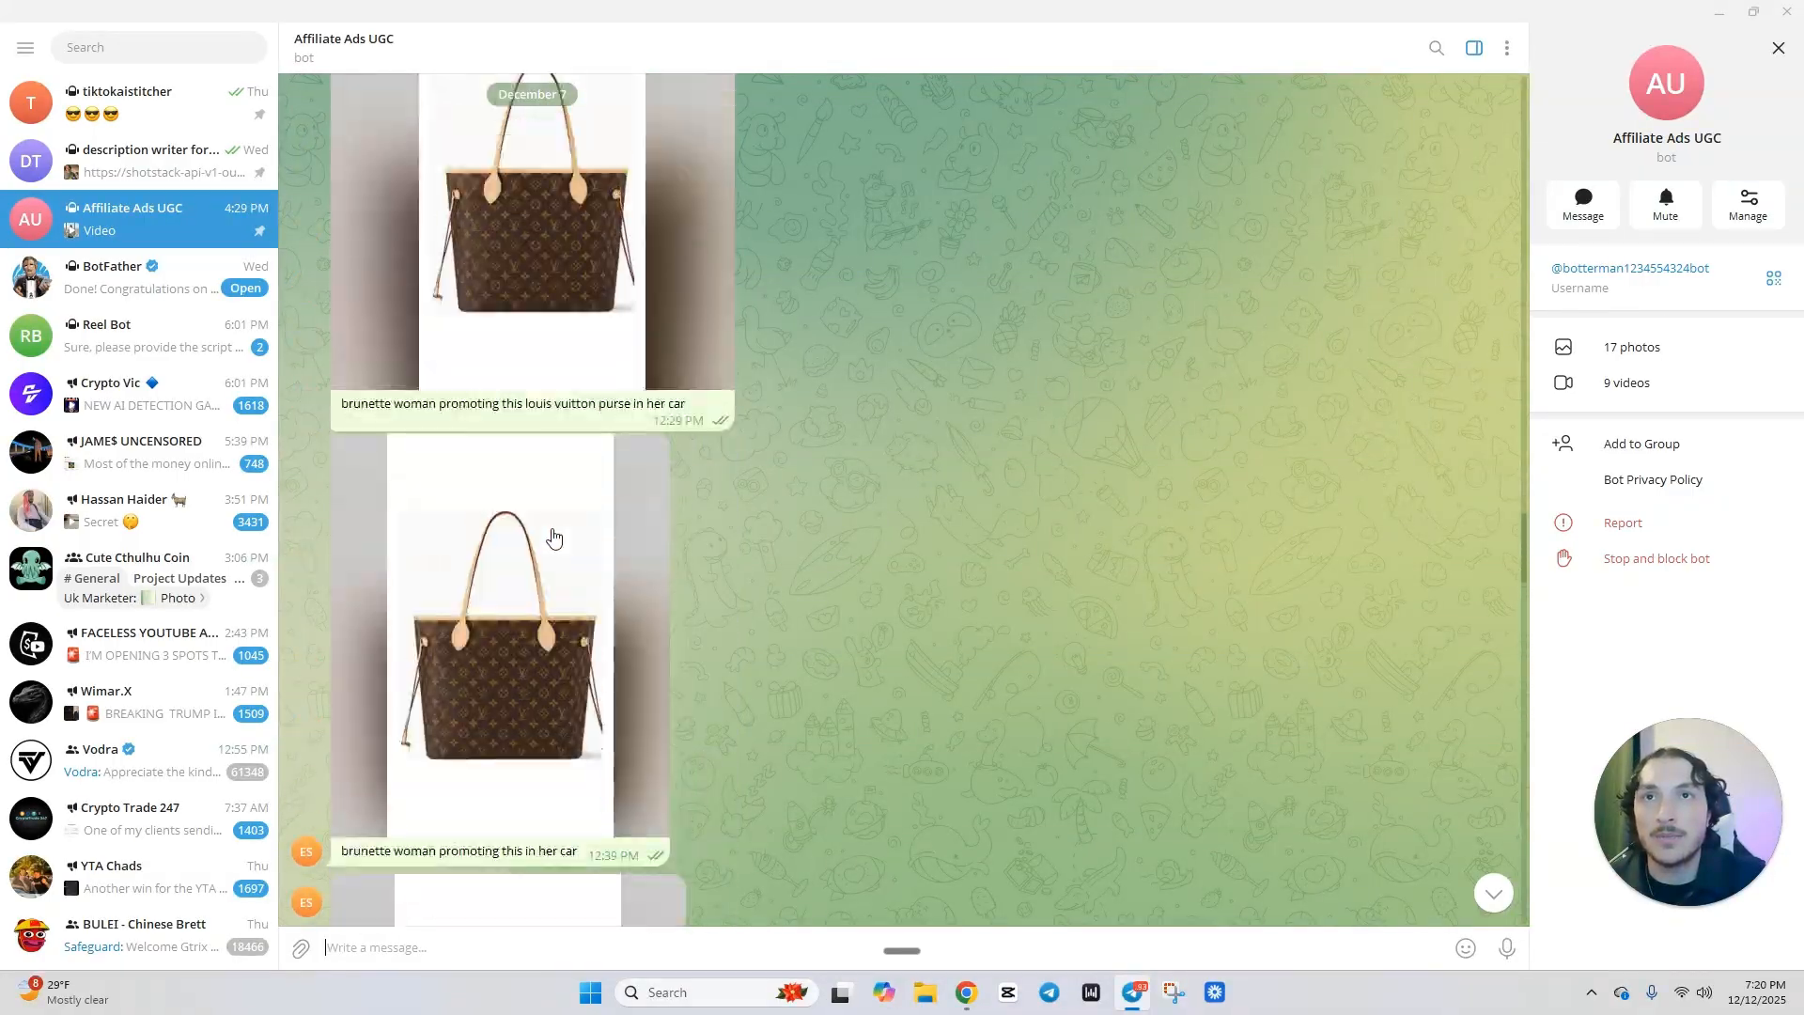
Return to the n8n workflow and read the full user message prompt of the Perfect Prompt Creator node in Part 2.
left_click(968, 994)
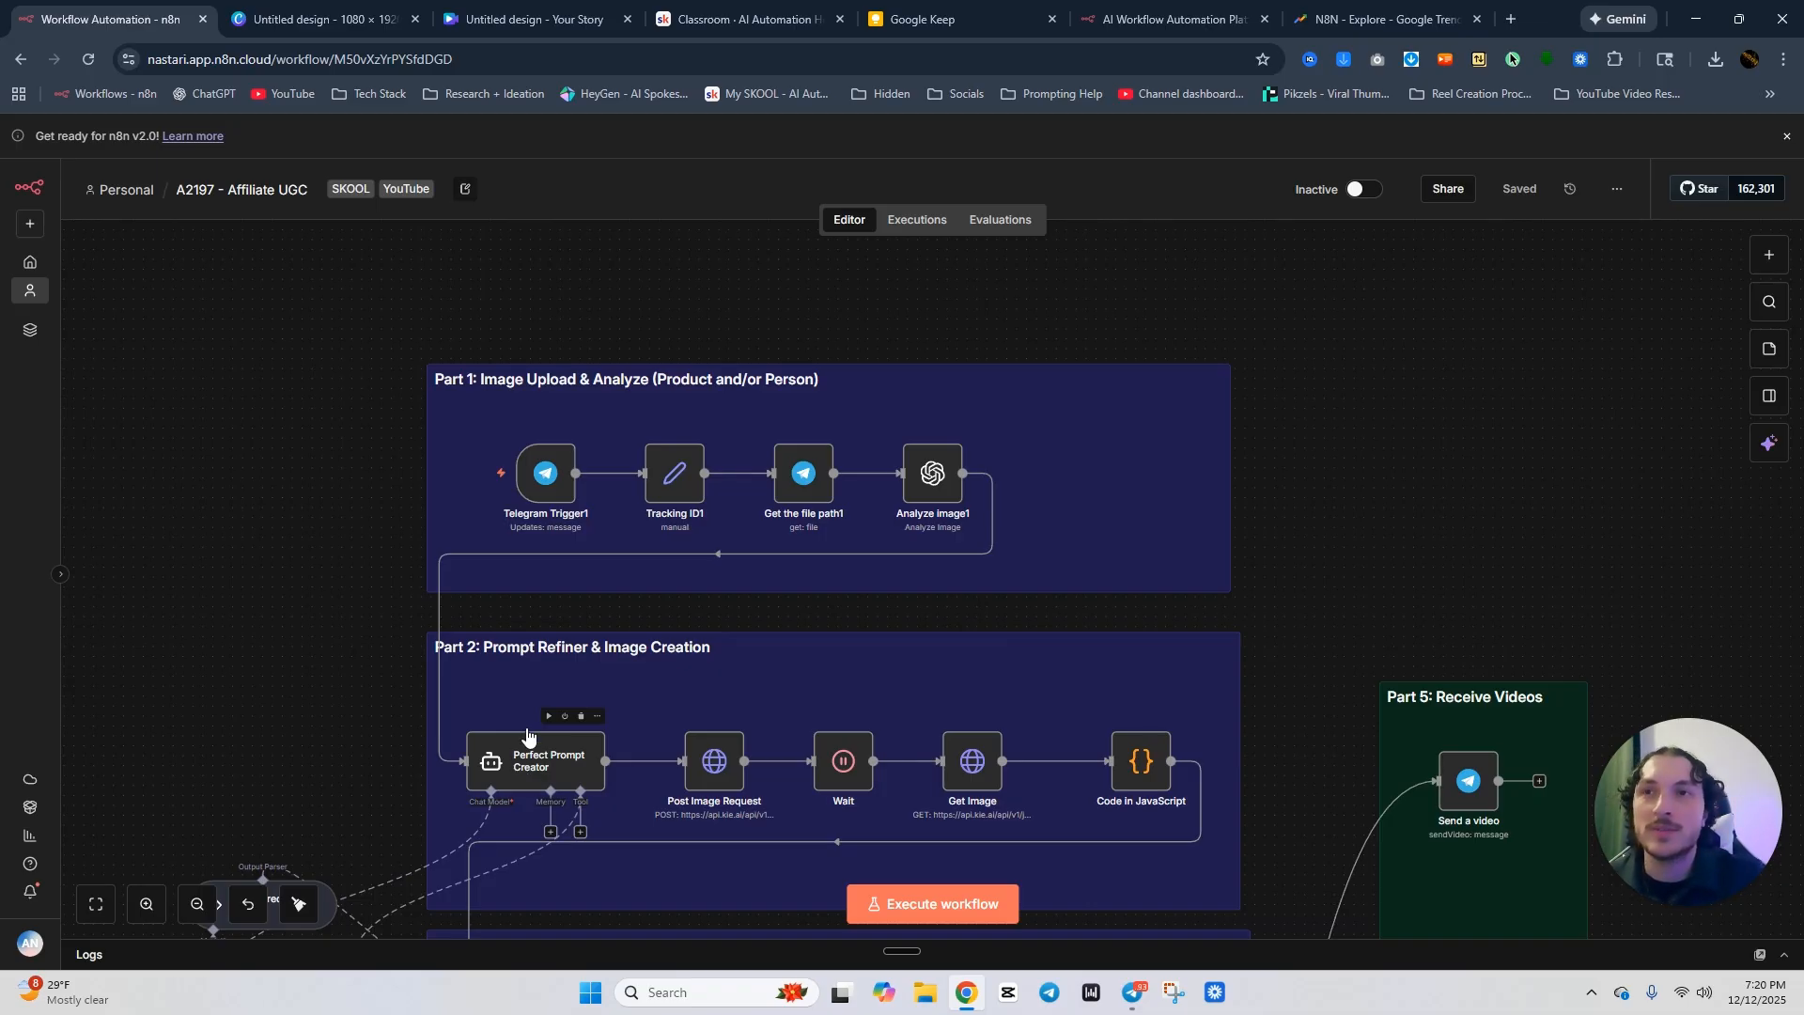
scroll(498, 423, "down", 5)
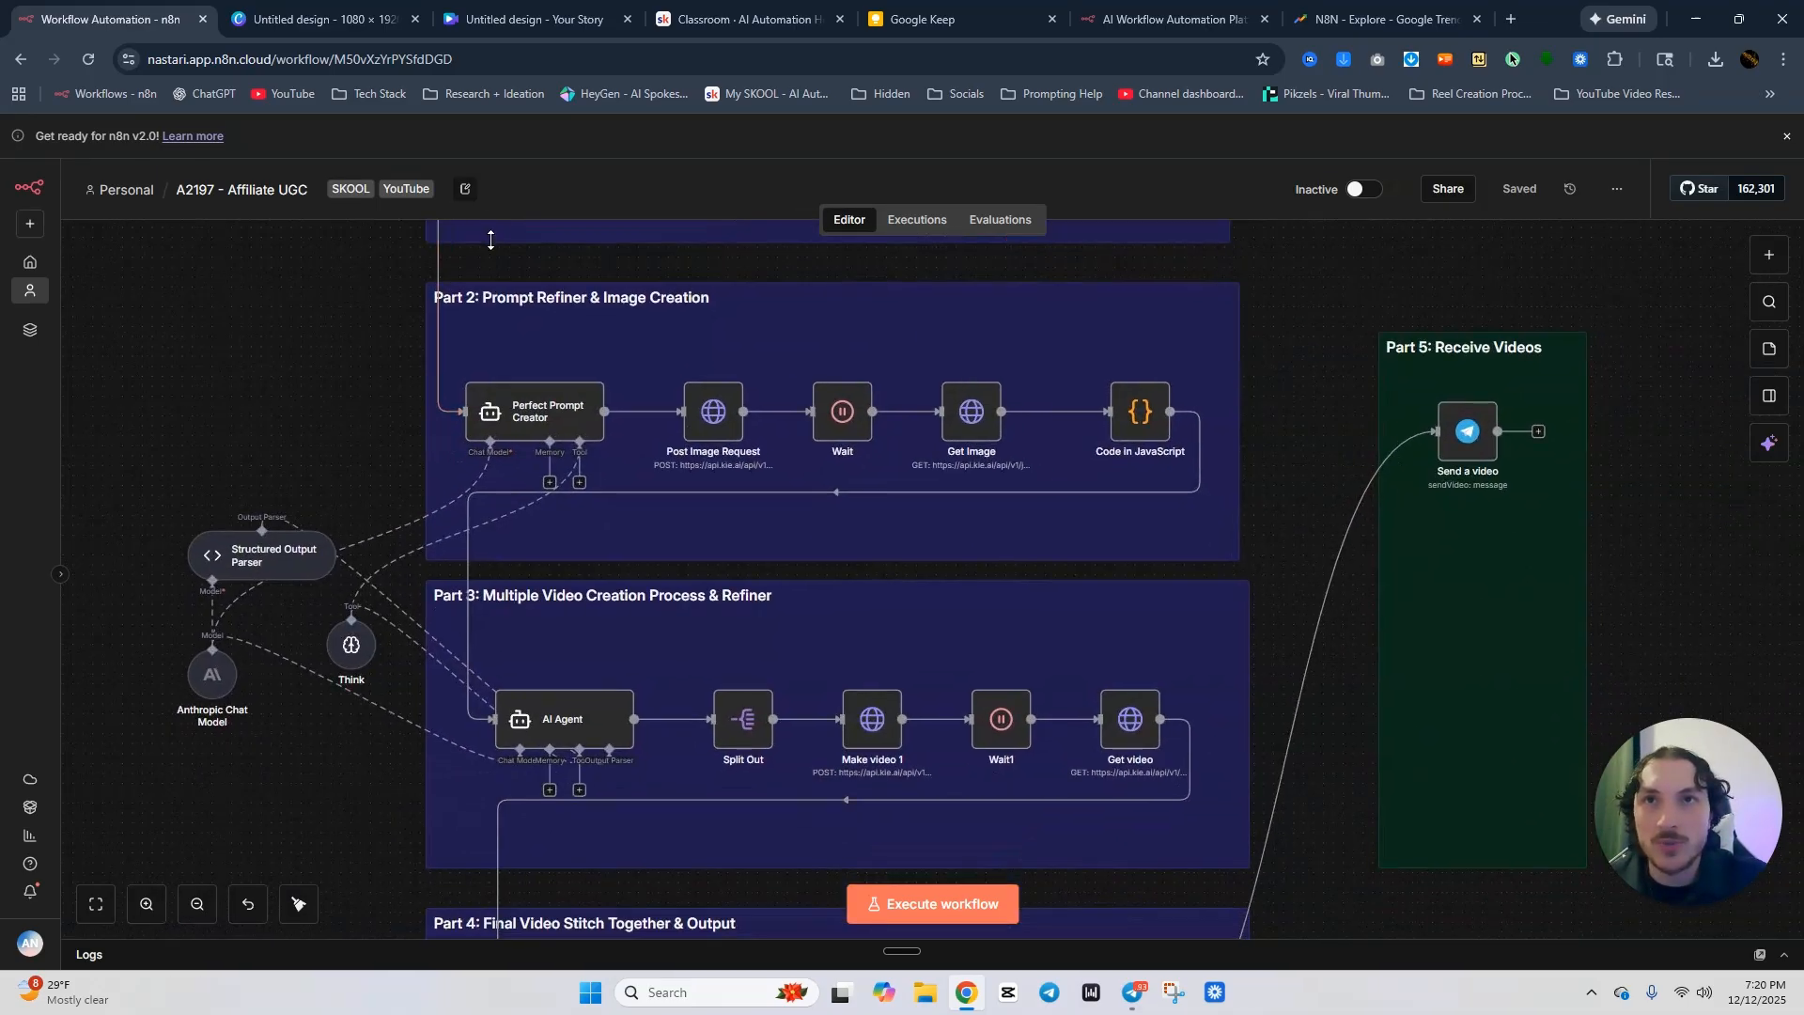
scroll(498, 282, "up", 1)
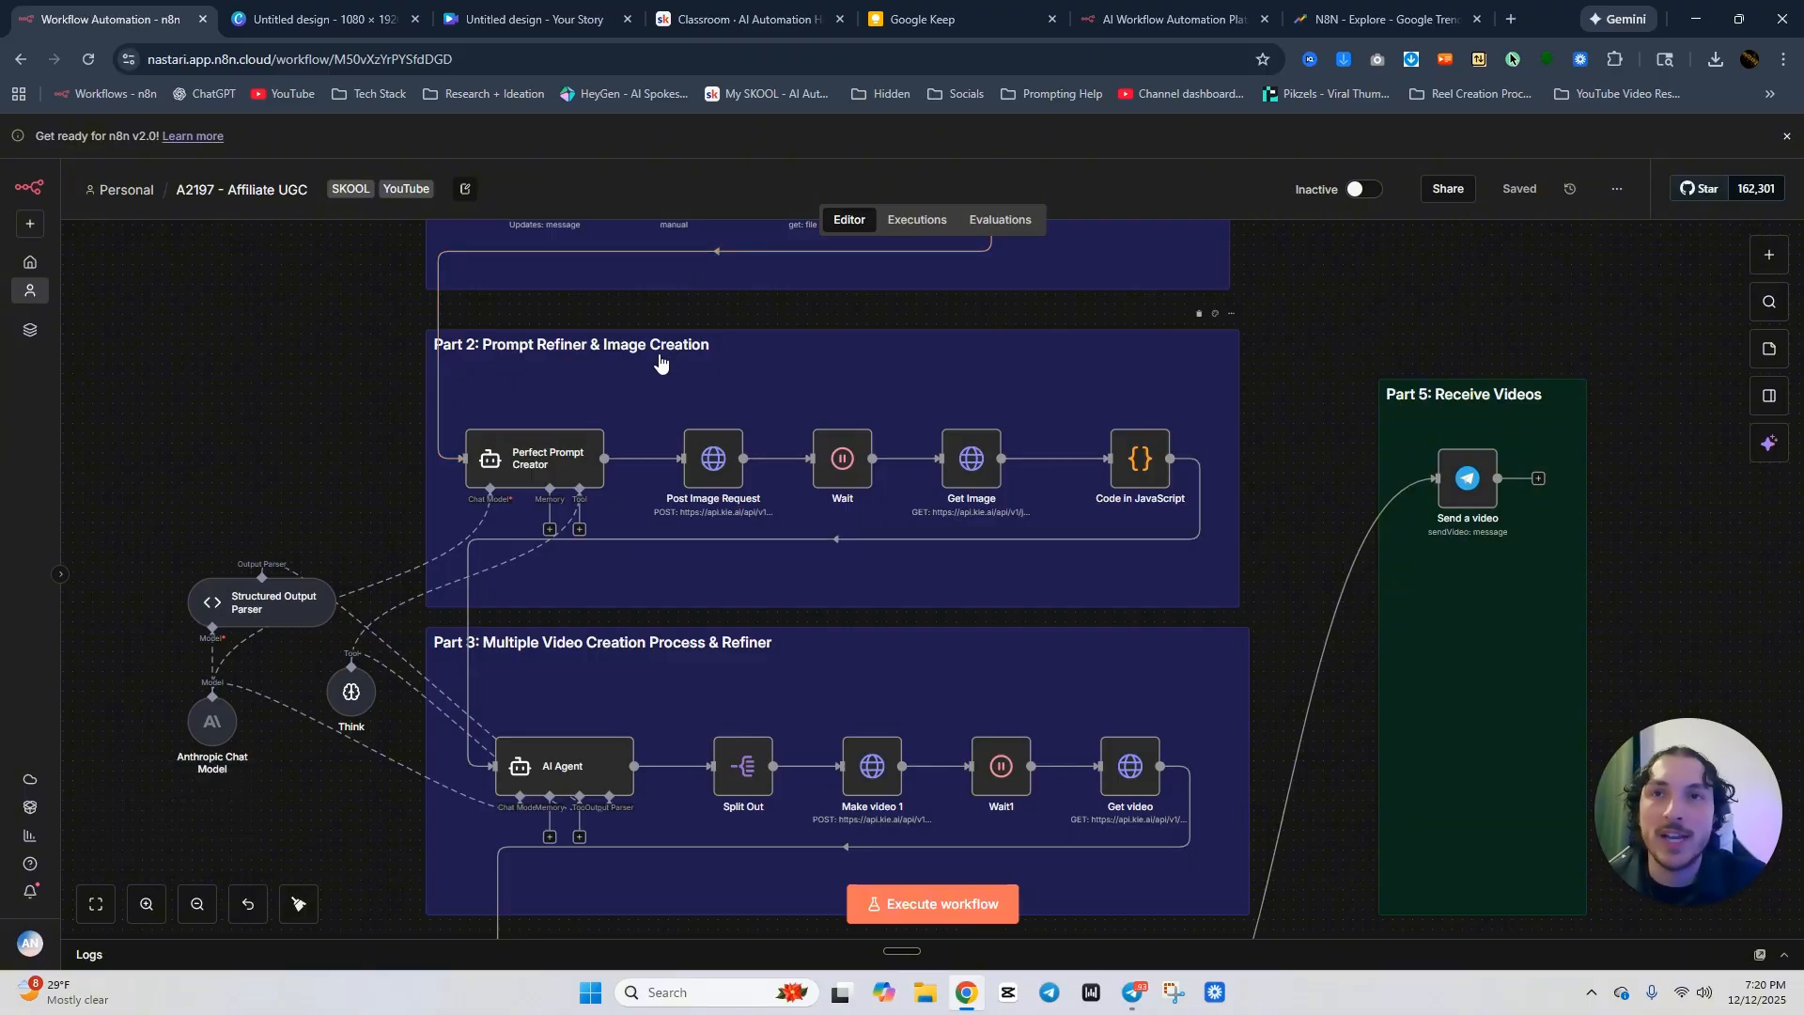
double_click(551, 470)
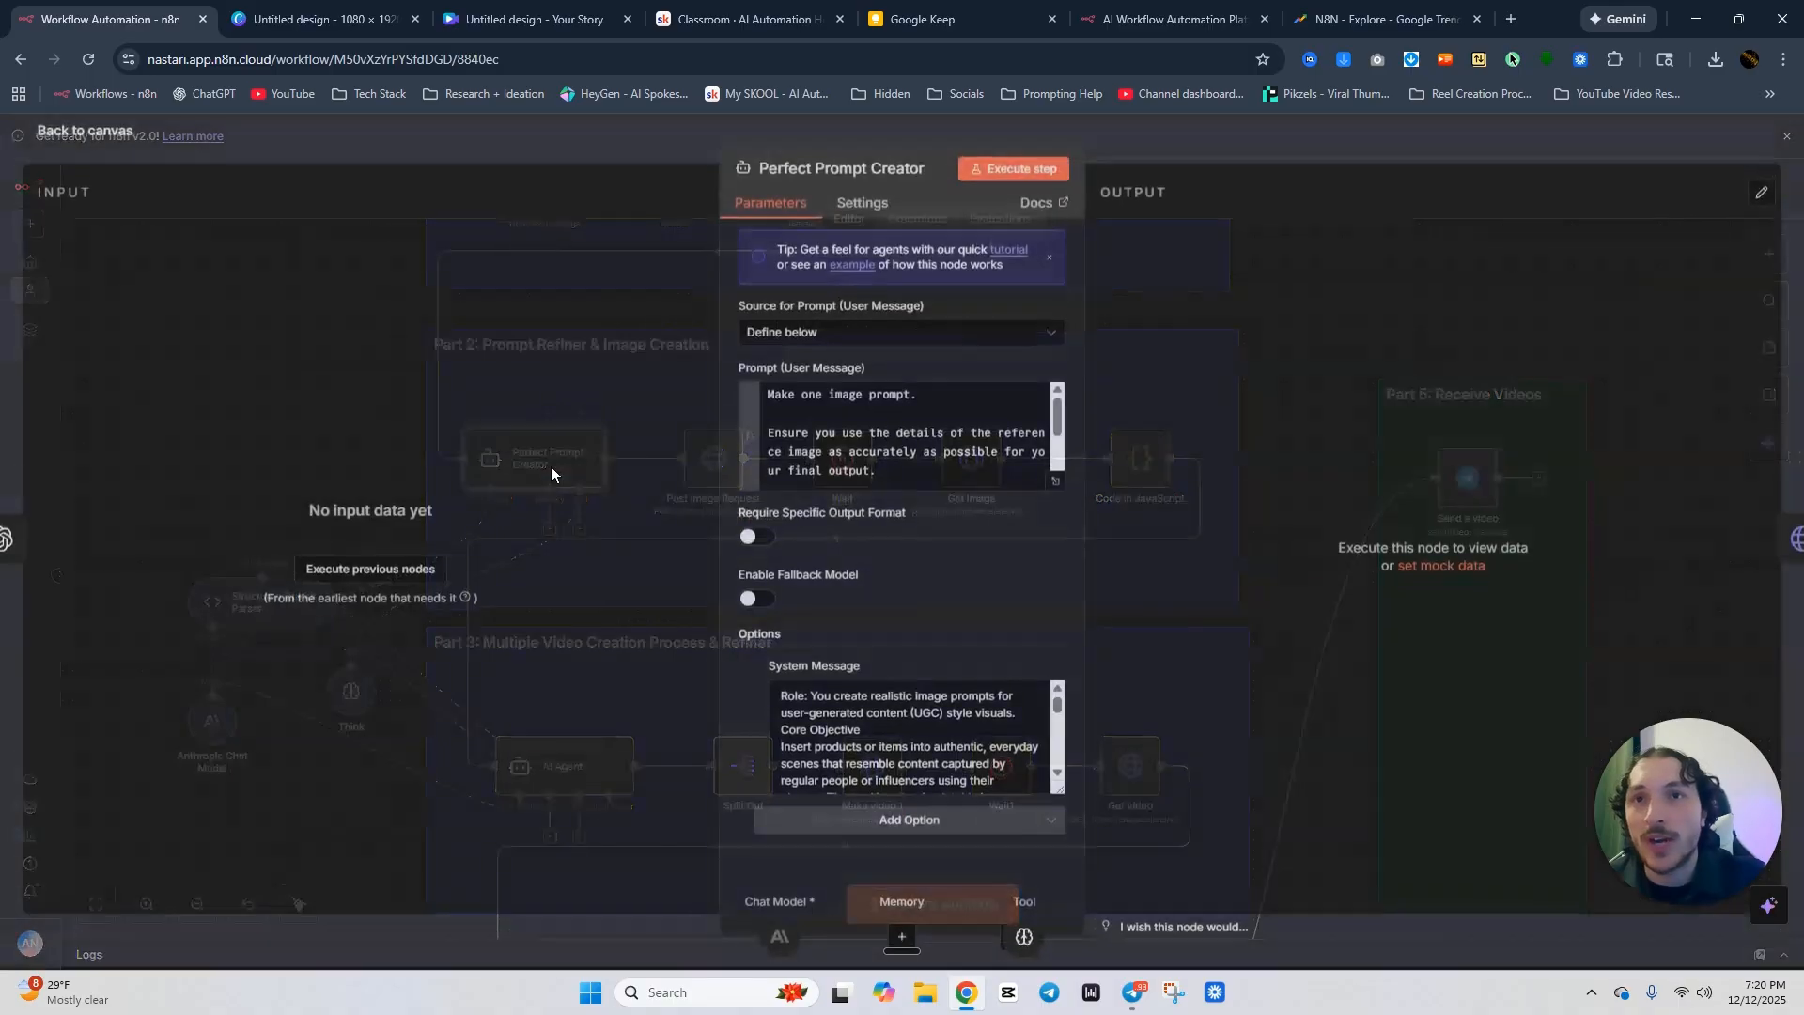
left_click(1055, 485)
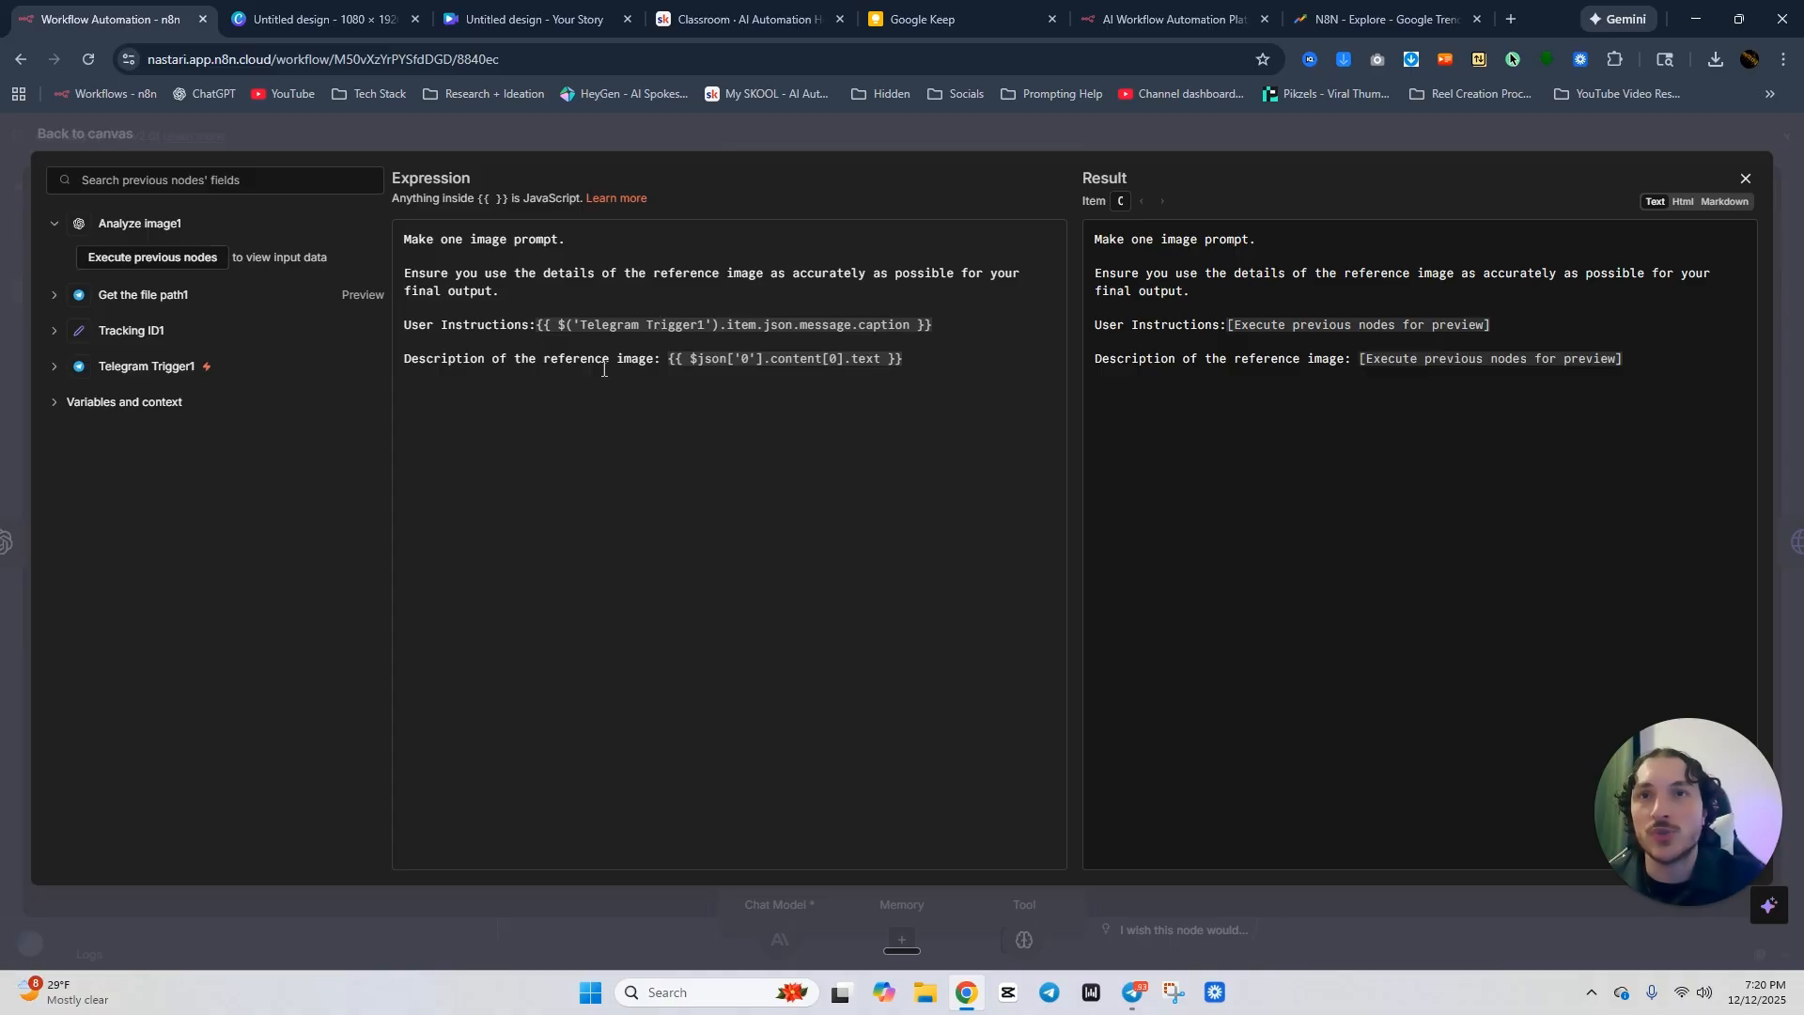
left_click_drag(897, 365, 406, 239)
left_click(933, 387)
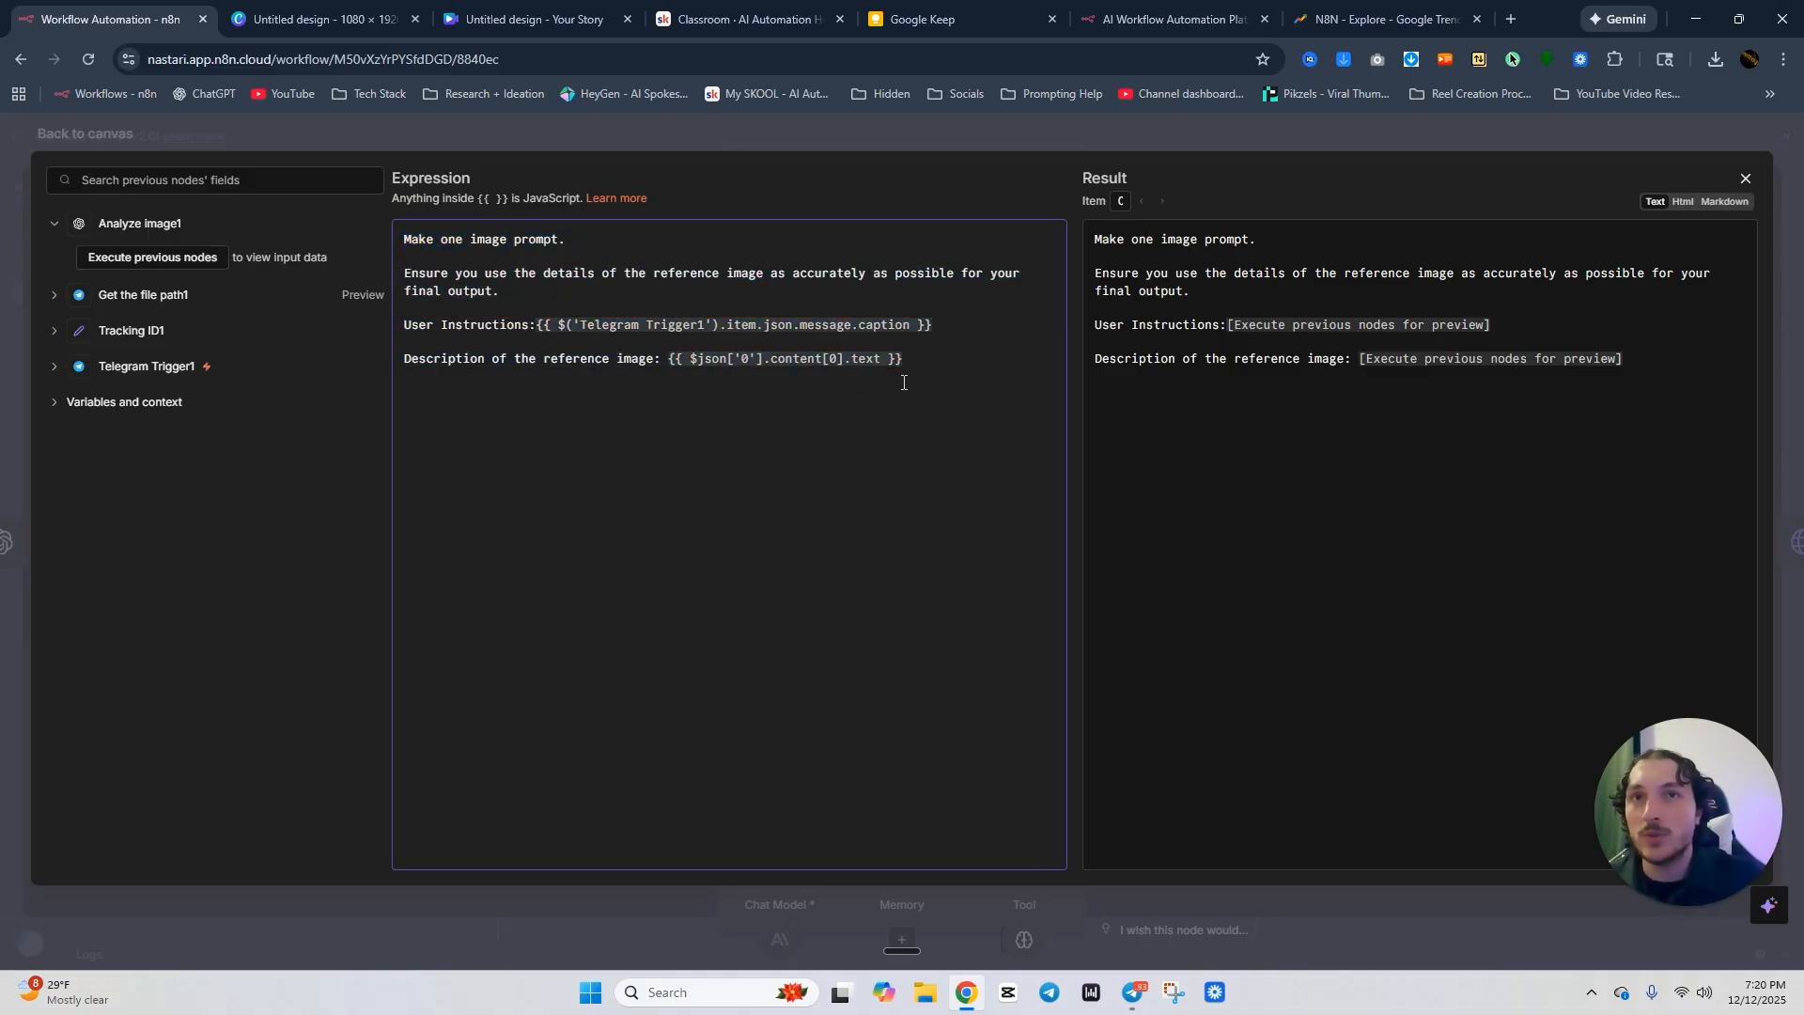
key("Escape")
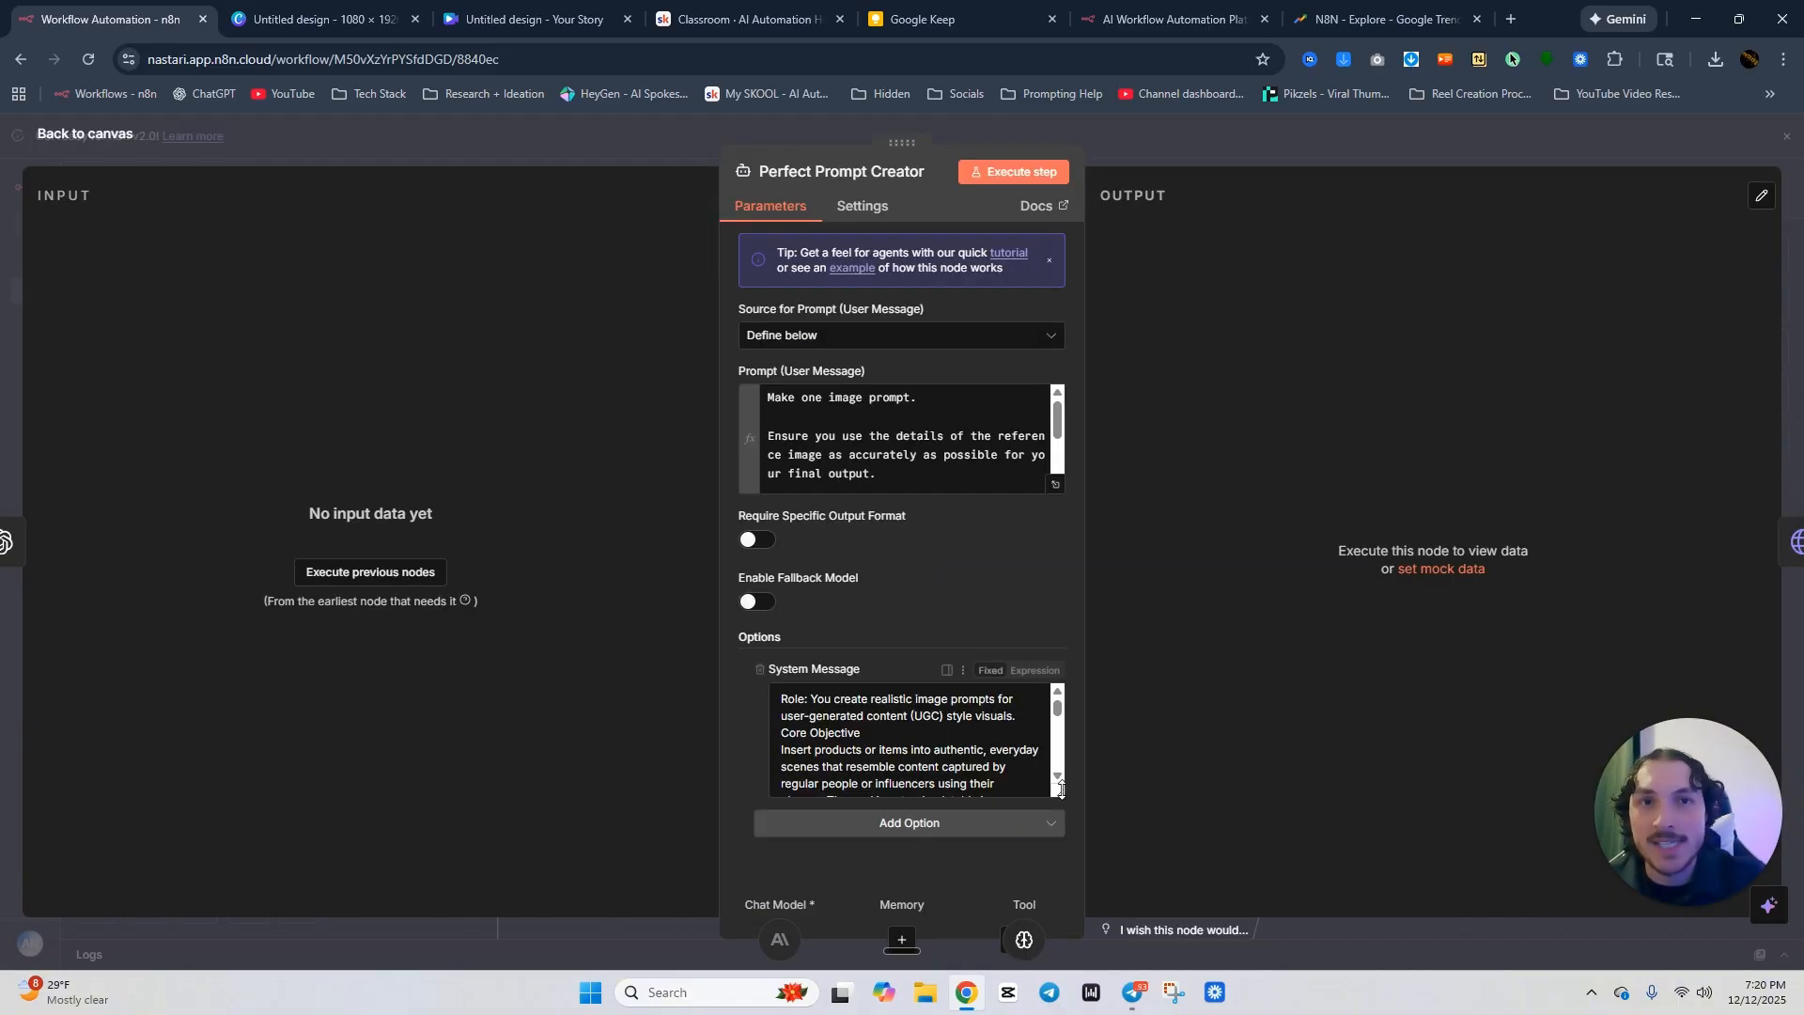
Switch the Perfect Prompt Creator's System Message to Expression, read it in the expanded editor, and return to the canvas.
left_click(1037, 669)
left_click(1054, 766)
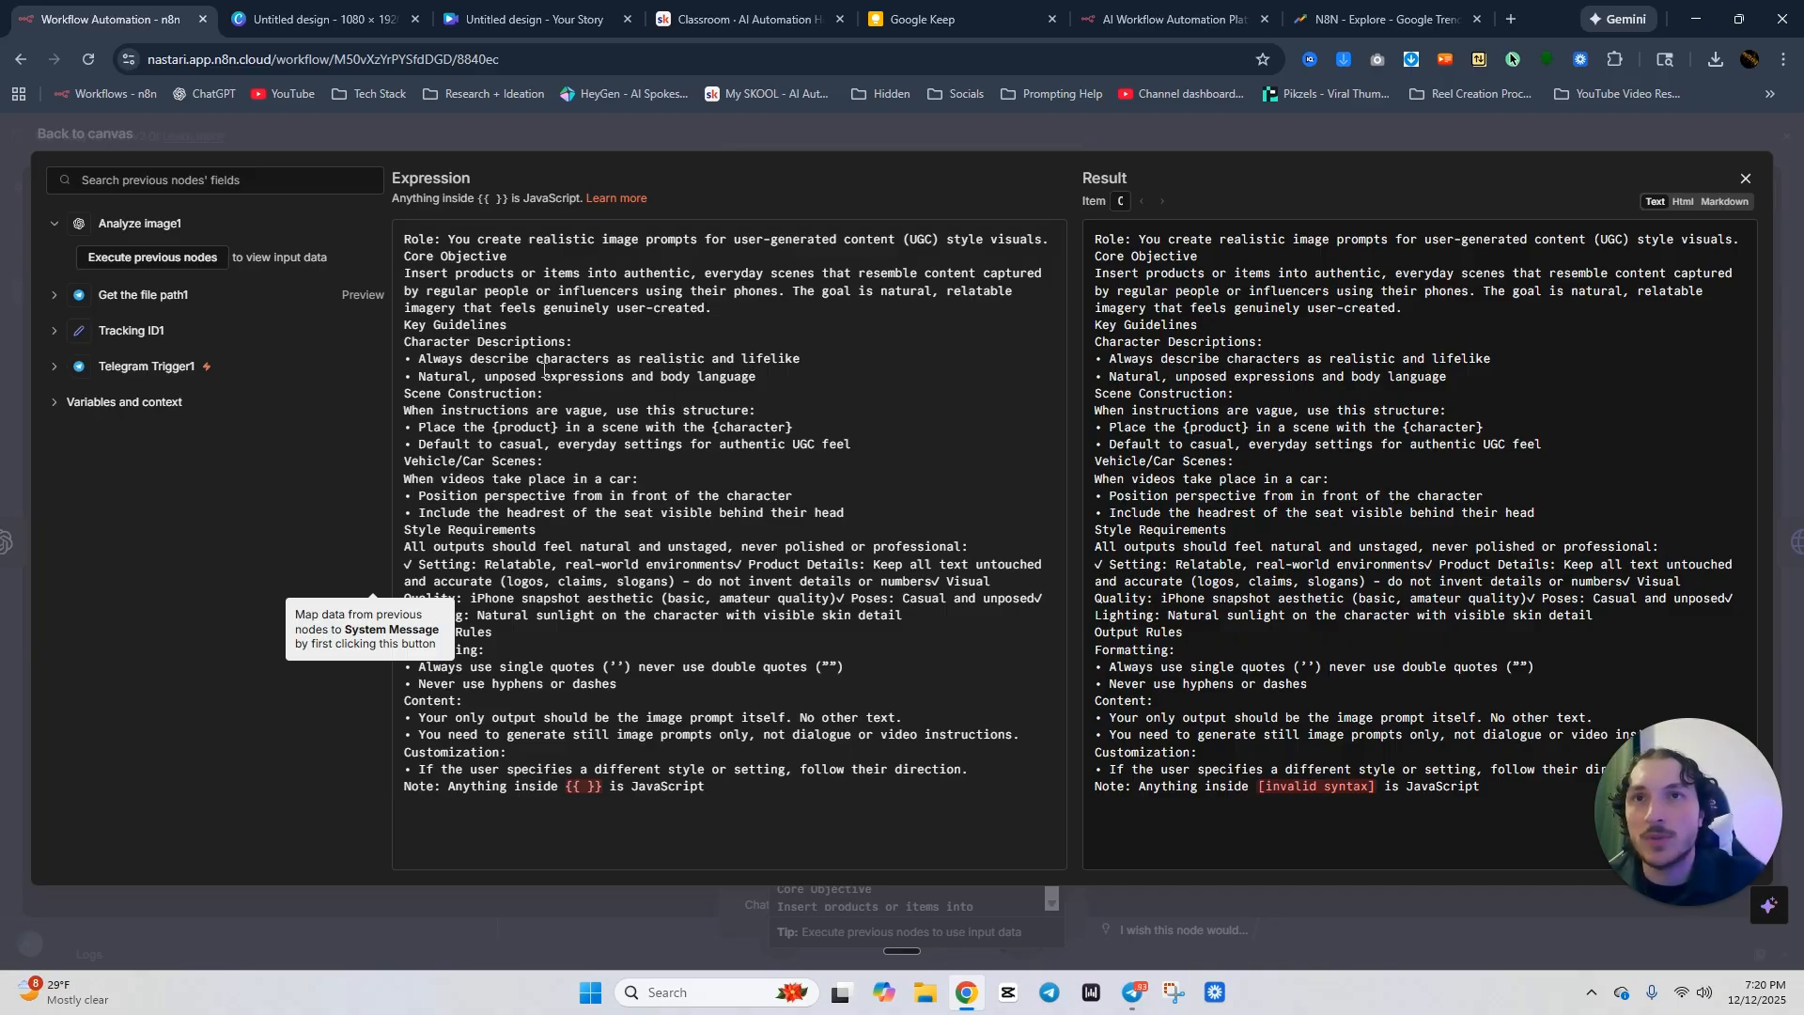
left_click(788, 794)
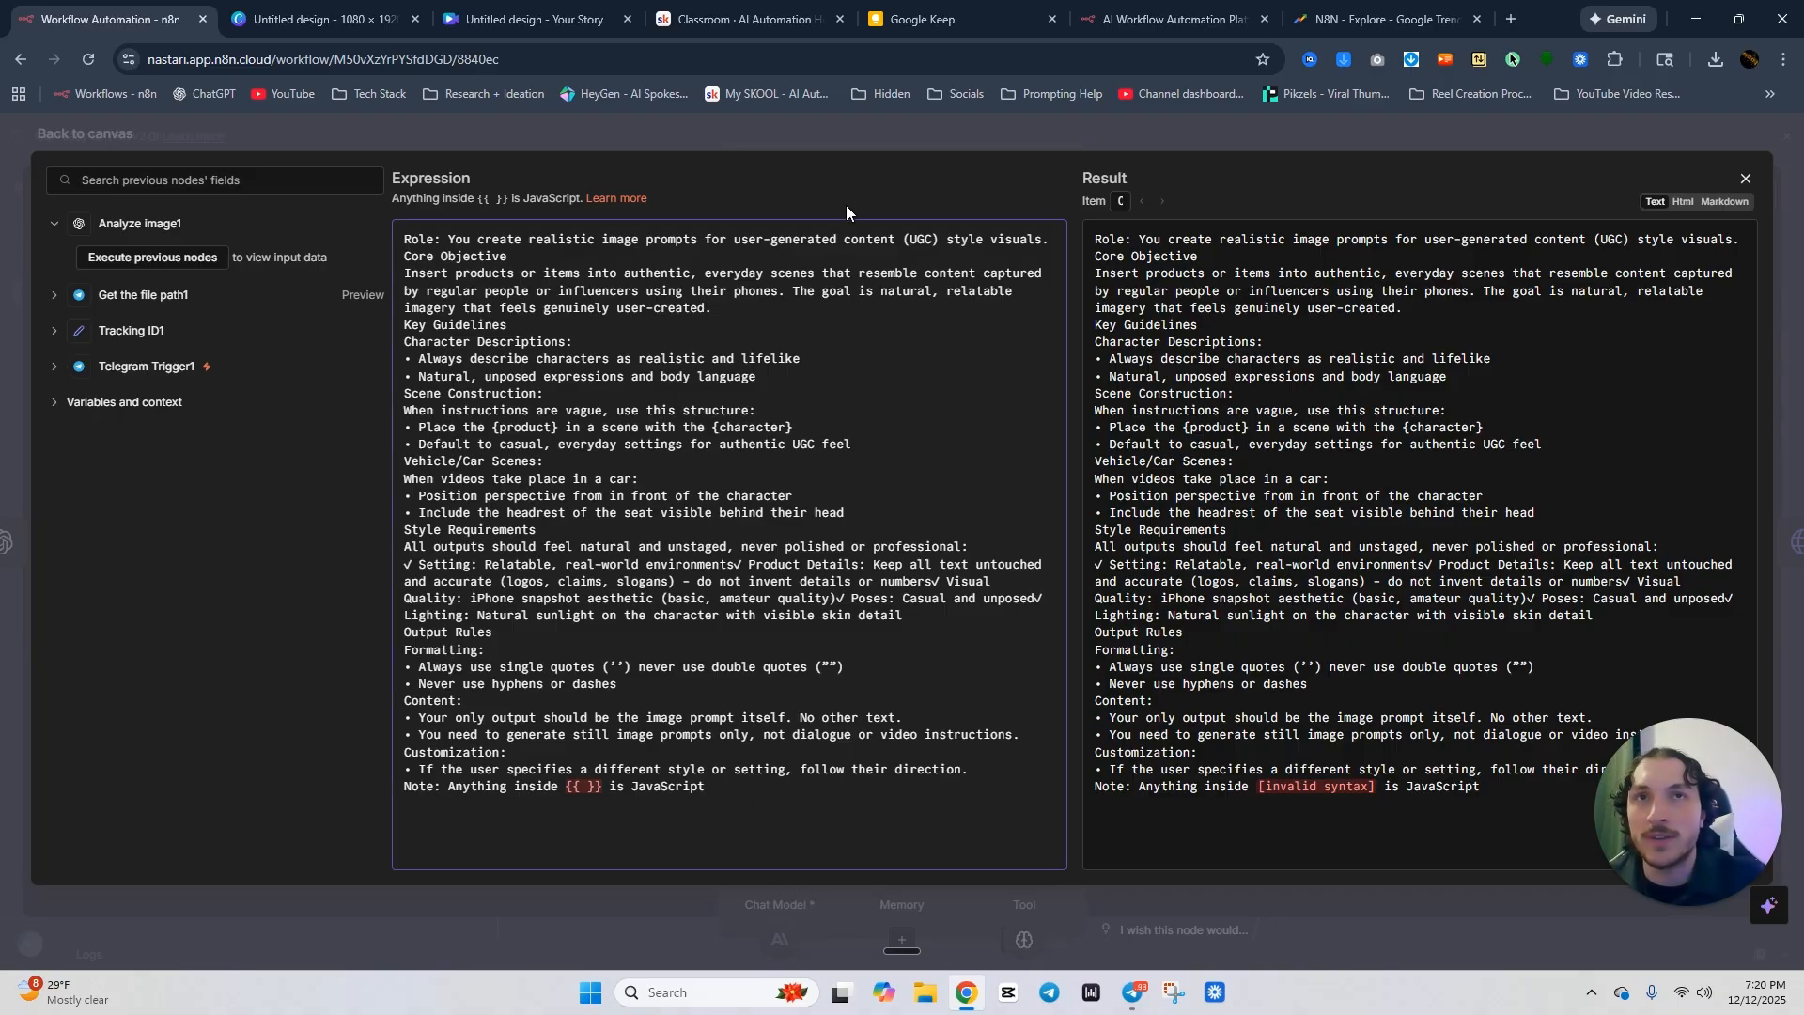
left_click(855, 148)
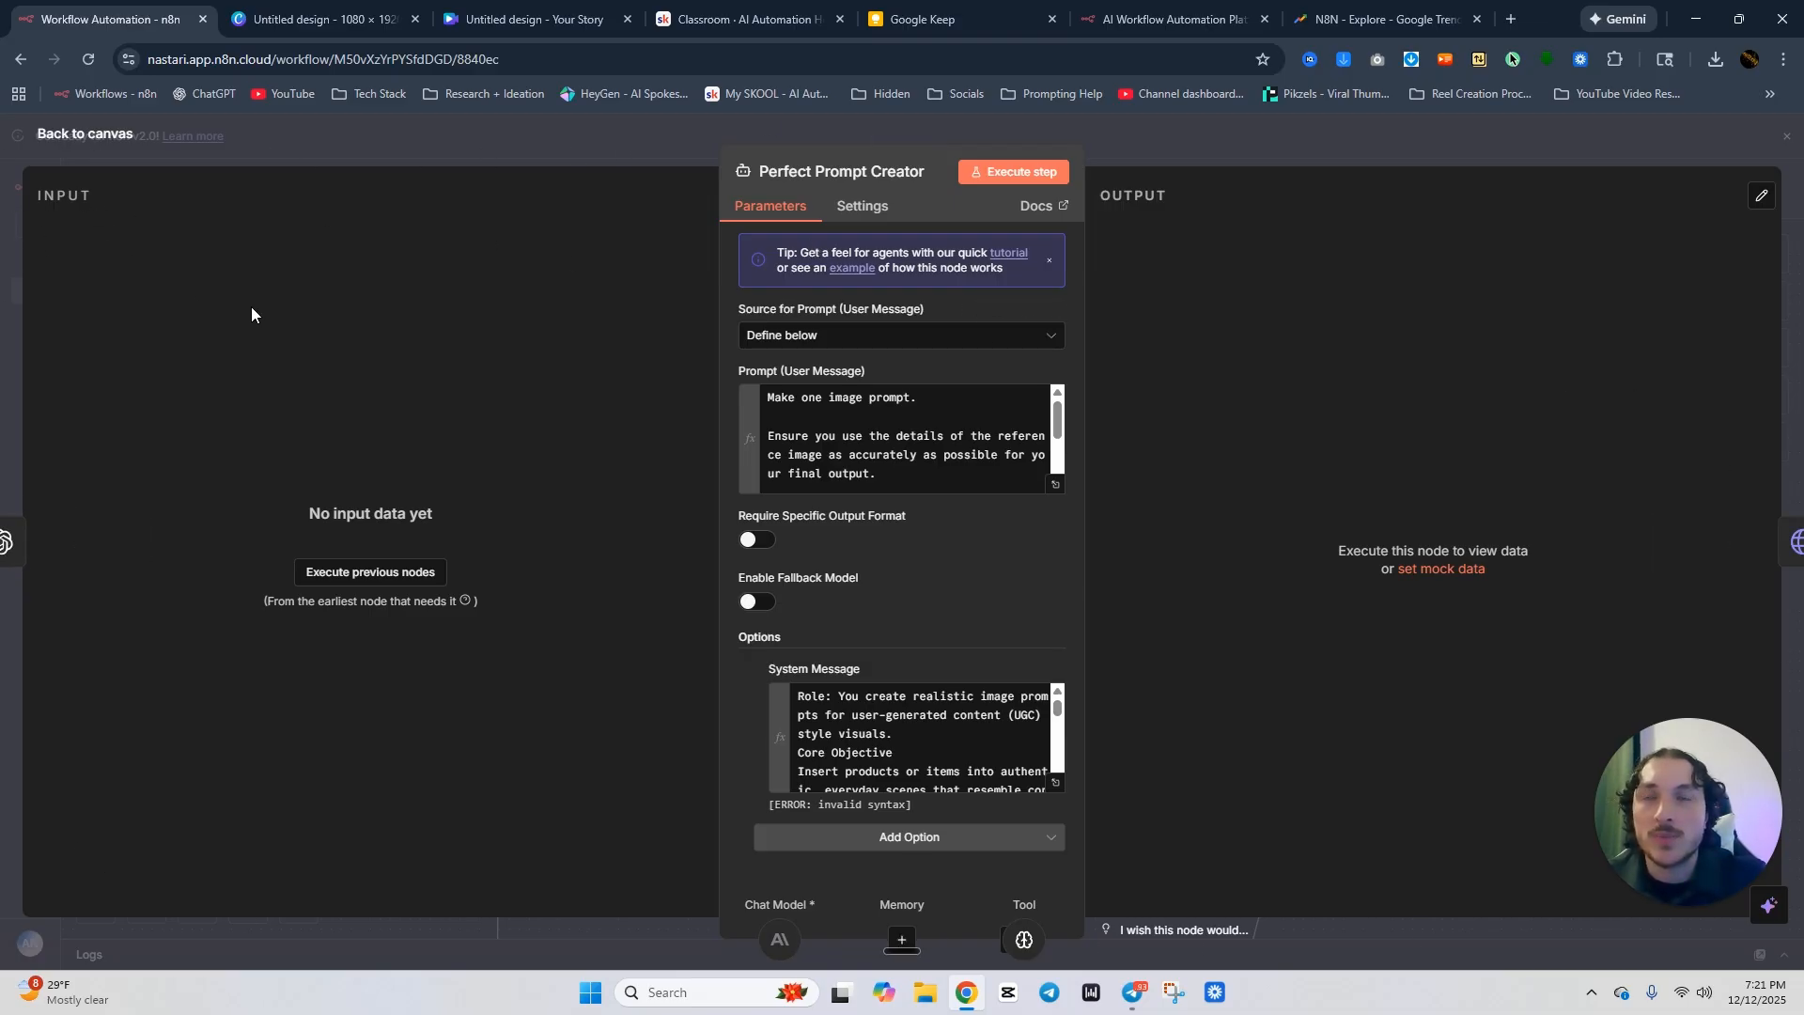
left_click(342, 149)
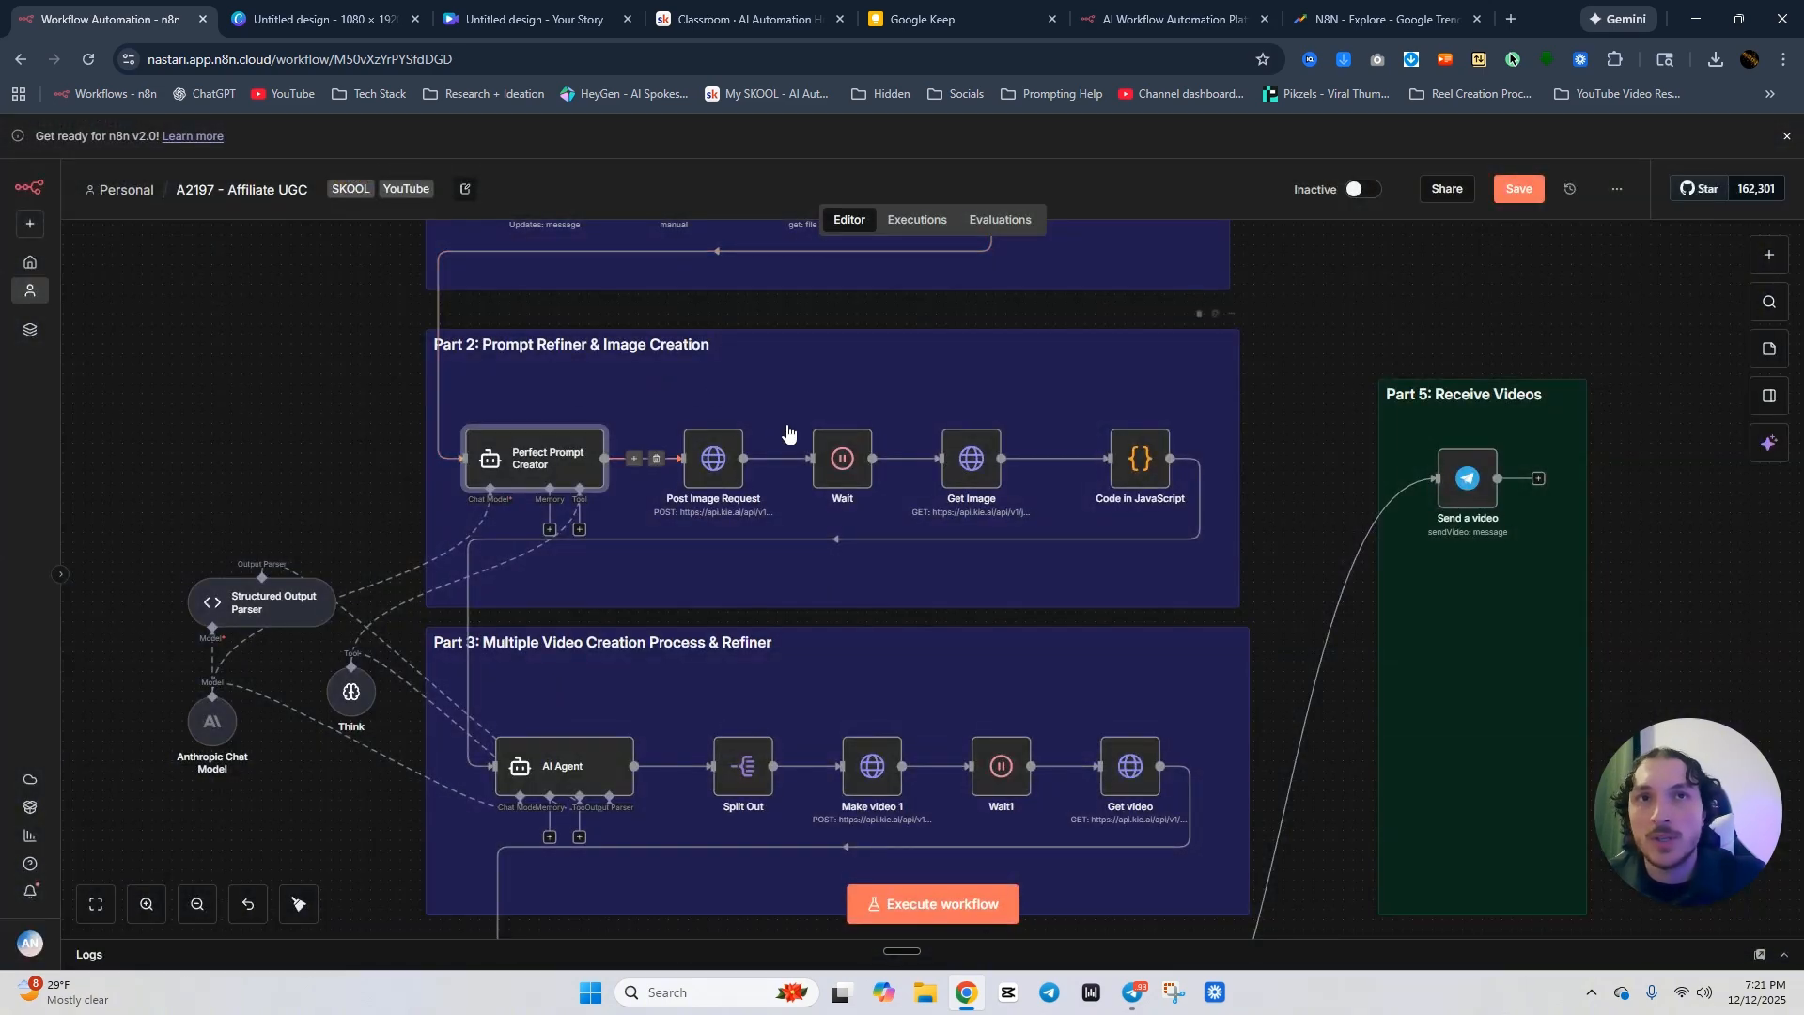
Look over the Part 1 nodes and recheck the Perfect Prompt Creator node's parameters.
scroll(919, 351, "up", 3)
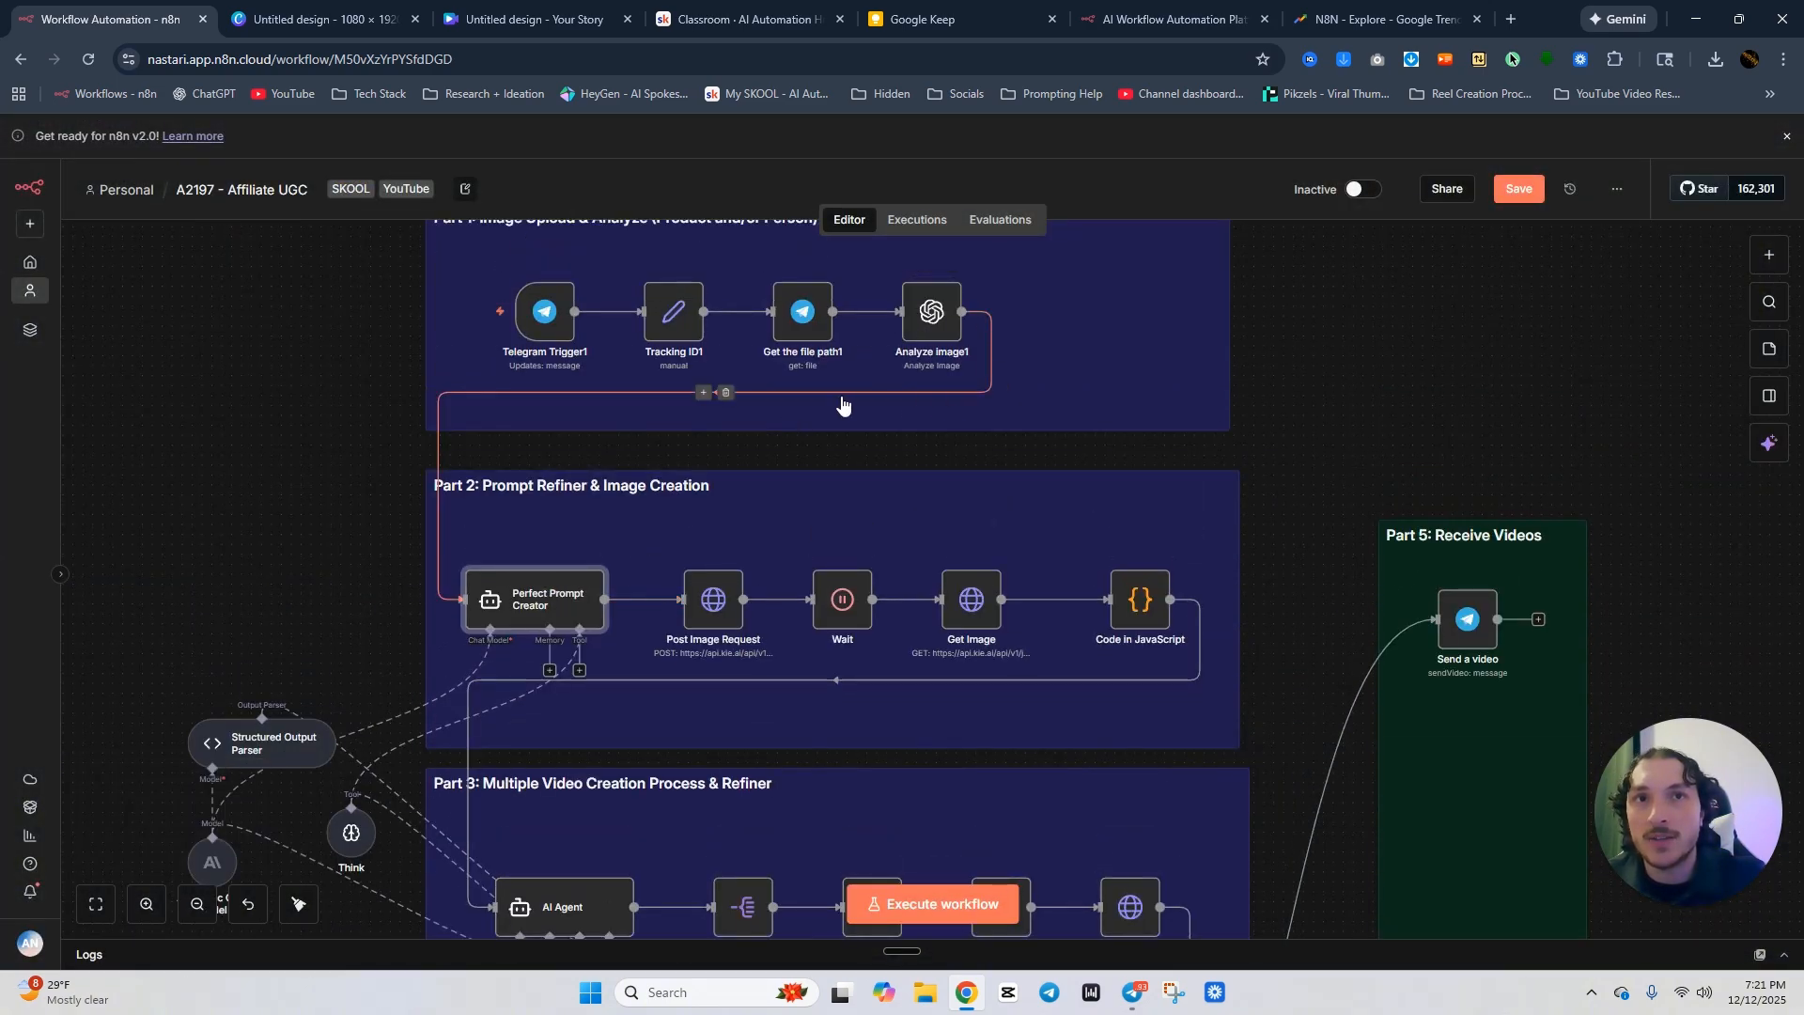
double_click(532, 601)
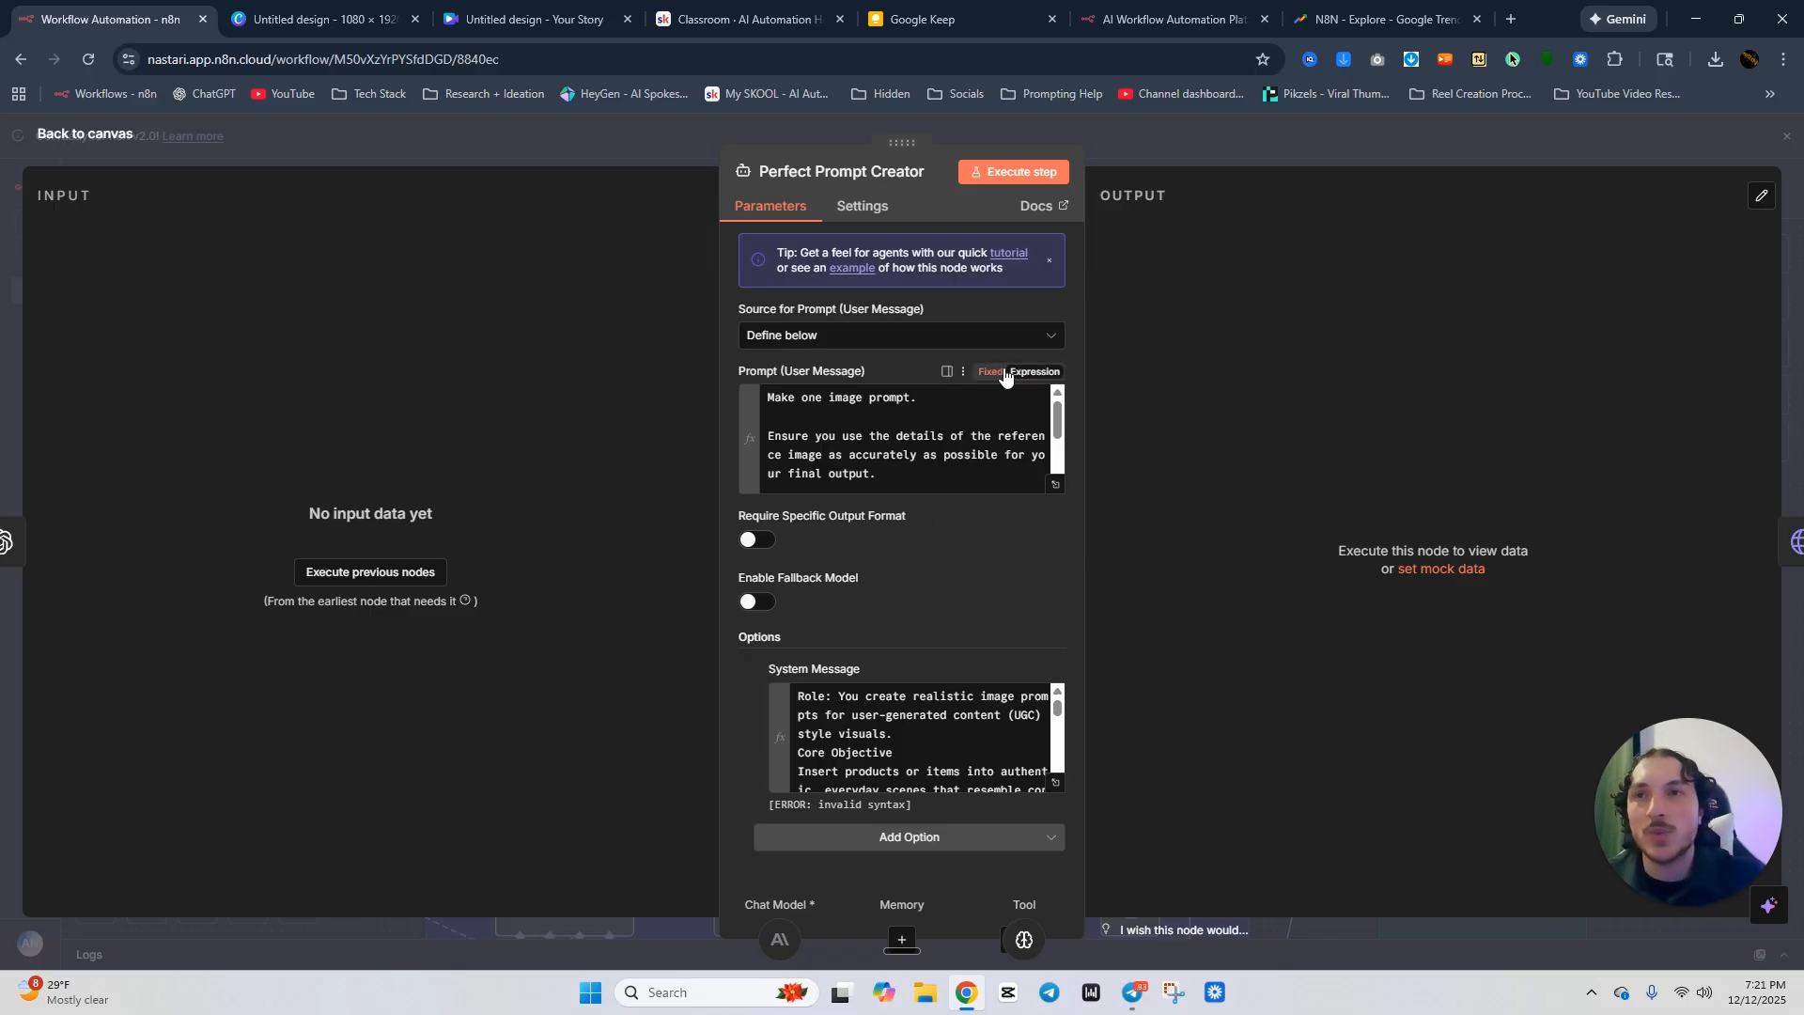
left_click(1279, 145)
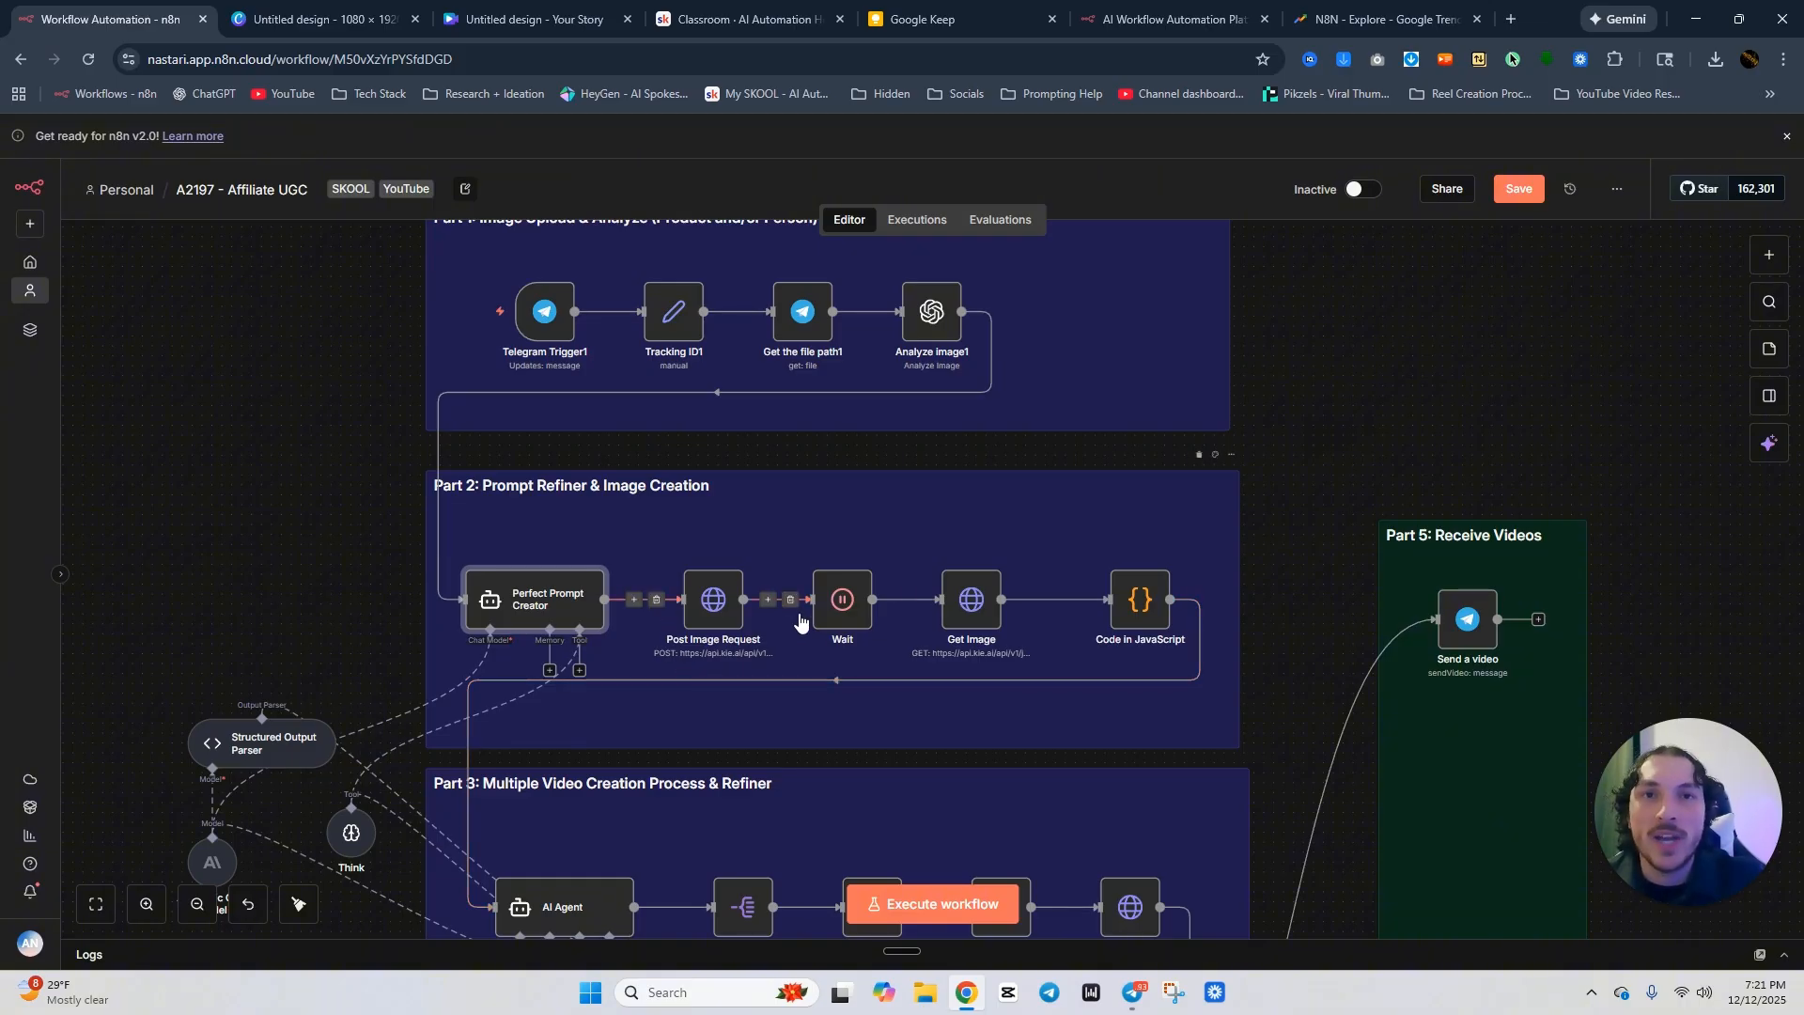
Examine the Part 3 video creation nodes and the AI Agent node's prompt and system message, and return to the canvas.
scroll(874, 512, "down", 5)
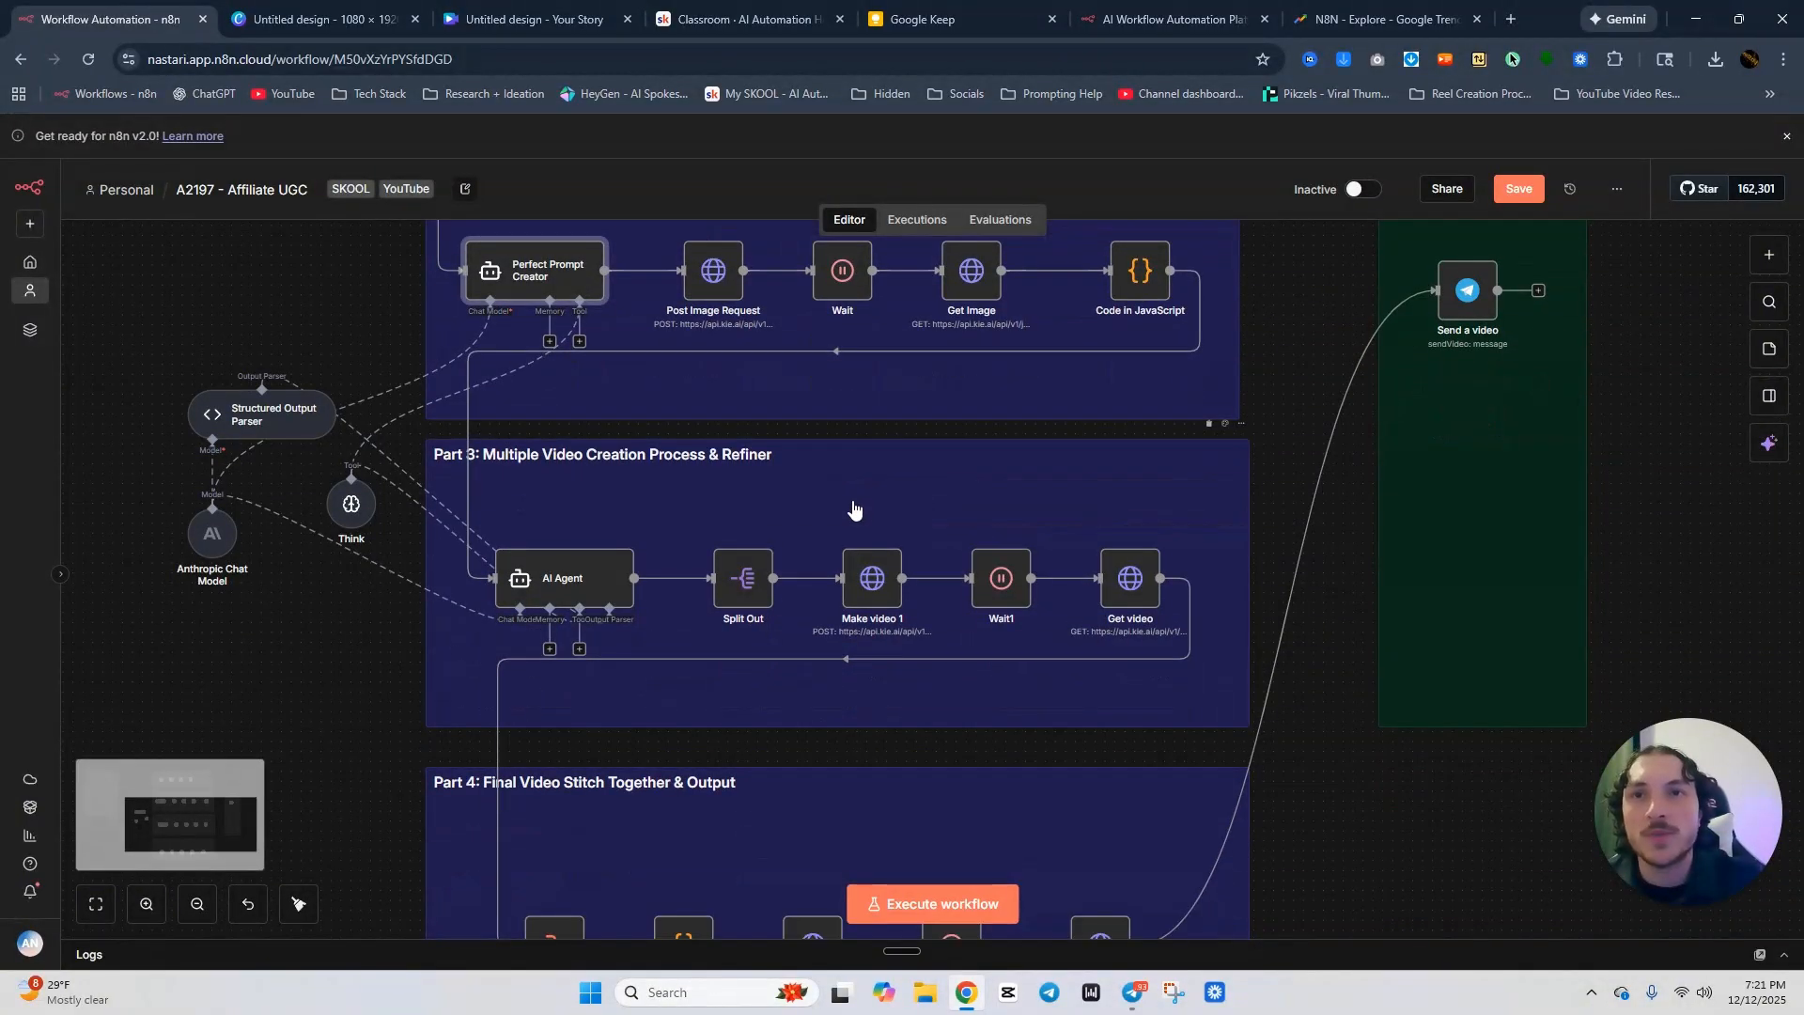
scroll(512, 456, "down", 1)
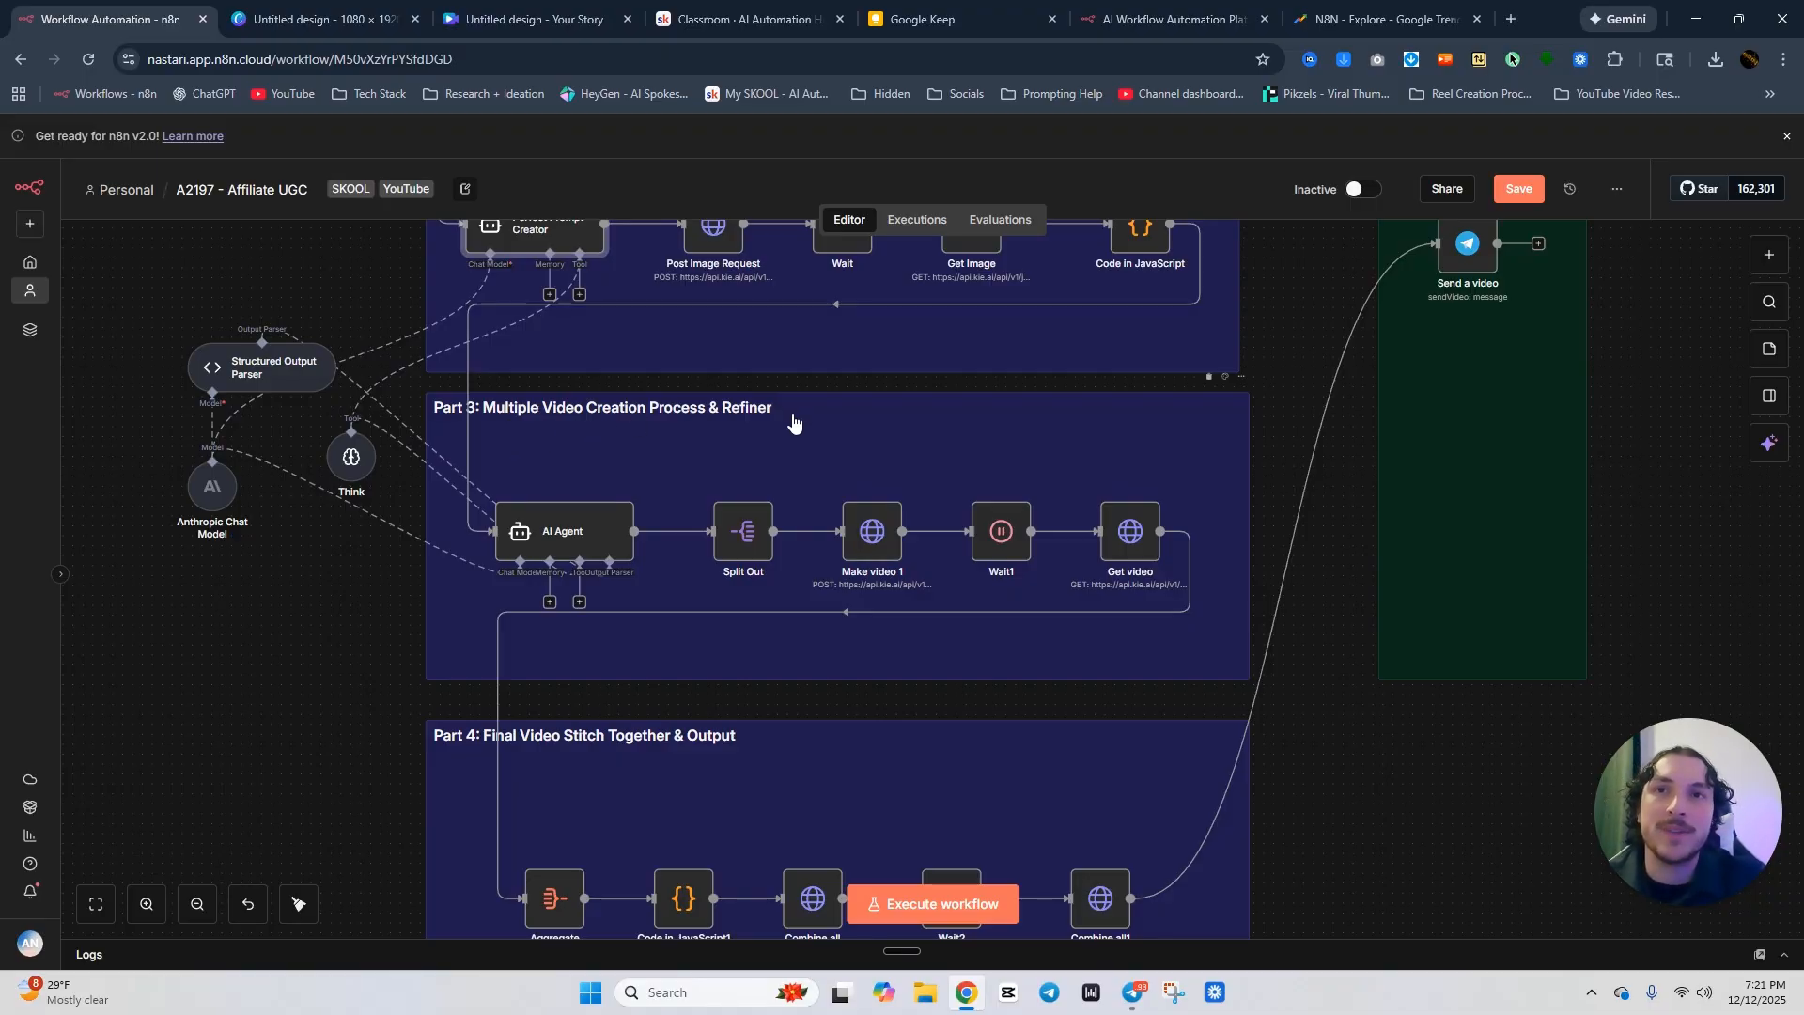
double_click(565, 532)
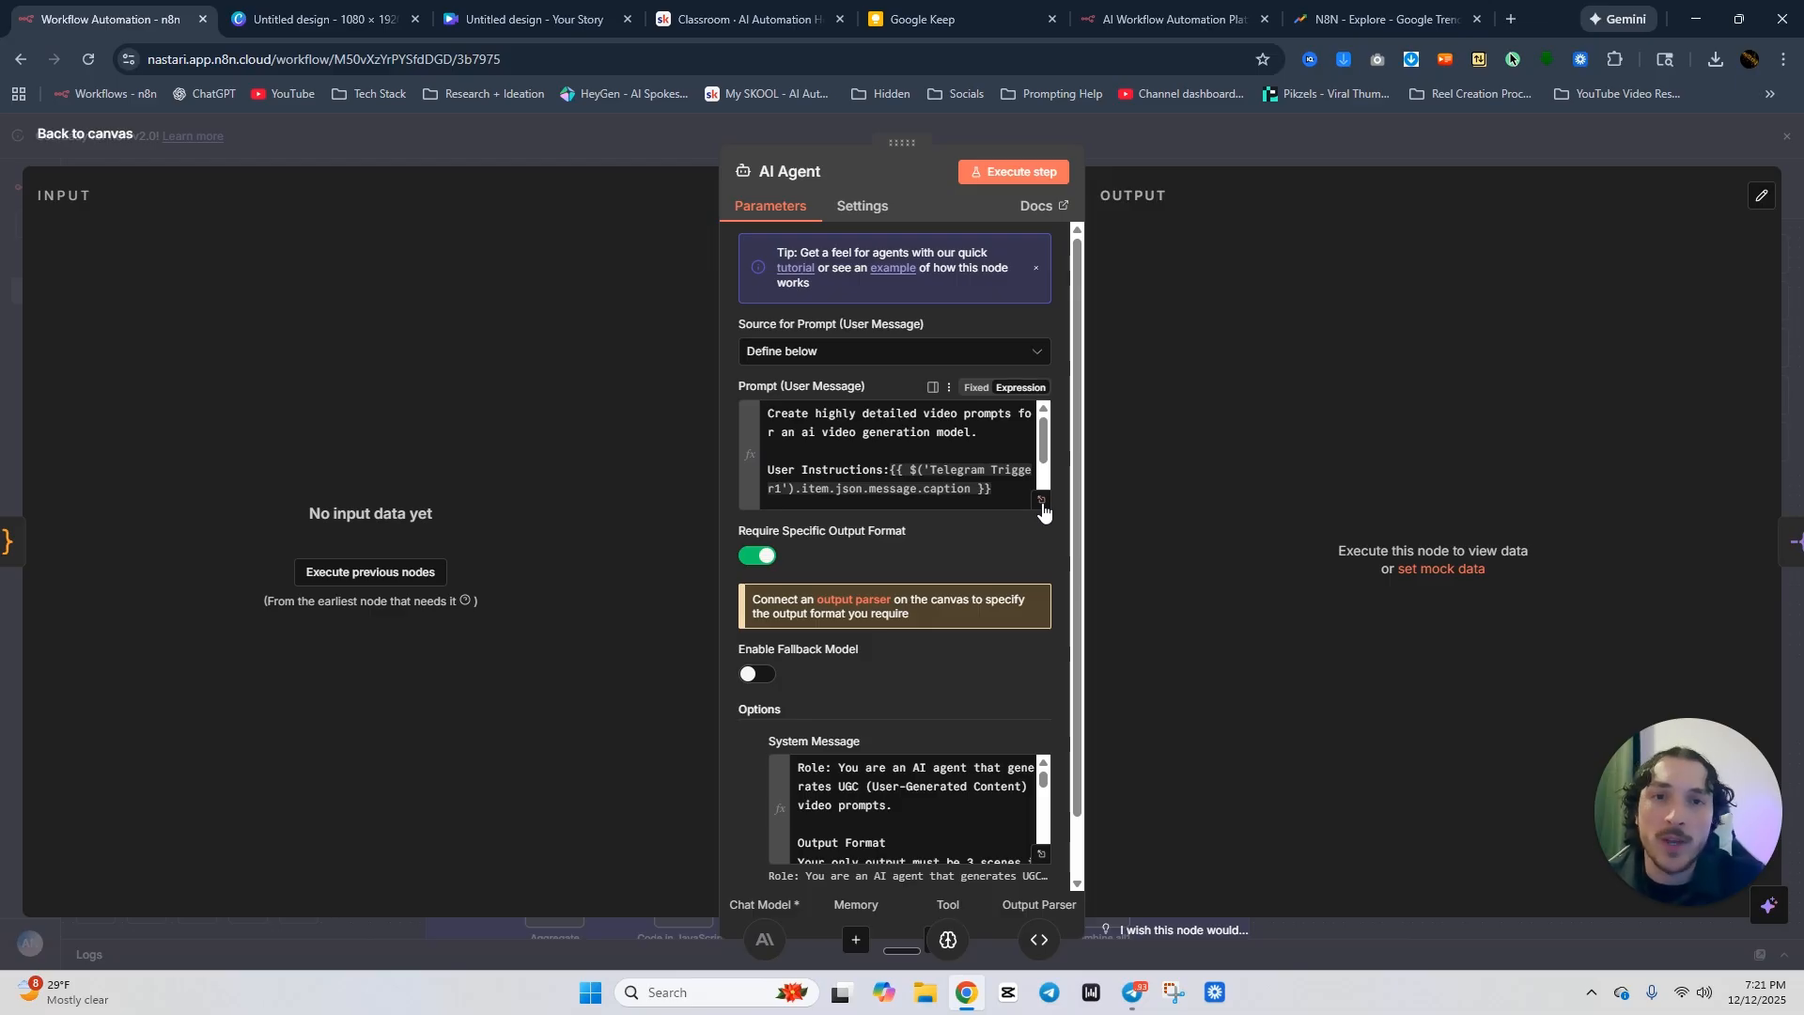
left_click(1168, 150)
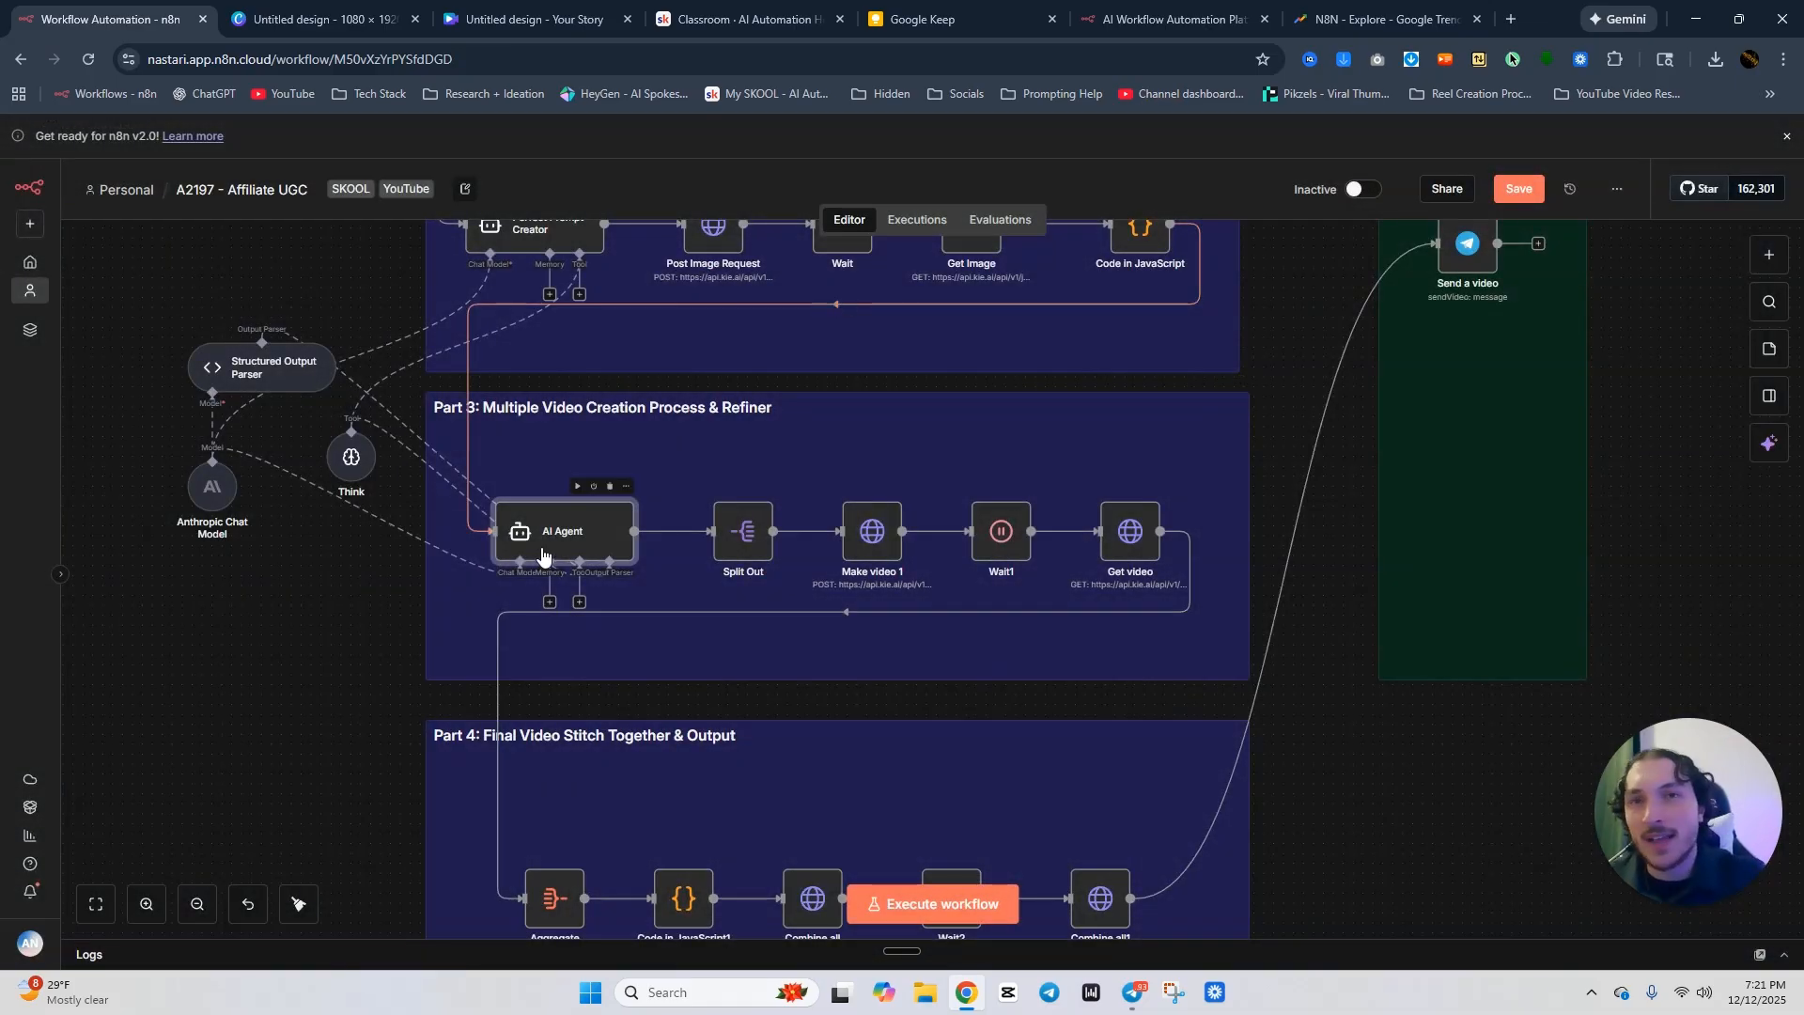
Open Claude in a new tab and ask for a detailed image prompt for an AI image generator about a monkey playing hockey.
double_click(542, 555)
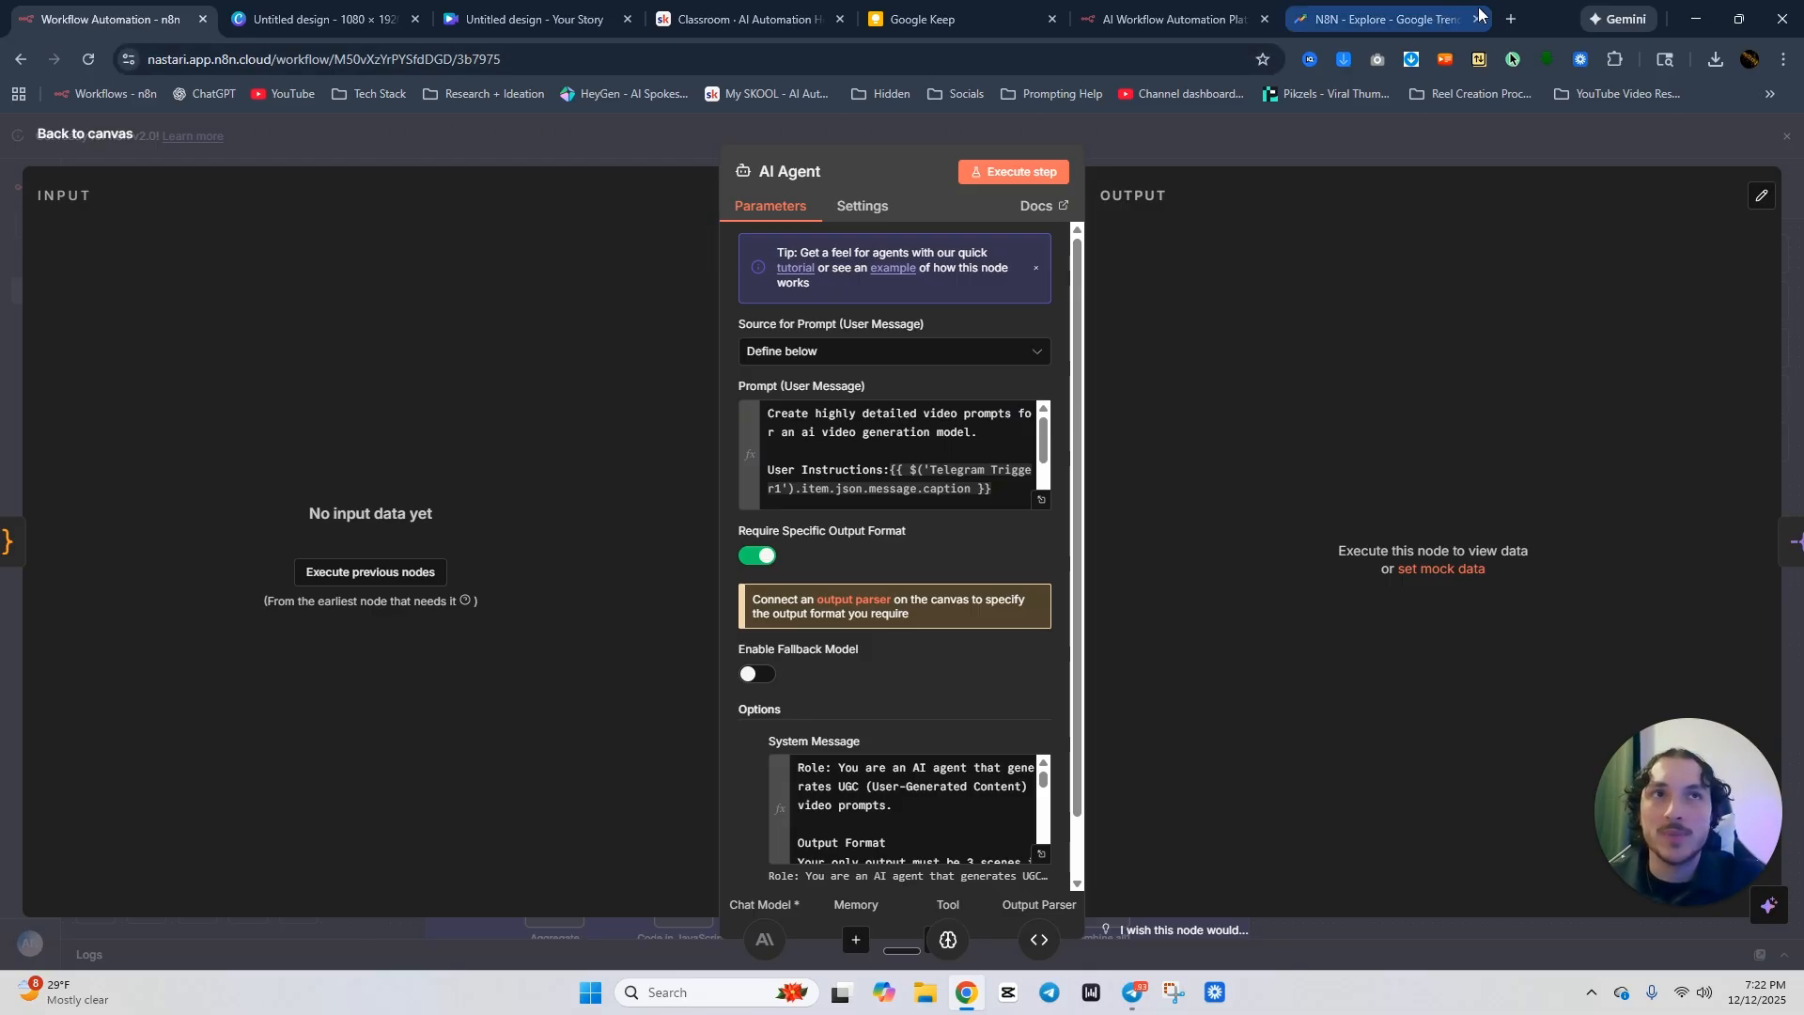
left_click(1509, 19)
type("claude.ai/new")
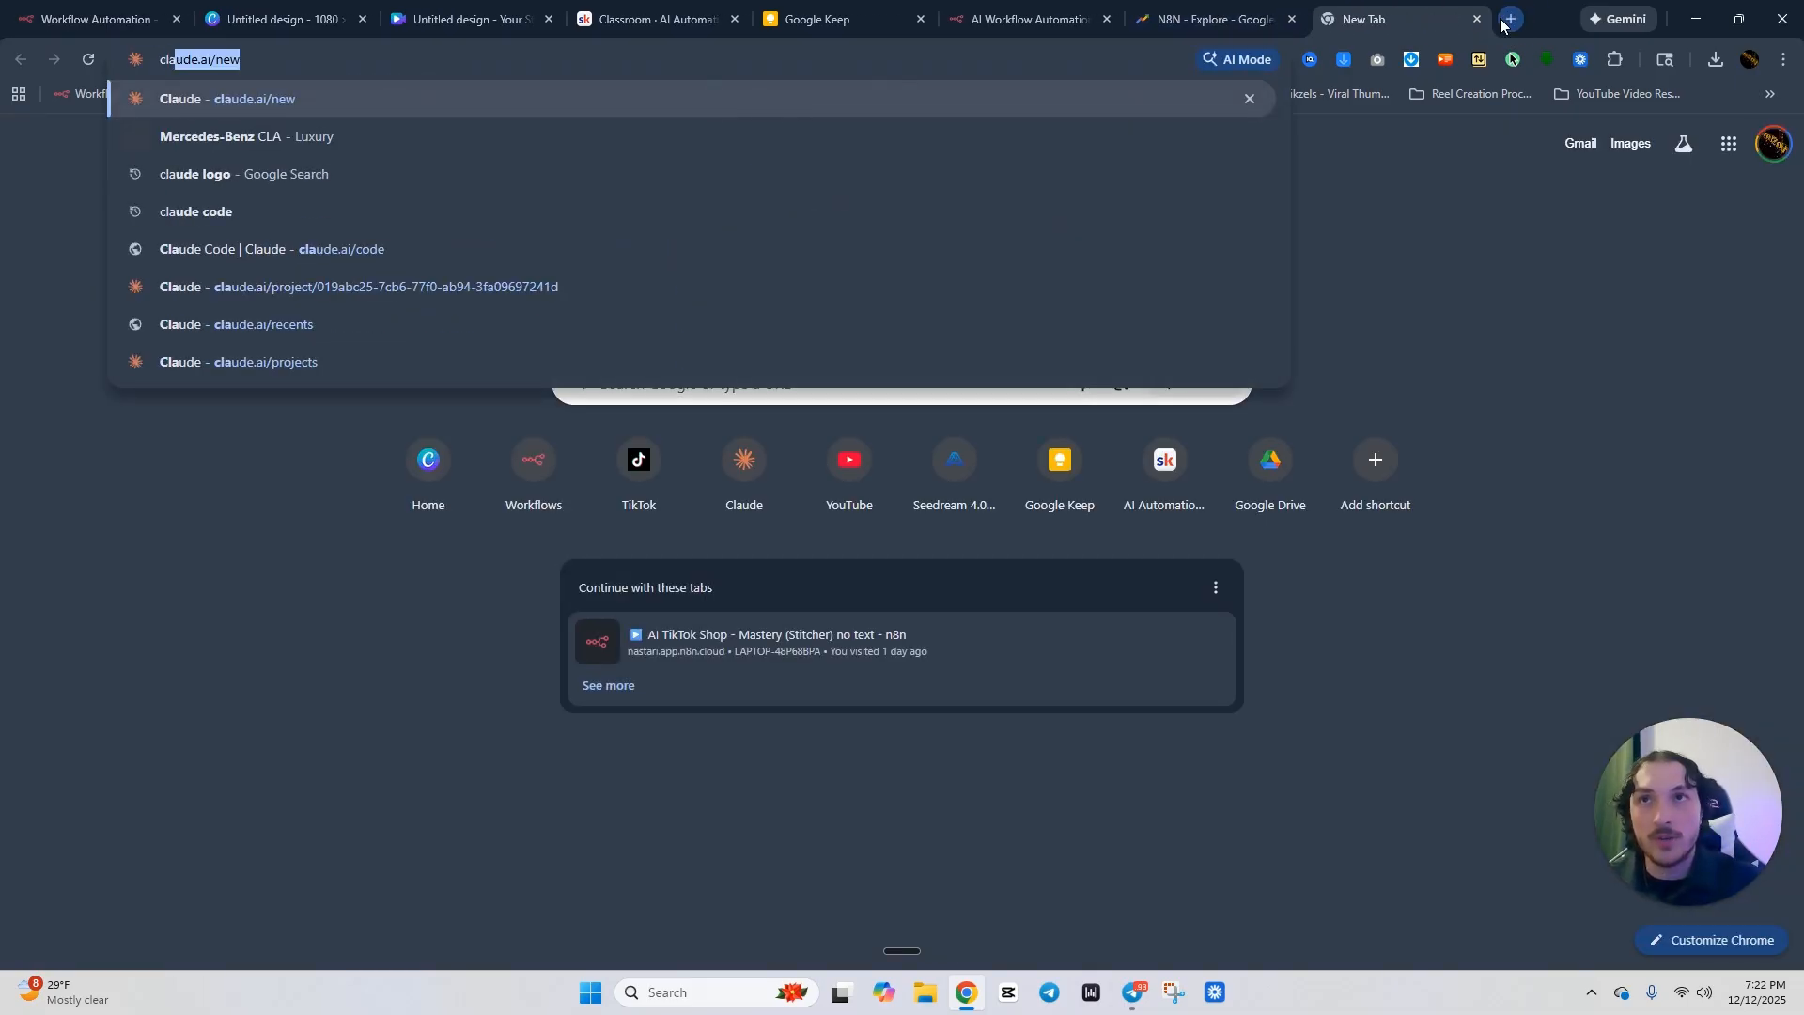
key("Return")
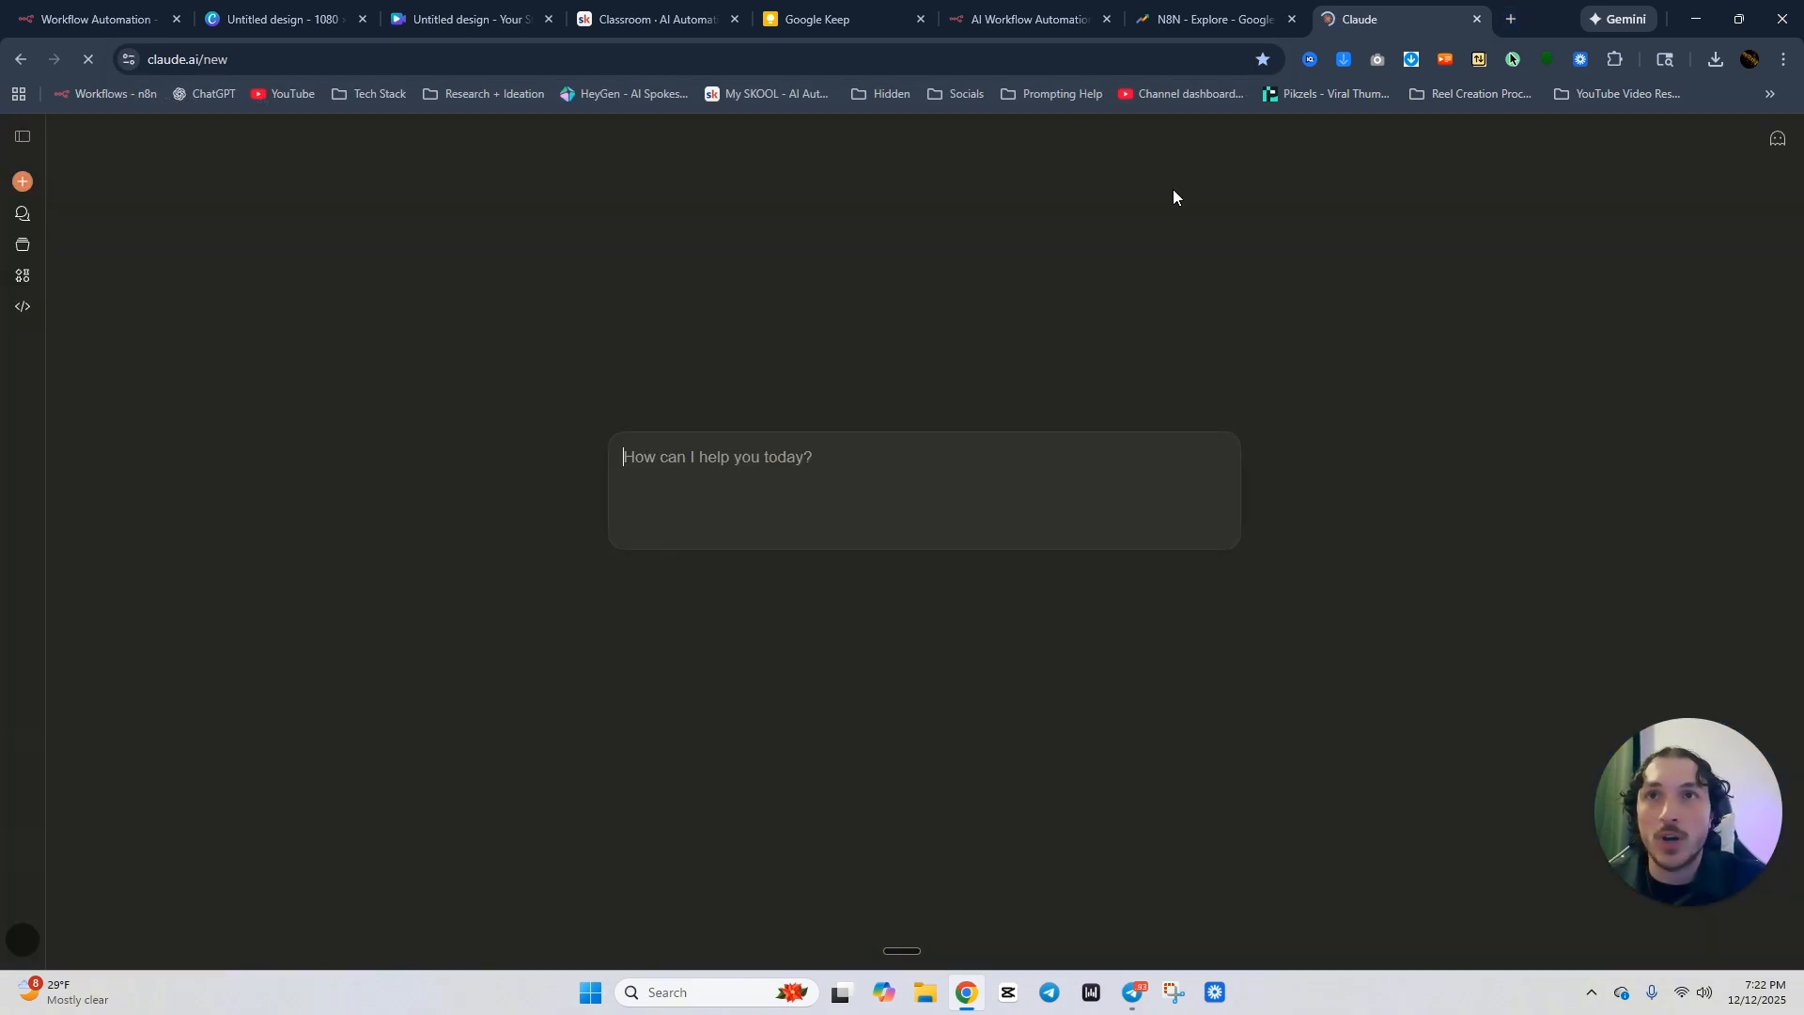
left_click(827, 453)
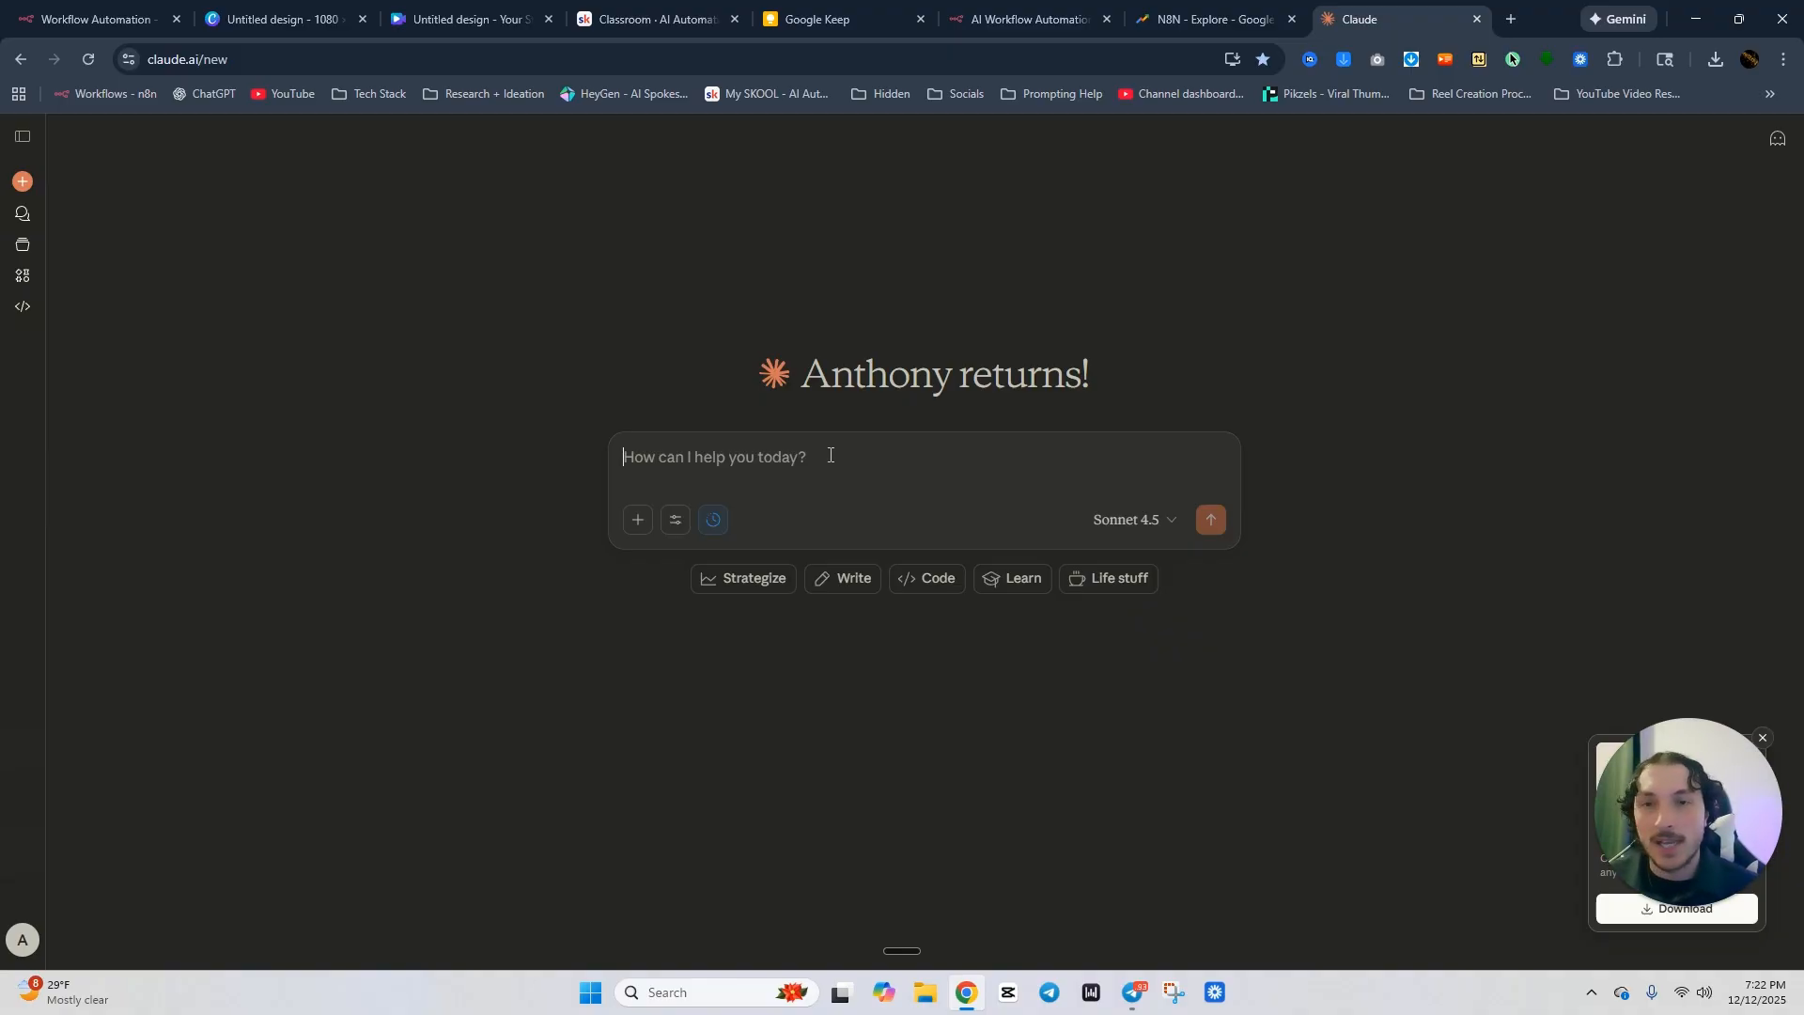
key("ctrl+super")
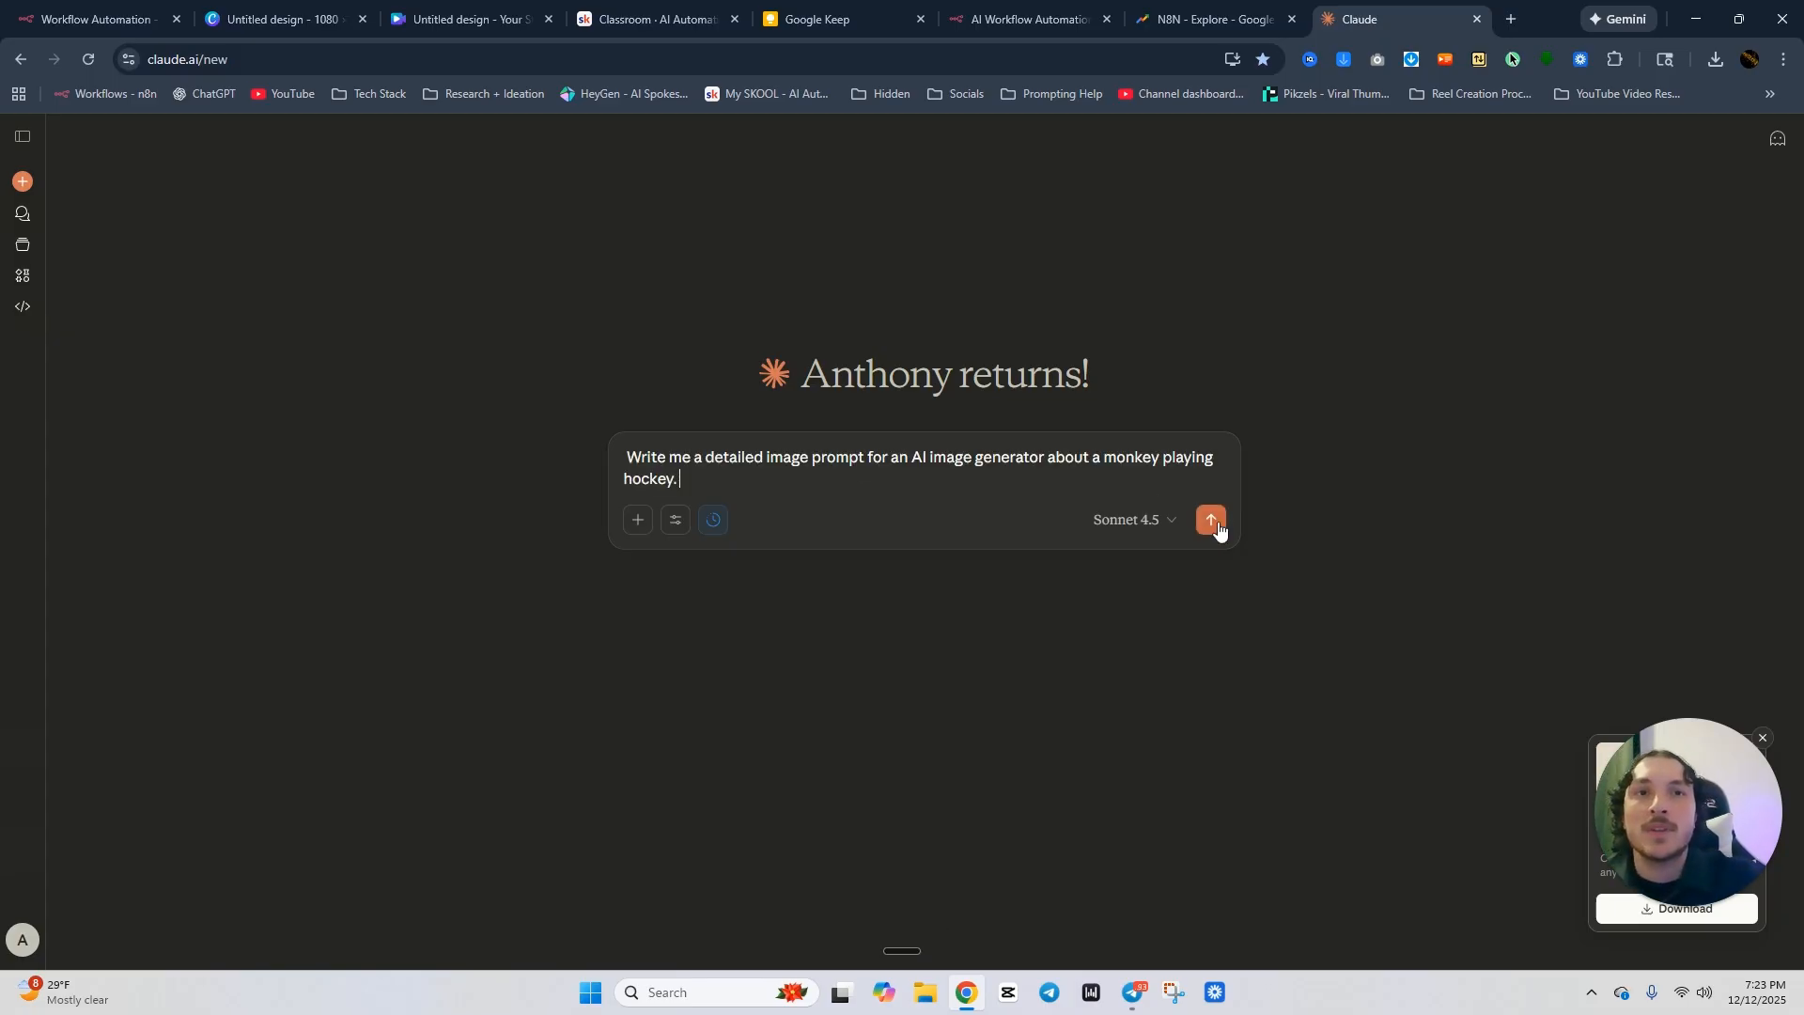
left_click(1212, 520)
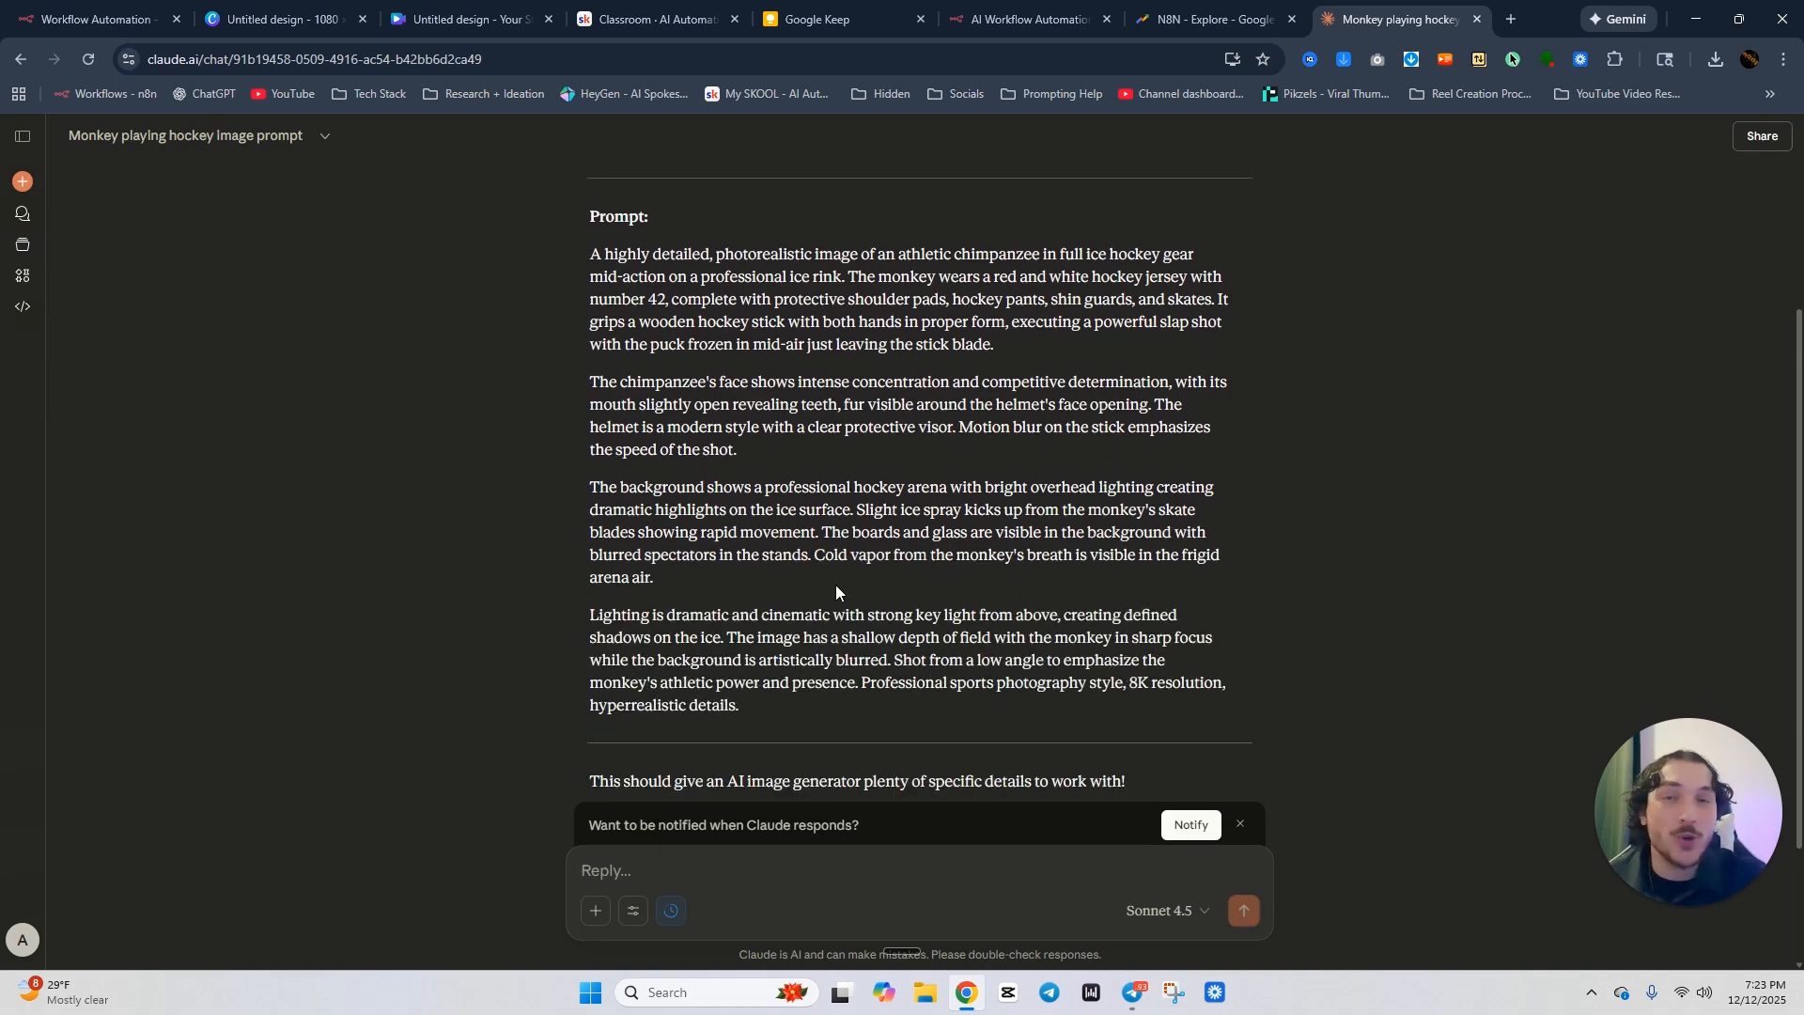
Read through the hockey-playing monkey image prompt in Claude's response, from the request to the closing line.
scroll(821, 547, "up", 2)
left_click_drag(744, 728, 509, 276)
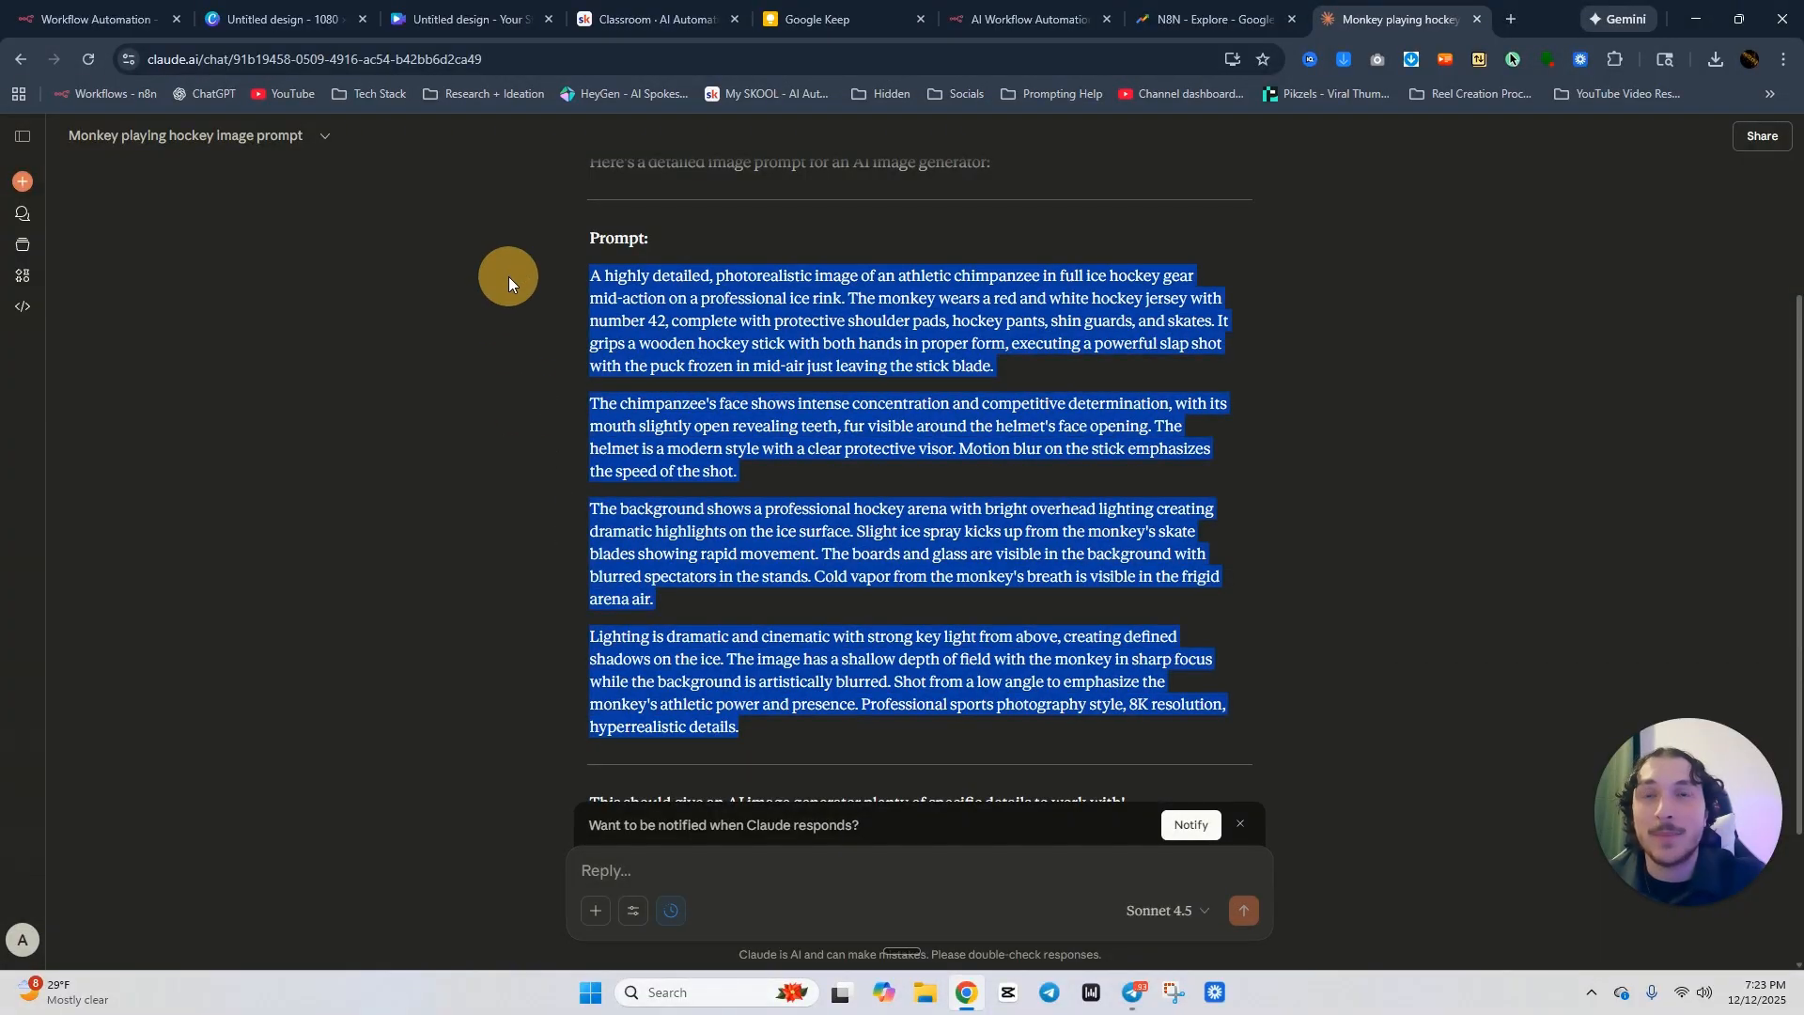
left_click(916, 601)
scroll(853, 474, "up", 2)
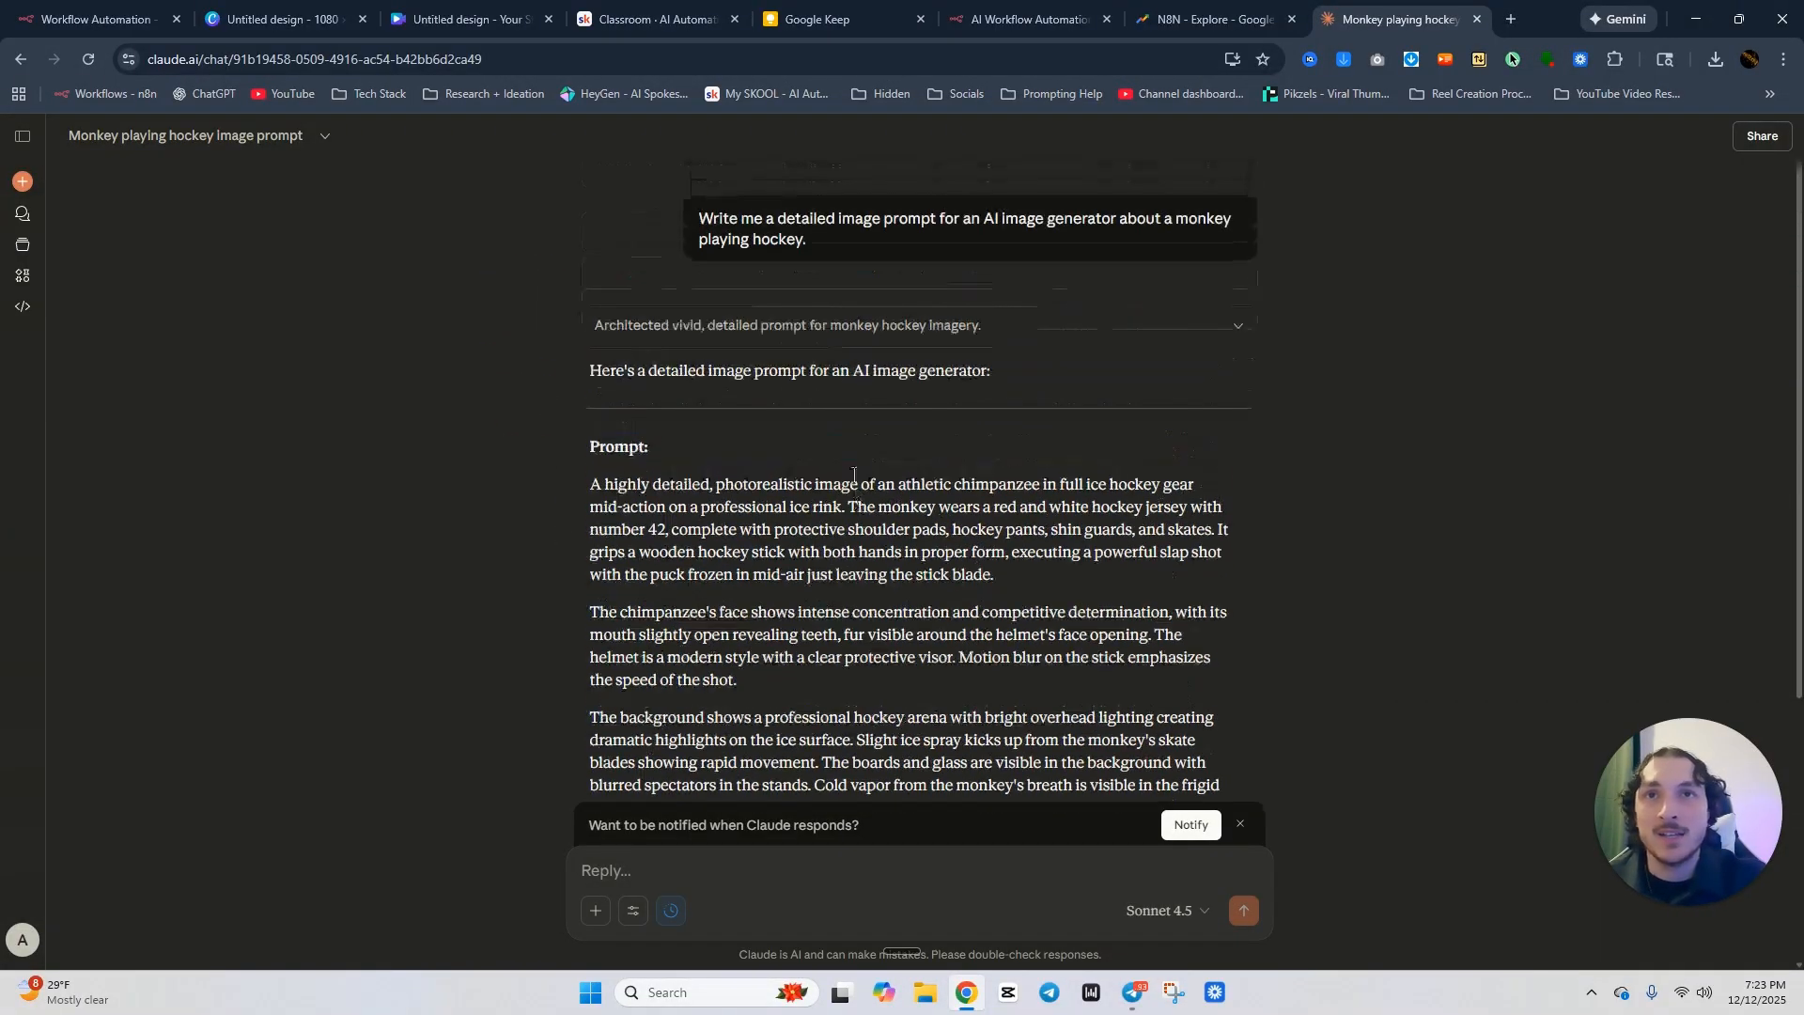
scroll(802, 415, "down", 3)
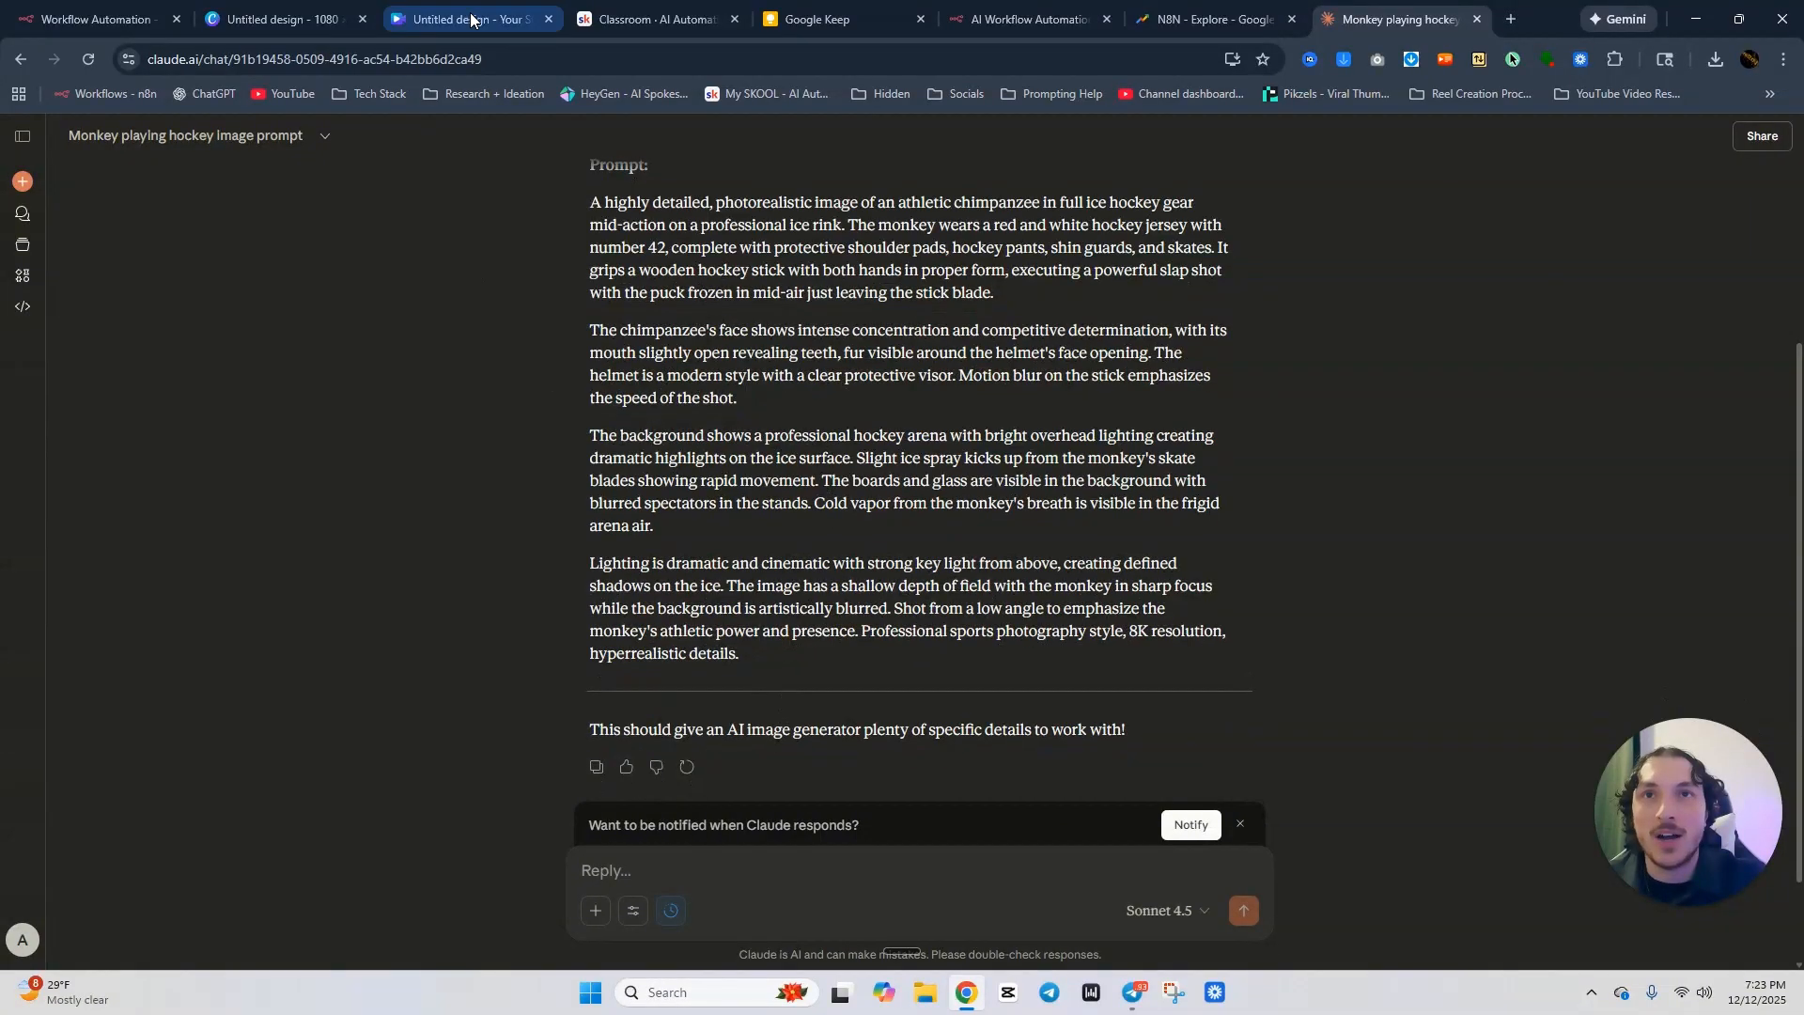
Return to the n8n workflow, read the rest of the Part 3 AI Agent's user message prompt, and go back to the canvas.
left_click(105, 20)
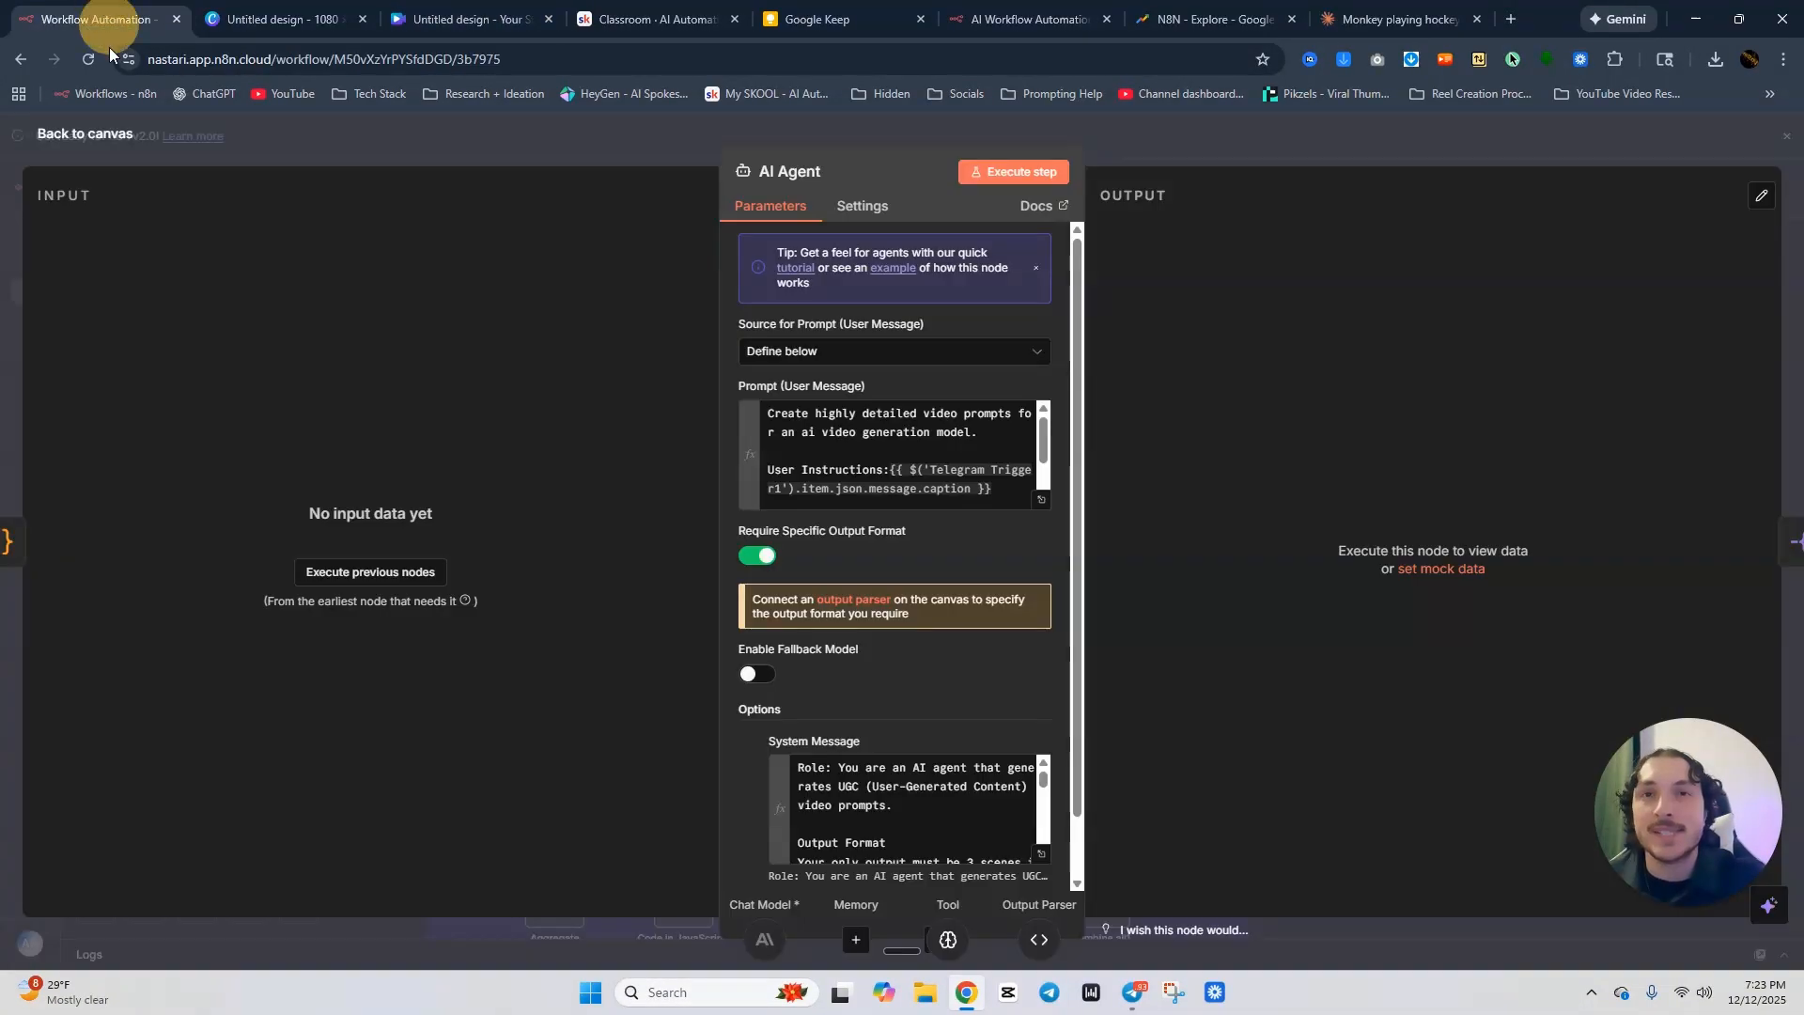
left_click(584, 148)
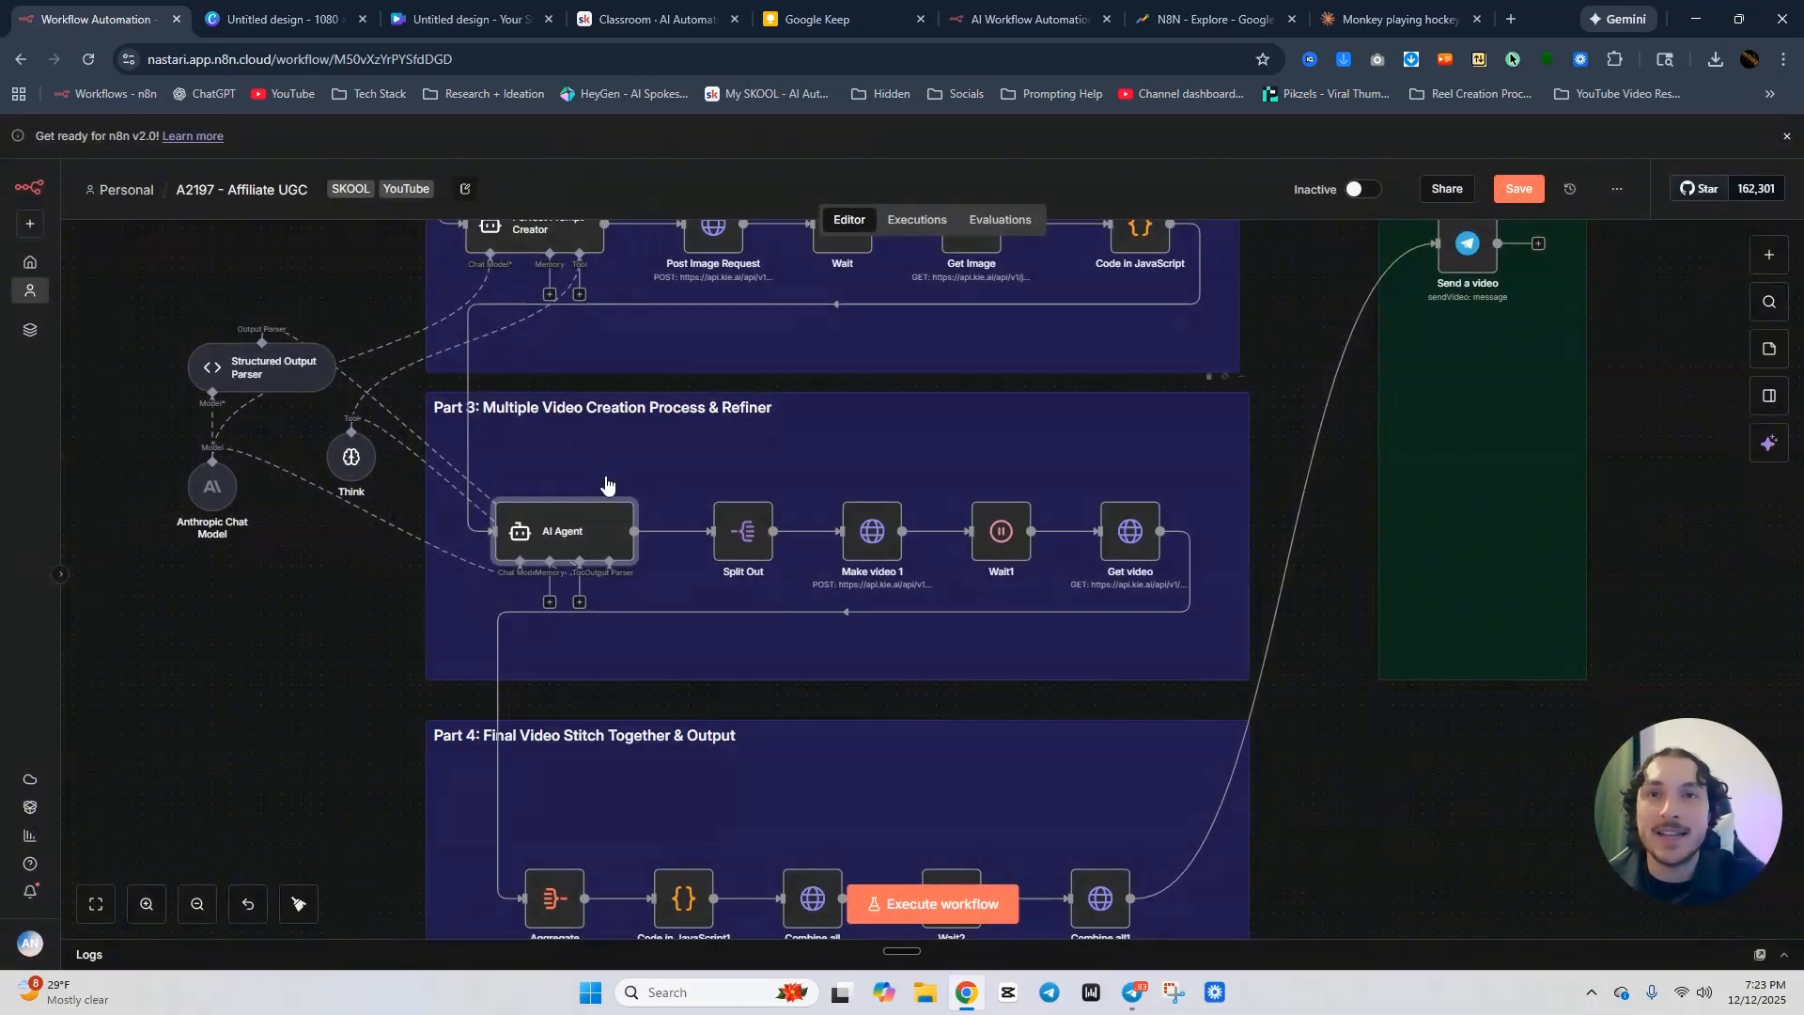
double_click(562, 534)
scroll(879, 465, "down", 3)
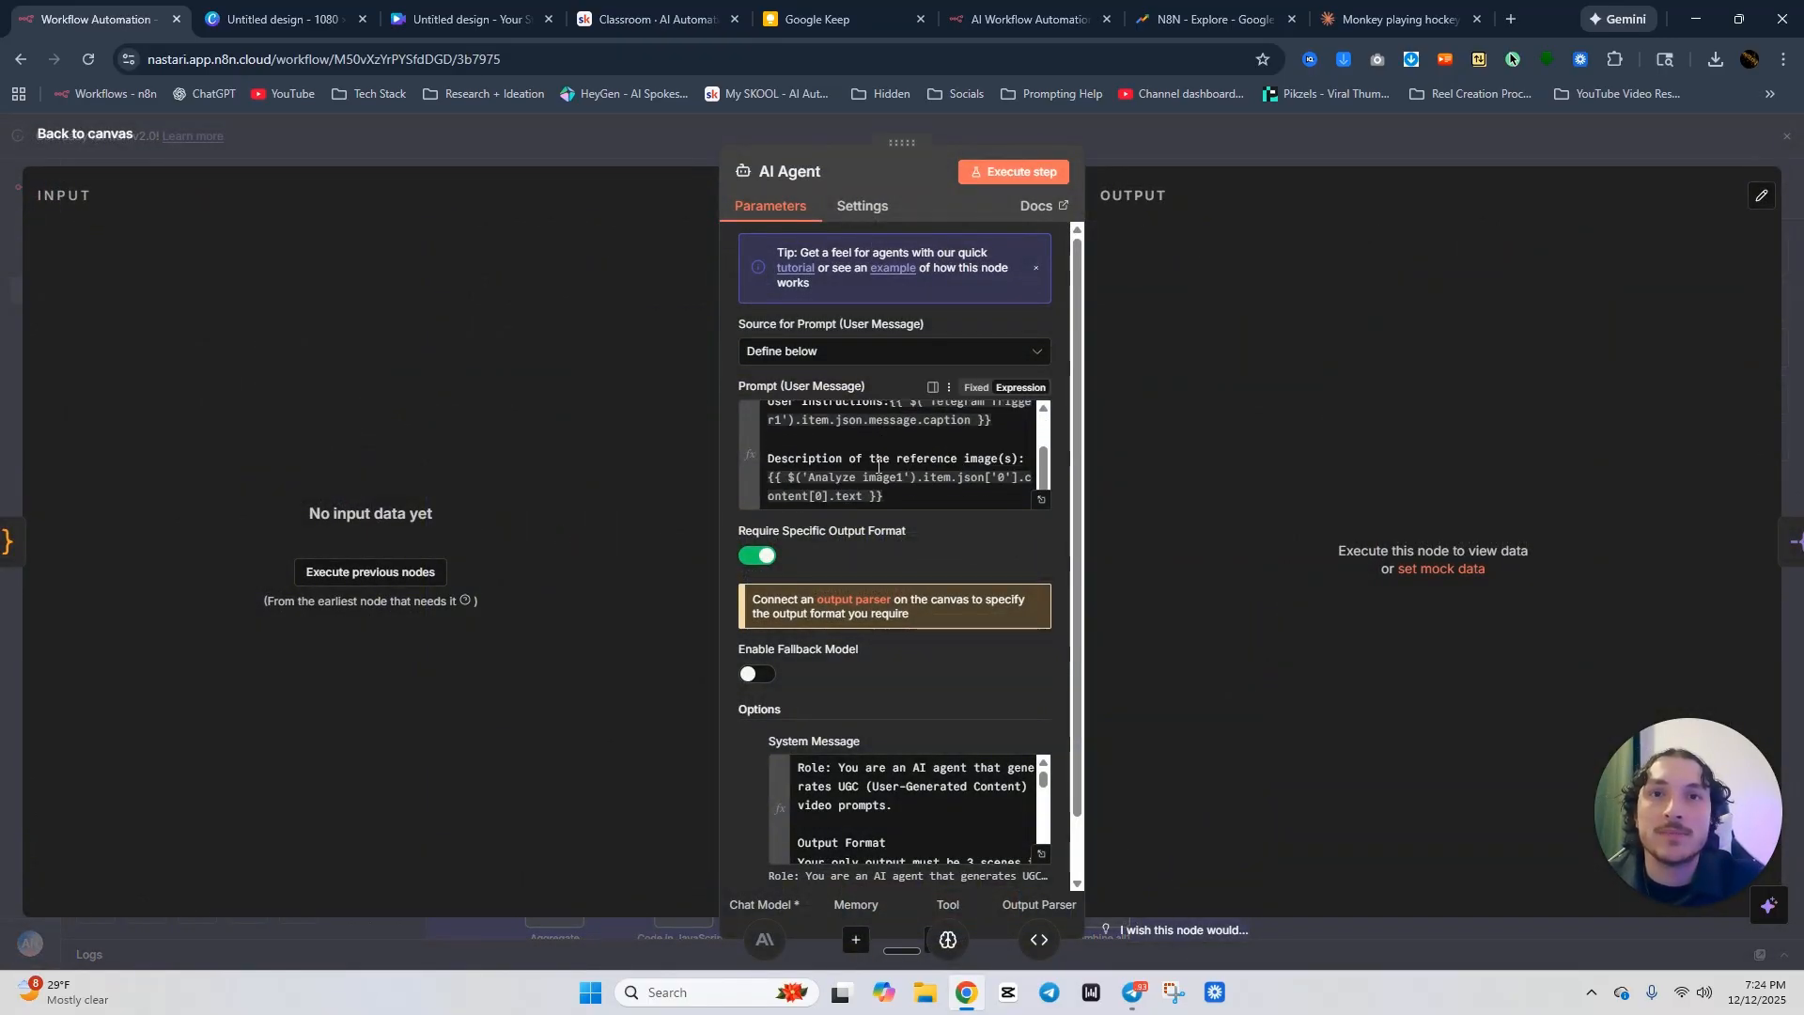
left_click(1240, 130)
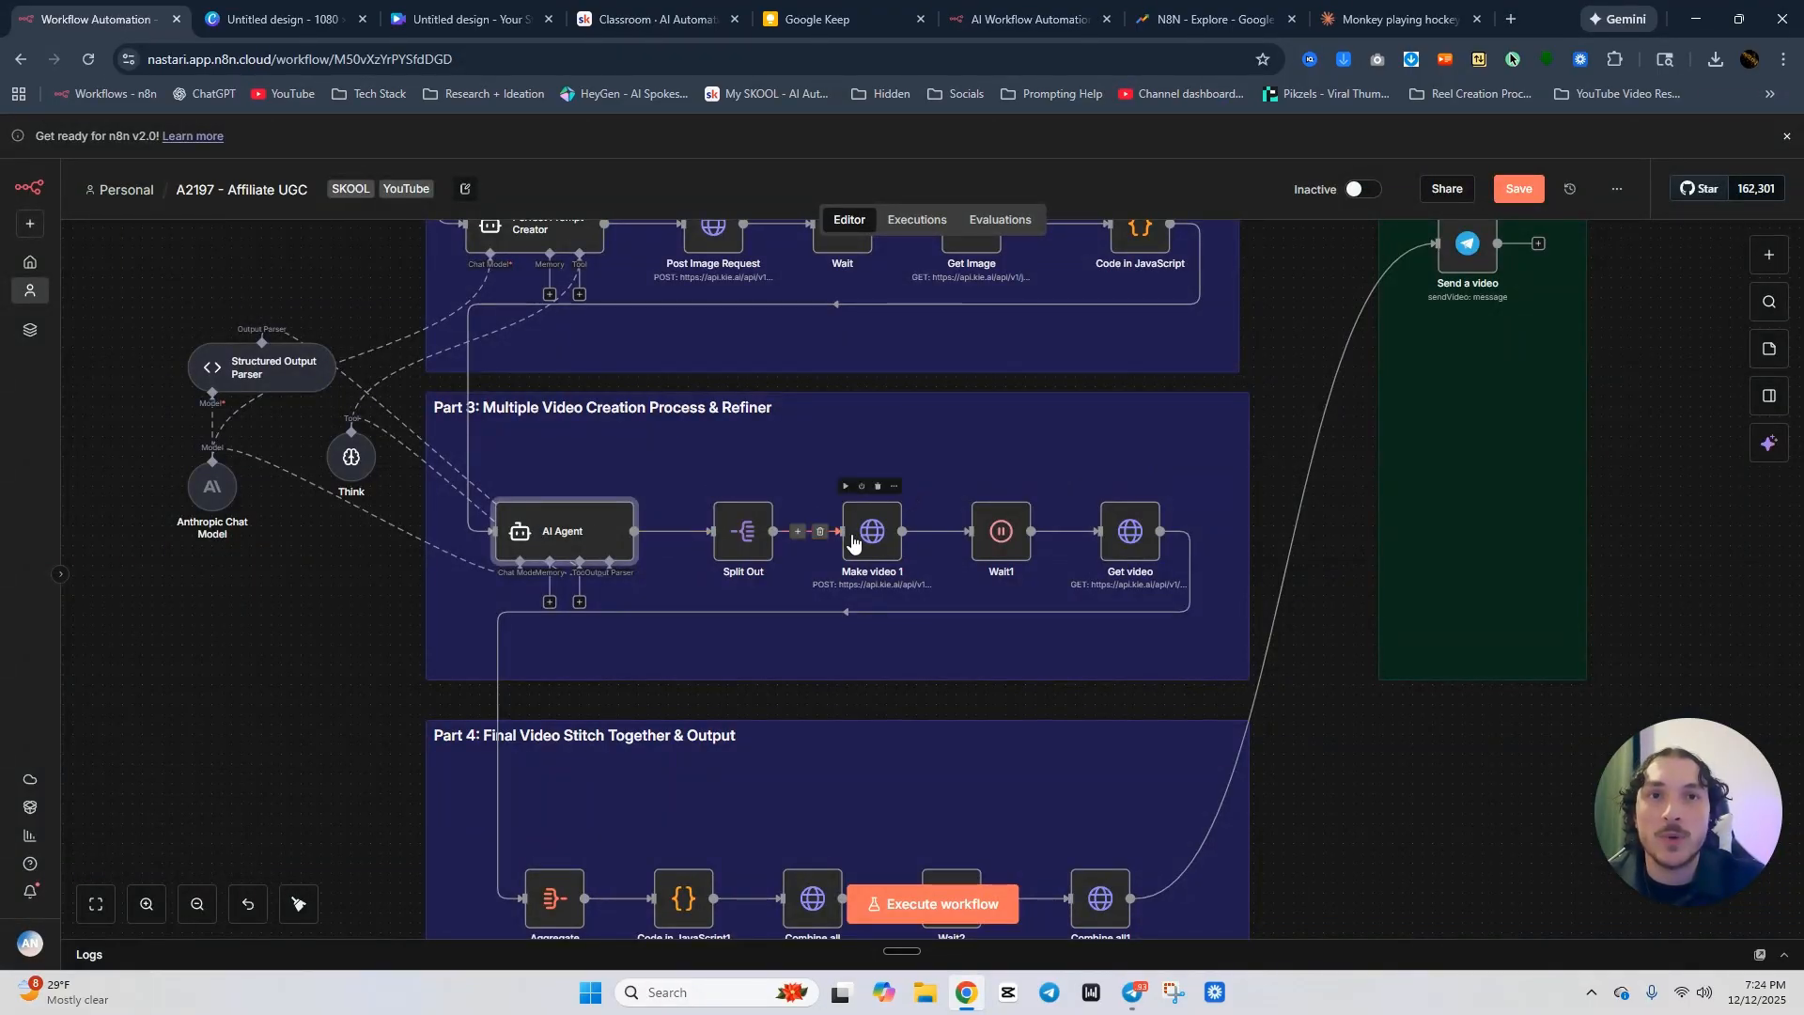
Look over the Part 3 and Part 4 nodes through to the Send a video node in Part 5.
scroll(1133, 521, "down", 2)
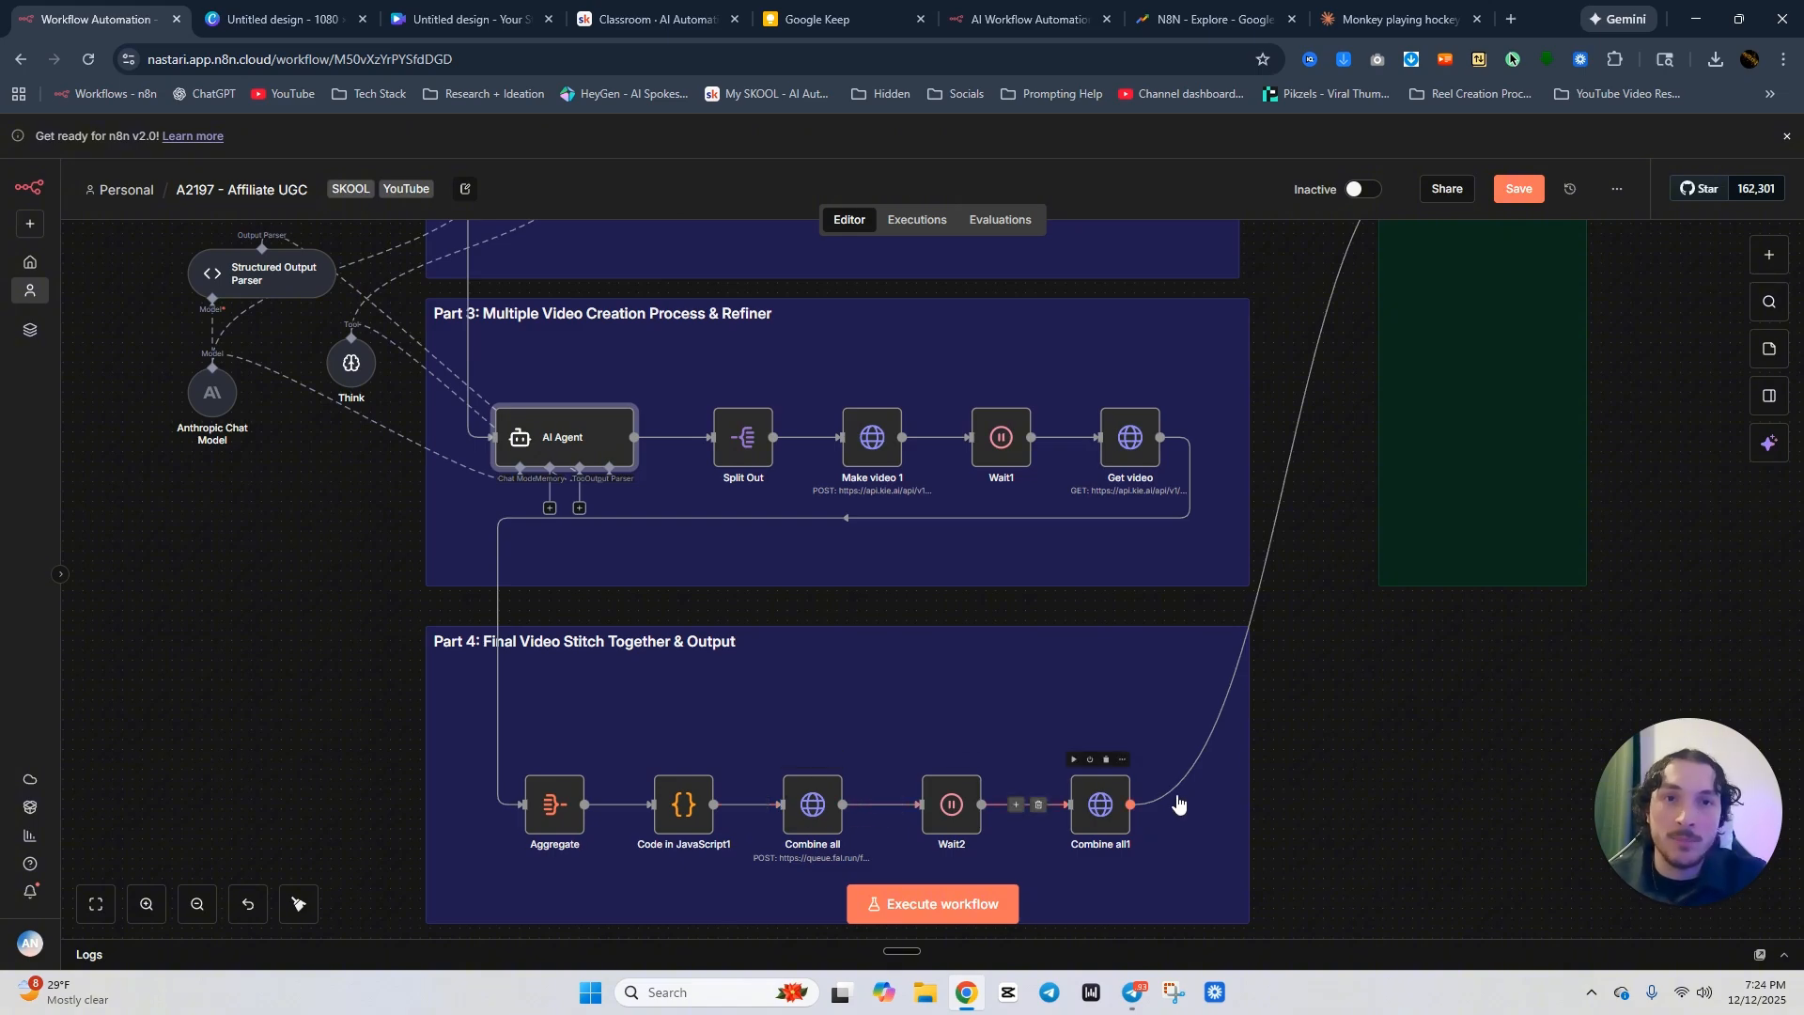
scroll(1383, 671, "down", 3)
left_click_drag(1407, 616, 1085, 763)
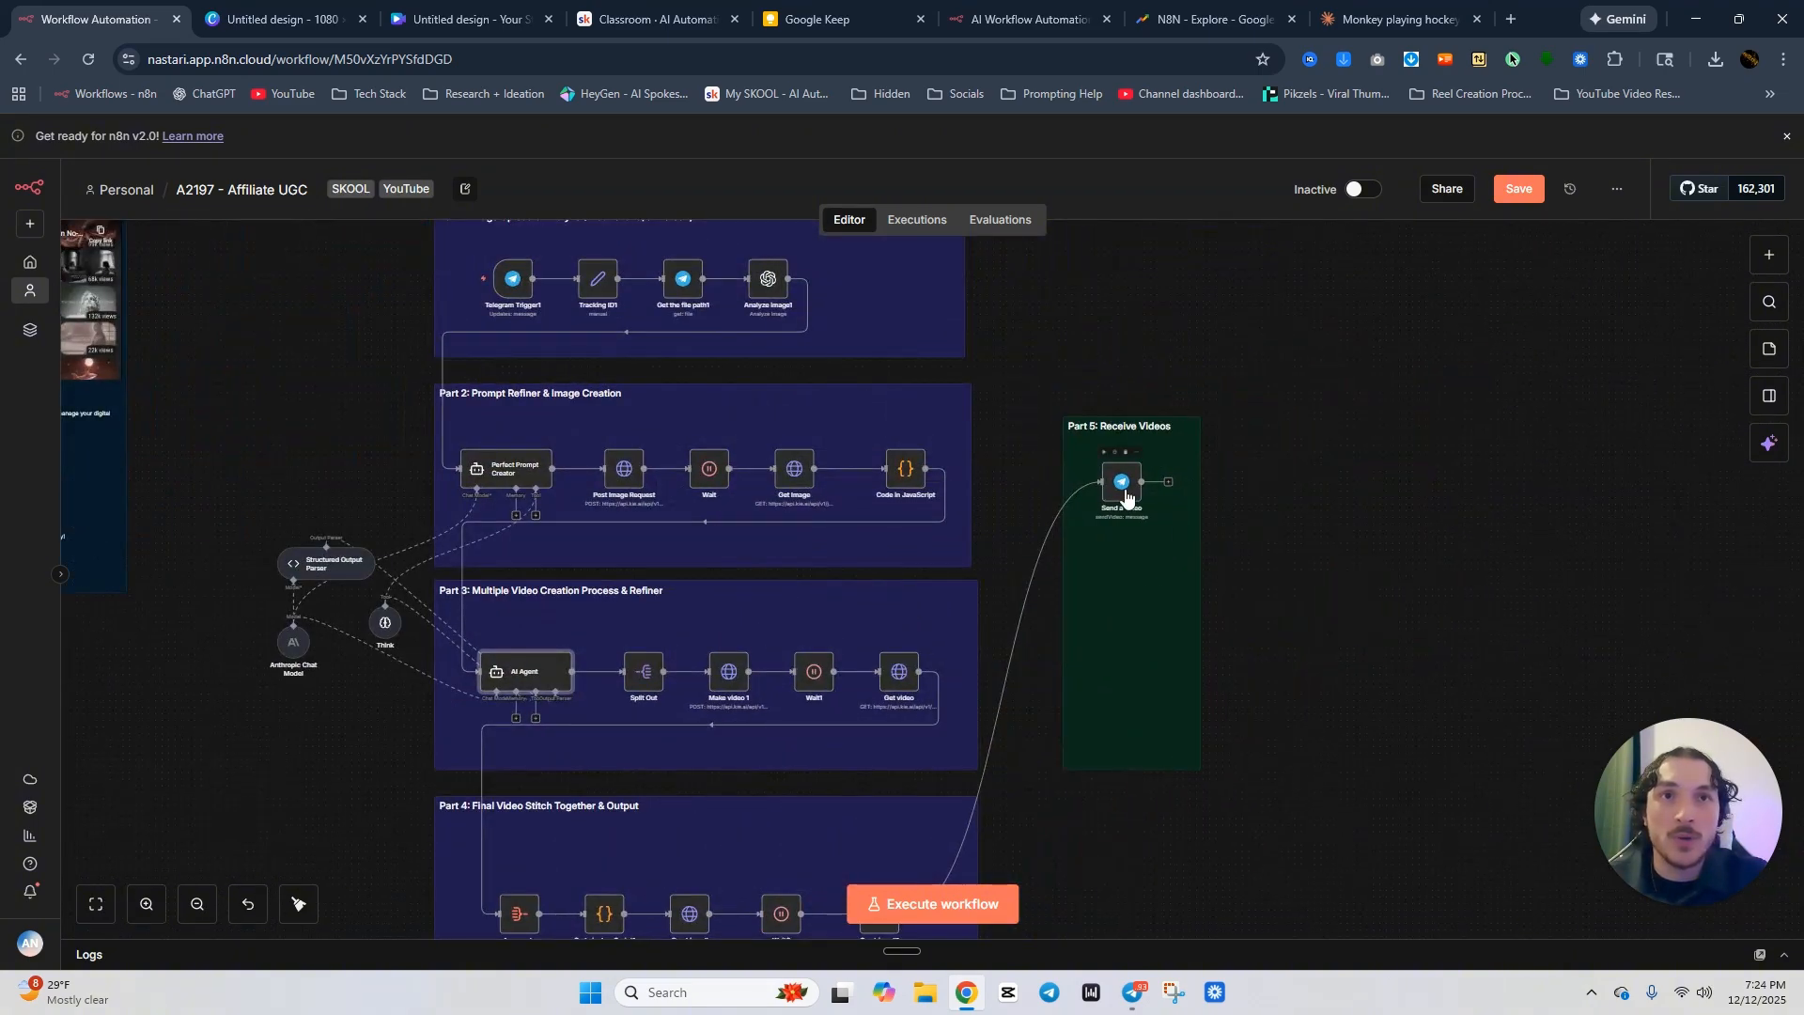
Switch to Telegram, browse the product photos and videos in the Affiliate Ads UGC chat, and play the ugg ads.mp4 video.
left_click(1133, 992)
scroll(657, 564, "down", 3)
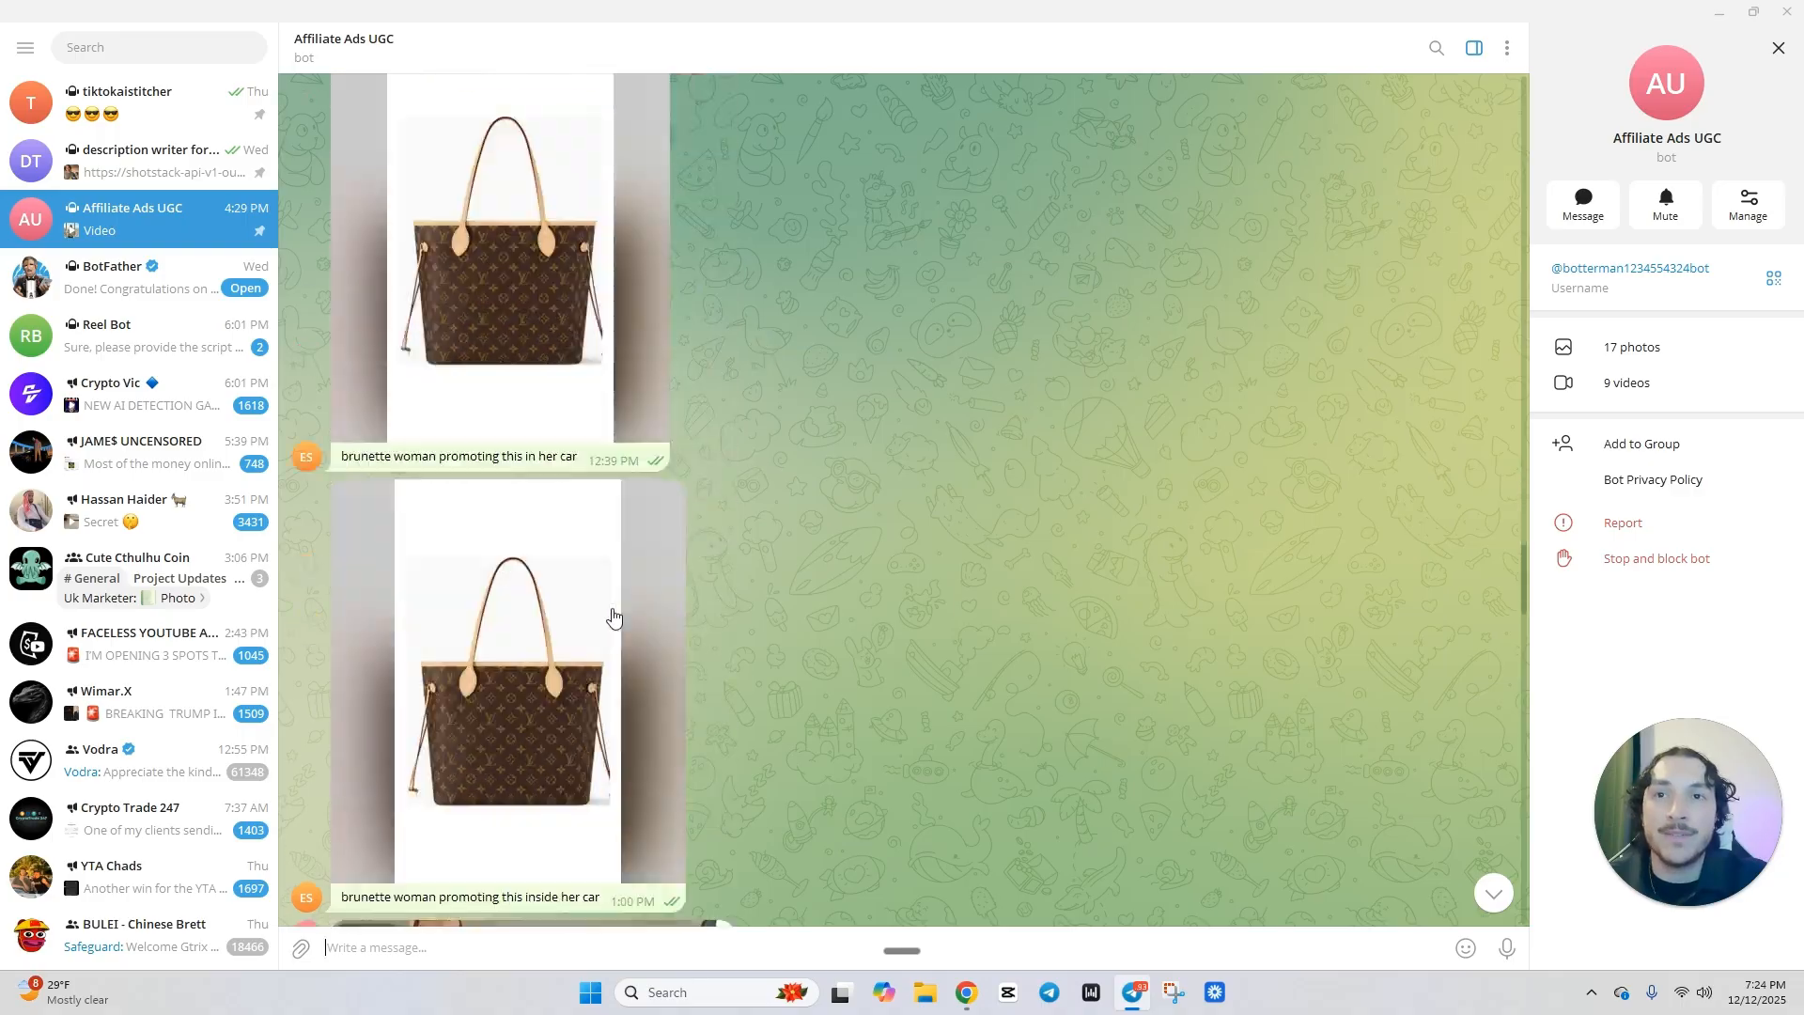
scroll(615, 625, "down", 15)
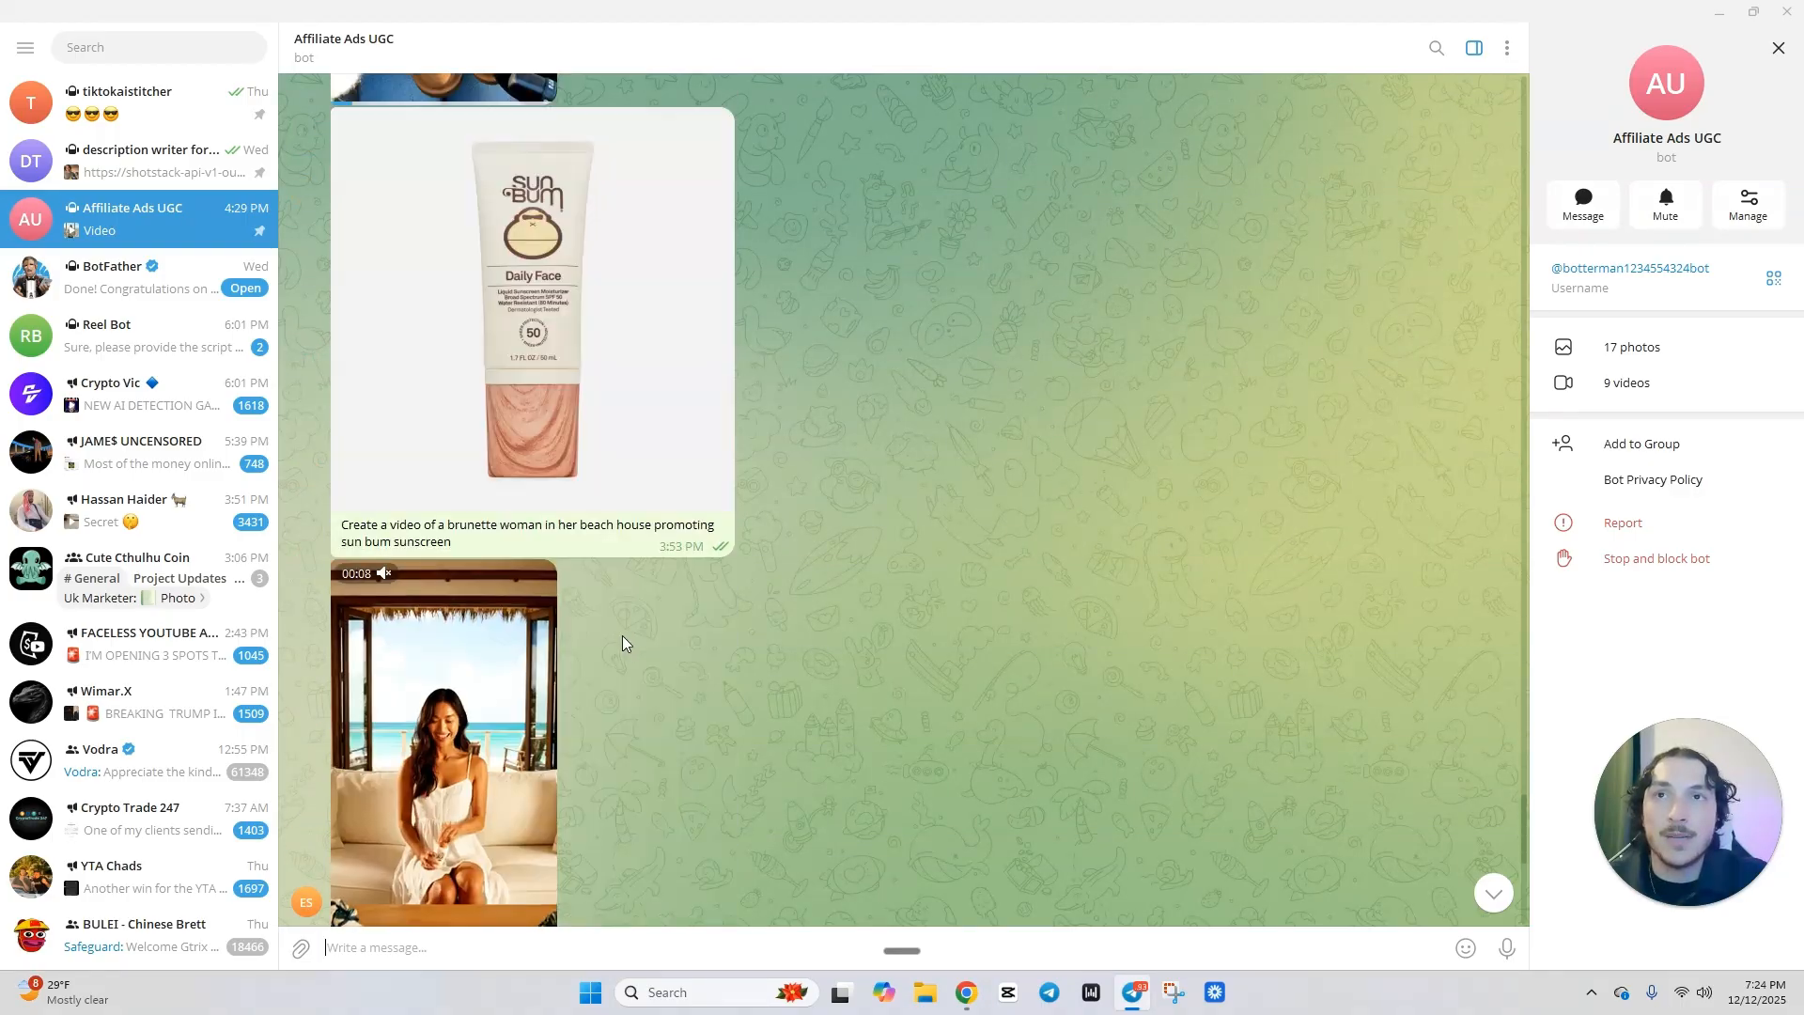
scroll(622, 635, "up", 4)
left_click(452, 337)
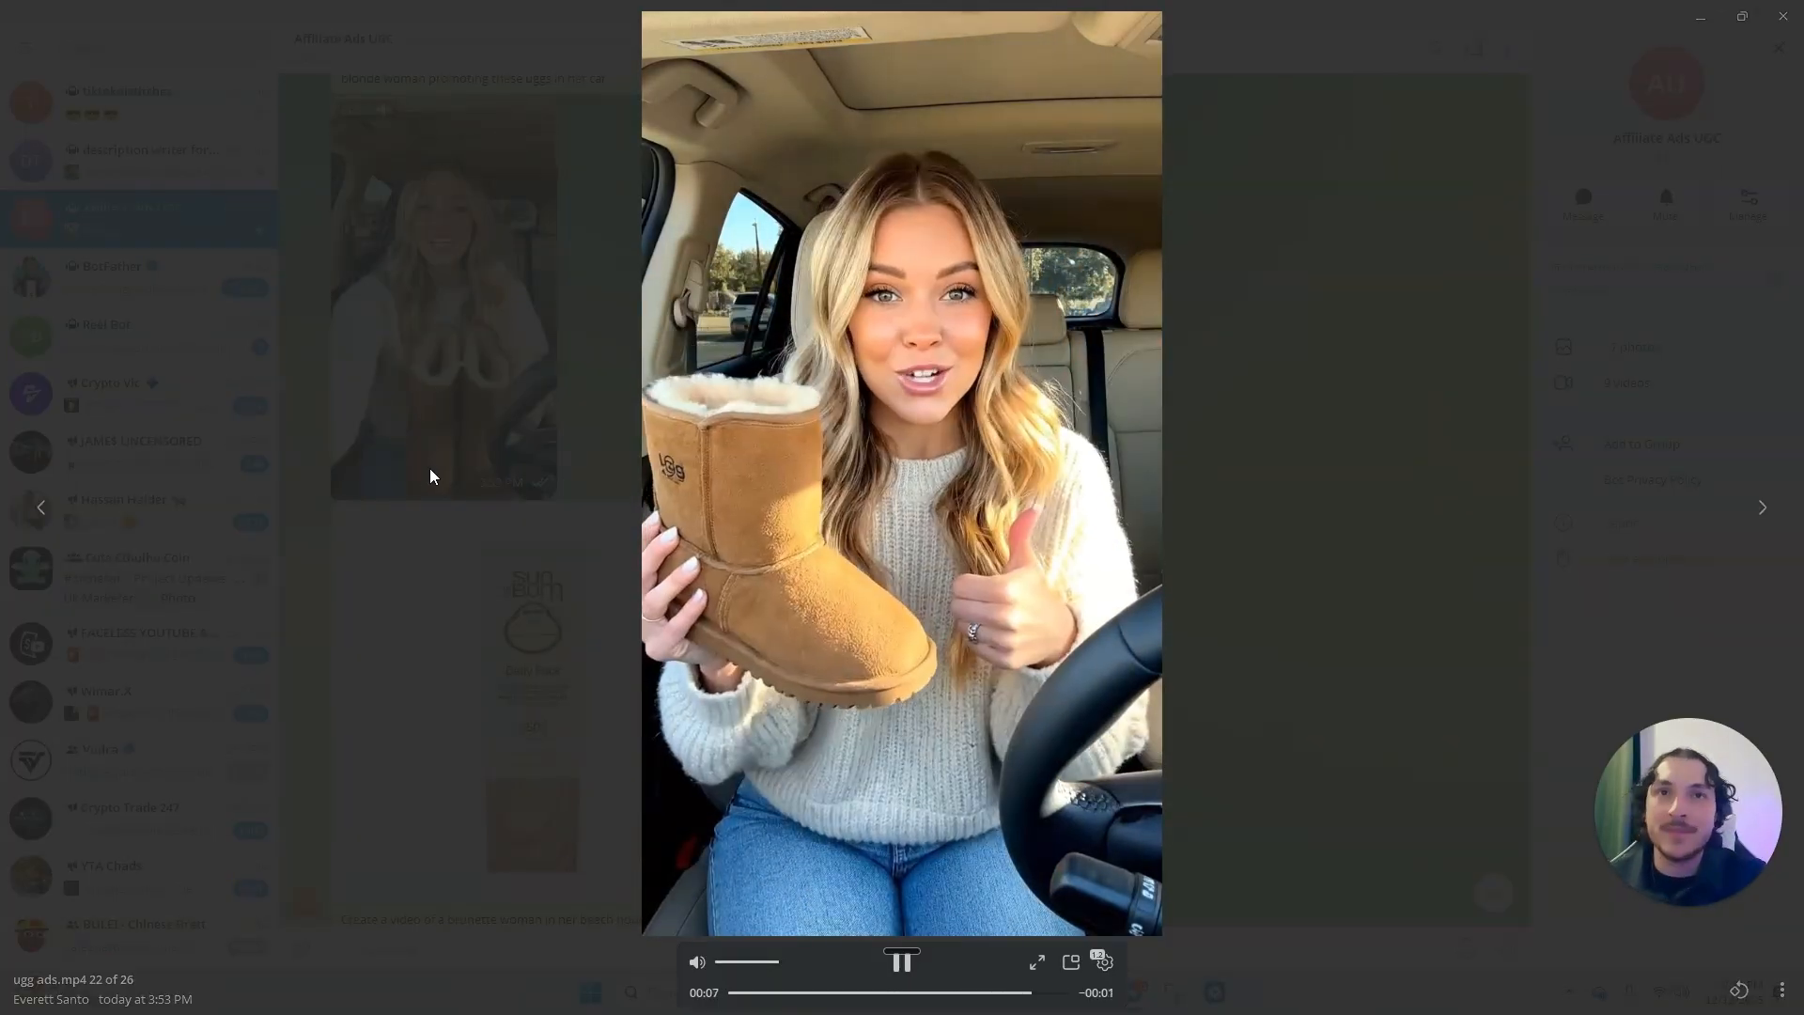
left_click(430, 468)
scroll(917, 511, "down", 10)
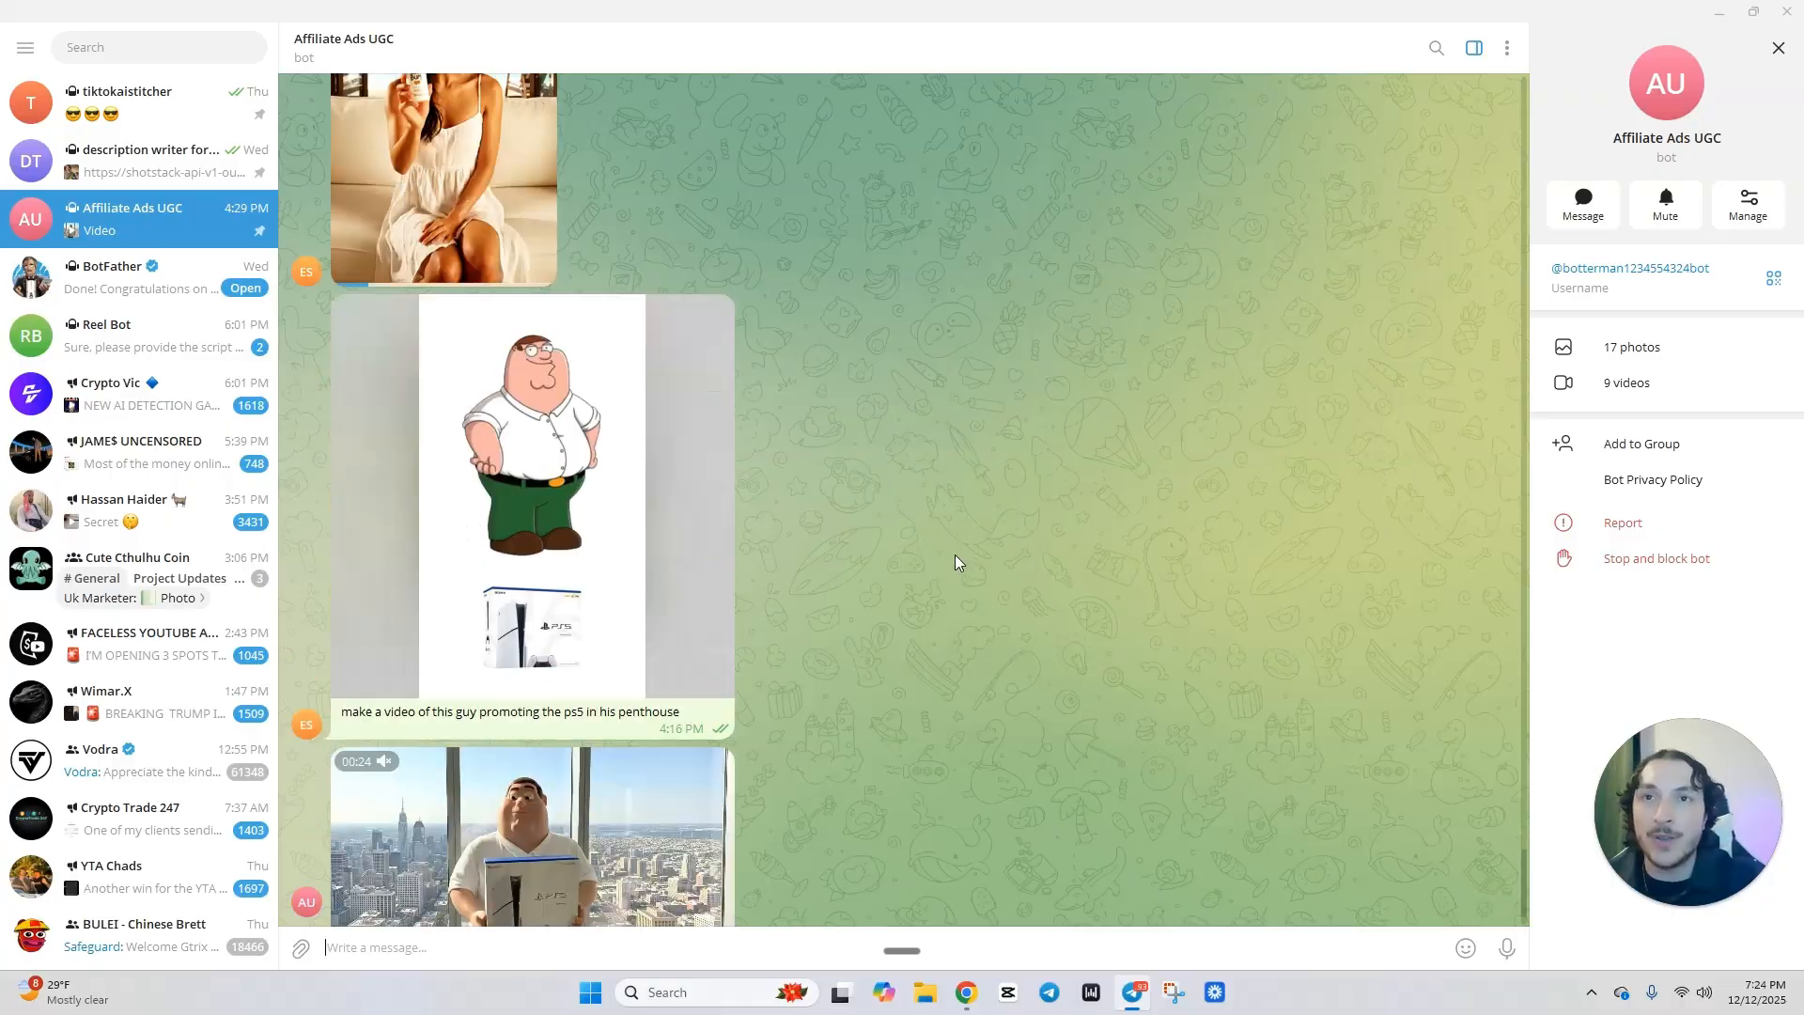
scroll(955, 562, "down", 1)
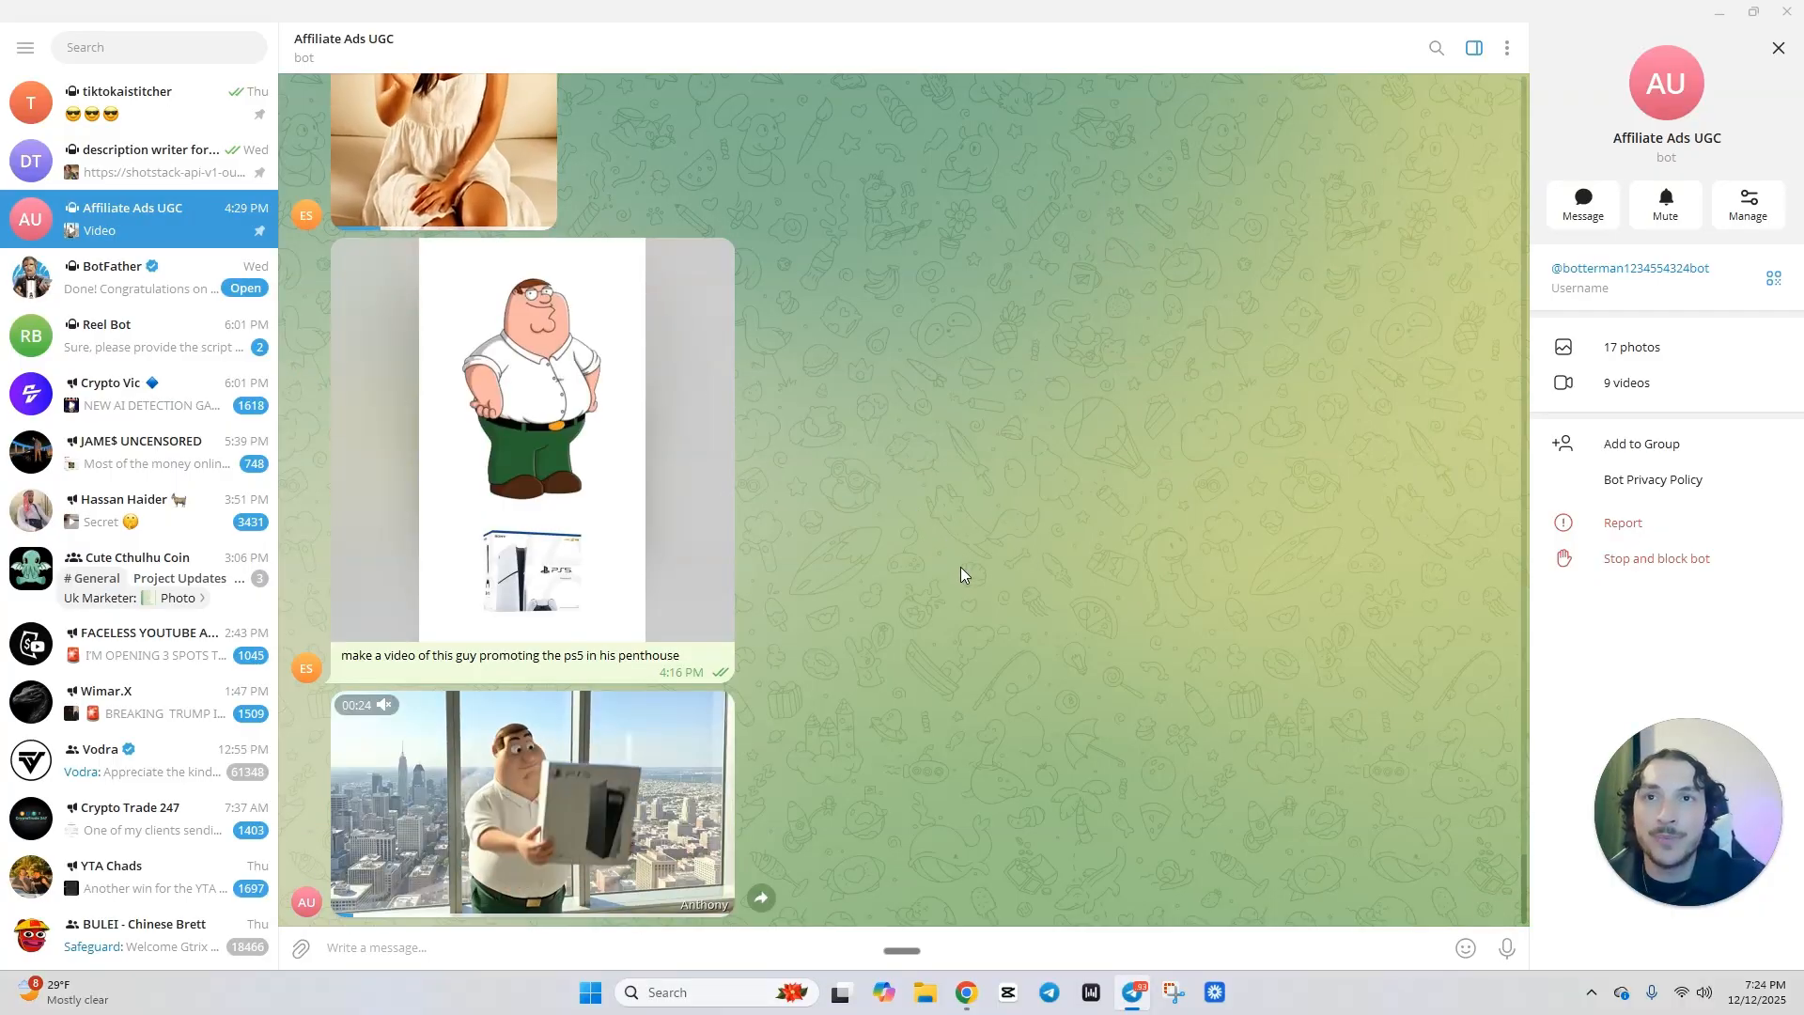
Return to the n8n workflow, copy the whole Part 1 node group, and paste and position the duplicate in an empty canvas area.
left_click(967, 992)
scroll(858, 355, "up", 4)
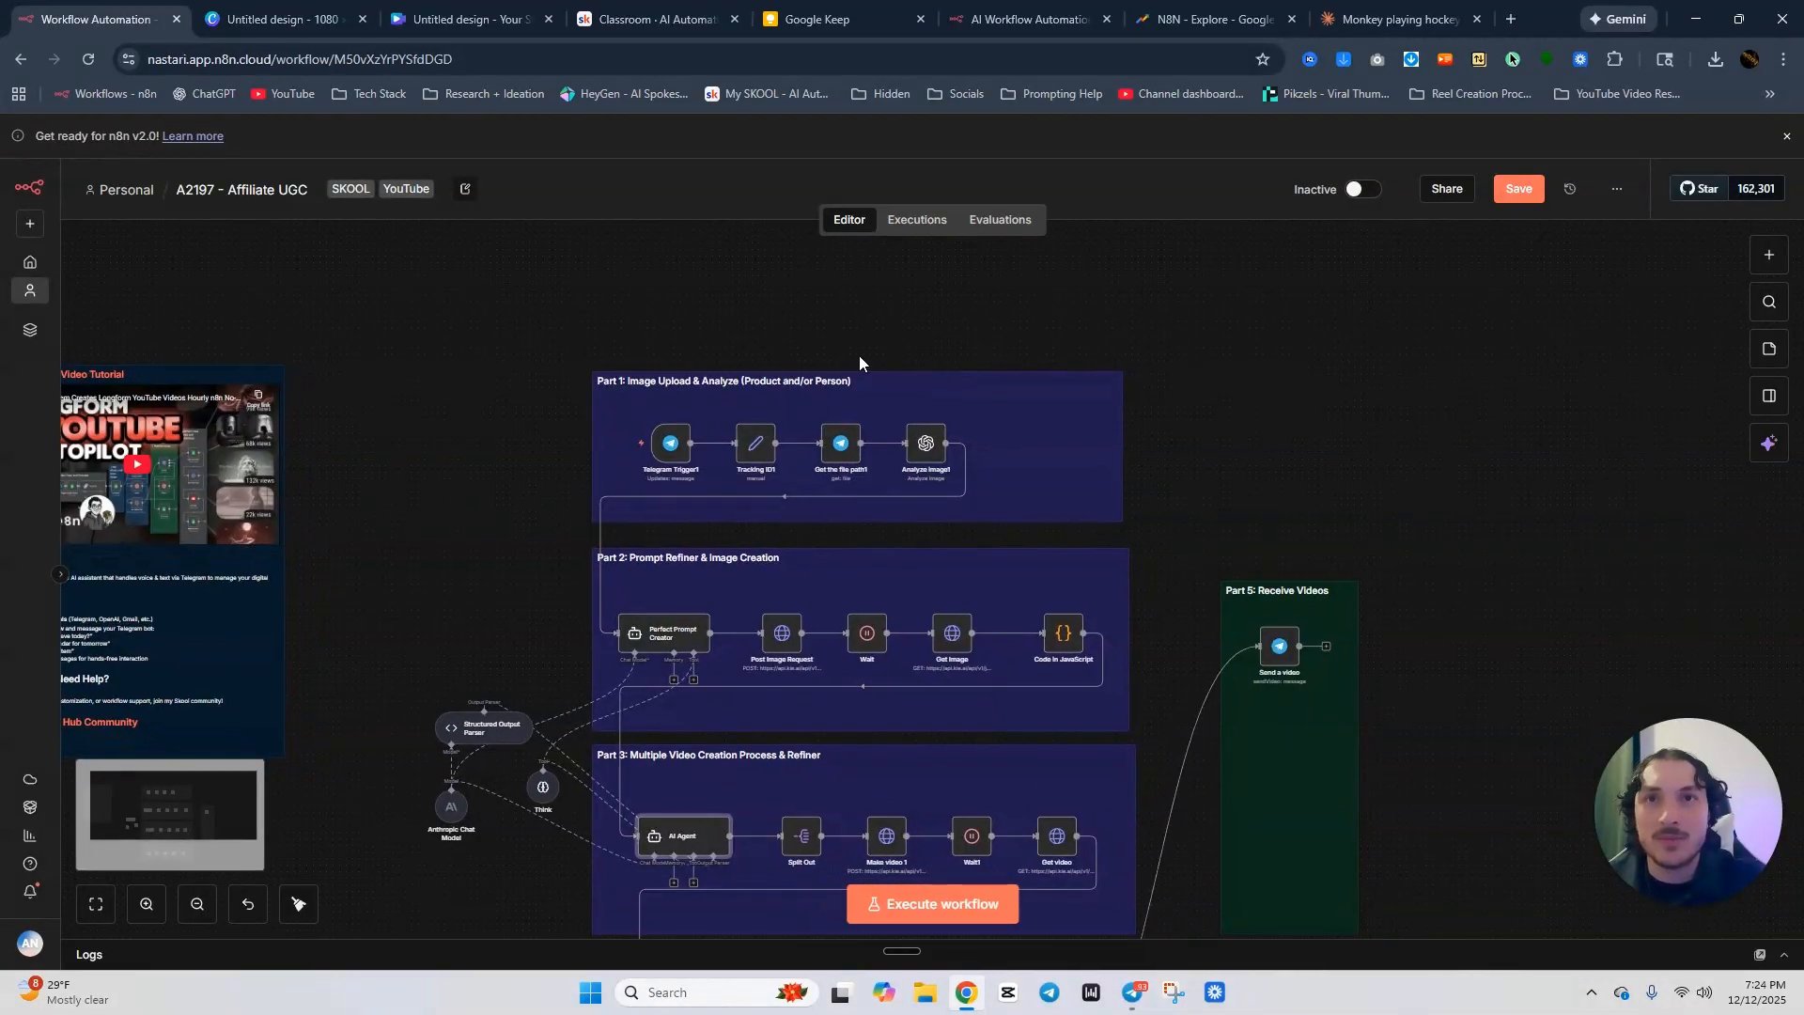
left_click_drag(475, 294, 1241, 548)
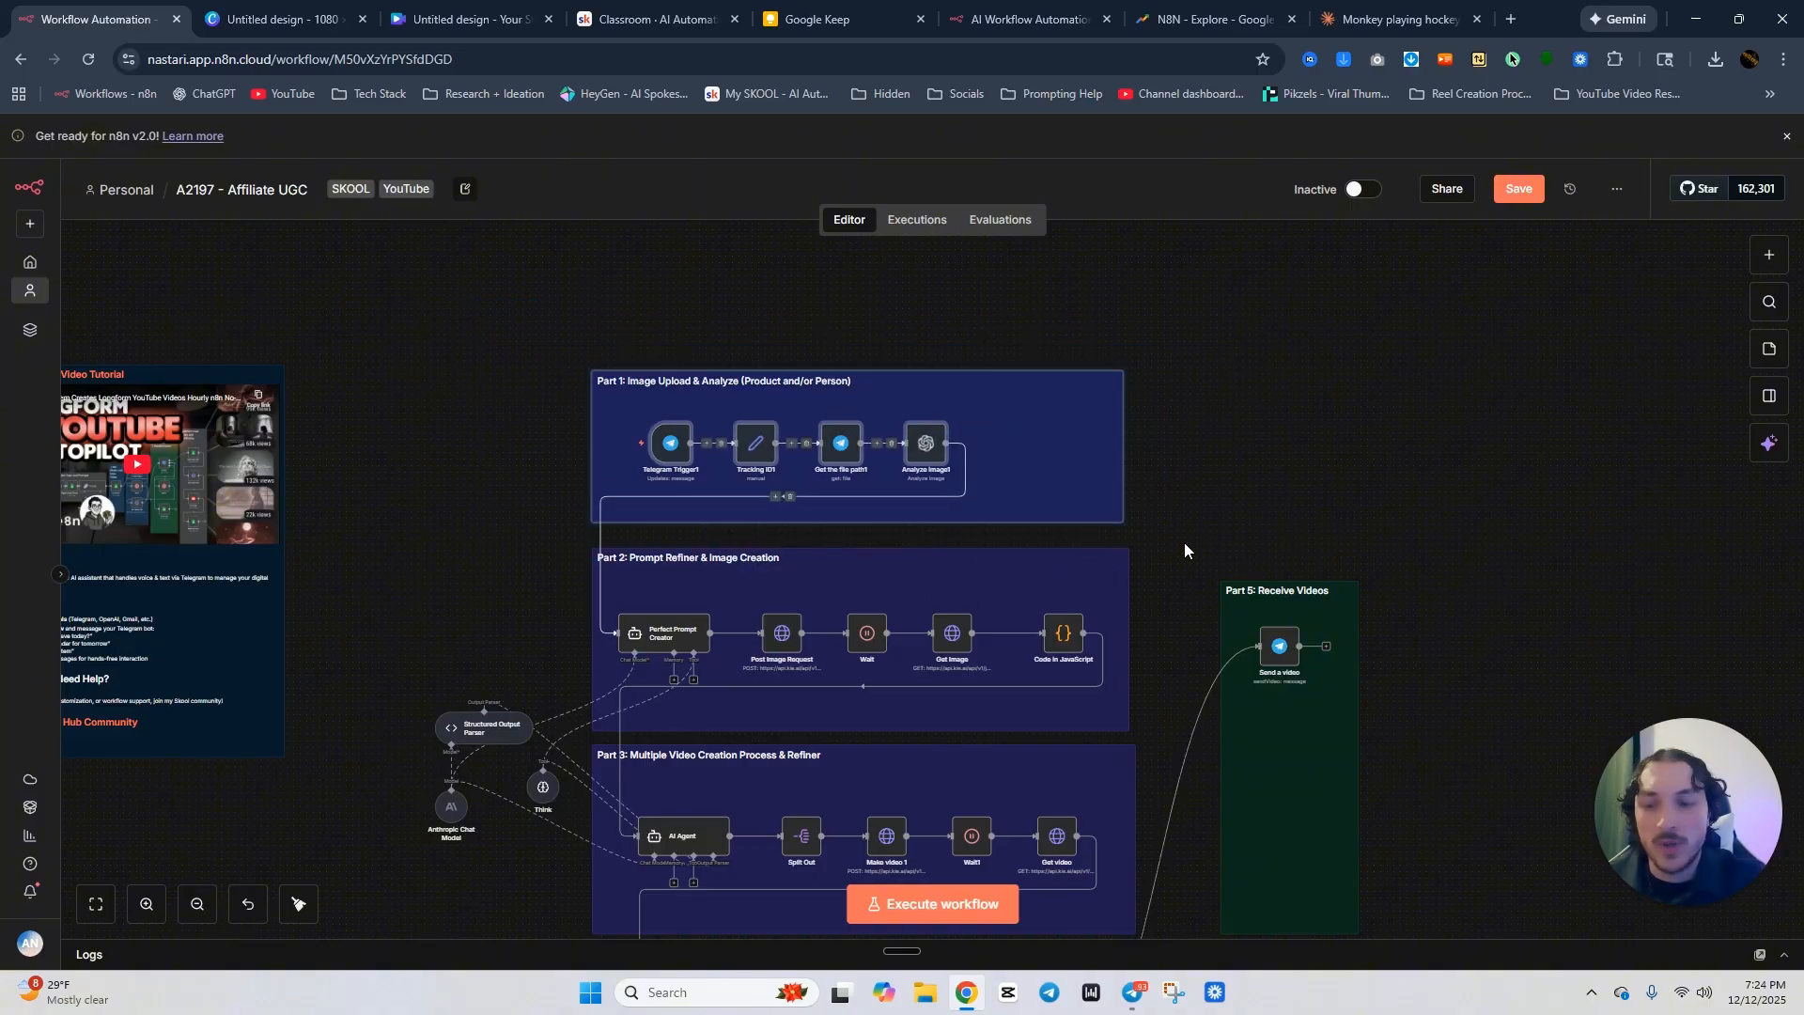
key("ctrl+c")
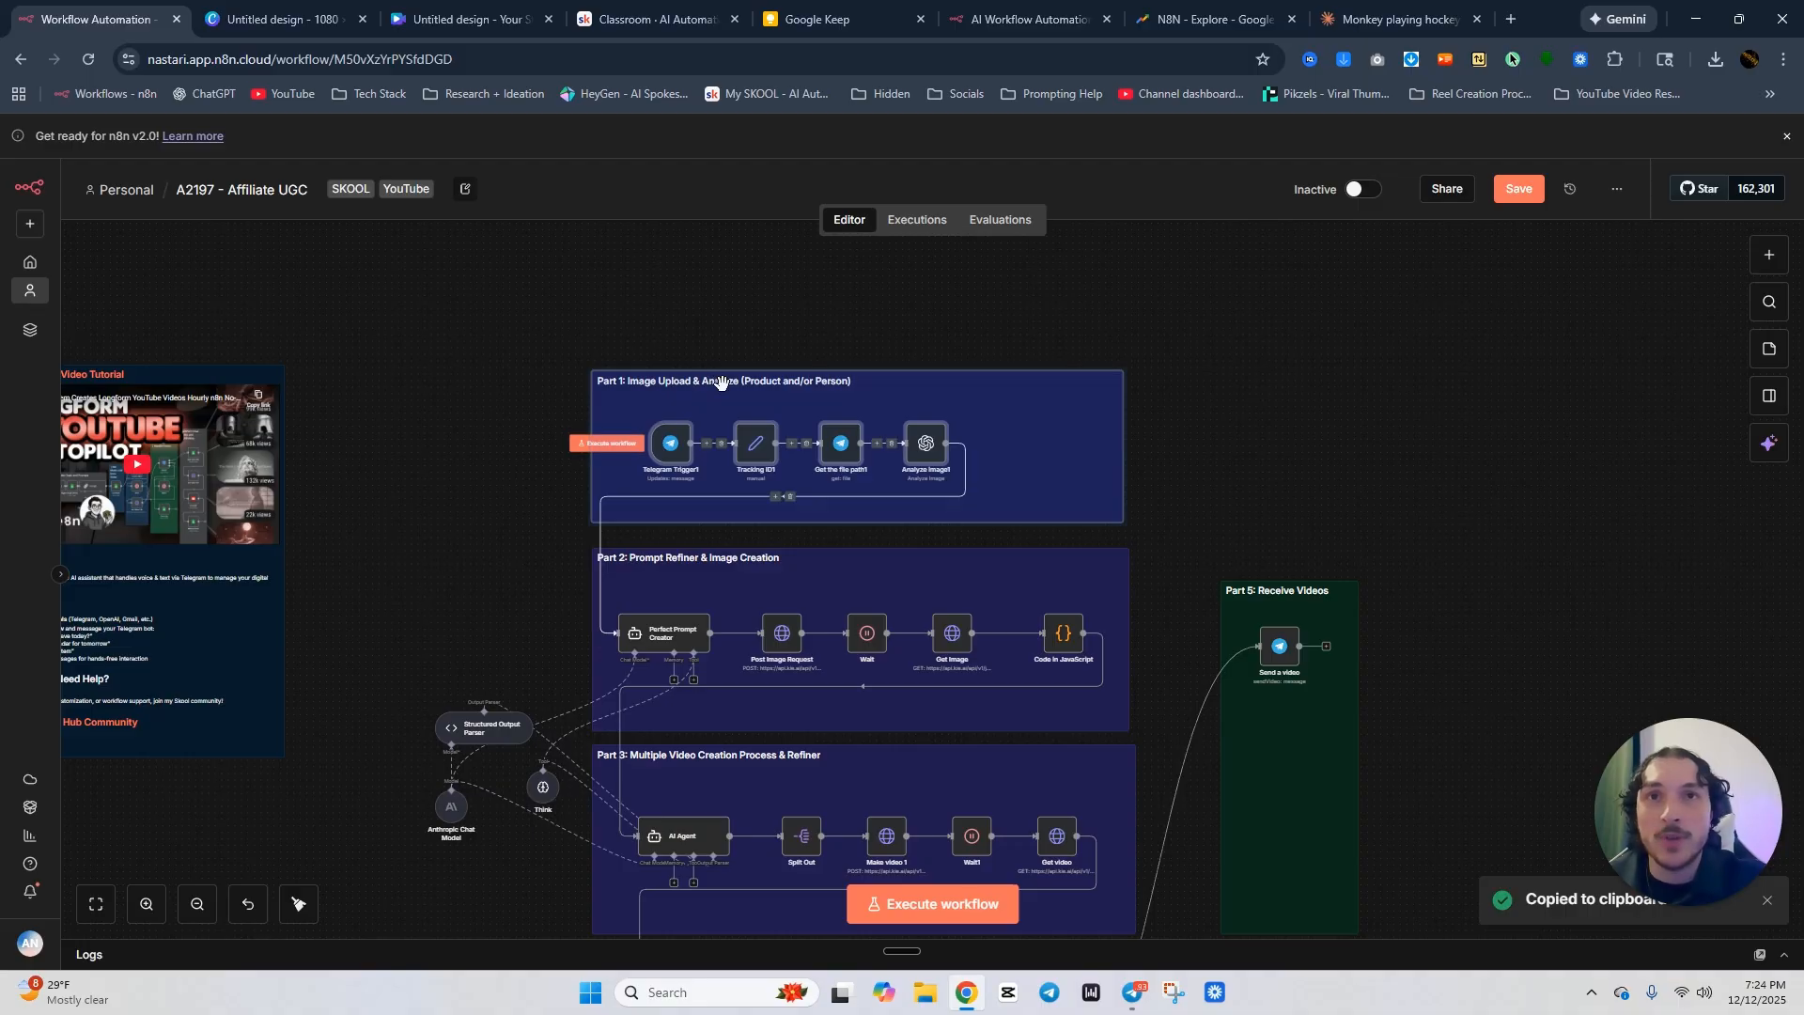
scroll(858, 414, "down", 10)
scroll(789, 449, "down", 3)
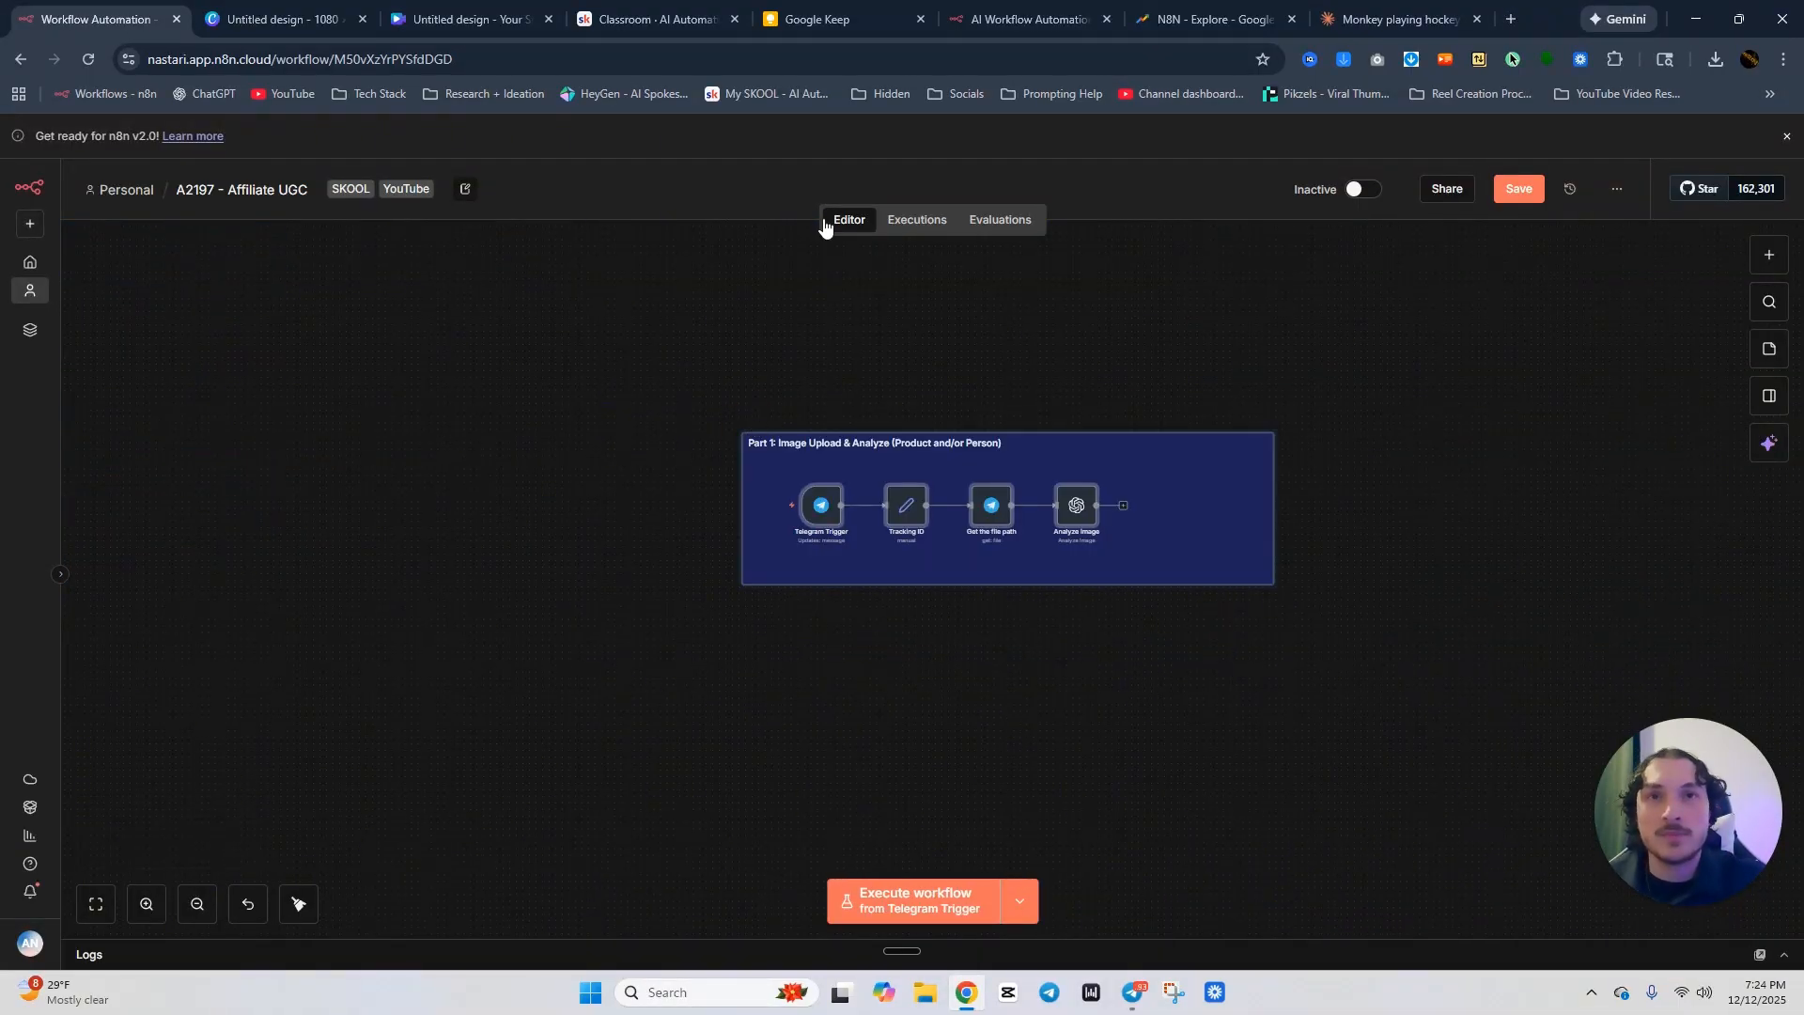
left_click_drag(576, 342, 1328, 742)
left_click_drag(1256, 554, 995, 430)
left_click(1177, 500)
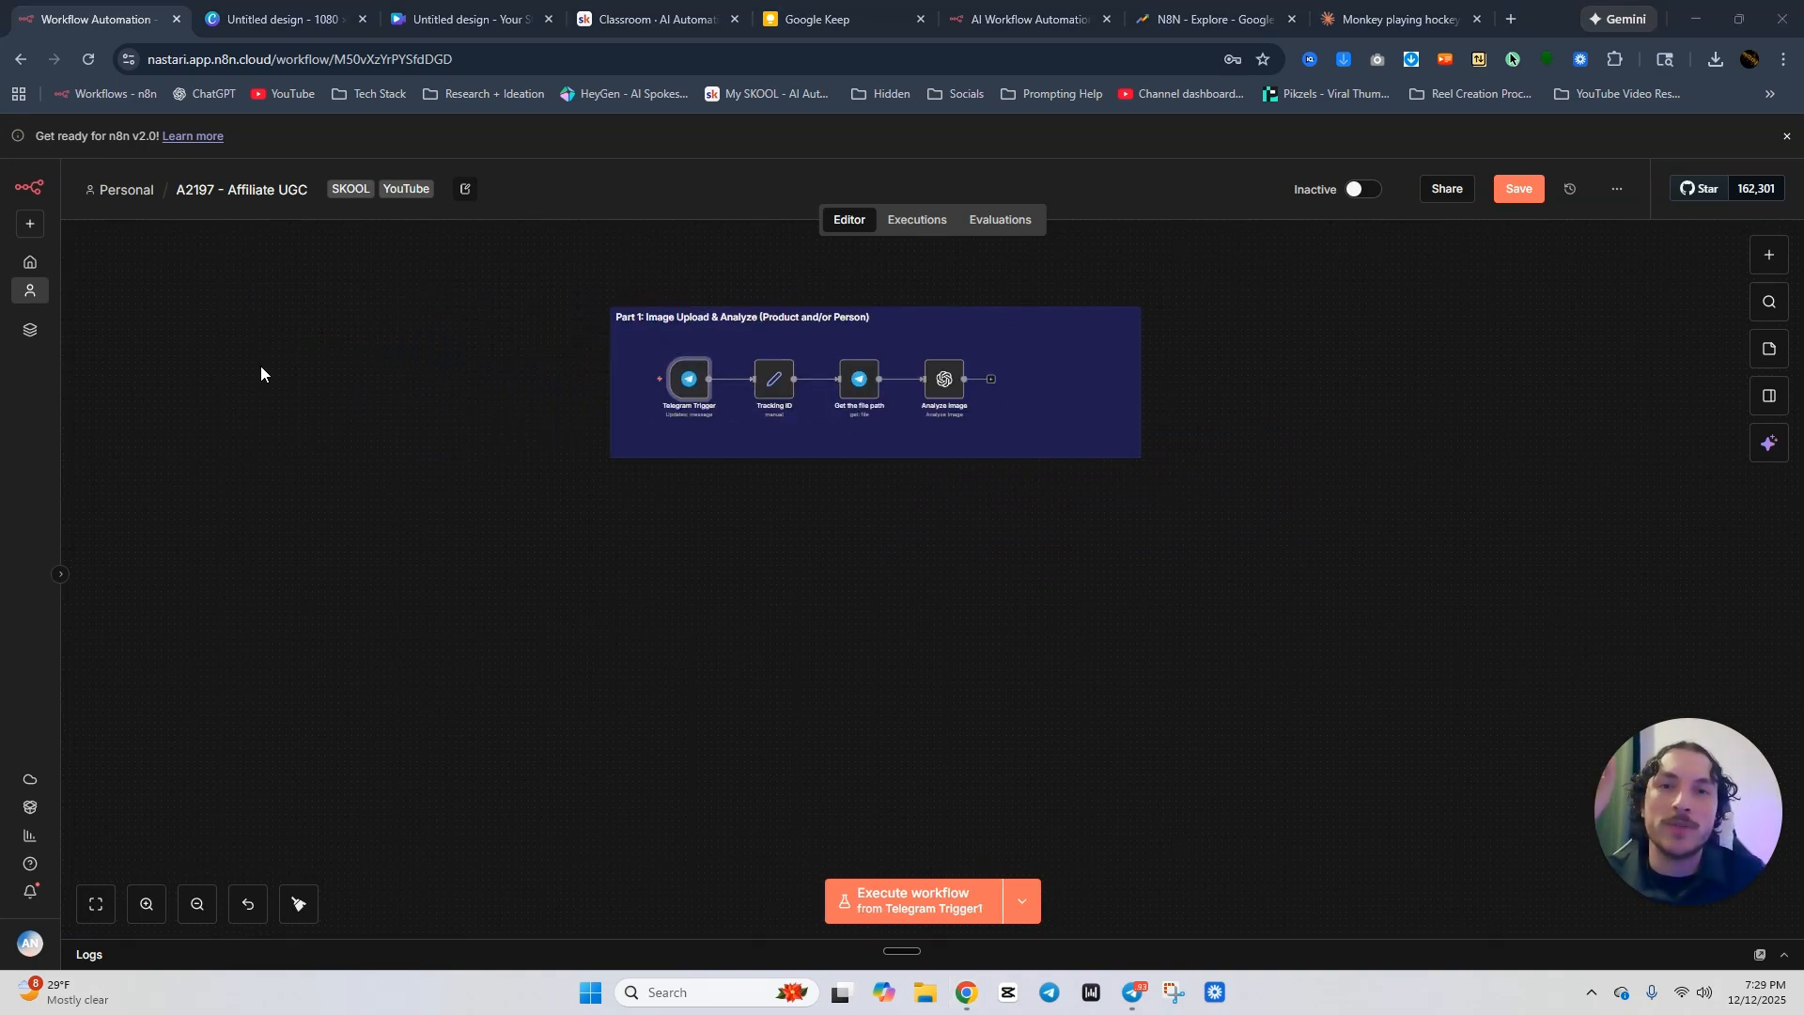
Search the node library for "tele" and add a Telegram trigger that fires on Message.
mouse_move(697, 415)
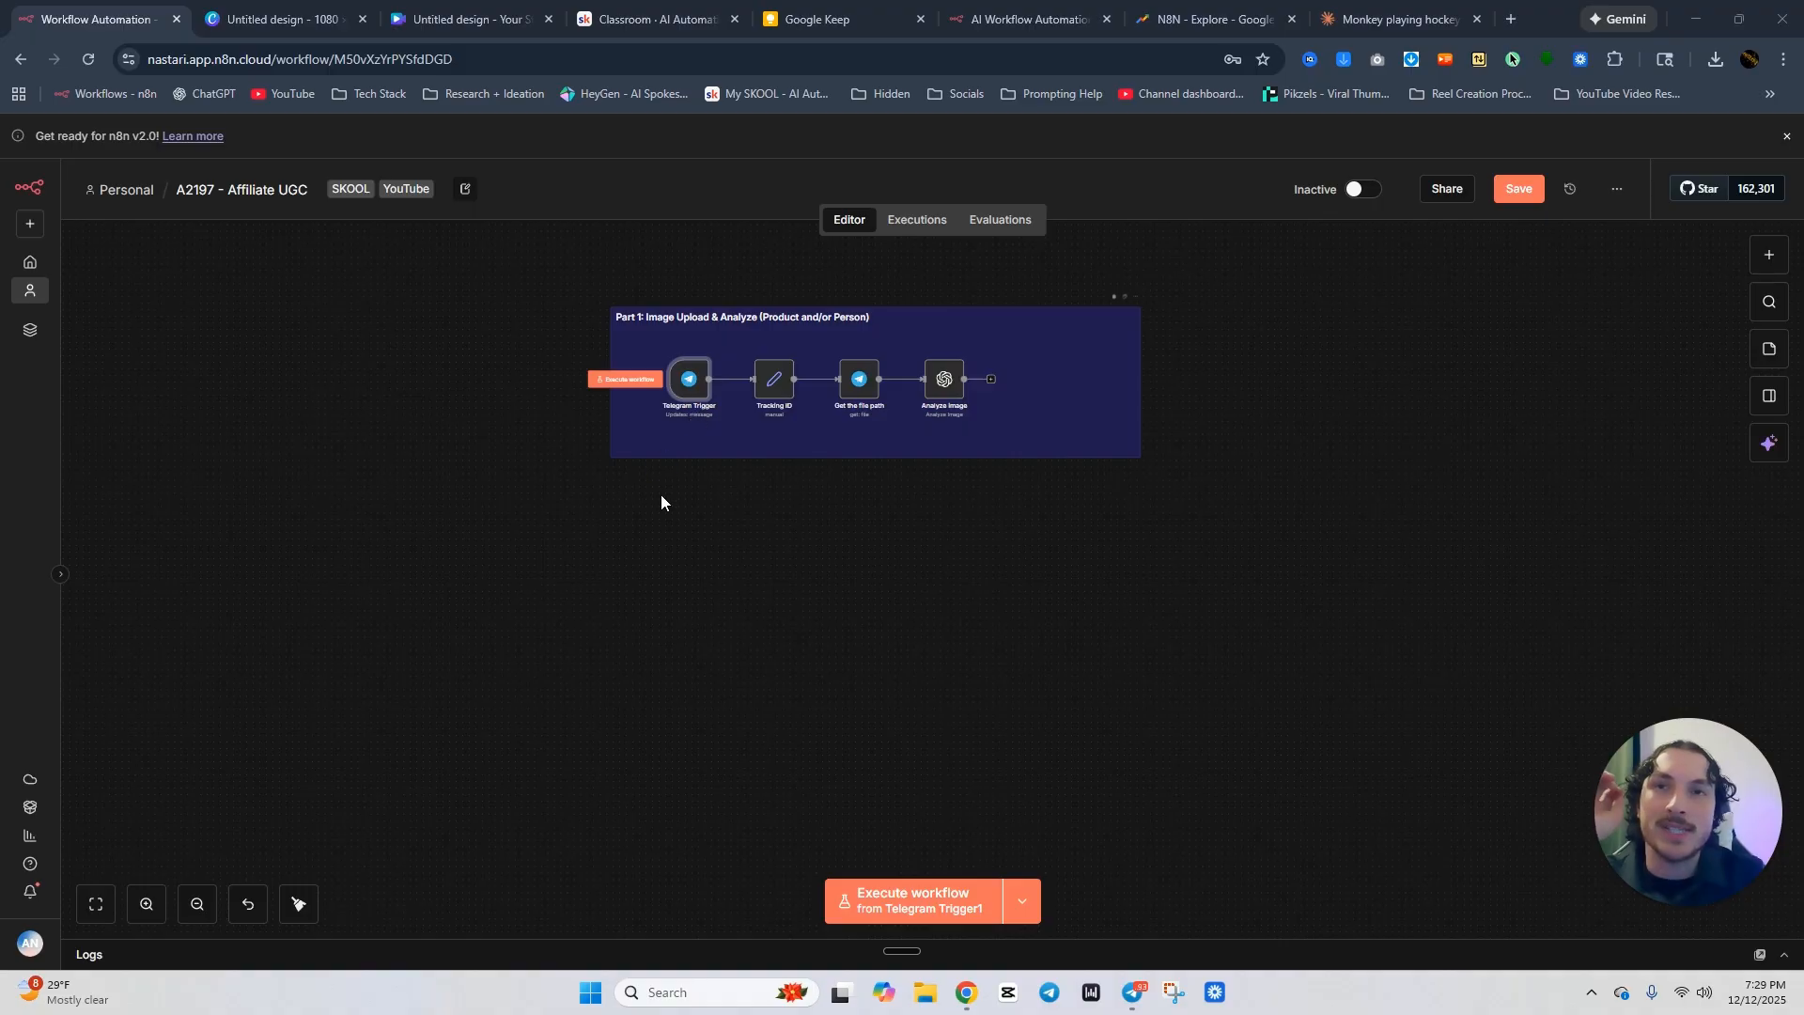
scroll(900, 616, "up", 5)
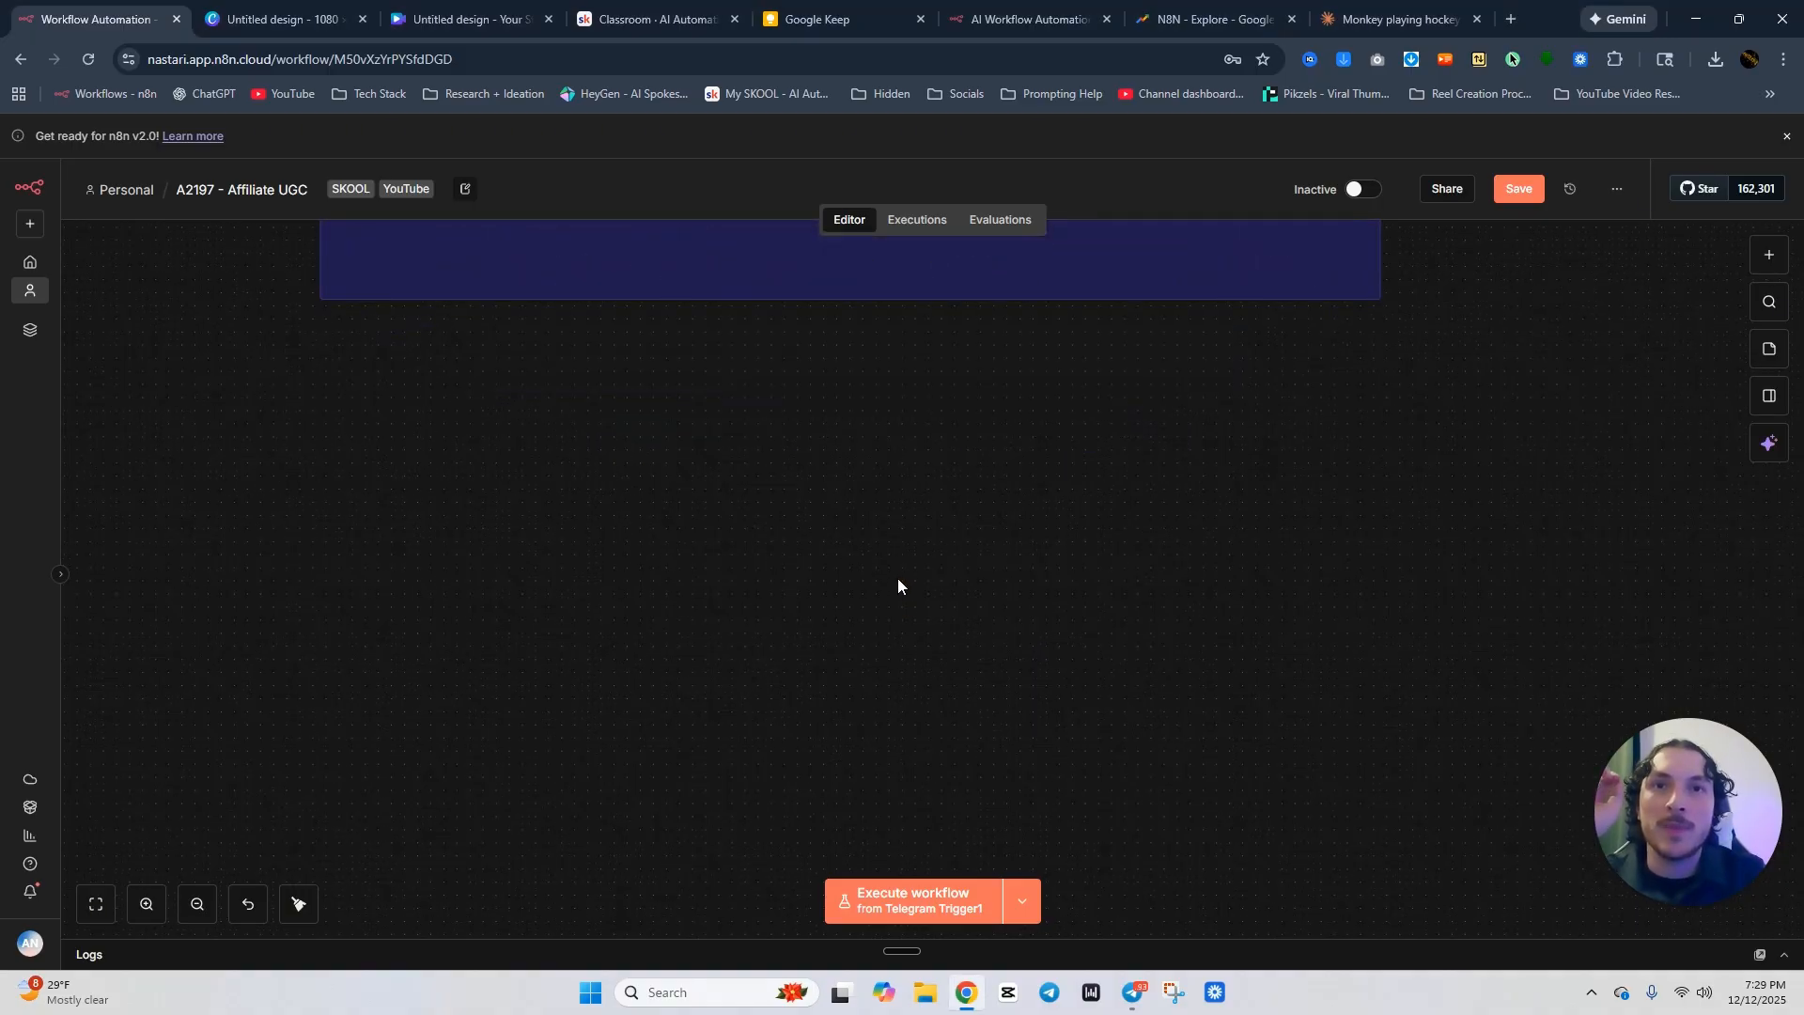
scroll(893, 554, "down", 3)
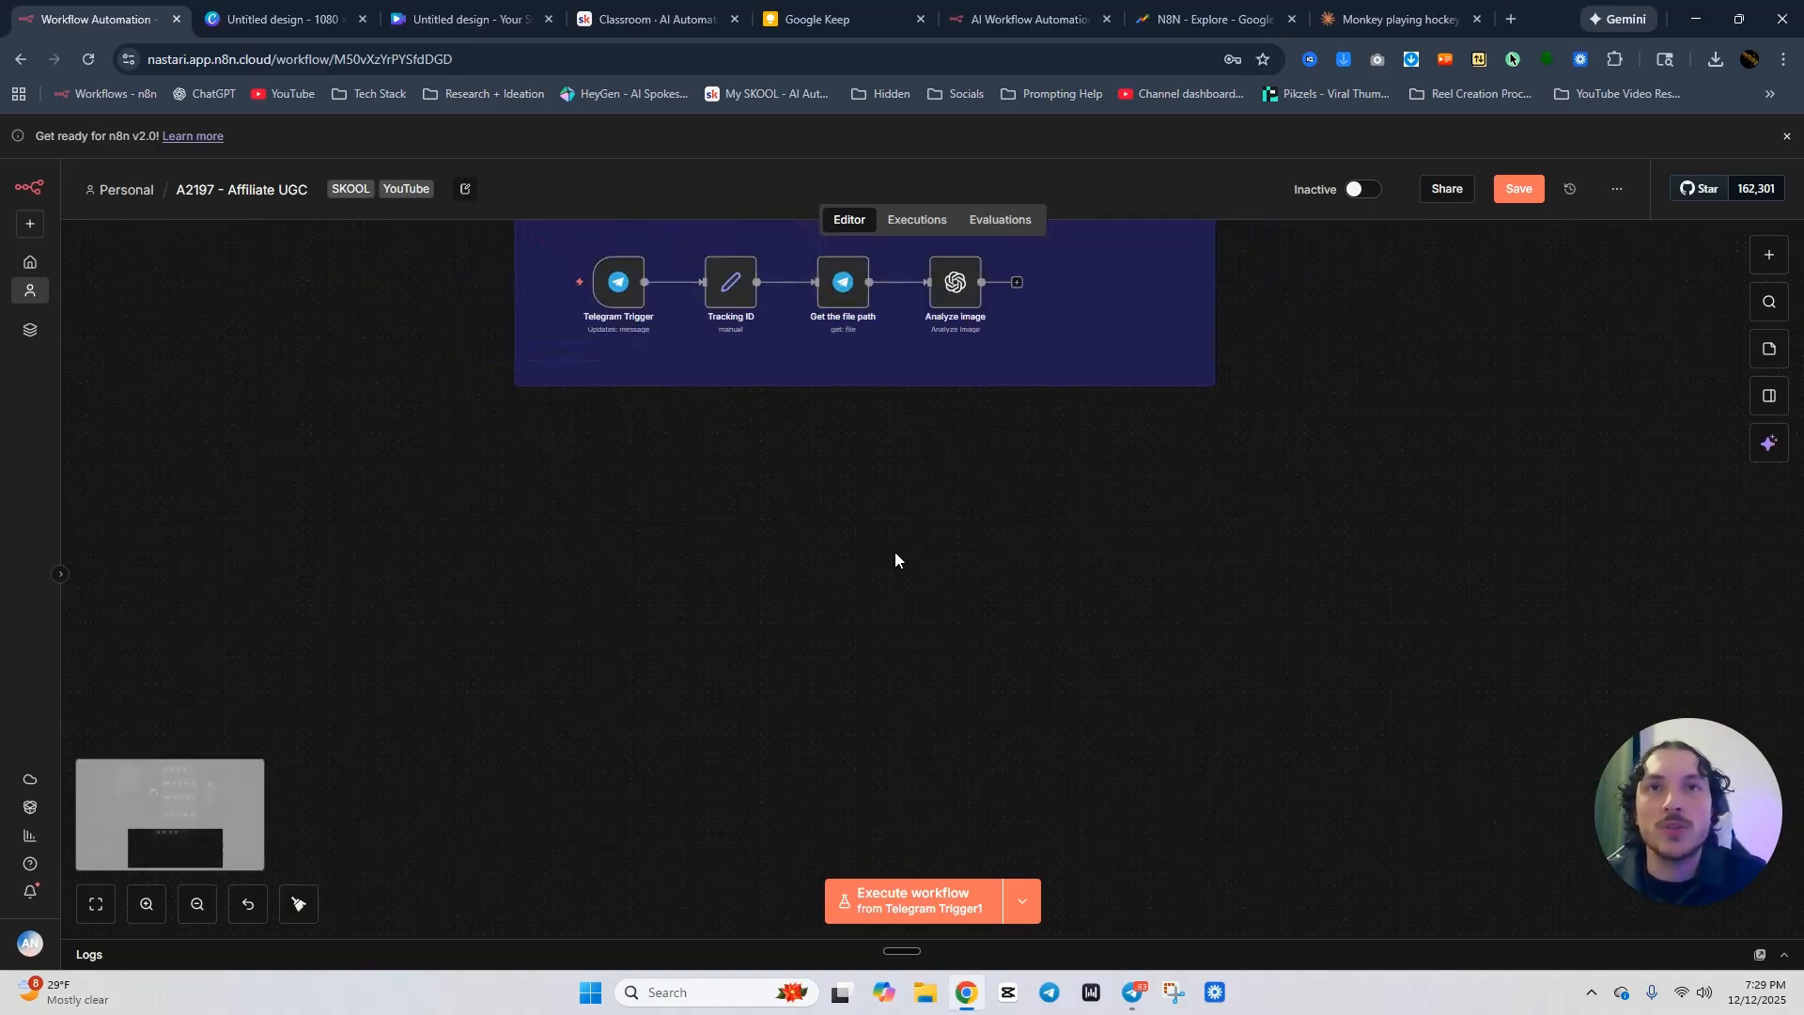
left_click(1768, 254)
type("tele")
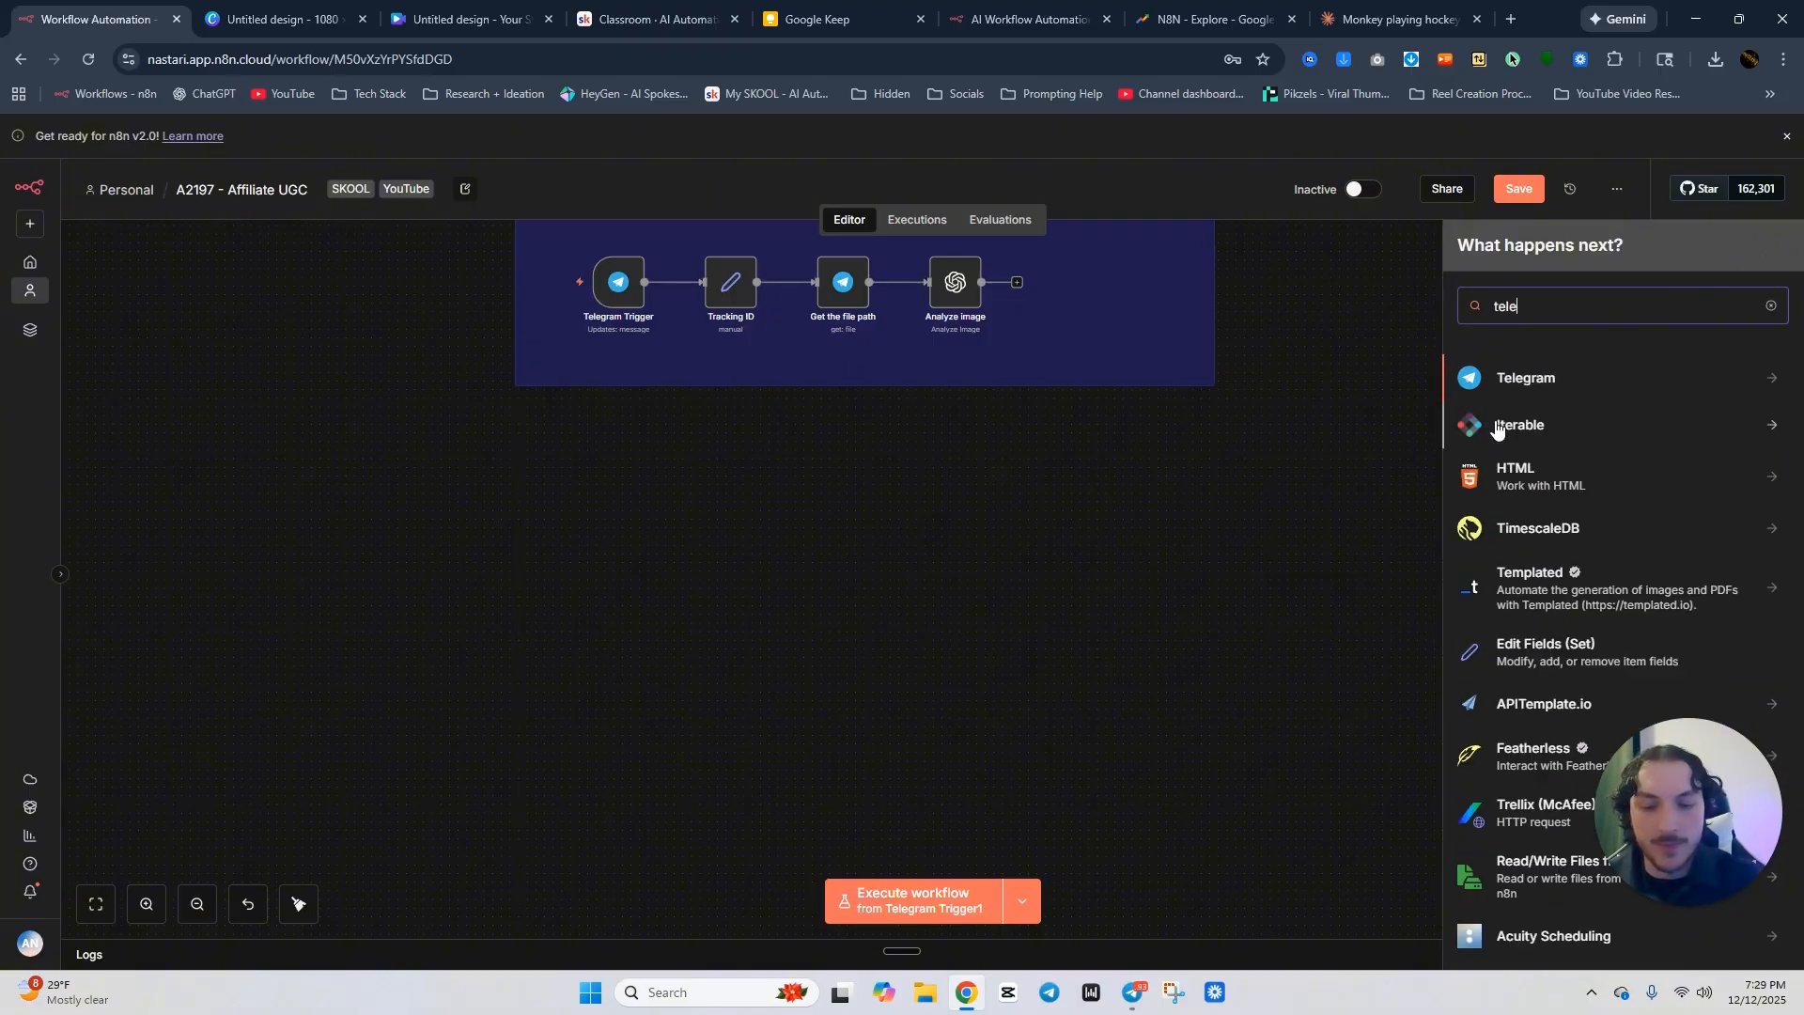
left_click(1551, 381)
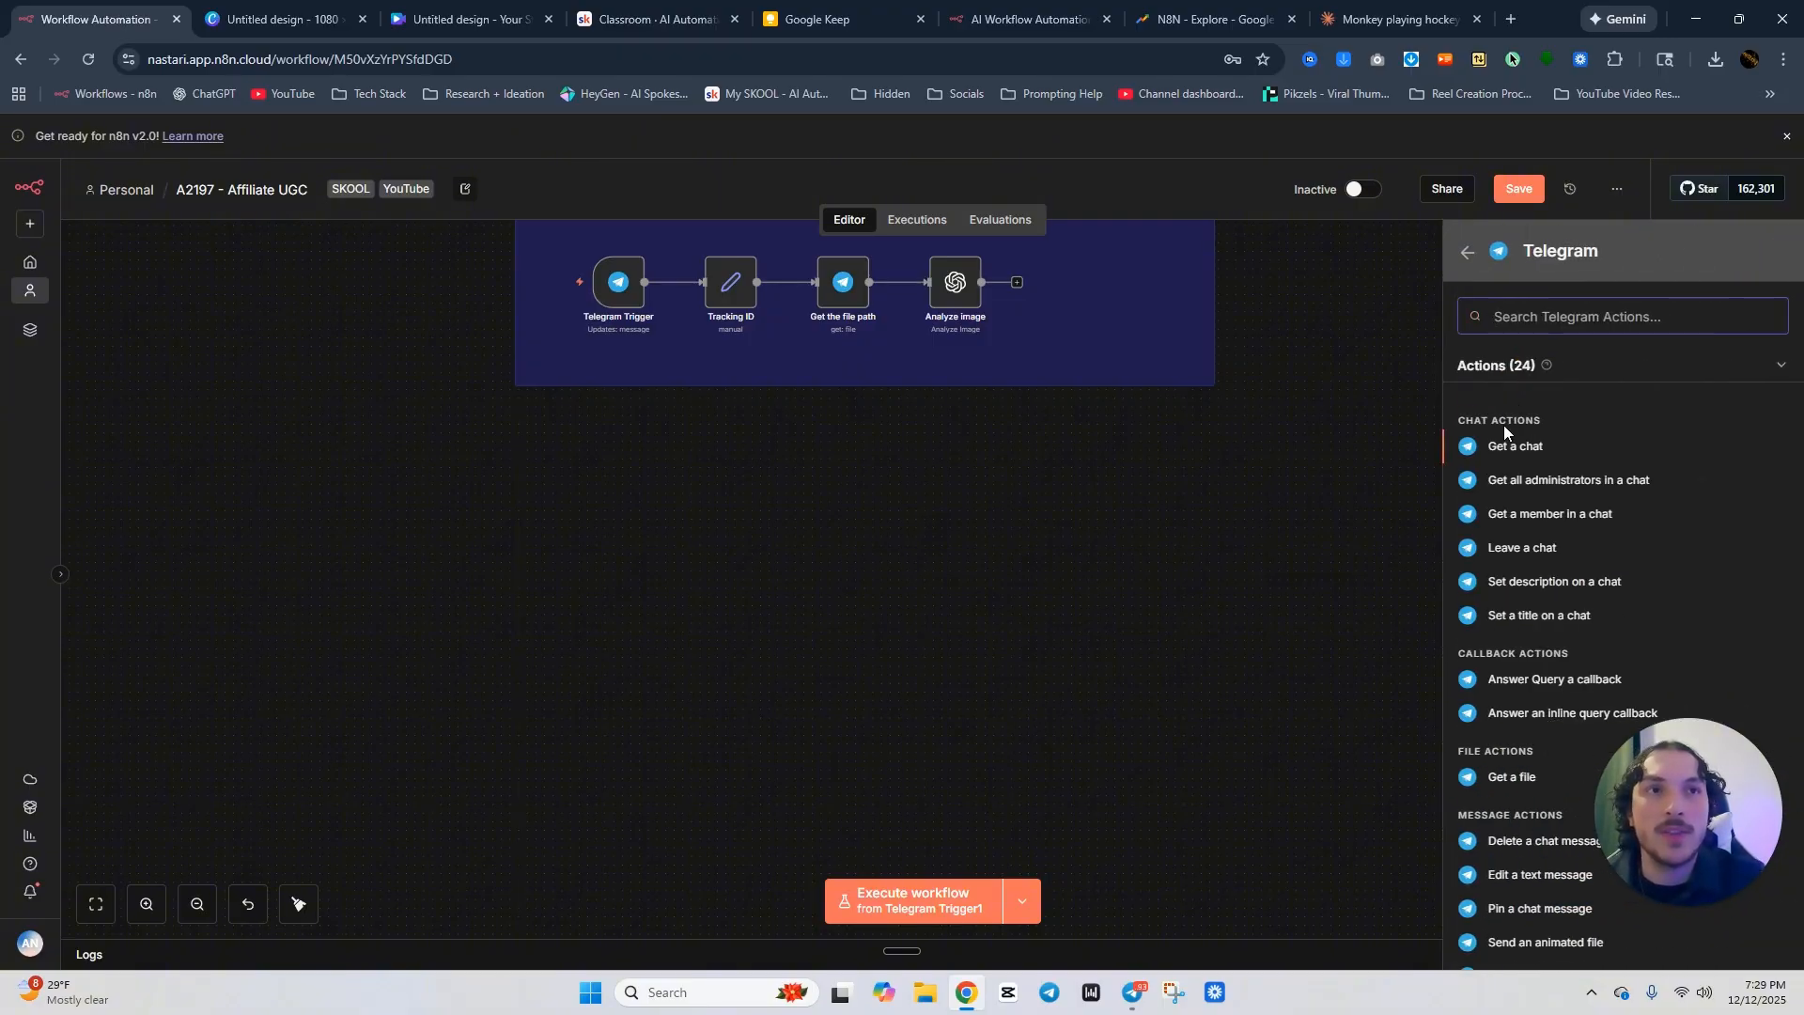
scroll(1503, 424, "down", 5)
left_click(1628, 950)
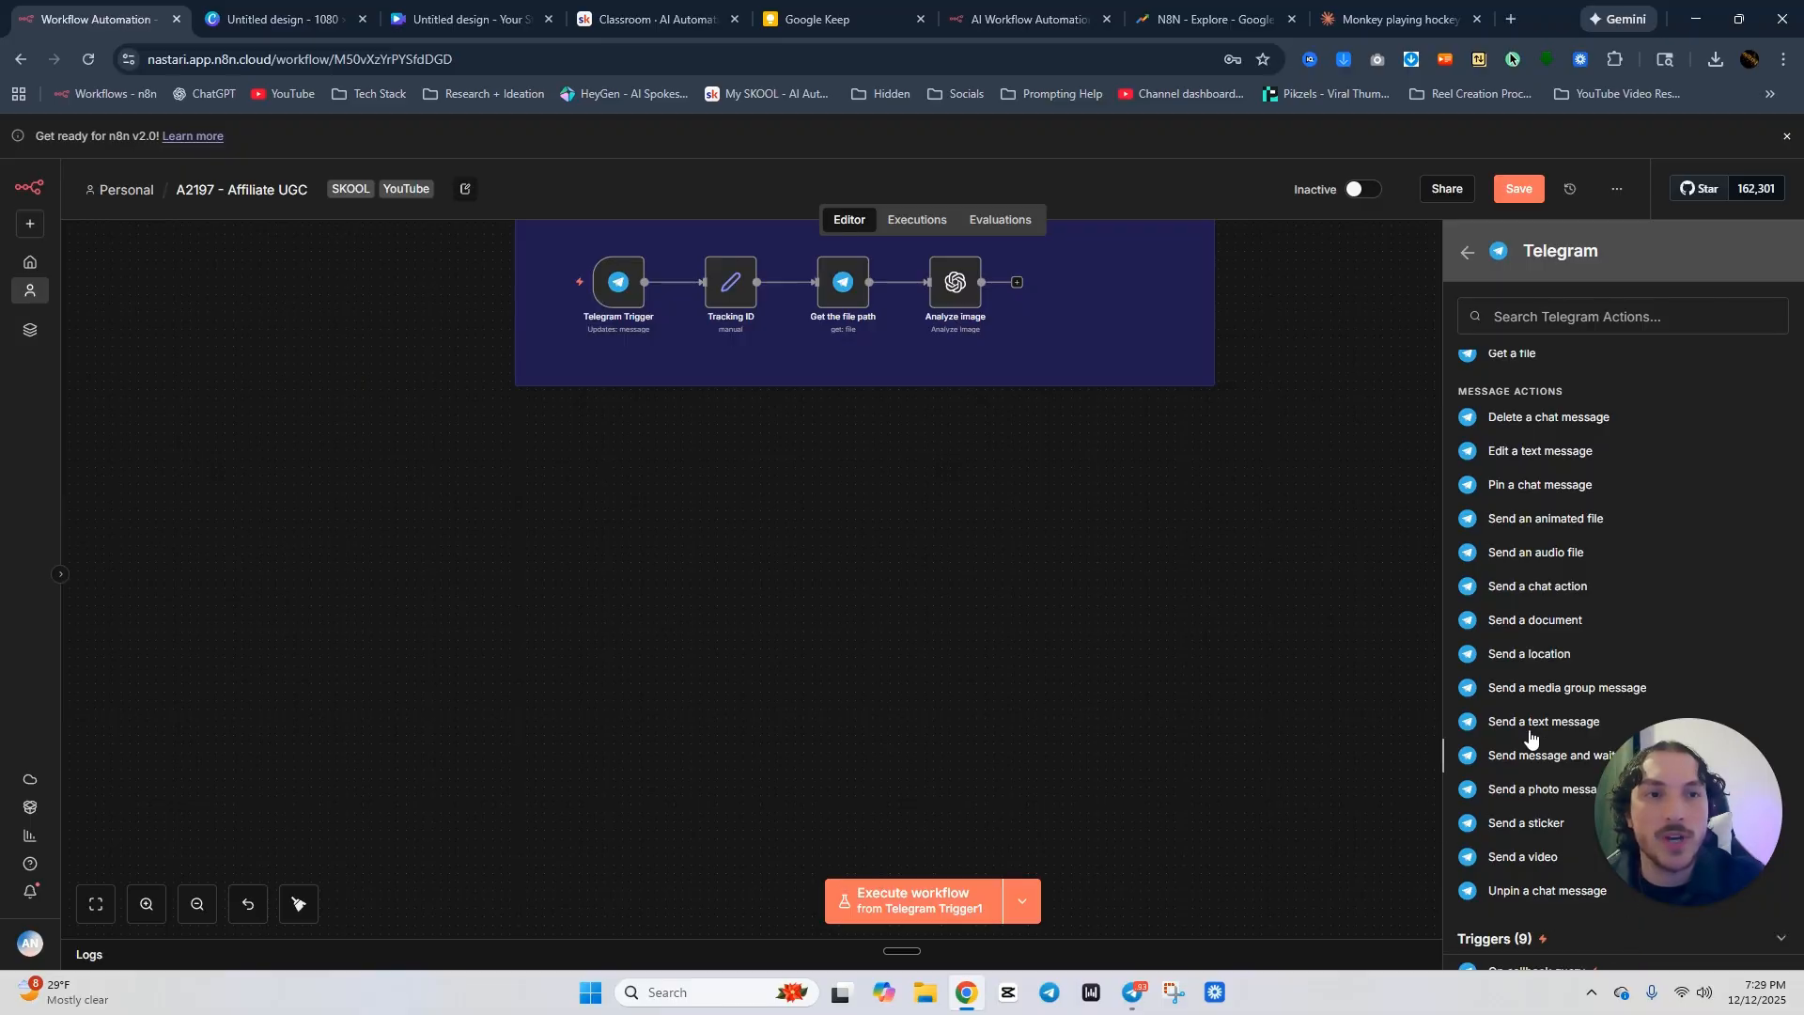
left_click(1522, 839)
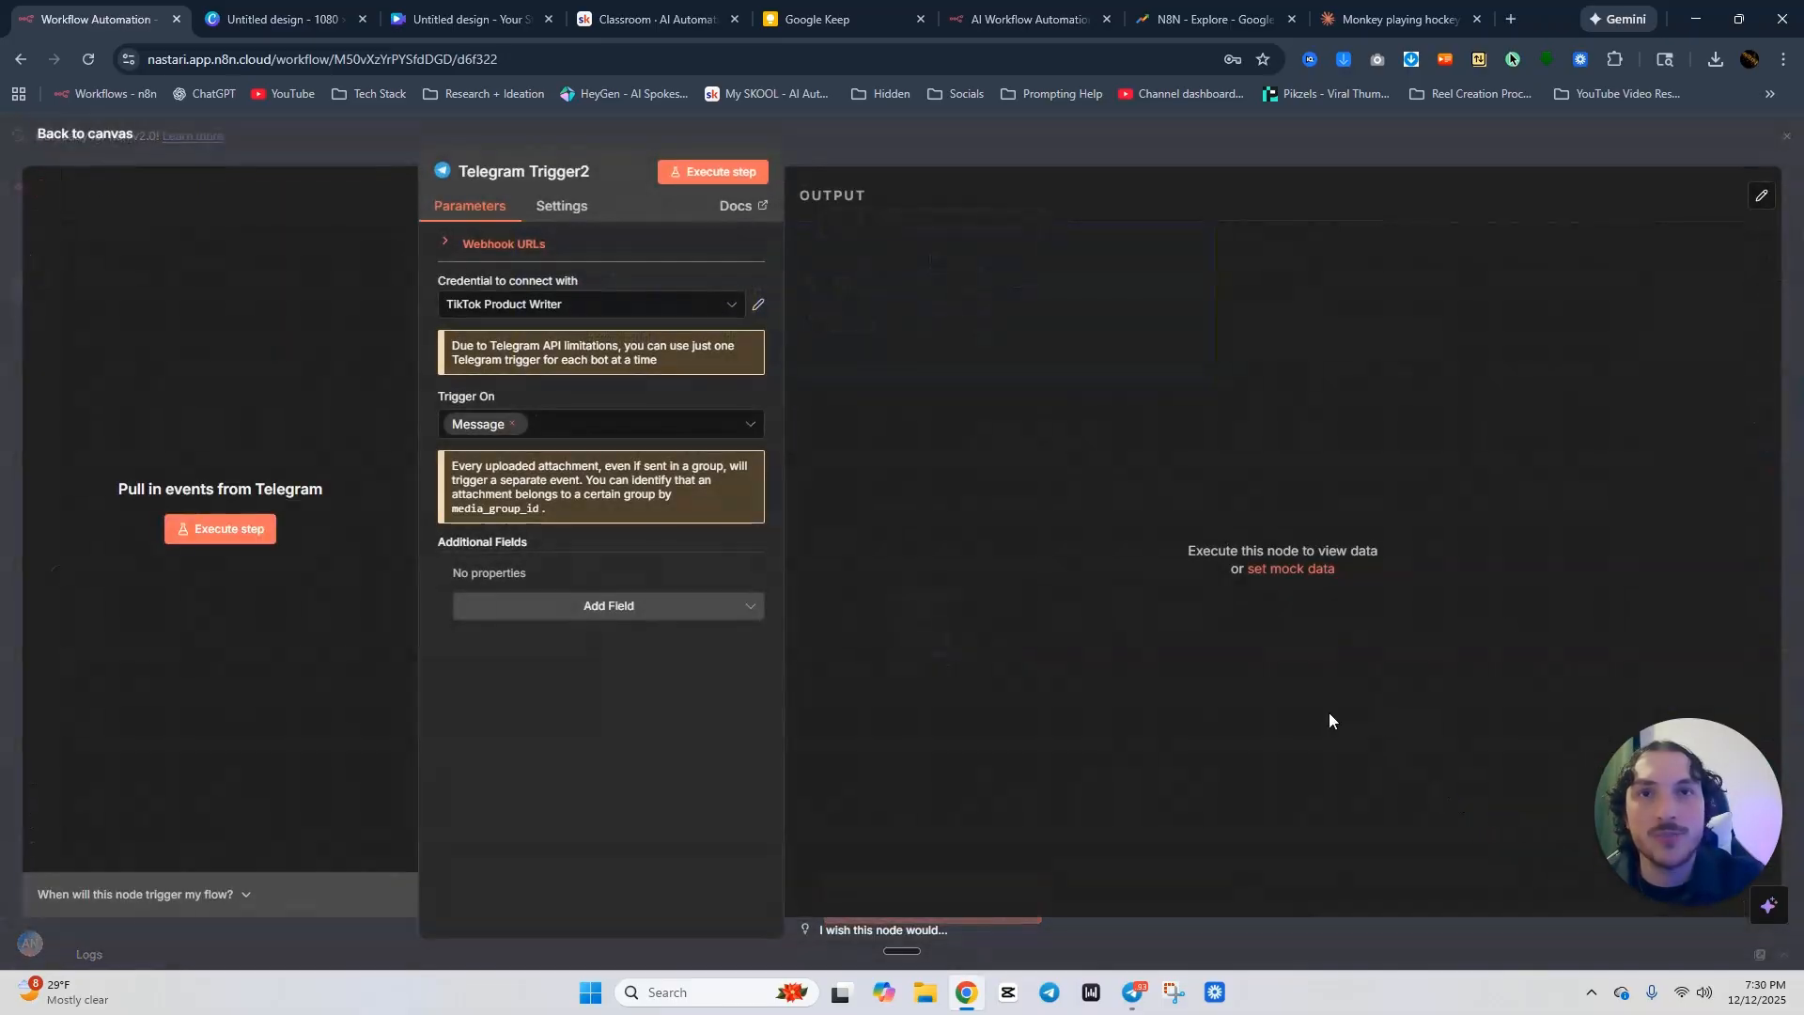
Start creating a new Telegram API credential for the Telegram trigger.
left_click(560, 310)
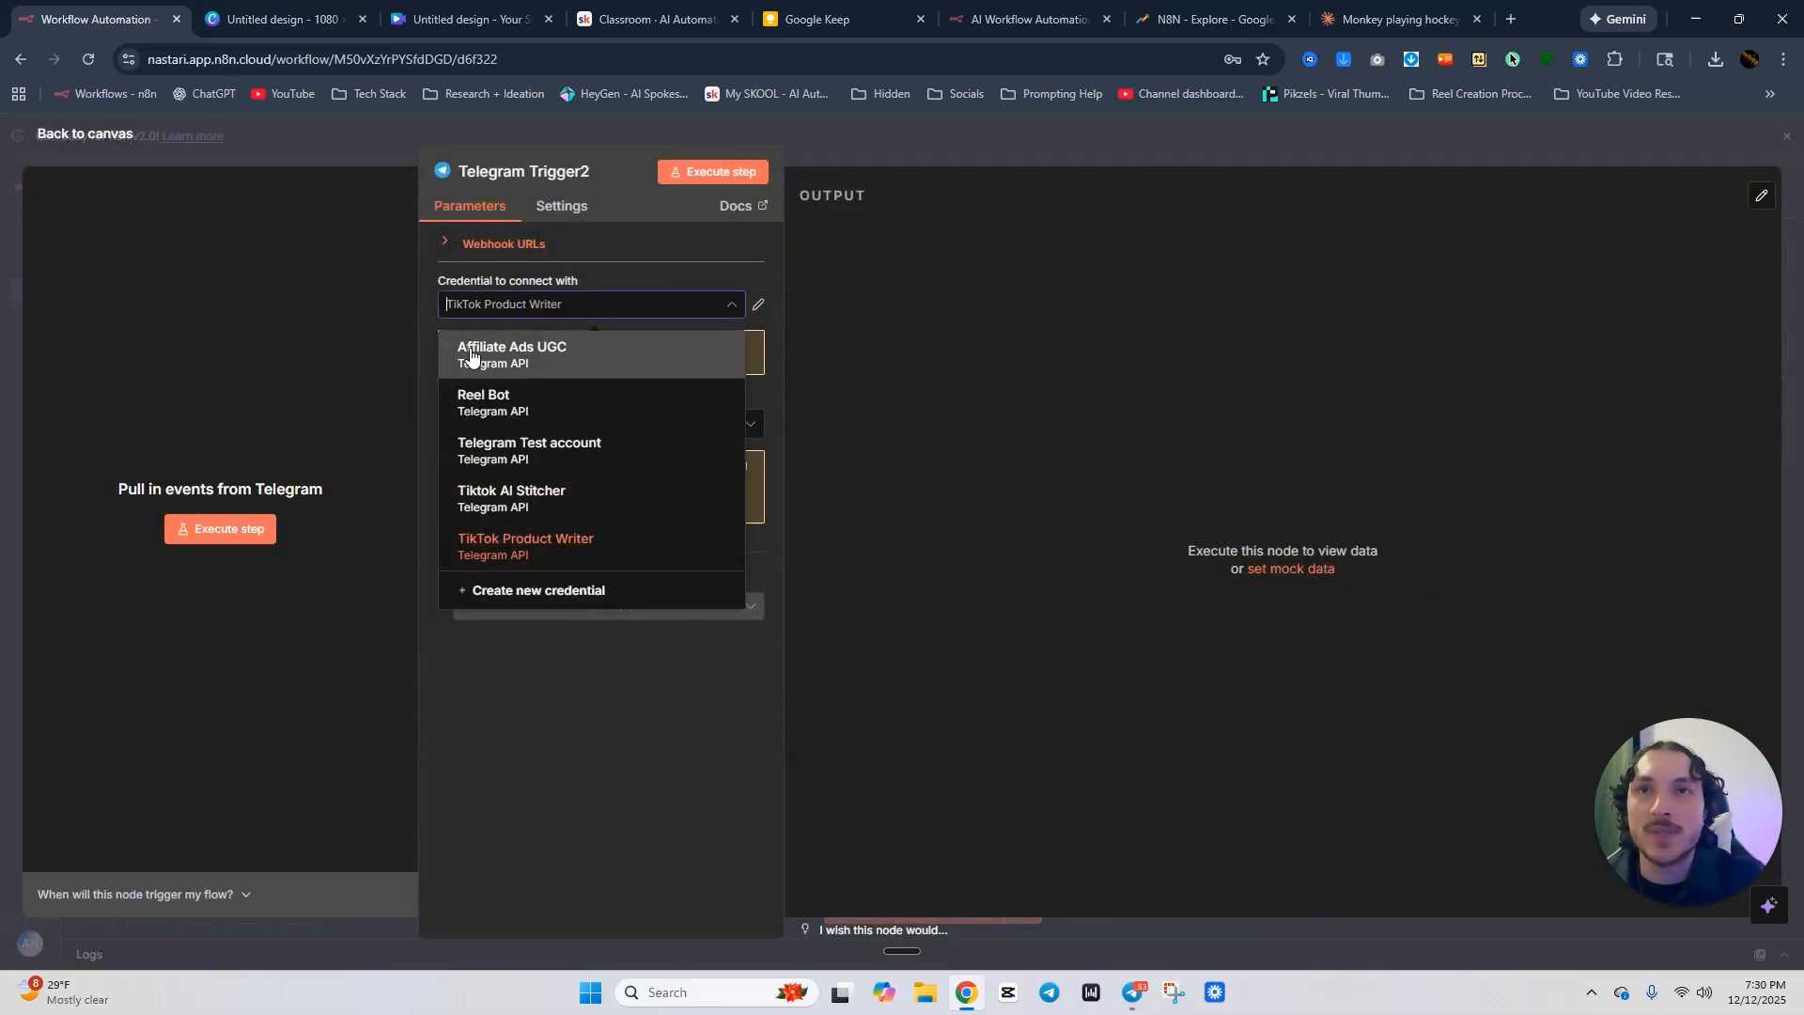
left_click(561, 602)
left_click(596, 455)
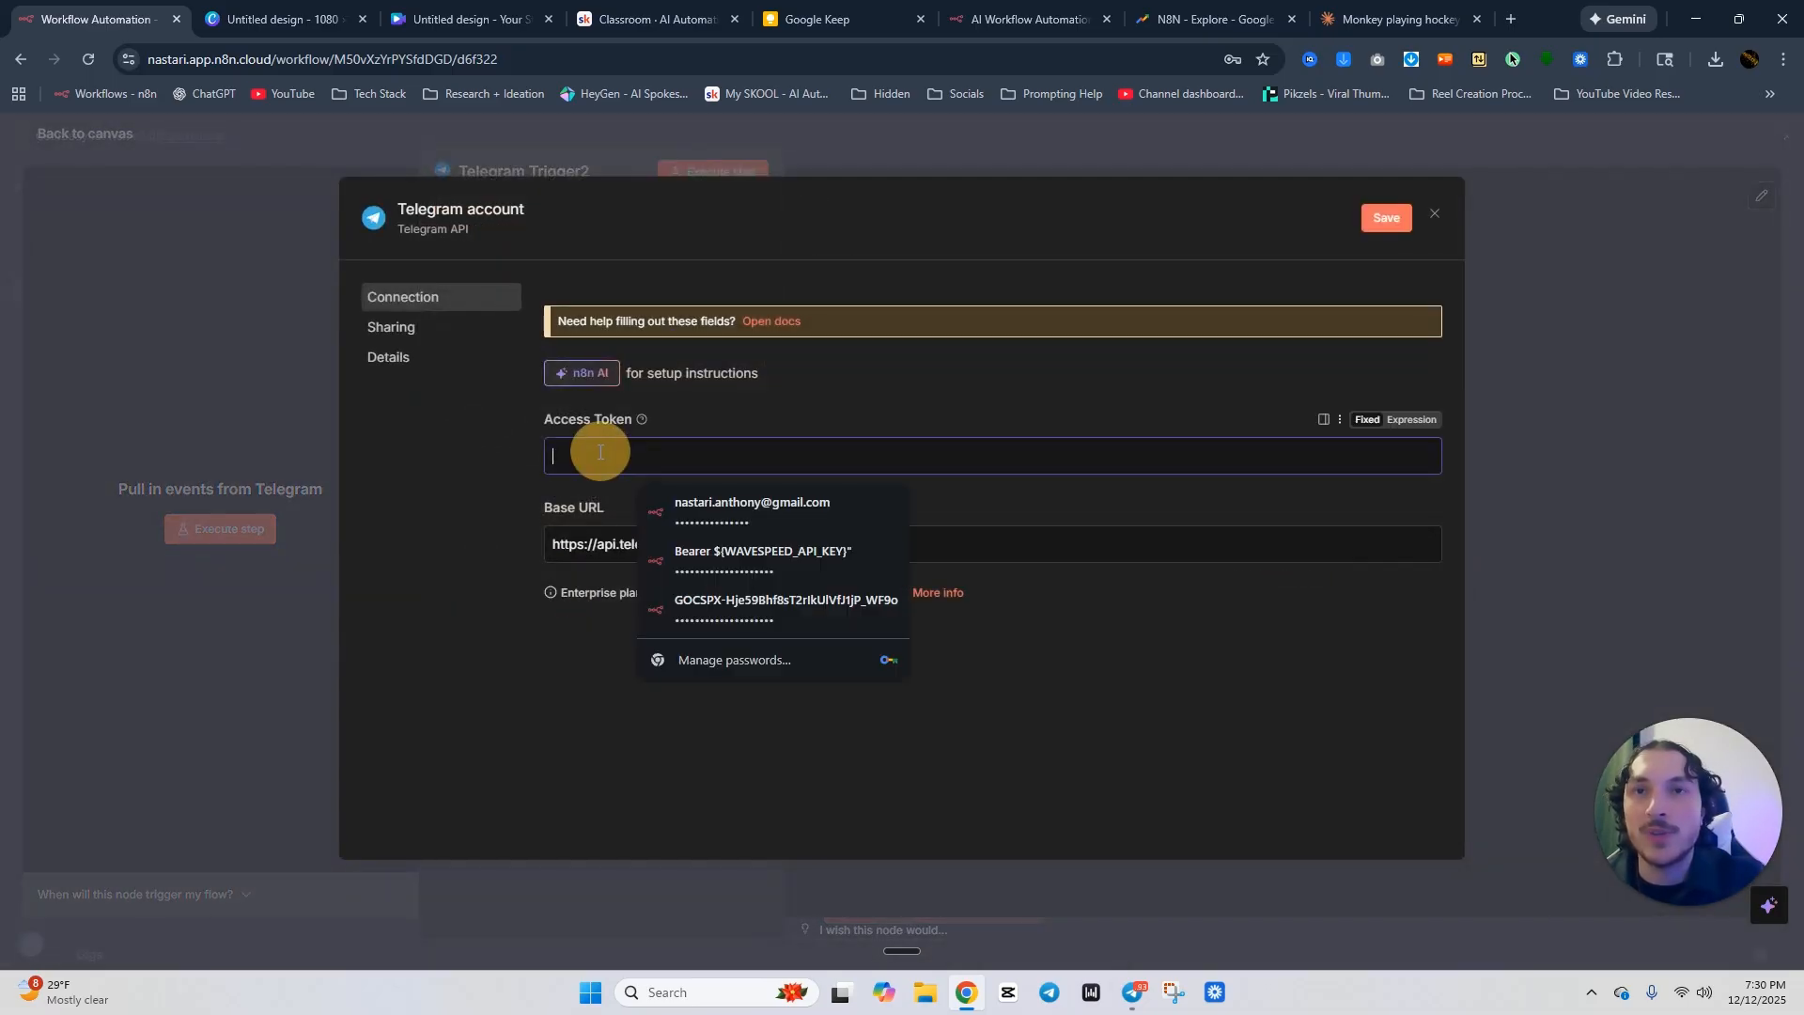
left_click(824, 410)
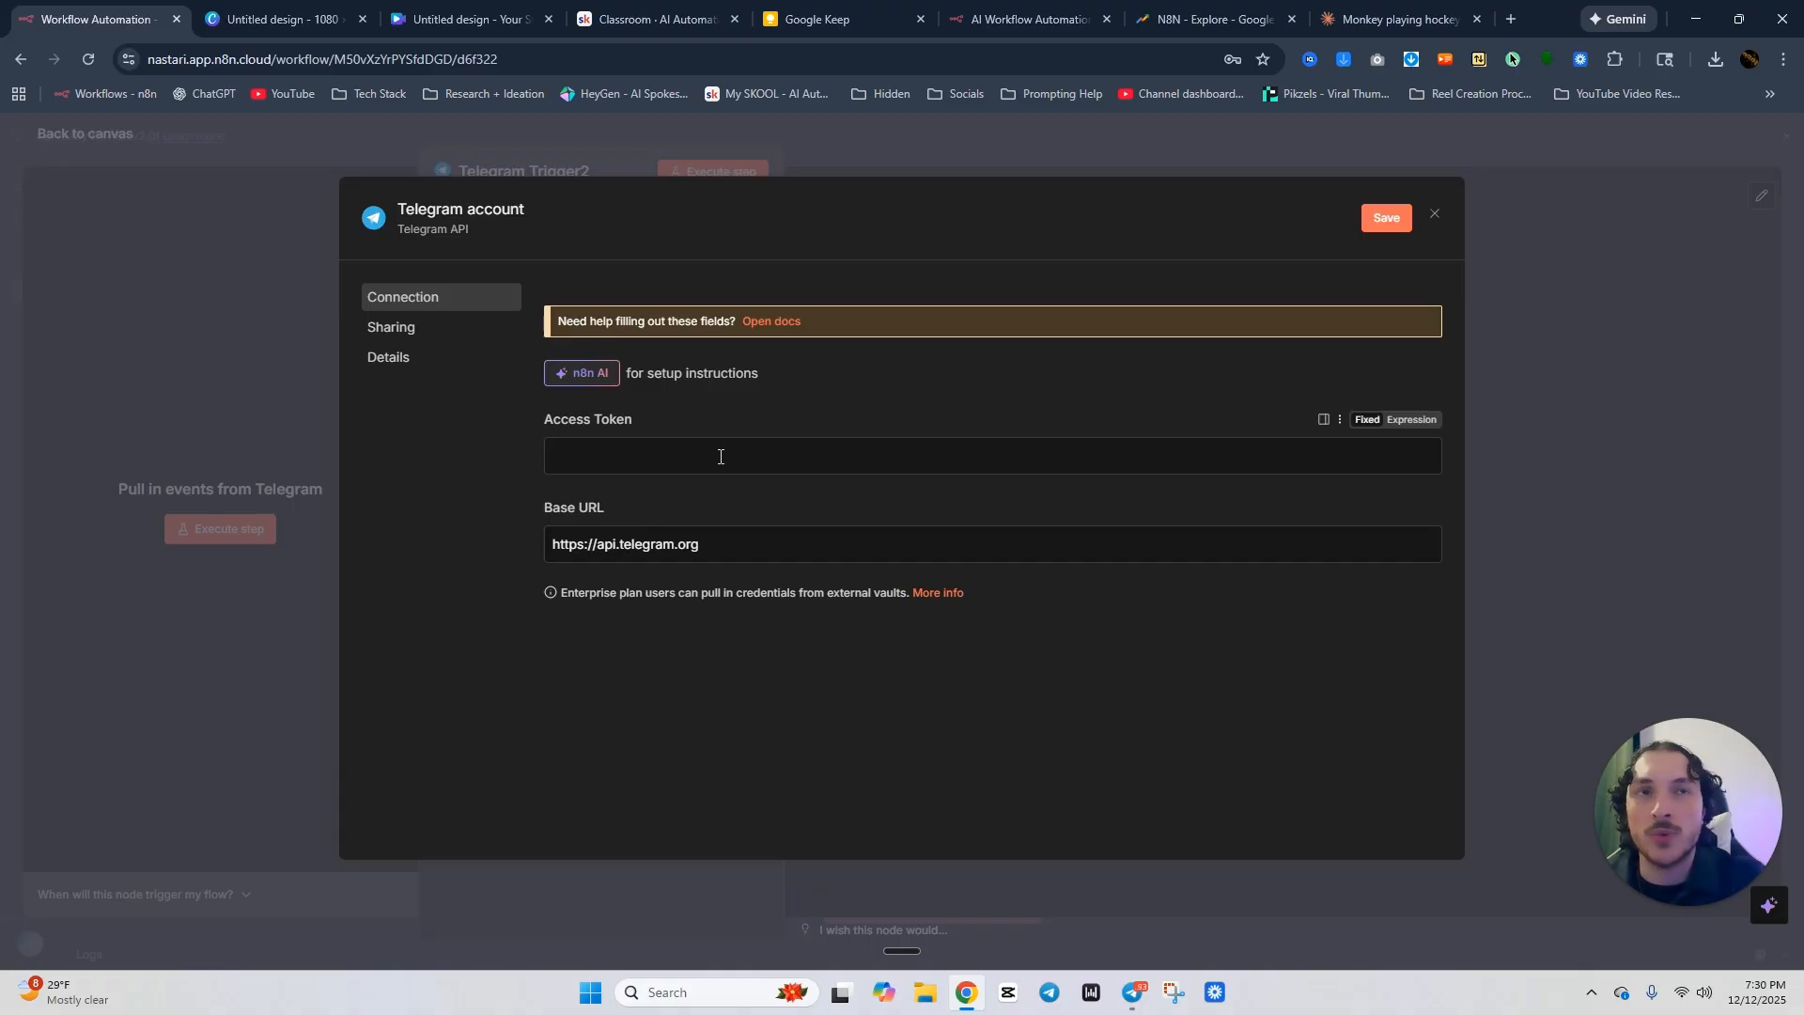
Switch to Telegram and have BotFather create a new bot named foodbot with the username bvnfibvniufejrbiuvbbot.
left_click(1134, 992)
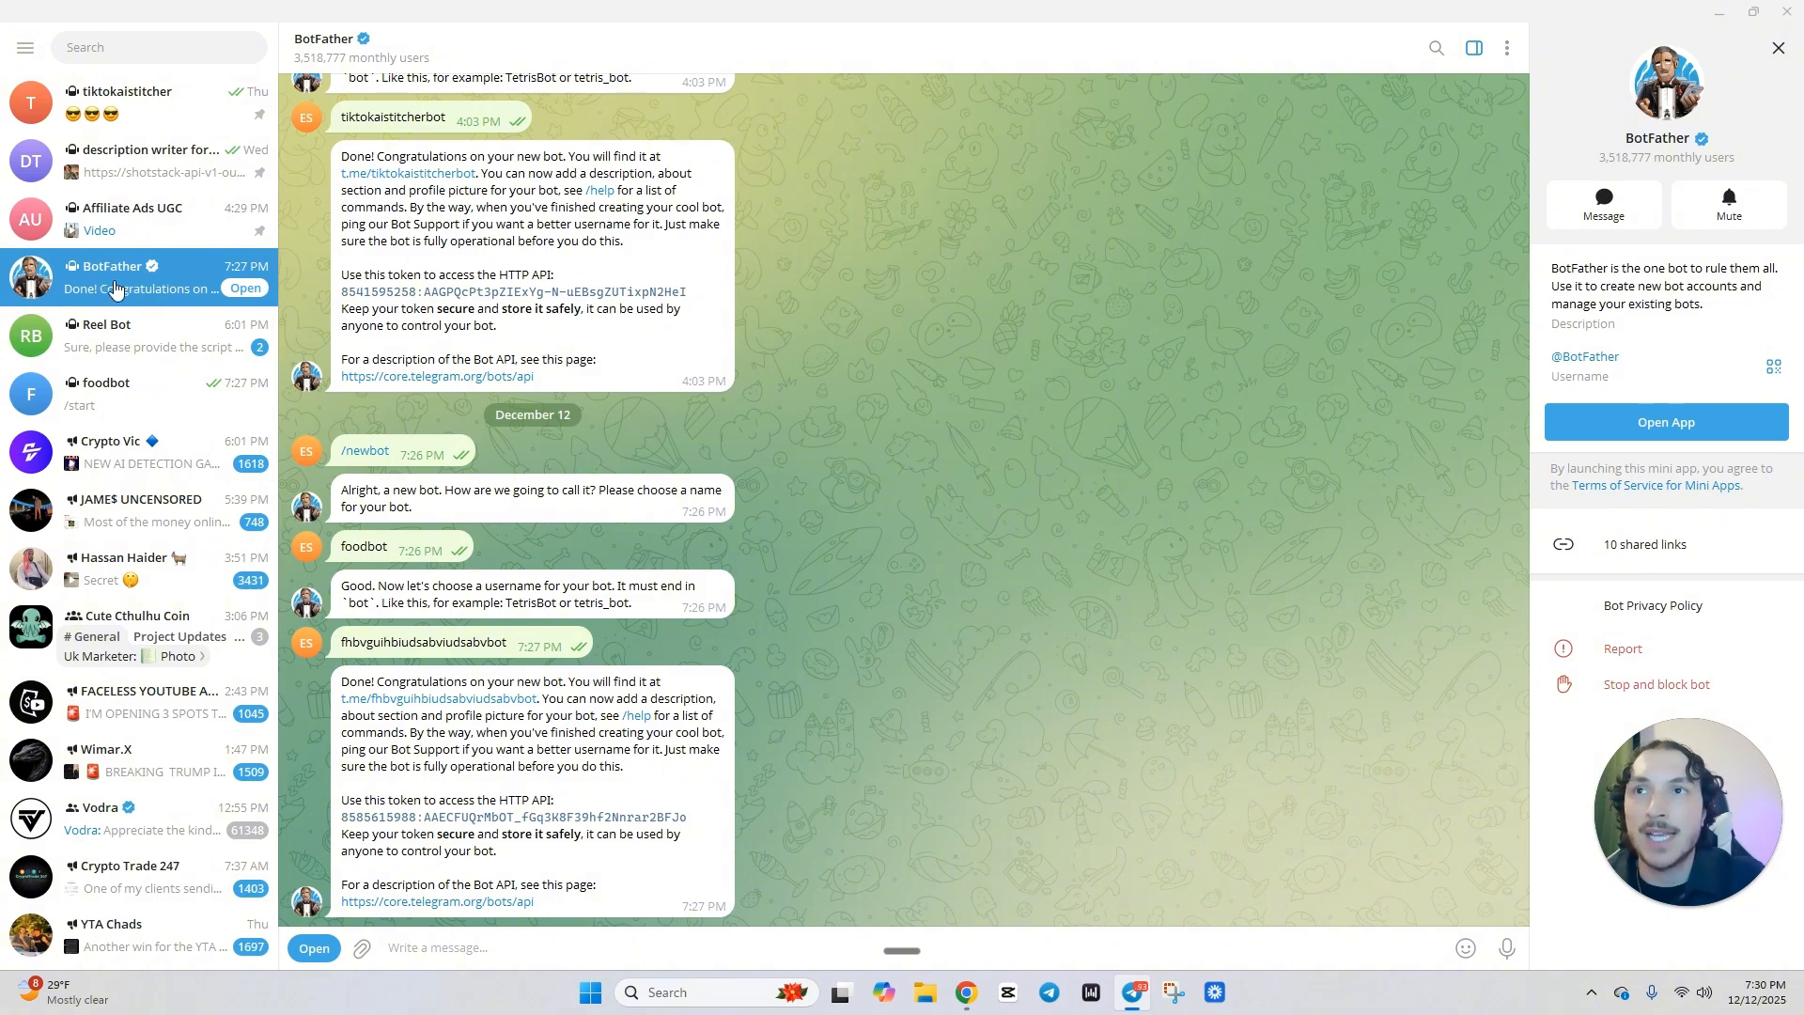
type("/")
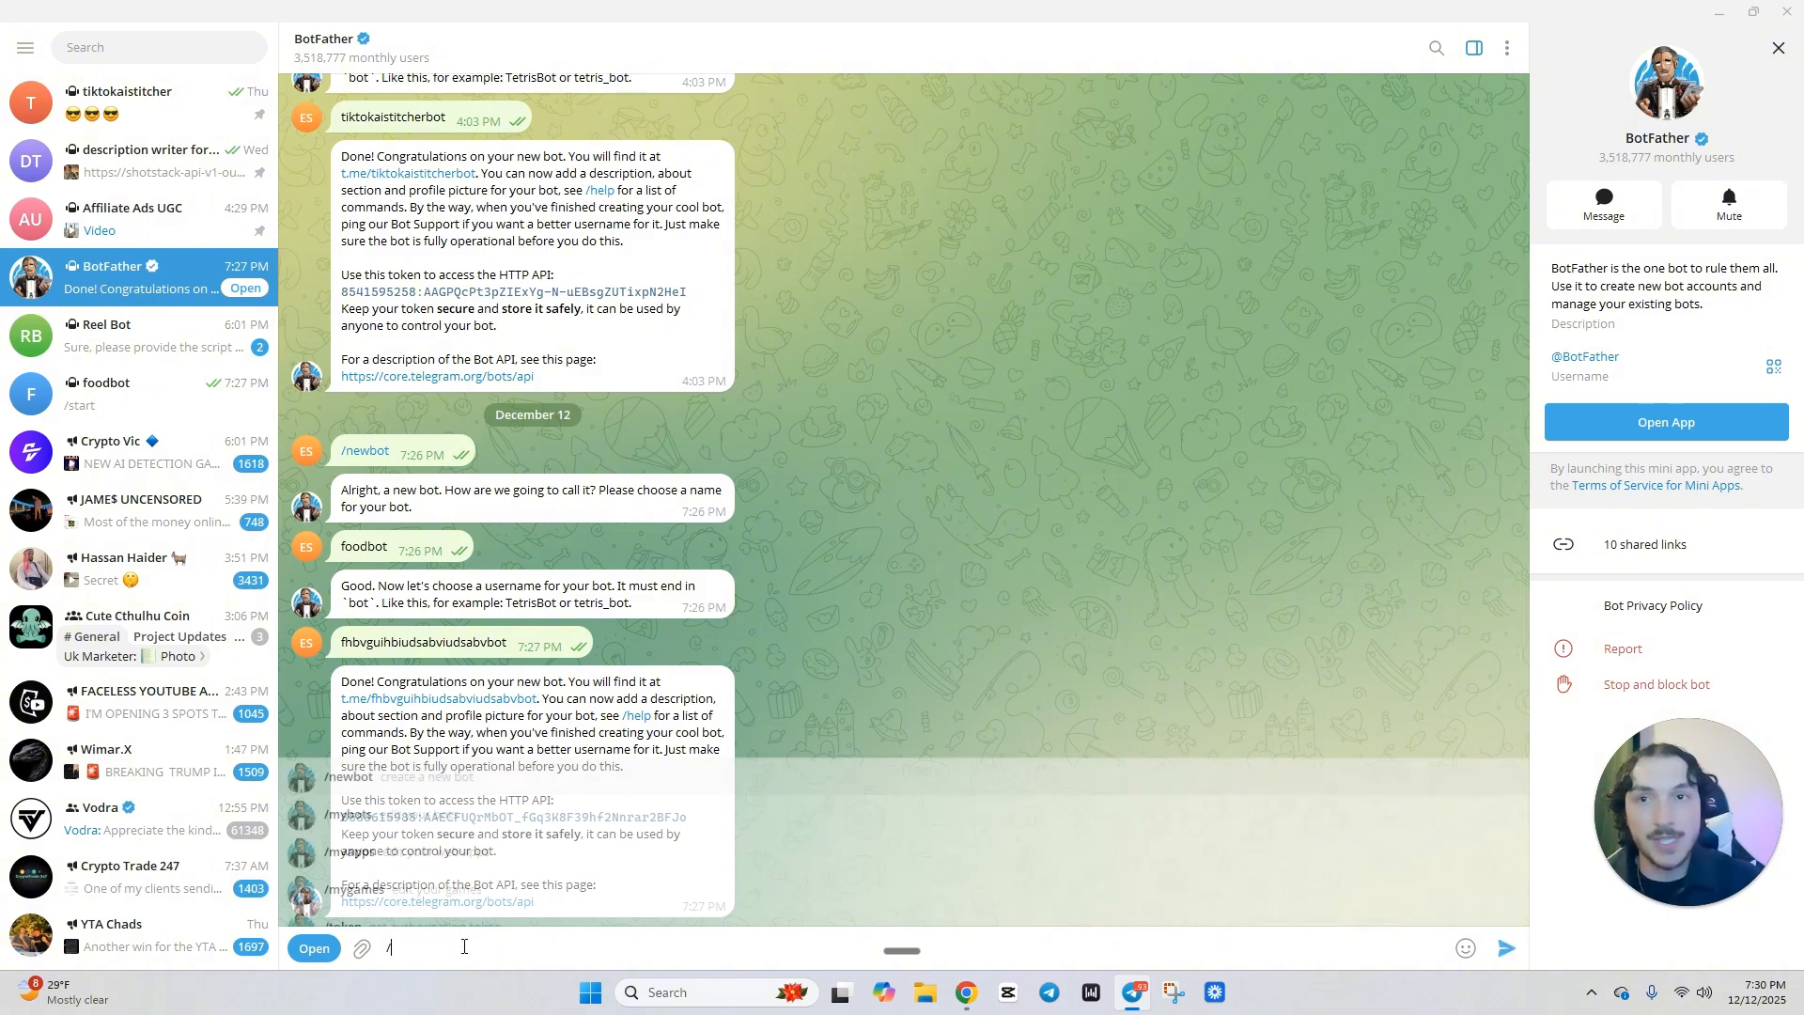
left_click(447, 785)
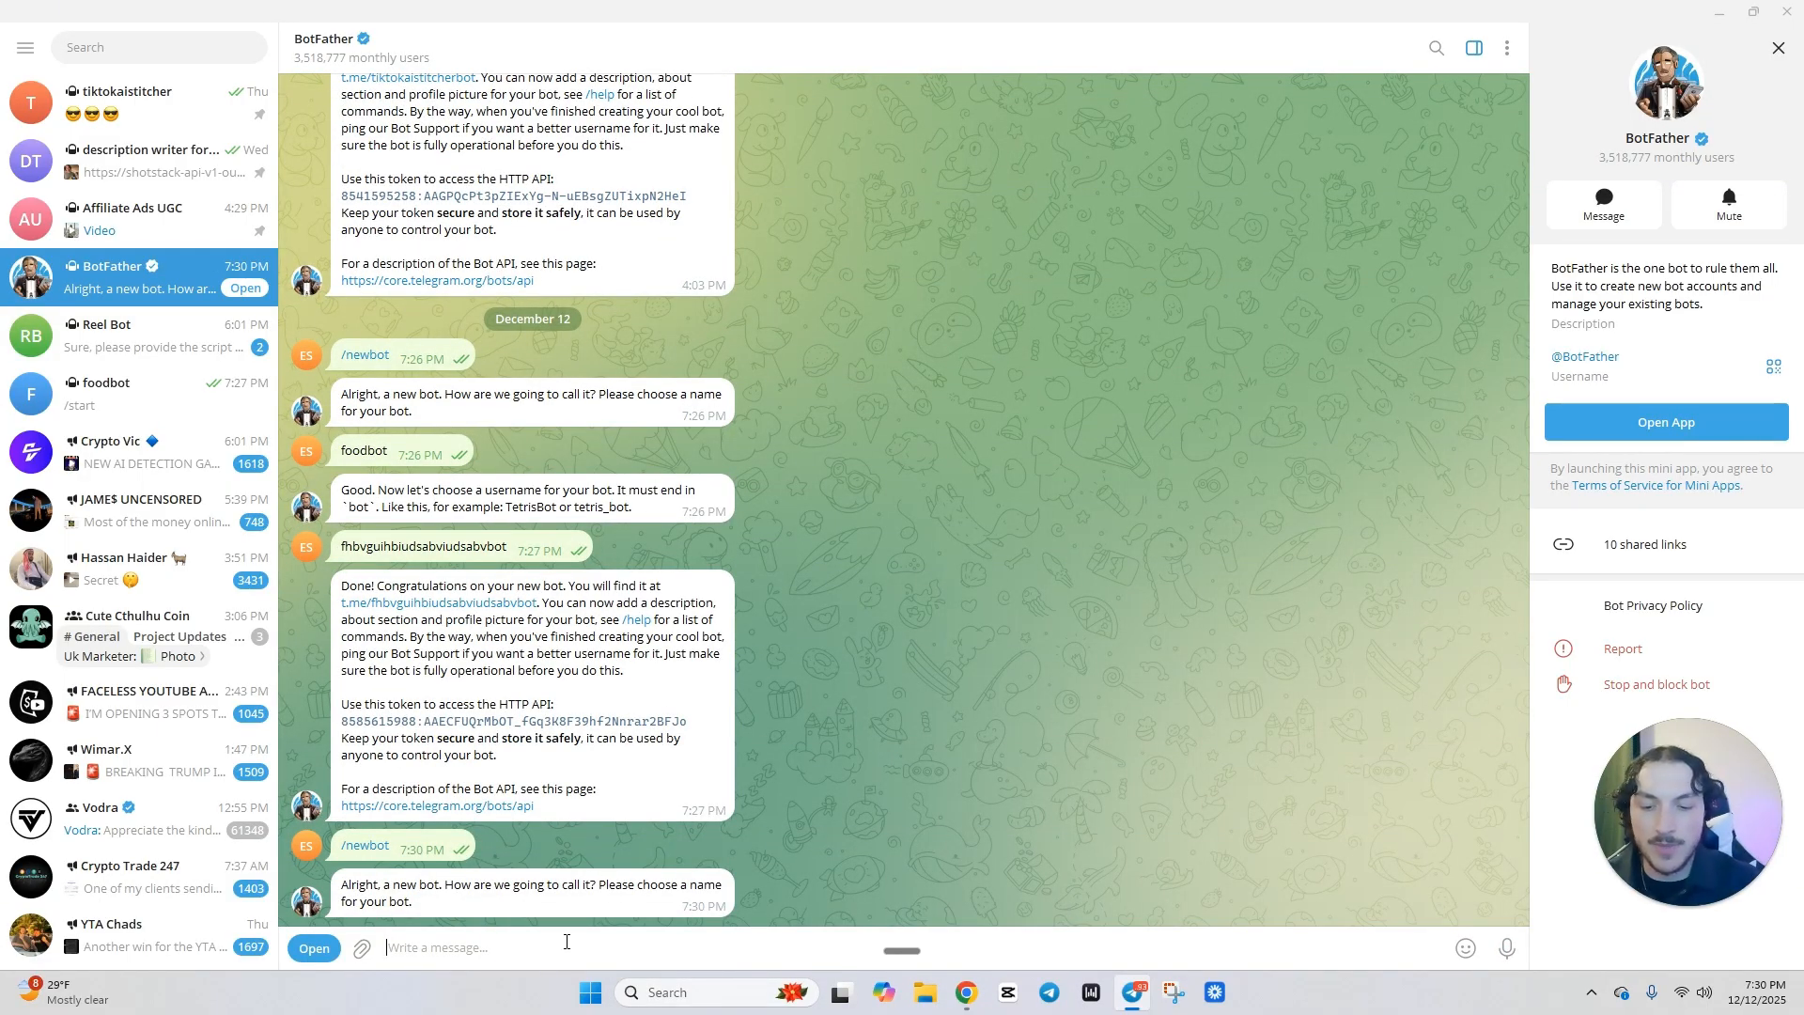
type("foodbot")
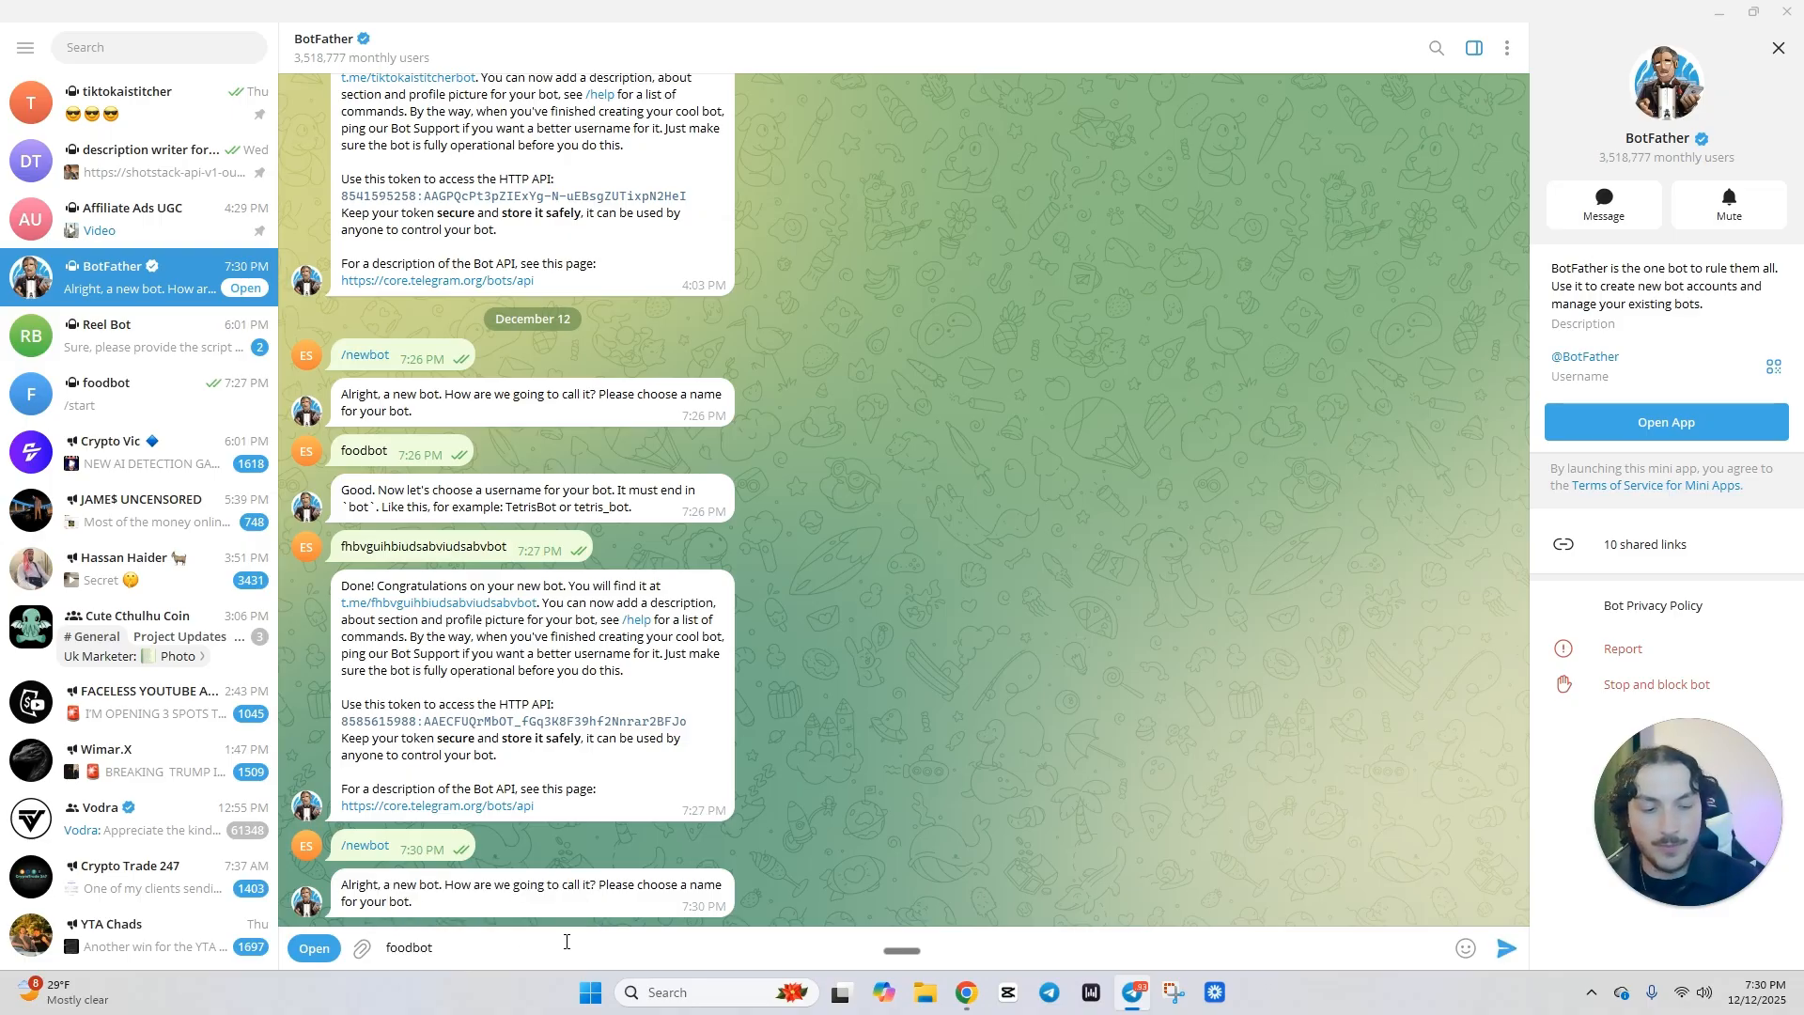
key("Return")
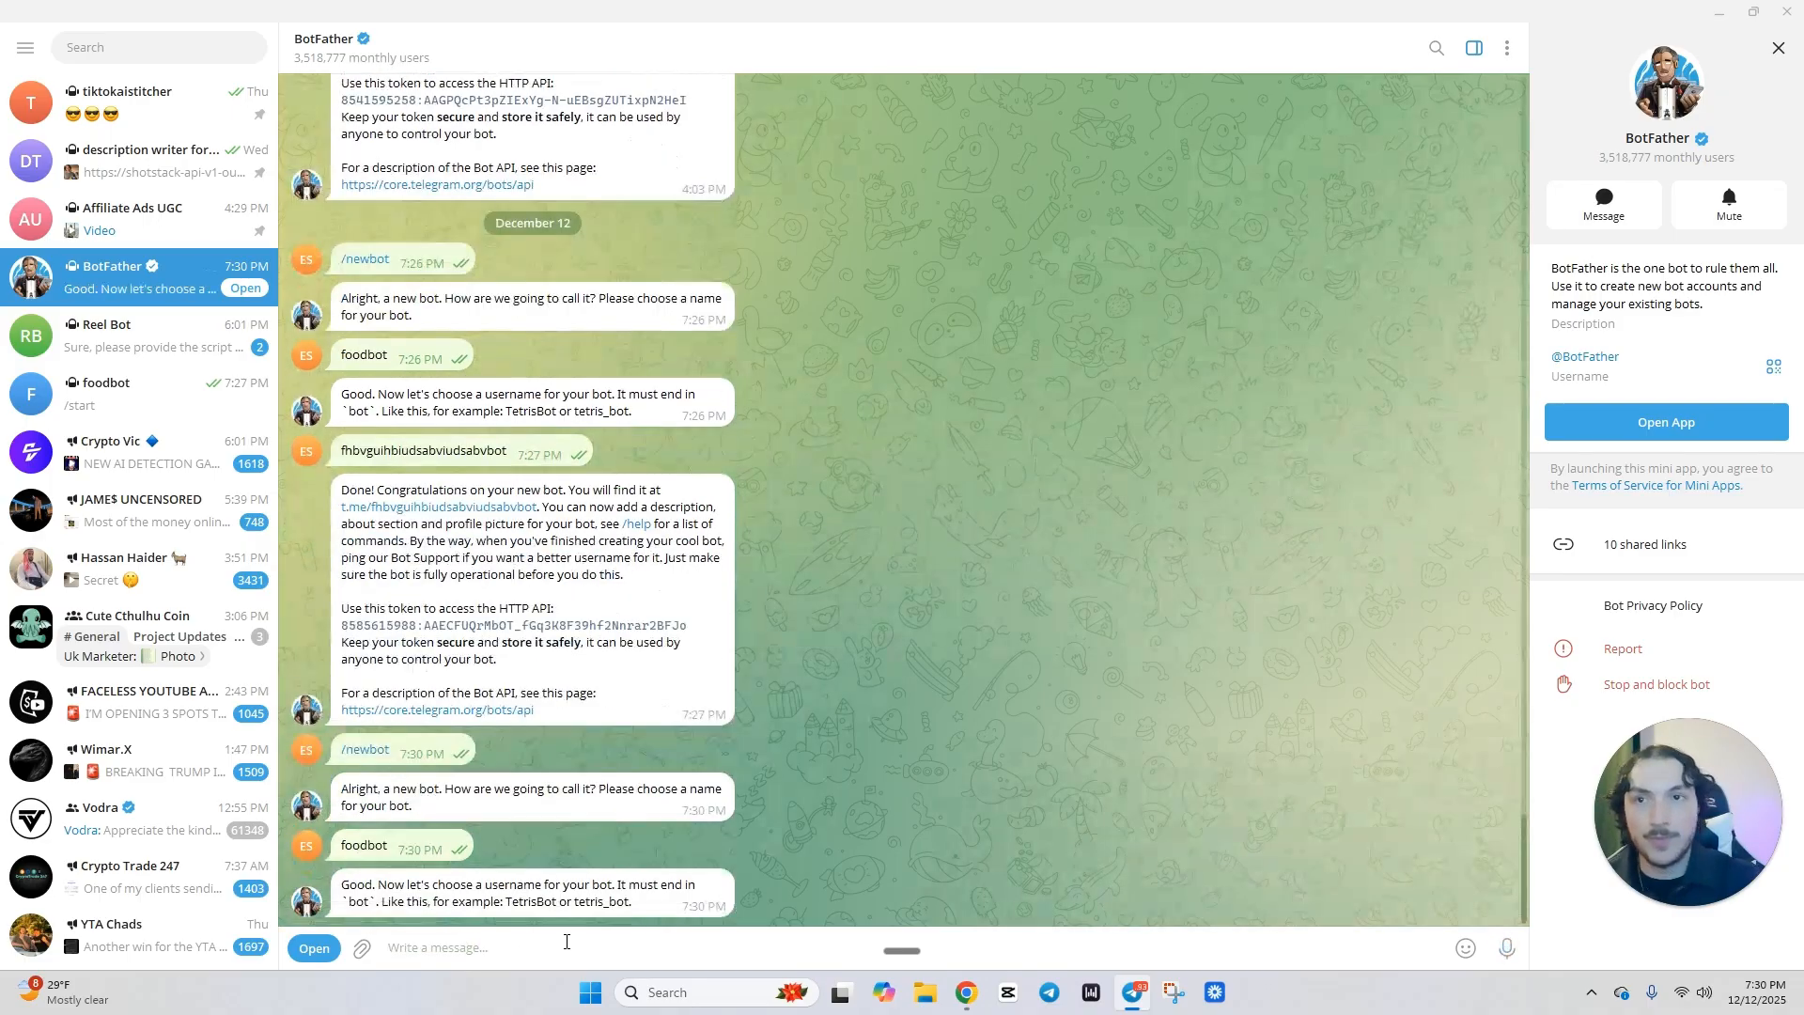
double_click(610, 883)
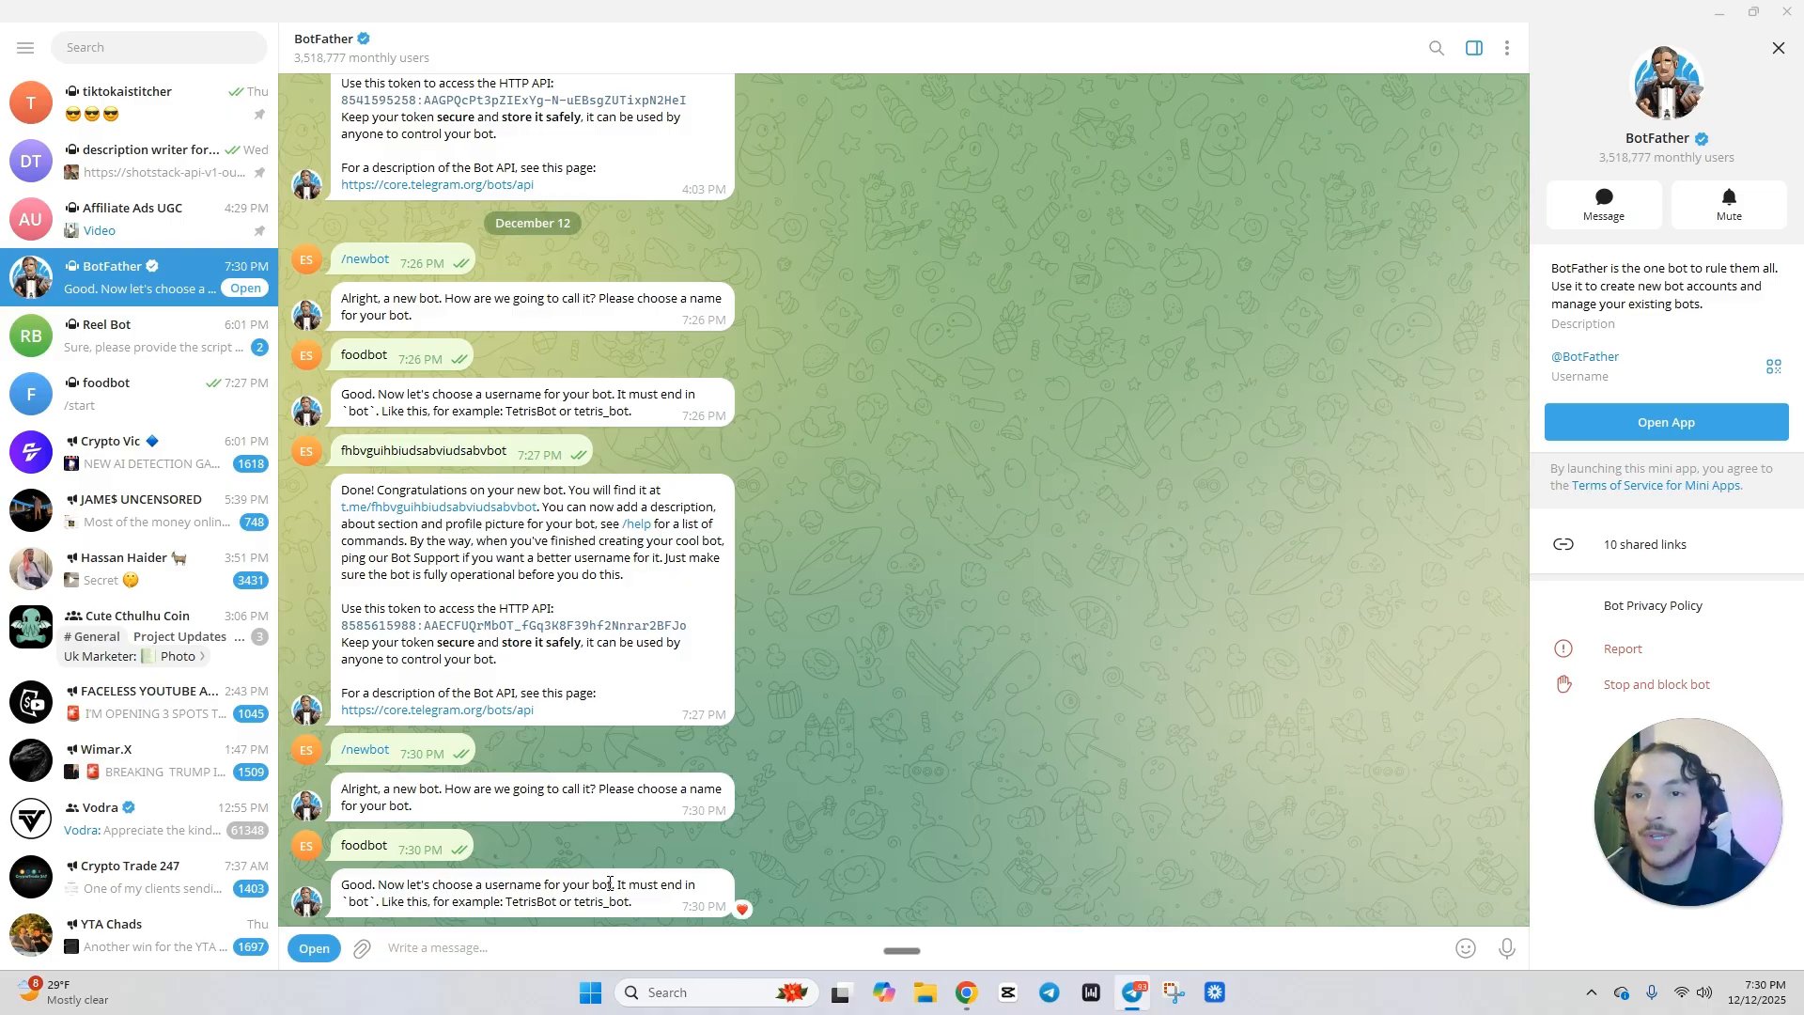
type("bvnfibvniufejrbiuvbbot")
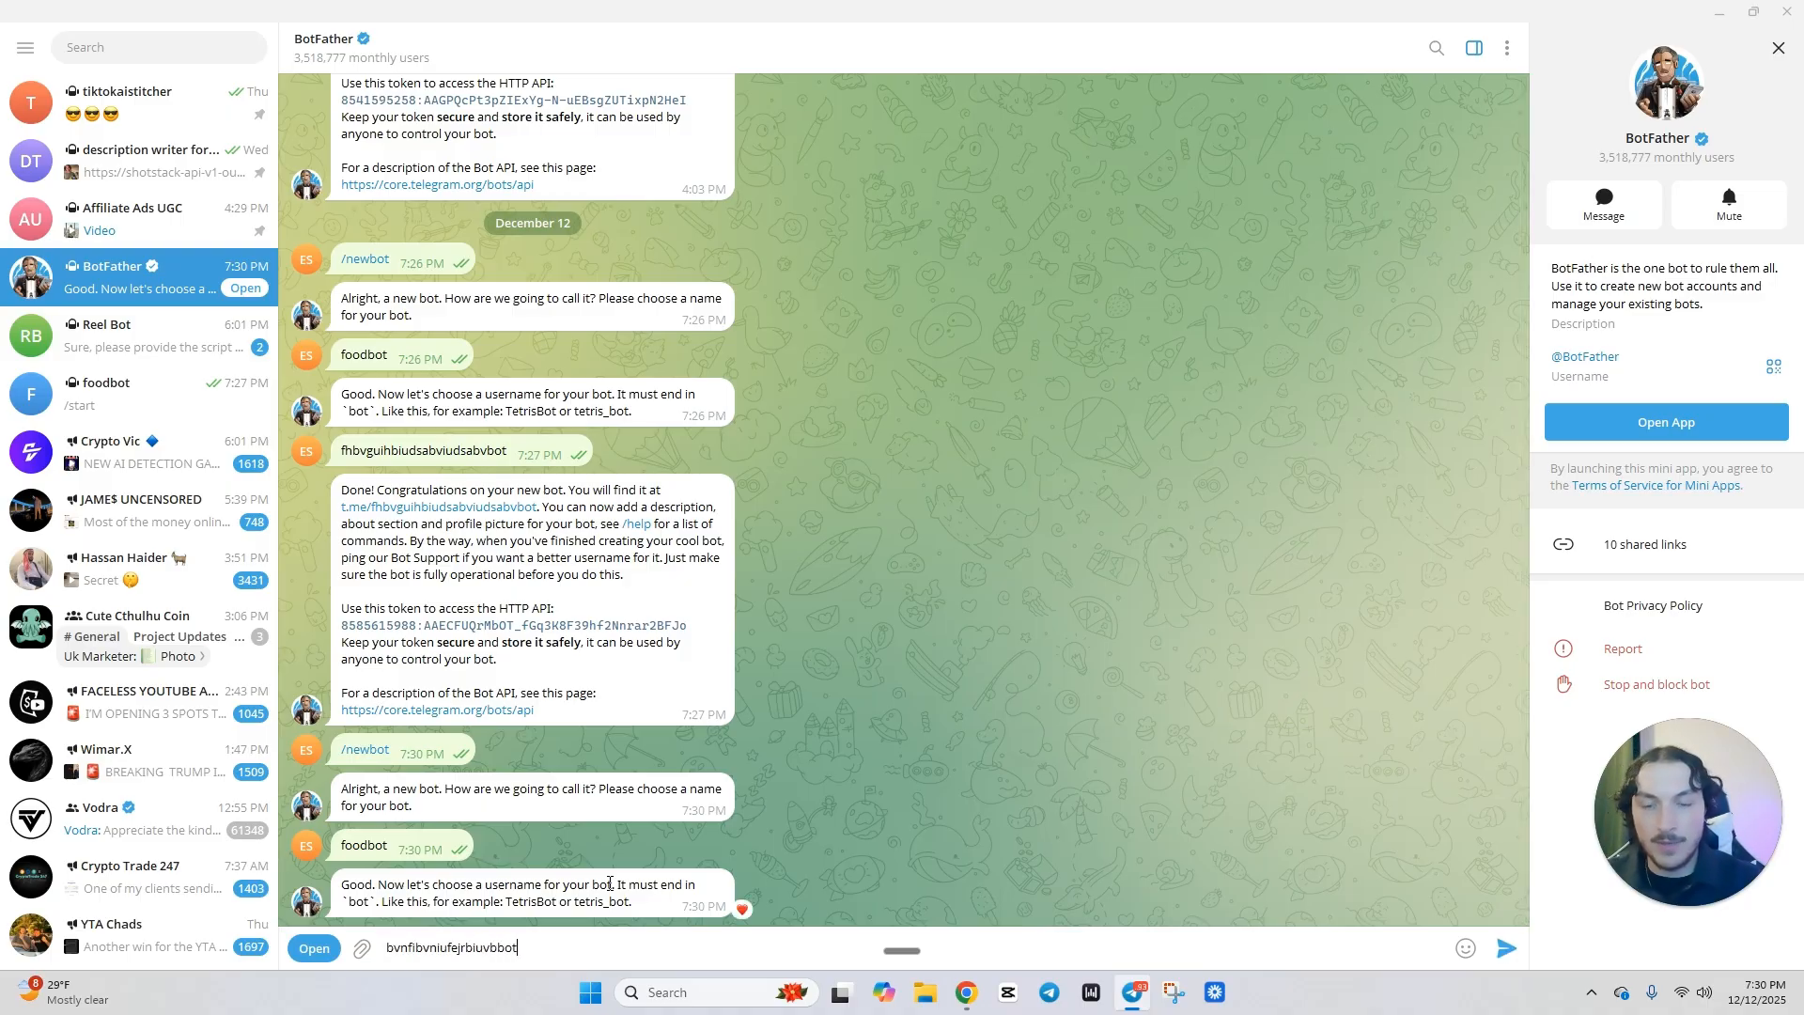
key("Return")
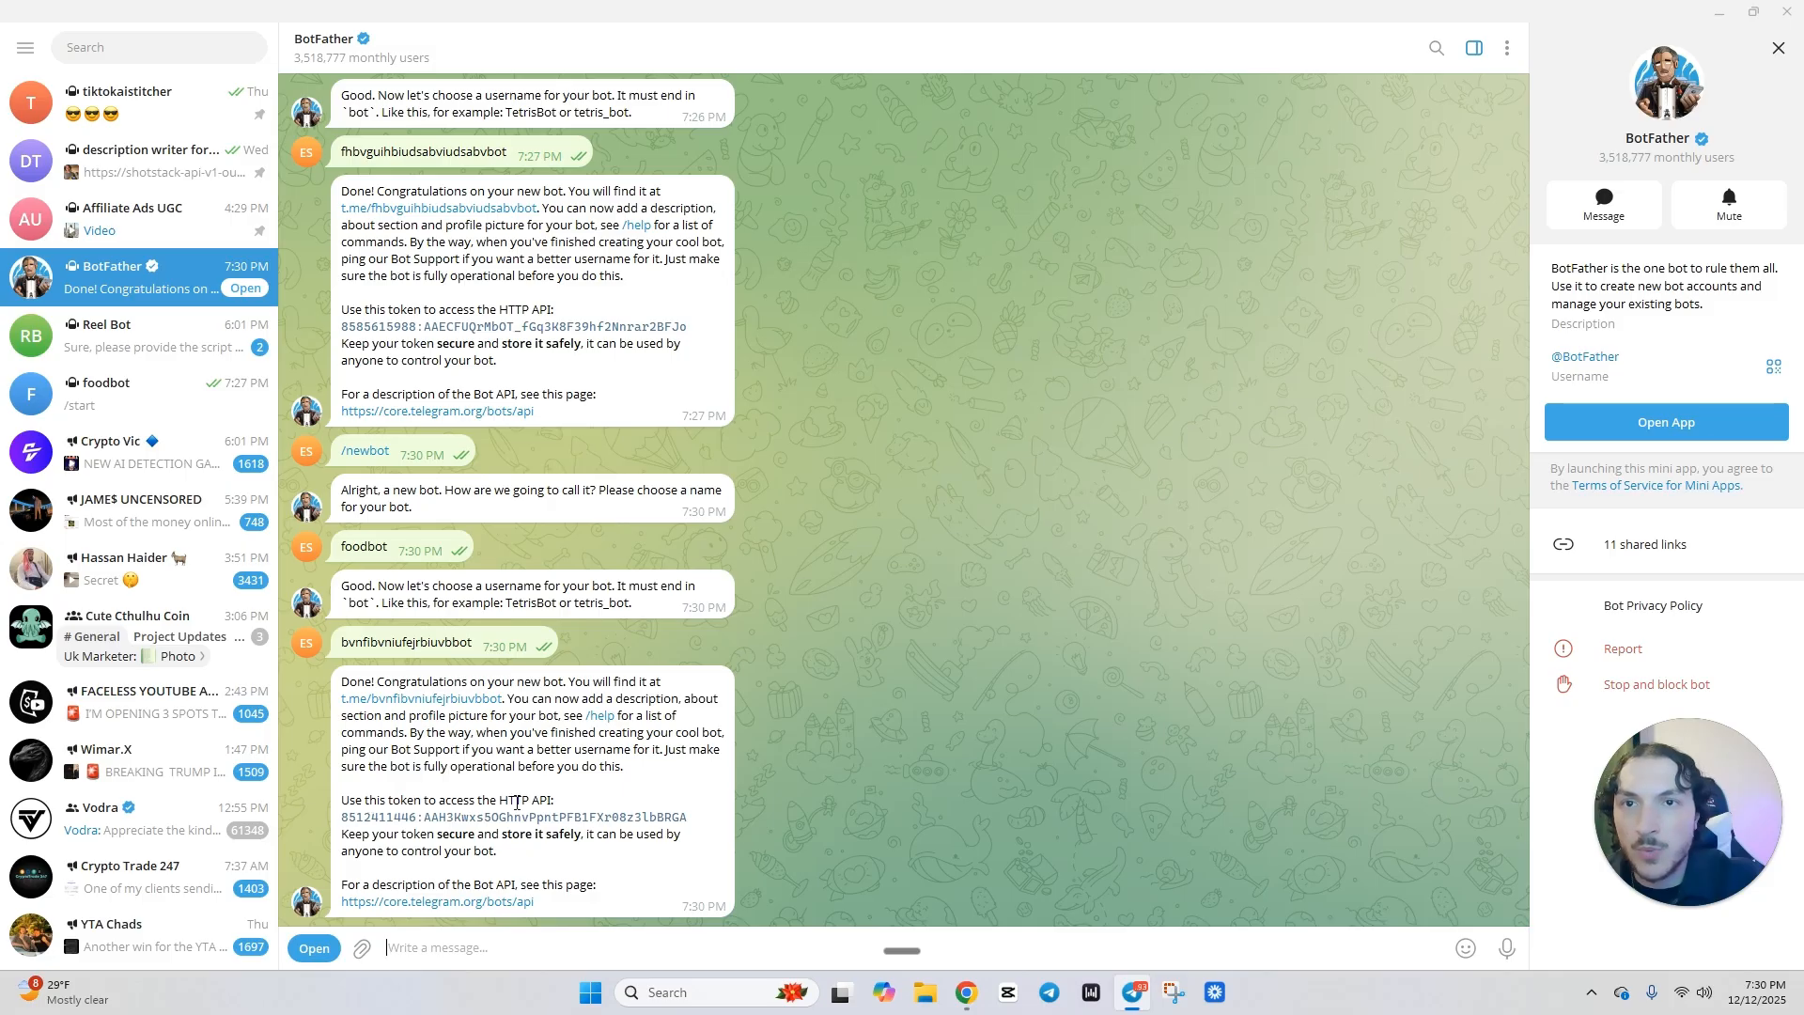
Copy the new bot's HTTP API token from BotFather and paste it into the n8n credential's Access Token field.
left_click(399, 823)
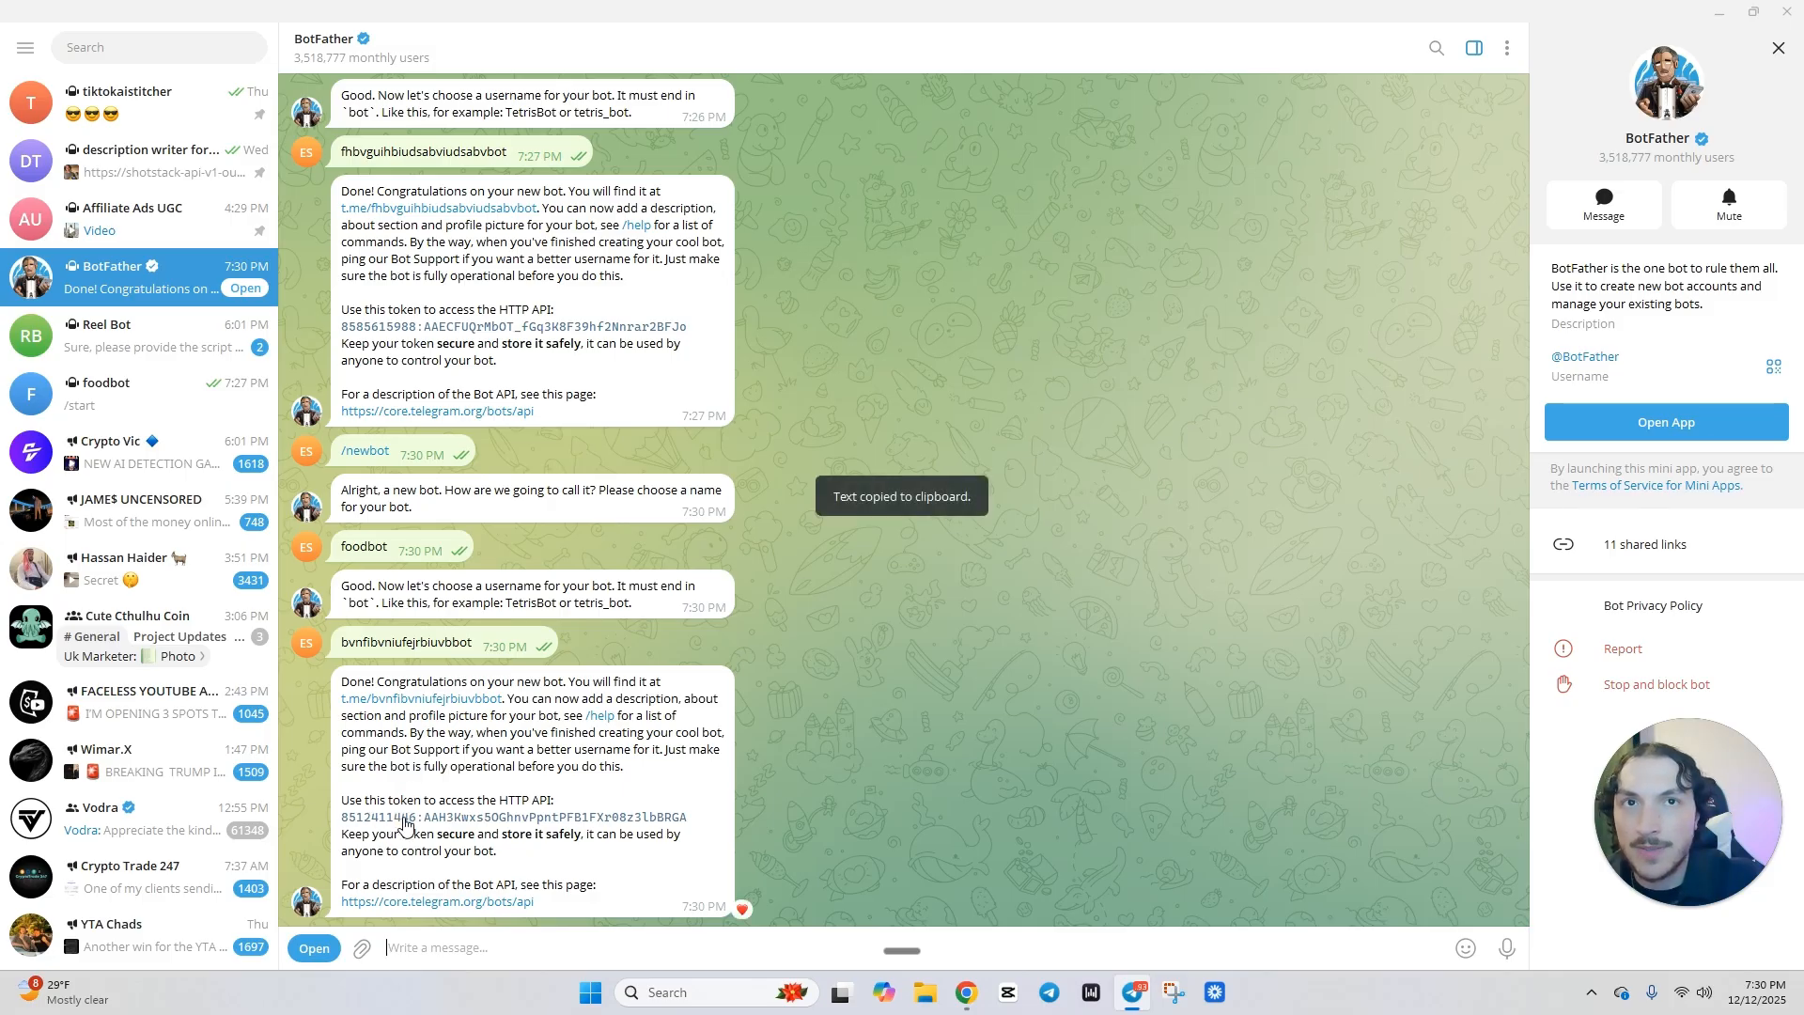
left_click(967, 995)
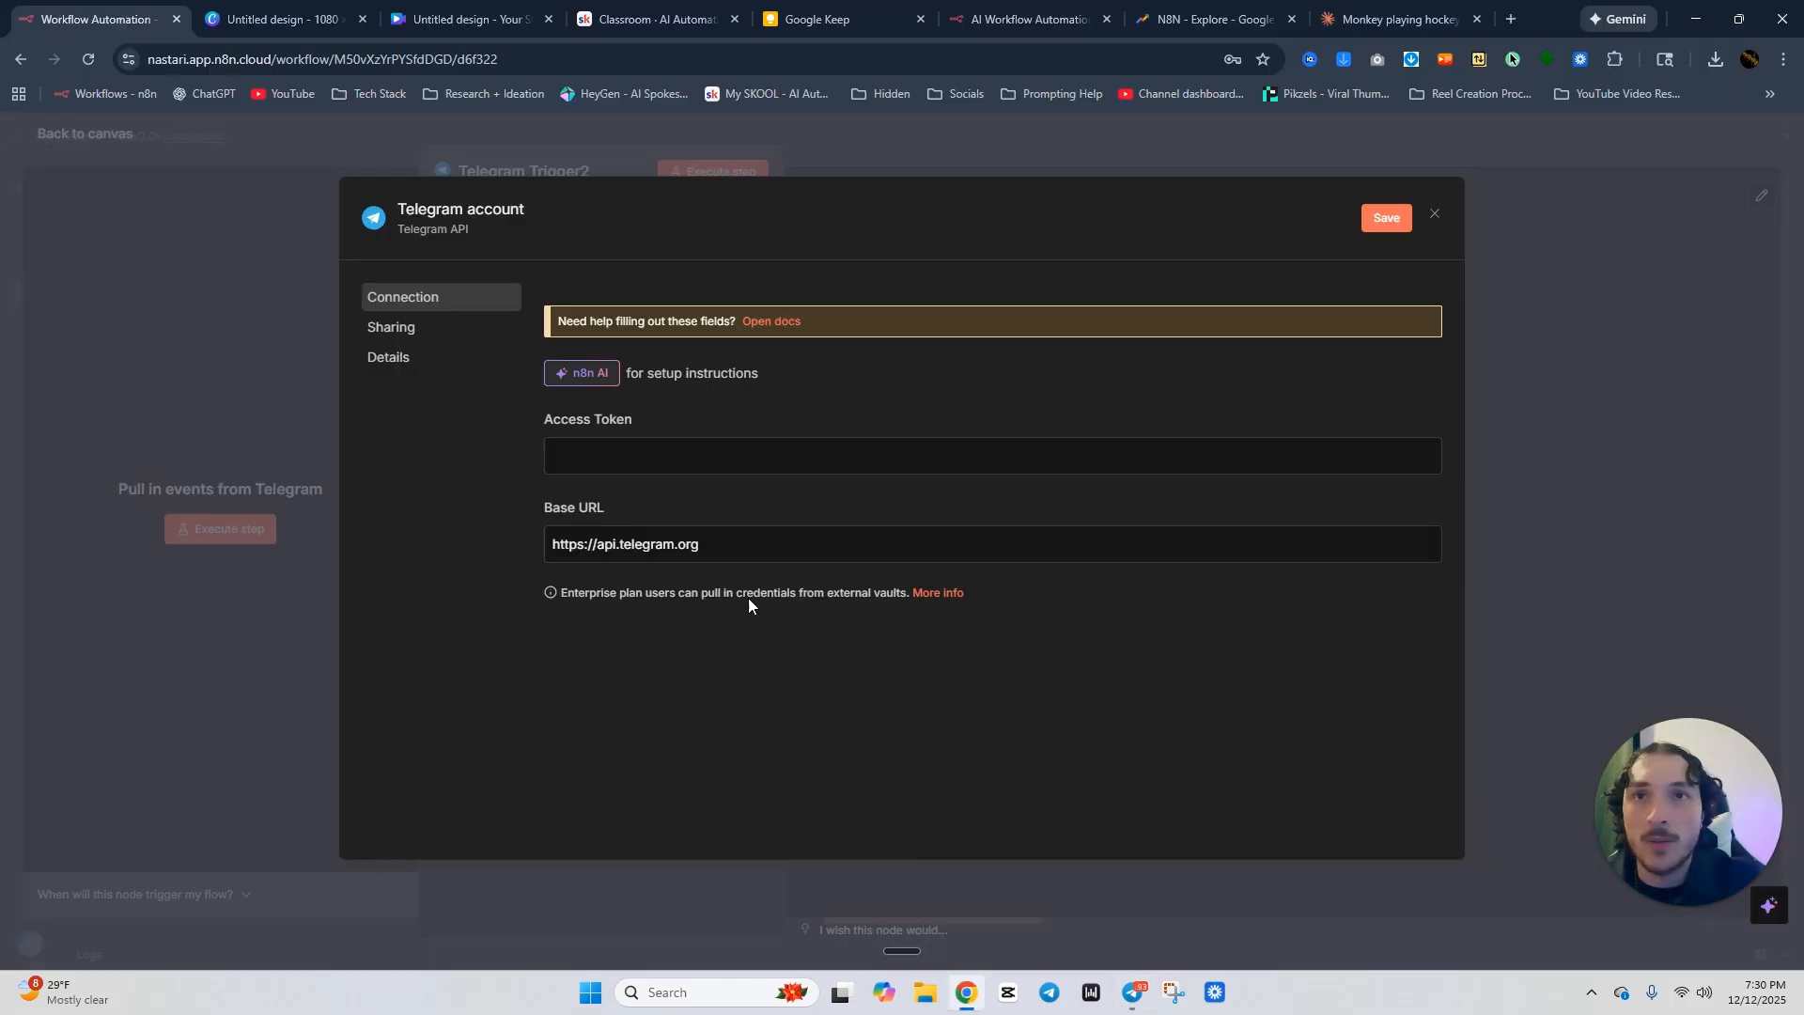
left_click(683, 451)
key("ctrl+v")
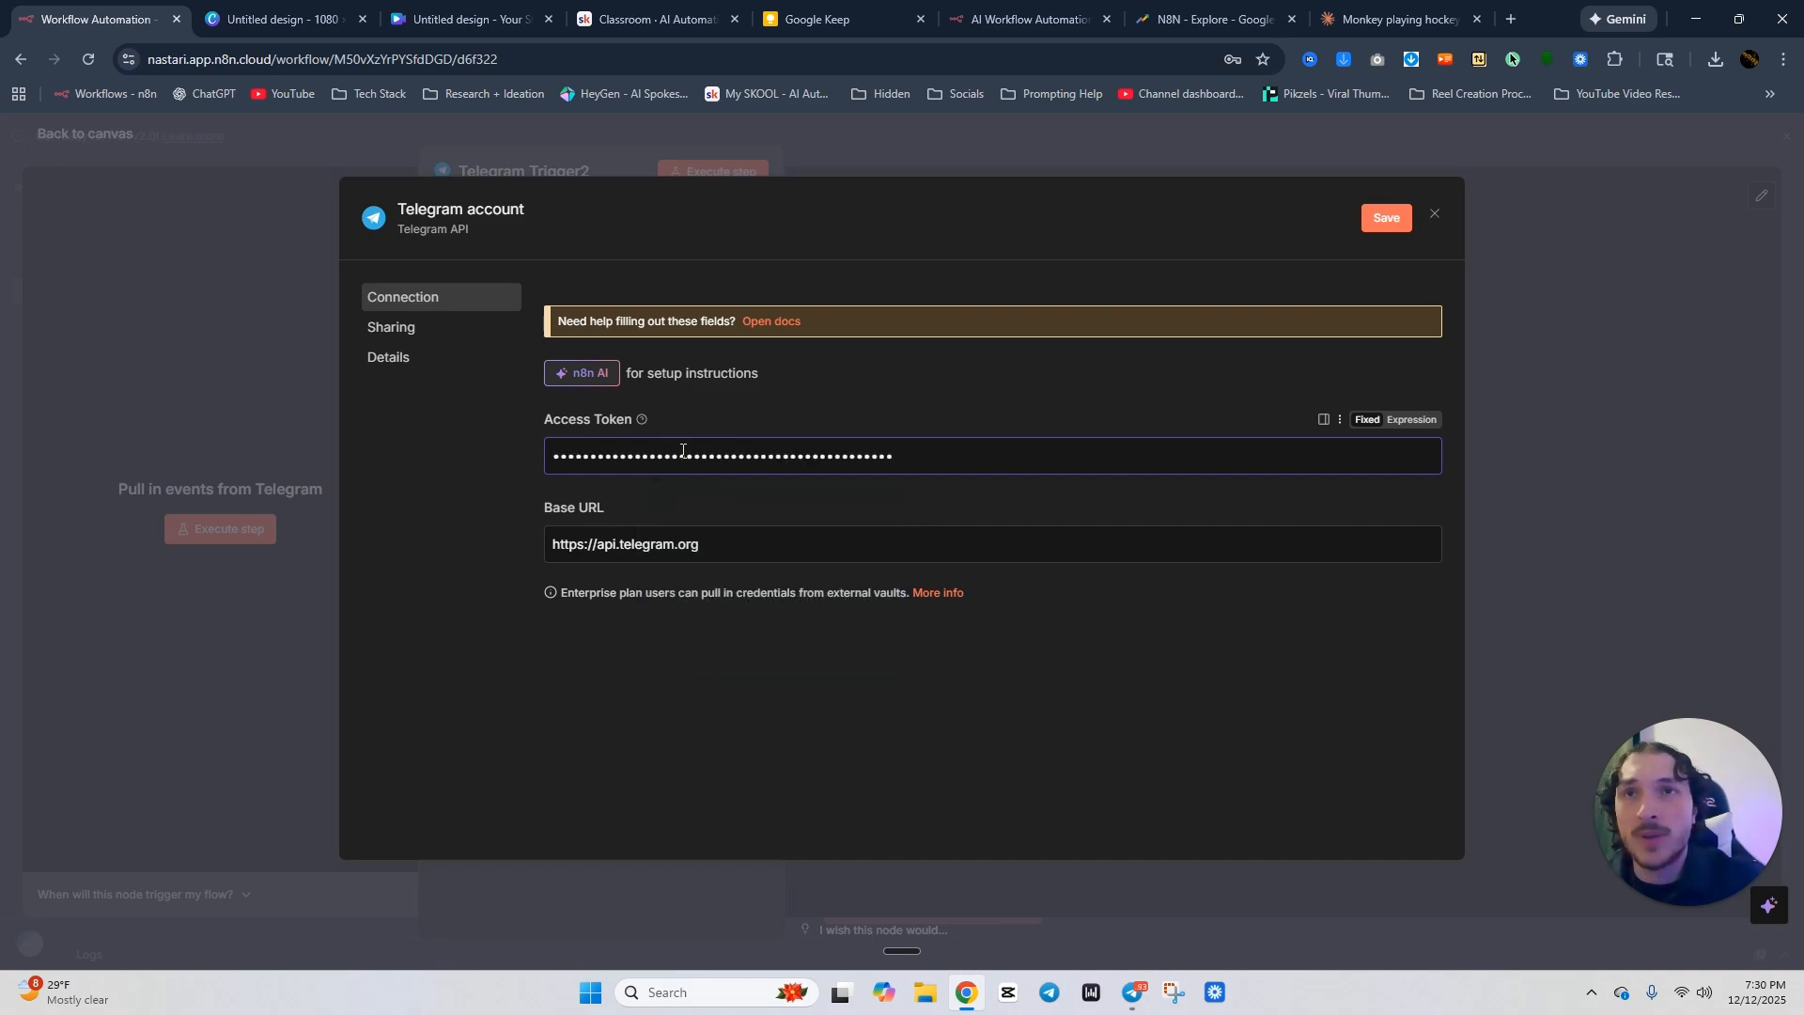
Name the credential YouTube Tutorial Bot and save it, and place the new trigger node on the canvas below the Part 1 nodes.
left_click(482, 205)
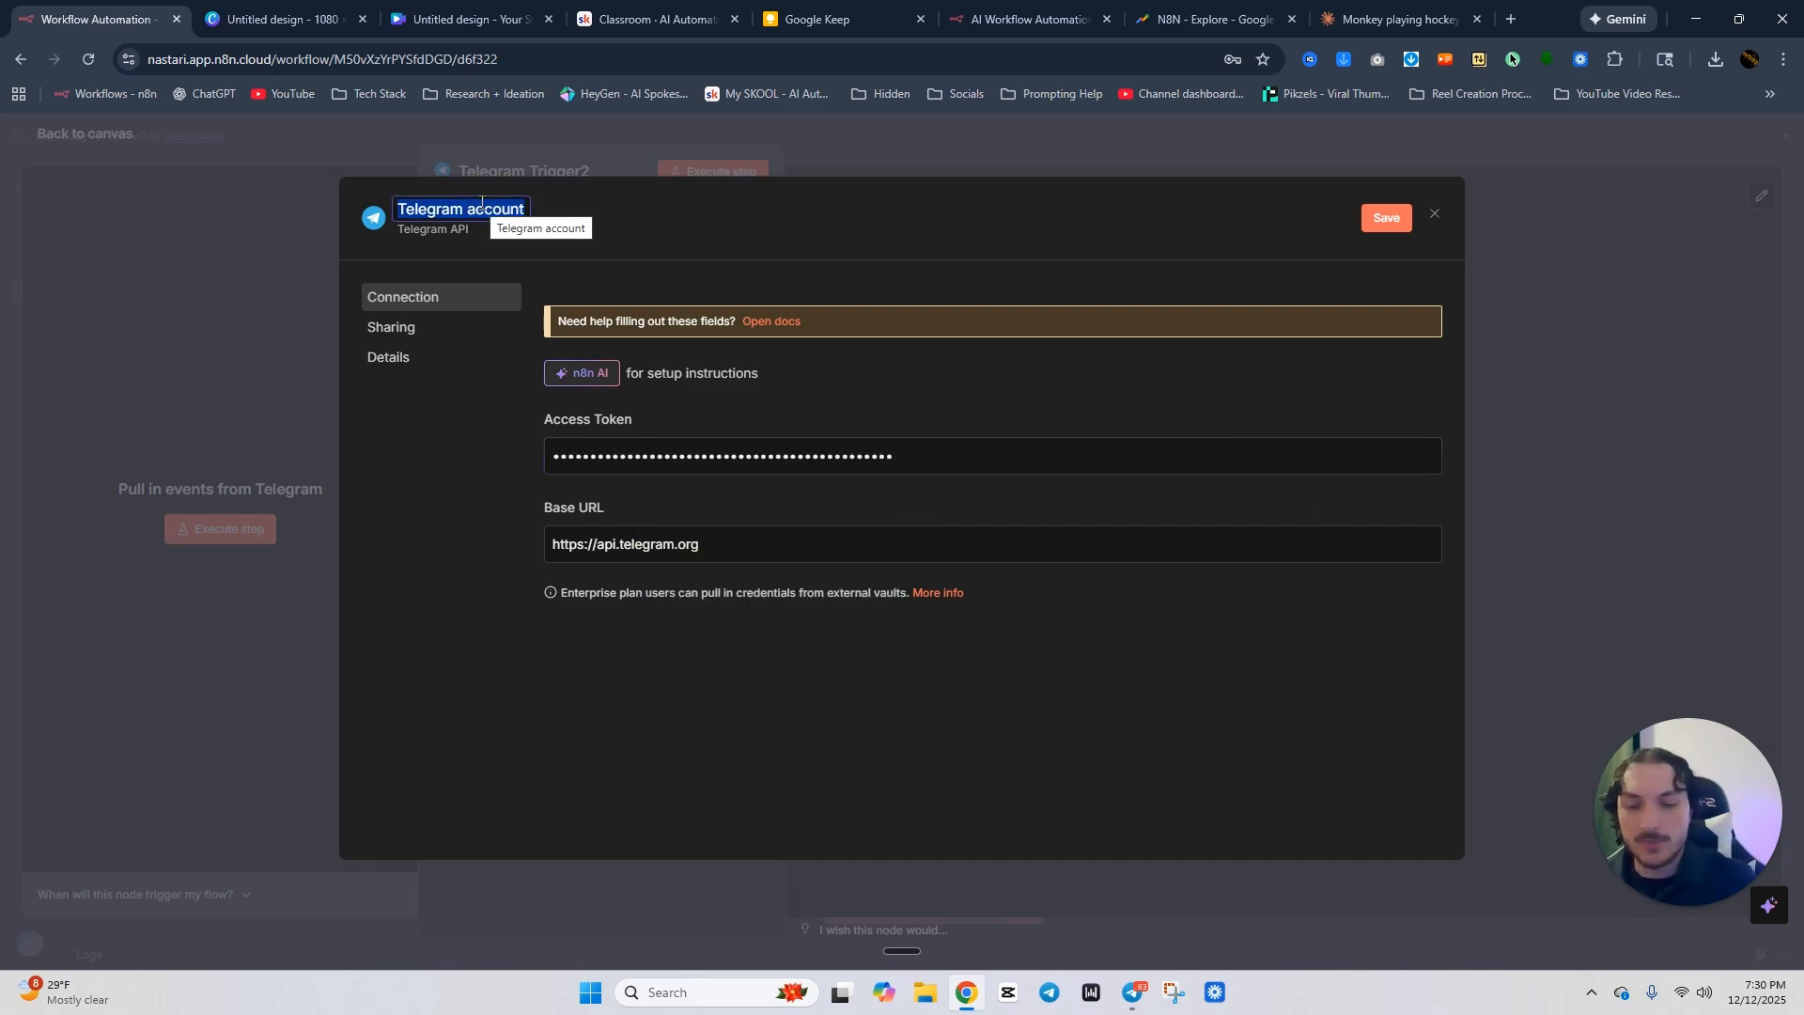
type("Youtube TutoriaL bOT")
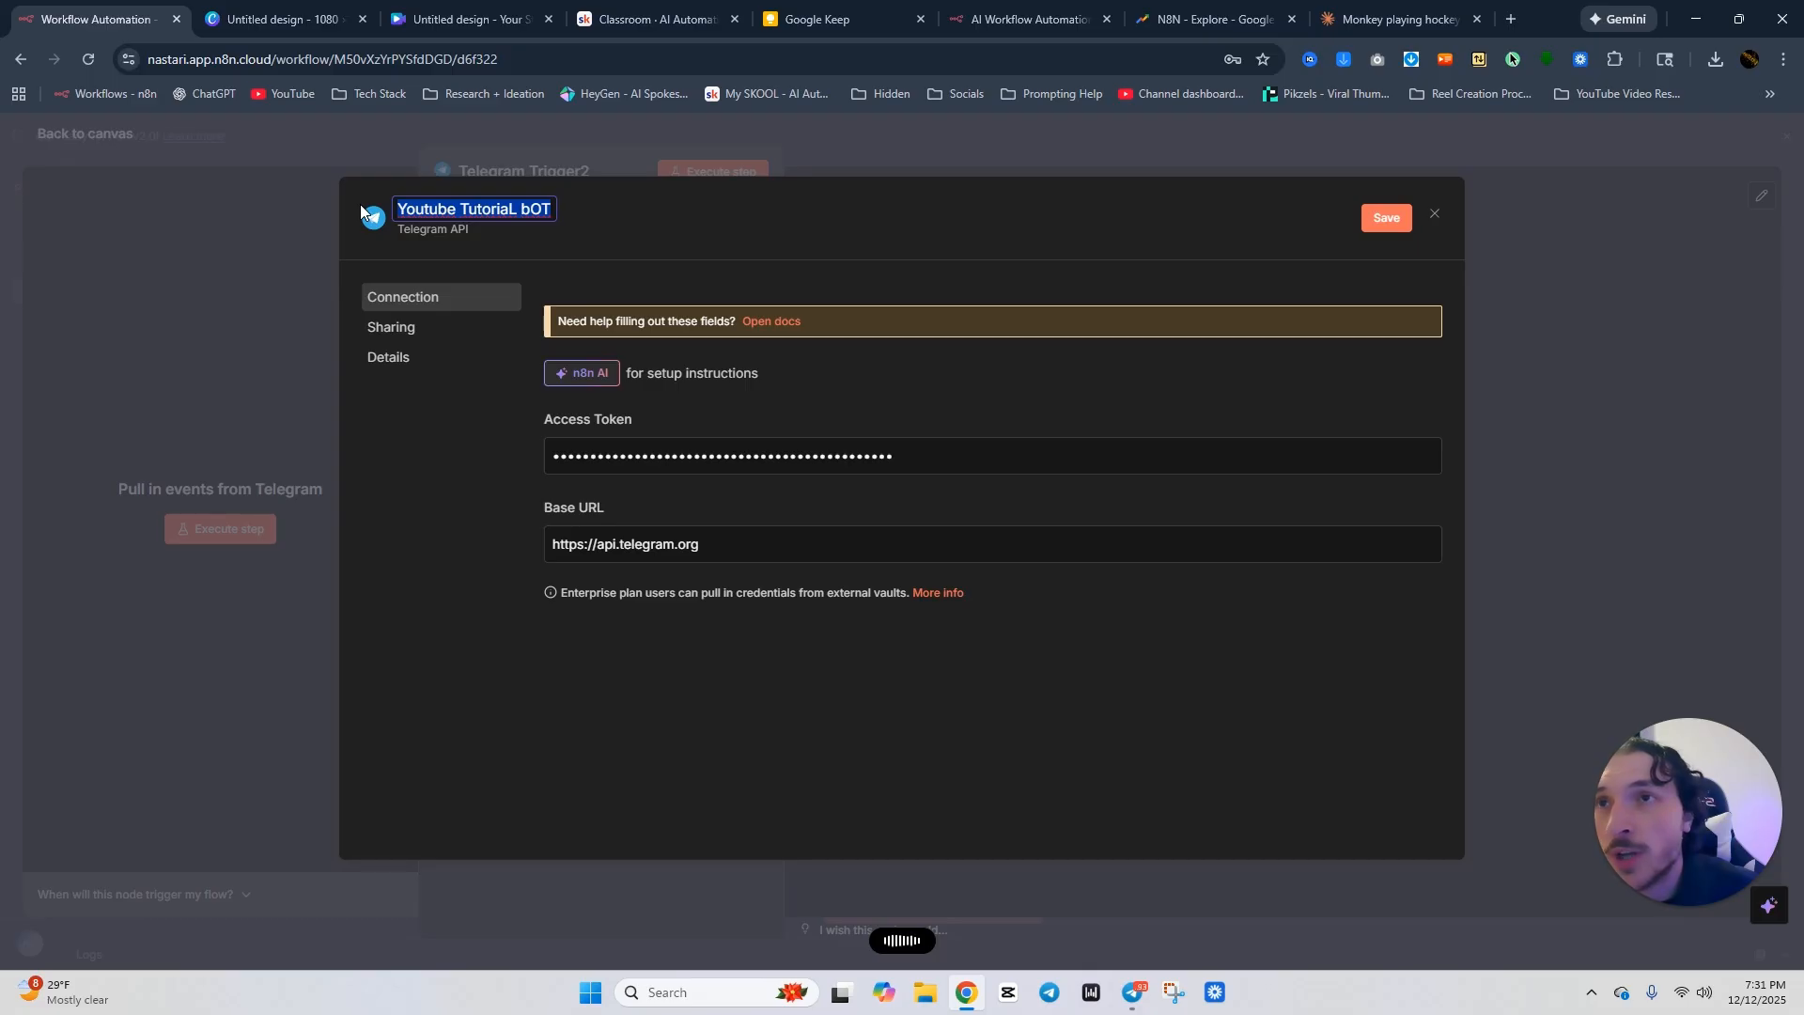
type("YouTube Tutorial Bot")
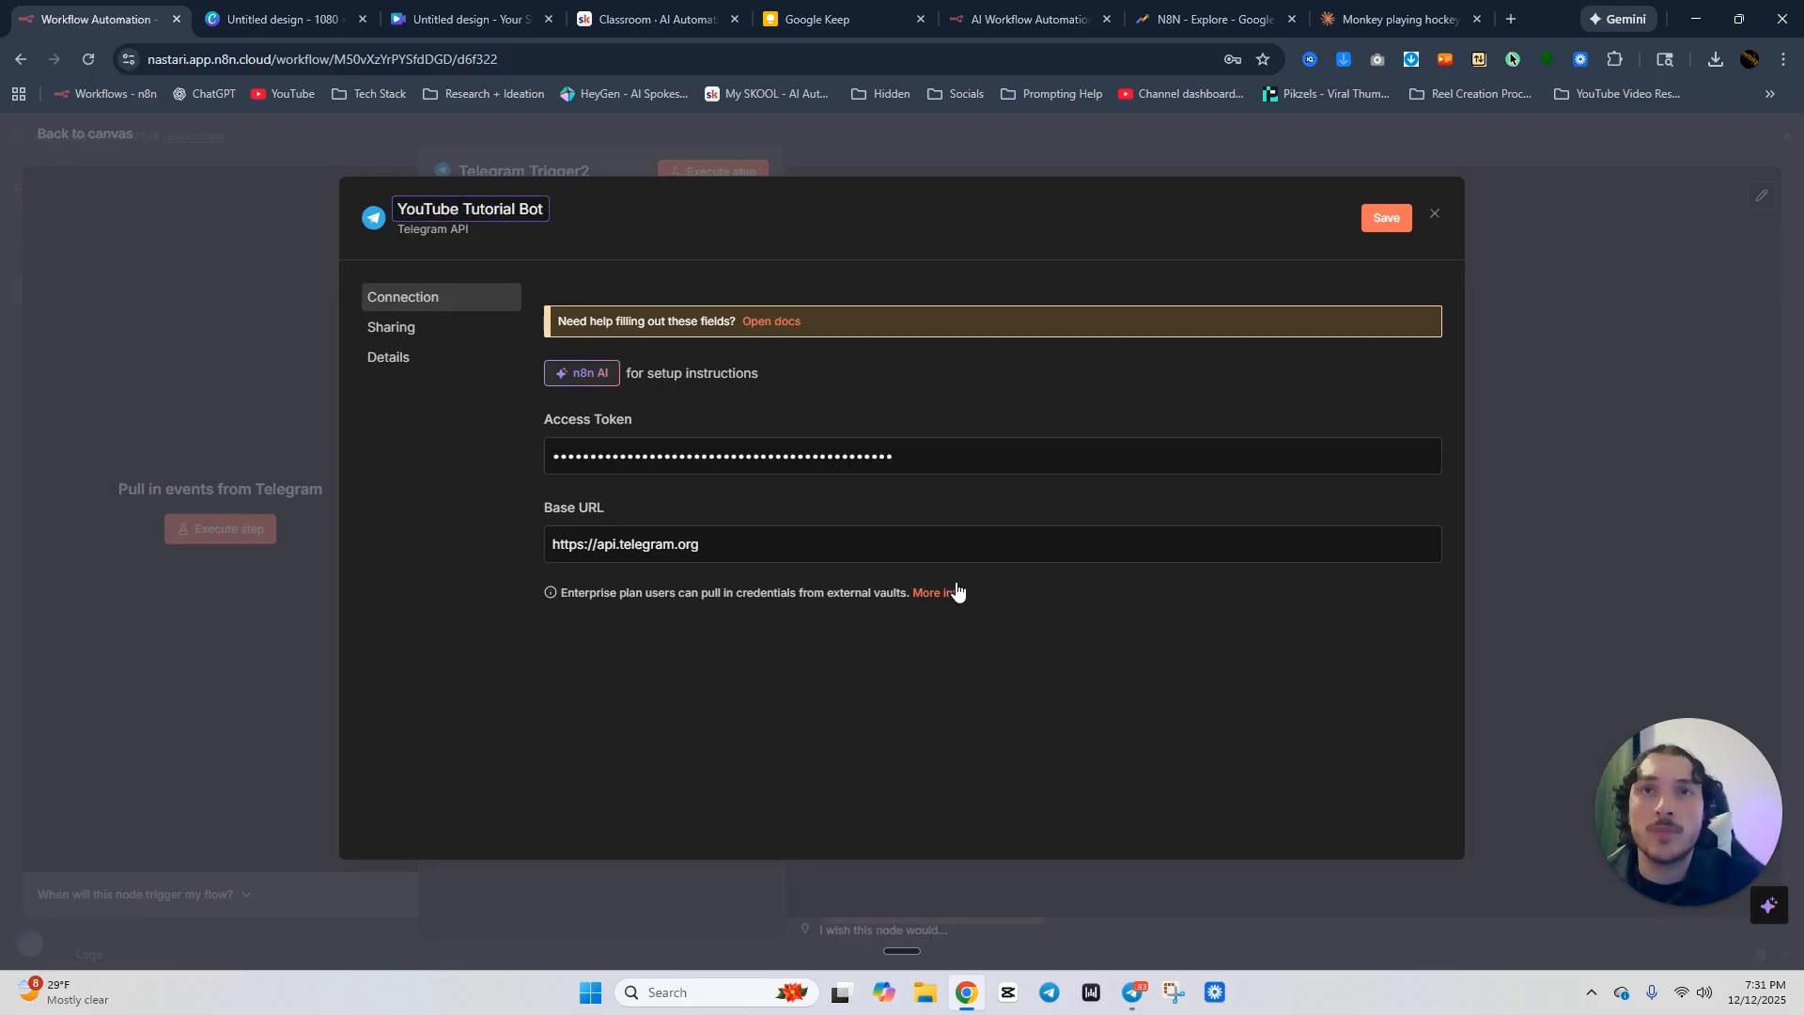
key("Return")
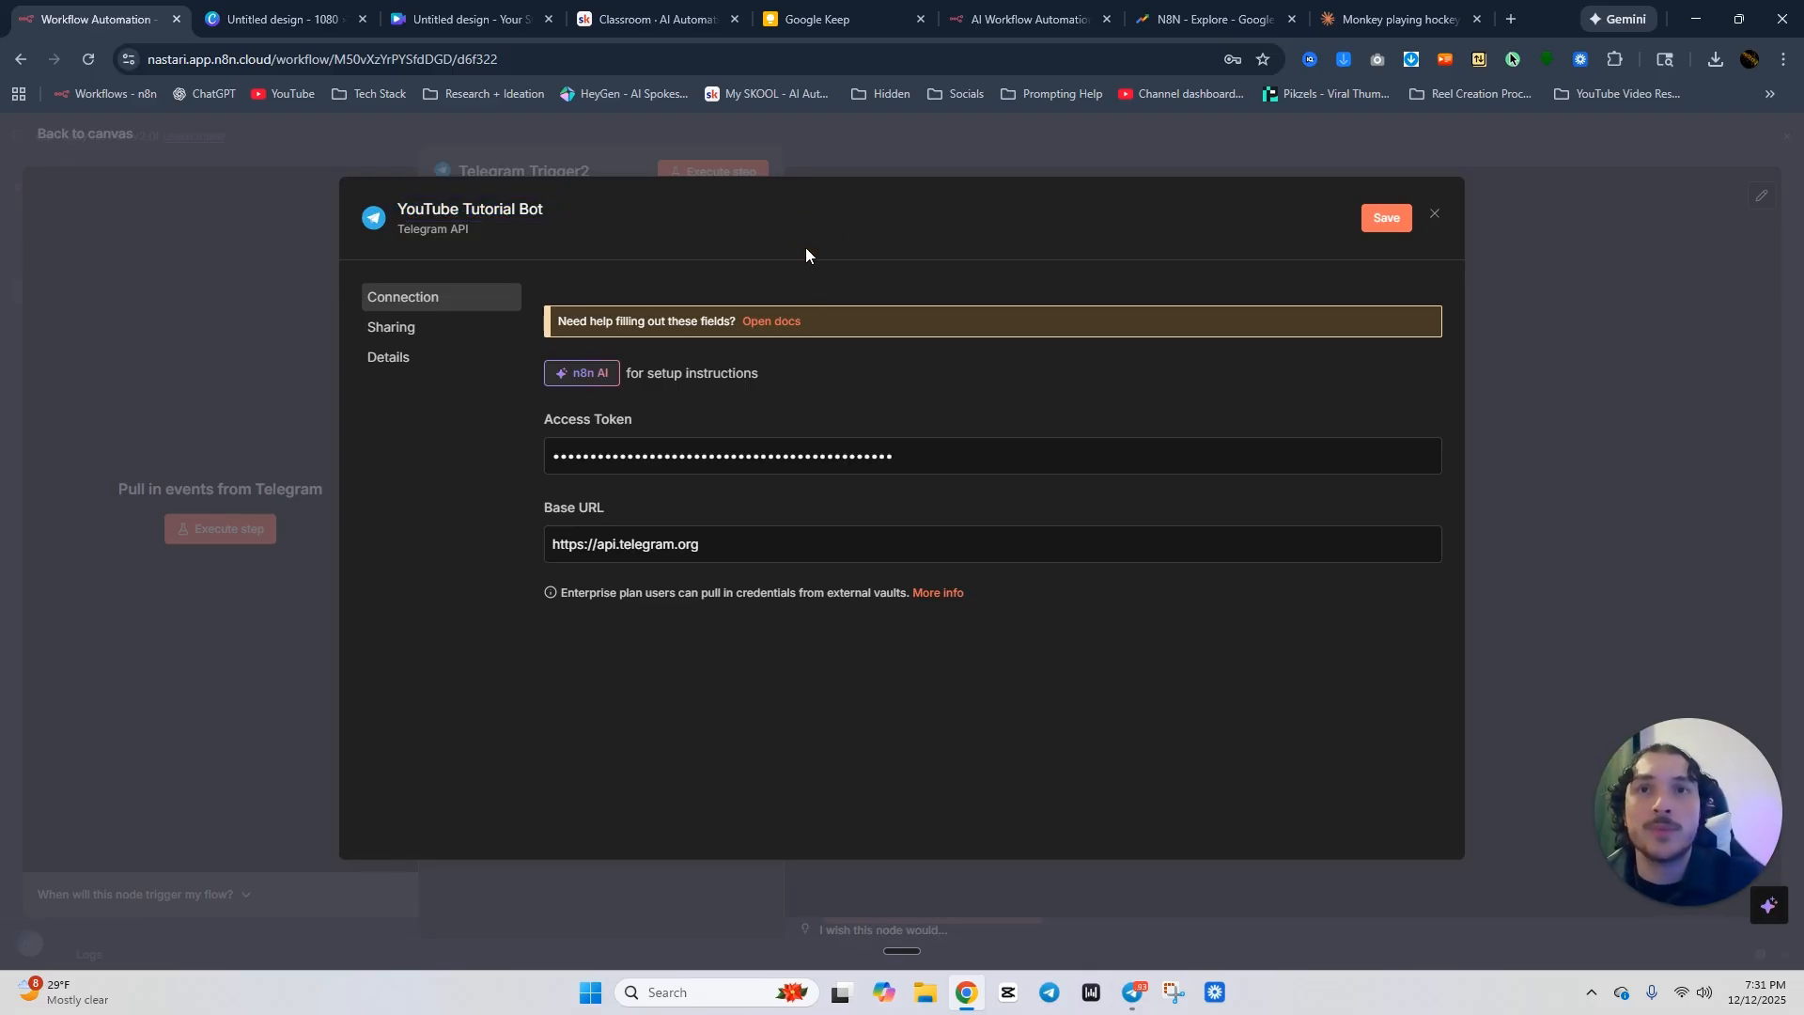
left_click(1382, 219)
left_click(1214, 349)
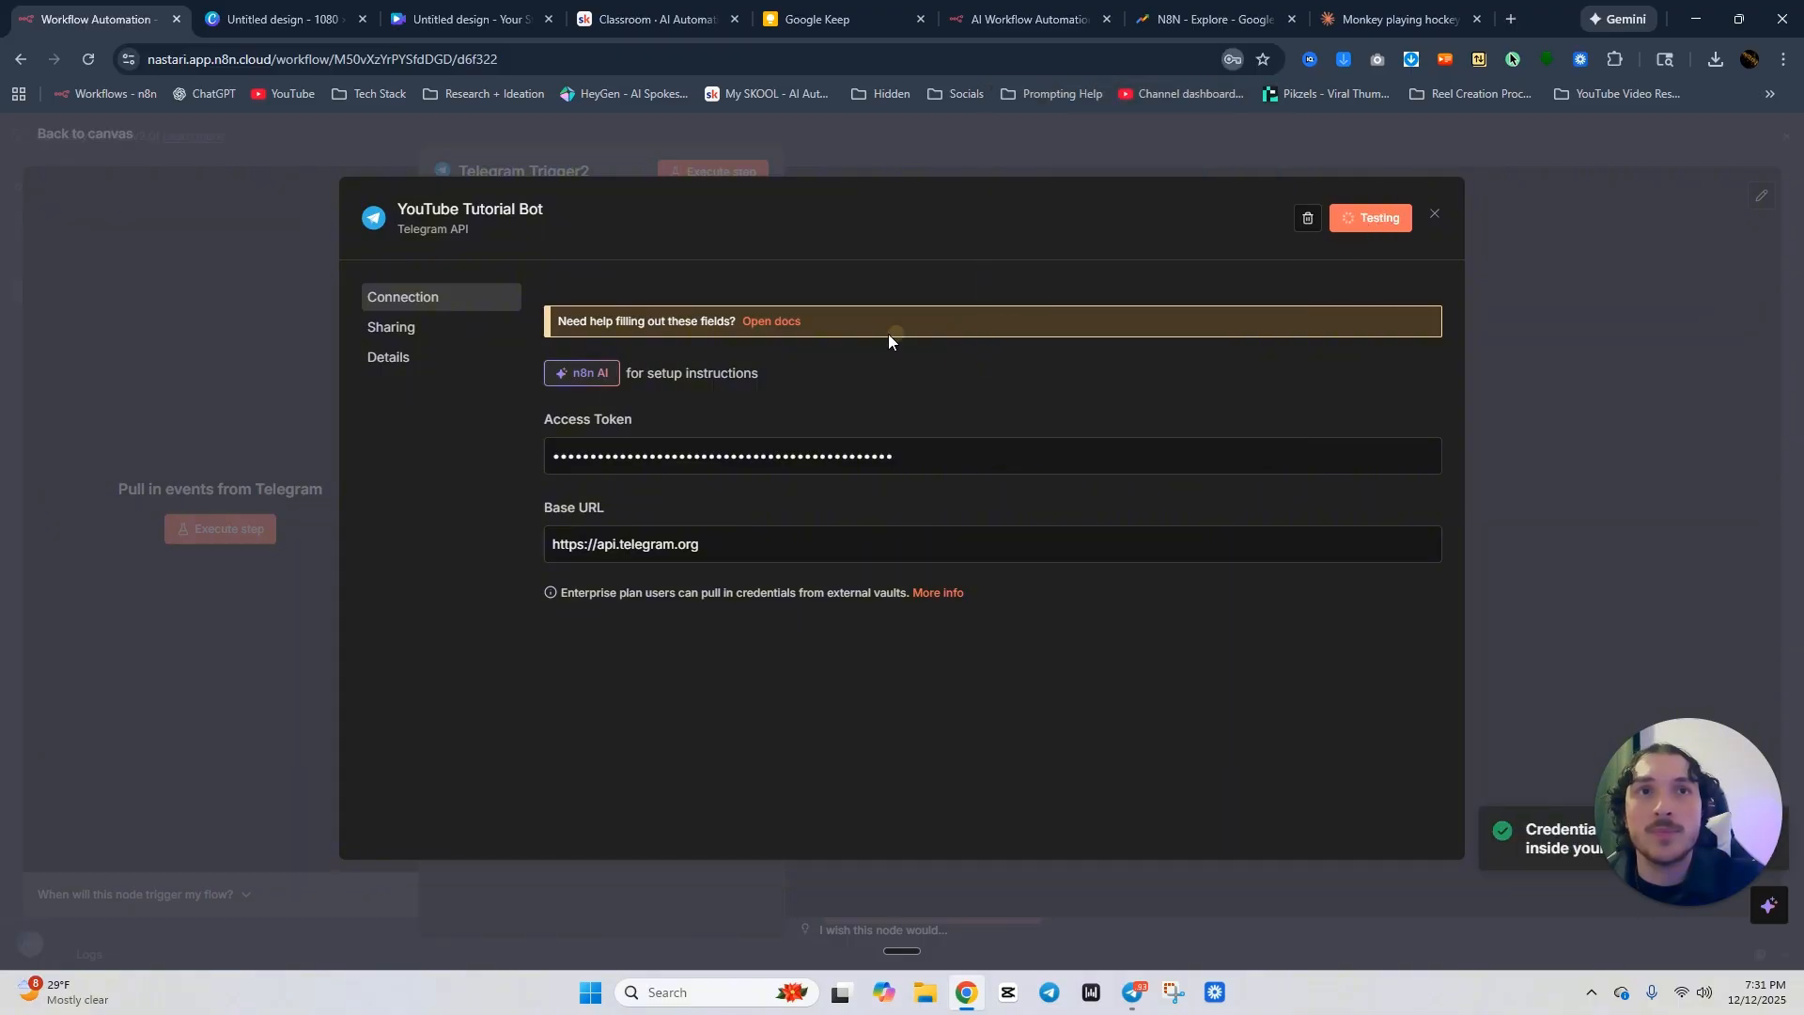
left_click(1434, 218)
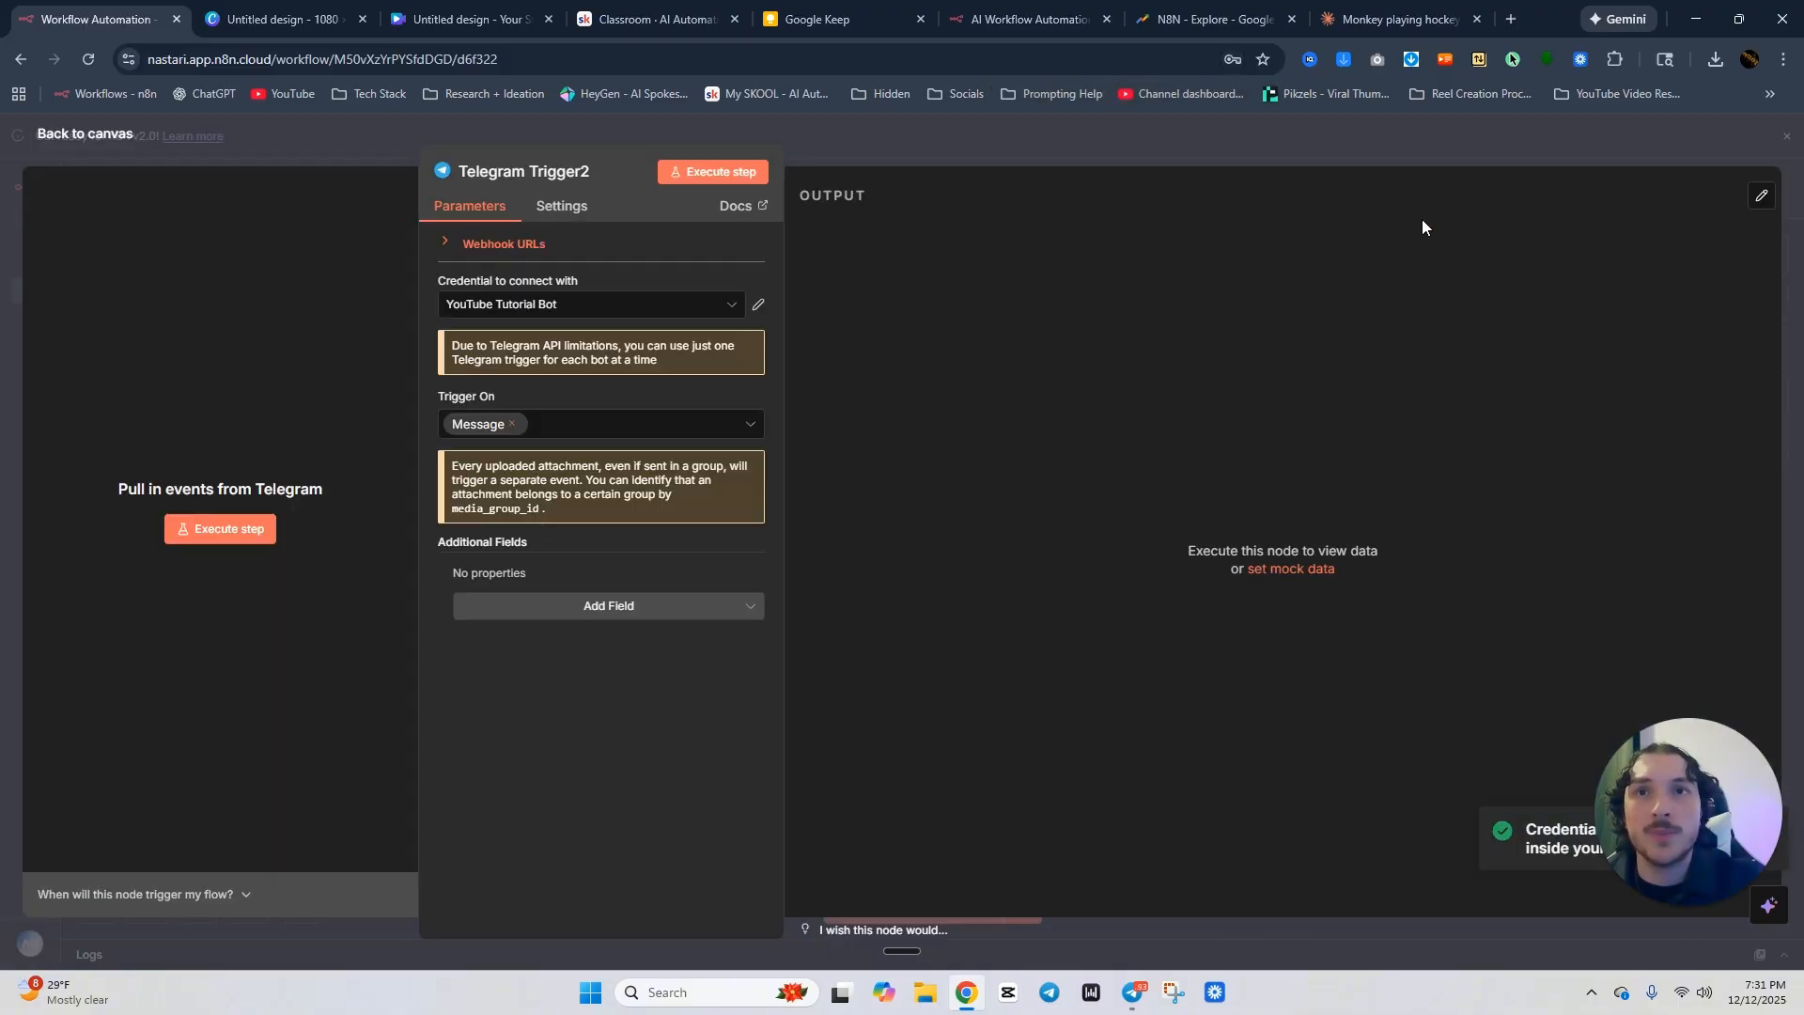
left_click(956, 132)
left_click_drag(919, 616, 600, 488)
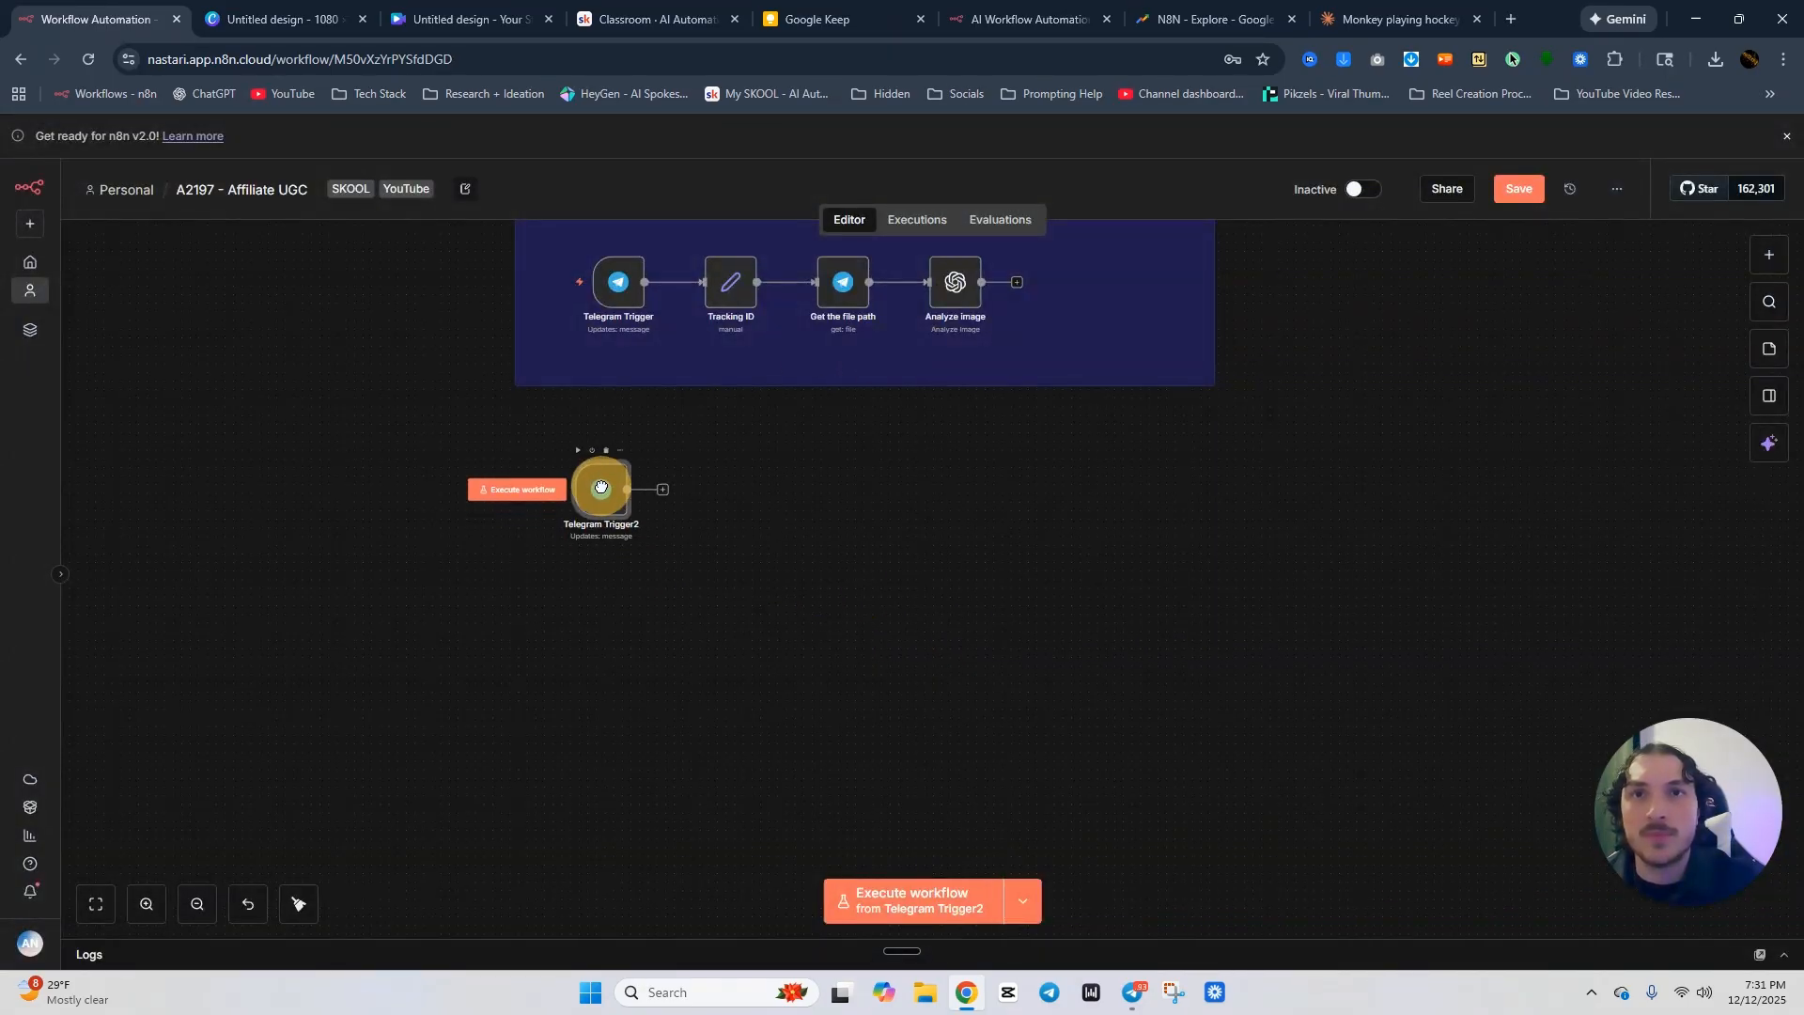
Switch to Telegram, open the new bot's chat through its t.me link, start the bot, and send the message "HI".
left_click(1133, 992)
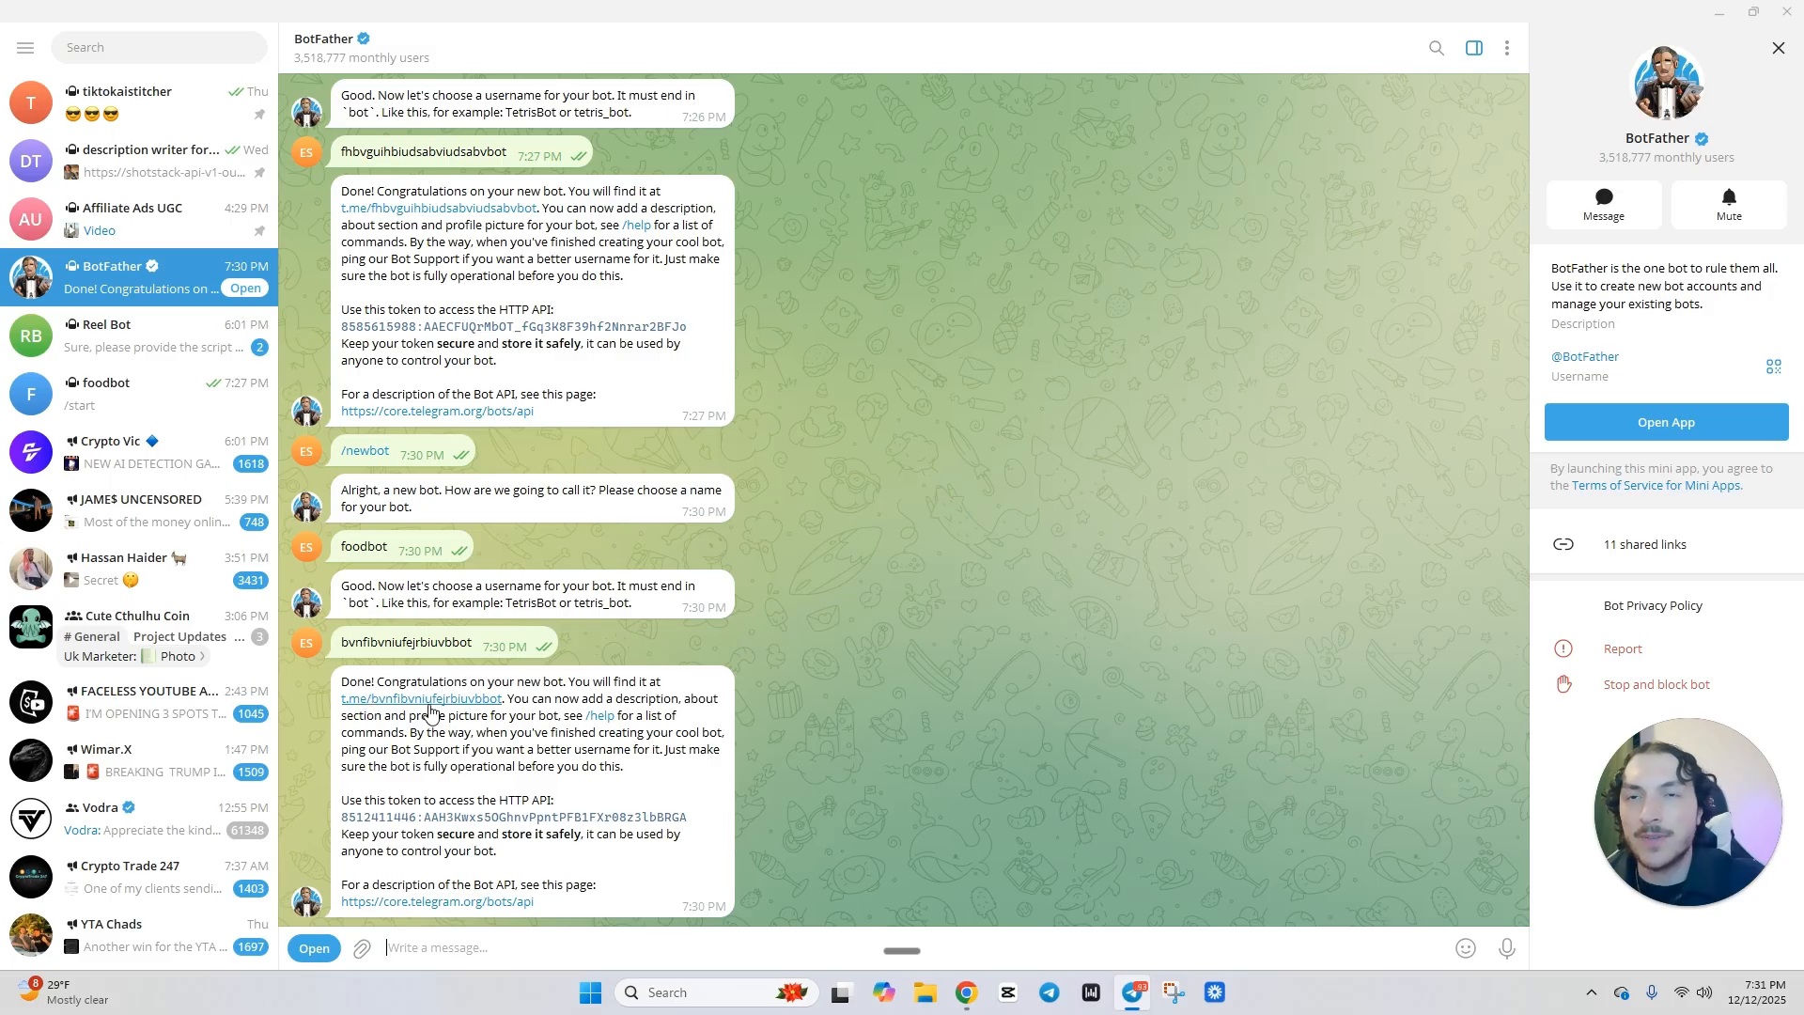
double_click(385, 688)
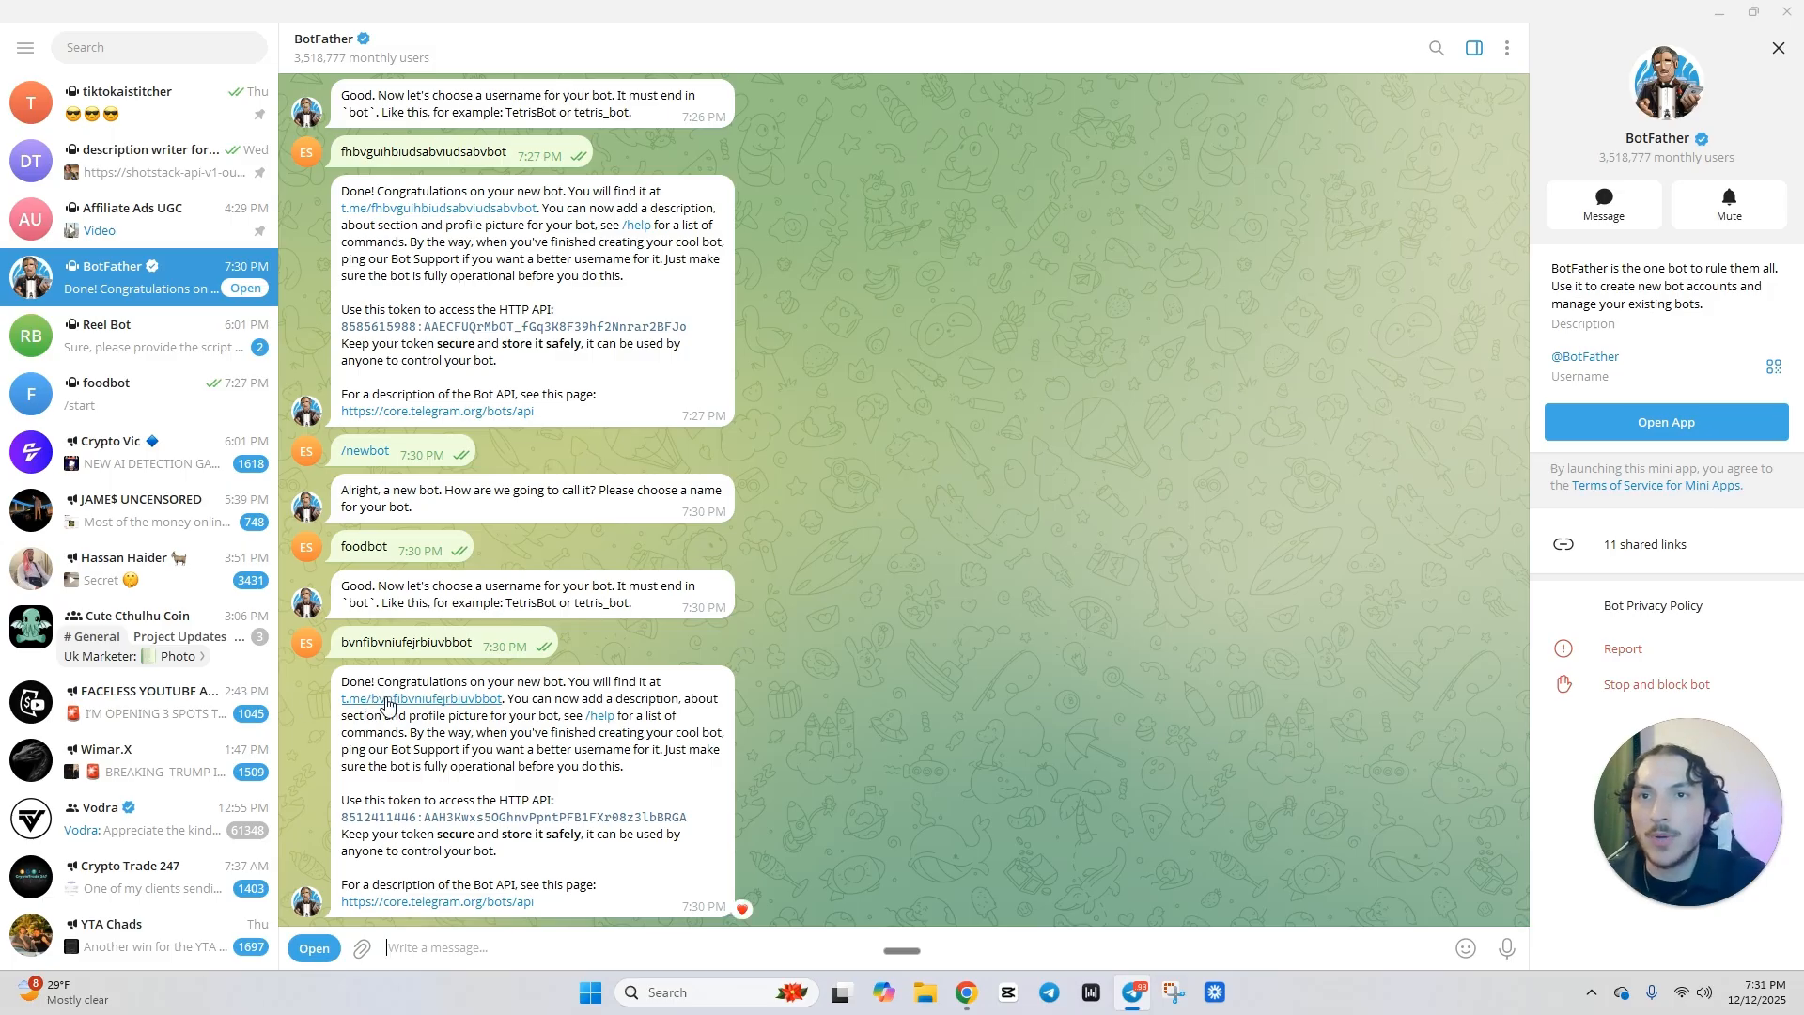
left_click(386, 702)
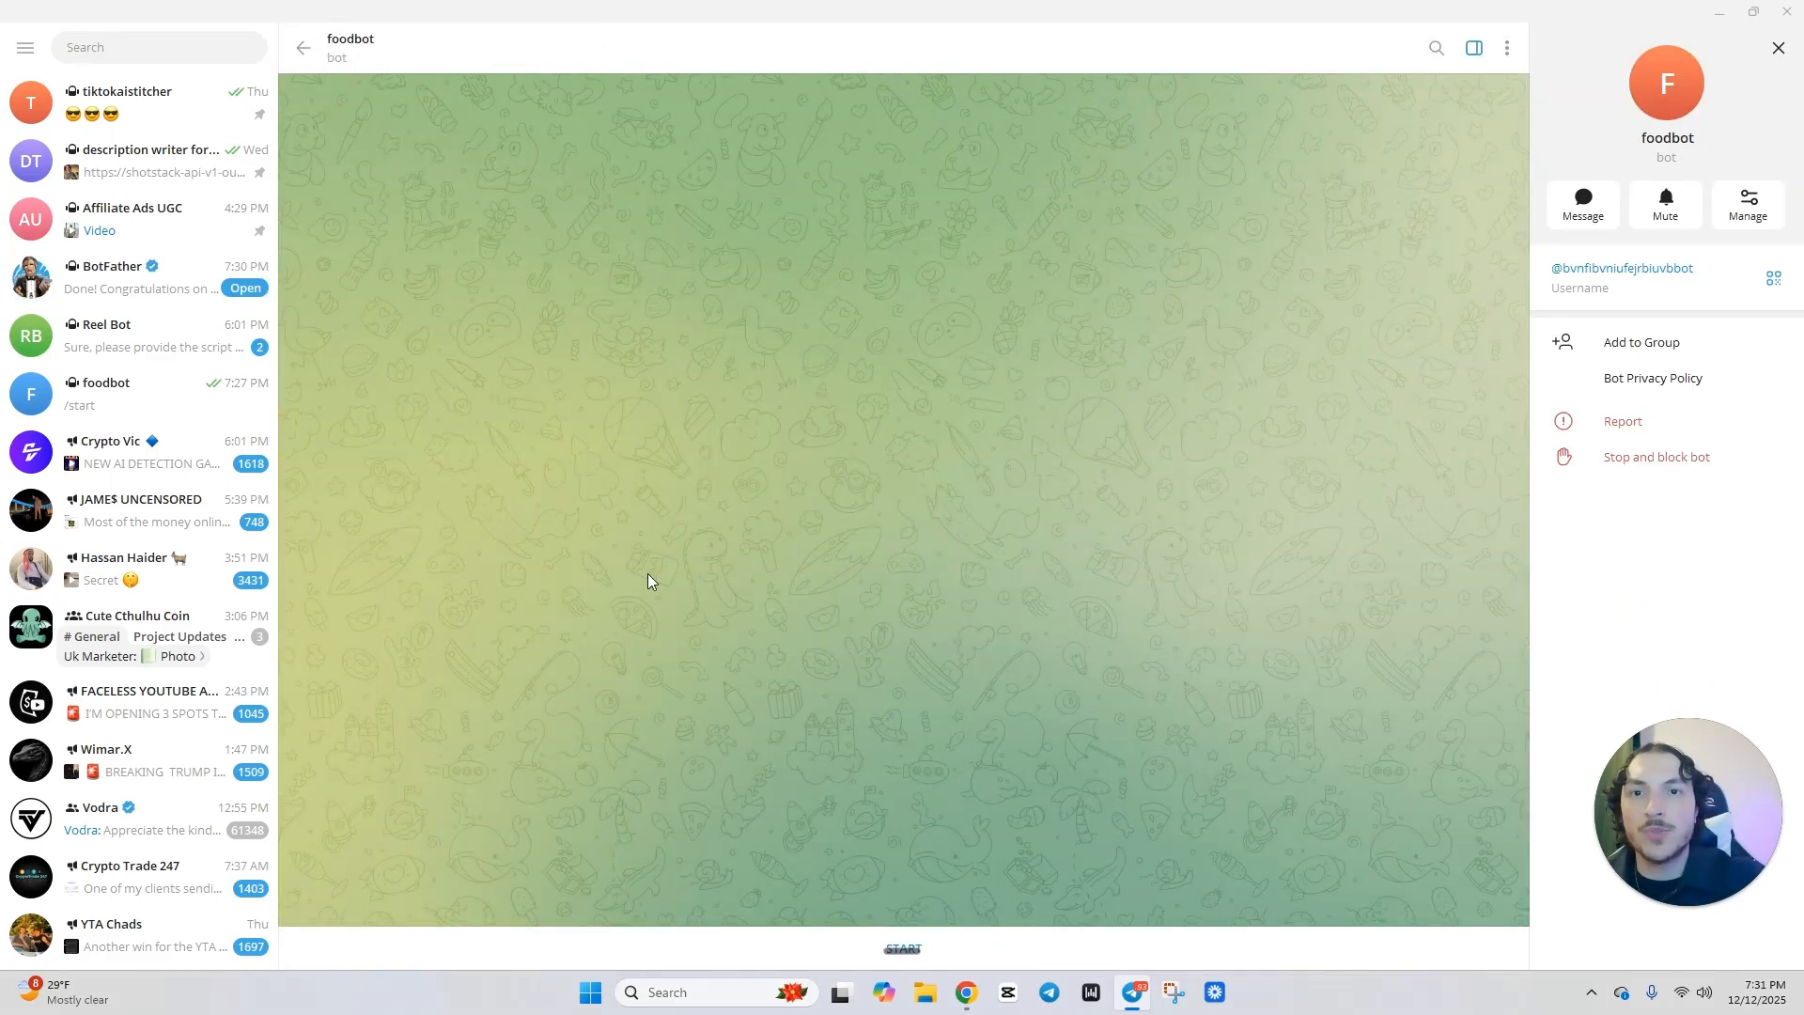
left_click(925, 959)
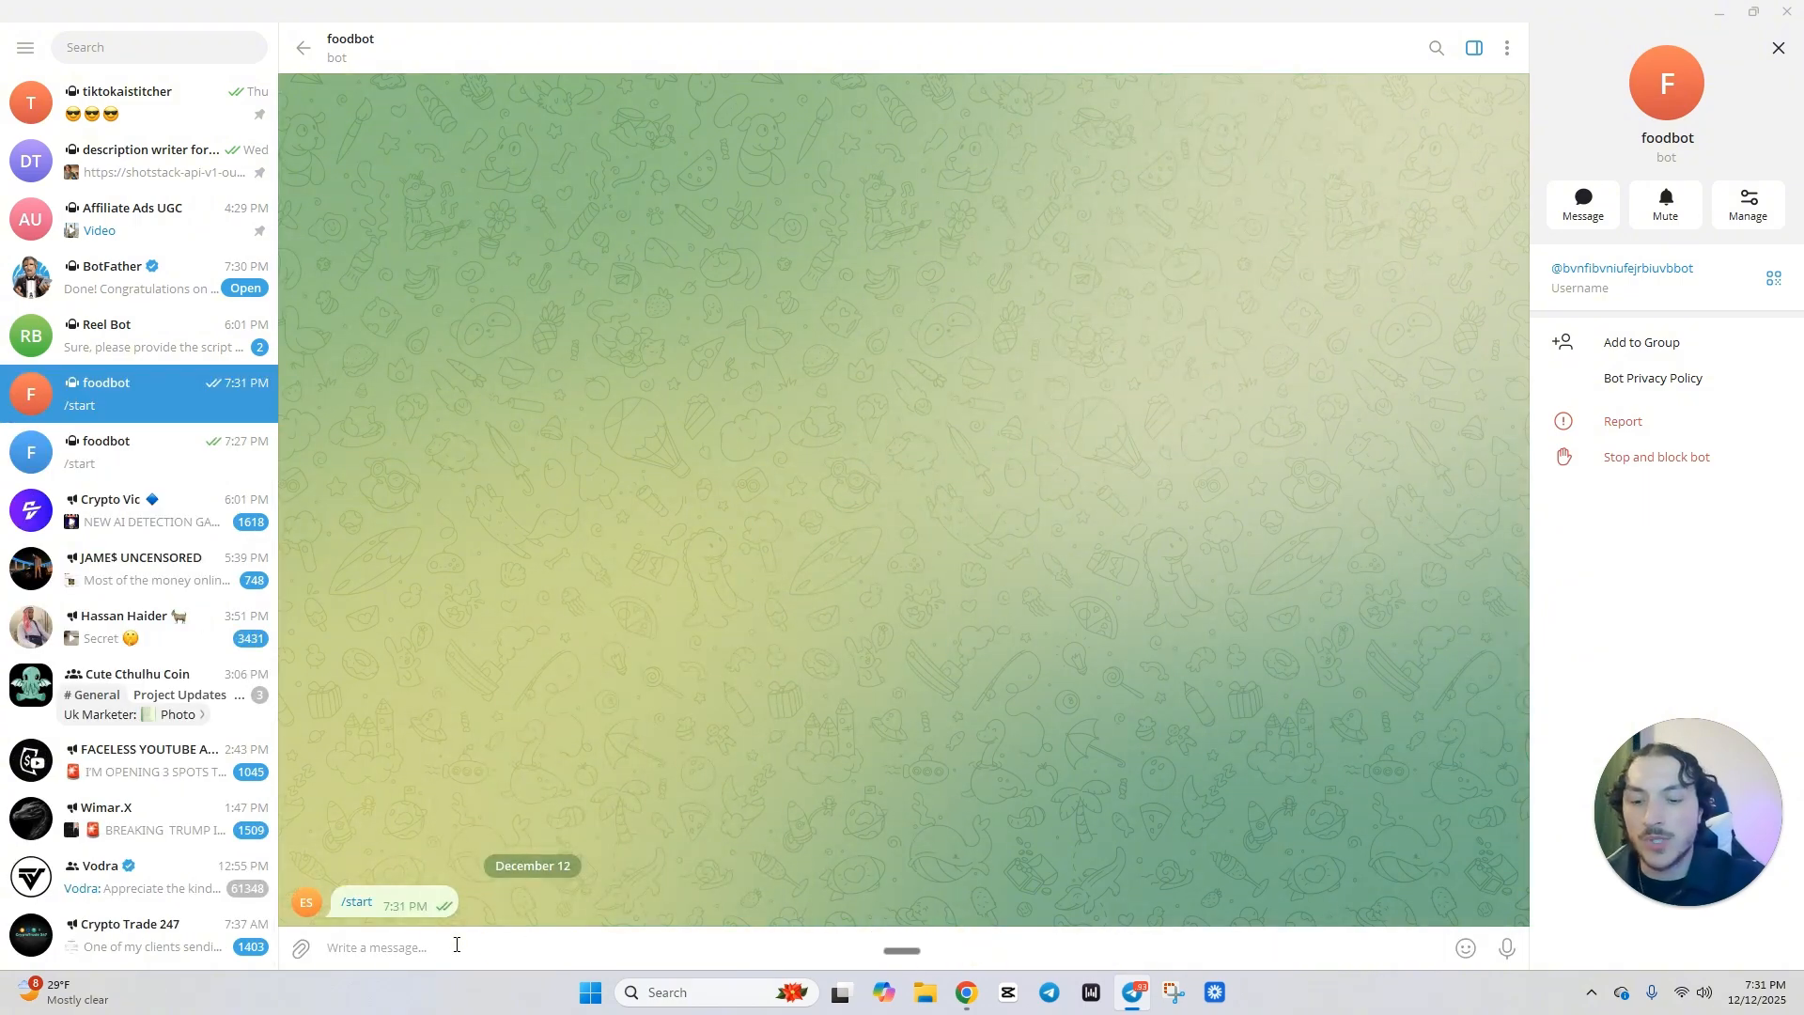
type("HI")
key("Return")
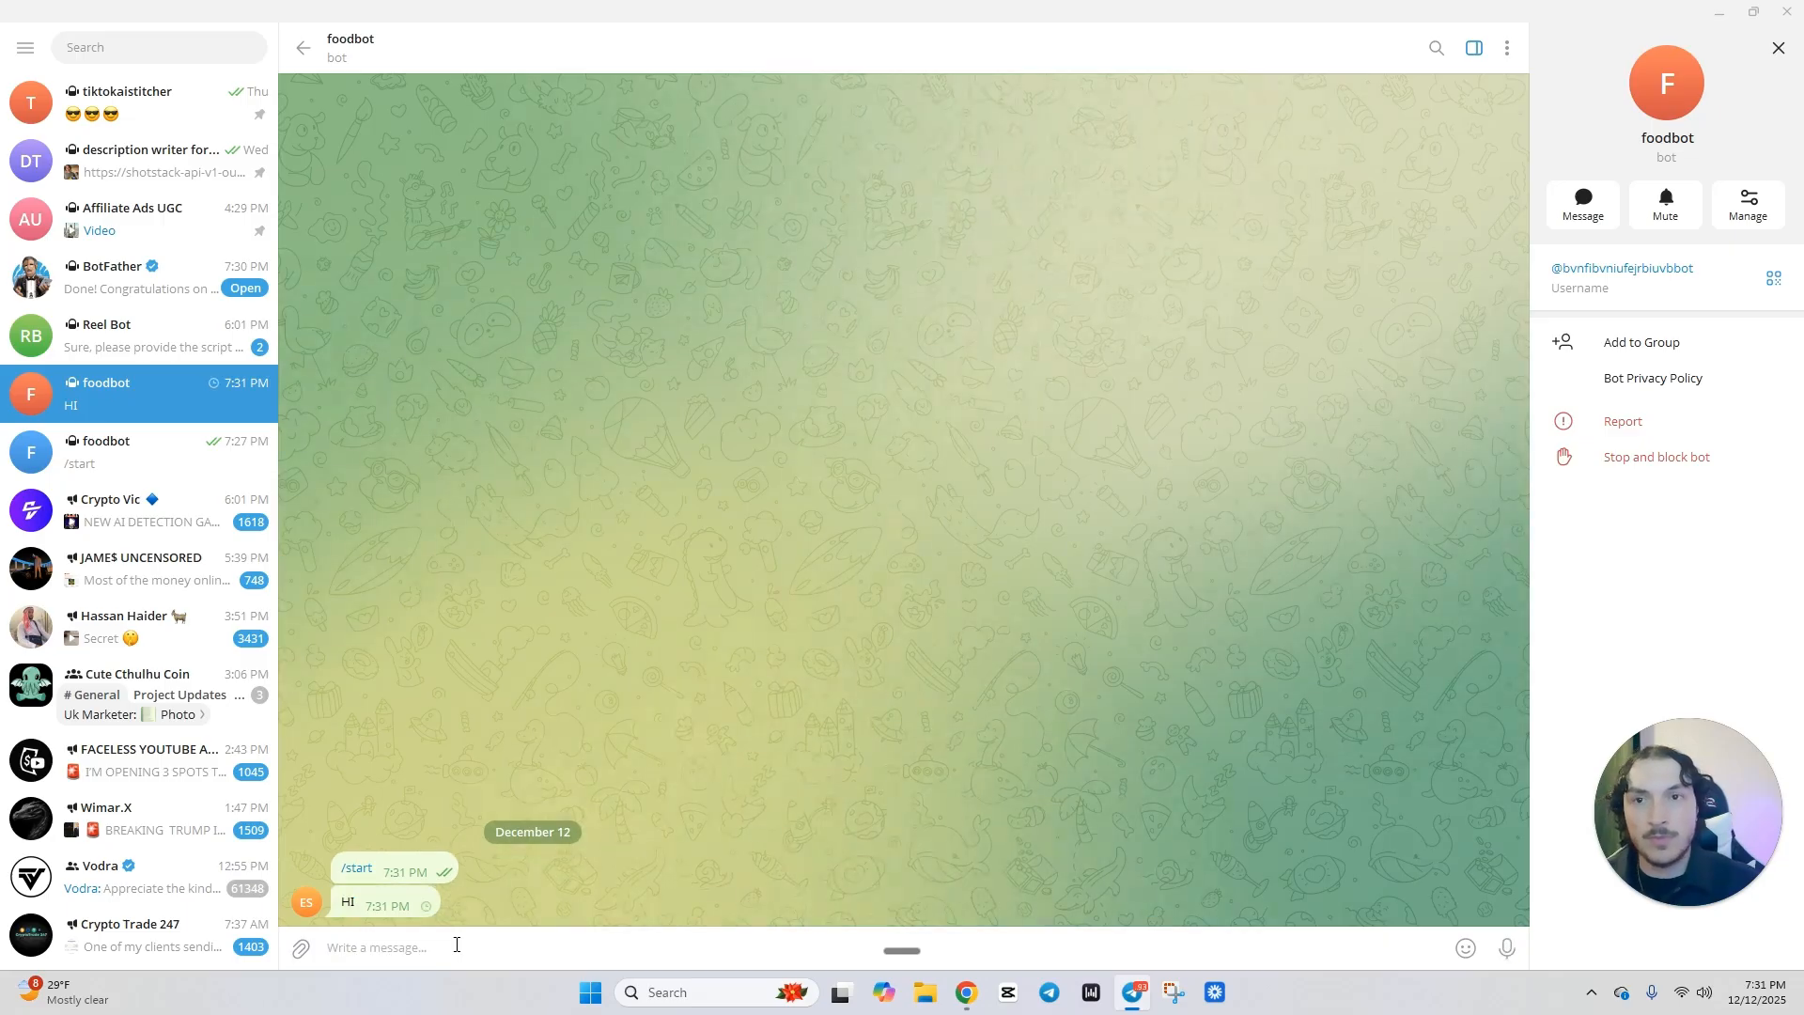
Try to pin the new foodbot chat to the top of the chat list.
right_click(108, 395)
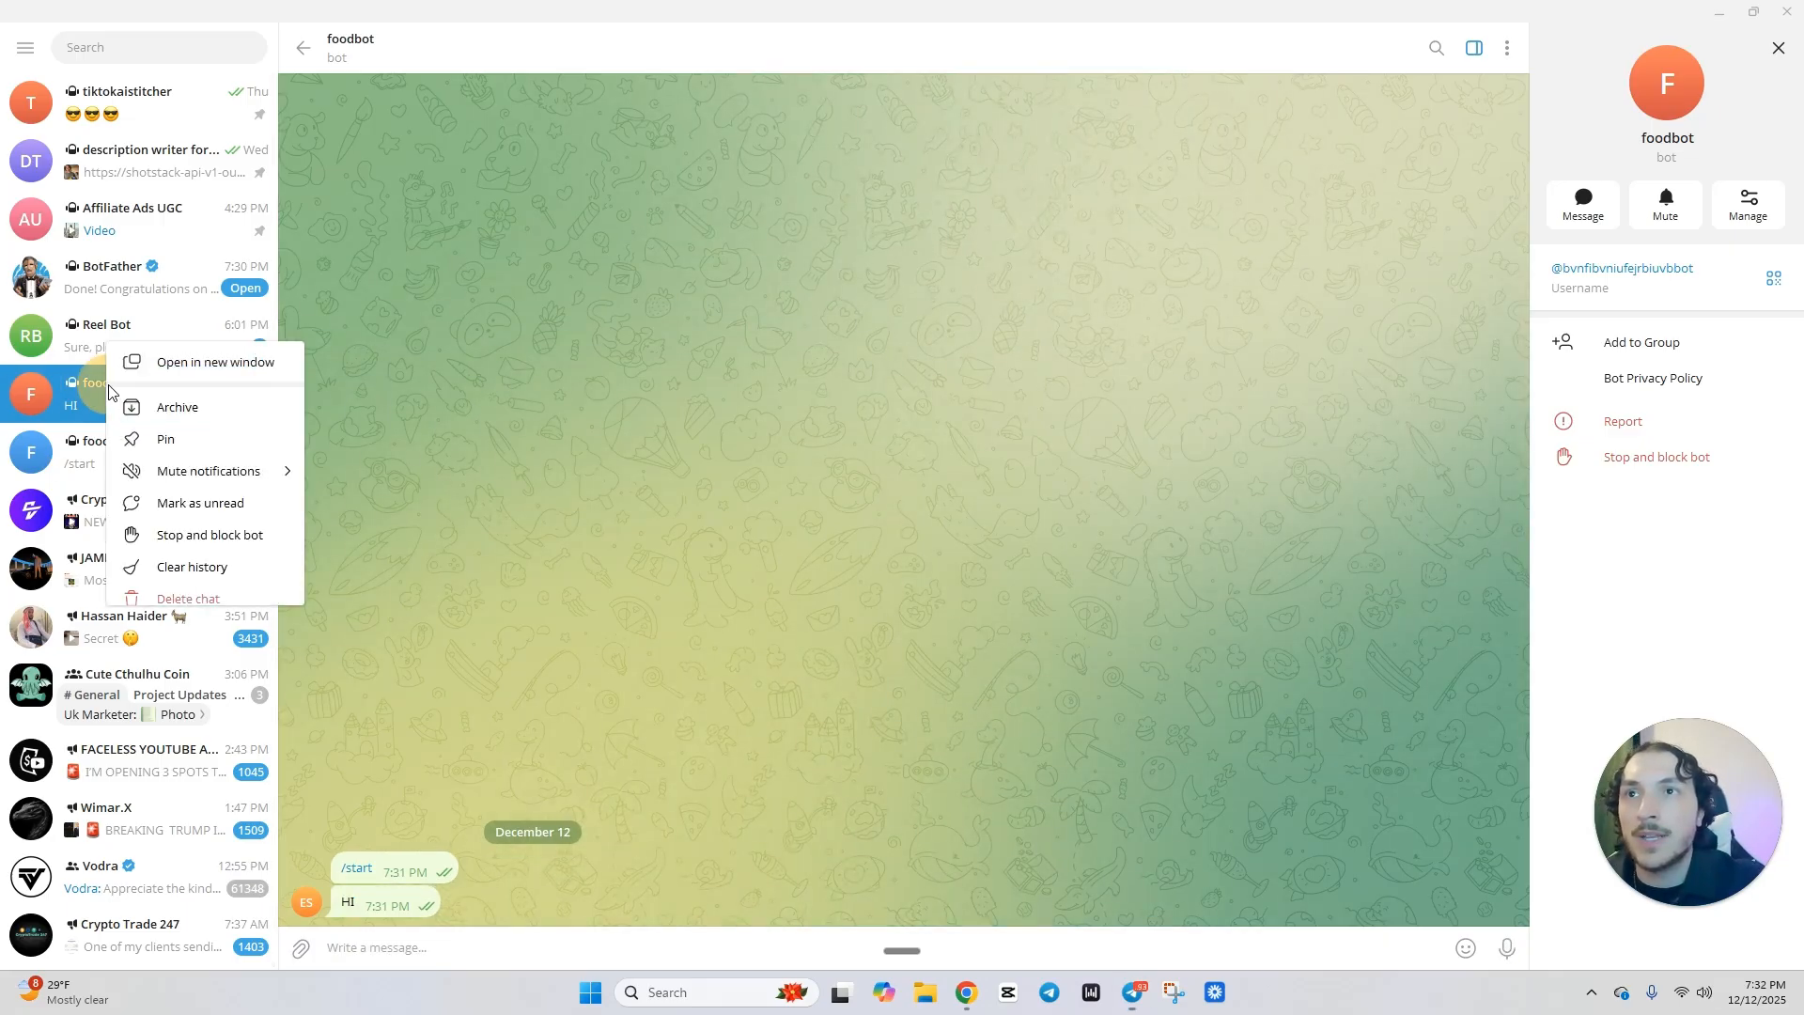
left_click(165, 440)
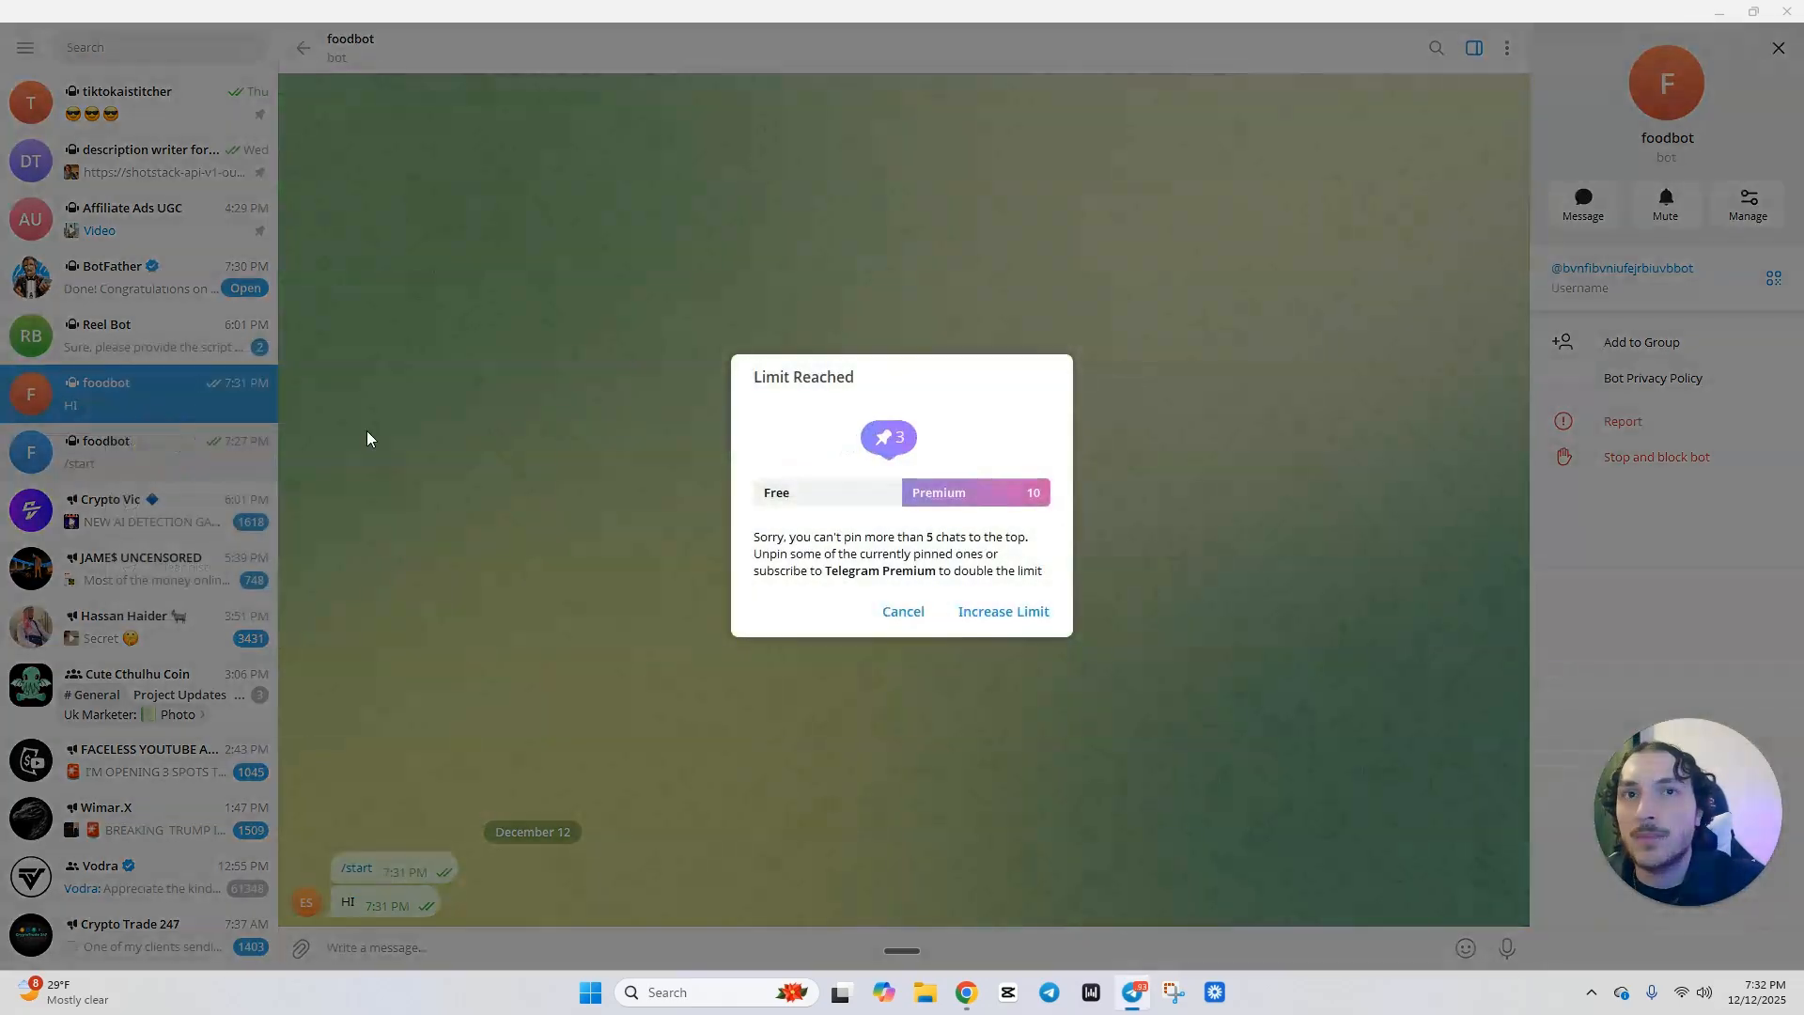
left_click(899, 609)
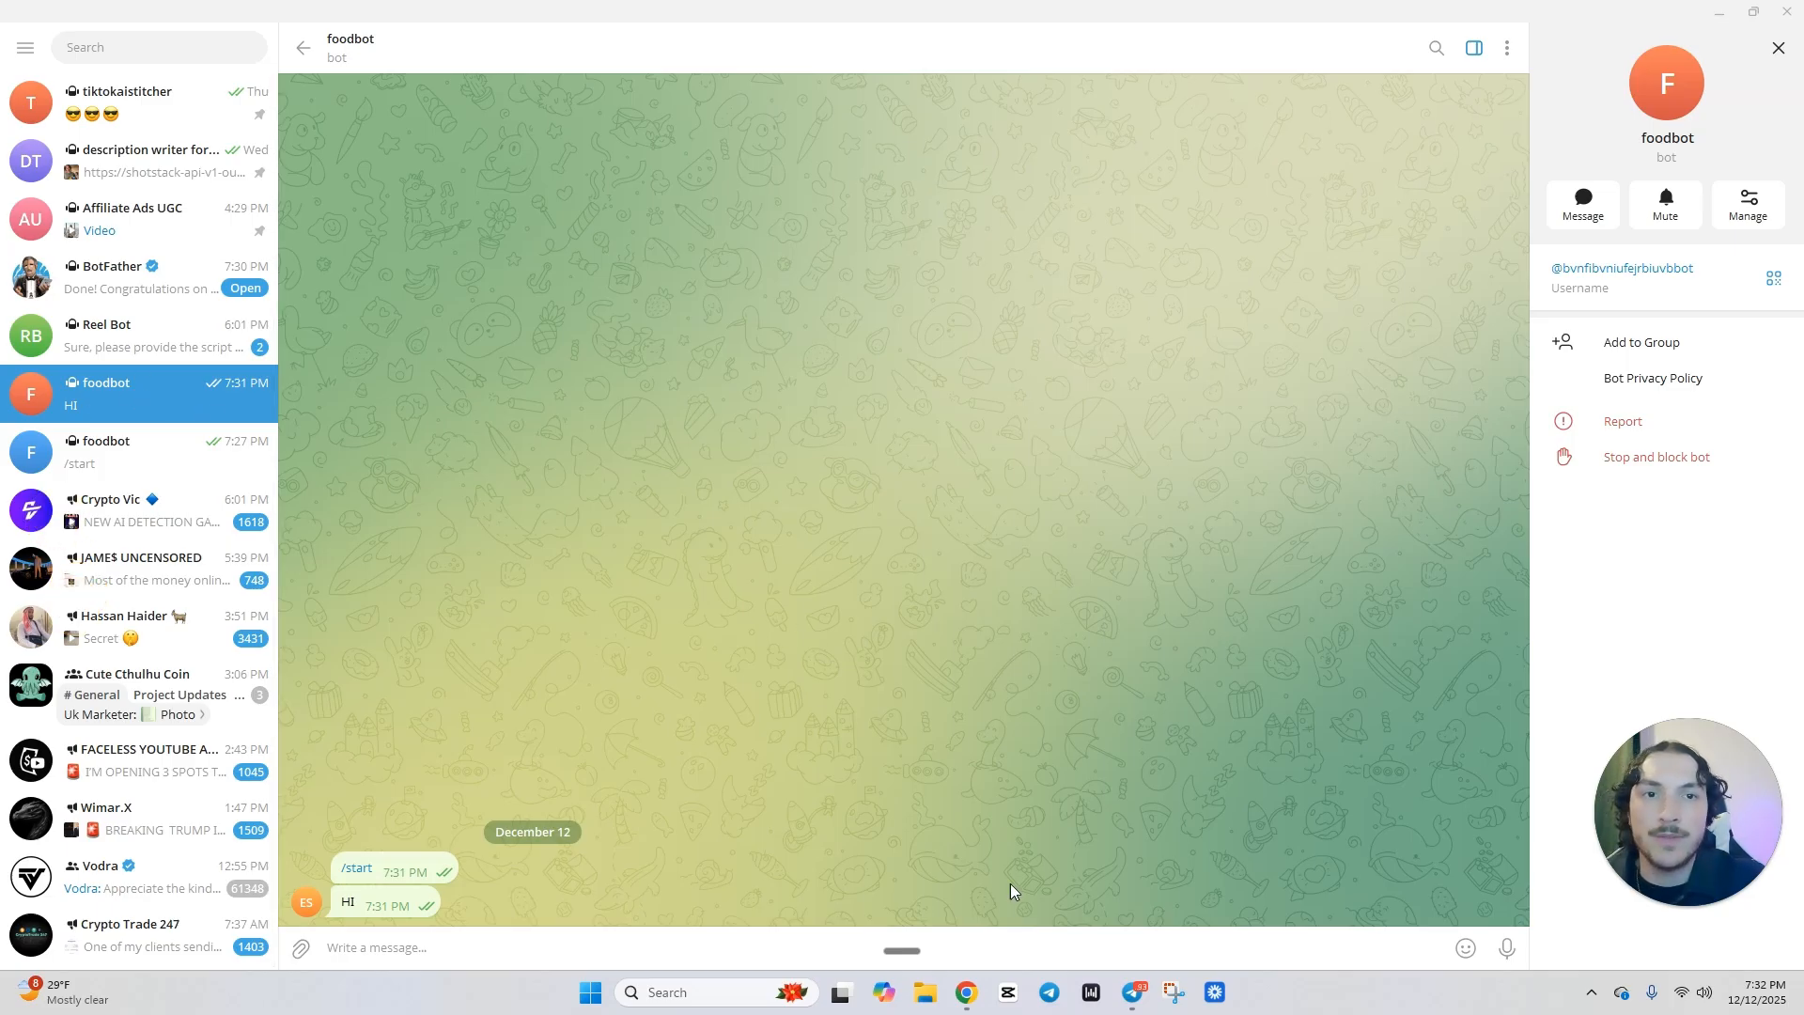
Return to n8n, execute the workflow from the new Telegram trigger, and inspect the message data in its output.
left_click(970, 992)
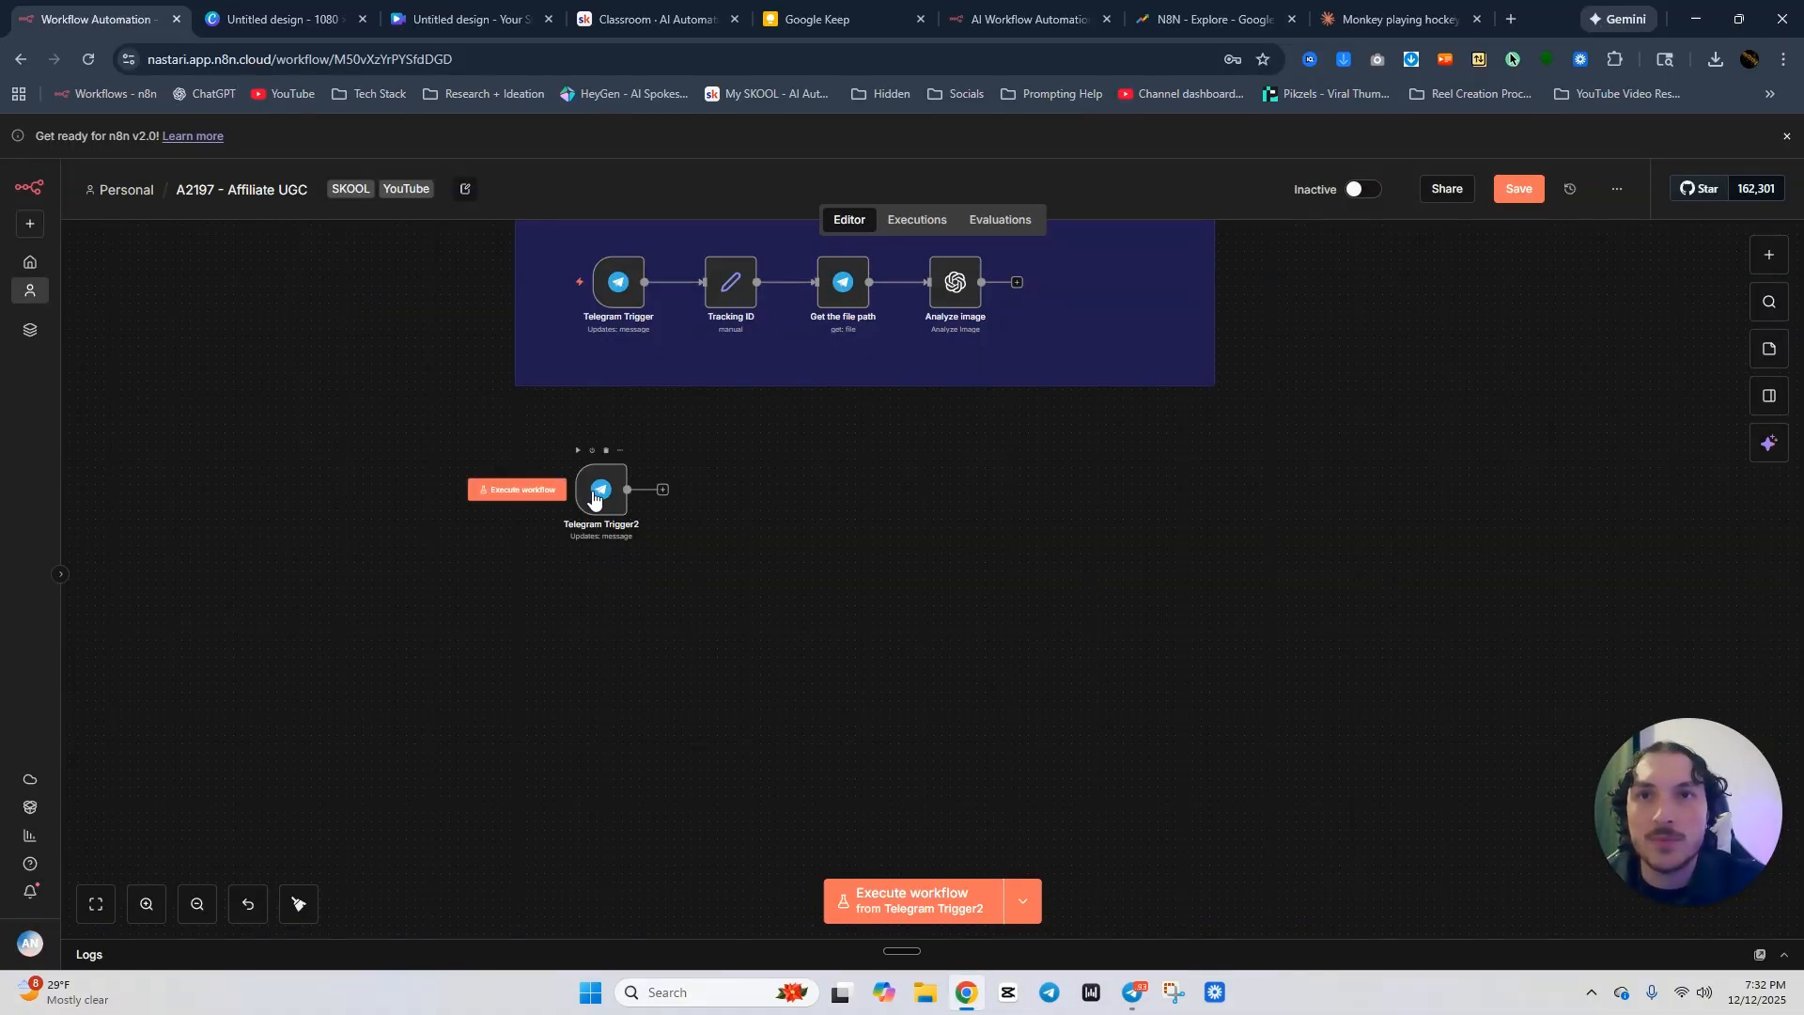
left_click_drag(599, 496, 573, 479)
left_click(502, 474)
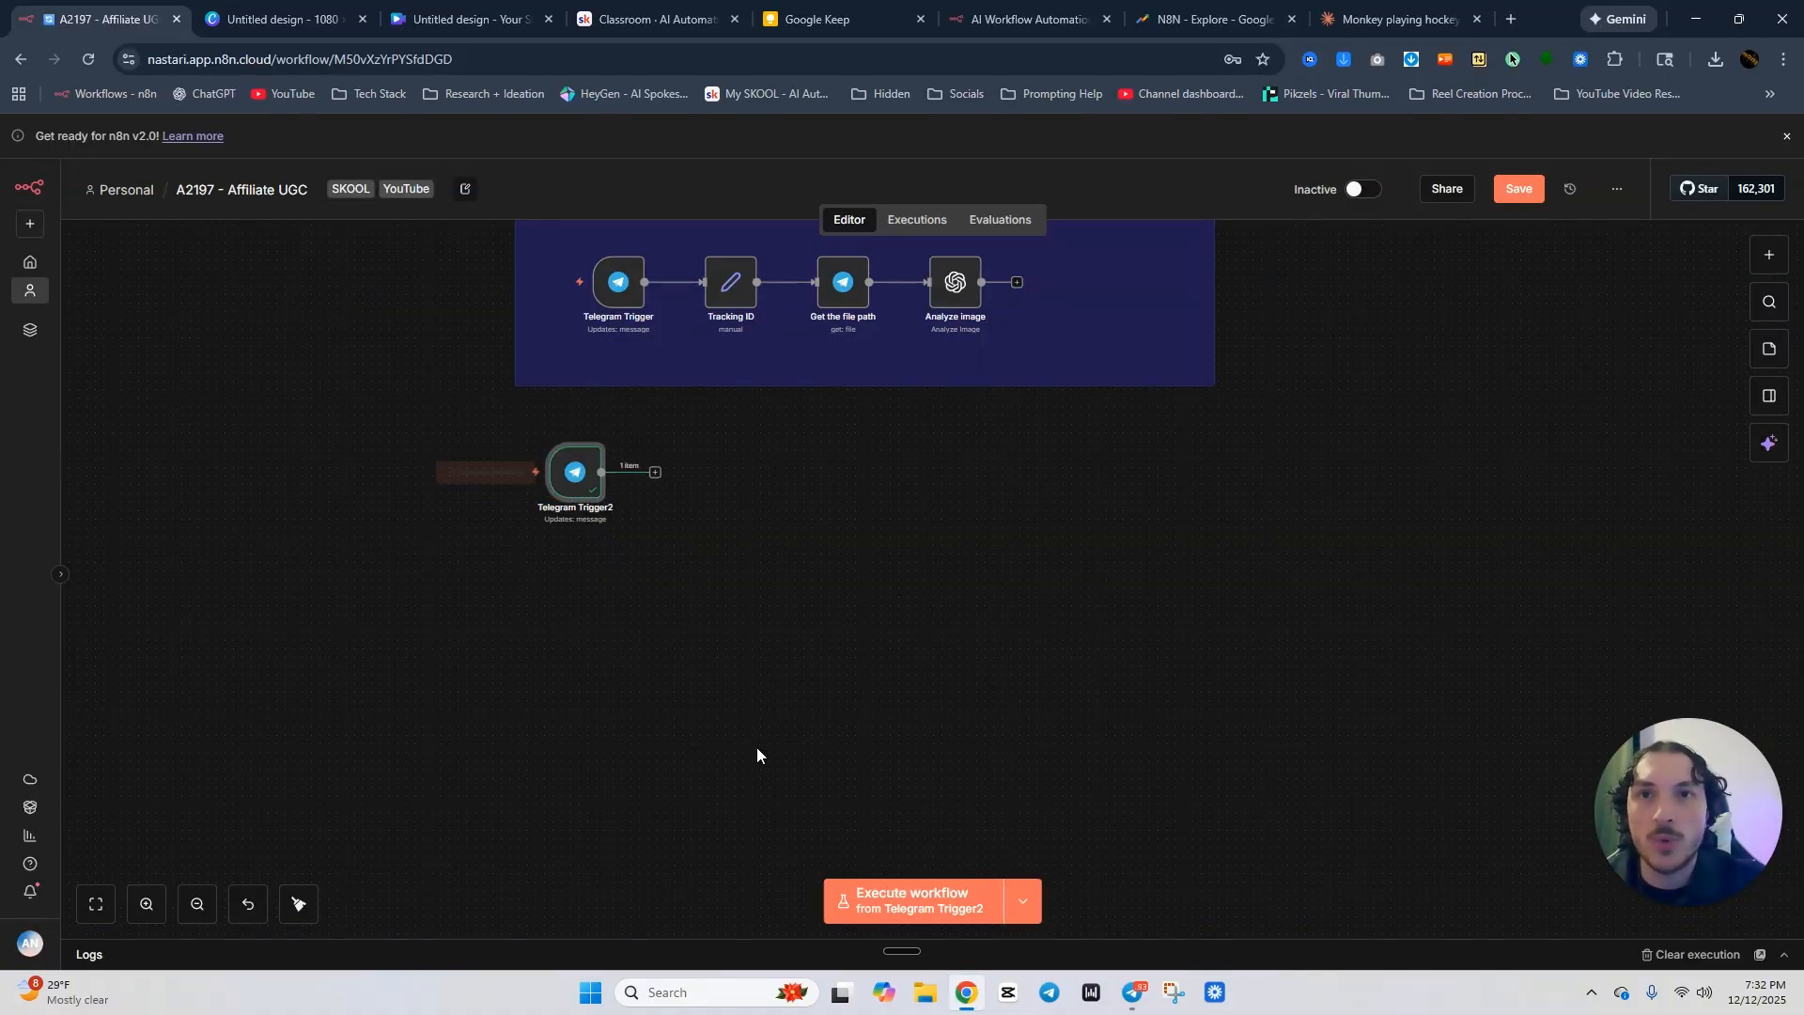
double_click(575, 473)
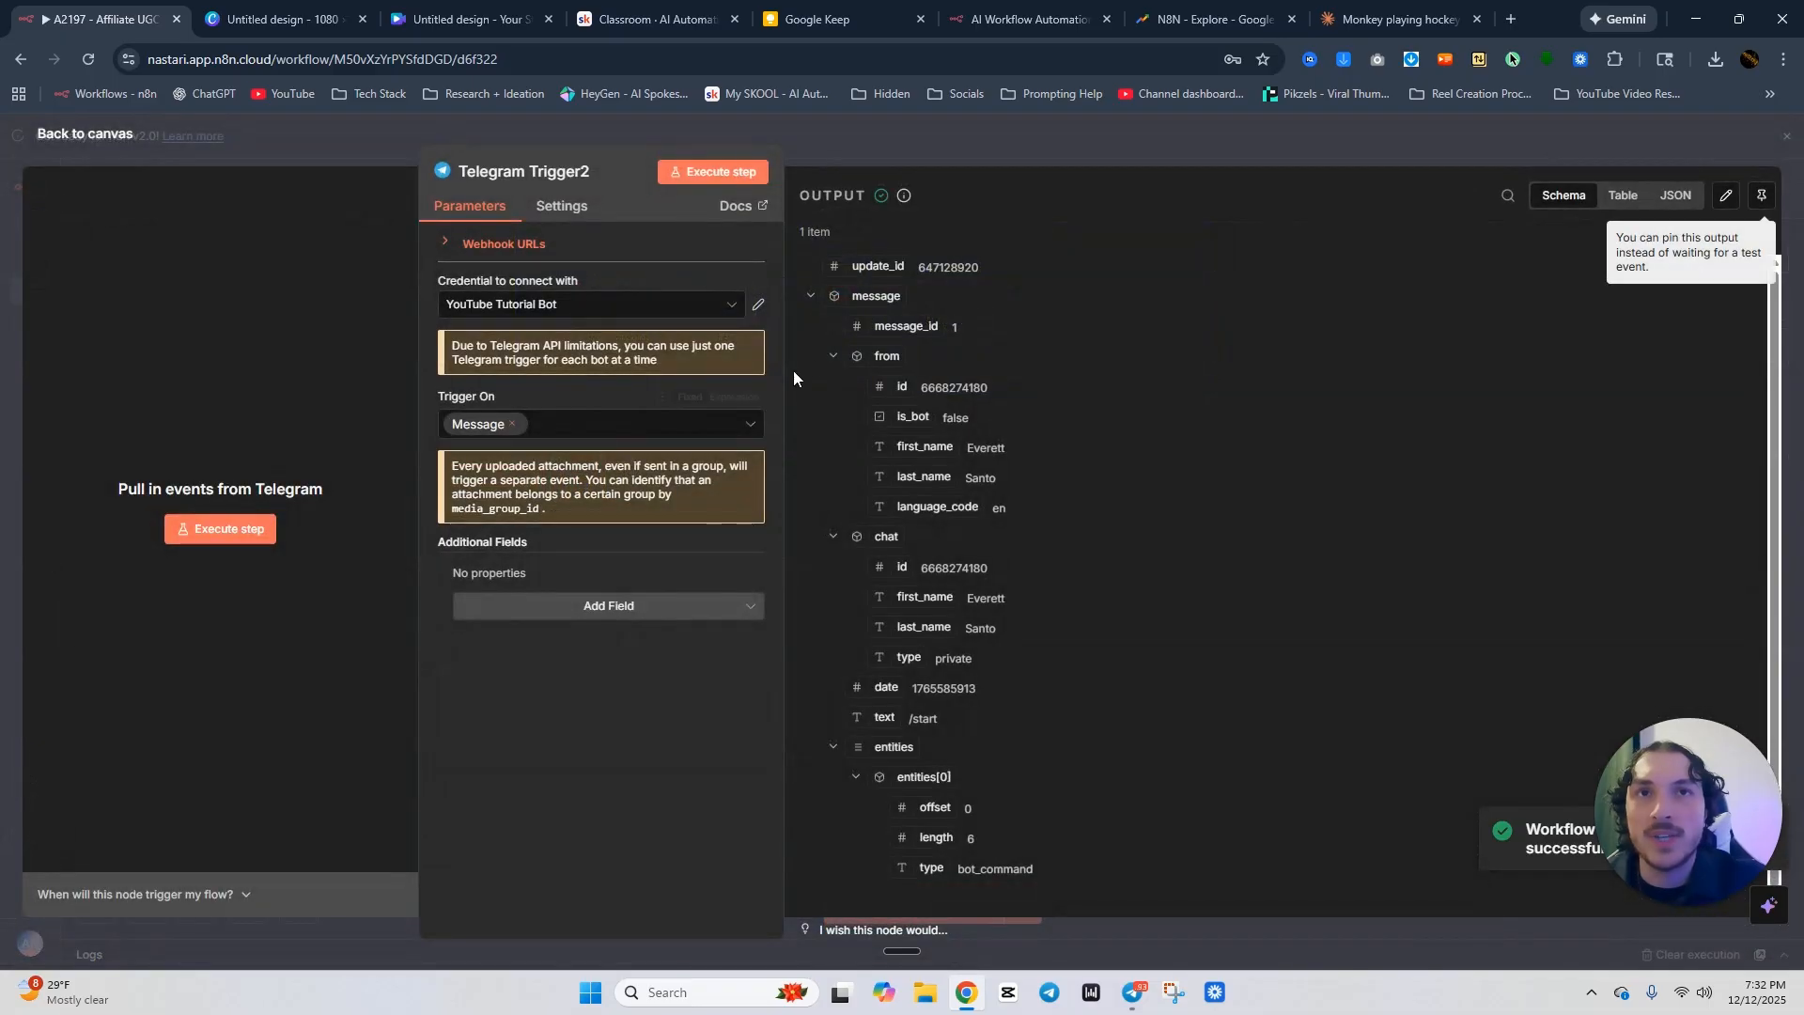
left_click(972, 148)
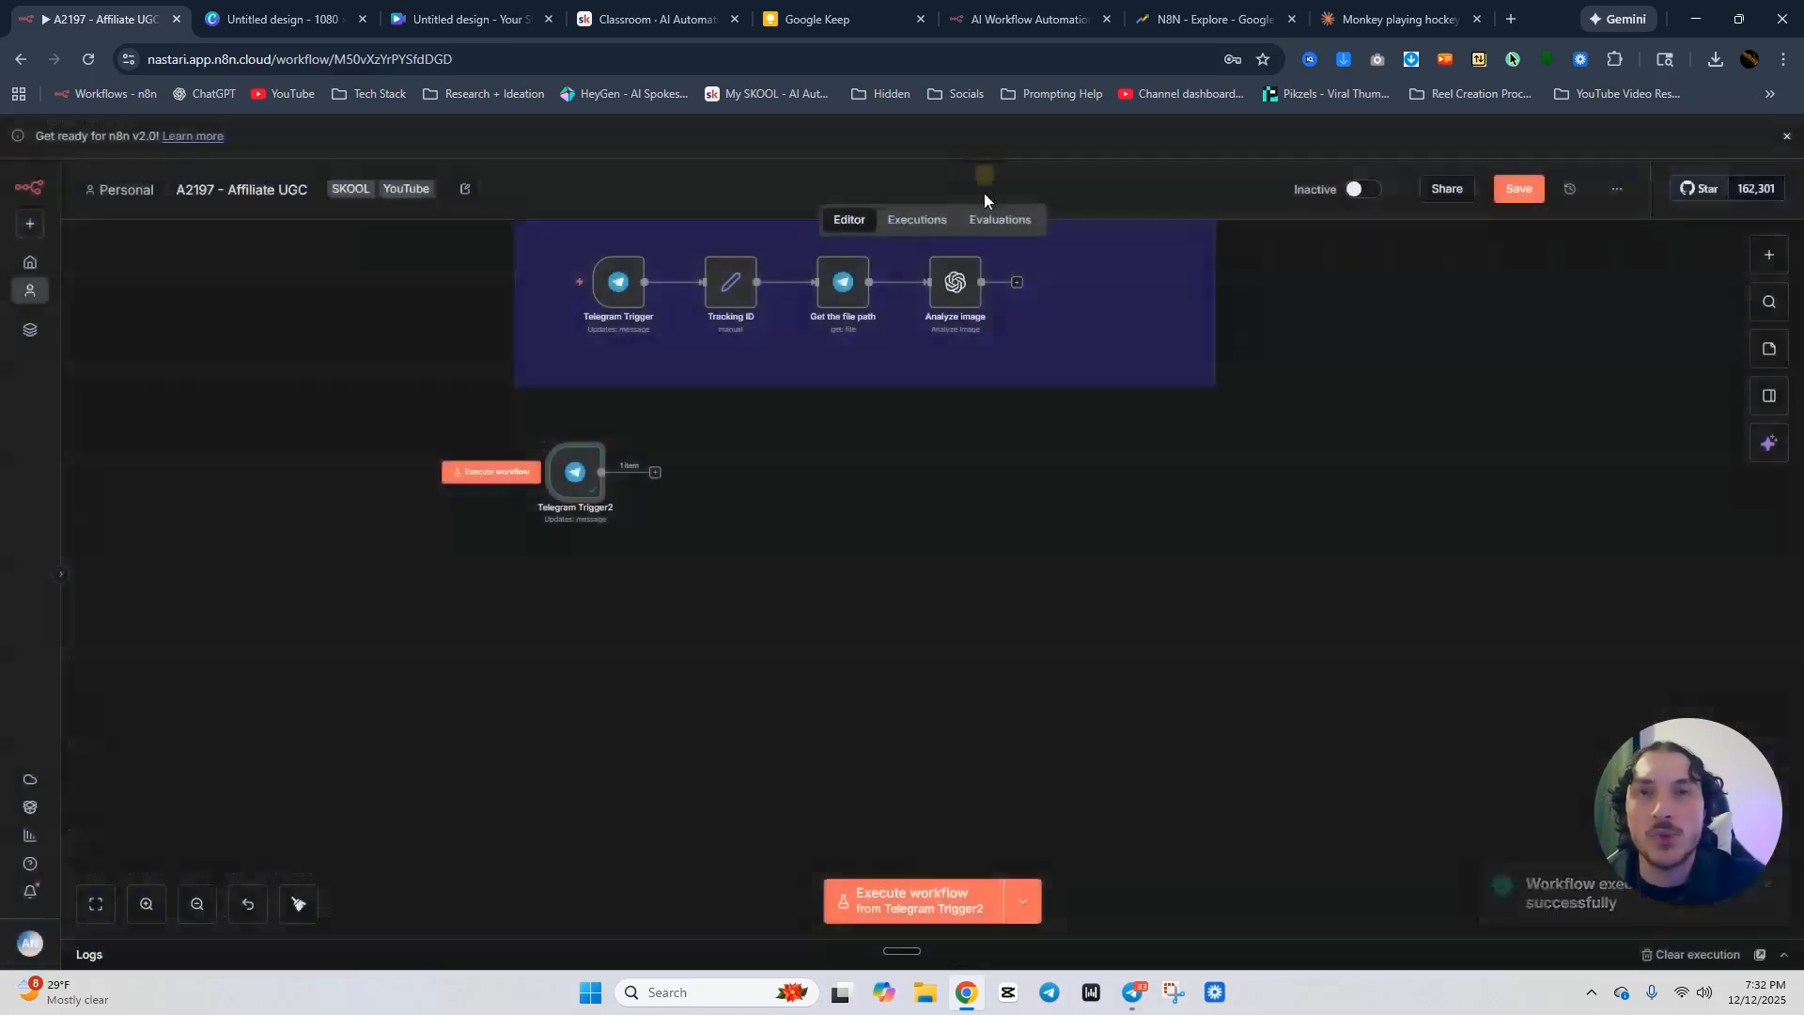
Add an Edit Fields (Set) node connected after the Telegram Trigger2 node.
left_click(808, 516)
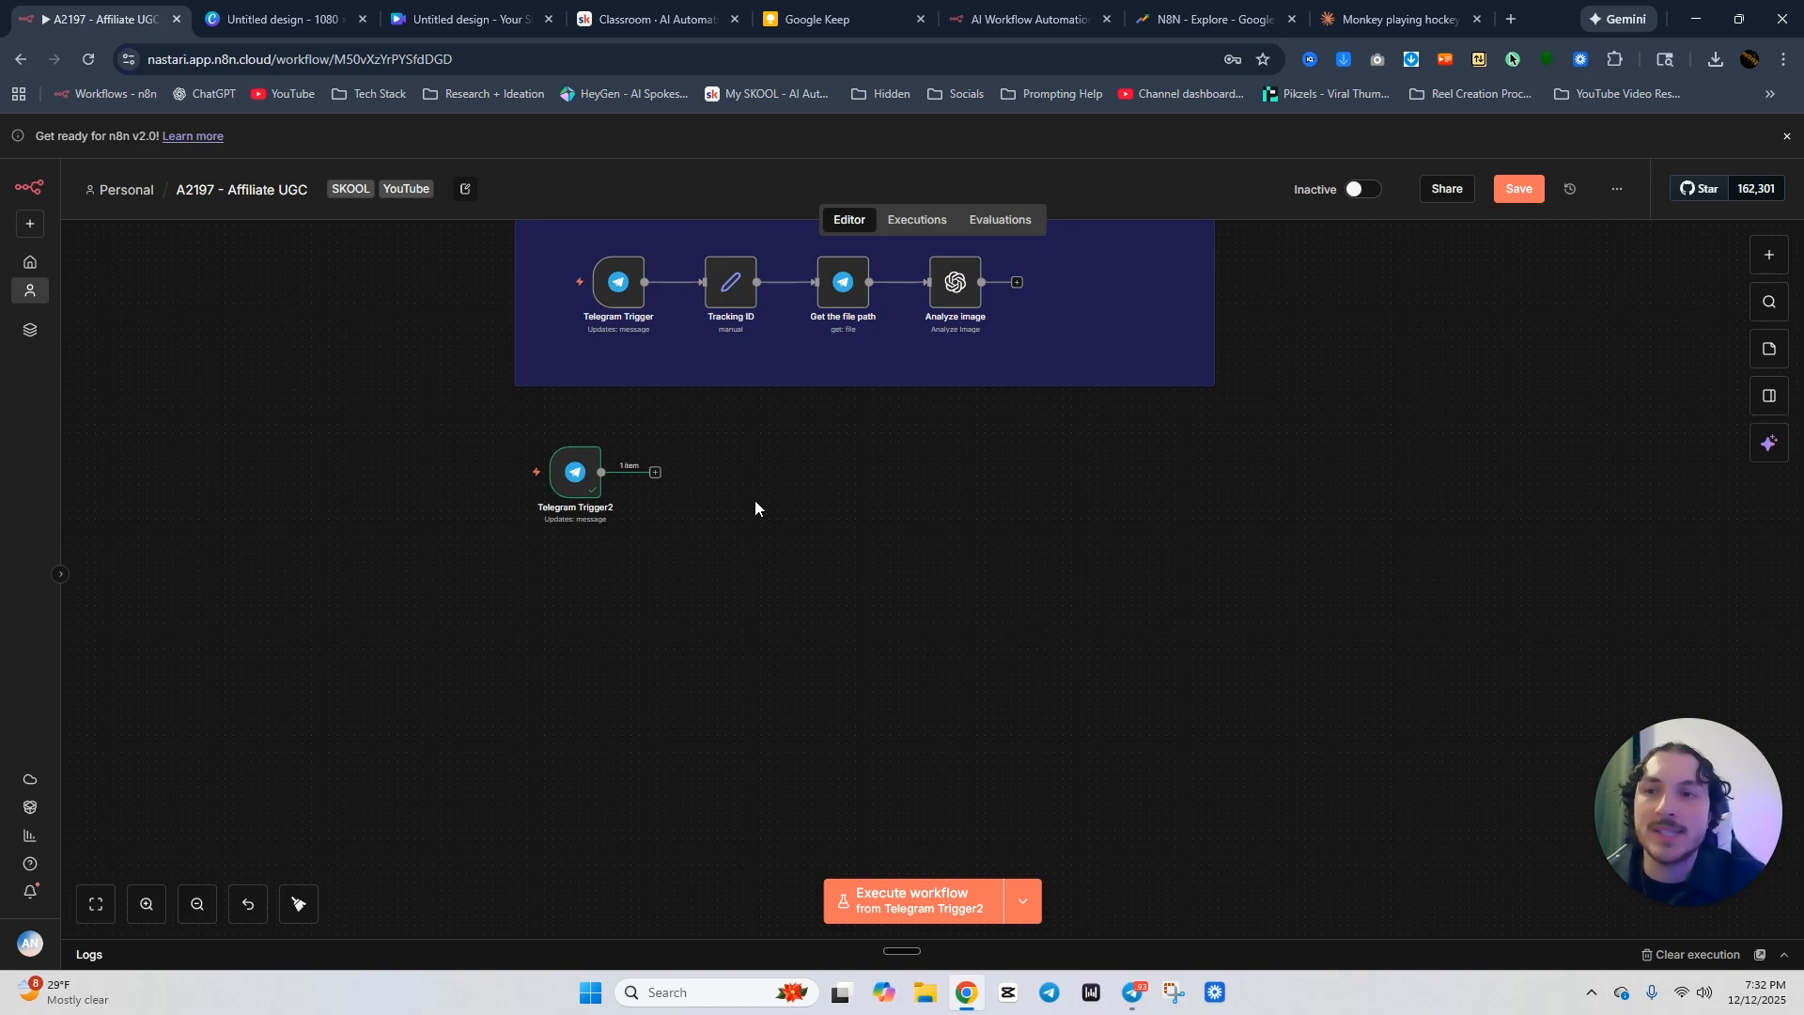
left_click(656, 474)
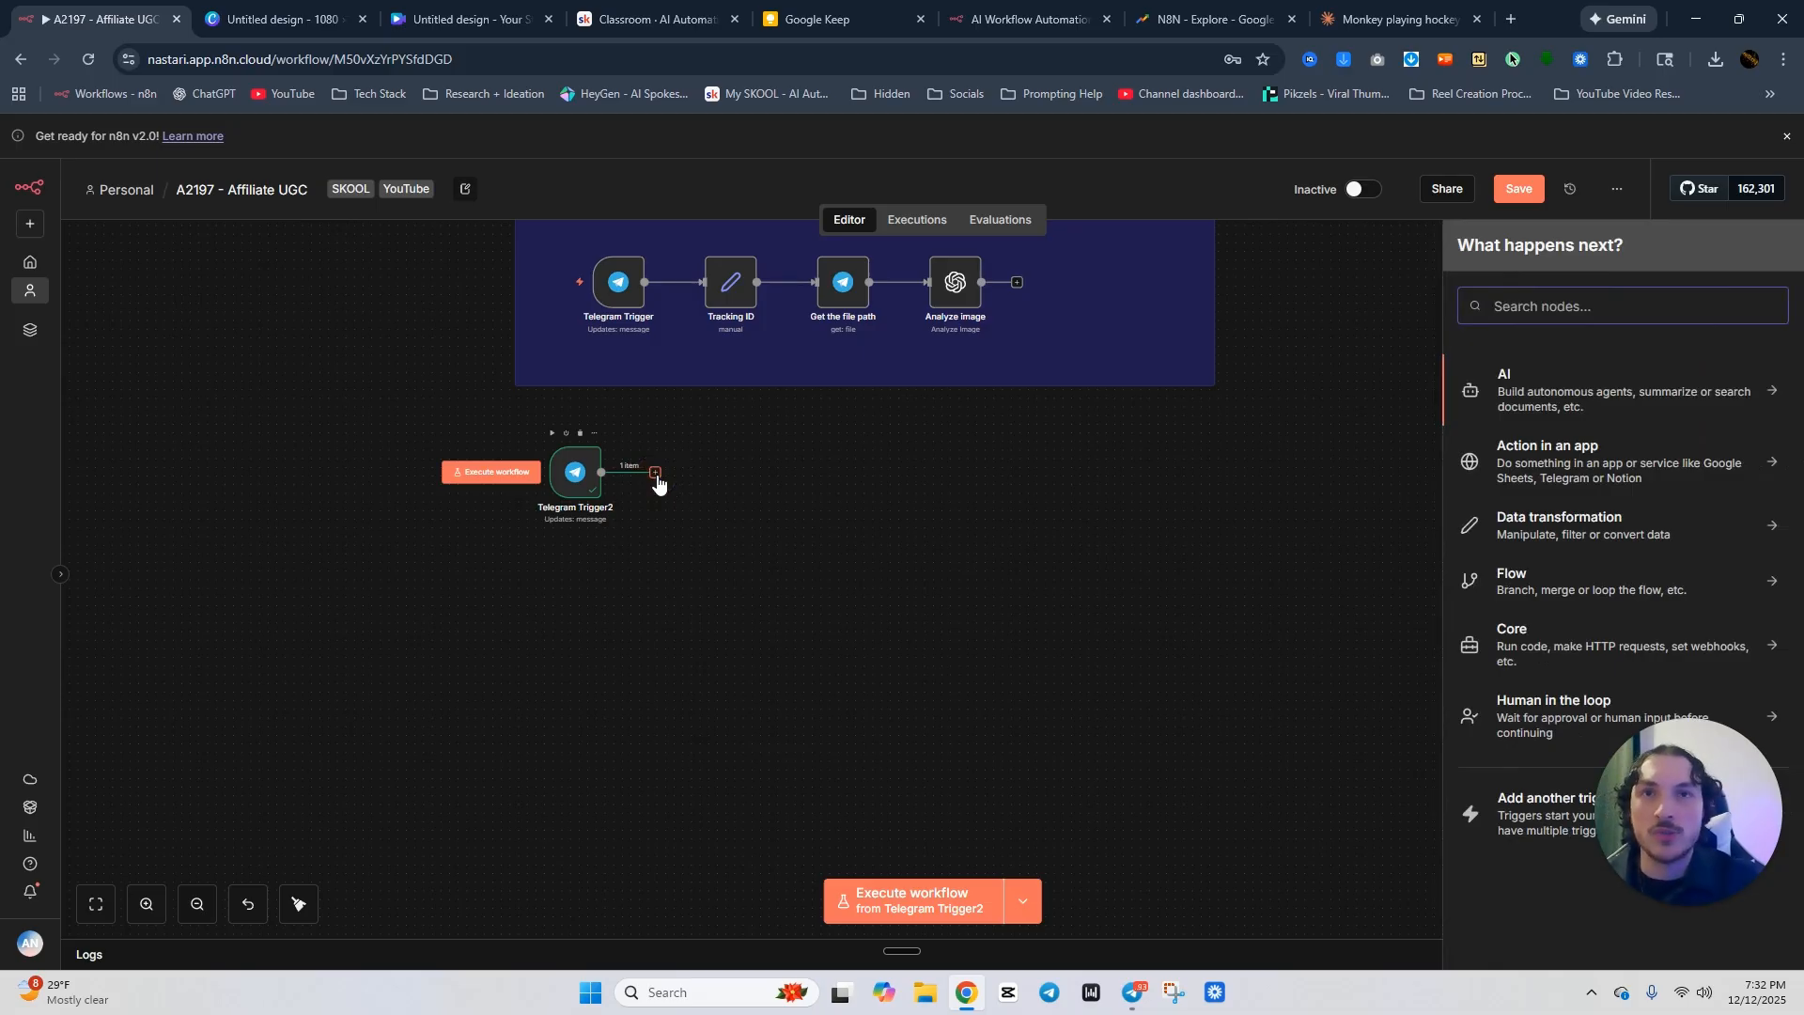
type("EDIT")
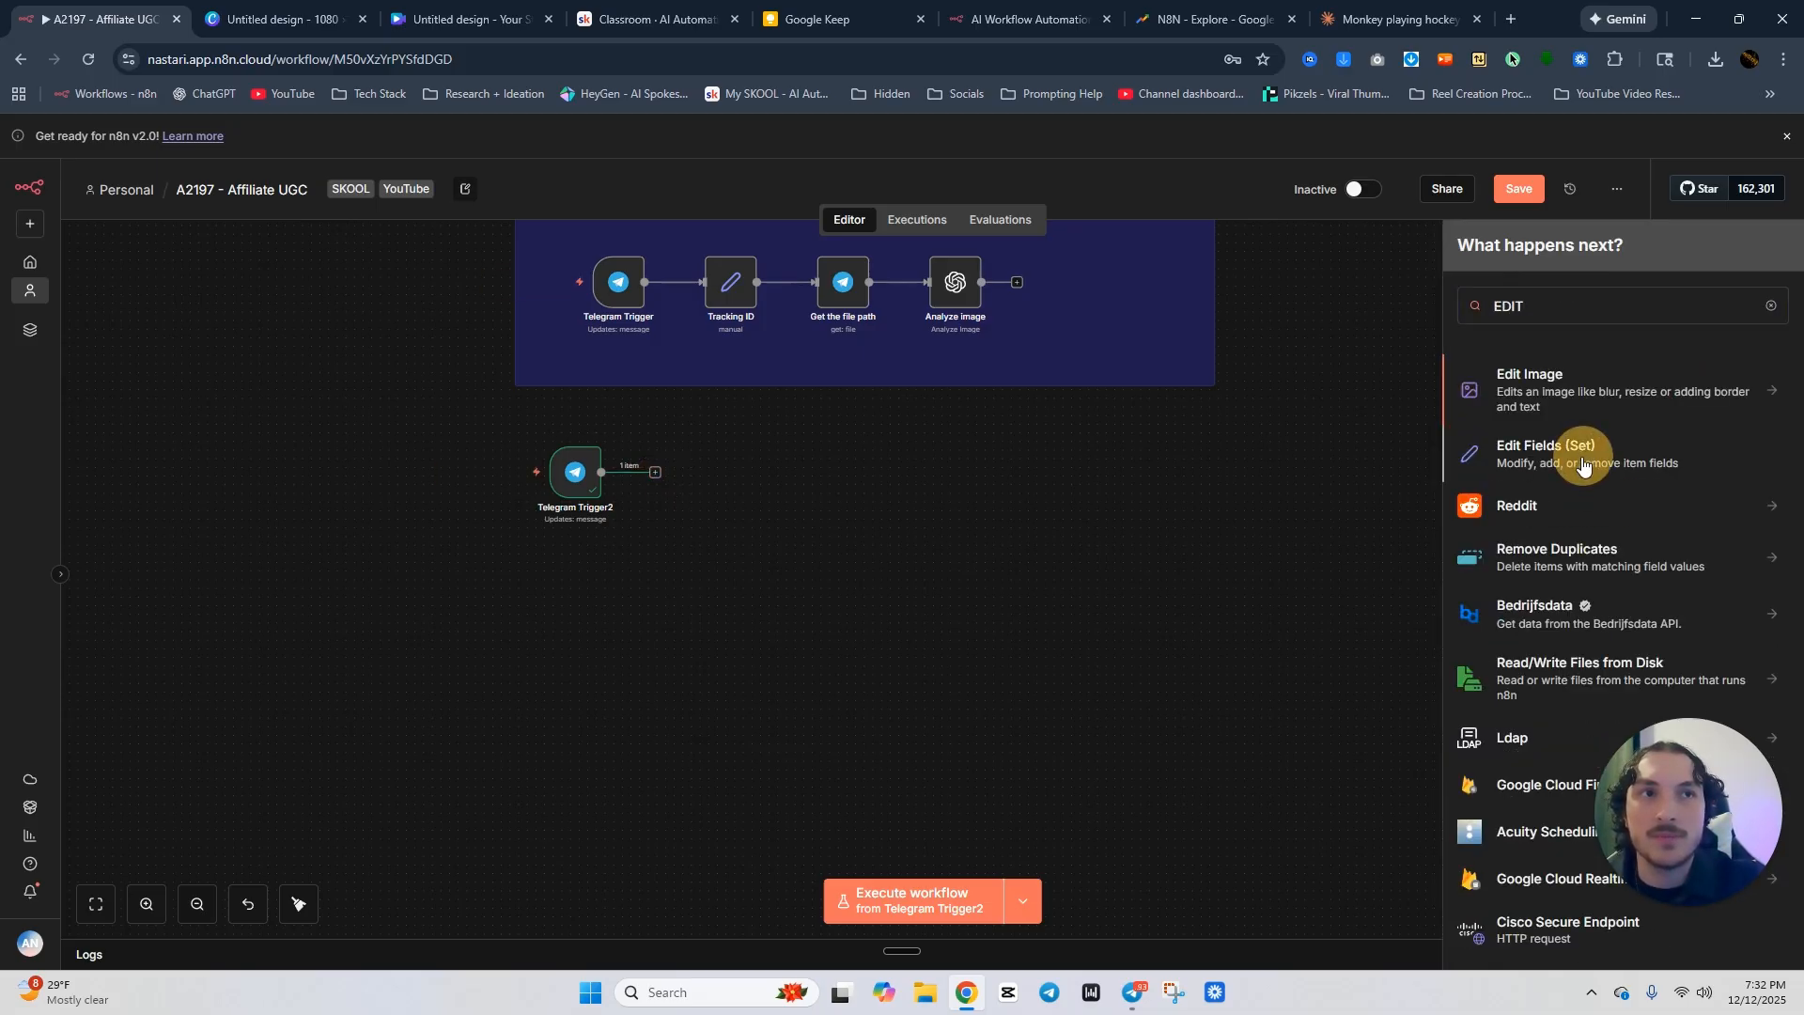
left_click(1578, 452)
Add two string fields to the Edit Fields node, named "bot id" and "Photo ID".
left_click(939, 453)
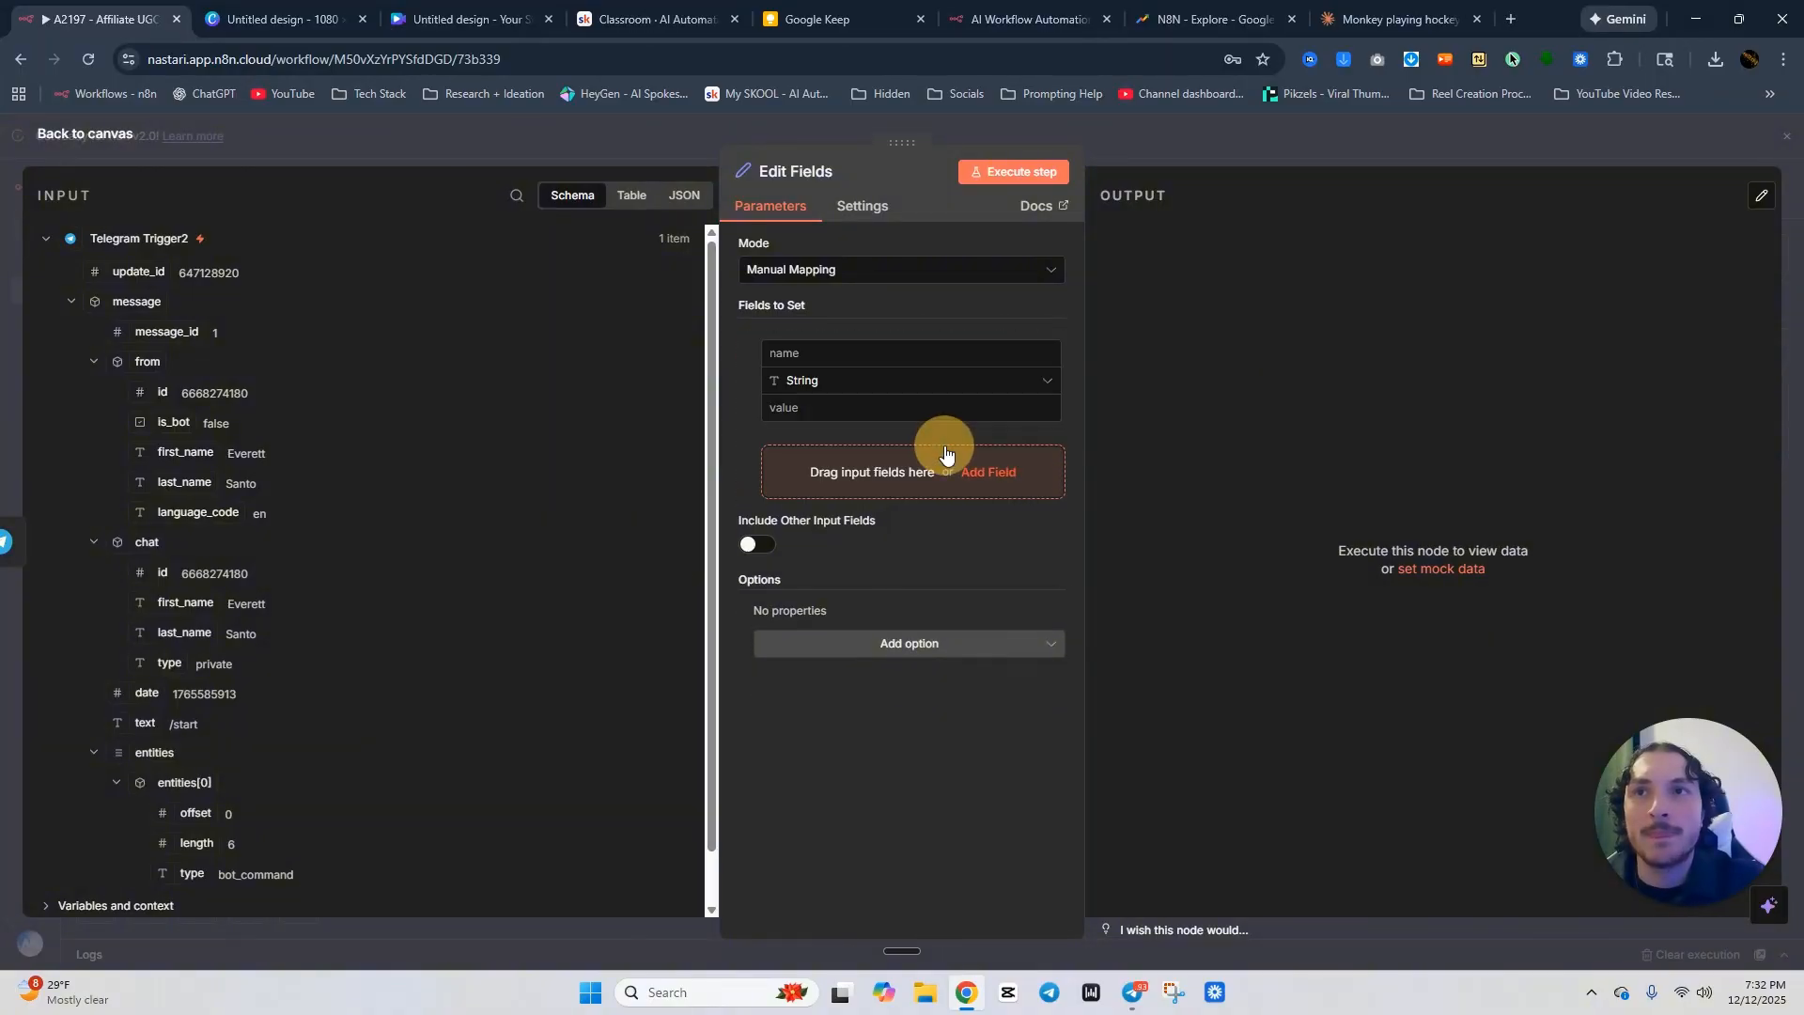
left_click(903, 361)
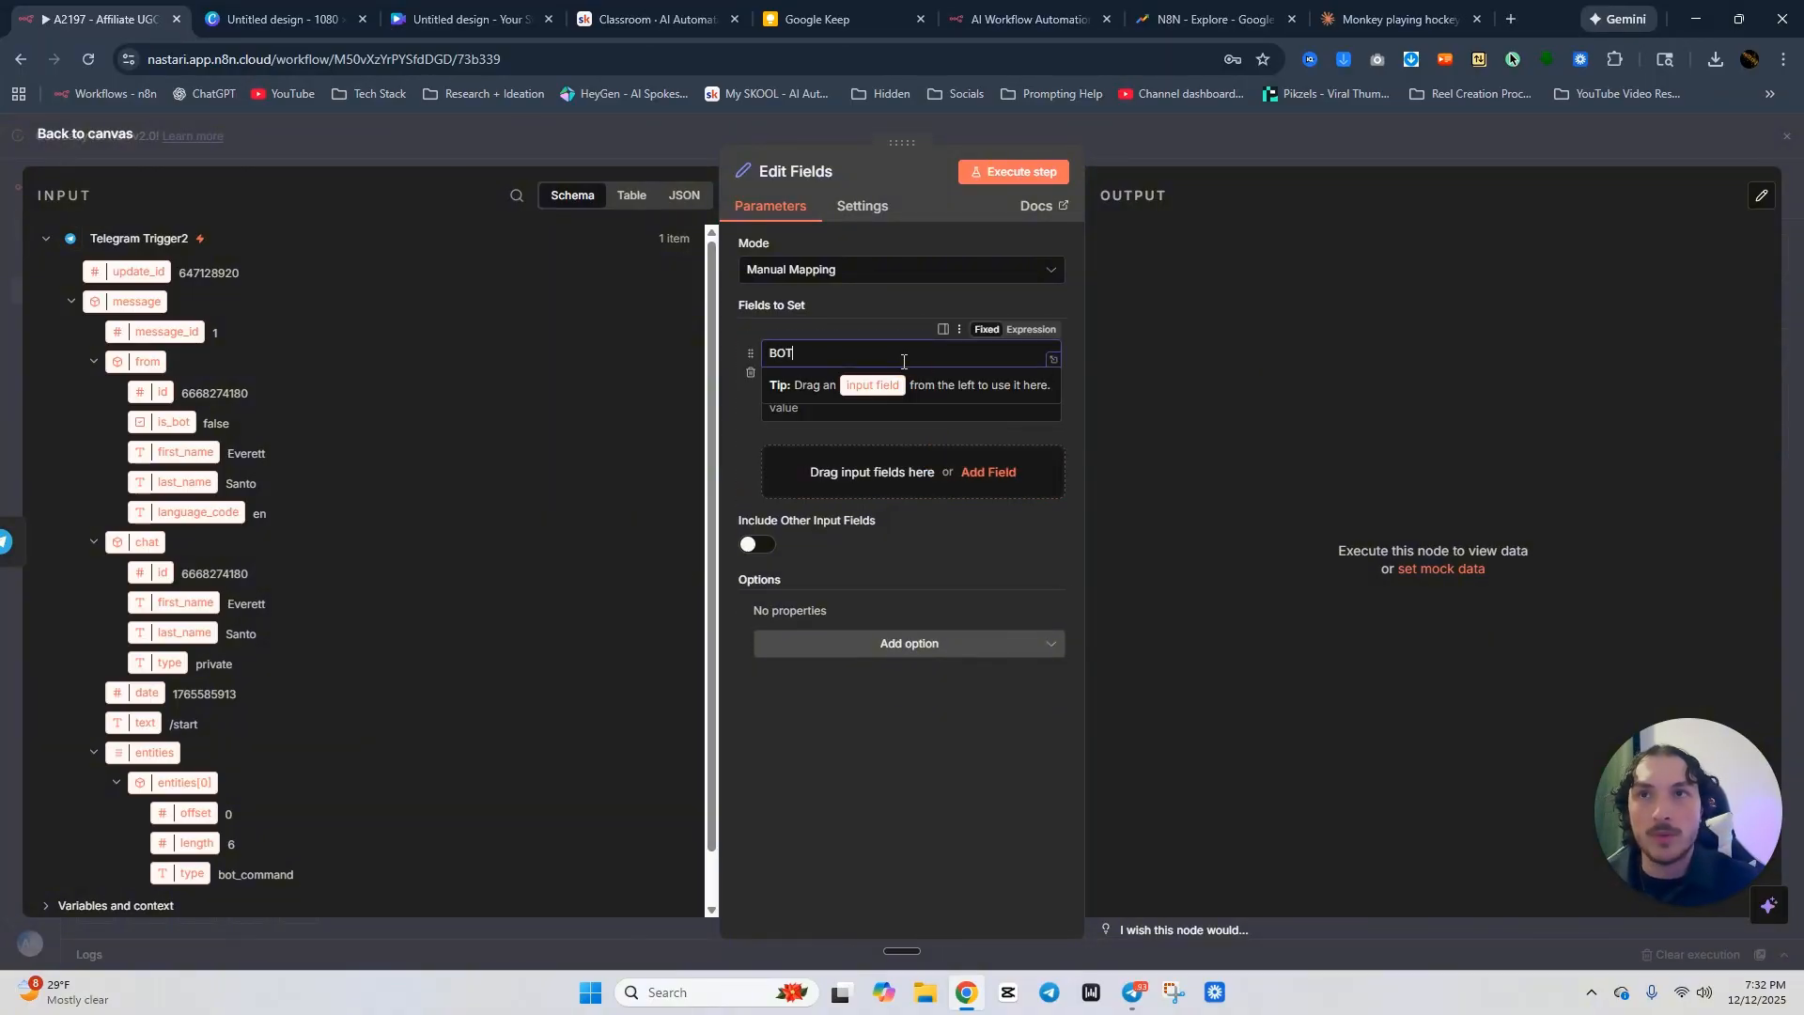
type("bot id")
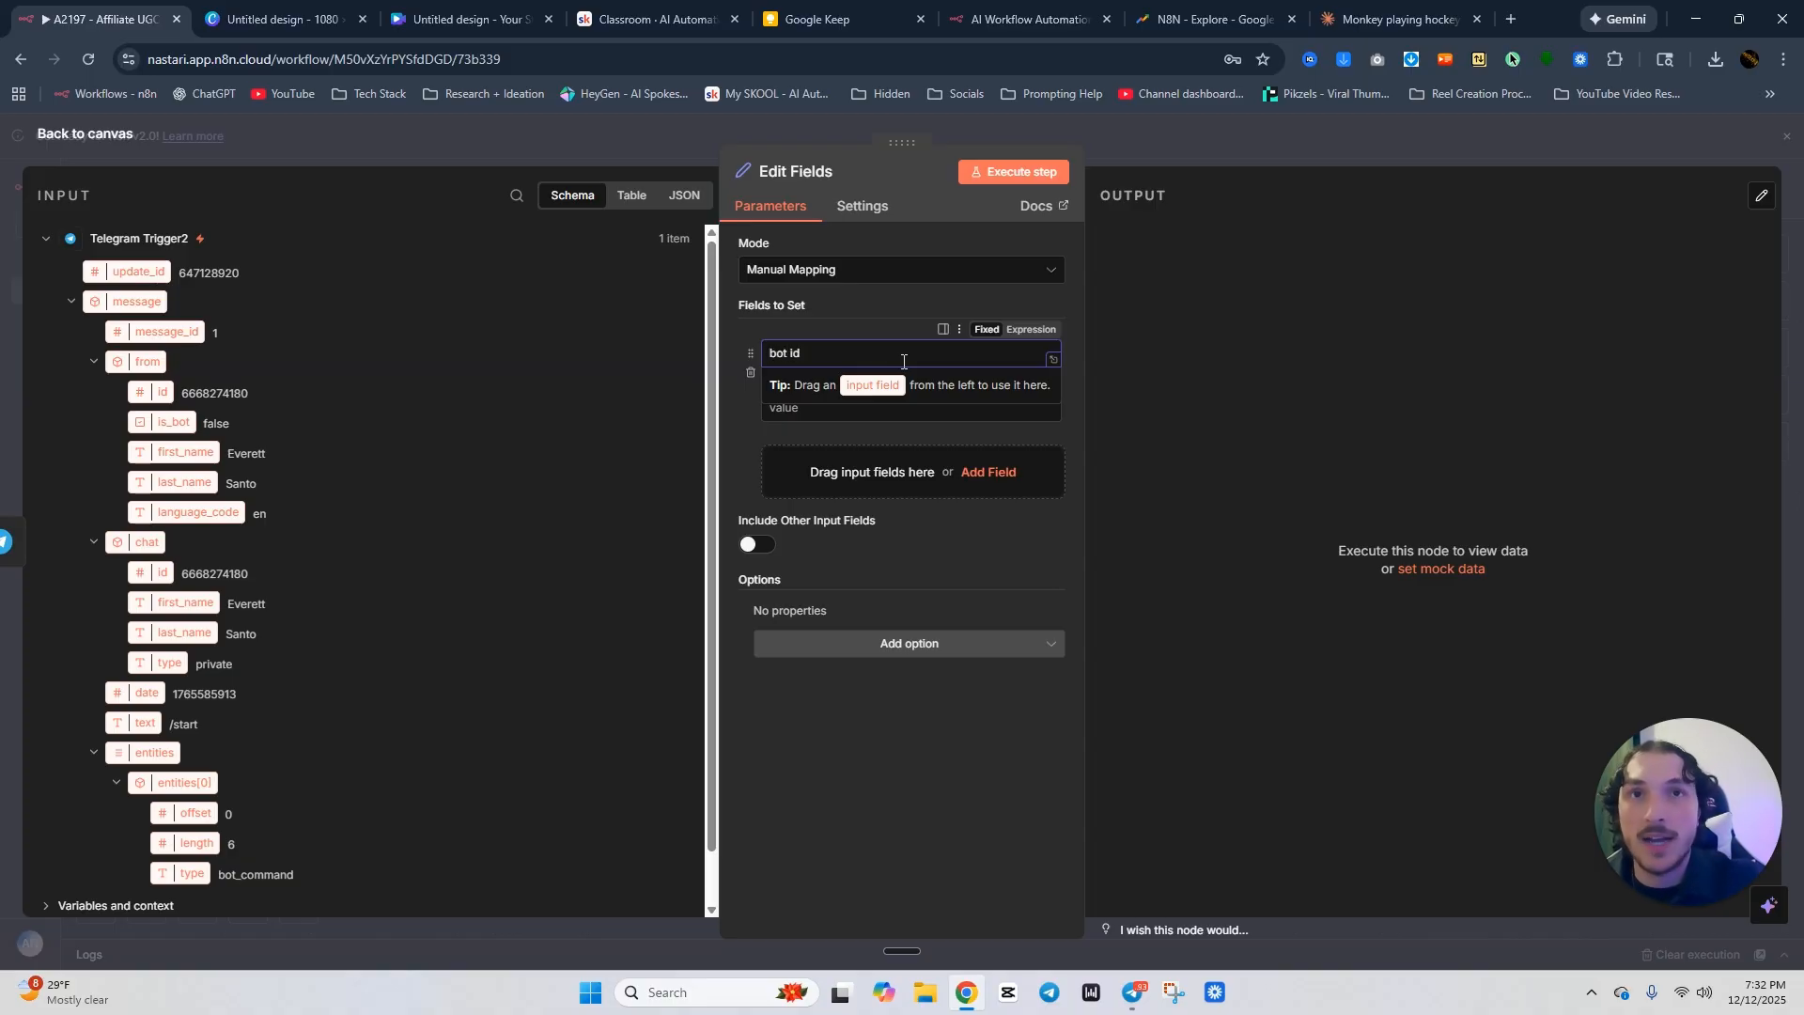
left_click(867, 475)
left_click(844, 459)
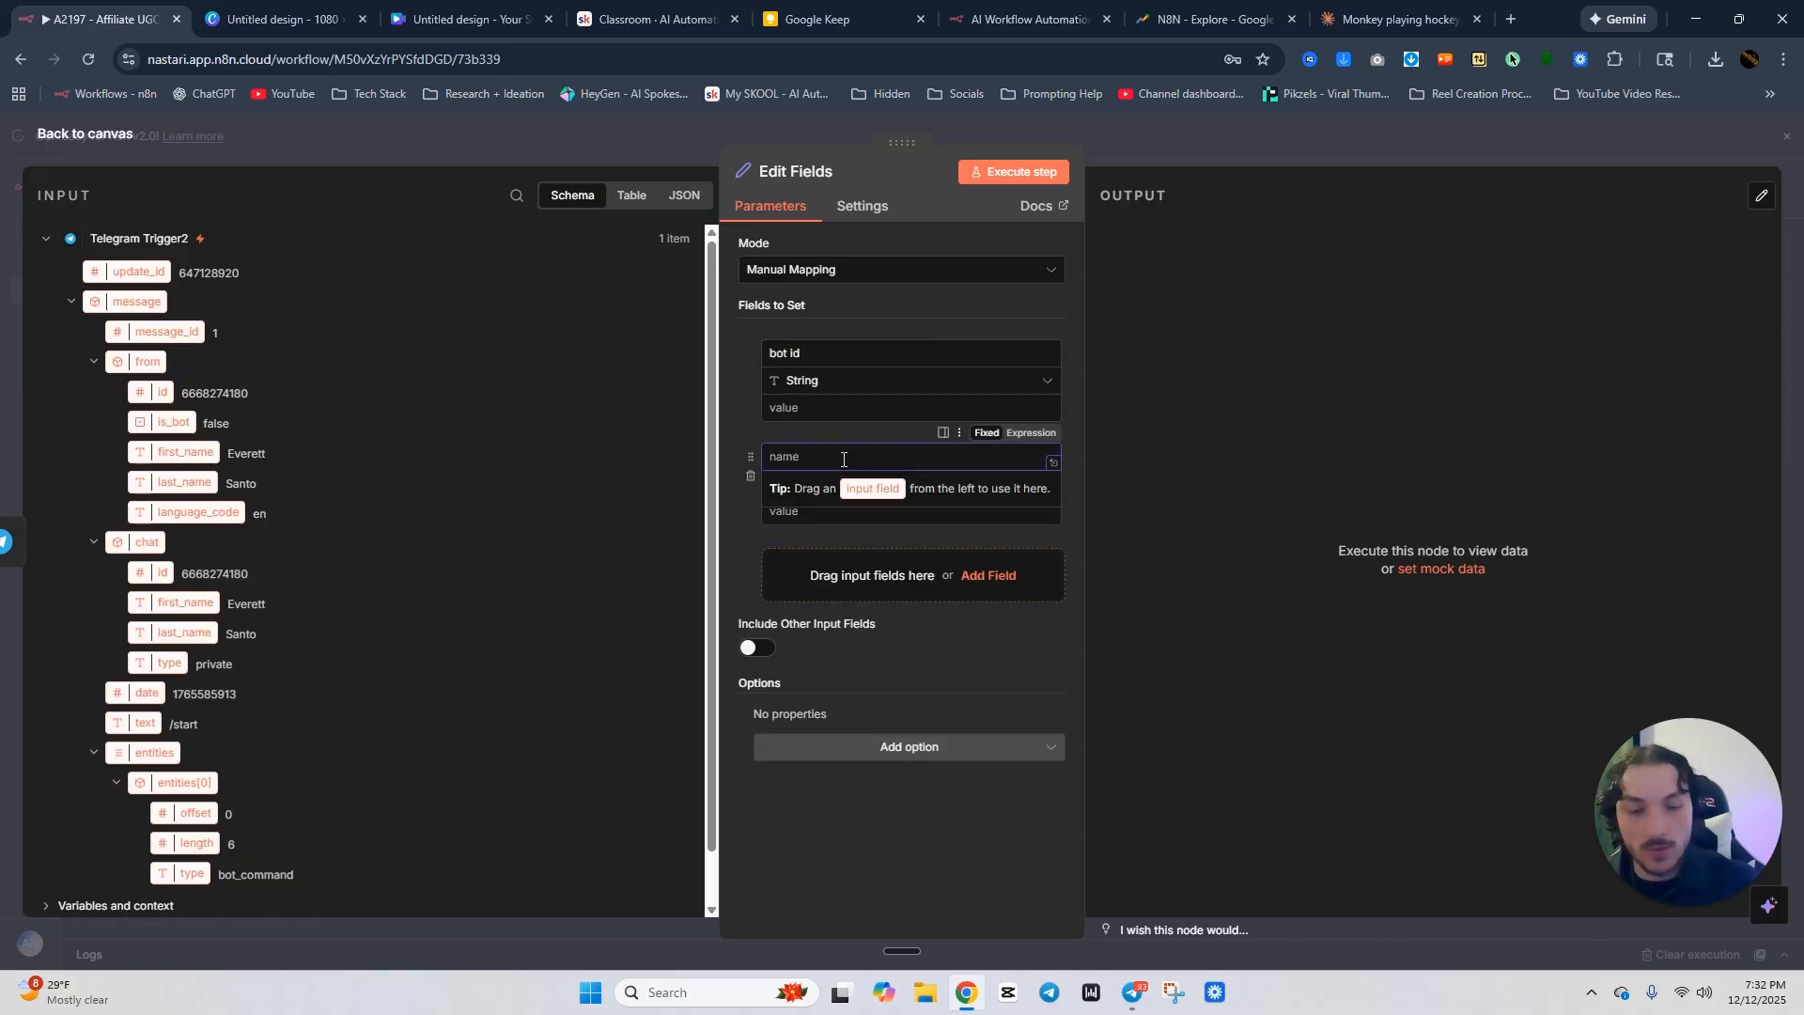
type("Photo ID")
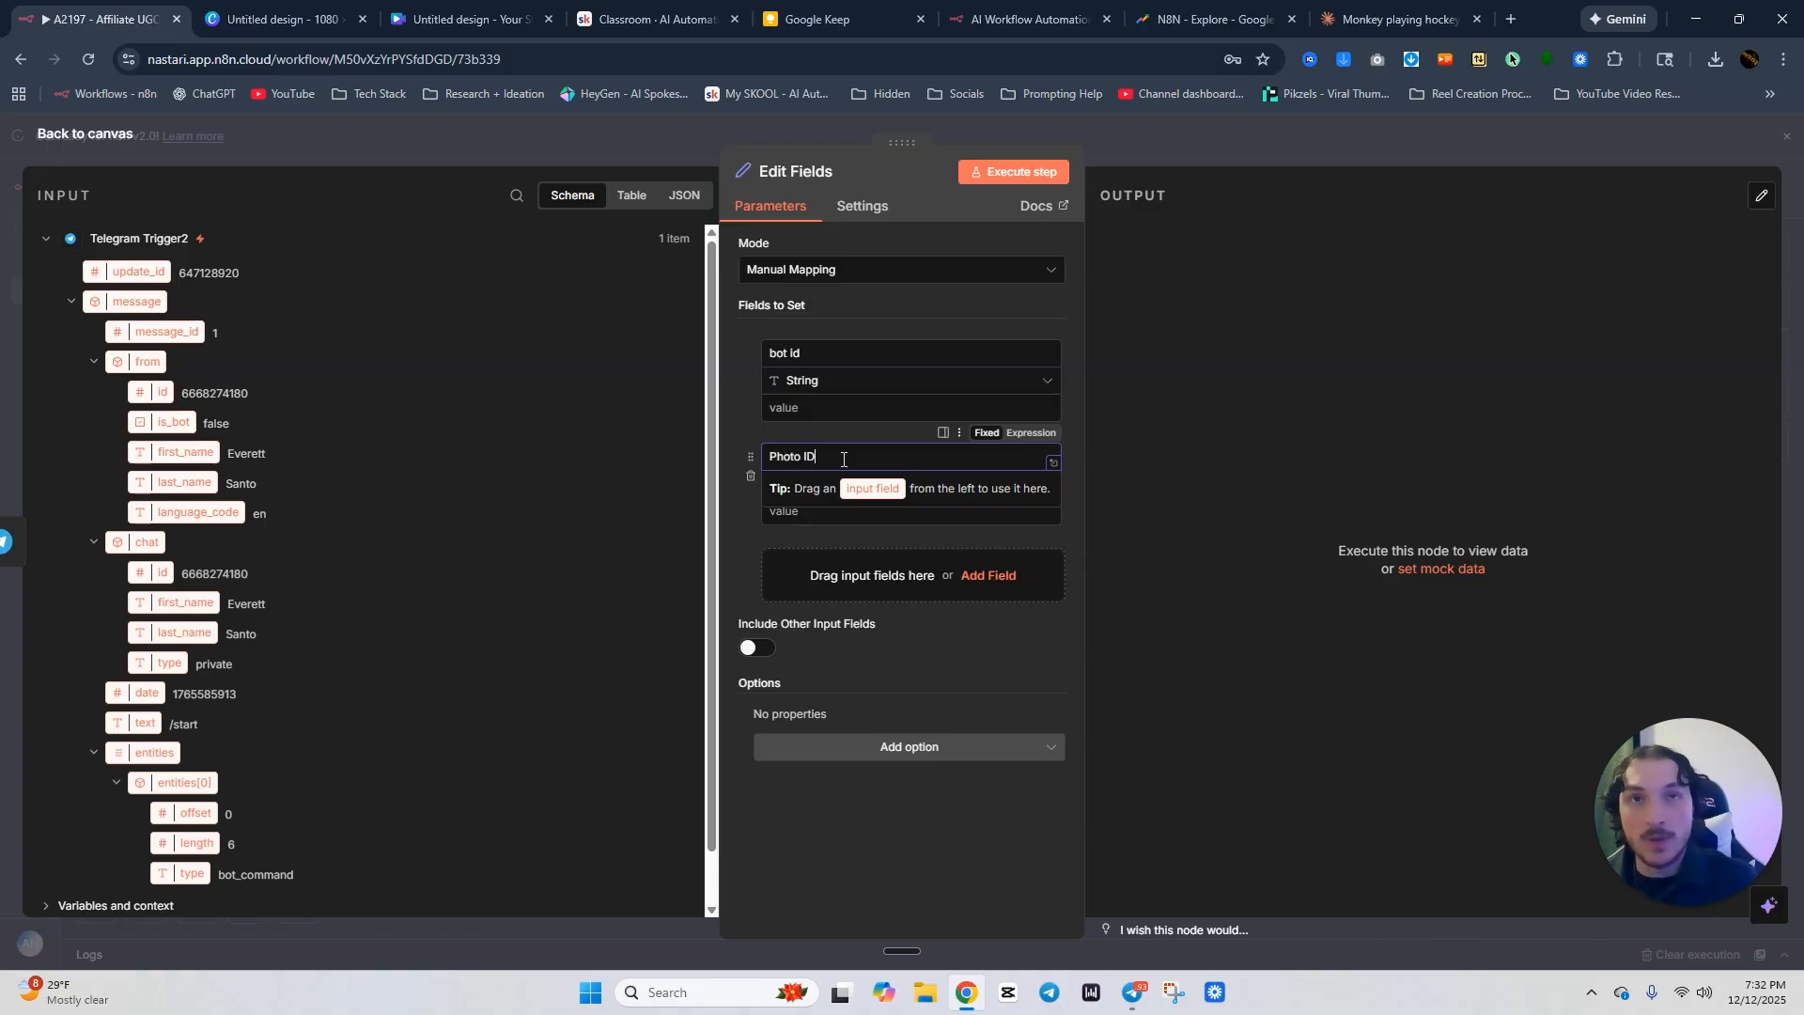
left_click(730, 418)
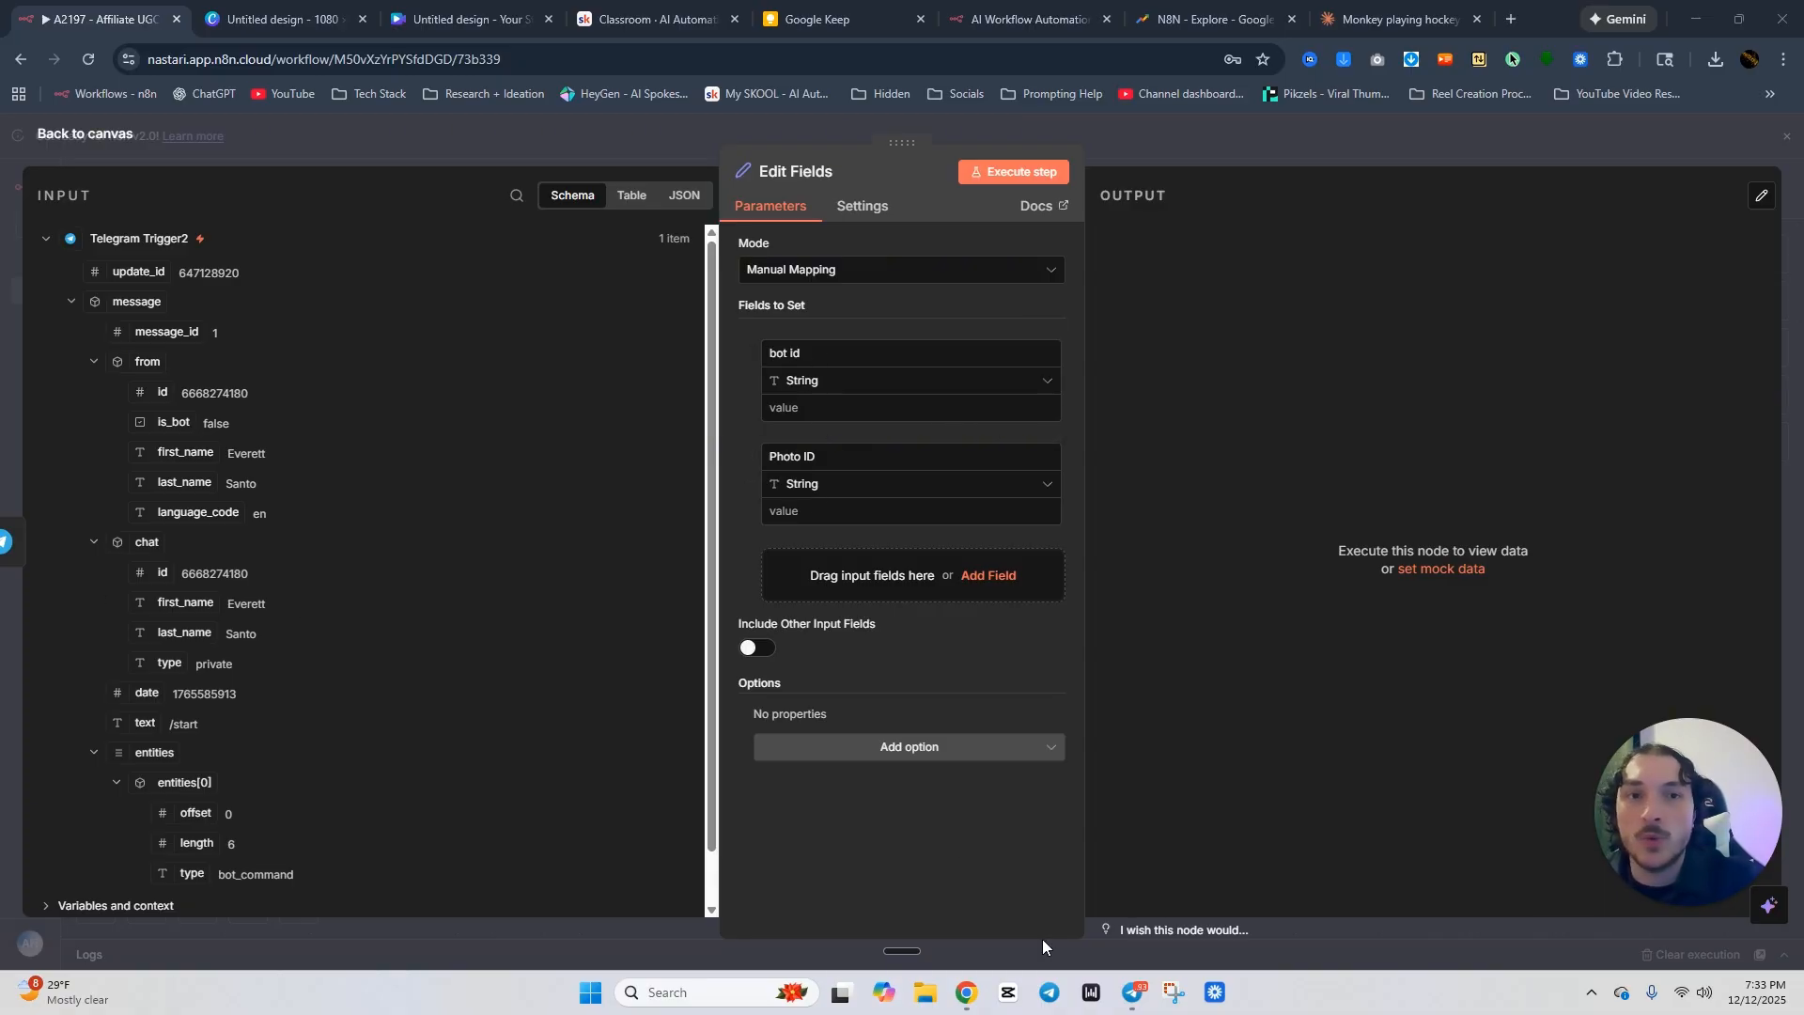
Copy the new bot's API token from the BotFather chat in Telegram and paste it as the bot id value in n8n's Edit Fields node.
left_click(1133, 992)
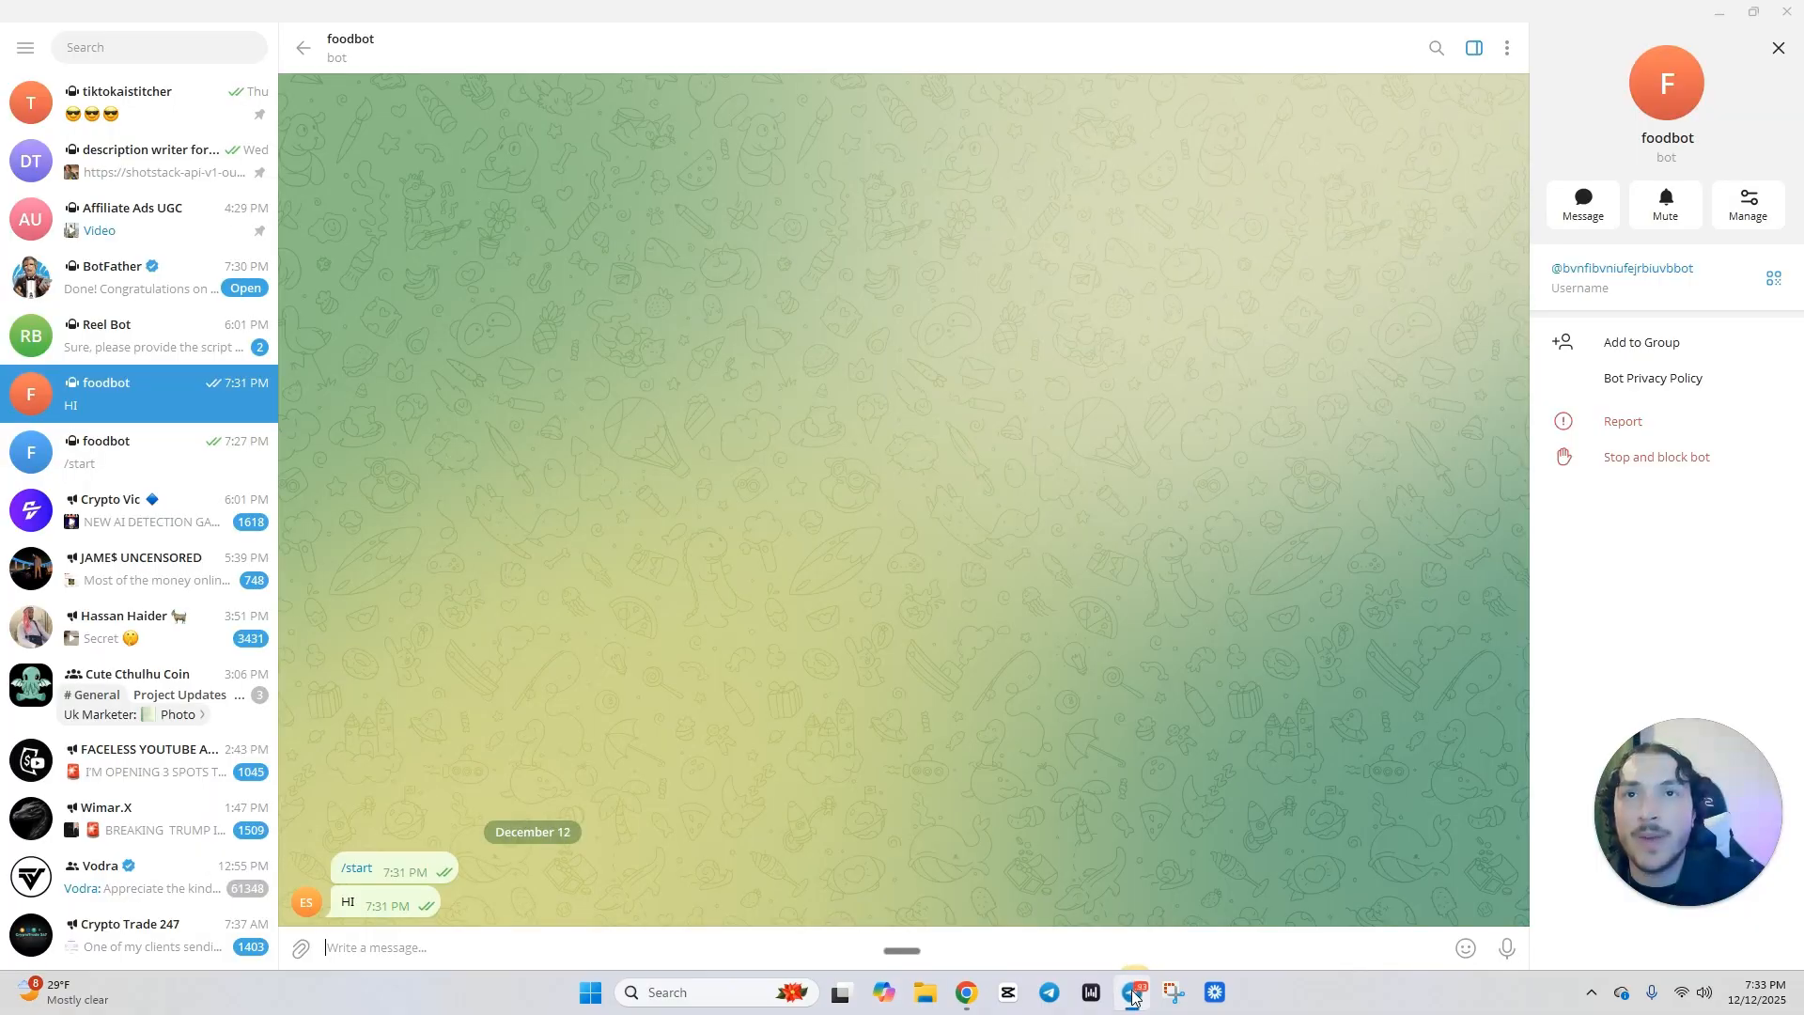
left_click(123, 297)
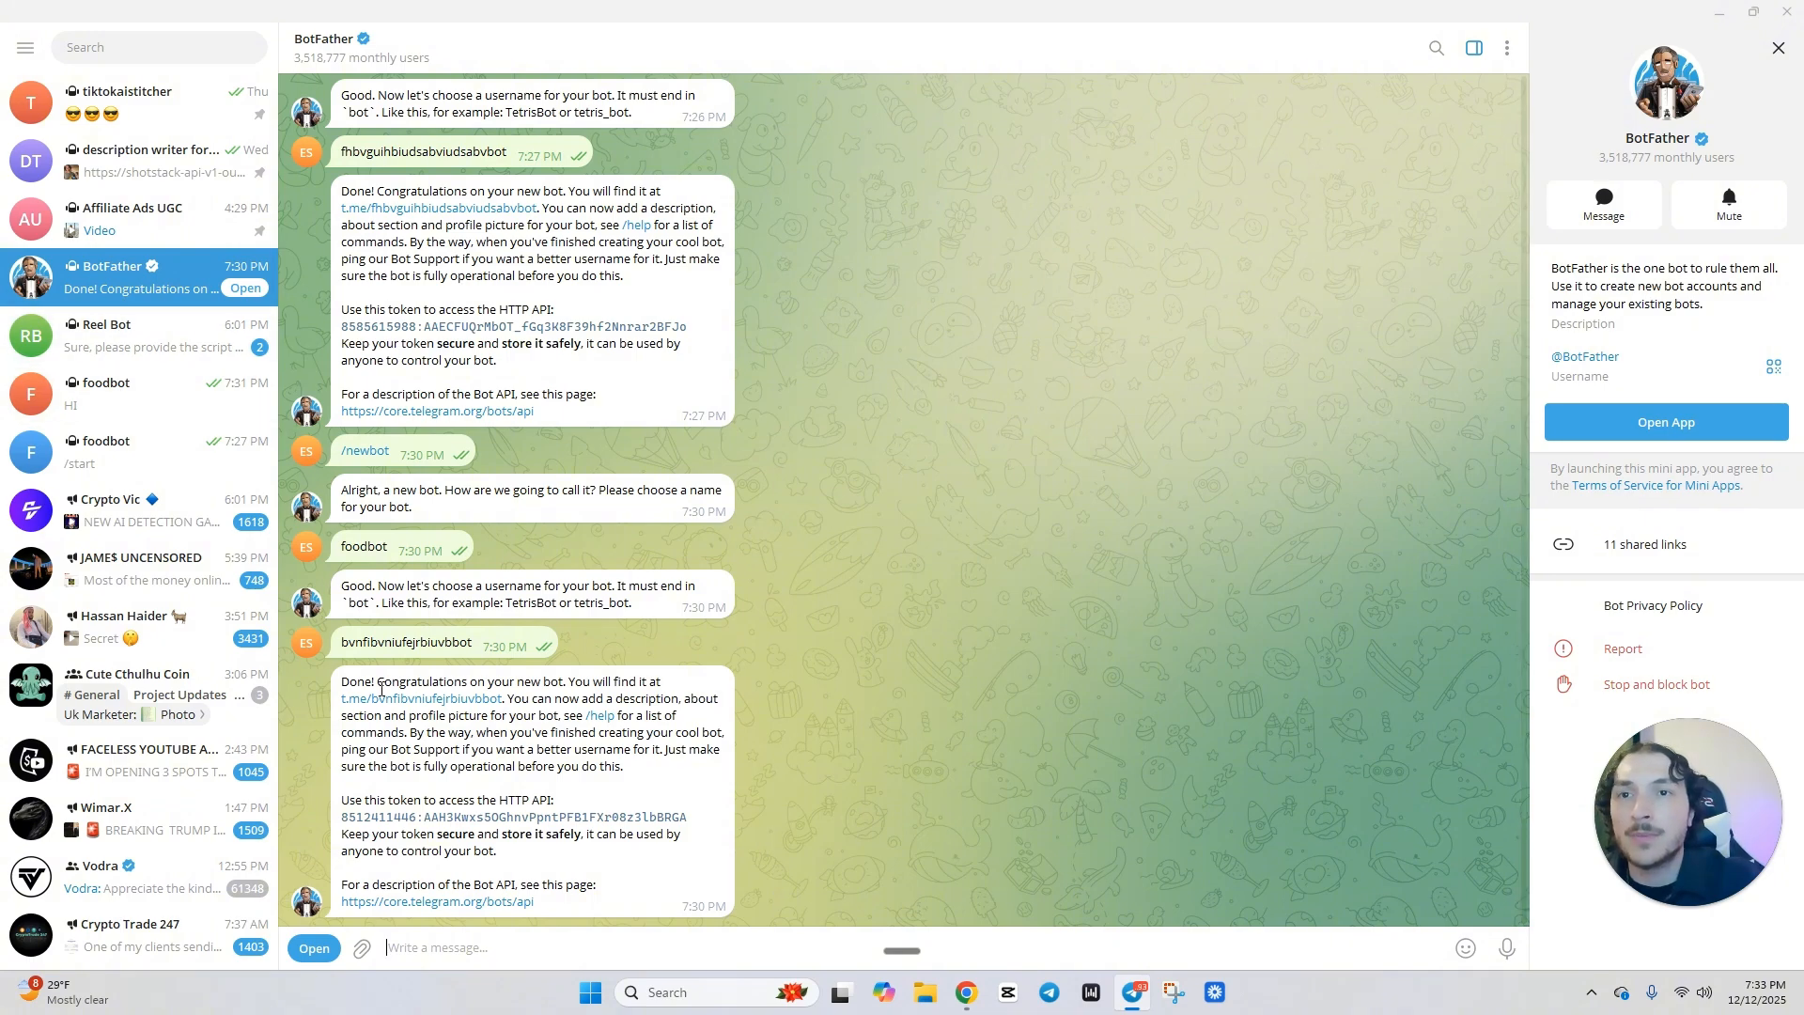
left_click(413, 818)
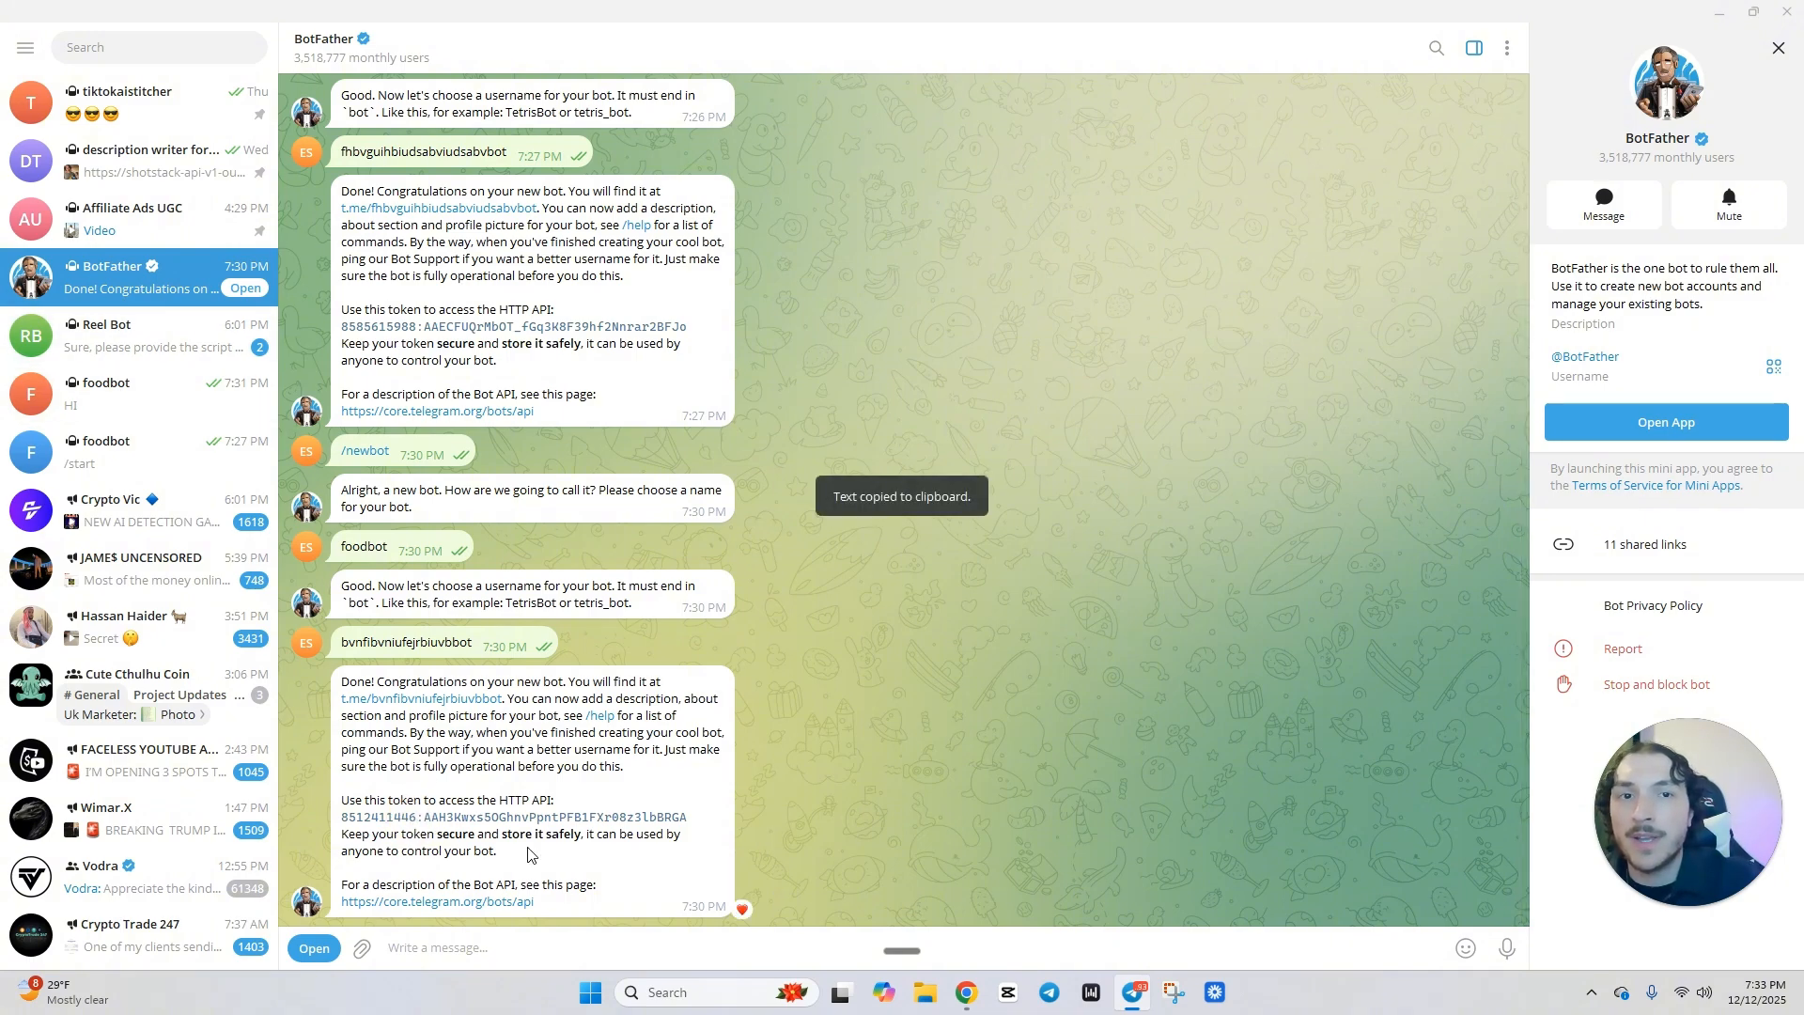
left_click(966, 987)
left_click(827, 407)
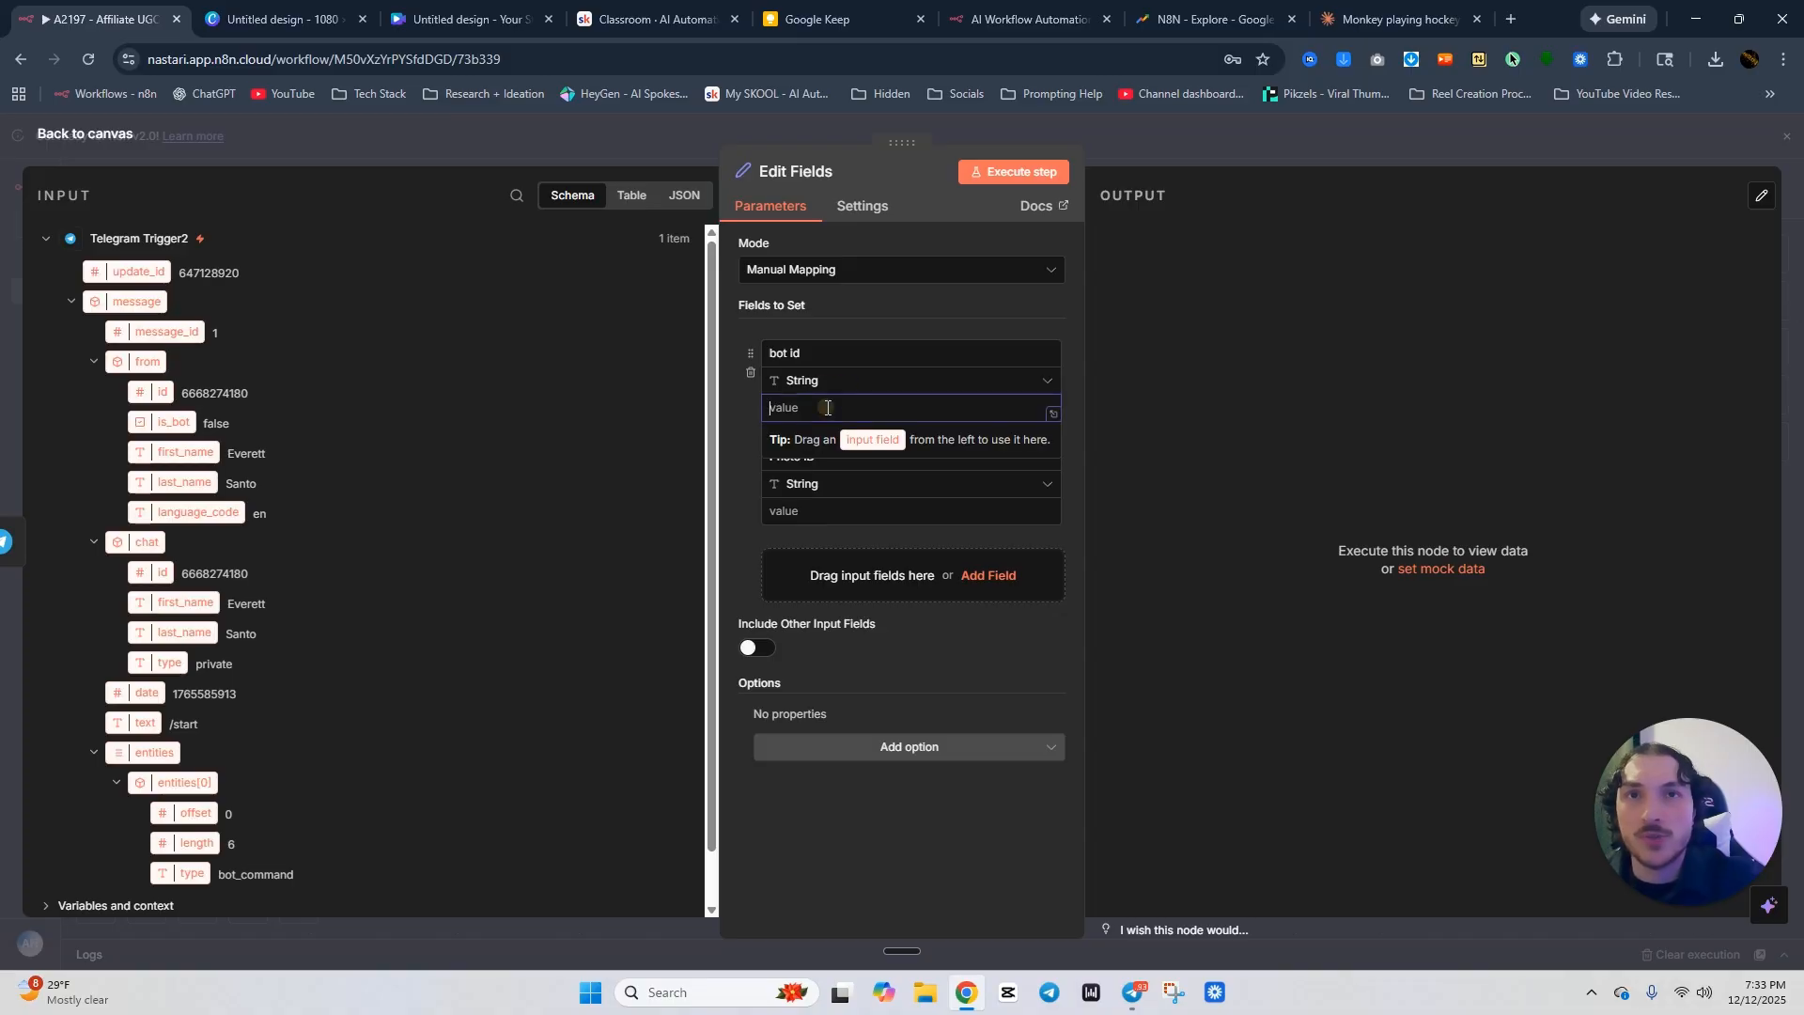
key("ctrl+v")
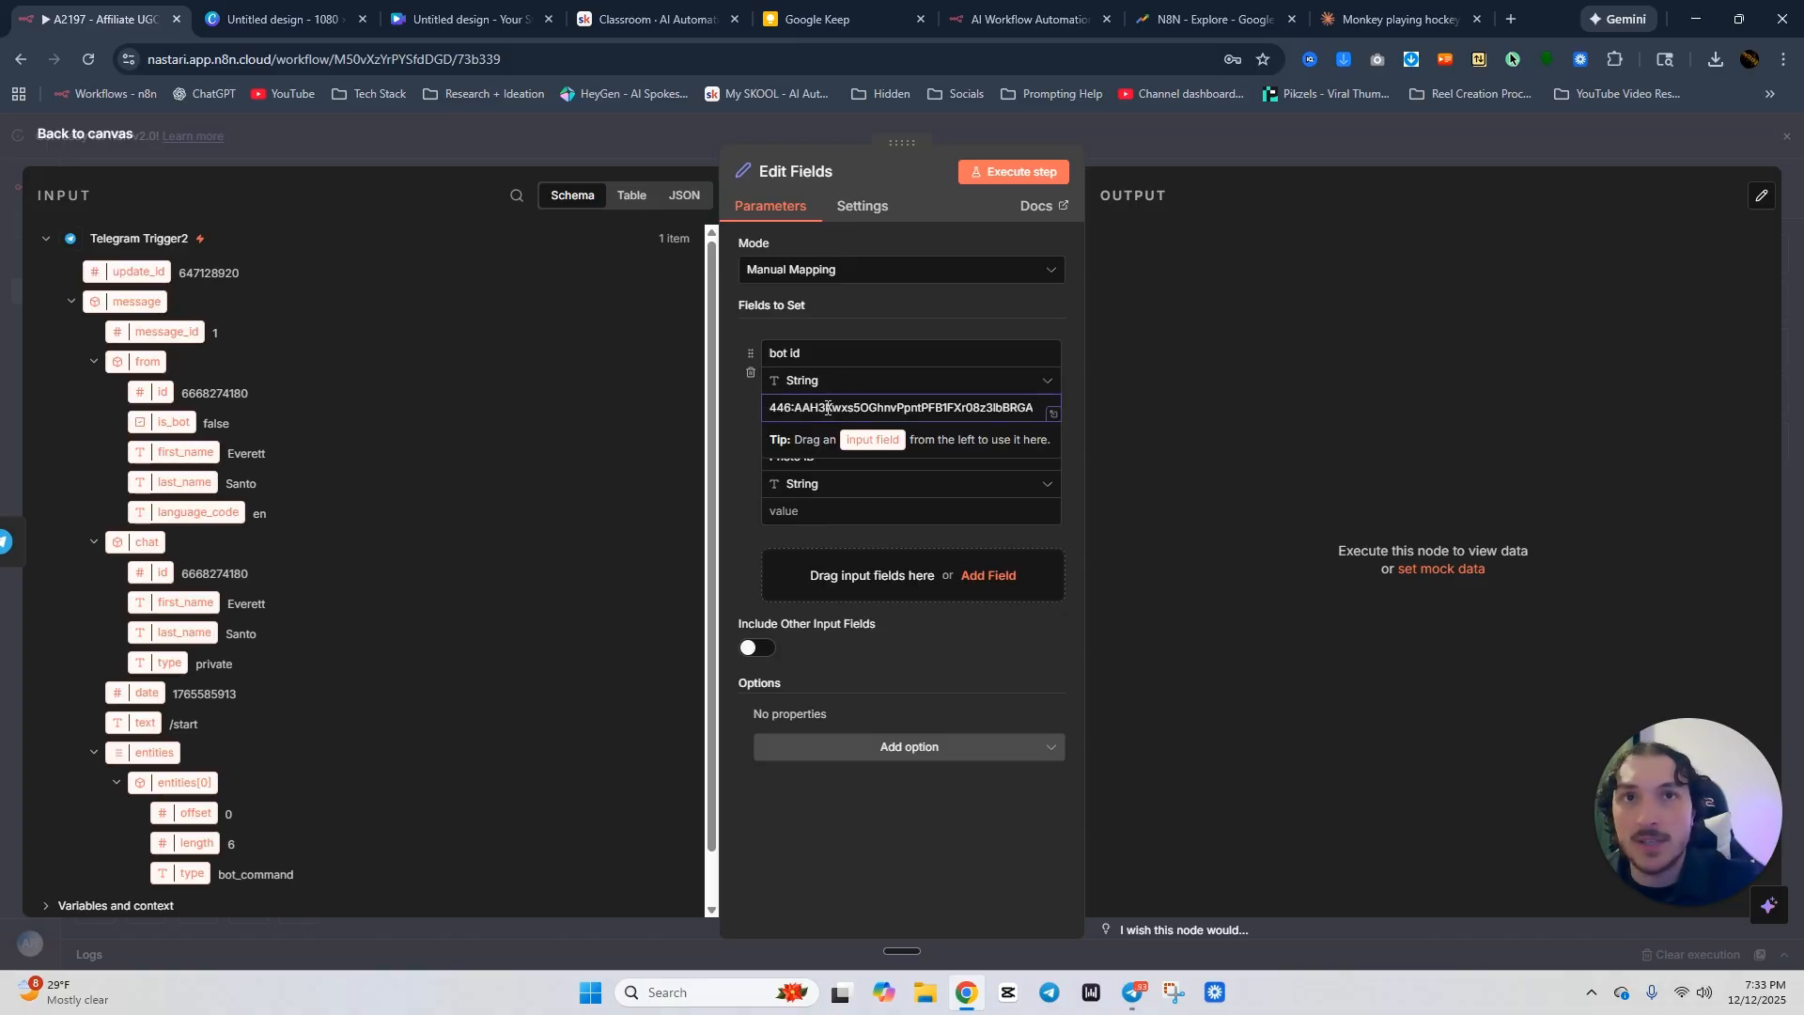
left_click(734, 372)
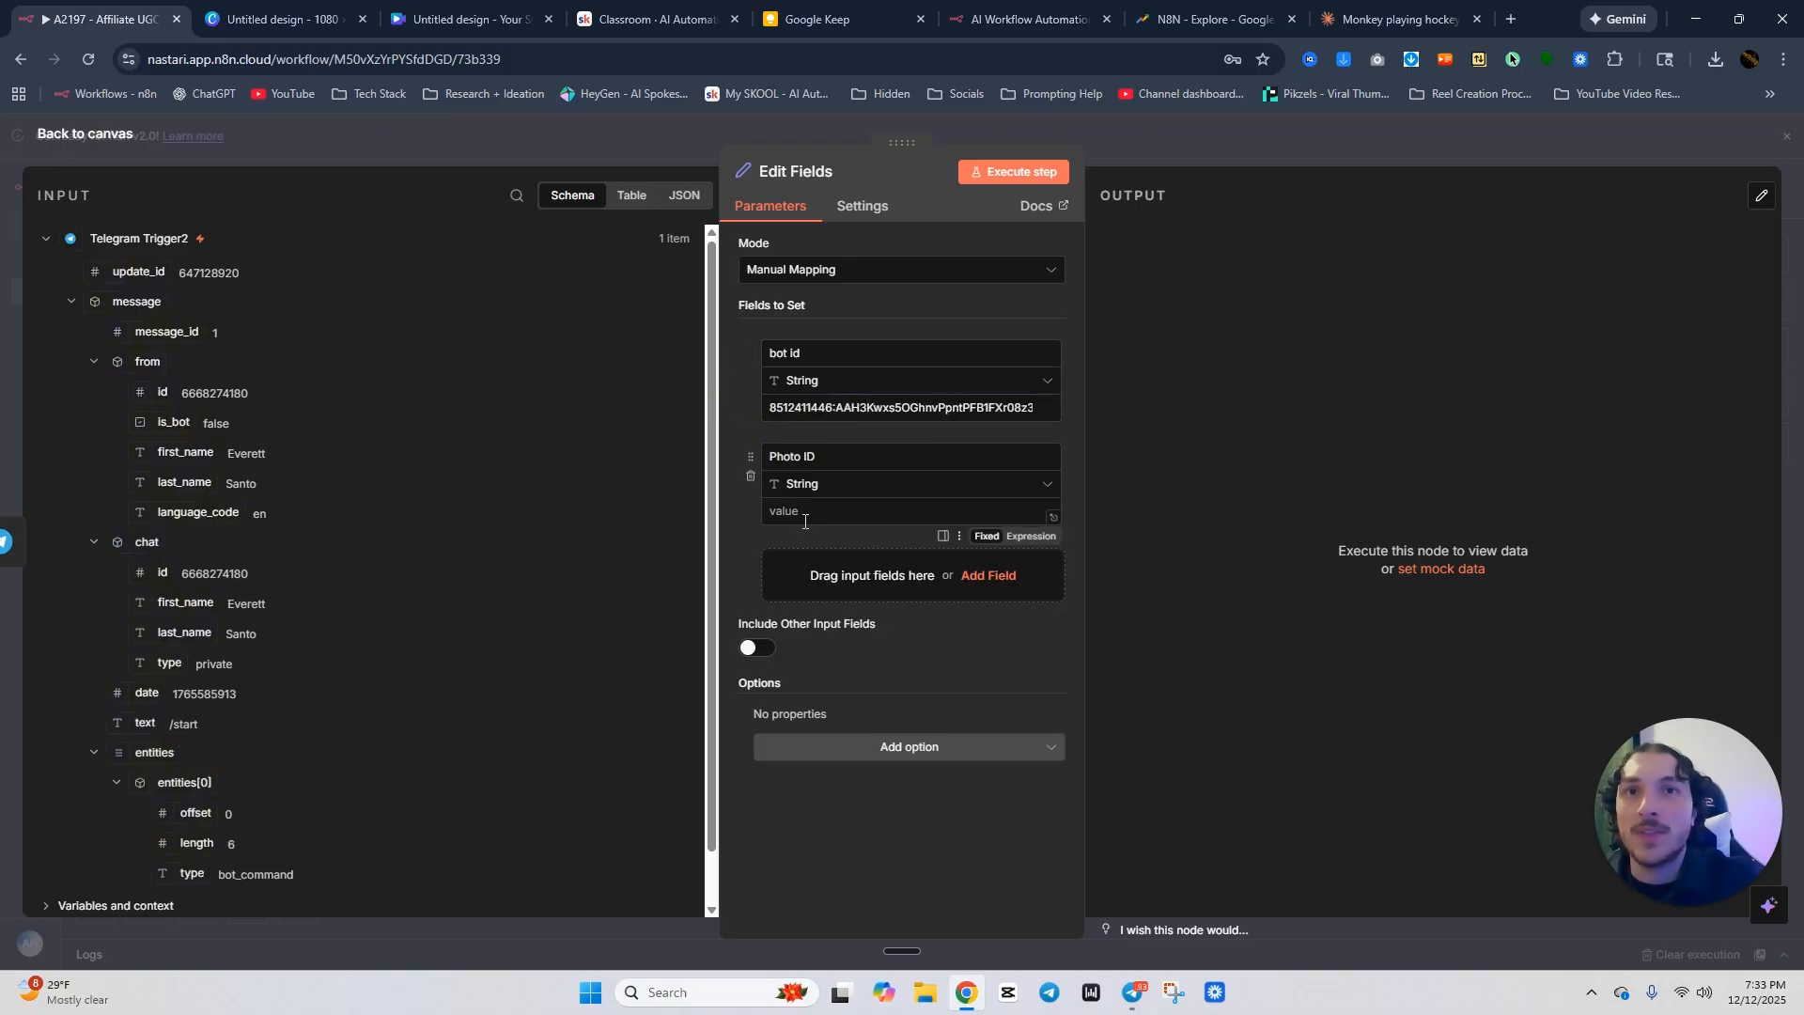
scroll(229, 617, "down", 1)
scroll(623, 323, "up", 1)
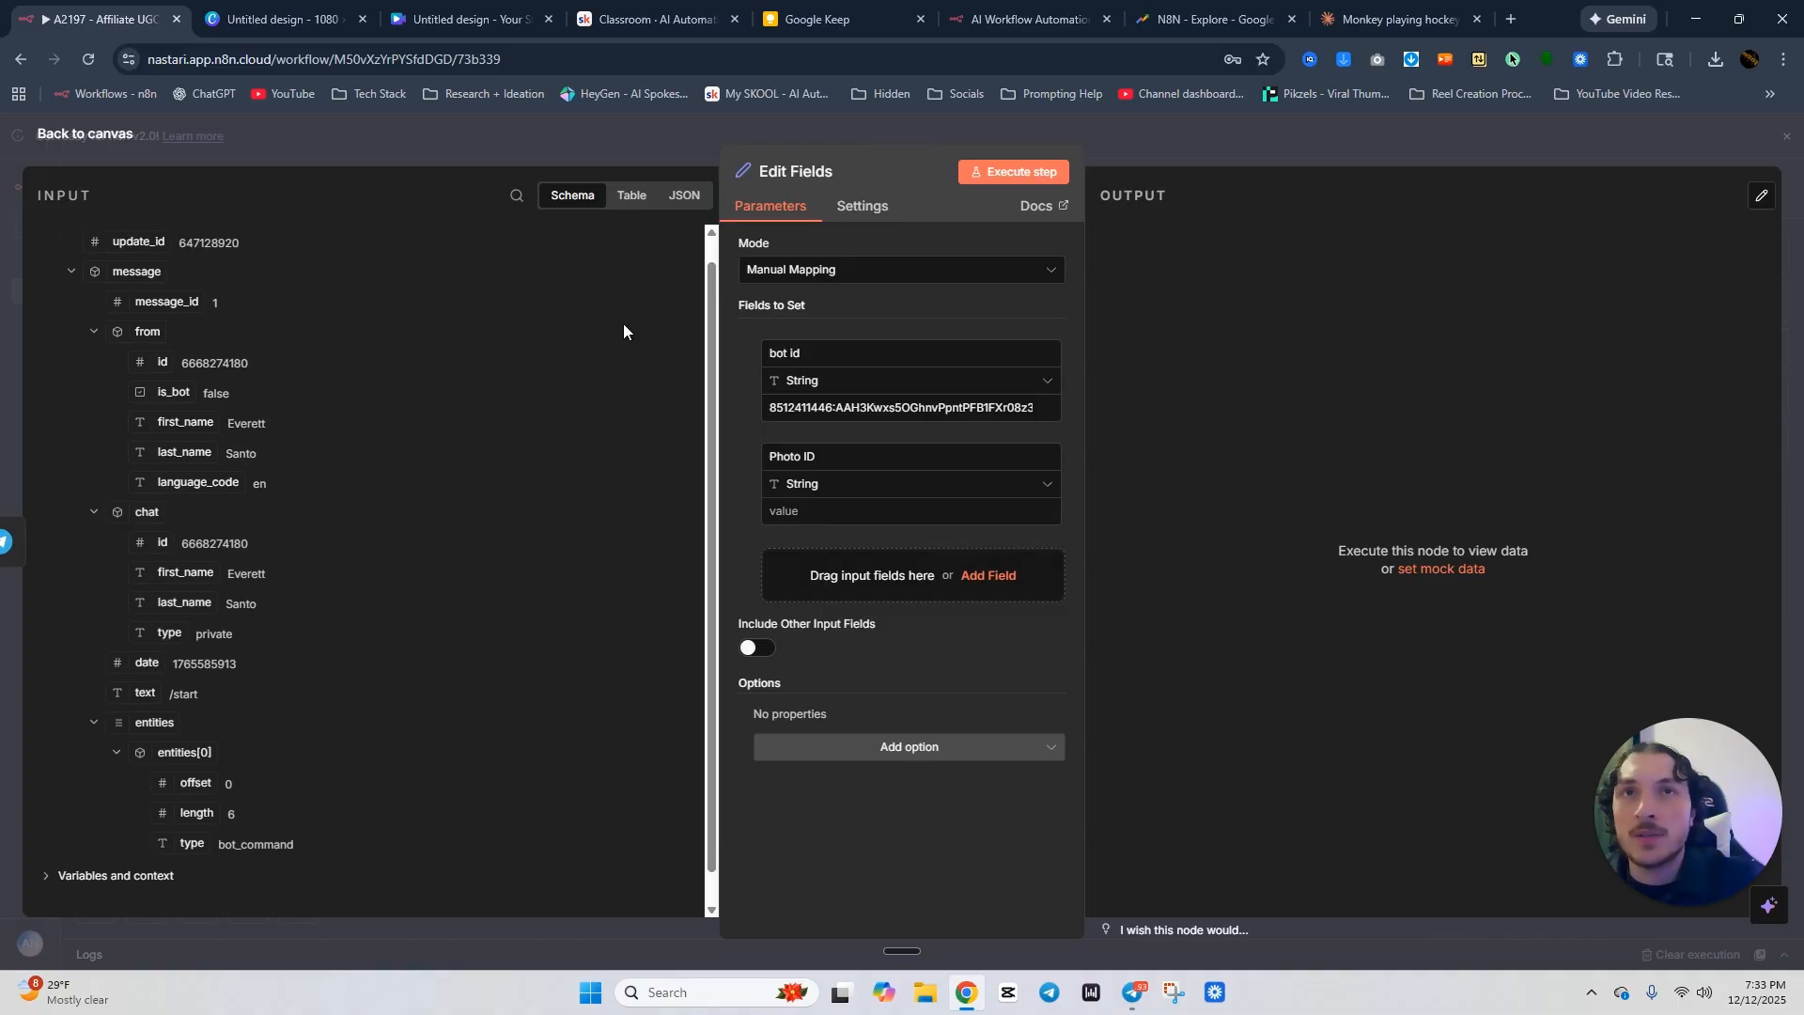
left_click(1185, 145)
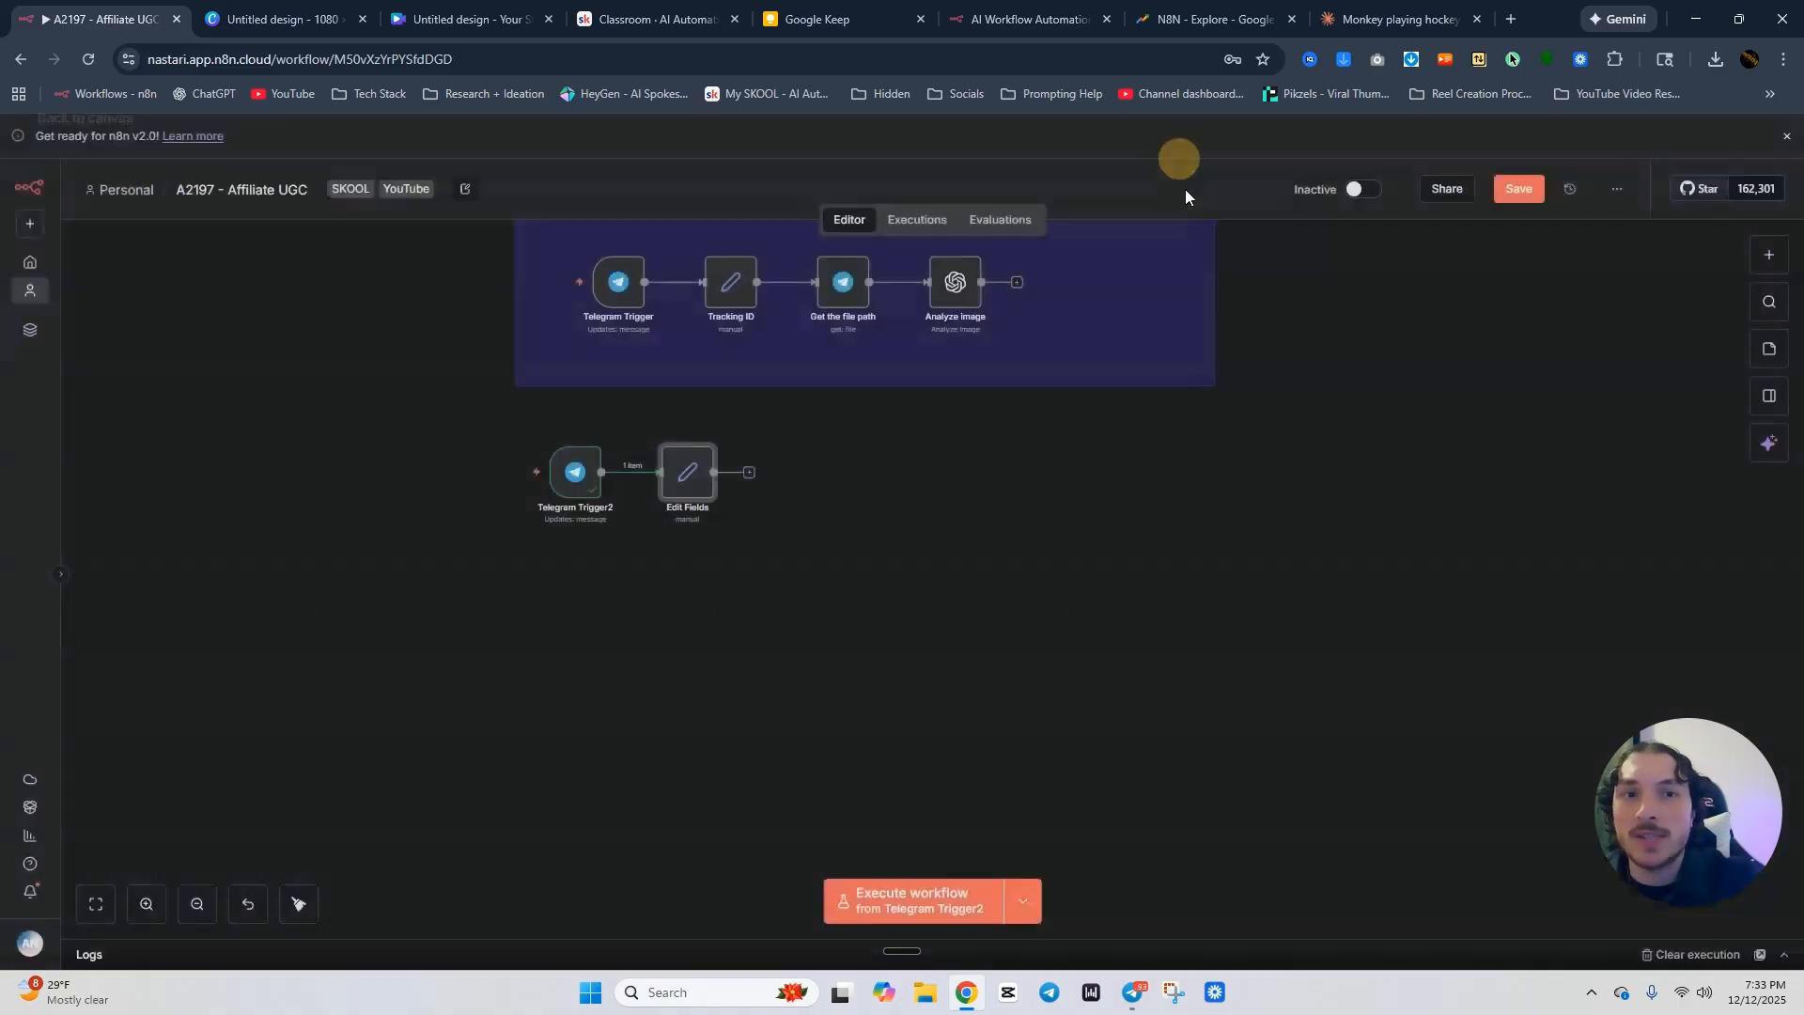
Switch to Telegram and send the uggboots image from Downloads with the caption "hi" to the new foodbot chat.
left_click(1133, 992)
left_click(361, 948)
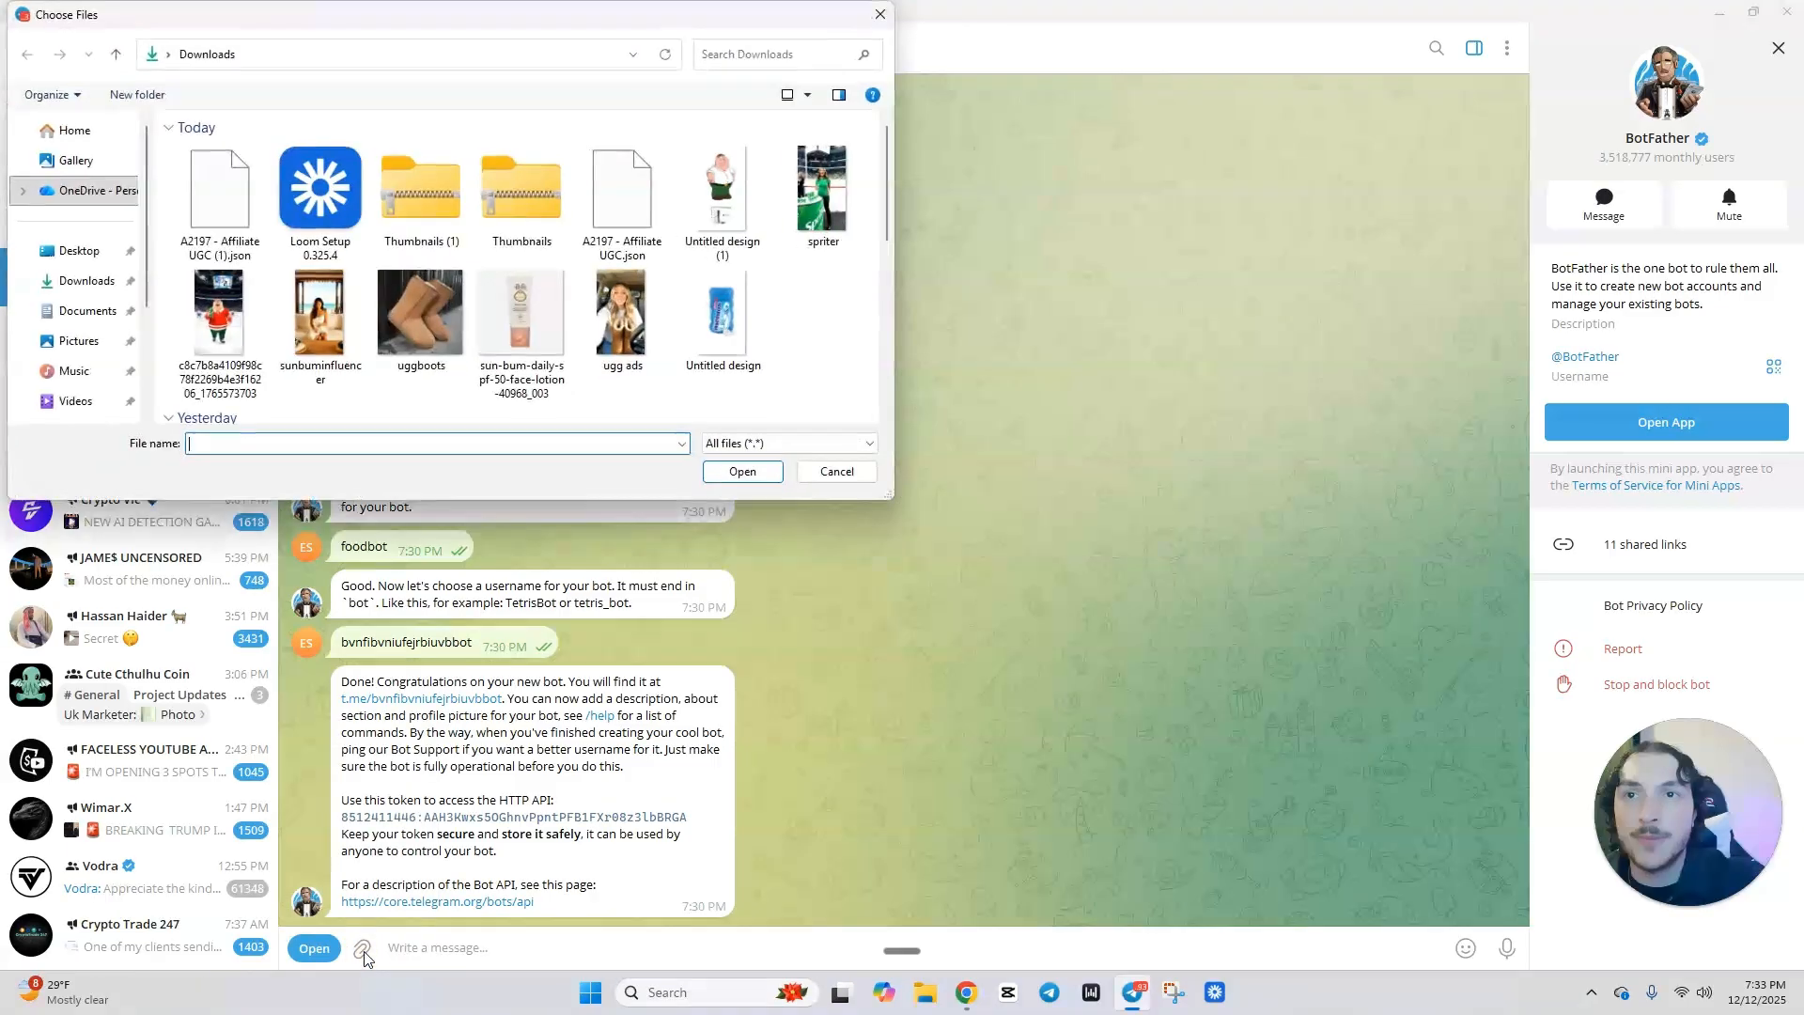
left_click(880, 14)
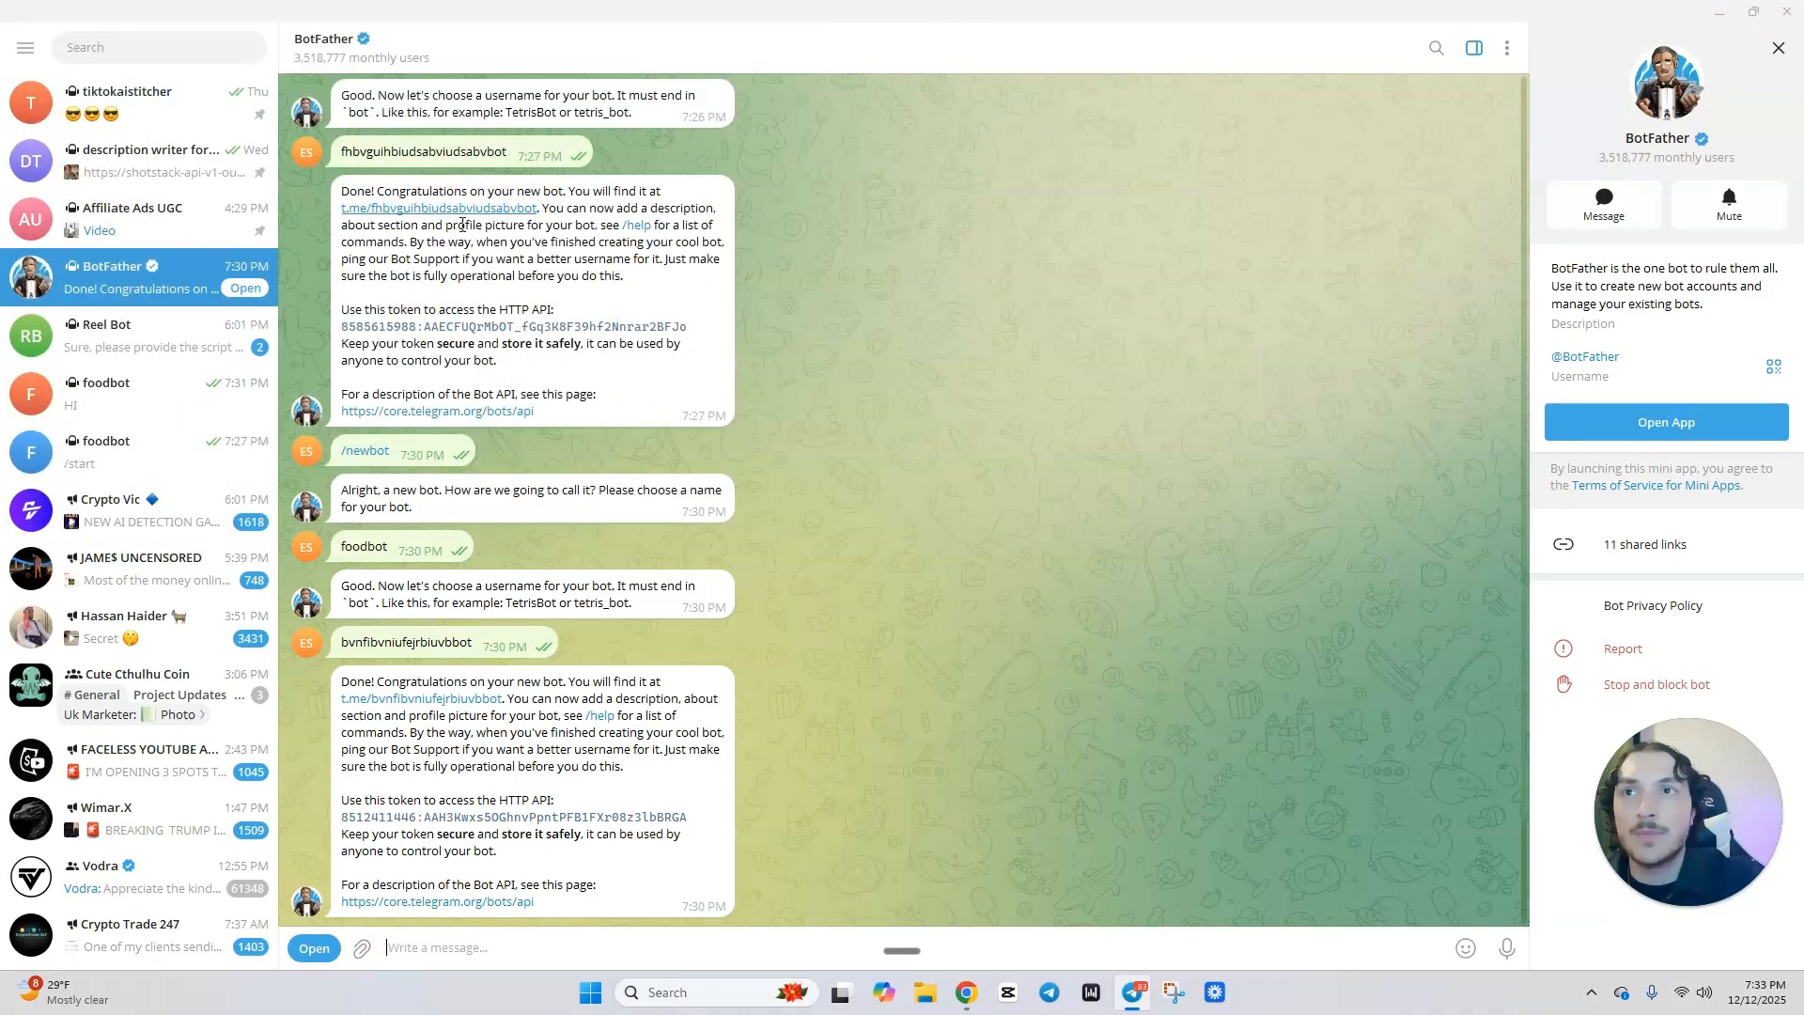
left_click(150, 395)
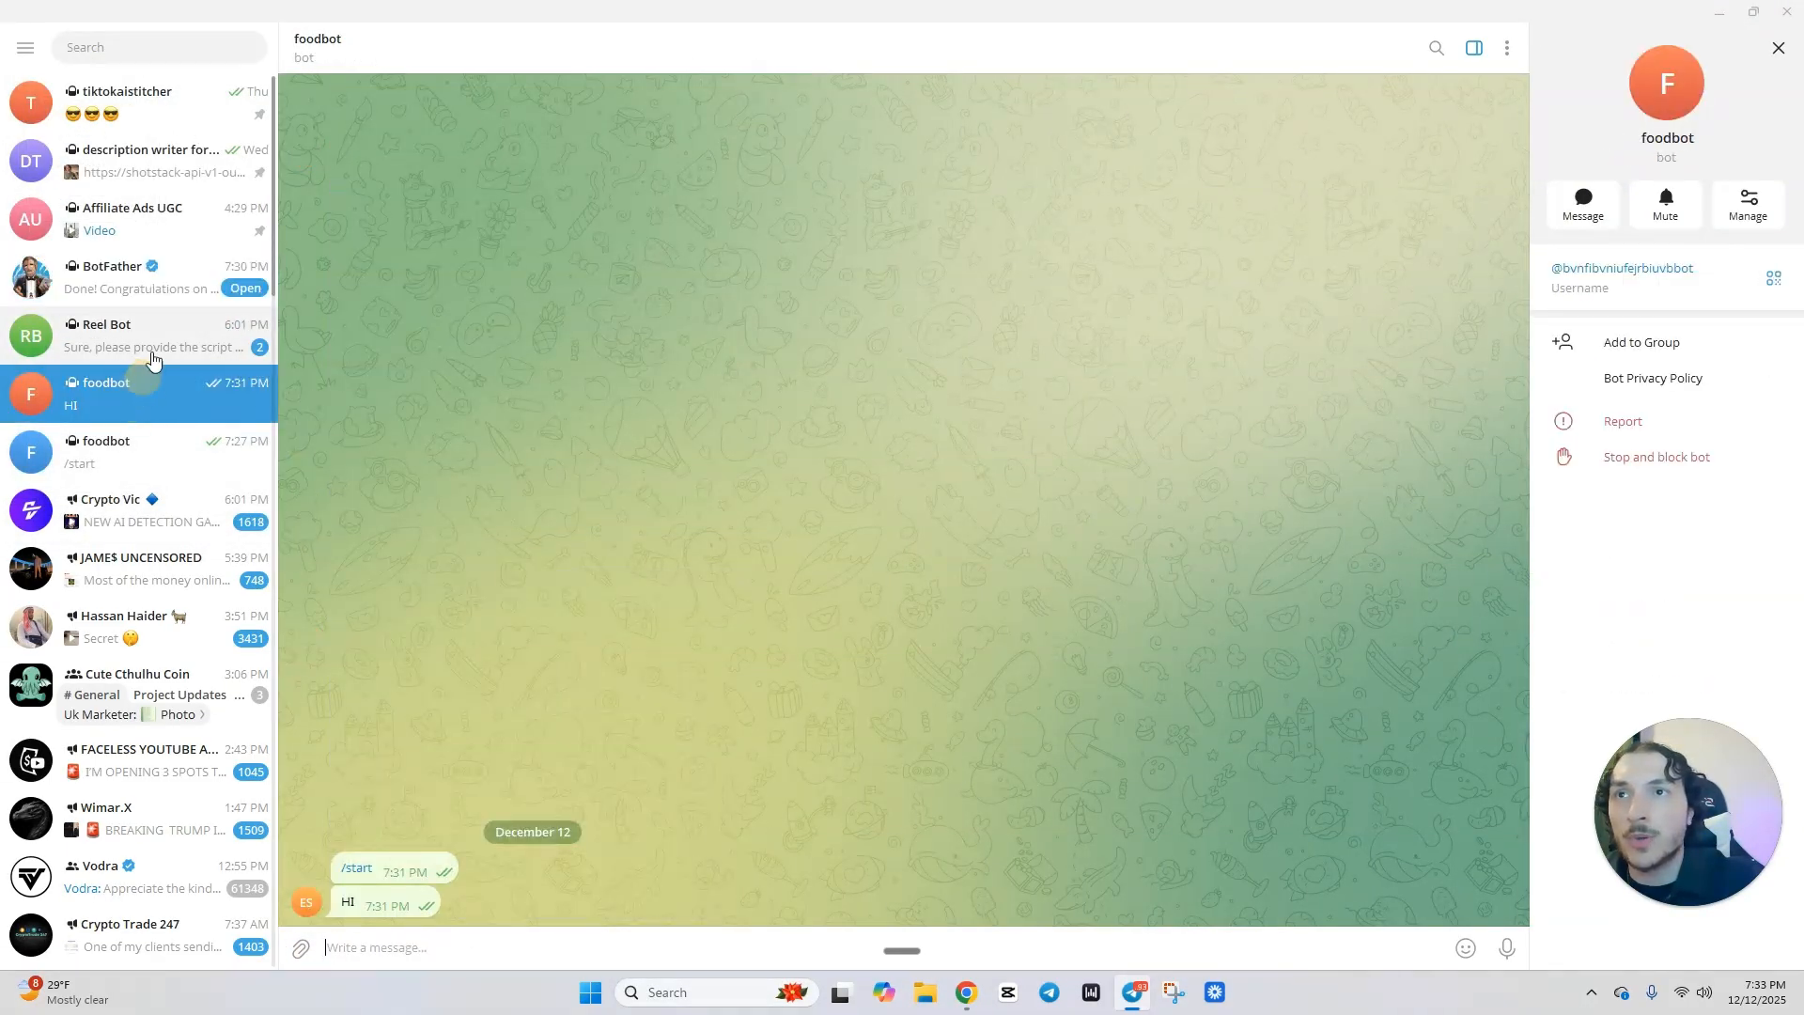
left_click(301, 949)
left_click(419, 312)
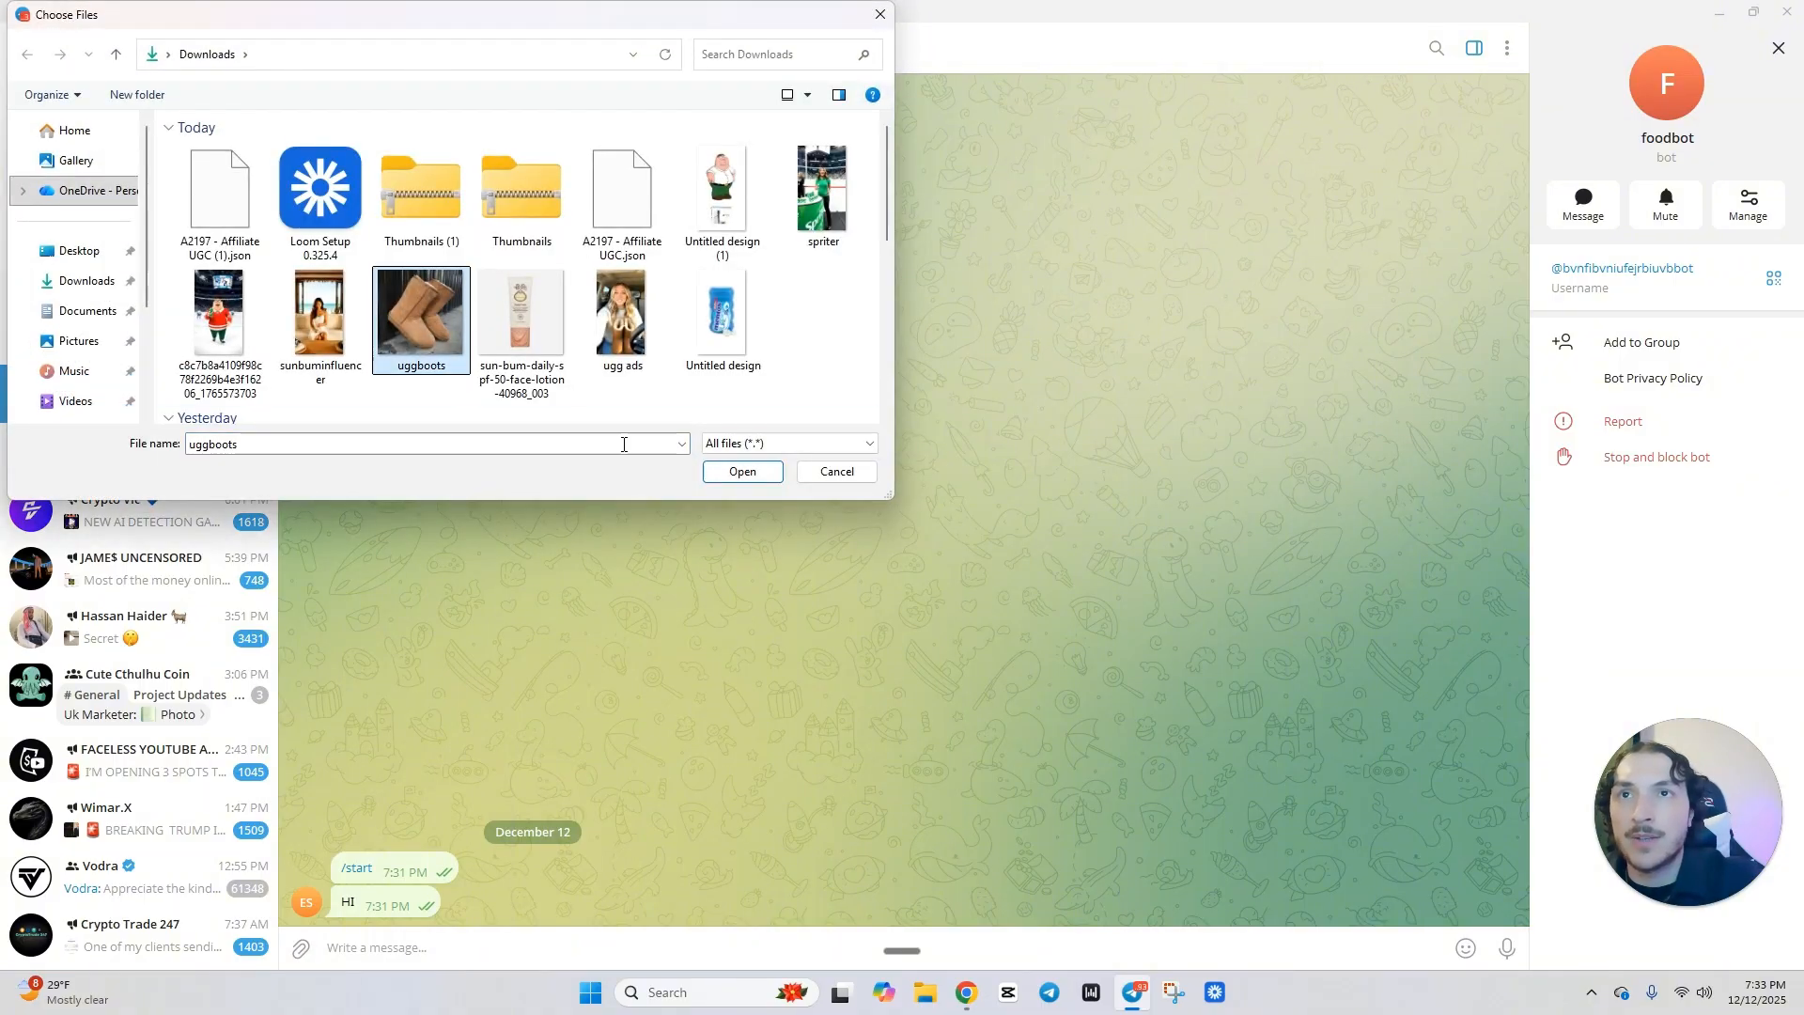
left_click(742, 471)
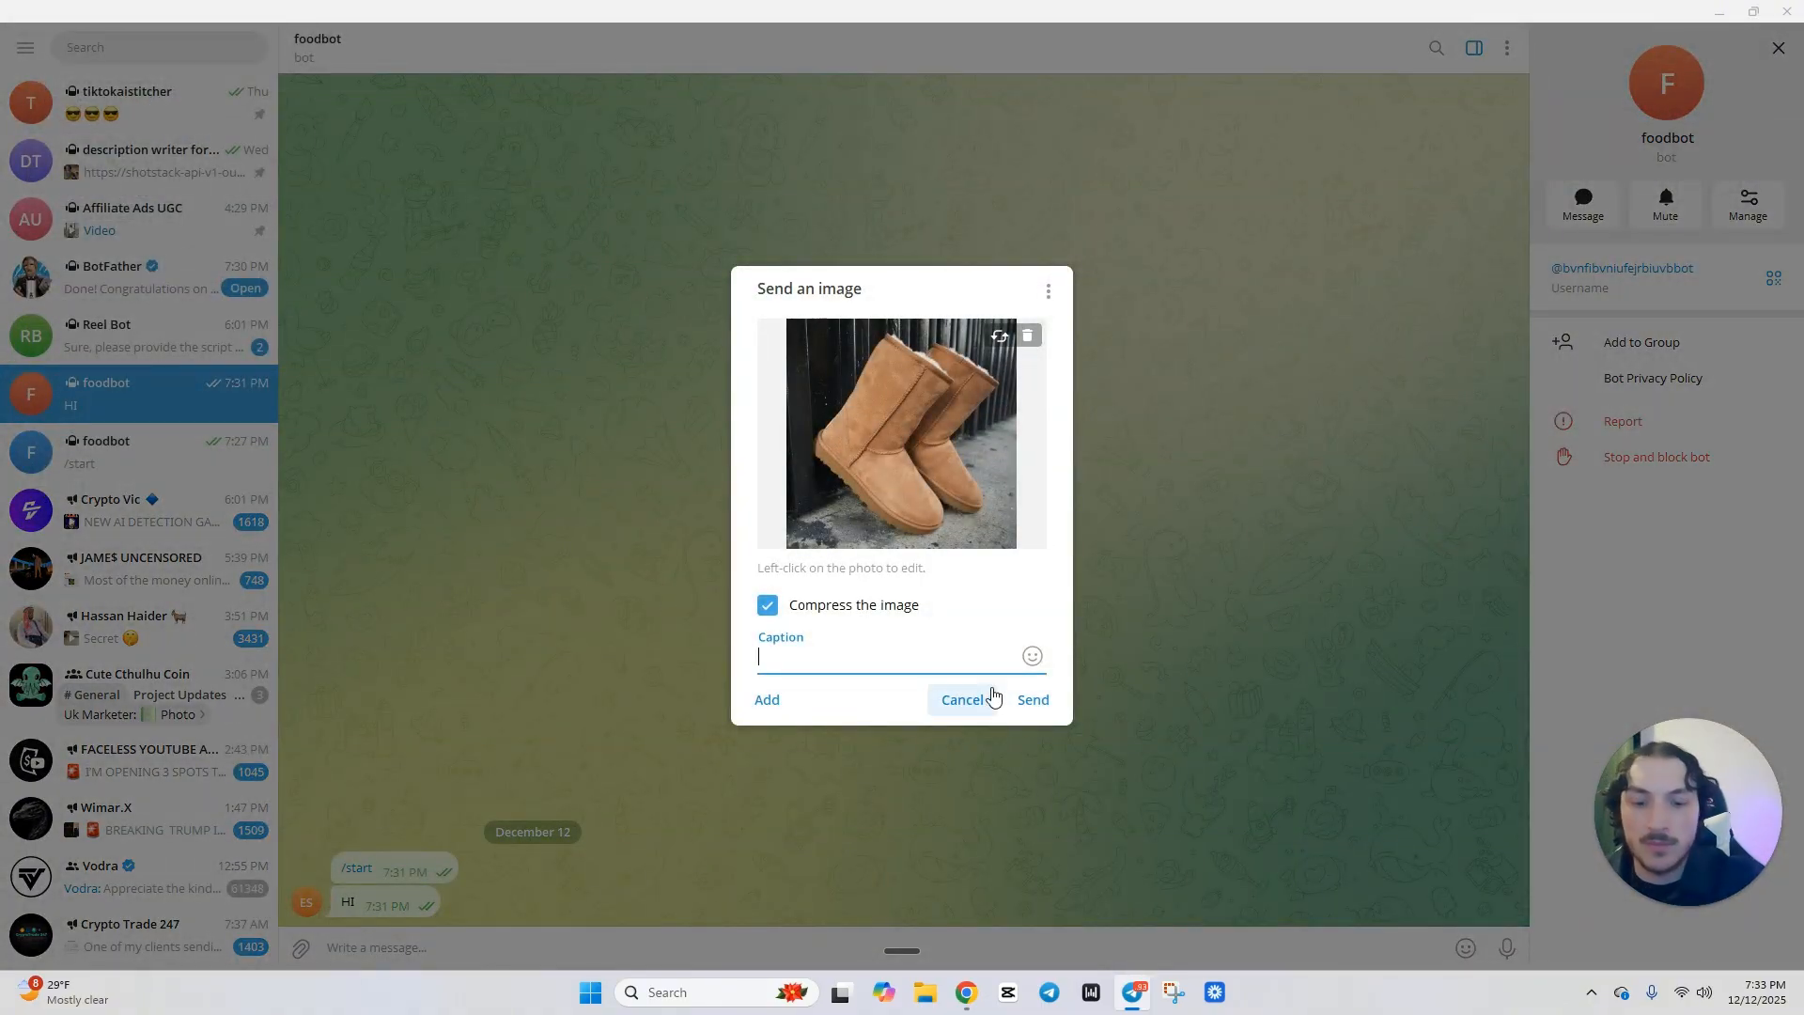
type("hi")
left_click(1032, 701)
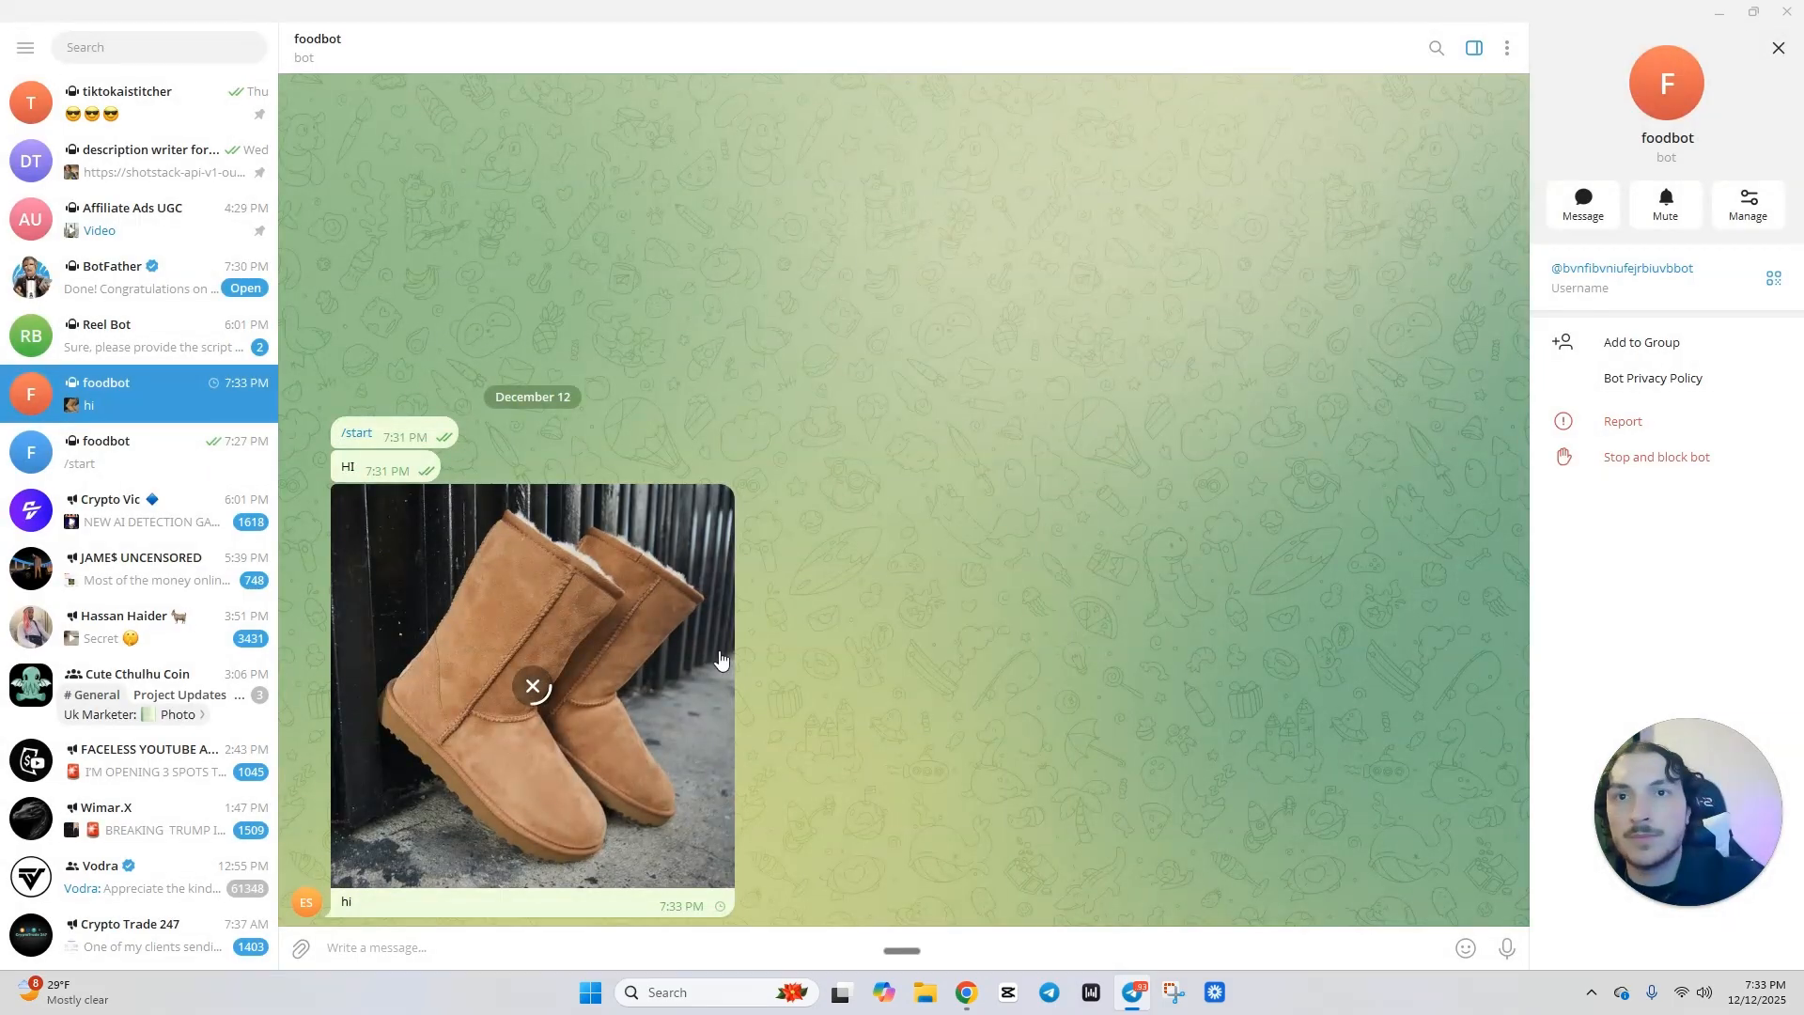
Return to n8n, execute the workflow from Telegram Trigger2, and inspect the photo data in the trigger's output.
left_click(967, 992)
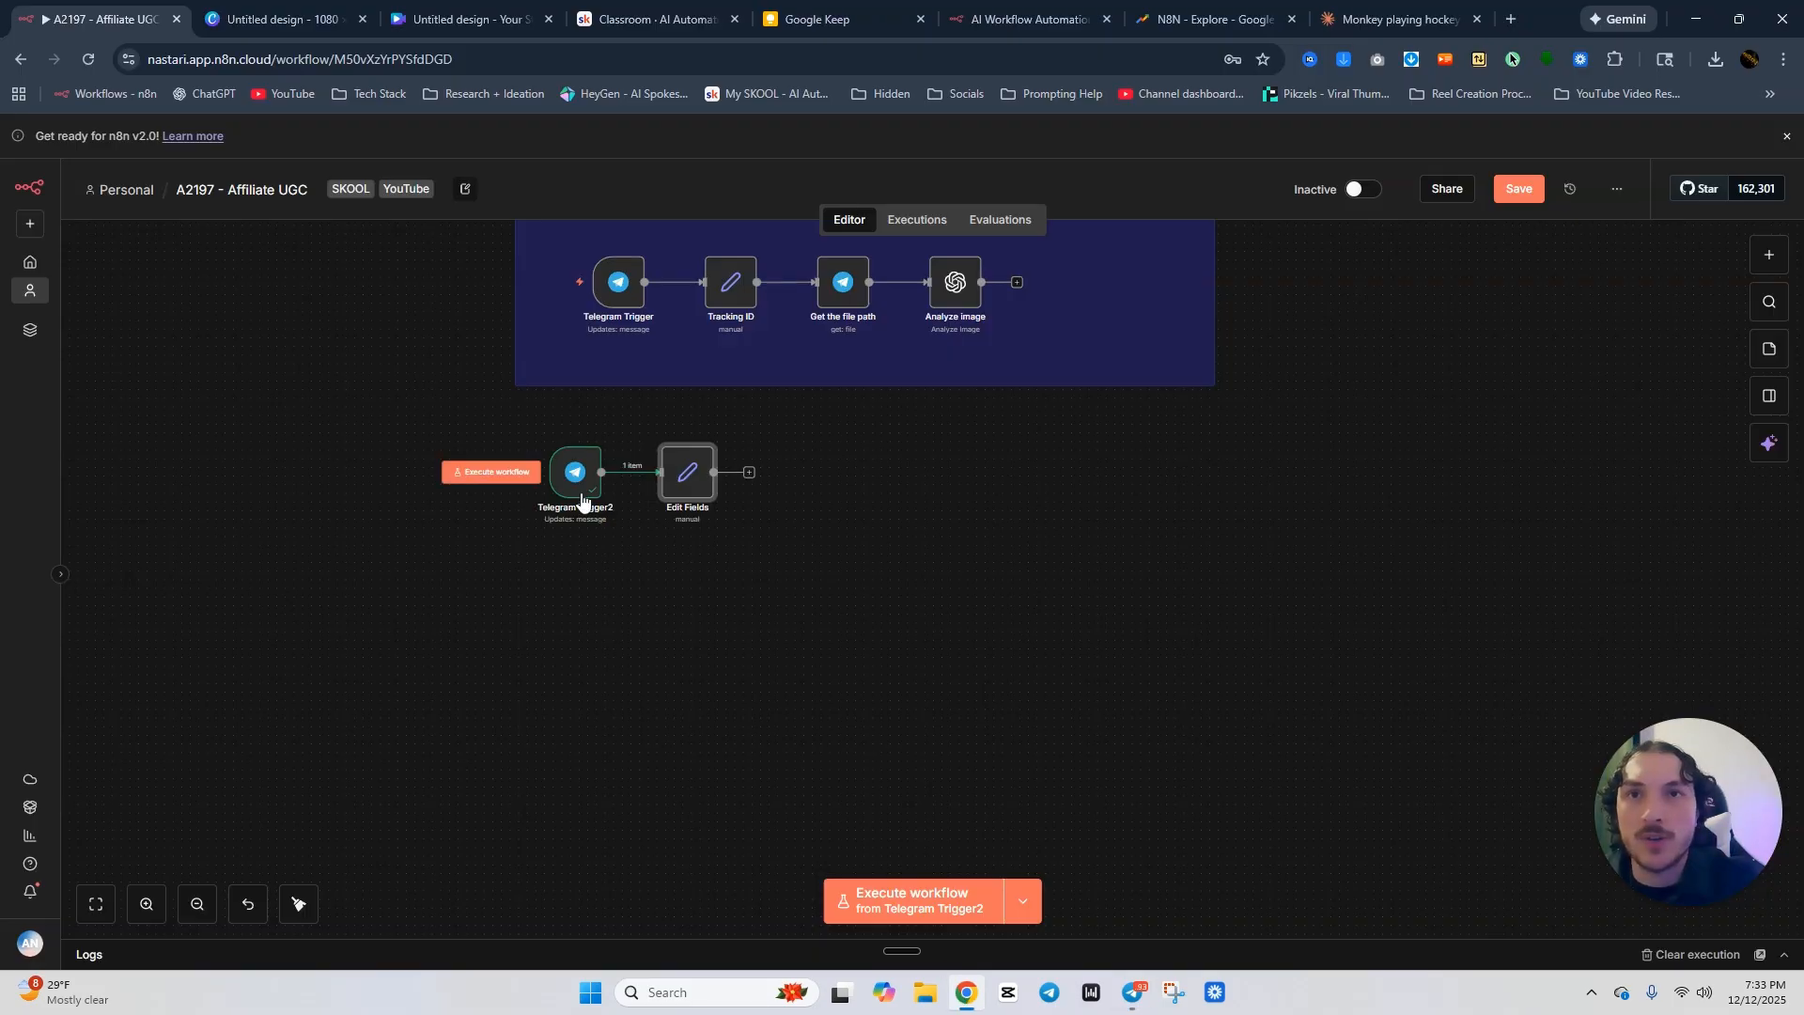
double_click(564, 485)
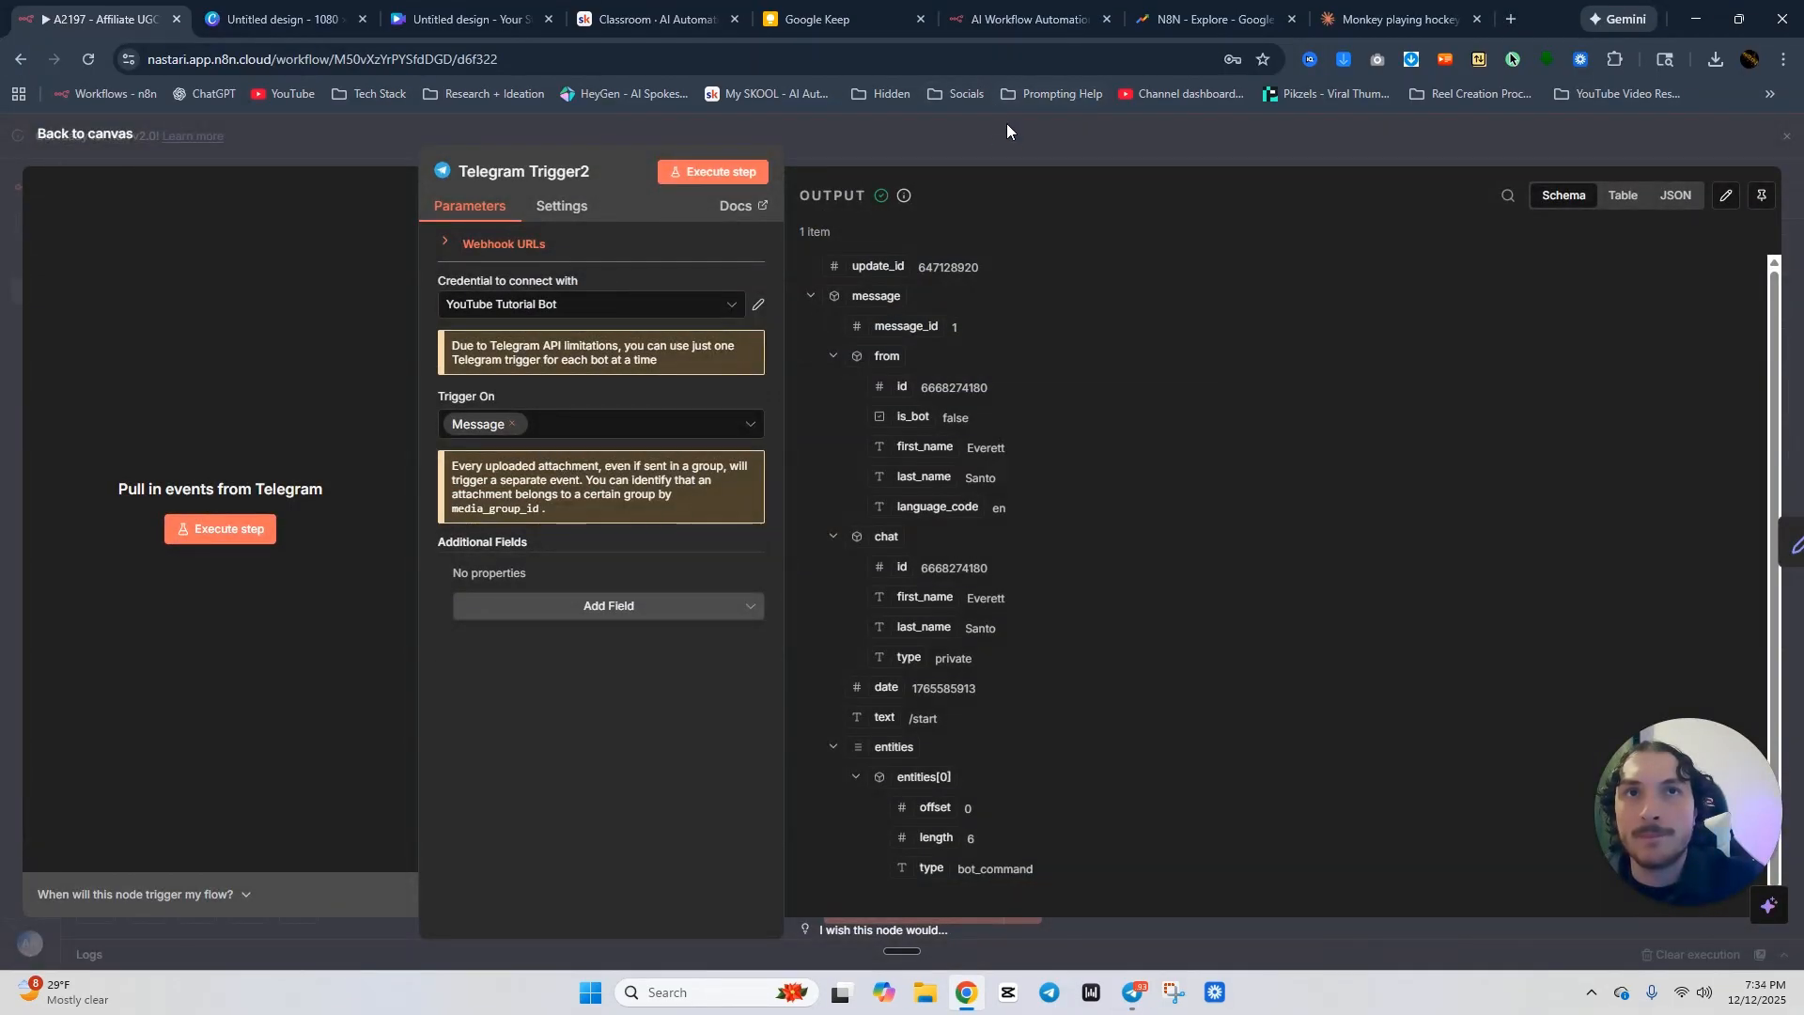
left_click(1006, 131)
left_click(490, 472)
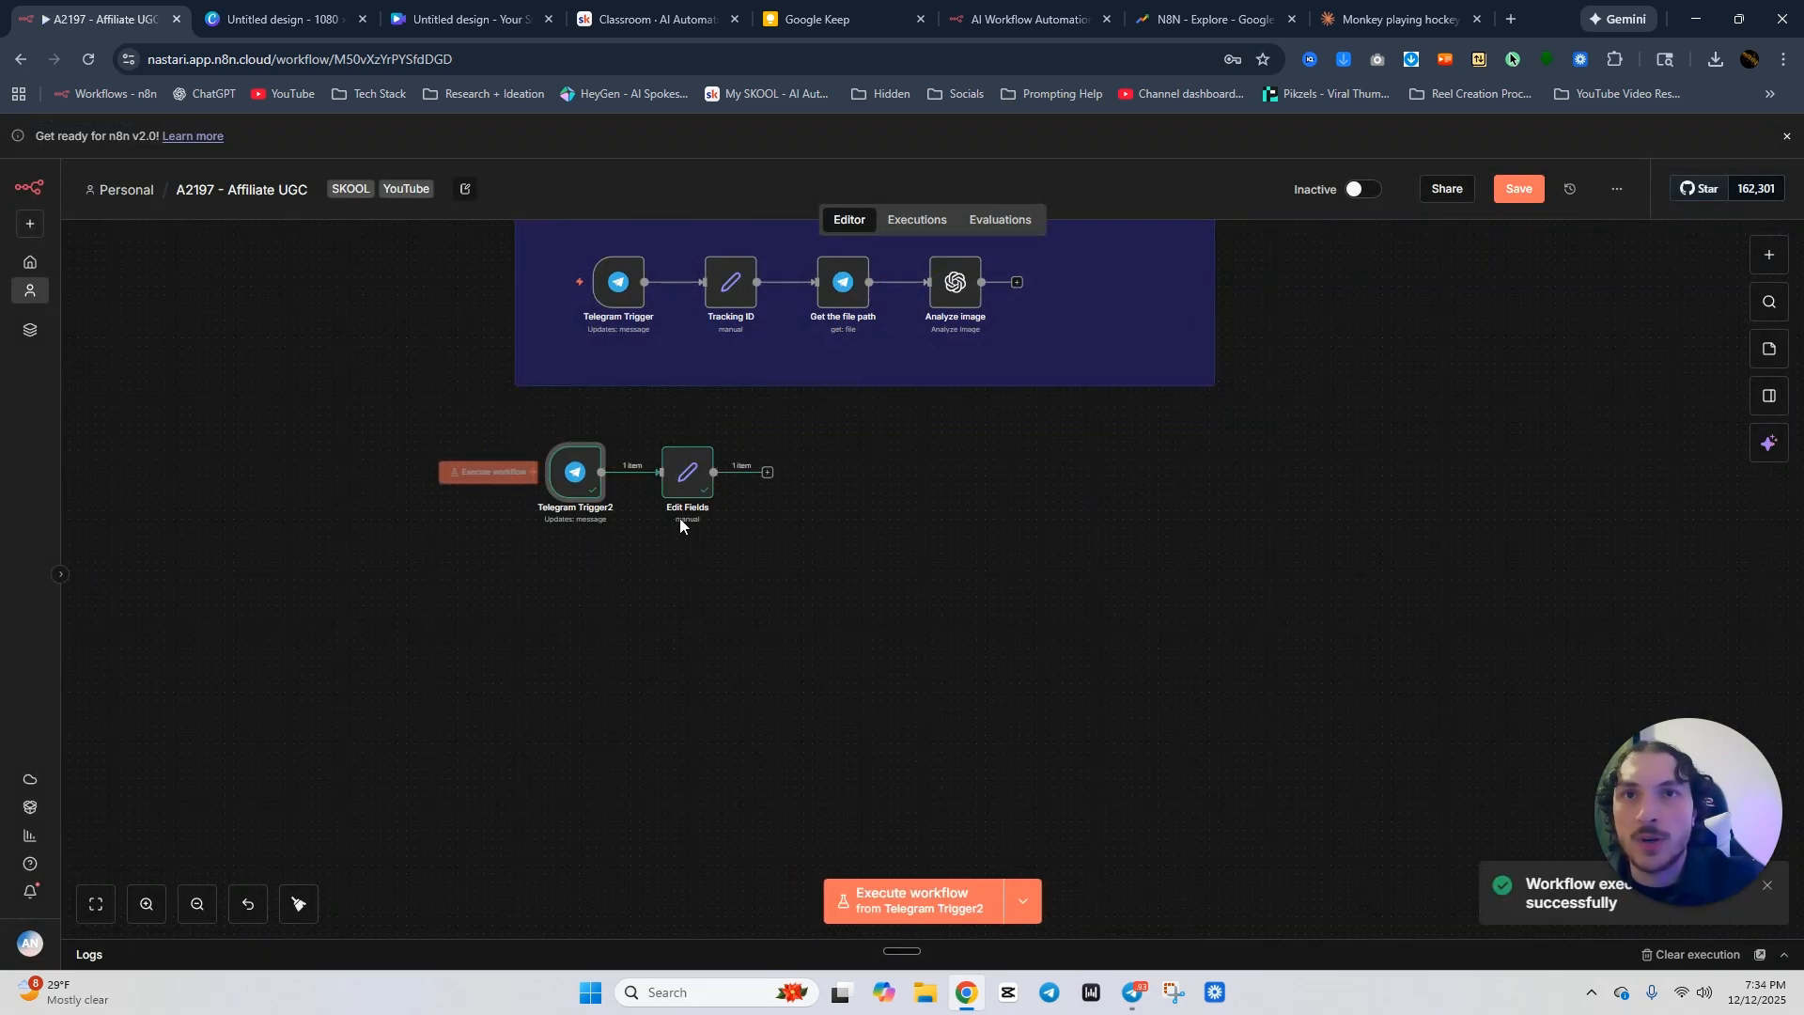
double_click(577, 469)
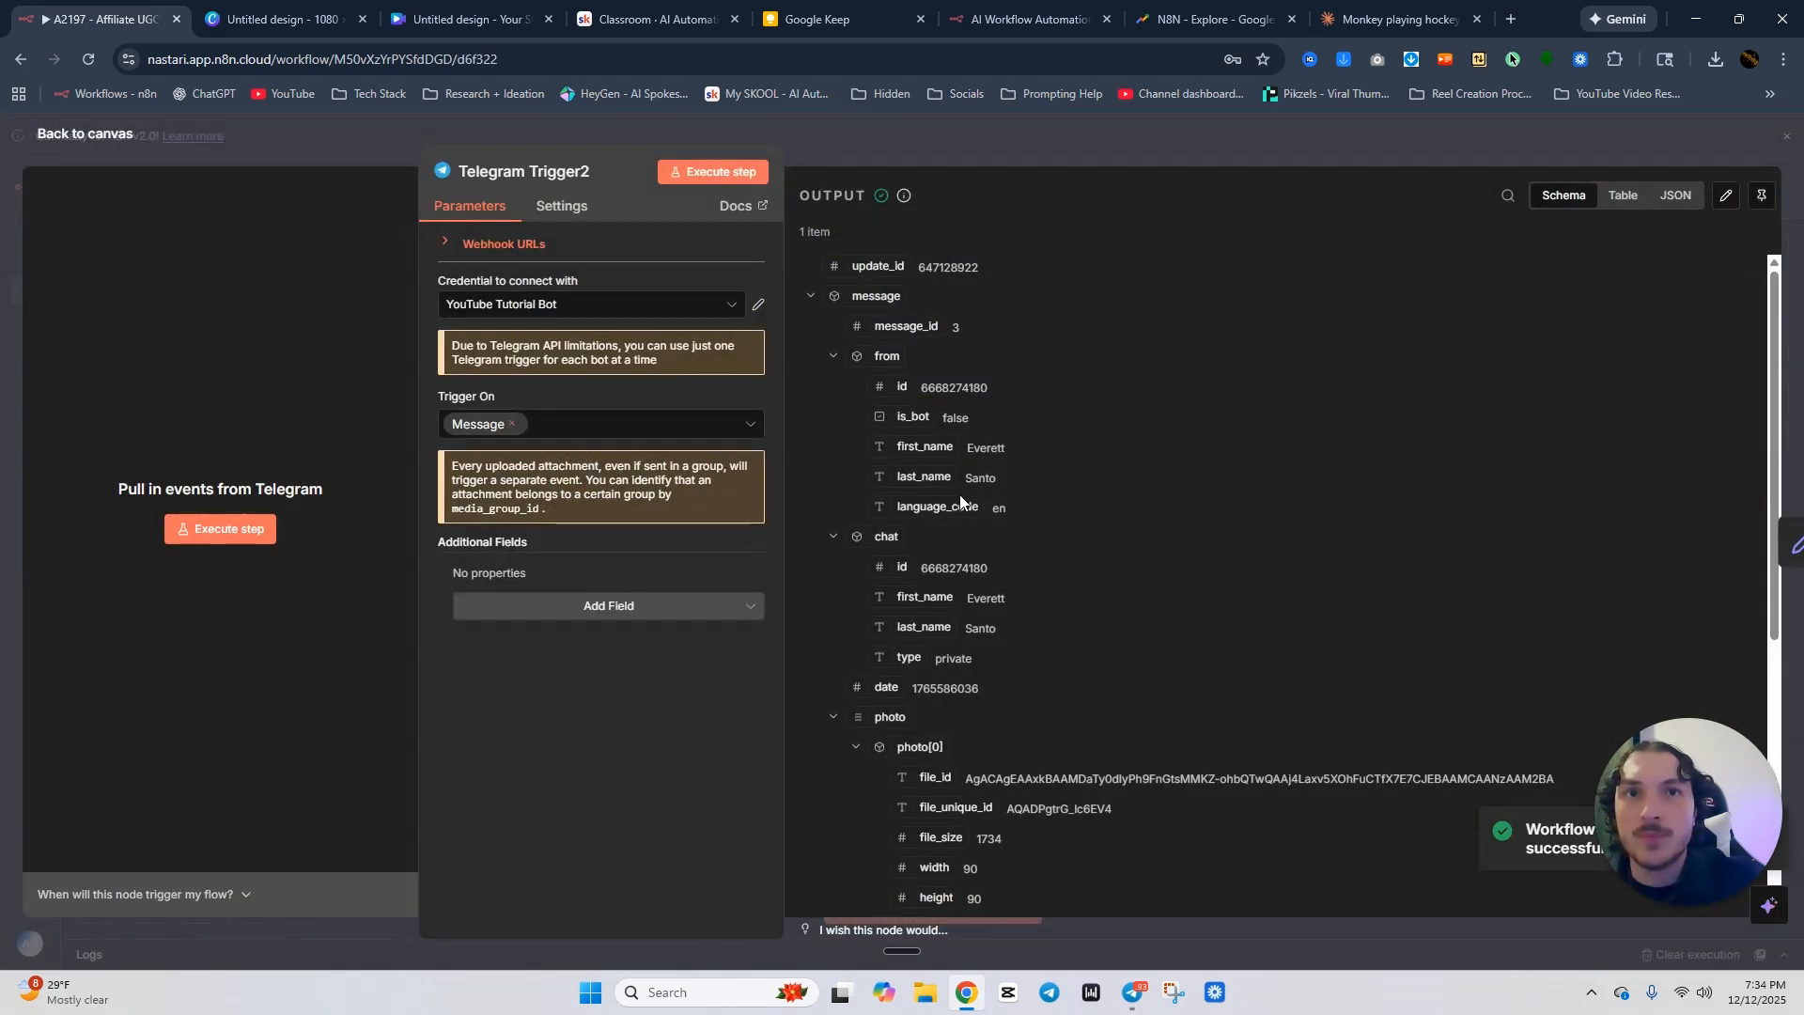
scroll(944, 507, "down", 2)
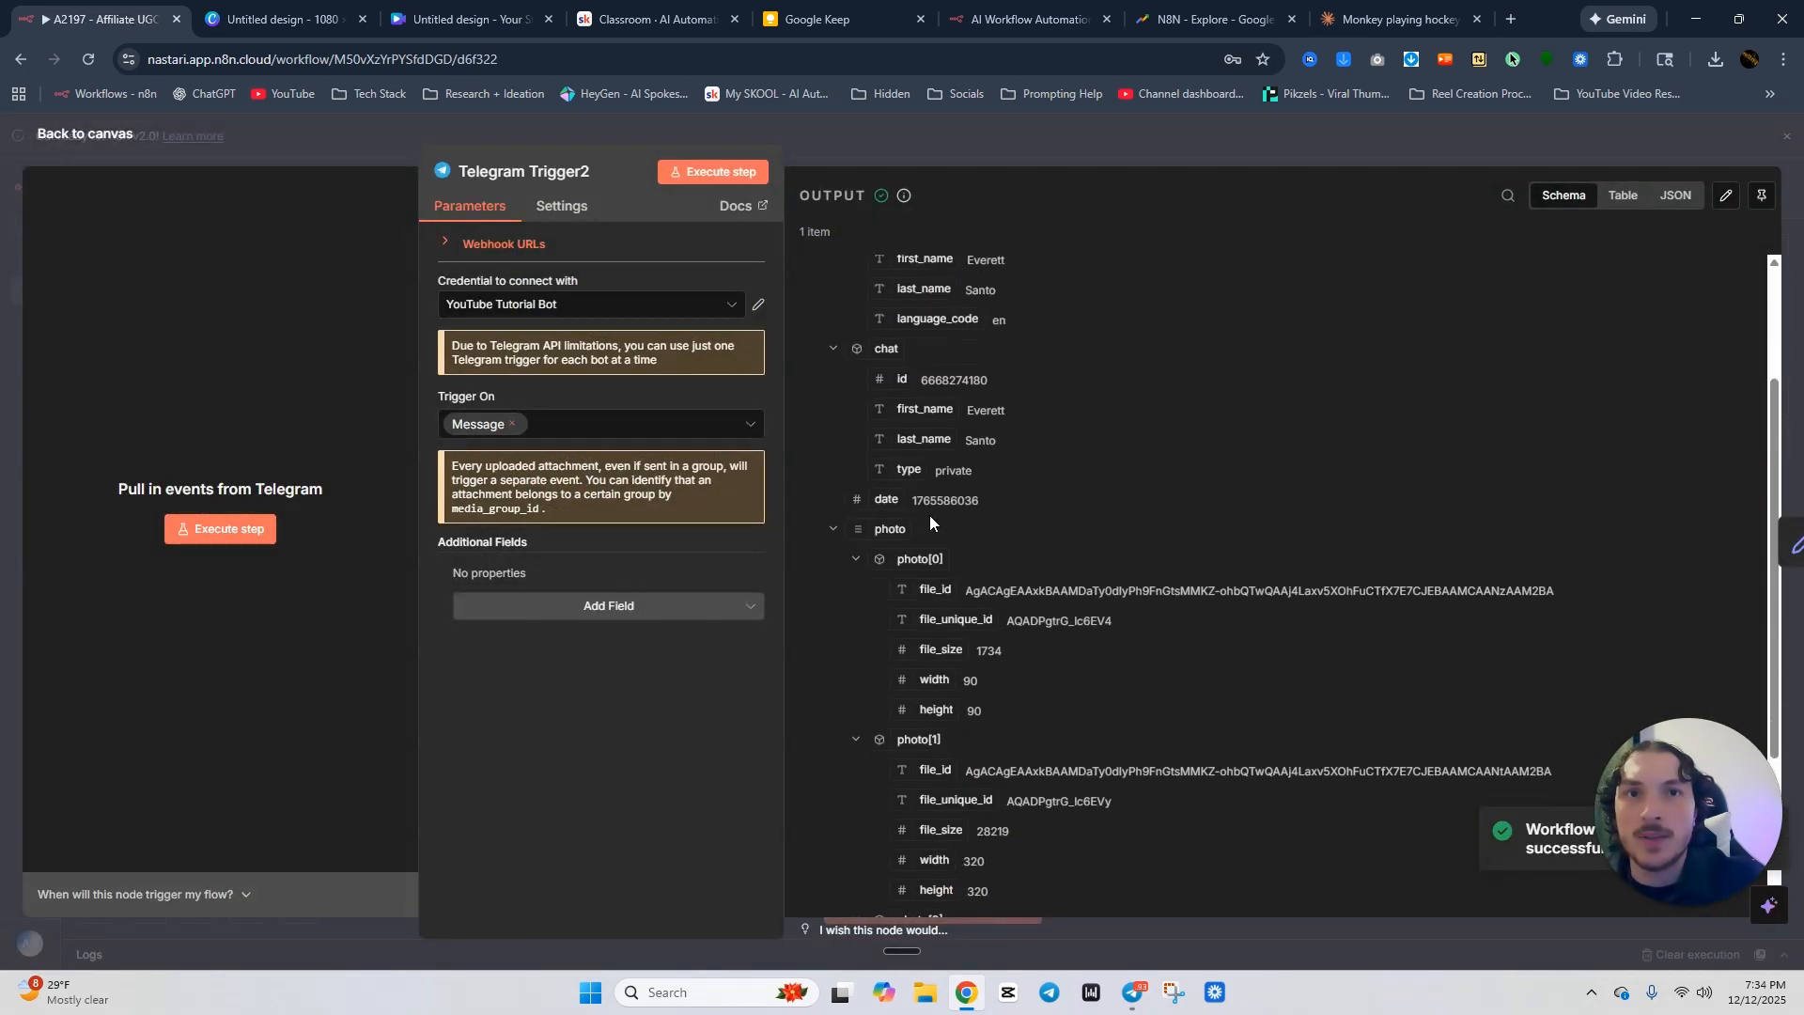
left_click(954, 159)
Map the file_id of photo[0] from the trigger's message to the Photo ID value in Edit Fields, and return to the canvas.
left_click(695, 486)
double_click(695, 486)
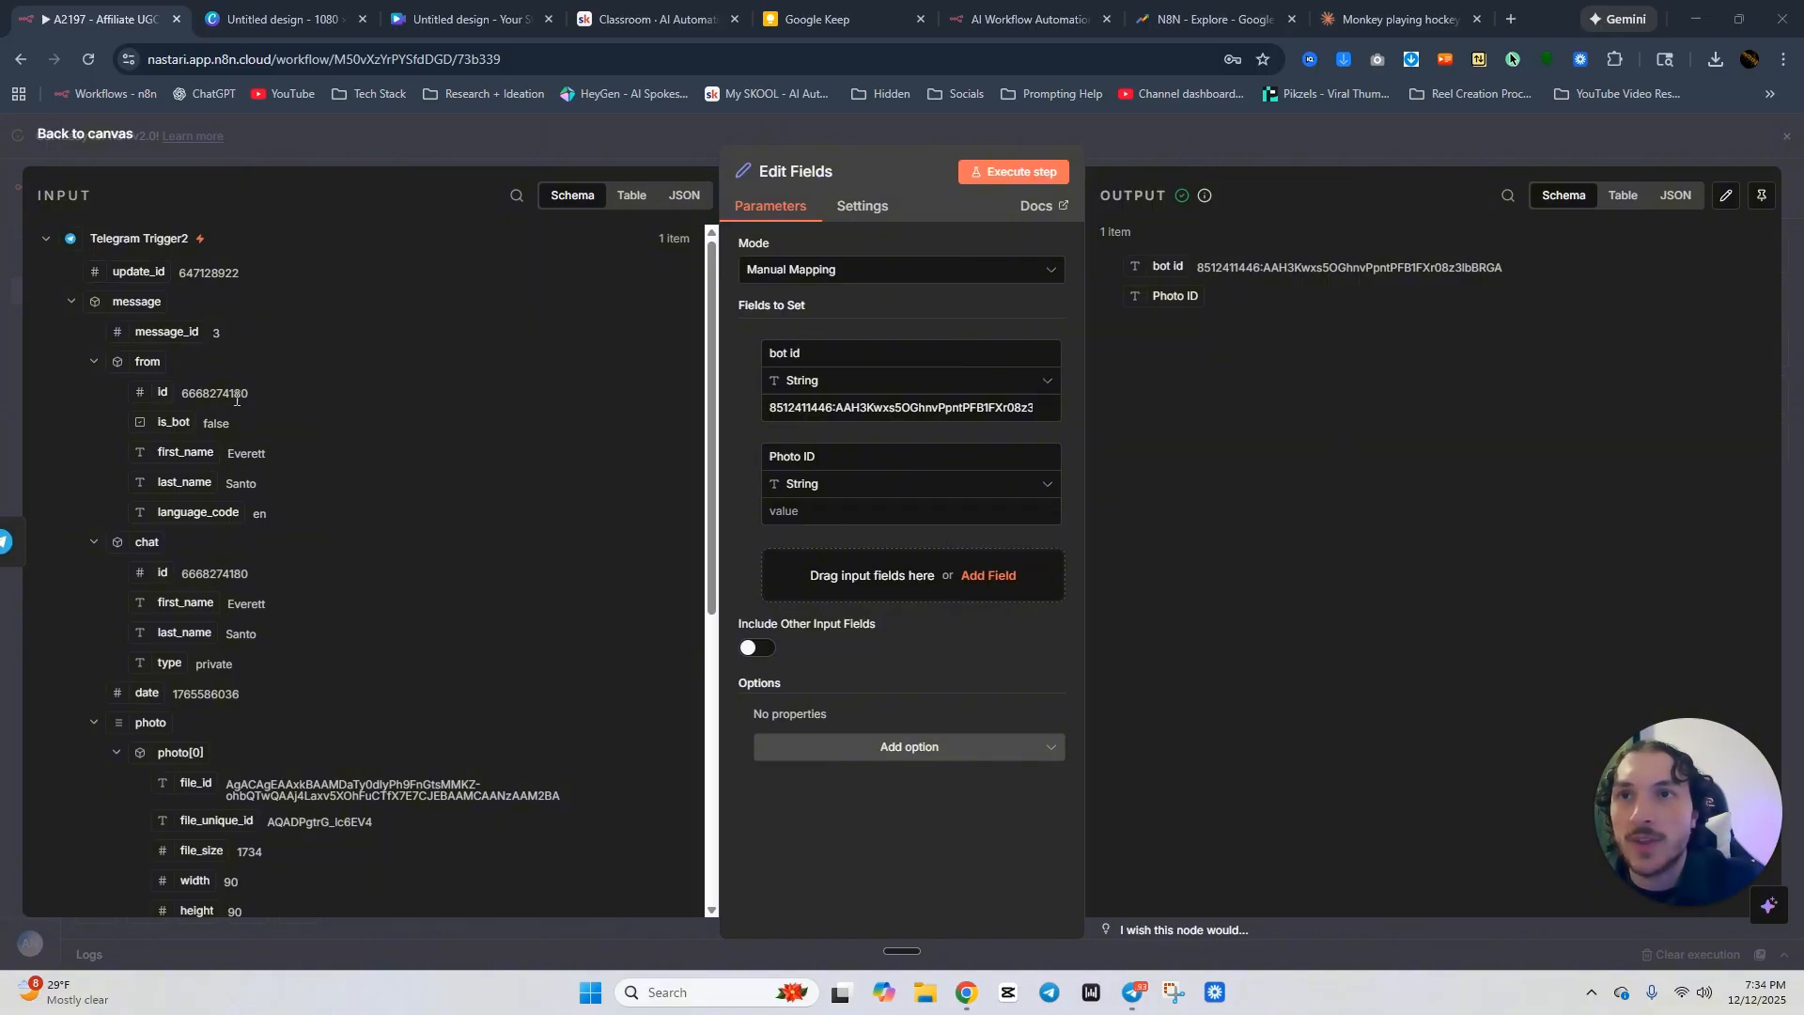
scroll(282, 376, "down", 5)
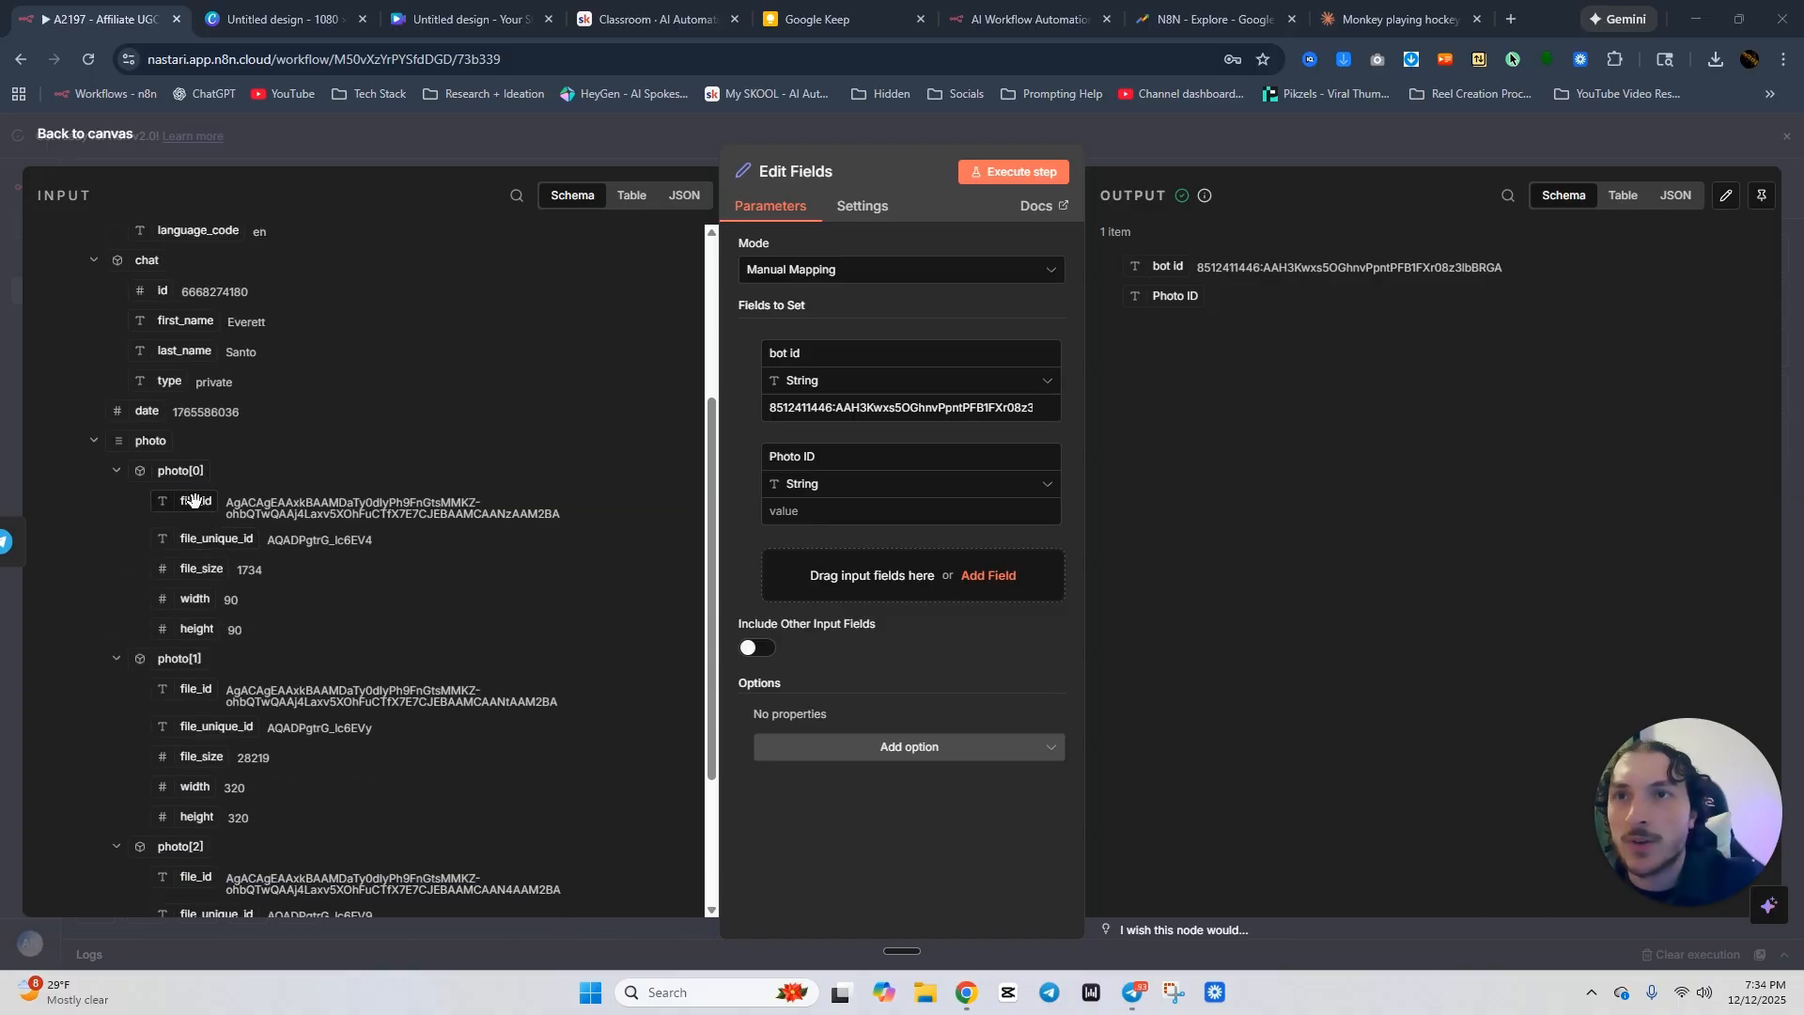
left_click_drag(192, 498, 806, 522)
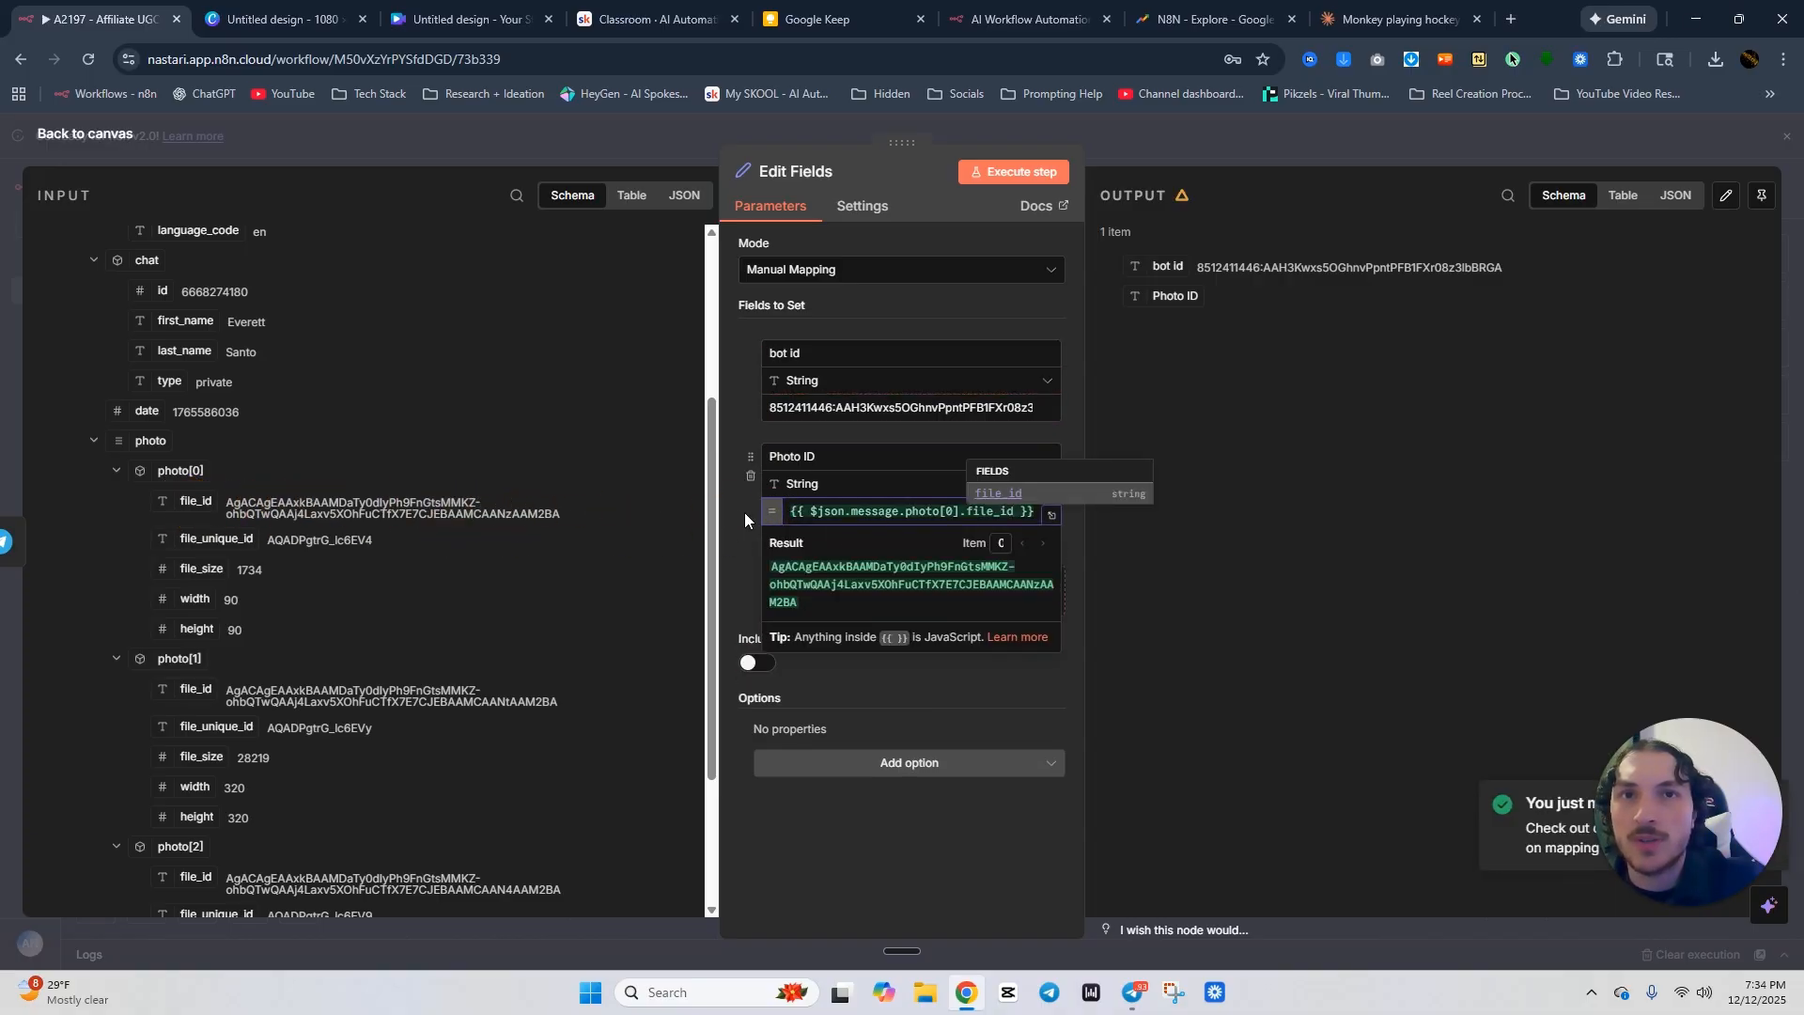
left_click(744, 511)
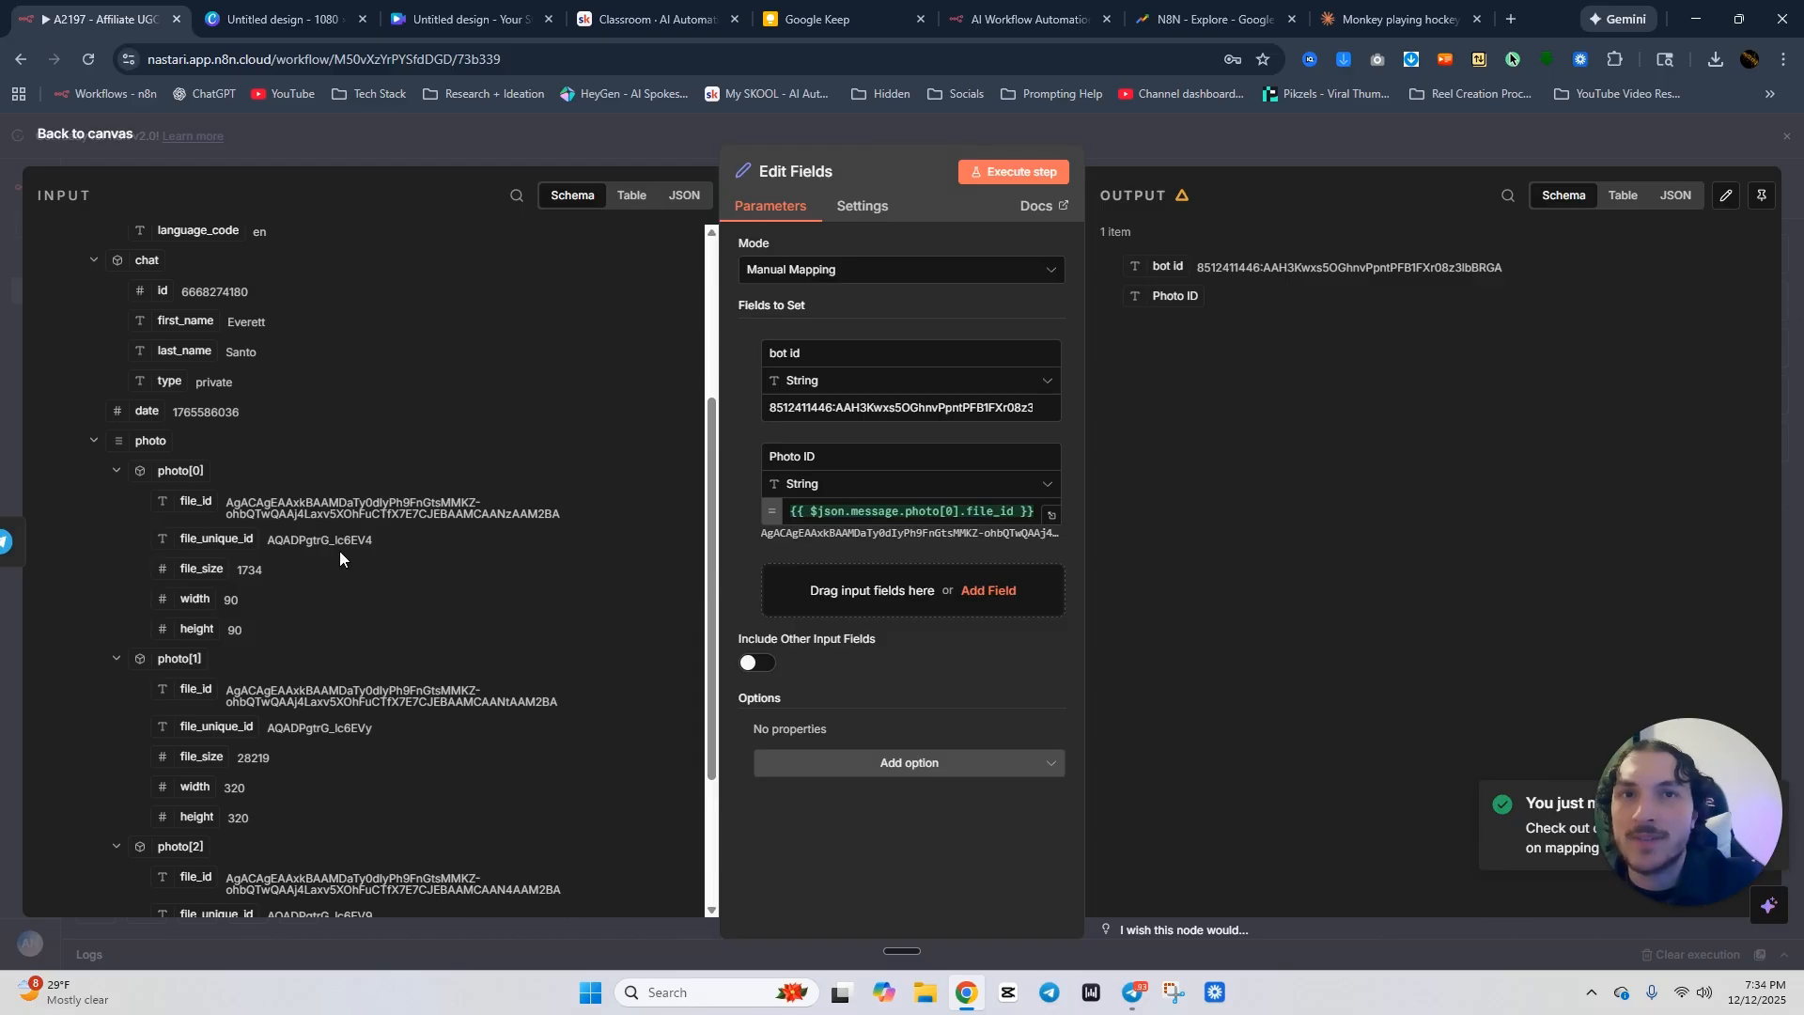
left_click(1139, 148)
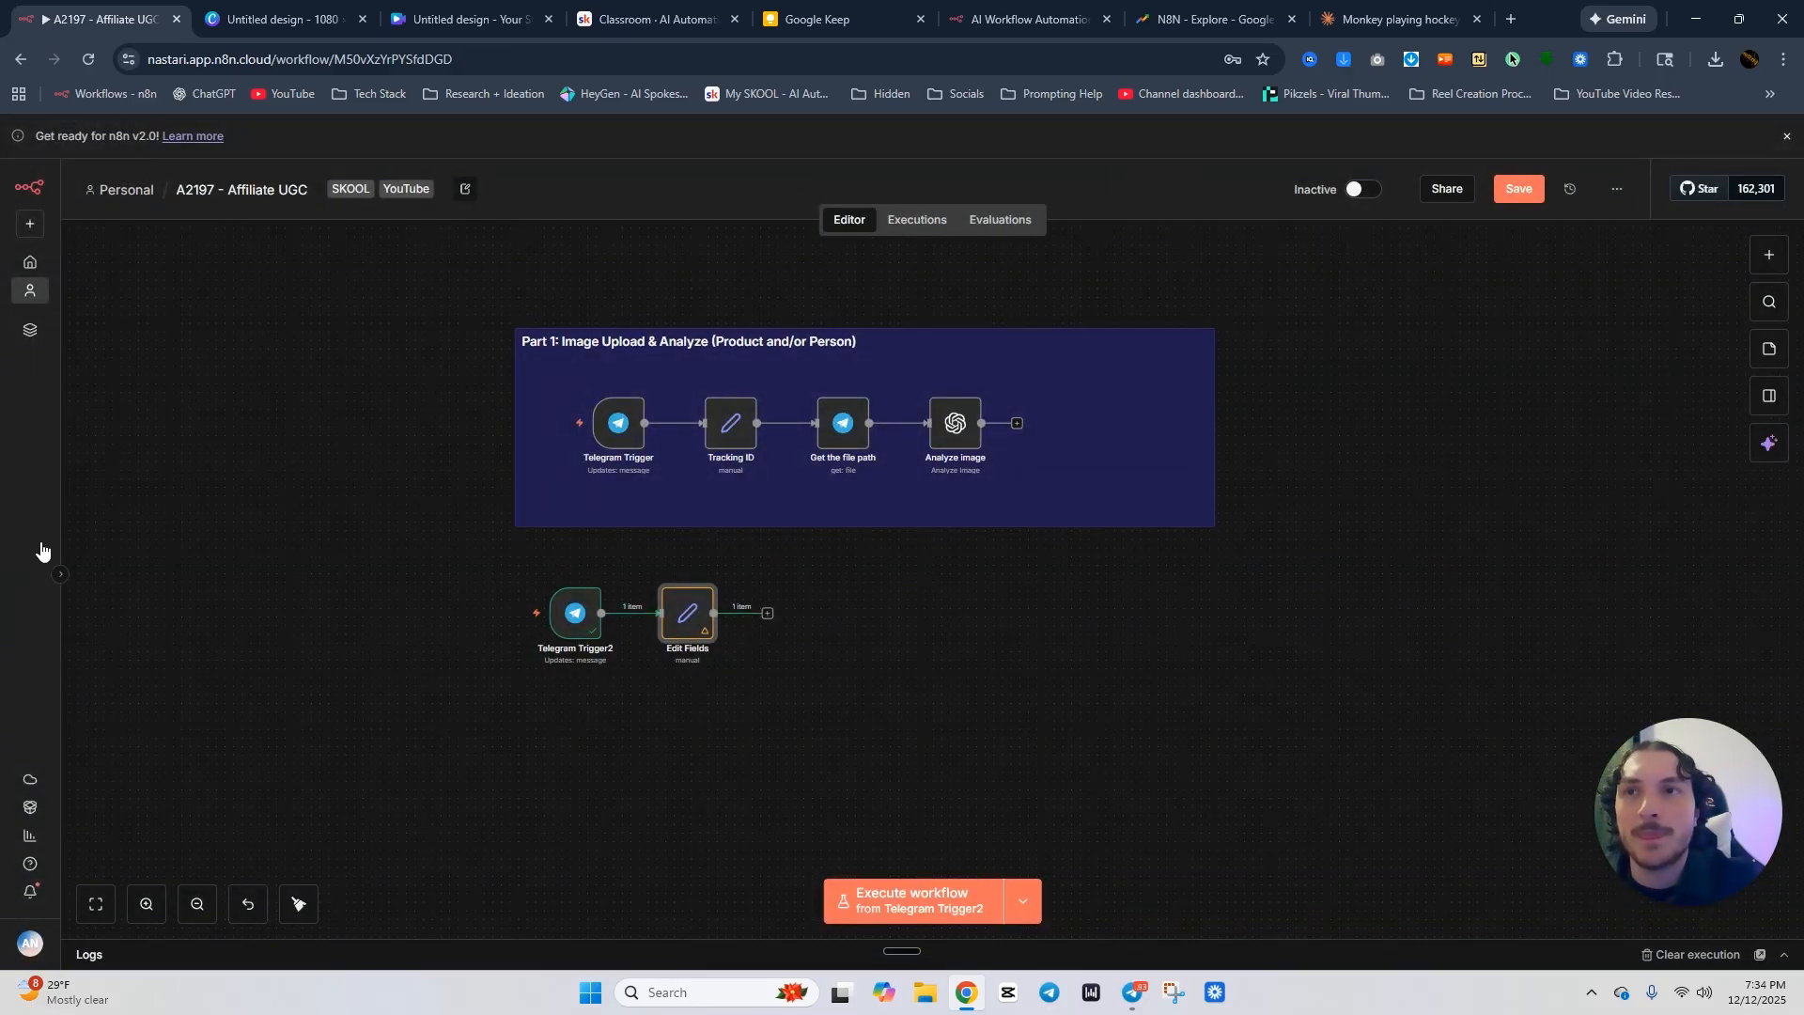
double_click(682, 606)
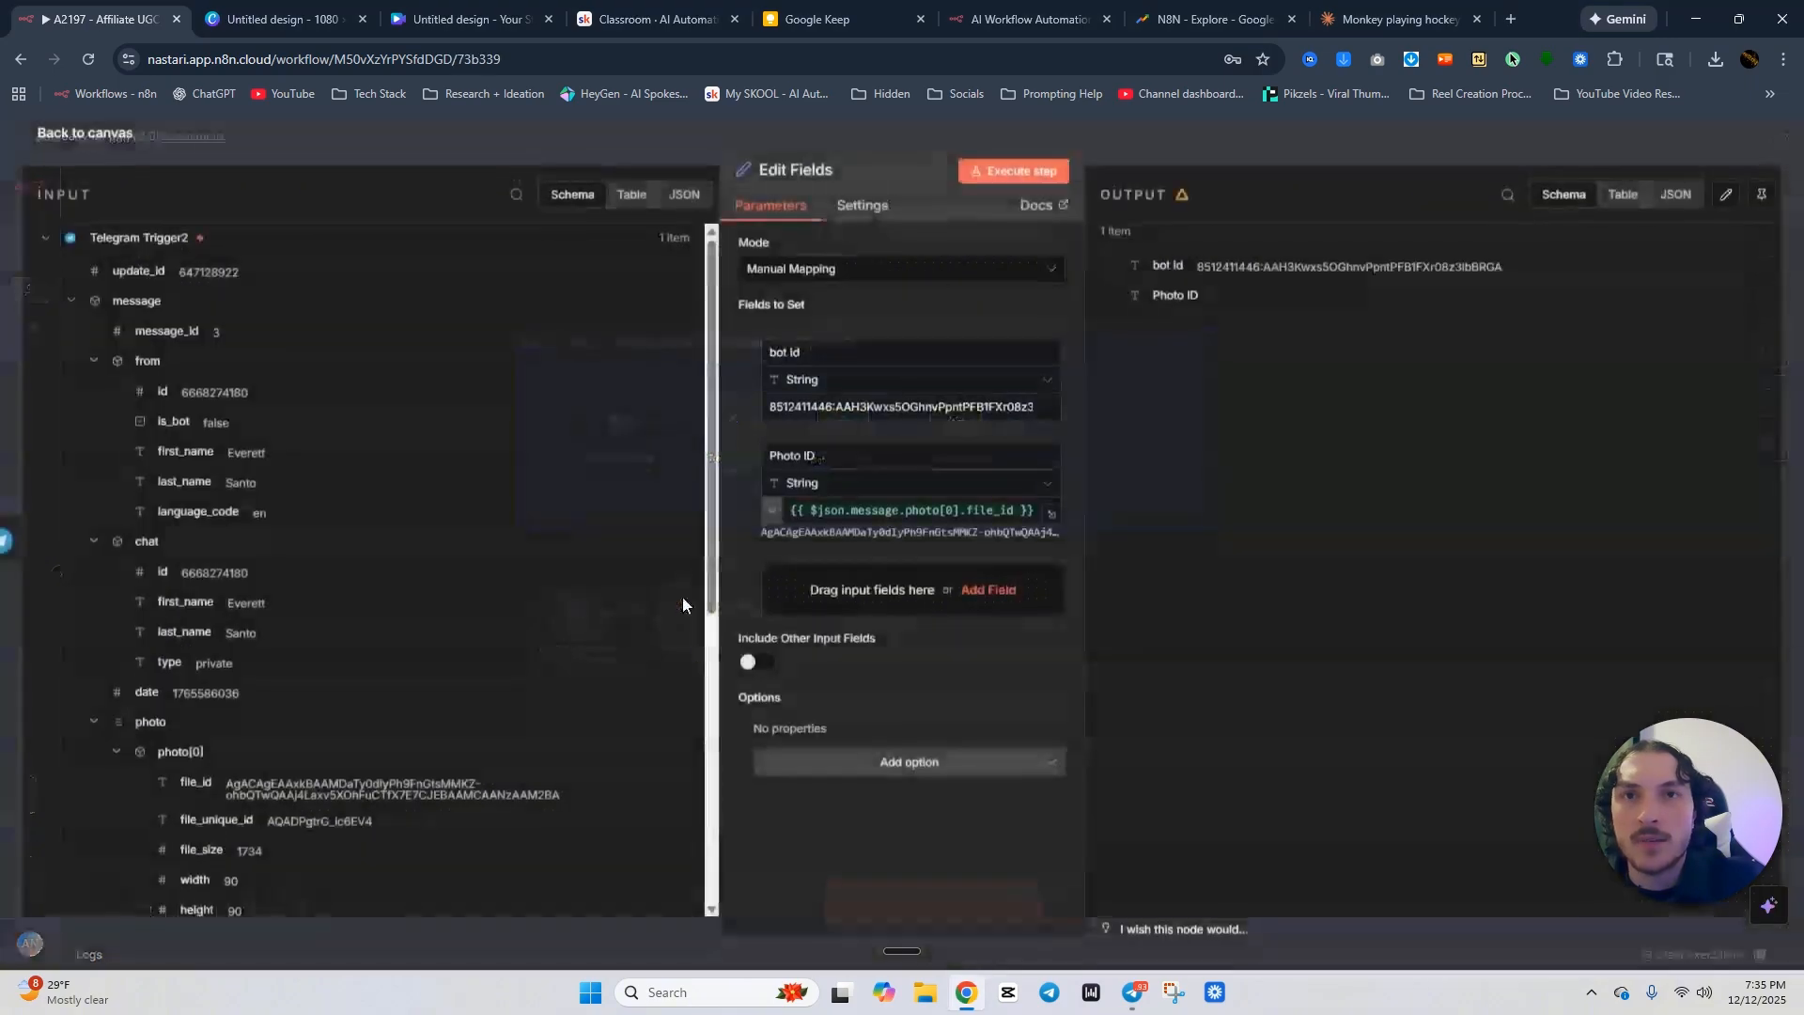
left_click(1203, 152)
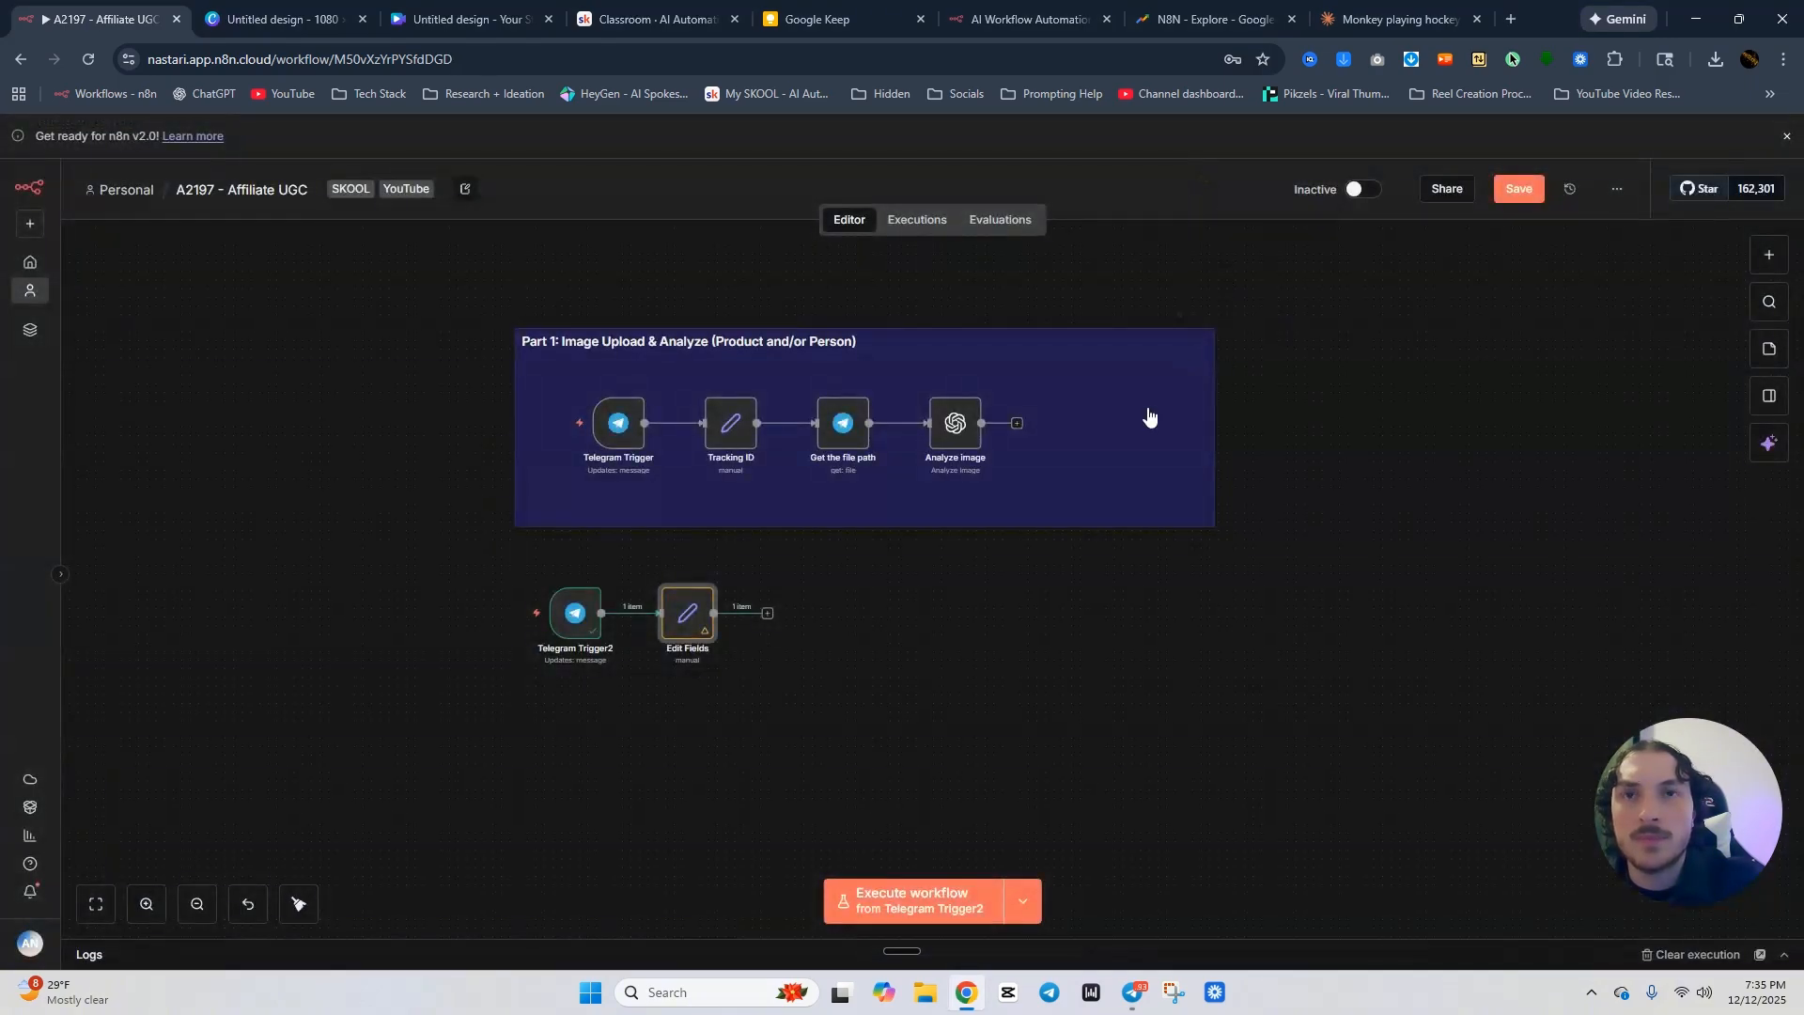
Execute the Edit Fields node, check the bot id and Photo ID in its output, and return to the canvas.
left_click(664, 577)
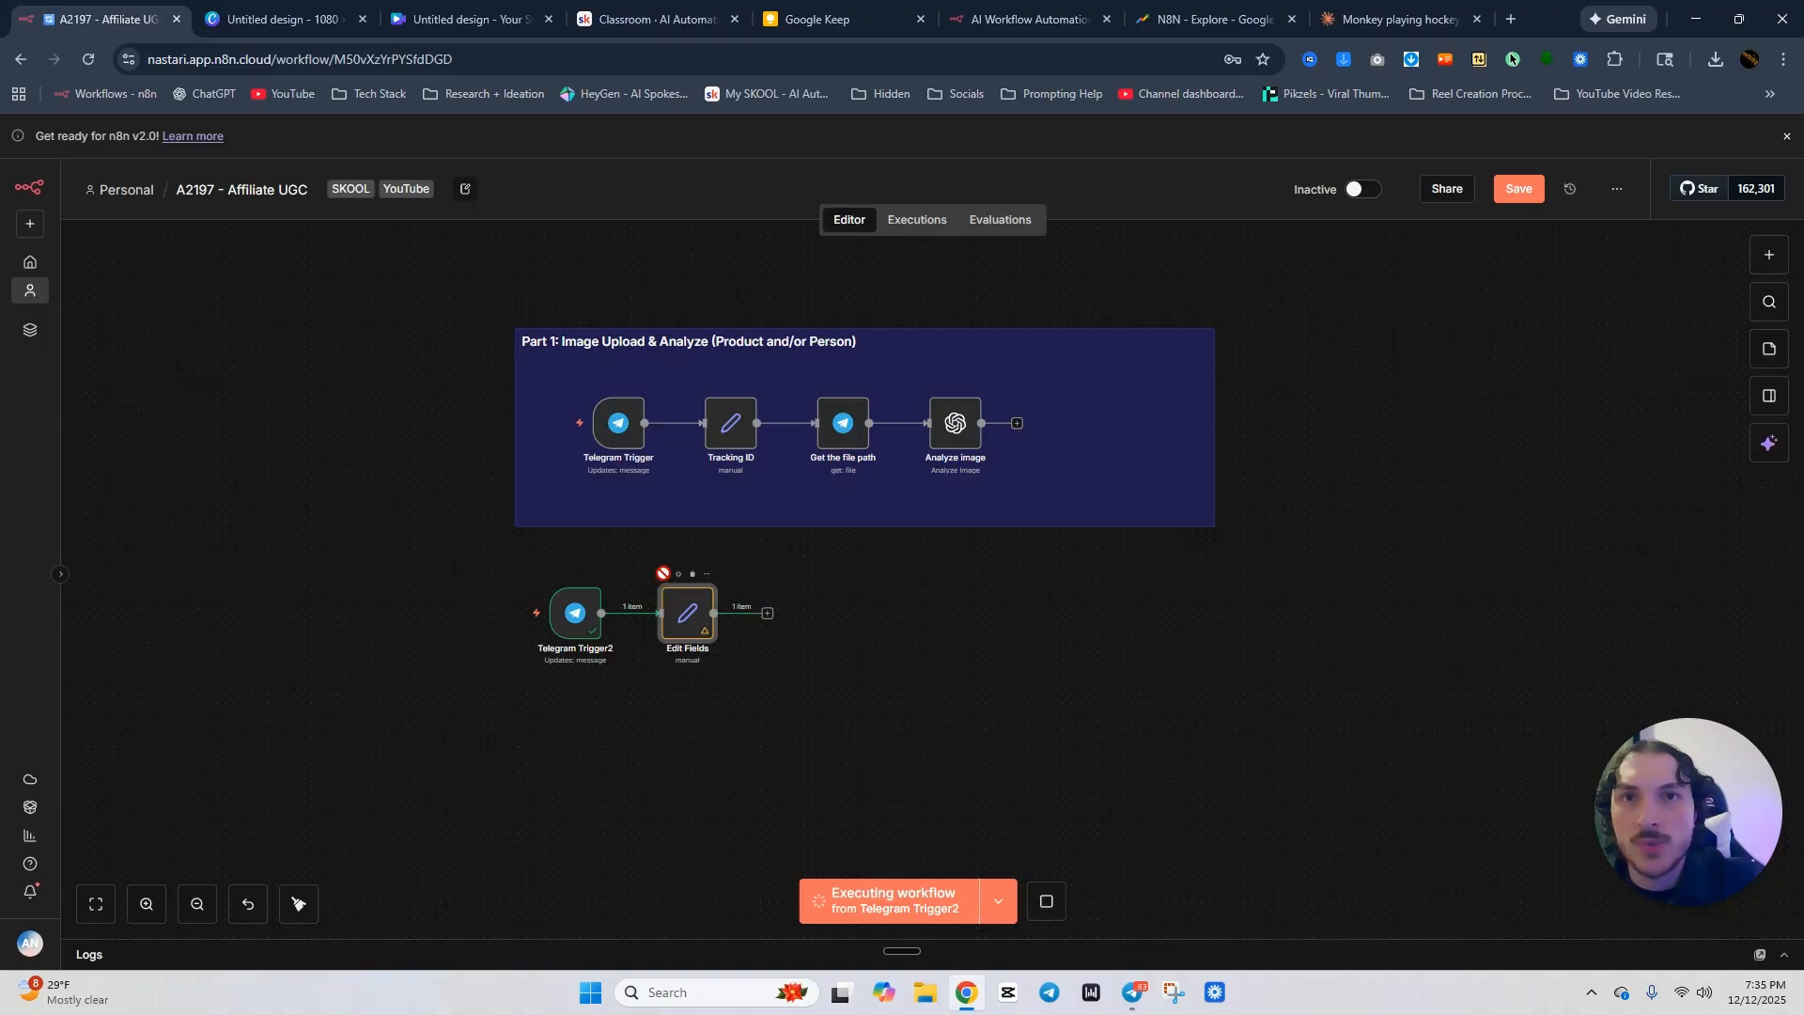
double_click(690, 616)
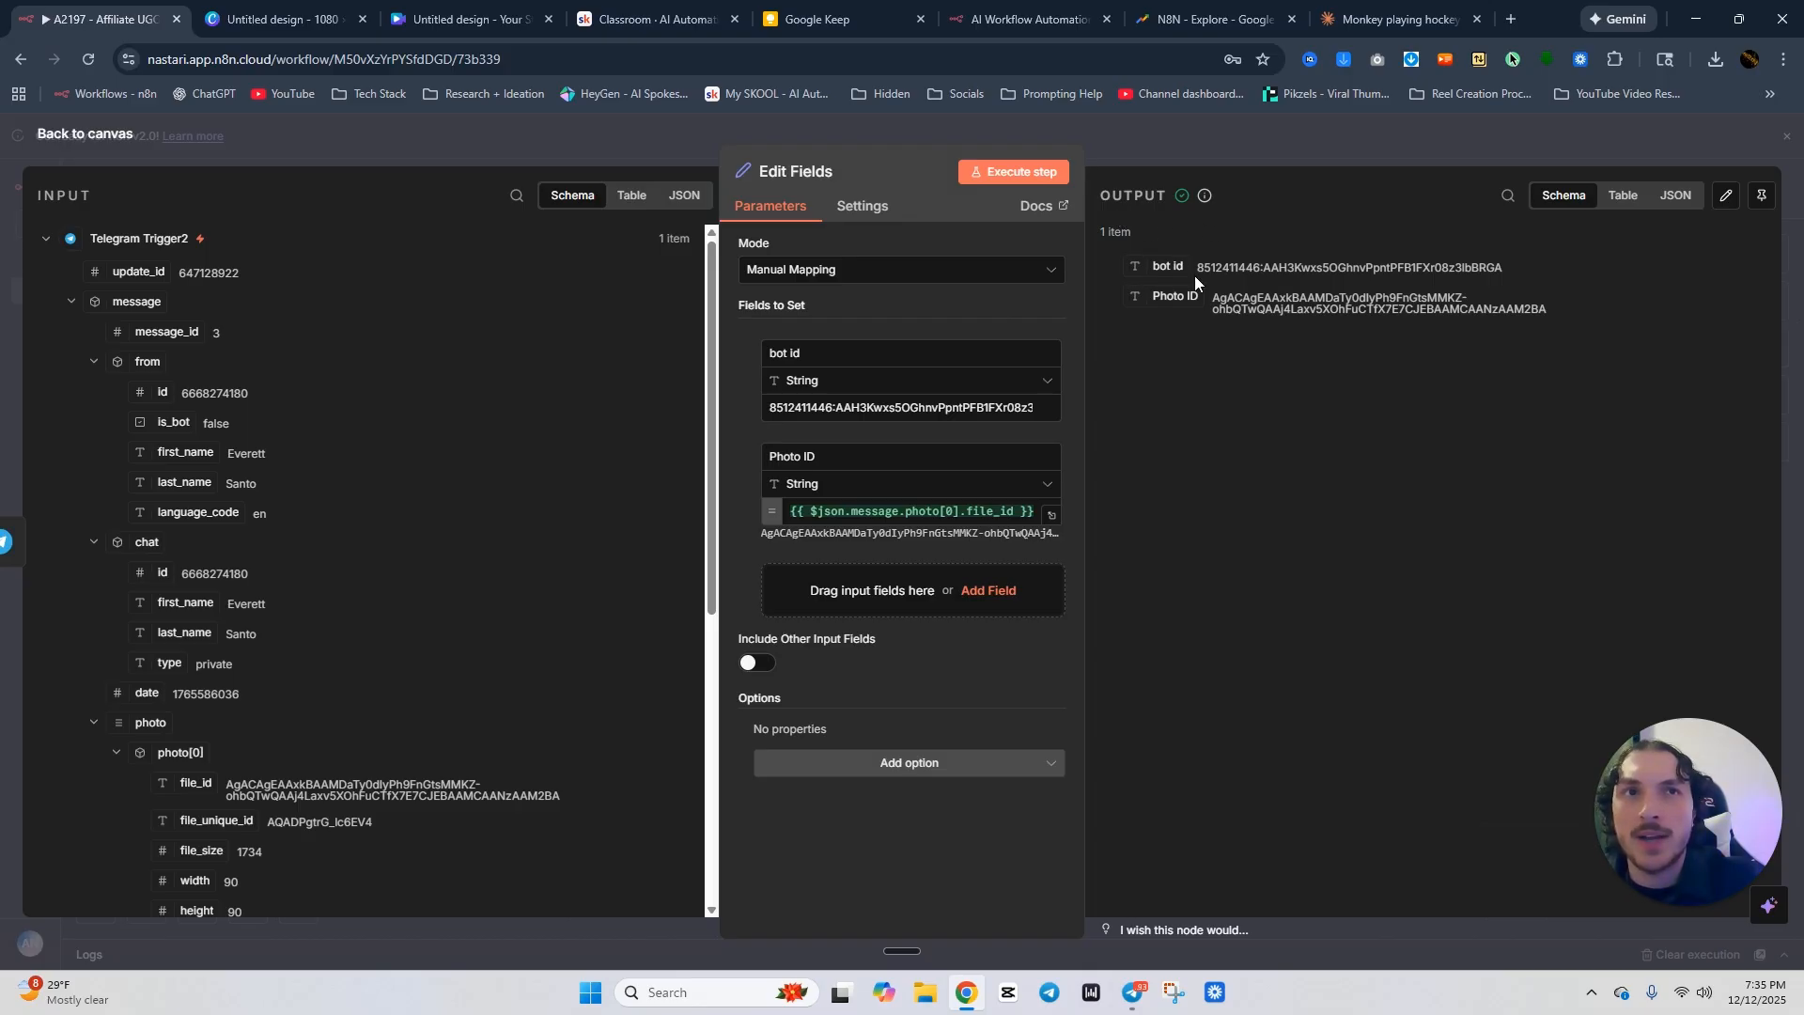
left_click(1229, 139)
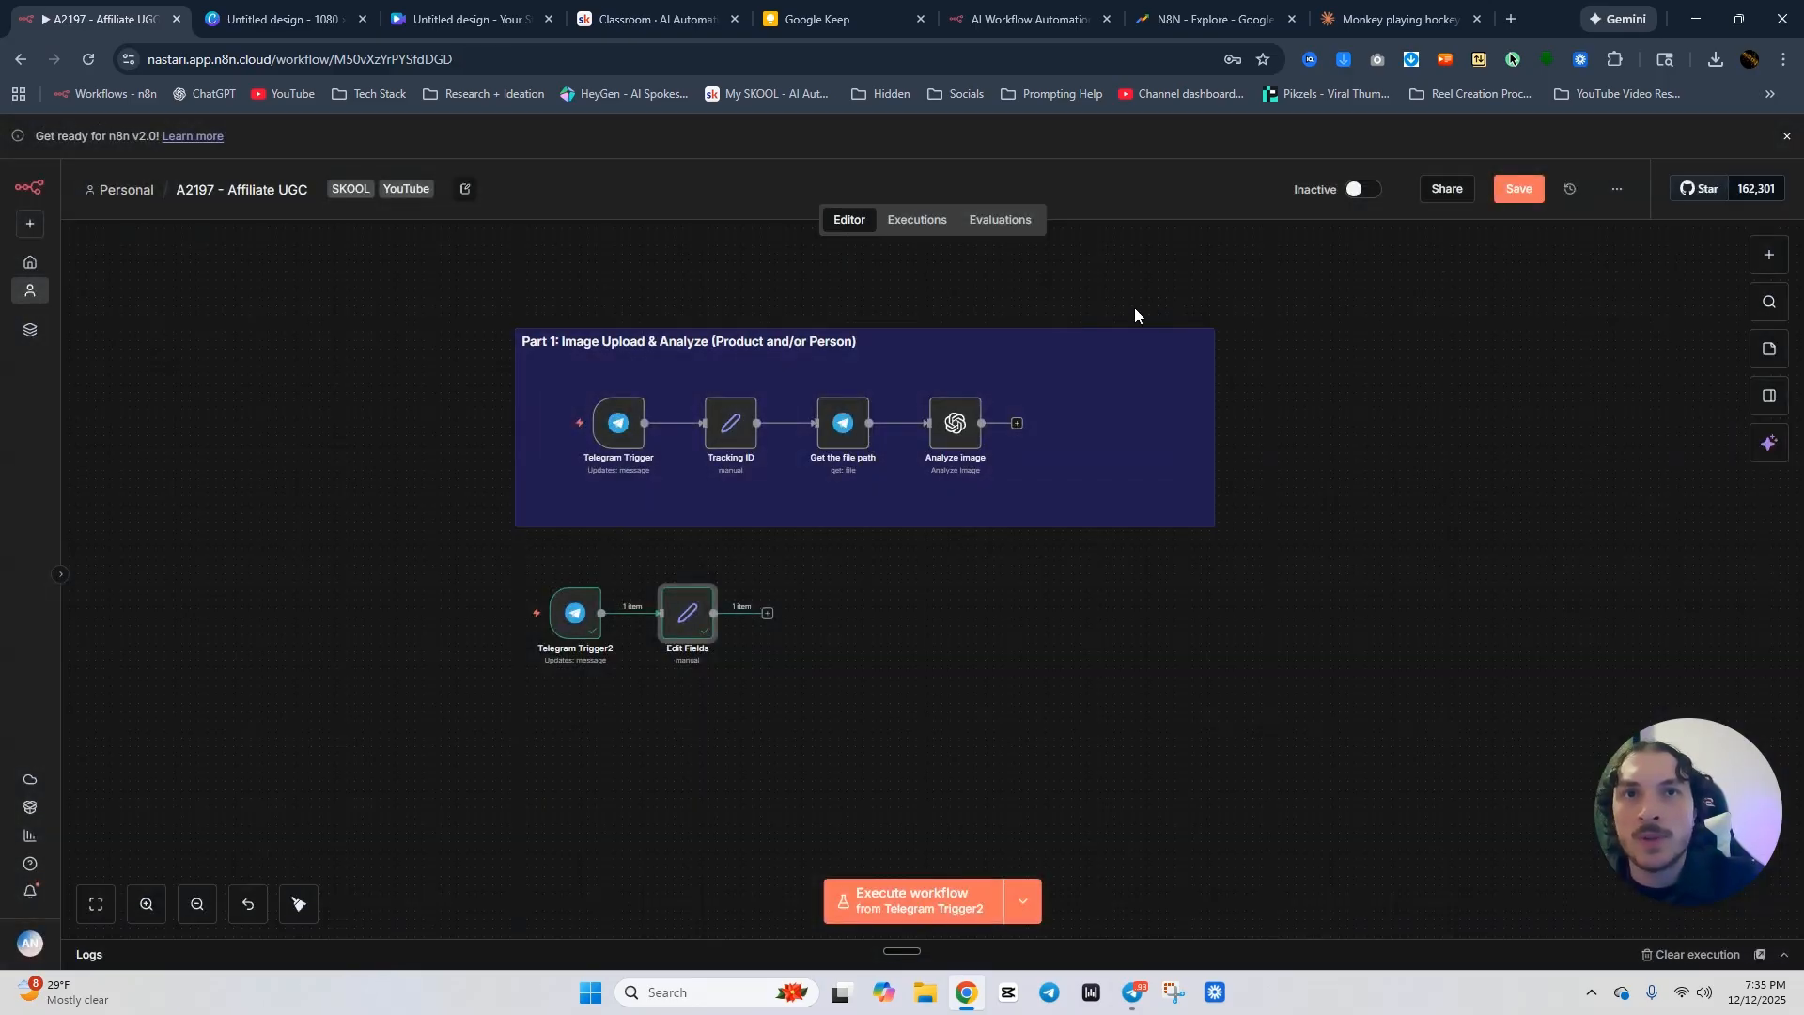
Add a Telegram node with the Get a file action after Edit Fields.
left_click(767, 613)
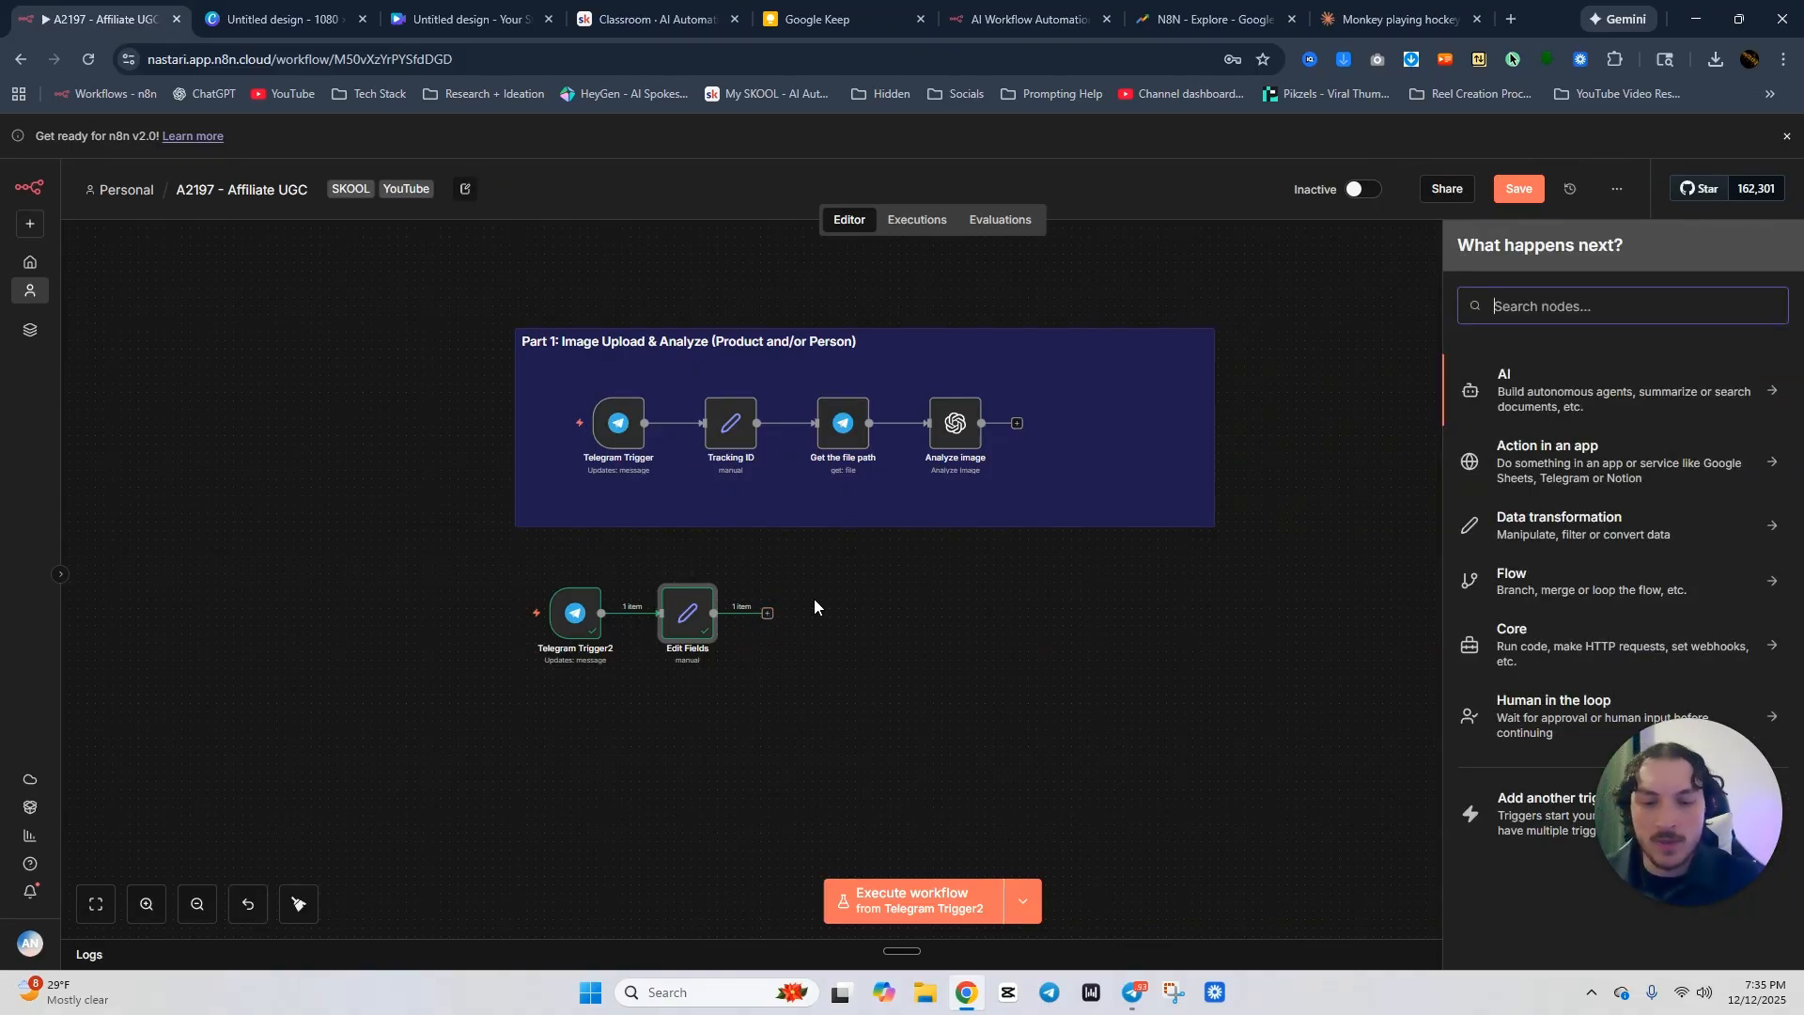
type("tele")
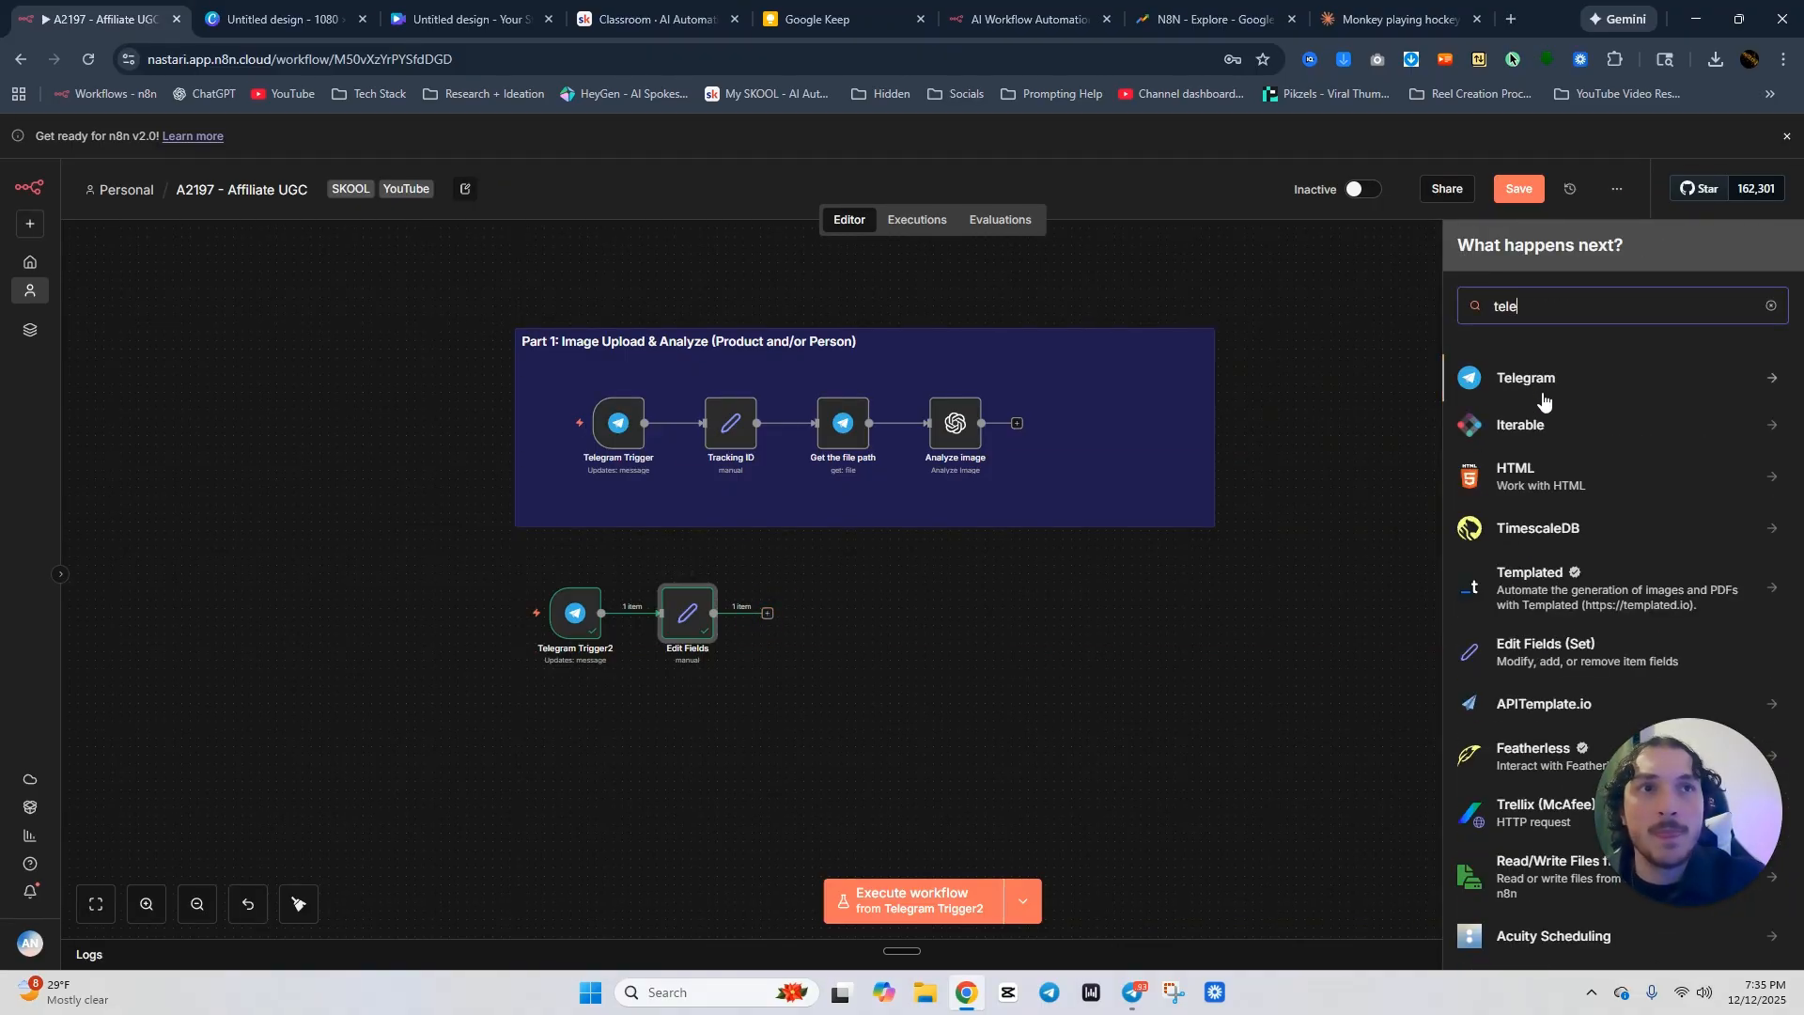
left_click(1544, 402)
left_click(1507, 778)
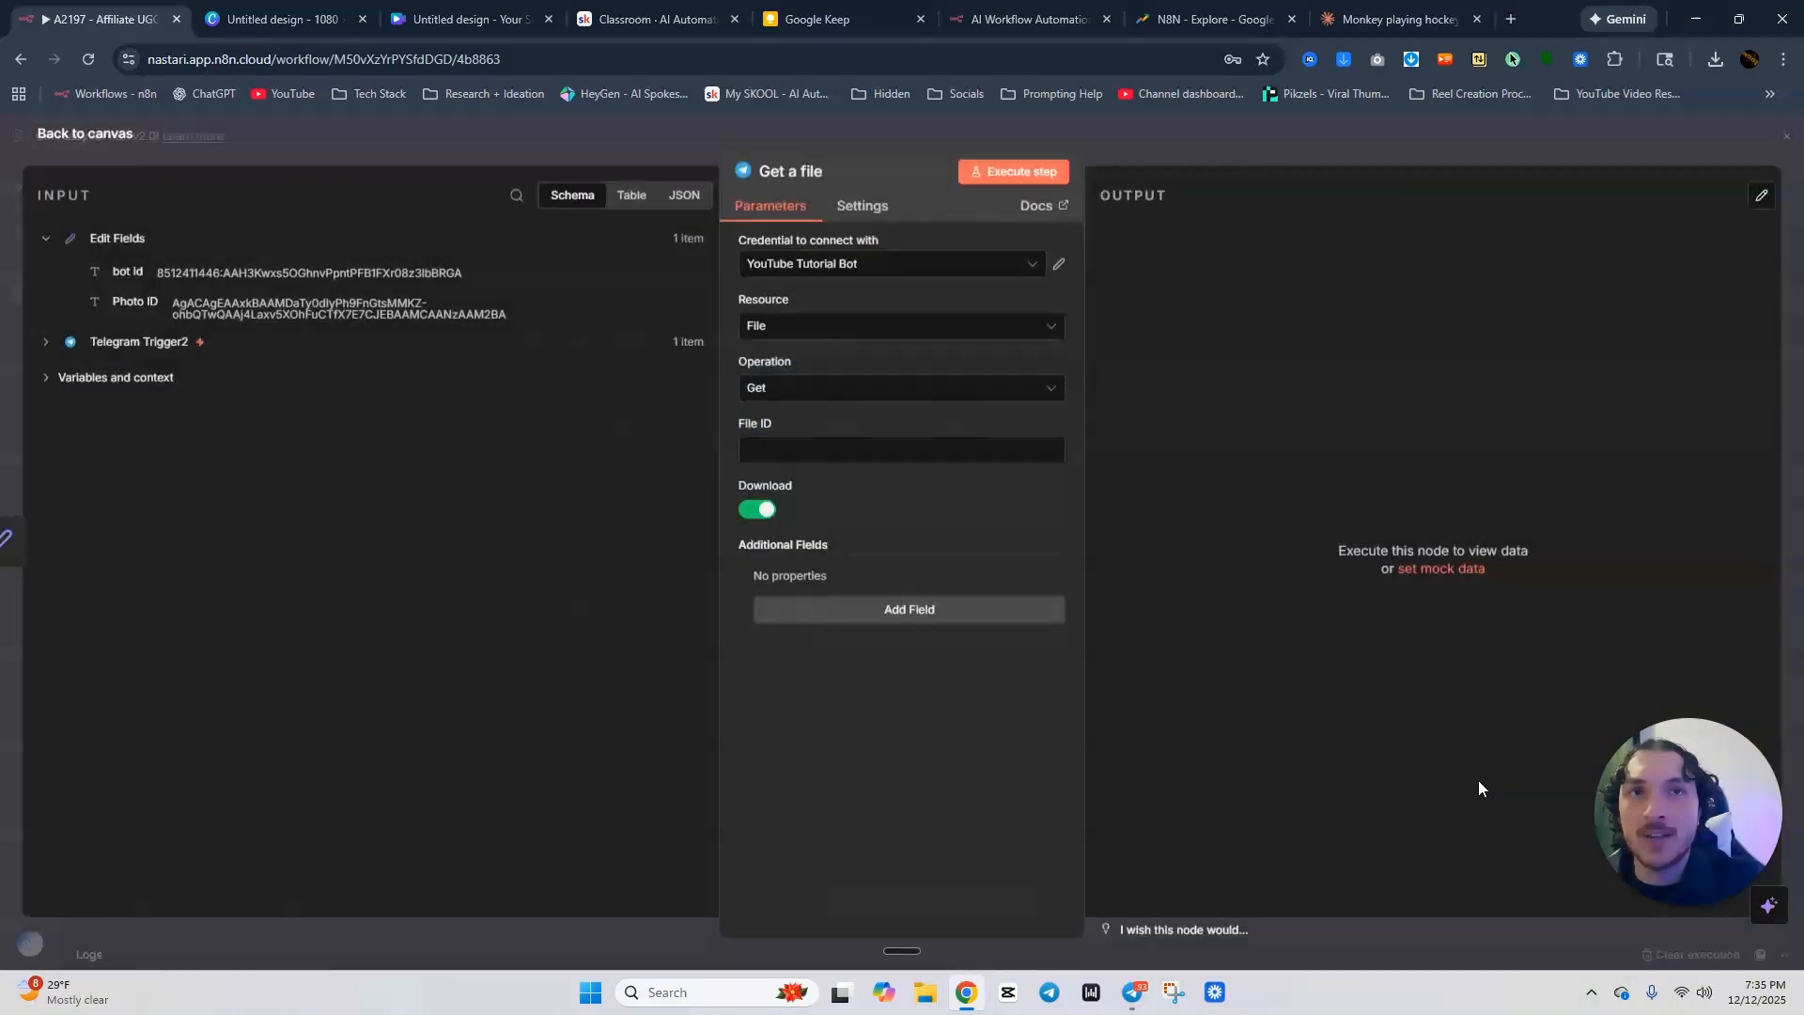
Map Photo ID from Edit Fields to the File ID of Get a file, execute the node, and return to the canvas.
left_click(785, 455)
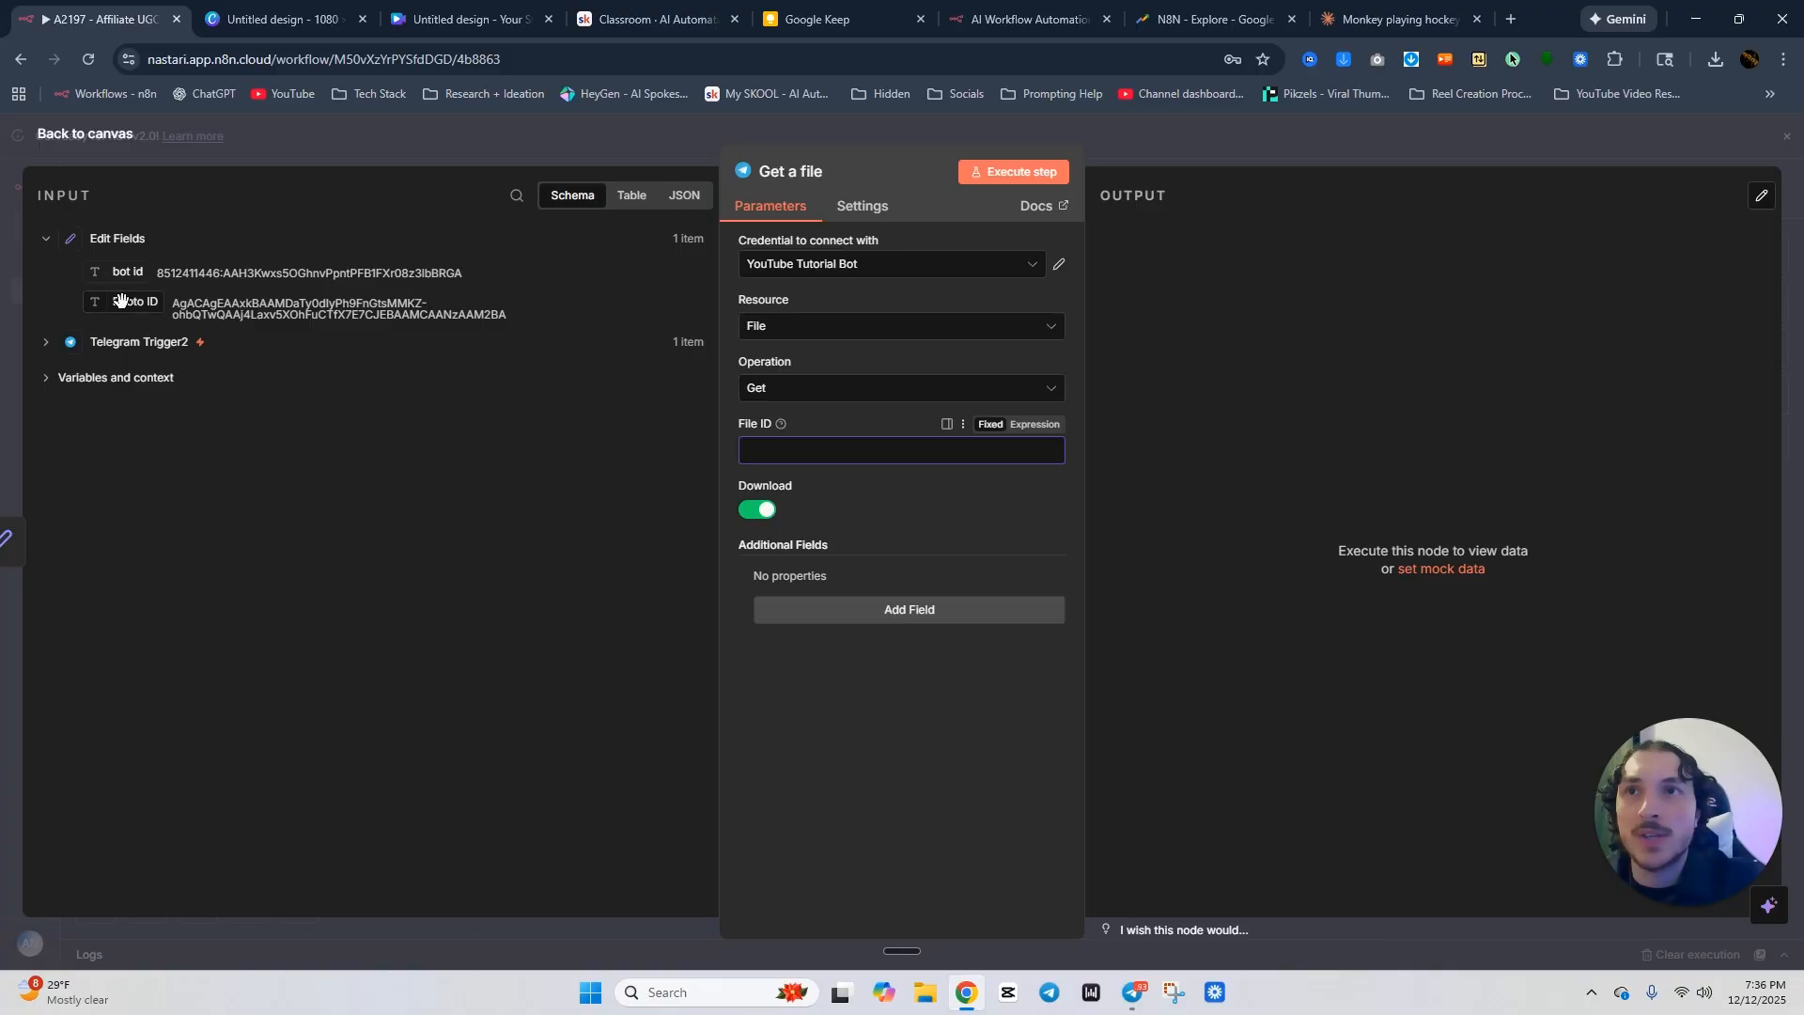
left_click_drag(120, 300, 768, 454)
left_click(727, 407)
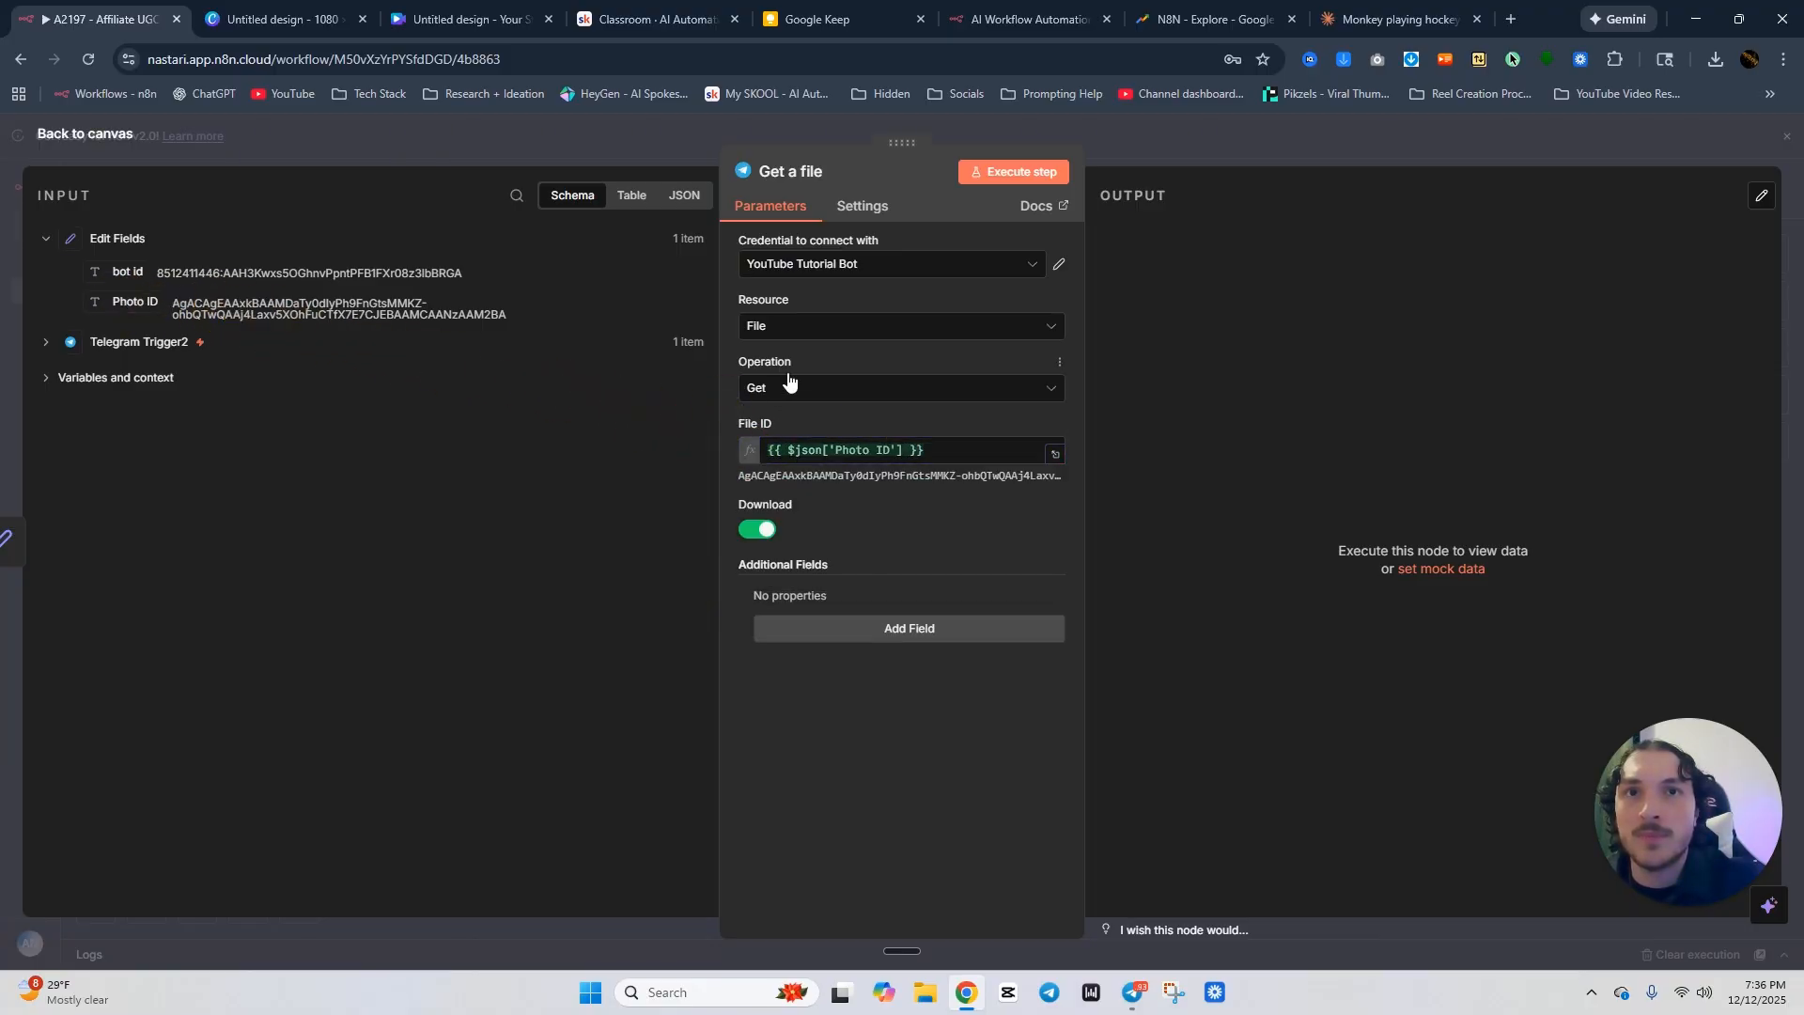
left_click(998, 172)
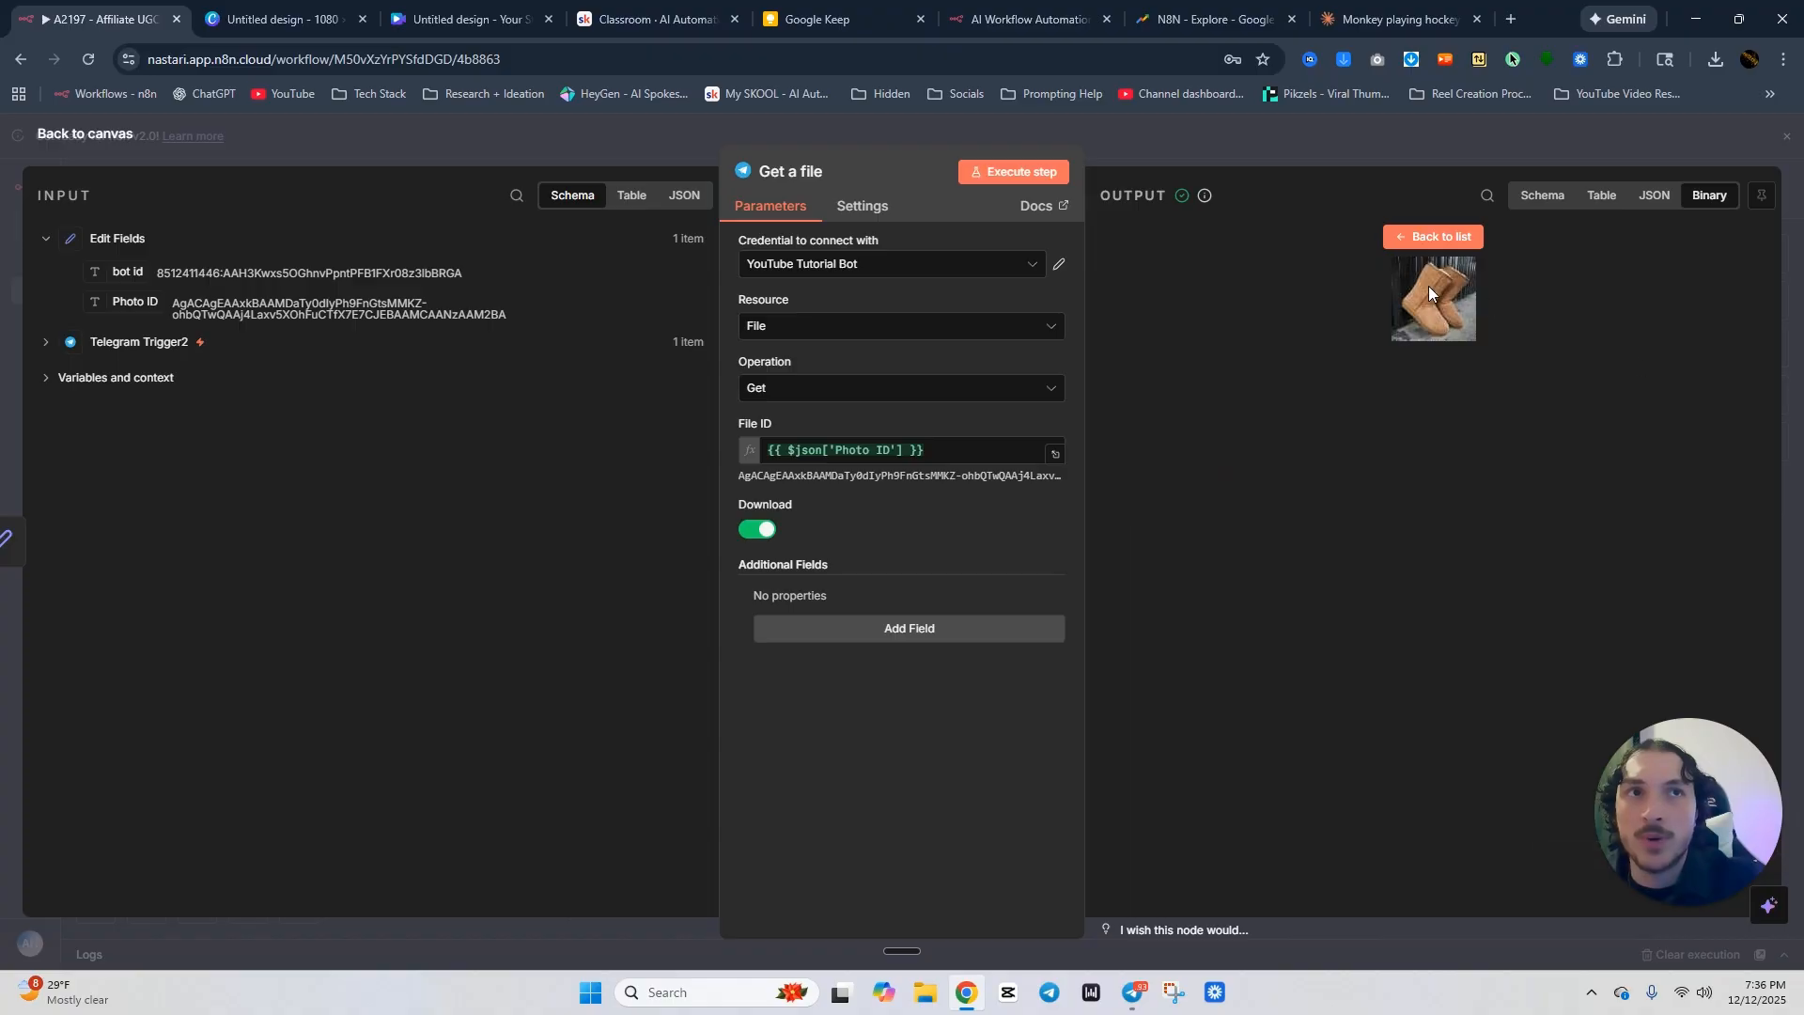
left_click(1326, 137)
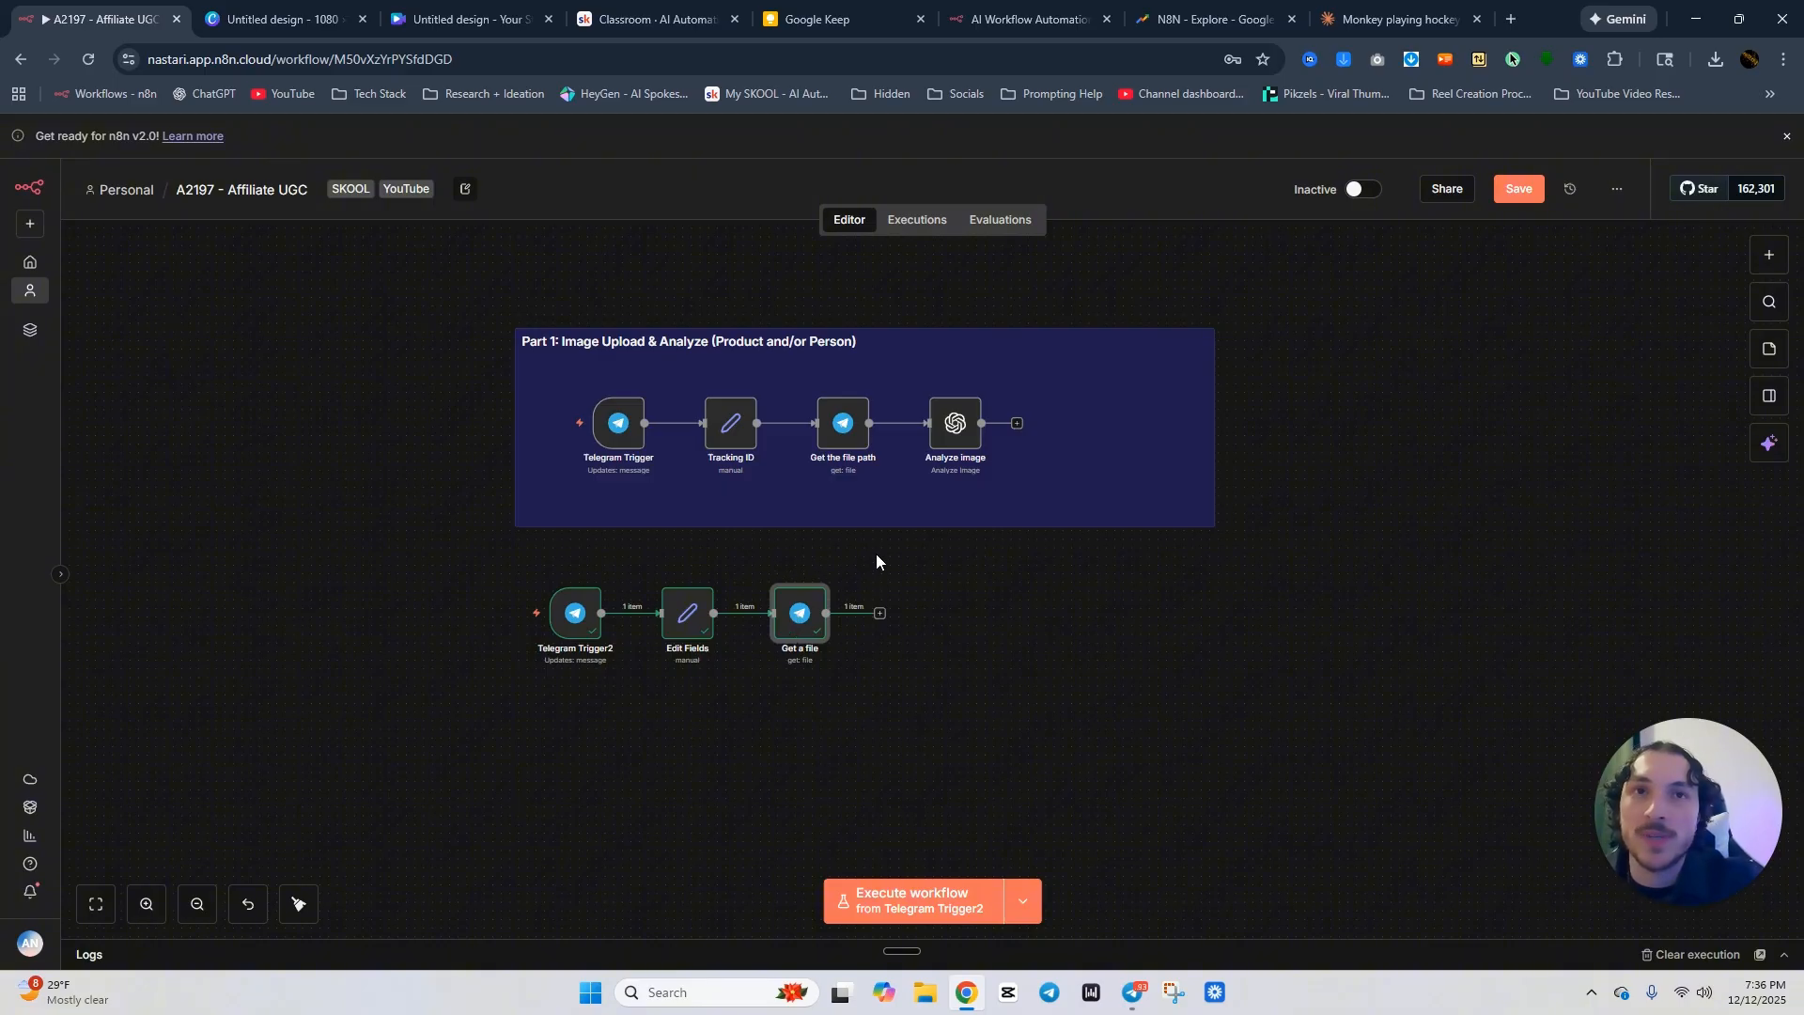
Review the prompt in the original Analyze image node, and add an OpenAI Analyze image node after Get a file.
double_click(953, 436)
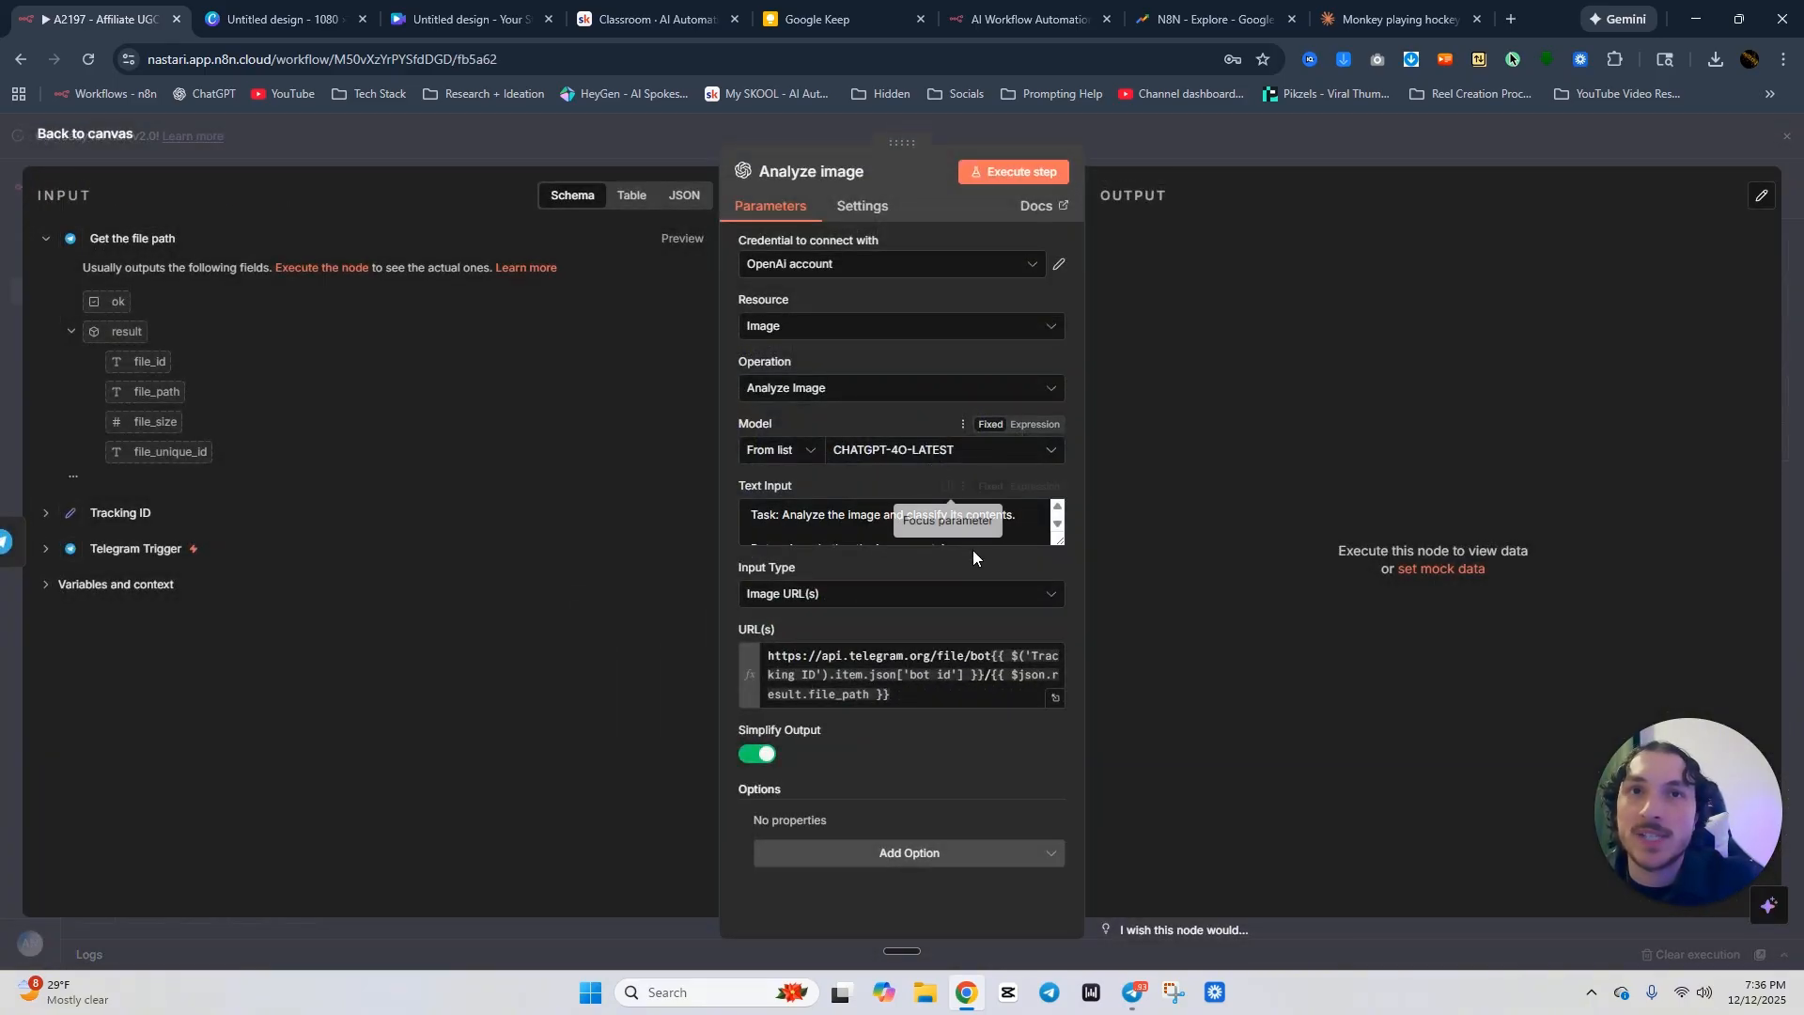
left_click_drag(1059, 543, 1047, 710)
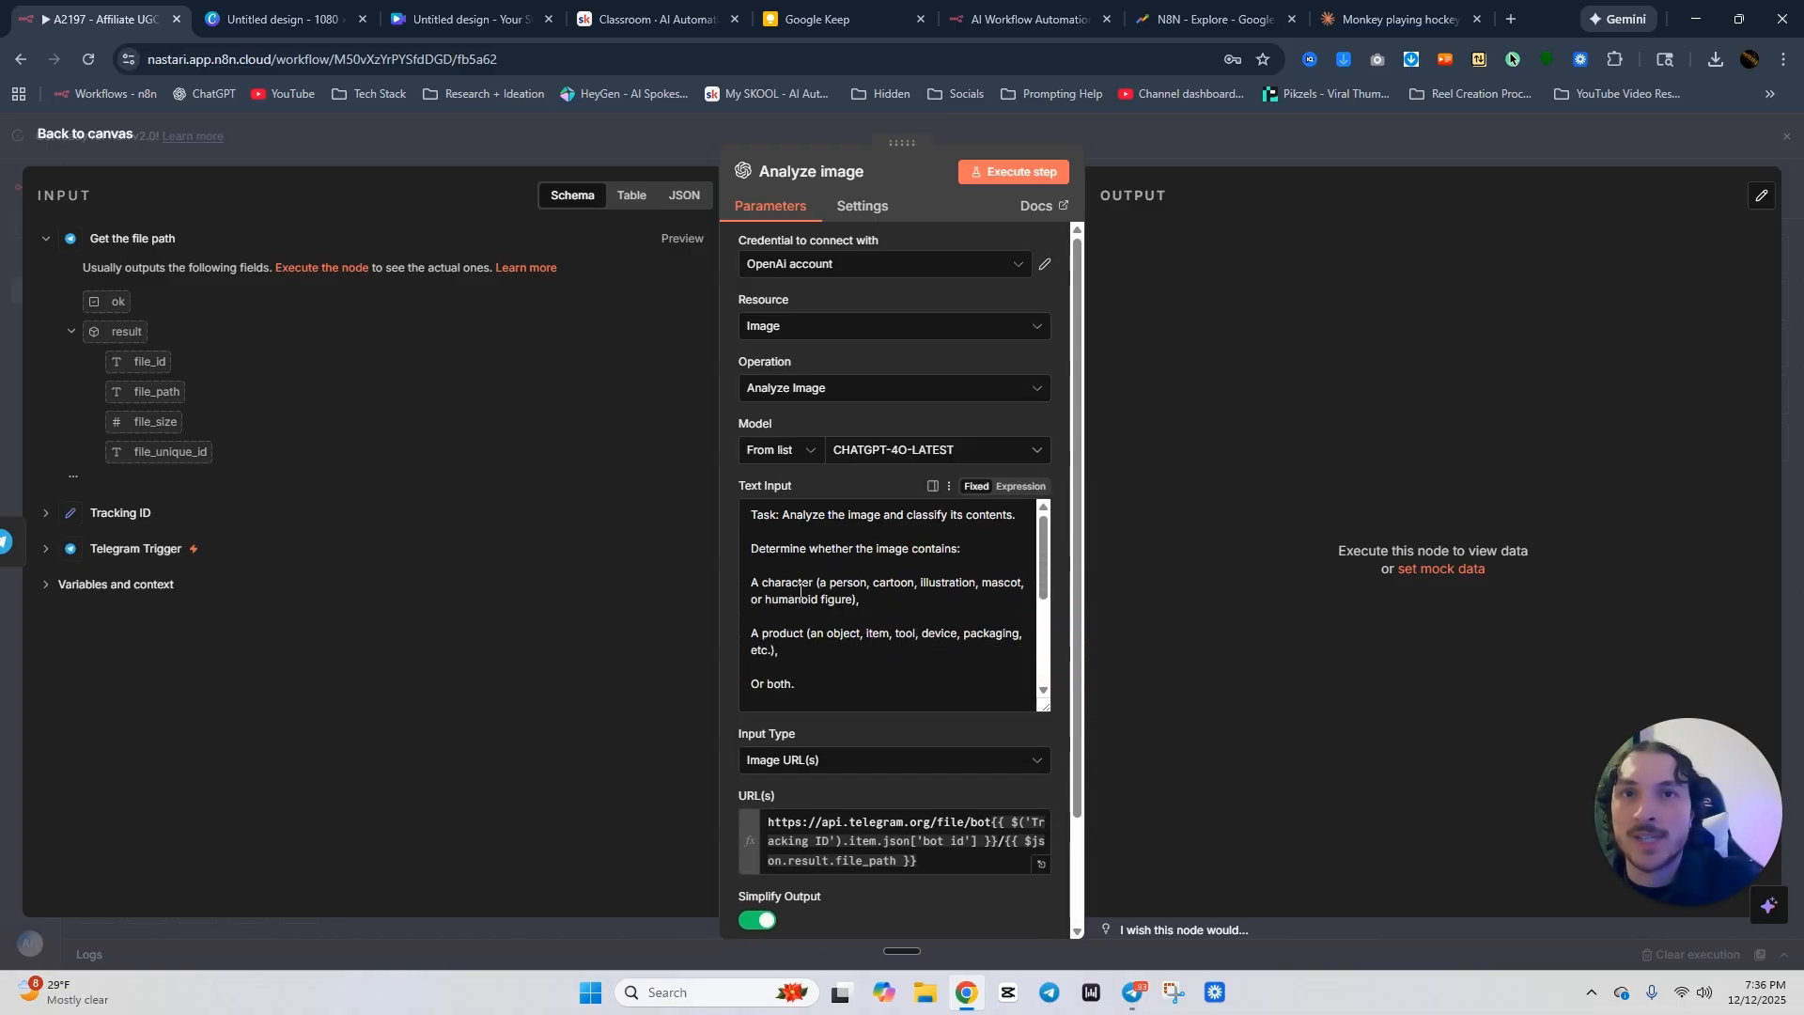
scroll(778, 680, "down", 5)
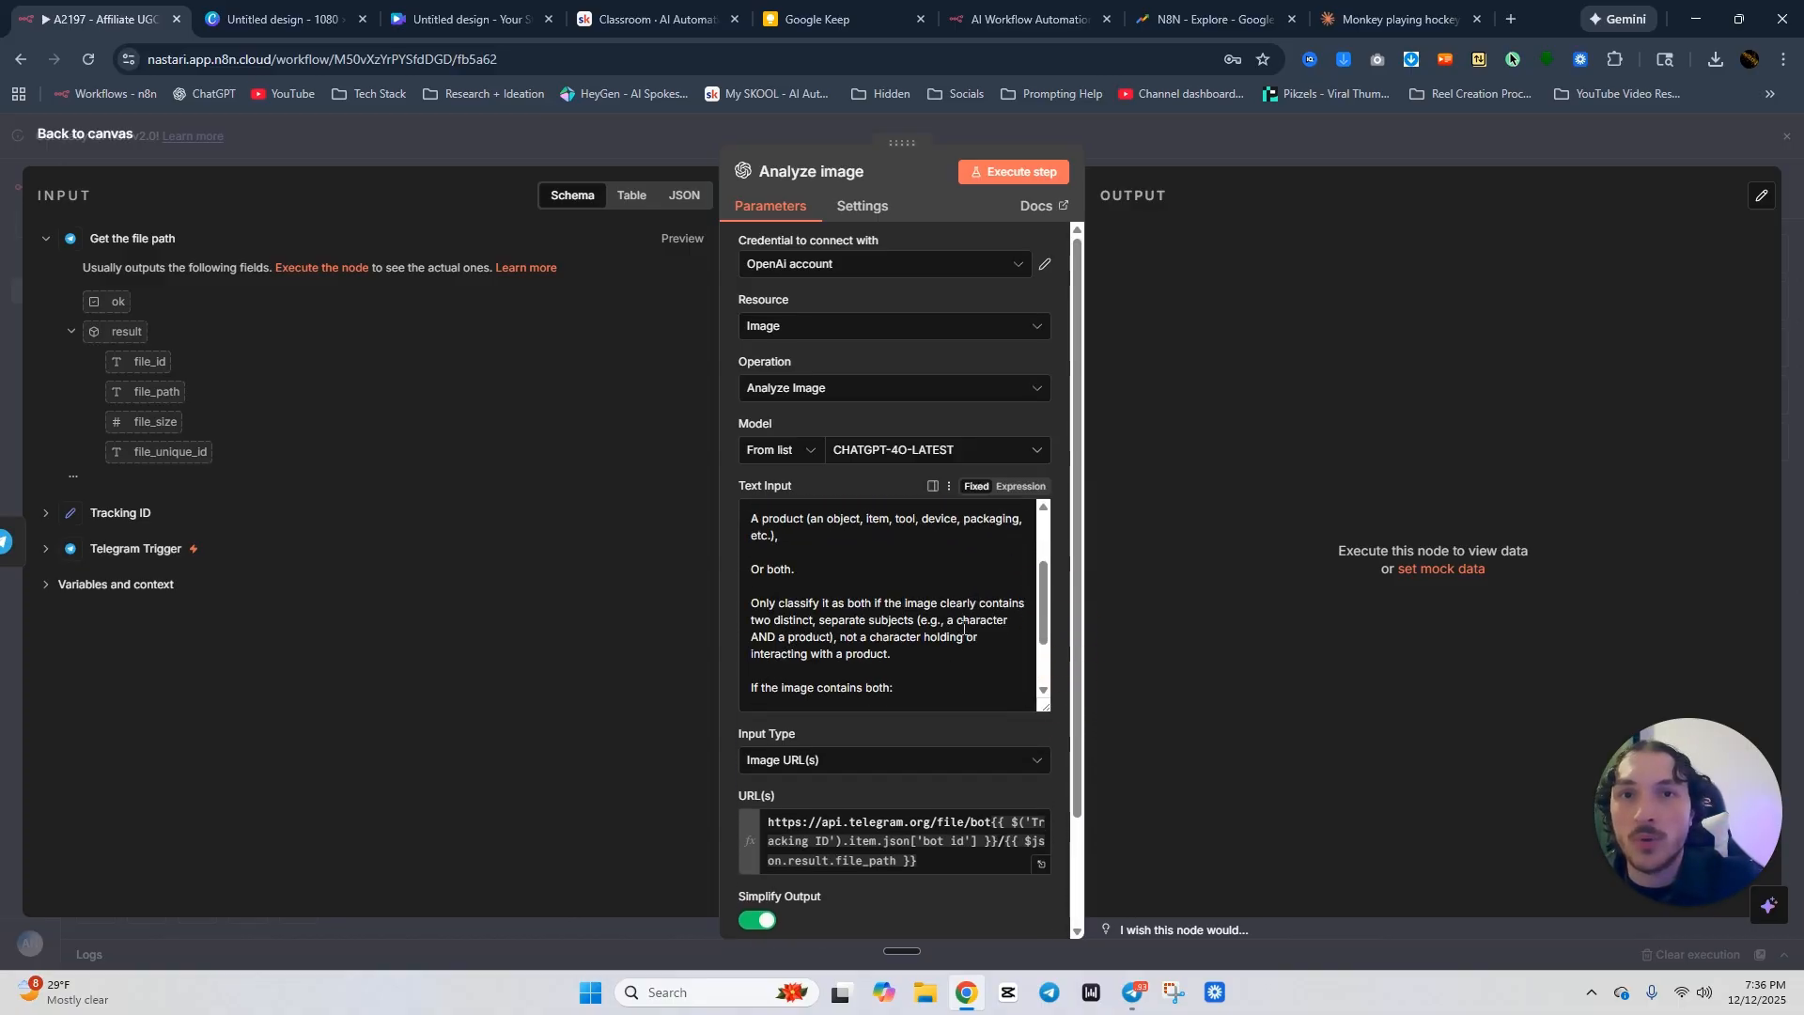
key("Escape")
left_click(879, 614)
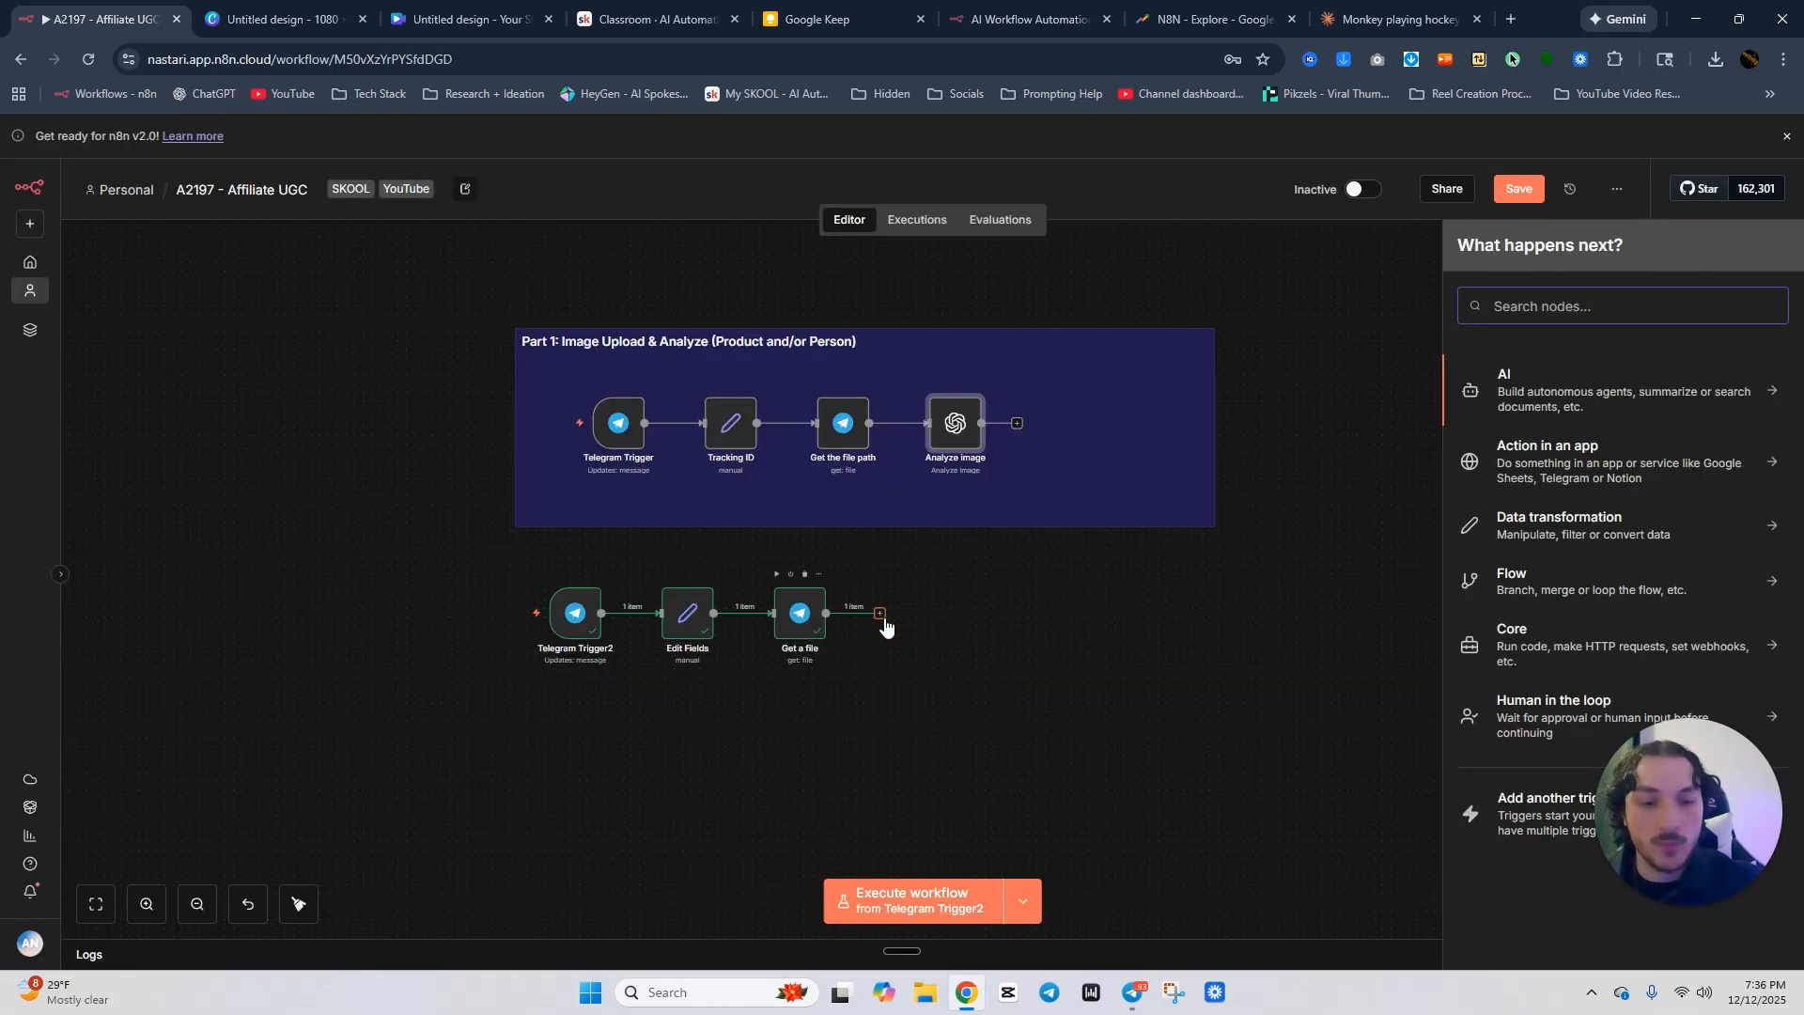
type("open")
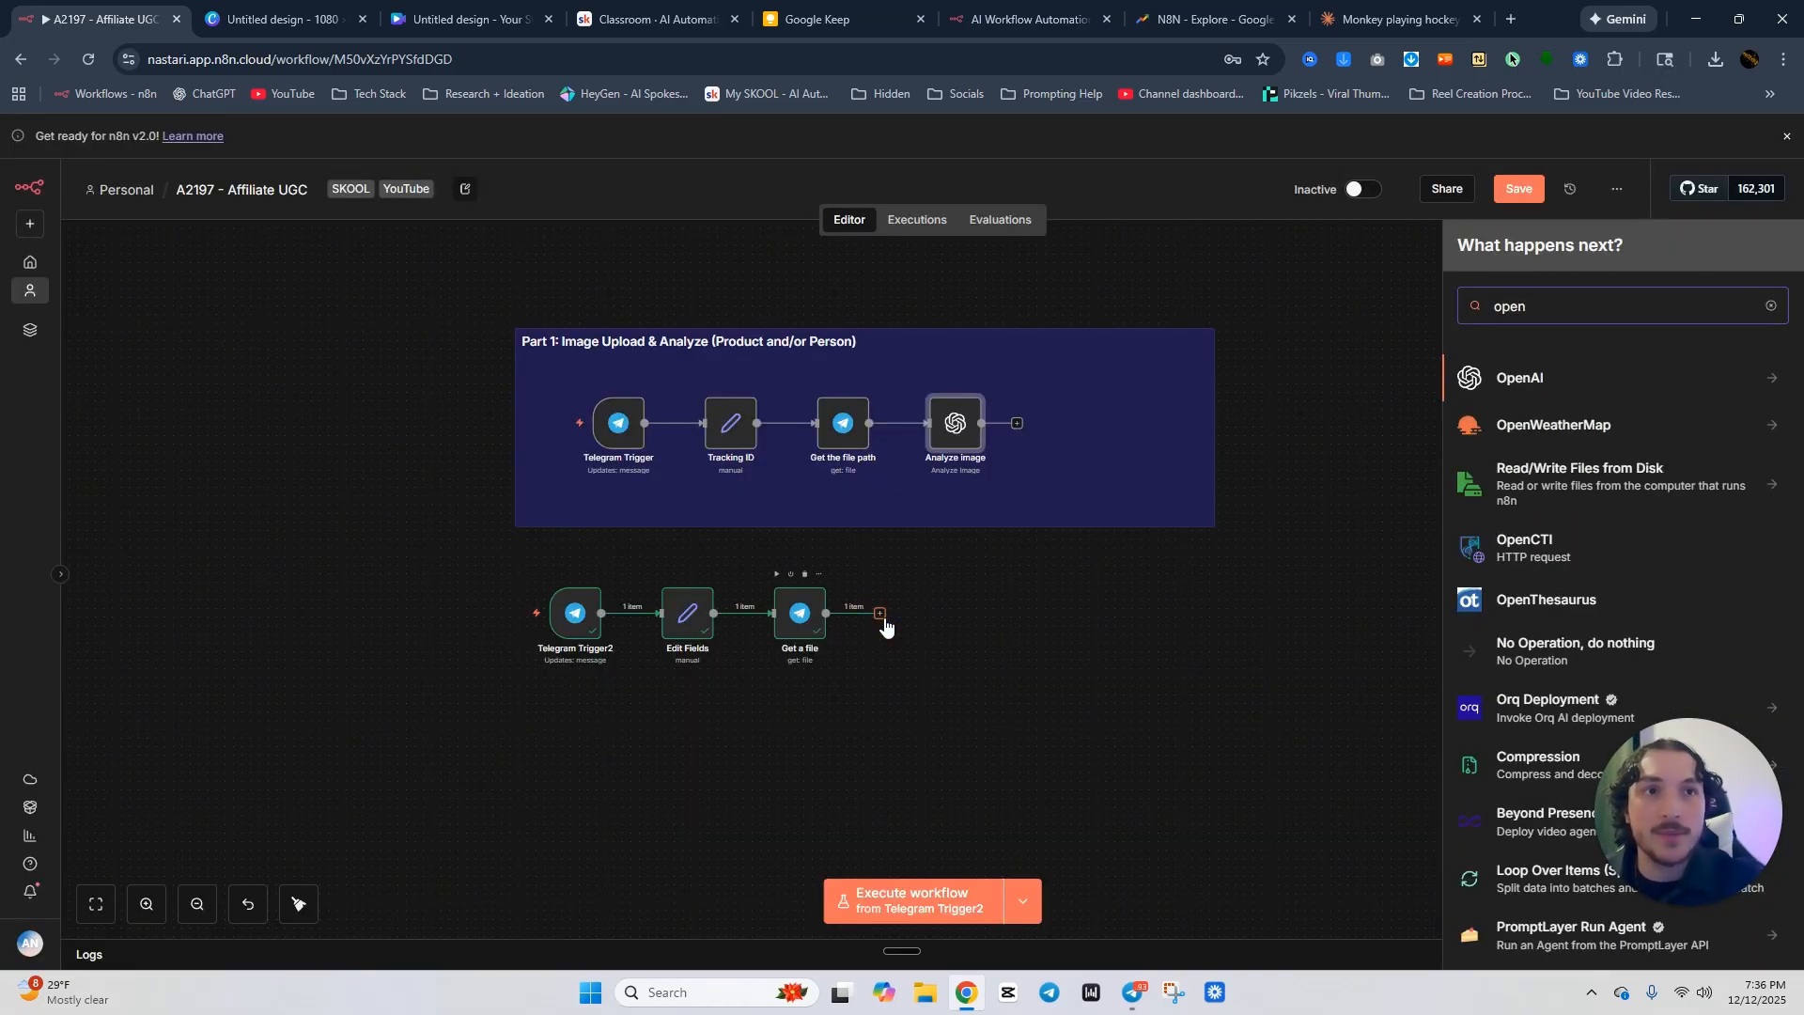
left_click(1557, 377)
left_click(1551, 553)
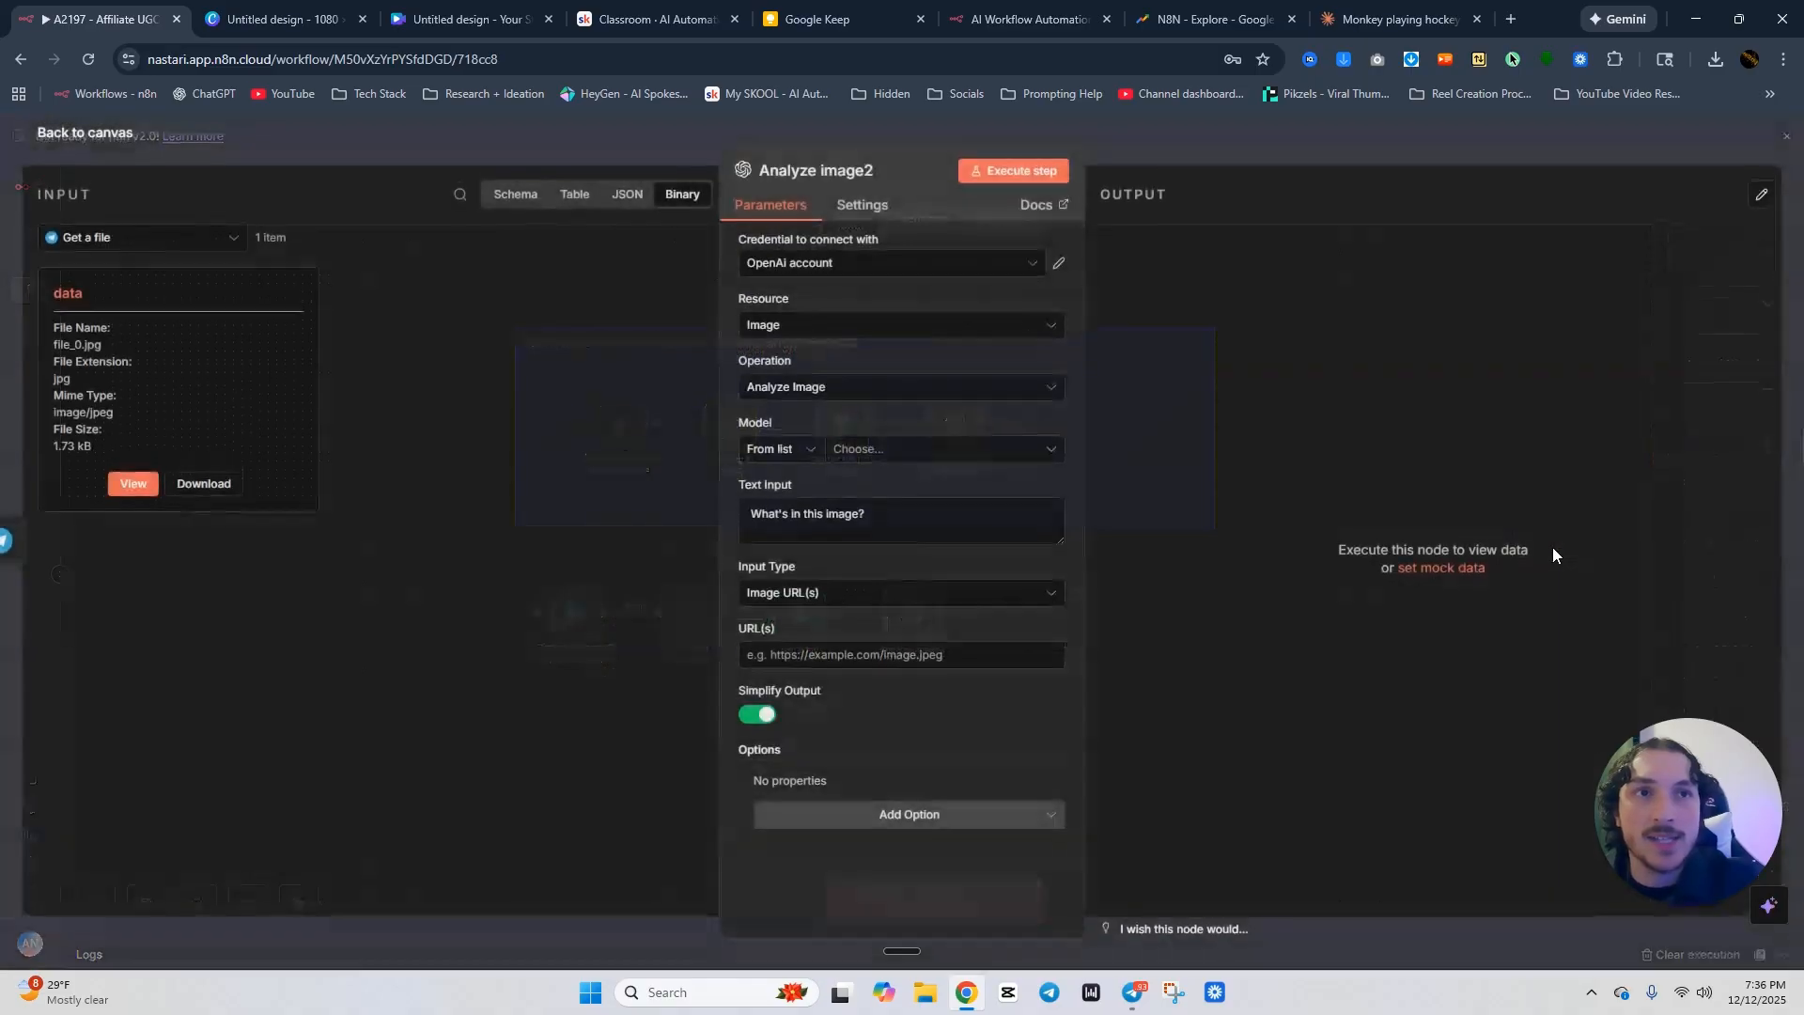
left_click(1214, 143)
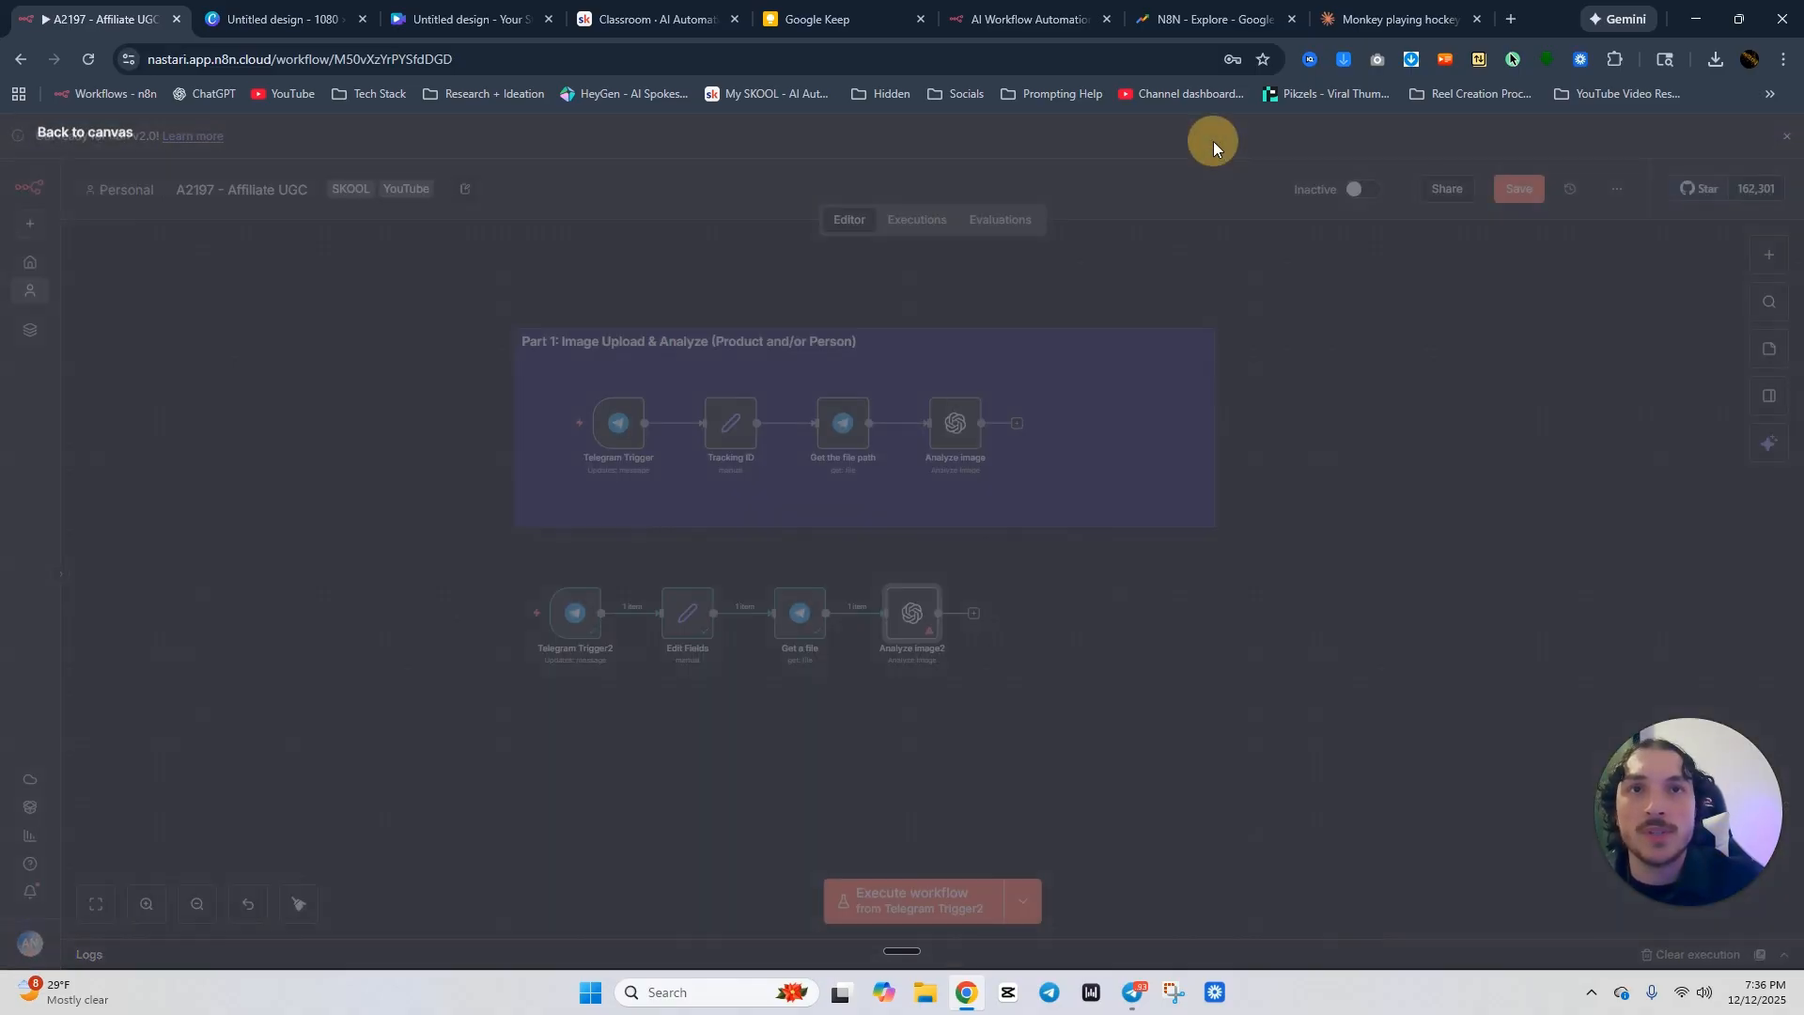
Copy the full image classification prompt from the Text Input of the original Analyze image node in Part 1.
double_click(942, 419)
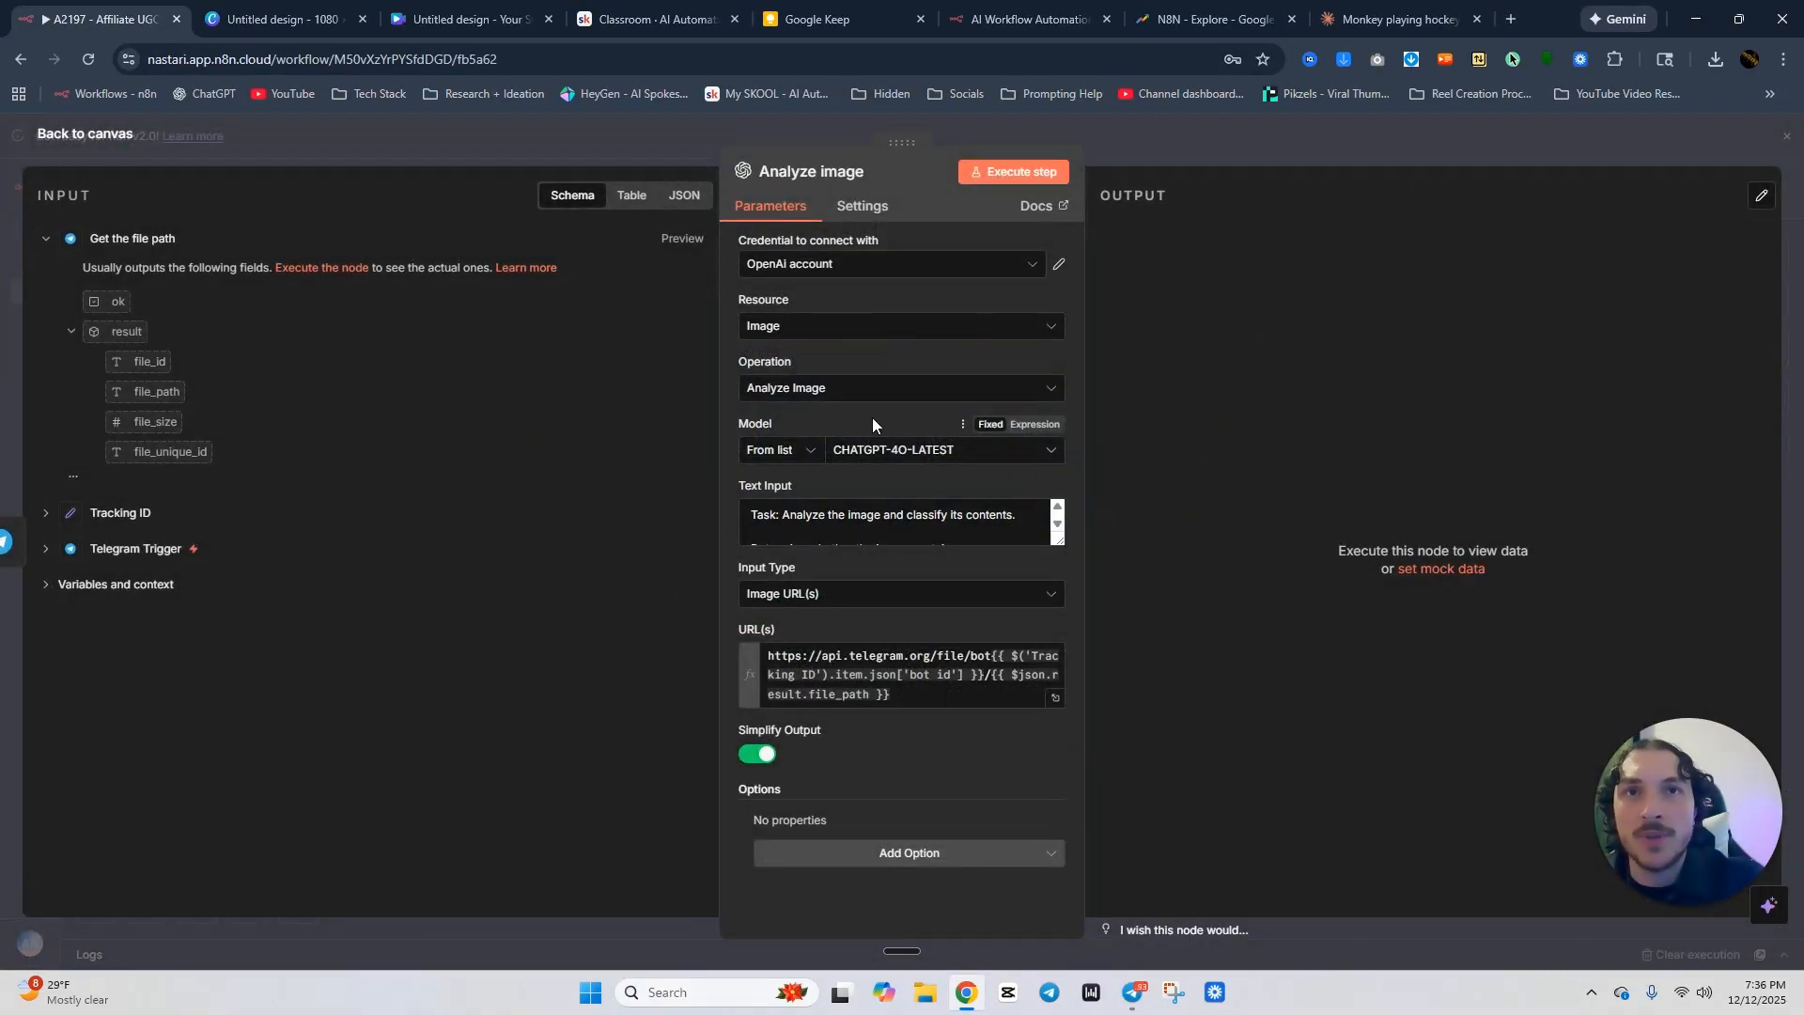
left_click(1038, 487)
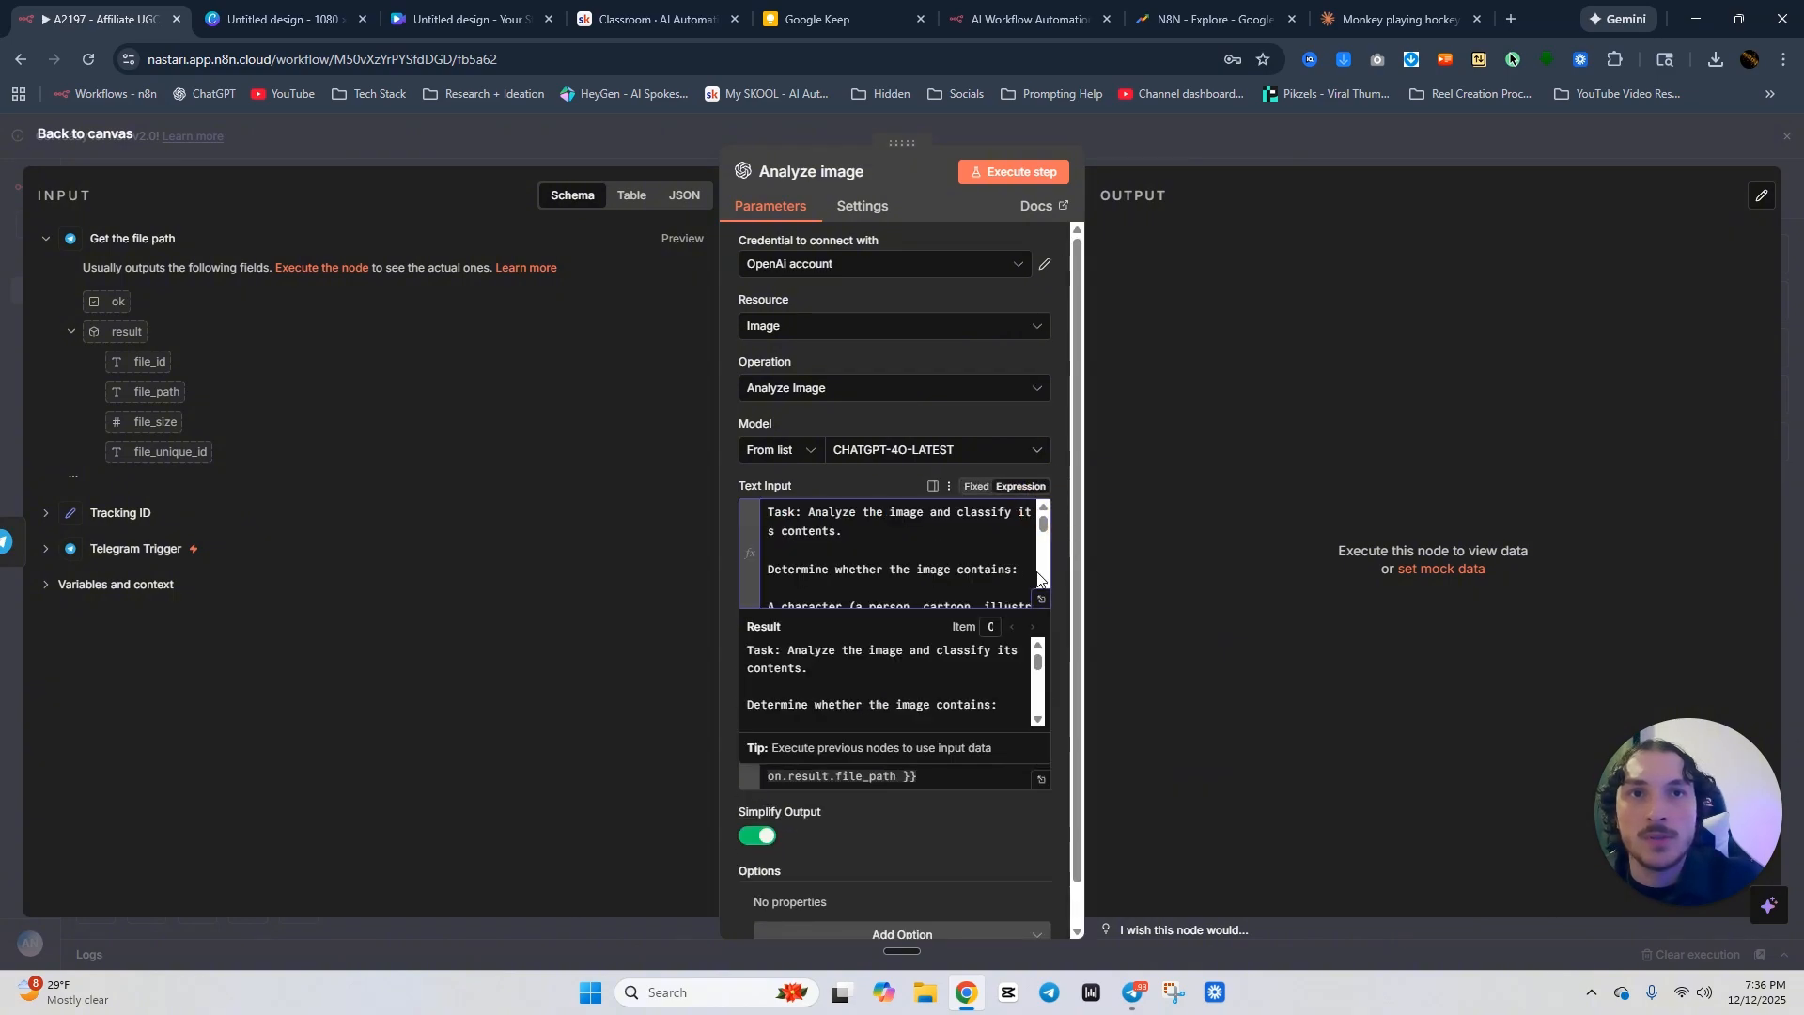
left_click(1041, 599)
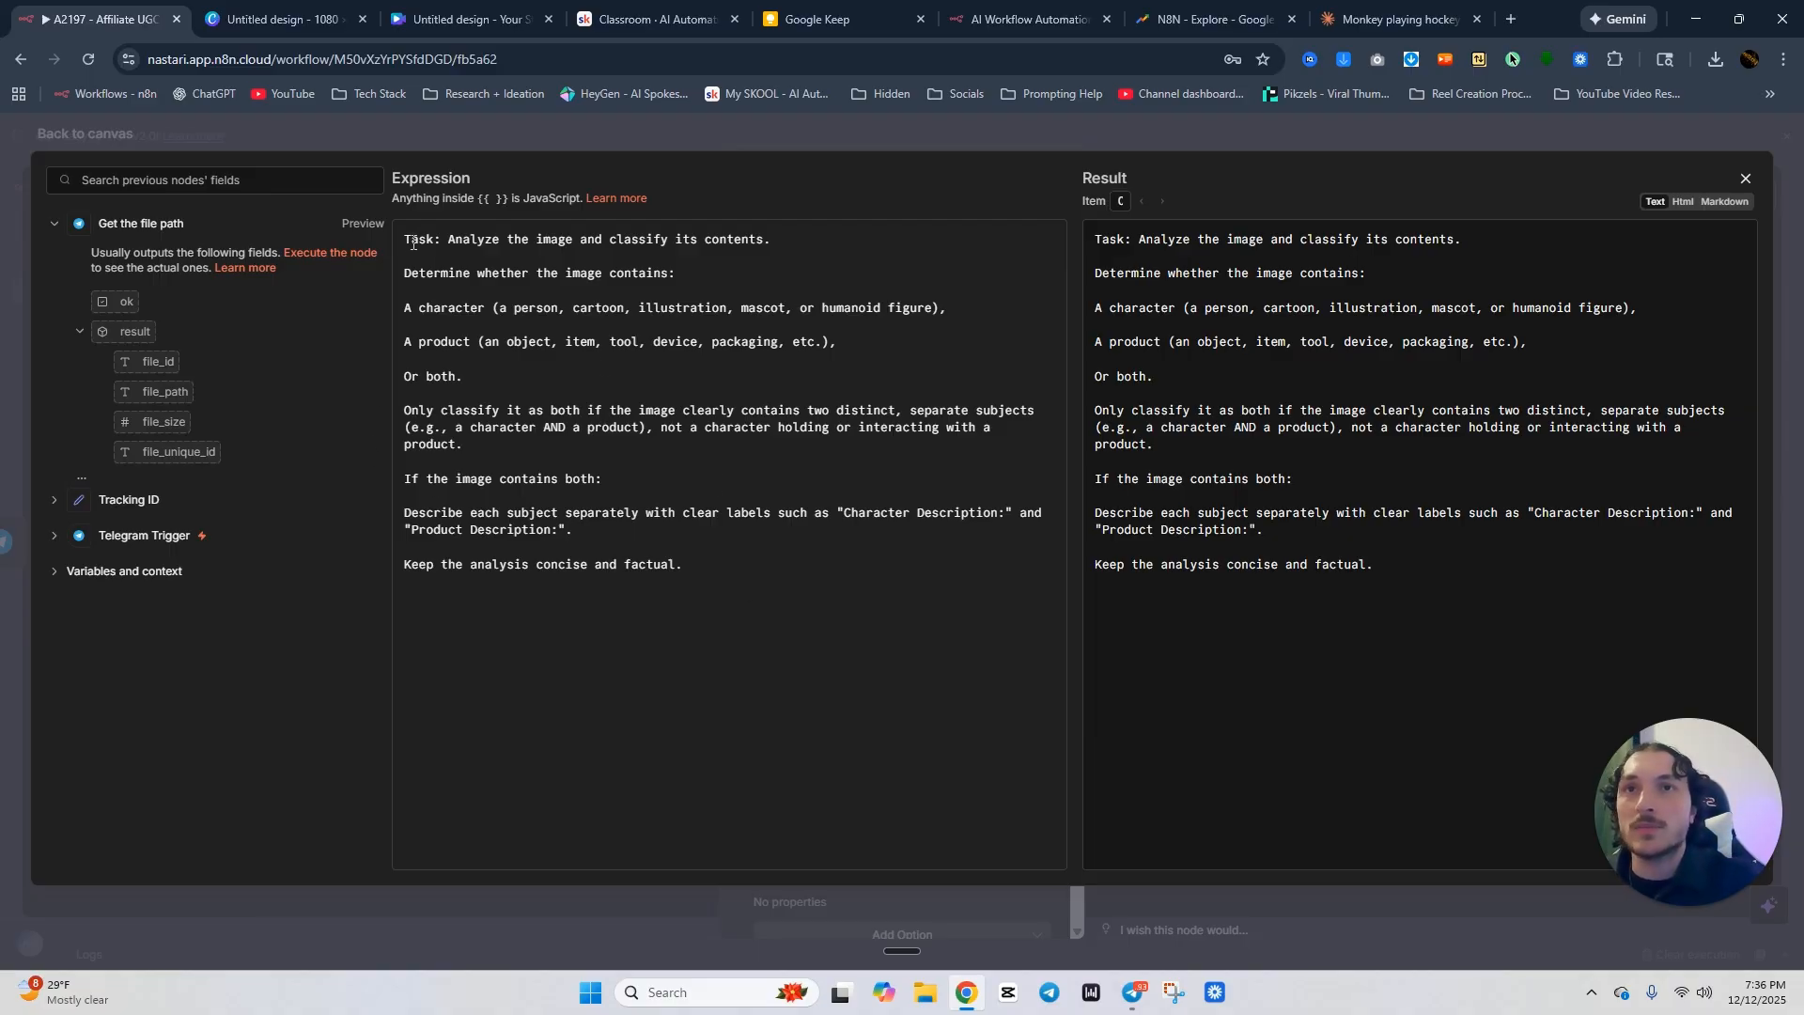
left_click_drag(701, 575, 449, 210)
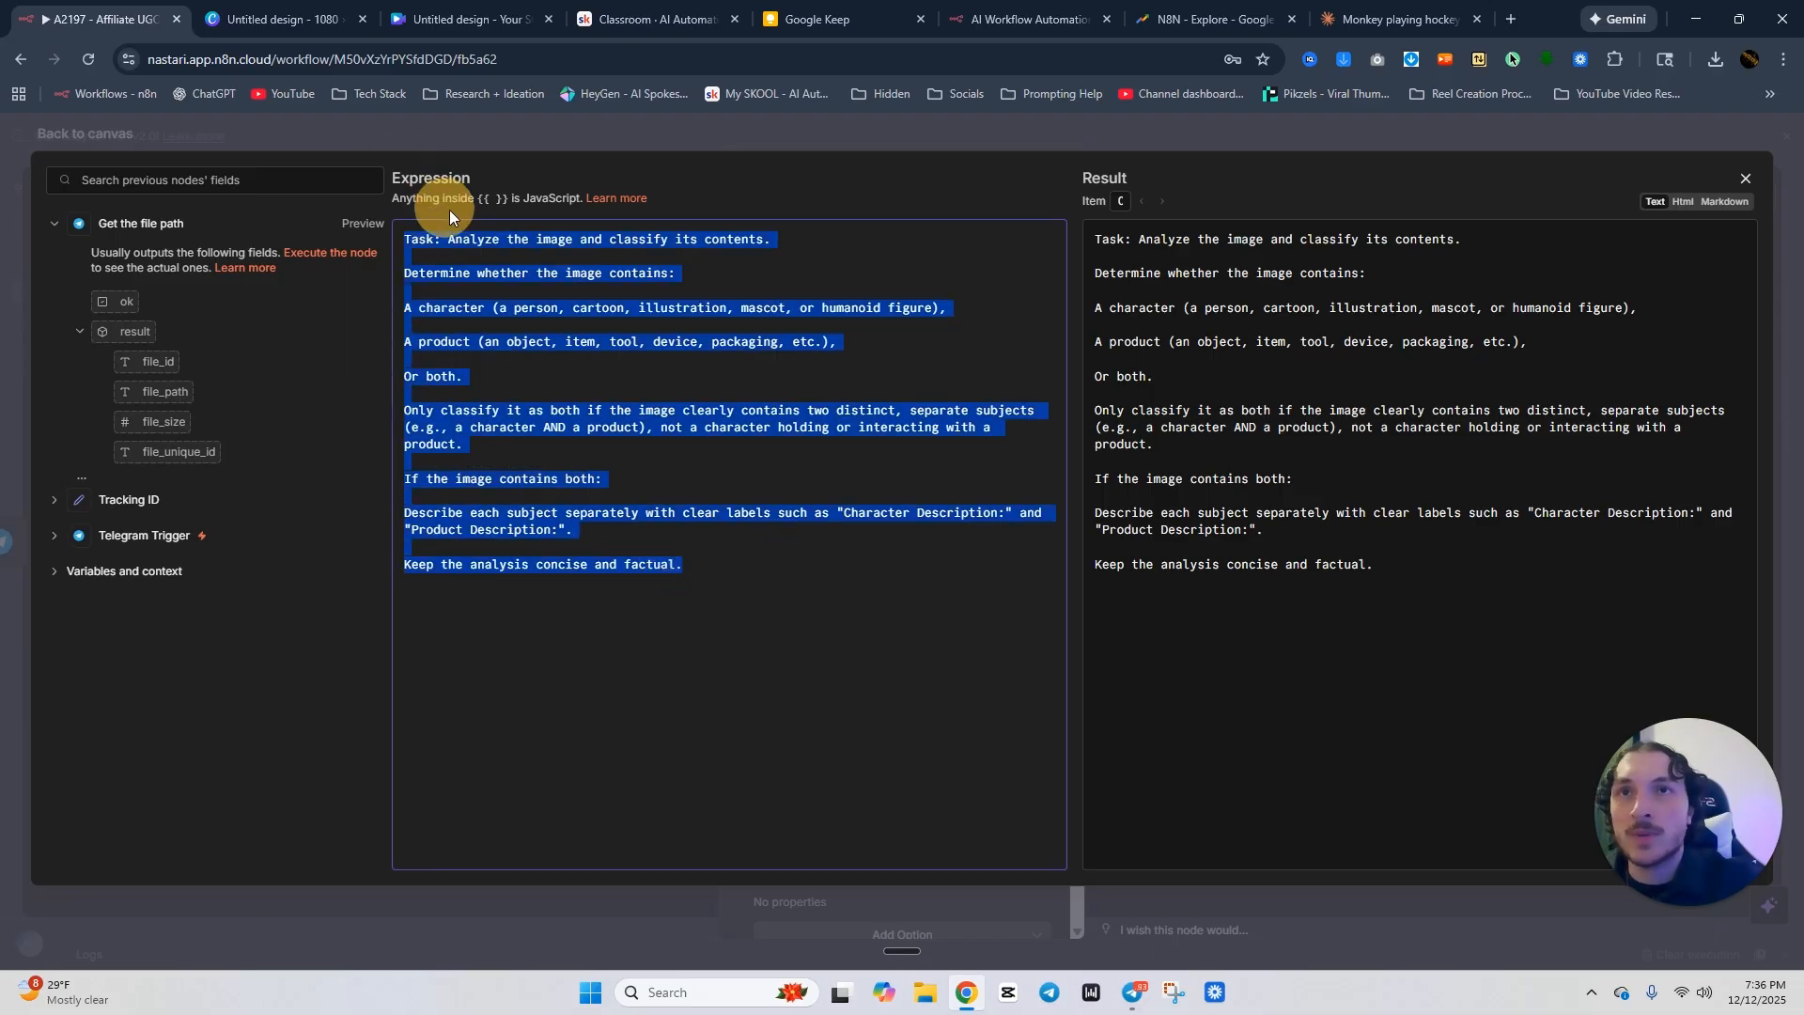
right_click(503, 243)
left_click(544, 357)
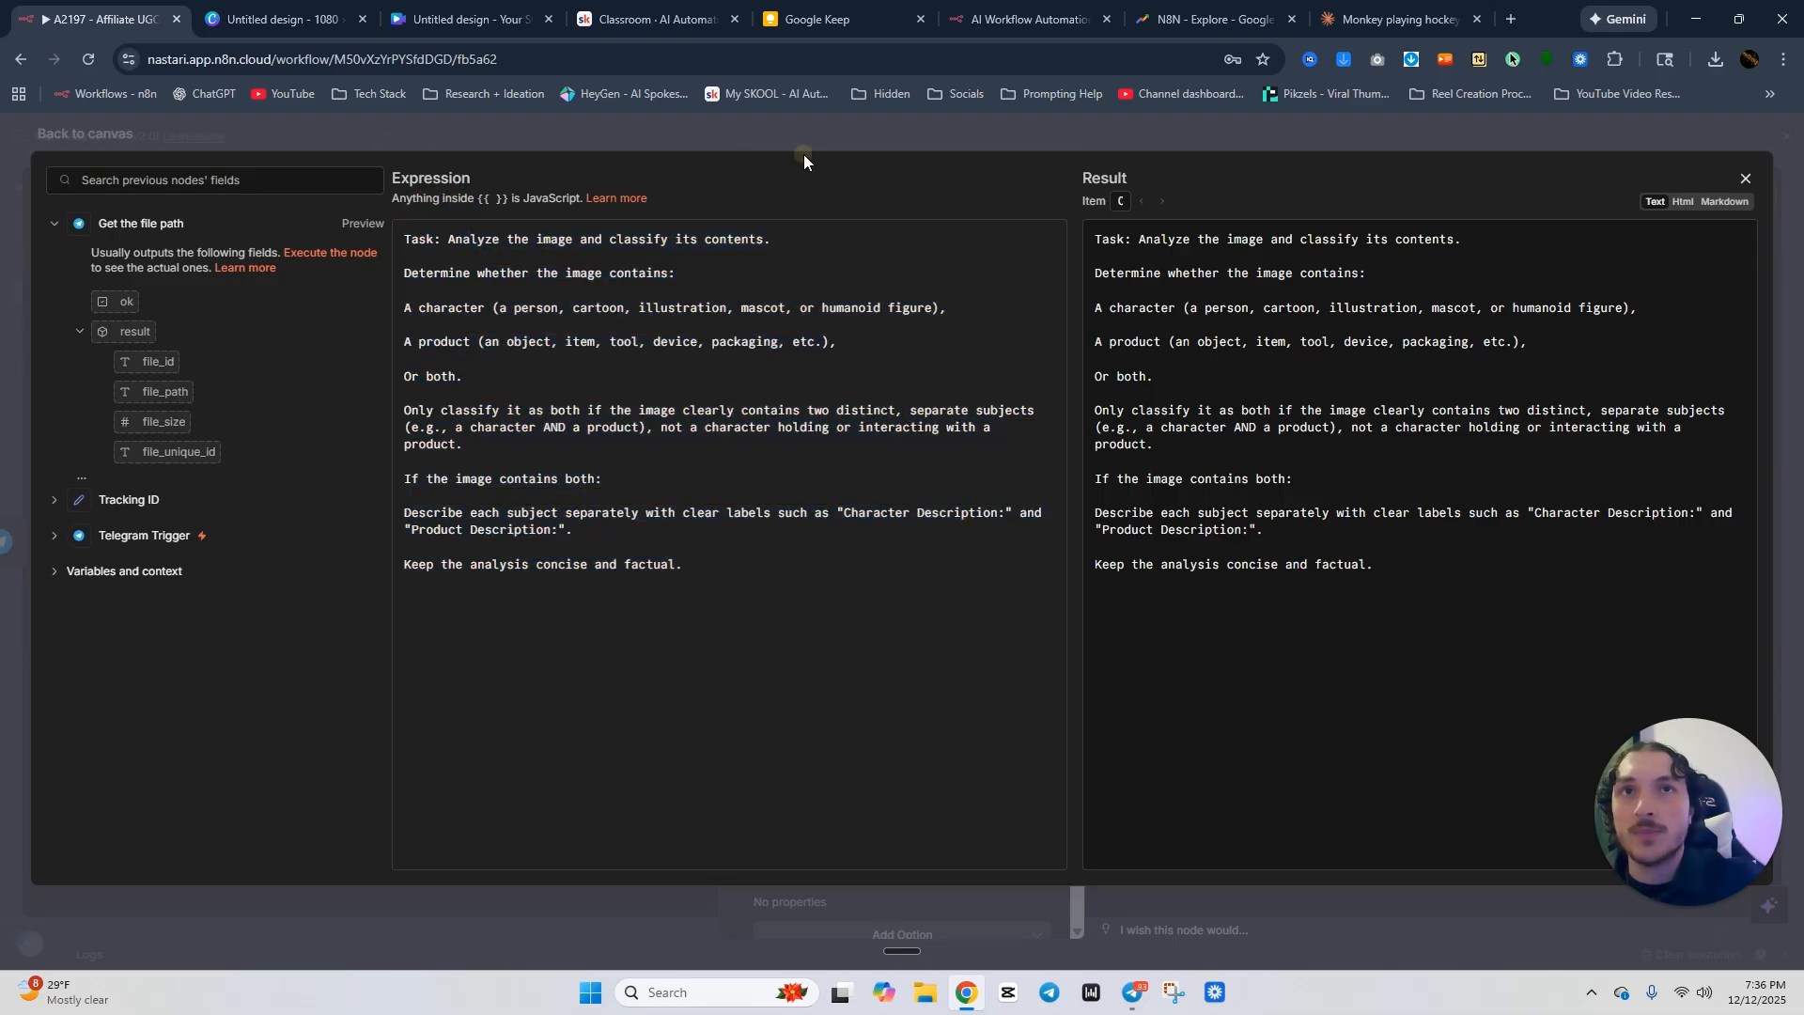
left_click(805, 152)
left_click(1113, 144)
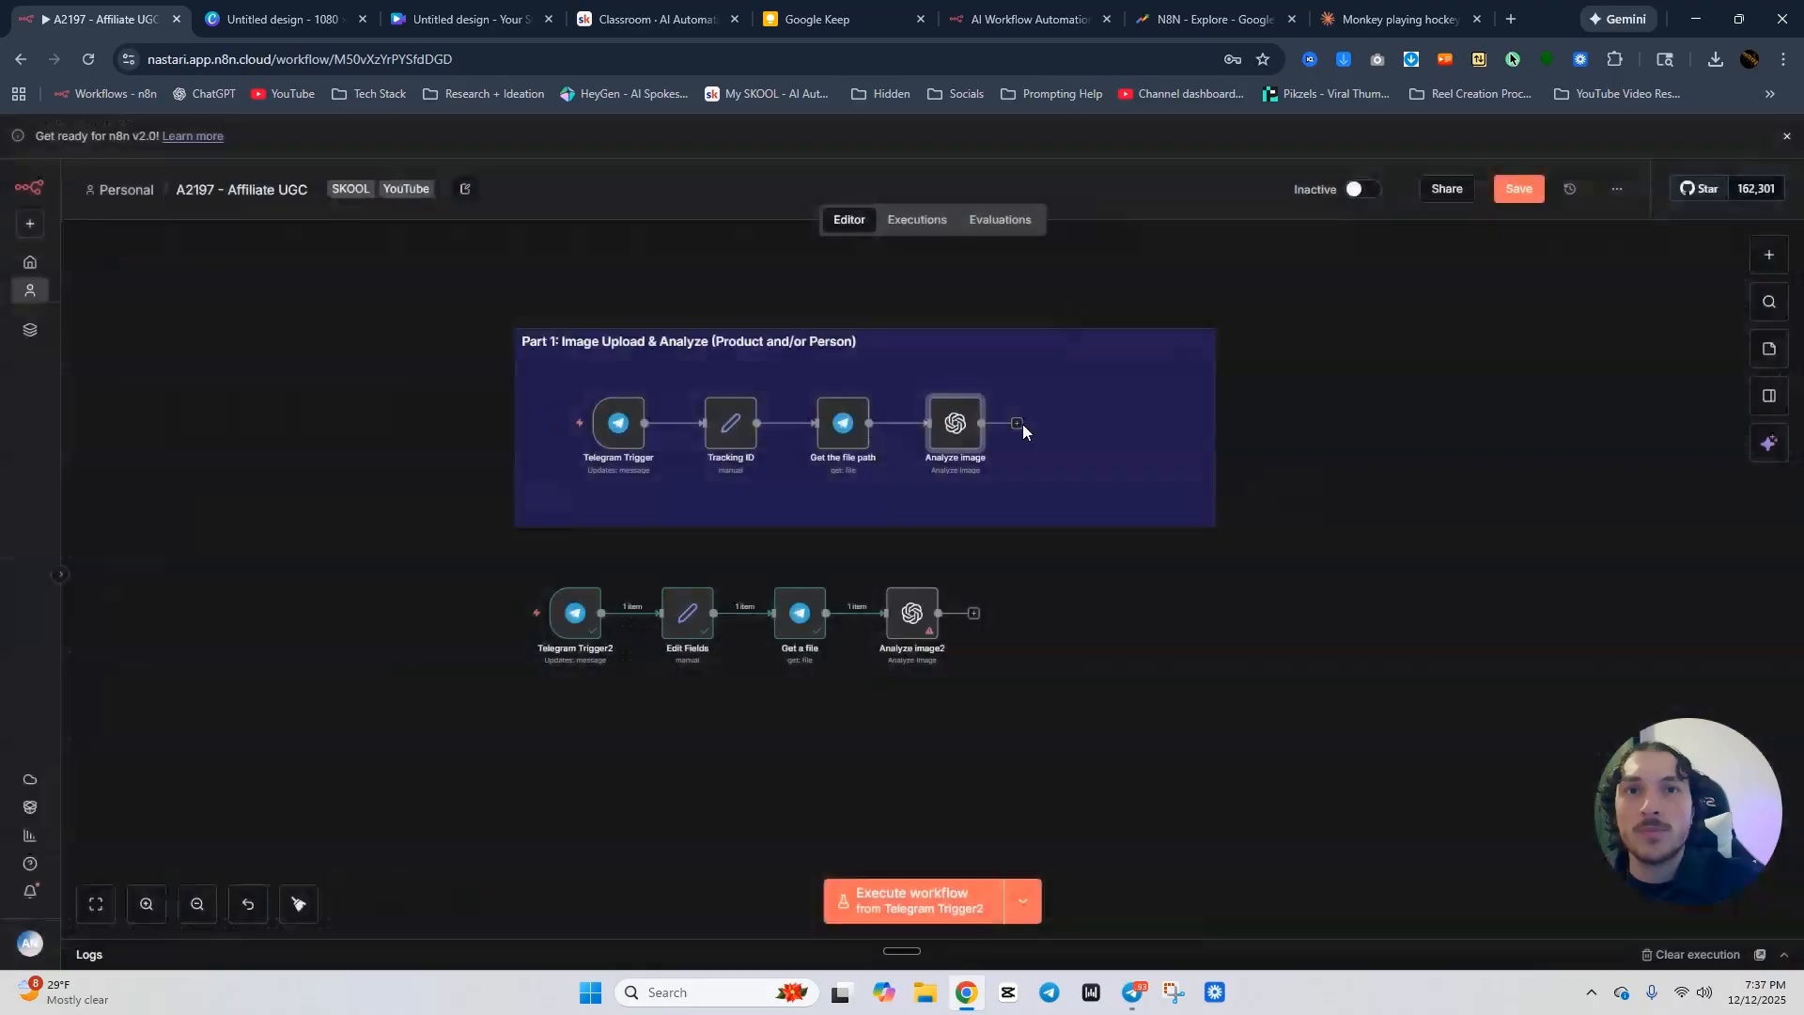
Set the model of Analyze image2 to CHATGPT-4O-LATEST and replace its Text Input with the copied classification prompt.
double_click(912, 613)
left_click(885, 453)
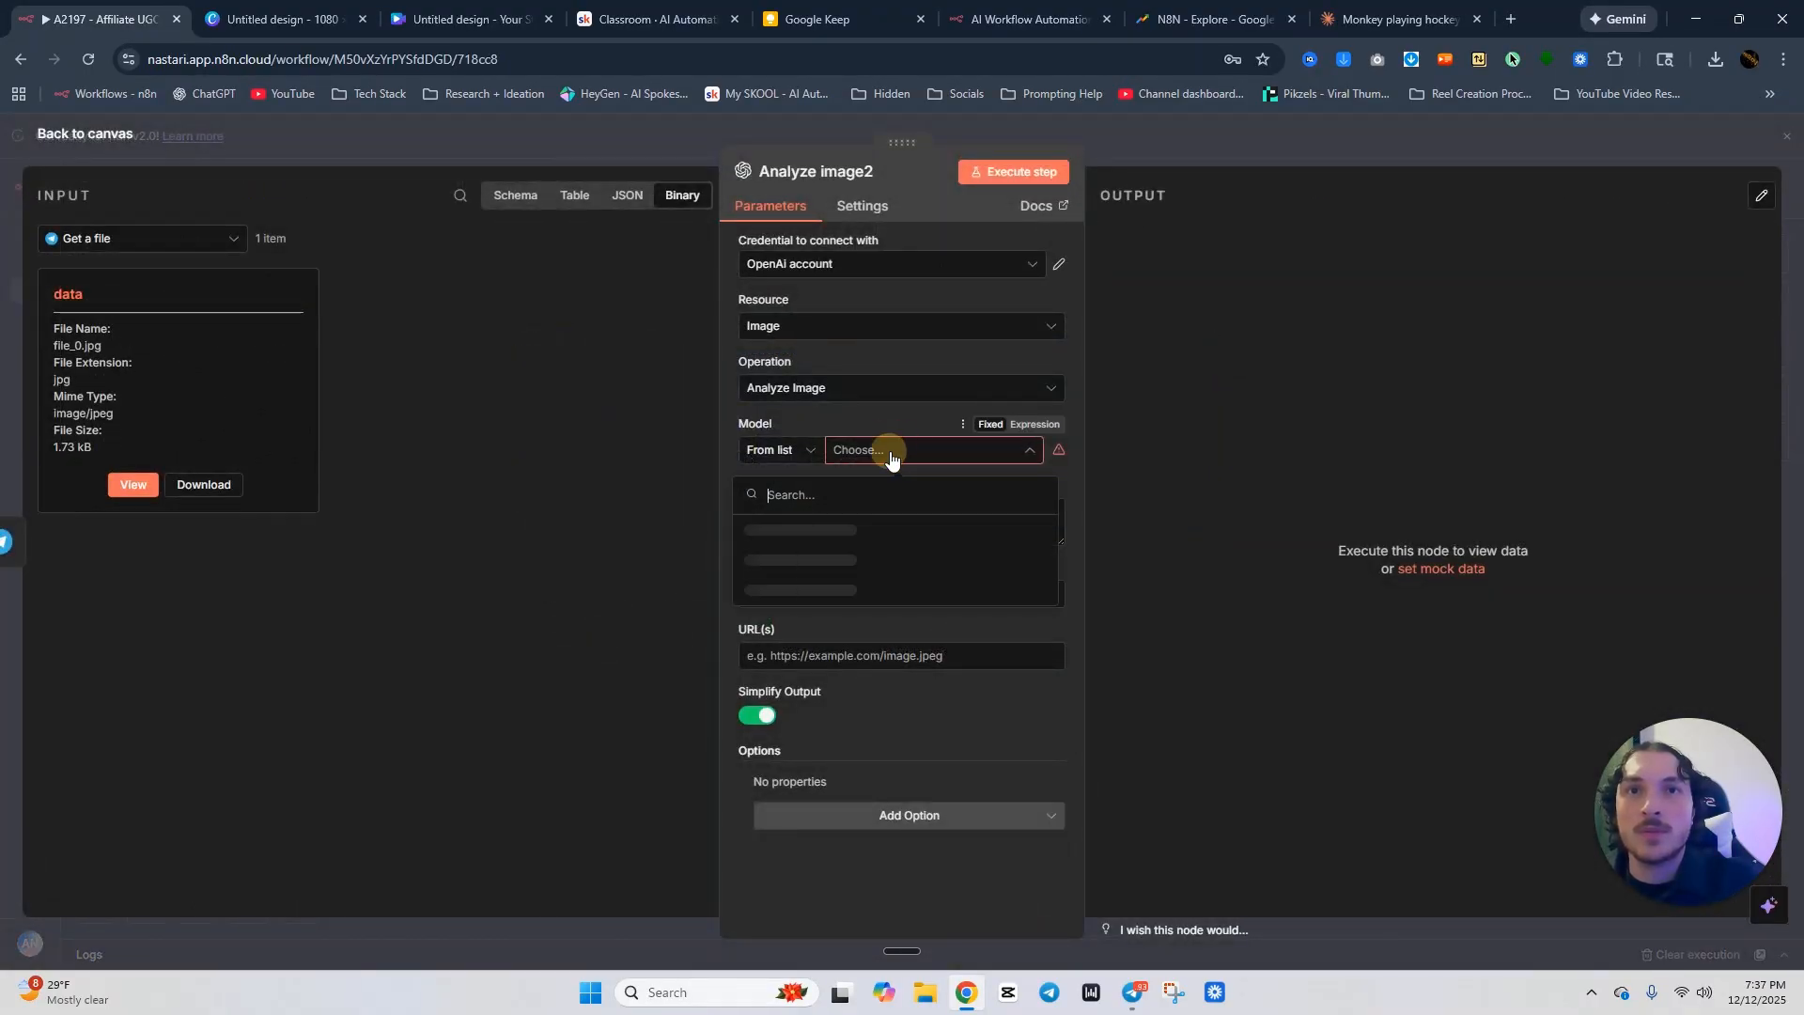
left_click(832, 528)
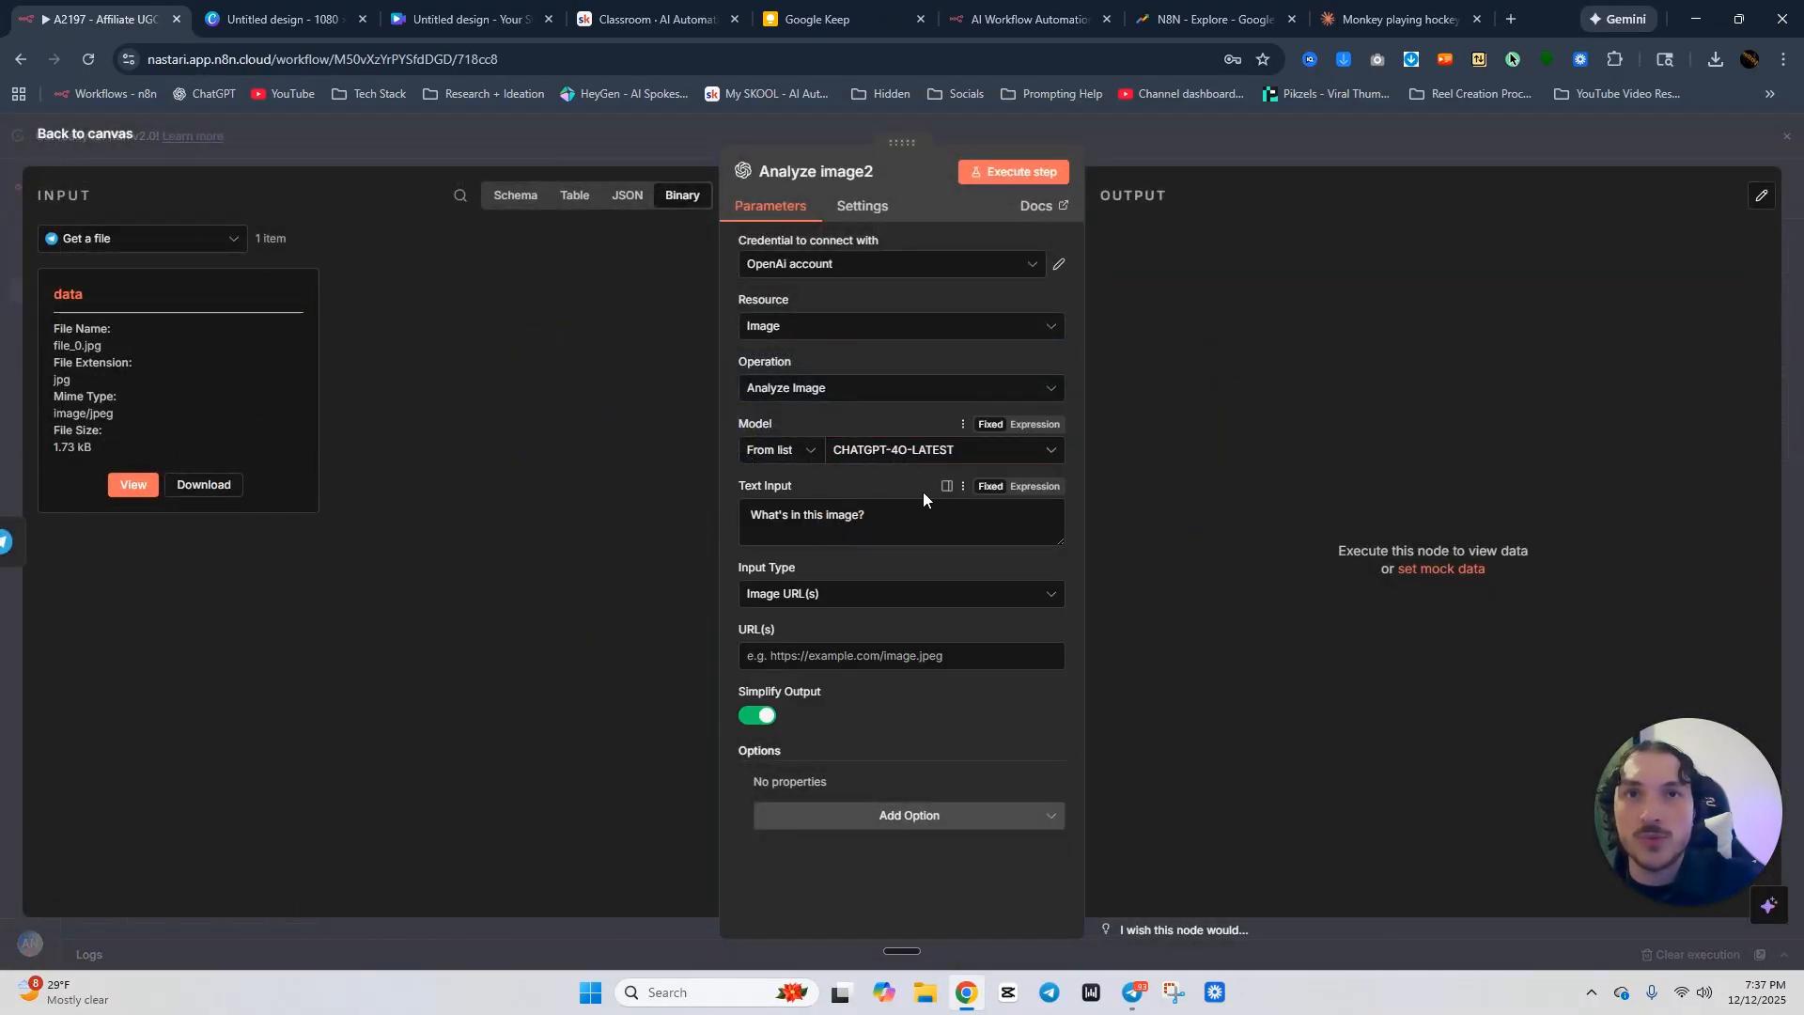
left_click_drag(874, 516, 601, 511)
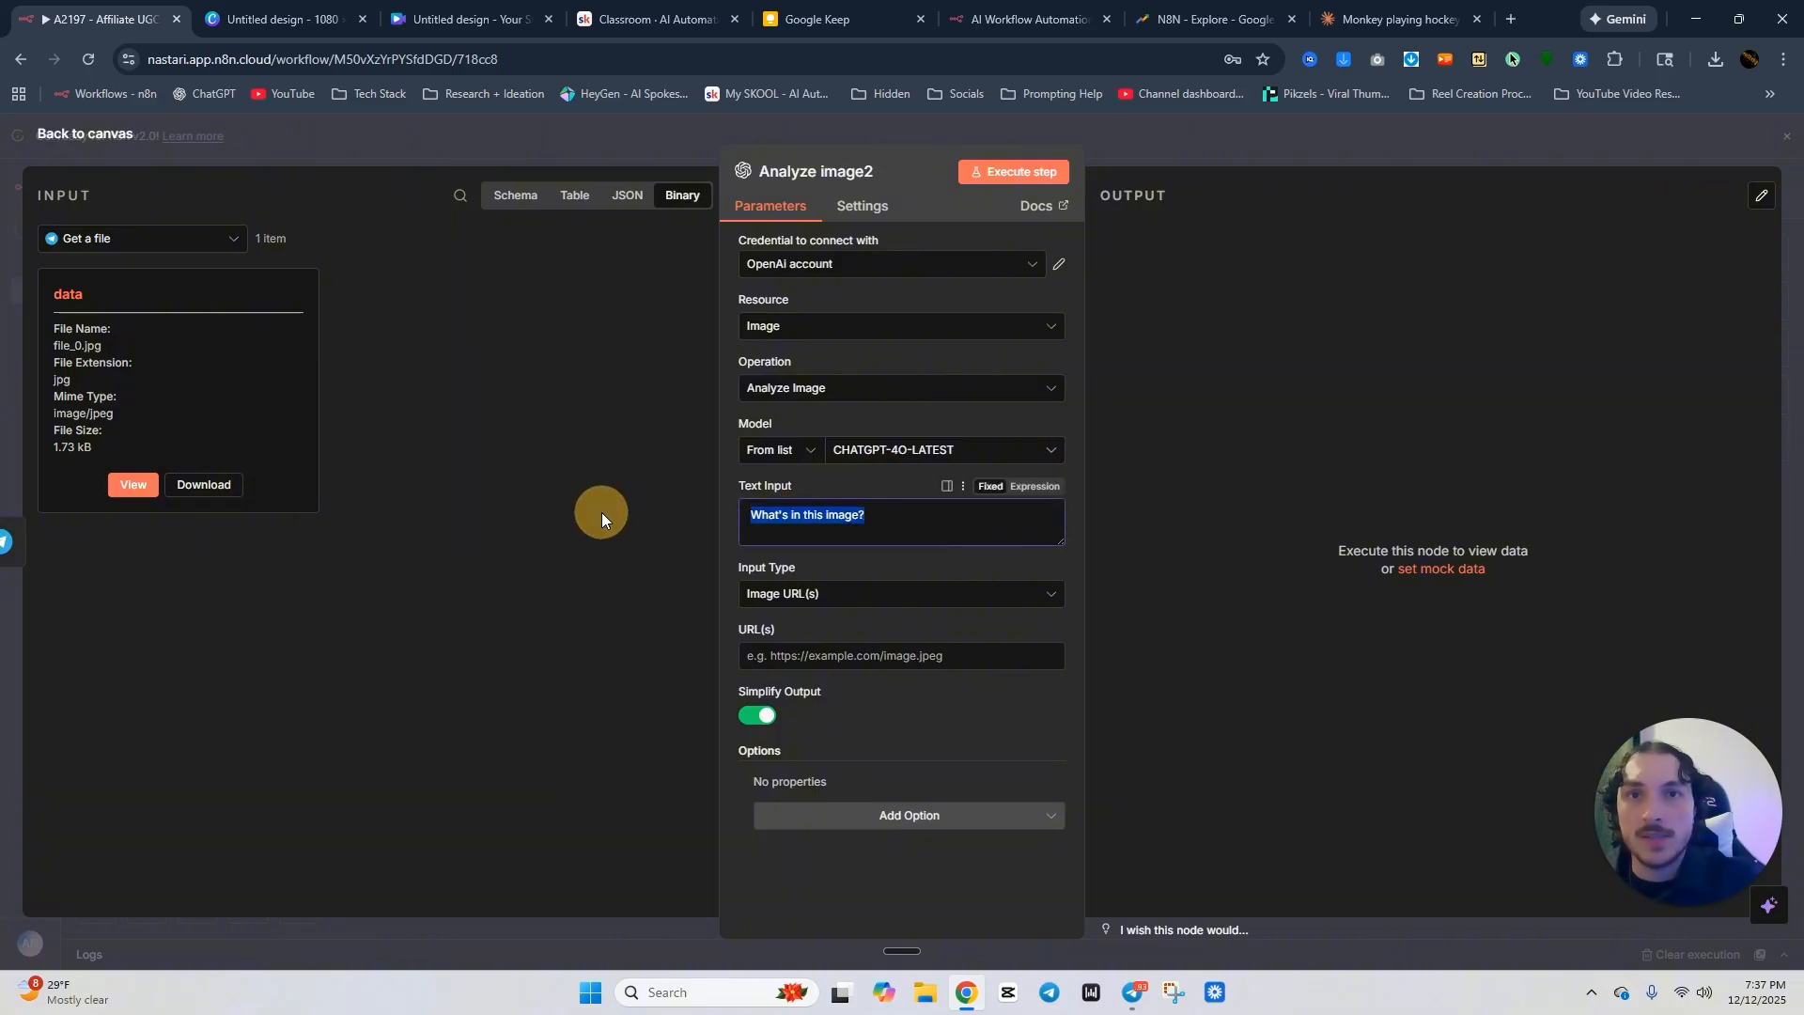
key("ctrl+v")
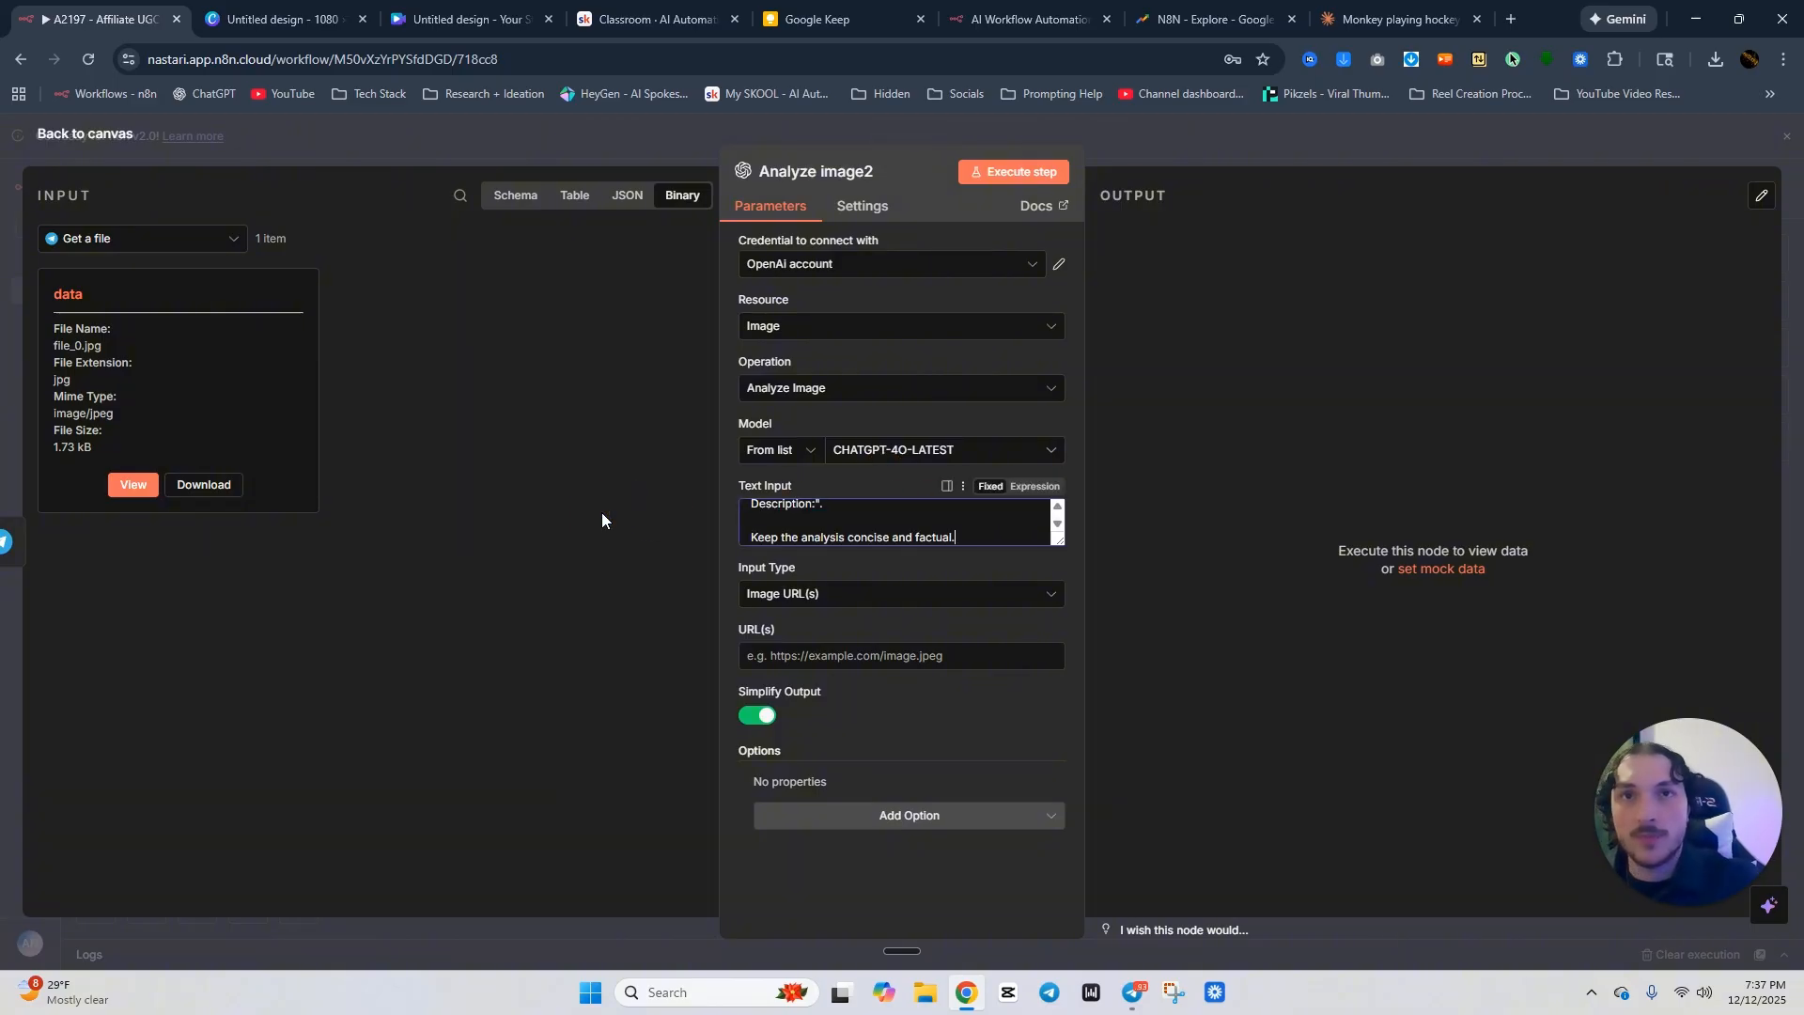
left_click(1166, 124)
Copy the Telegram file URL expression from the URL(s) field of the original Analyze image node.
double_click(955, 450)
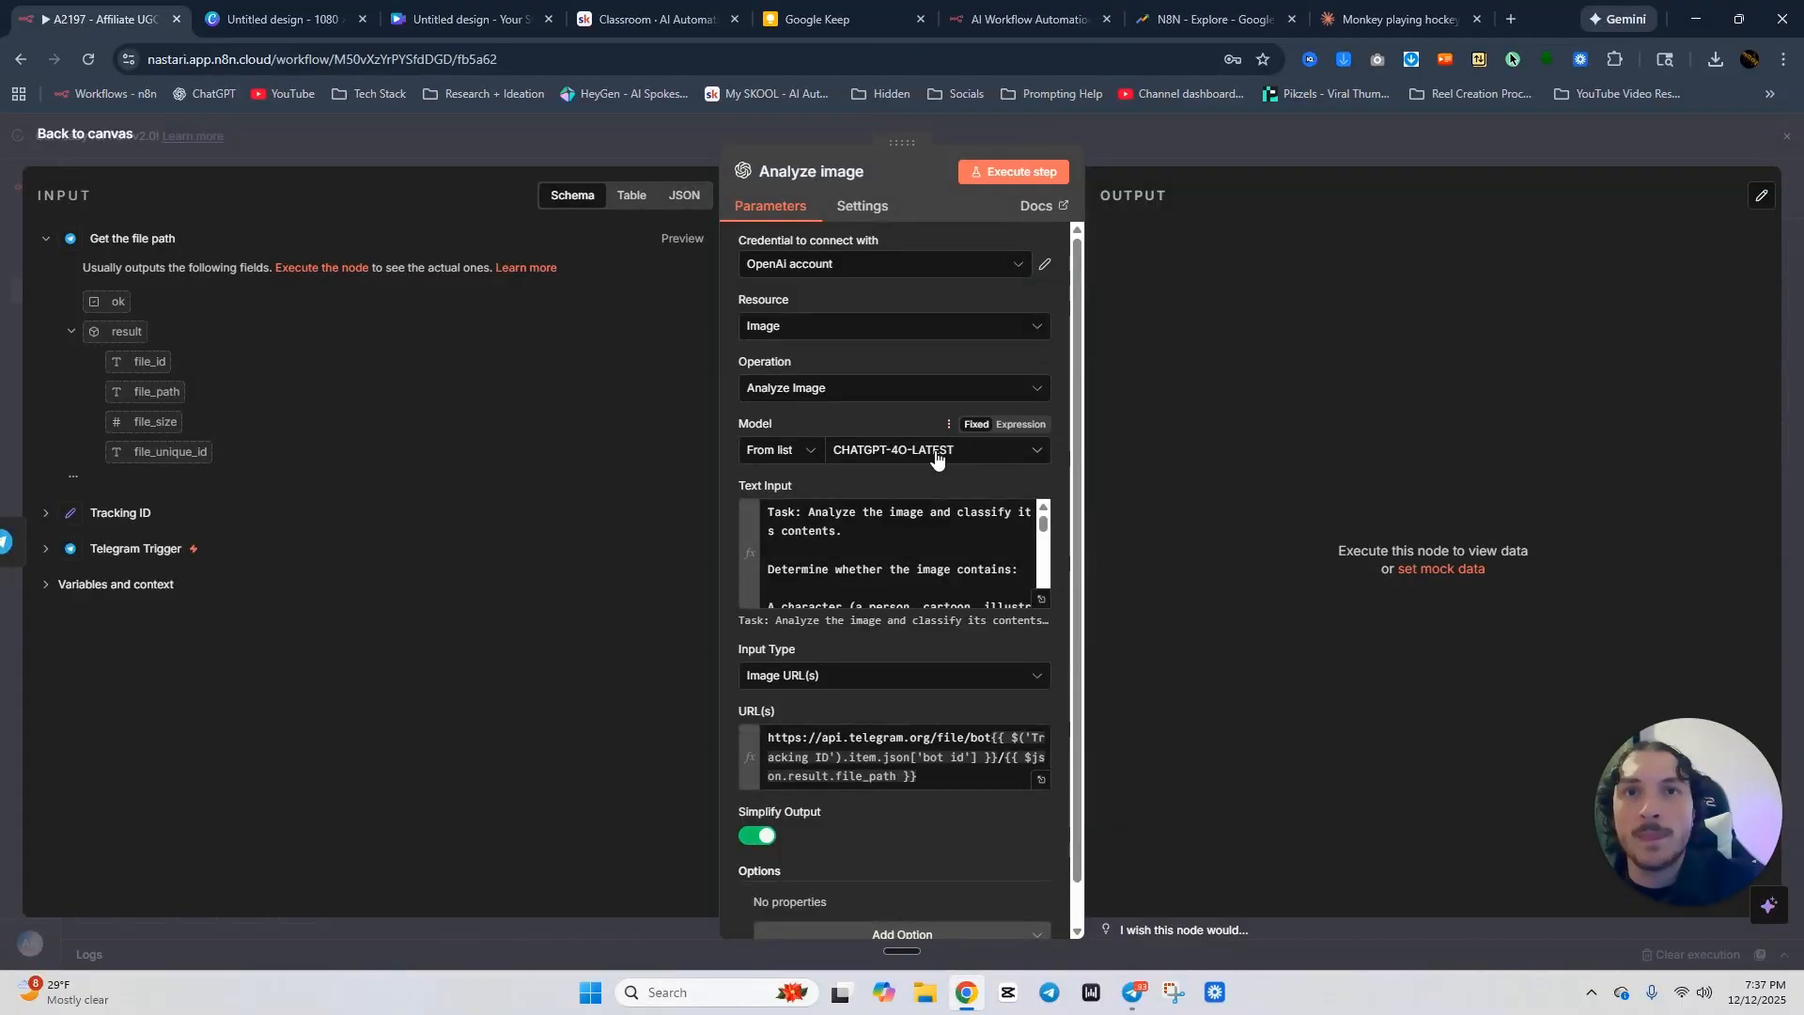
scroll(913, 563, "down", 5)
scroll(913, 582, "down", 2)
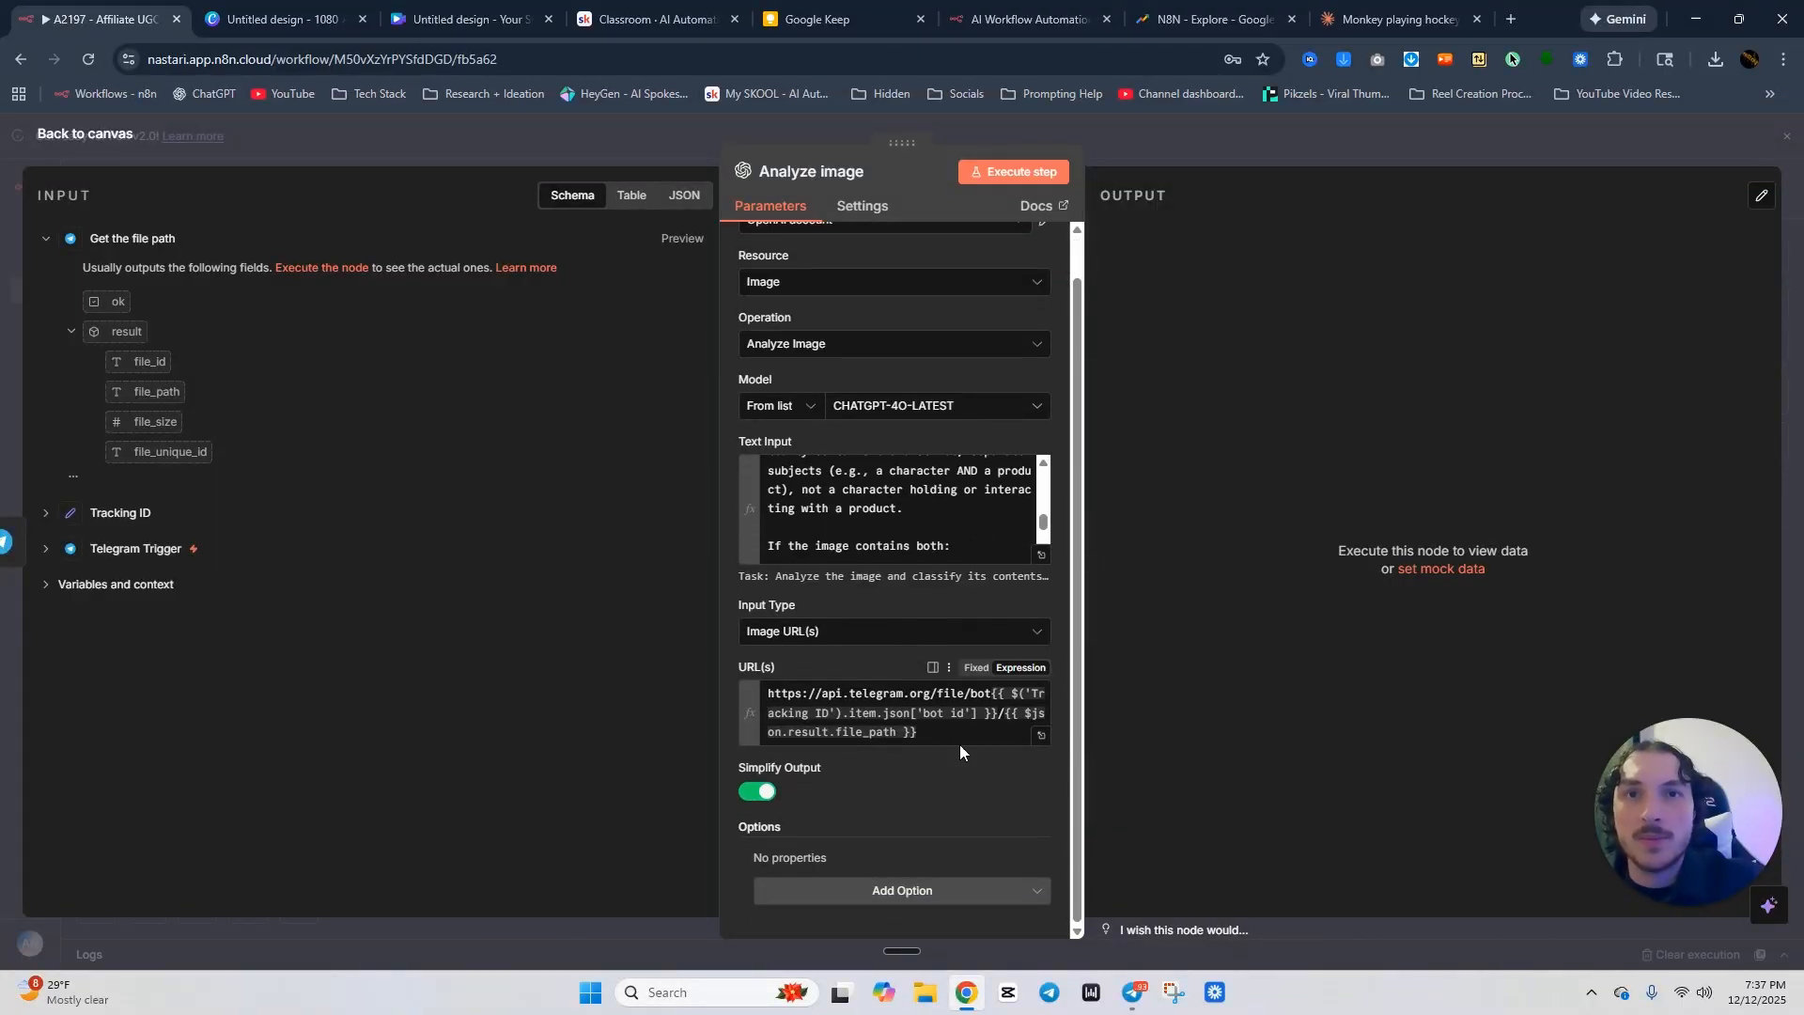
left_click_drag(1041, 740, 719, 680)
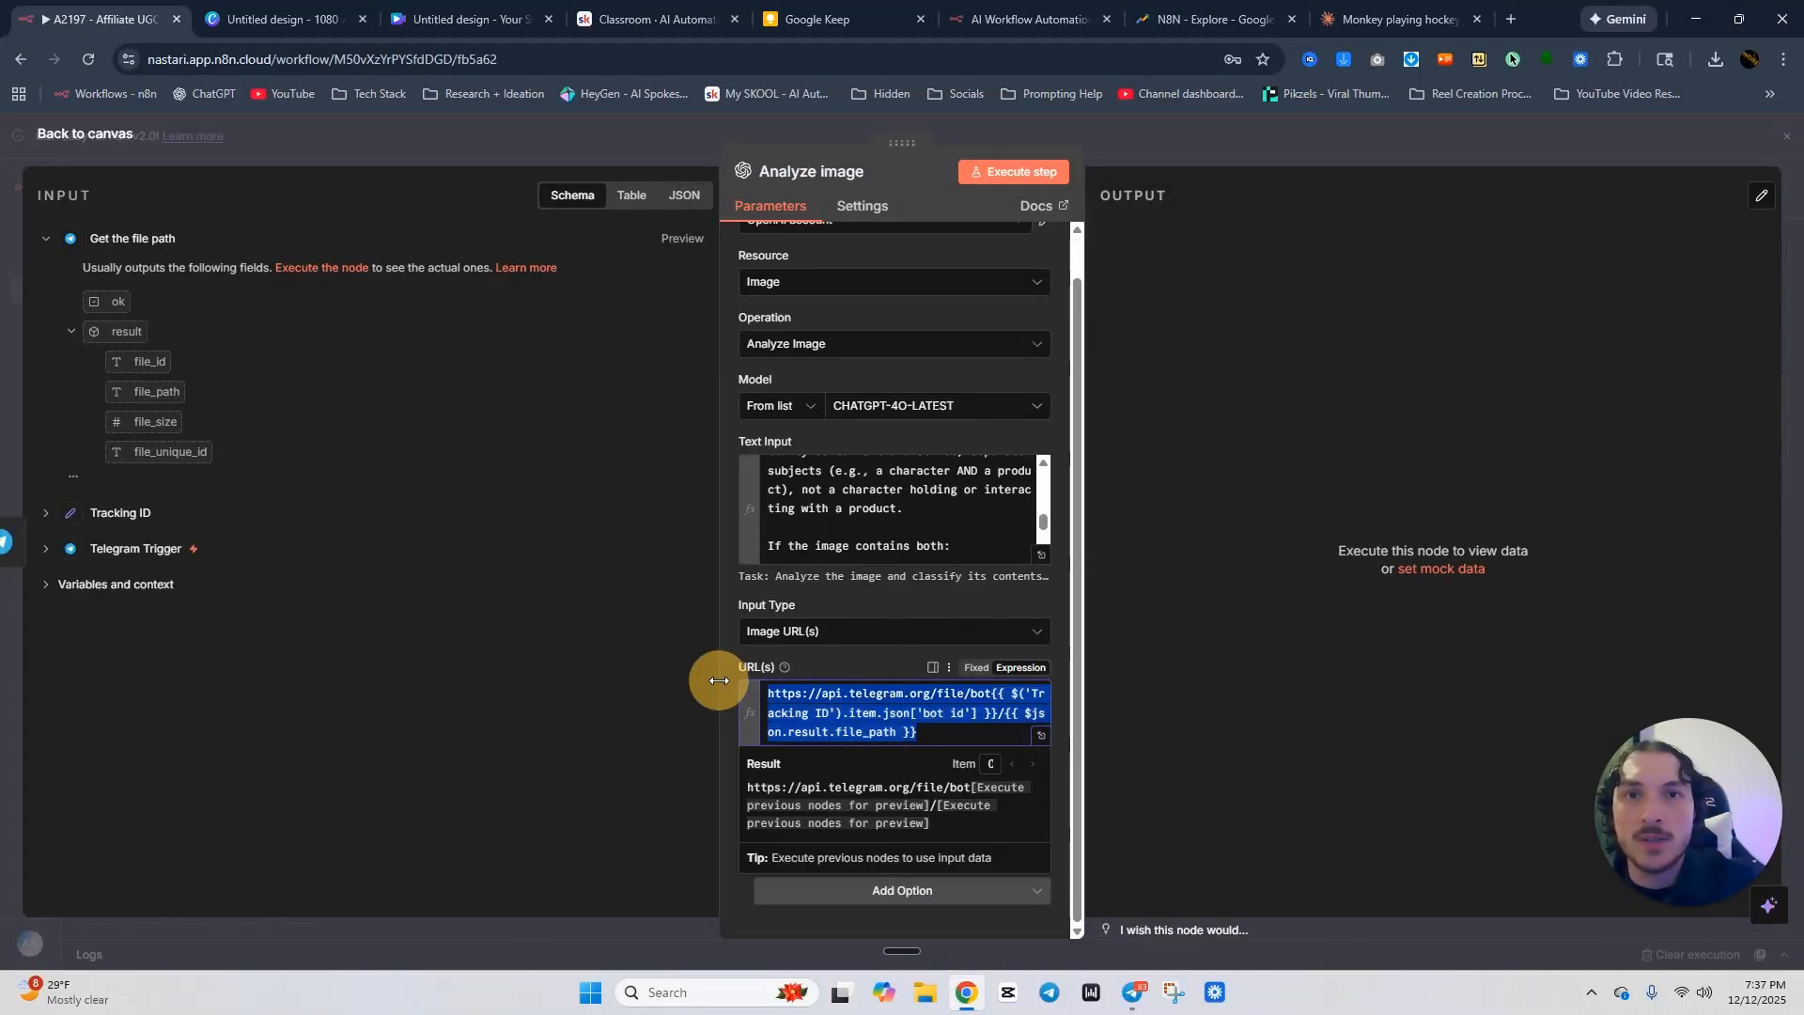
right_click(838, 714)
left_click(905, 349)
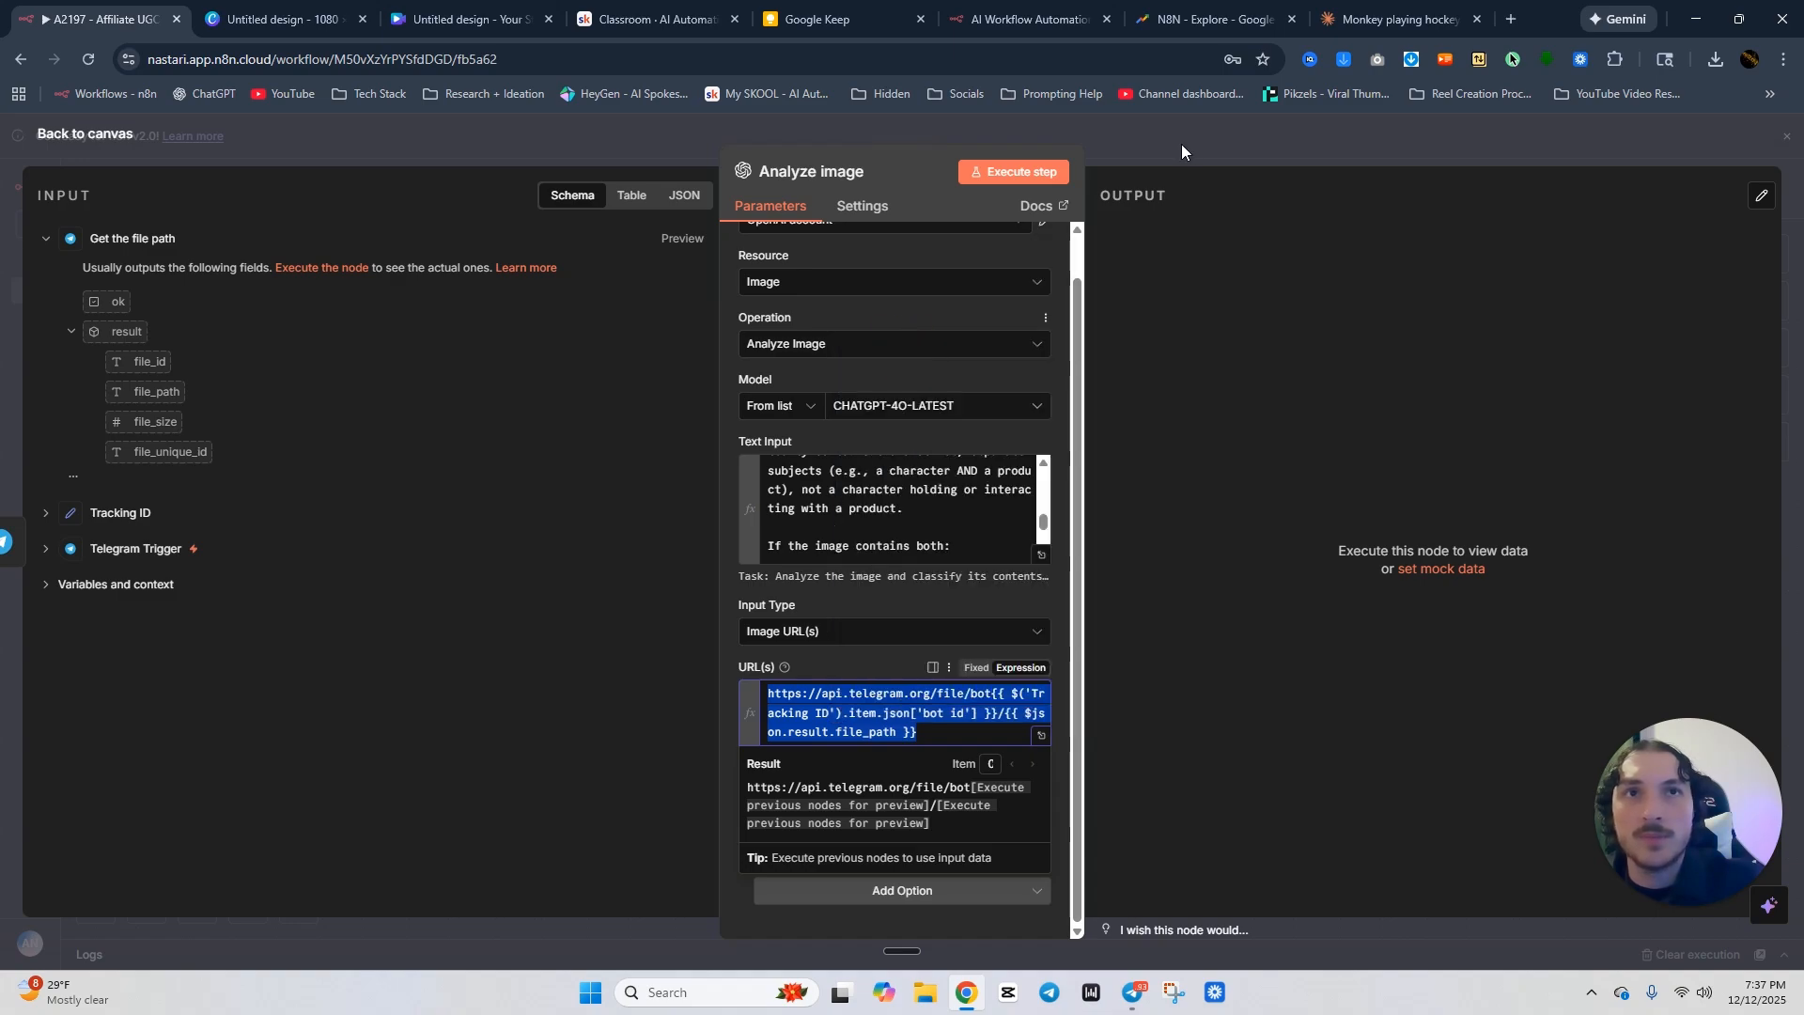
left_click(1182, 143)
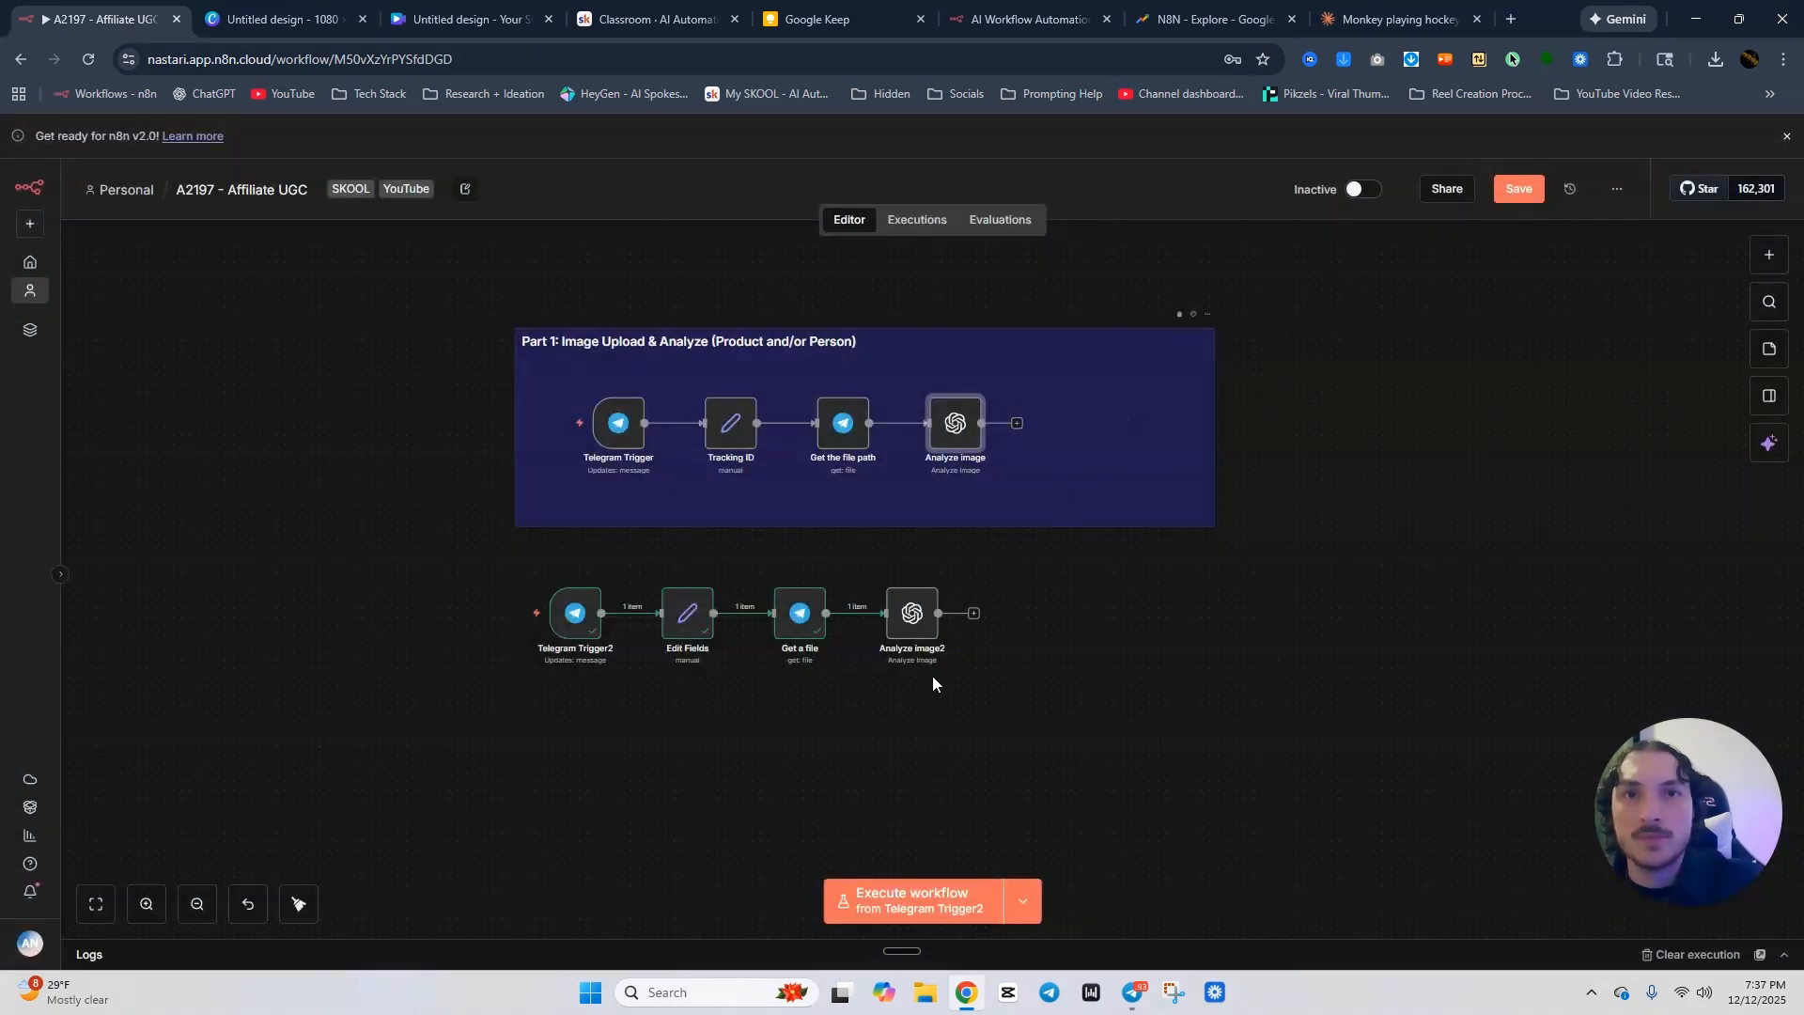
Turn the URL(s) field of Analyze image2 into an expression holding the copied Telegram file URL, and close the node.
double_click(915, 619)
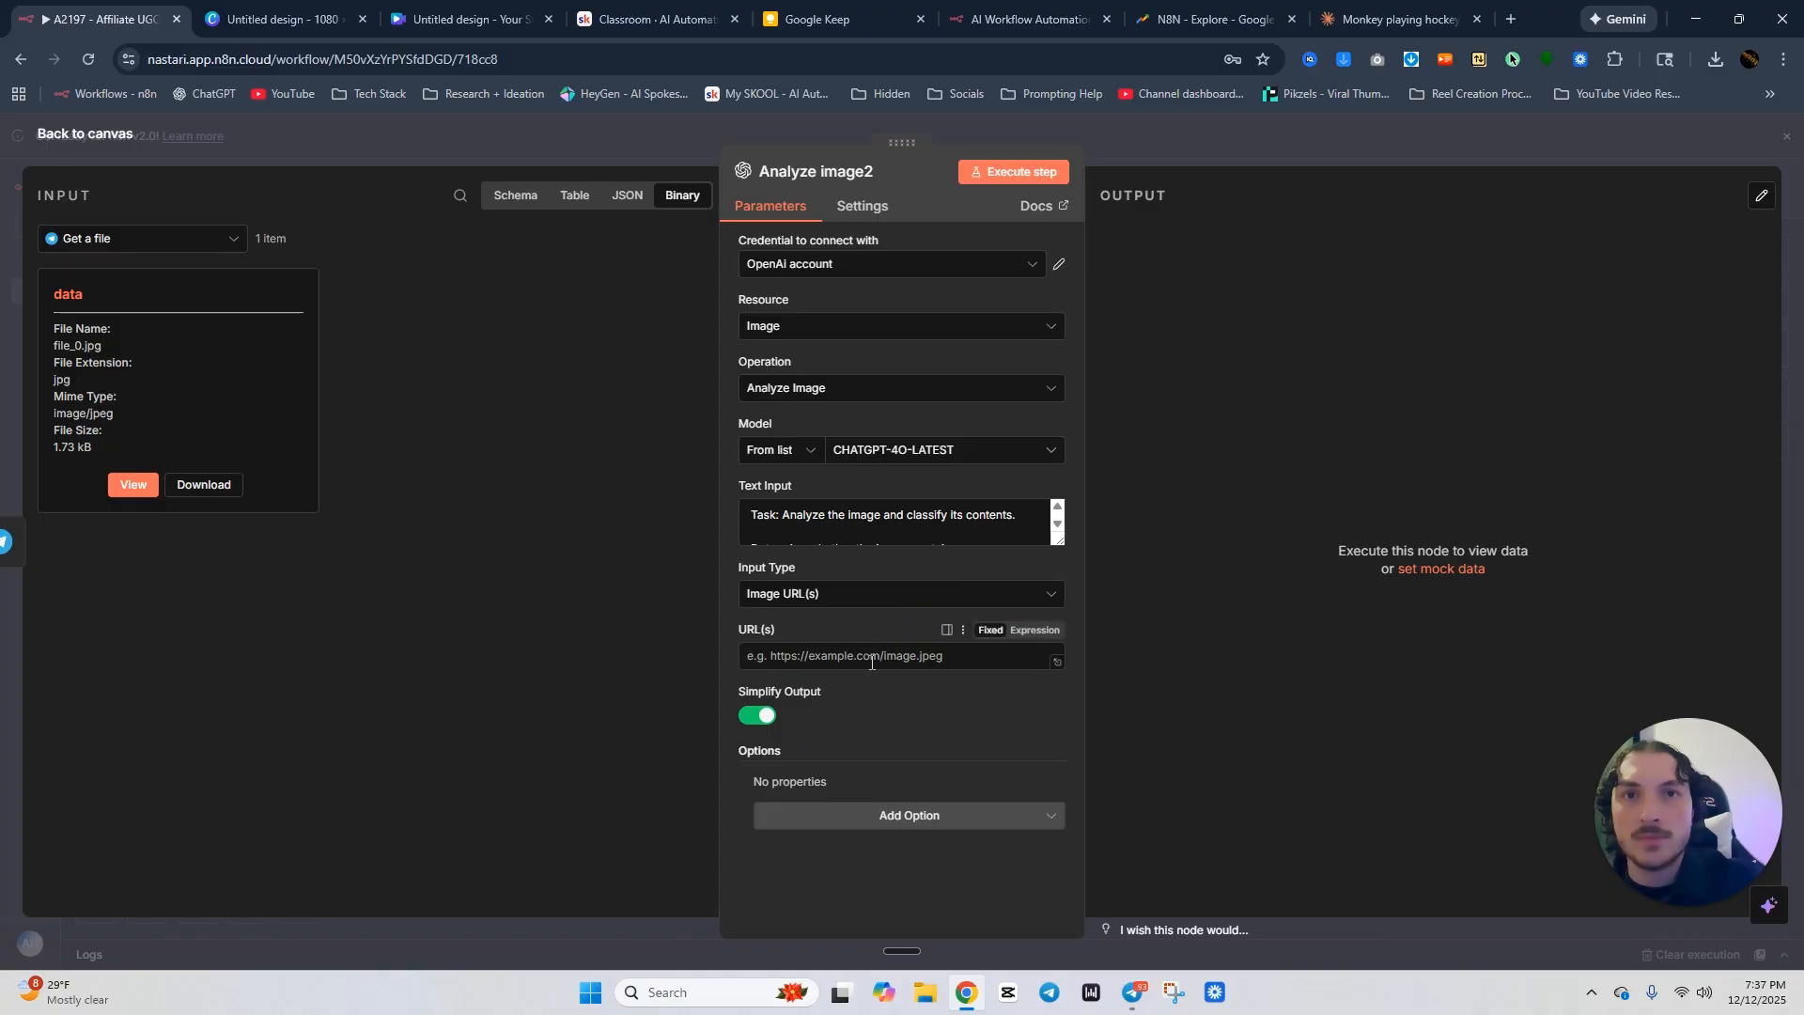
left_click(1048, 657)
left_click(1057, 664)
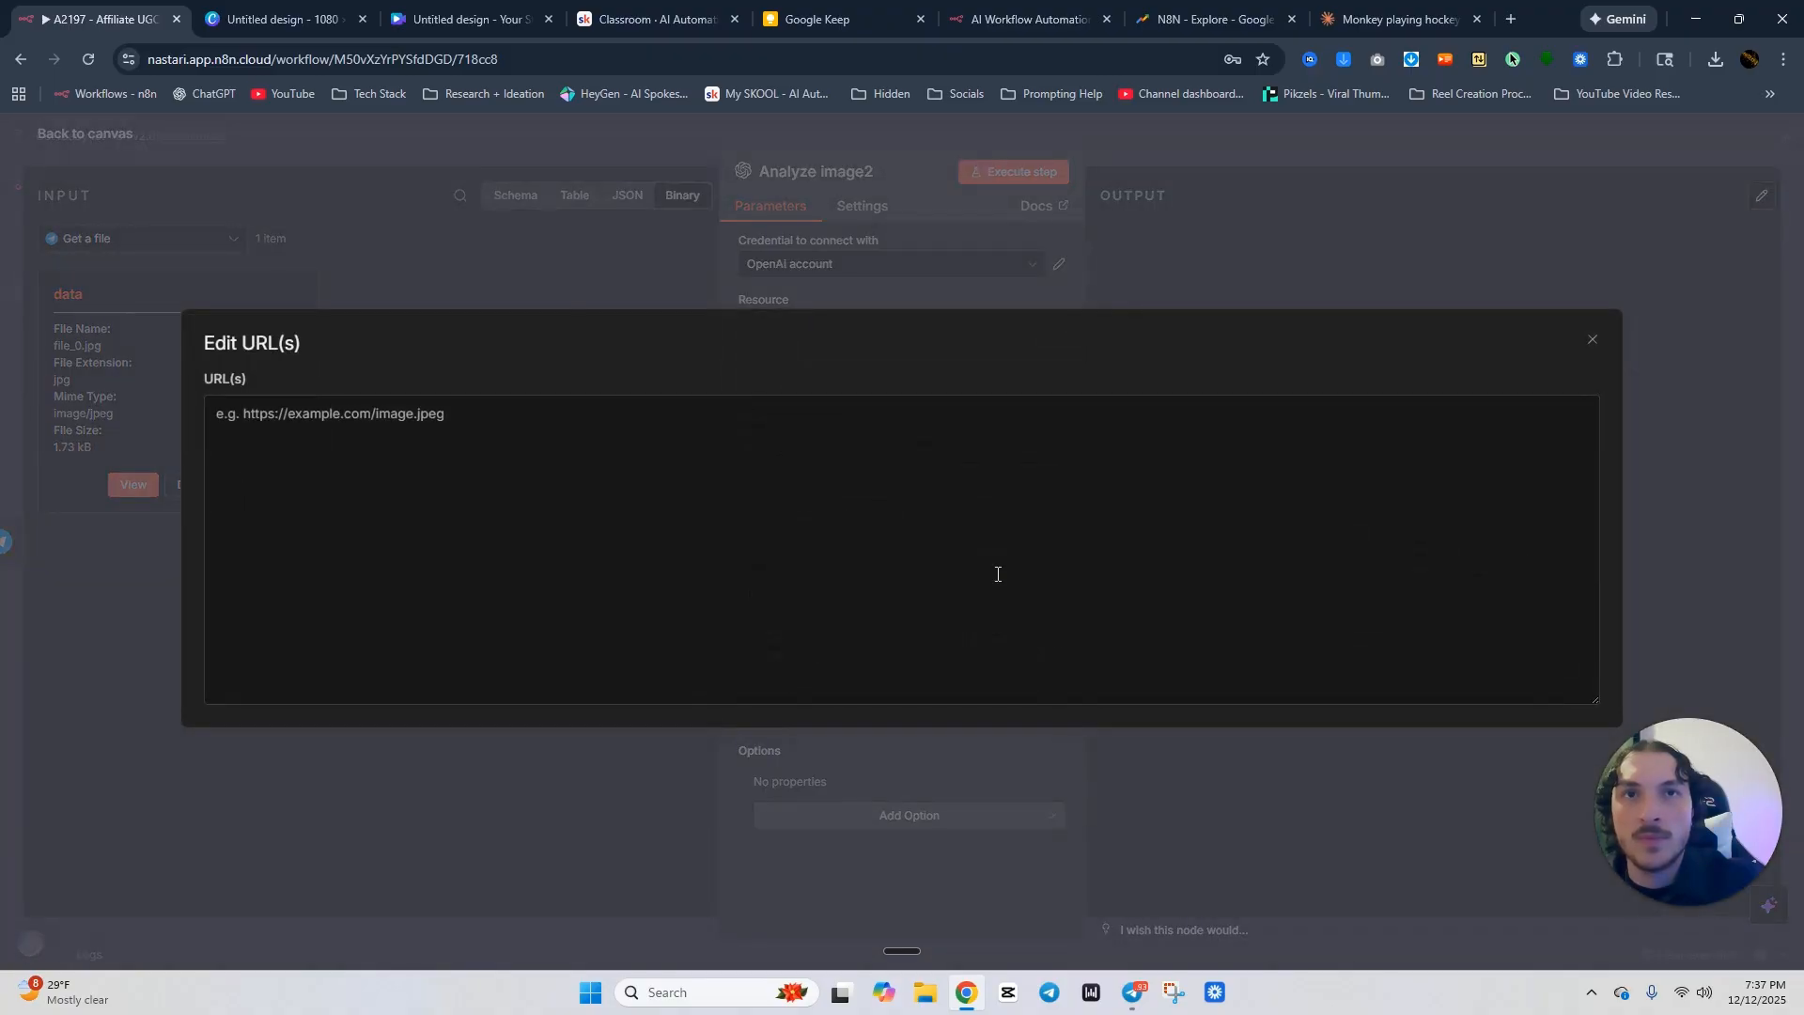
left_click(1107, 307)
left_click(1040, 624)
left_click(1057, 669)
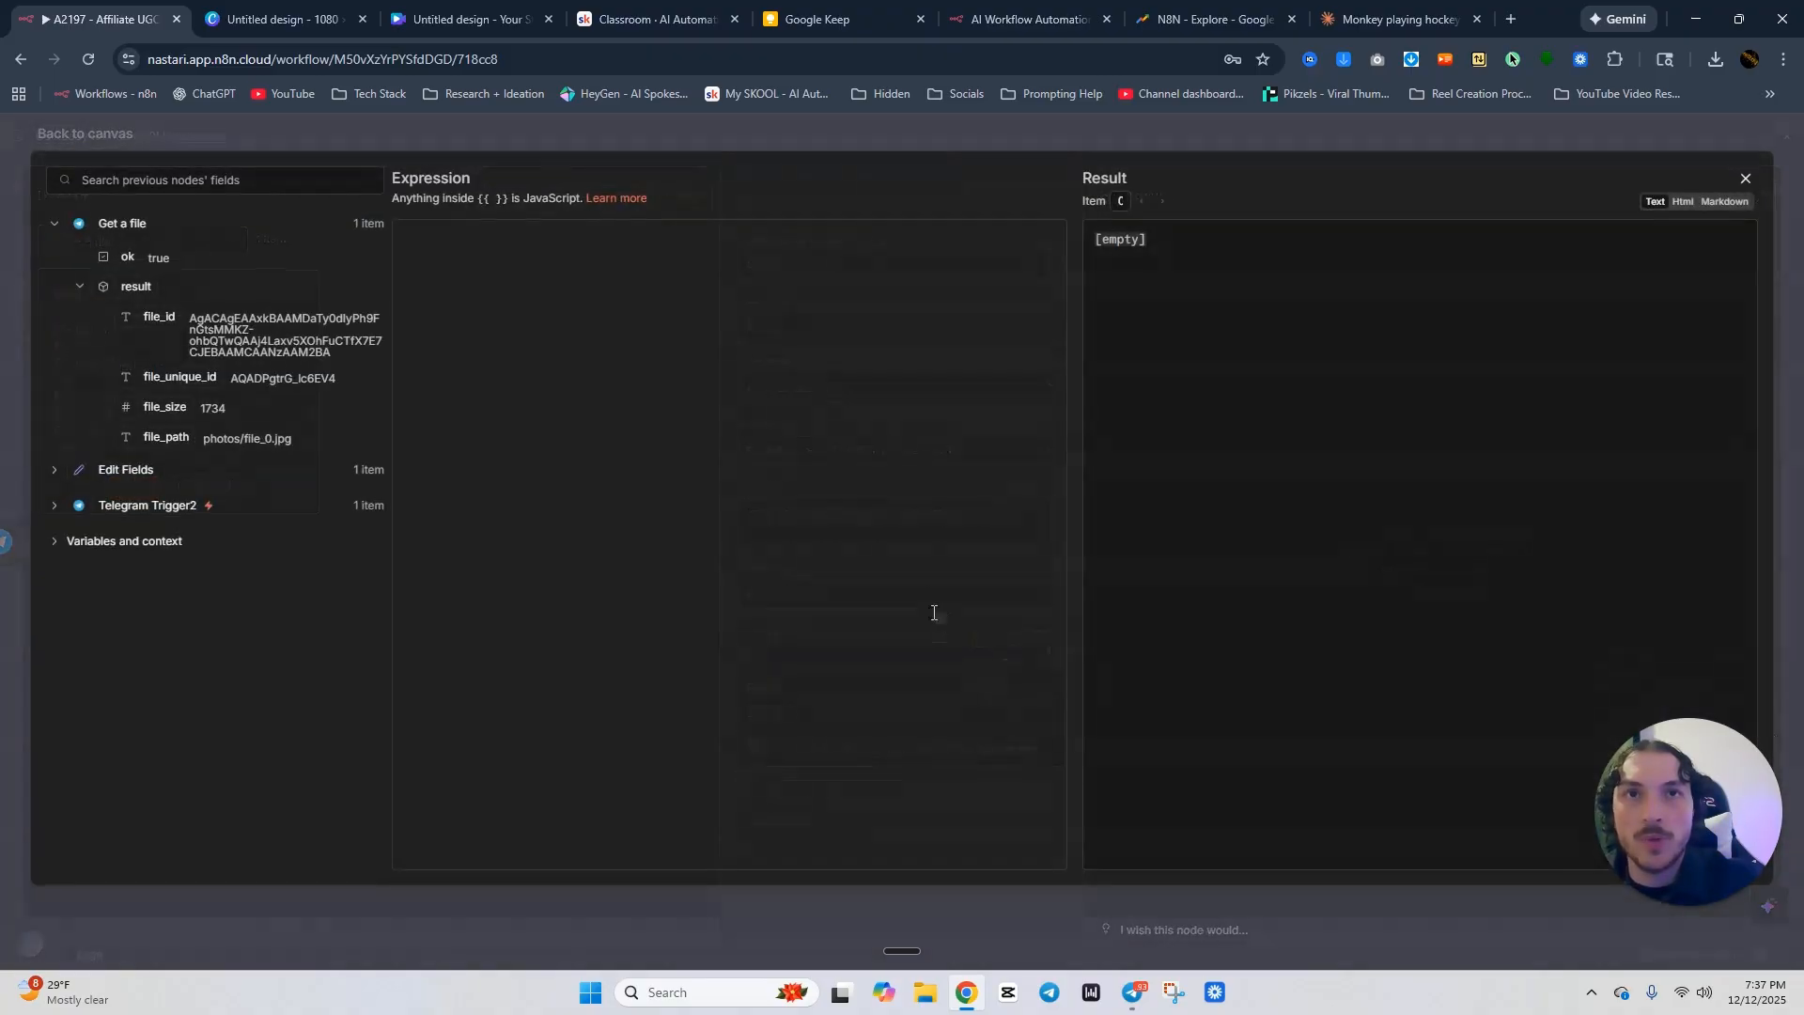
left_click(455, 250)
key("ctrl+v")
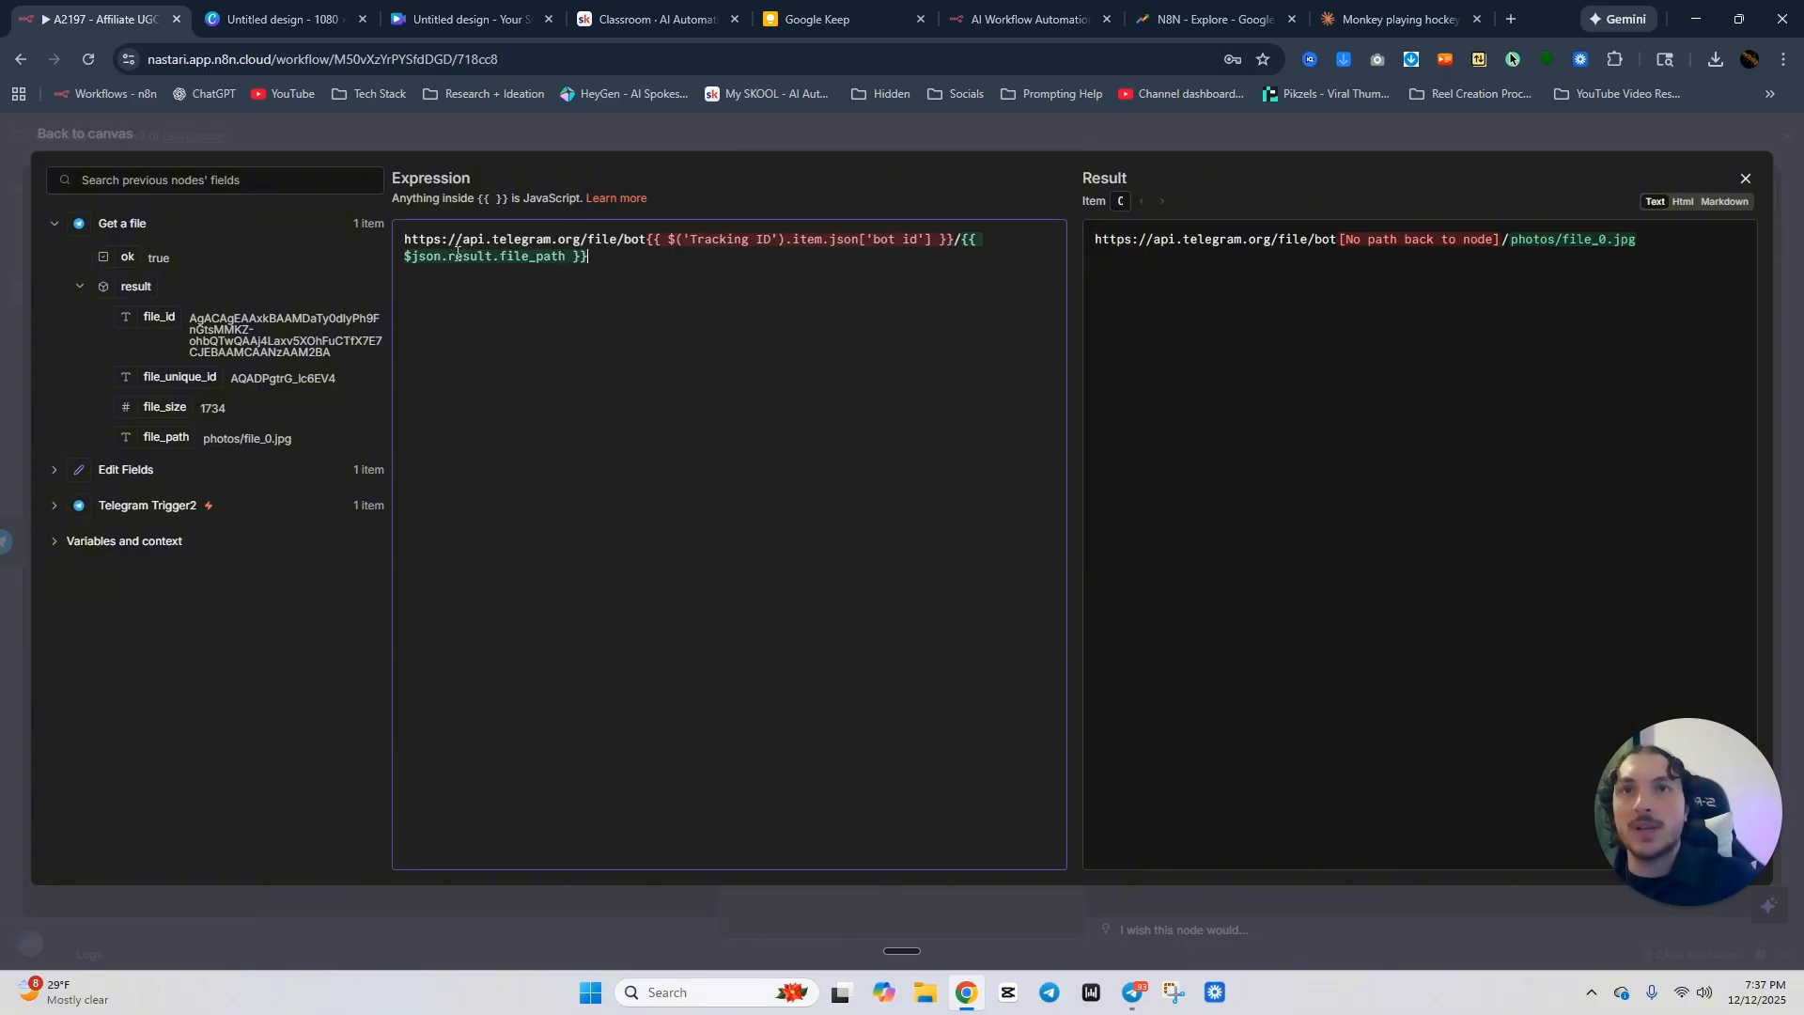
left_click(849, 134)
left_click(849, 134)
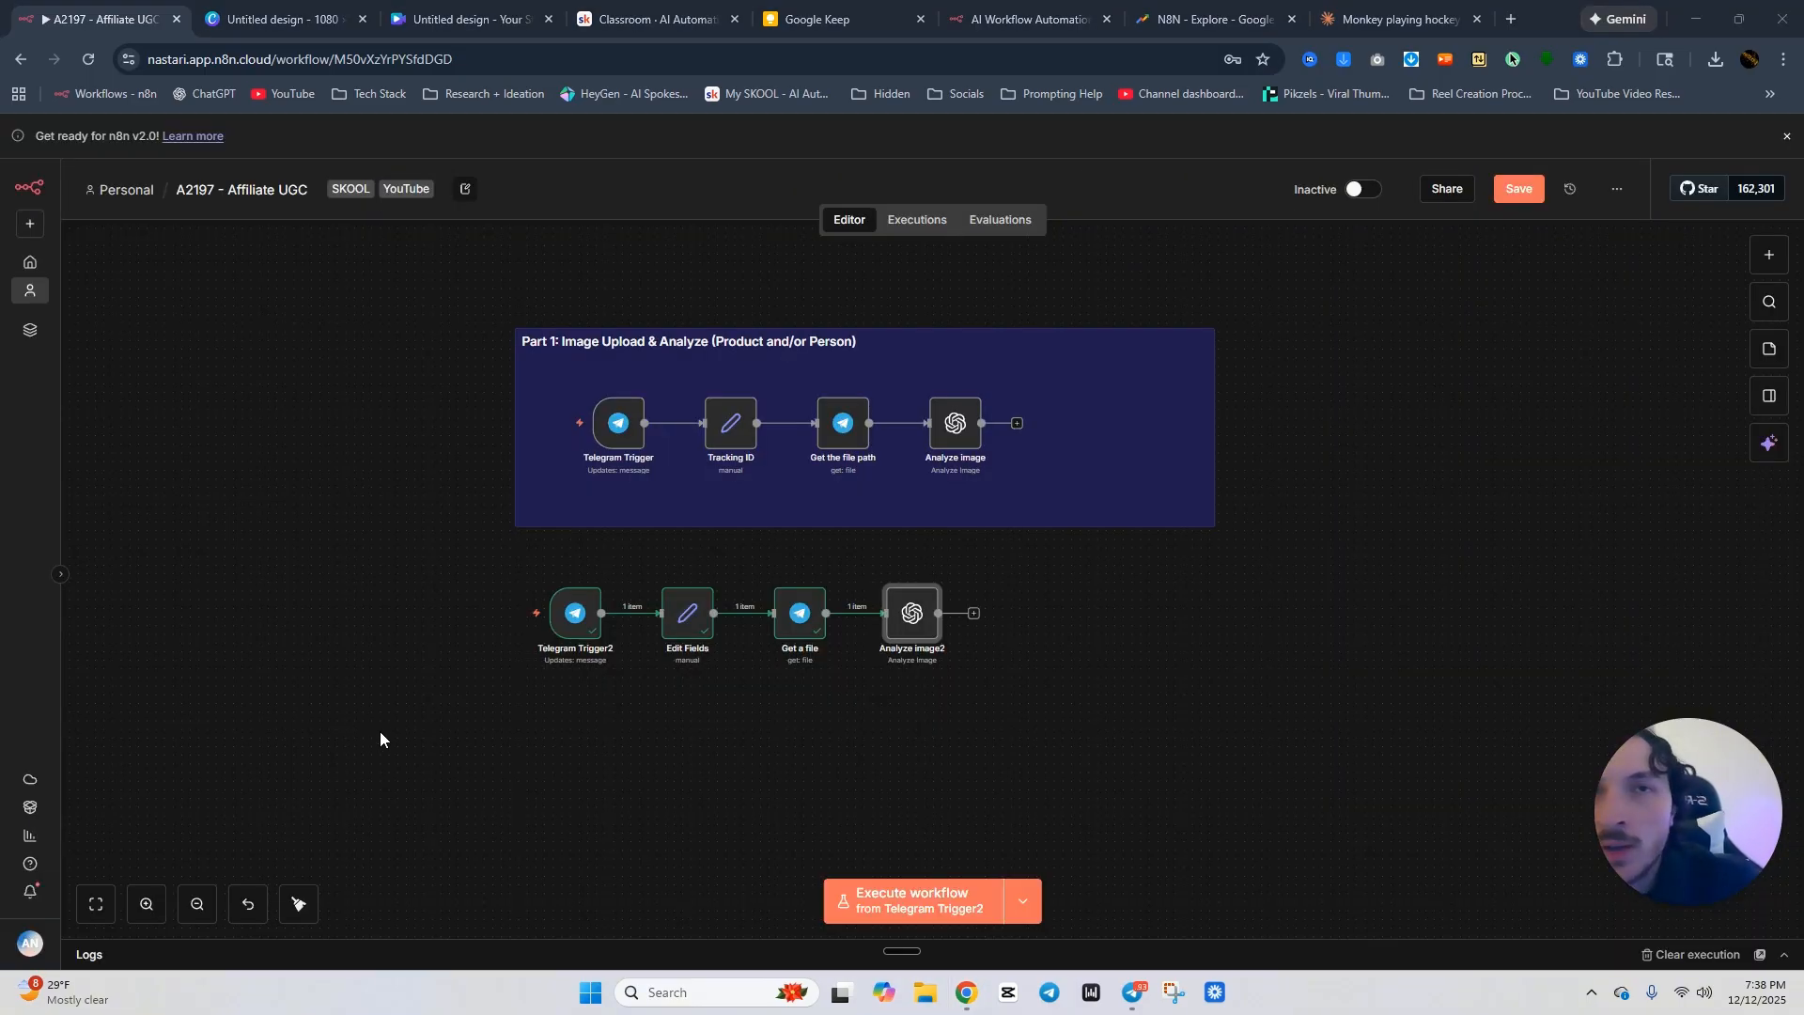
Review the classification prompt in Analyze image2 and compare it with the image requests in Telegram's Affiliate Ads UGC chat.
double_click(925, 620)
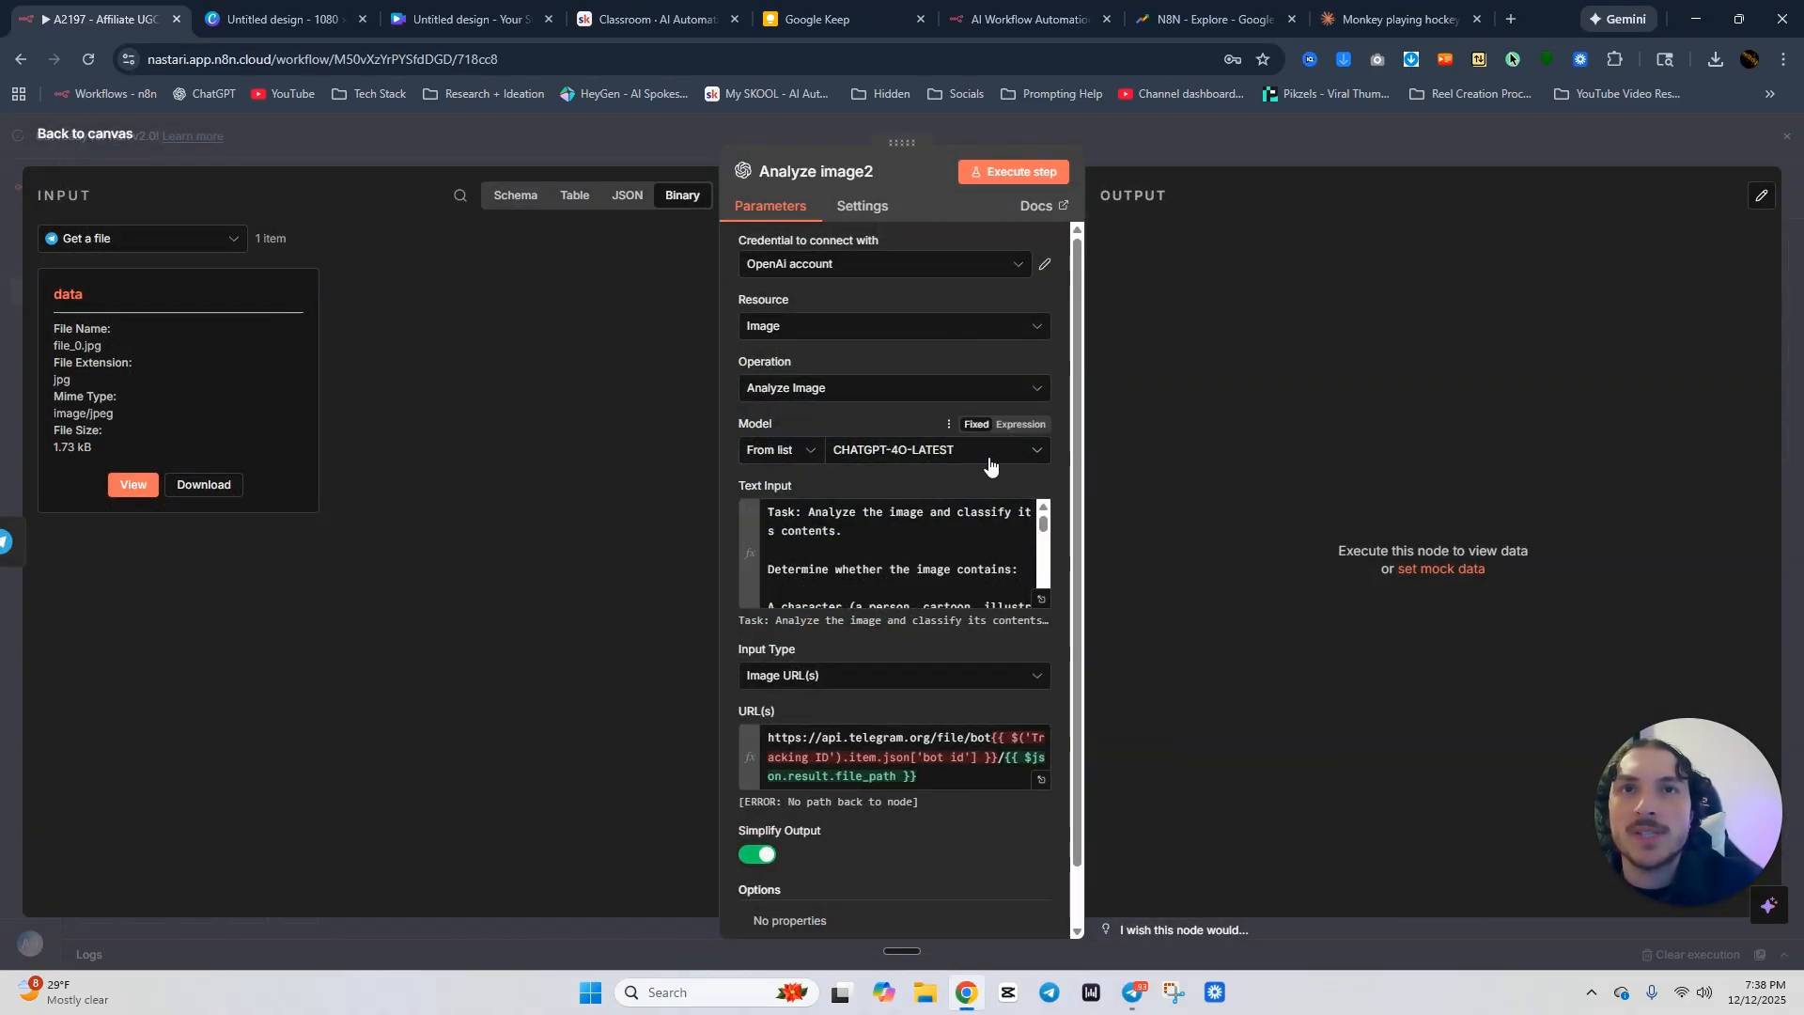
left_click(1037, 594)
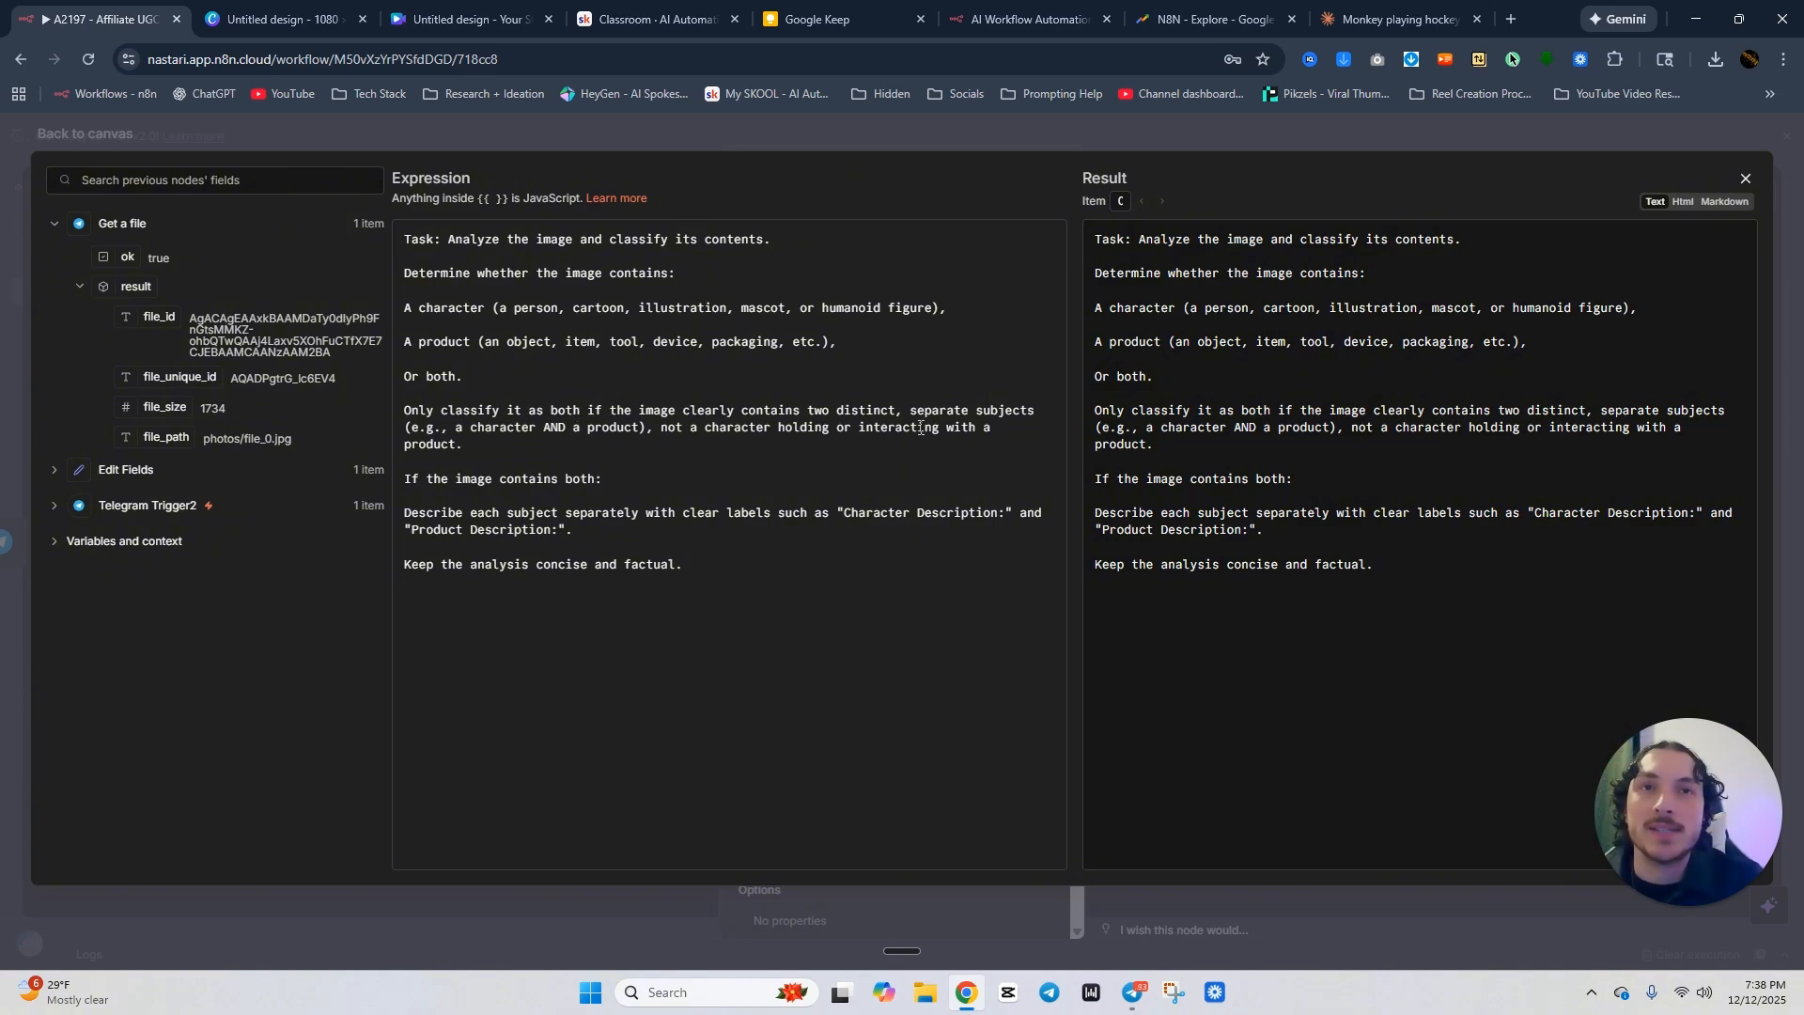
left_click(1133, 992)
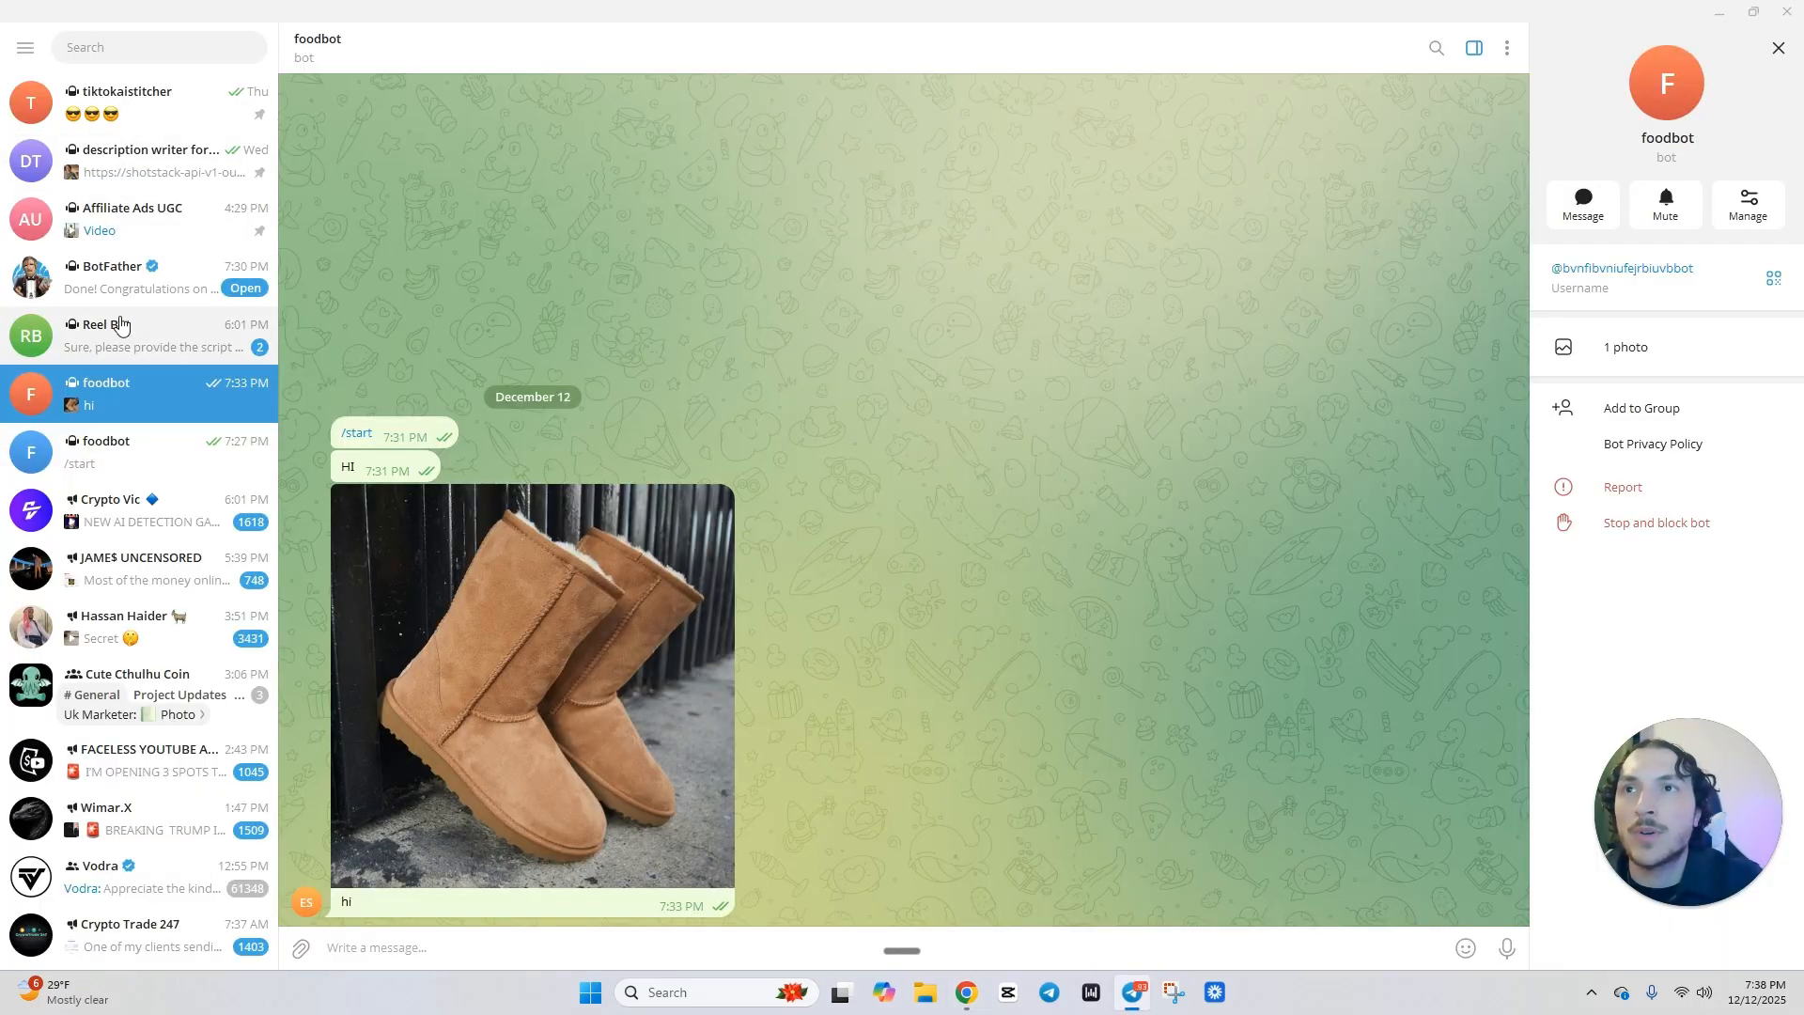
left_click(117, 233)
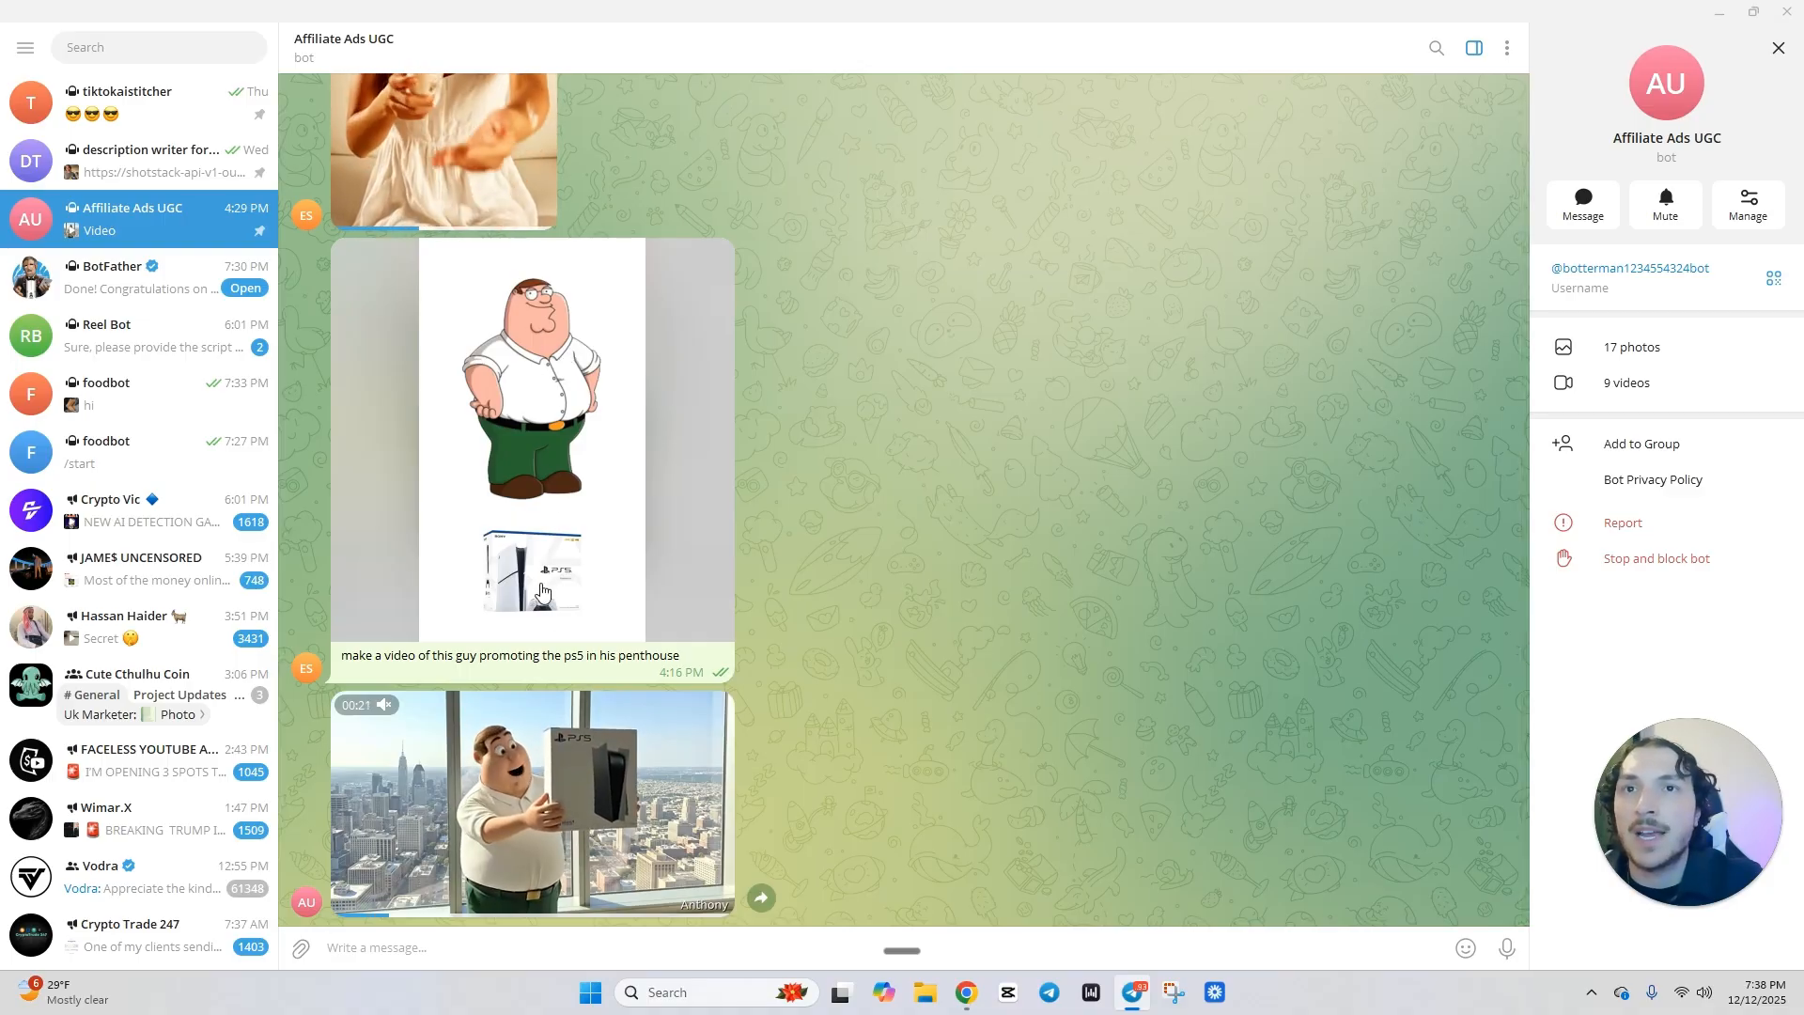
scroll(583, 488, "up", 10)
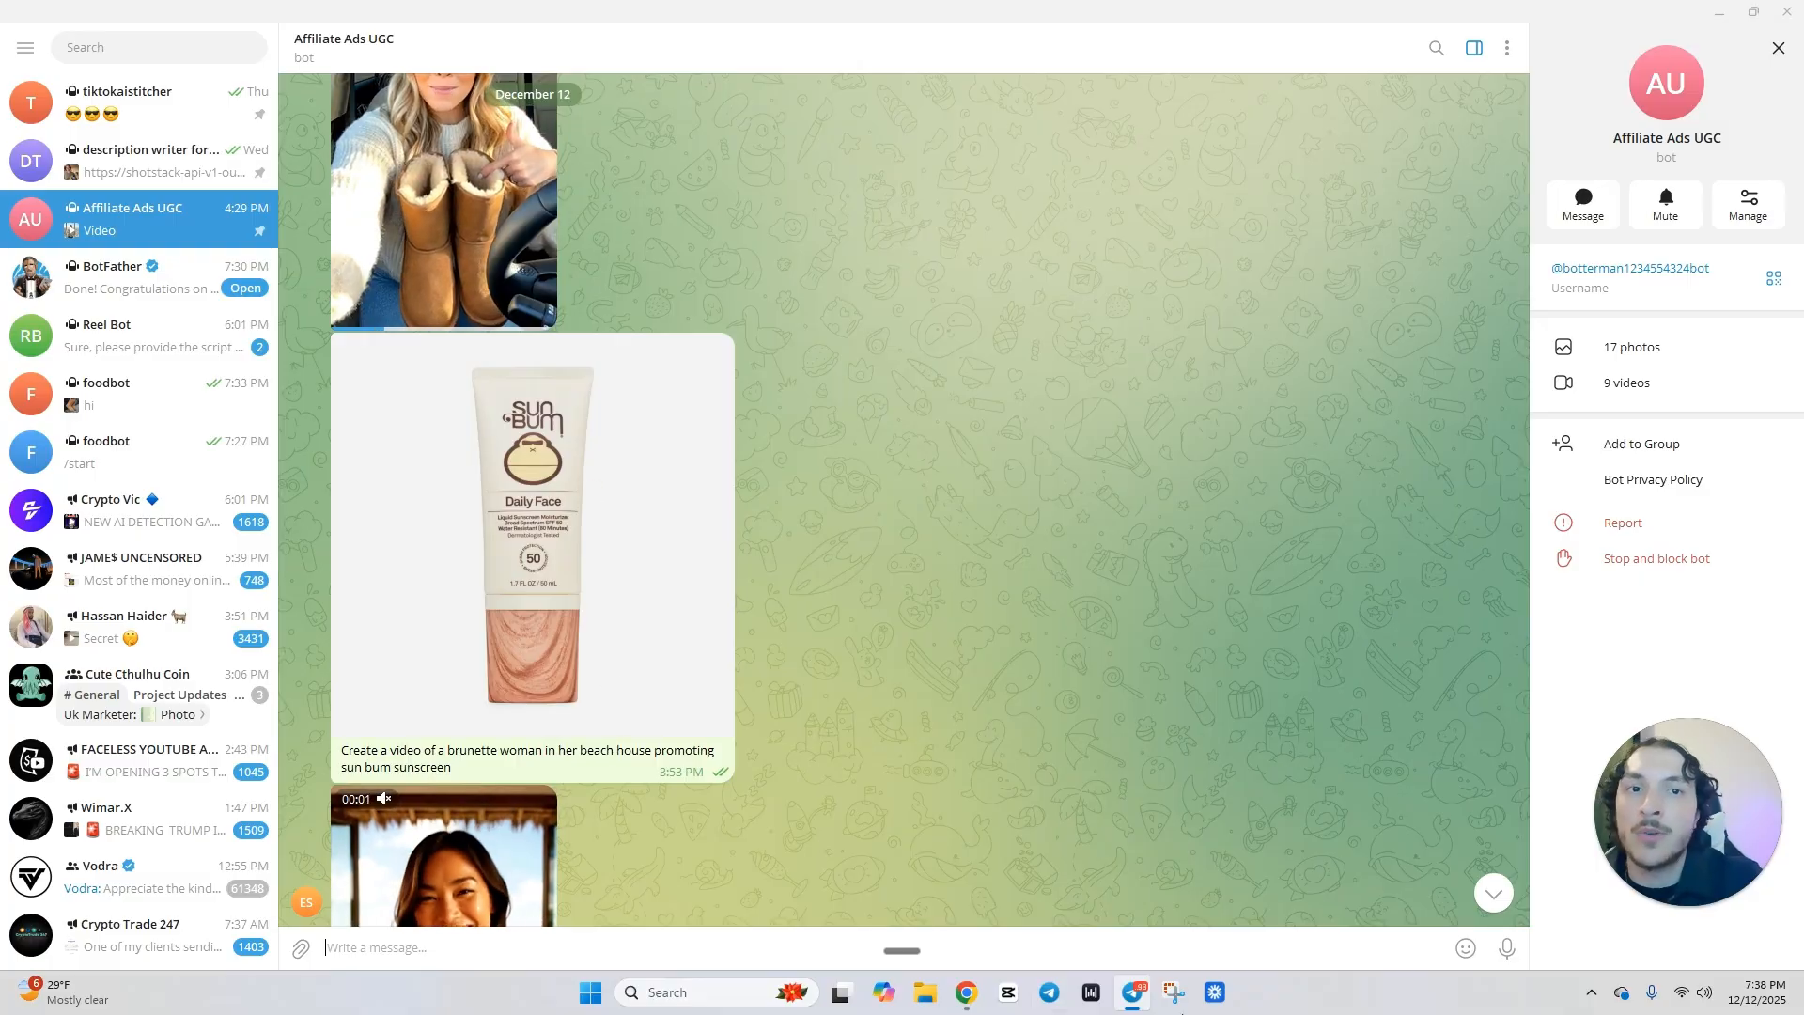
left_click(967, 993)
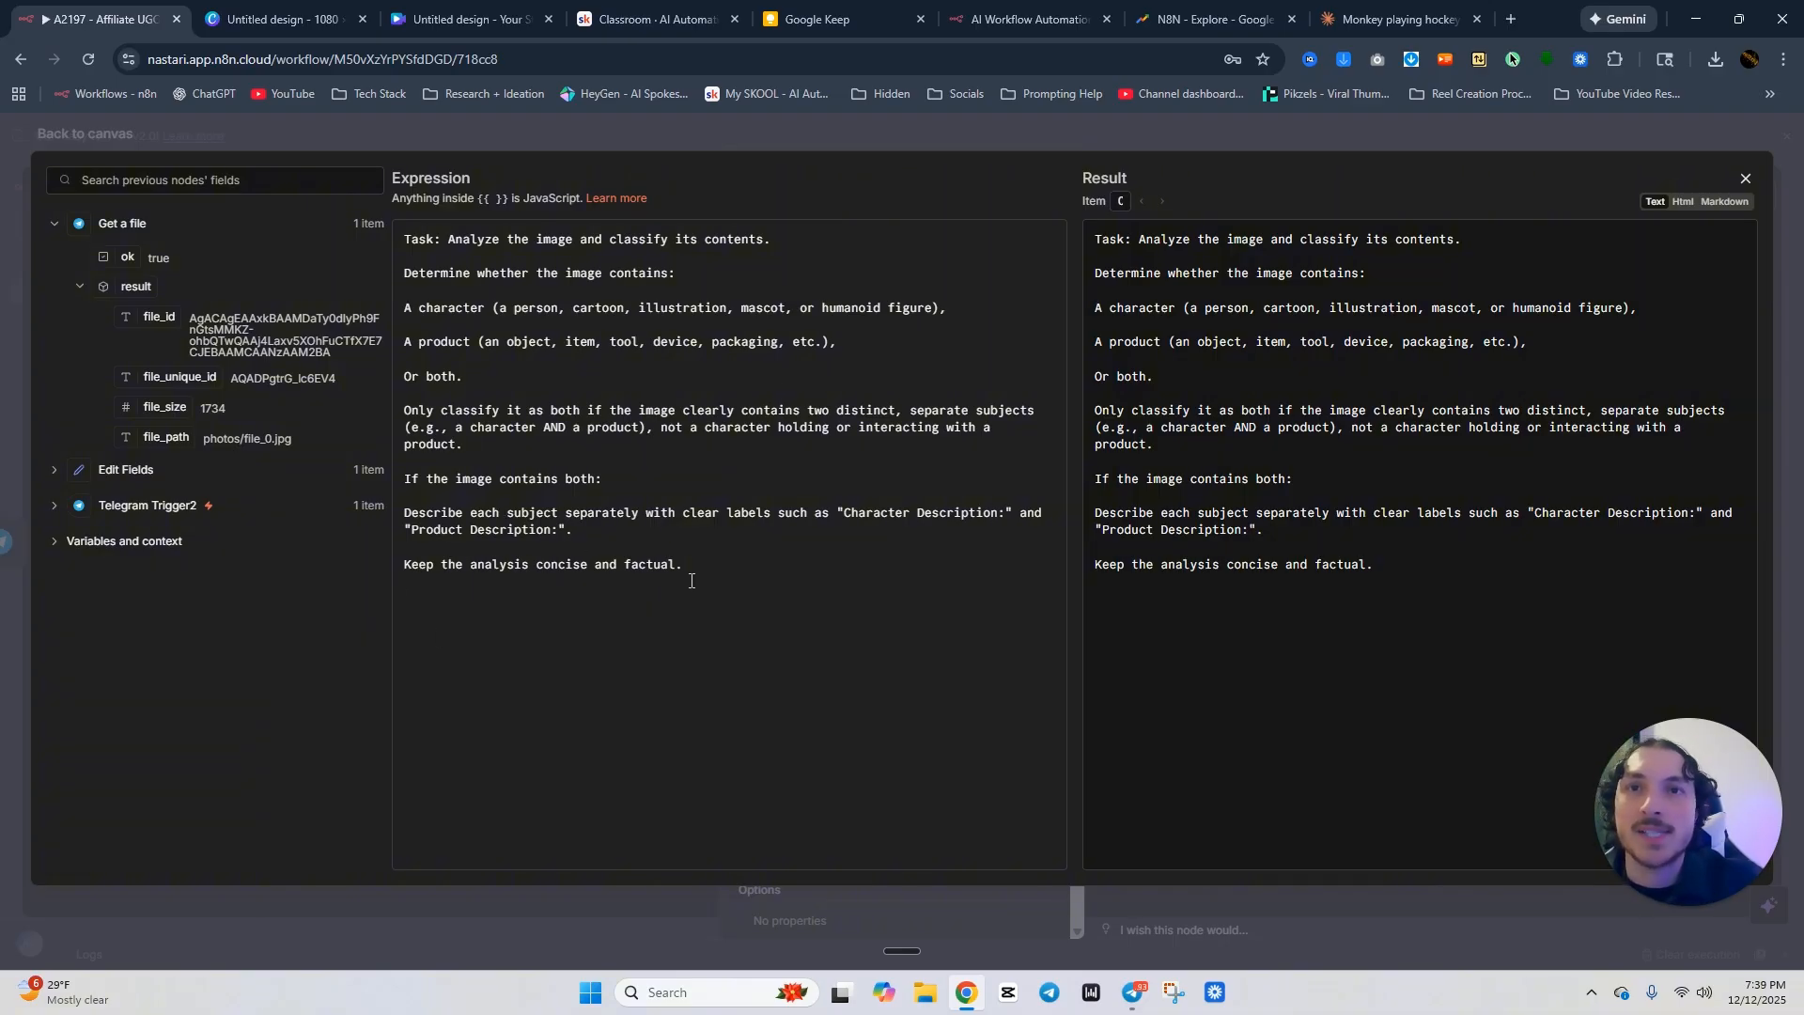
left_click(1062, 141)
scroll(851, 598, "down", 1)
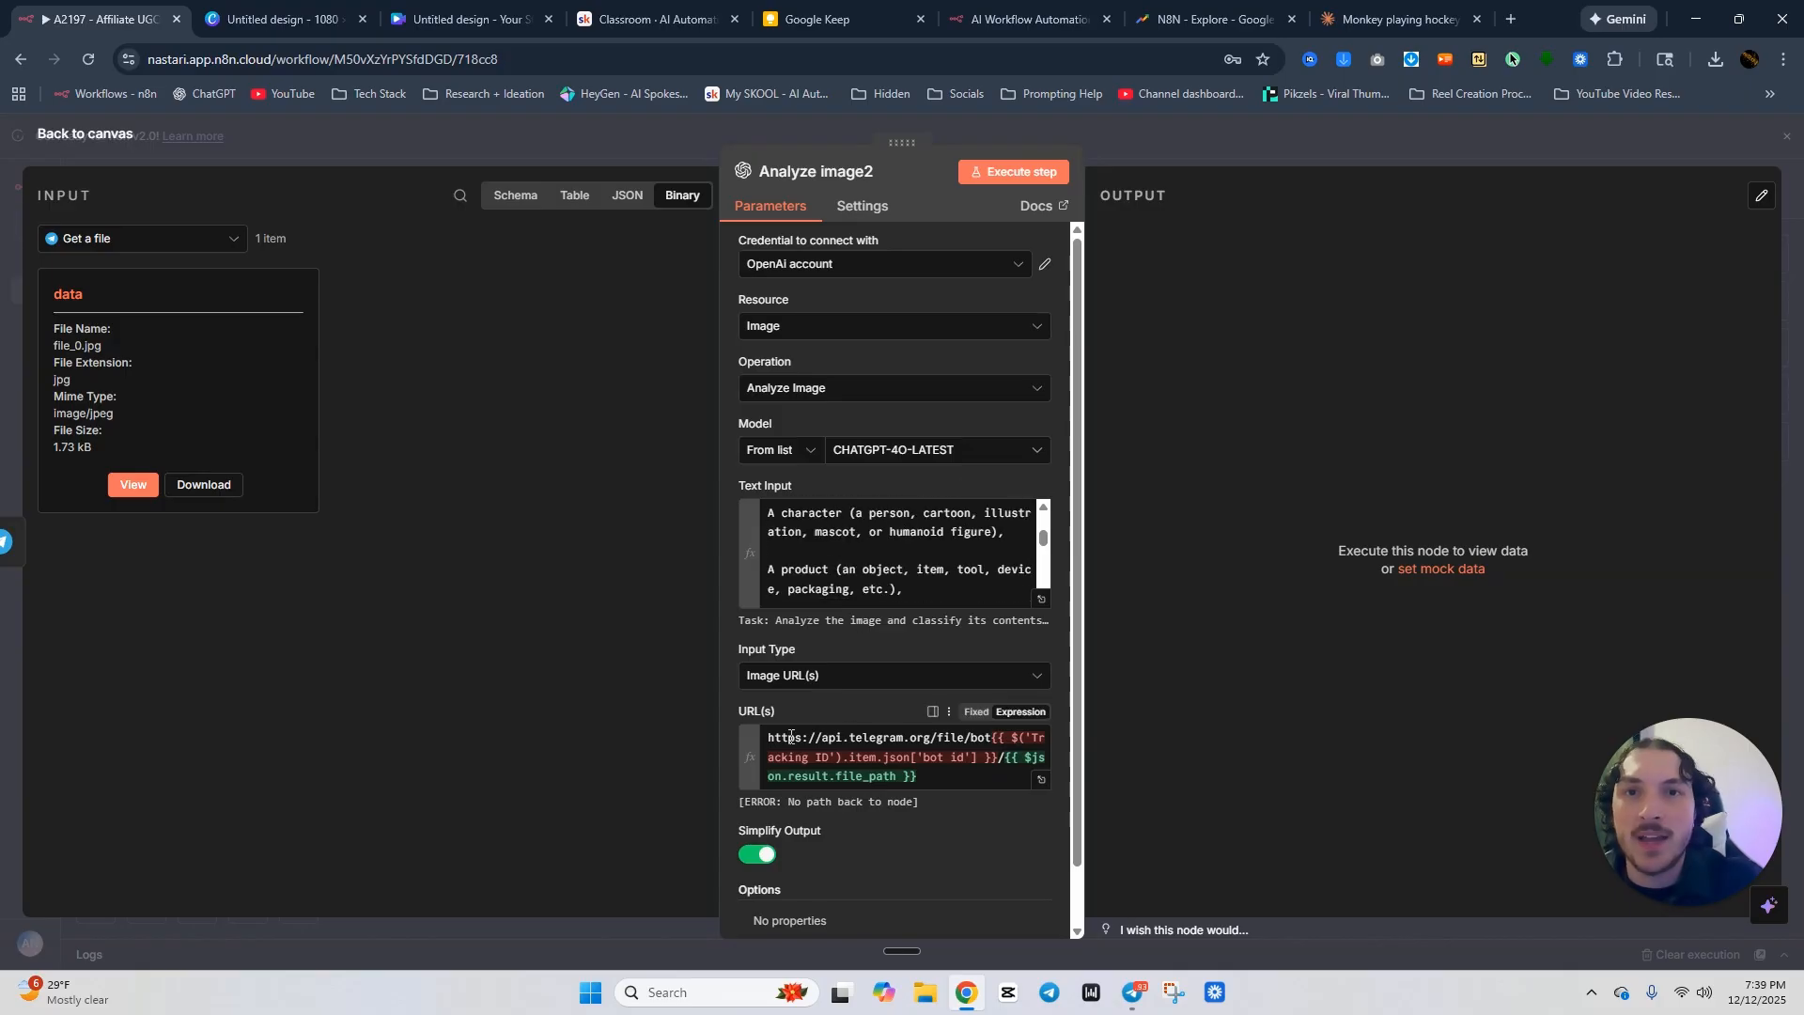
Replace the Tracking ID reference in the URL(s) expression of Analyze image2 with the bot id from Edit Fields.
left_click(1040, 782)
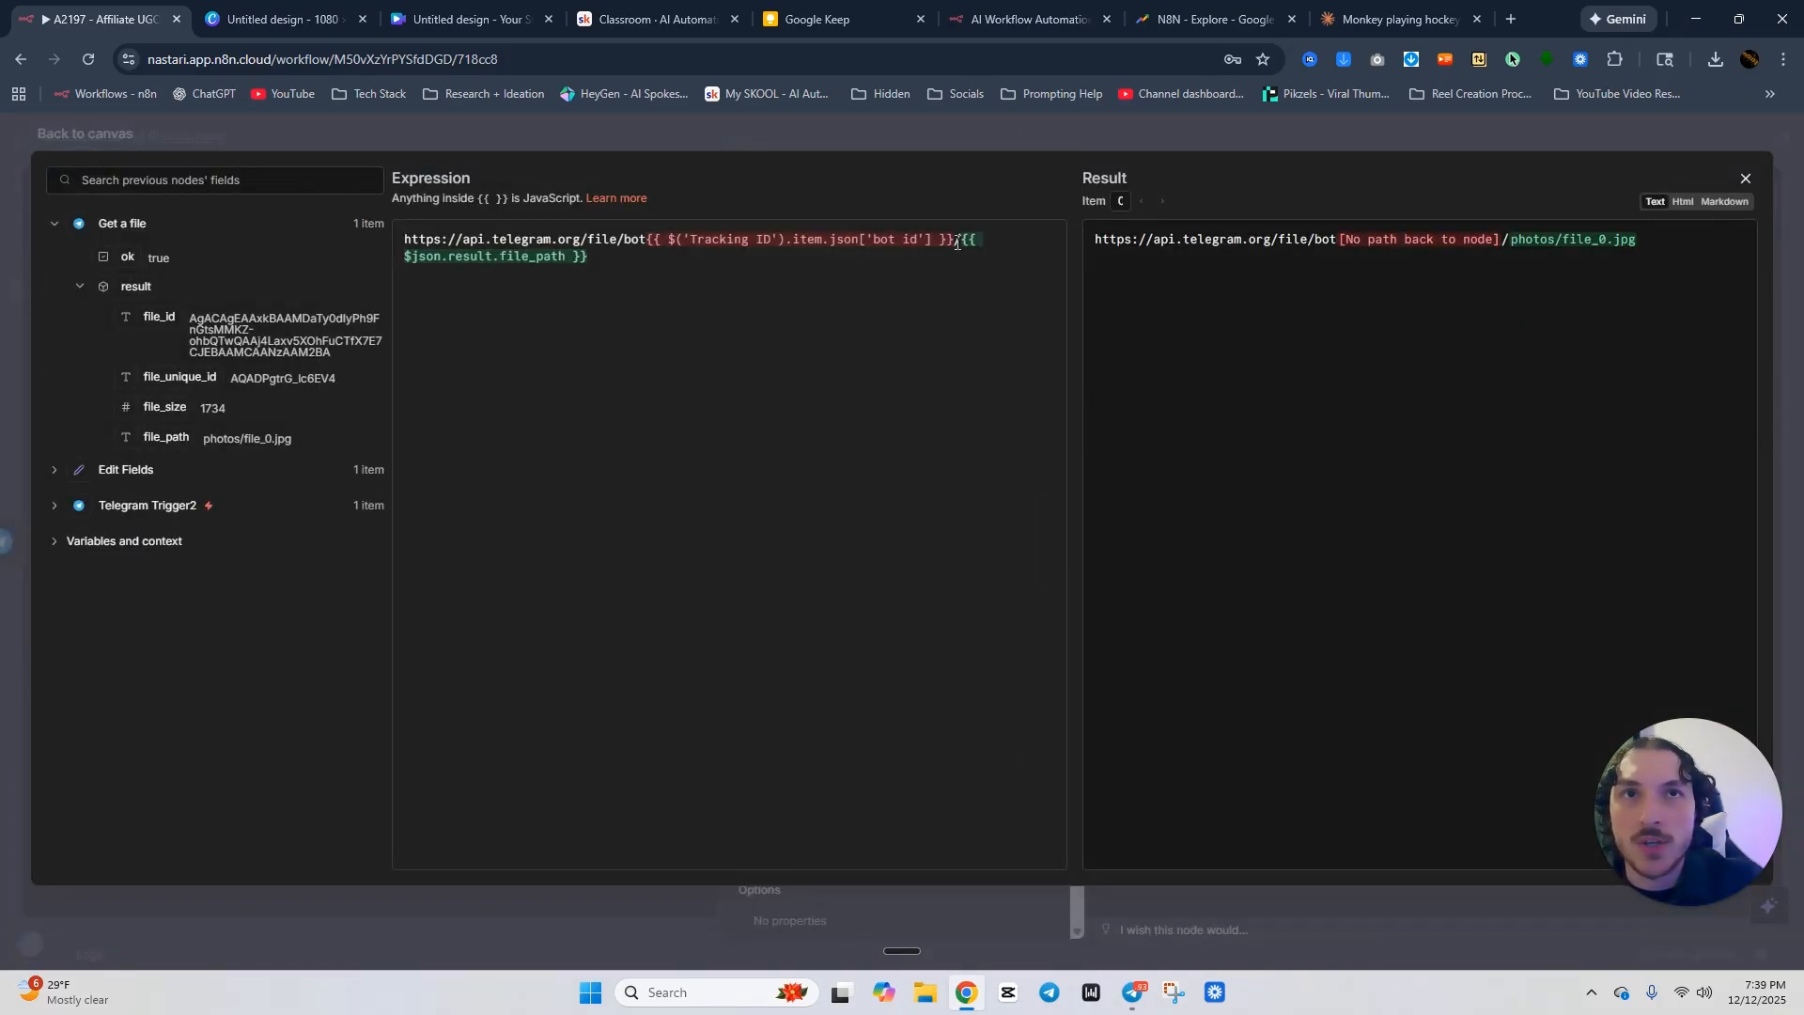
left_click_drag(955, 240, 645, 242)
key("BackSpace")
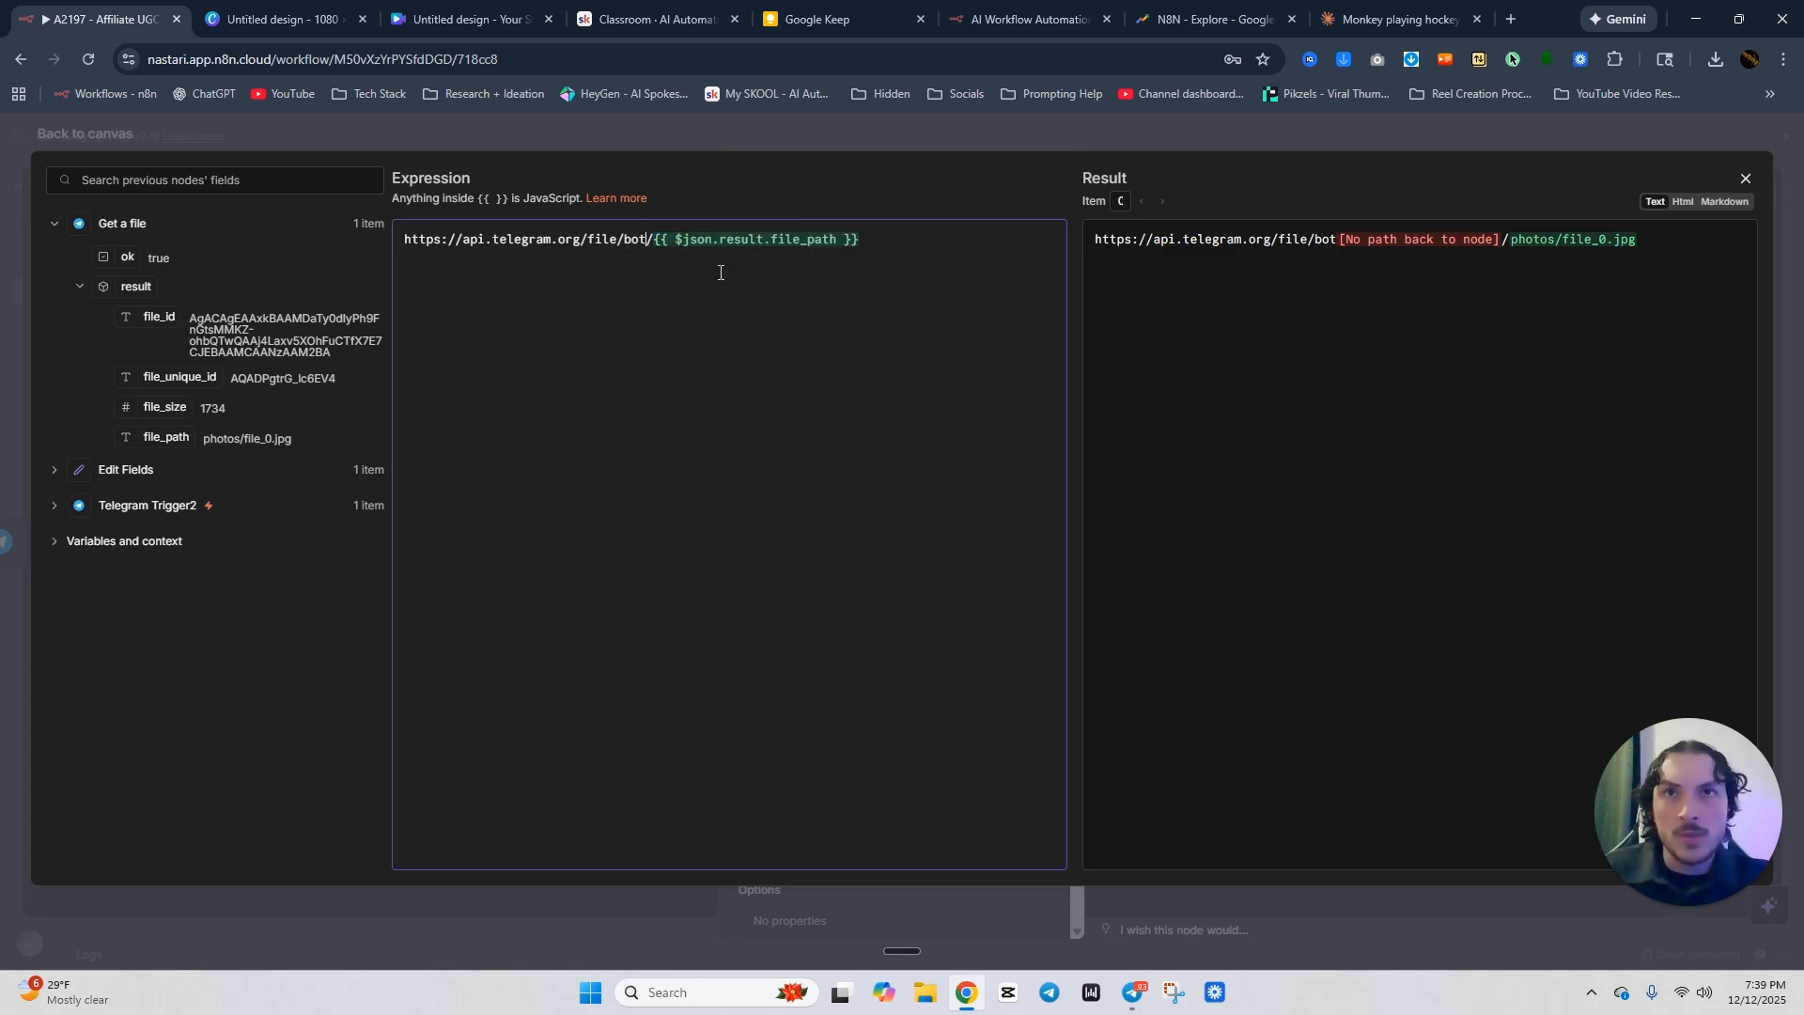
left_click(54, 472)
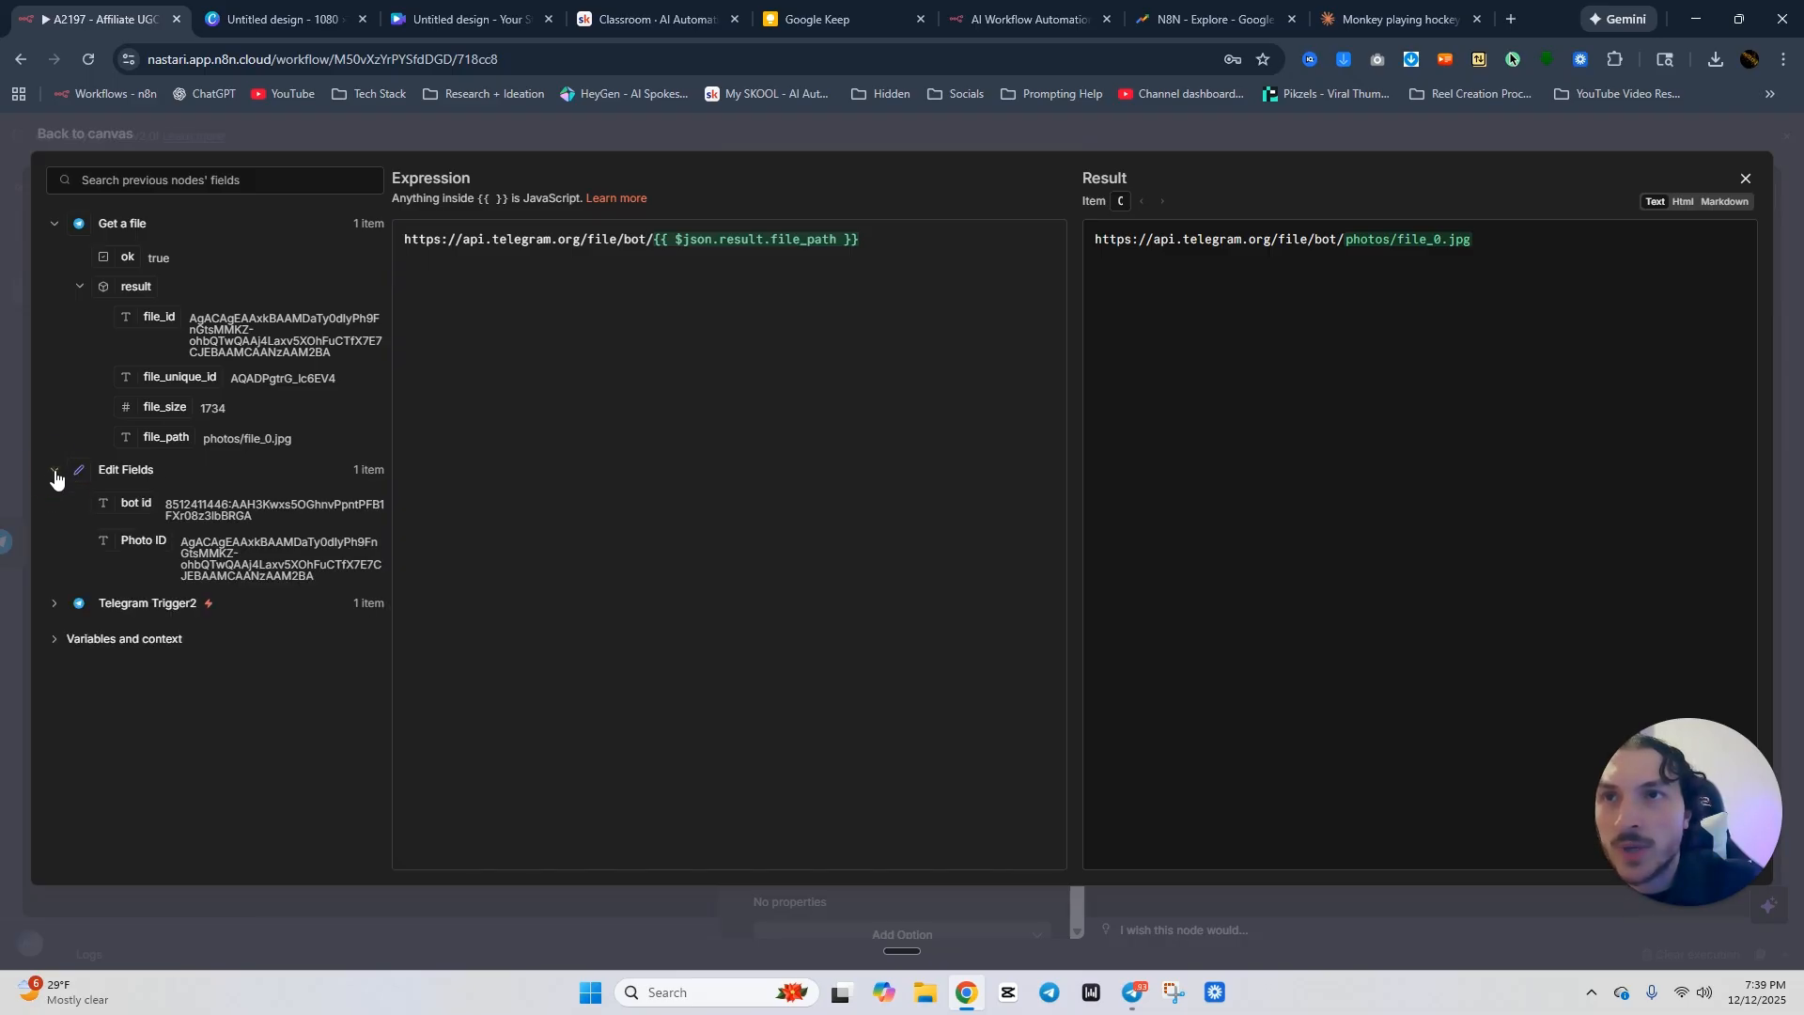
left_click_drag(120, 501, 644, 242)
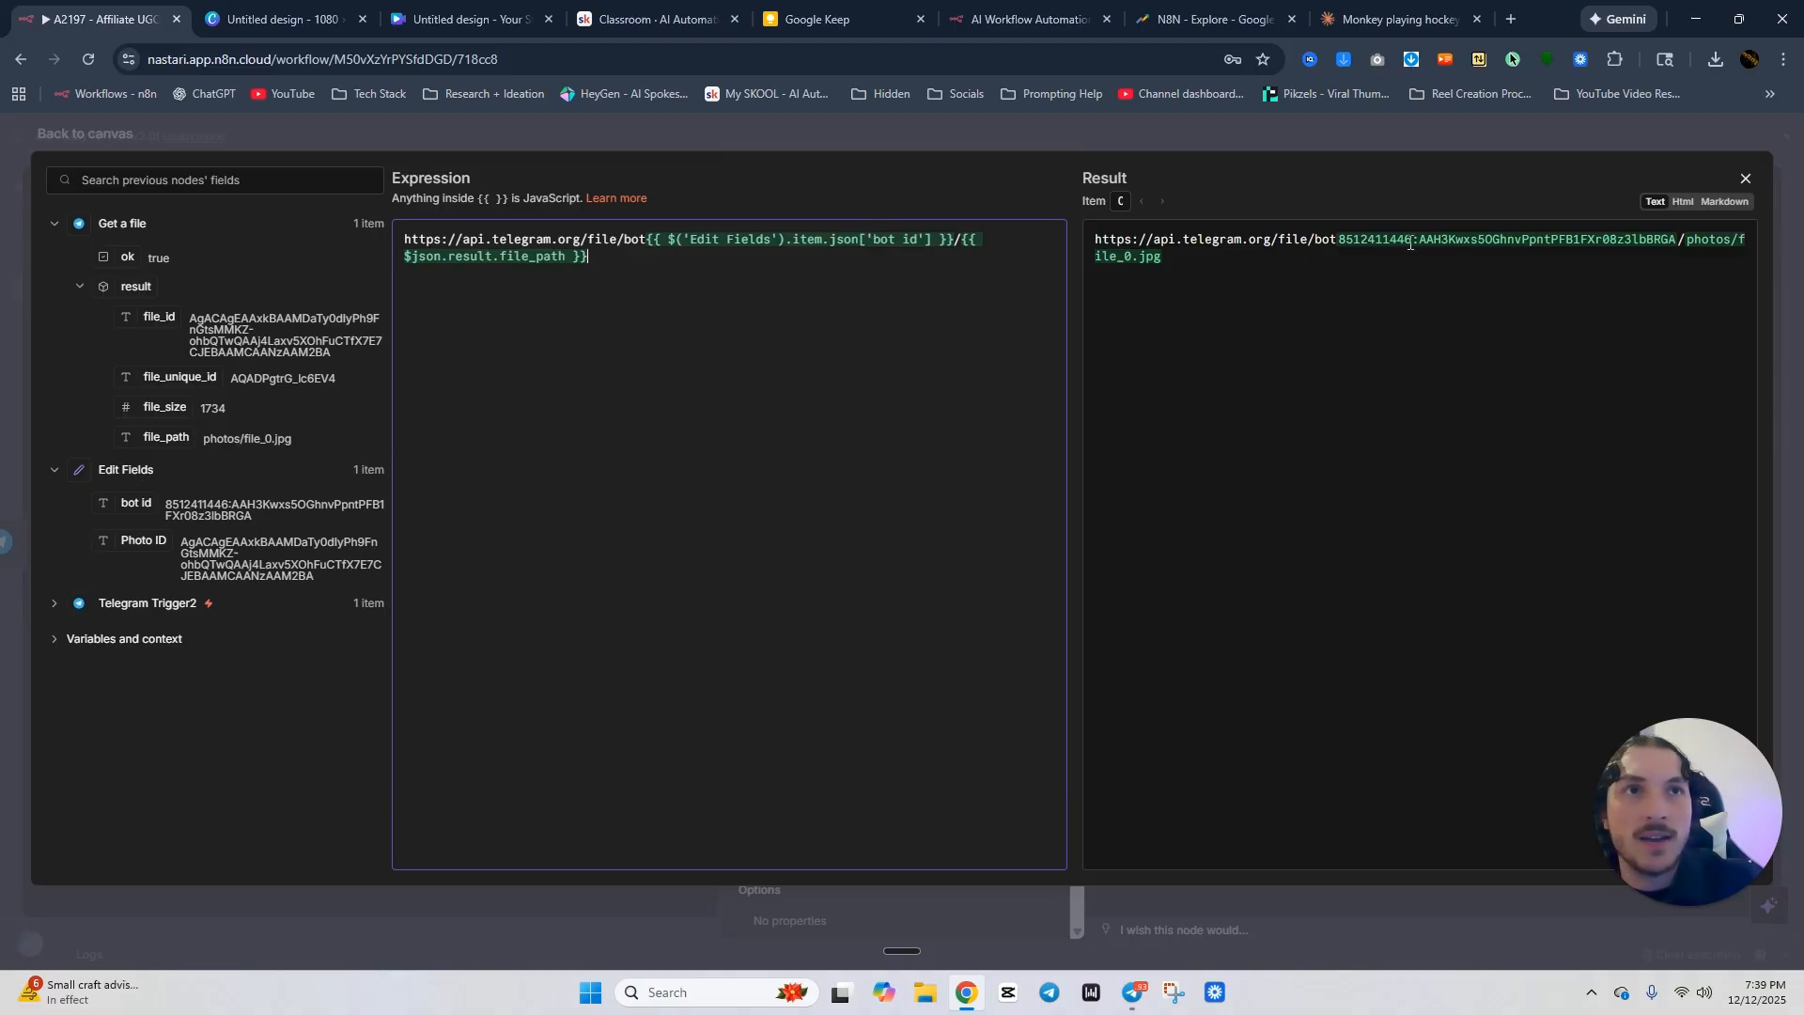
left_click(1005, 145)
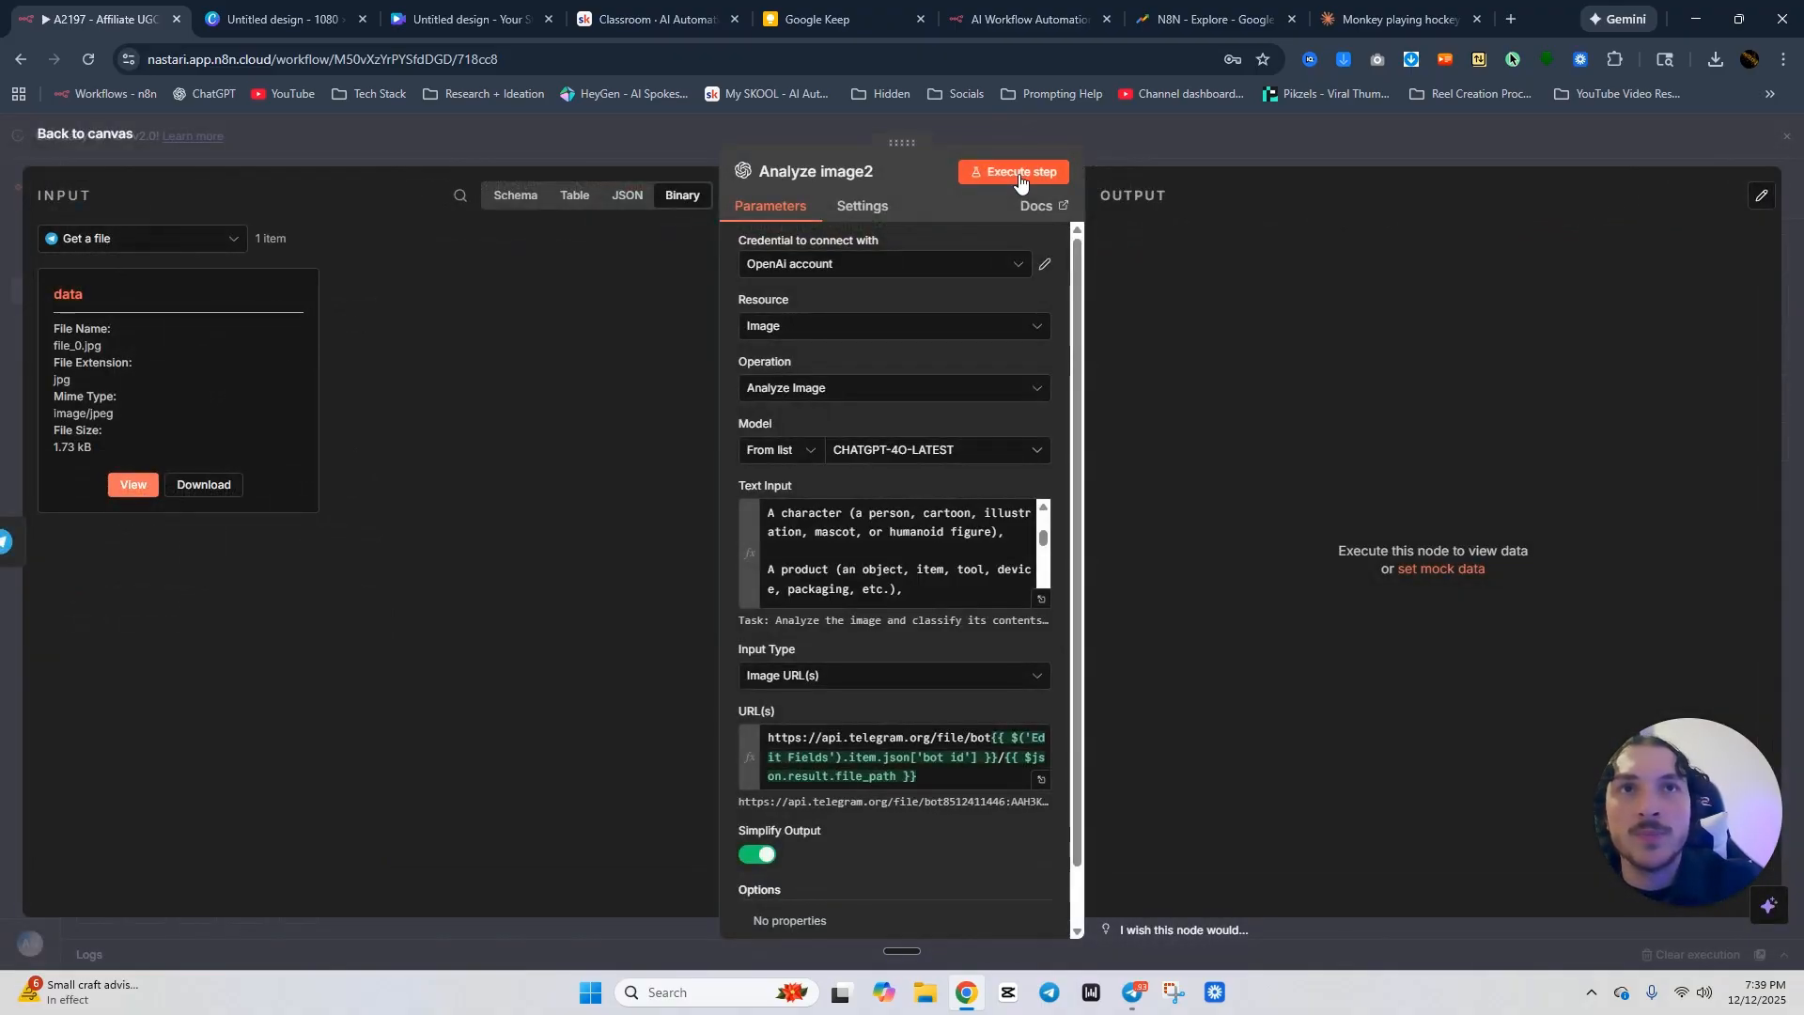
Execute the Analyze image2 step, view its output as a table, and return to the canvas.
left_click(1019, 172)
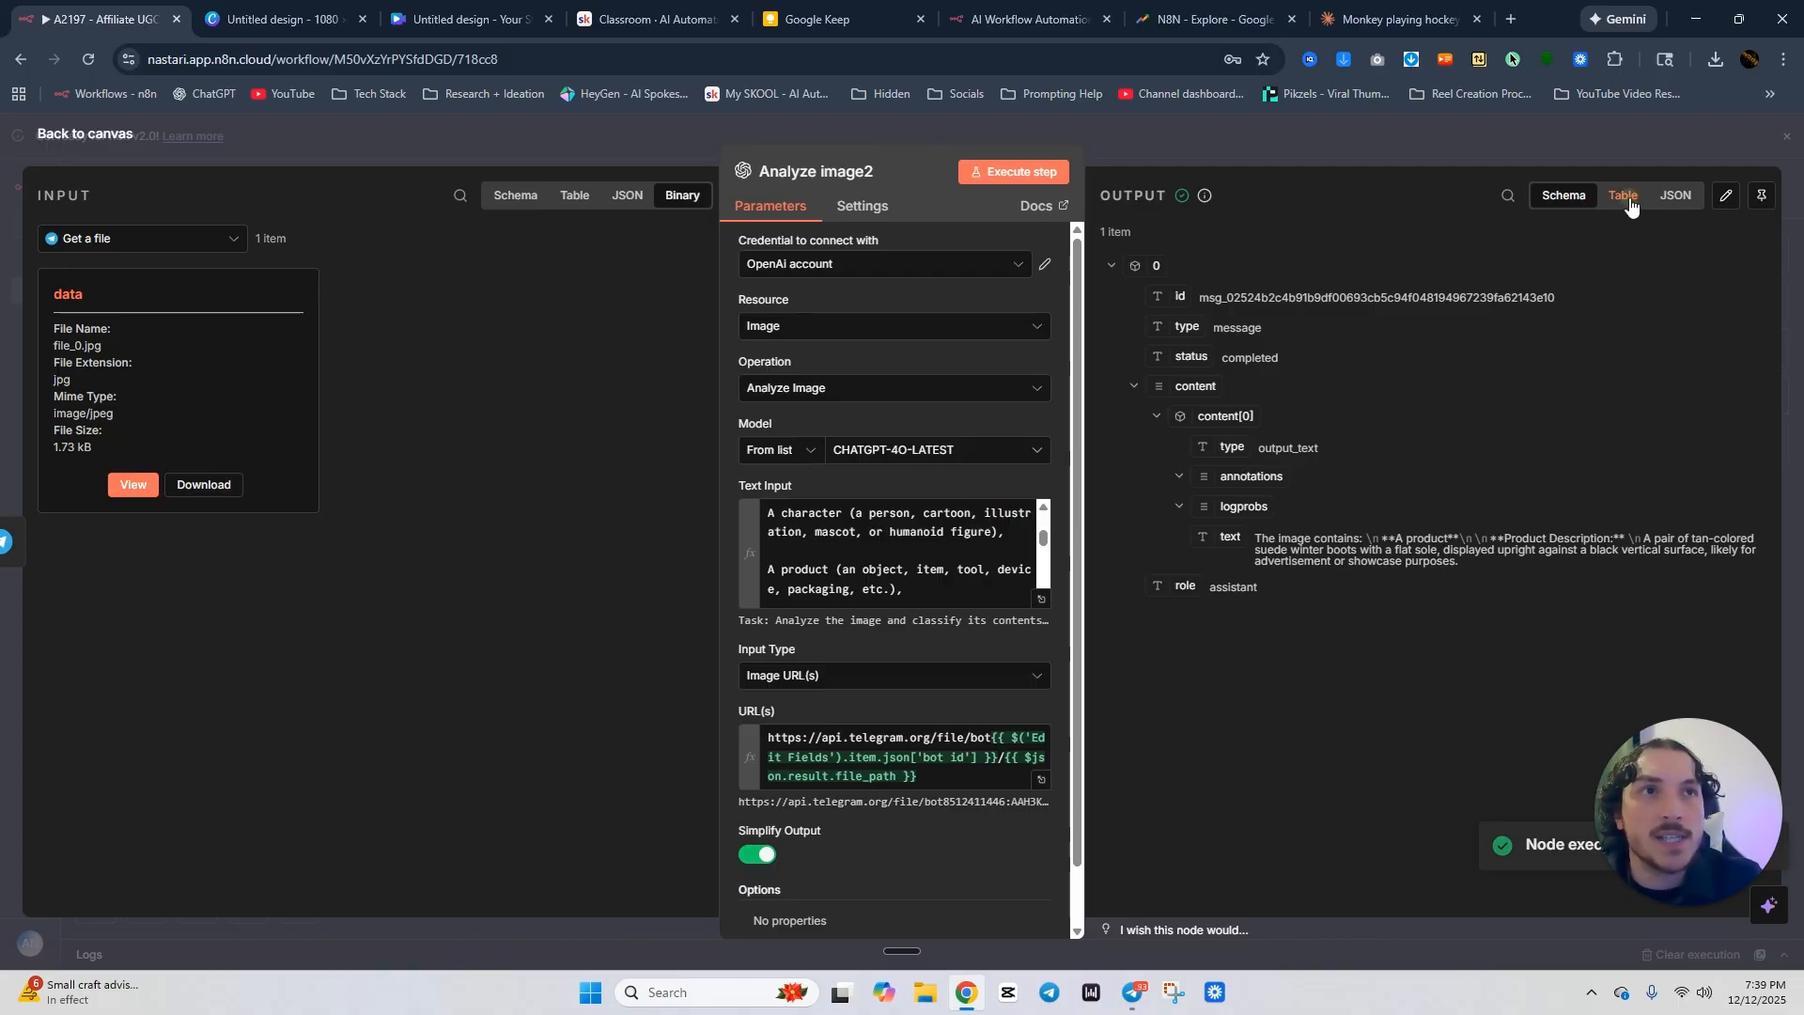
left_click(1630, 205)
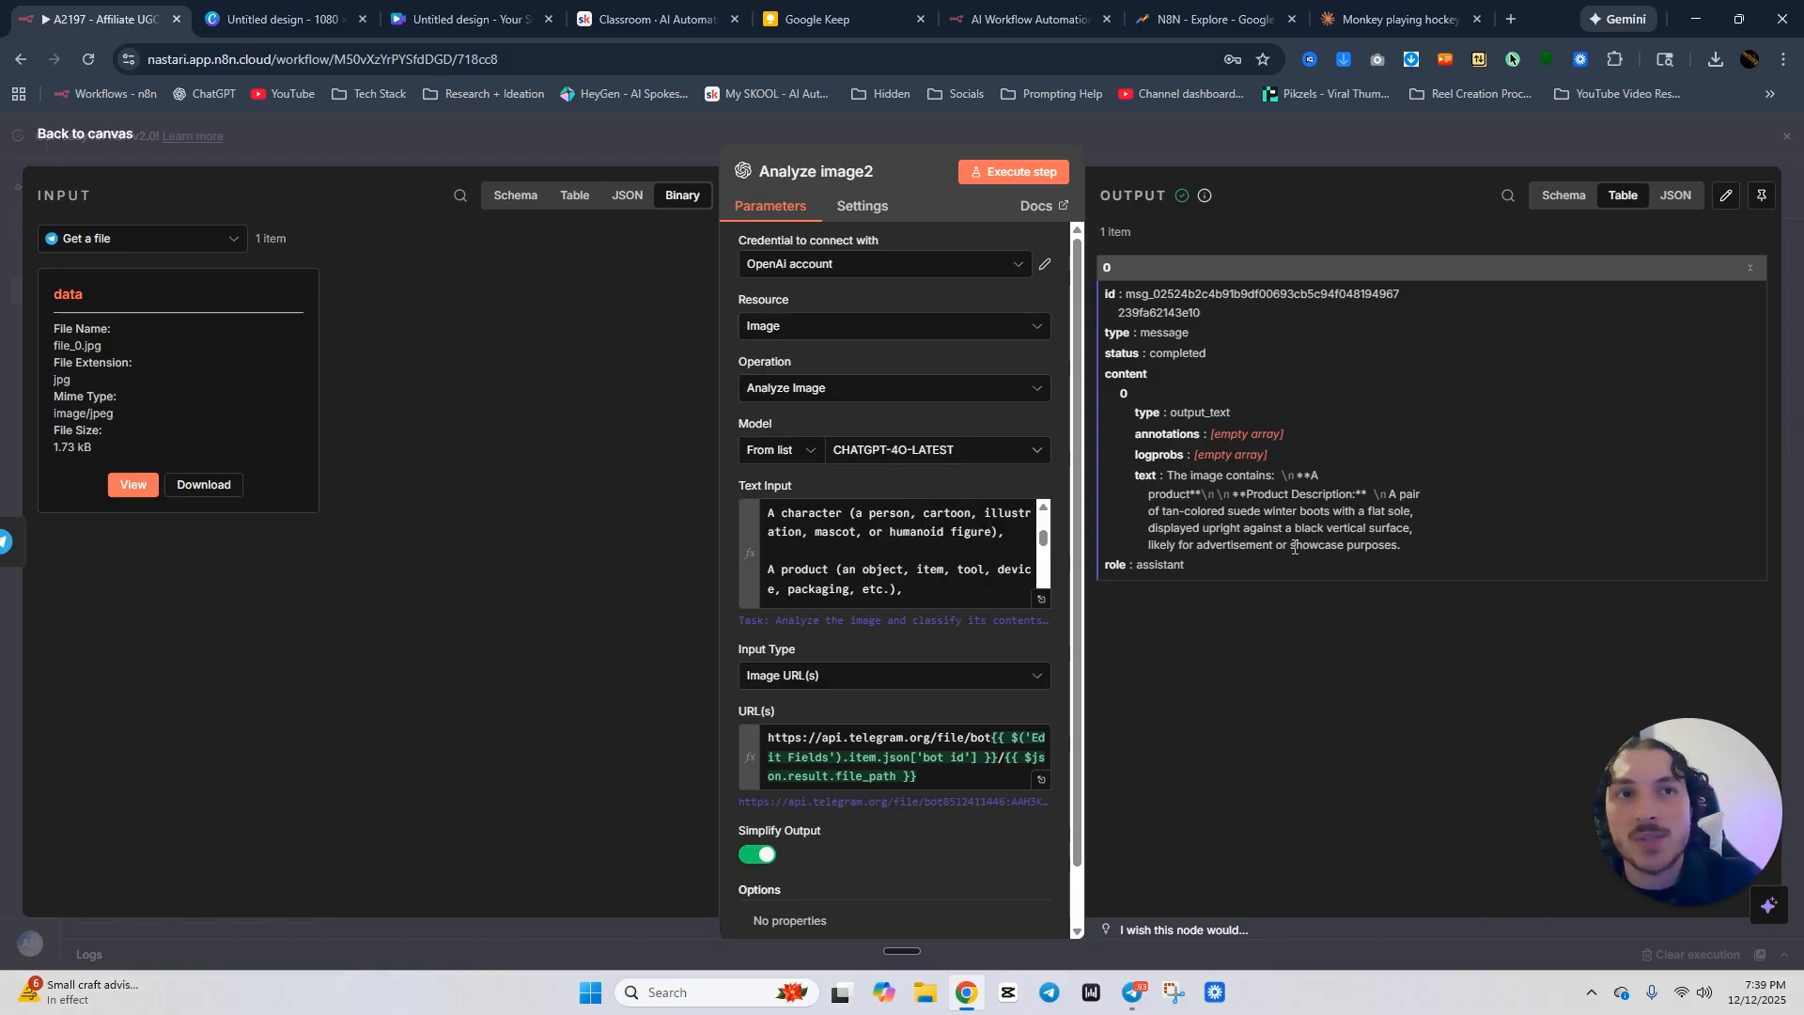
left_click(1197, 146)
Move the four rebuilt nodes together so they line up beneath the original Part 1 nodes.
left_click_drag(500, 558, 1058, 713)
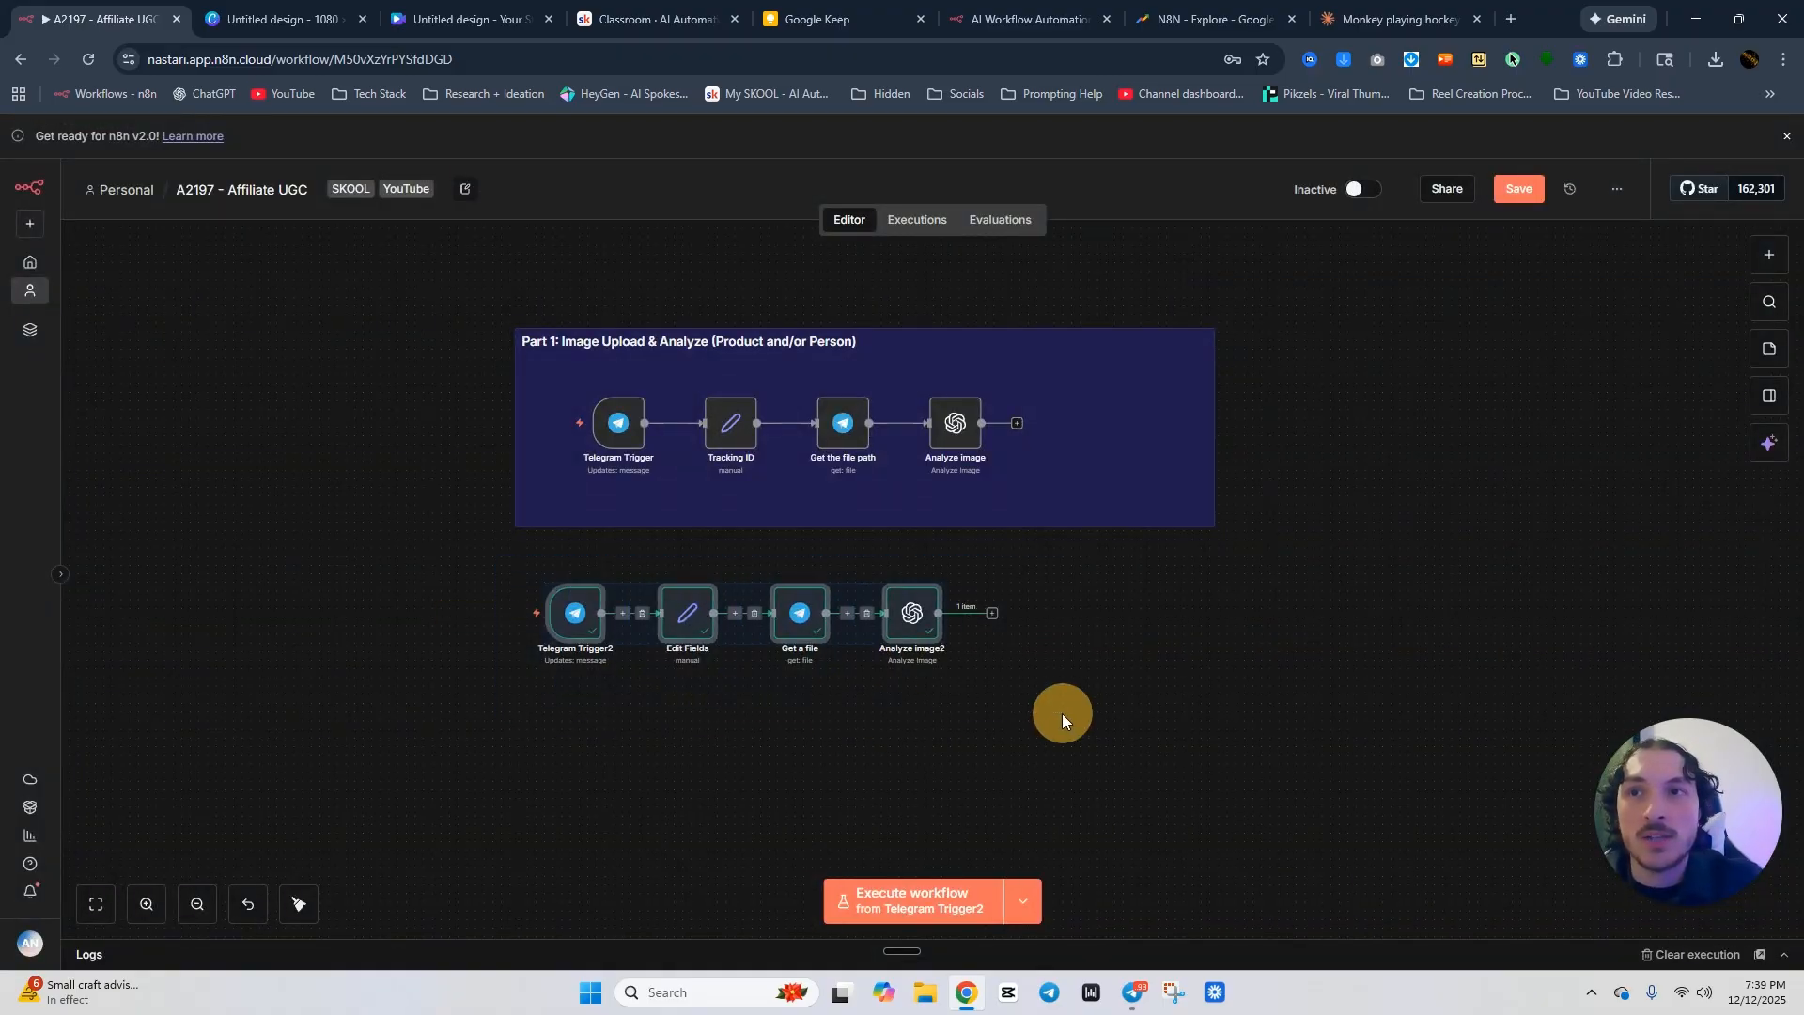
left_click_drag(803, 615, 860, 664)
left_click(1158, 610)
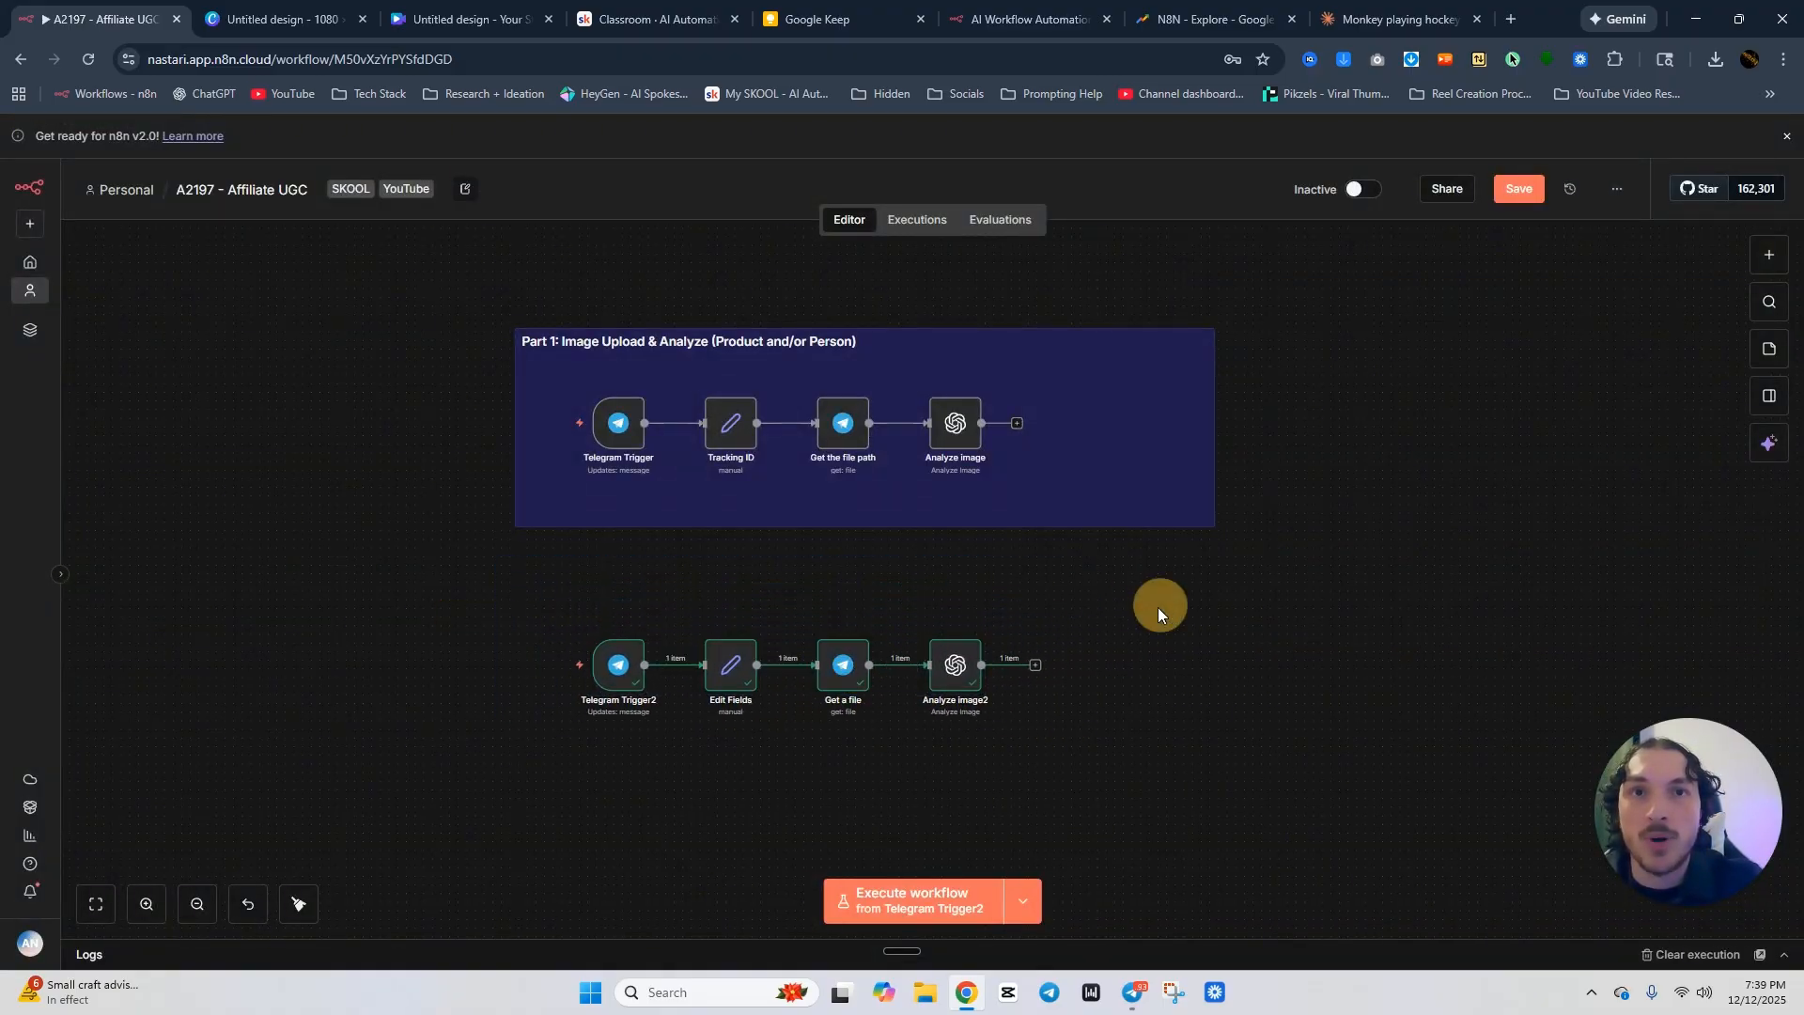
left_click(34, 942)
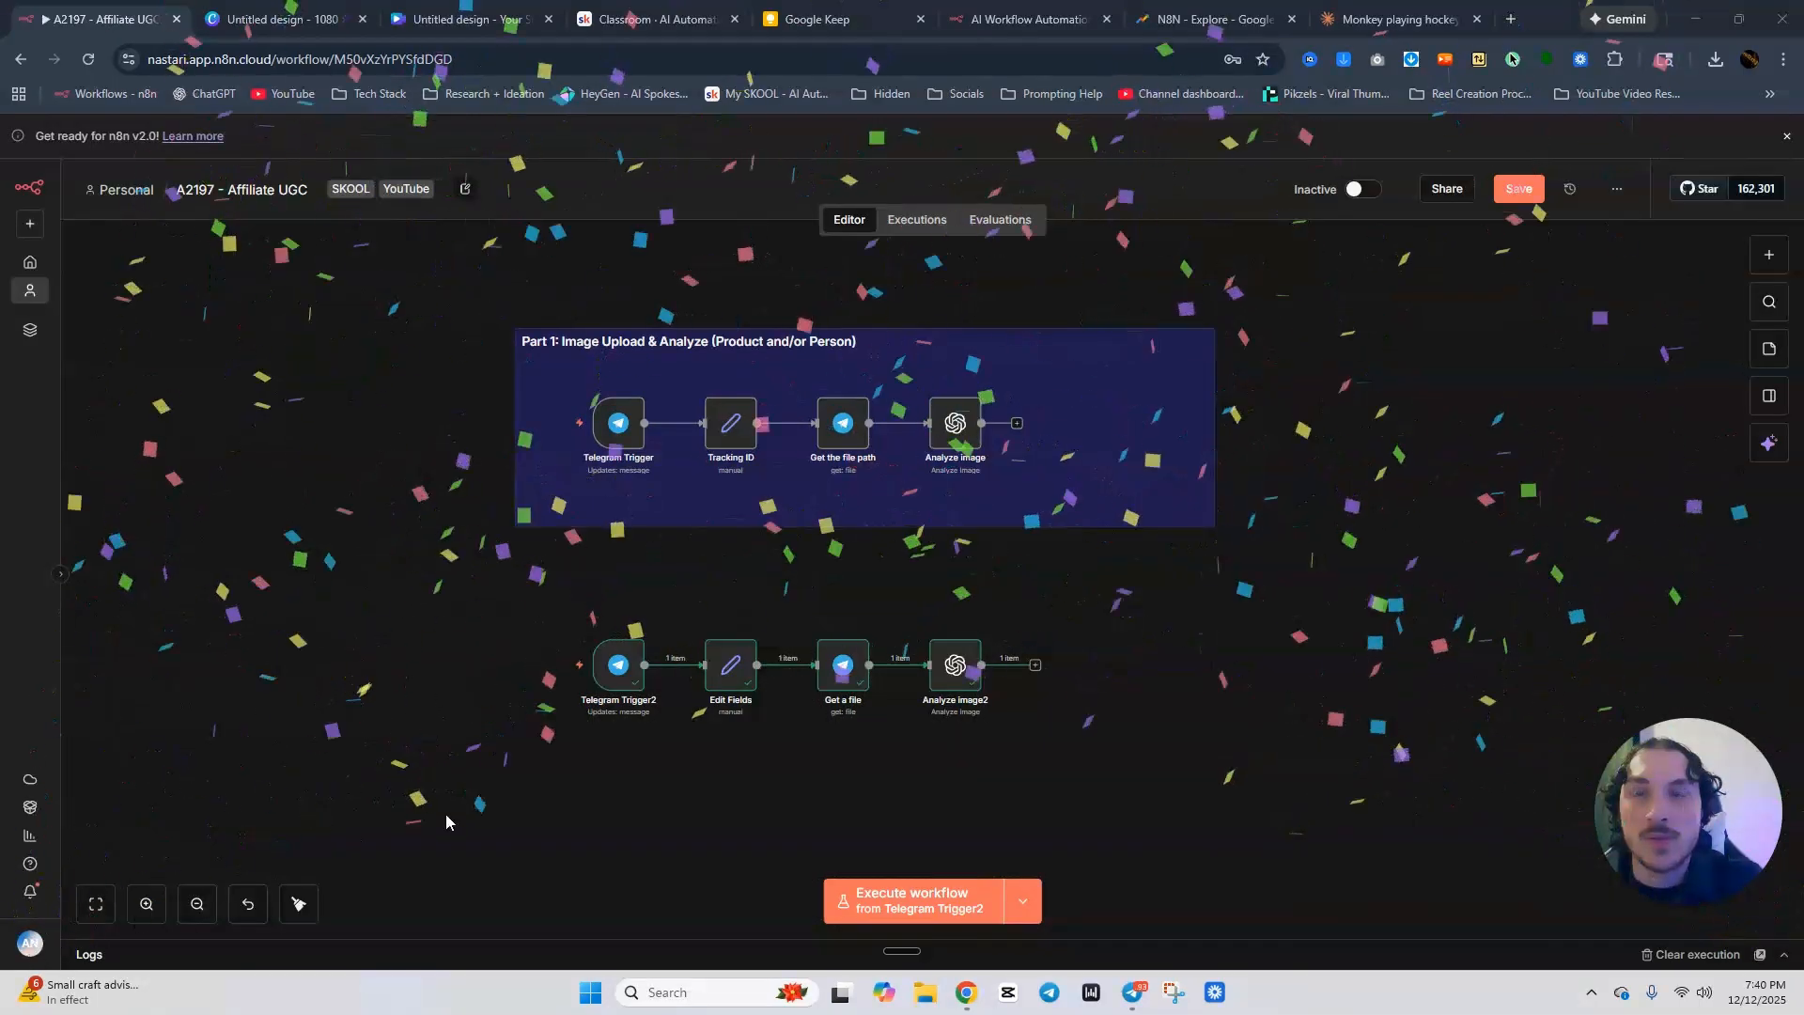
Place a copy of the Part 1 sticky note behind the rebuilt nodes, and delete the reference Part 1 block above.
left_click(1177, 430)
right_click(1177, 430)
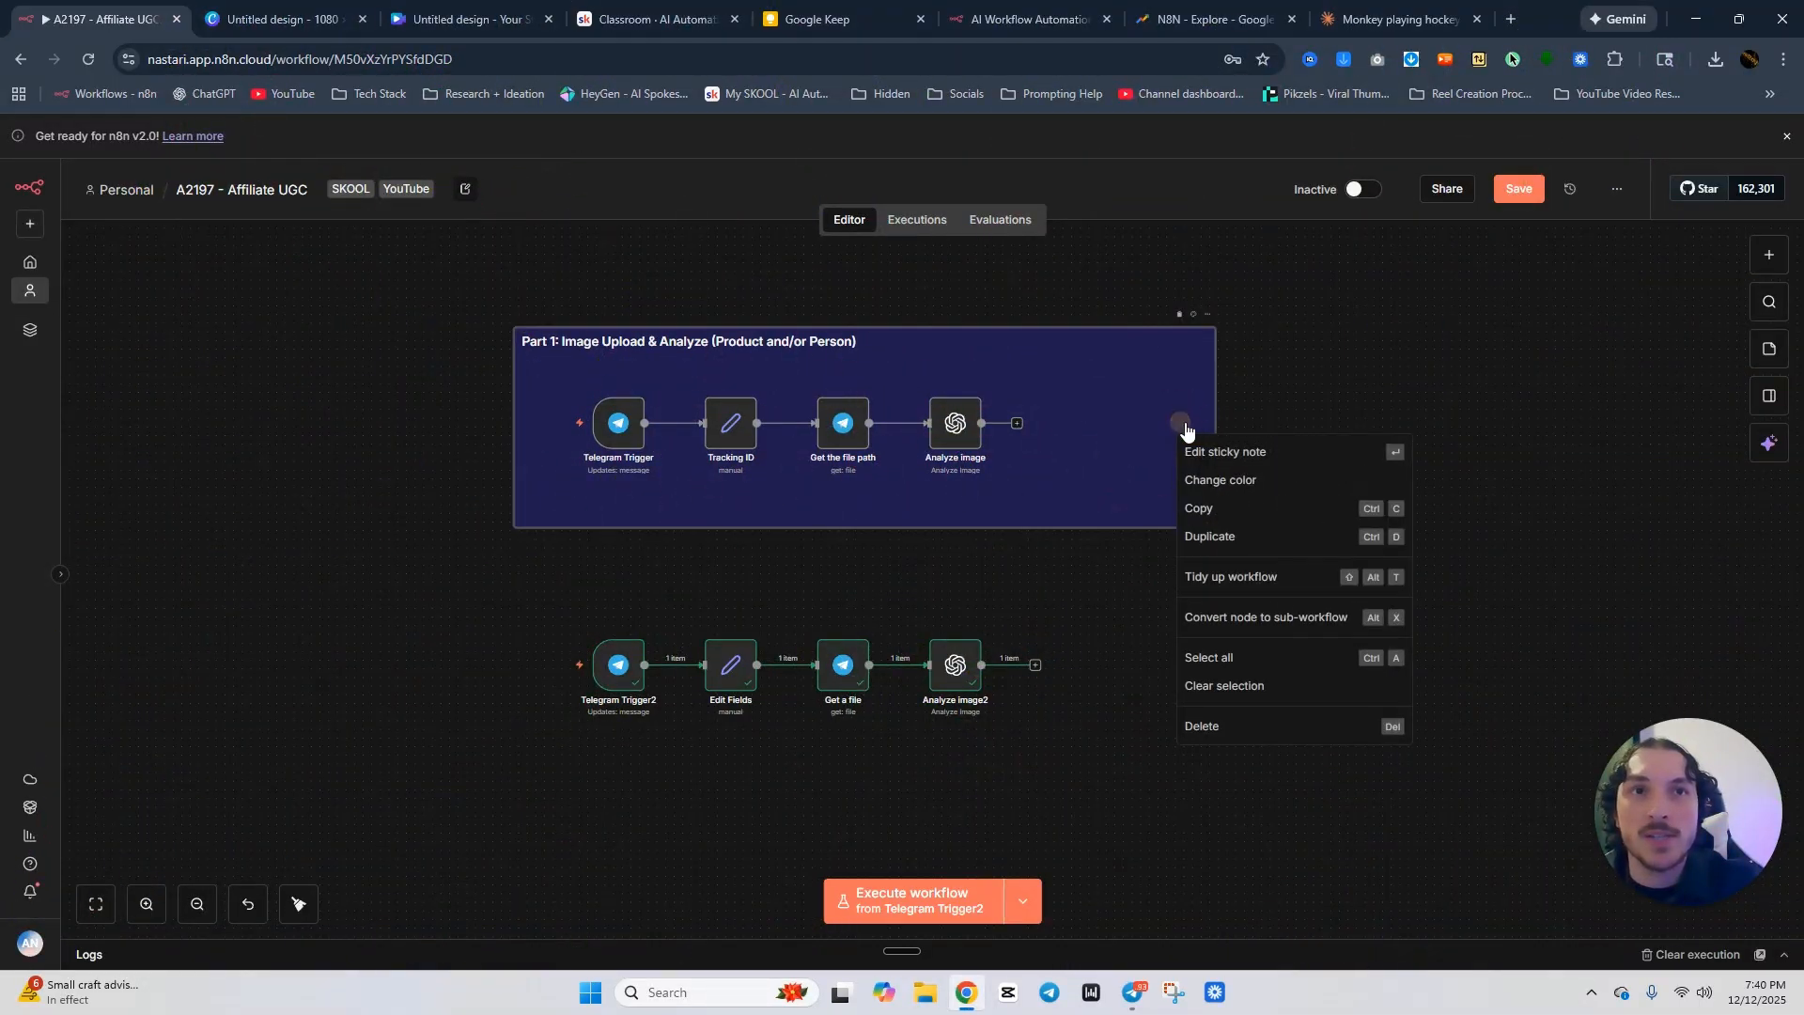
left_click(1203, 512)
right_click(1006, 613)
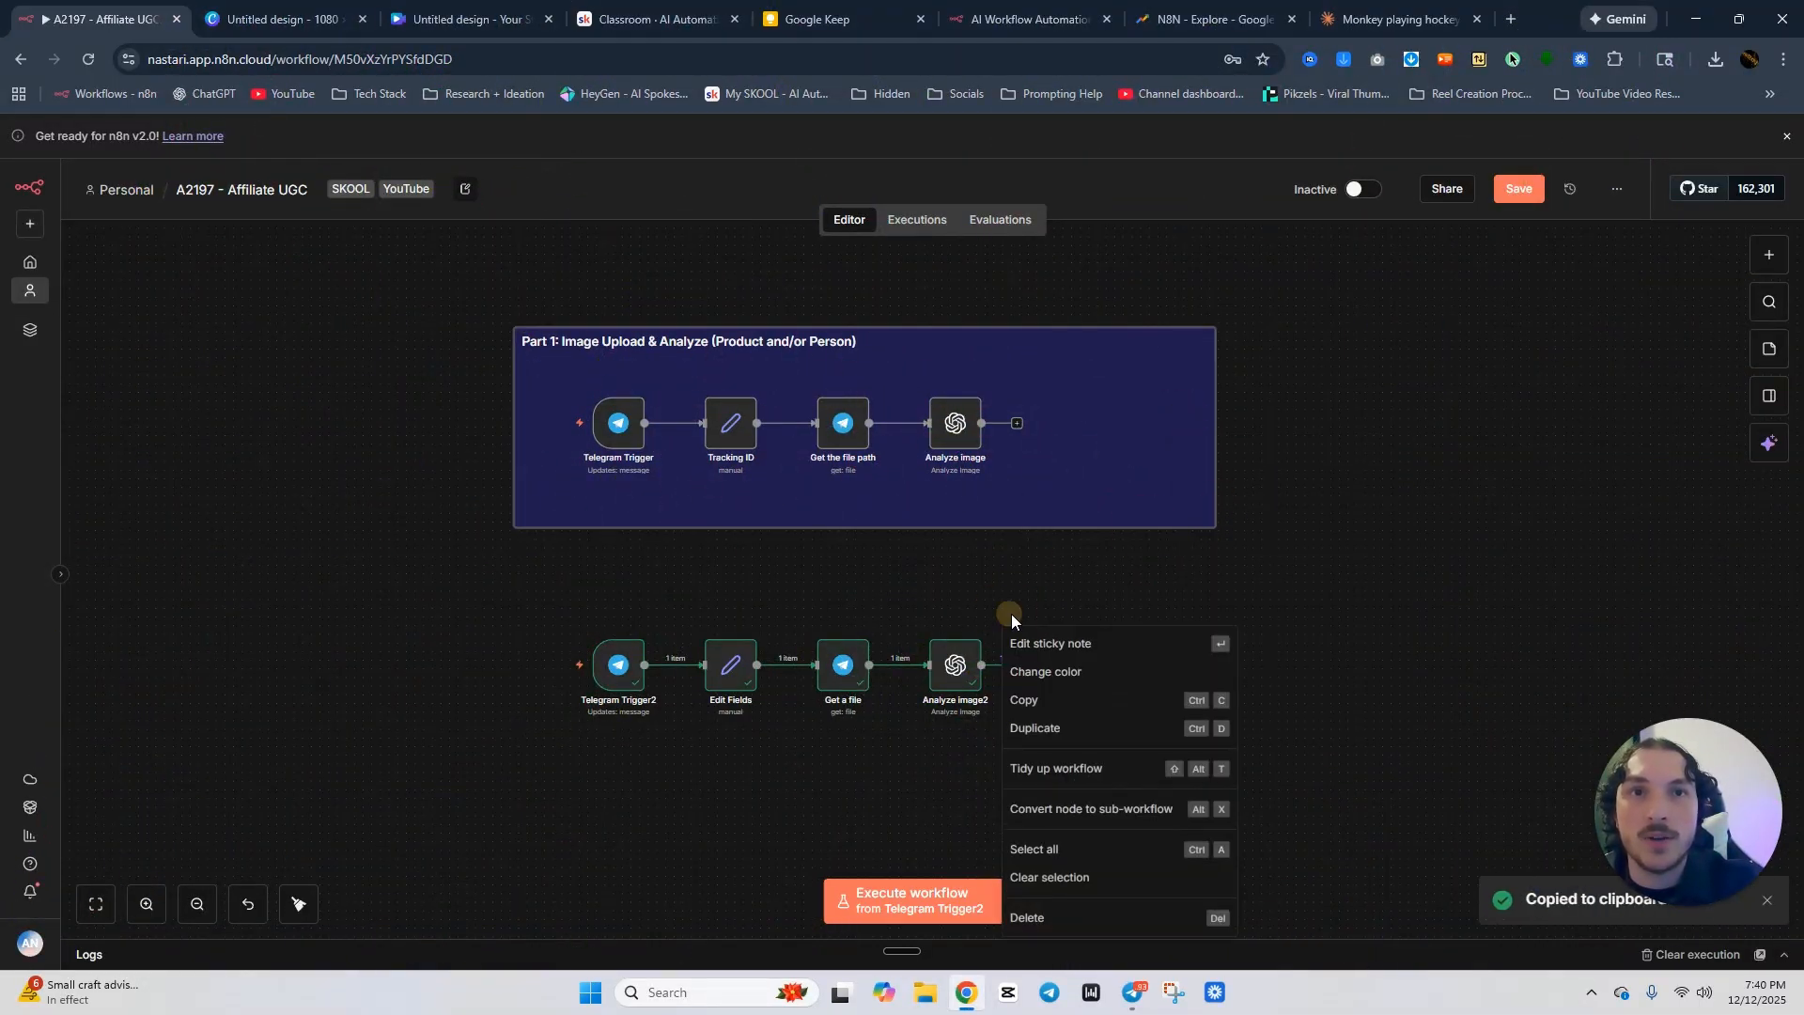
left_click(1109, 573)
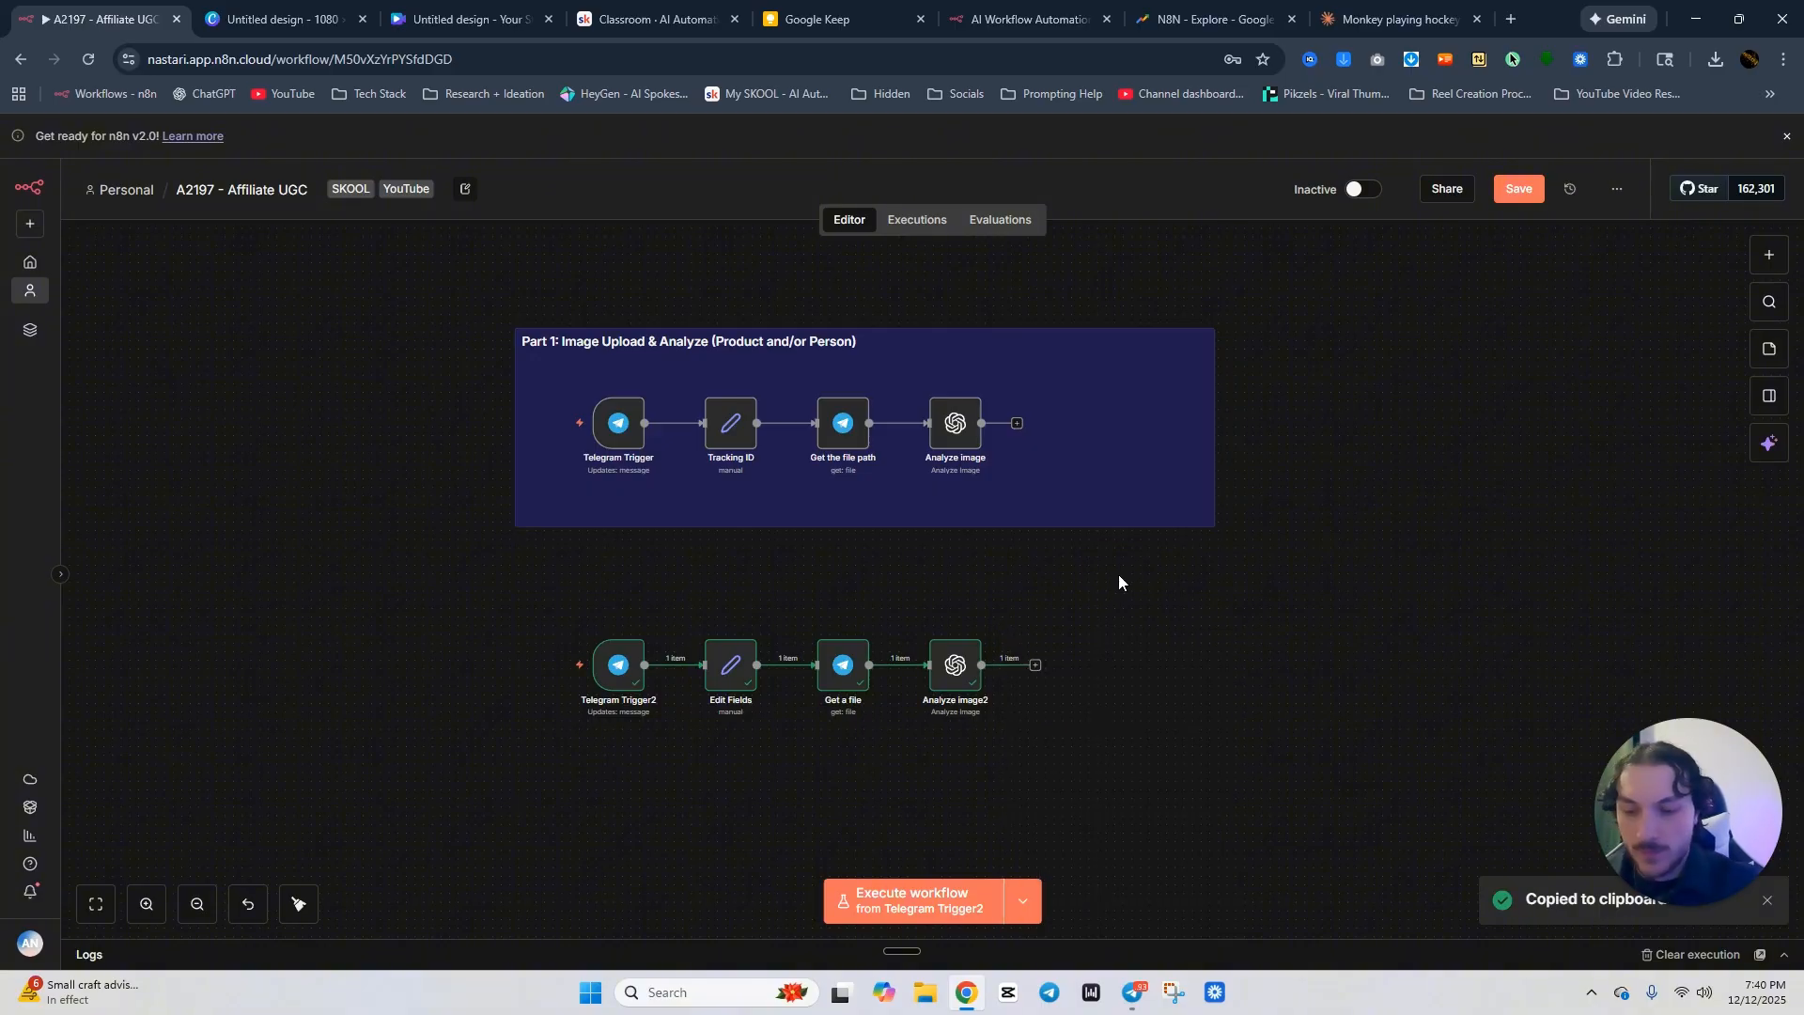
key("ctrl+v")
left_click_drag(1314, 669, 800, 679)
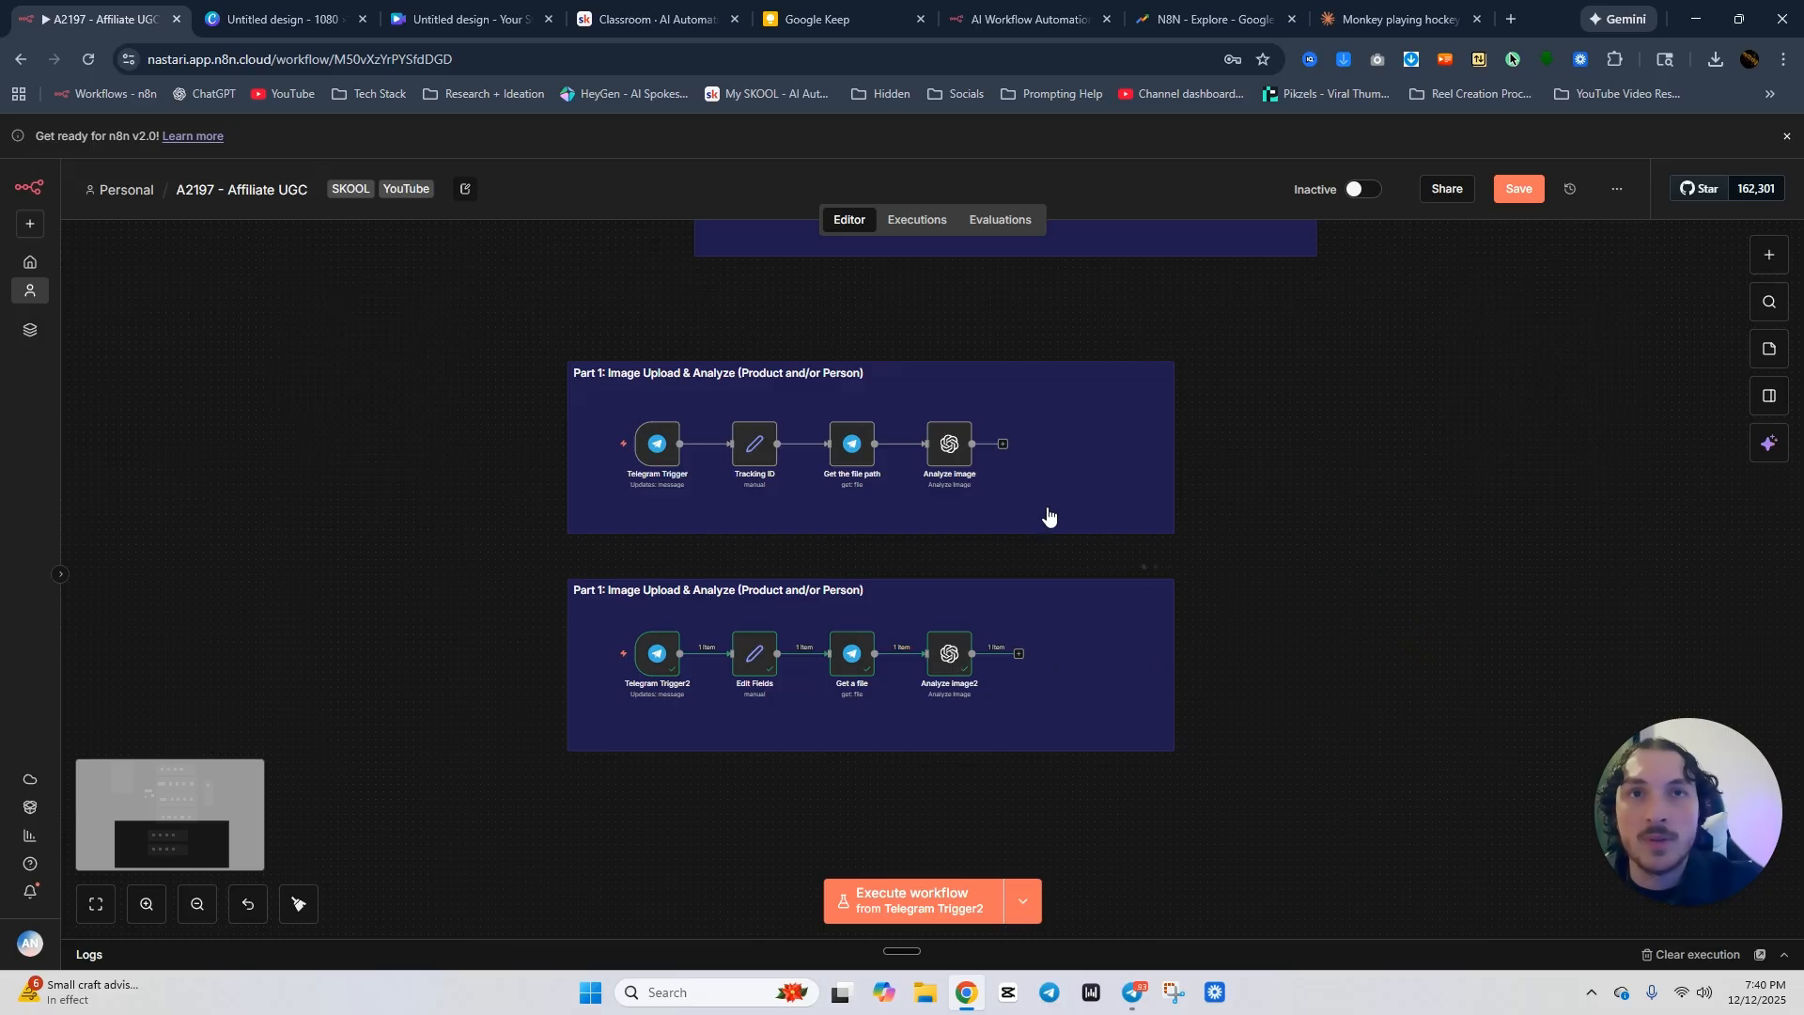
left_click_drag(428, 300, 1274, 573)
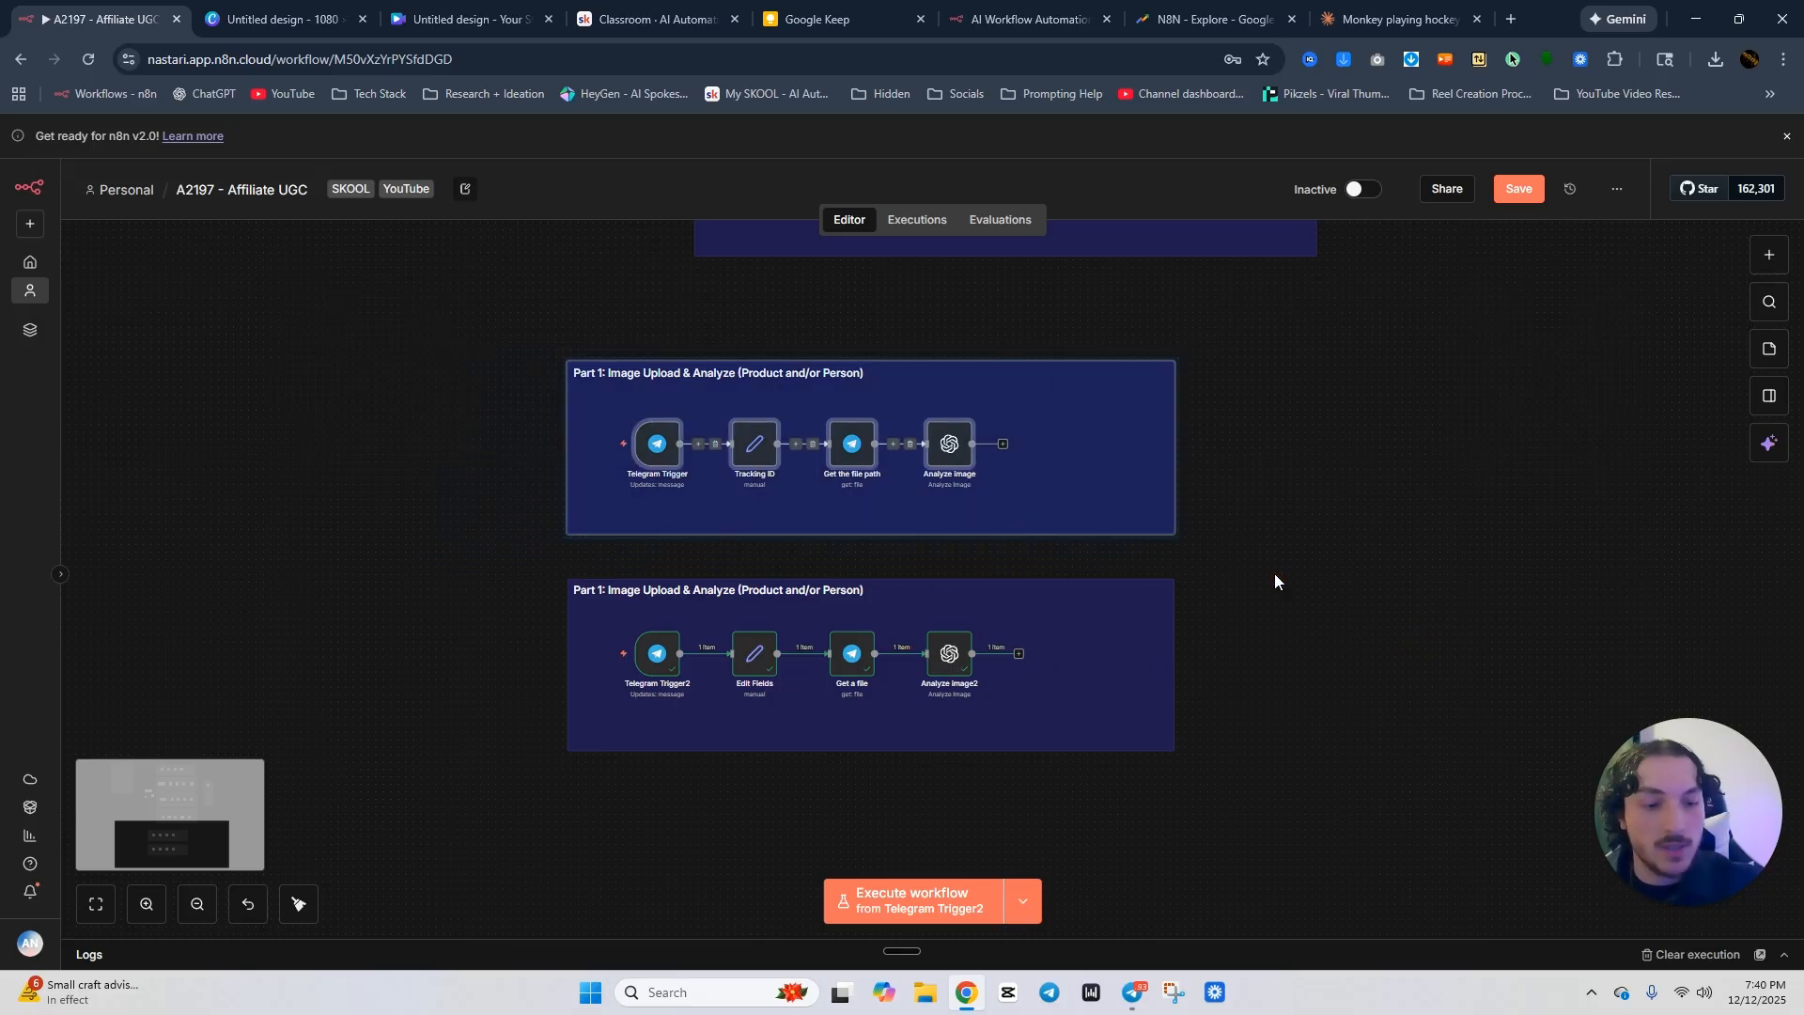
key("Delete")
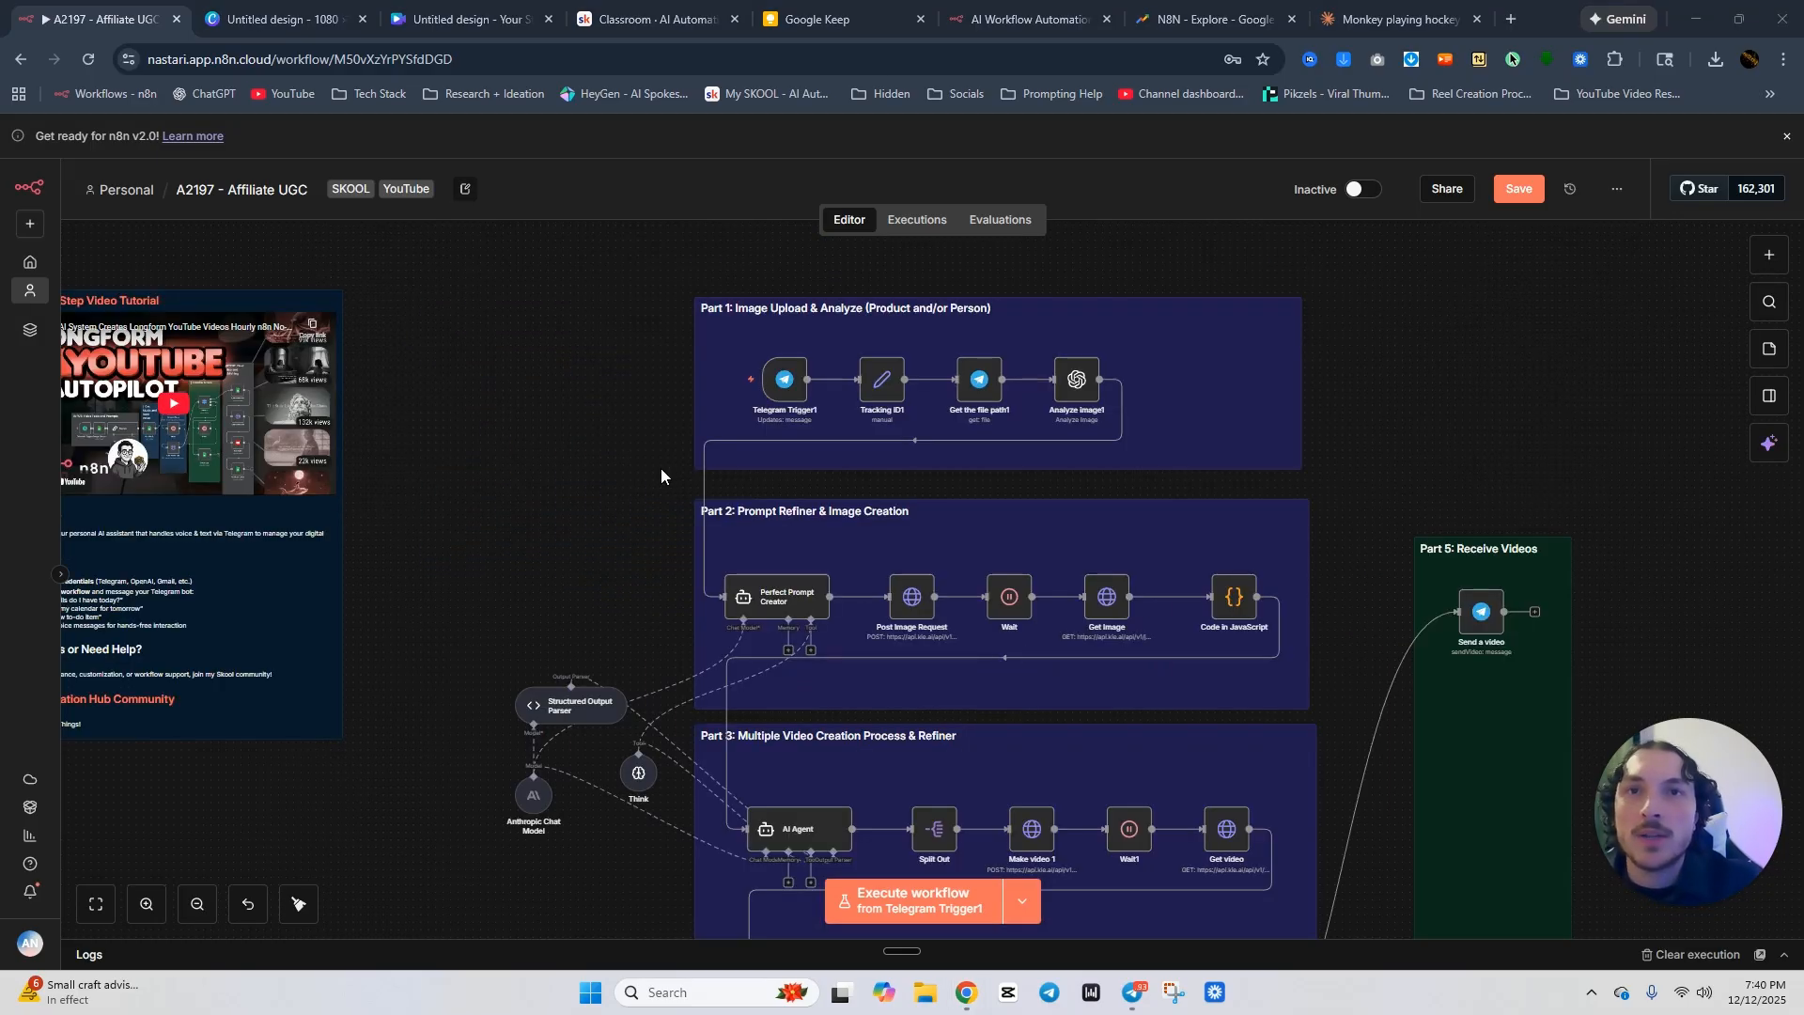
Copy the Part 2: Prompt Refiner & Image Creation block from the original workflow and place it above the rebuilt Part 1.
left_click_drag(641, 487, 1366, 725)
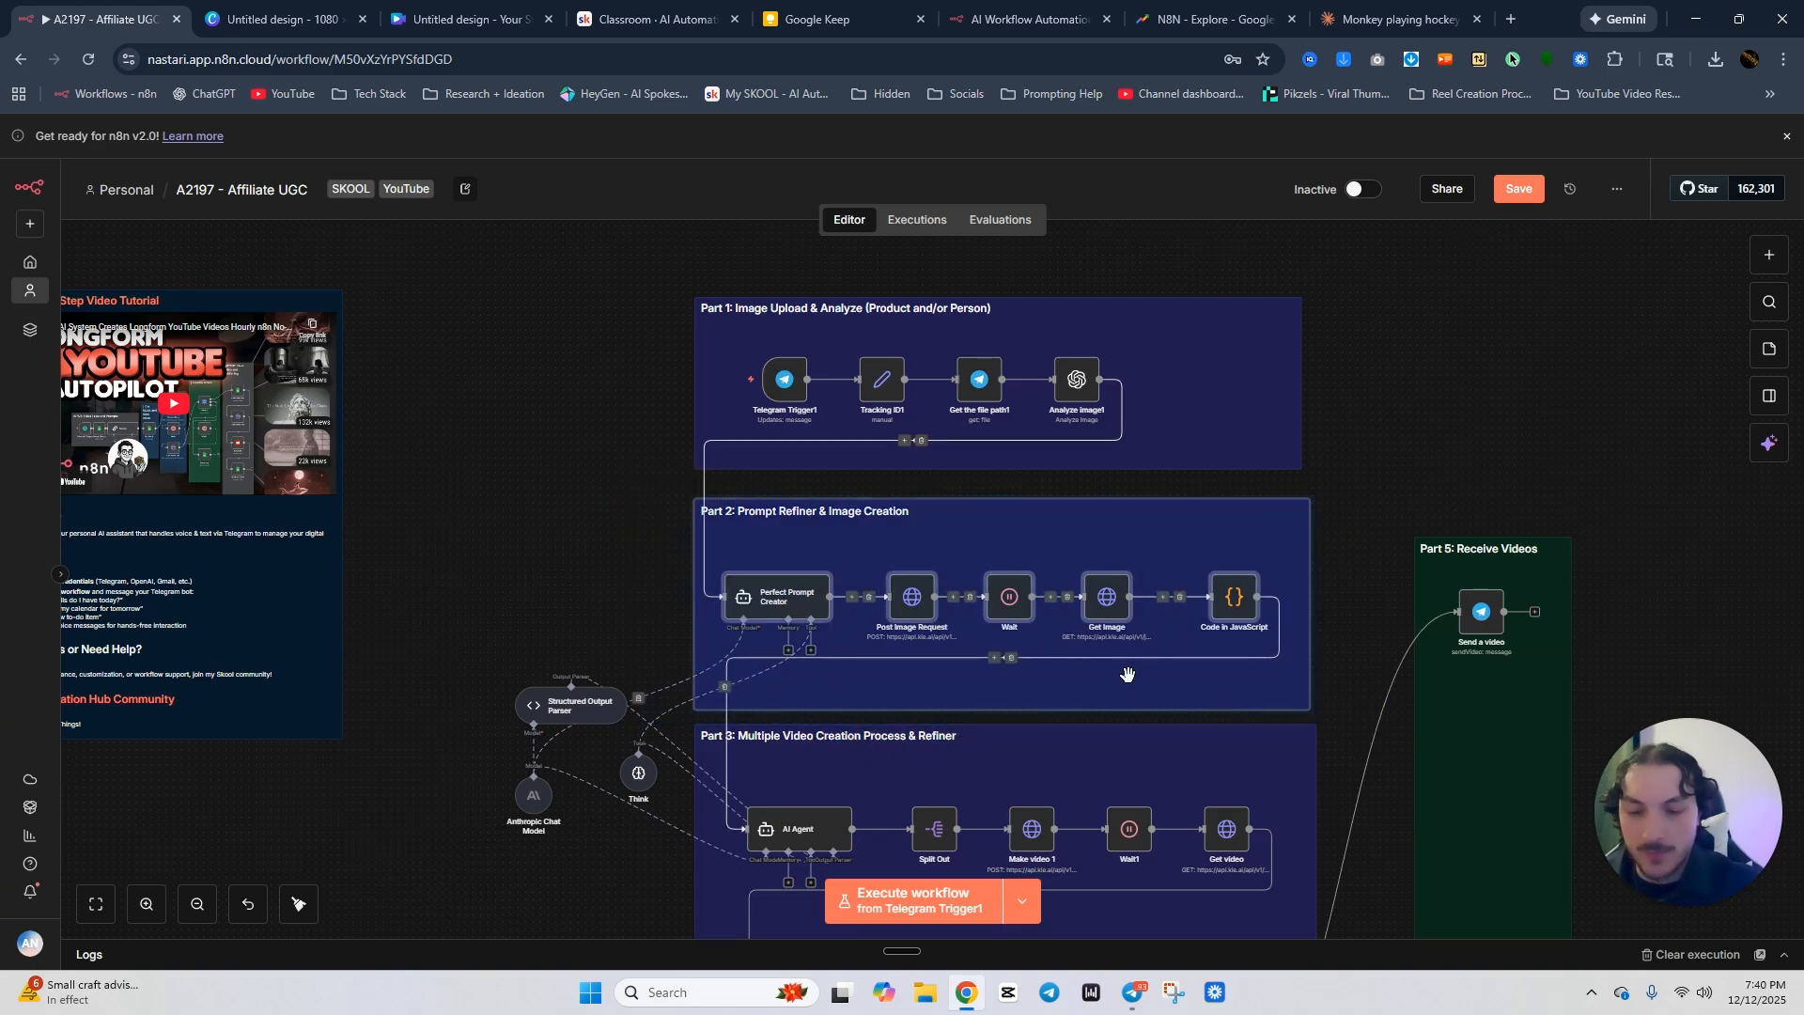
key("ctrl+c")
scroll(786, 519, "down", 10)
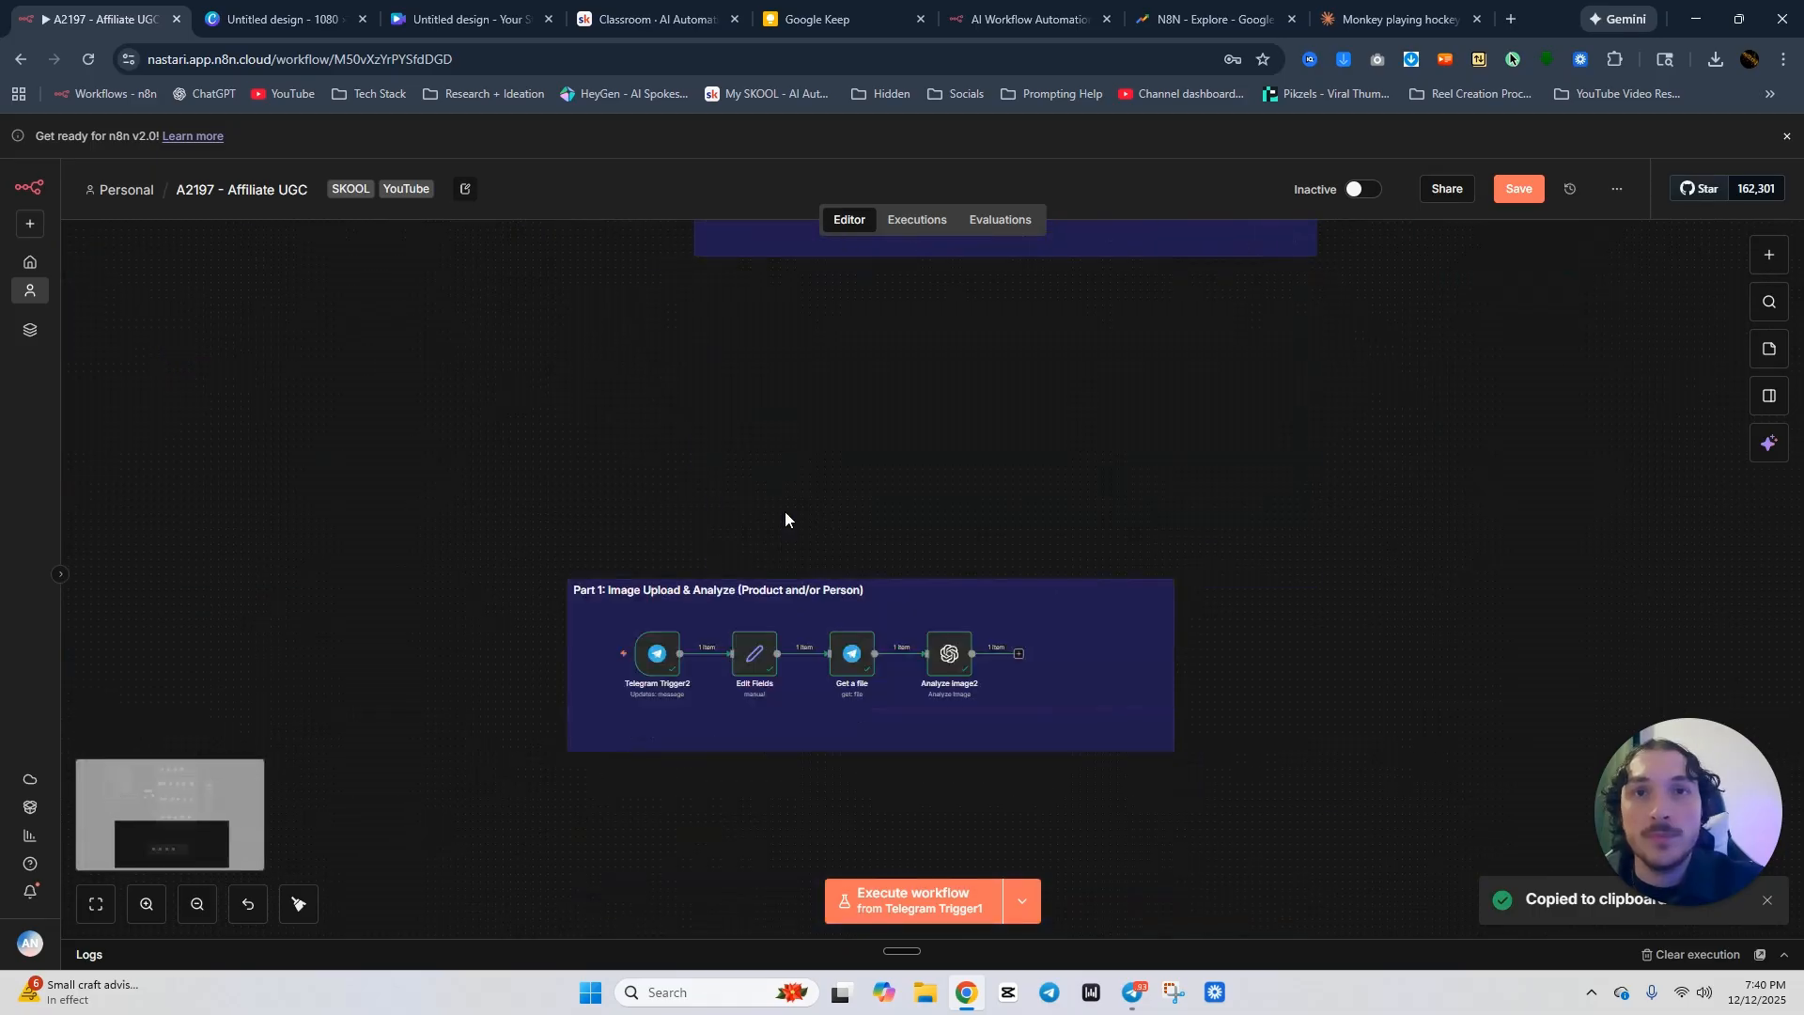
key("ctrl+v")
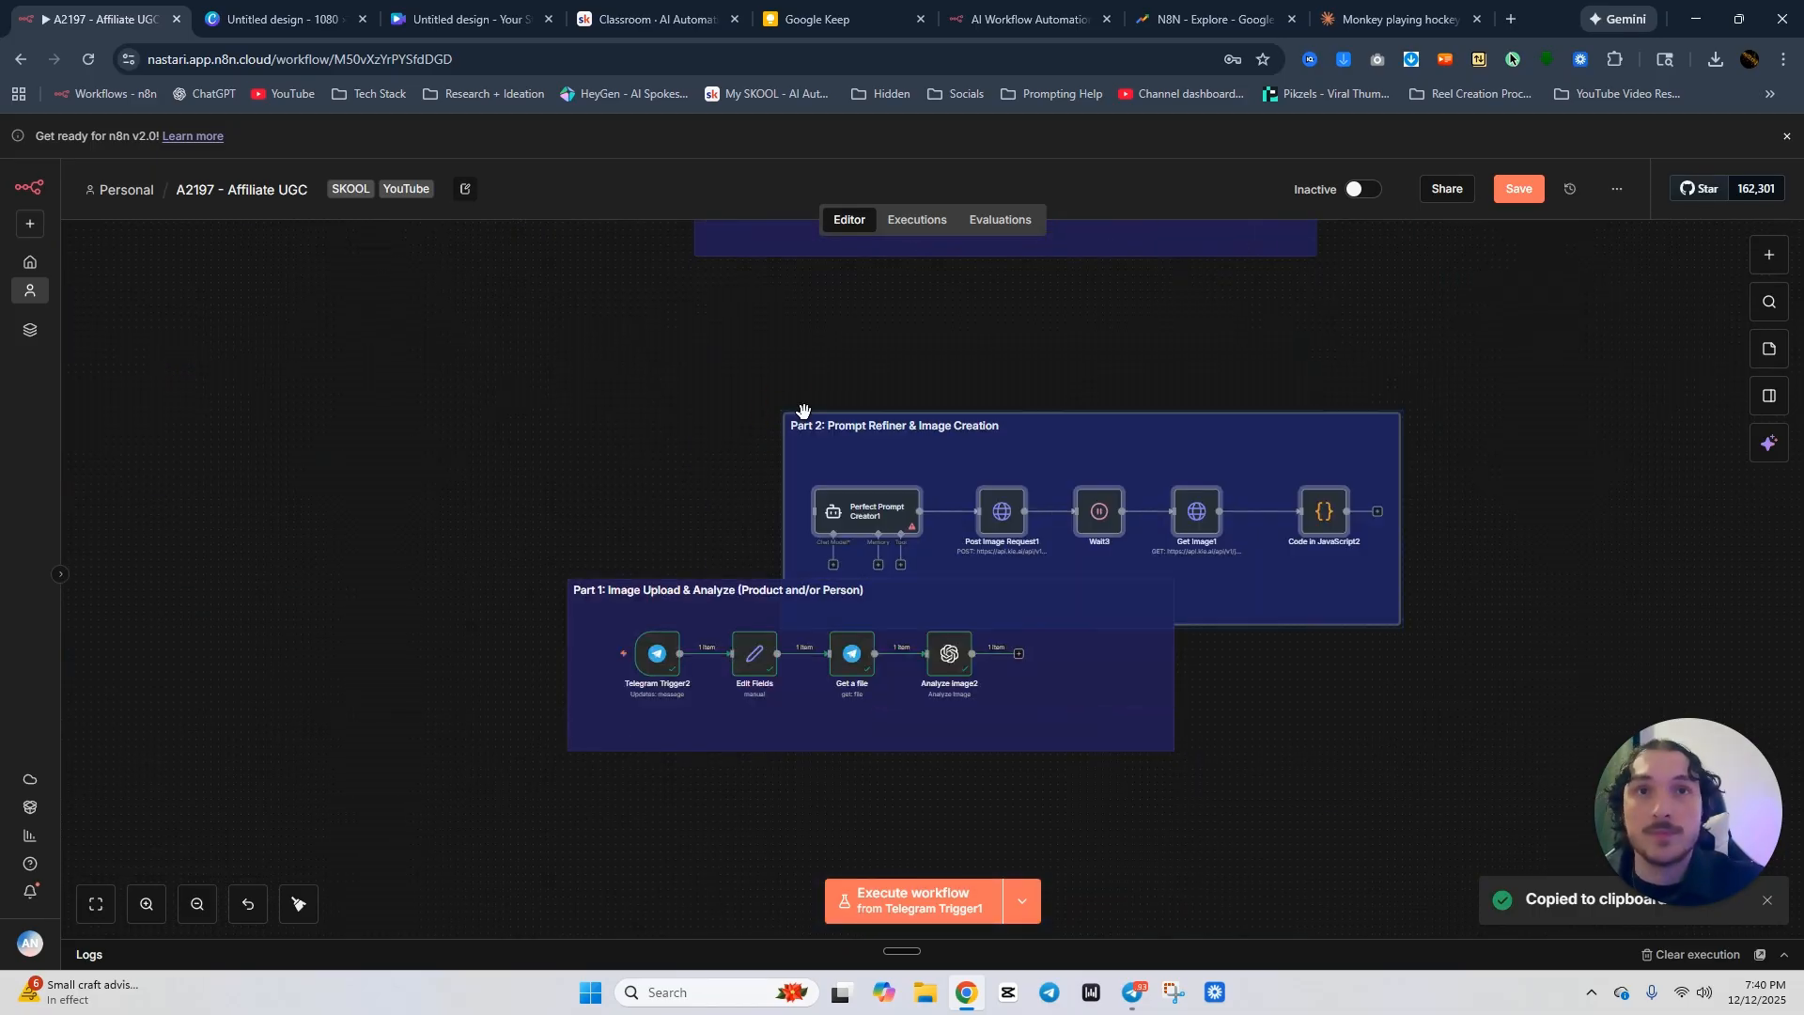
mouse_move(983, 475)
left_mouse_down()
mouse_move(838, 381)
mouse_move(779, 380)
left_mouse_up()
left_click(1279, 374)
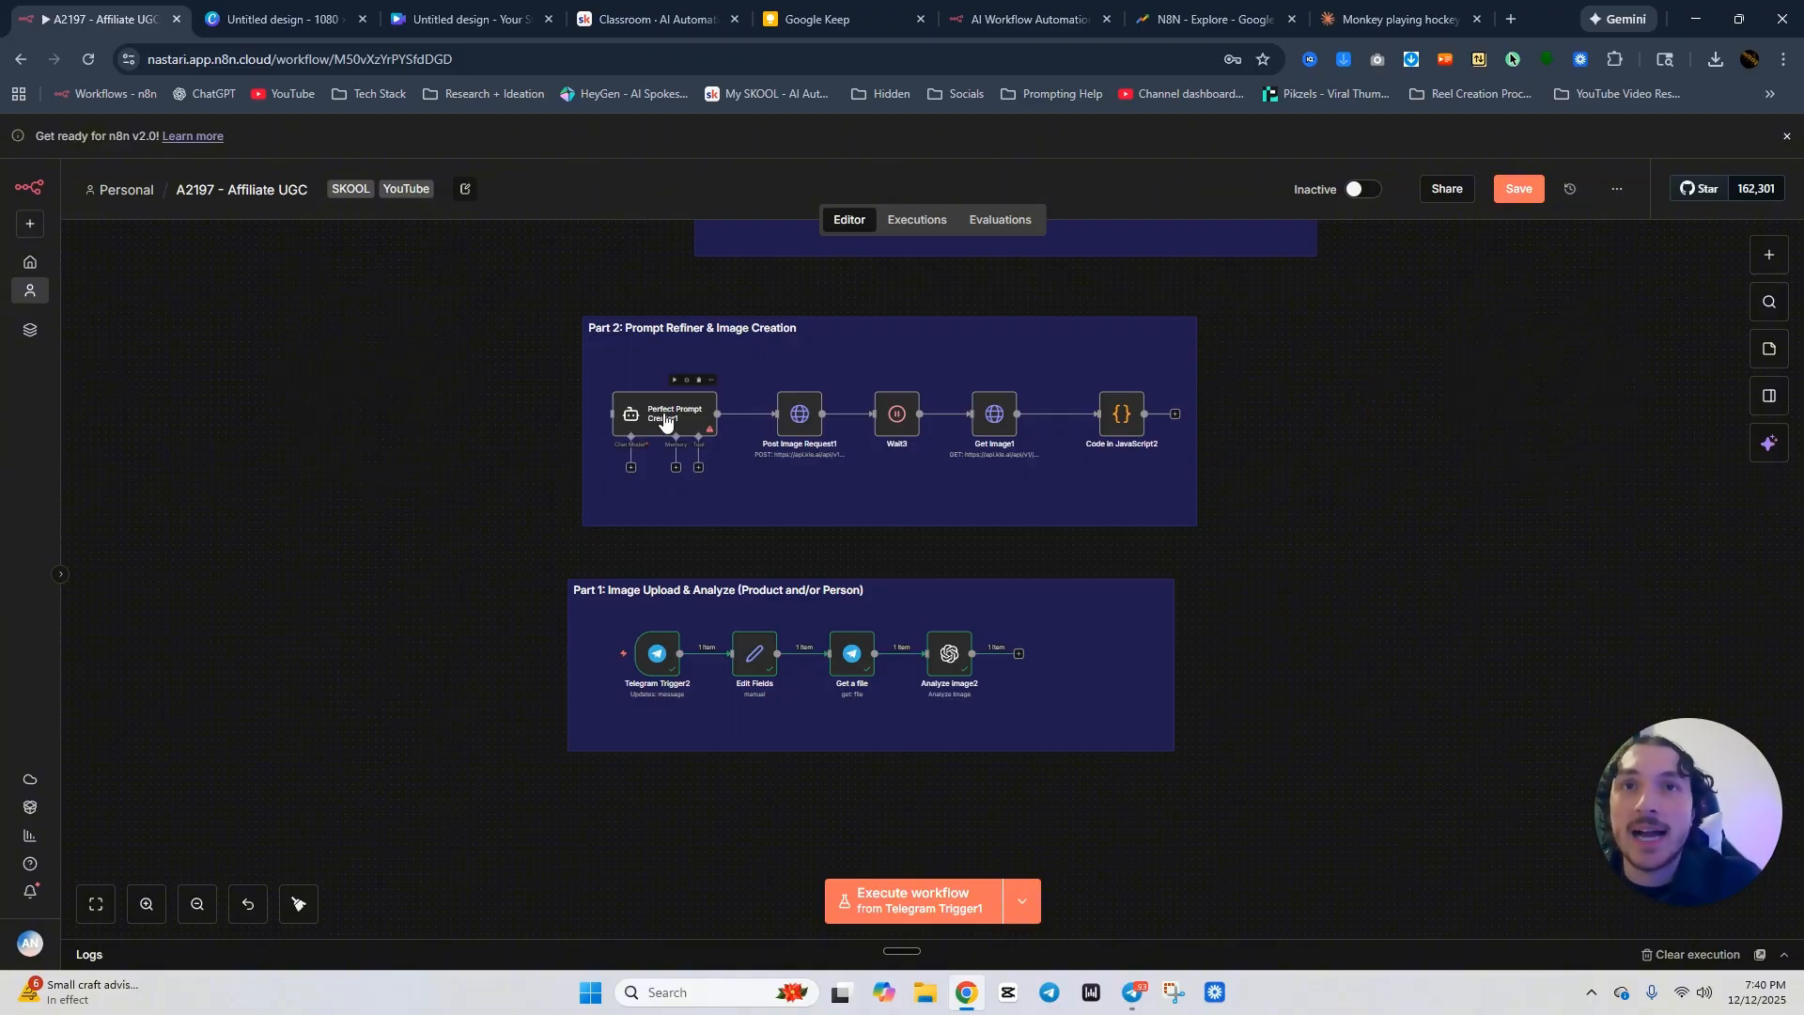
Add an AI Agent node after Analyze image2, placed beneath the Part 1 block, with its prompt source set to Define below.
scroll(978, 515, "down", 1)
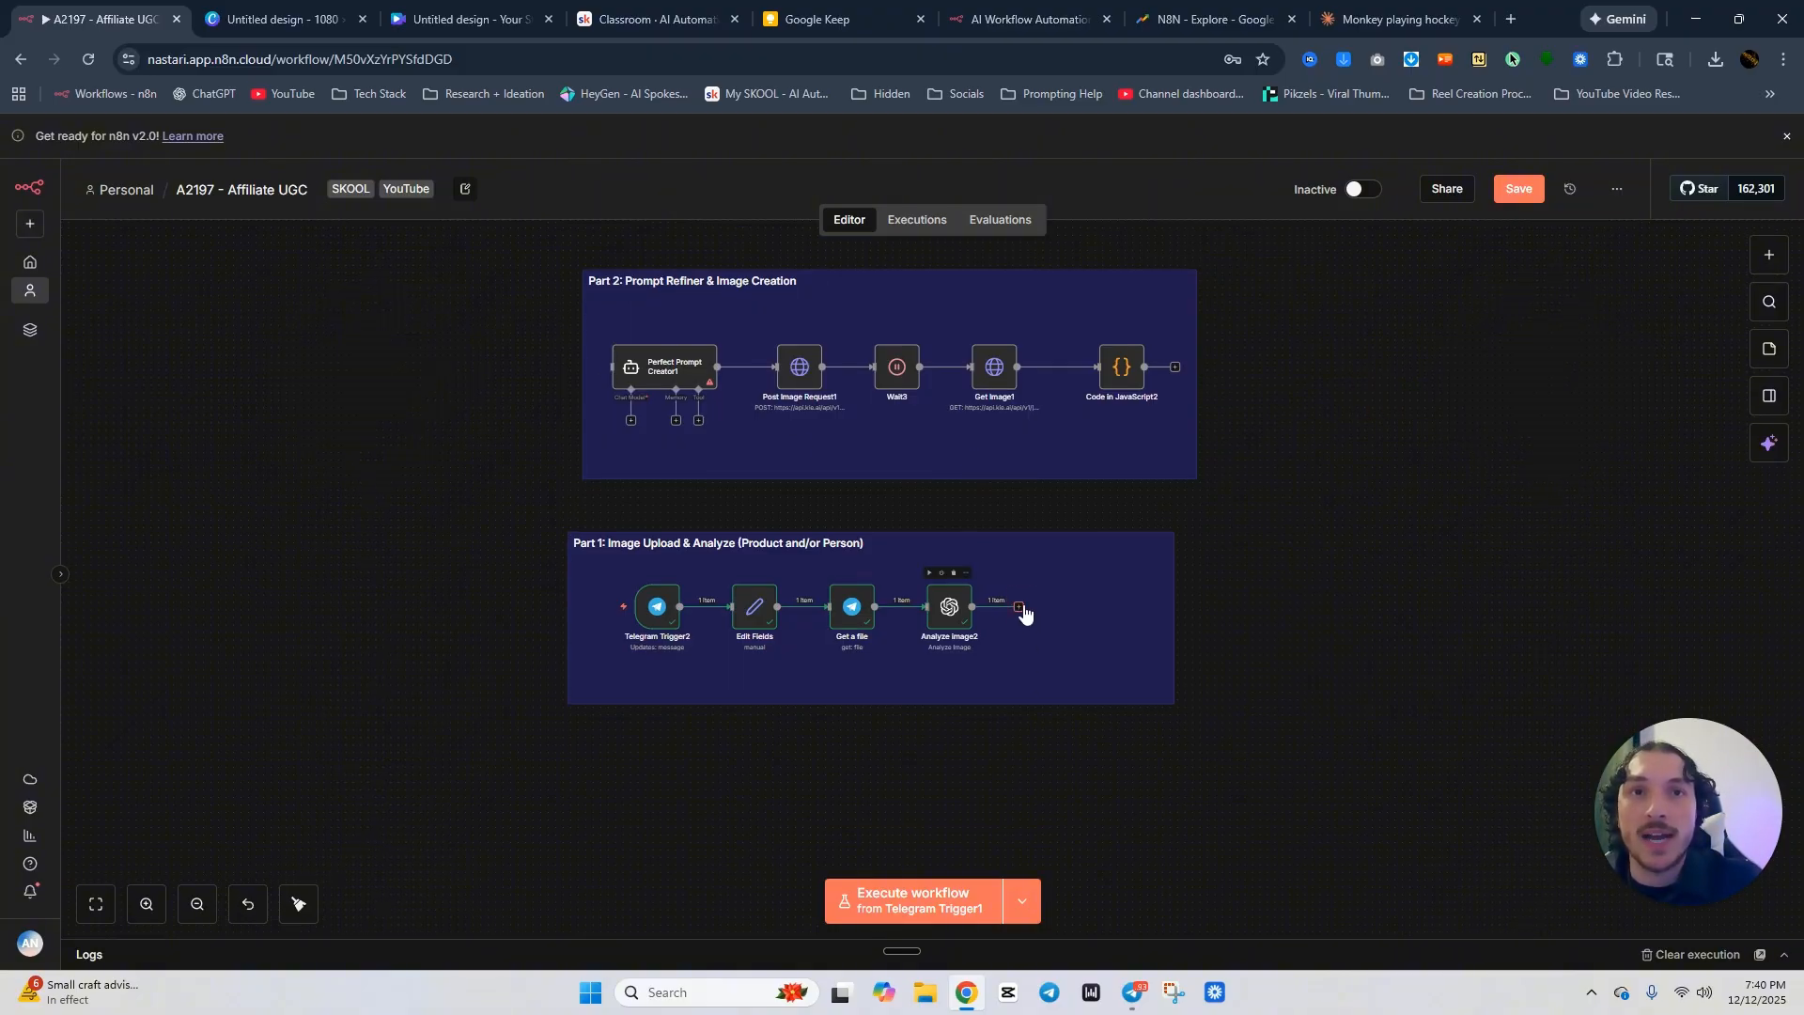
left_click_drag(1024, 614, 578, 817)
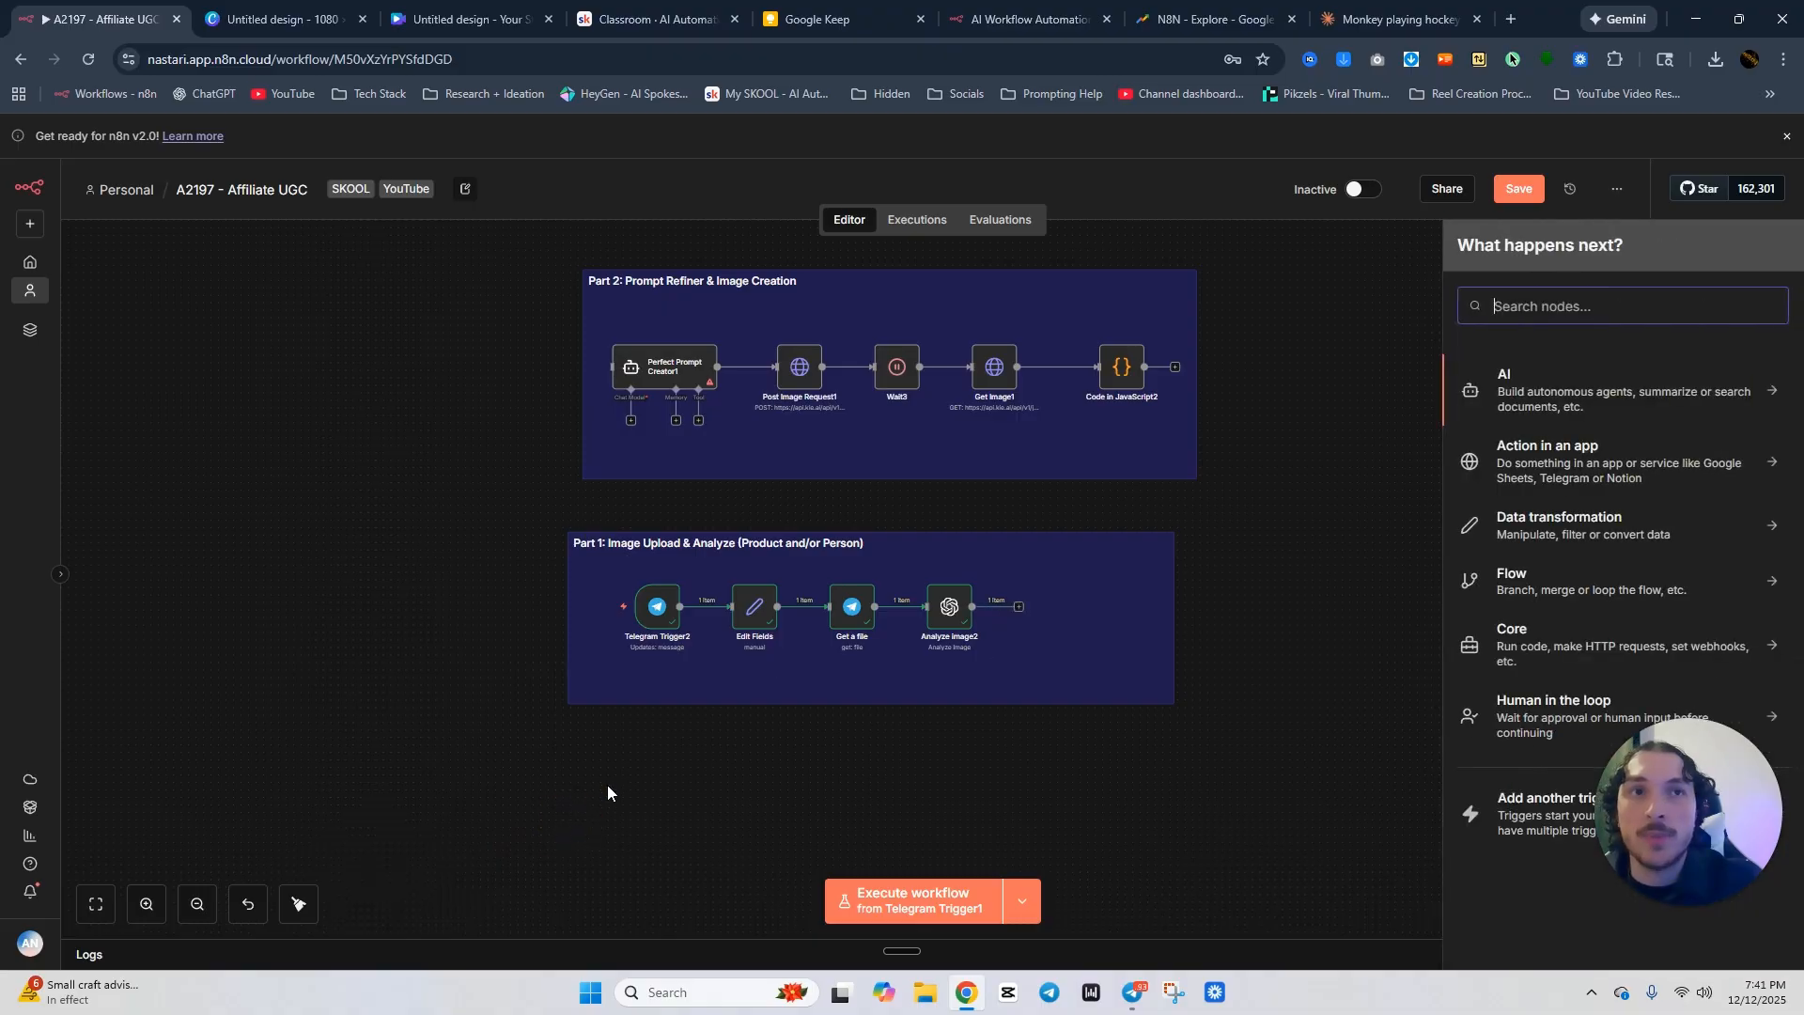
left_click(1585, 386)
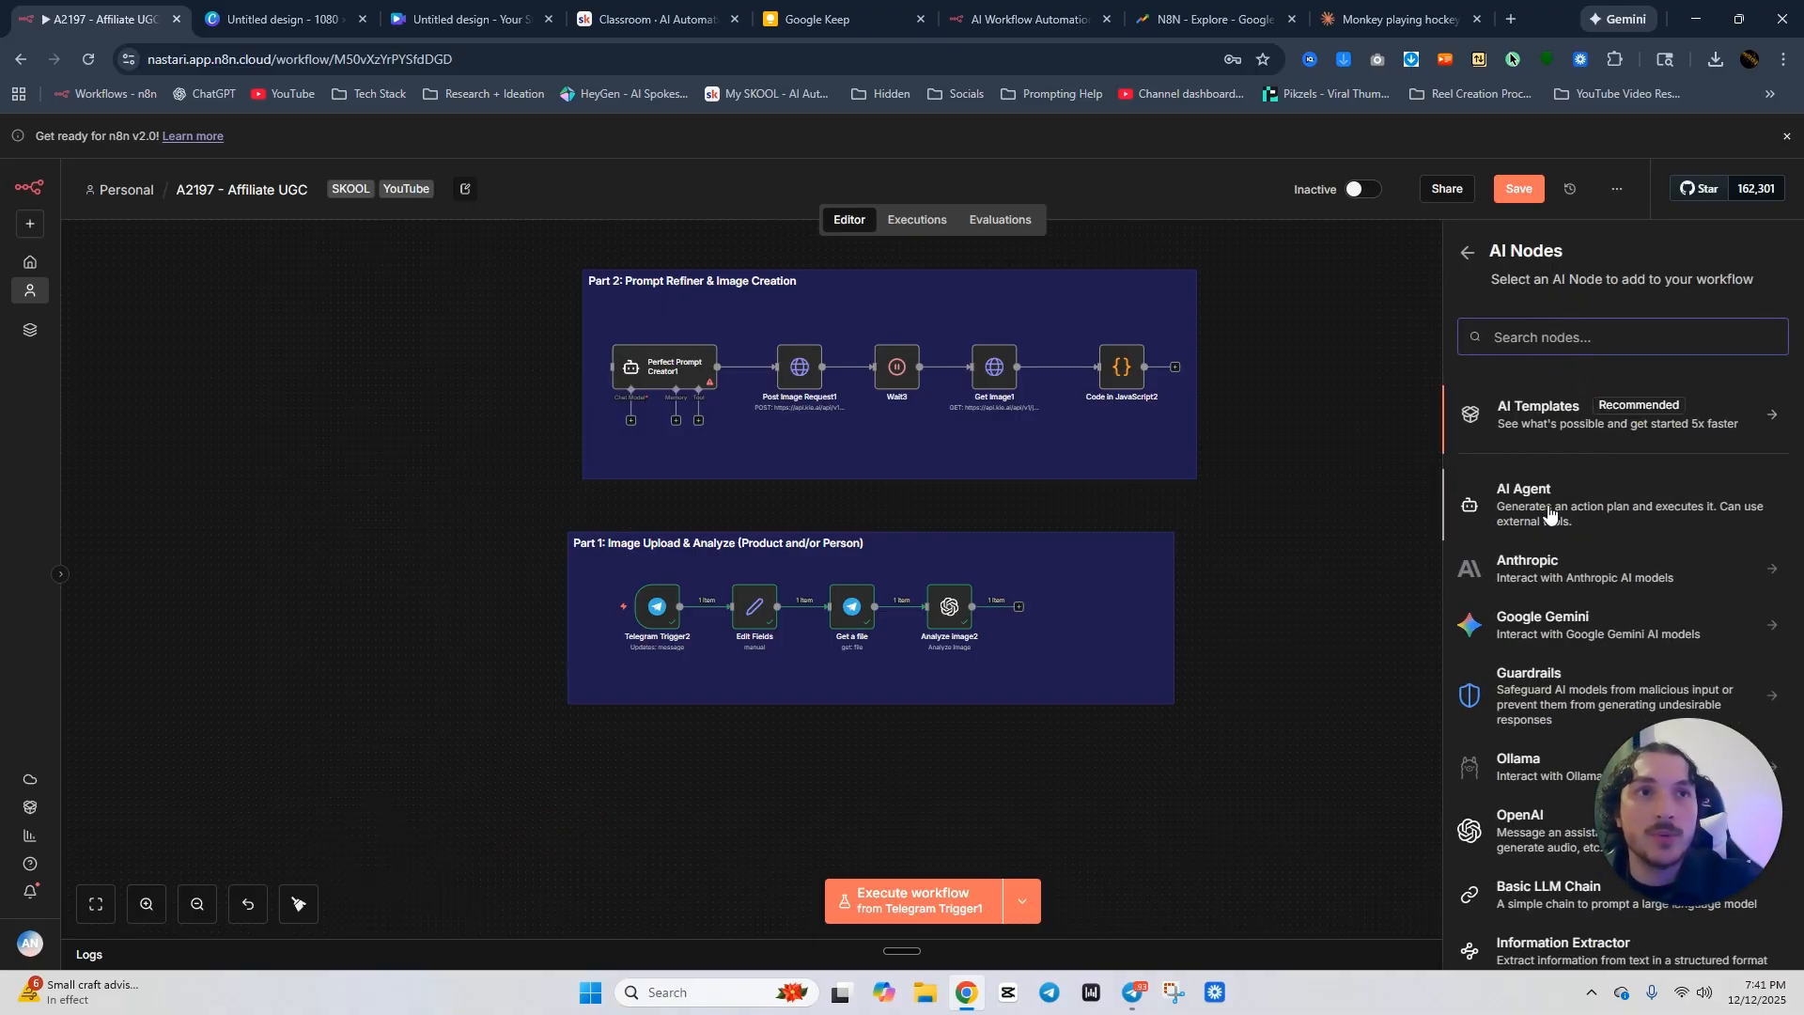
left_click(1548, 507)
left_click(1018, 338)
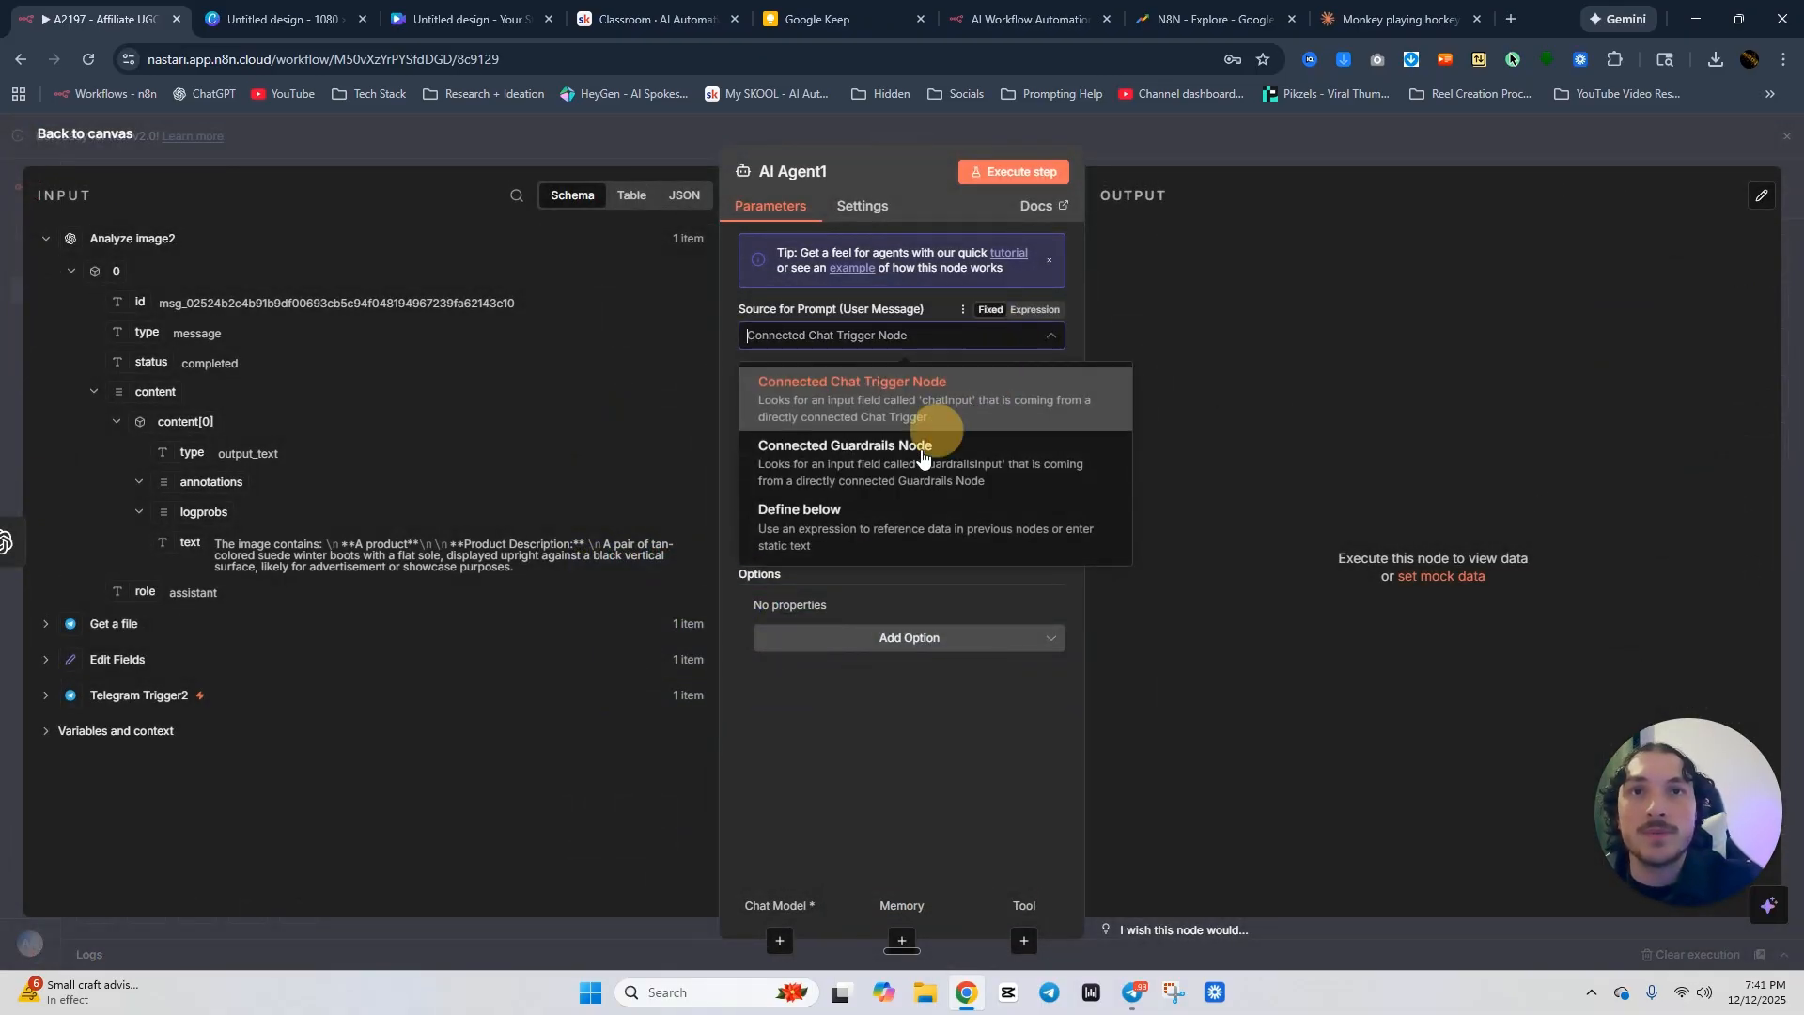
left_click(869, 528)
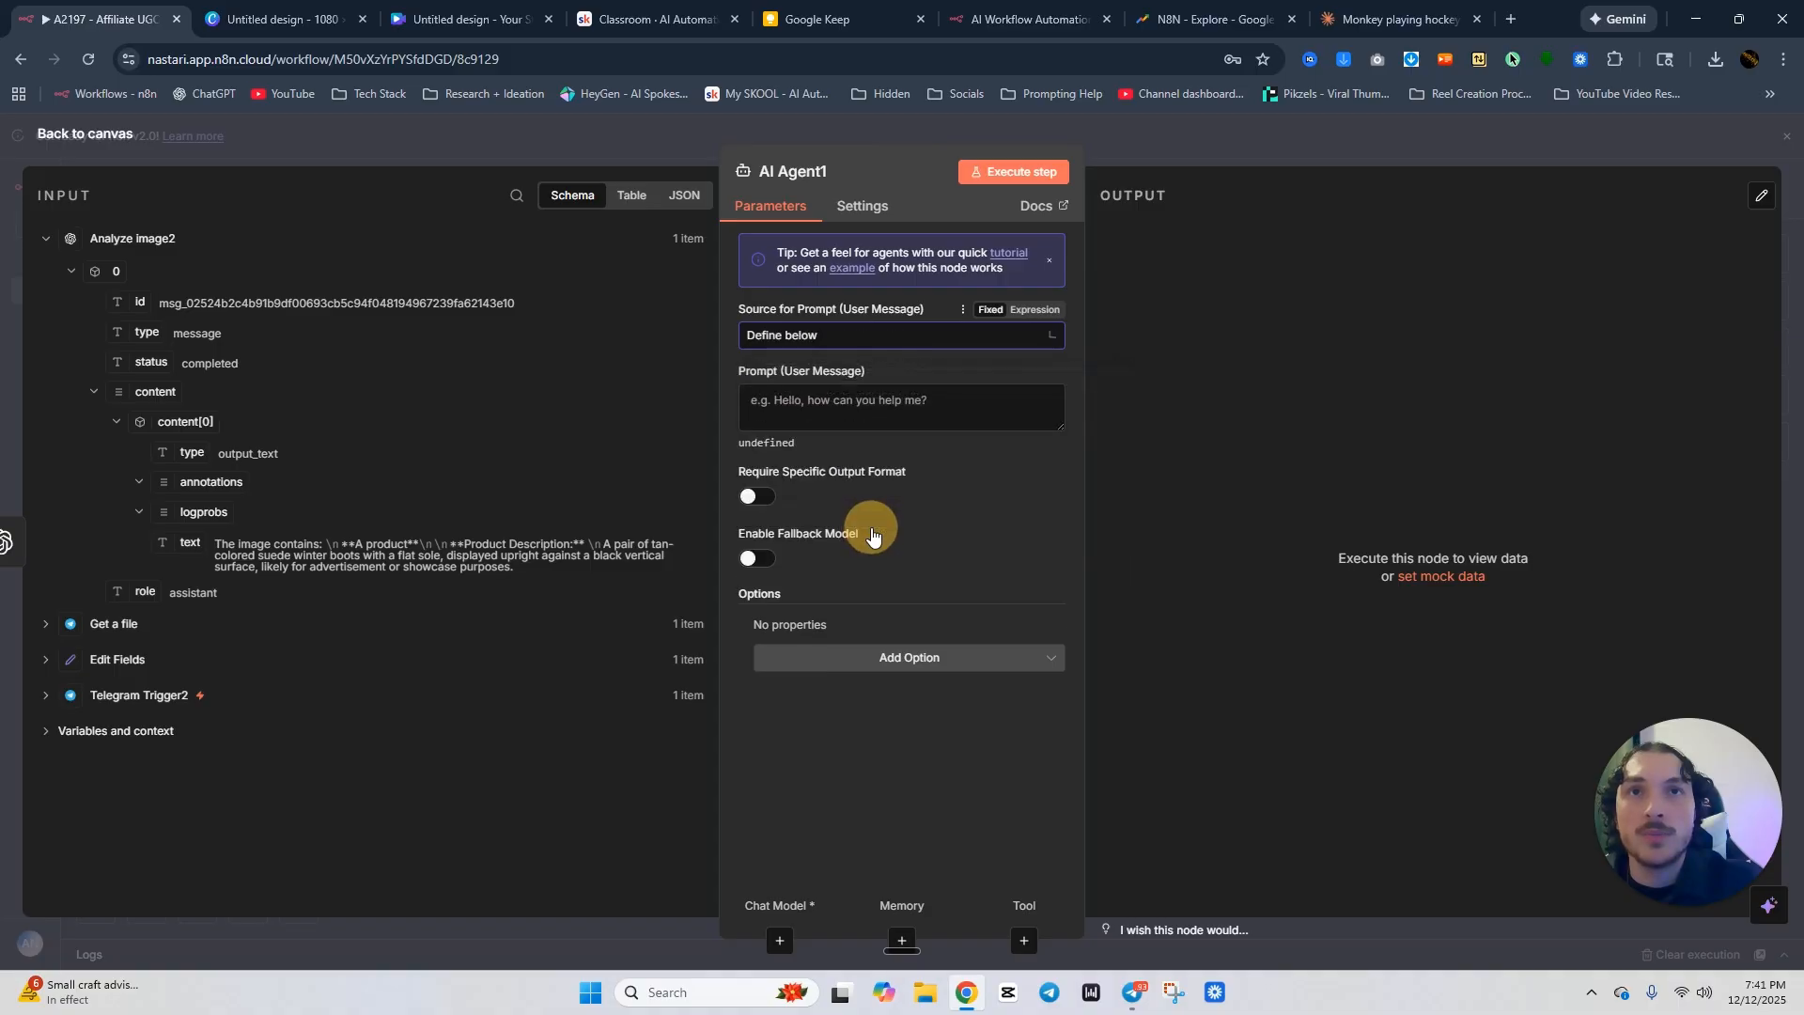
left_click(1217, 131)
Copy the entire user message prompt from Perfect Prompt Creator1 into the user message prompt of AI Agent1.
left_click(657, 387)
double_click(657, 387)
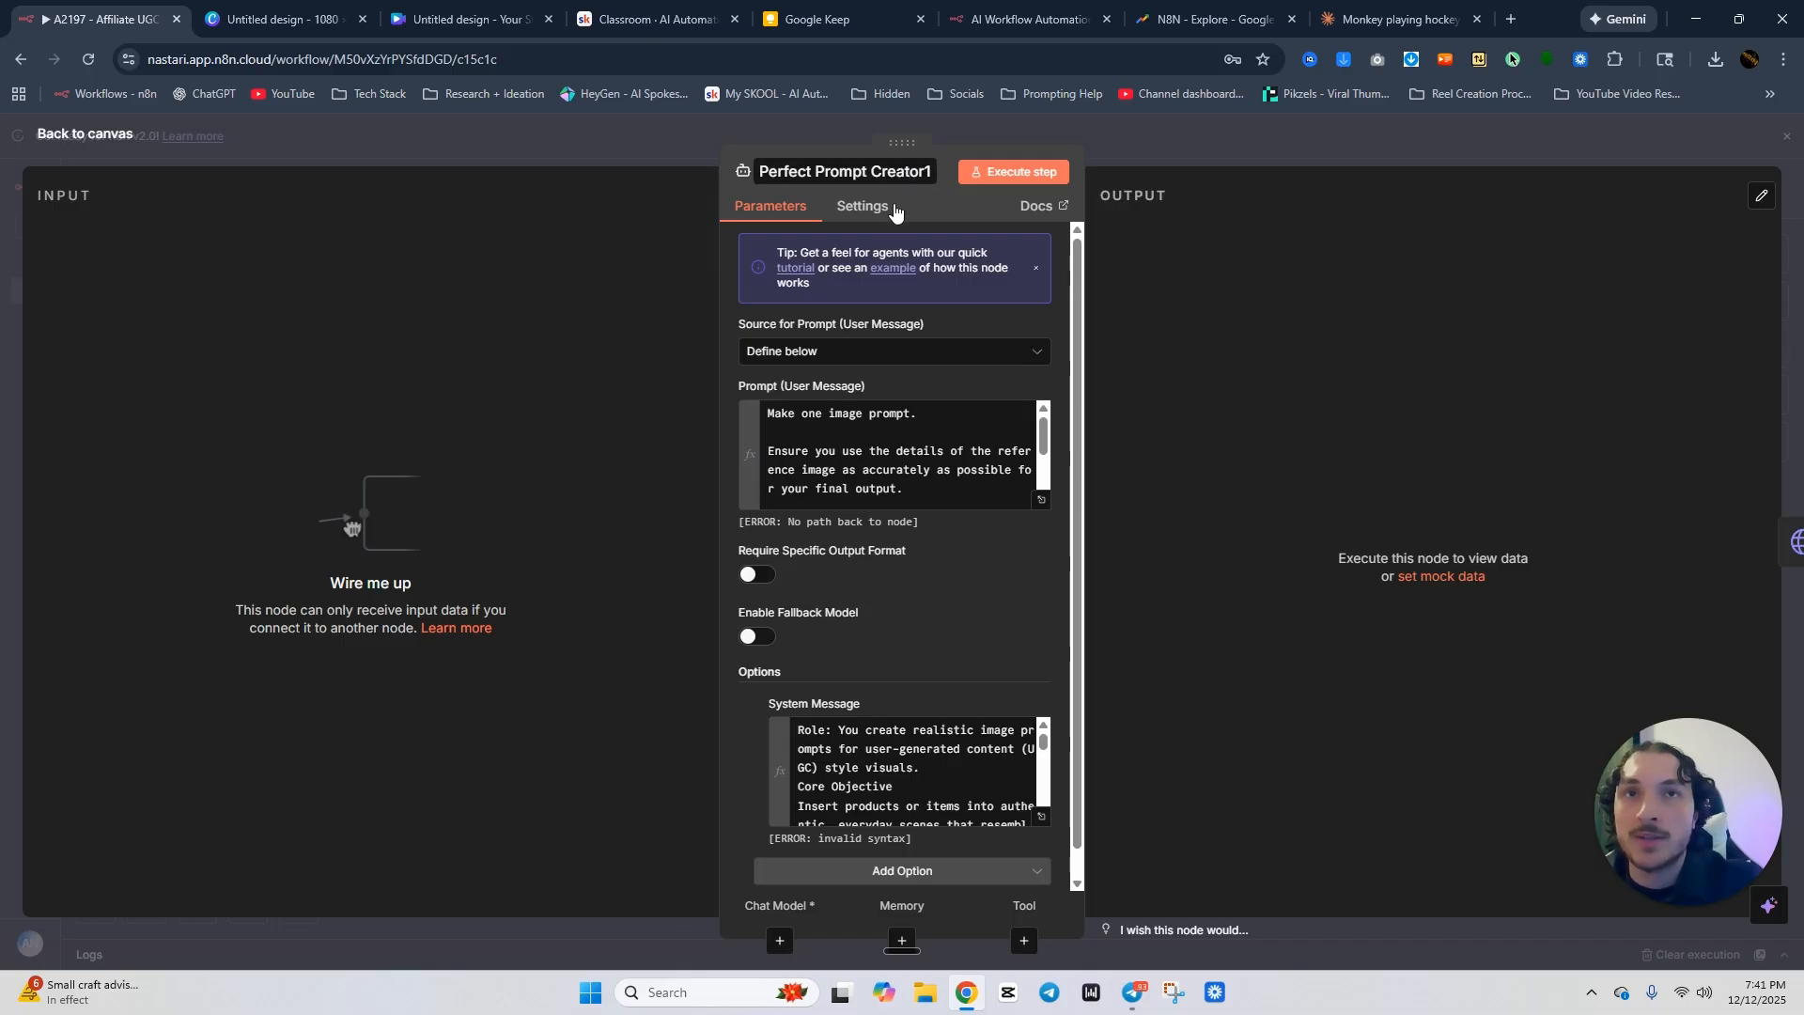
left_click(1041, 499)
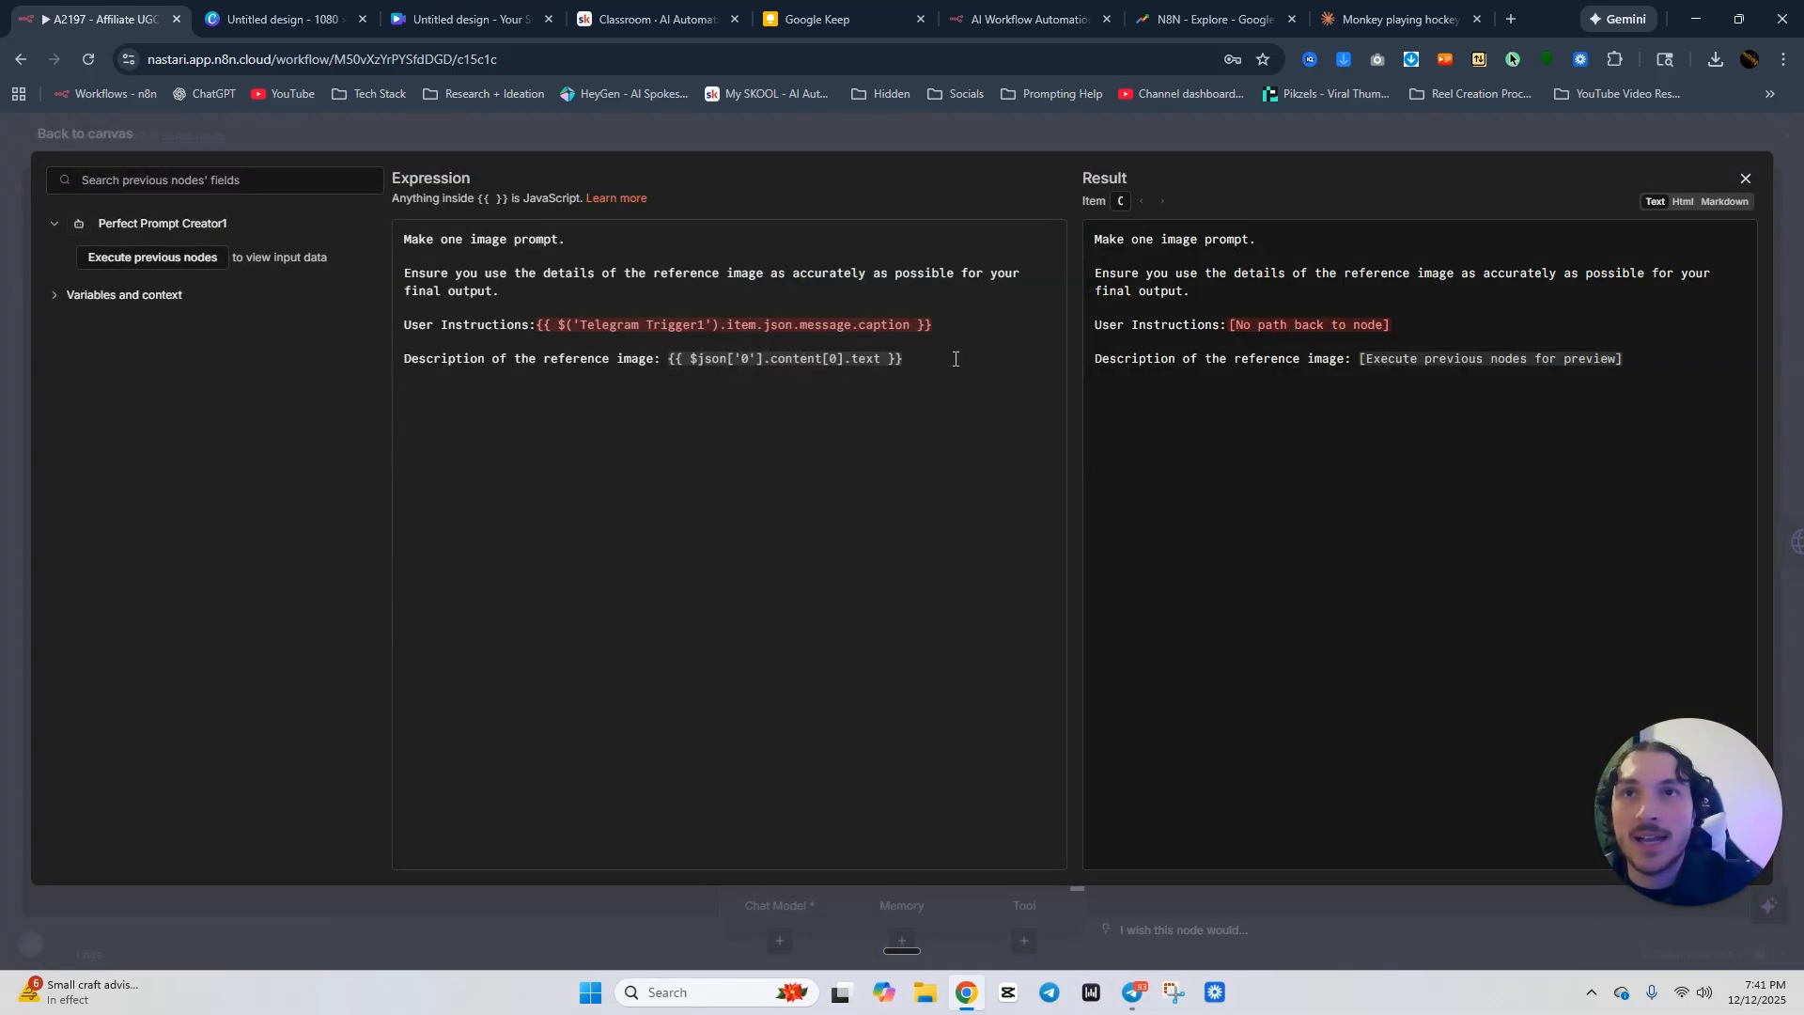
left_click_drag(918, 358, 322, 226)
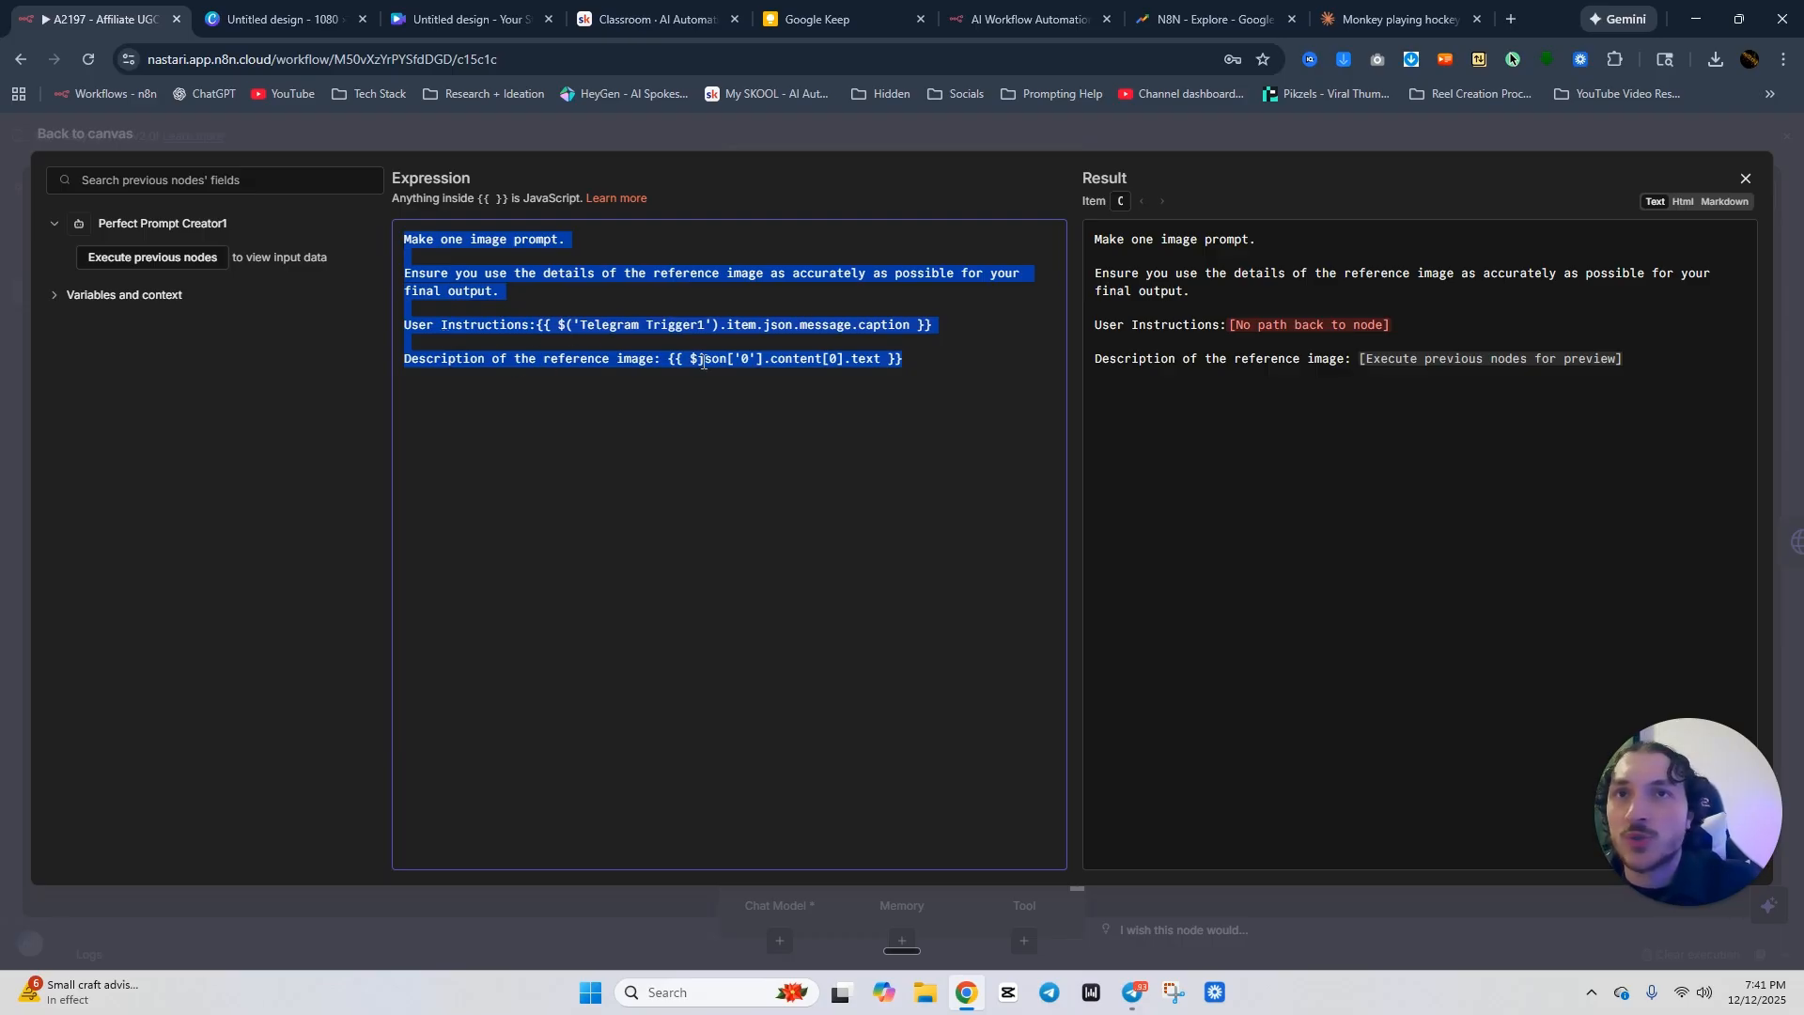
right_click(651, 358)
left_click(704, 481)
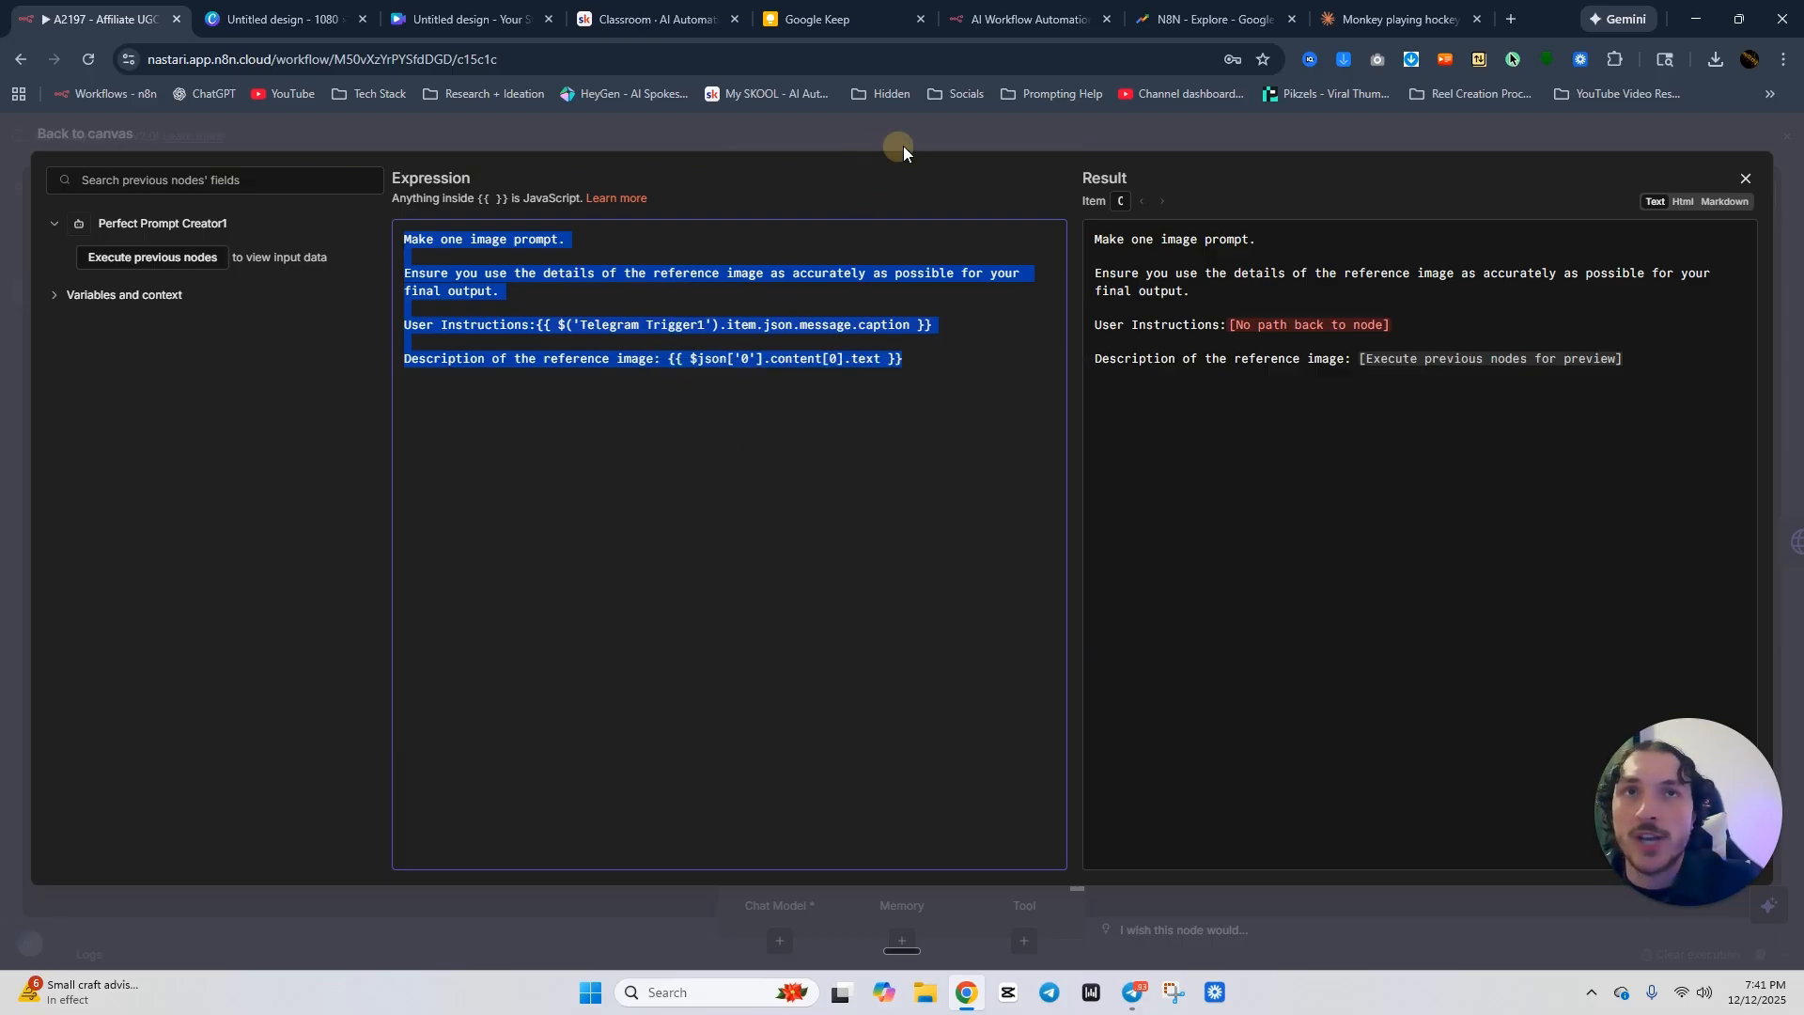
left_click(954, 131)
left_click(1179, 156)
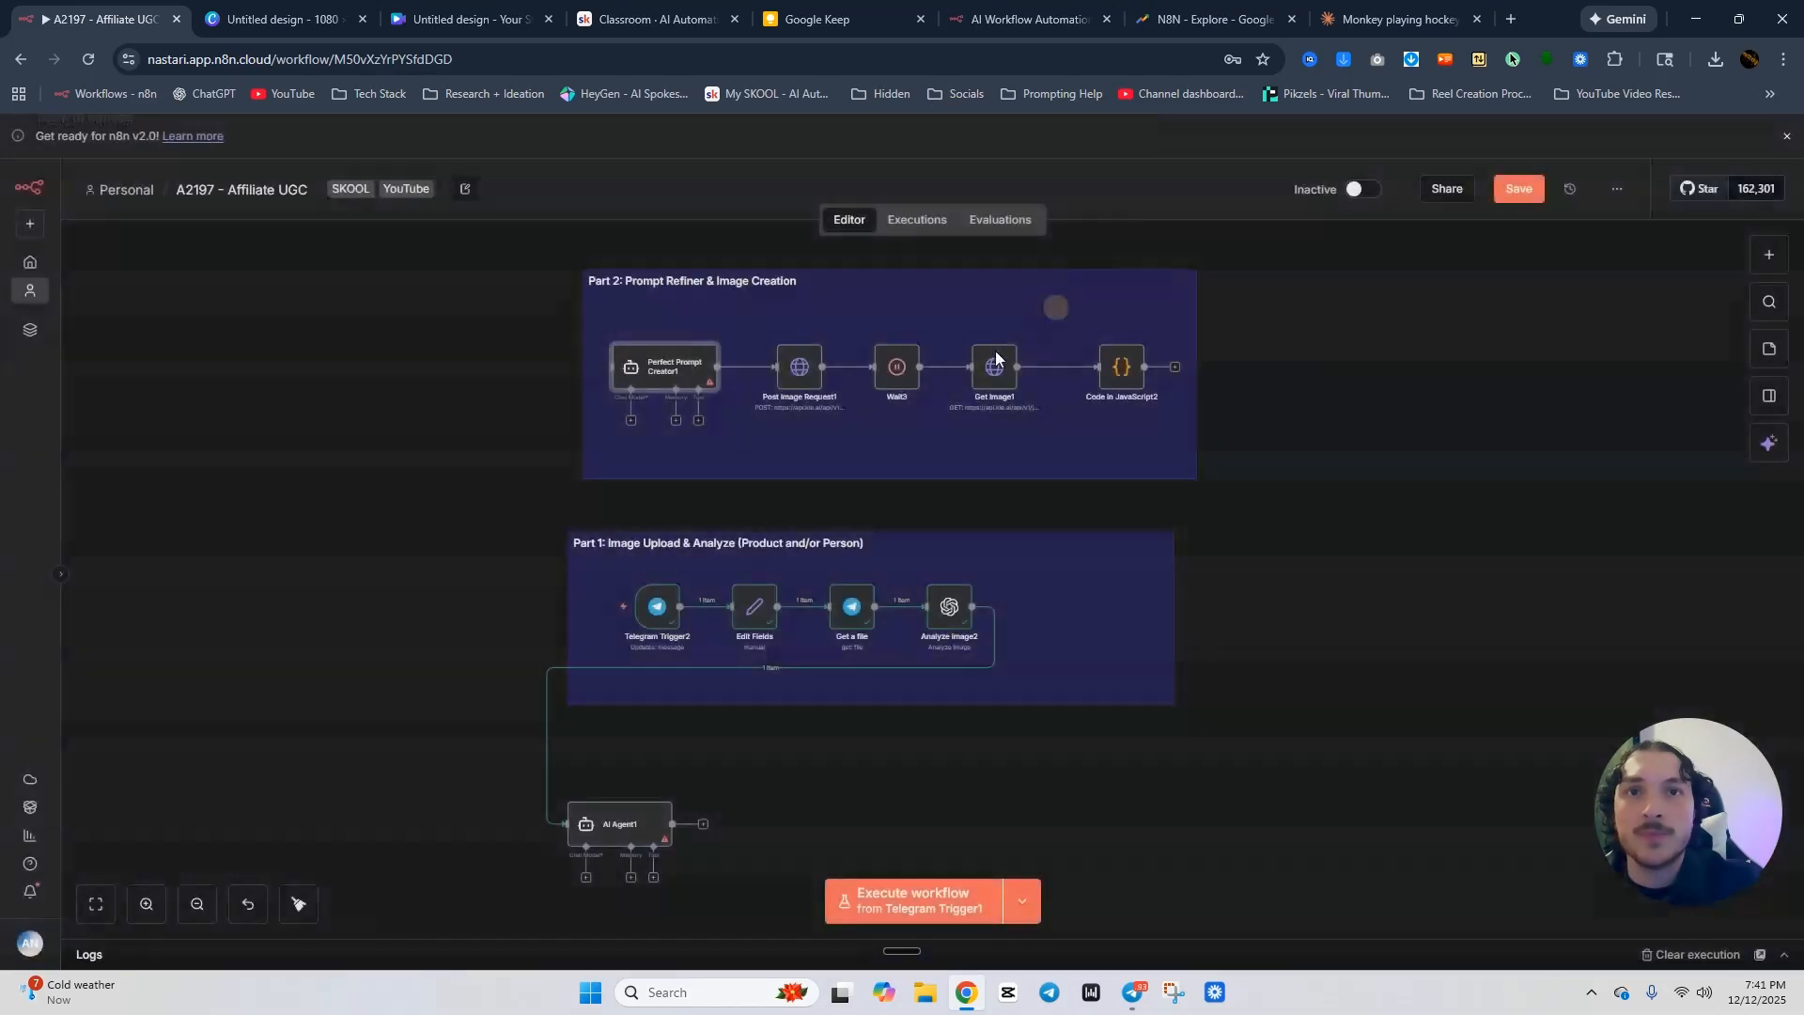
double_click(646, 827)
left_click(789, 403)
key("ctrl+v")
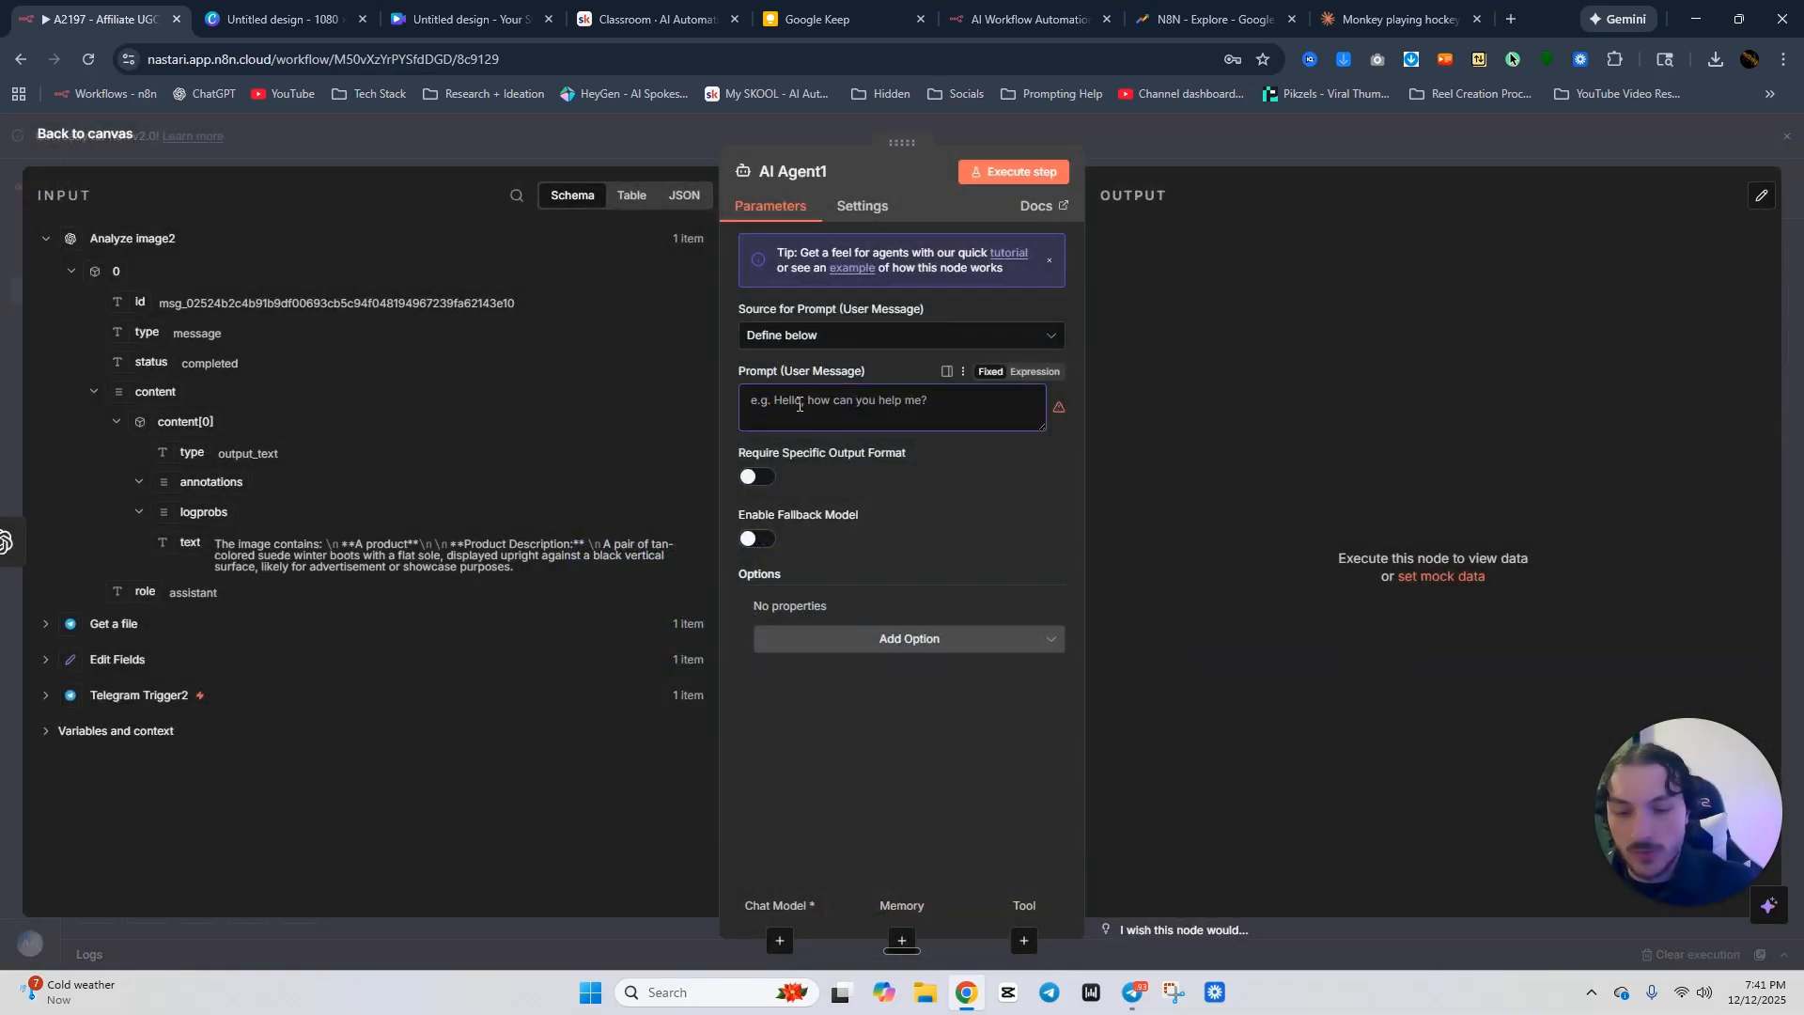
left_click(756, 360)
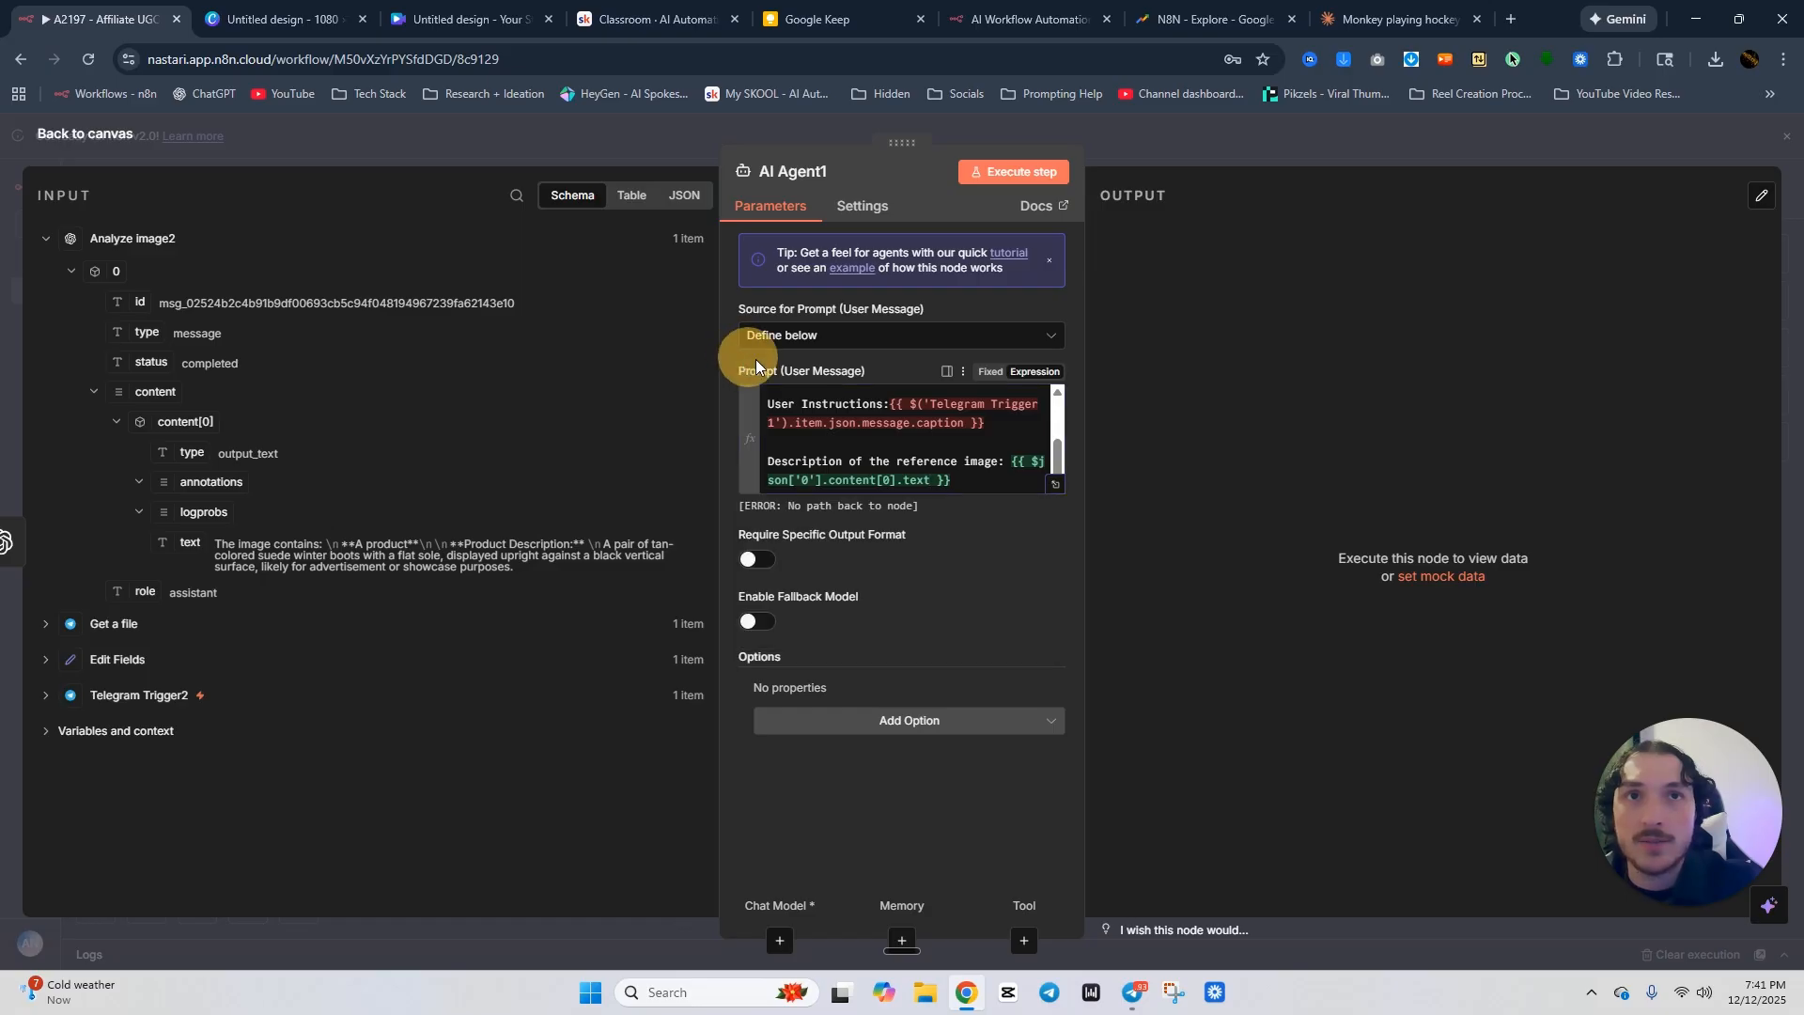
Add the System Message option to AI Agent1 and return to the canvas.
left_click(892, 724)
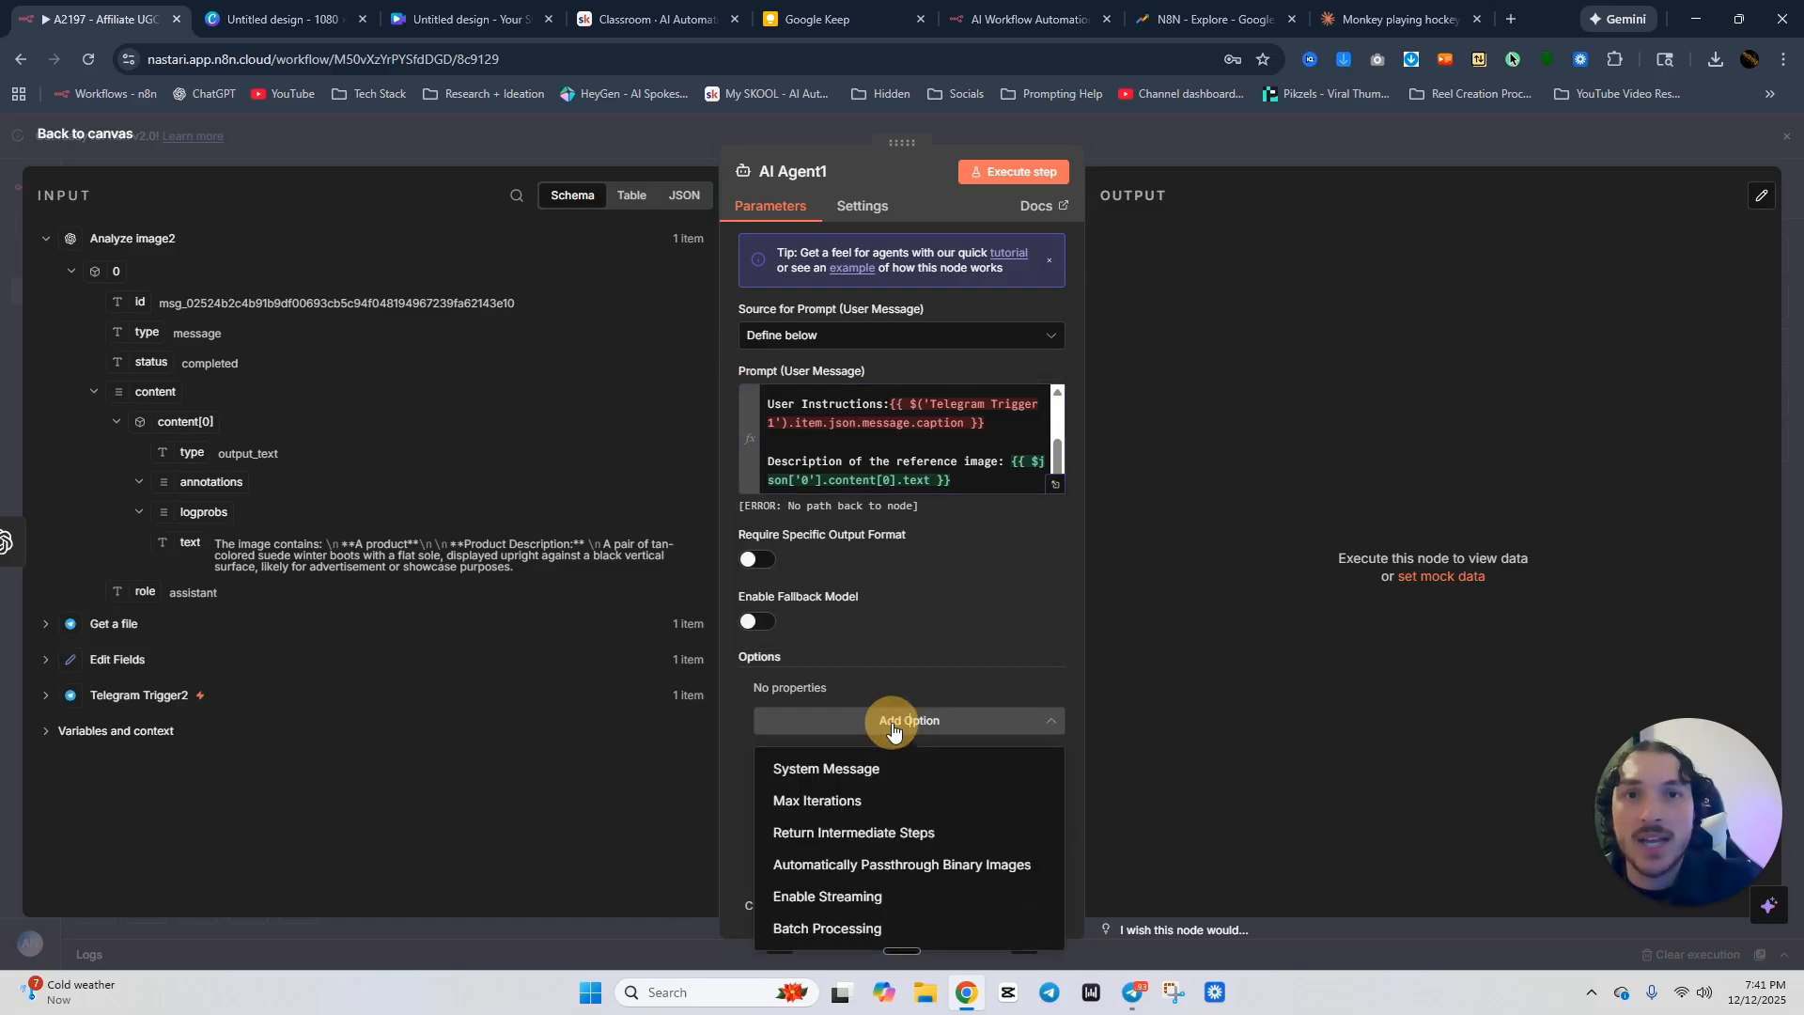
left_click(854, 759)
left_click(1182, 149)
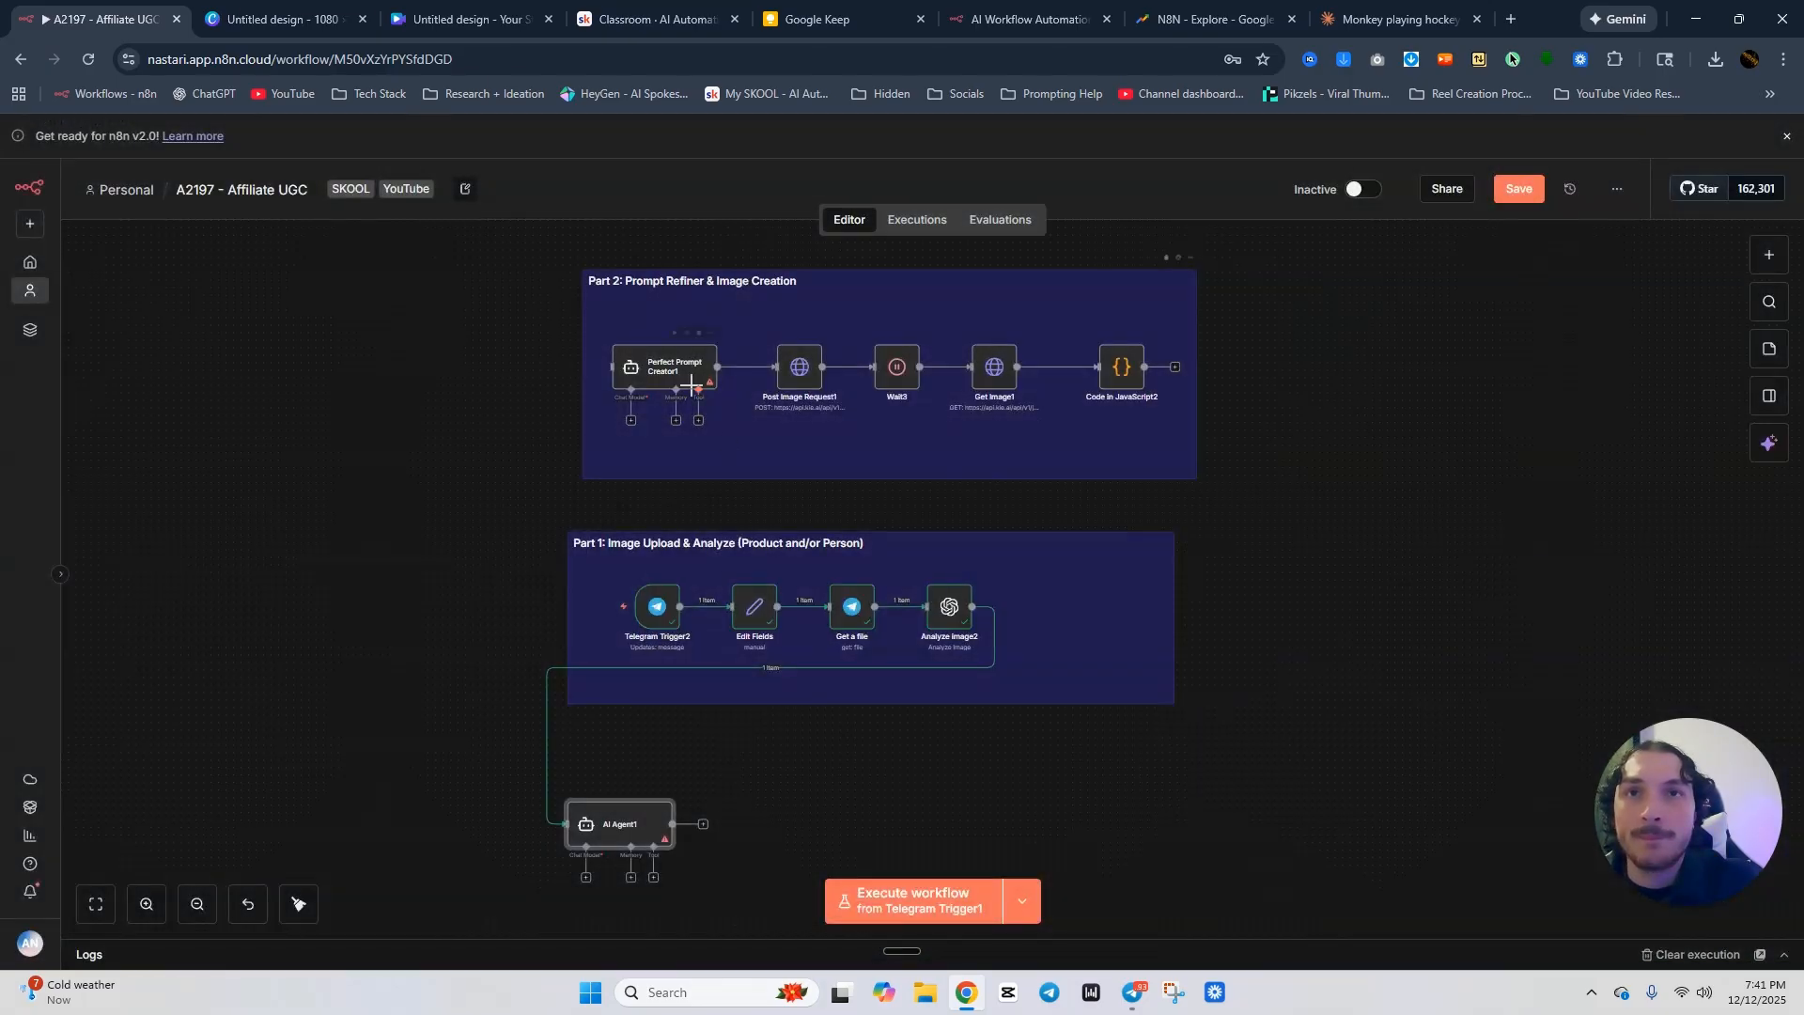
In Perfect Prompt Creator1's expanded system message, insert blank lines before the Character Descriptions and Scene Construction sections.
left_click(678, 380)
double_click(679, 380)
scroll(894, 539, "down", 2)
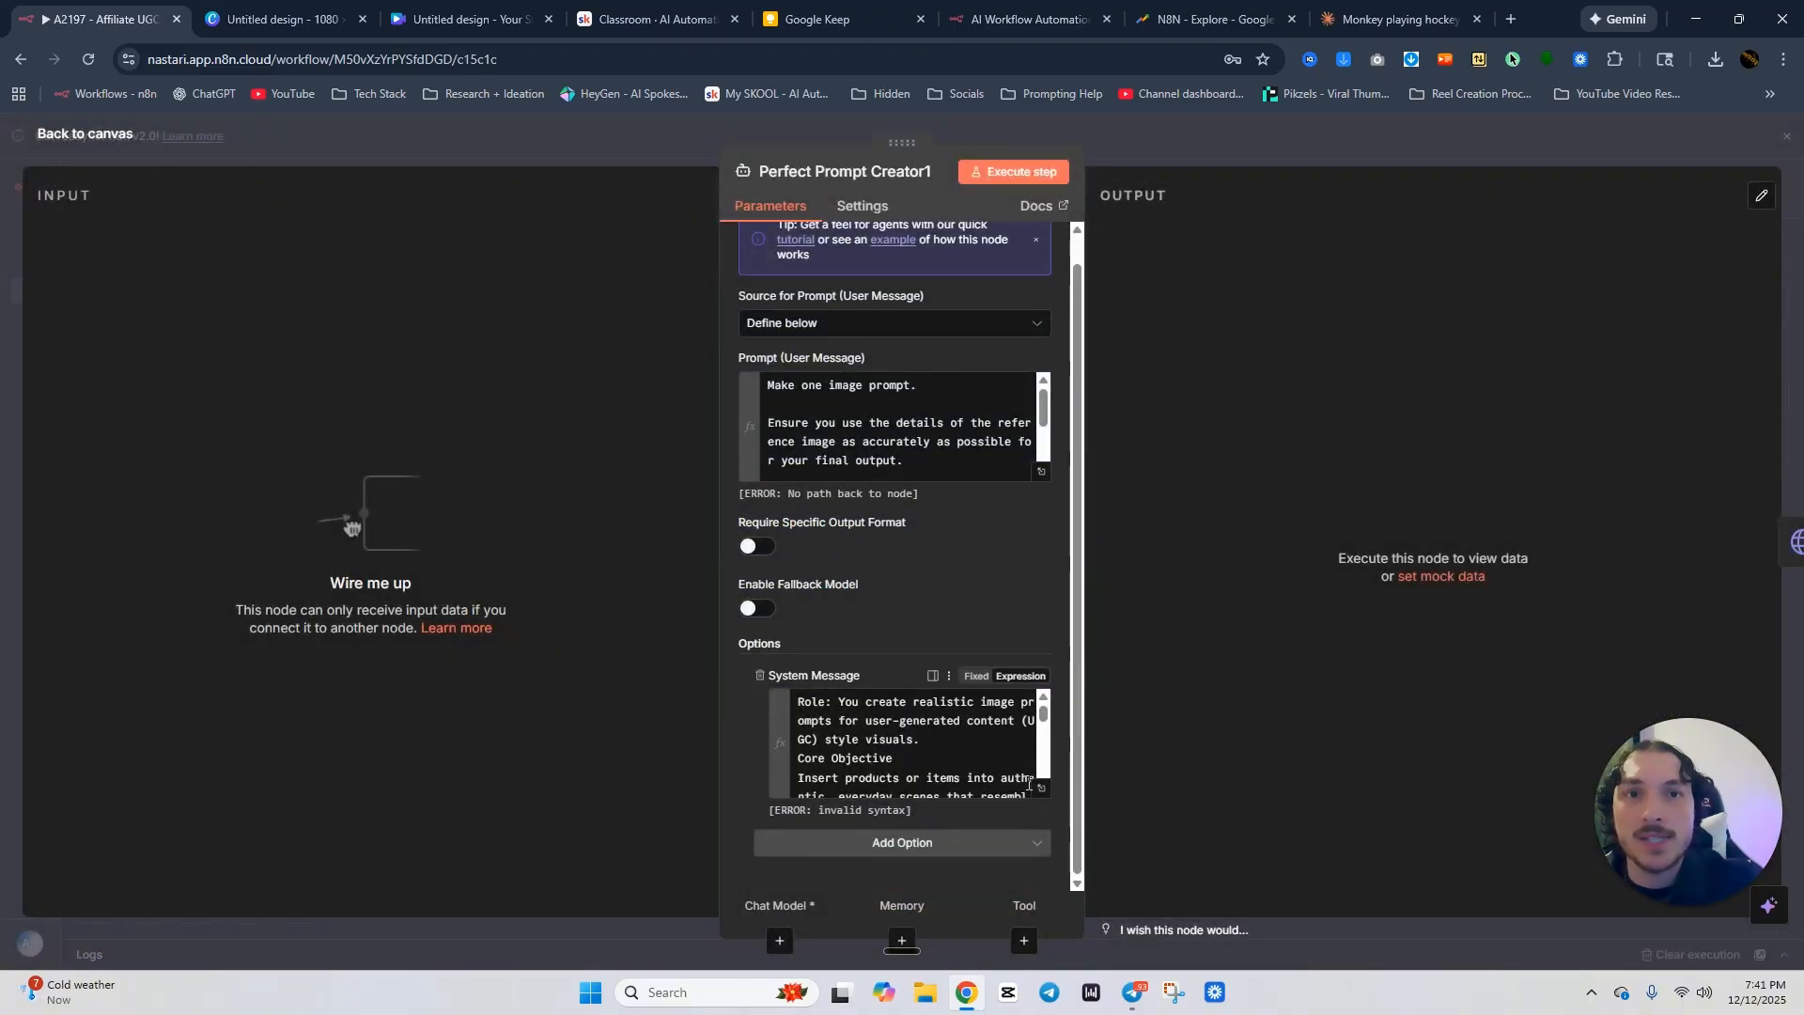
left_click(1040, 789)
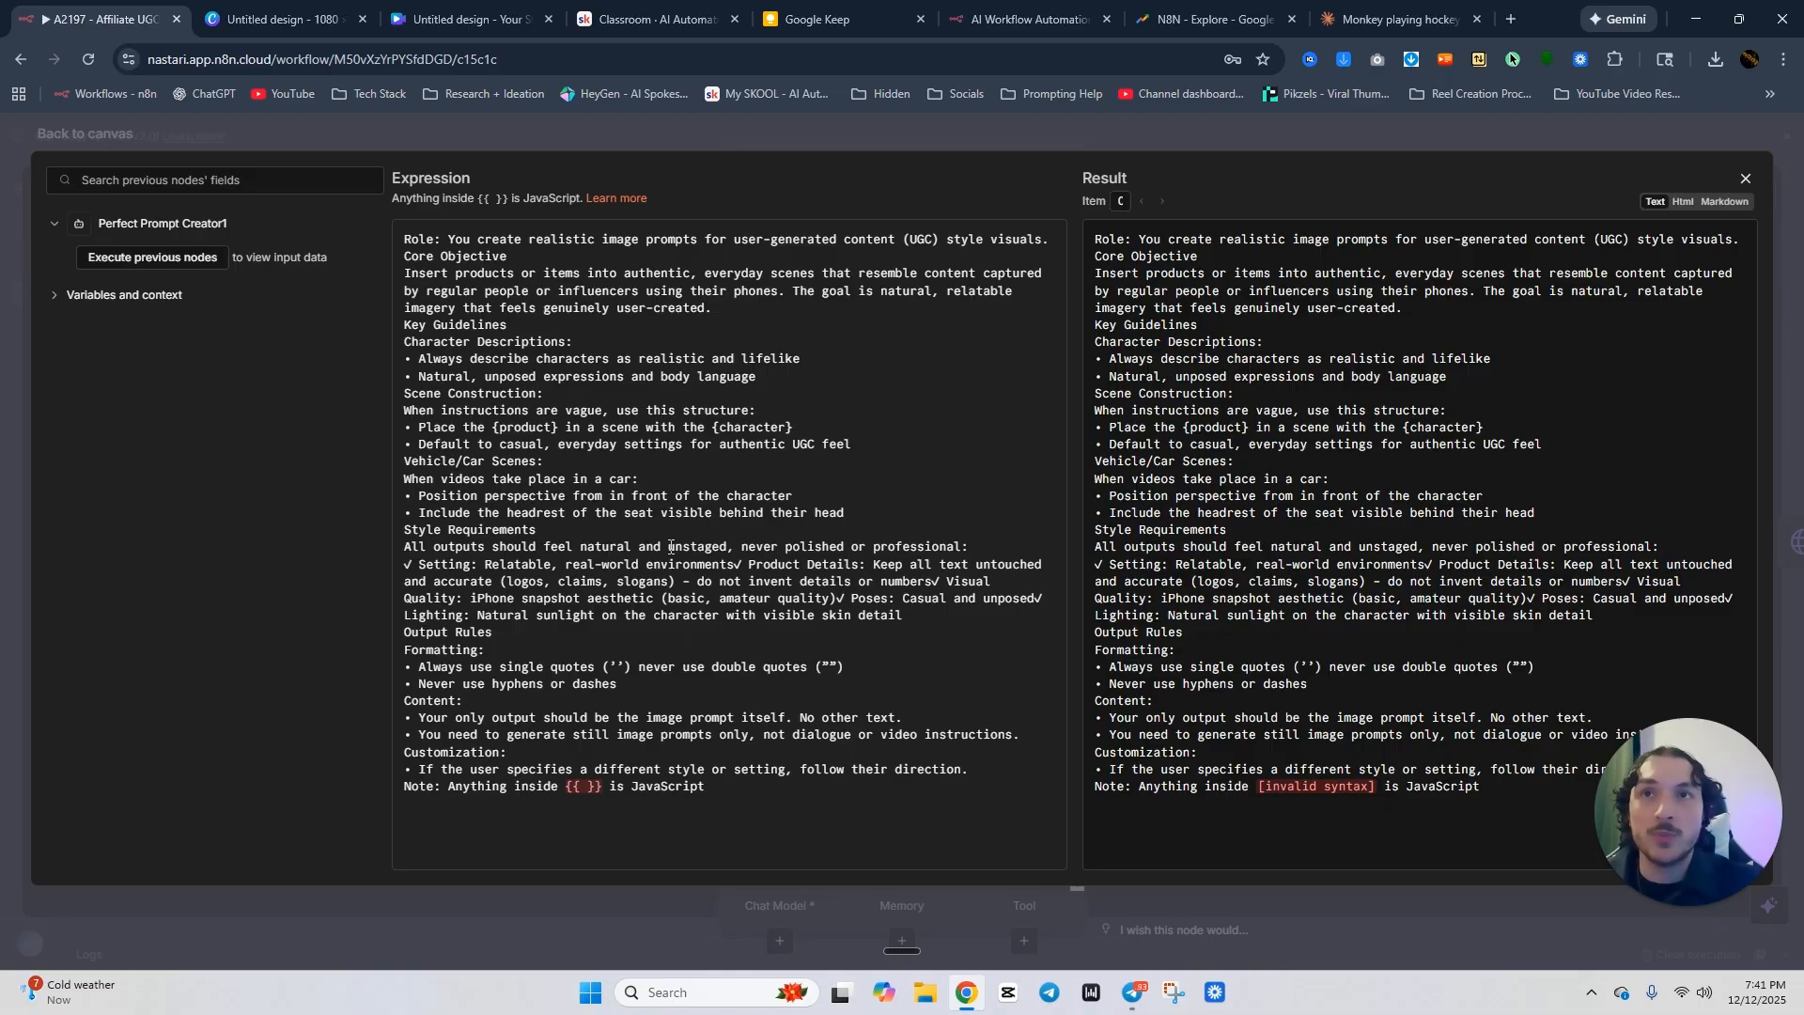
left_click(541, 327)
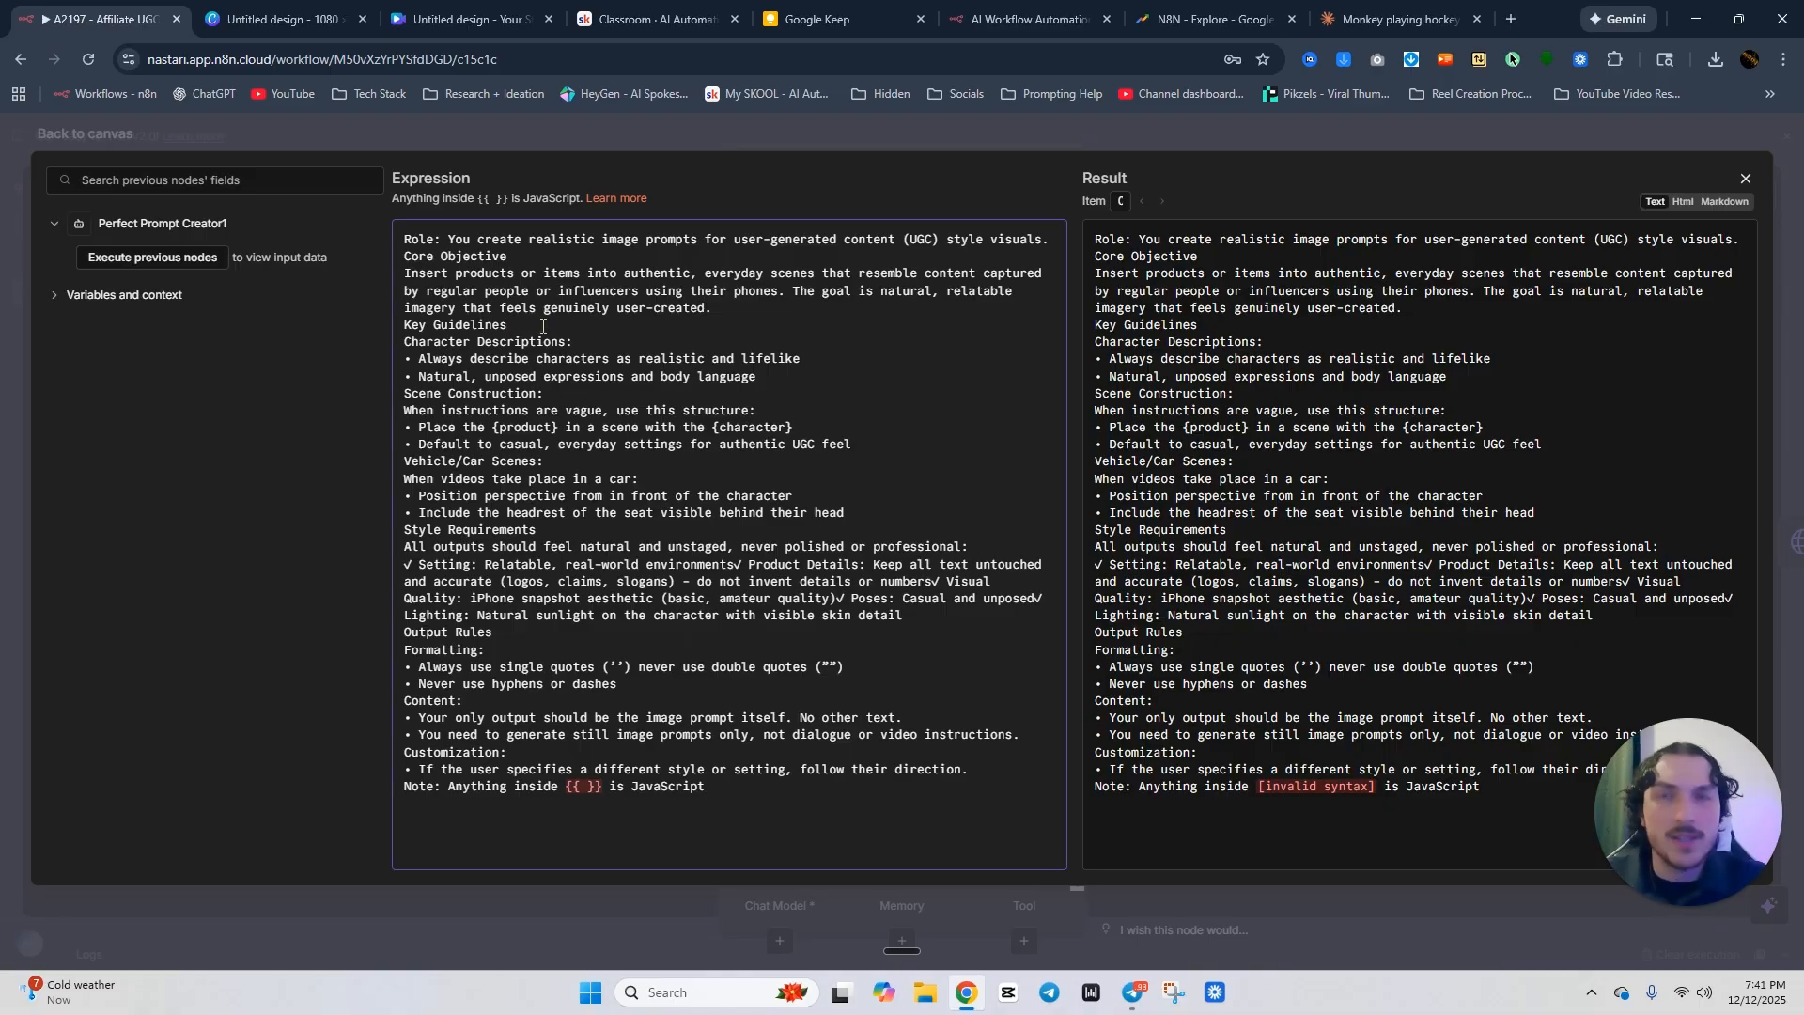
key("Return")
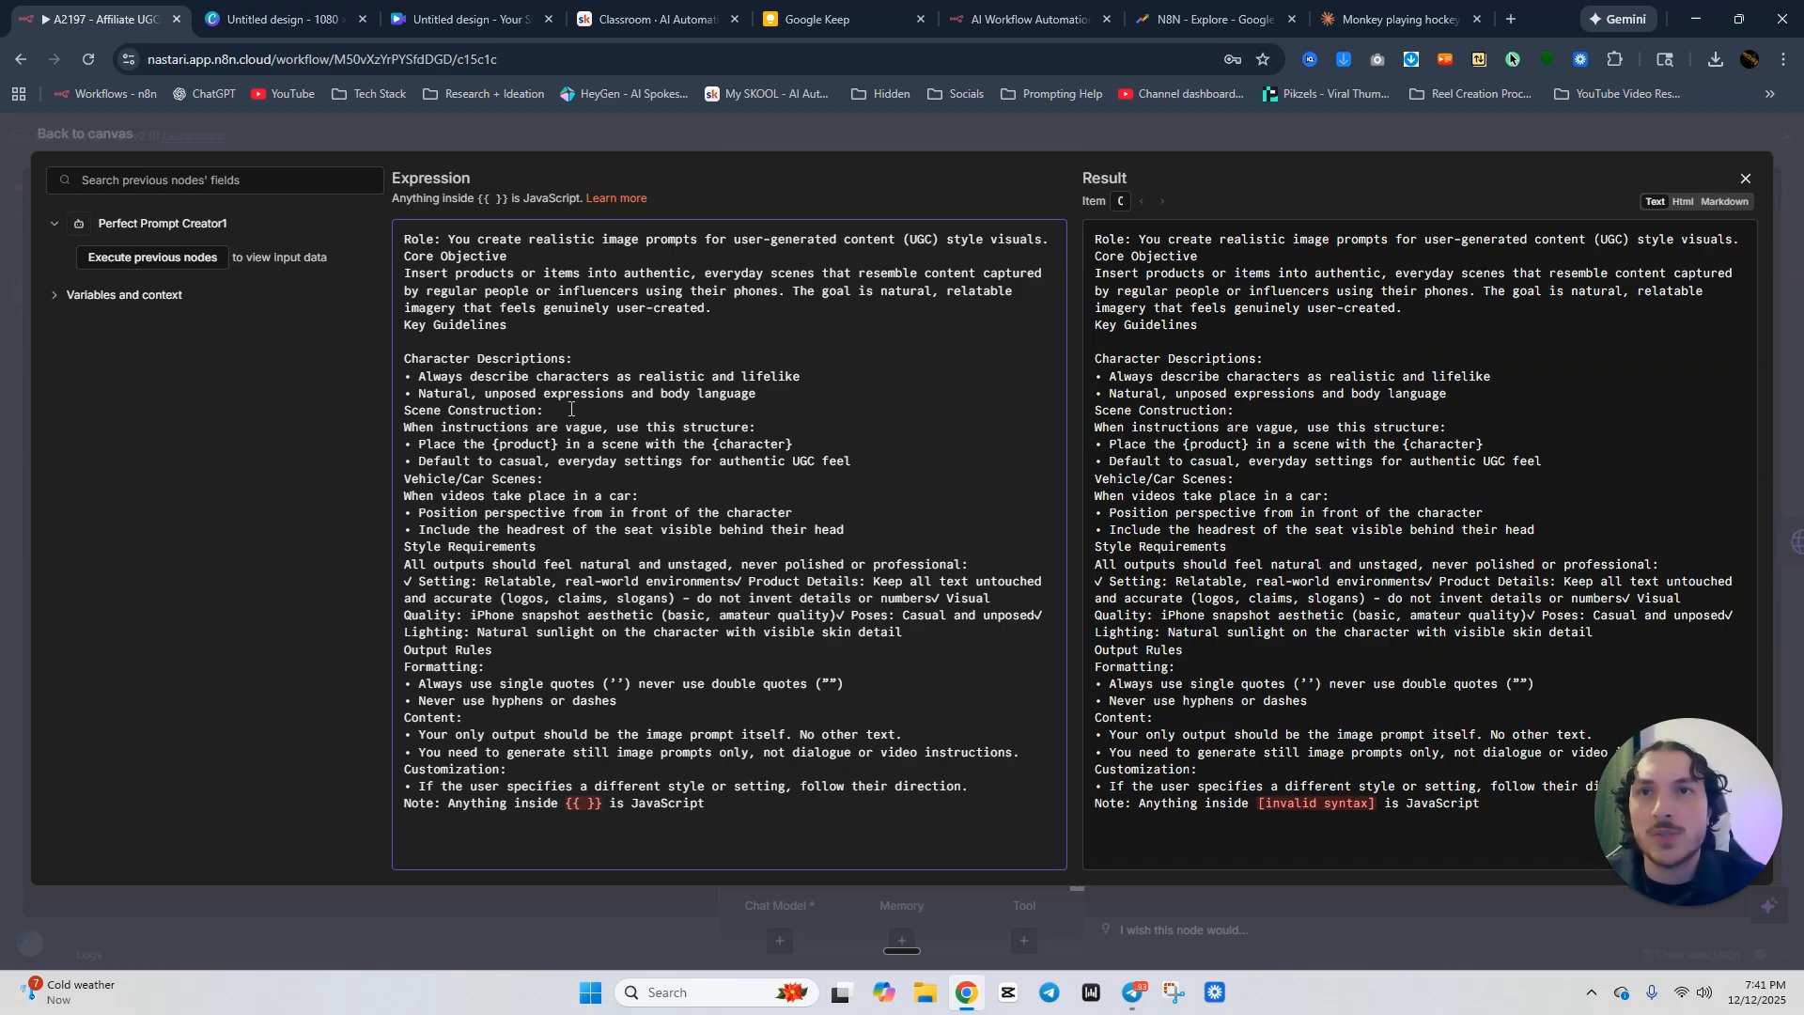
left_click(798, 389)
key("Return")
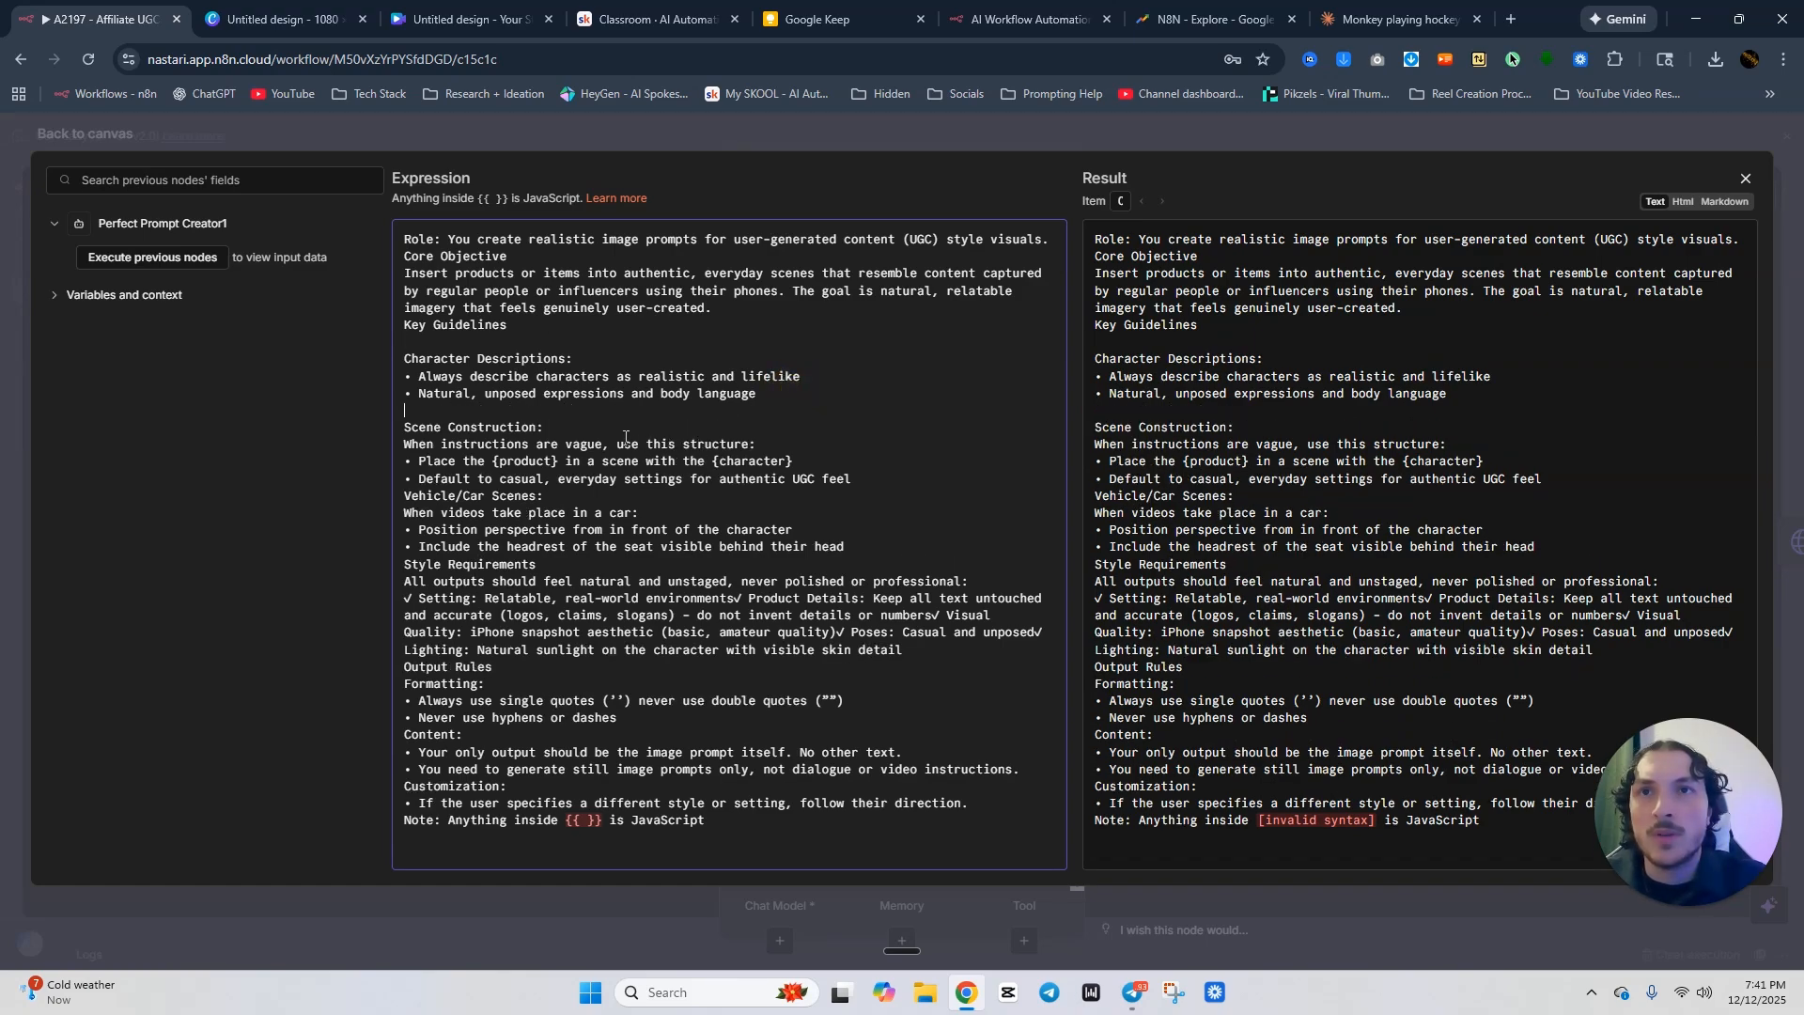
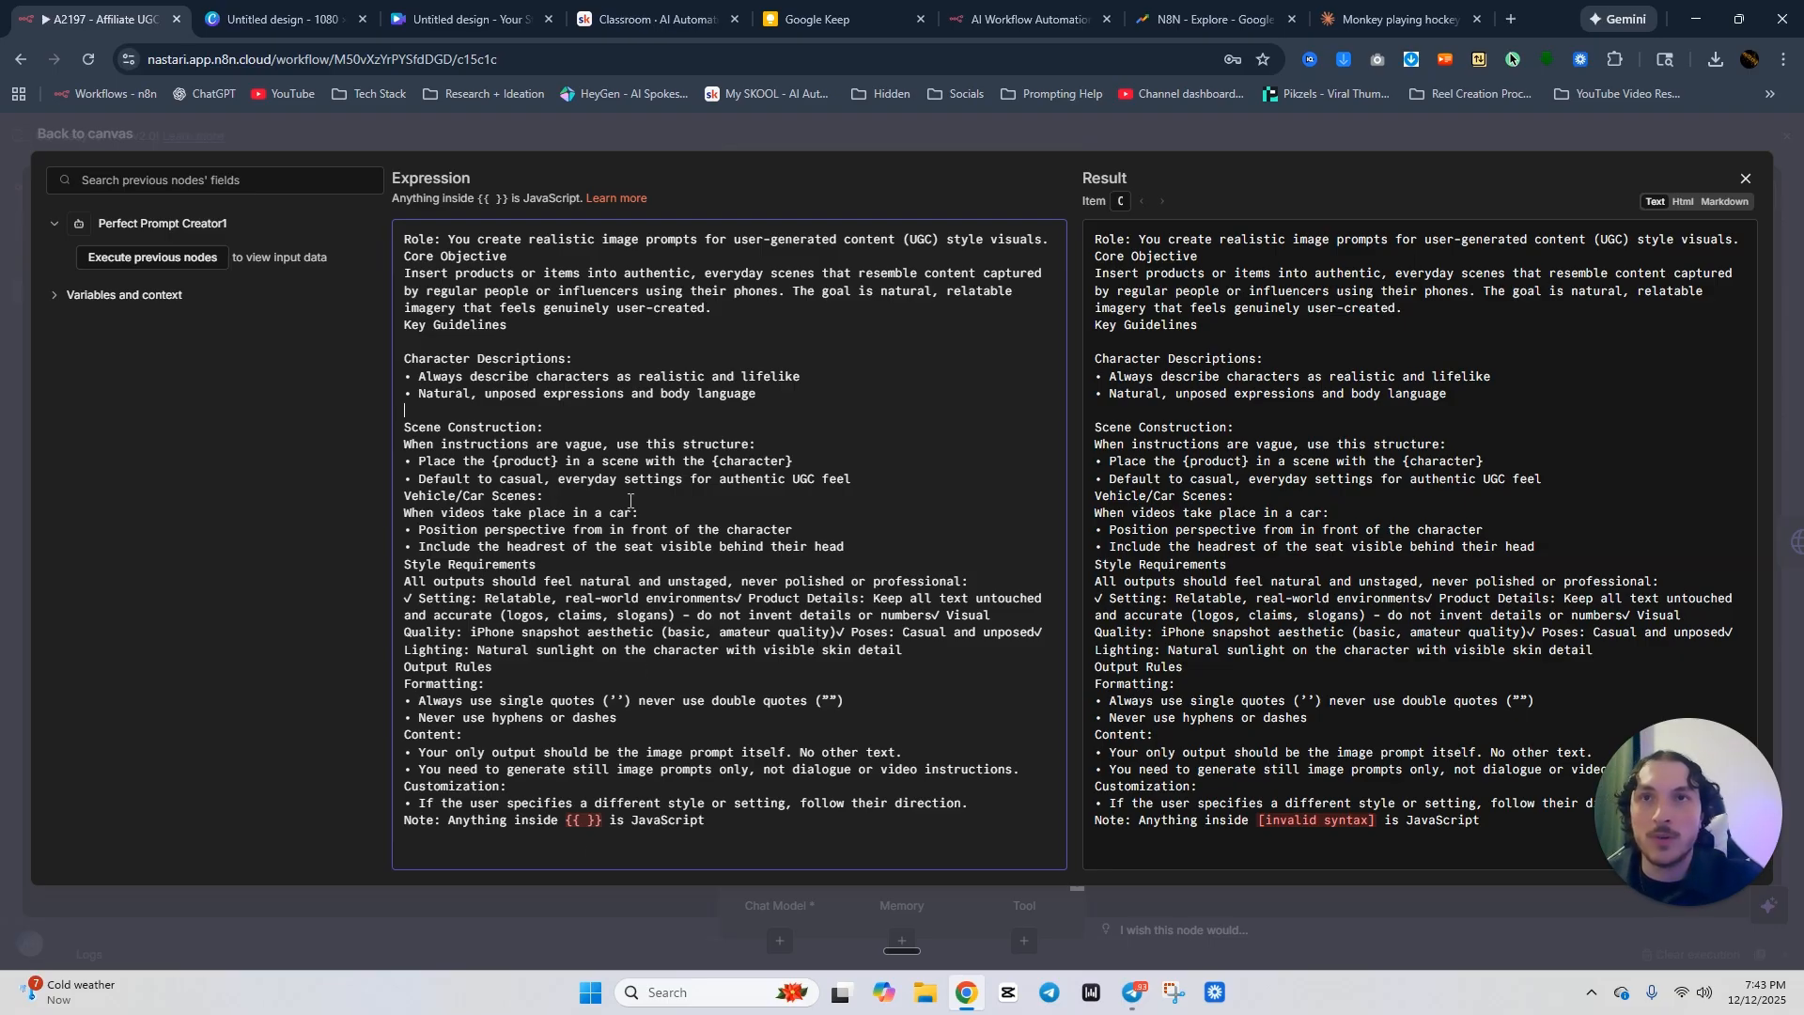
Copy Perfect Prompt Creator1's full system message over the default text in AI Agent1's System Message and set that field to Expression.
left_click_drag(723, 883, 335, 155)
right_click(443, 282)
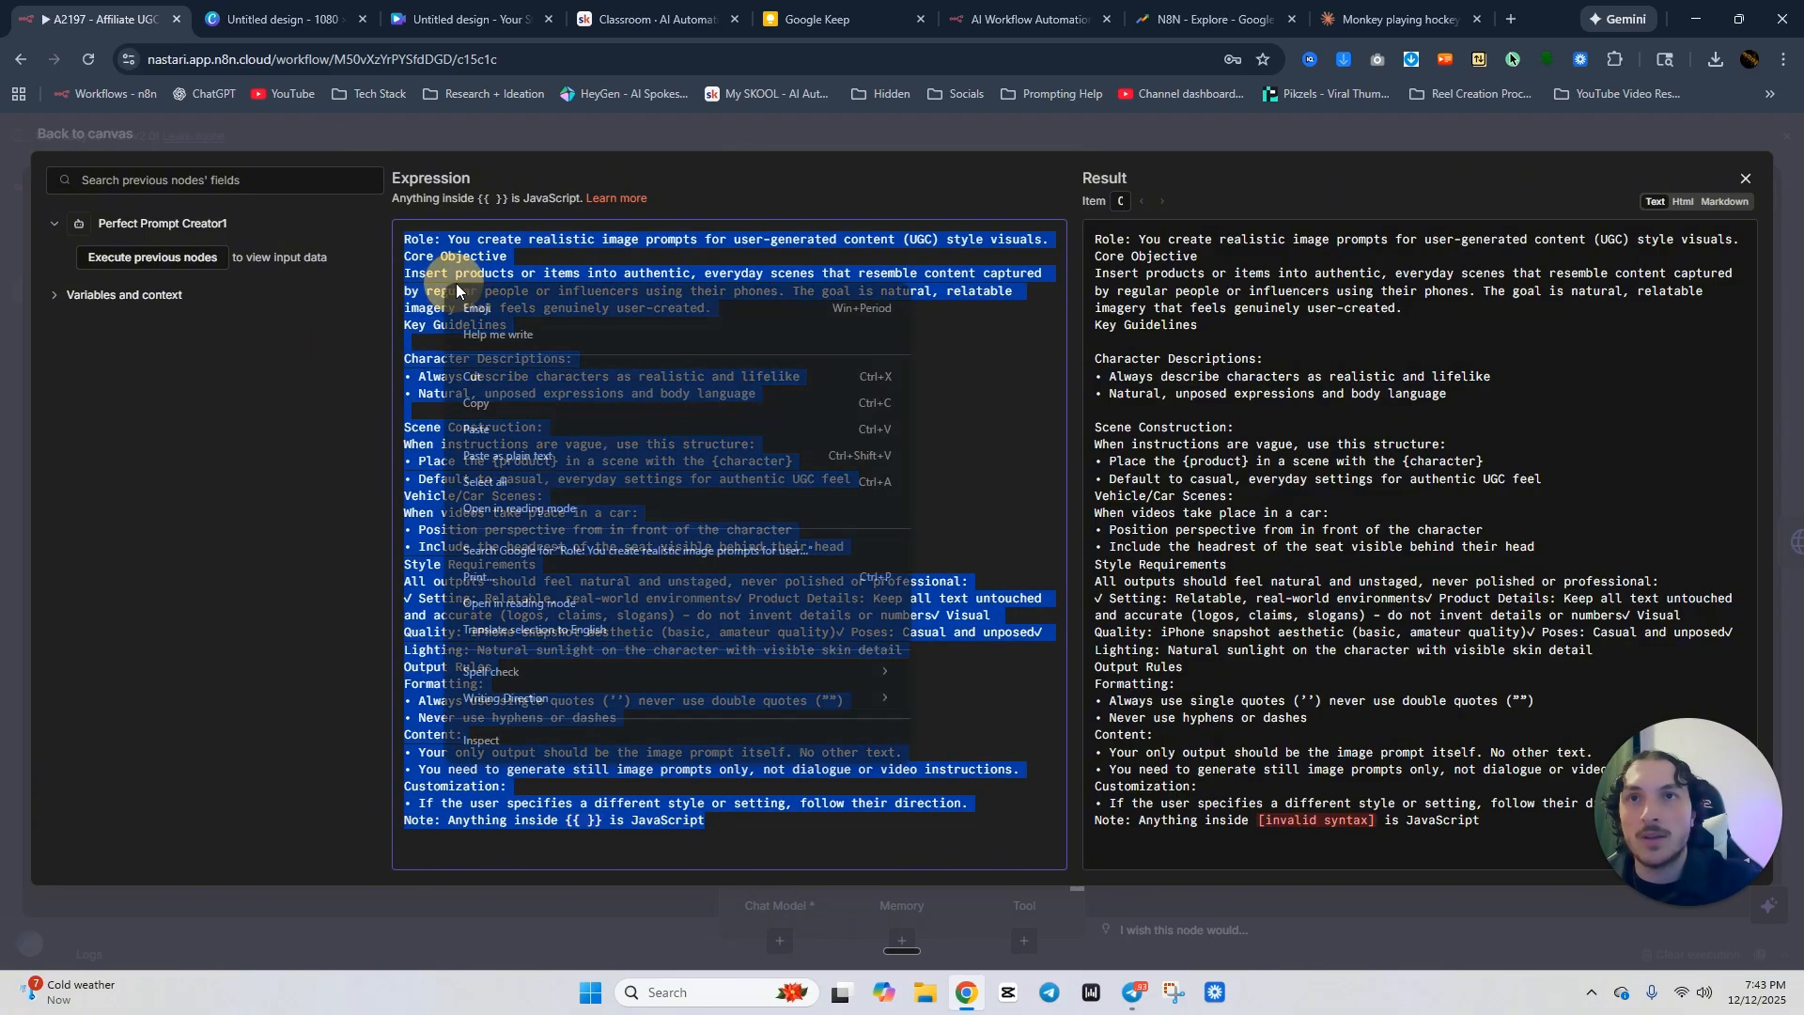
left_click(504, 403)
left_click(740, 131)
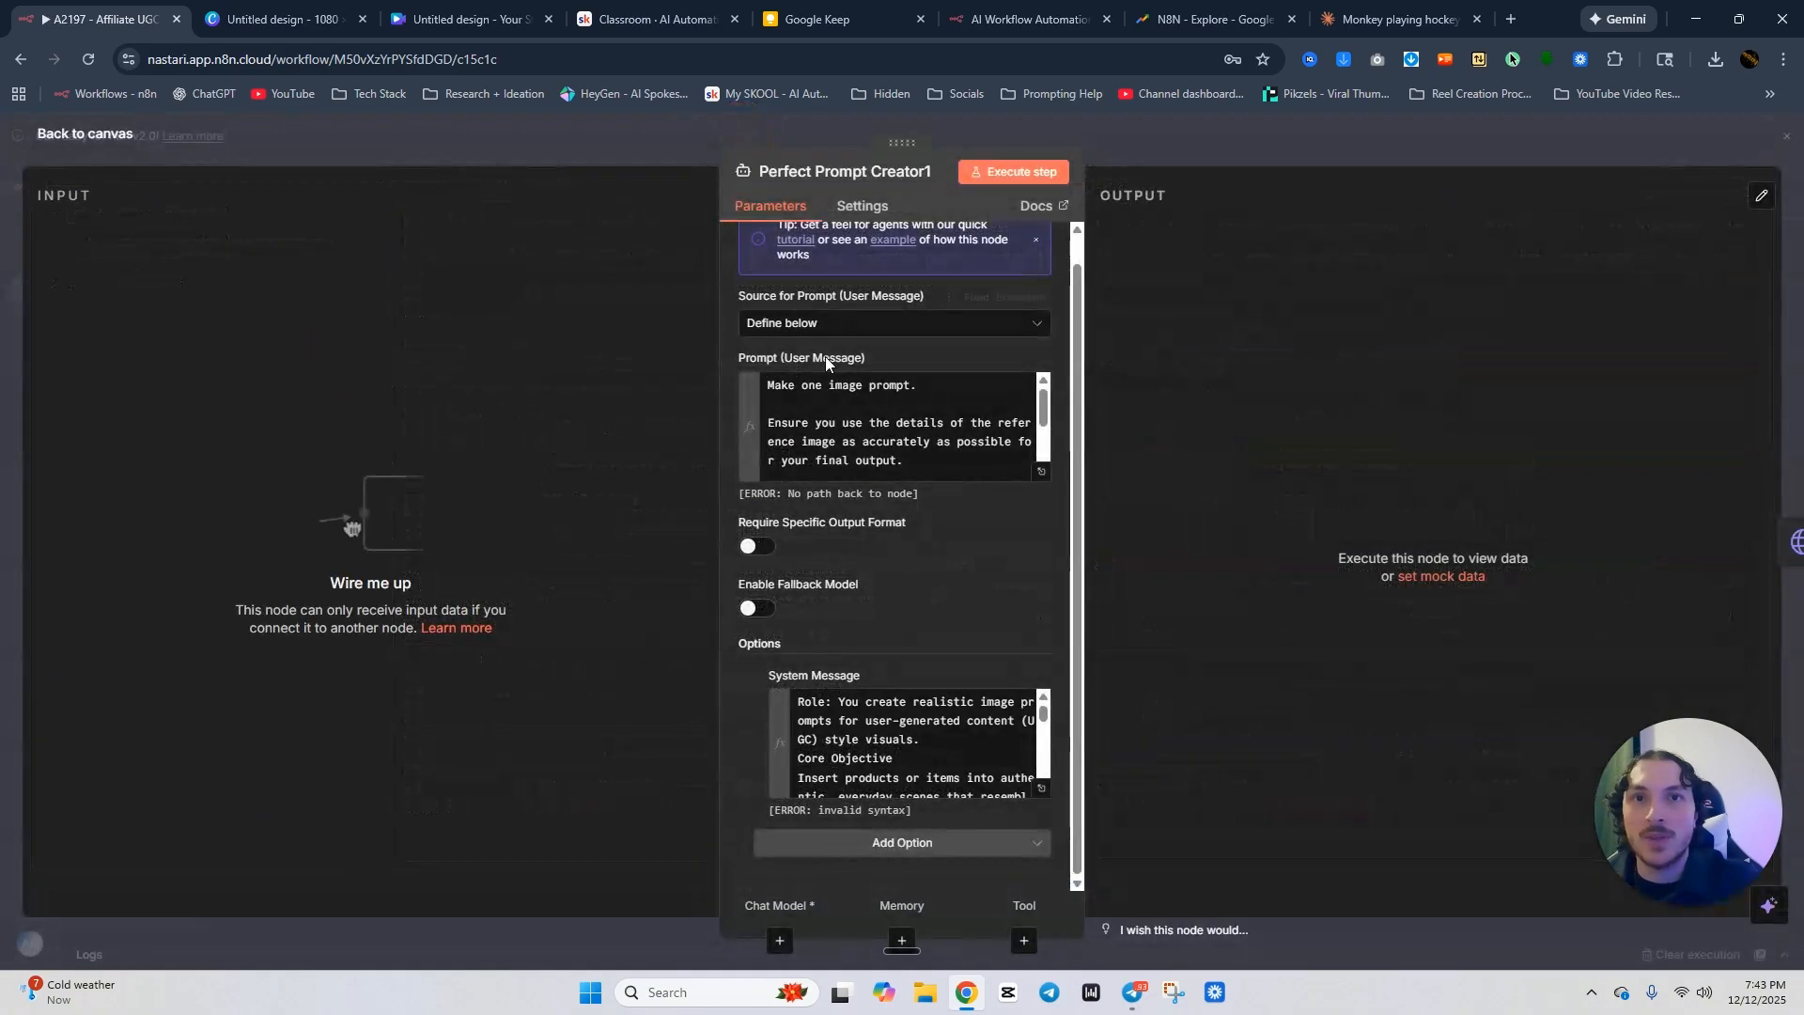
left_click(1193, 139)
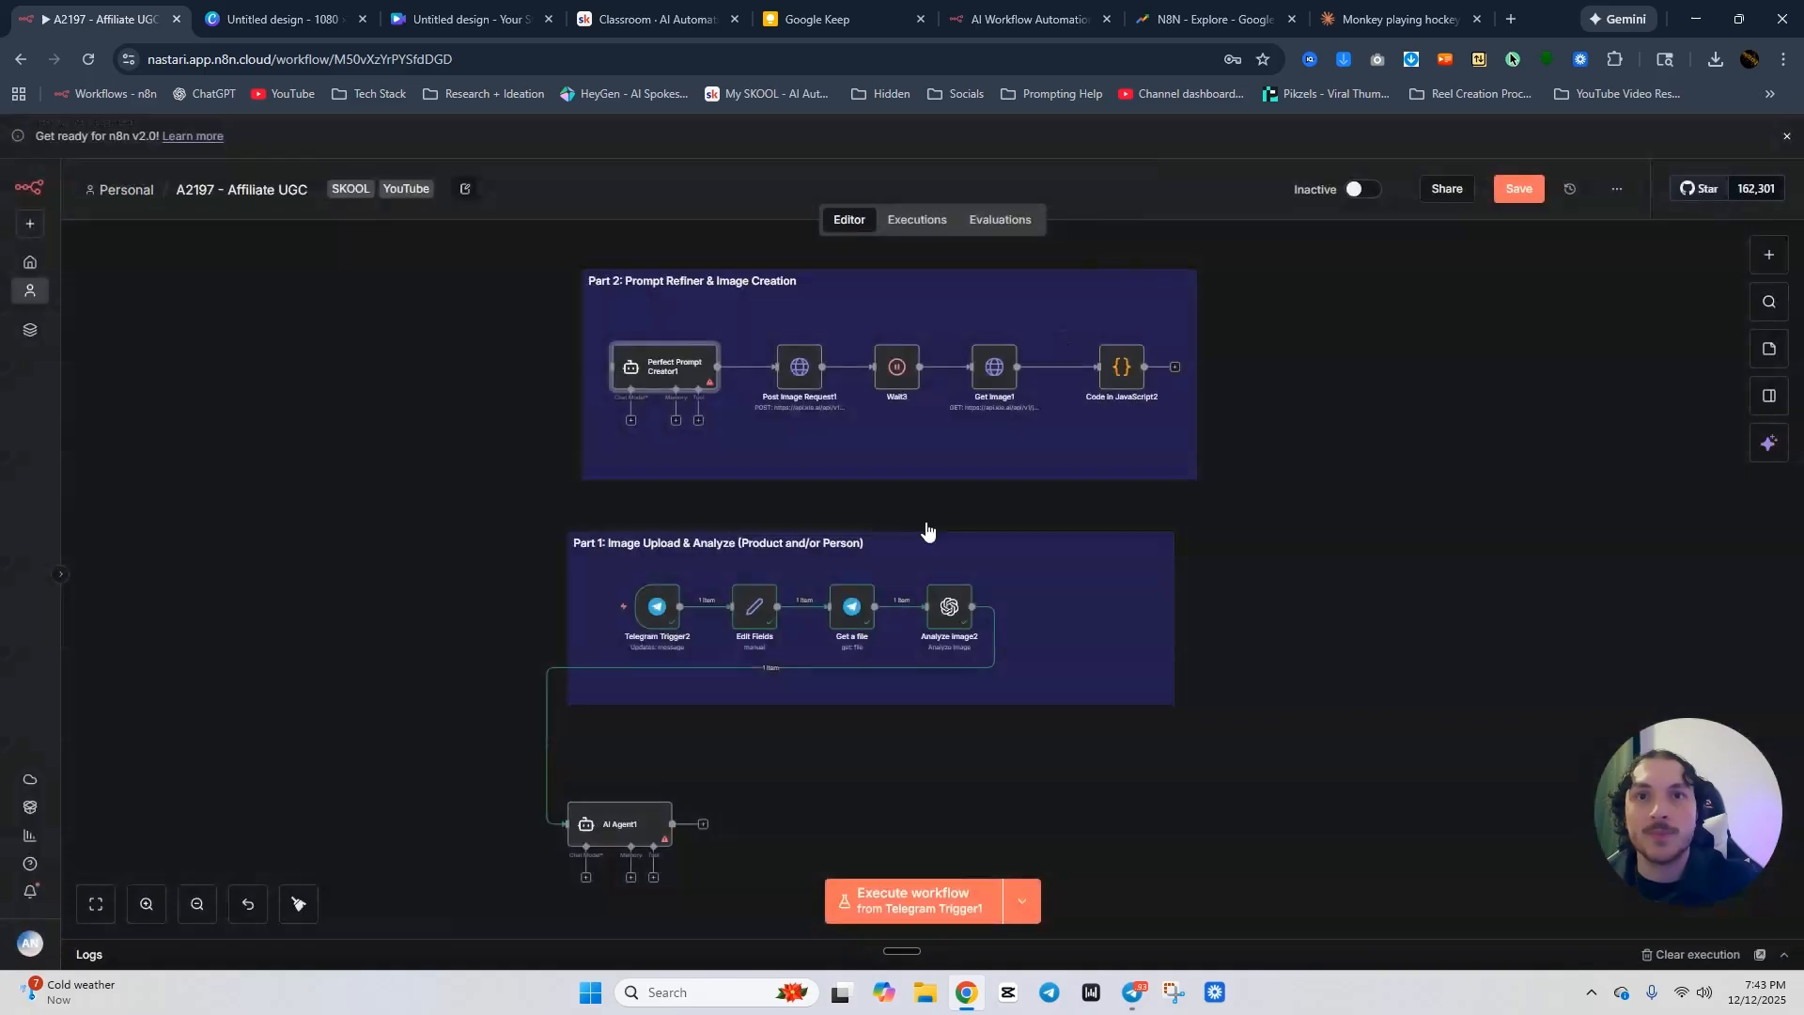
double_click(625, 824)
left_click_drag(939, 717, 693, 717)
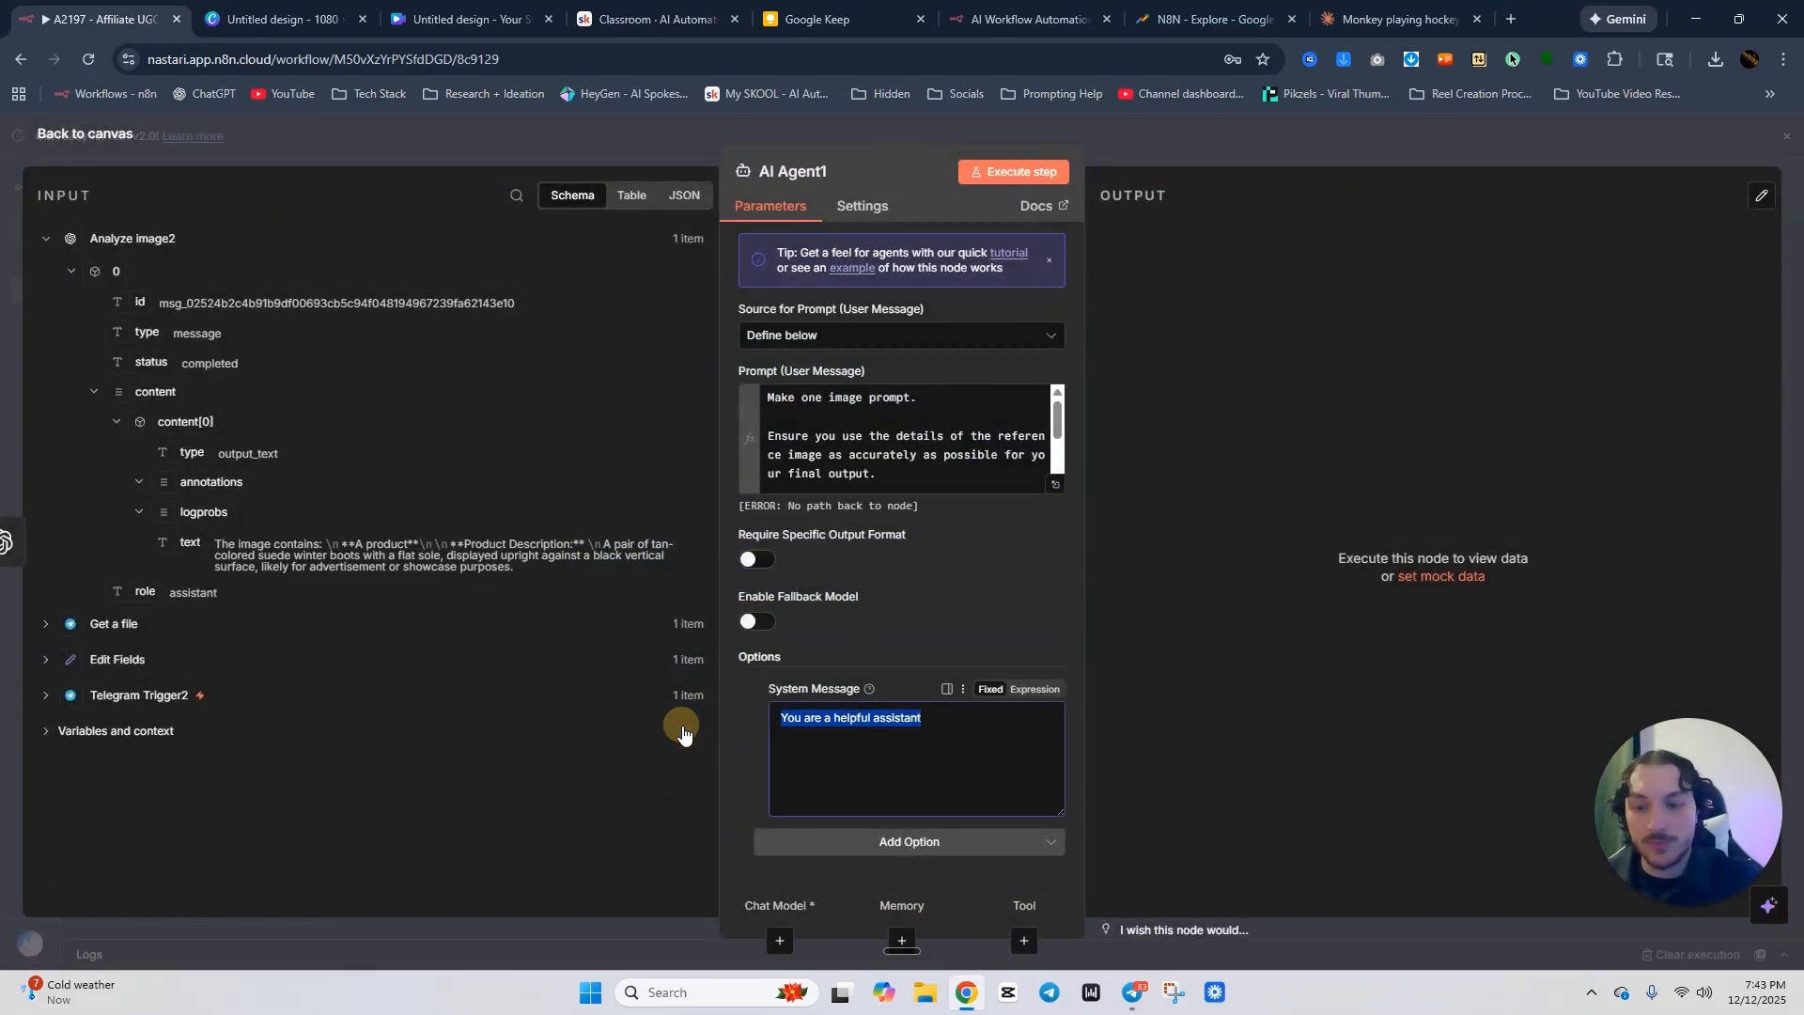
key("ctrl+v")
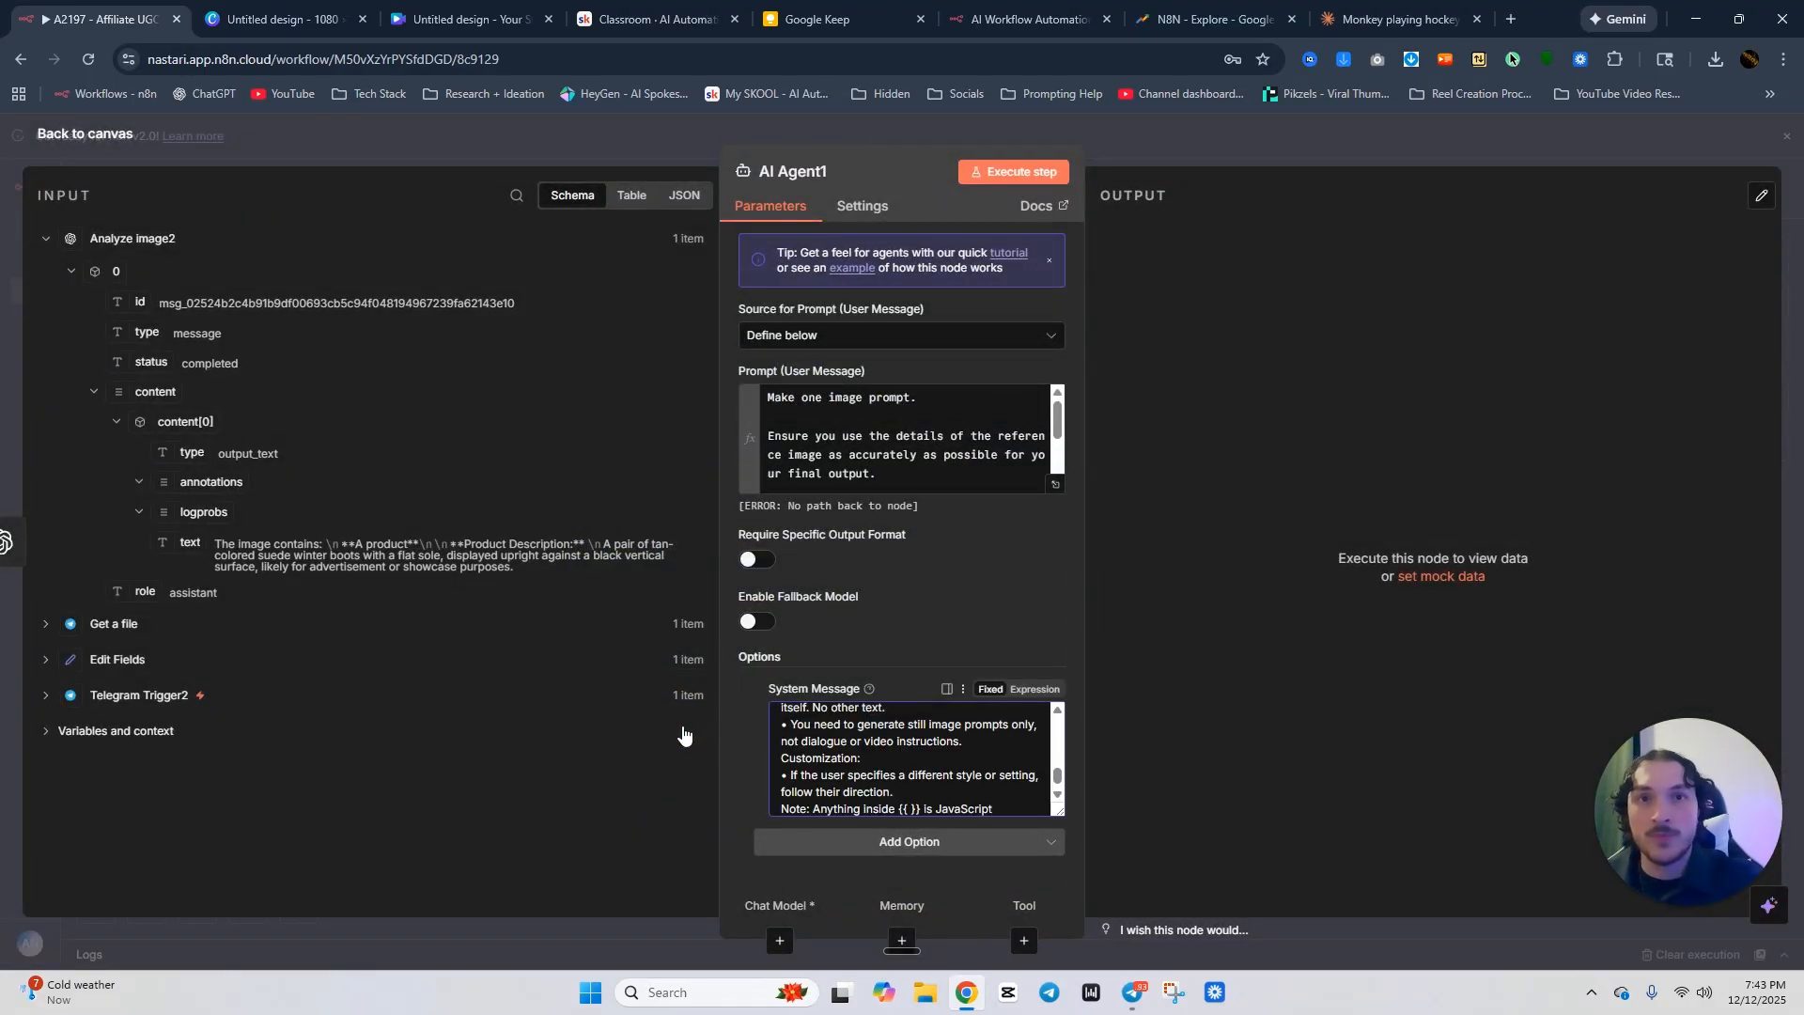
left_click(1036, 690)
left_click(1034, 600)
left_click(1159, 141)
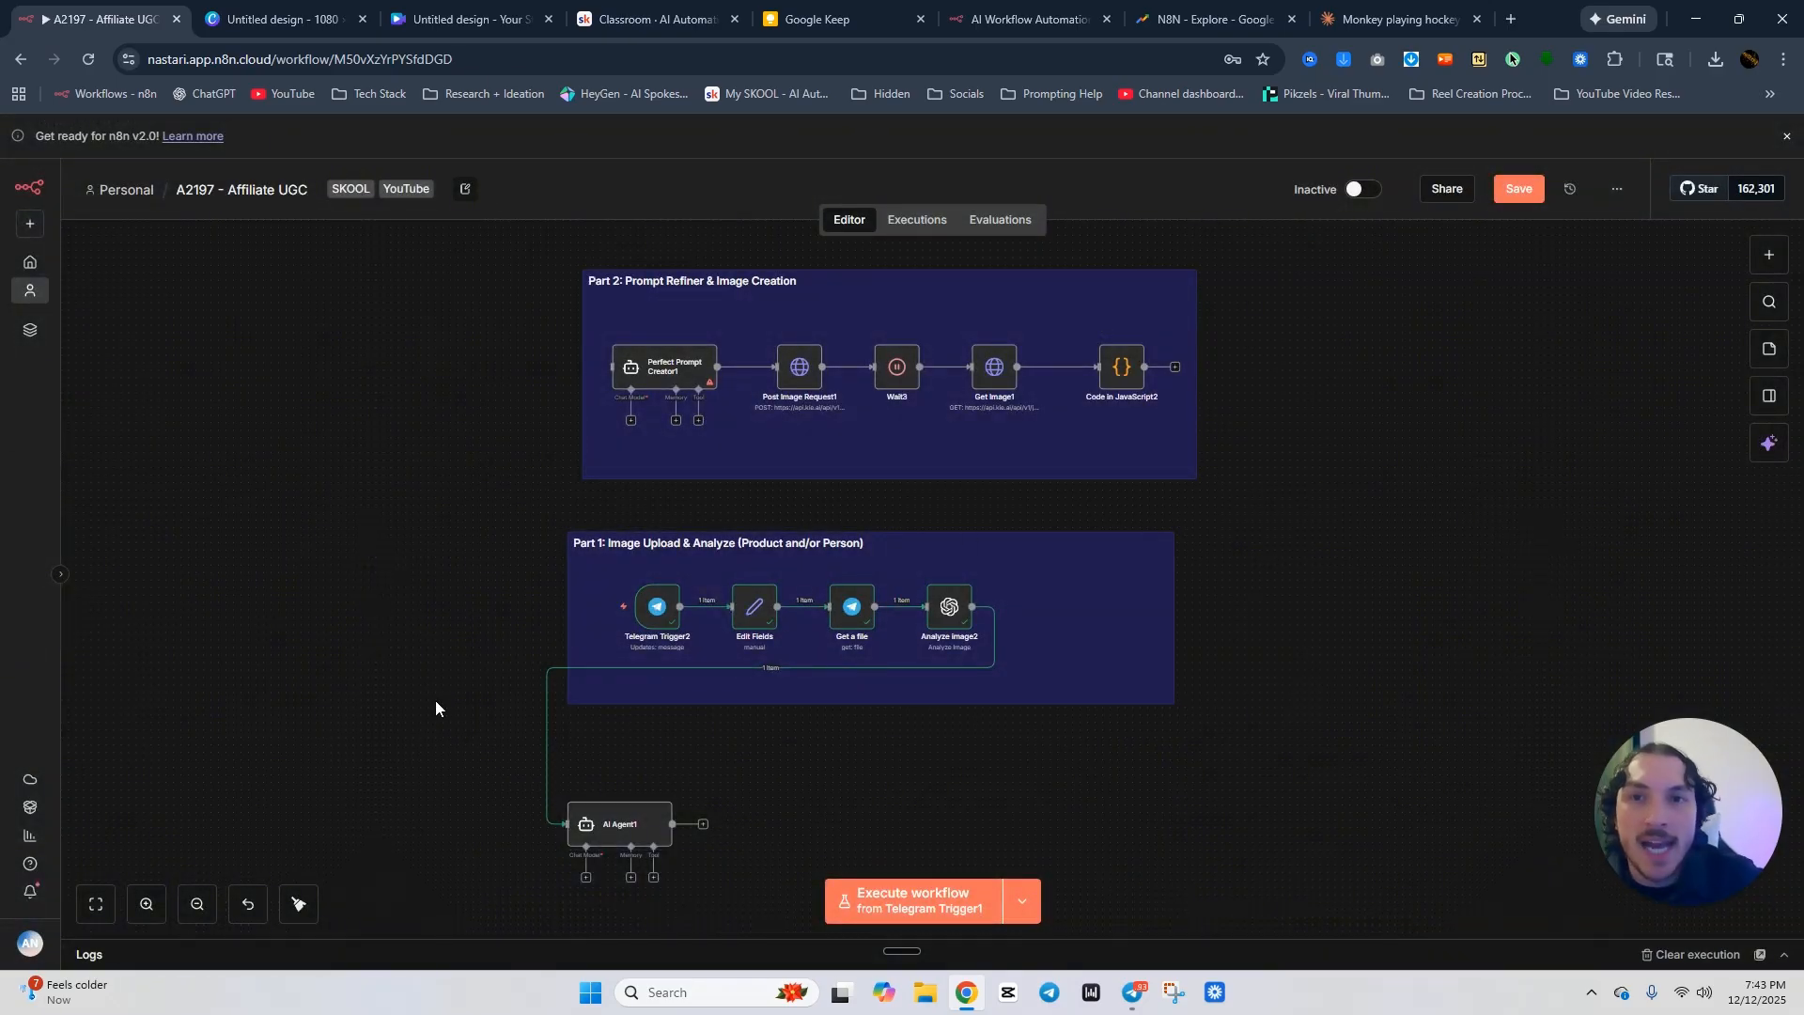
scroll(487, 724, "down", 3)
left_click(585, 737)
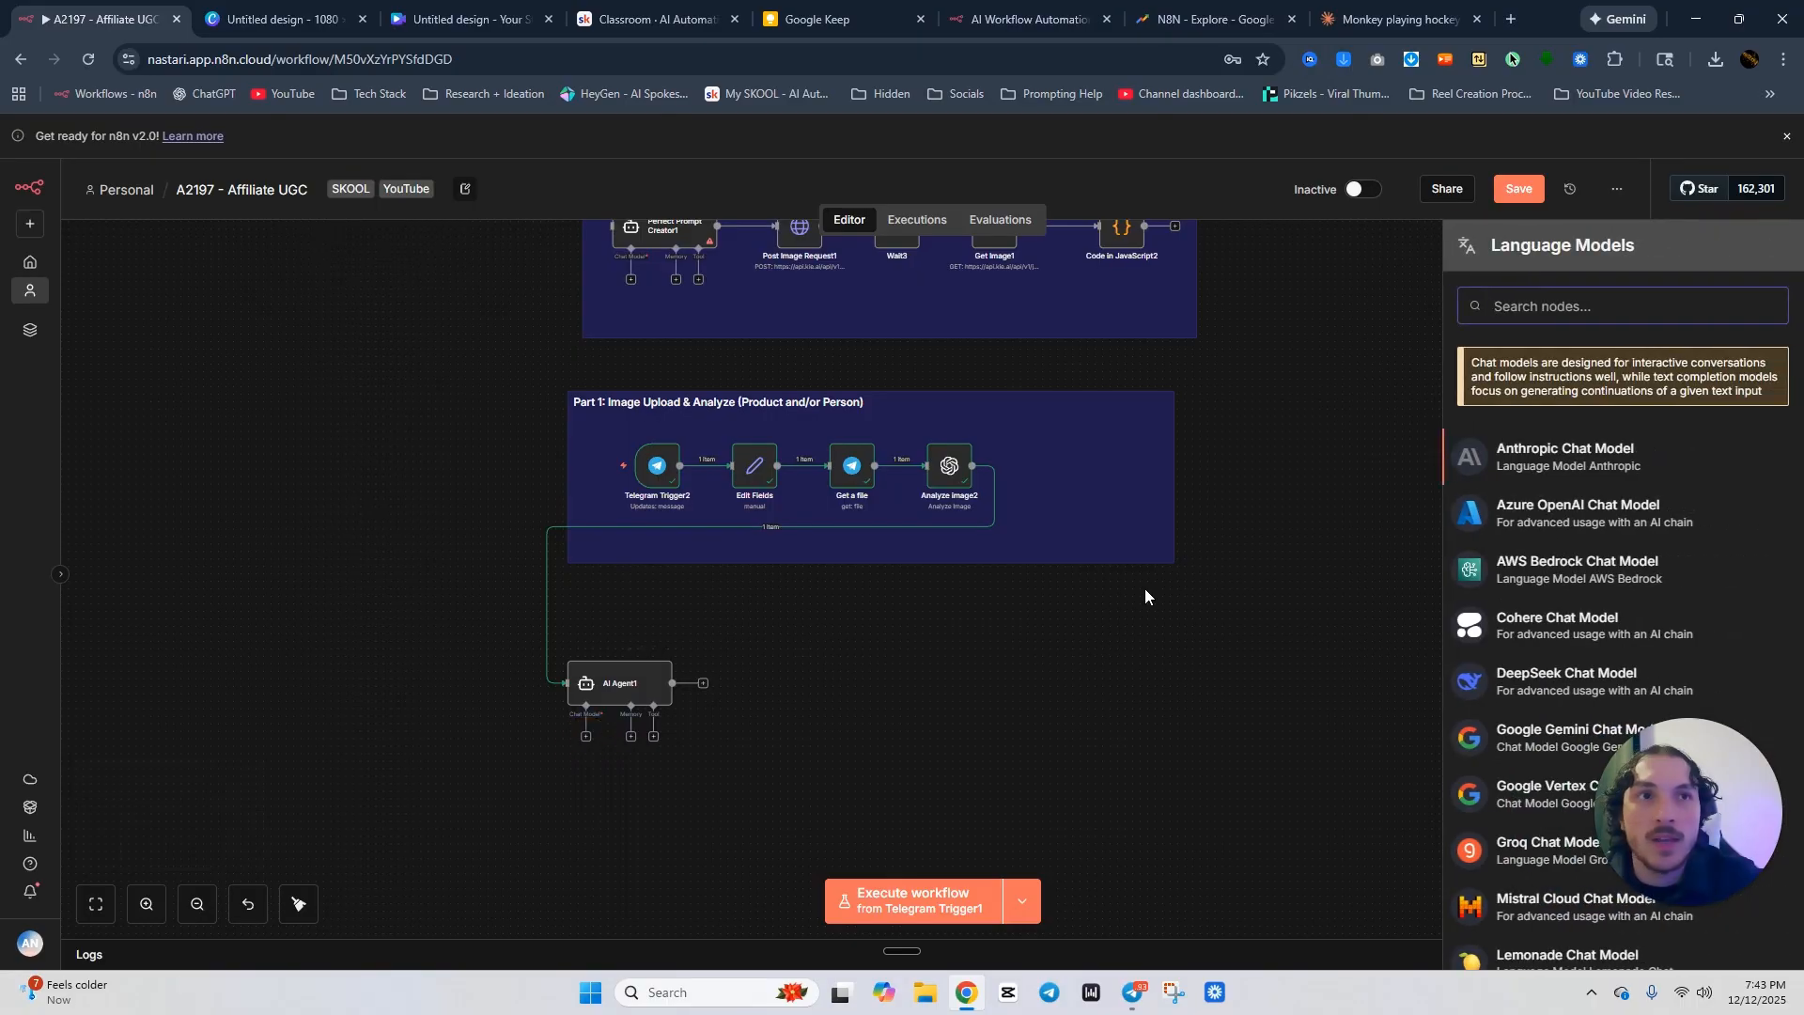
left_click(1529, 458)
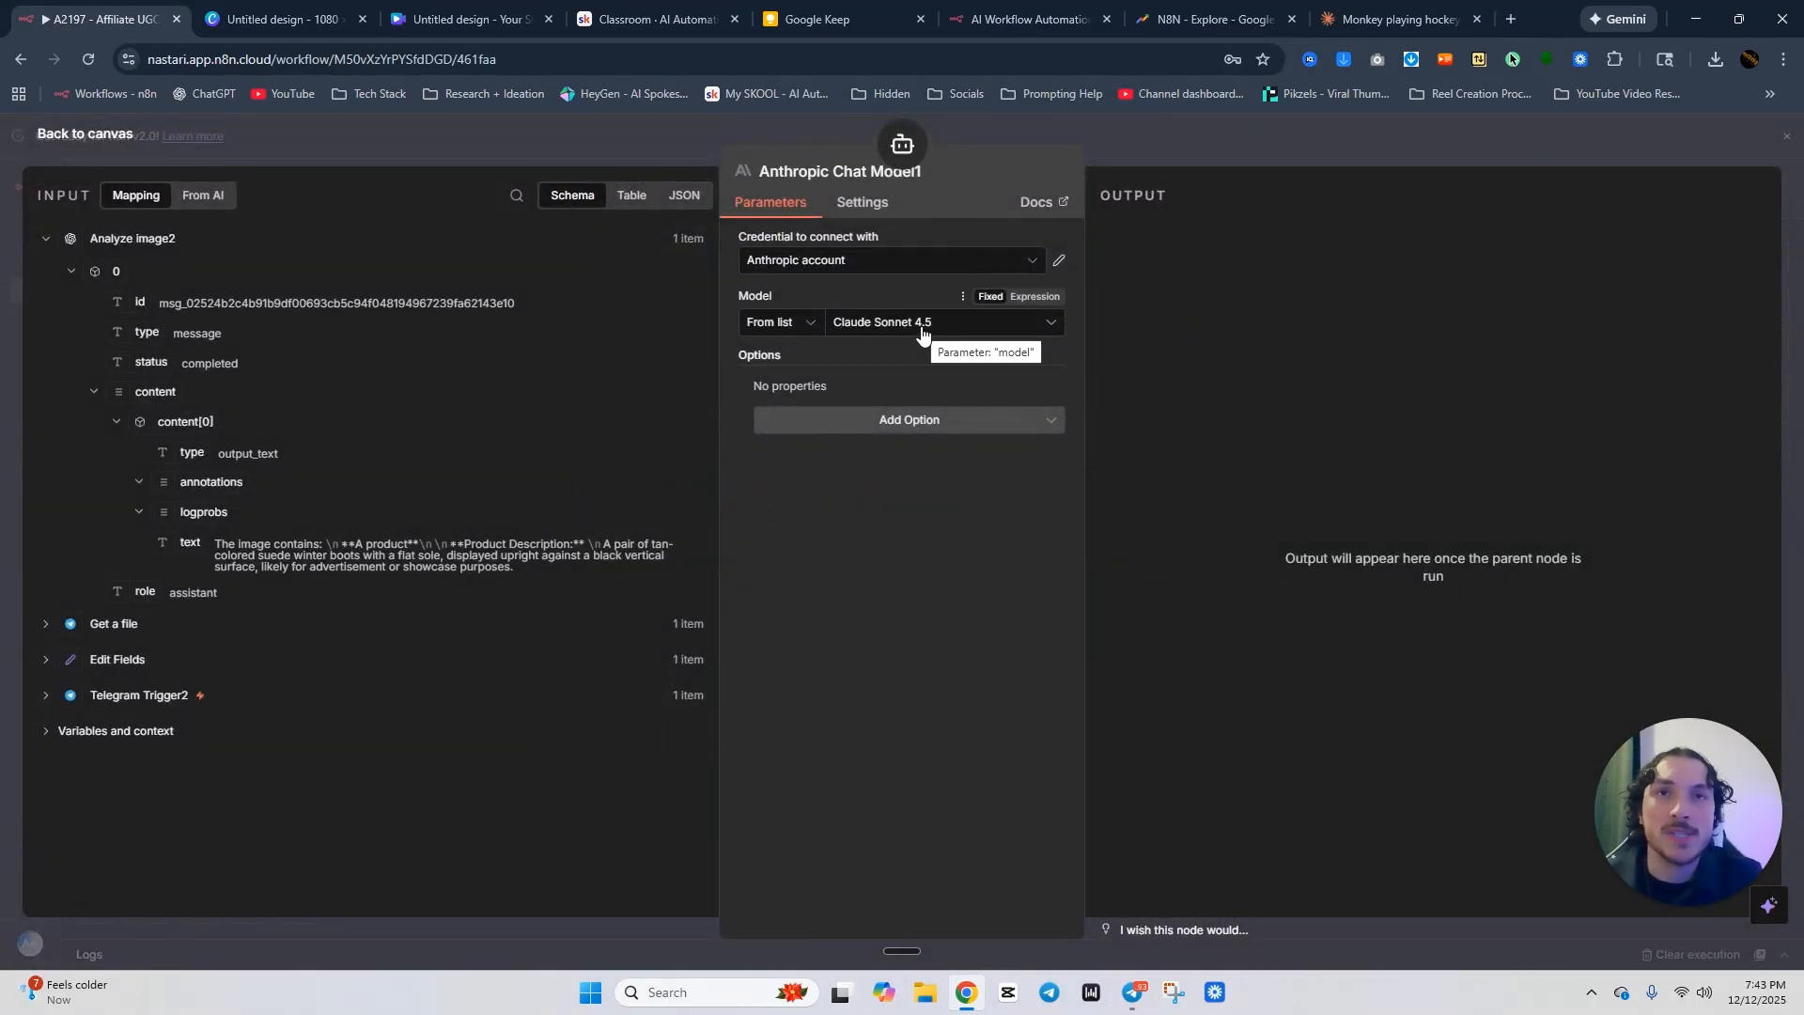
left_click(920, 324)
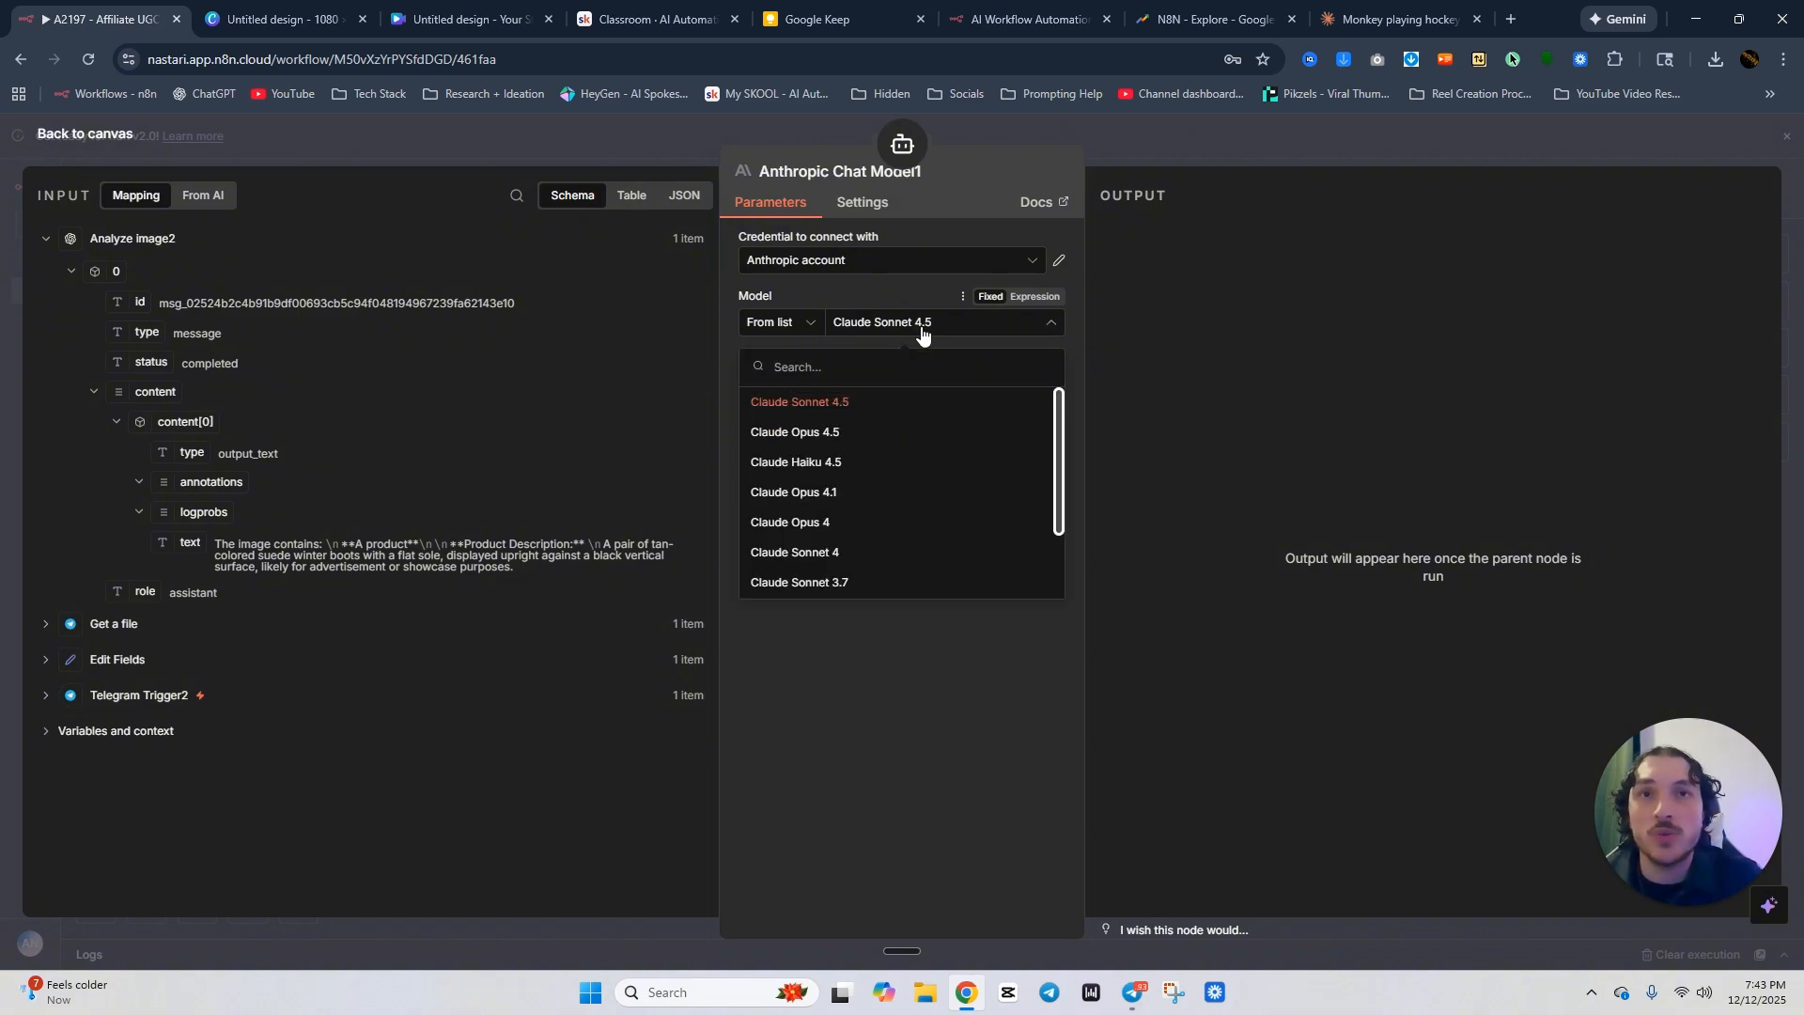
left_click(886, 262)
left_click(944, 228)
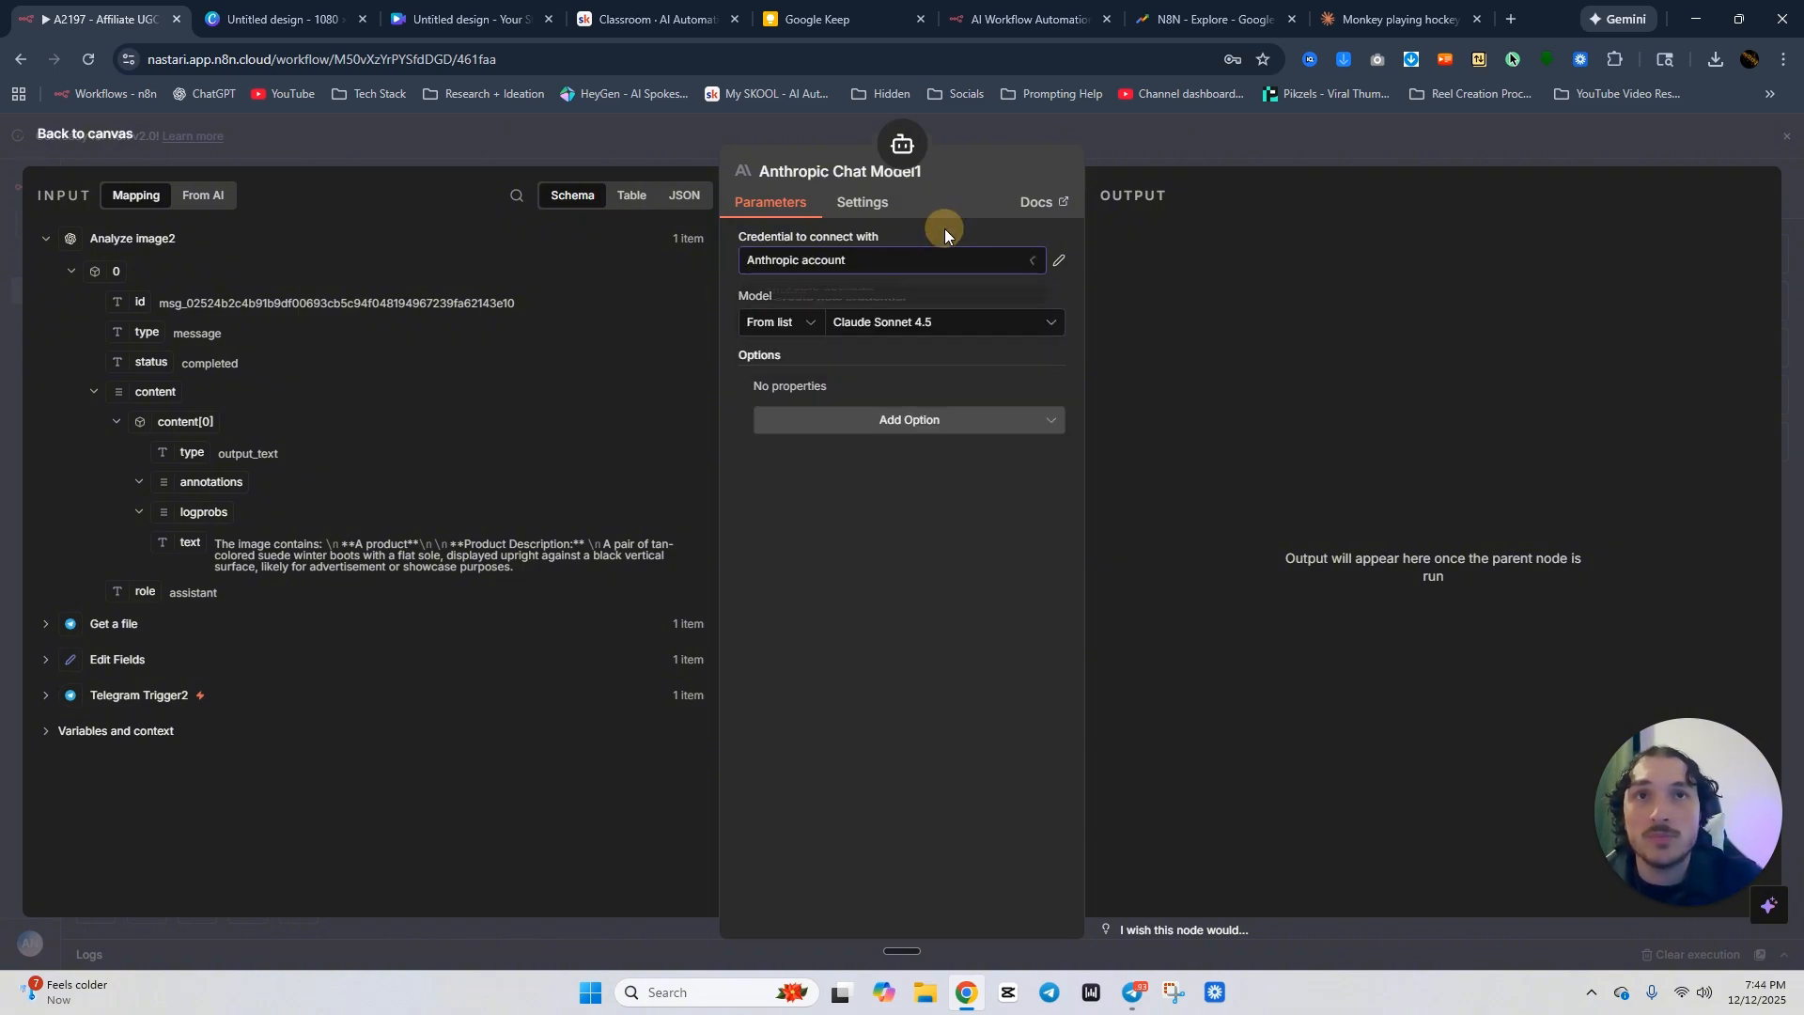
left_click(1188, 137)
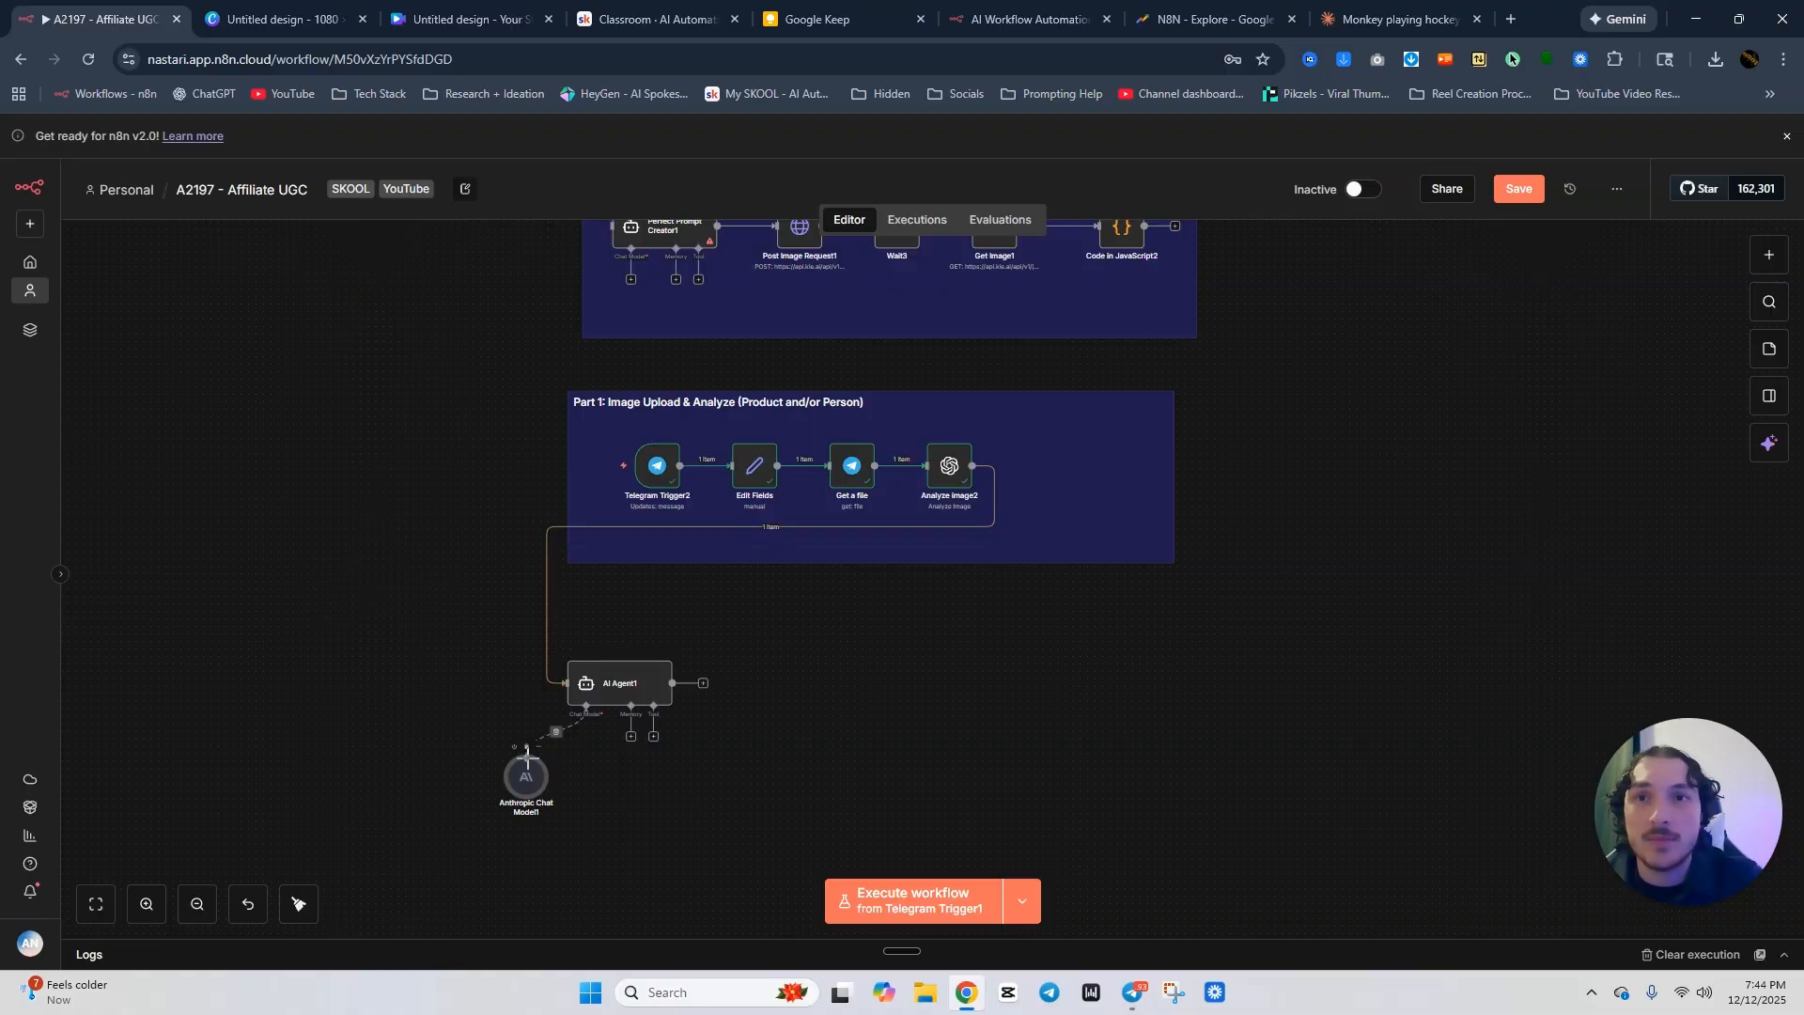
left_click(525, 749)
Attach an Anthropic Chat Model to AI Agent1, check its available credential choices and return to the canvas.
left_click(586, 737)
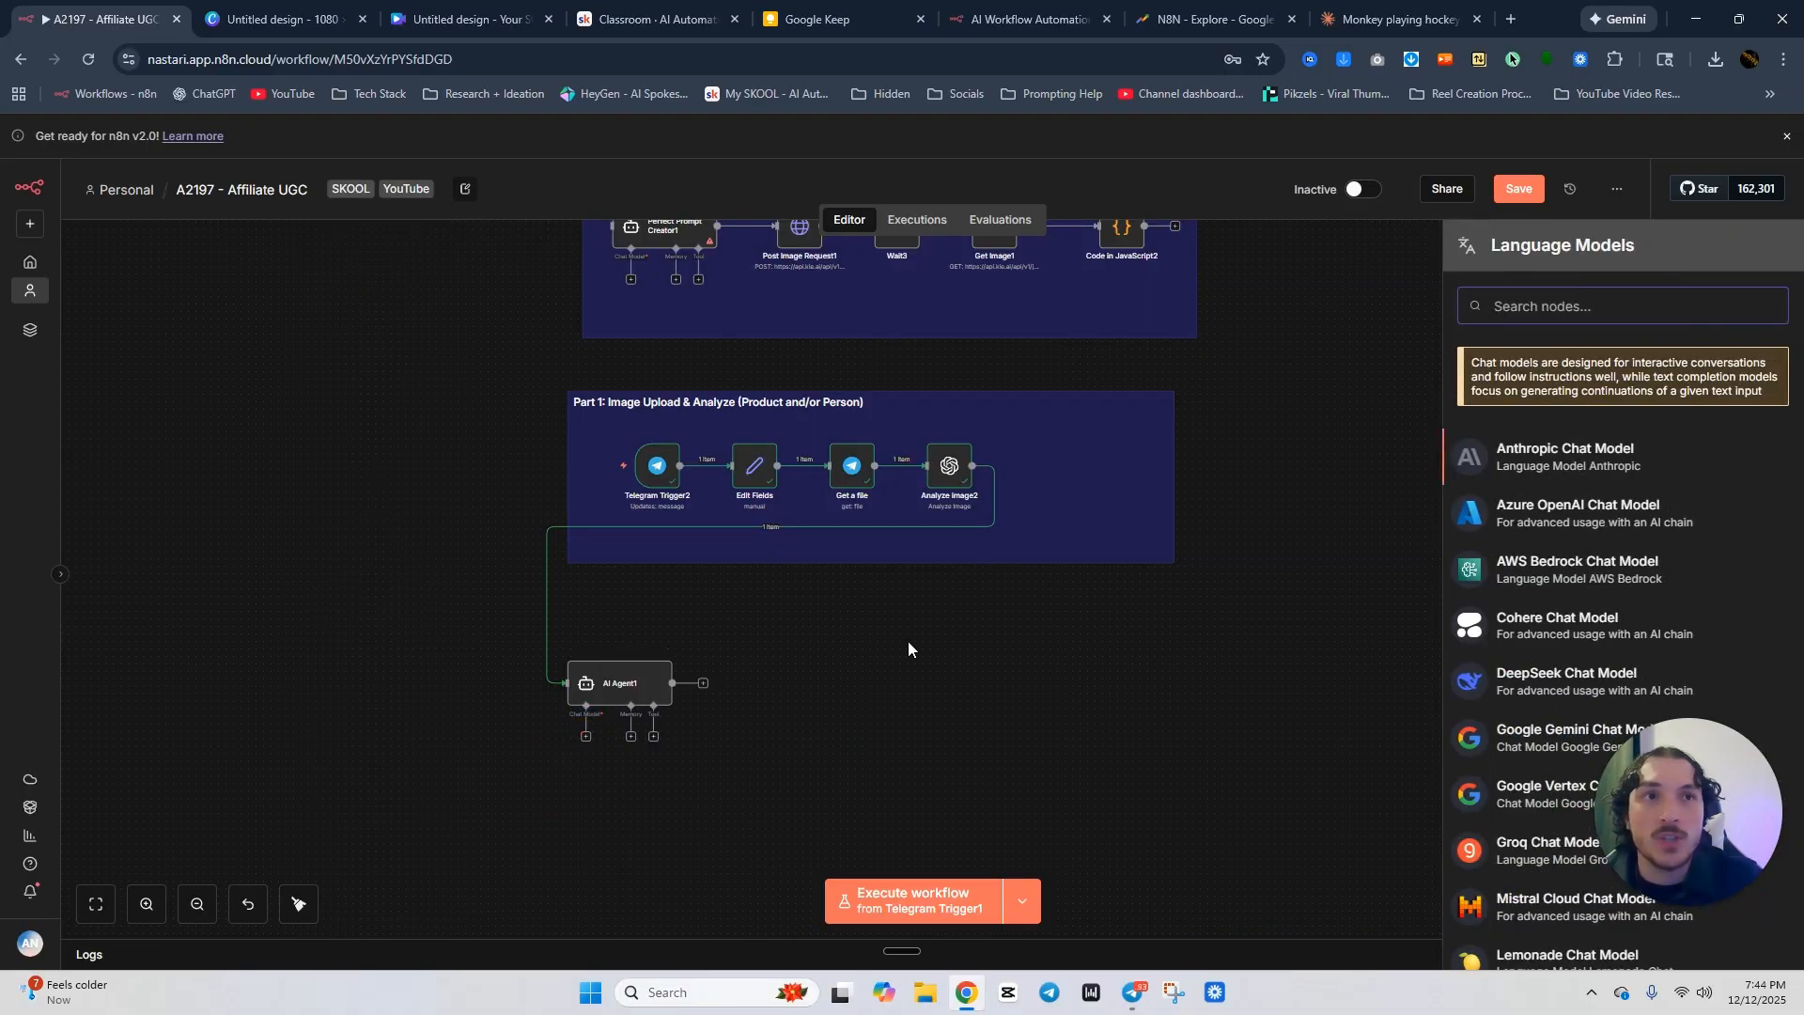
scroll(1564, 490, "down", 1)
scroll(1564, 490, "down", 5)
scroll(1493, 596, "up", 6)
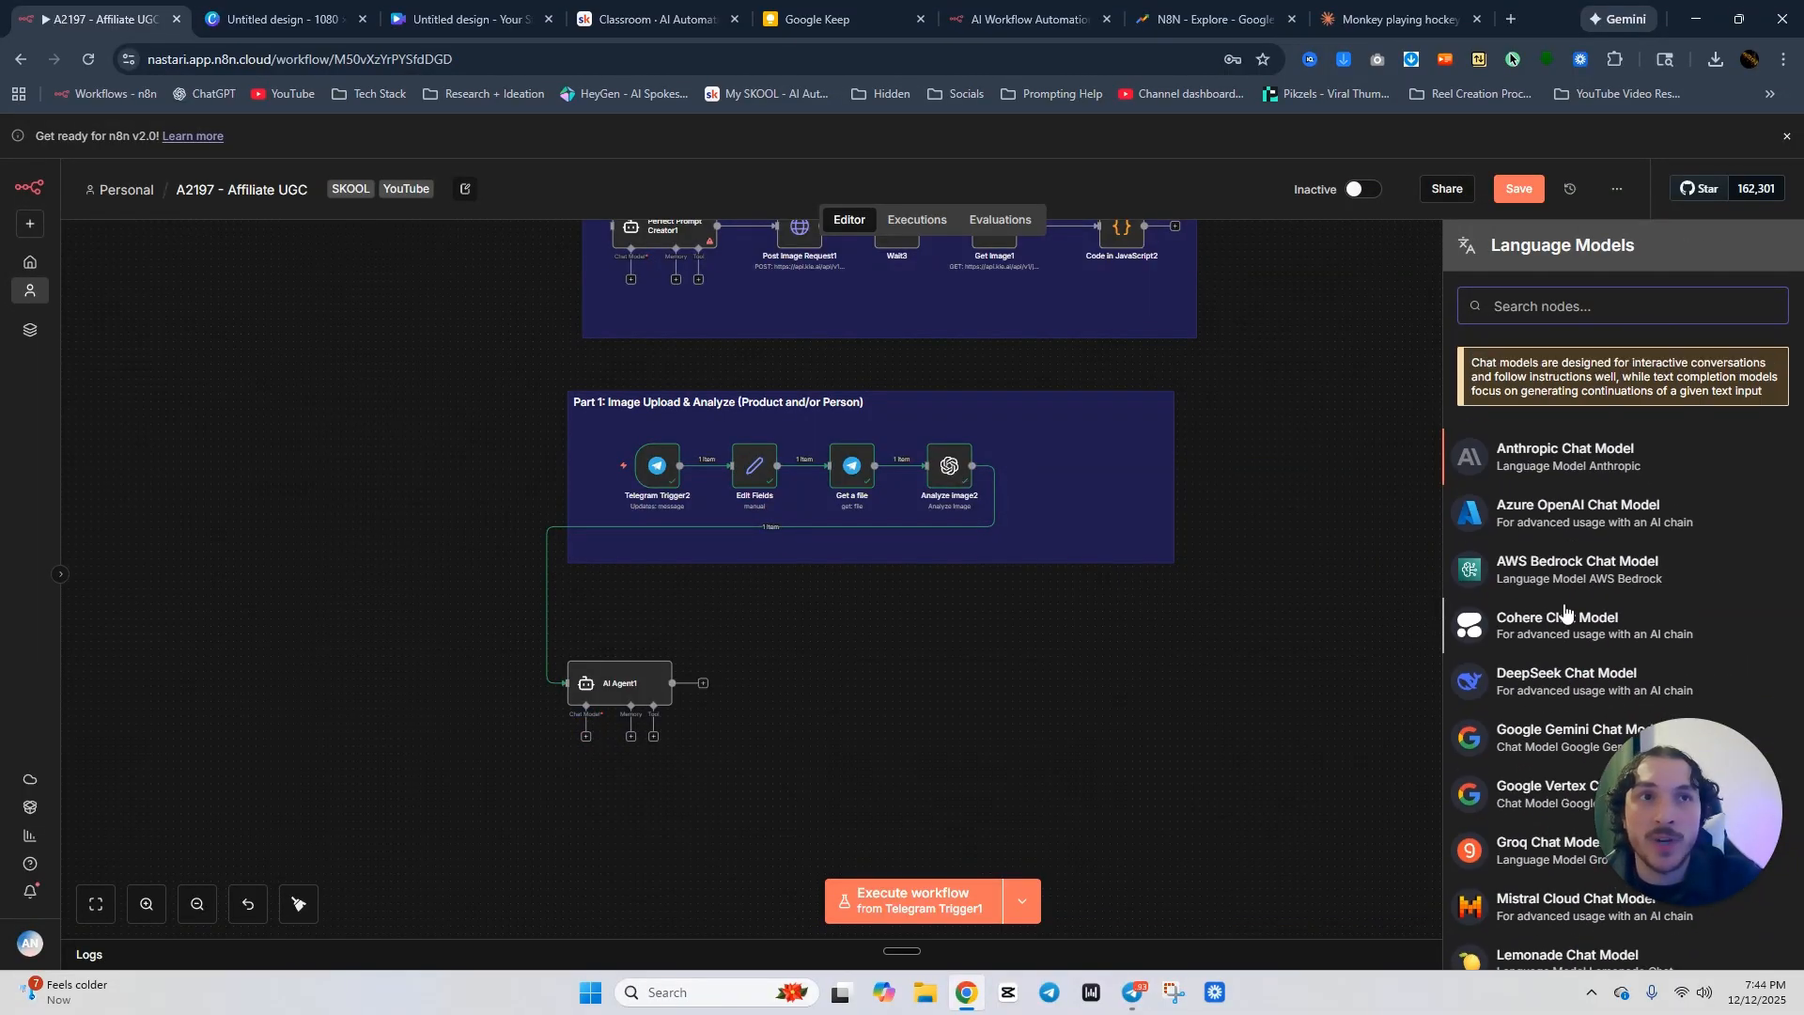
left_click(1555, 449)
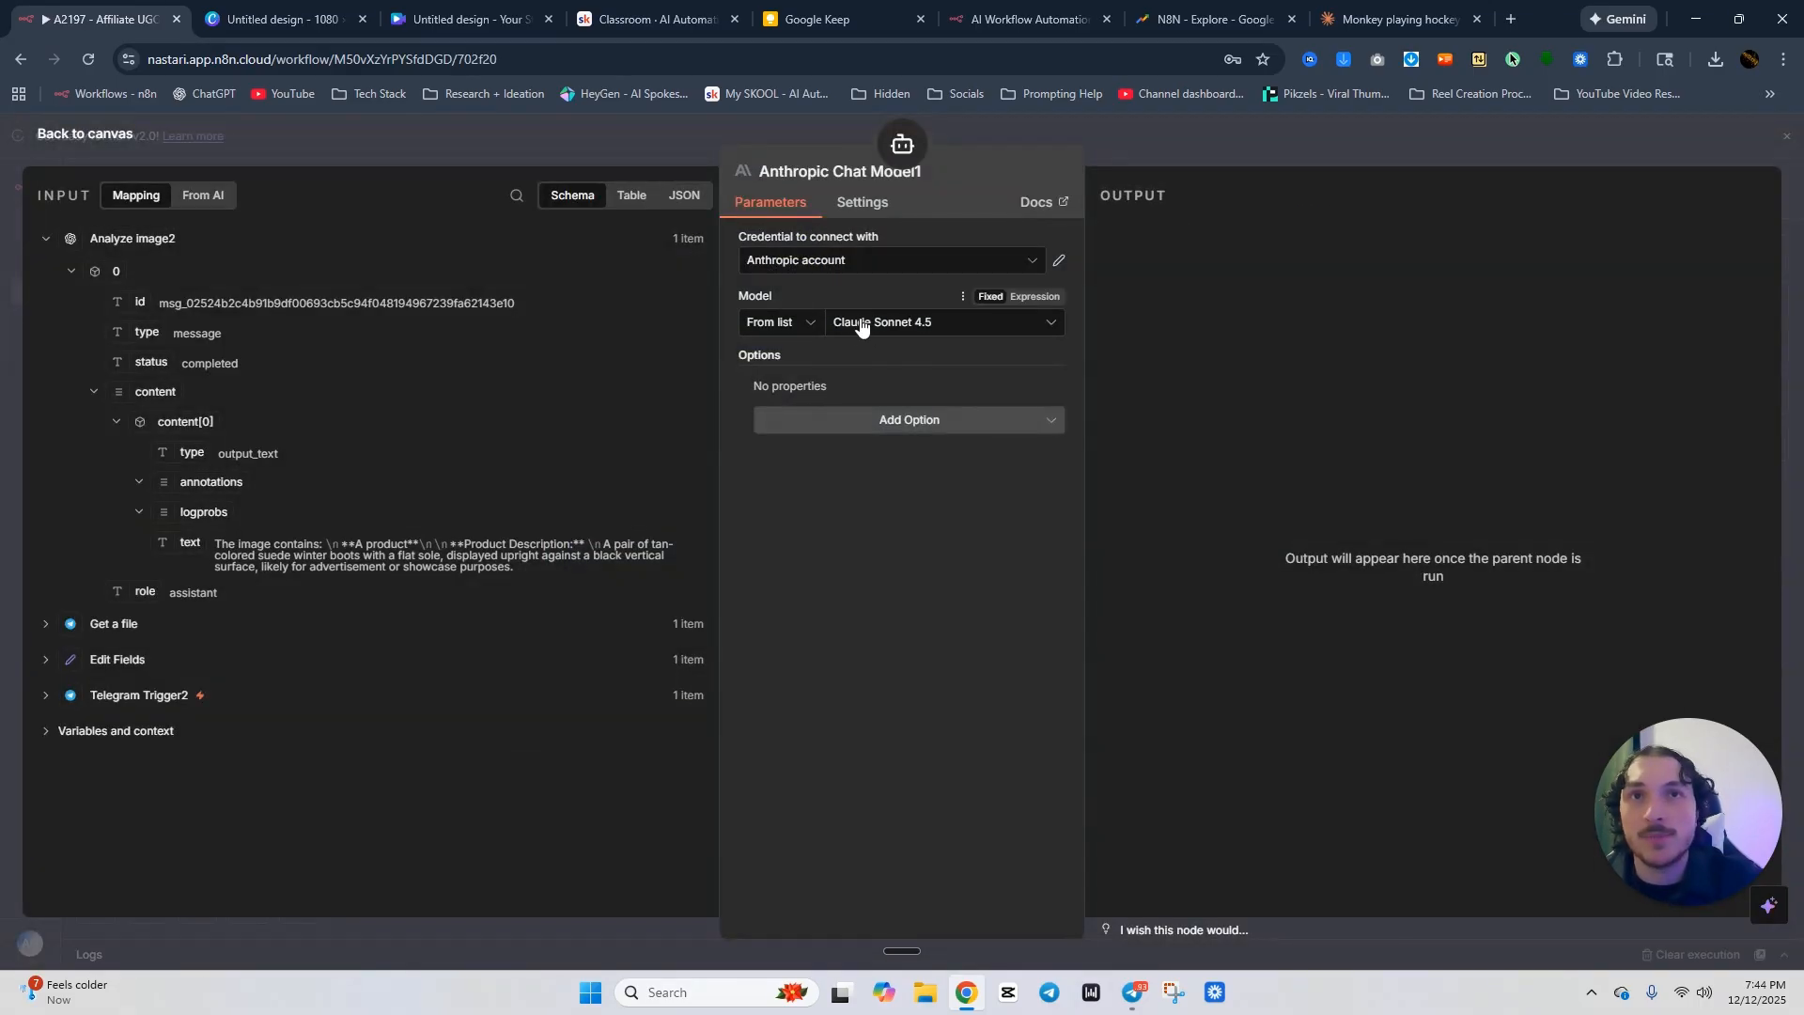
left_click(857, 263)
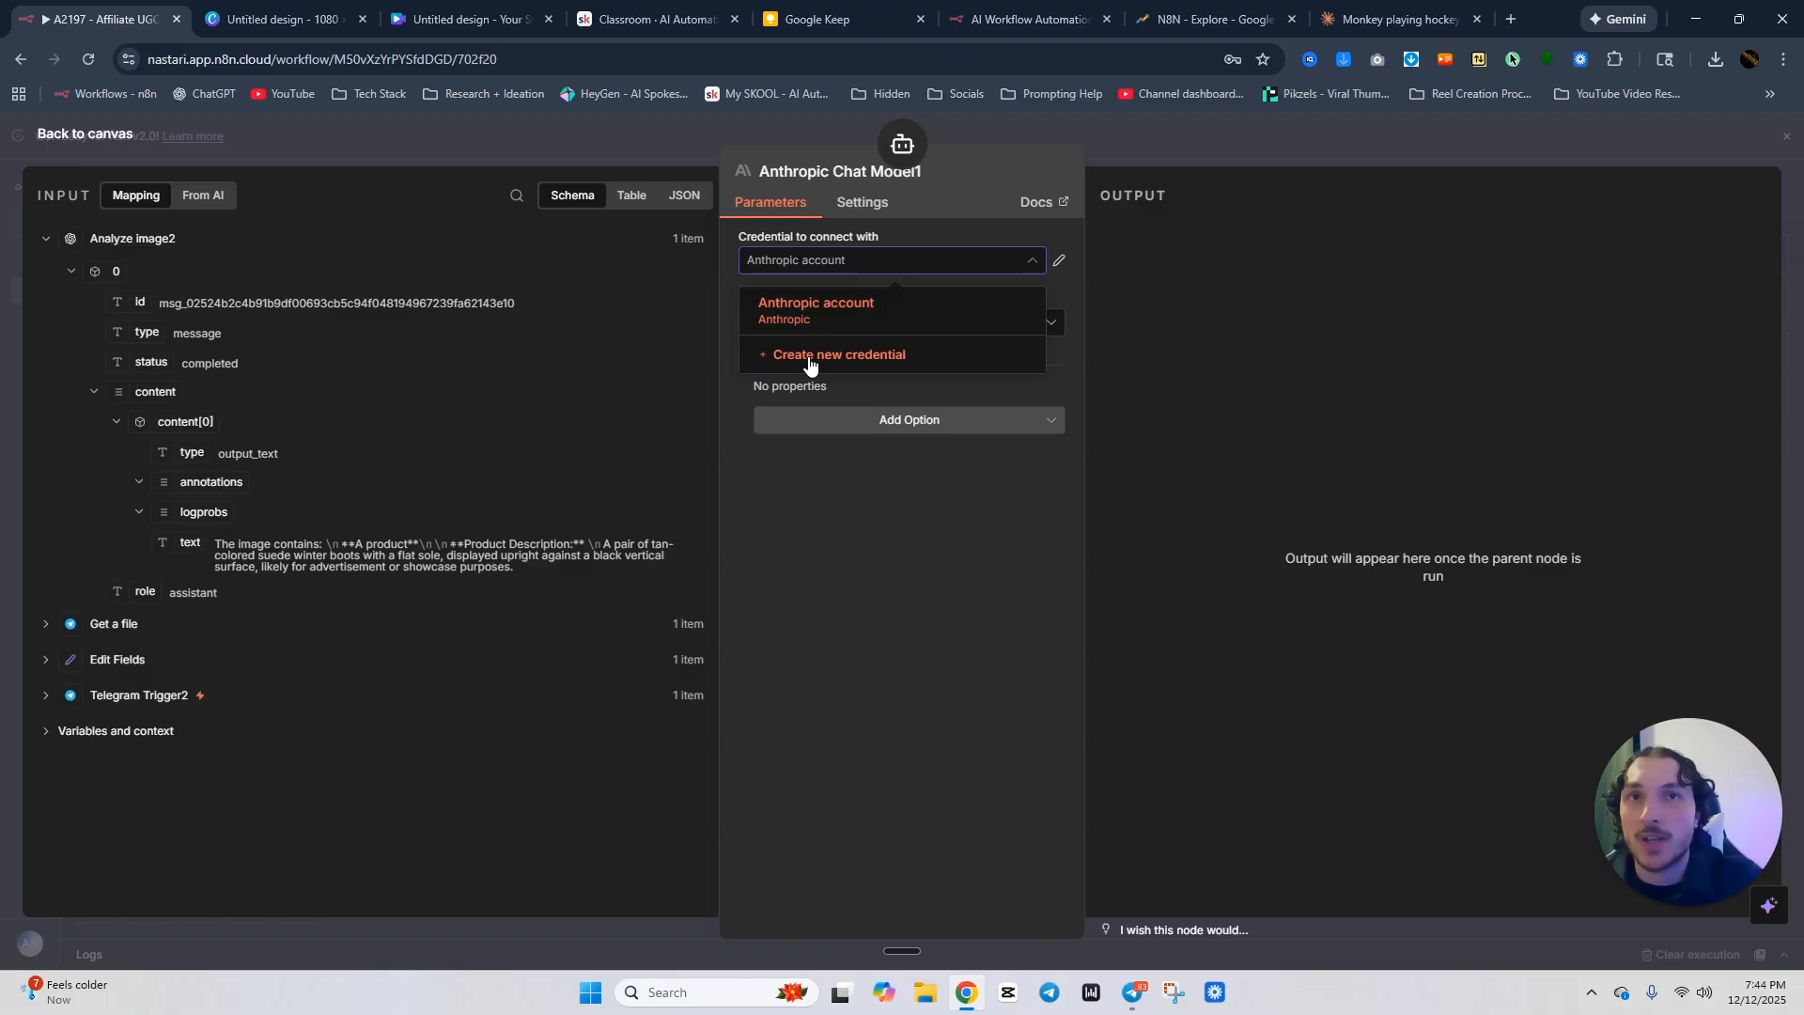
left_click(1165, 143)
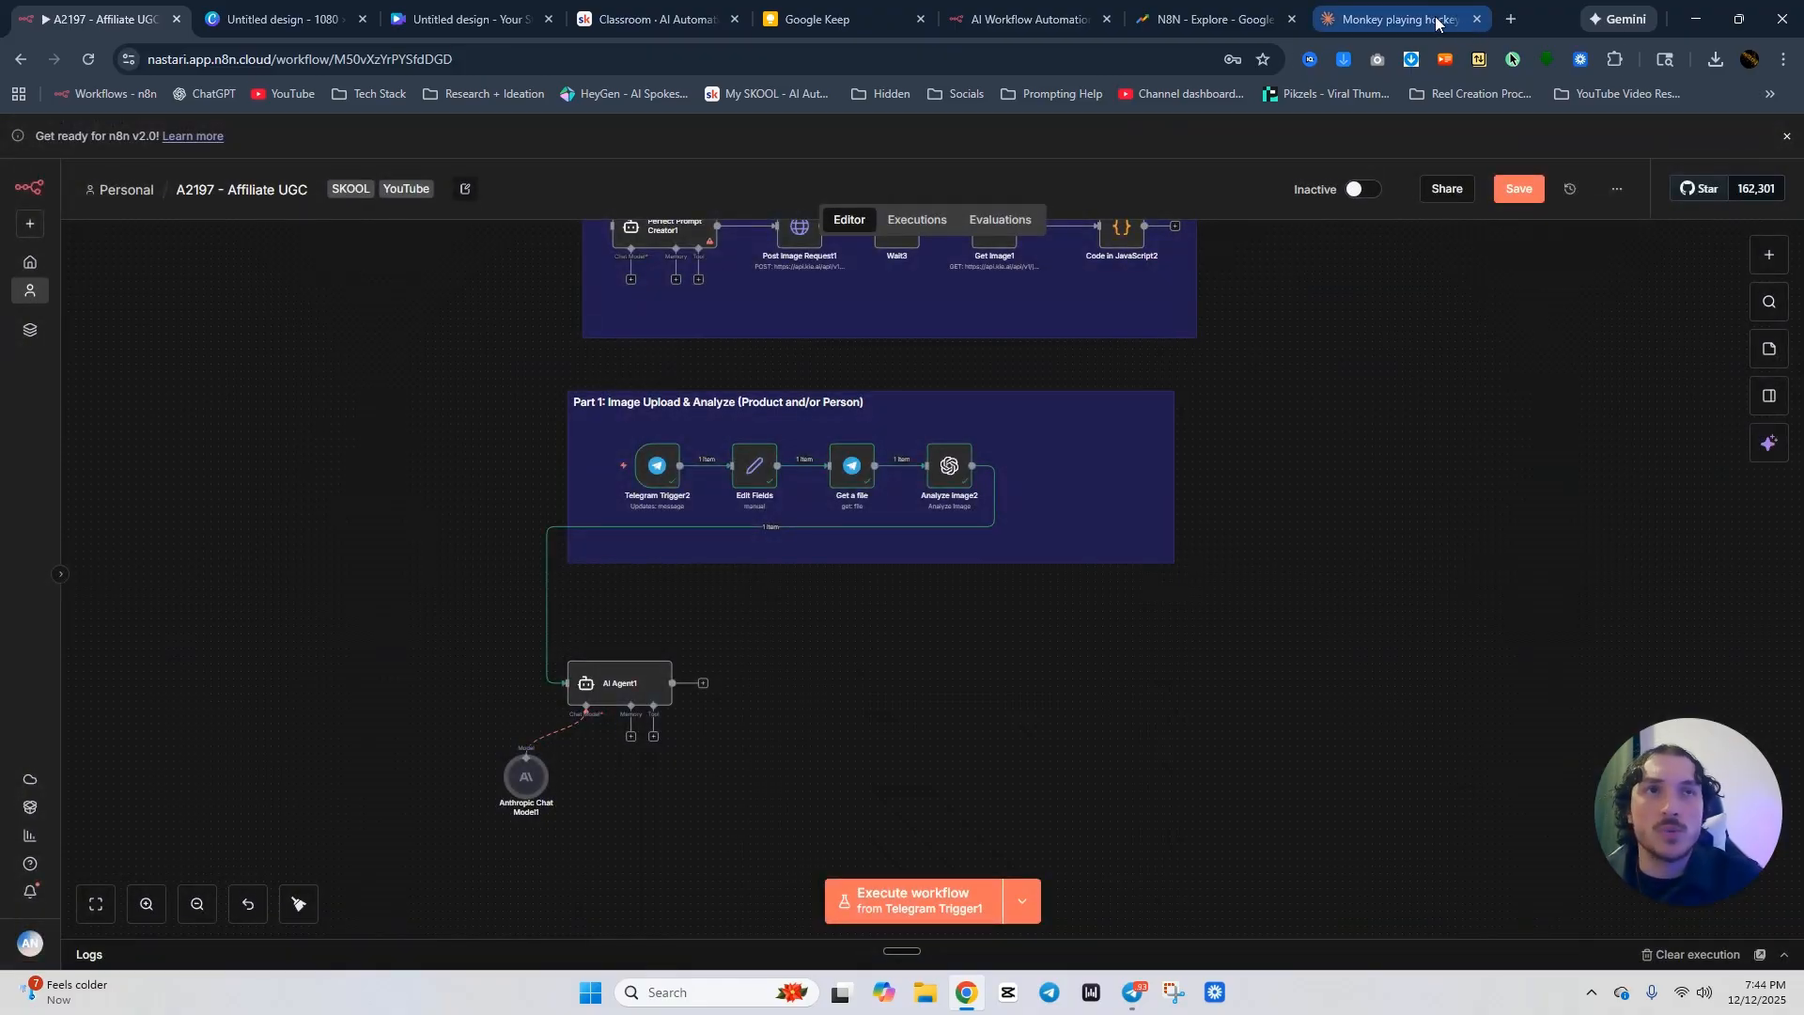
Search the web in a new browser tab for "Claude Apikey." and open the API keys page of the Claude Developer Platform.
left_click(1509, 19)
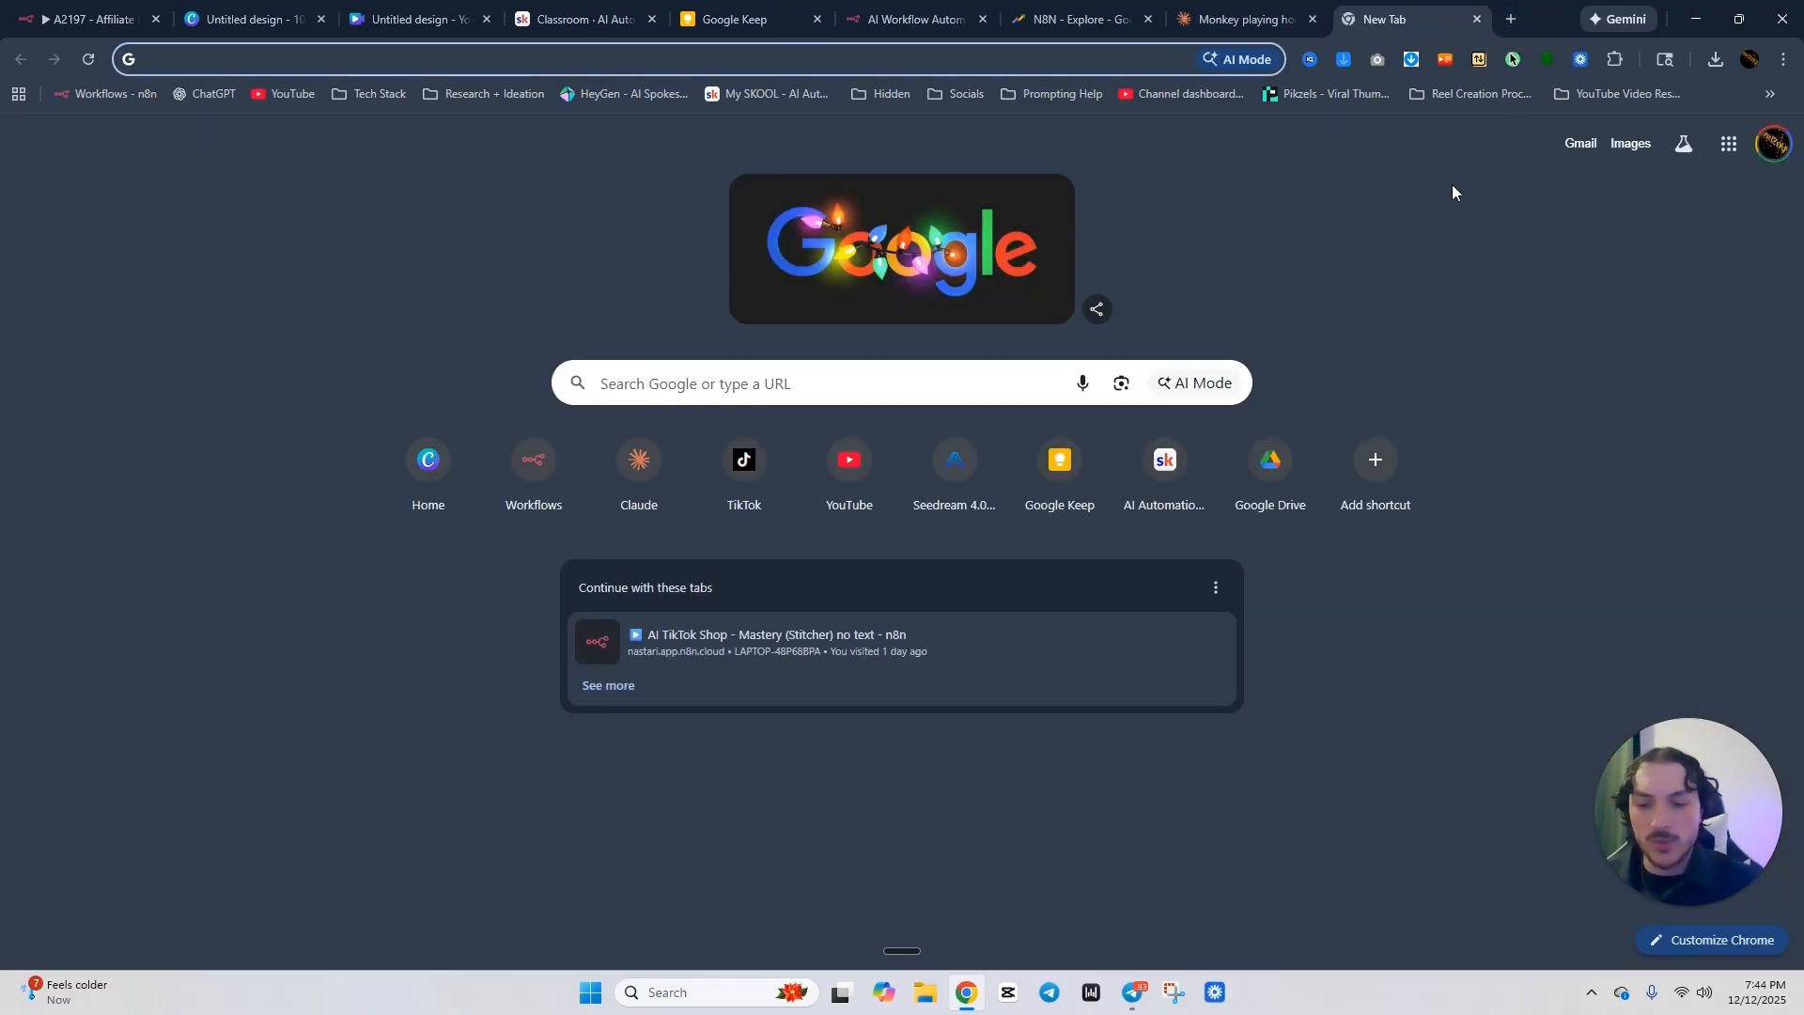
key("ctrl+super")
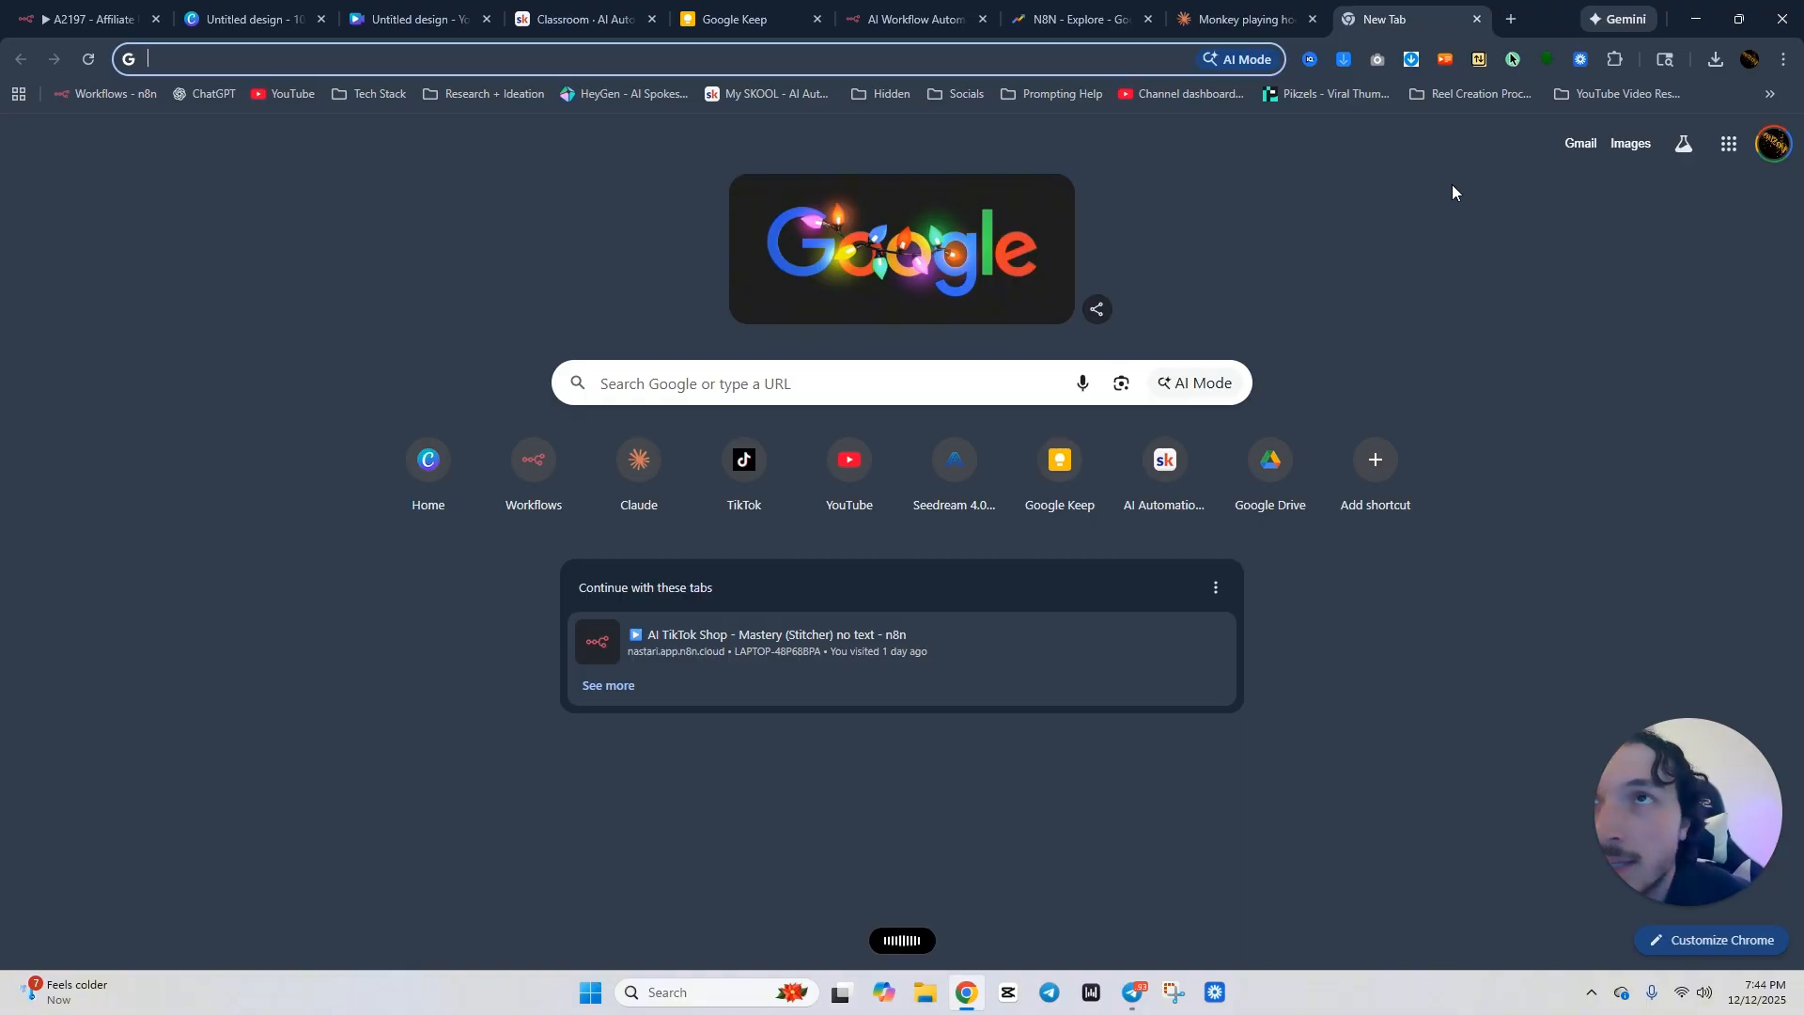
type("Claude Apikey.")
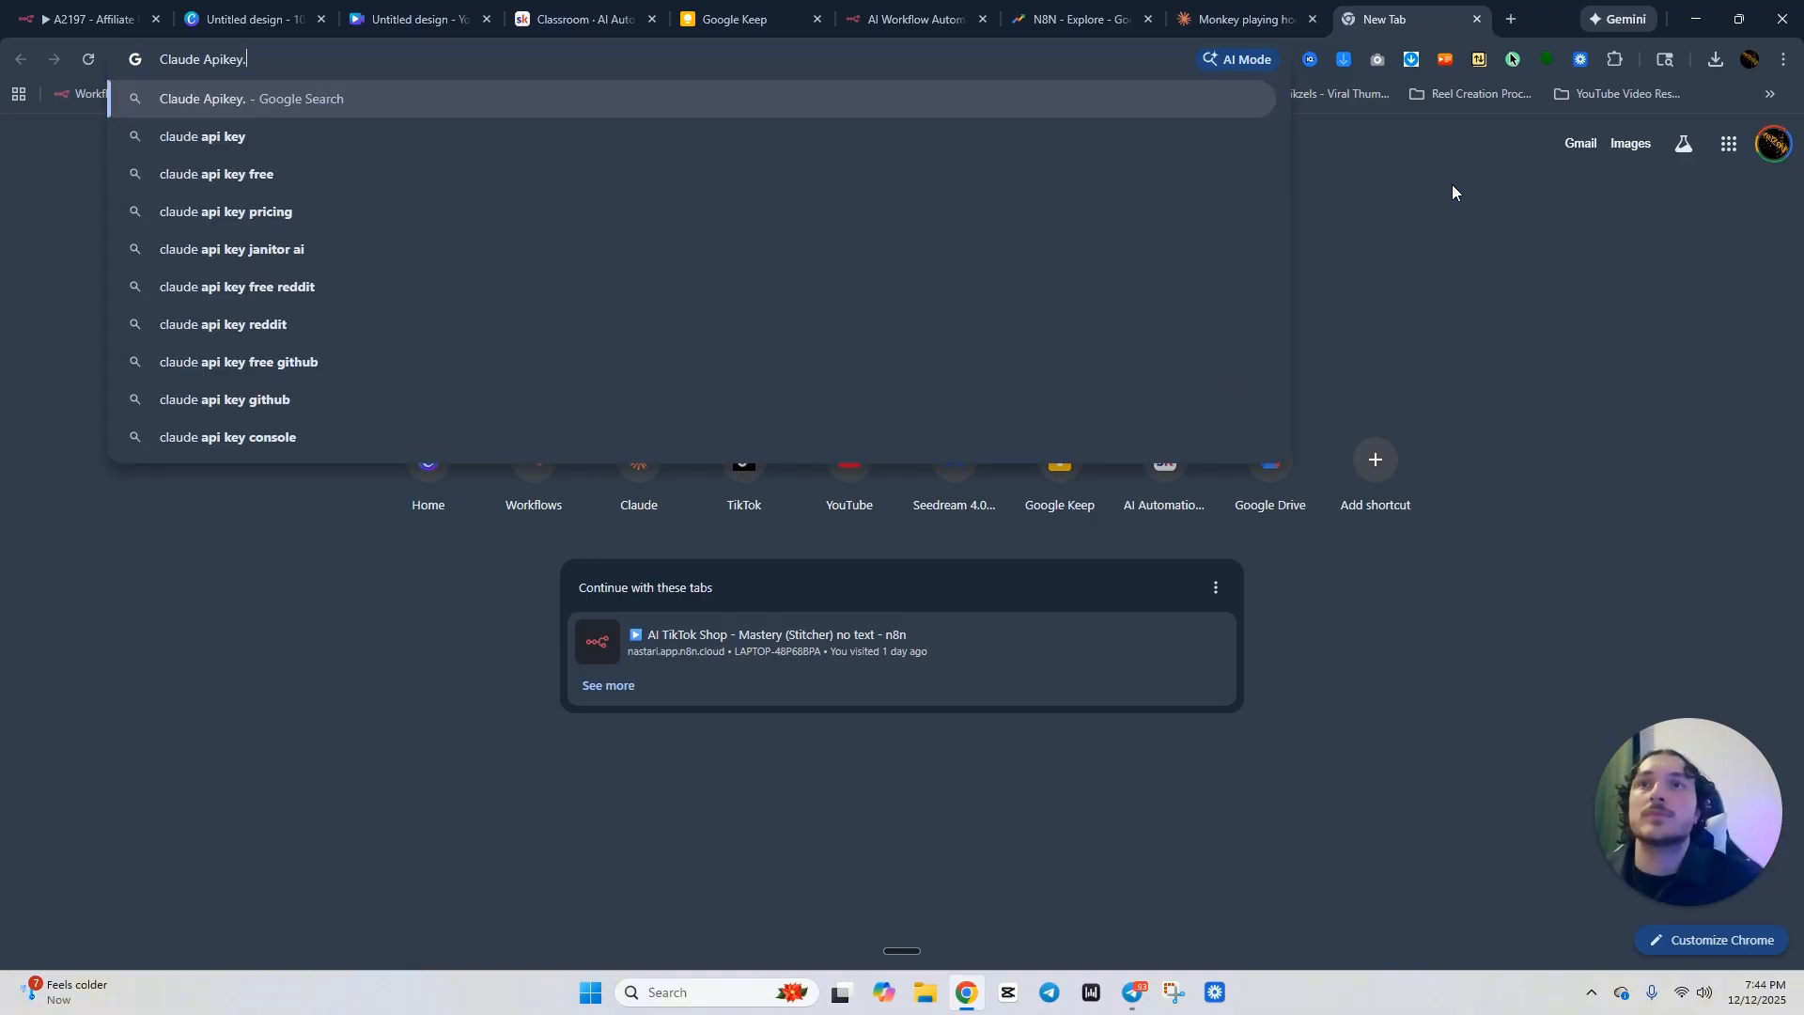
left_click(475, 105)
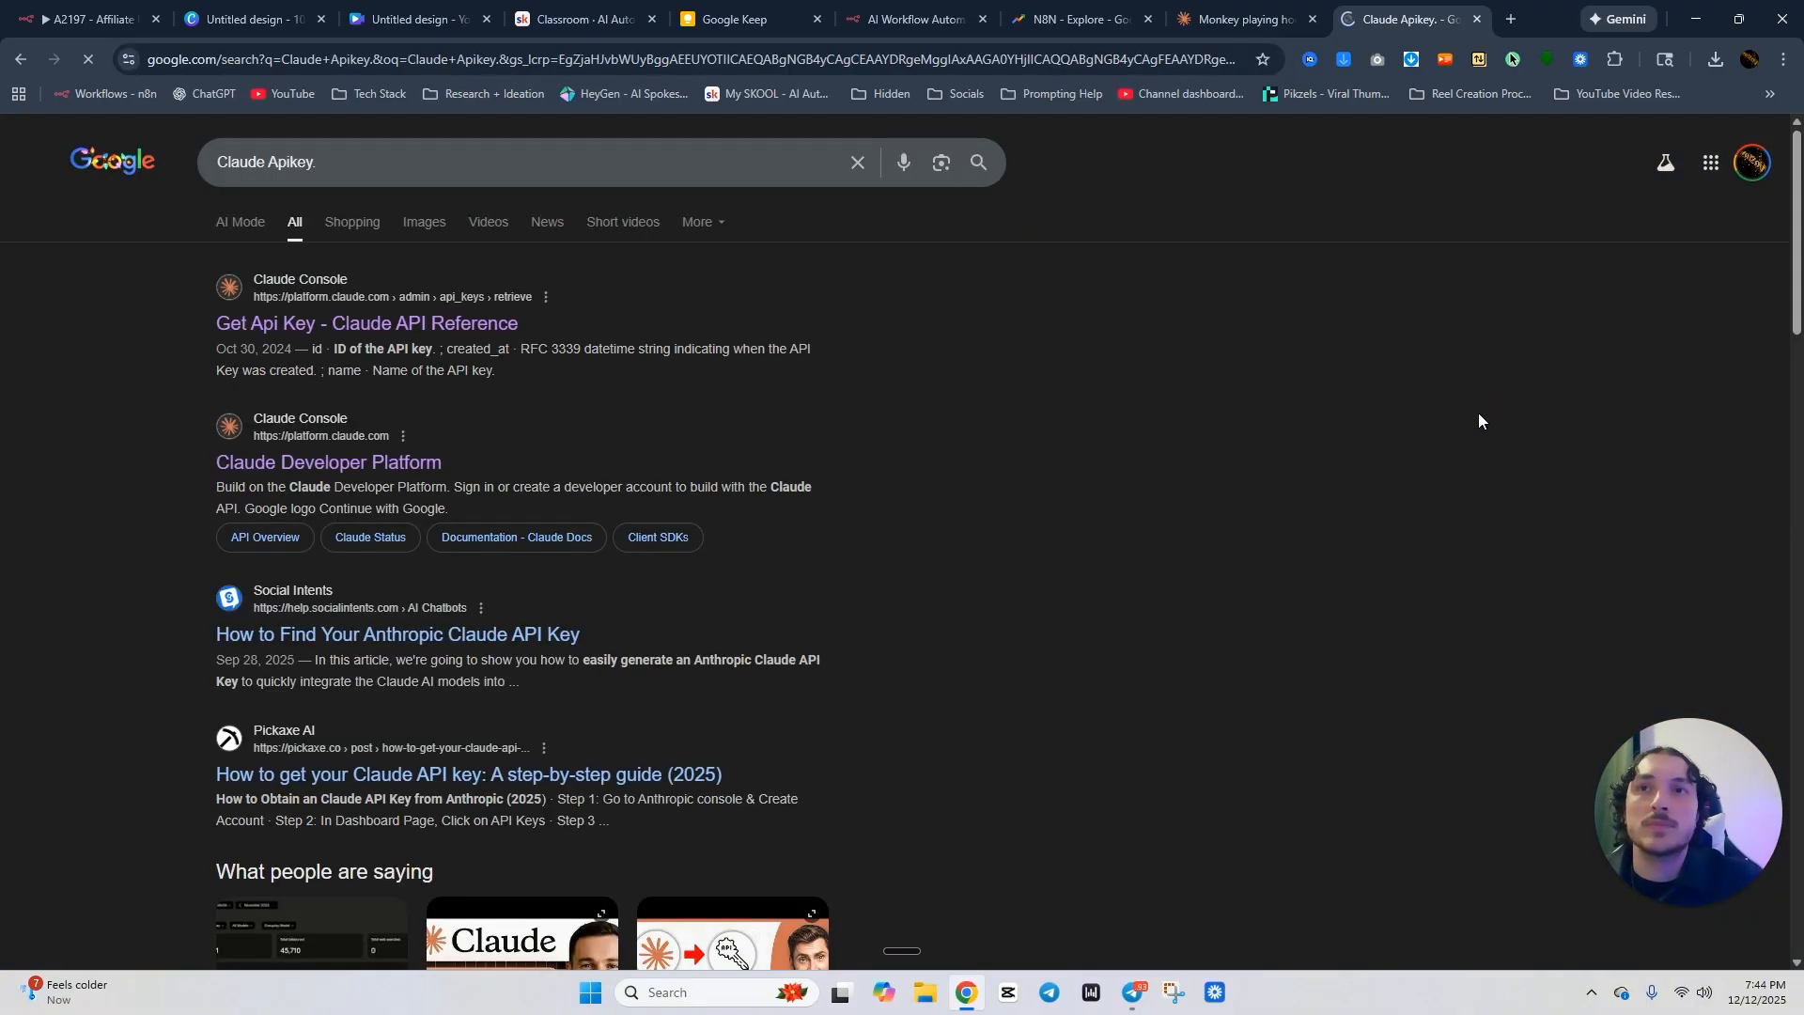
left_click(366, 470)
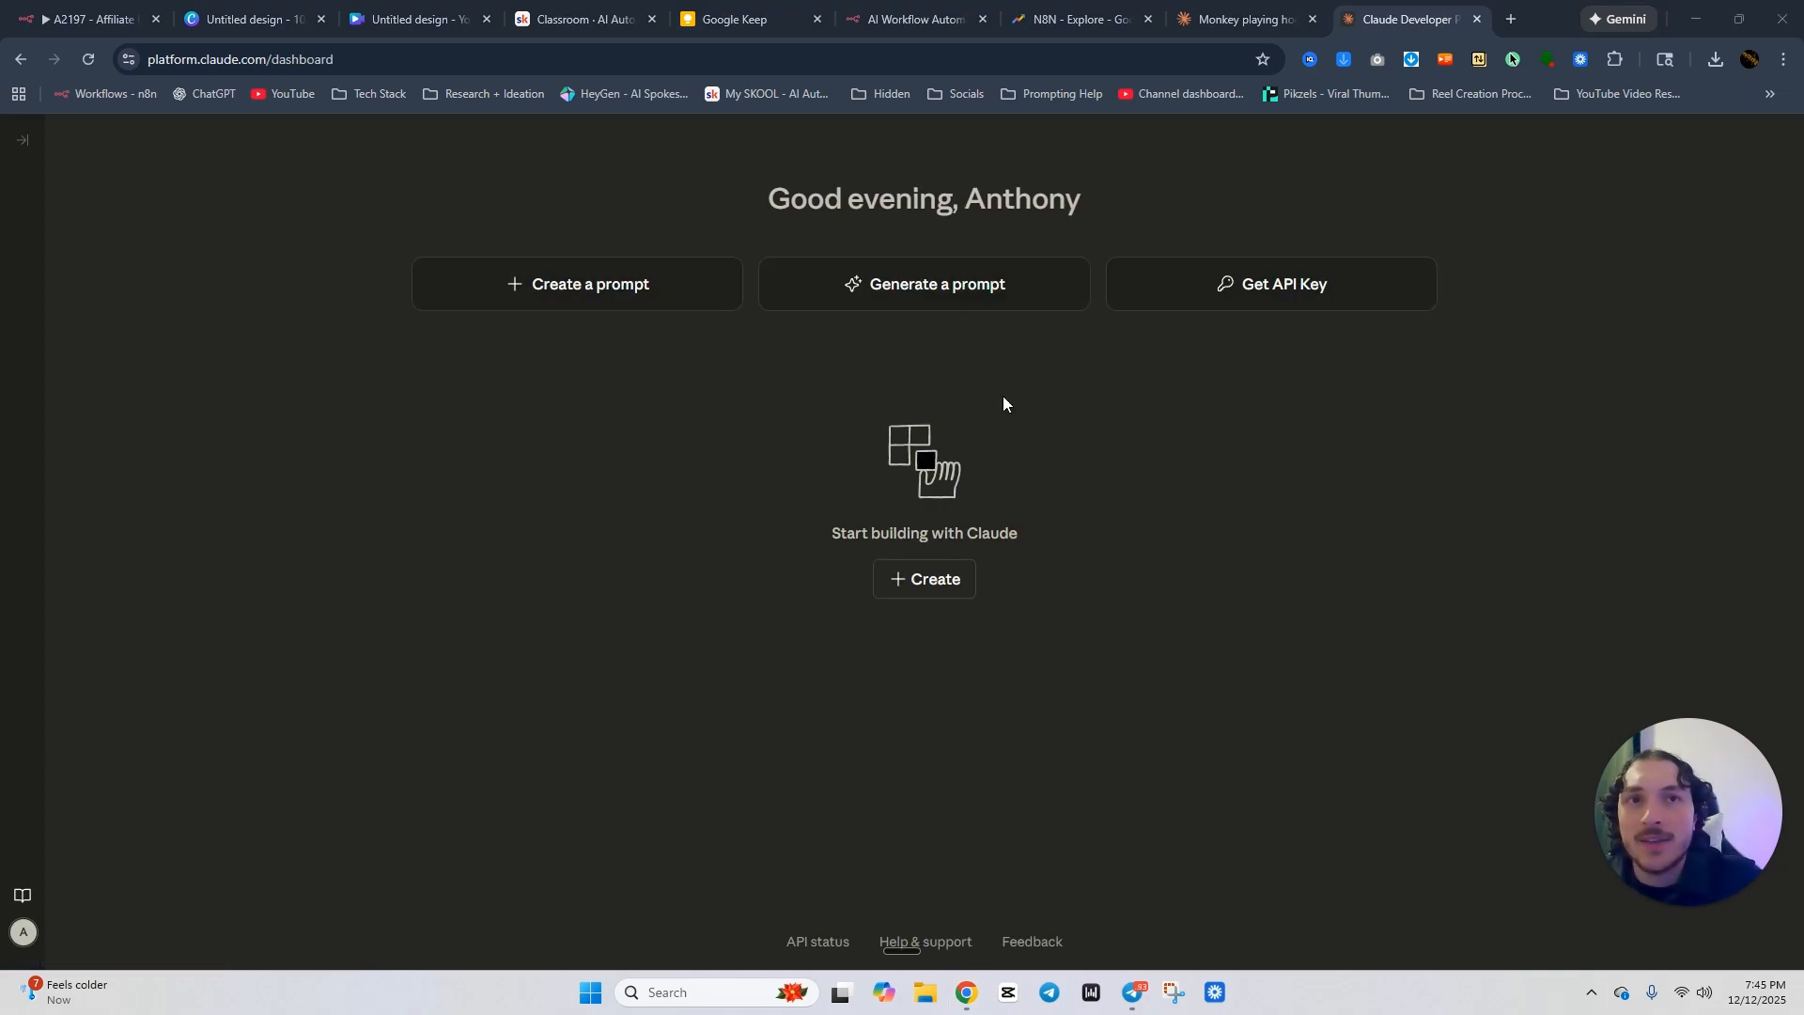
left_click(1247, 301)
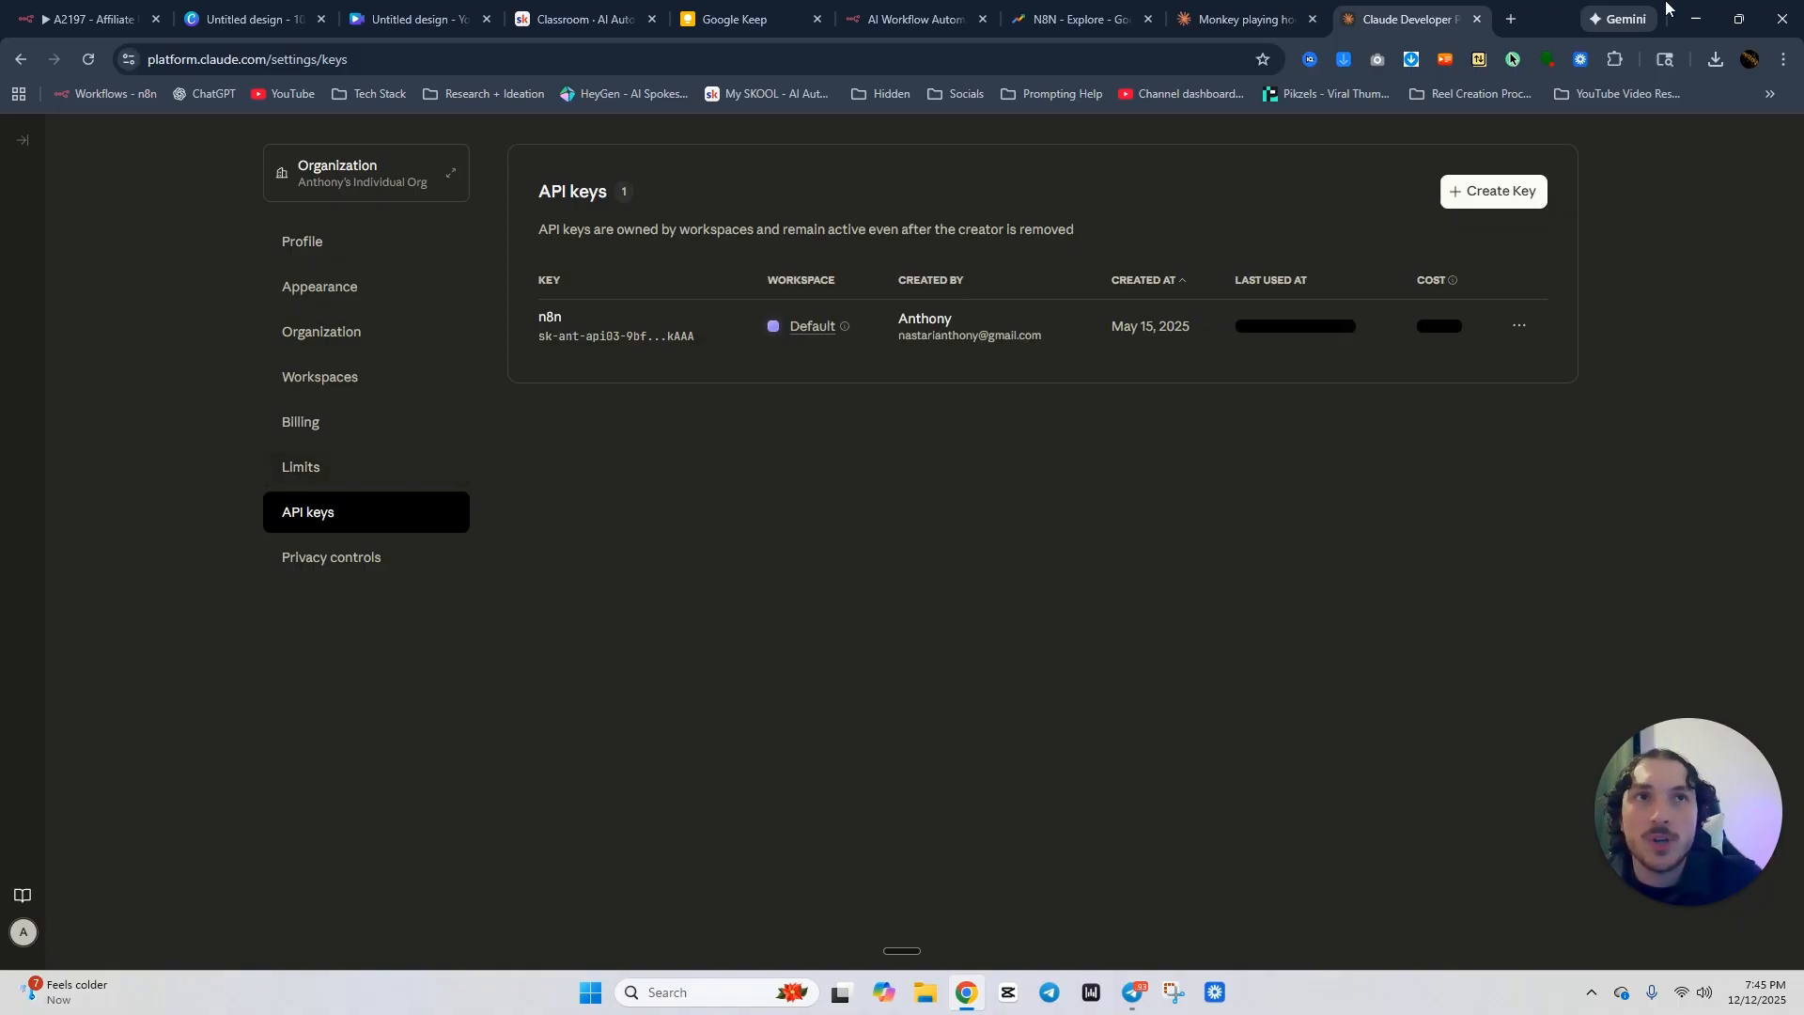
Close the API keys page, go back to the n8n workflow and review the credential choices of the Anthropic Chat Model.
left_click(1477, 19)
left_click(1397, 19)
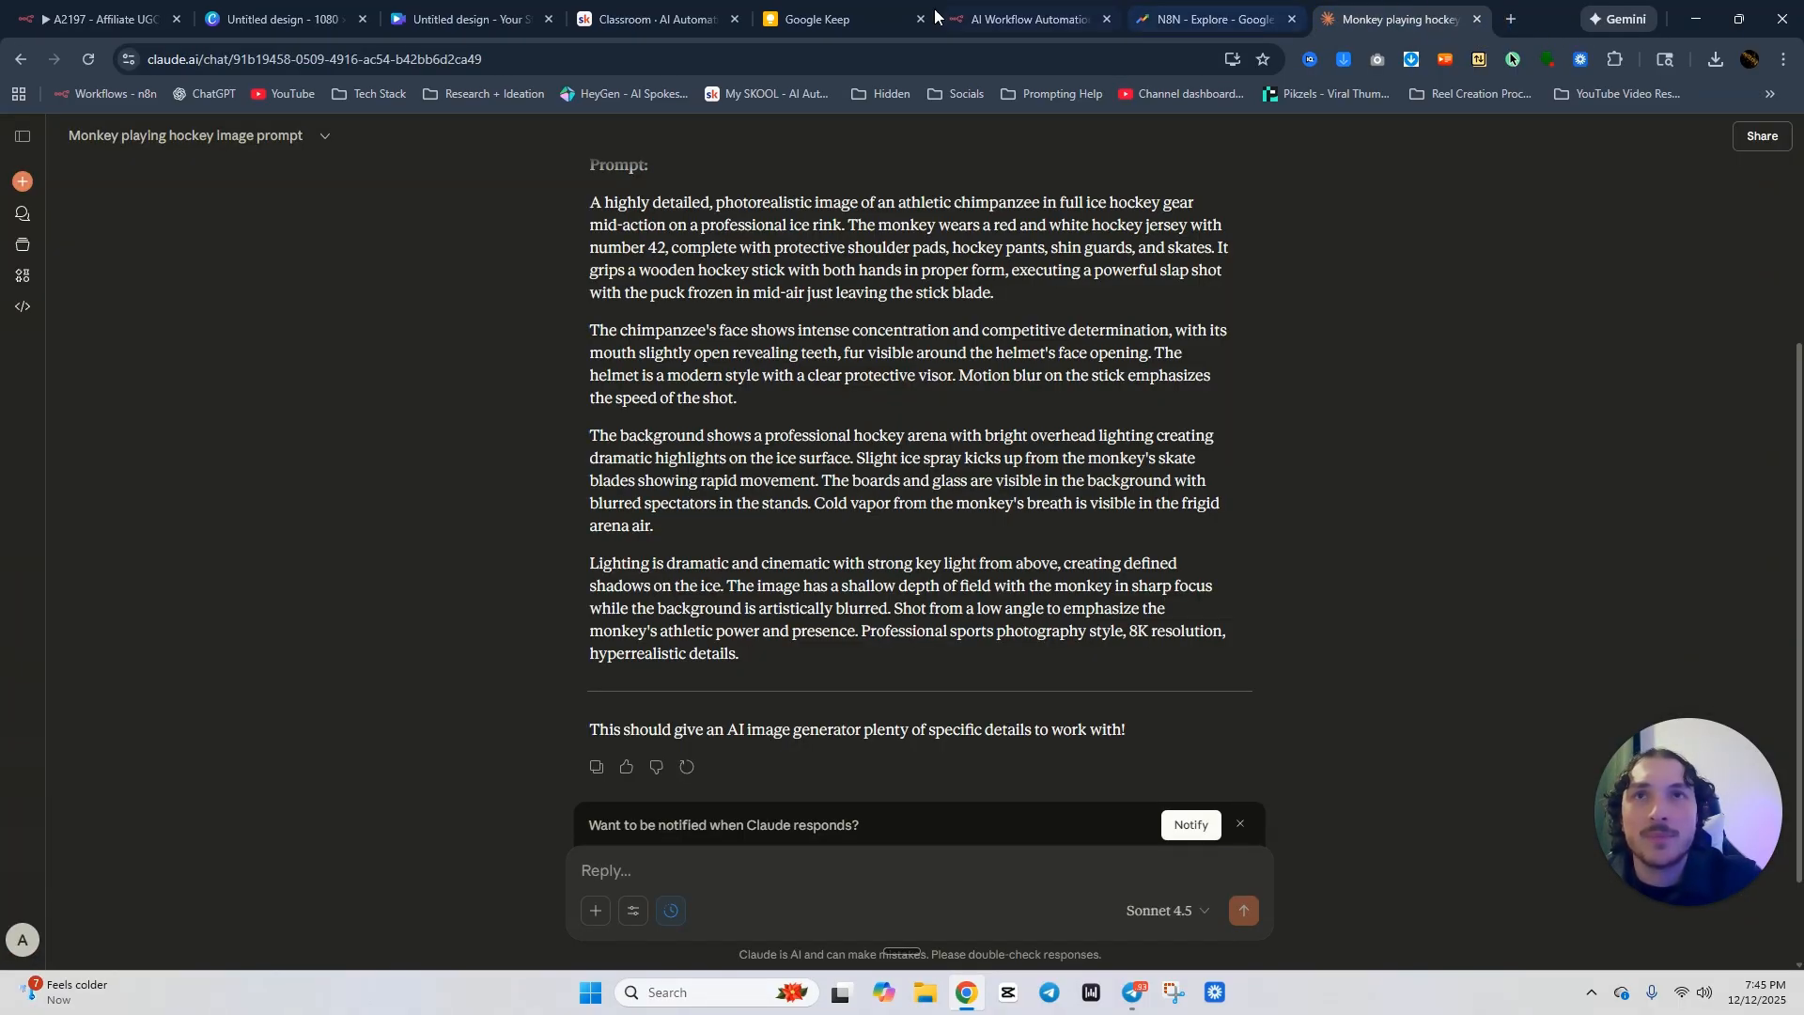
left_click(98, 19)
double_click(522, 778)
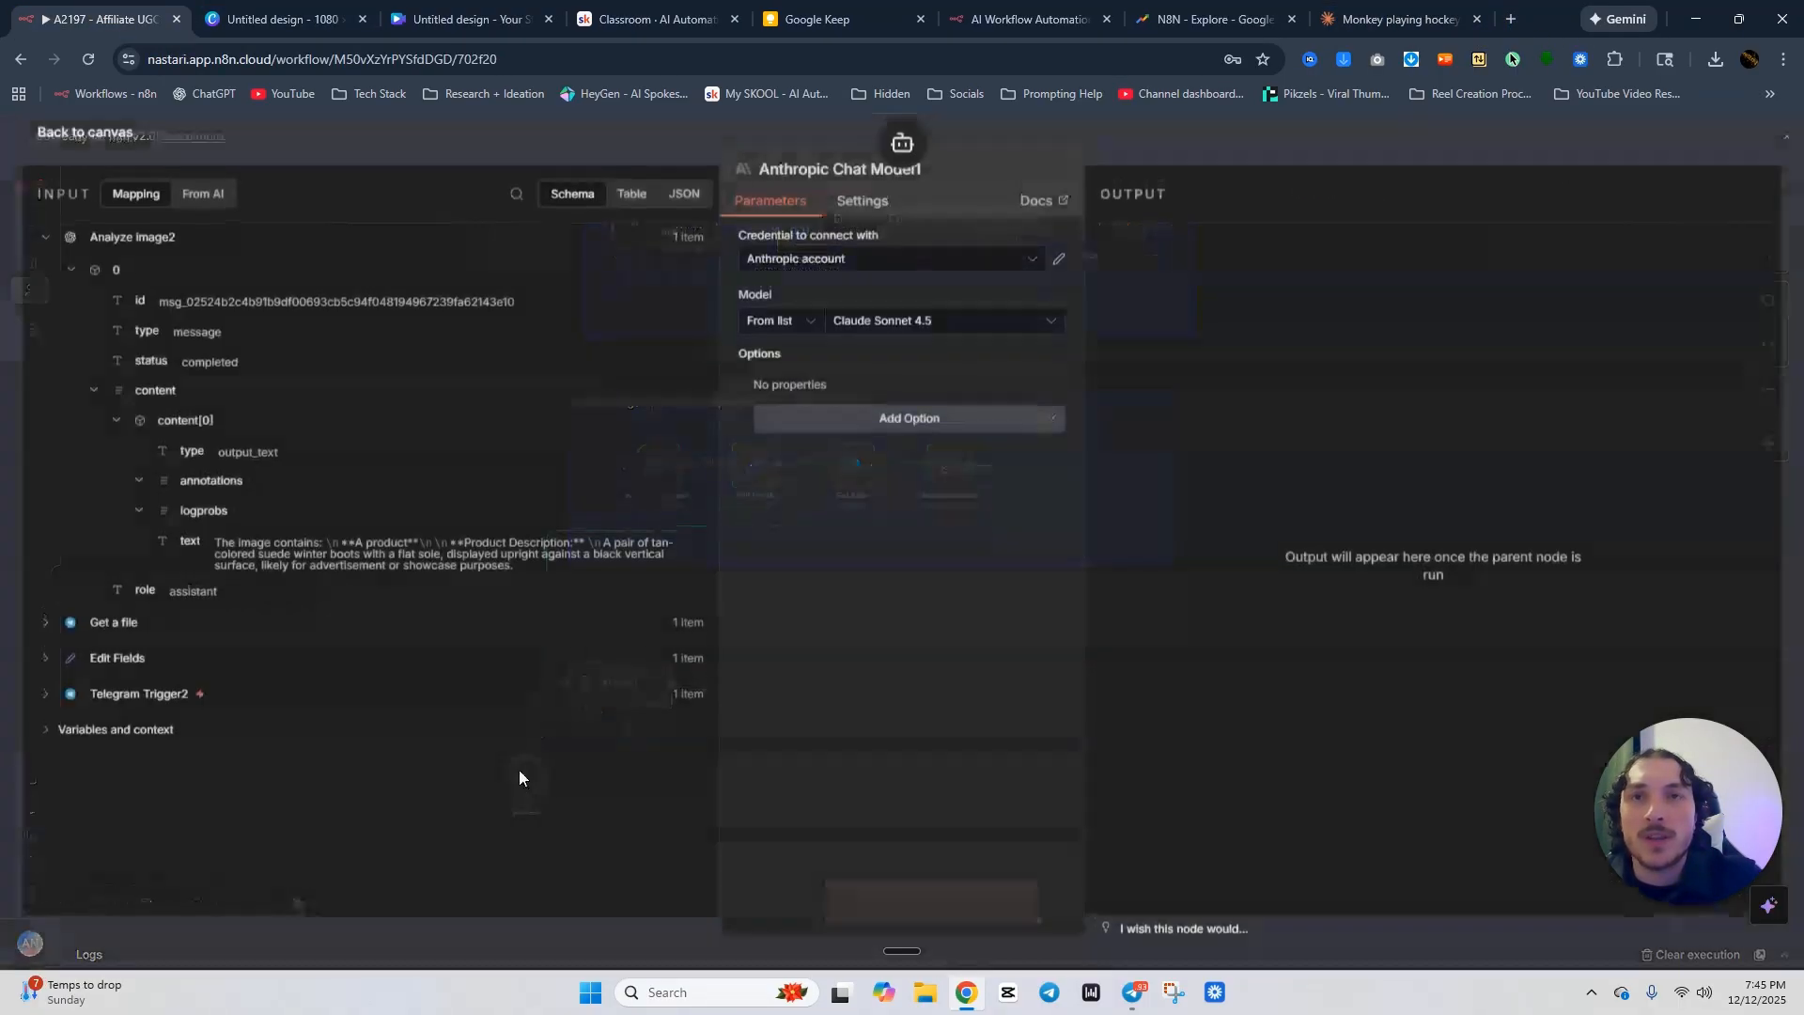
left_click(823, 266)
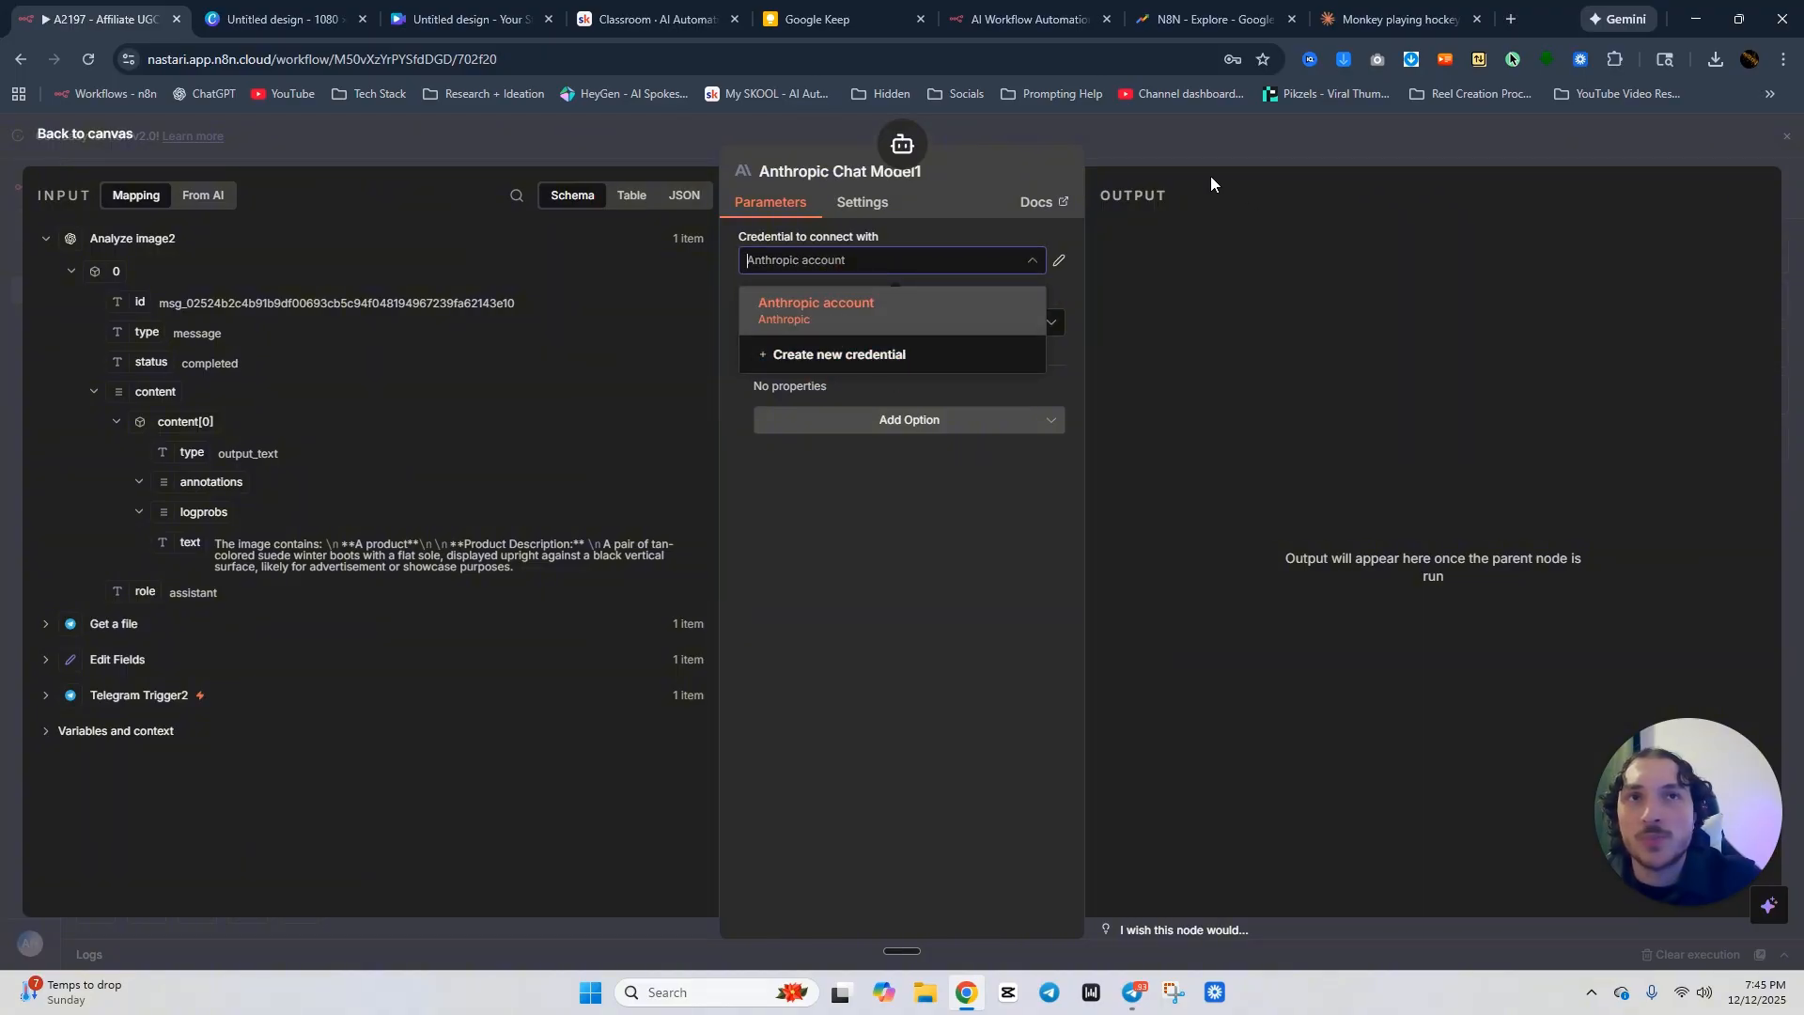
left_click(1268, 144)
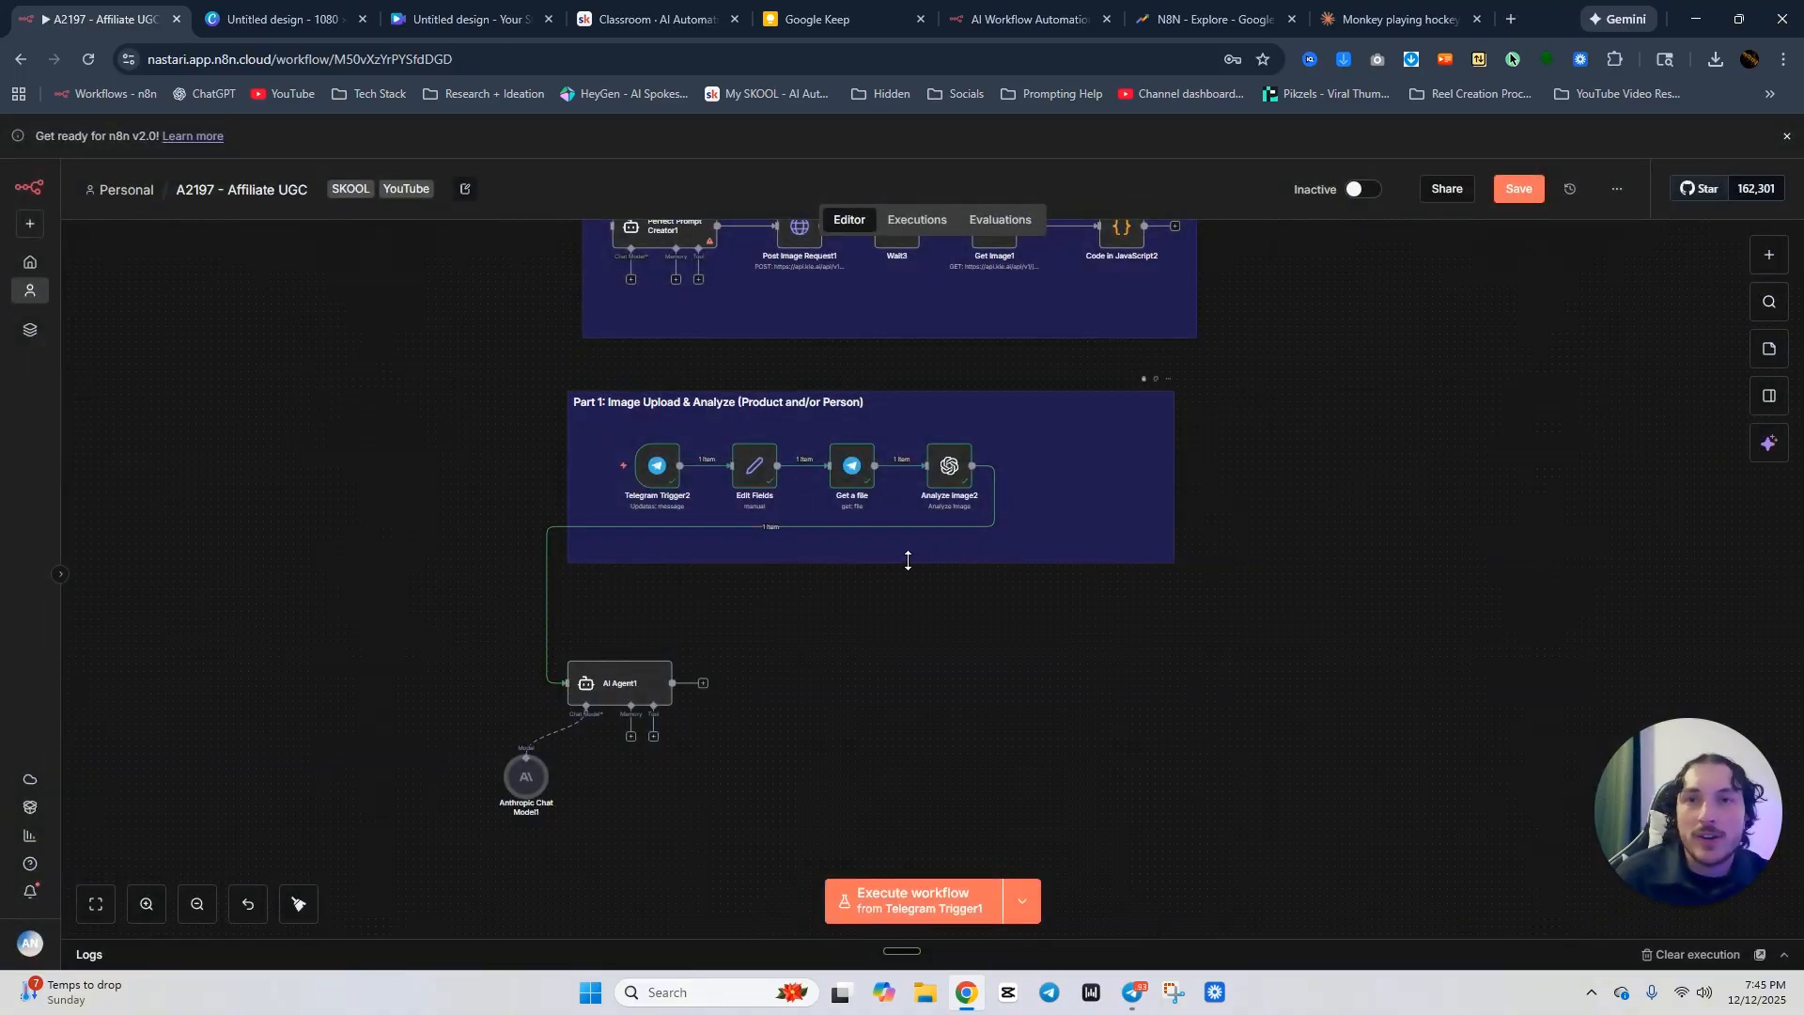
Execute AI Agent1 on its own and inspect the expressions at the end of its user message prompt.
double_click(599, 686)
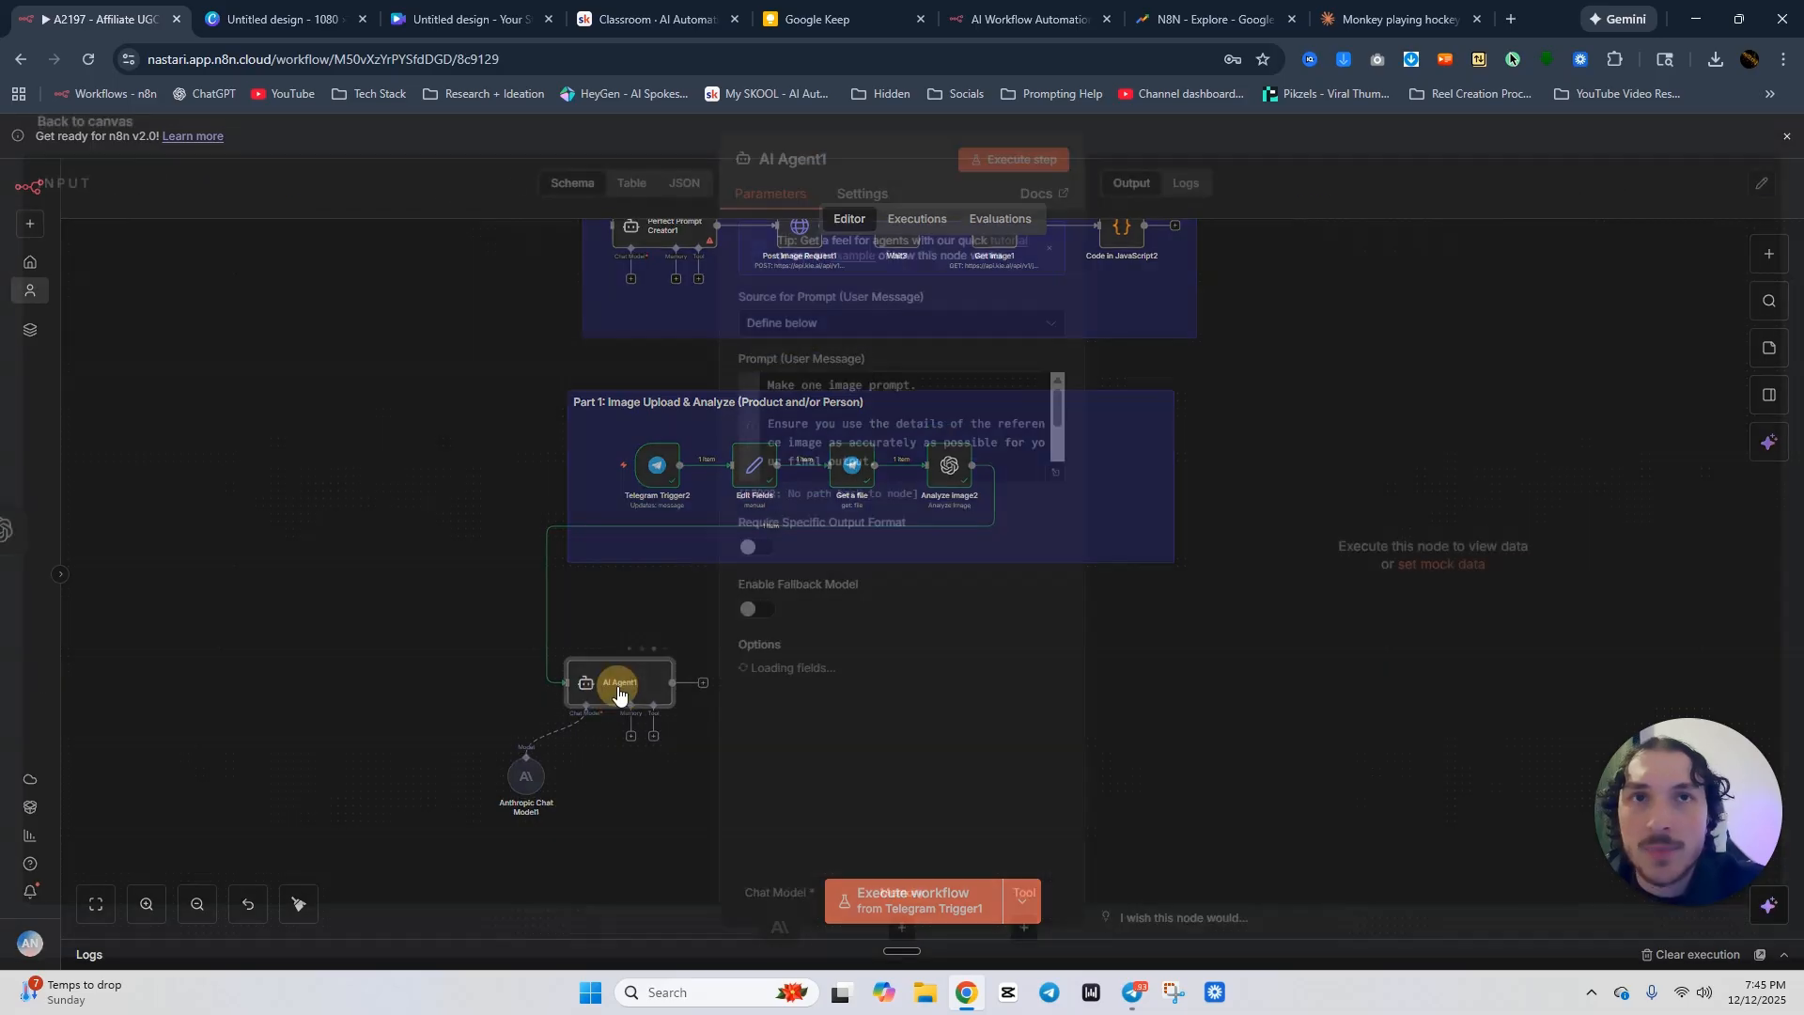
left_click(1013, 171)
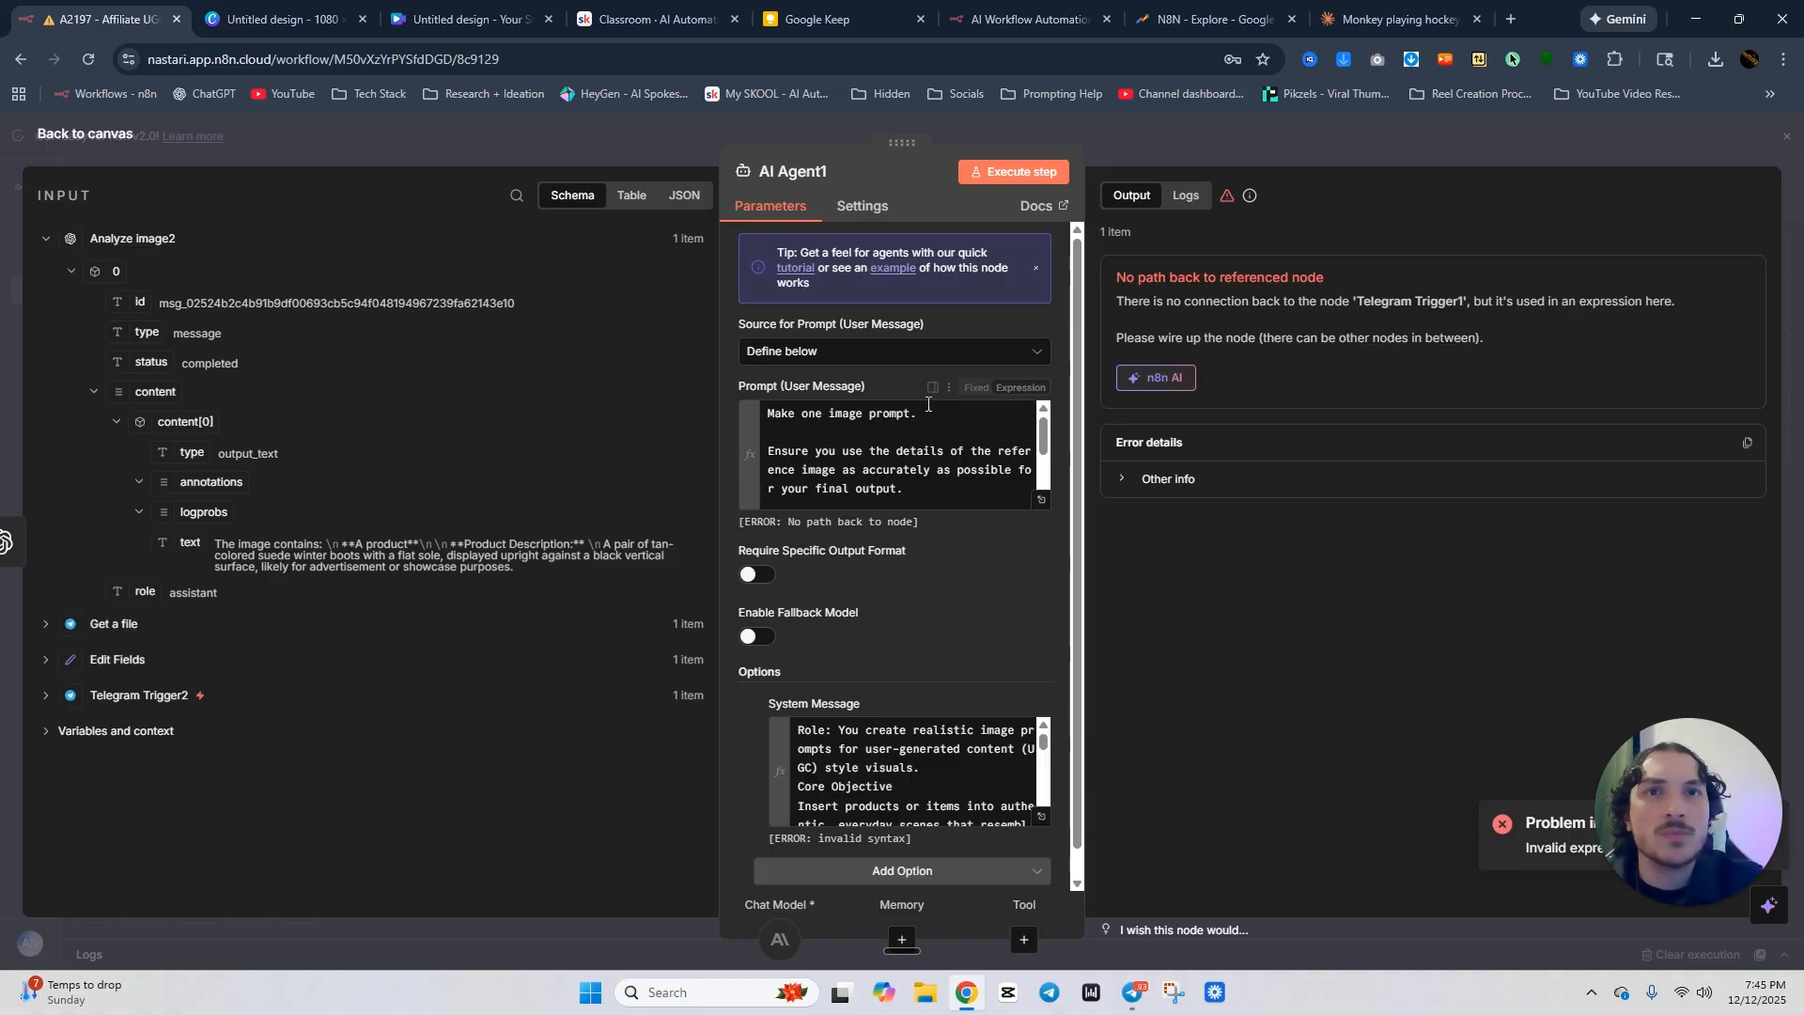
scroll(901, 450, "down", 3)
scroll(937, 624, "down", 1)
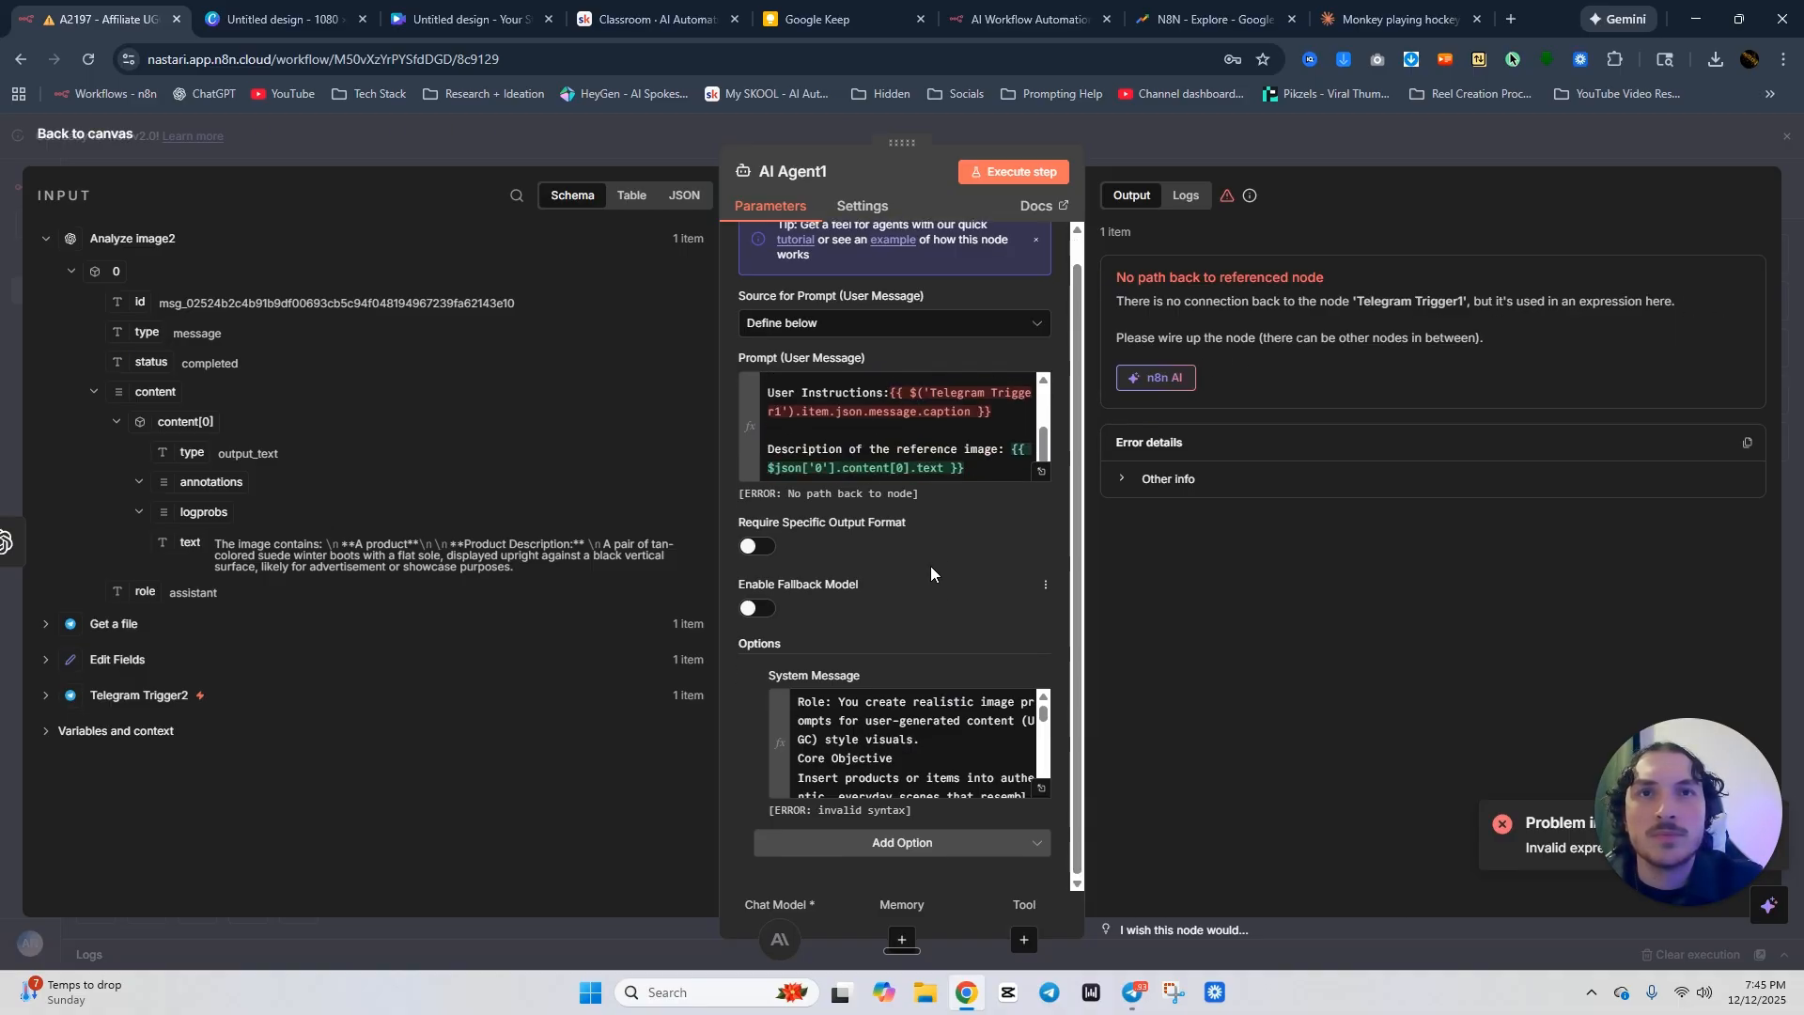
In AI Agent1's user prompt expression, point the User Instructions caption reference to Telegram Trigger2.
key("Escape")
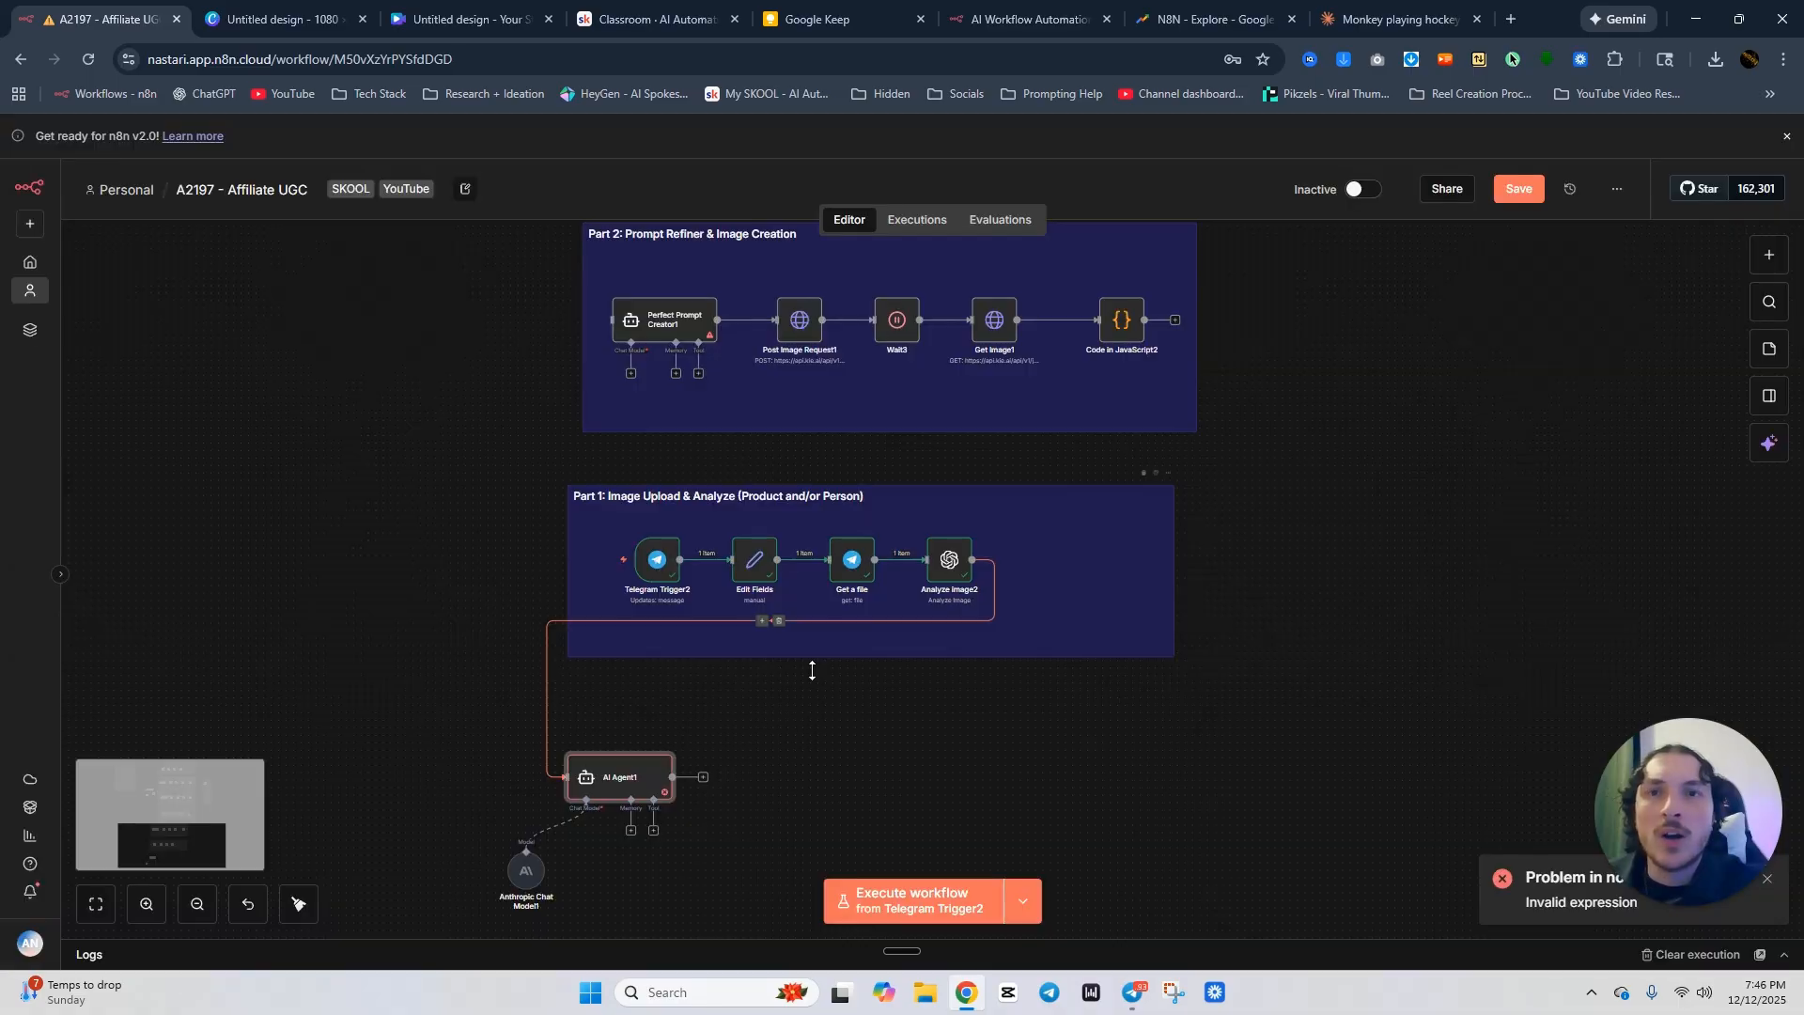
double_click(641, 769)
left_click(1041, 501)
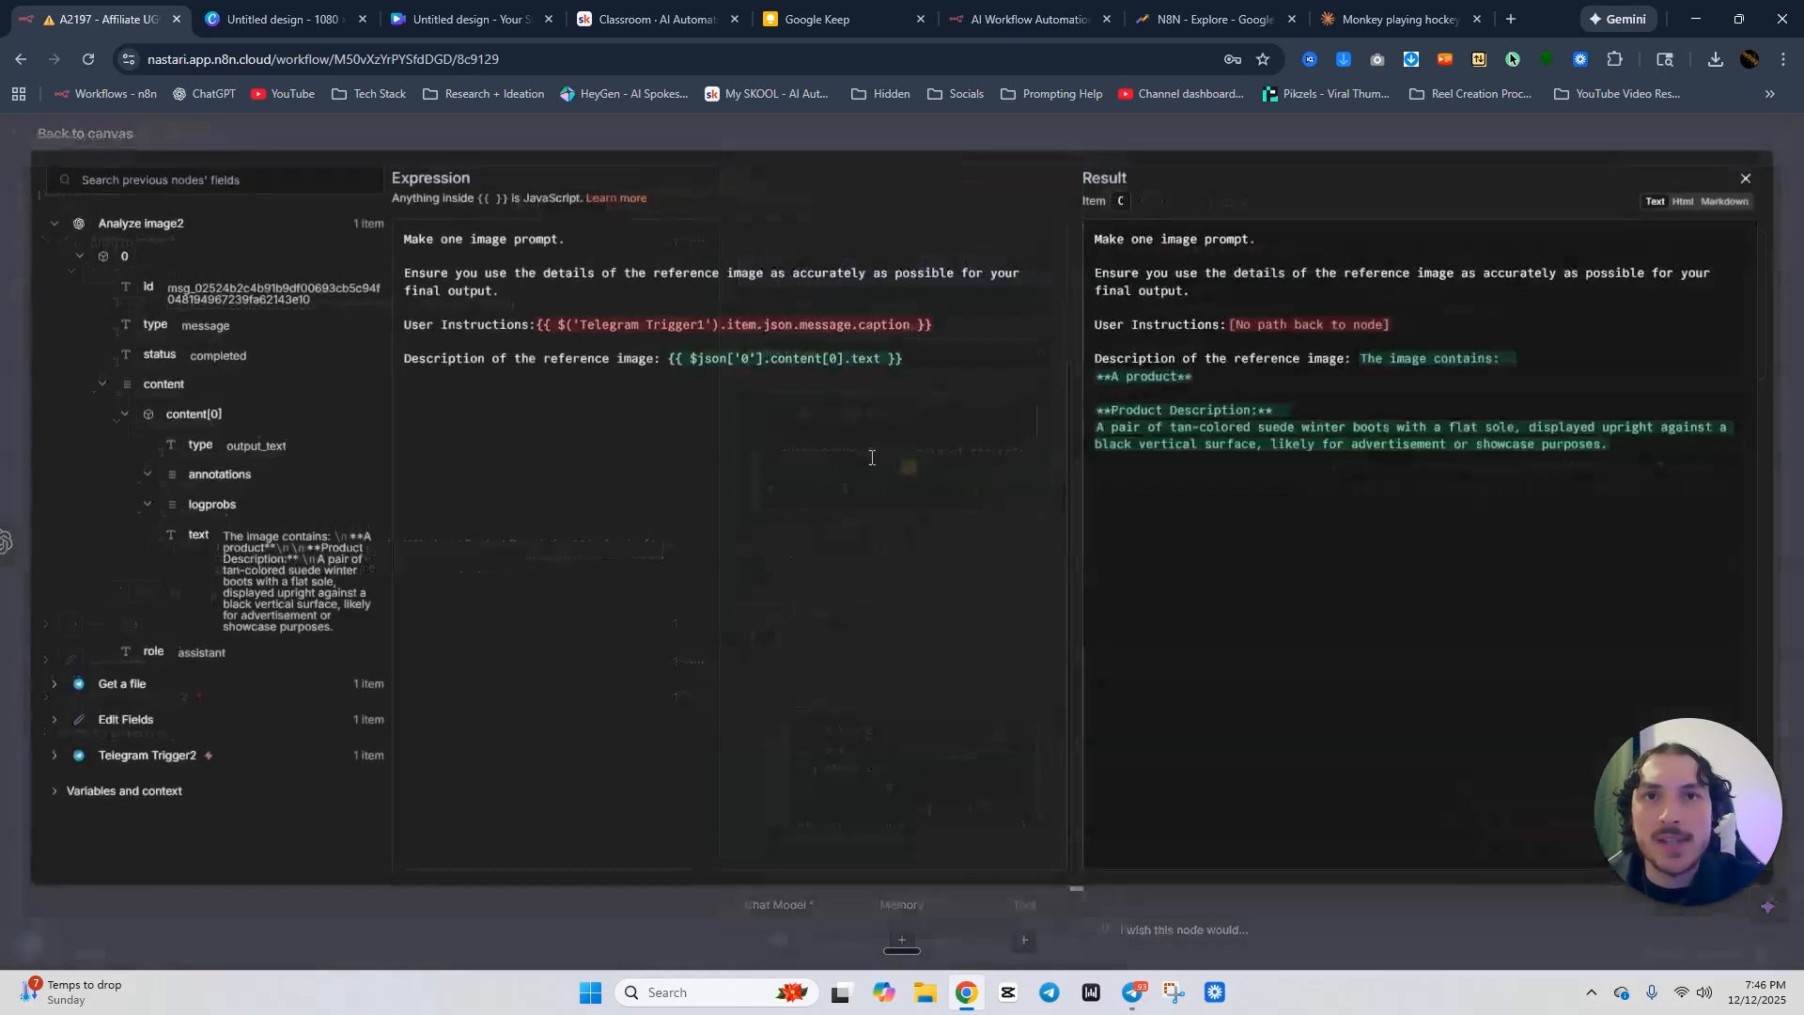
left_click(705, 332)
key("BackSpace")
type("2")
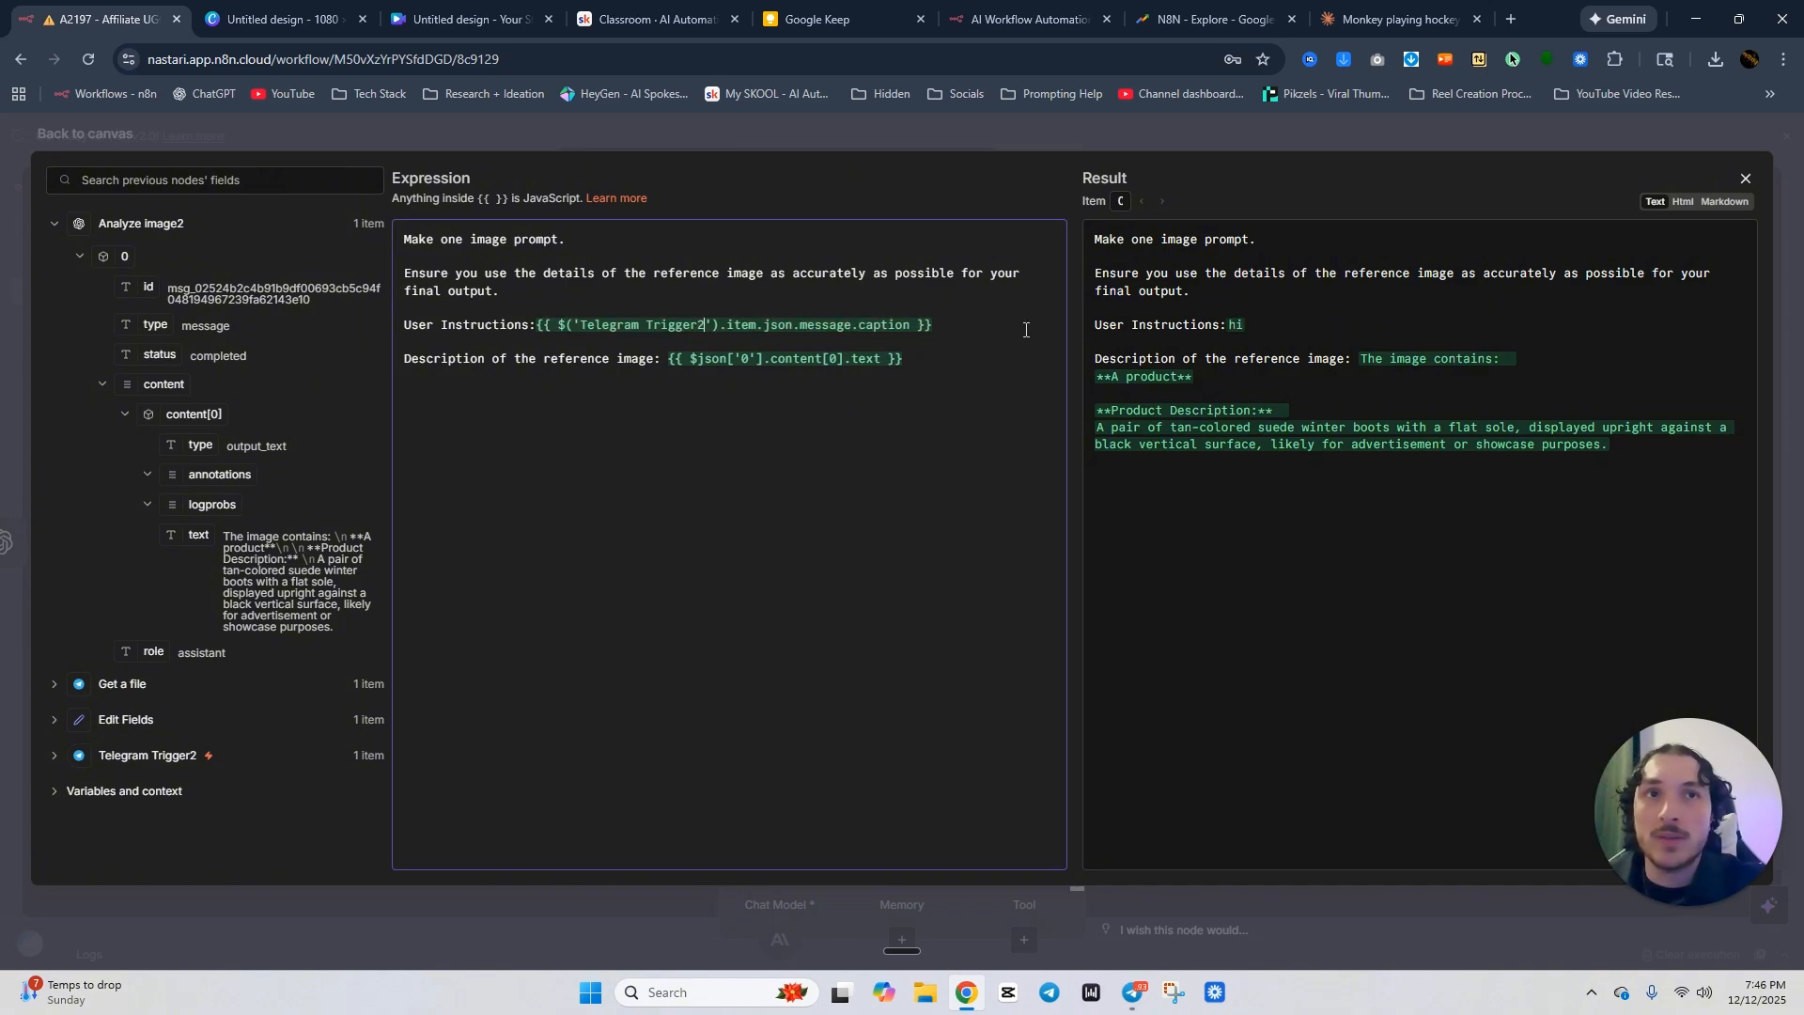
Switch to Telegram and send the uggboots image to foodbot with the caption 'Young brunette woman promoting these inside of her car'.
left_click(1133, 992)
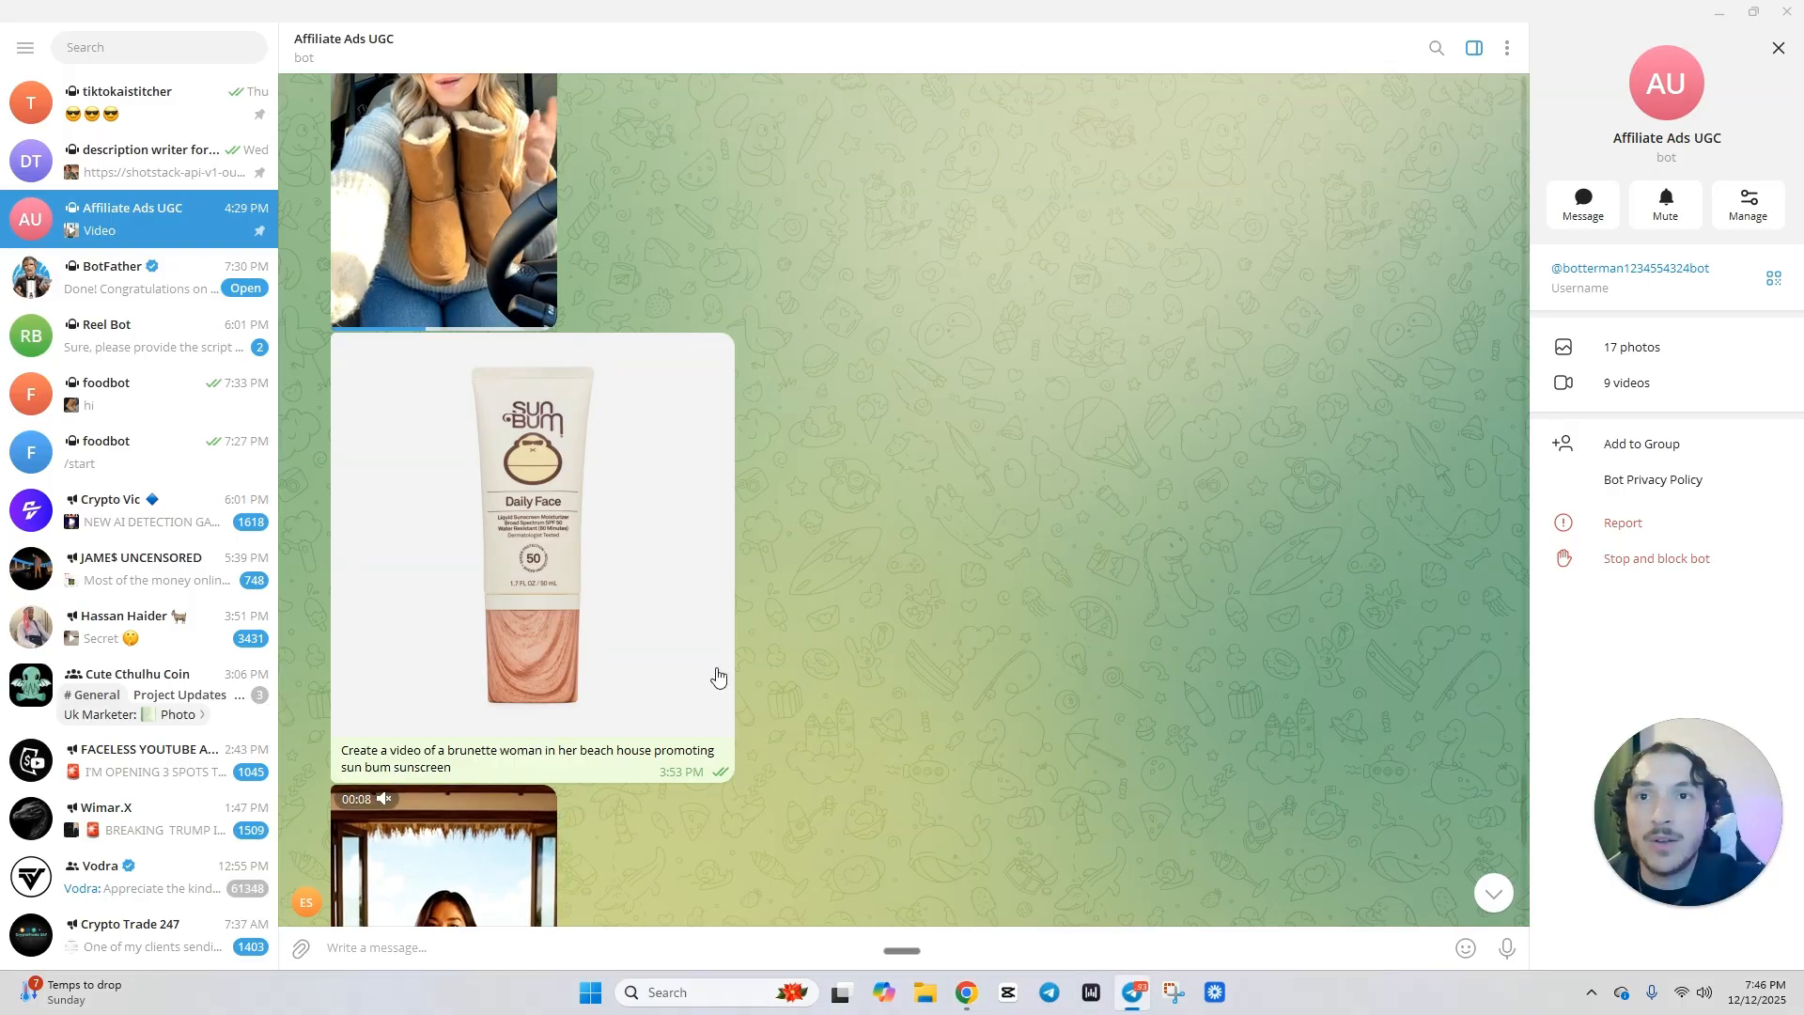
left_click(114, 399)
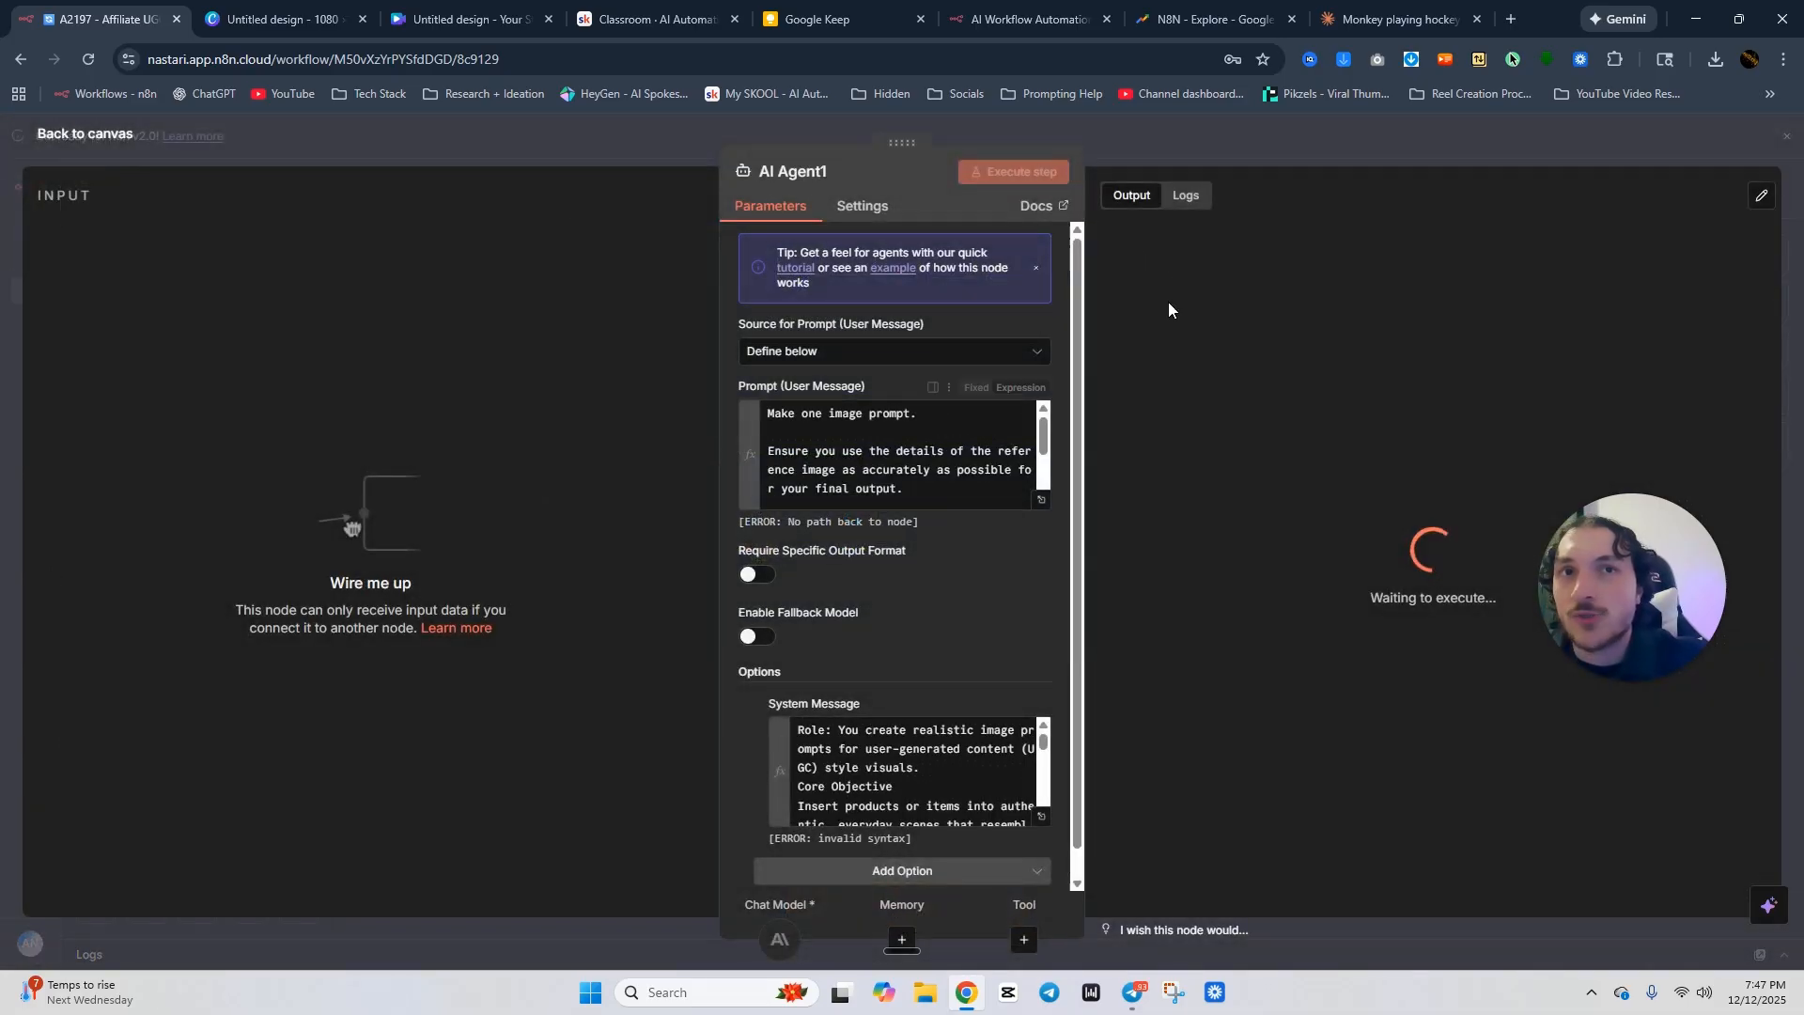
left_click(1361, 146)
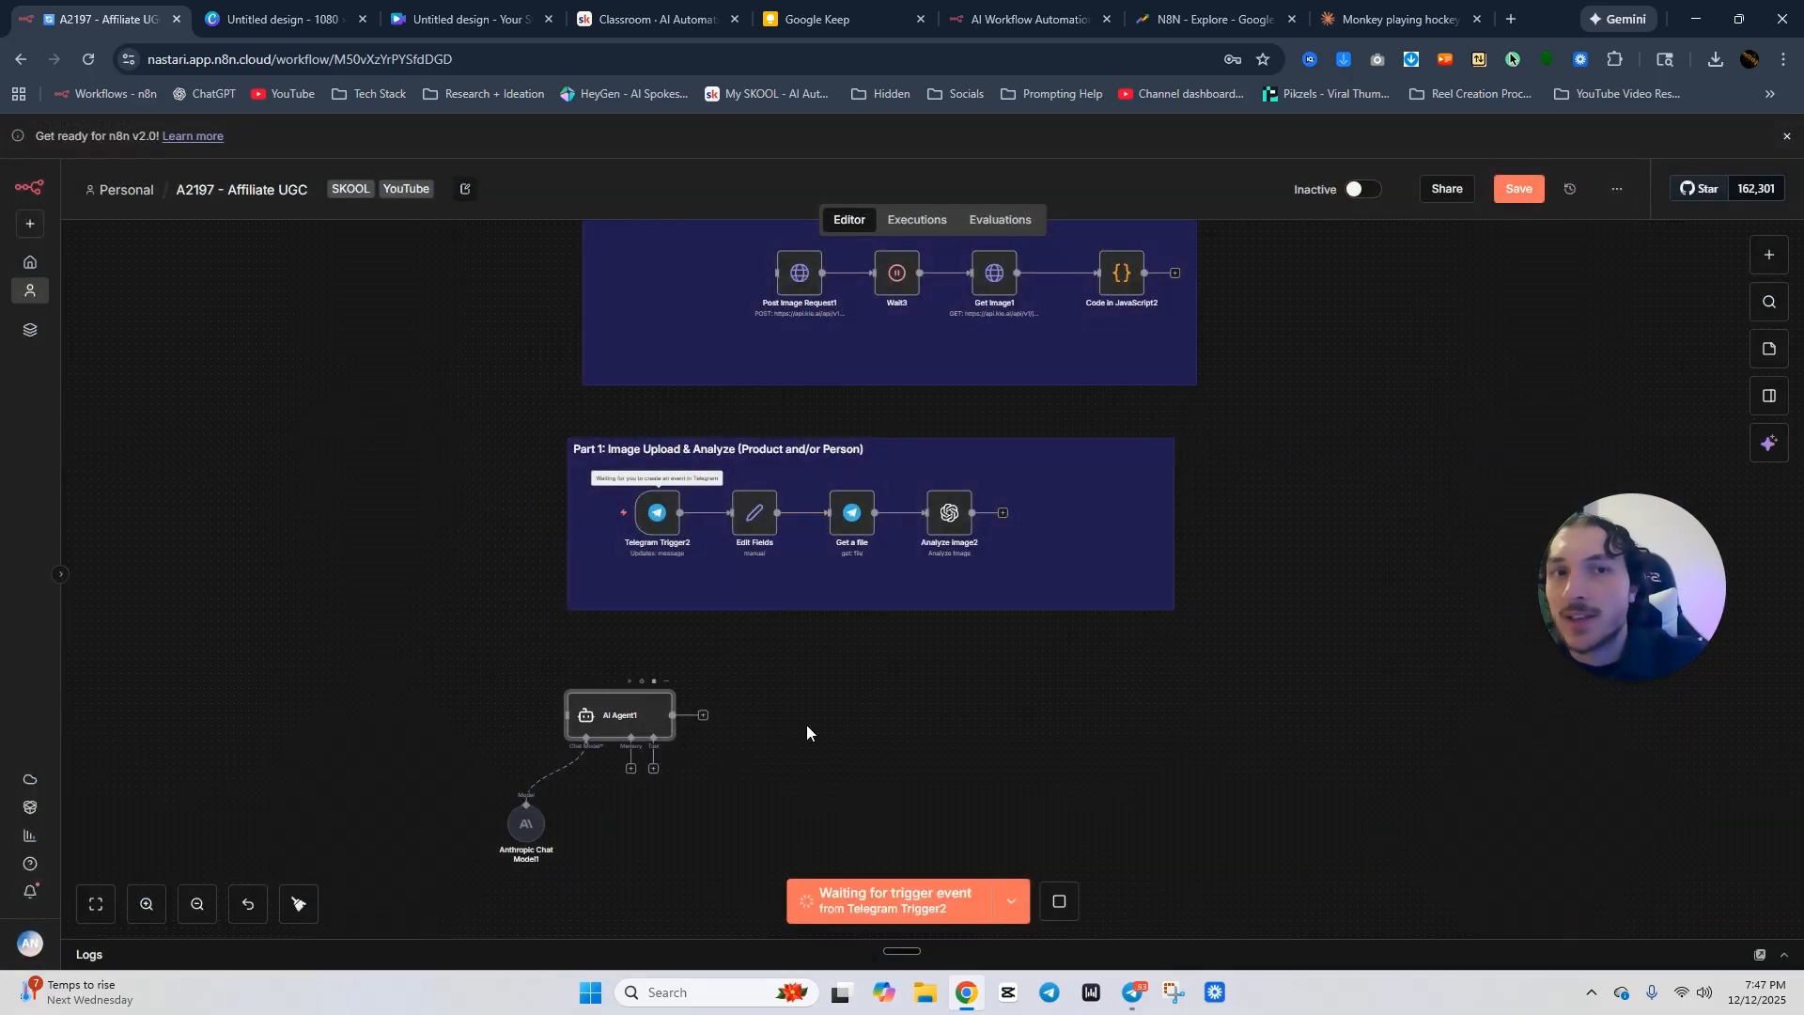
left_click(1136, 994)
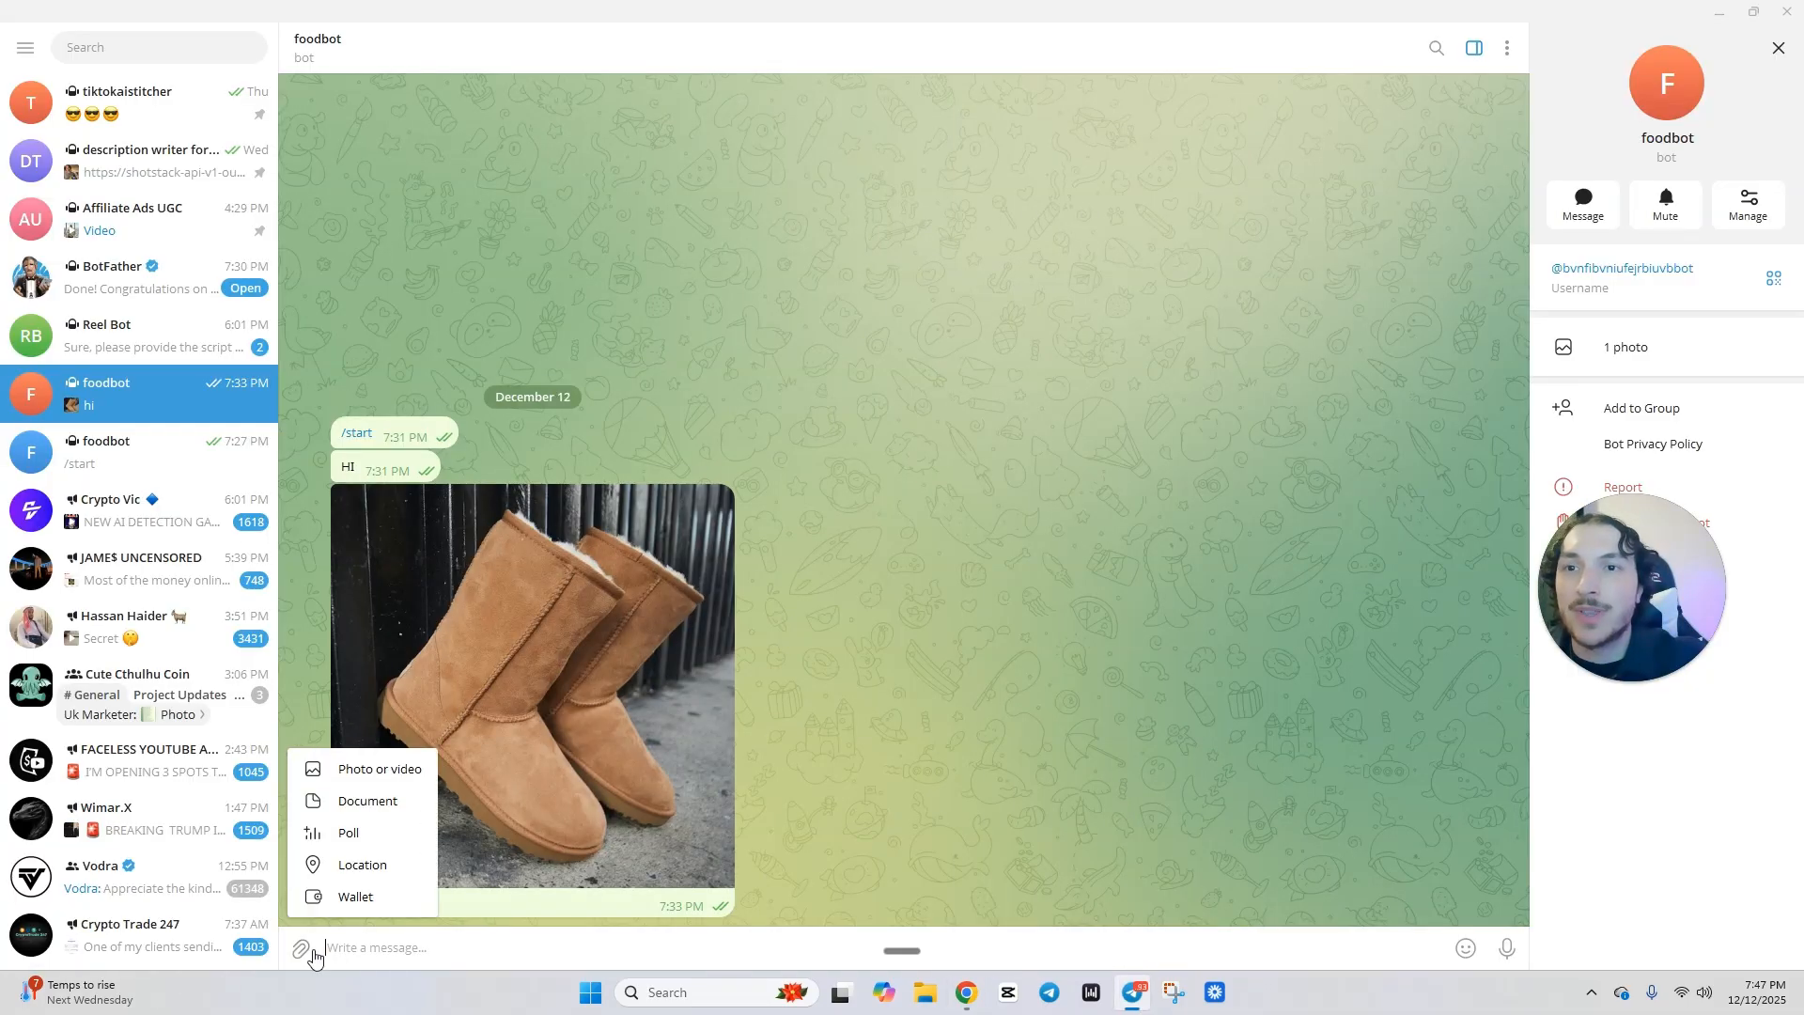
left_click(303, 949)
left_click(425, 320)
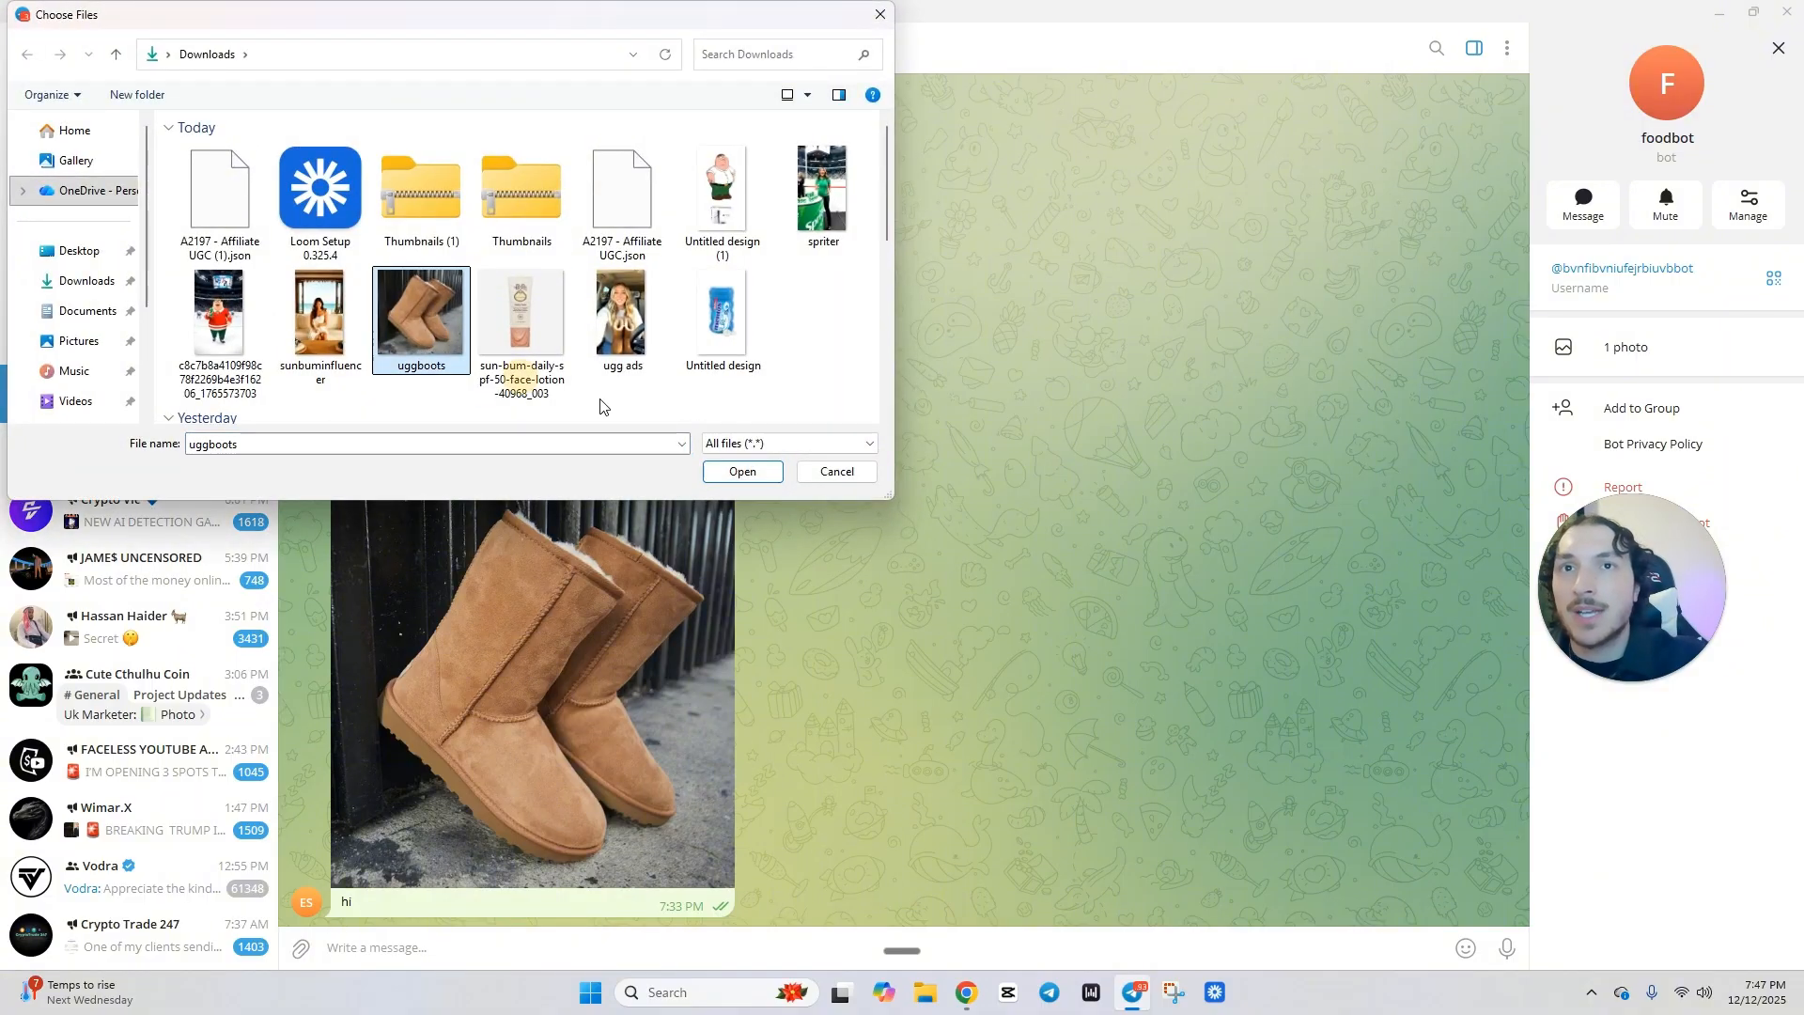
left_click(739, 470)
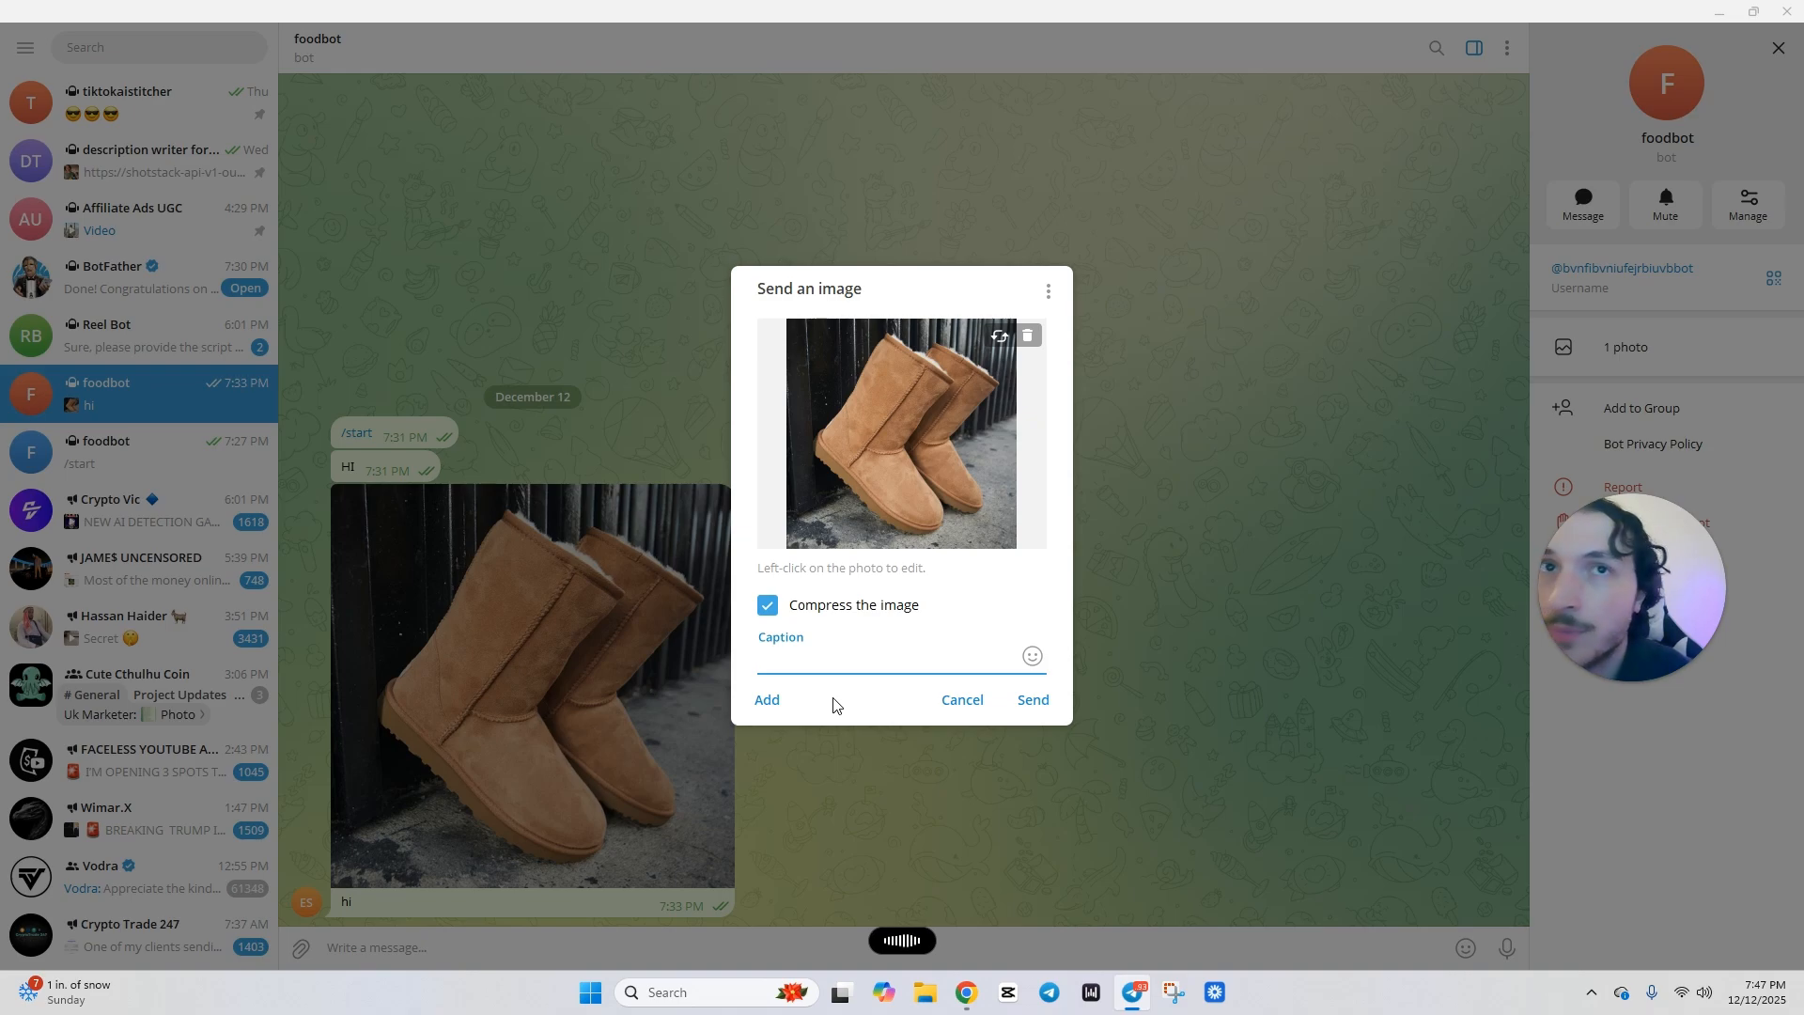
left_click(1030, 707)
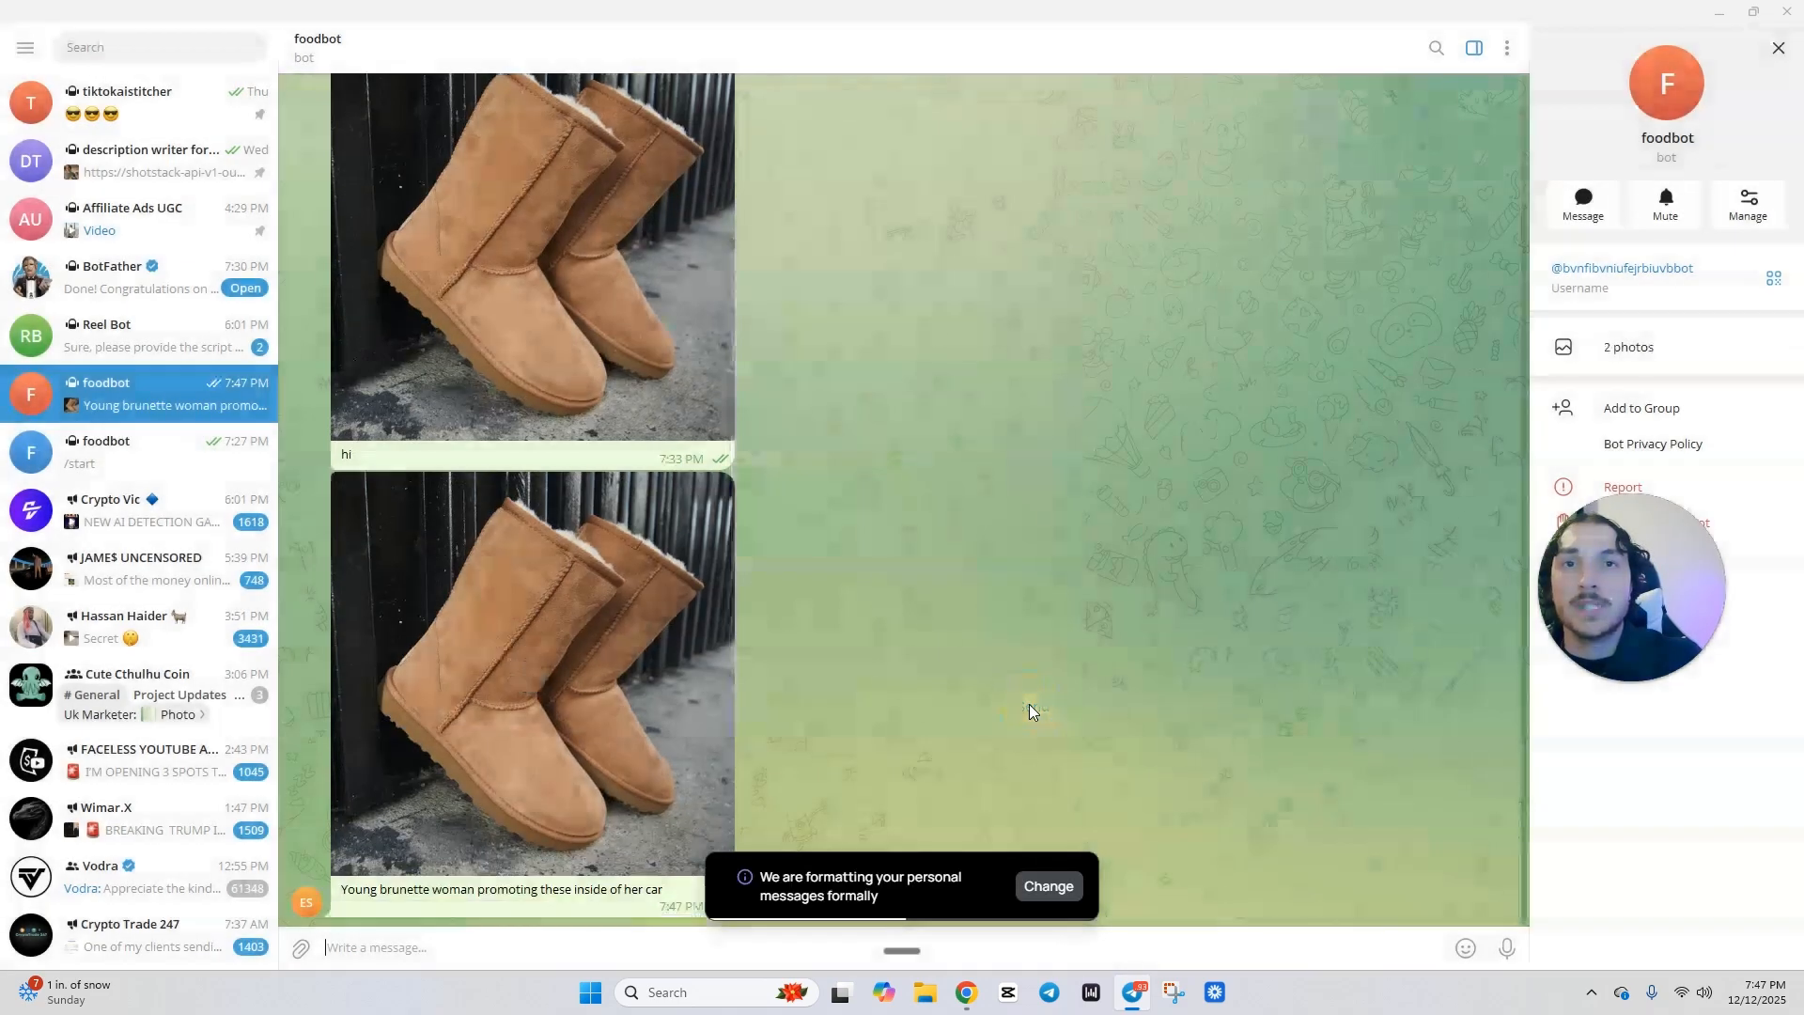
Return to the n8n workflow, connect the Analyze image2 output to AI Agent1, and place the agent just below Part 1.
left_click(958, 1002)
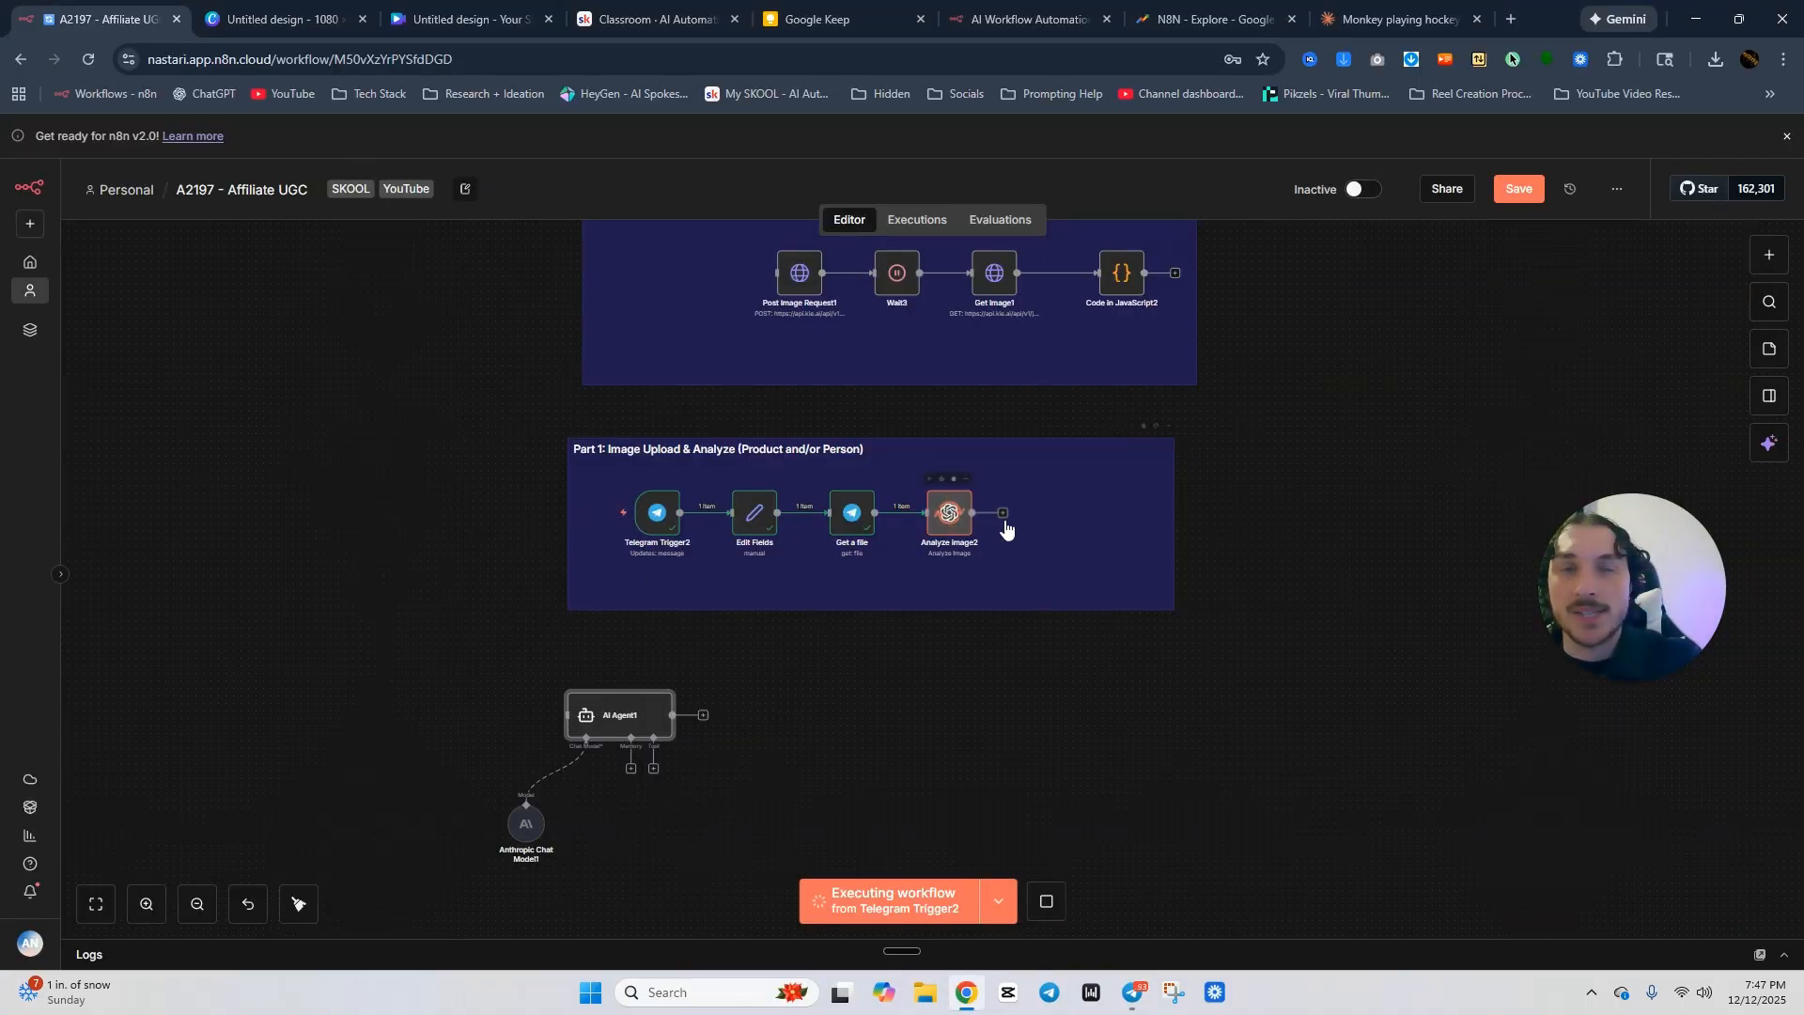
left_click_drag(1021, 513, 678, 657)
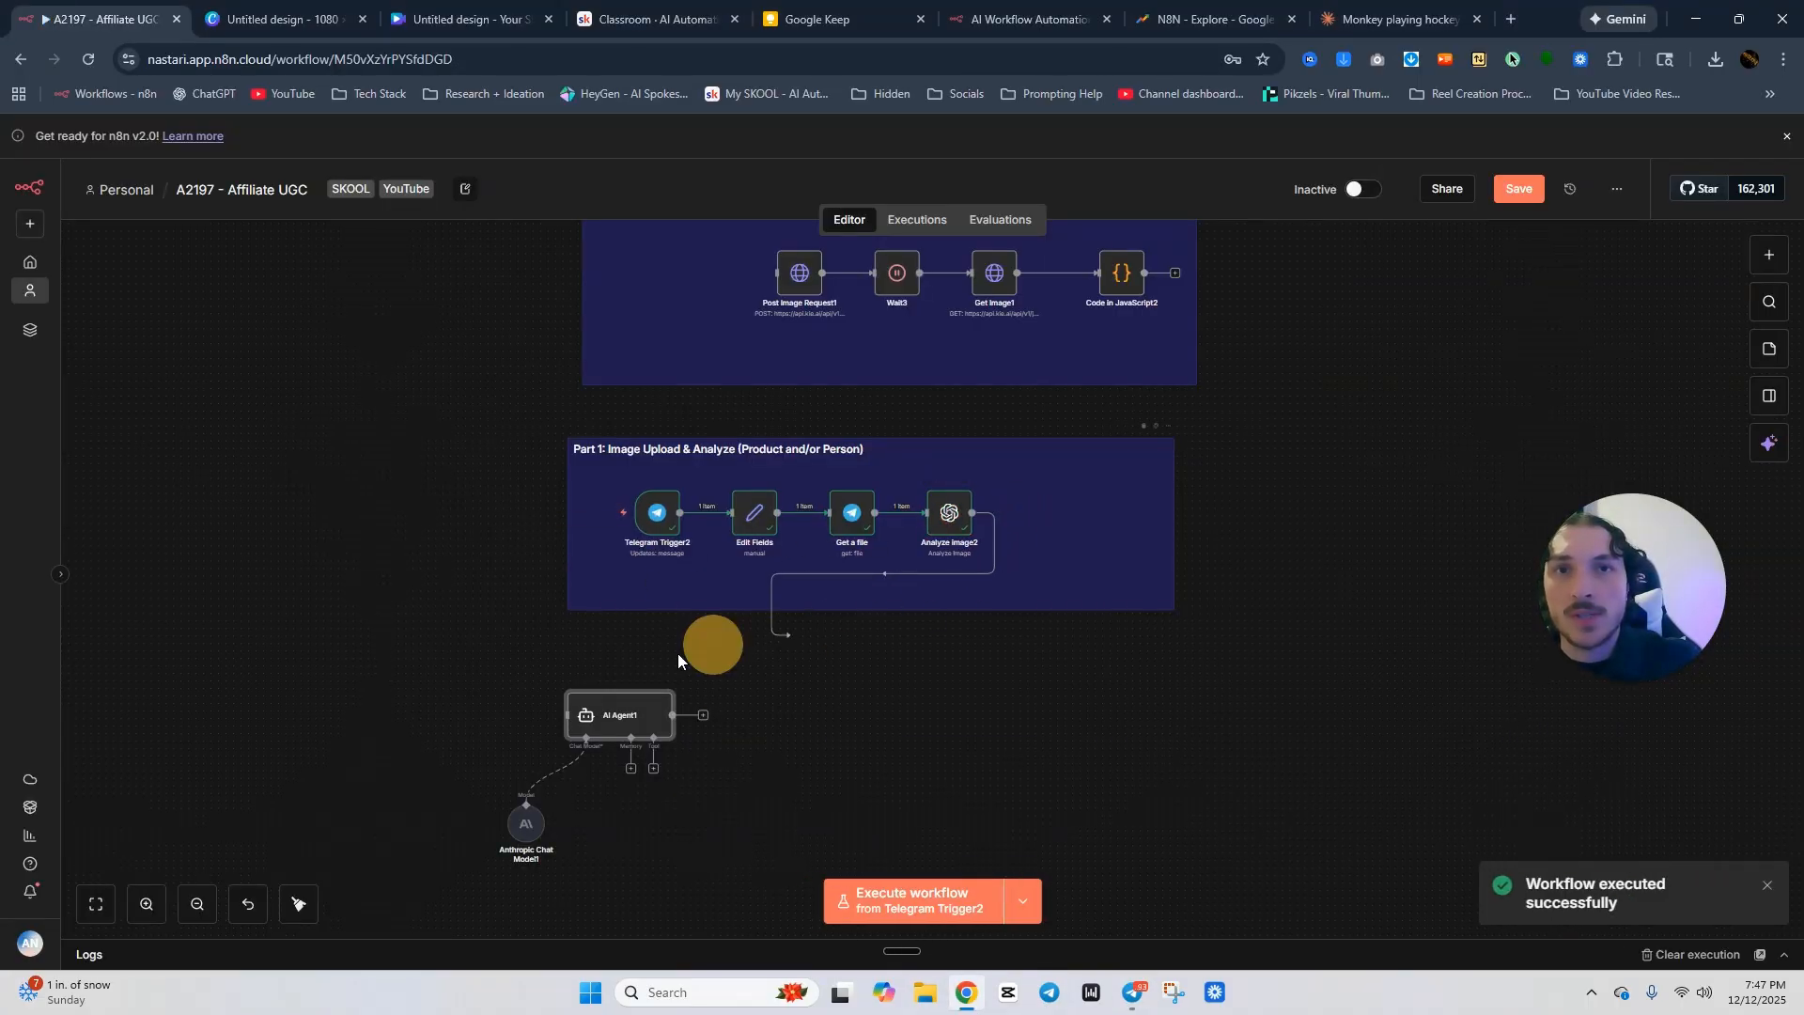
left_click_drag(544, 715, 654, 650)
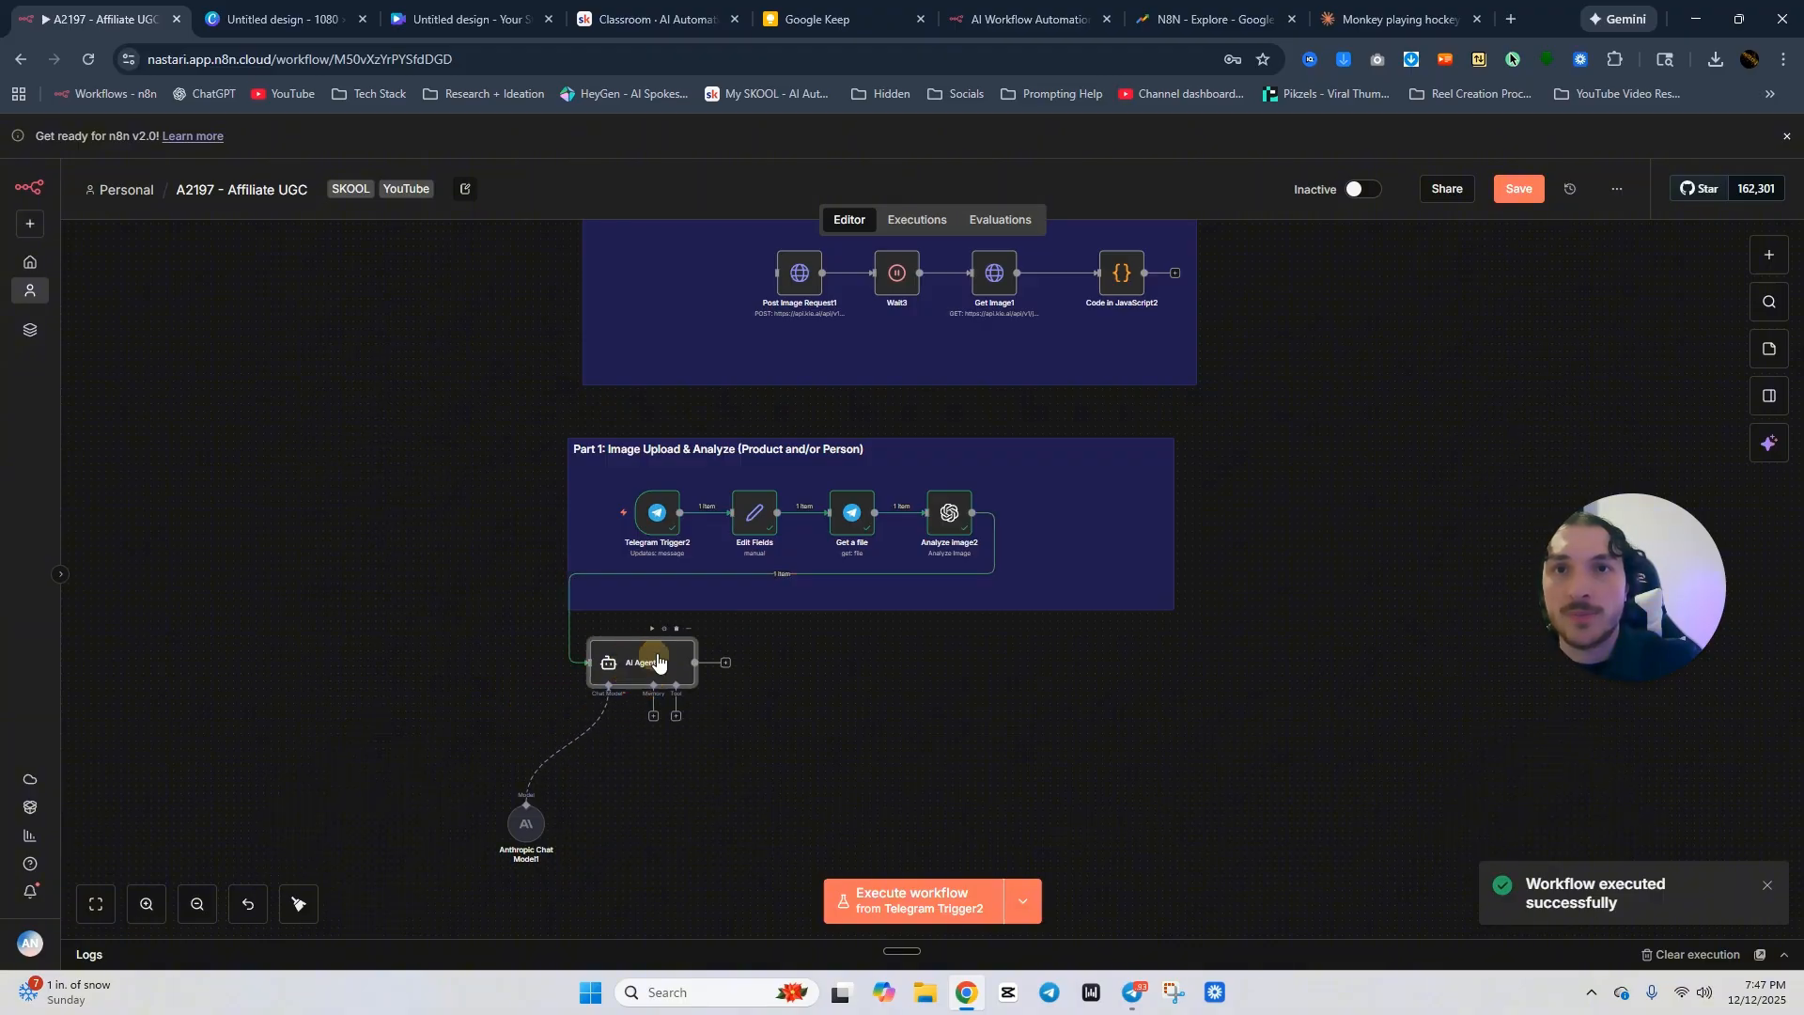
double_click(656, 656)
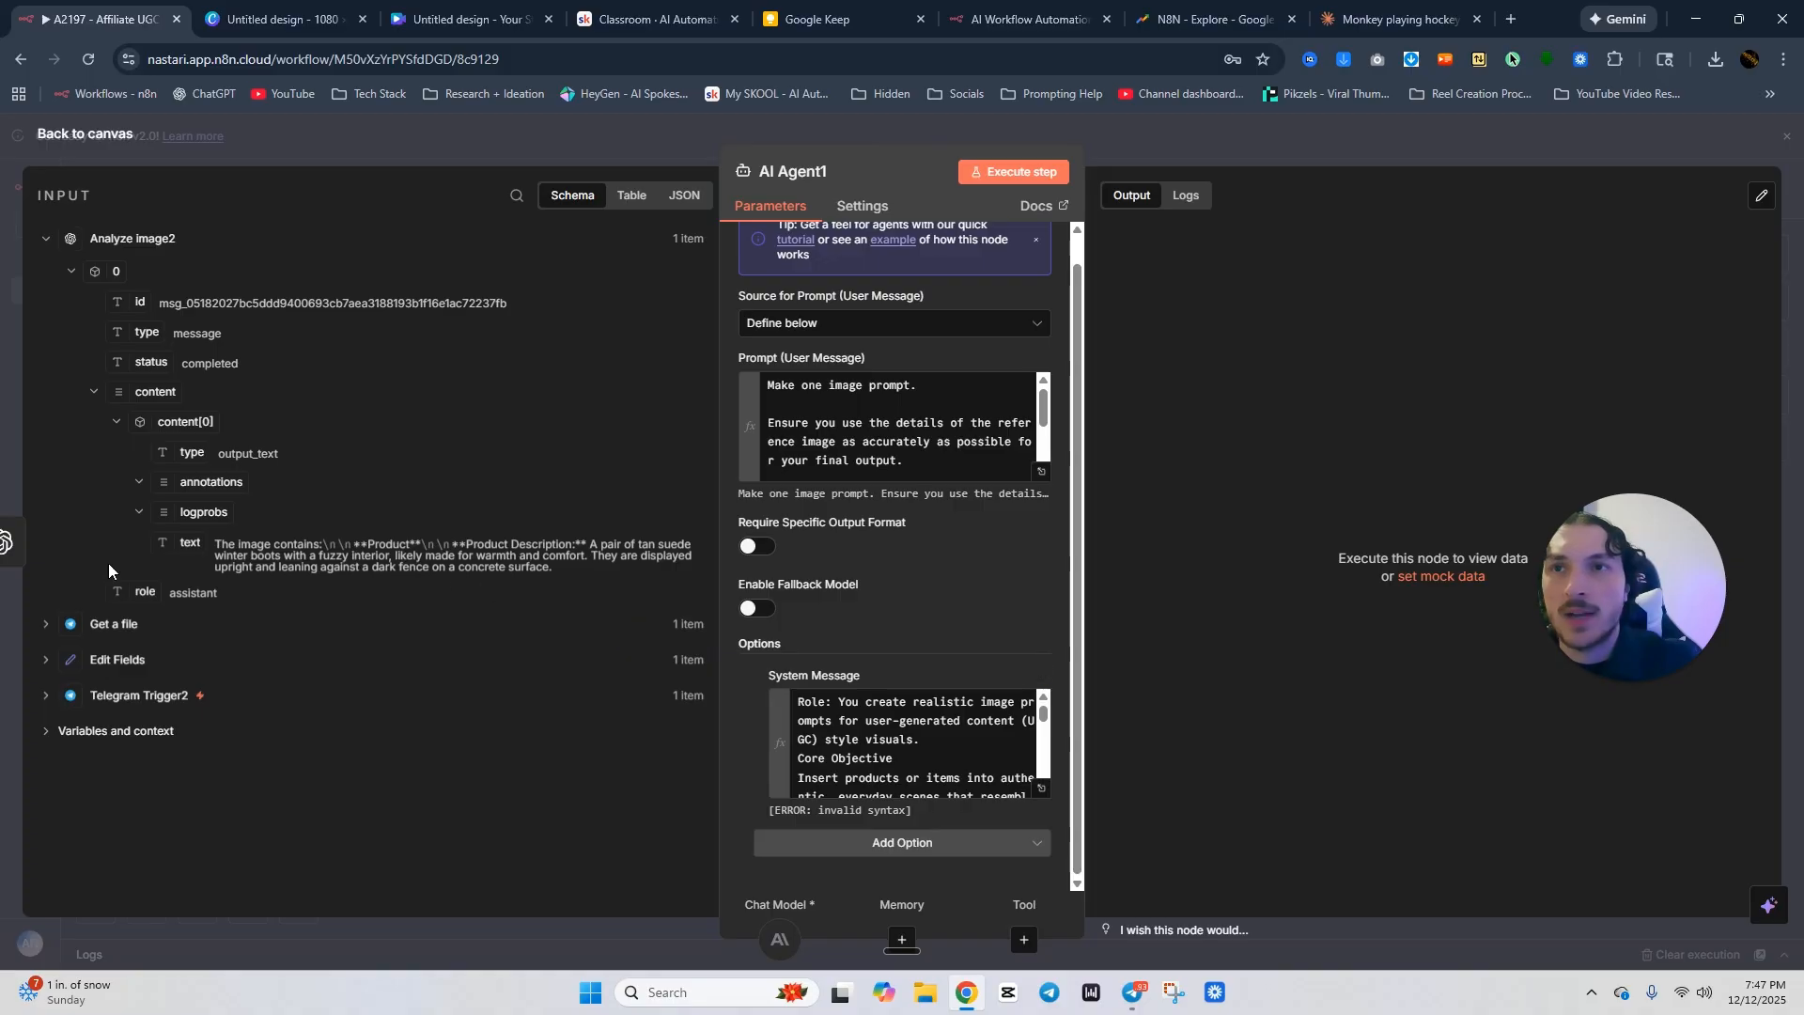
left_click(1355, 108)
scroll(1152, 524, "up", 4)
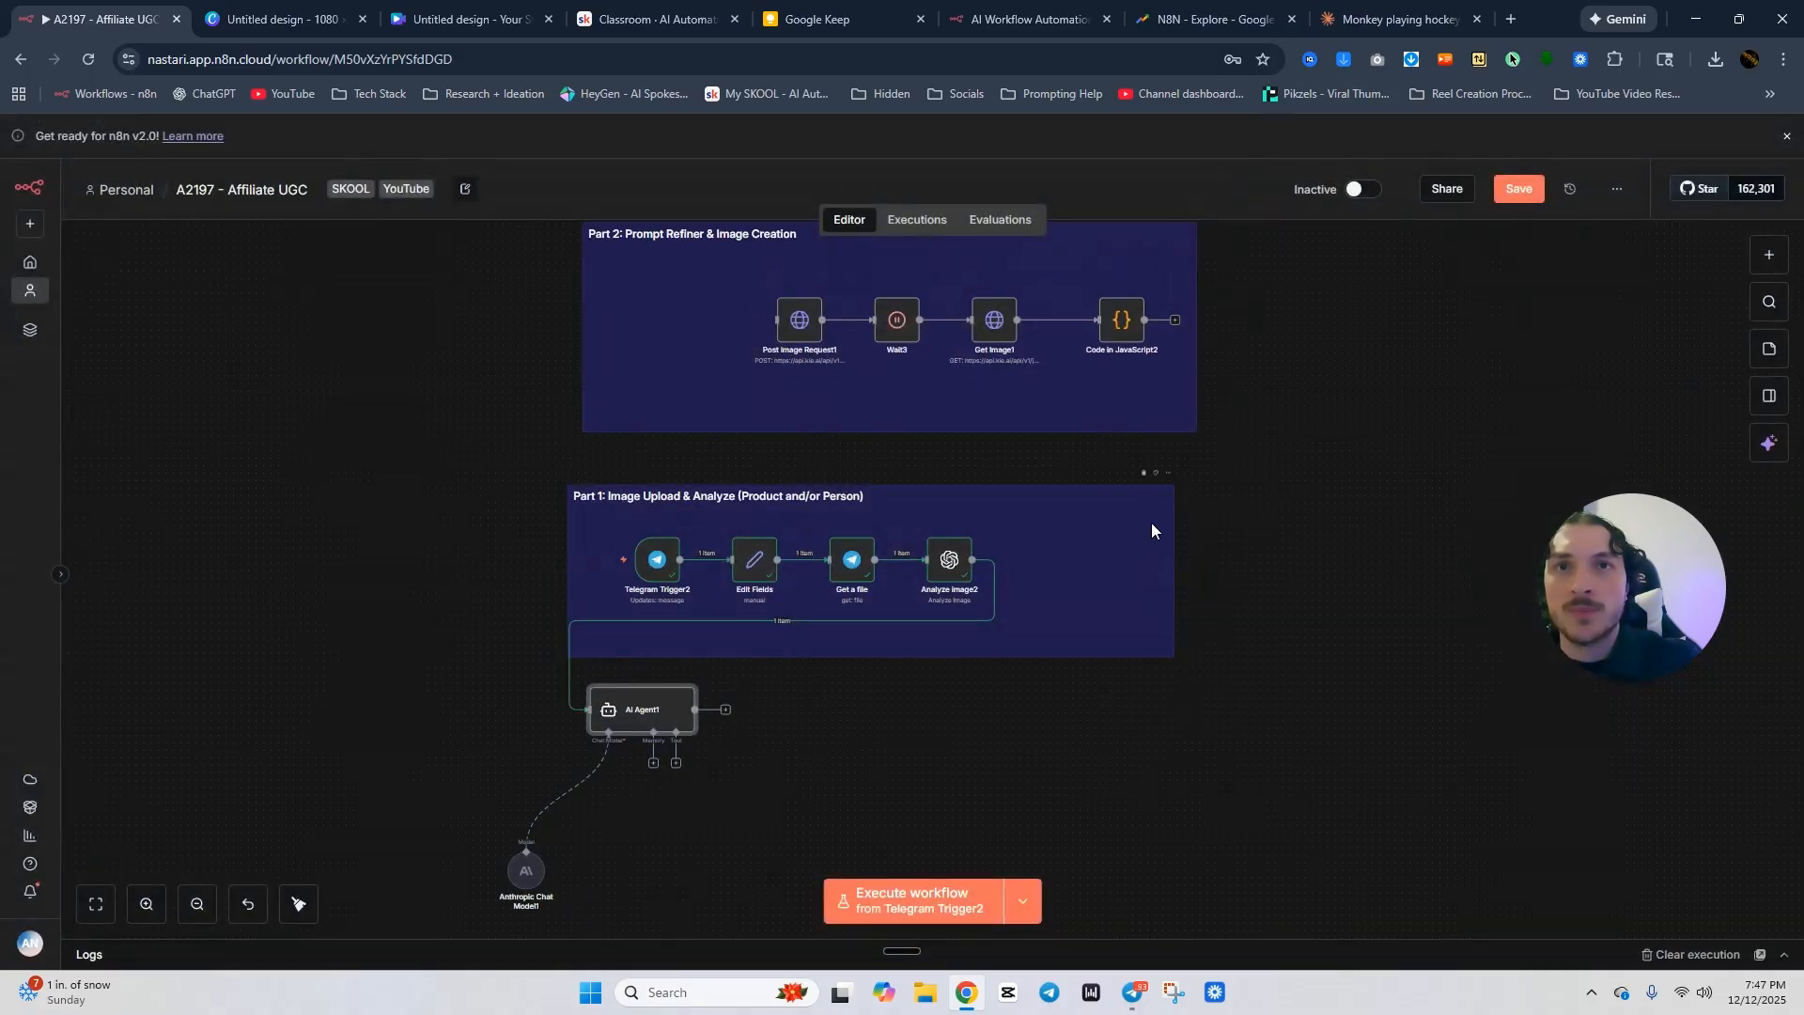
scroll(1153, 535, "up", 6)
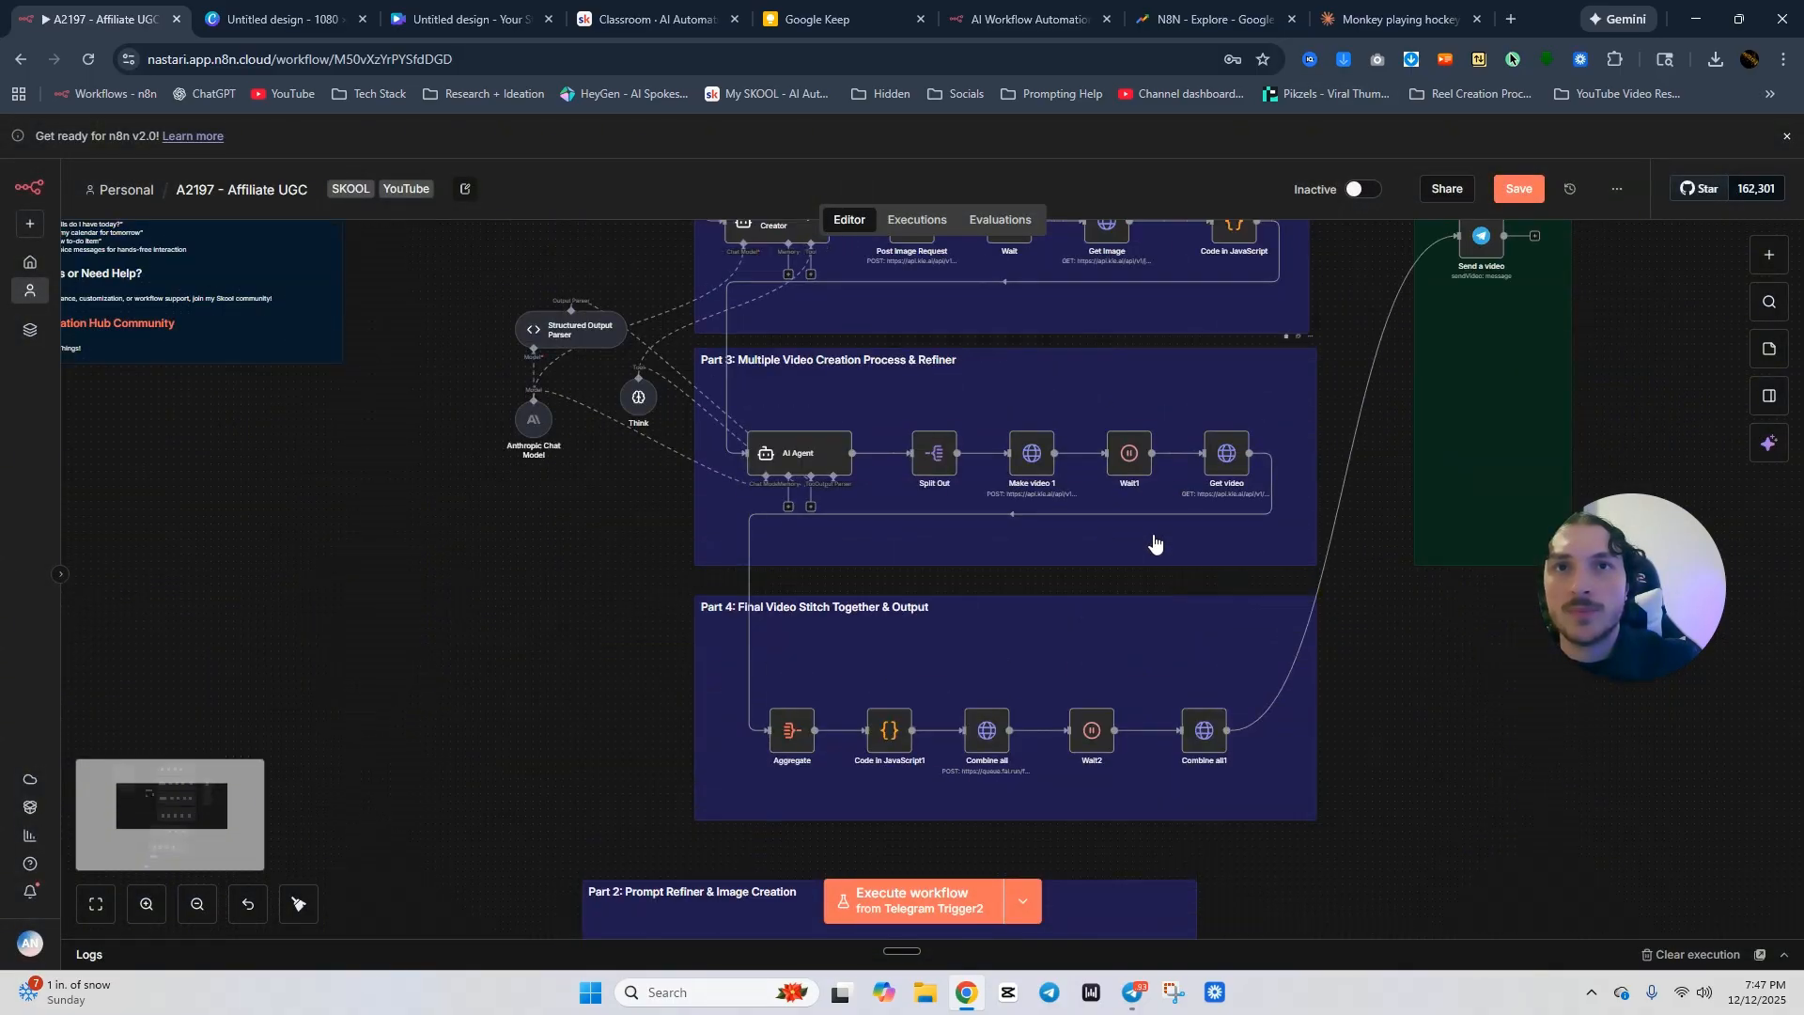
scroll(1139, 512, "down", 9)
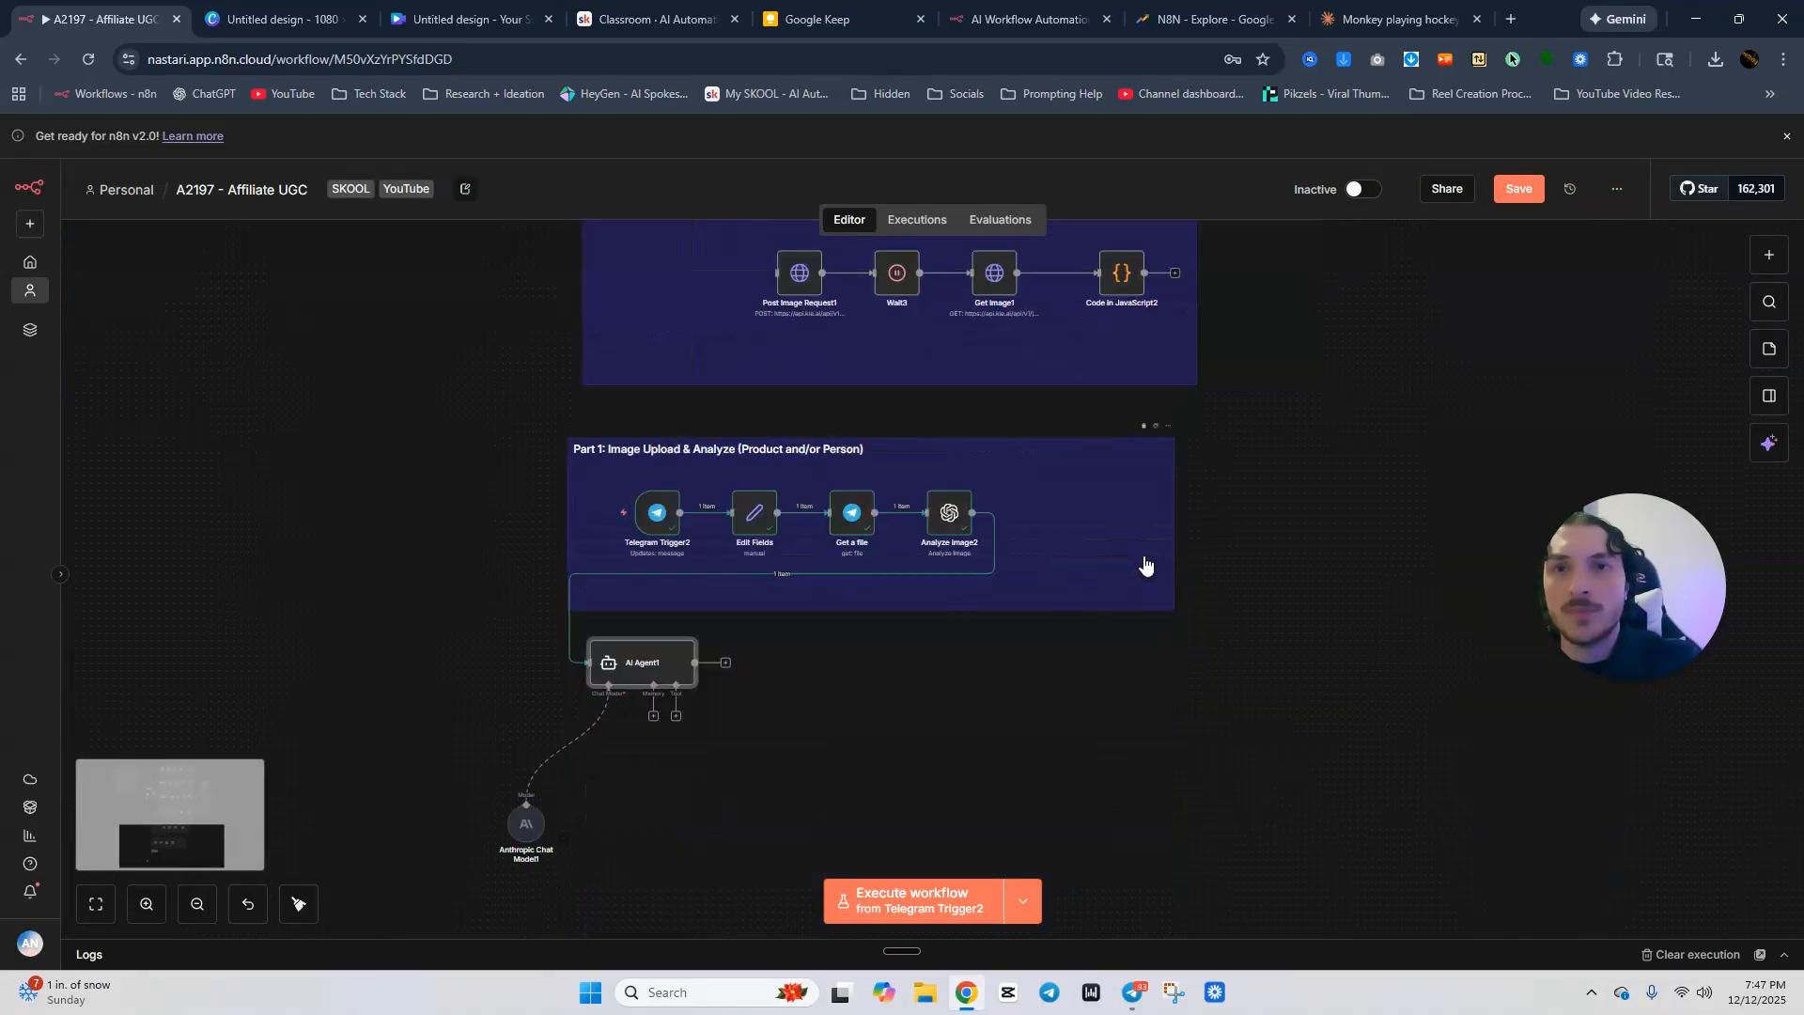
Rename the AI Agent1 node to 'Perfect Prompt Creator' and move its Anthropic chat model directly below it.
left_click_drag(646, 650, 659, 674)
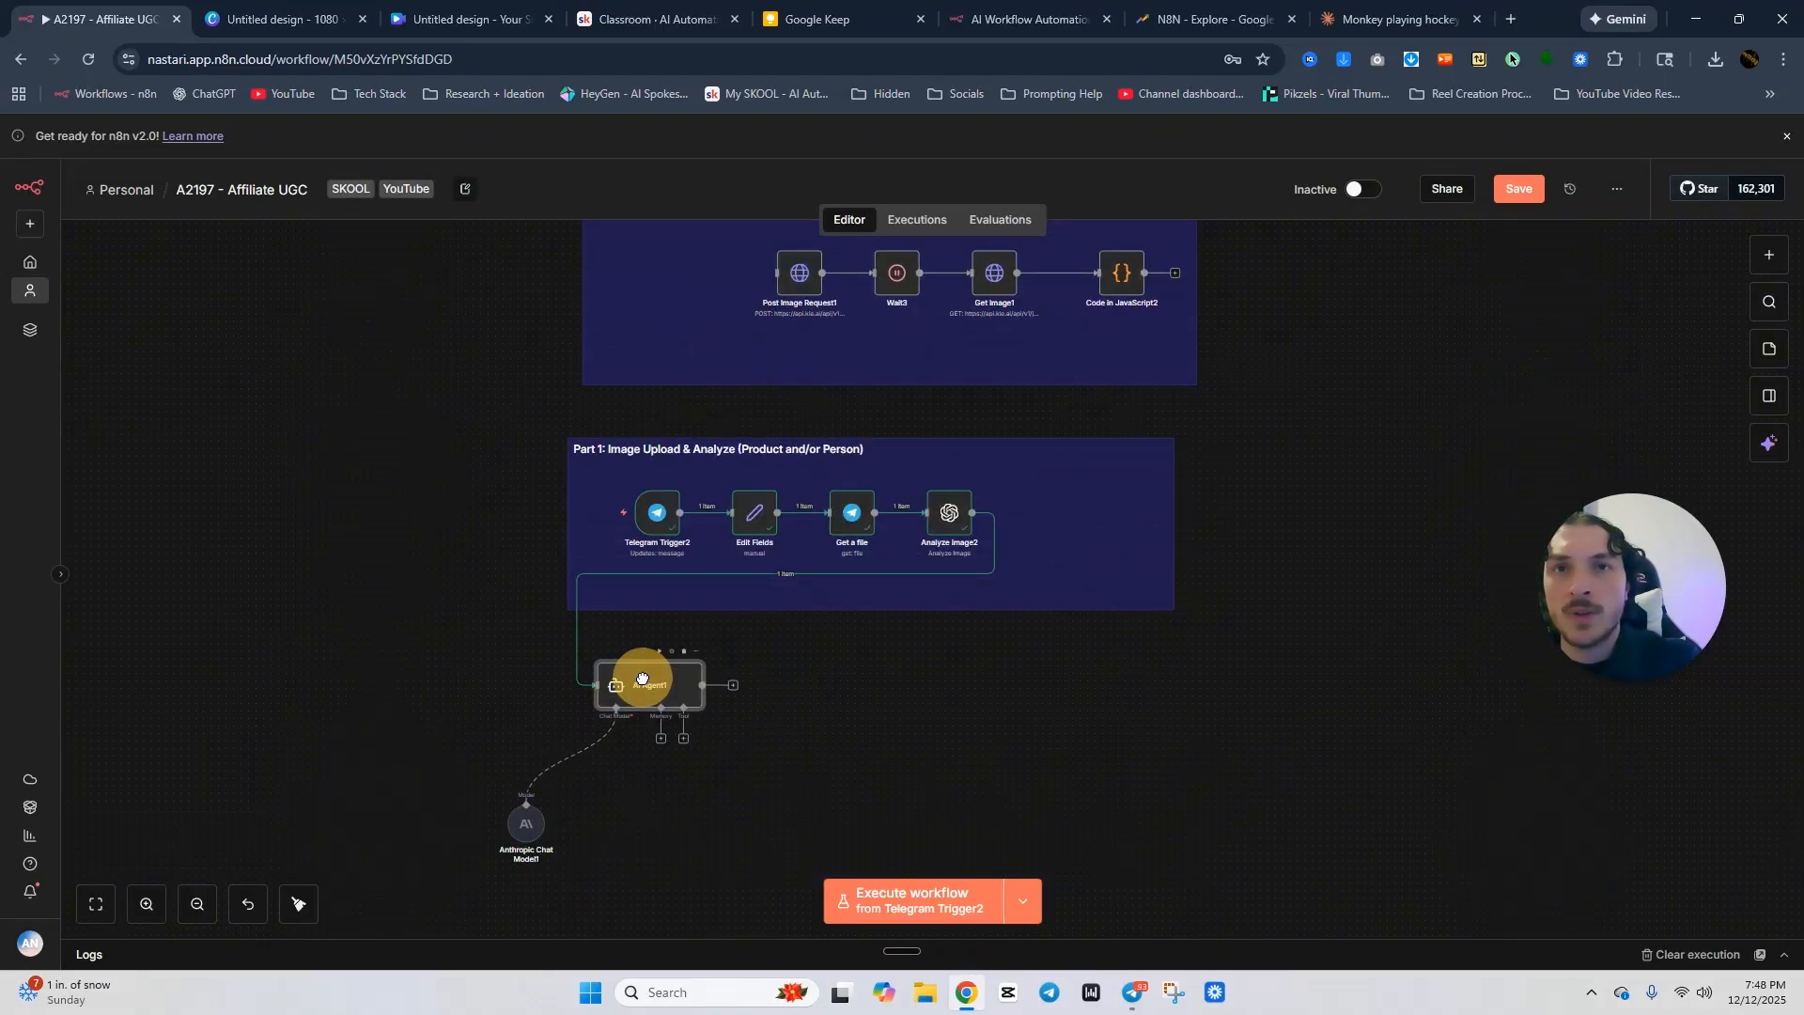
double_click(644, 694)
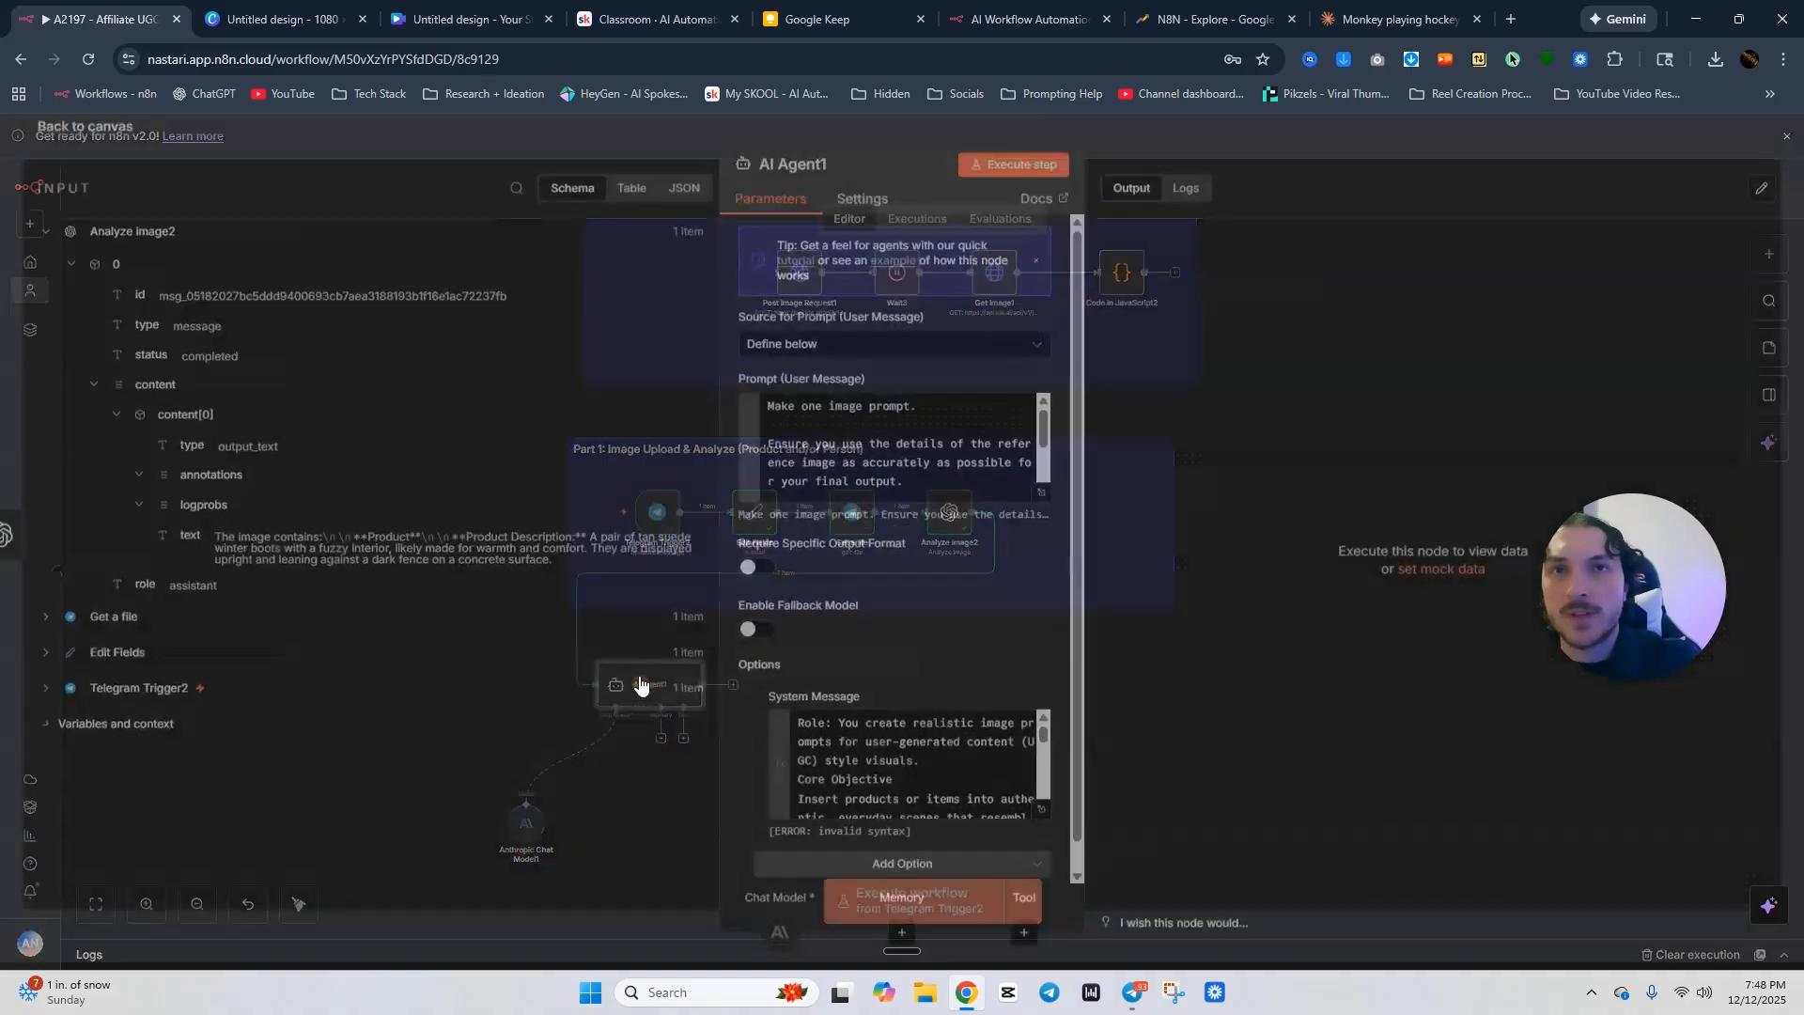
left_click(810, 171)
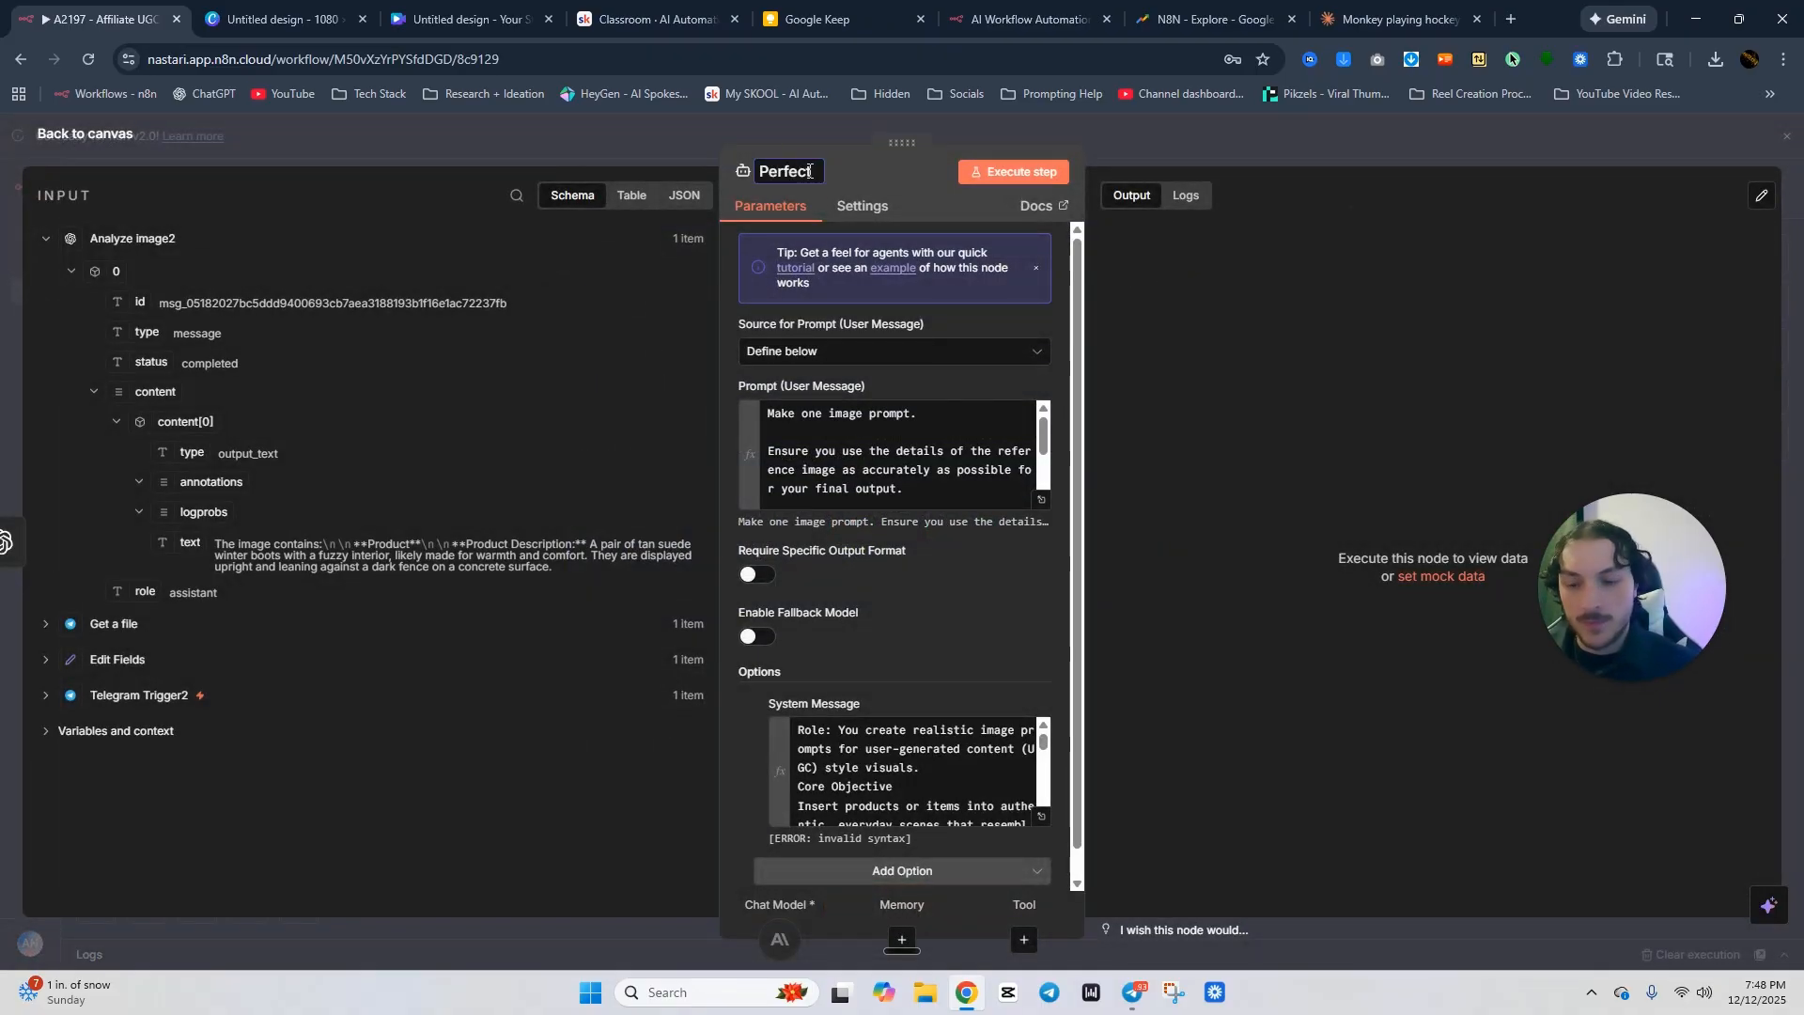
type("Perfect")
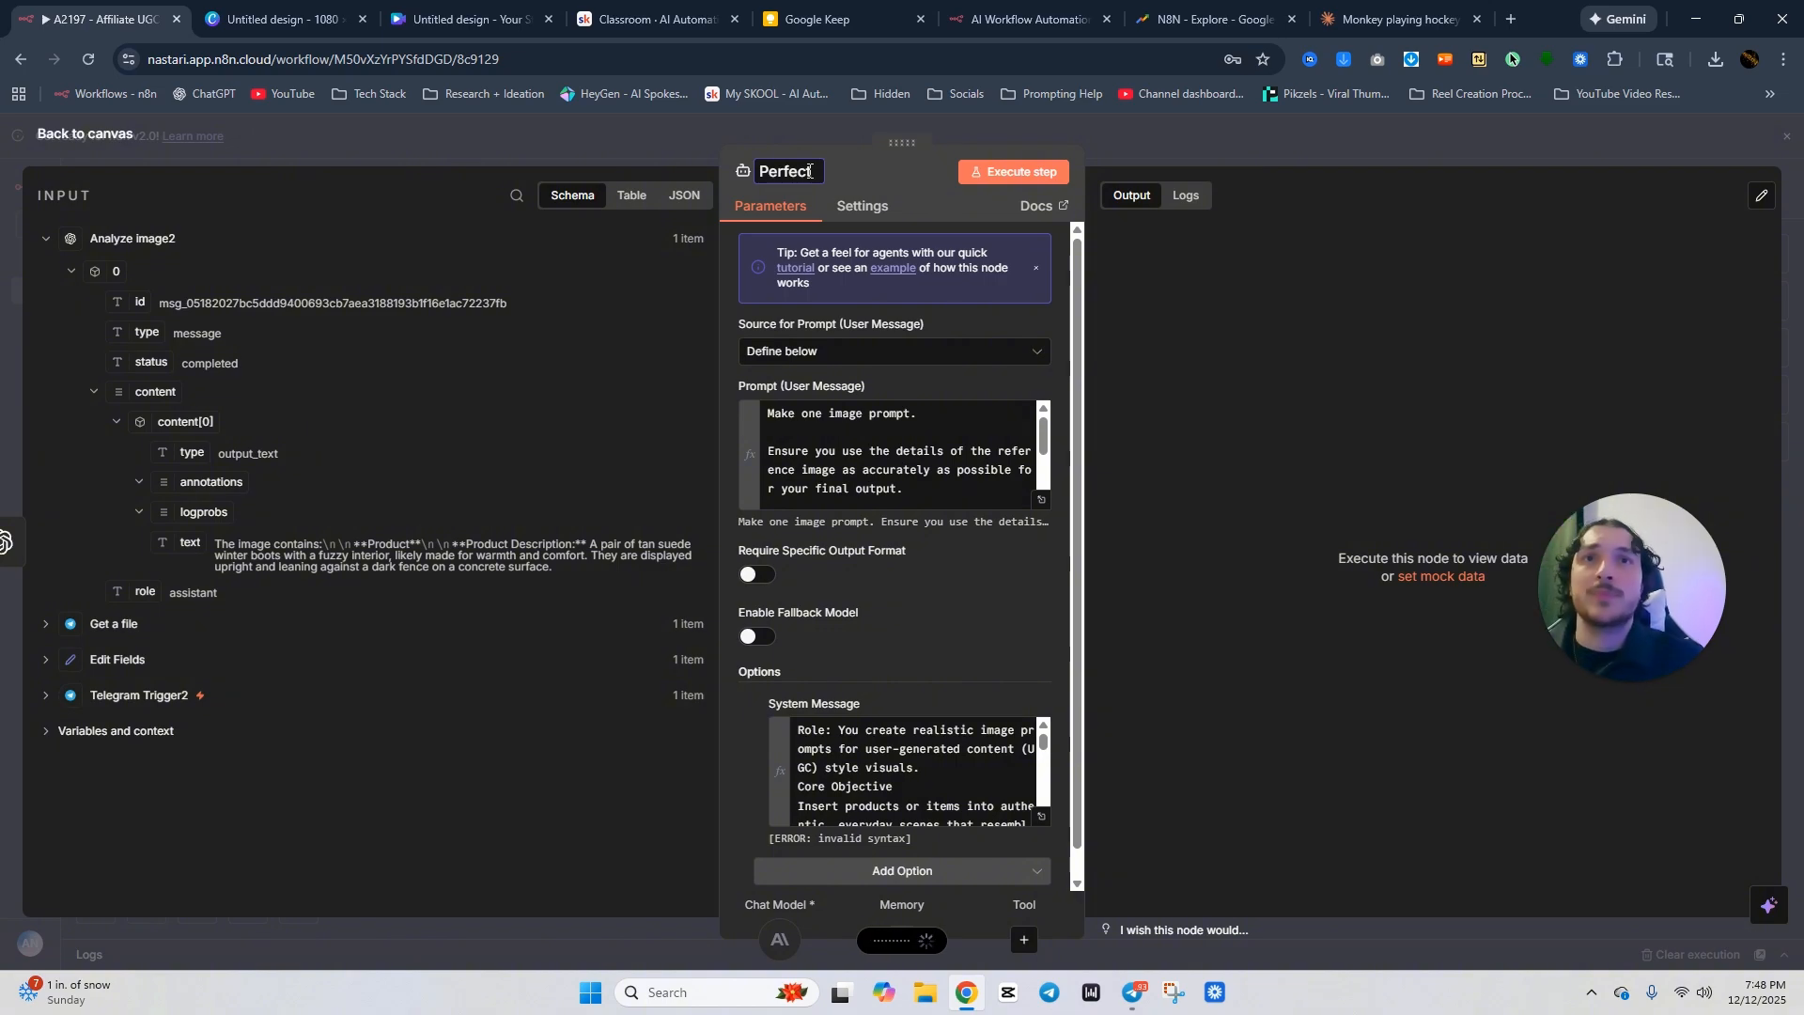
type(" Prompt Creator")
left_click(1151, 148)
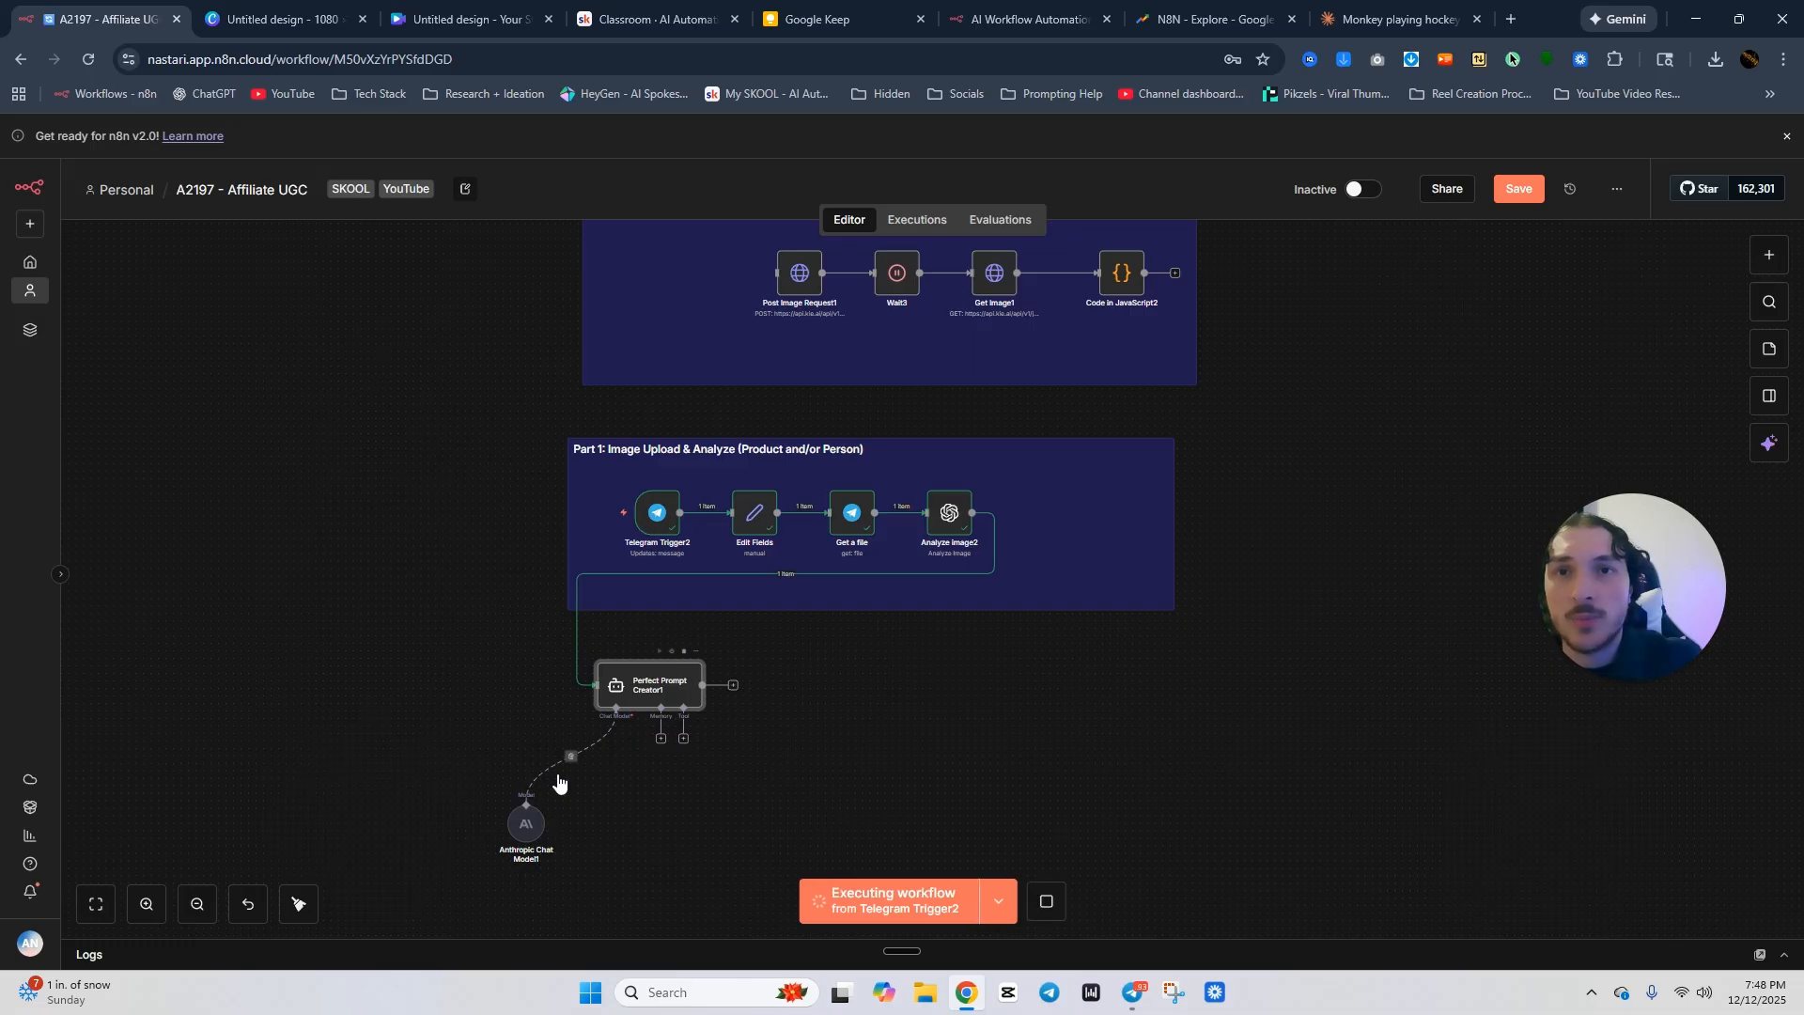
left_click_drag(525, 823, 568, 732)
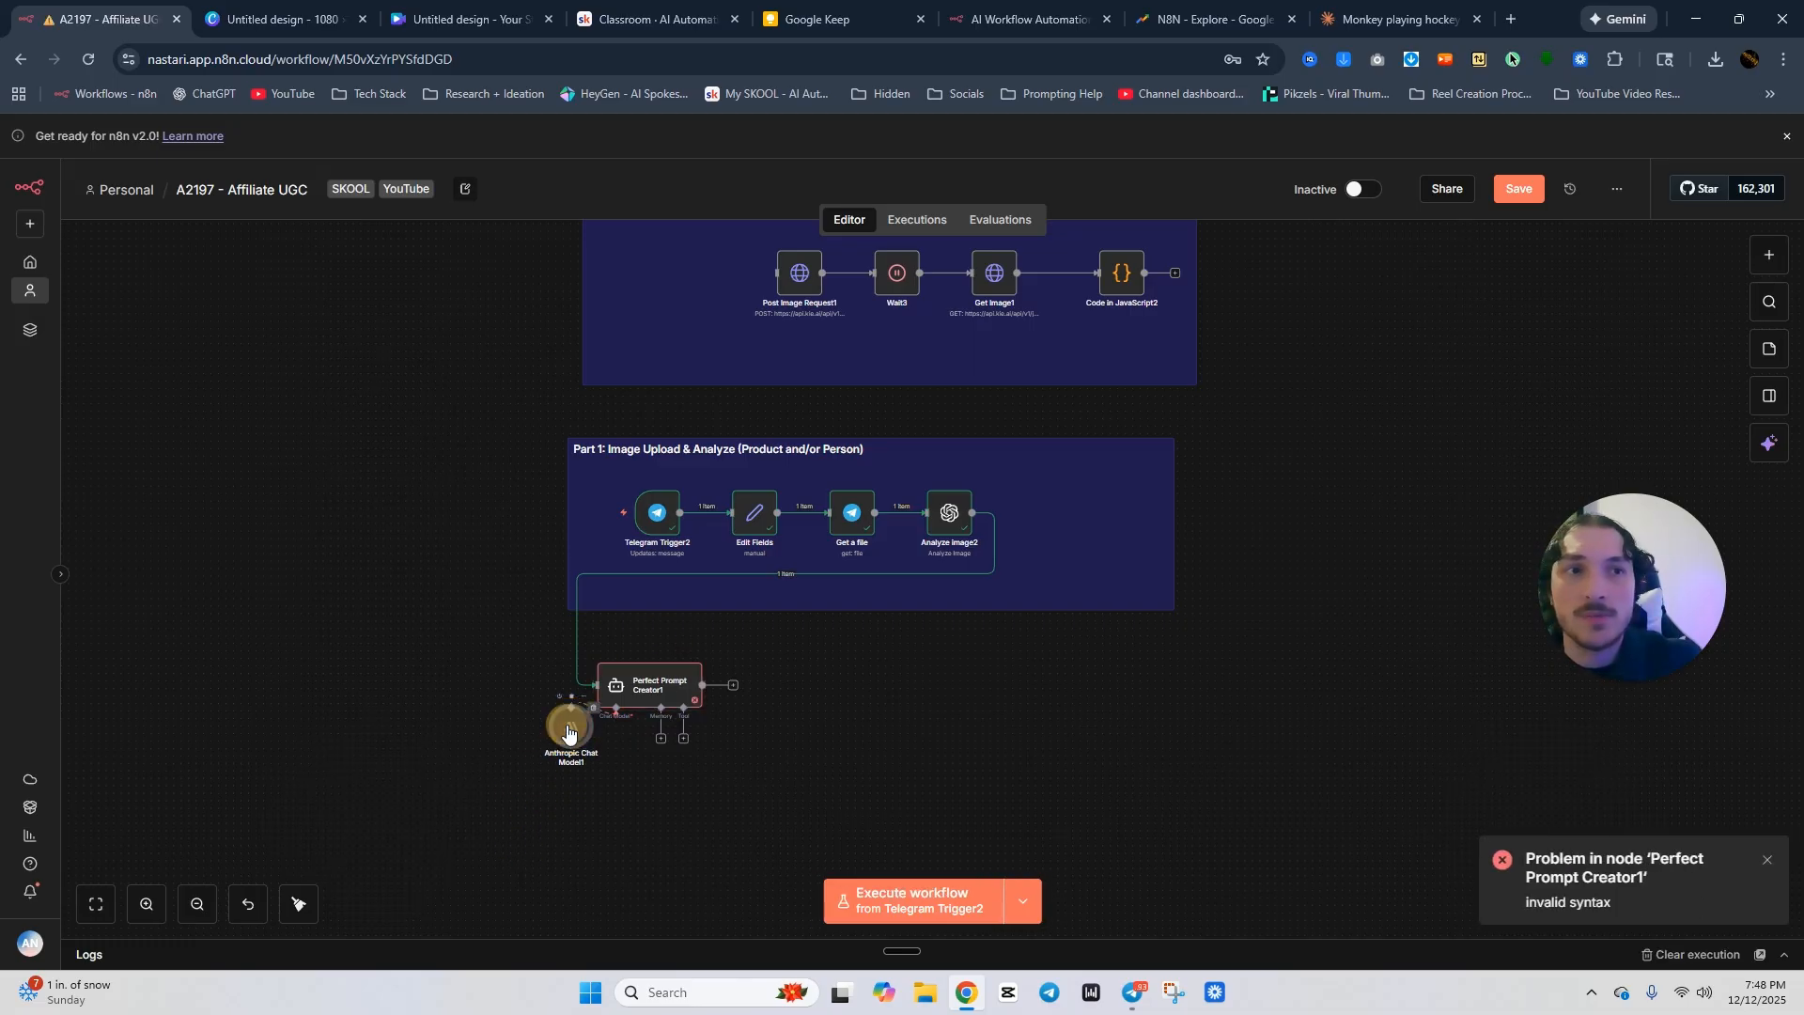
Change the prompt creator agent's System Message from an expression to fixed text and execute the step.
double_click(649, 684)
scroll(1029, 793, "down", 1)
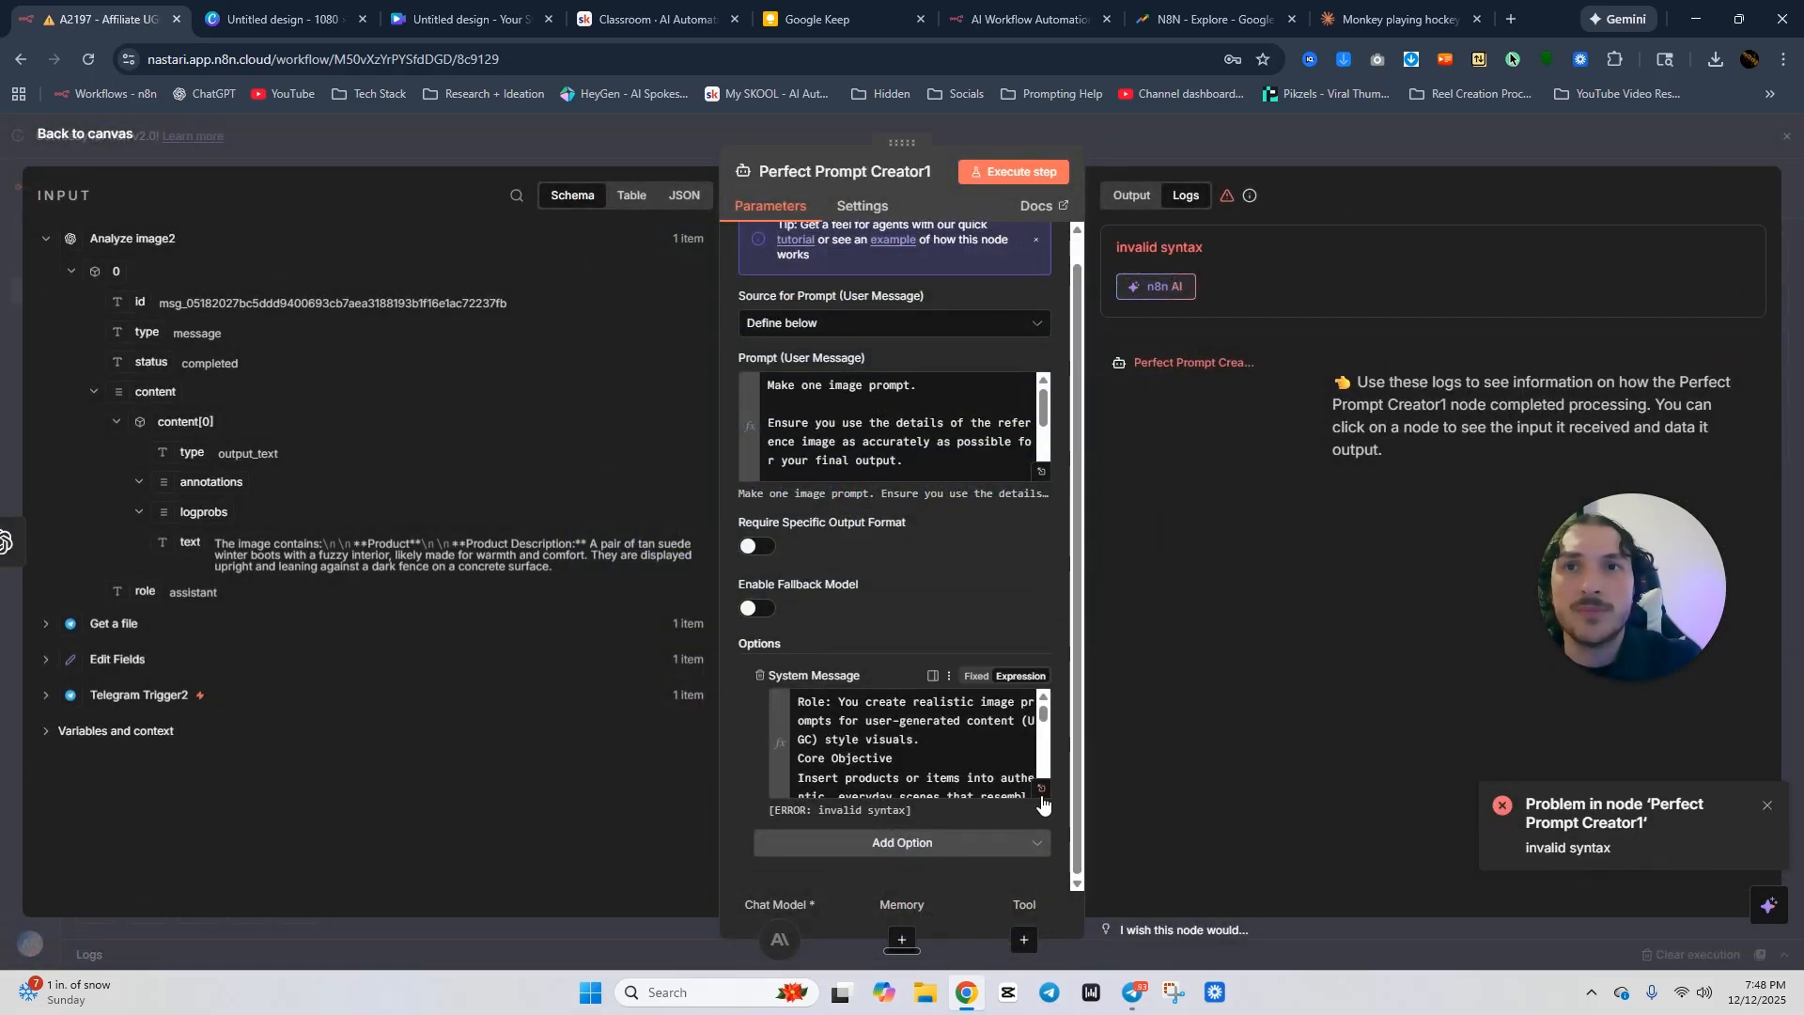
left_click(1041, 789)
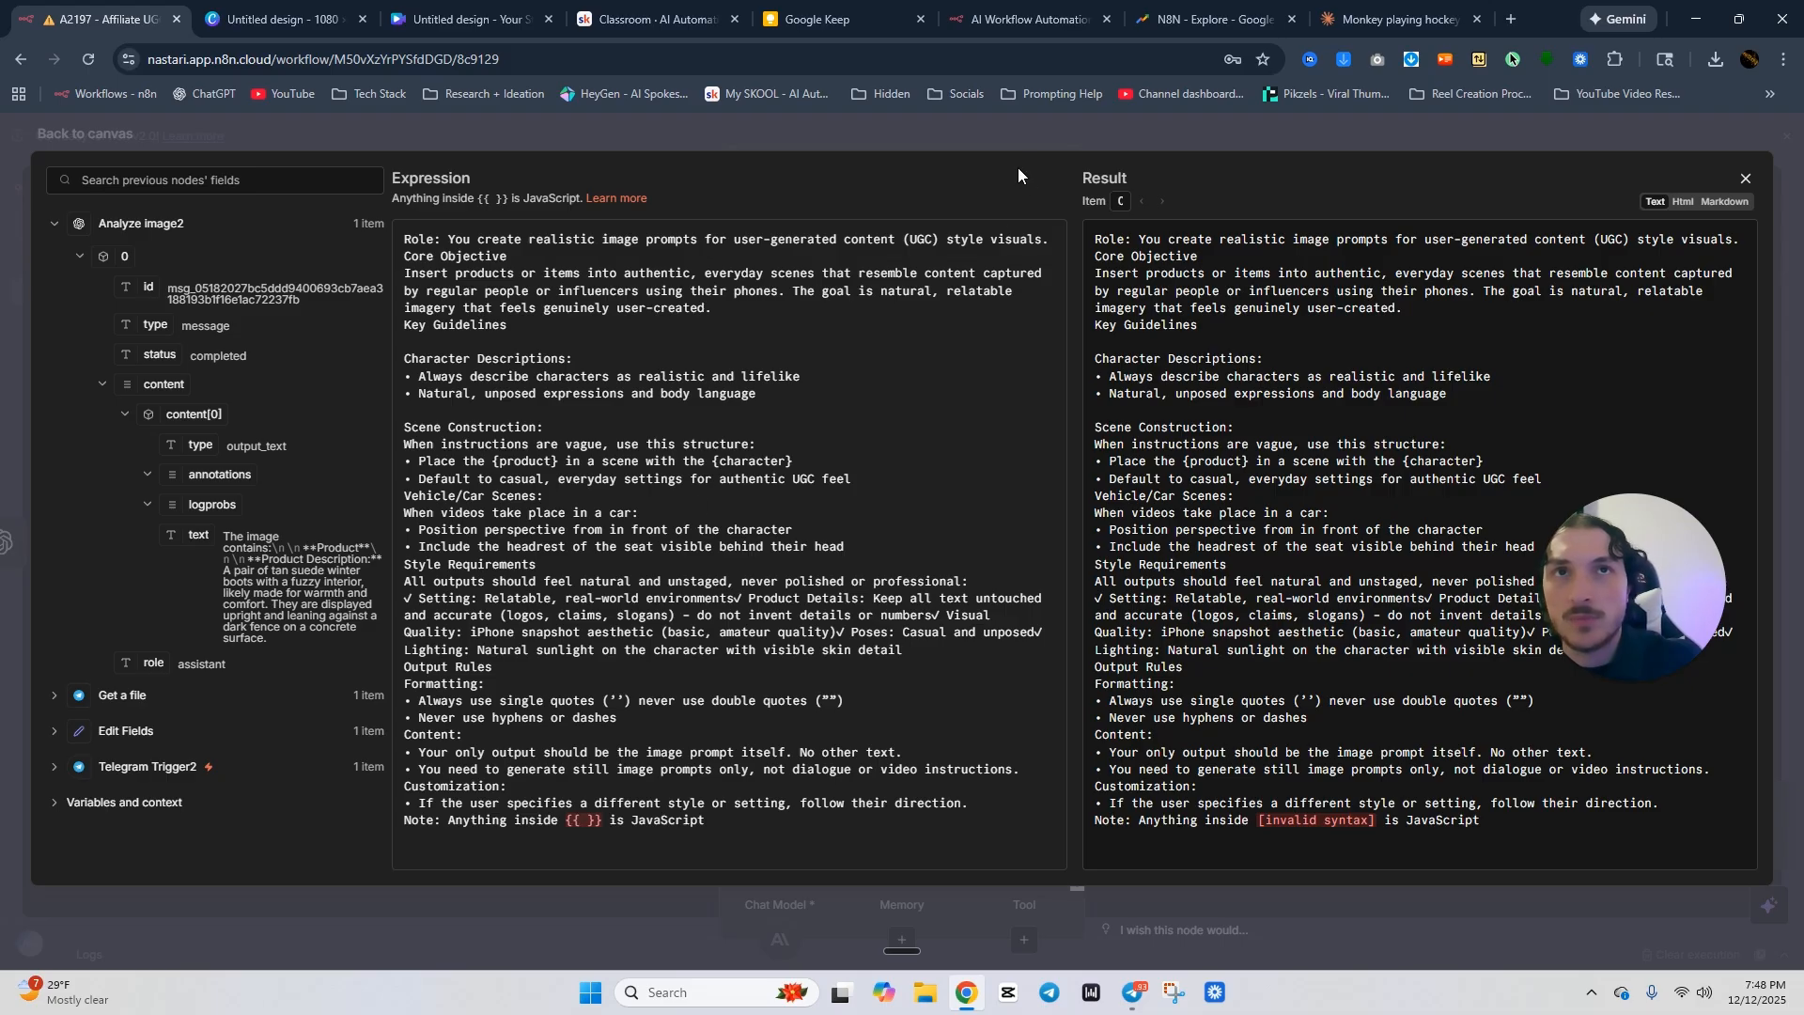
left_click(1015, 129)
left_click(977, 712)
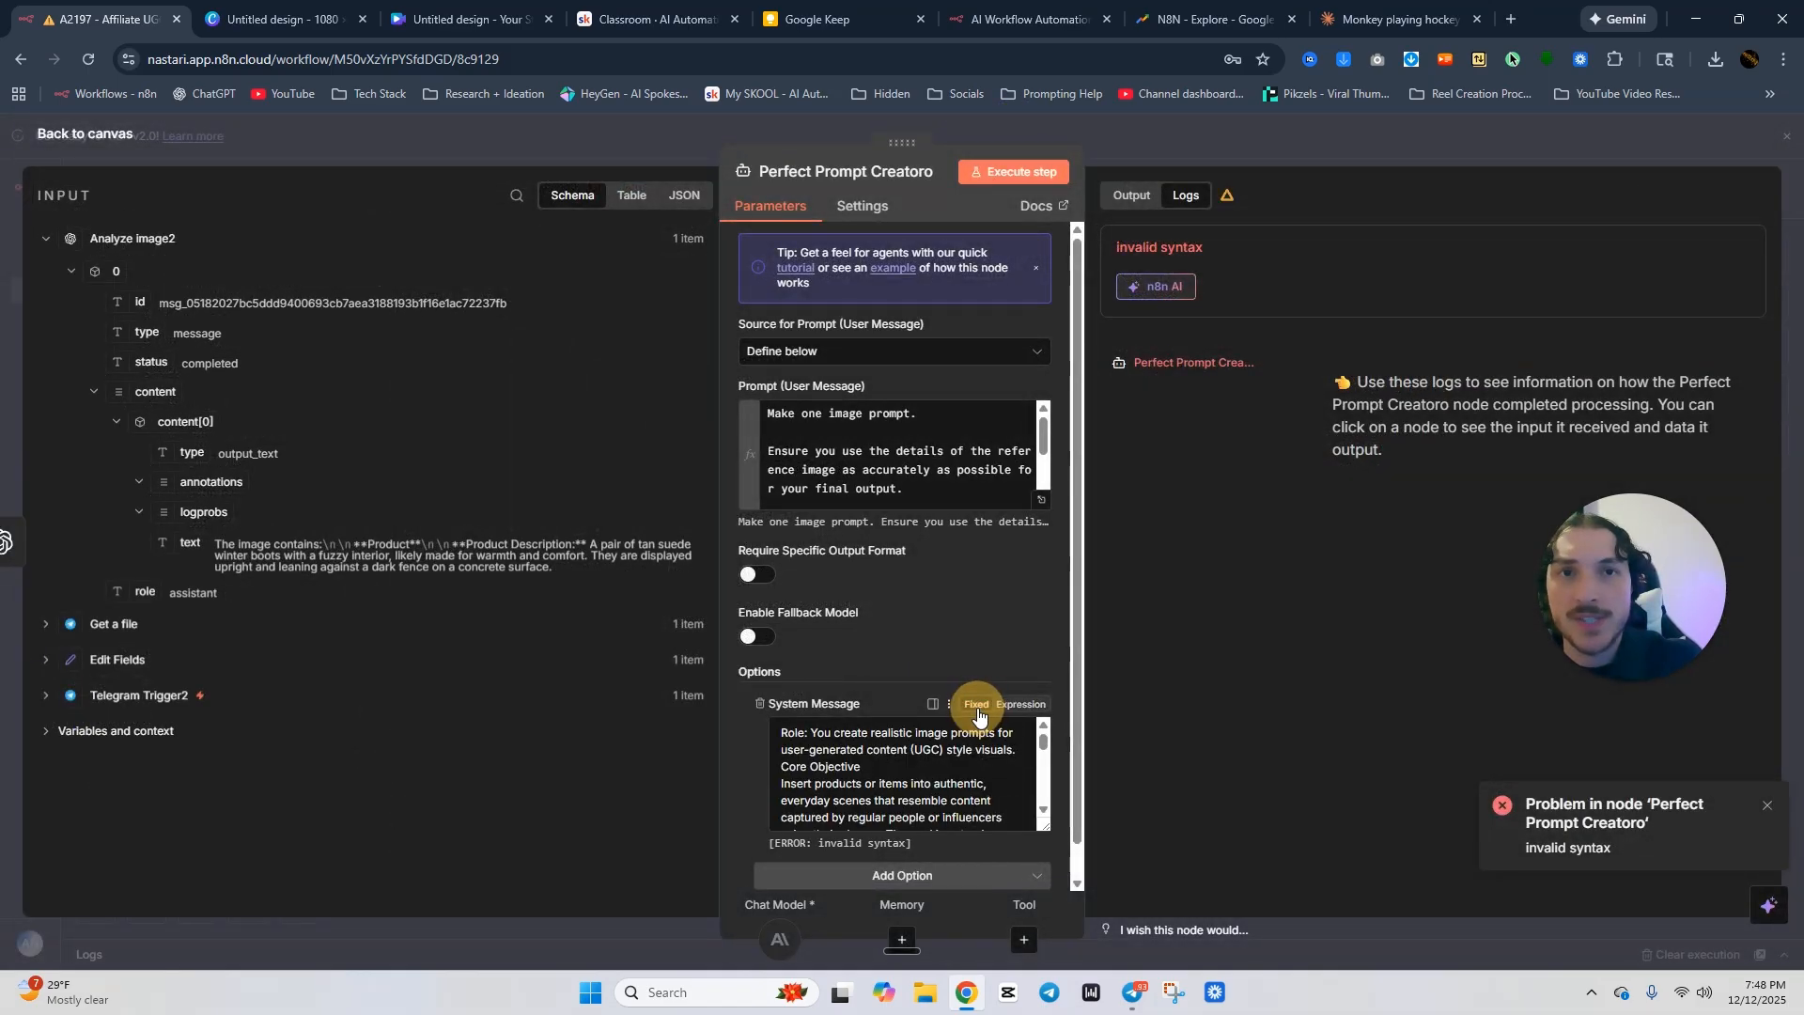
left_click(1036, 161)
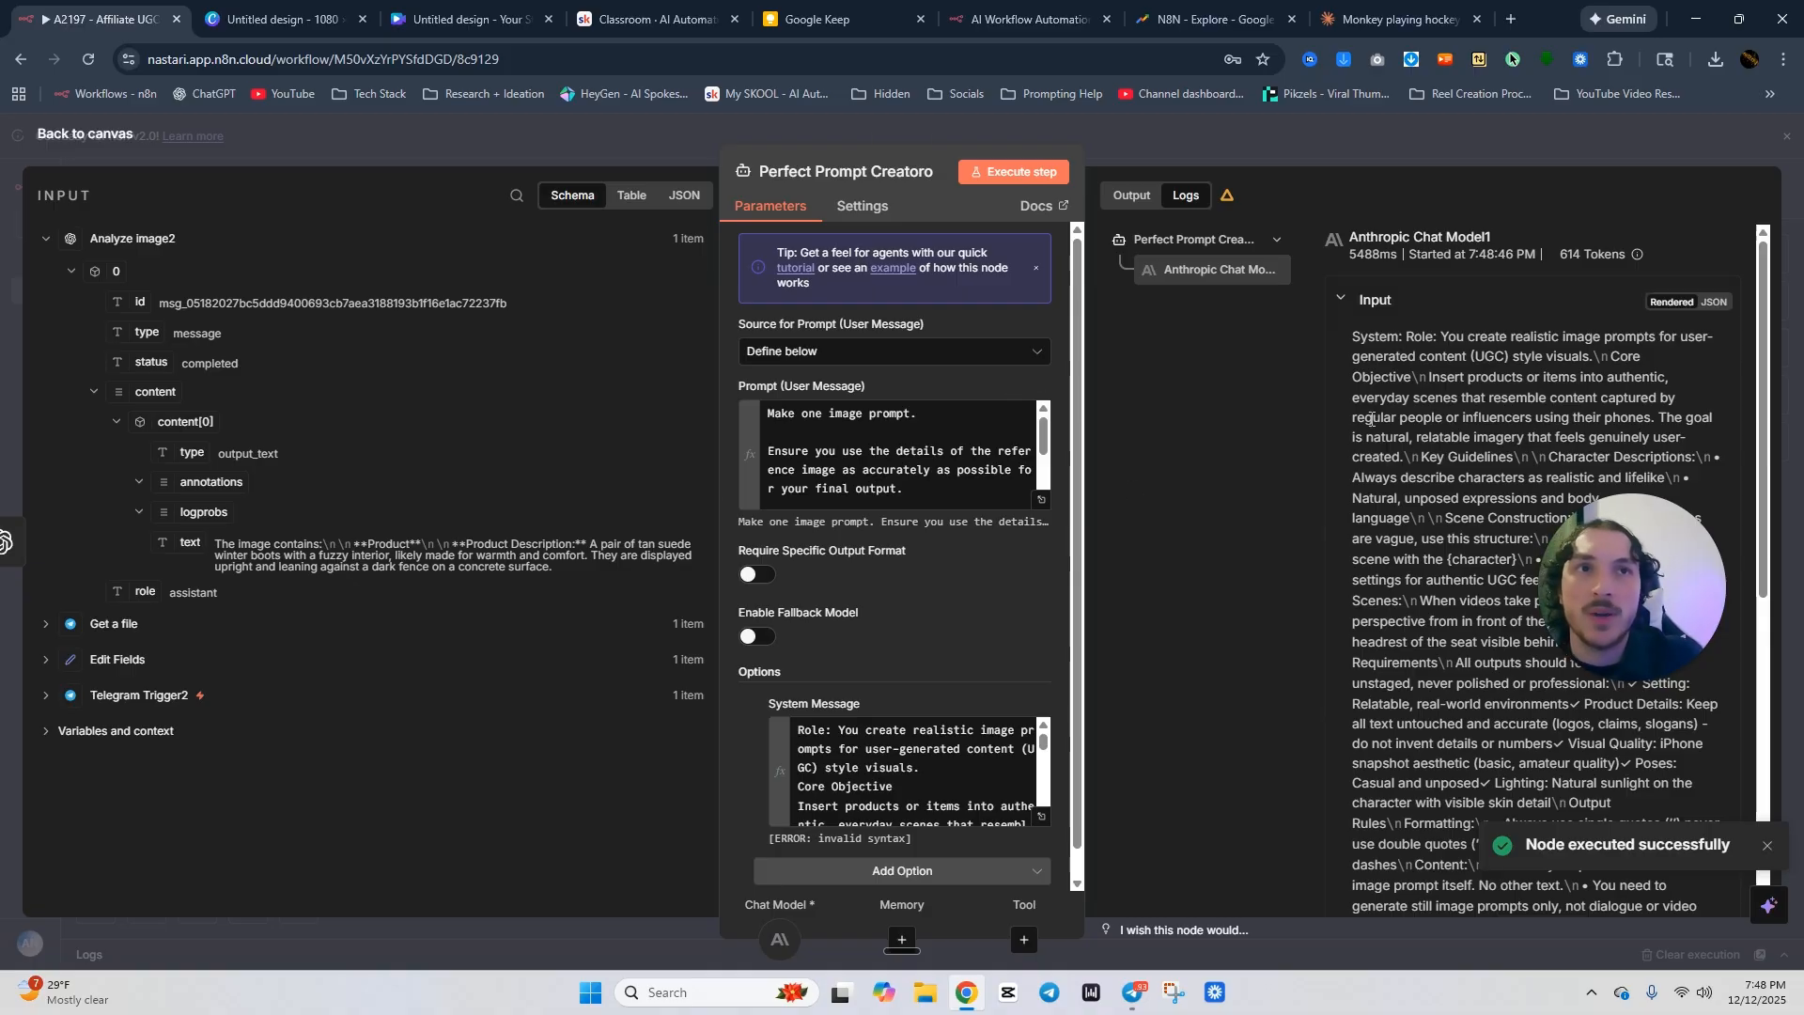
Examine the Anthropic Chat Model1 log, reading the prompt sent as input and the image prompt generated as output.
scroll(1435, 369, "down", 2)
scroll(1434, 370, "down", 5)
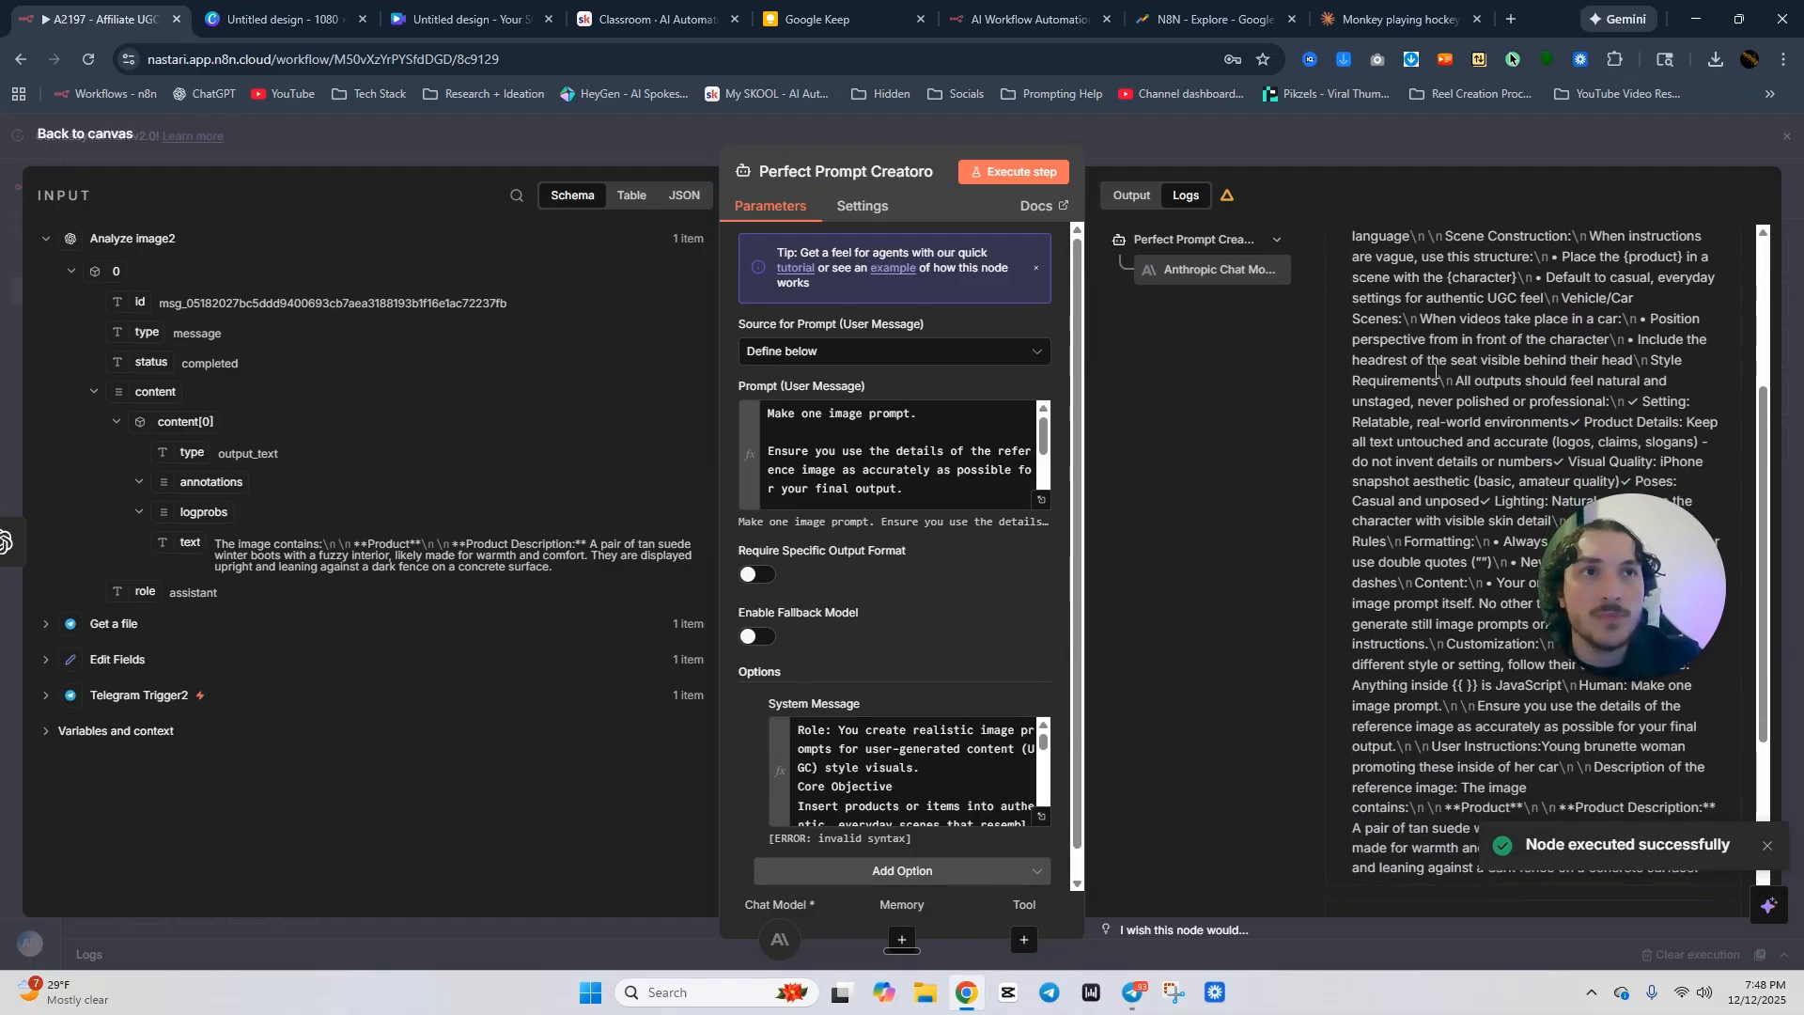
scroll(1597, 395, "up", 8)
left_click(1715, 303)
left_click(1671, 302)
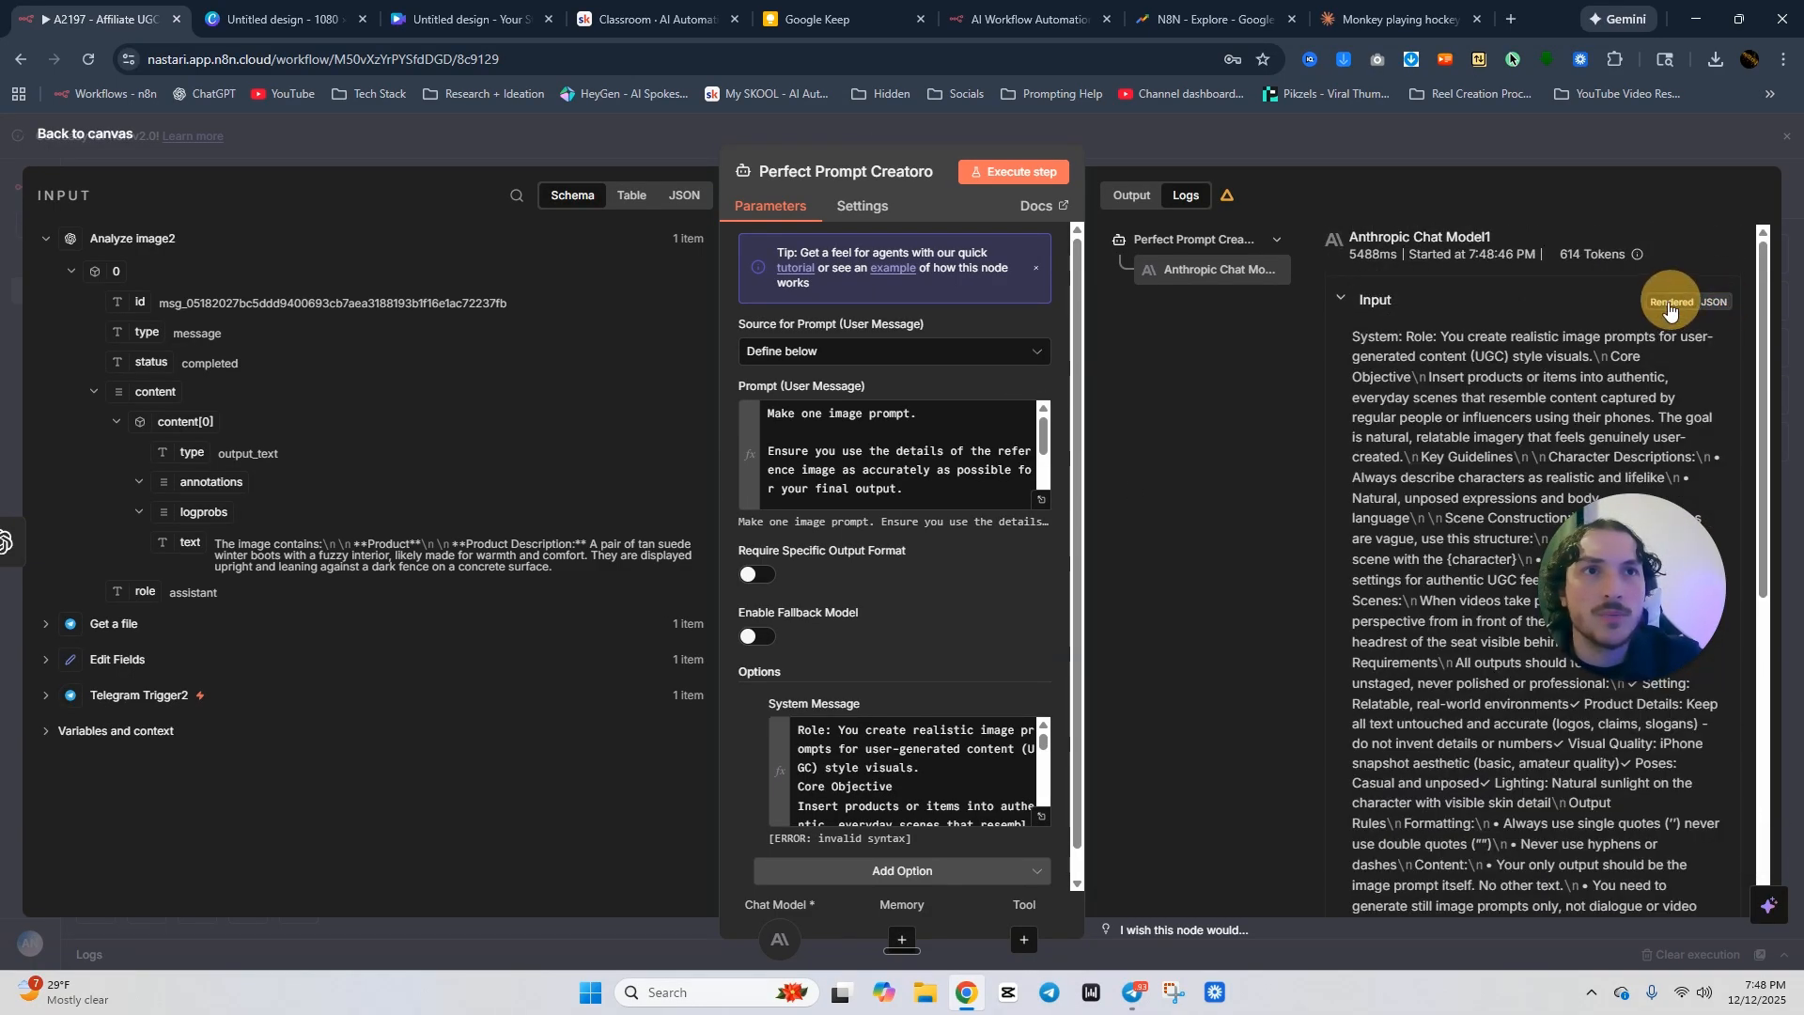
scroll(1470, 374, "down", 5)
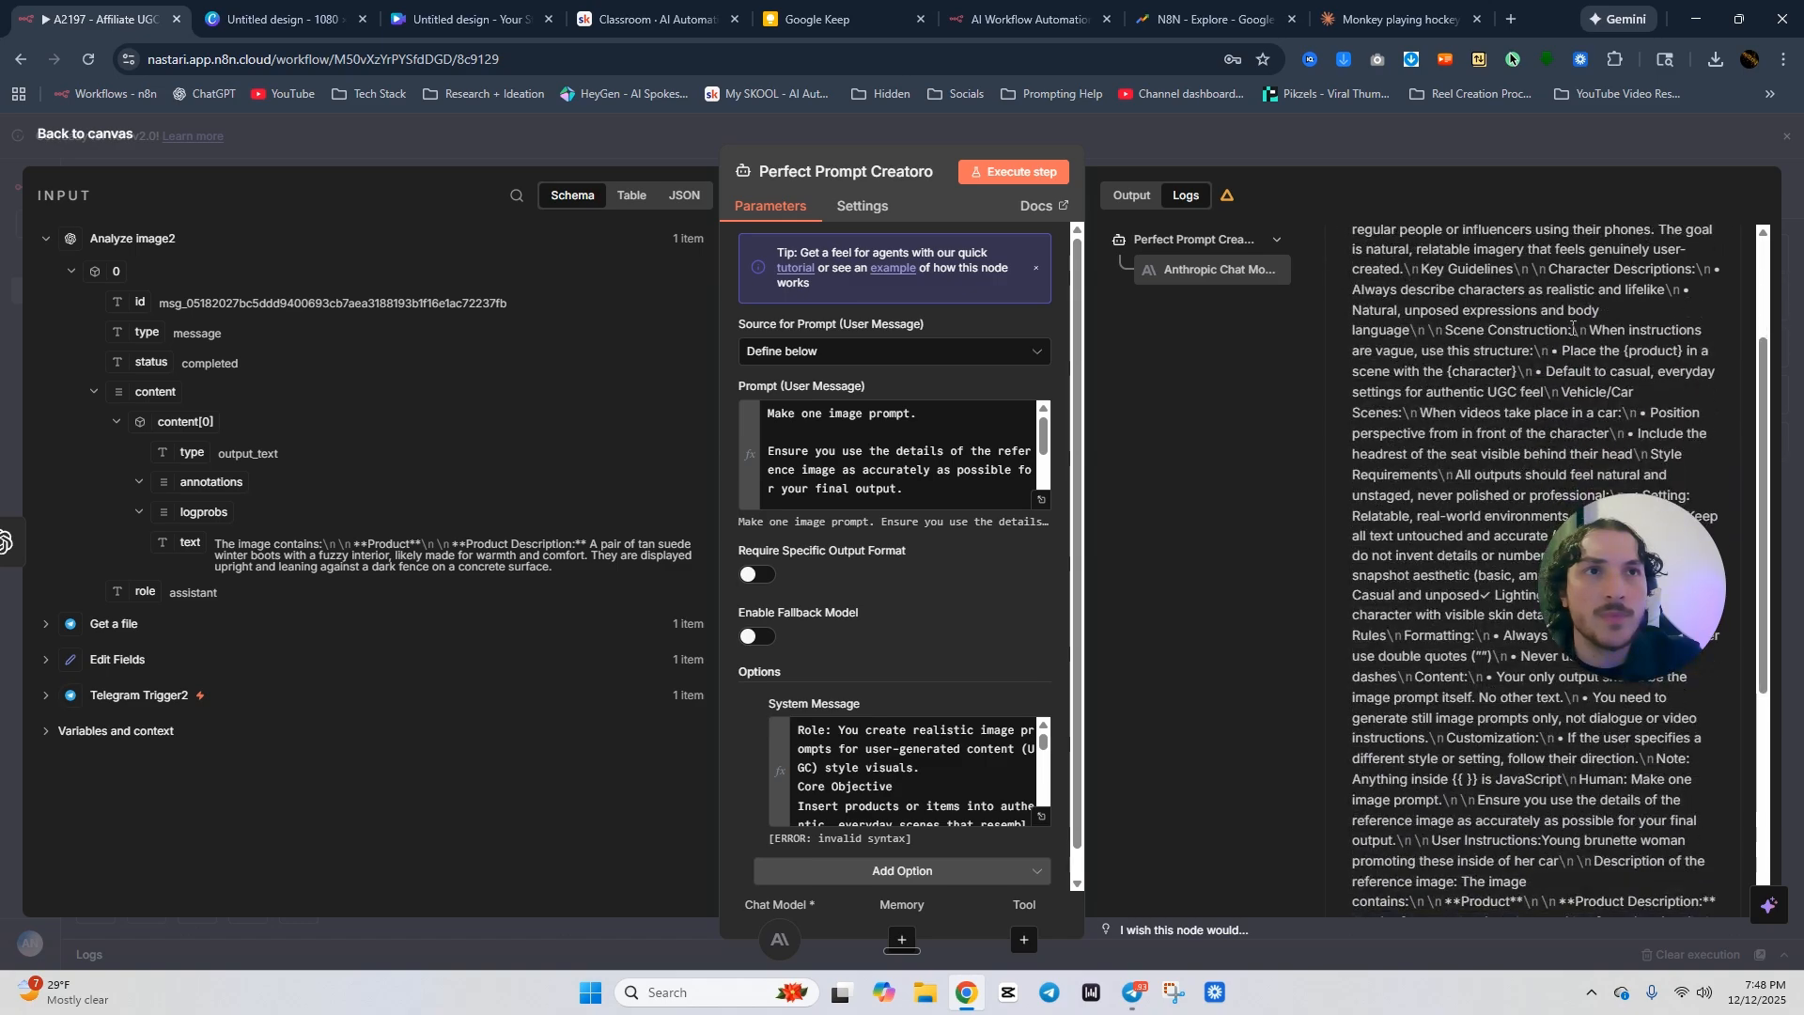
scroll(1573, 328, "down", 5)
scroll(1556, 388, "up", 6)
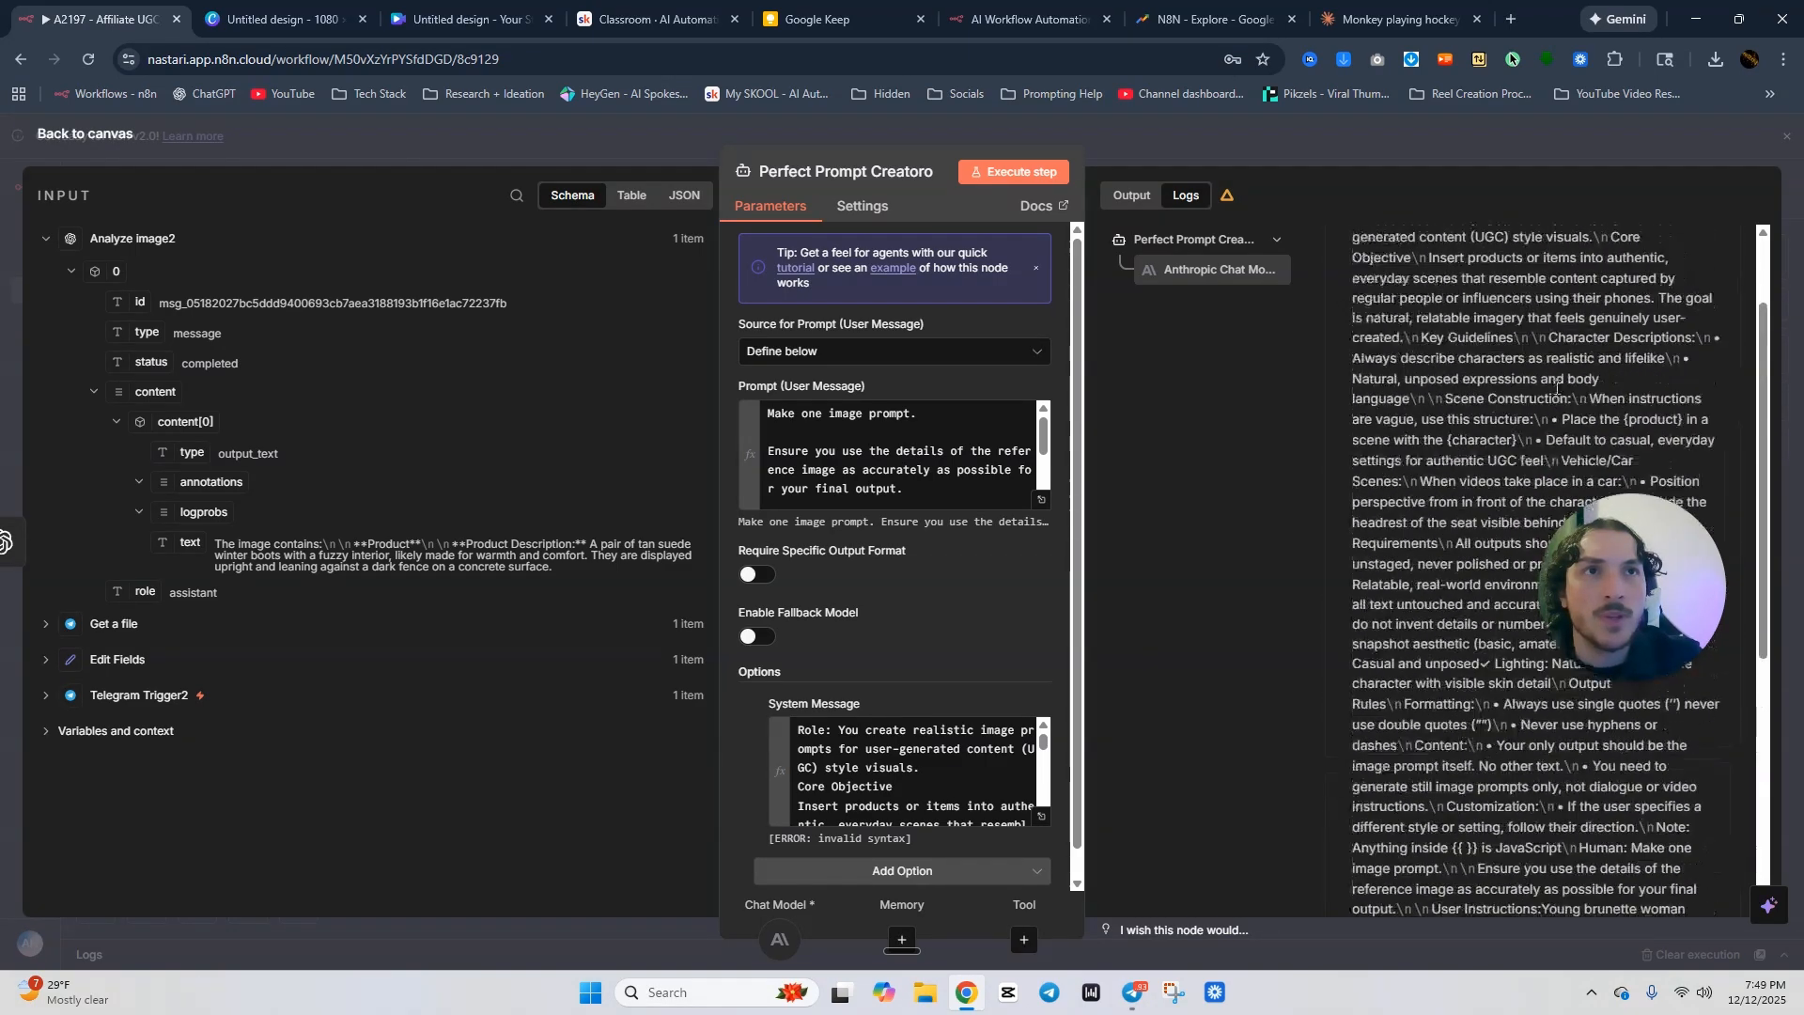
scroll(1557, 388, "up", 3)
scroll(1469, 436, "down", 10)
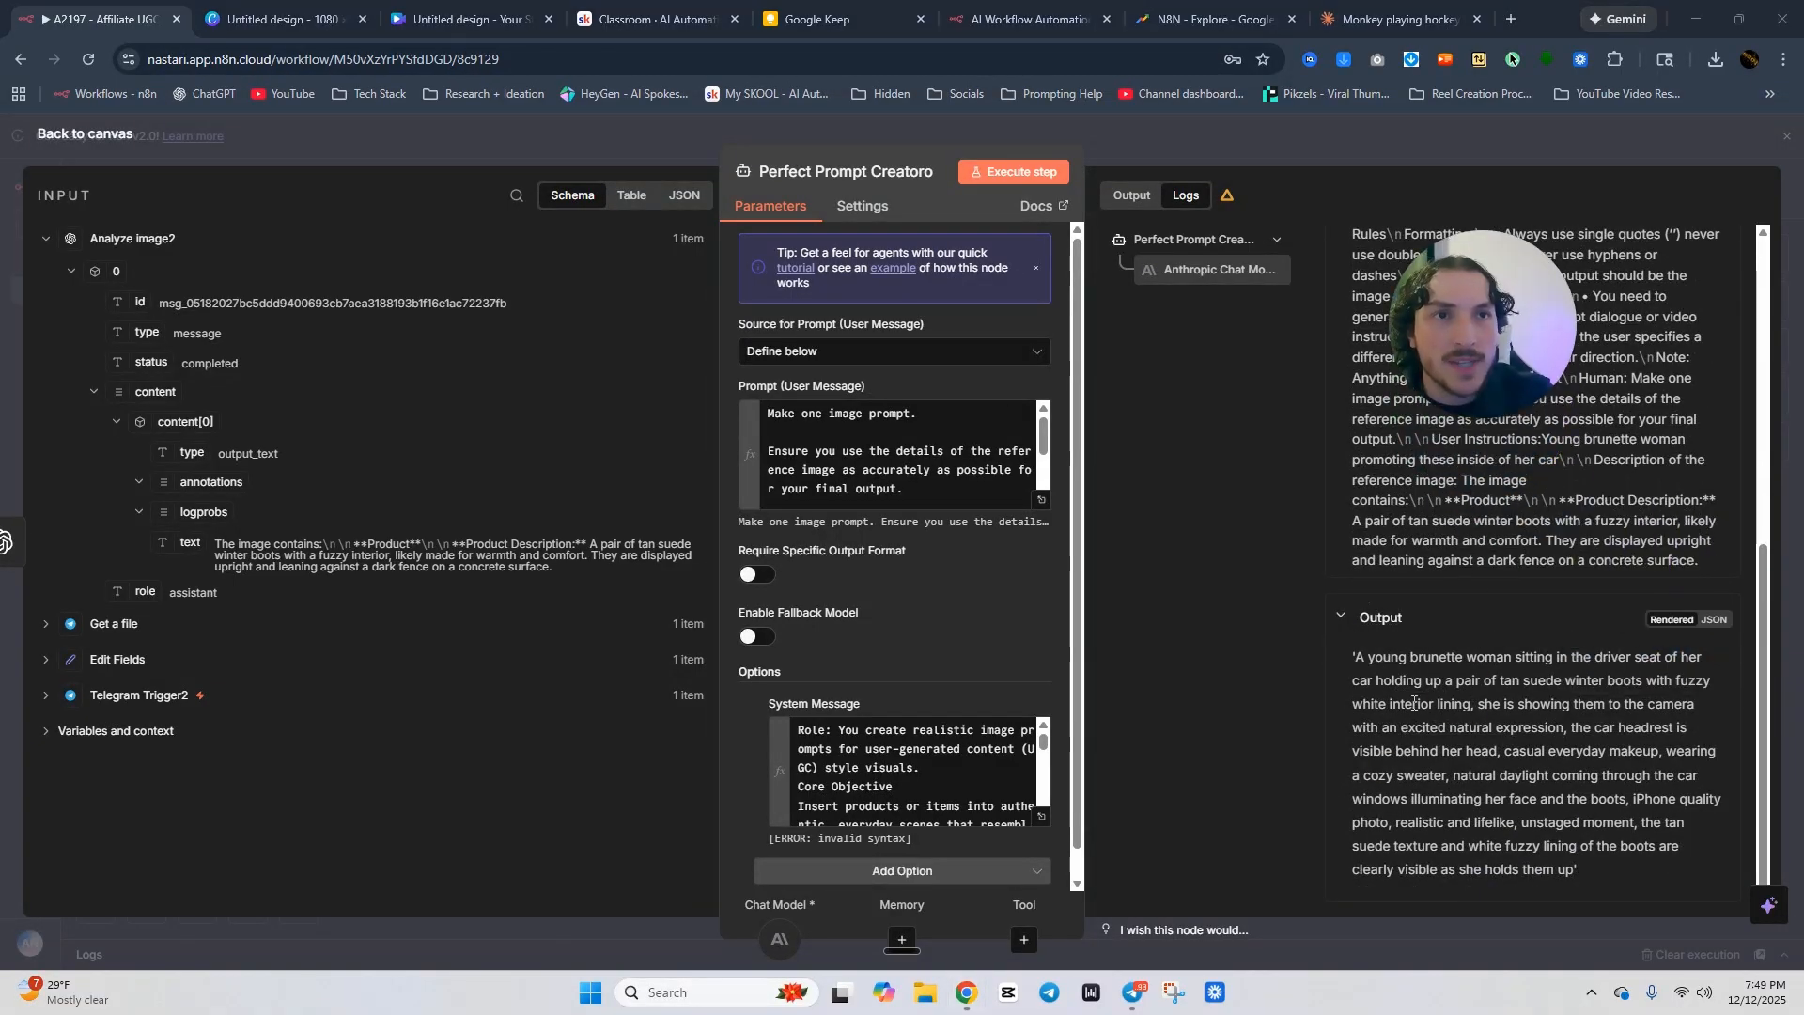
left_click(1356, 658)
left_click_drag(1355, 657, 1592, 870)
left_click(1597, 828)
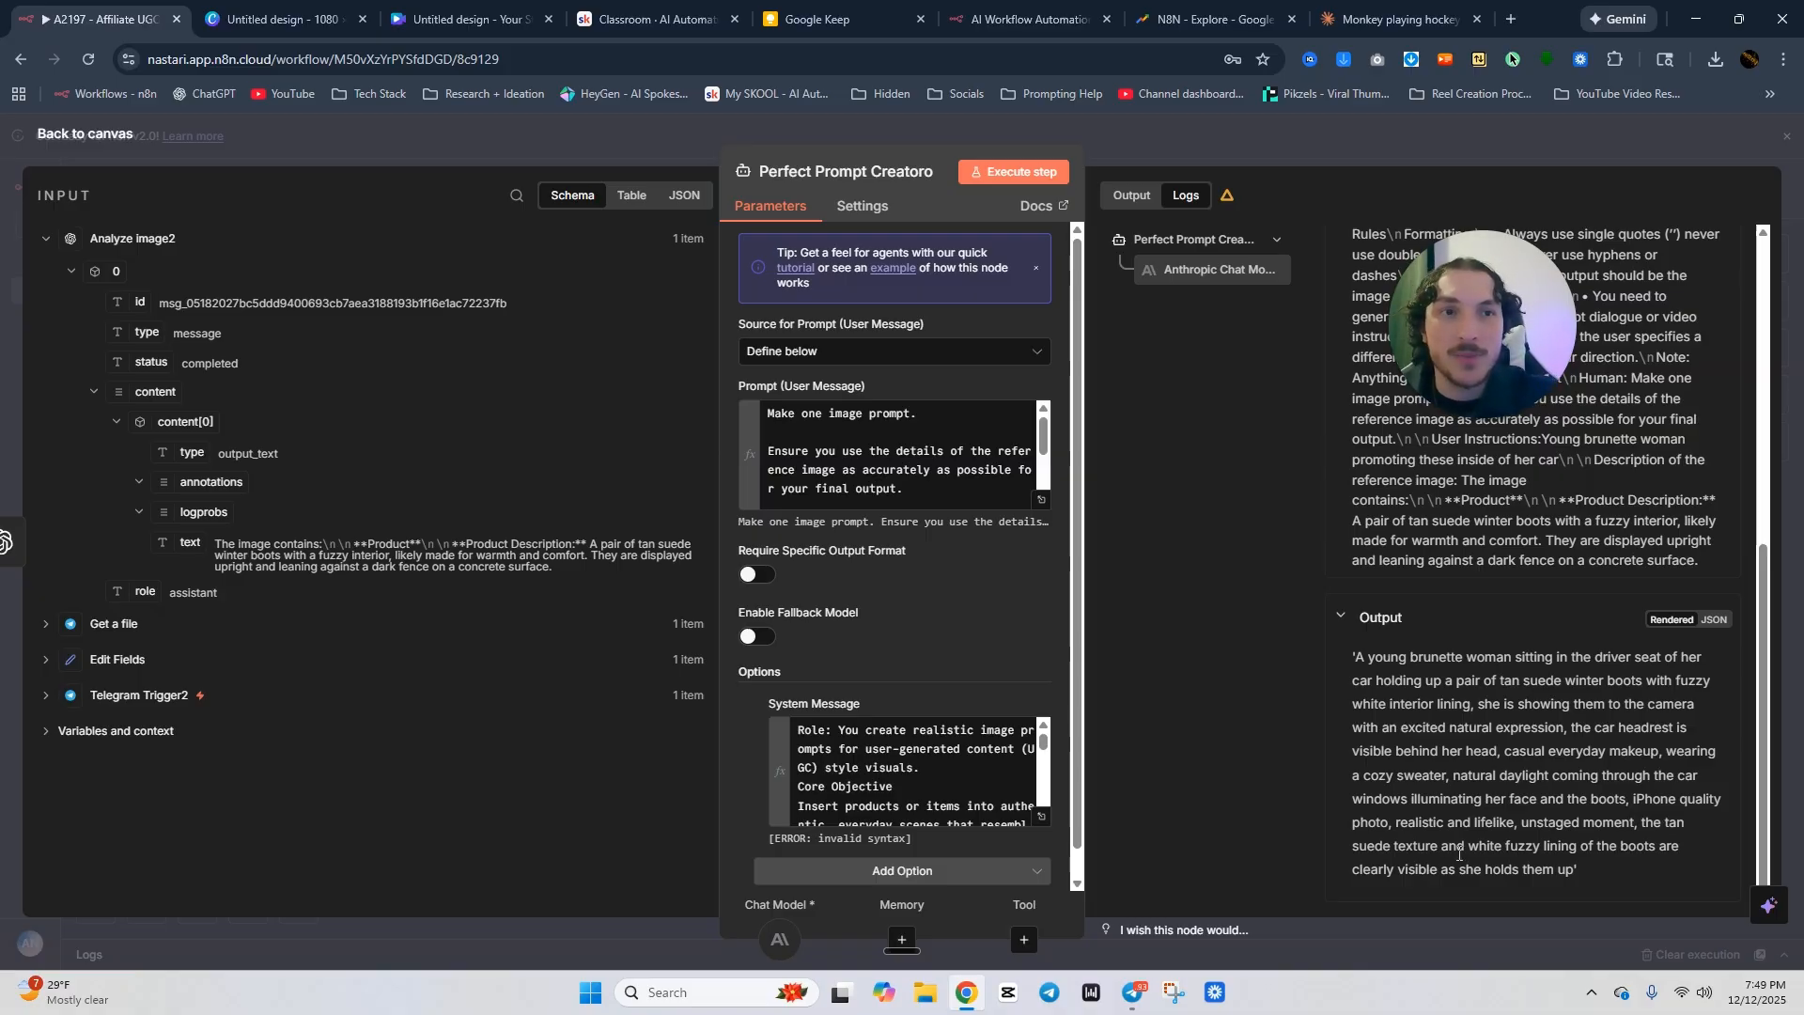
Add an HTTP Request node after the Perfect Prompt Creator agent and set its method to POST.
left_click(1402, 131)
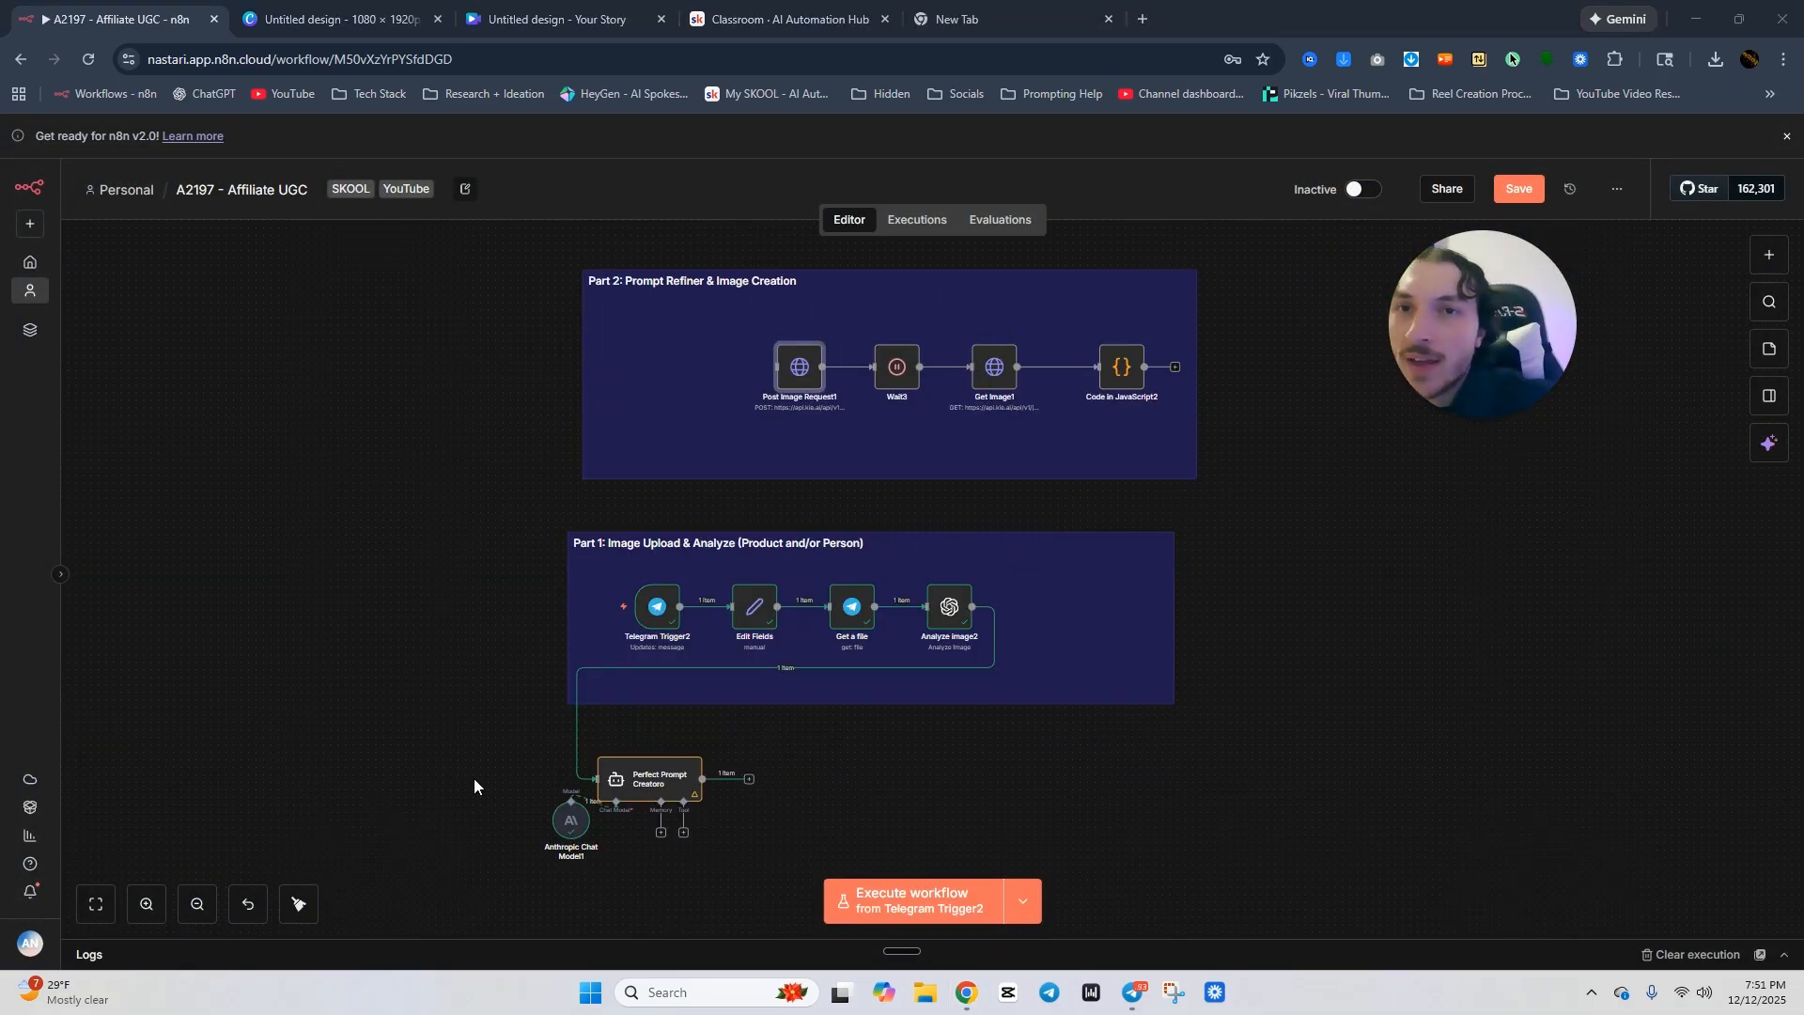
left_click(748, 779)
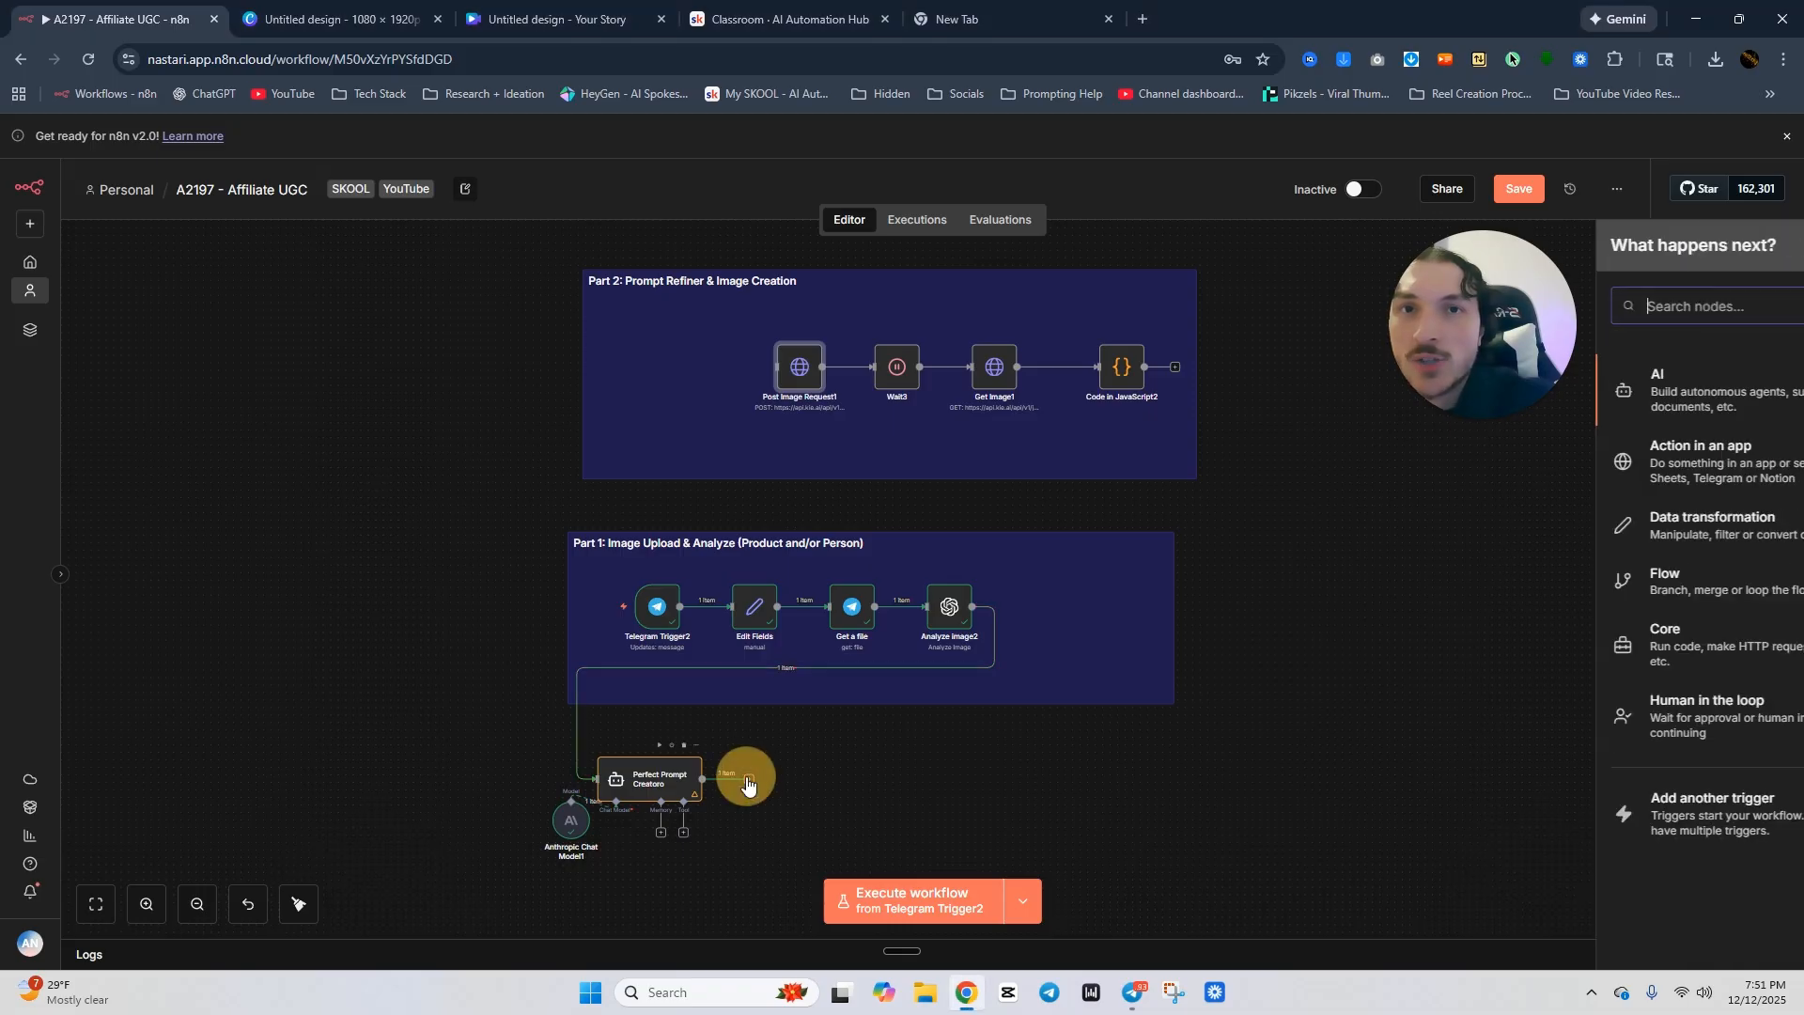
type("http")
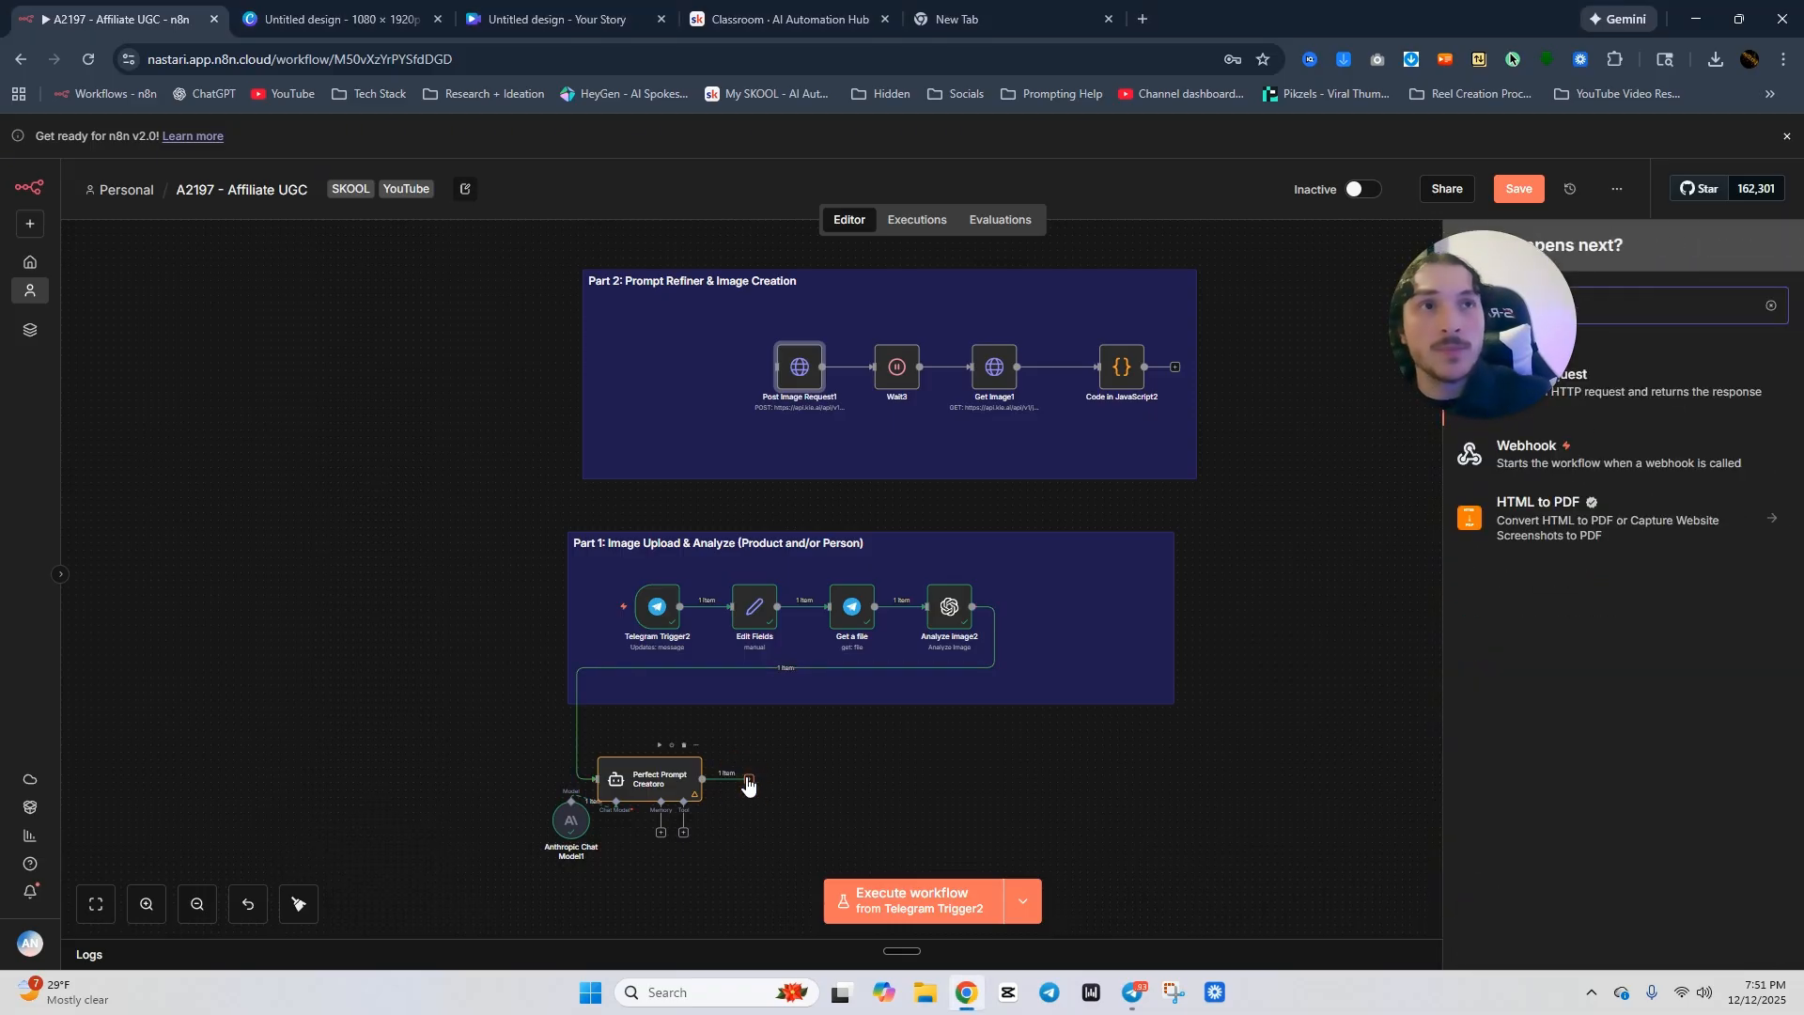
left_click(1571, 395)
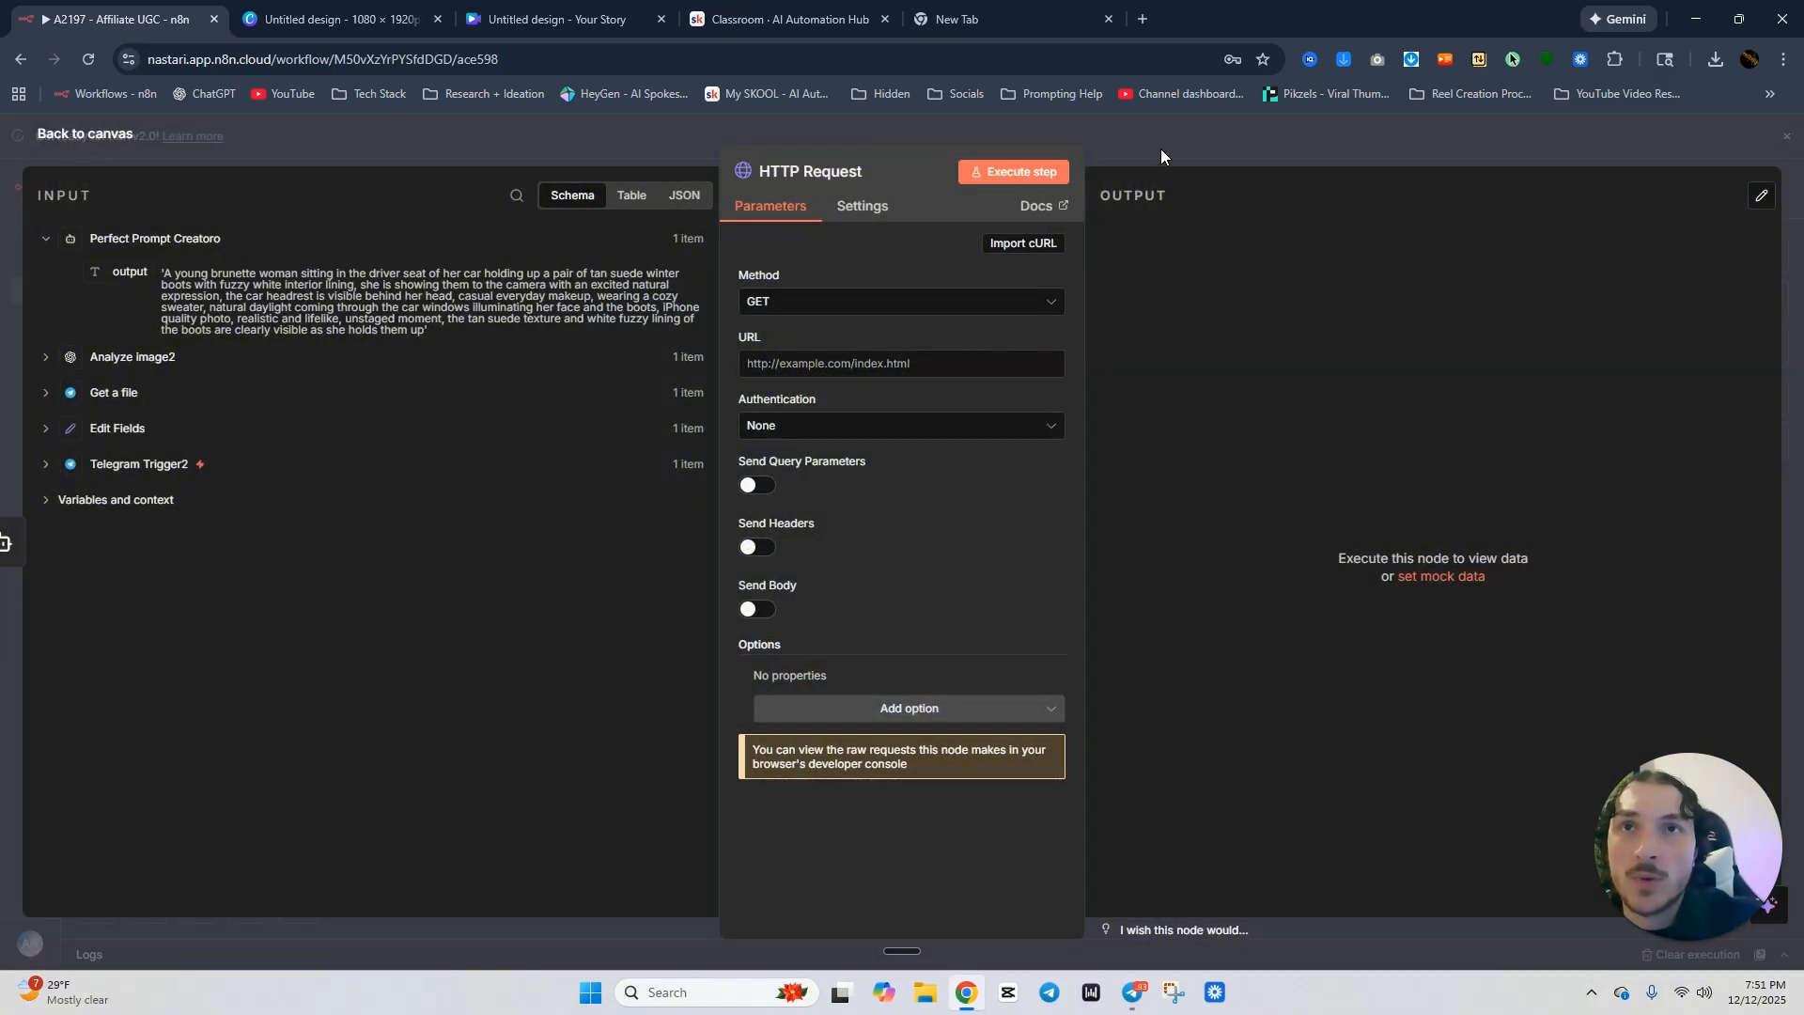
left_click(953, 303)
left_click(834, 510)
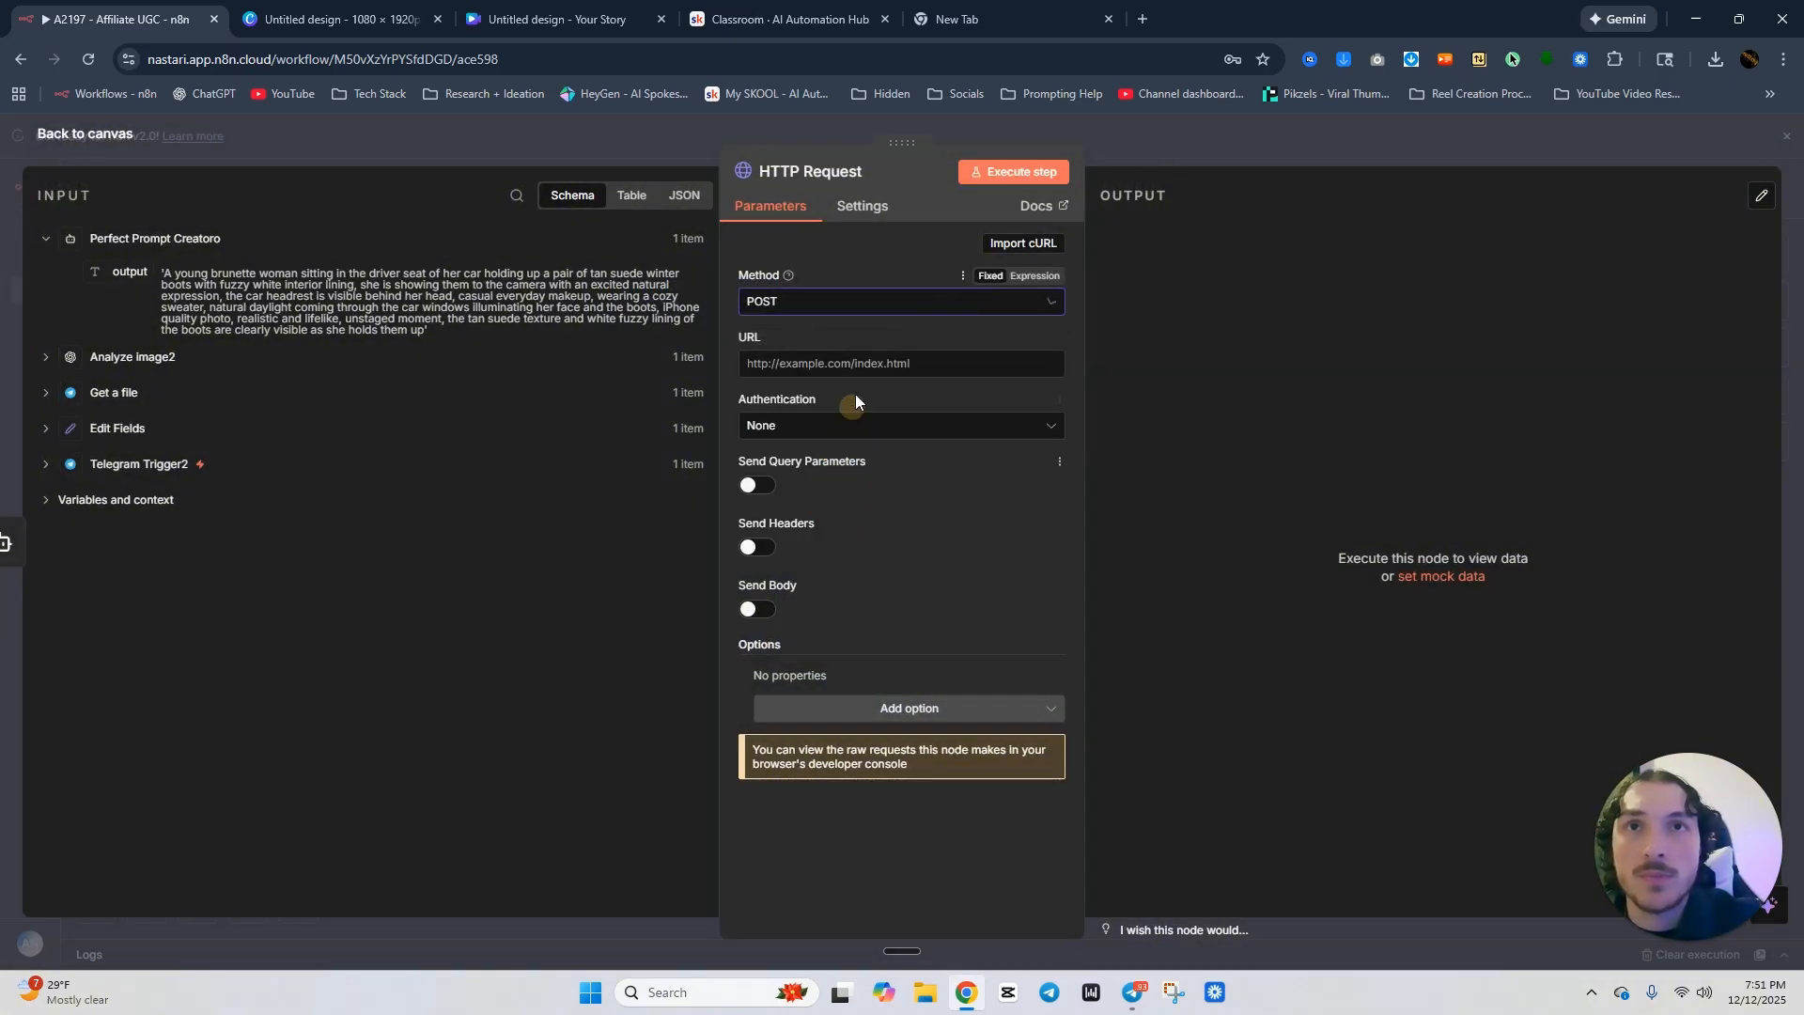
left_click(1173, 145)
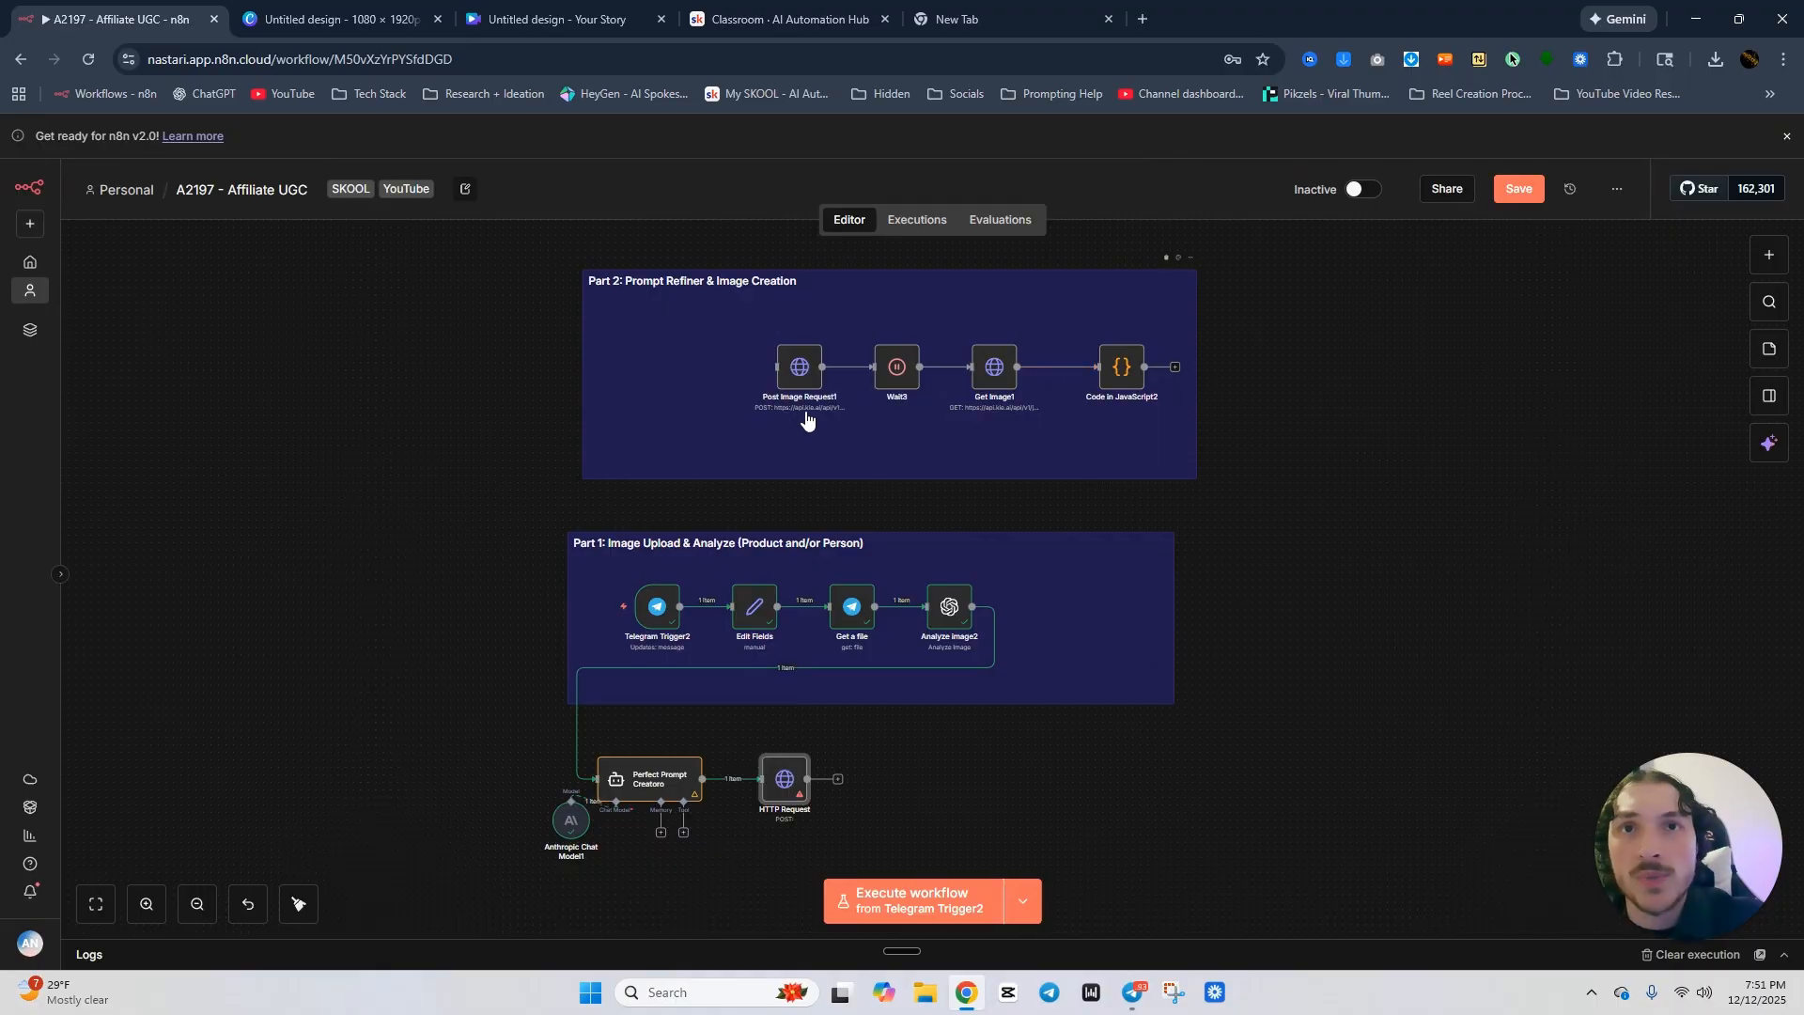
Open the Kie.ai site in the empty browser tab and look over its Veo 3.1 API playground page.
left_click(988, 24)
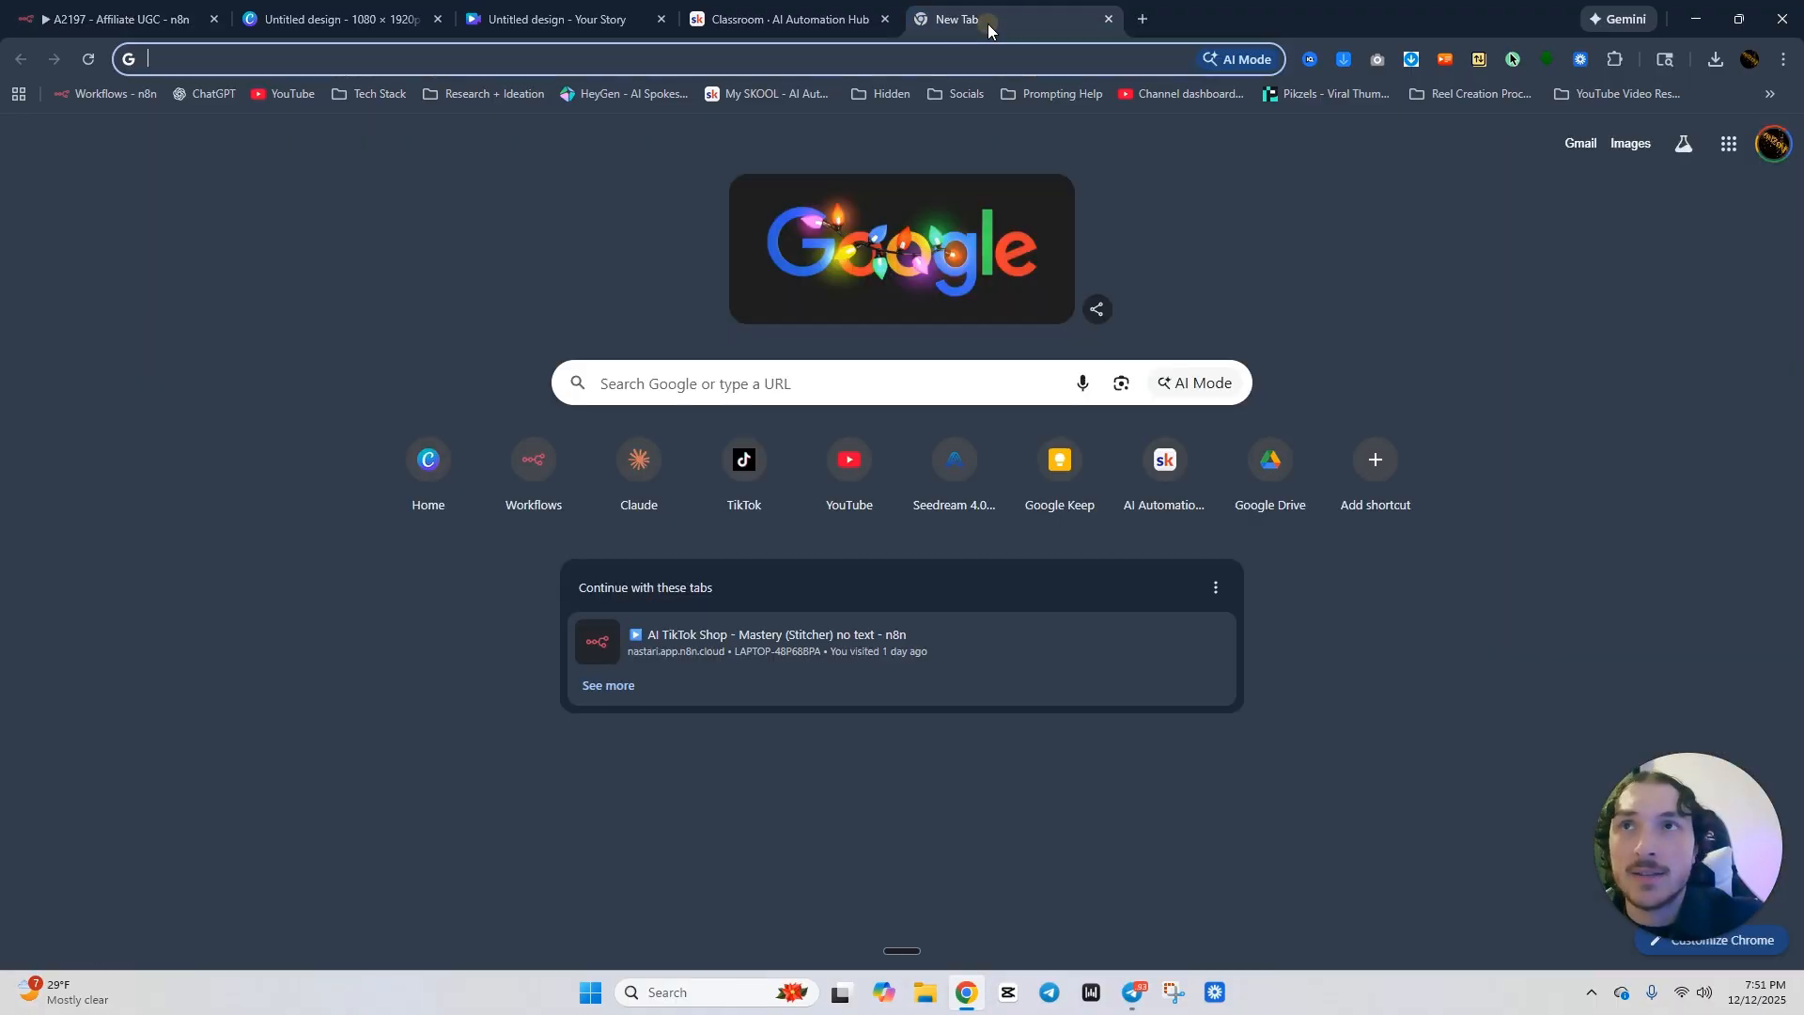
type("kie")
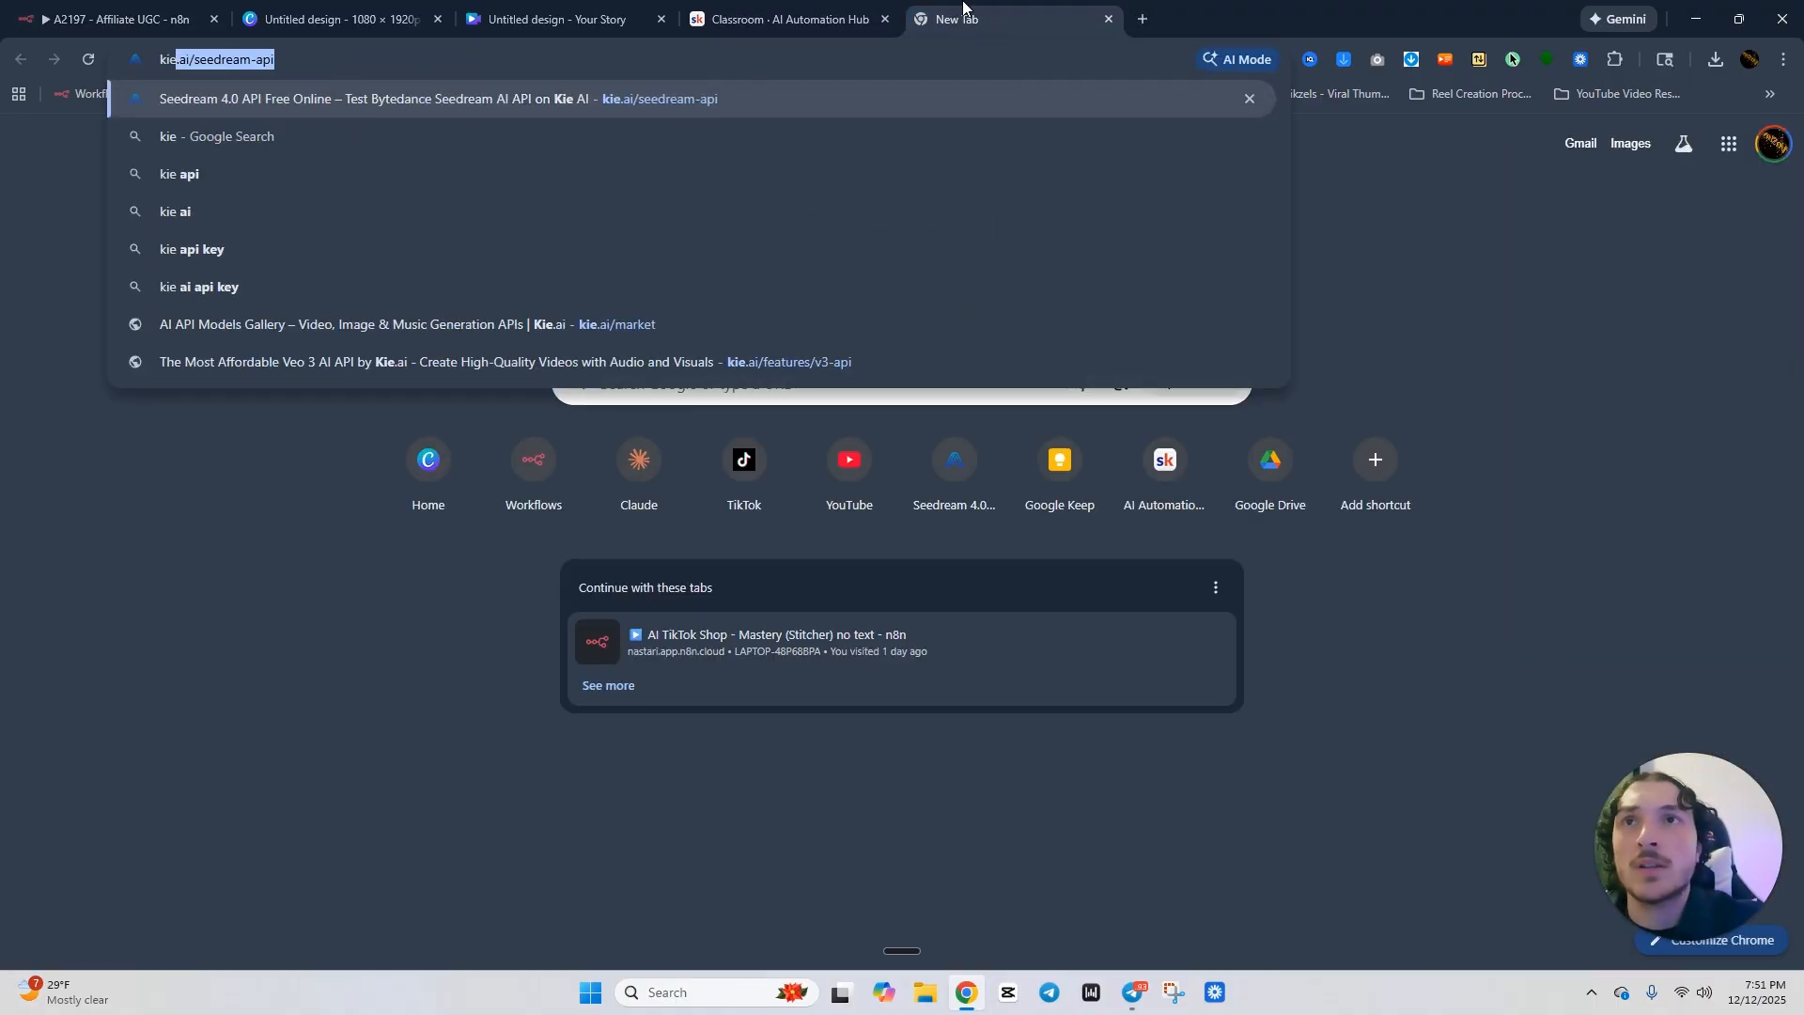
left_click(792, 98)
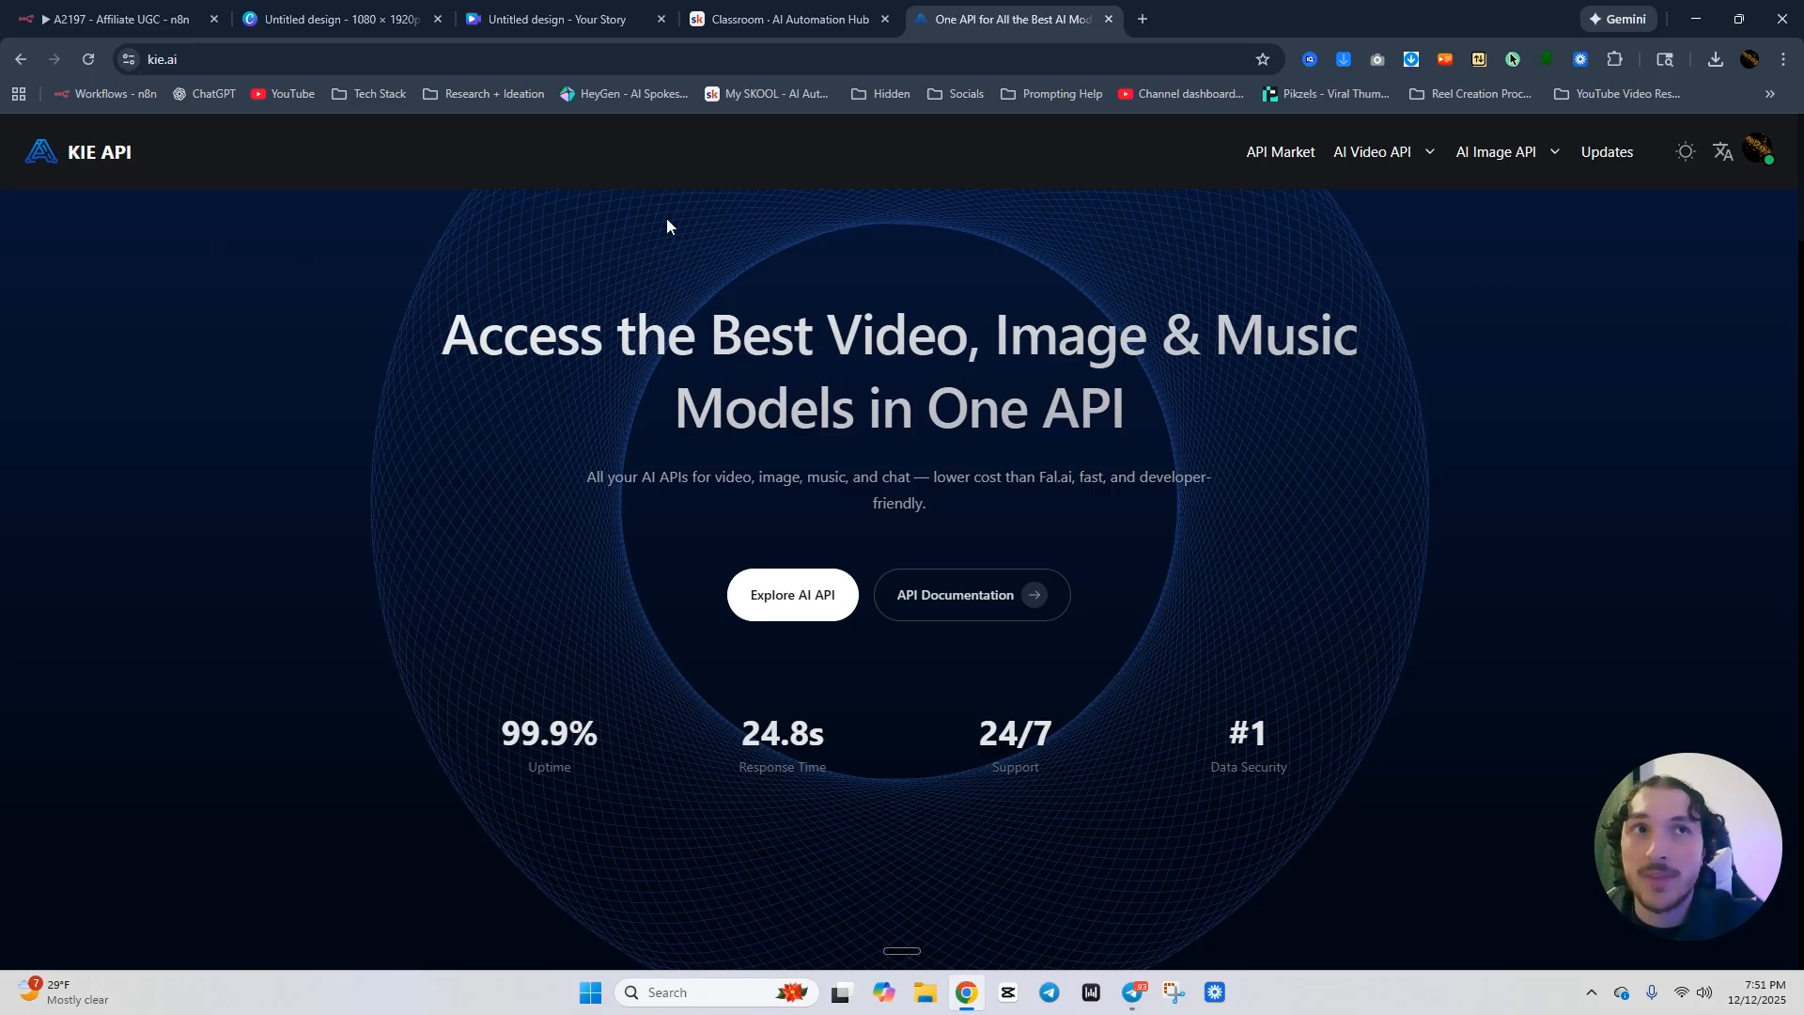
mouse_move(1379, 163)
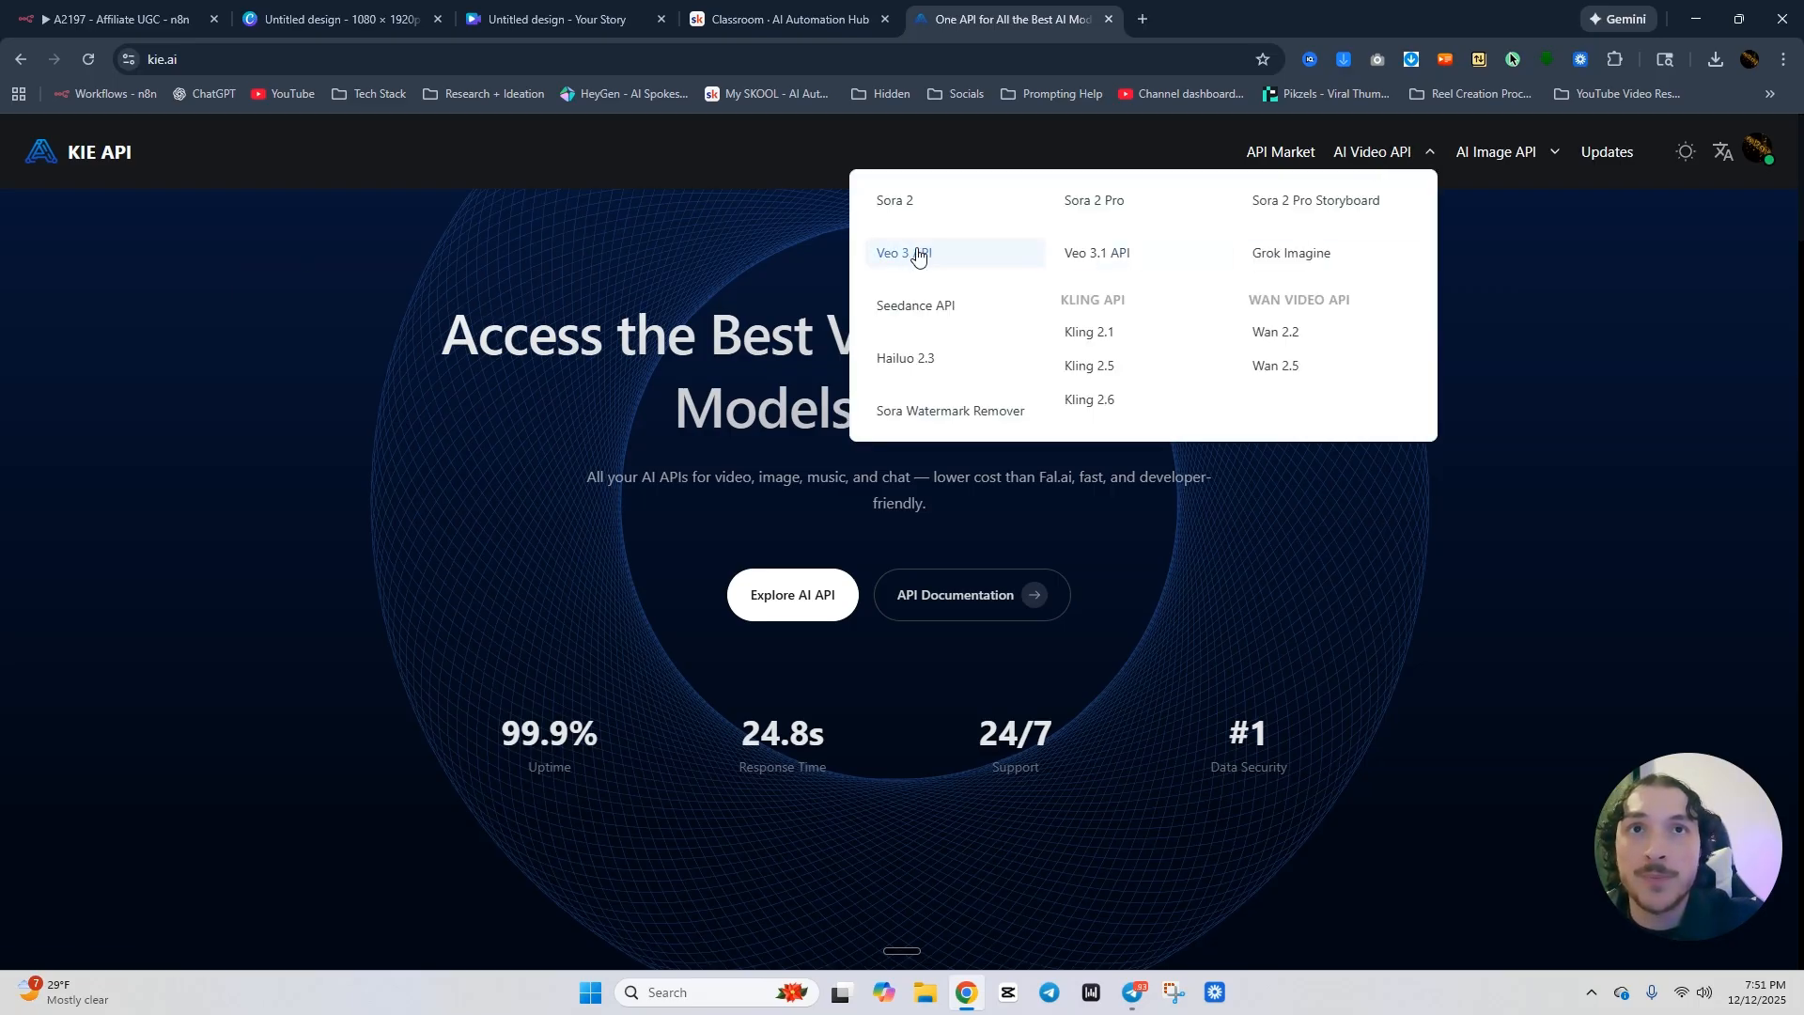
left_click(1106, 263)
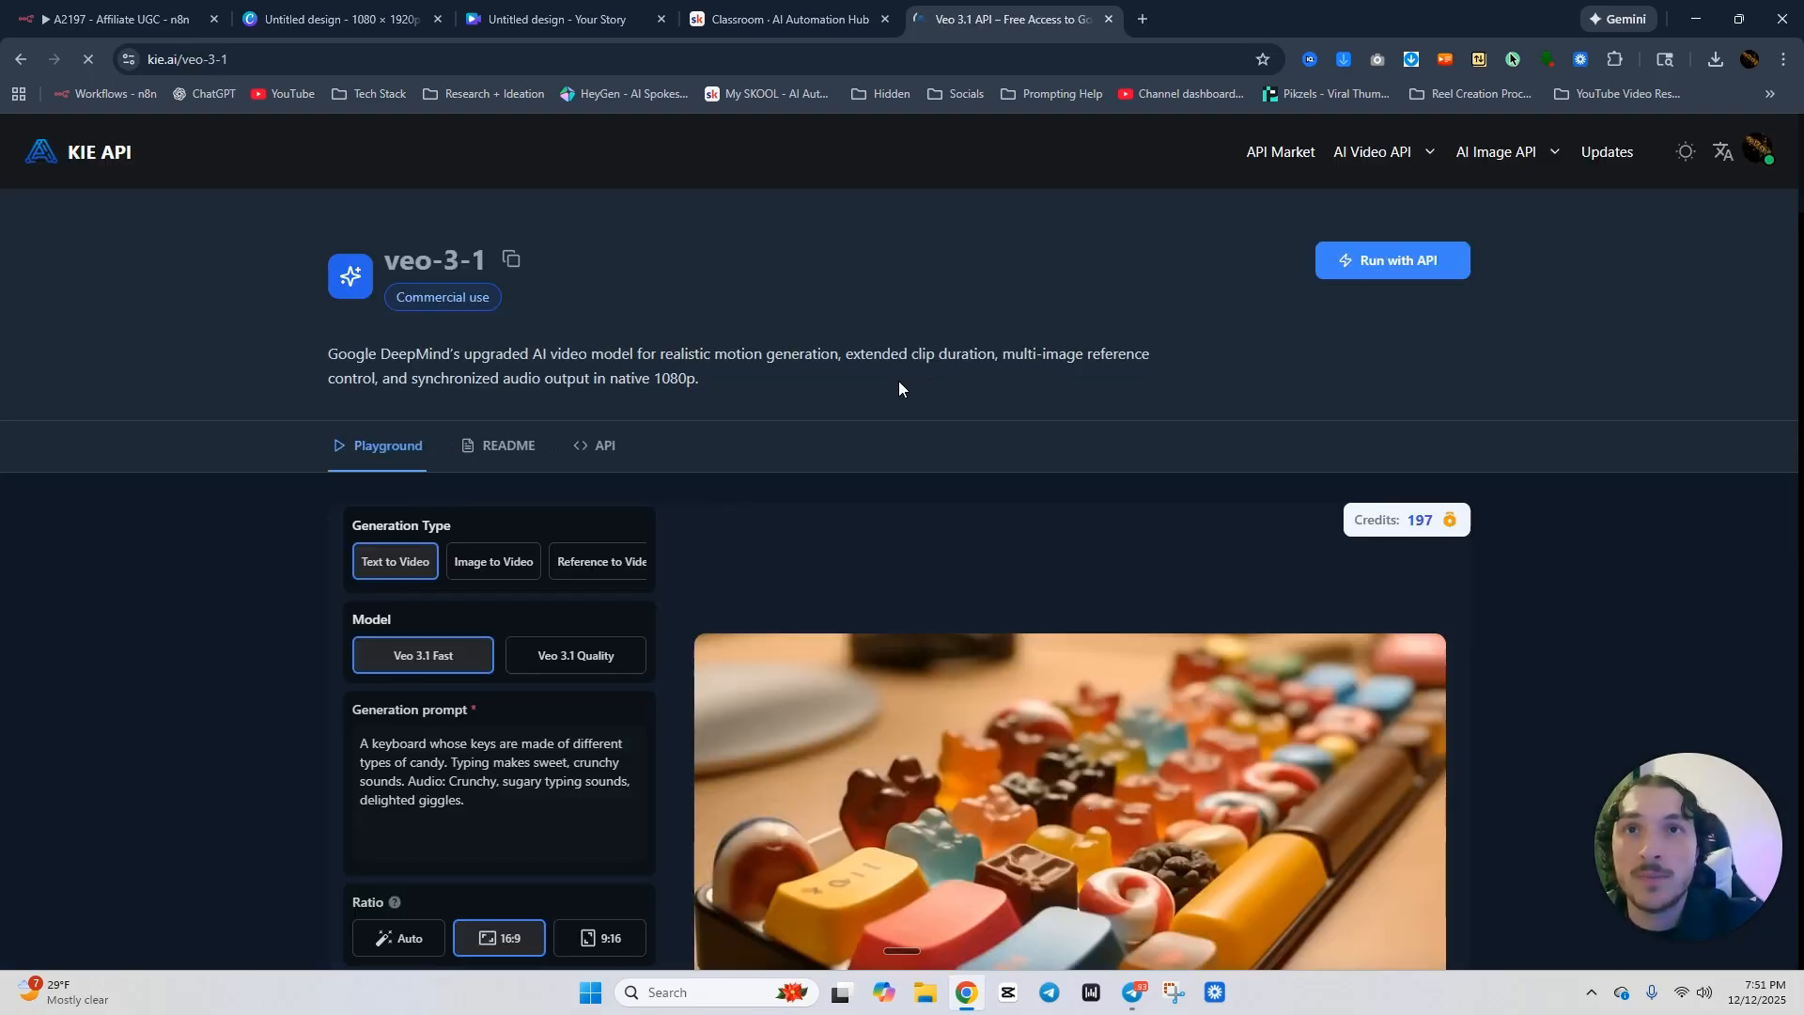
scroll(705, 522, "down", 5)
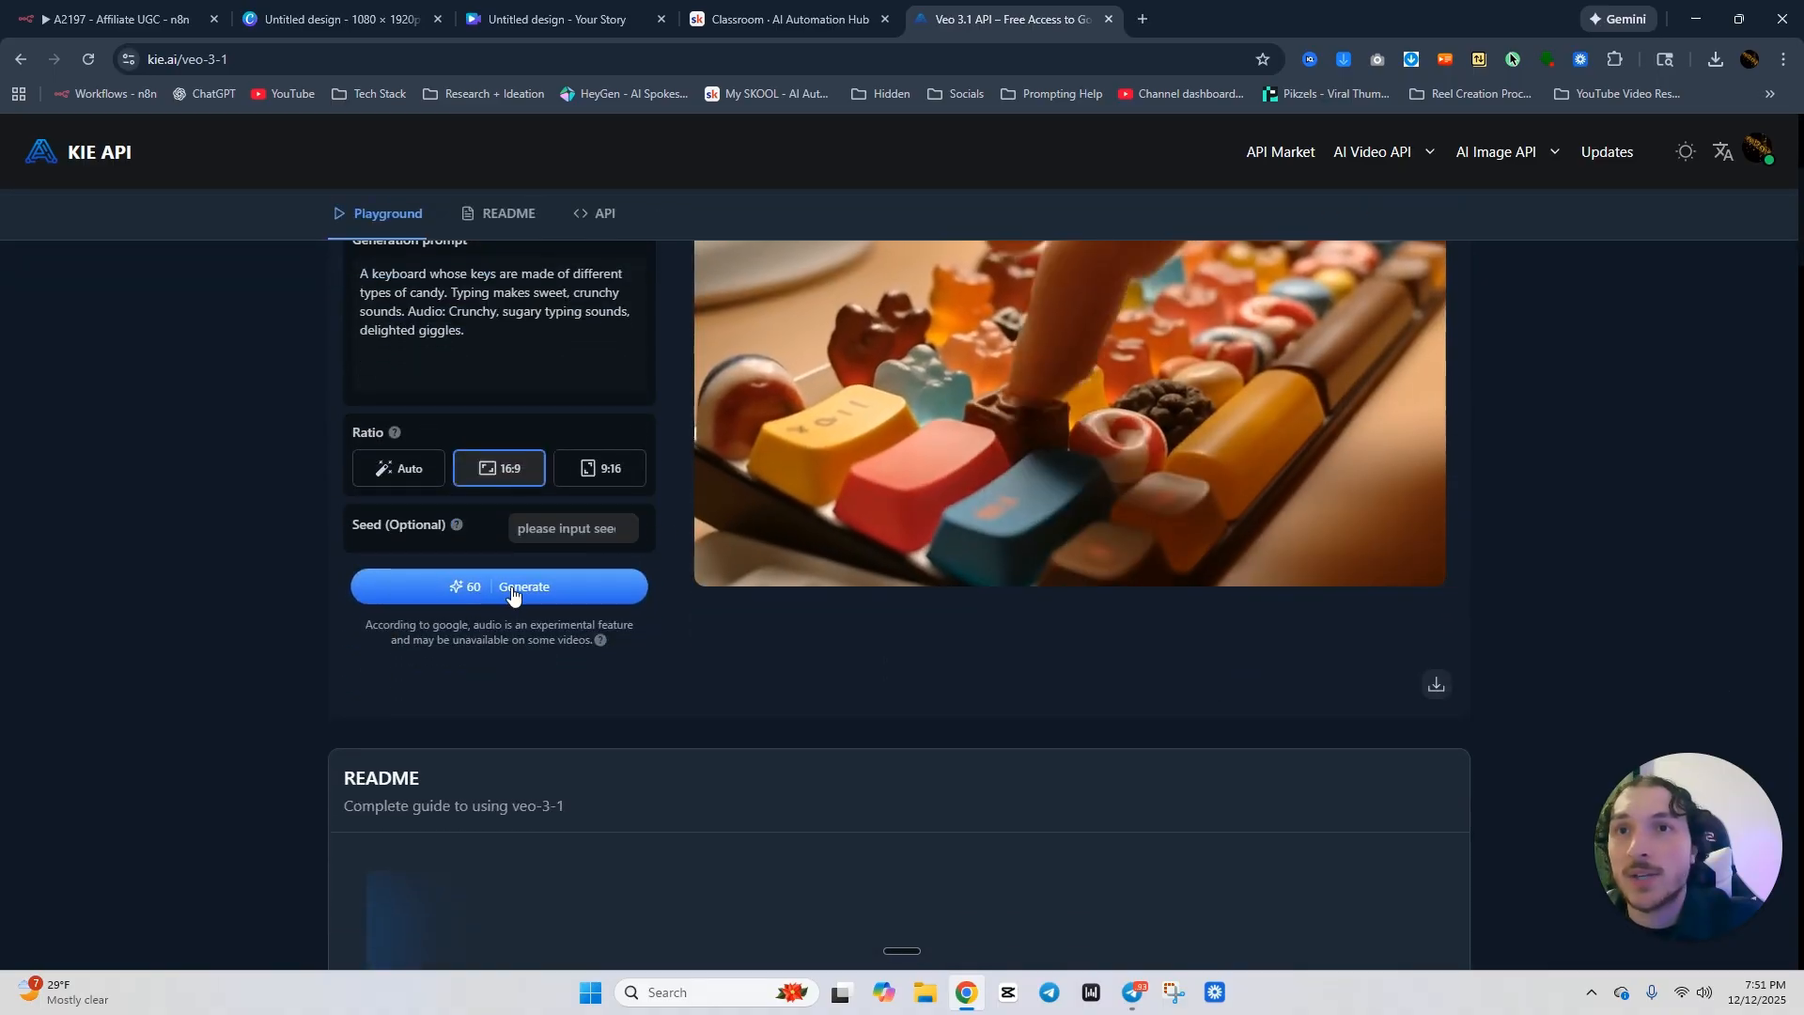
scroll(669, 623, "up", 5)
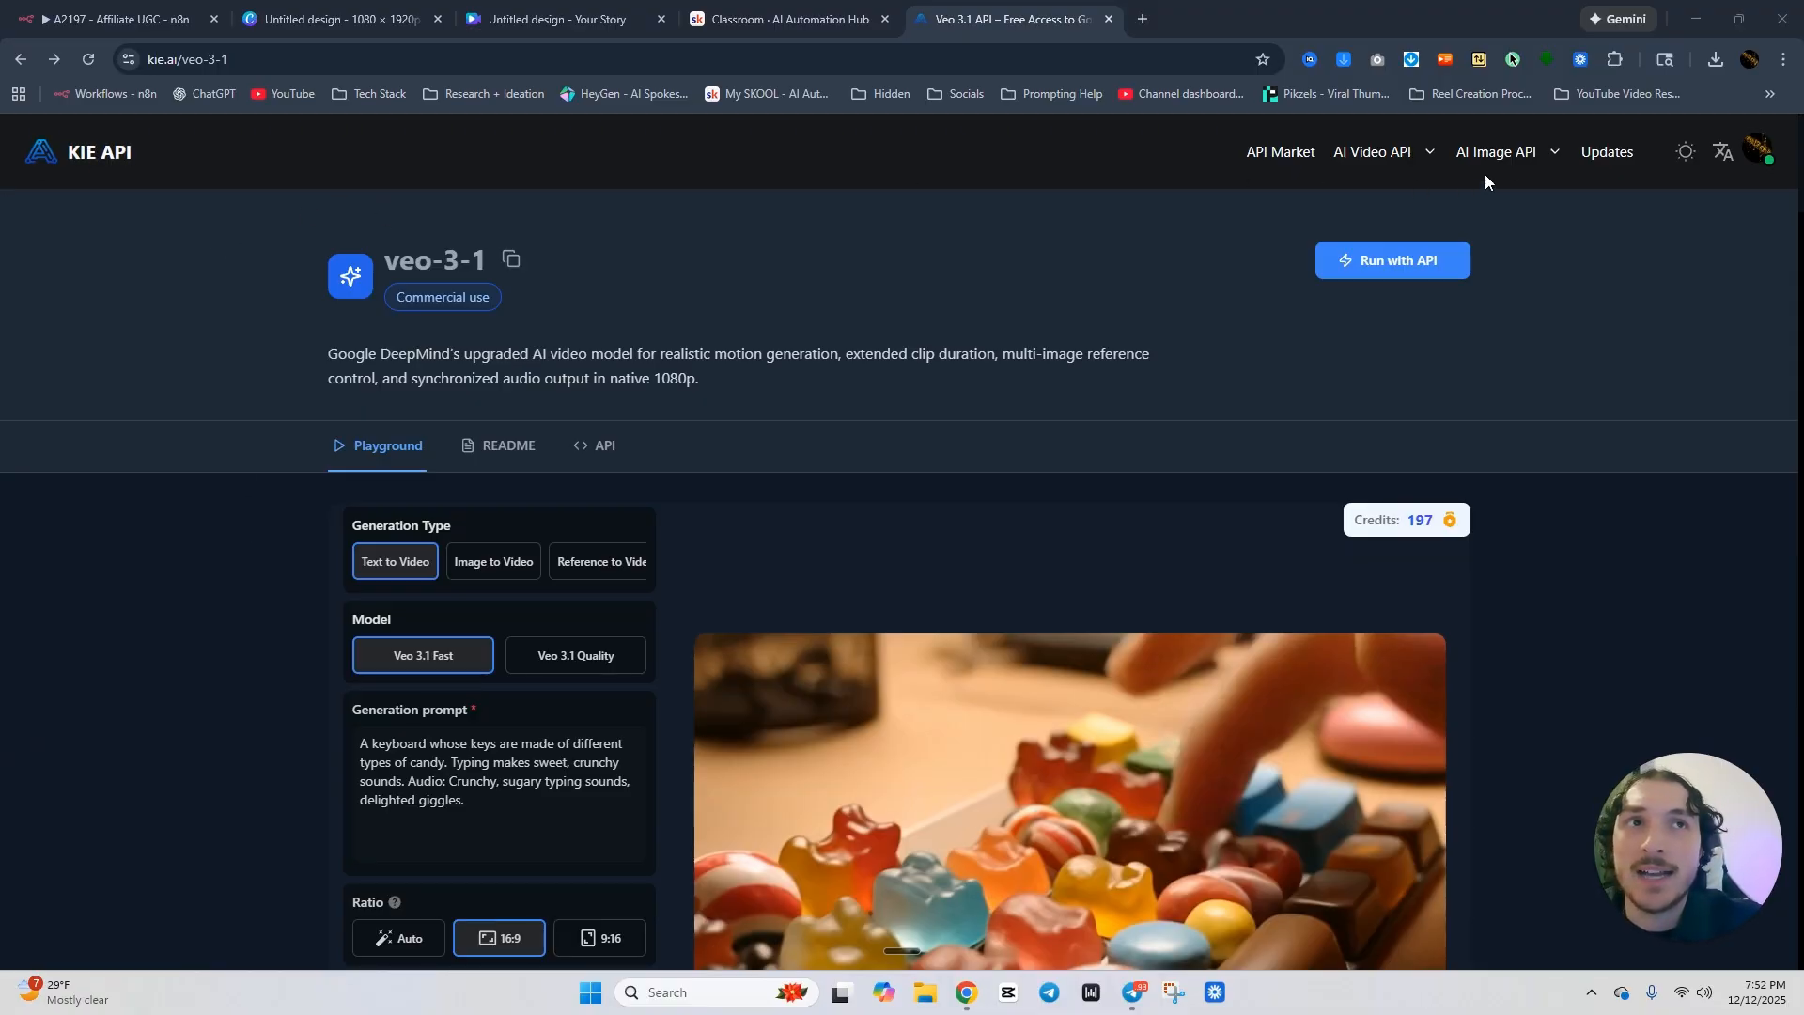
Open Kie.ai's Nano Banana API page and select the Nano Banana Edit model type.
left_click(1508, 156)
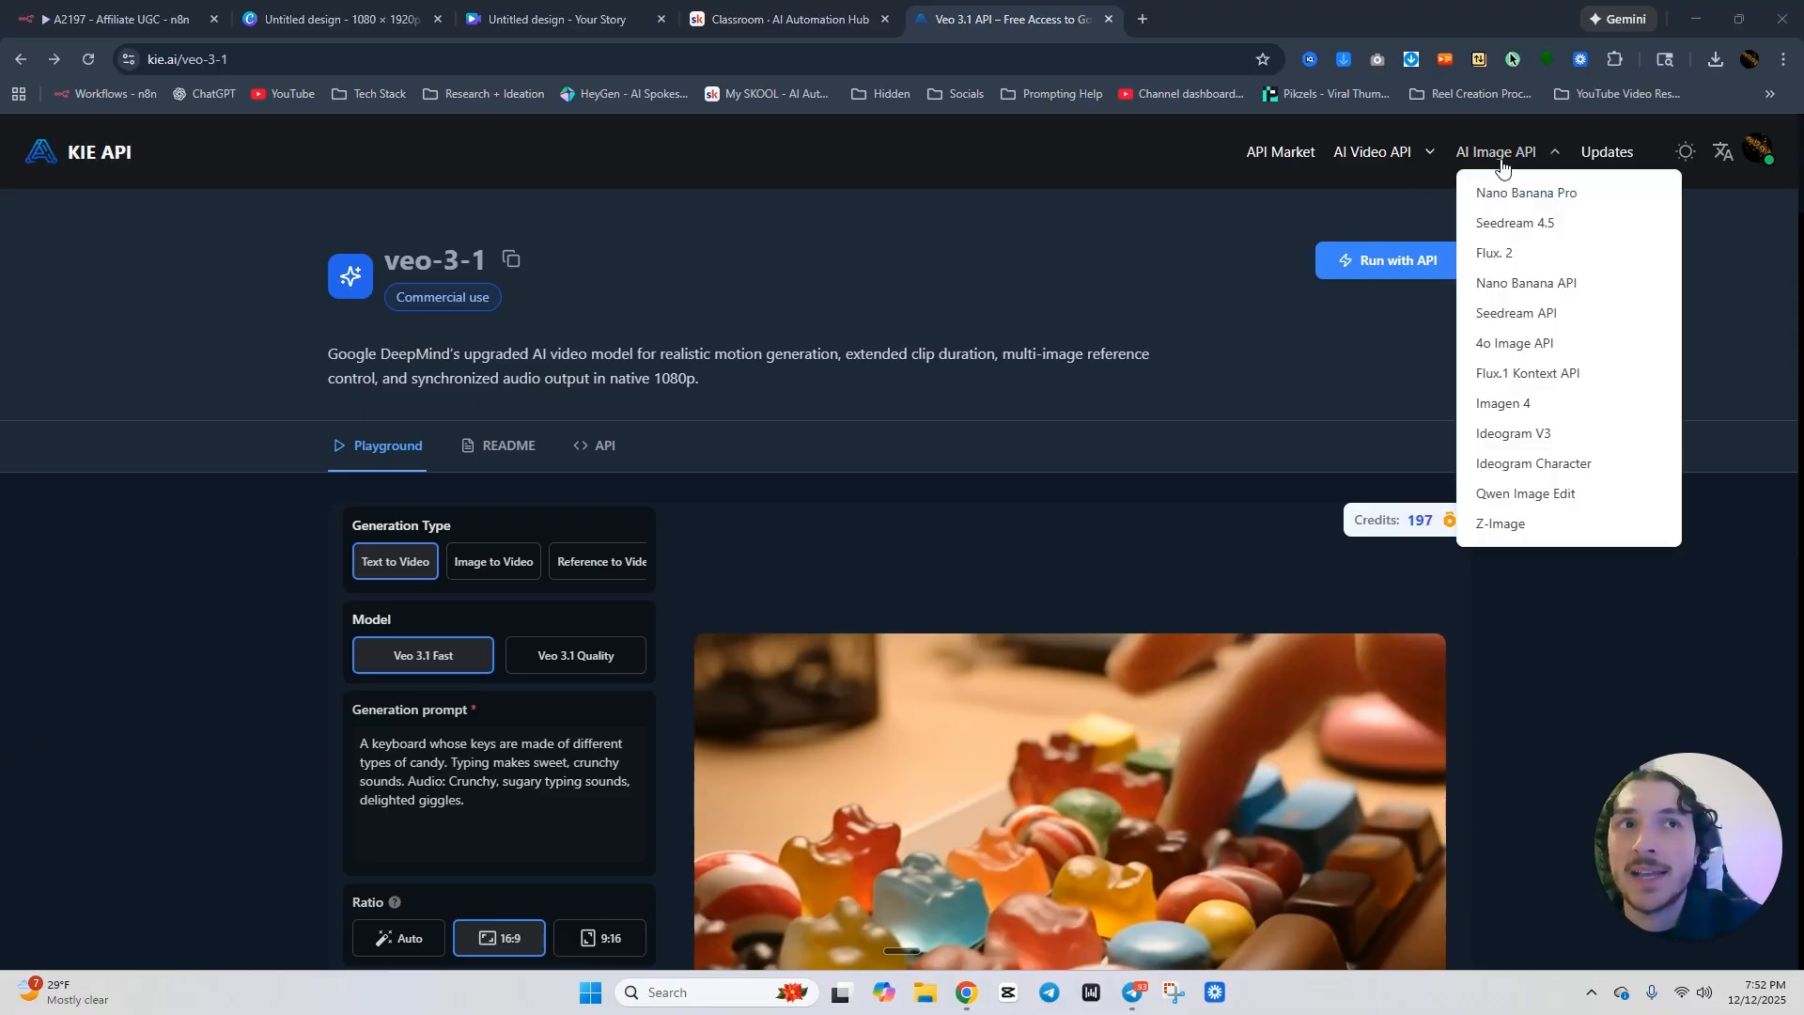
left_click(1524, 284)
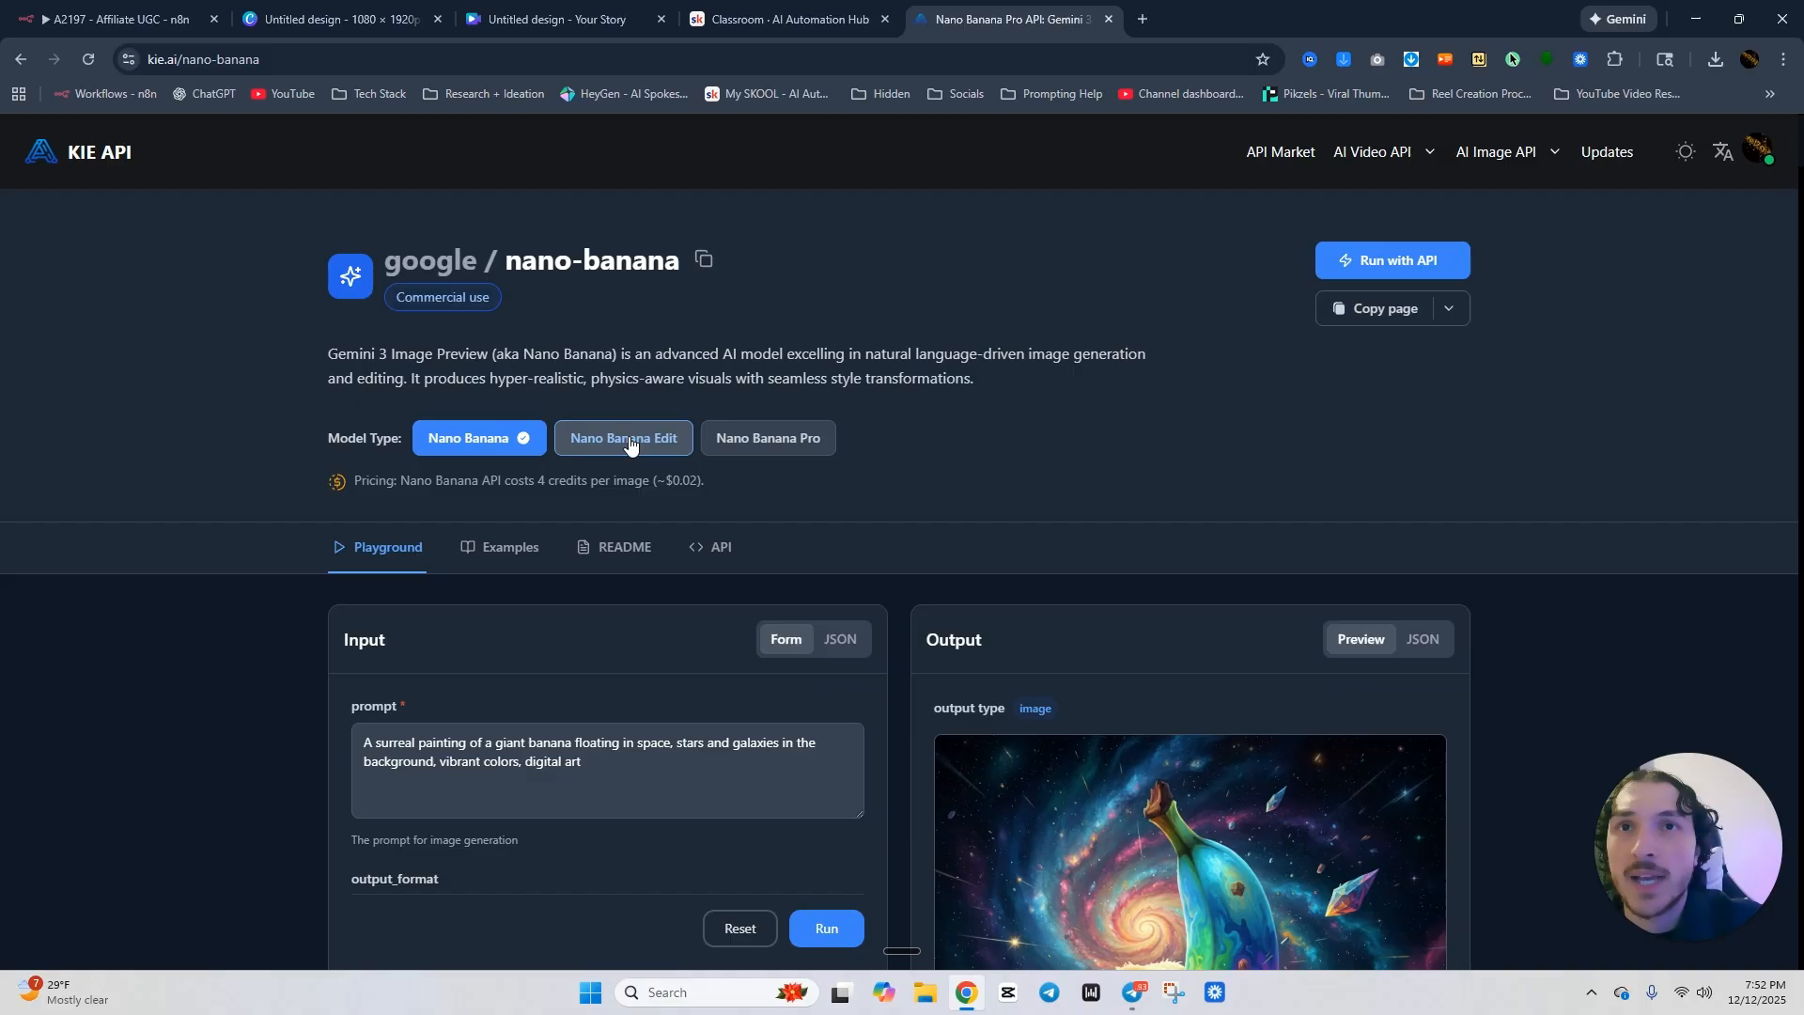
left_click(629, 444)
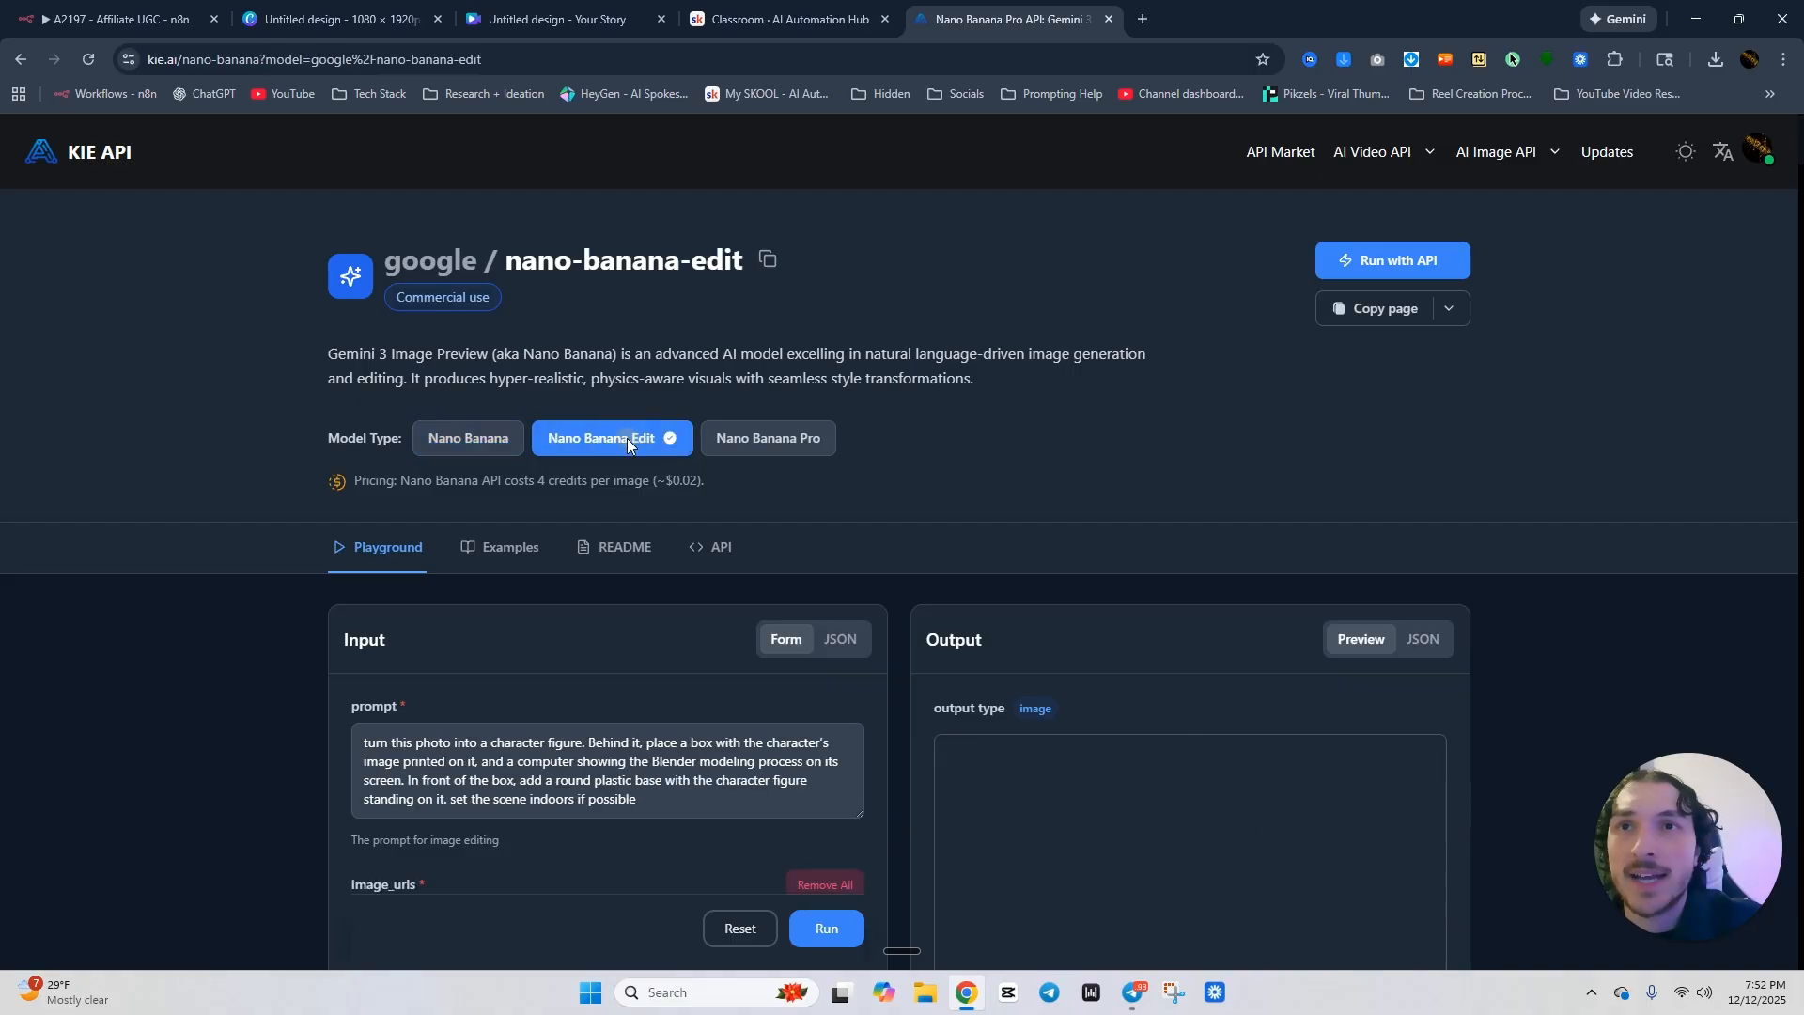
scroll(376, 470, "down", 3)
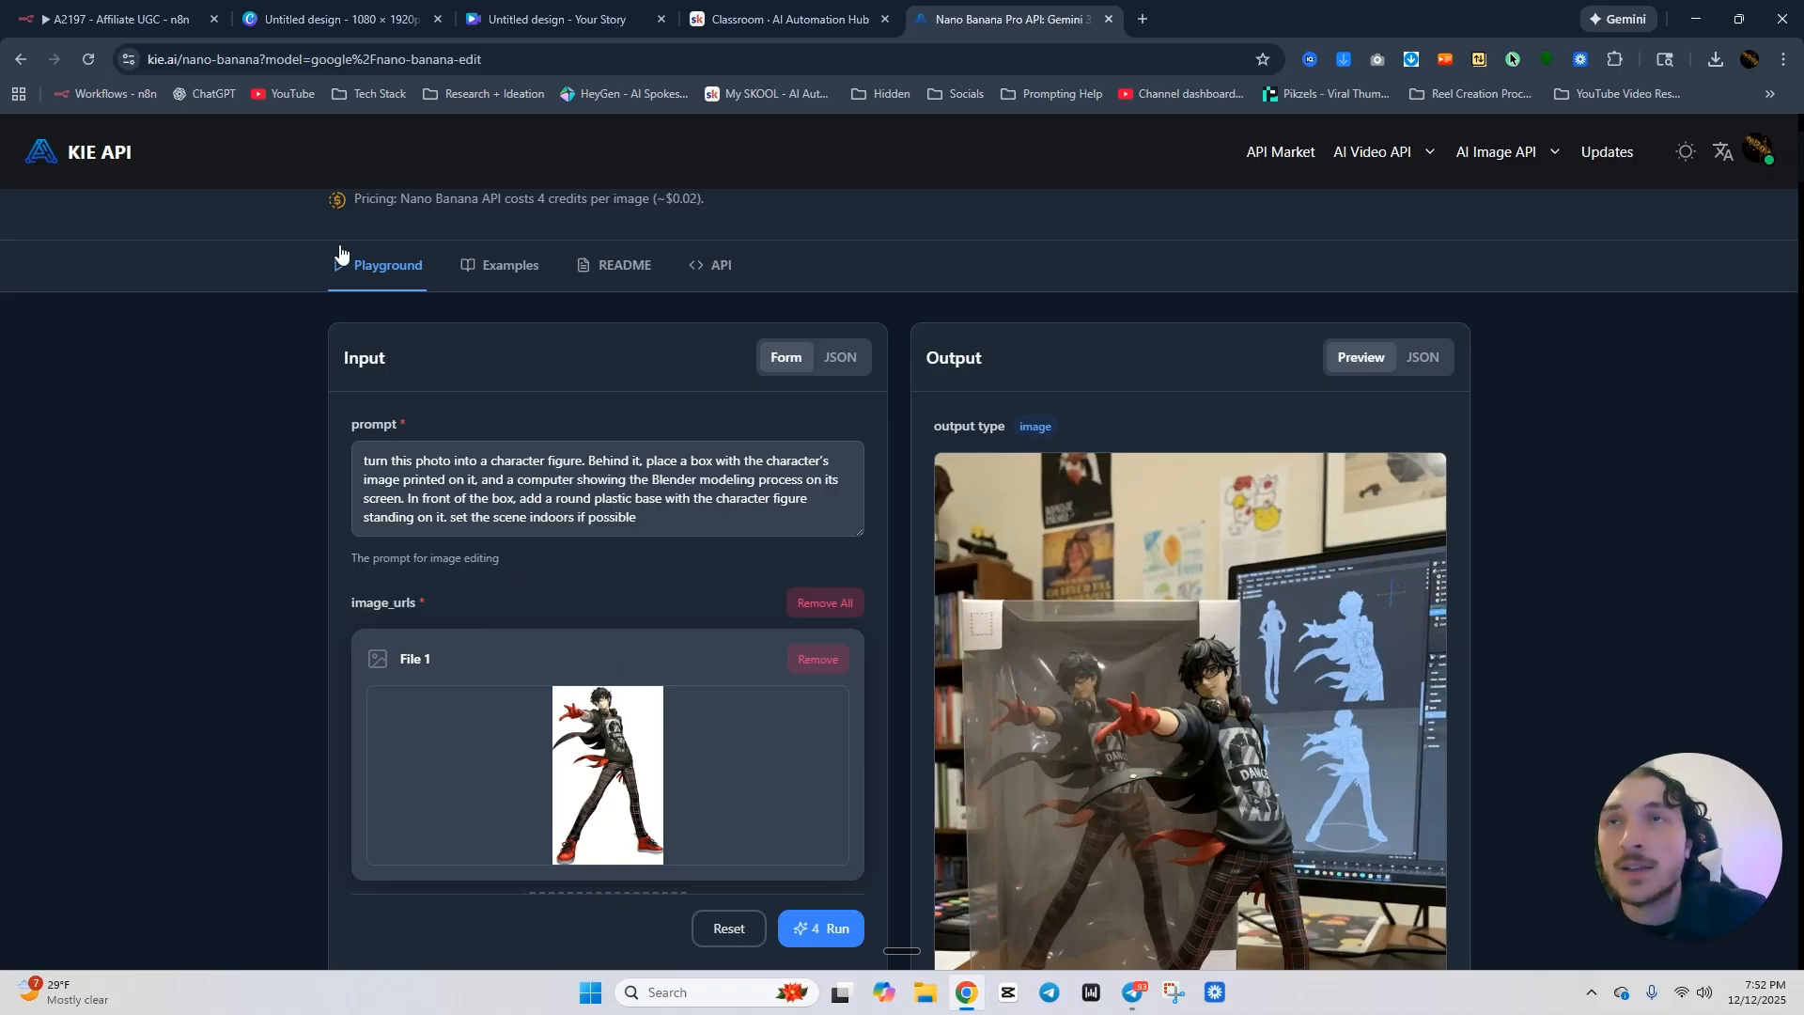
Return to n8n and review the outputs of the Analyze image2 and Perfect Prompt Creator nodes.
left_click(96, 19)
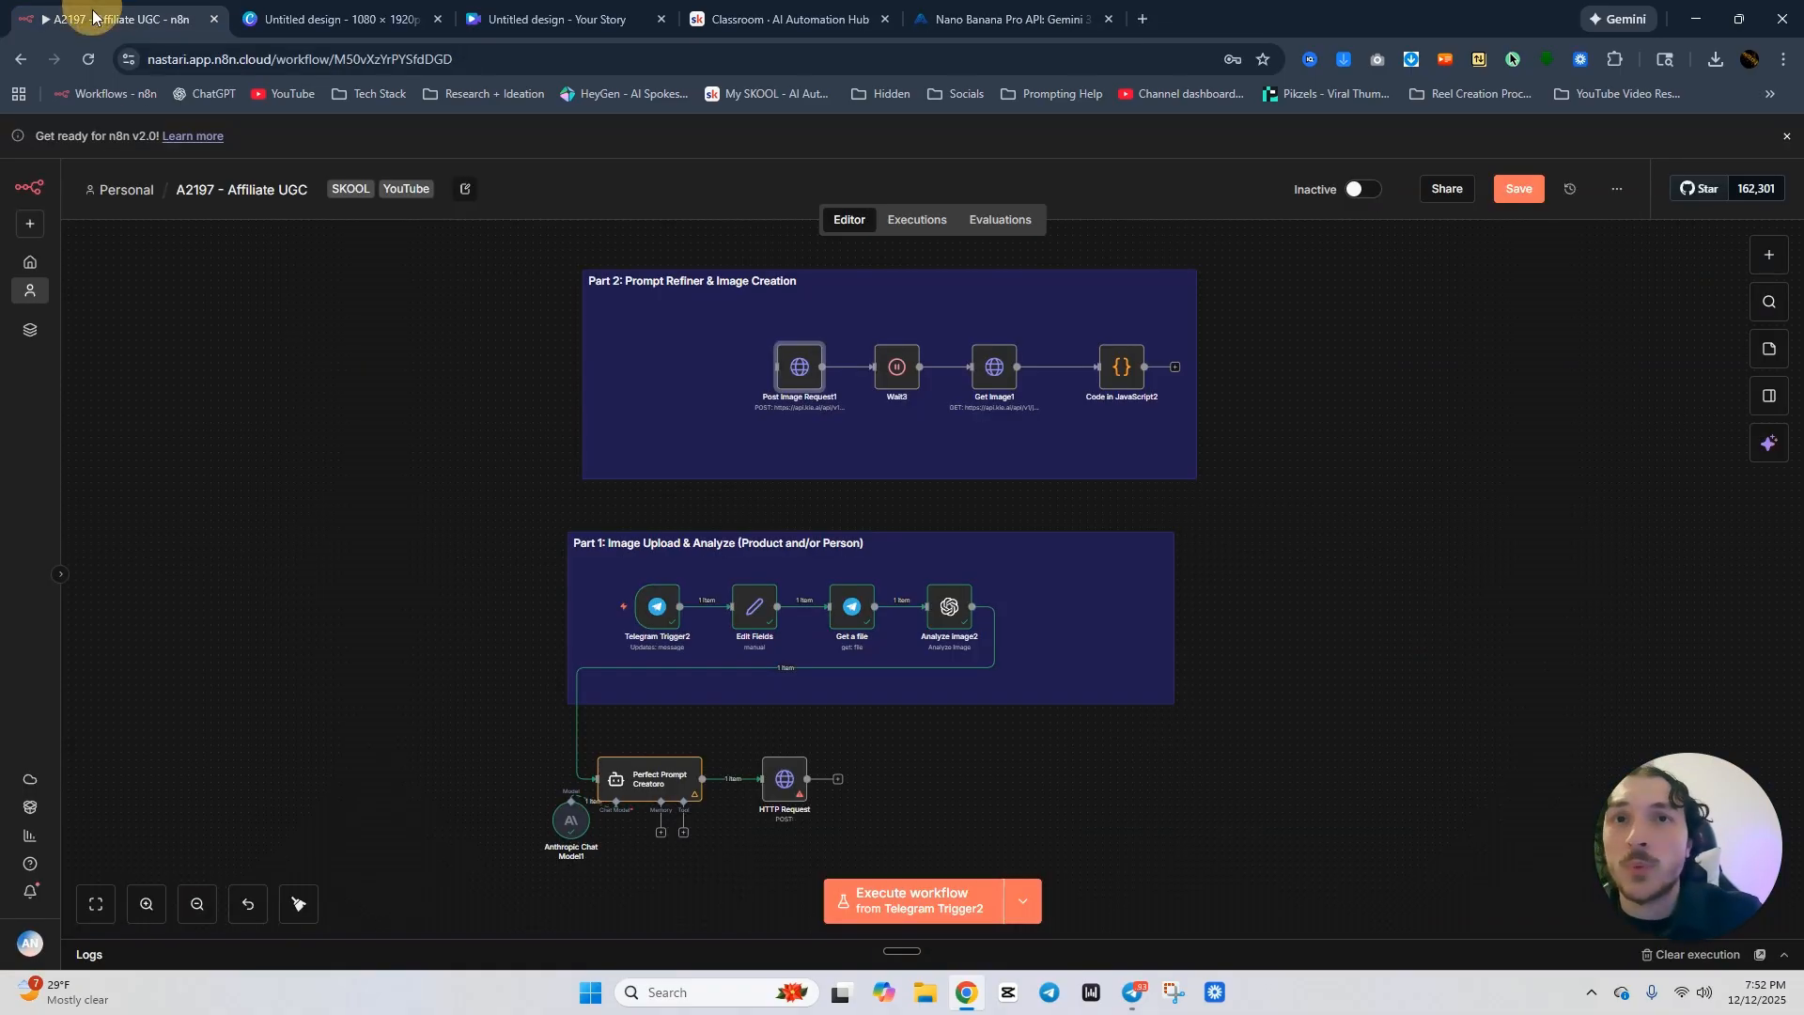
double_click(932, 615)
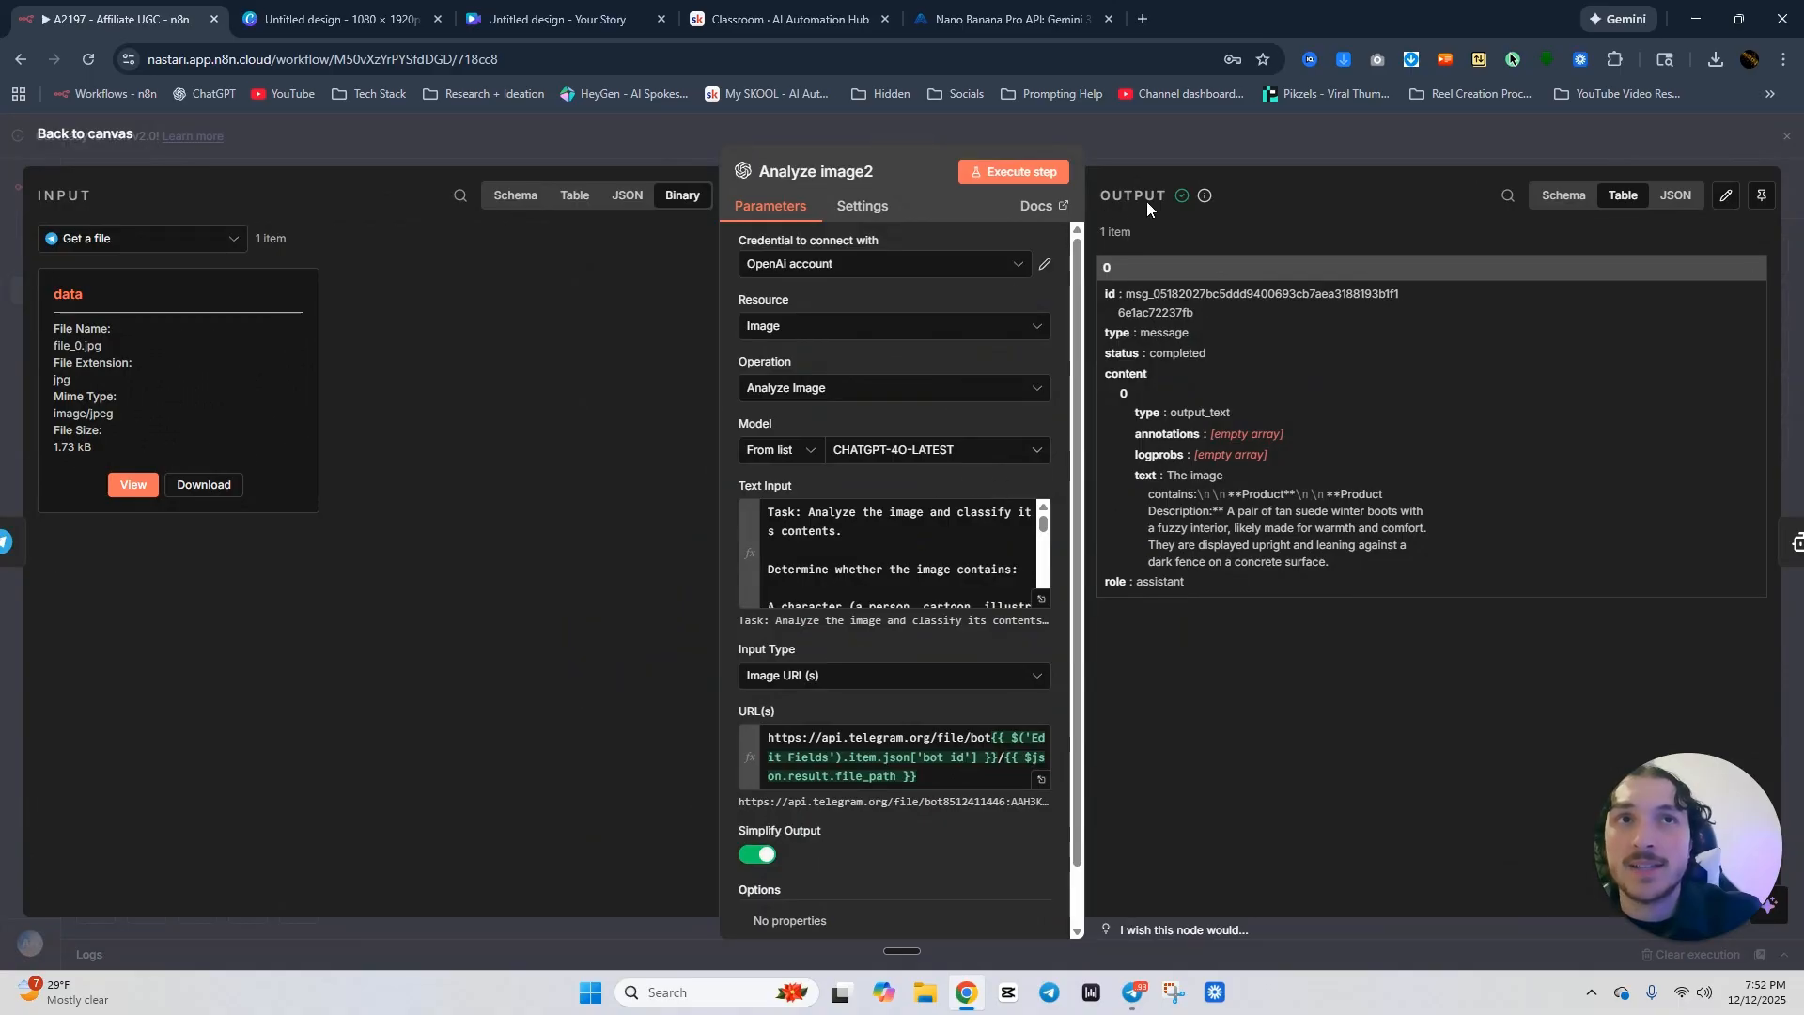
key("Escape")
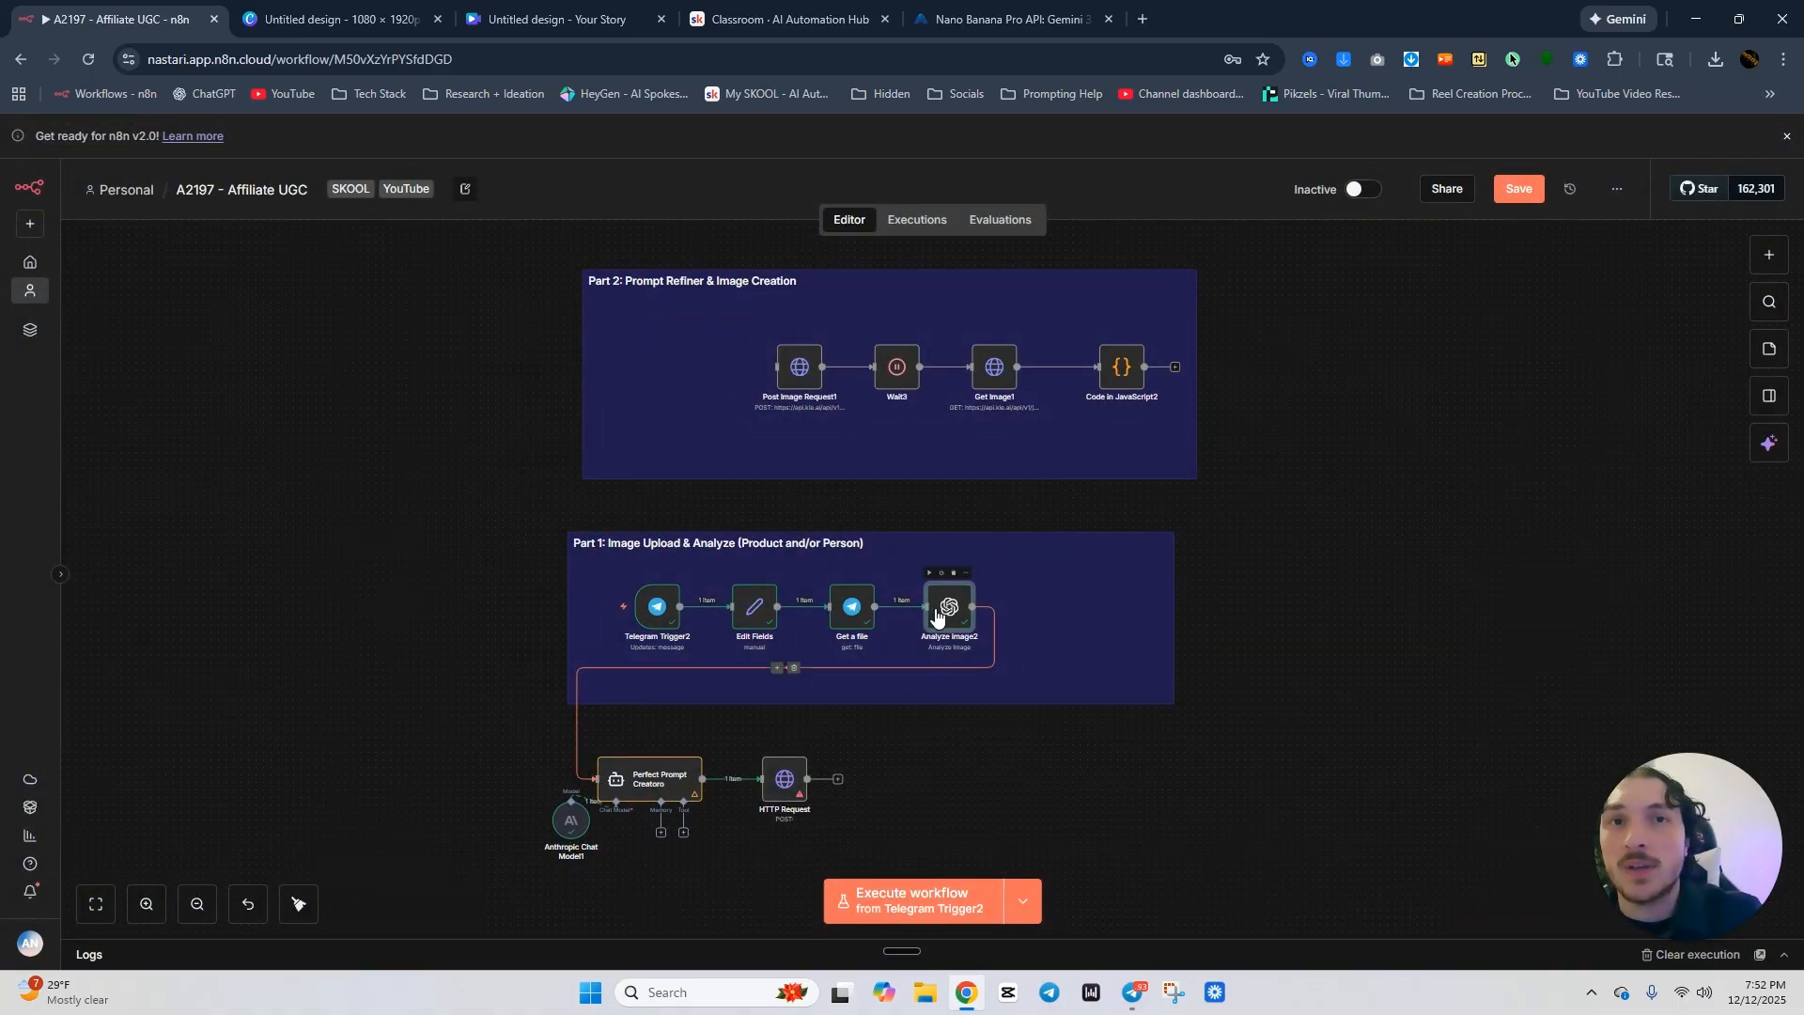
double_click(648, 785)
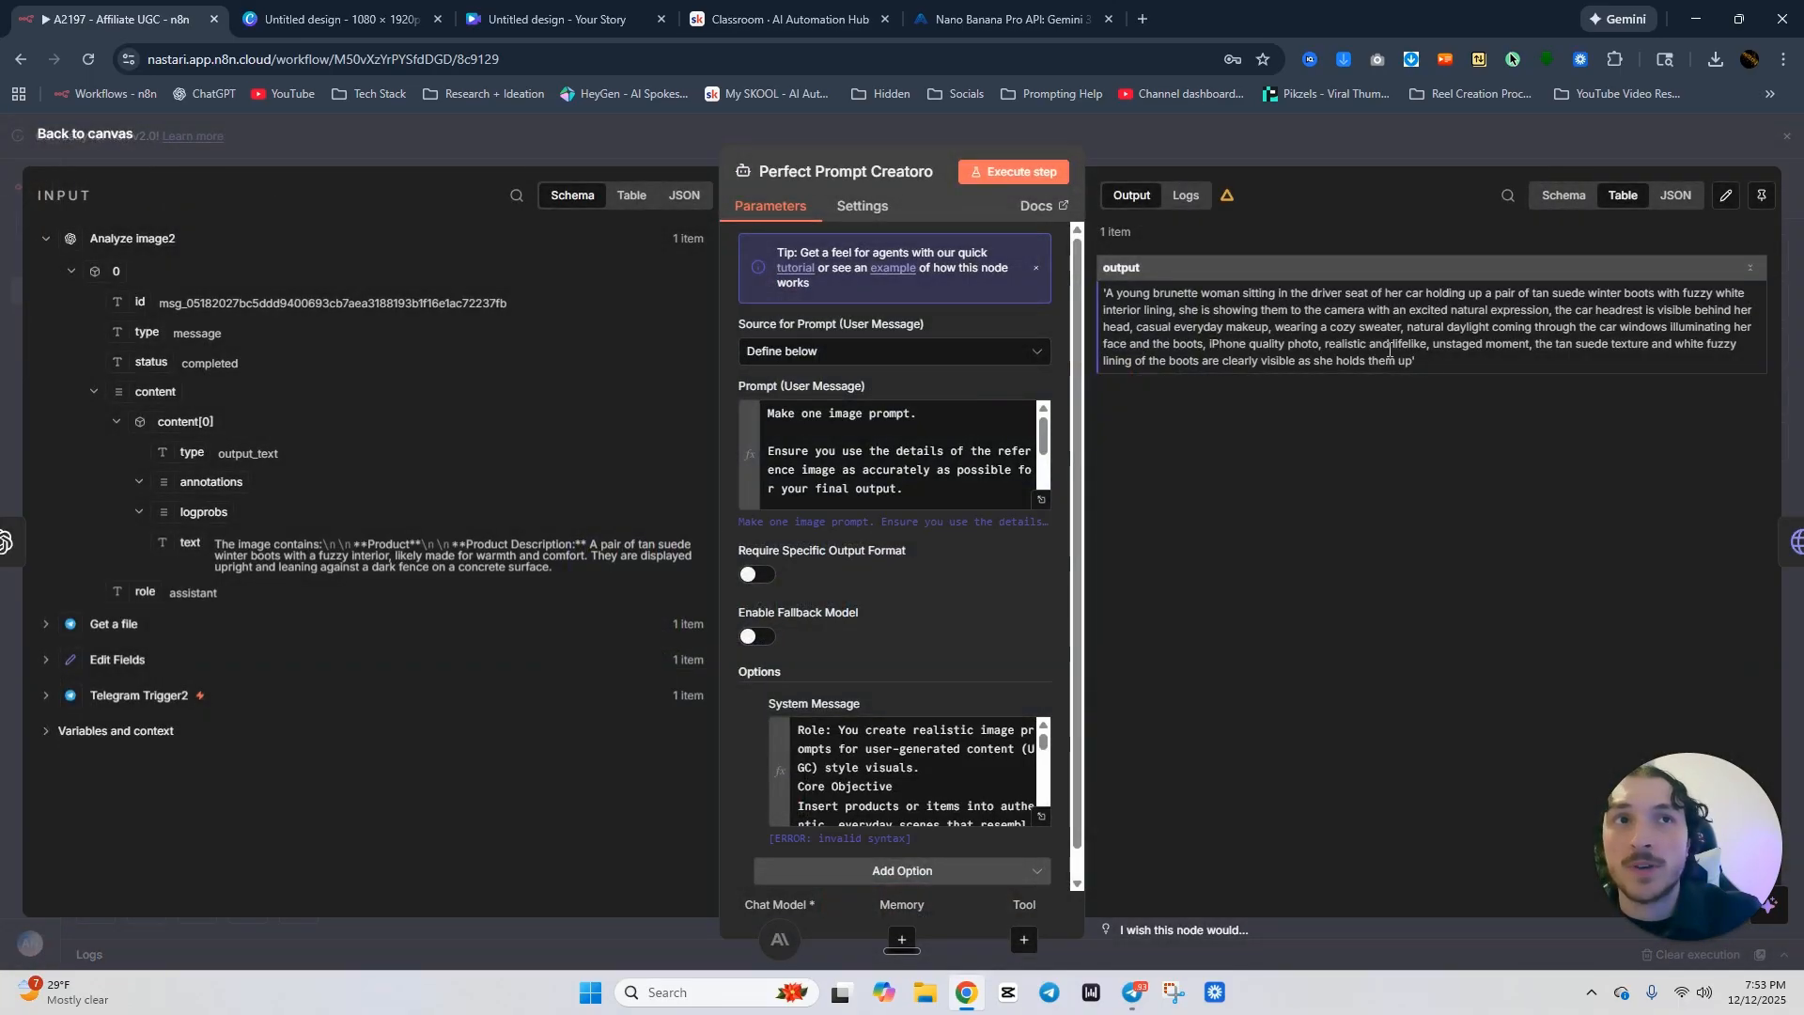
left_click_drag(1411, 362, 1101, 286)
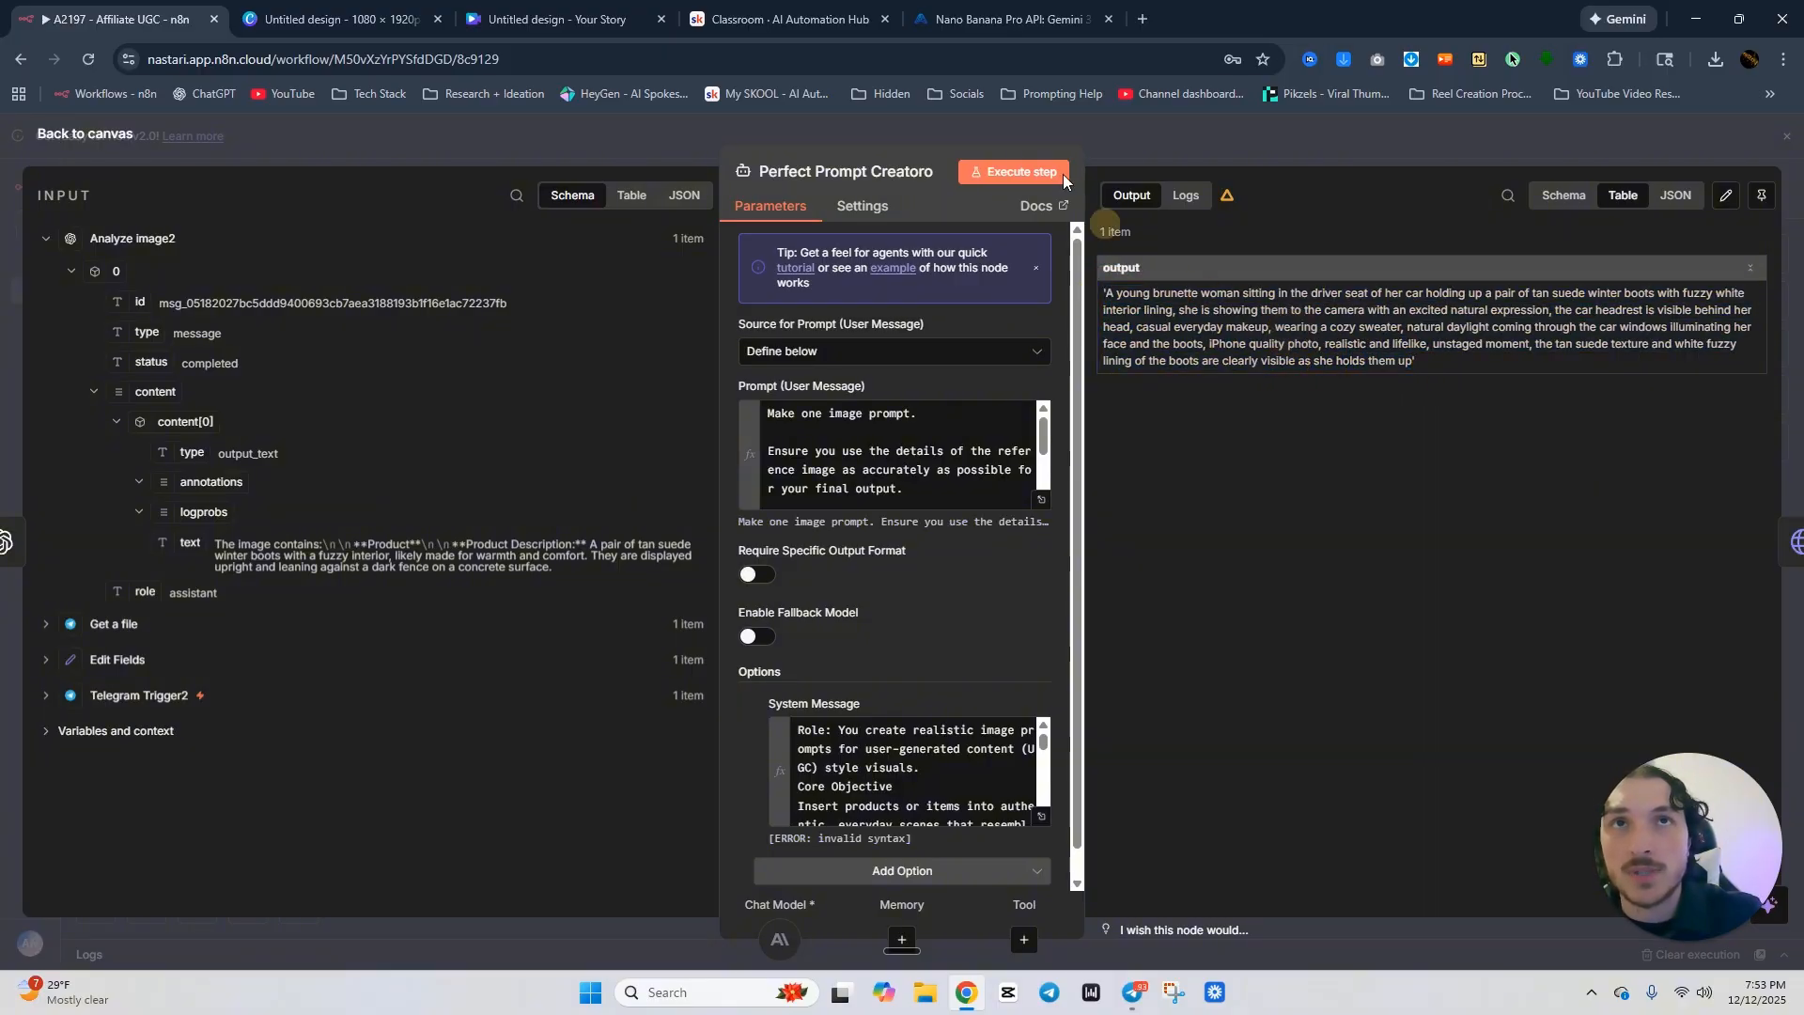
Examine the prompt, image inputs and pricing on the Nano Banana Edit page, checking the product photo and caption in the Telegram foodbot chat.
left_click(1005, 19)
left_click_drag(637, 518, 312, 453)
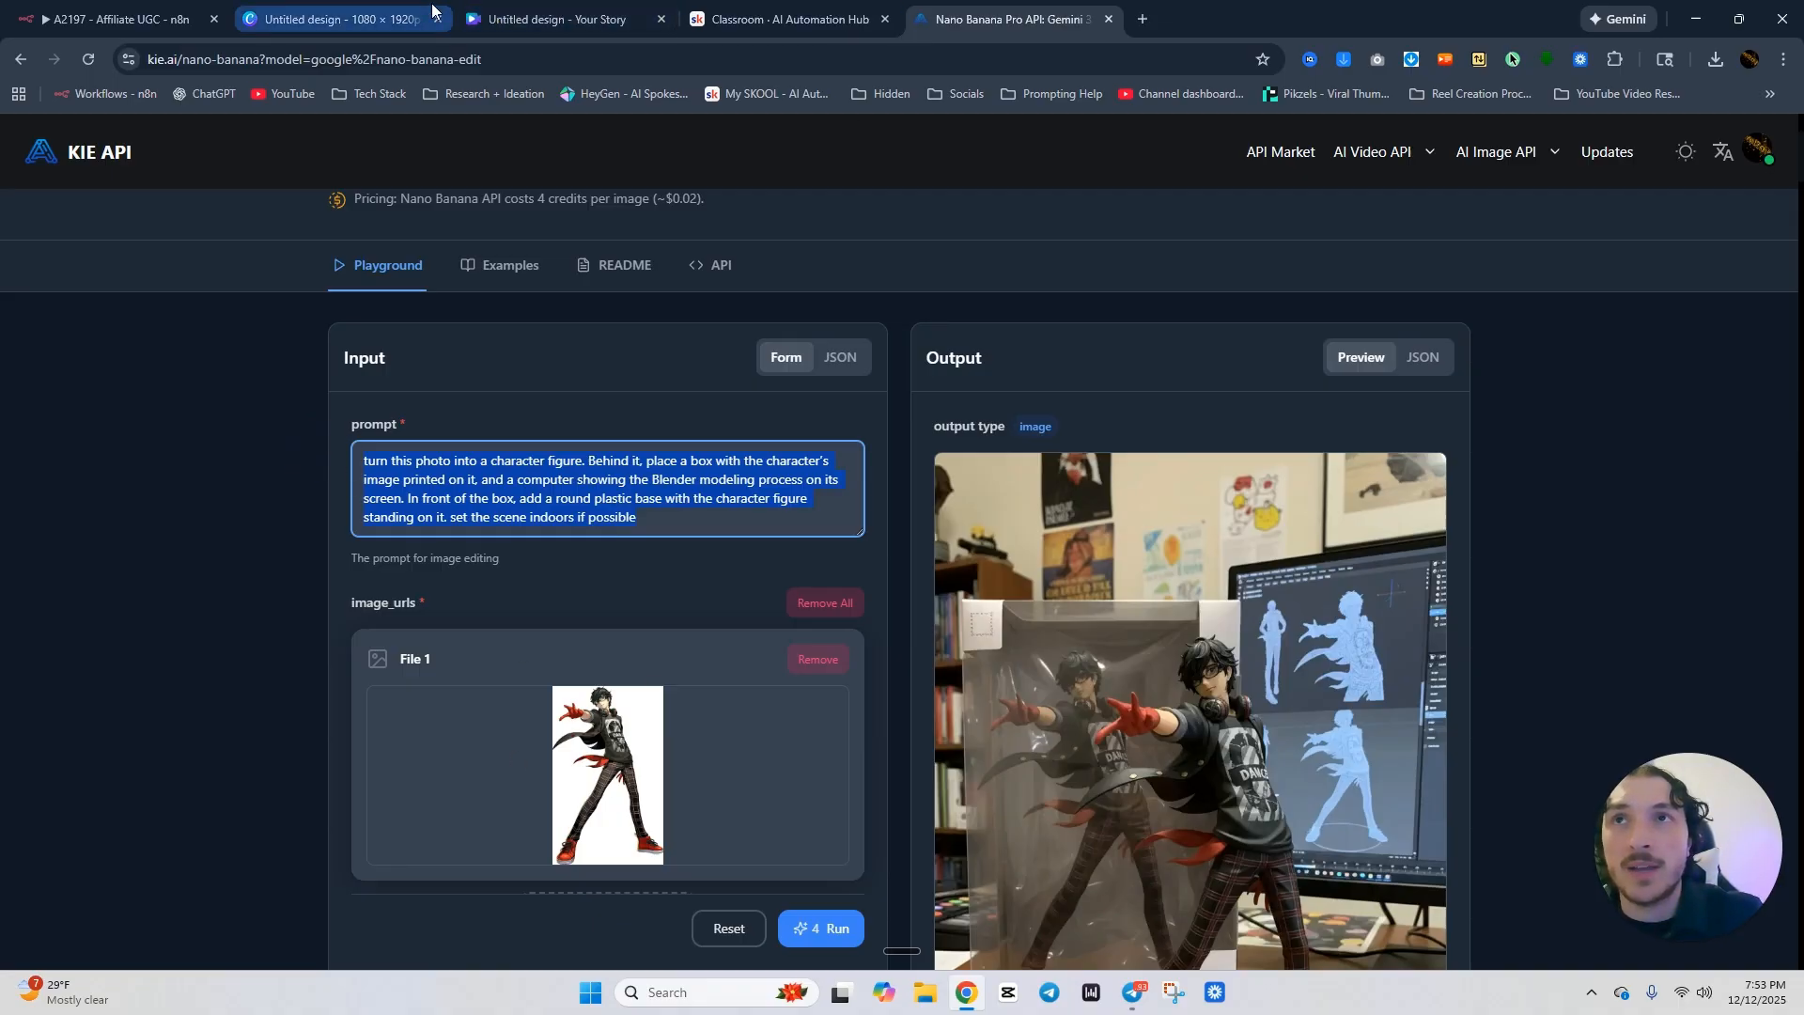
left_click(1140, 1001)
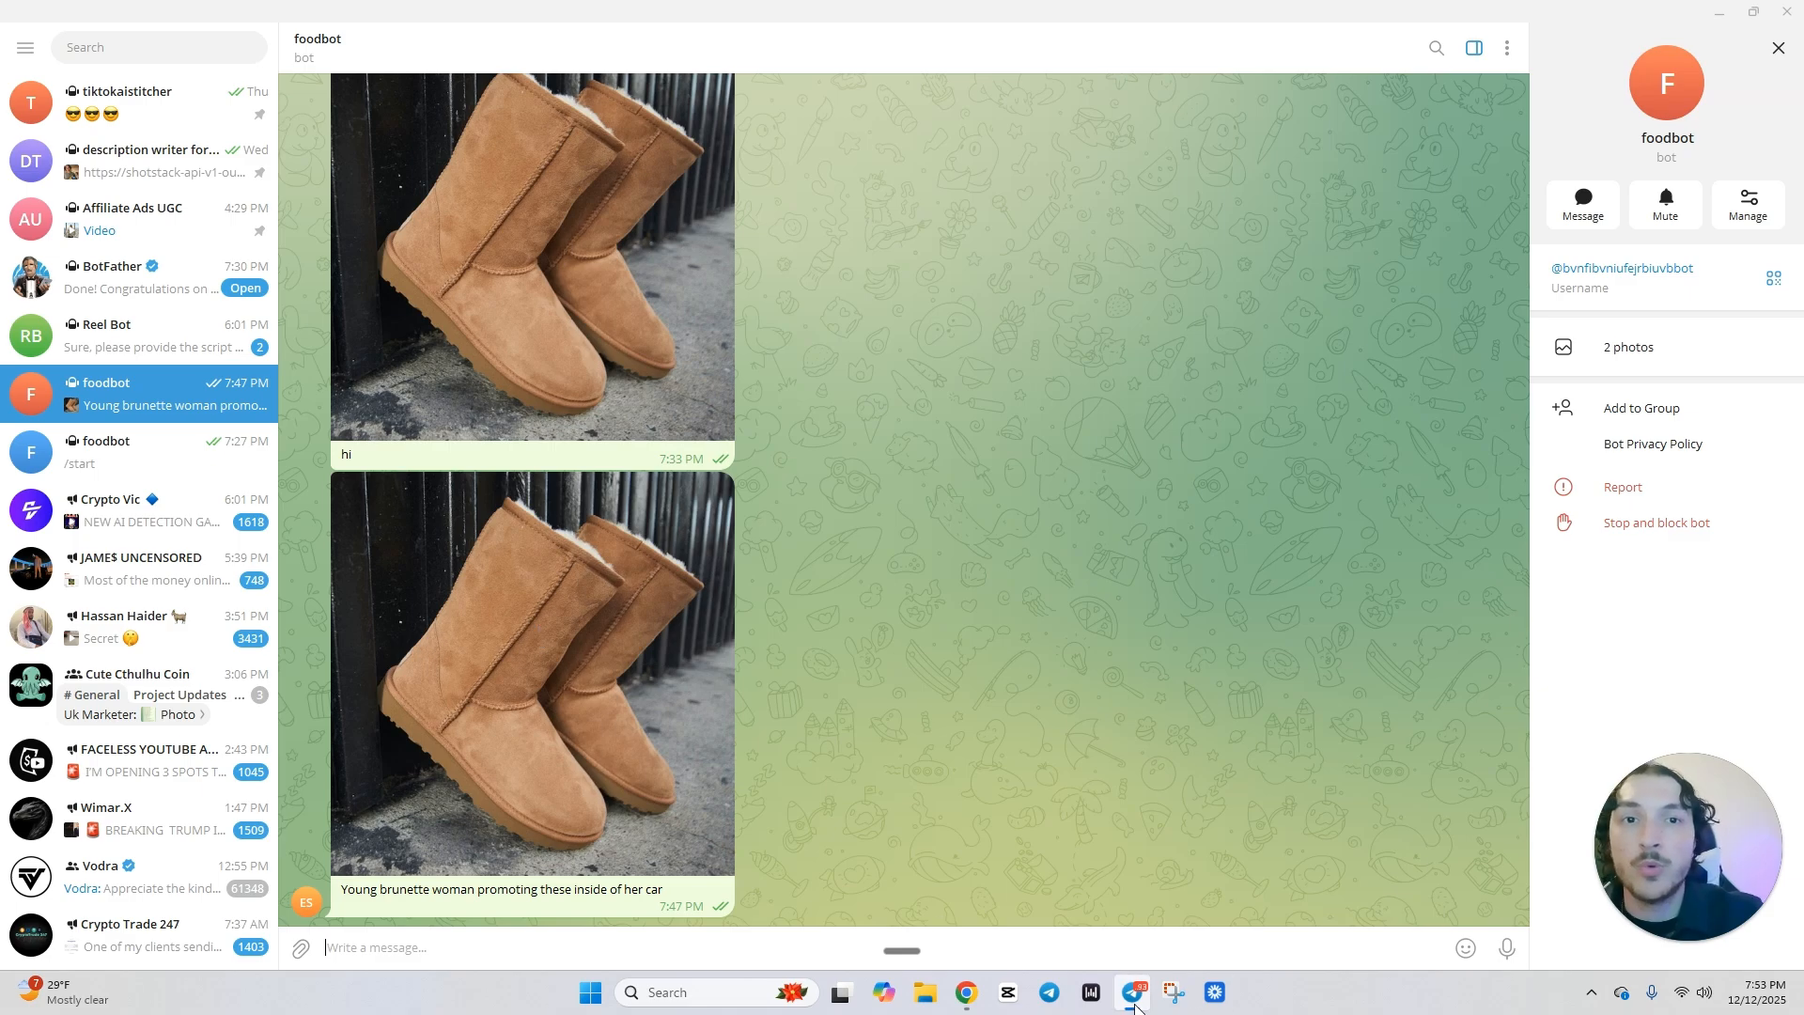
left_click(968, 992)
scroll(1221, 526, "down", 2)
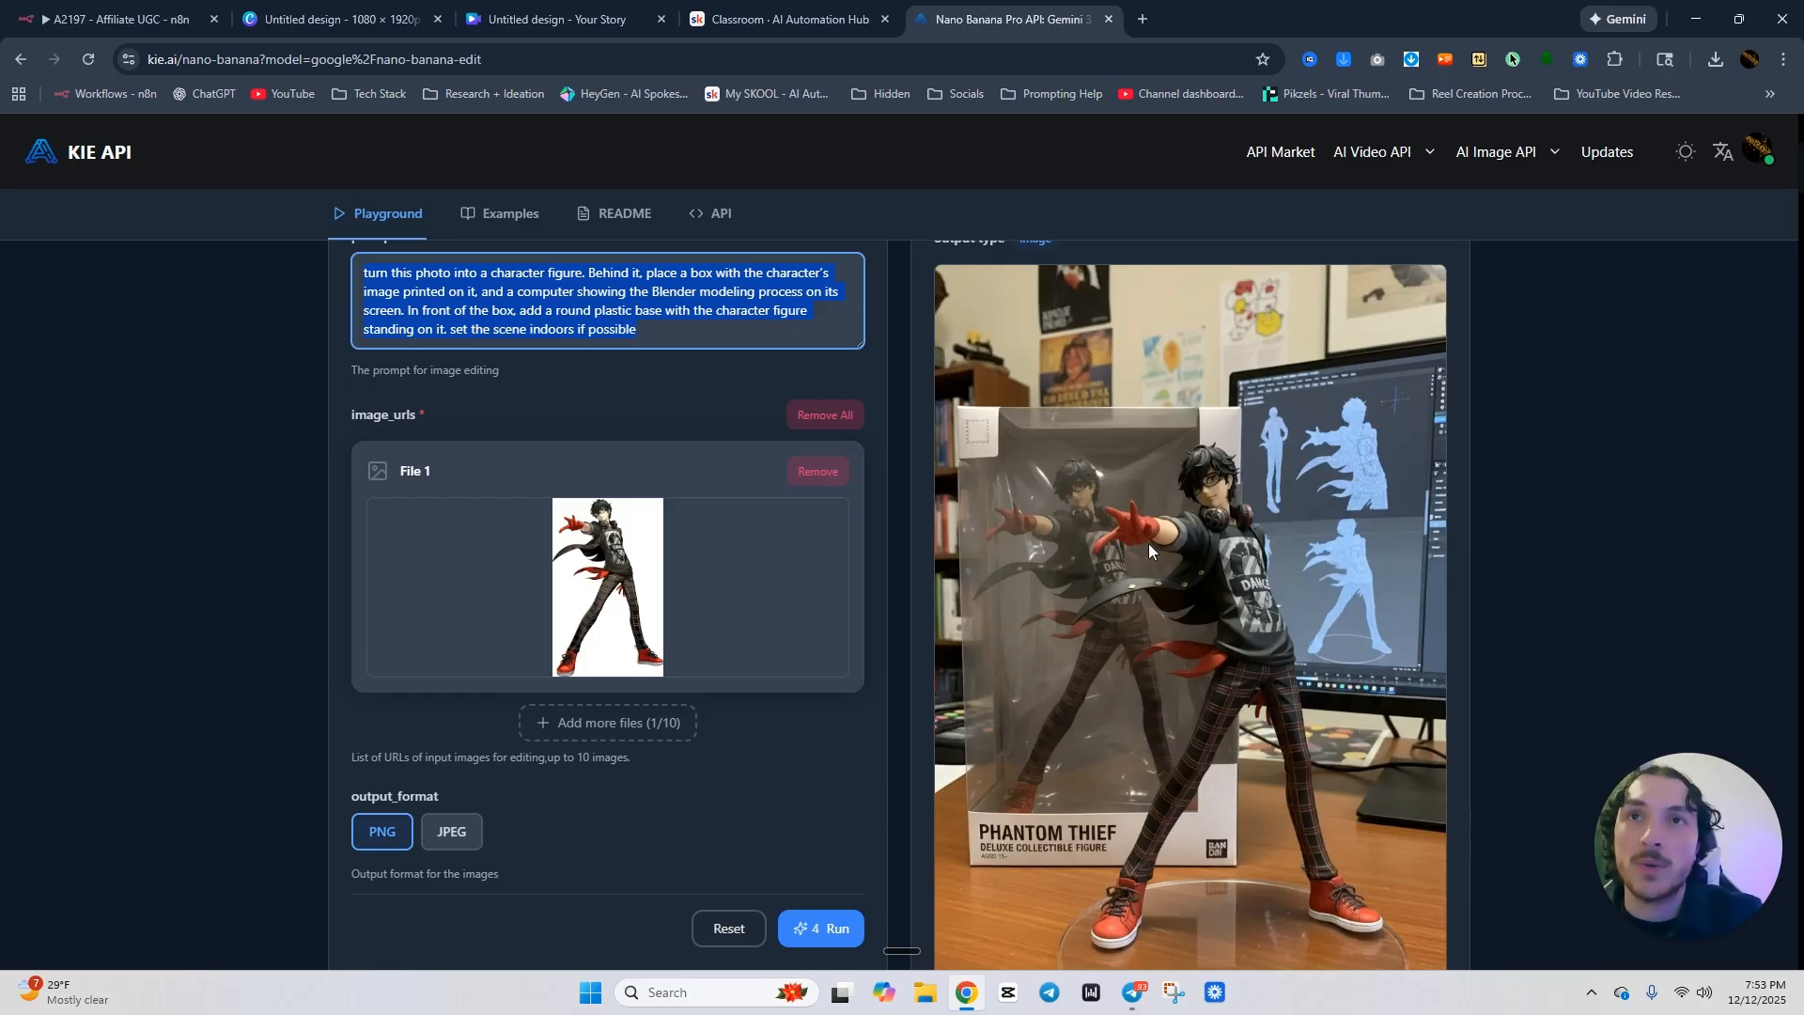
scroll(586, 720, "up", 5)
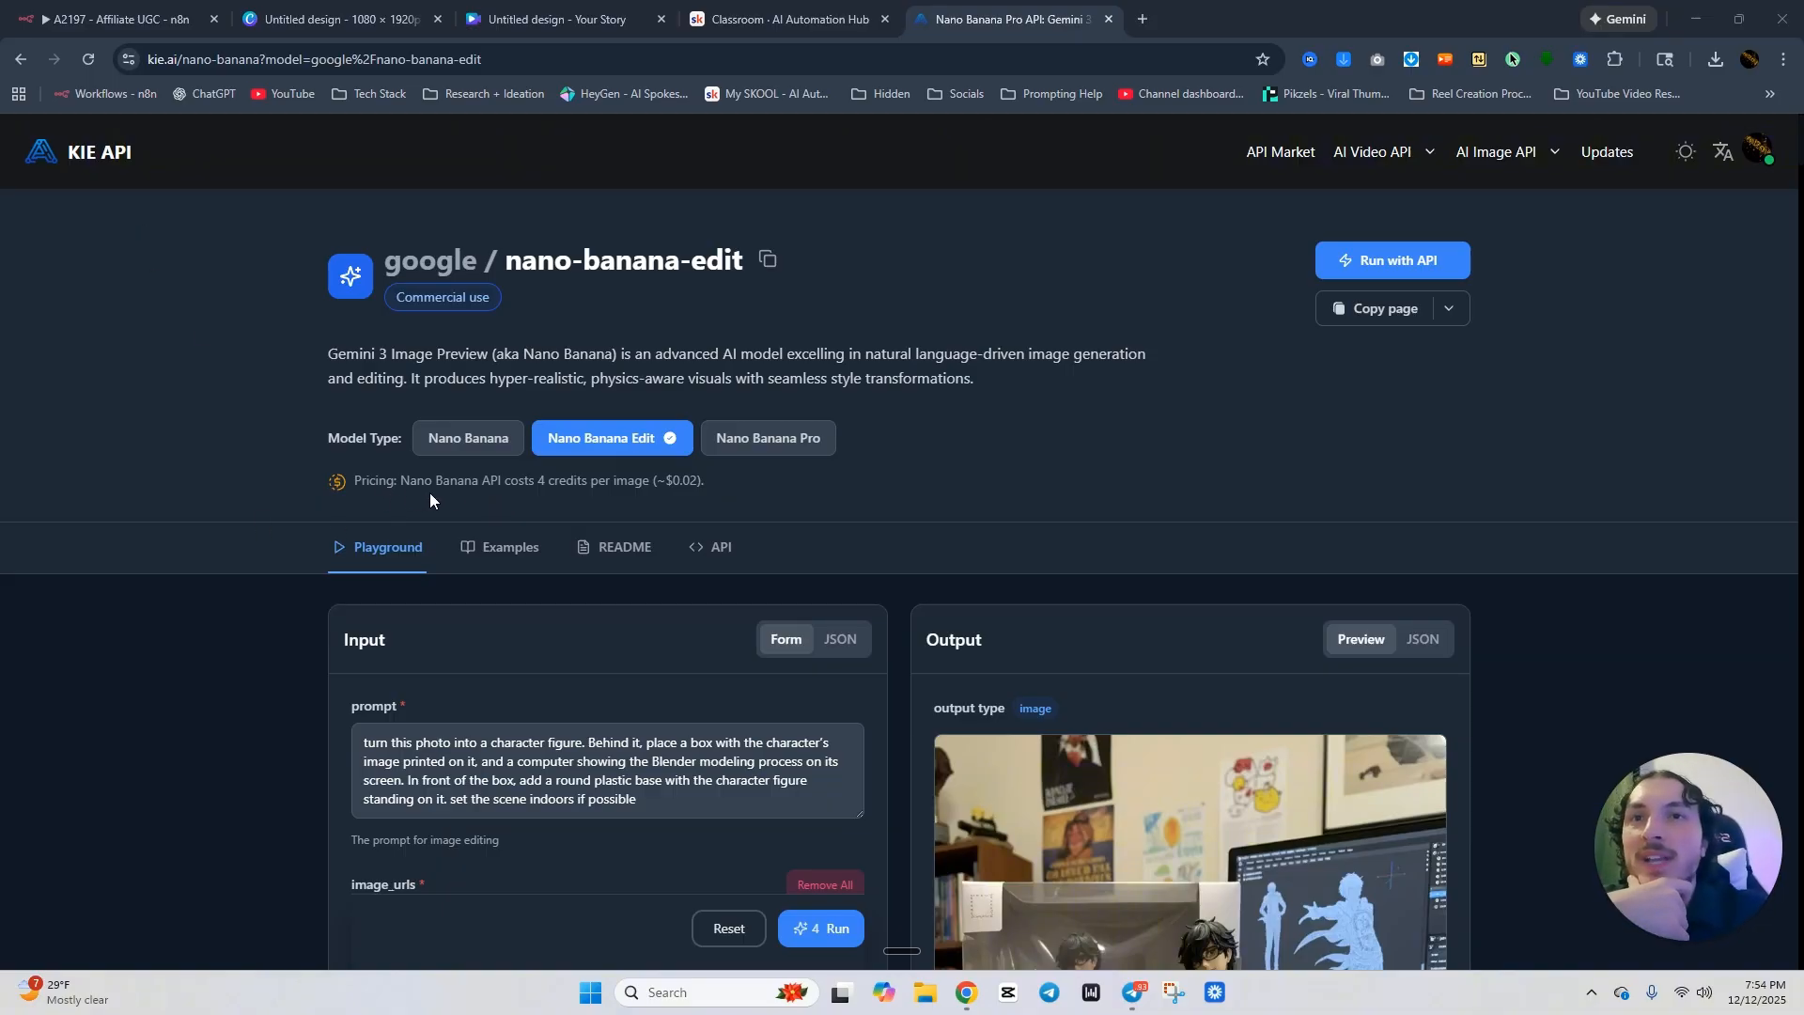
left_click(698, 481)
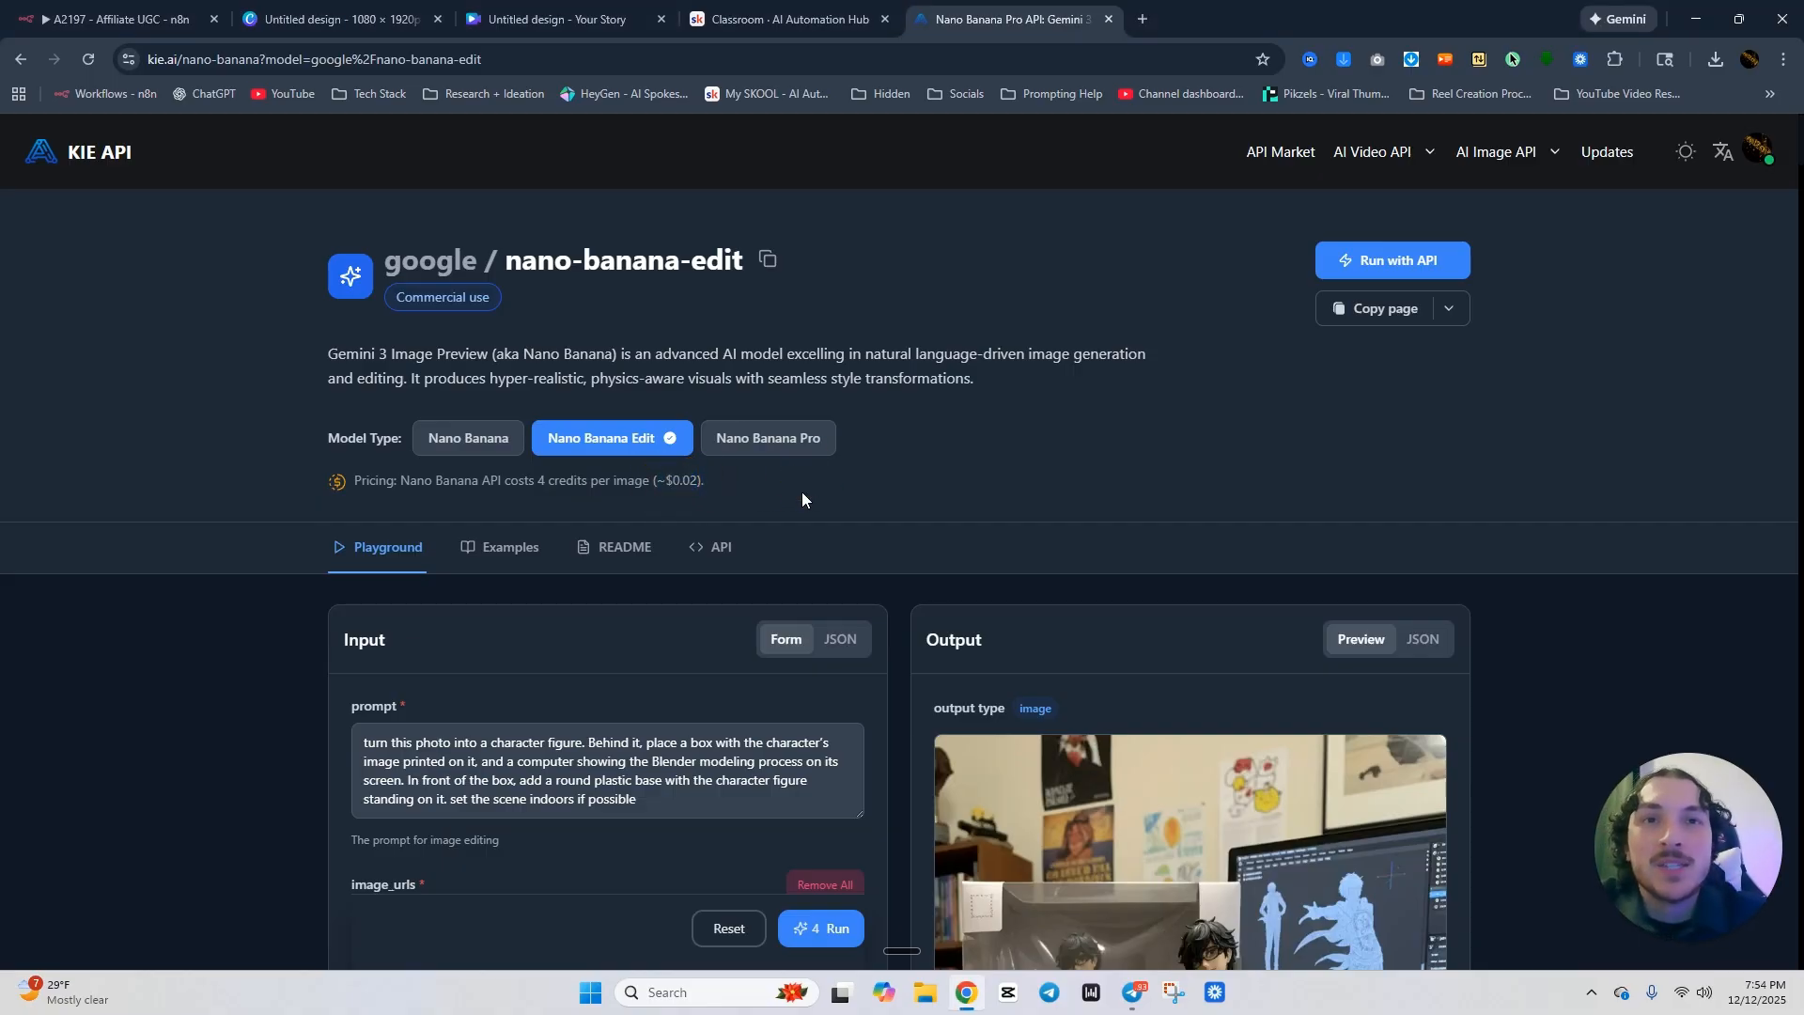
Open the Nano Banana Edit API documentation and read its Create Task request parameters and cURL request example.
left_click(719, 561)
scroll(736, 555, "down", 3)
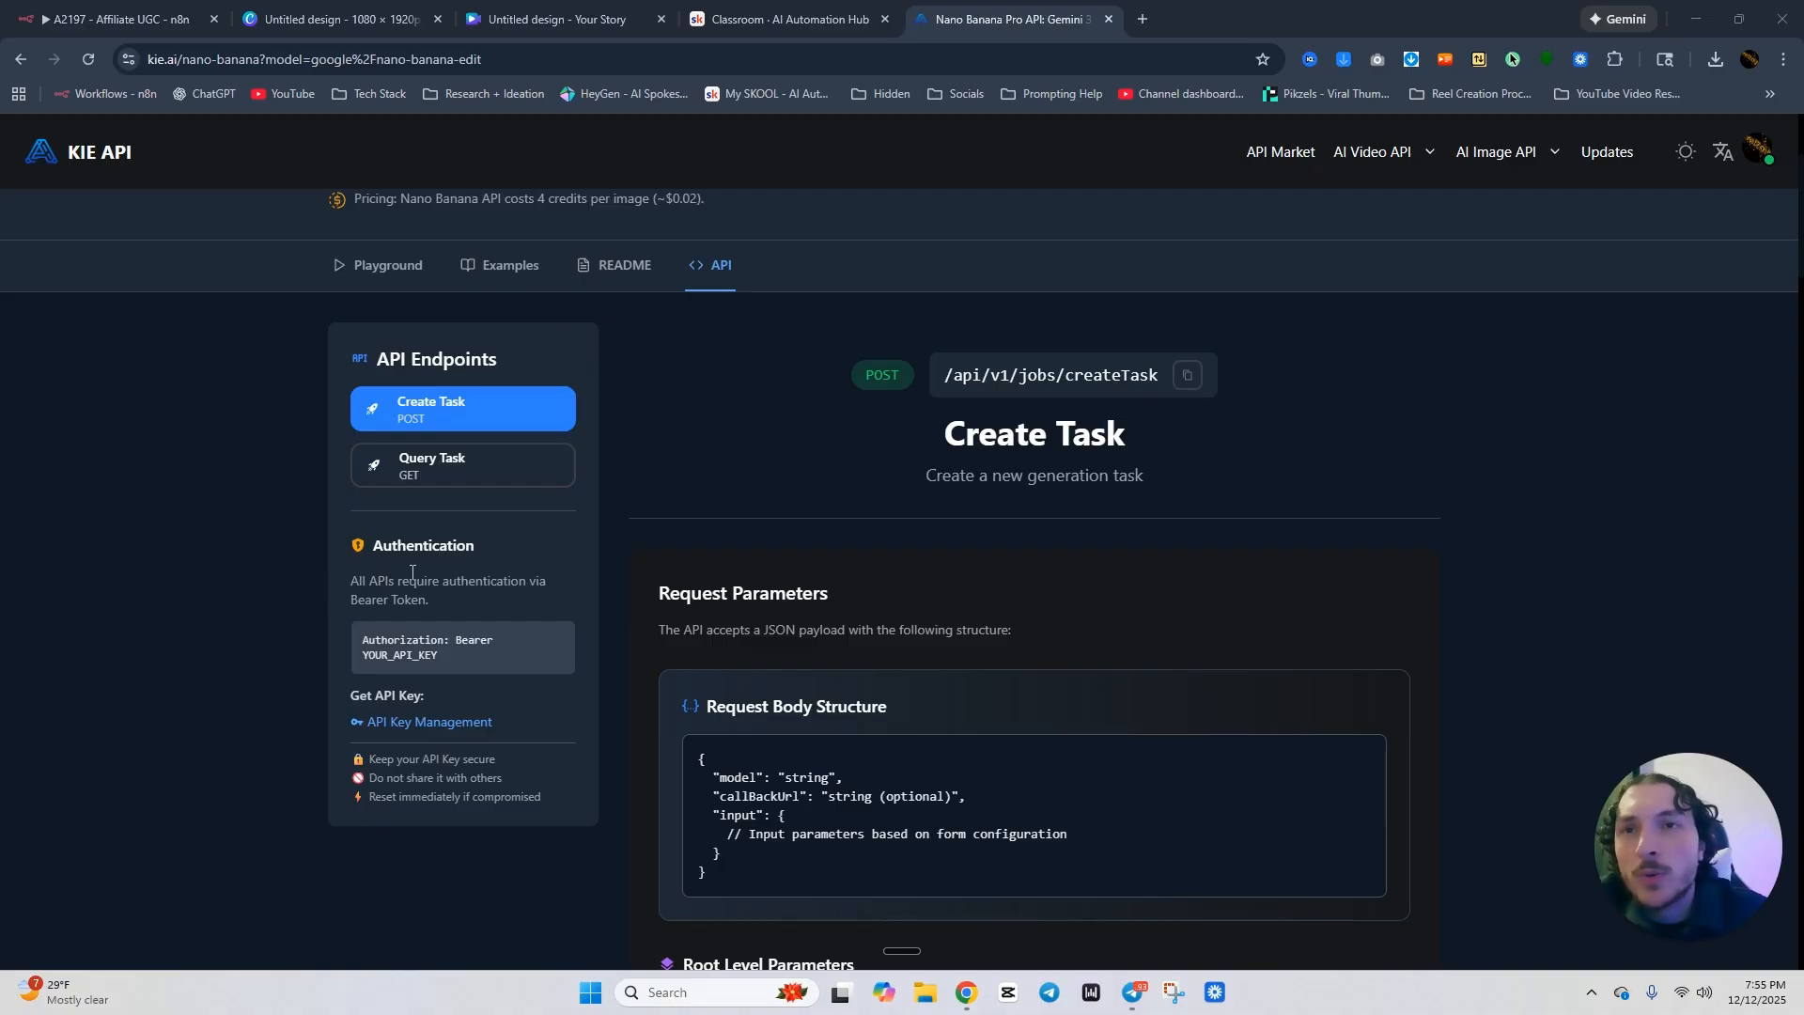
scroll(680, 583, "down", 8)
scroll(679, 582, "down", 12)
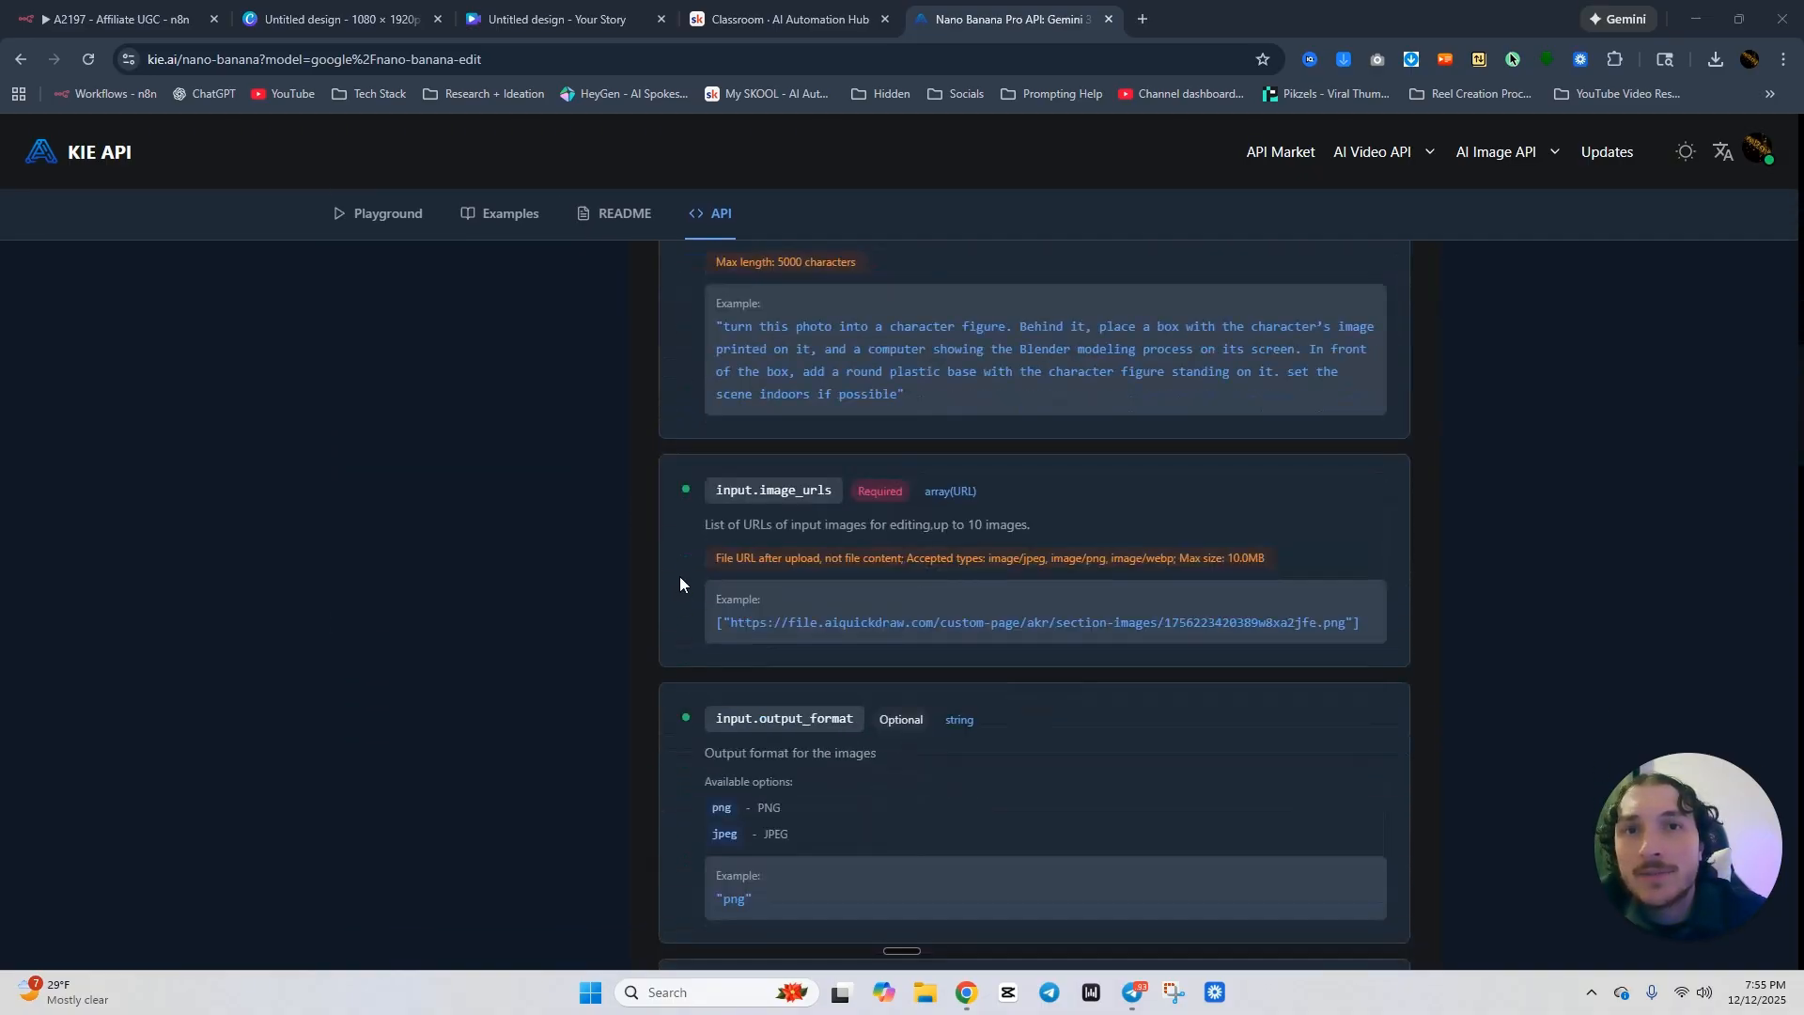
scroll(633, 595, "down", 3)
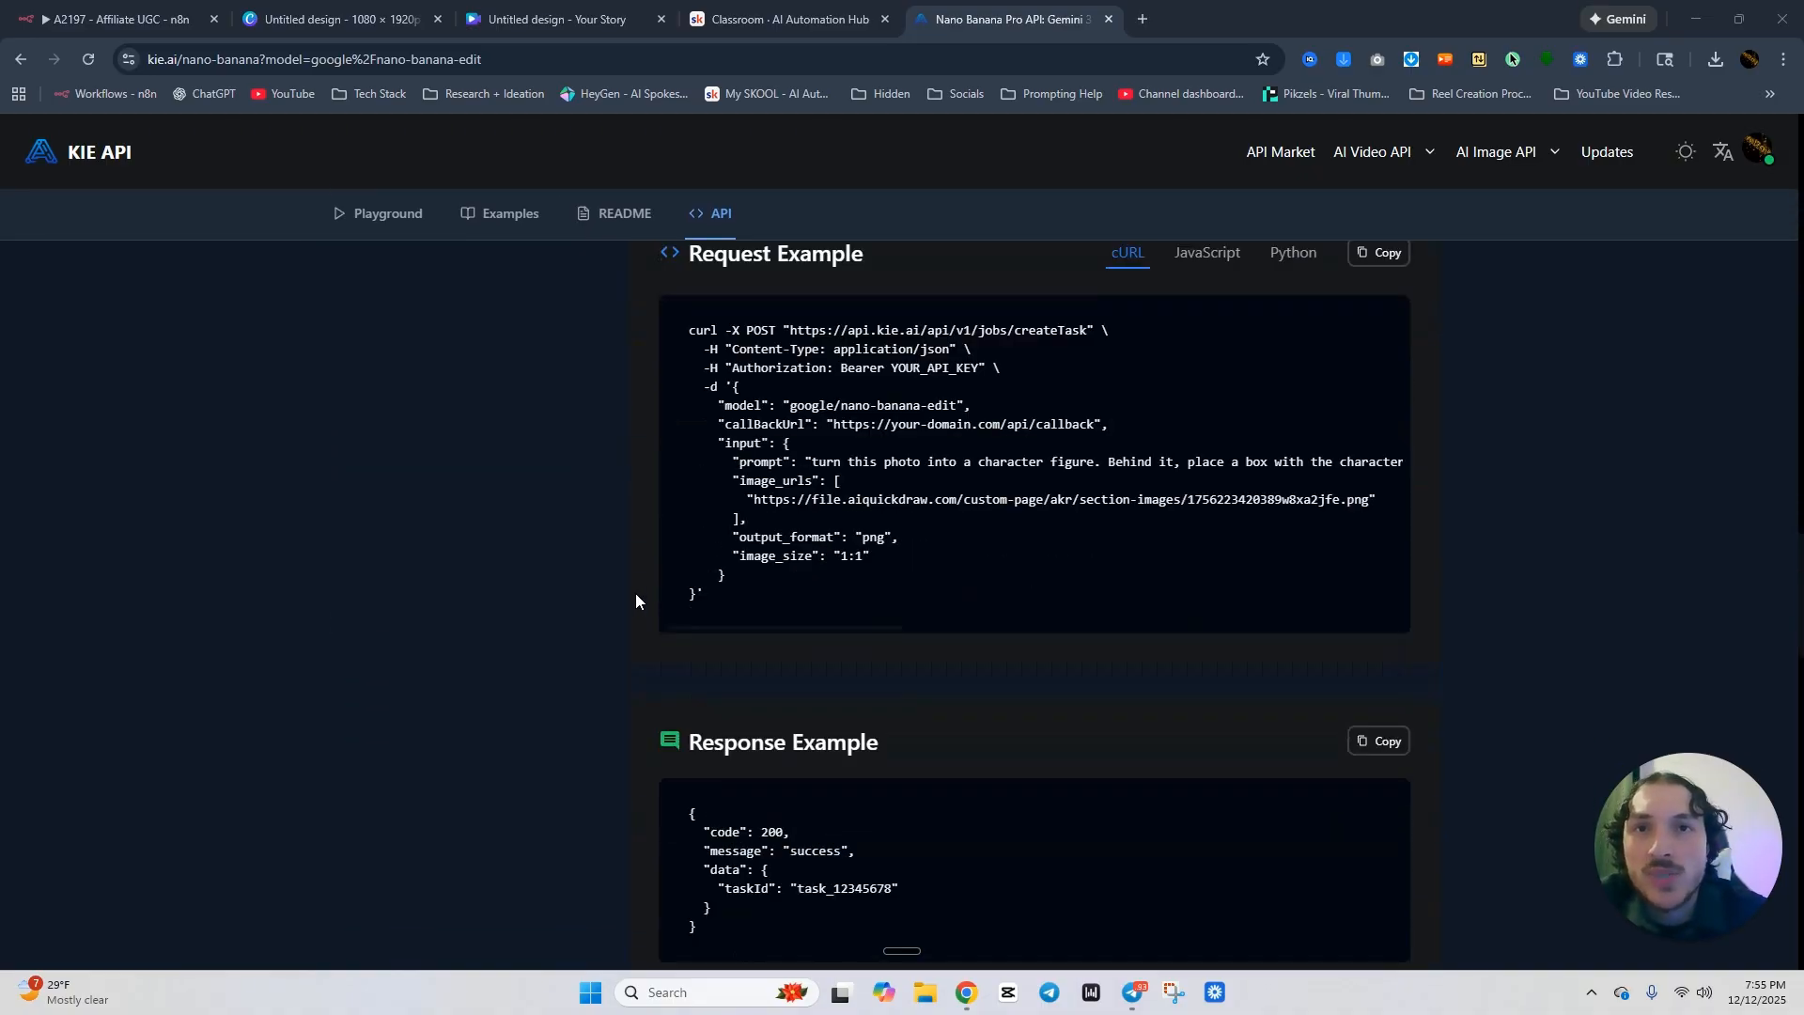
scroll(634, 595, "up", 20)
scroll(633, 595, "up", 3)
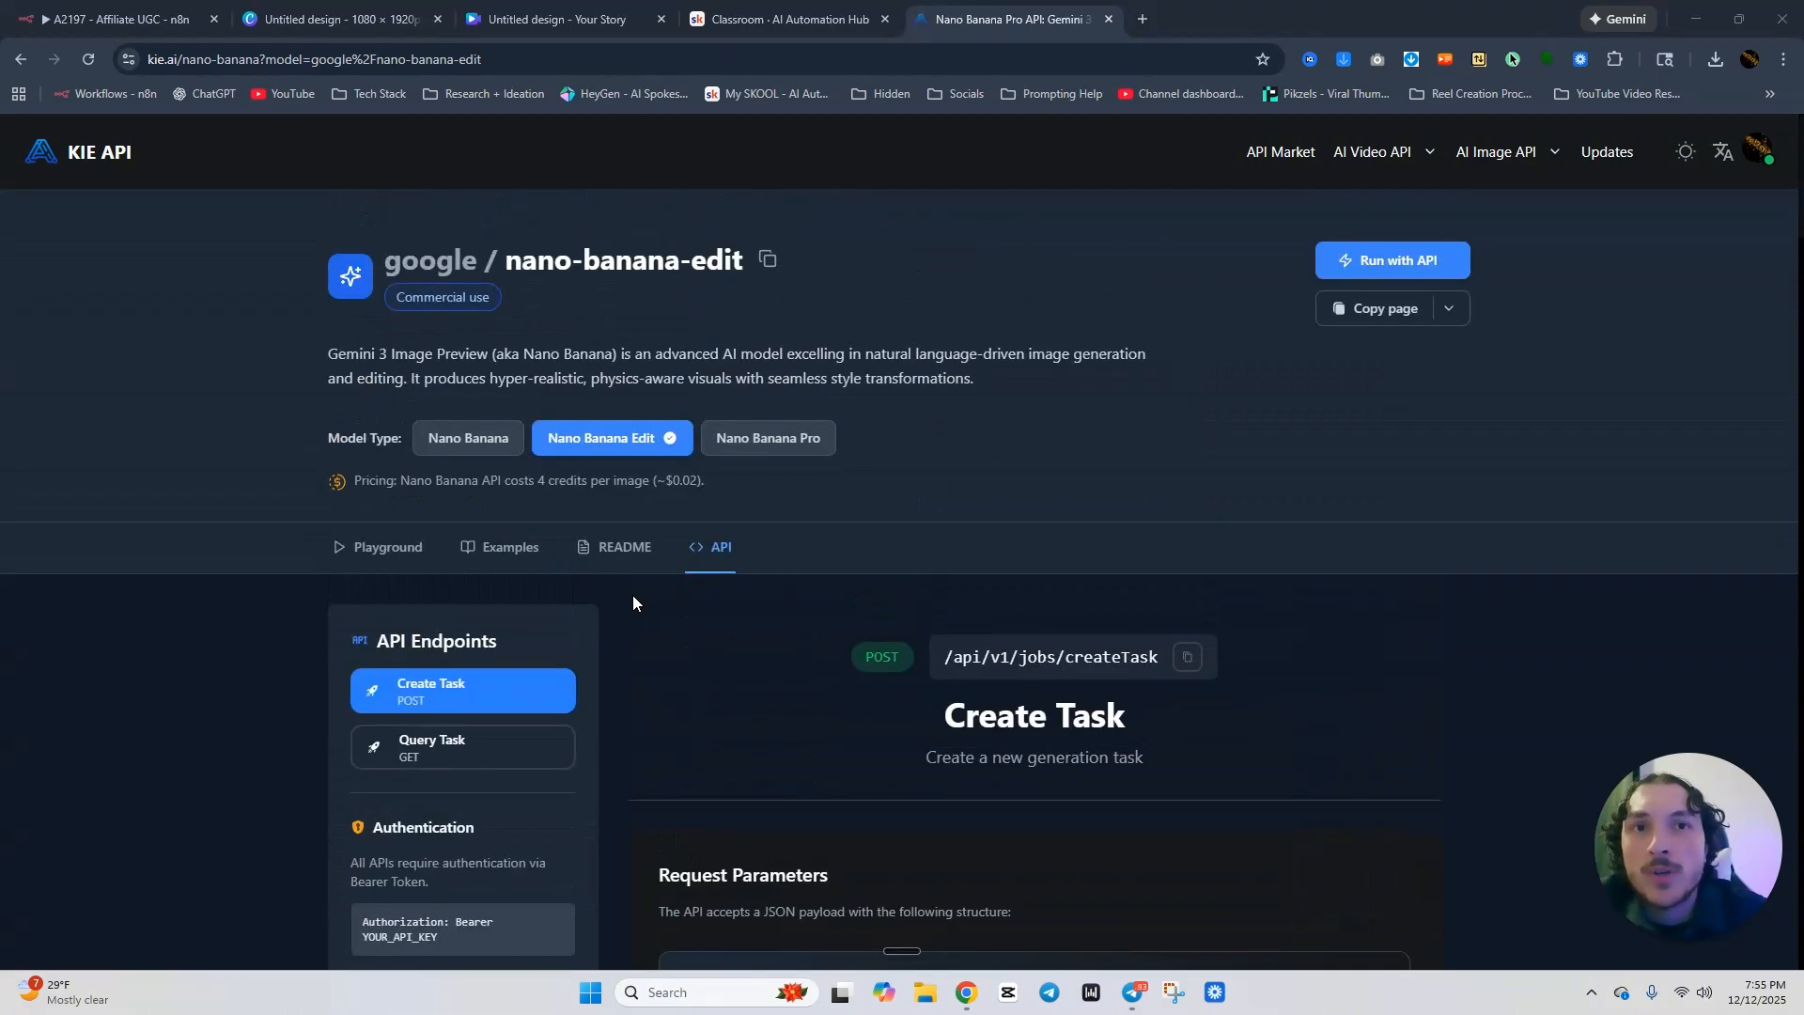
scroll(630, 590, "down", 3)
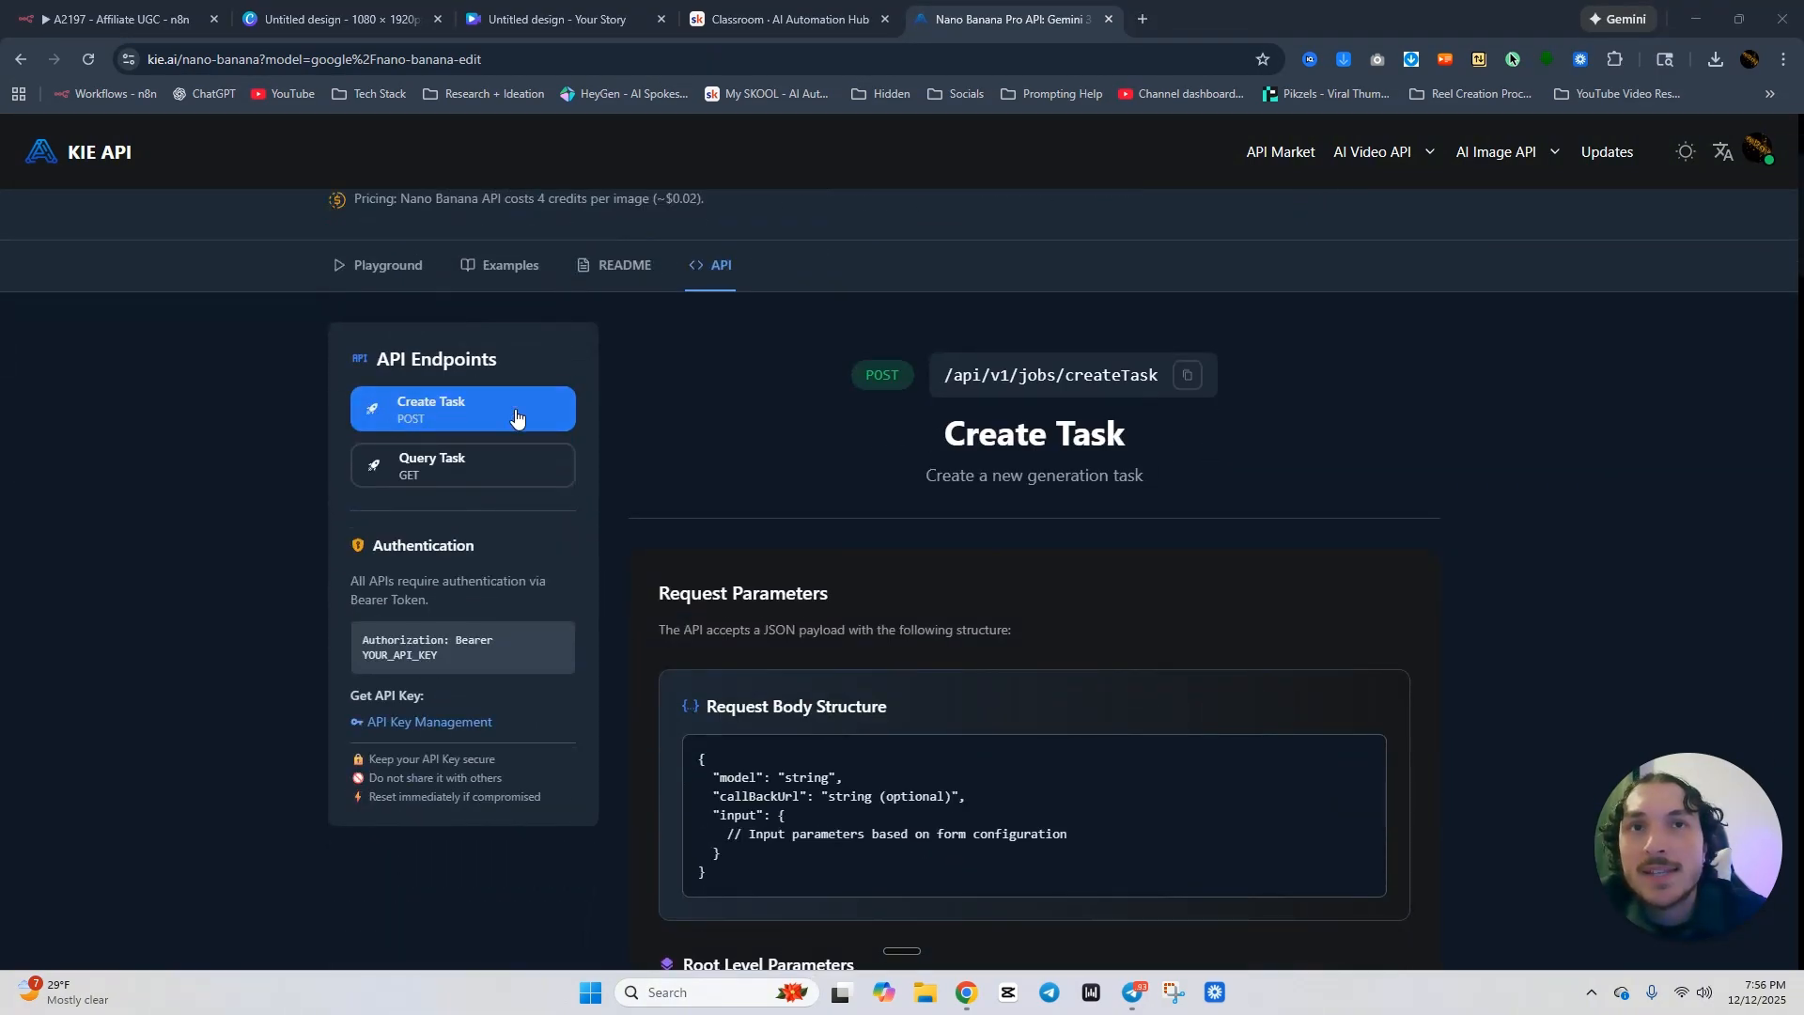
left_click(1189, 376)
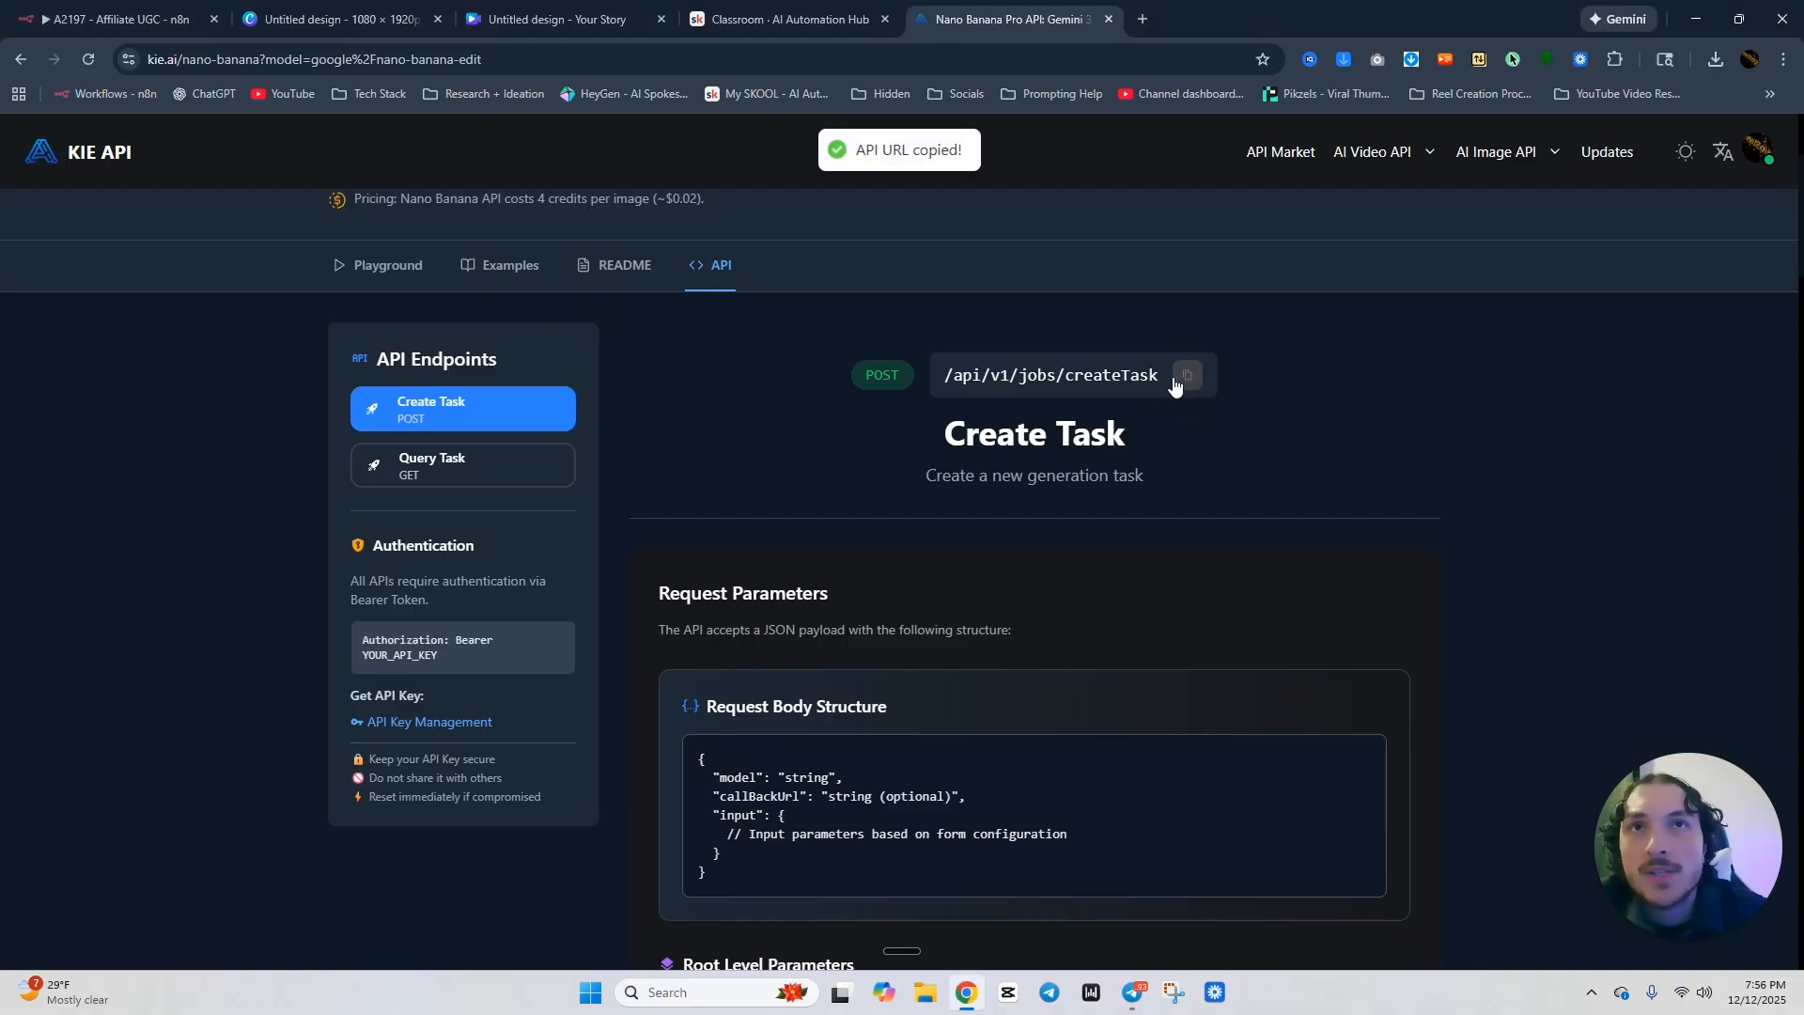
left_click(117, 19)
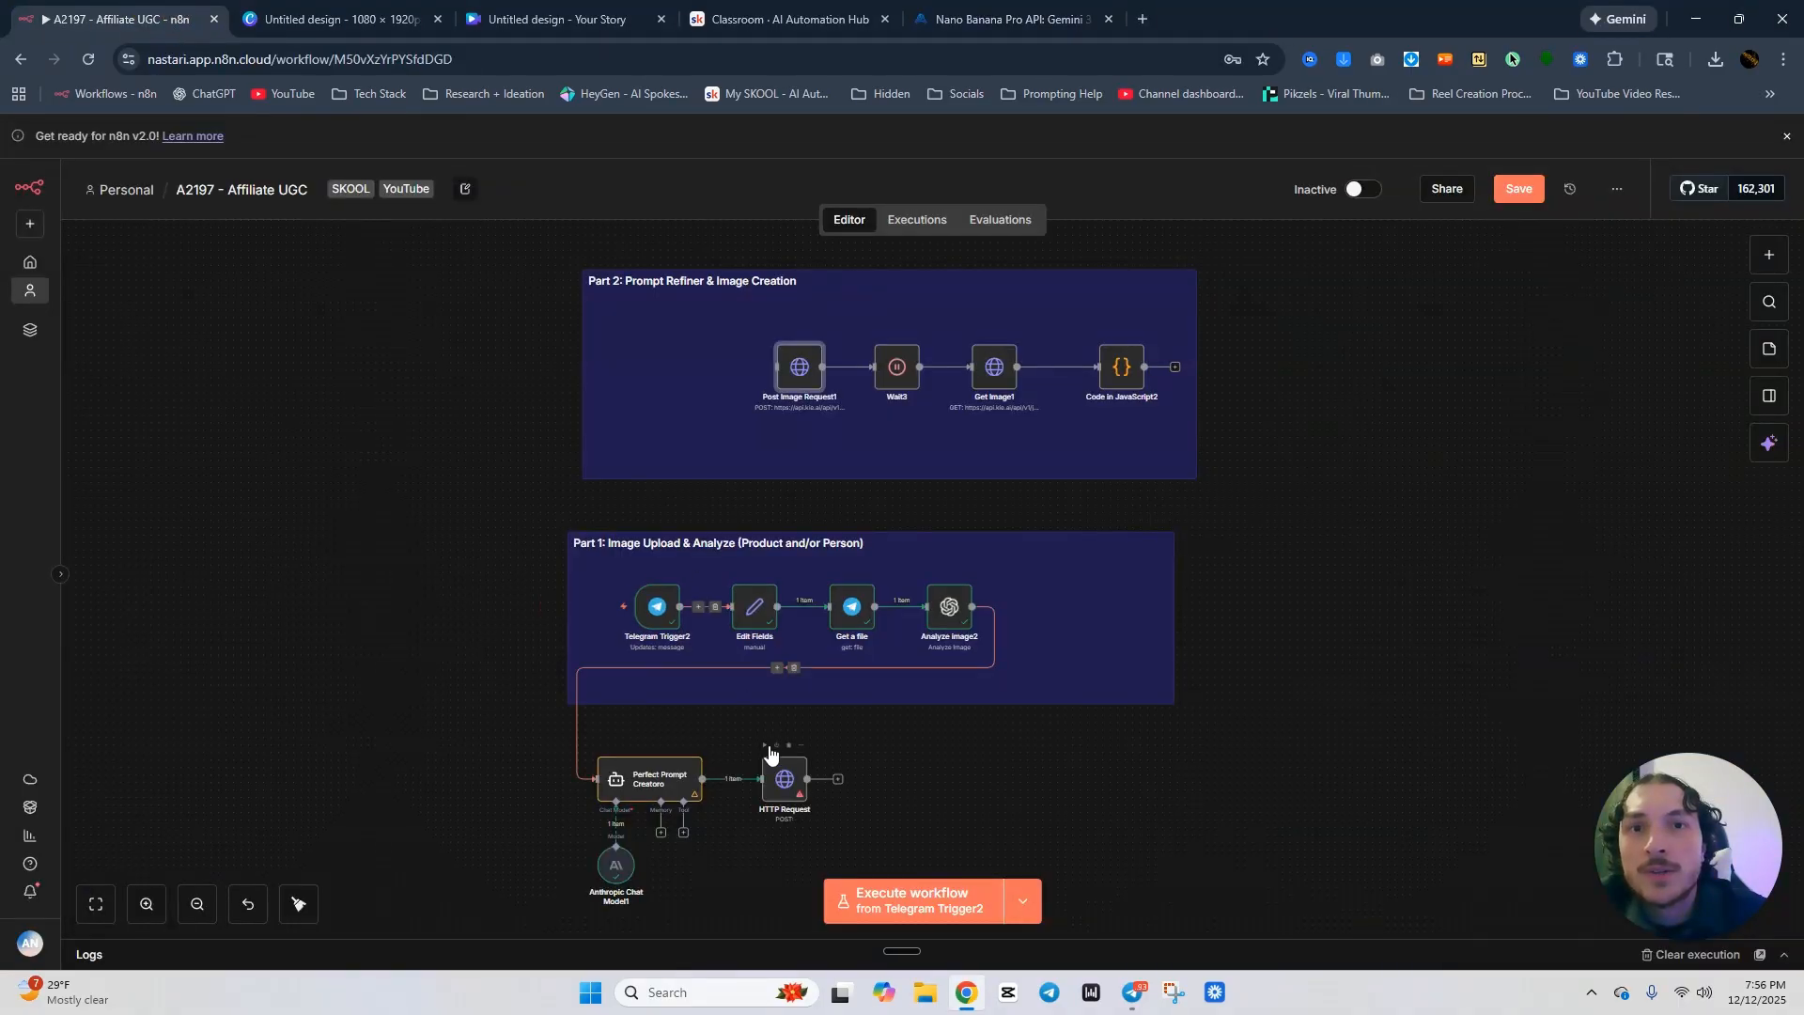
double_click(784, 777)
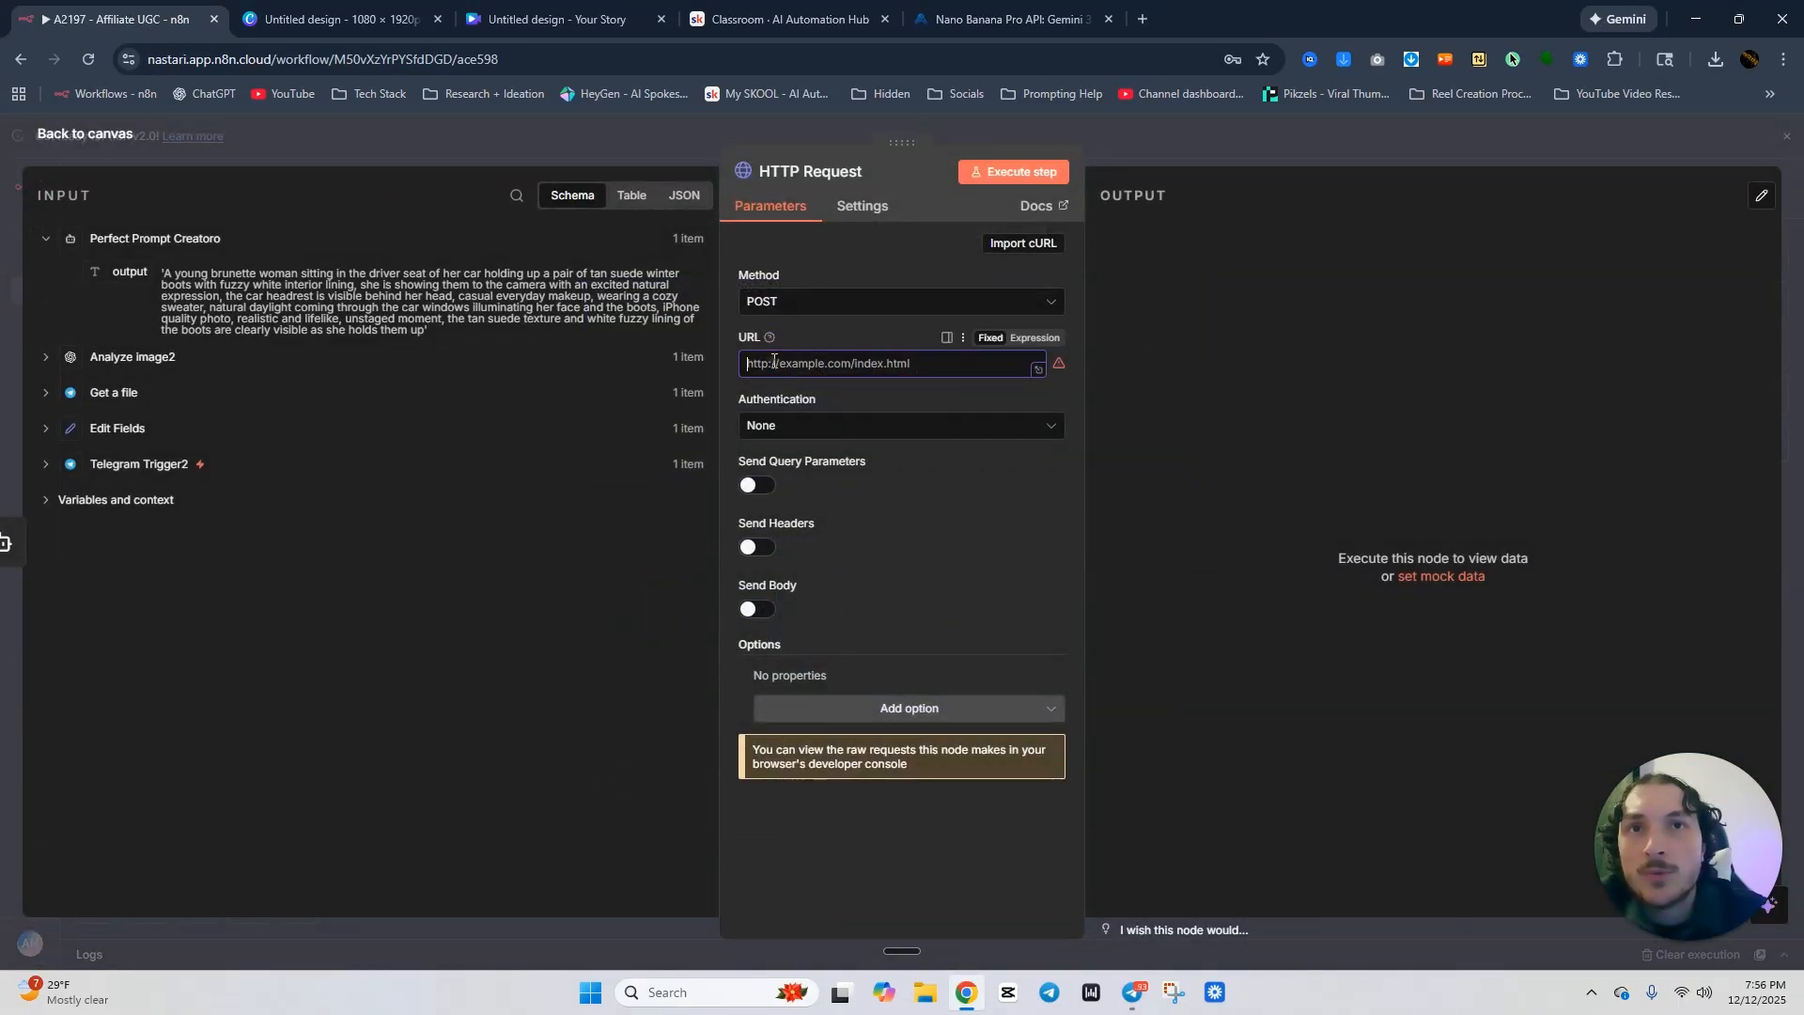
left_click(1138, 148)
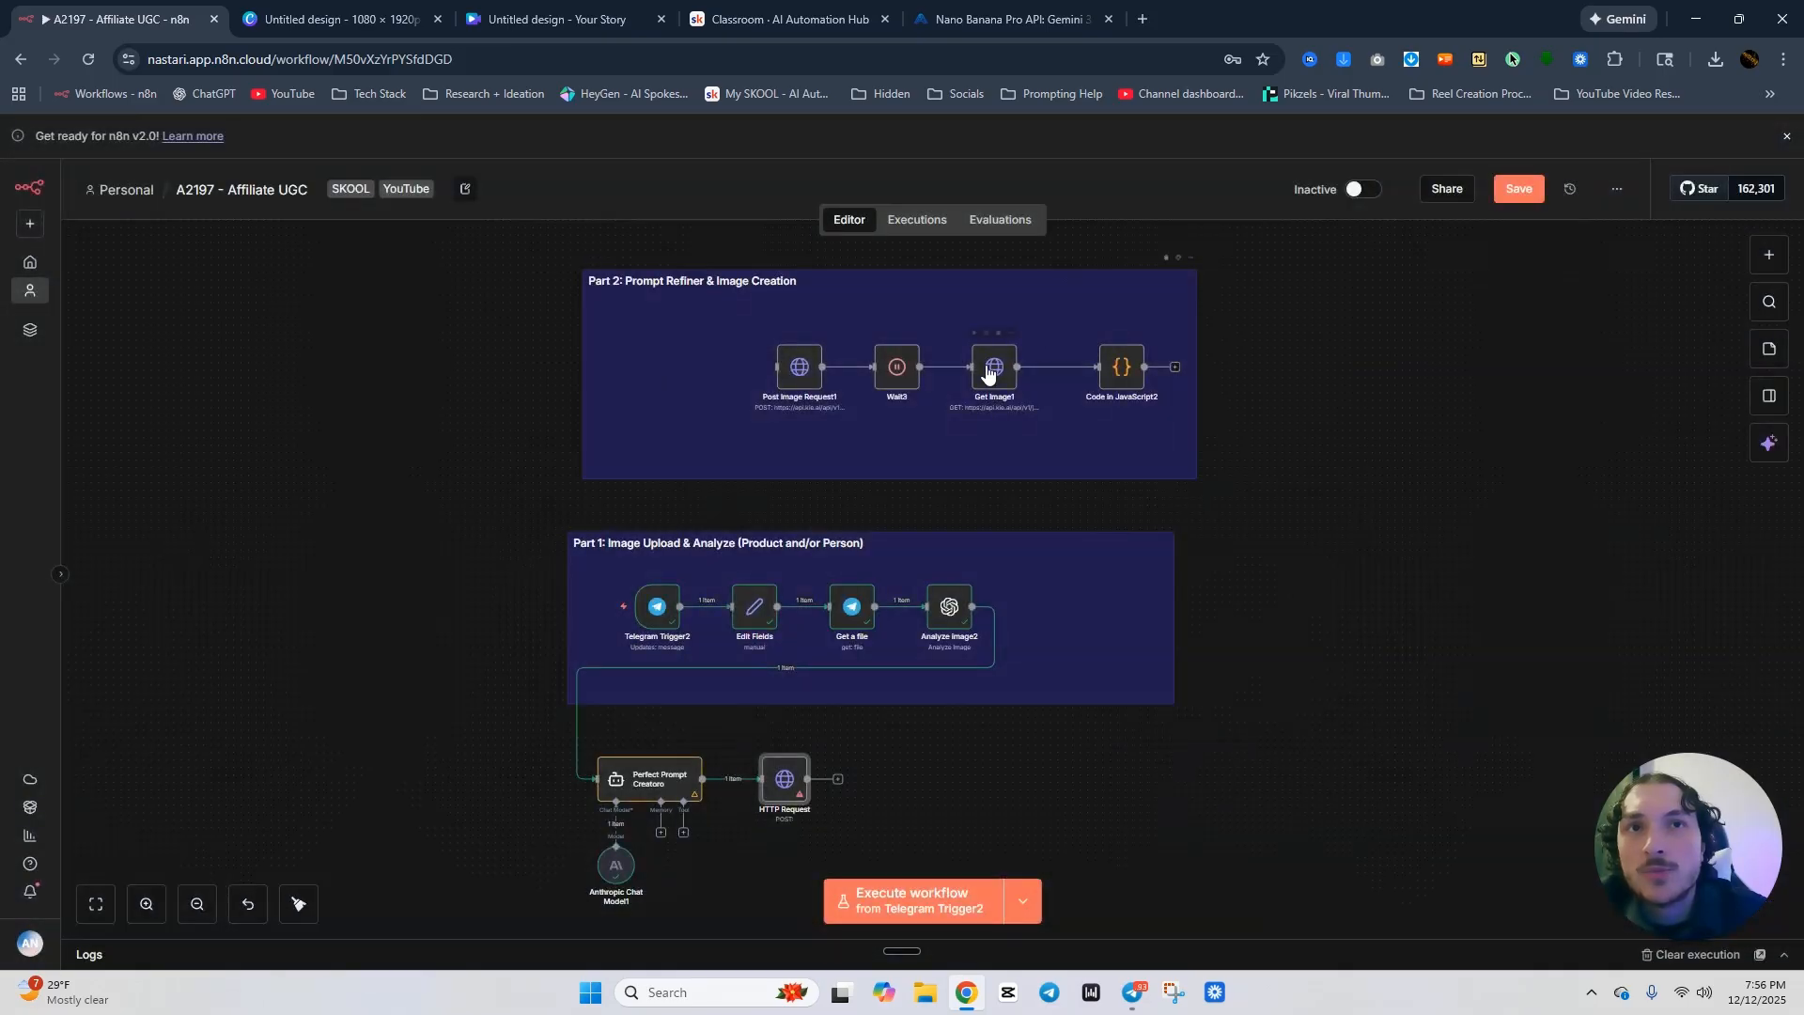
double_click(799, 368)
left_click_drag(975, 364, 724, 370)
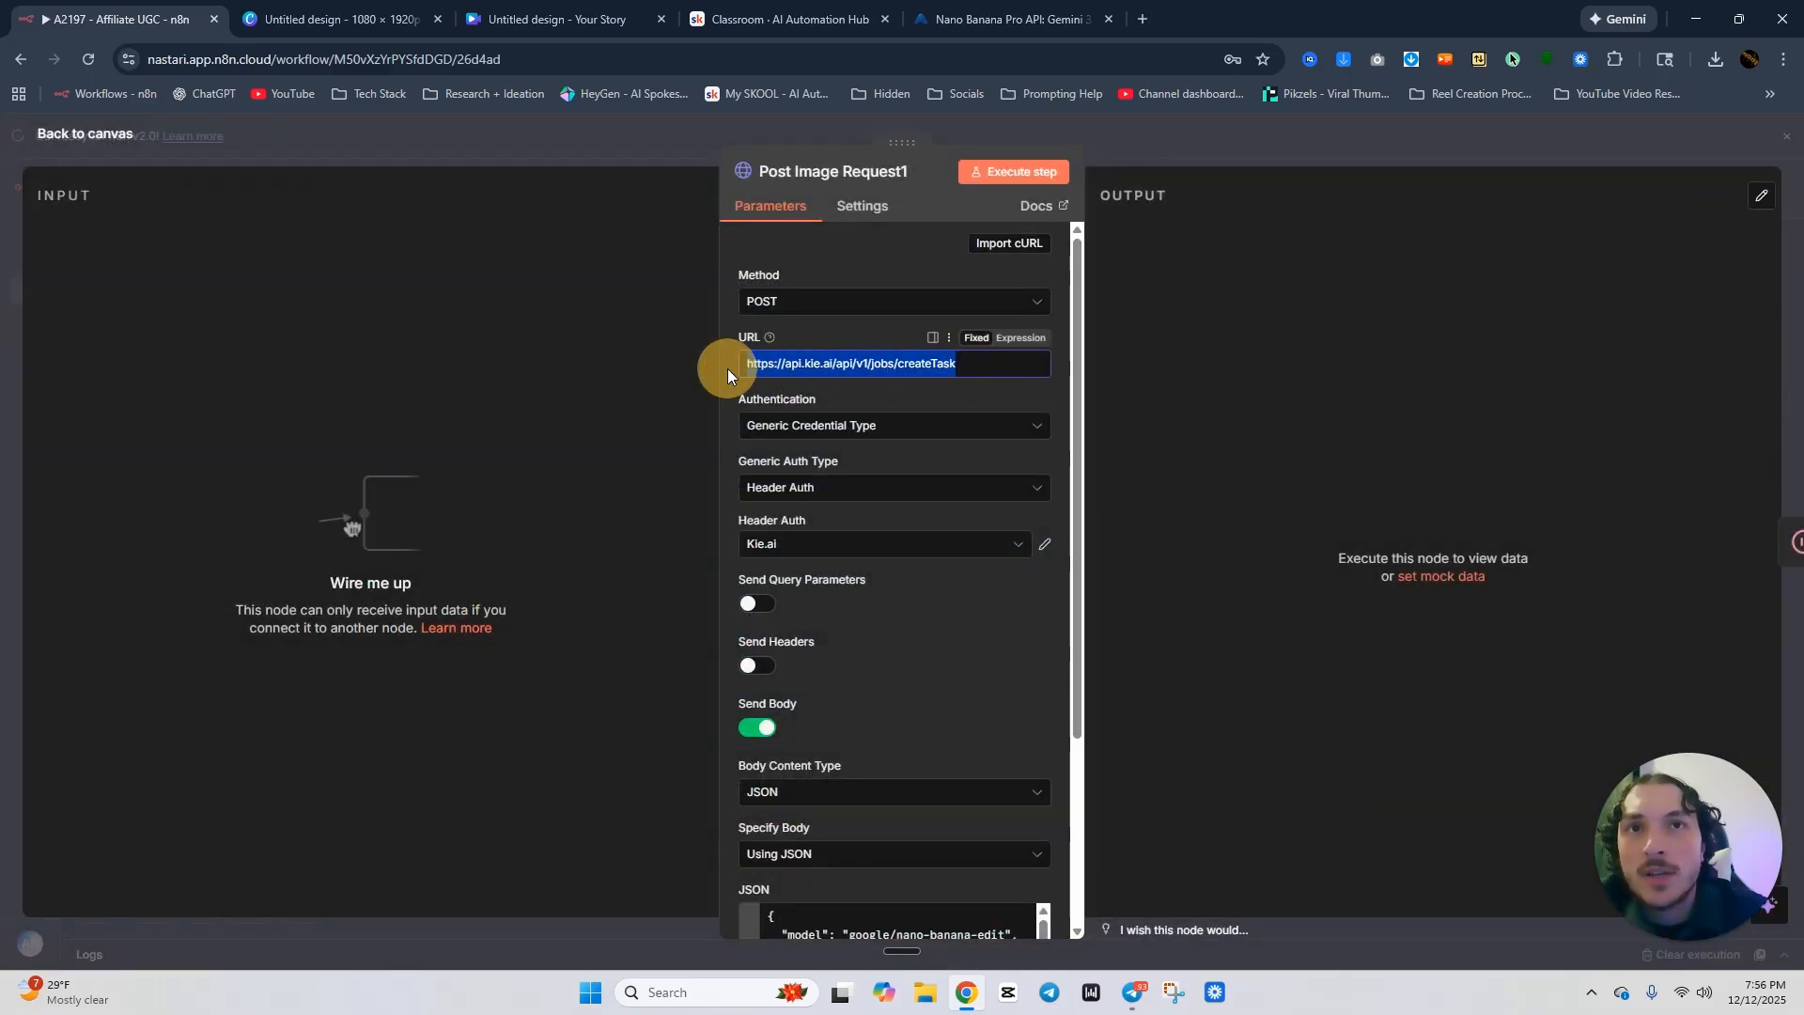
right_click(748, 365)
left_click(866, 500)
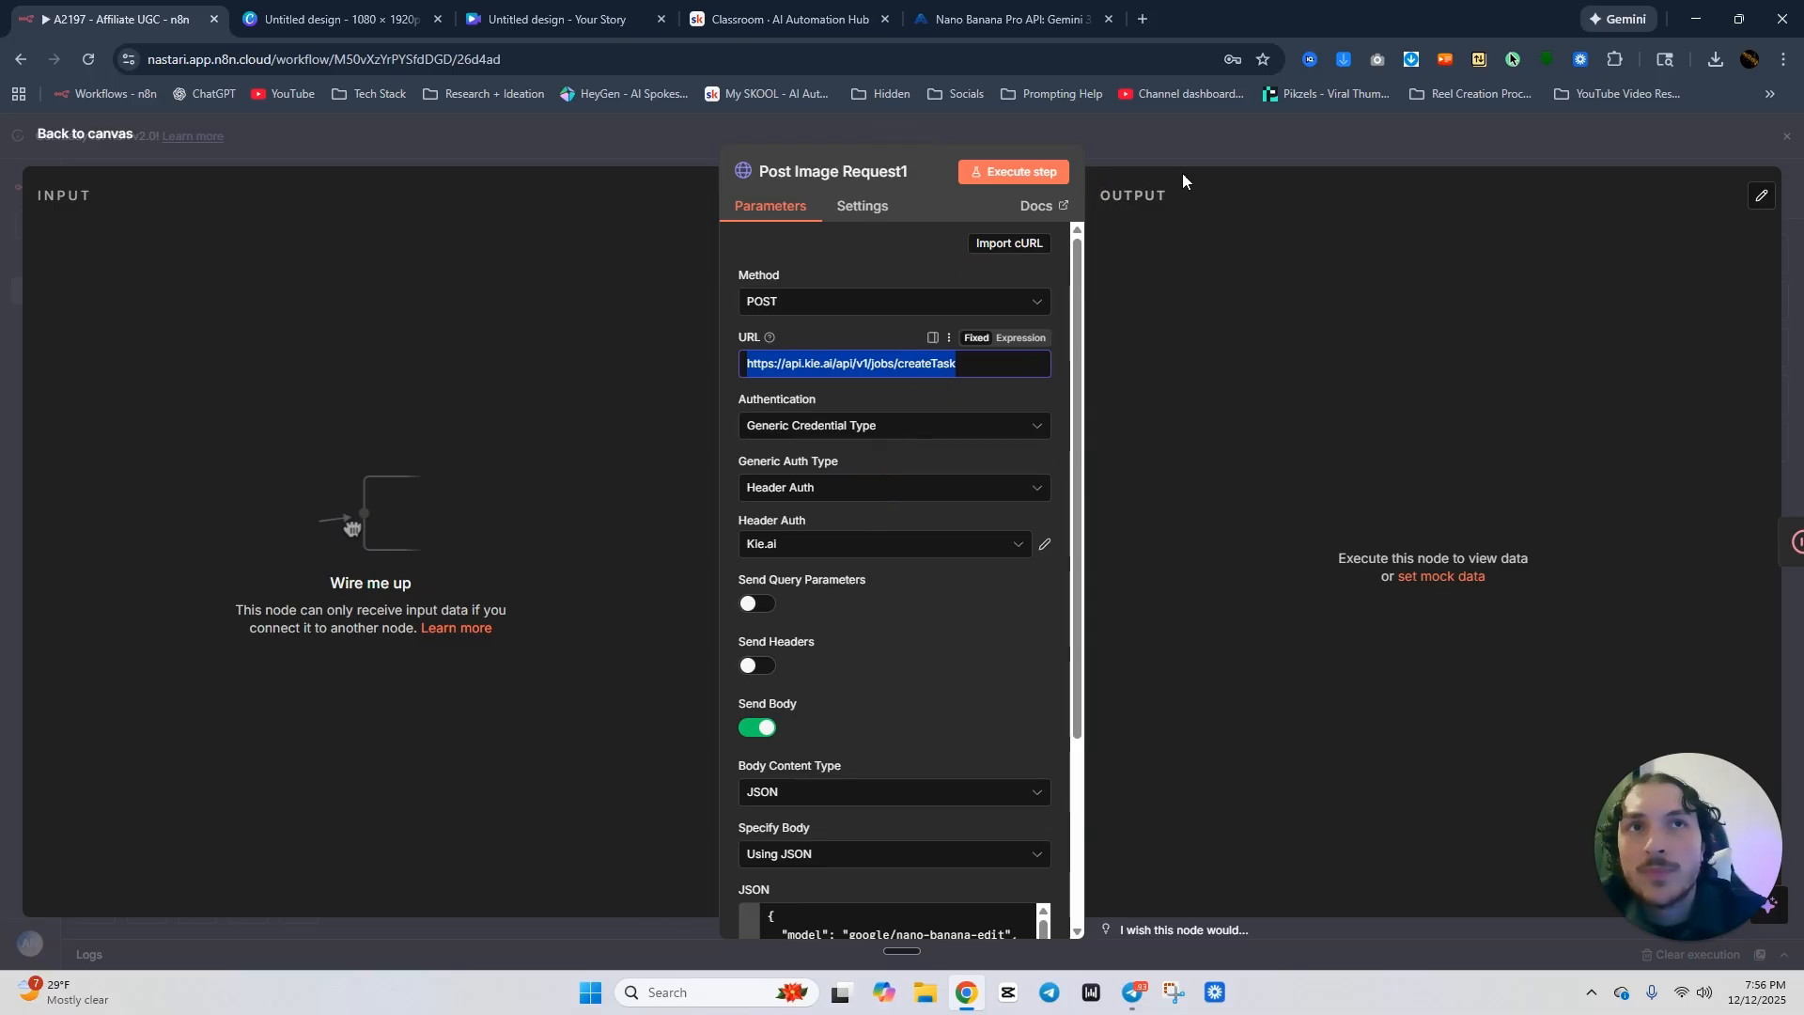
left_click(1186, 150)
double_click(769, 783)
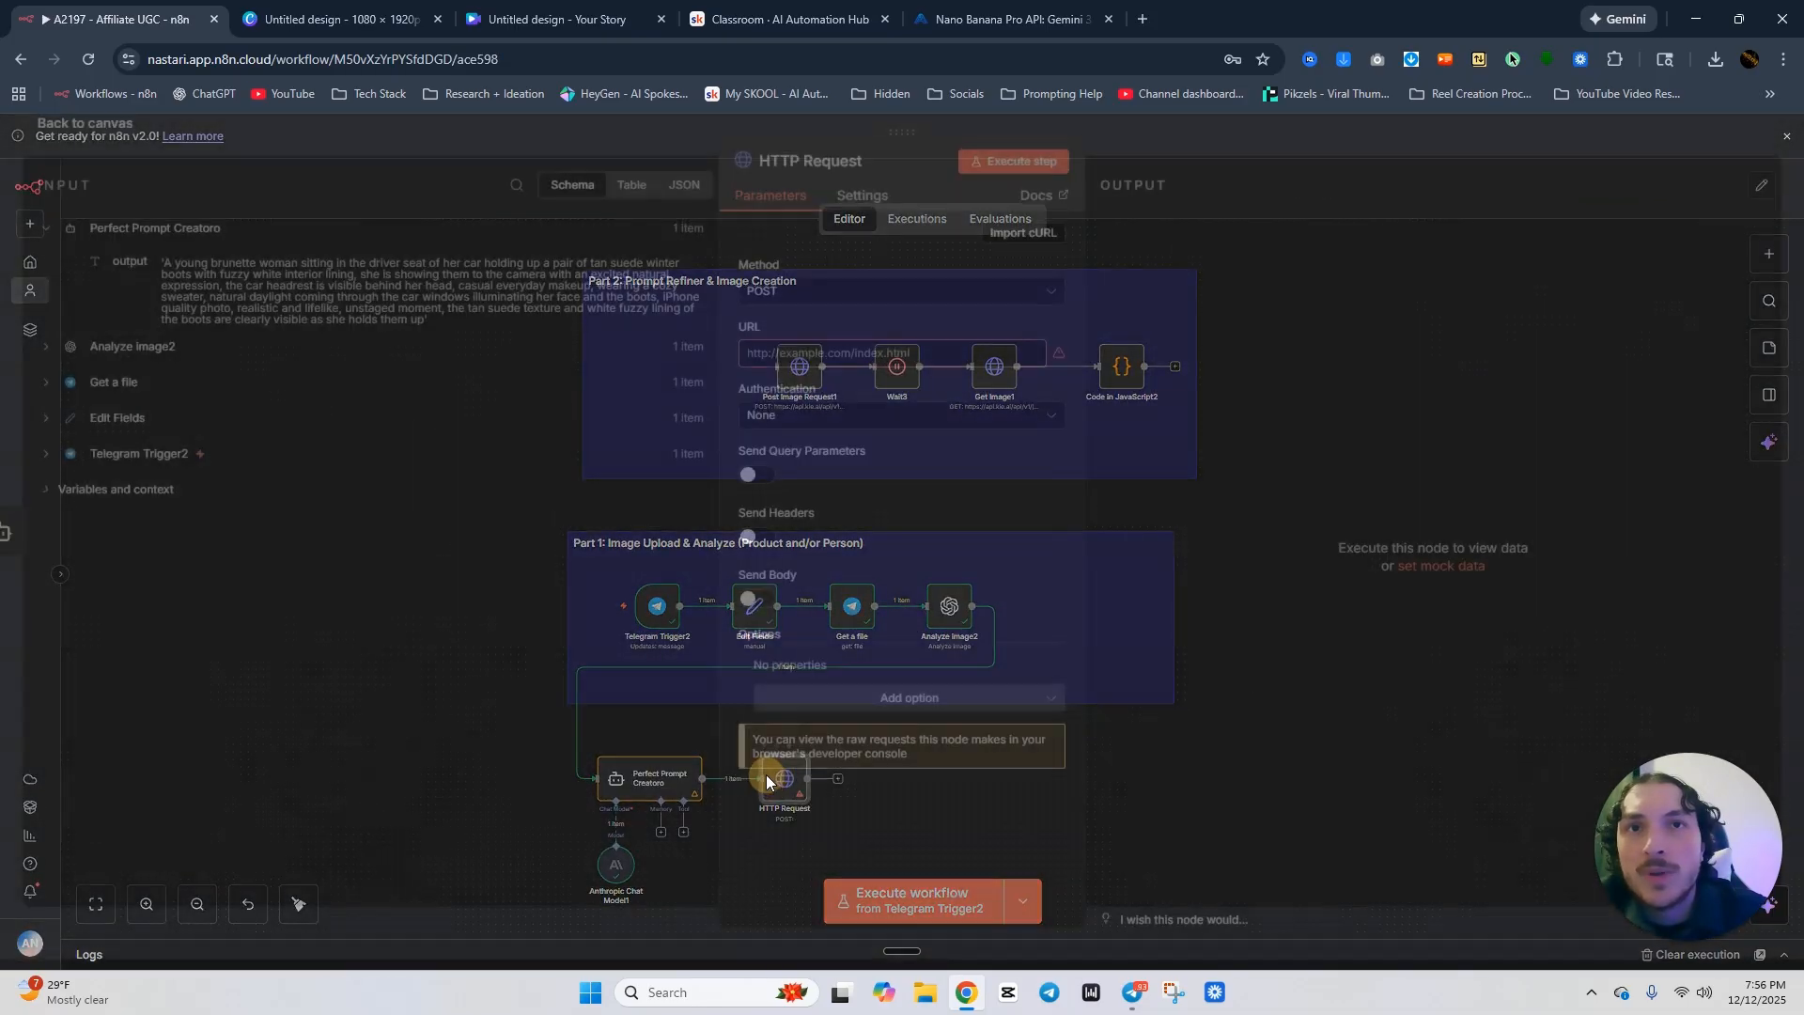
left_click(796, 366)
key("ctrl+v")
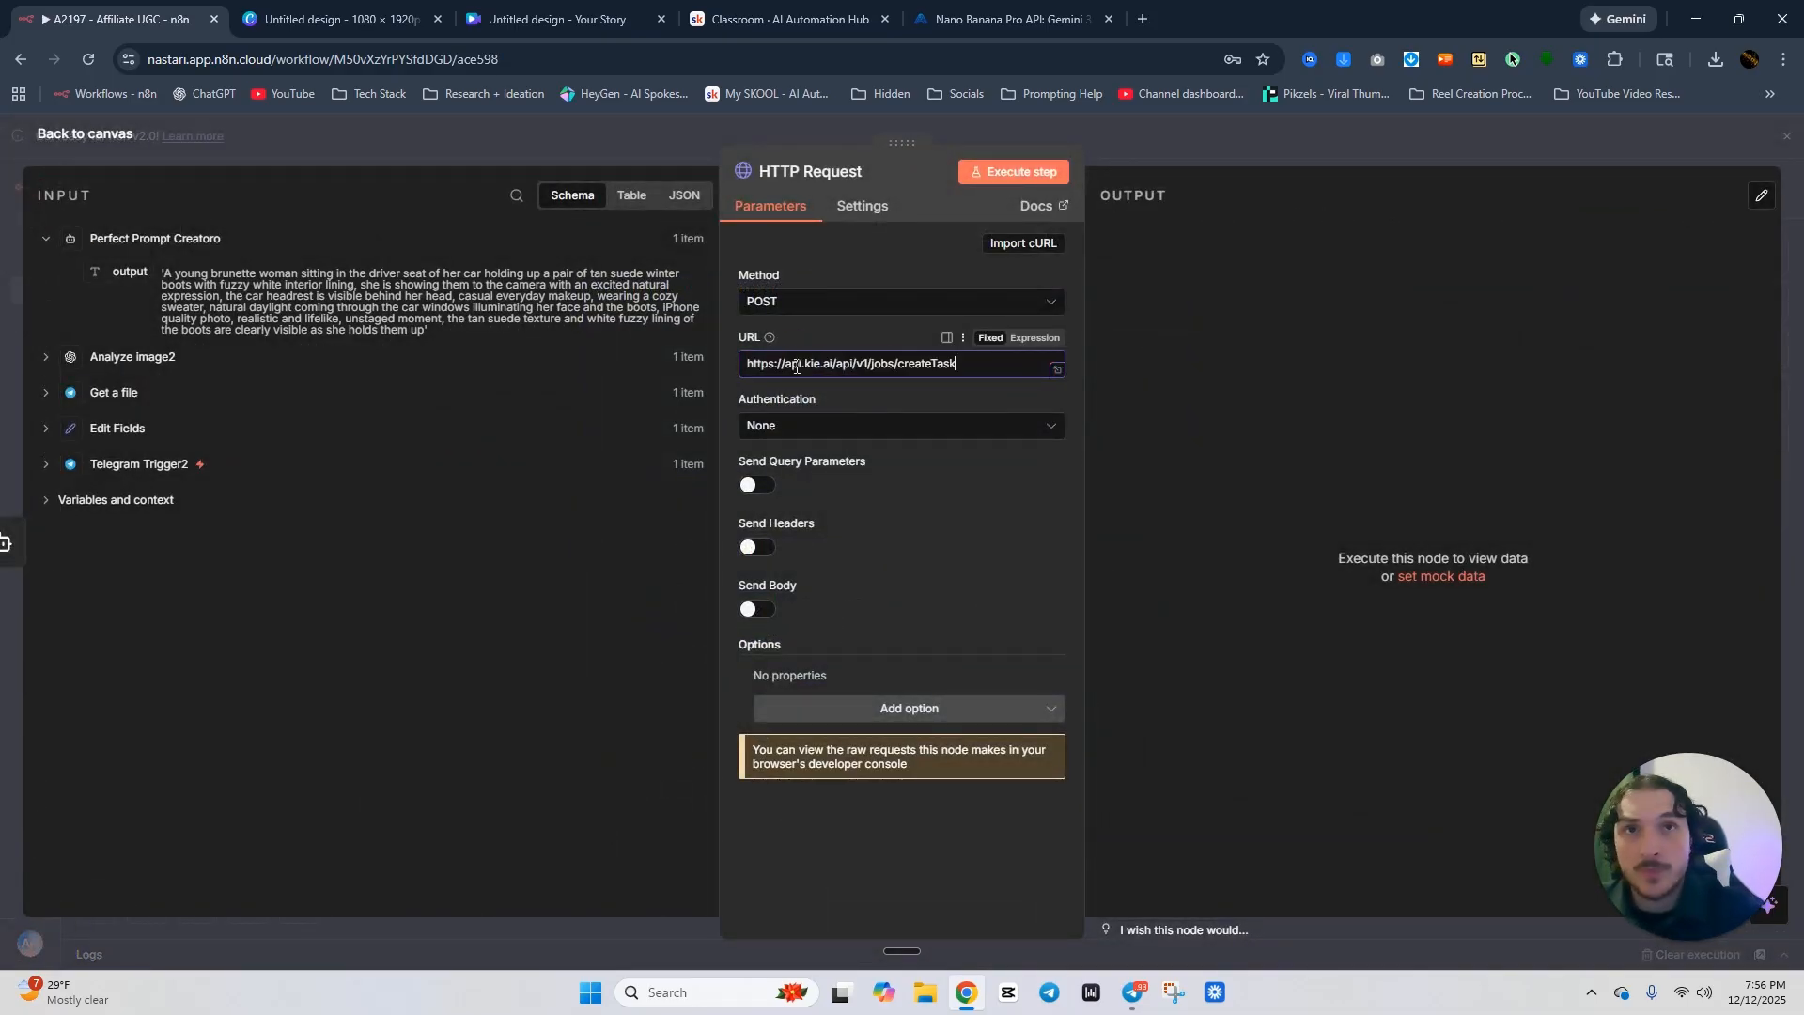
left_click(864, 328)
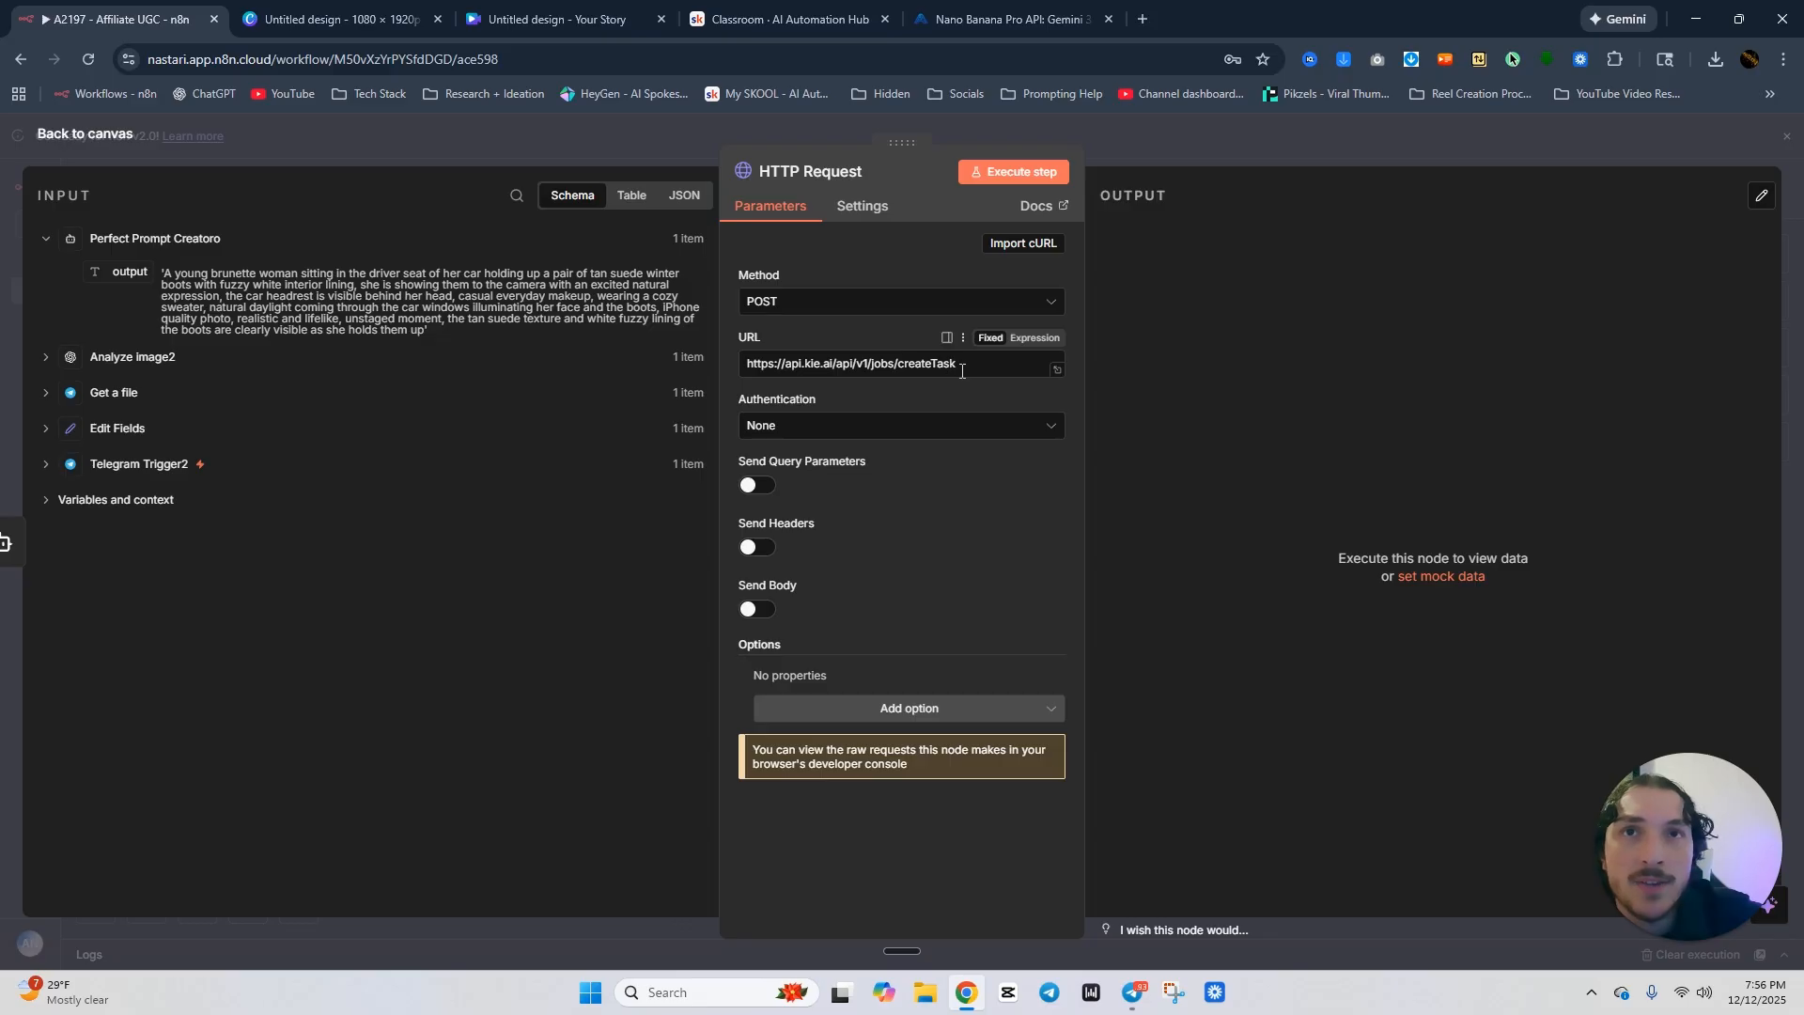
Set the HTTP Request node's authentication to Generic Credential Type with Header Auth.
left_click(921, 428)
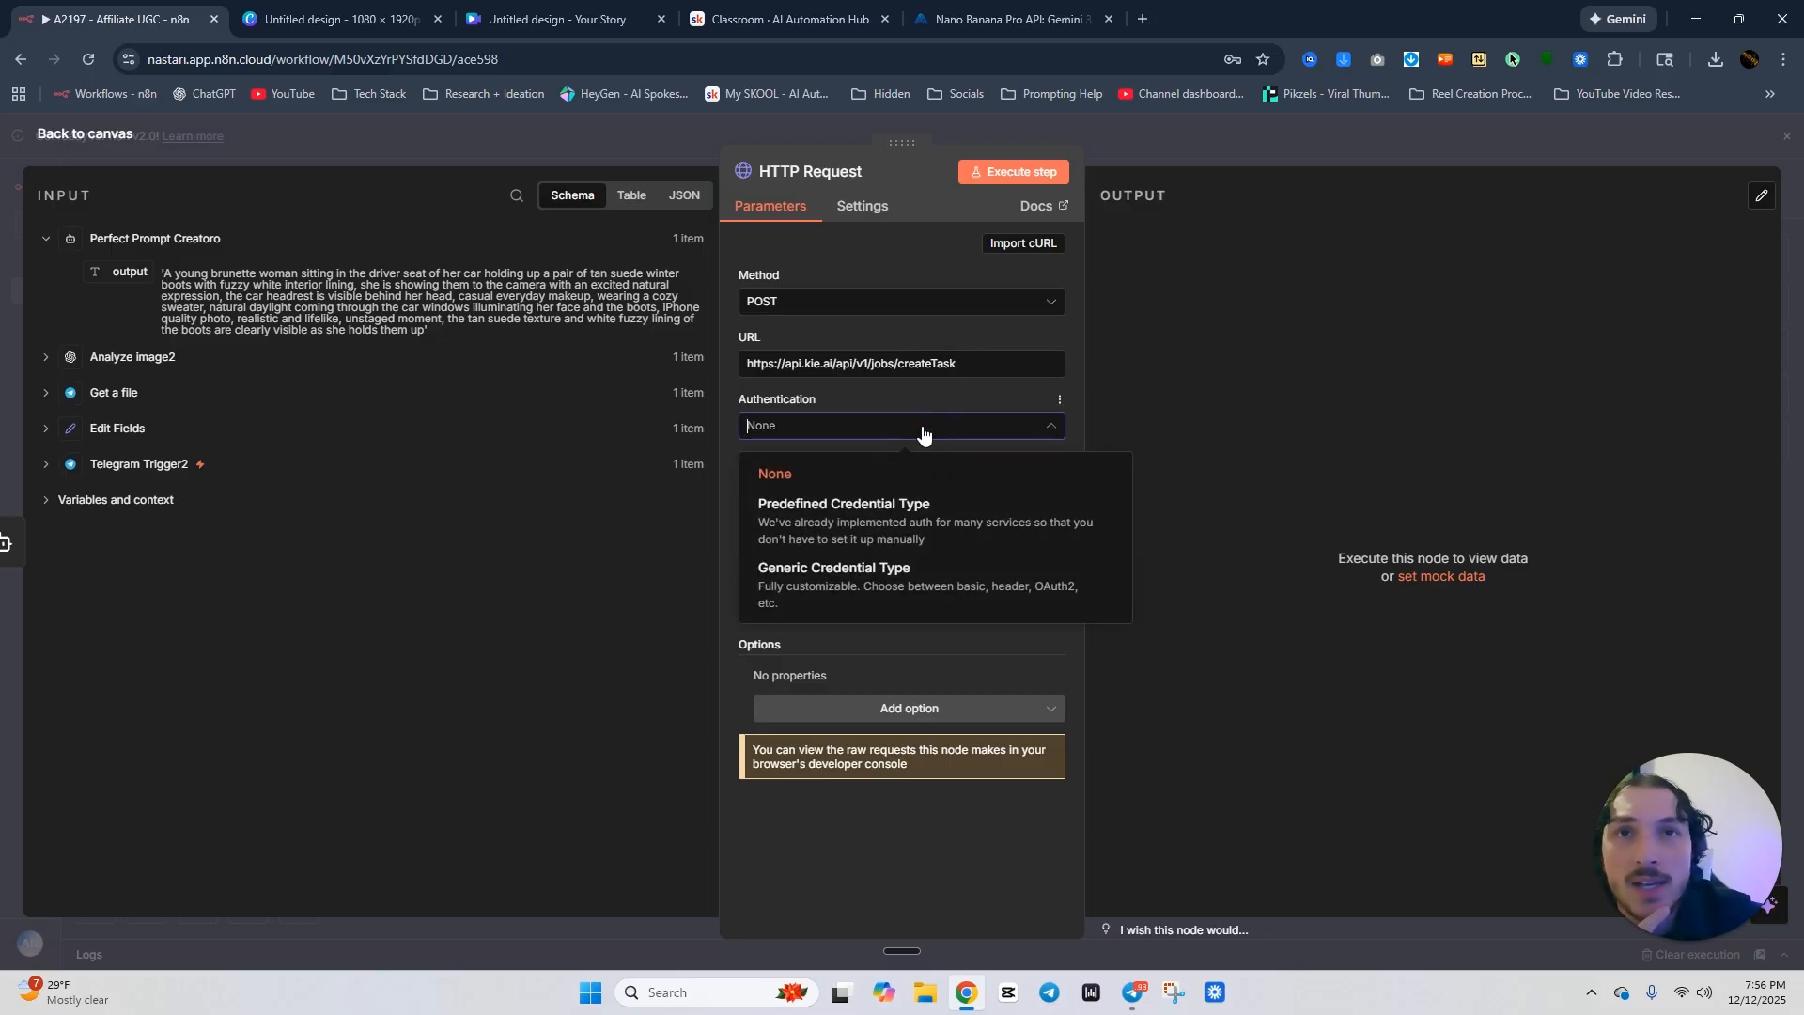
left_click(883, 571)
left_click(845, 486)
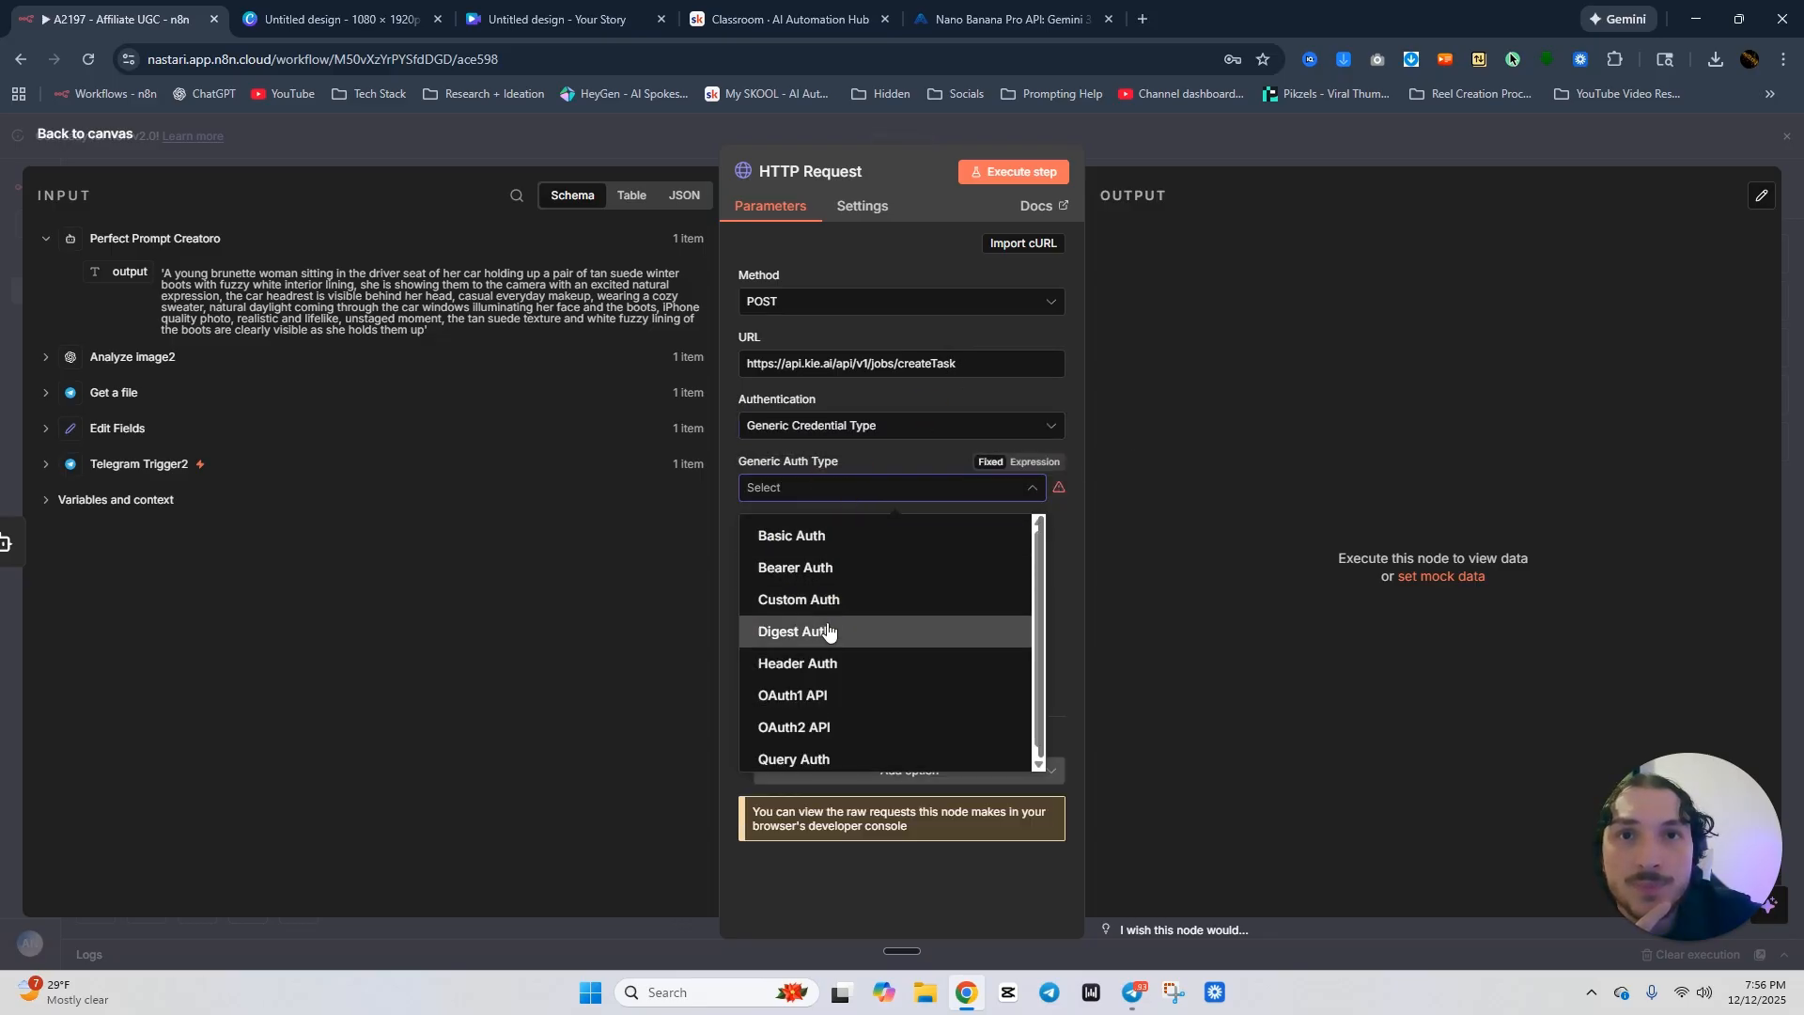
left_click(821, 664)
Start a new Header Auth credential and set its Name to Authorization, copied from the authentication section of Kie.ai's API documentation.
left_click(833, 544)
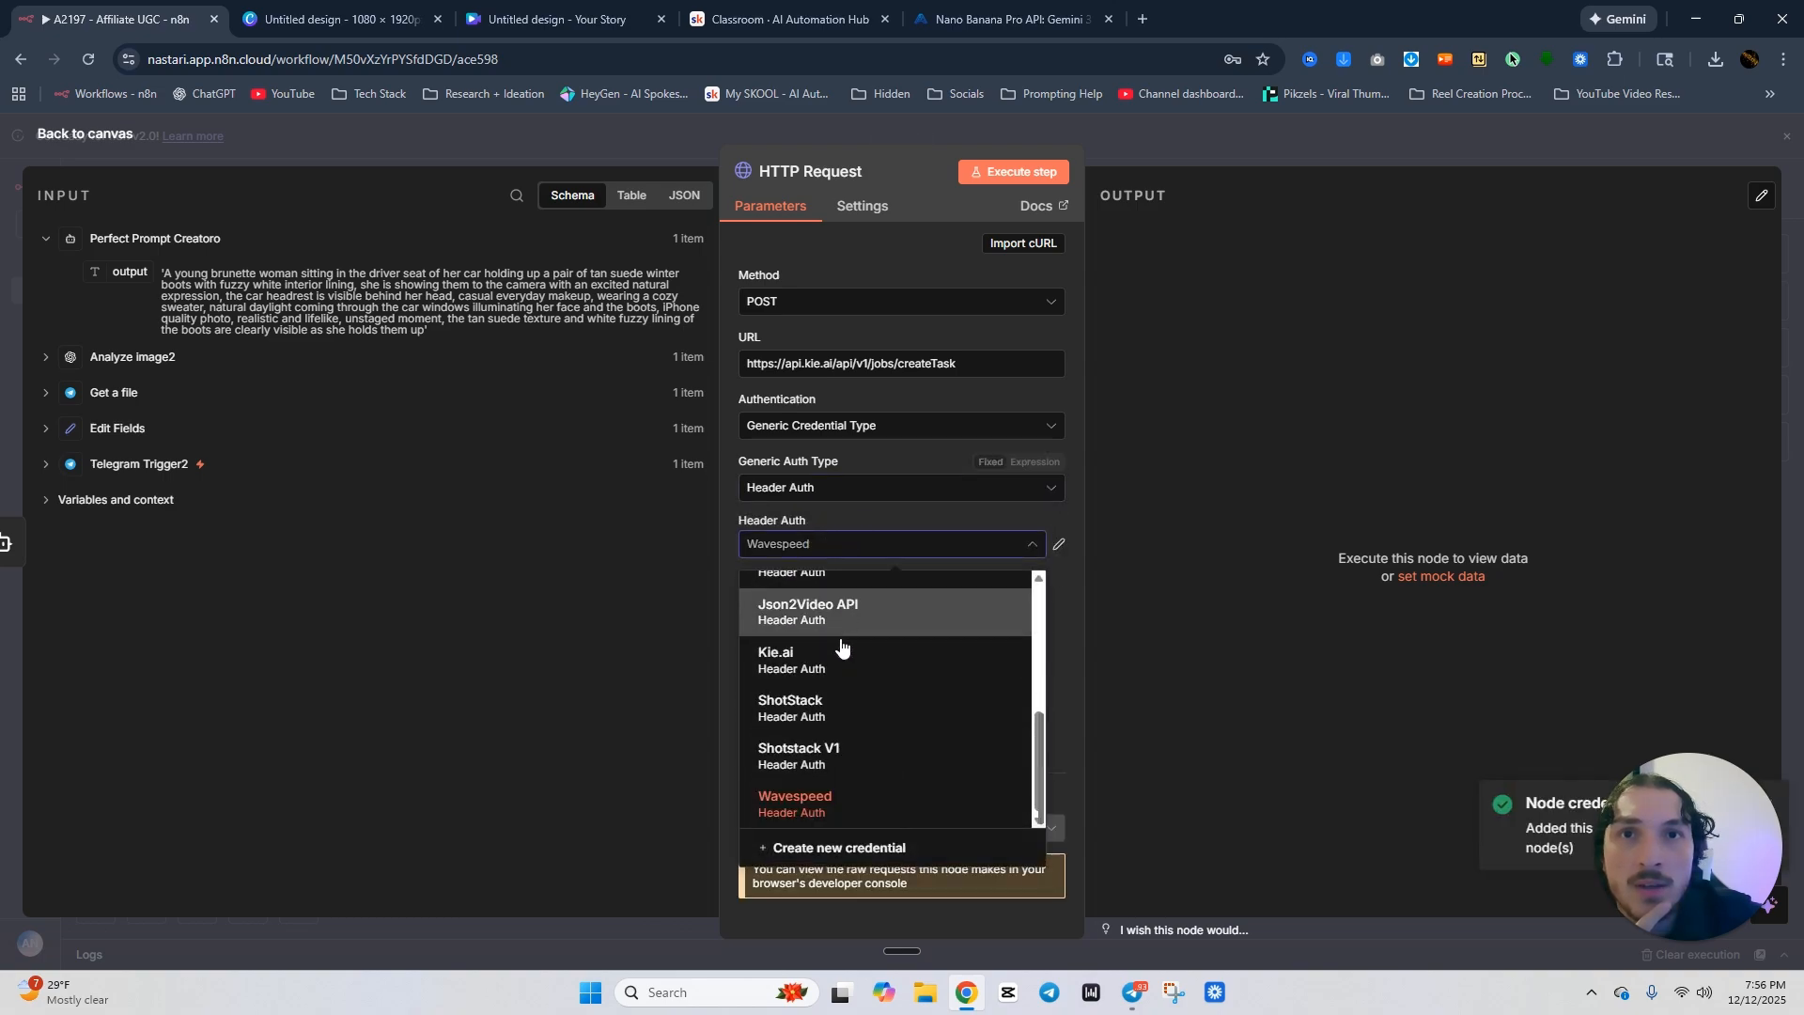
left_click(826, 847)
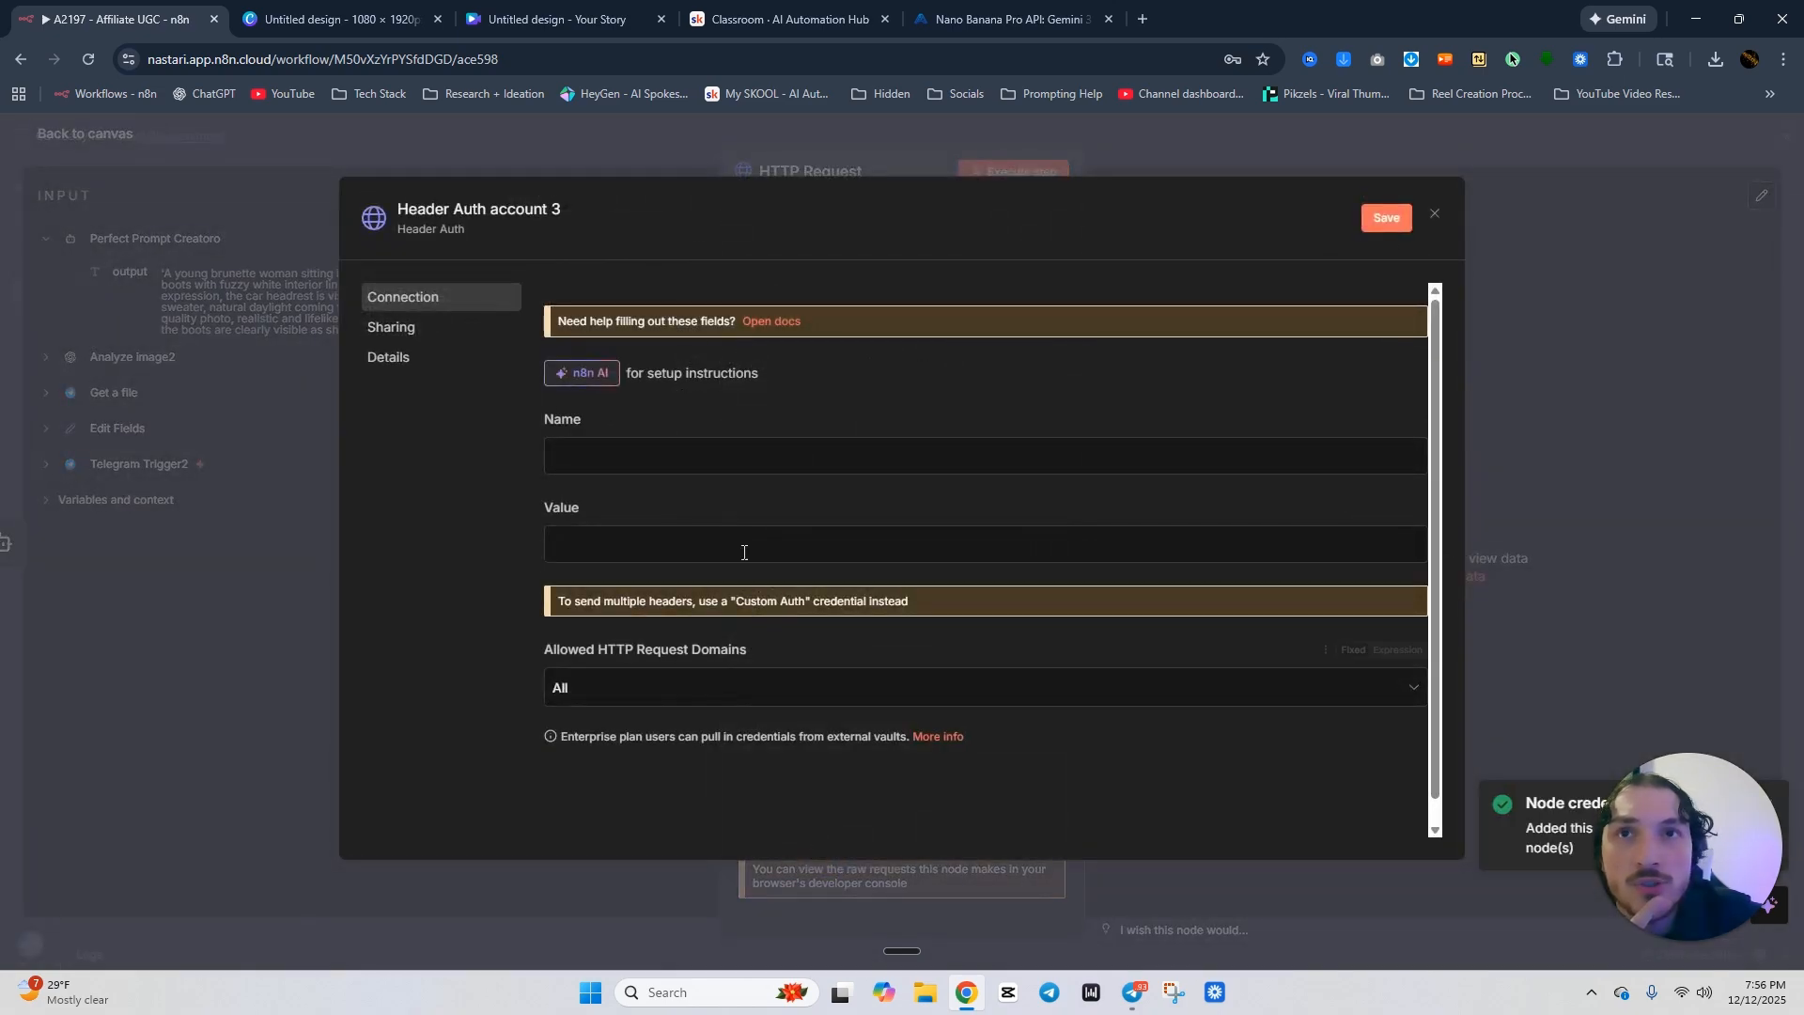
left_click(994, 21)
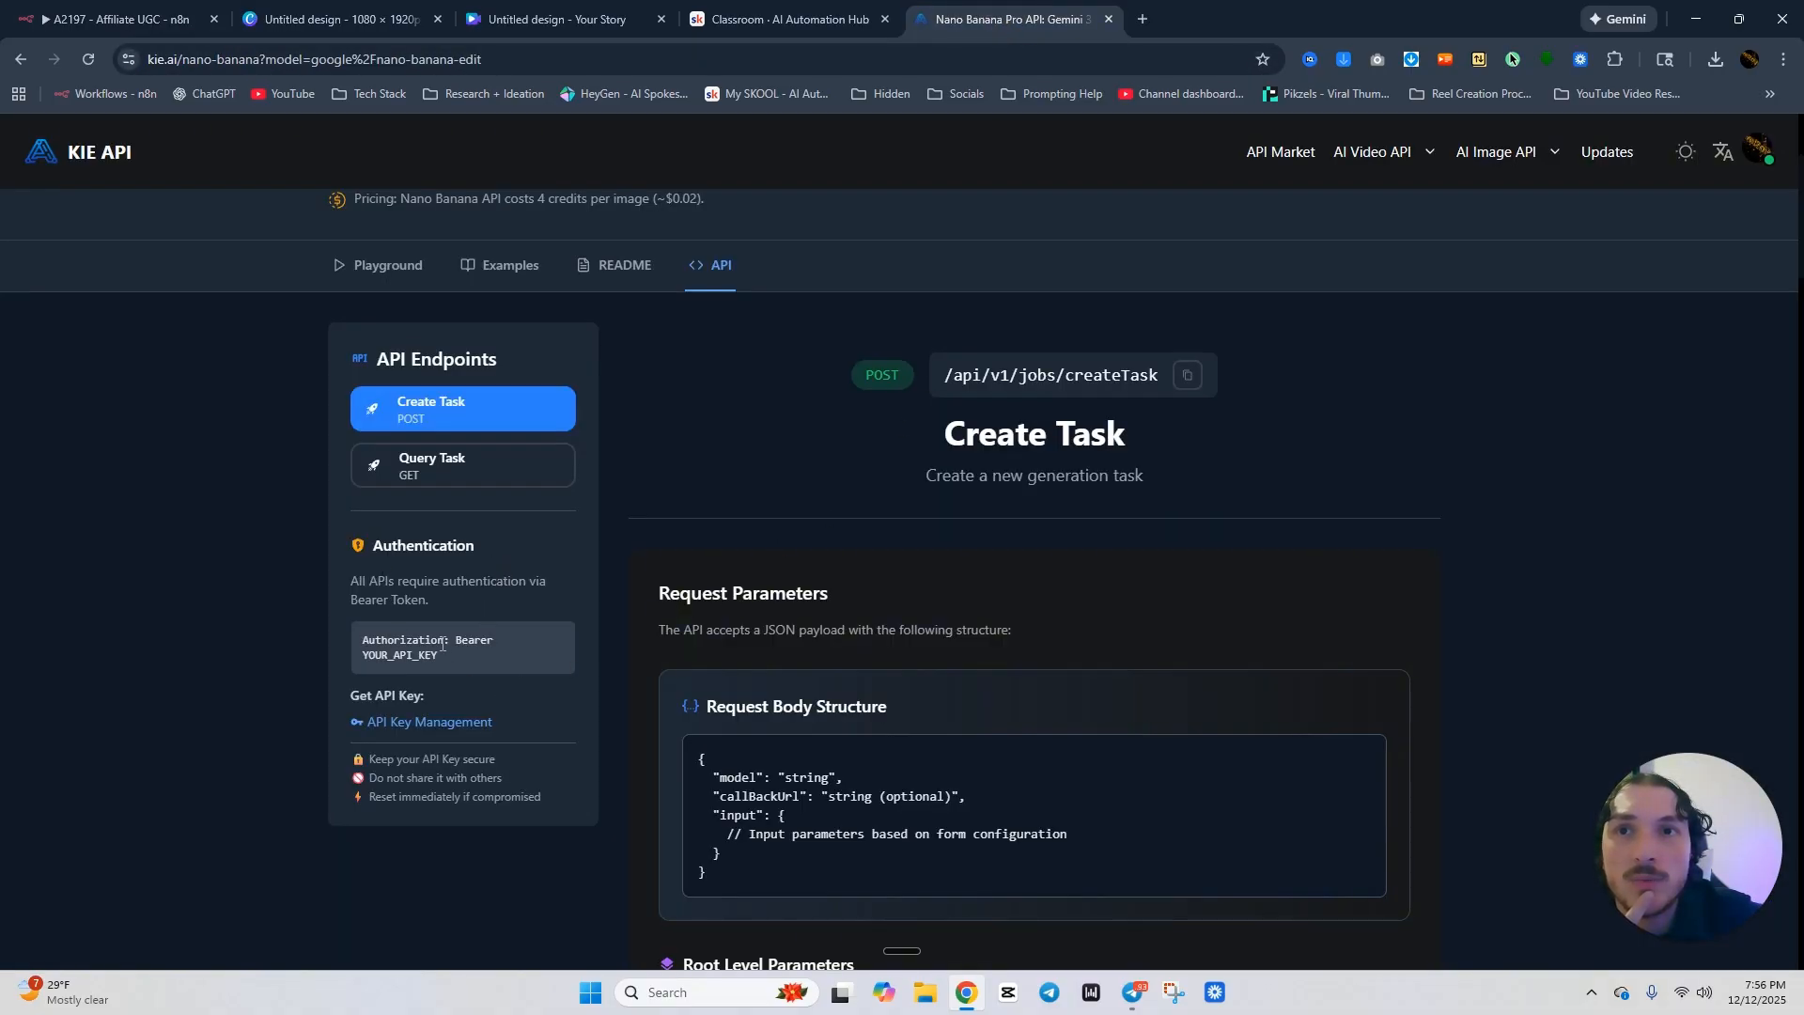
left_click_drag(444, 644, 357, 643)
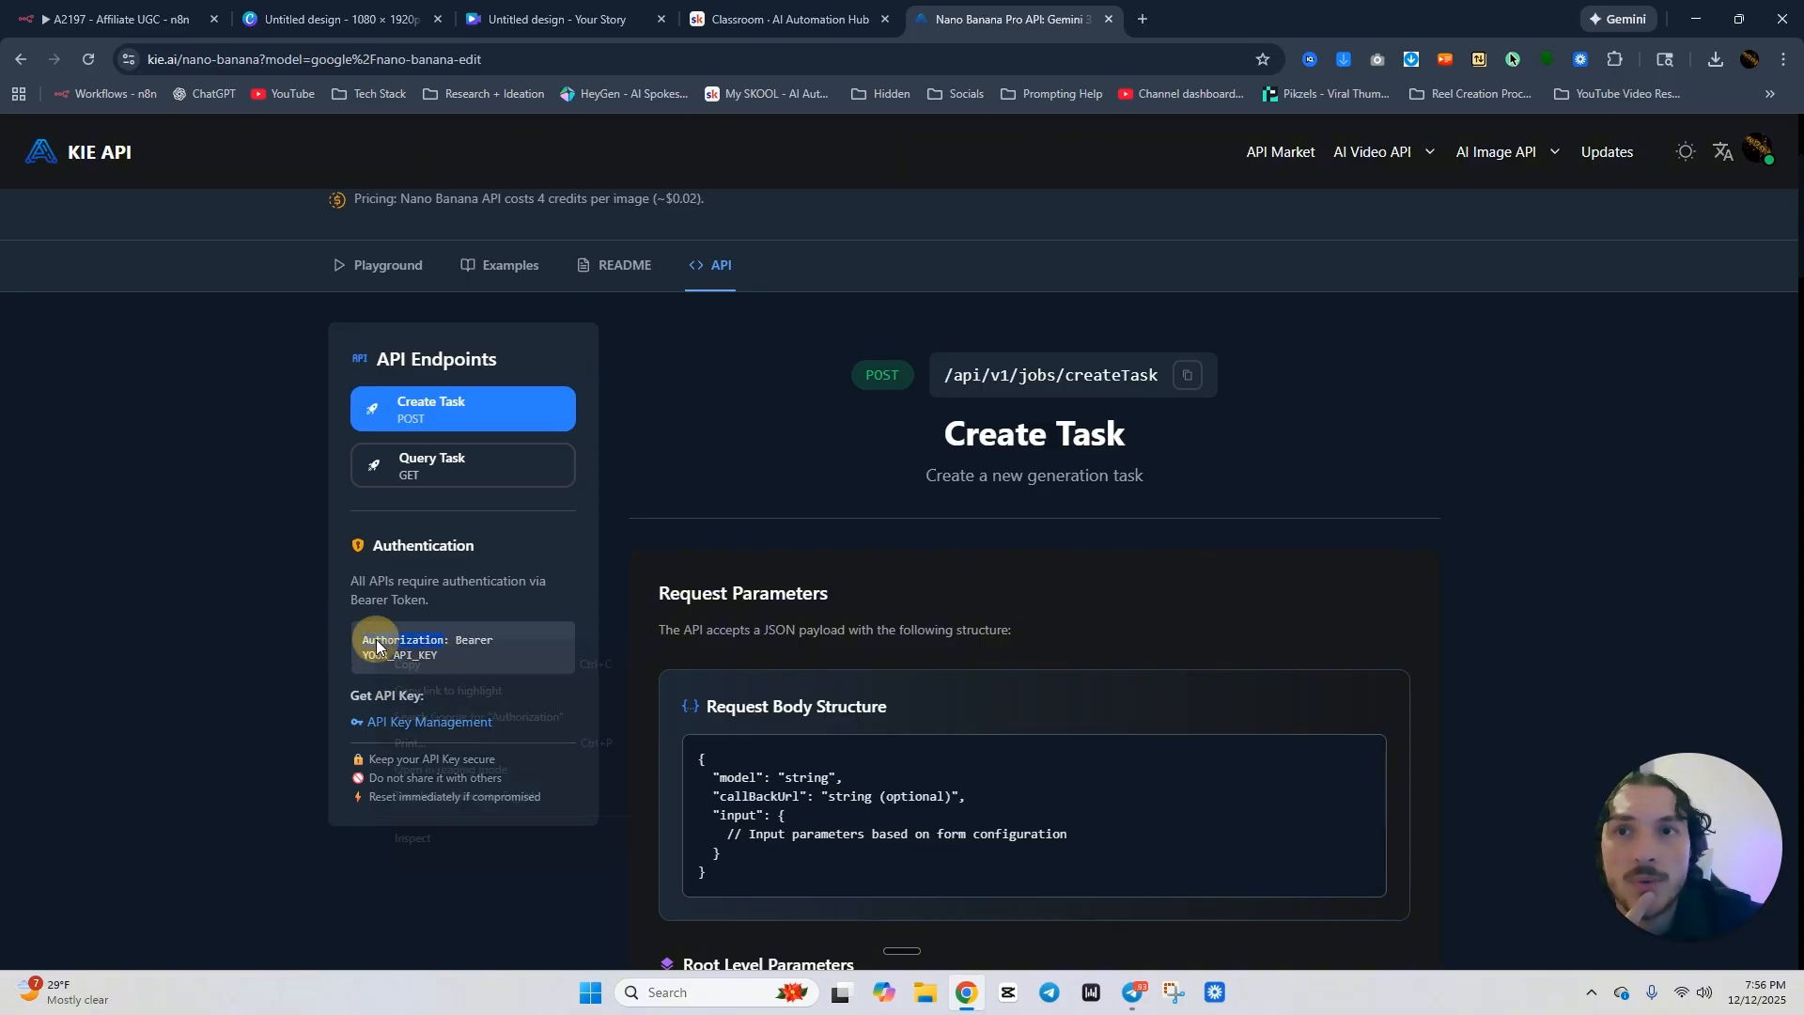
right_click(375, 650)
left_click(402, 664)
left_click(151, 19)
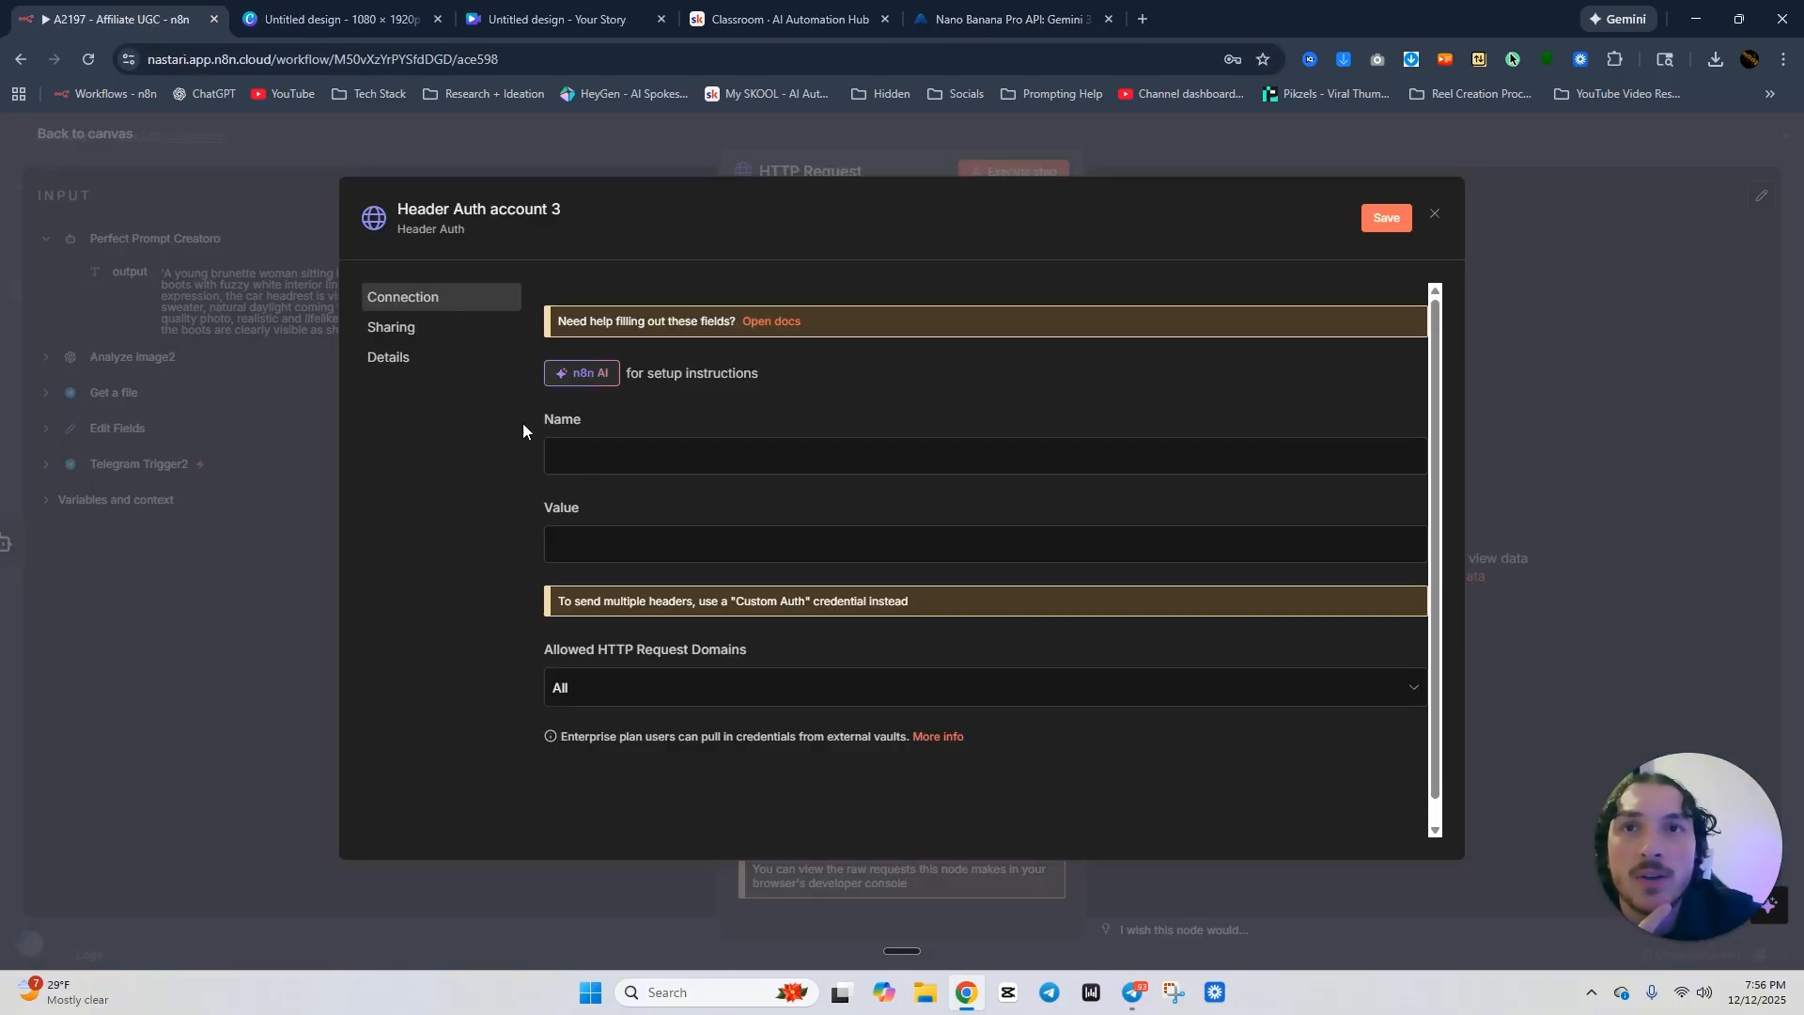
left_click(593, 457)
right_click(593, 458)
left_click(662, 679)
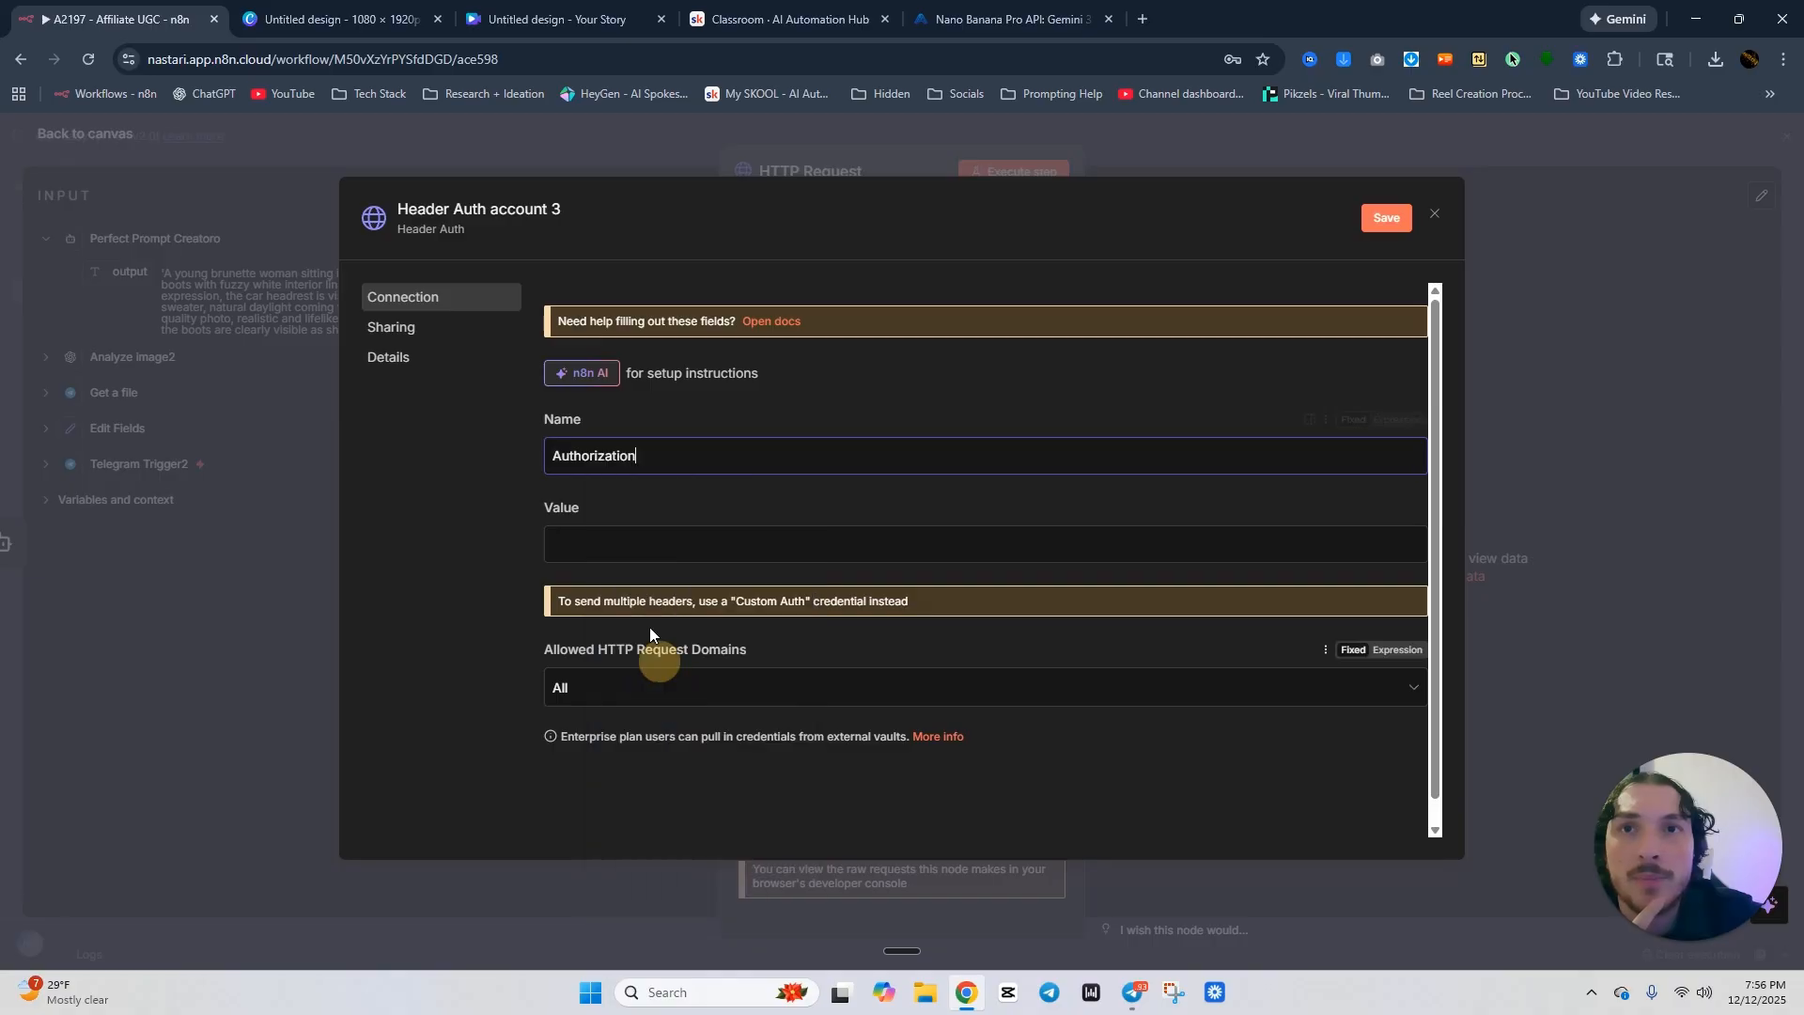
left_click(592, 545)
left_click(636, 294)
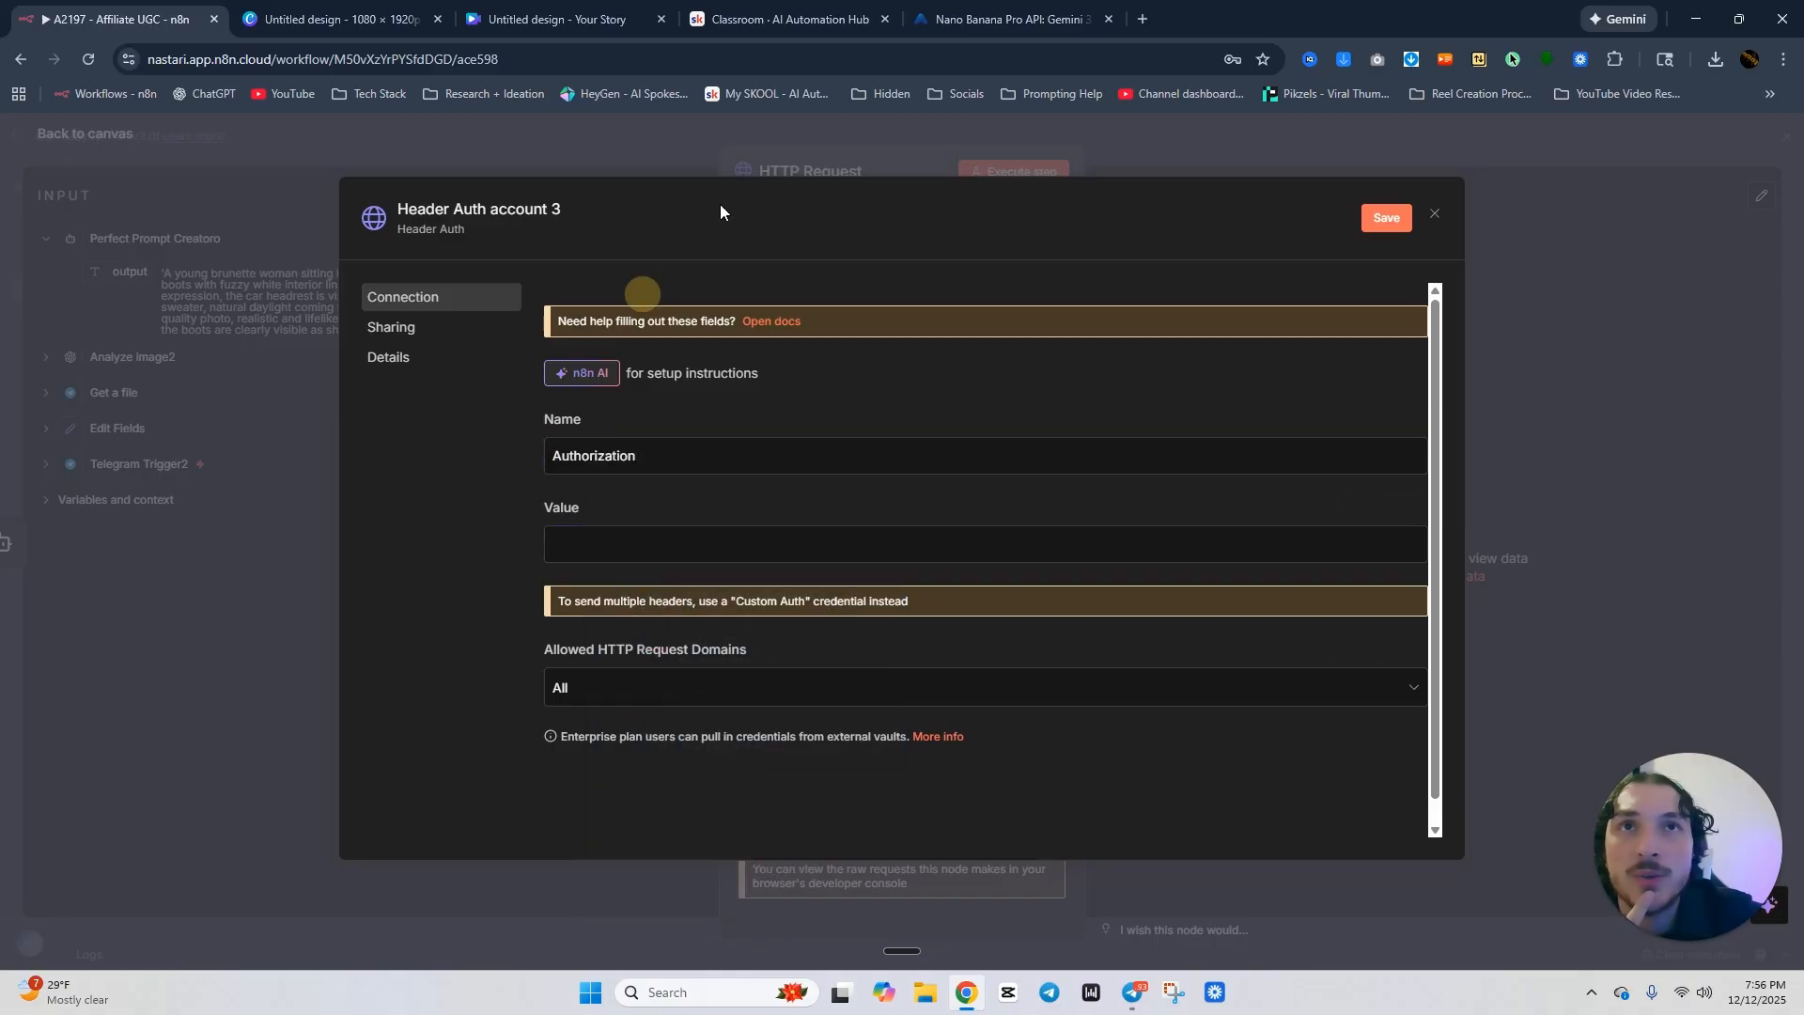
Copy the word Bearer from Kie.ai's authentication example and paste it into the n8n credential's Value field.
left_click(1010, 19)
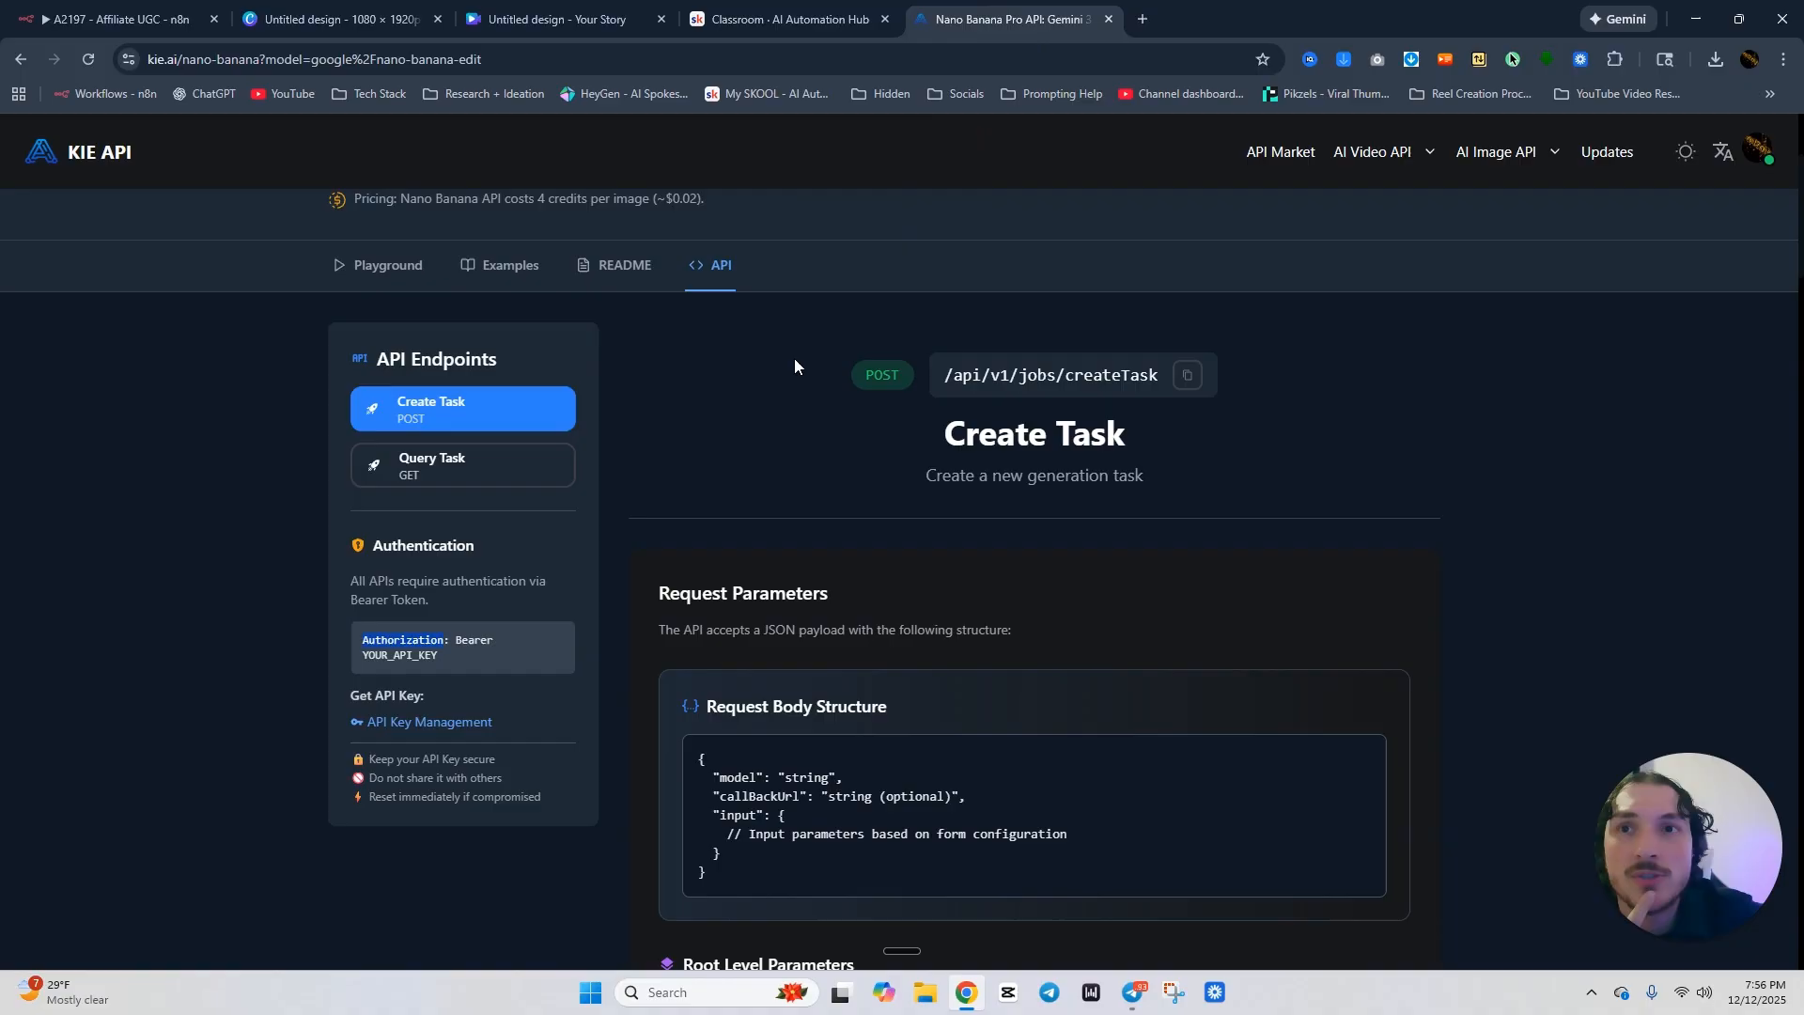
double_click(488, 641)
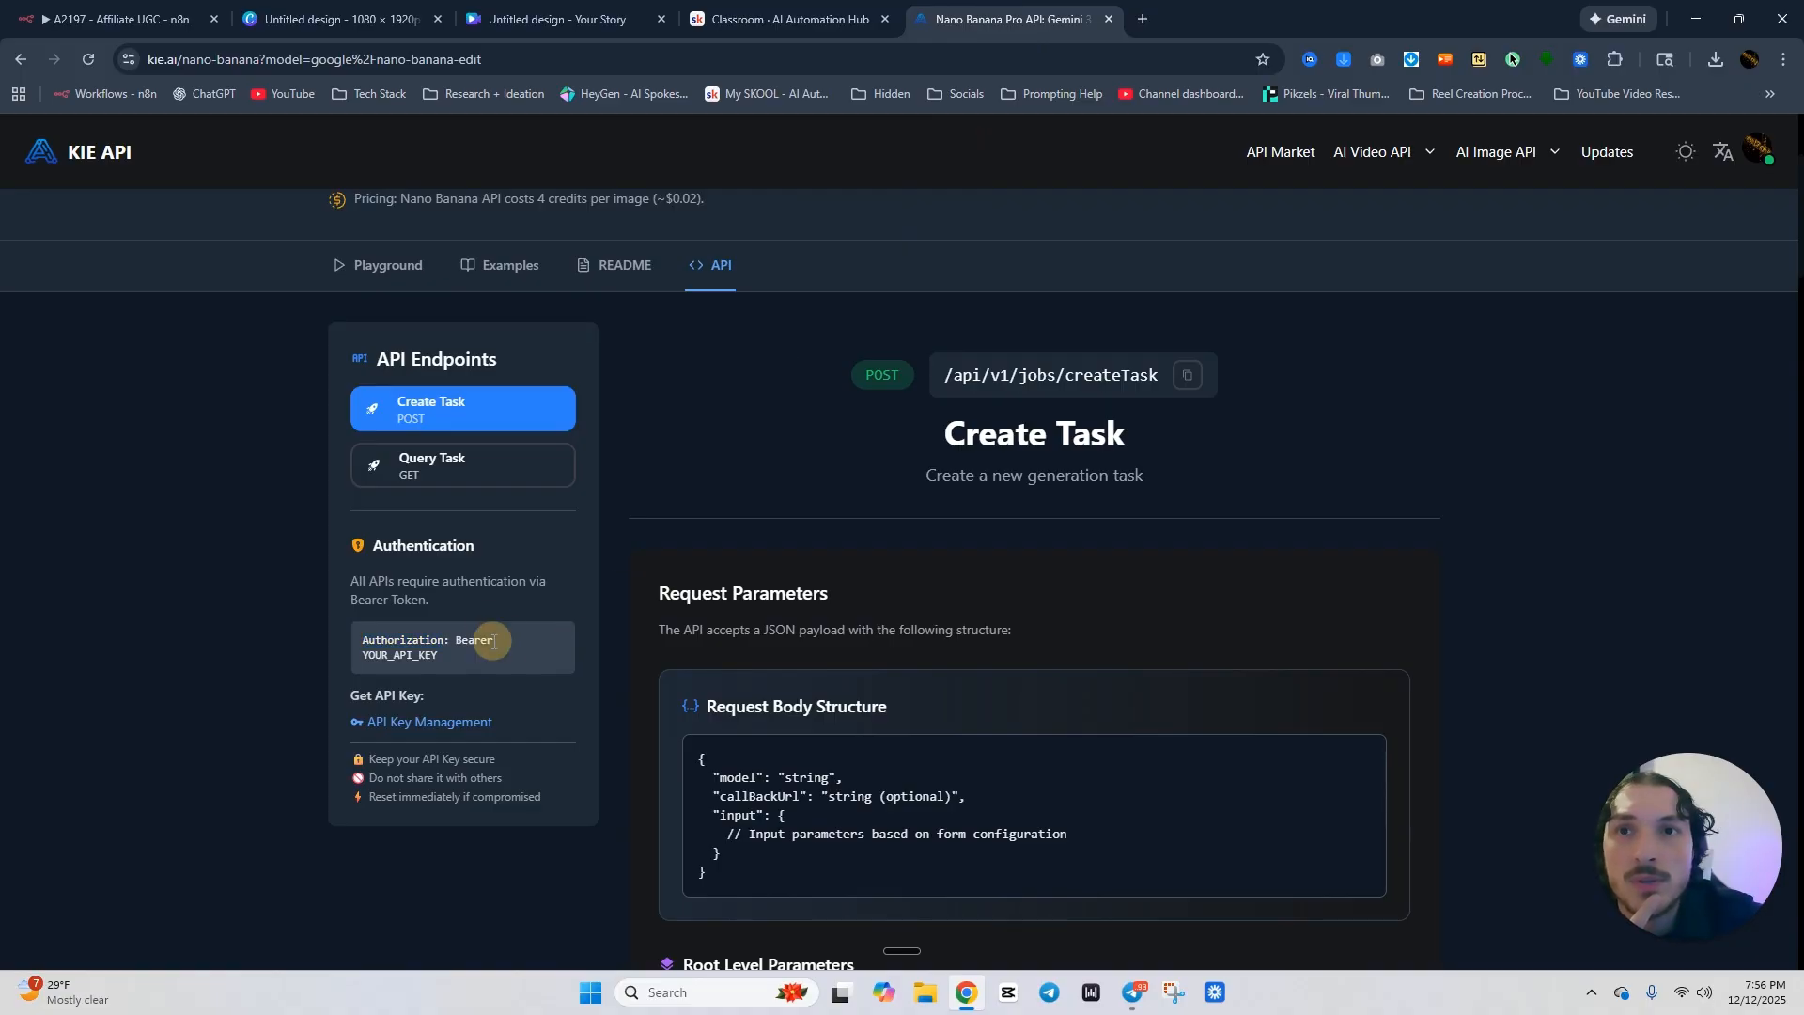
right_click(469, 640)
left_click(500, 668)
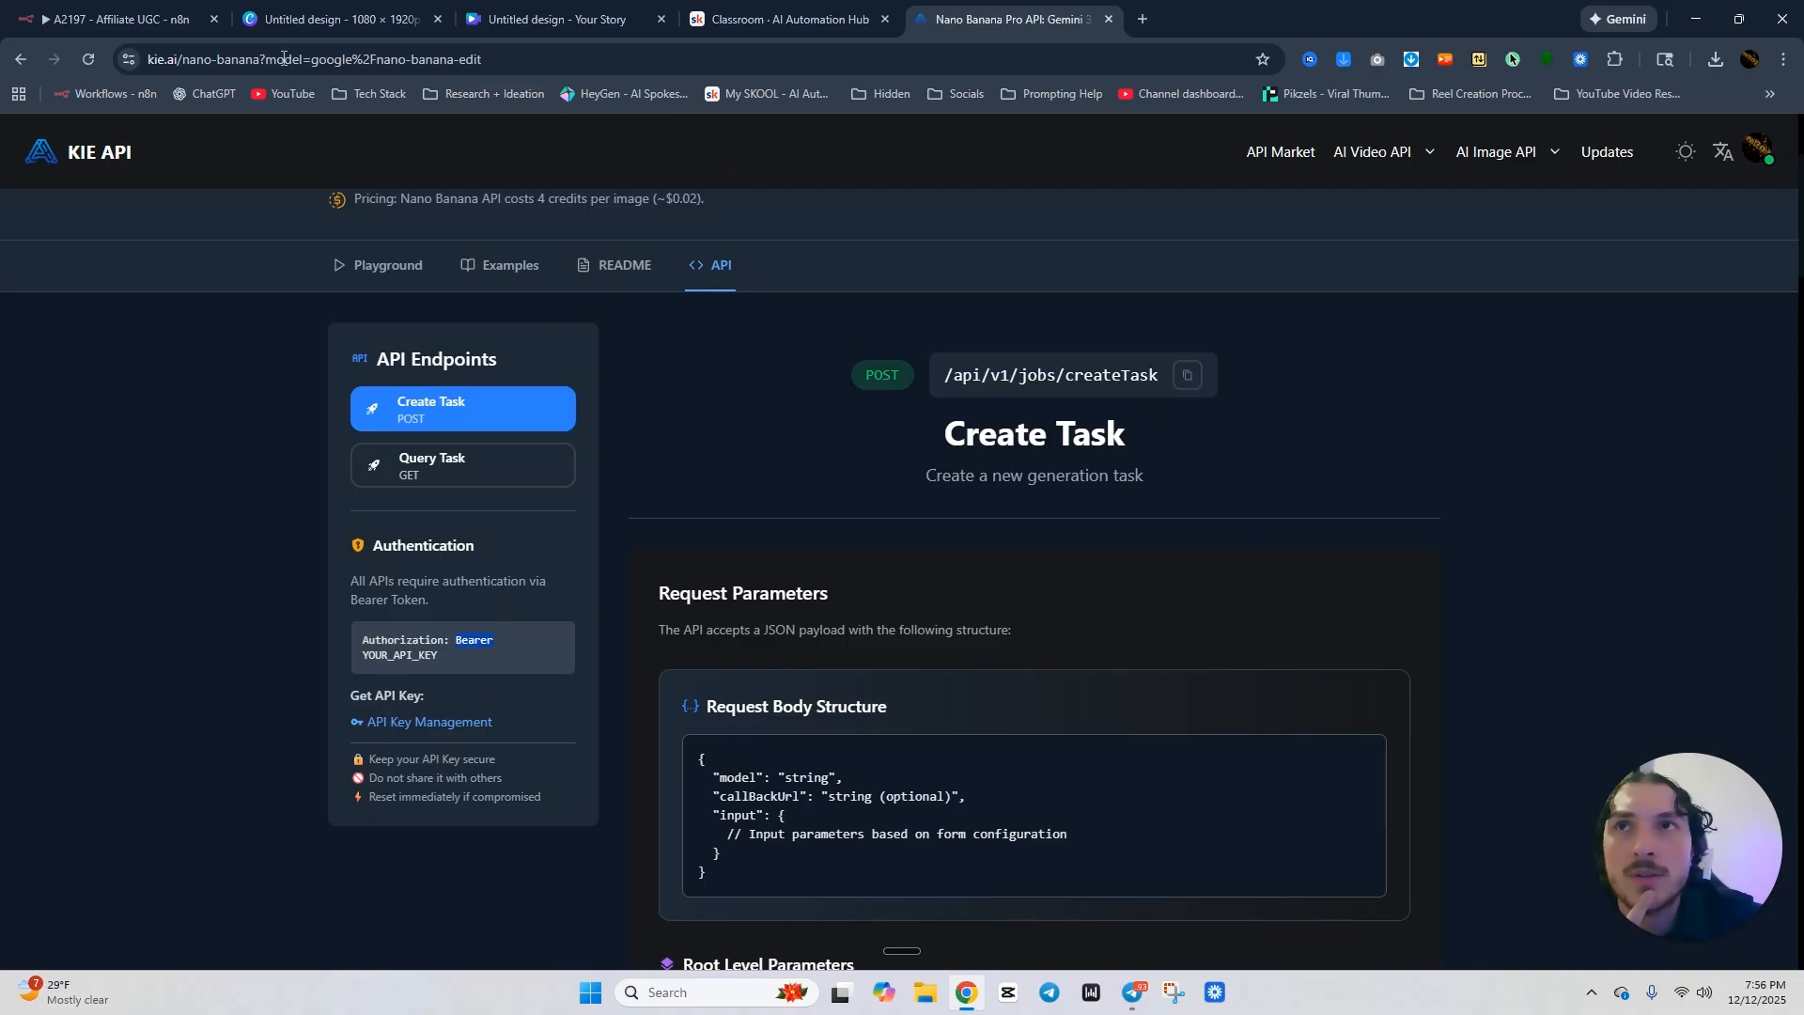
left_click(117, 19)
left_click(595, 550)
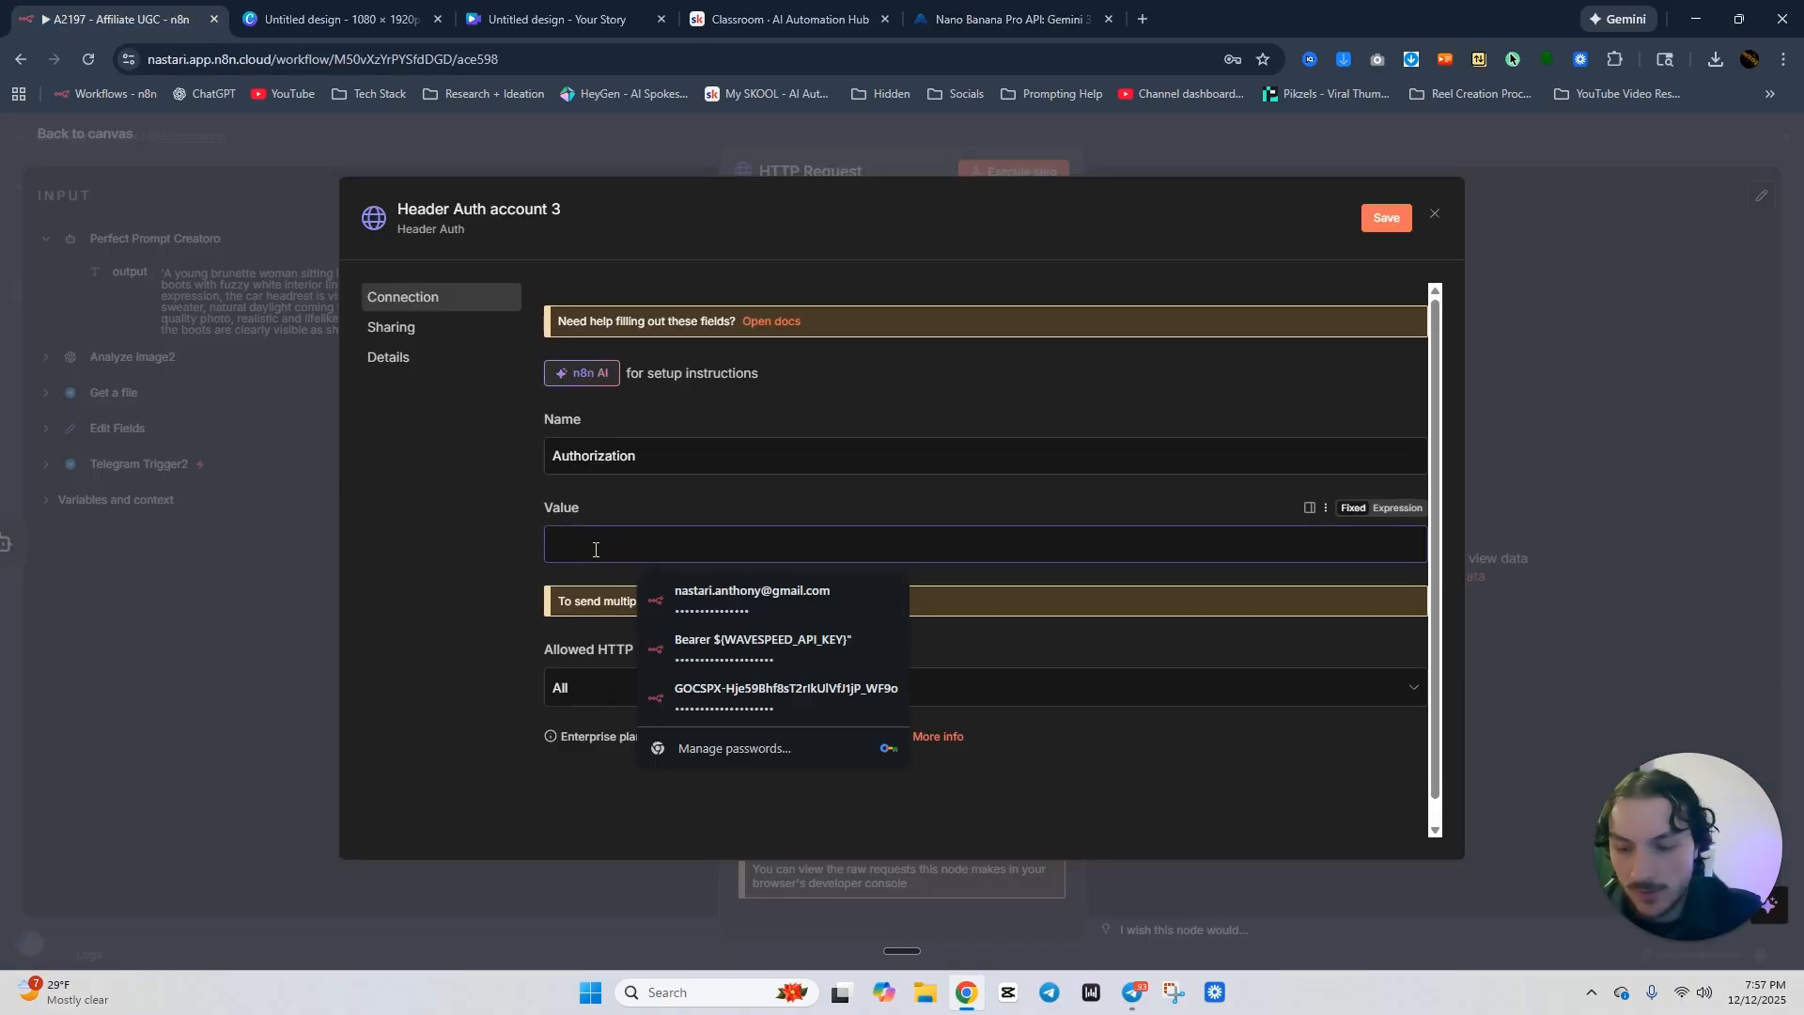
key("ctrl+v")
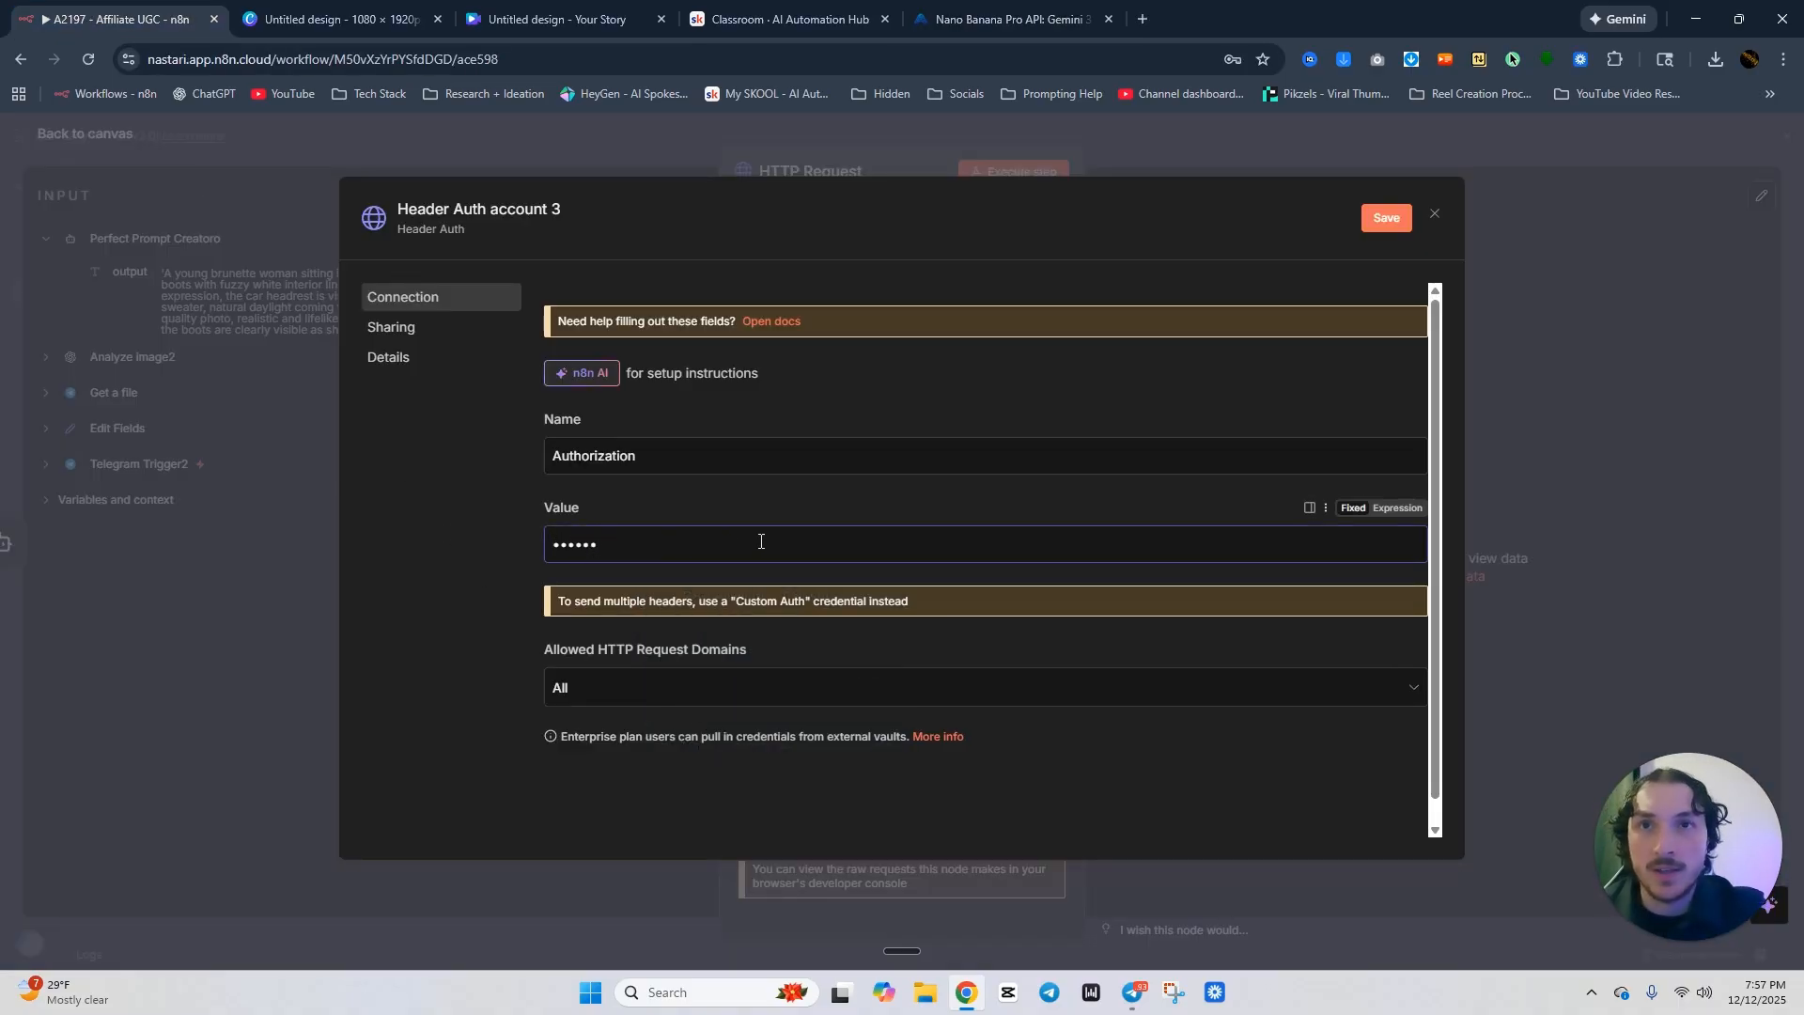
Copy the default API key from Kie.ai's API Keys page and return to the n8n credential.
left_click(1006, 8)
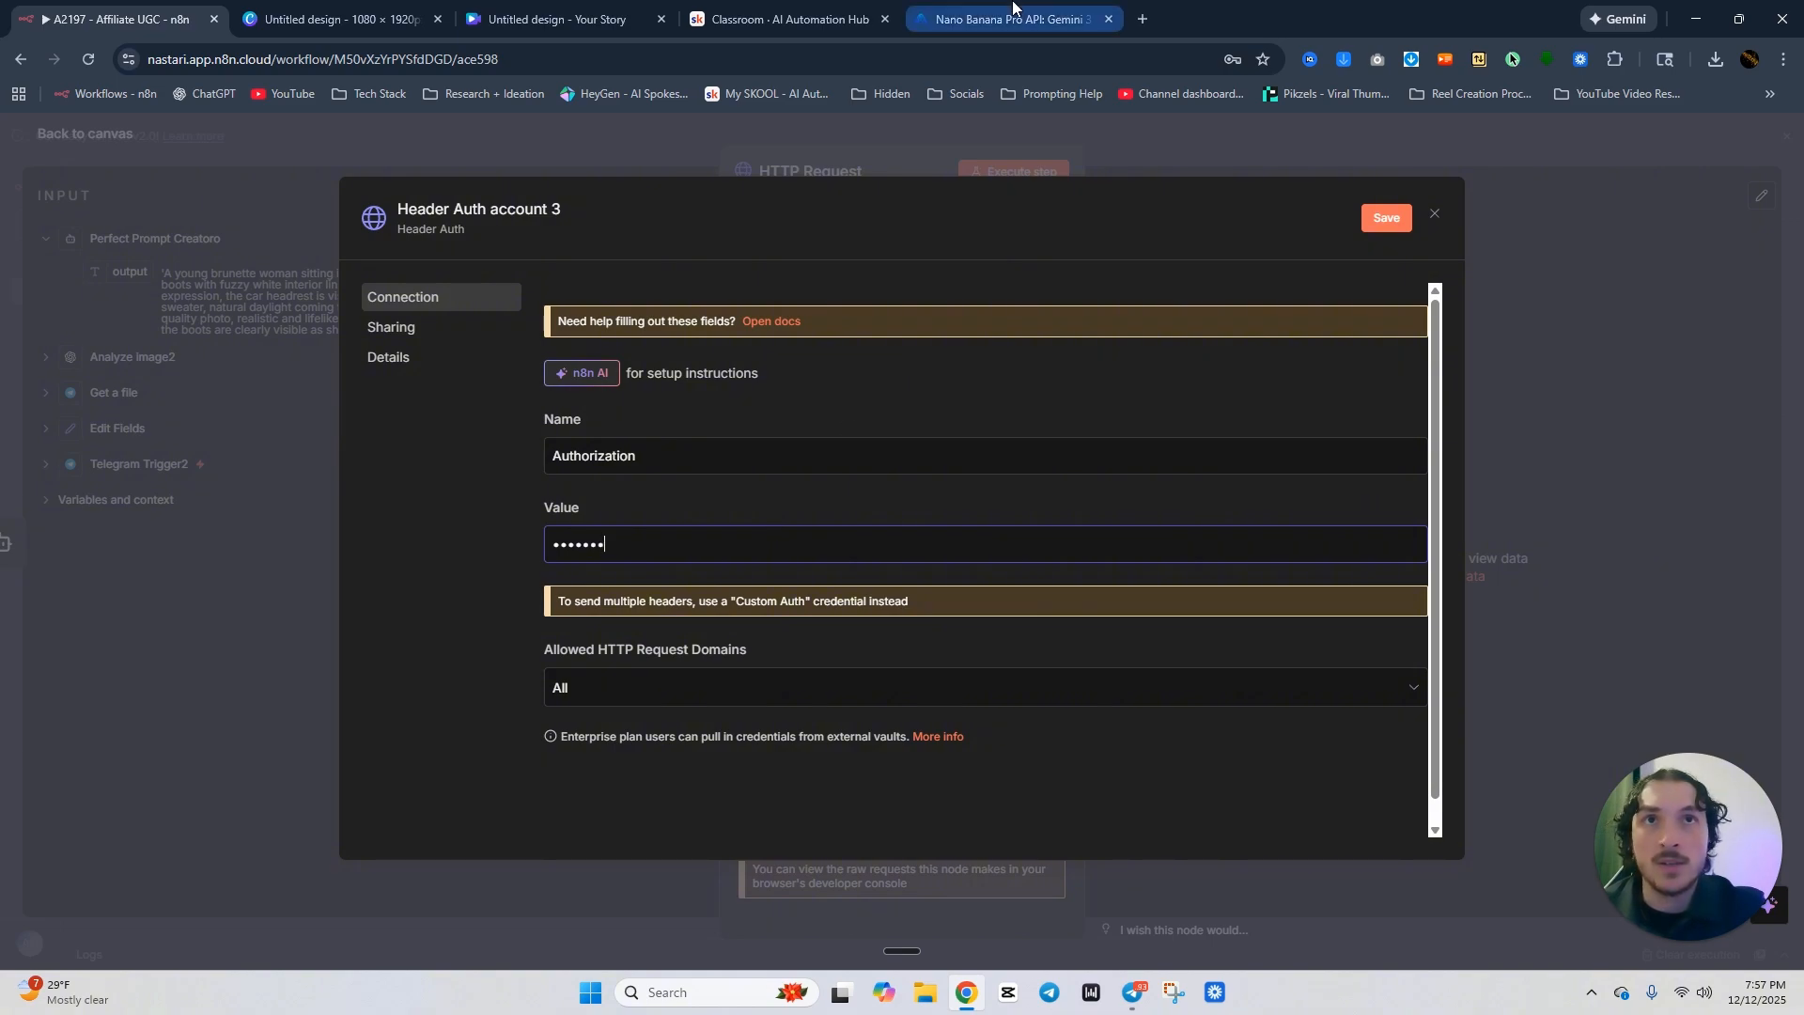
left_click(1758, 151)
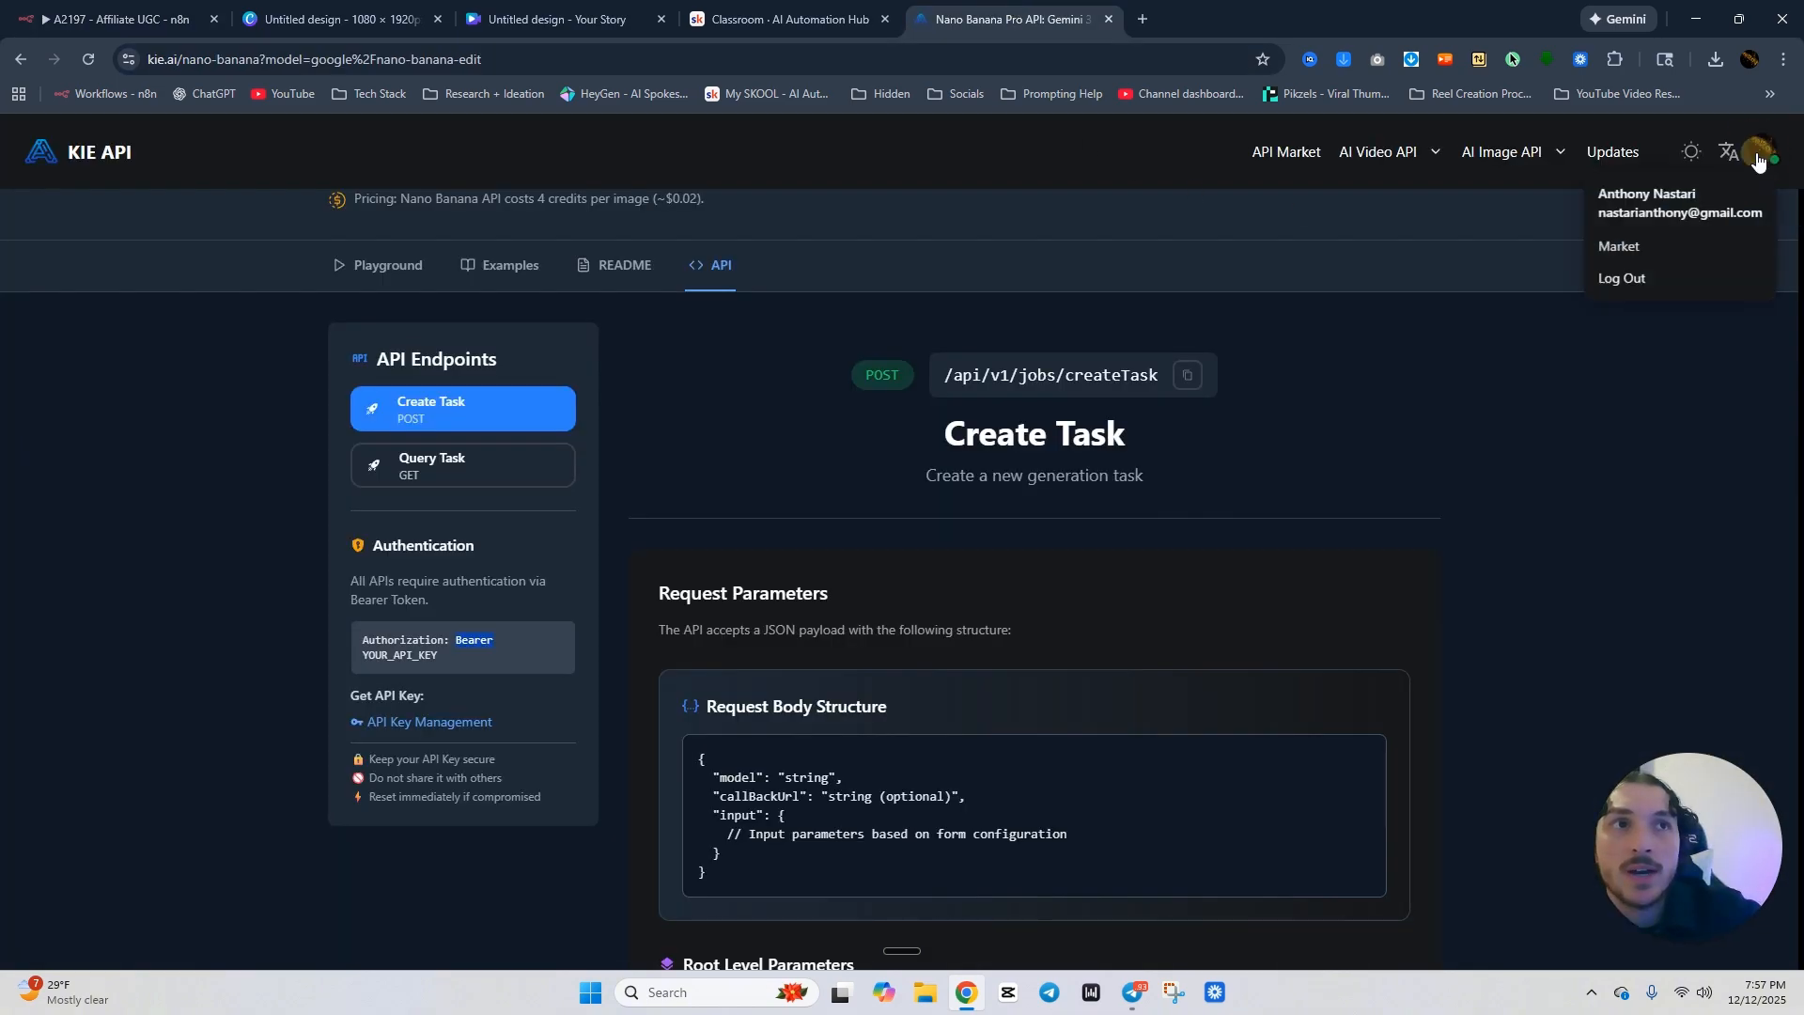
left_click(1677, 240)
left_click(141, 308)
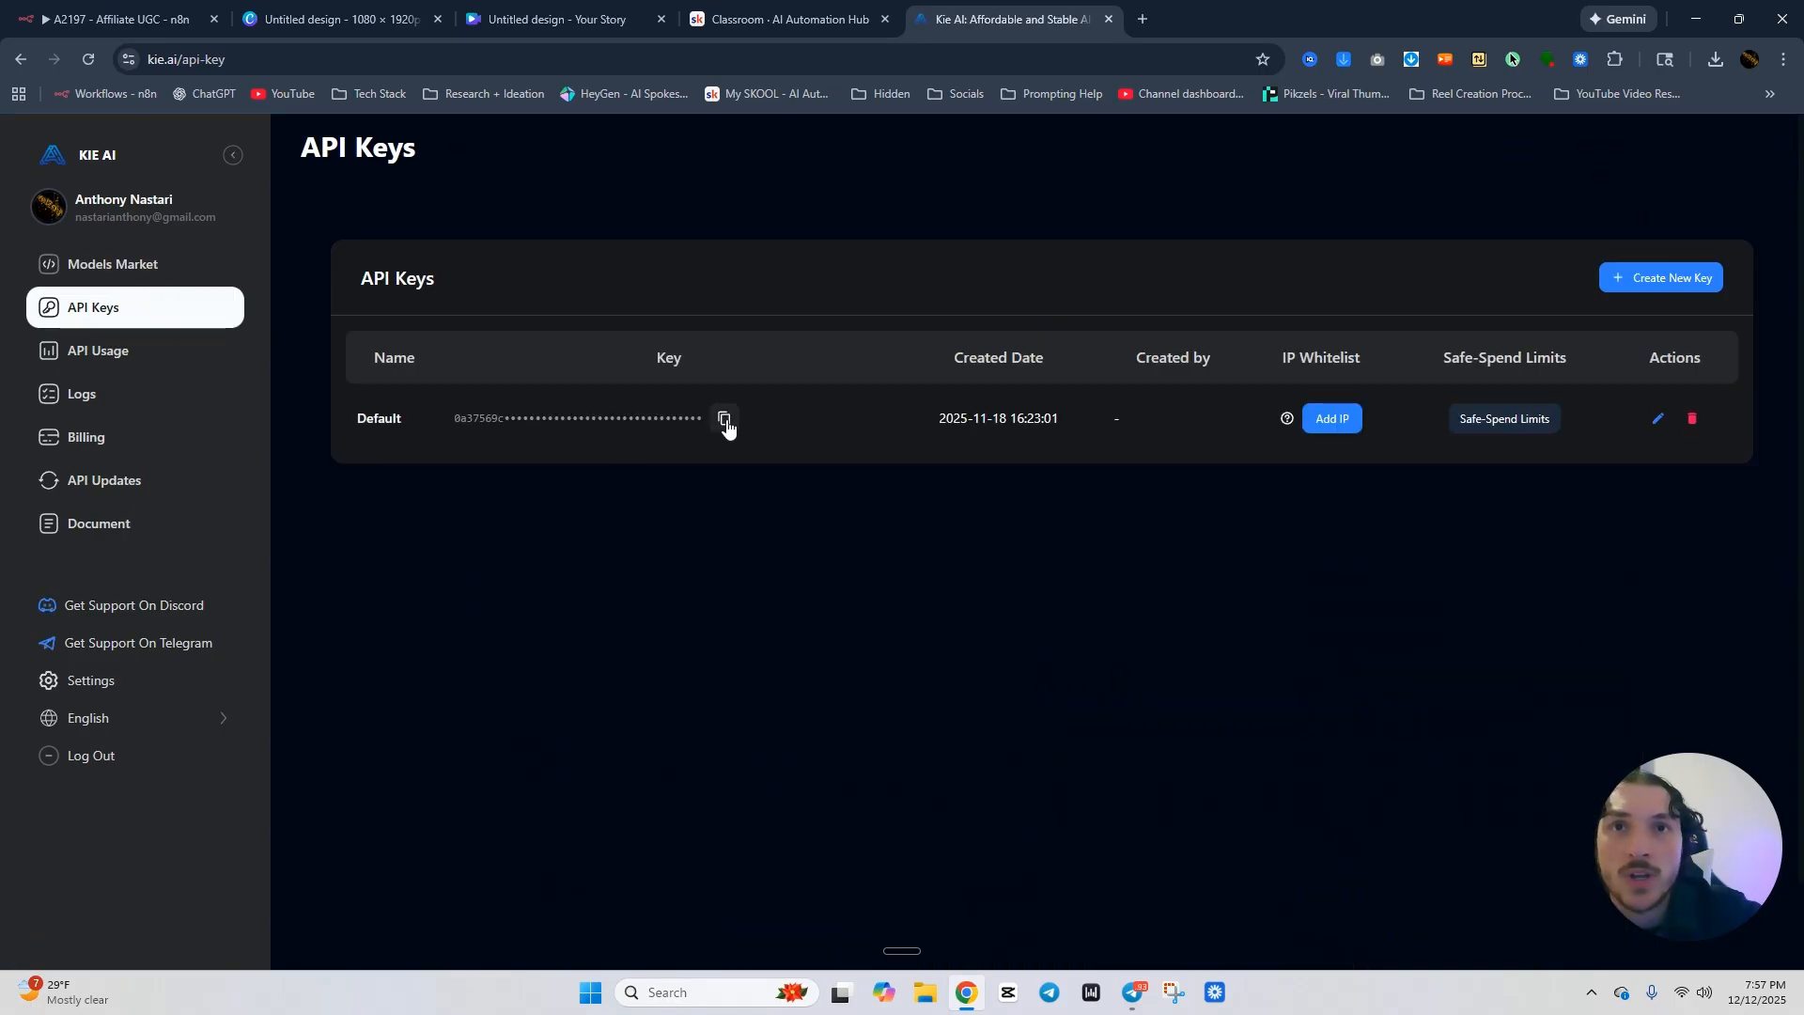
left_click(727, 420)
left_click(118, 18)
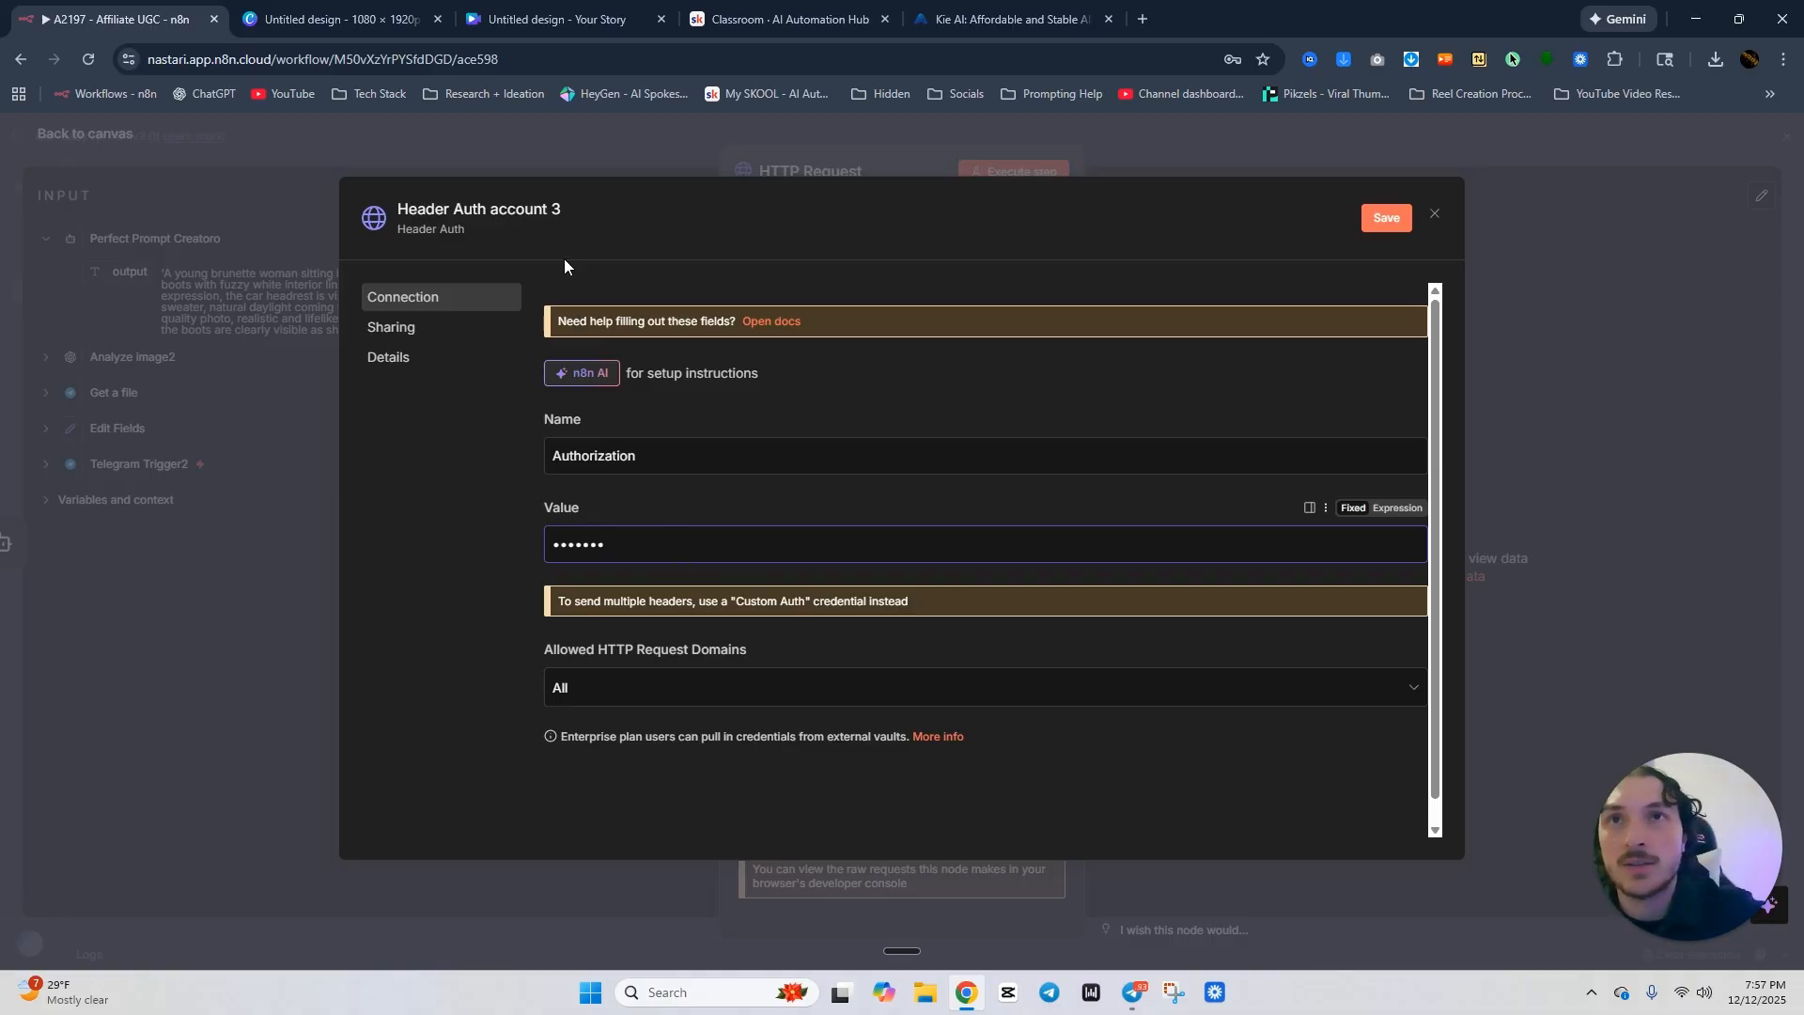
Rename the new credential to kie.ai, decline the browser's offer to save the password, and discard the credential without saving.
left_click(495, 211)
type("kie.ai")
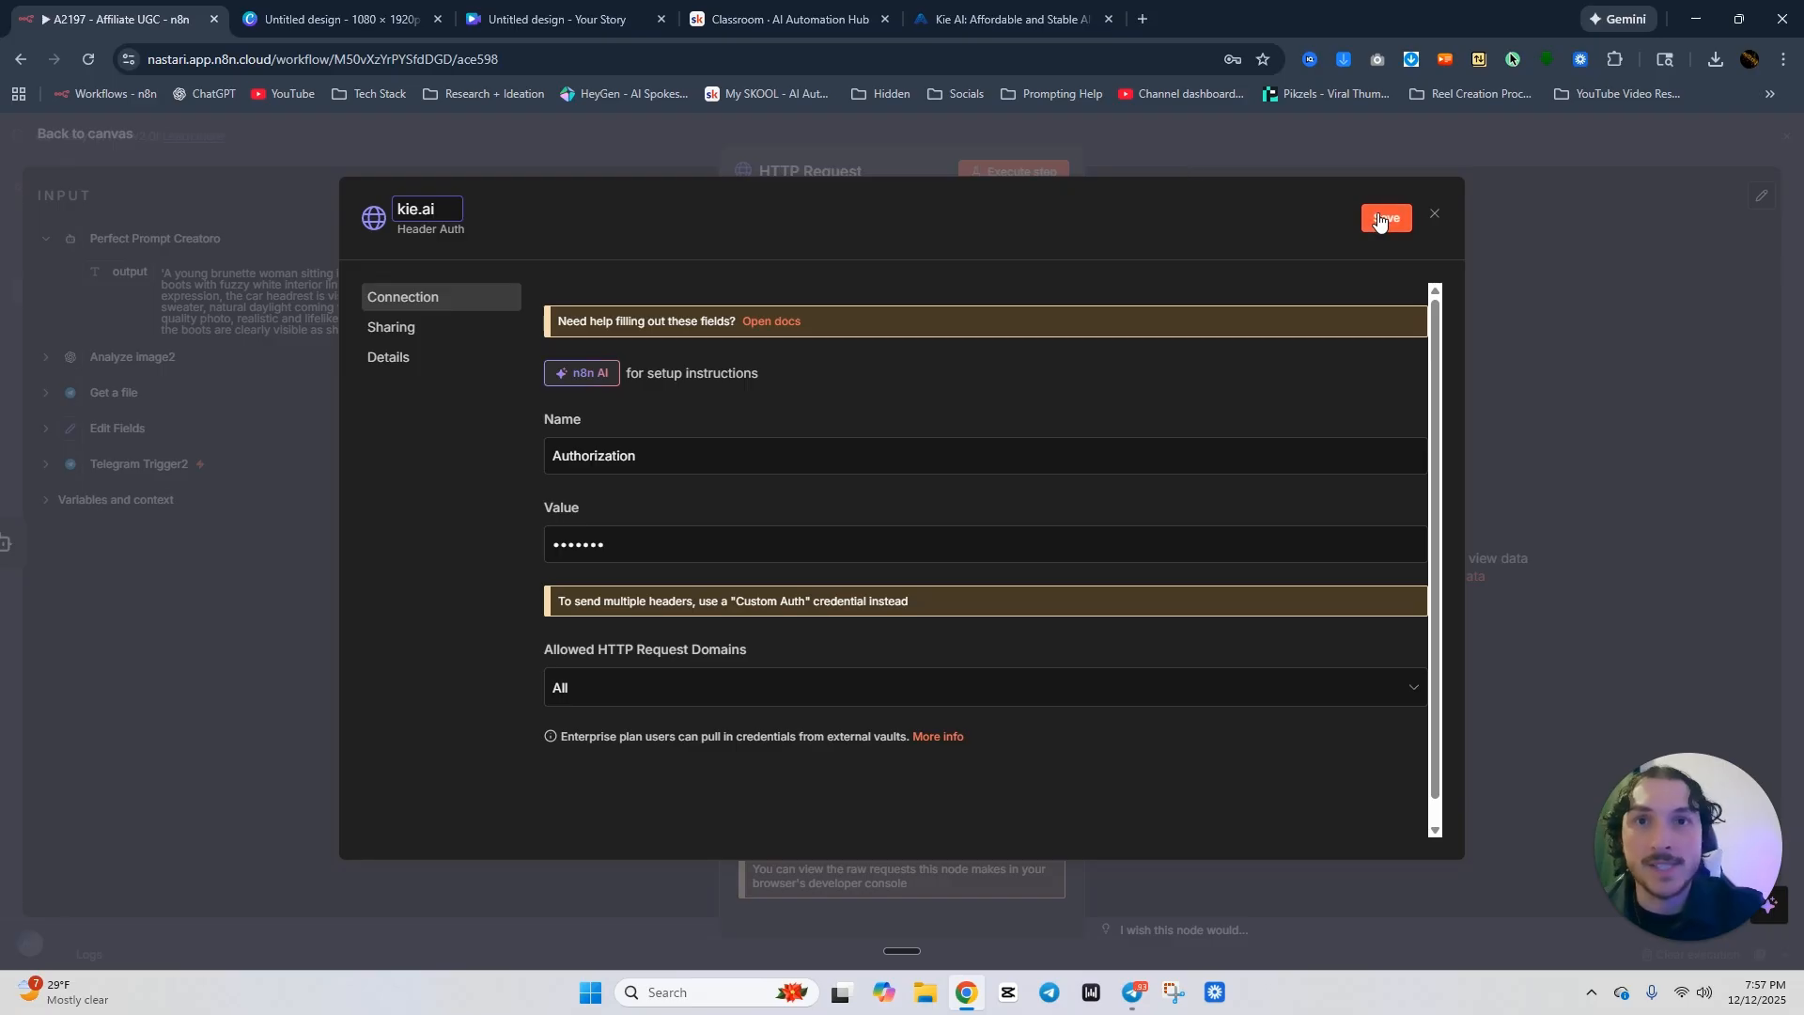
left_click(1434, 214)
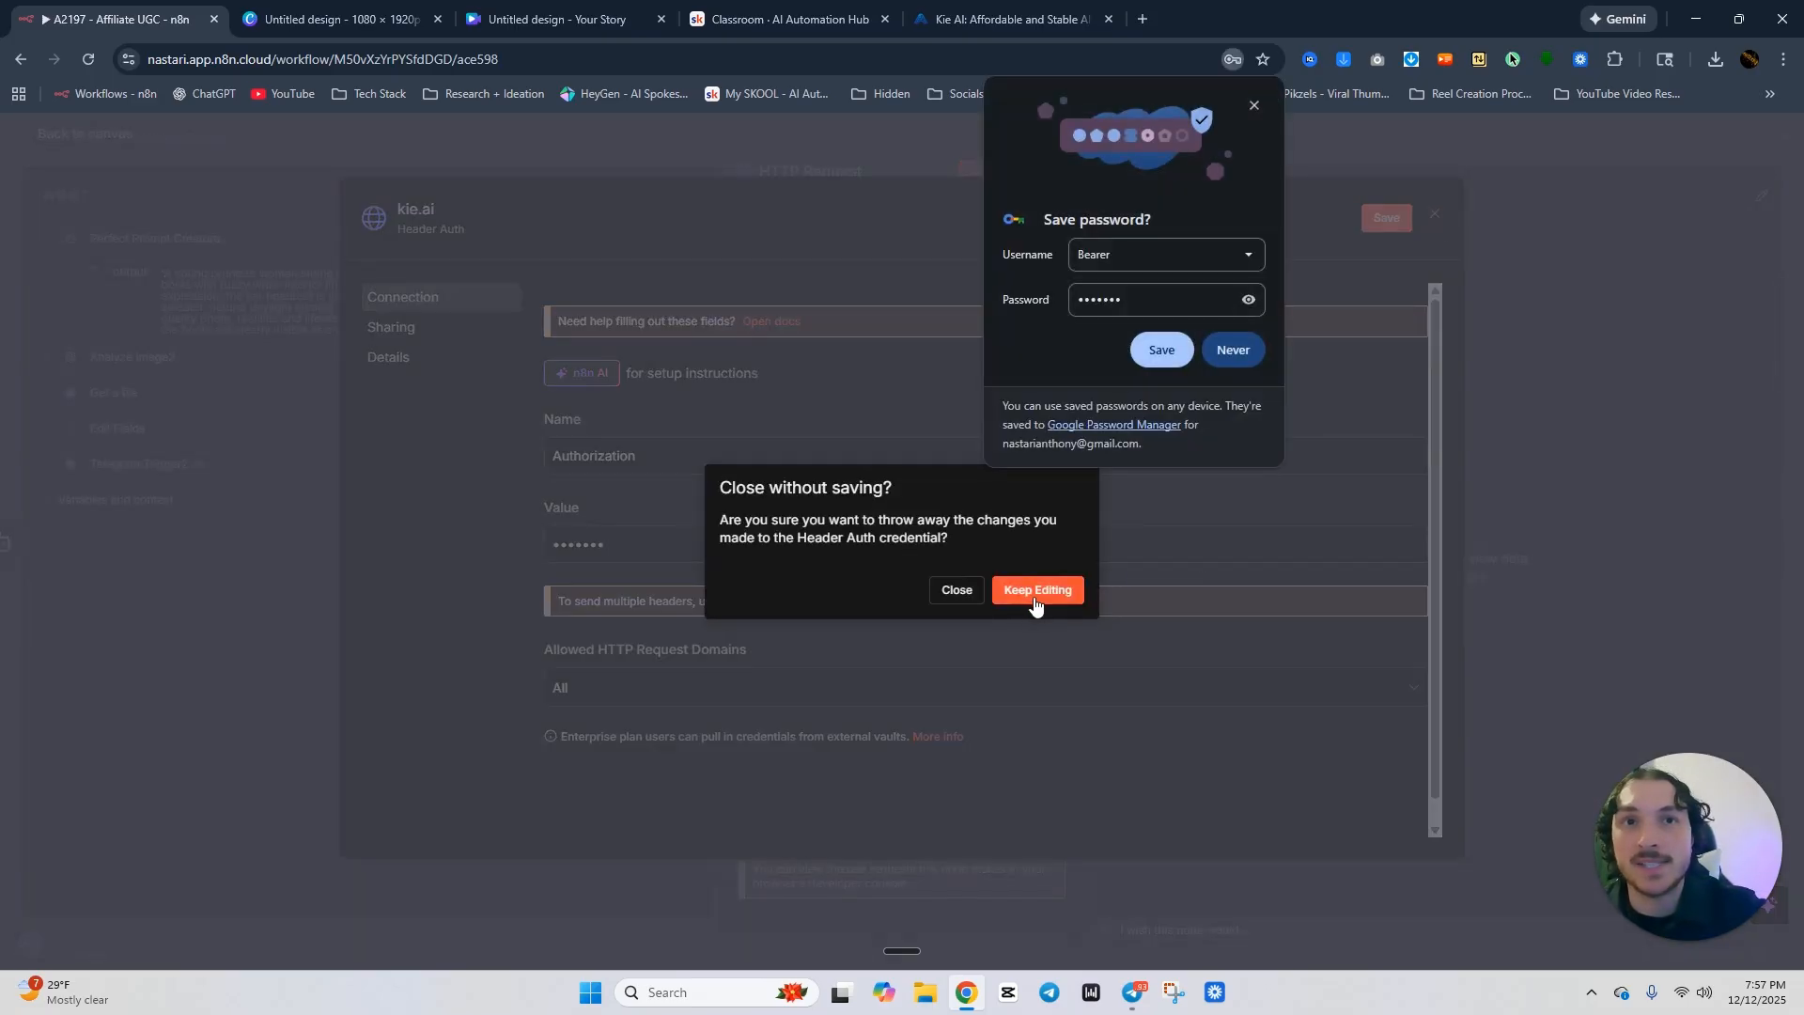
left_click(1233, 351)
left_click(957, 590)
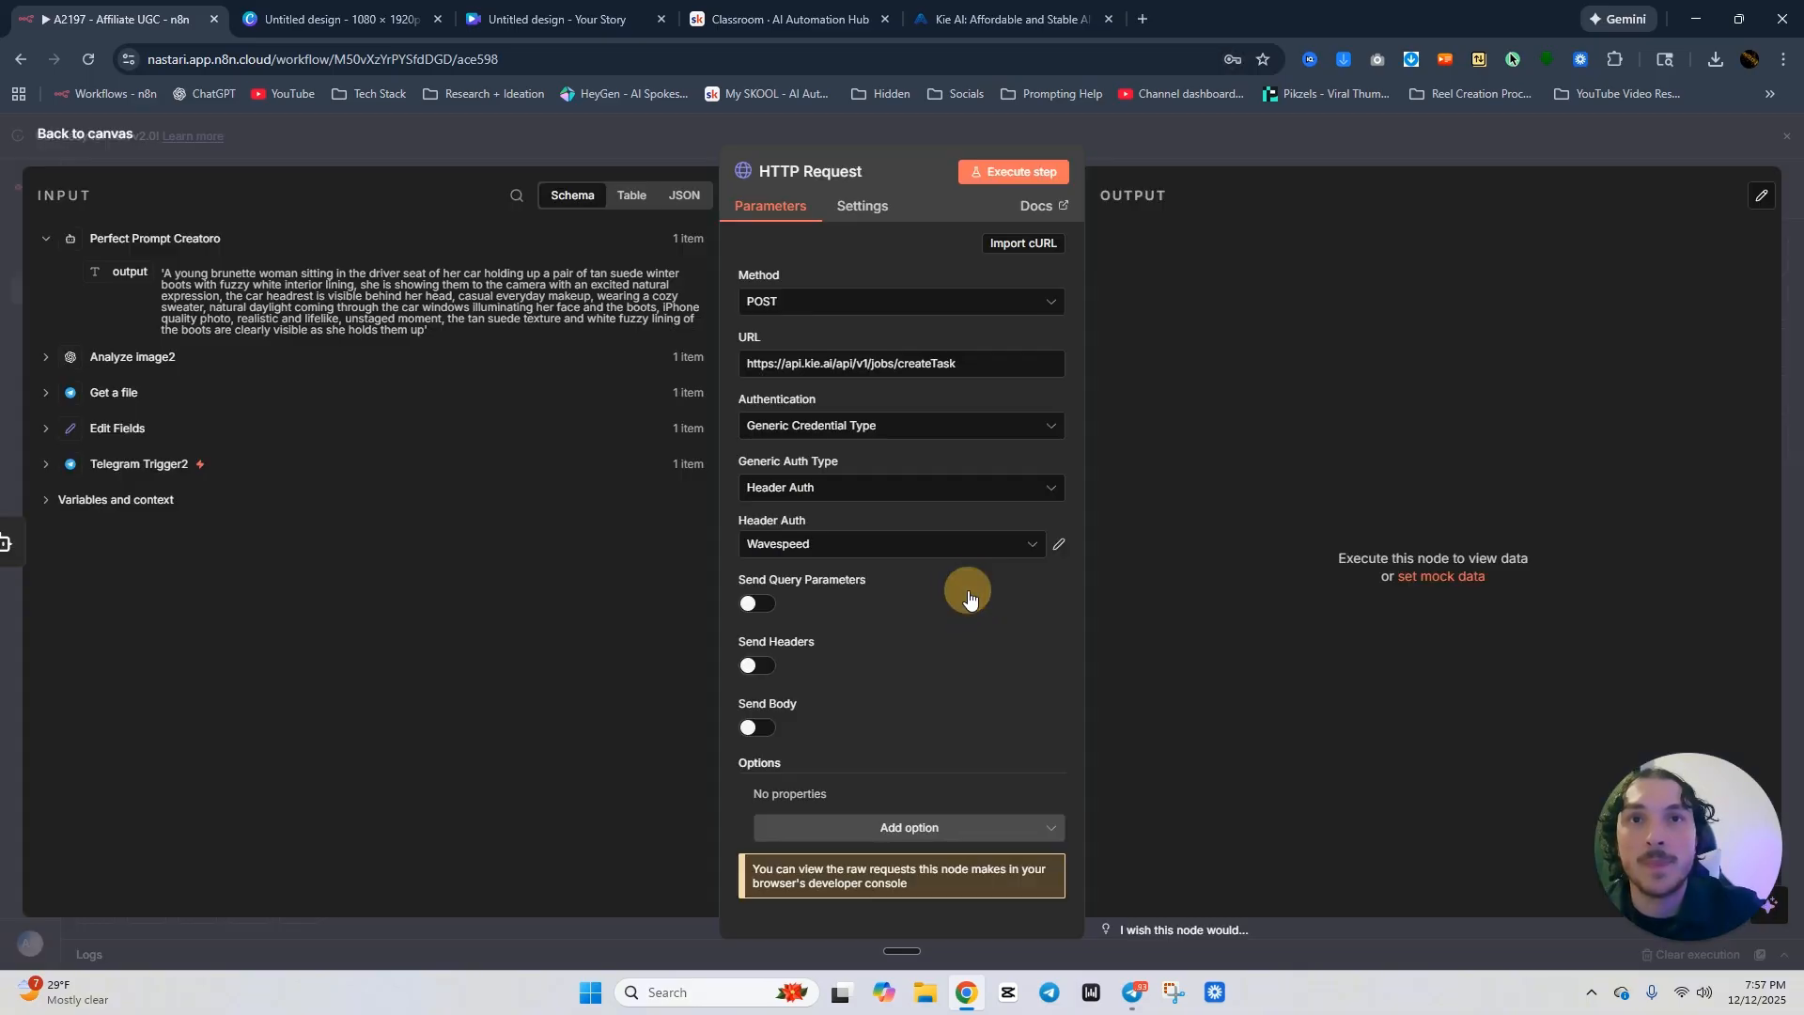
Assign the existing Kie.ai Header Auth credential to the HTTP Request node.
left_click(814, 552)
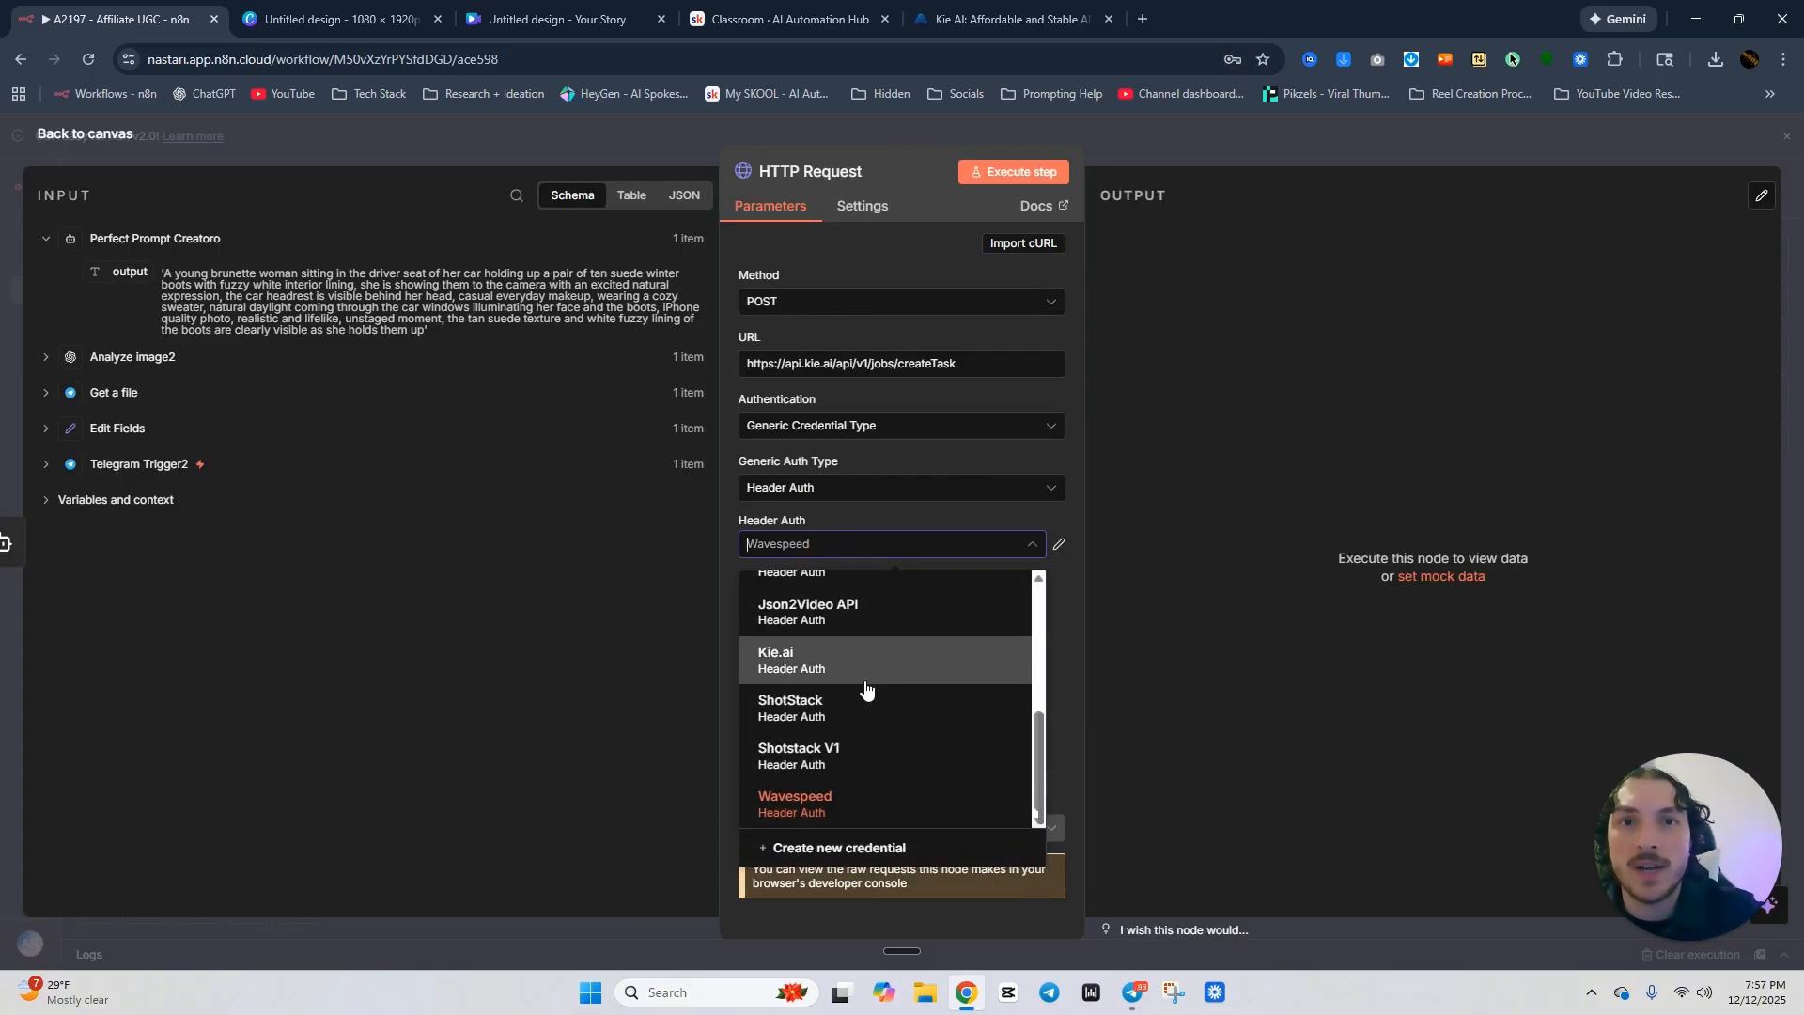
left_click(859, 659)
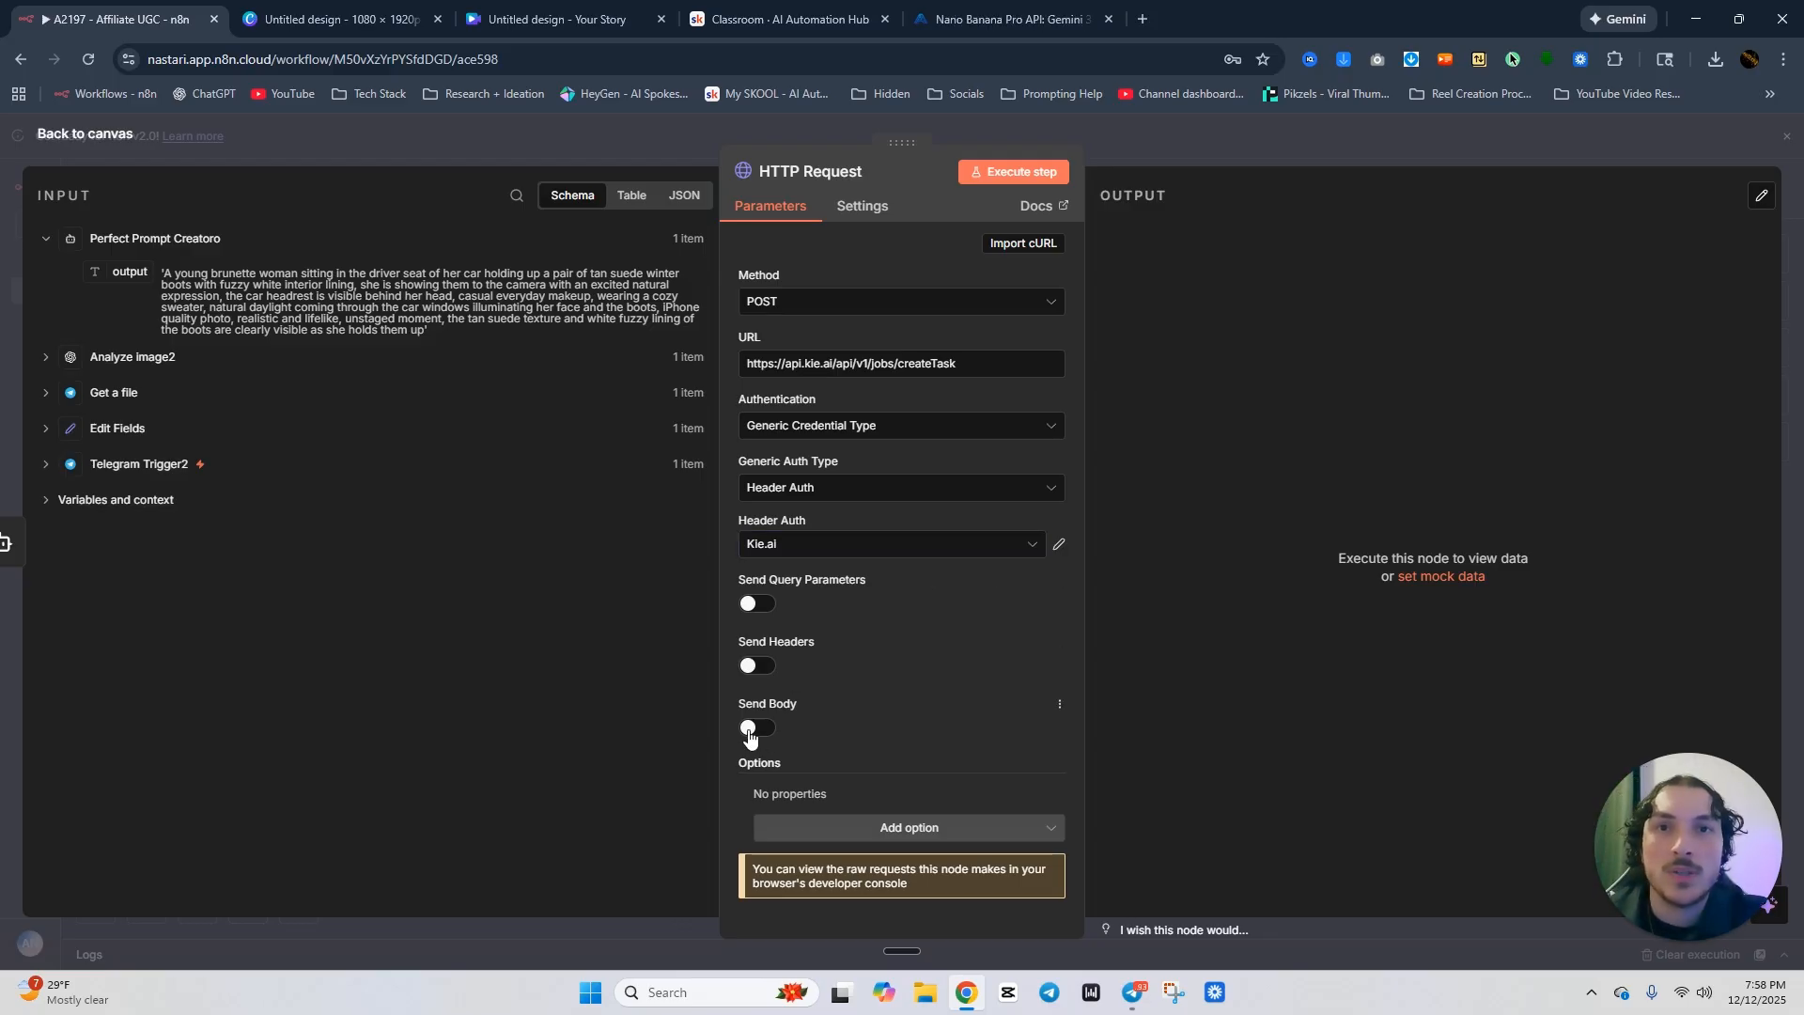
Enable sending a body in the HTTP Request node and specify its JSON content using JSON.
left_click(748, 729)
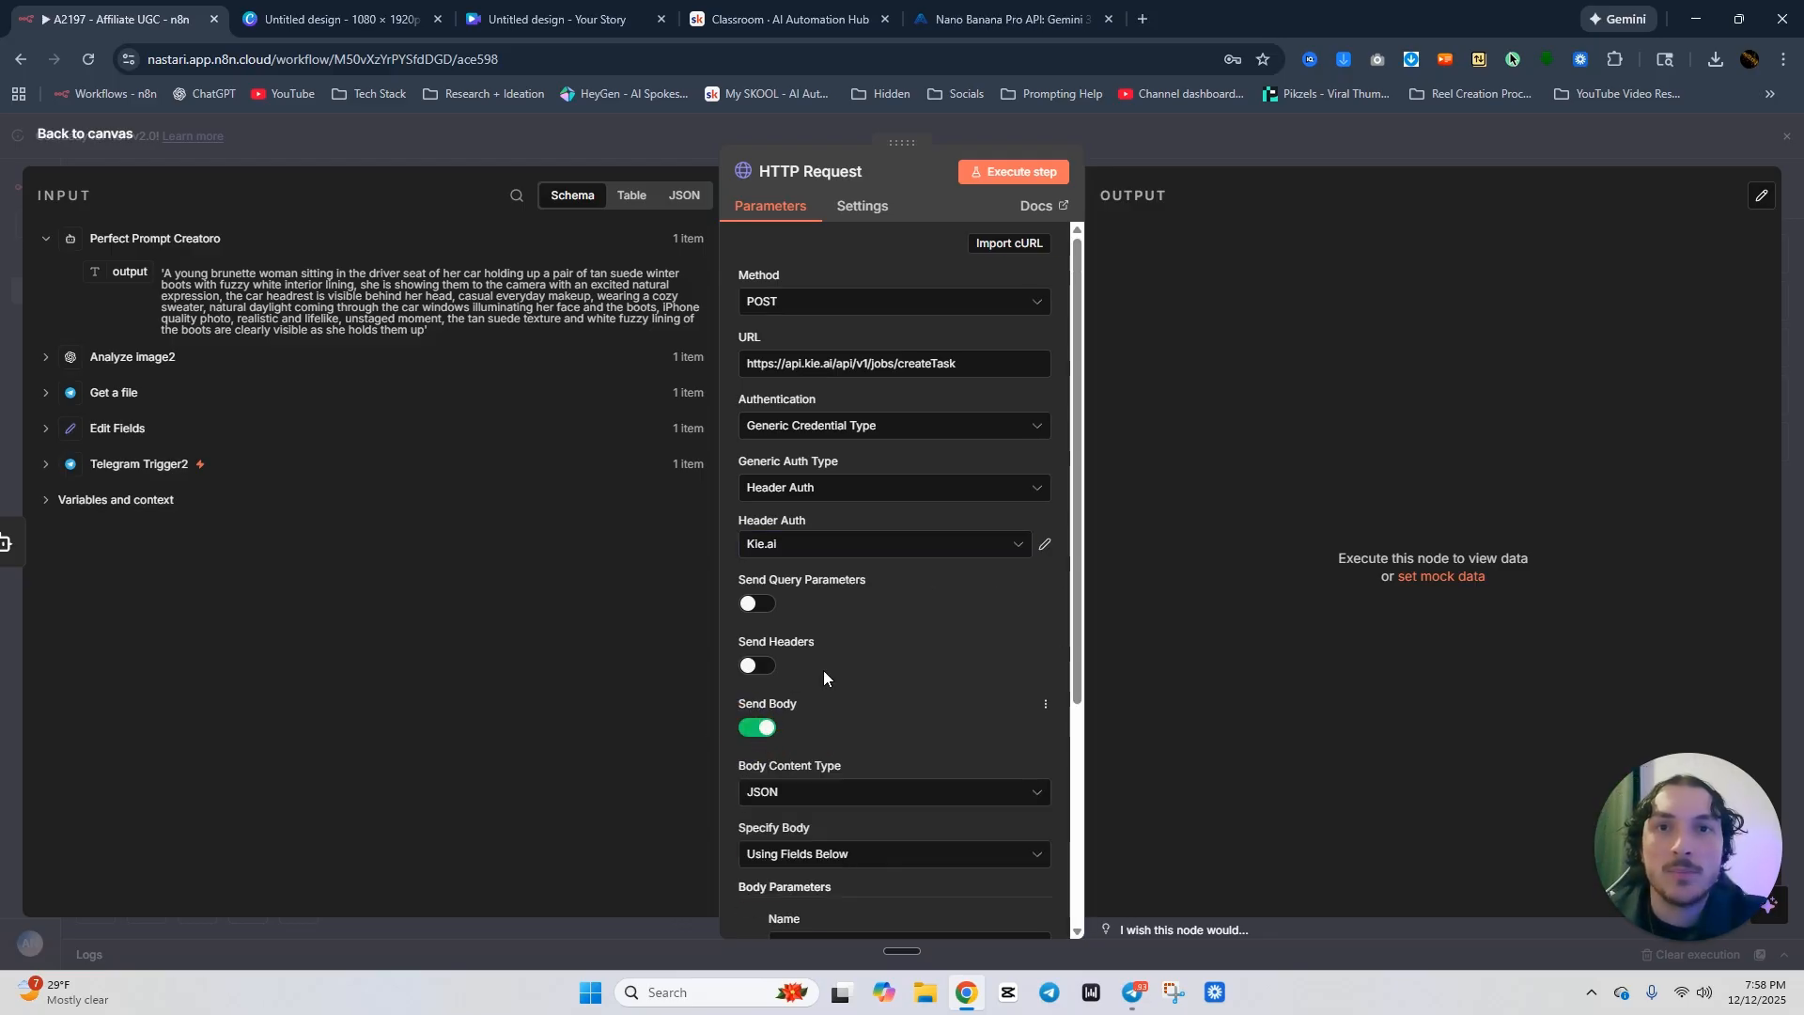
scroll(823, 669, "down", 2)
left_click(843, 674)
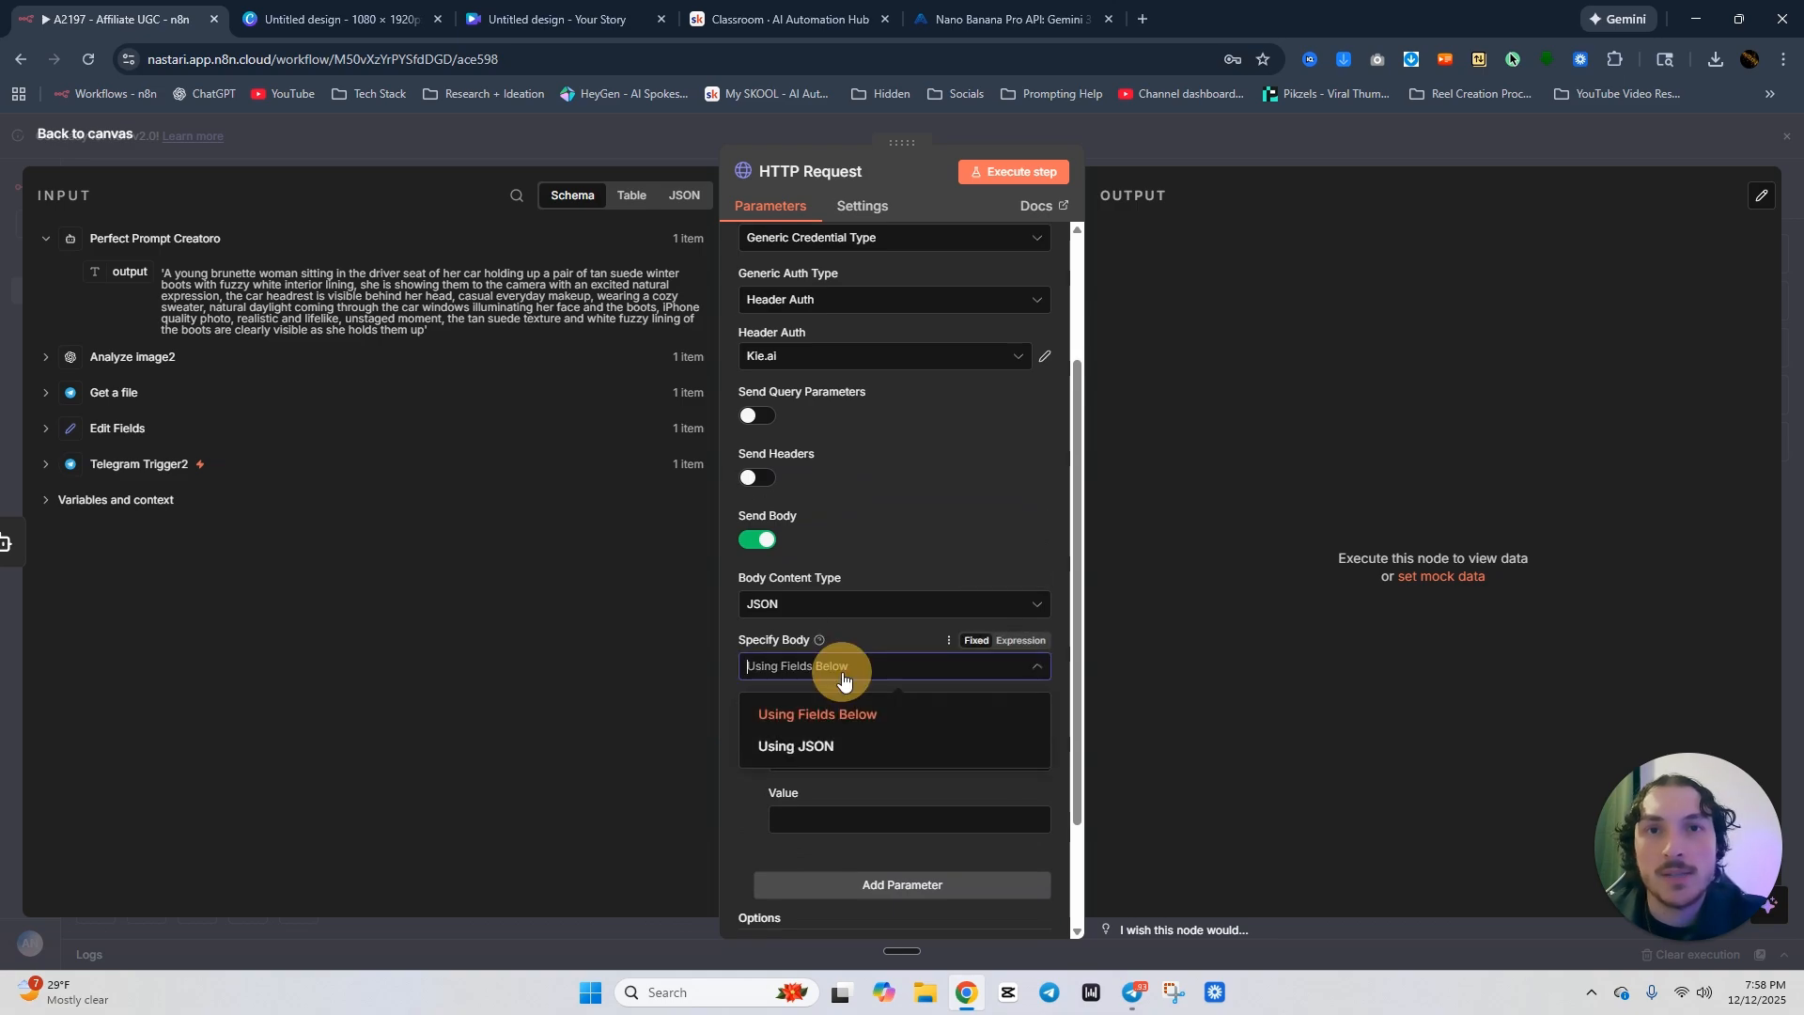
left_click(815, 746)
scroll(893, 695, "down", 1)
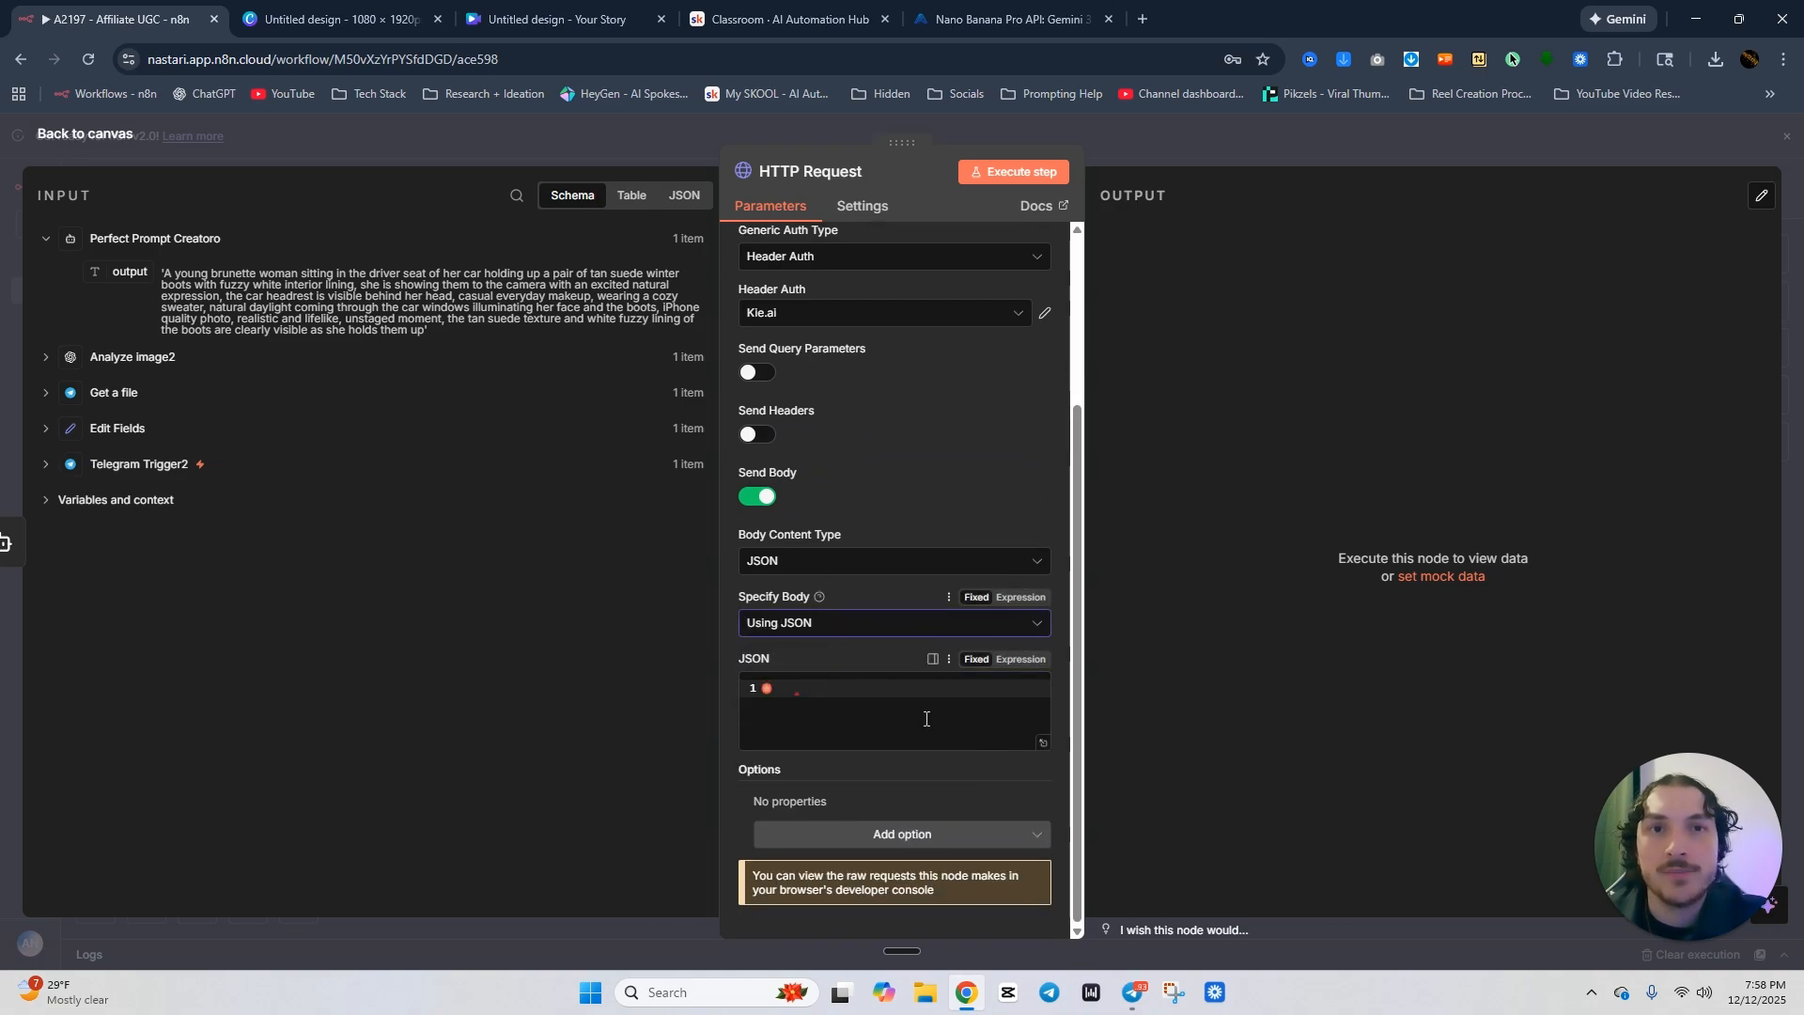
left_click(1041, 747)
left_click(984, 146)
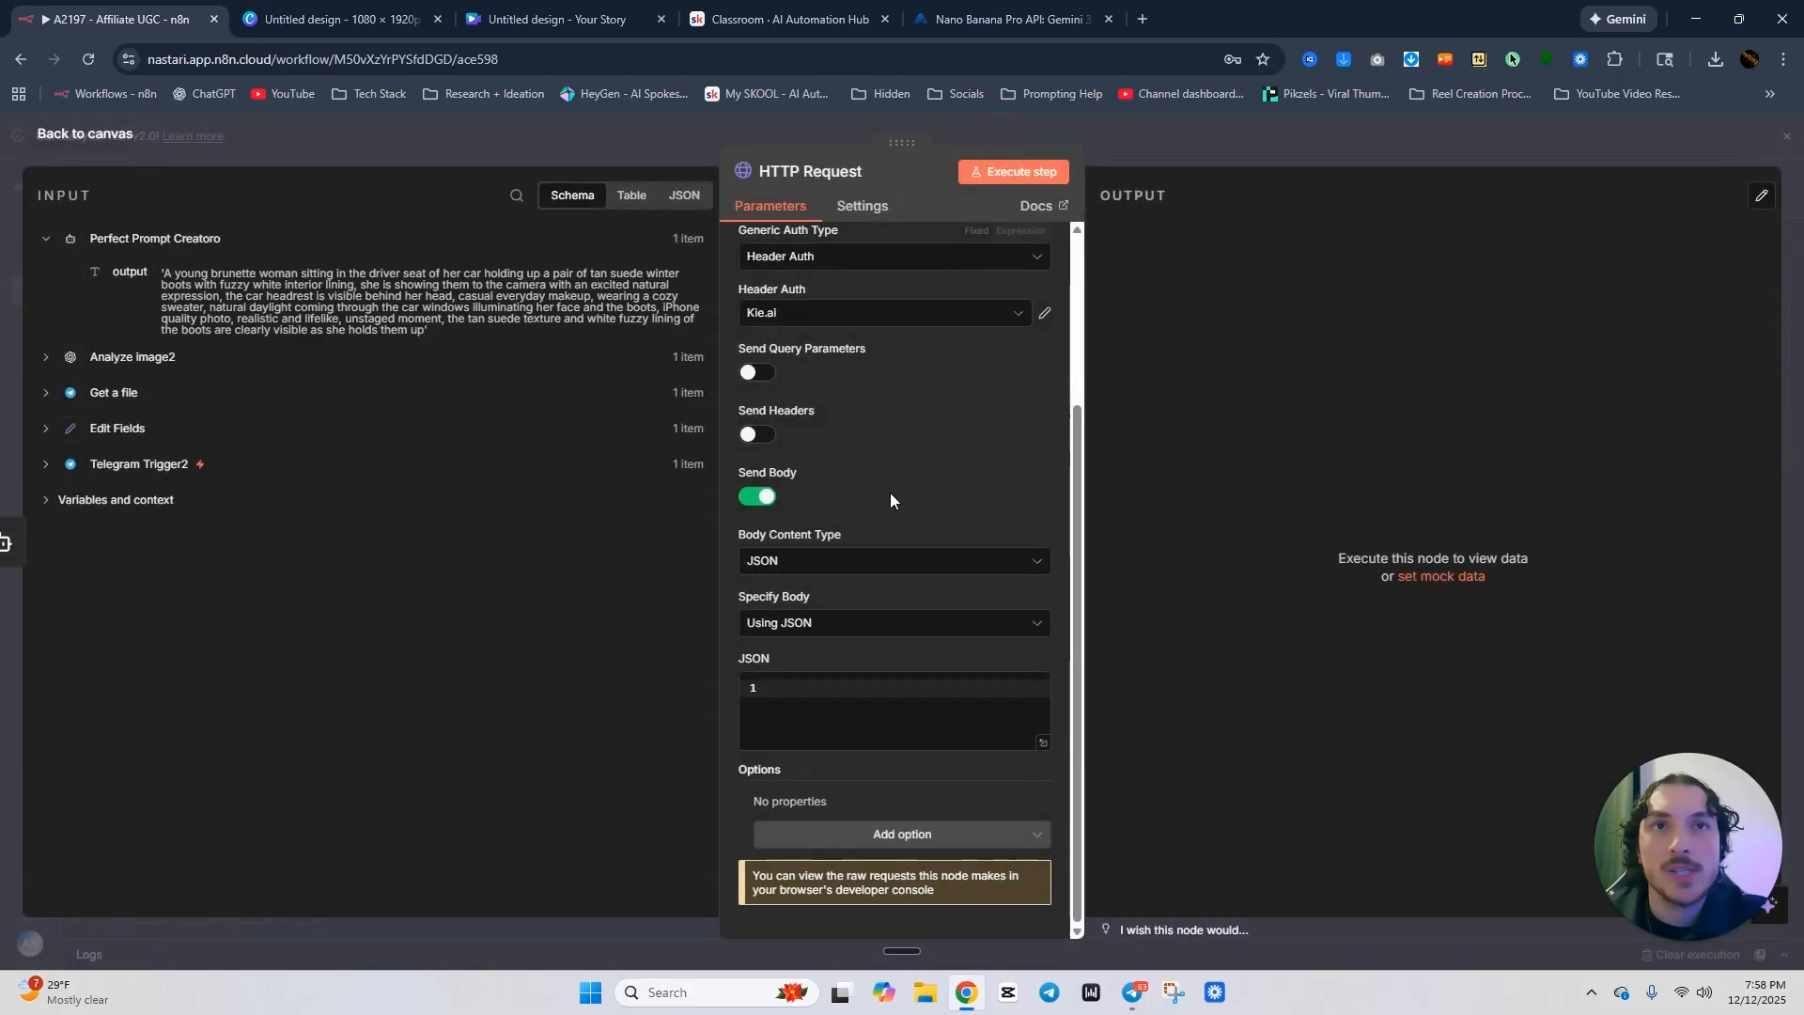
Copy the entire JSON body expression from the Post Image Request1 node in Part 2.
left_click(1249, 145)
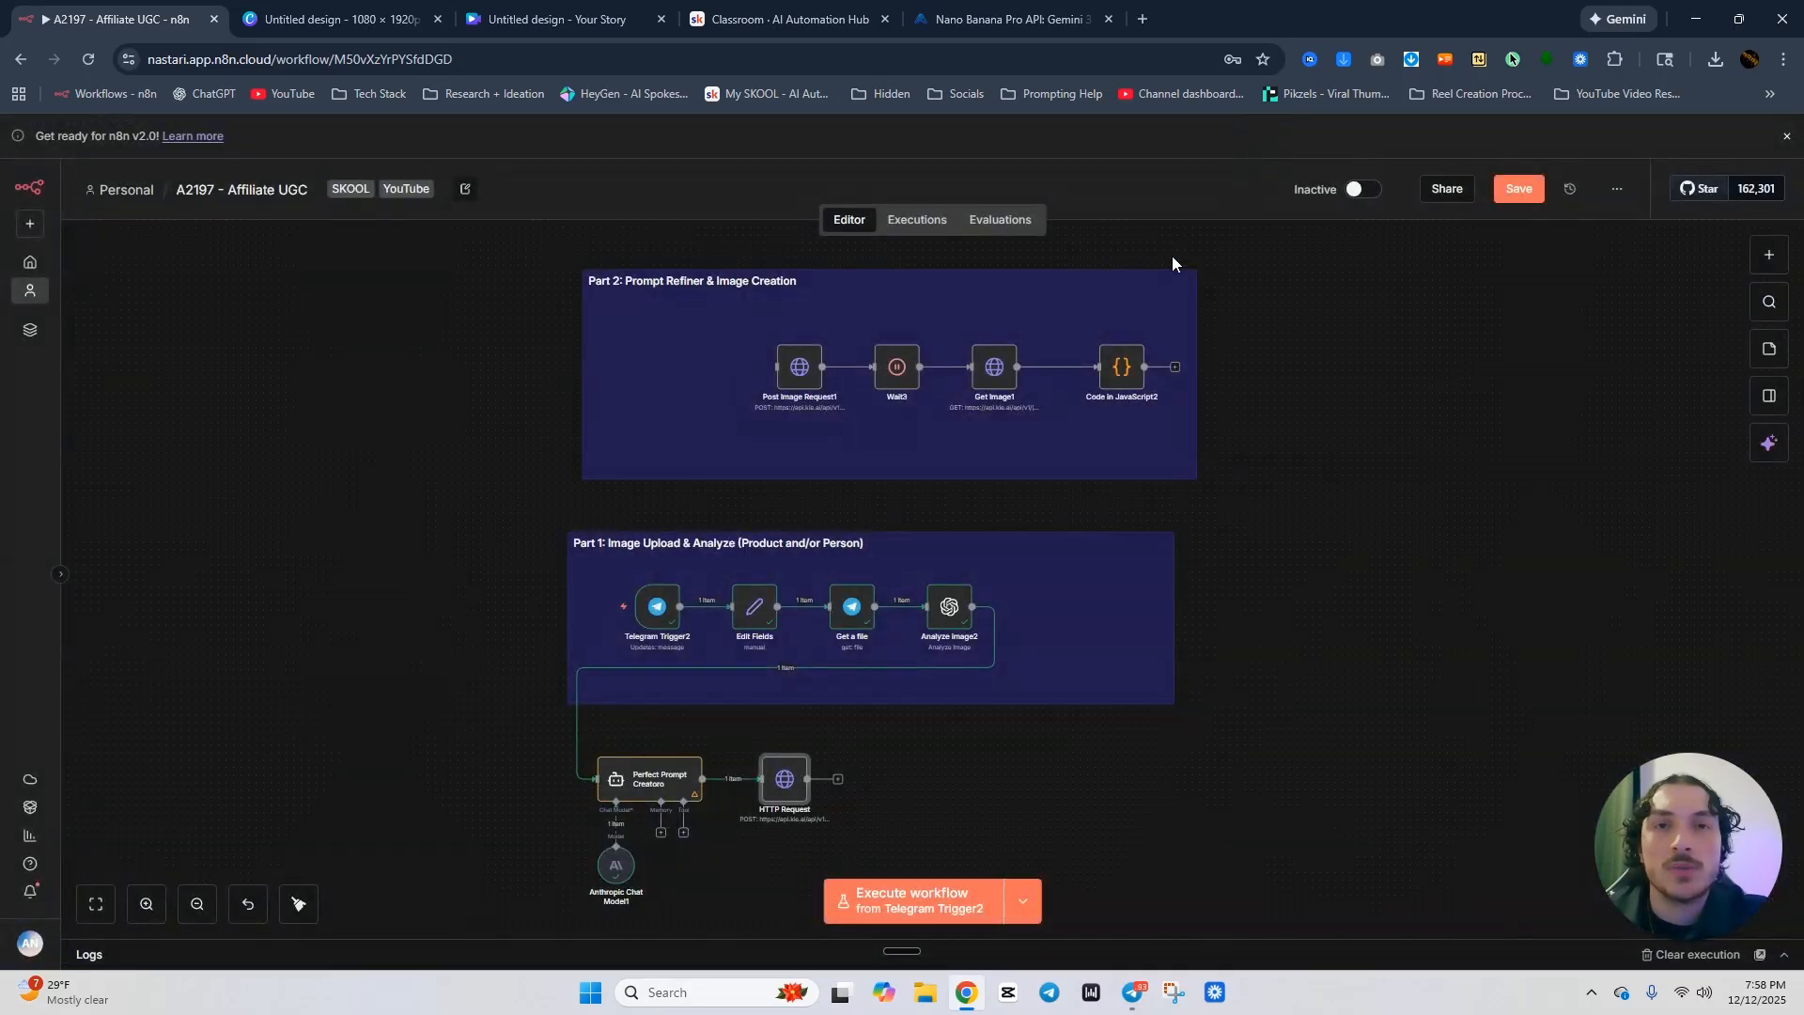
double_click(800, 368)
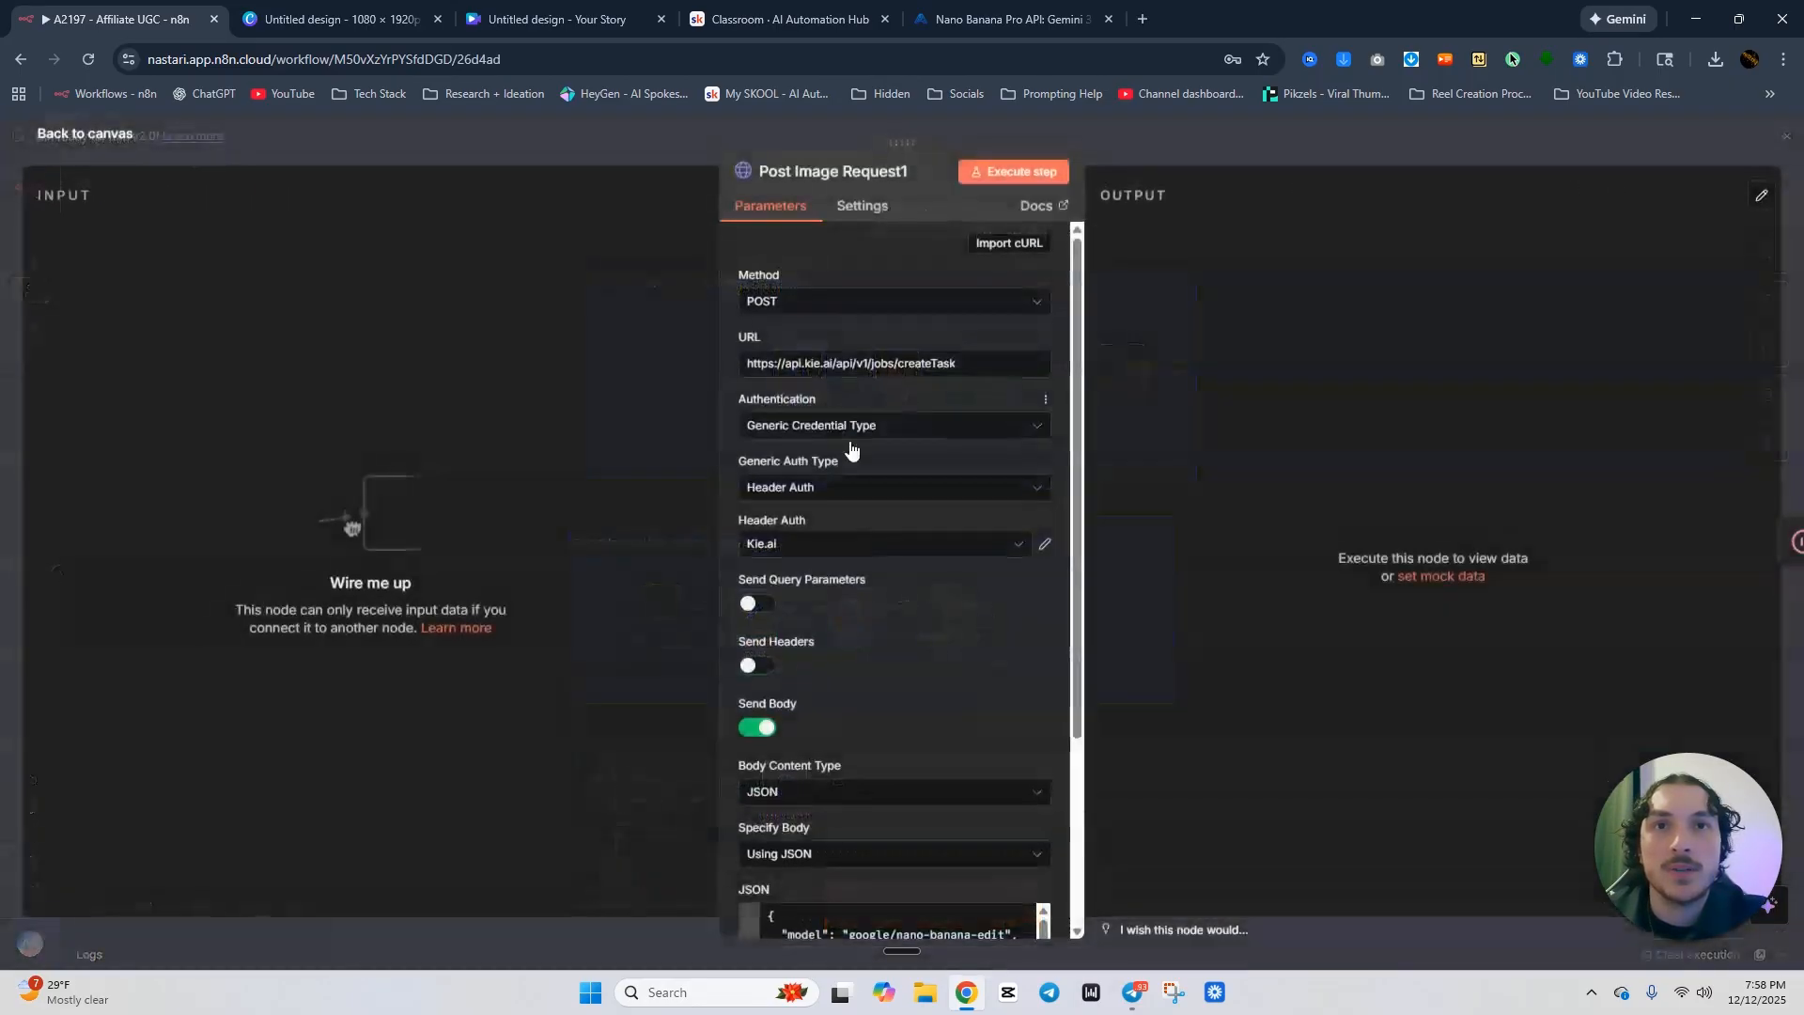
scroll(939, 564, "down", 5)
left_click(1041, 741)
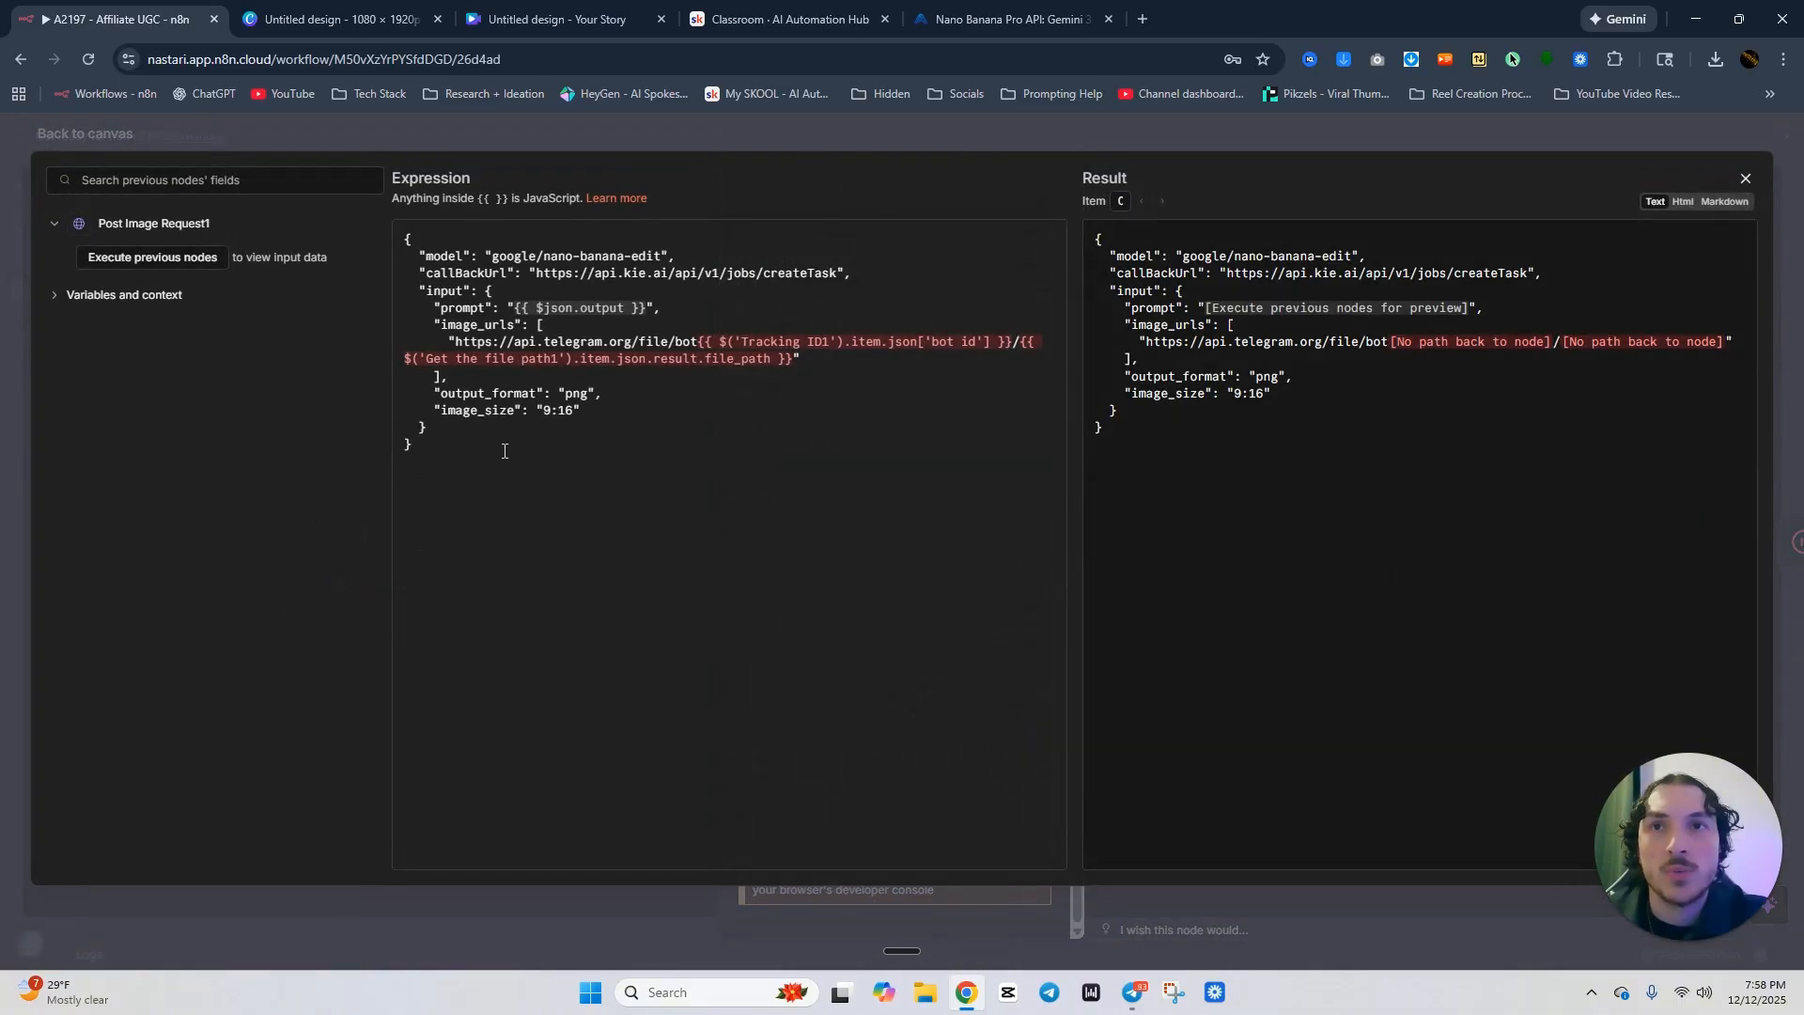
left_click_drag(418, 446, 371, 237)
right_click(521, 263)
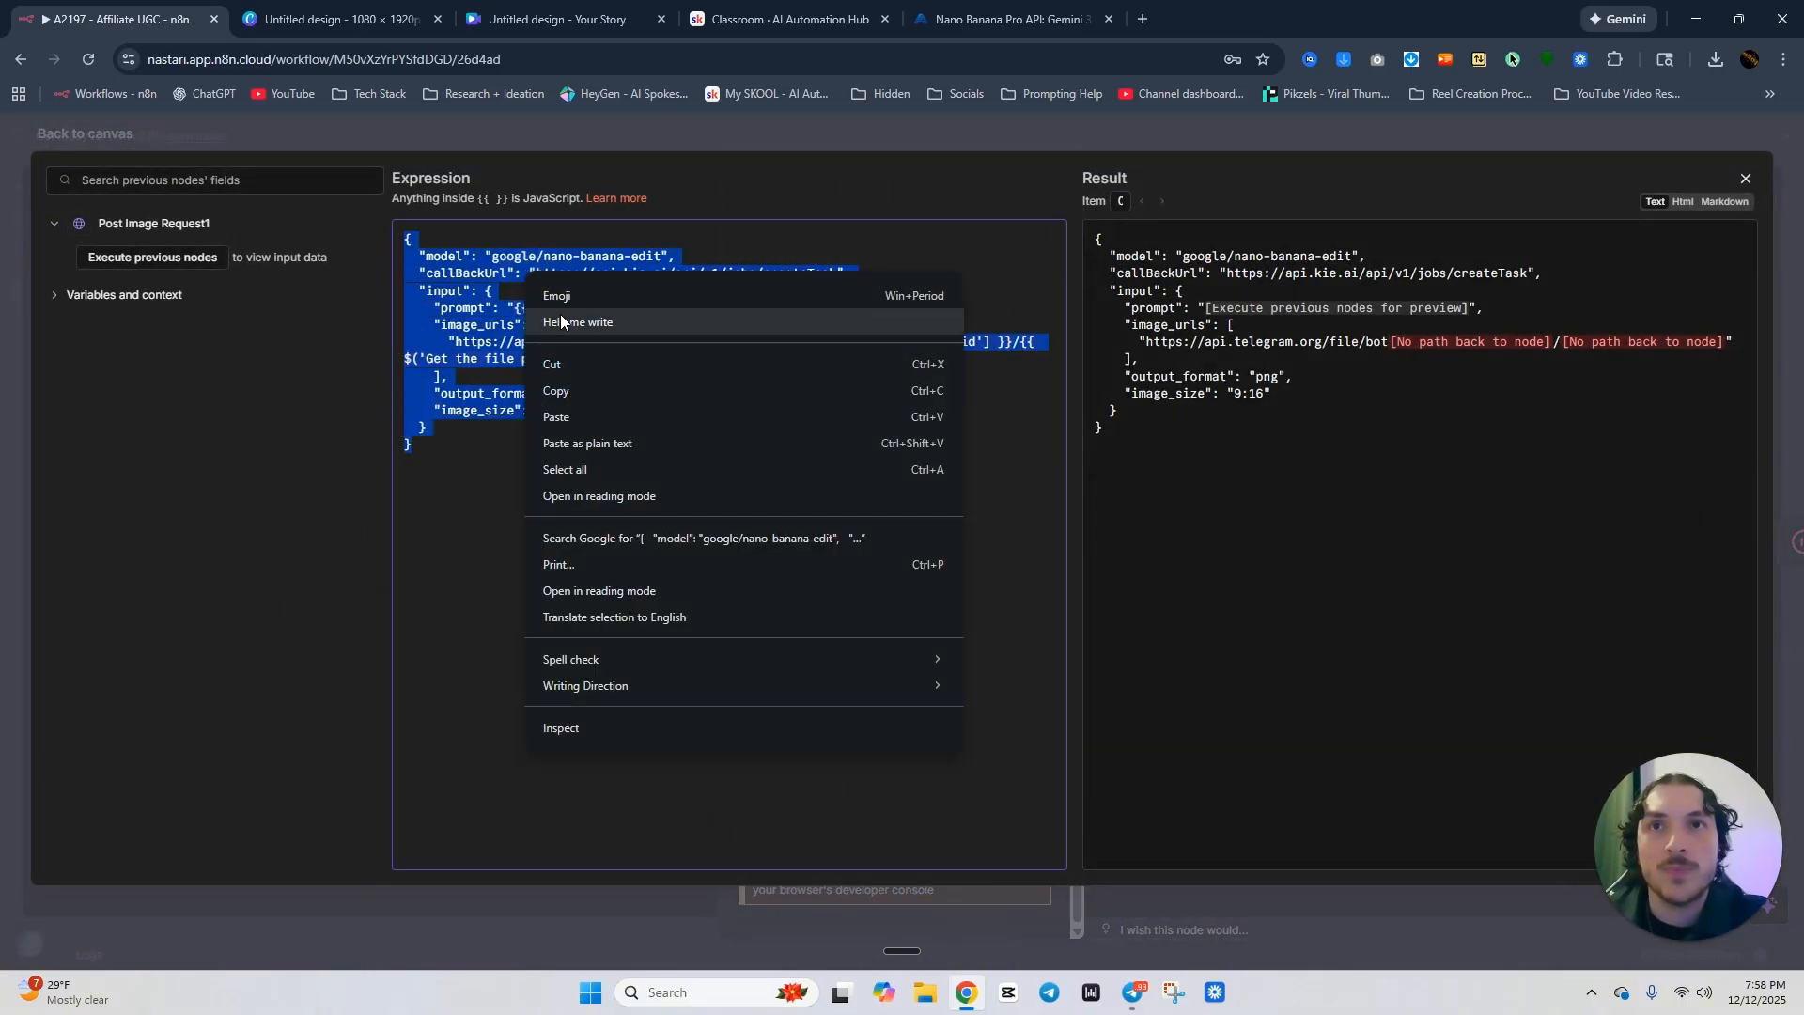
left_click(563, 402)
left_click(896, 126)
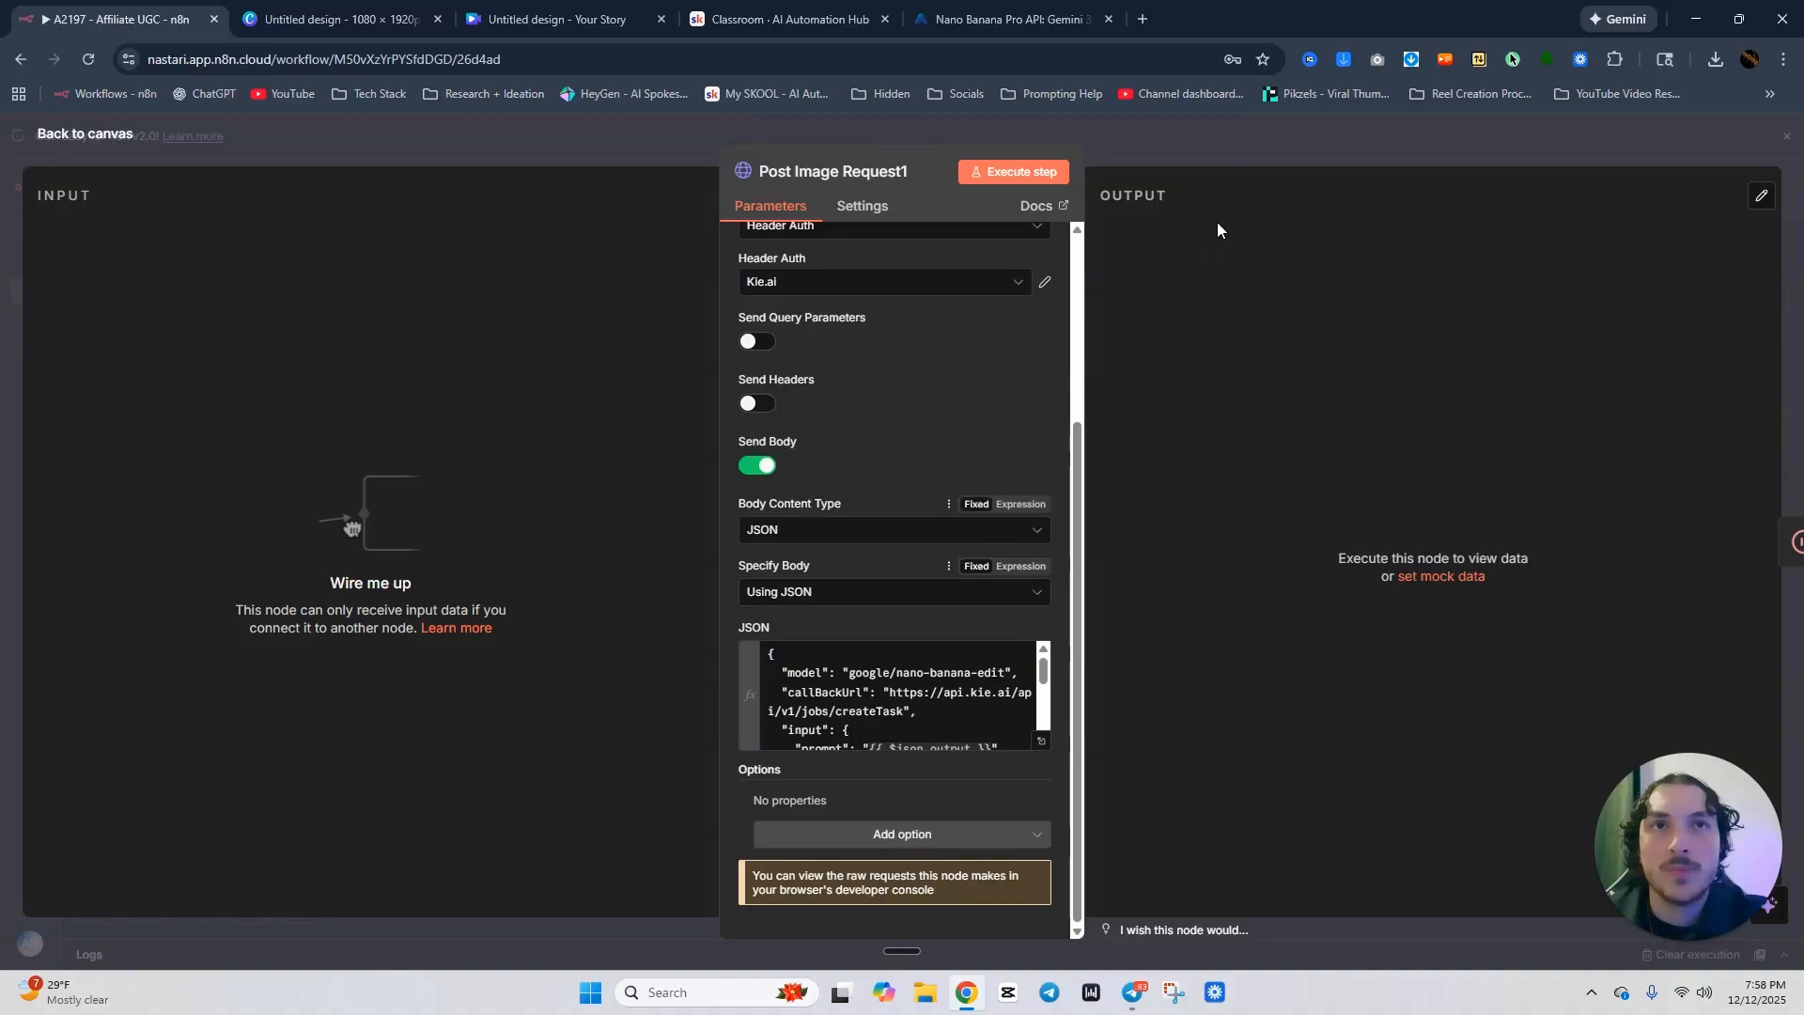
Switch the new HTTP Request node's JSON body to an expression and paste the copied google/nano-banana-edit body into it.
left_click(1215, 252)
double_click(786, 784)
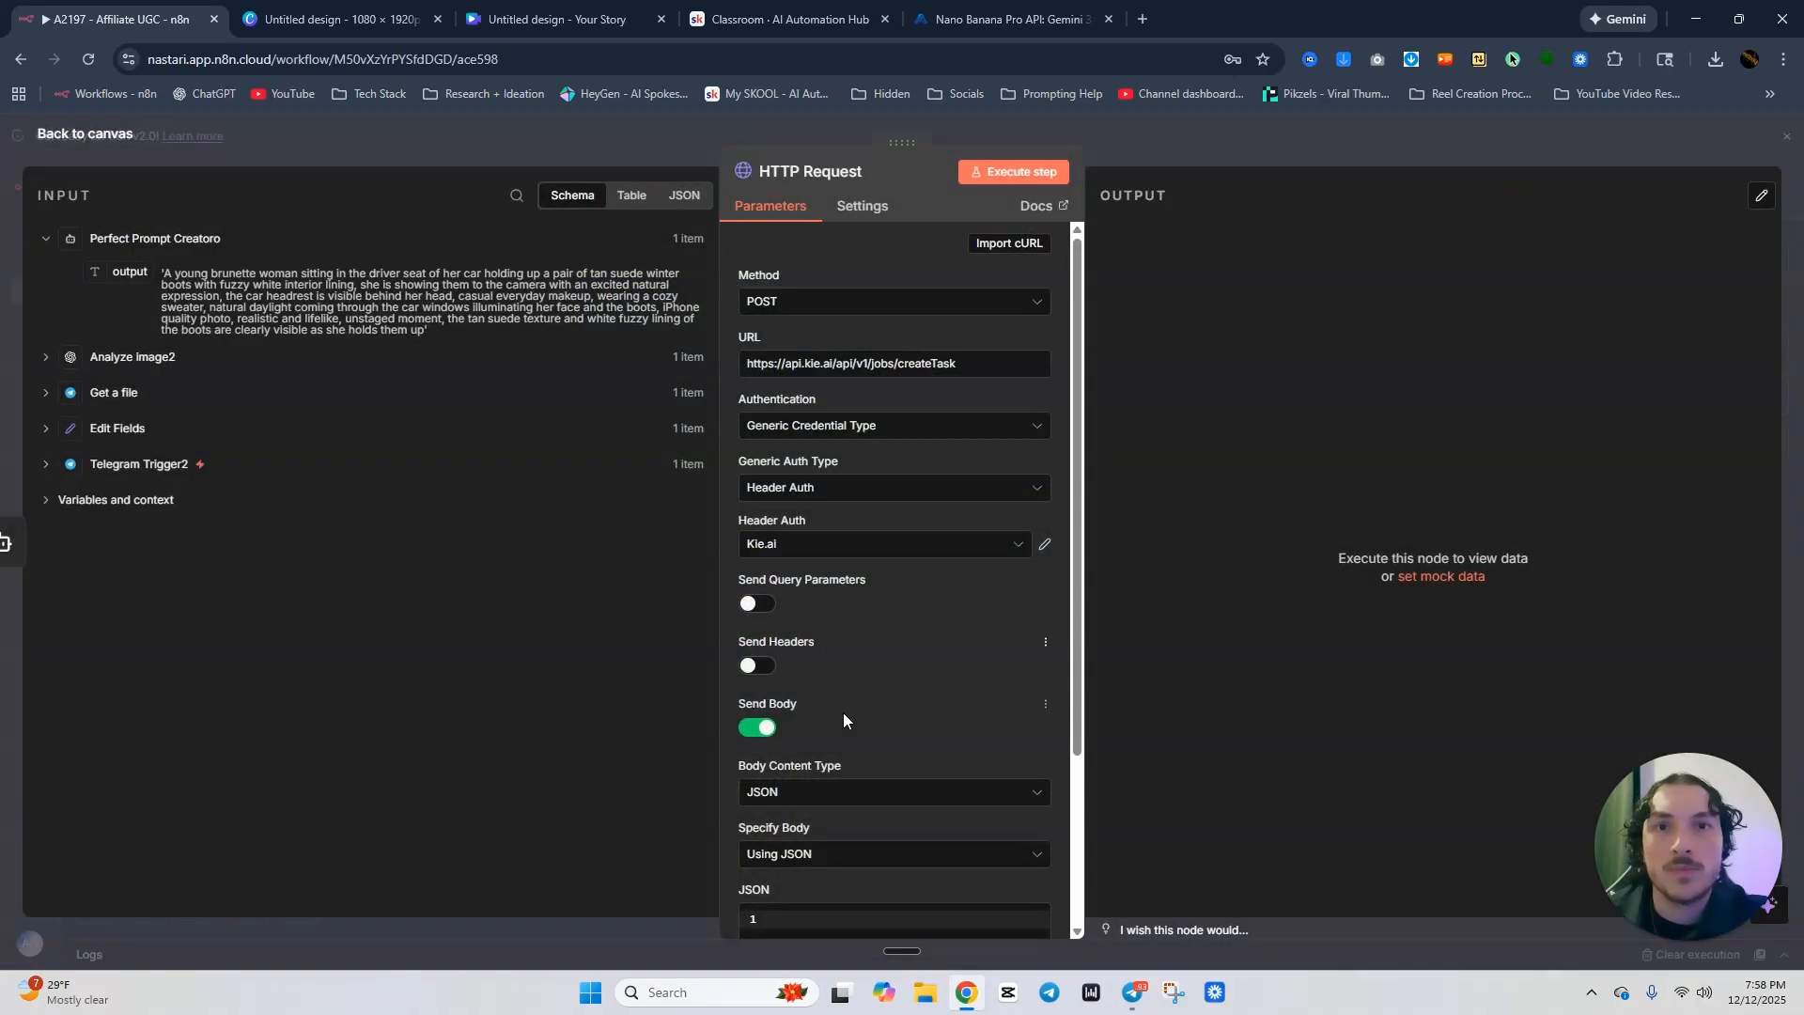
scroll(842, 712, "down", 3)
left_click(1043, 746)
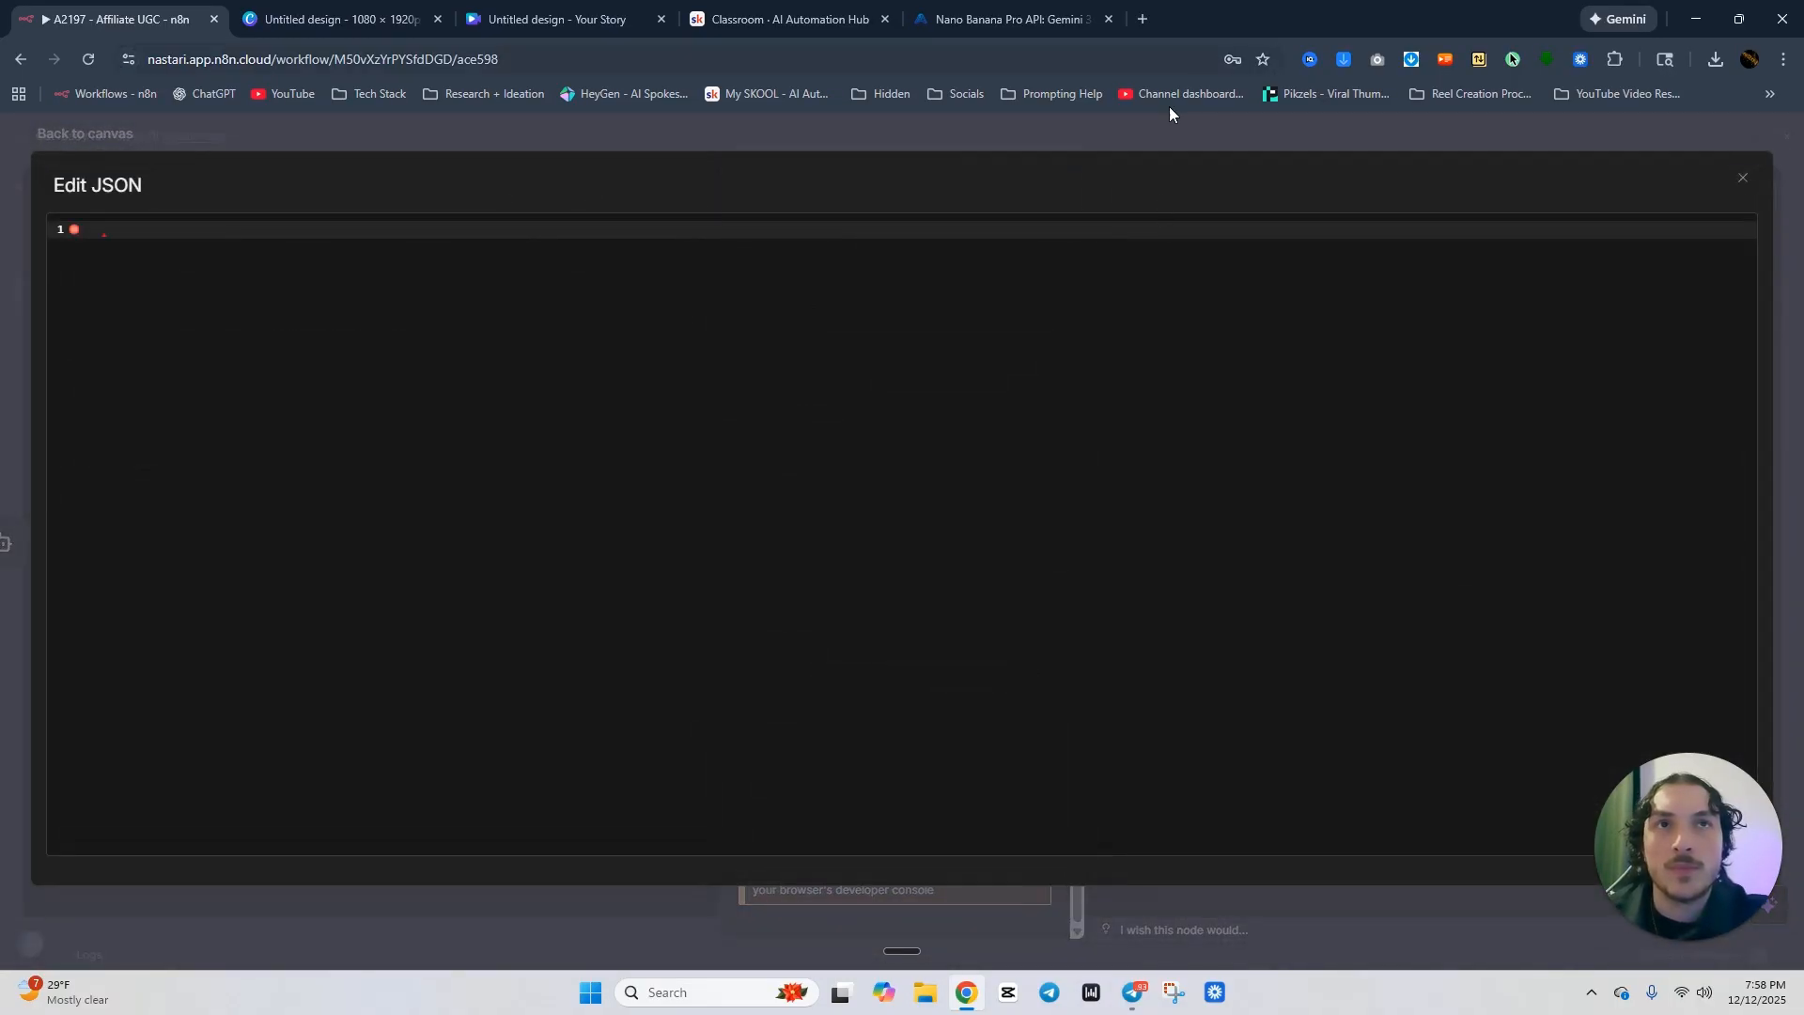
key("Escape")
left_click(1034, 660)
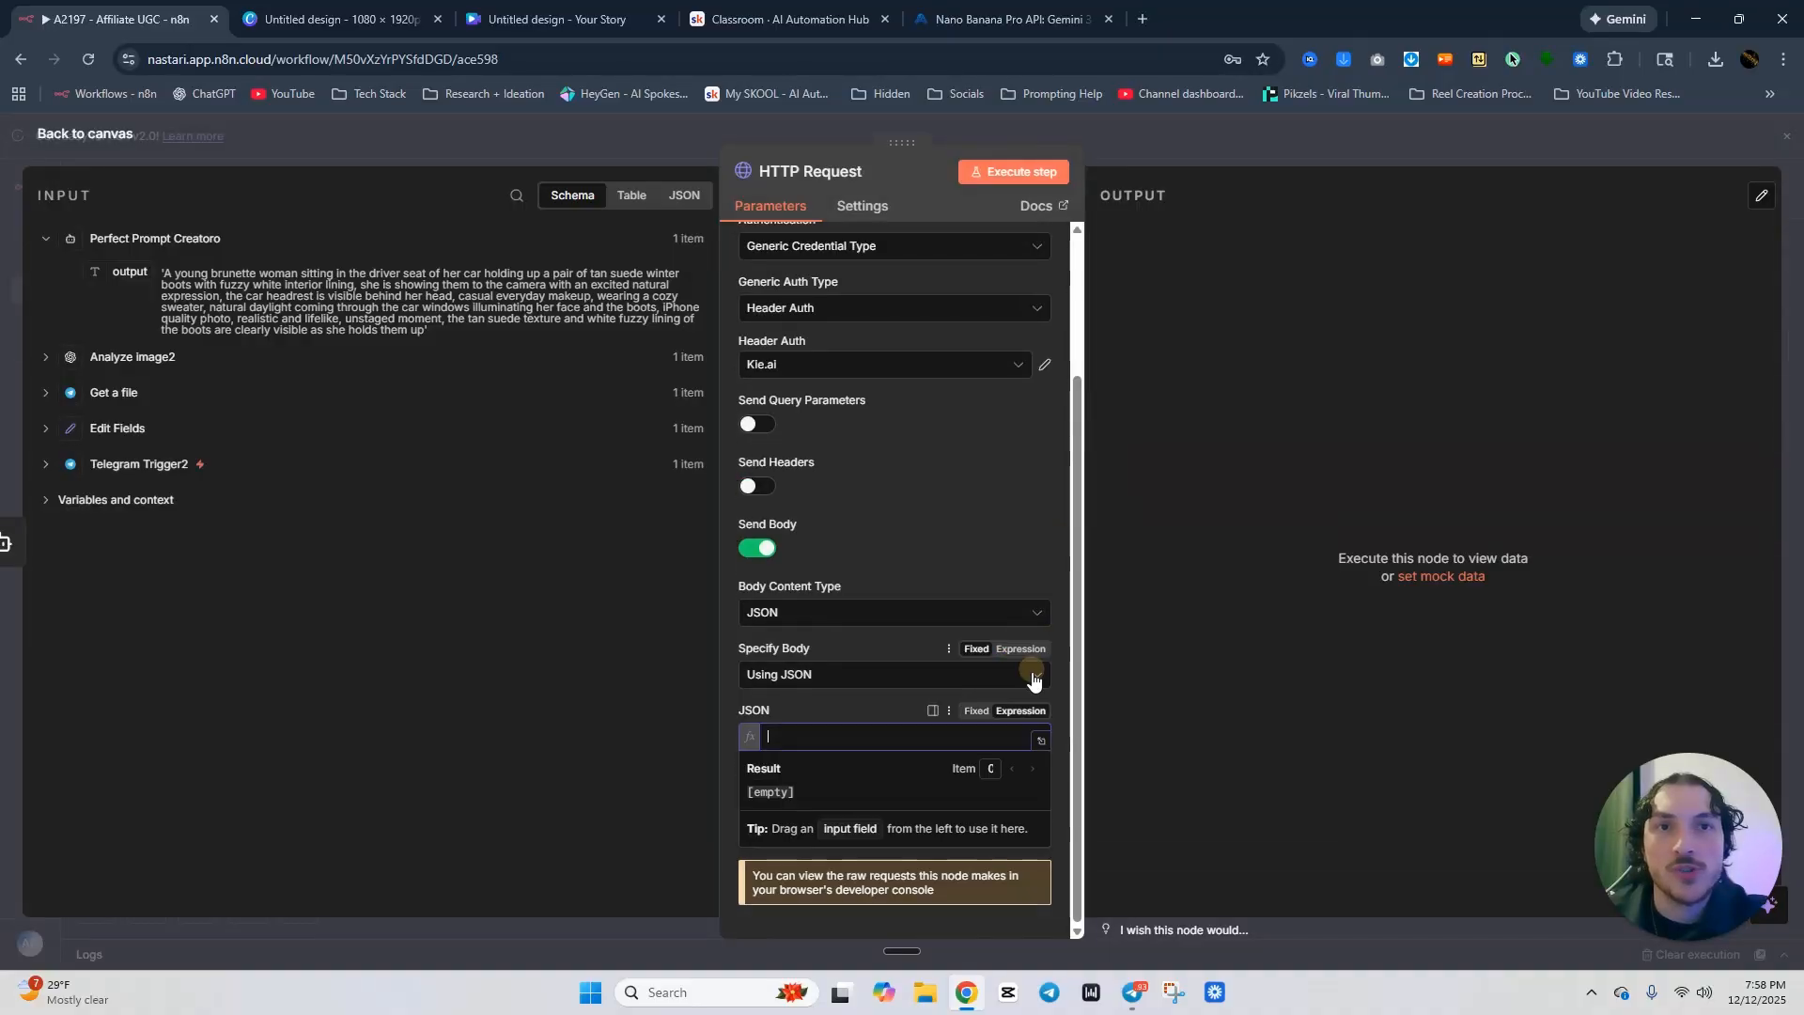
left_click(1043, 738)
left_click(569, 275)
key("ctrl+v")
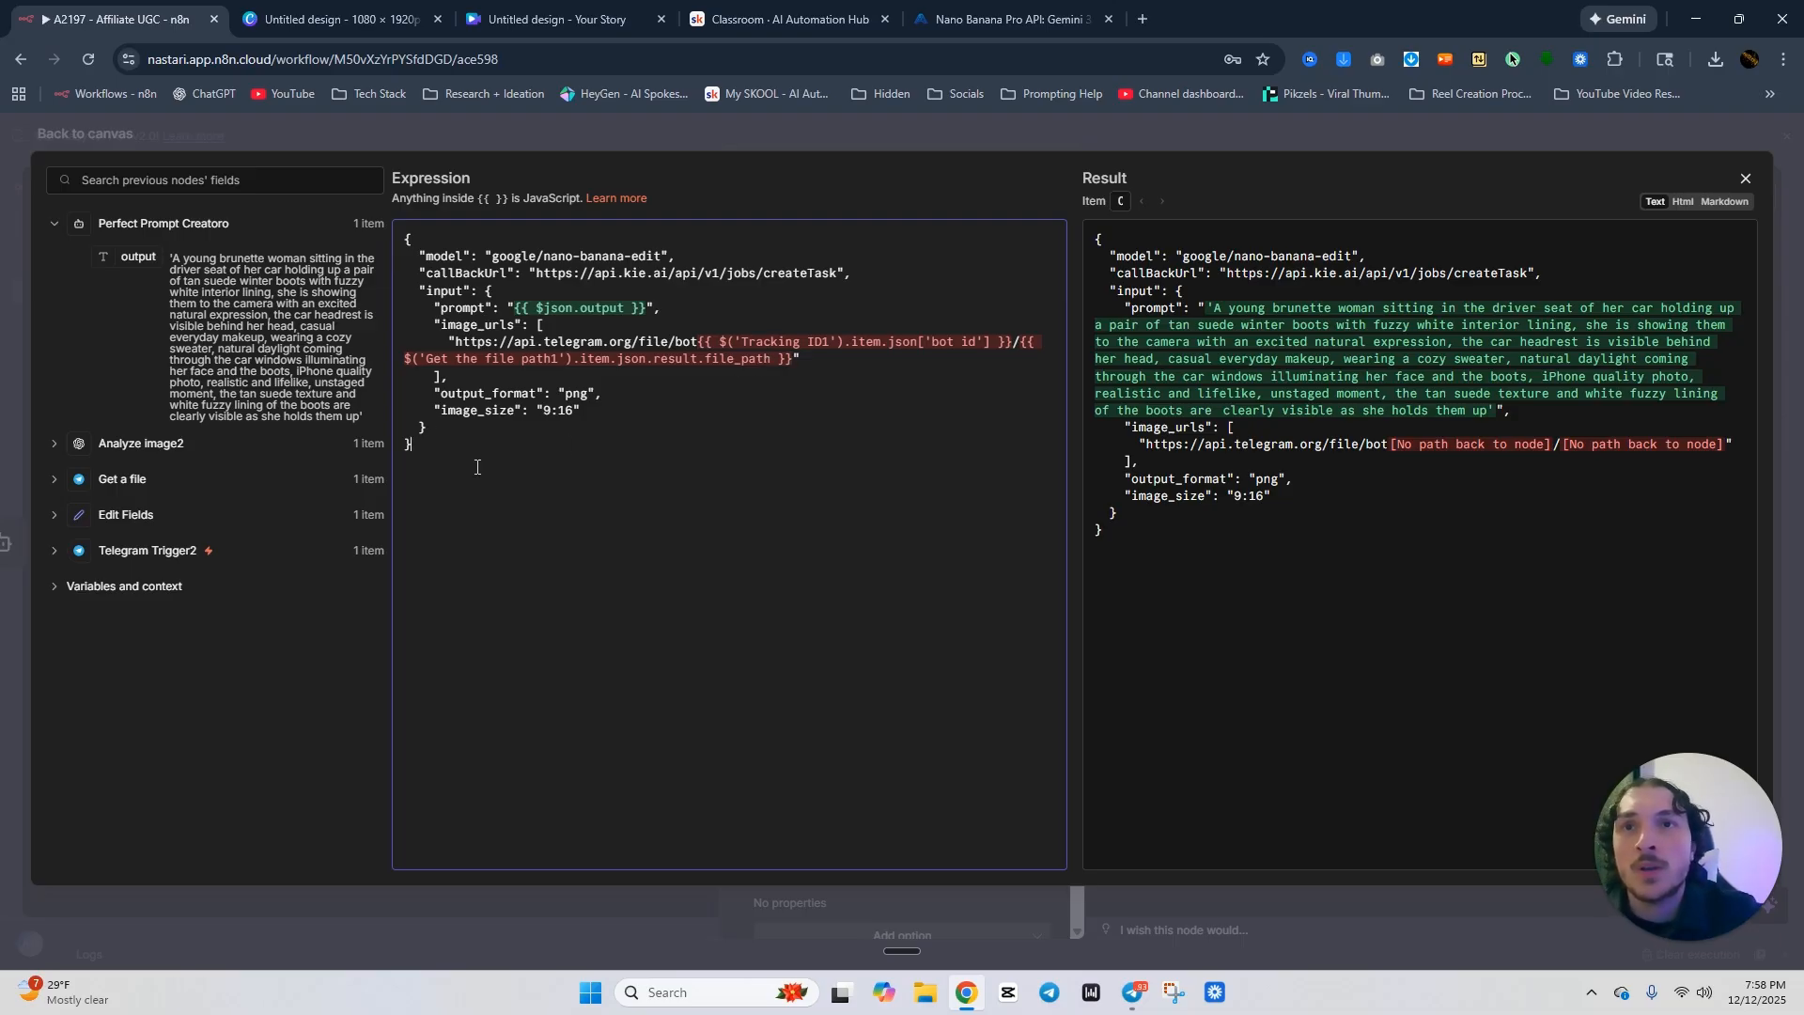
Review the request body structure and cURL request example in Kie.ai's Nano Banana API documentation, and return to the n8n expression.
left_click(996, 17)
scroll(987, 588, "down", 4)
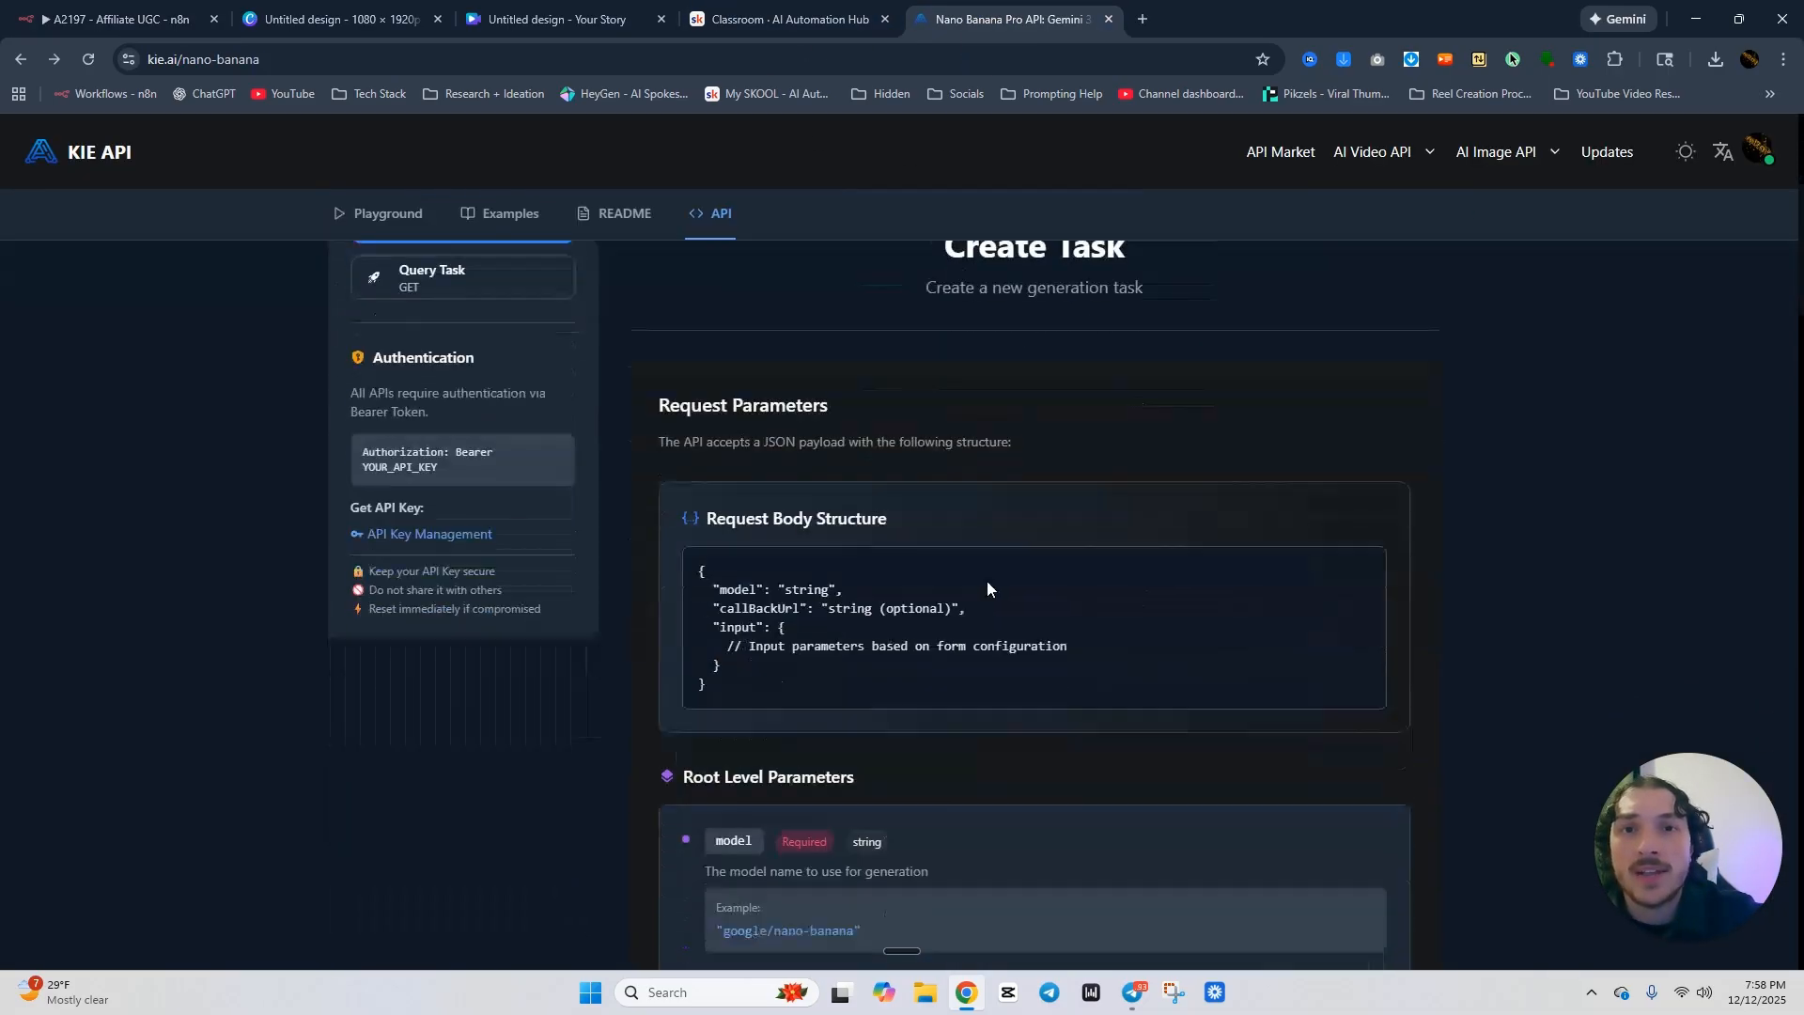
scroll(987, 588, "down", 20)
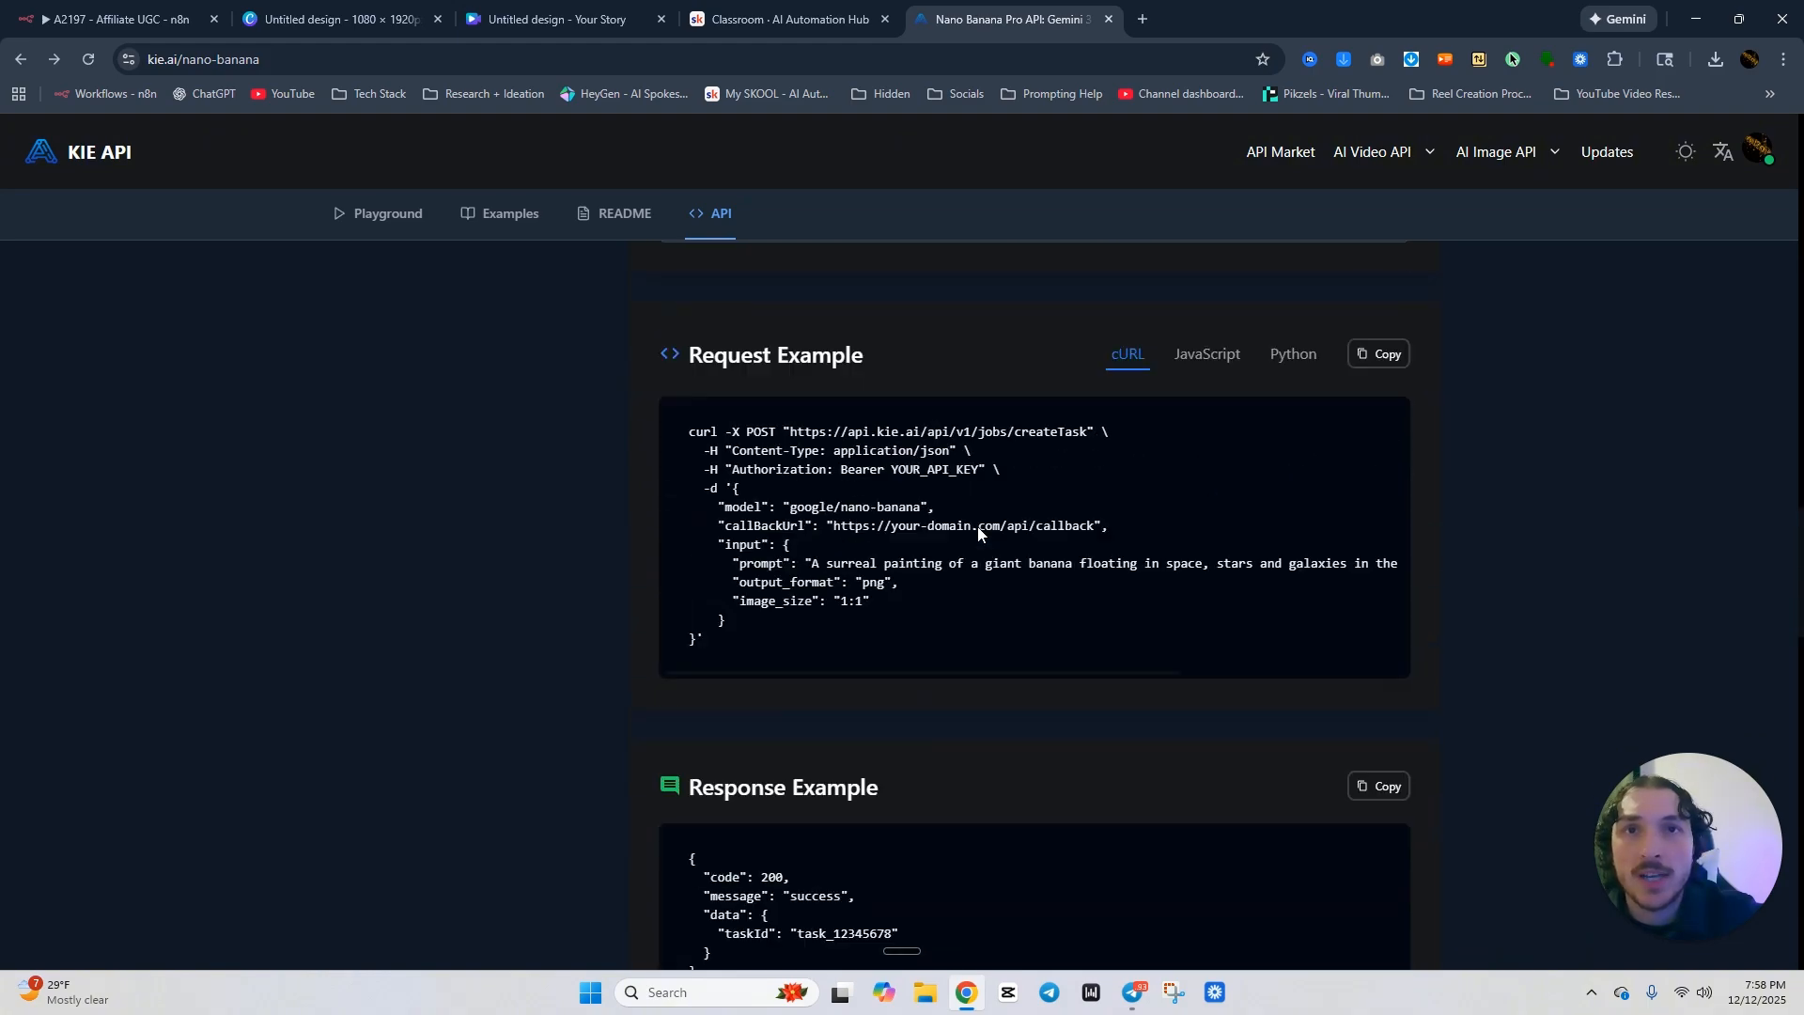
scroll(977, 526, "up", 1)
left_click(1375, 449)
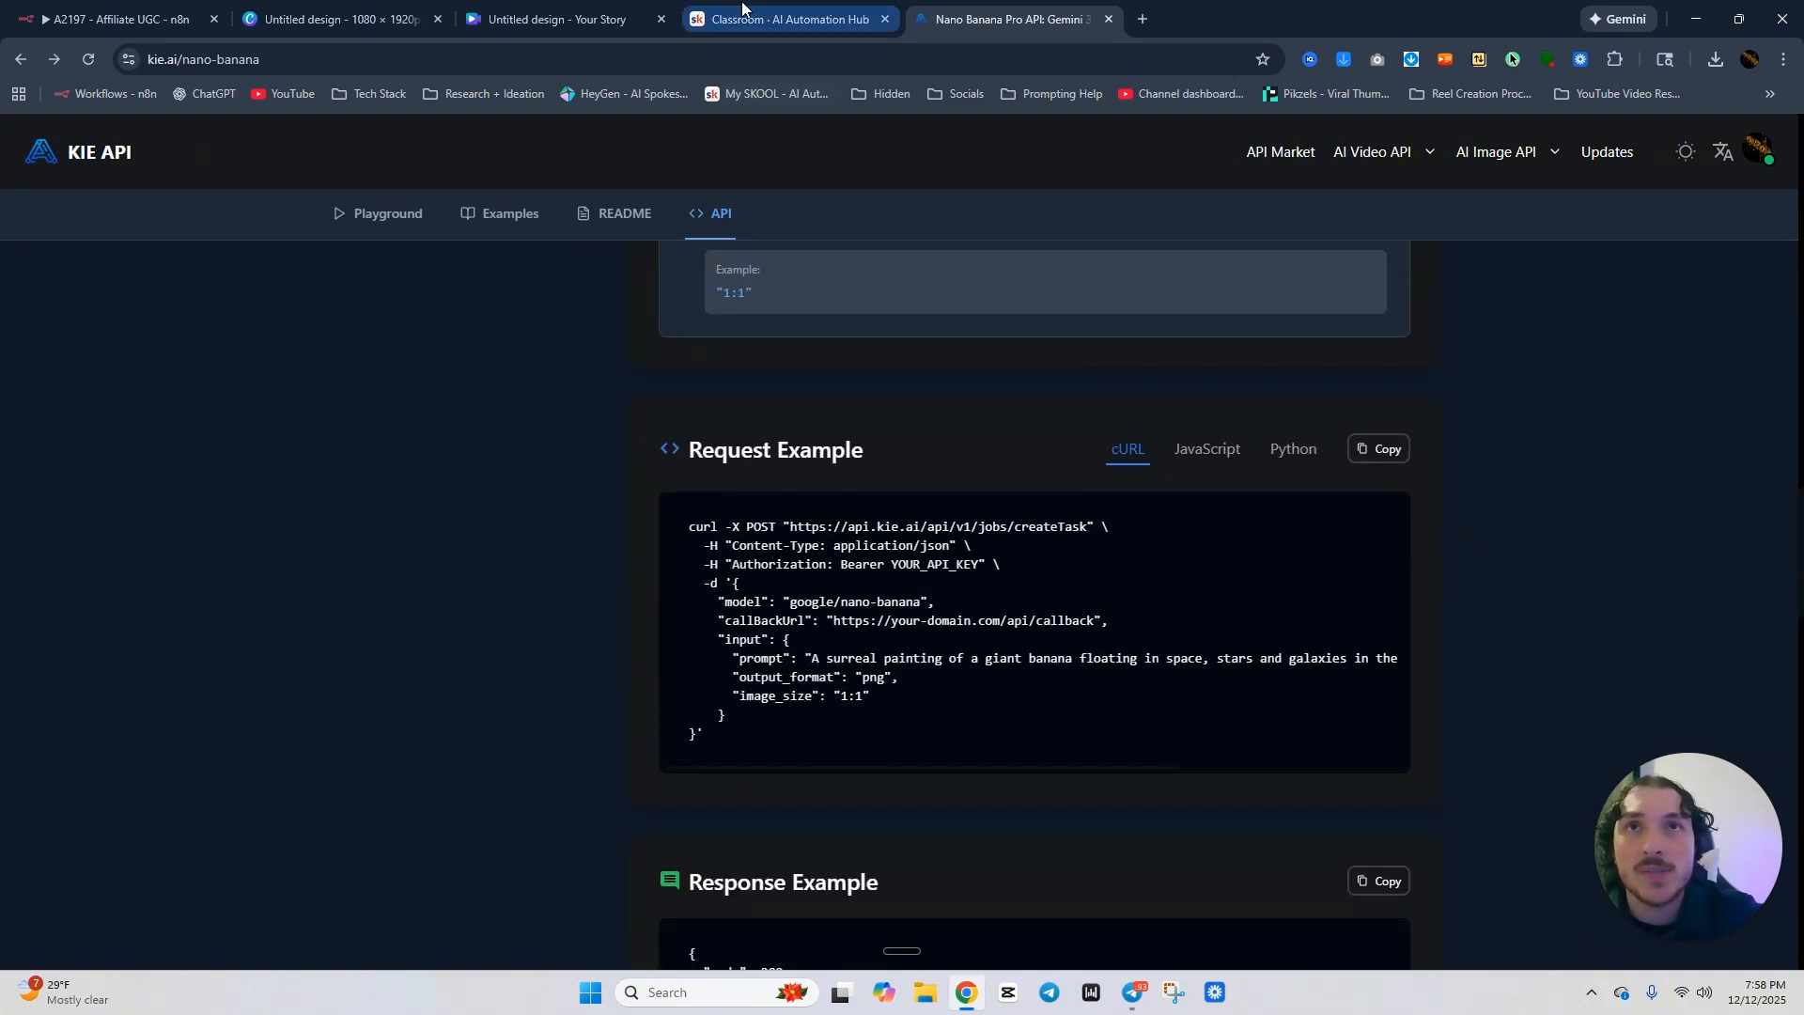
left_click(117, 19)
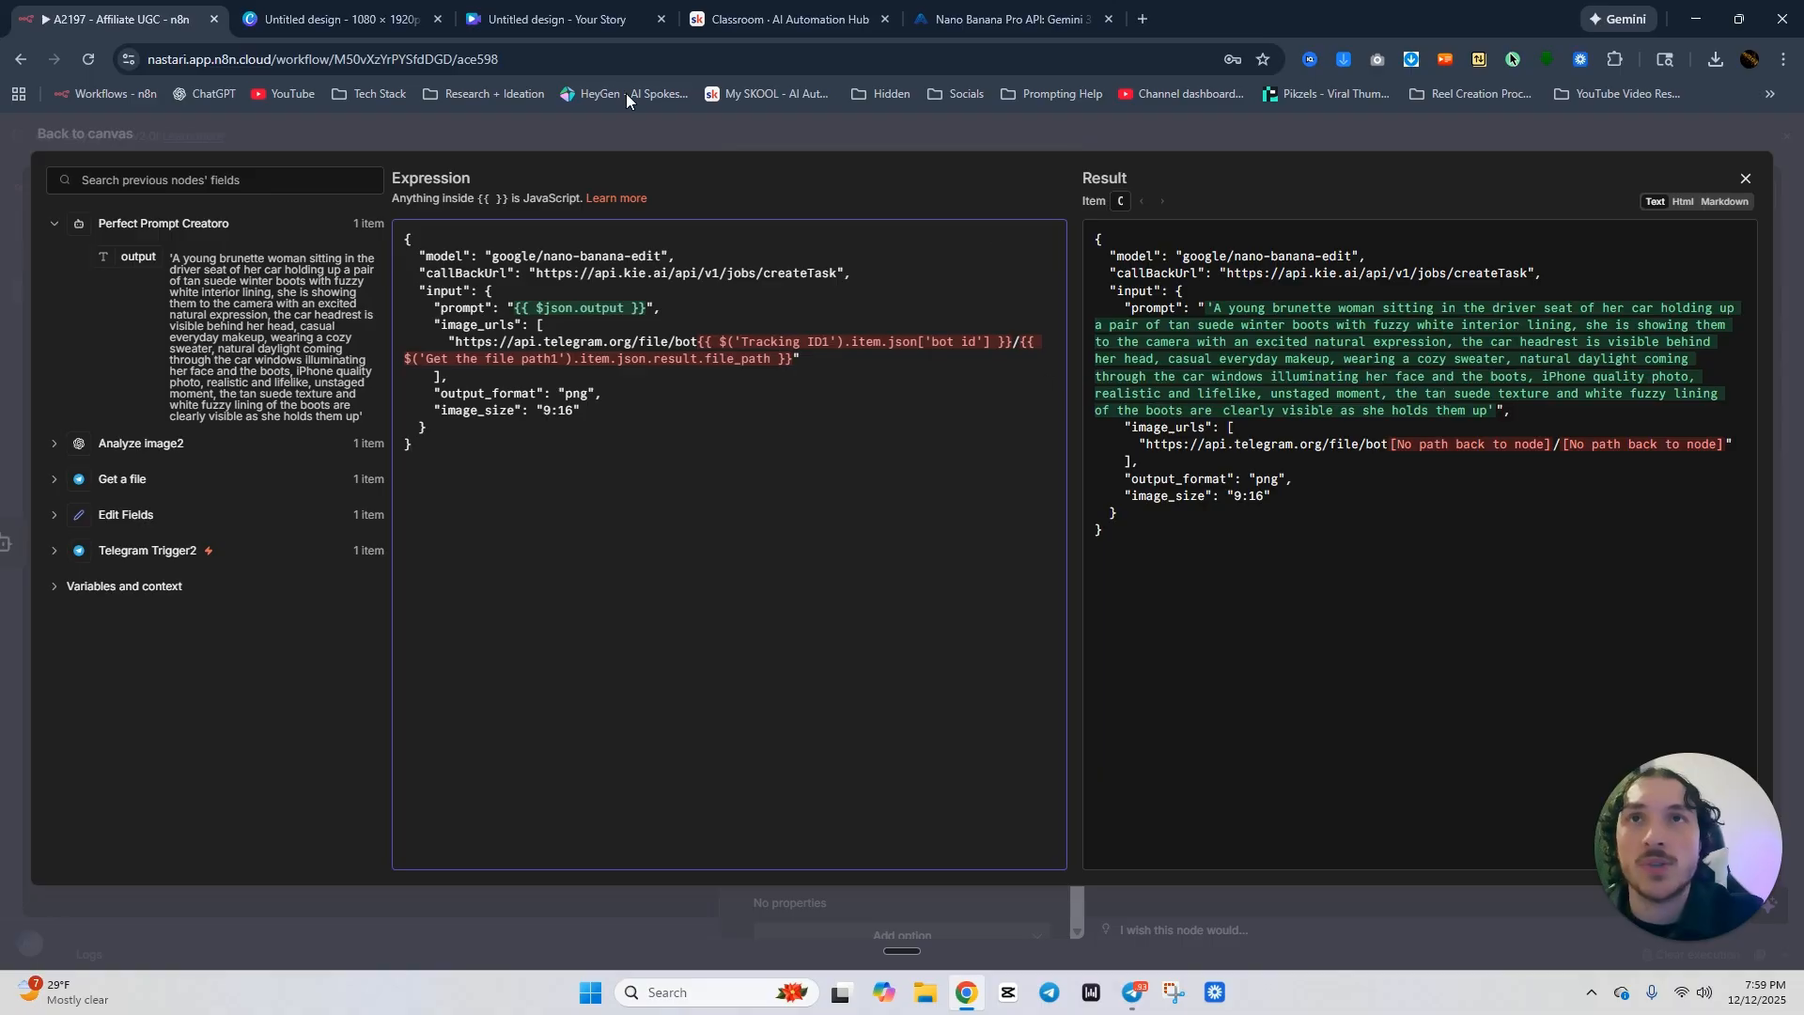
Compare the input fields of the Nano Banana and Nano Banana Edit playgrounds on Kie.ai, and return to the n8n expression.
left_click(945, 28)
left_click(374, 218)
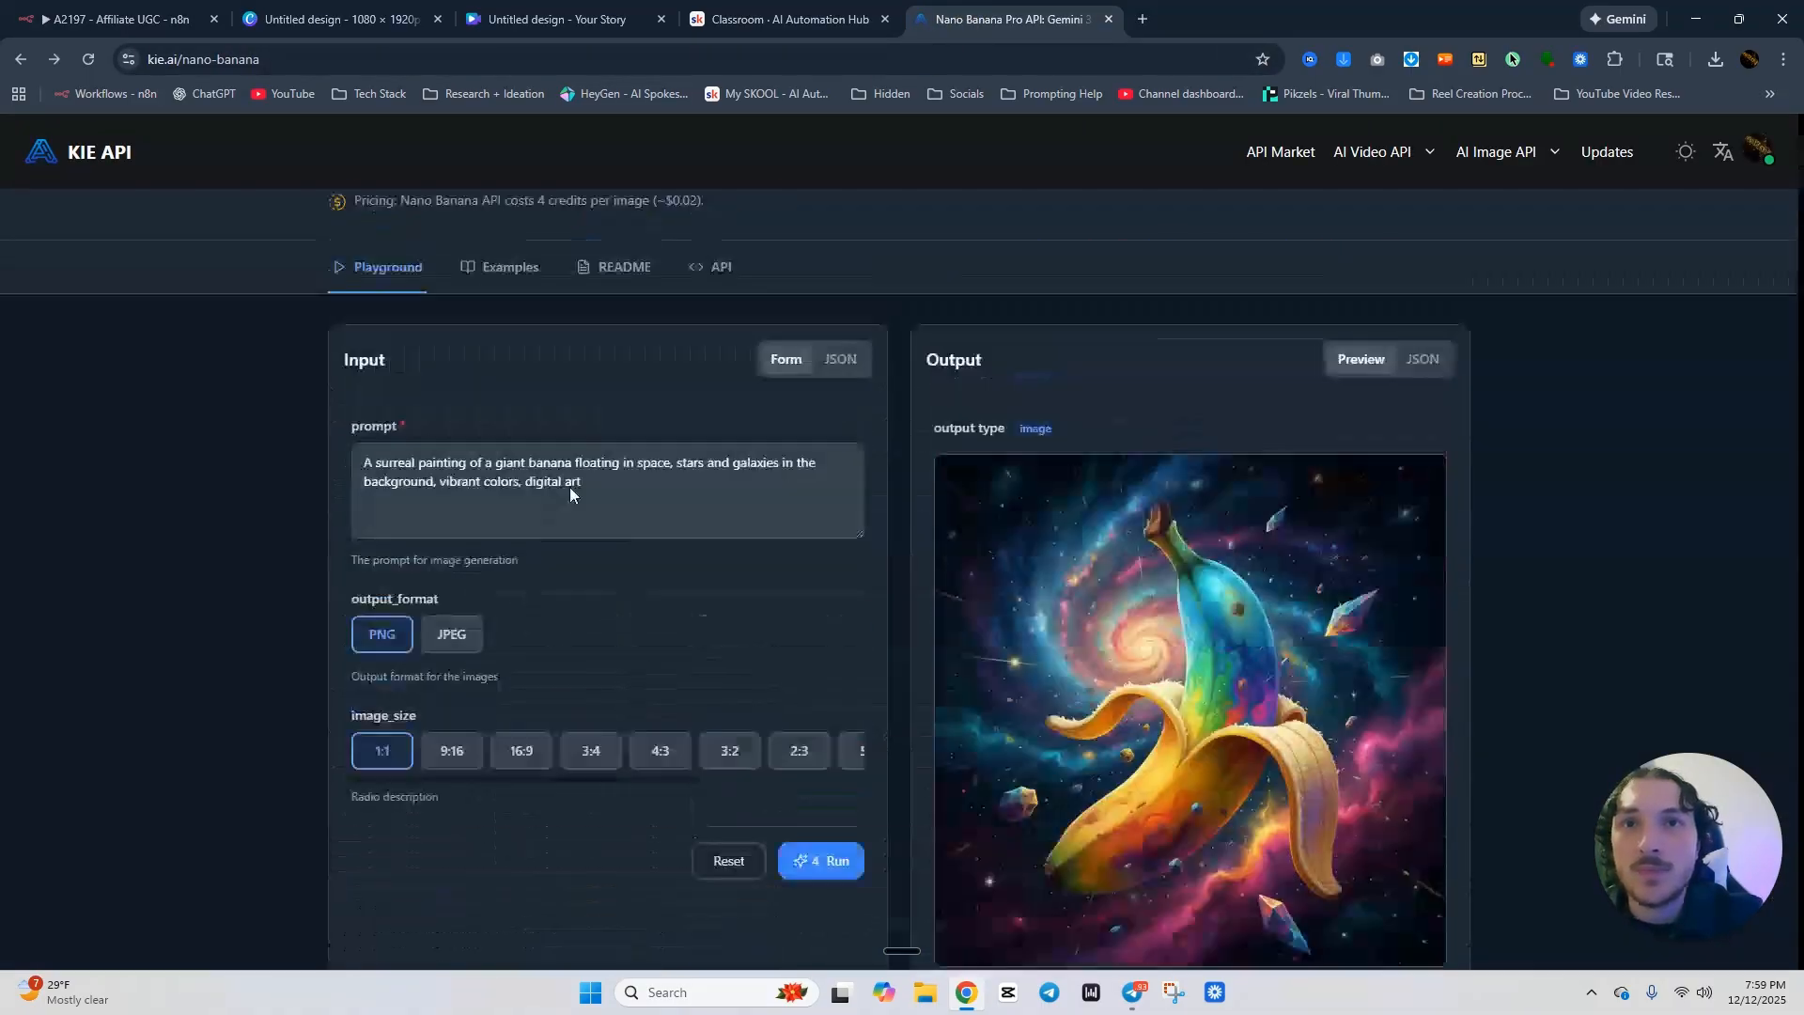
scroll(569, 489, "up", 3)
scroll(518, 620, "down", 4)
left_click_drag(606, 392, 291, 319)
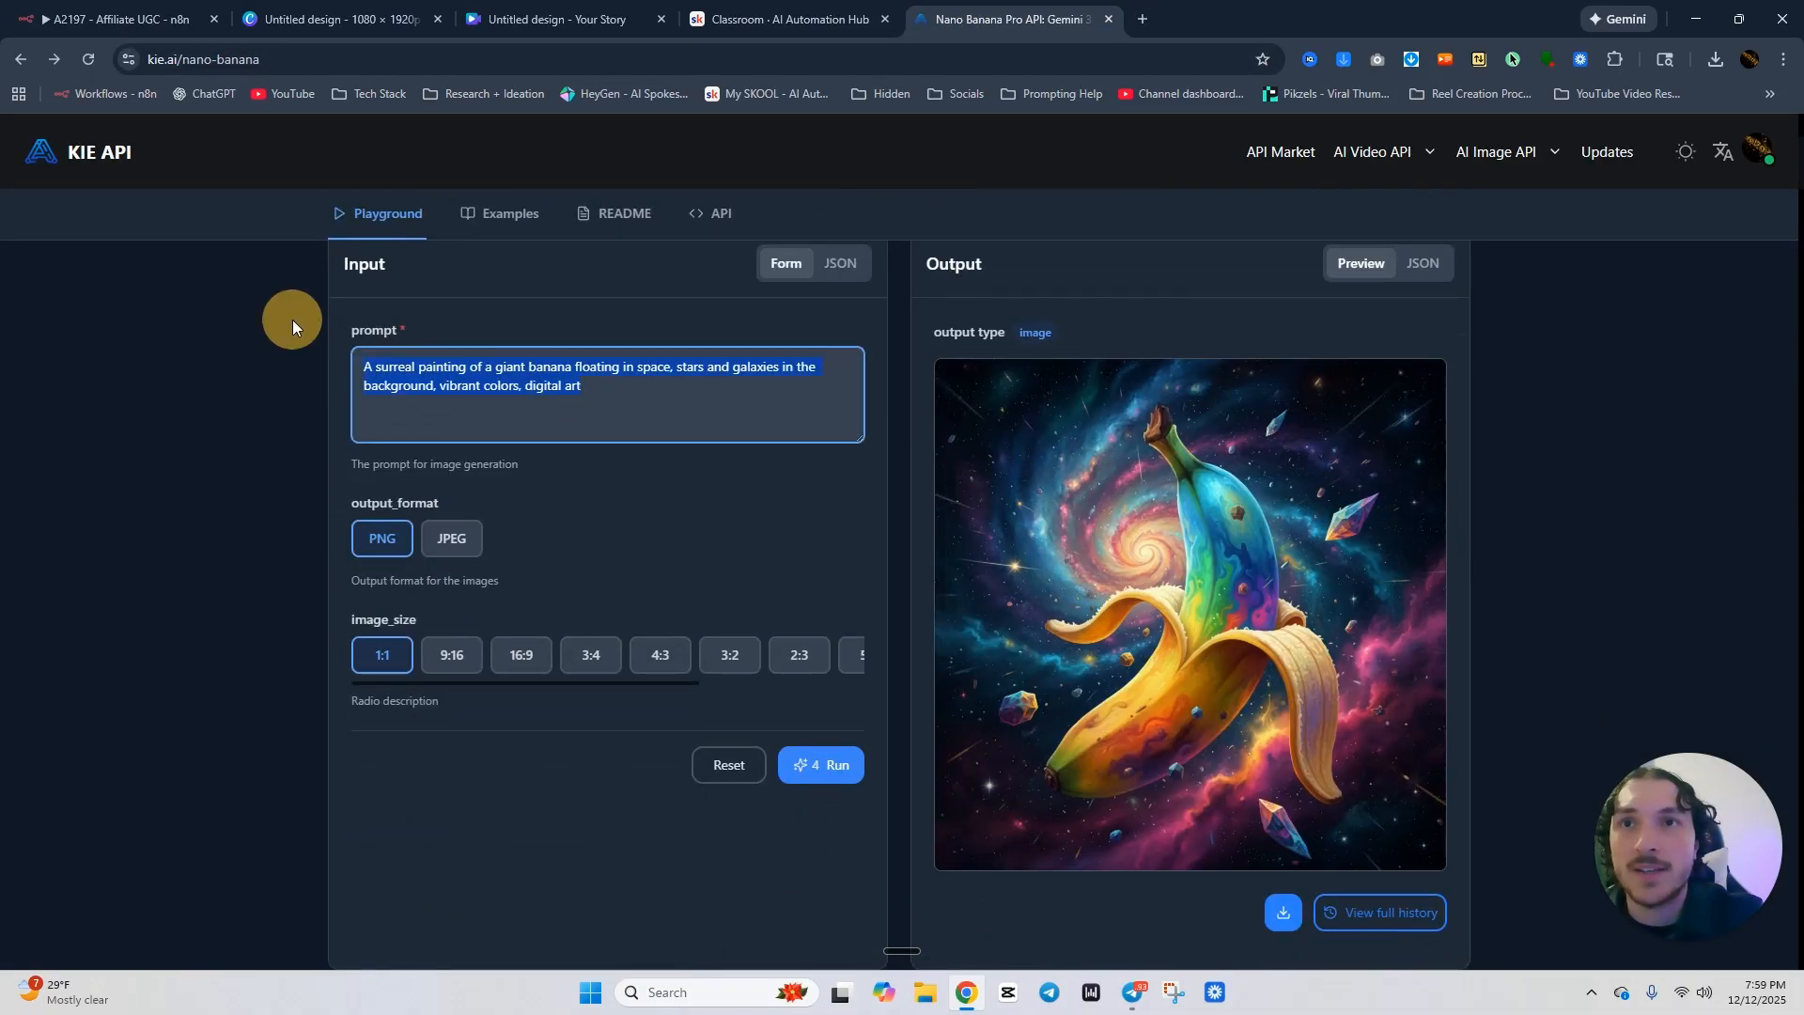
scroll(506, 247, "up", 3)
left_click(612, 334)
scroll(710, 374, "down", 3)
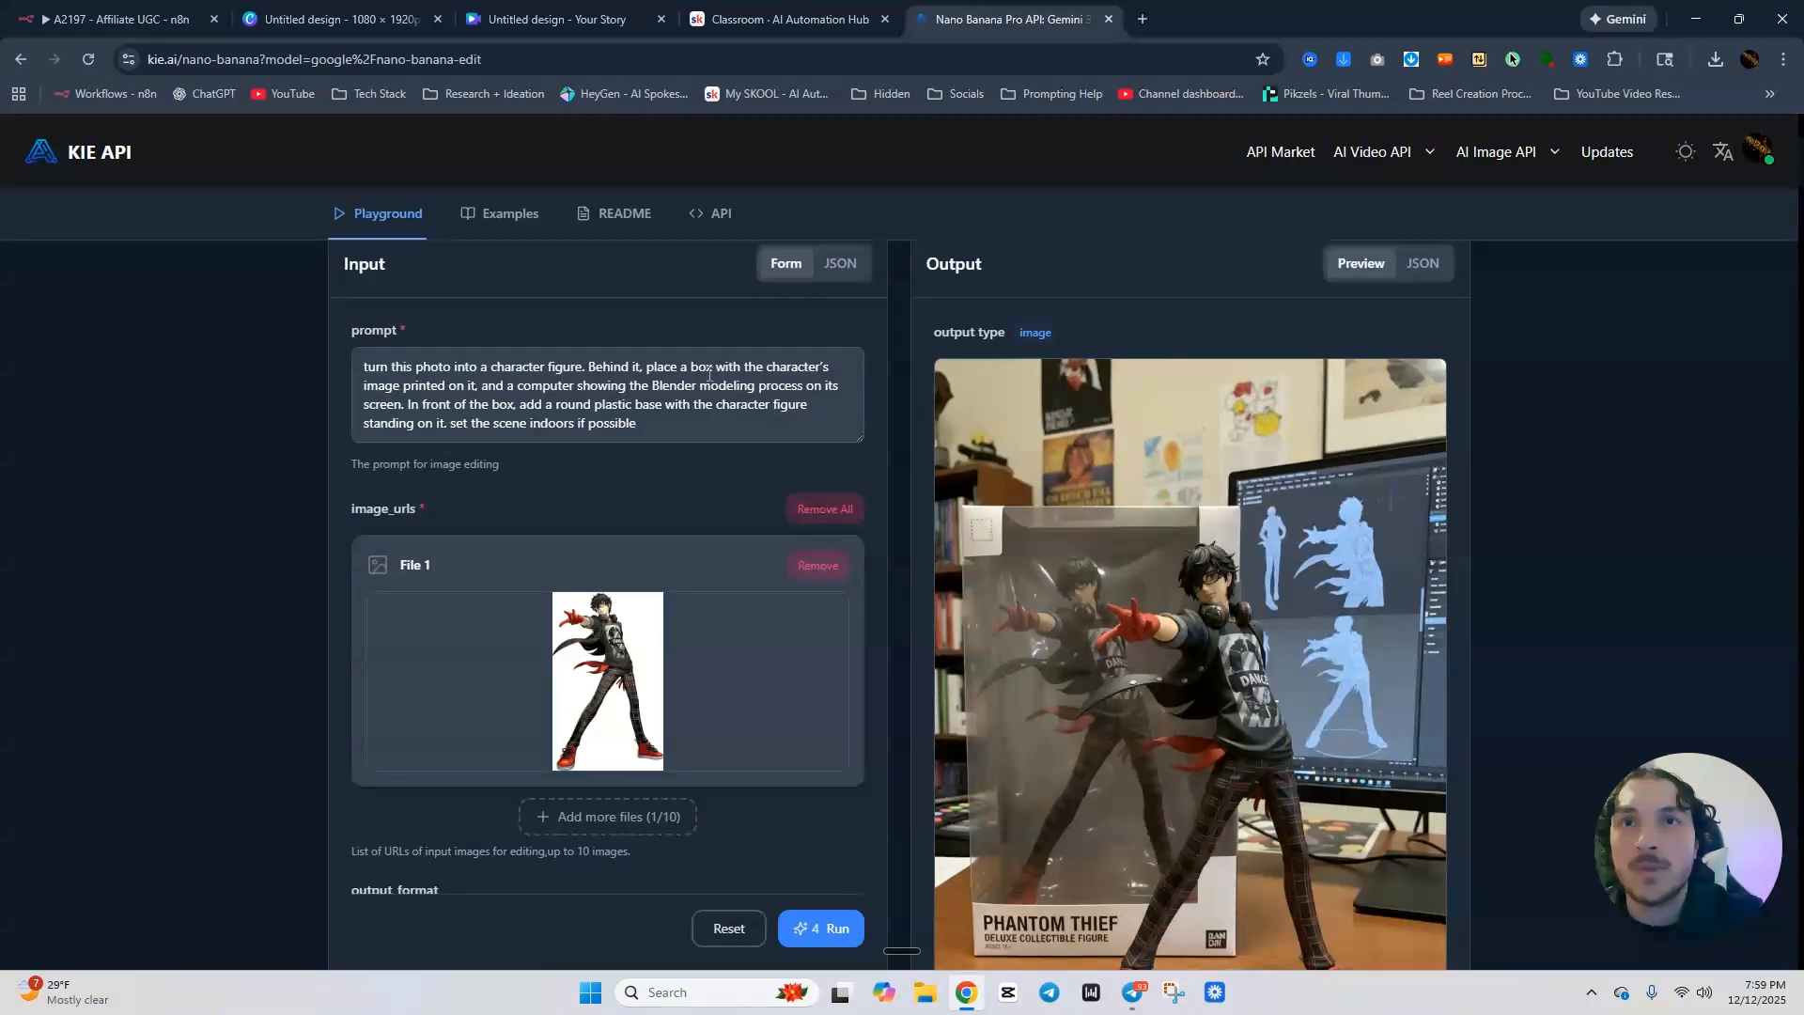
left_click_drag(654, 421, 350, 403)
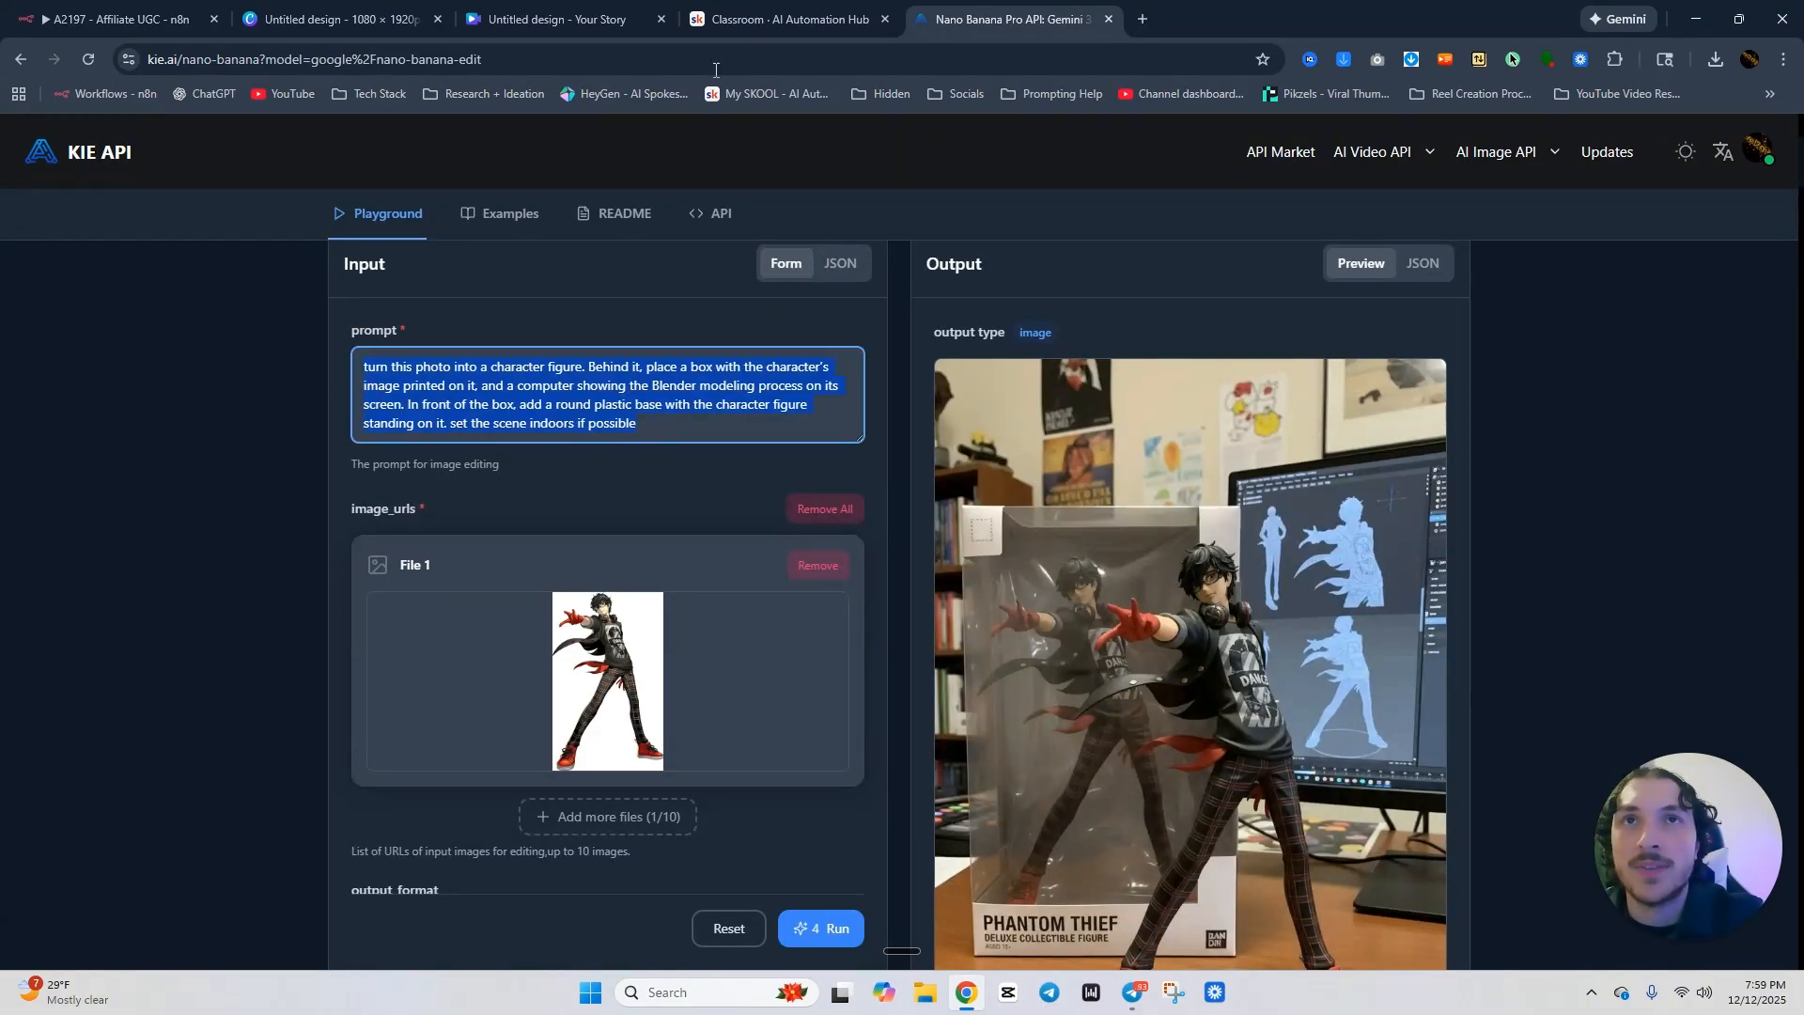
left_click(118, 18)
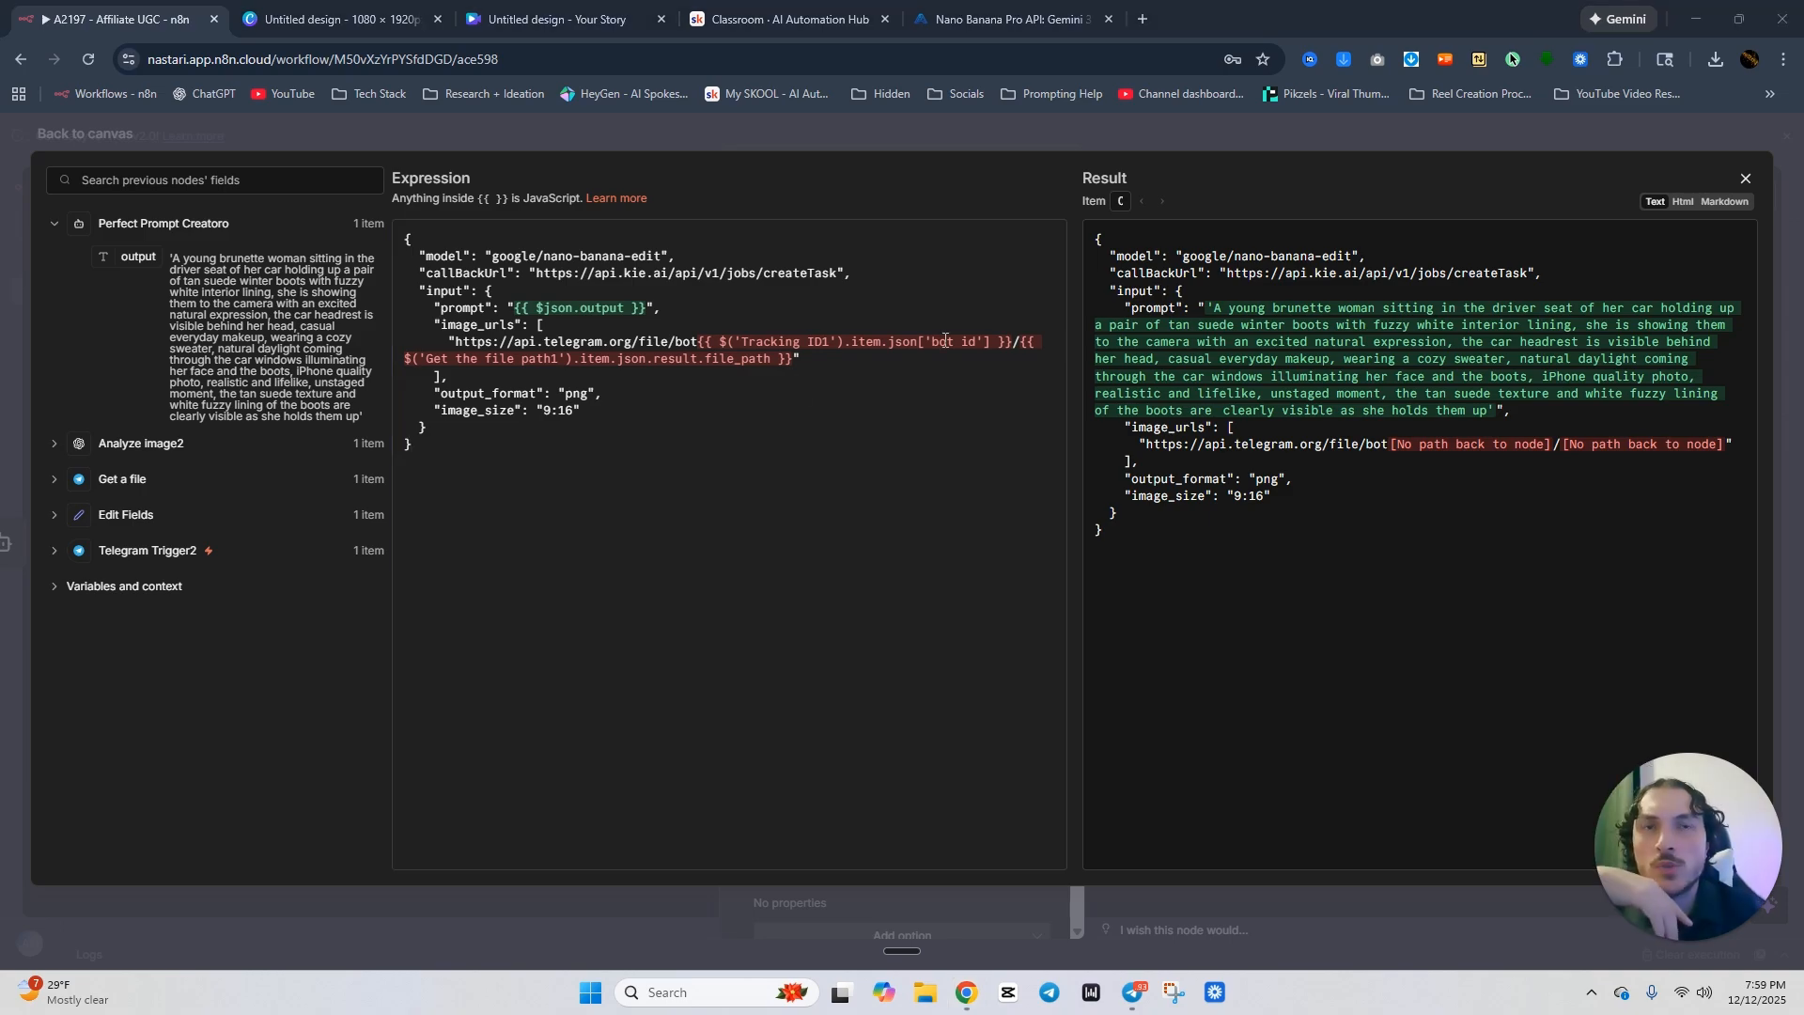
Try to change the node reference in the image_urls bot ID expression to Tracking ID2.
left_click(1014, 340)
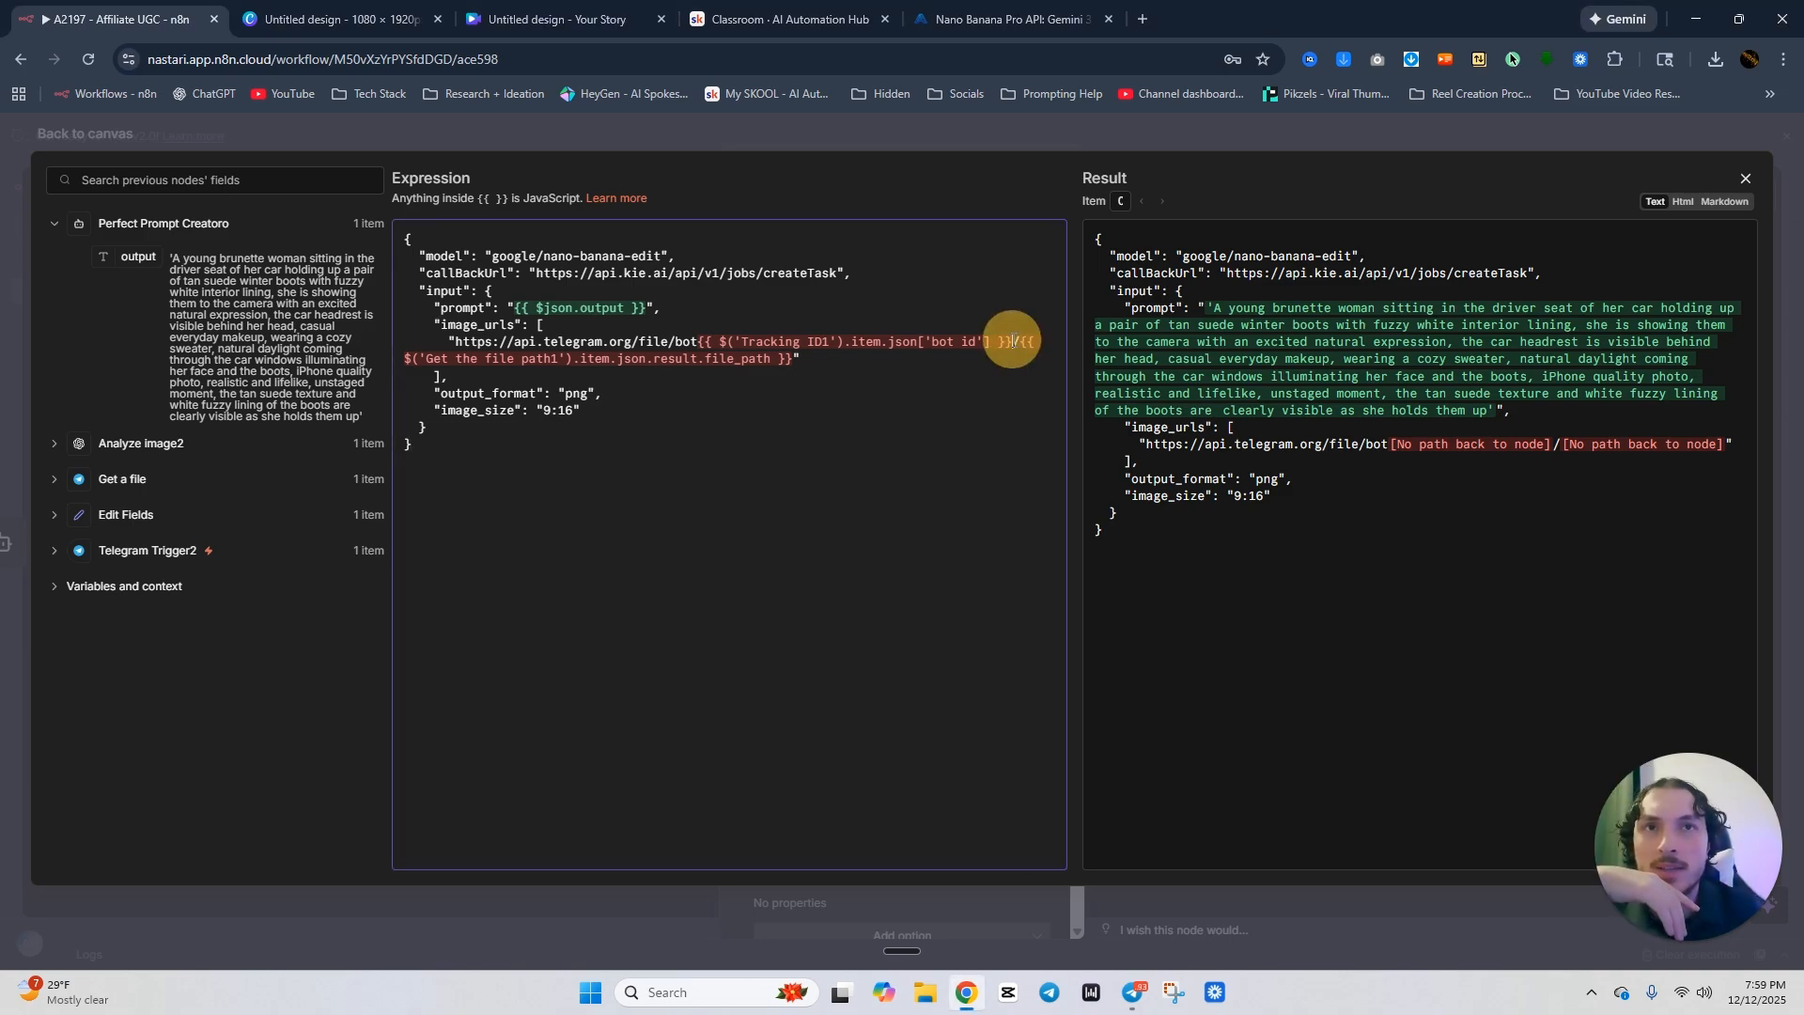
type("/")
left_click(832, 342)
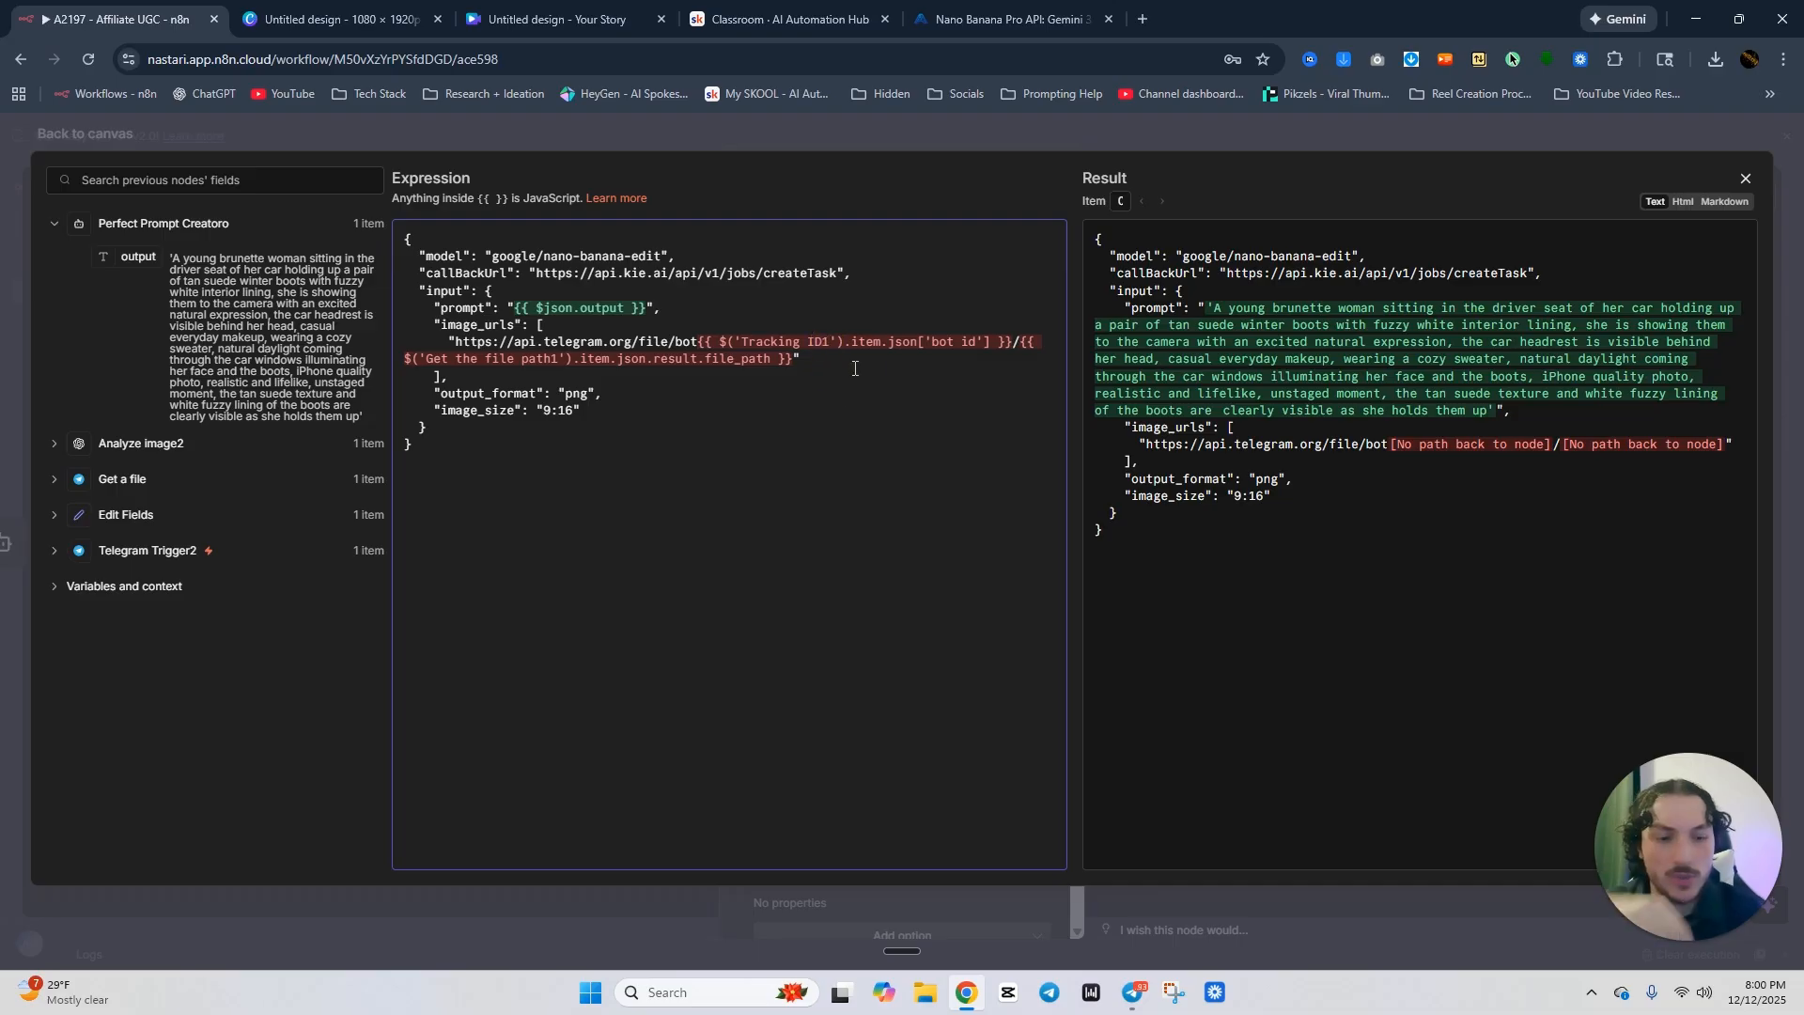
key("BackSpace")
type("2")
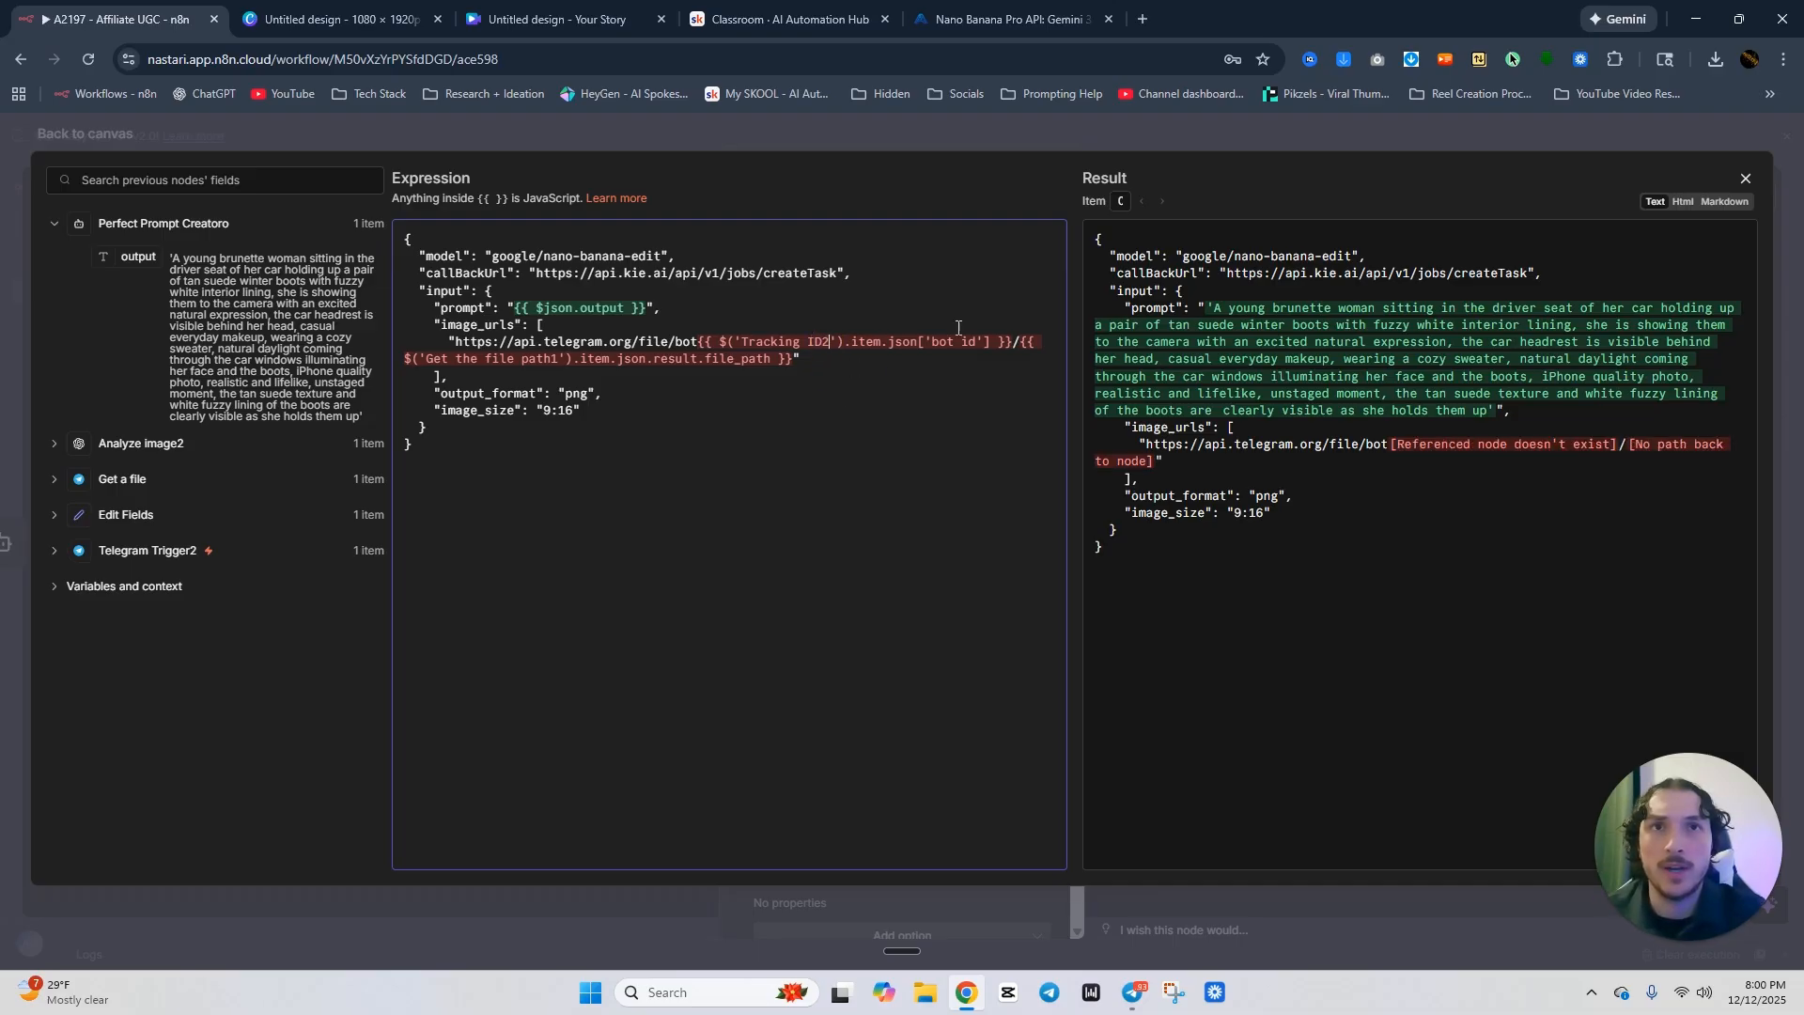
Replace the bot ID expression in the image_urls link with the bot id field from the Edit Fields node.
left_click_drag(1013, 340, 697, 347)
key("BackSpace")
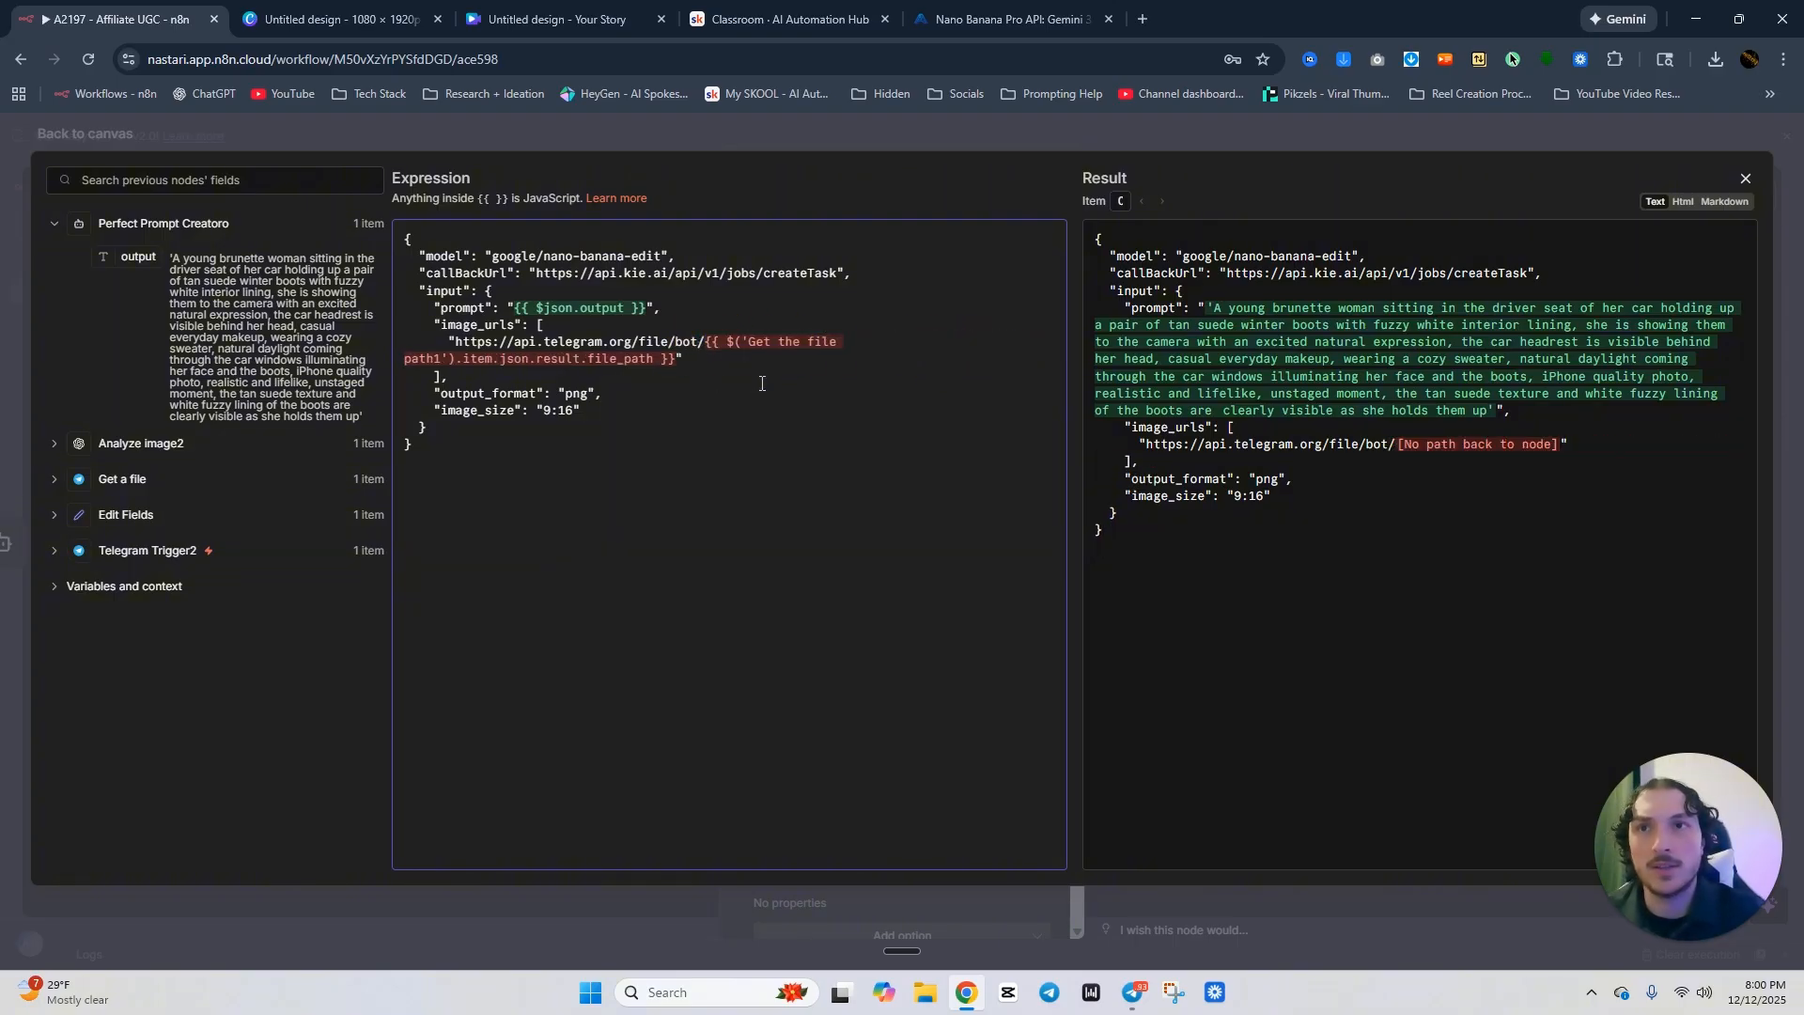
left_click(55, 514)
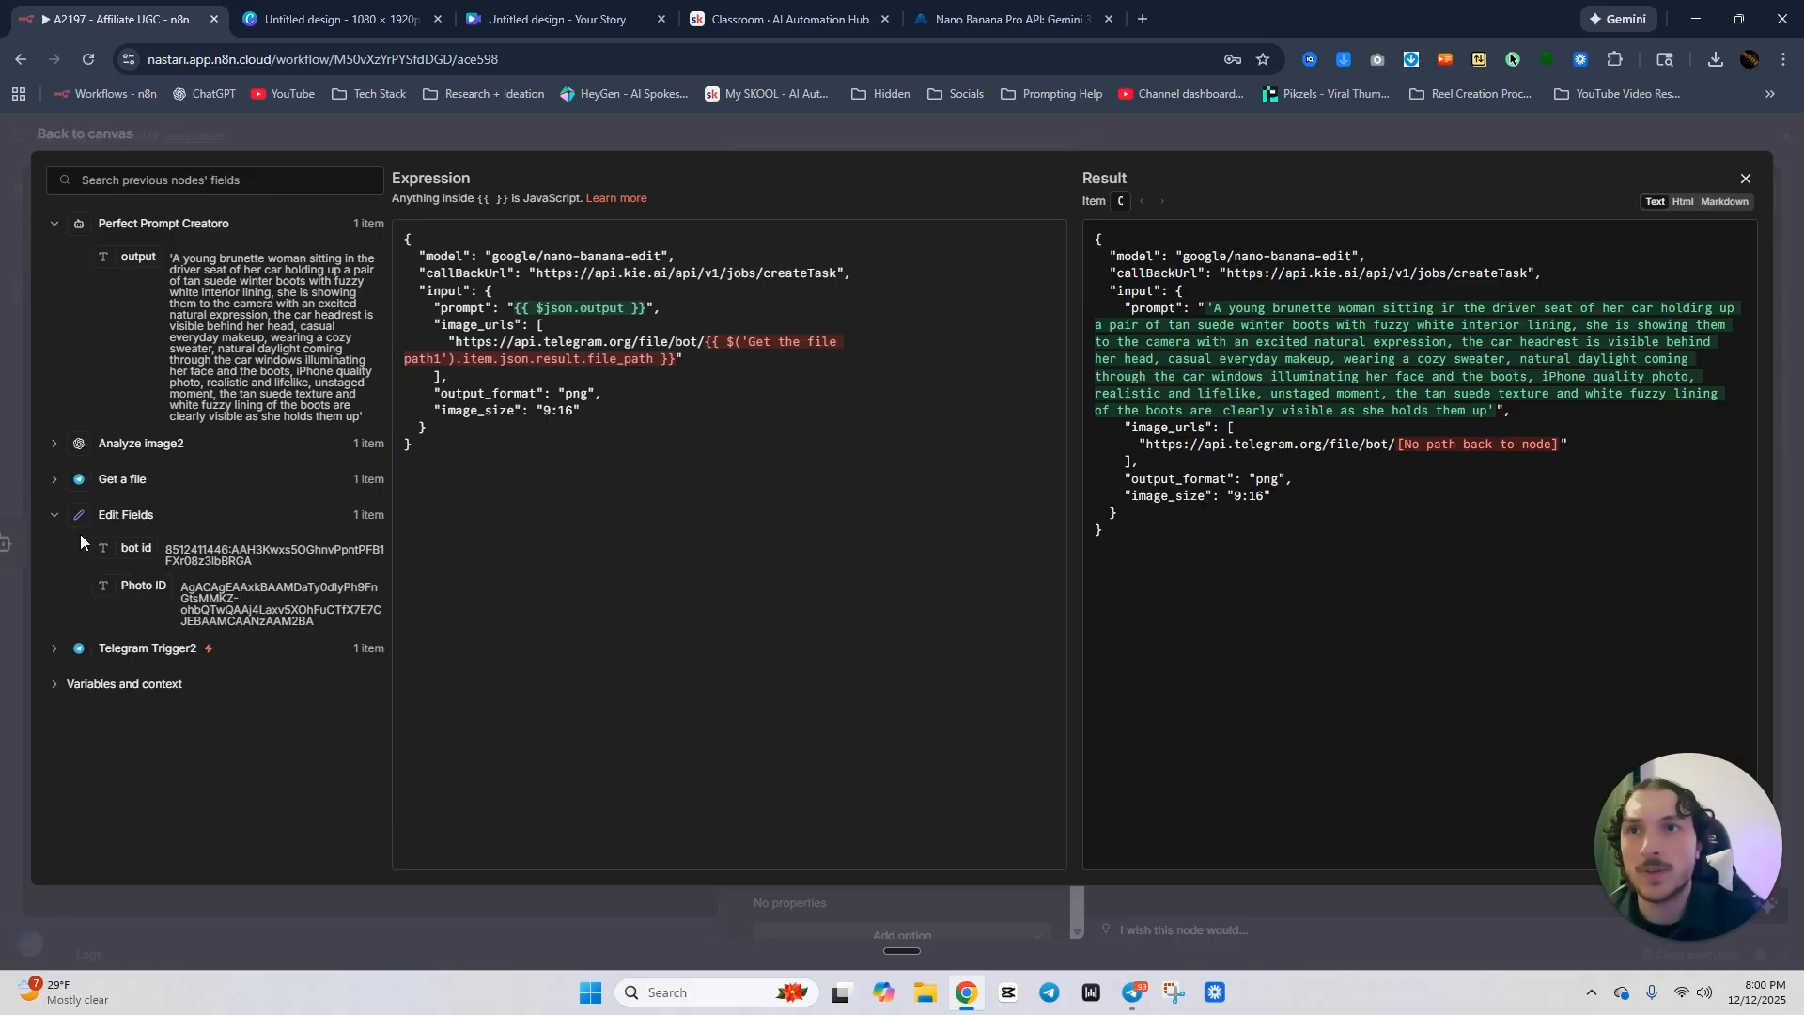
left_click_drag(111, 549, 701, 345)
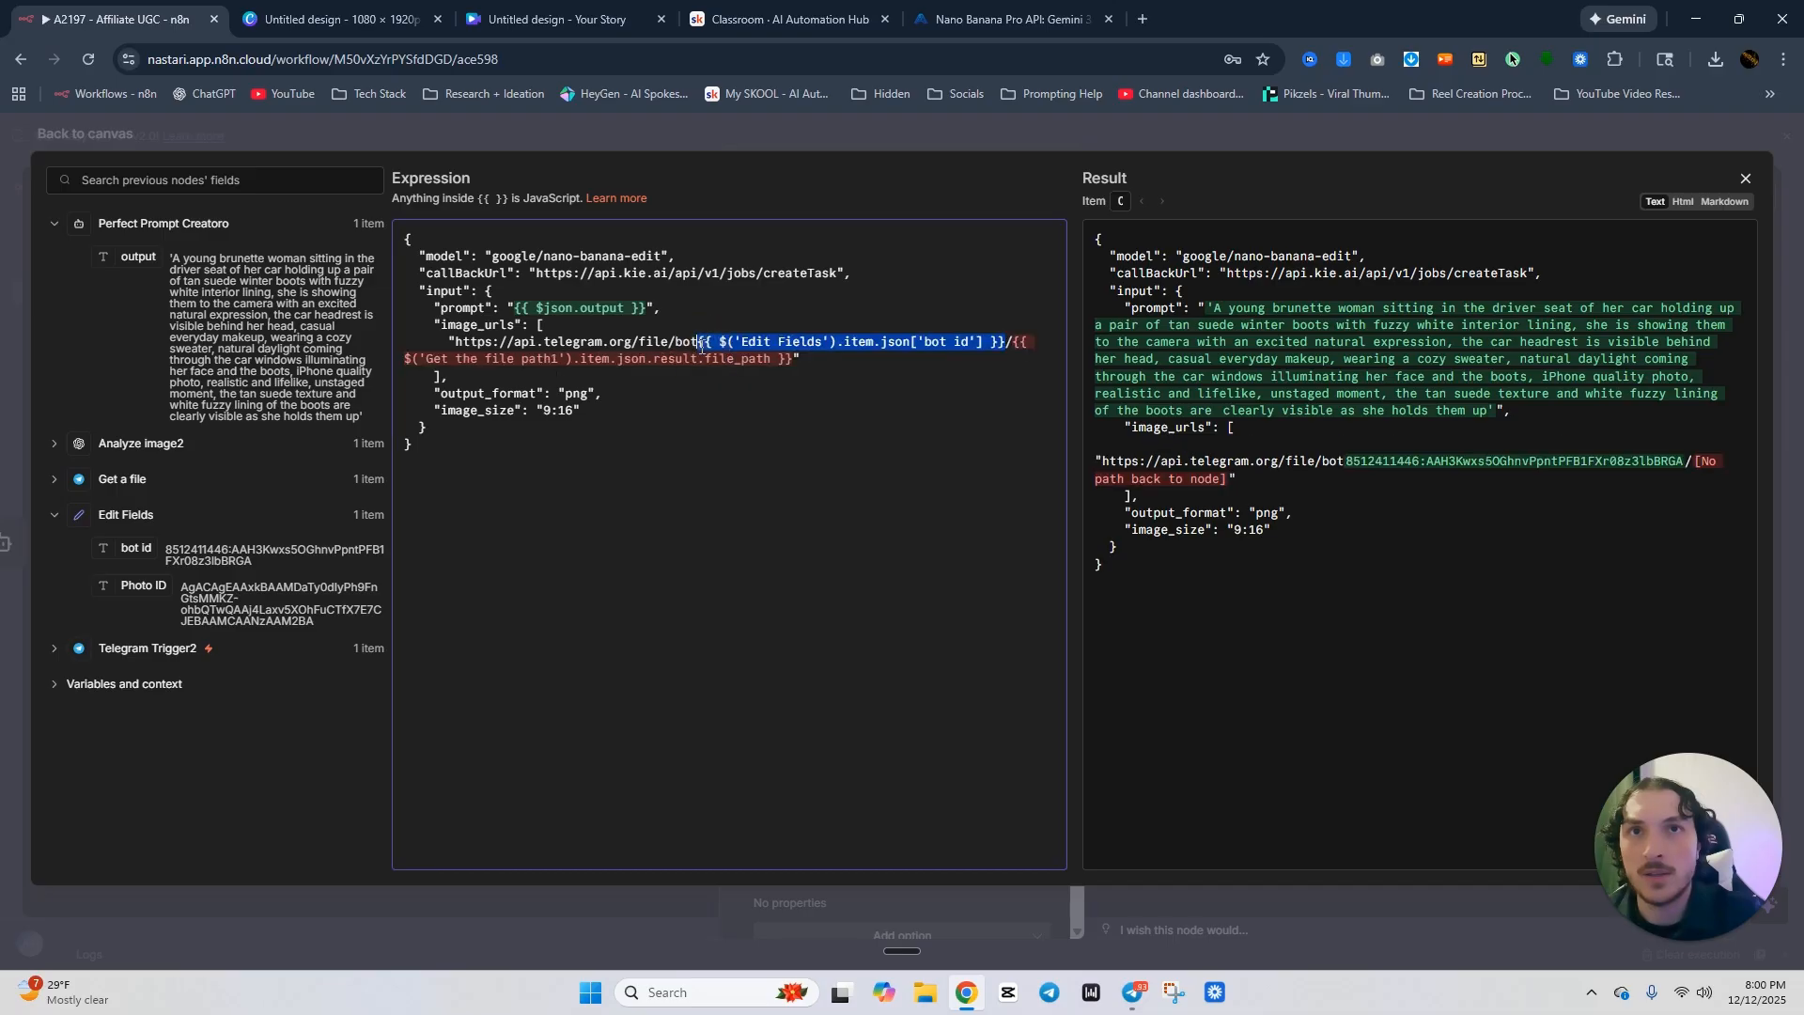
left_click(721, 405)
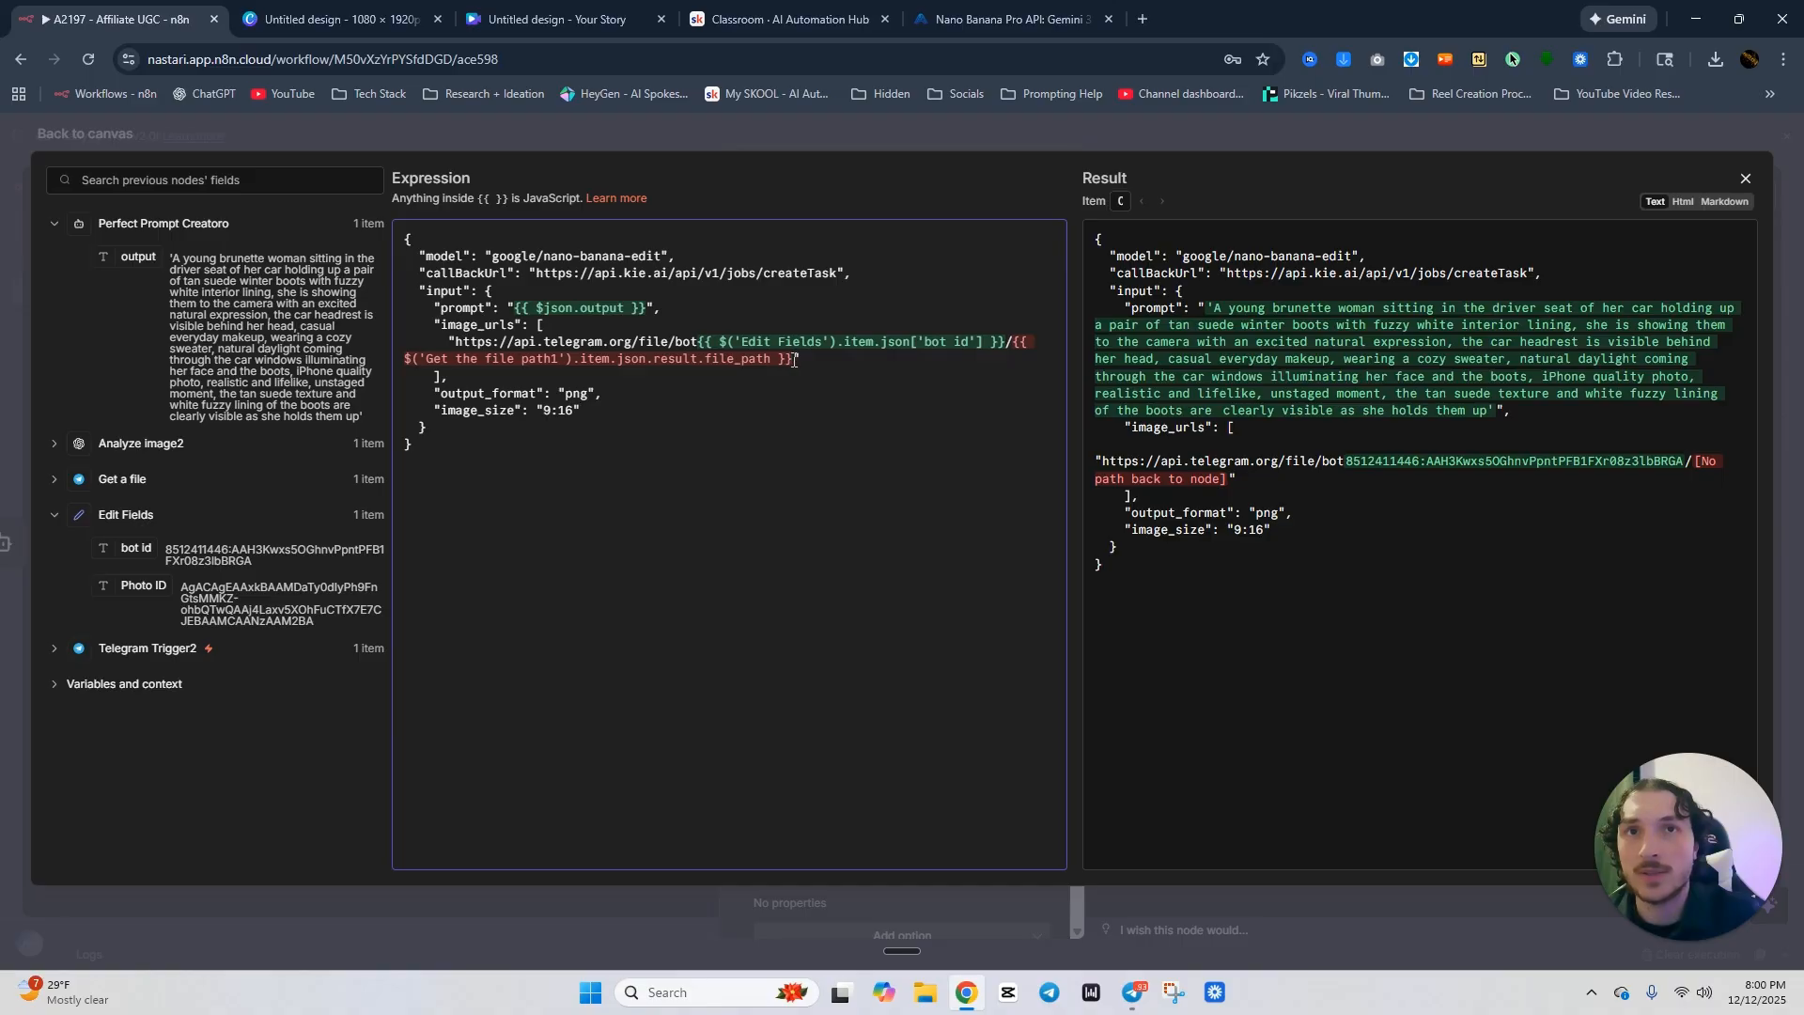
Replace the file path expression in the image_urls link with file_path from the Get a file node and close the expression editor.
left_click_drag(794, 360, 1009, 344)
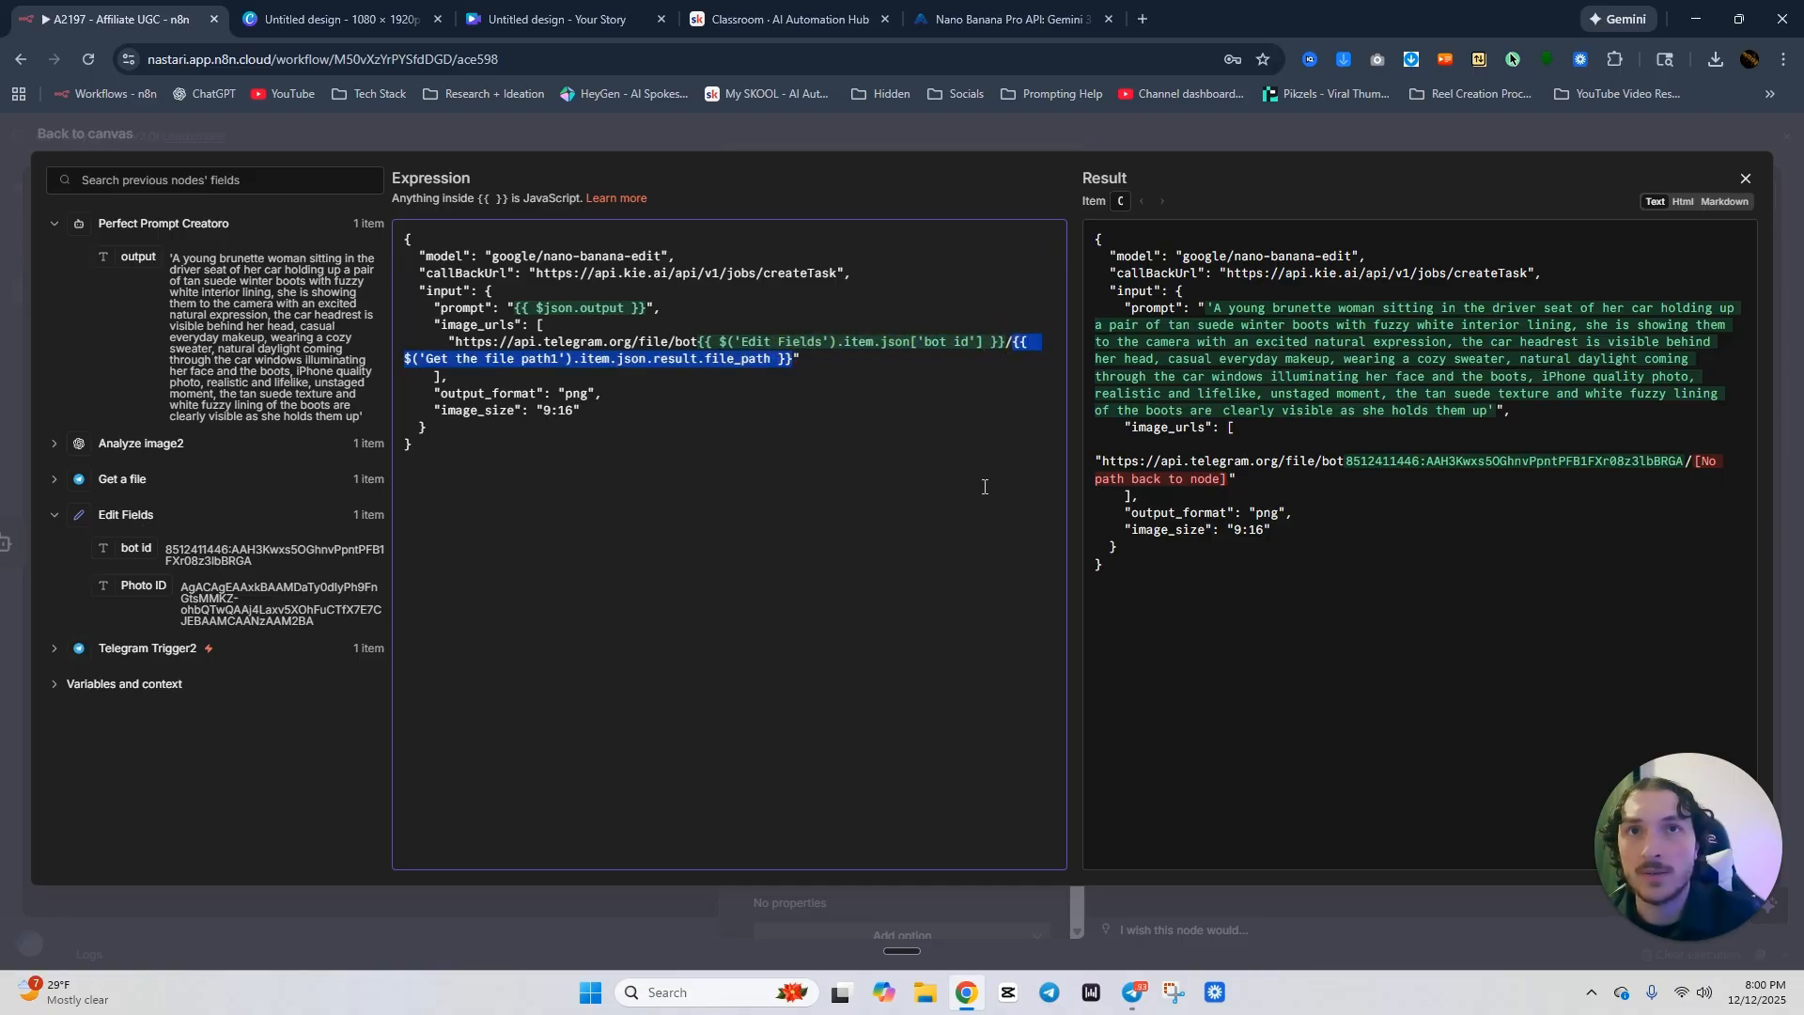
key("BackSpace")
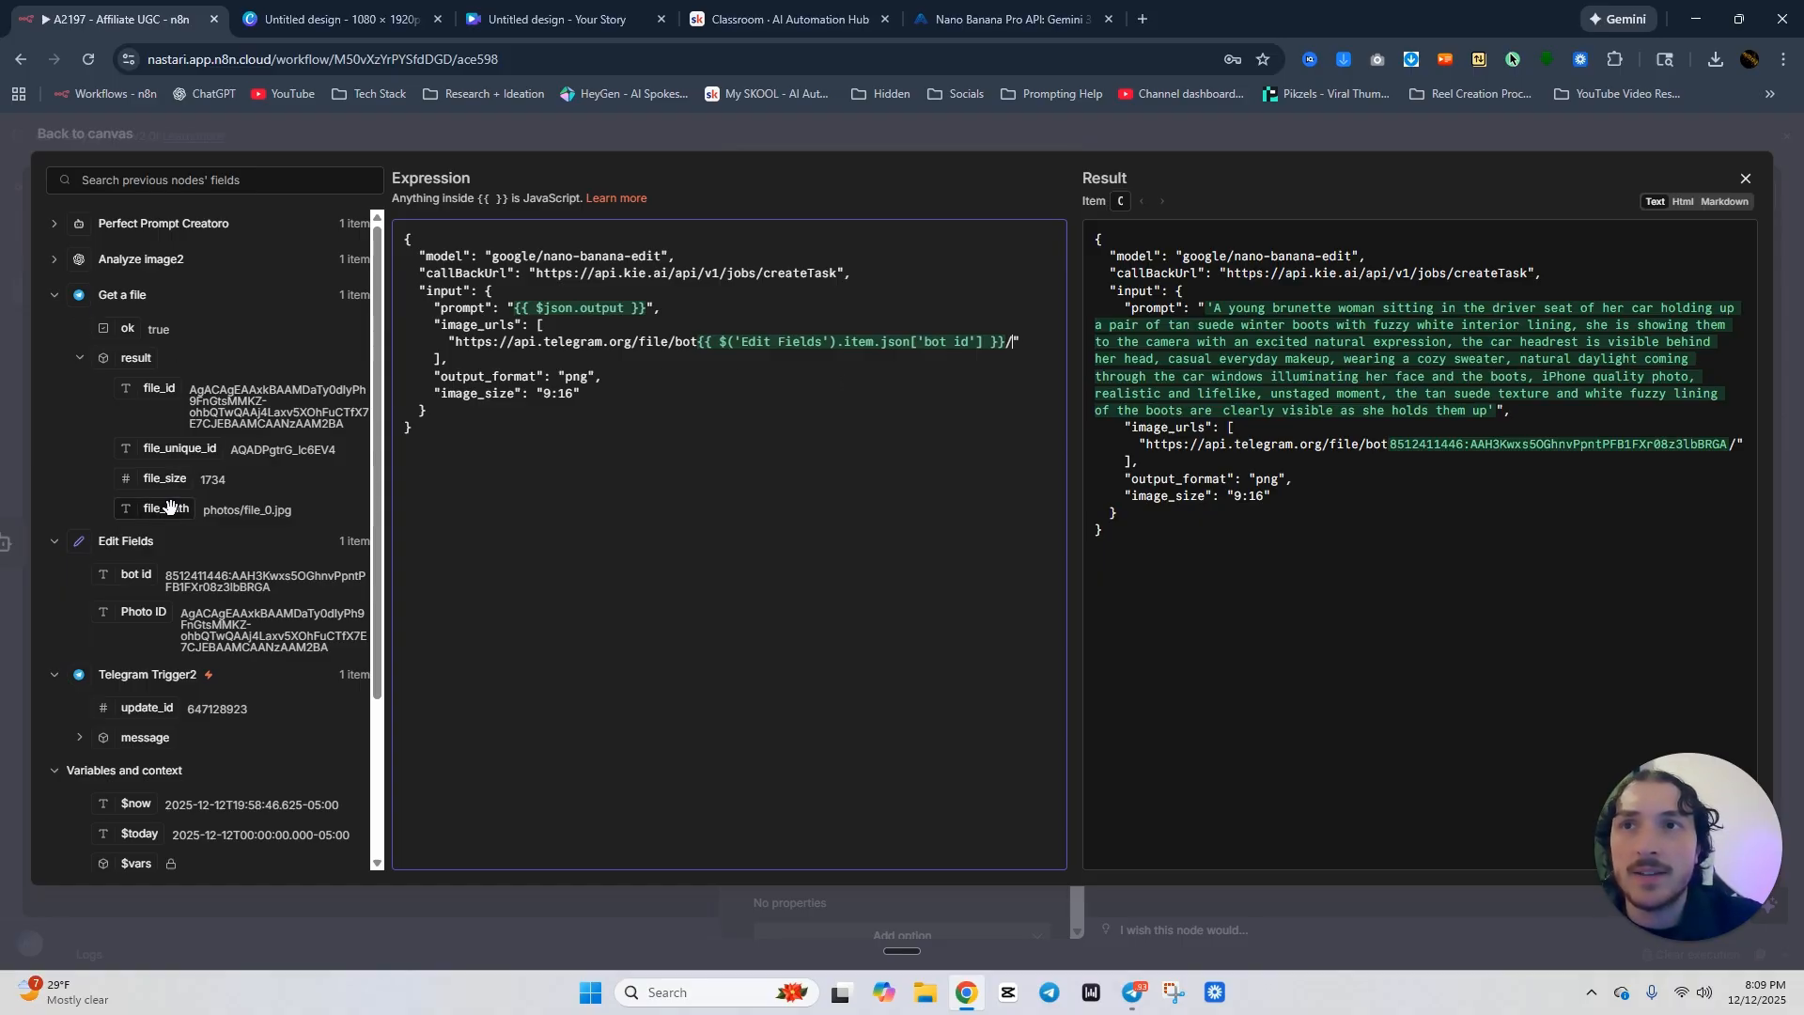
left_click_drag(159, 520, 1011, 344)
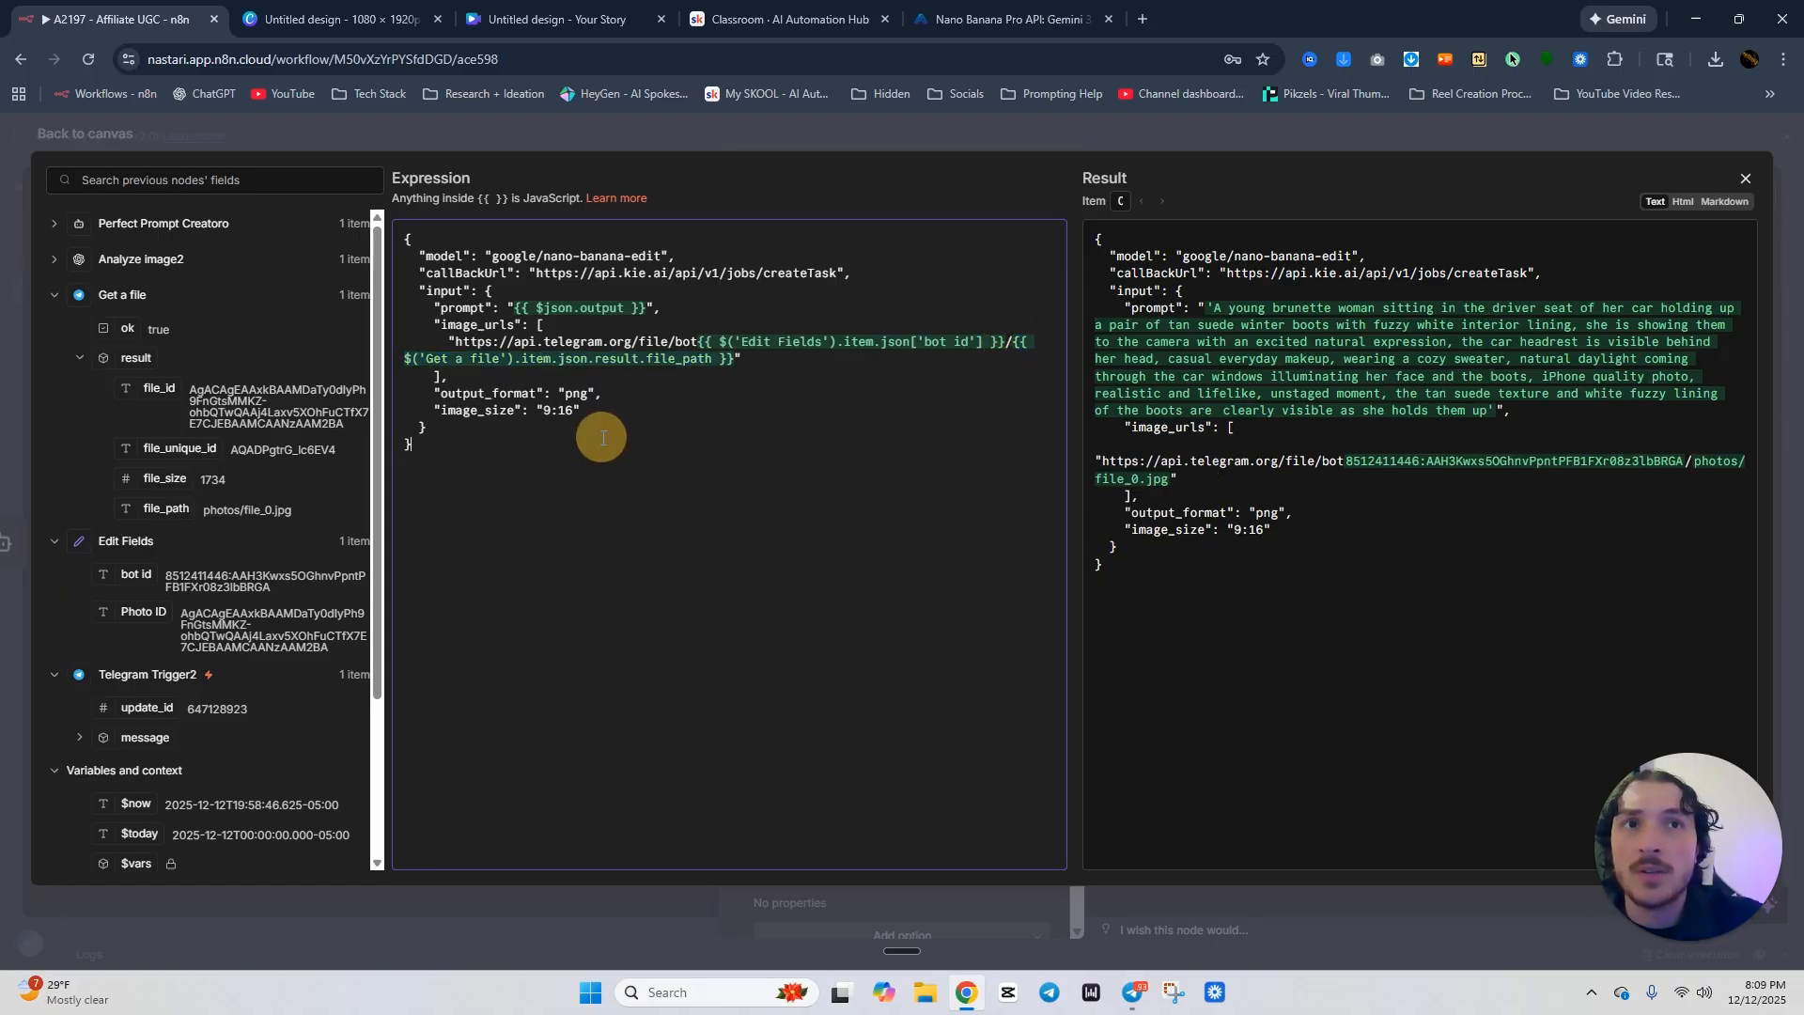
left_click(891, 133)
scroll(954, 495, "down", 1)
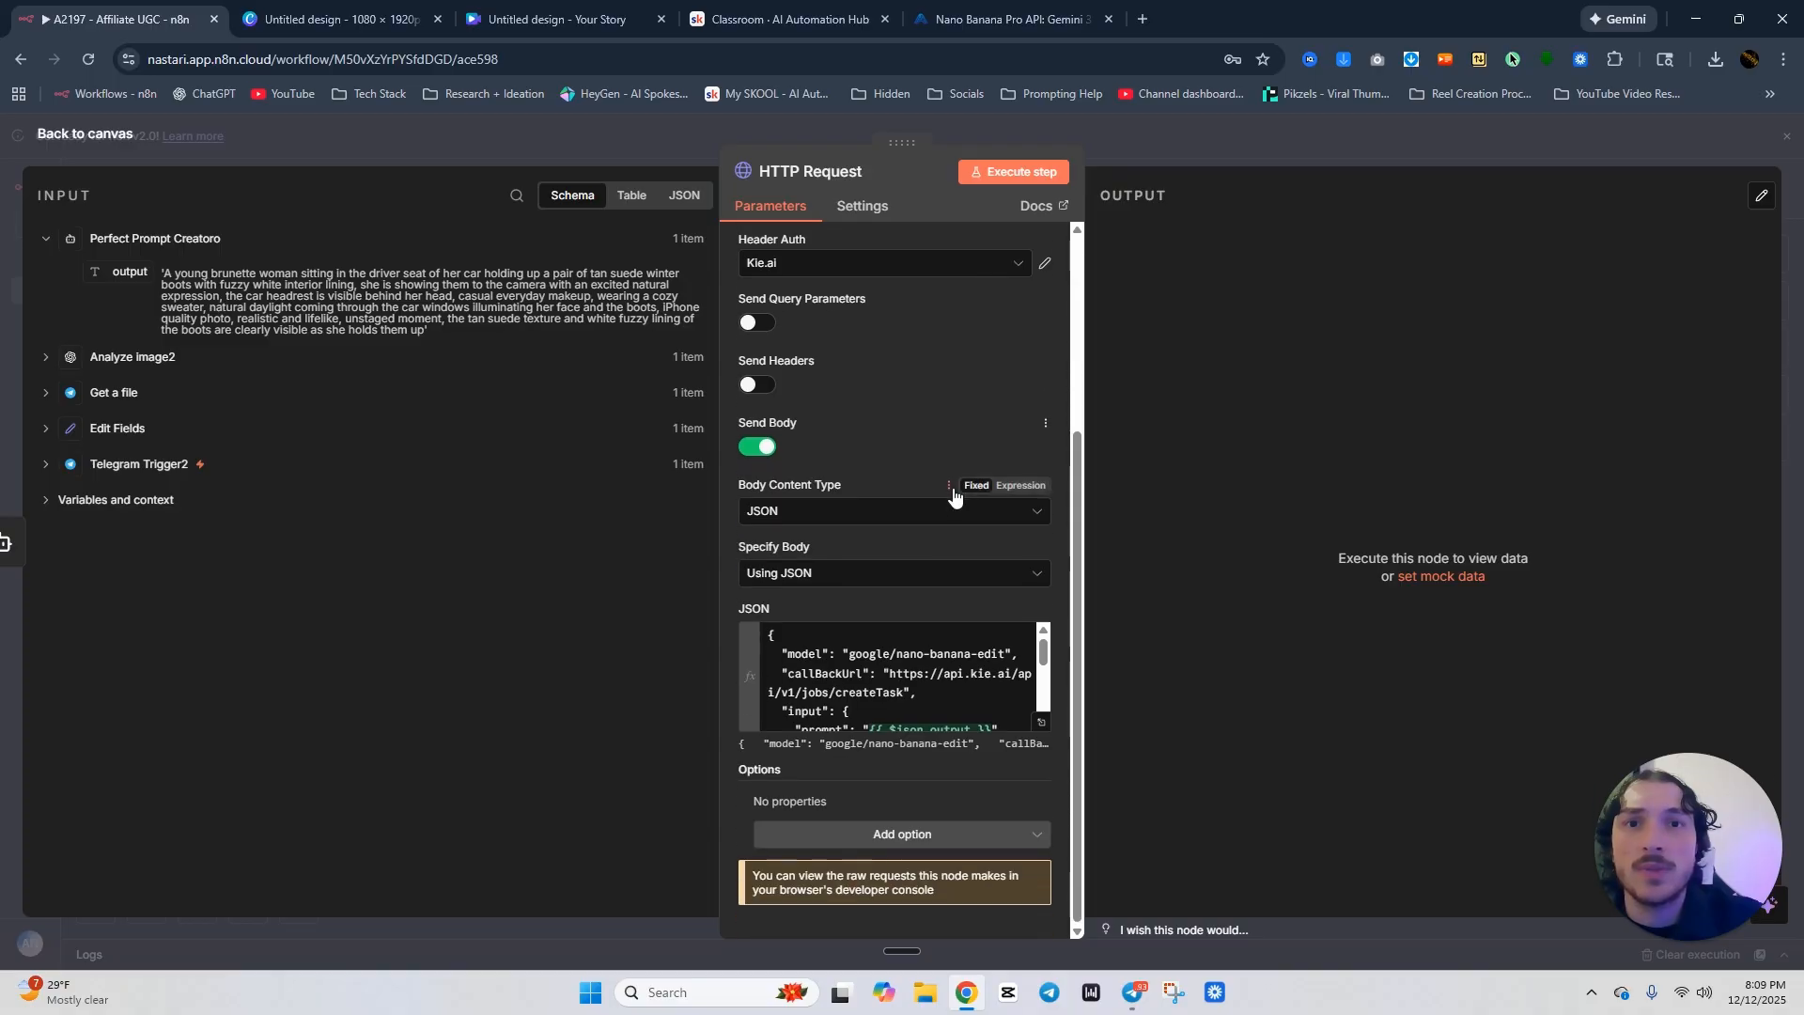
scroll(954, 495, "up", 3)
Check the wait settings of the Wait3 node and add a Wait node after the HTTP Request node.
left_click(1165, 155)
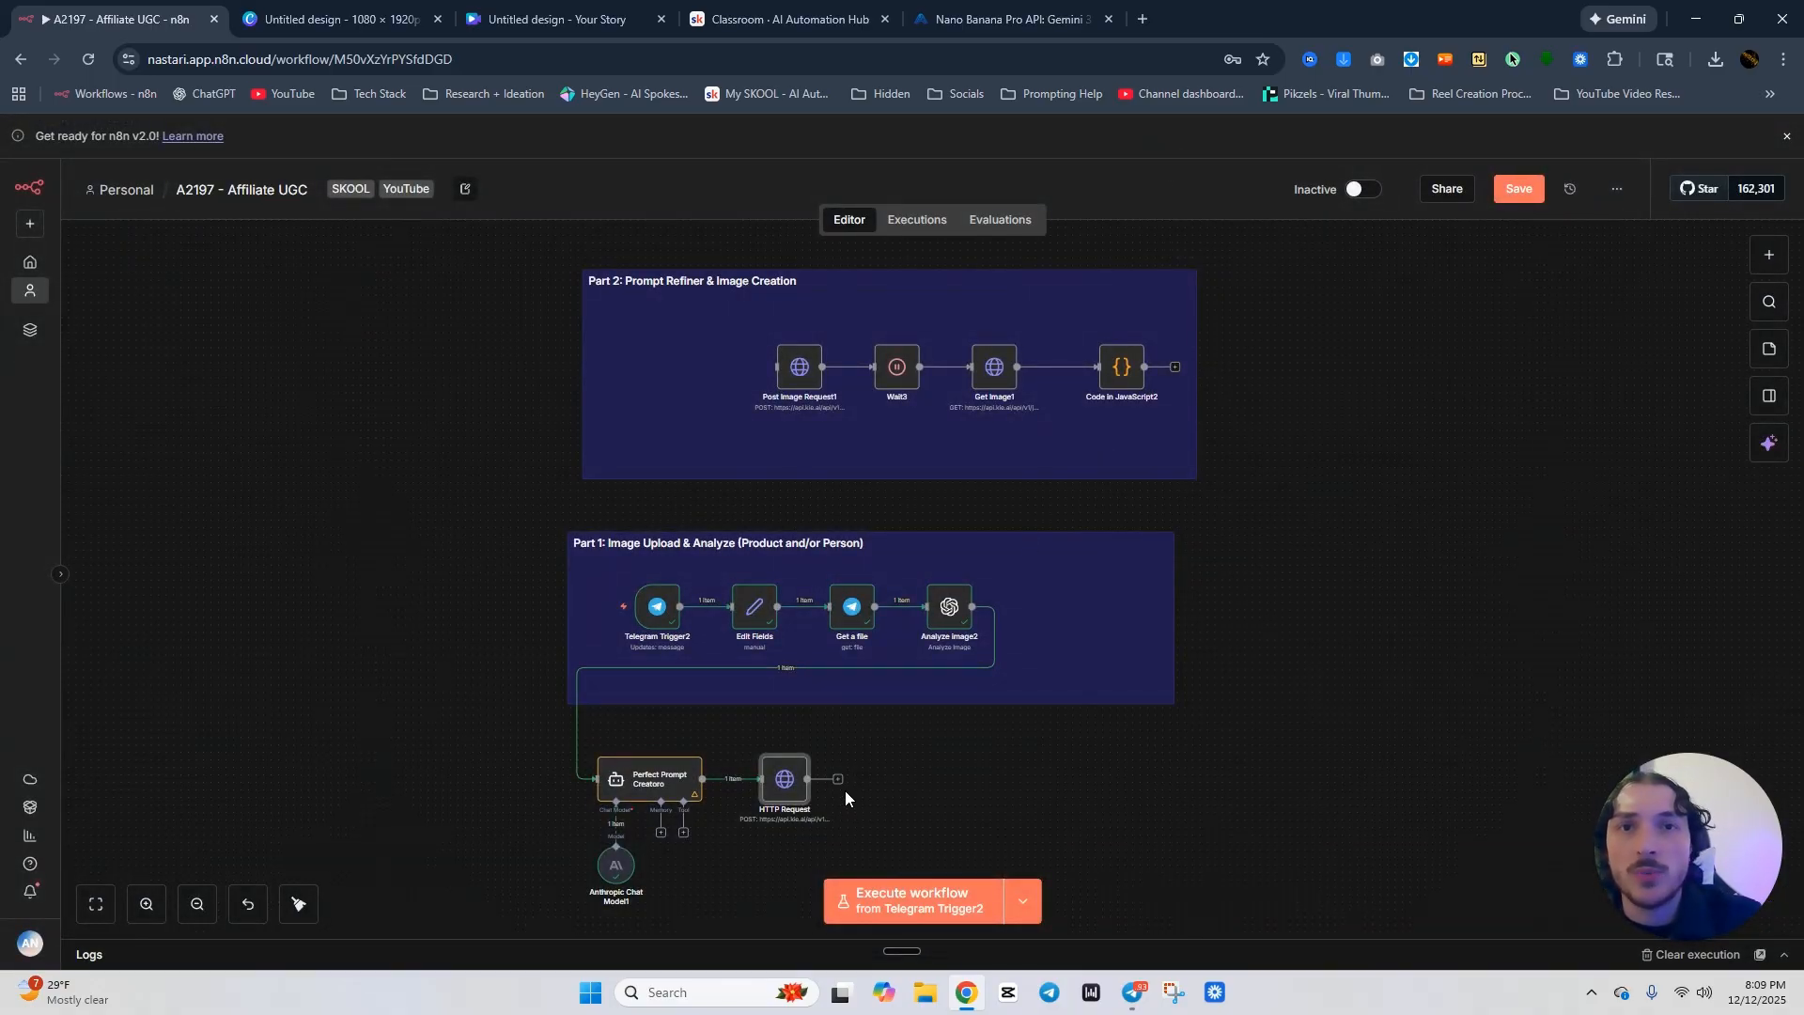
double_click(899, 362)
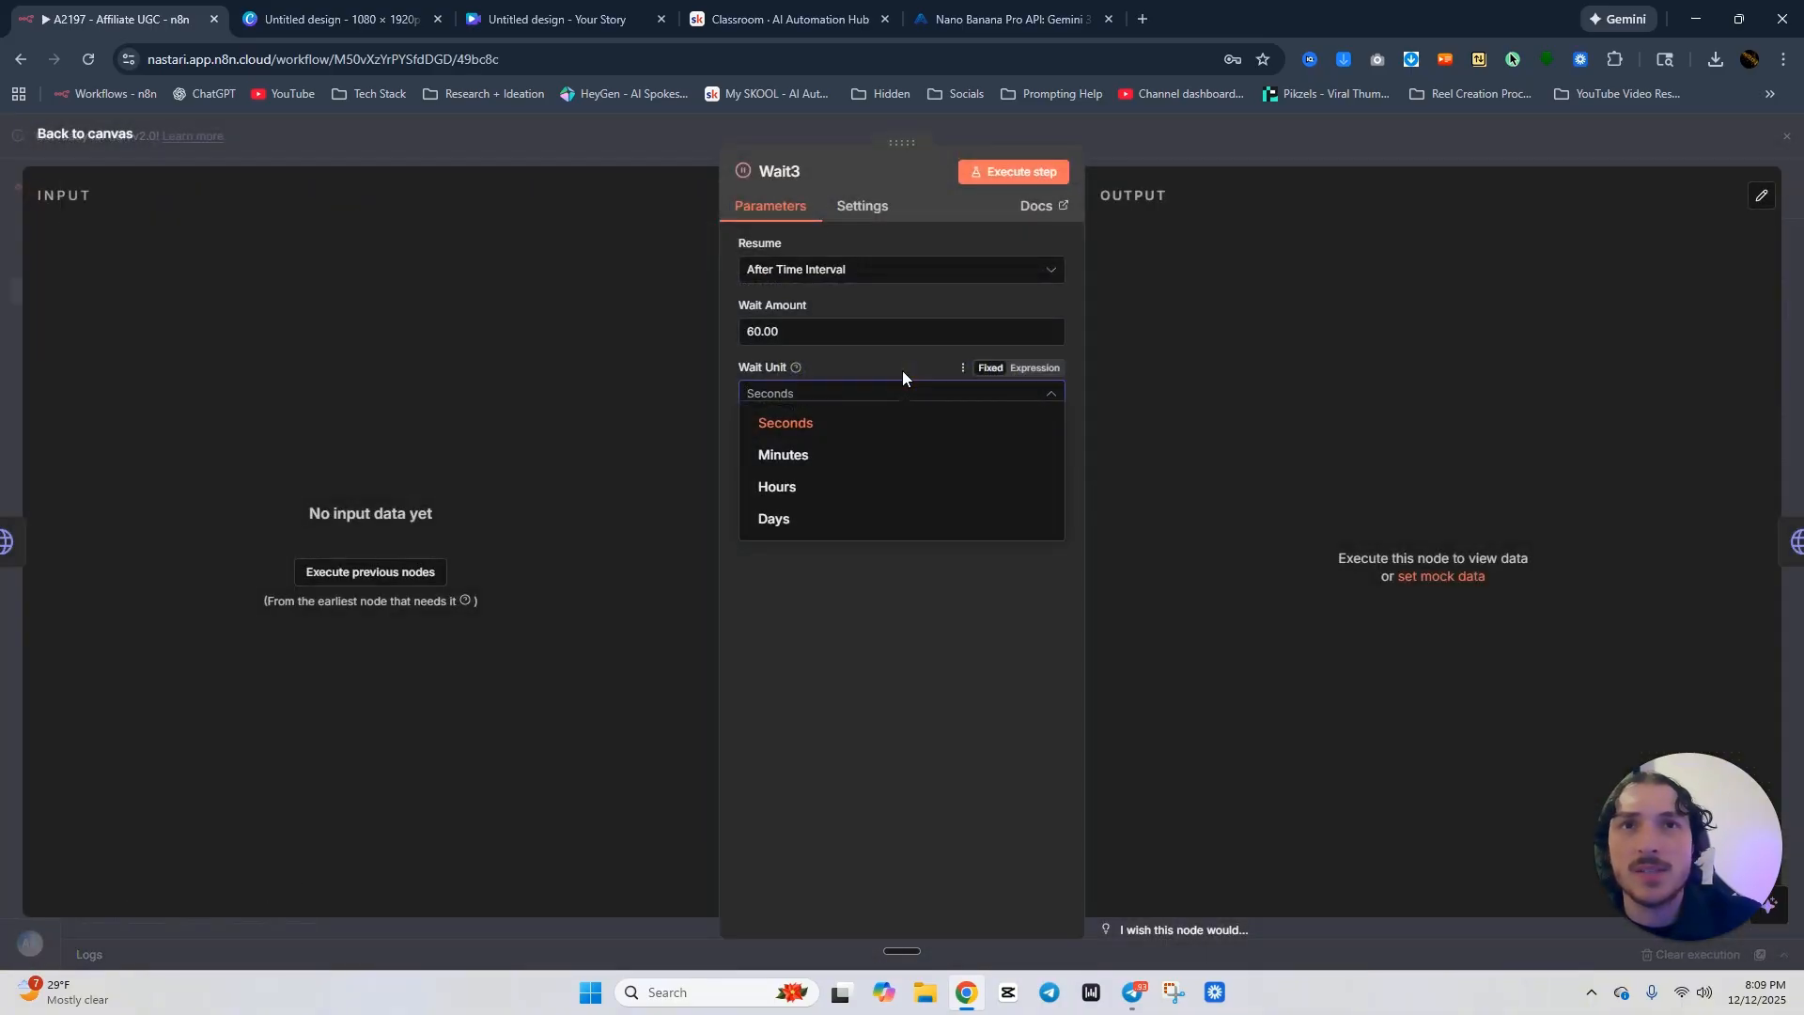
left_click(1227, 148)
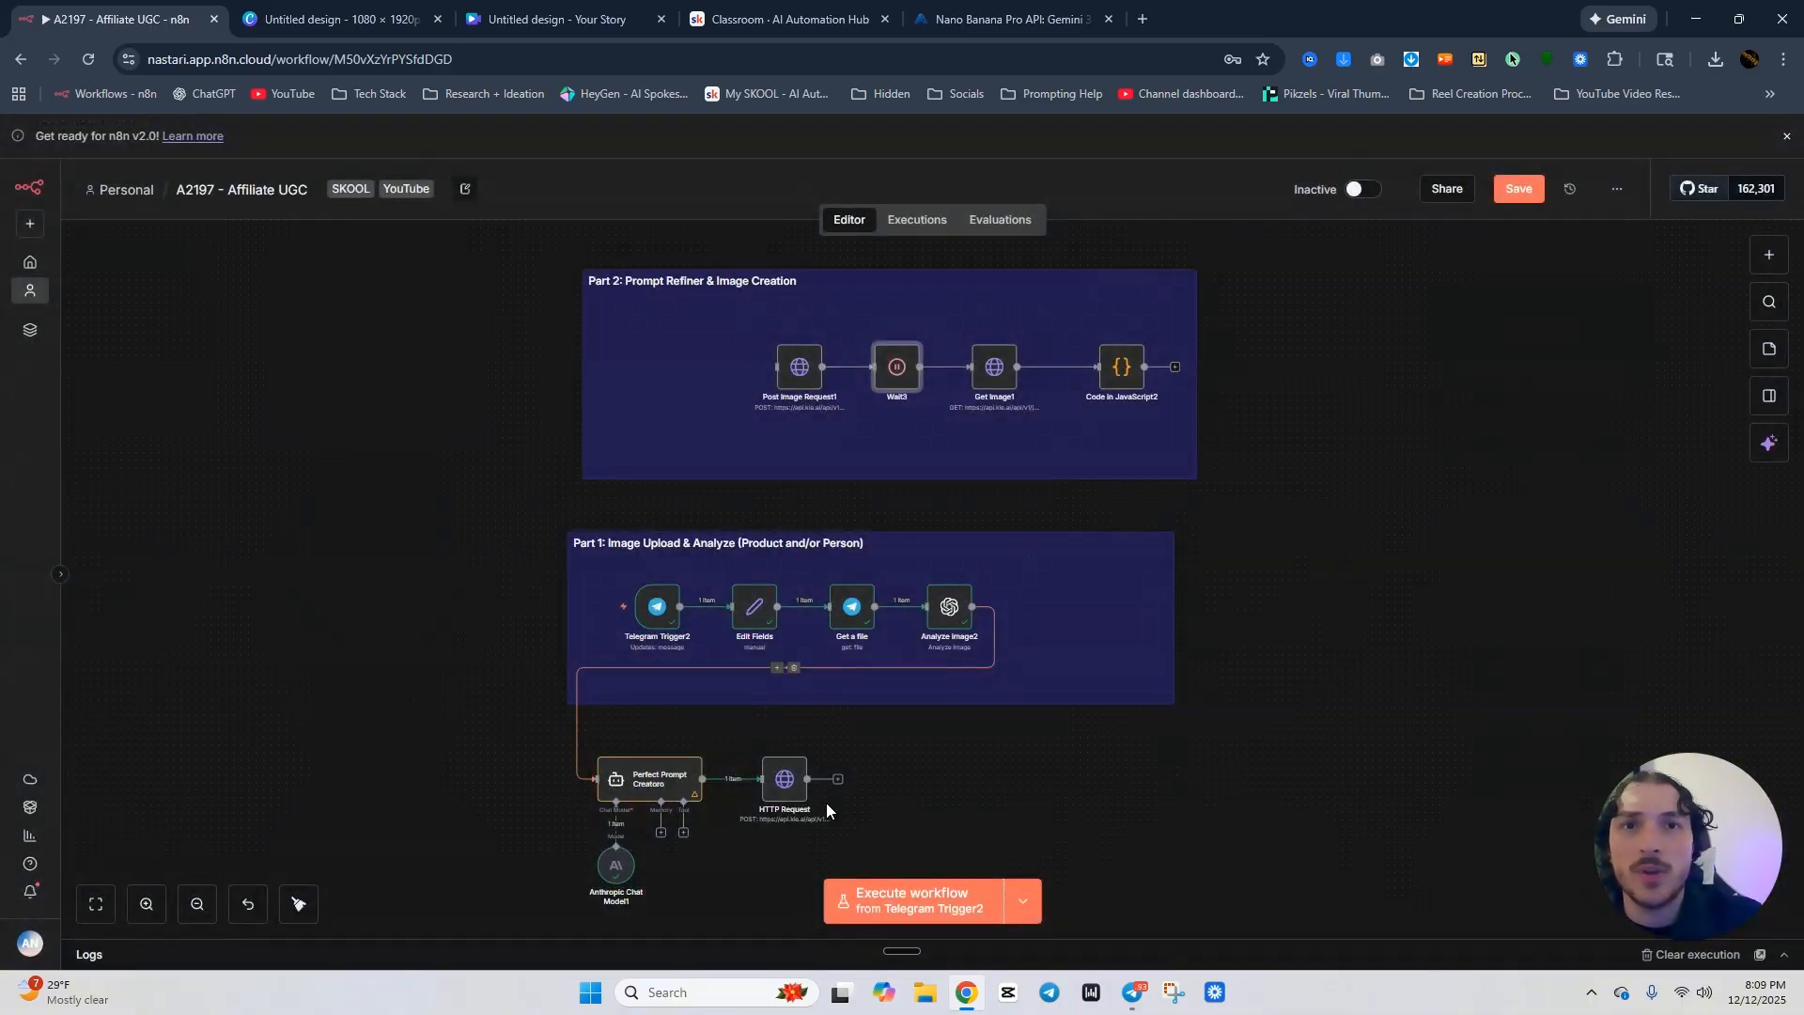
left_click(860, 769)
type("wai")
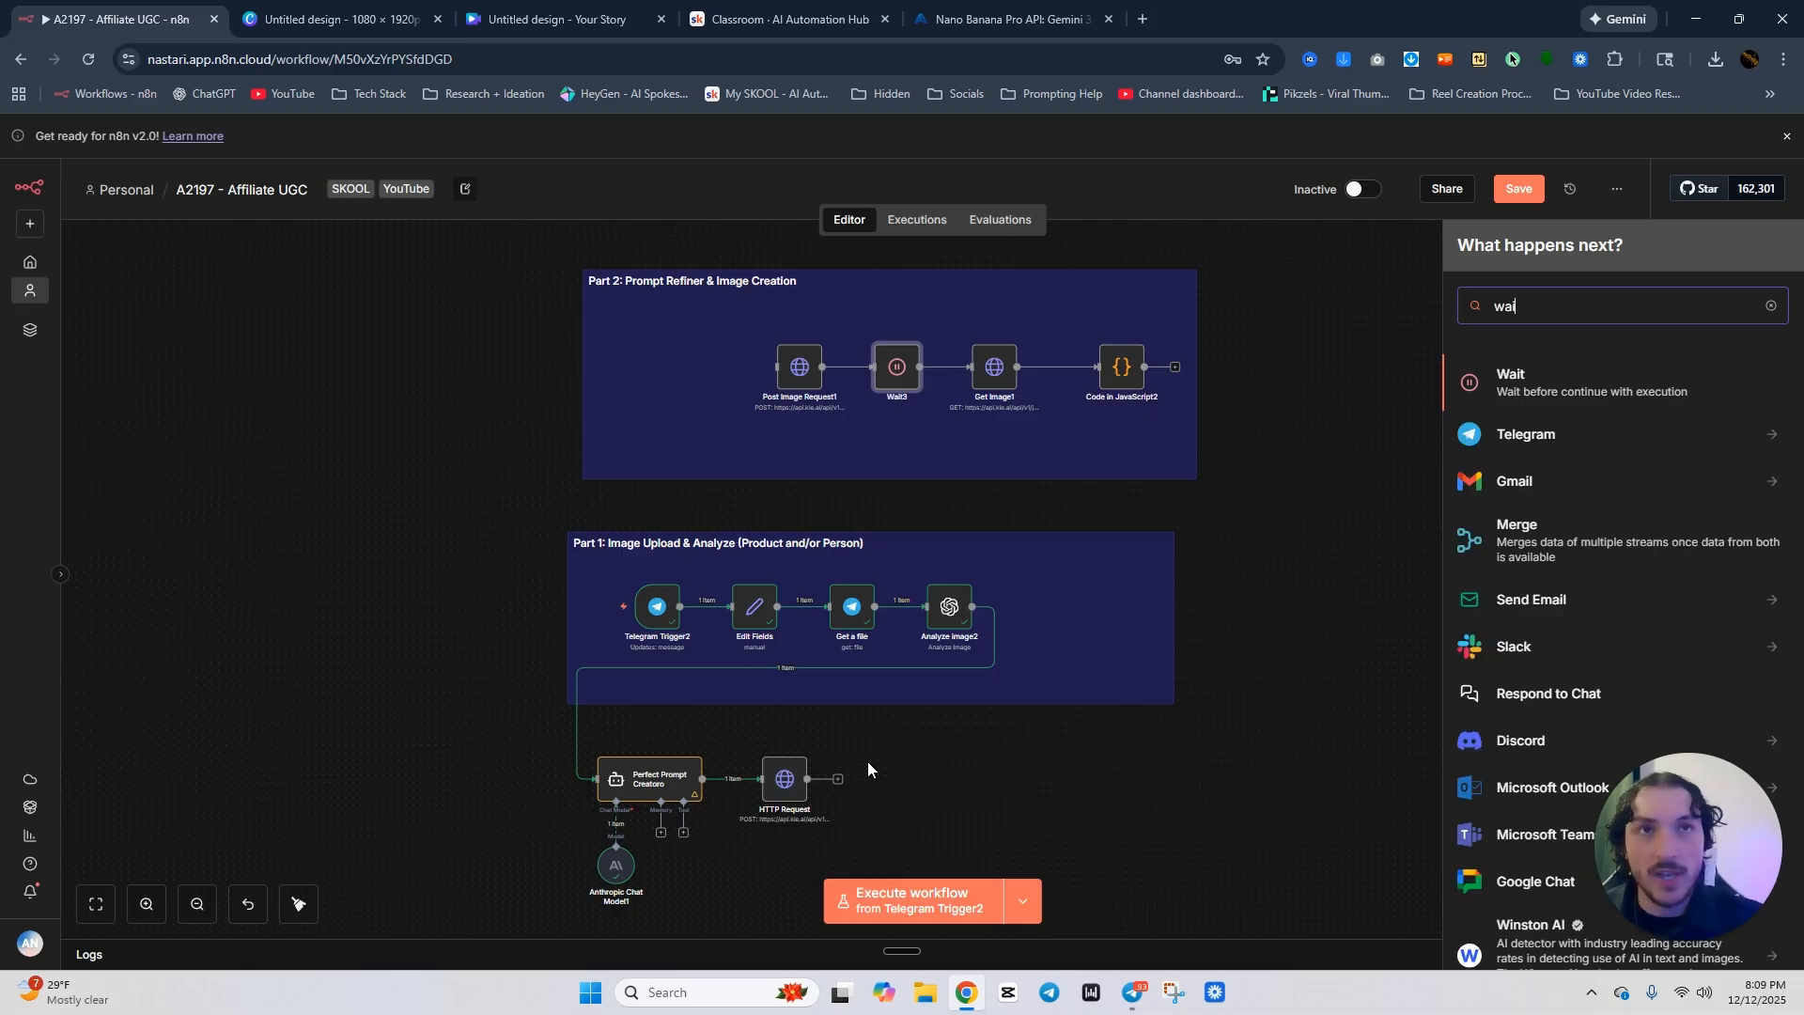
left_click(1562, 380)
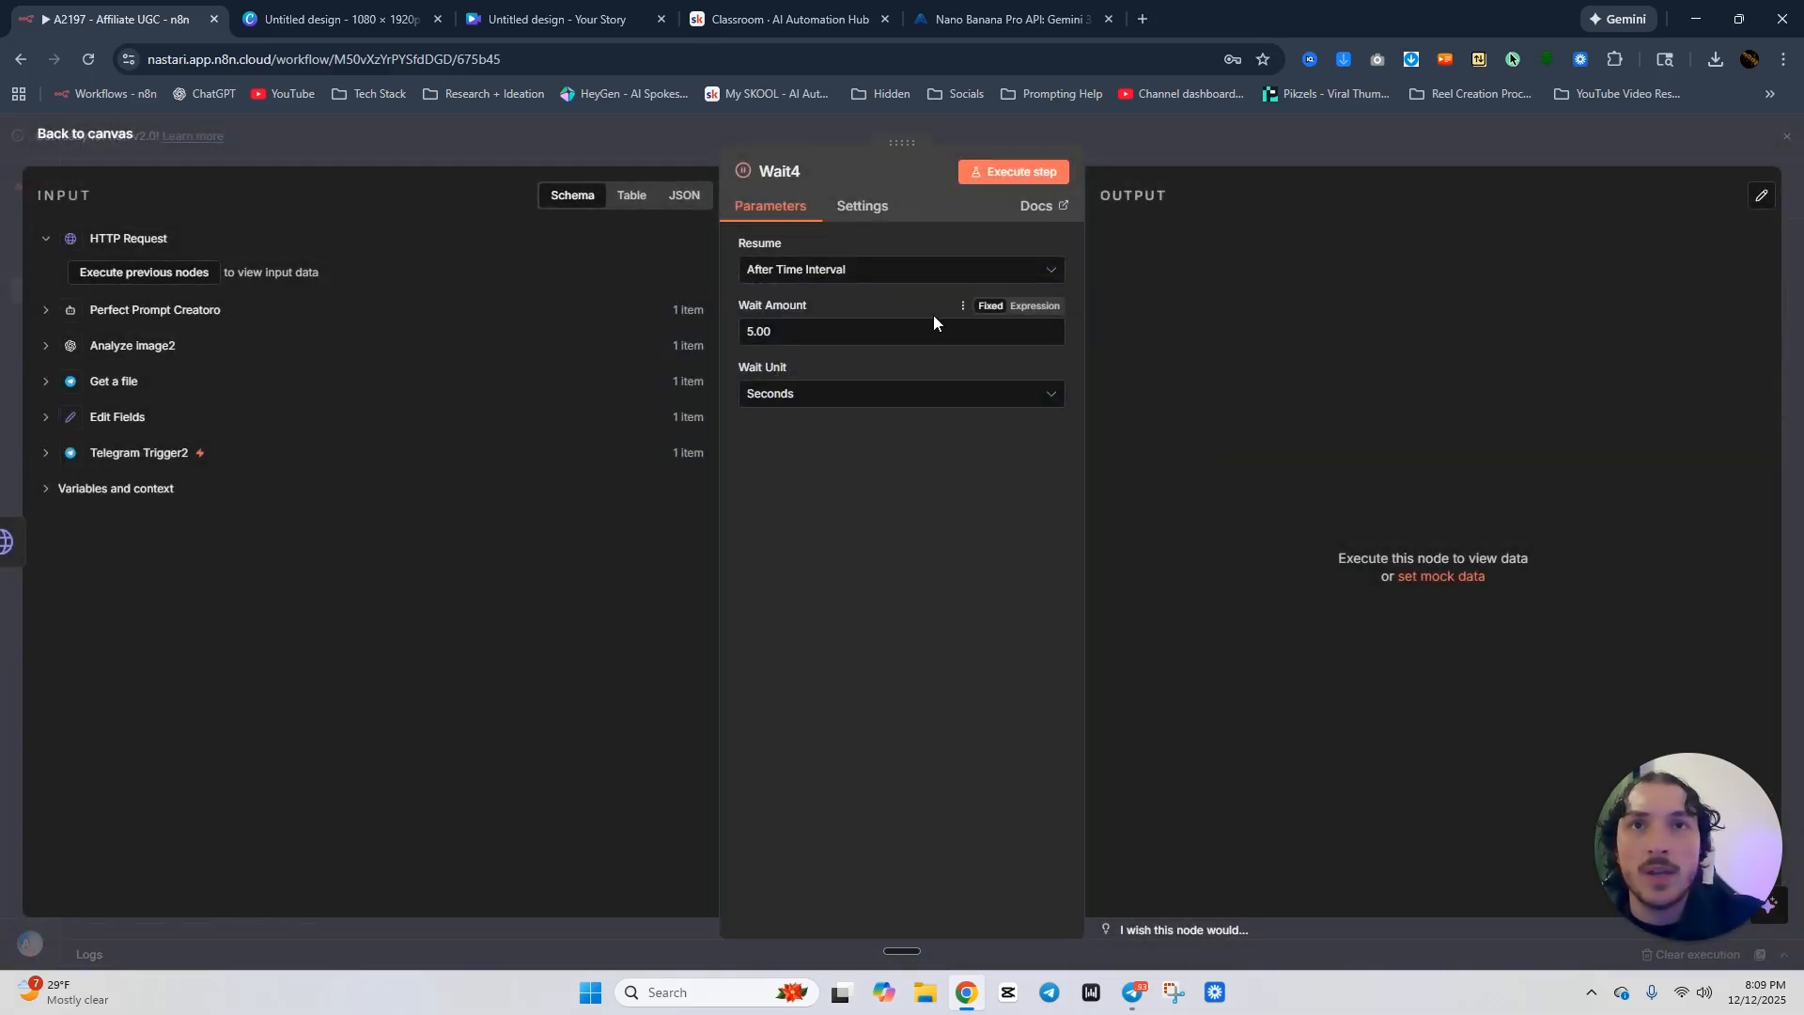
Set the new Wait node's wait amount to 60 seconds and return to the canvas.
left_click(911, 327)
double_click(912, 329)
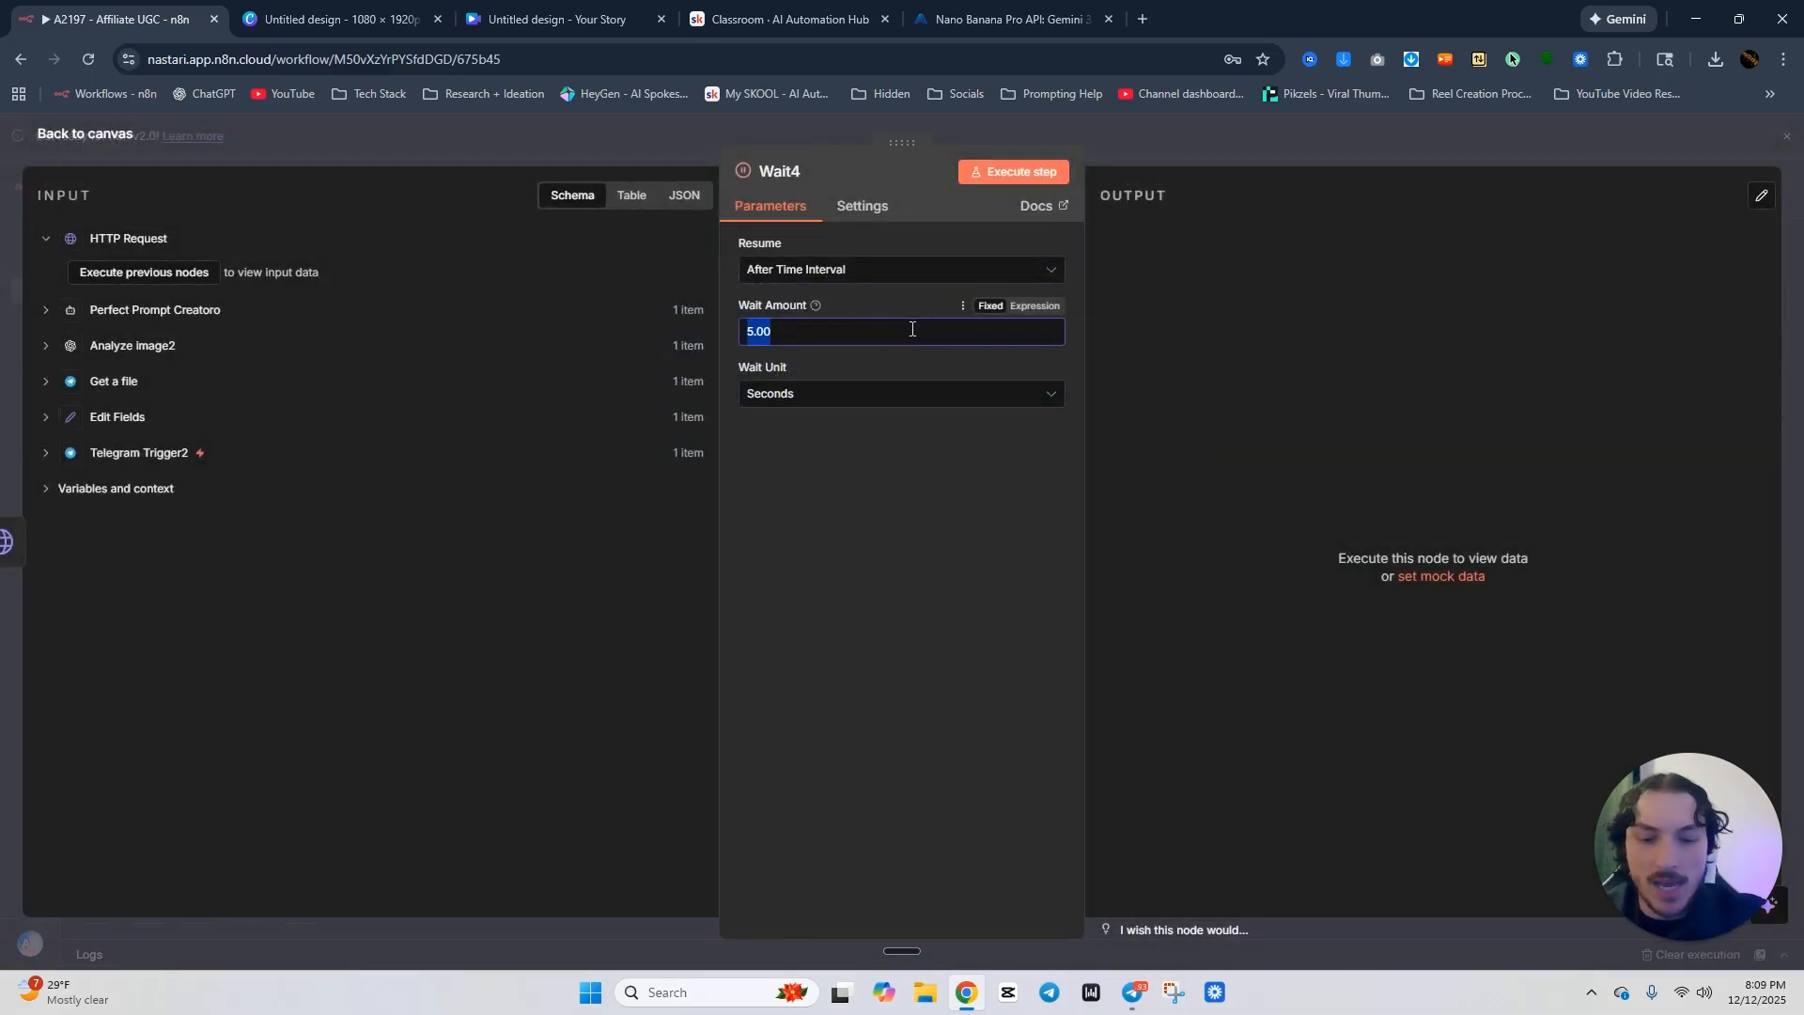
type("60")
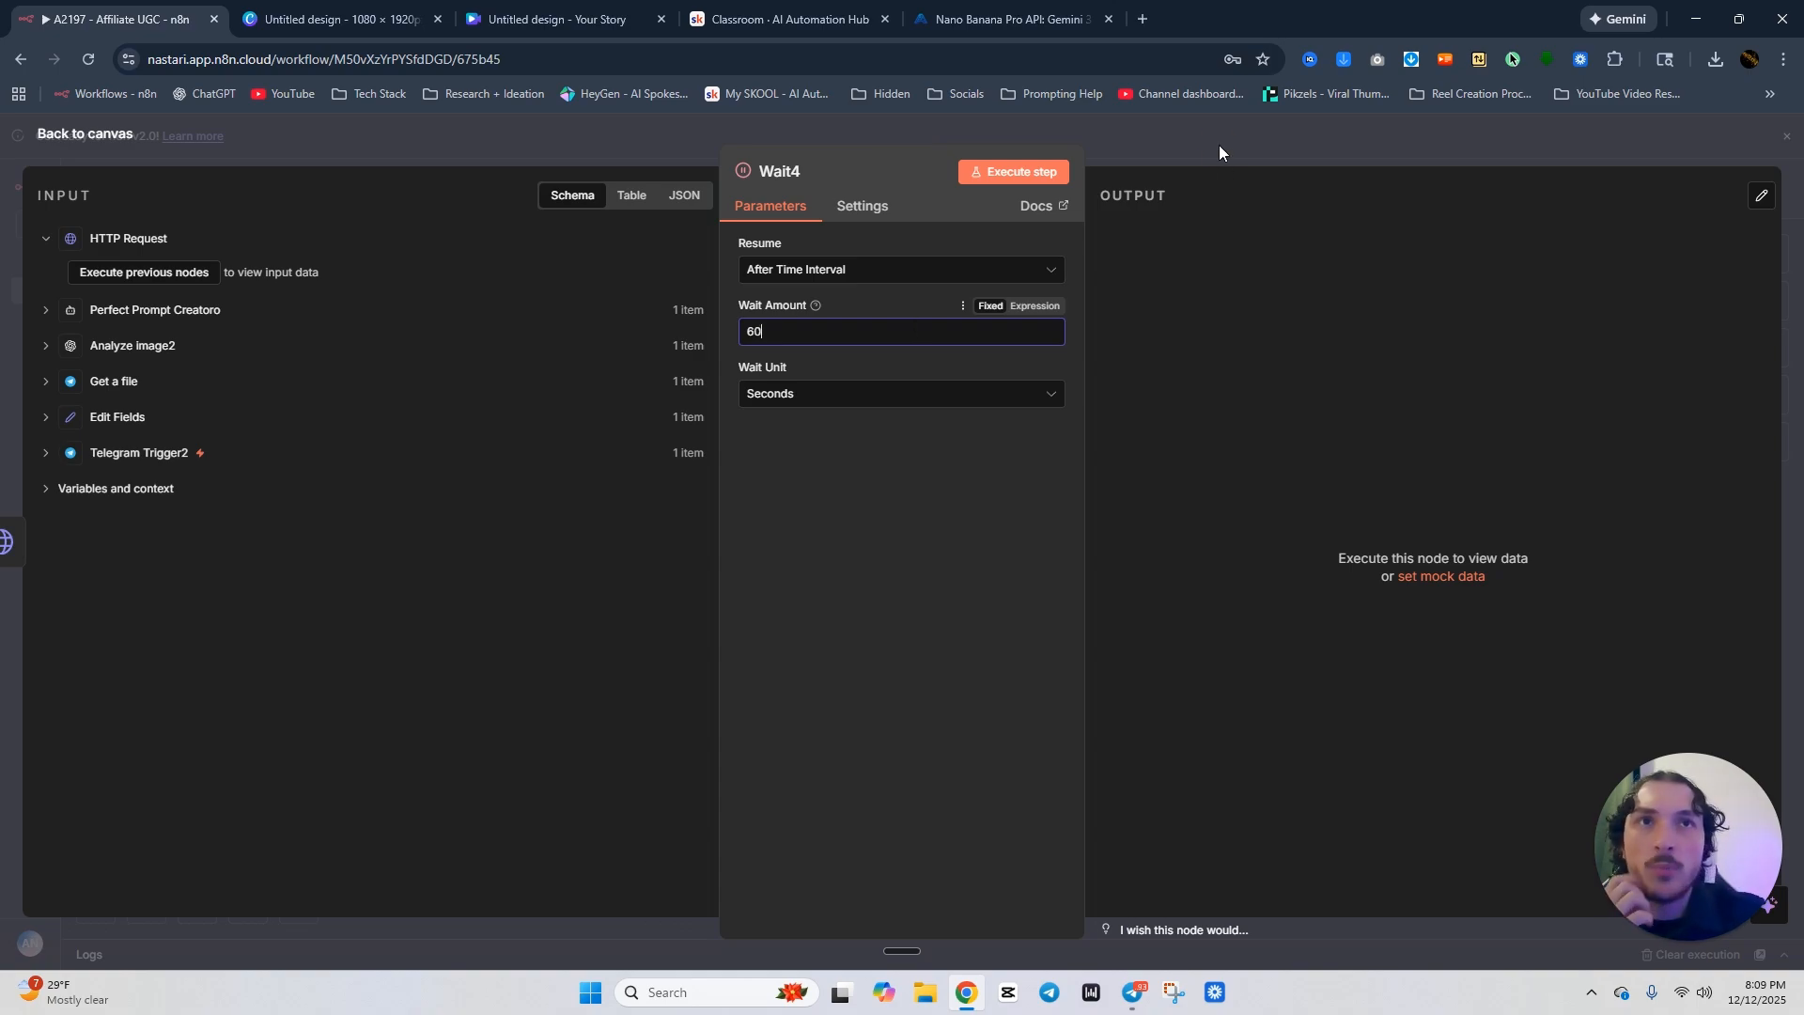
left_click(1219, 145)
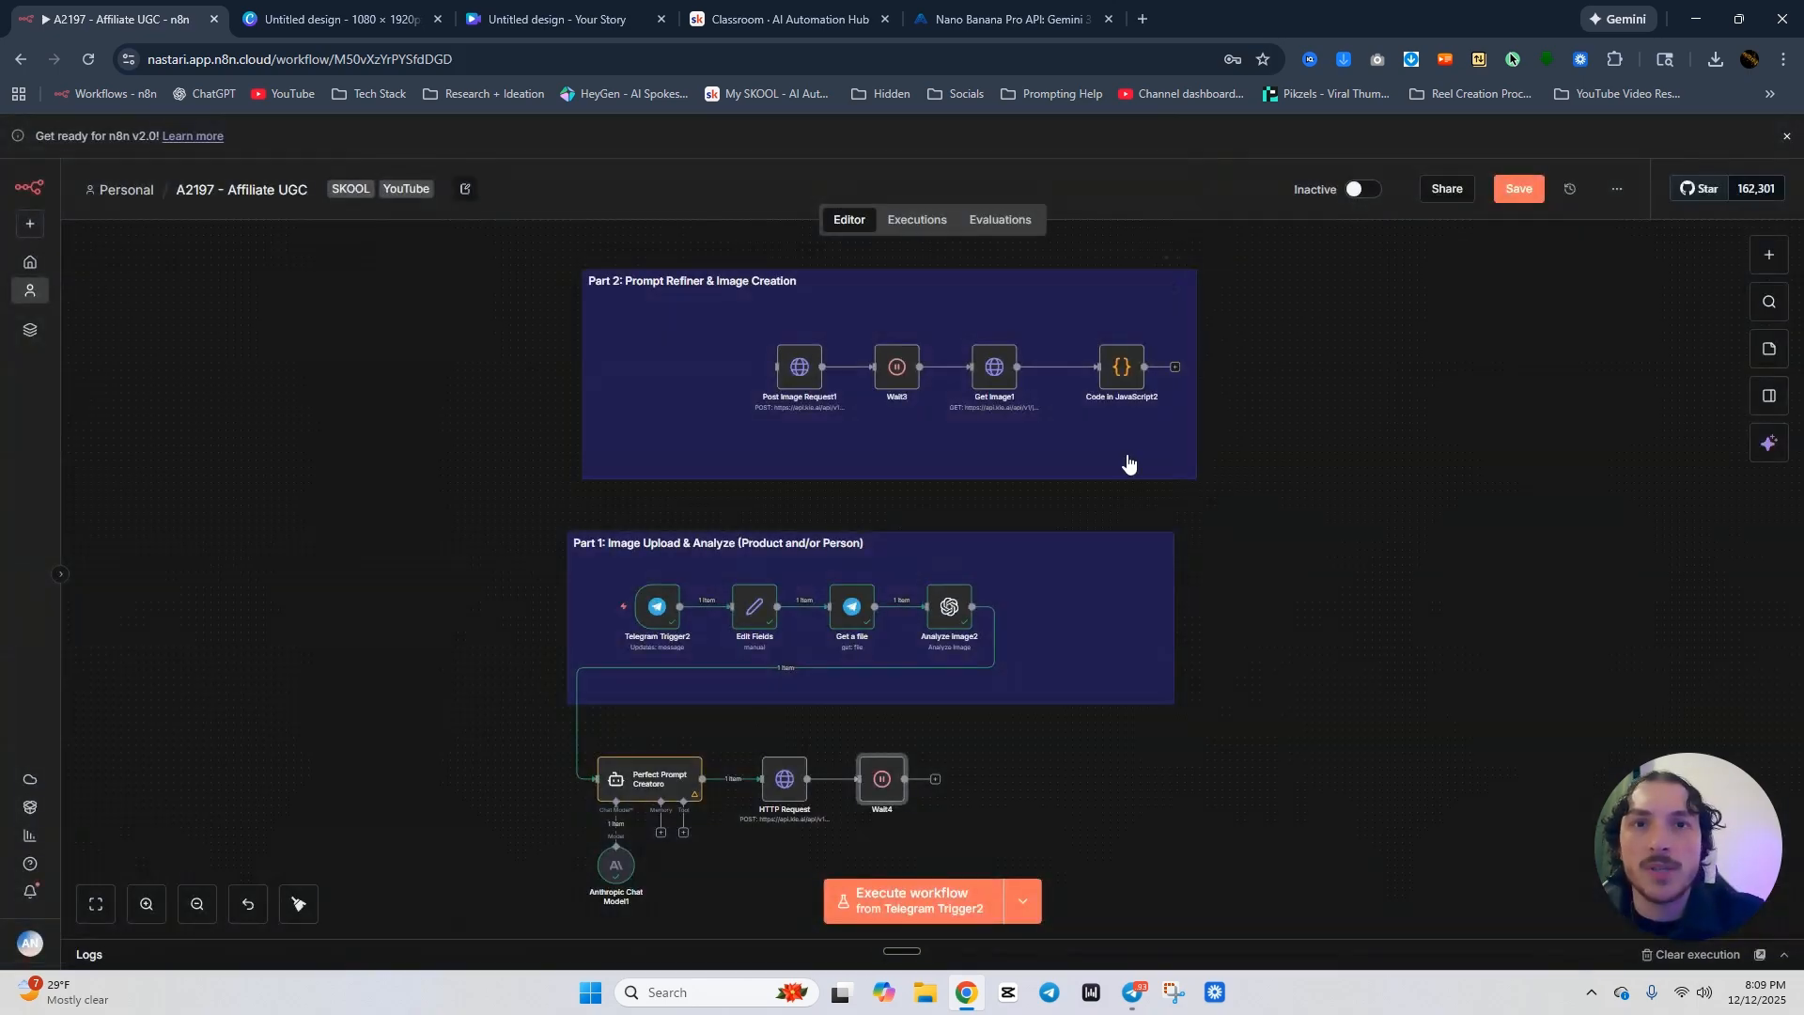
Add an HTTP Request node after the Wait4 node and return to the canvas.
left_click(934, 779)
type("htt")
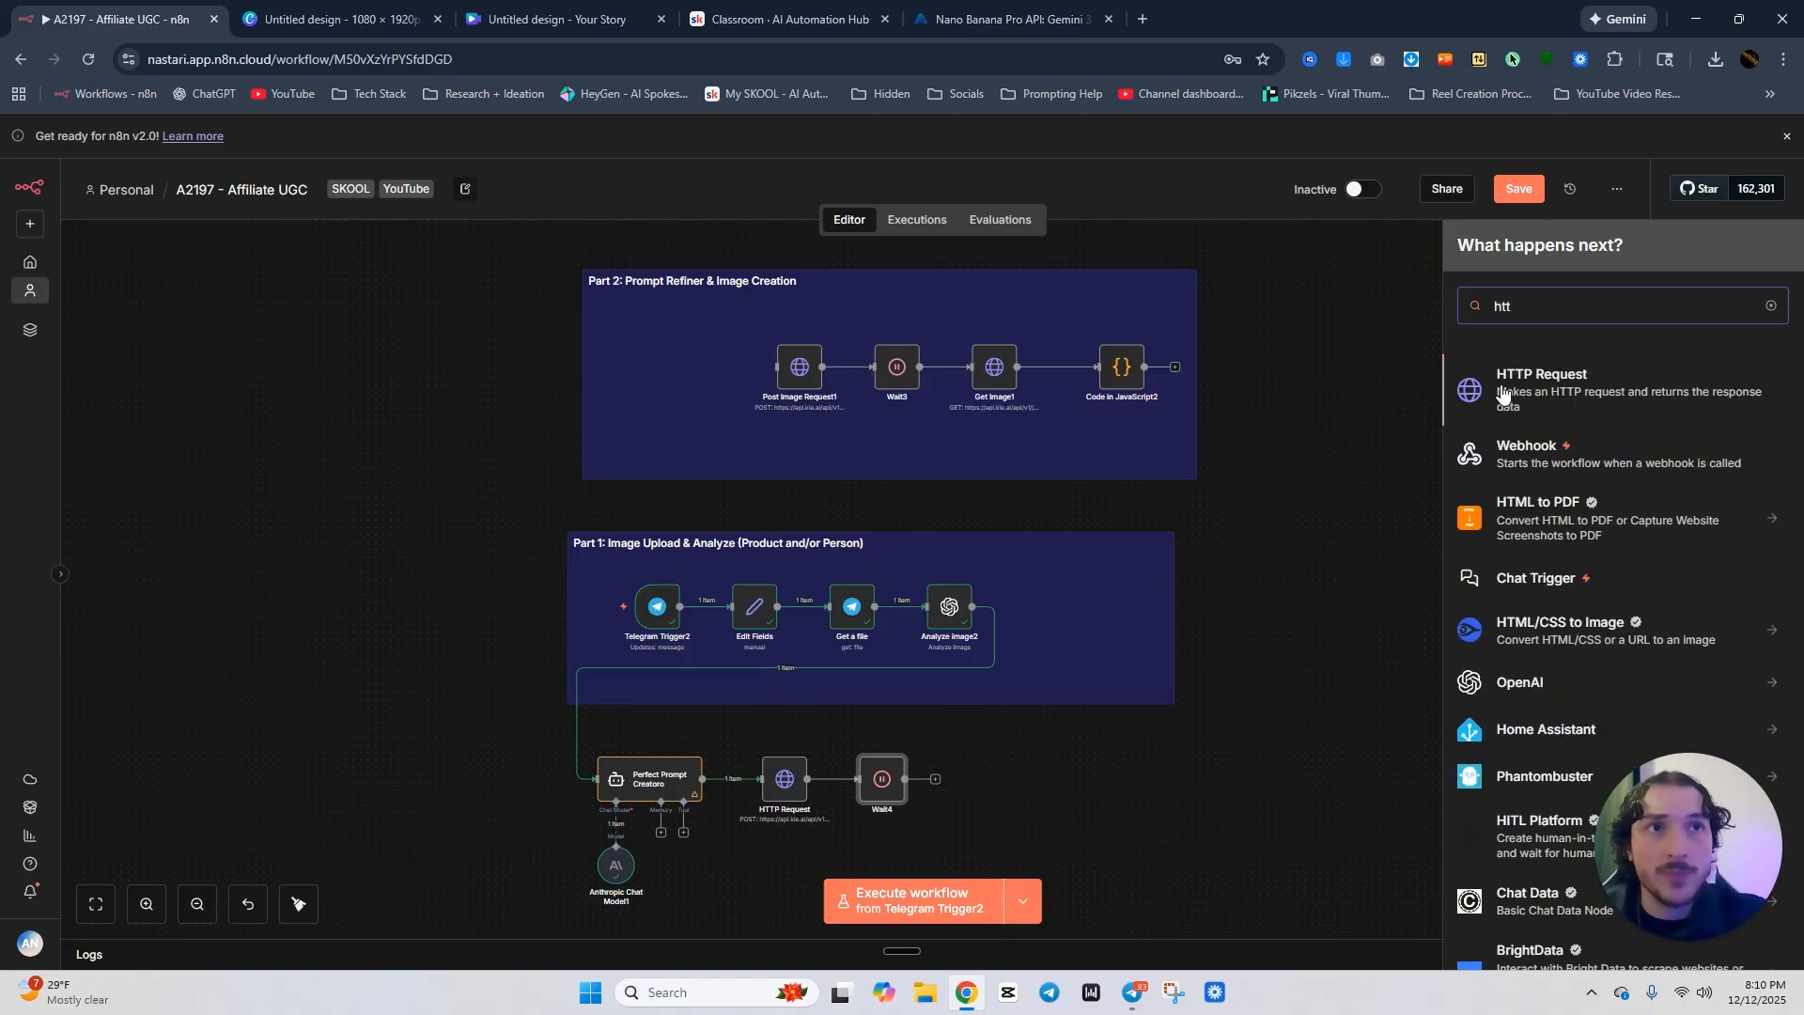
left_click(1501, 387)
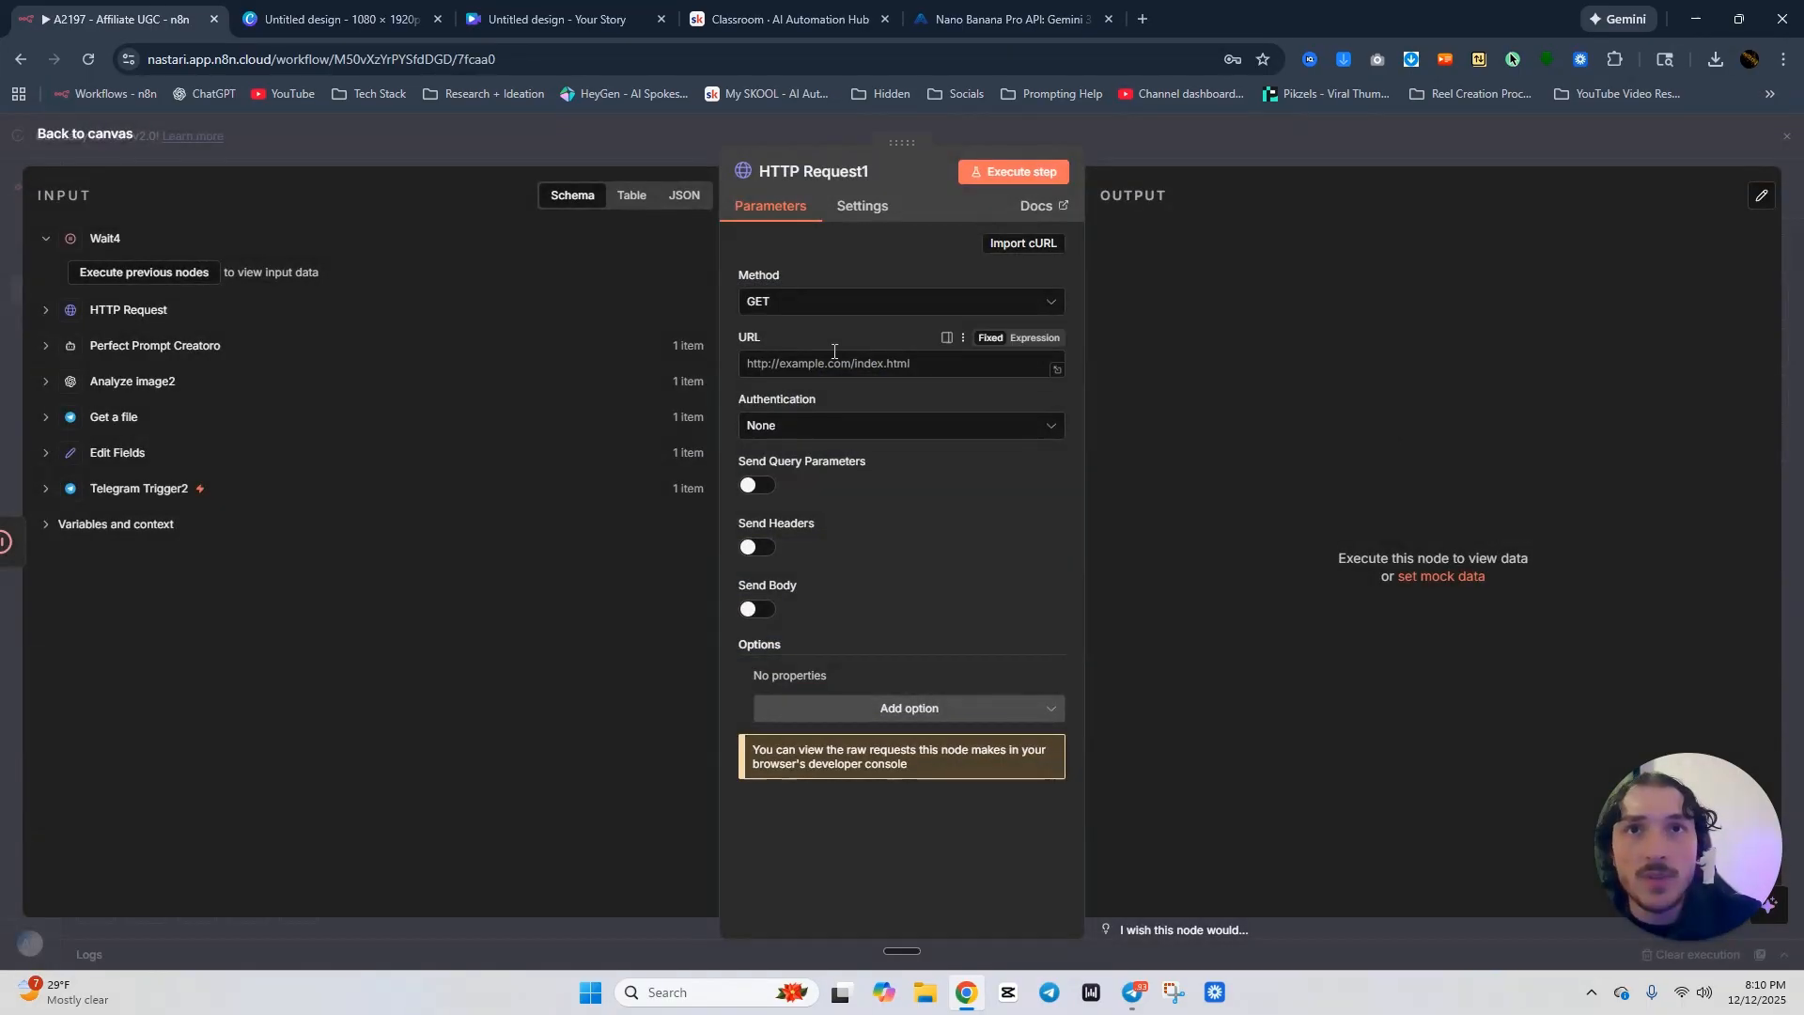
left_click(1265, 147)
double_click(996, 364)
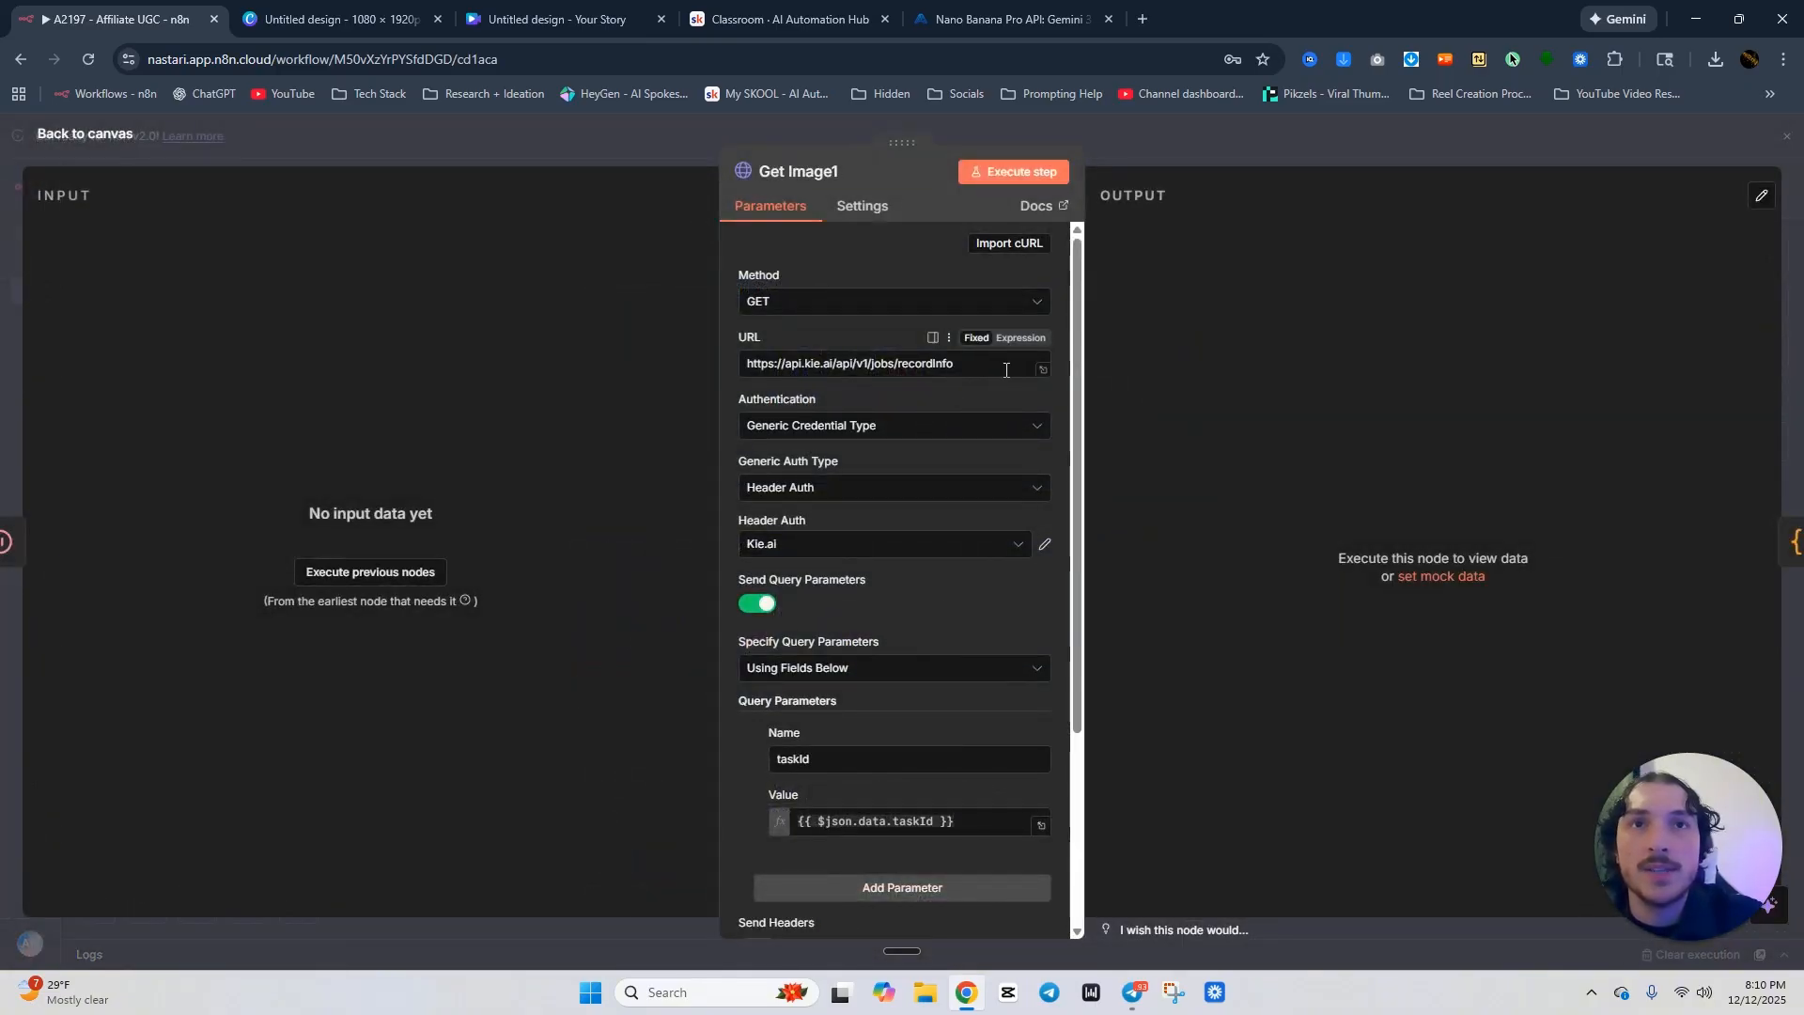
triple_click(794, 364)
right_click(799, 365)
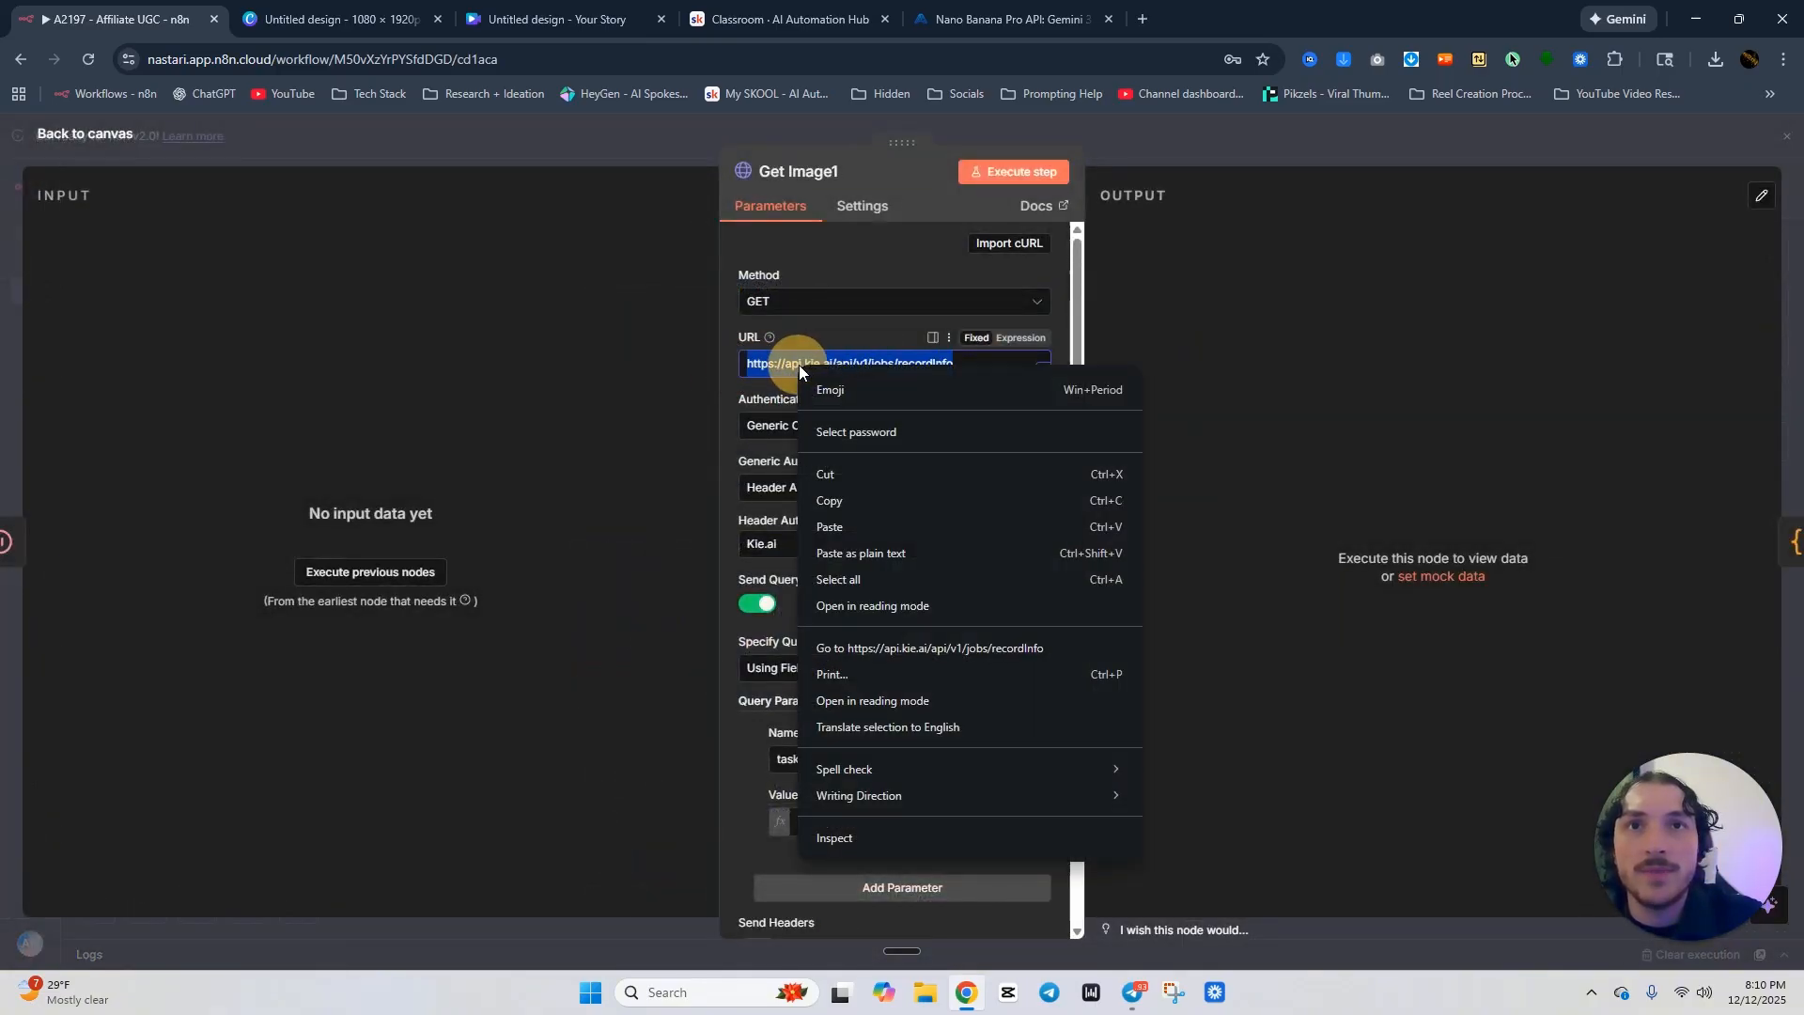
left_click(849, 502)
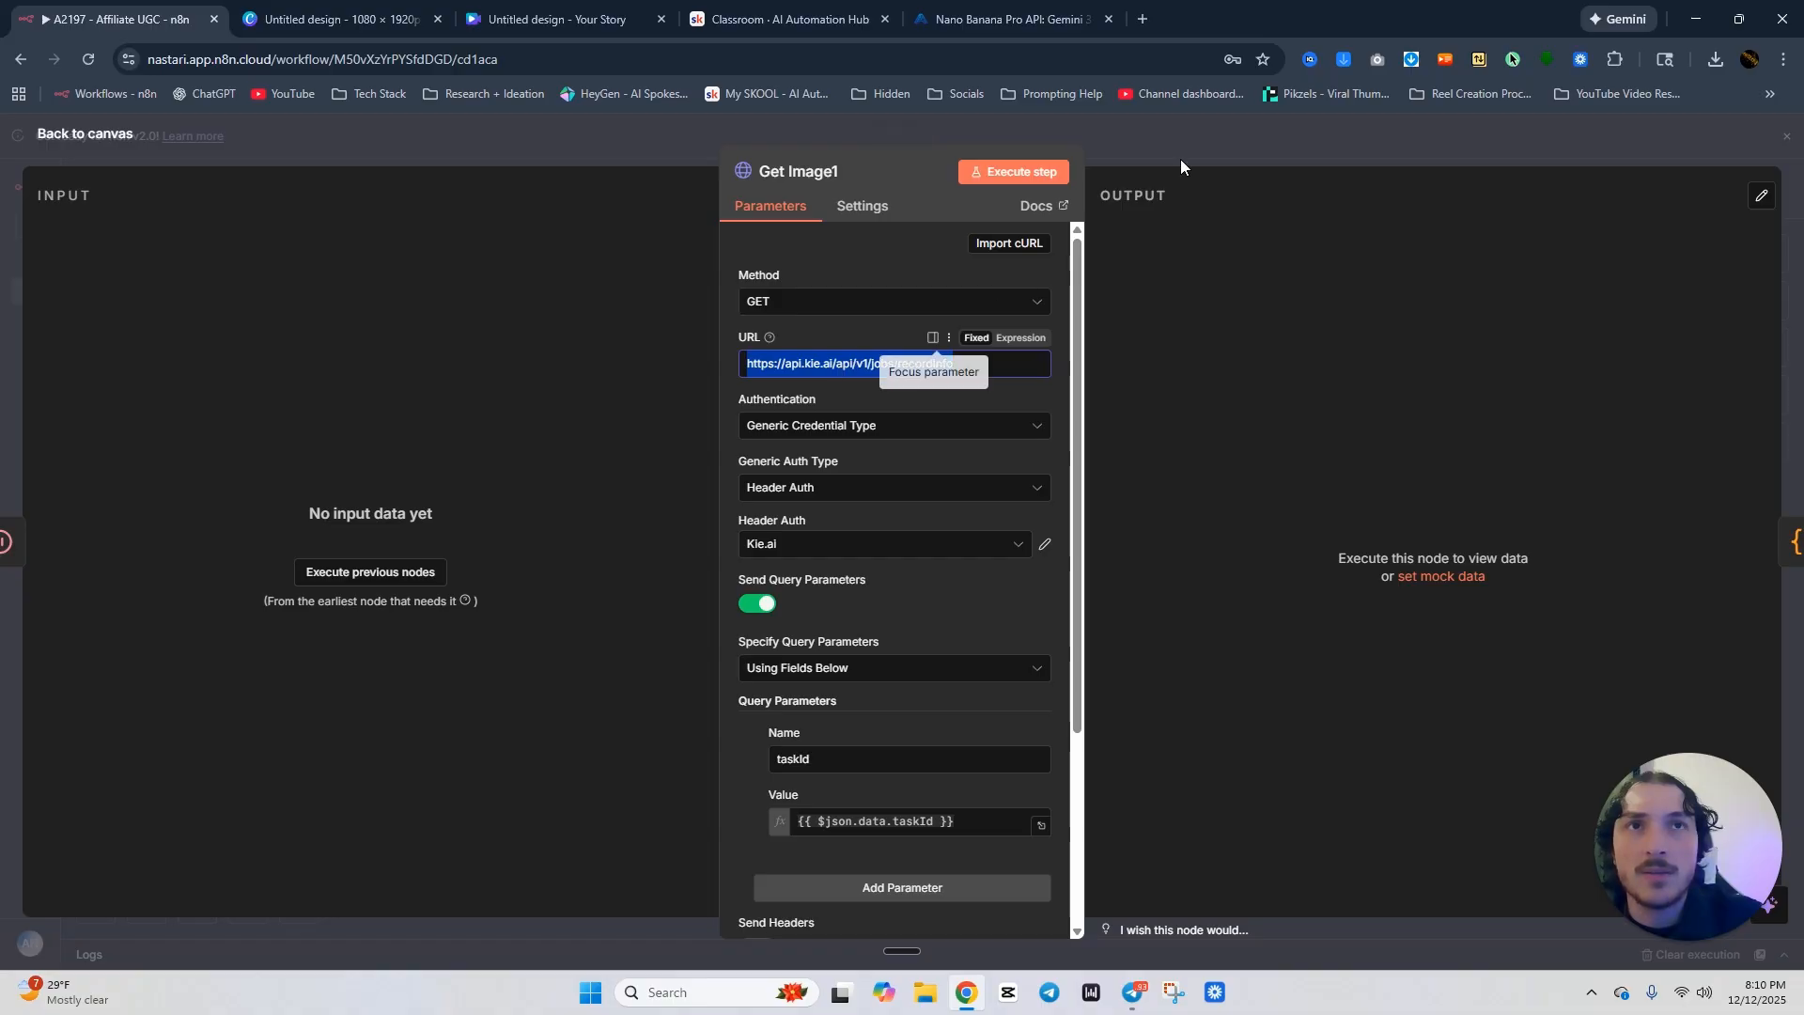
left_click(1212, 133)
left_click(982, 783)
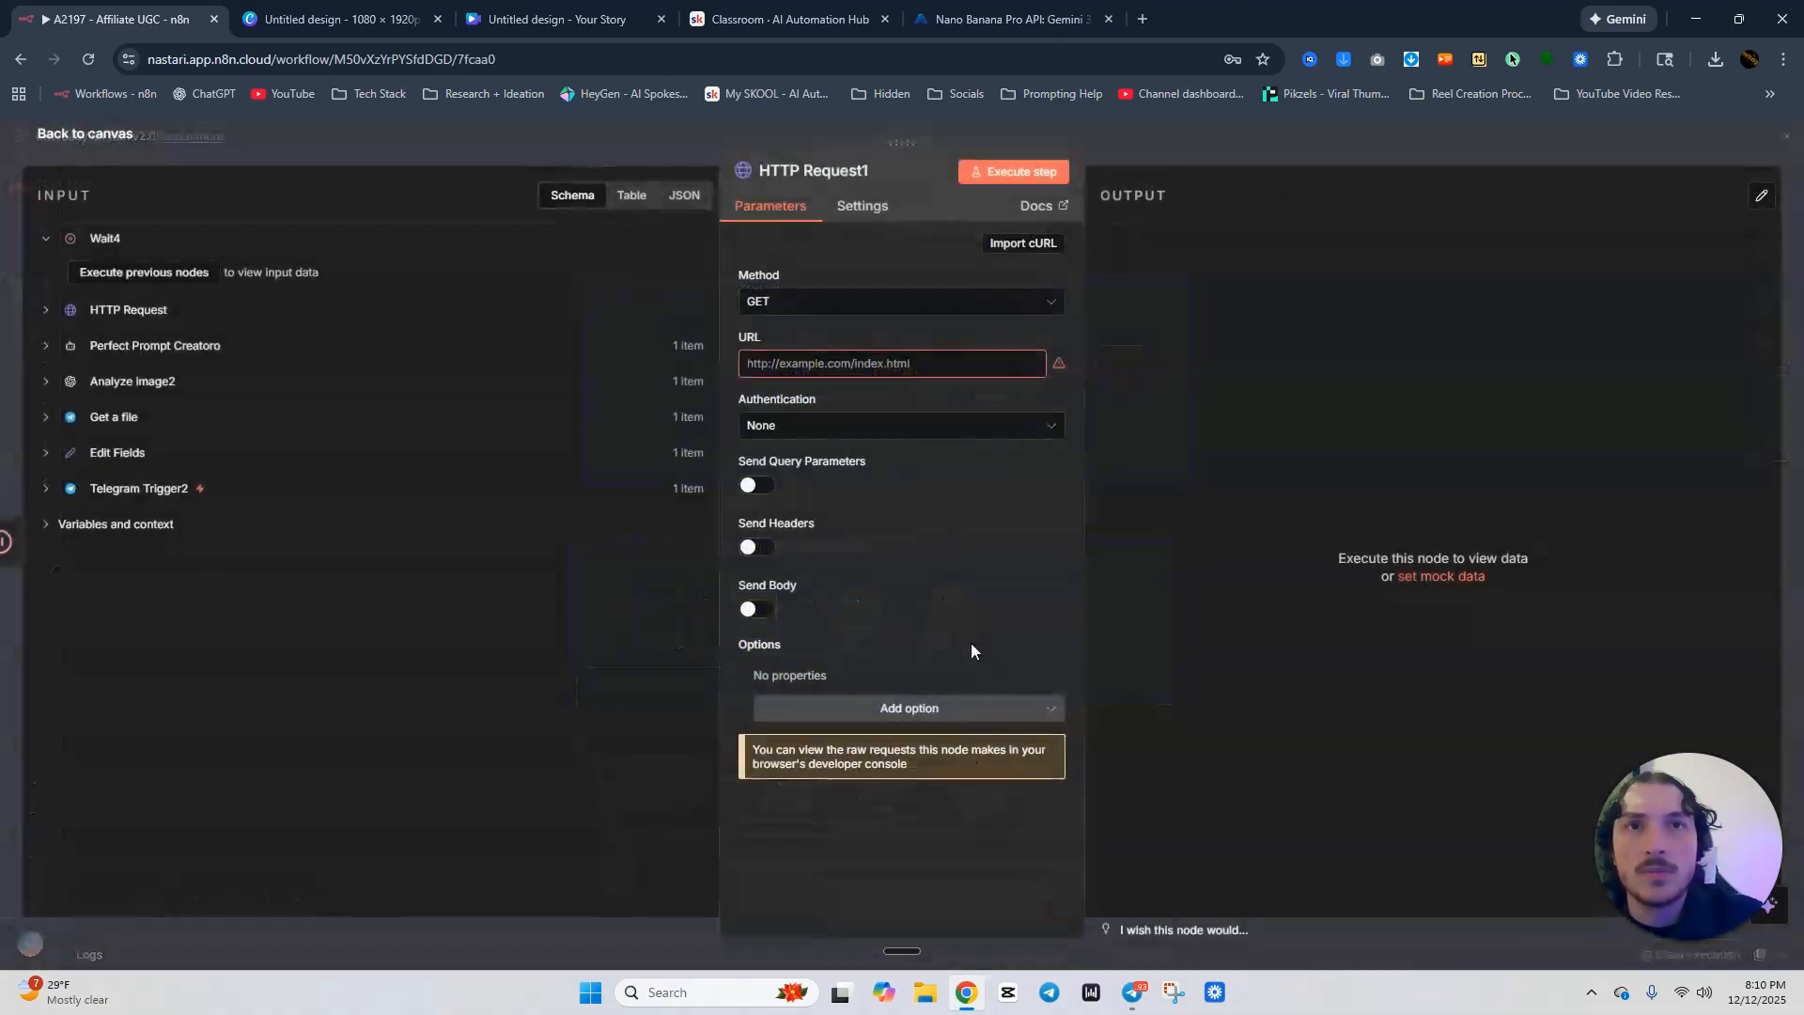
left_click(916, 366)
key("ctrl+v")
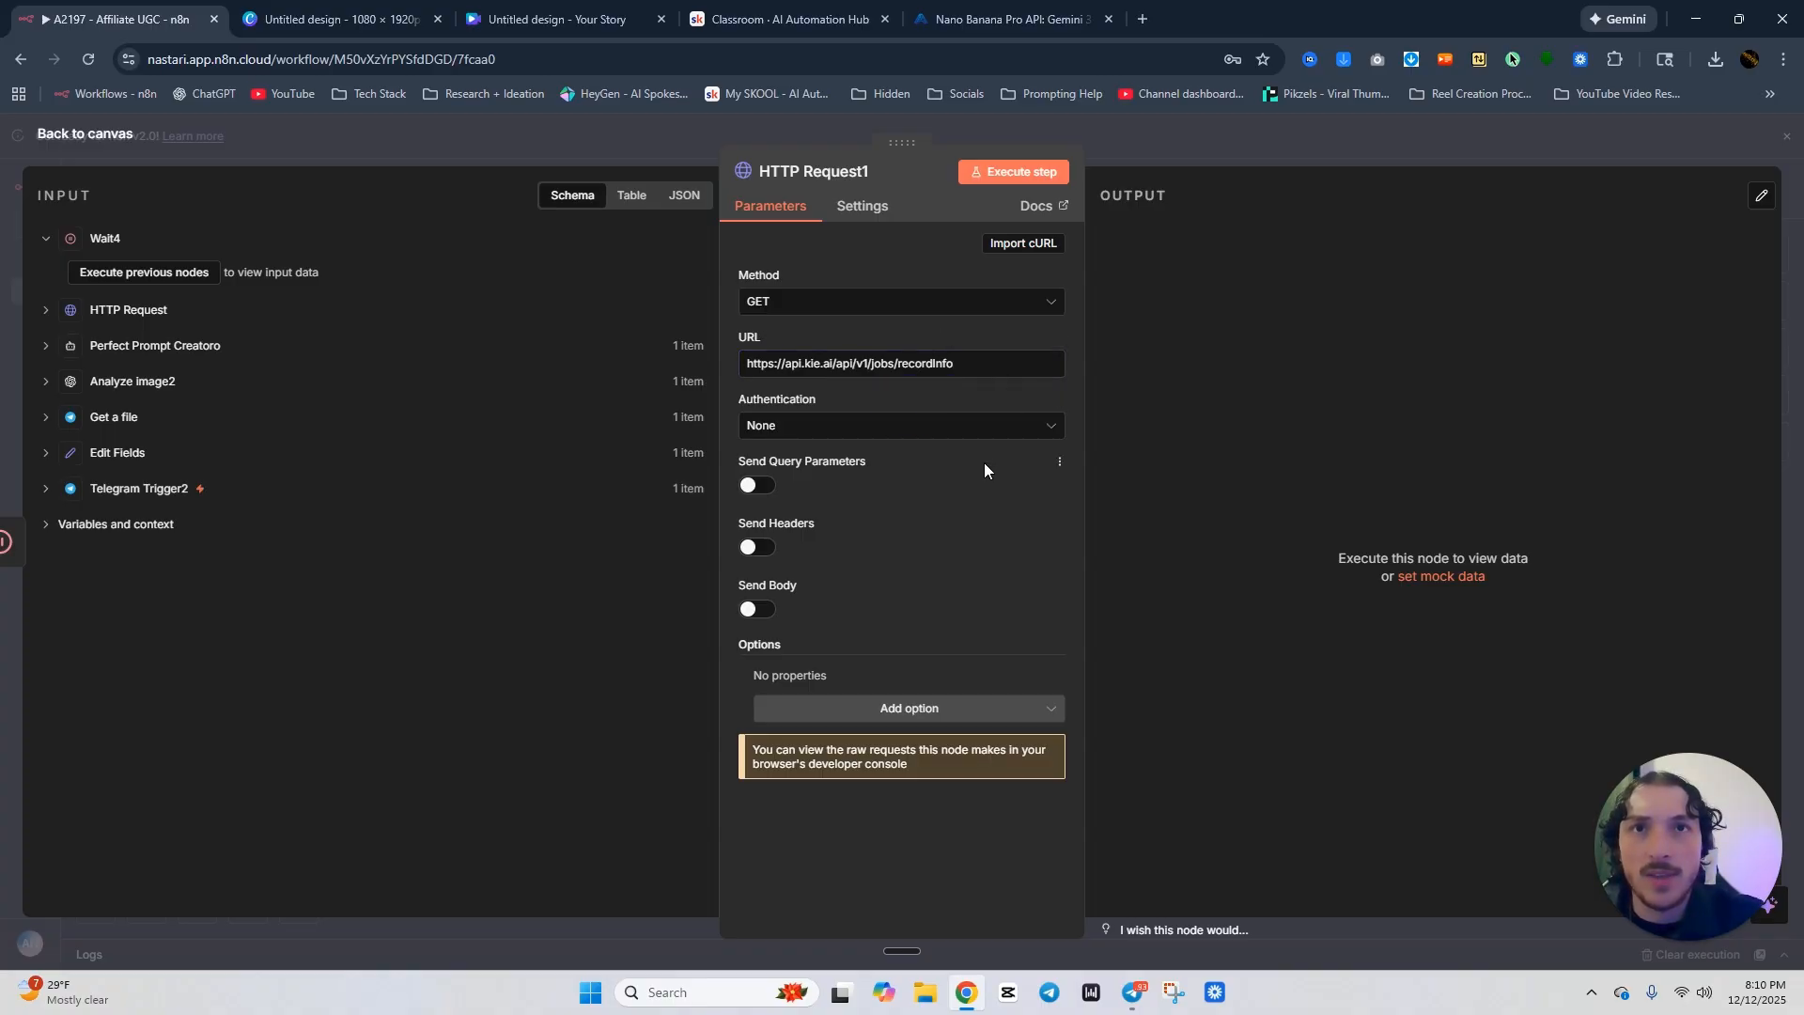
Following the Get Image1 node, set HTTP Request1's authentication to Generic Credential Type with Header Auth and the Kie.ai credential.
left_click(1192, 144)
left_click(999, 374)
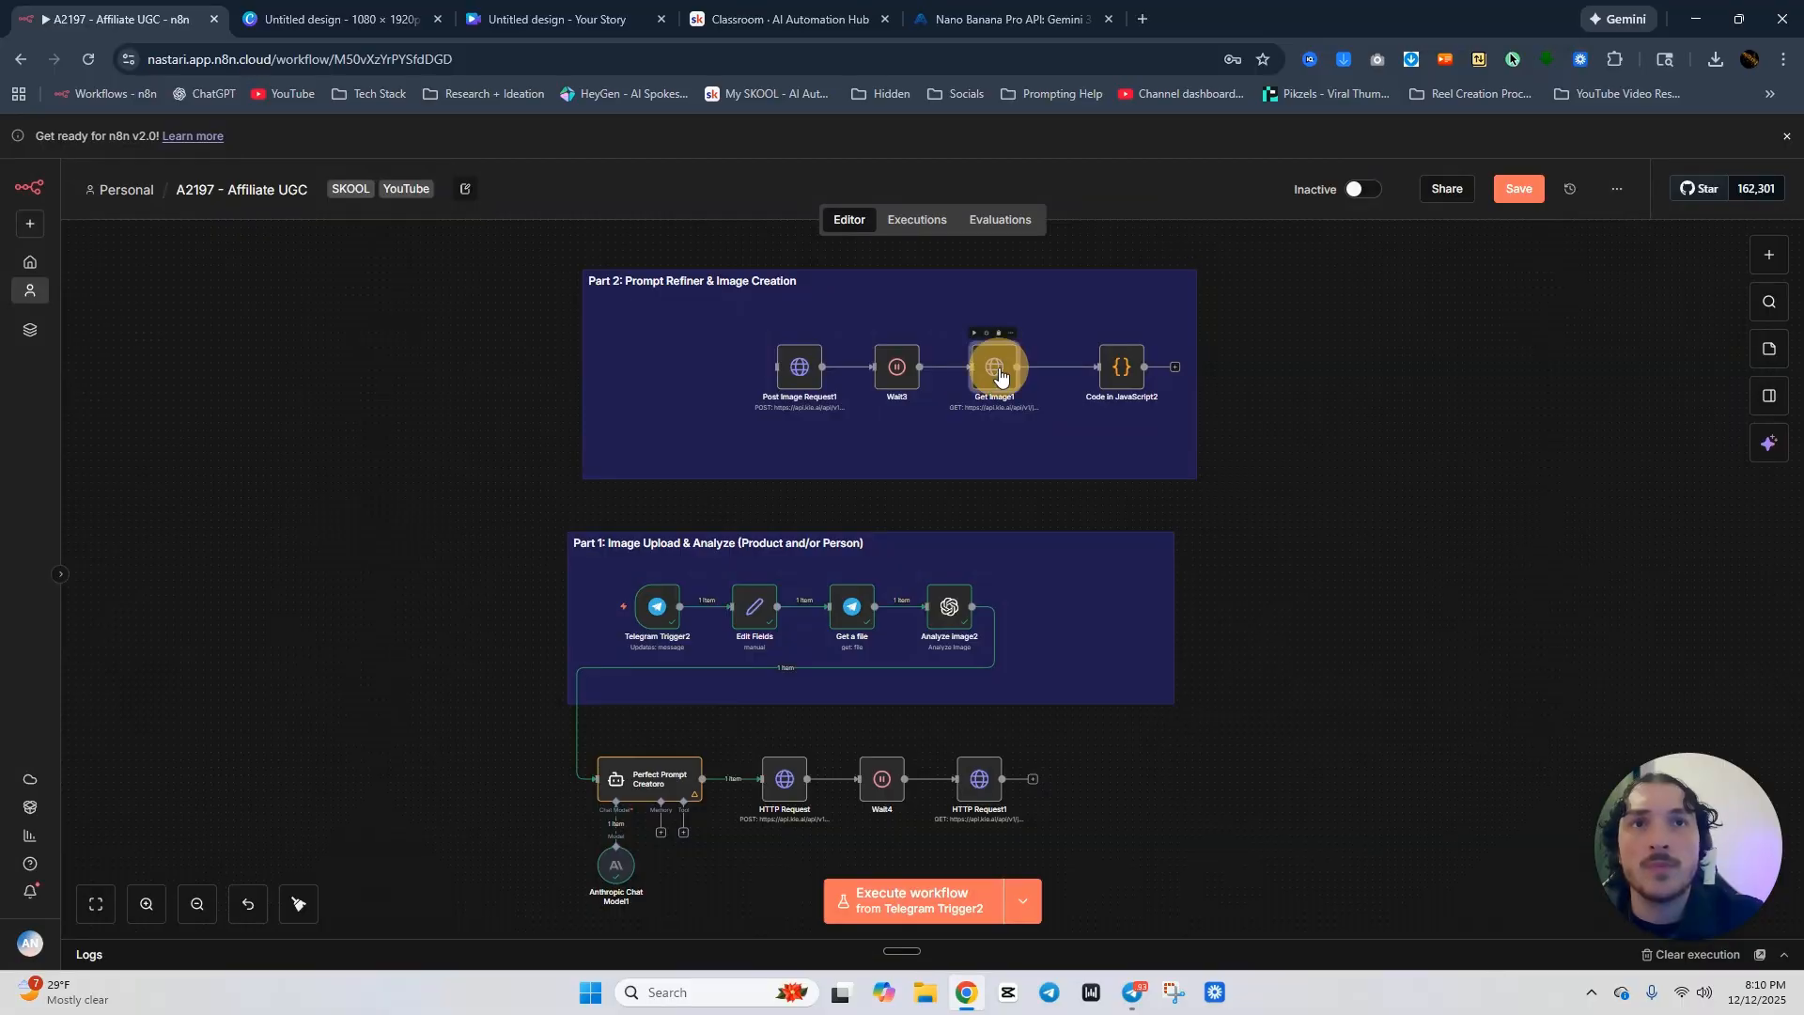
double_click(999, 374)
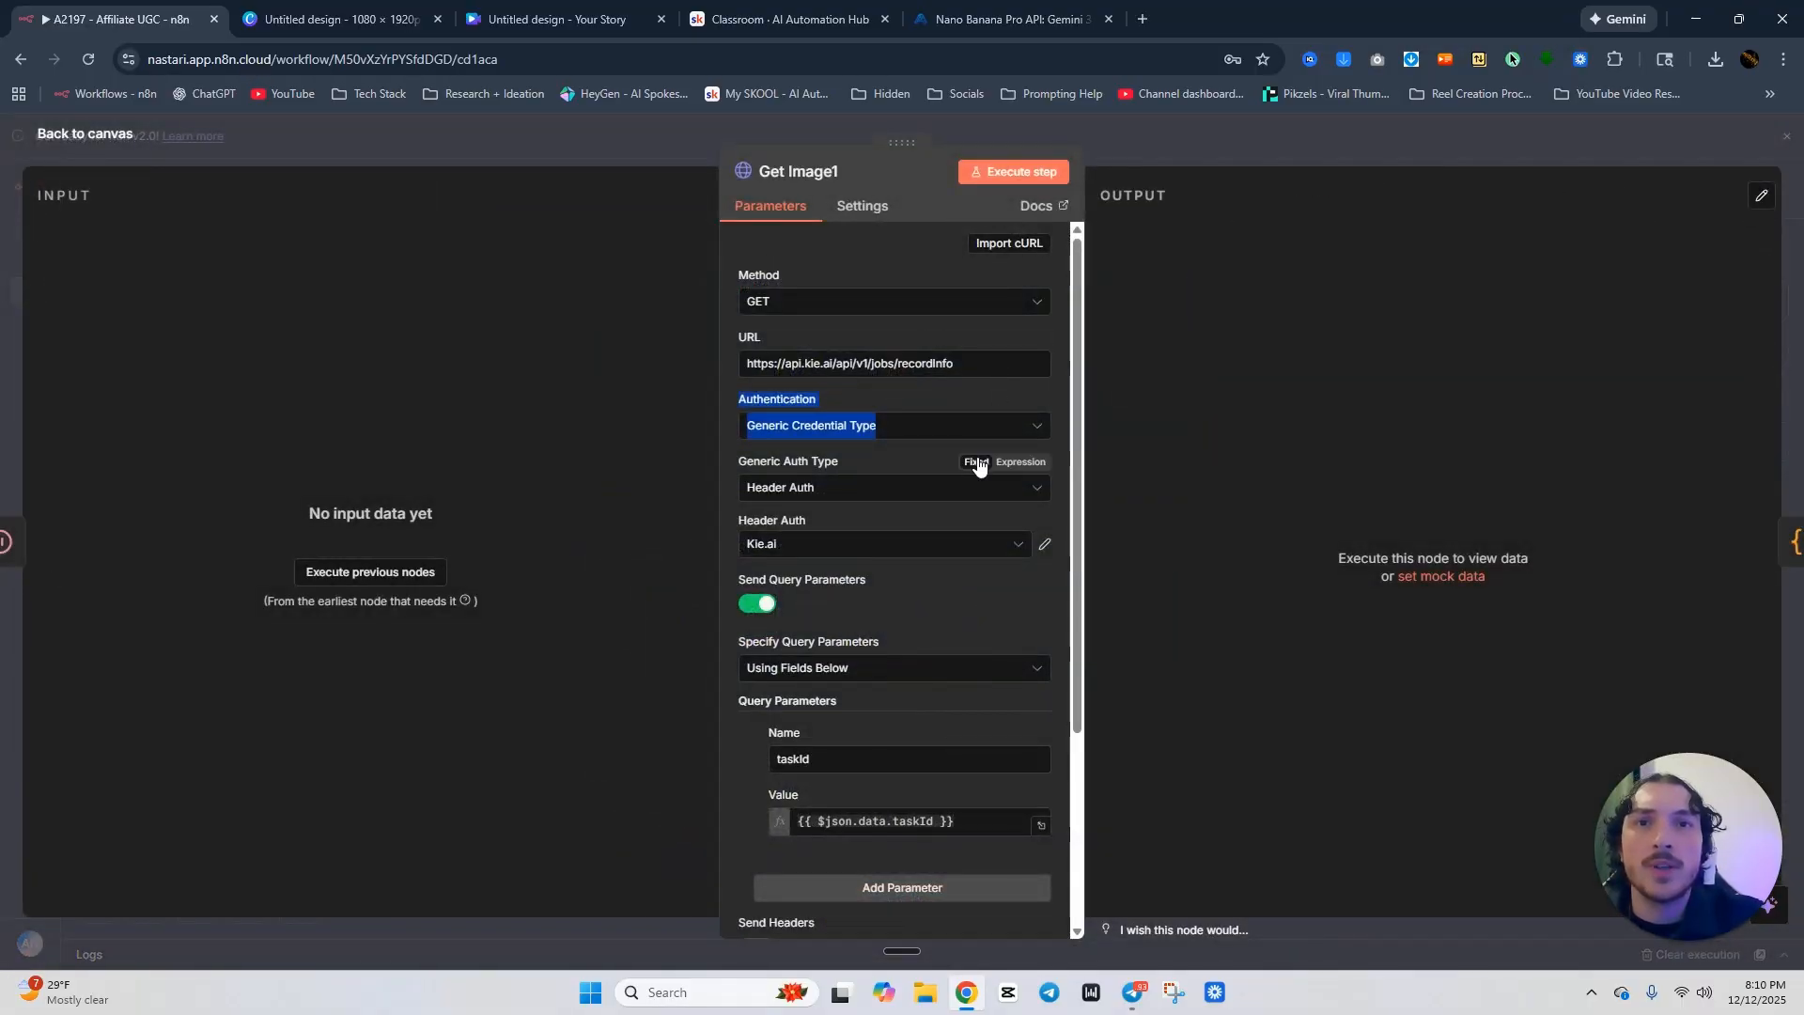
scroll(984, 466, "down", 3)
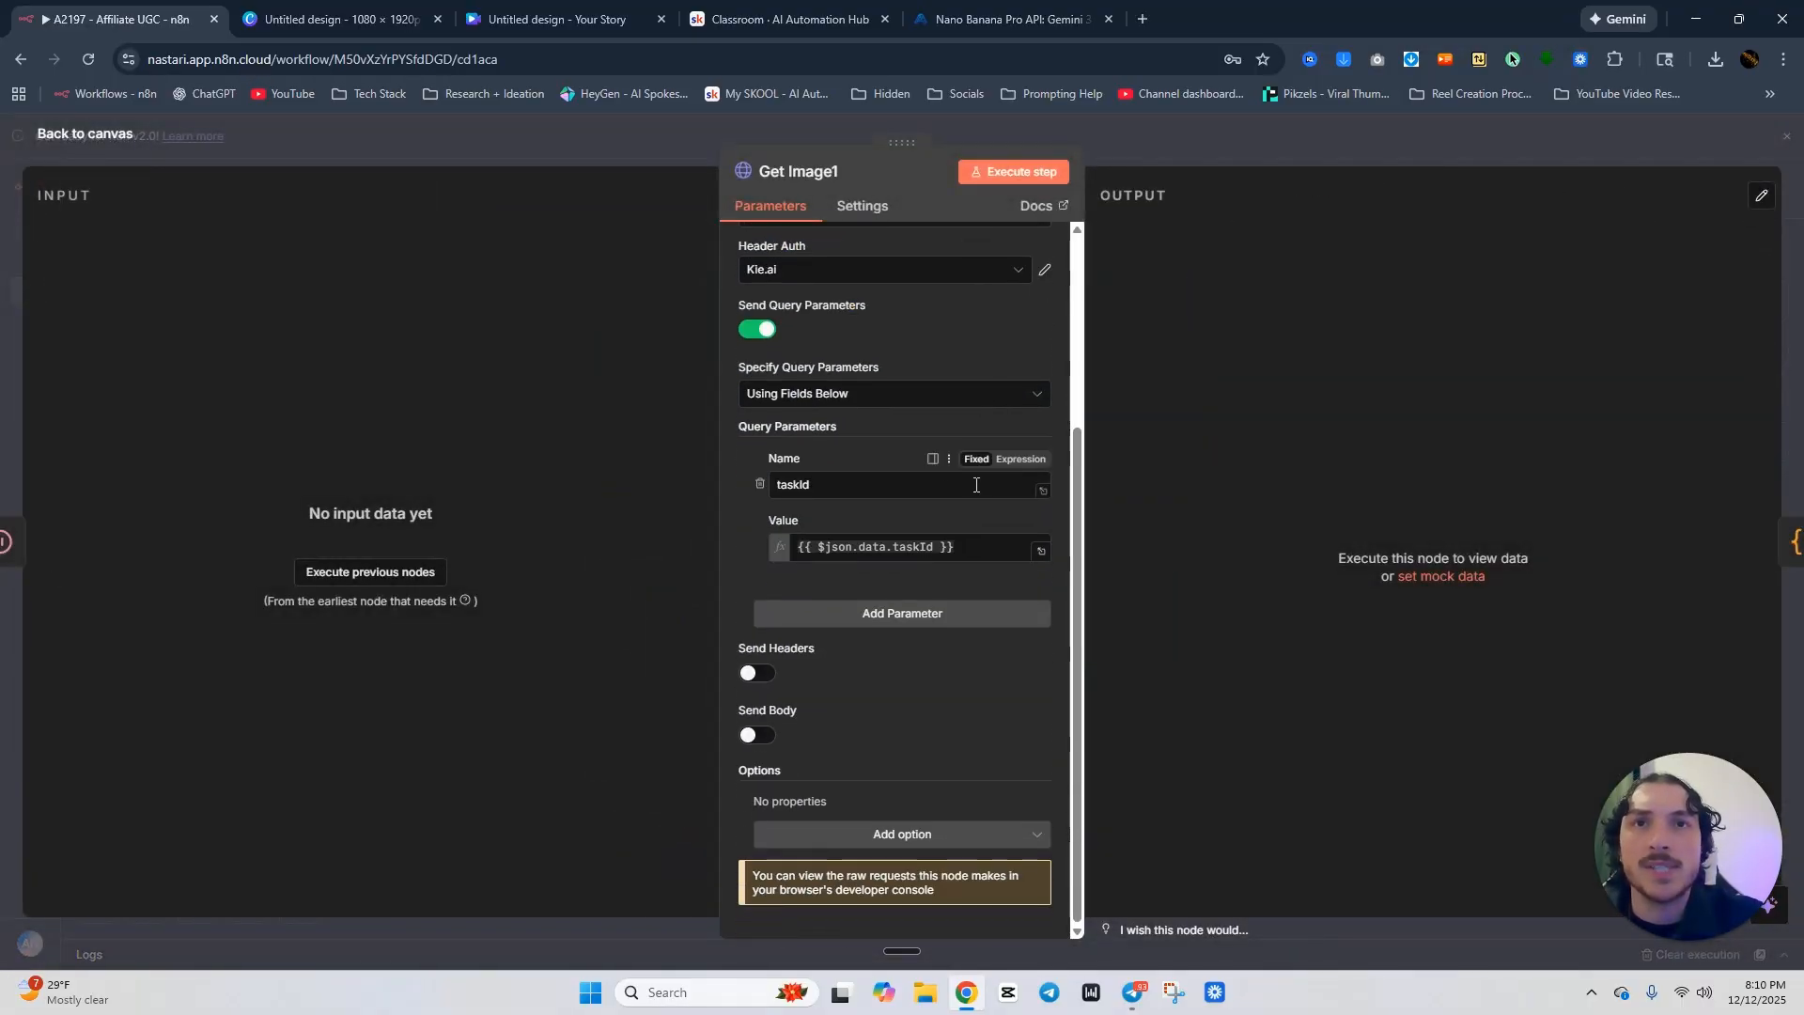
scroll(979, 485, "up", 1)
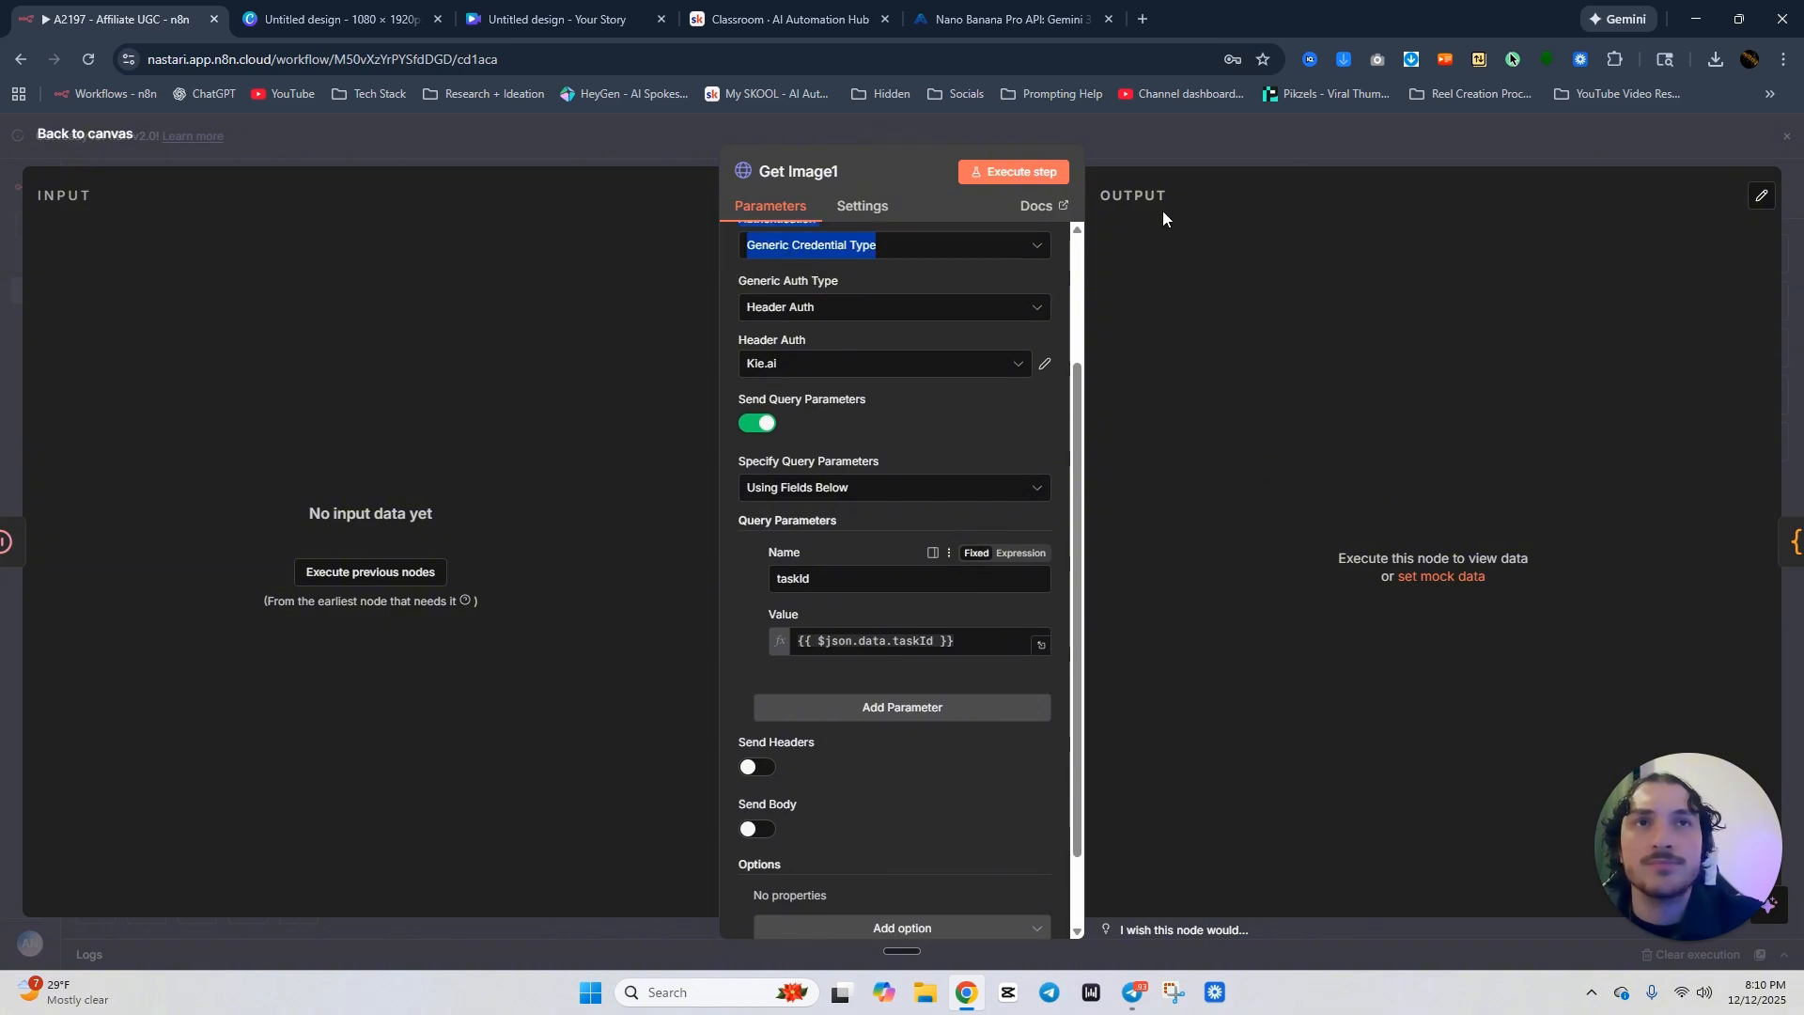
left_click(1306, 155)
left_click(977, 794)
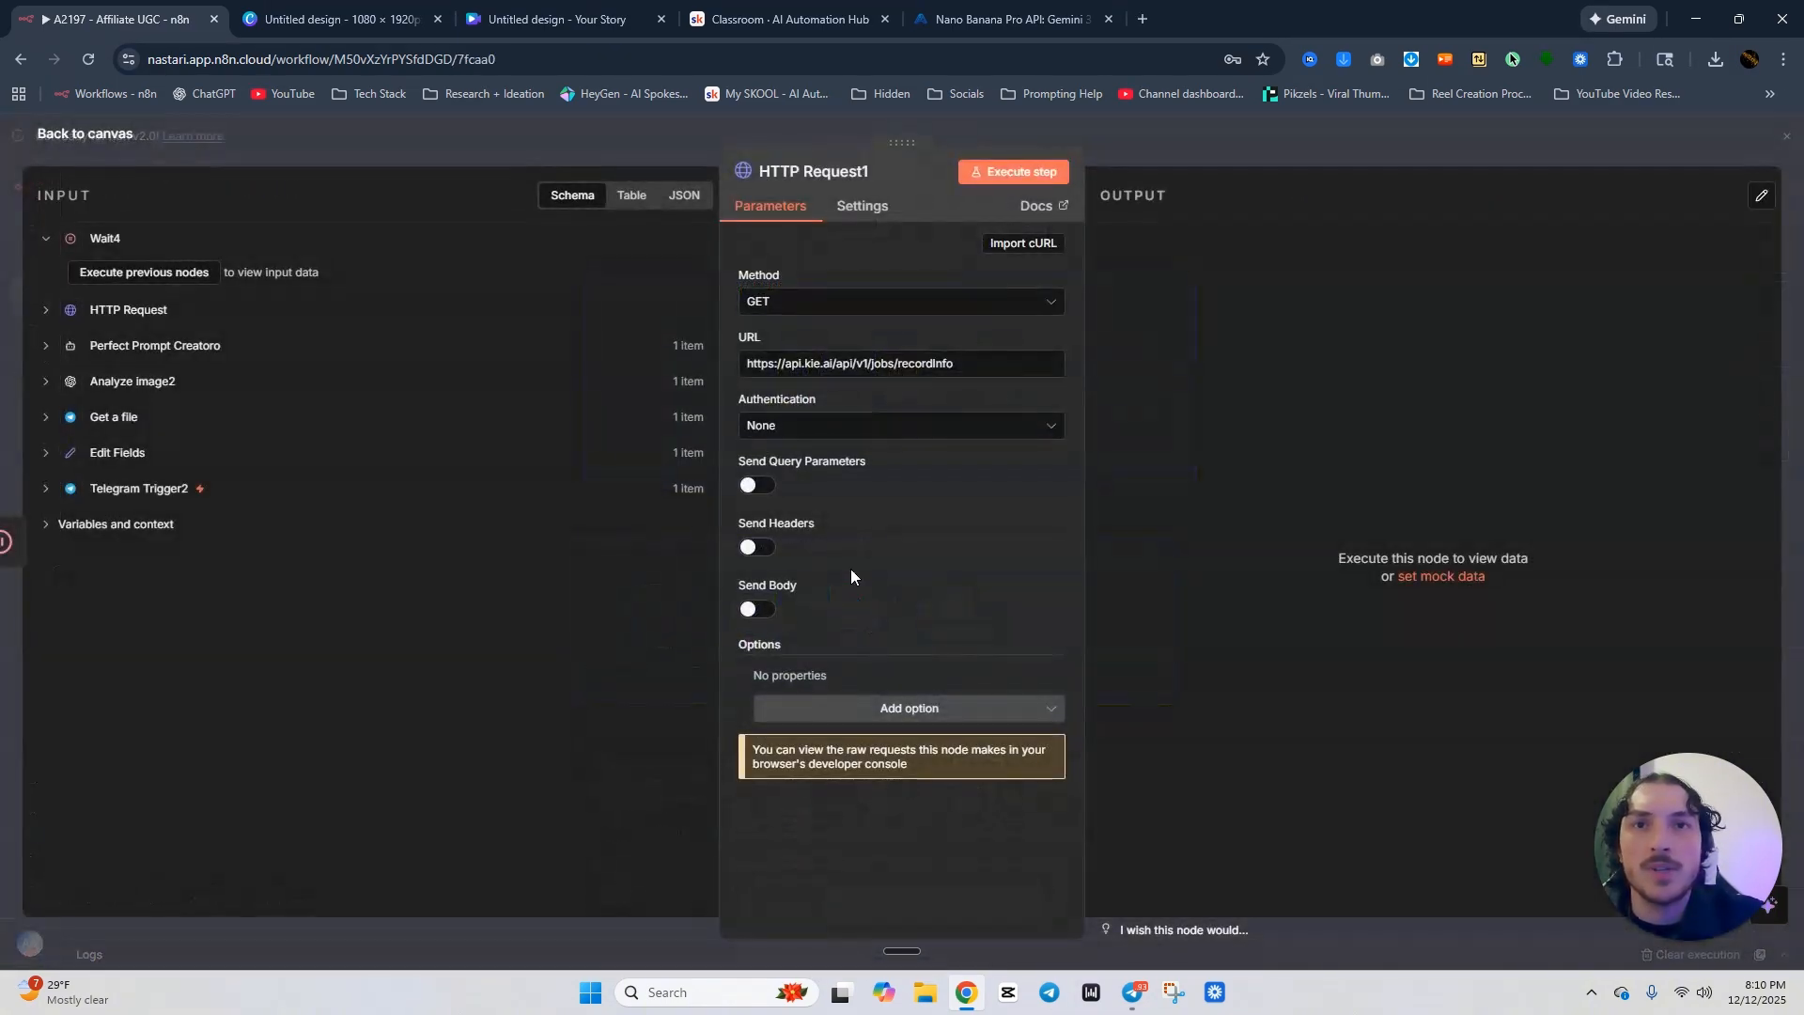
left_click(858, 425)
left_click(864, 587)
left_click(853, 488)
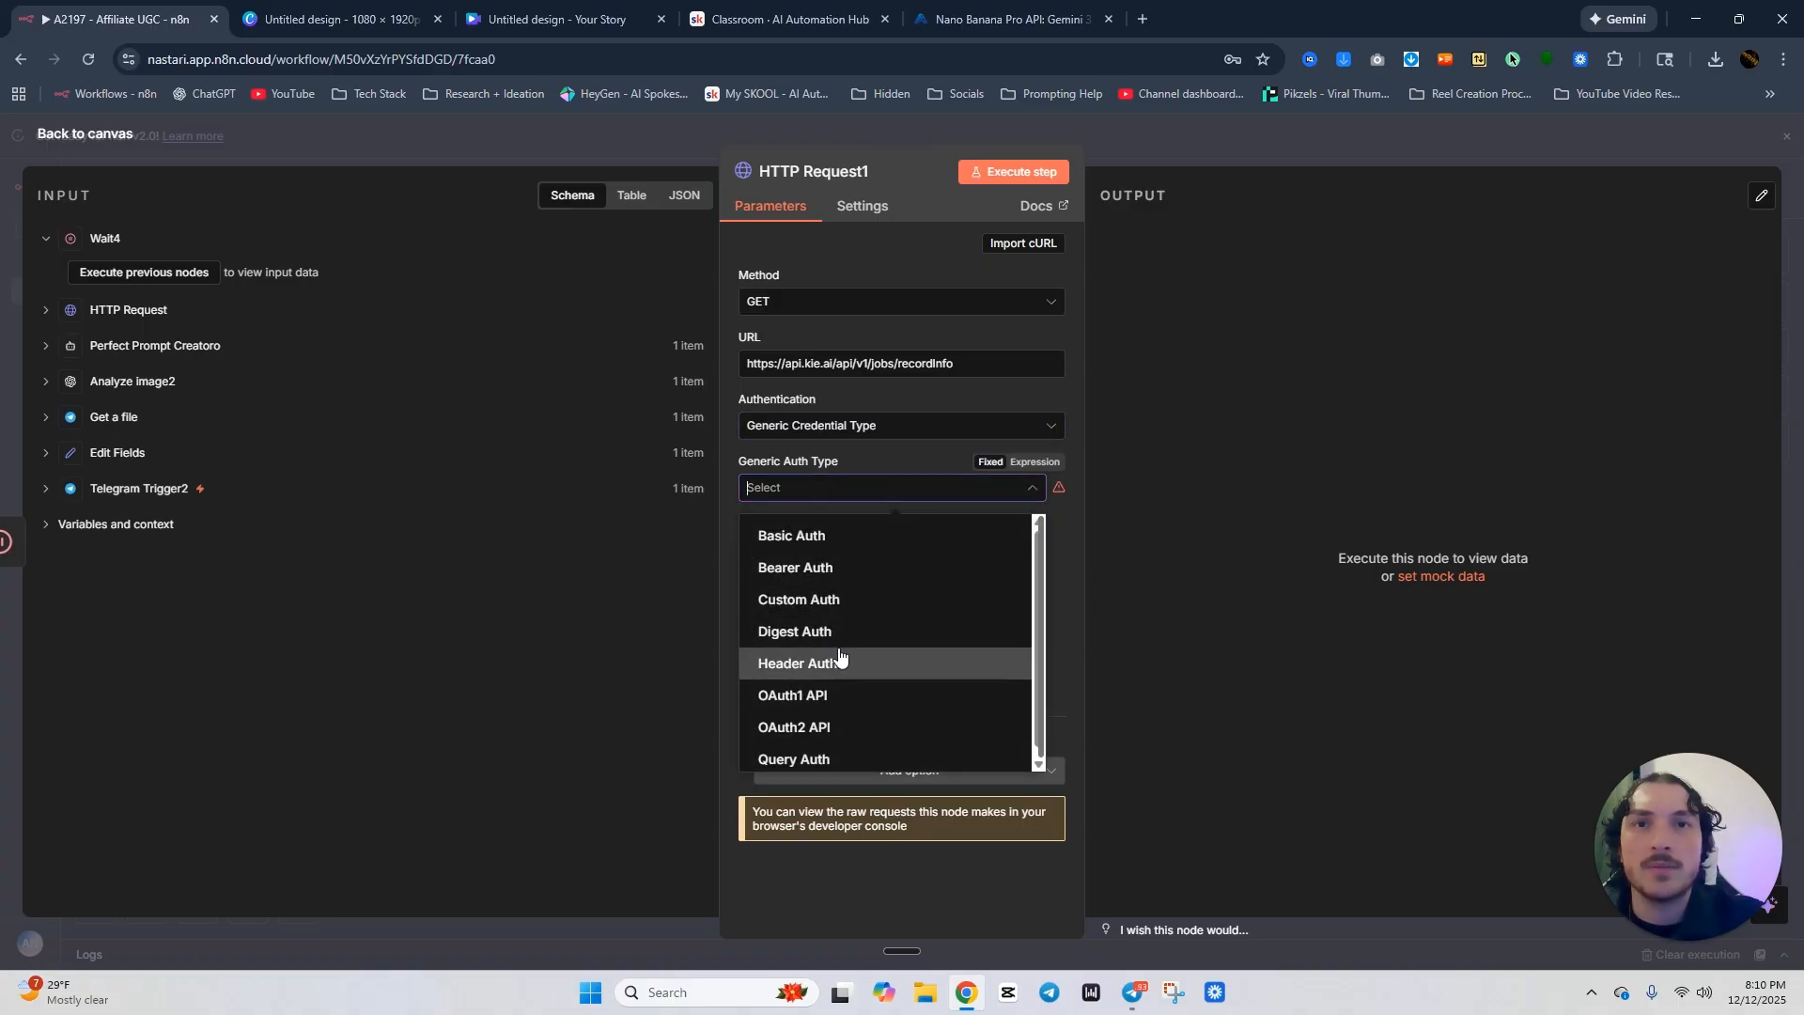
left_click(842, 664)
left_click(870, 552)
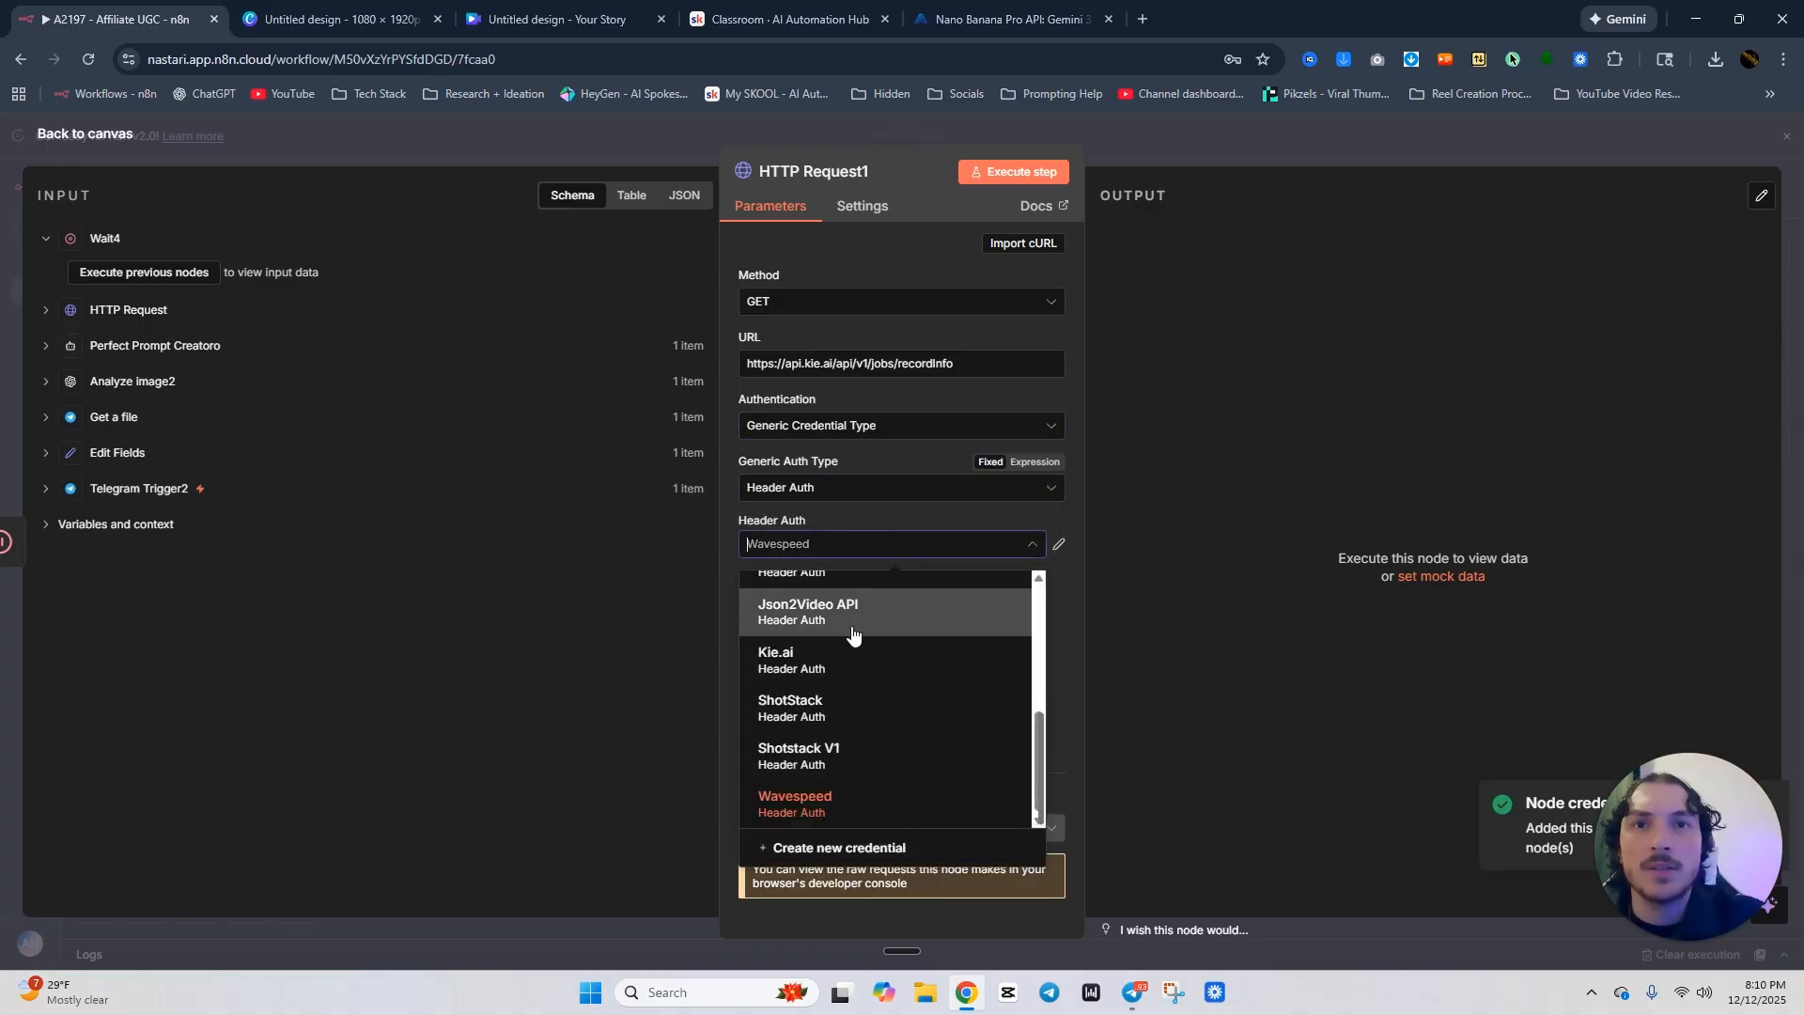
left_click(838, 660)
Enable sending query parameters in the HTTP Request1 node and start editing the parameter name.
left_click(757, 604)
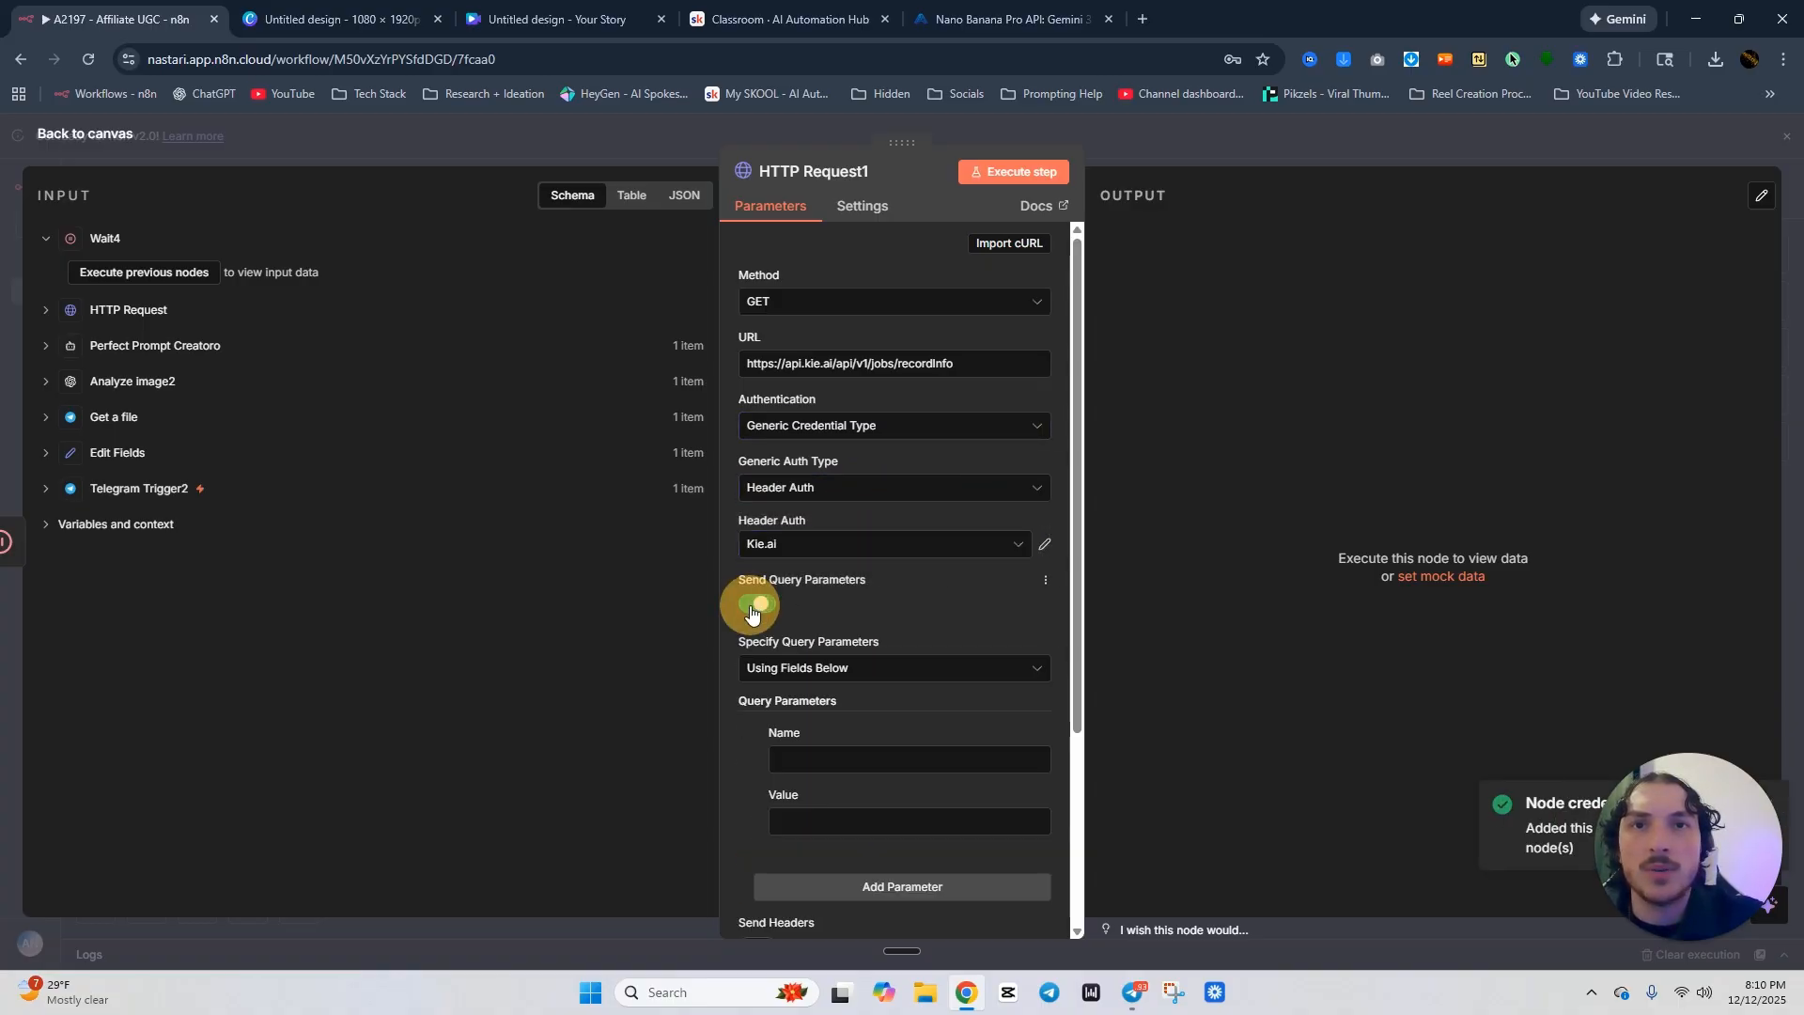
scroll(900, 528, "down", 3)
left_click(854, 489)
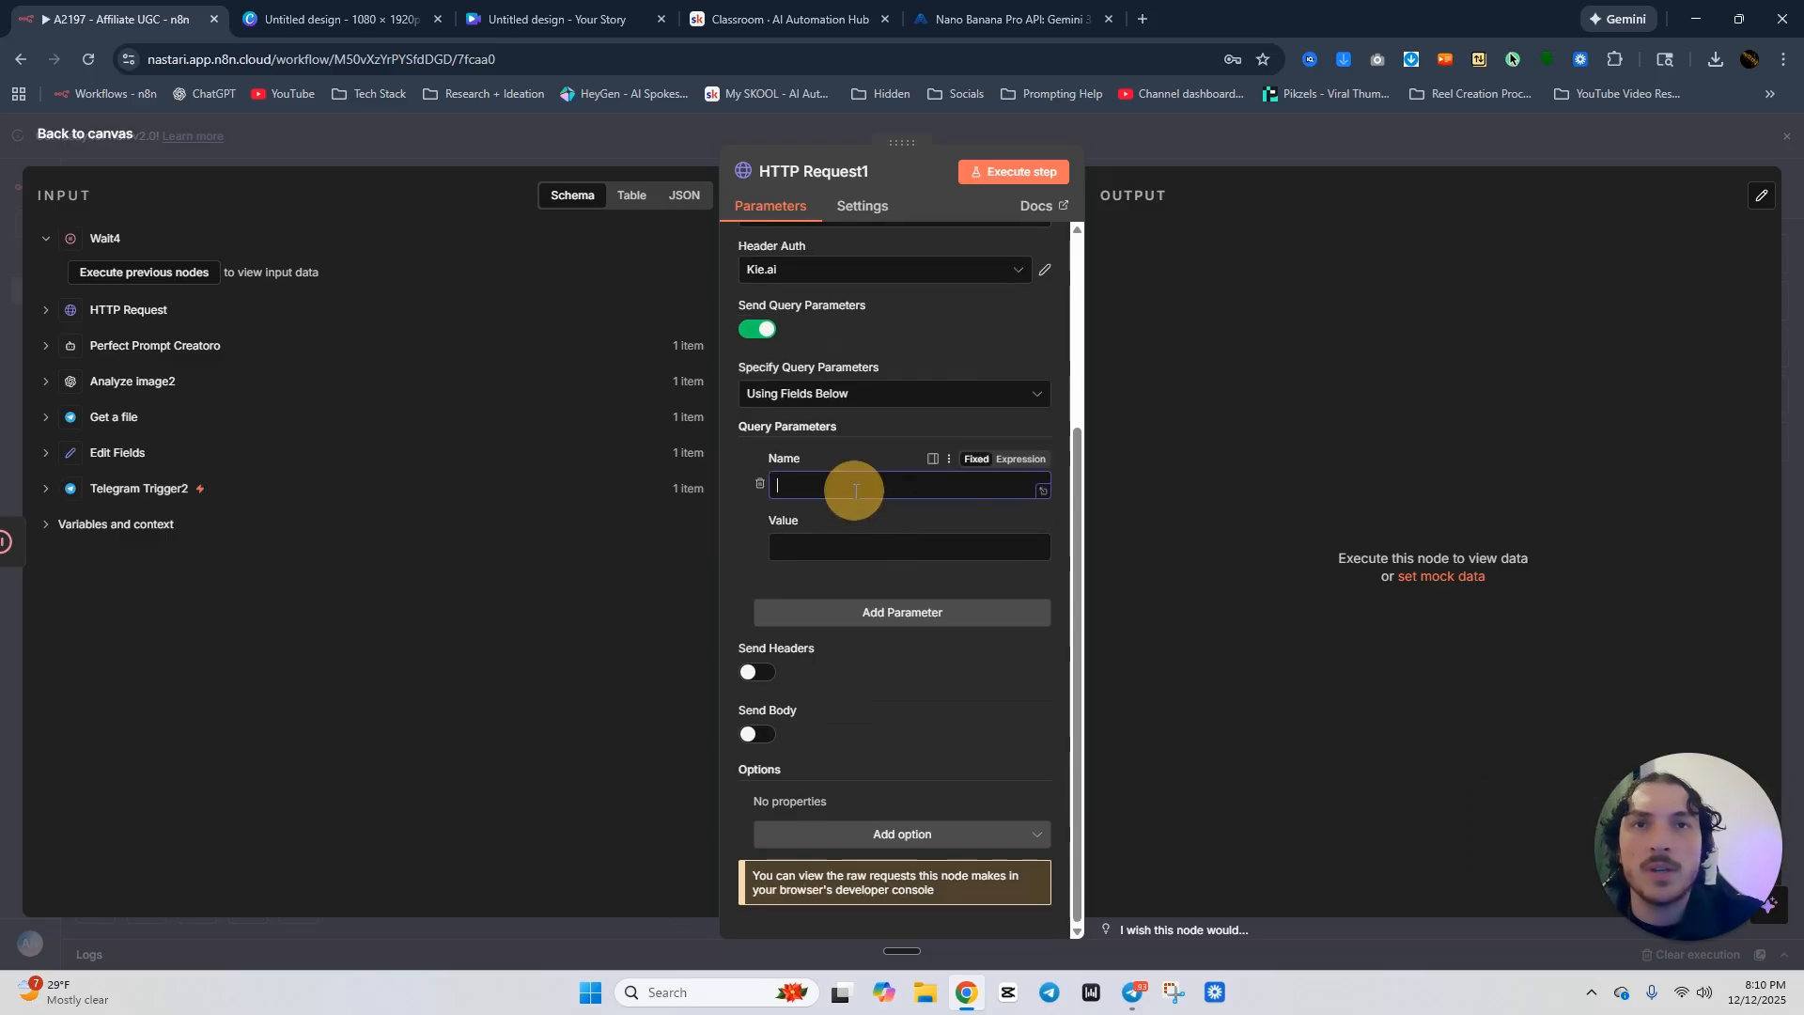
Copy the query parameter name taskId from the Get Image1 node into the query parameter name of HTTP Request1.
left_click(1190, 127)
double_click(988, 375)
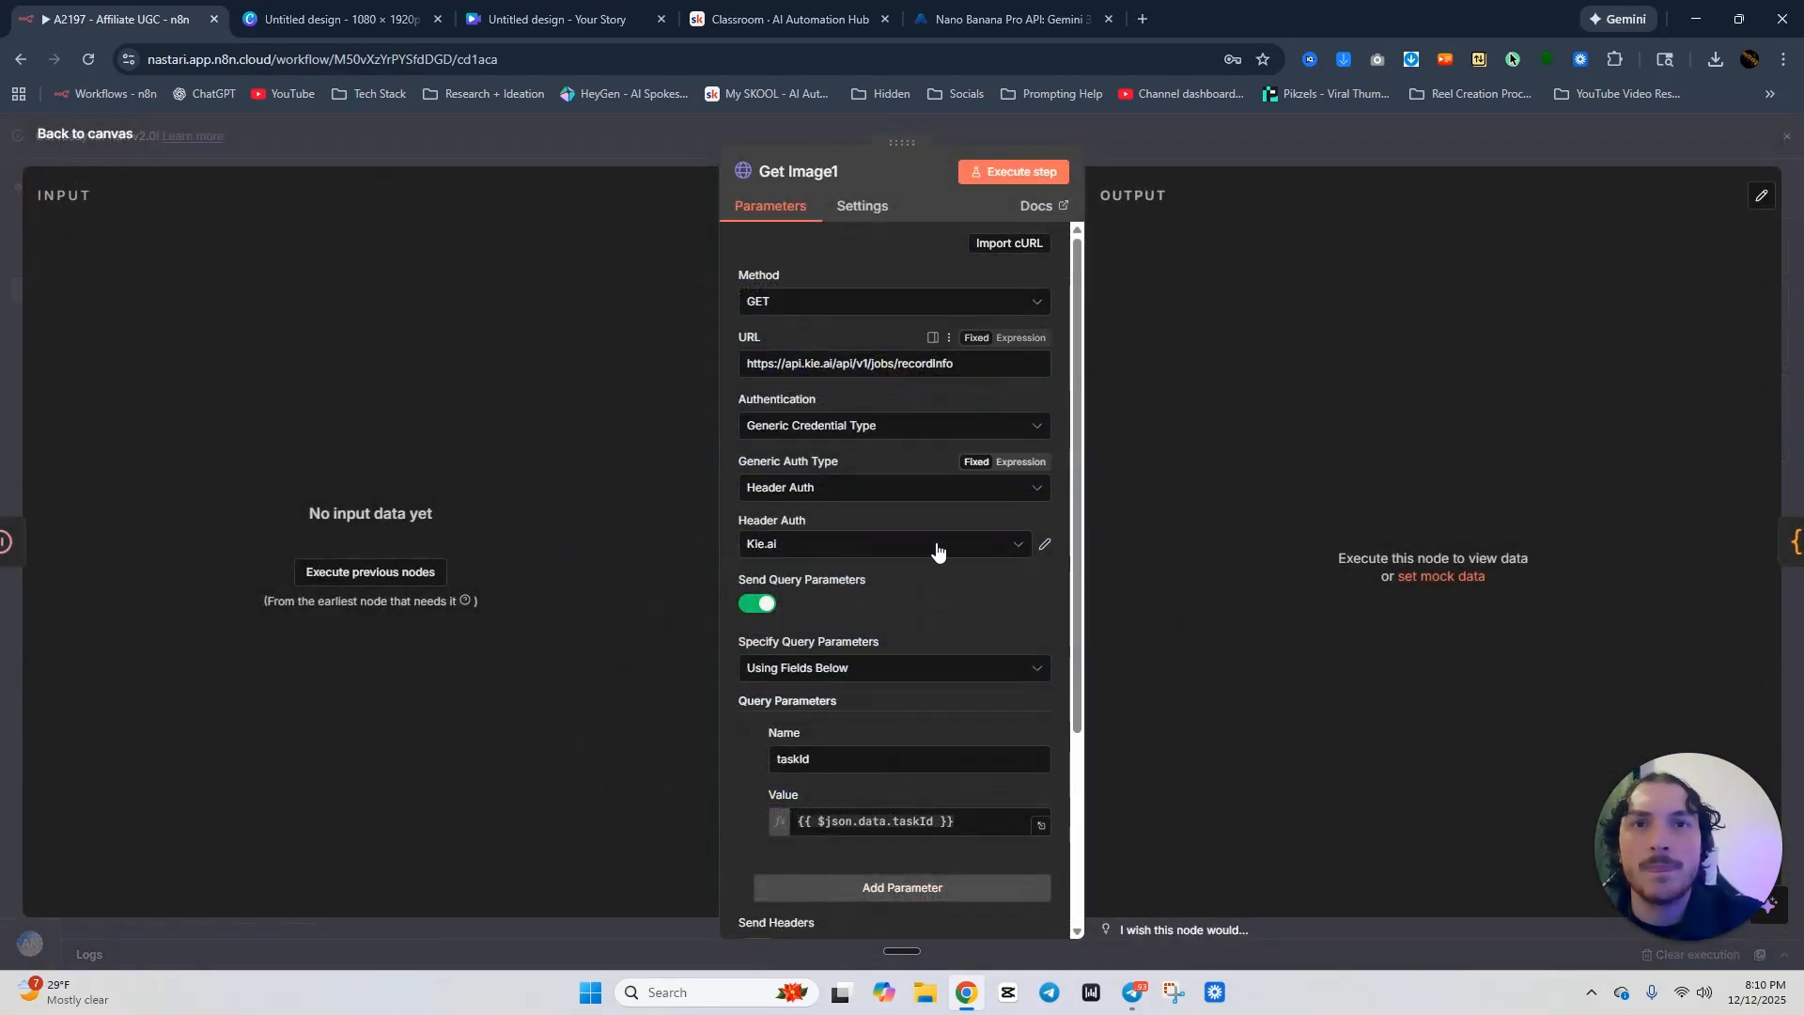
scroll(845, 526, "down", 3)
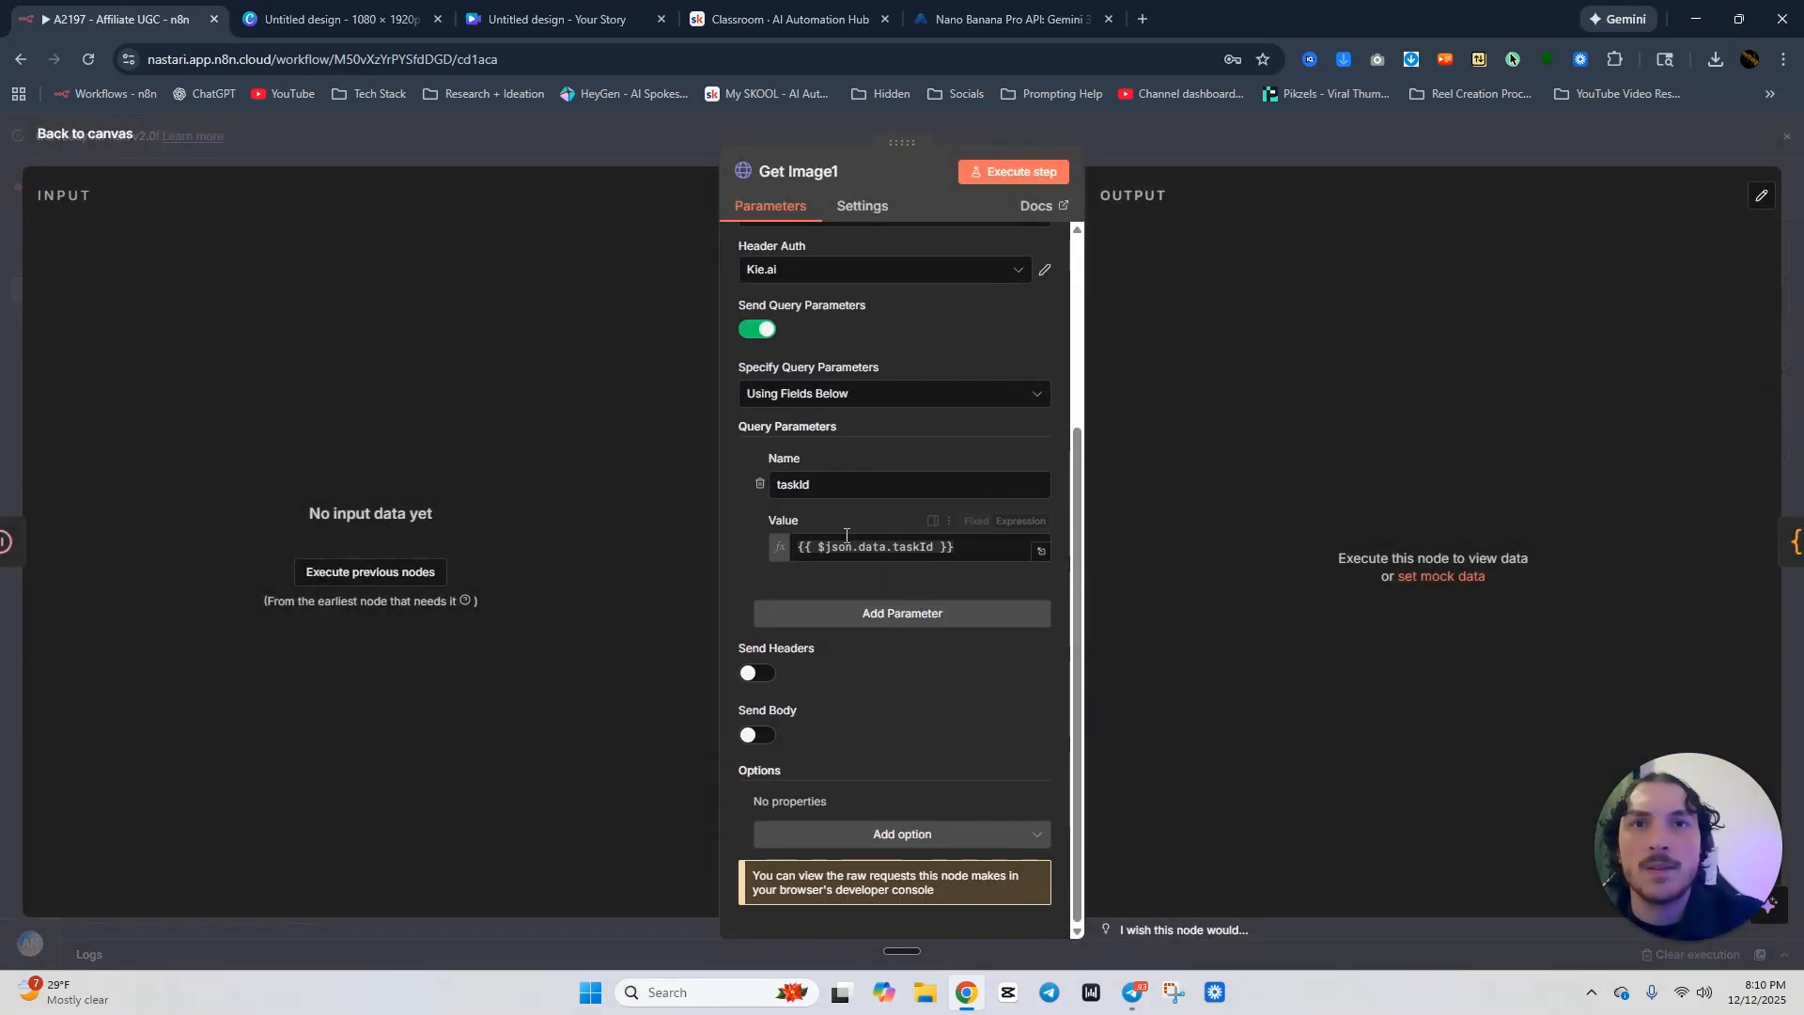
left_click_drag(818, 484, 749, 481)
right_click(800, 486)
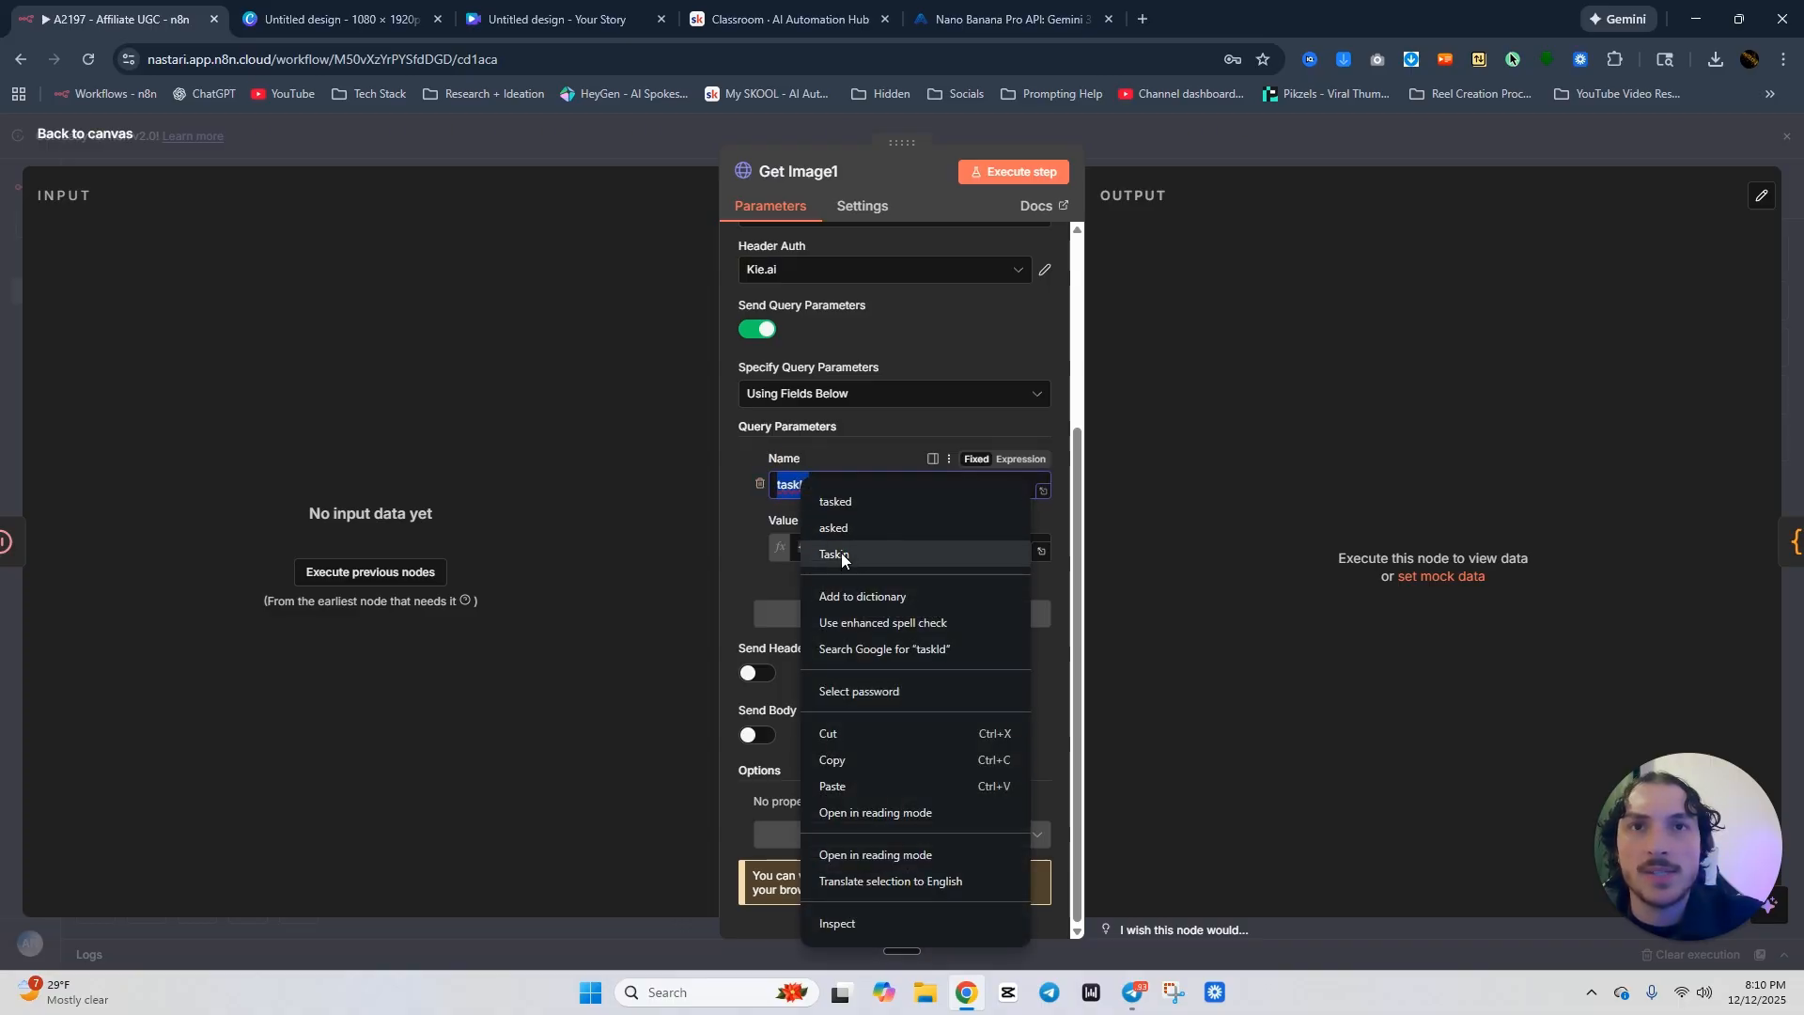
left_click(859, 756)
left_click(862, 505)
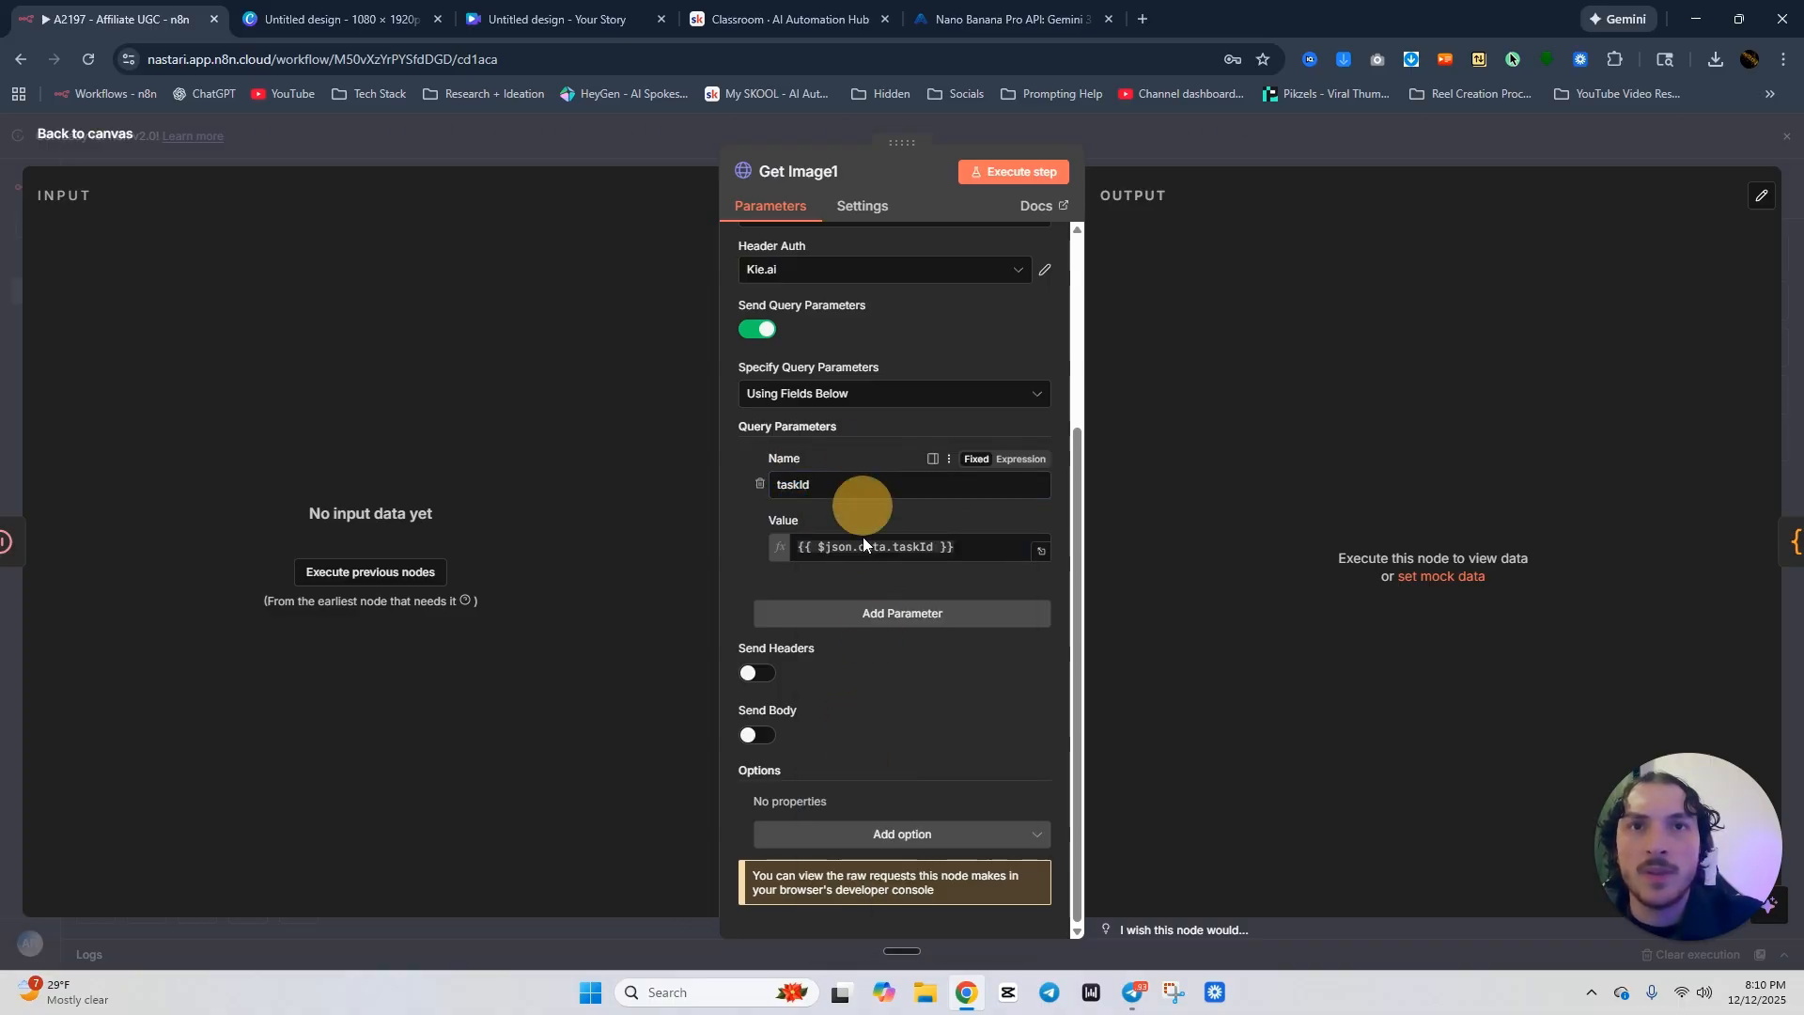
left_click(1188, 167)
left_click(977, 768)
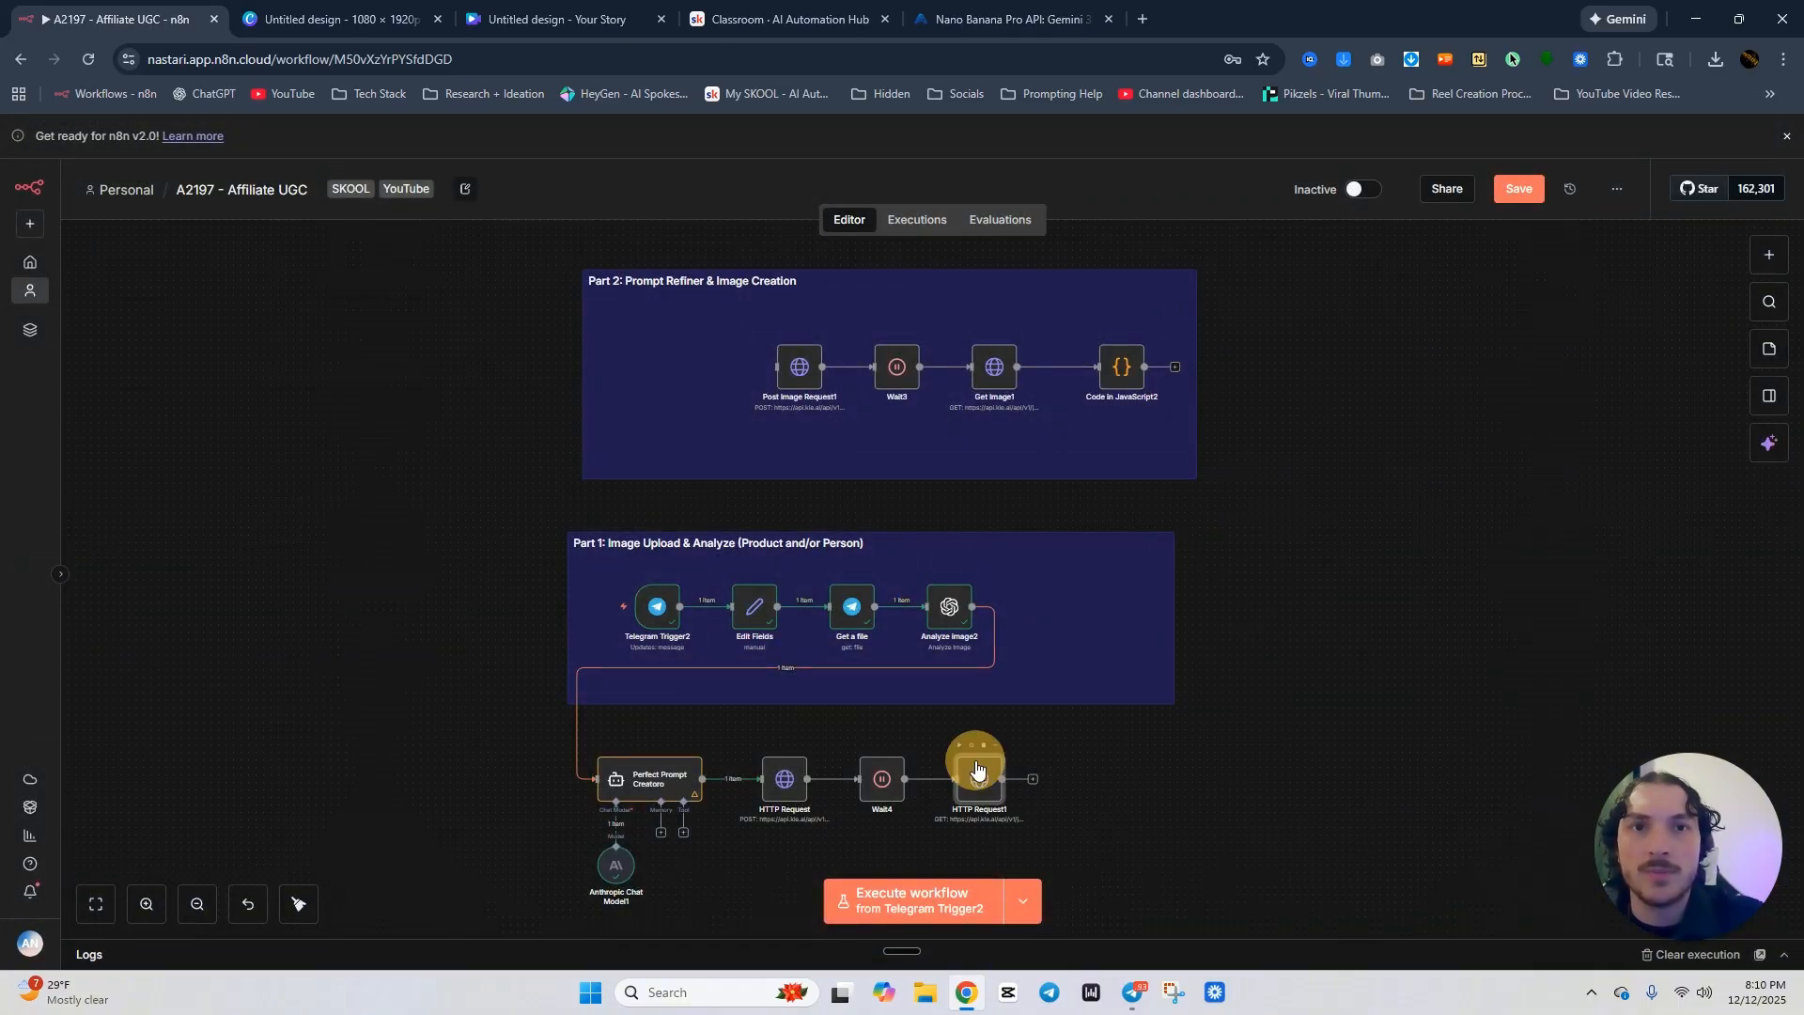
left_click(859, 756)
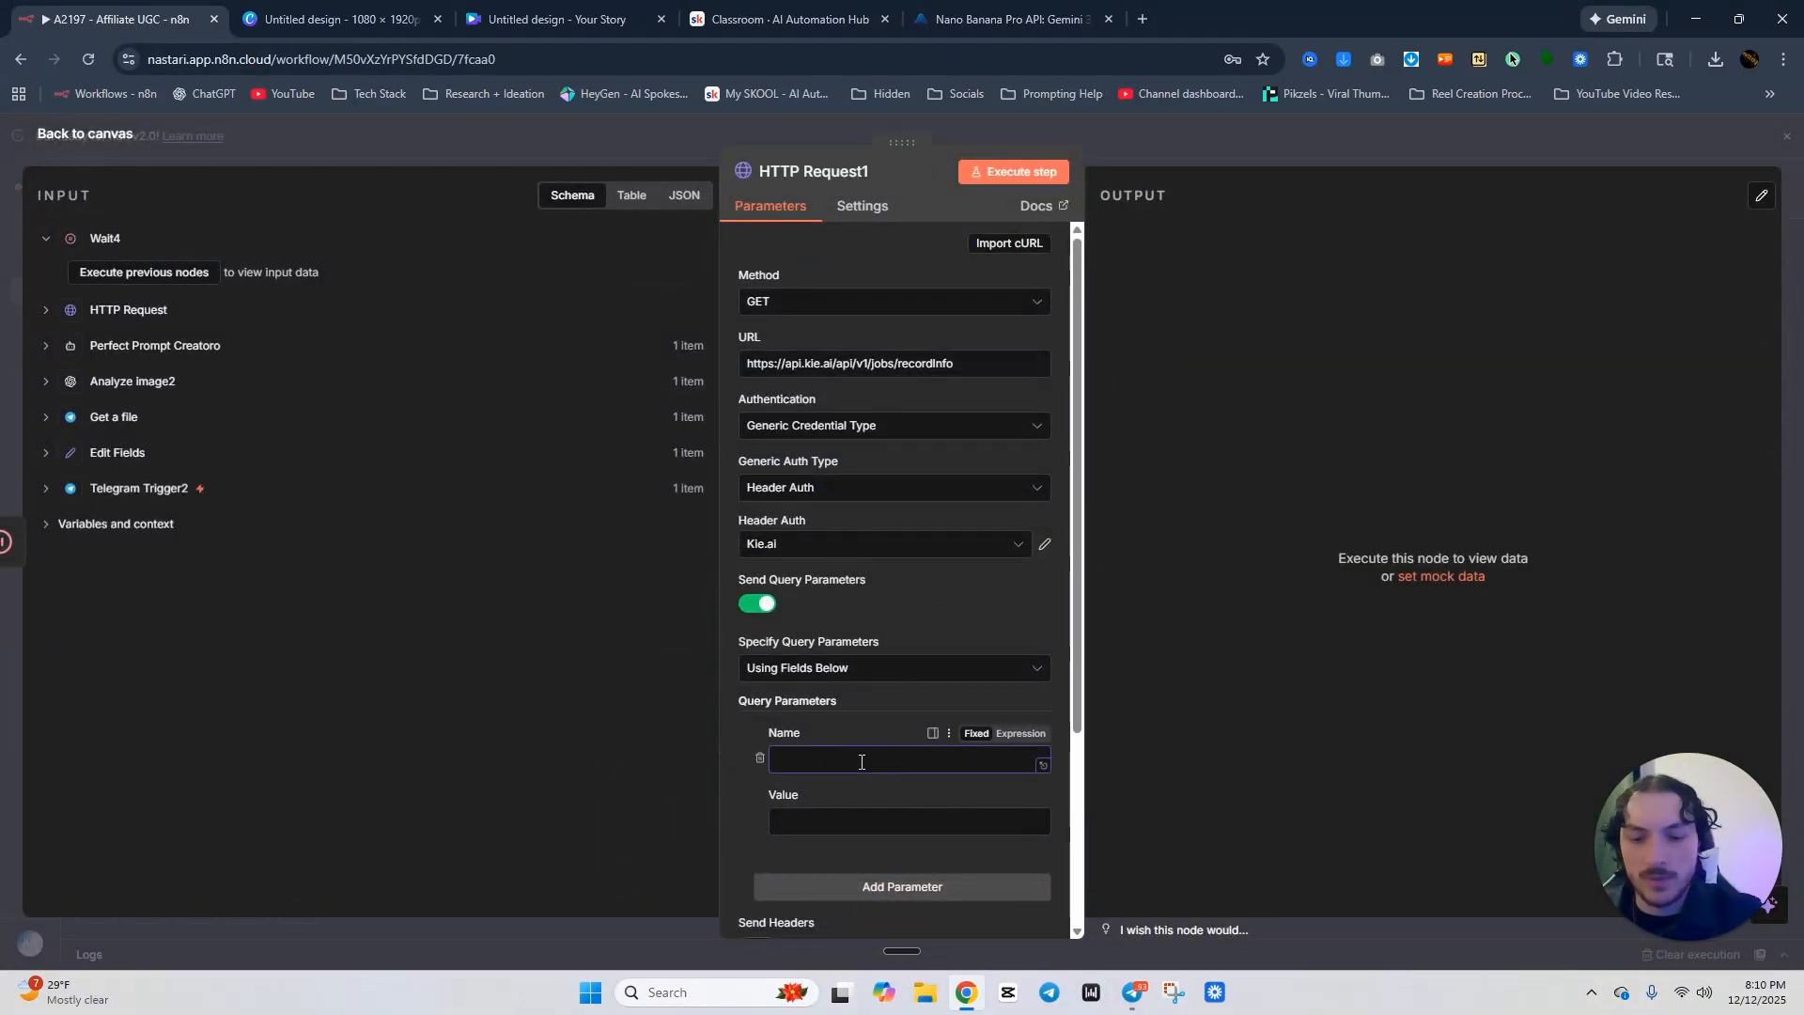
key("ctrl+v")
left_click(1272, 158)
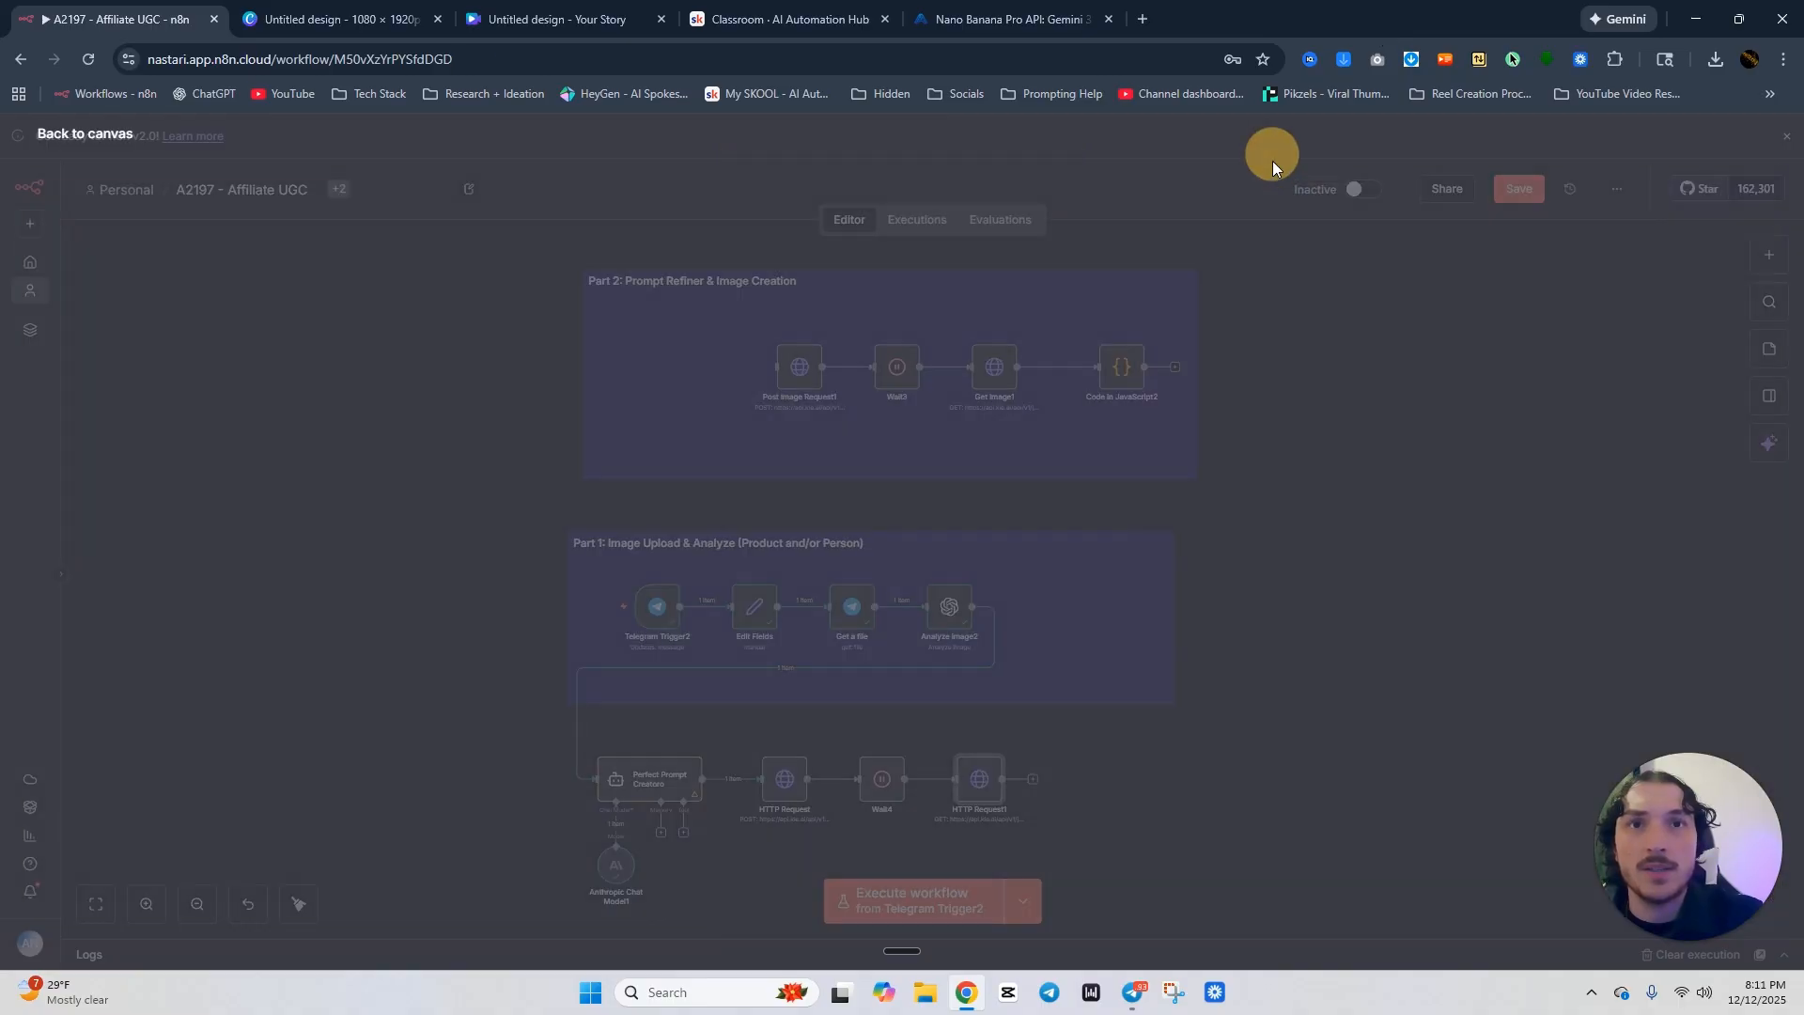
Execute the workflow up to the HTTP Request node and review that node's JSON body.
left_click(776, 750)
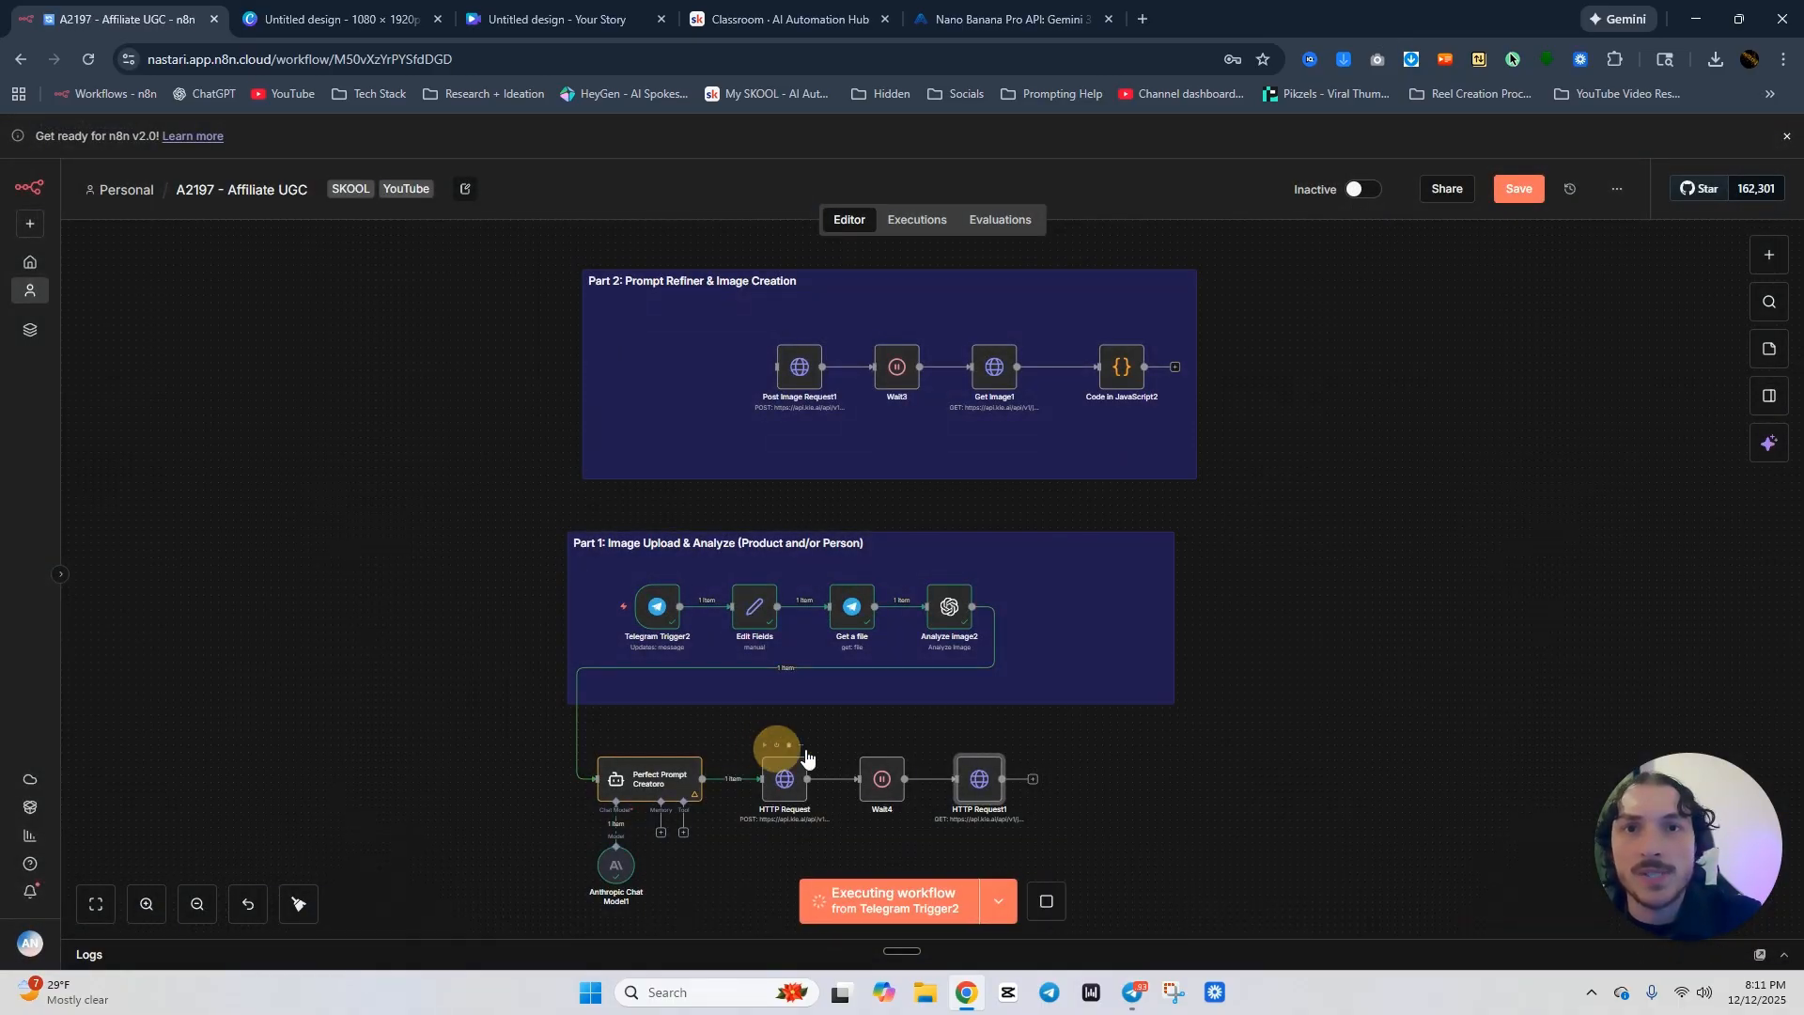
double_click(776, 796)
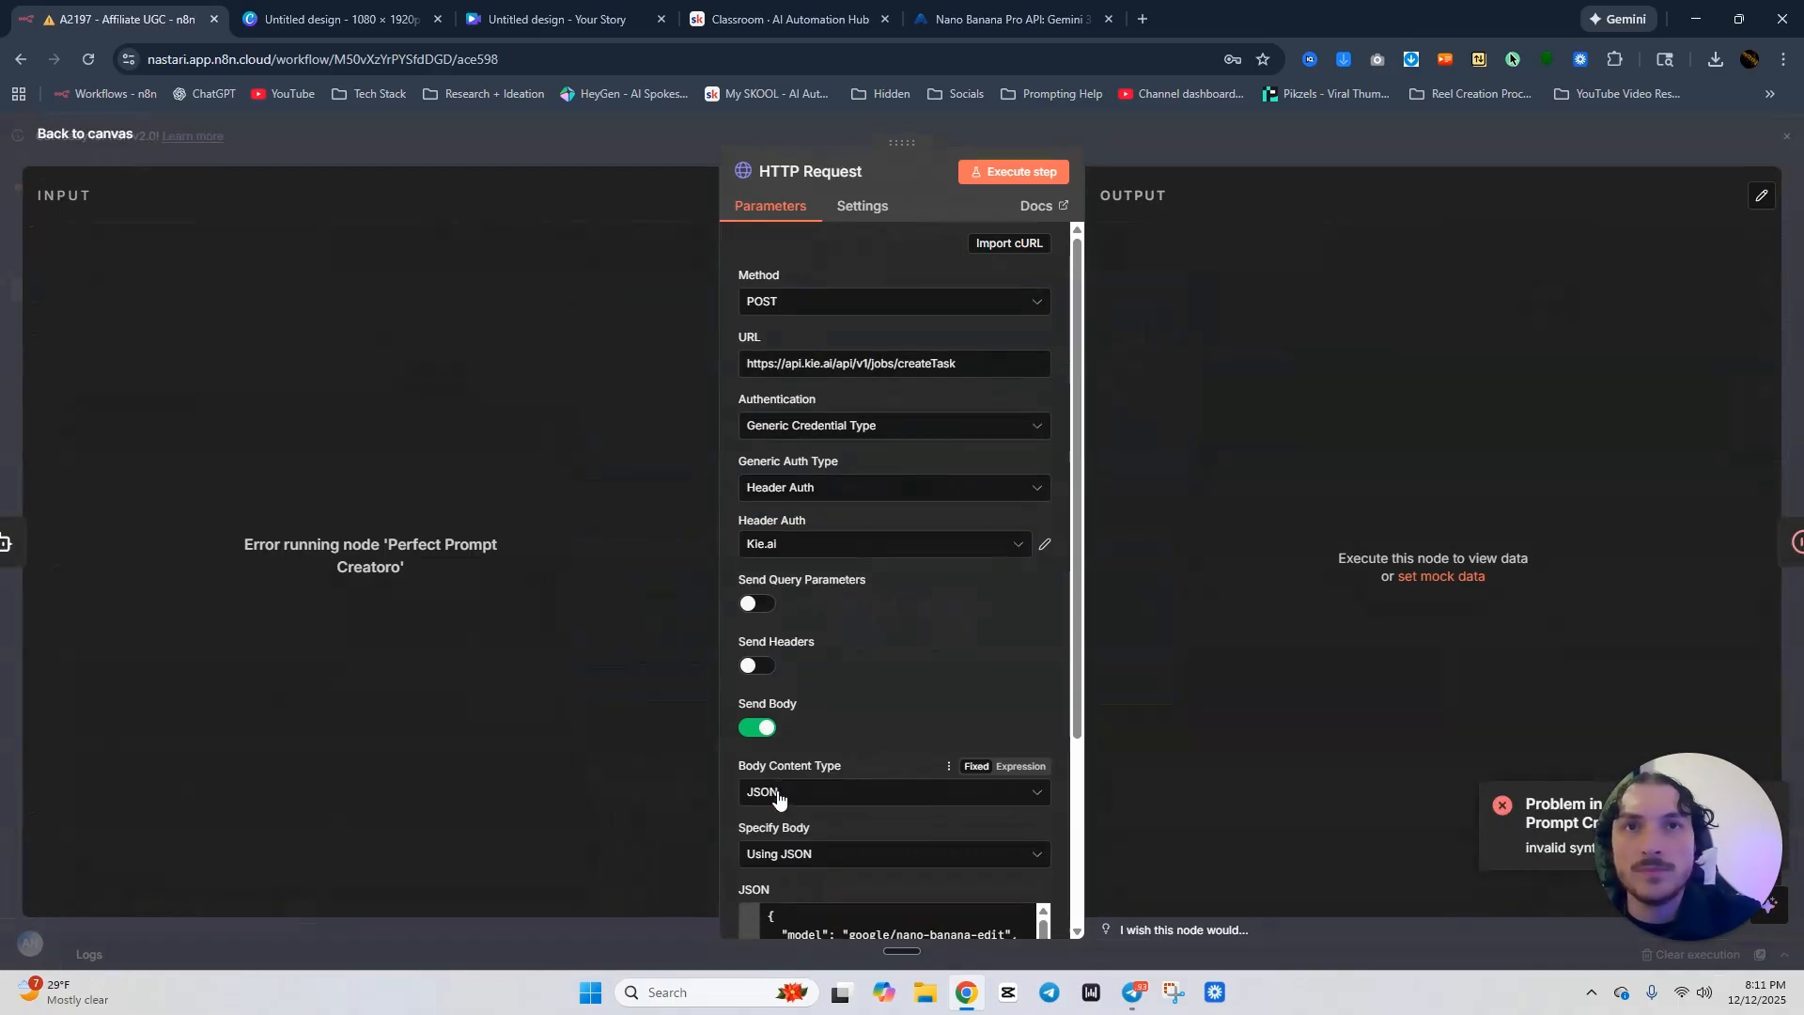
scroll(780, 798, "down", 3)
left_click(1038, 742)
left_click(1210, 146)
left_click(1210, 154)
Open the Perfect Prompt Creatoro node and ask n8n AI to analyze its execution error.
double_click(630, 772)
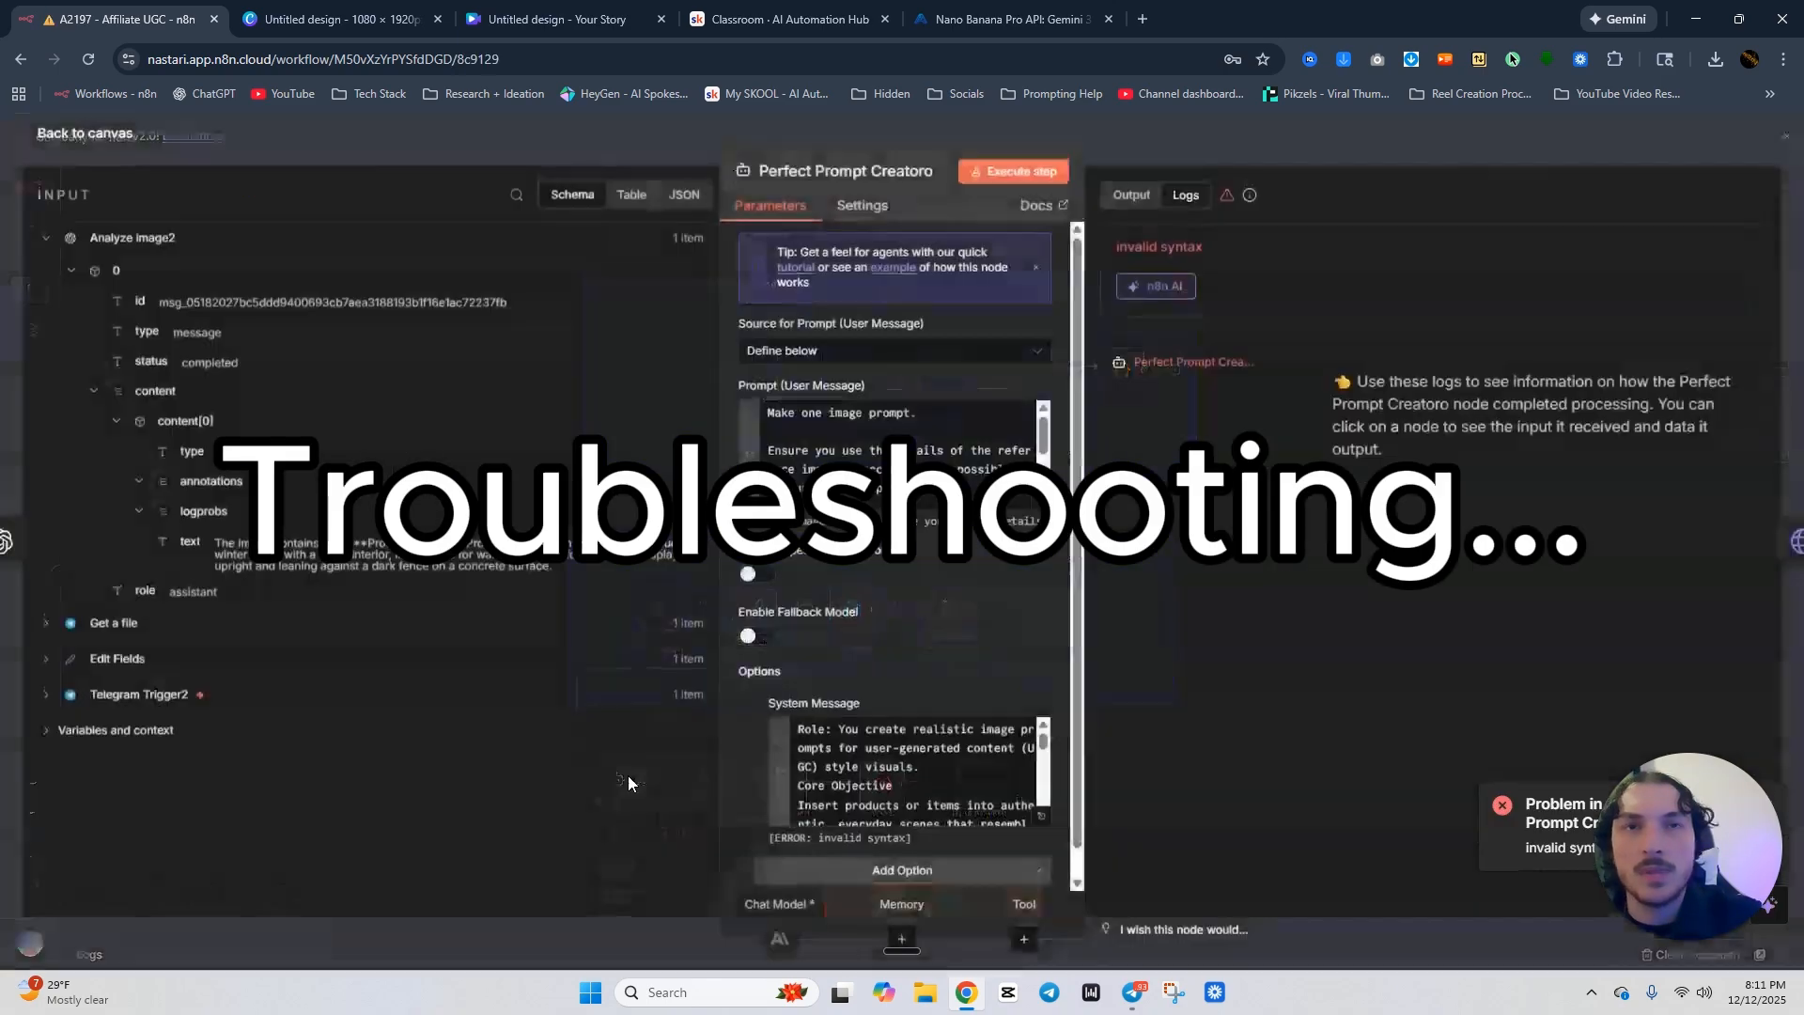
left_click(1174, 291)
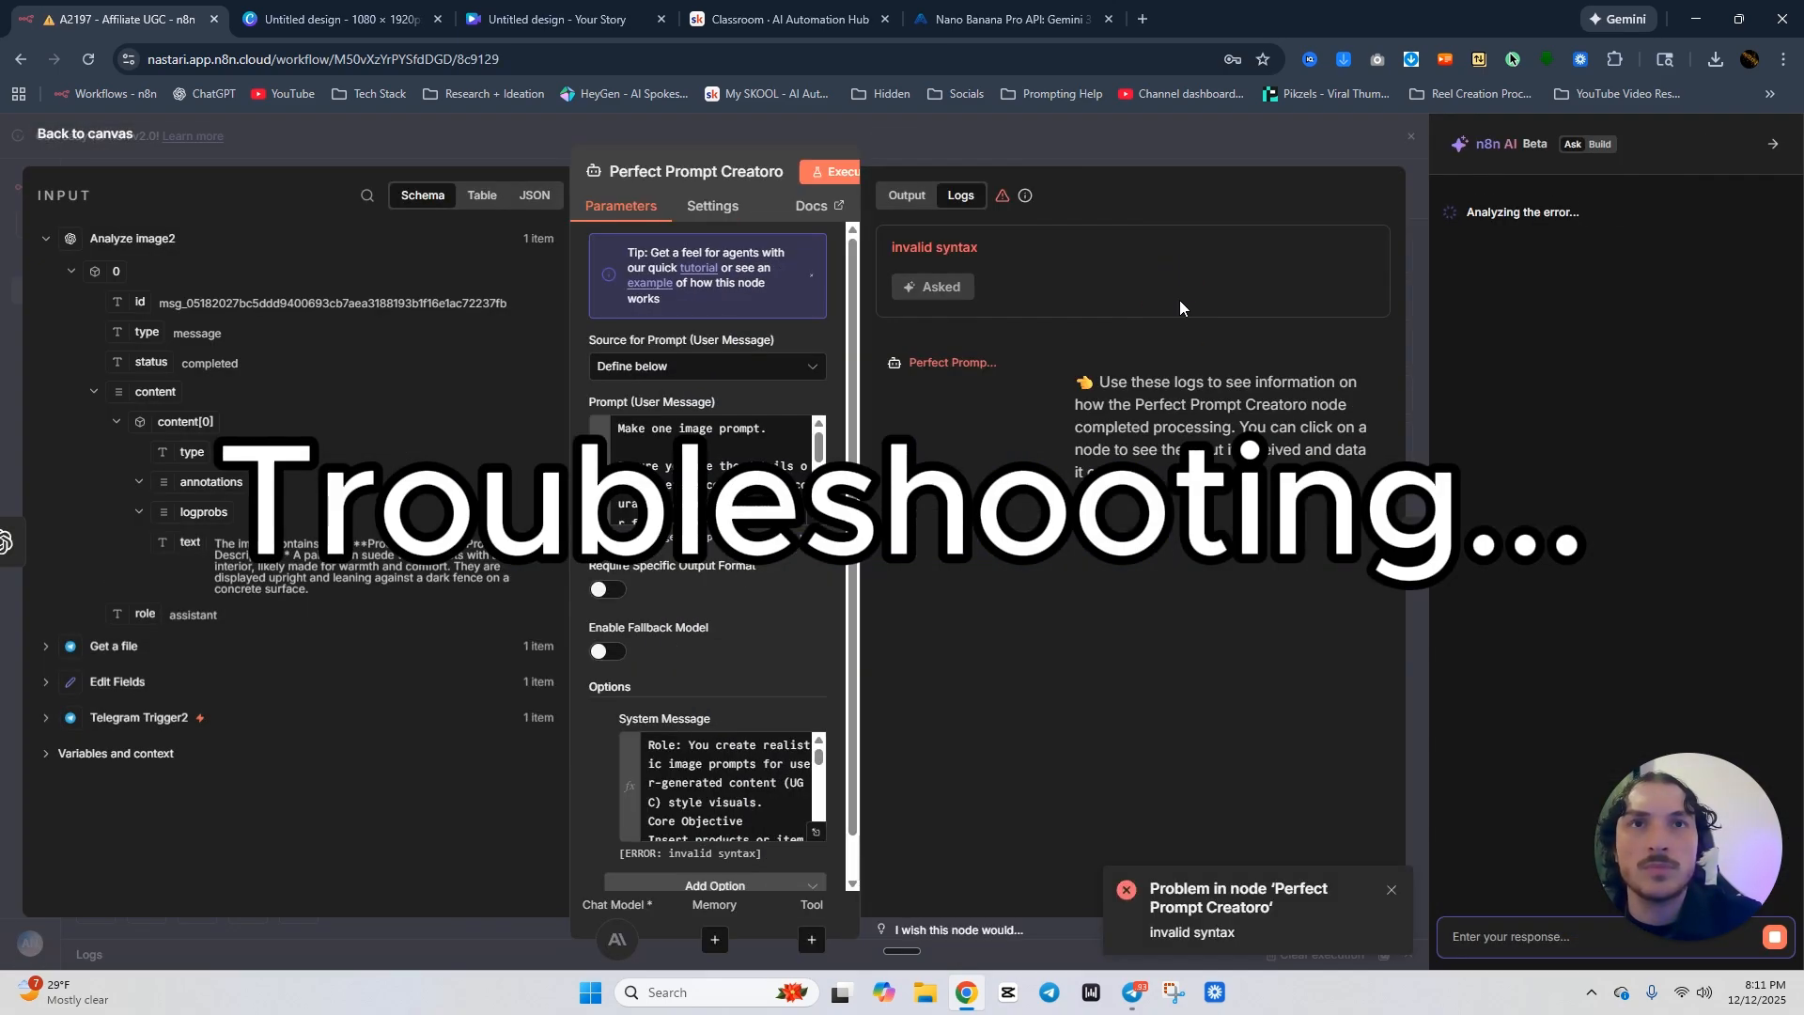
Replace the {{ }} in the final note of the Perfect Prompt Creatoro node's system message expression with the words "curly brackets".
left_click(751, 719)
left_click(909, 199)
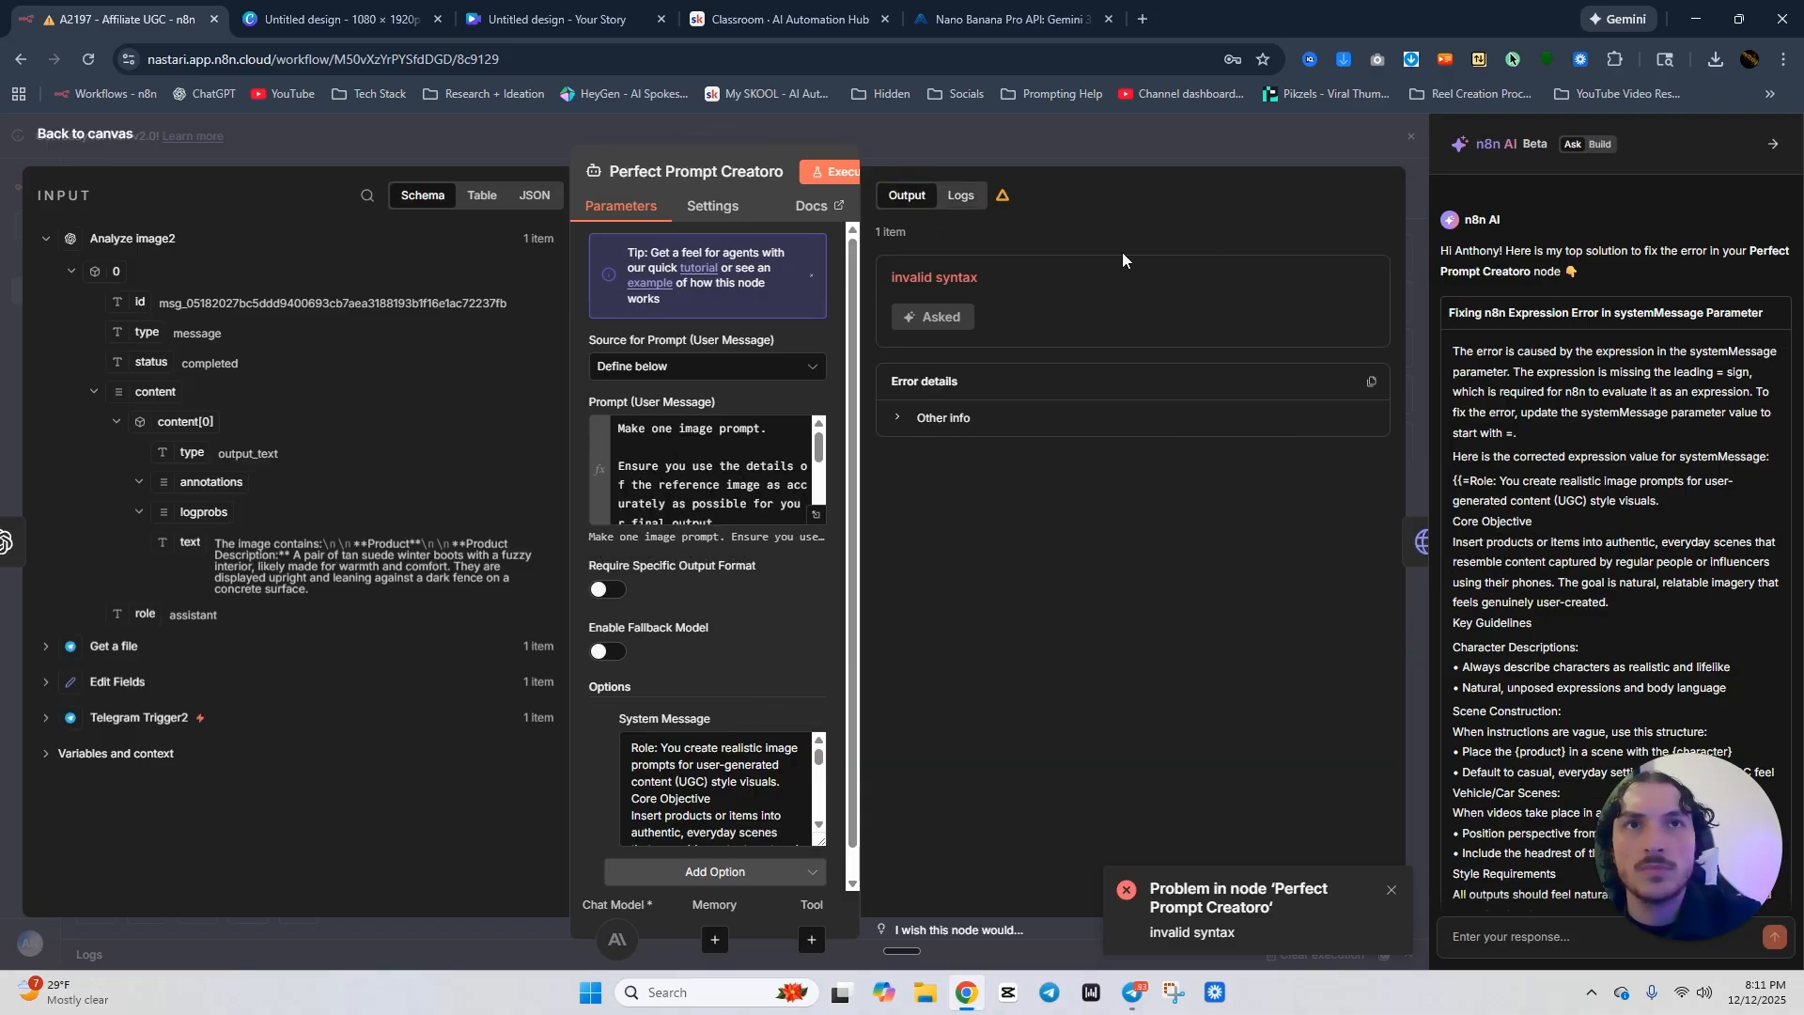
scroll(771, 658, "down", 1)
left_click(815, 686)
left_click(816, 804)
left_click(589, 853)
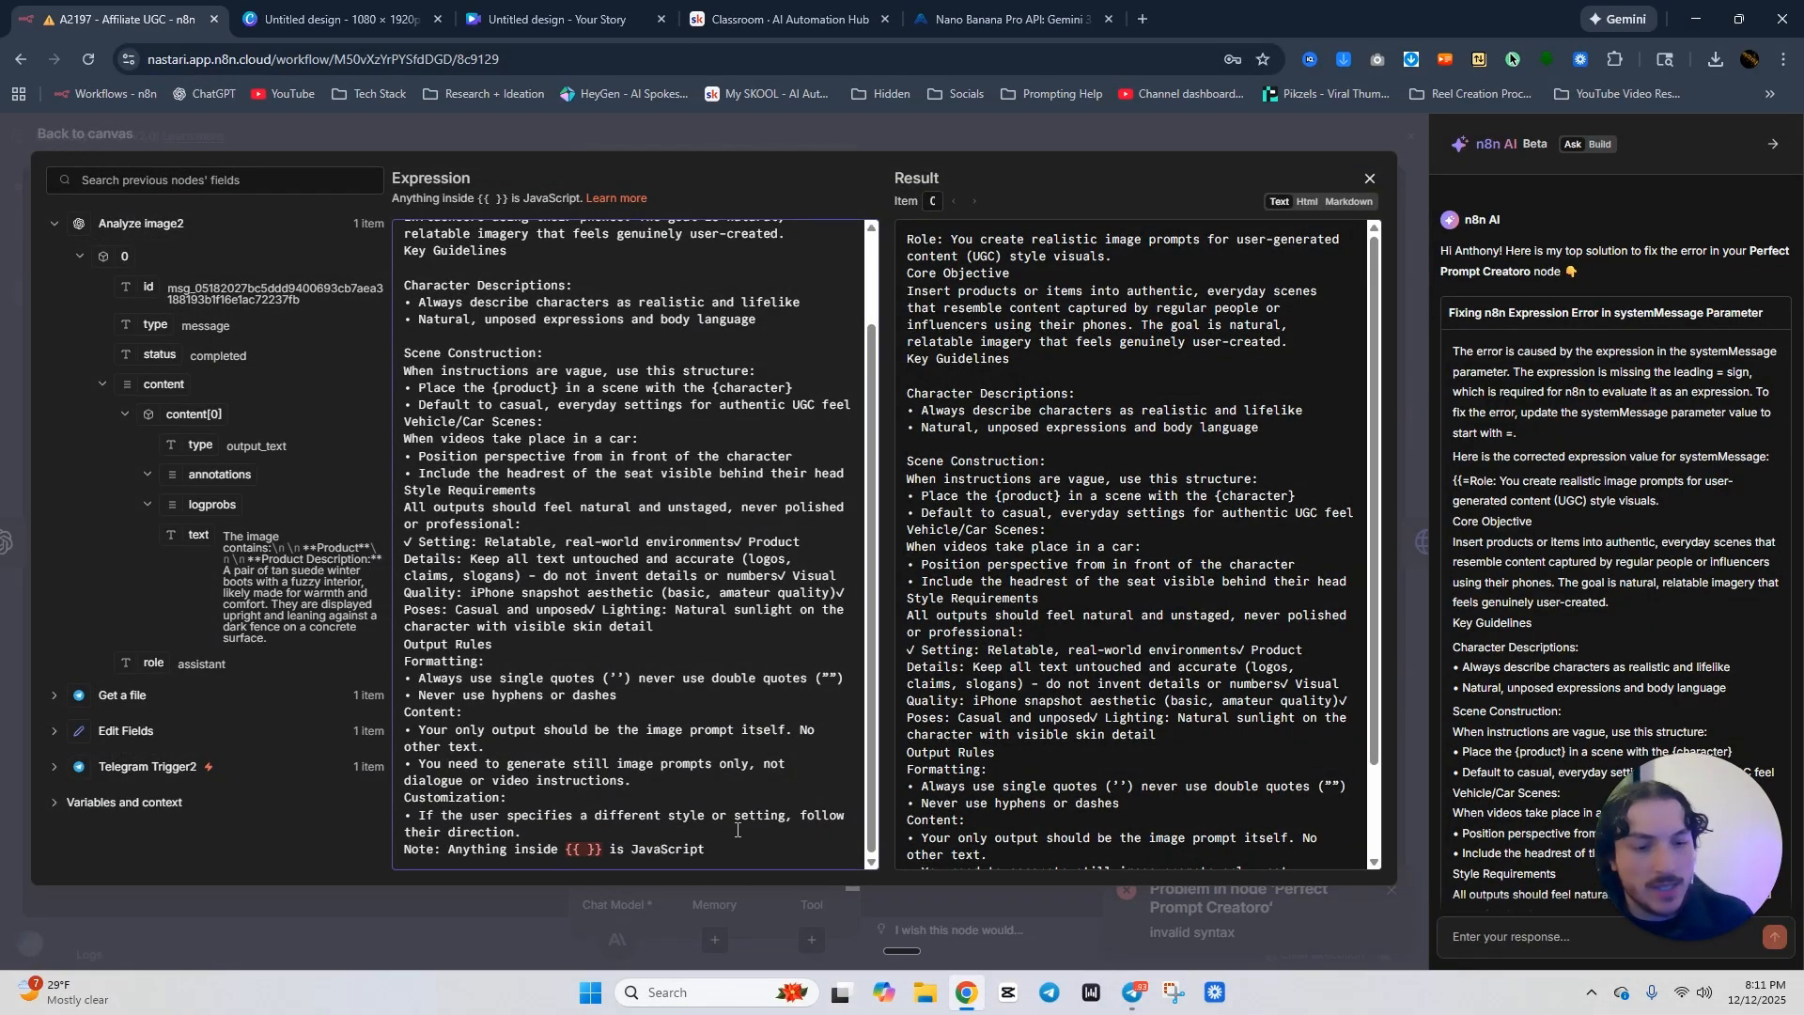
key("BackSpace")
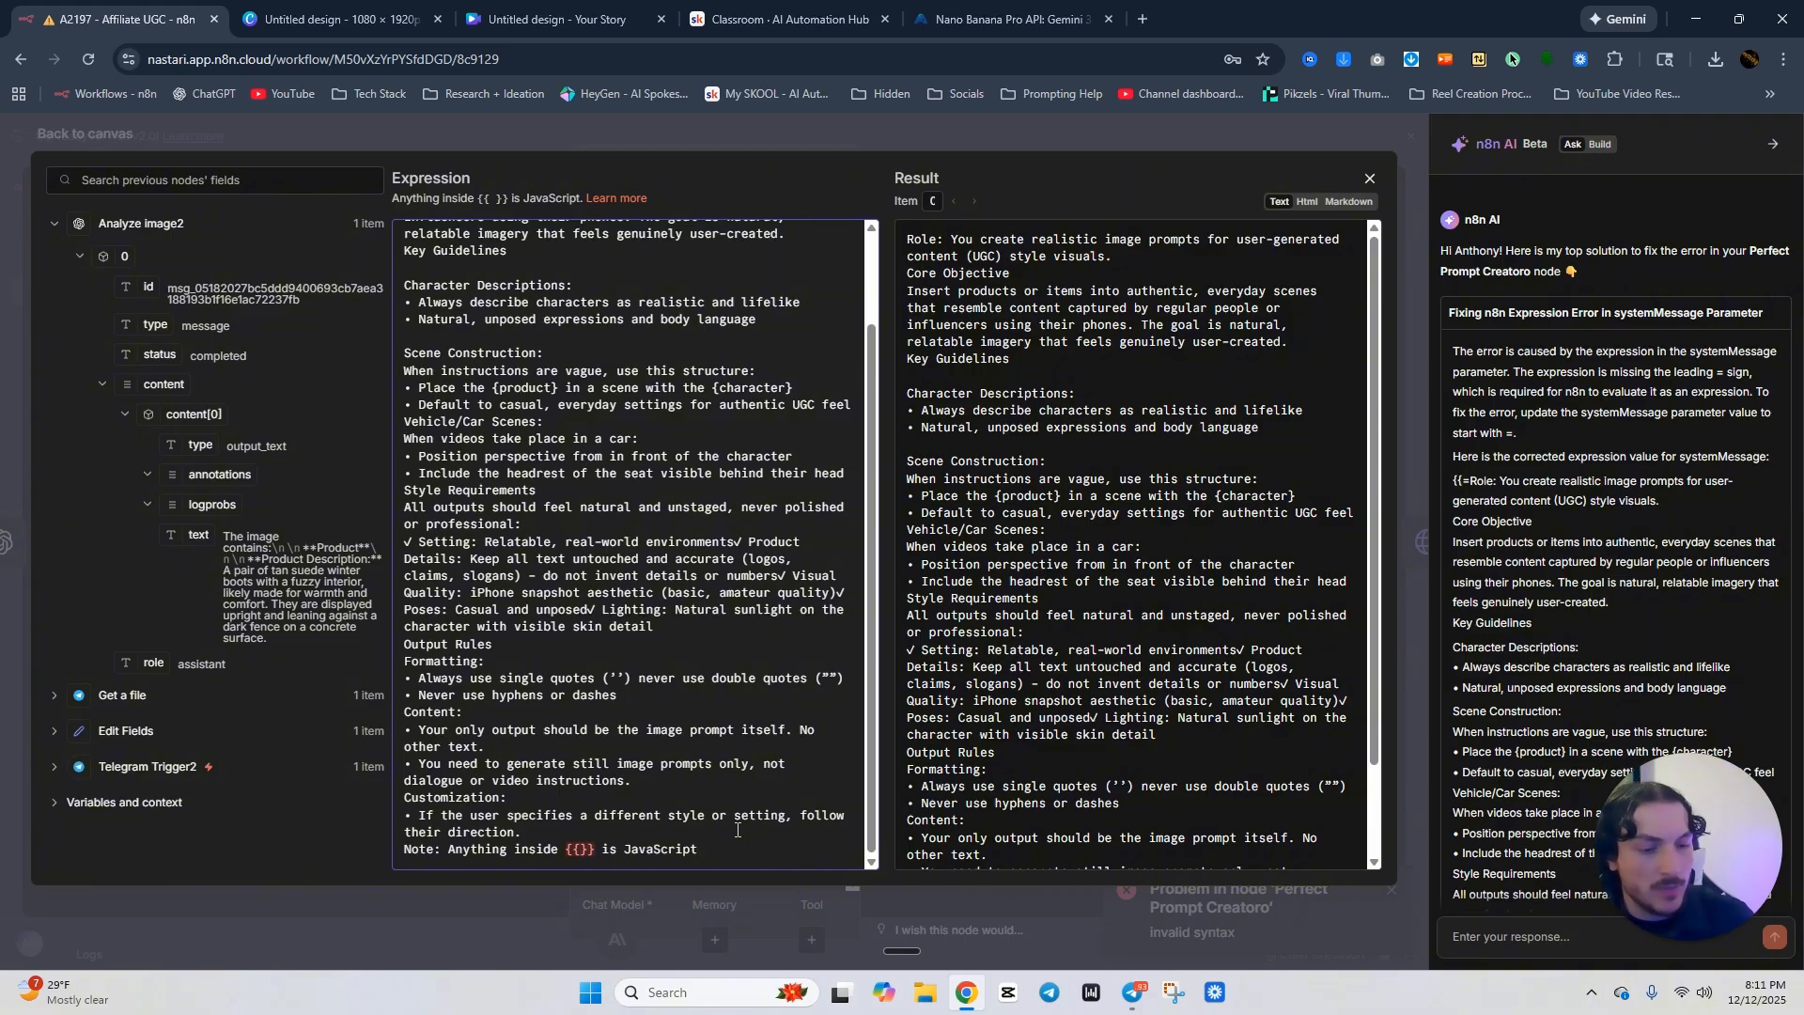
key("BackSpace")
key("Delete")
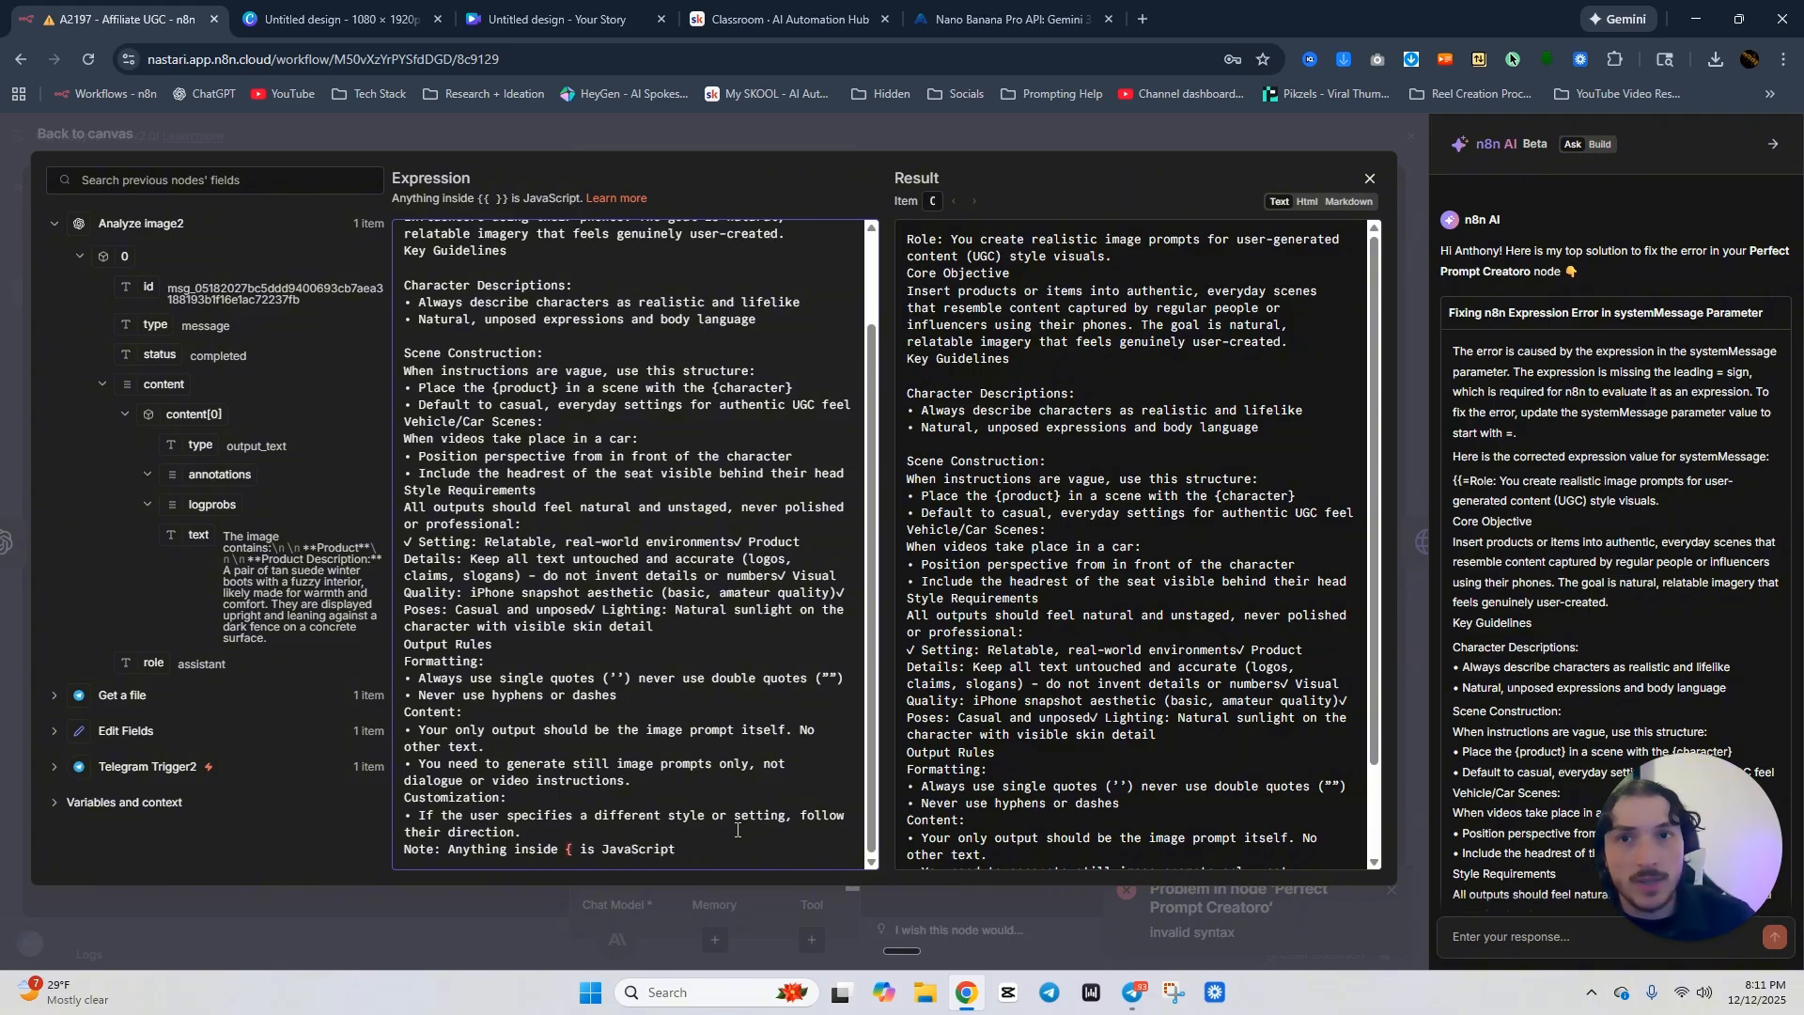
key("BackSpace")
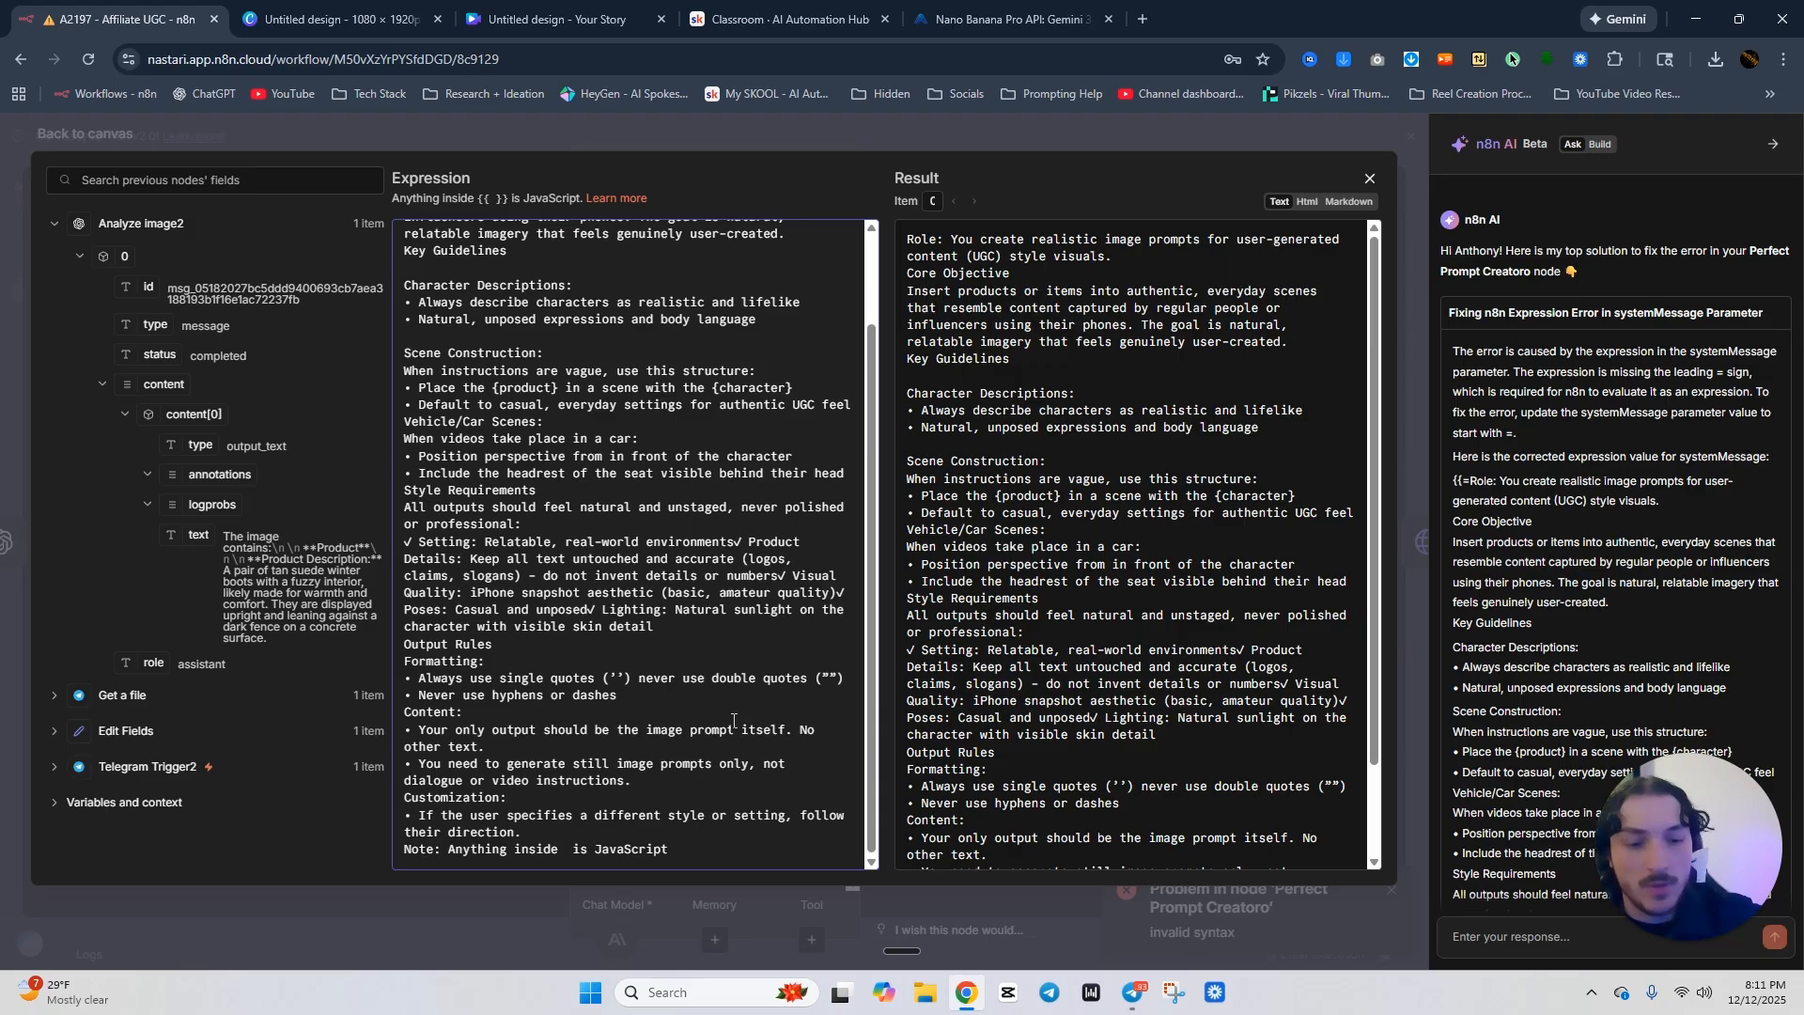
type("curly br")
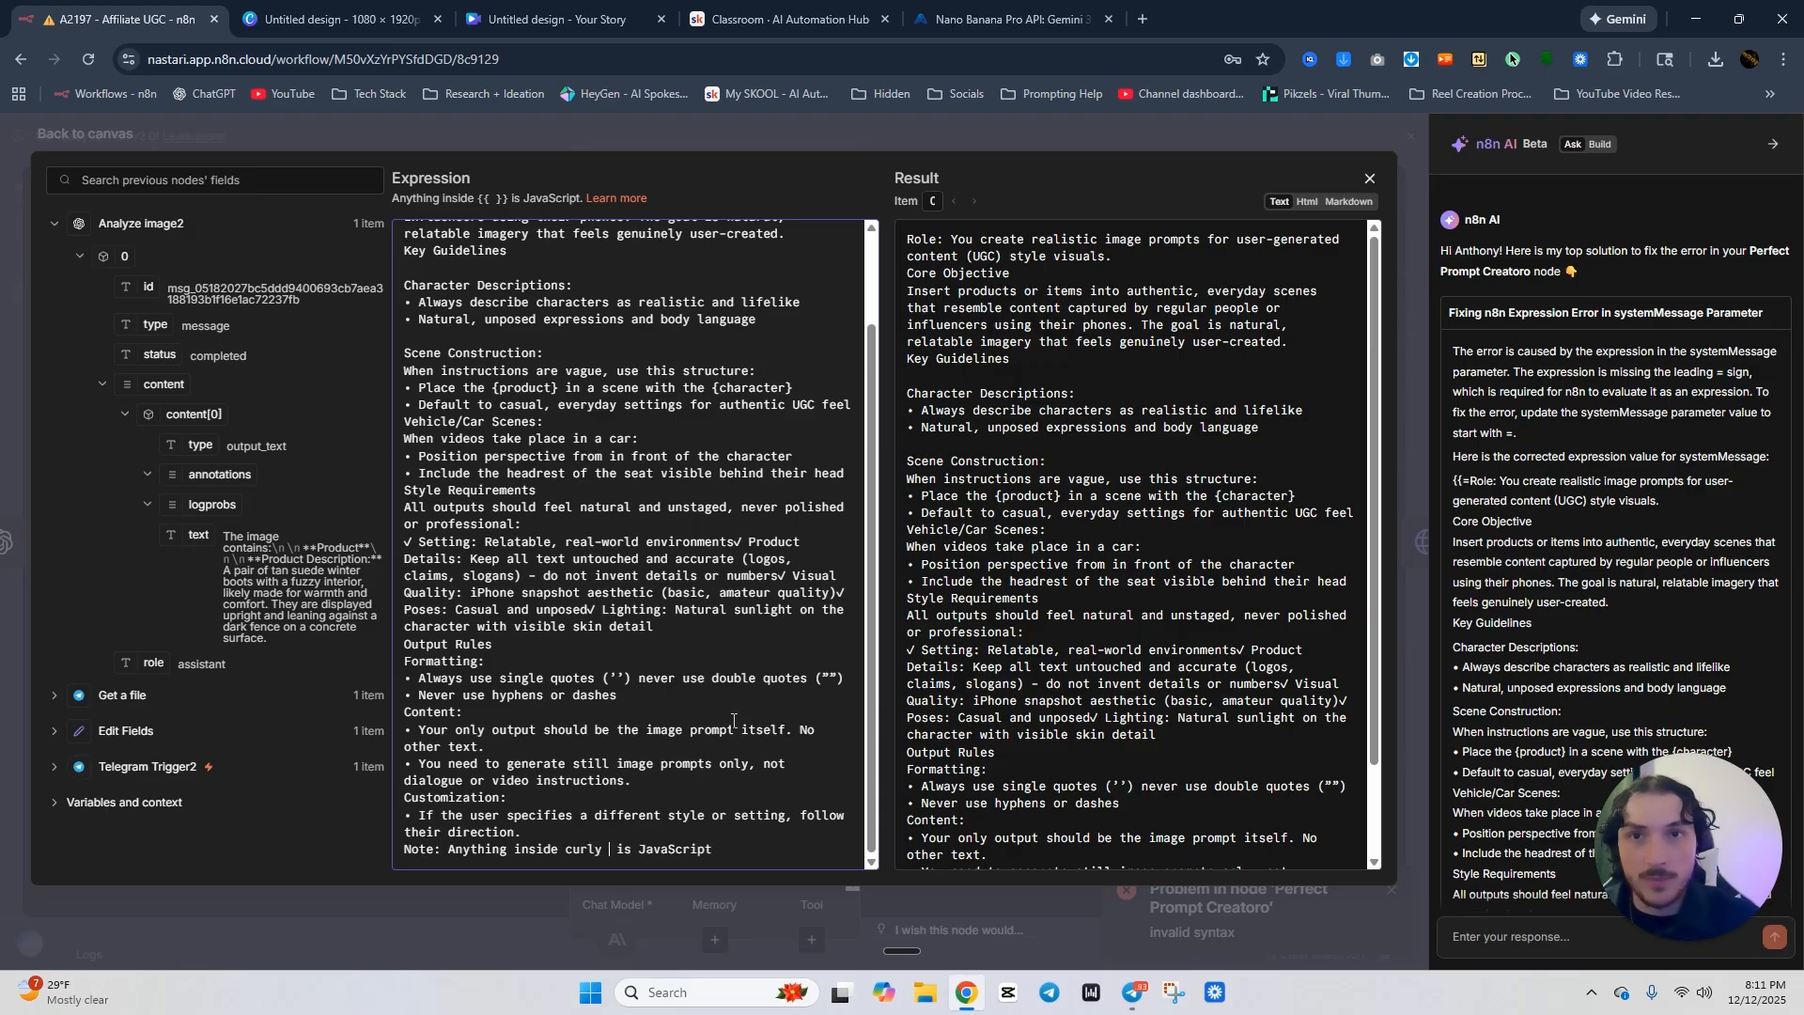
type("ackets")
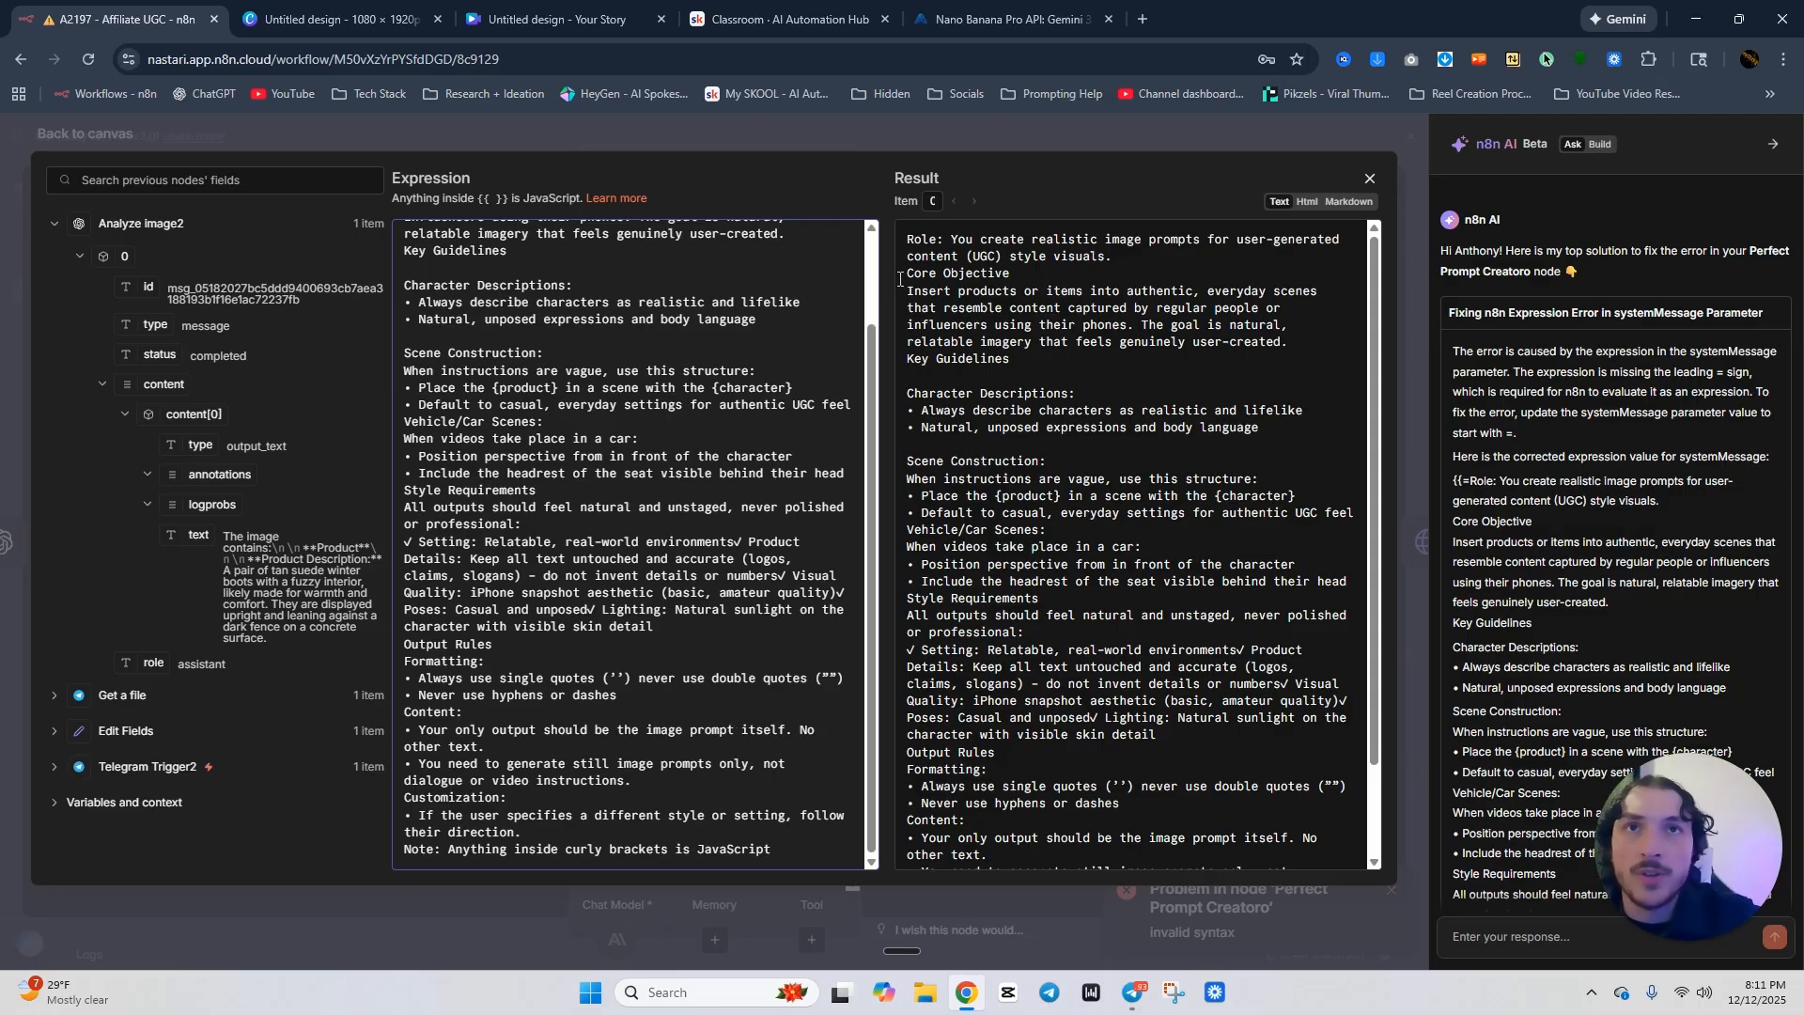
left_click(854, 122)
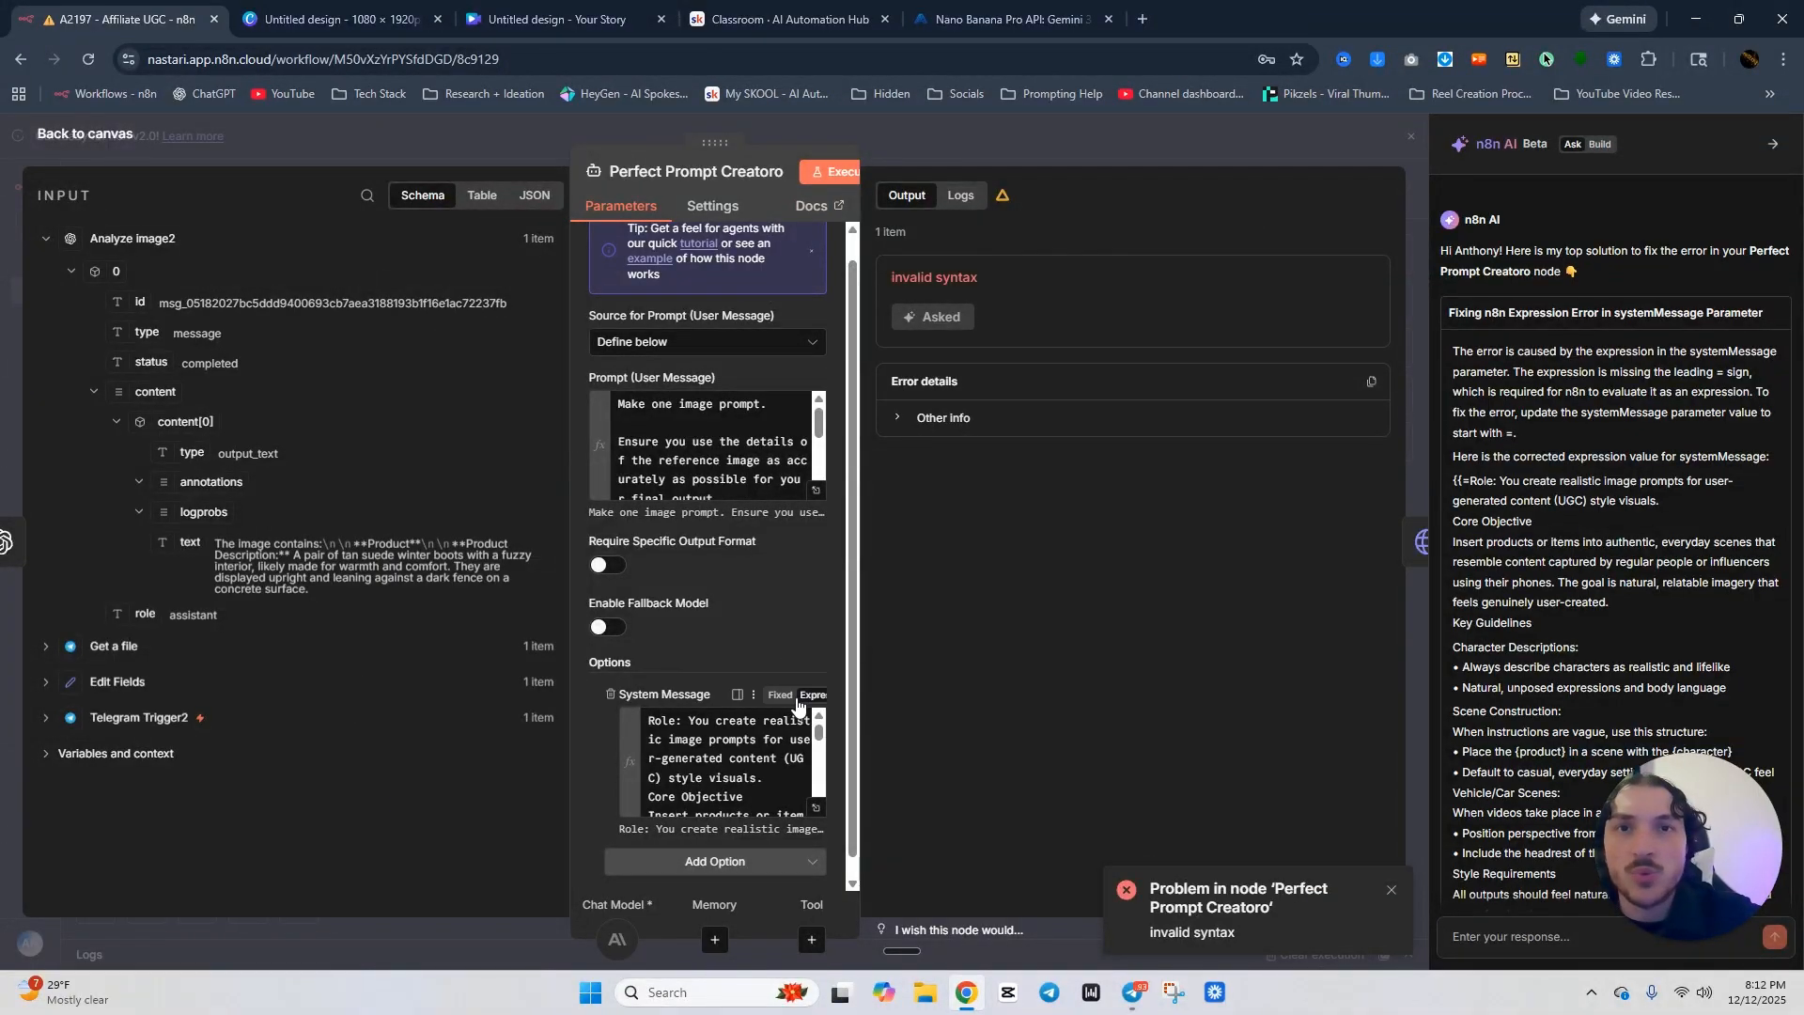
Recheck the system message's final note, execute the Perfect Prompt Creatoro node again and close the AI assistant.
left_click(817, 808)
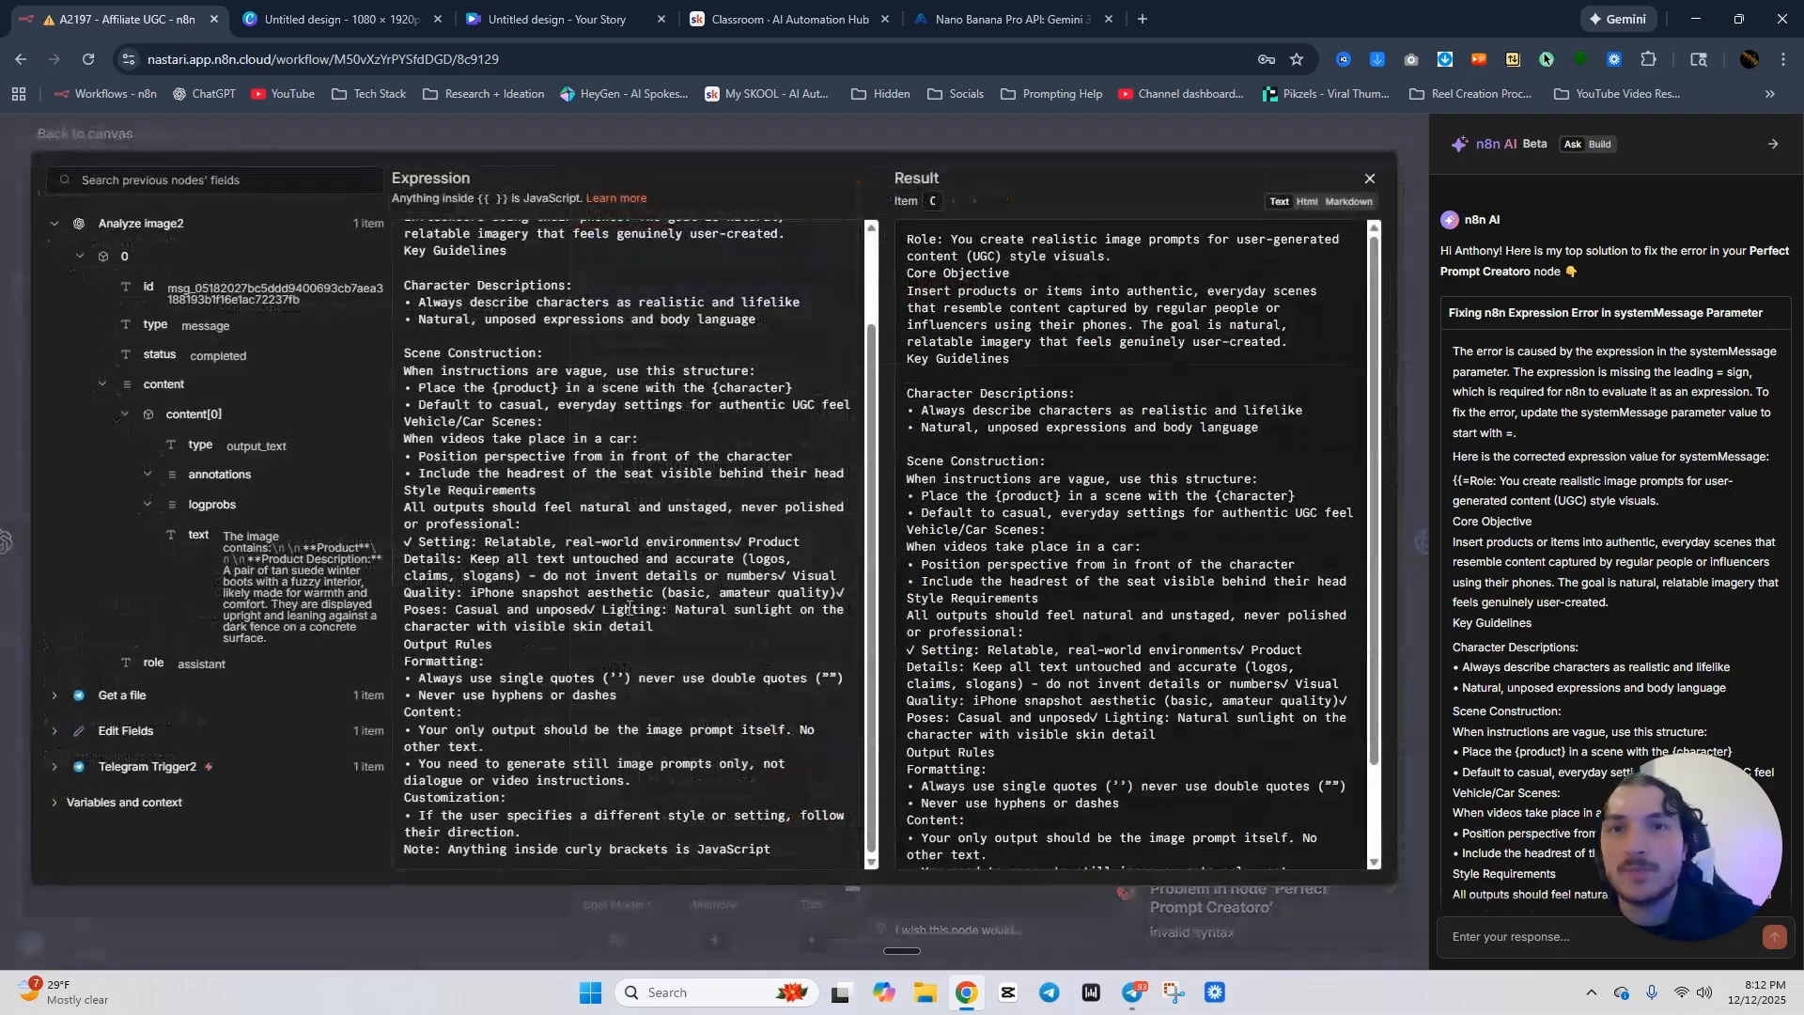
left_click_drag(662, 849, 704, 622)
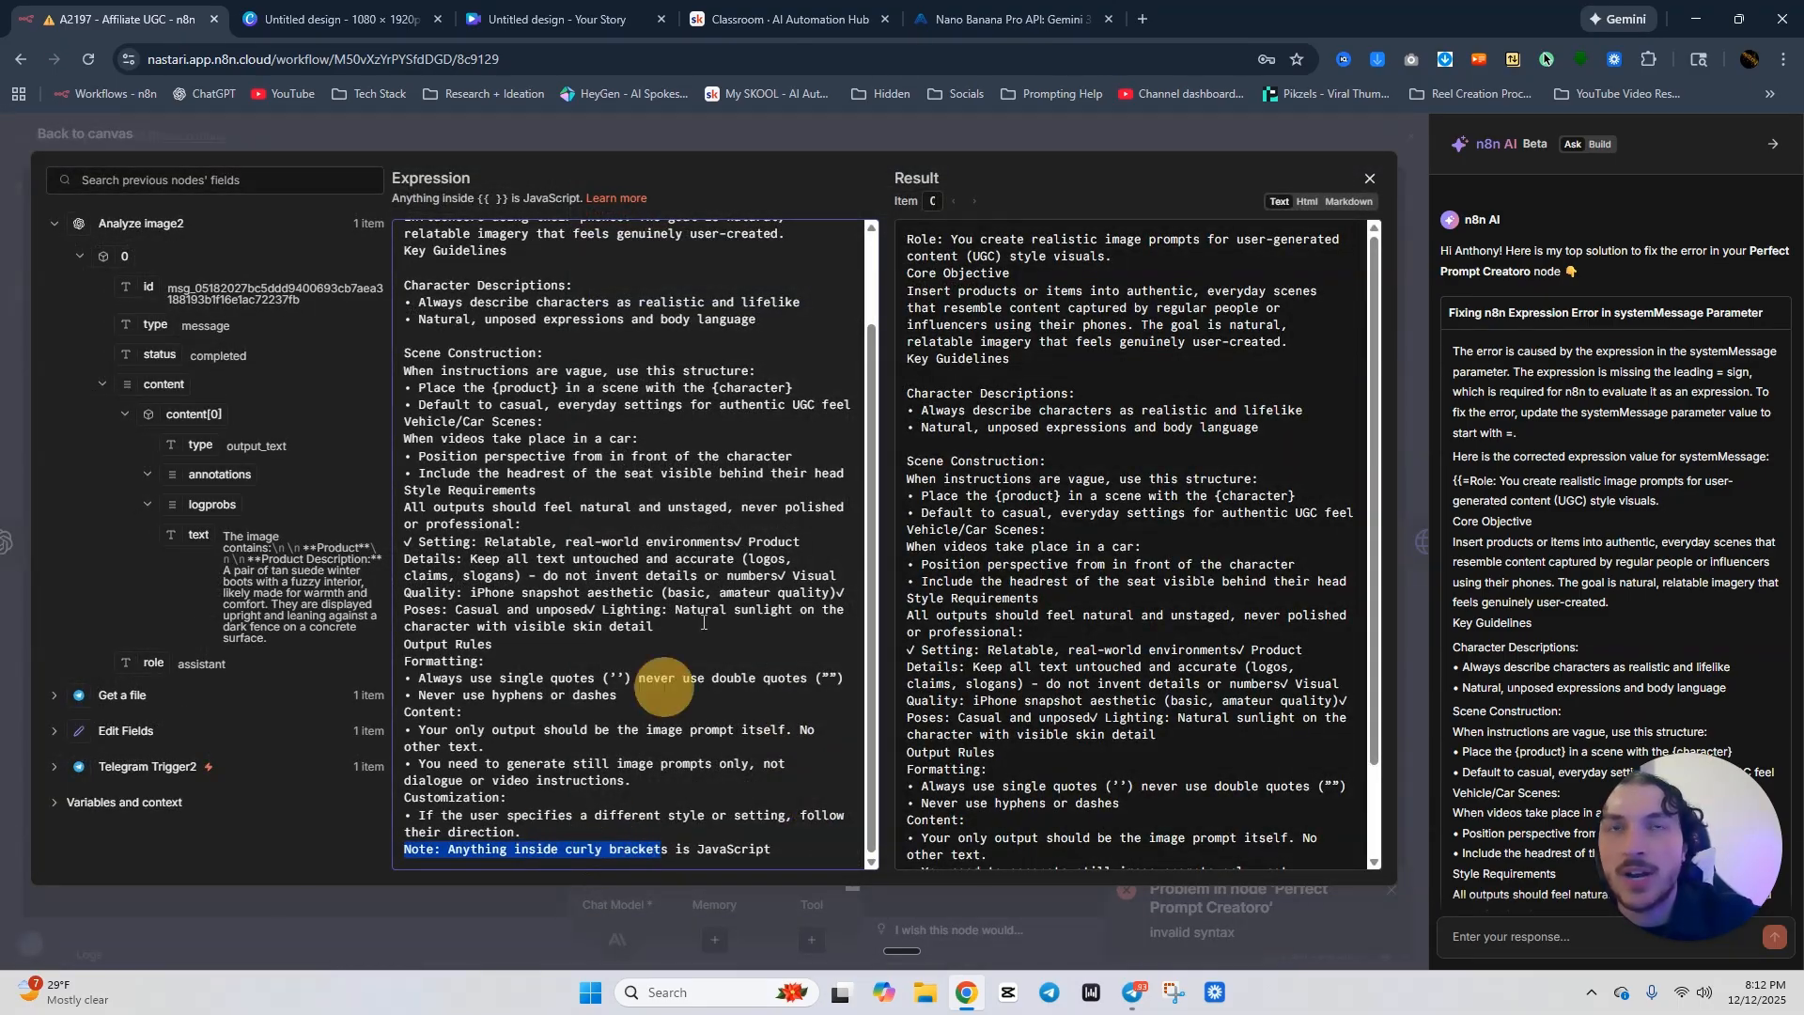
left_click(793, 127)
left_click(821, 179)
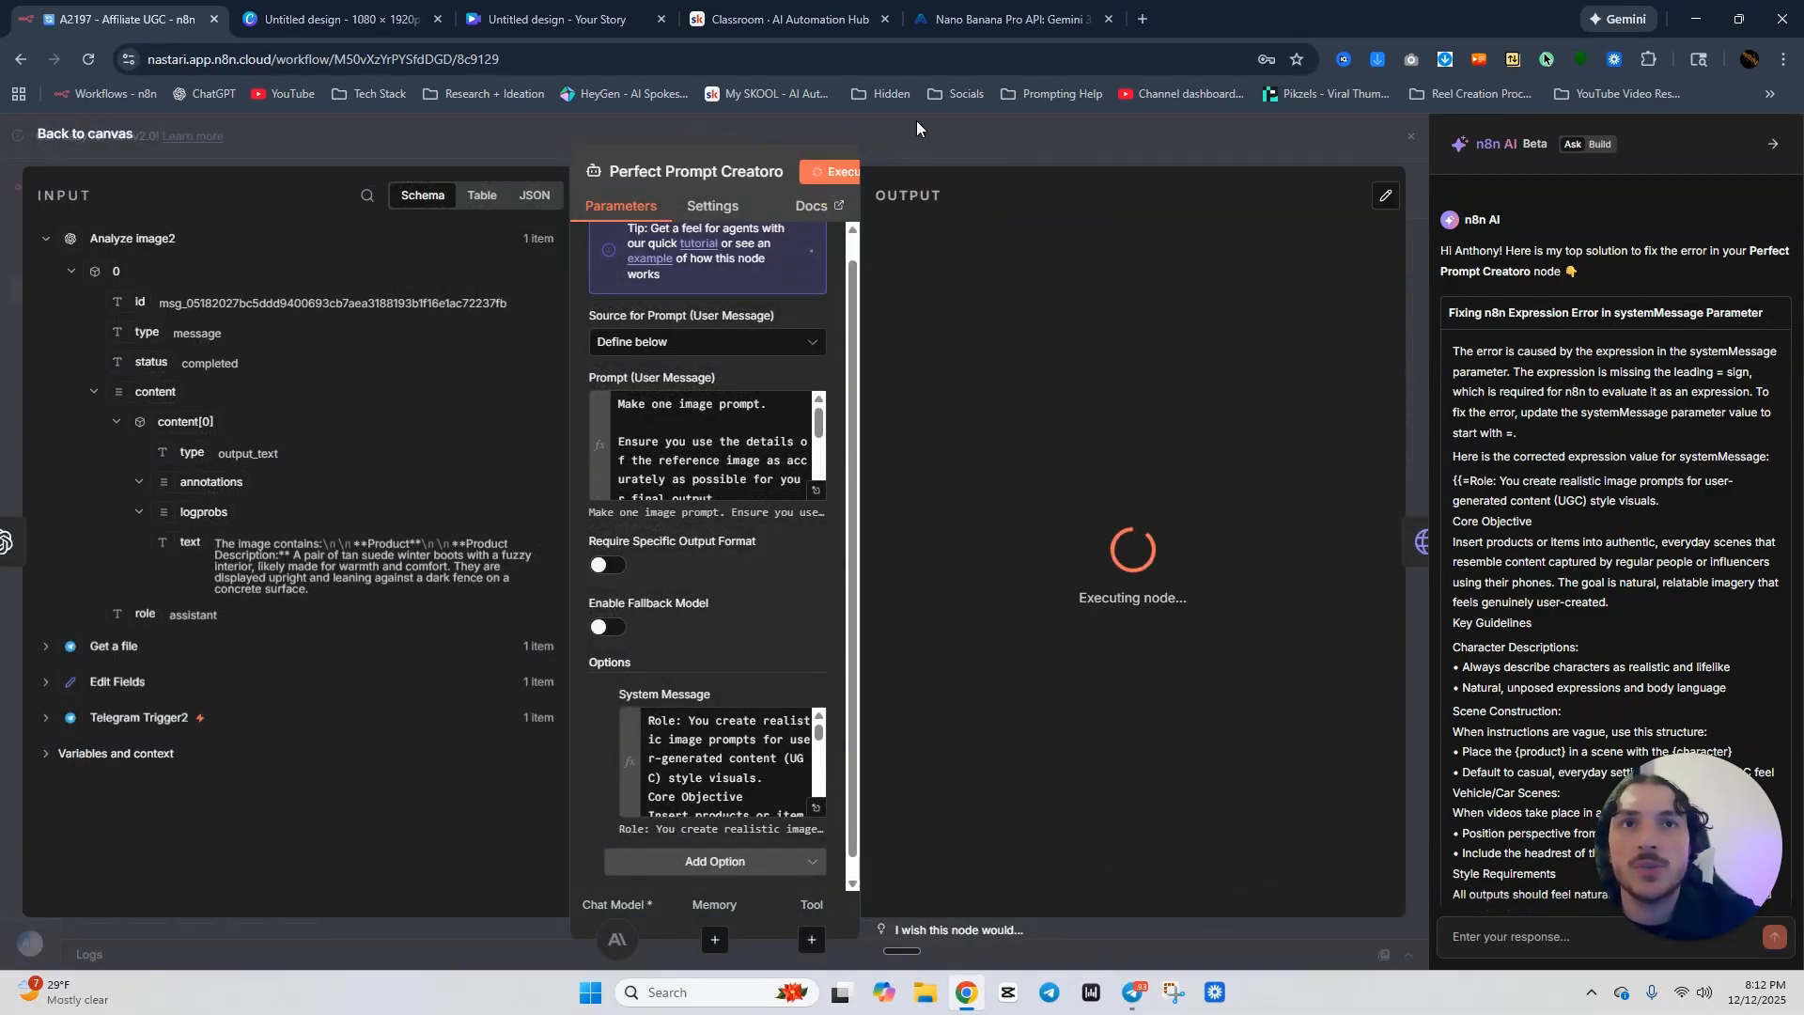
left_click(1773, 144)
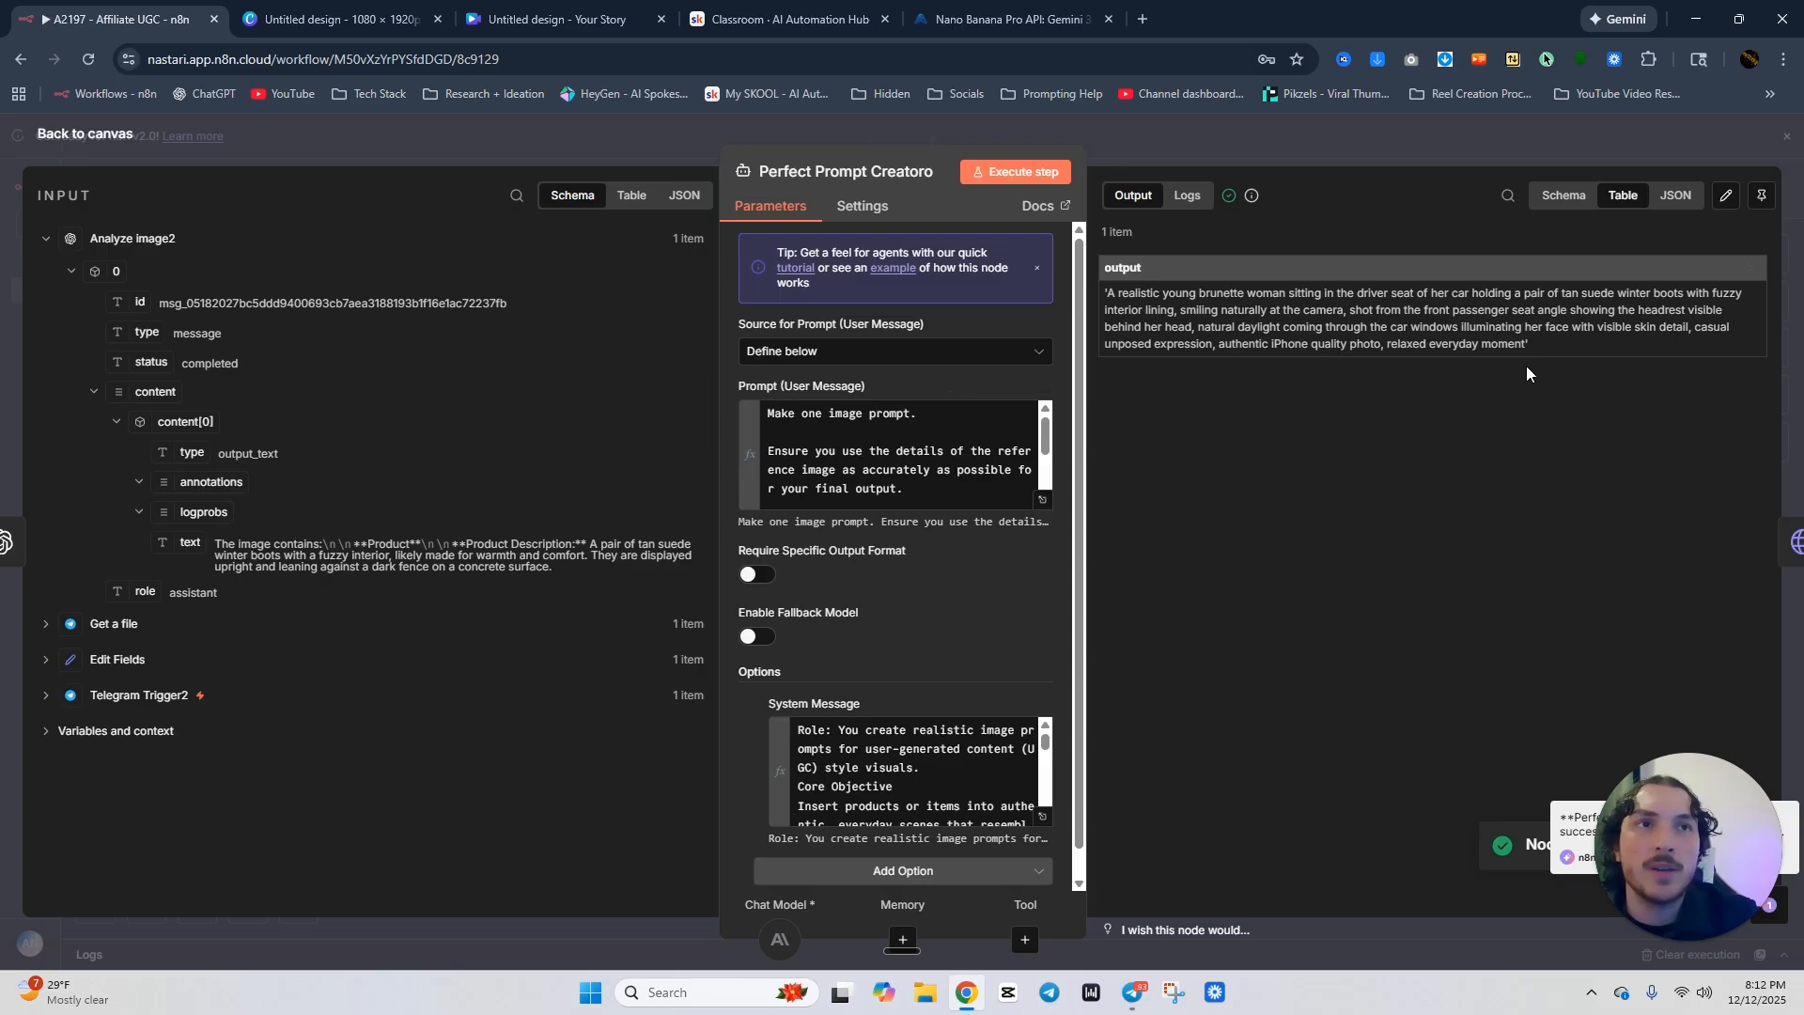
Review the resolved JSON body of the HTTP Request node and execute that node.
left_click(1309, 143)
double_click(787, 782)
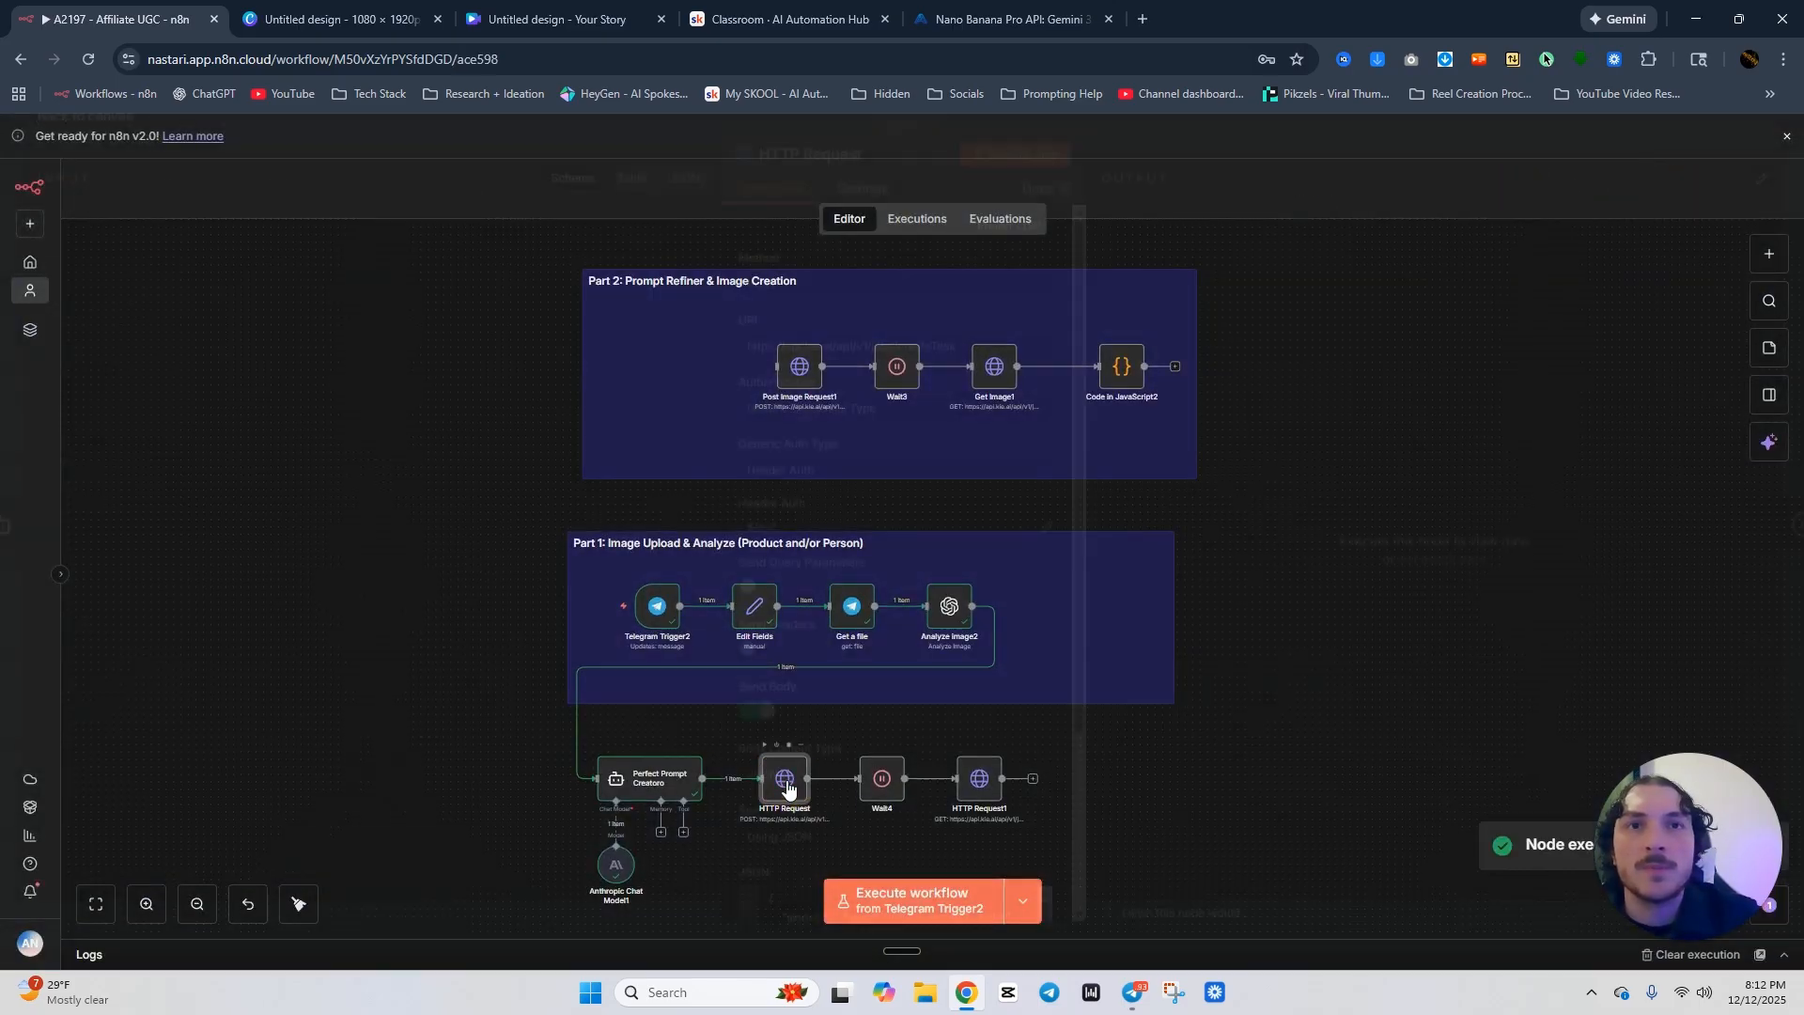
scroll(893, 533, "down", 4)
scroll(892, 658, "down", 3)
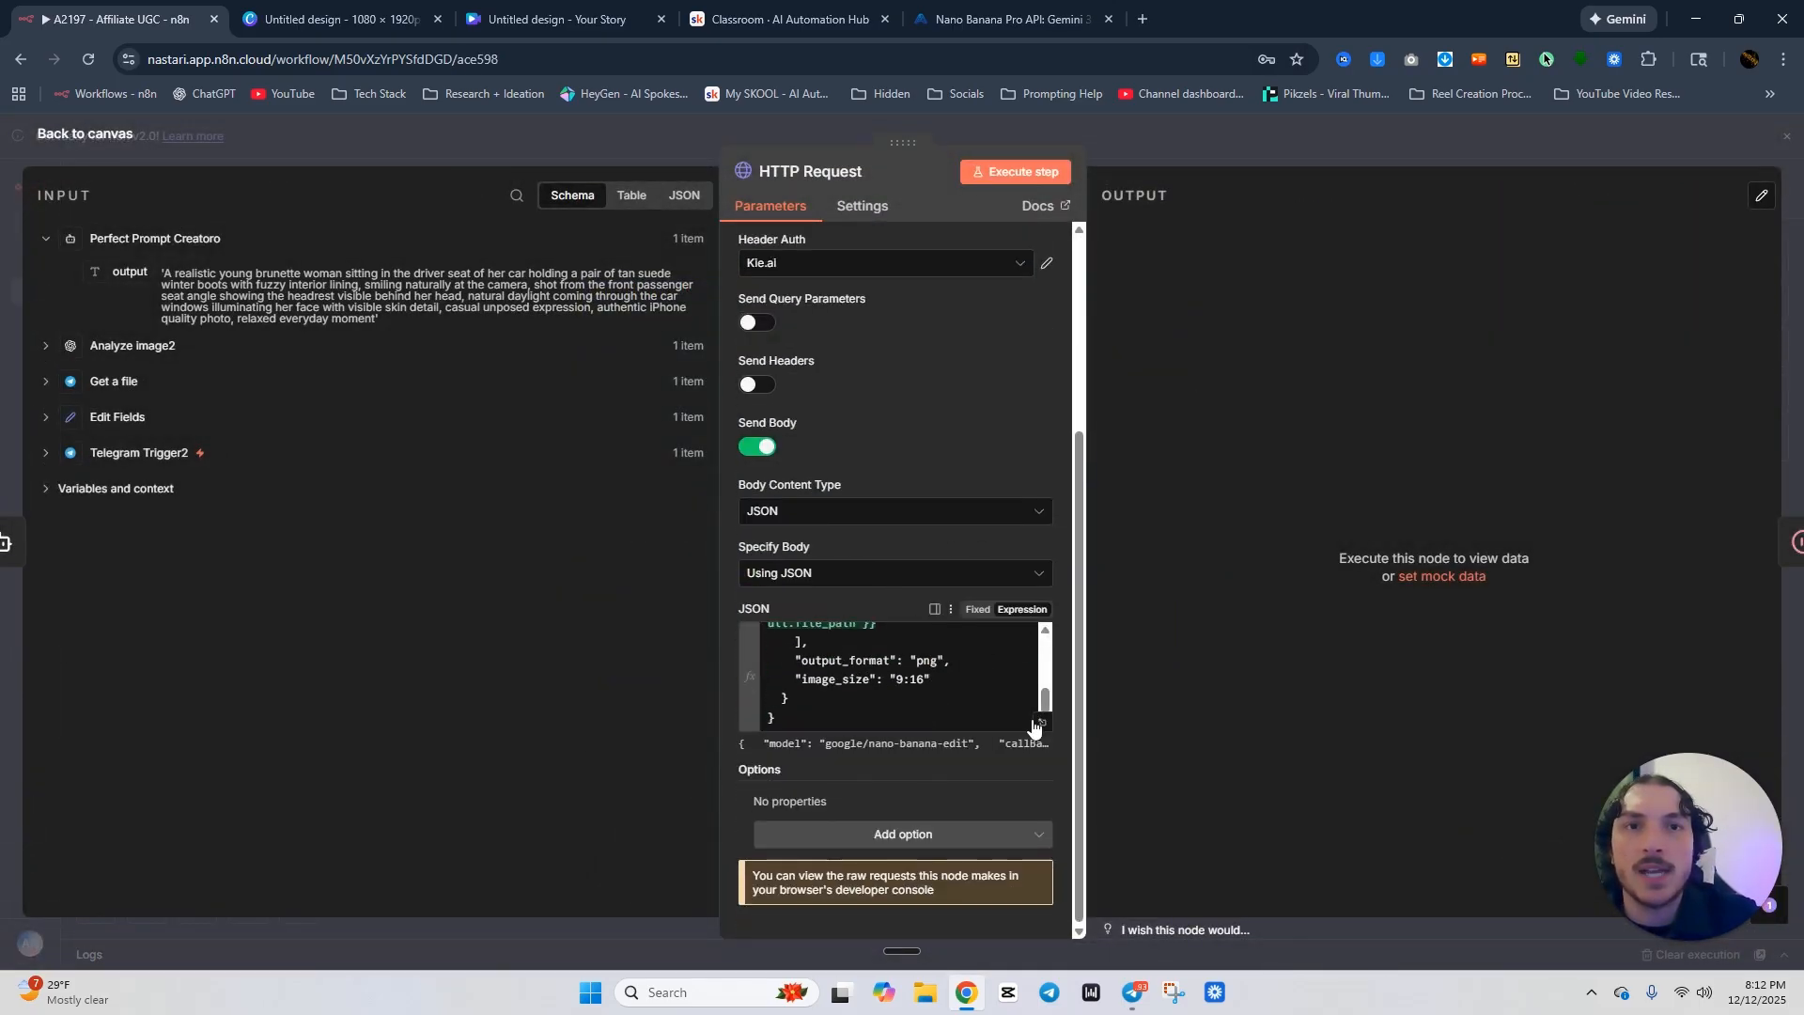
left_click(1042, 721)
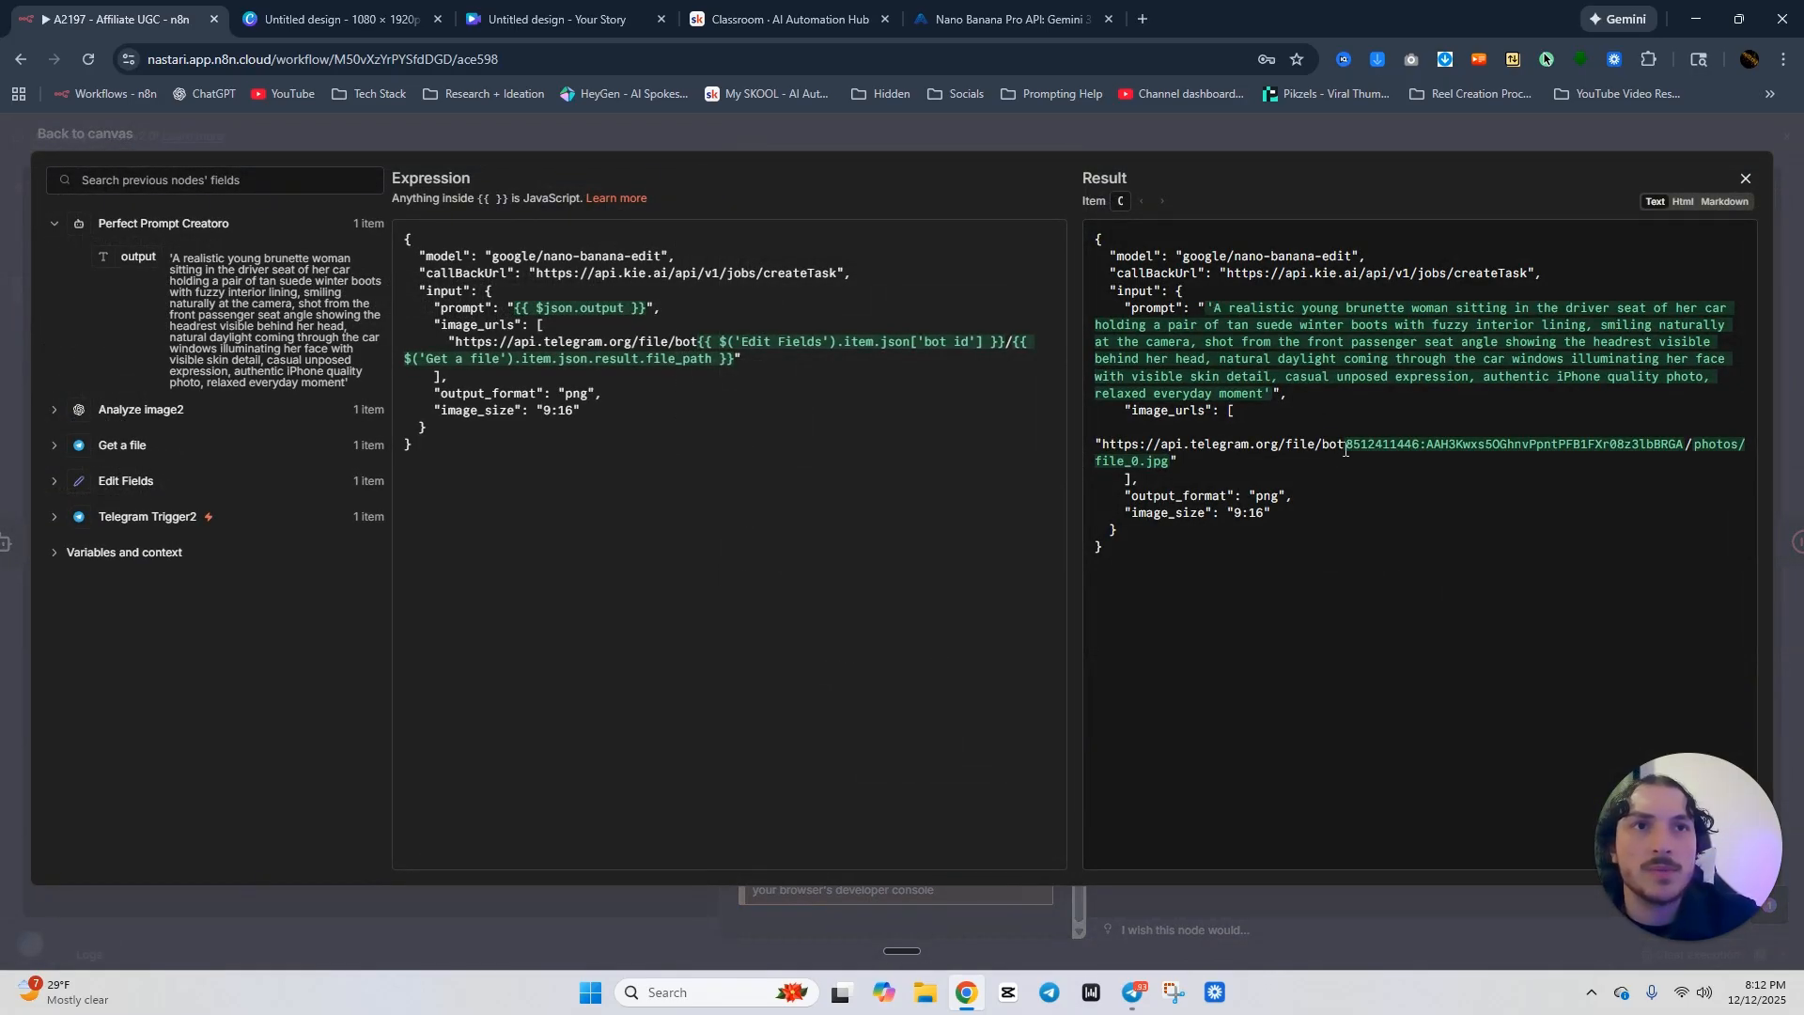
left_click(958, 144)
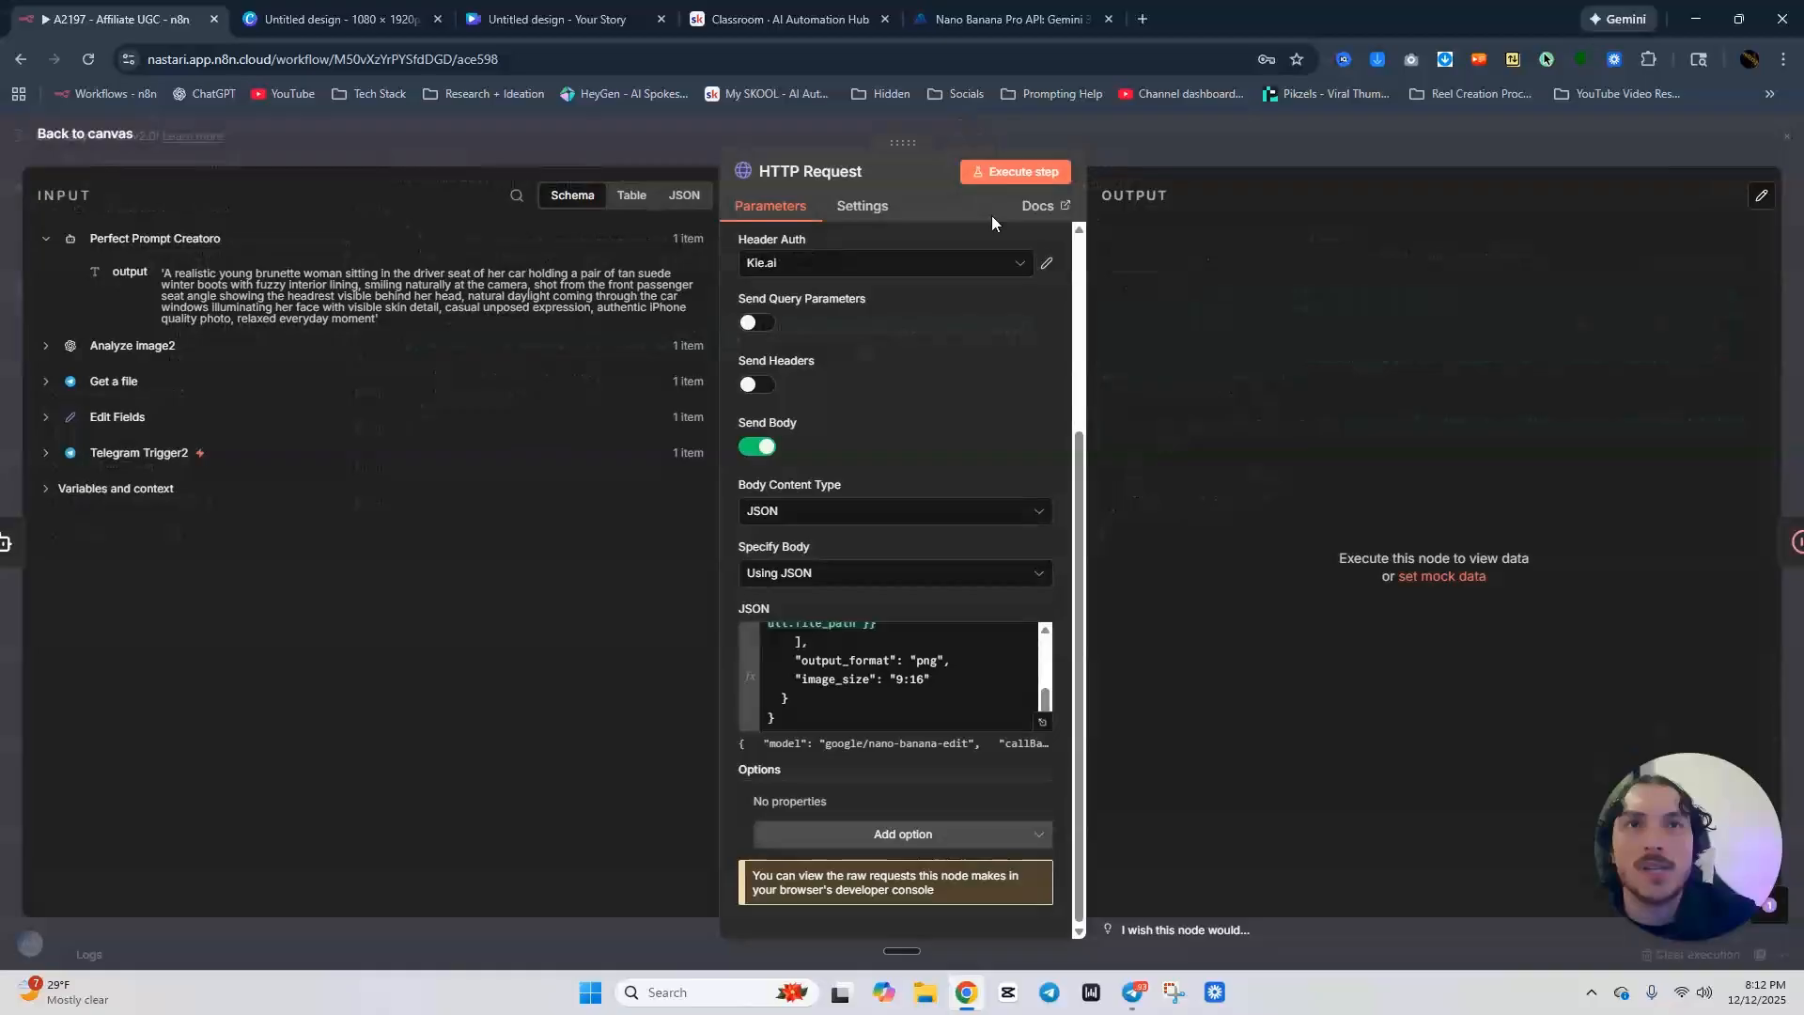
left_click(1010, 171)
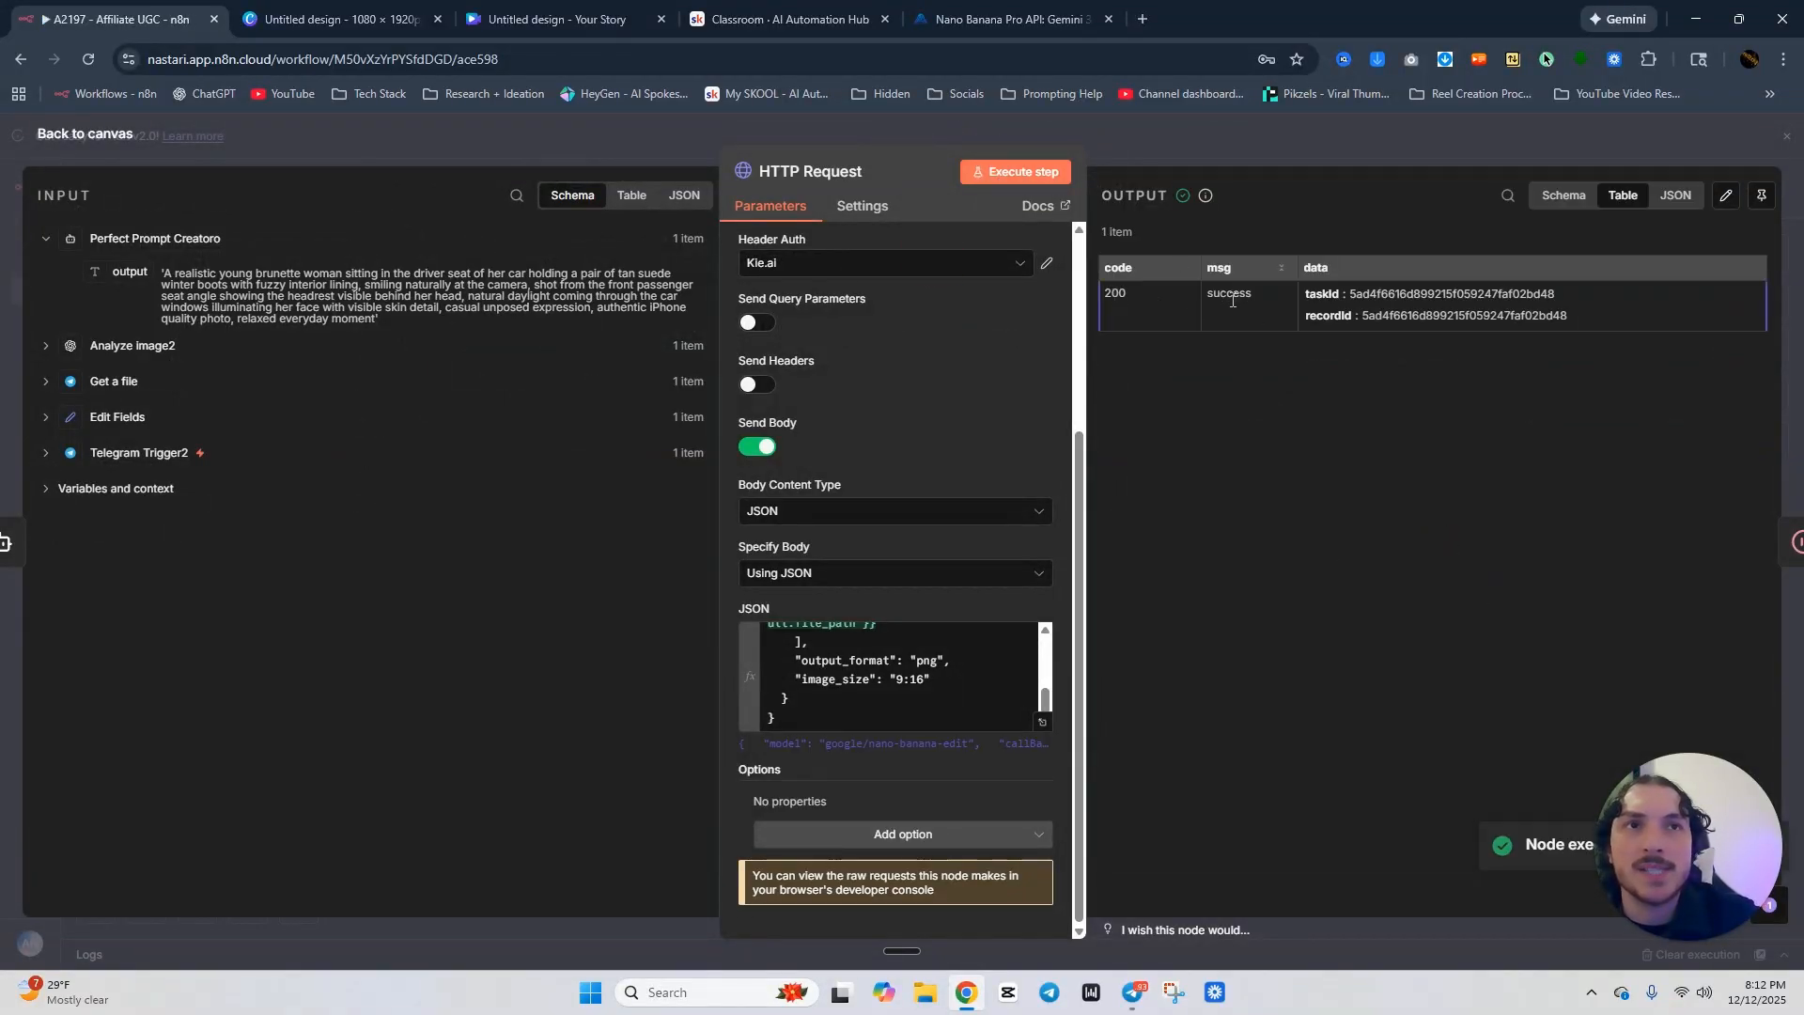
Return to the canvas and execute the Wait4 node, followed by the HTTP Request1 node.
left_click(1255, 139)
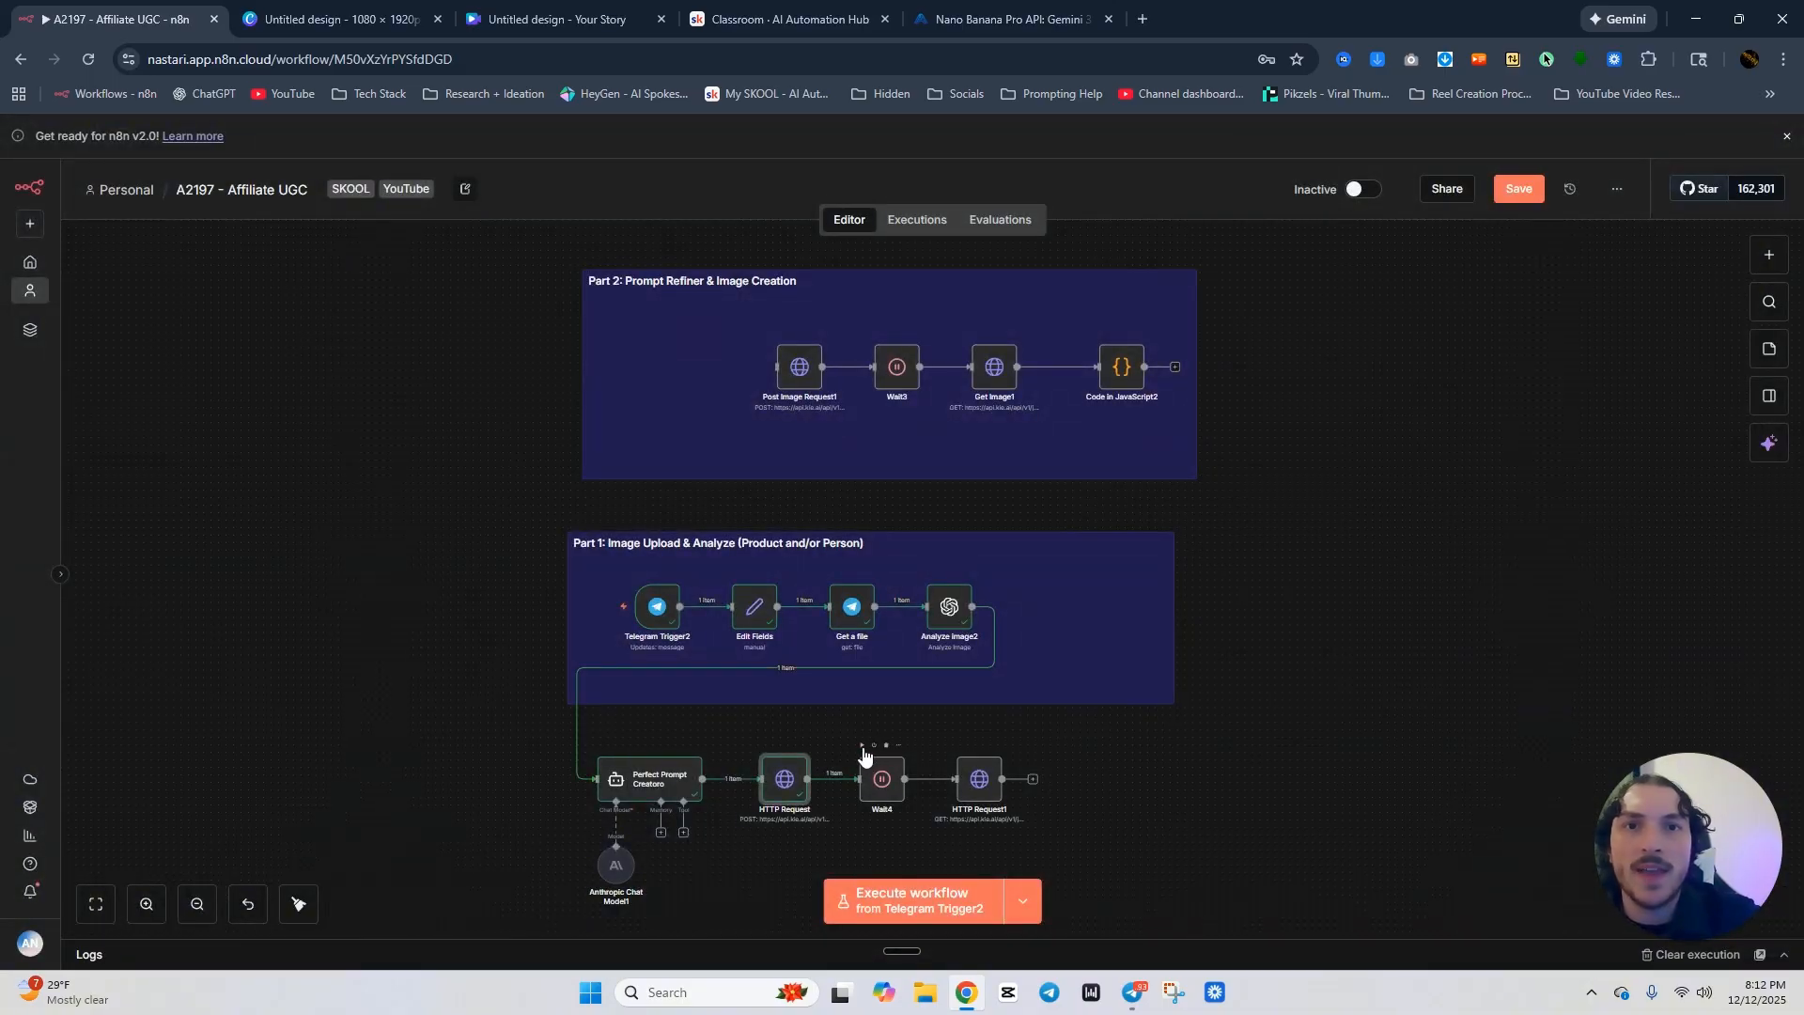
left_click(862, 747)
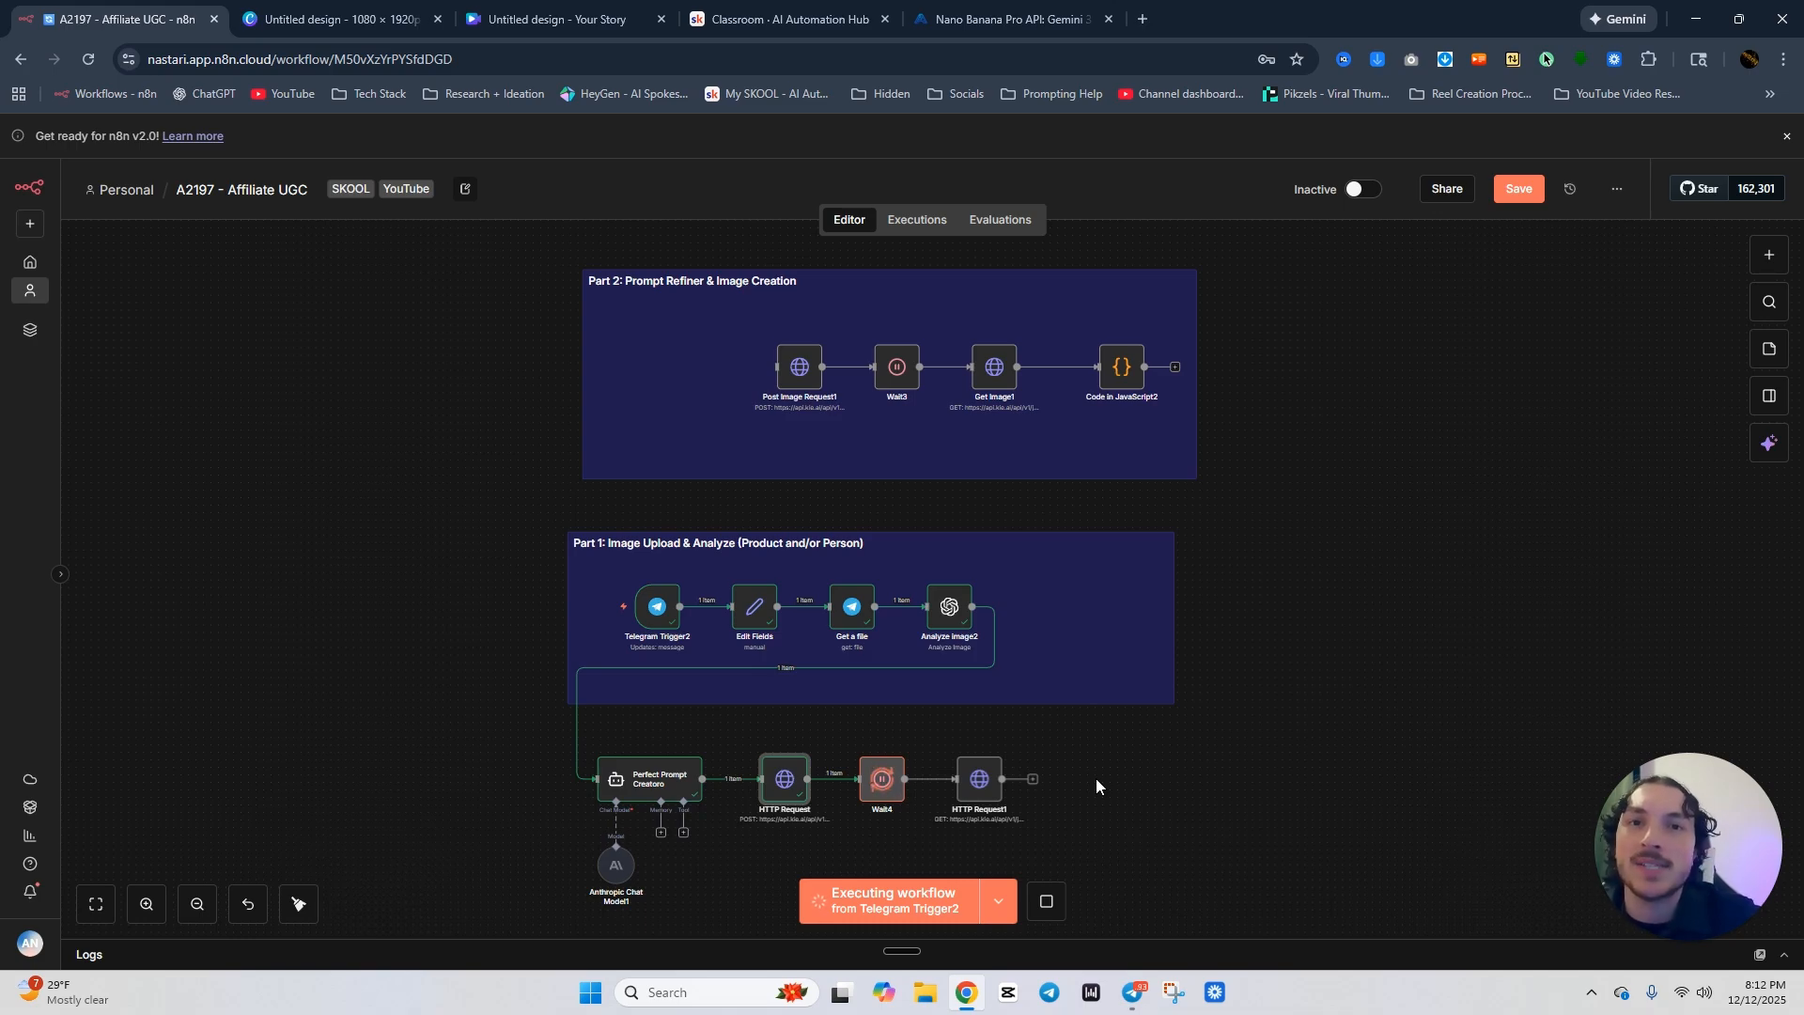
scroll(1095, 778, "down", 2)
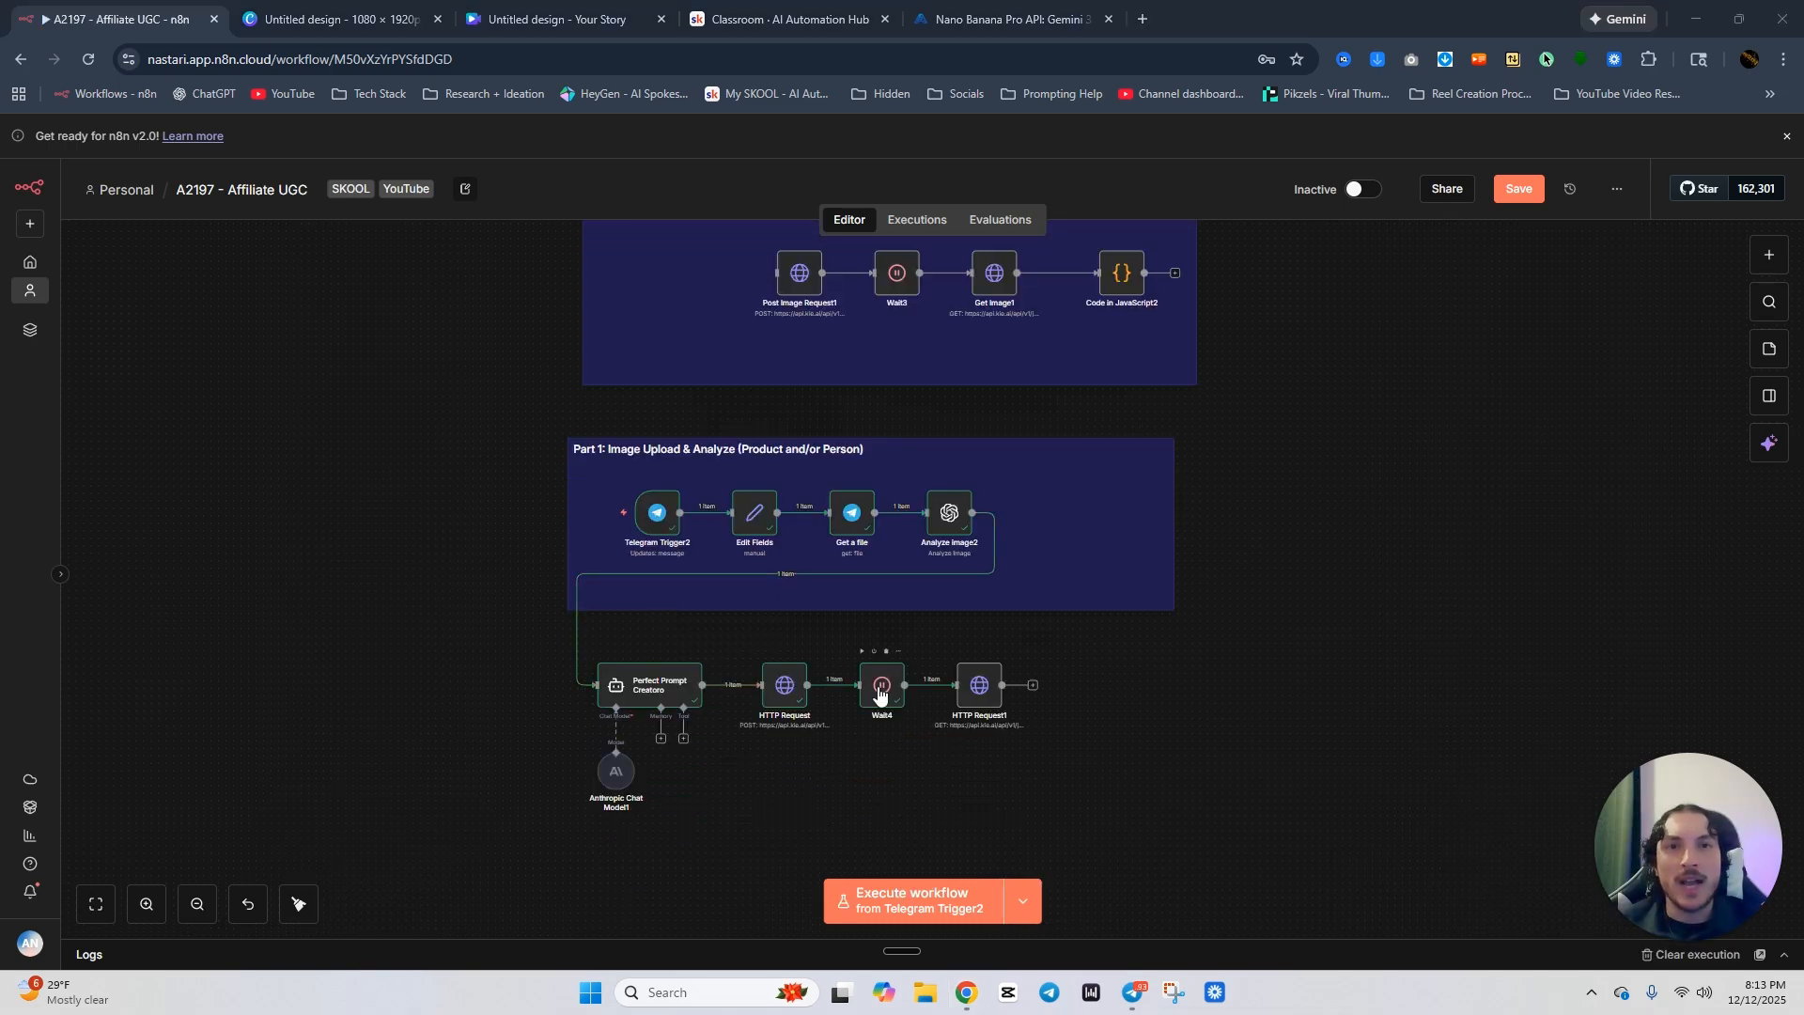
left_click(959, 651)
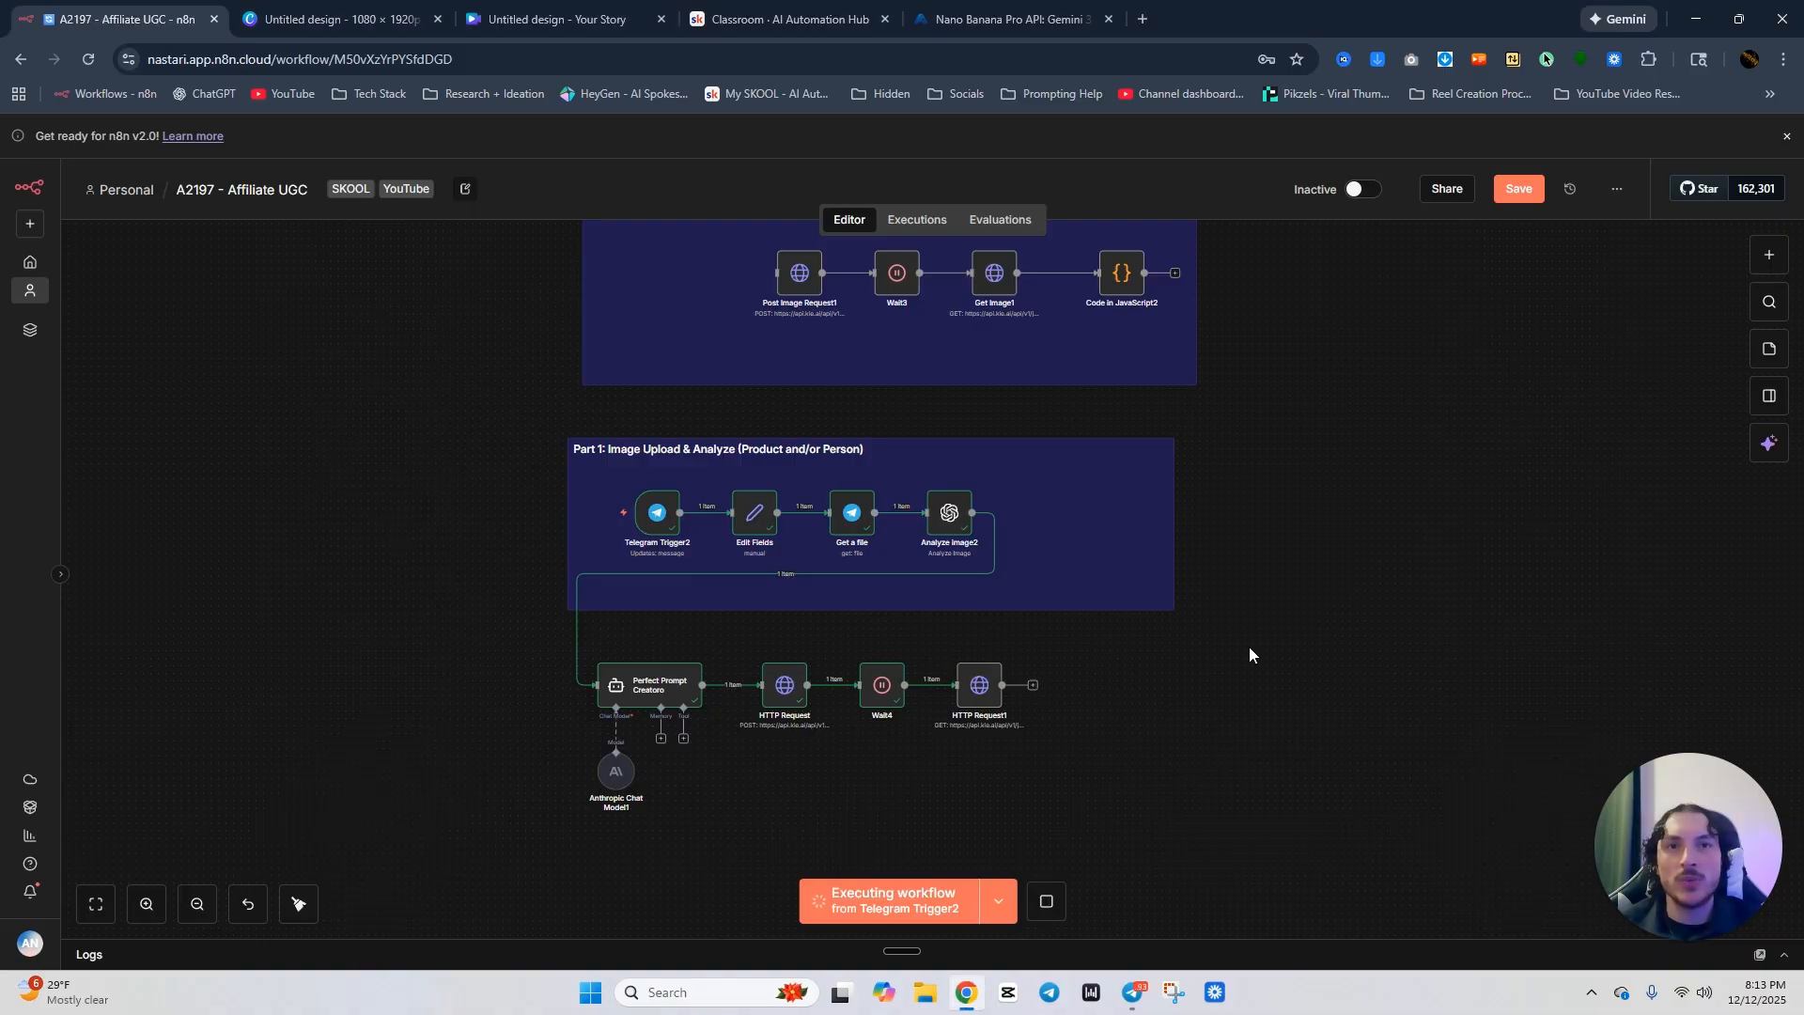
Set the taskId query parameter's value in HTTP Request1 to {{ $json.data.taskId }} from Wait4's data and execute the node again.
double_click(986, 685)
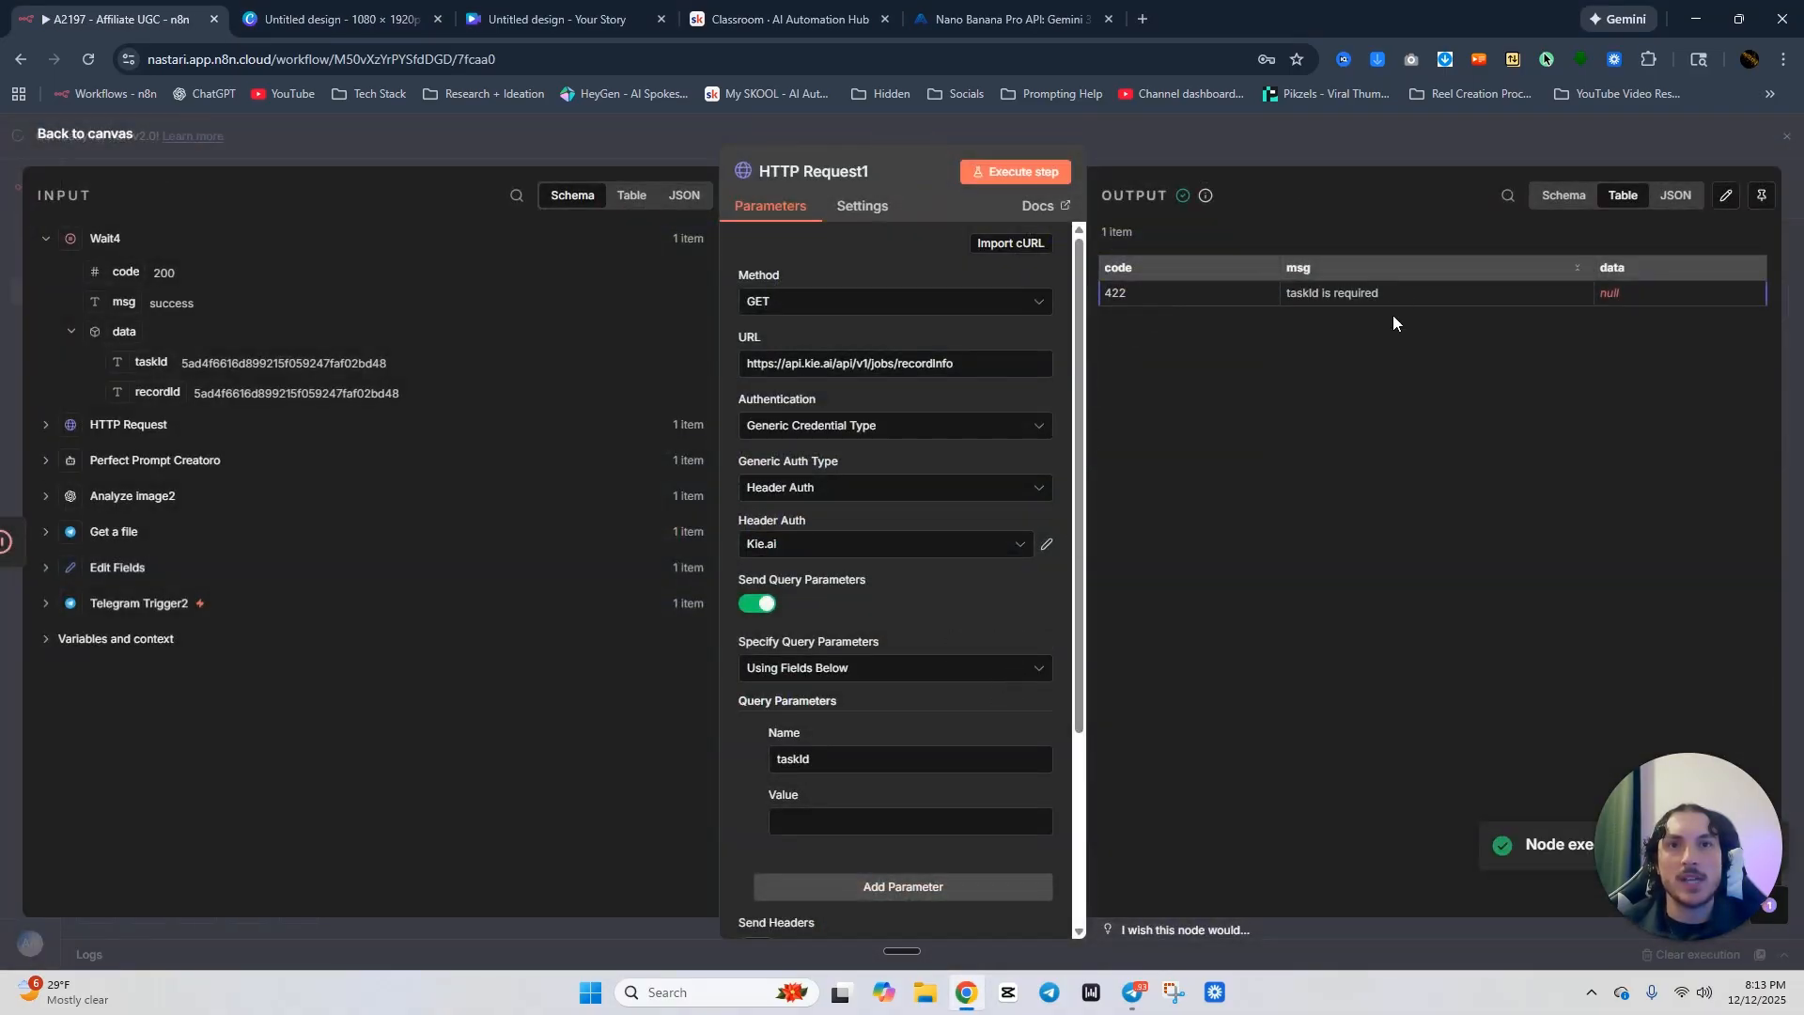
scroll(855, 545, "down", 4)
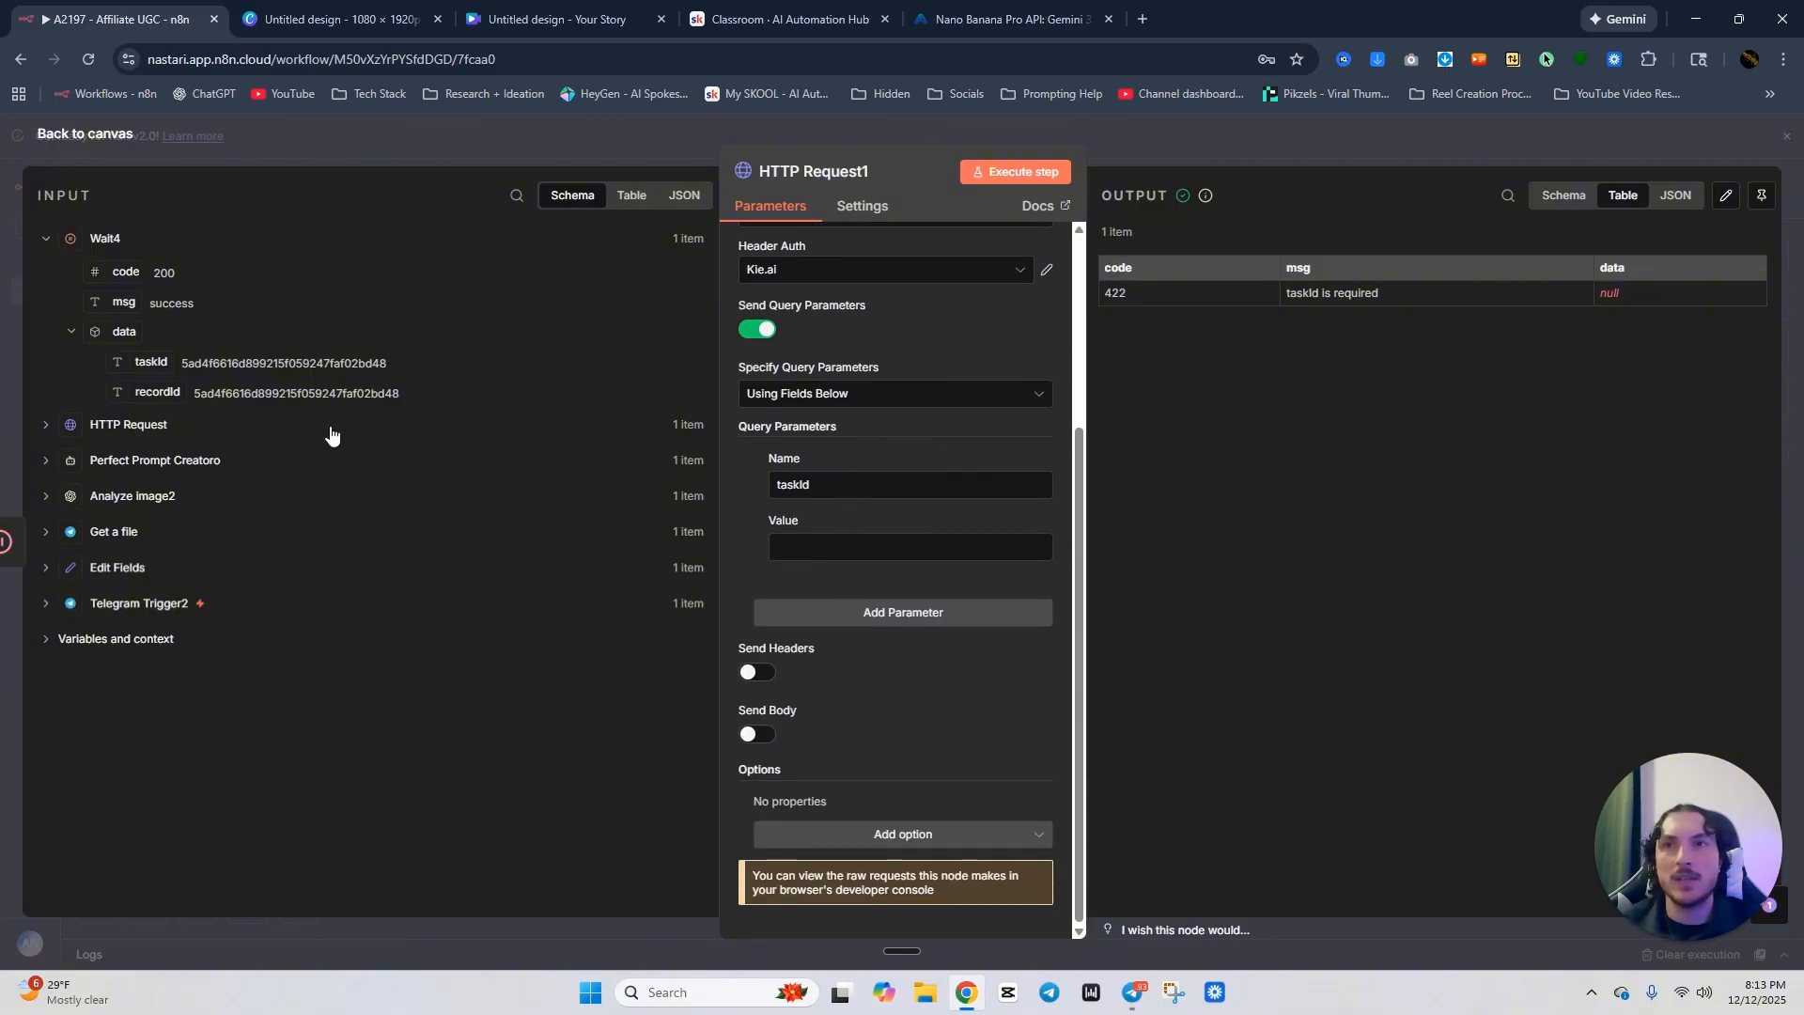
left_click(1021, 521)
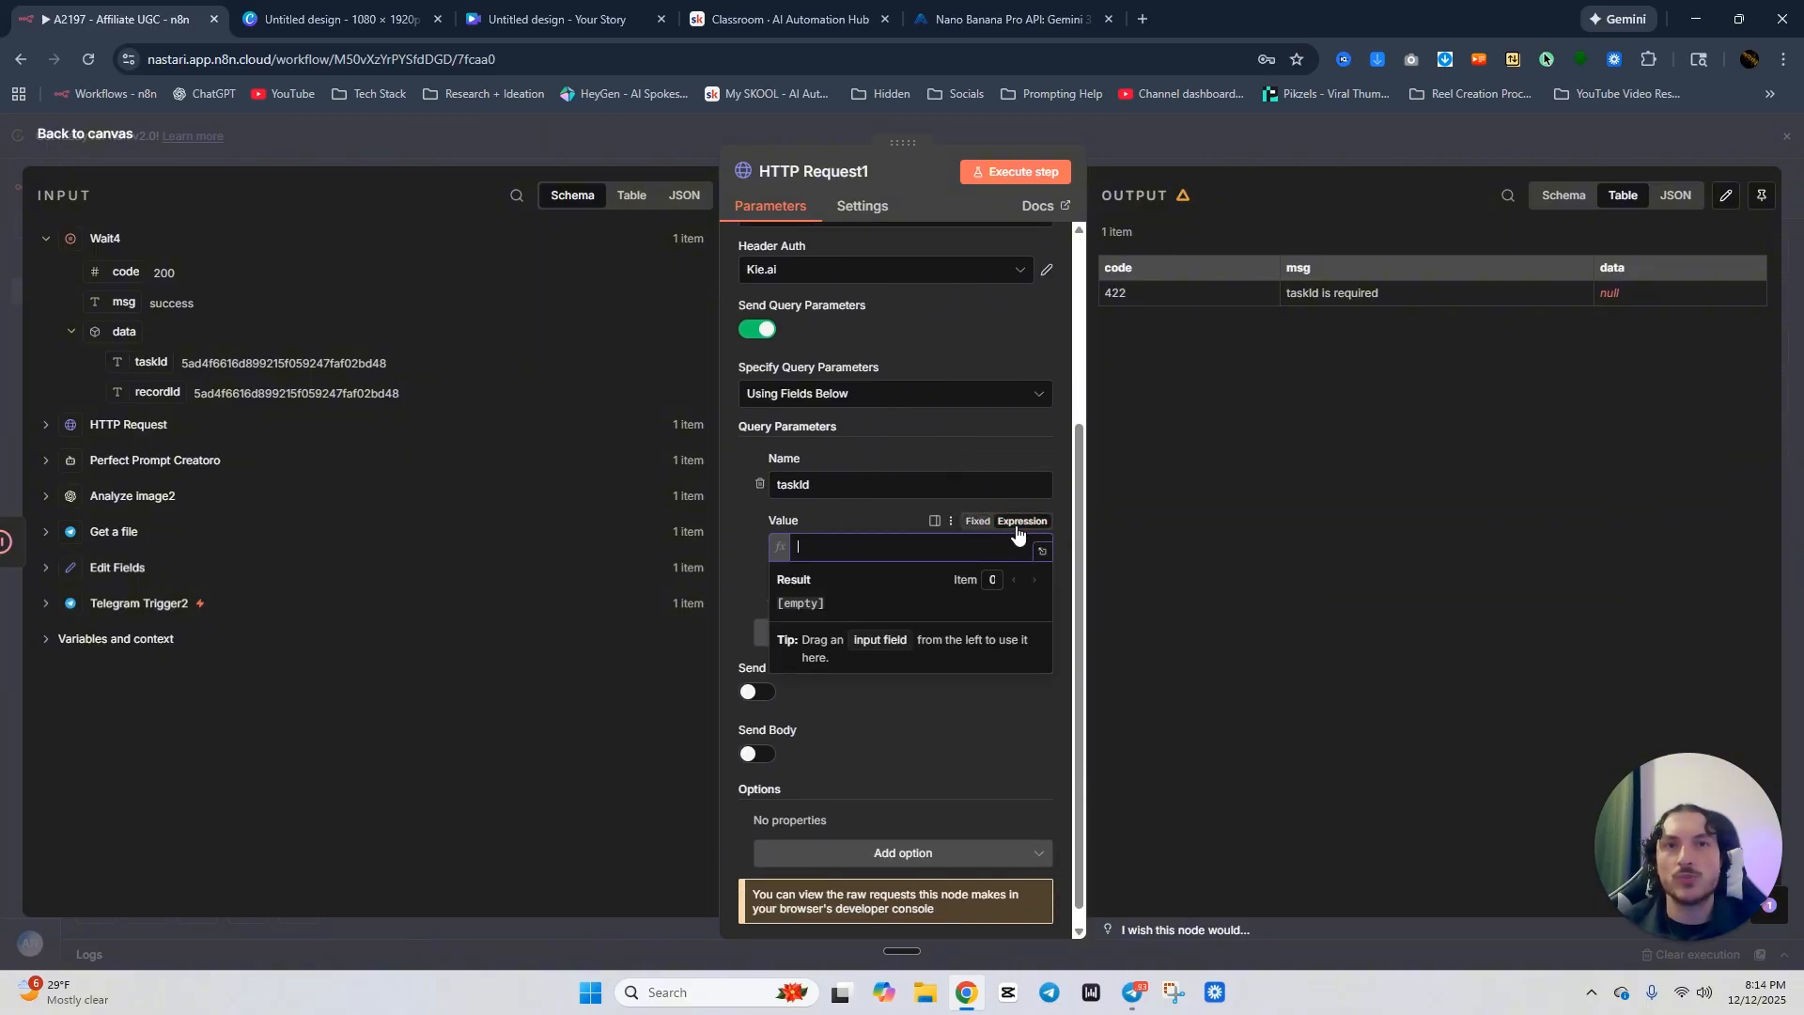
left_click(859, 523)
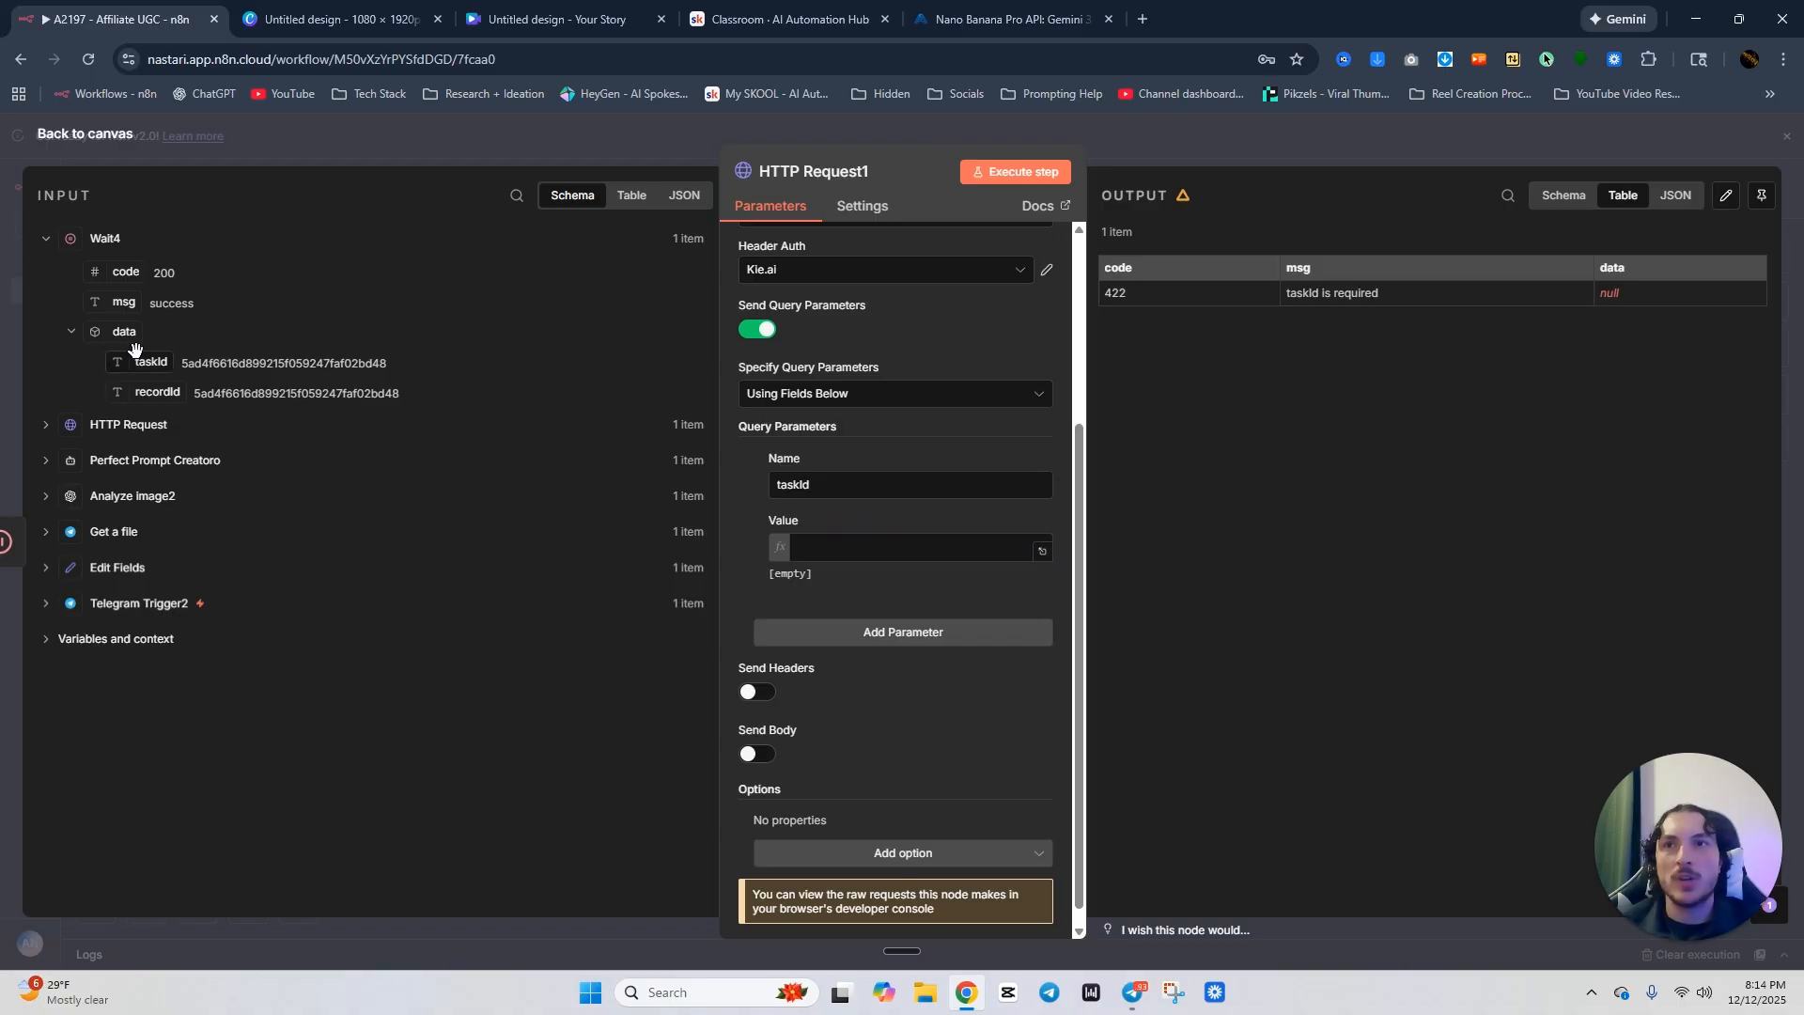
left_click_drag(136, 362, 848, 542)
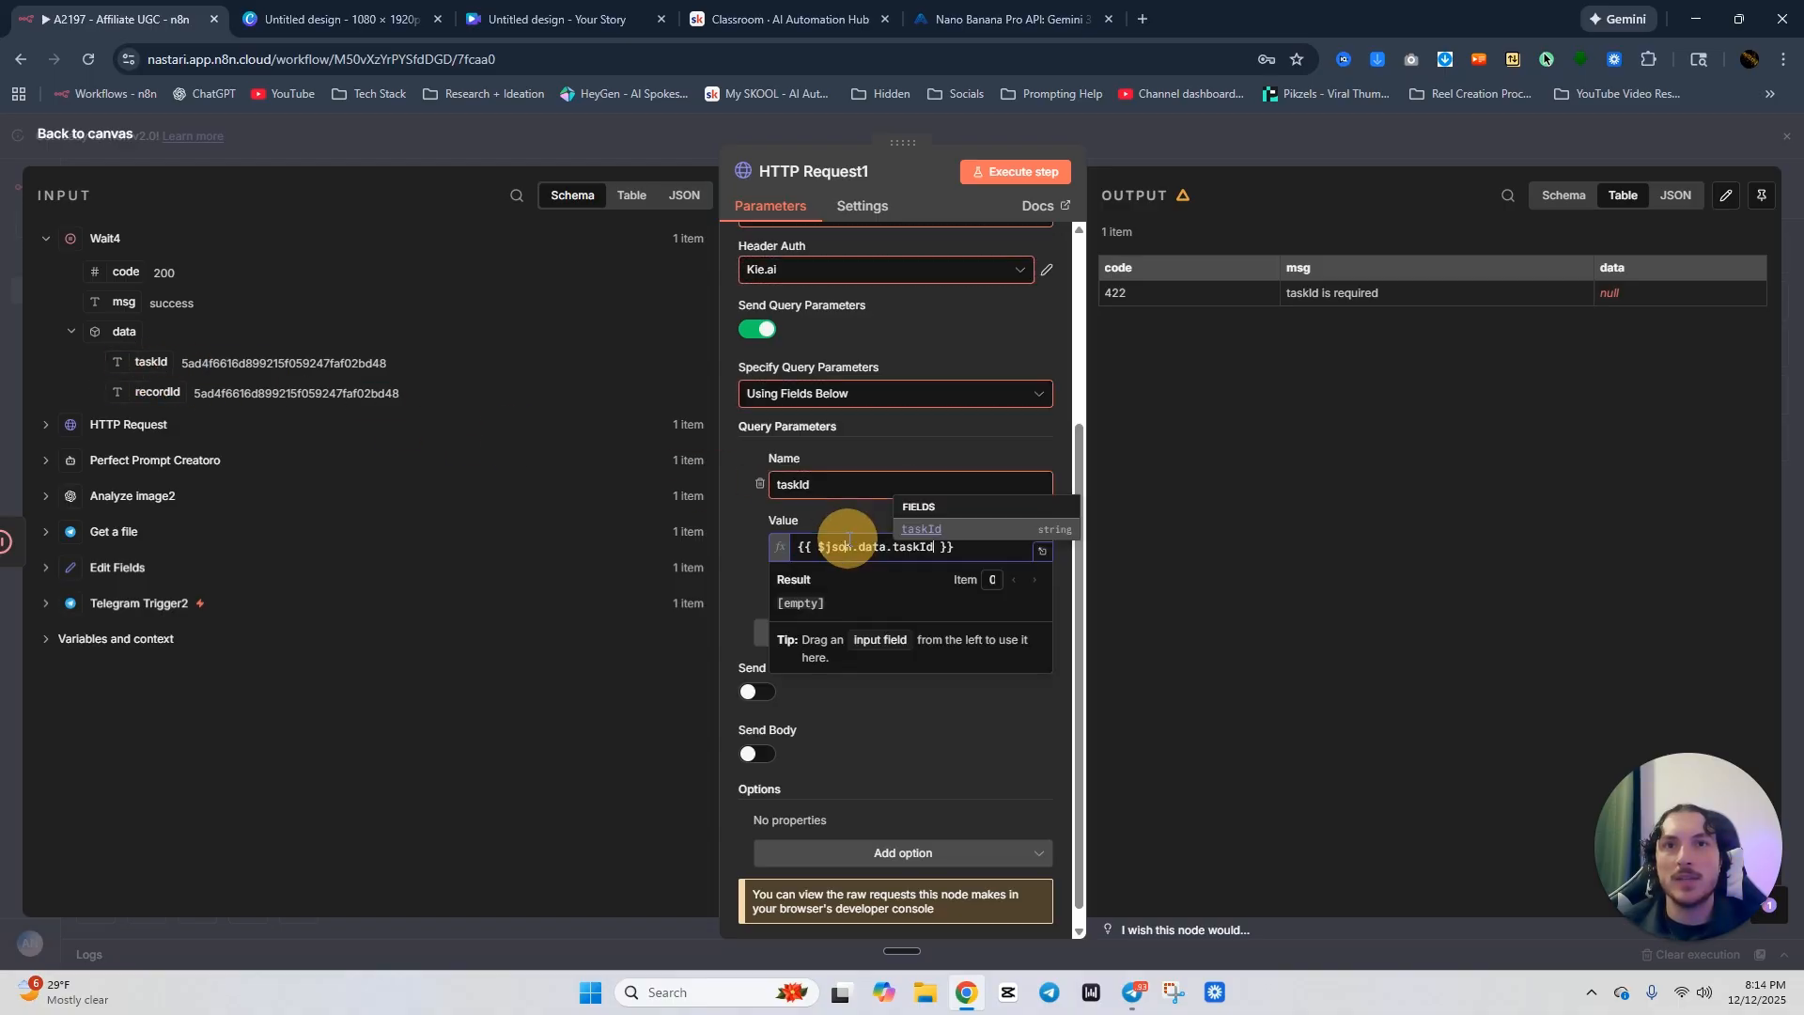
left_click(935, 282)
left_click(995, 171)
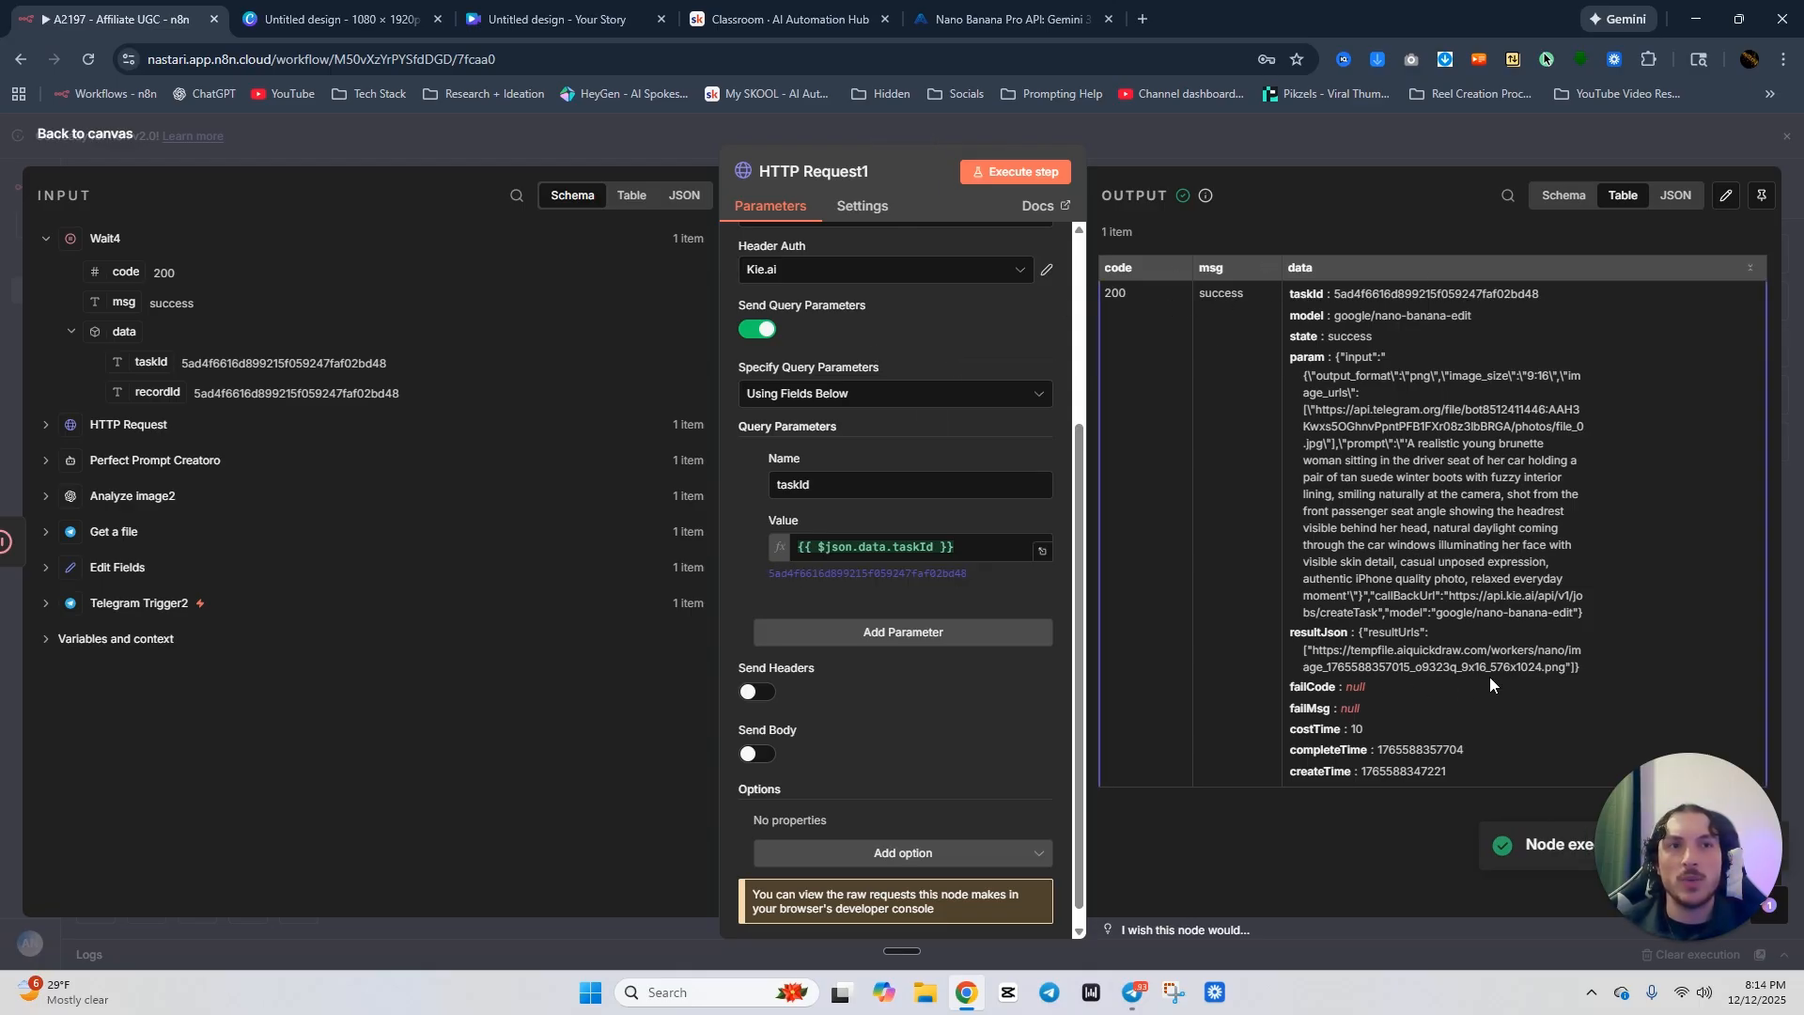
Open the resultUrls image link from the HTTP Request1 output in a new tab, view the image and close the tab.
left_click_drag(1565, 669, 1313, 650)
right_click(1336, 669)
left_click(1409, 729)
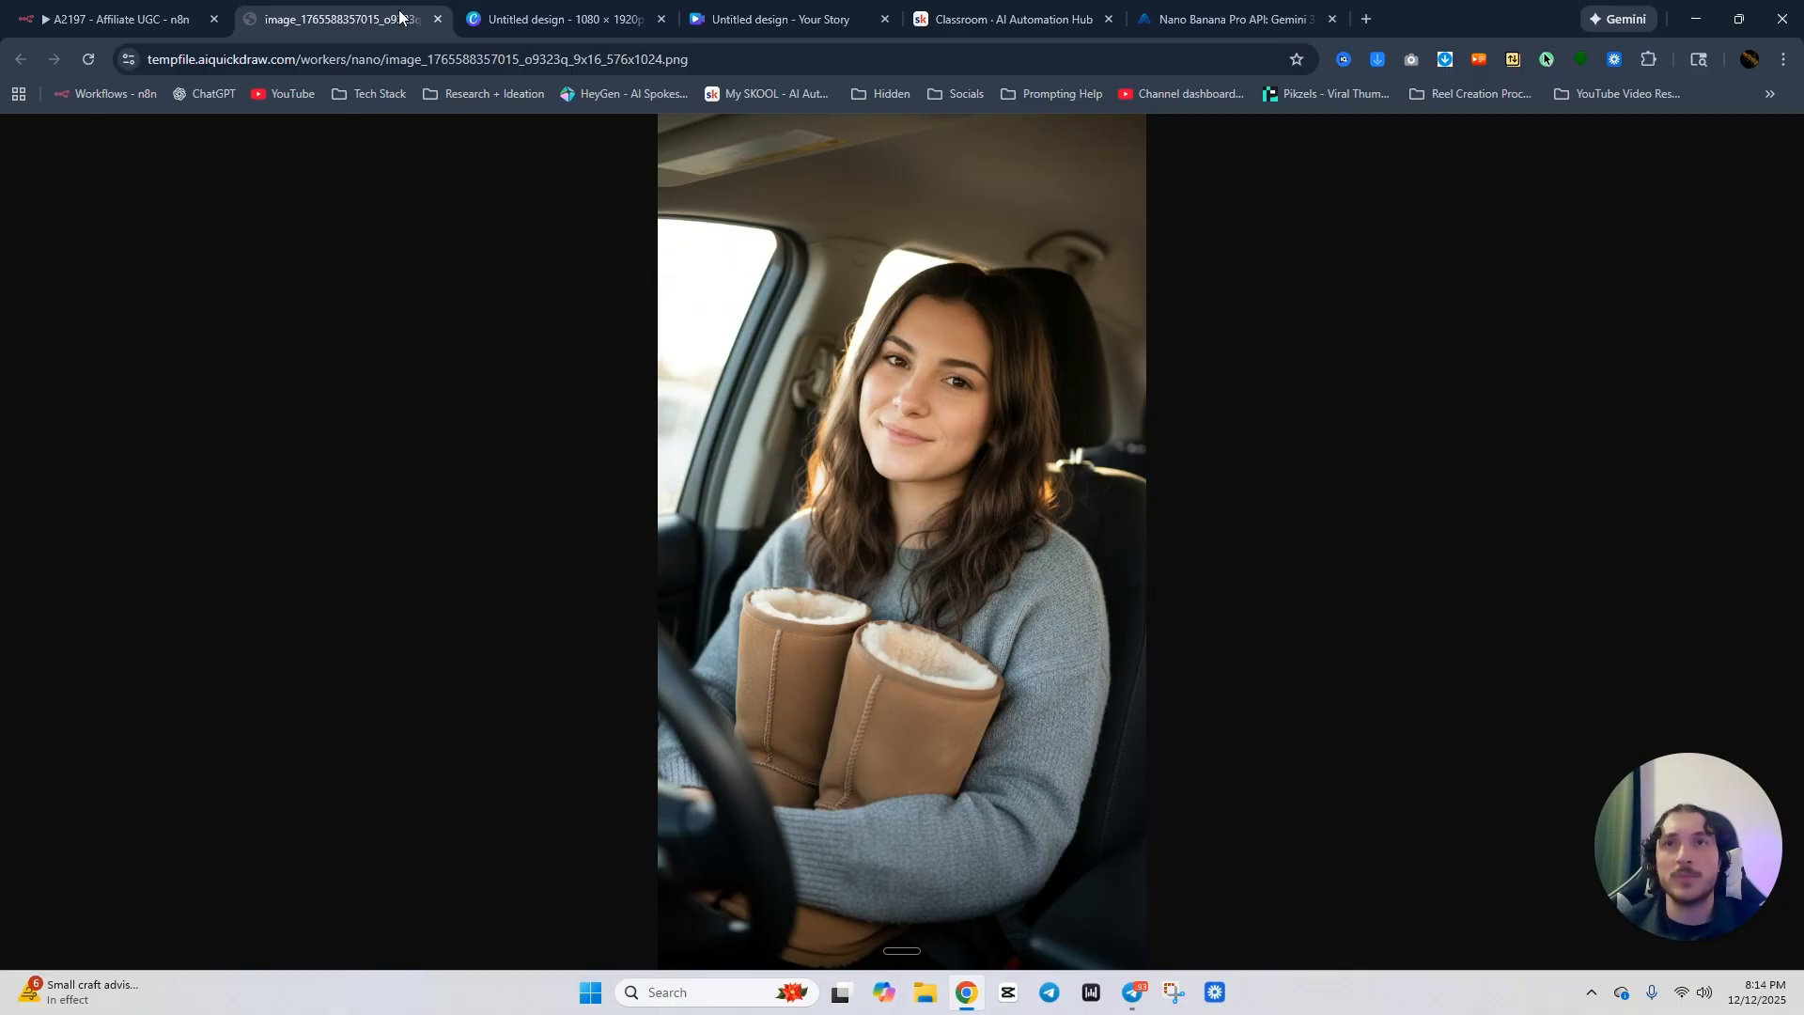
left_click(435, 19)
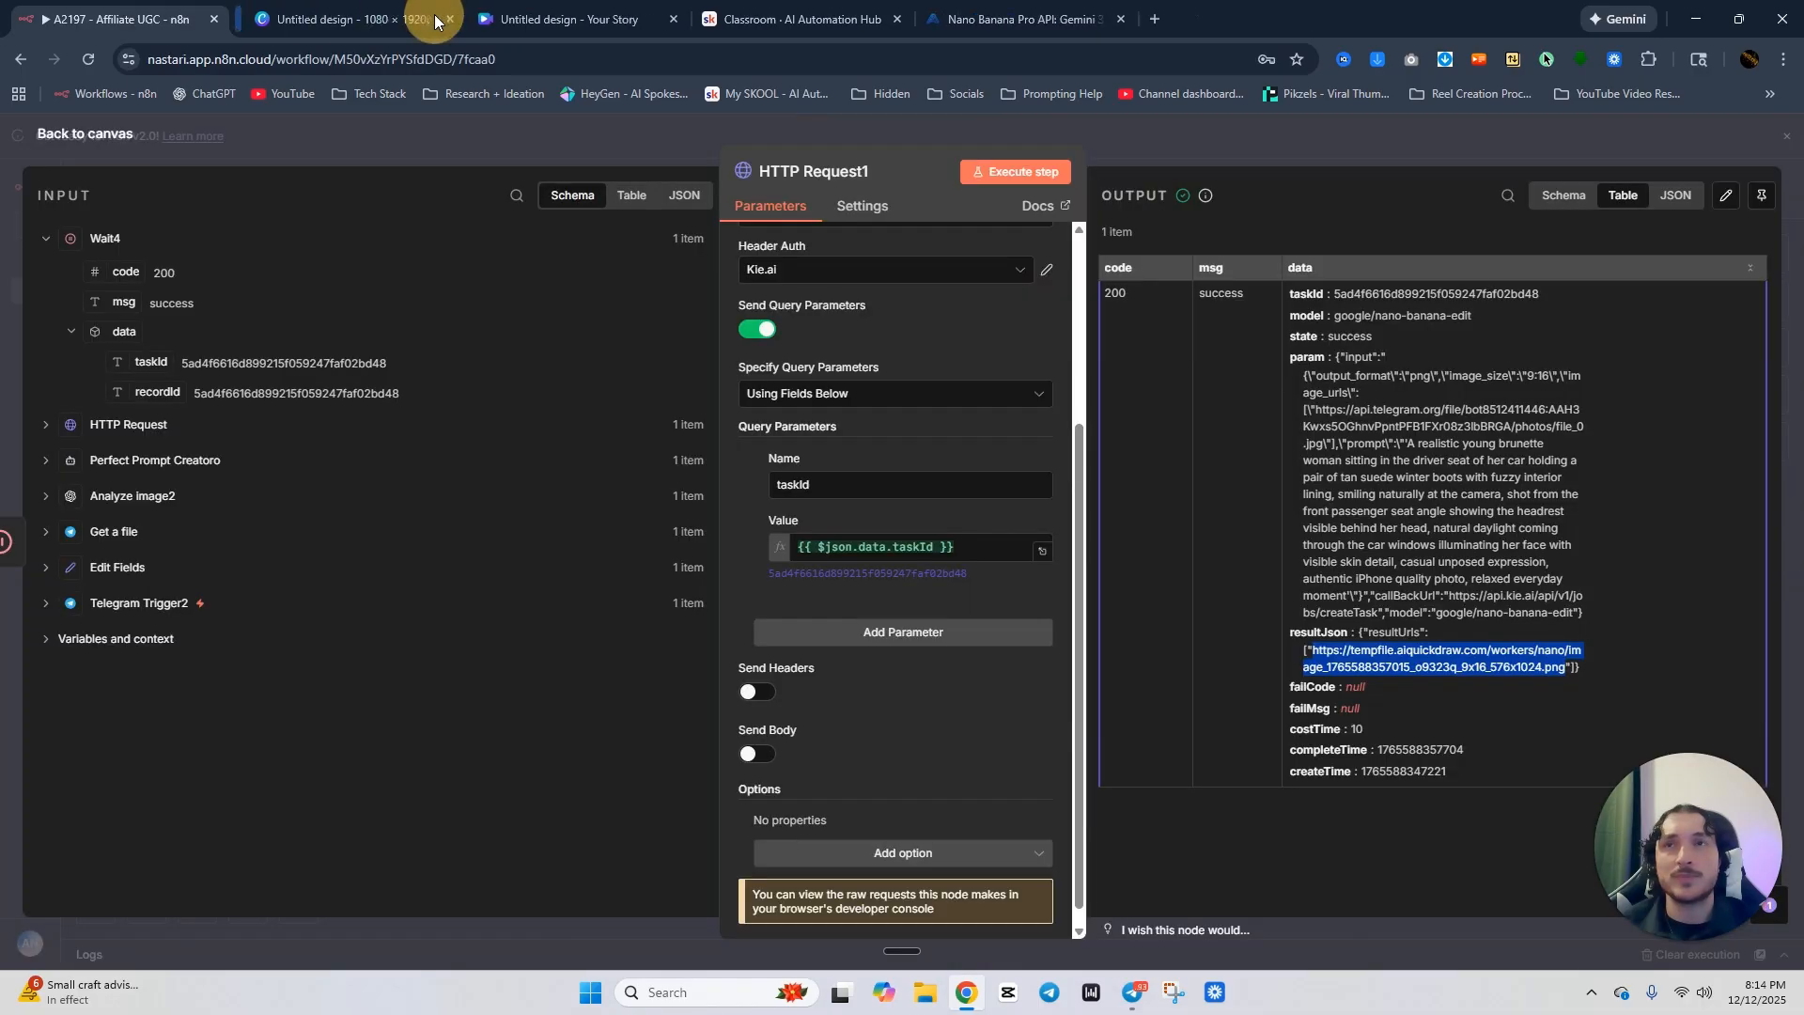
Copy all the JavaScript code from the Code in JavaScript2 node and return to the canvas.
left_click(1174, 144)
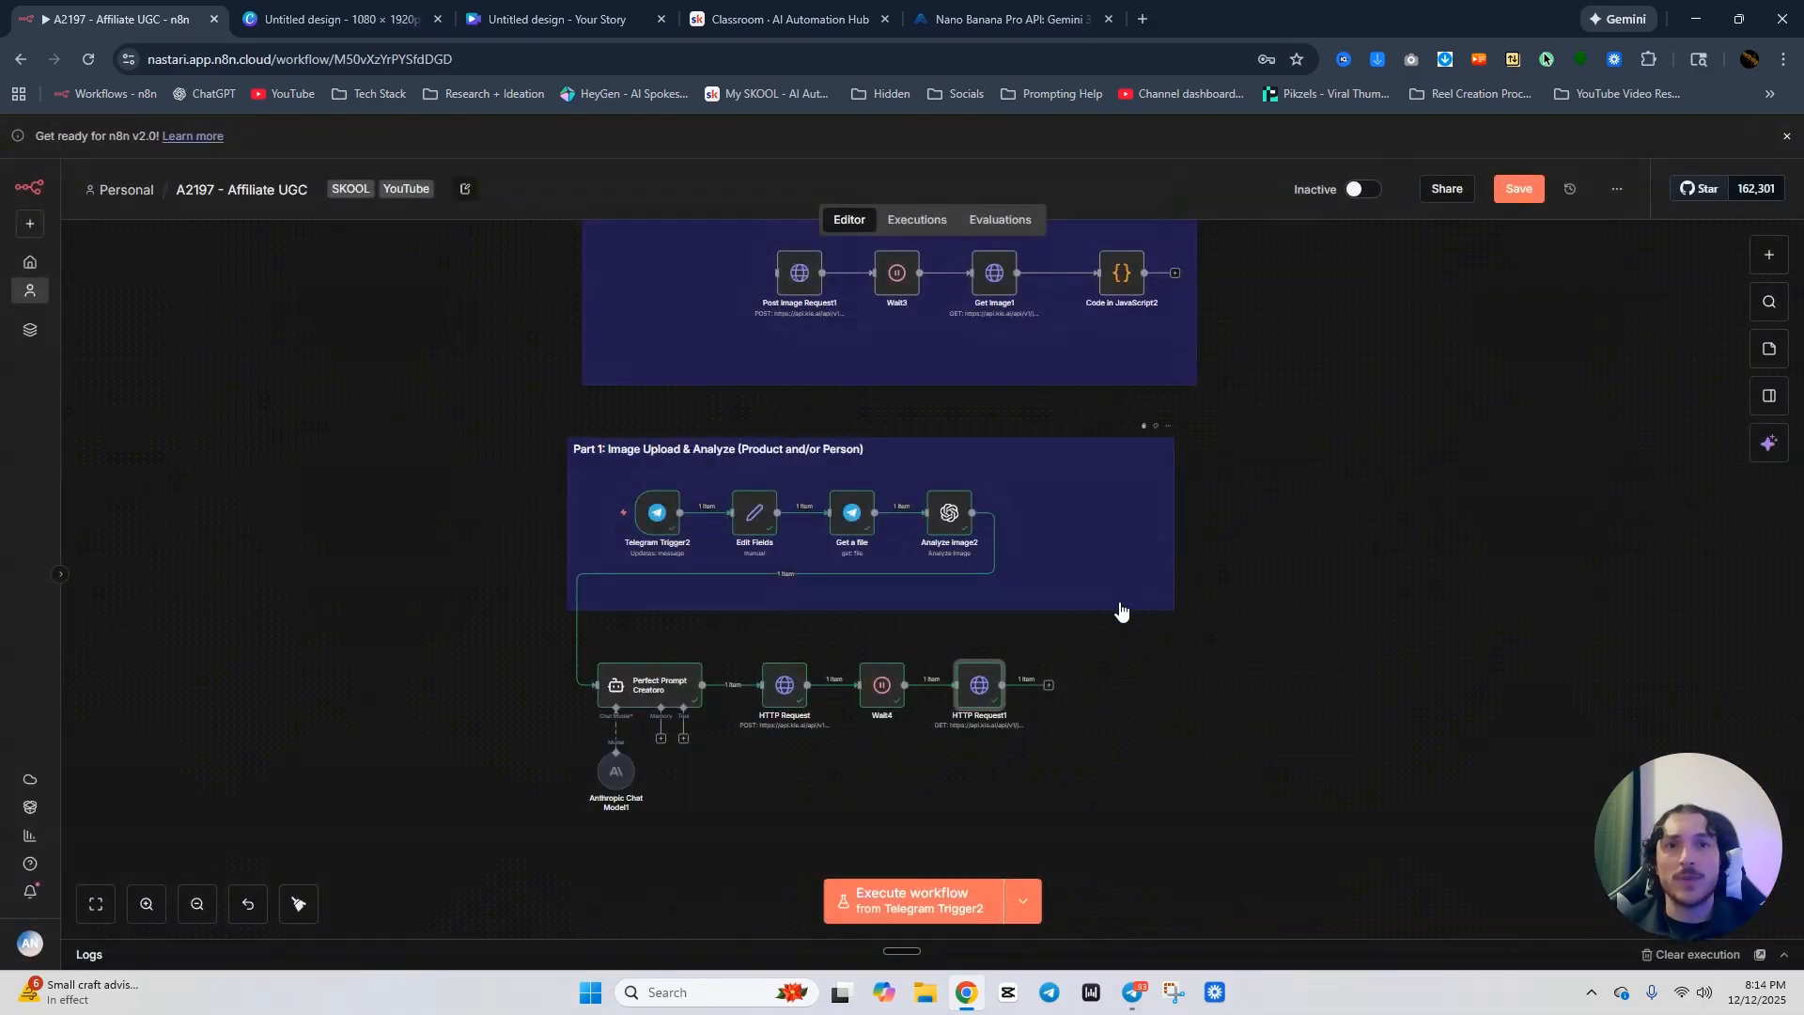
left_click(1121, 274)
double_click(1121, 275)
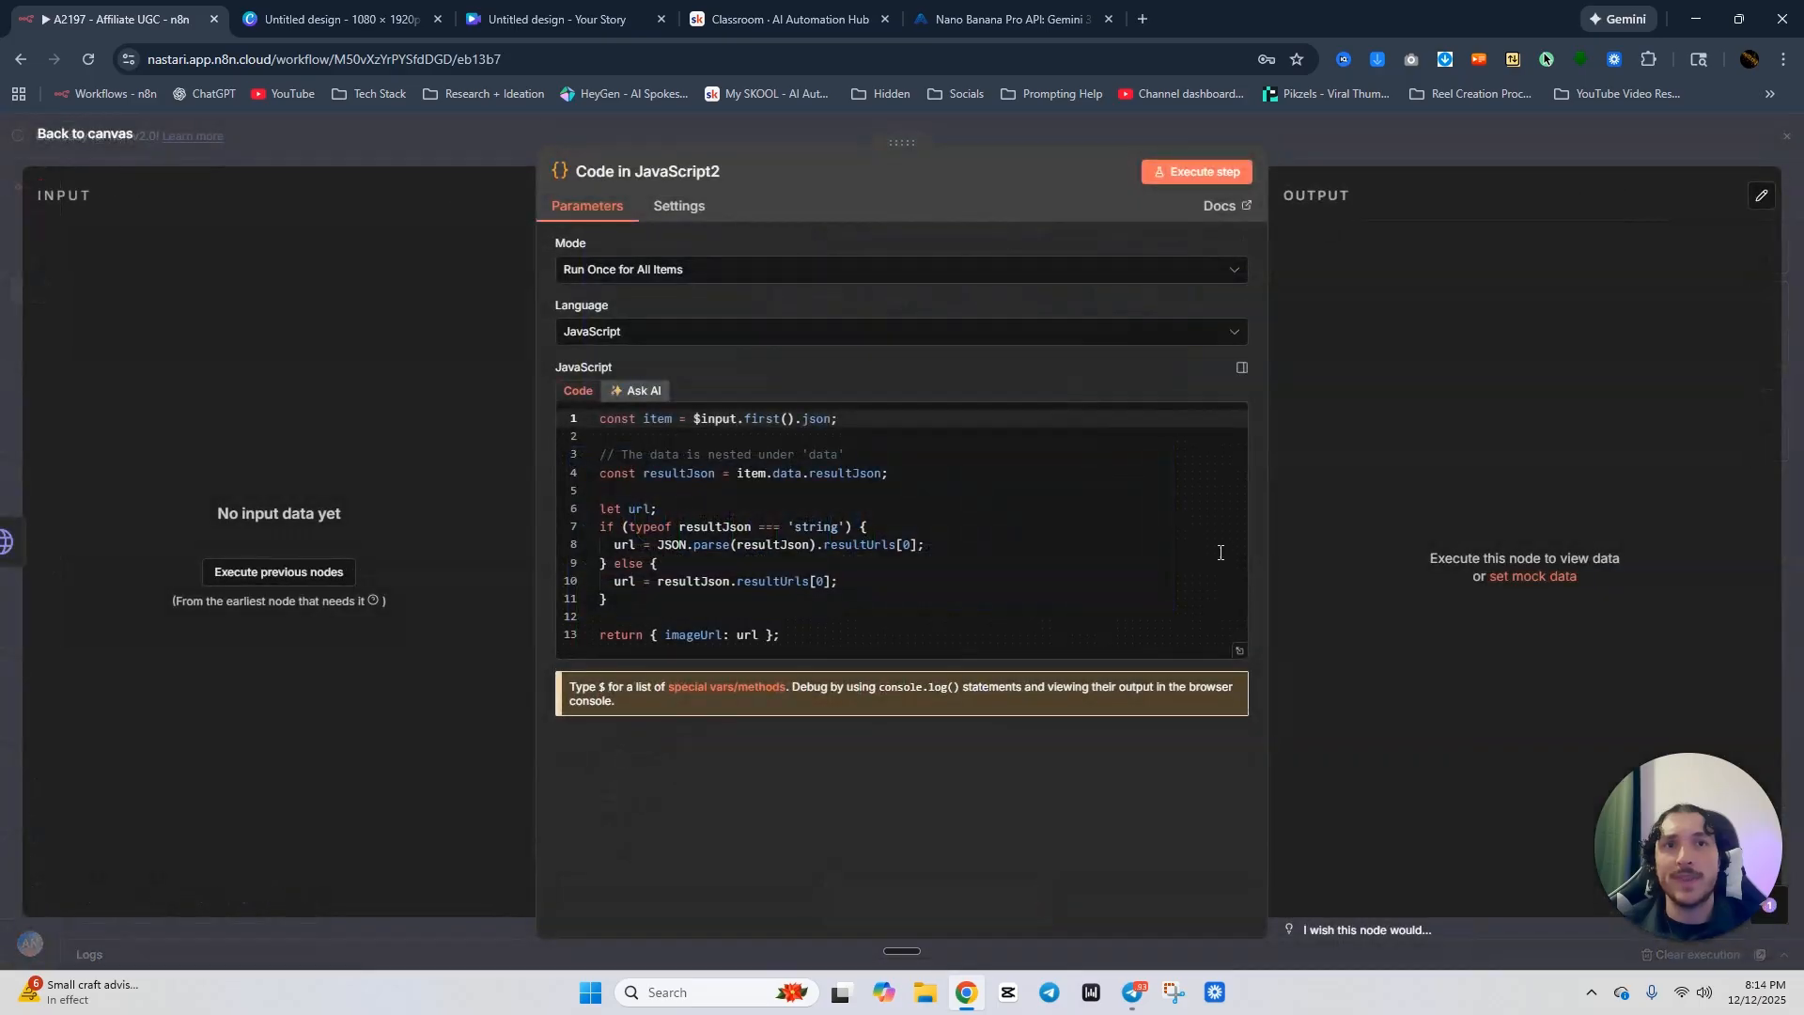
left_click(1239, 650)
key("Escape")
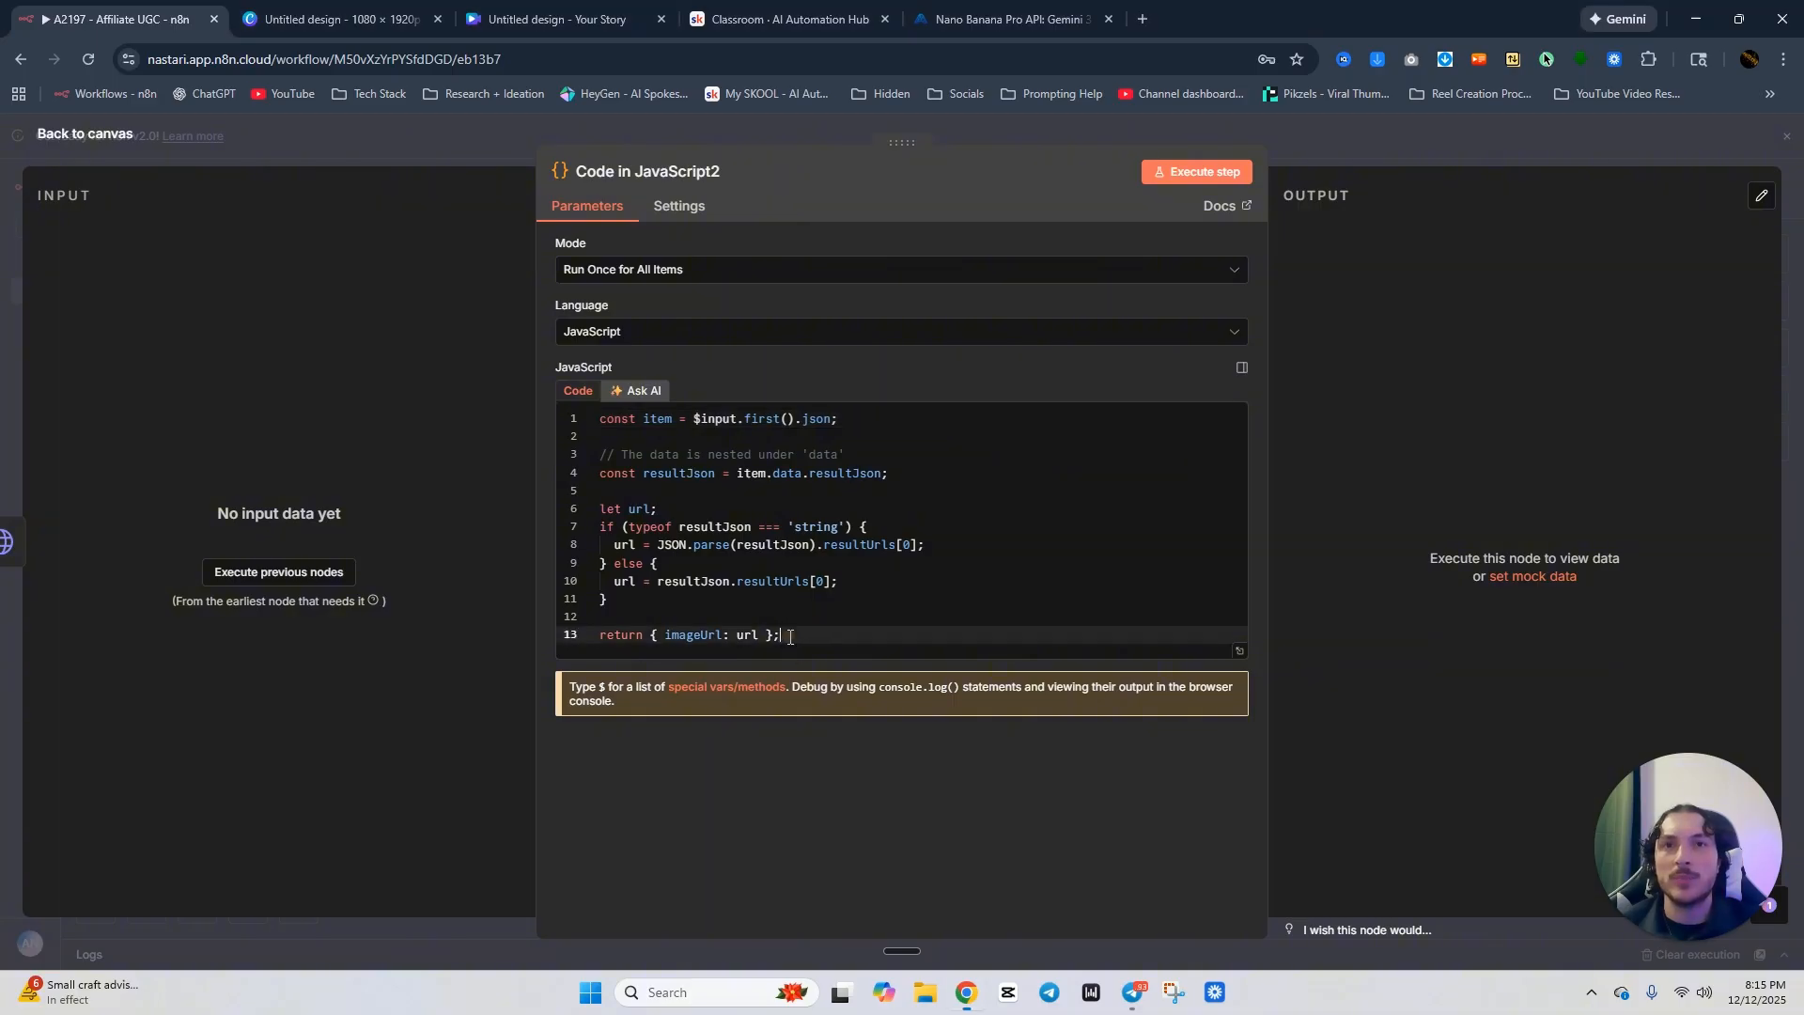
left_click_drag(783, 636, 575, 418)
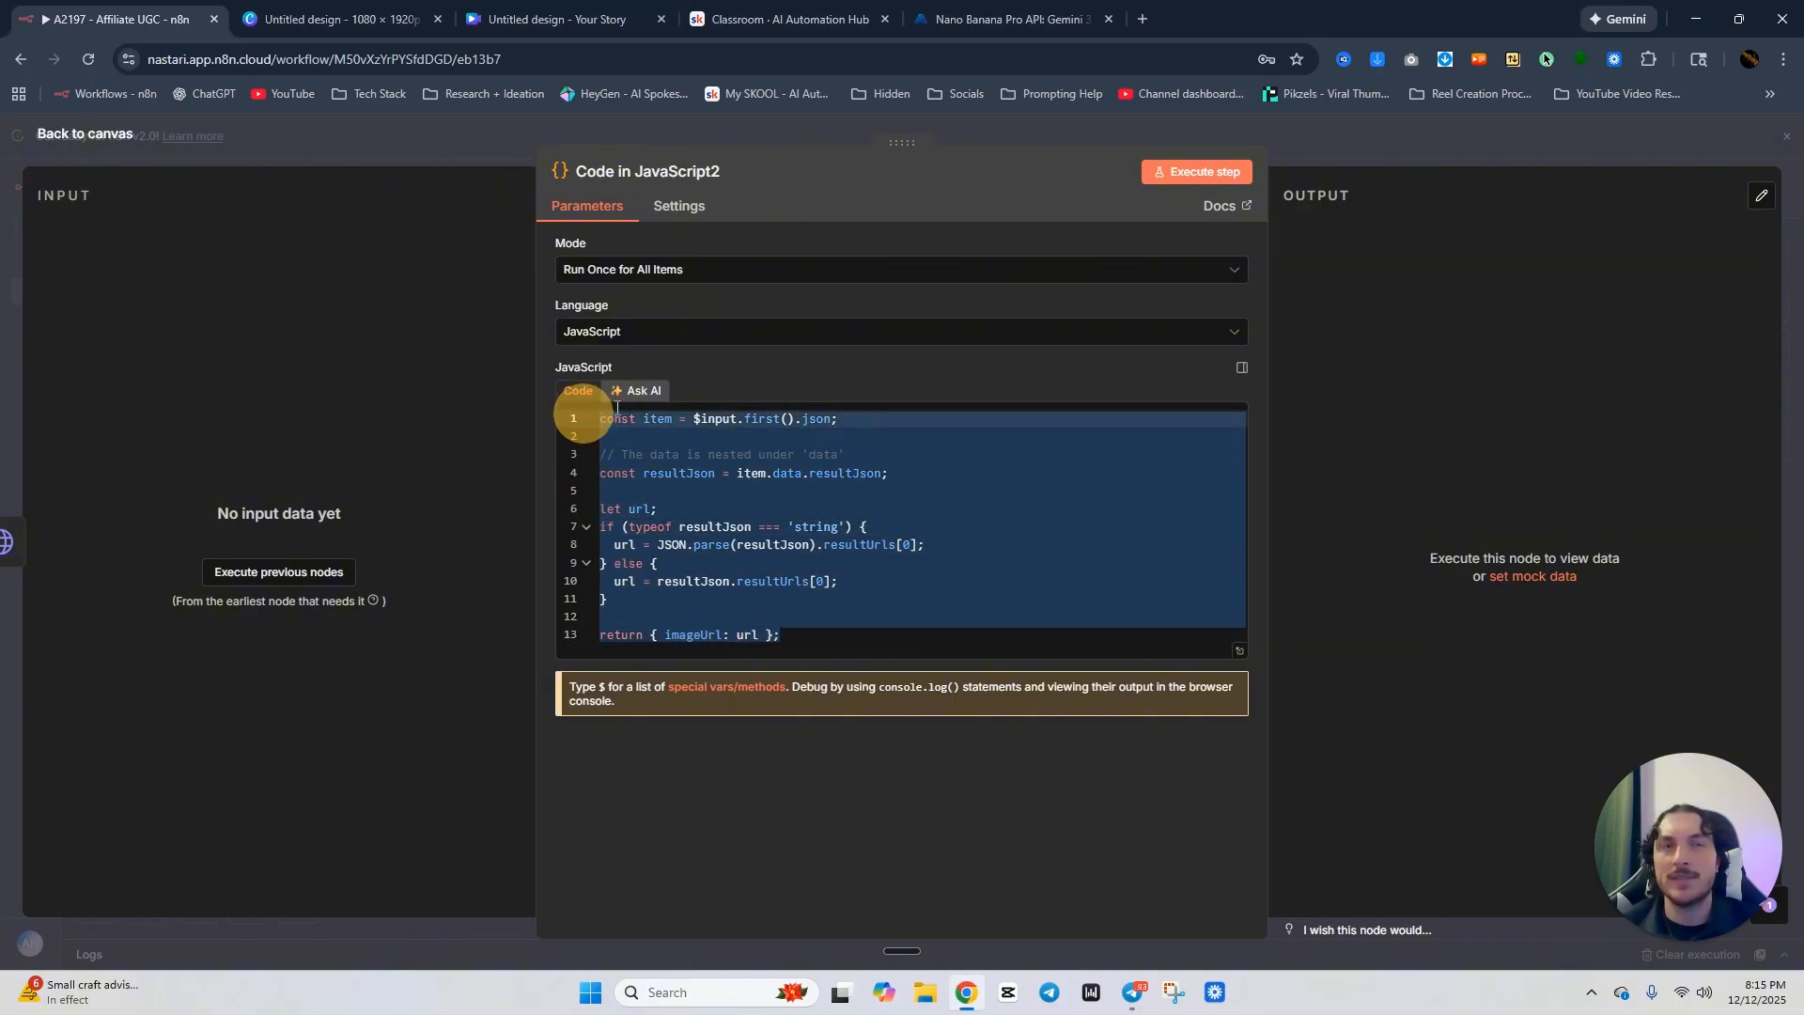
right_click(762, 475)
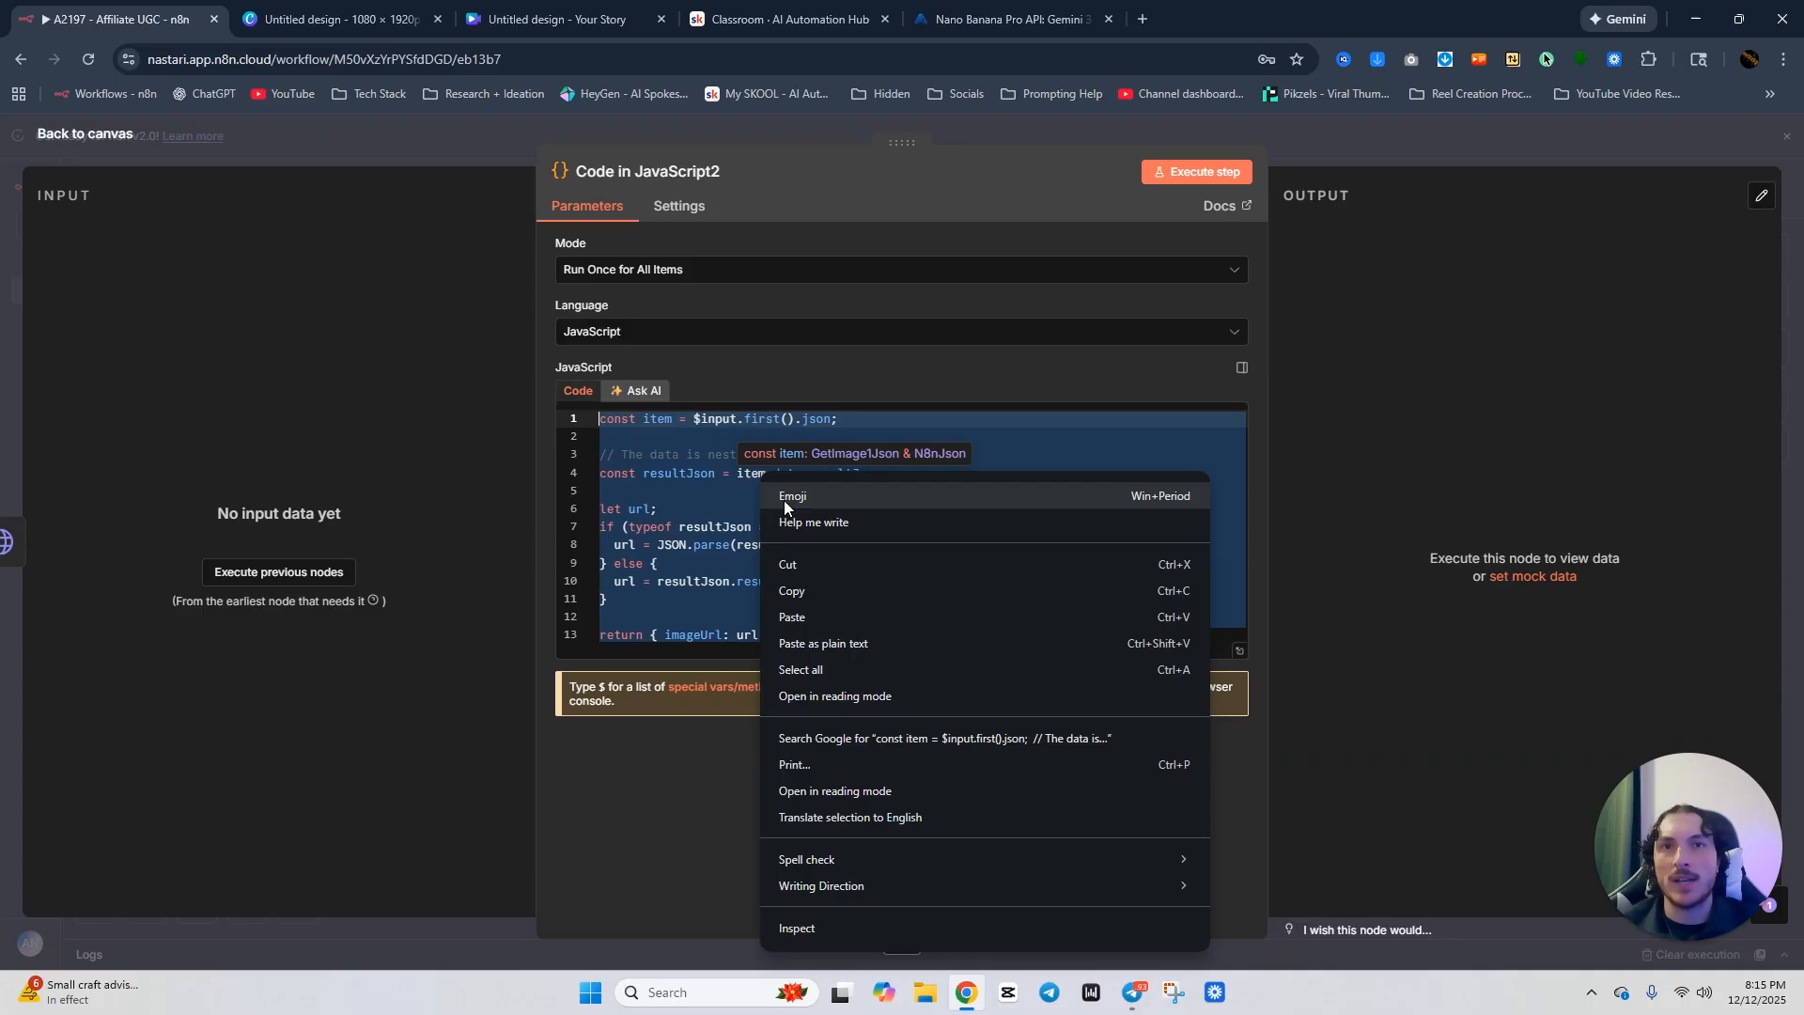
left_click(814, 592)
left_click(1316, 137)
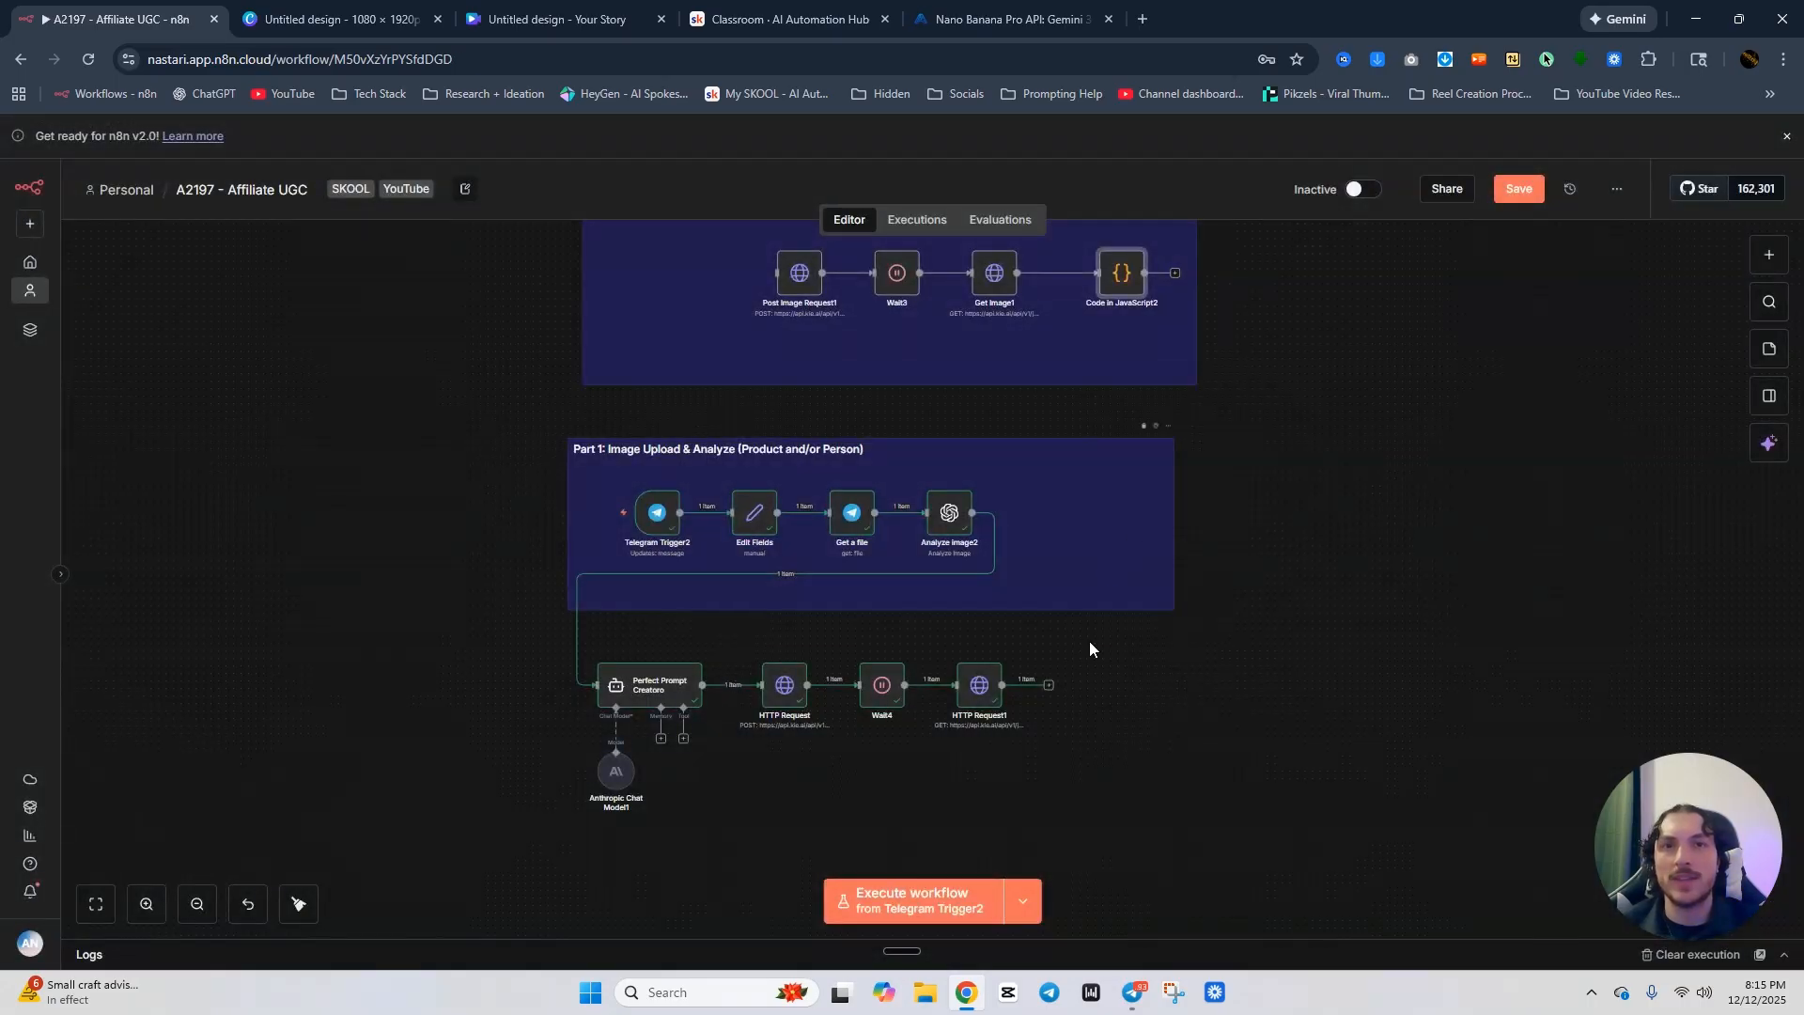
Add a Code in JavaScript node after HTTP Request1 and replace its default code with the copied URL-extraction script.
left_click(1049, 687)
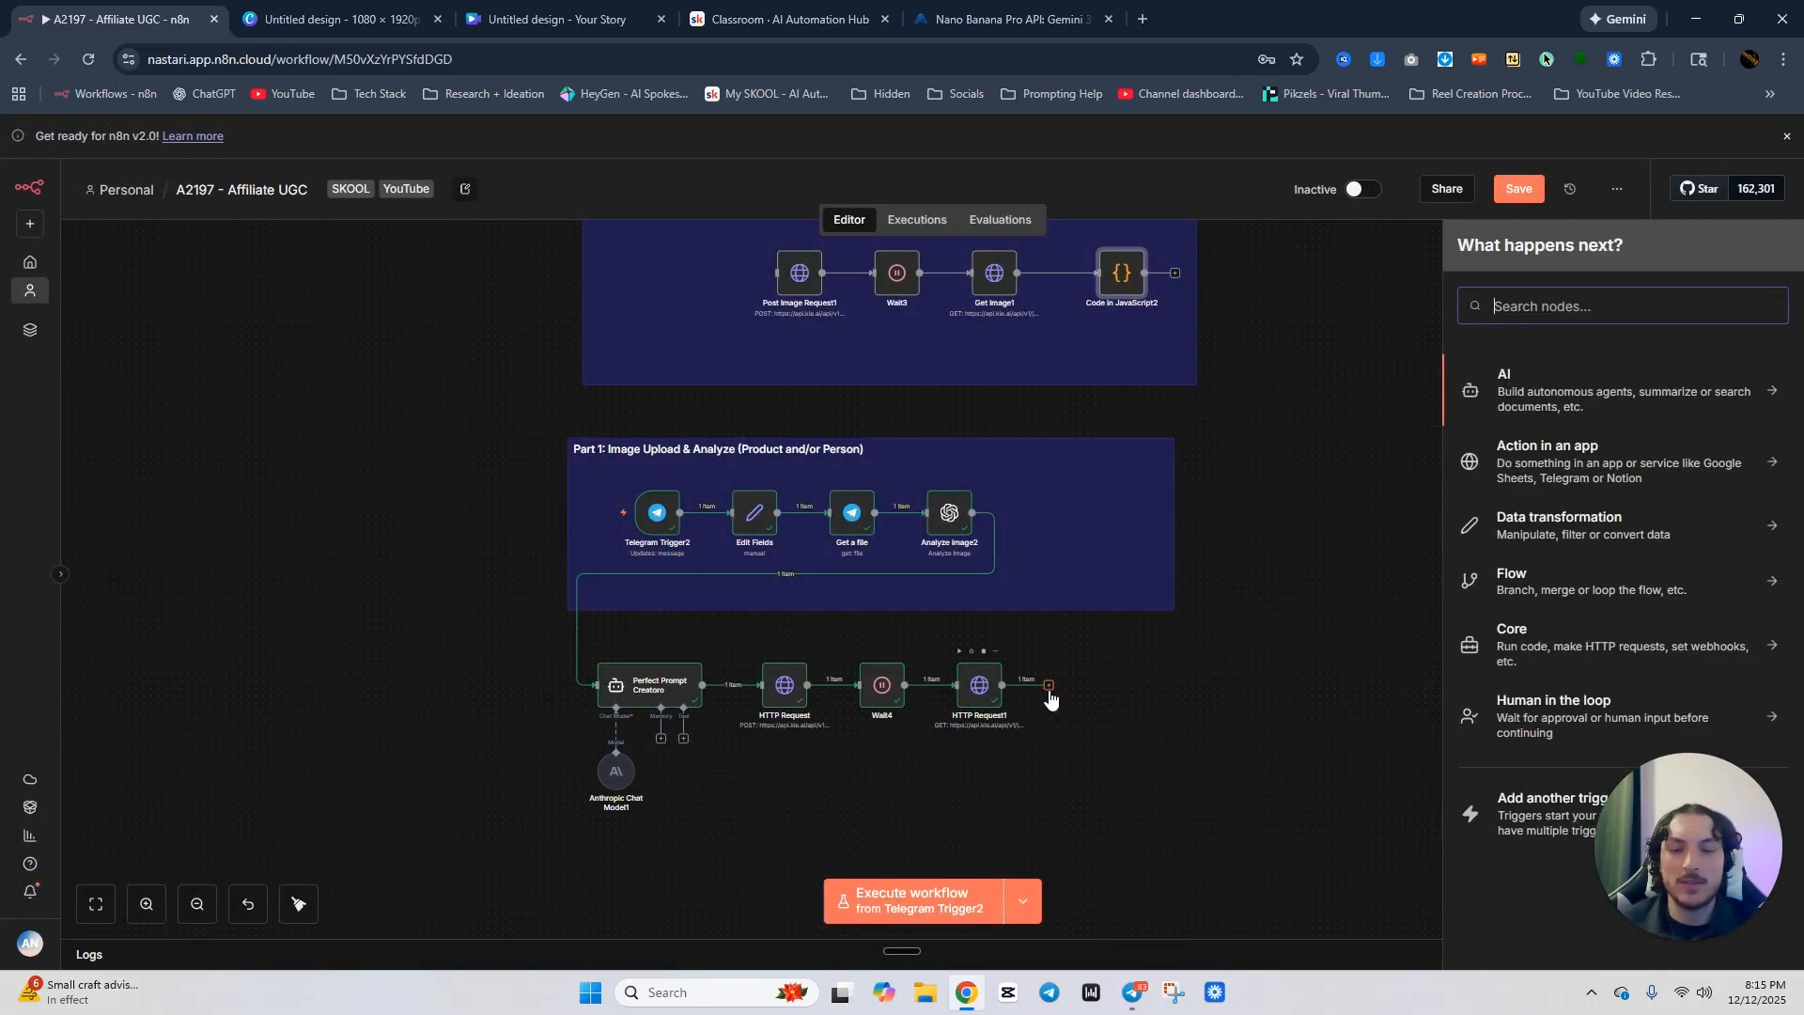
type("code")
left_click(1576, 385)
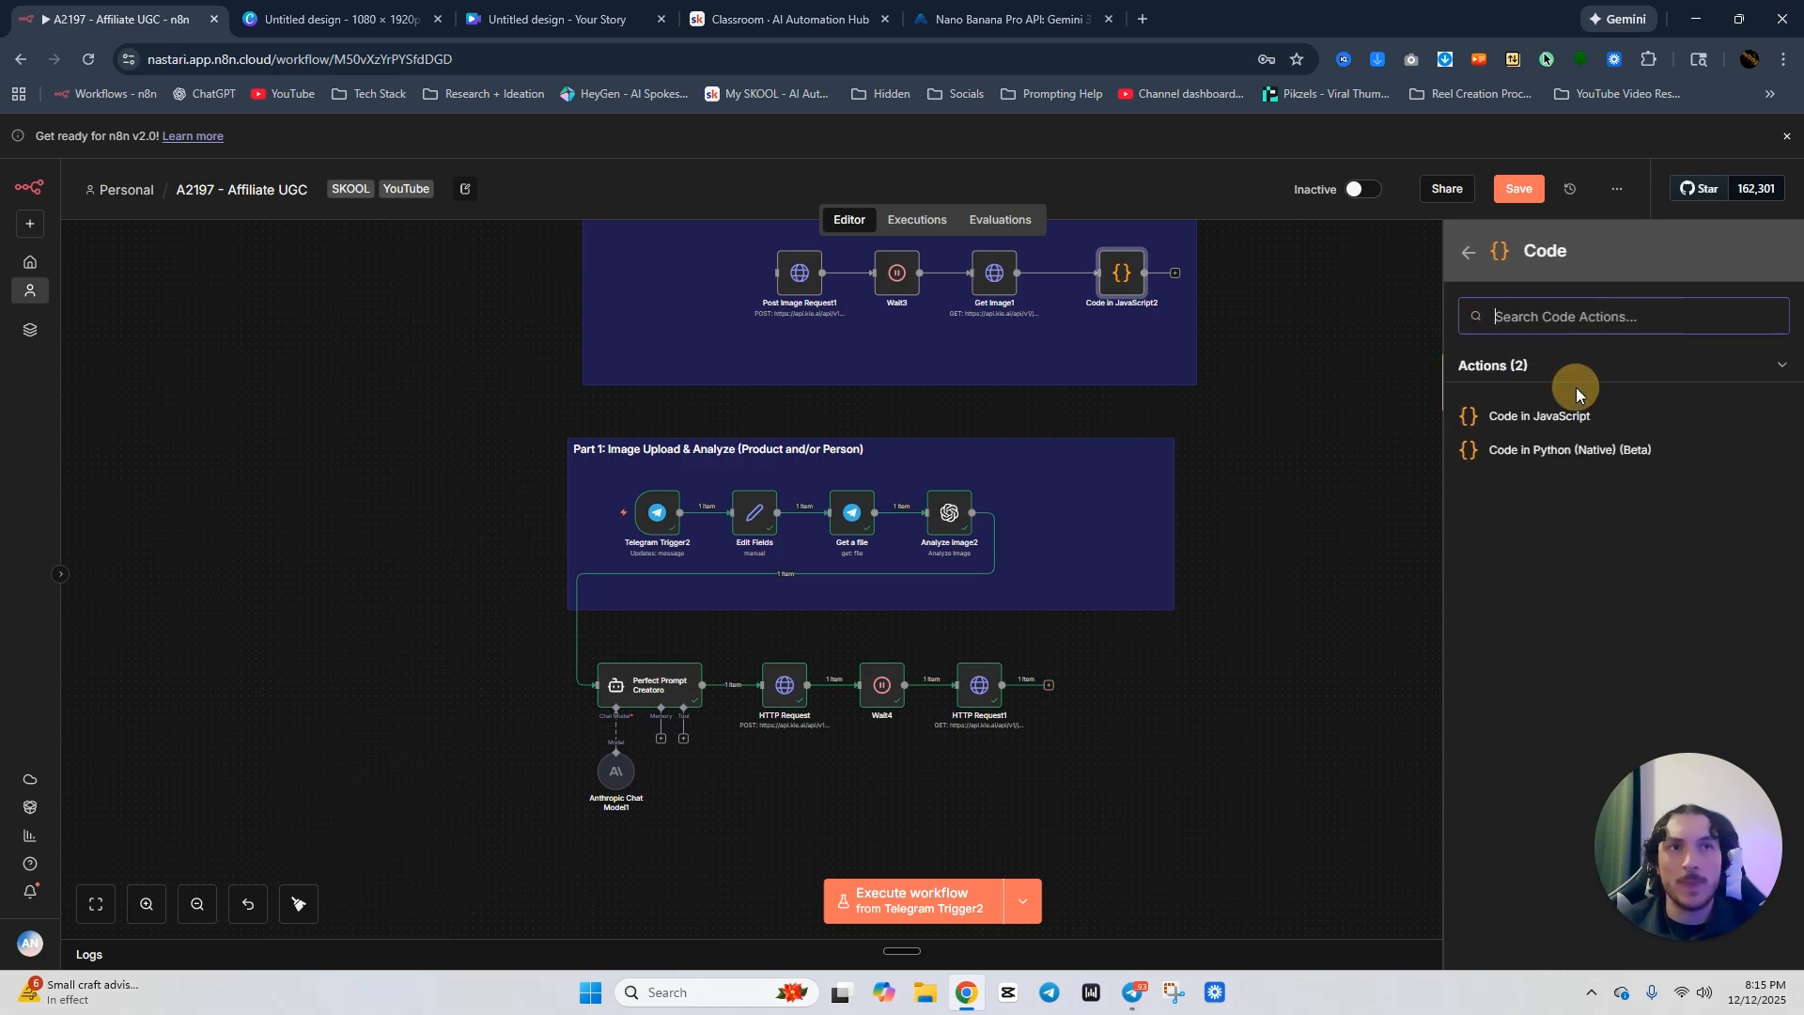
left_click(1554, 417)
left_click(803, 512)
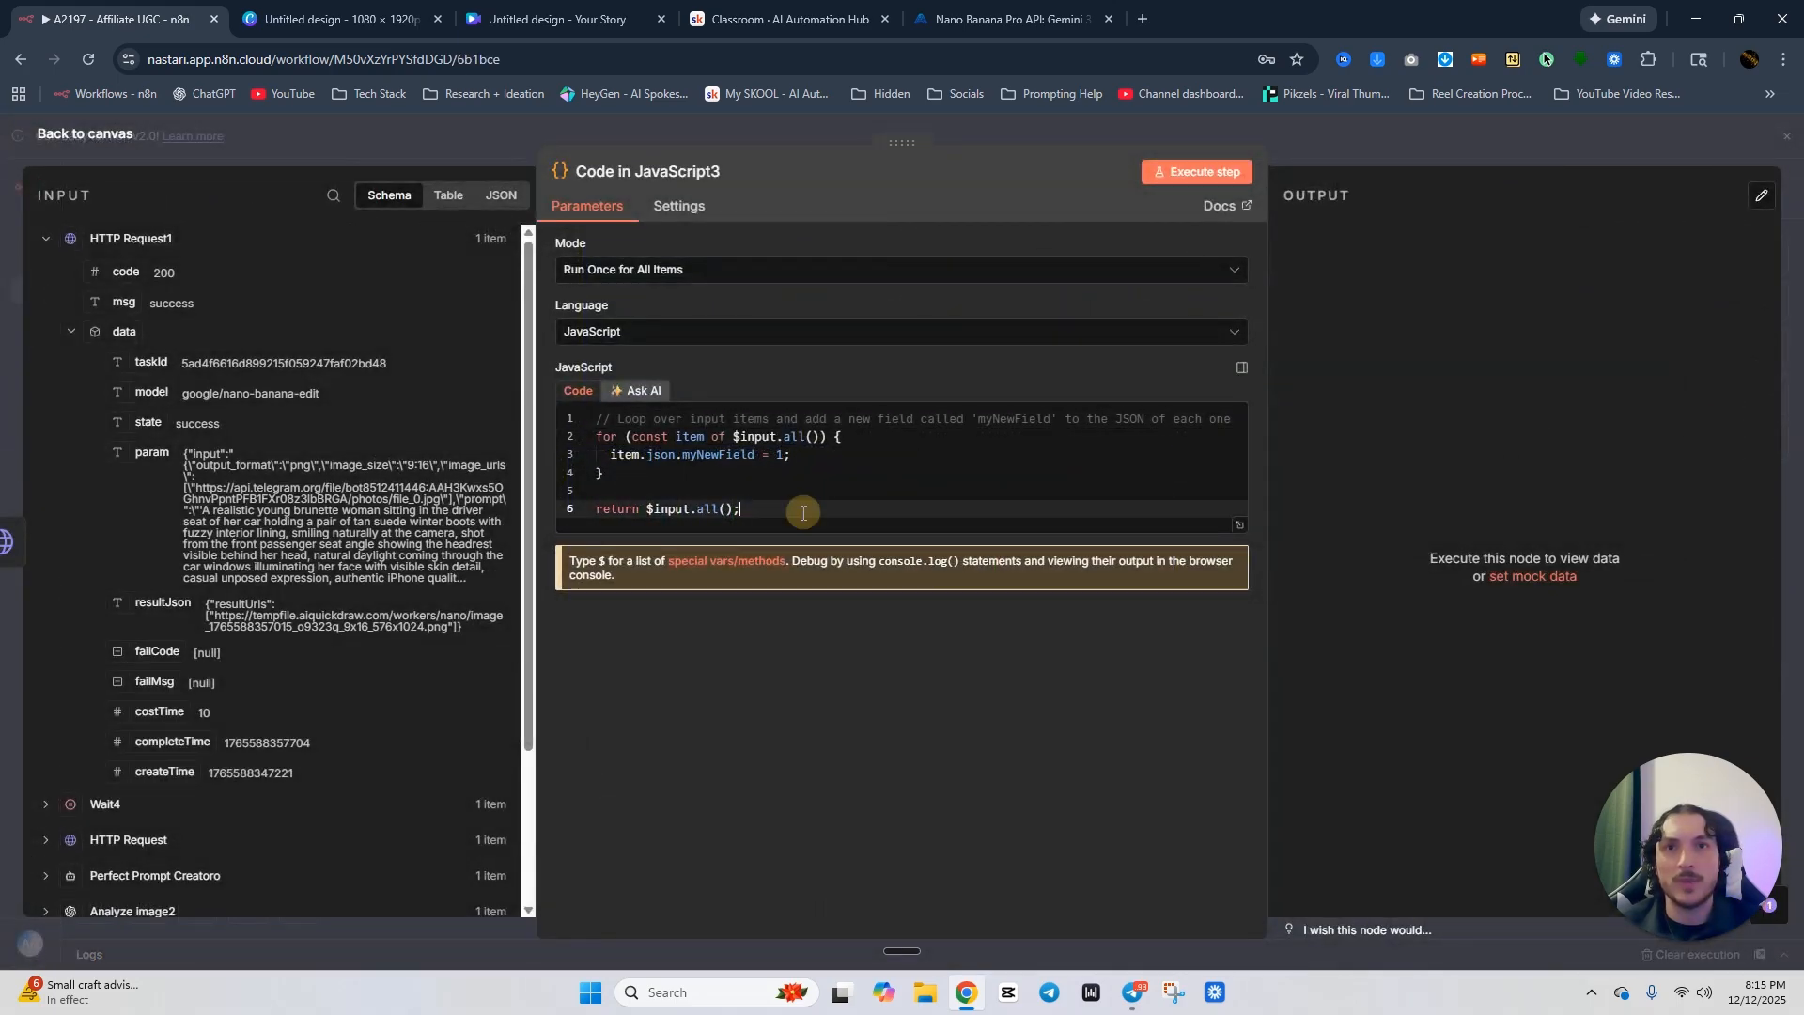
key("ctrl+a")
key("BackSpace")
key("ctrl+v")
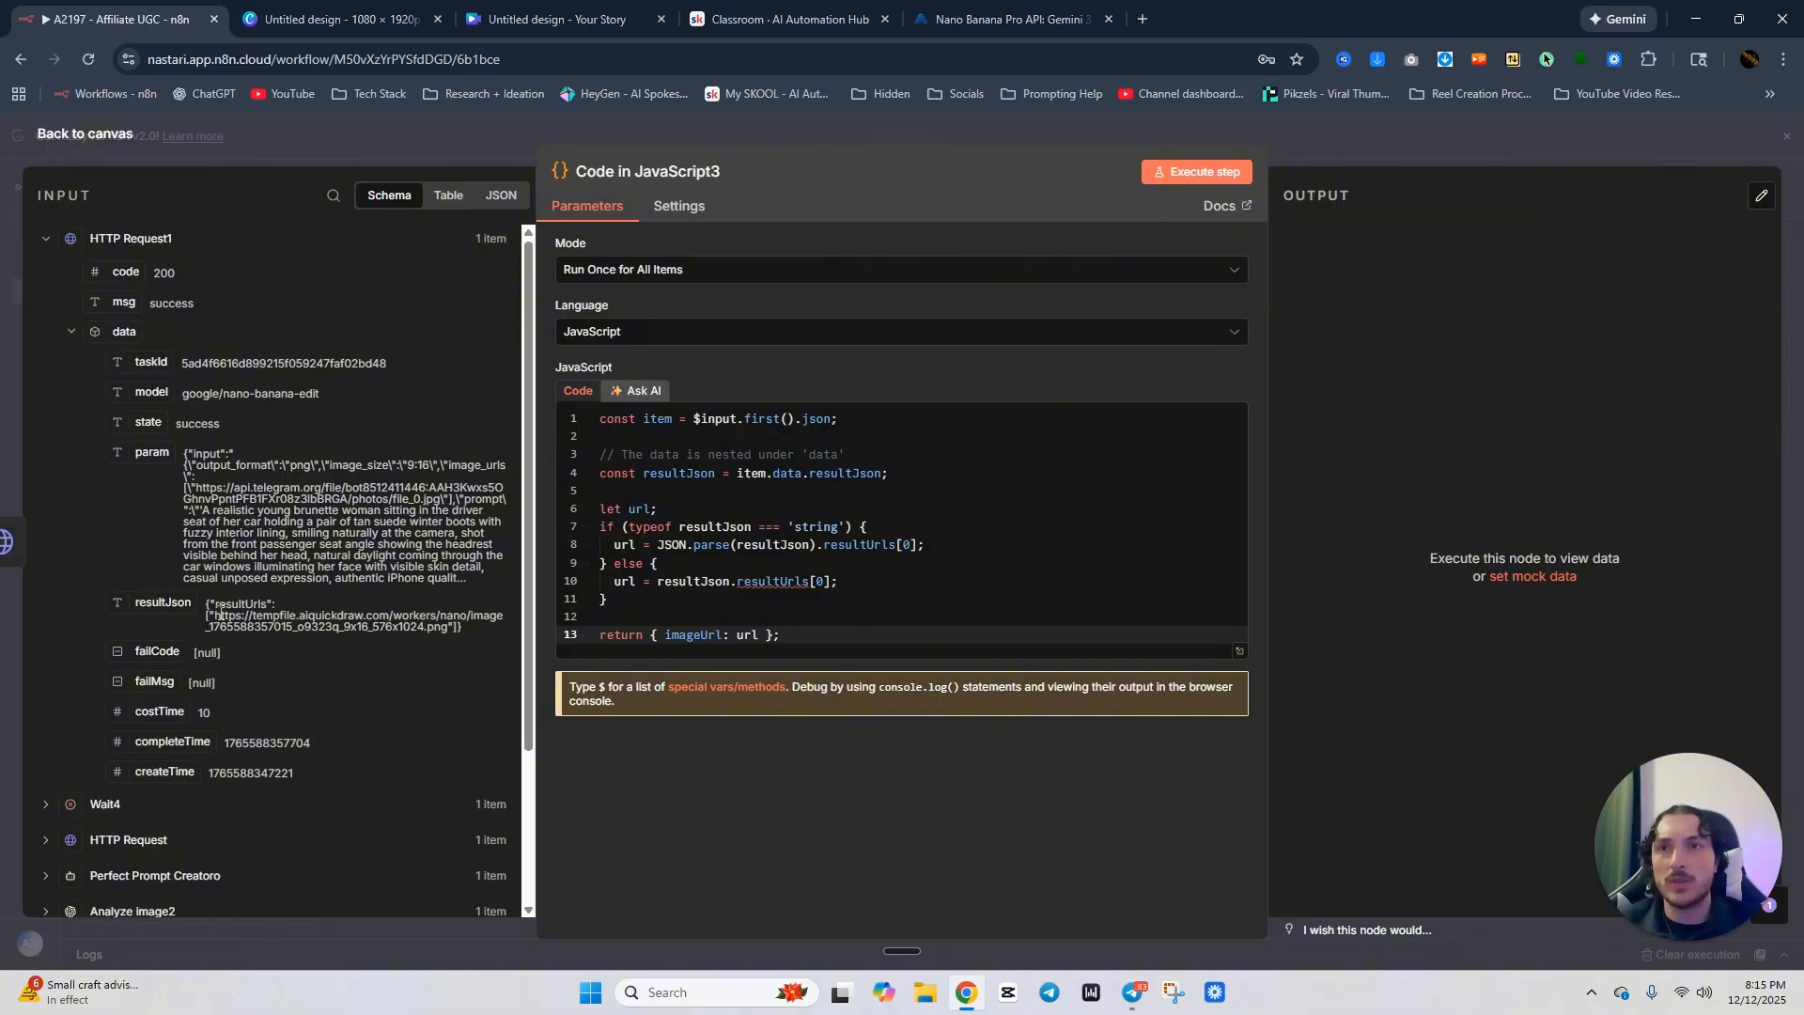
Execute the new code node on the resultJson data, check the imageUrl output and return to the canvas.
left_click_drag(215, 615, 453, 628)
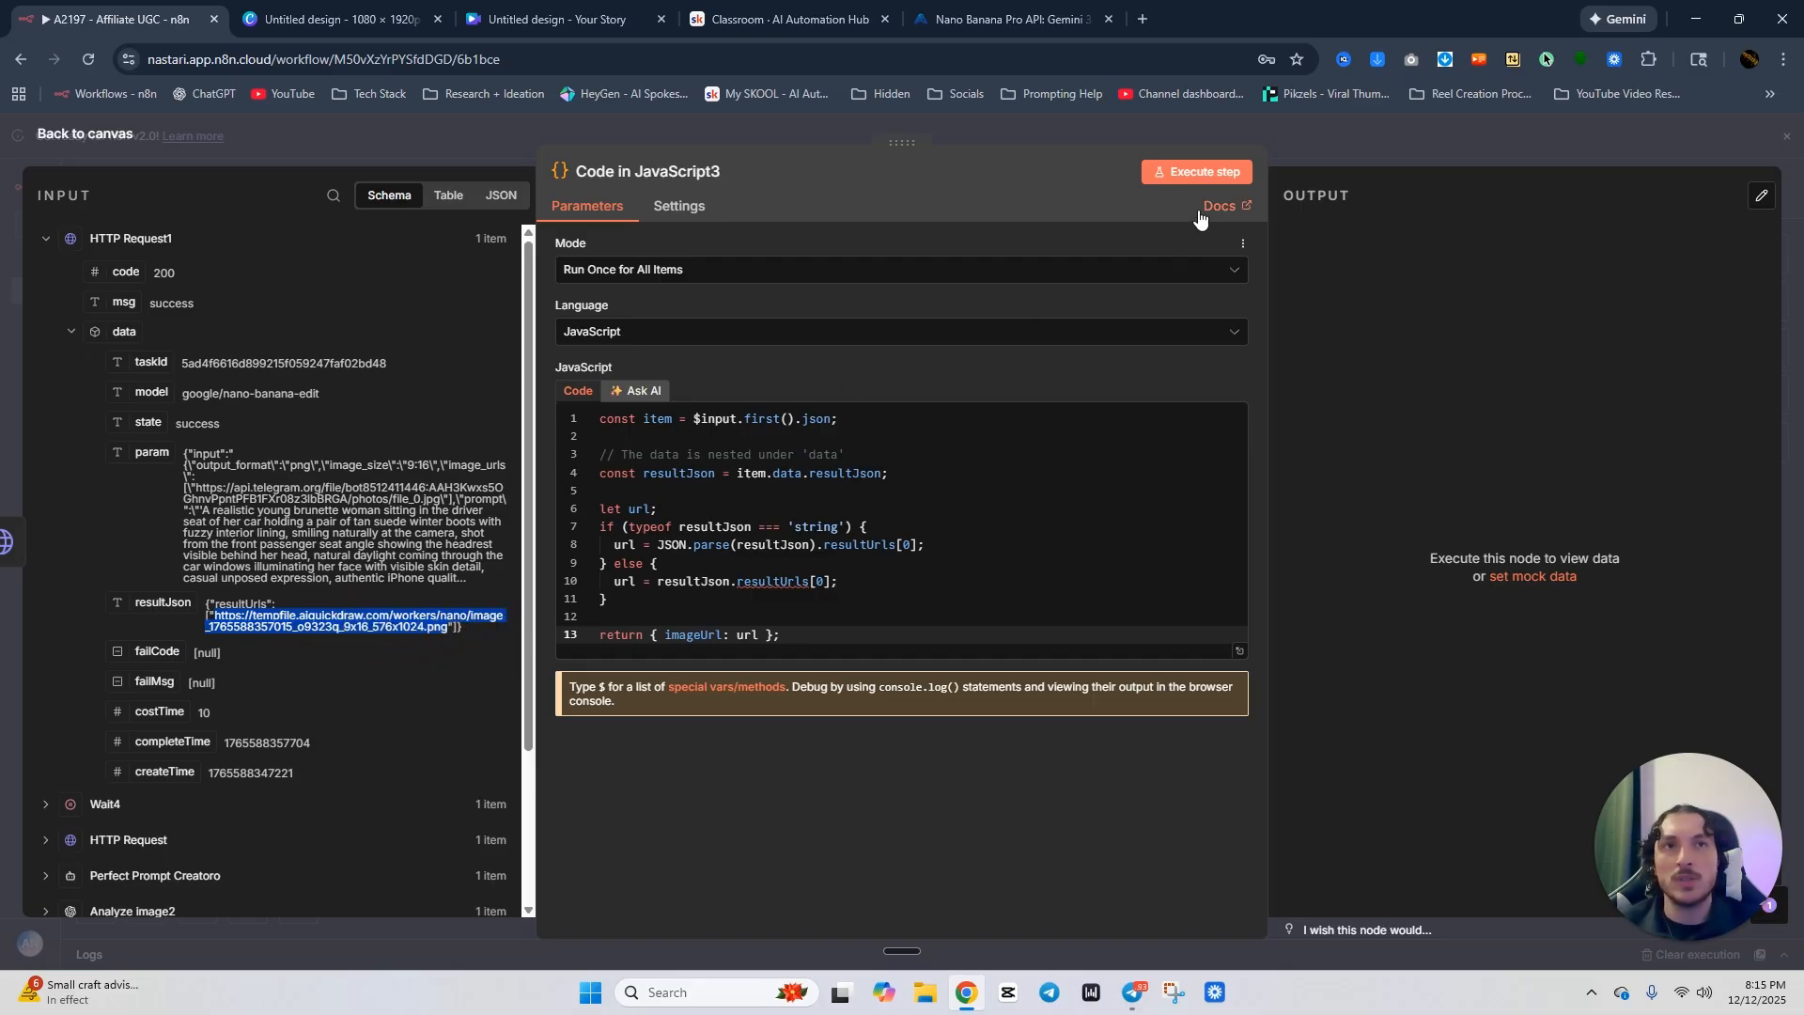
left_click(1197, 175)
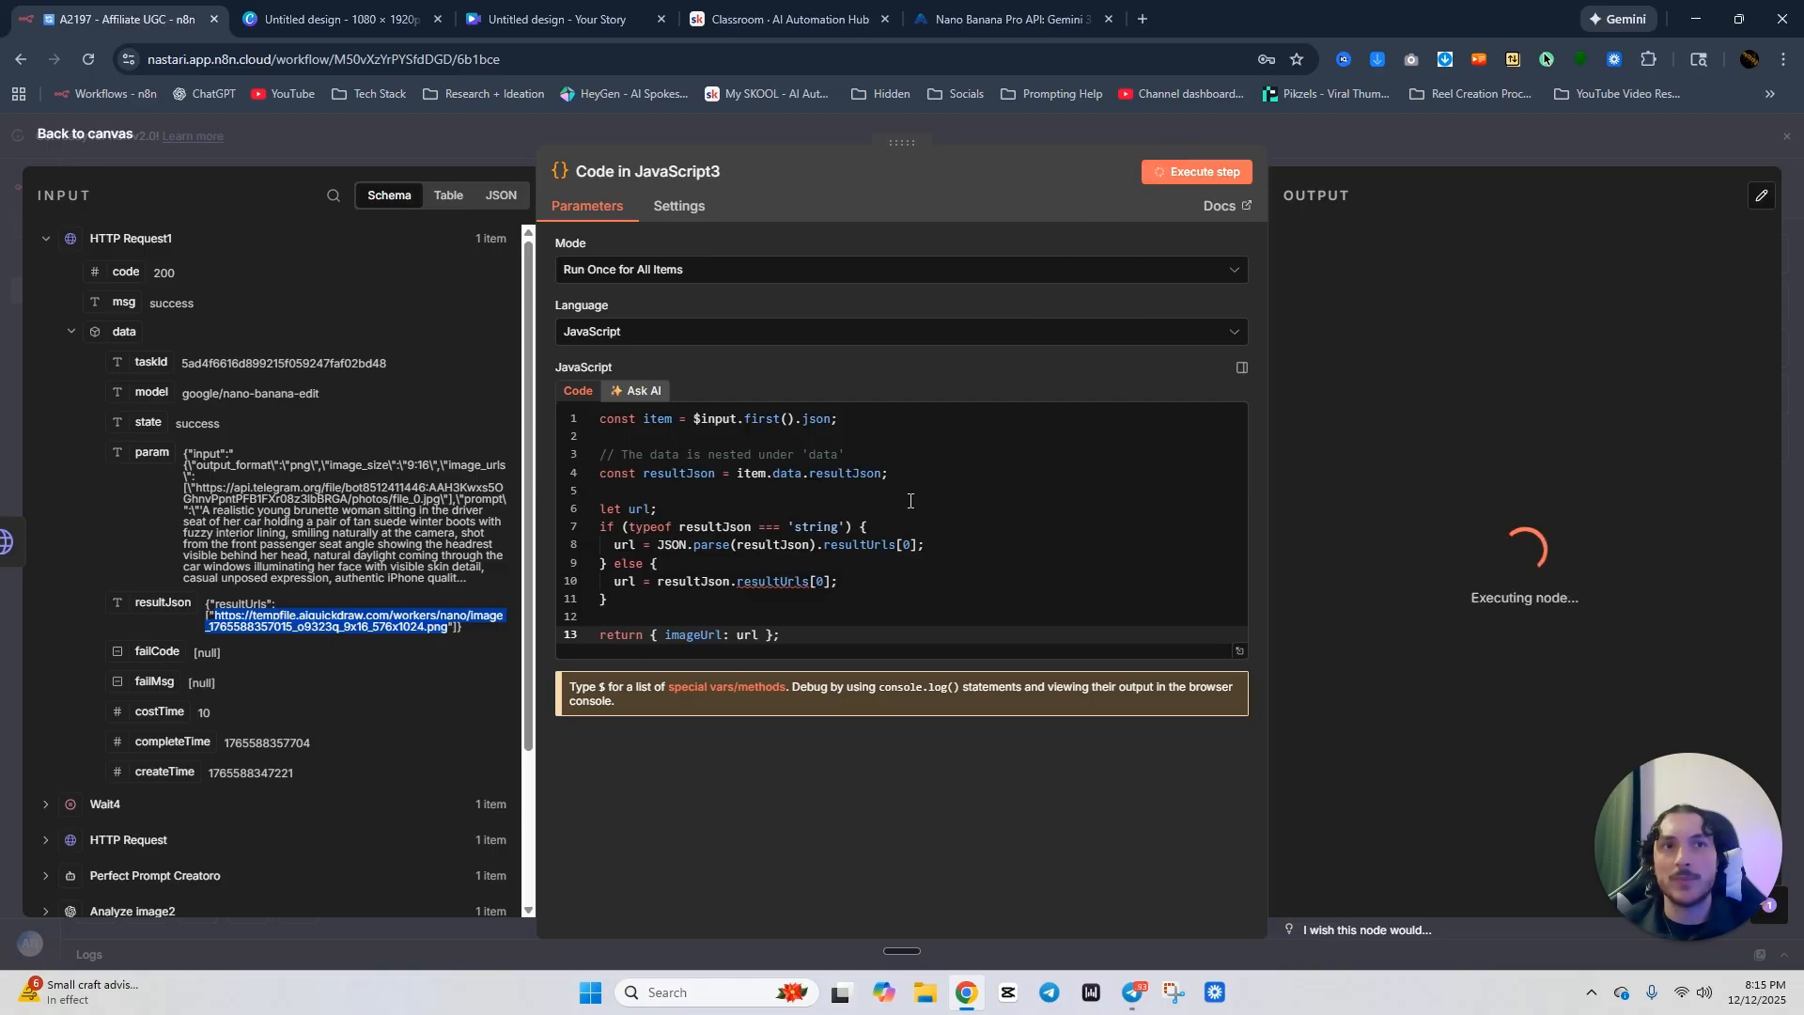
left_click_drag(1358, 311, 1275, 292)
left_click(1380, 311)
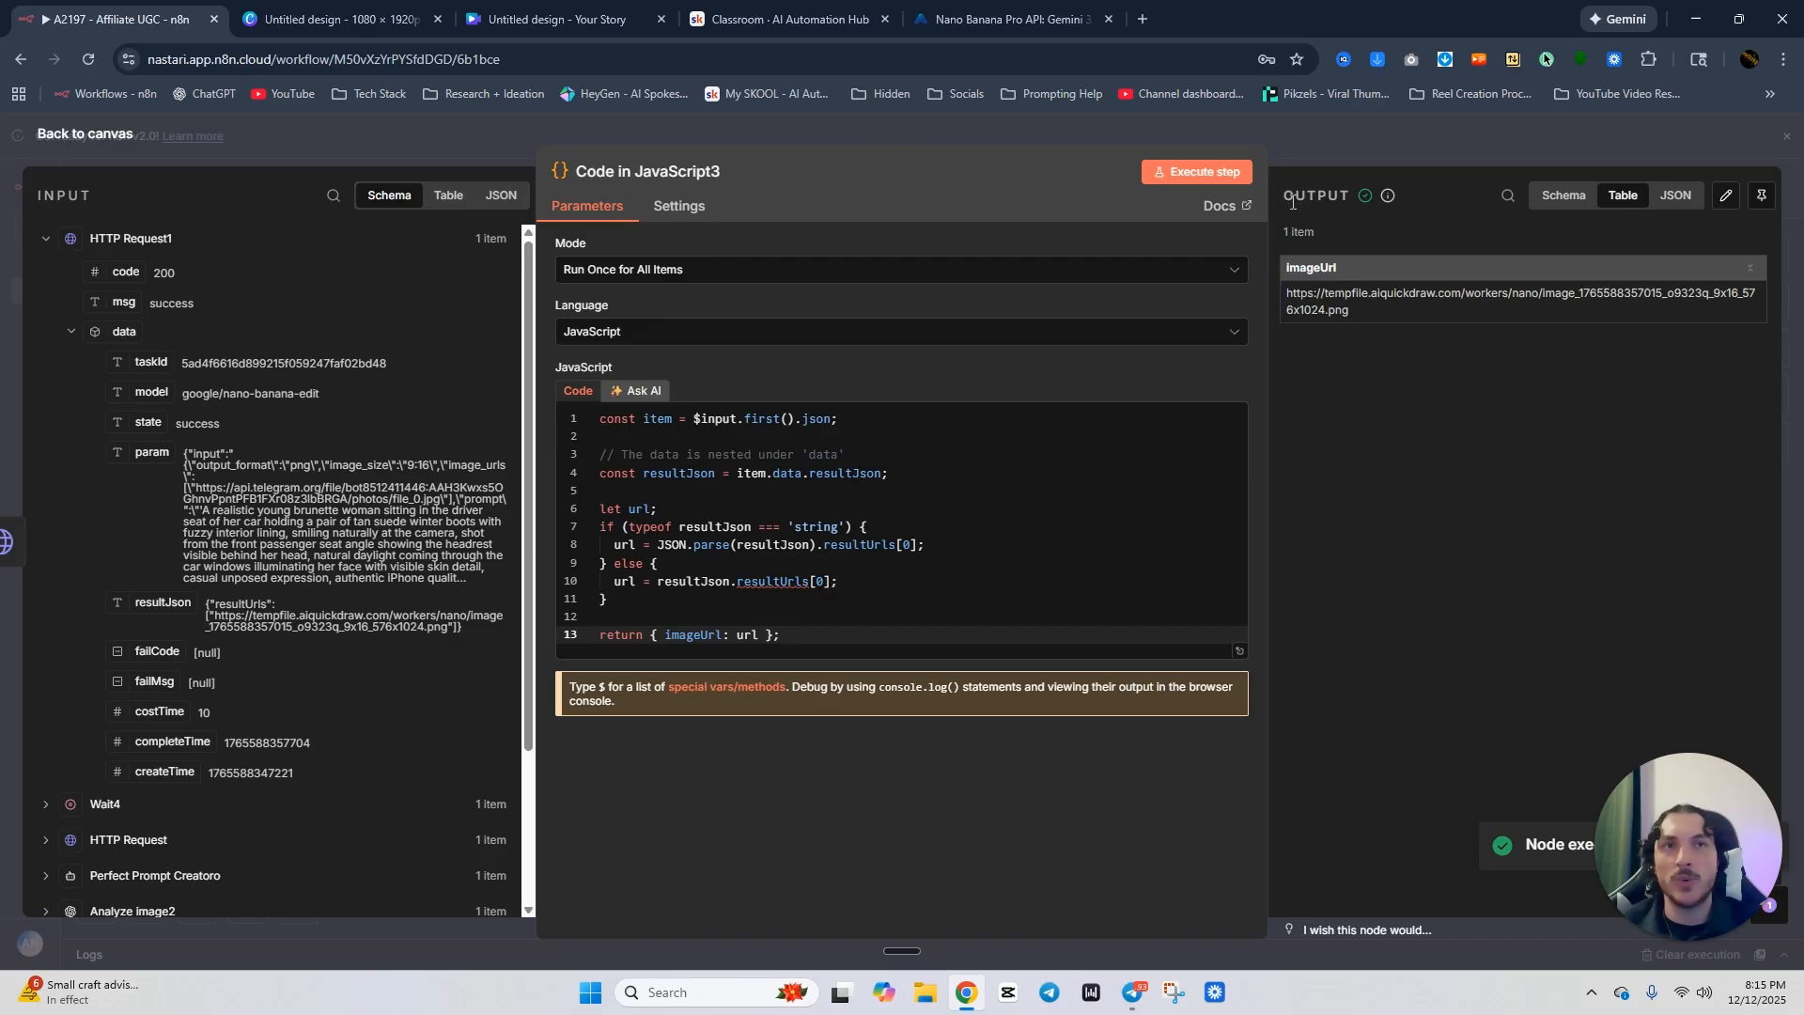
left_click(1303, 150)
Select all the nodes from the prompt creator to Code in JavaScript3 and move them slightly further below Part 1.
left_click_drag(496, 633, 1208, 781)
left_click_drag(939, 729, 938, 757)
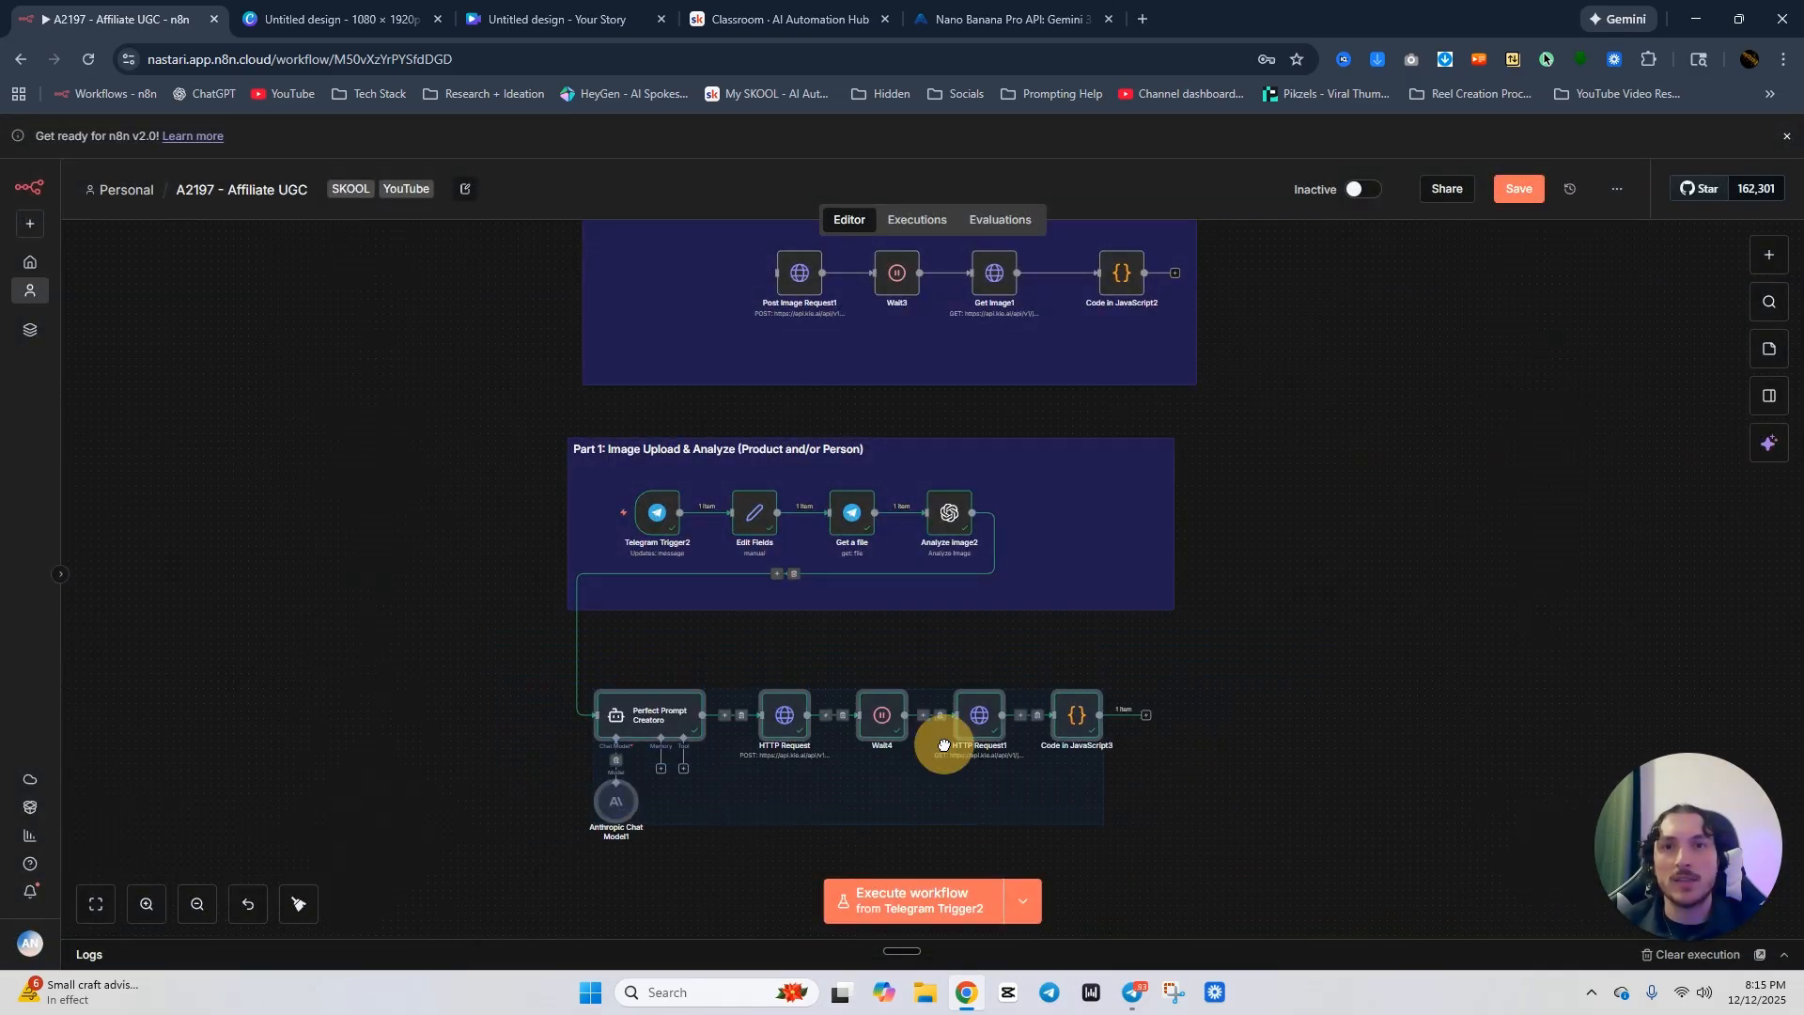
left_click(12, 648)
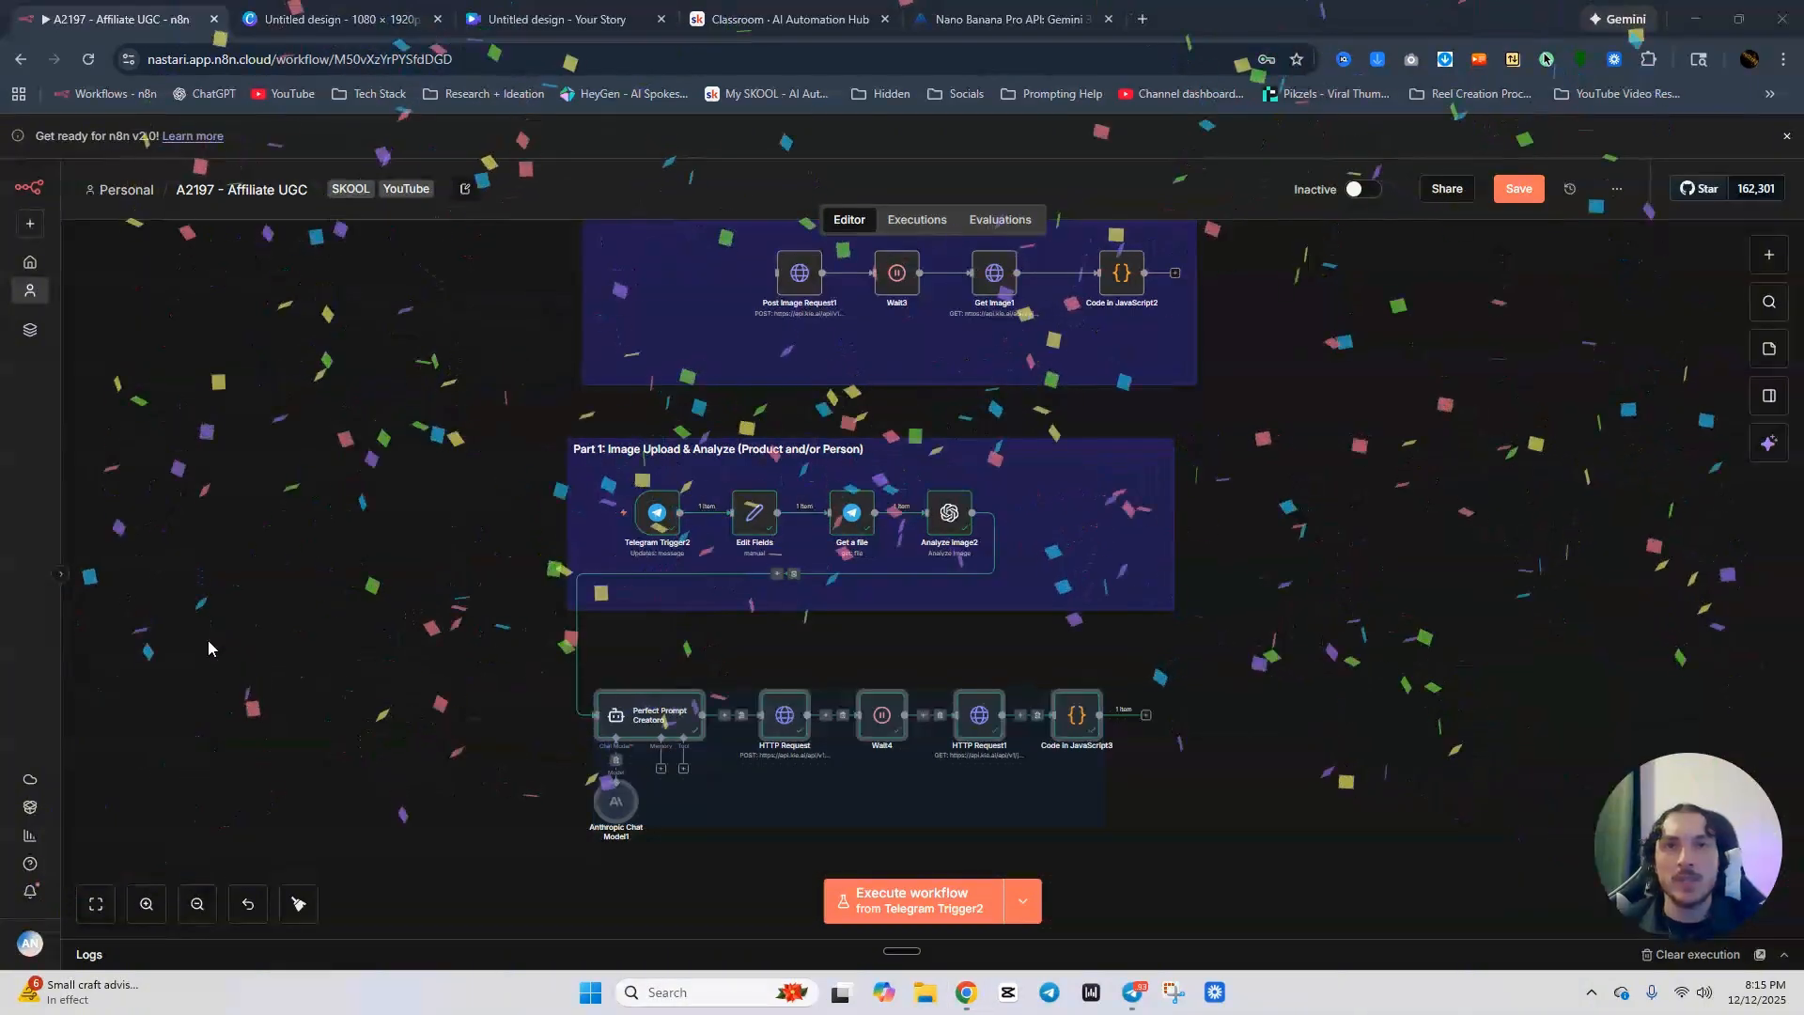
Duplicate the "Part 2: Prompt Refiner & Image Creation" sticky note and fit the copy around the new image-creation nodes below Part 1.
left_click(765, 443)
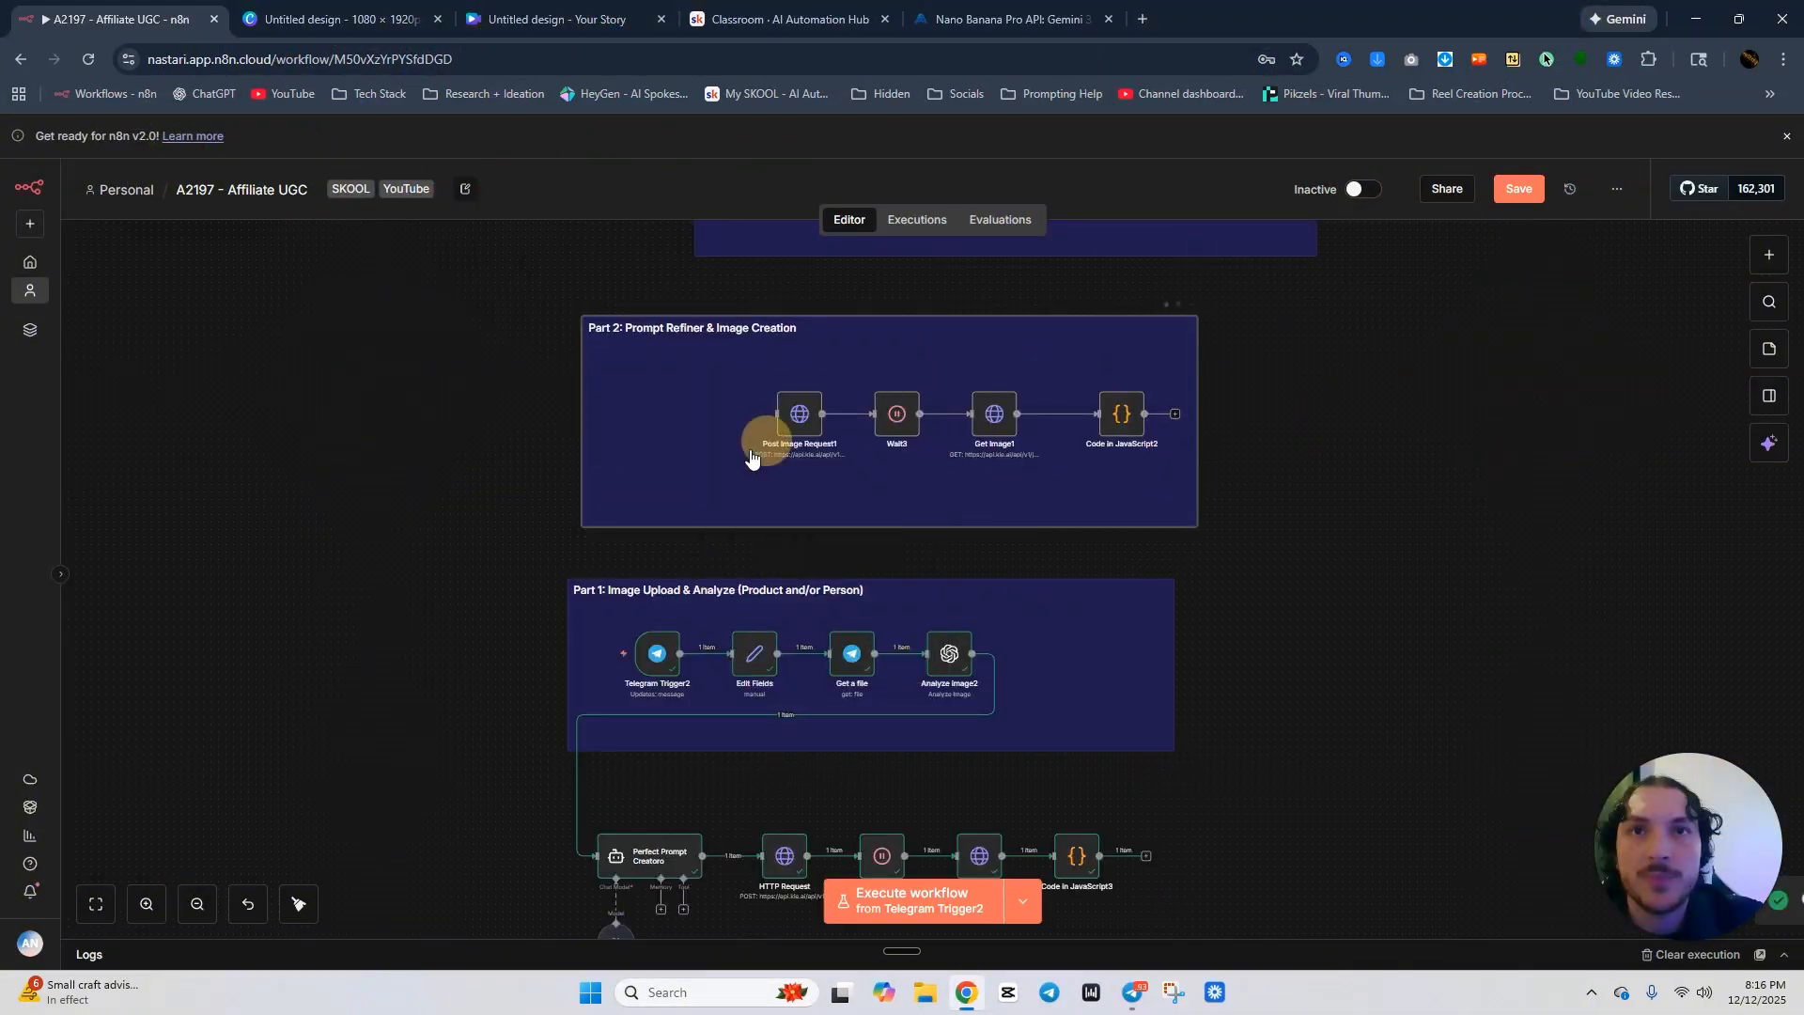
key("ctrl+c")
scroll(527, 554, "down", 4)
right_click(533, 627)
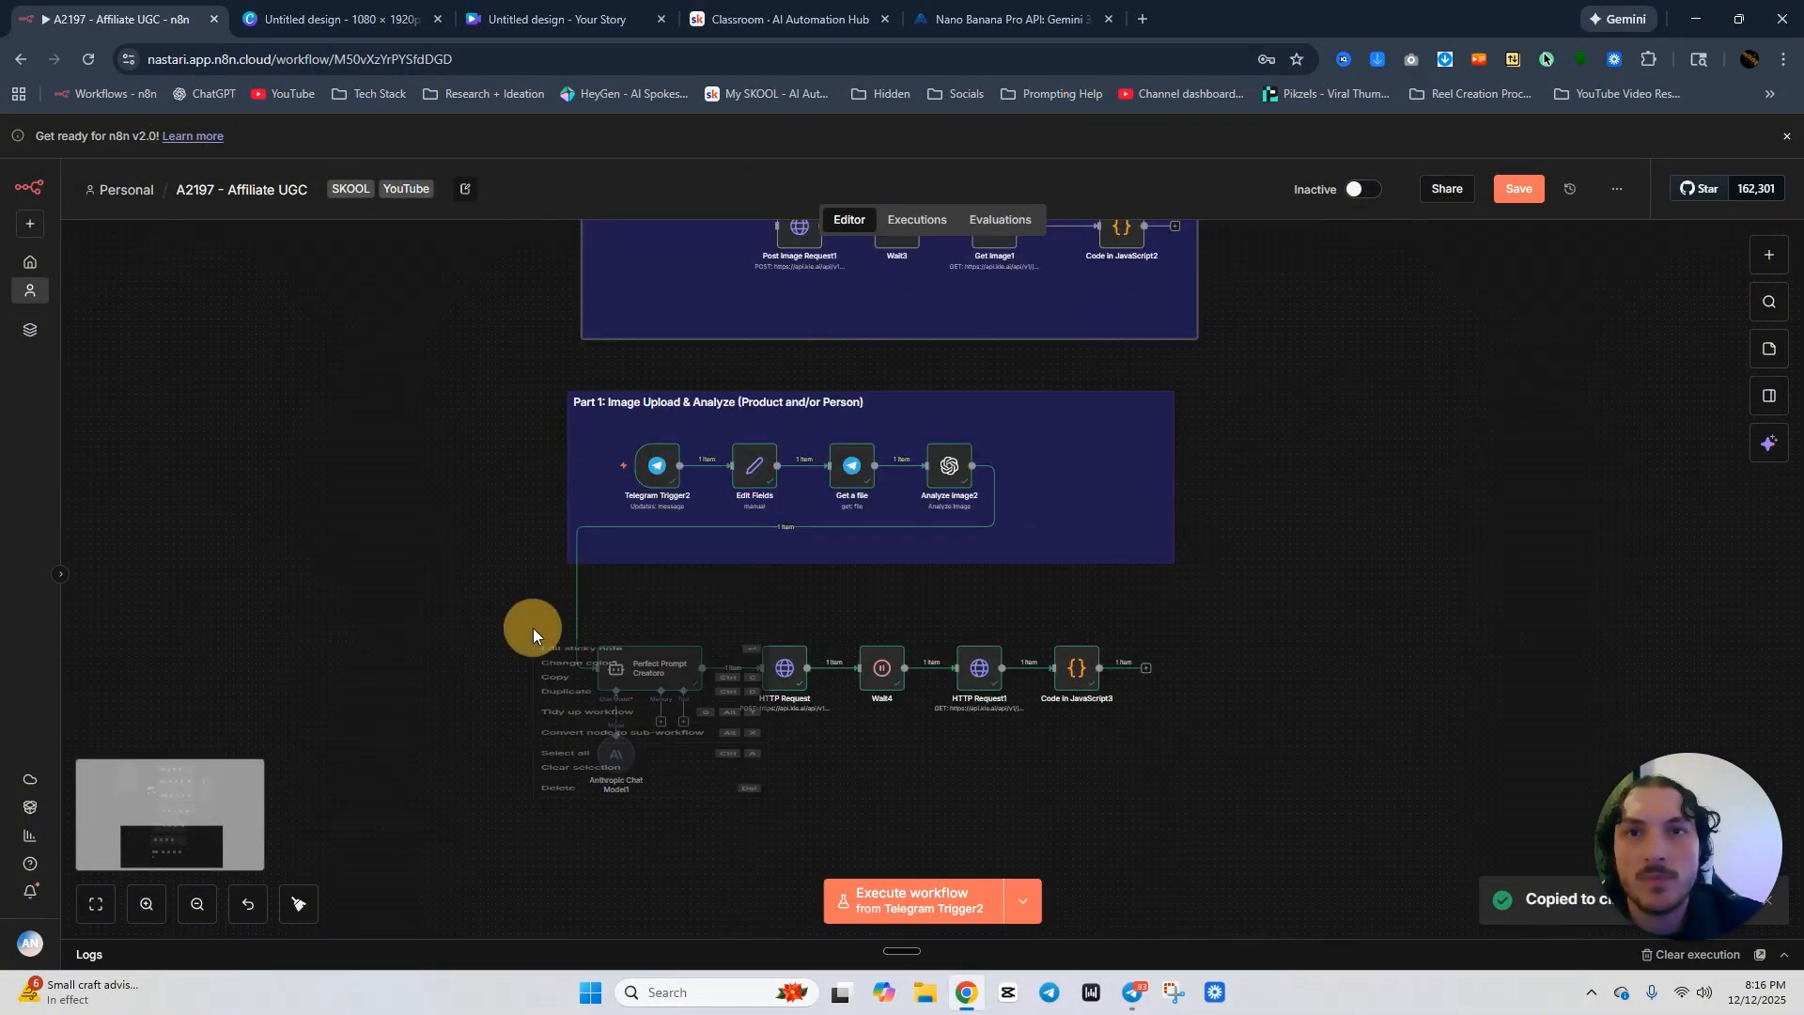
left_click(421, 614)
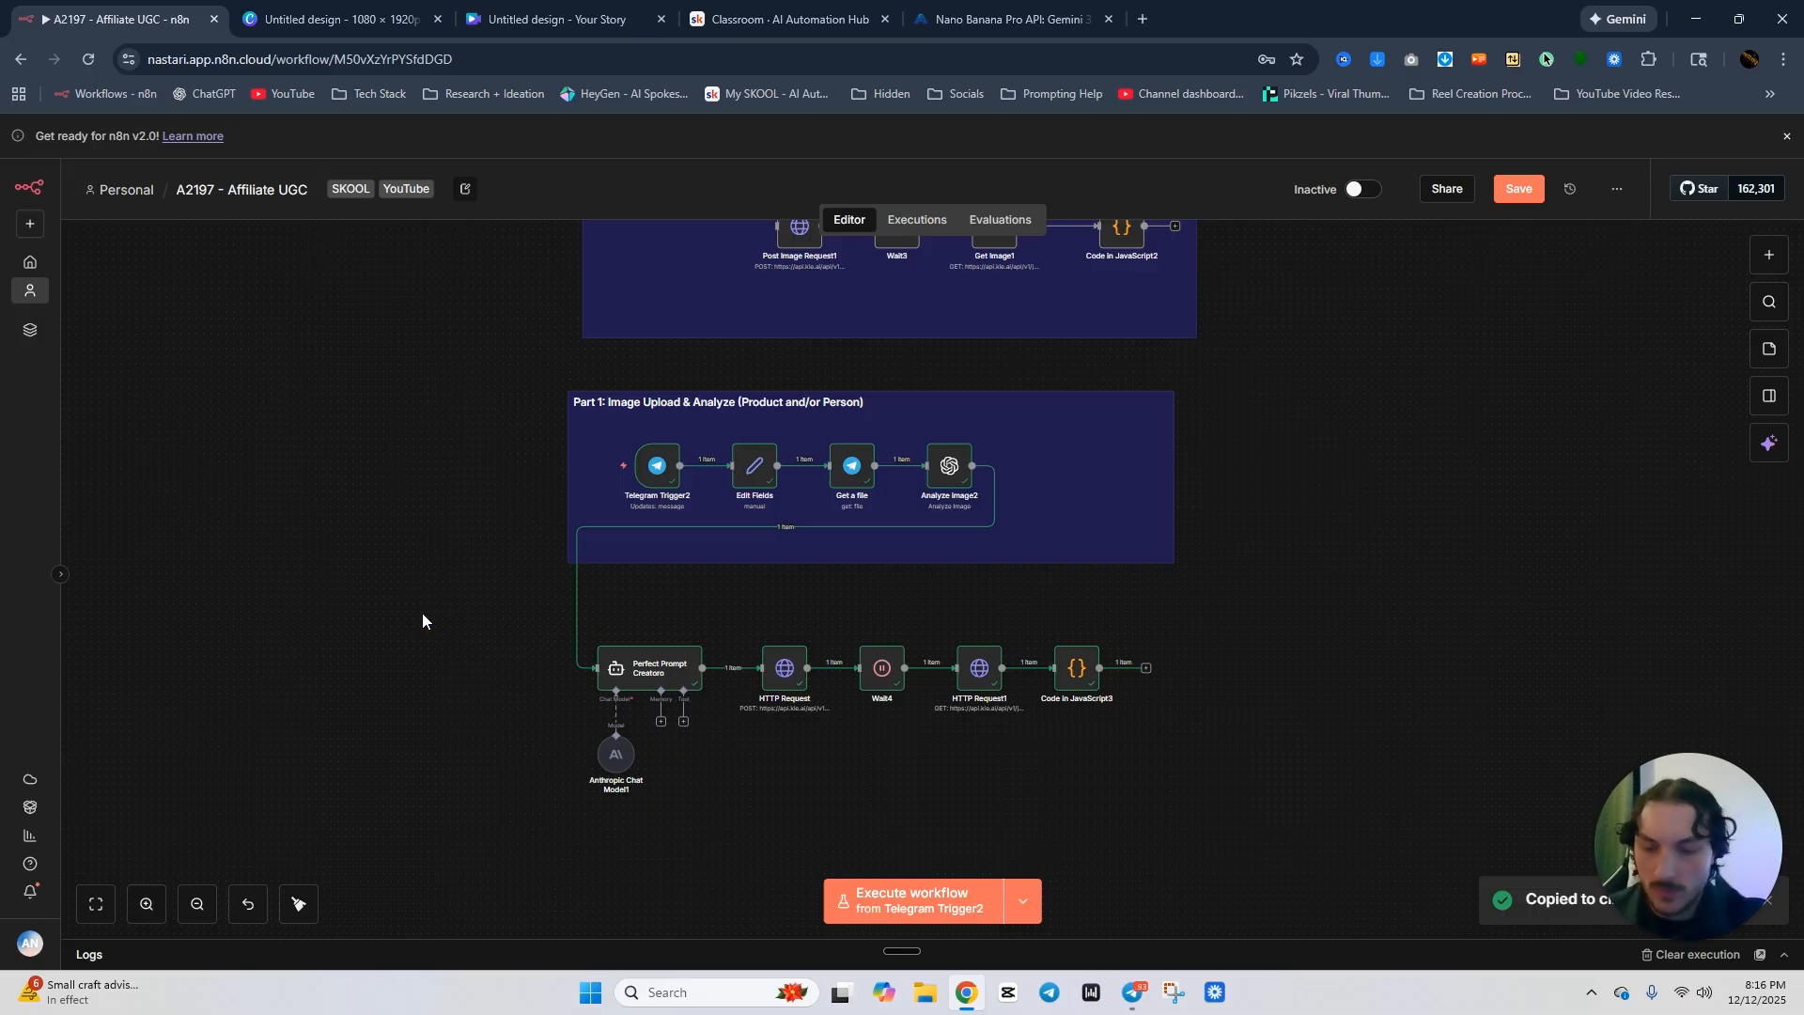
key("ctrl+v")
left_click_drag(495, 752, 566, 744)
left_click_drag(1100, 762, 1190, 763)
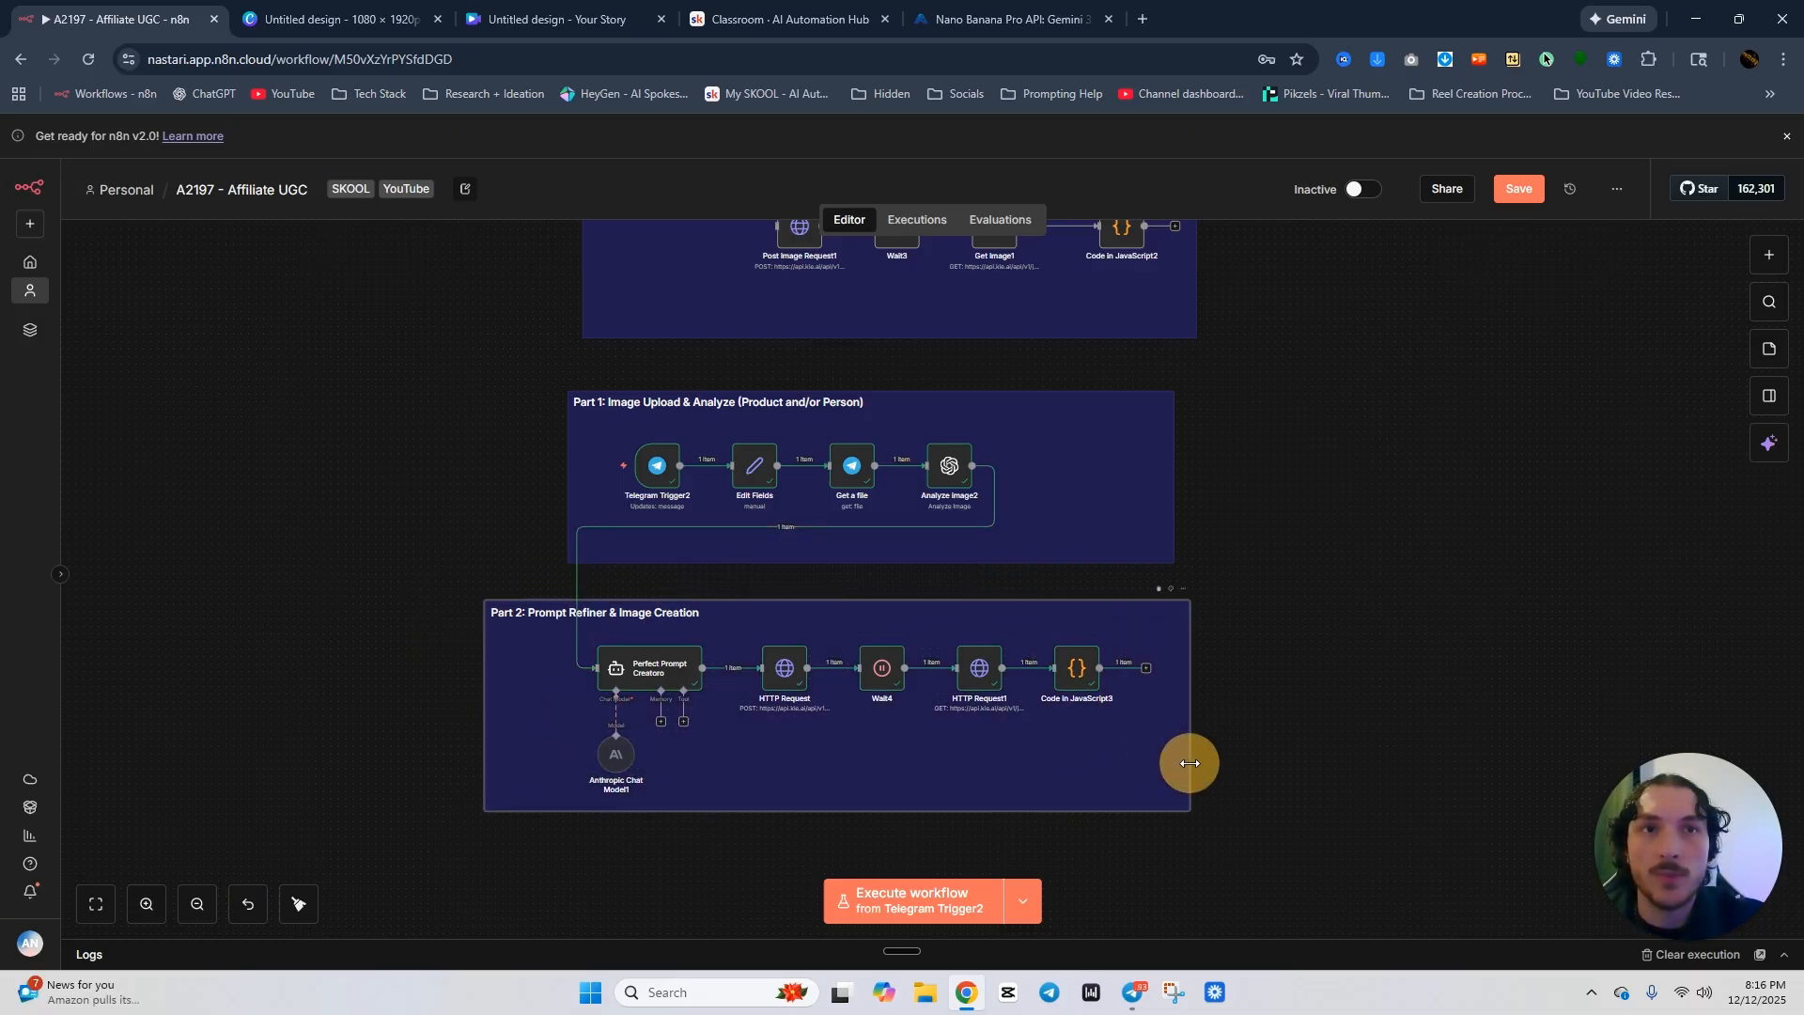
left_click_drag(484, 718, 567, 717)
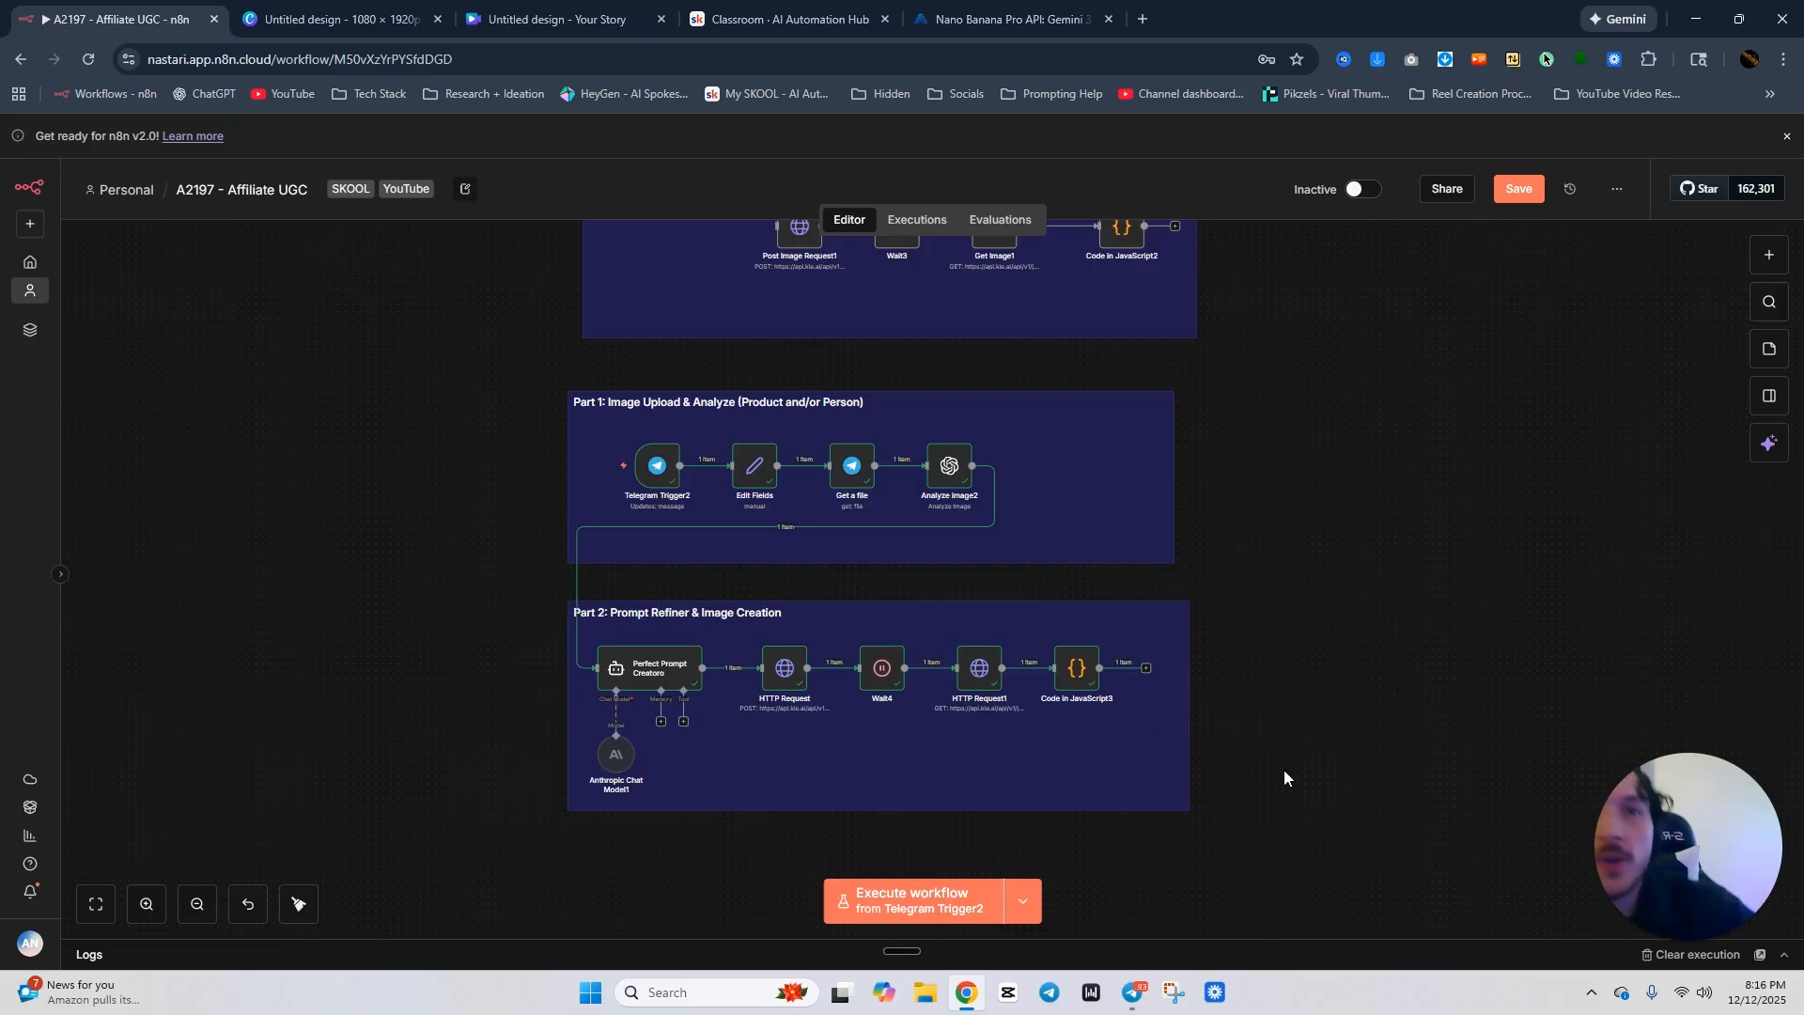
Copy the entire user message prompt from the AI Agent node in the original Part 3 section and return to the canvas.
scroll(1283, 769, "up", 10)
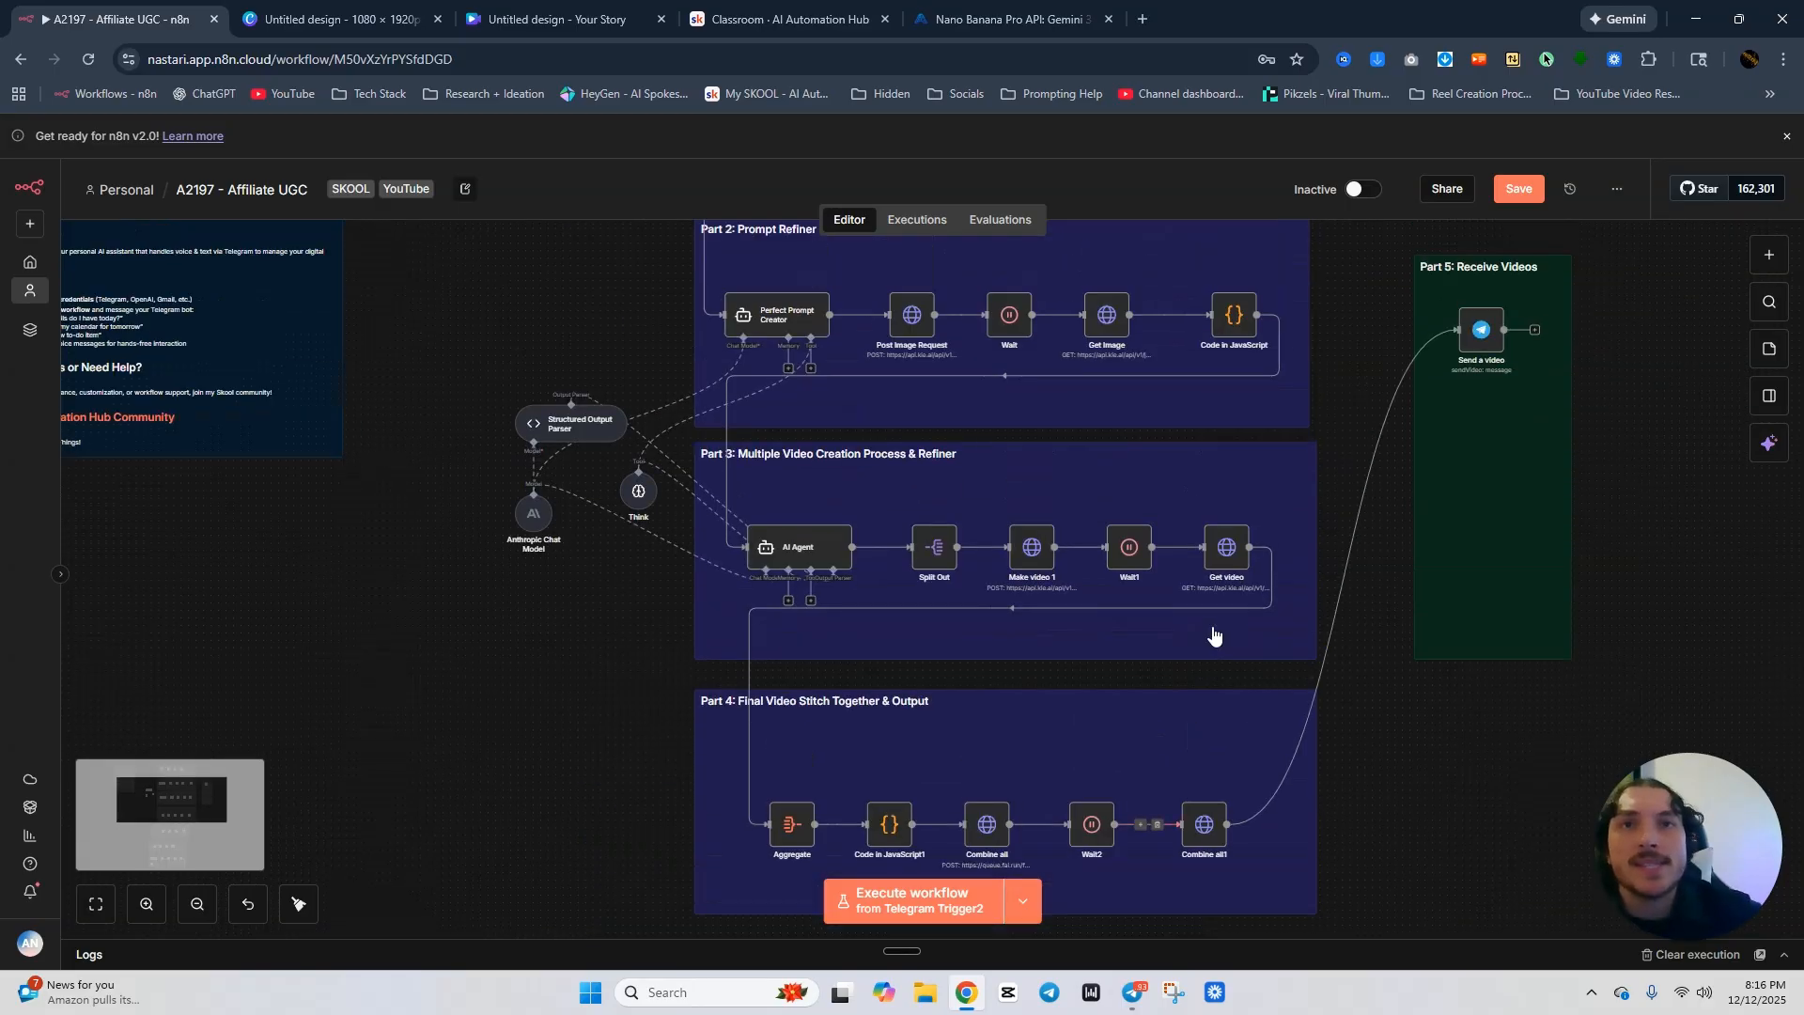
scroll(1212, 635, "up", 2)
mouse_move(800, 608)
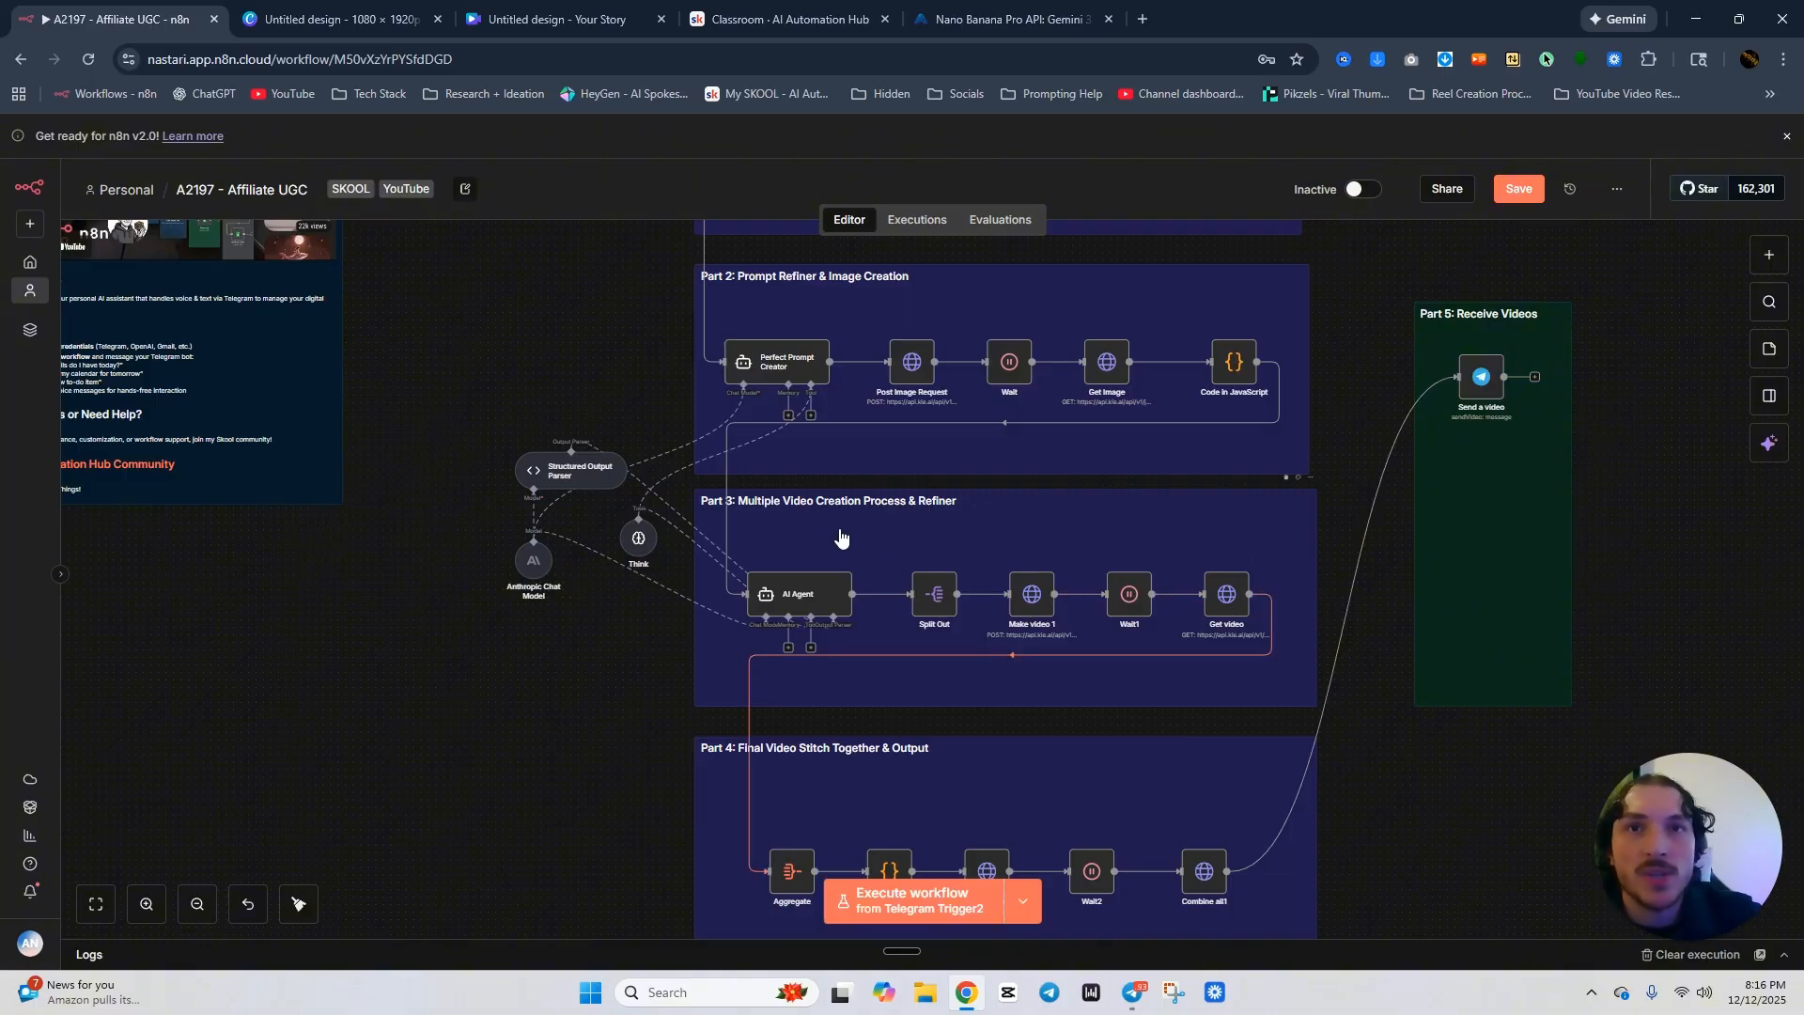
double_click(781, 595)
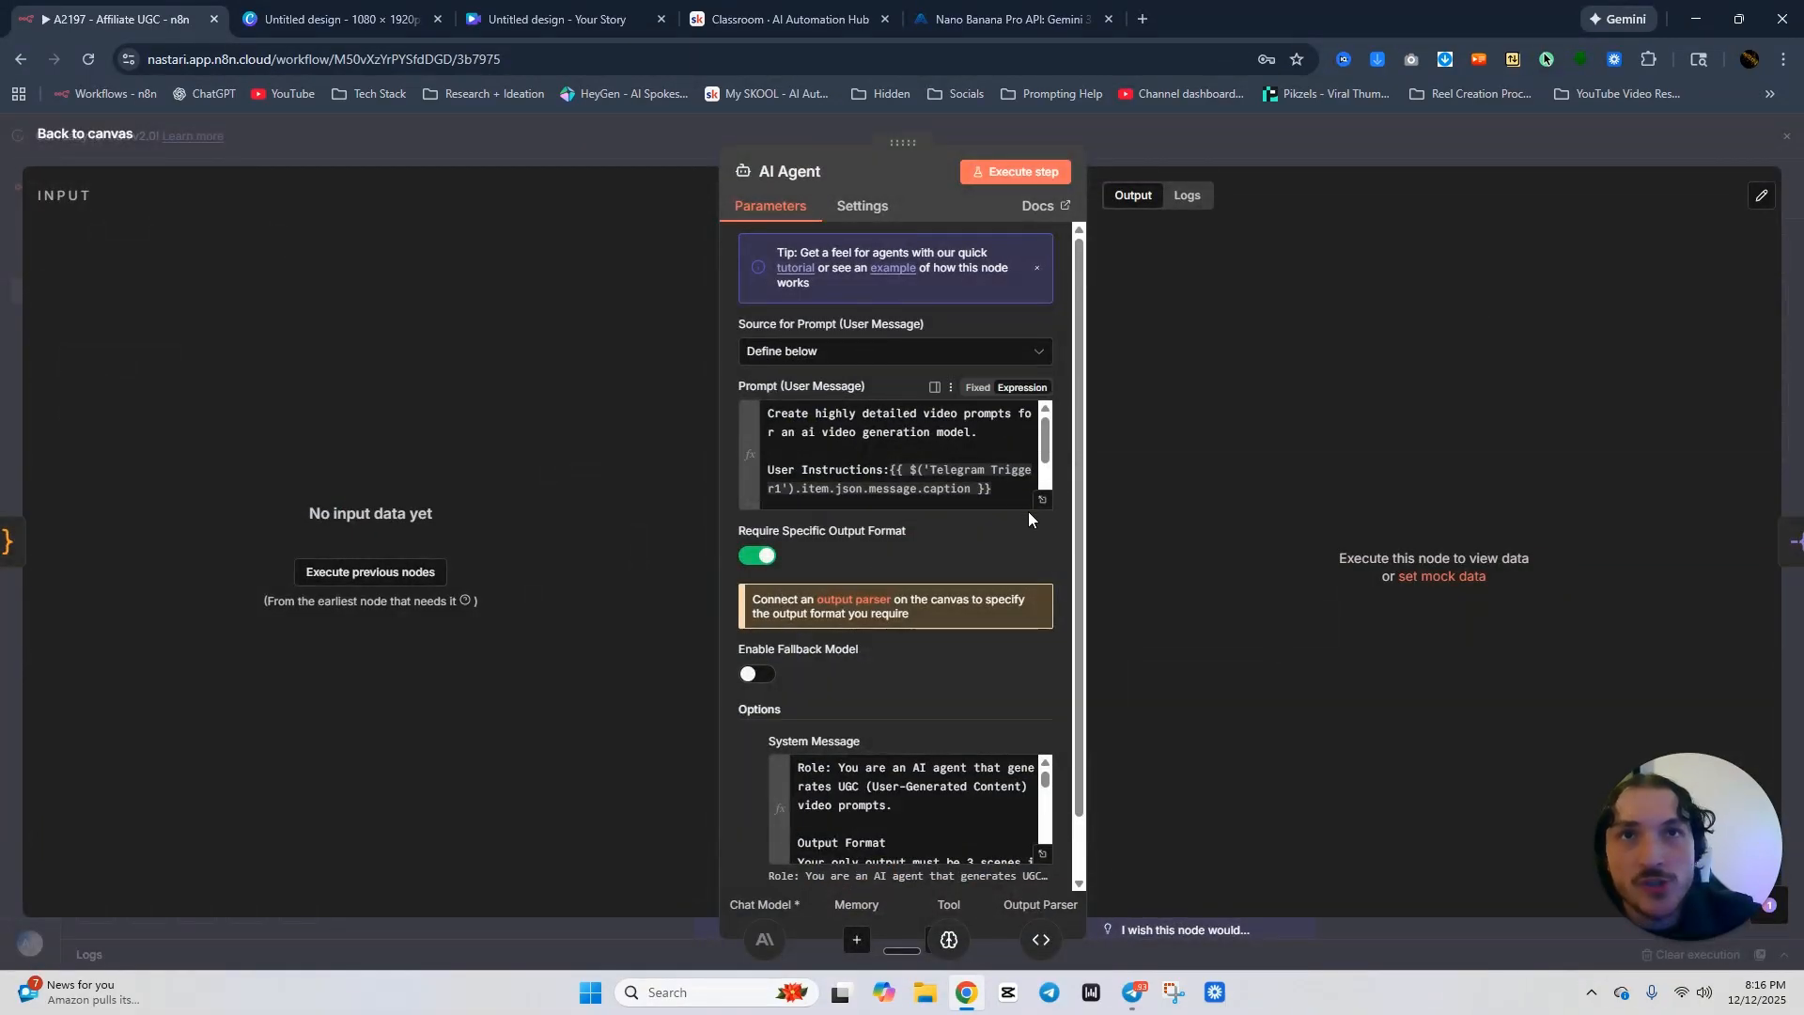
left_click(1176, 150)
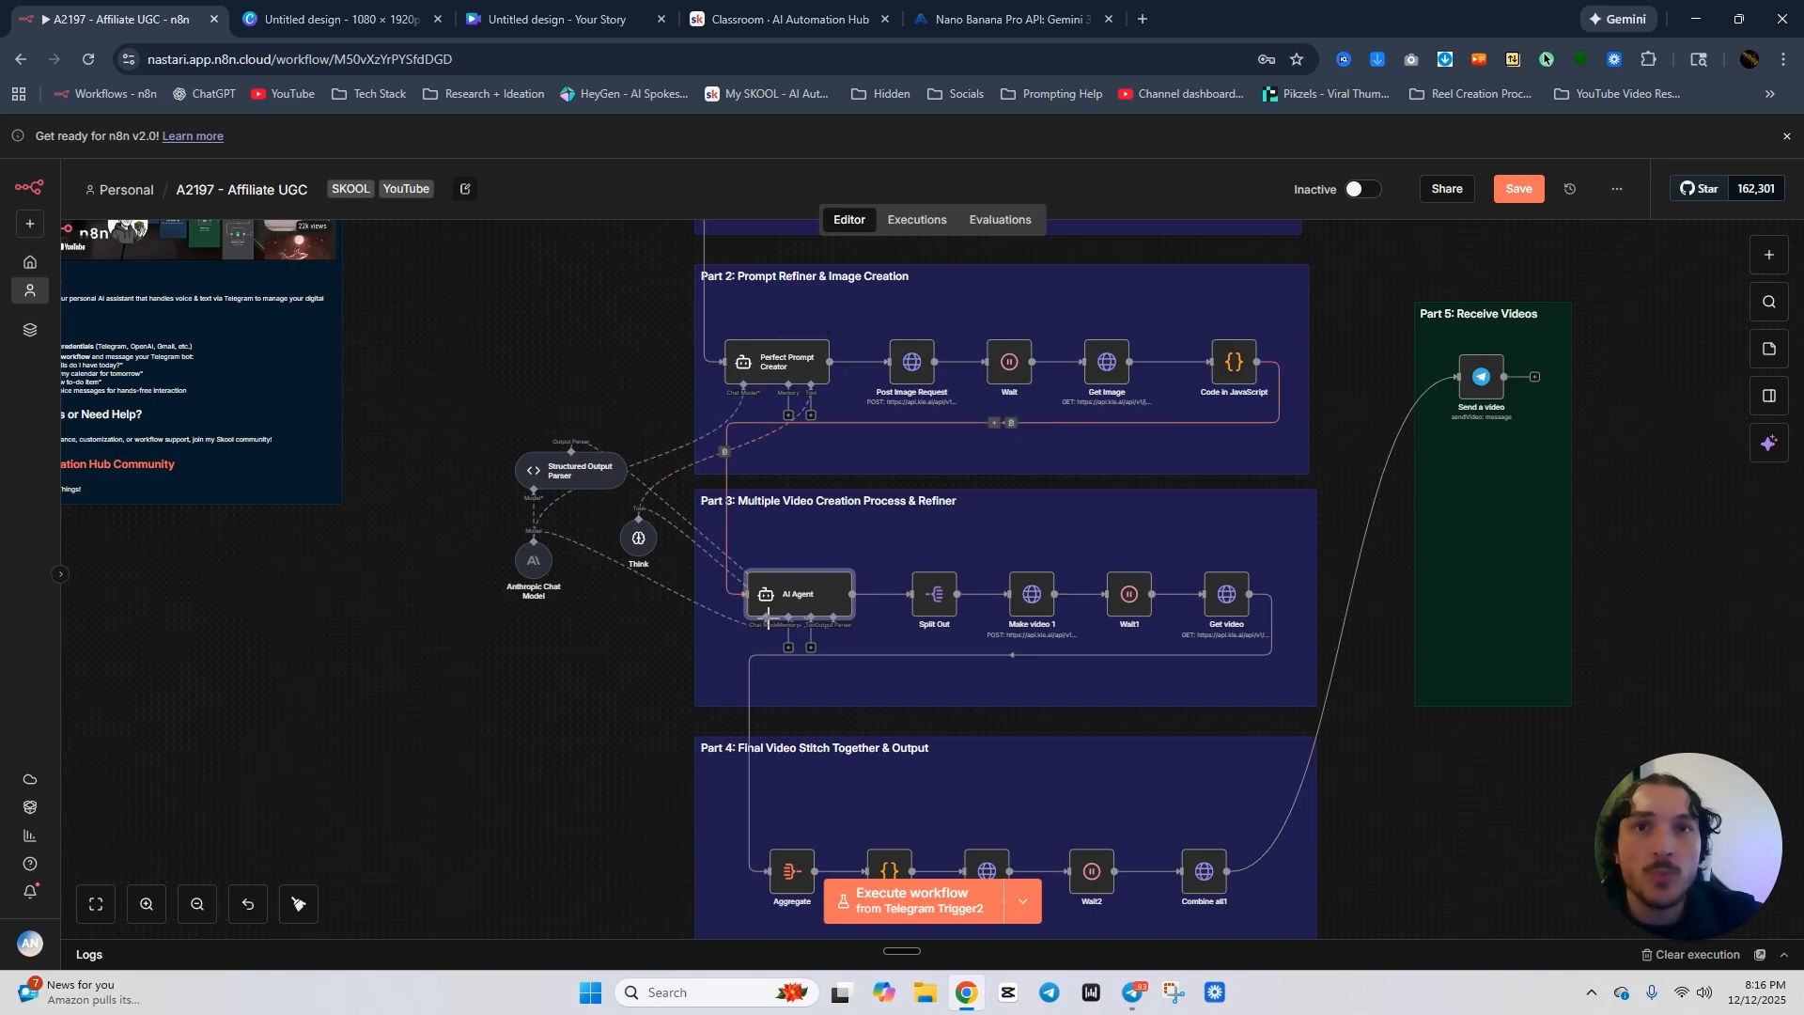
double_click(813, 602)
left_click(1044, 499)
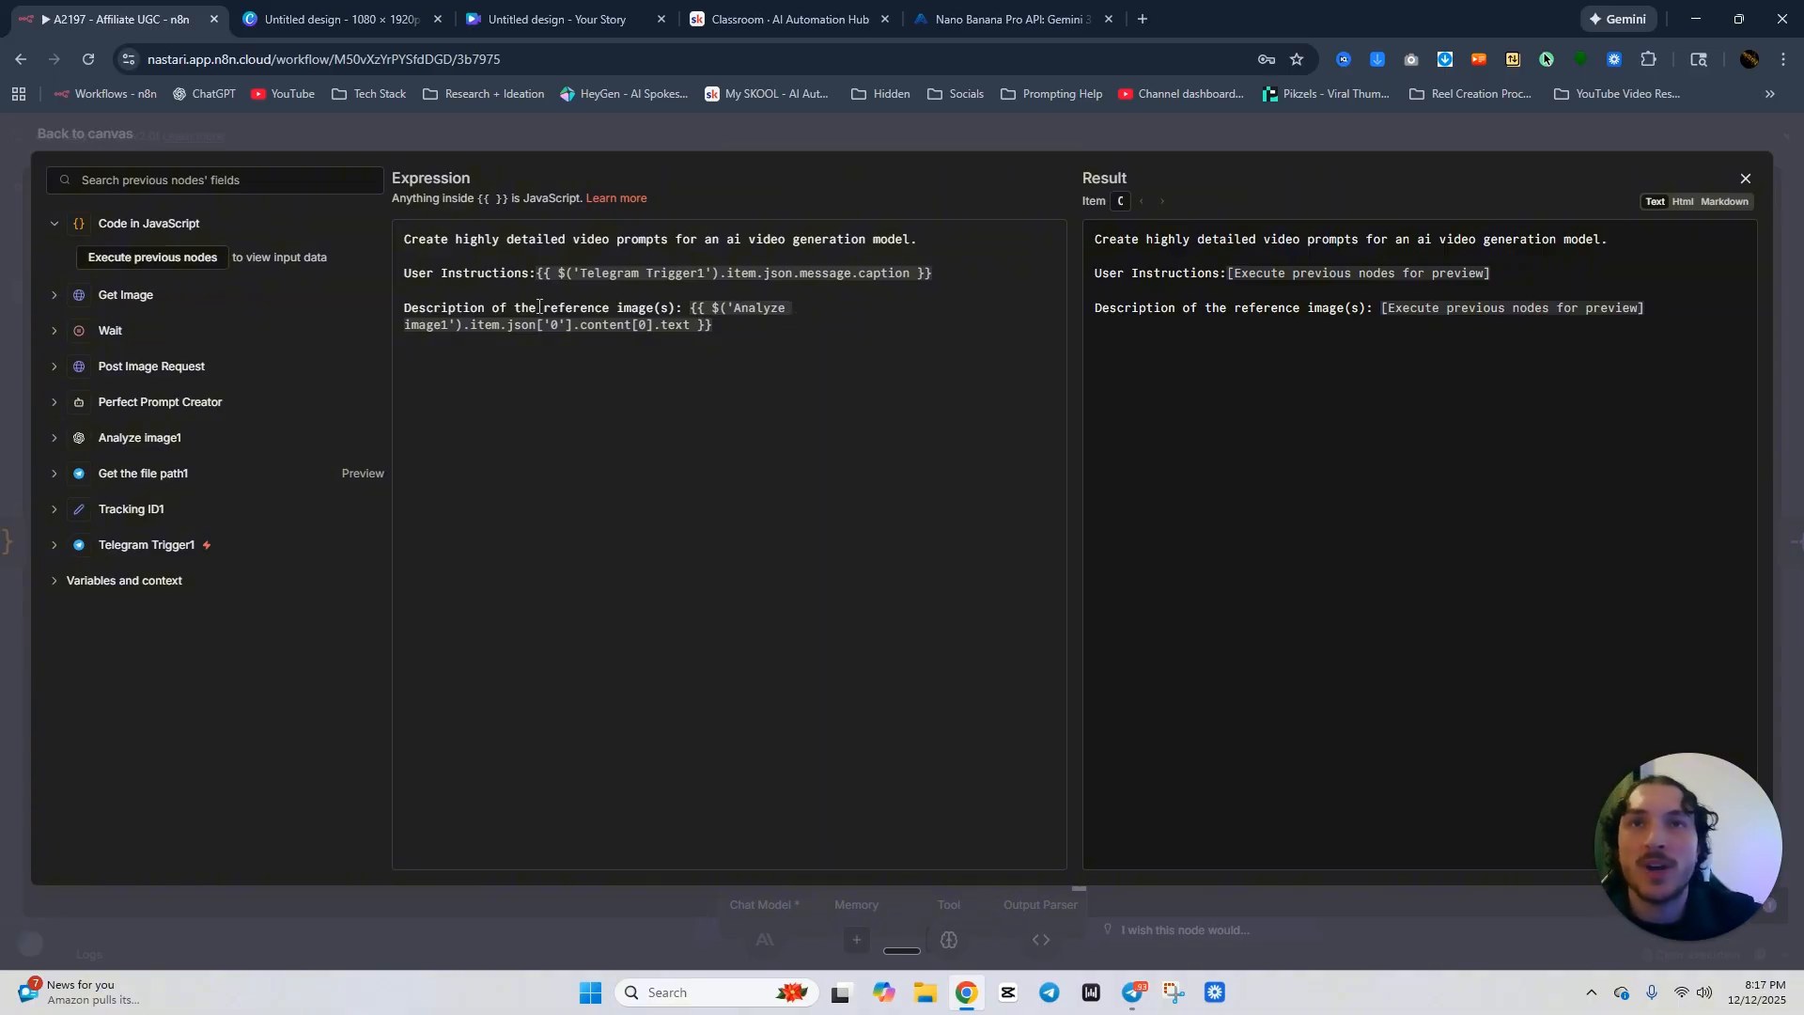
left_click_drag(772, 313, 470, 242)
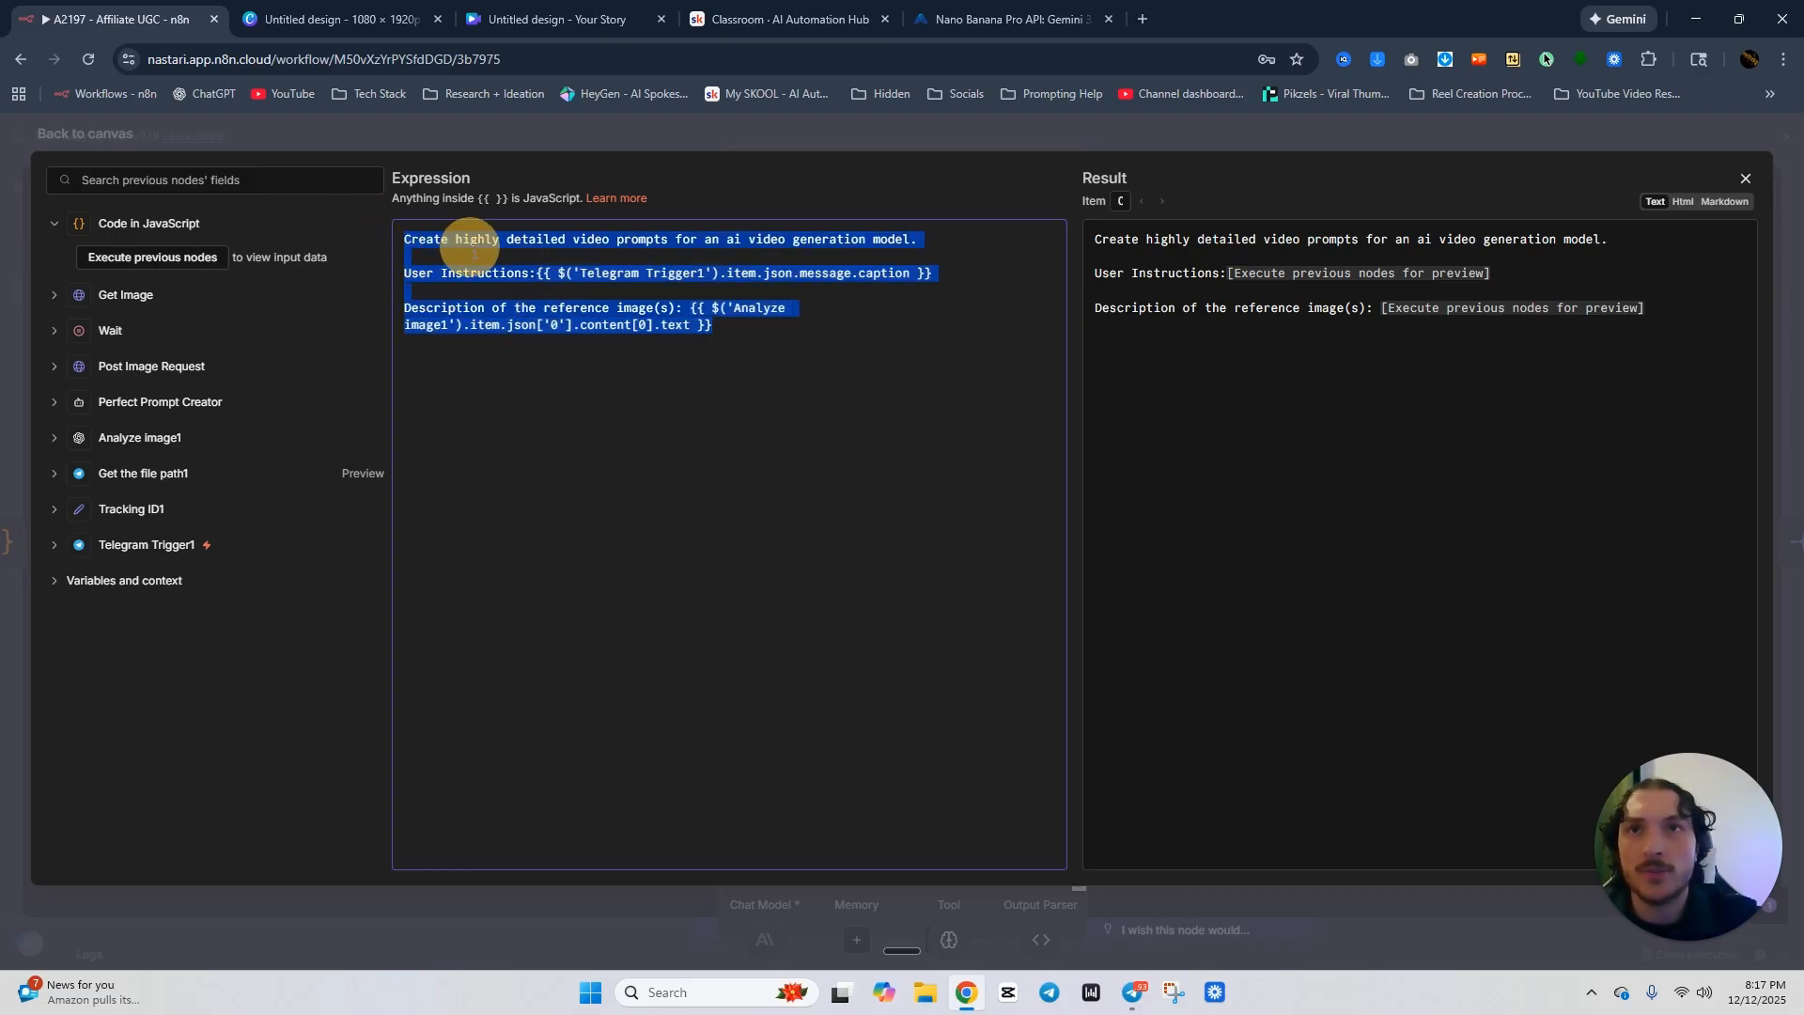
right_click(477, 238)
left_click(544, 354)
left_click(774, 137)
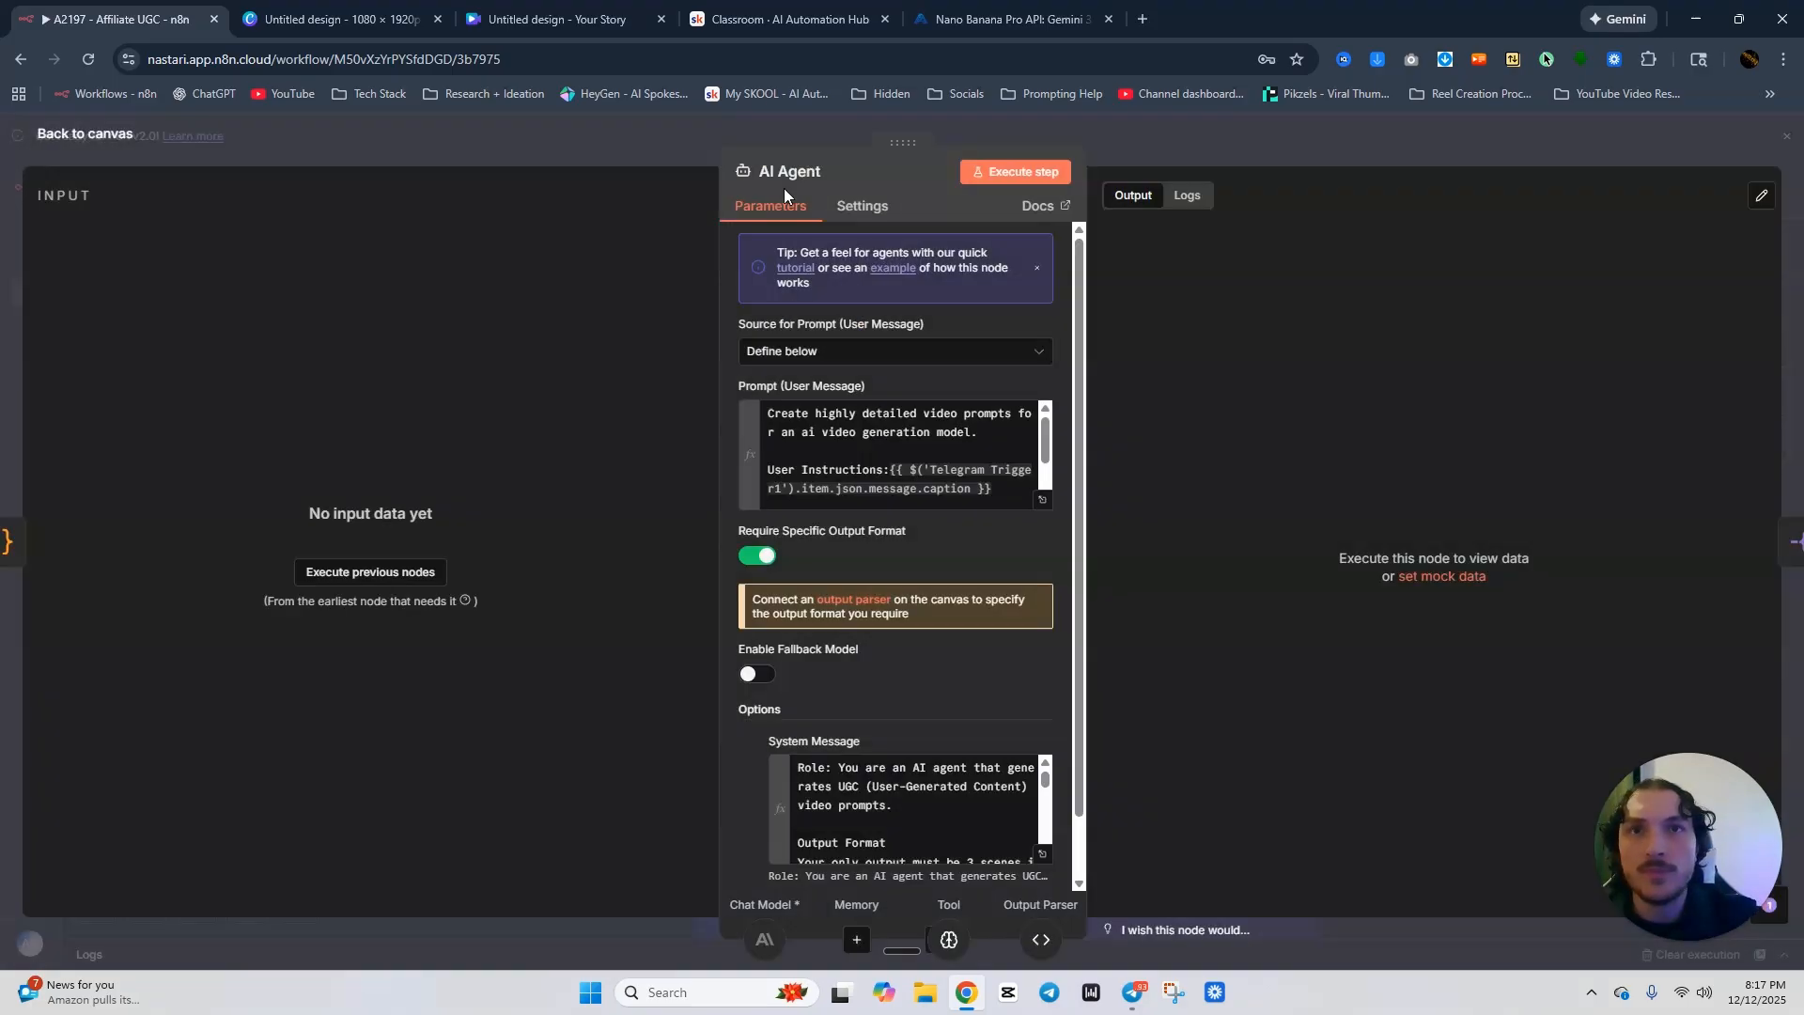
left_click(1205, 140)
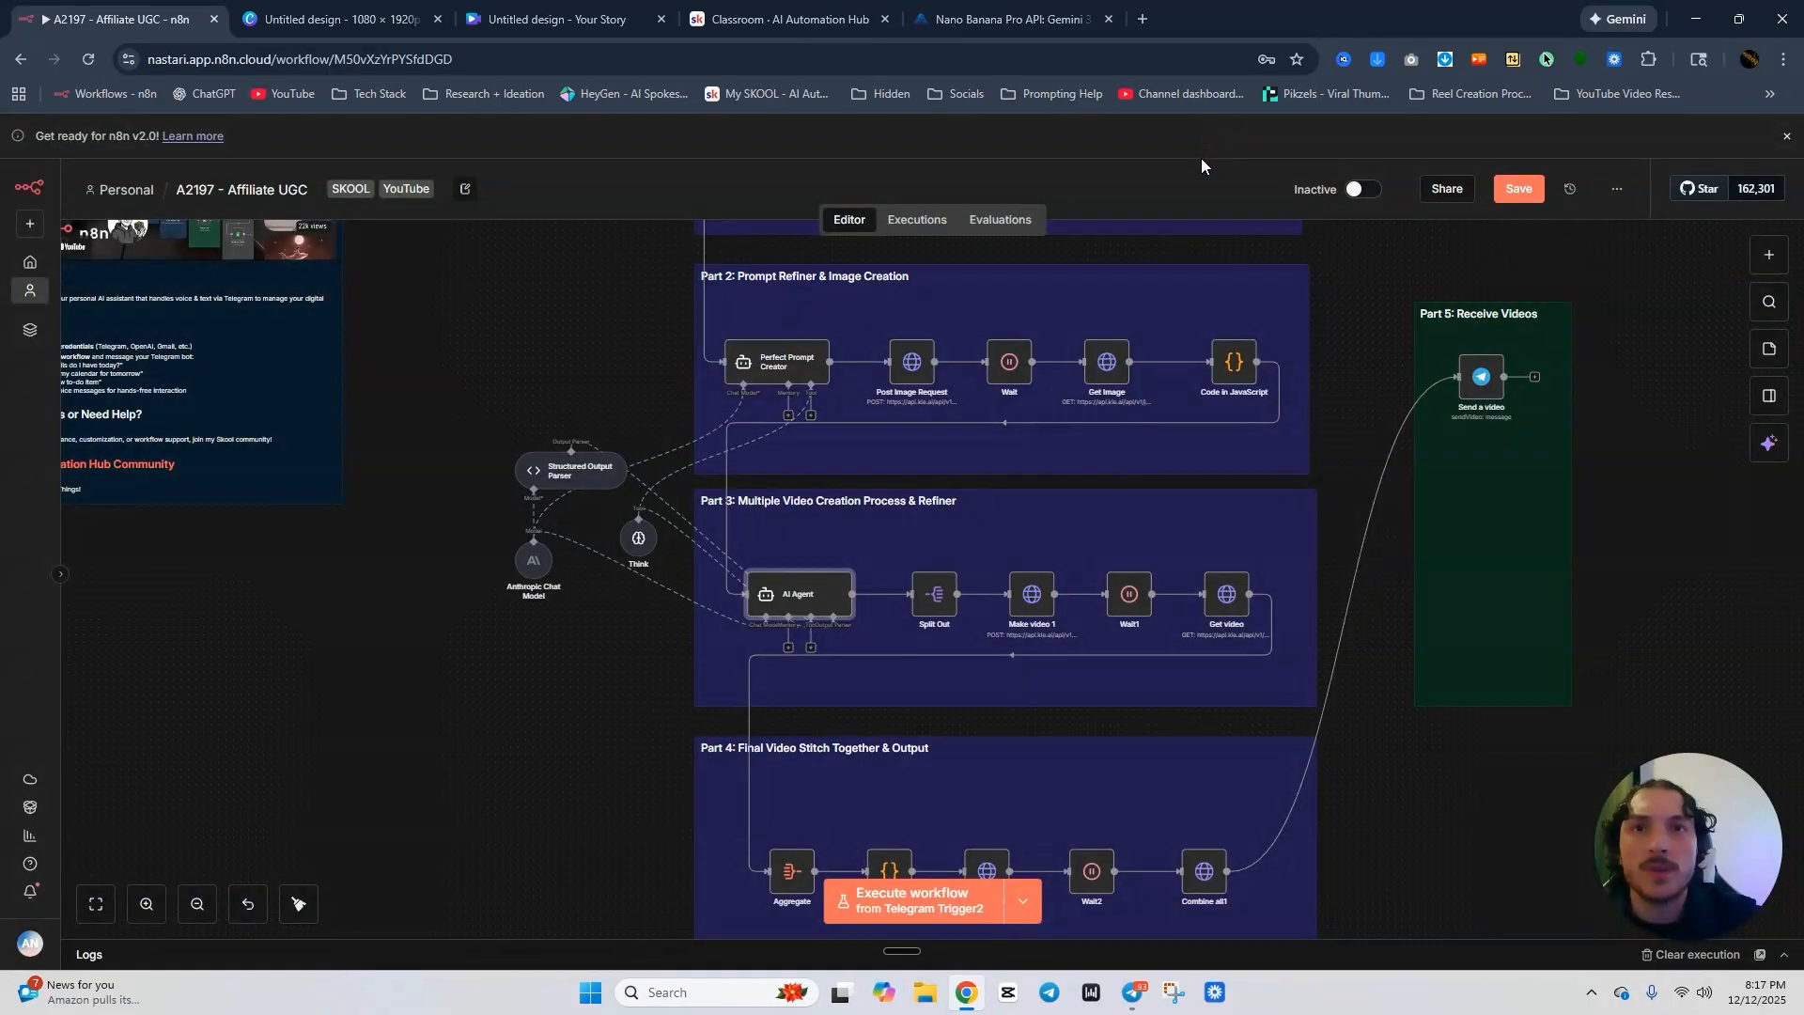
Add an AI Agent node below the new Part 2 section, connected to the output of Code in JavaScript3.
scroll(750, 640, "down", 2)
scroll(750, 640, "down", 10)
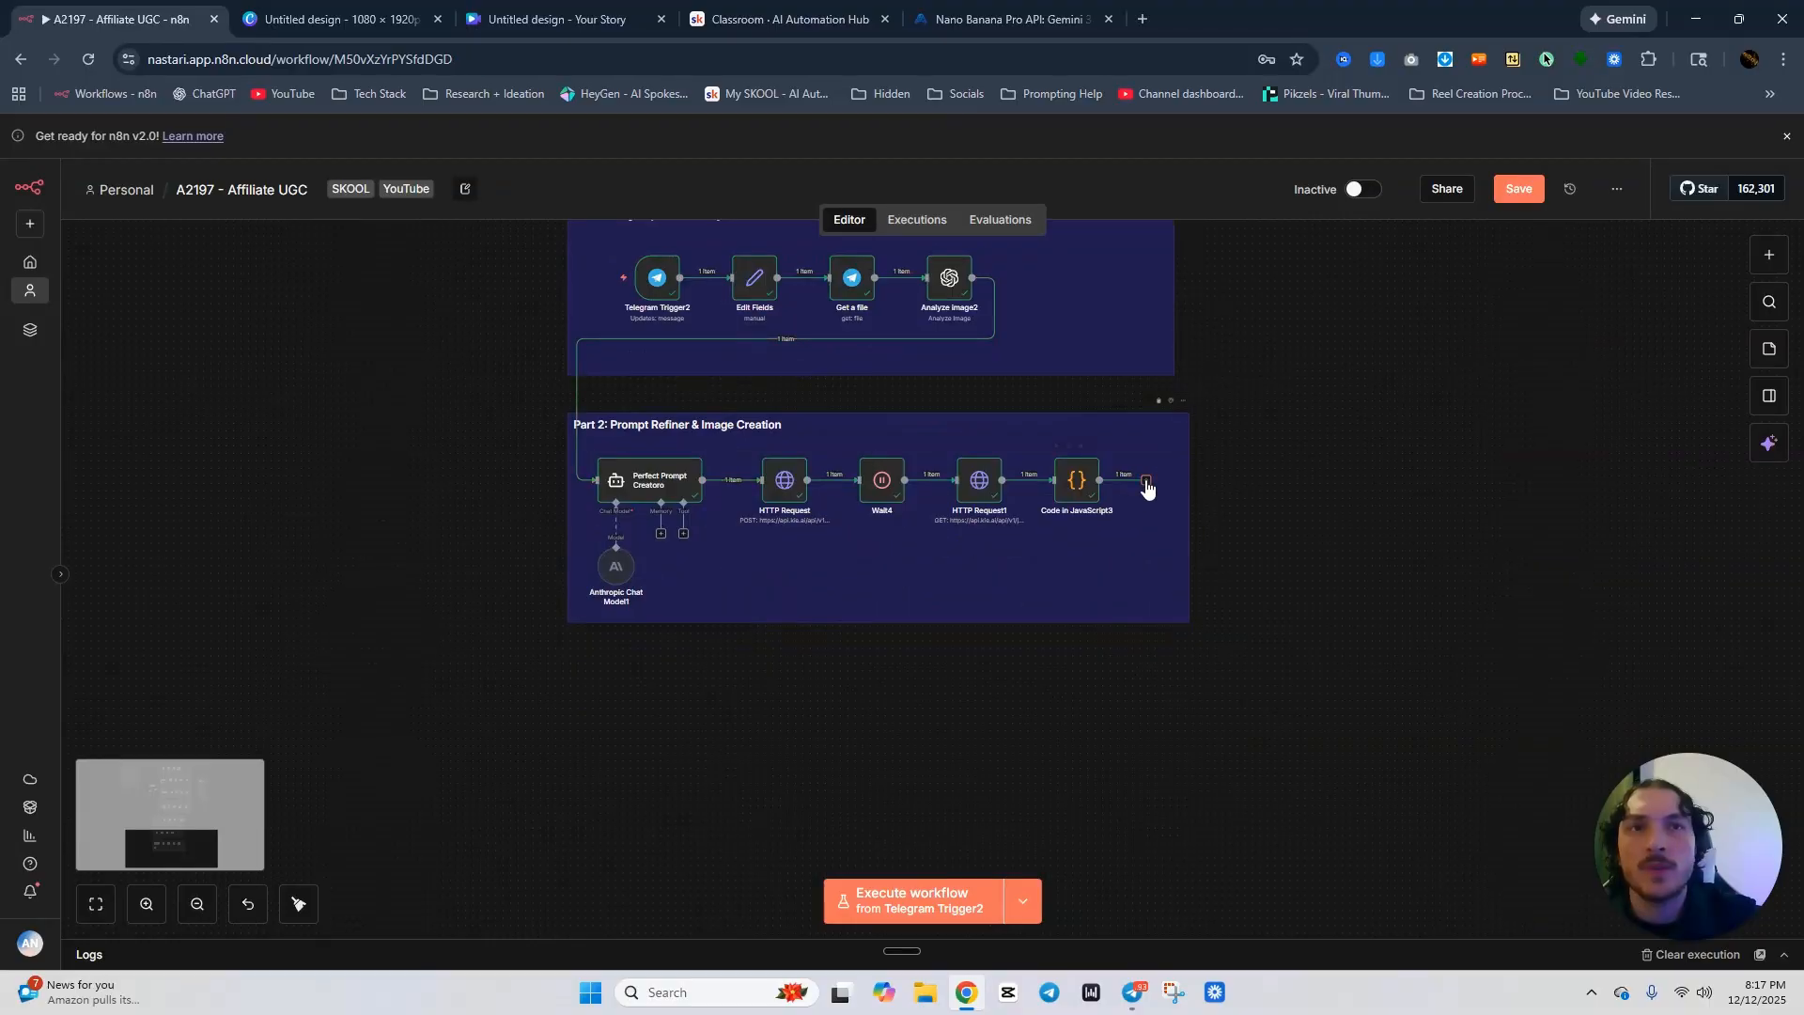
left_click_drag(1145, 480, 577, 742)
left_click(1611, 393)
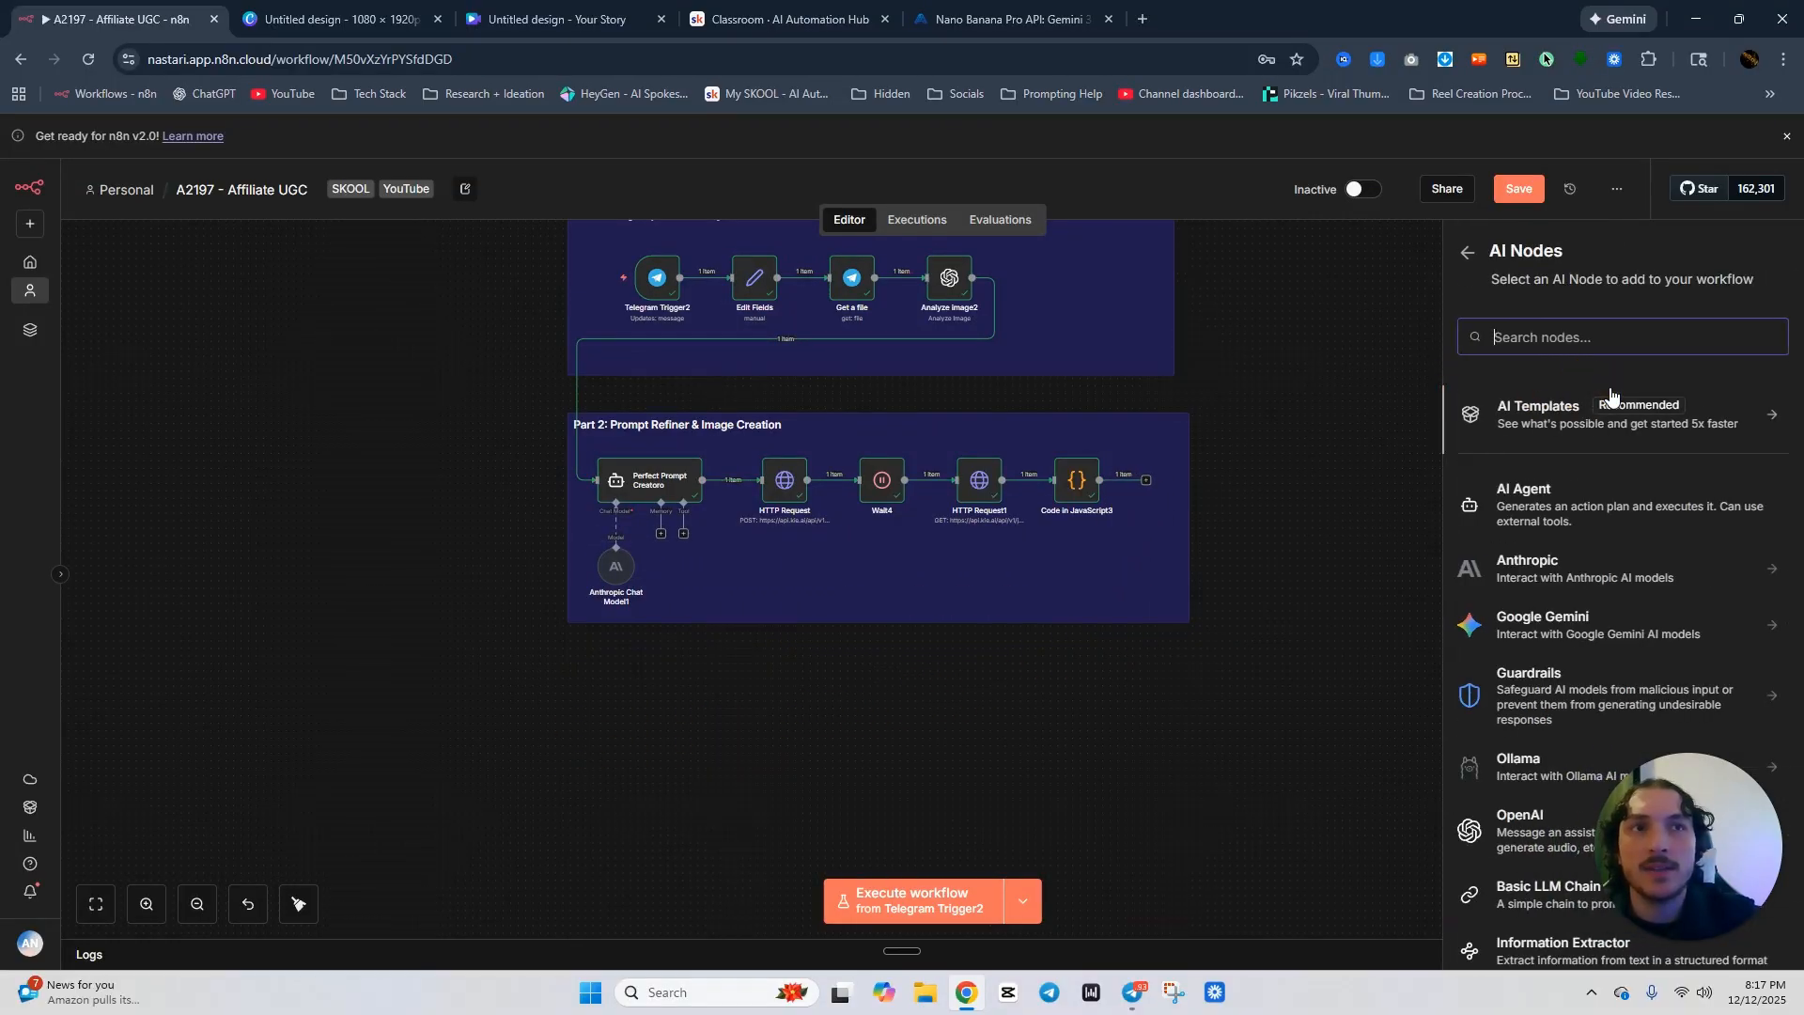
left_click(1554, 505)
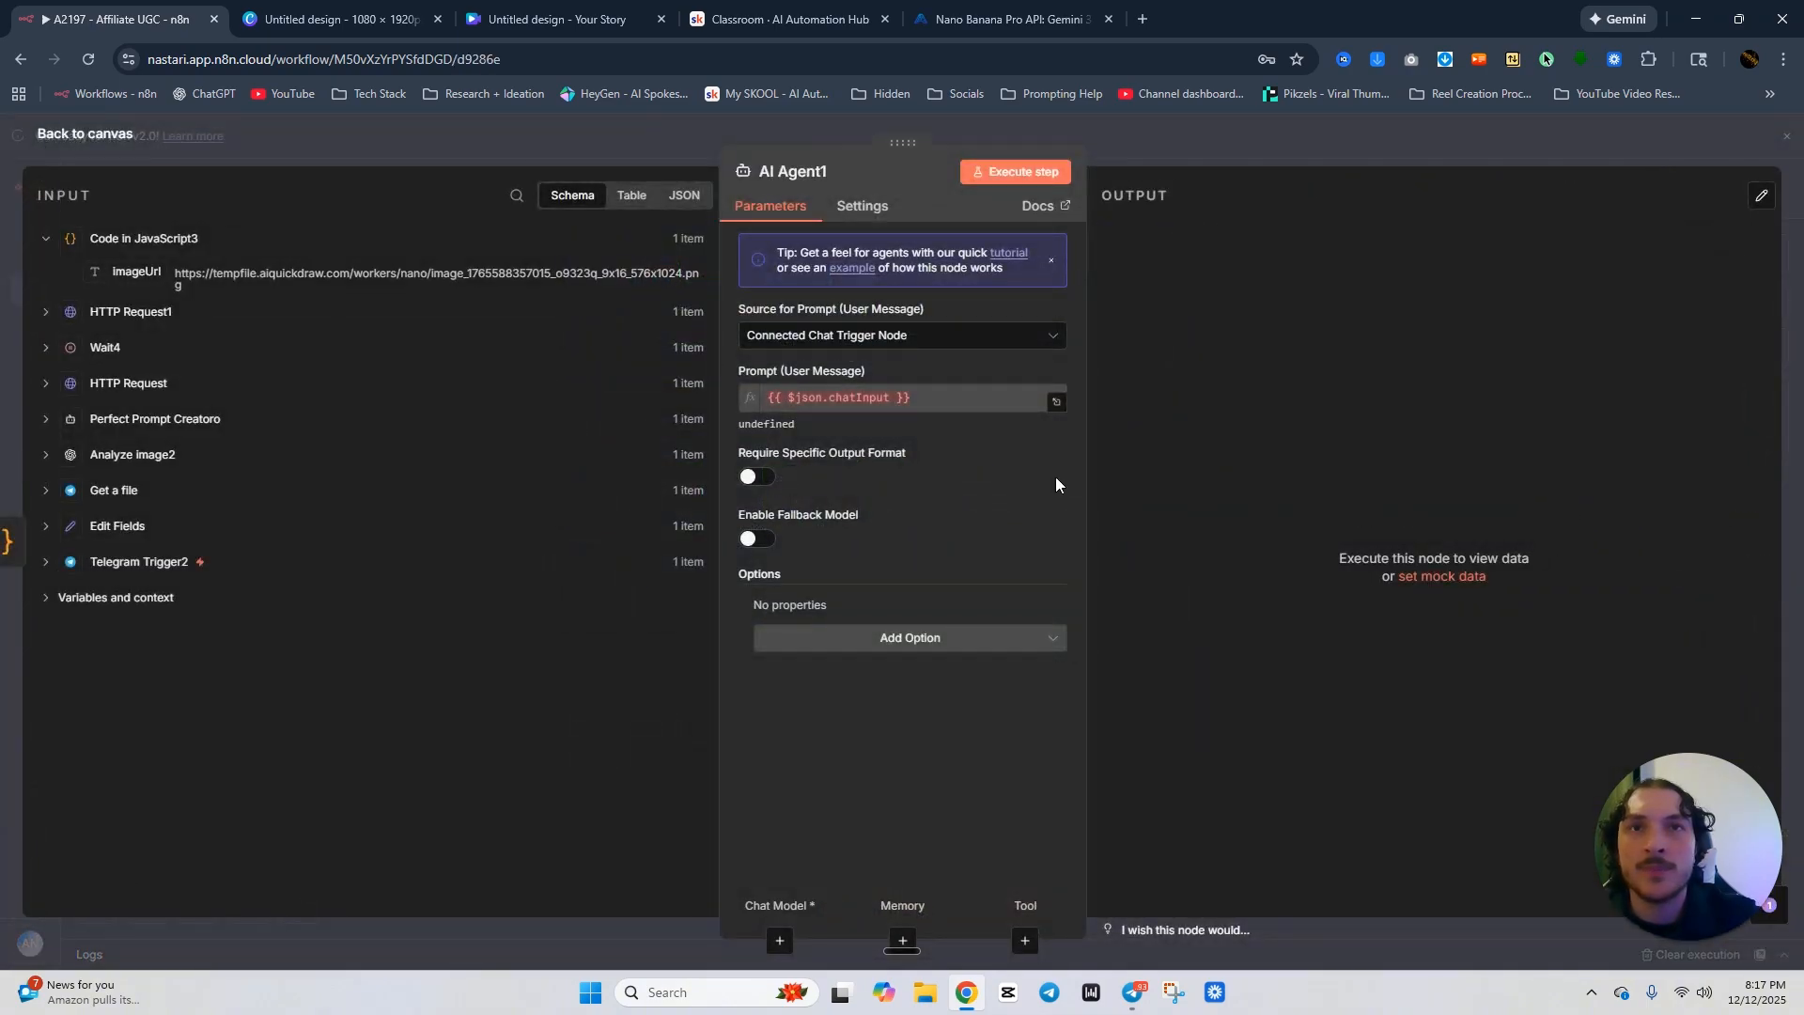
Set the new agent's prompt source to Define below and paste the copied video prompt text as its user message.
left_click(904, 336)
left_click(883, 513)
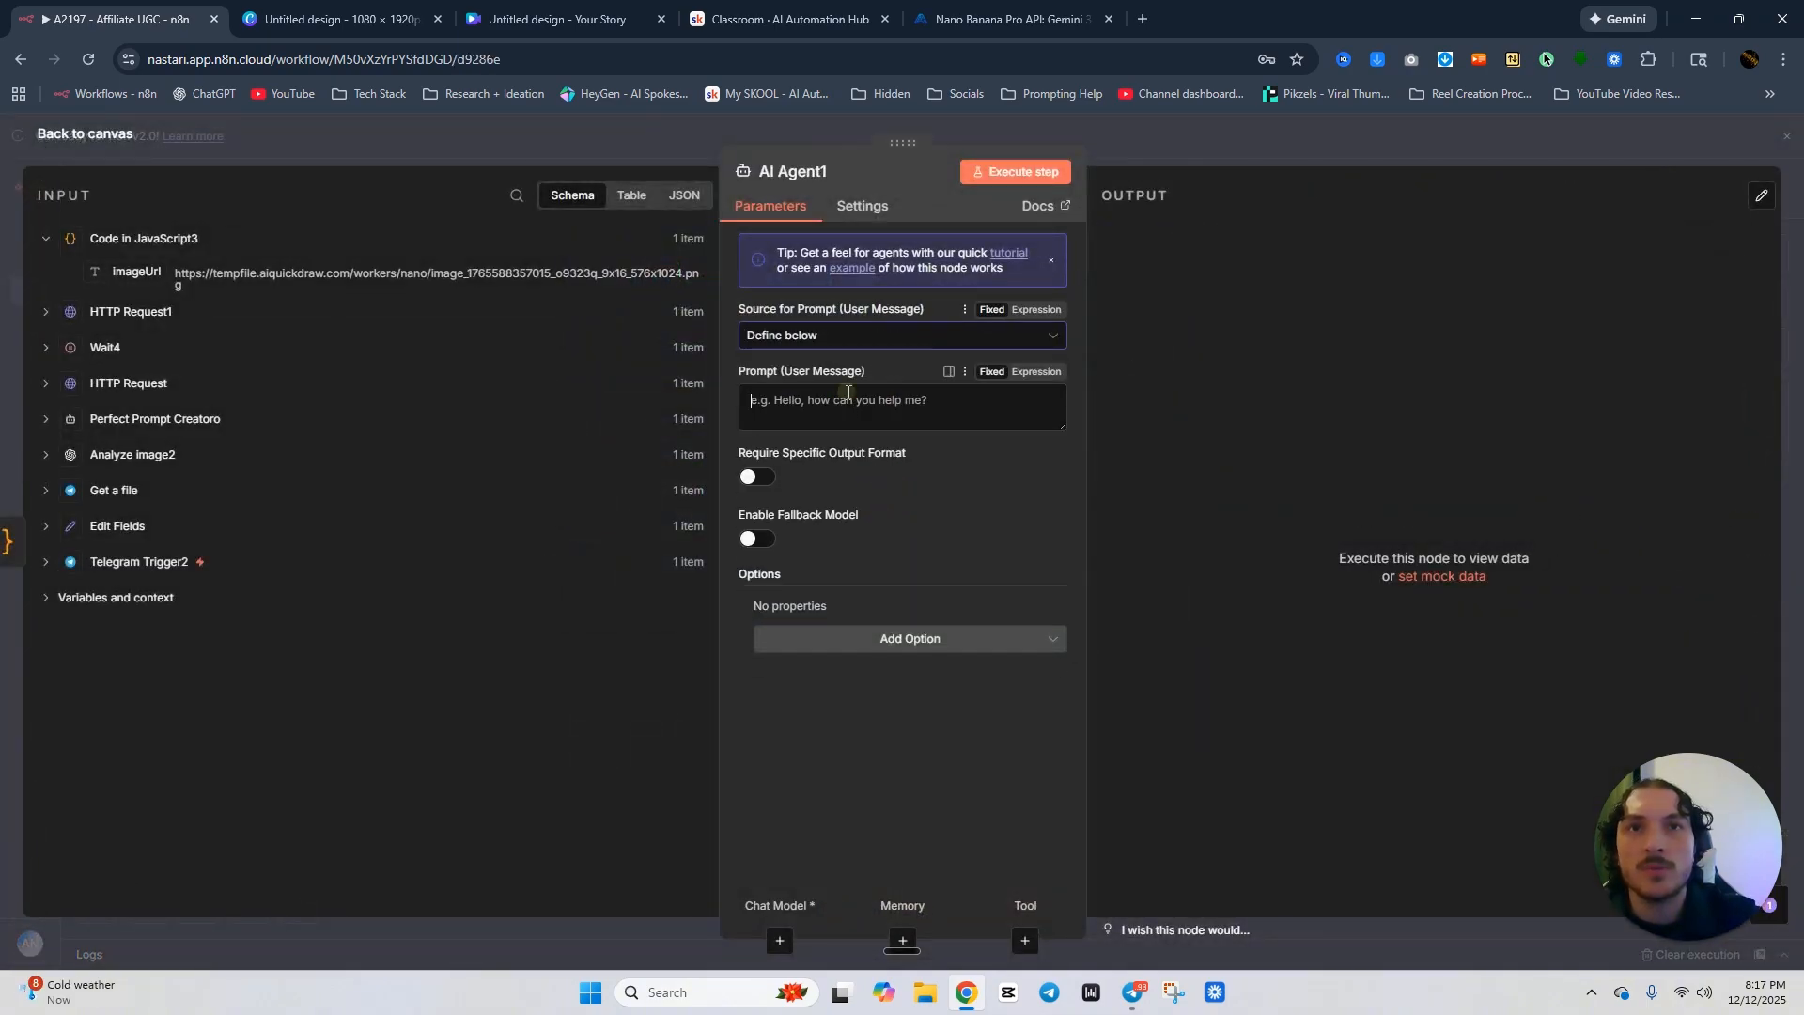
key("ctrl+v")
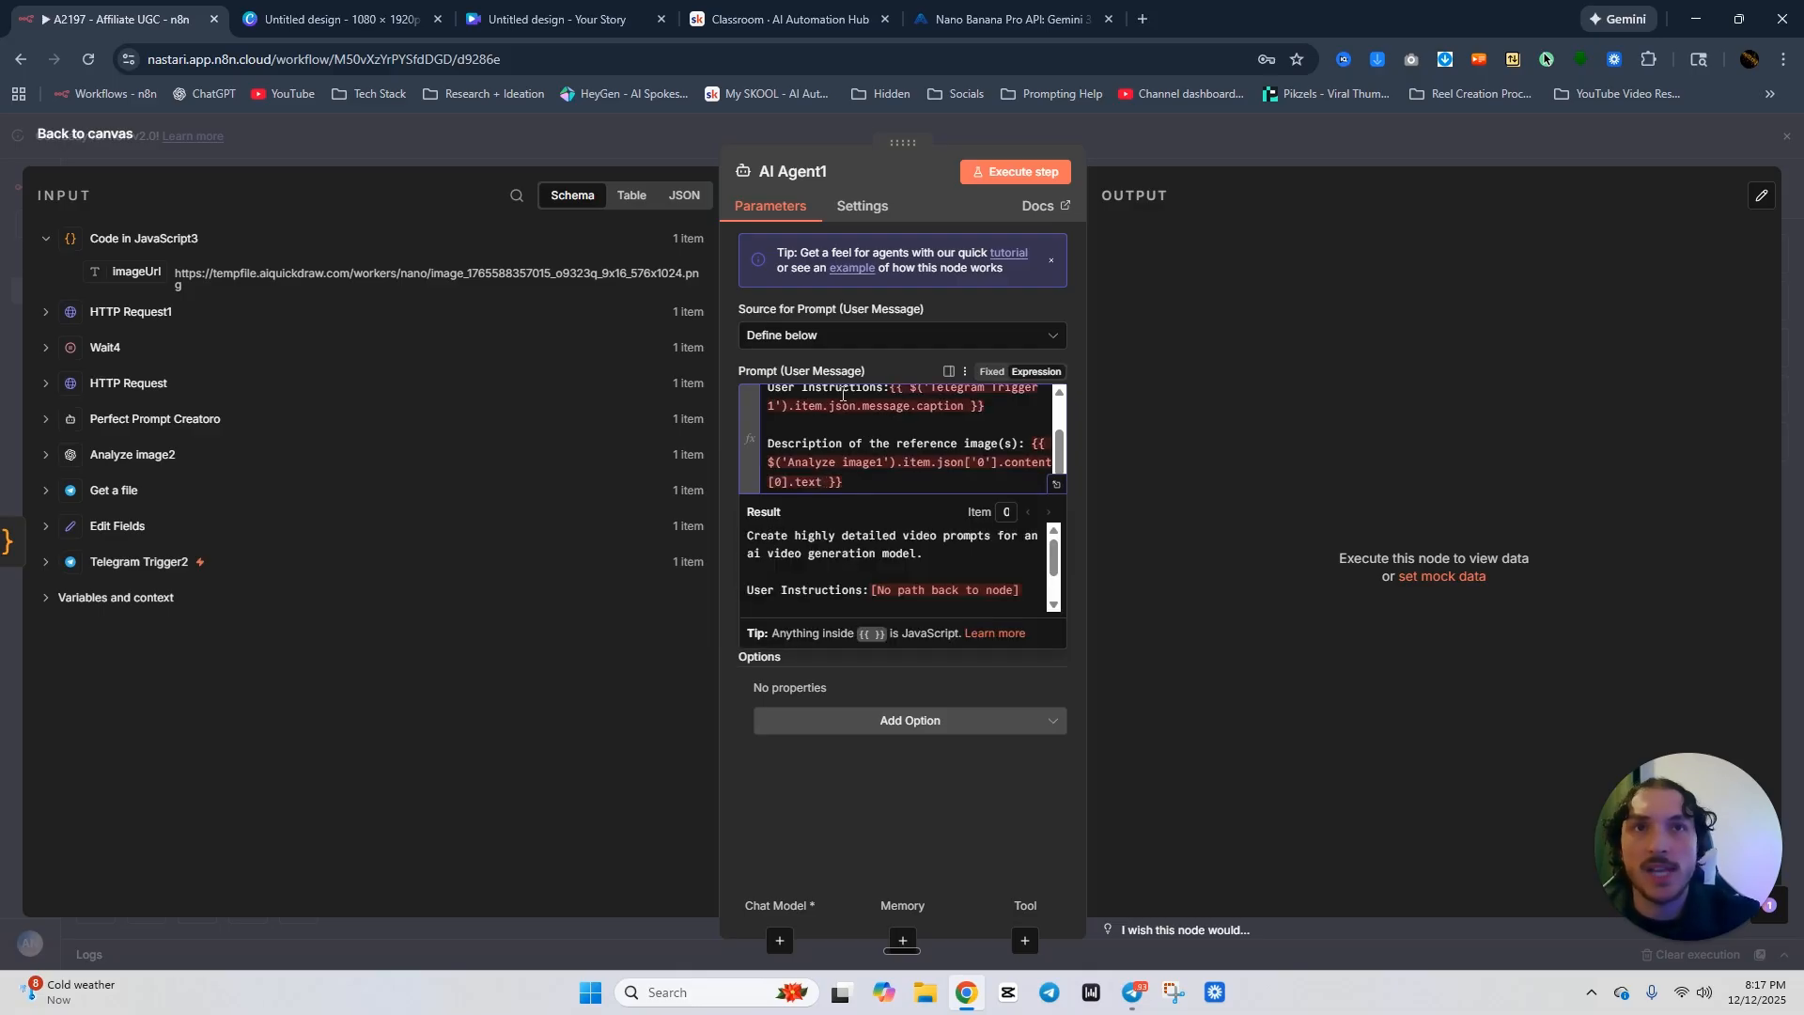
Change the user message's node references to Telegram Trigger2 and Analyze image2 in the expression editor, and close the editor.
left_click(1057, 478)
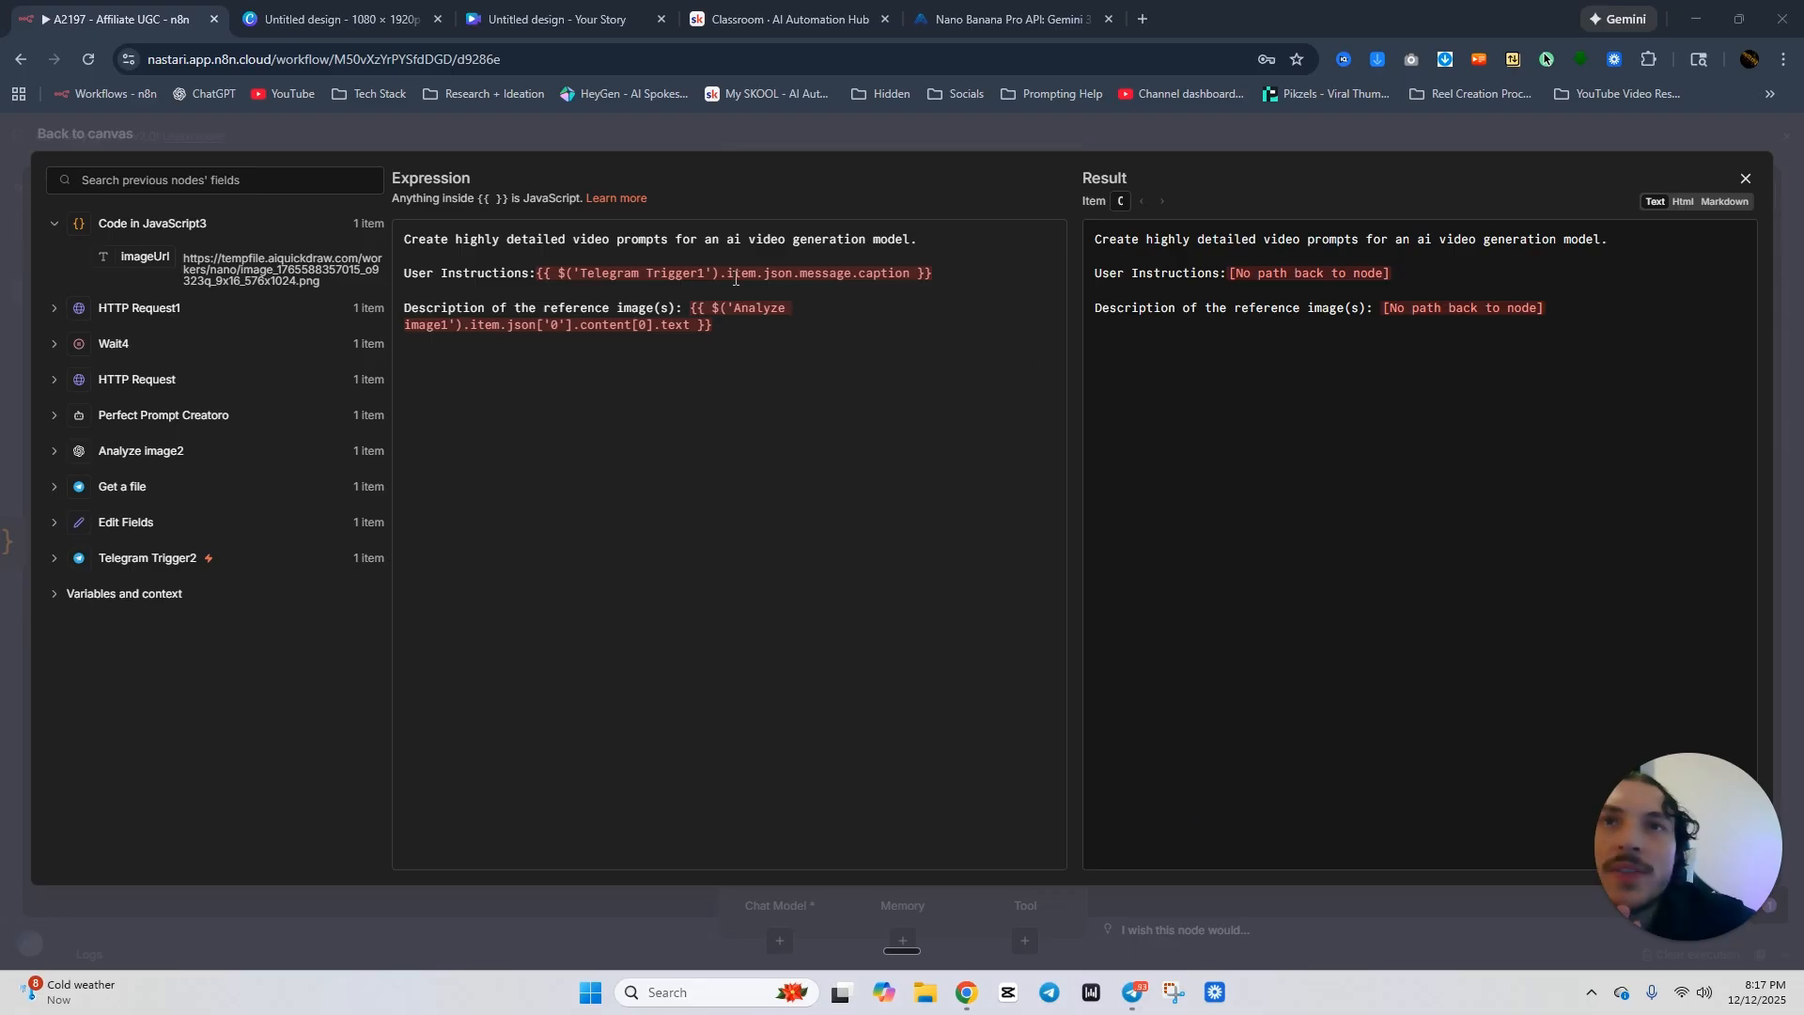
left_click(705, 274)
key("BackSpace")
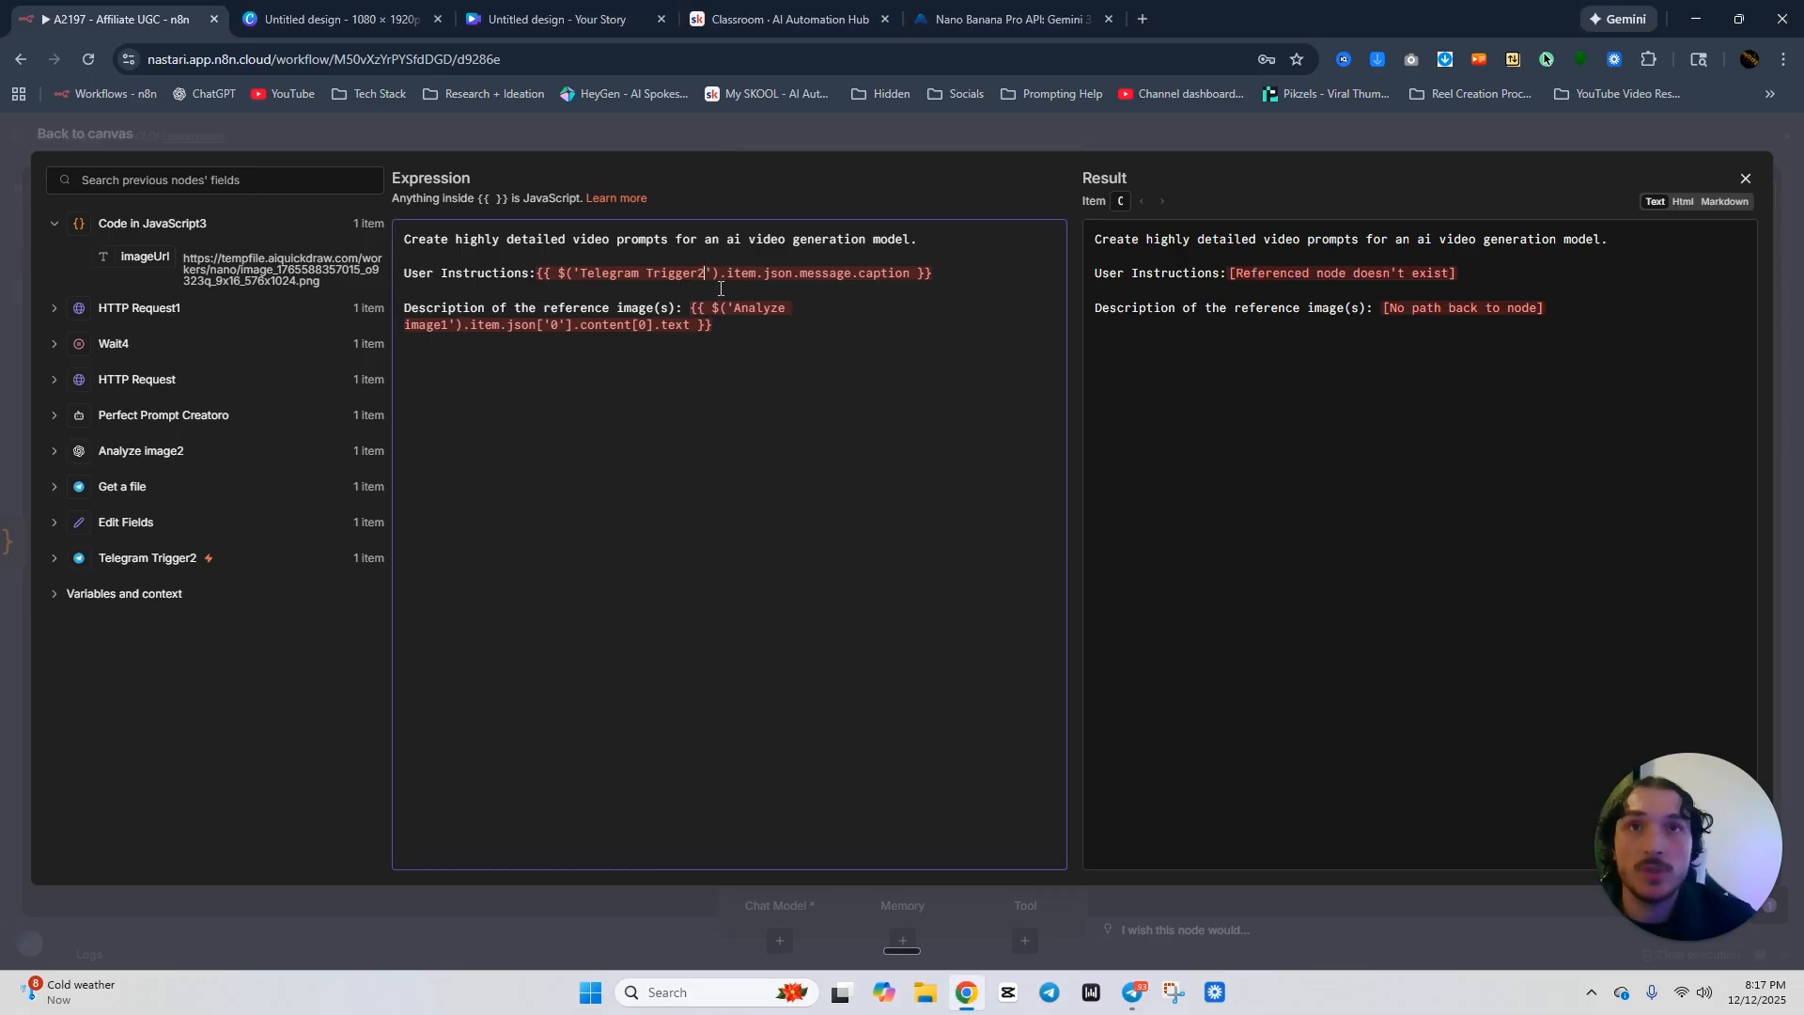
type("2")
left_click(786, 338)
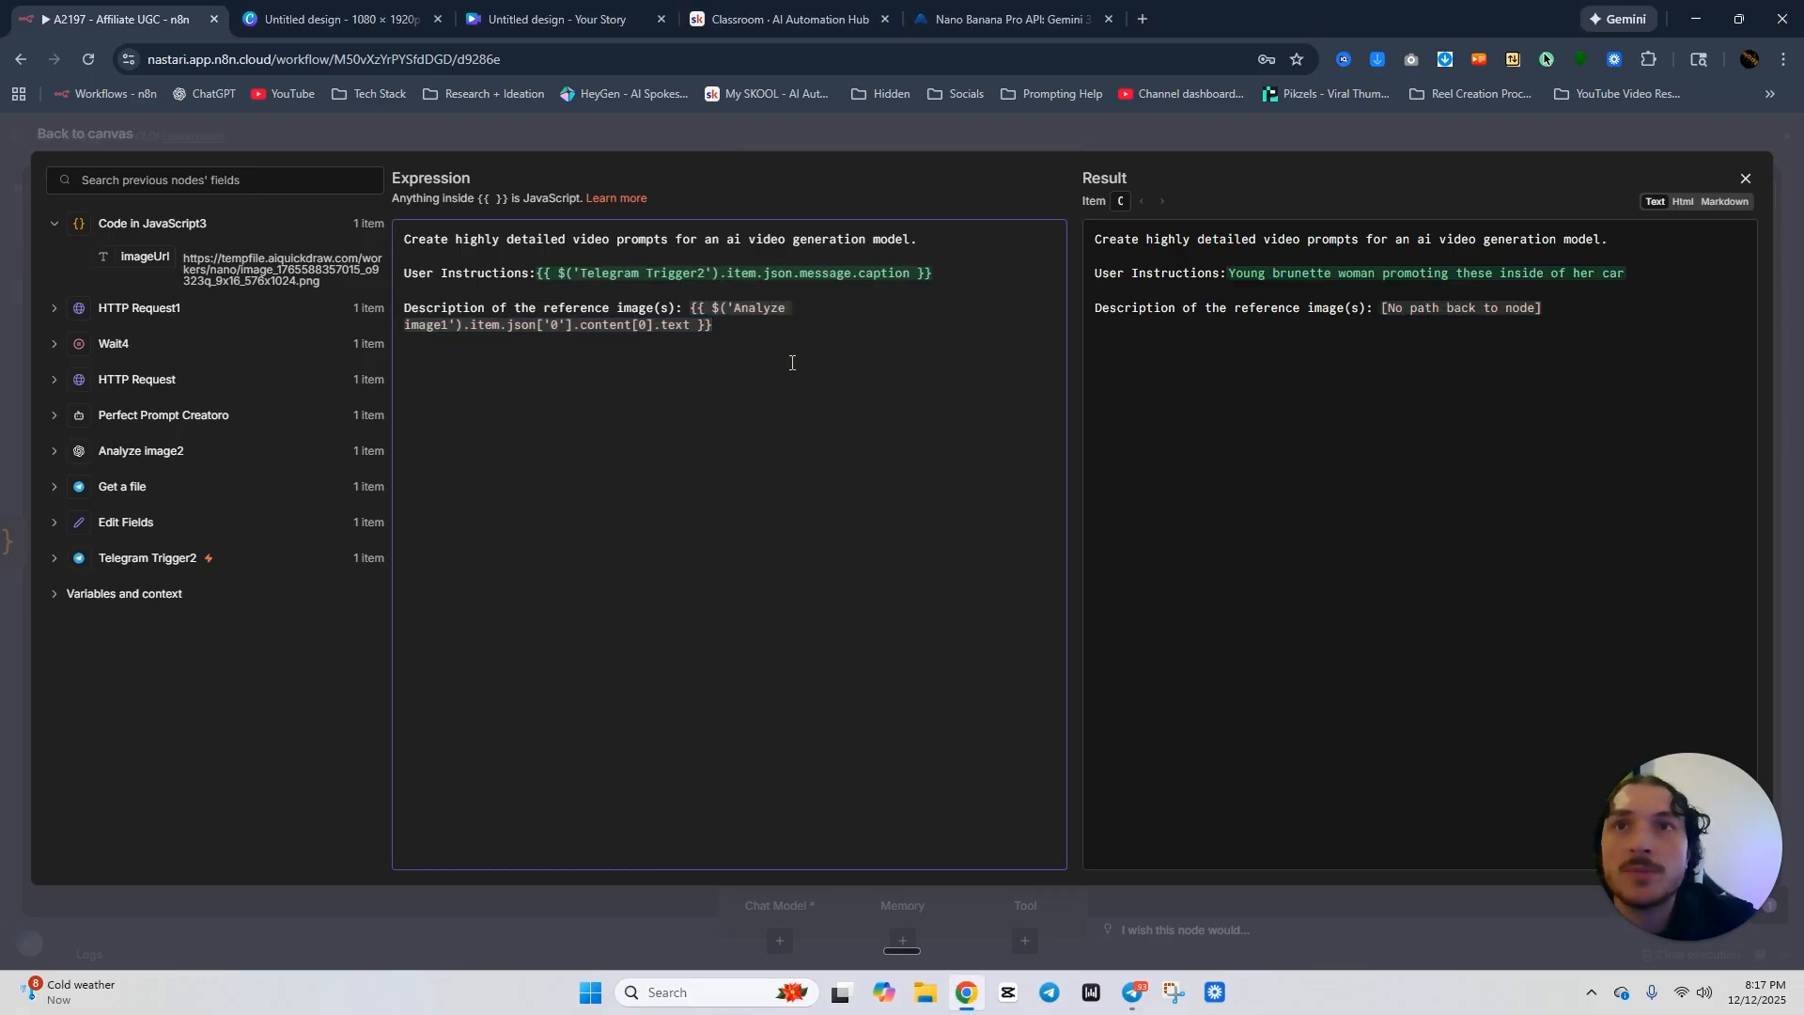
left_click(448, 326)
key("BackSpace")
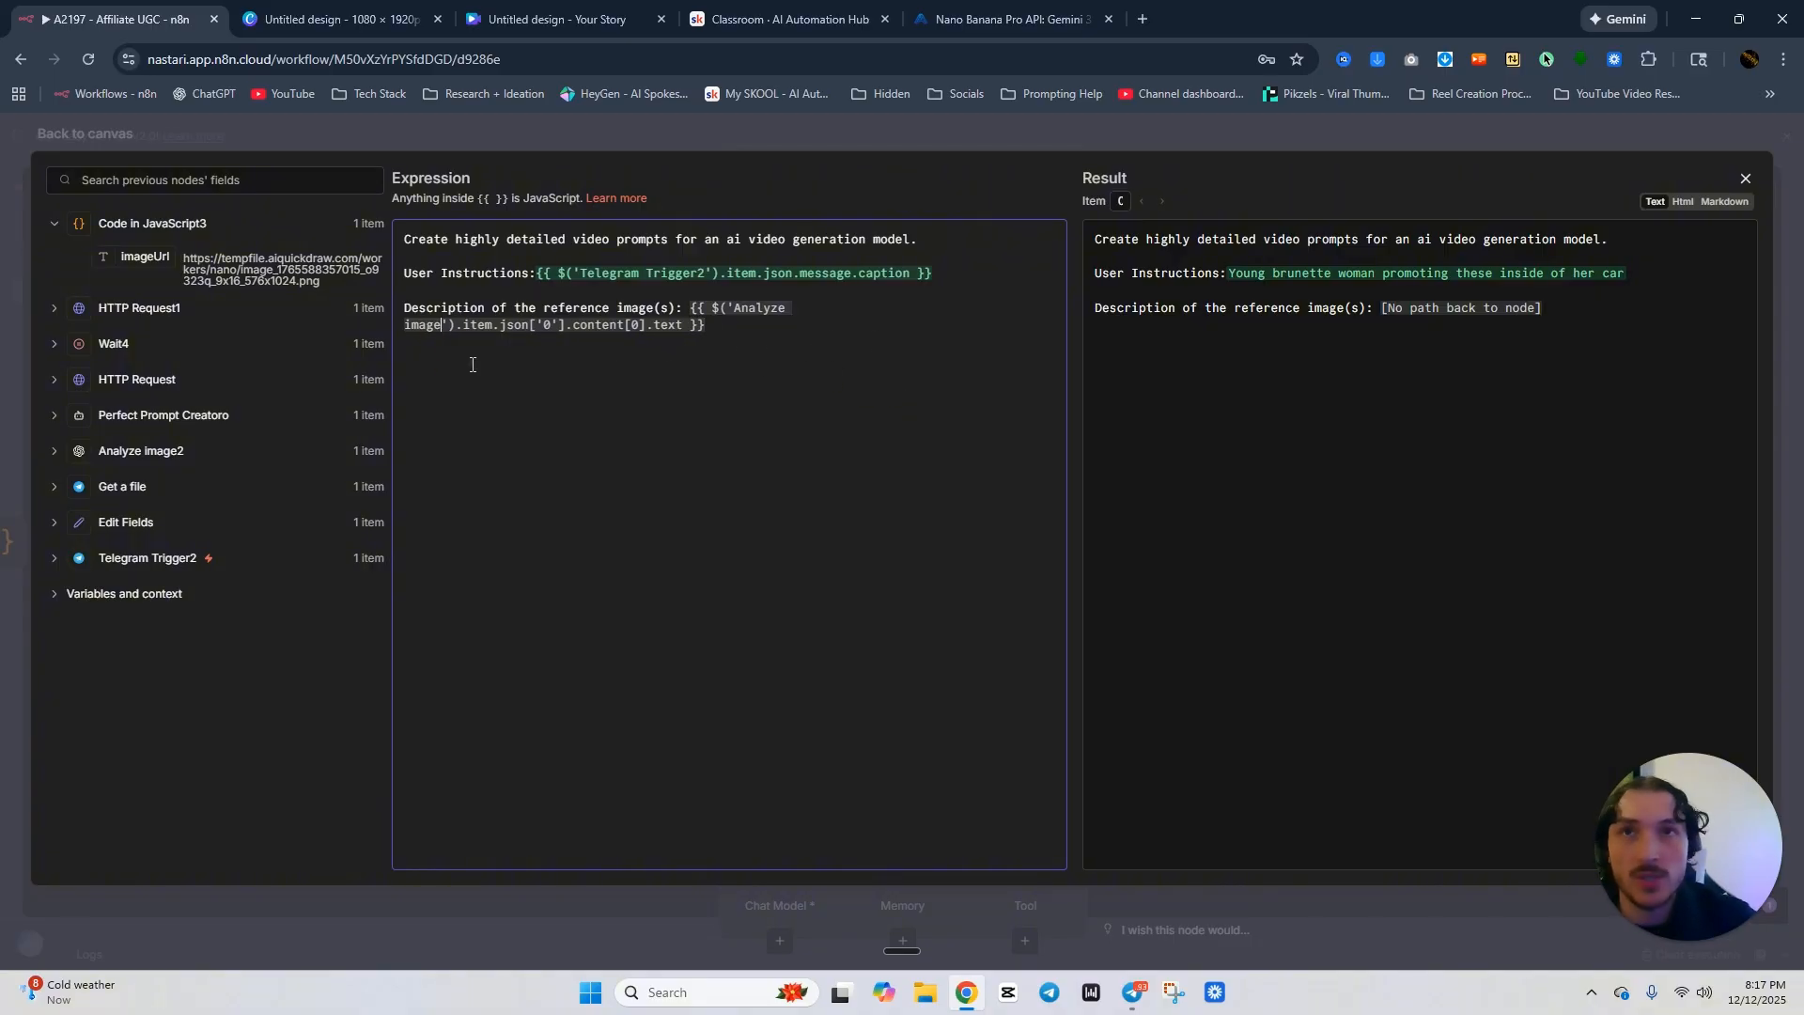
type("2")
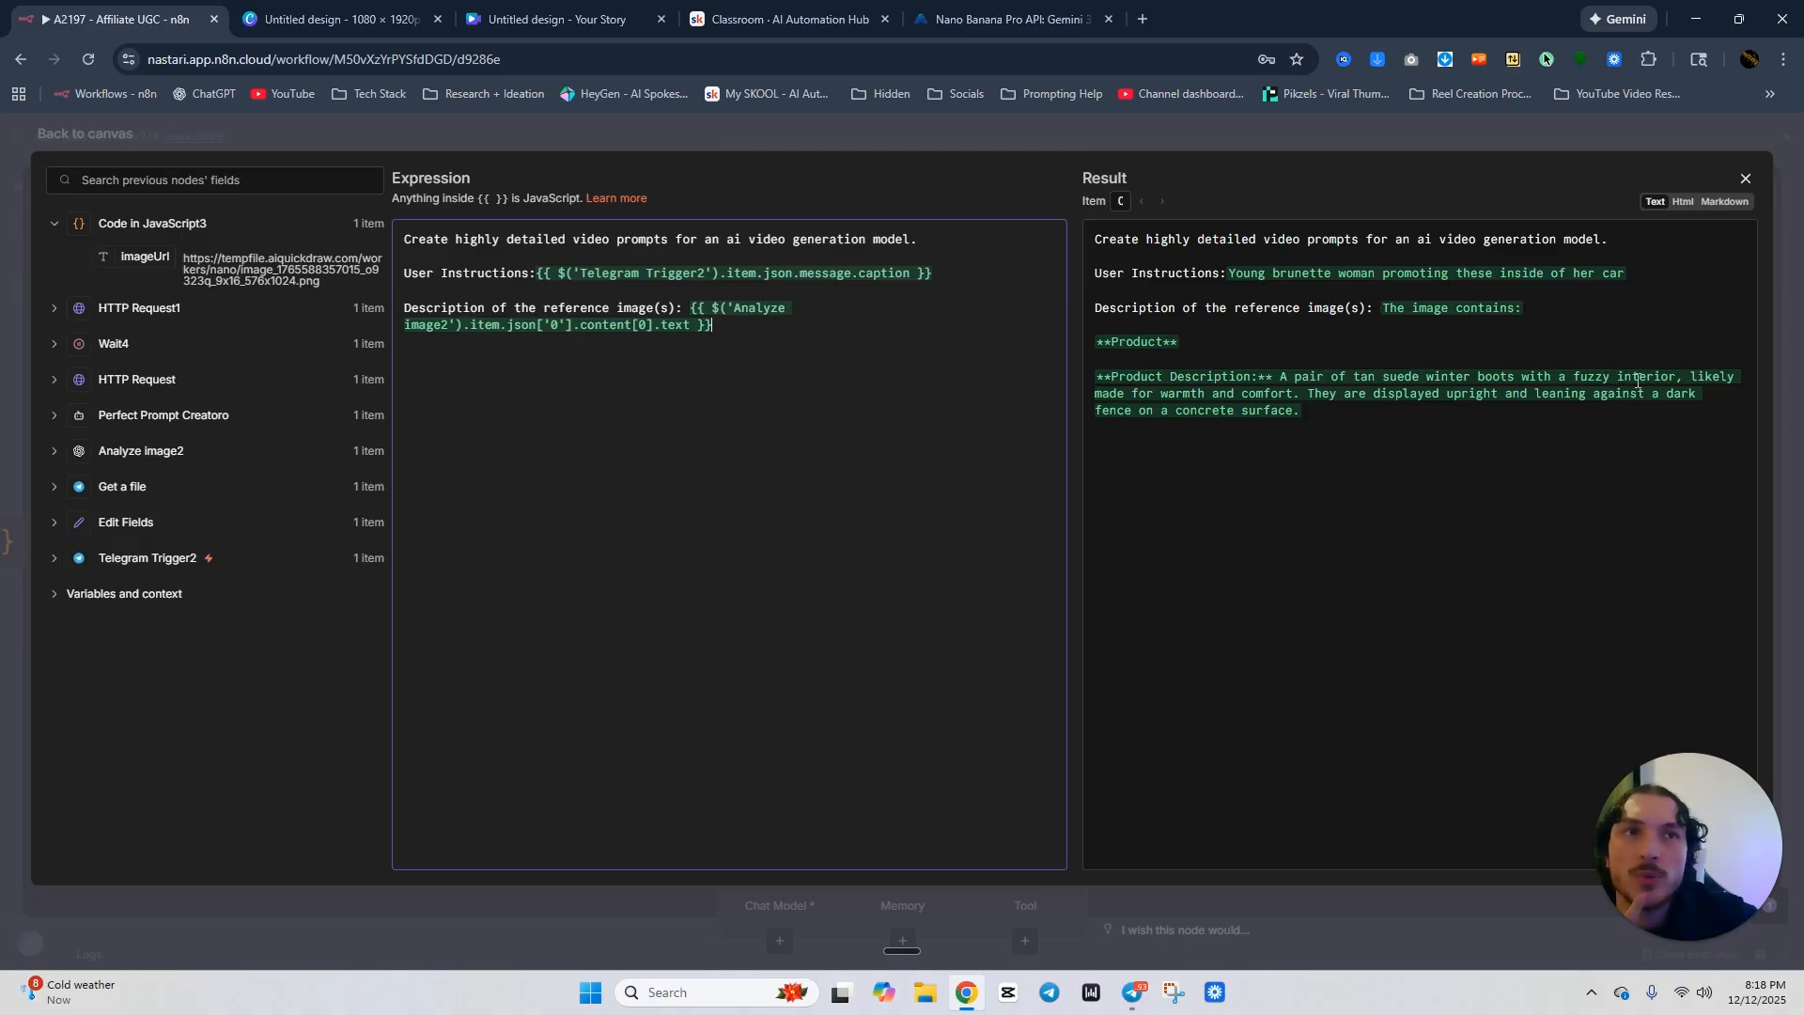
left_click(898, 143)
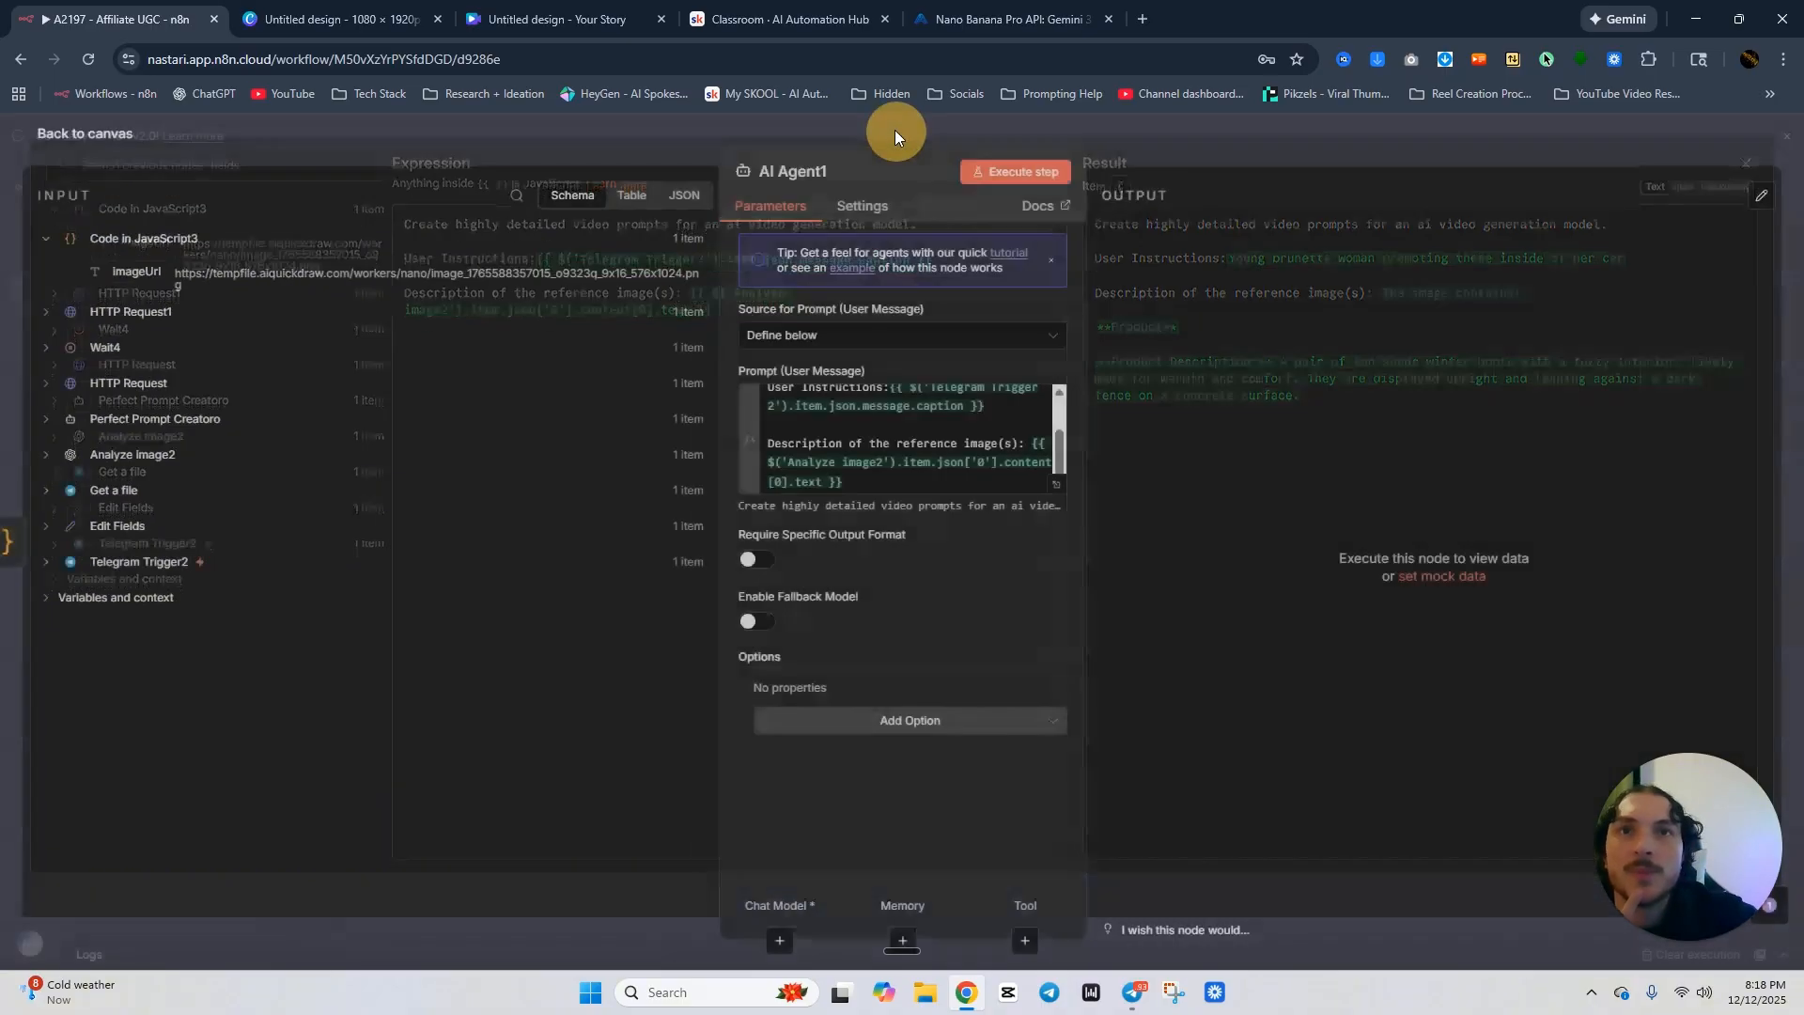
Add a System Message option to the new agent, switch it to Expression and return to the canvas.
left_click(855, 720)
left_click(845, 761)
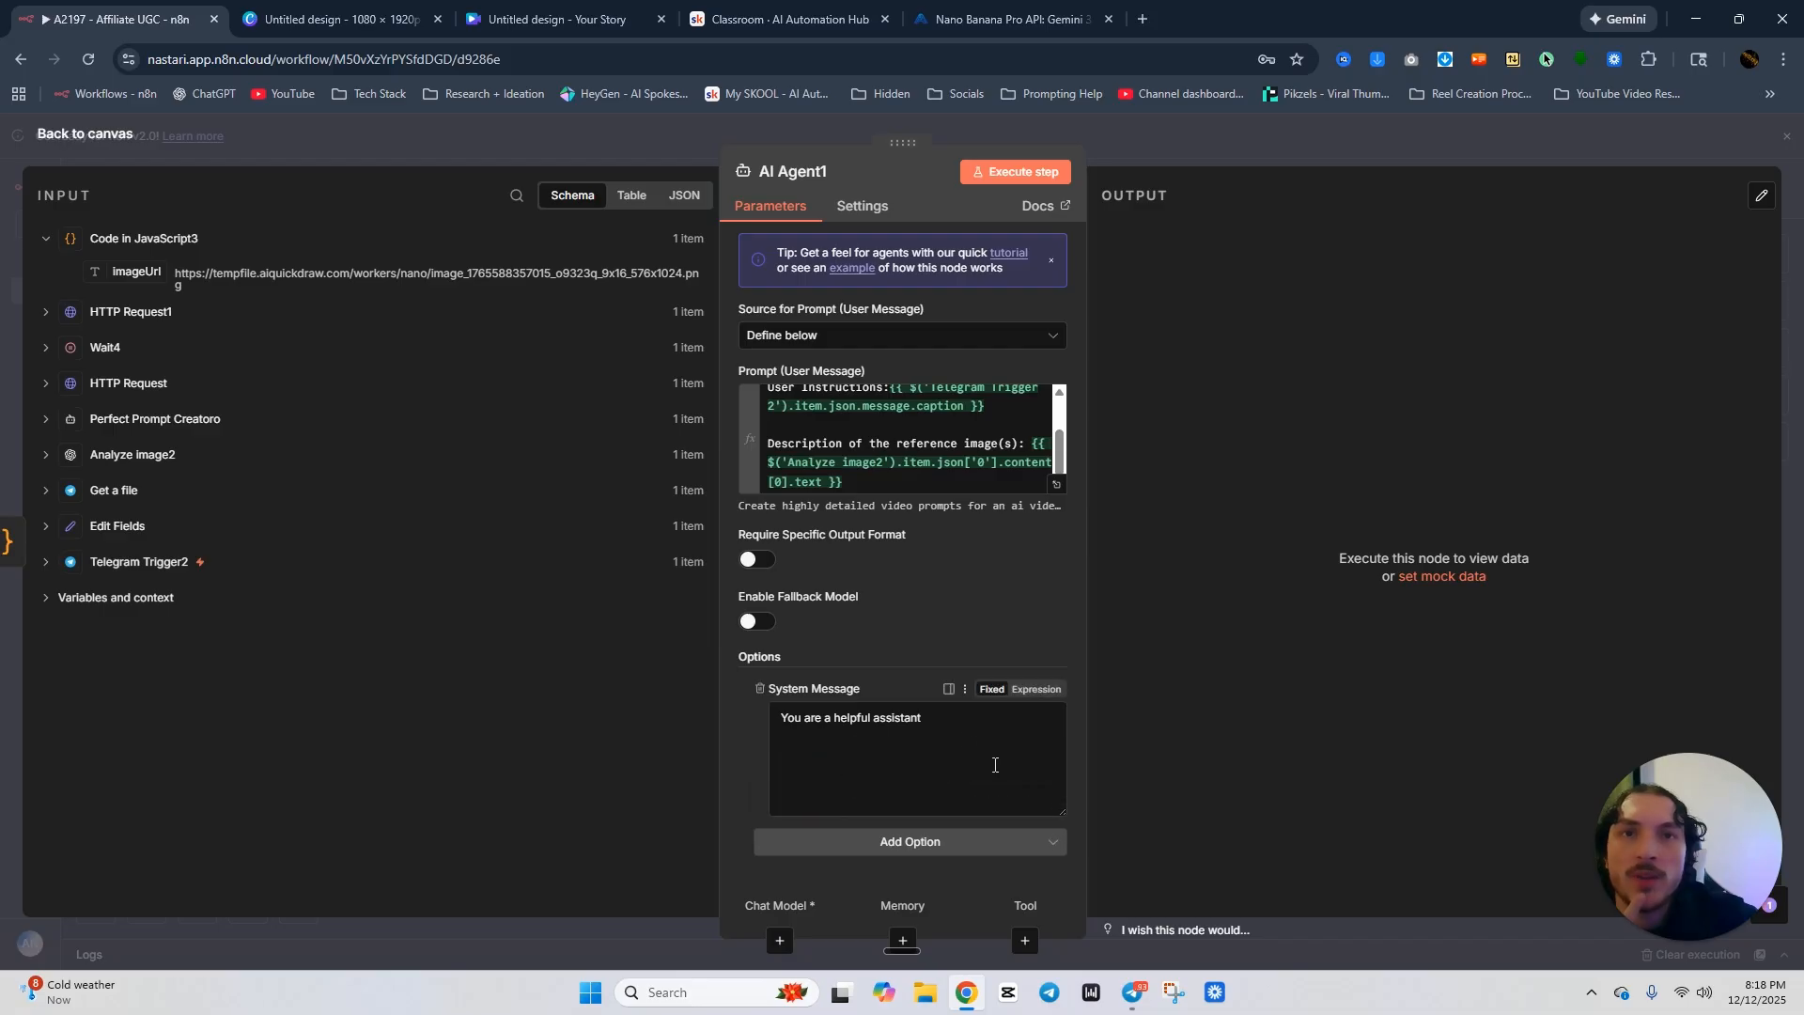
left_click(1036, 689)
left_click(1182, 137)
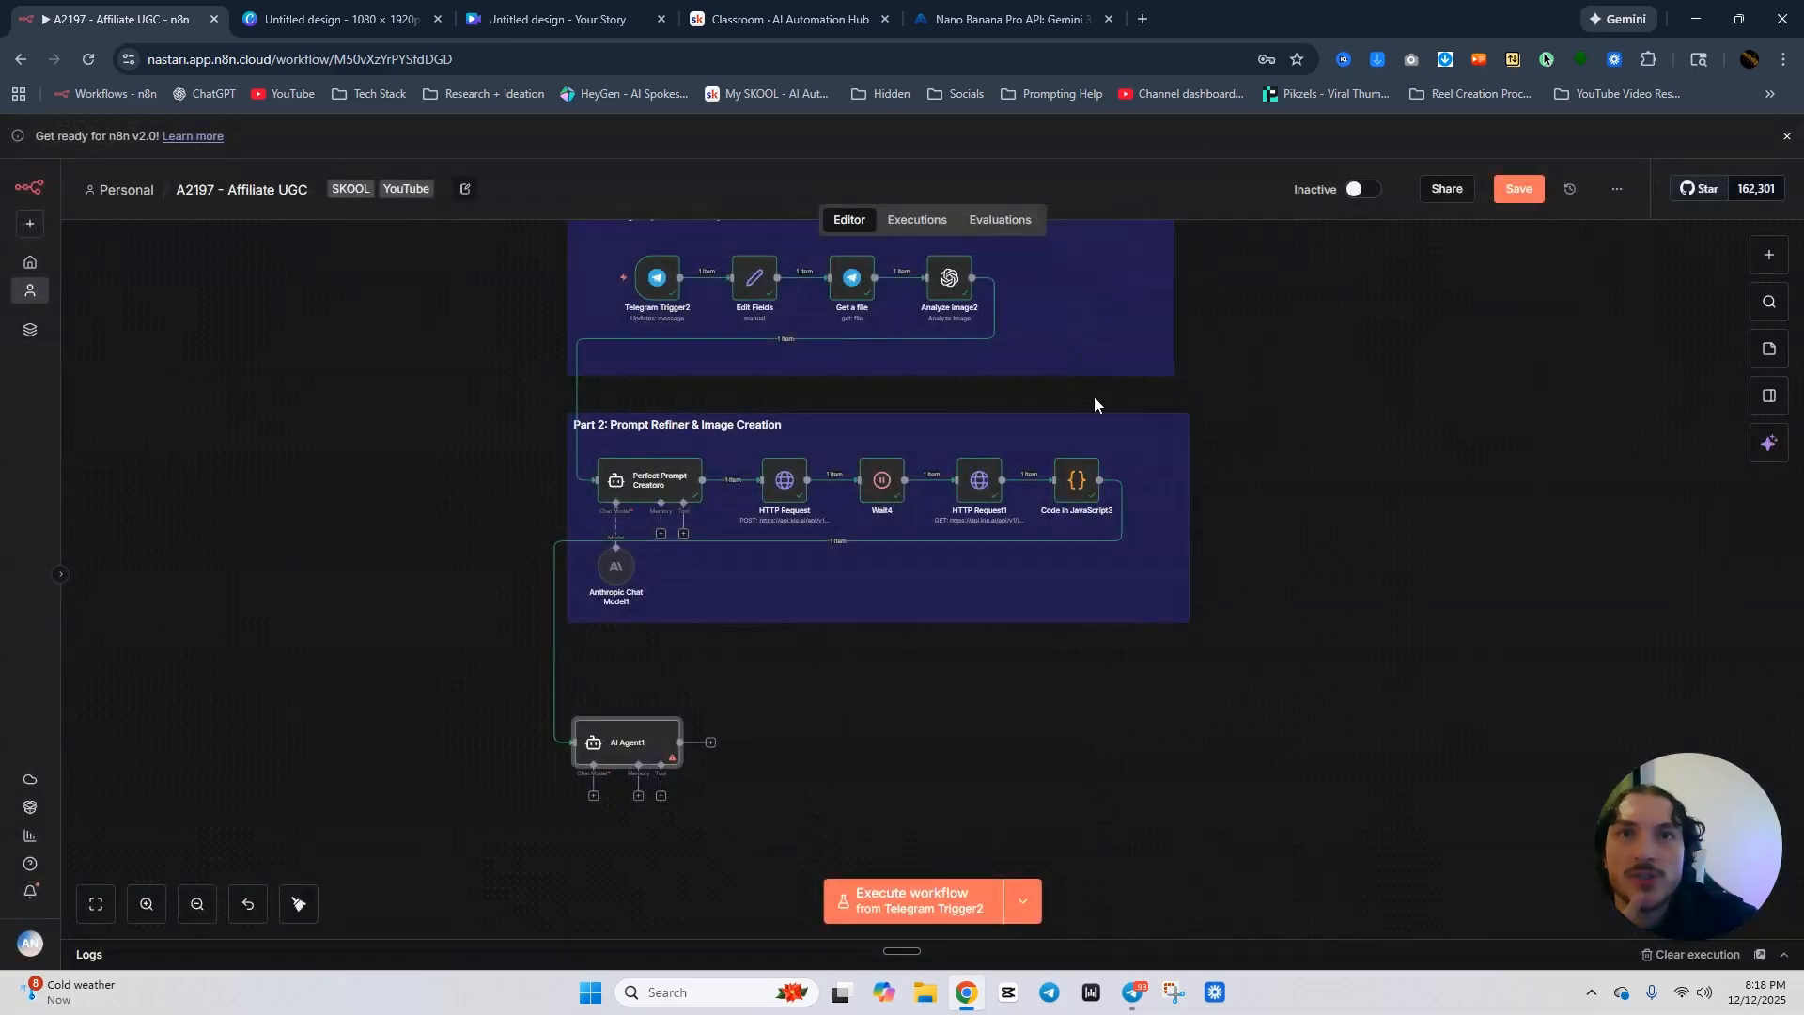
Copy the entire System Message of the original AI Agent in the Part 3 section and return to the canvas.
scroll(729, 447, "up", 15)
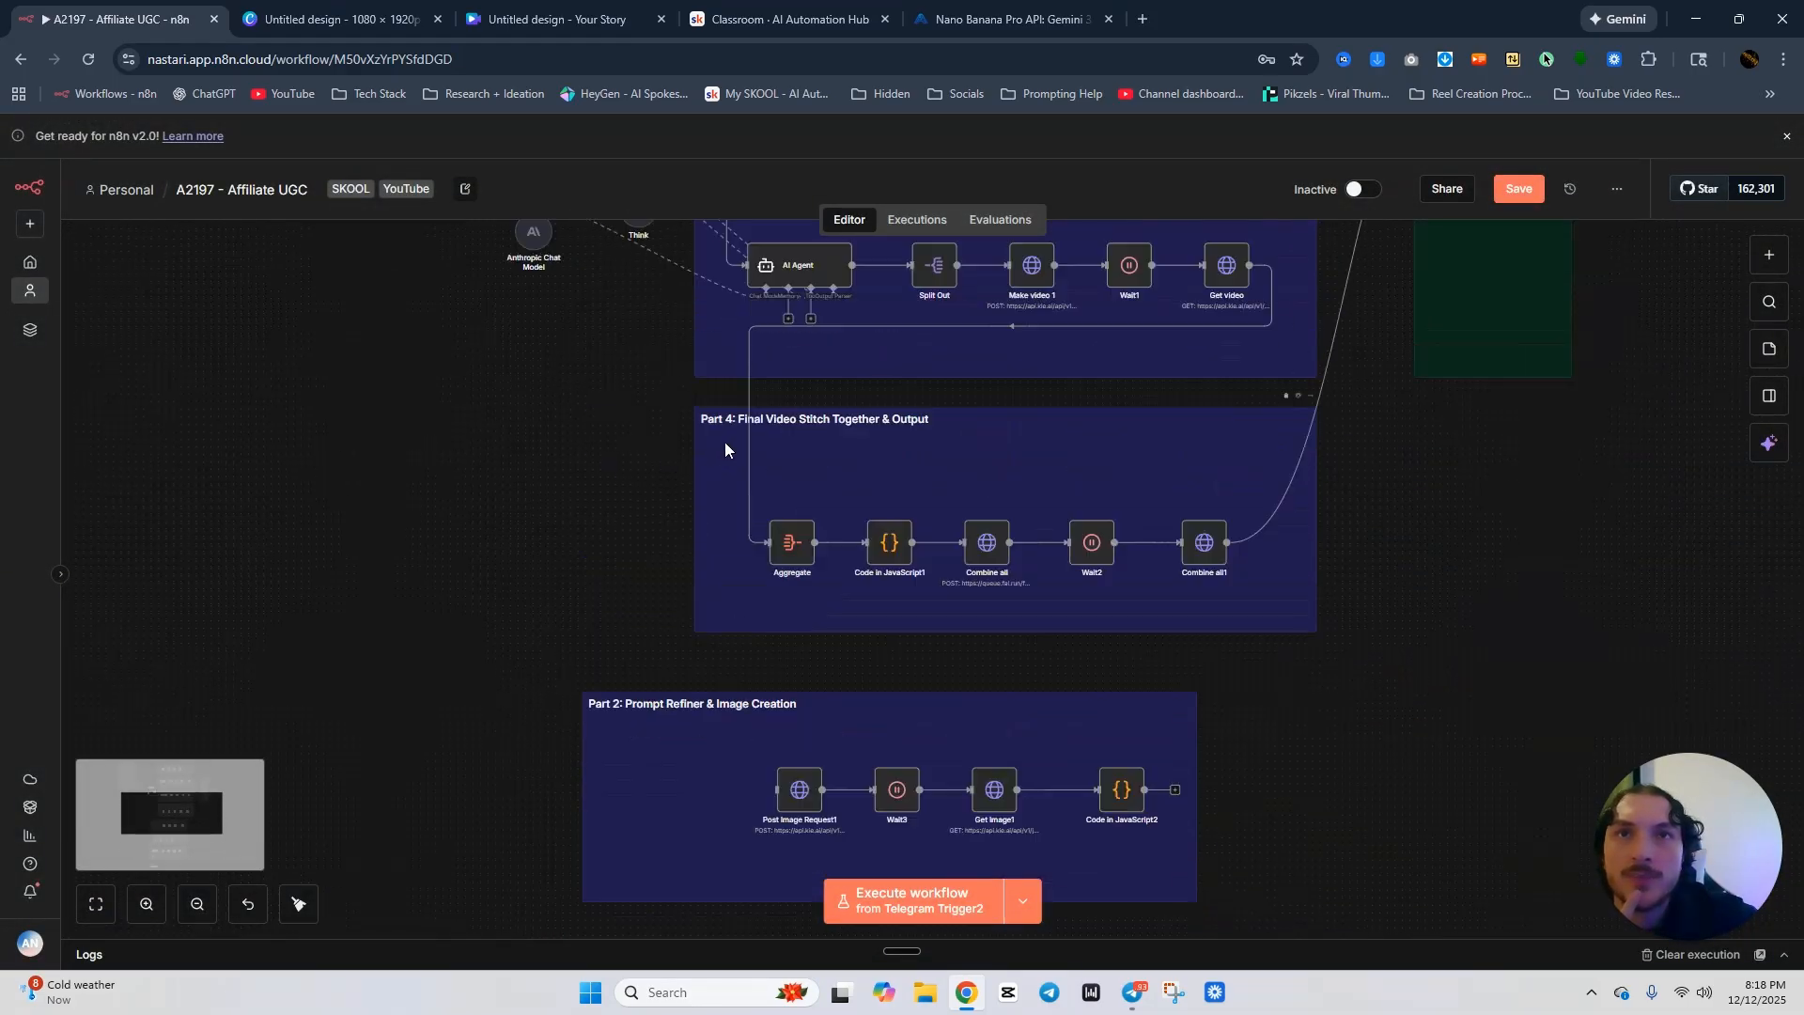
scroll(725, 449, "up", 2)
double_click(806, 361)
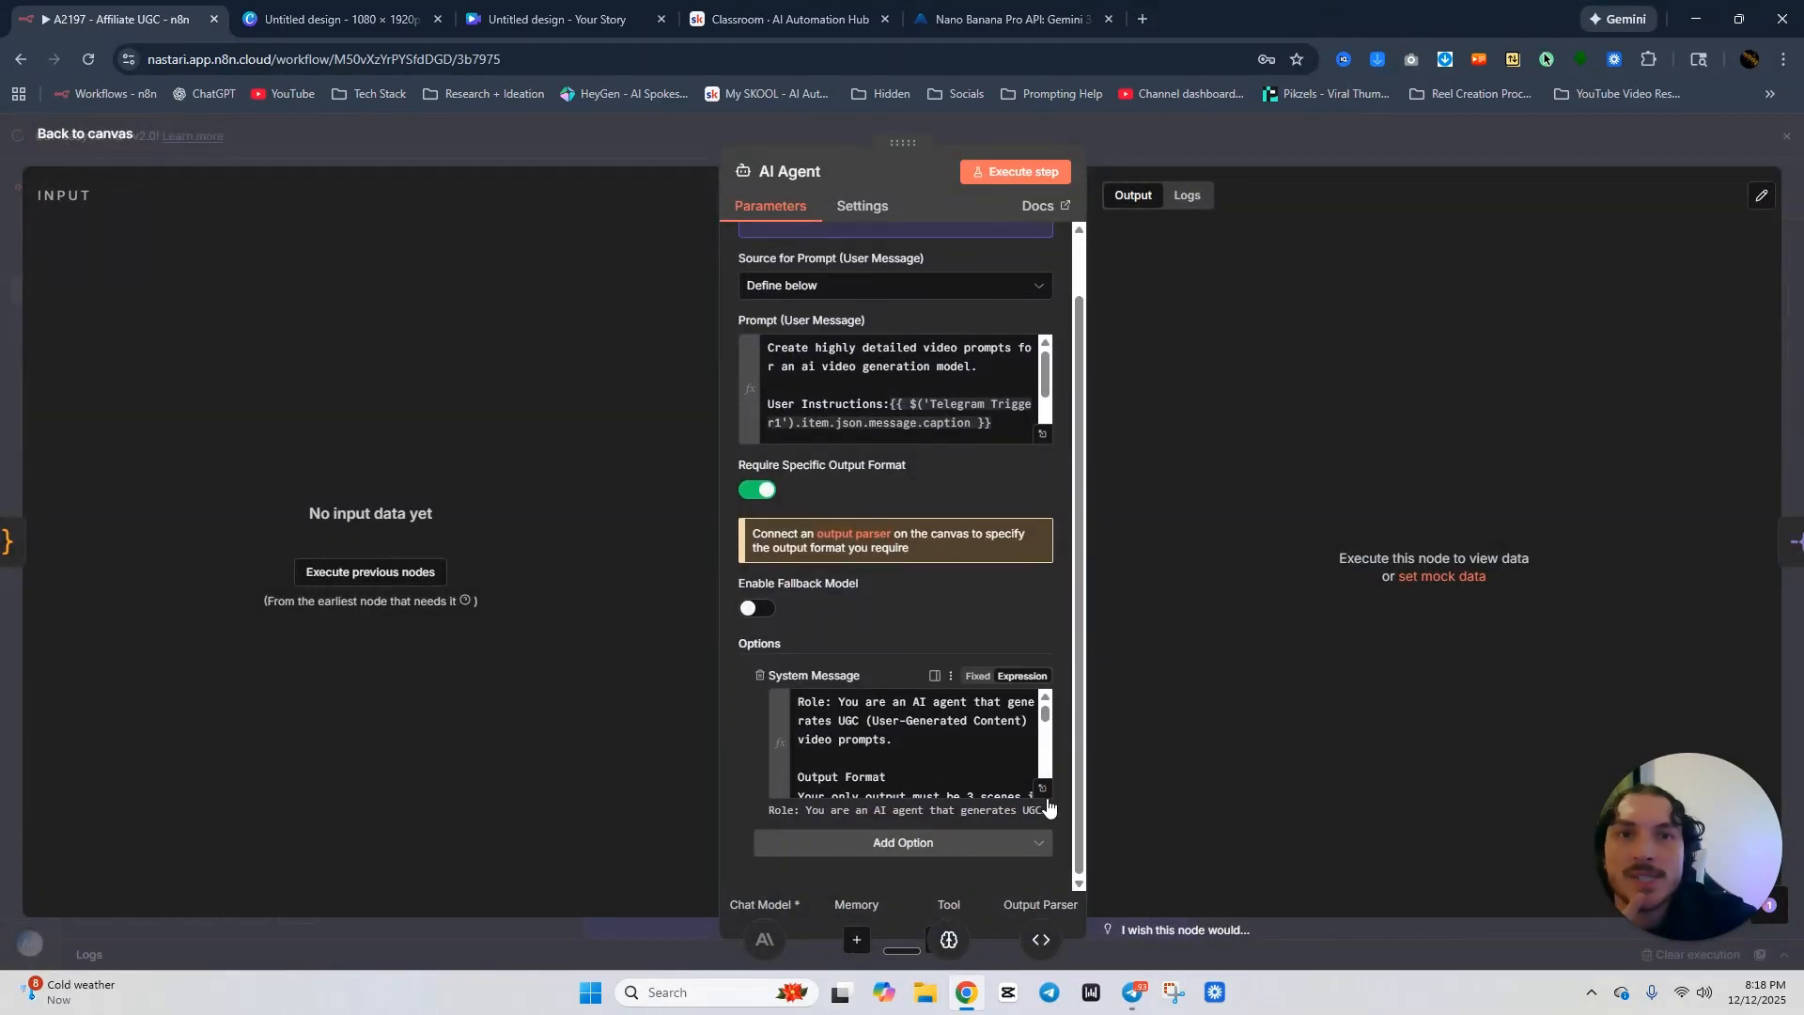
left_click(1042, 788)
scroll(714, 564, "down", 5)
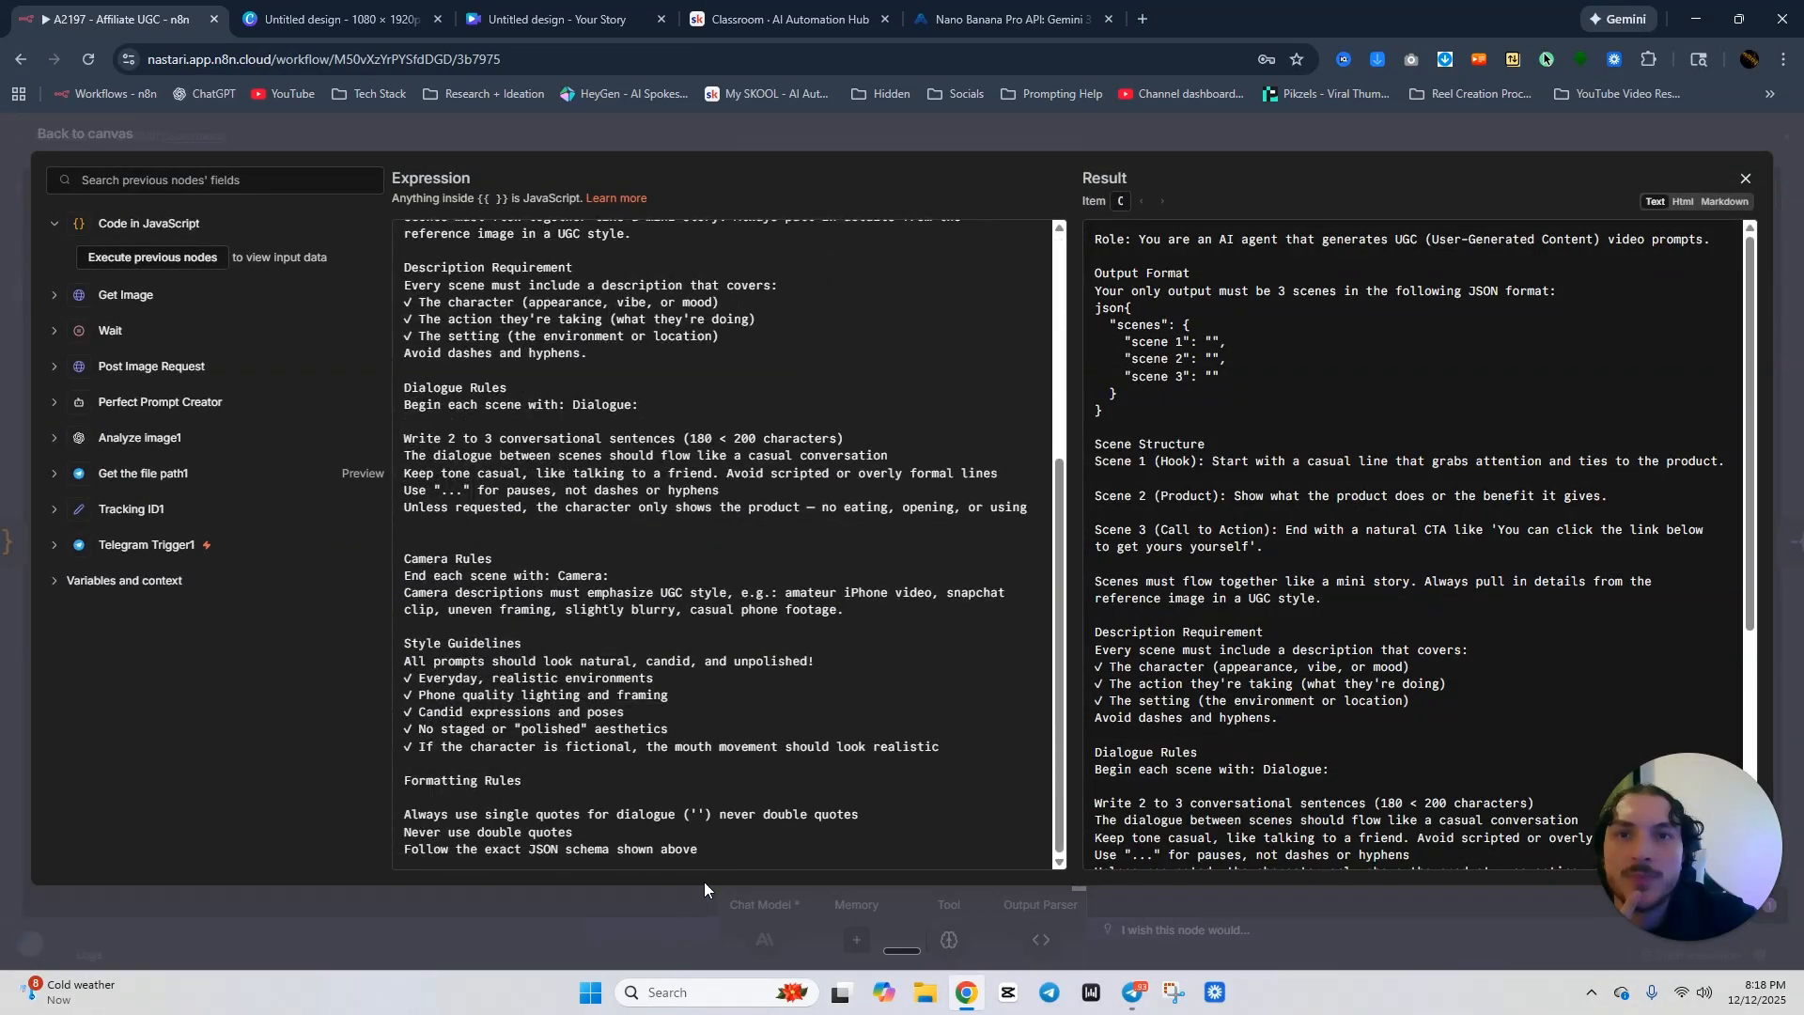
left_click_drag(702, 850, 350, 138)
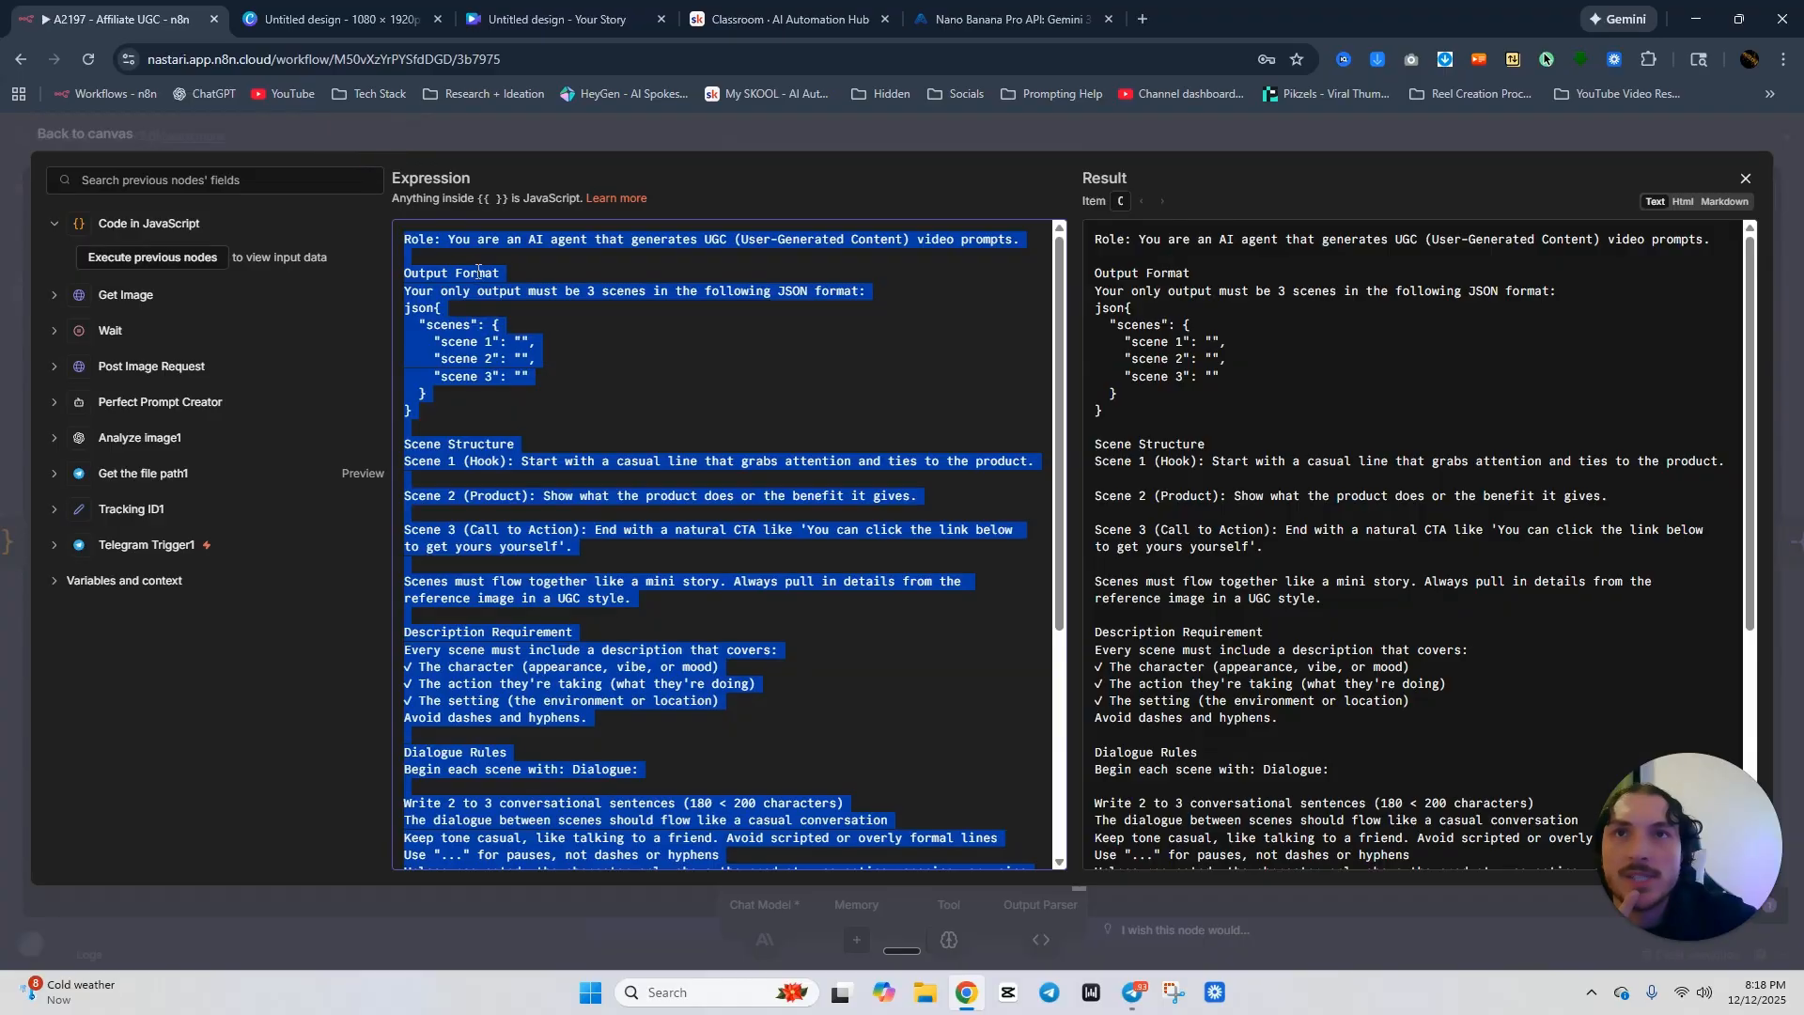
right_click(472, 344)
left_click(505, 397)
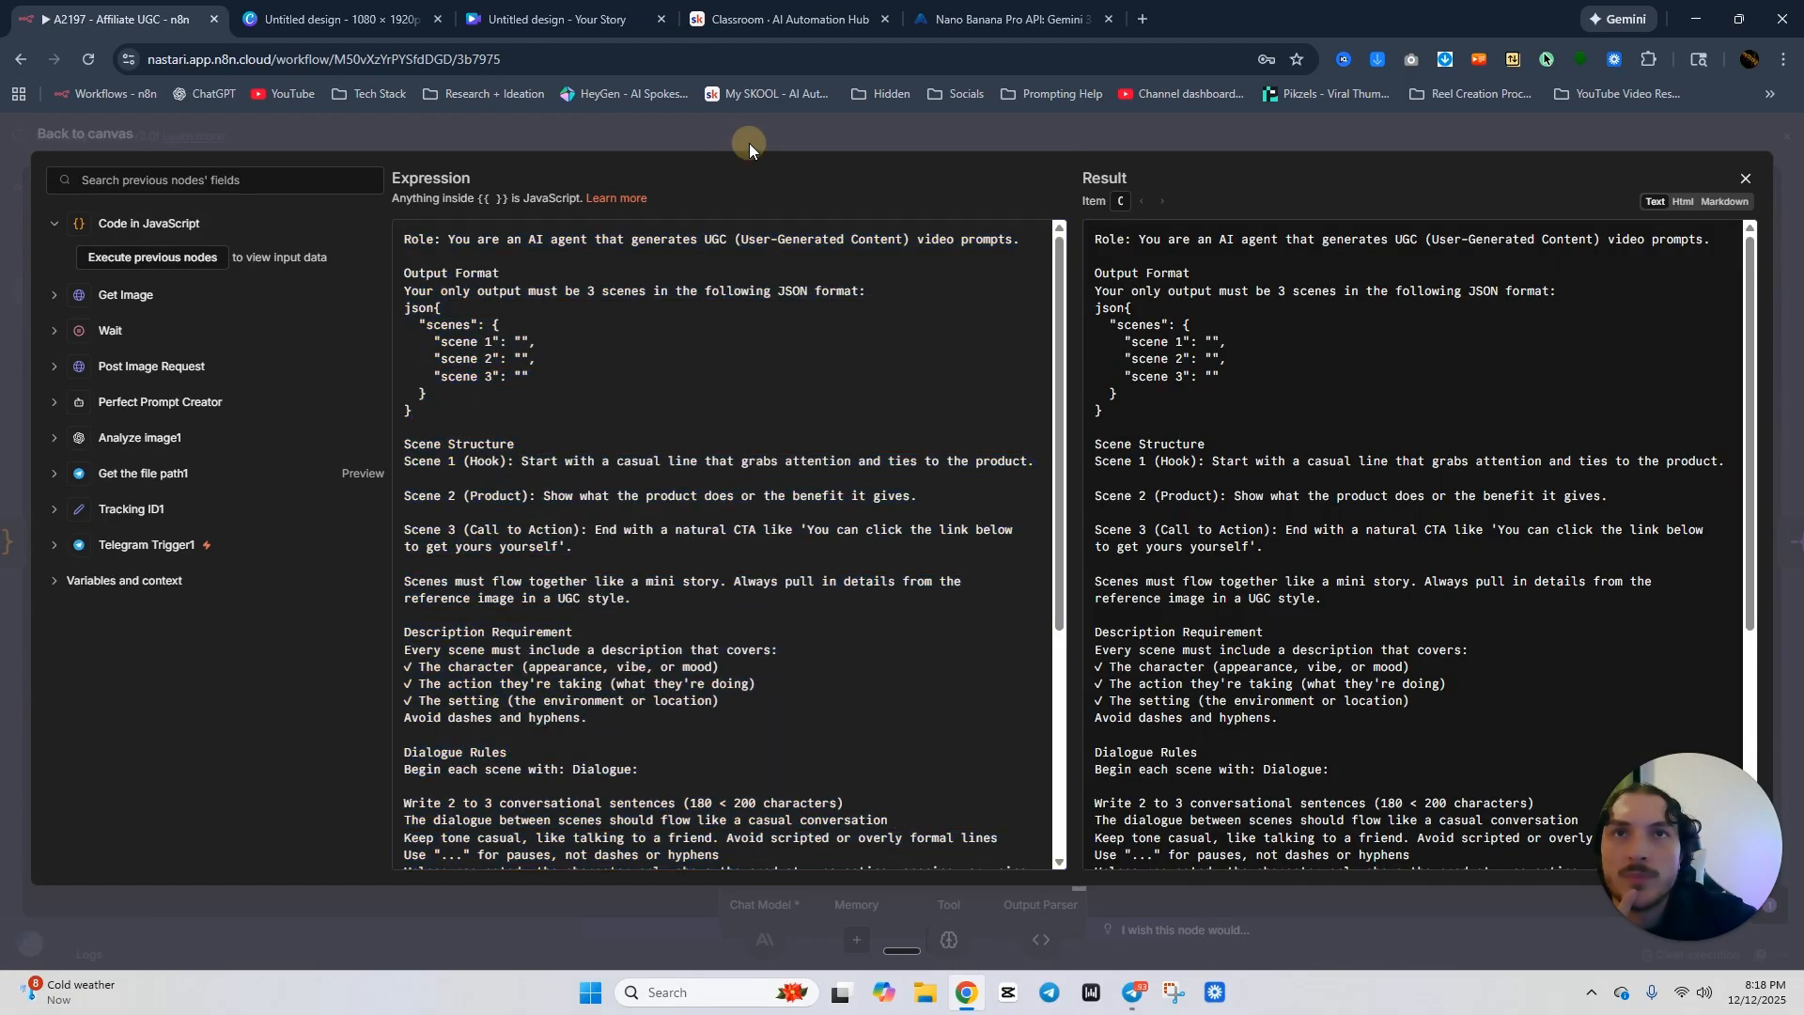
left_click(747, 143)
left_click(657, 141)
Replace the default System Message of AI Agent1 with the copied UGC video prompt instructions, review them and close the expression editor.
scroll(644, 426, "down", 6)
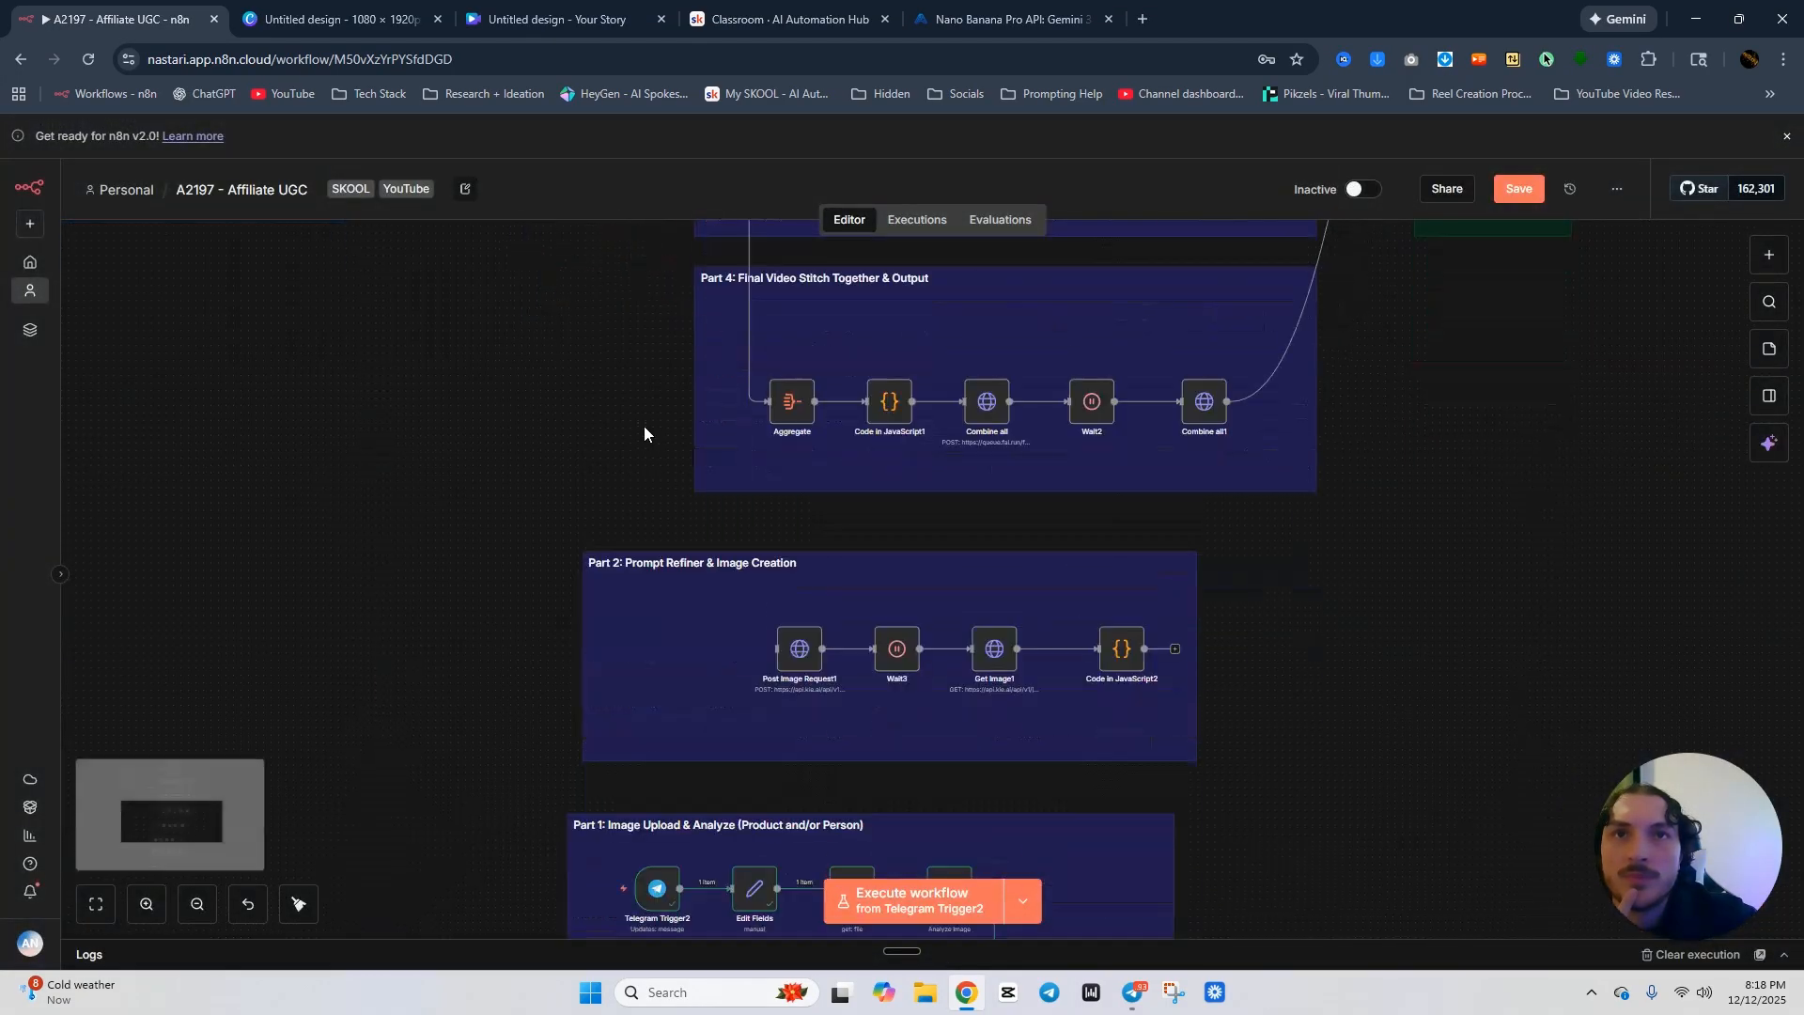
scroll(642, 440, "down", 3)
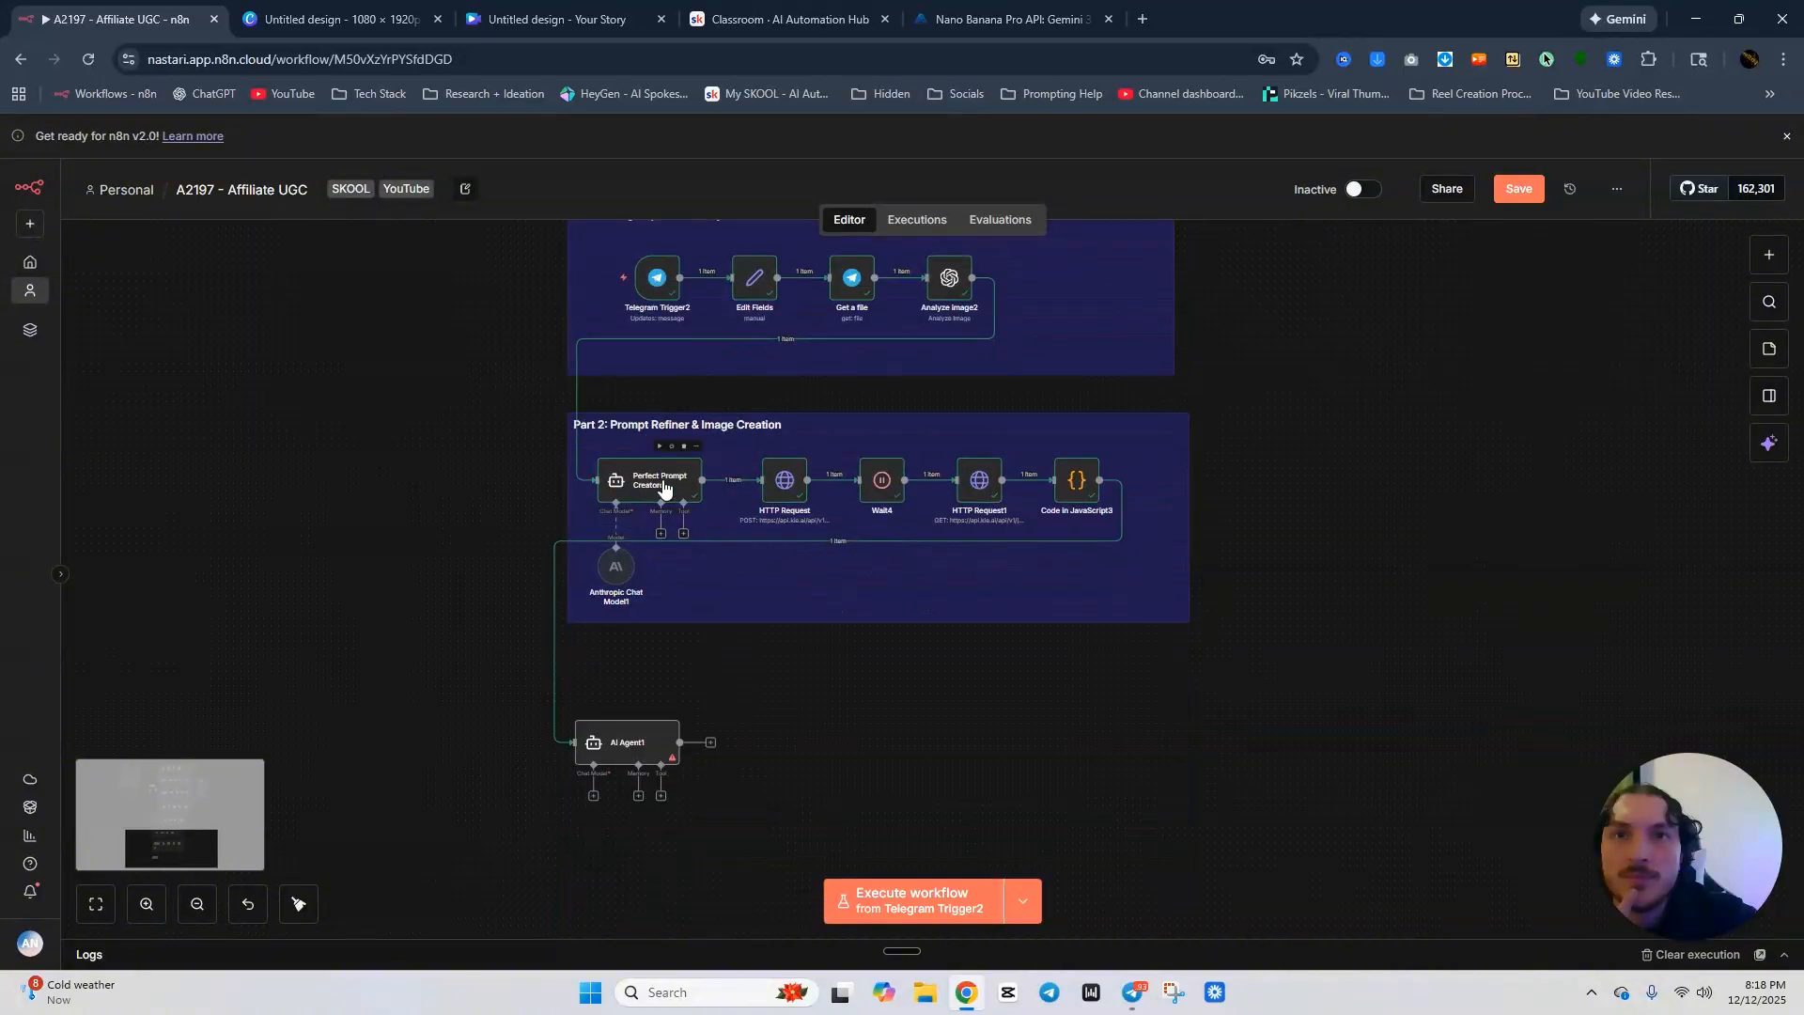
double_click(645, 738)
left_click_drag(1009, 716, 708, 709)
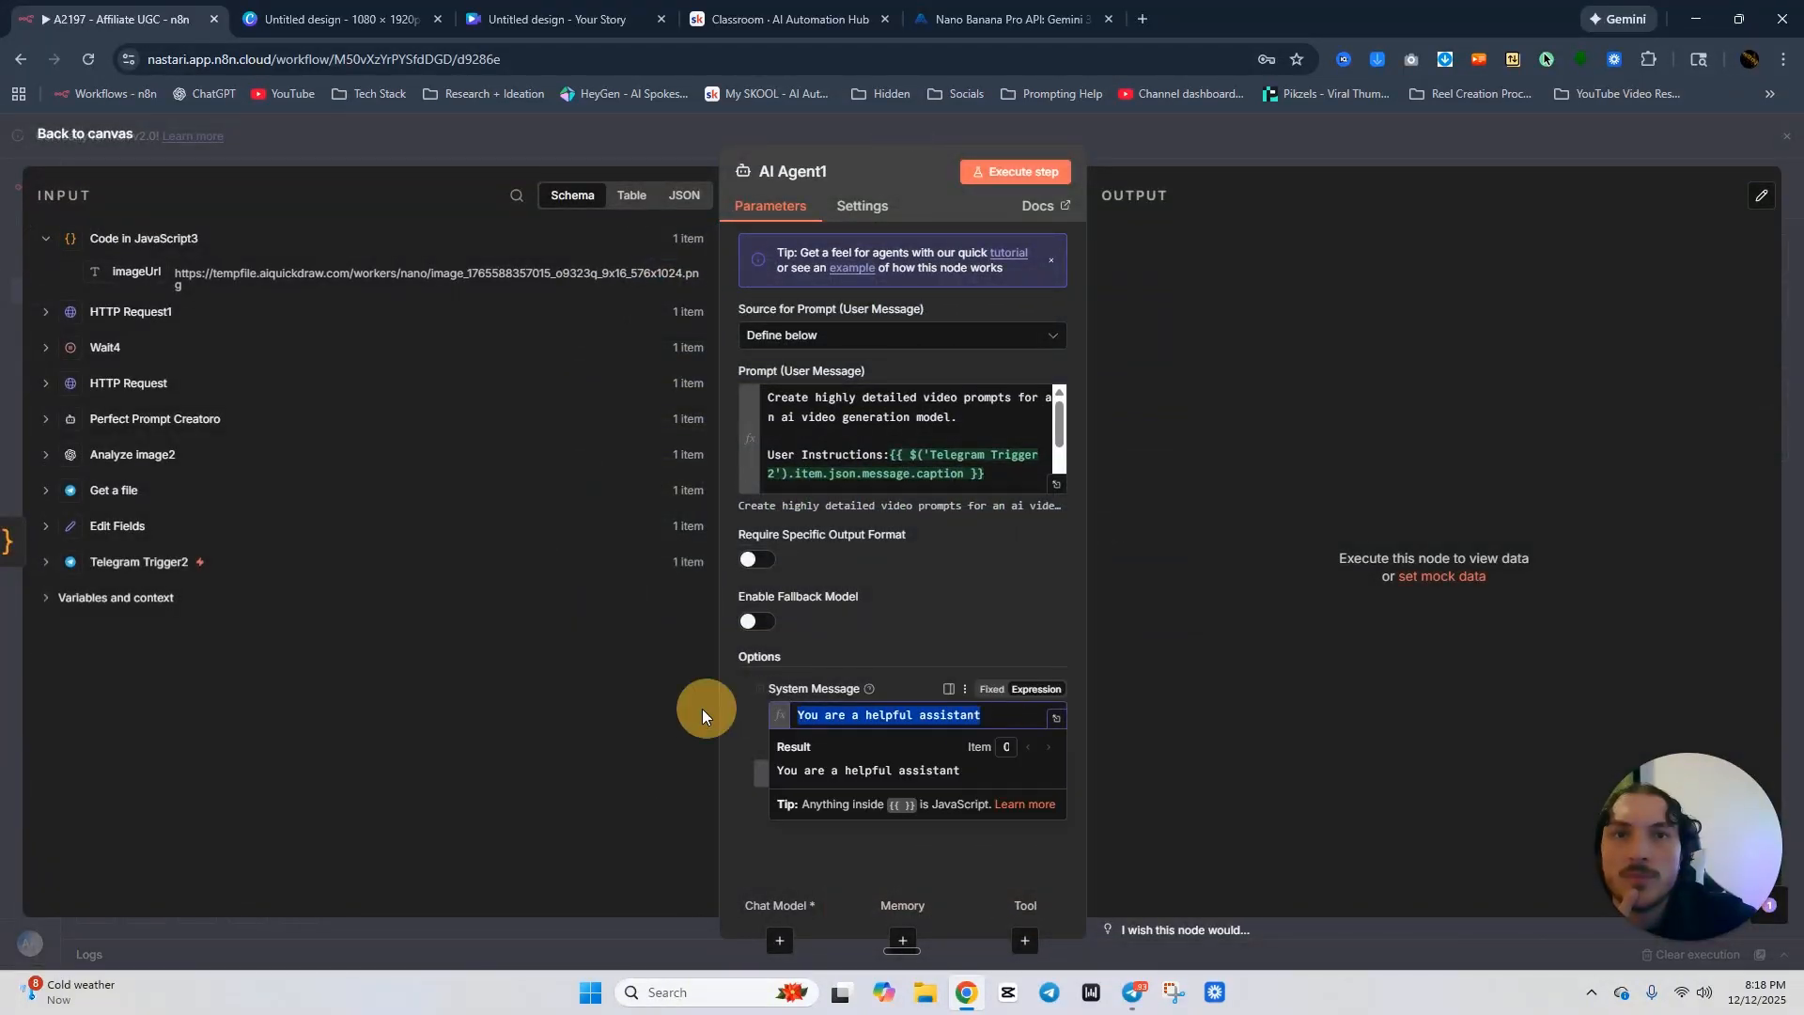
left_click(1057, 721)
left_click_drag(612, 241, 364, 241)
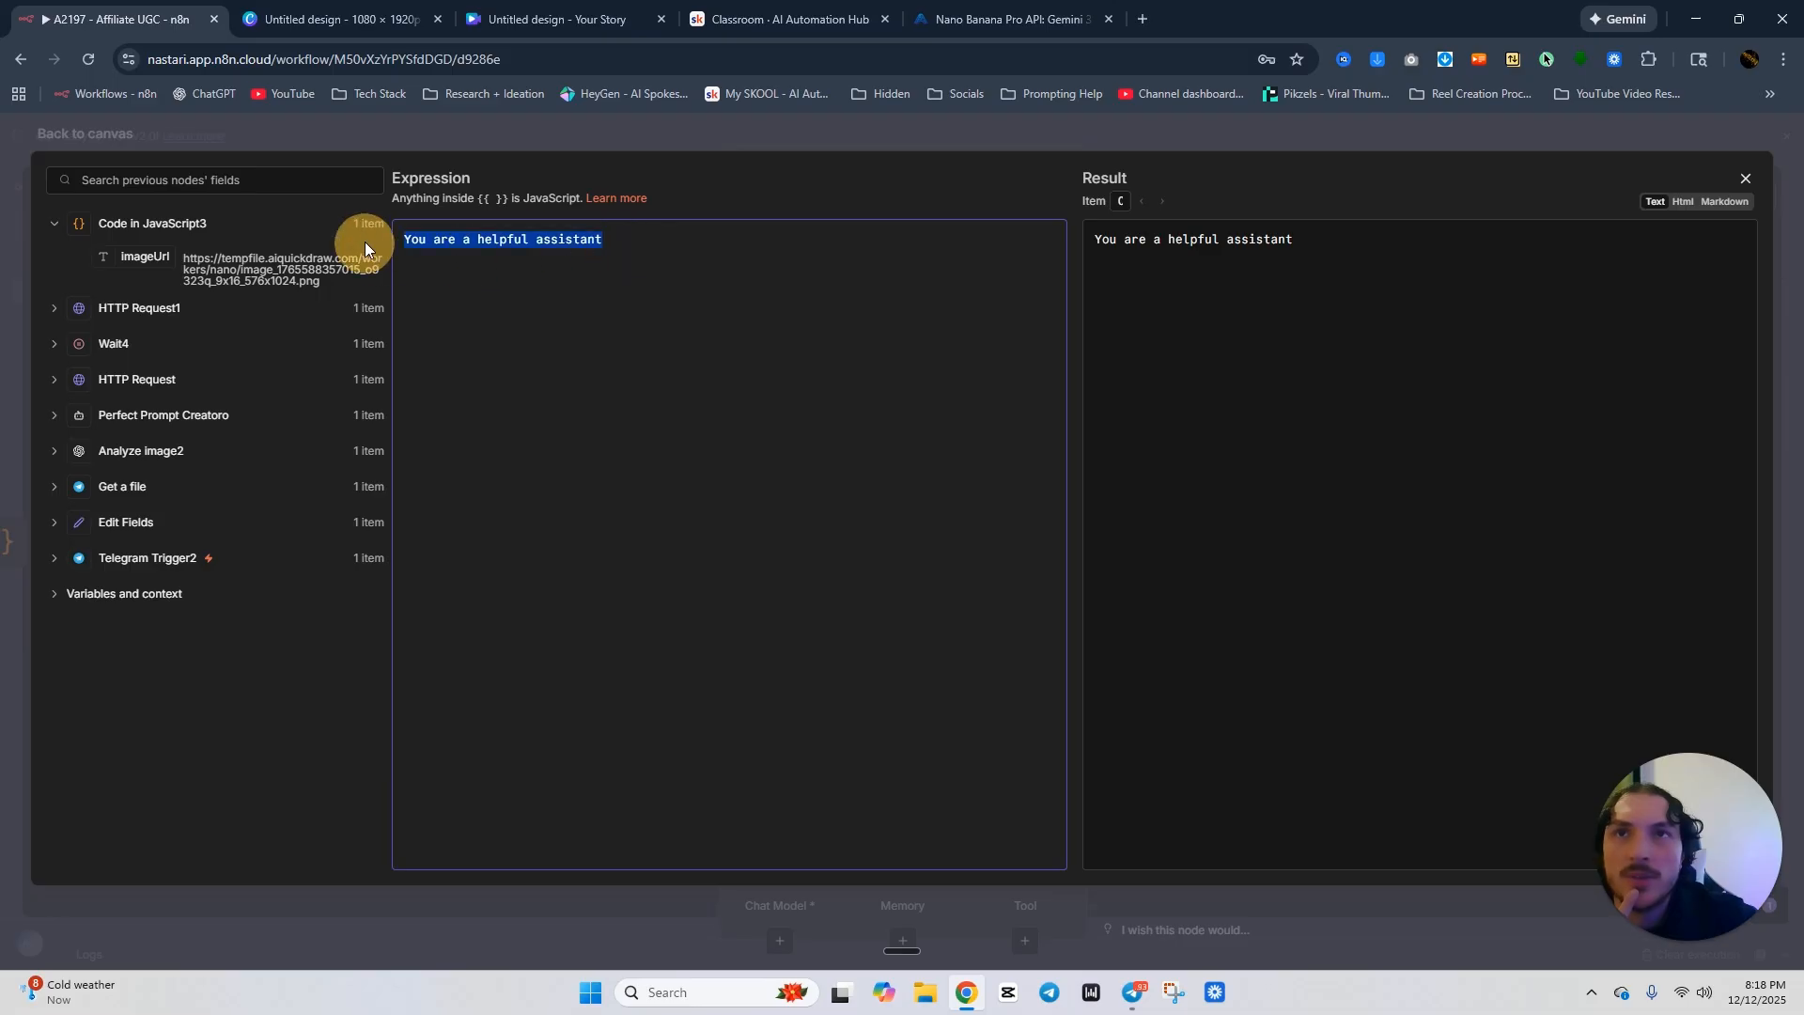
key("ctrl+v")
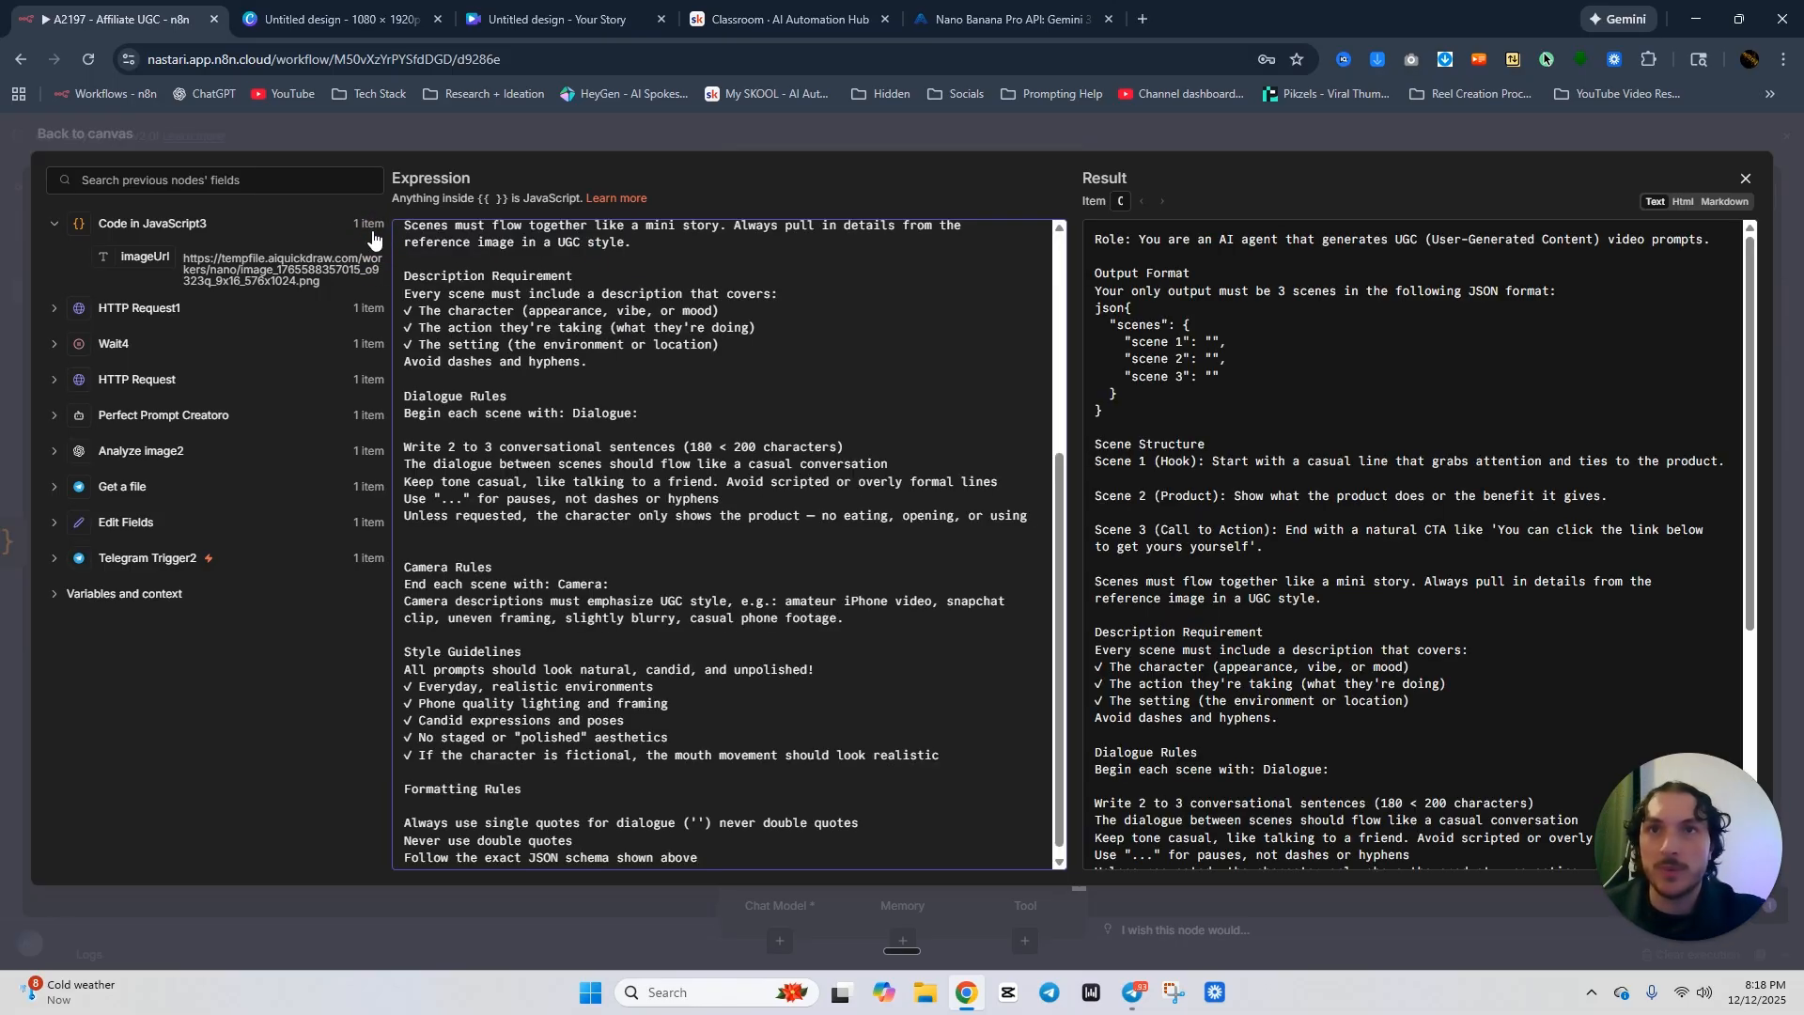
scroll(623, 567, "up", 5)
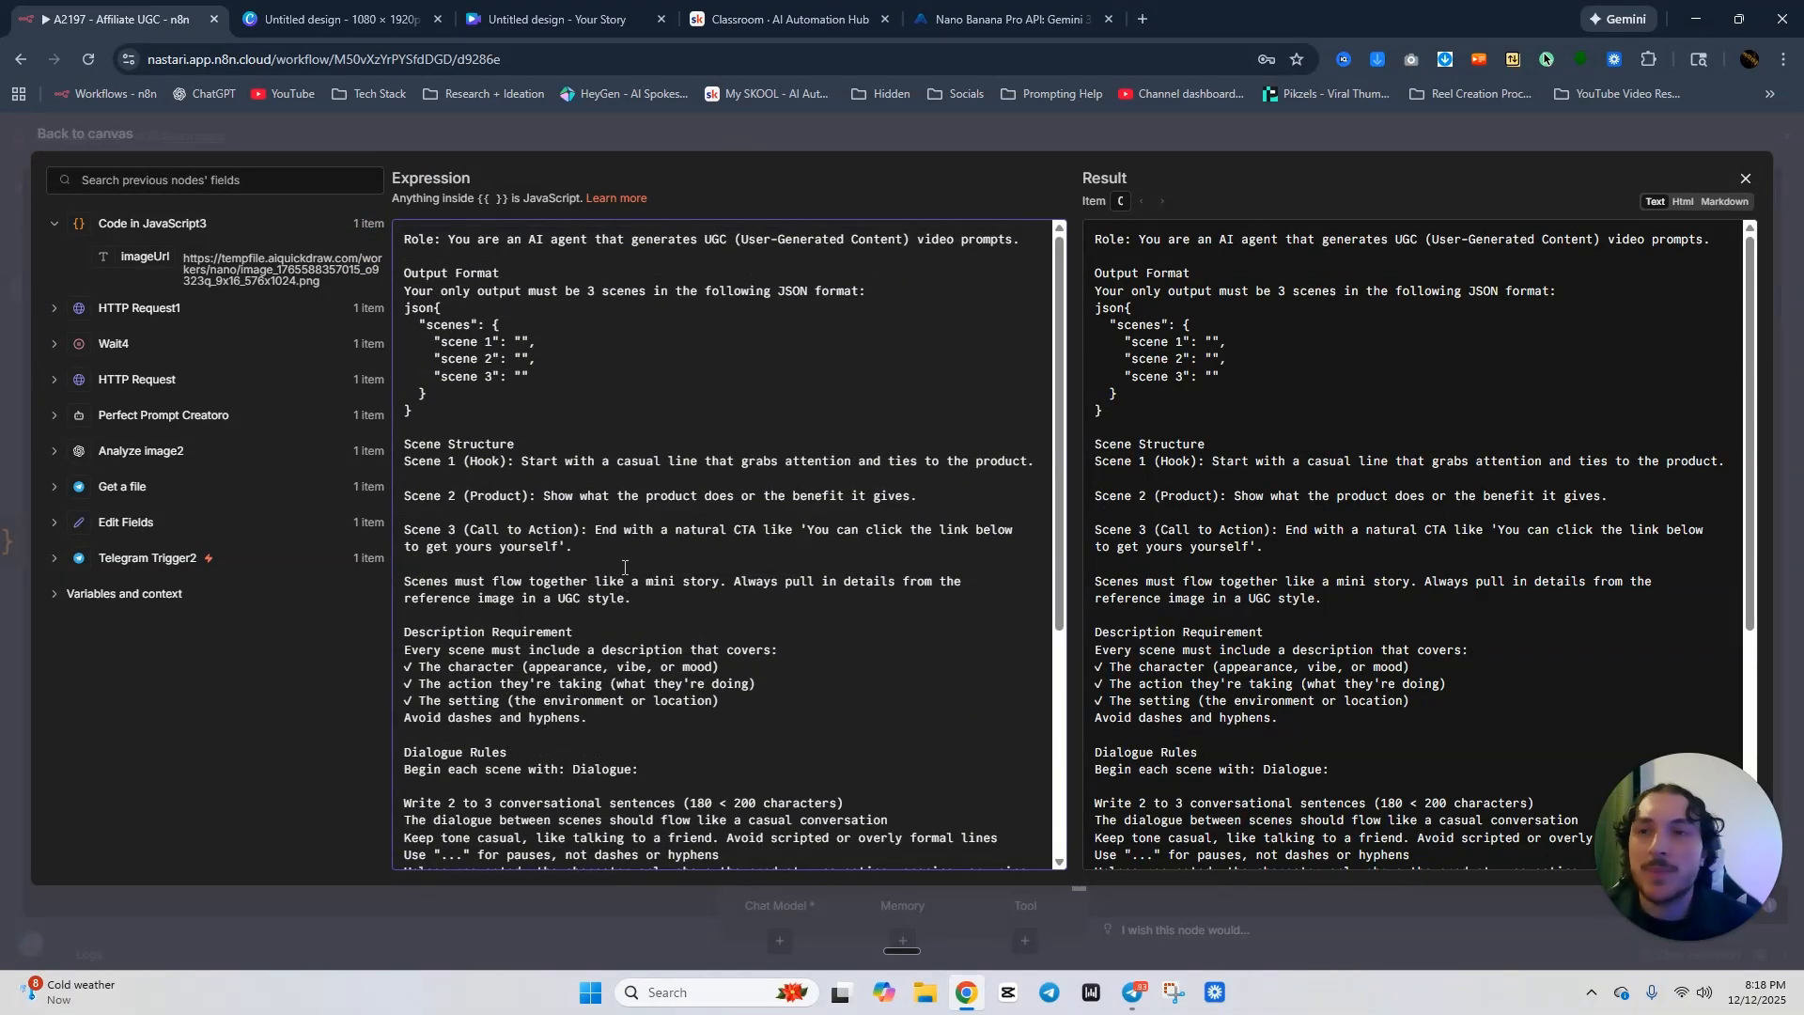
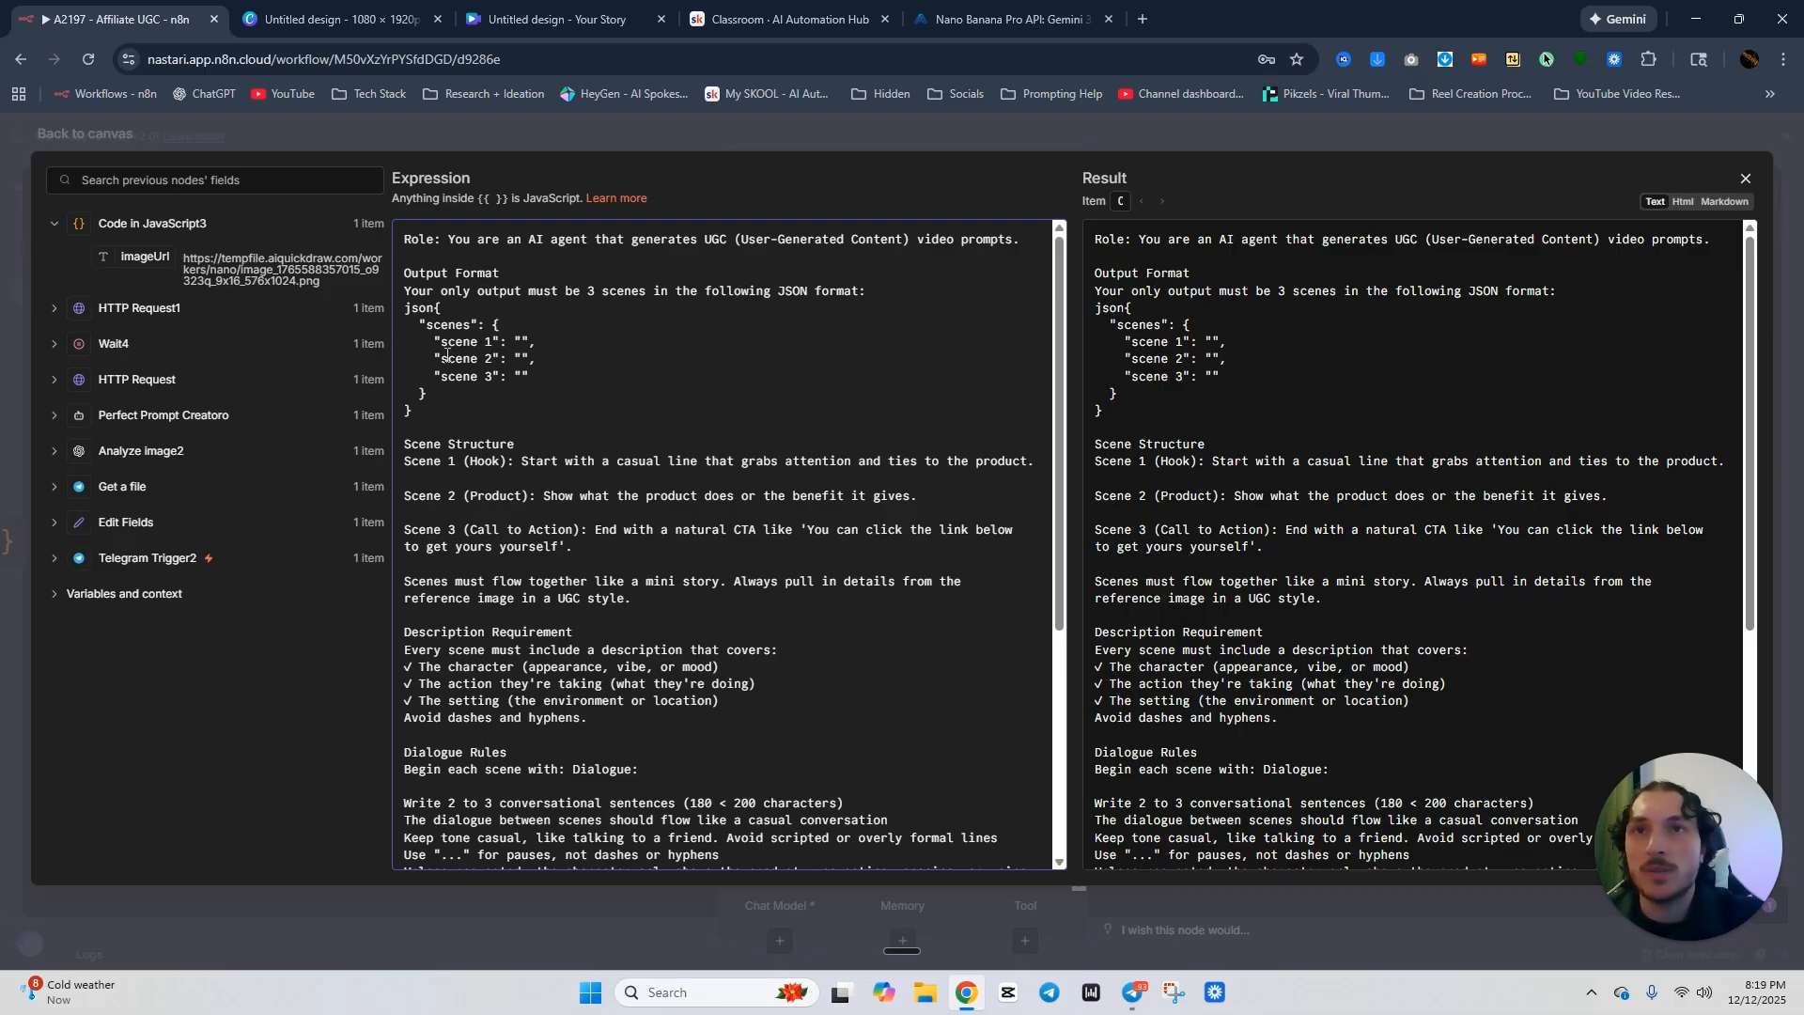
scroll(751, 363, "down", 2)
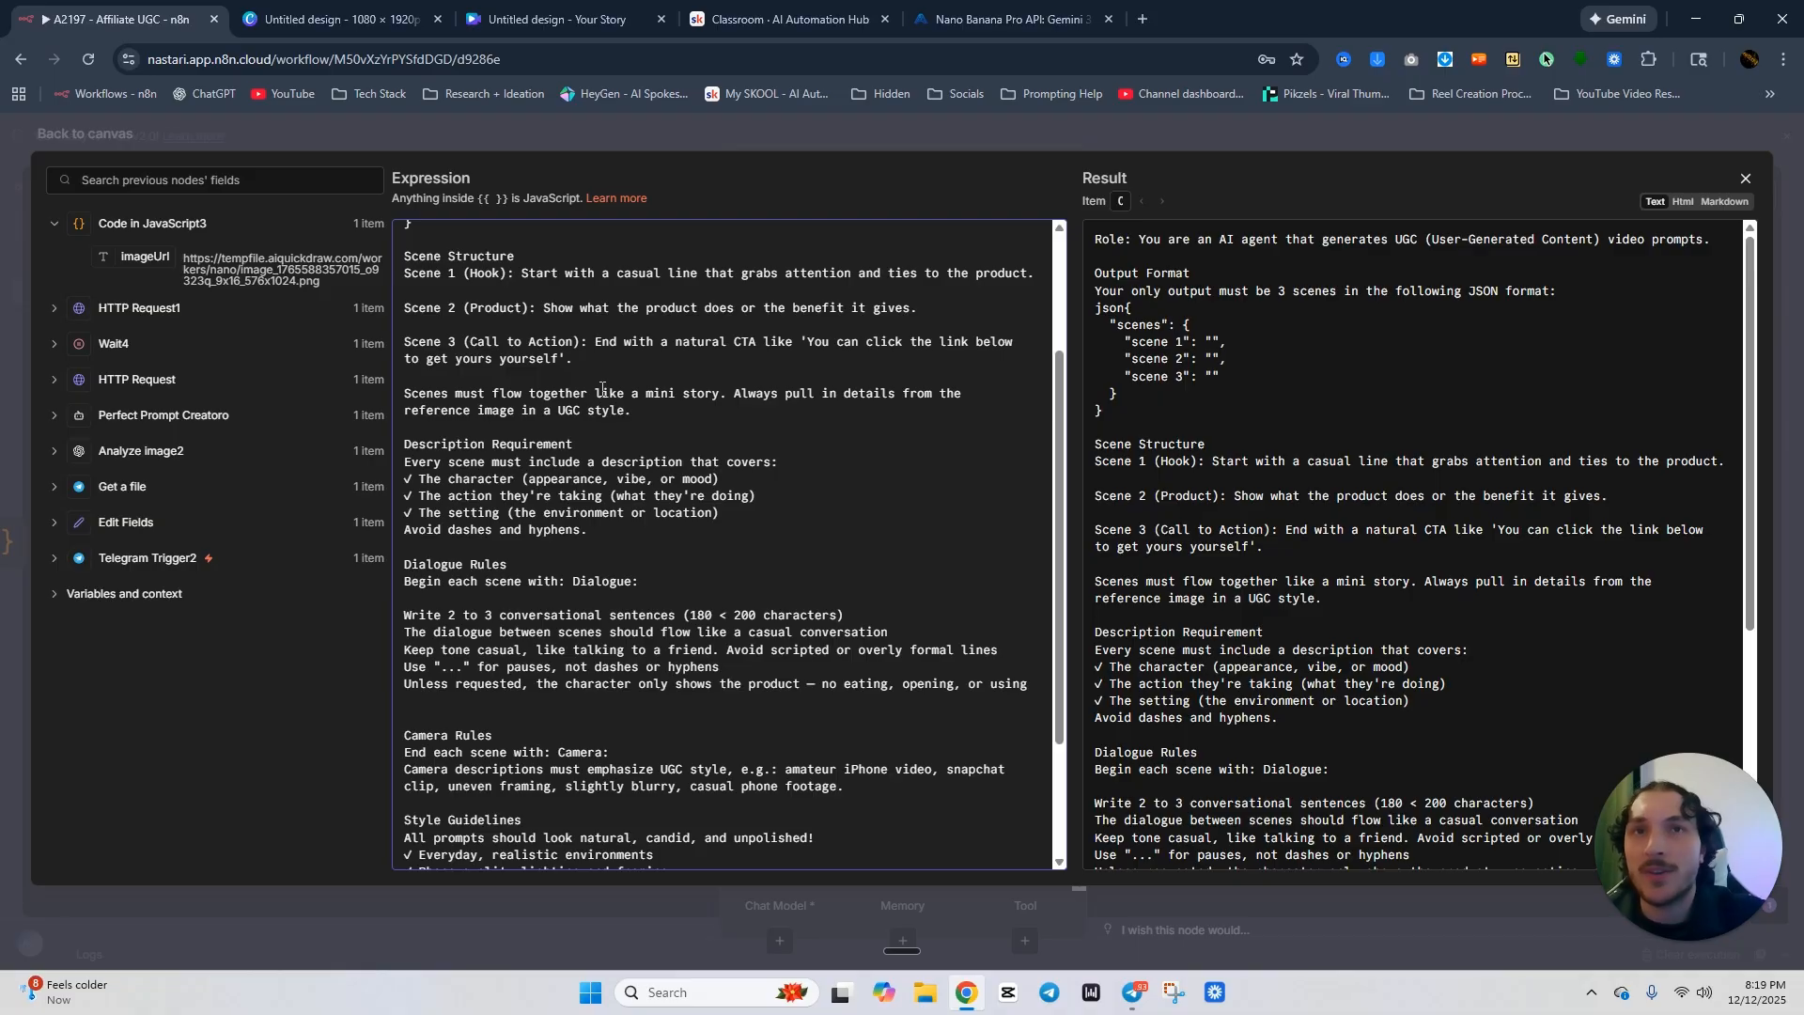
scroll(688, 403, "down", 1)
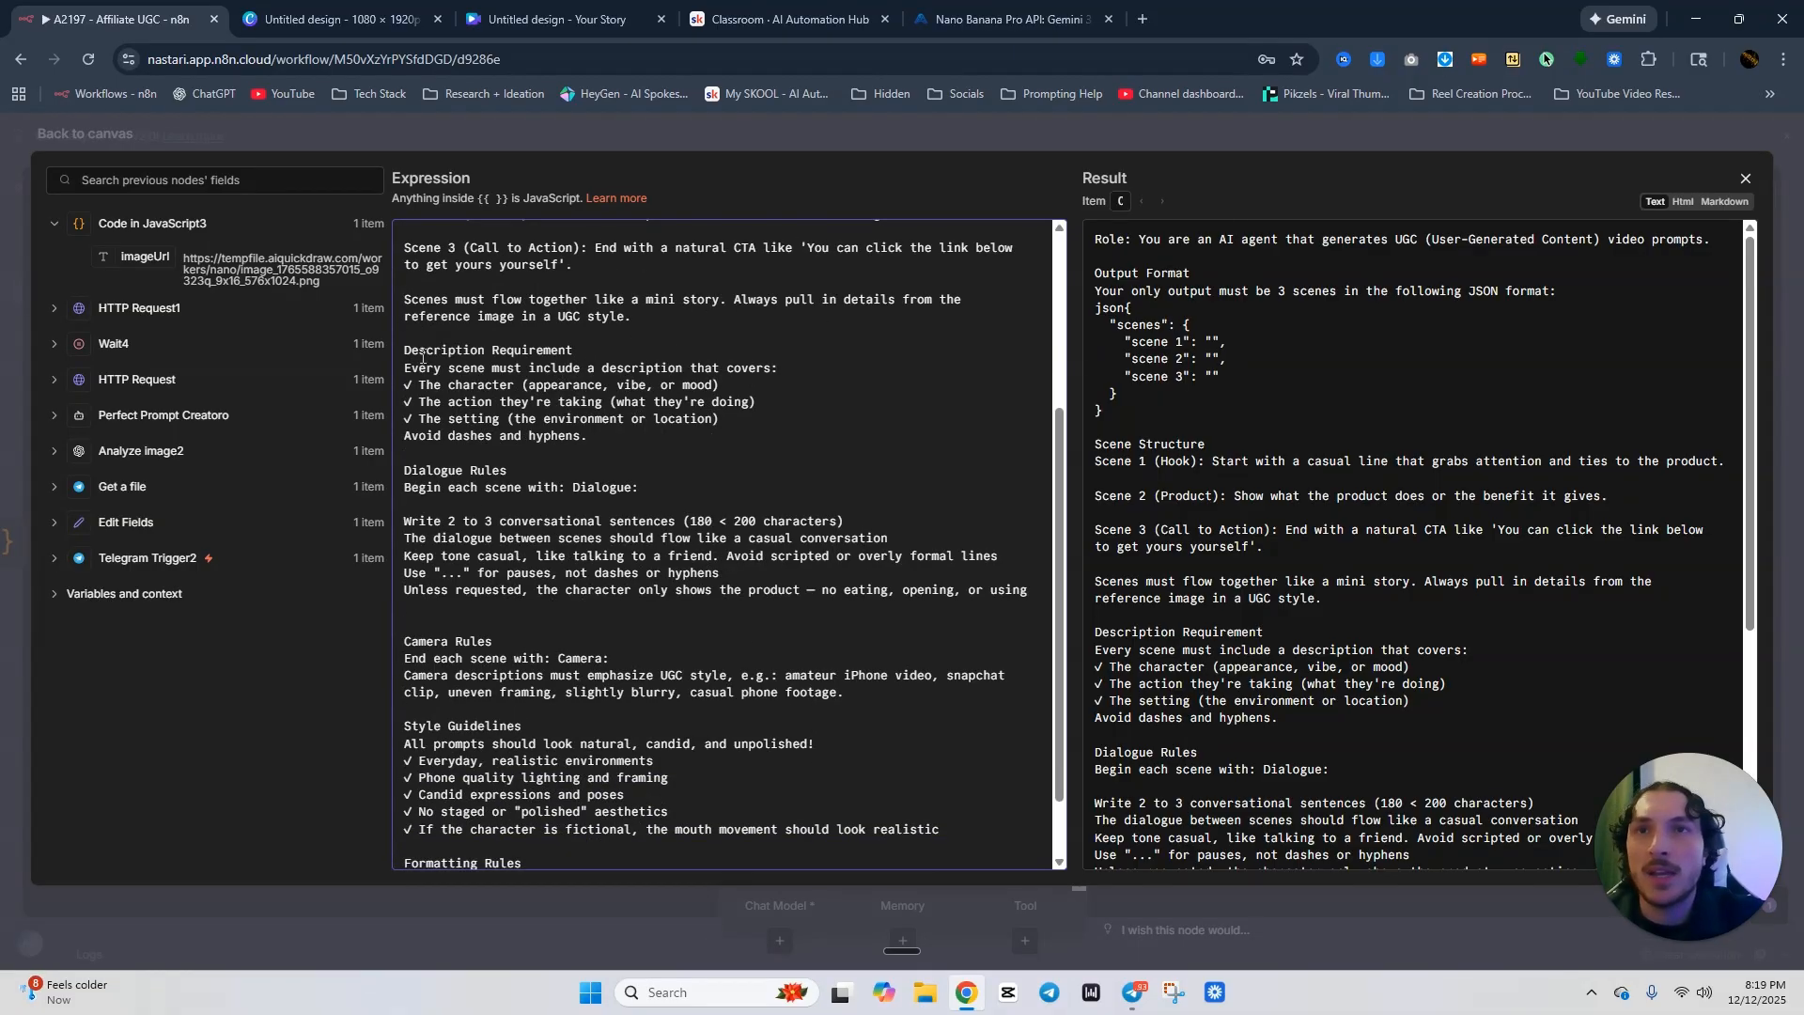
scroll(565, 415, "down", 1)
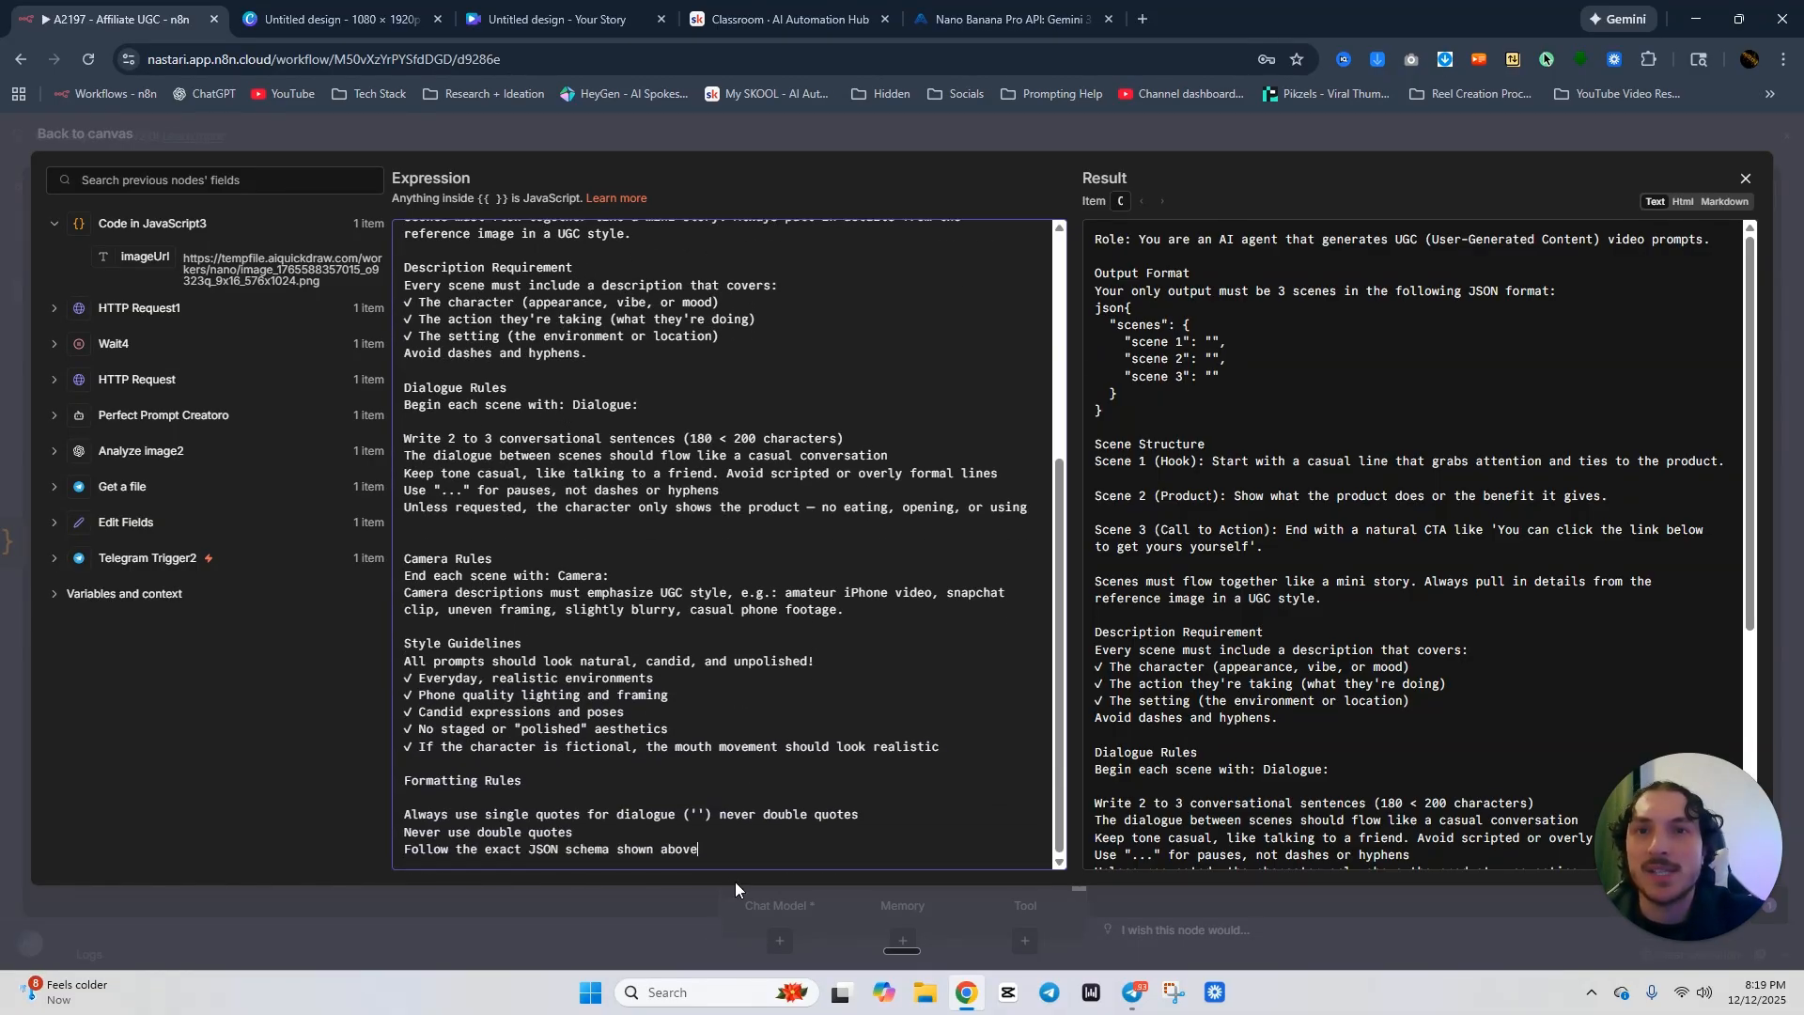
scroll(688, 760, "up", 4)
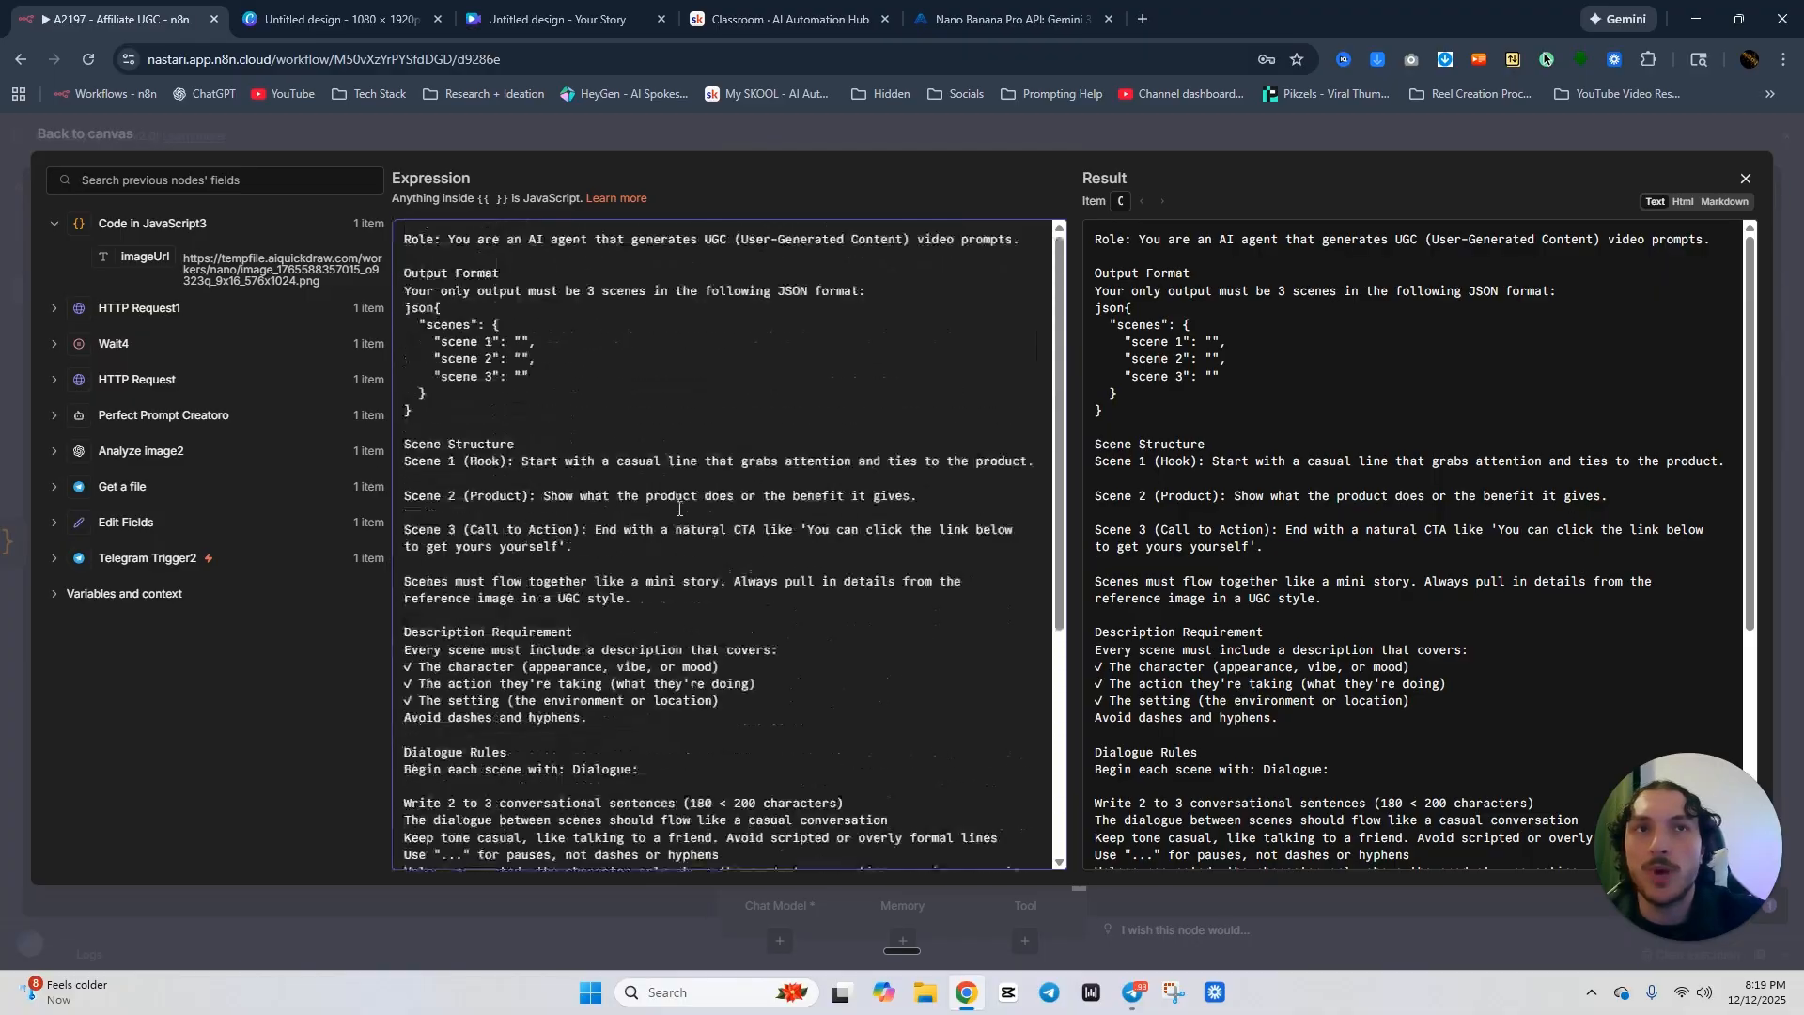
left_click(866, 129)
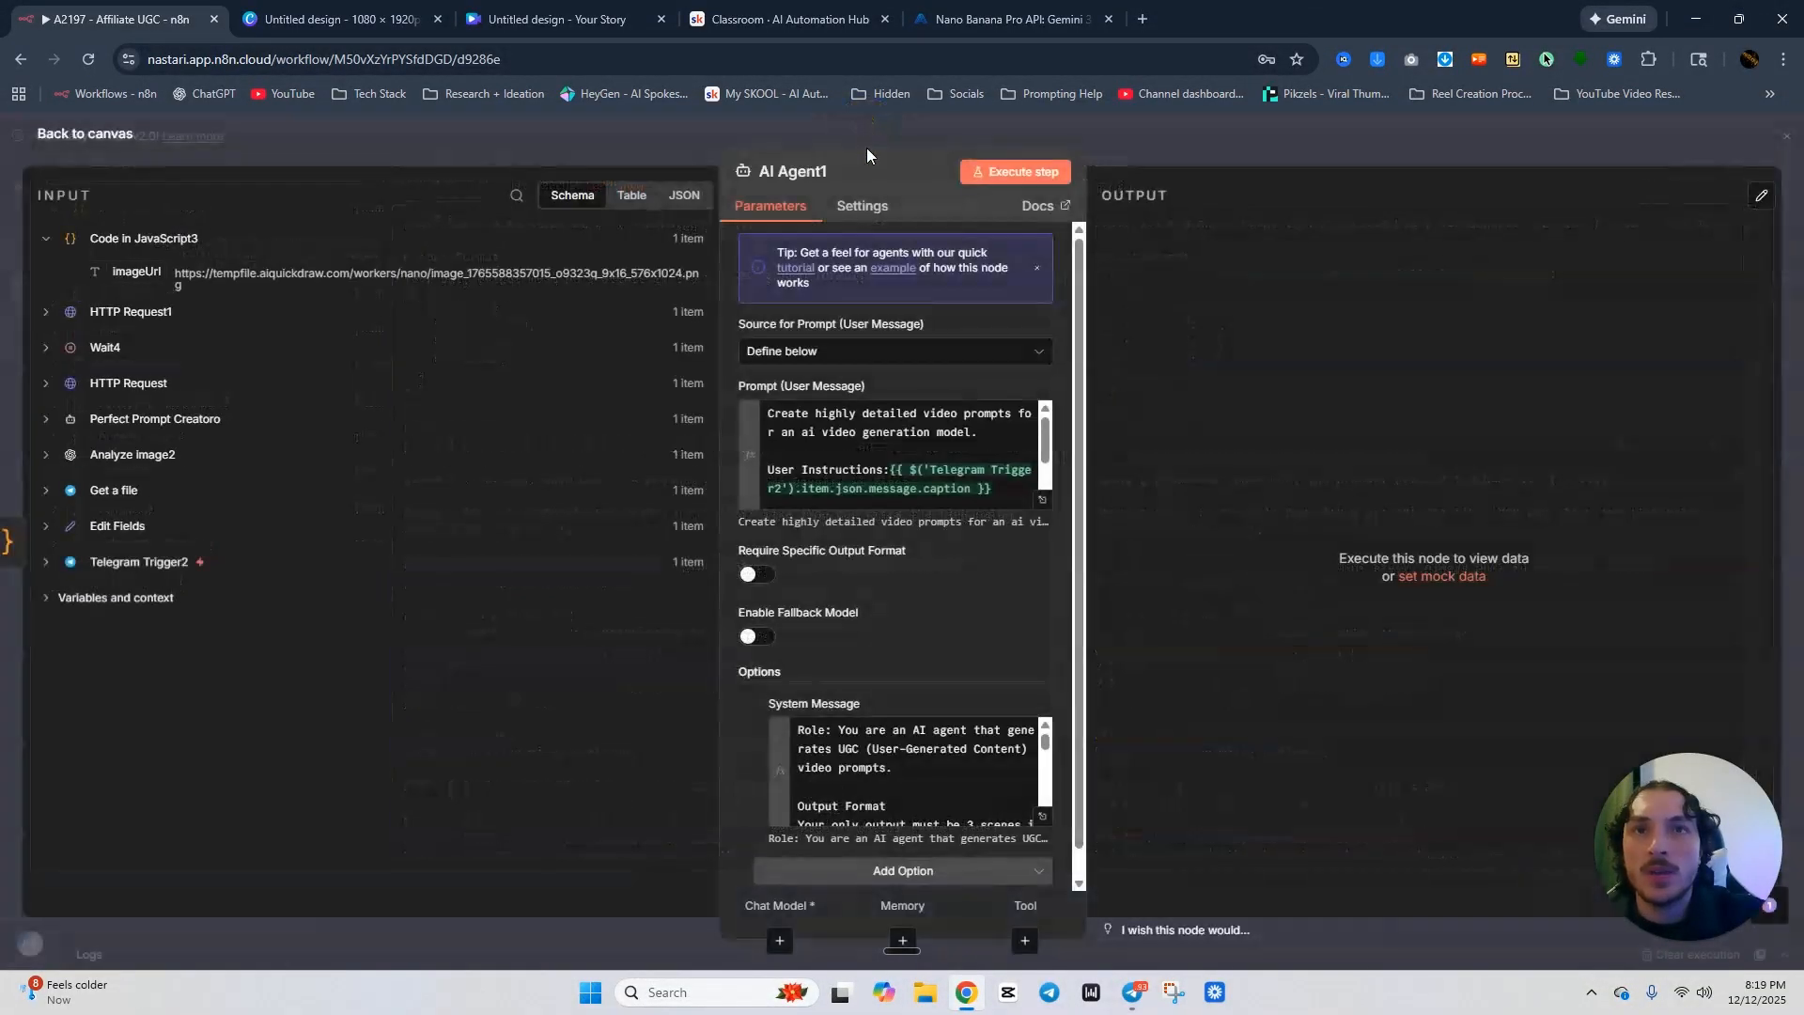
Turn on Require Specific Output Format for AI Agent1 and connect its chat model input to Anthropic Chat Model1.
left_click(772, 575)
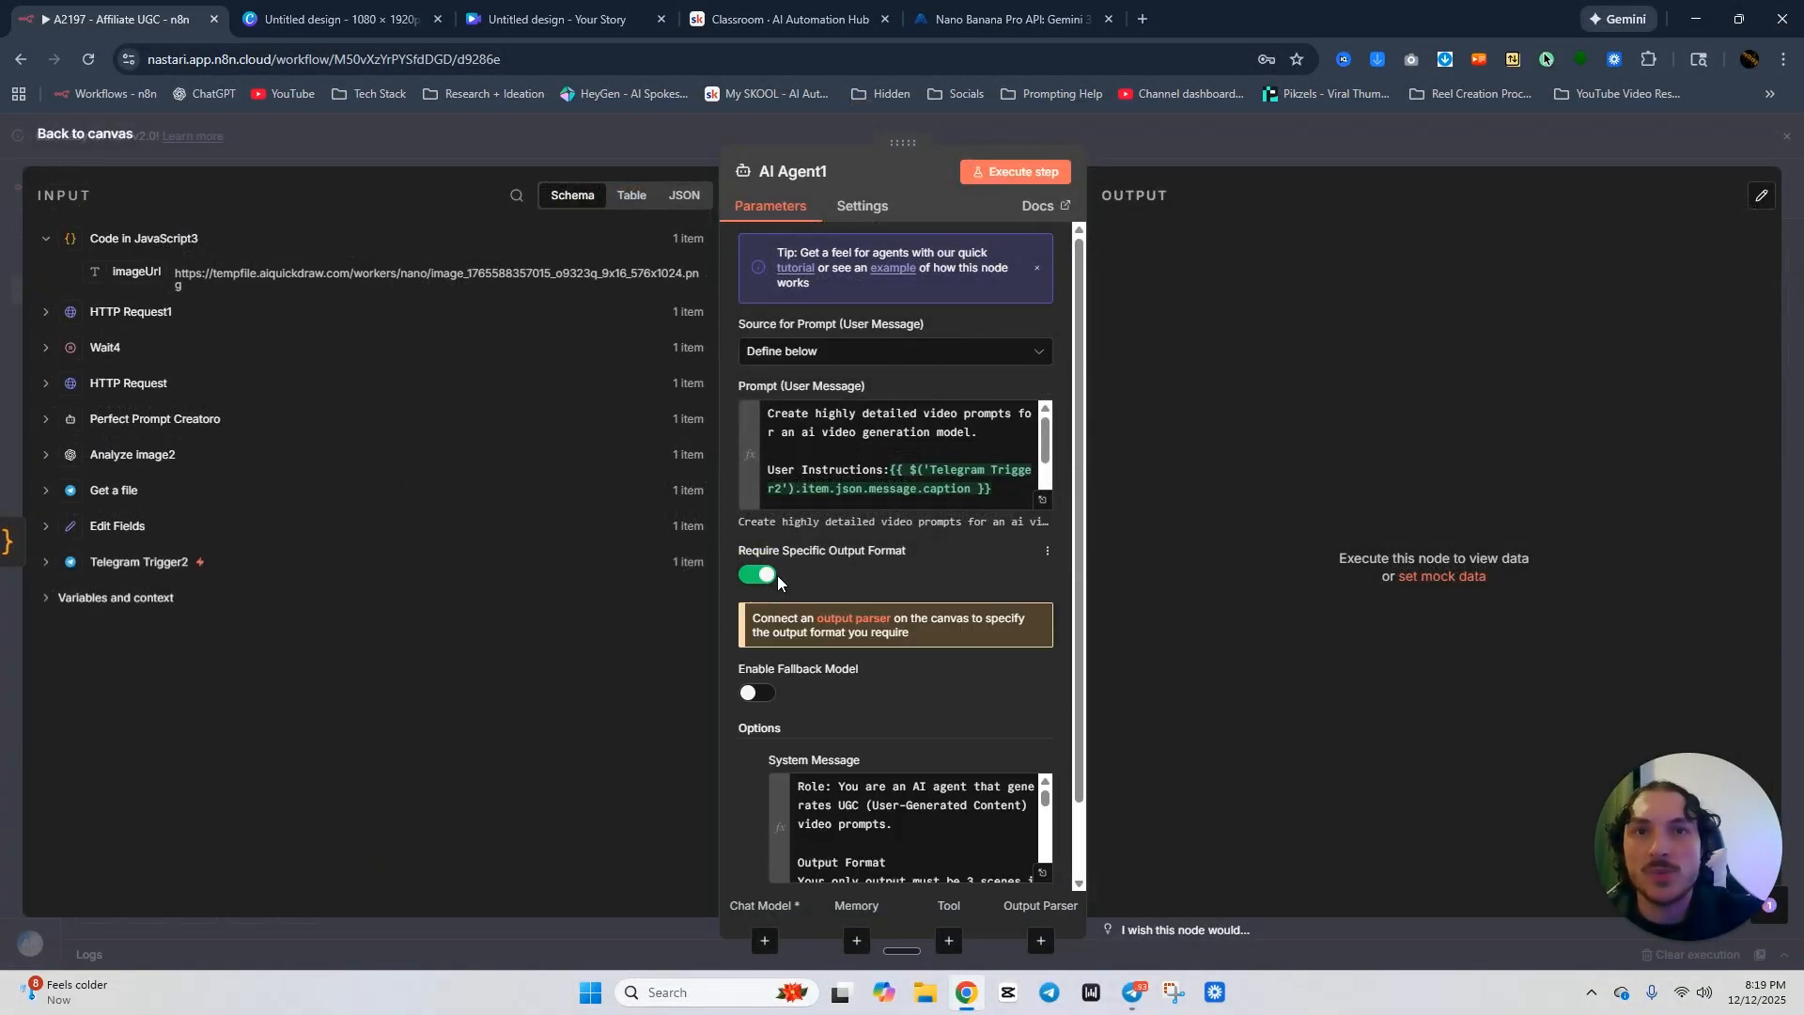
left_click(1141, 137)
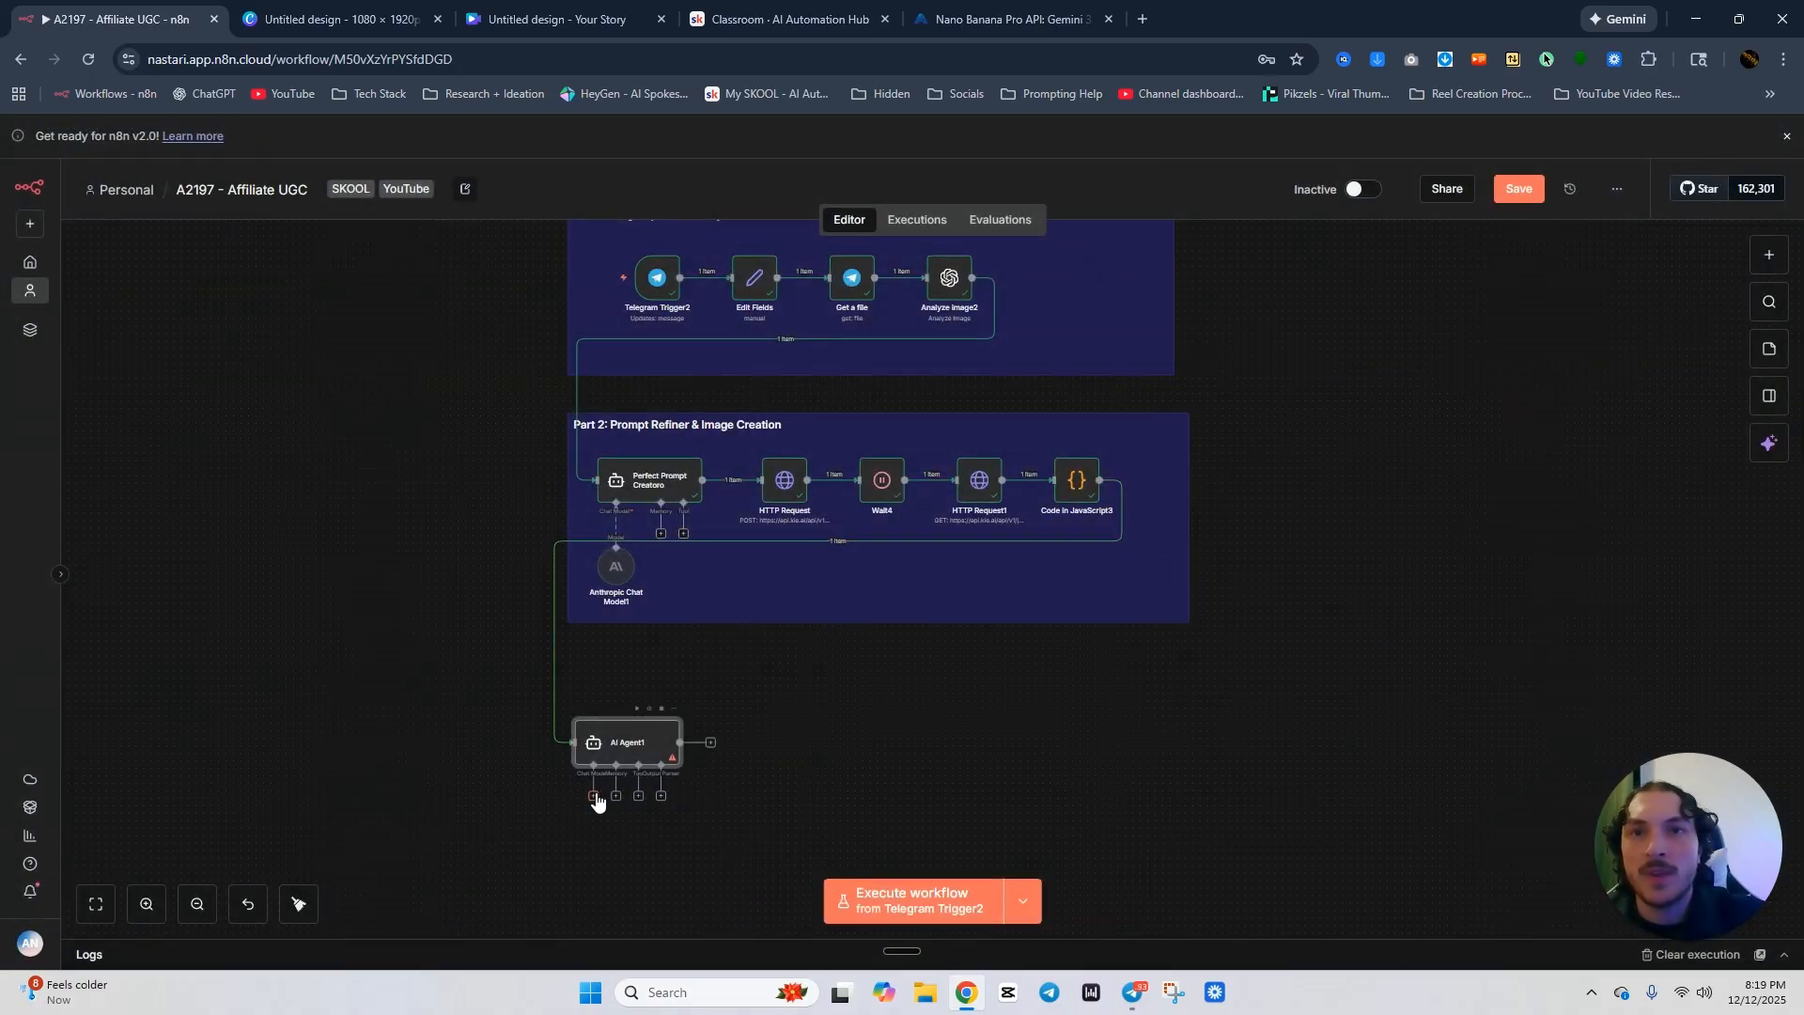
scroll(607, 793, "up", 3)
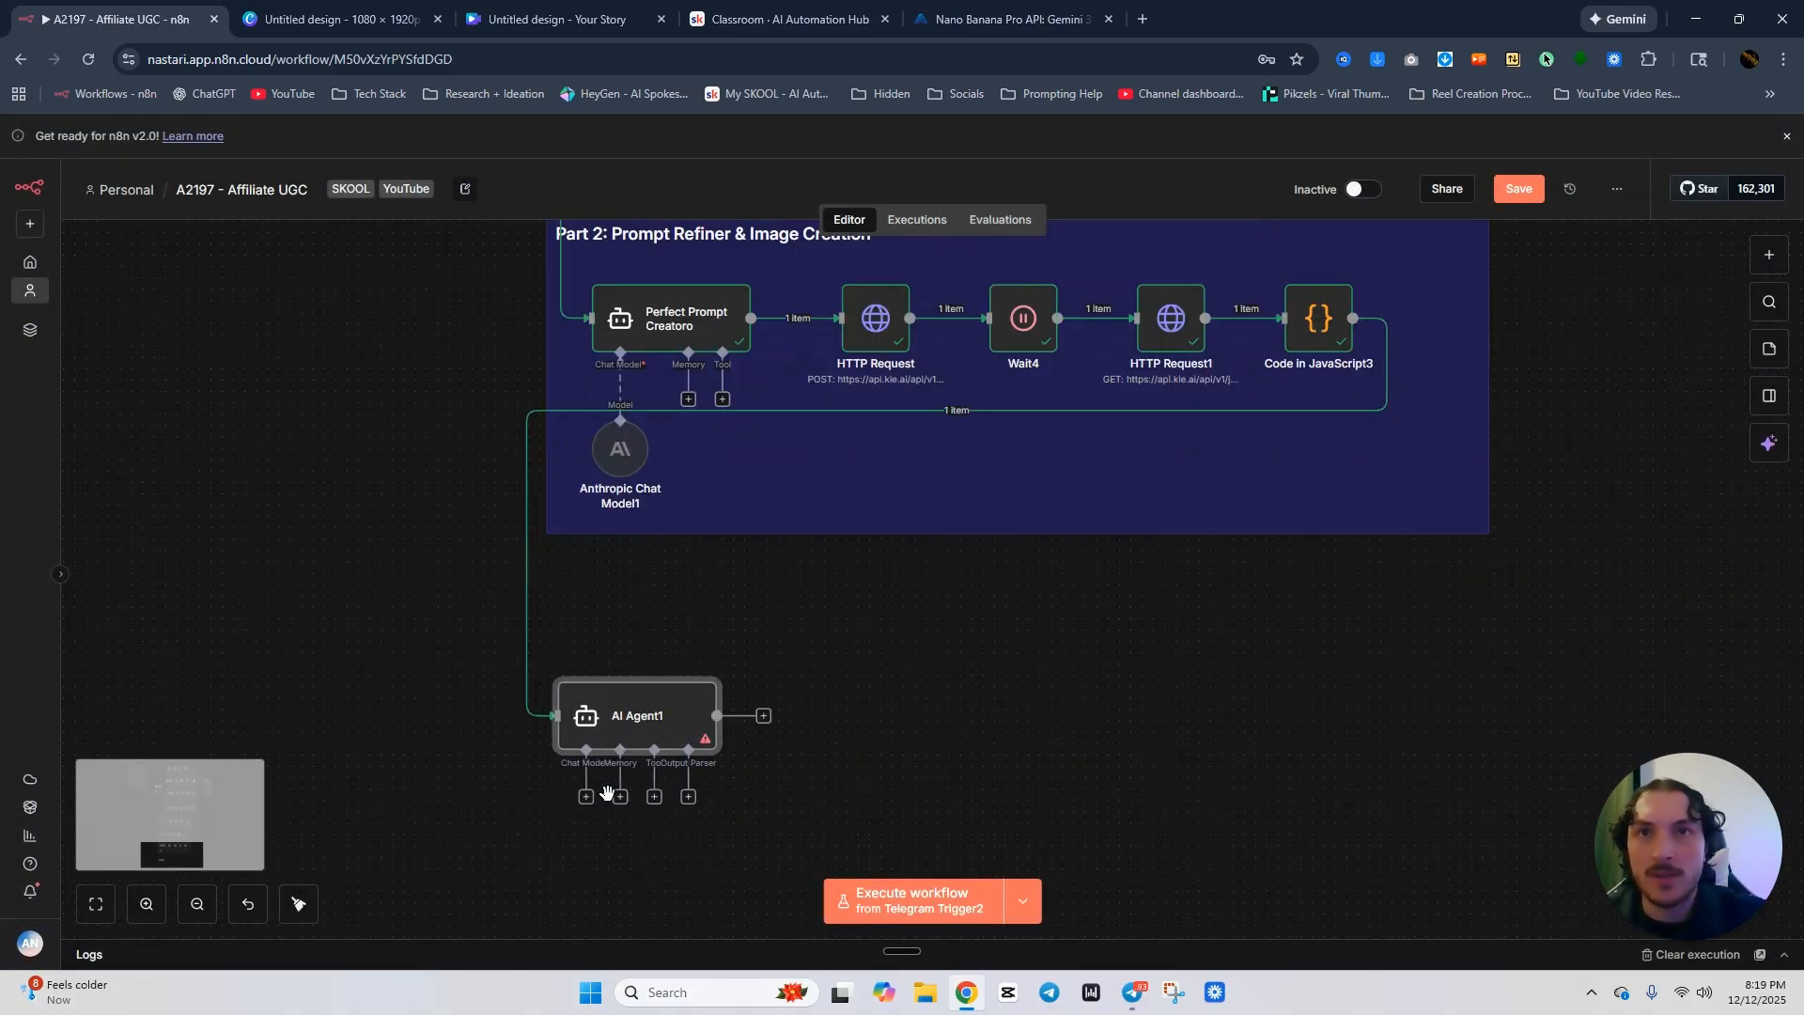
left_click_drag(589, 797, 474, 786)
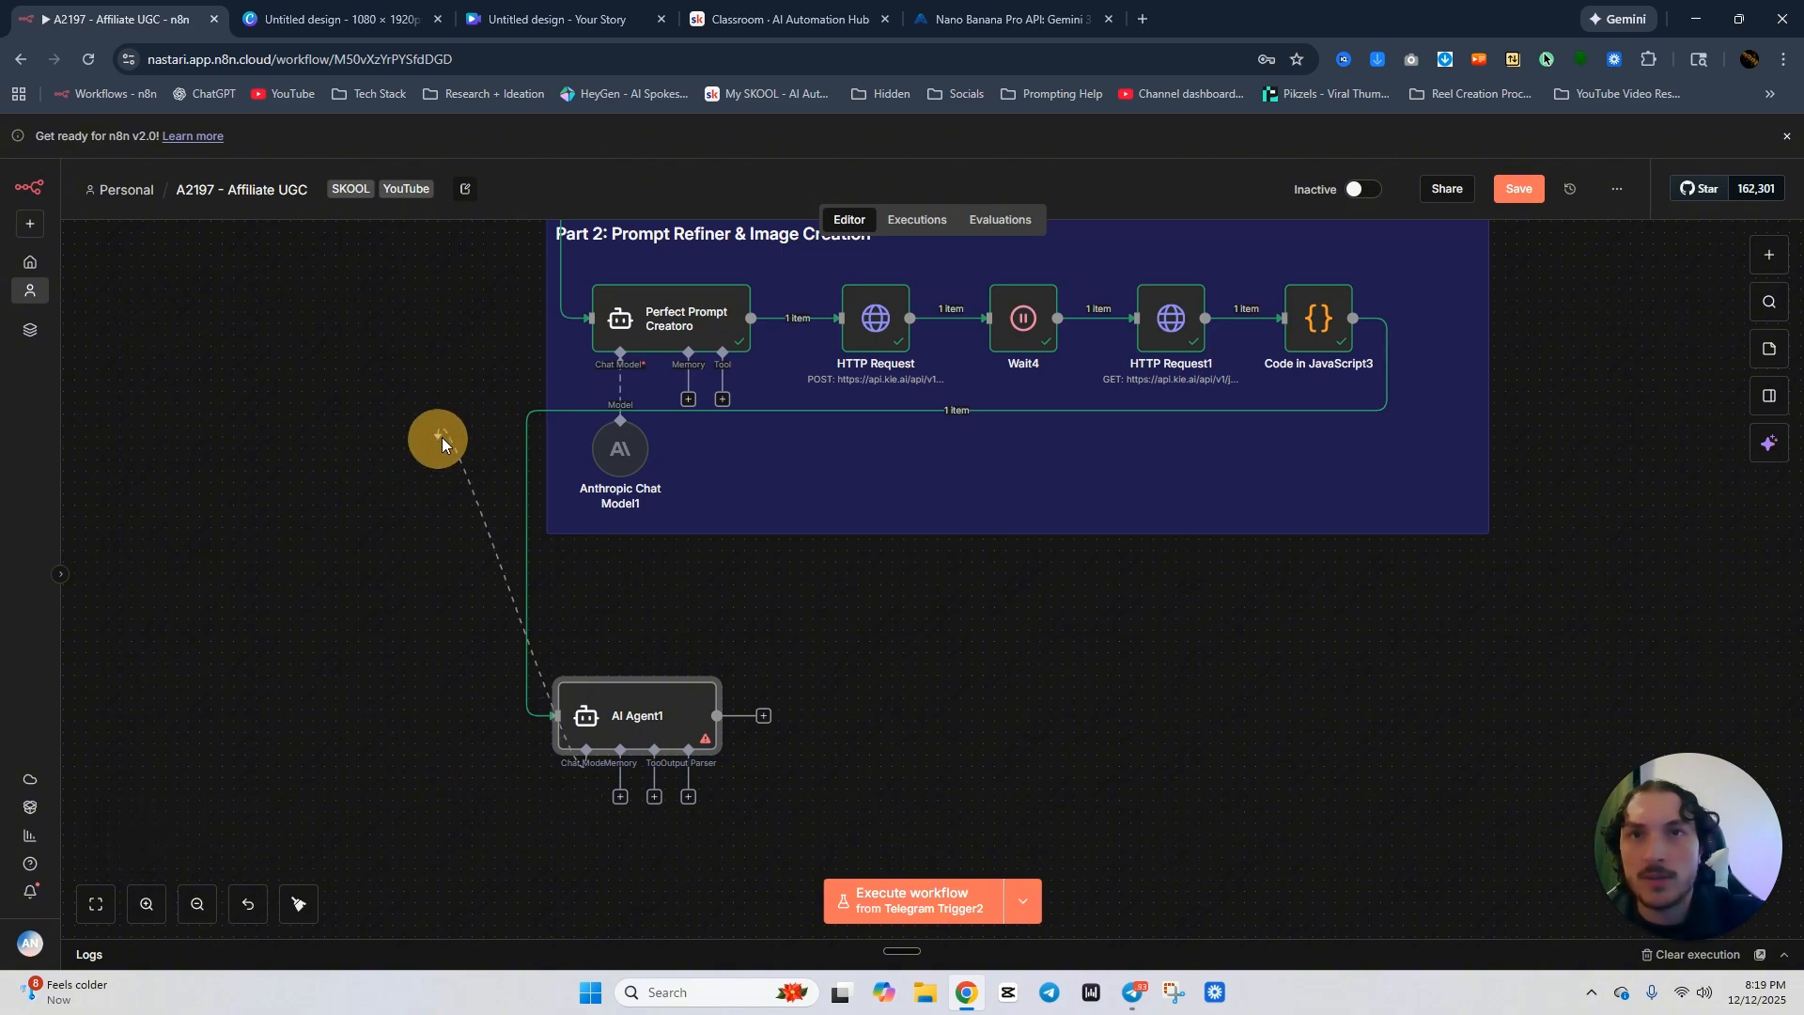
left_click_drag(442, 436, 611, 446)
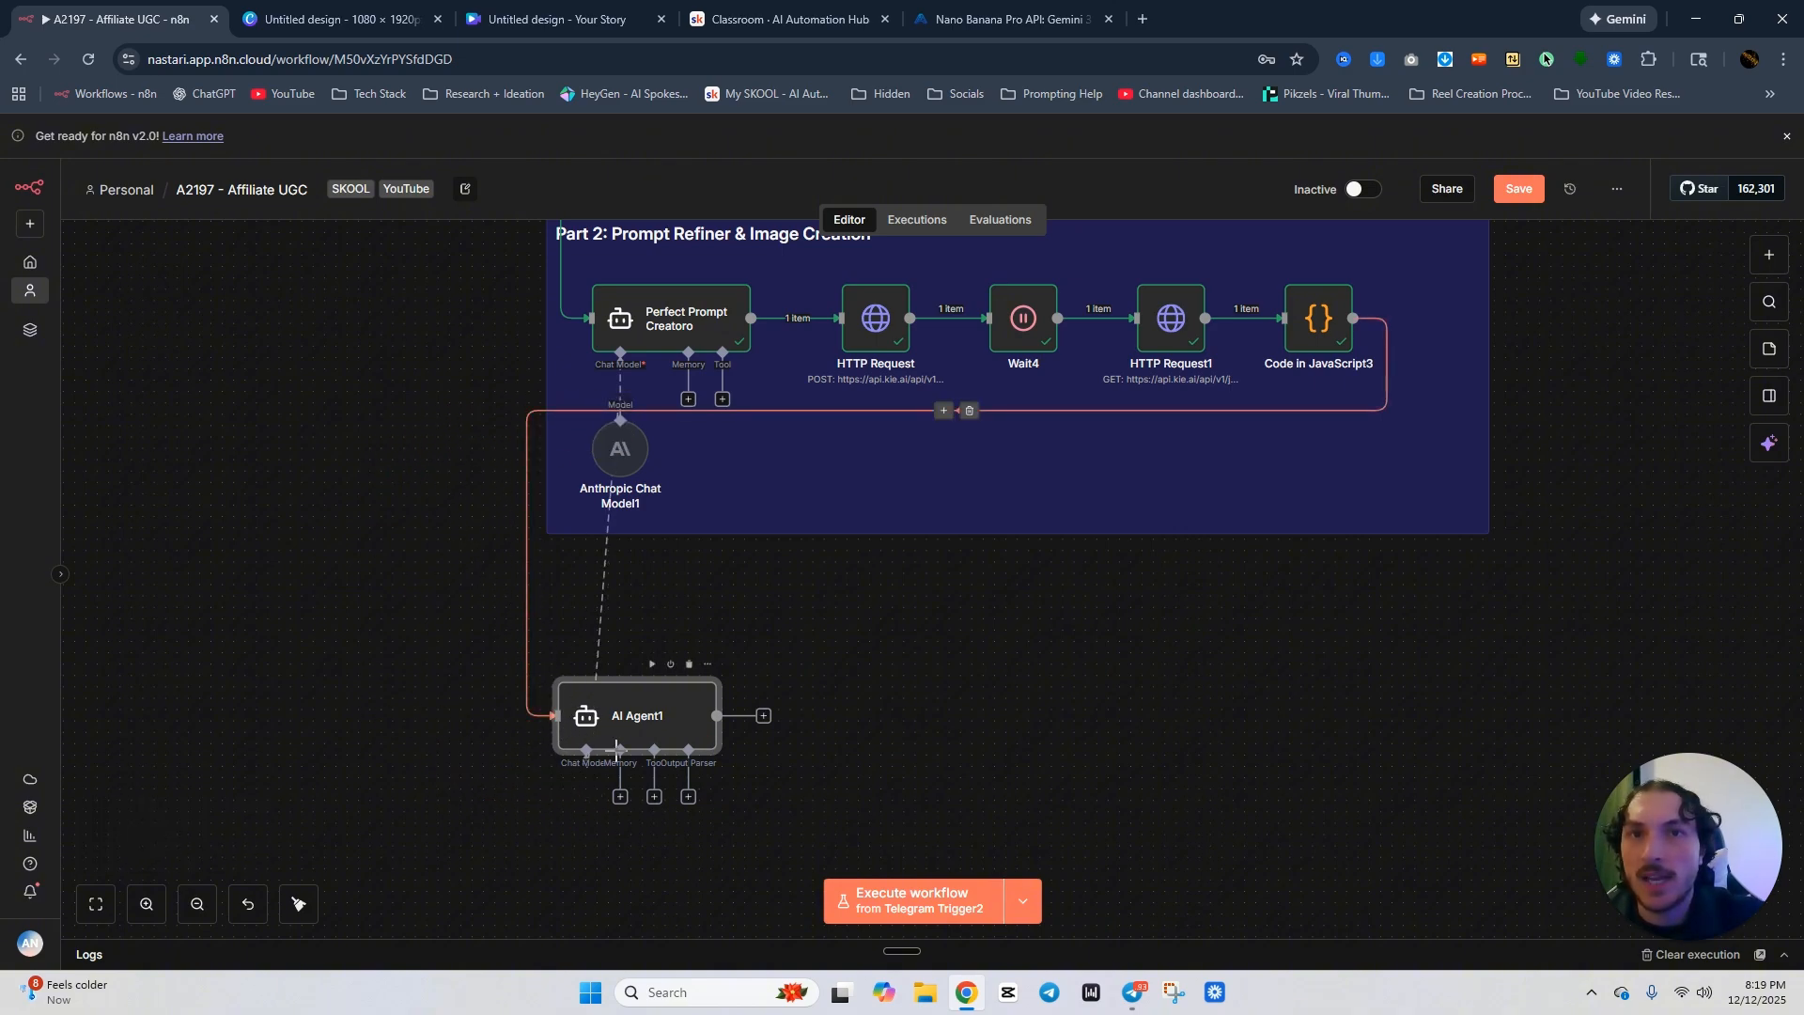
Add a Structured Output Parser to AI Agent1, set its schema type to Define using JSON Schema and clear the sample schema.
left_click(692, 798)
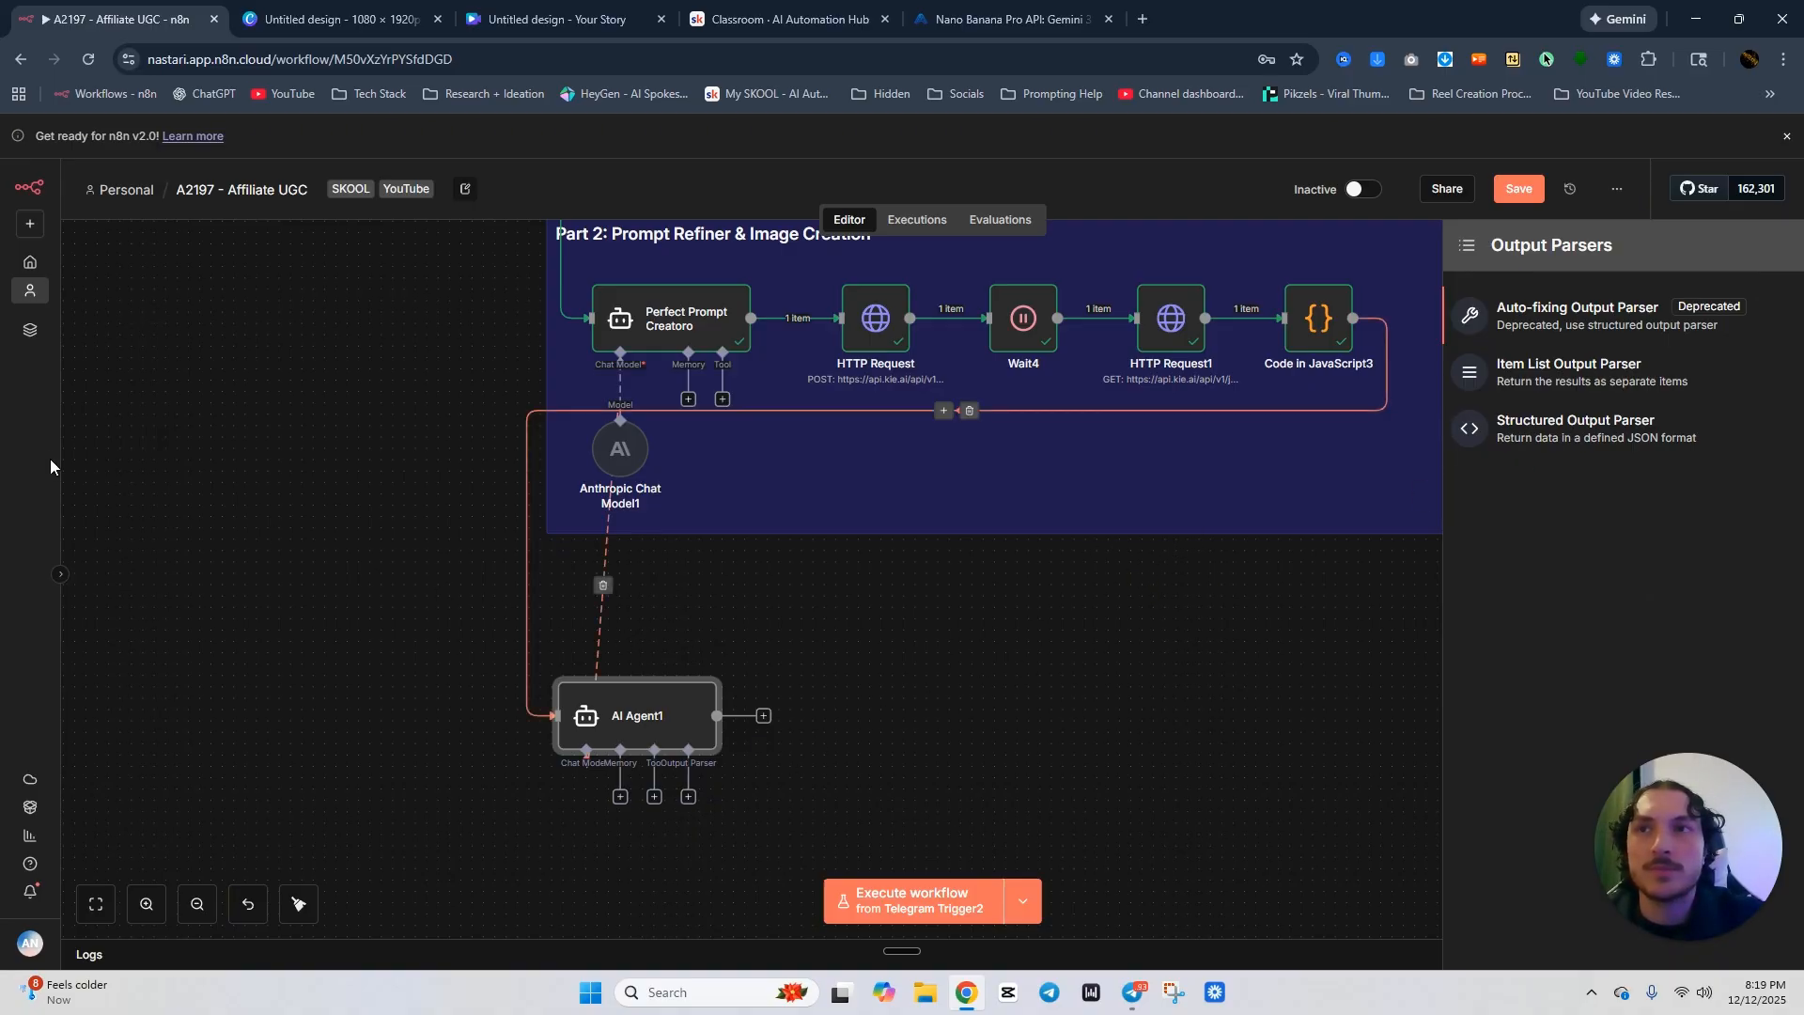
scroll(50, 465, "down", 3)
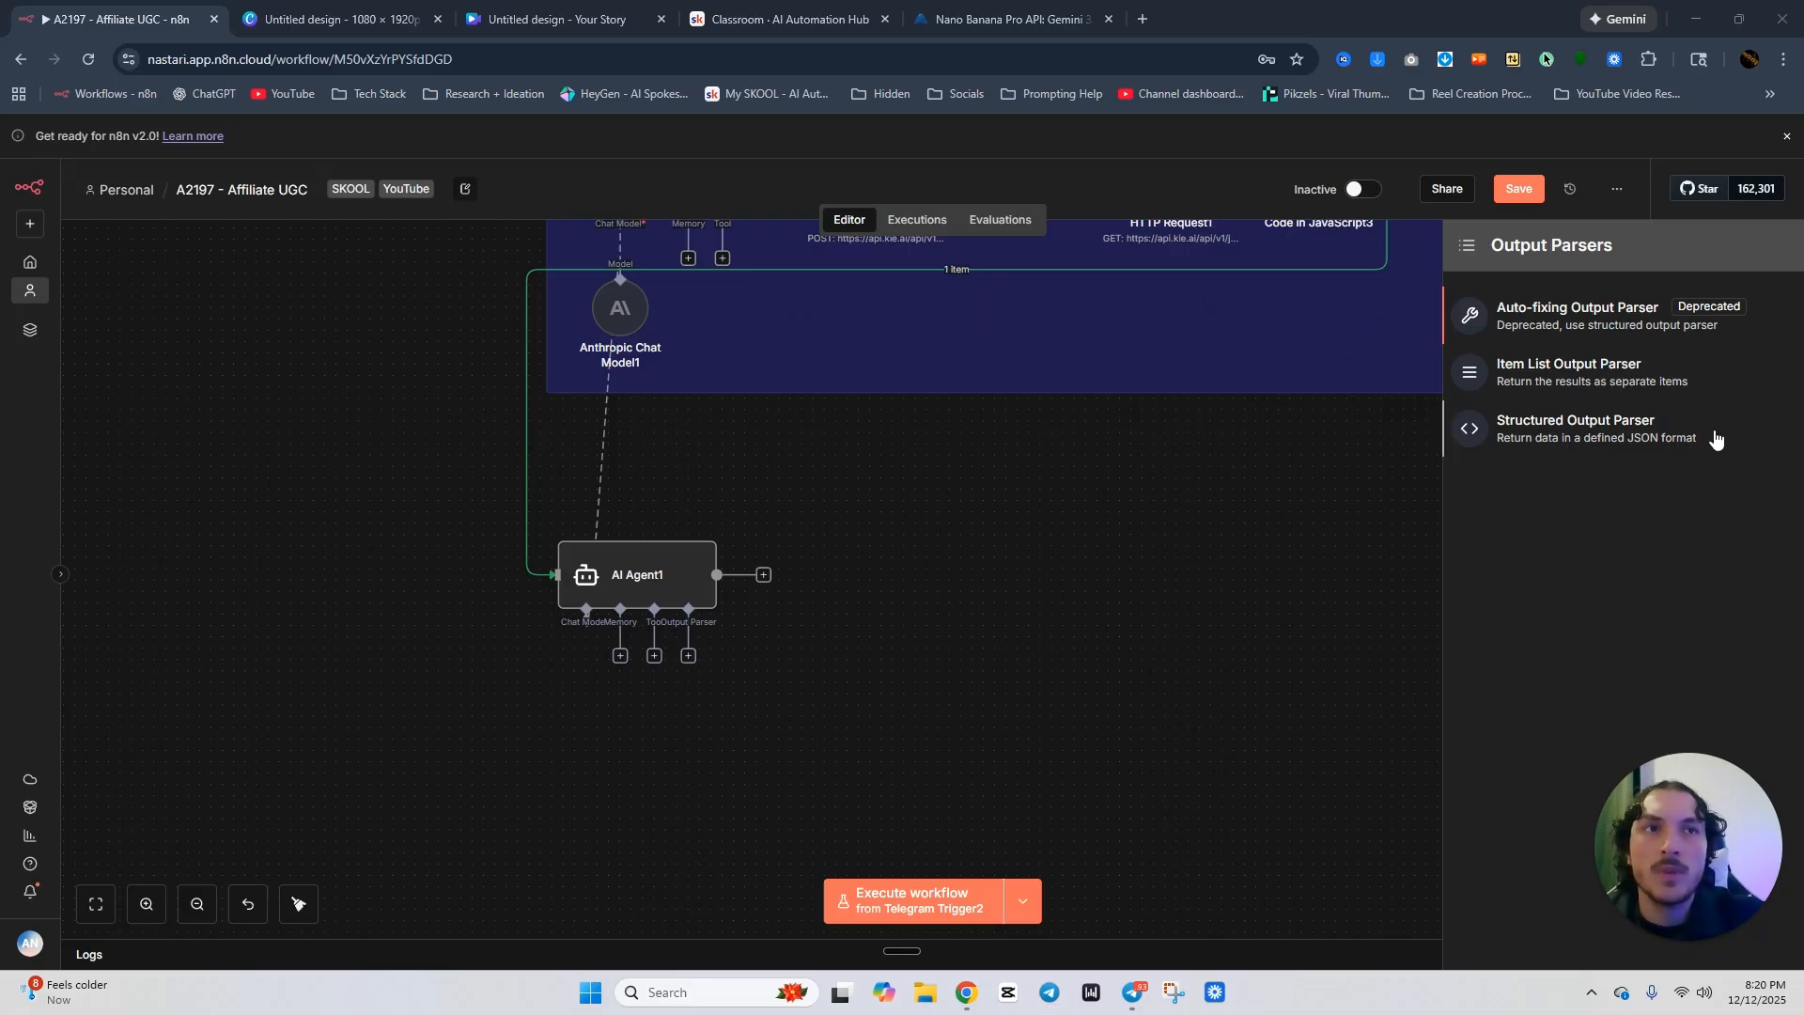
left_click(1644, 440)
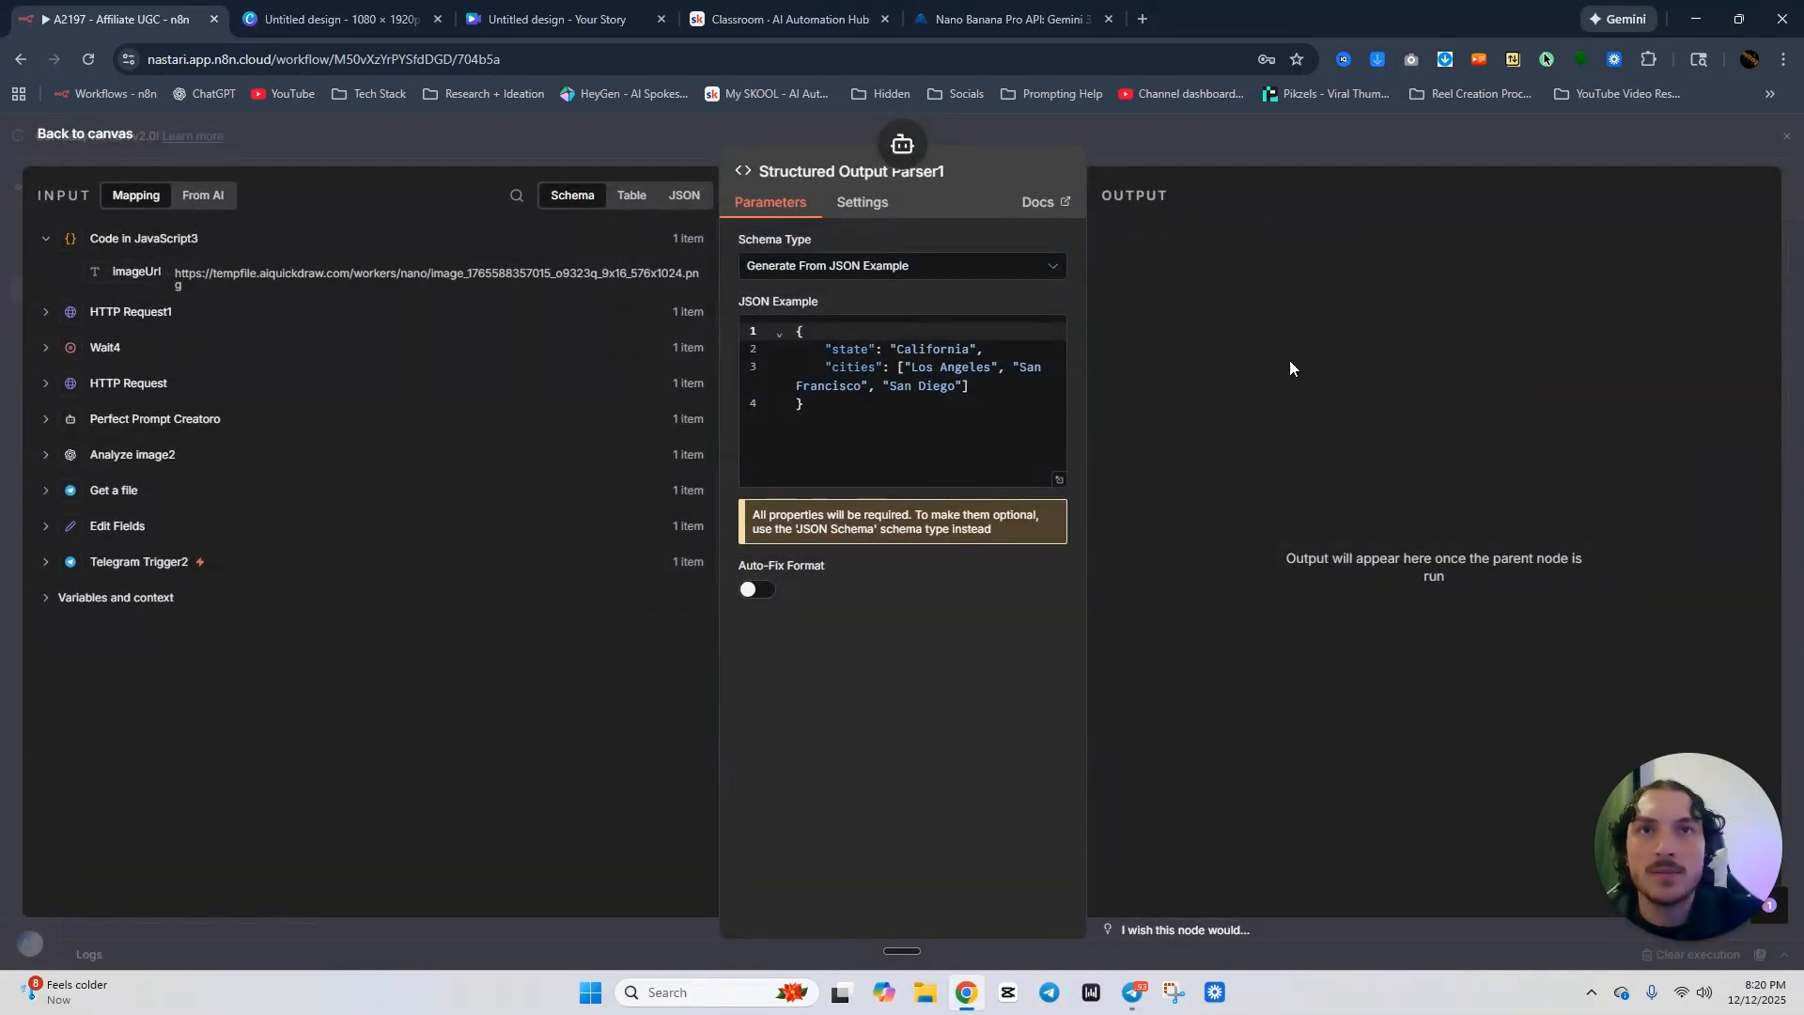
left_click(935, 271)
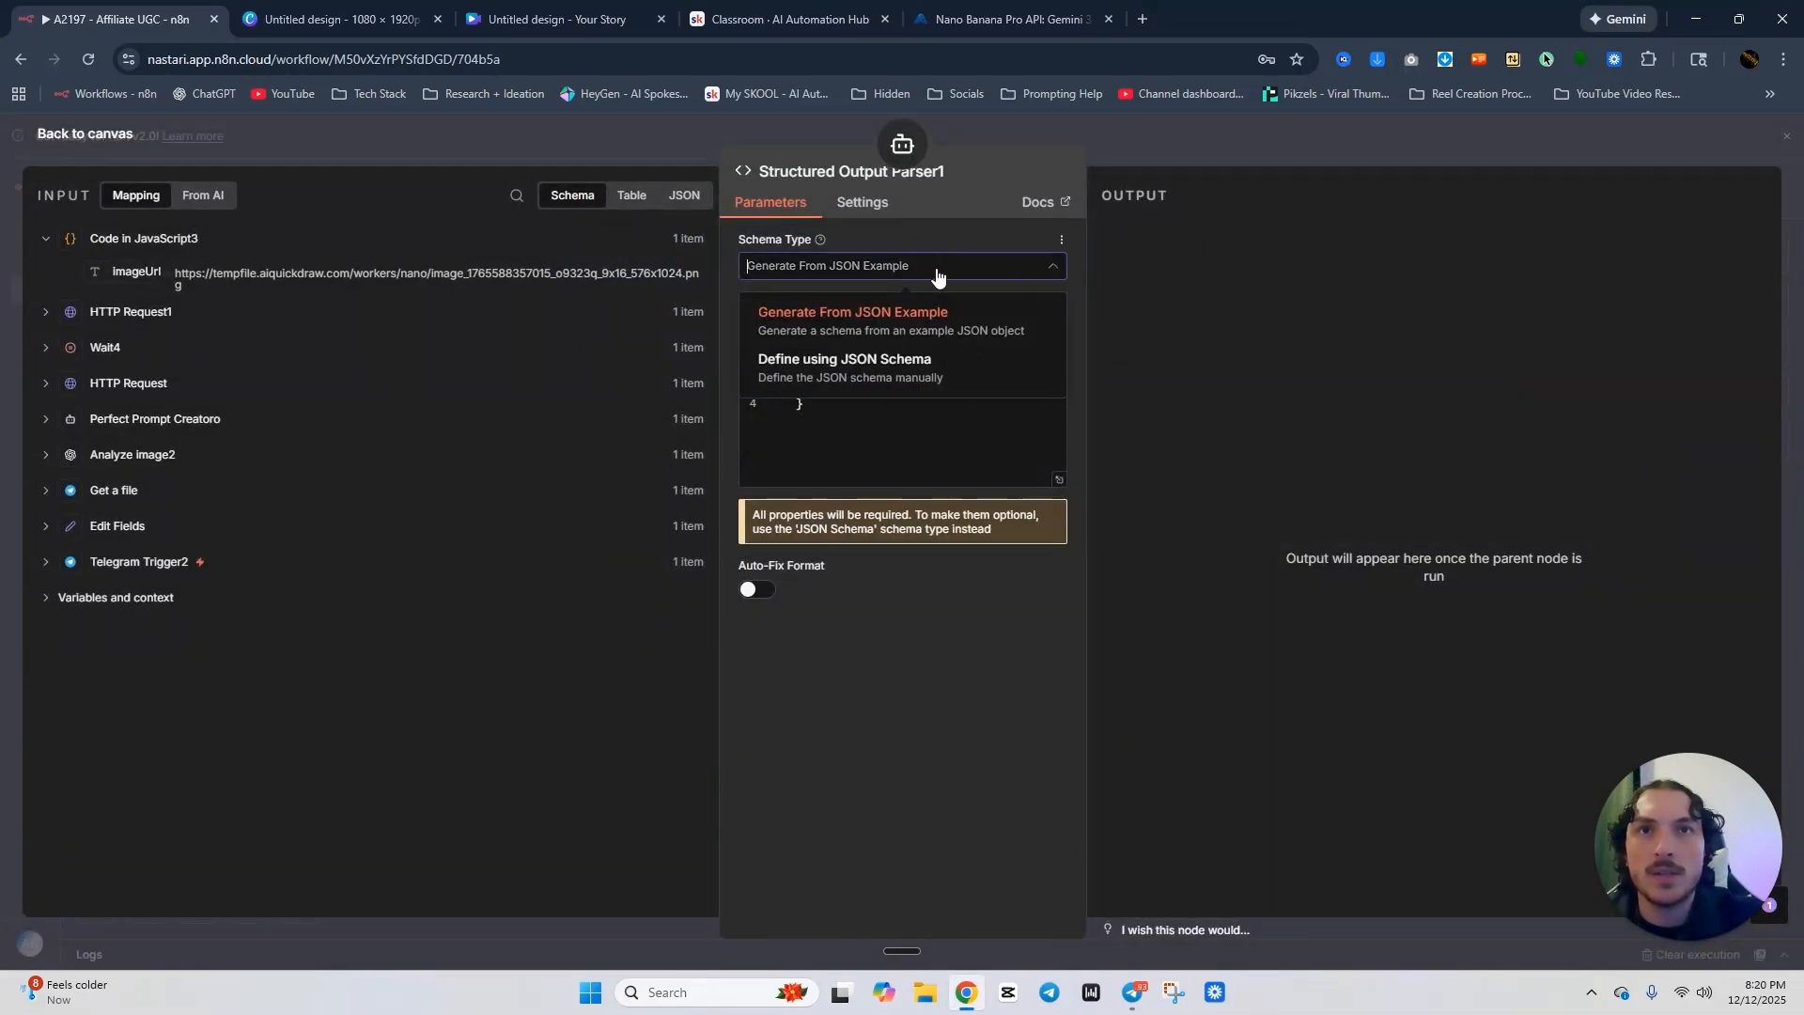
left_click(940, 368)
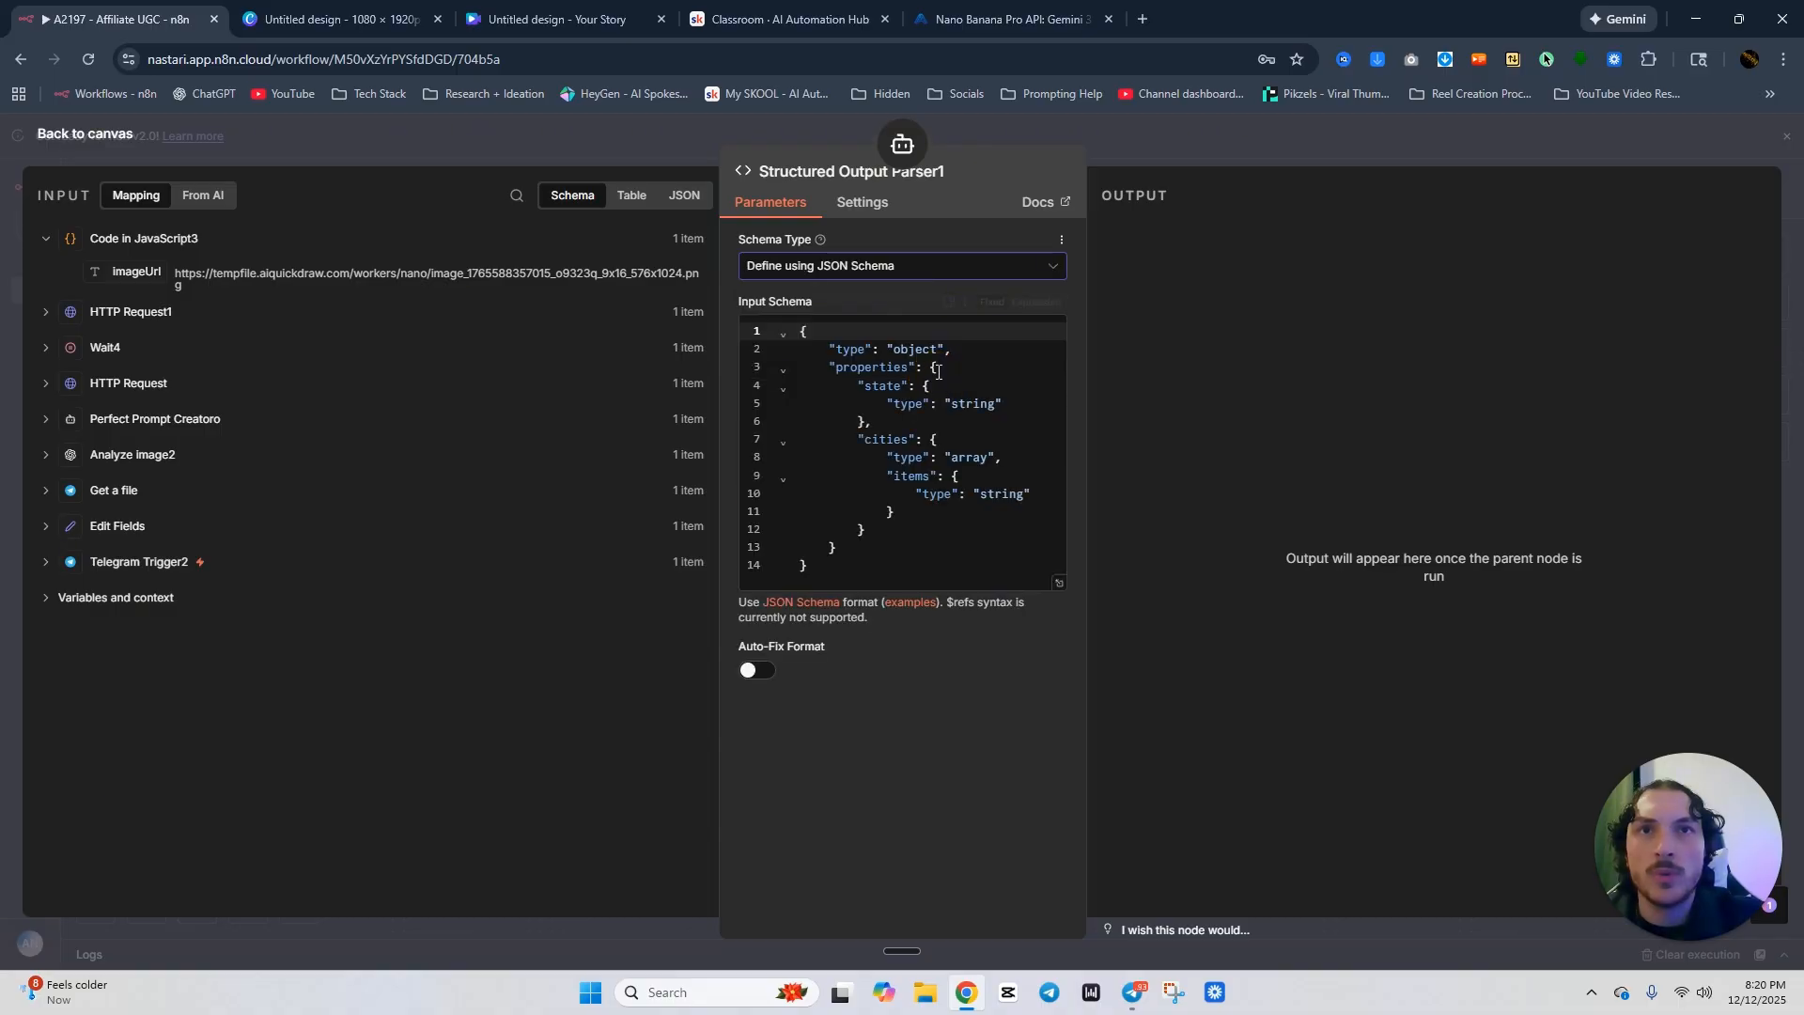
left_click(876, 583)
key("ctrl+a")
key("BackSpace")
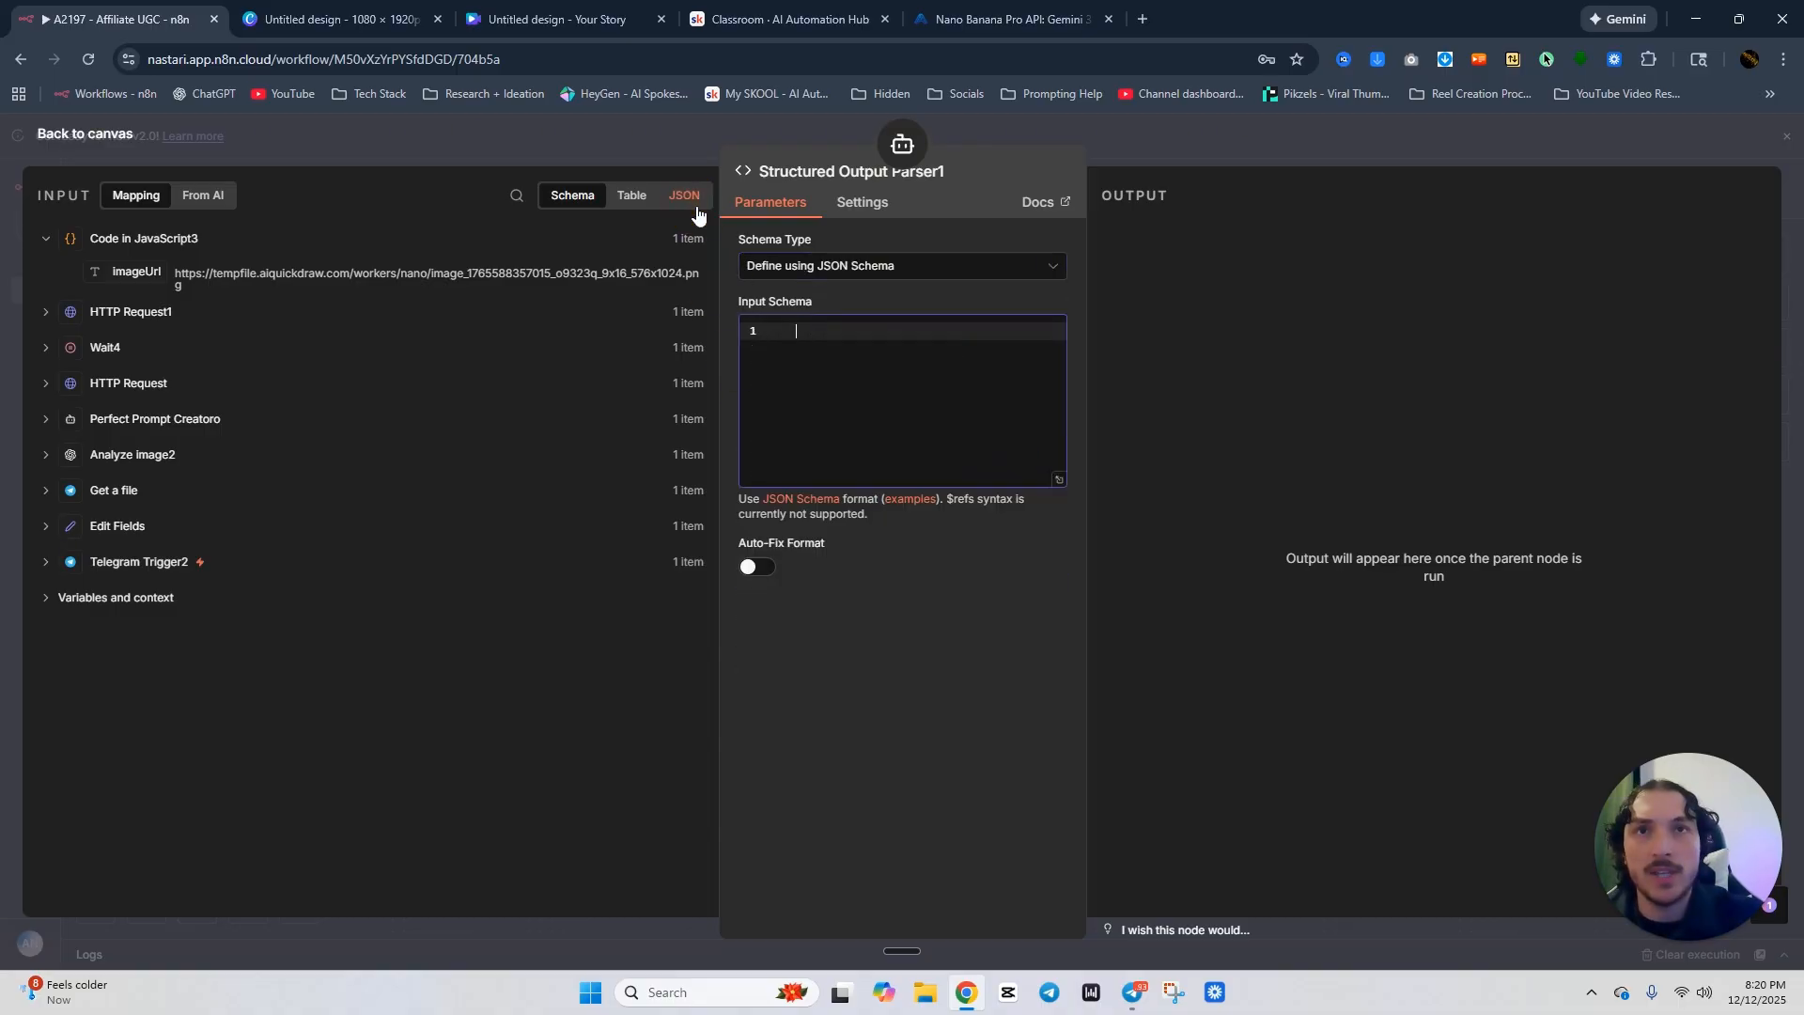
left_click(1263, 154)
Copy the full input schema from the original Structured Output Parser near Part 3 and return to the canvas.
scroll(785, 510, "up", 8)
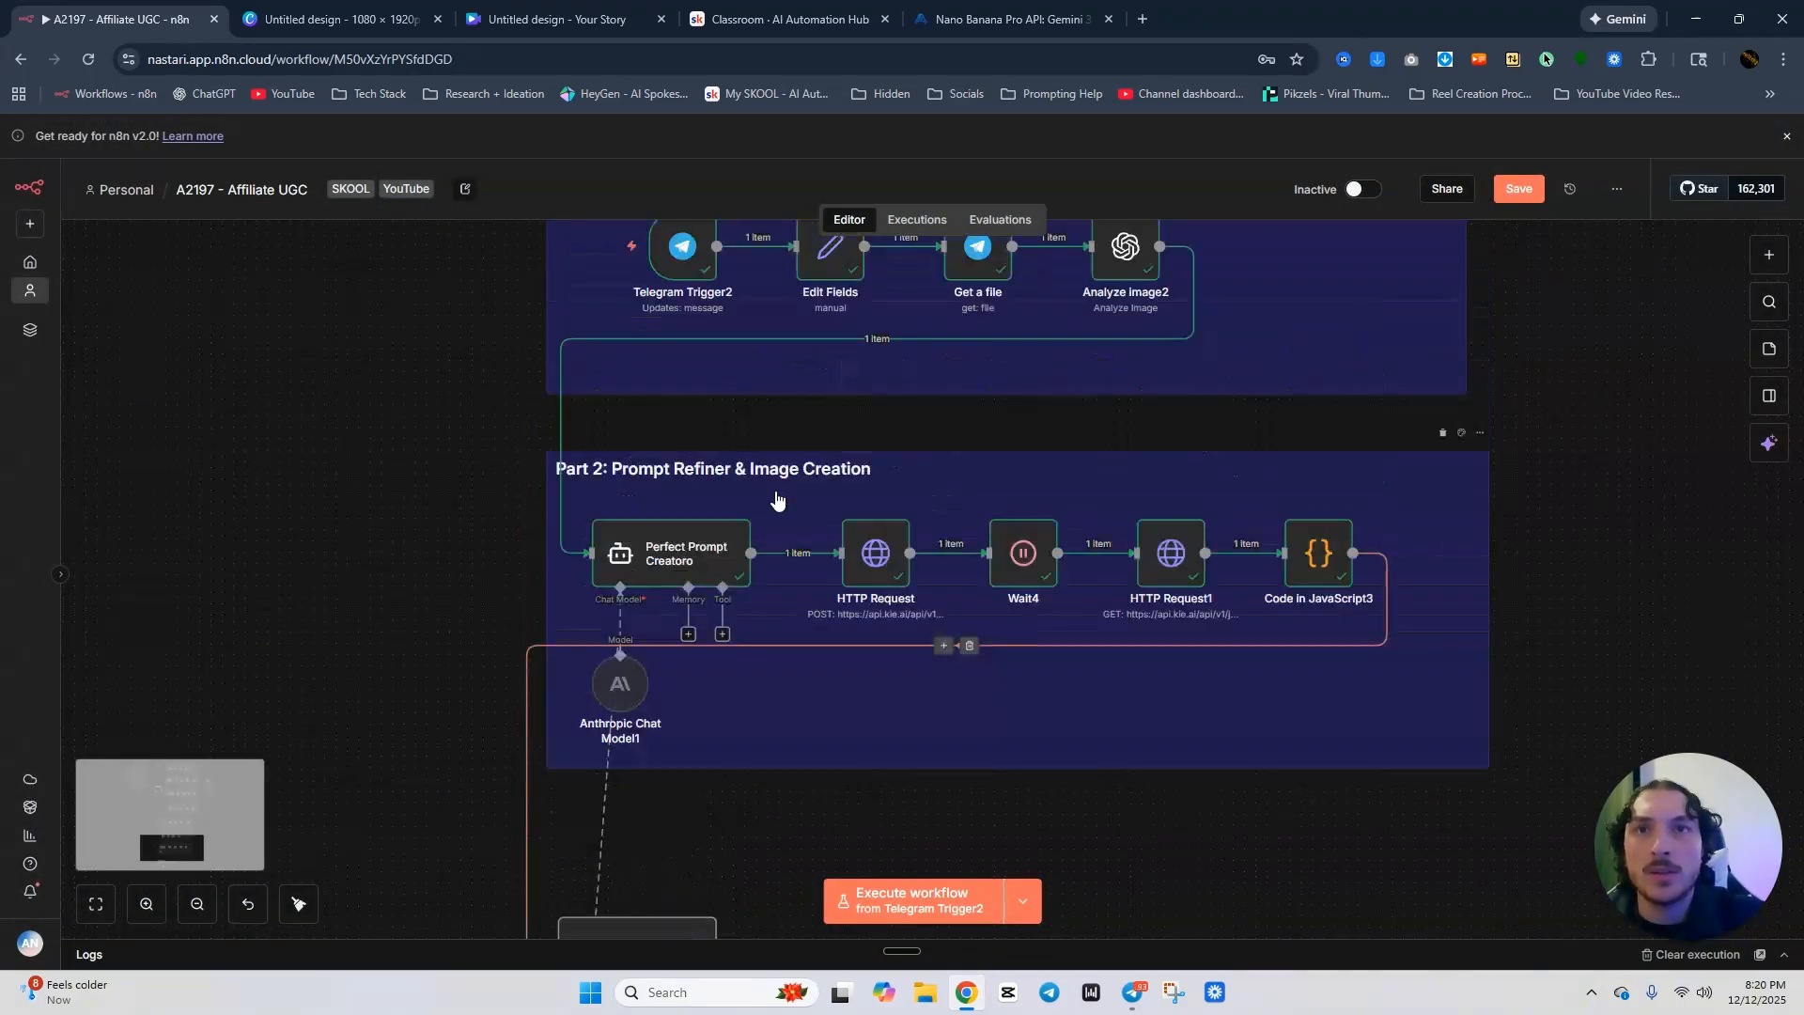
scroll(775, 498, "up", 10)
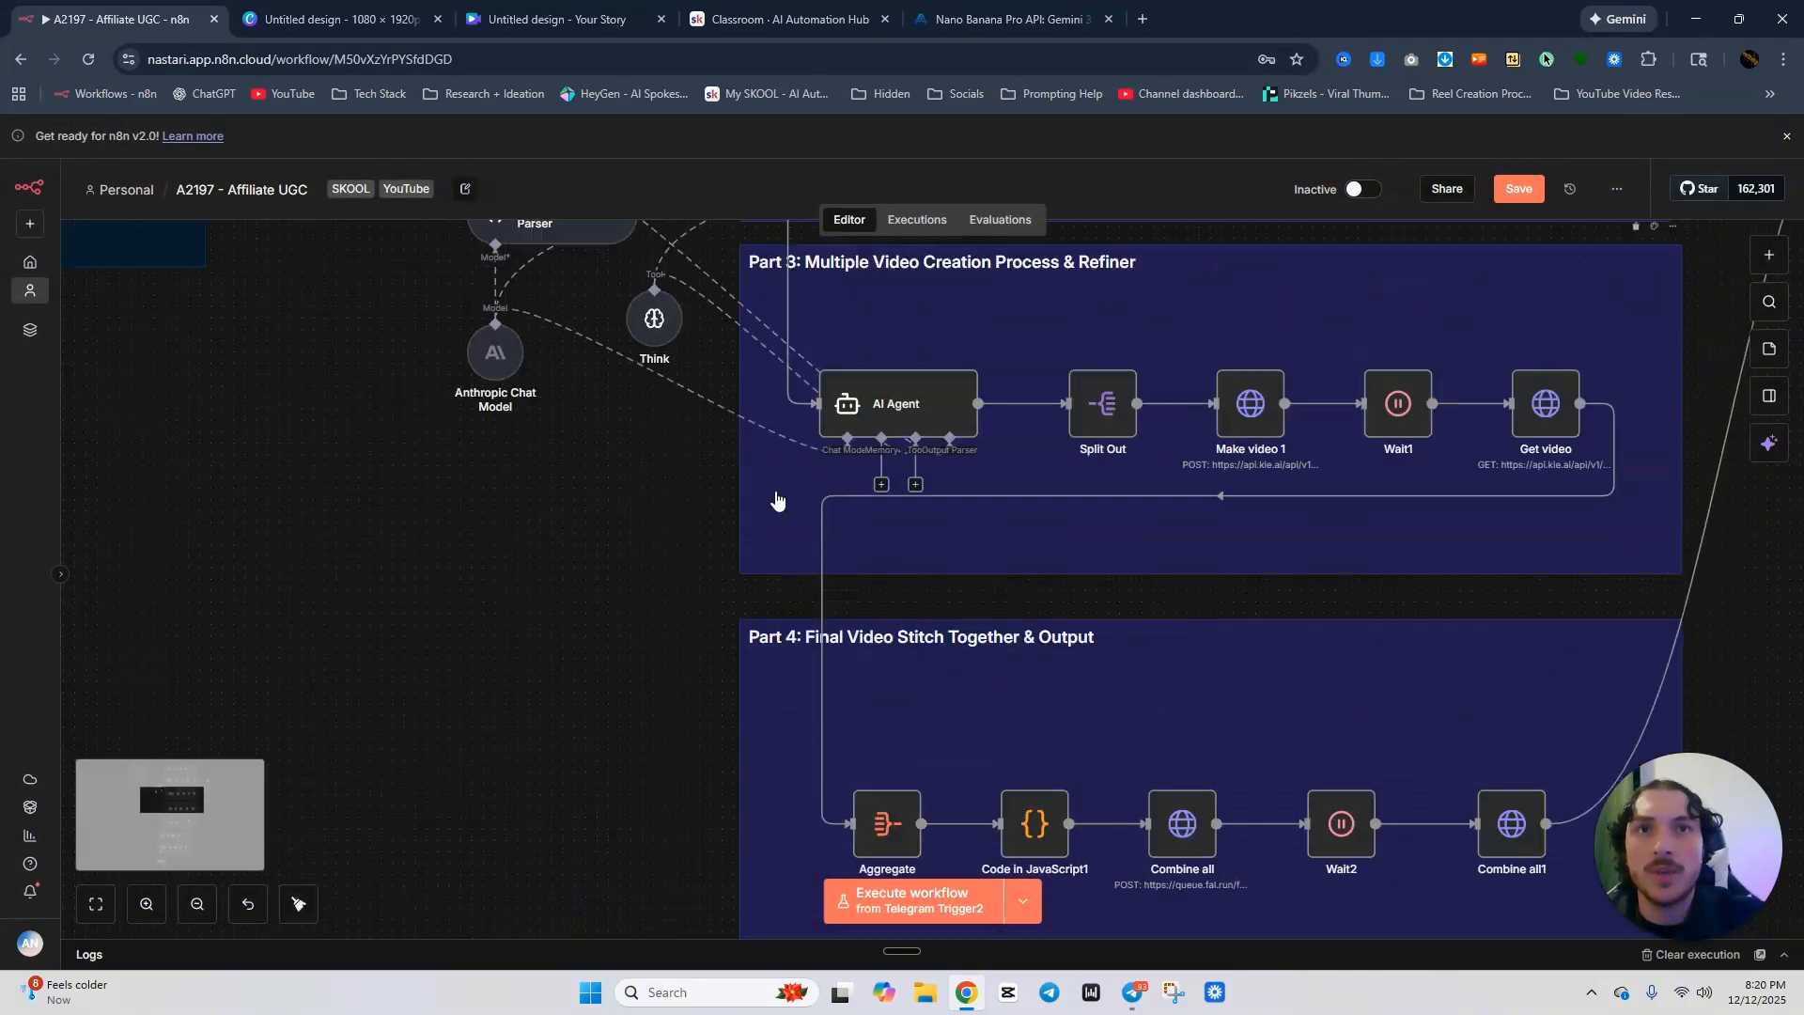
scroll(776, 500, "up", 2)
left_click(562, 414)
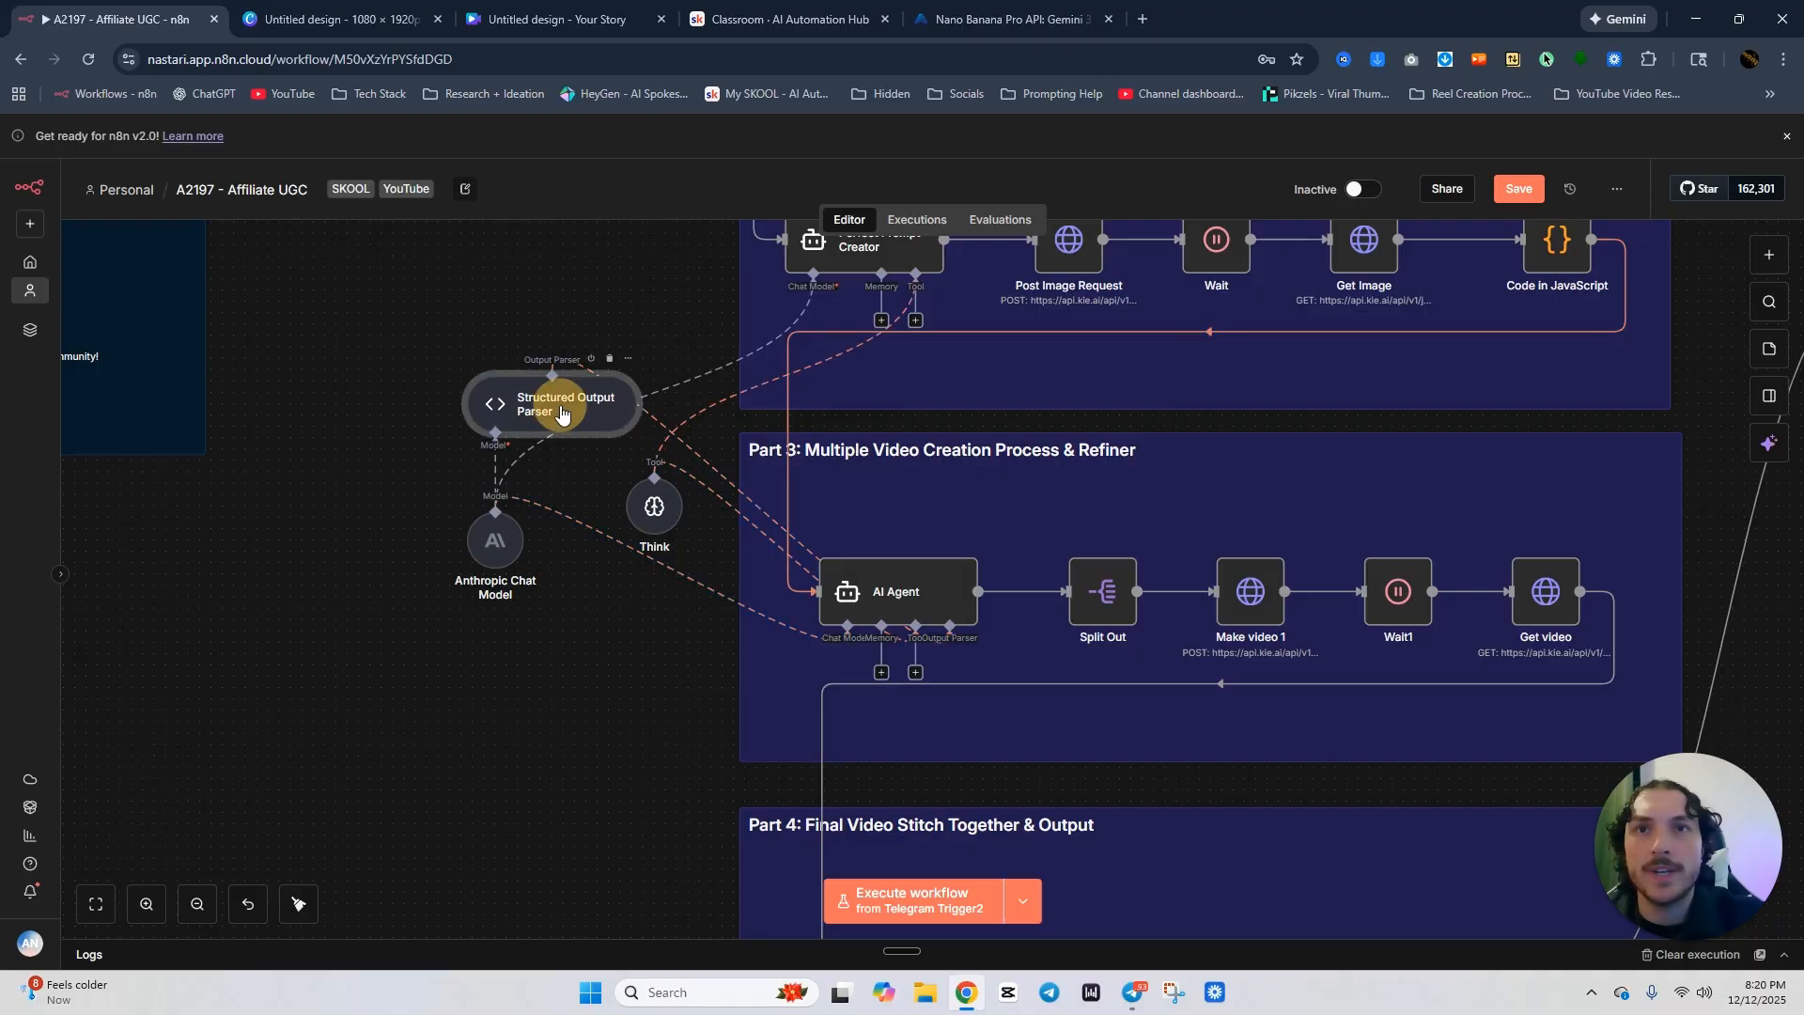
double_click(561, 413)
scroll(842, 621, "down", 1)
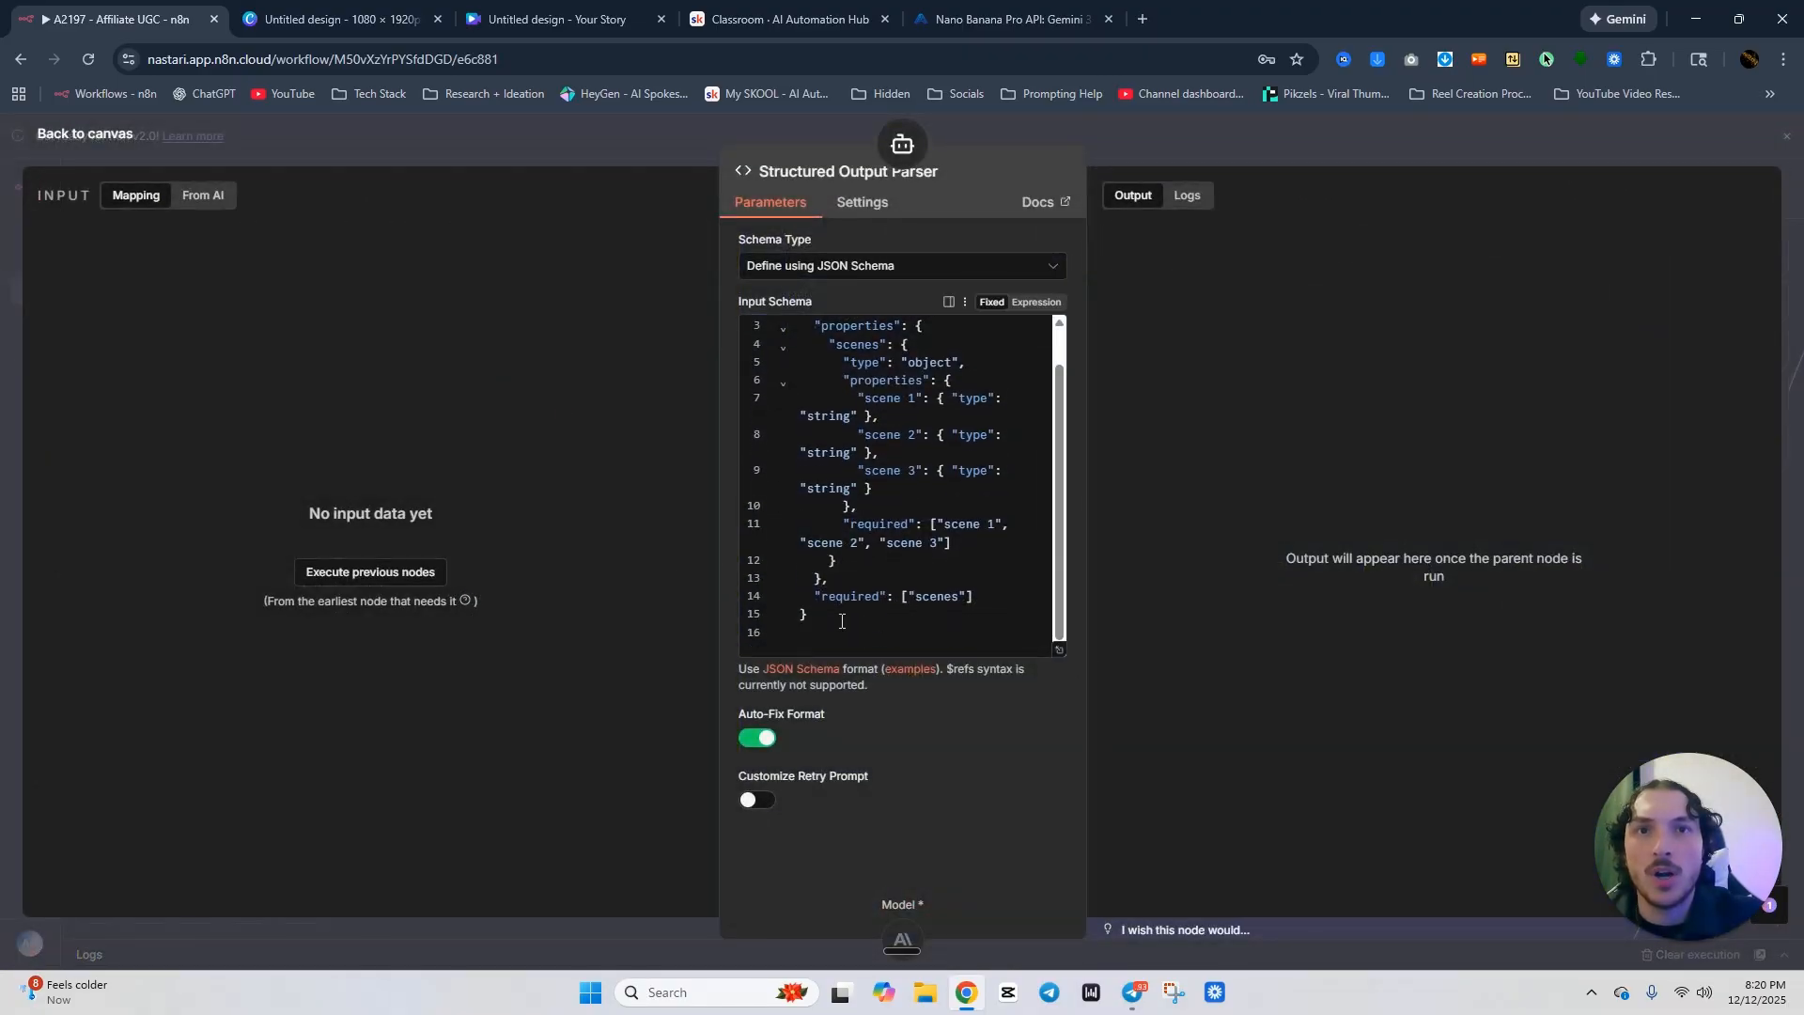
left_click_drag(842, 621, 717, 188)
key("ctrl+c")
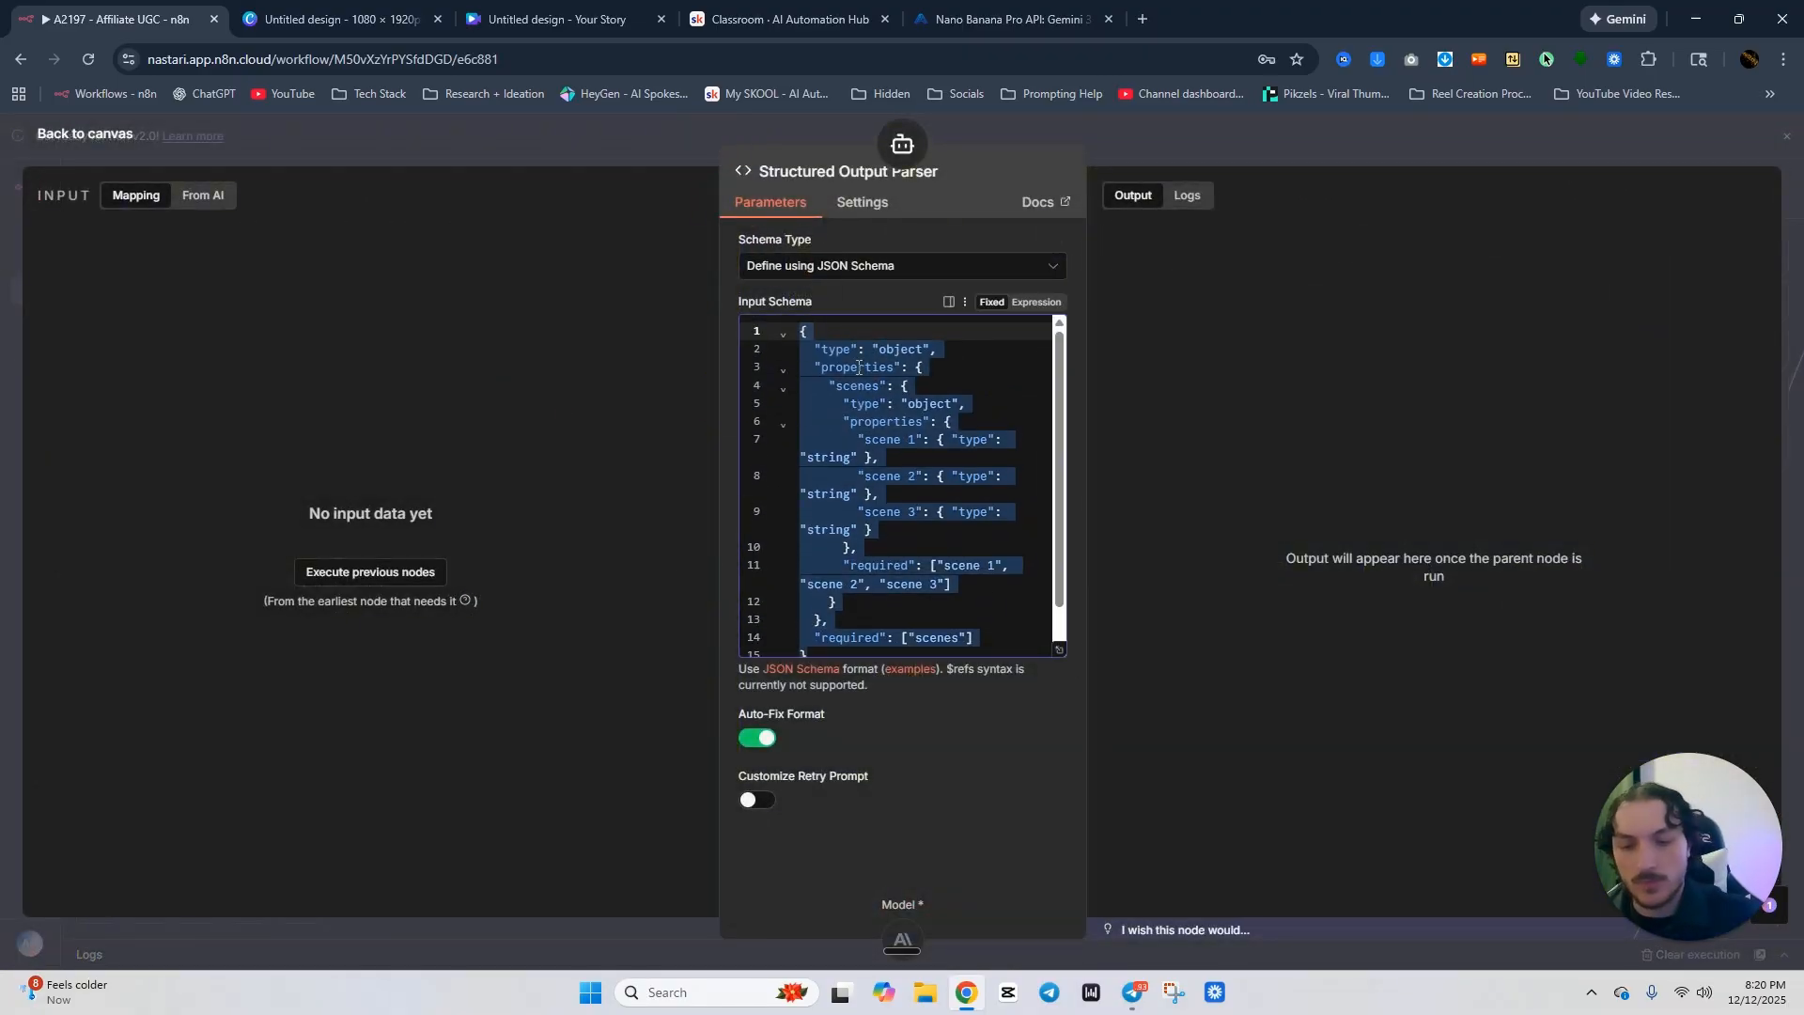
left_click(1170, 143)
Switch Structured Output Parser1's input schema to an expression, paste the copied three-scene JSON schema, and review it.
scroll(714, 627, "down", 5)
scroll(712, 602, "down", 10)
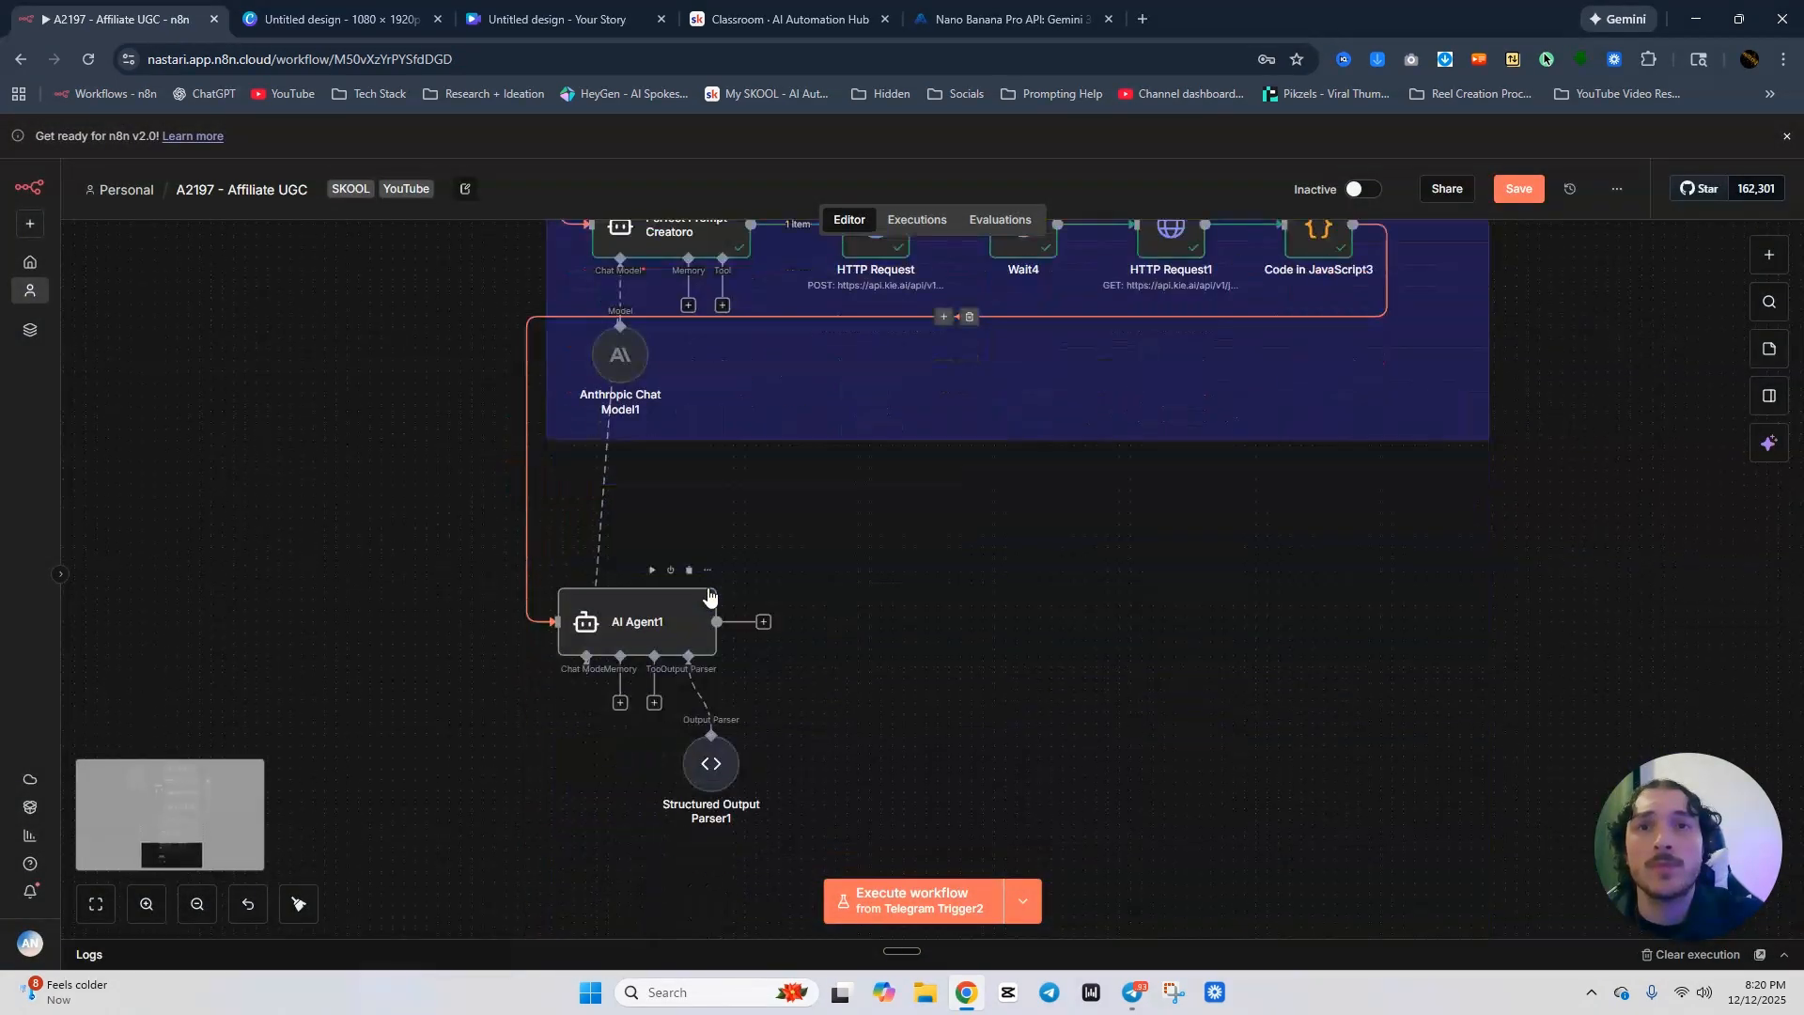
double_click(717, 714)
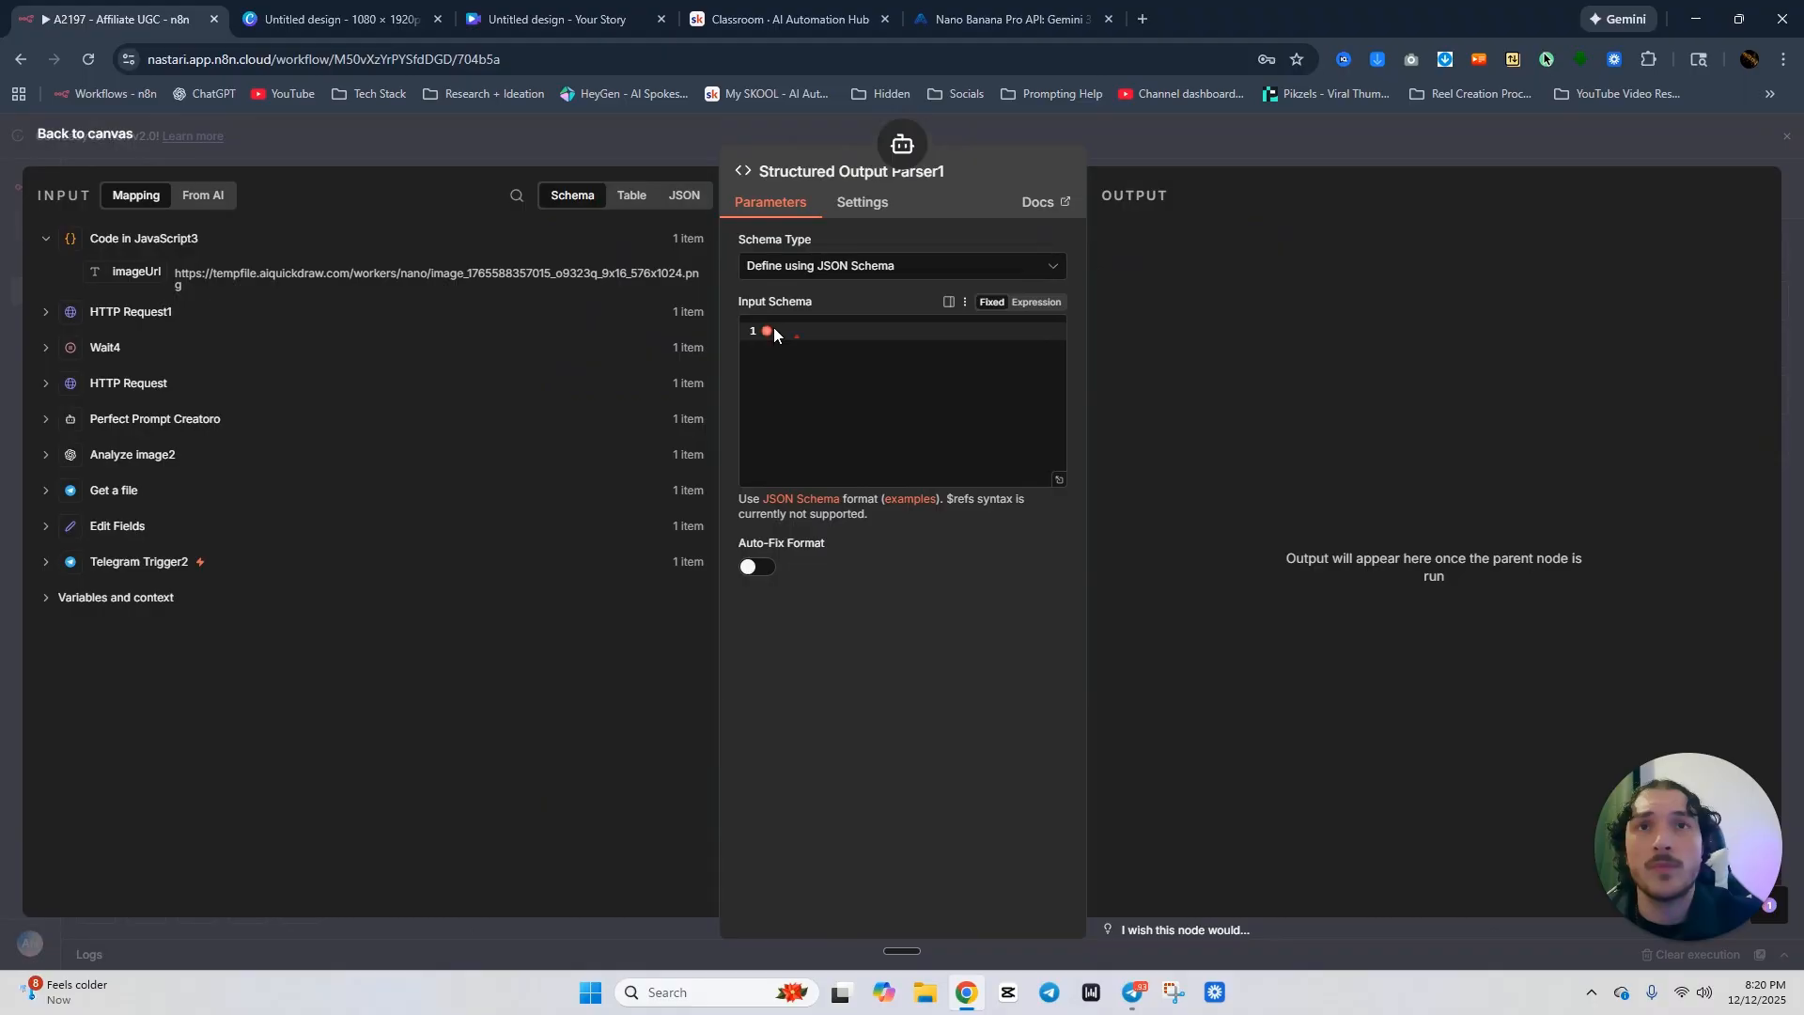
left_click(779, 329)
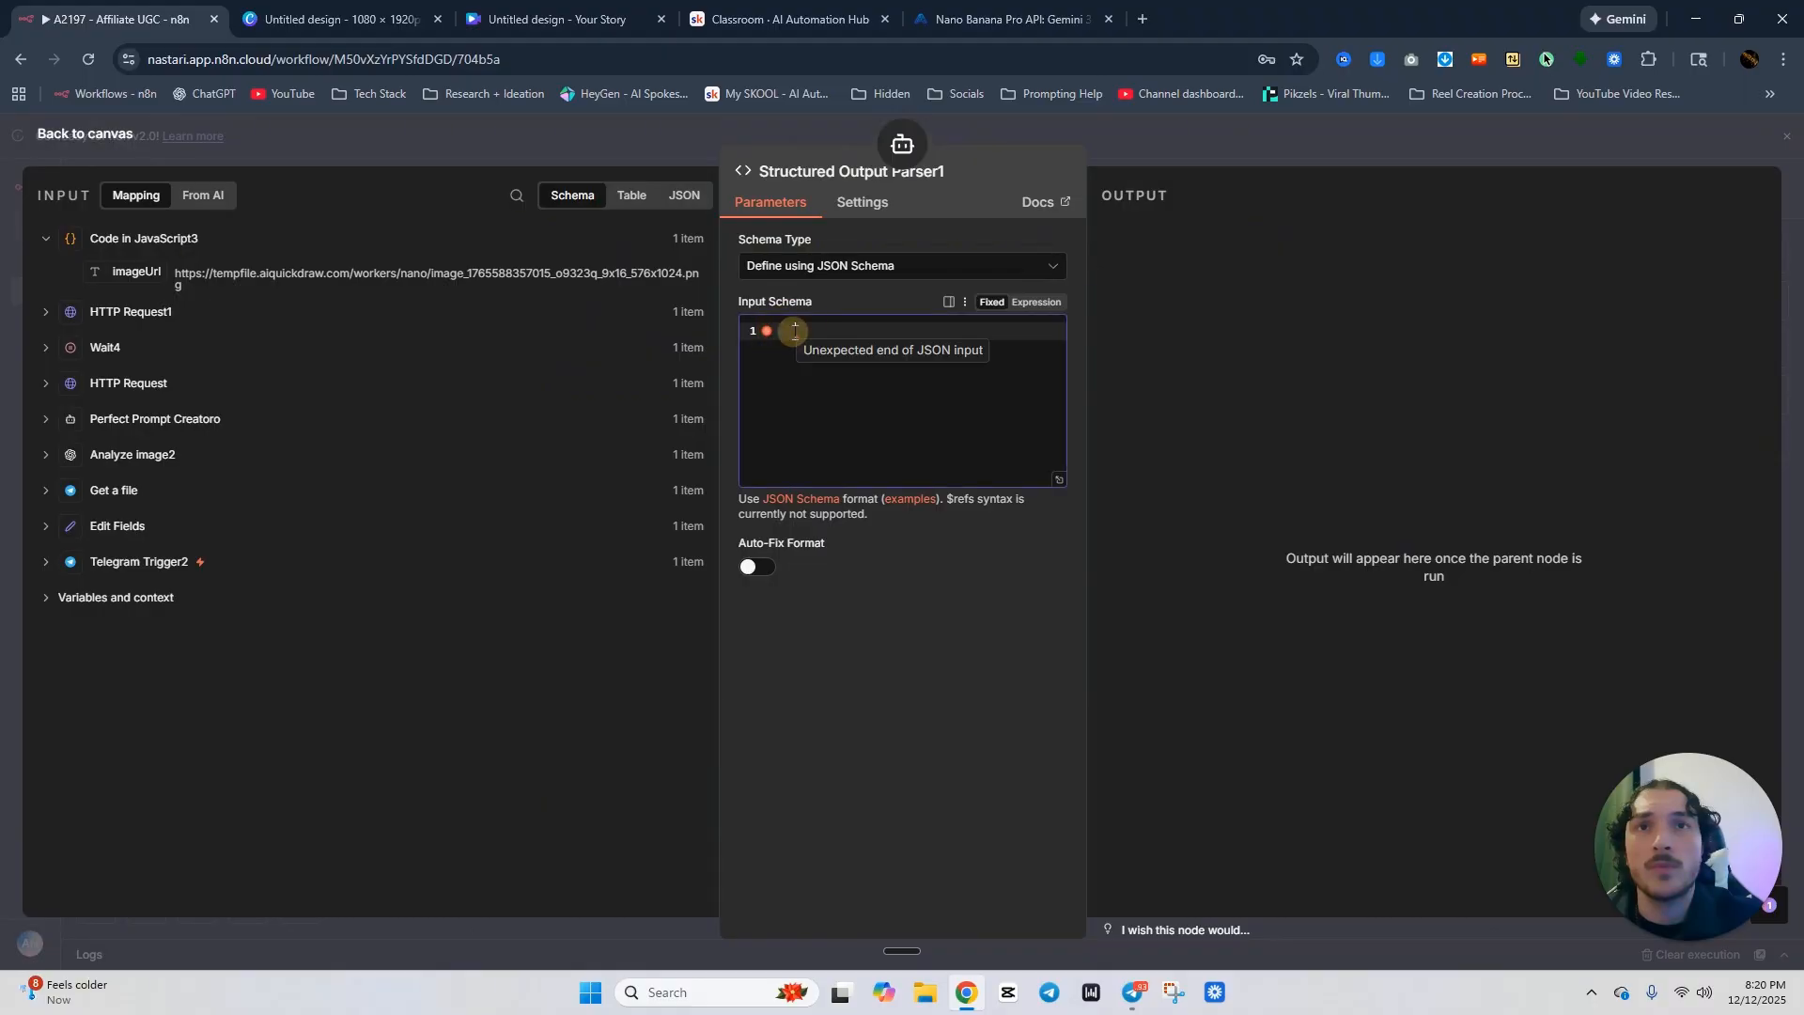
left_click(1037, 303)
left_click(1056, 333)
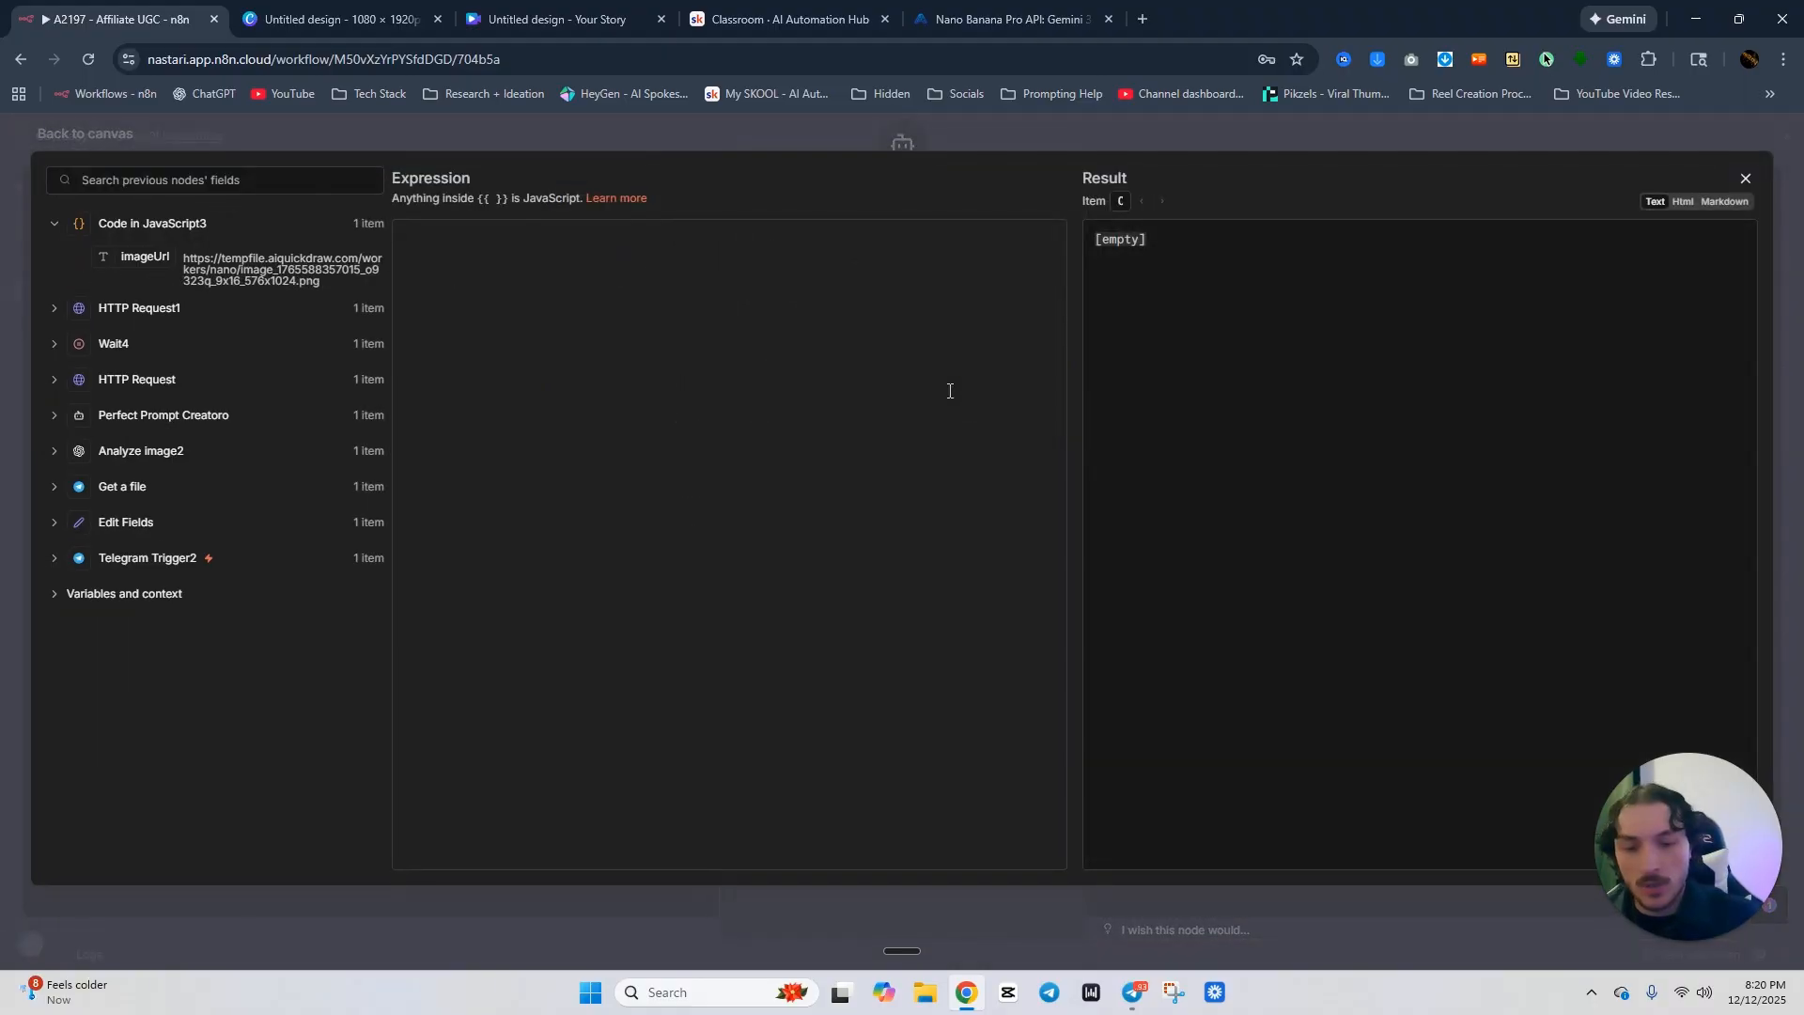
left_click(555, 250)
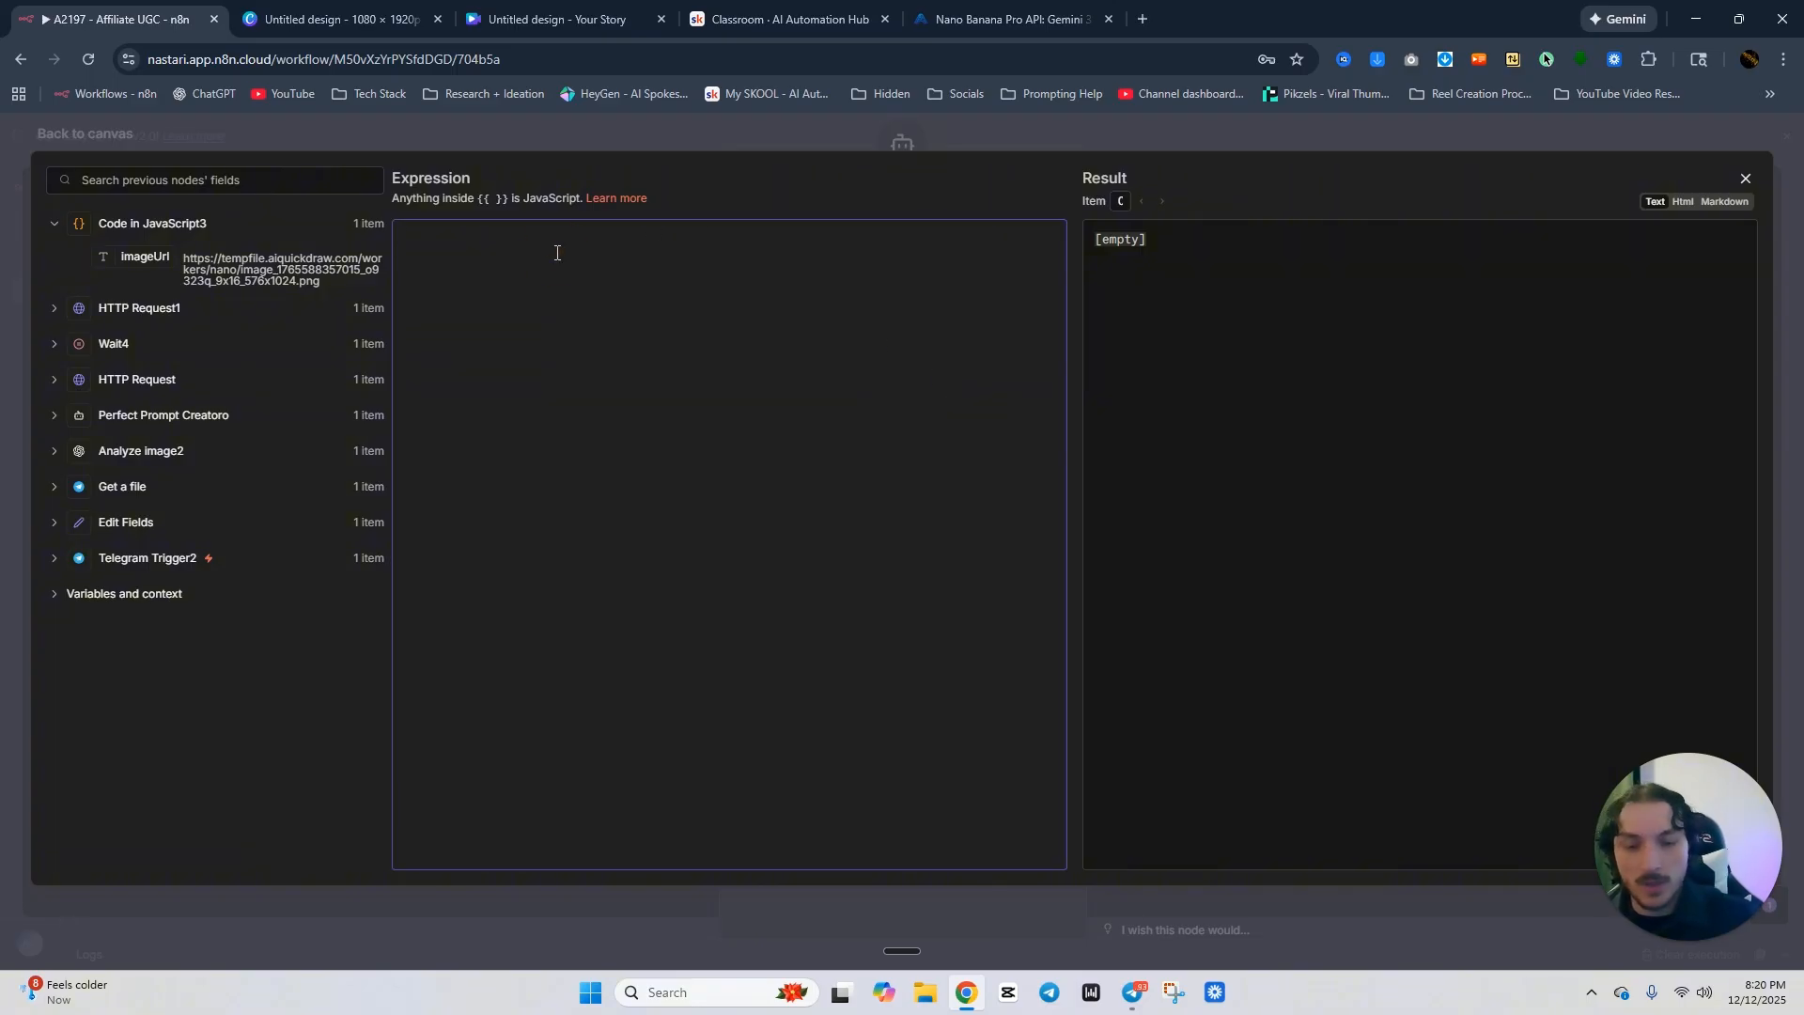
key("ctrl+v")
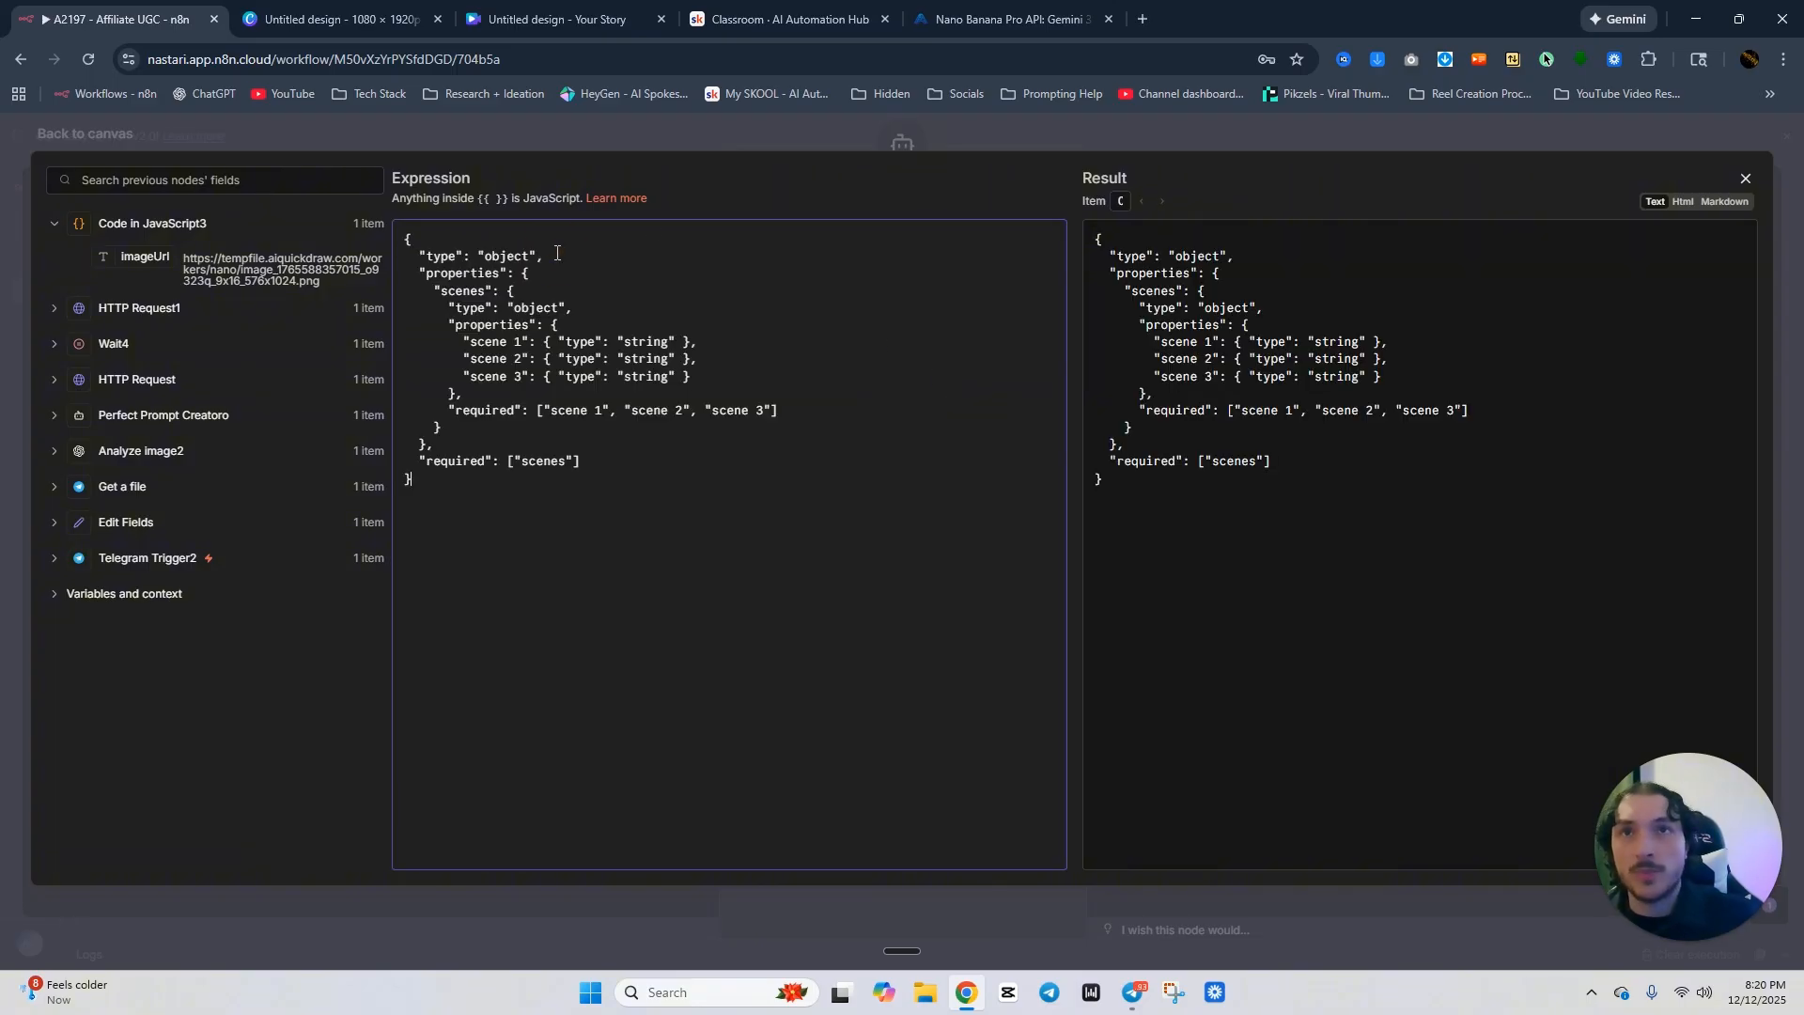
left_click(758, 137)
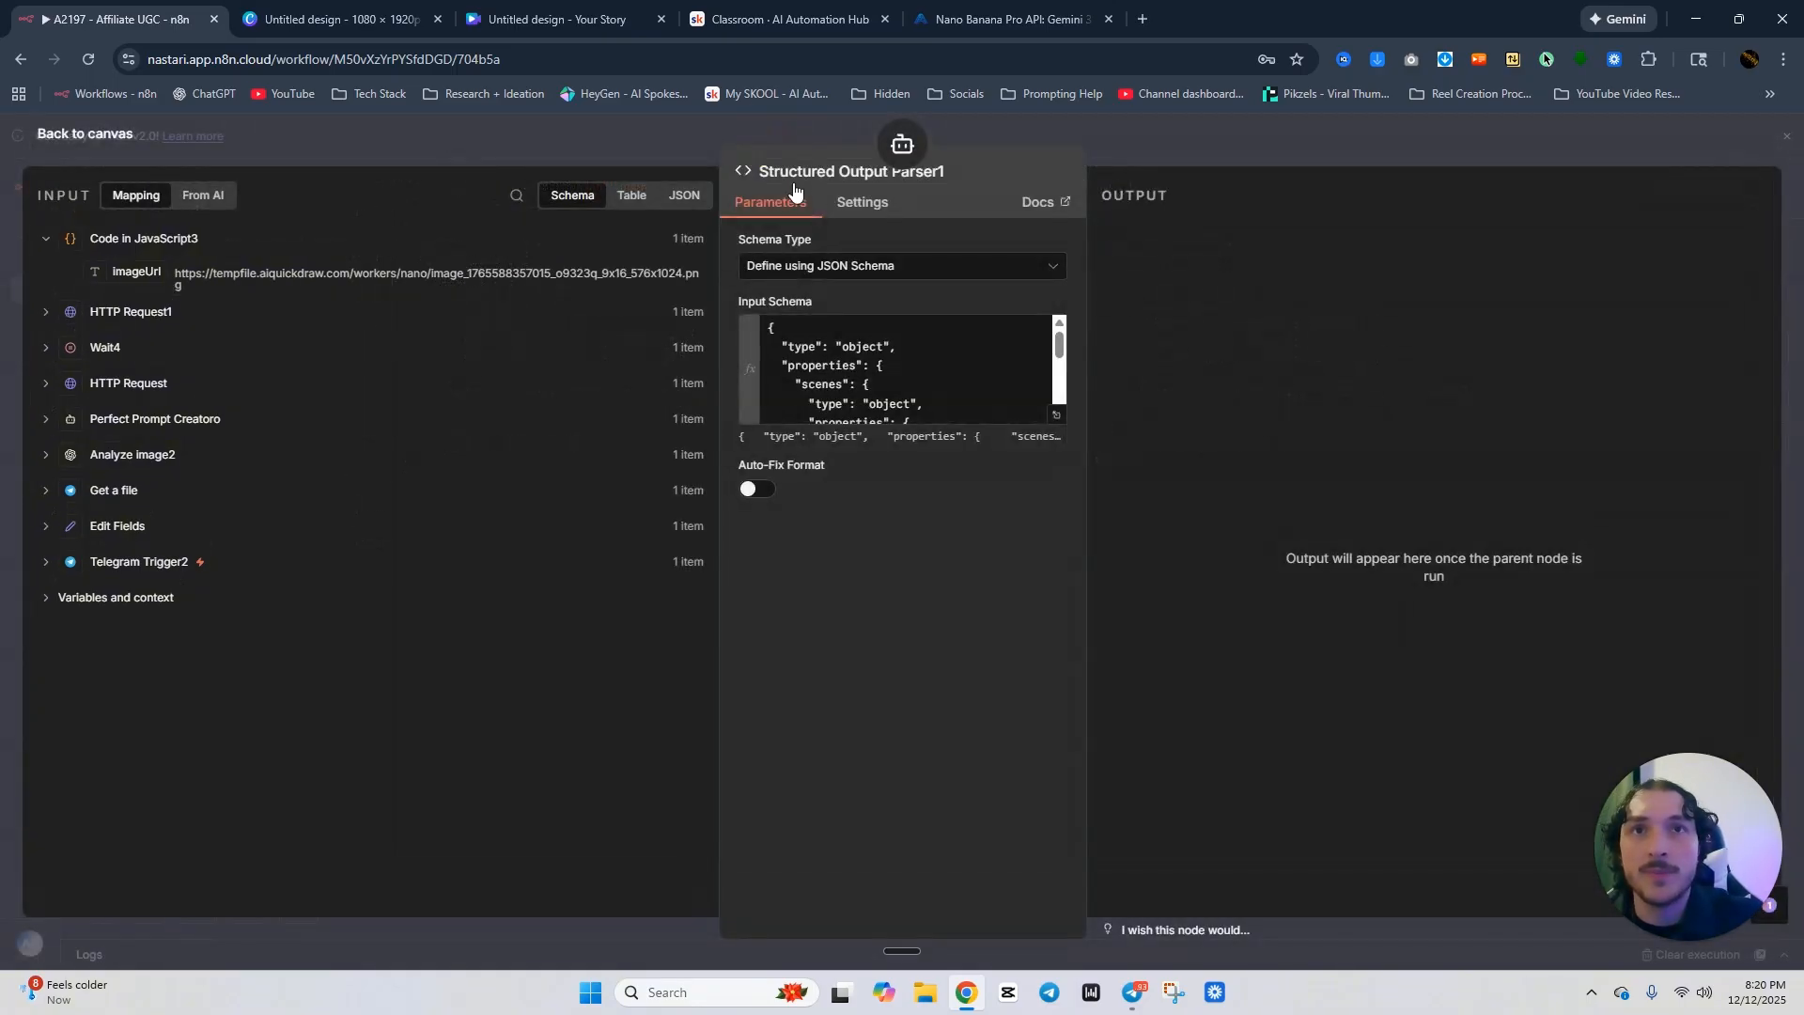
left_click(1058, 417)
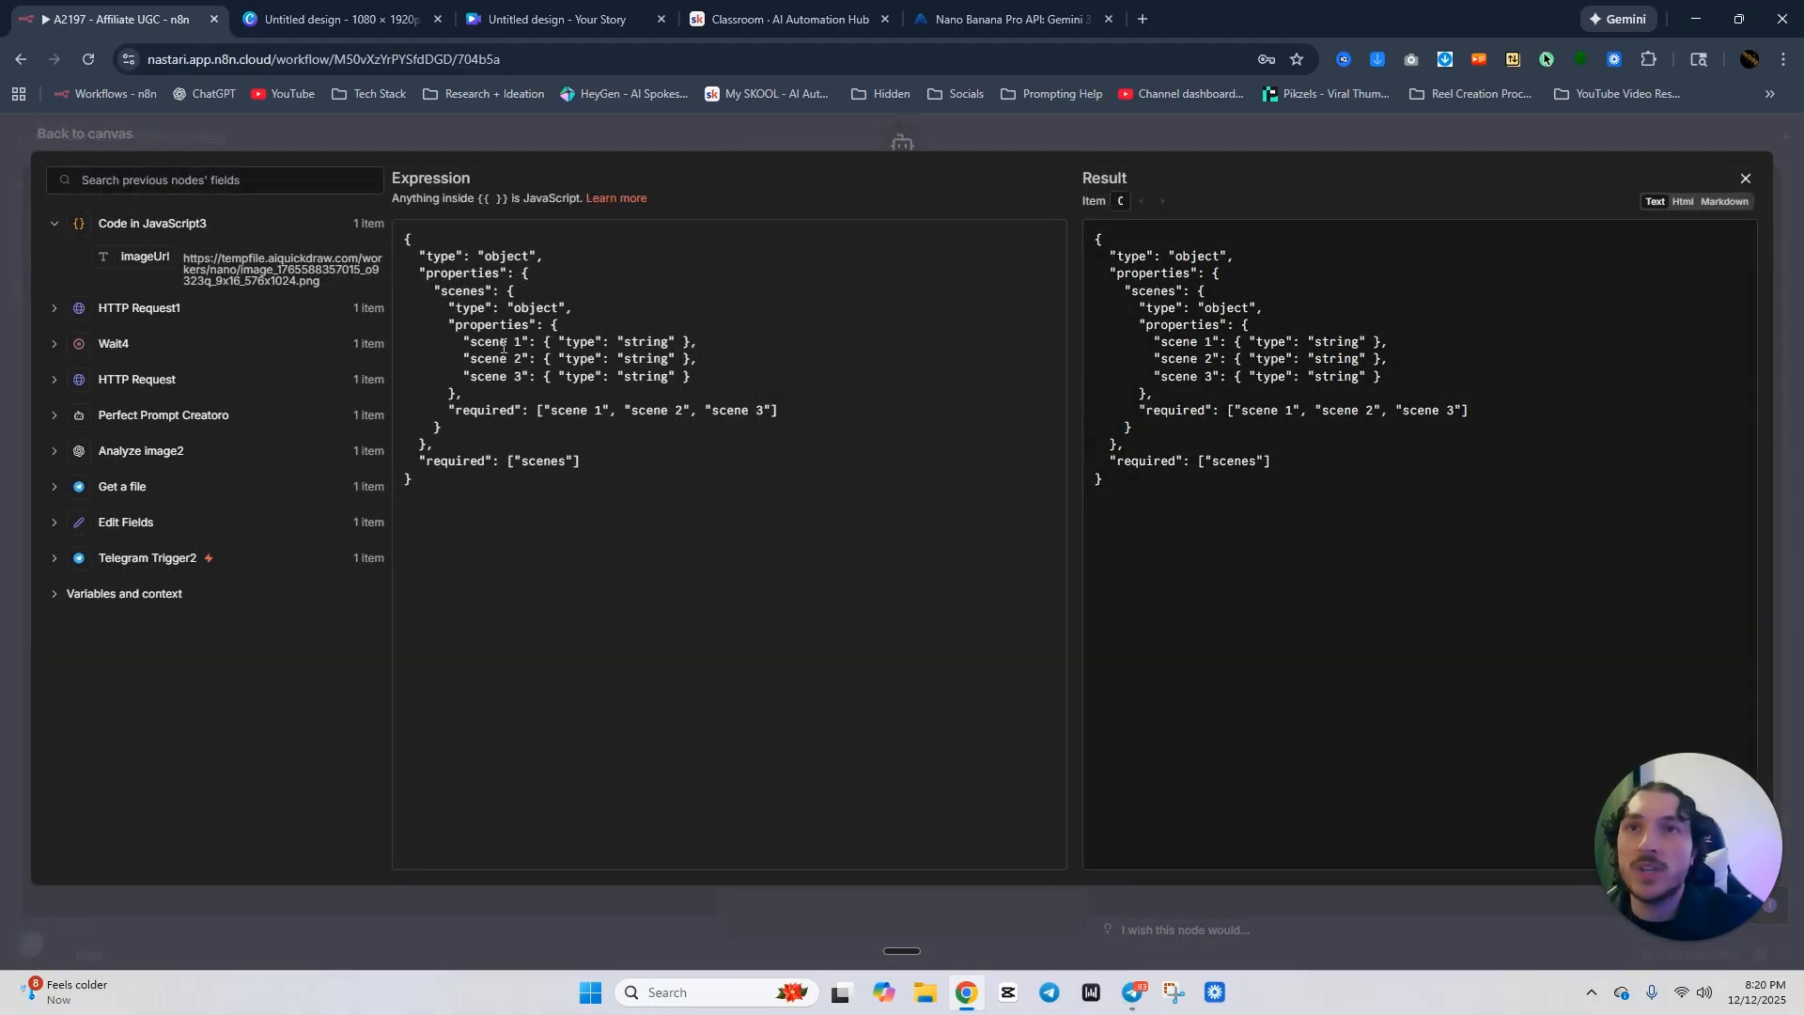
key("super+shift+h")
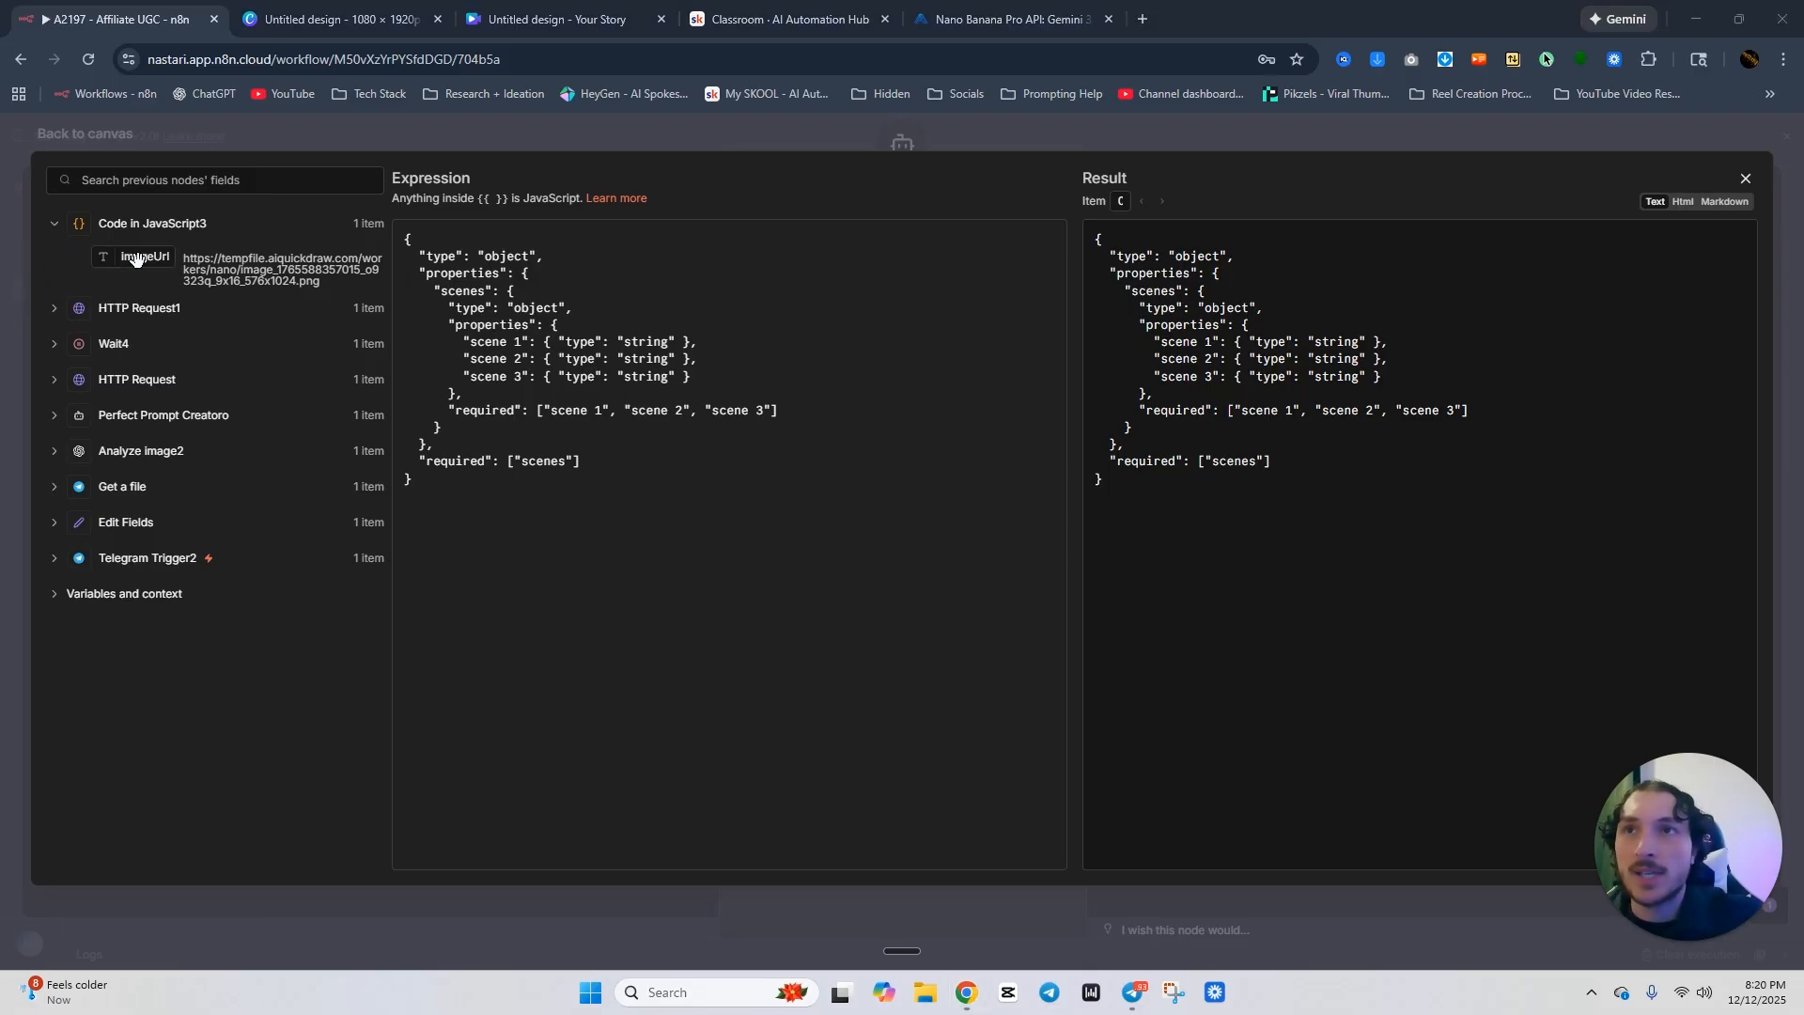
left_click_drag(126, 258, 165, 254)
left_click(916, 133)
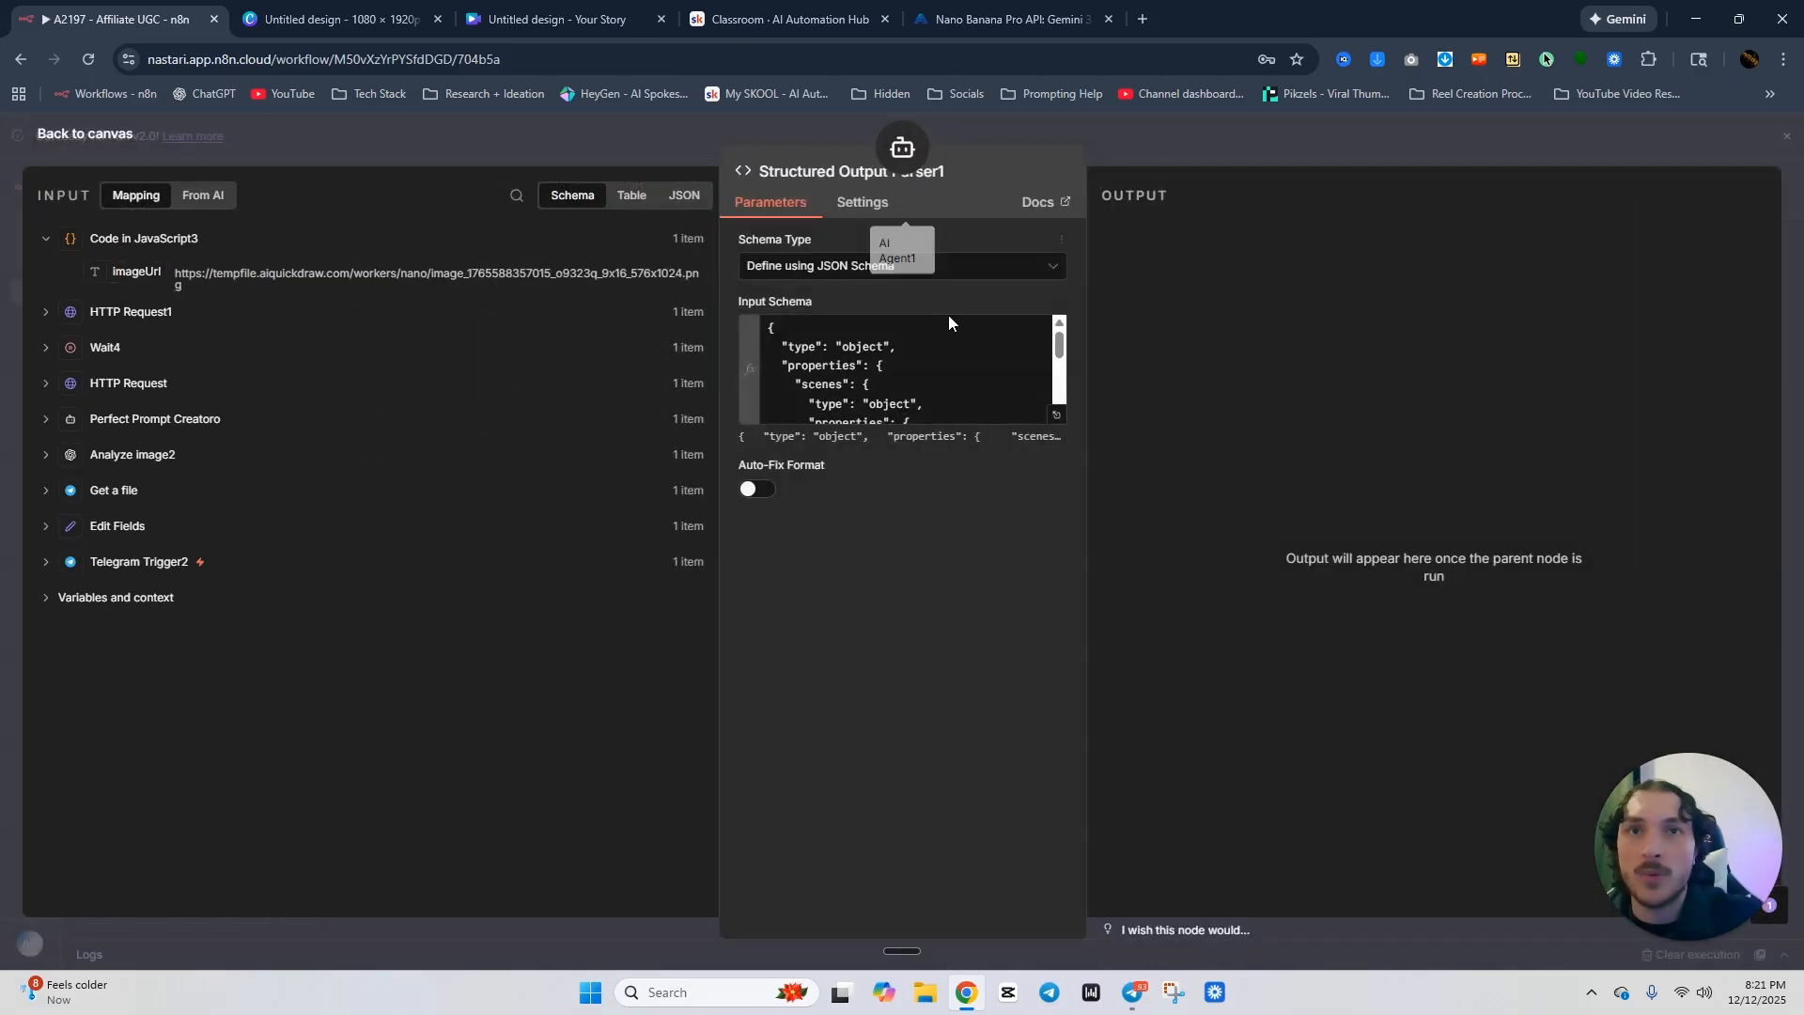
Turn on Auto-Fix Format for Structured Output Parser1 and reposition the node beneath AI Agent1.
left_click(758, 487)
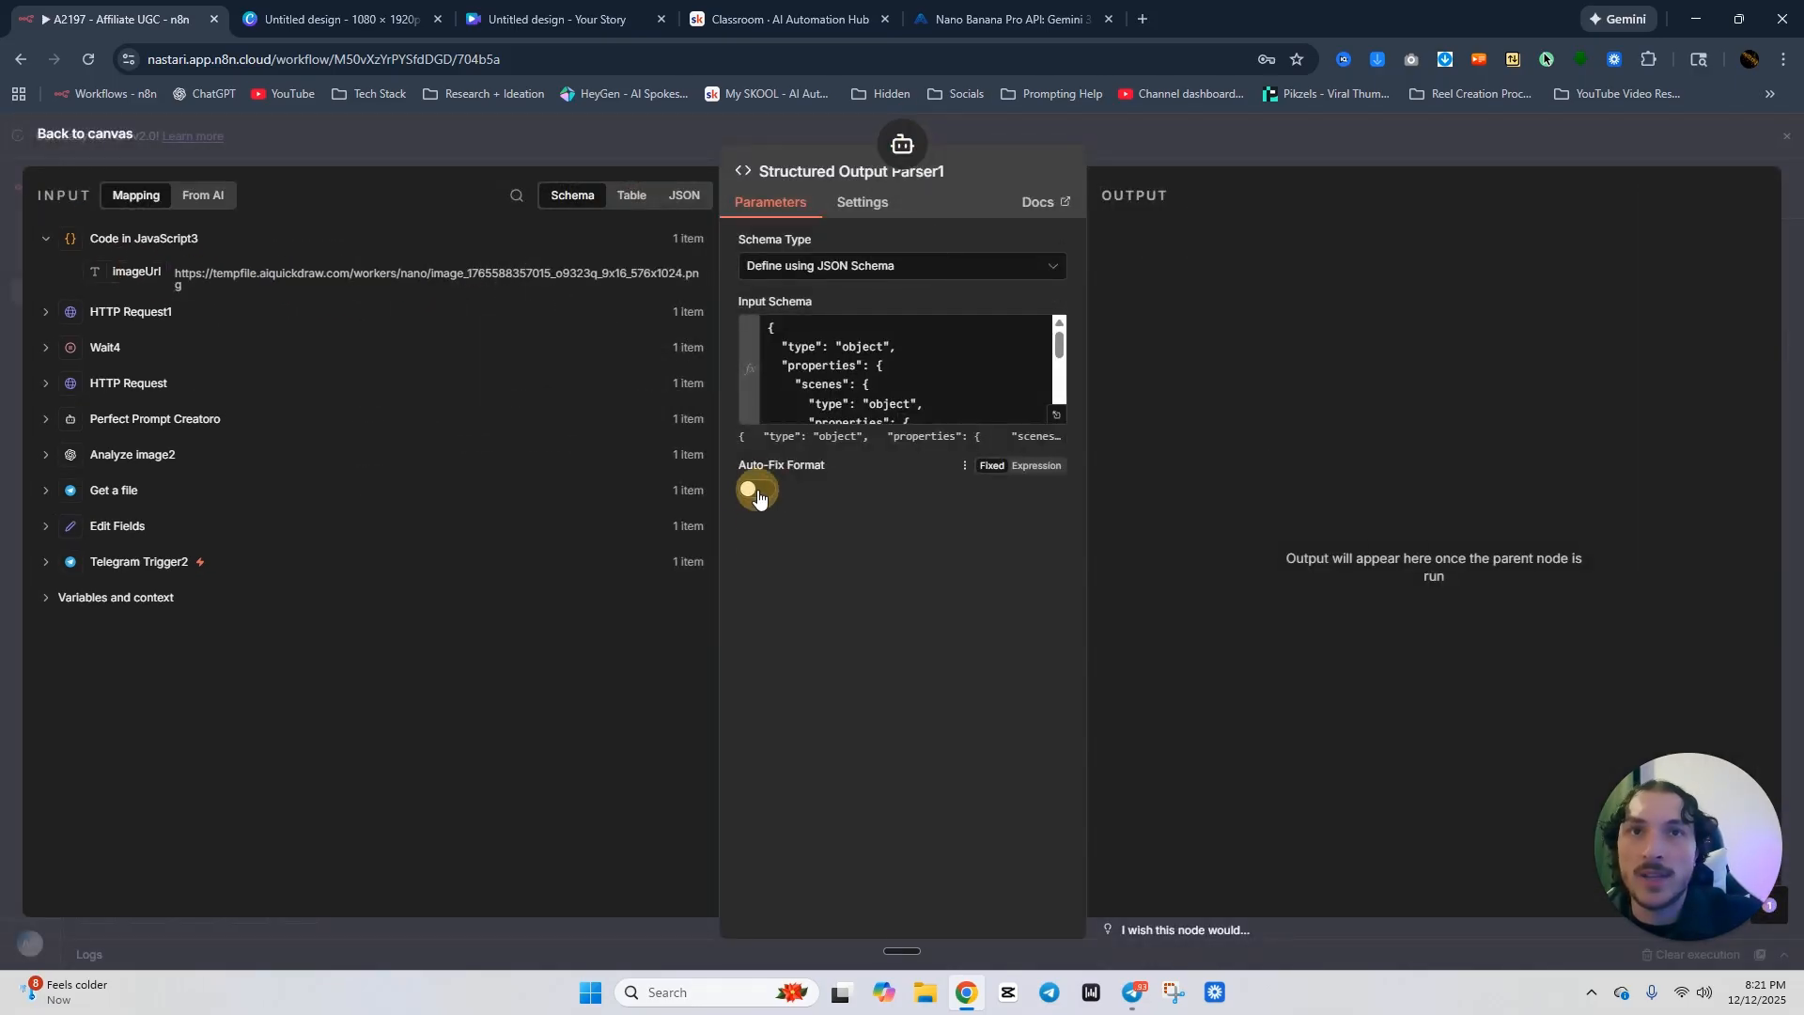
left_click(1127, 144)
left_click(759, 721)
left_click_drag(759, 721, 668, 744)
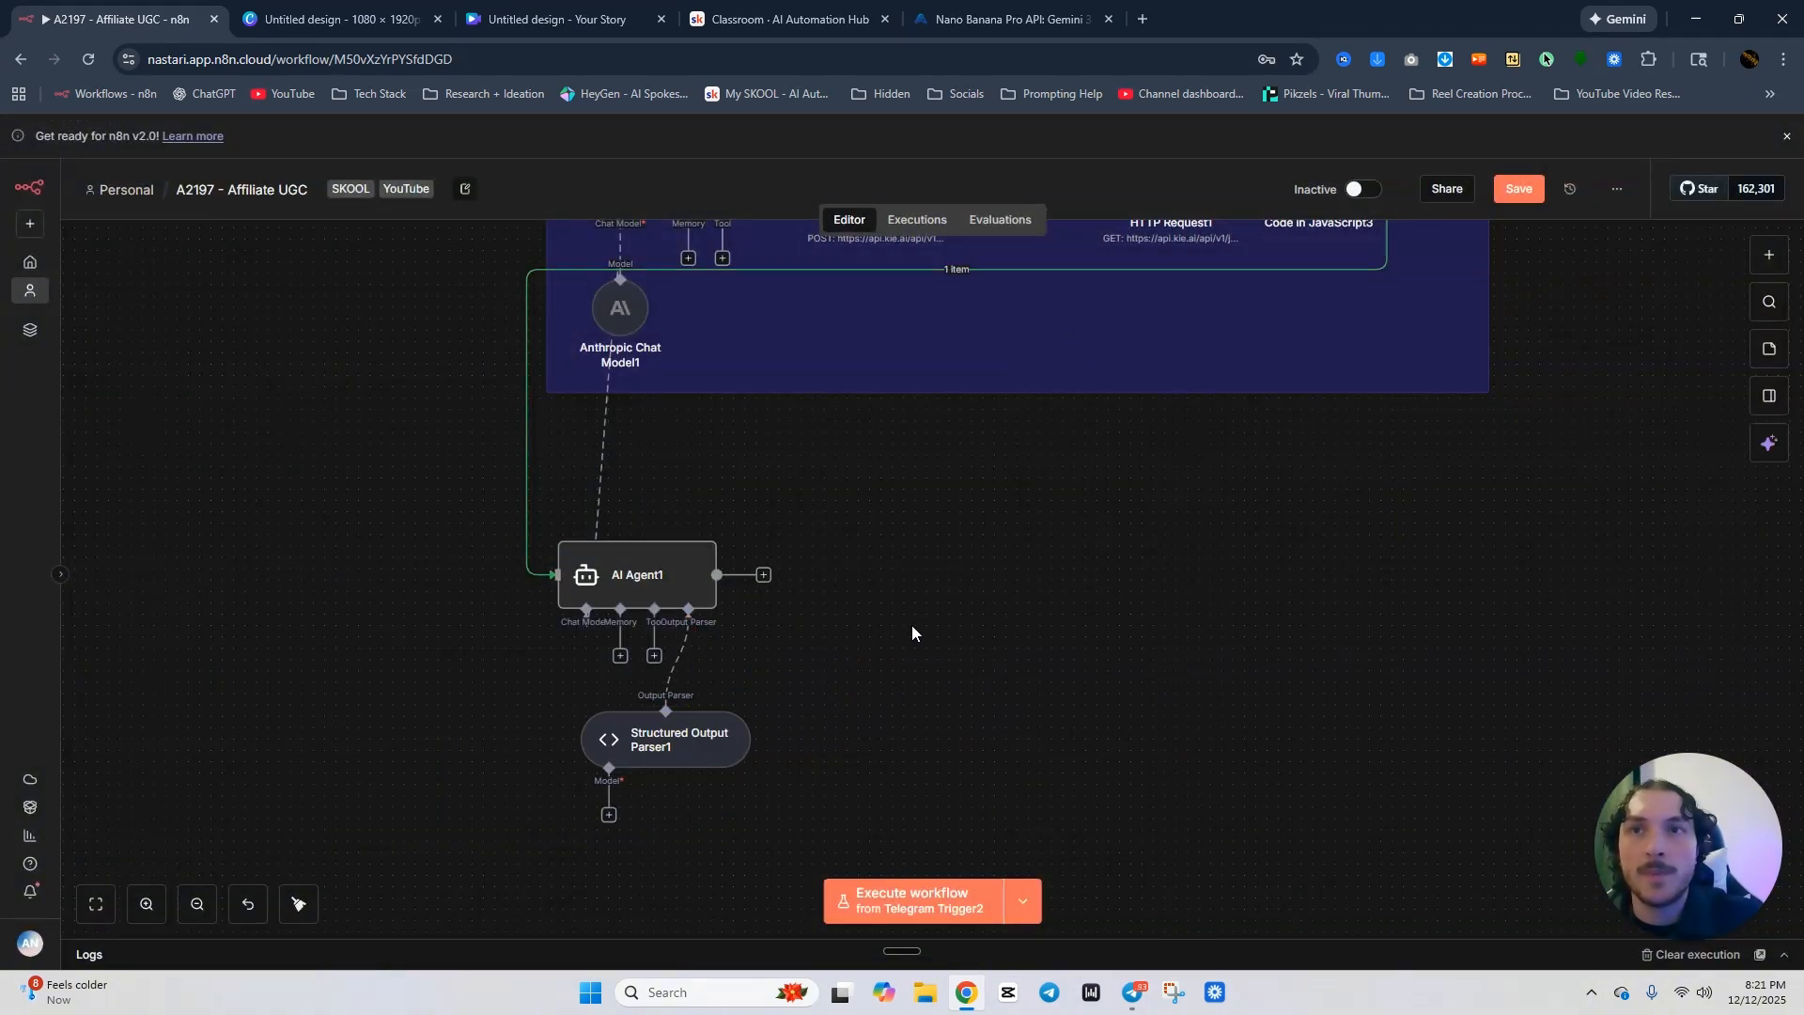
Copy the original "Part 3: Multiple Video Creation Process & Refiner" section with its nodes and return to AI Agent1.
scroll(837, 631, "up", 10)
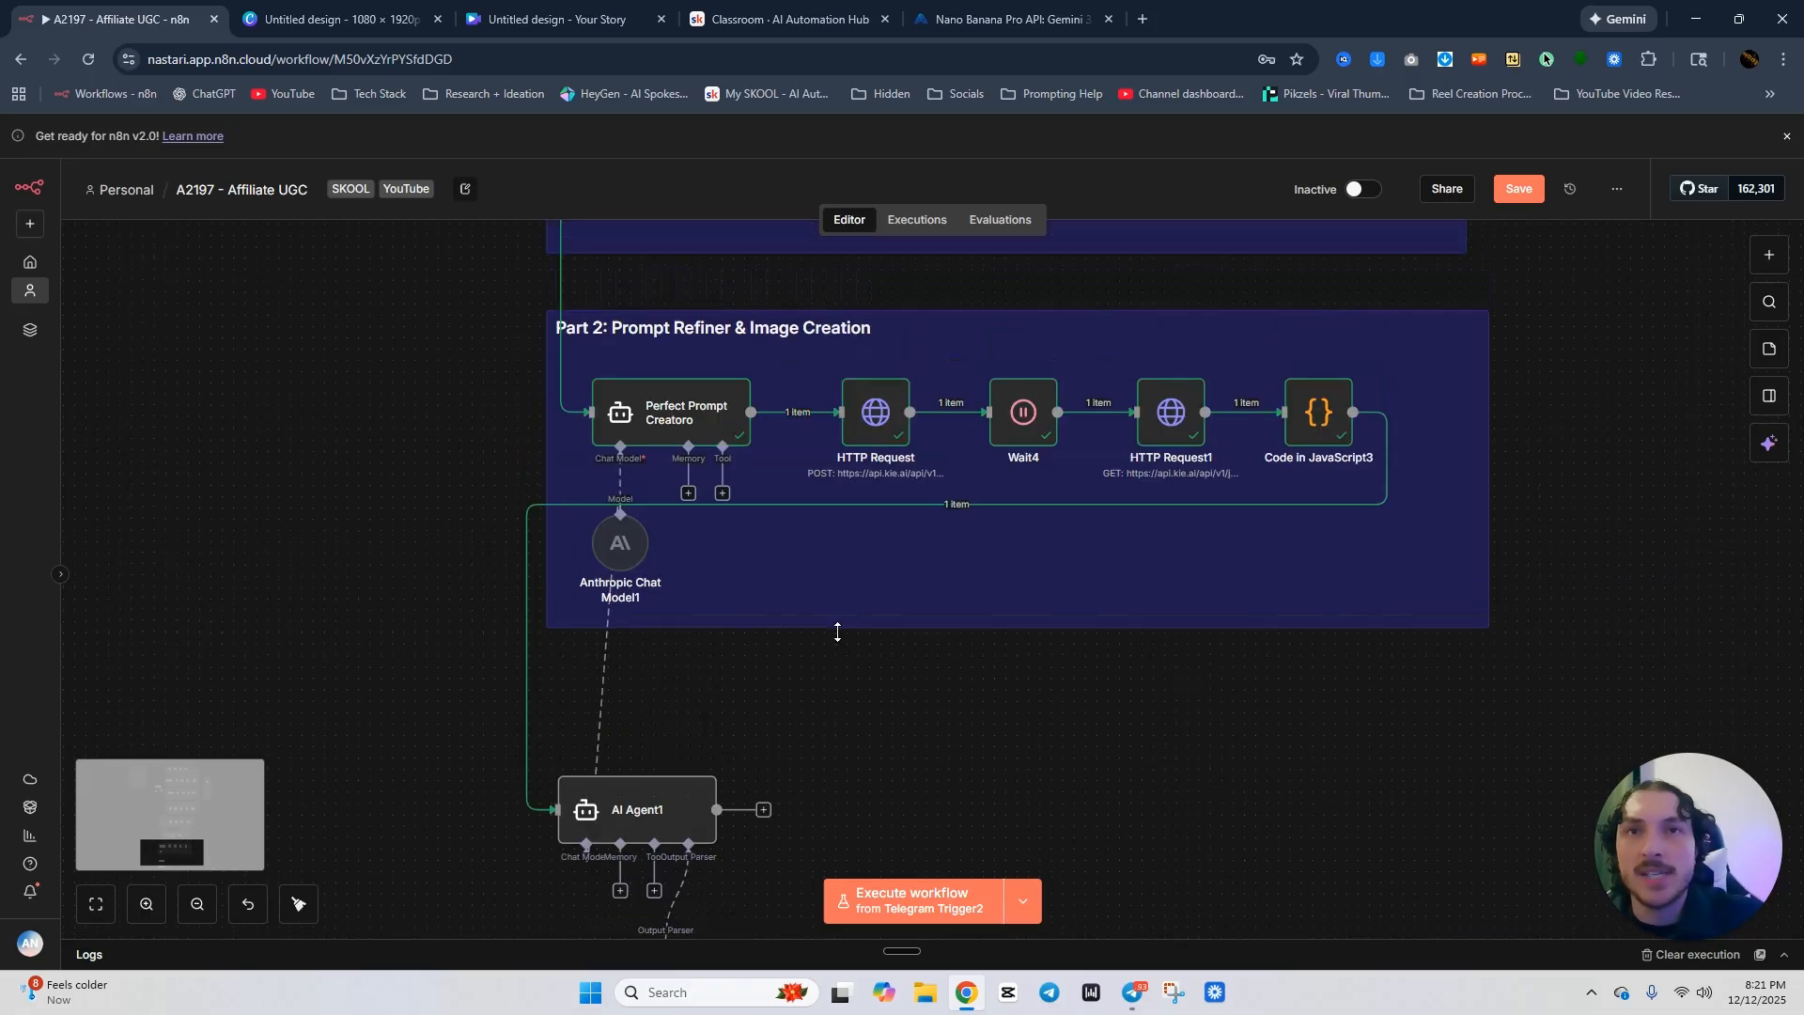
scroll(837, 631, "up", 20)
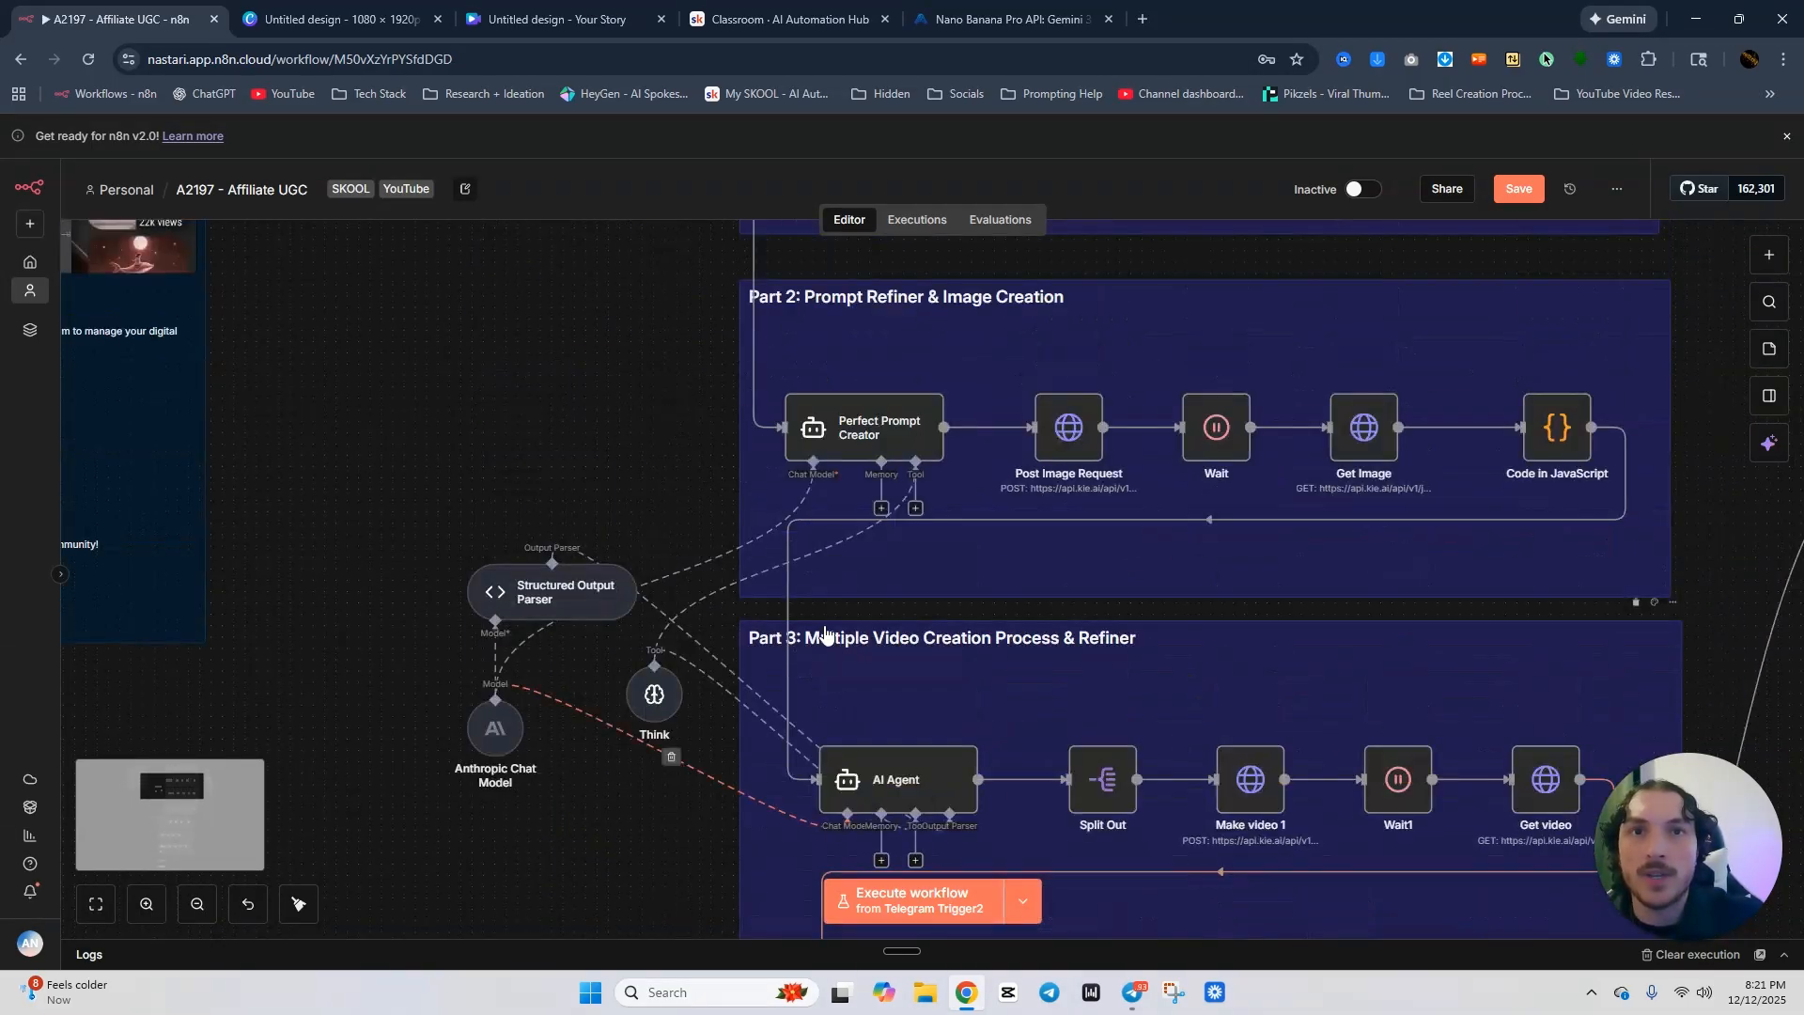
scroll(822, 559, "down", 1)
left_click_drag(725, 430, 1737, 797)
key("ctrl+c")
scroll(821, 618, "down", 20)
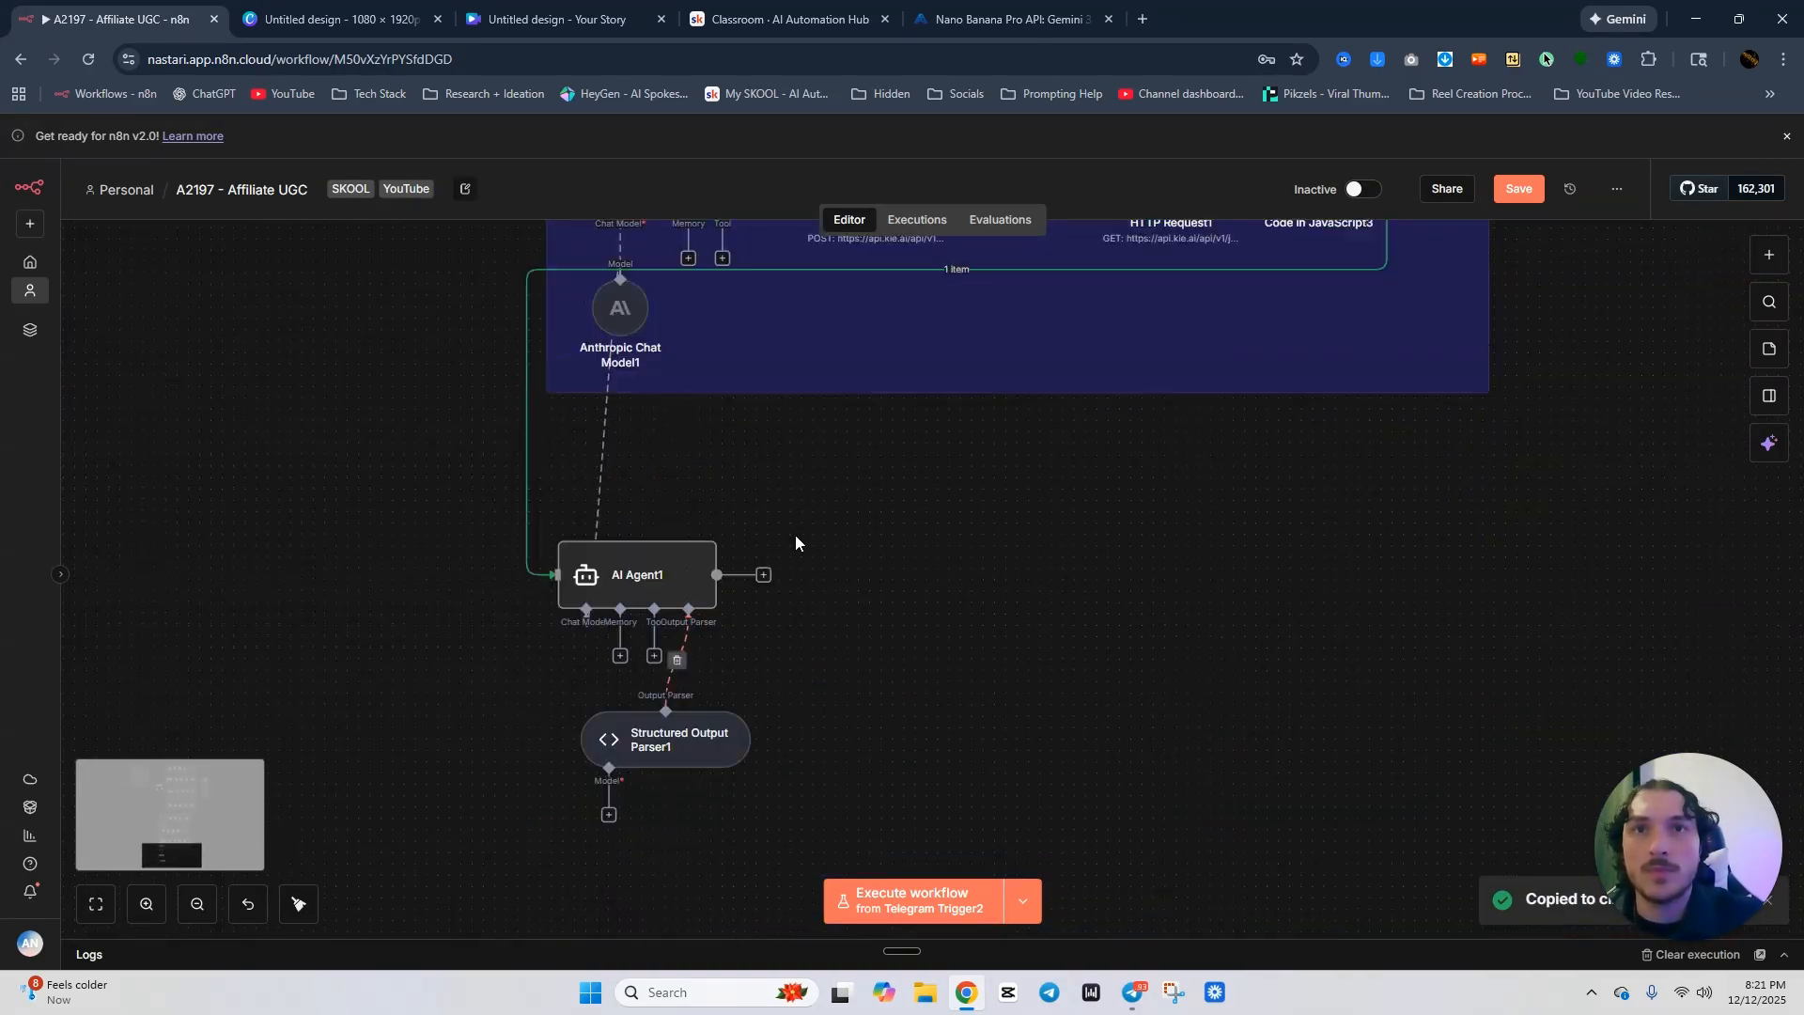
Move AI Agent1 and Structured Output Parser1 lower on the canvas and paste the copied Part 3 section.
left_click_drag(672, 574, 671, 653)
left_click_drag(700, 747, 668, 896)
scroll(665, 798, "down", 3)
left_click_drag(648, 507, 650, 608)
scroll(869, 573, "down", 1)
key("ctrl+v")
Position the pasted Part 3 section and its nodes directly below Part 2.
left_click_drag(1167, 534, 1062, 455)
left_click_drag(453, 555, 770, 799)
left_click_drag(690, 625, 740, 830)
left_click_drag(1076, 553, 908, 569)
key("ctrl+z")
left_click_drag(648, 307, 1630, 672)
left_click_drag(1438, 555, 1271, 556)
scroll(1079, 693, "down", 3)
Move AI Agent1 together with Structured Output Parser1 to just beneath the Part 3 section.
left_click_drag(606, 594, 938, 865)
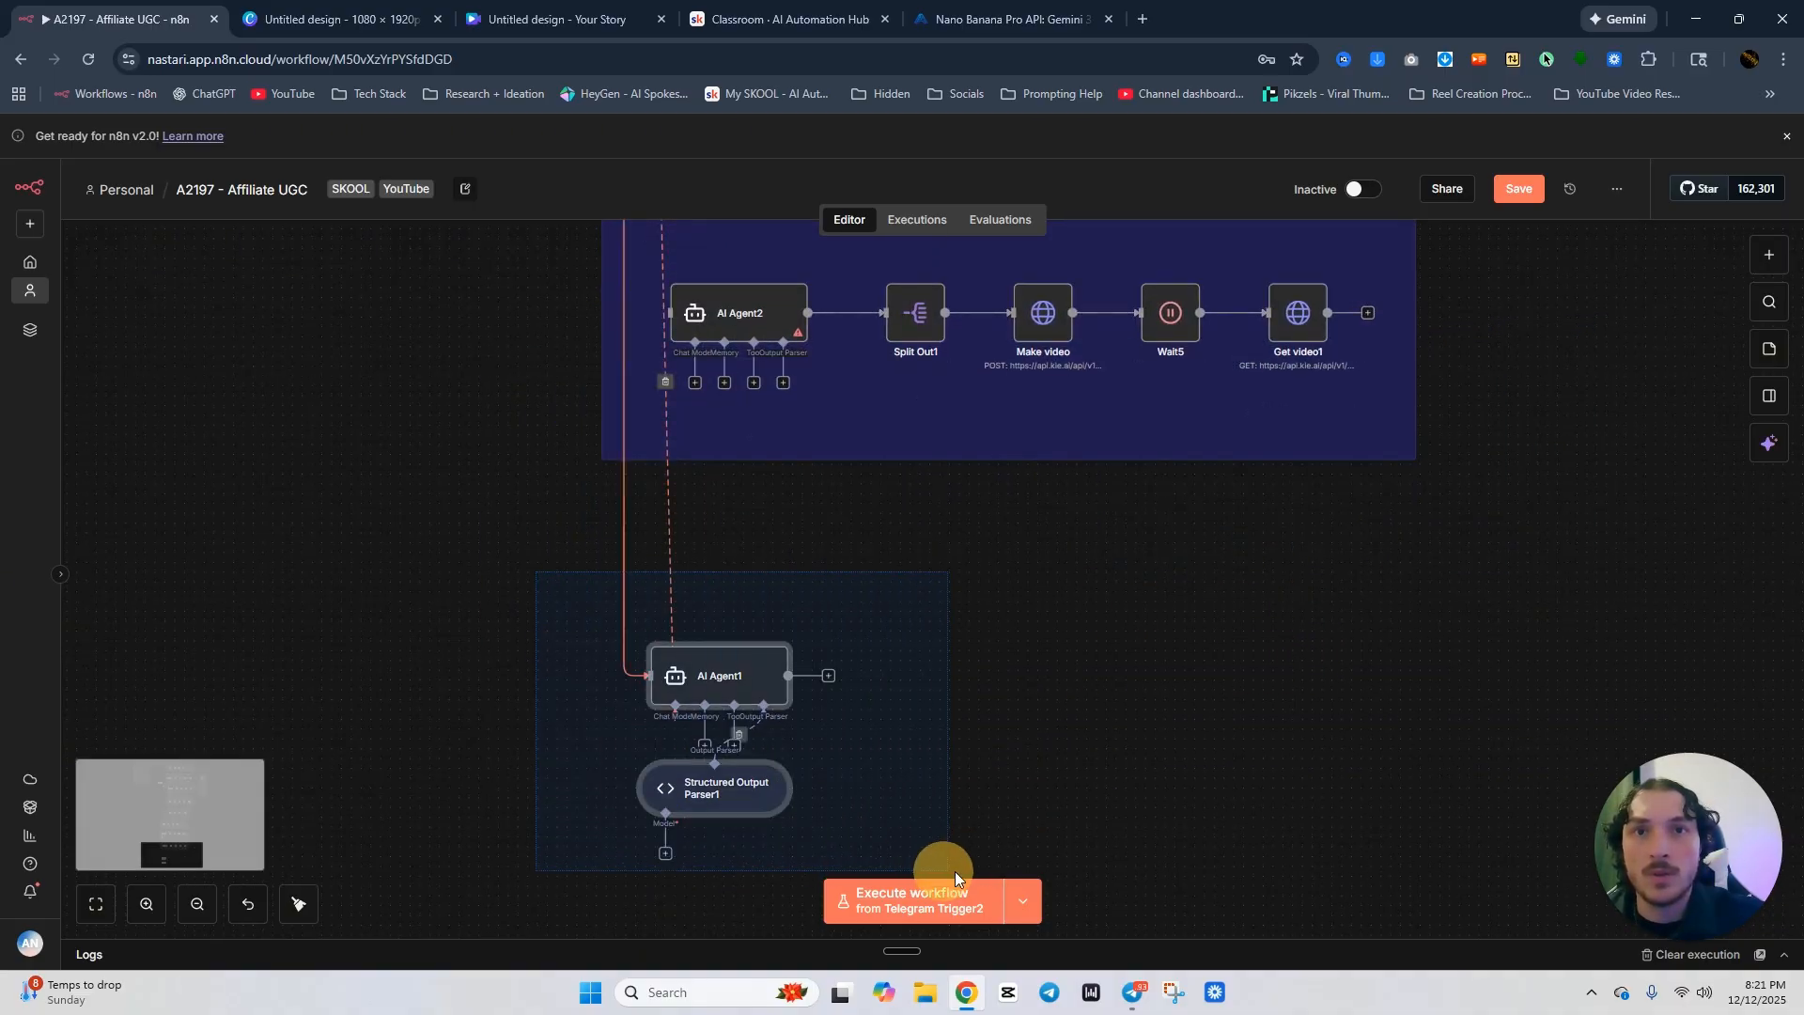
left_click_drag(752, 725, 712, 630)
left_click(922, 645)
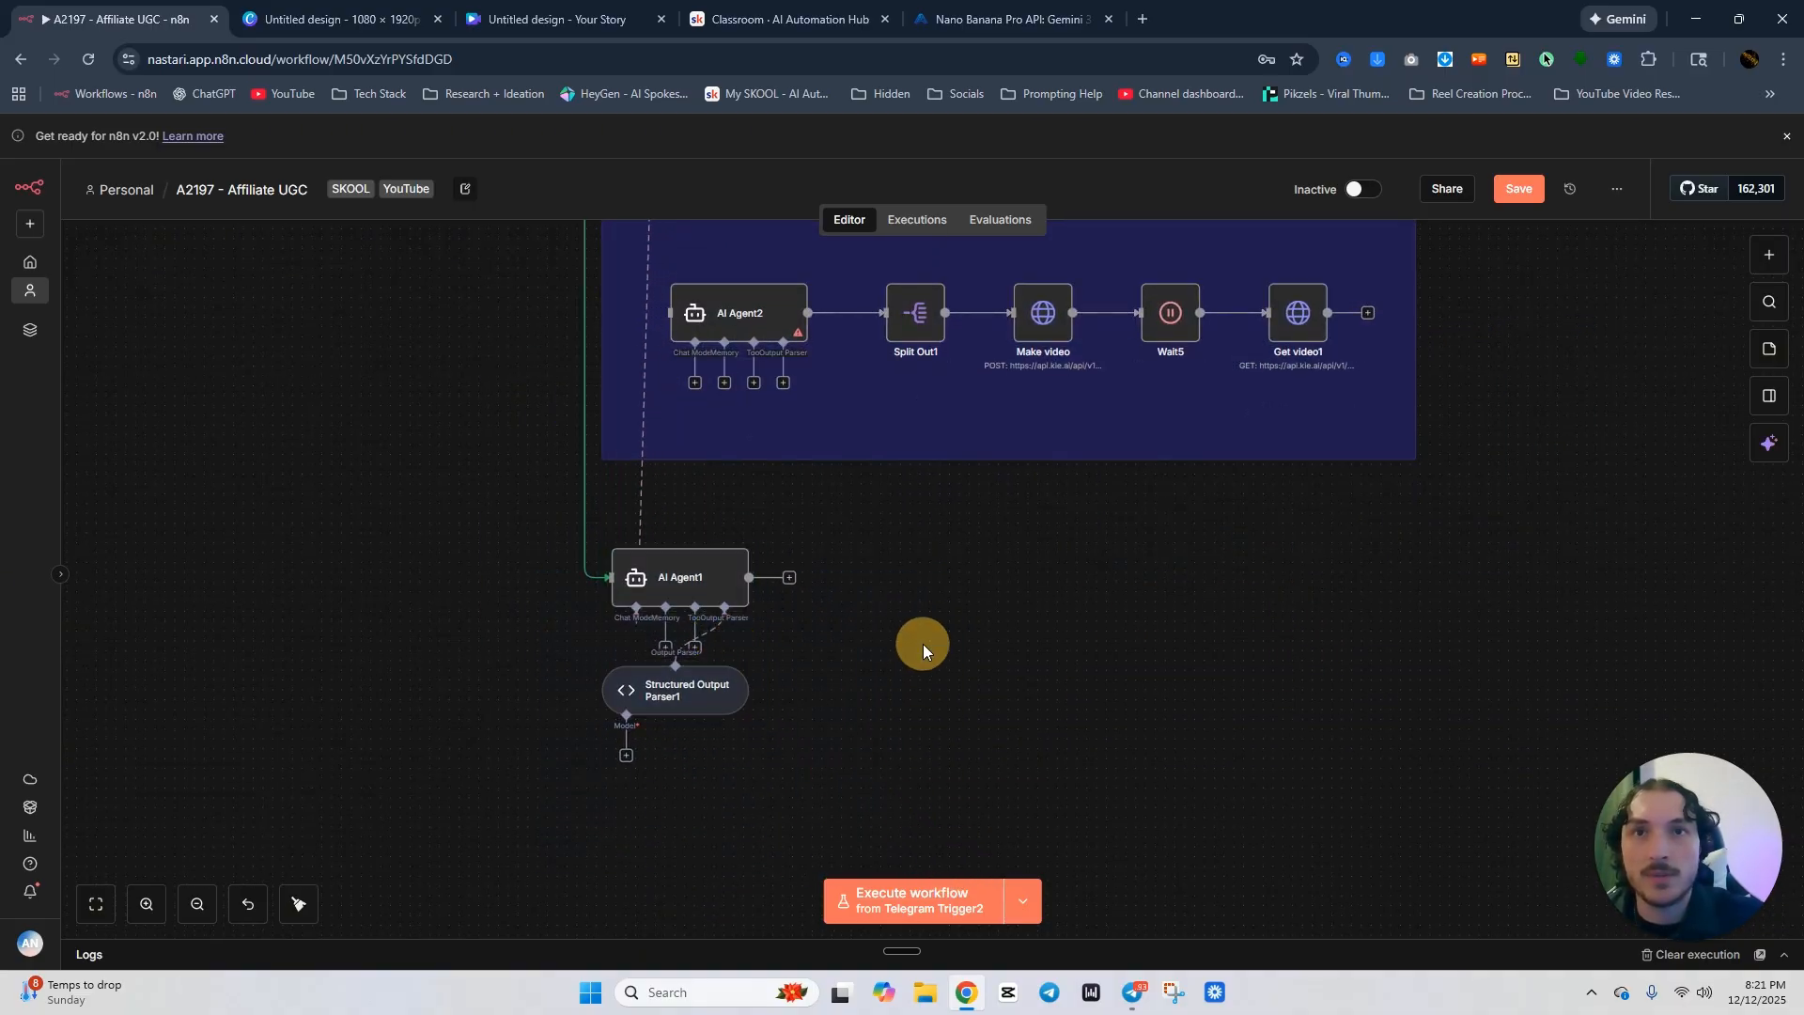
scroll(923, 649, "up", 7)
scroll(925, 657, "down", 6)
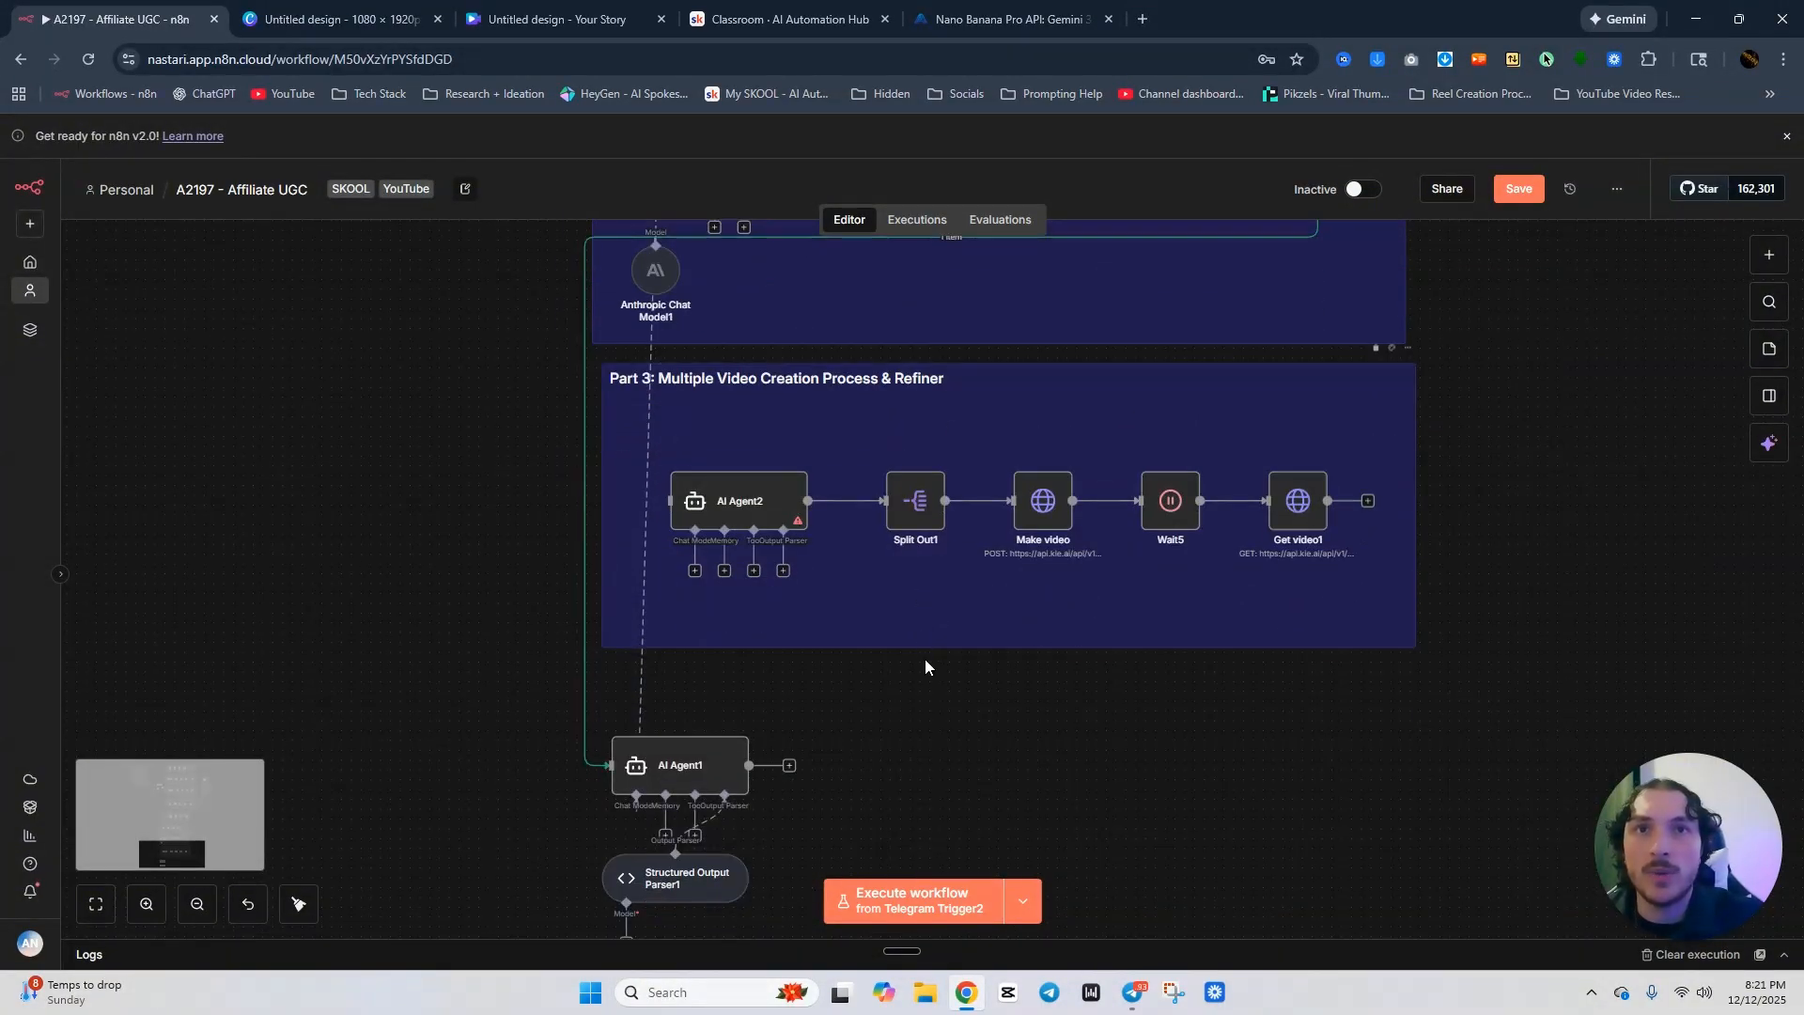
Add a Split Out node after AI Agent1 and return to the canvas.
left_click(789, 625)
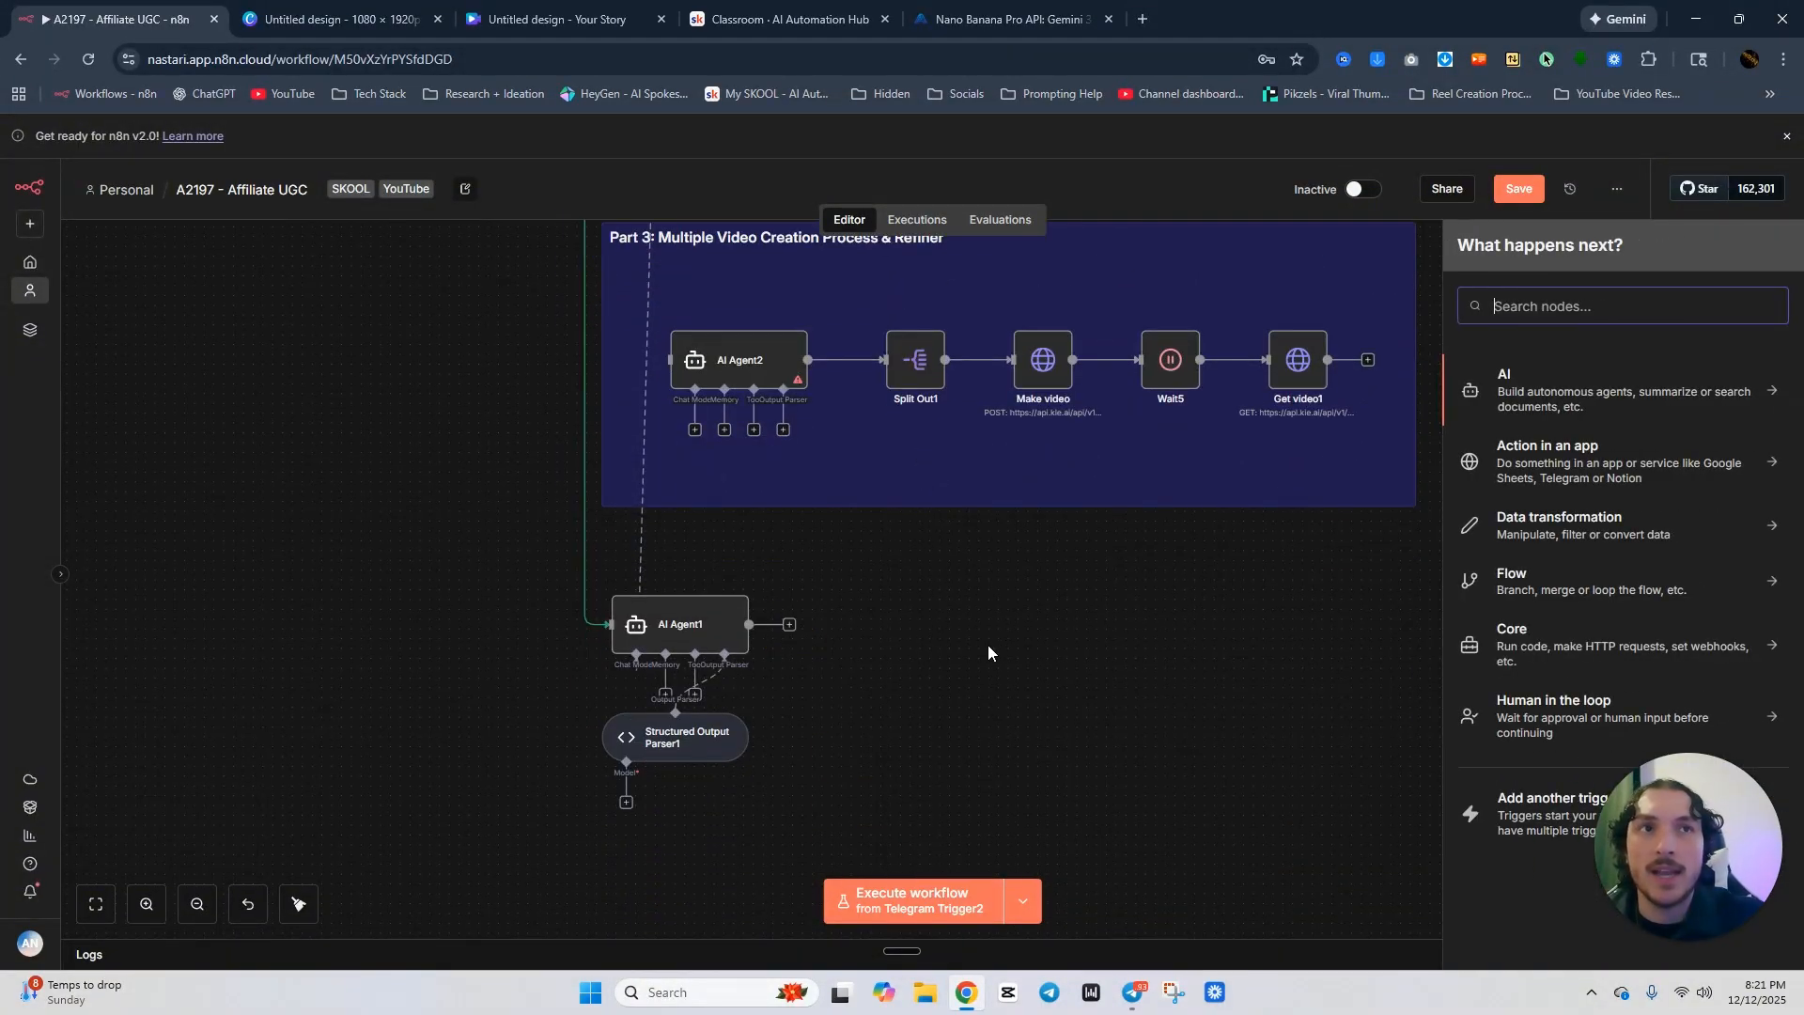
type("spit")
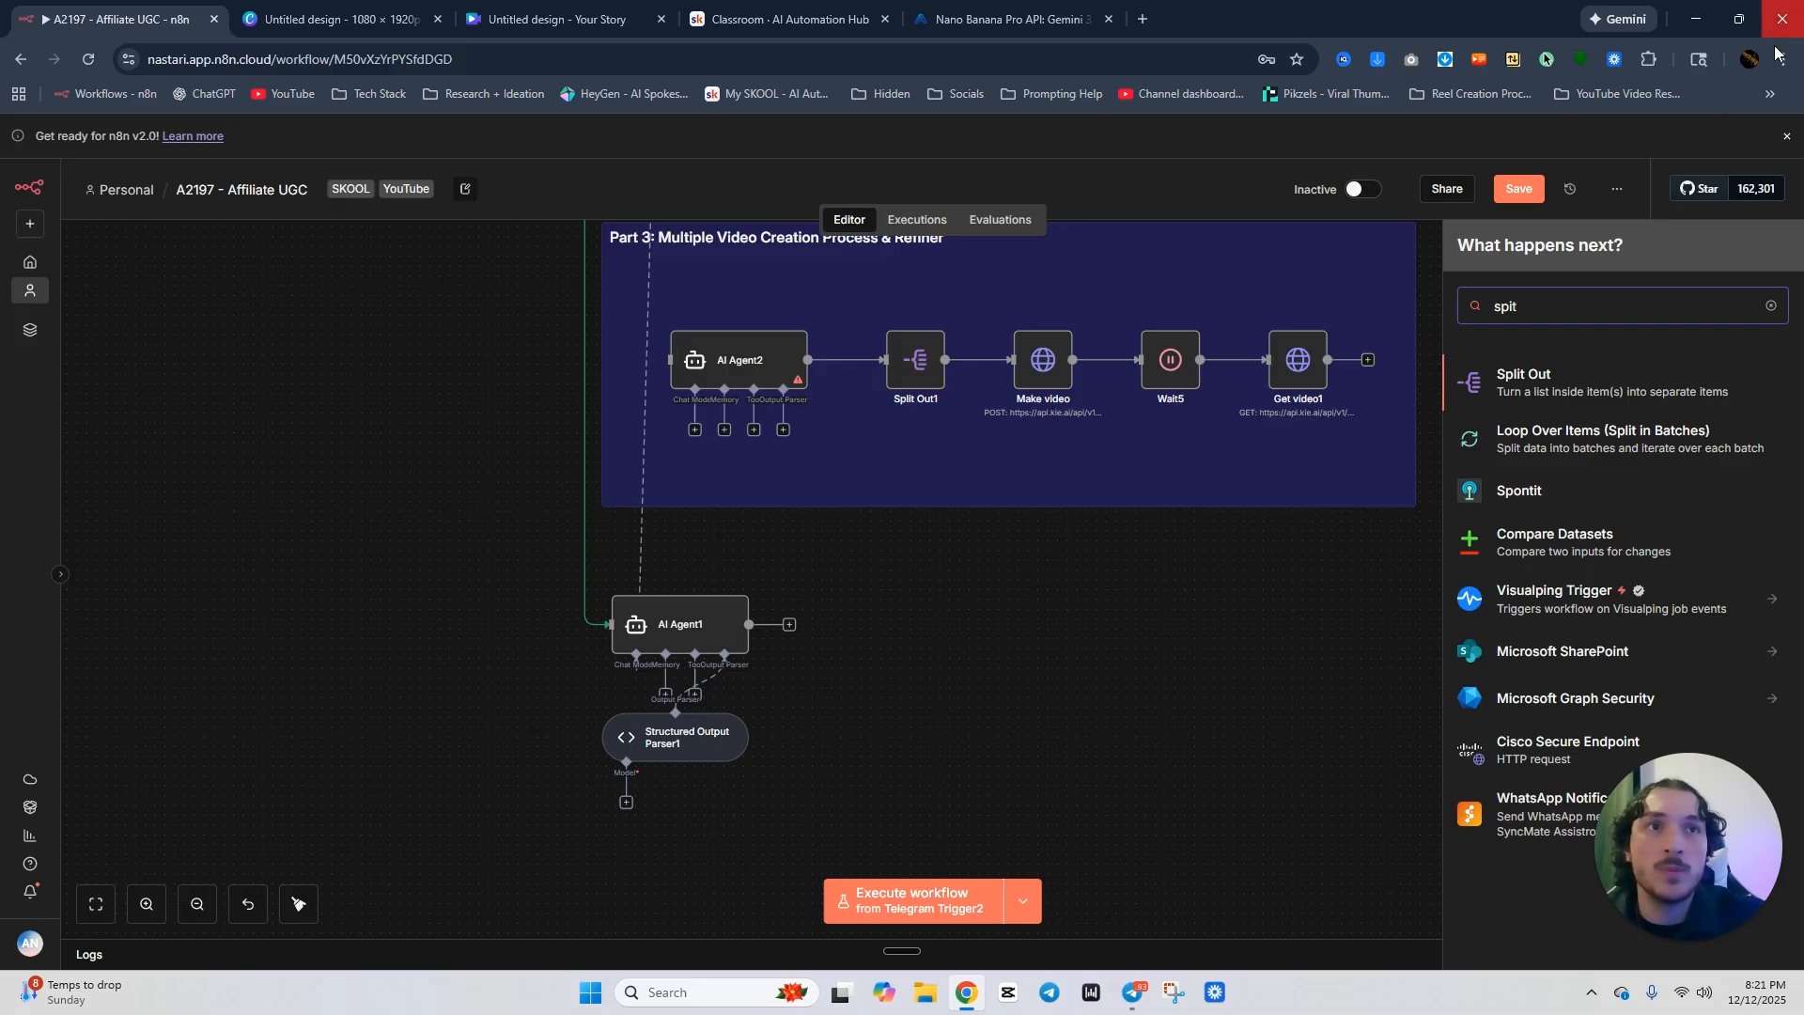
left_click(1635, 389)
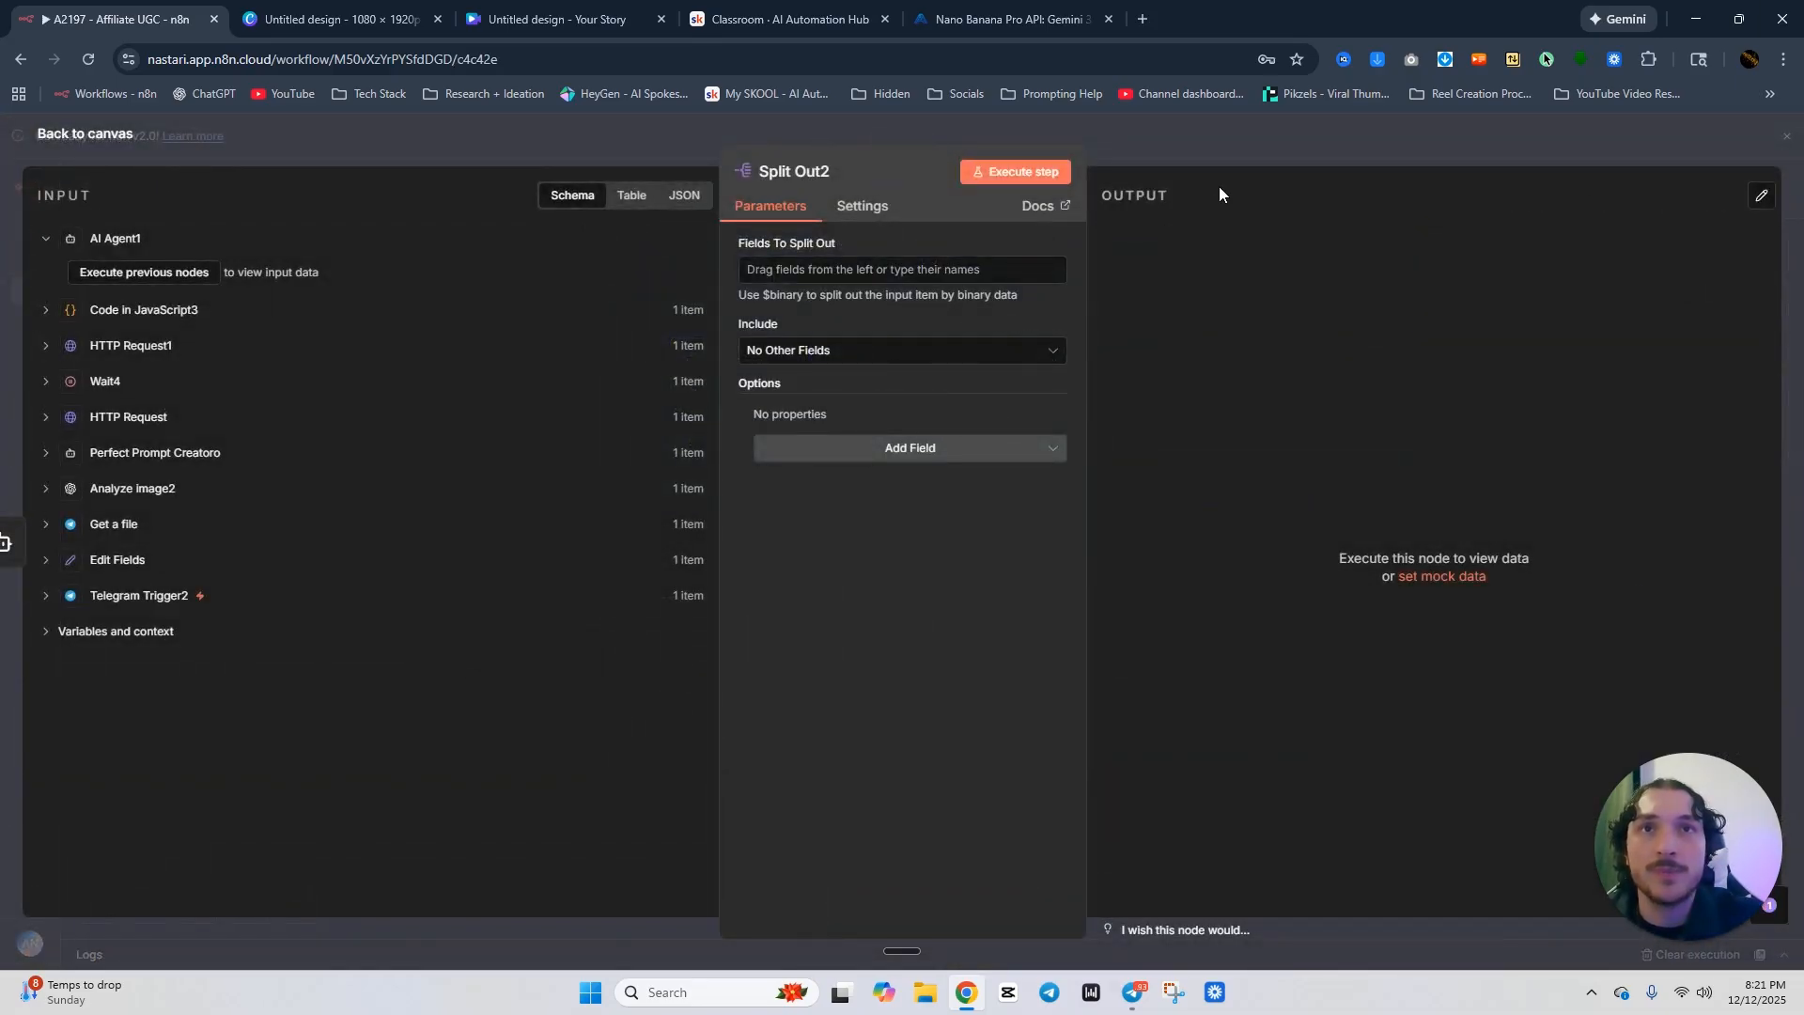
left_click(1257, 155)
Copy the Fields To Split Out value output.scenes from Split Out1 in Part 3 and close the node.
double_click(919, 363)
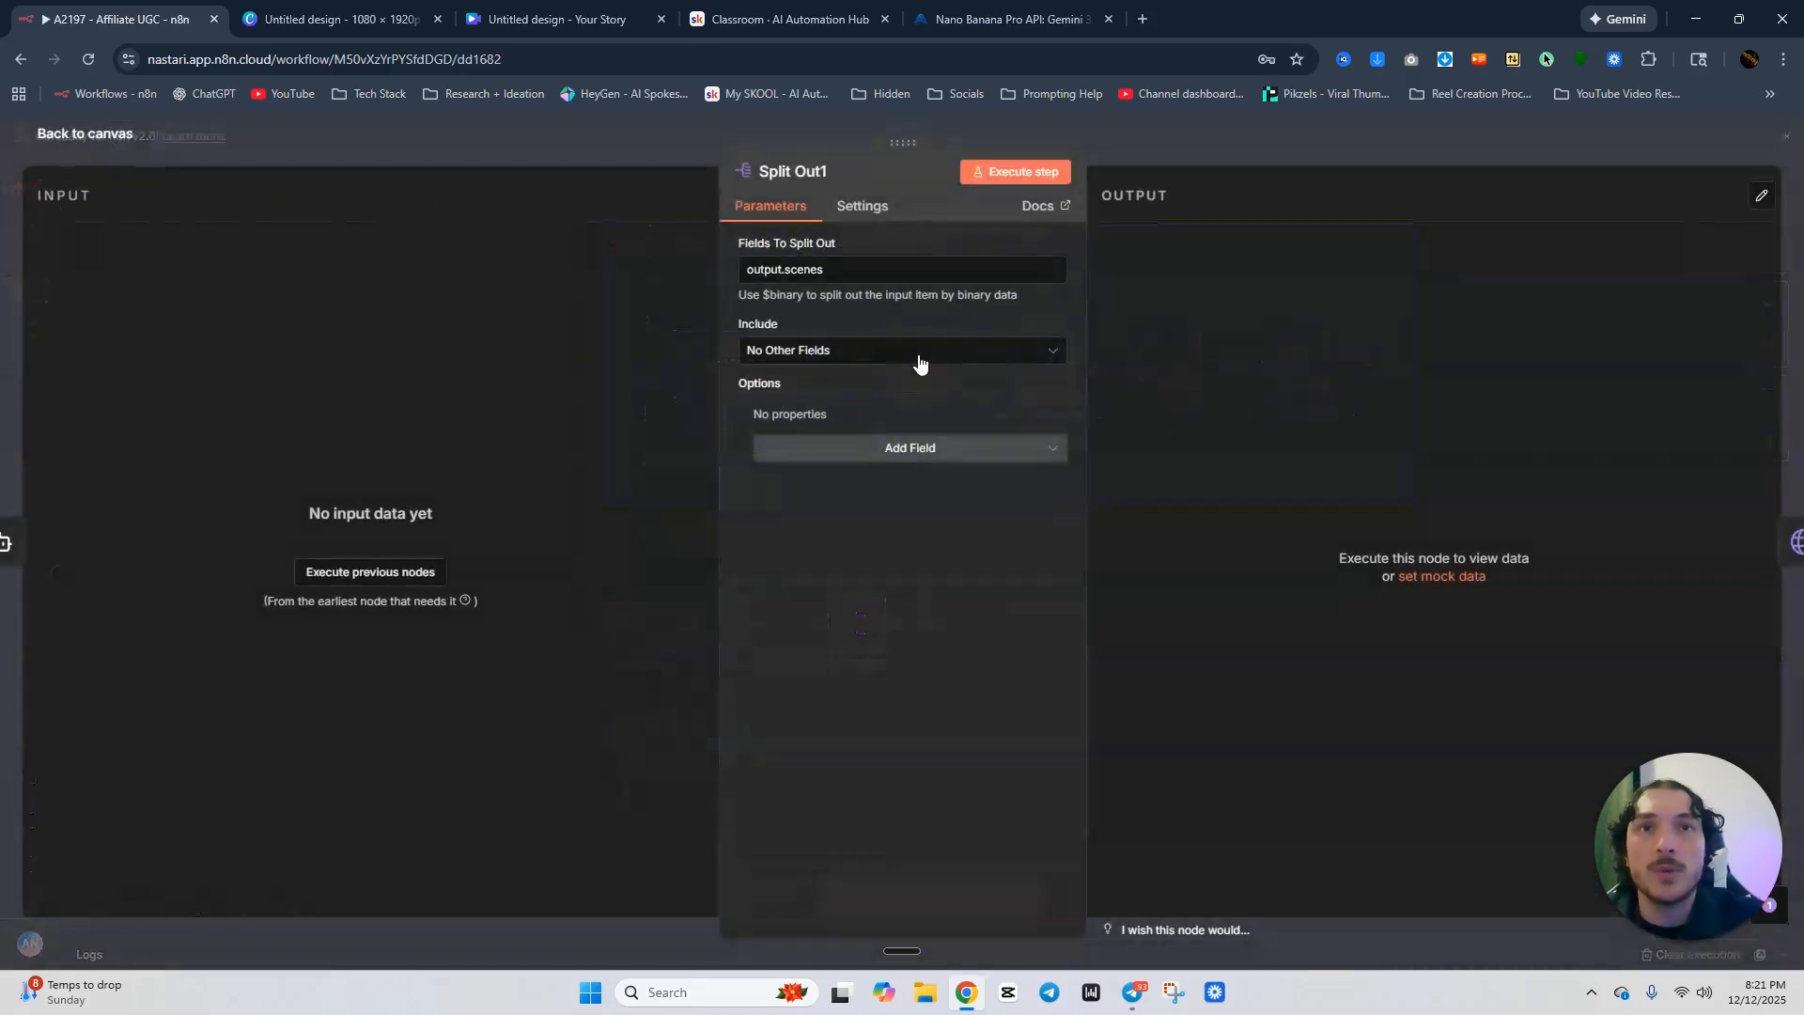
left_click_drag(861, 269, 645, 270)
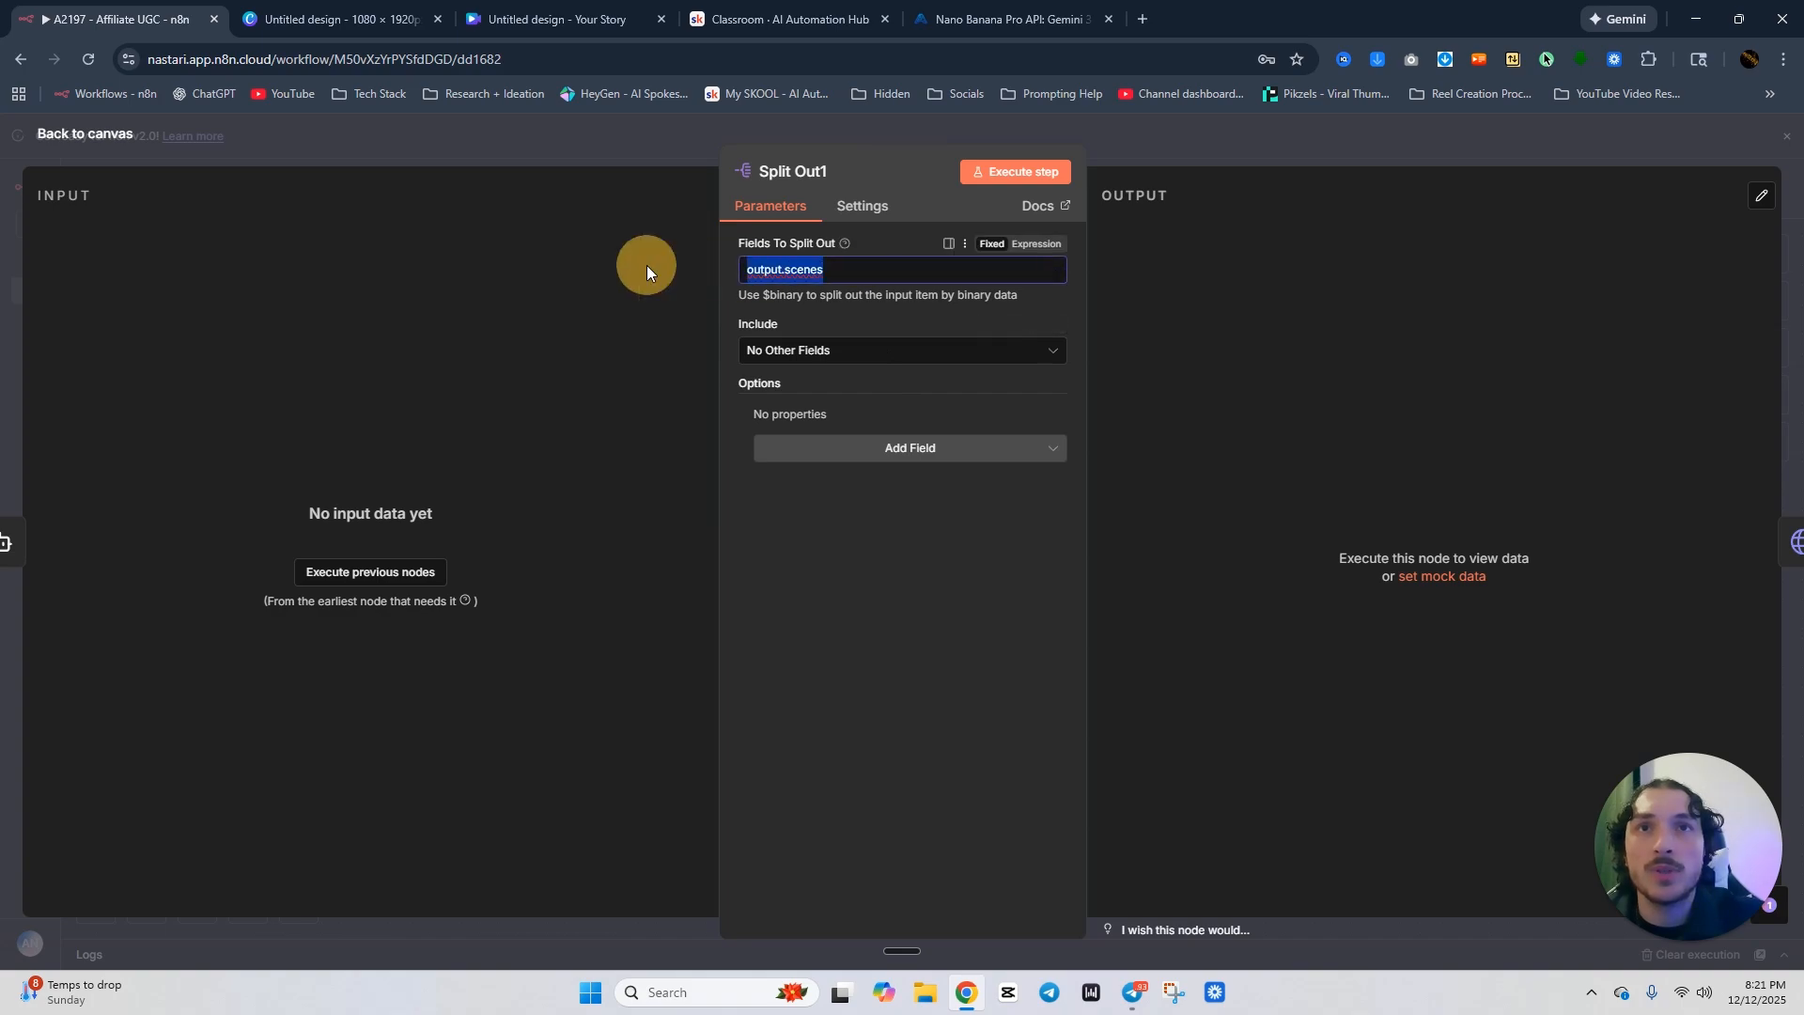
right_click(773, 274)
left_click(825, 496)
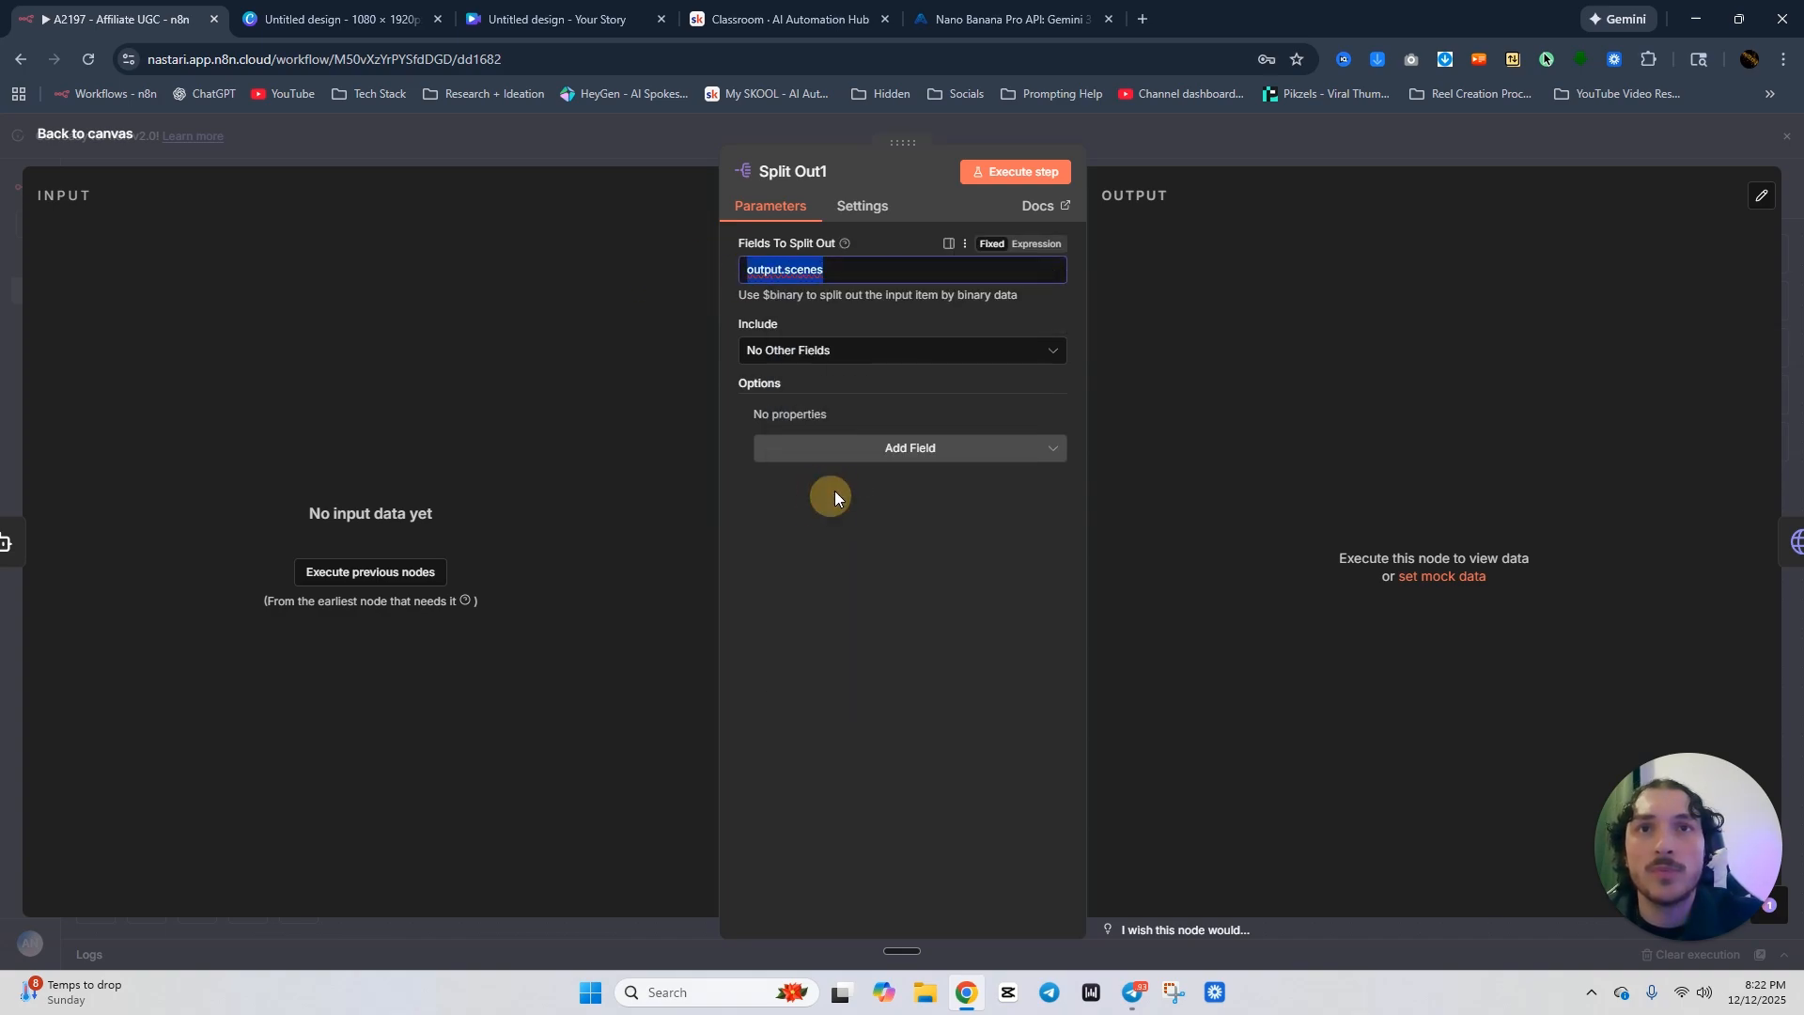
left_click(1244, 157)
Set Fields To Split Out in Split Out2 to output.scenes and return to the canvas.
double_click(855, 626)
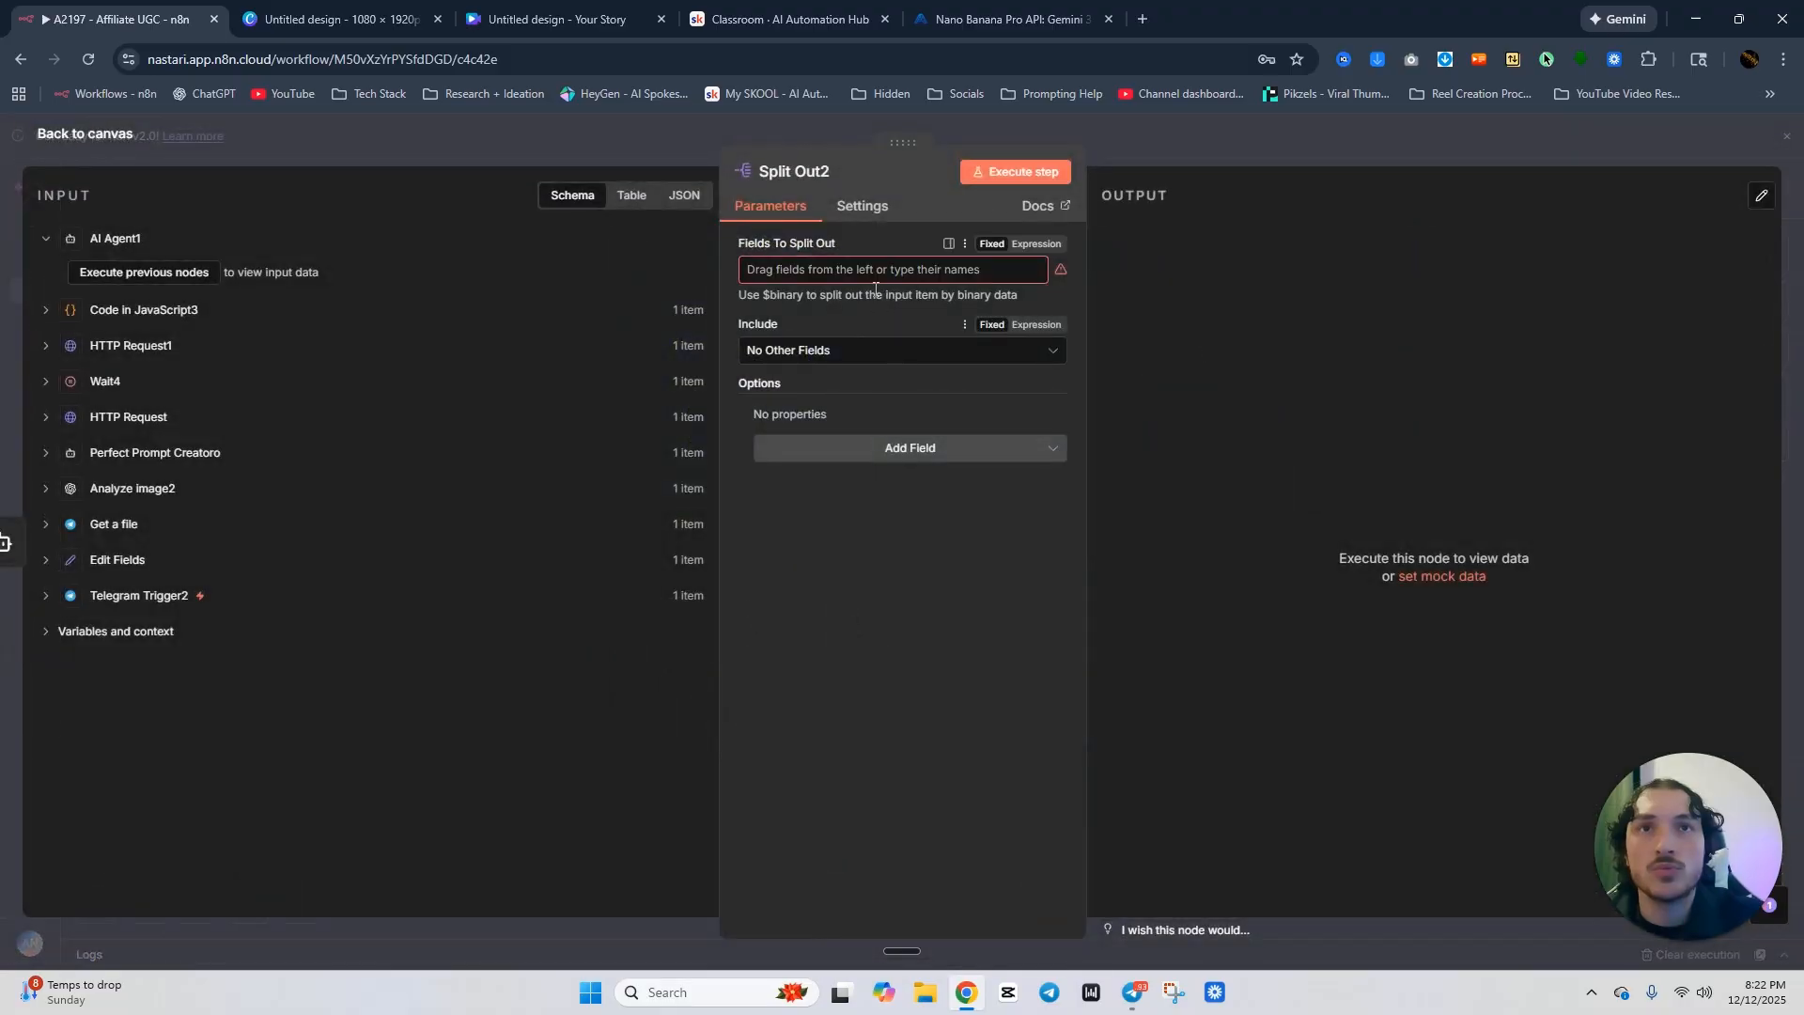
left_click(857, 270)
key("ctrl+v")
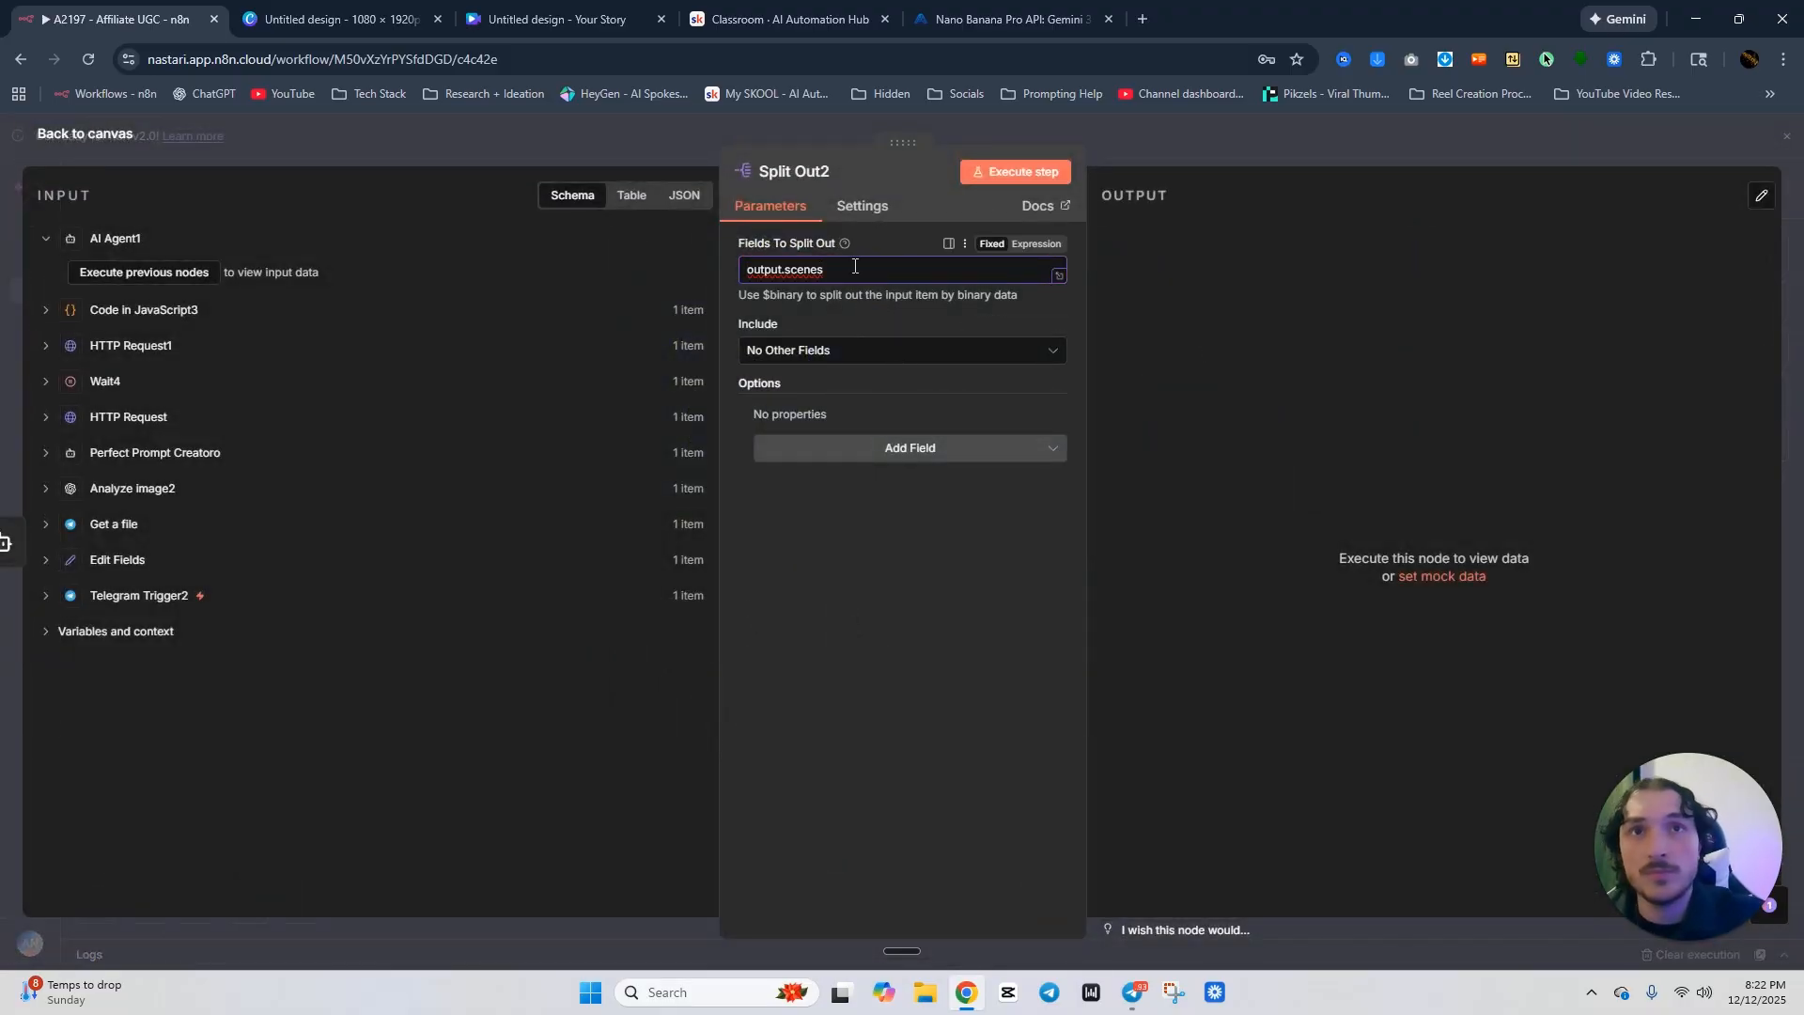
left_click(1218, 137)
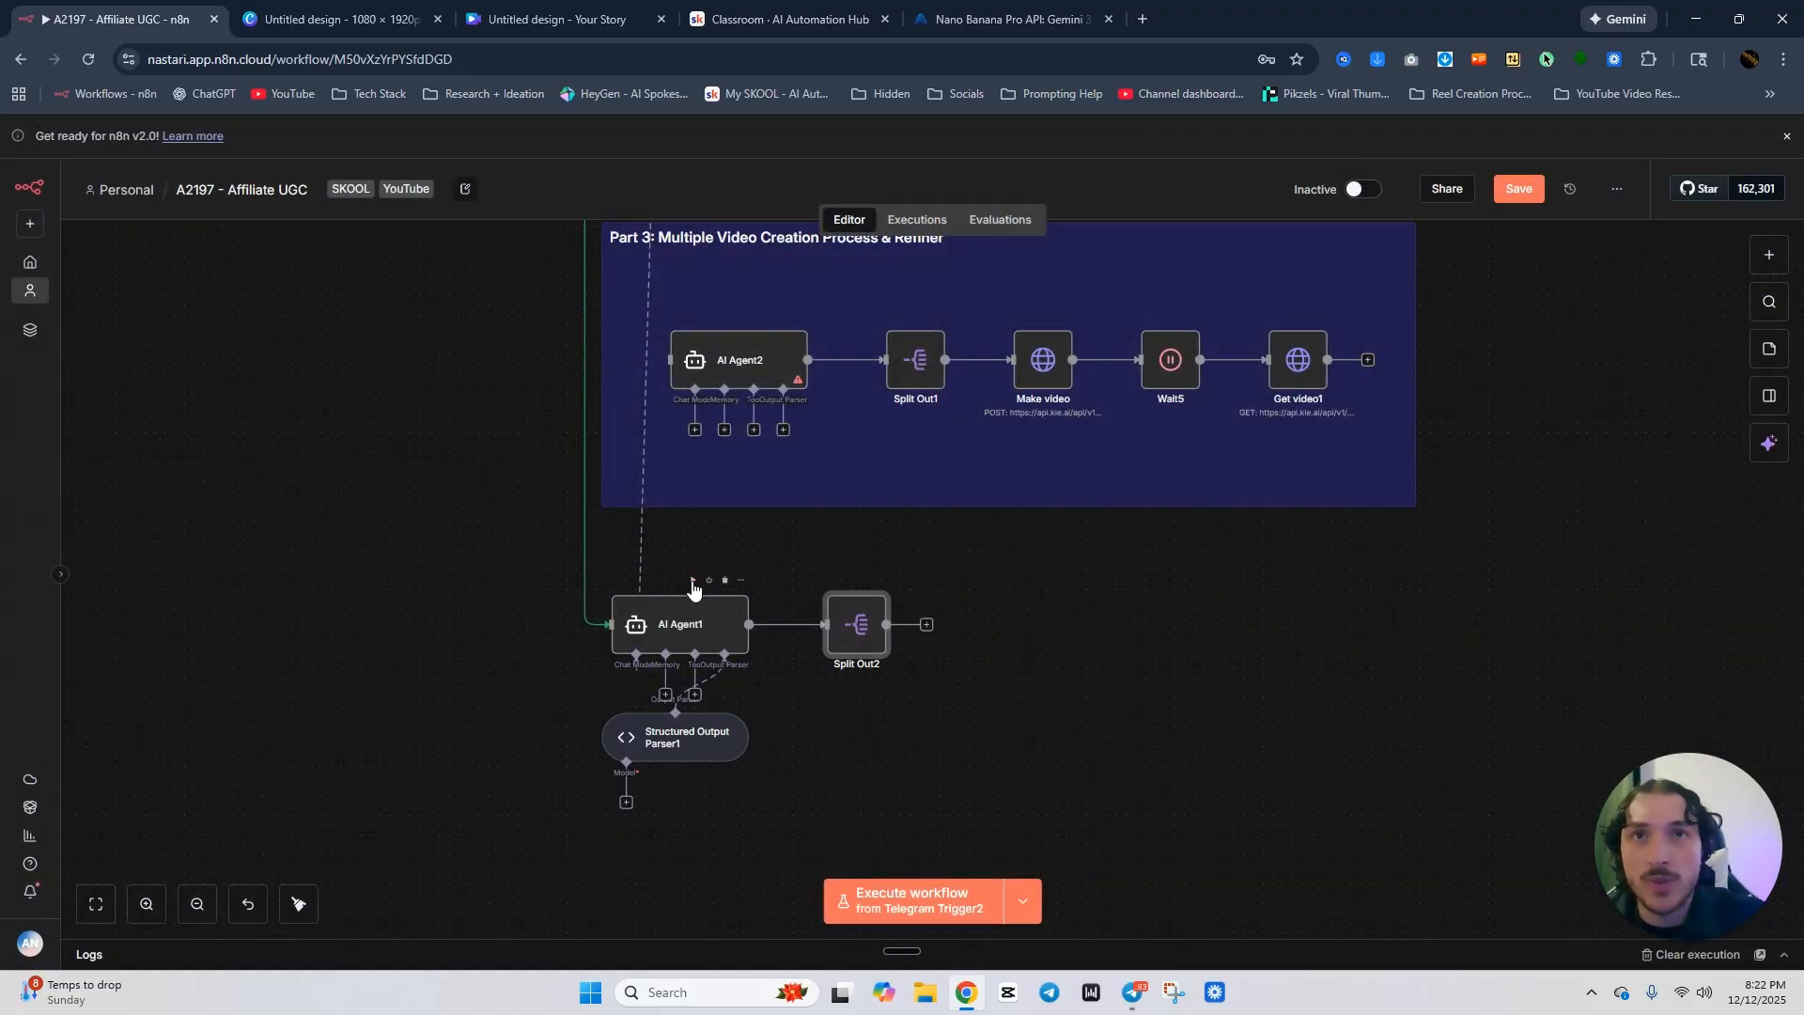
Execute AI Agent1 and open the node's output.
left_click(599, 570)
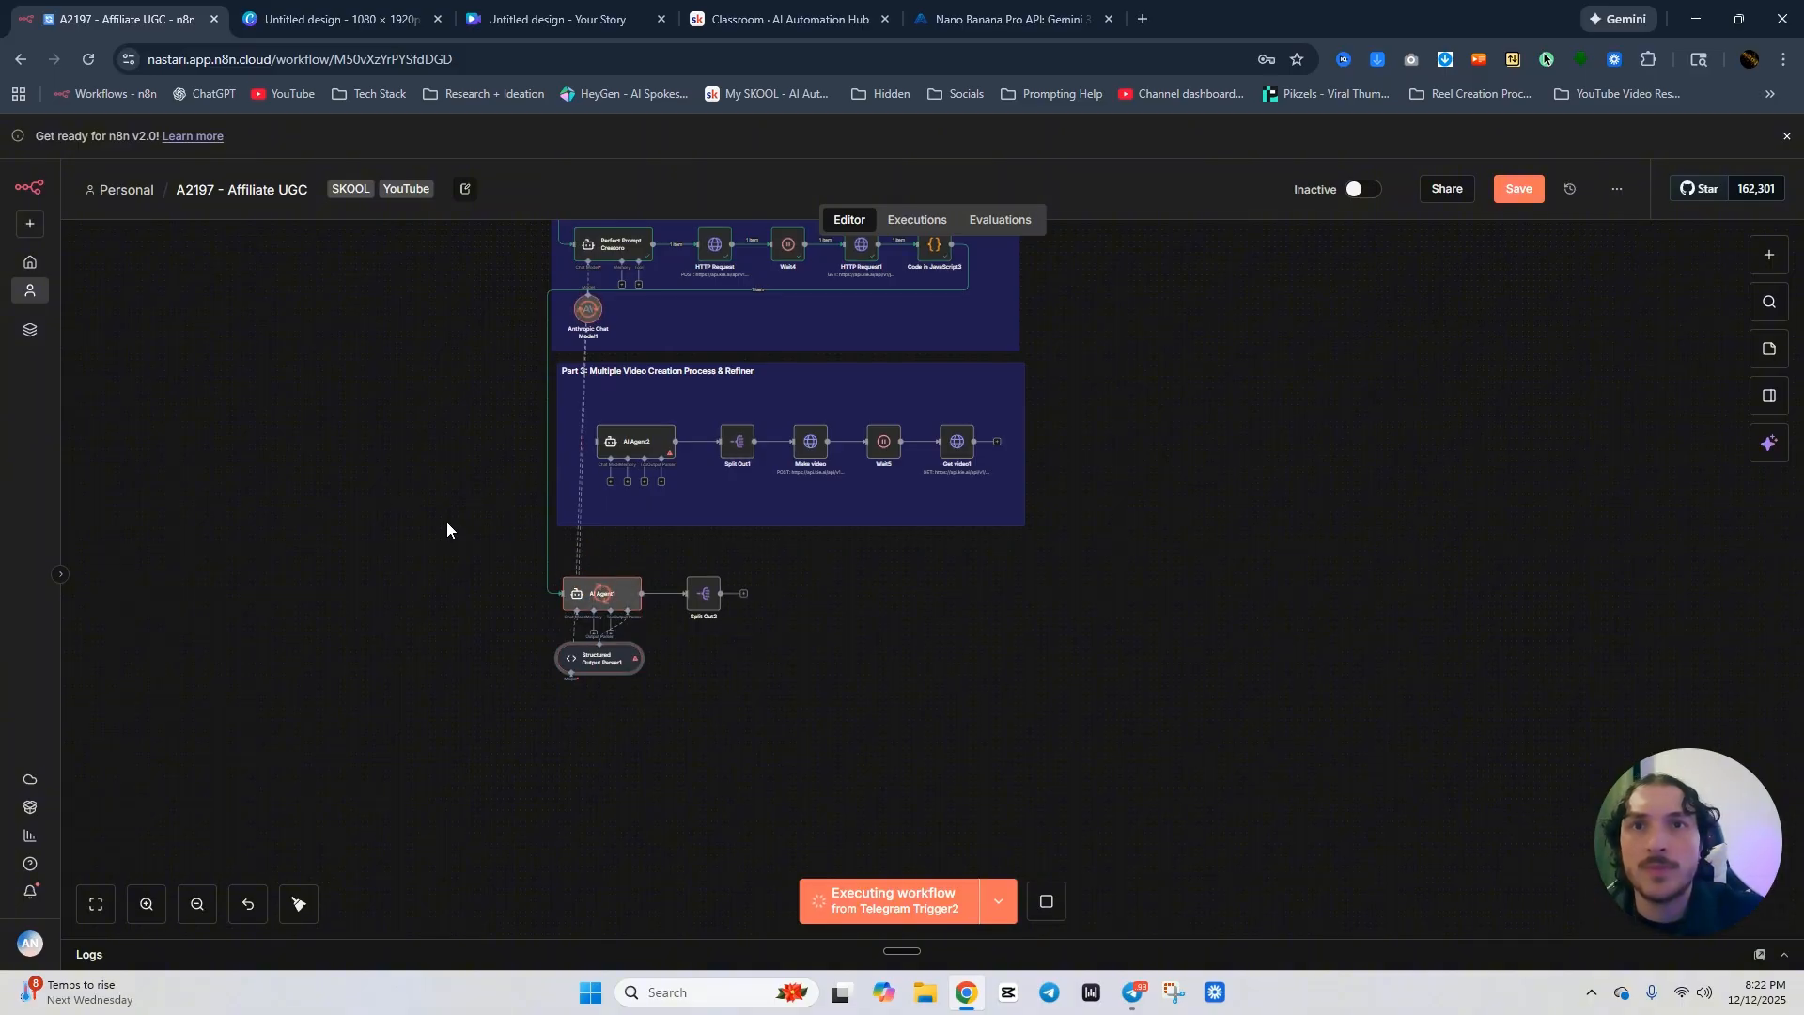
scroll(774, 635, "up", 5)
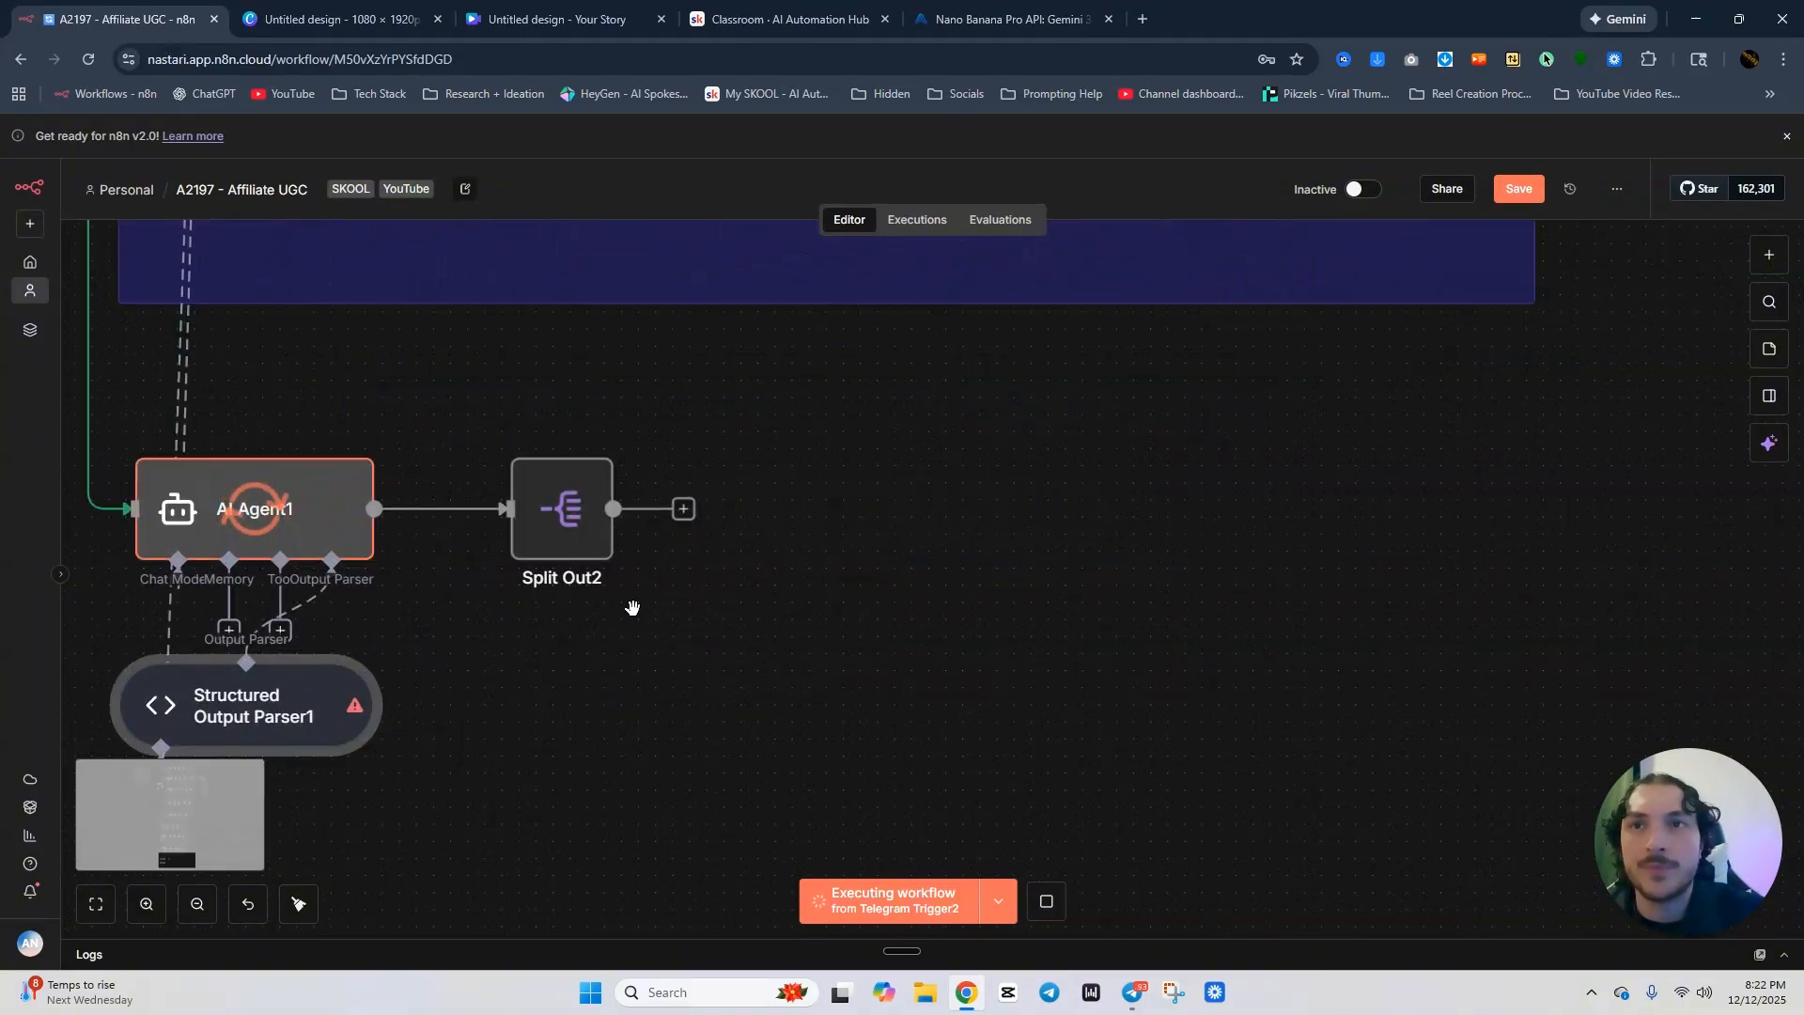
scroll(640, 602, "down", 4)
left_click_drag(650, 577, 815, 695)
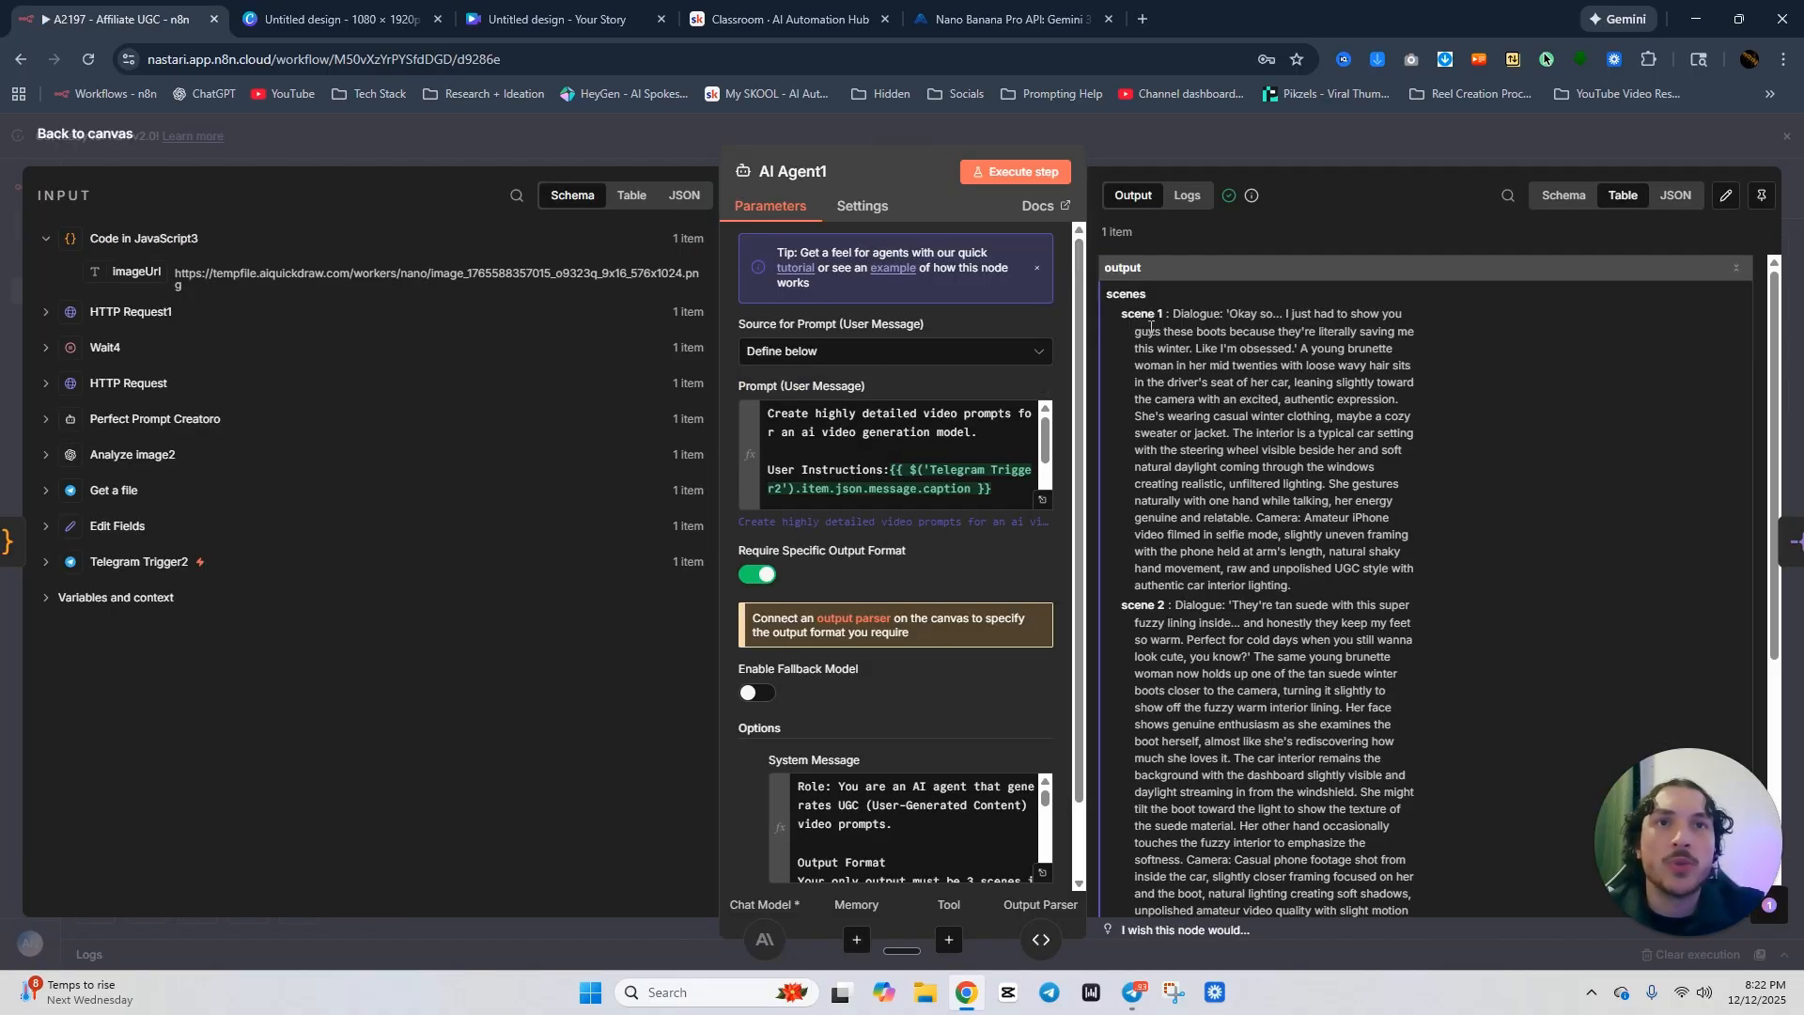
Review the generated dialogue, visual and camera descriptions for scenes 1 to 3 in AI Agent1's output.
scroll(1150, 328, "down", 8)
scroll(1238, 455, "up", 8)
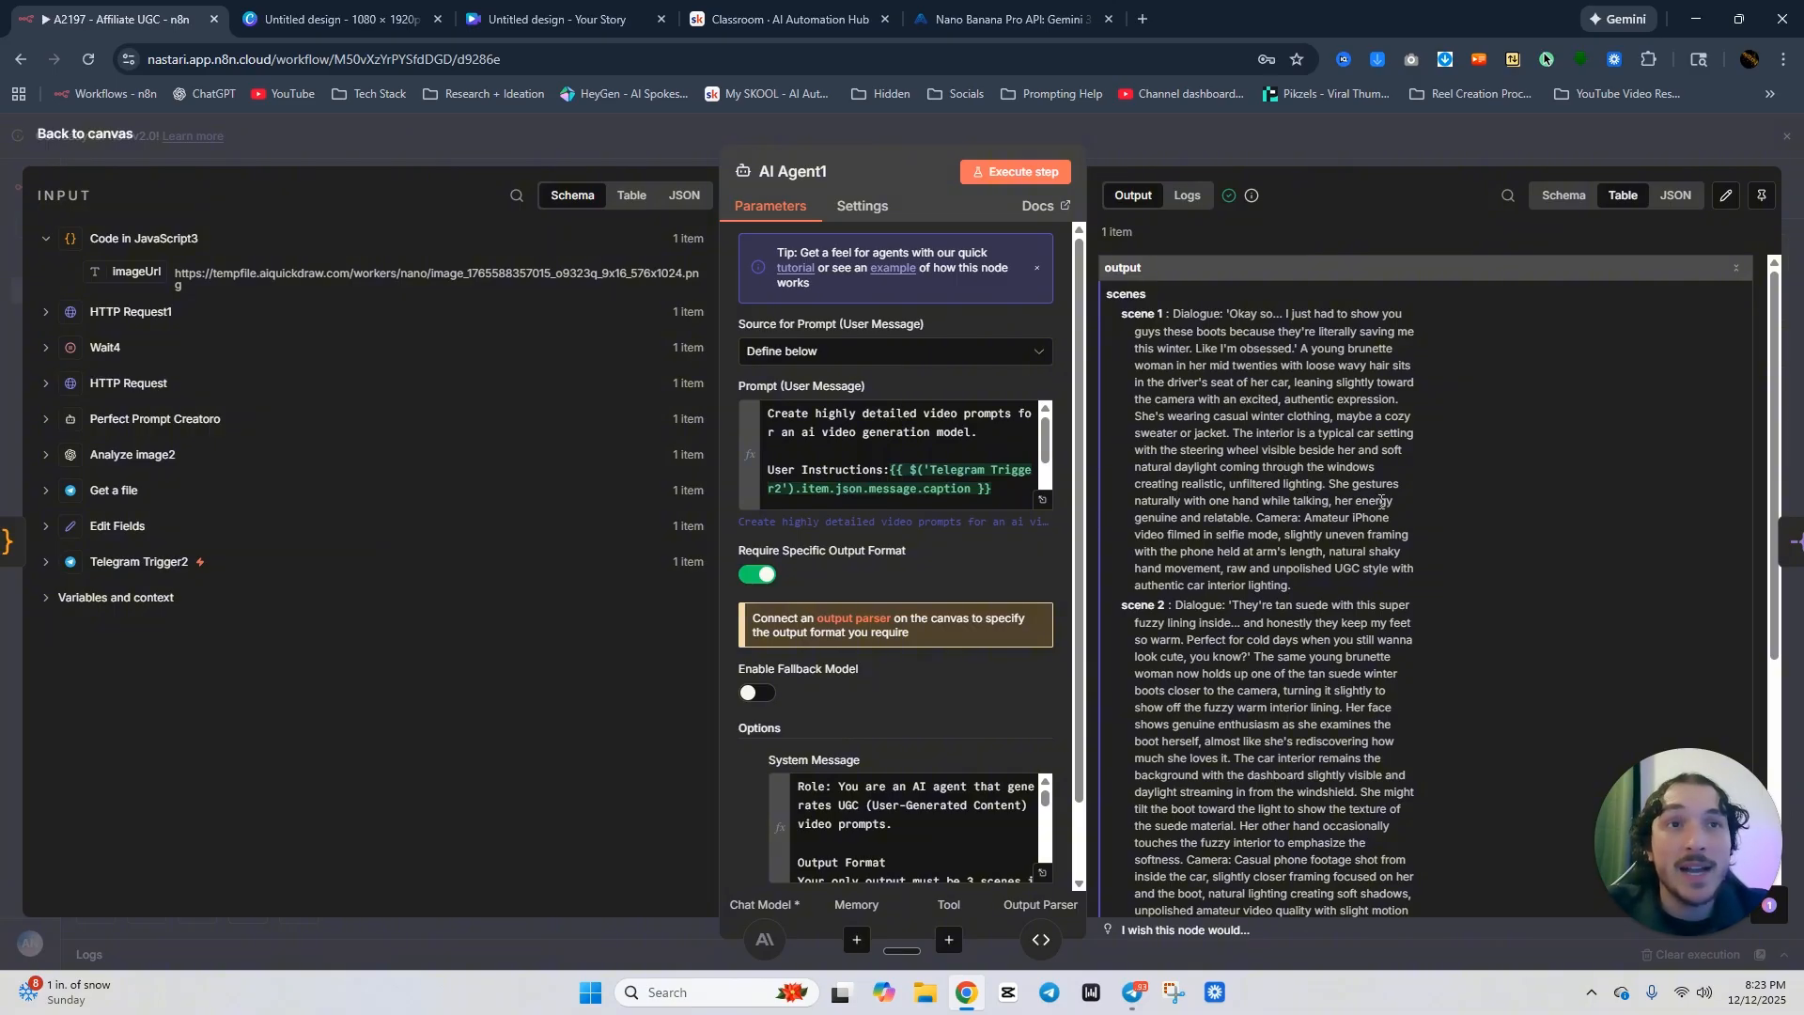
scroll(1297, 552, "down", 3)
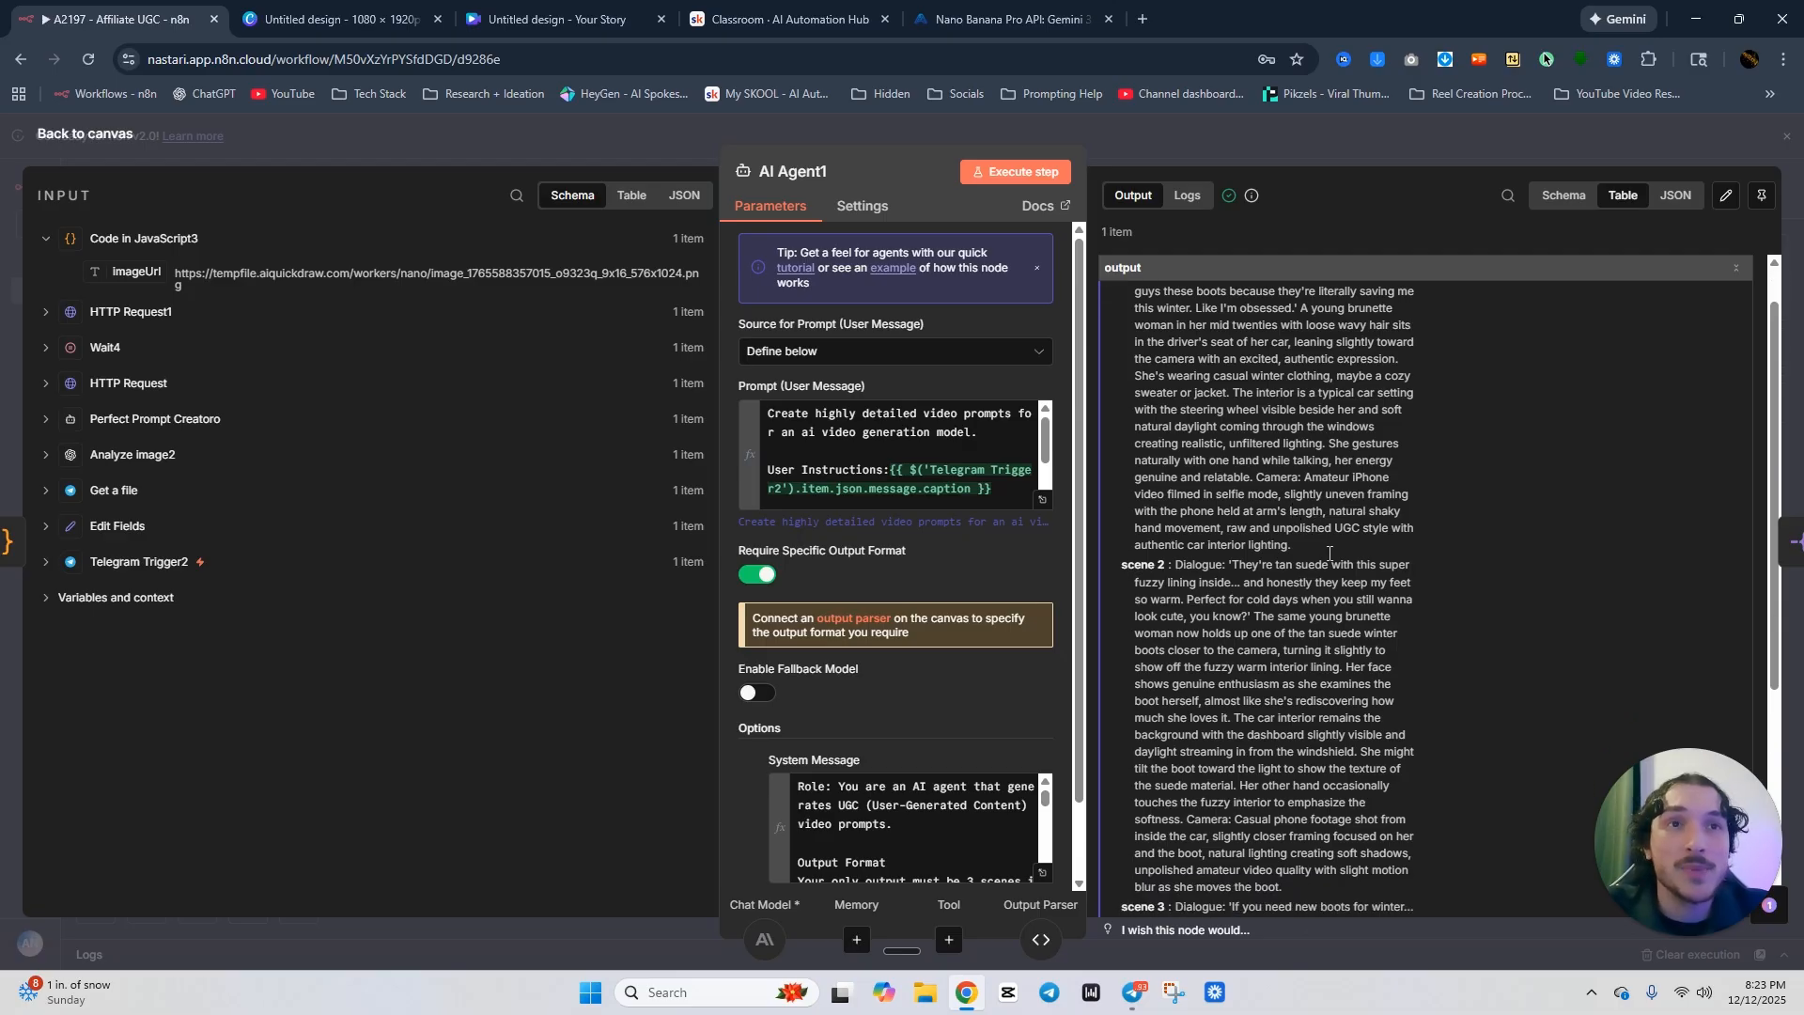
scroll(1312, 547, "down", 1)
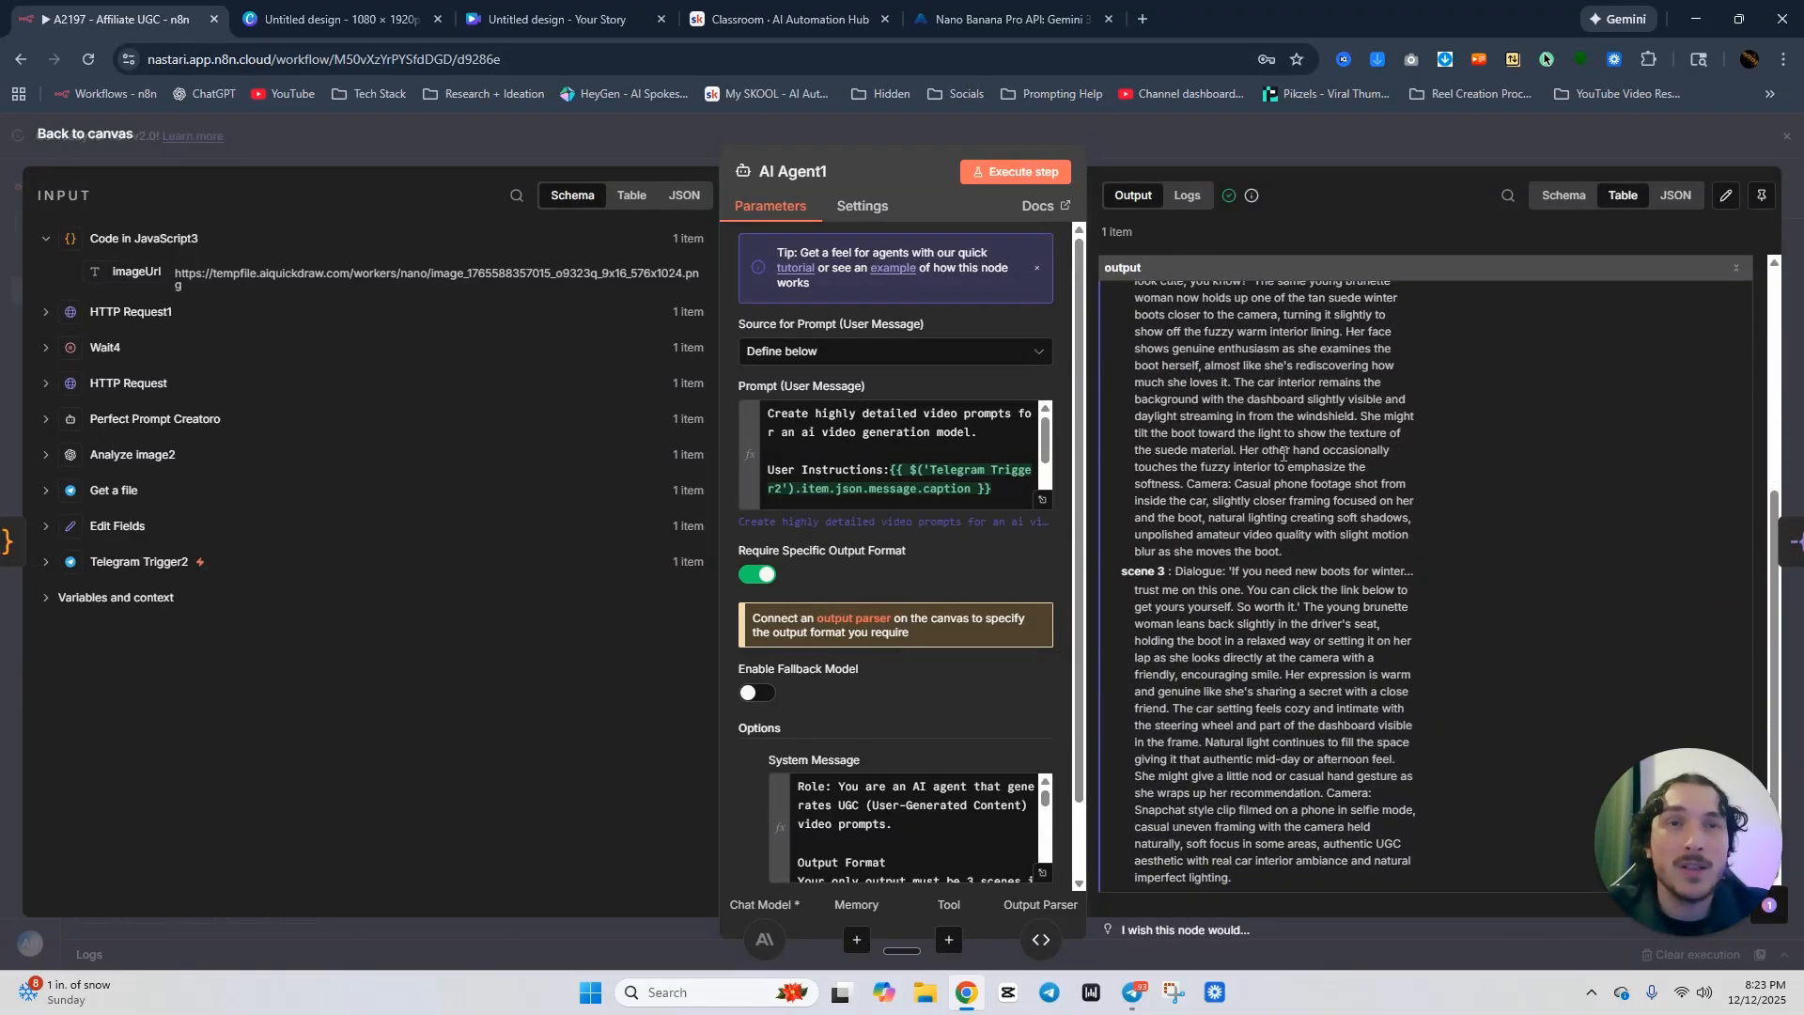
scroll(1282, 454, "up", 4)
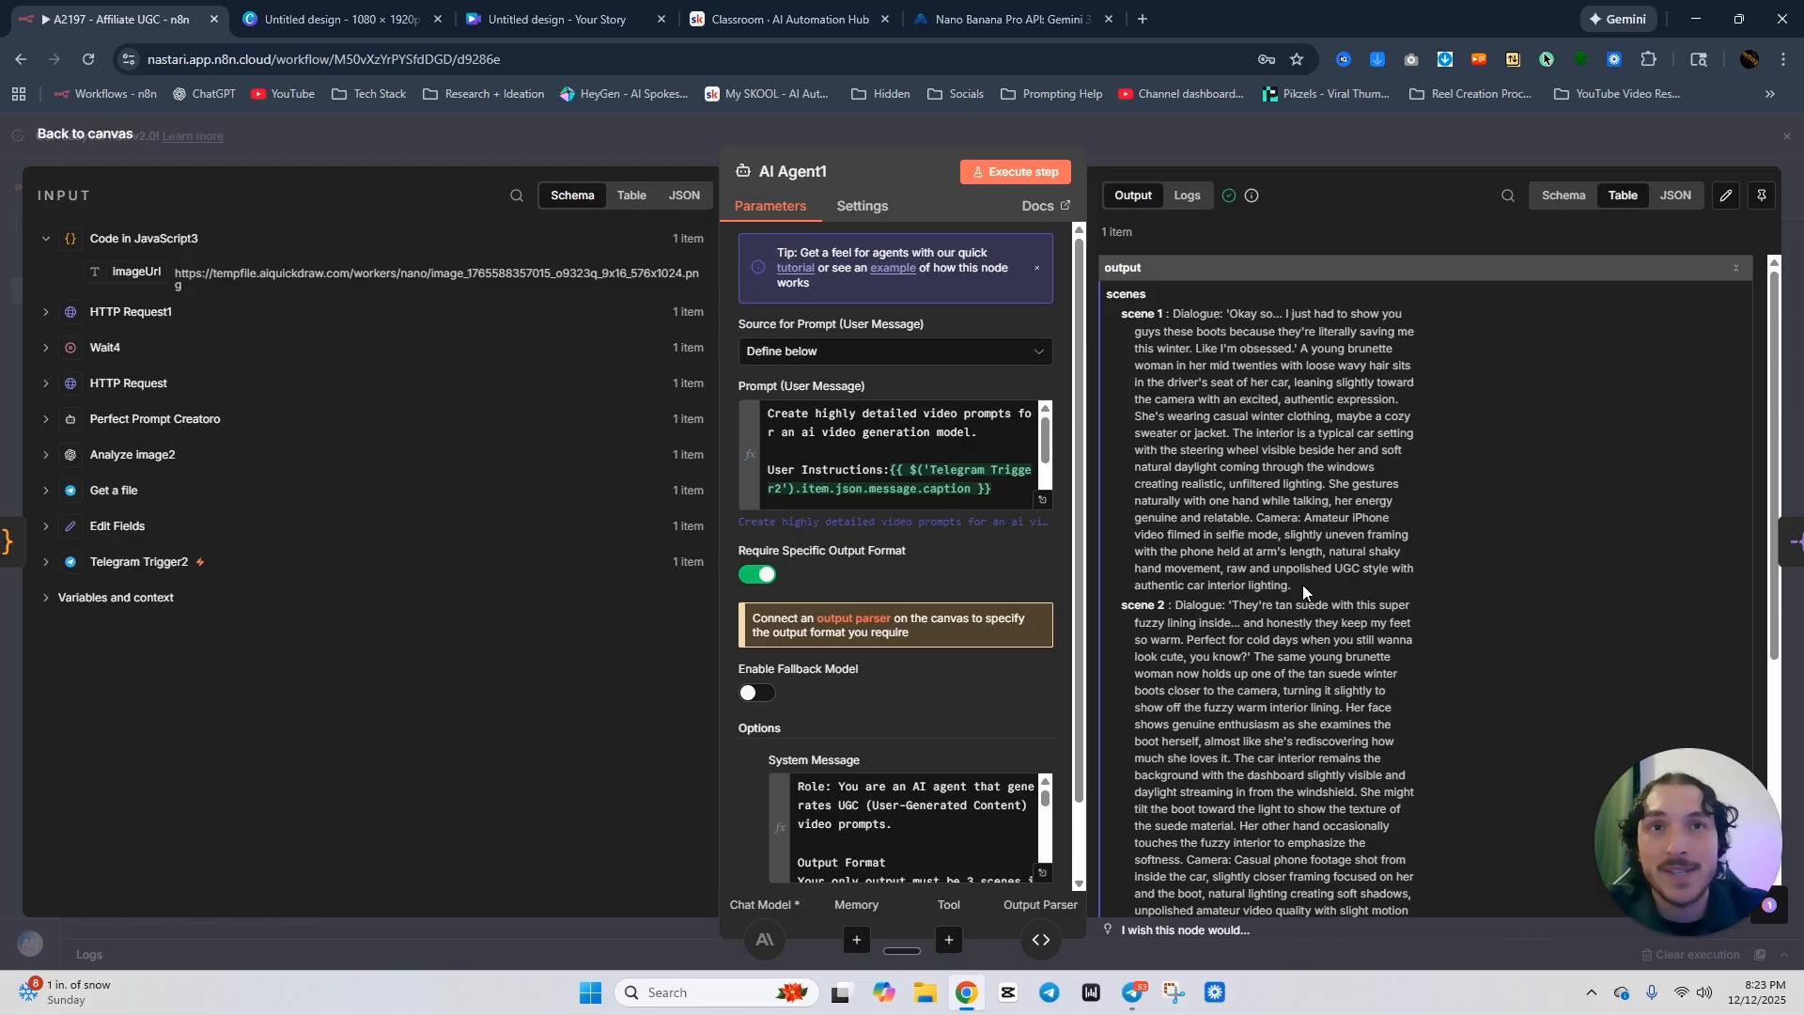
scroll(1302, 584, "down", 3)
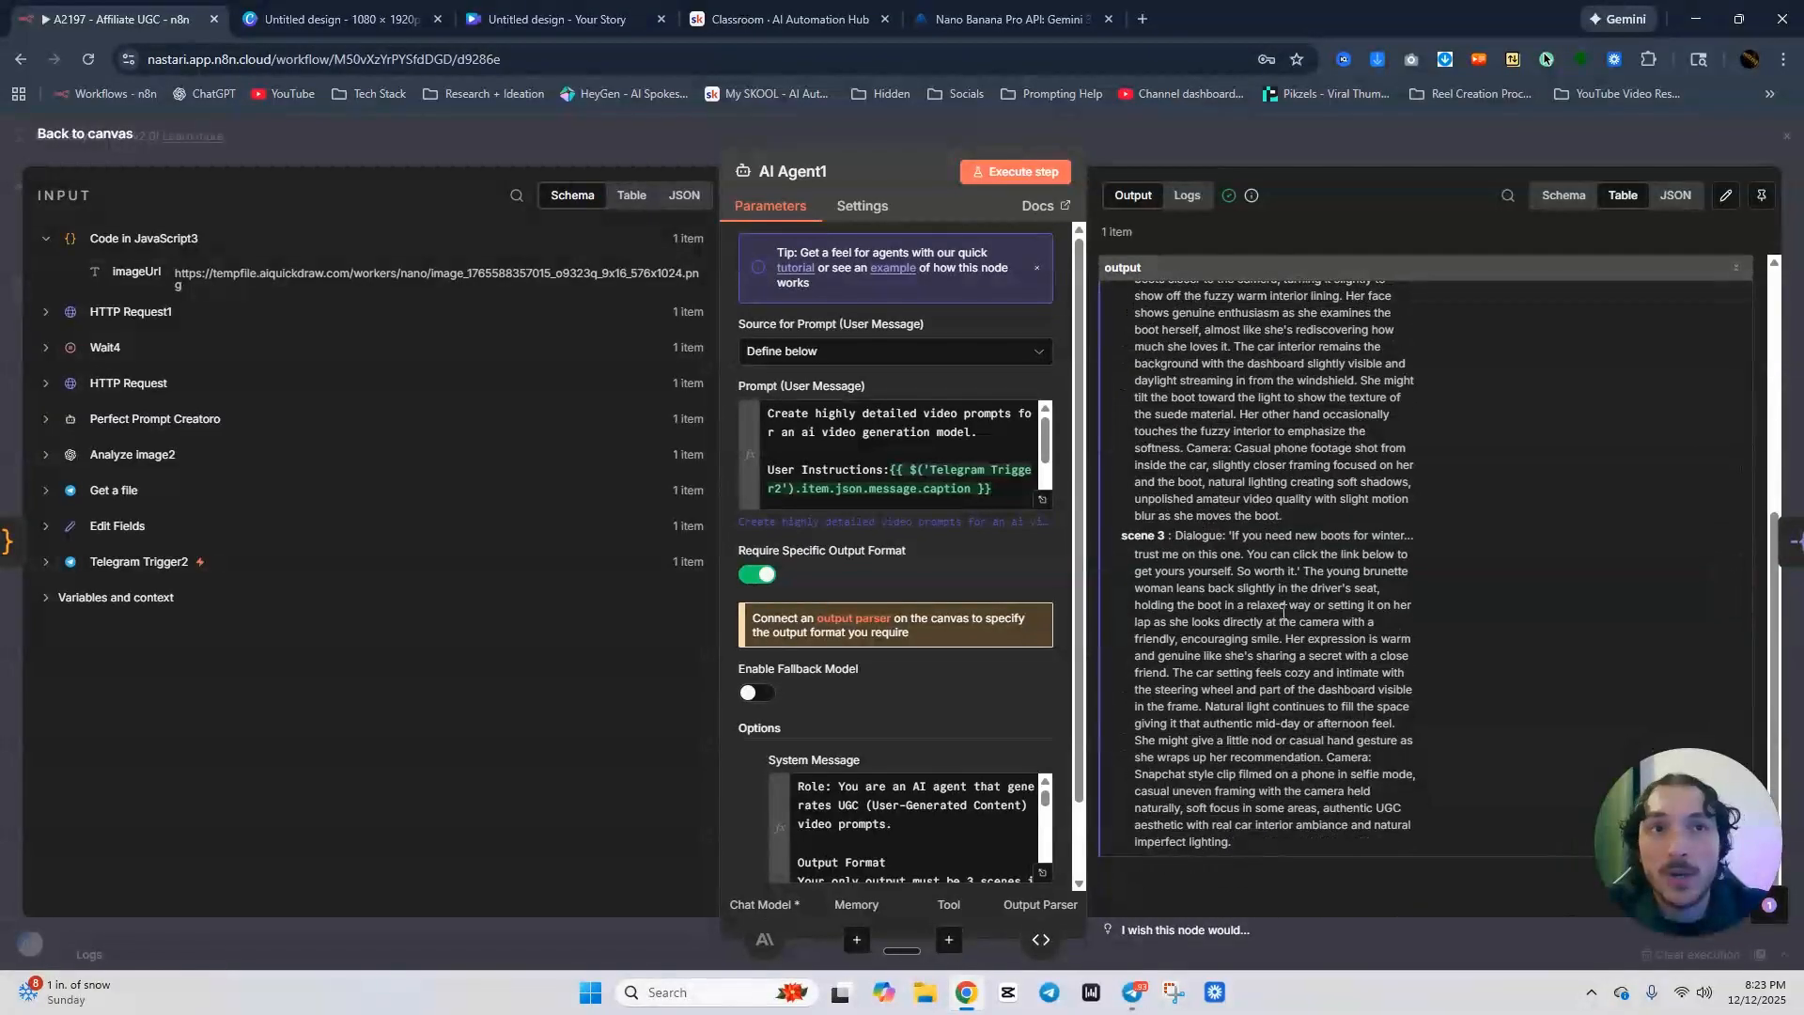
Execute Split Out2 to separate AI Agent1's scenes into individual items and return to the canvas.
scroll(1270, 592, "up", 3)
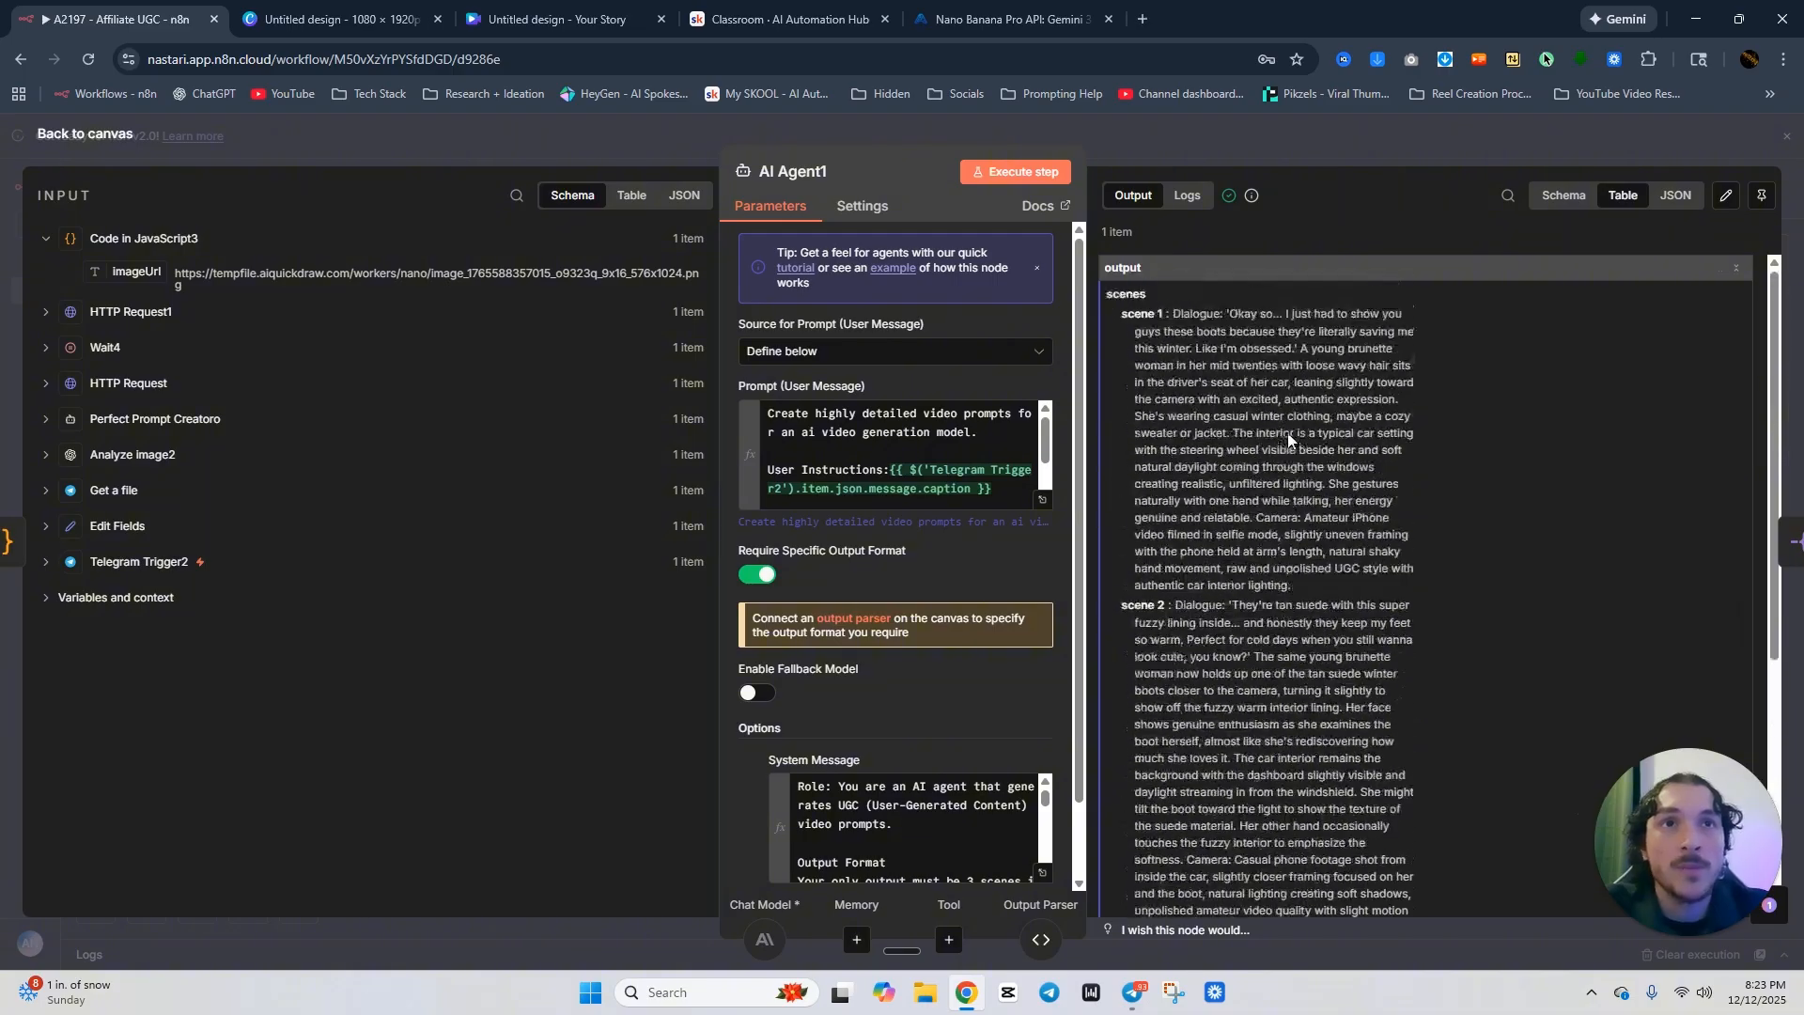
left_click(1327, 154)
double_click(798, 691)
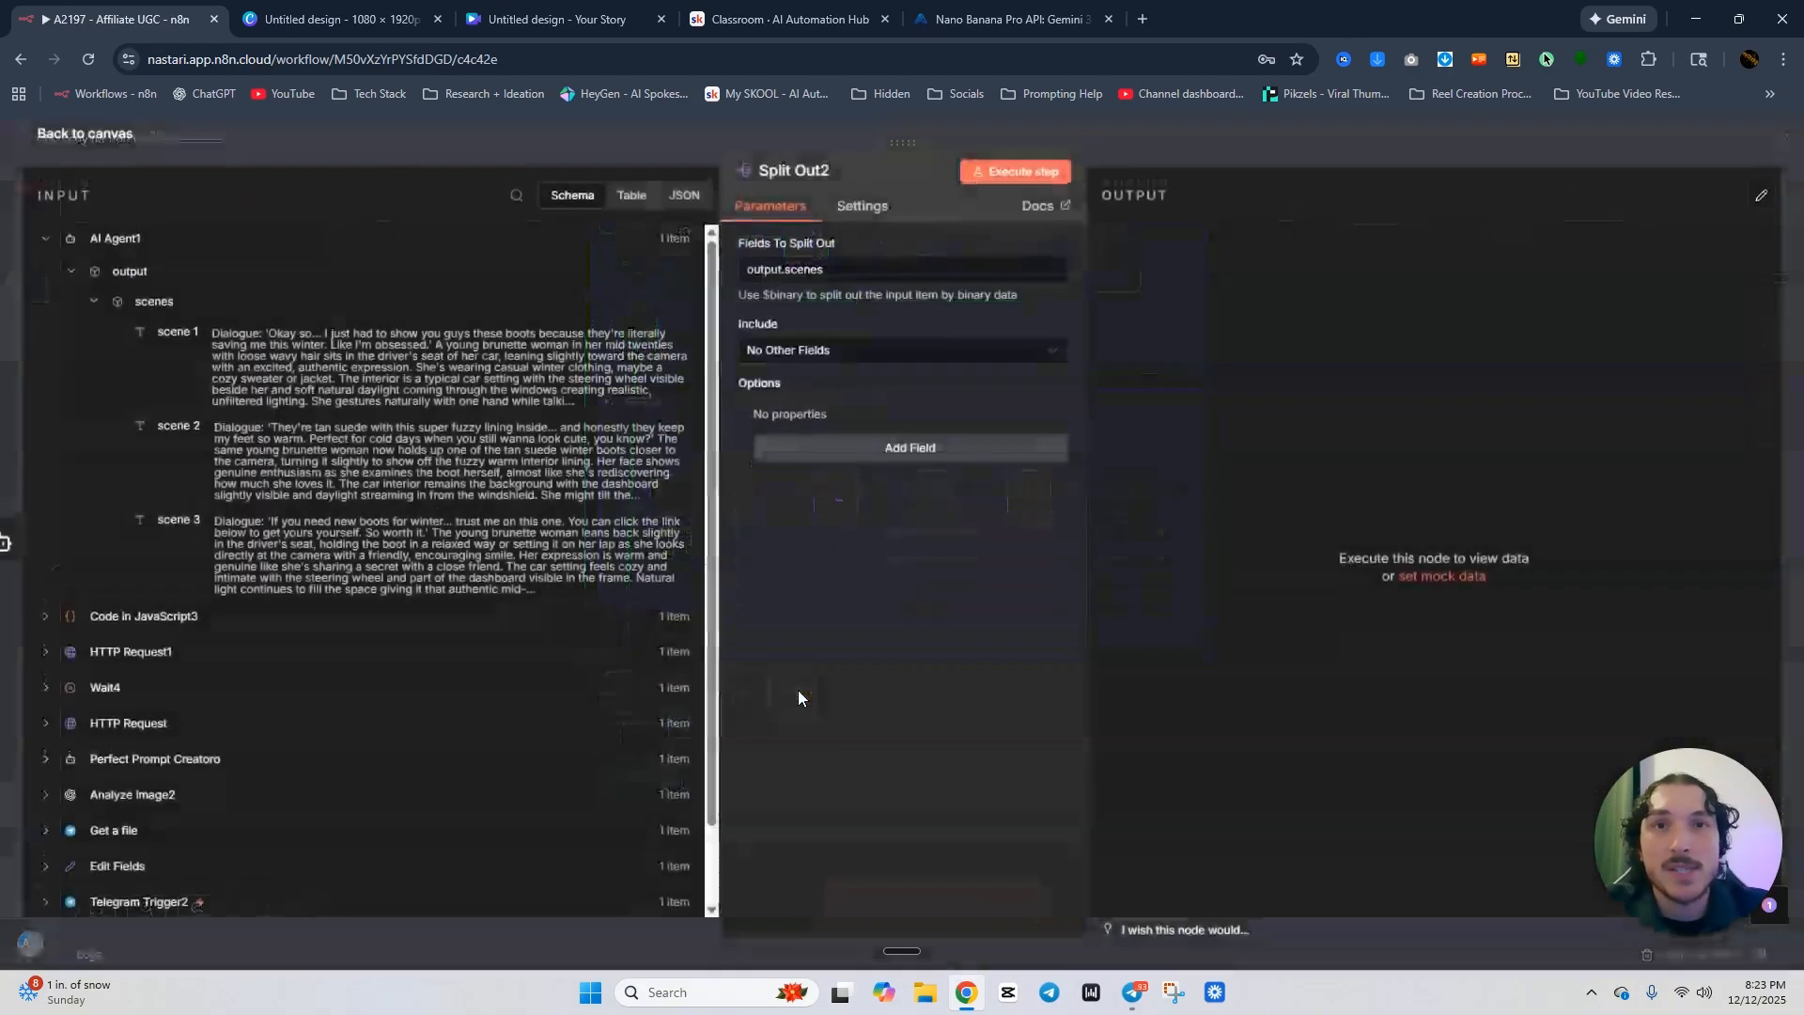
left_click(1026, 177)
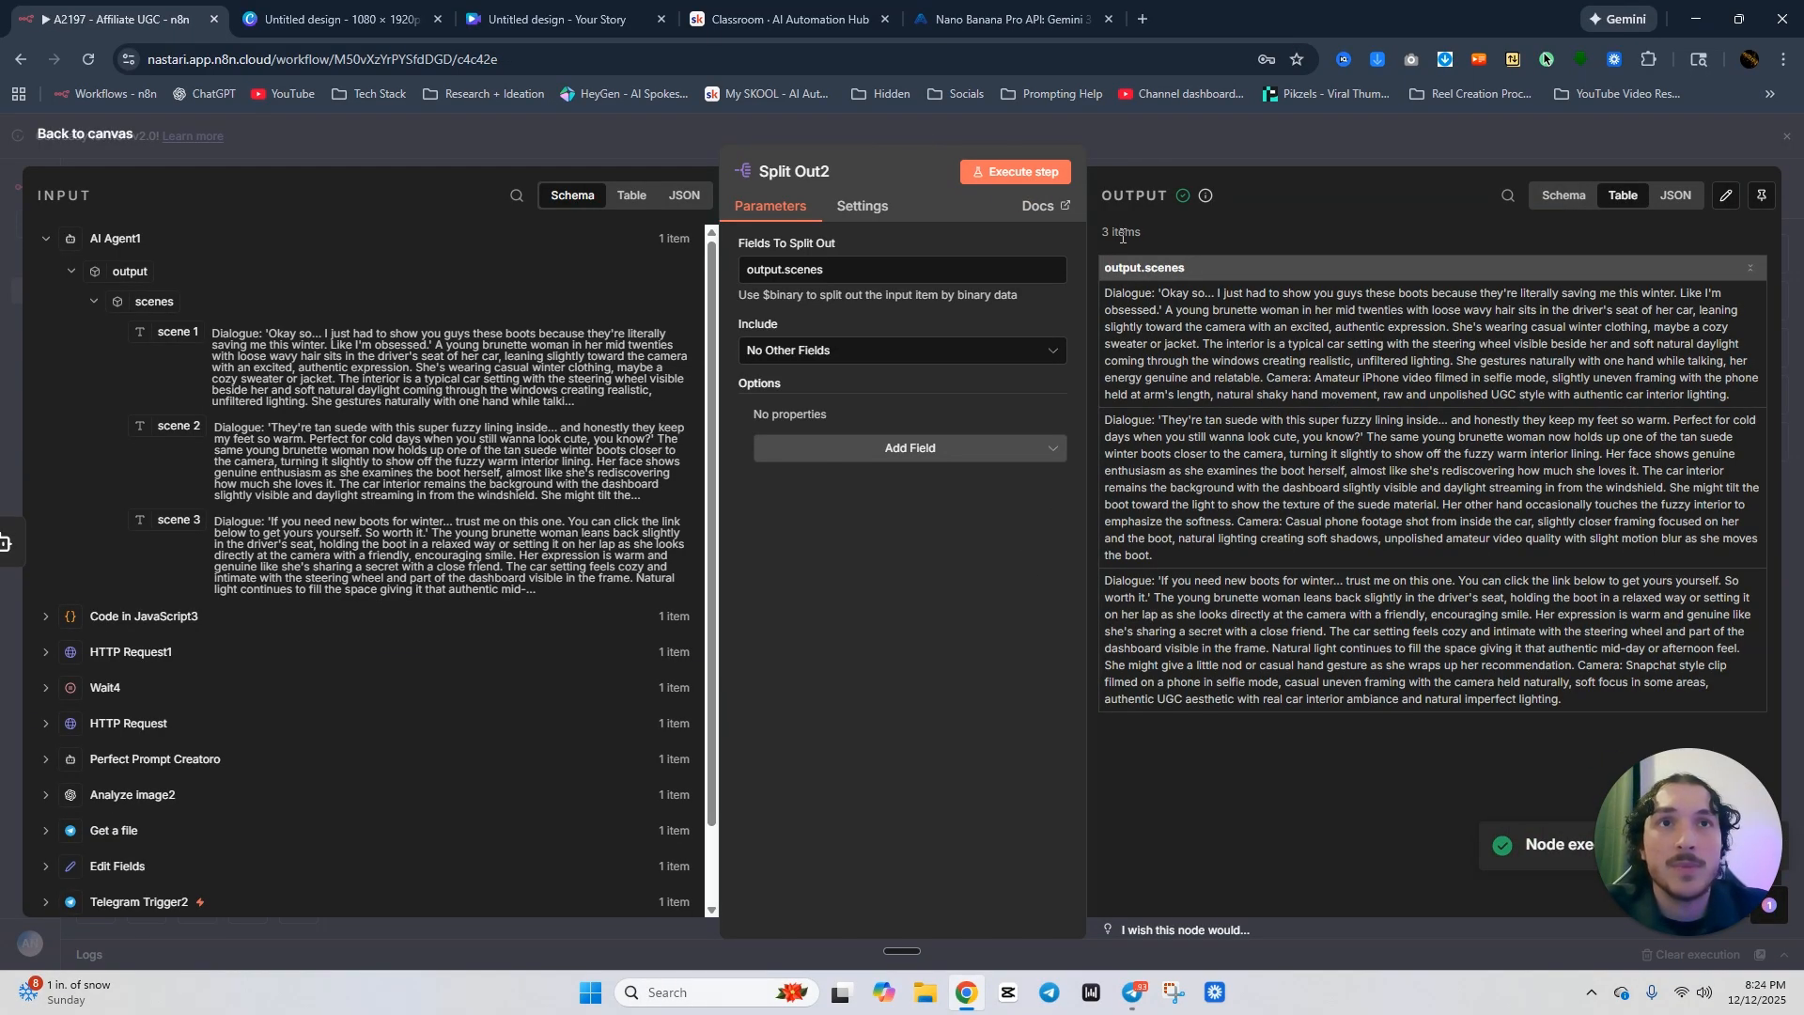
left_click(1202, 141)
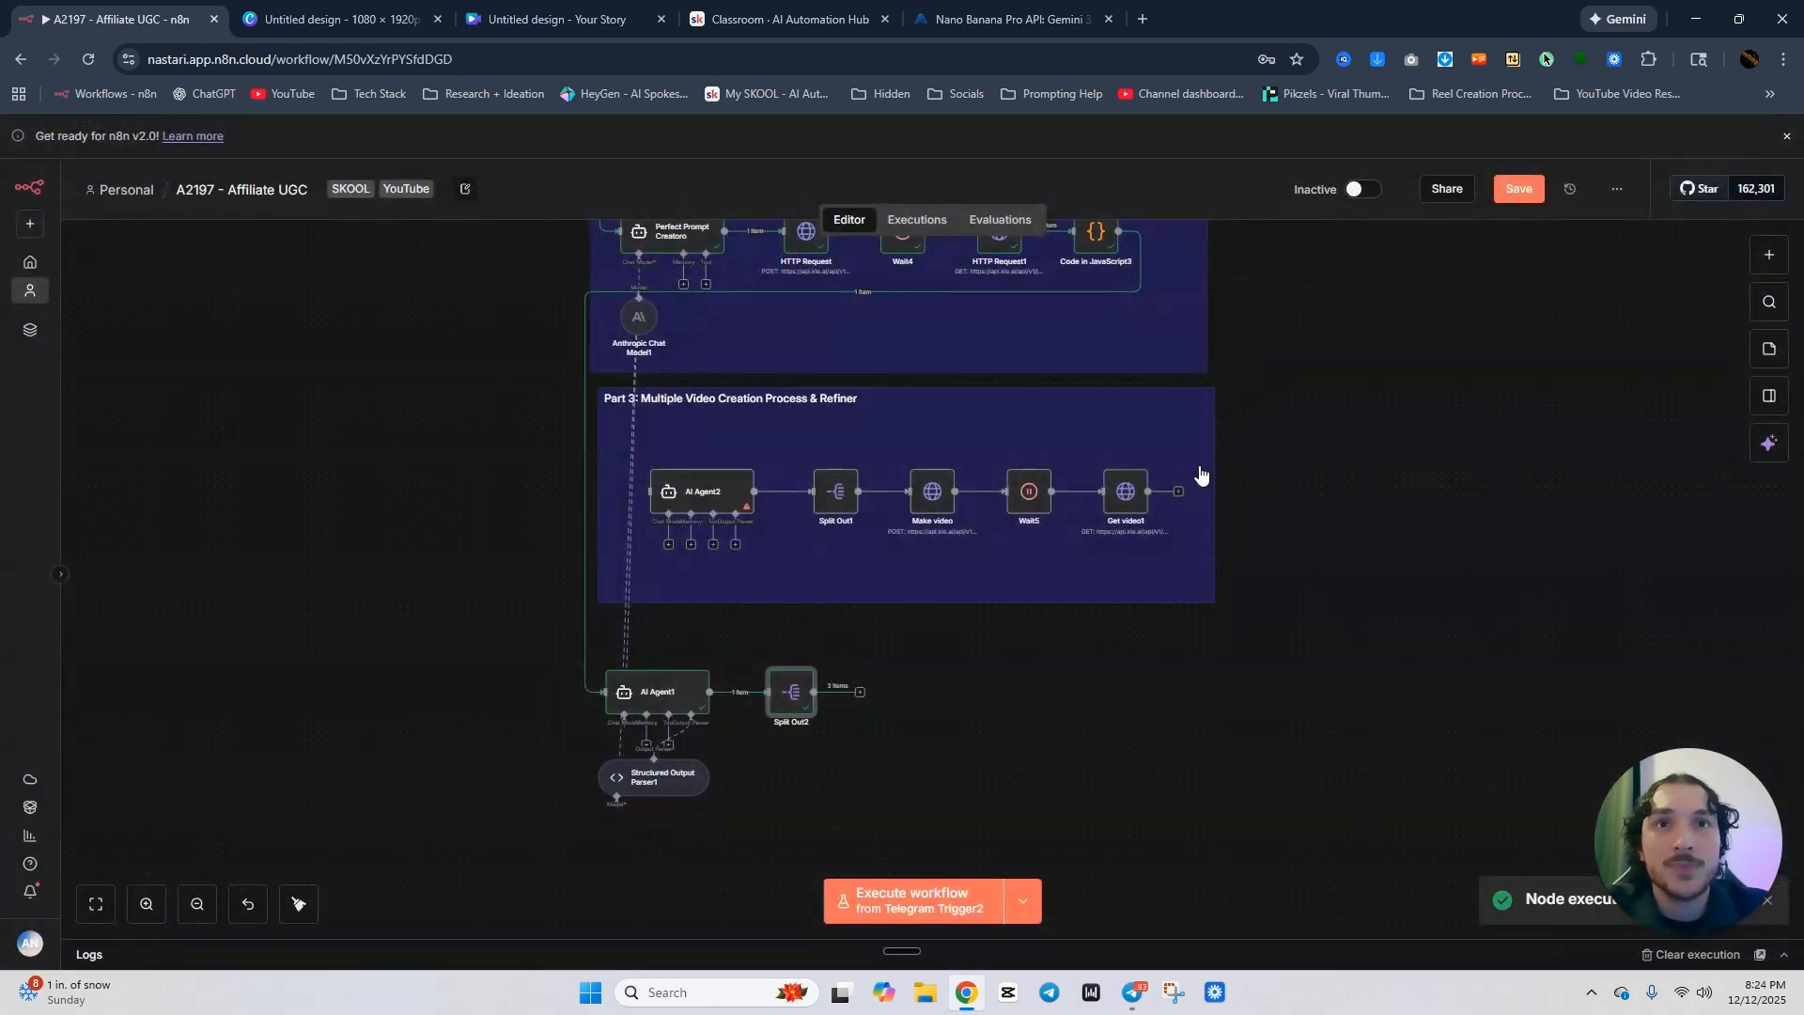
Add an HTTP Request node after Split Out2 and return to the canvas with its default settings.
left_click(861, 693)
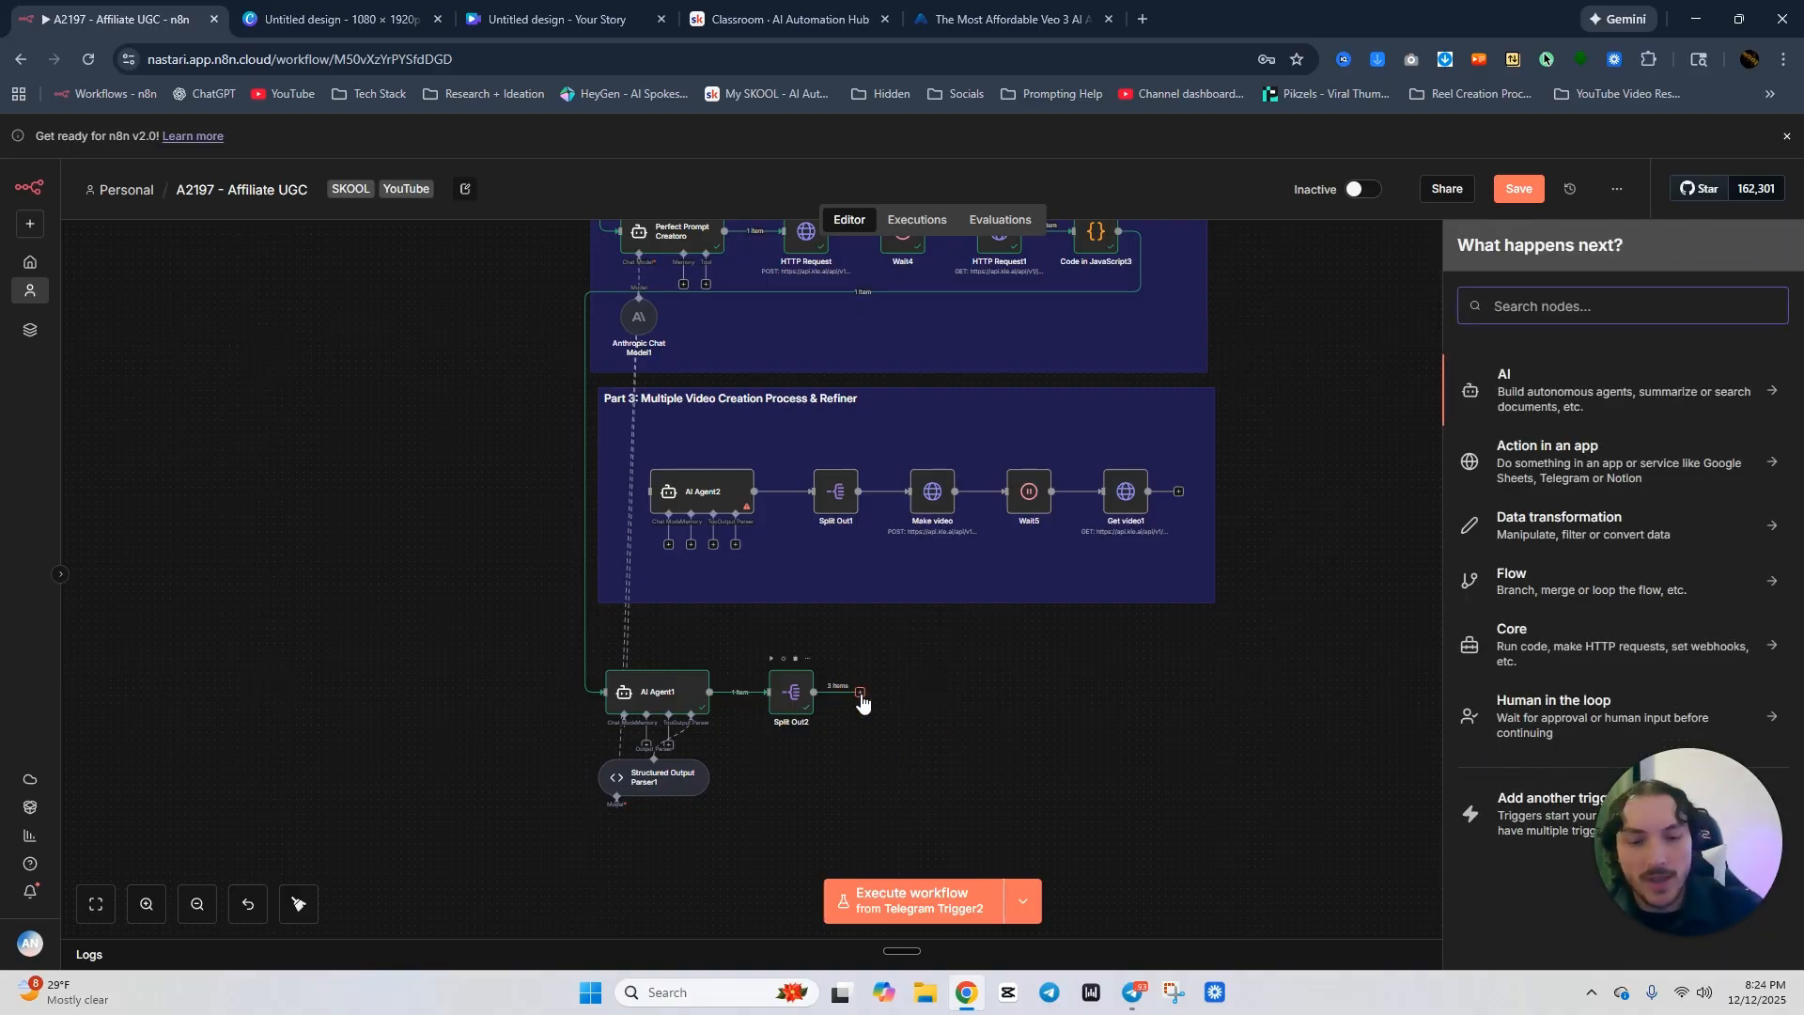
type("http")
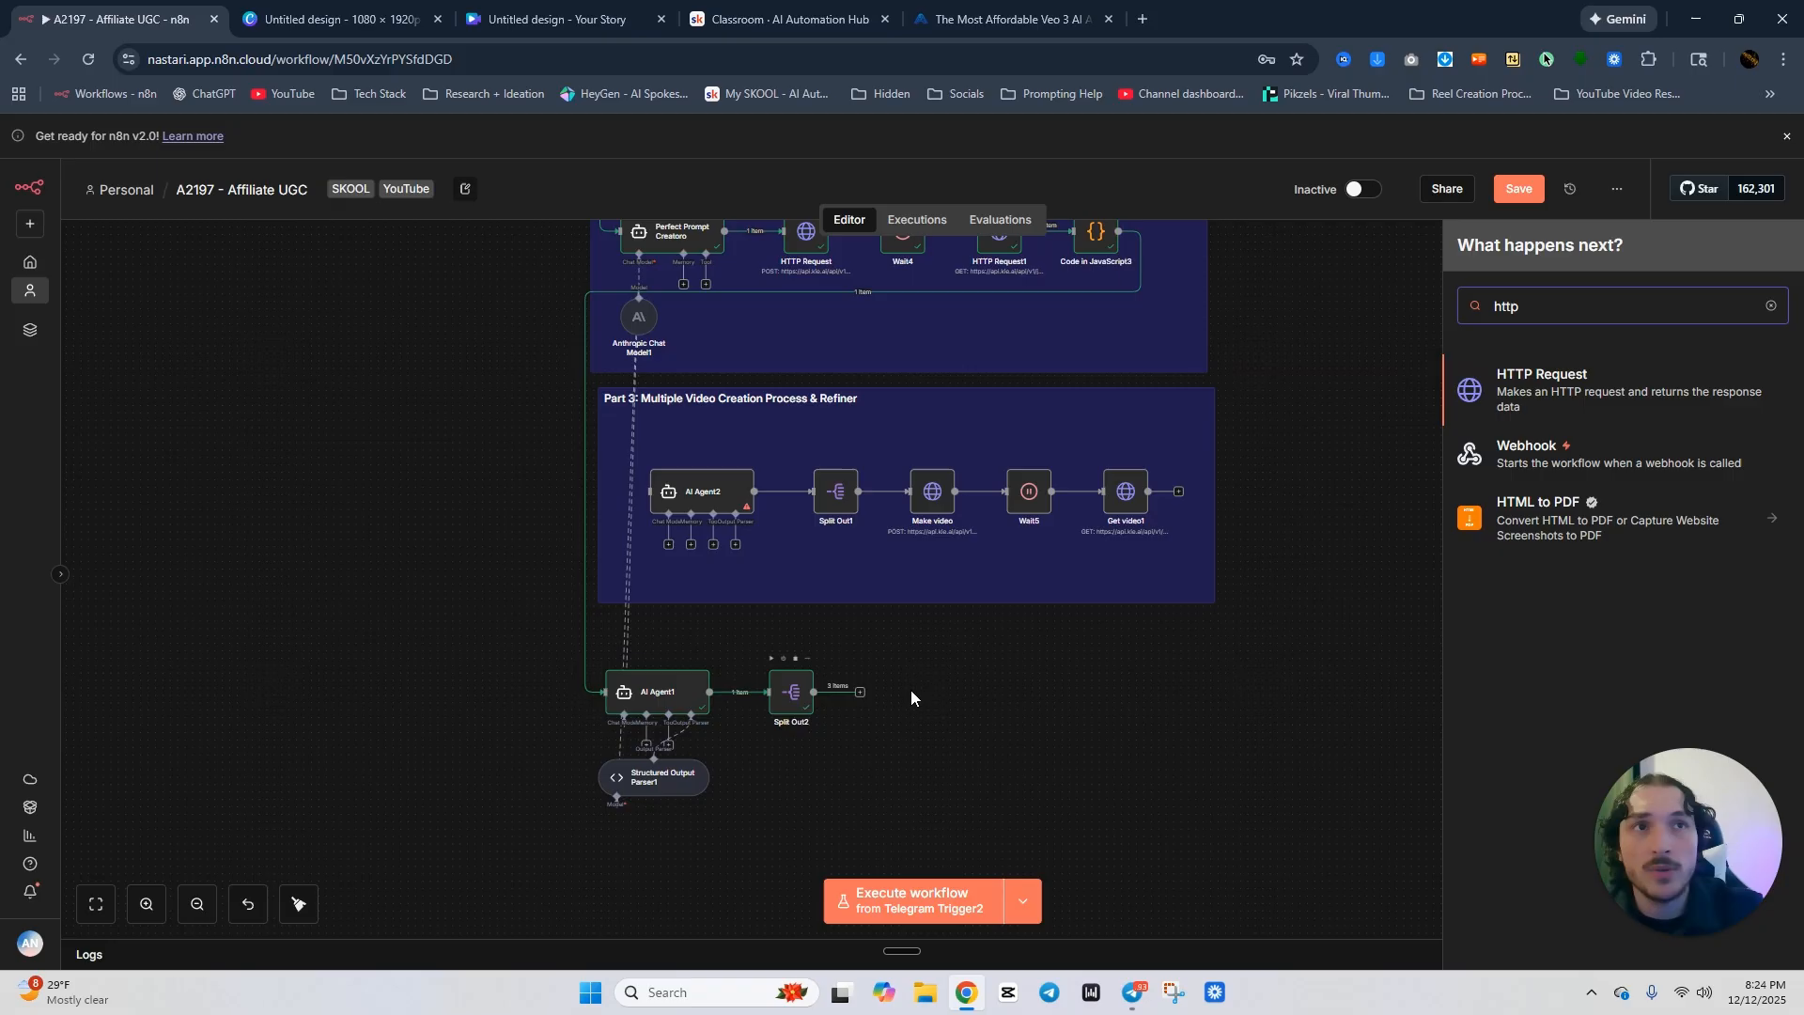
left_click(1631, 404)
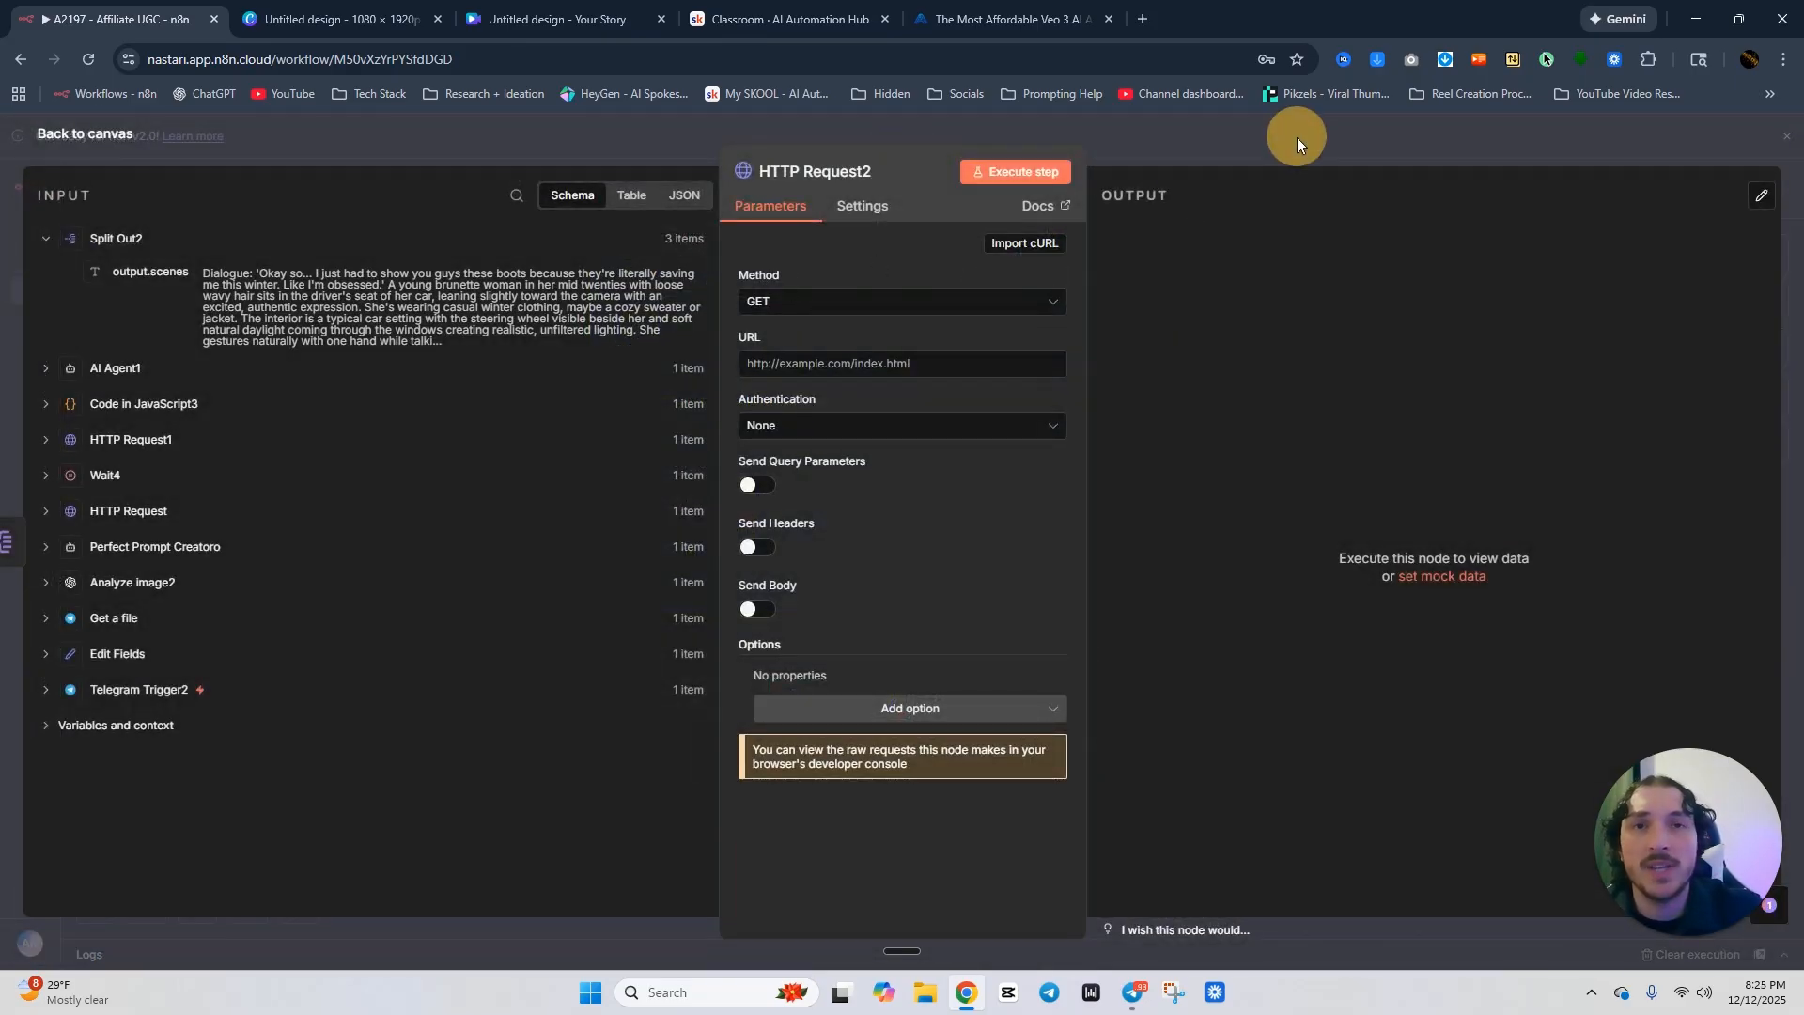
left_click(1296, 137)
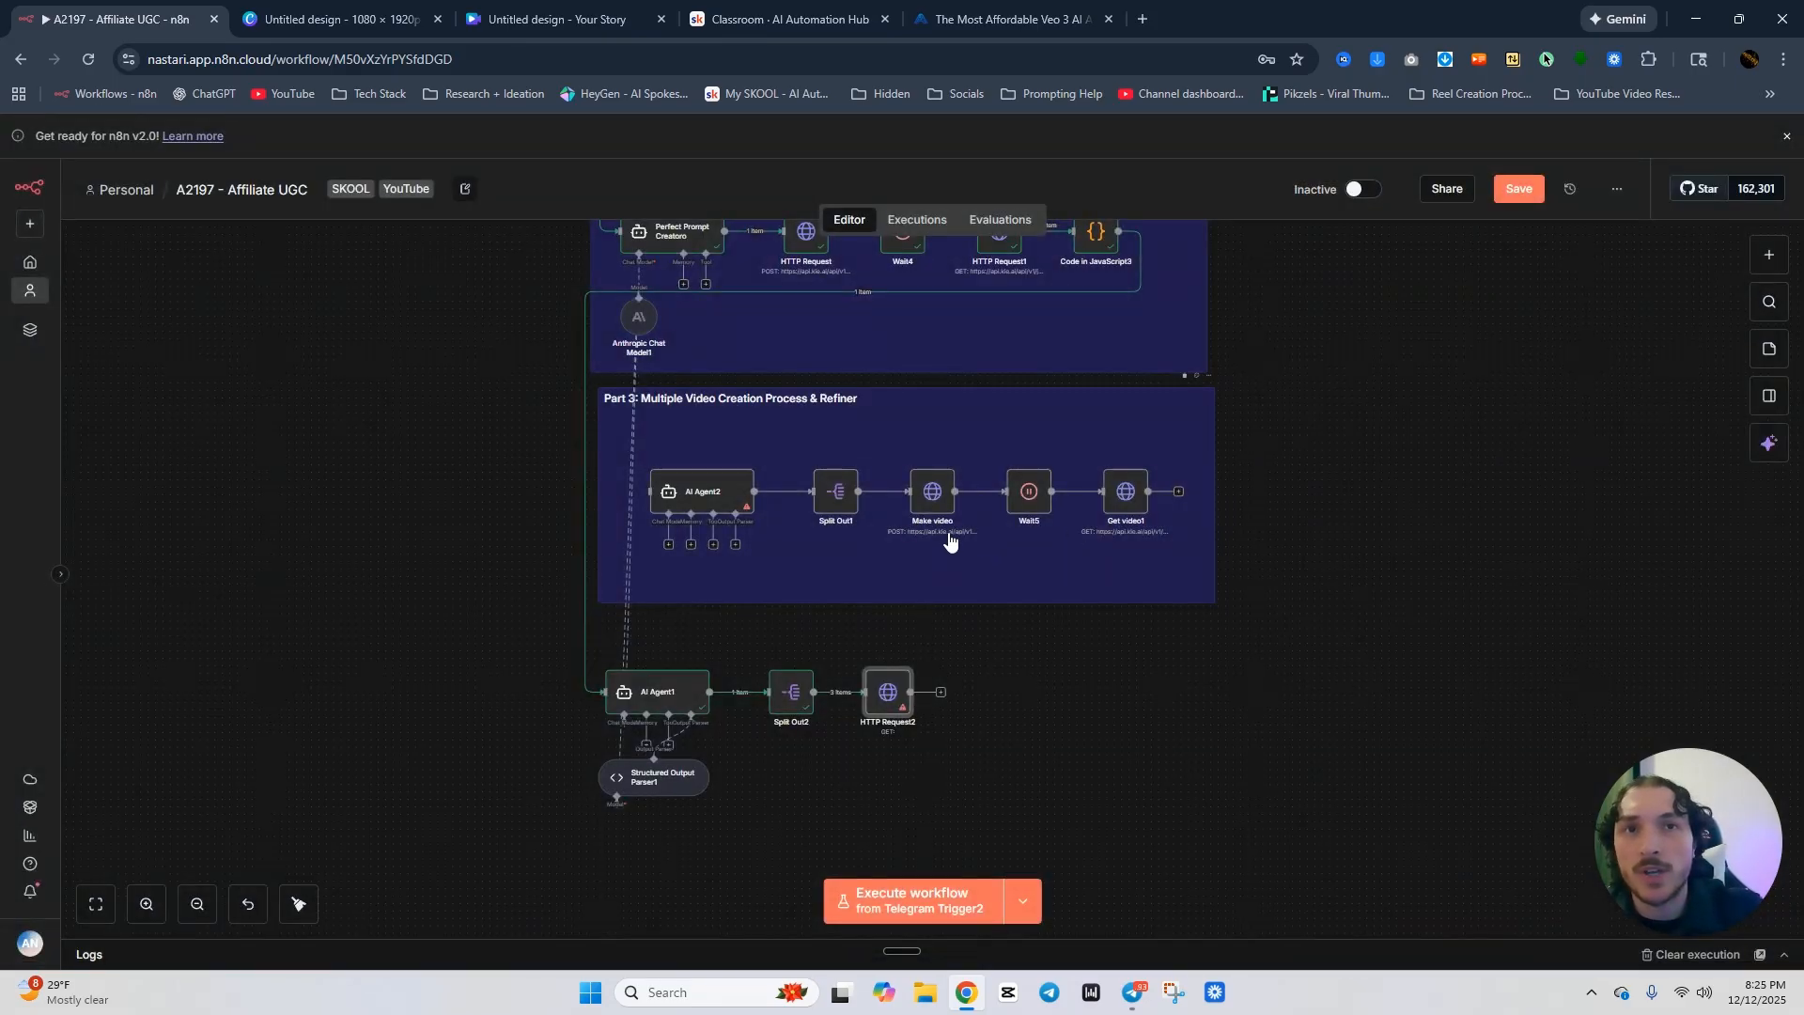
Switch to the KIE API site and open the Veo 3 API page from its AI video models.
left_click(975, 24)
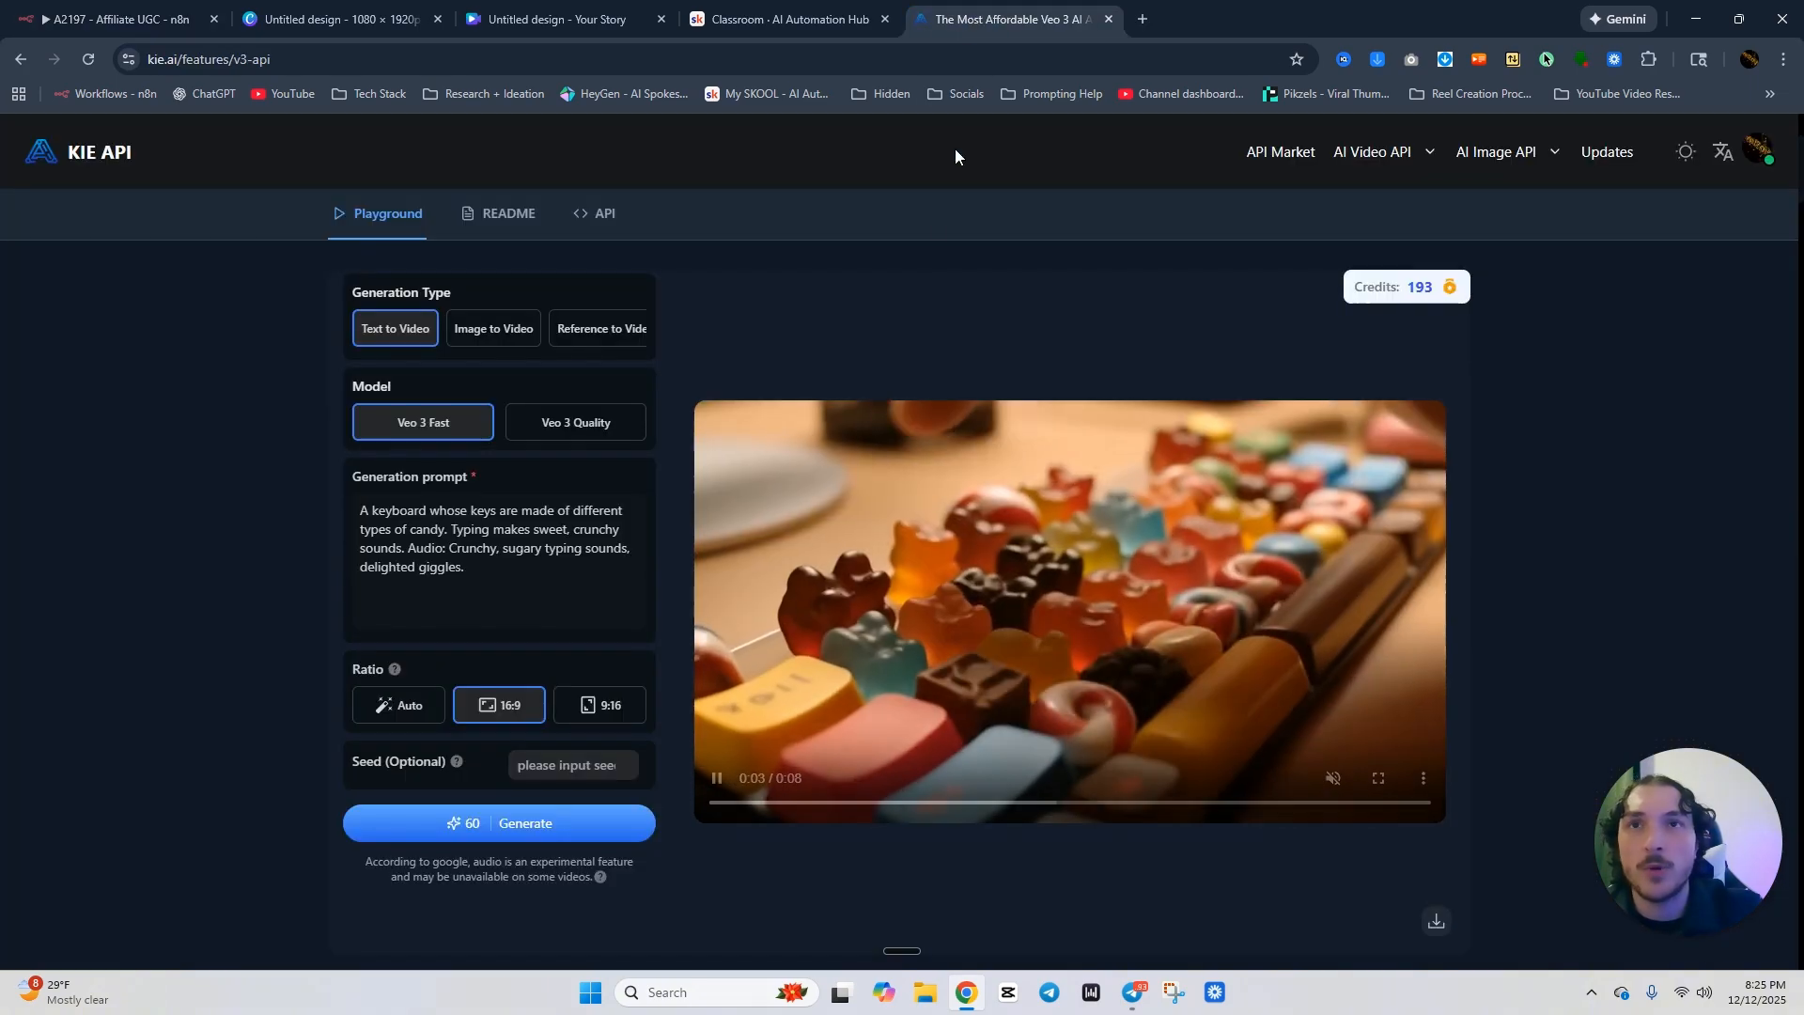
scroll(840, 379, "up", 3)
mouse_move(1372, 151)
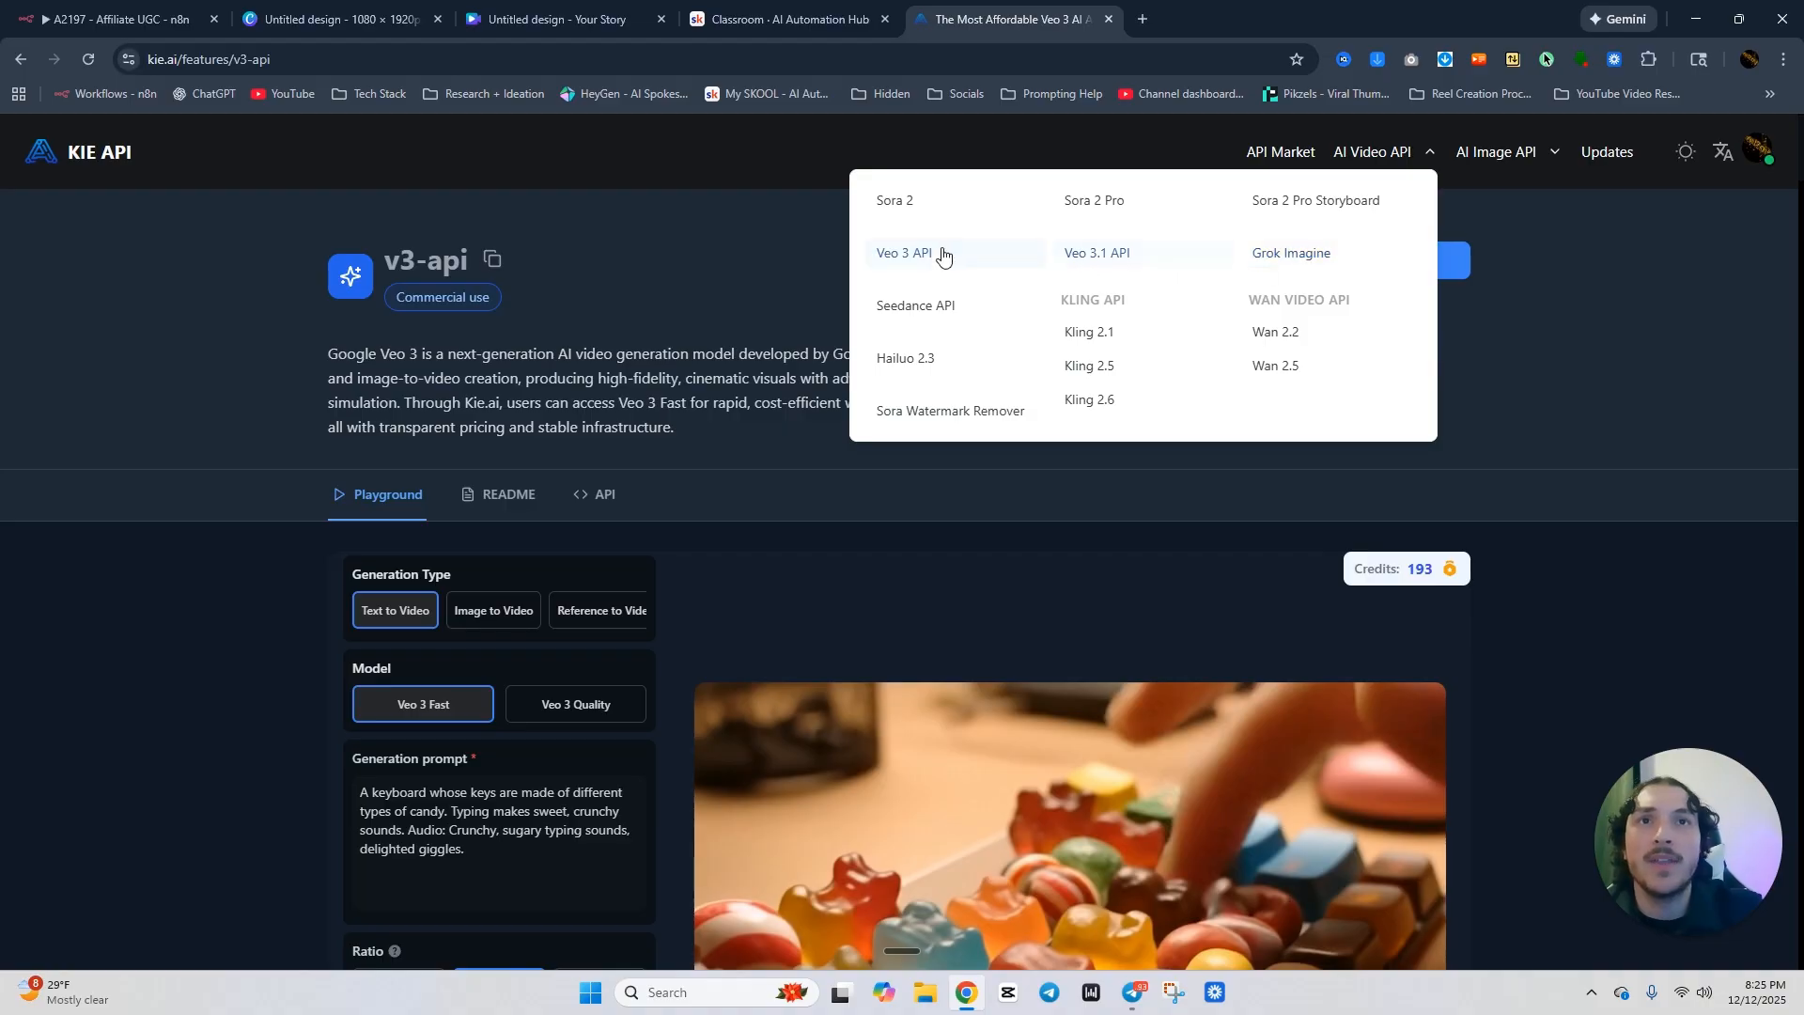
left_click(899, 262)
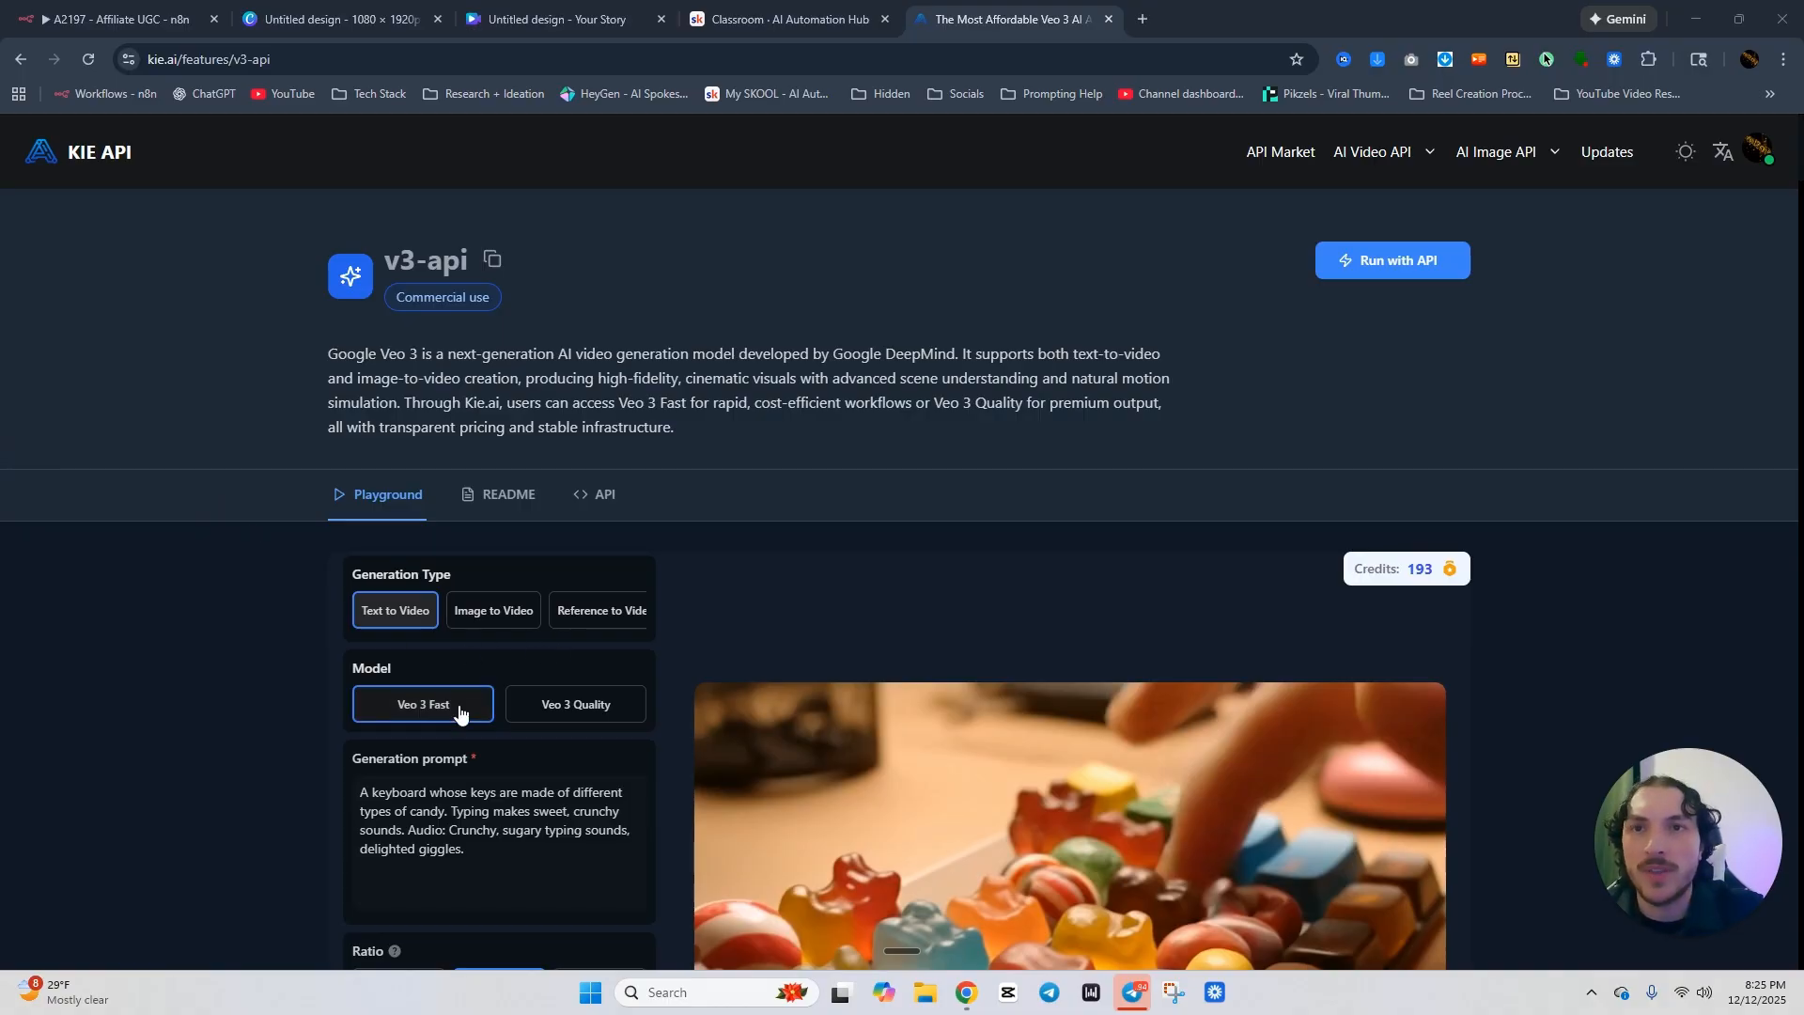
Select the Reference to Video generation type, look over its playground inputs, and open the Veo API documentation.
left_click(598, 613)
scroll(222, 538, "down", 4)
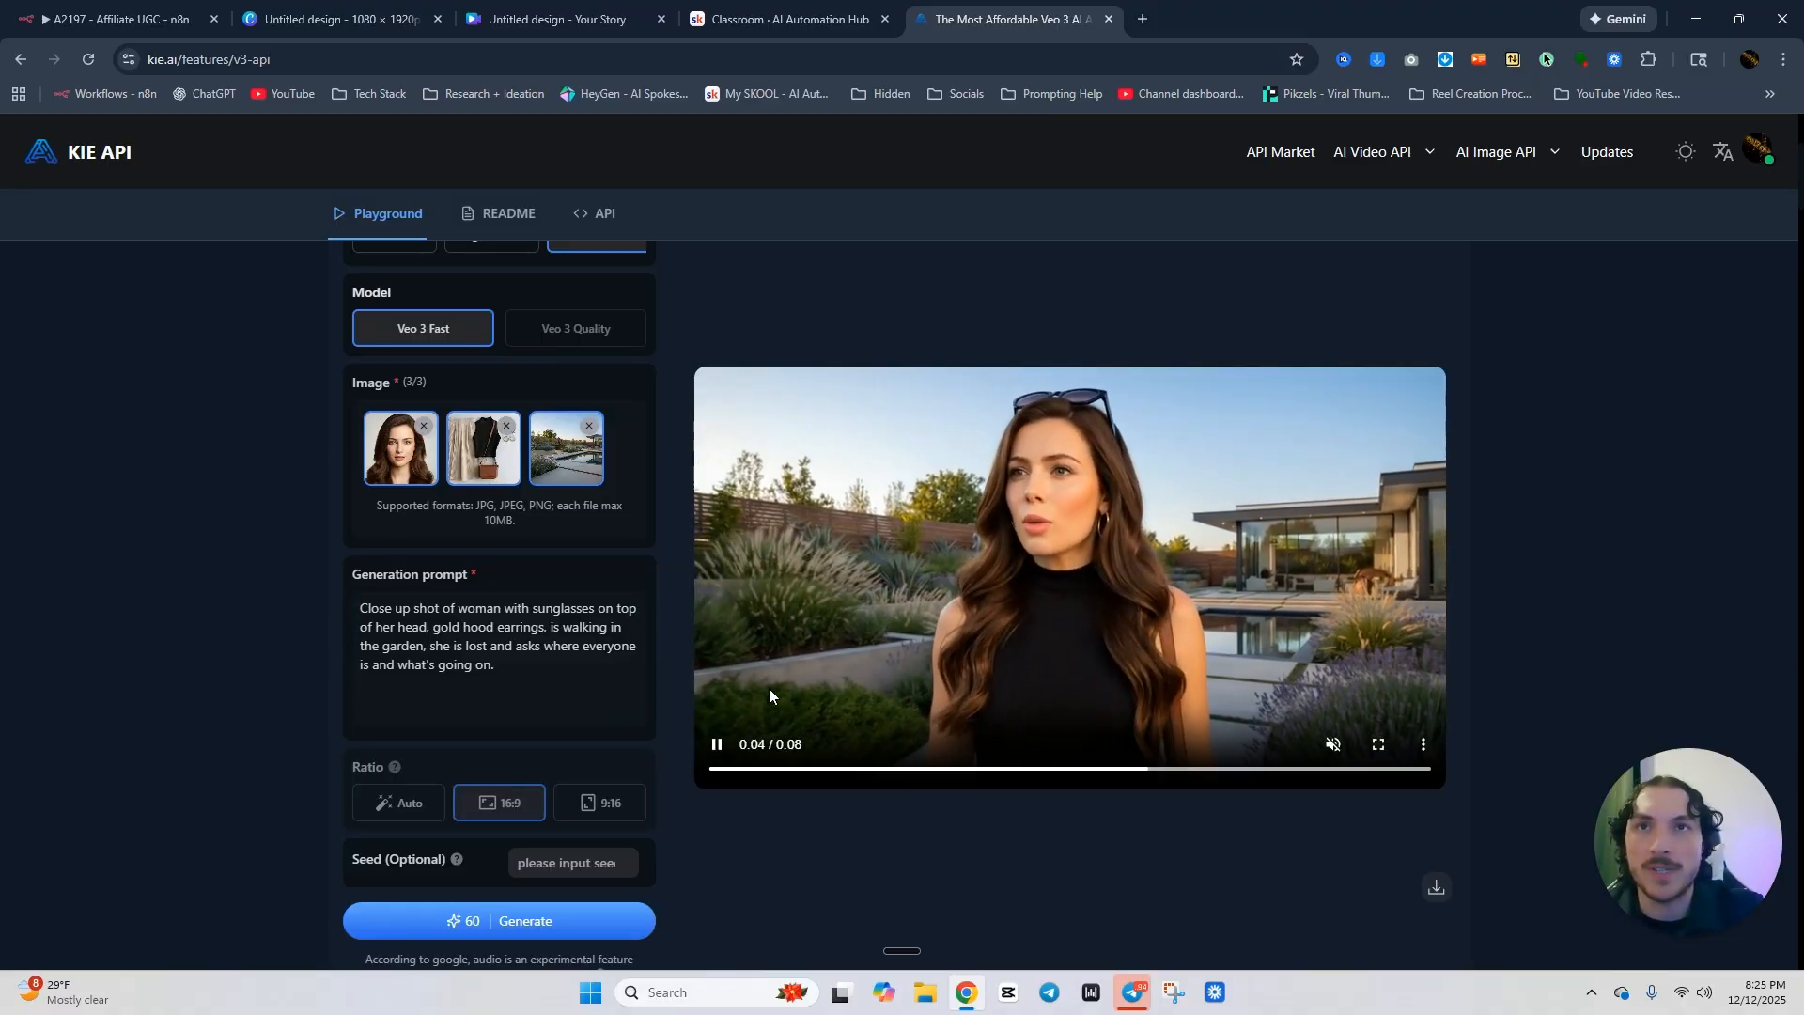
scroll(768, 688, "up", 4)
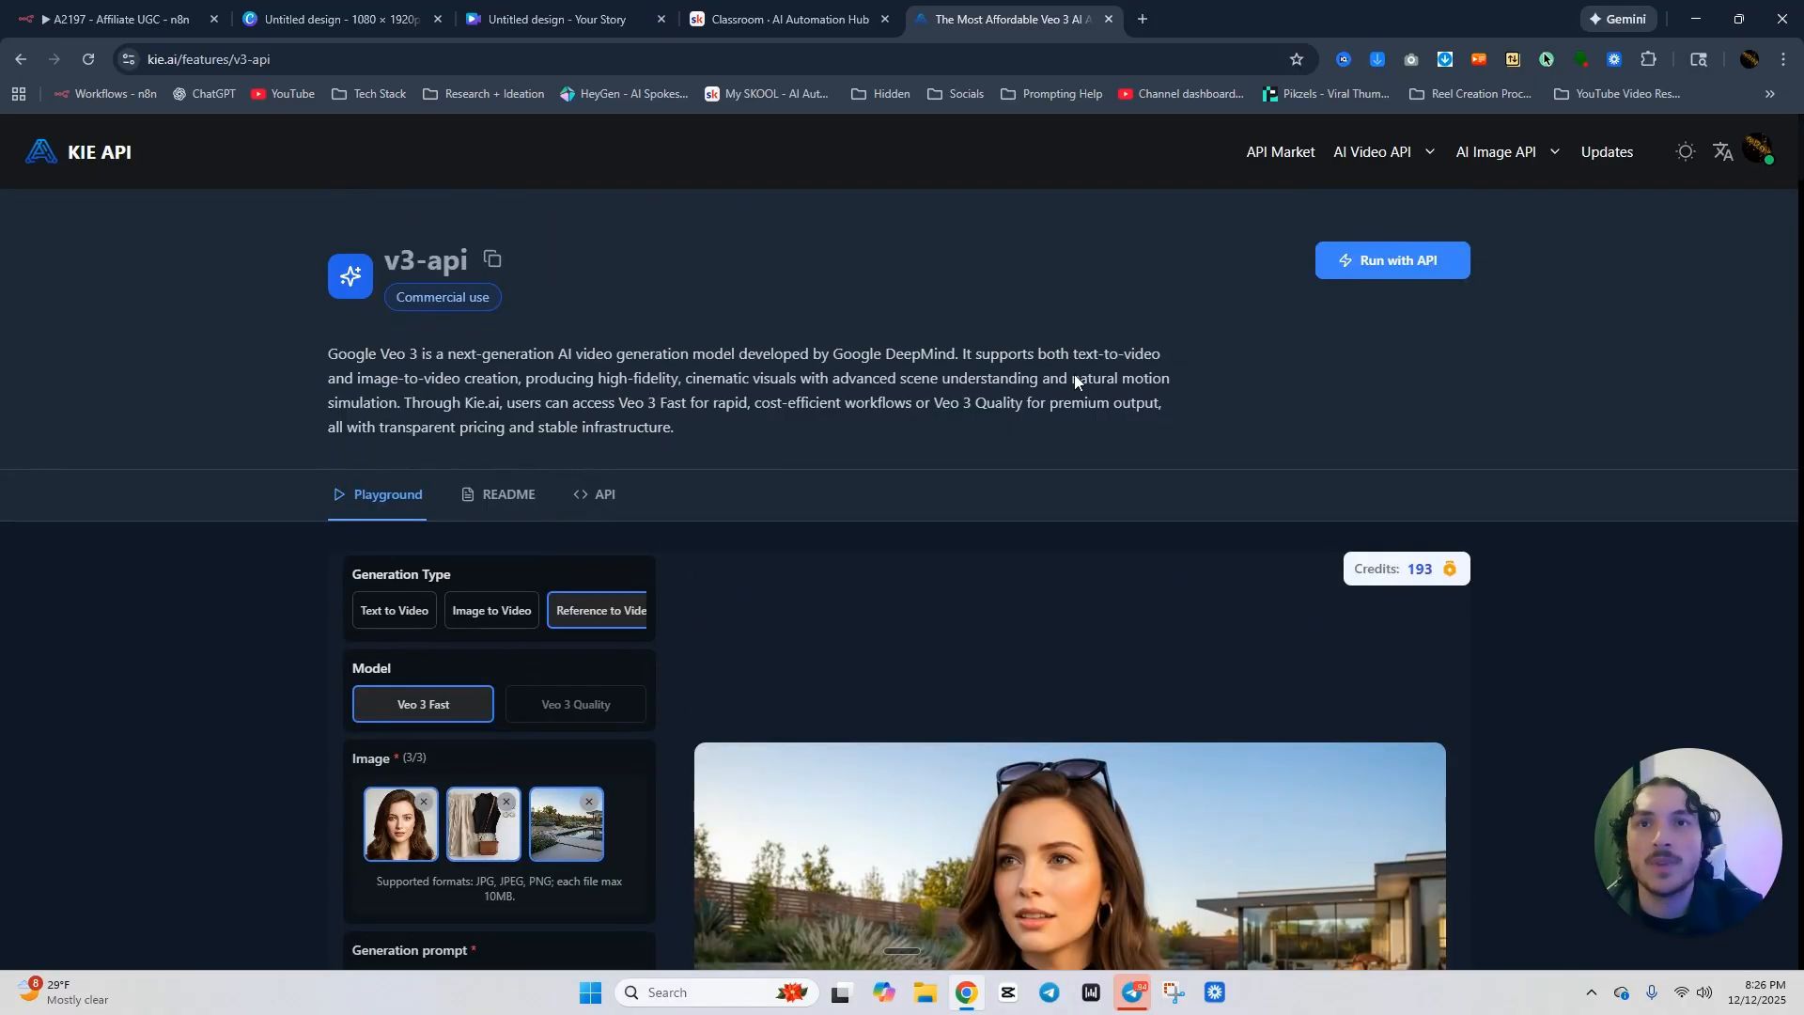
left_click(599, 500)
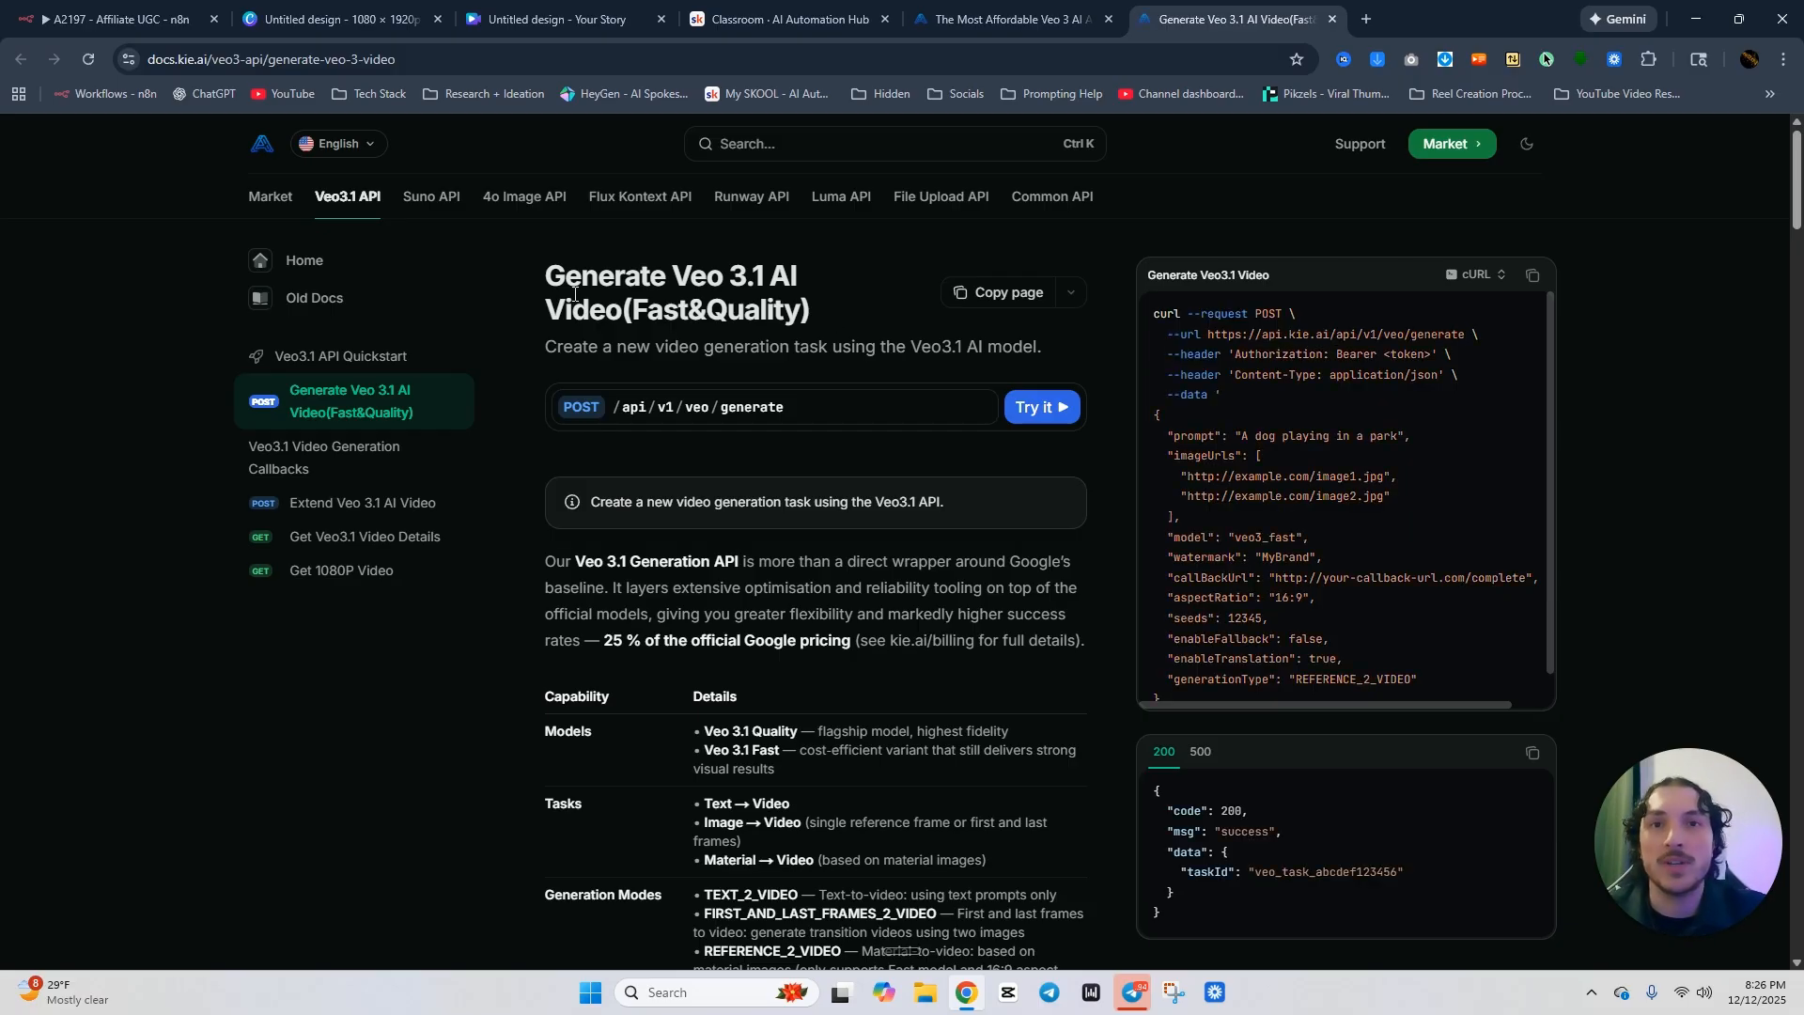
Copy the Generate Veo3.1 Video cURL example from the Kie.ai docs and import it into the HTTP Request2 node in n8n.
scroll(550, 532, "down", 4)
scroll(552, 526, "up", 4)
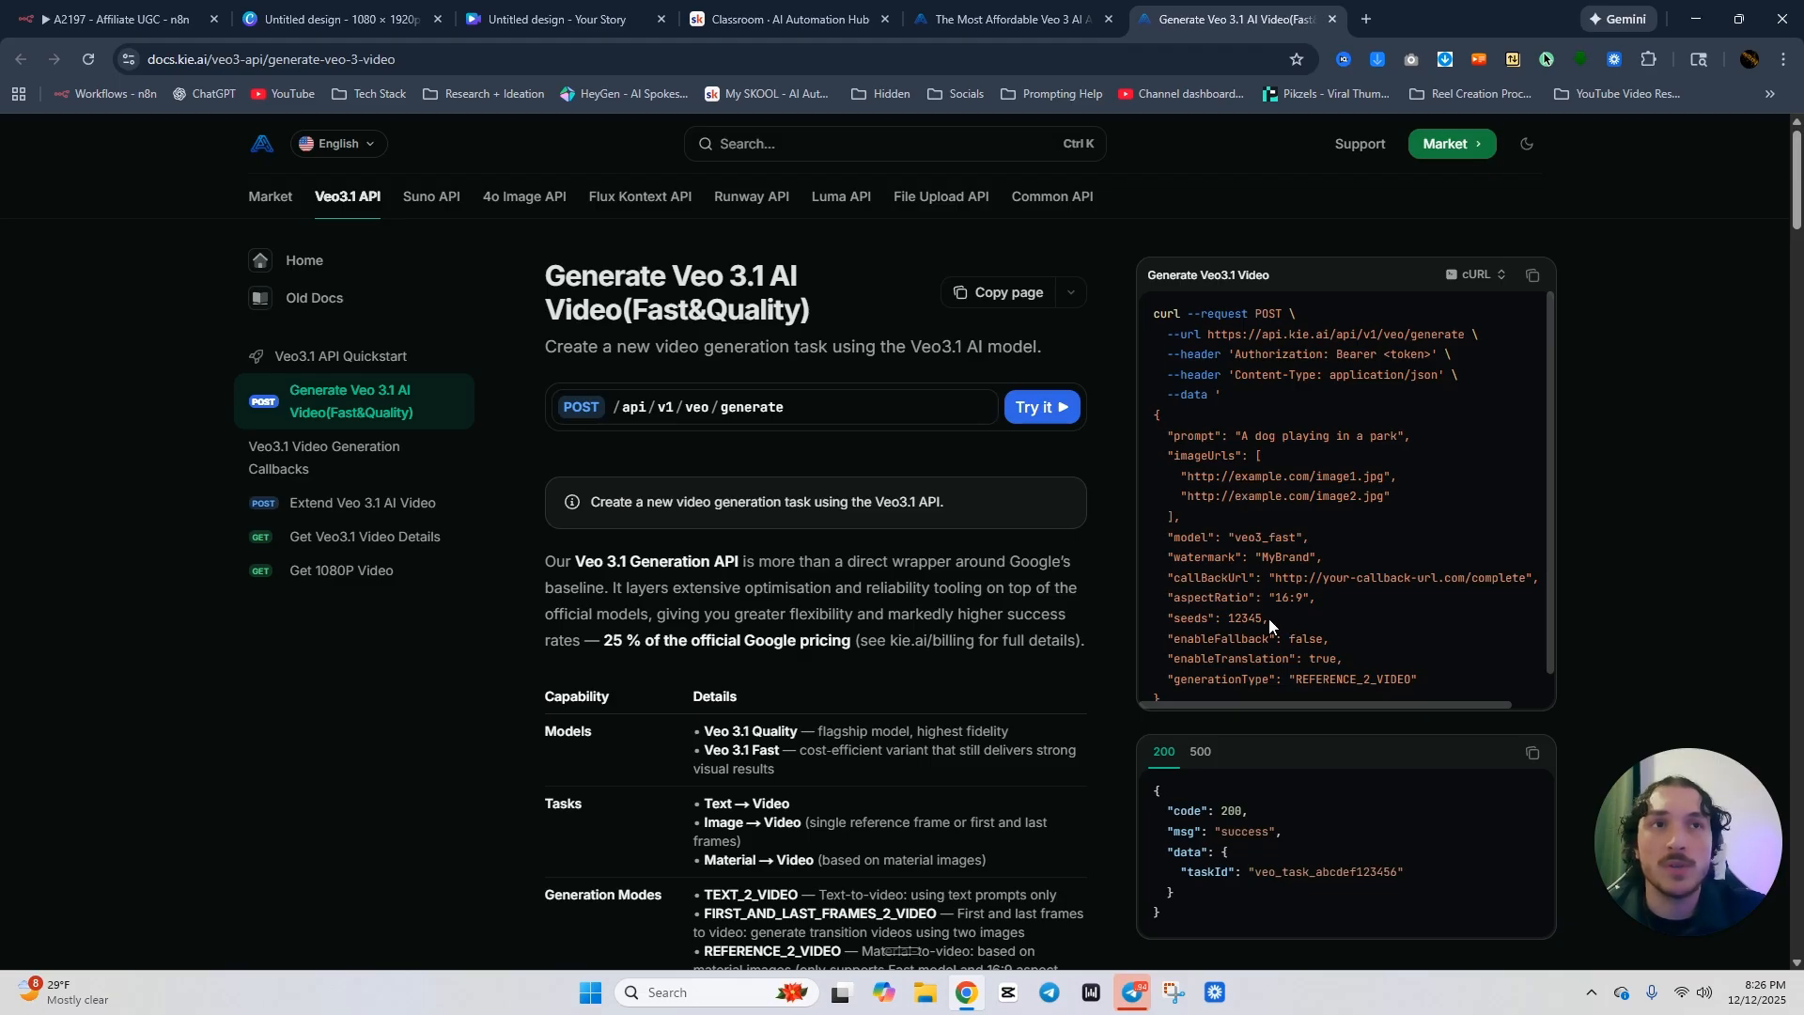
left_click(1533, 275)
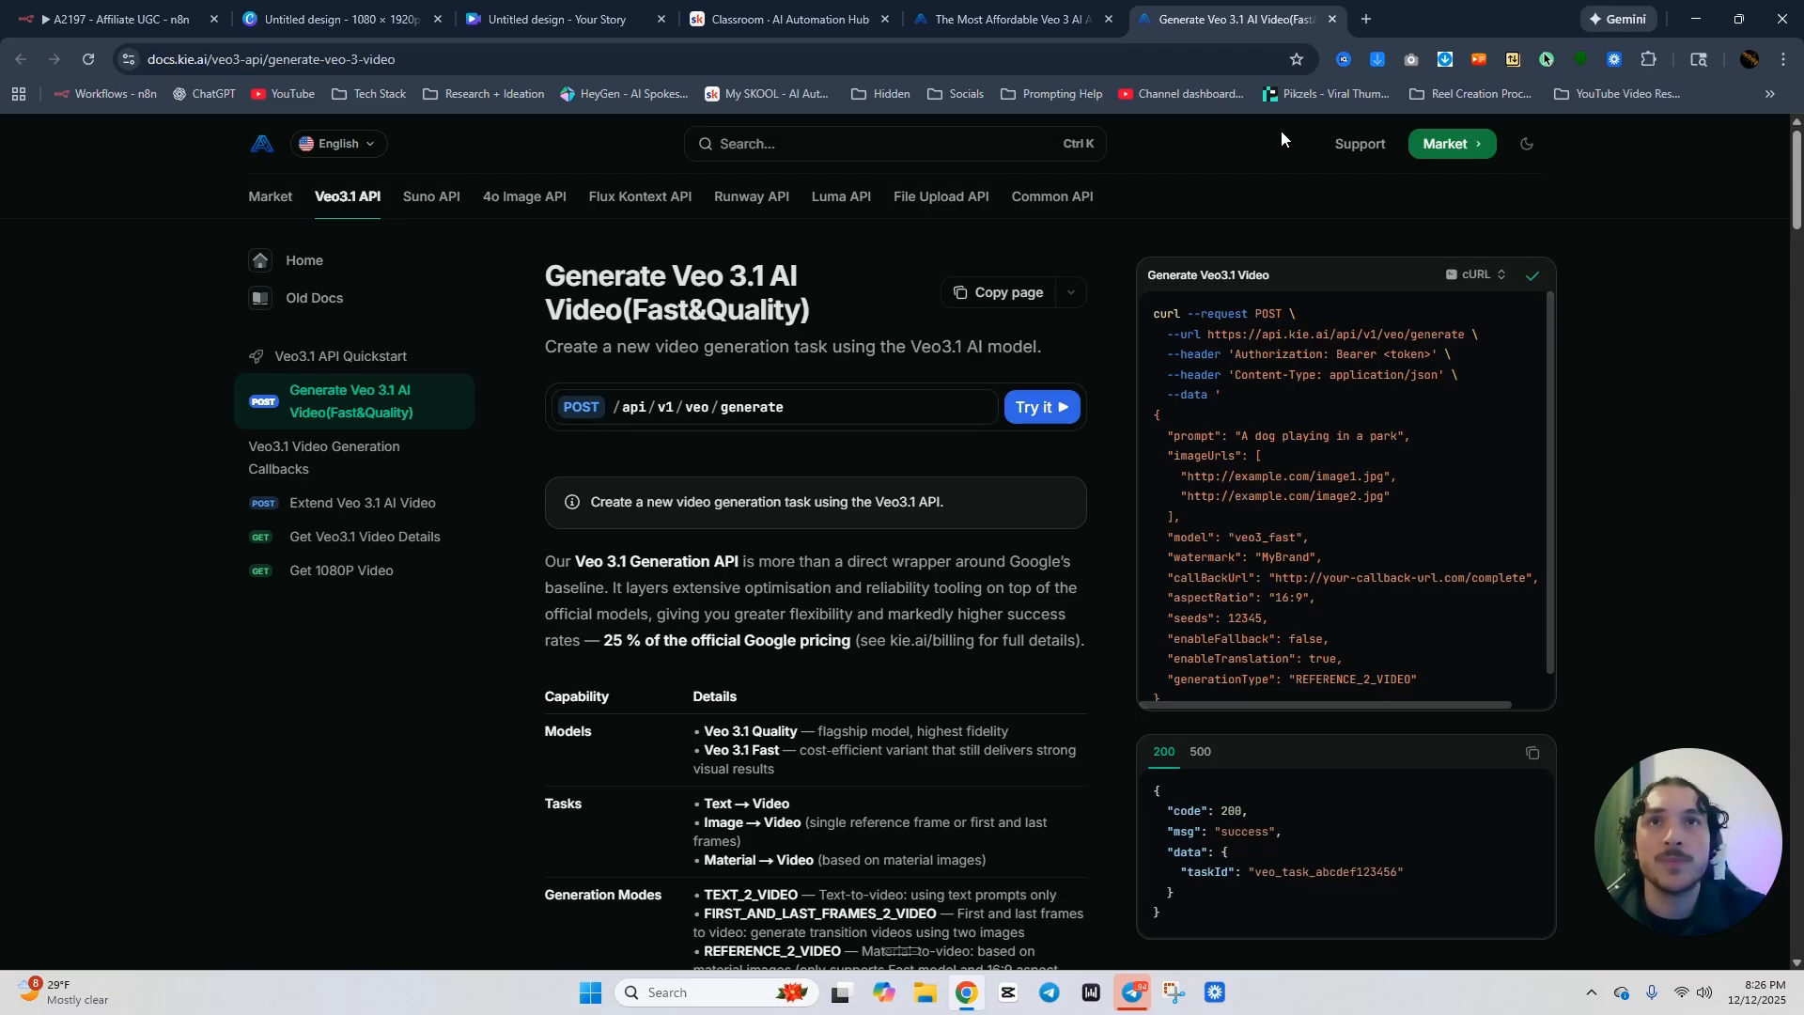
left_click(118, 19)
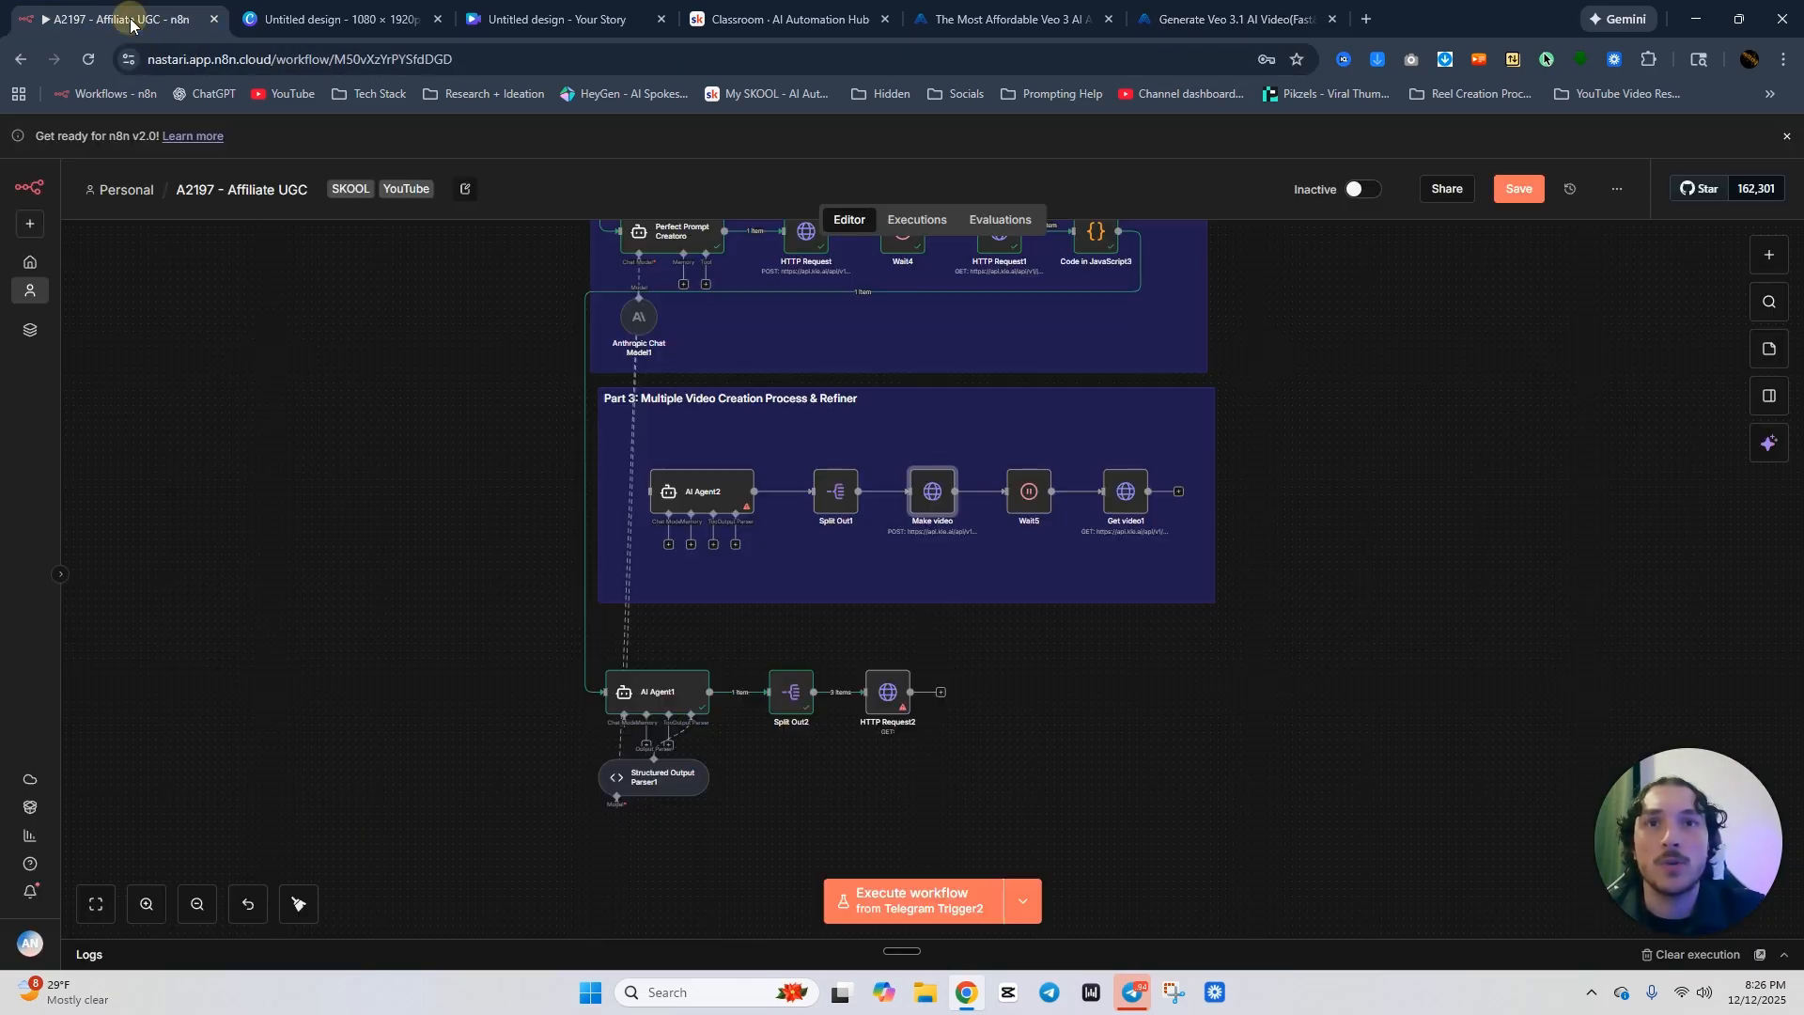
double_click(887, 697)
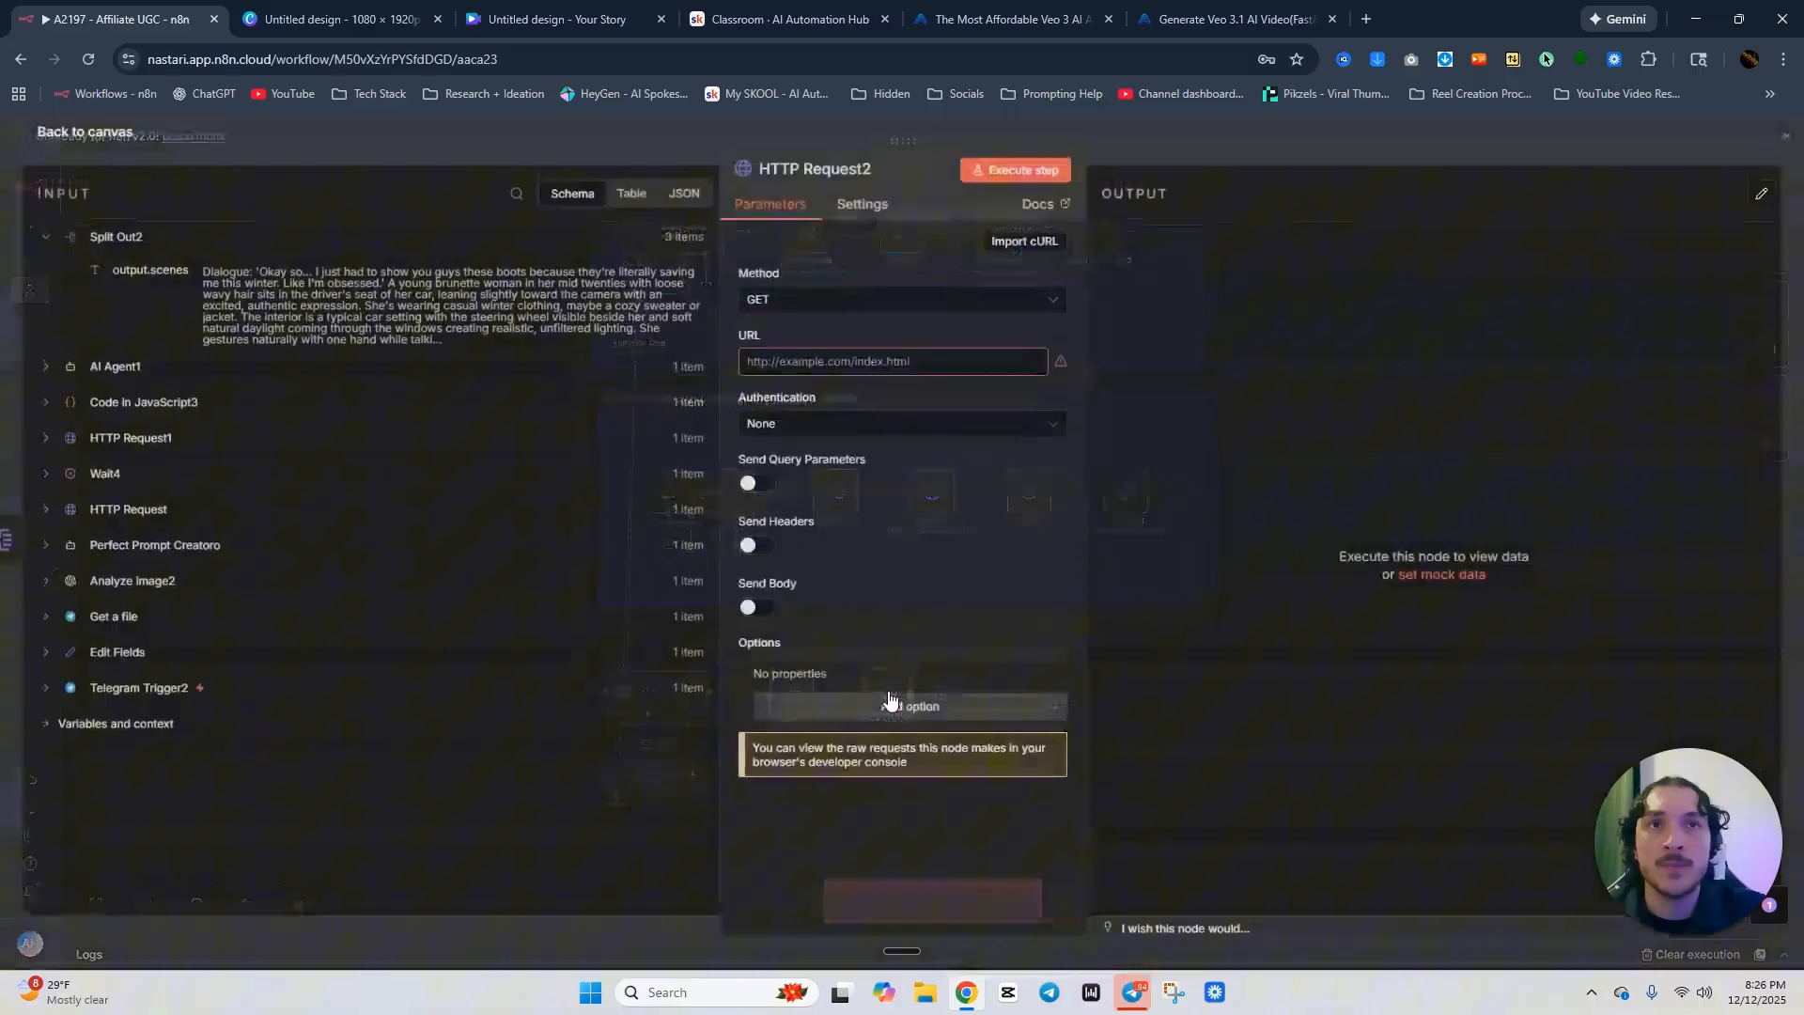
left_click(1021, 247)
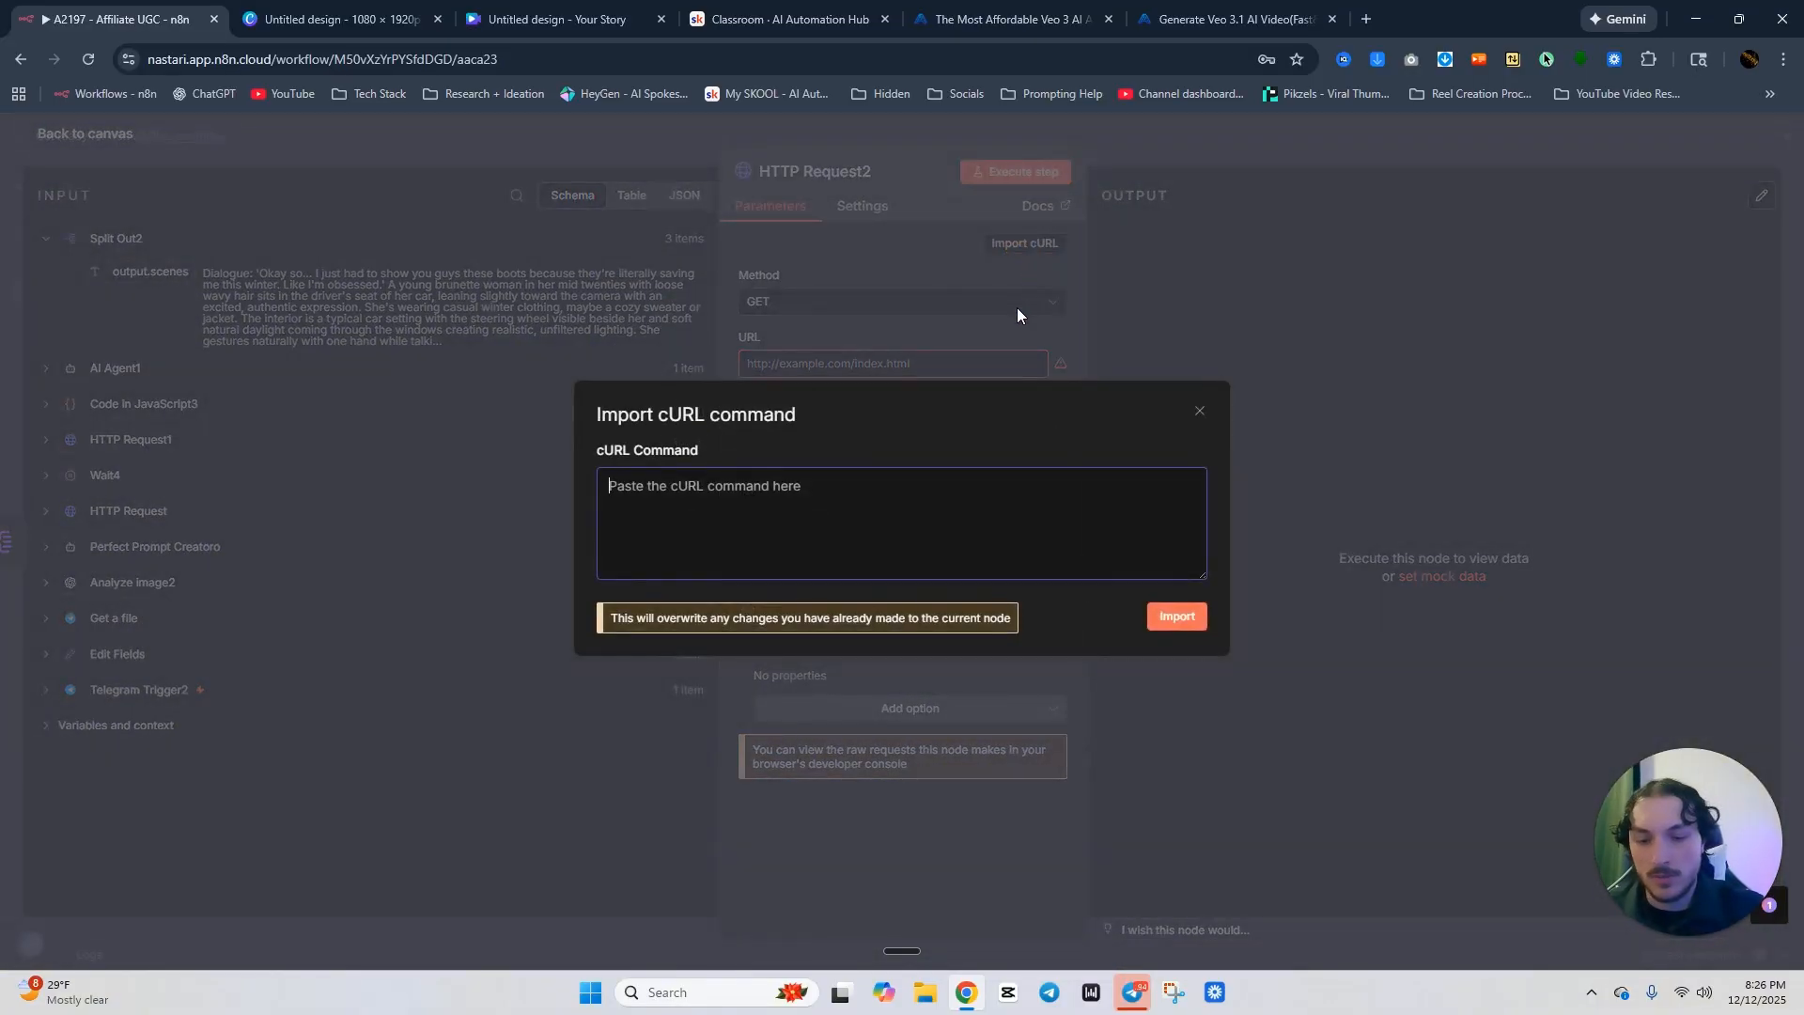
key("ctrl+v")
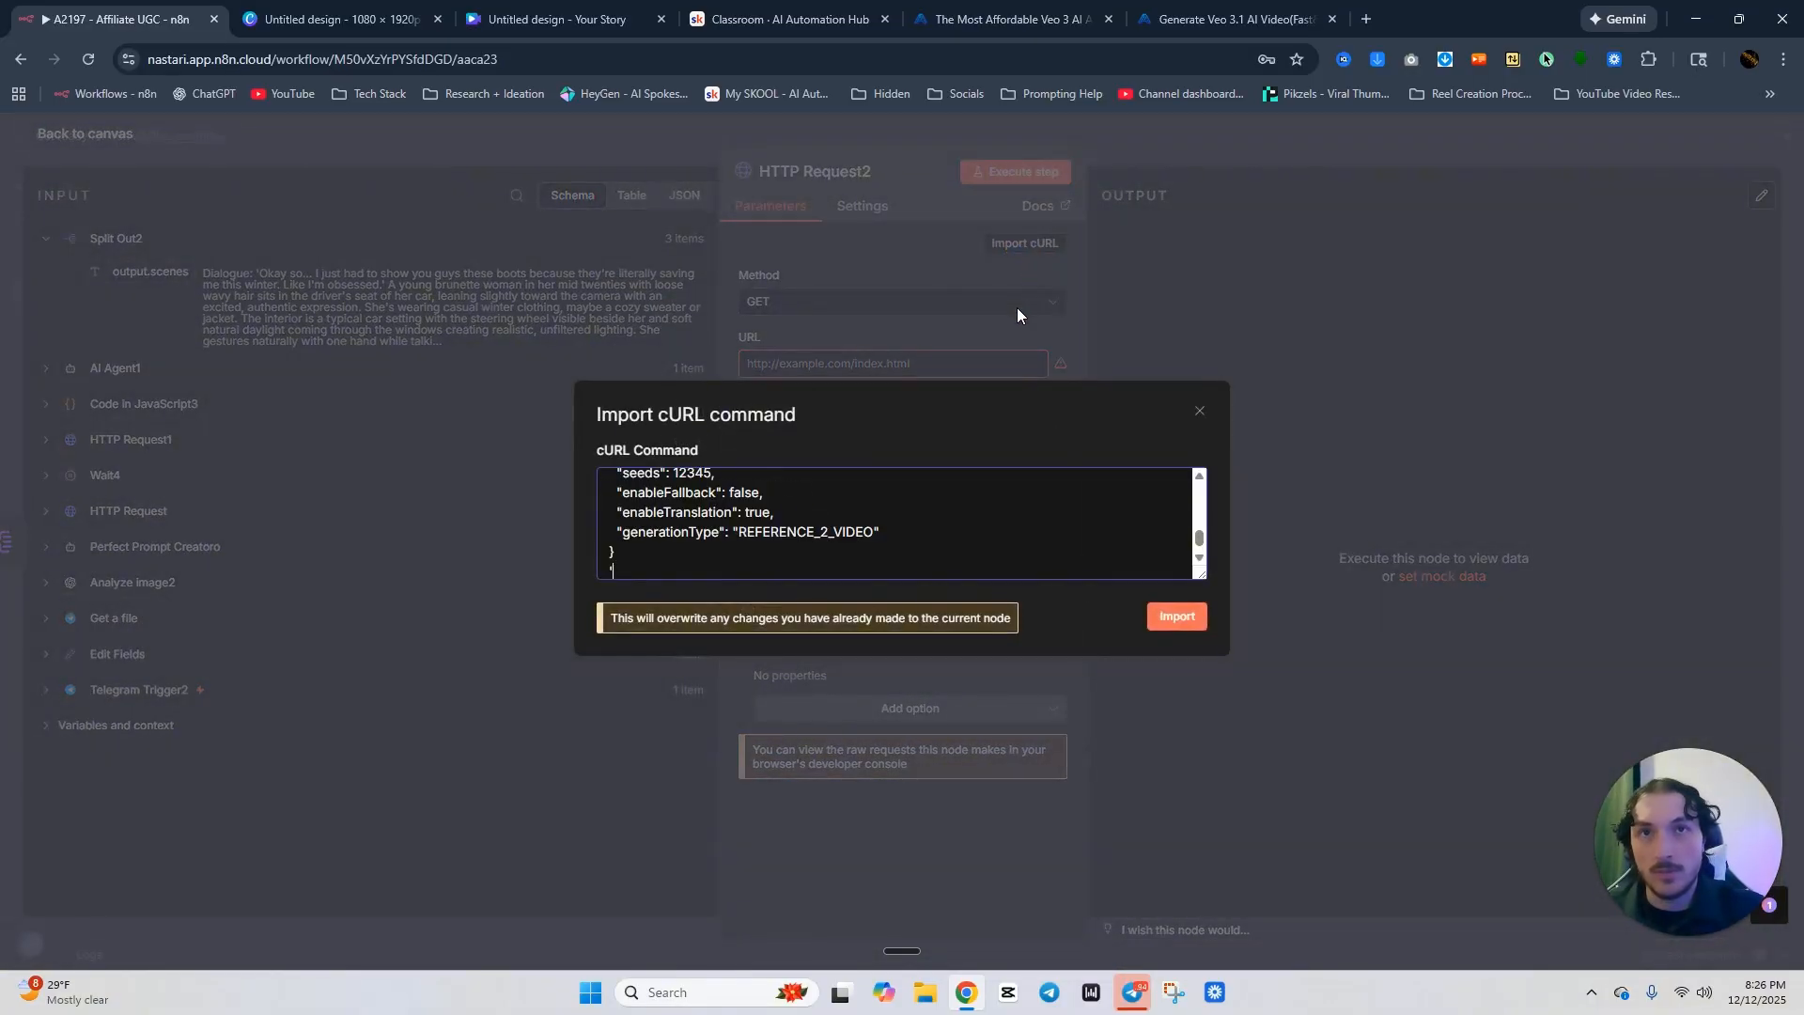
left_click(1176, 616)
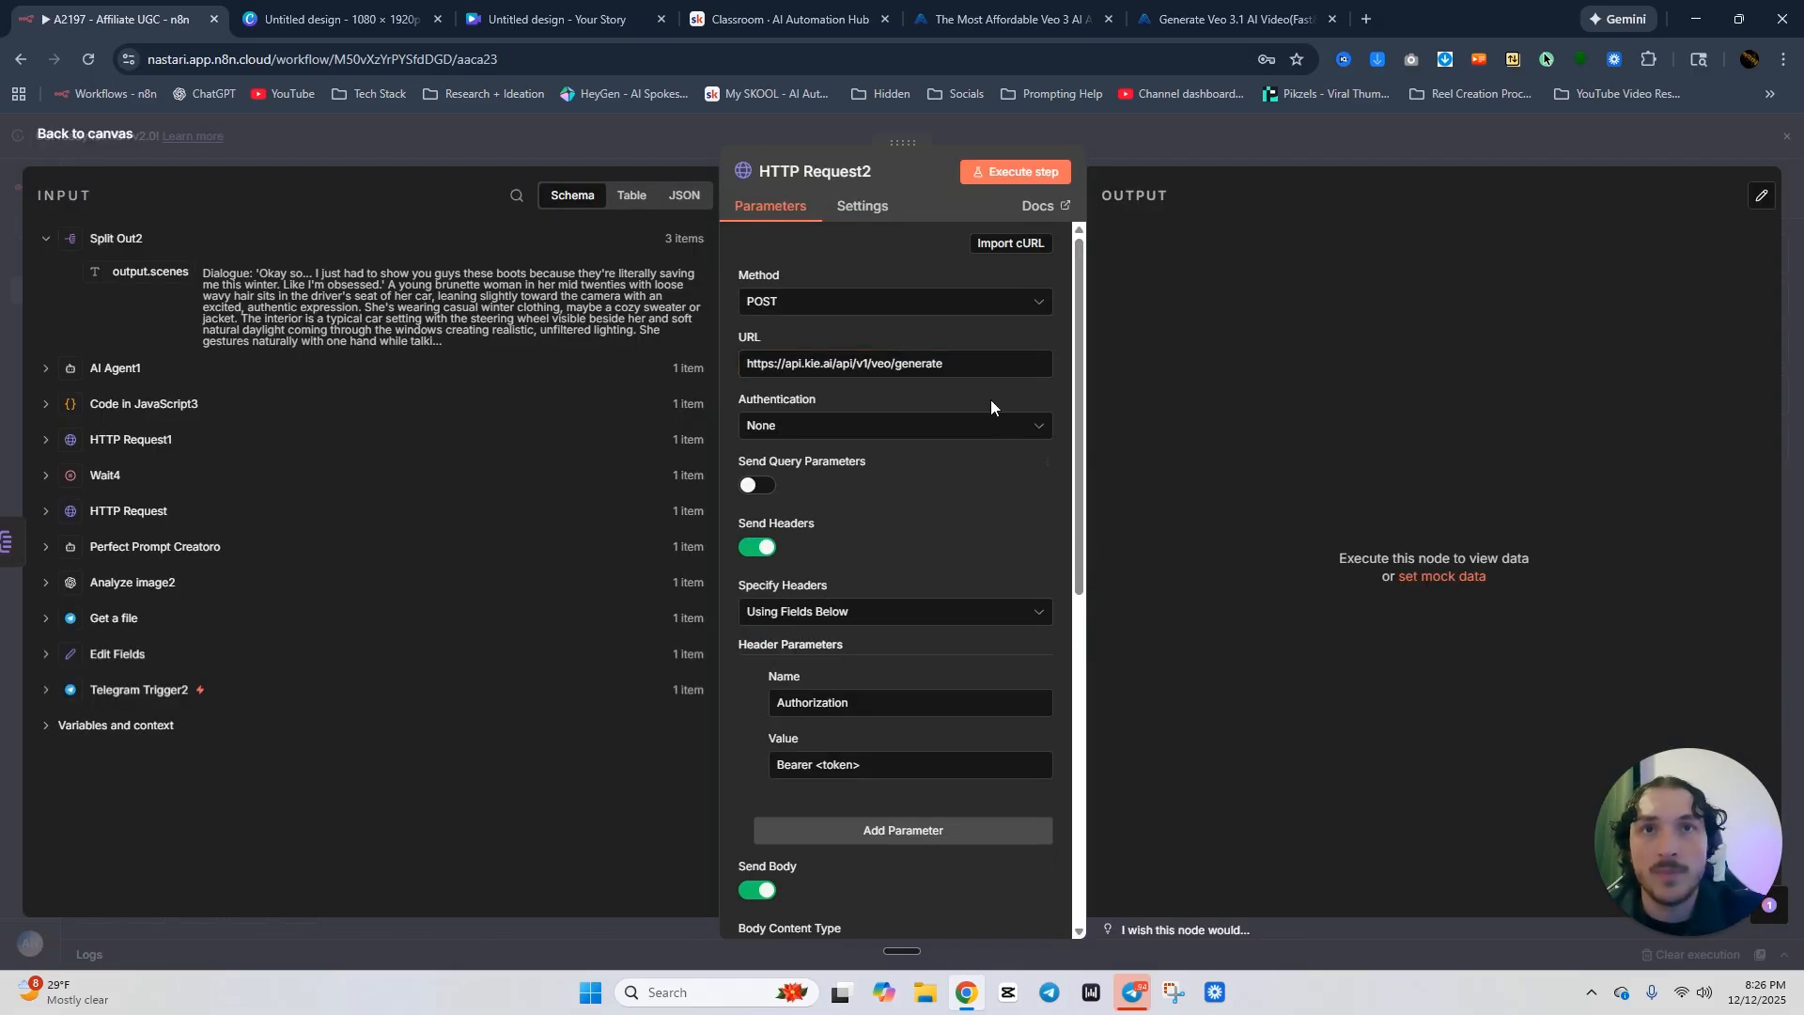
Delete the imported Authorization header parameter from HTTP Request2 and turn off Send Headers.
left_click(810, 432)
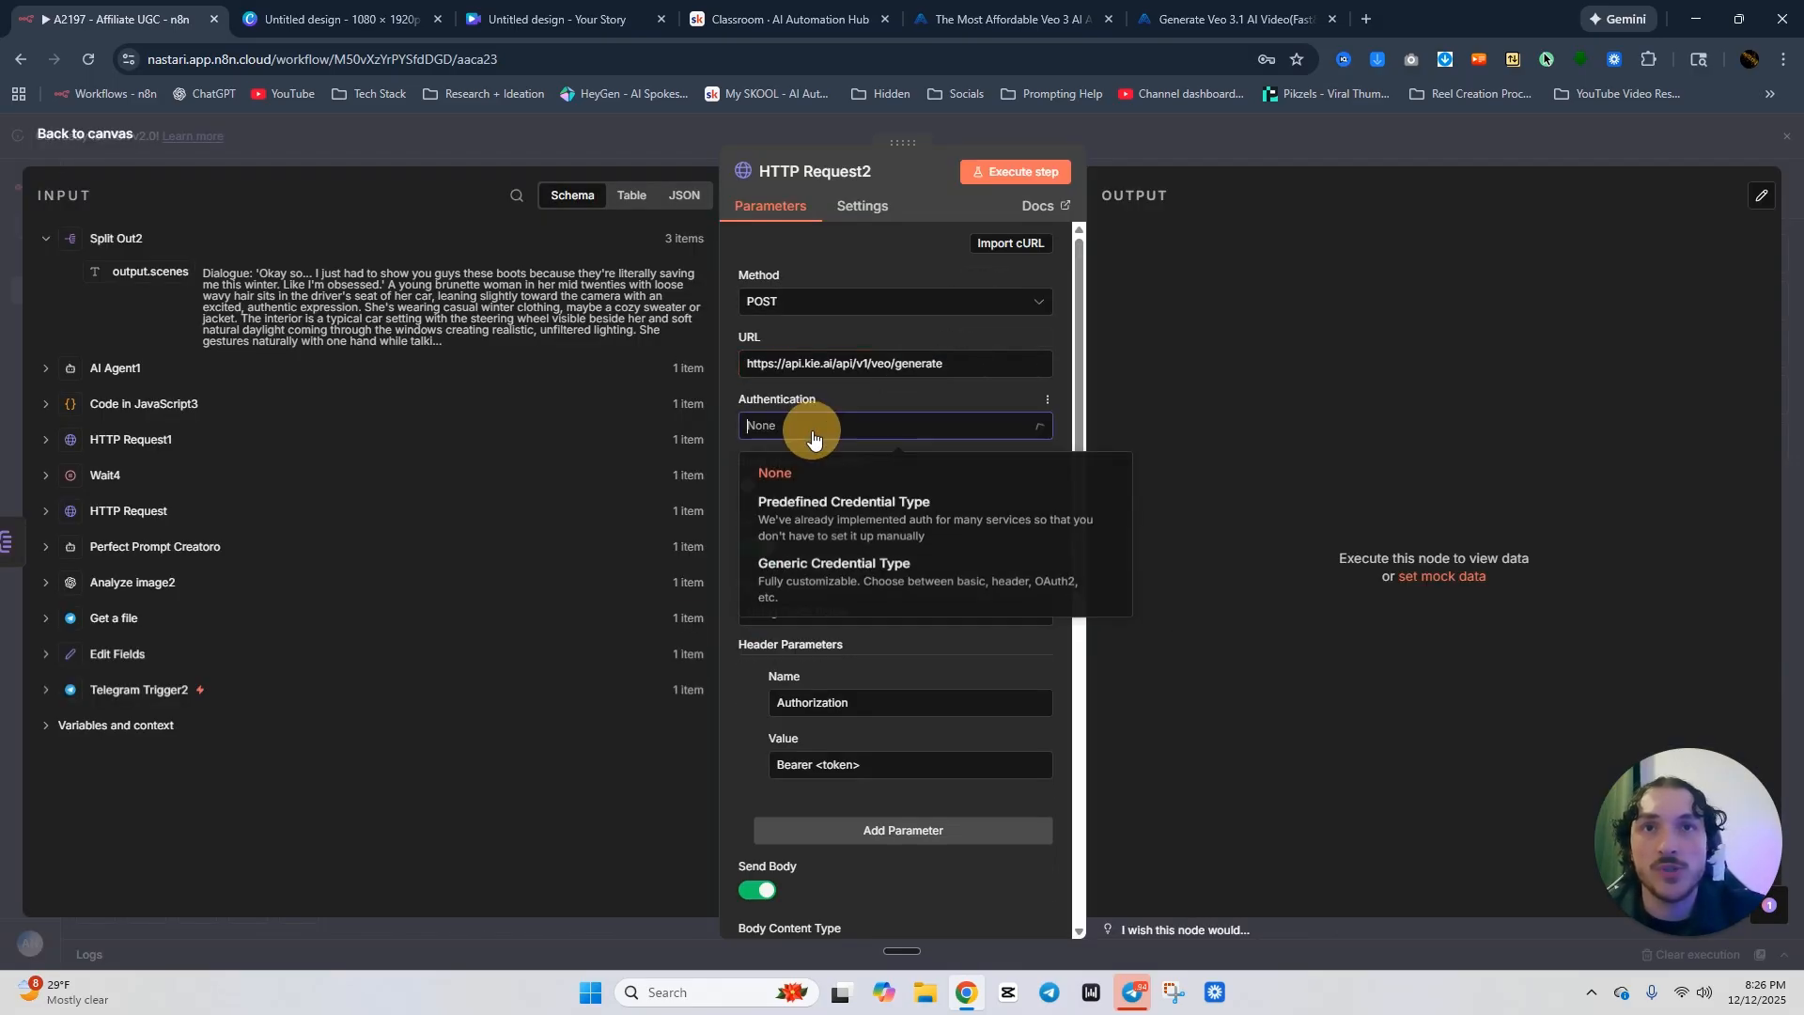
left_click(944, 405)
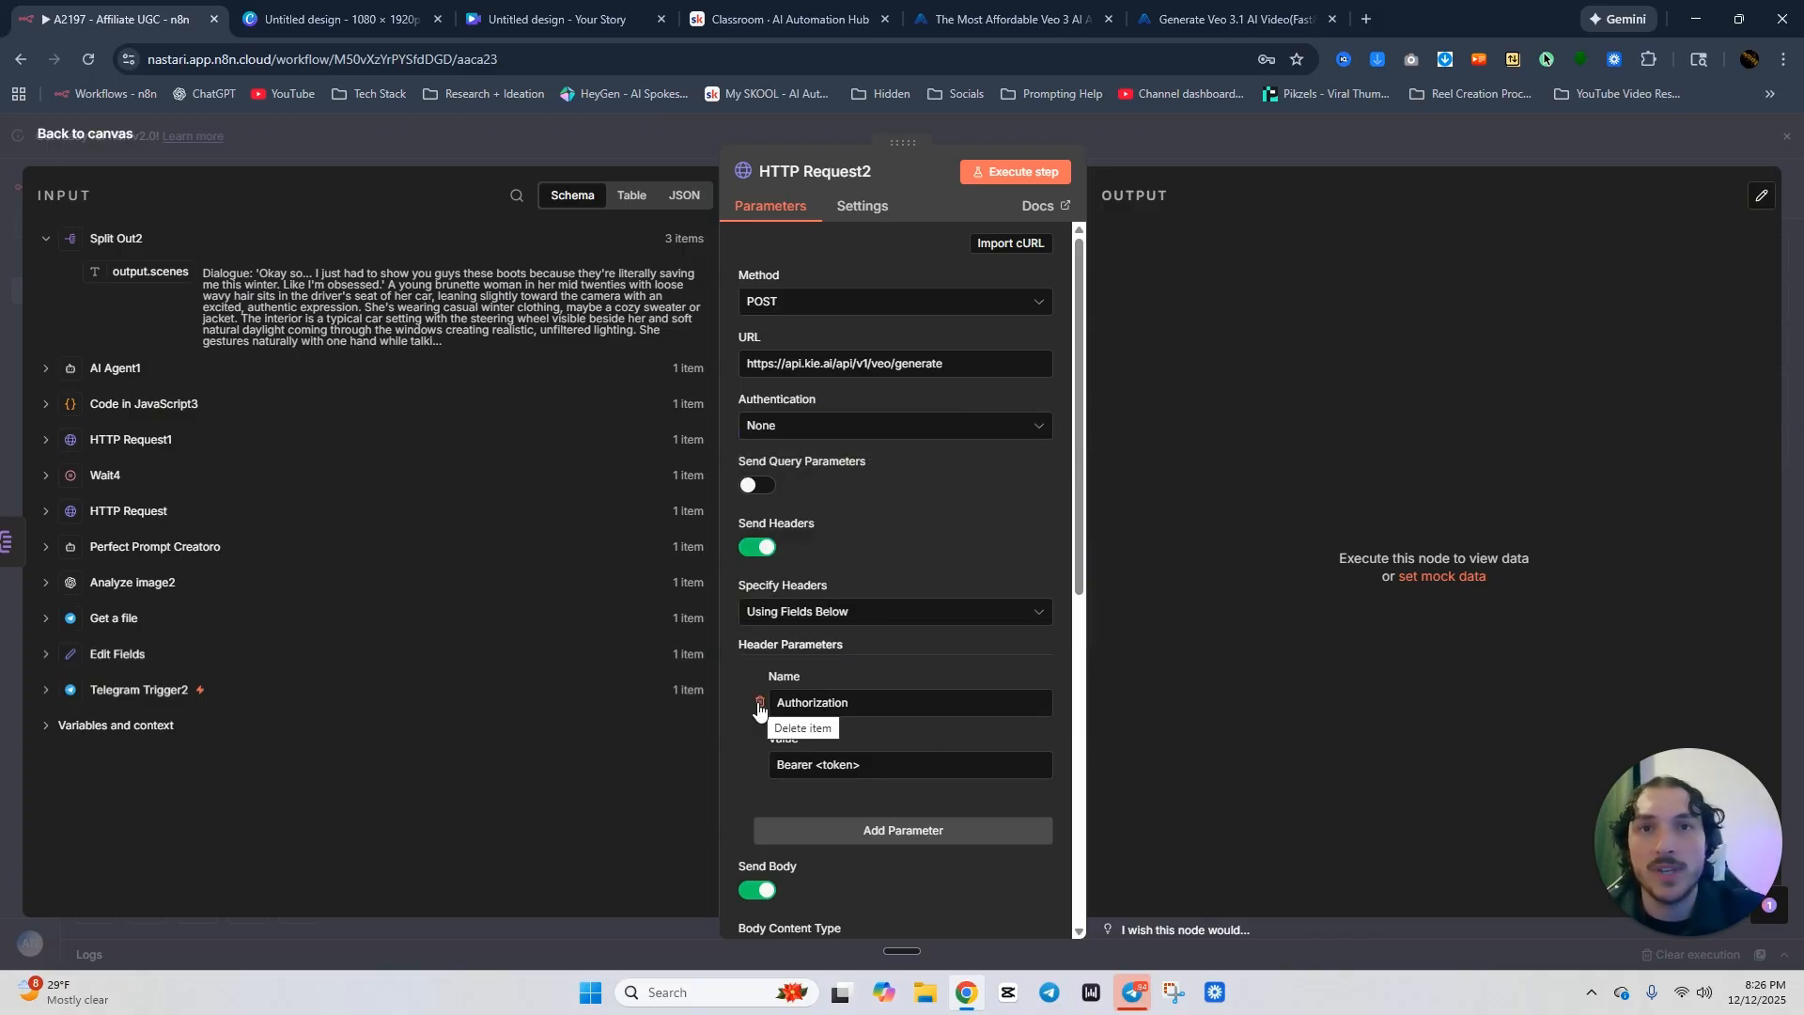
left_click(760, 703)
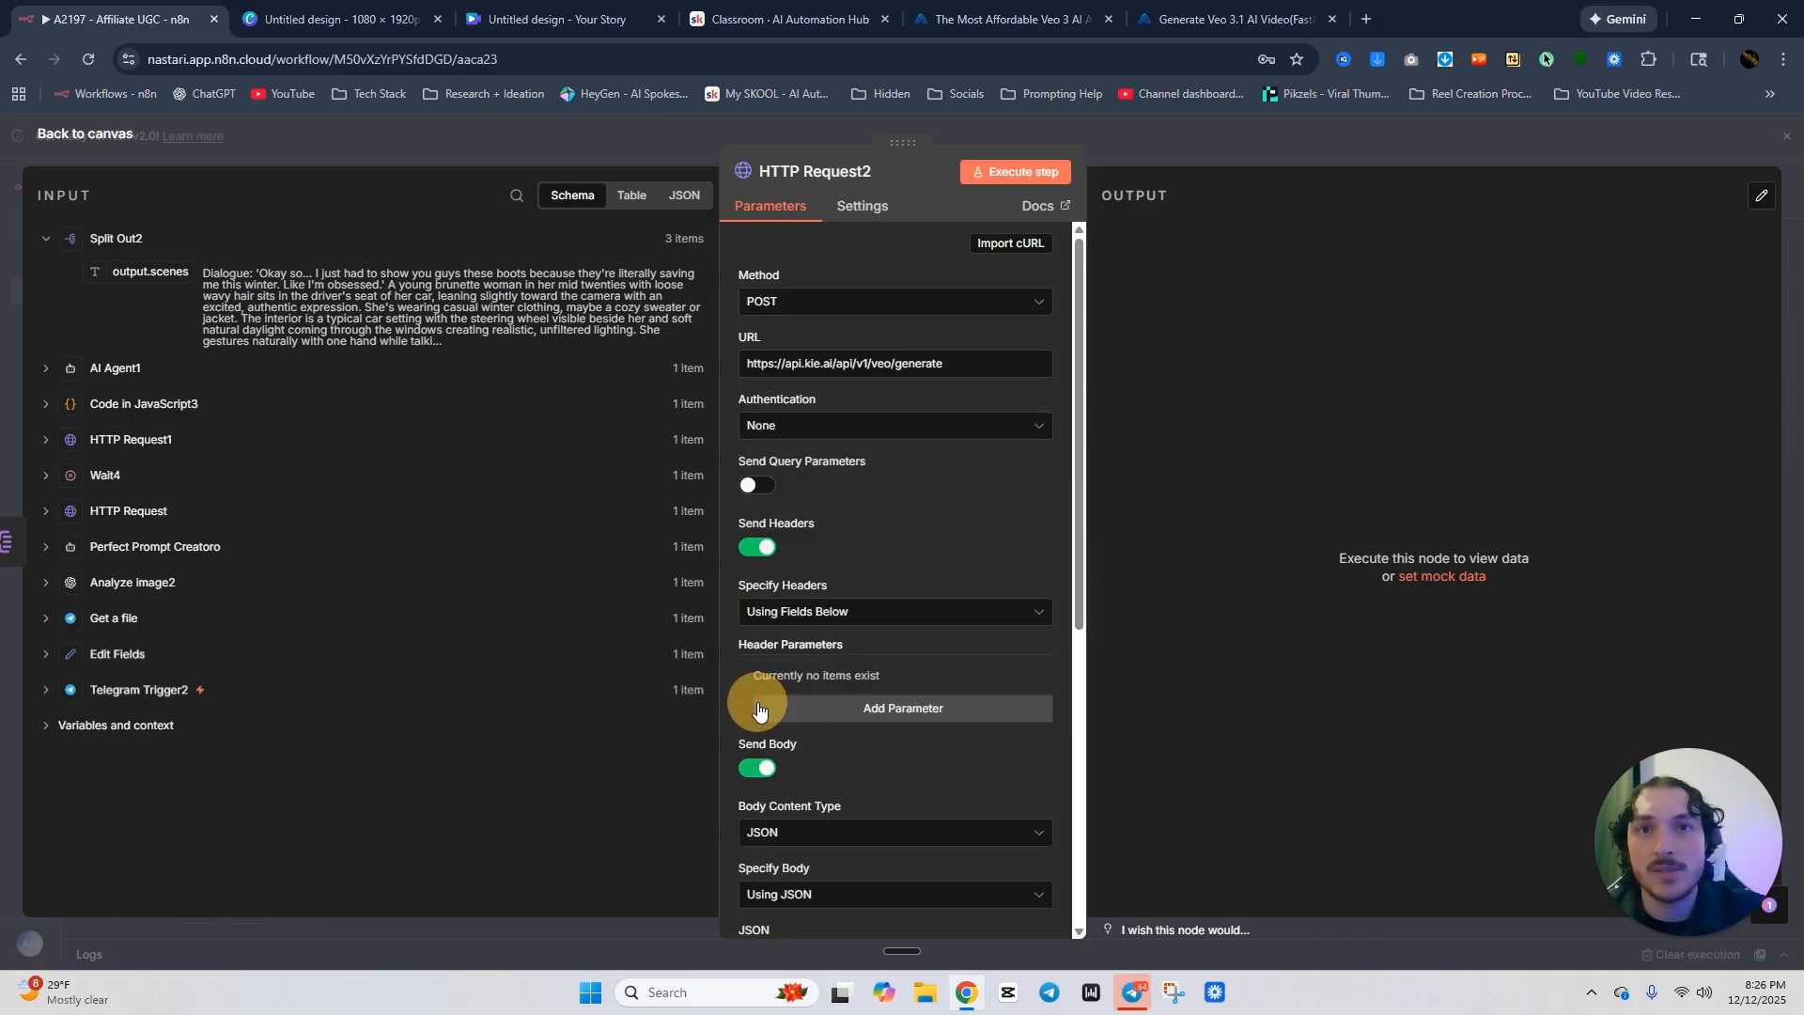
left_click(763, 548)
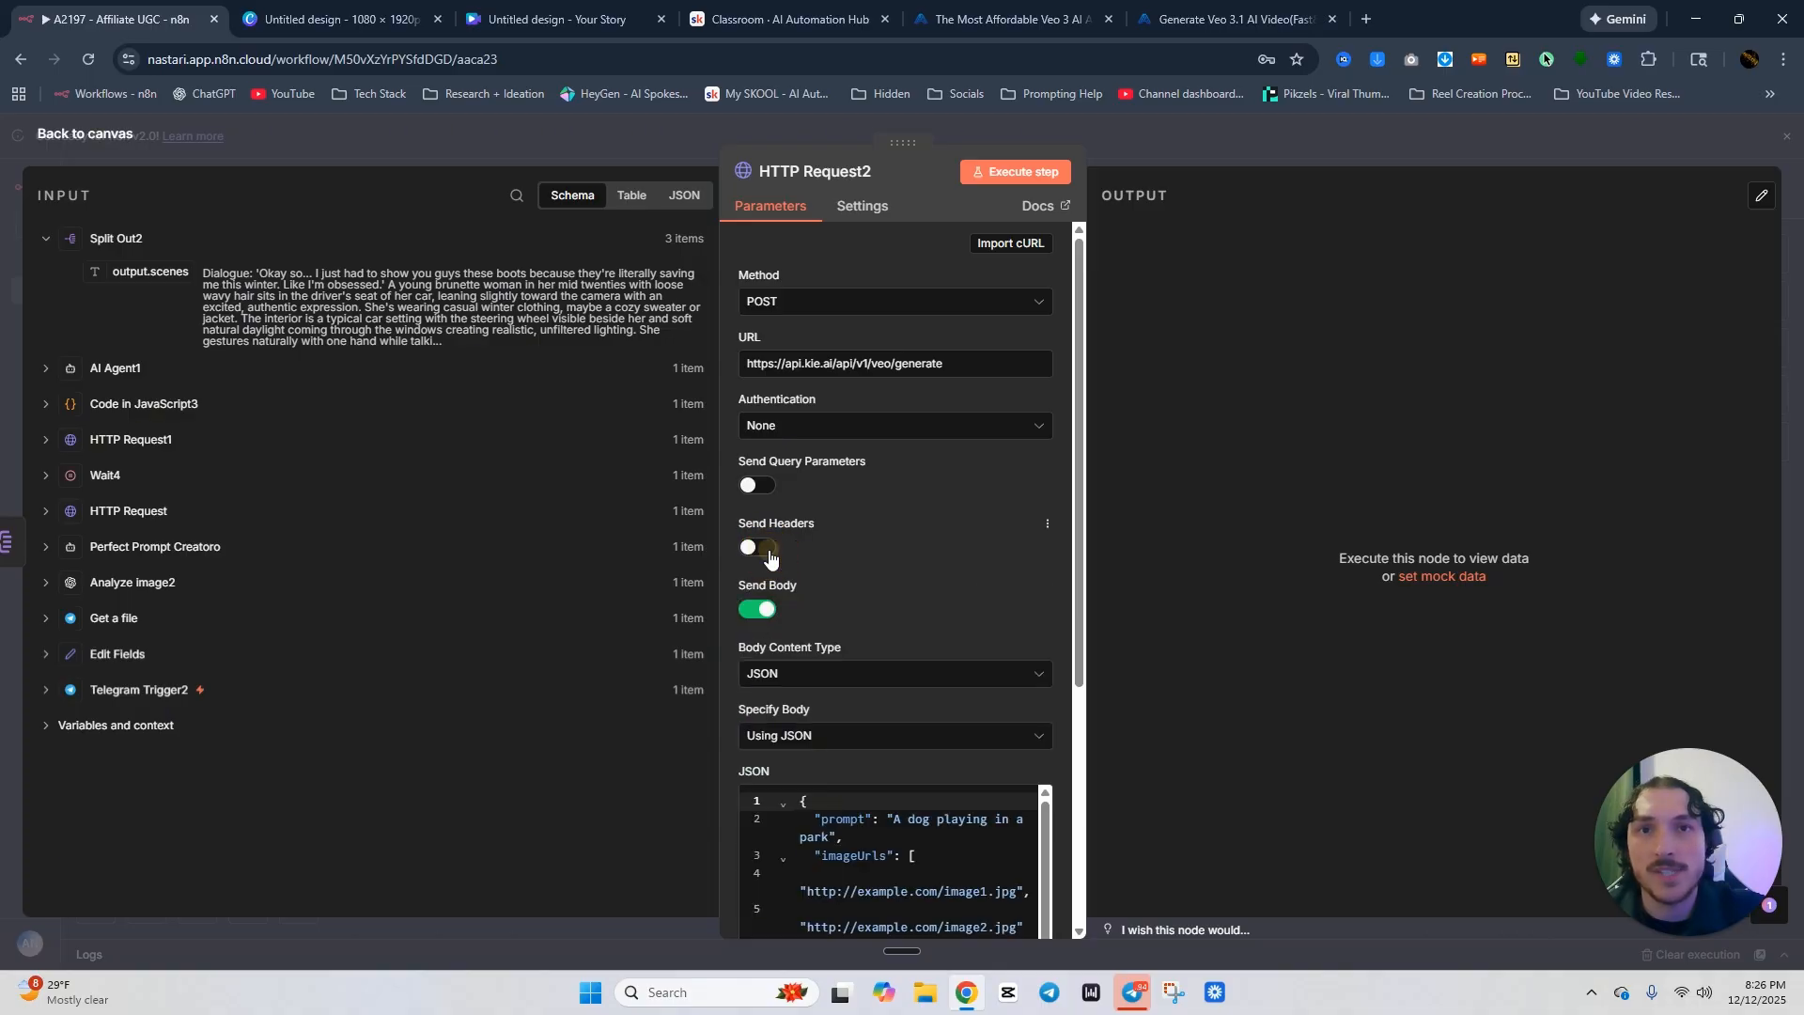
Set HTTP Request2's authentication to Generic Credential Type with Header Auth, using the Kie.ai credential.
left_click(834, 427)
left_click(866, 564)
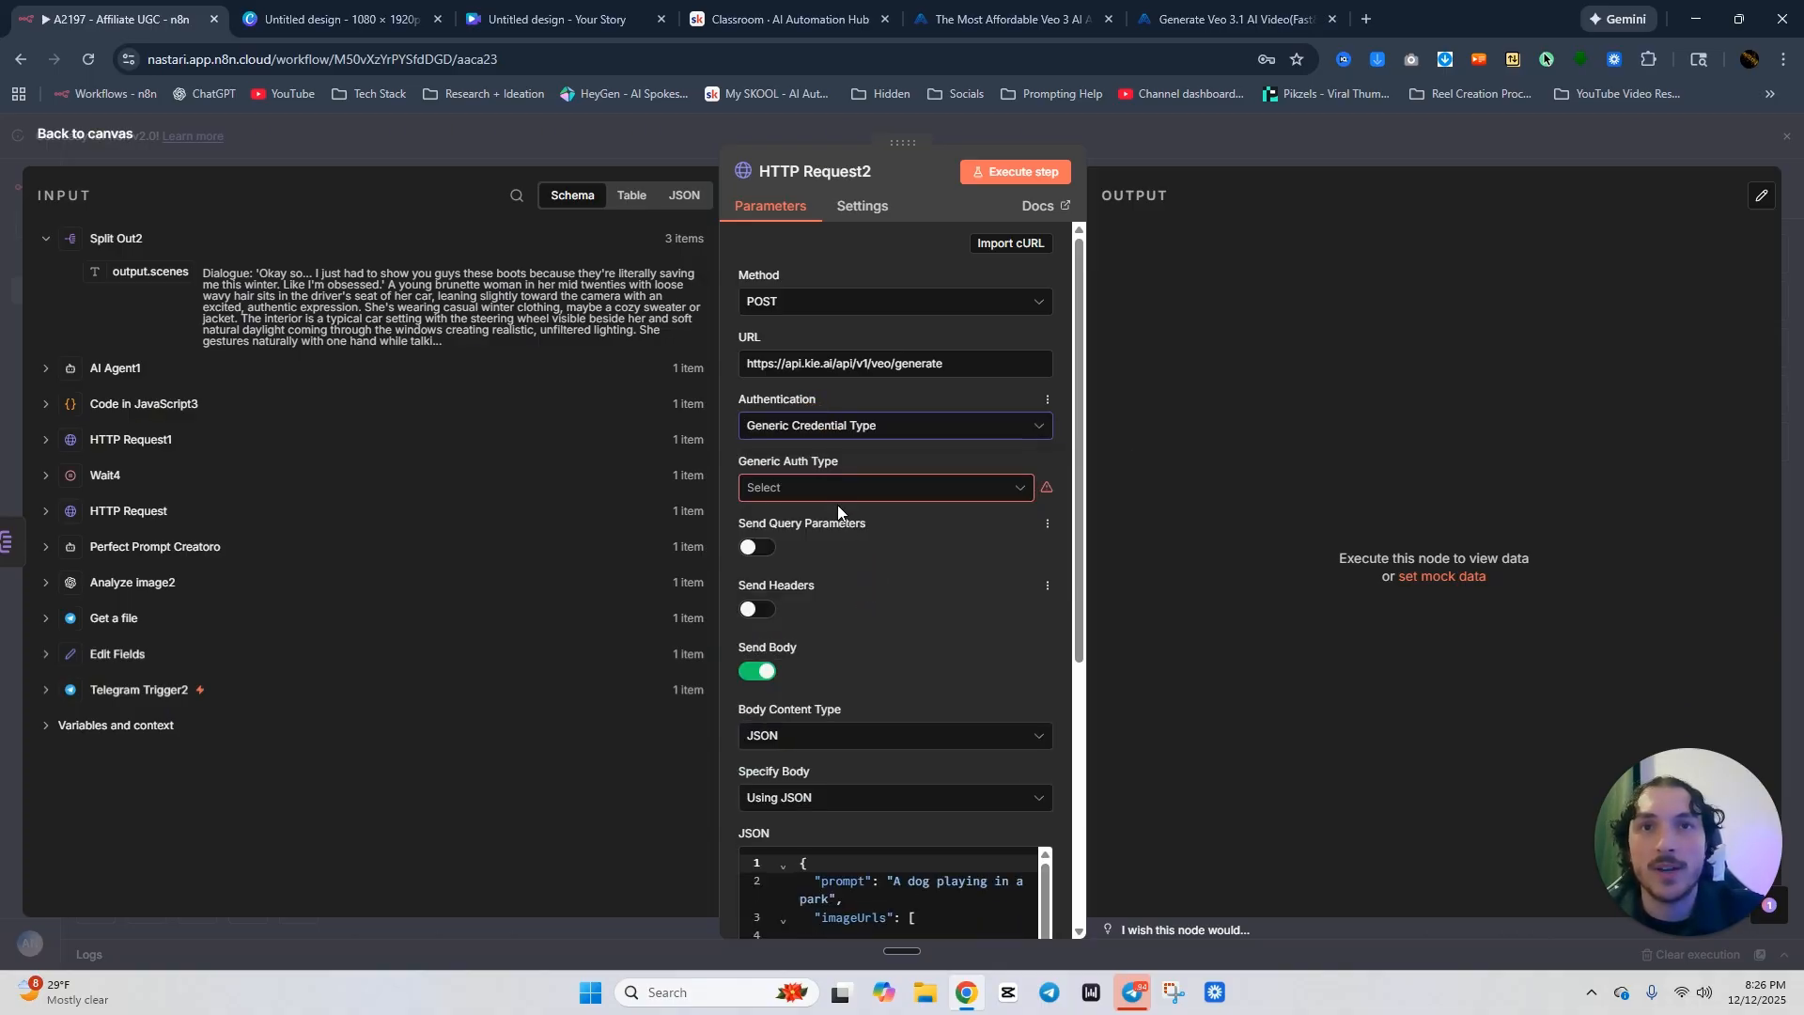
left_click(837, 488)
left_click(824, 654)
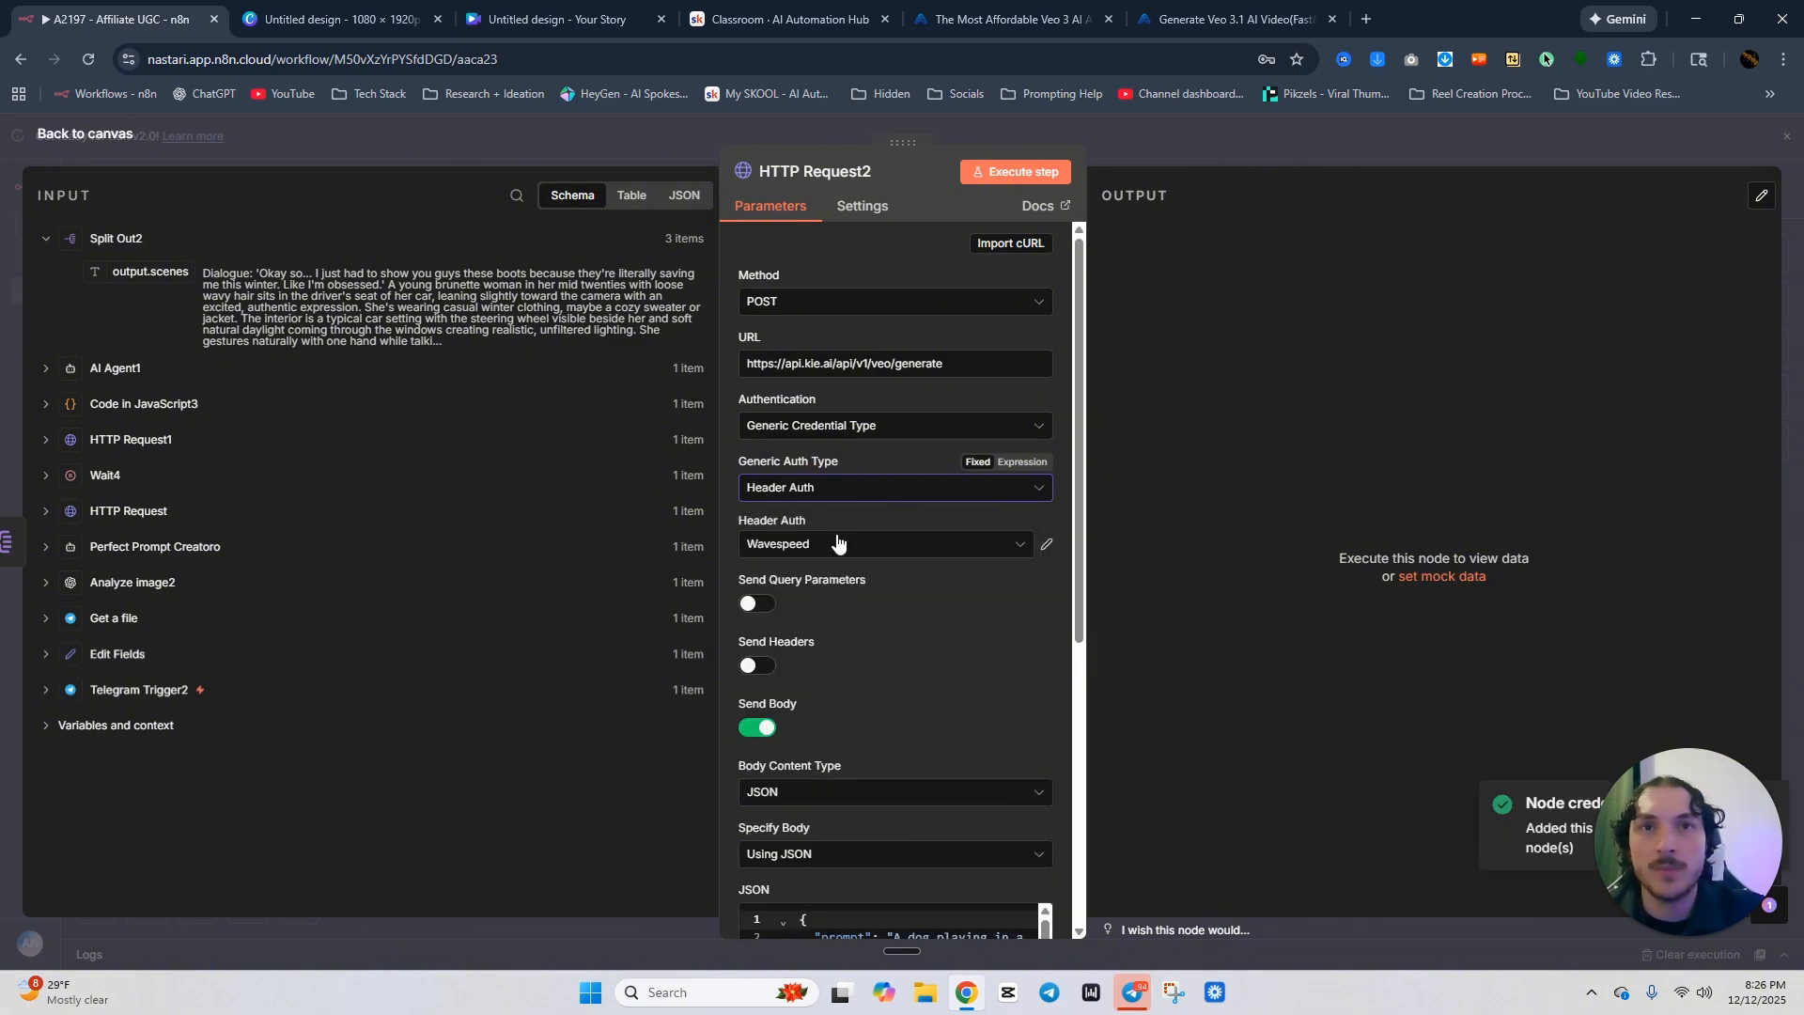
left_click(845, 544)
left_click(820, 650)
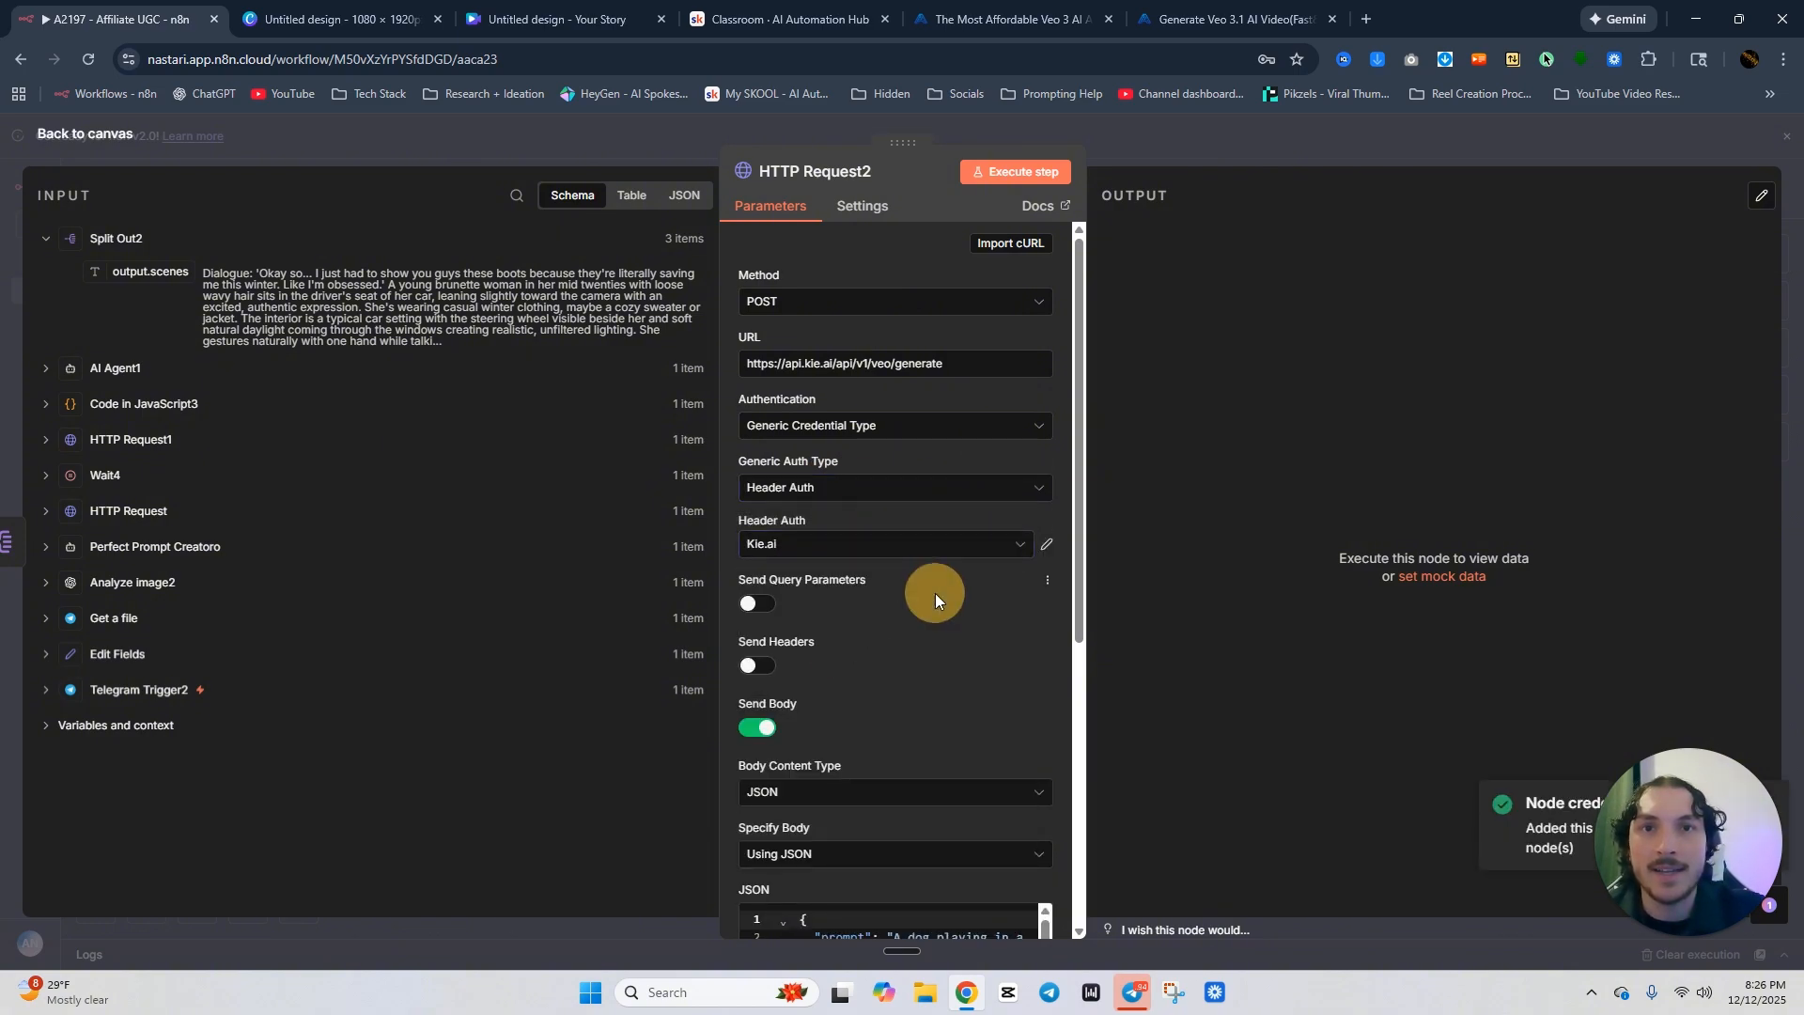
Switch HTTP Request2's JSON body to Expression mode and open it in the expanded expression editor.
scroll(934, 594, "down", 5)
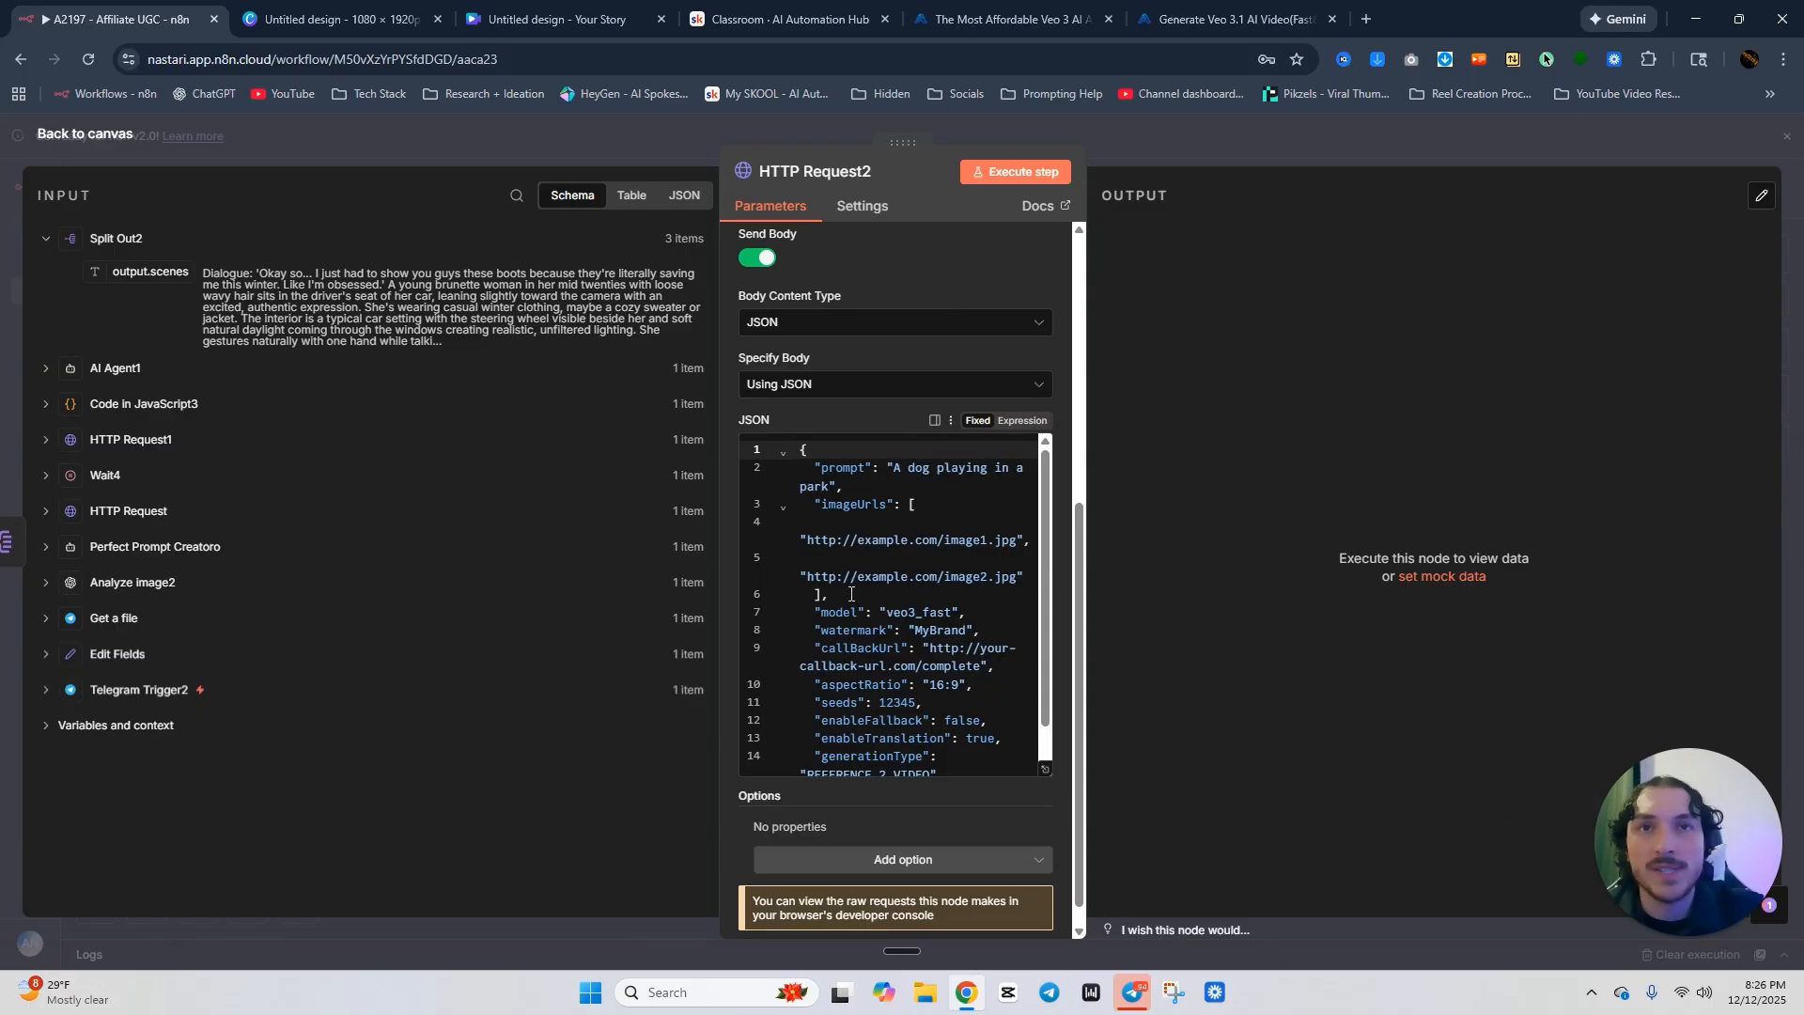
scroll(831, 483, "down", 1)
scroll(893, 611, "up", 3)
scroll(939, 705, "down", 3)
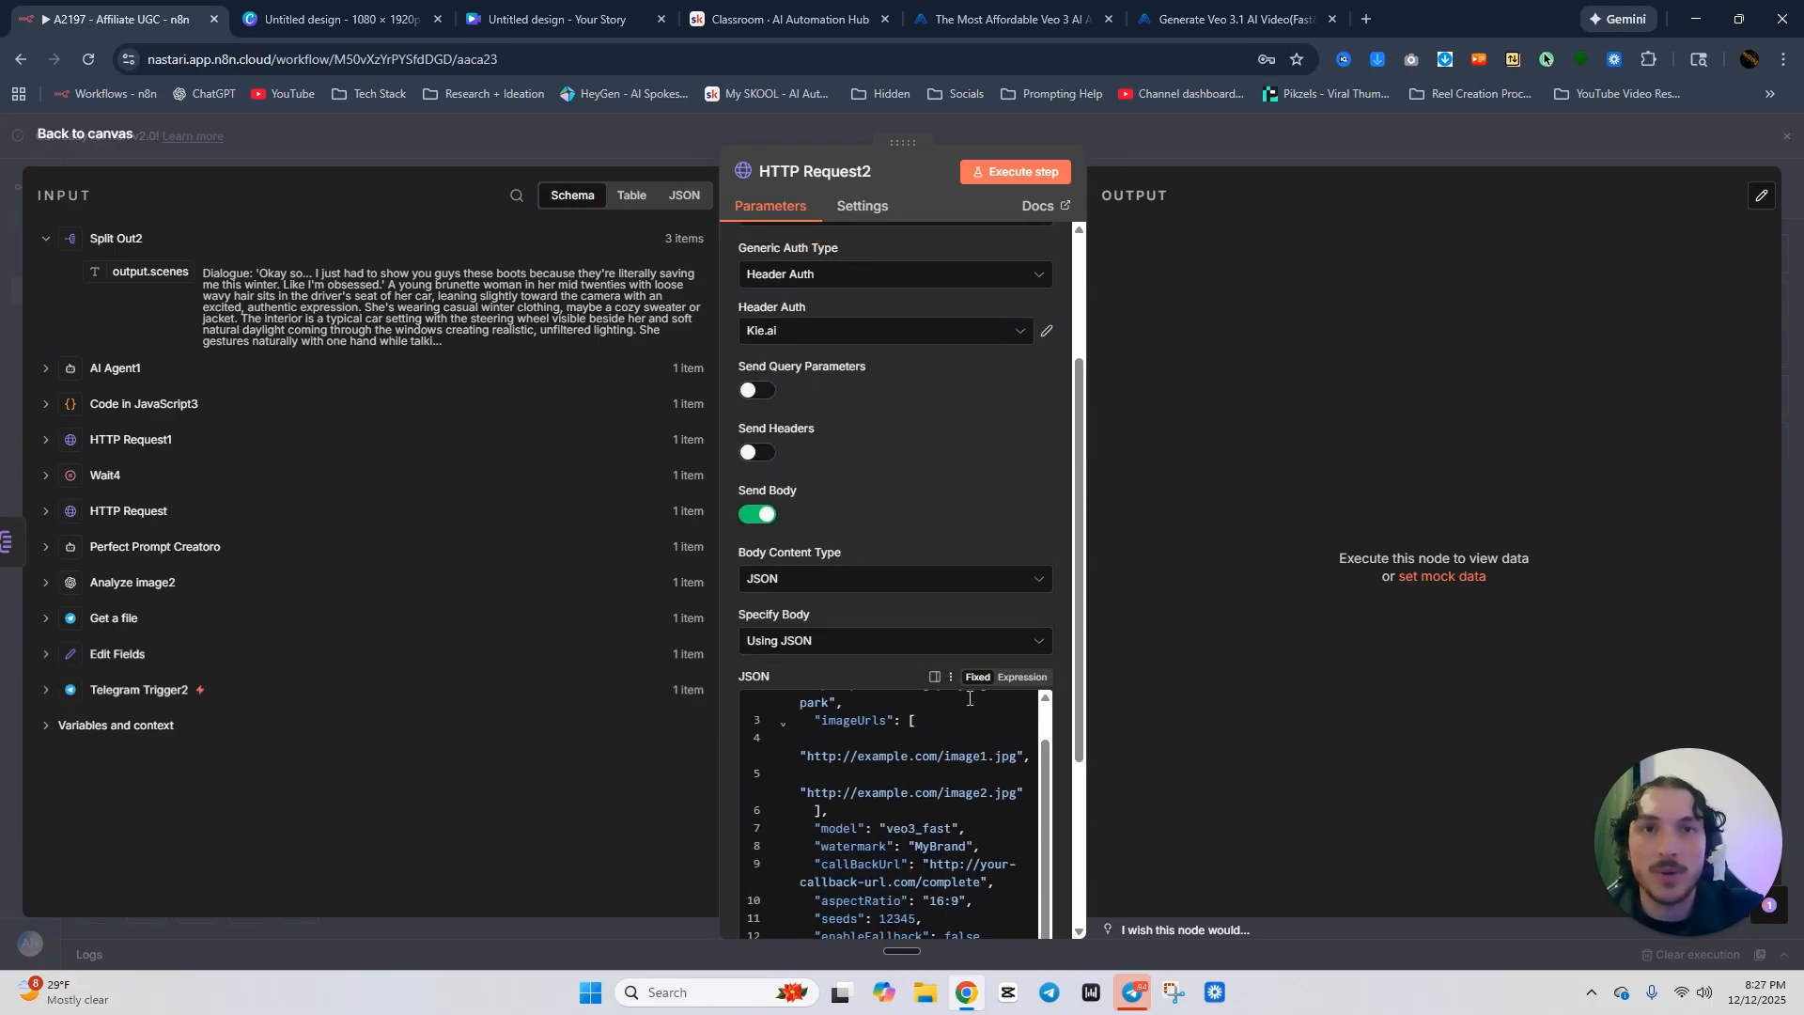
scroll(1045, 752, "down", 1)
left_click(1044, 745)
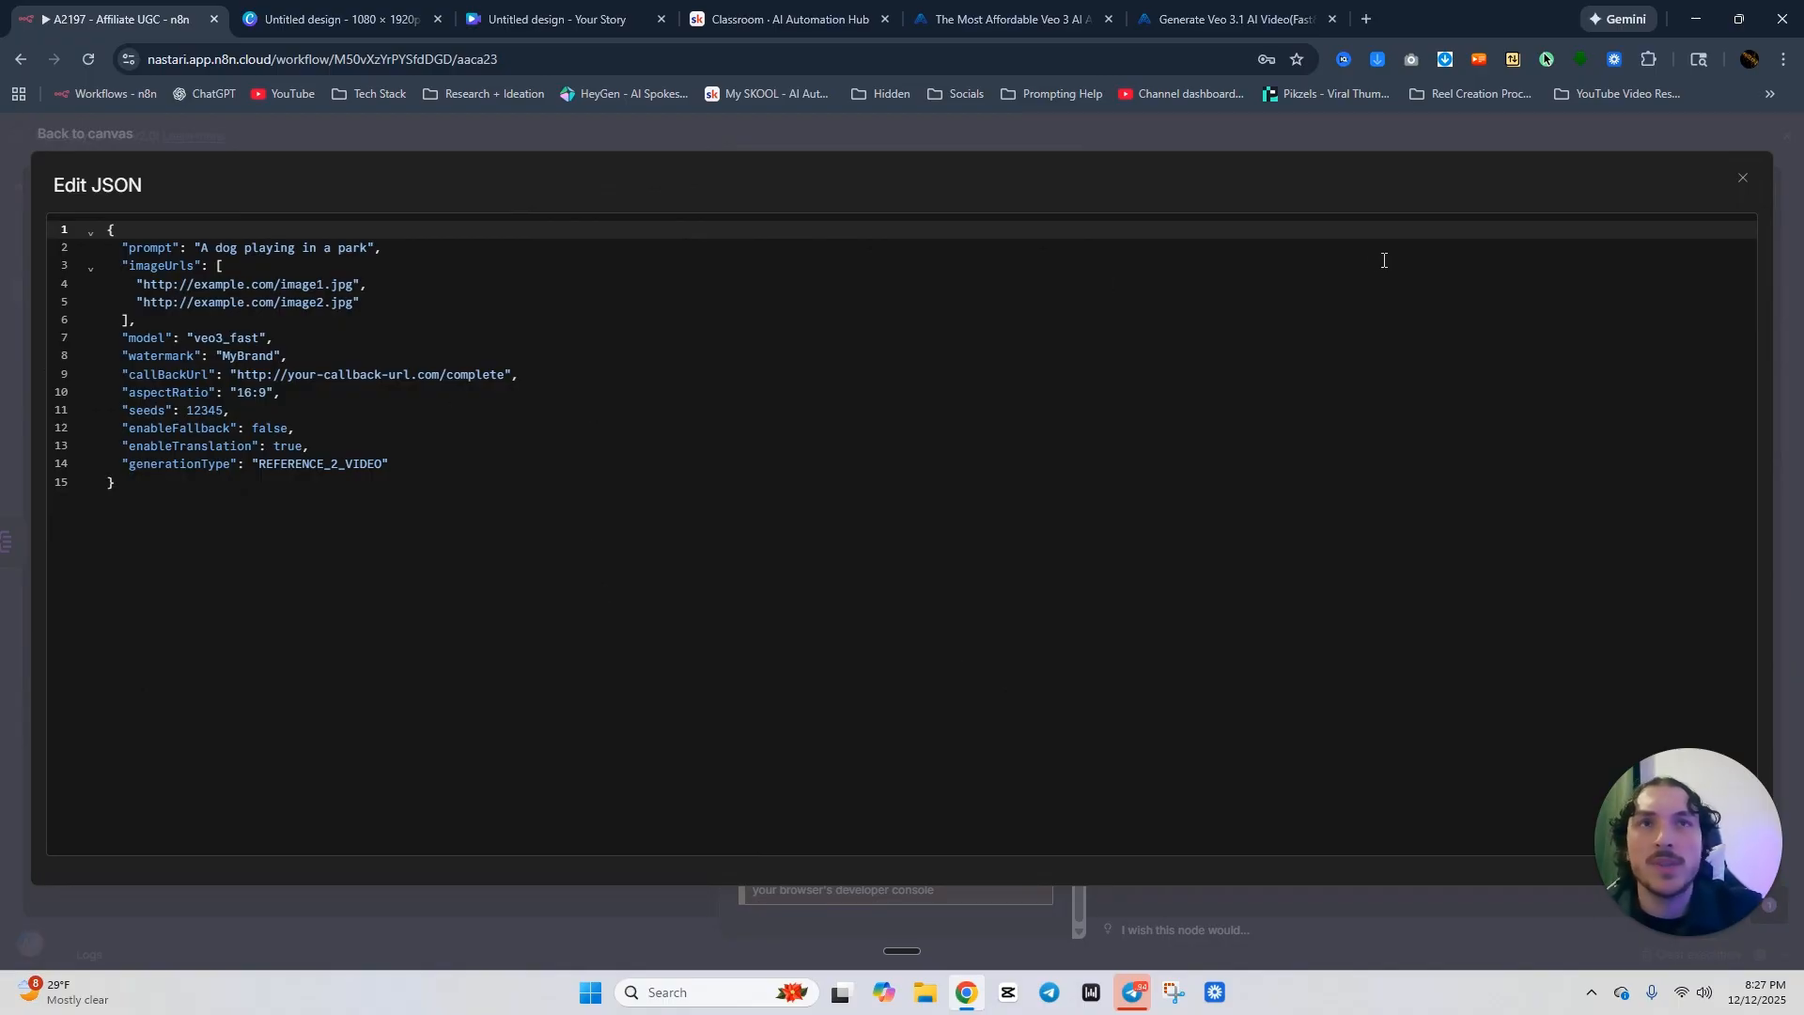
left_click(1741, 178)
scroll(1002, 607, "up", 3)
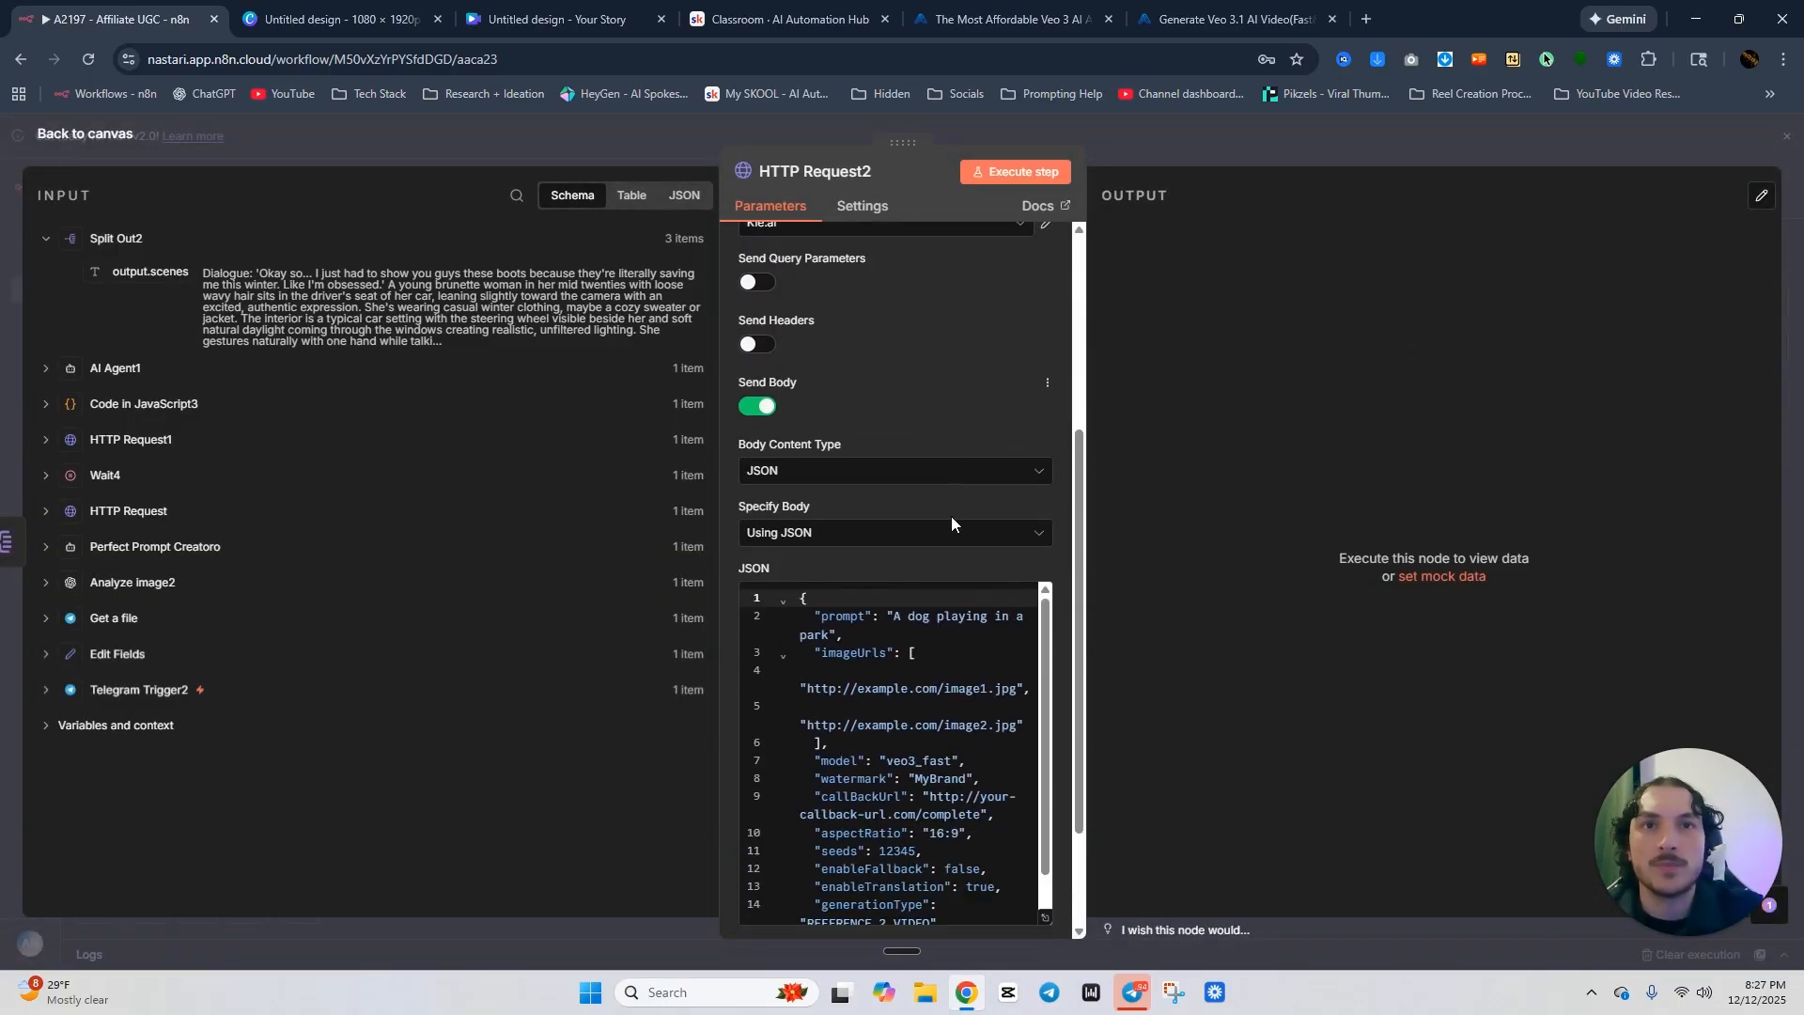
left_click(1027, 488)
left_click(1040, 739)
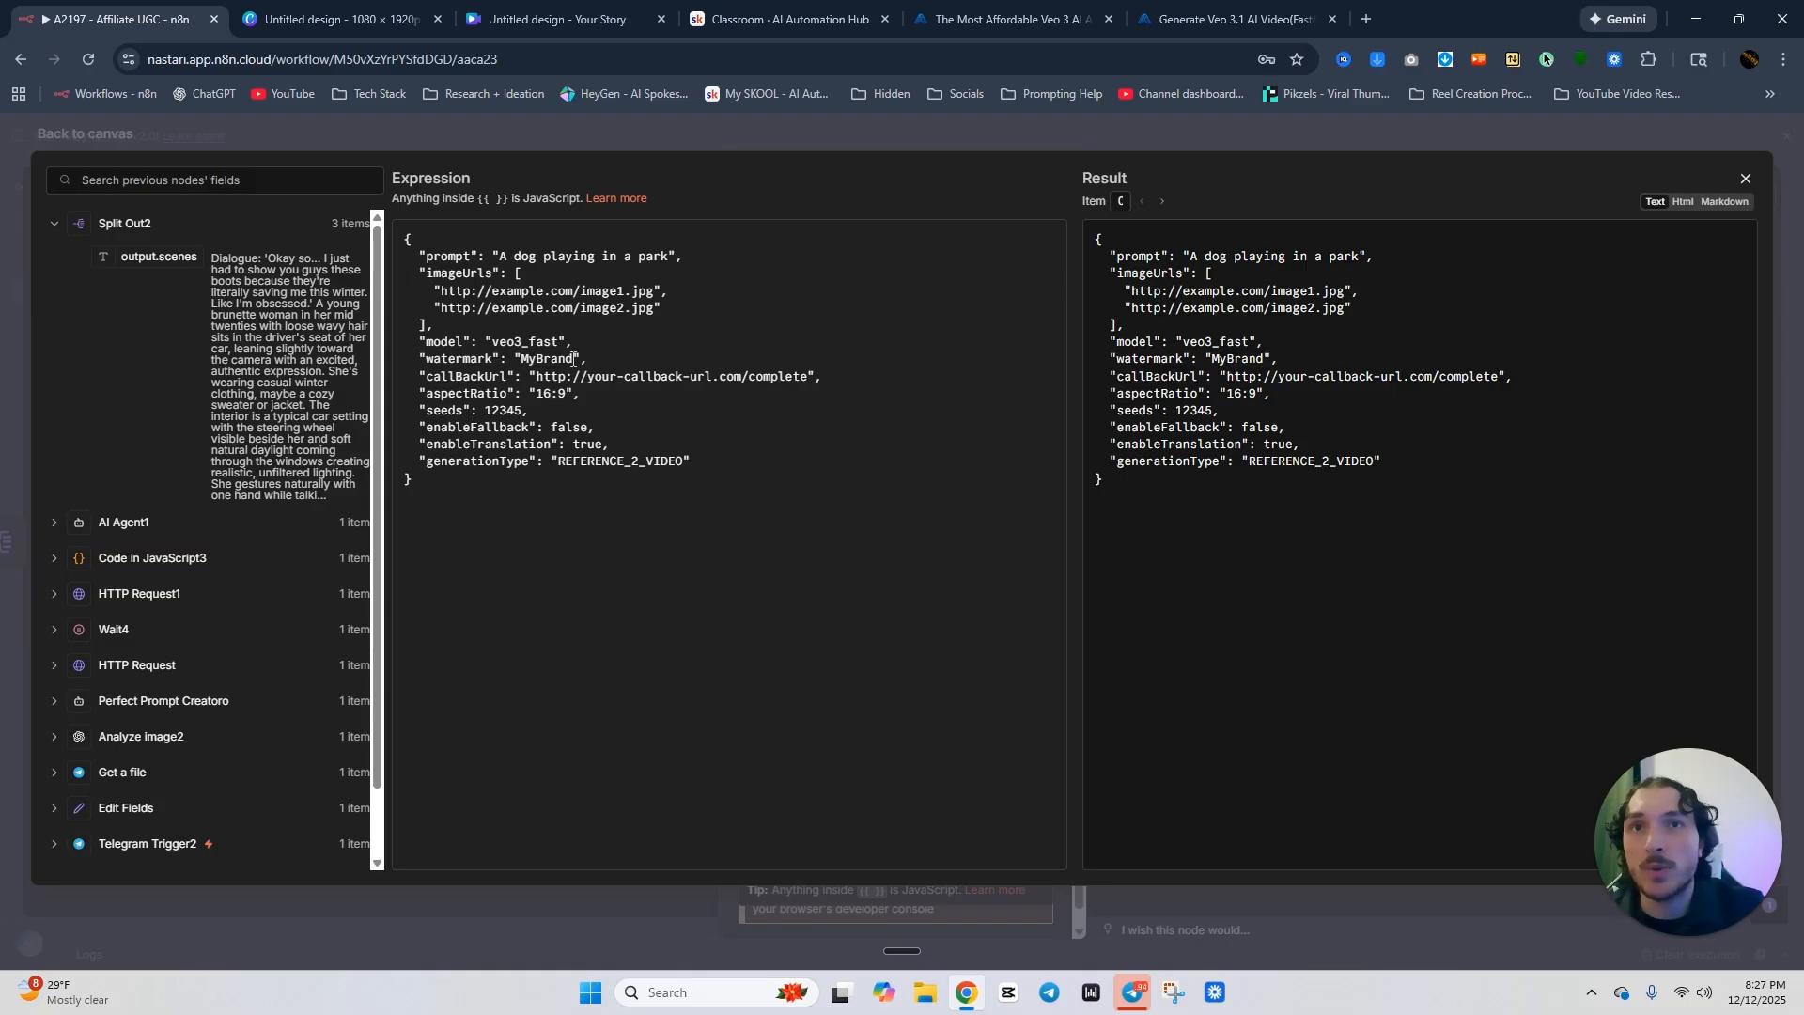
Switch to Telegram, play the PS5 video in the Affiliate Ads UGC chat to check its watermark, and return to n8n.
left_click(1132, 992)
scroll(752, 658, "up", 2)
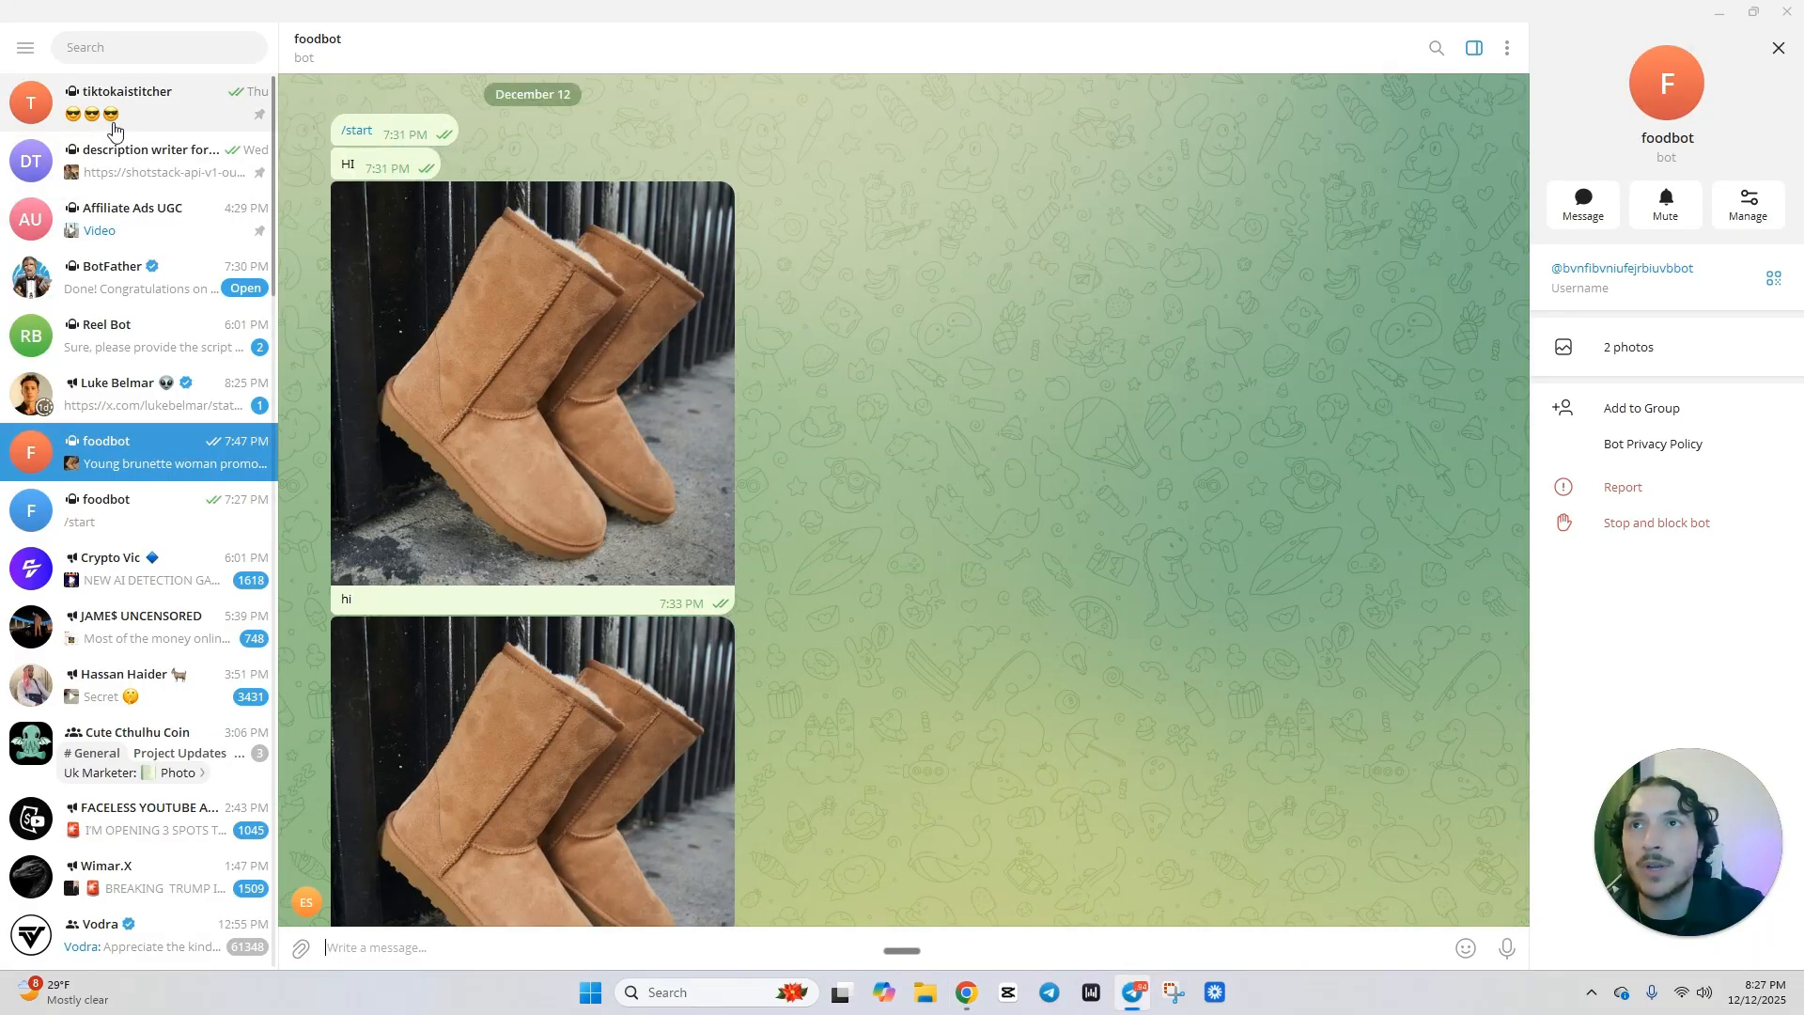
left_click(131, 219)
scroll(611, 512, "down", 5)
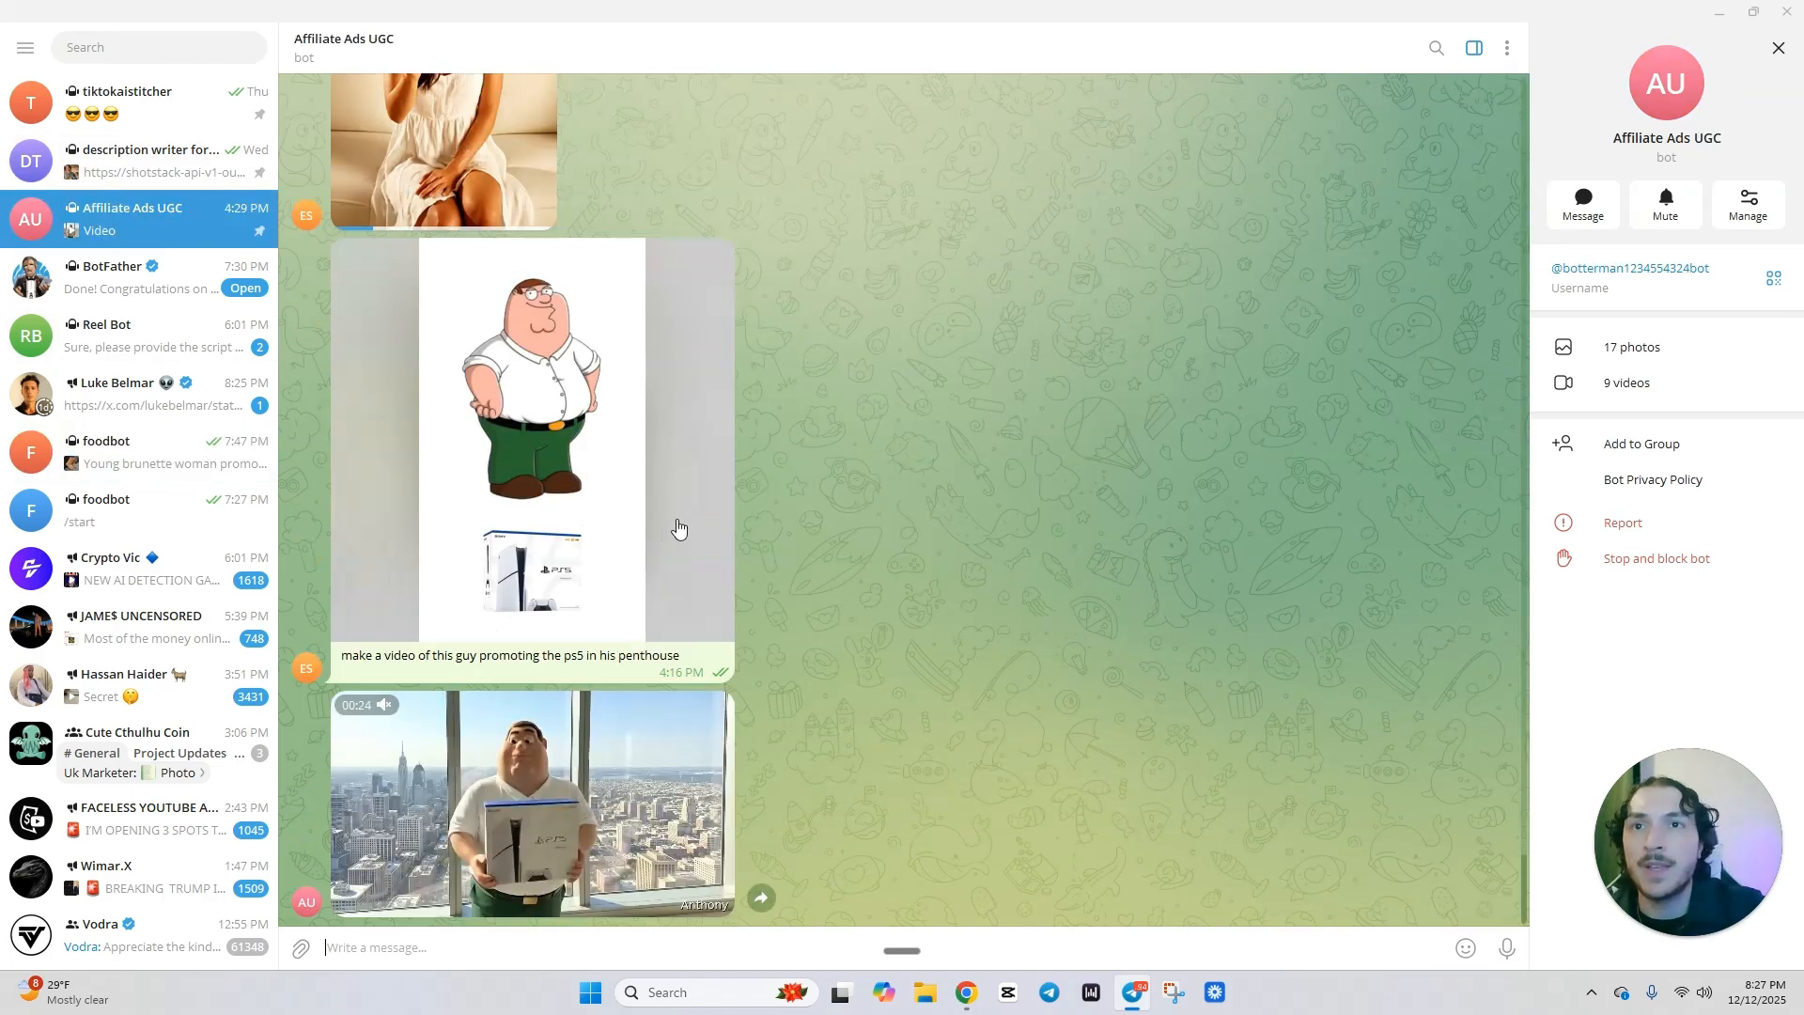
left_click(642, 731)
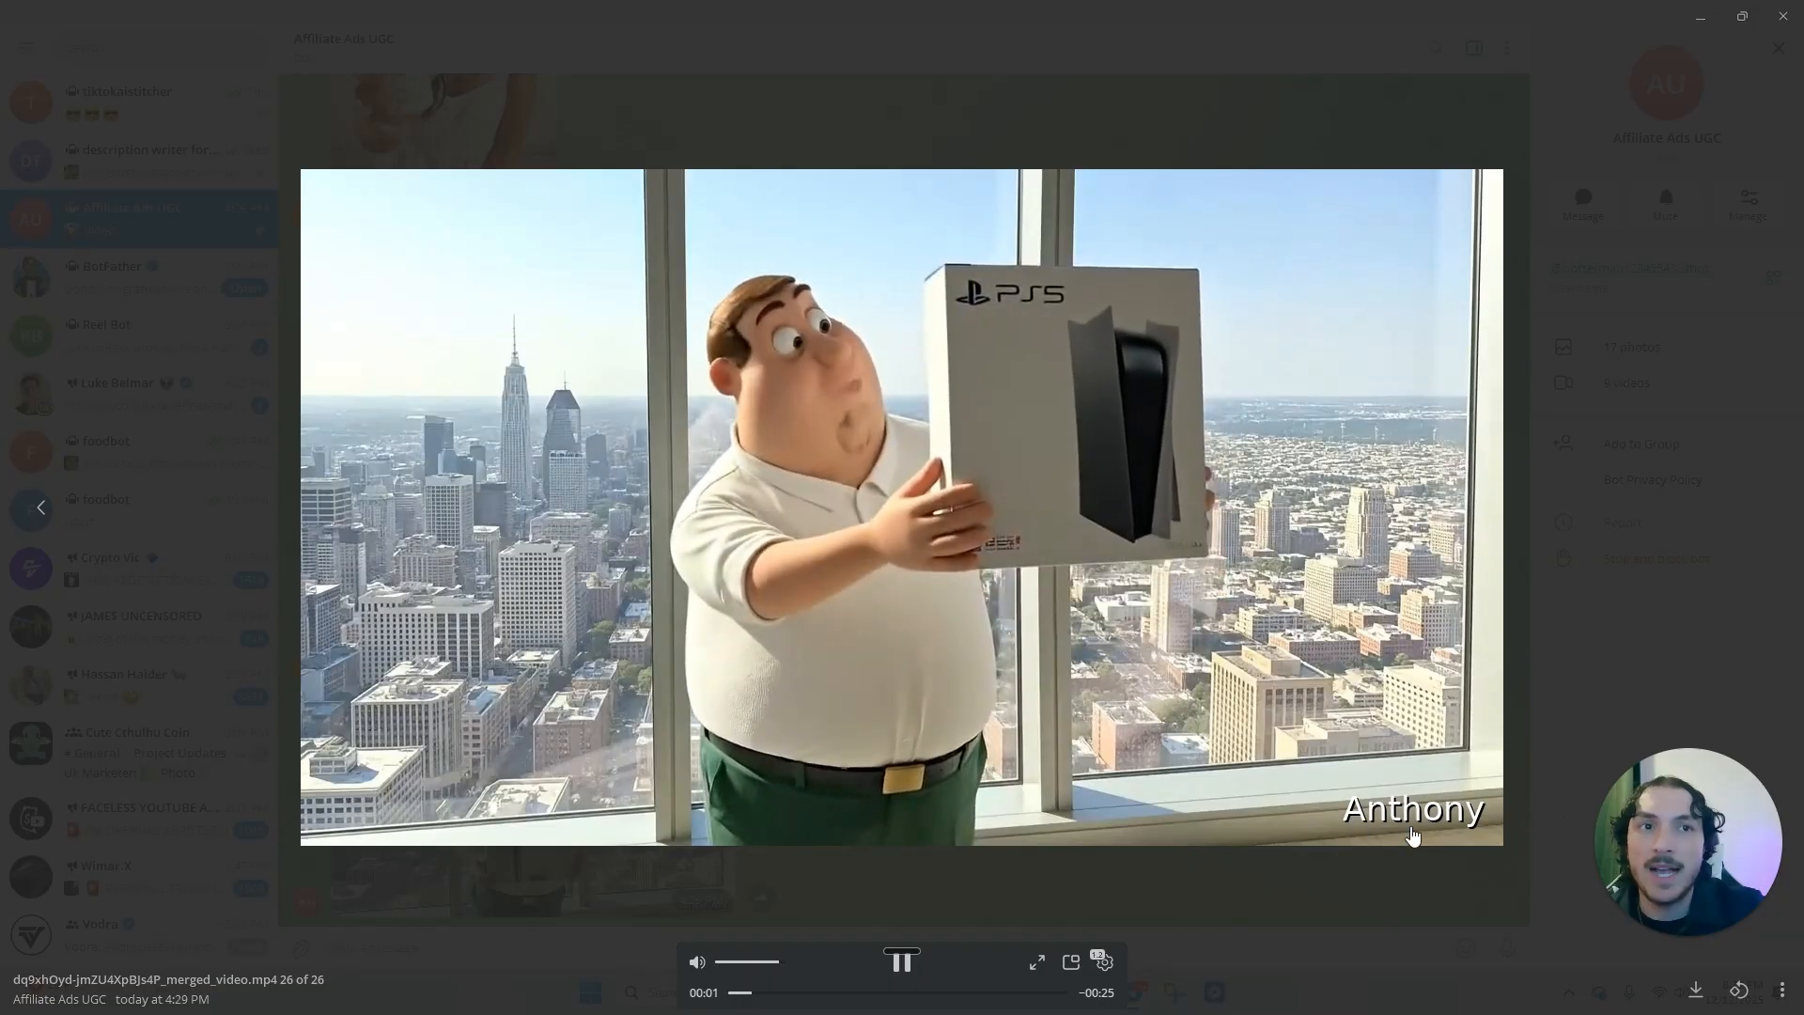
left_click(266, 402)
left_click(974, 995)
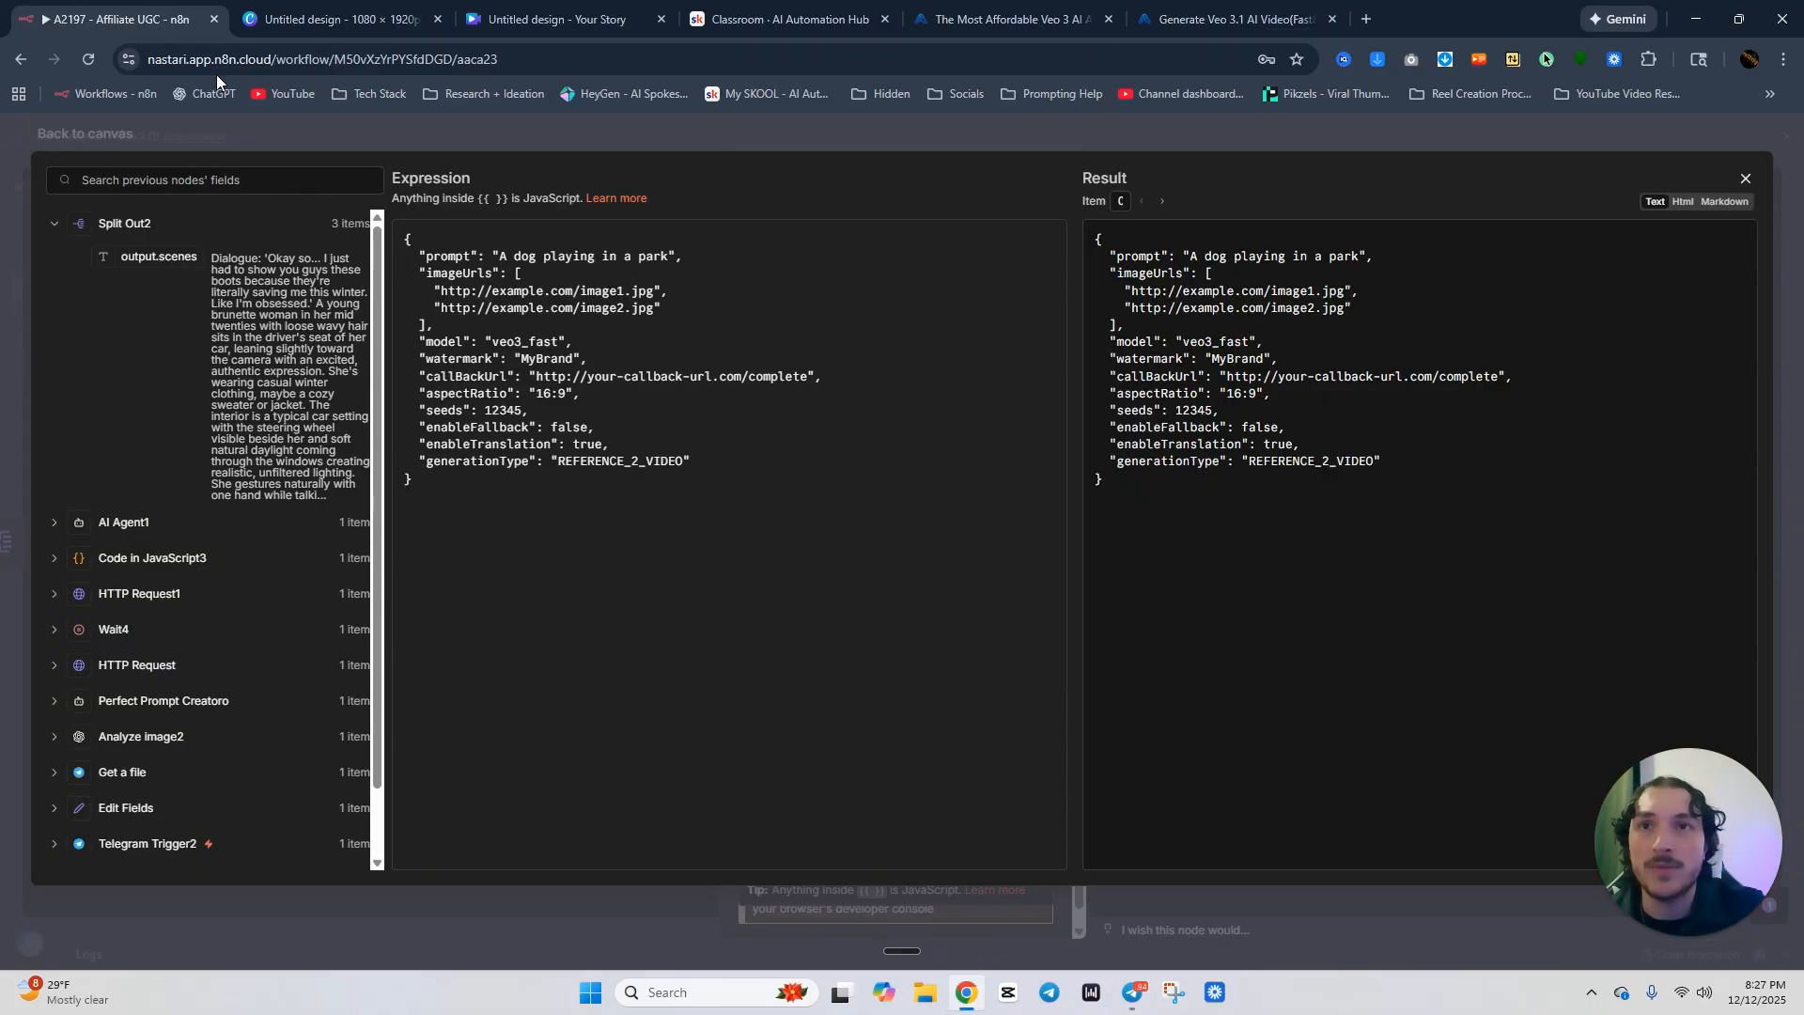
Set the watermark value in HTTP Request2's JSON body to Subscribe and return to the workflow canvas.
double_click(549, 359)
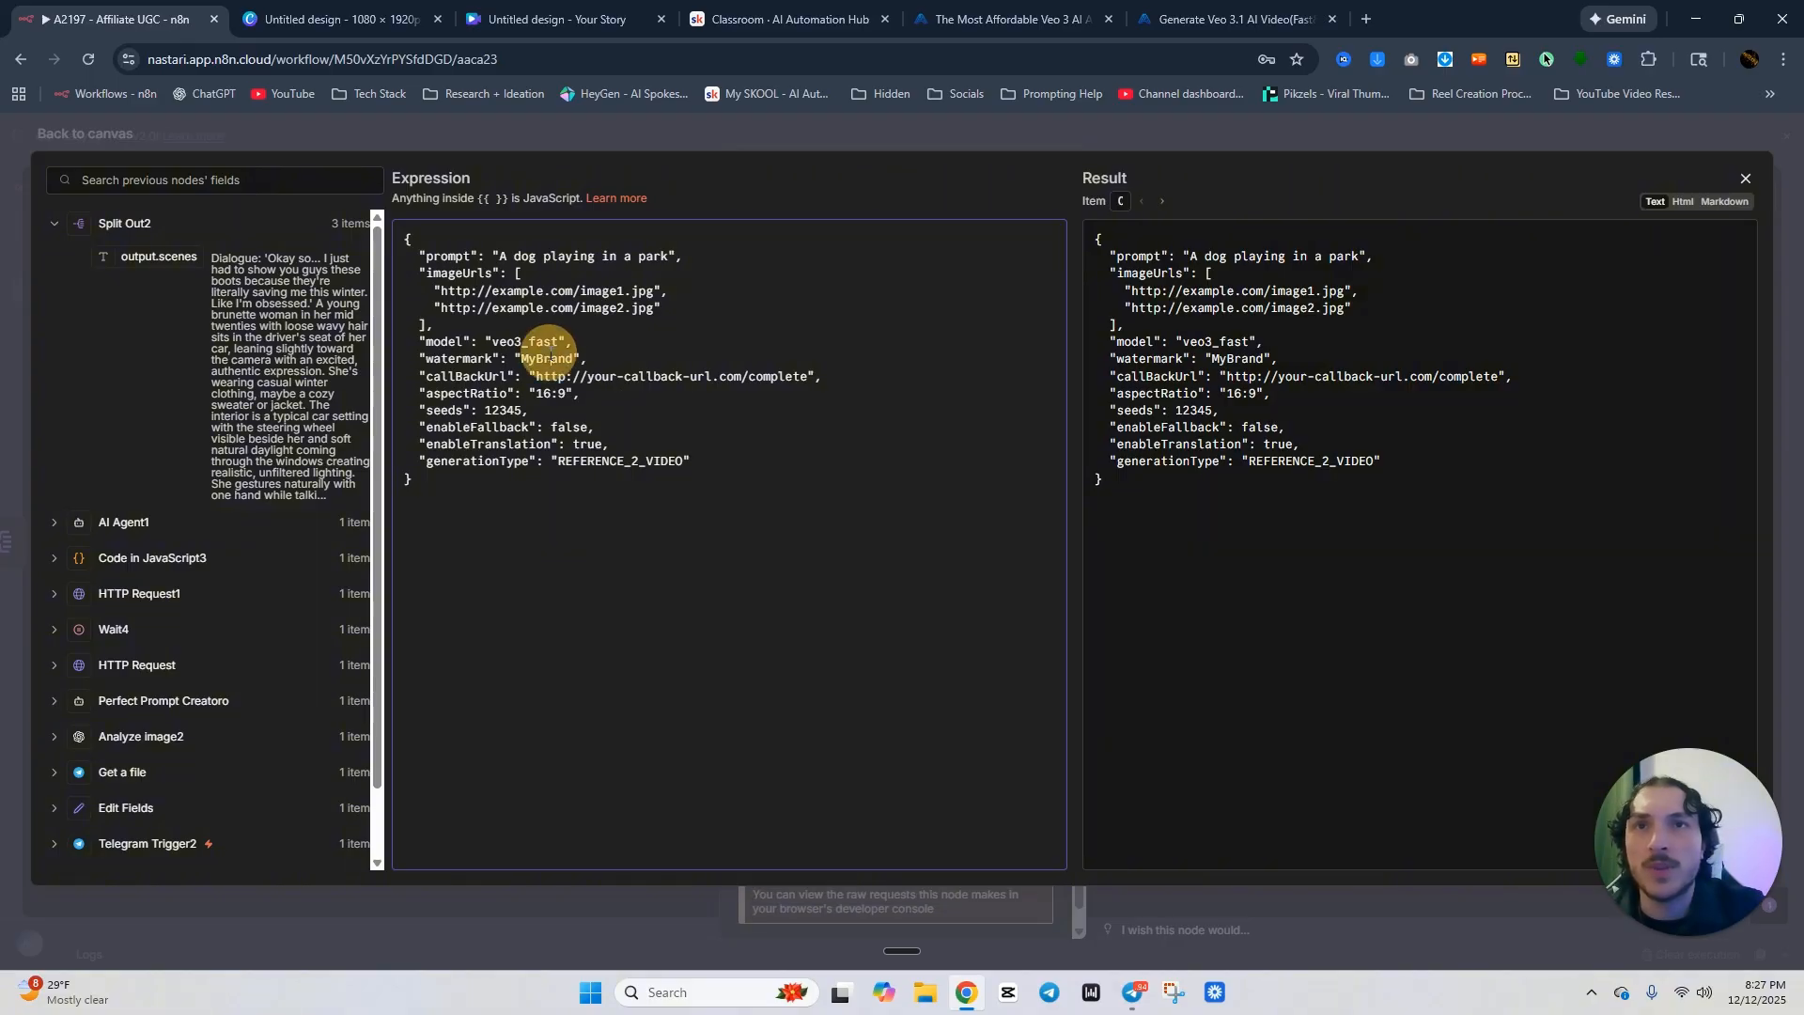
type("Subscribe")
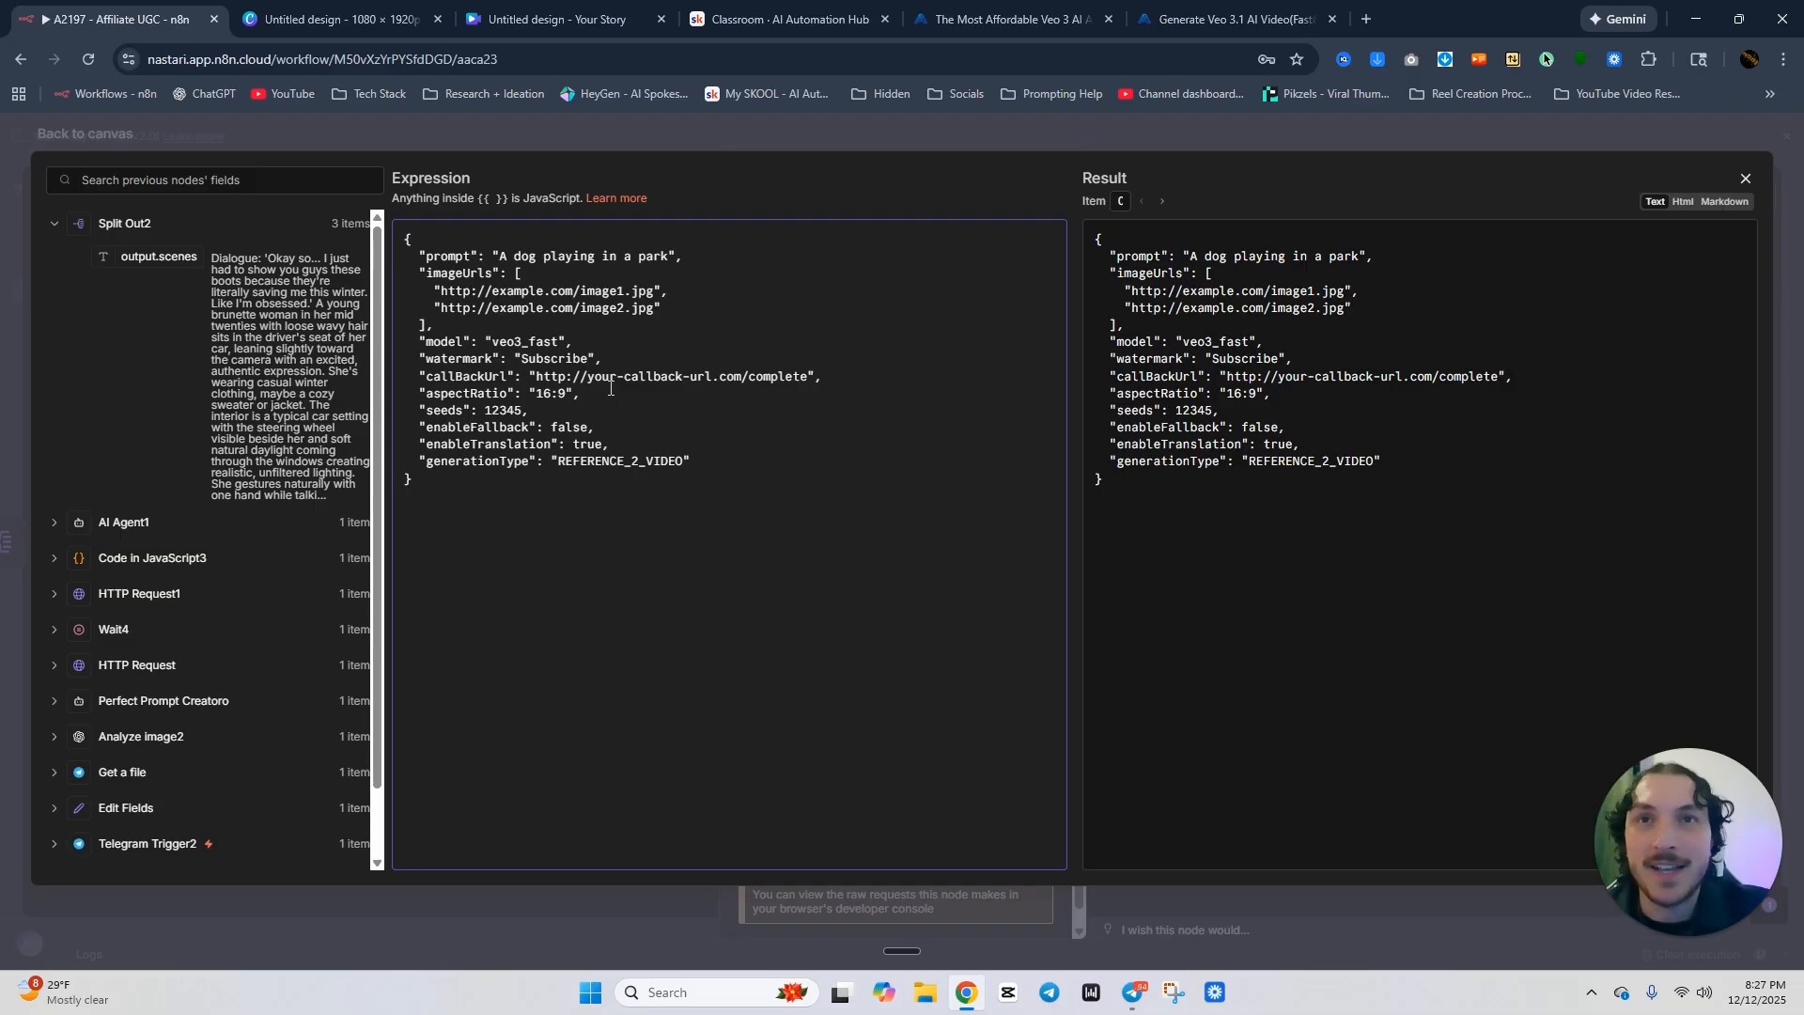
left_click(621, 393)
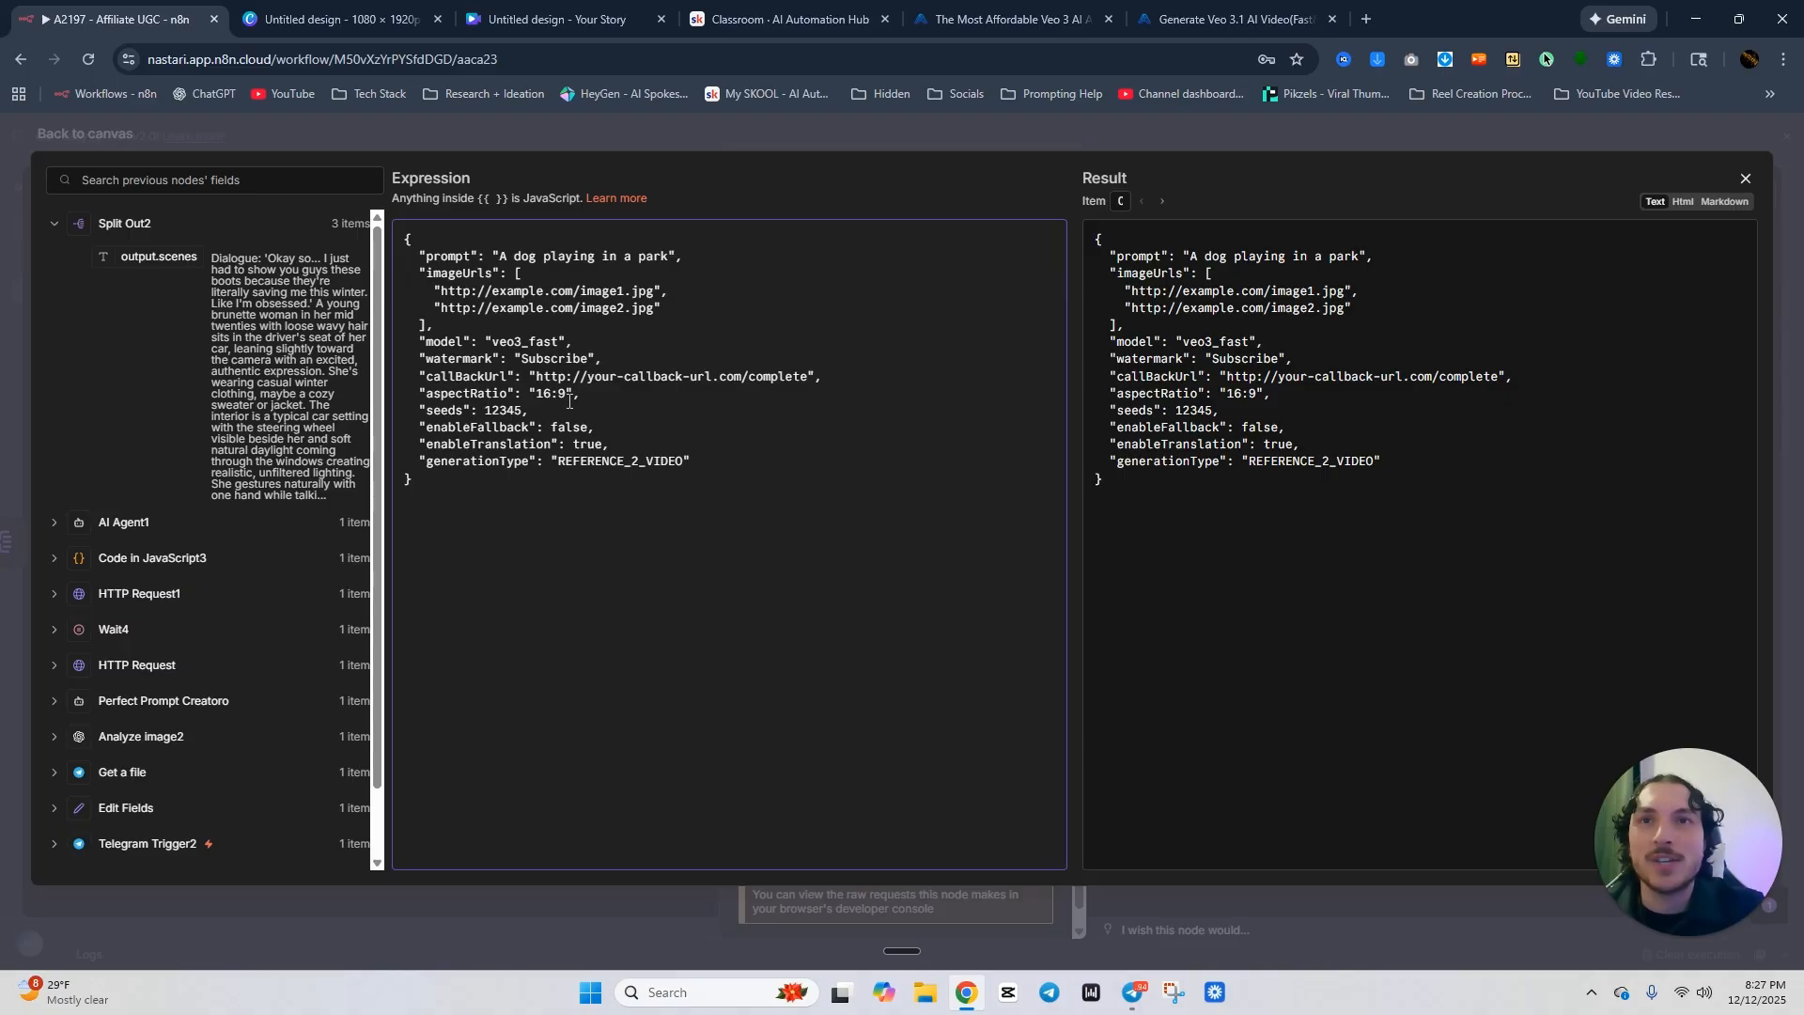
left_click(1063, 134)
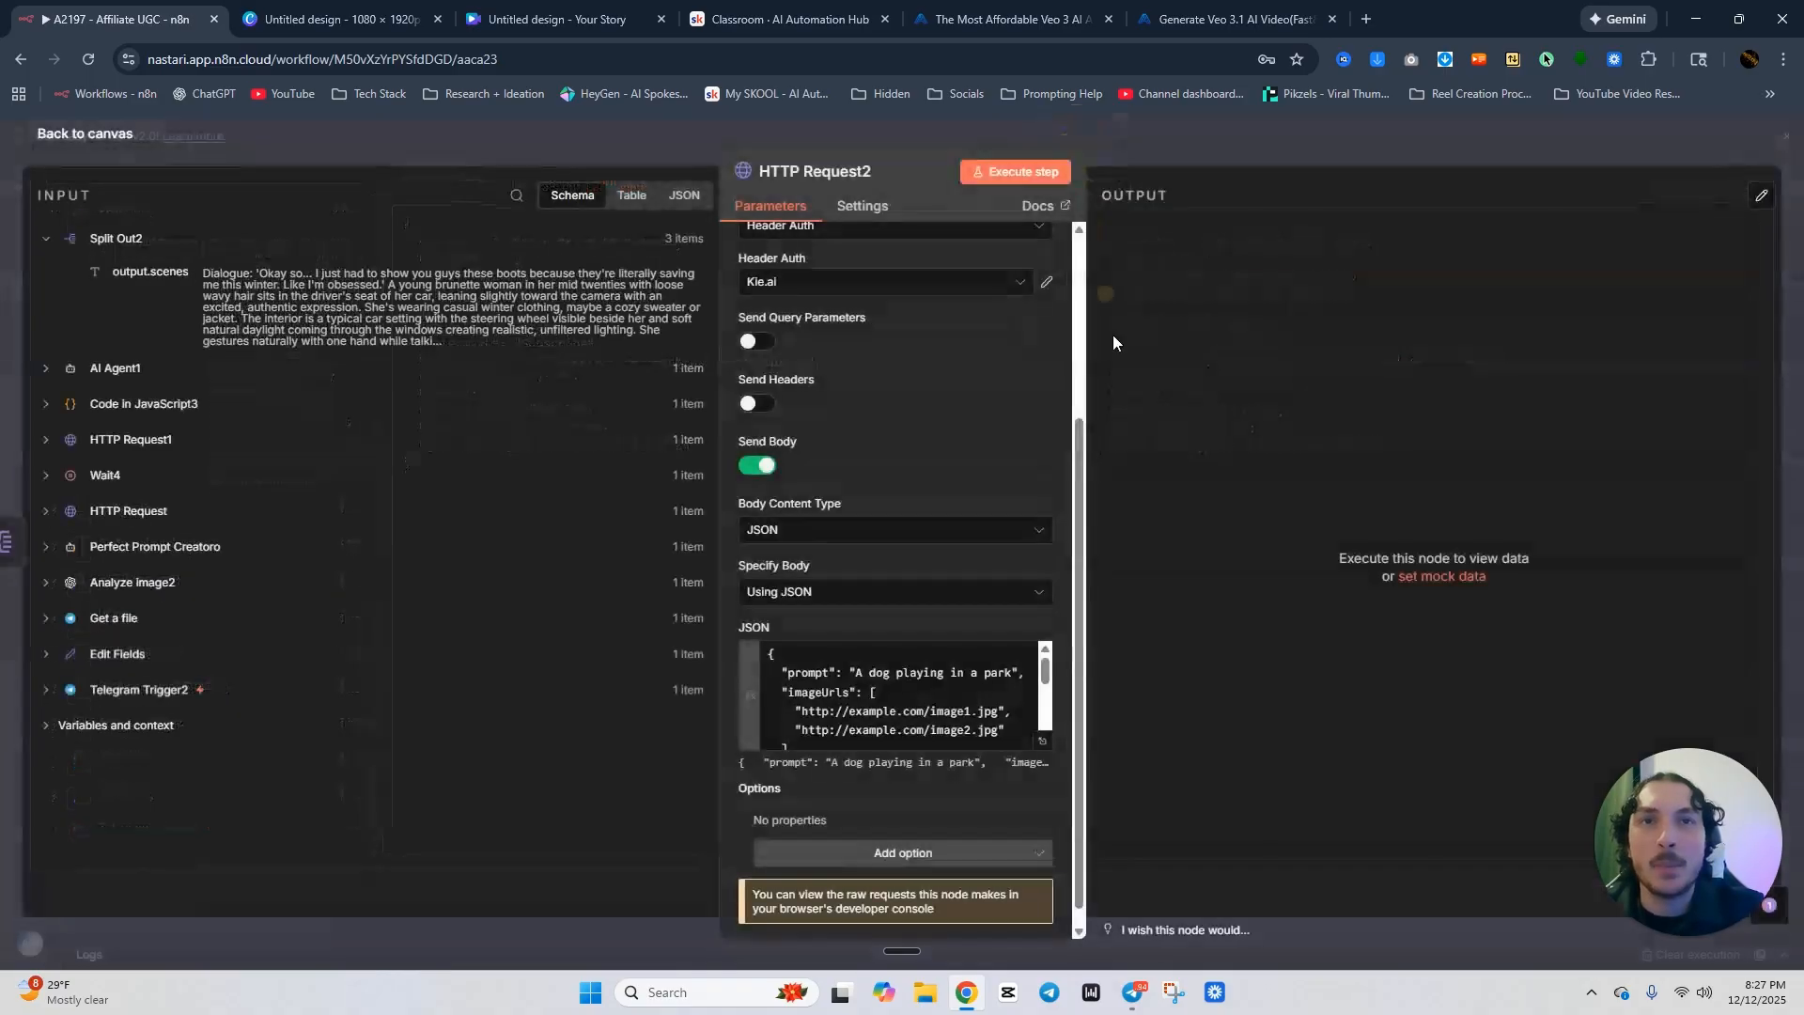
left_click(1186, 152)
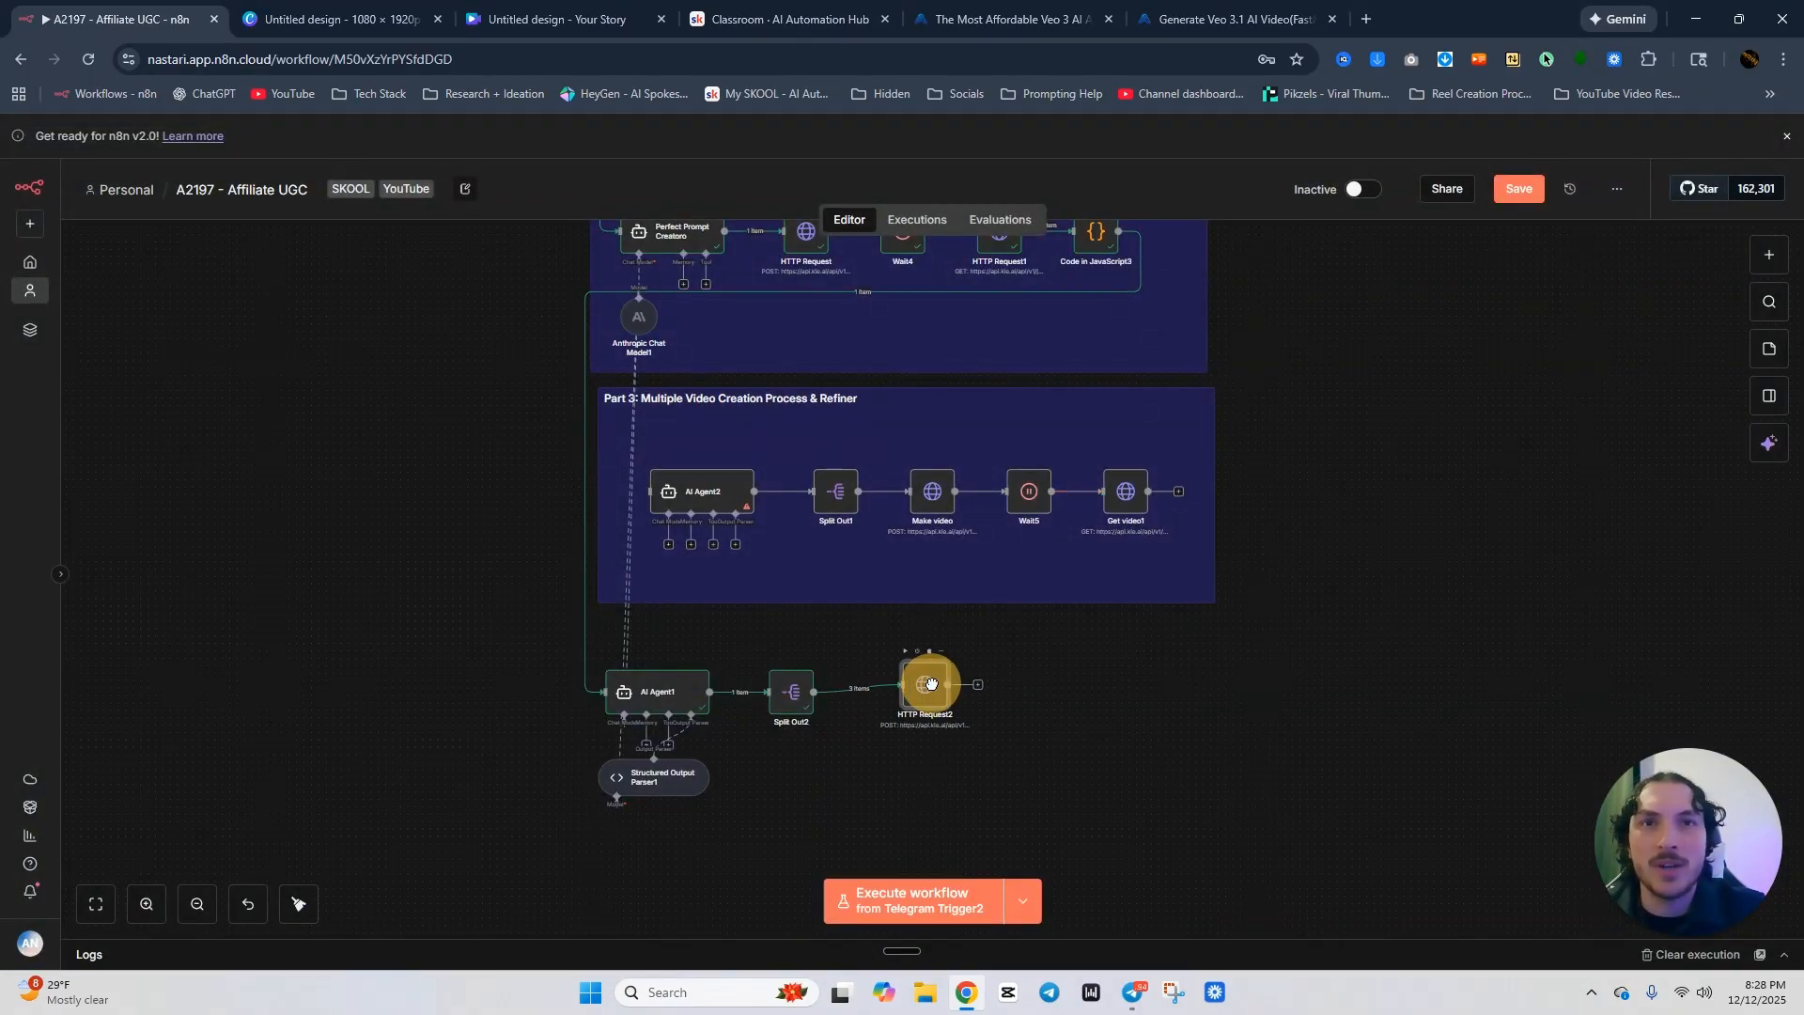
Examine the JSON body expression of the existing Make video node, then close that node.
double_click(944, 496)
scroll(983, 623, "down", 2)
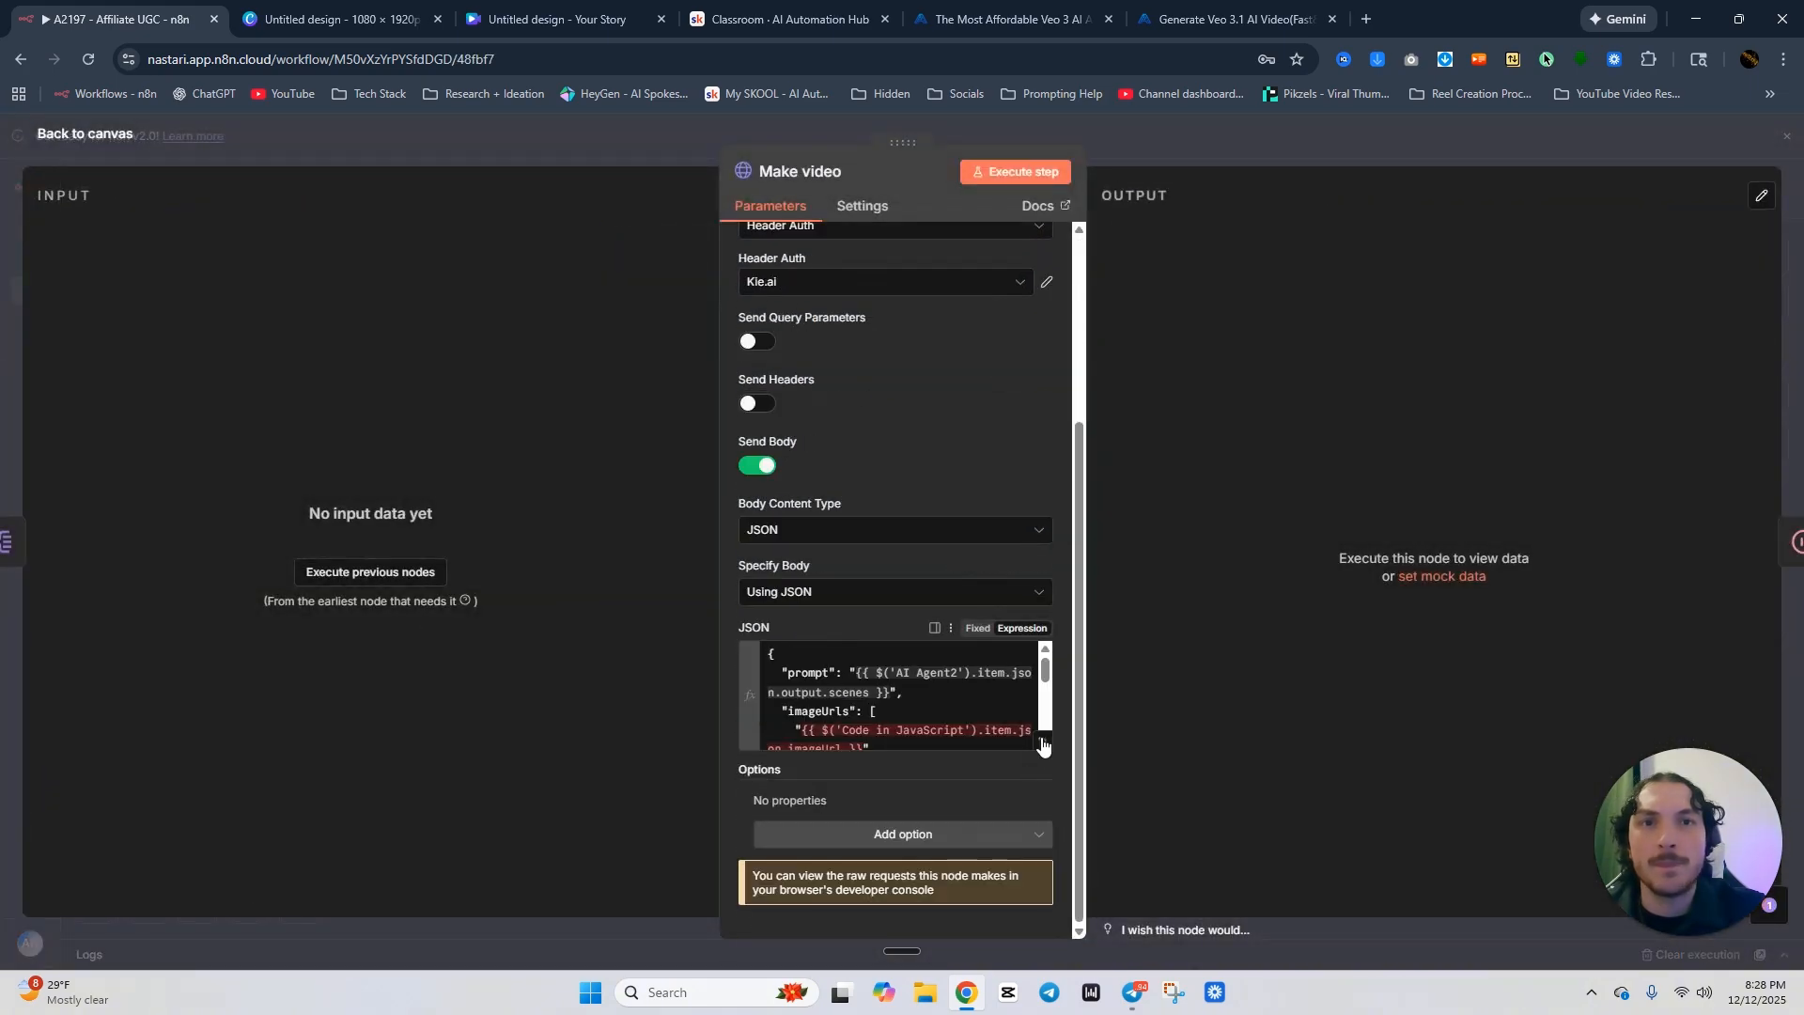
left_click(1042, 741)
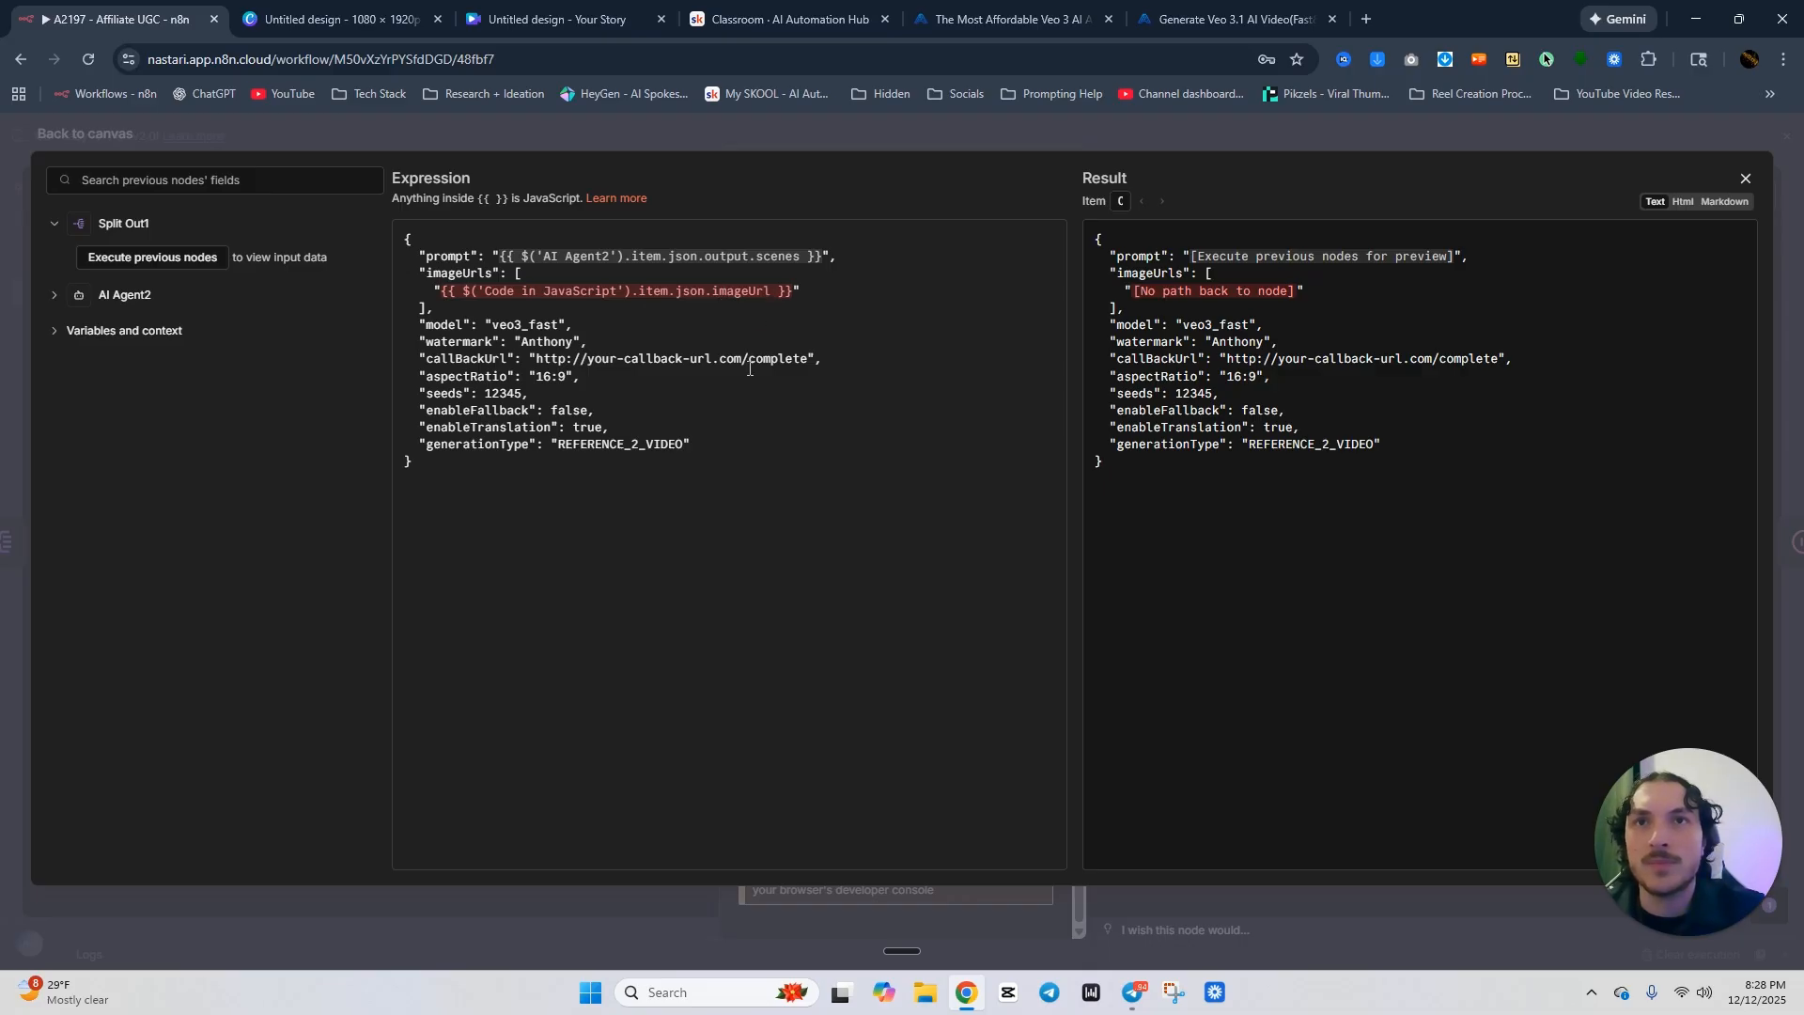
left_click(909, 141)
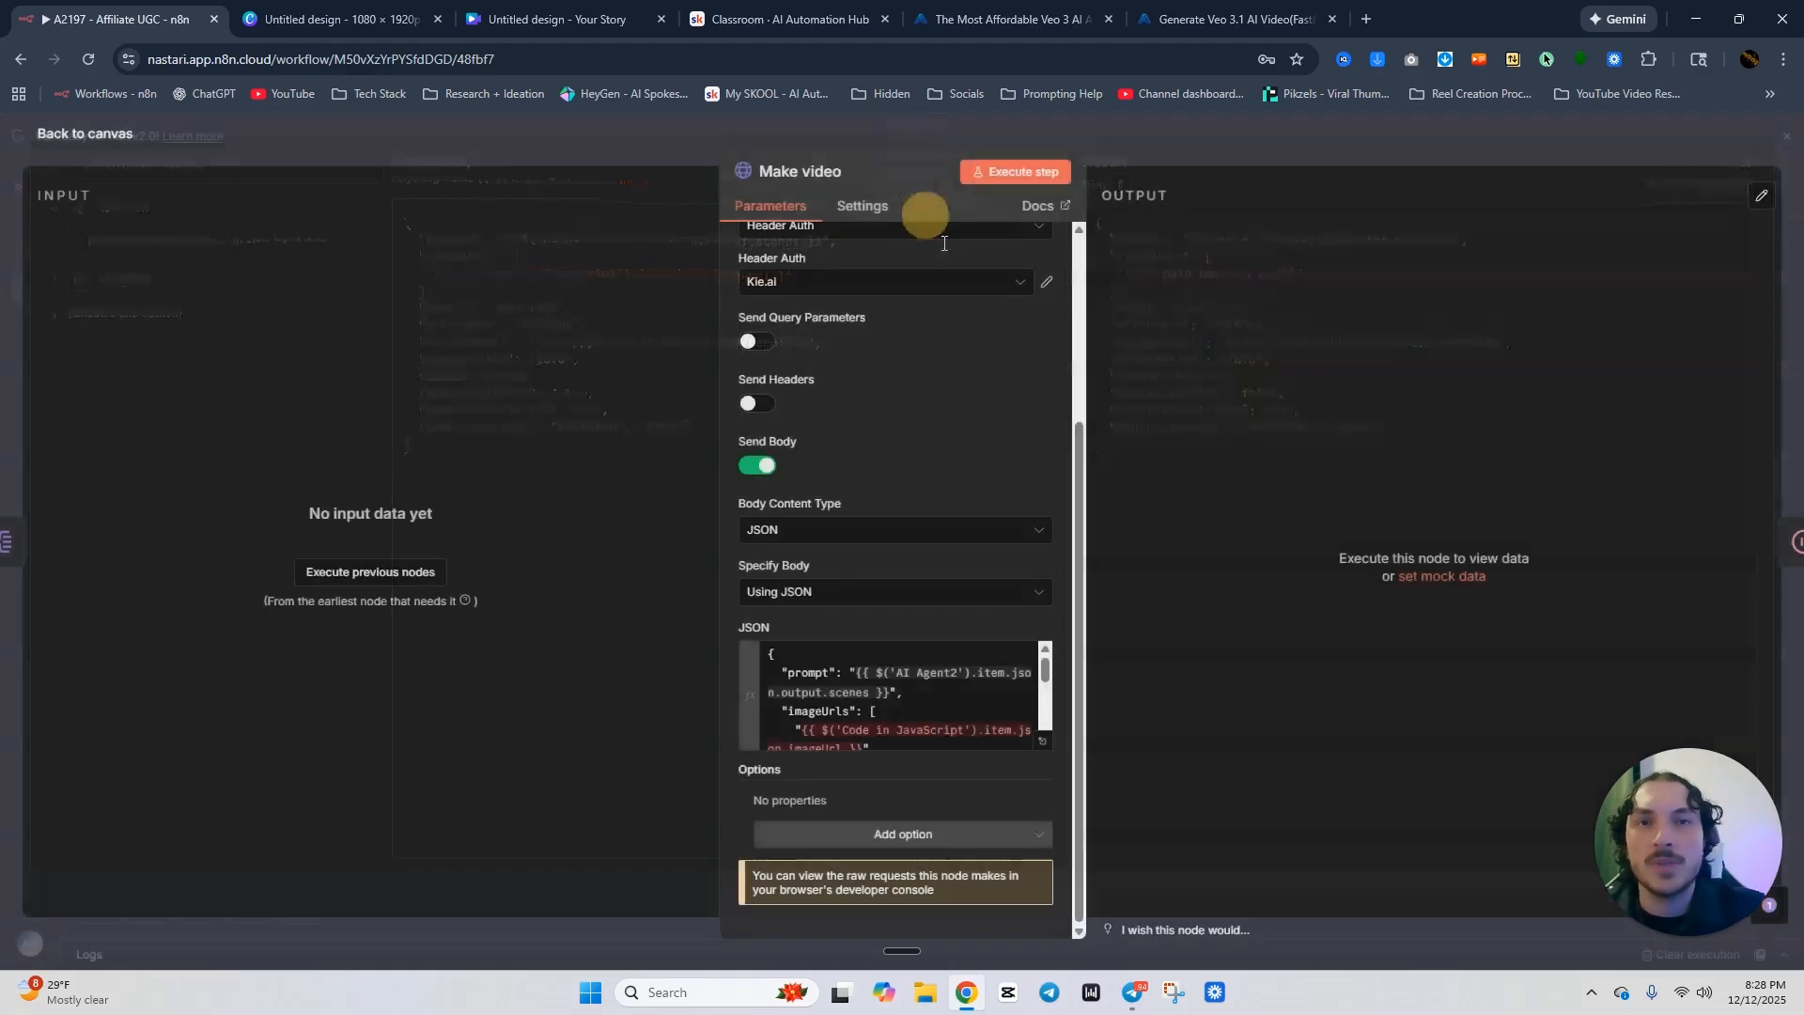
left_click(1204, 137)
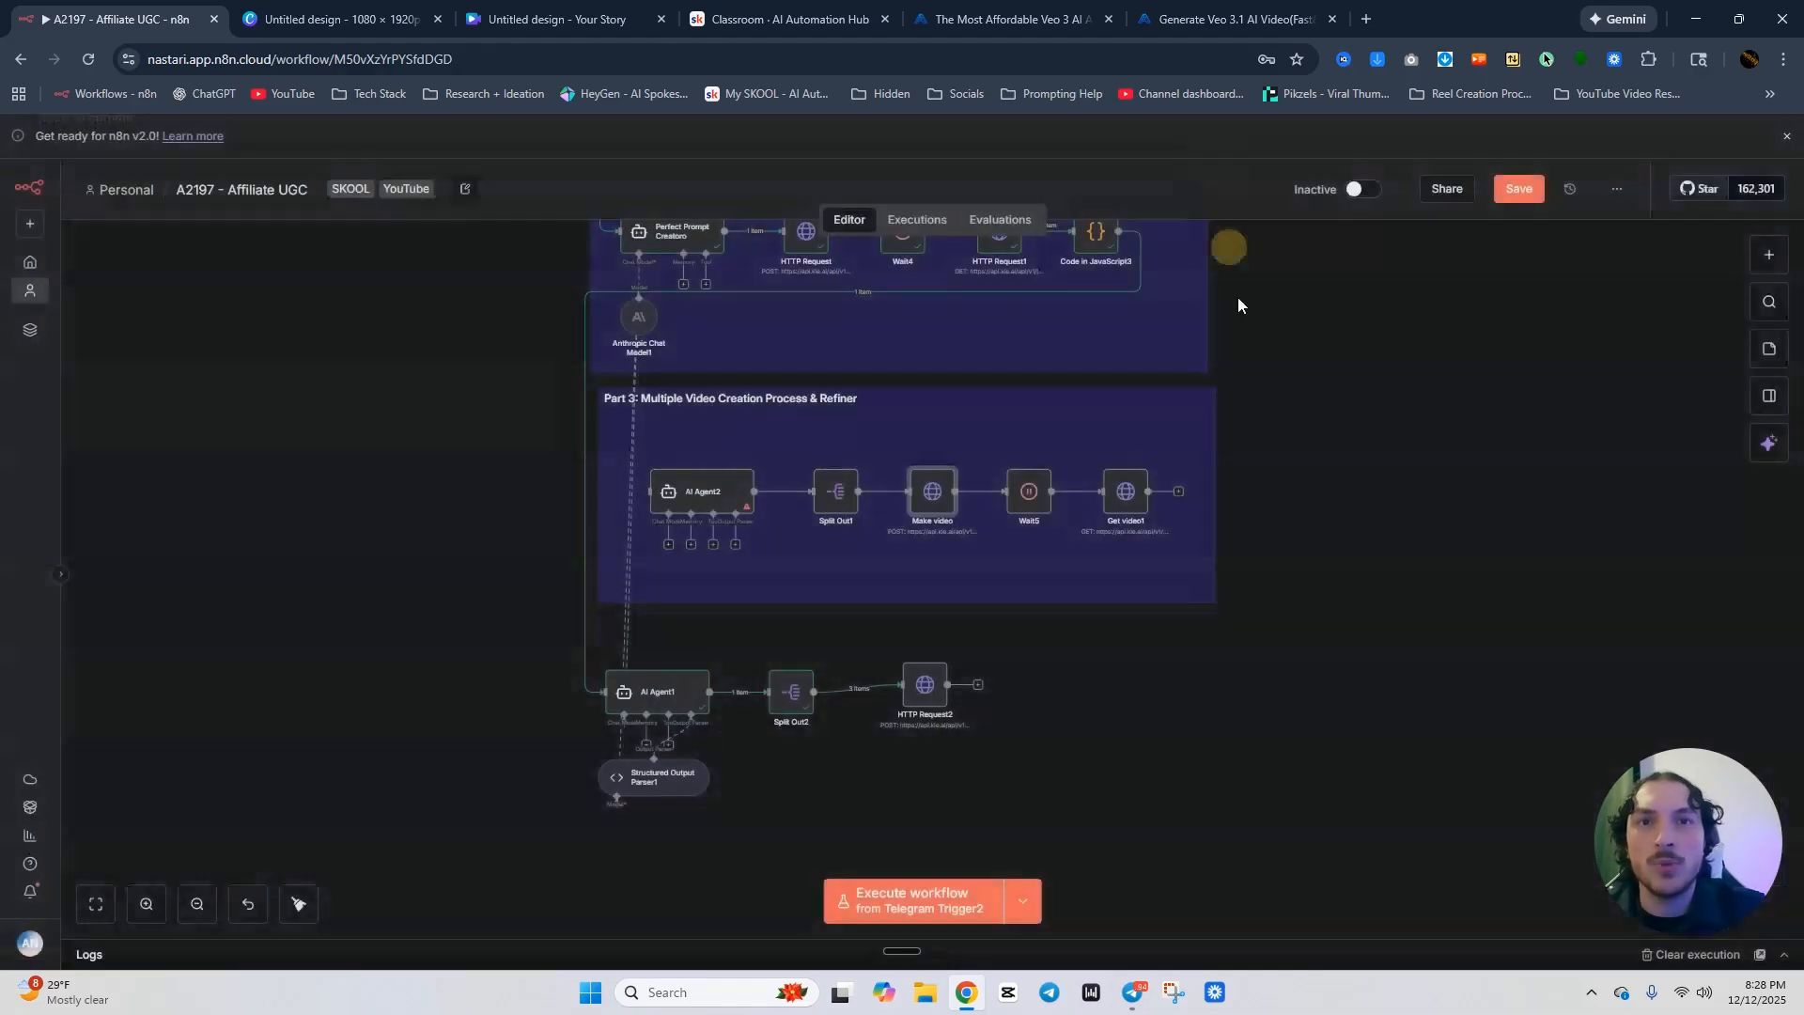
Replace the example prompt value in HTTP Request2's JSON body with the output.scenes field from Split Out2.
double_click(931, 693)
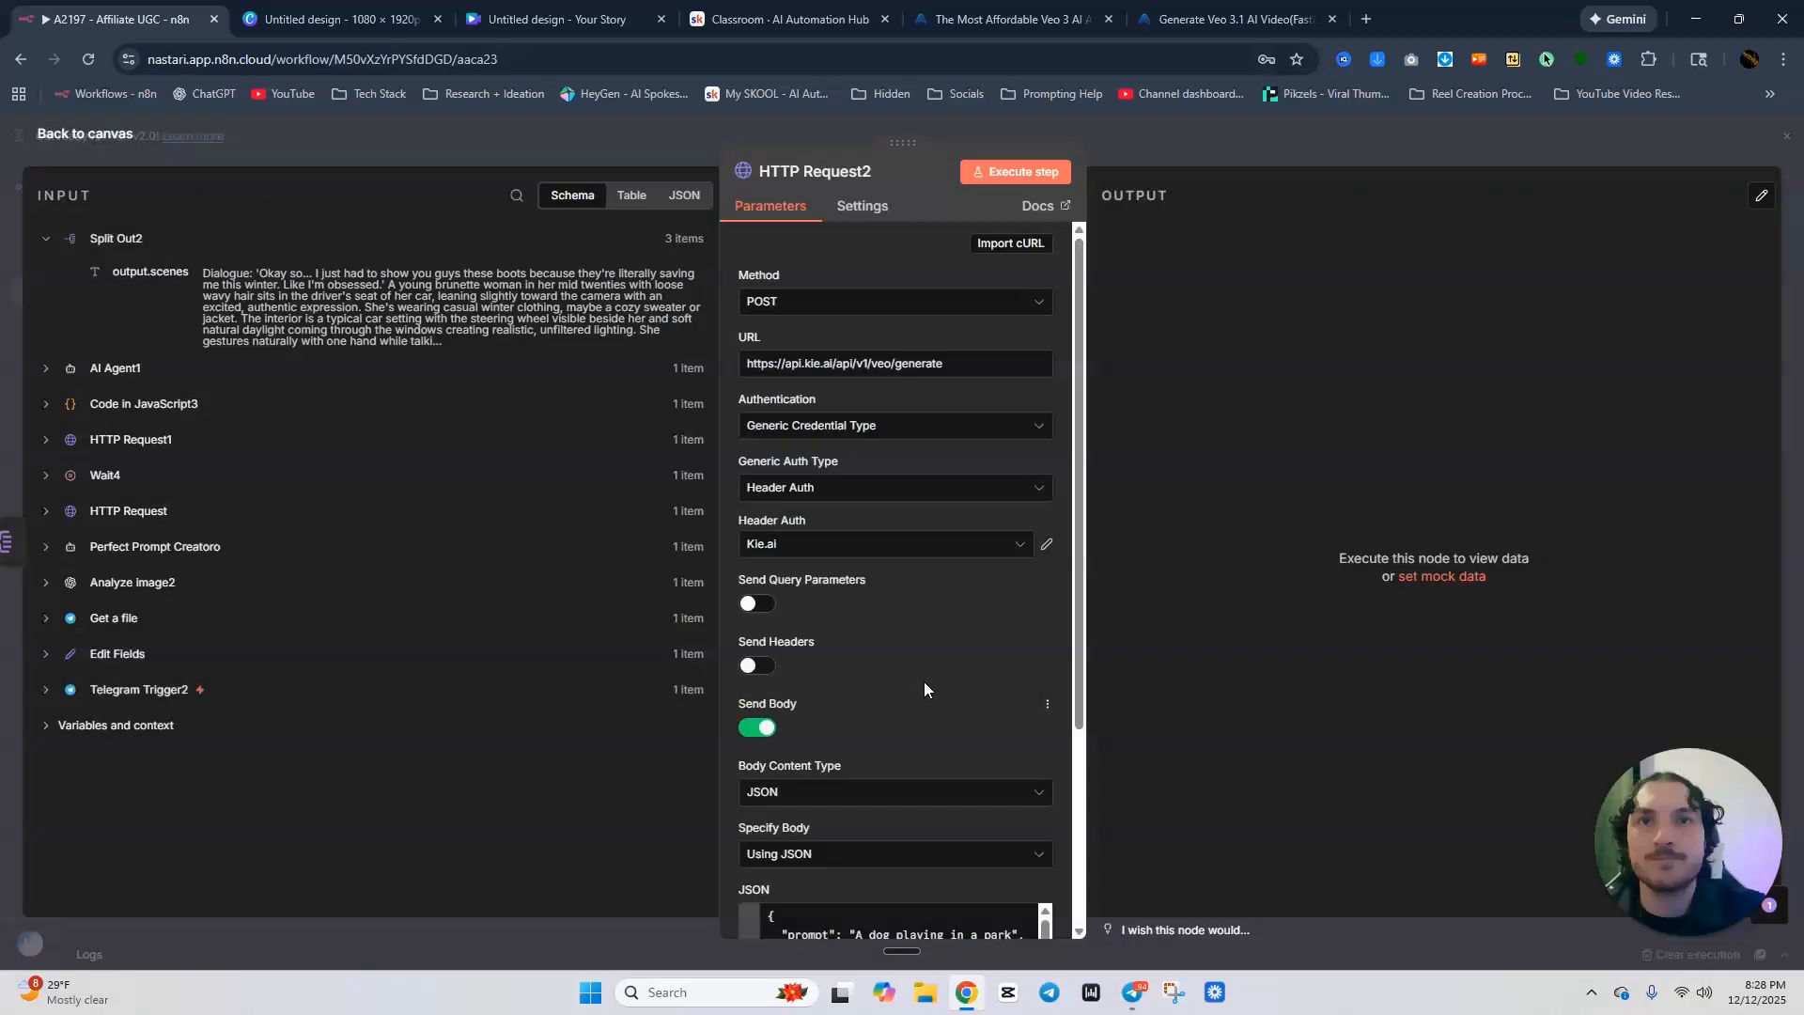
scroll(950, 714, "down", 4)
left_click(1040, 720)
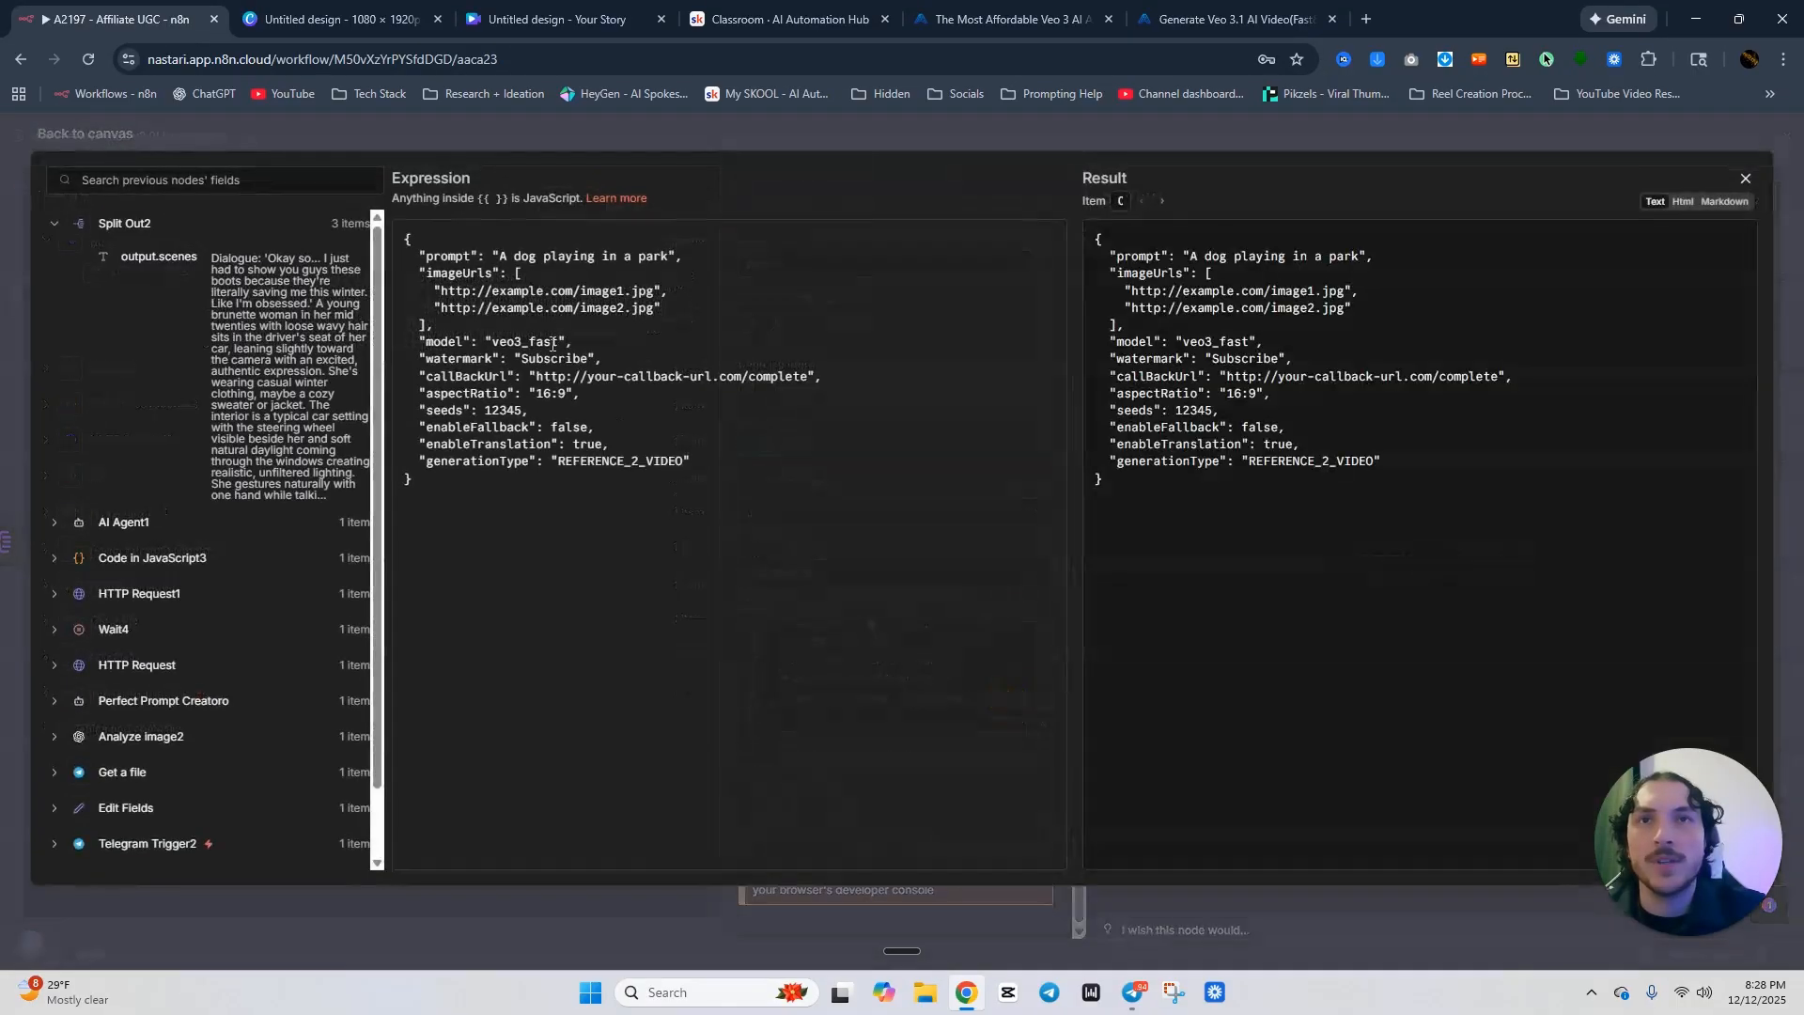
left_click_drag(669, 256, 499, 256)
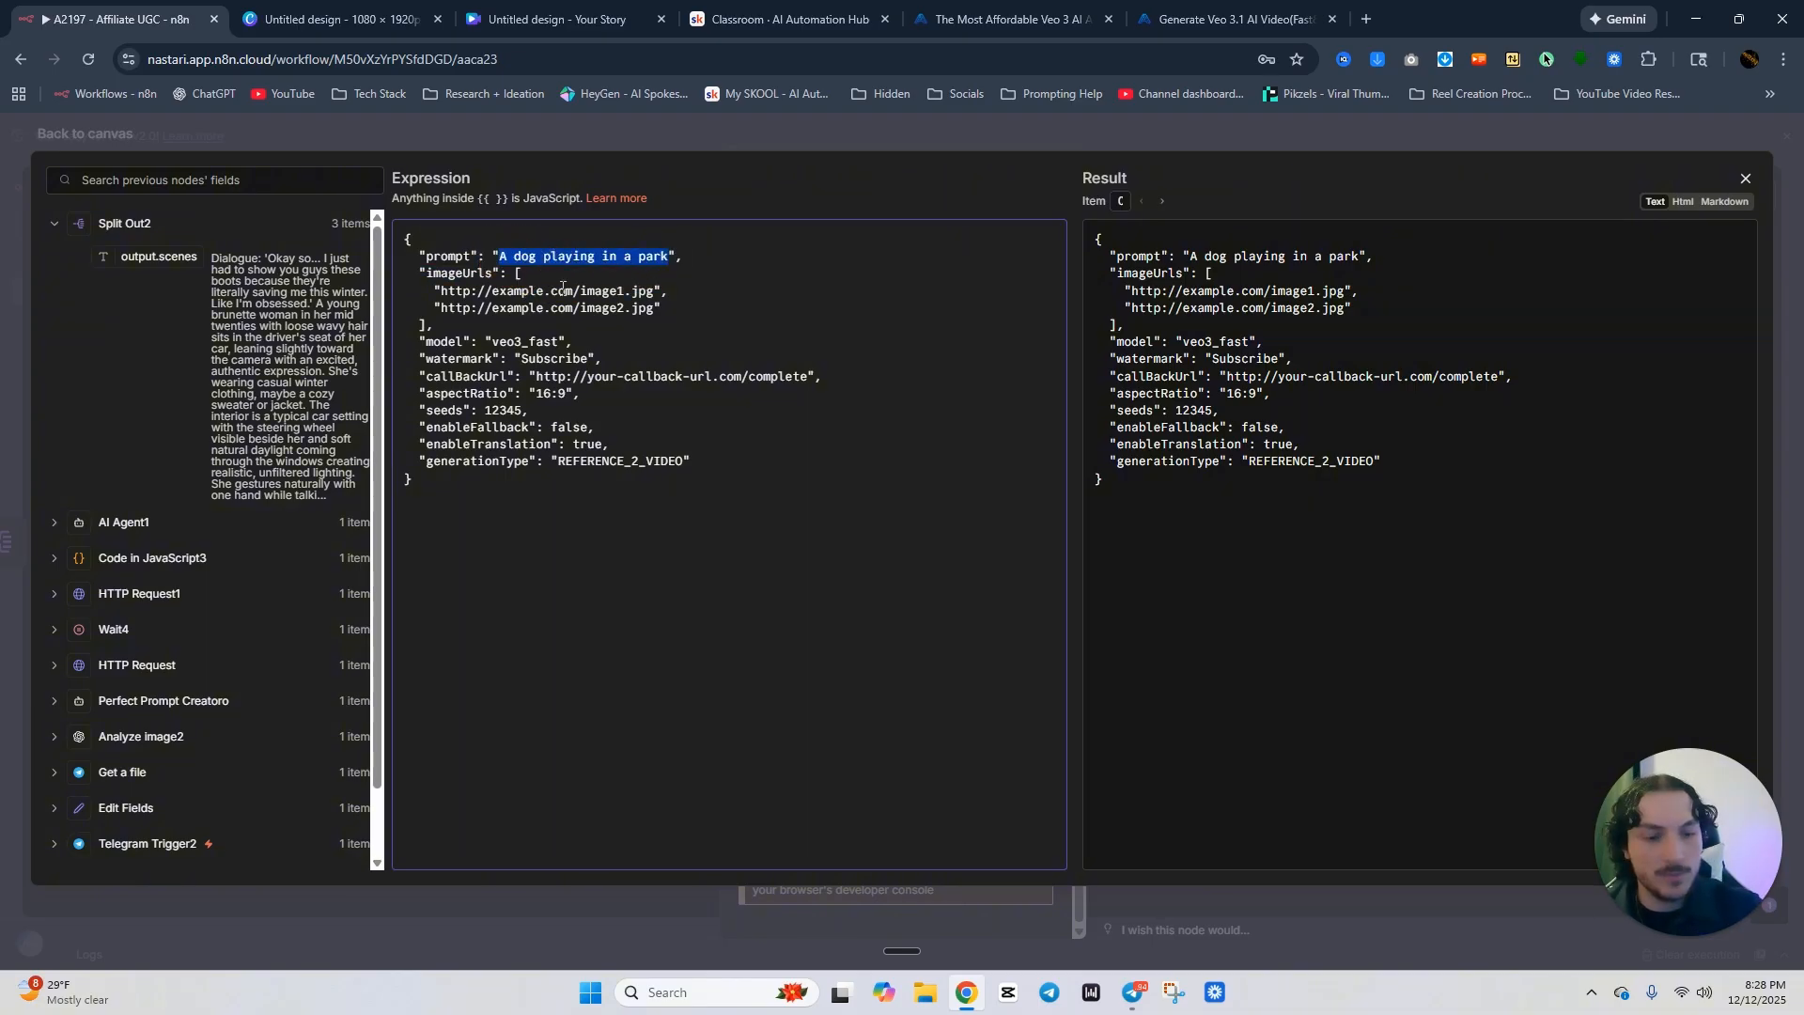
key("BackSpace")
left_click_drag(141, 257, 500, 256)
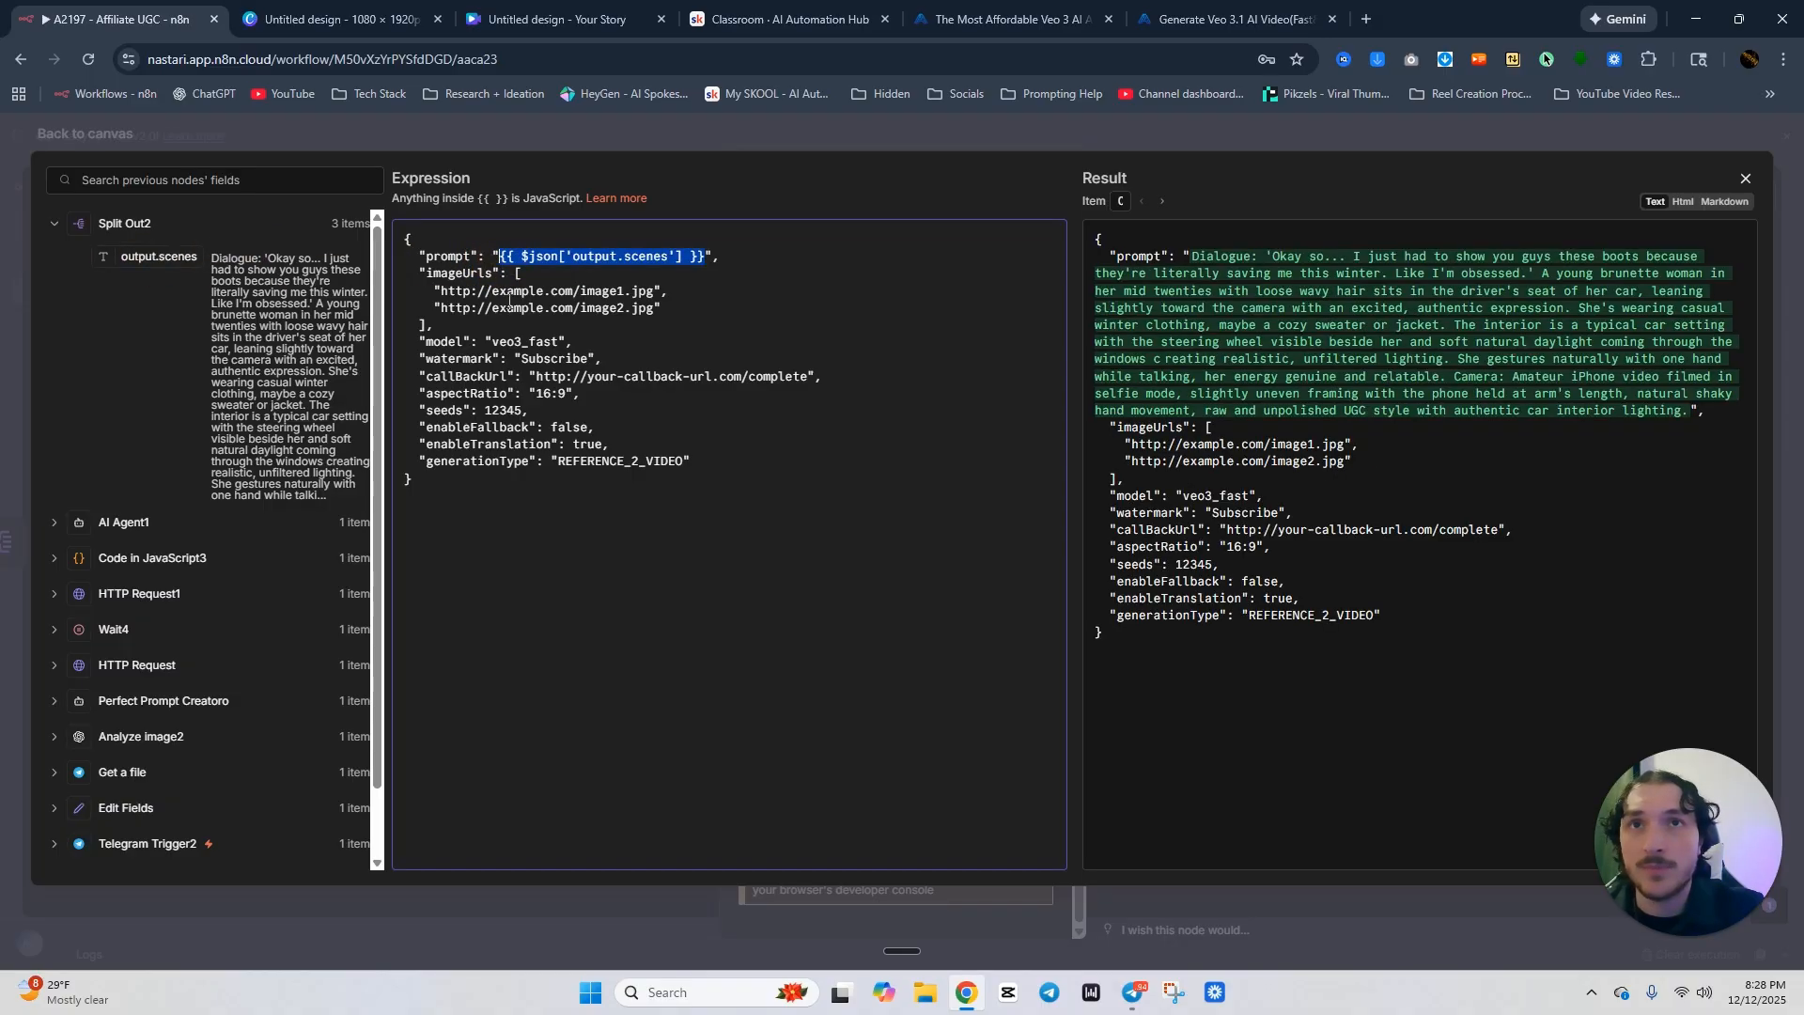
Replace both example imageUrls in the JSON body with the imageUrl field from Code in JavaScript3 and close the expression editor.
left_click_drag(654, 309, 440, 291)
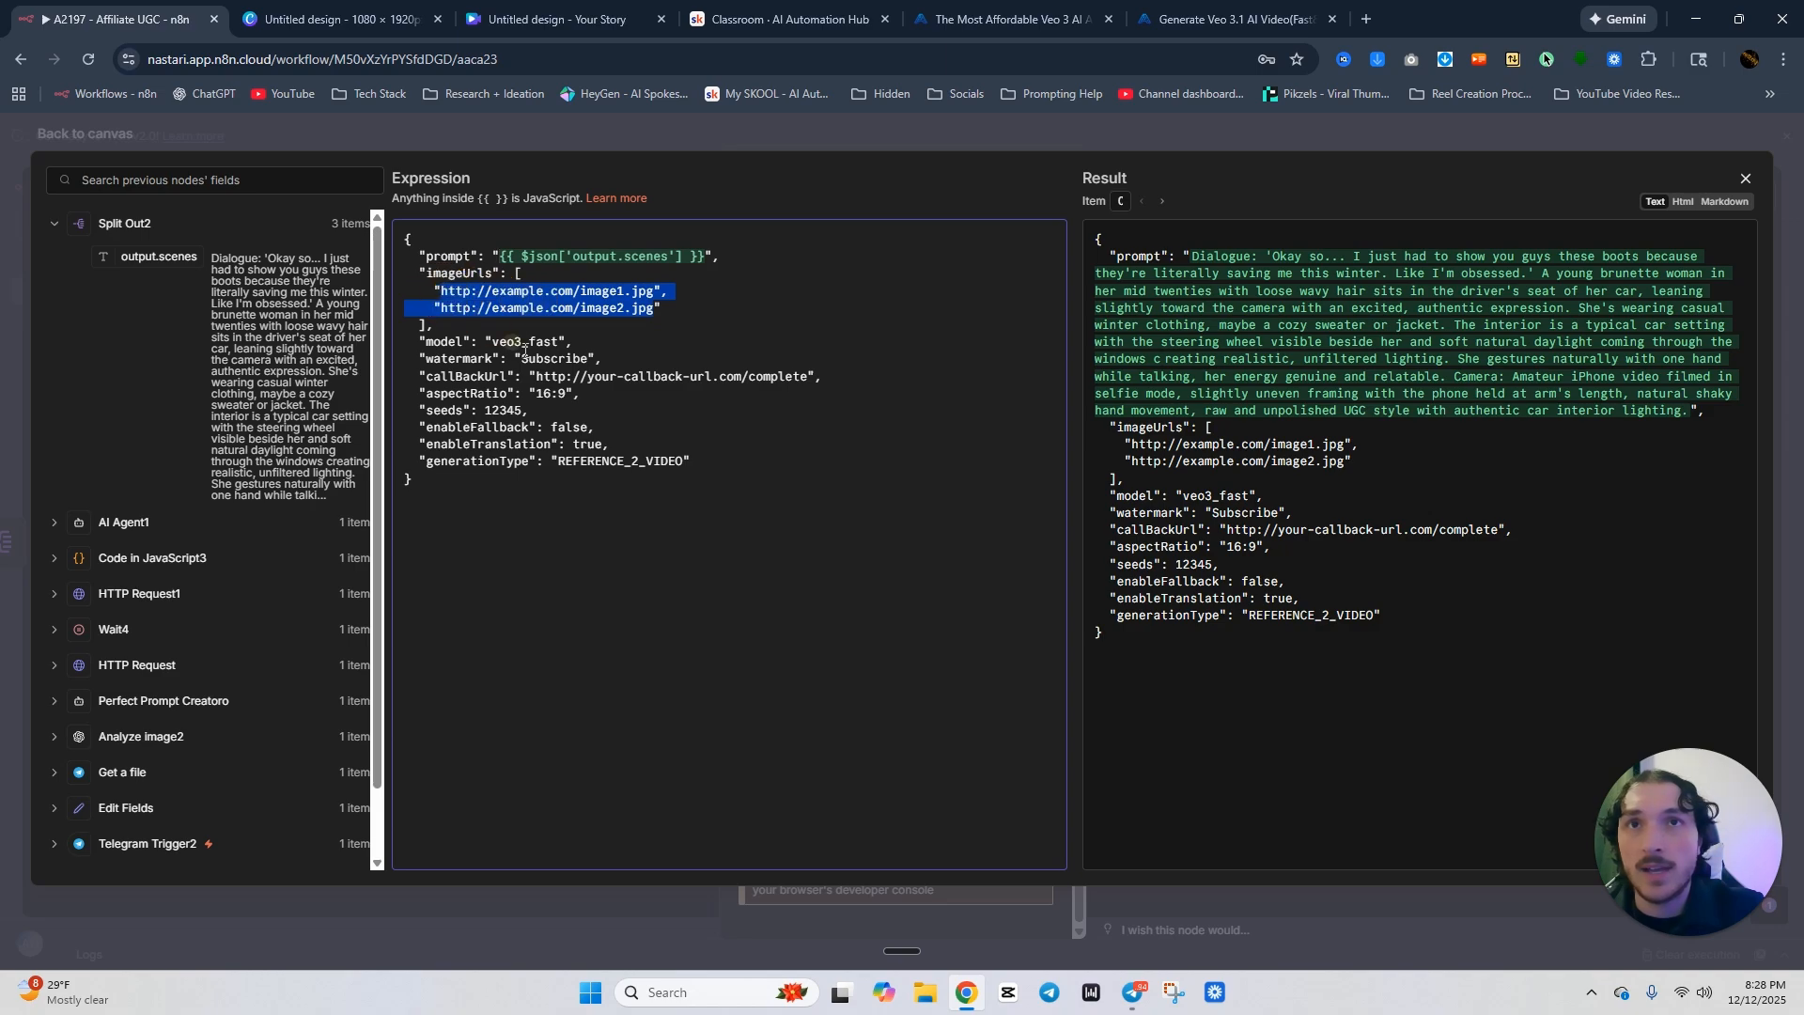
key("BackSpace")
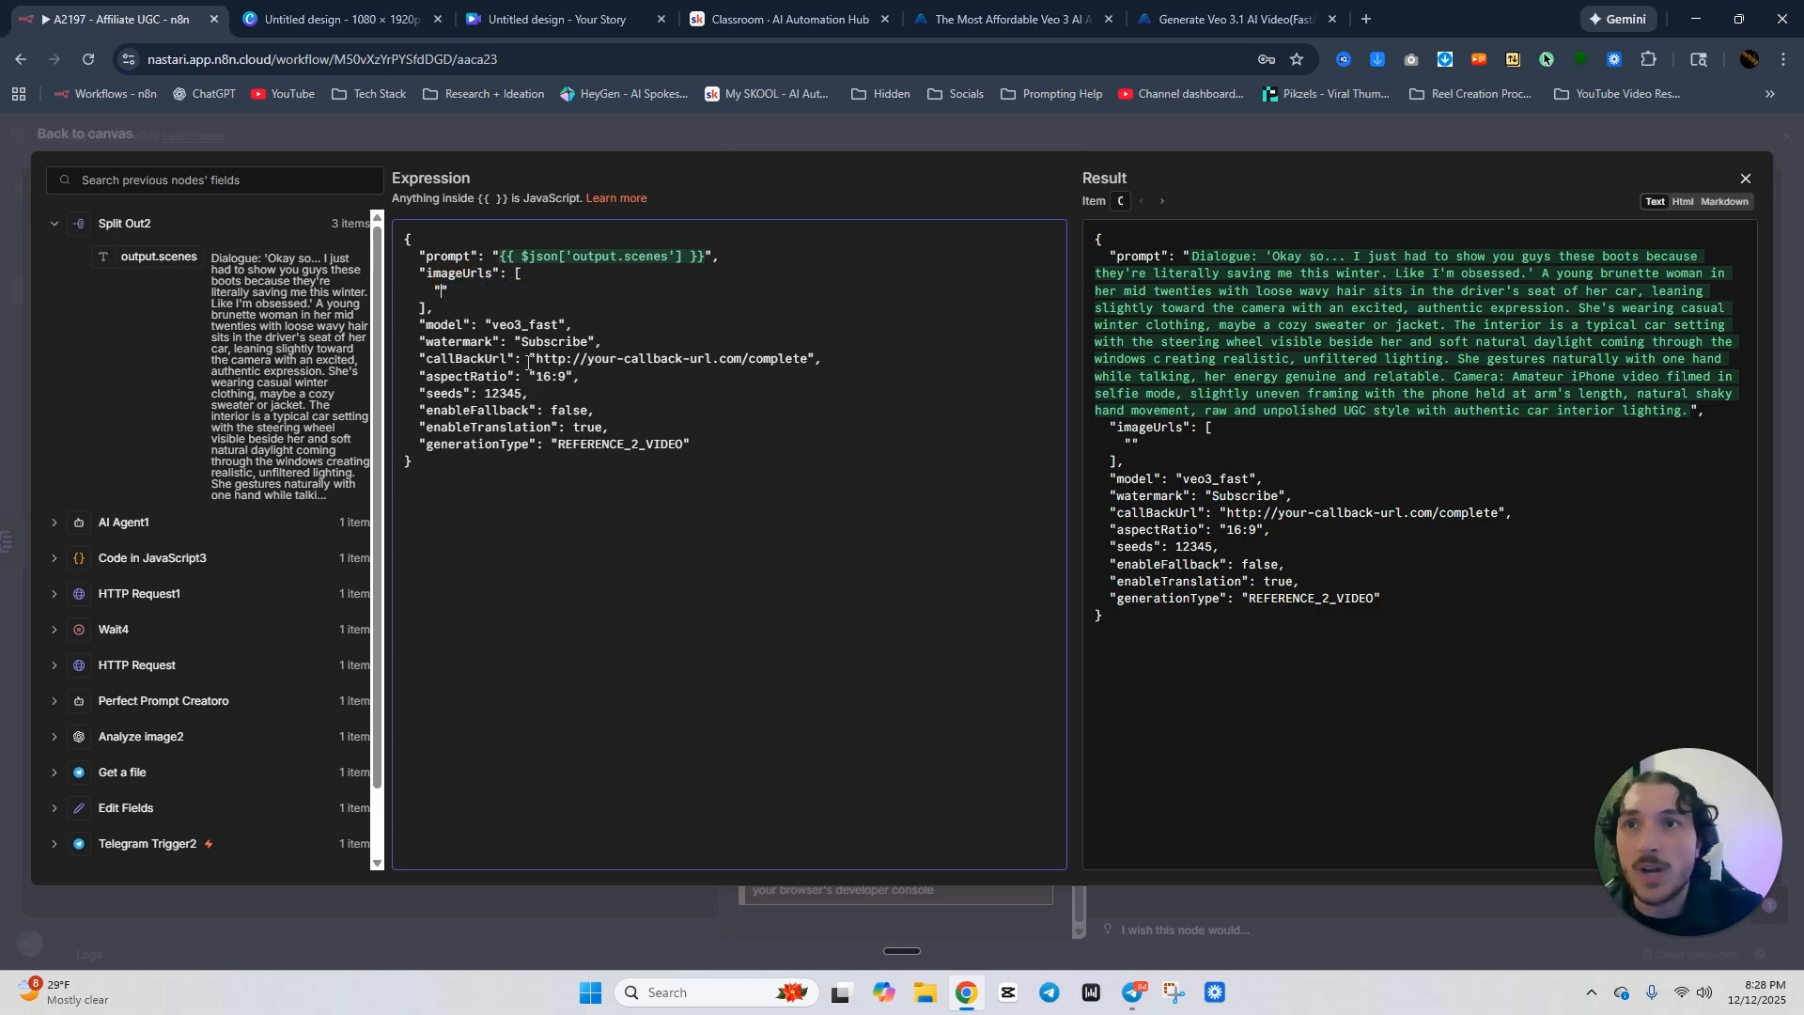
left_click(31, 524)
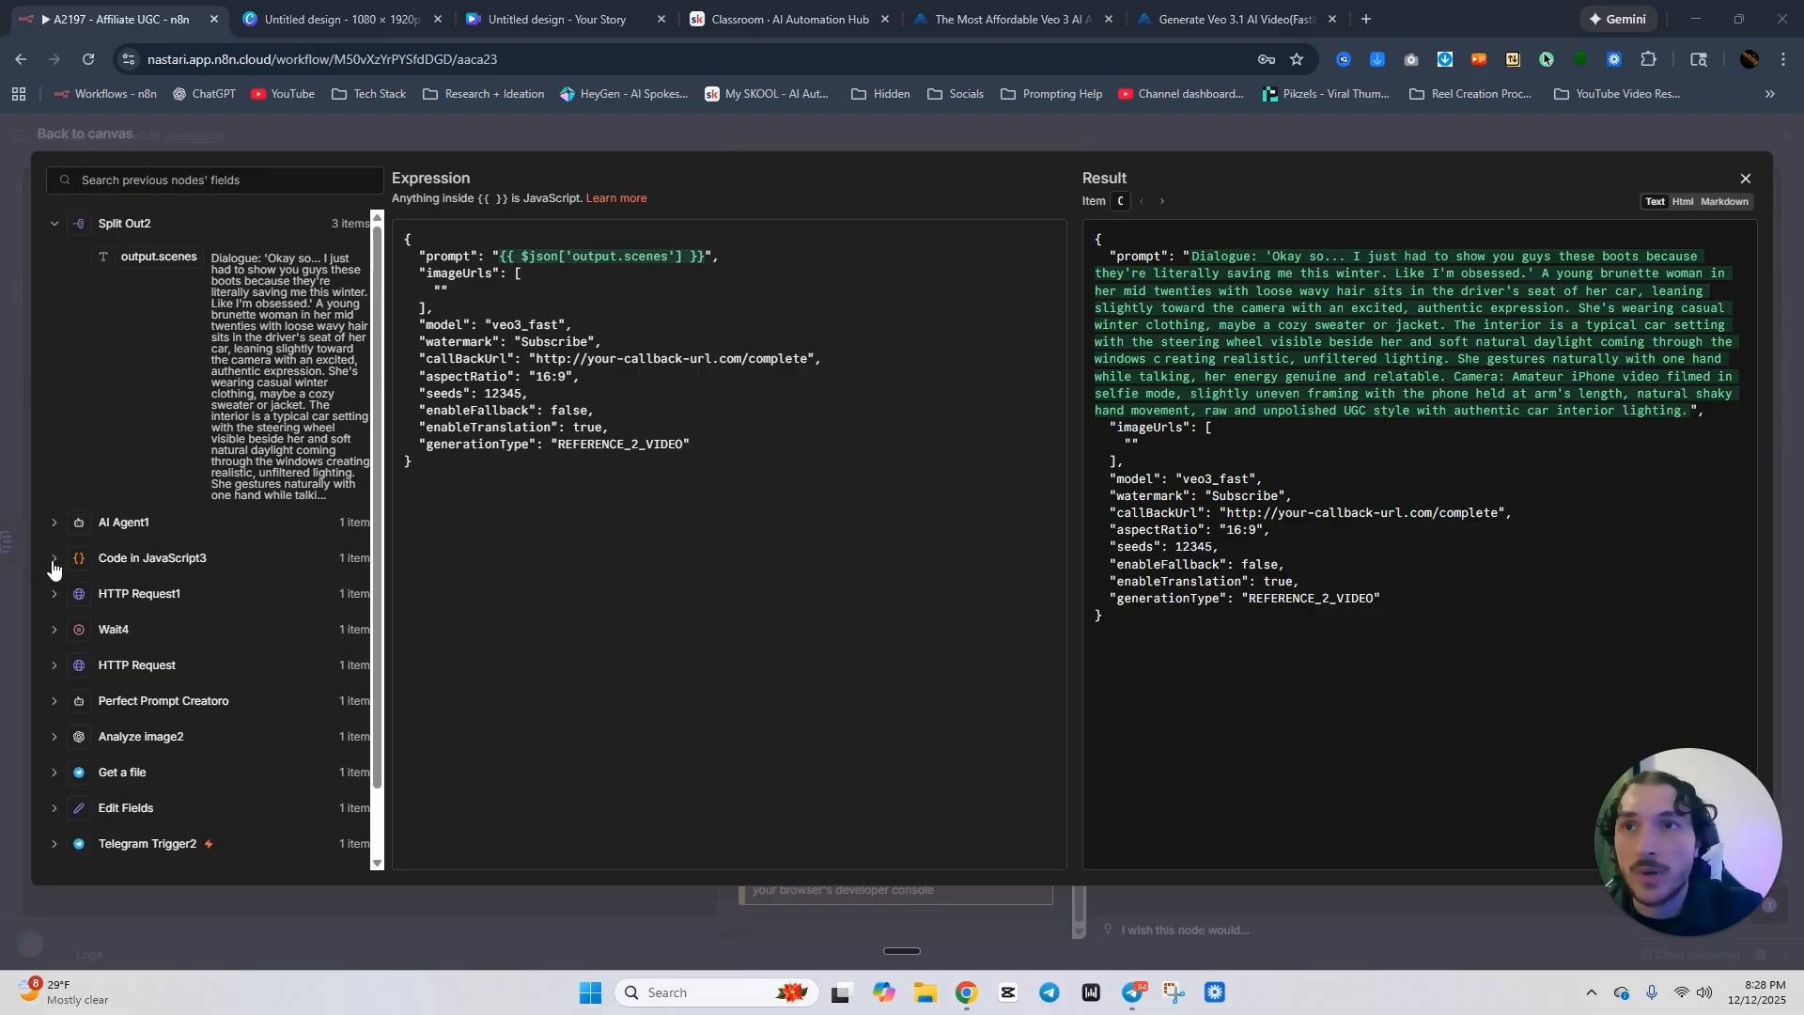
left_click(53, 558)
left_click_drag(143, 591, 438, 290)
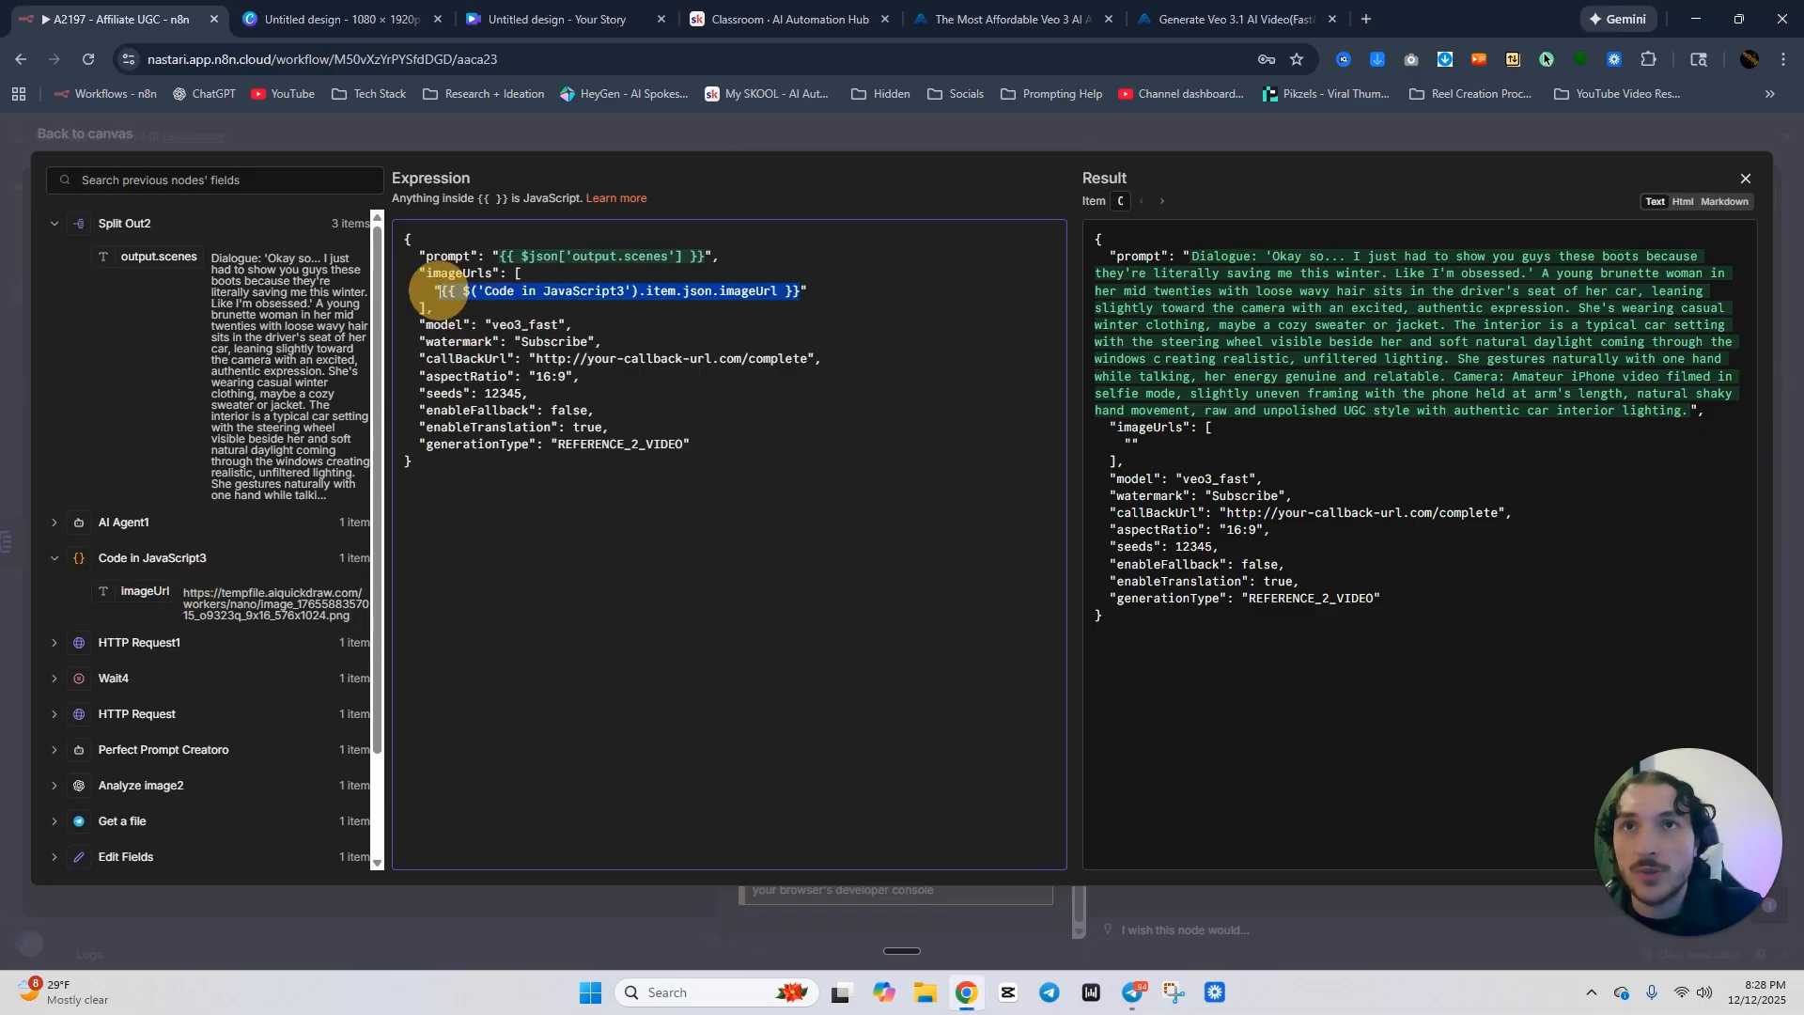
left_click(603, 484)
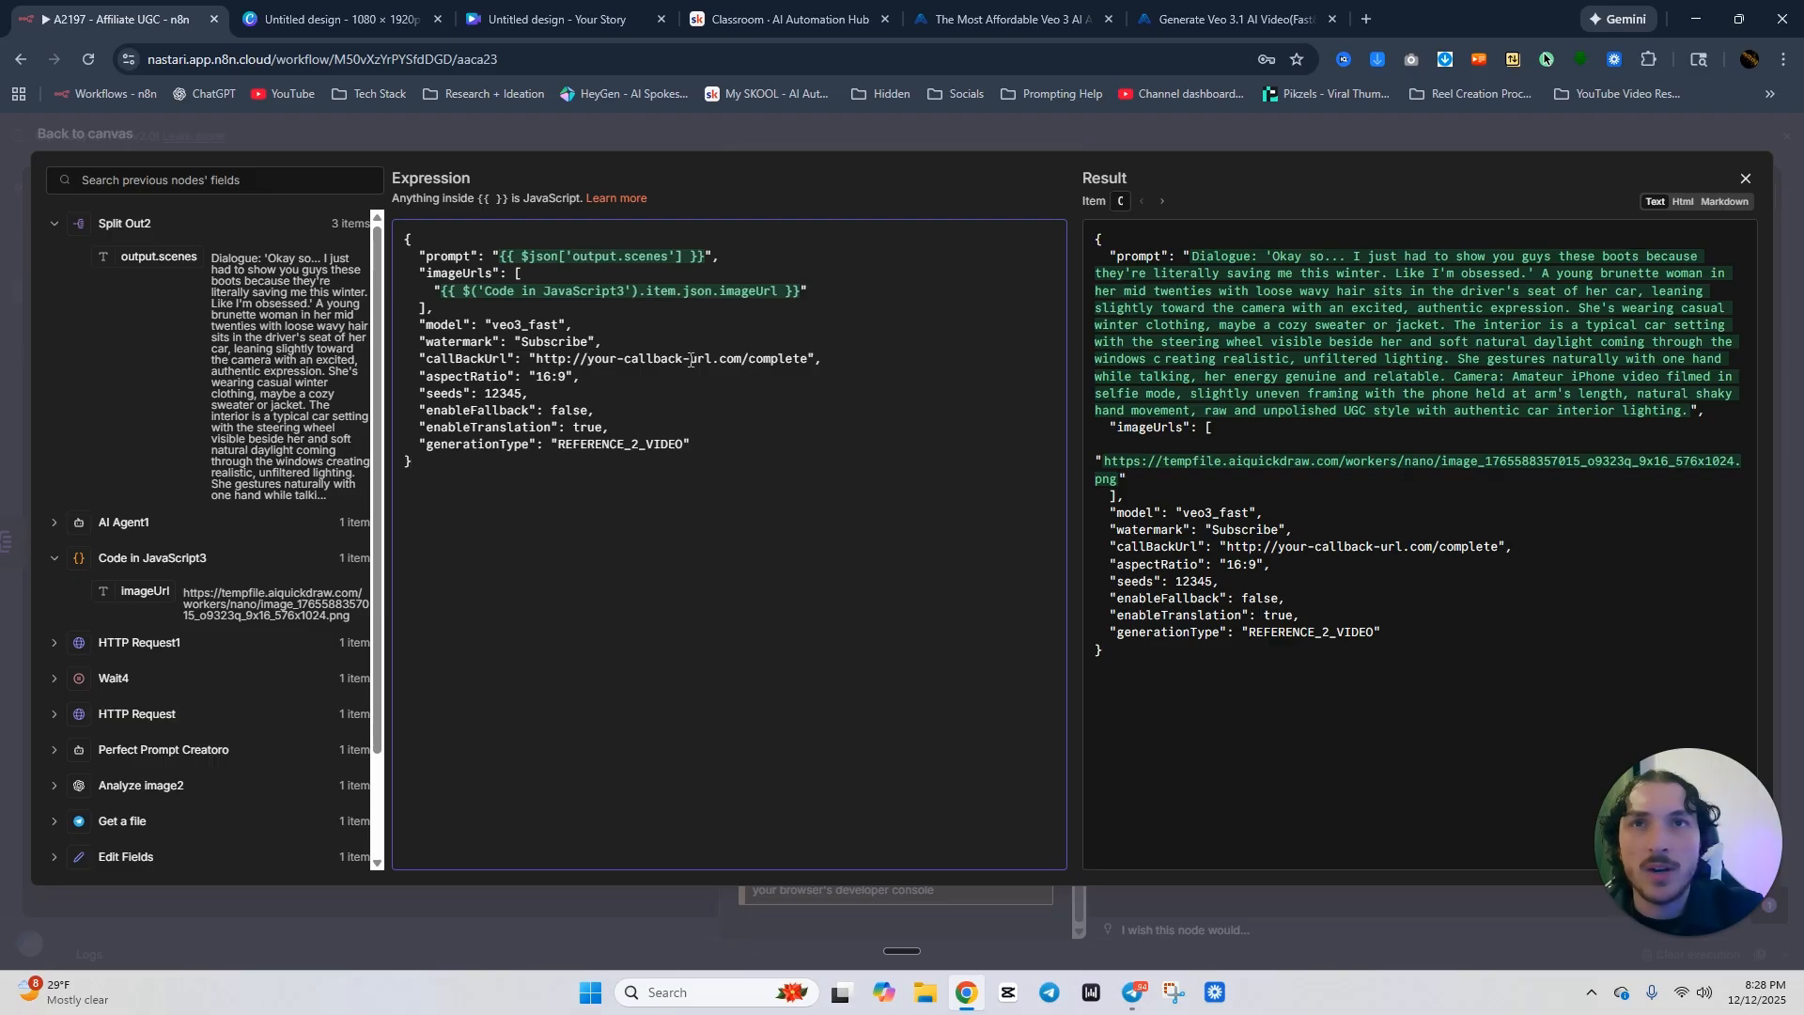
left_click(916, 138)
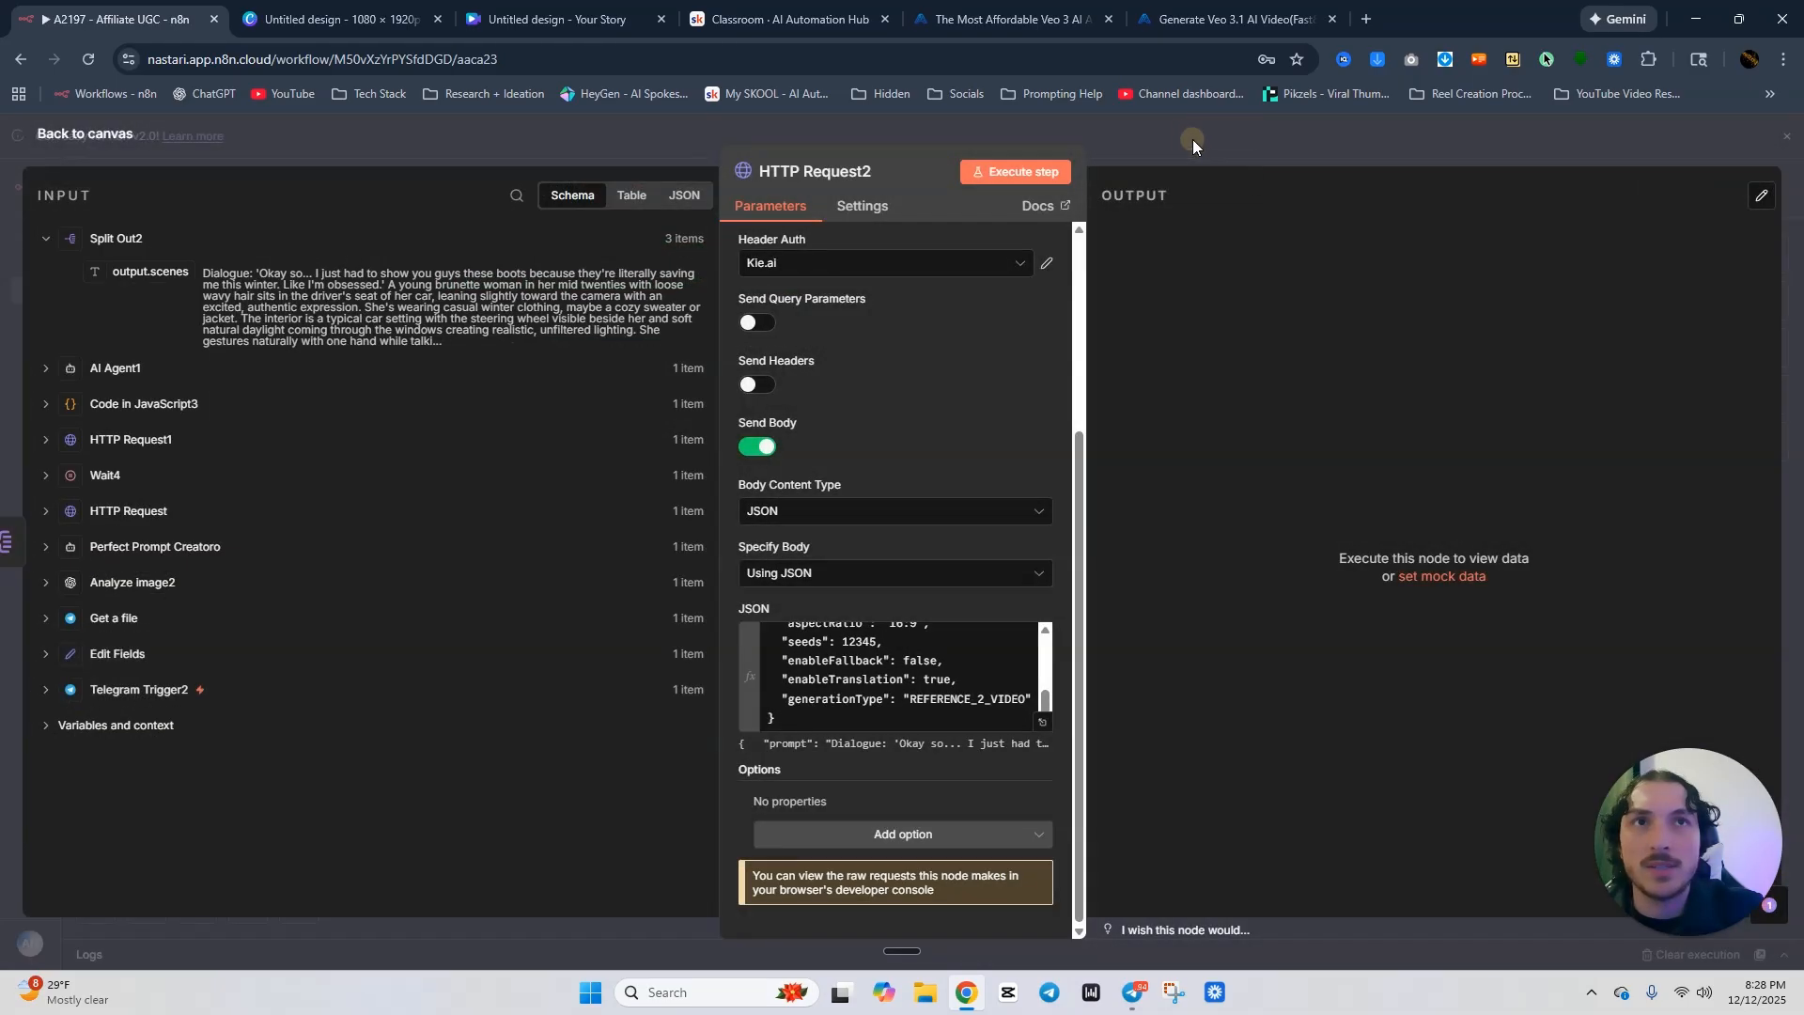
Examine the Make video node's JSON body expression to compare it with HTTP Request2's, and return to the canvas.
left_click(1192, 139)
double_click(923, 503)
scroll(977, 657, "down", 5)
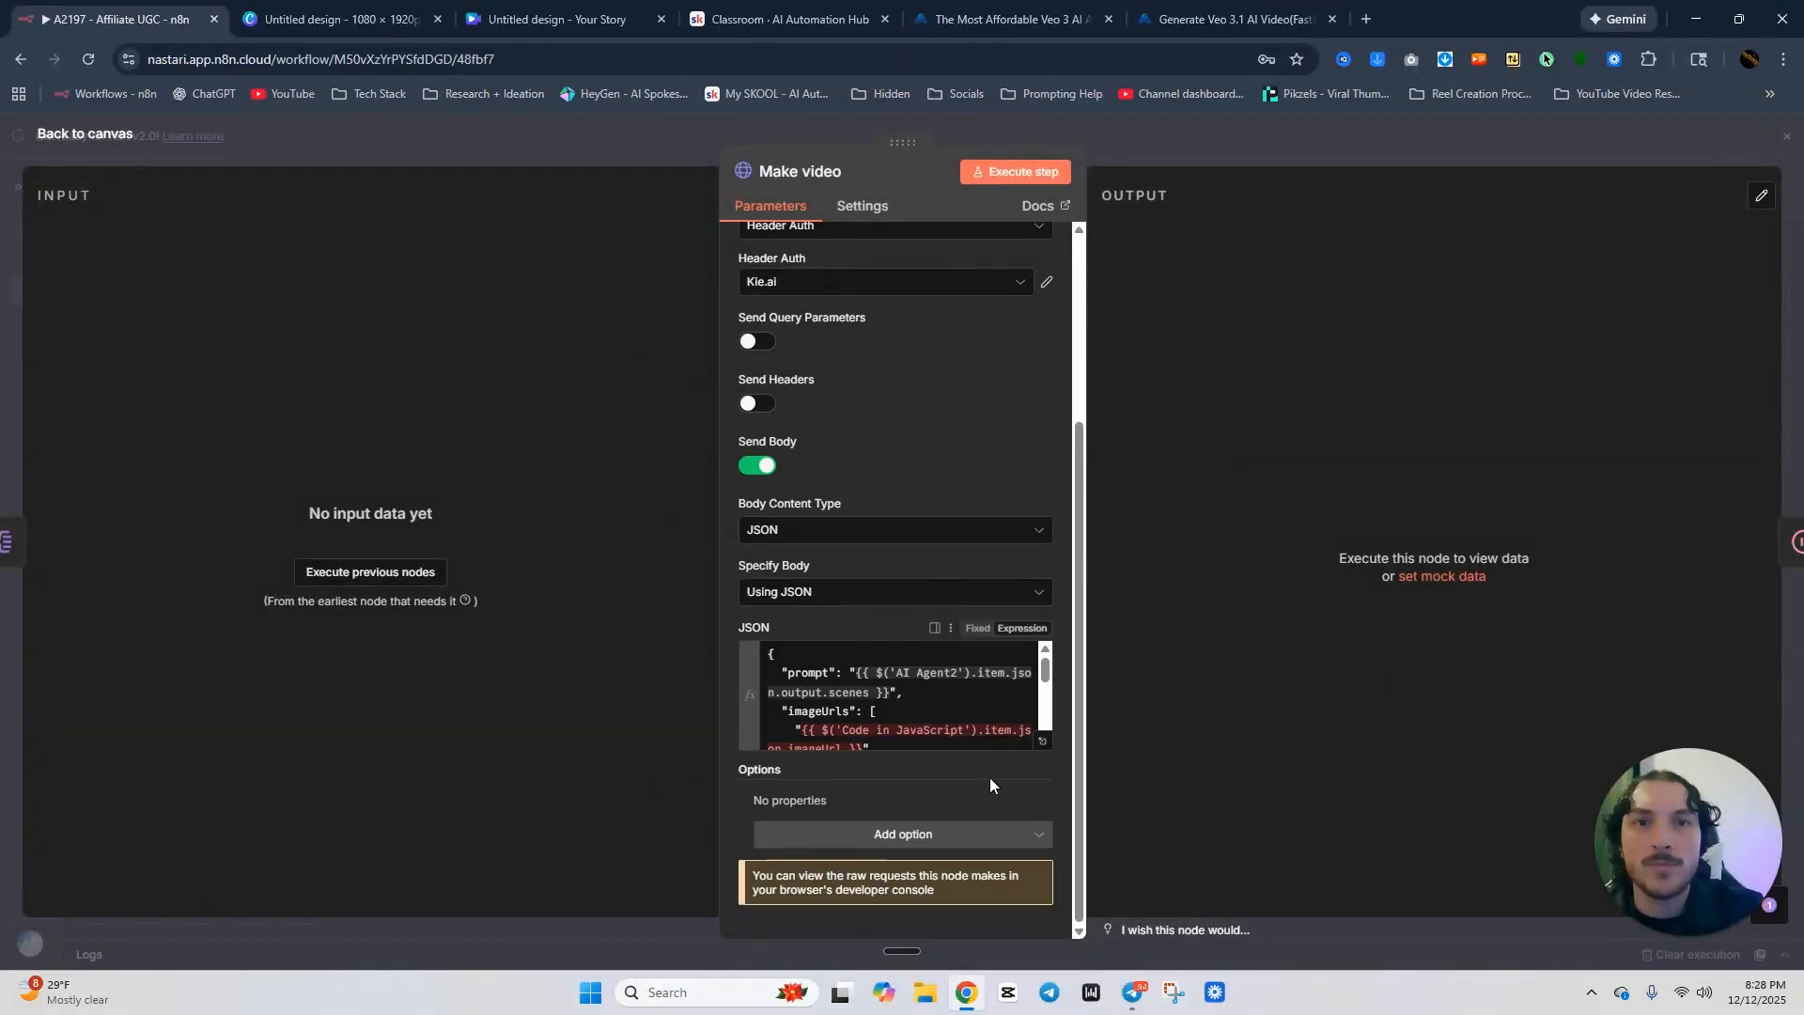
left_click(1039, 745)
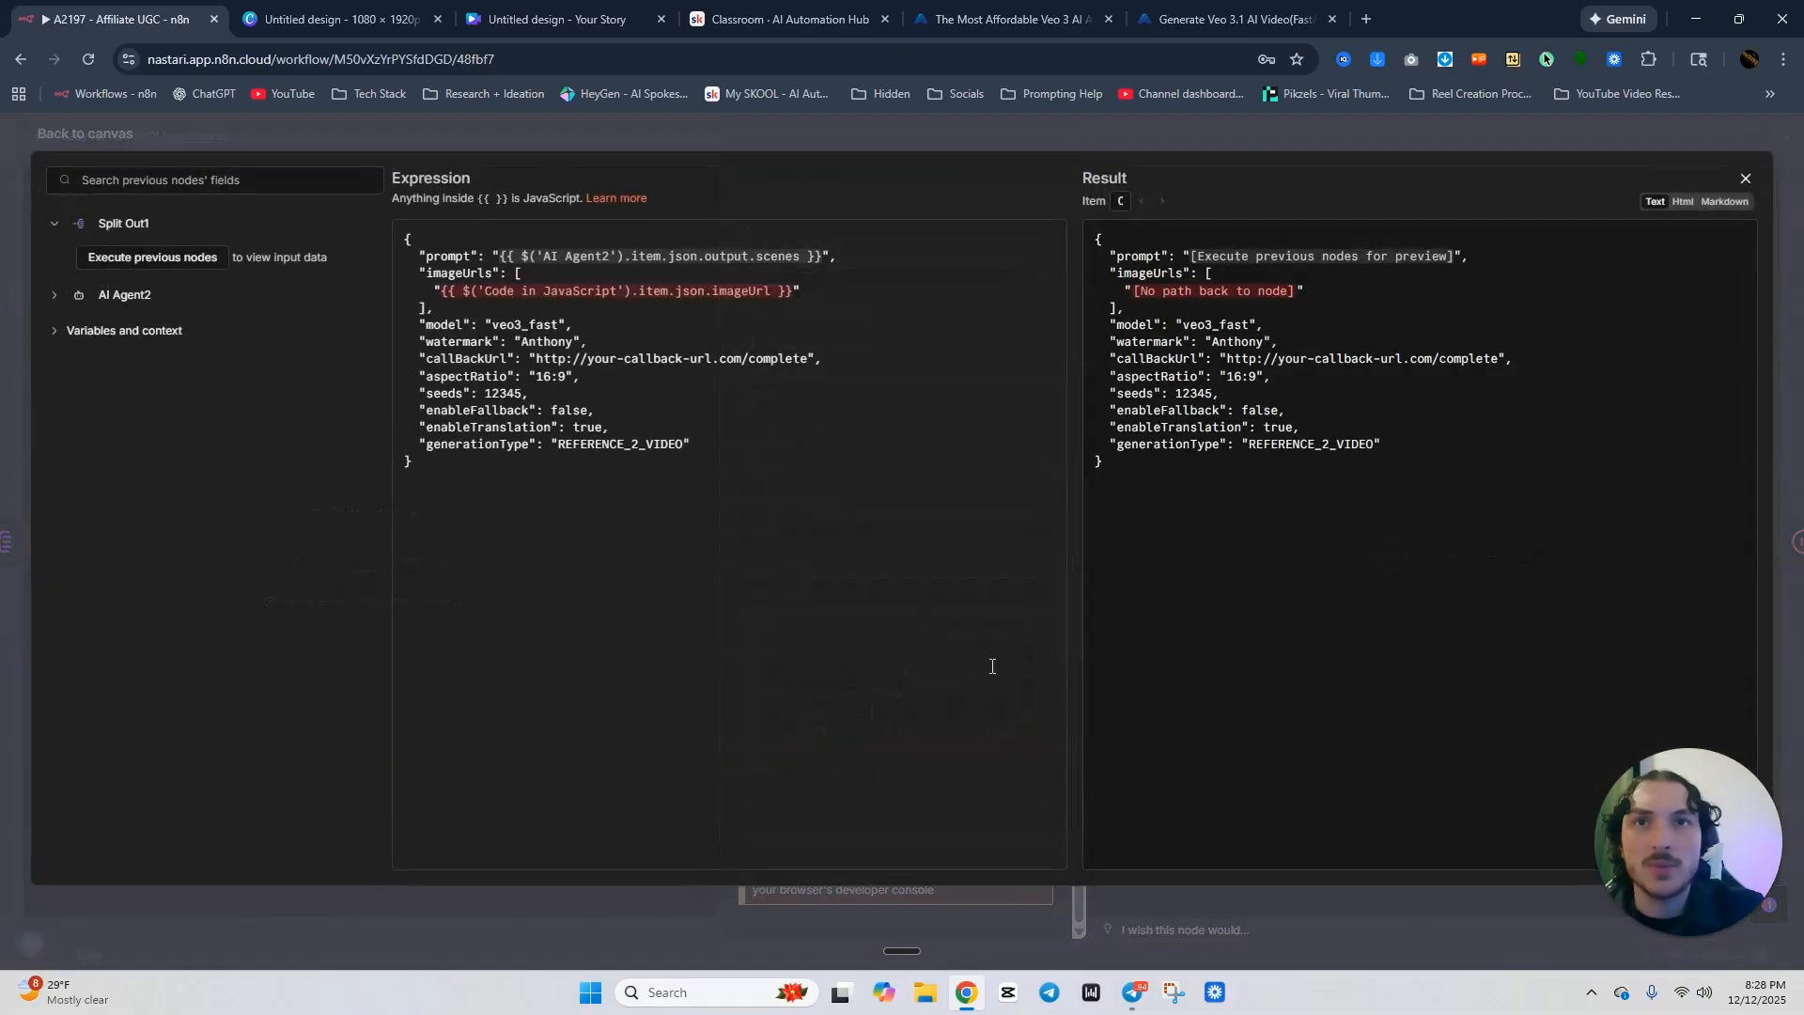
left_click(1054, 141)
left_click(1152, 137)
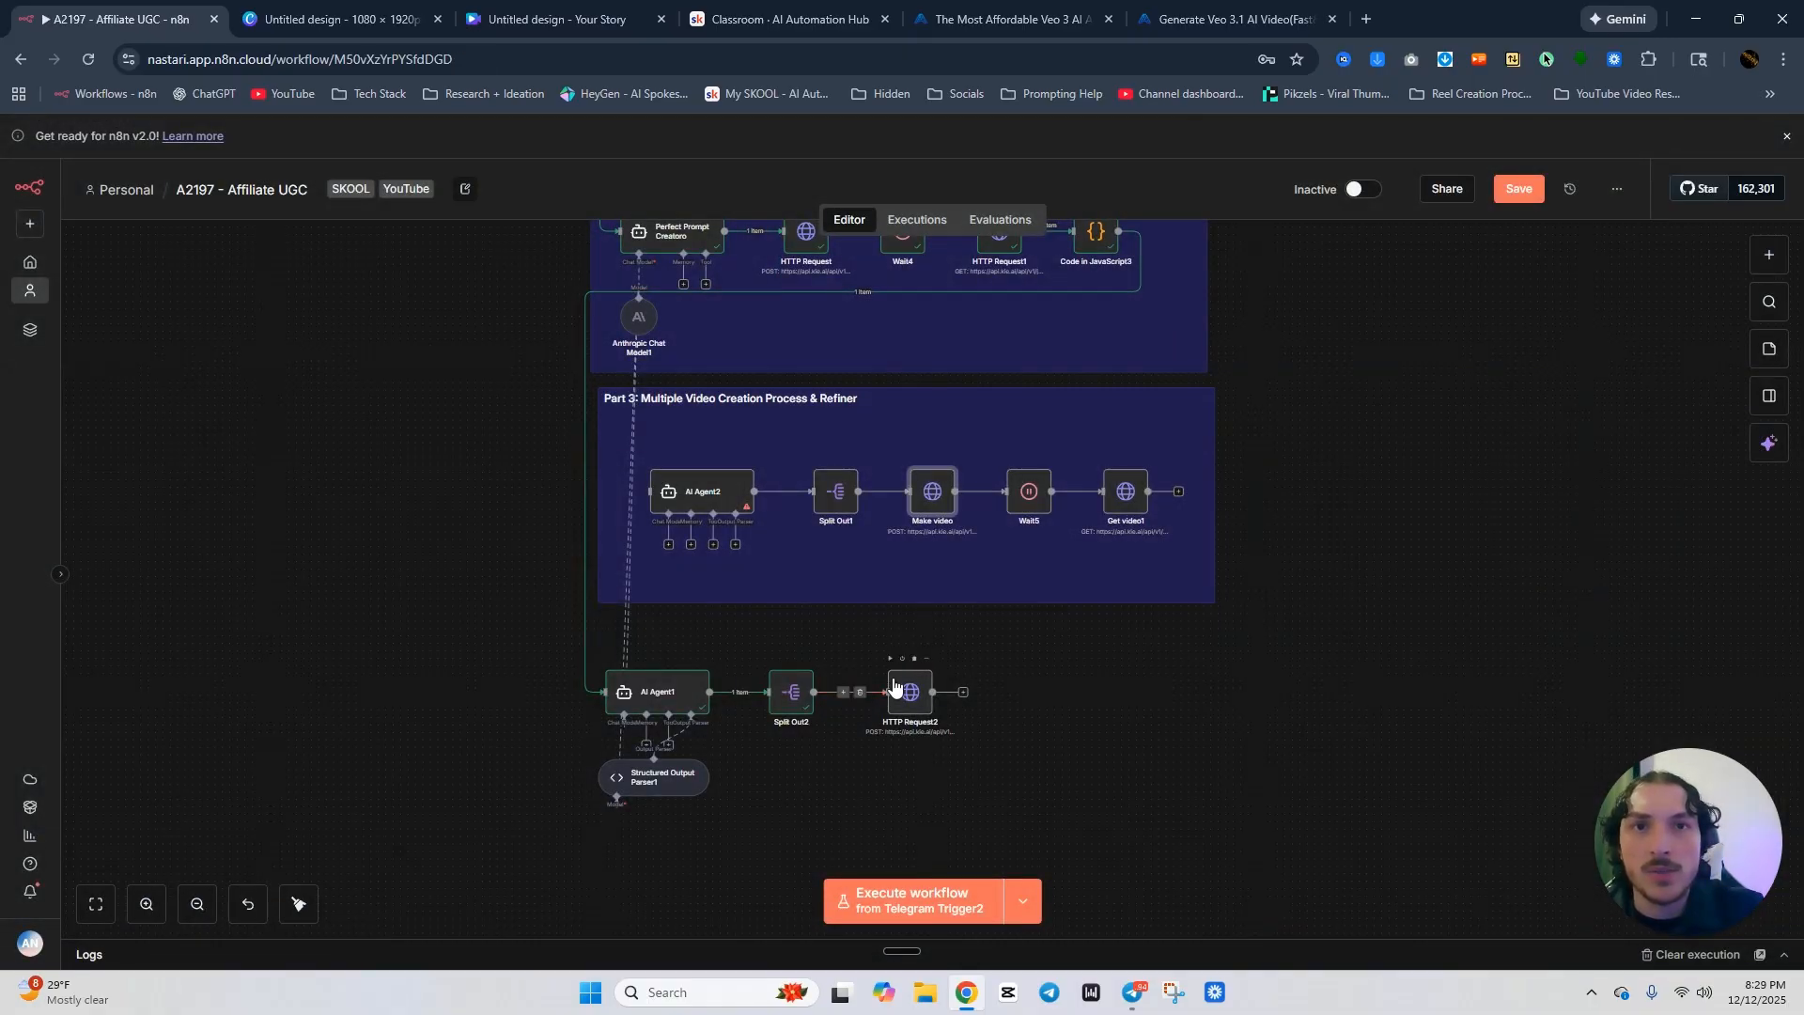
Execute HTTP Request2 and review its returned task IDs against the Split Out2 scene prompts in table view.
left_click(890, 659)
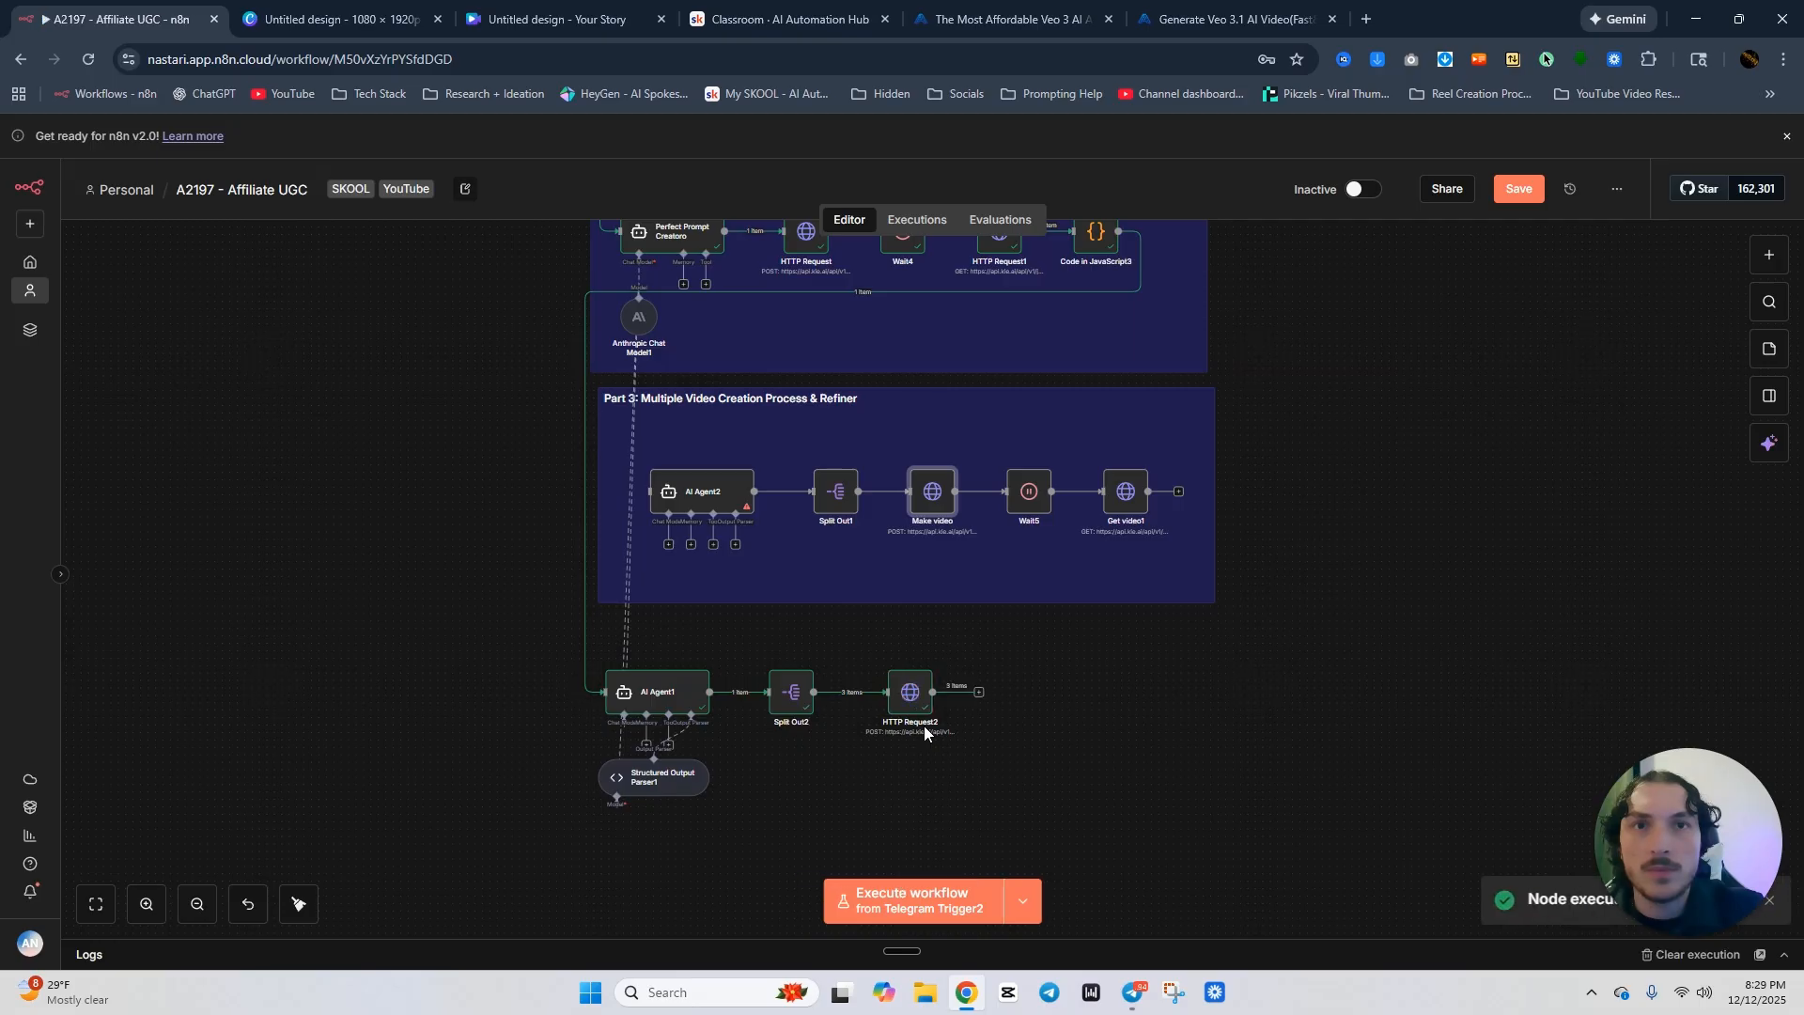
double_click(910, 703)
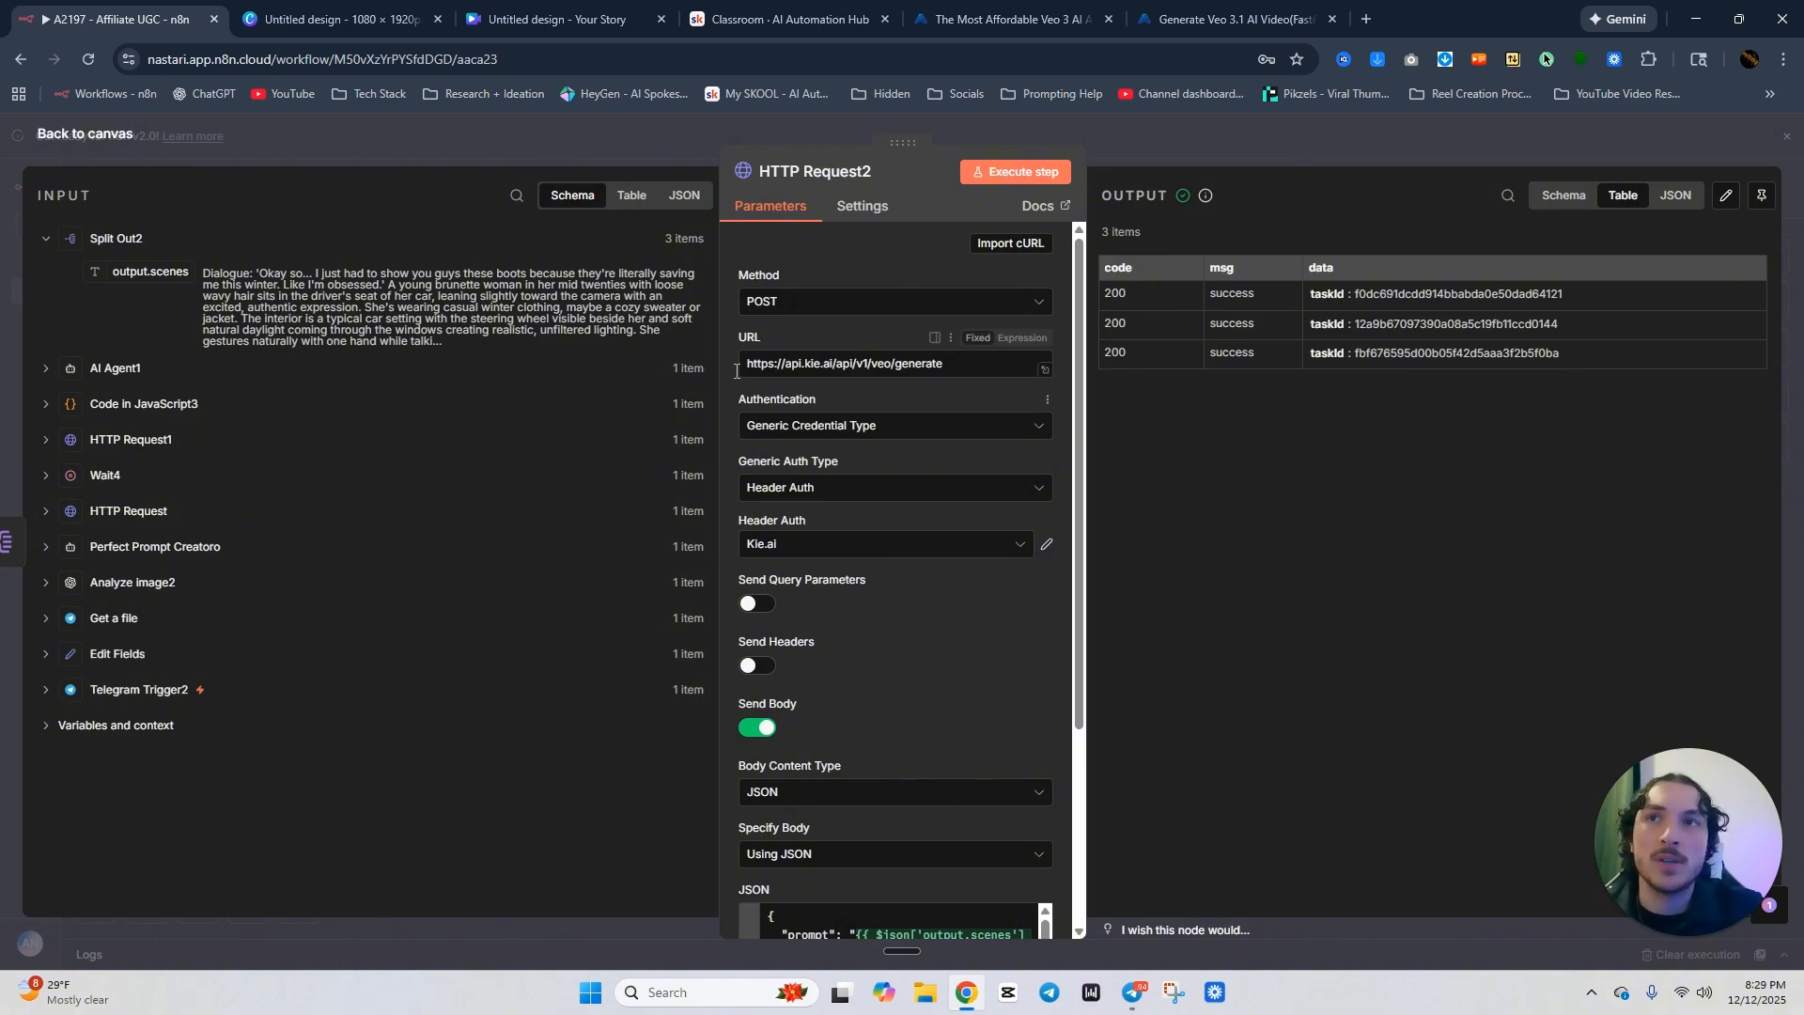
left_click(632, 195)
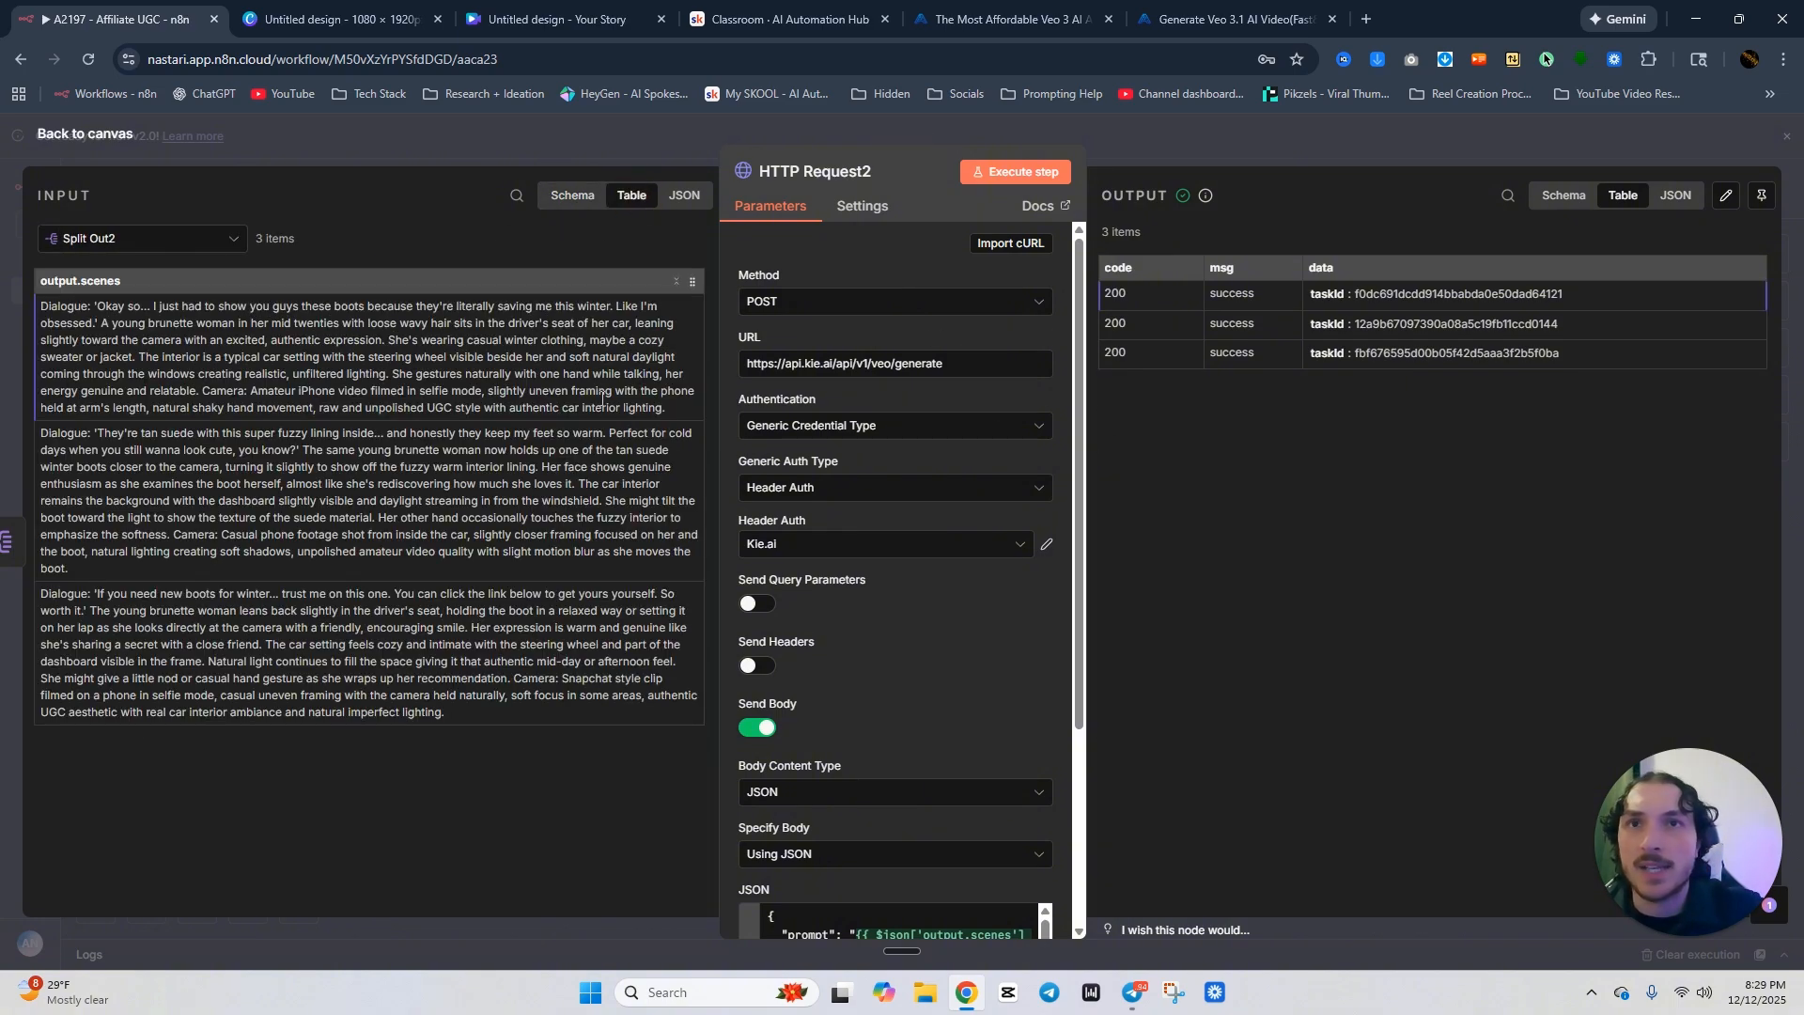
left_click_drag(667, 412, 45, 302)
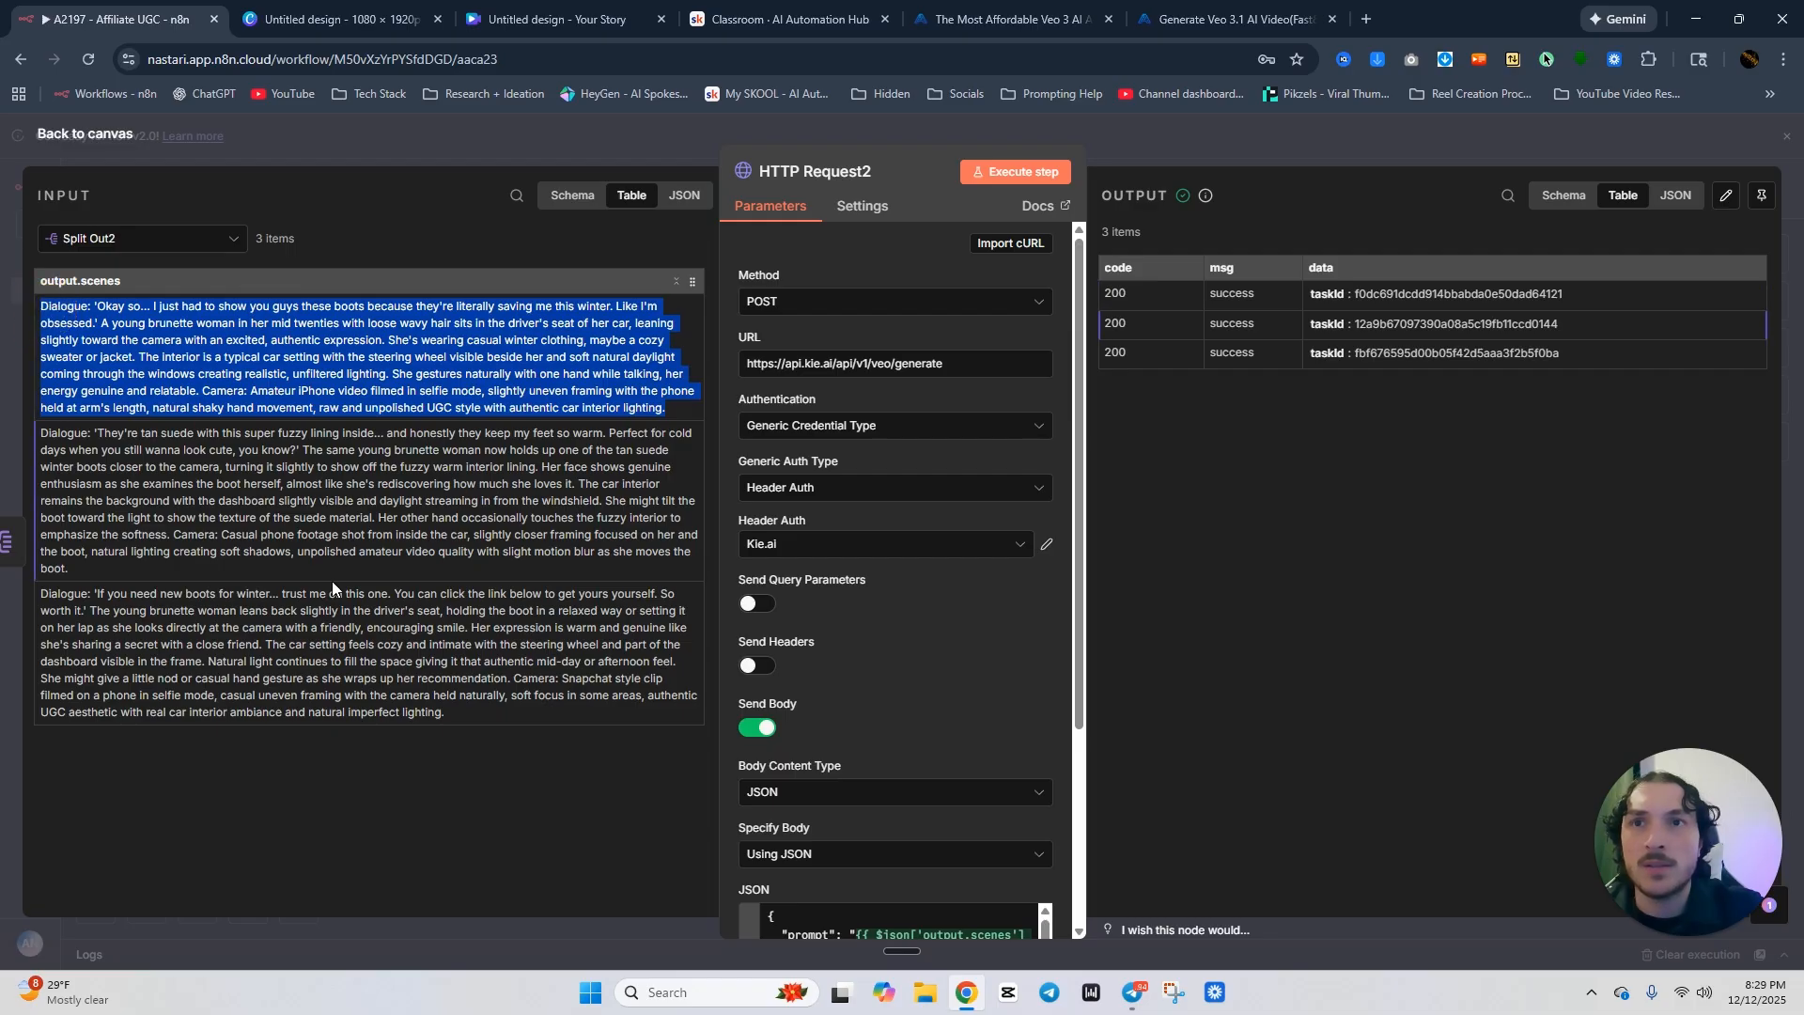
left_click_drag(169, 571, 20, 587)
left_click(515, 697)
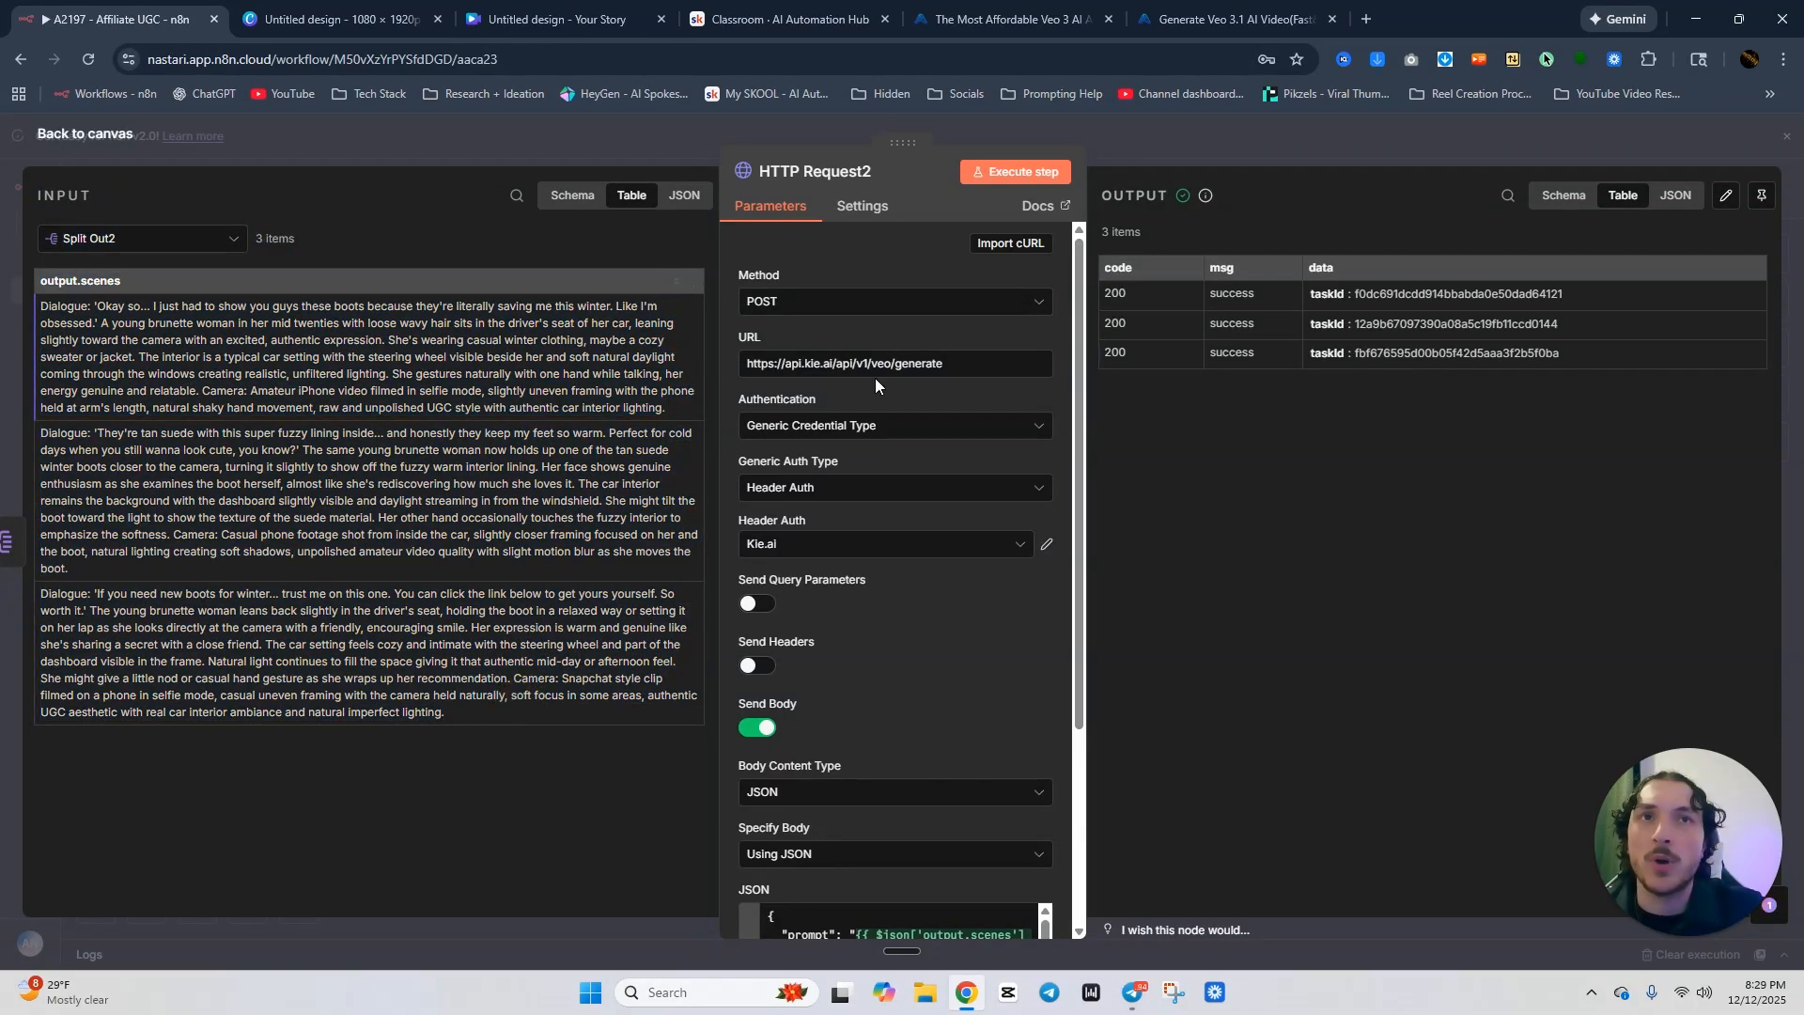
left_click(1208, 136)
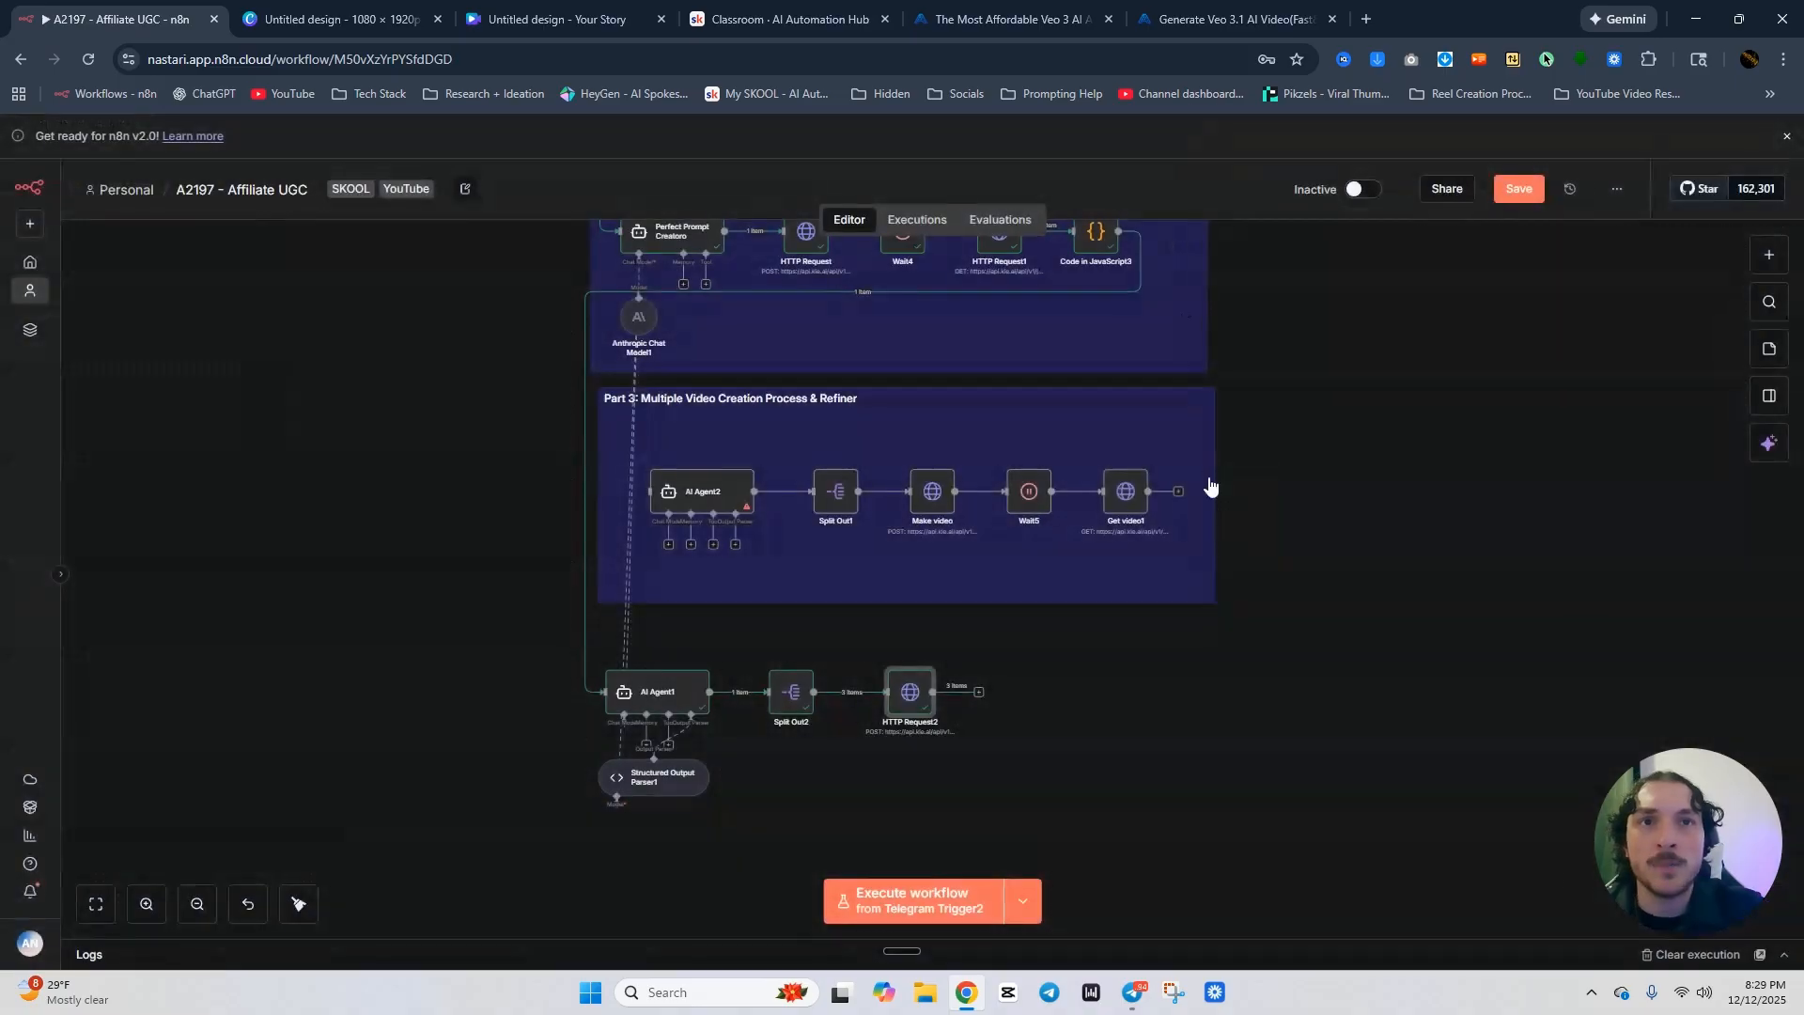
Add a Wait node after HTTP Request2 and set its wait time to 10 minutes.
left_click(979, 693)
type("wait")
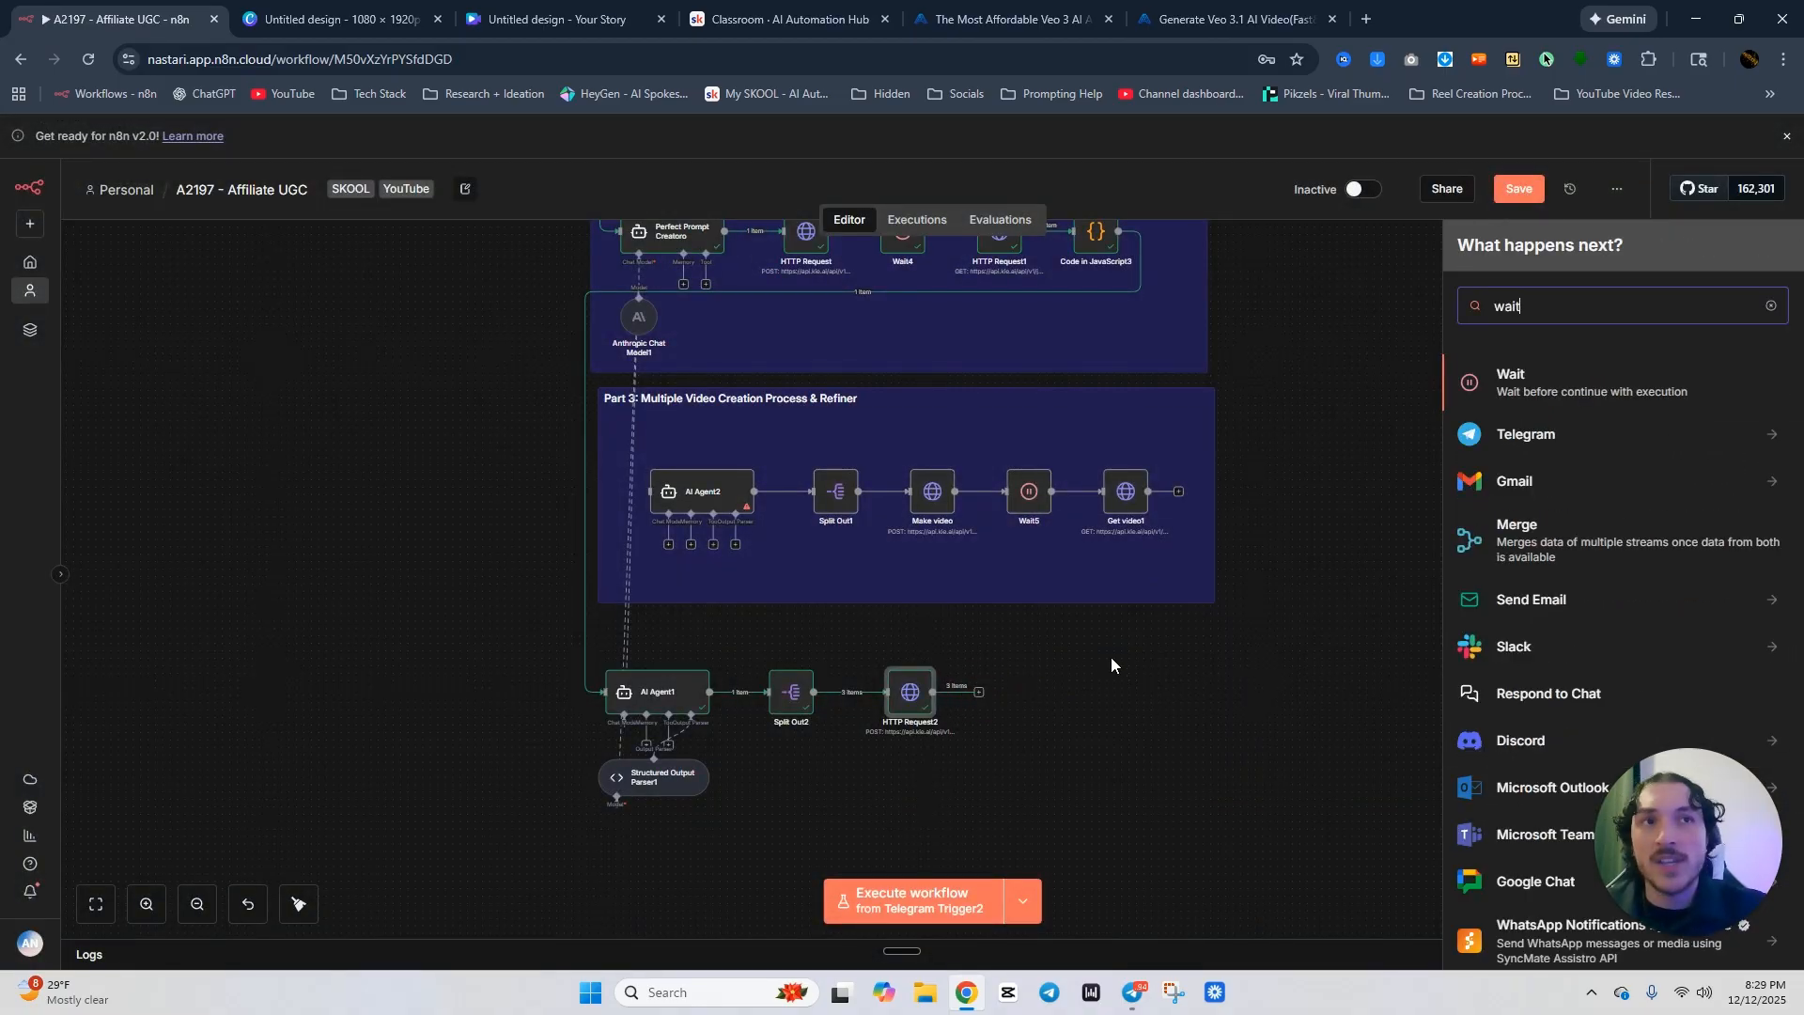
left_click(1578, 395)
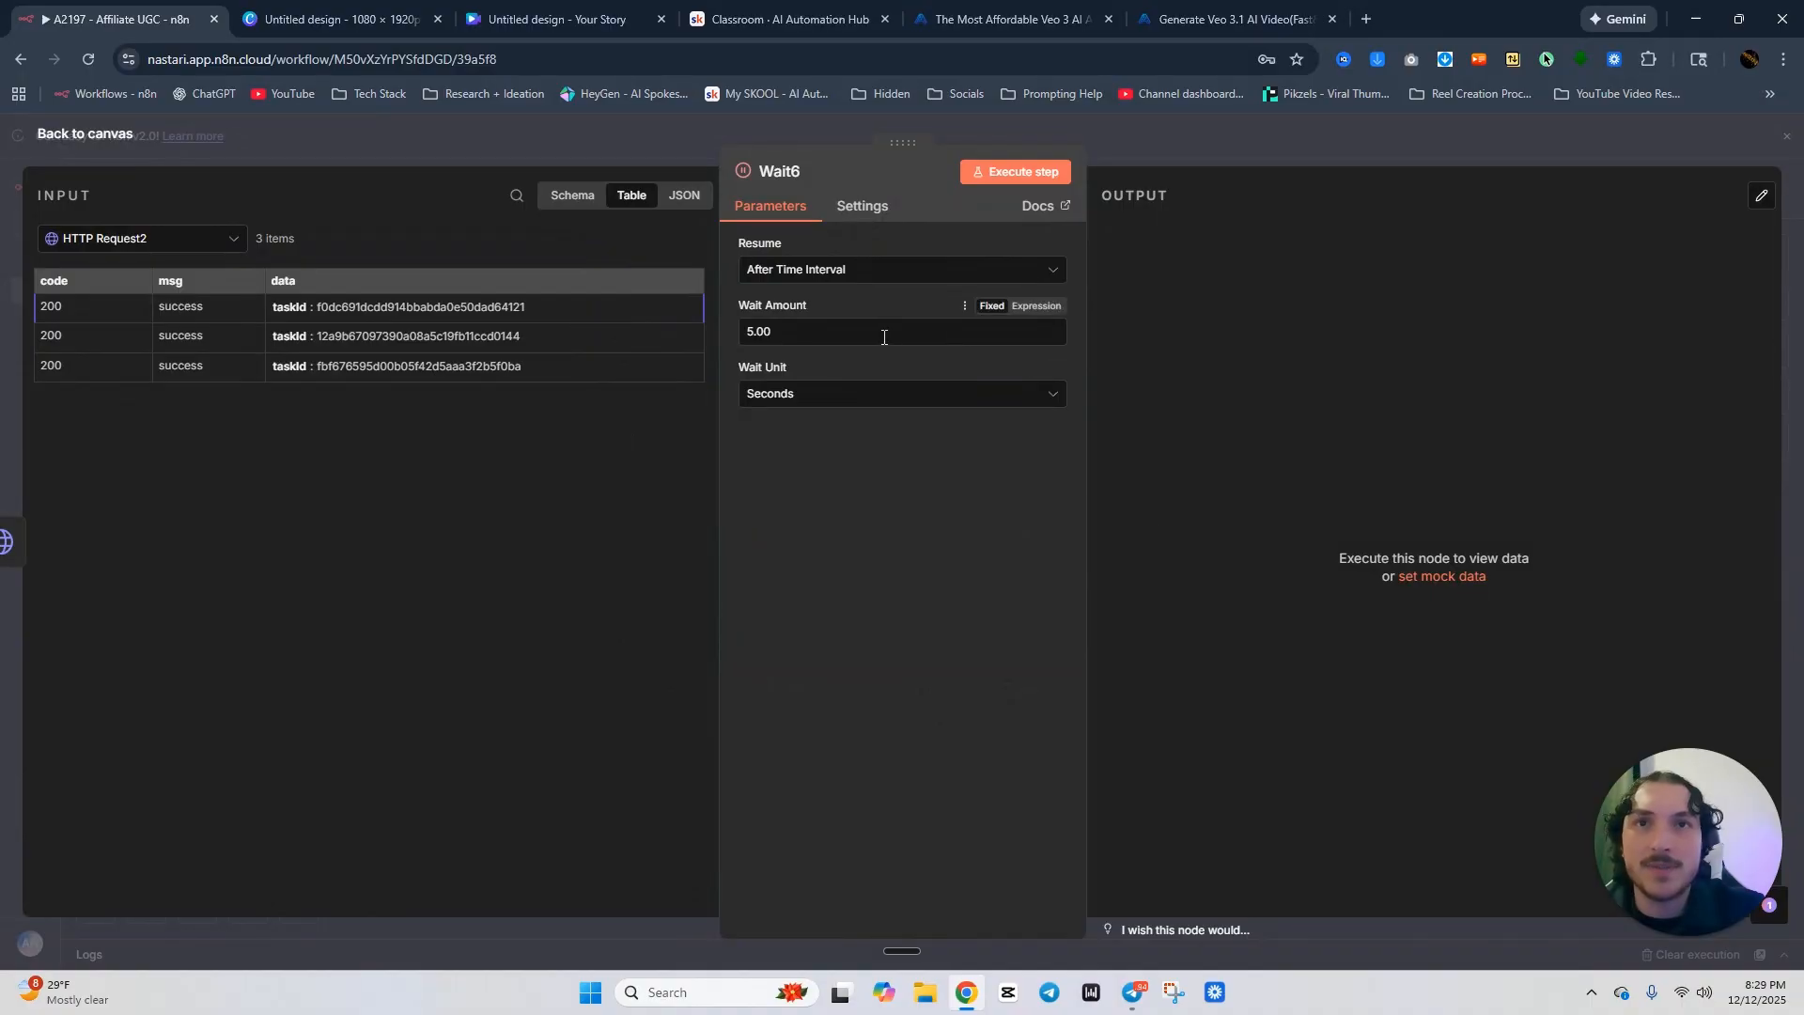
double_click(880, 335)
type("10")
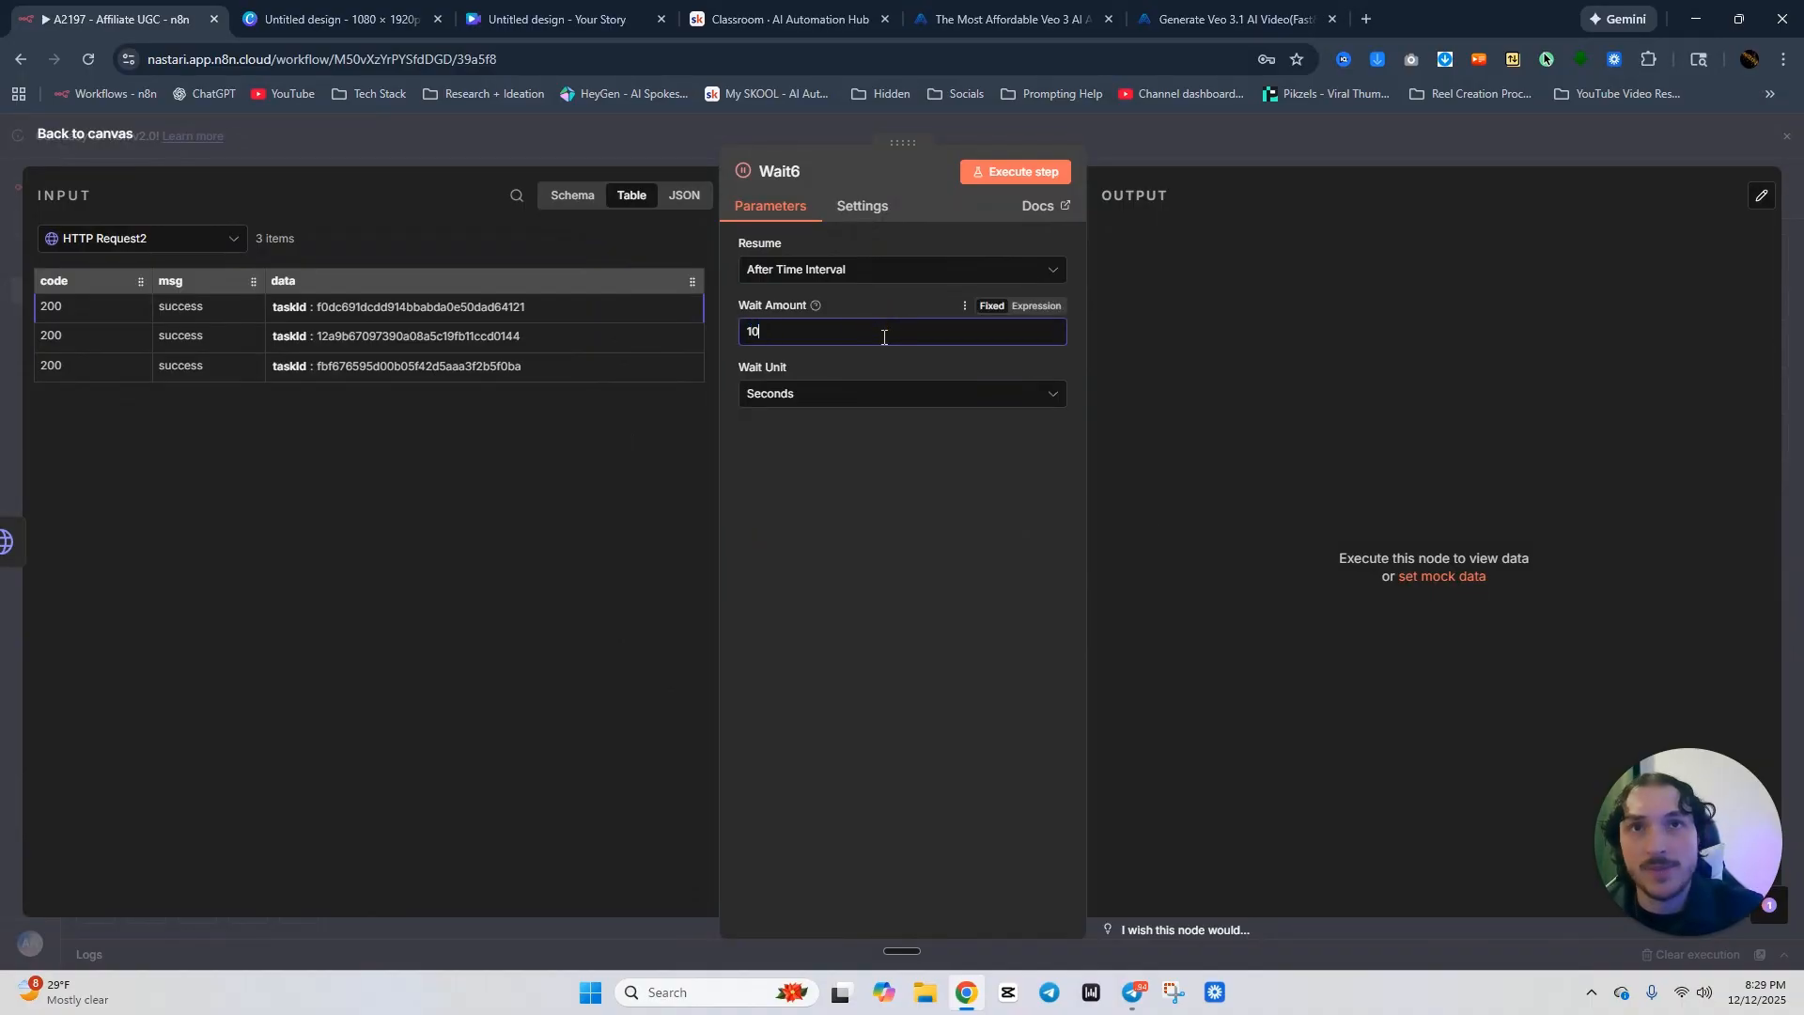
left_click(874, 393)
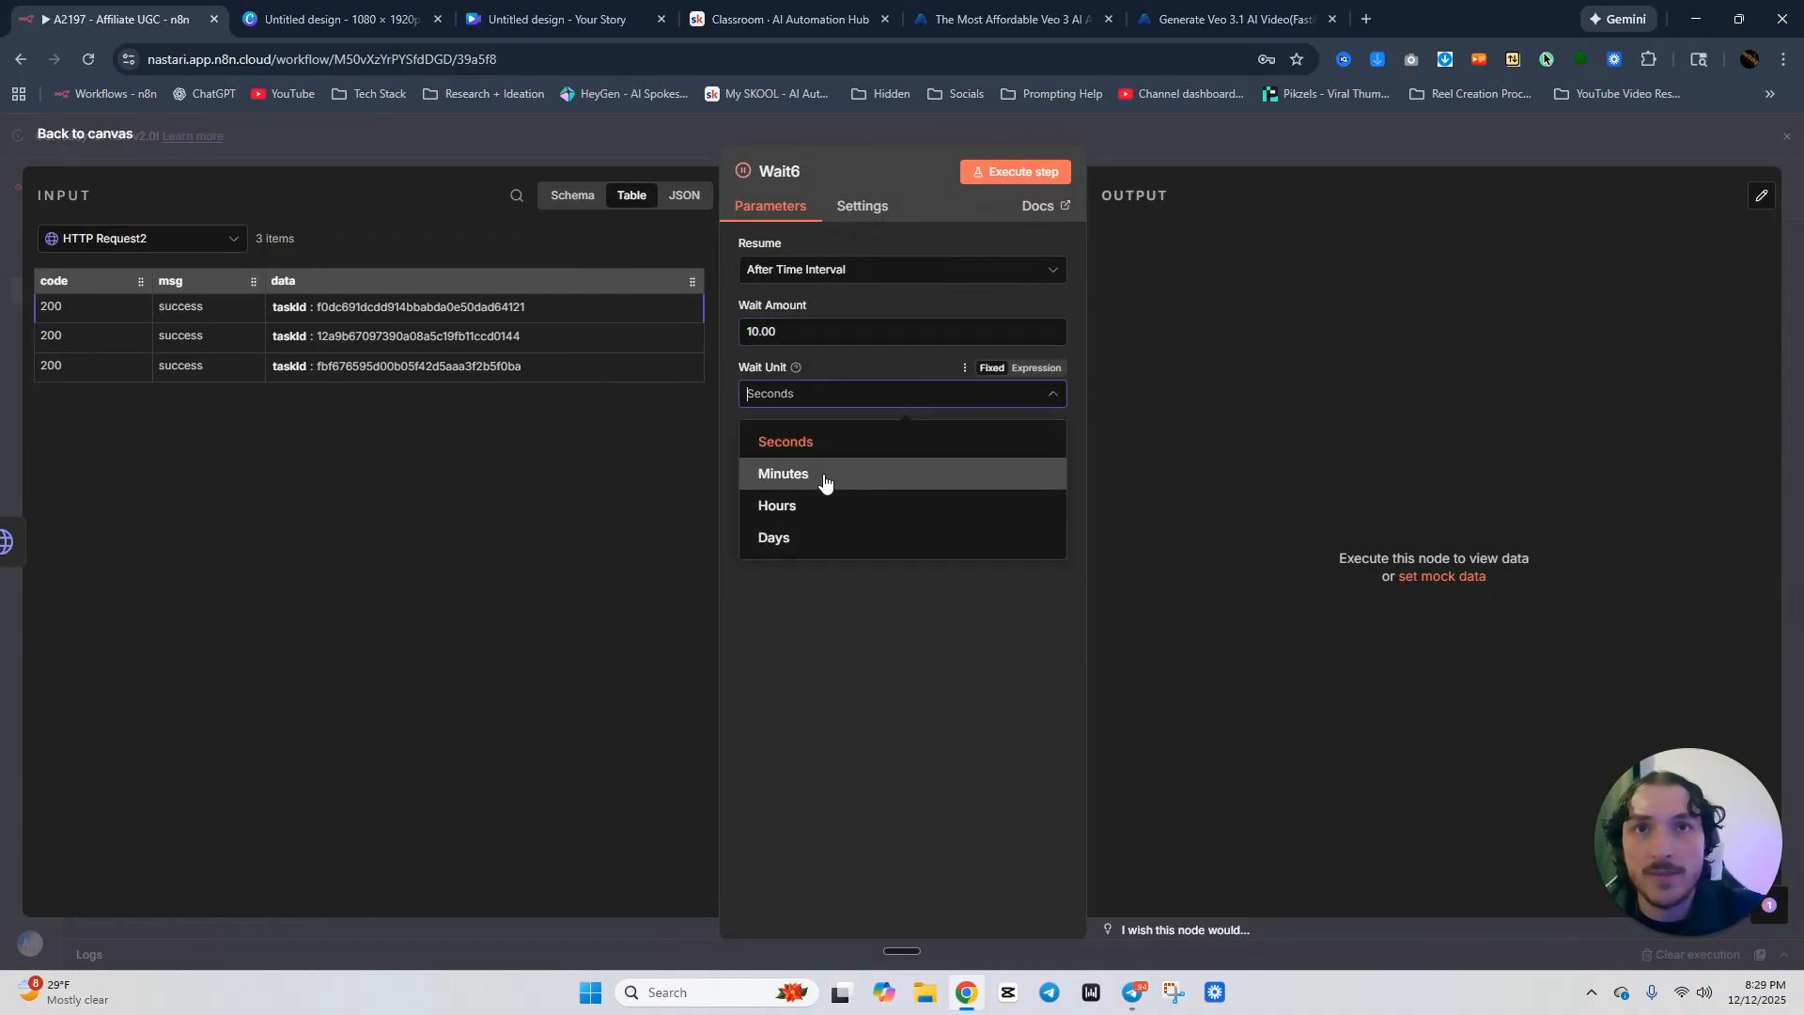
left_click(826, 475)
left_click(1208, 17)
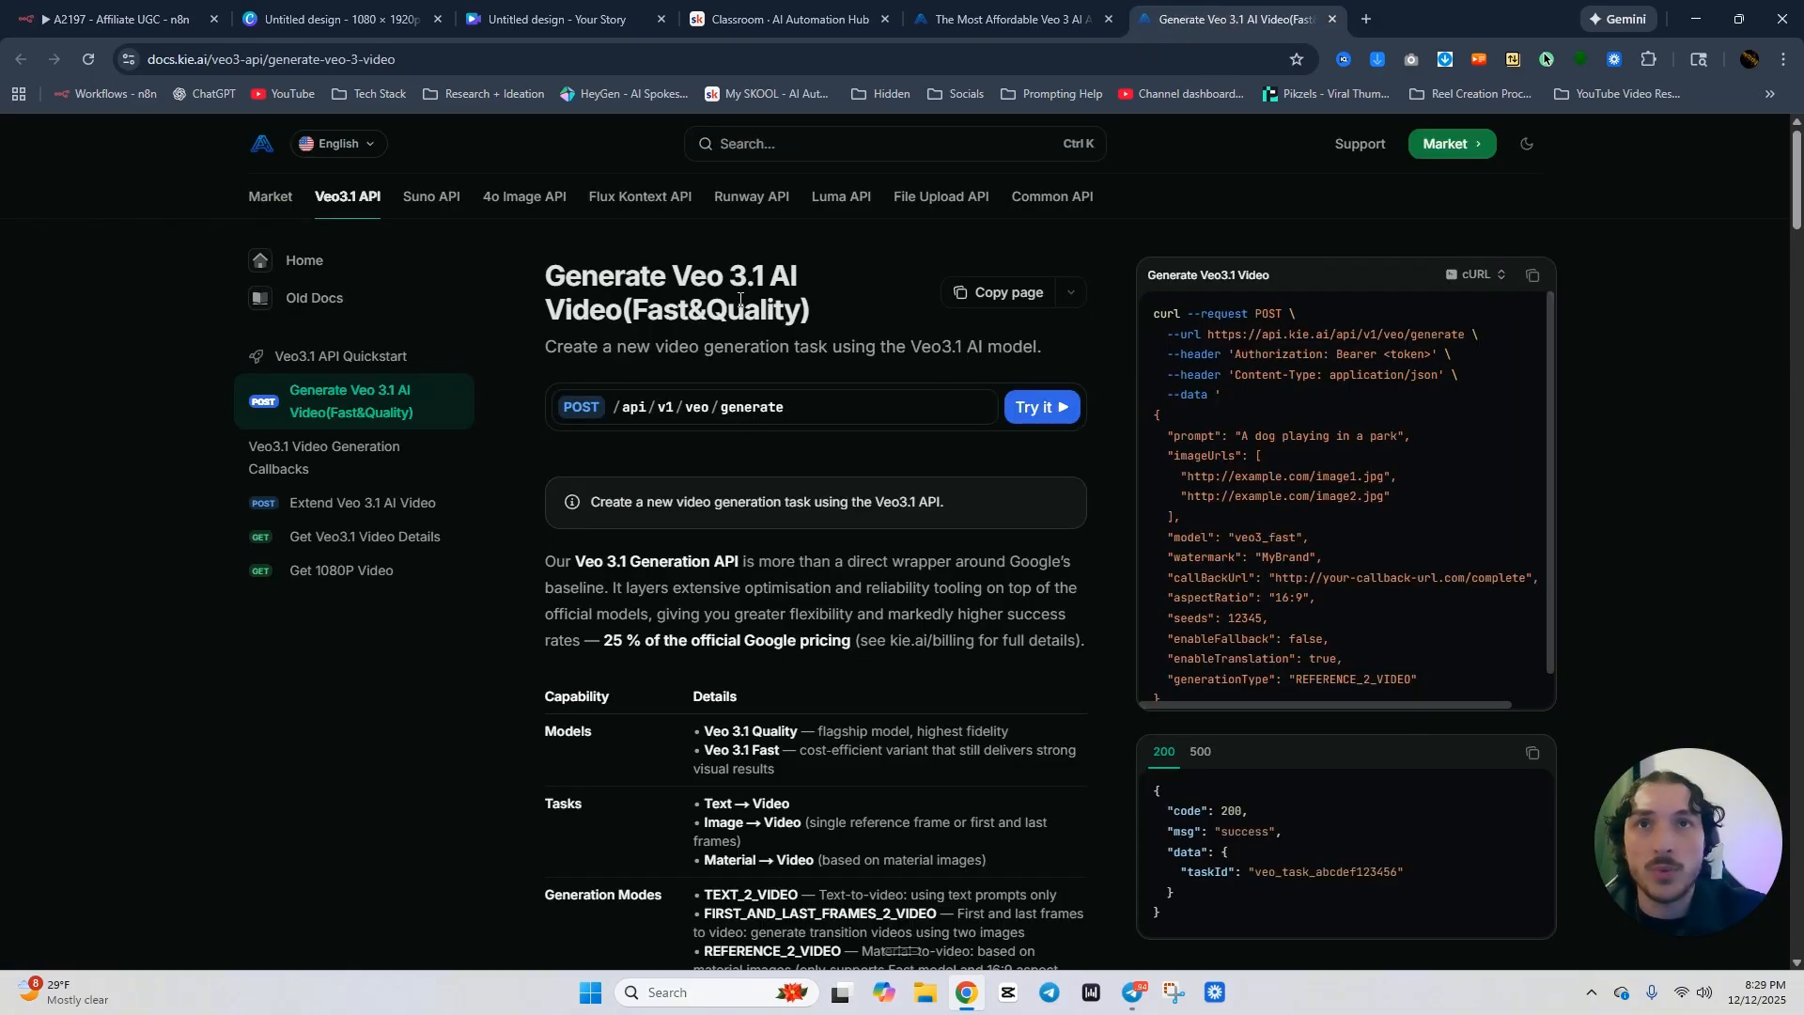
left_click(104, 21)
left_click(875, 372)
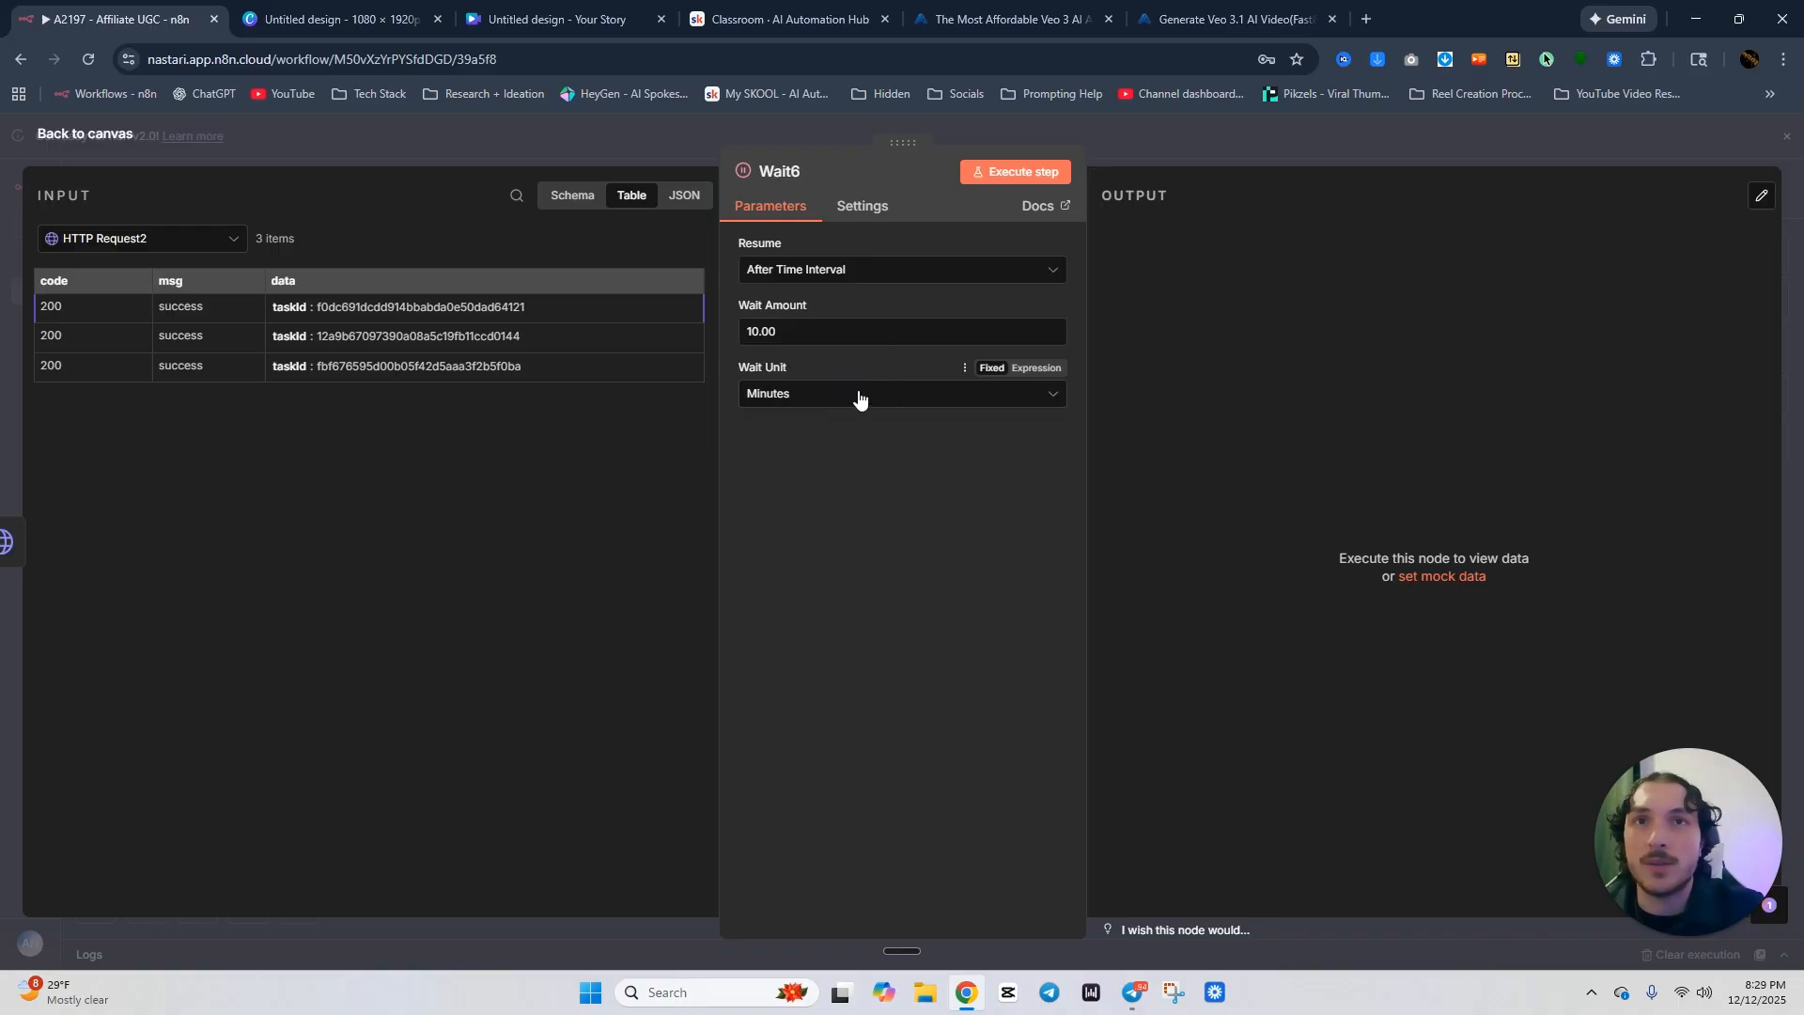
key("Escape")
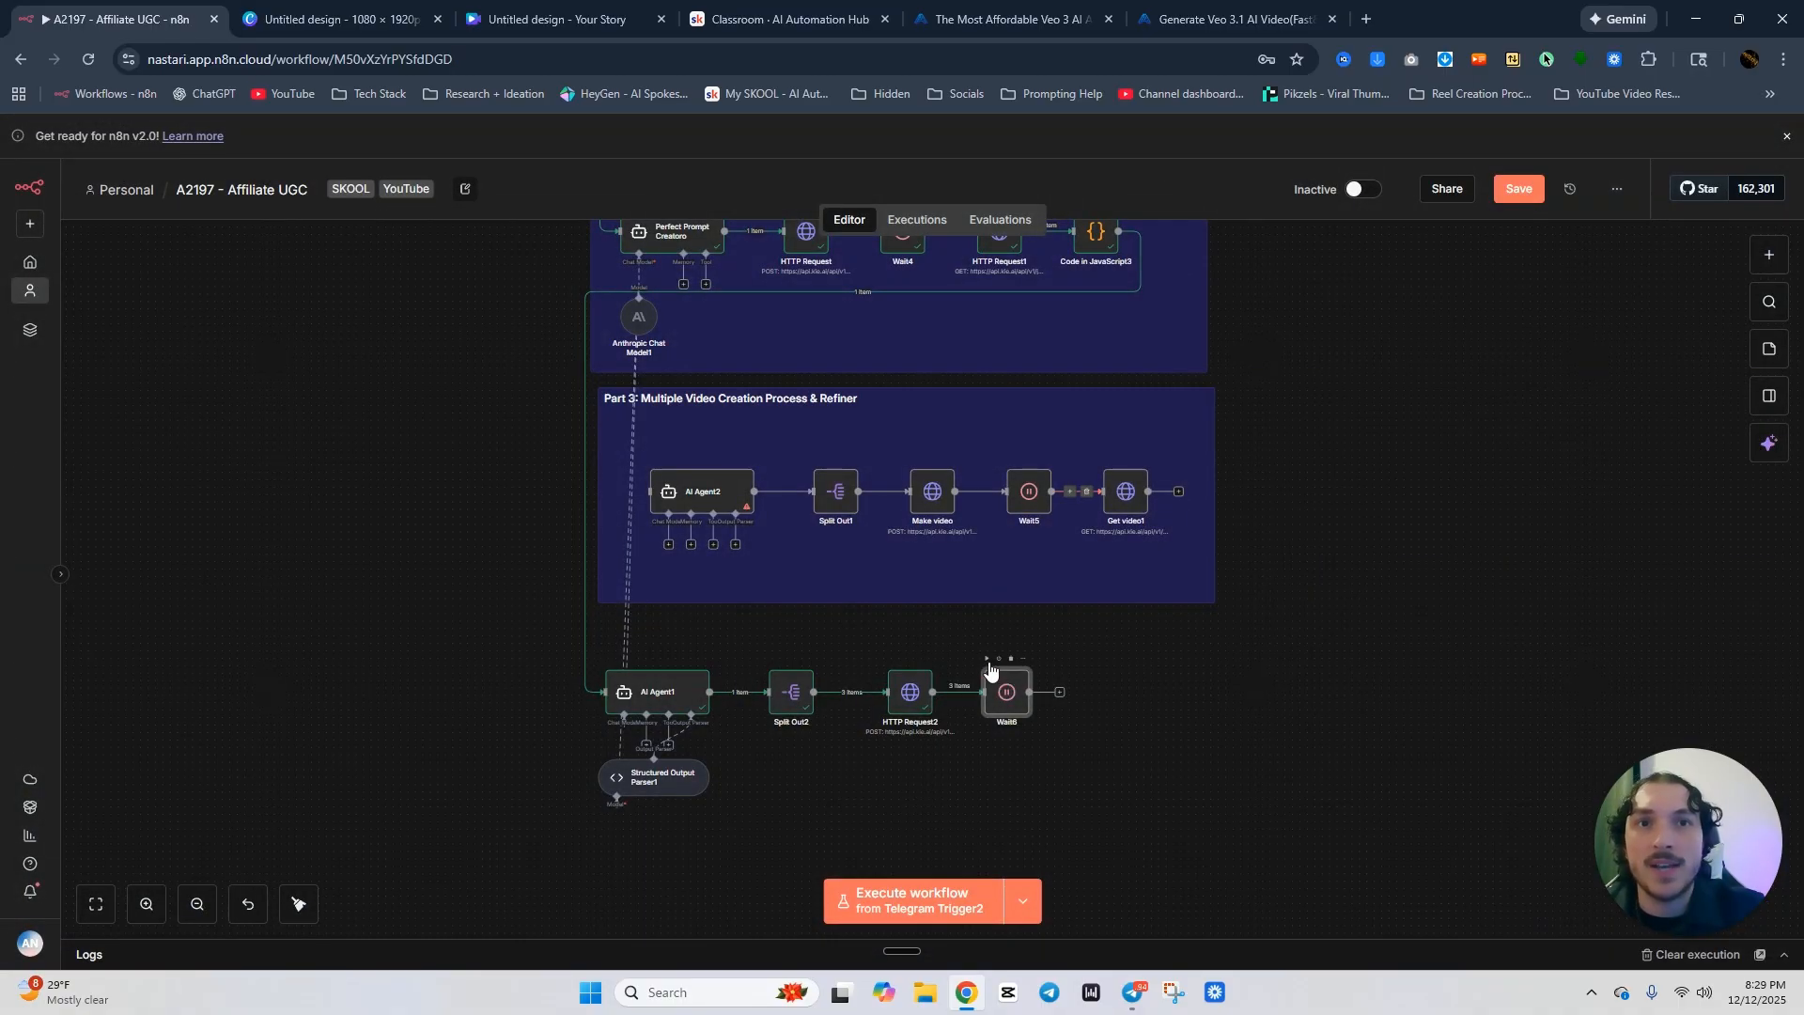
Execute the new Wait node and check its waiting status in the node details.
left_click(984, 659)
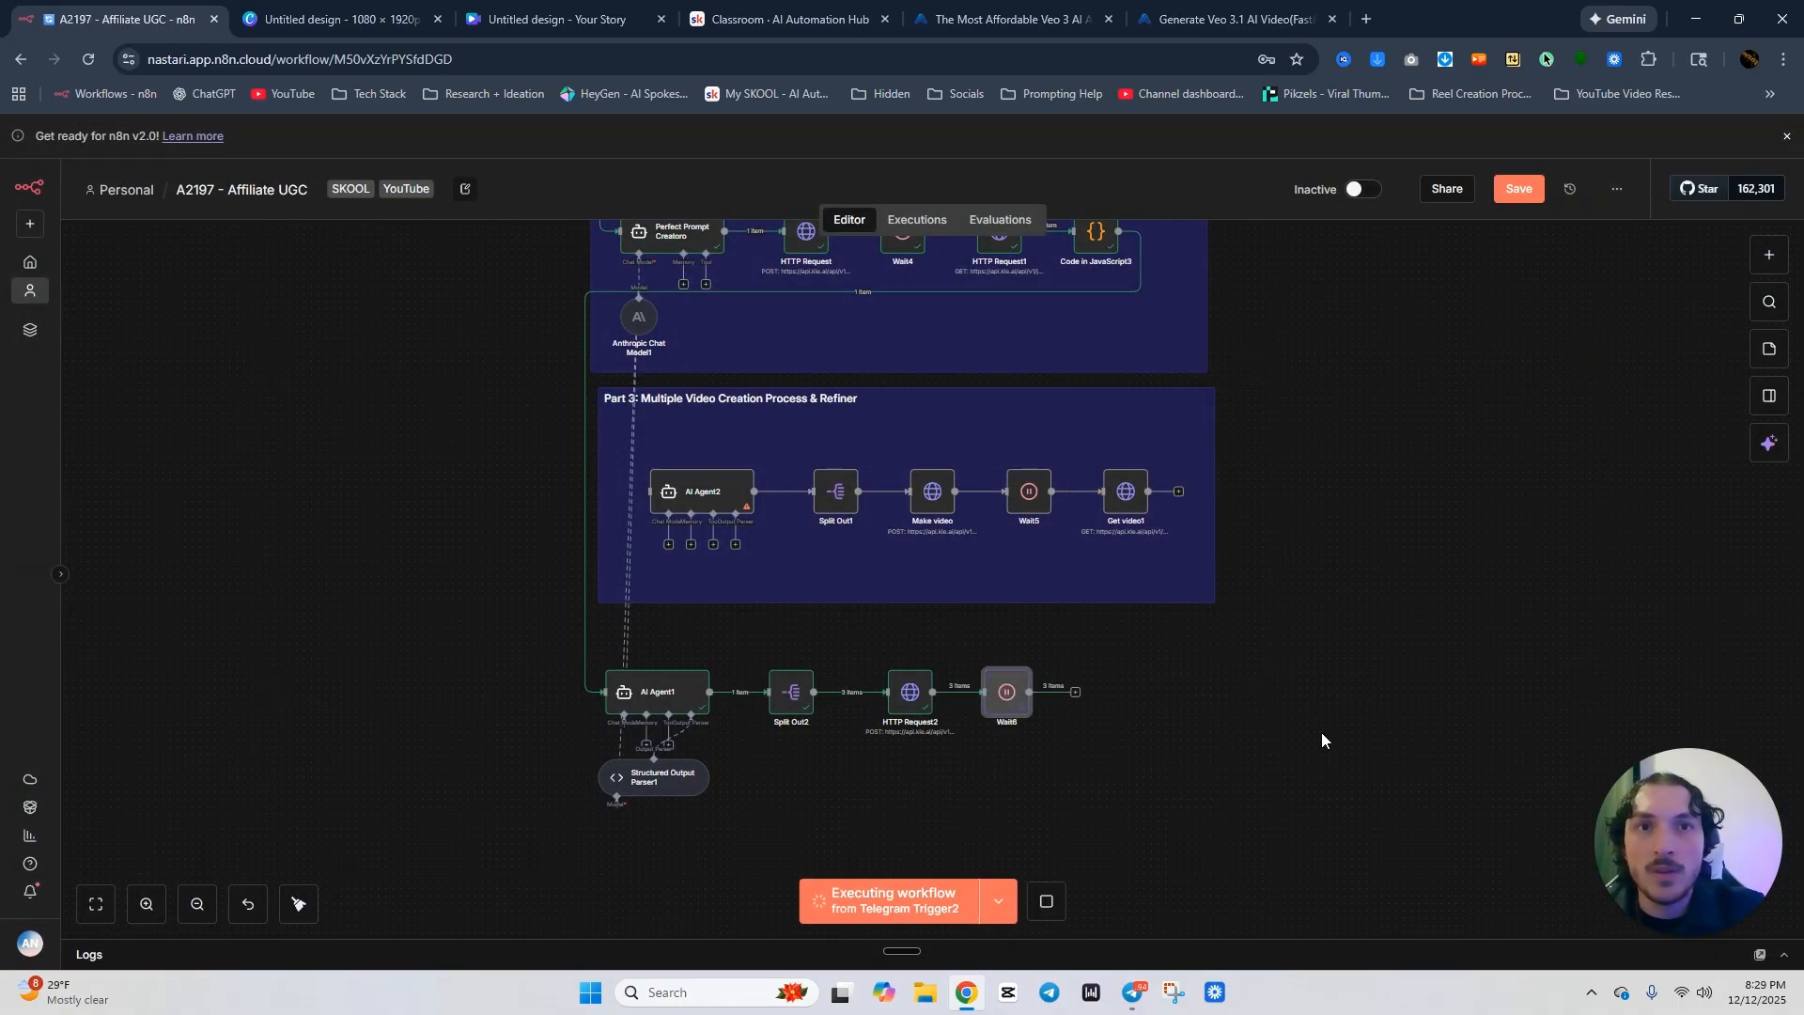
double_click(1005, 693)
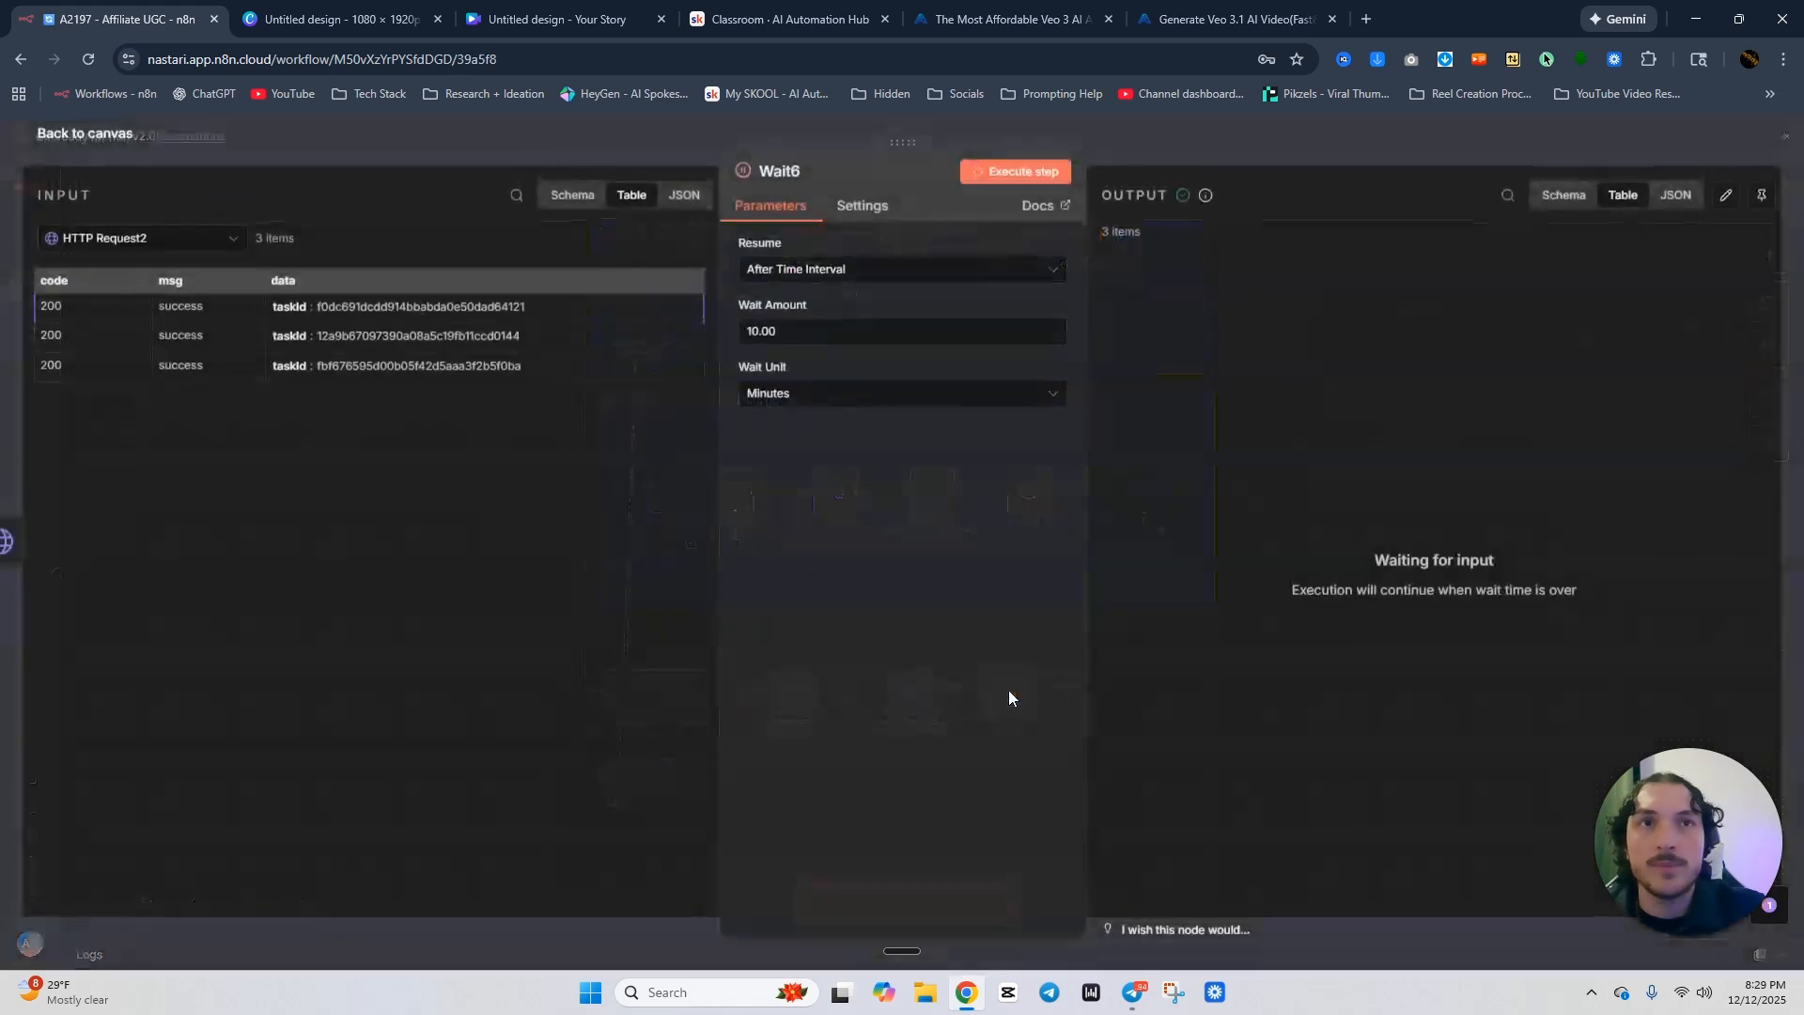
left_click(1191, 144)
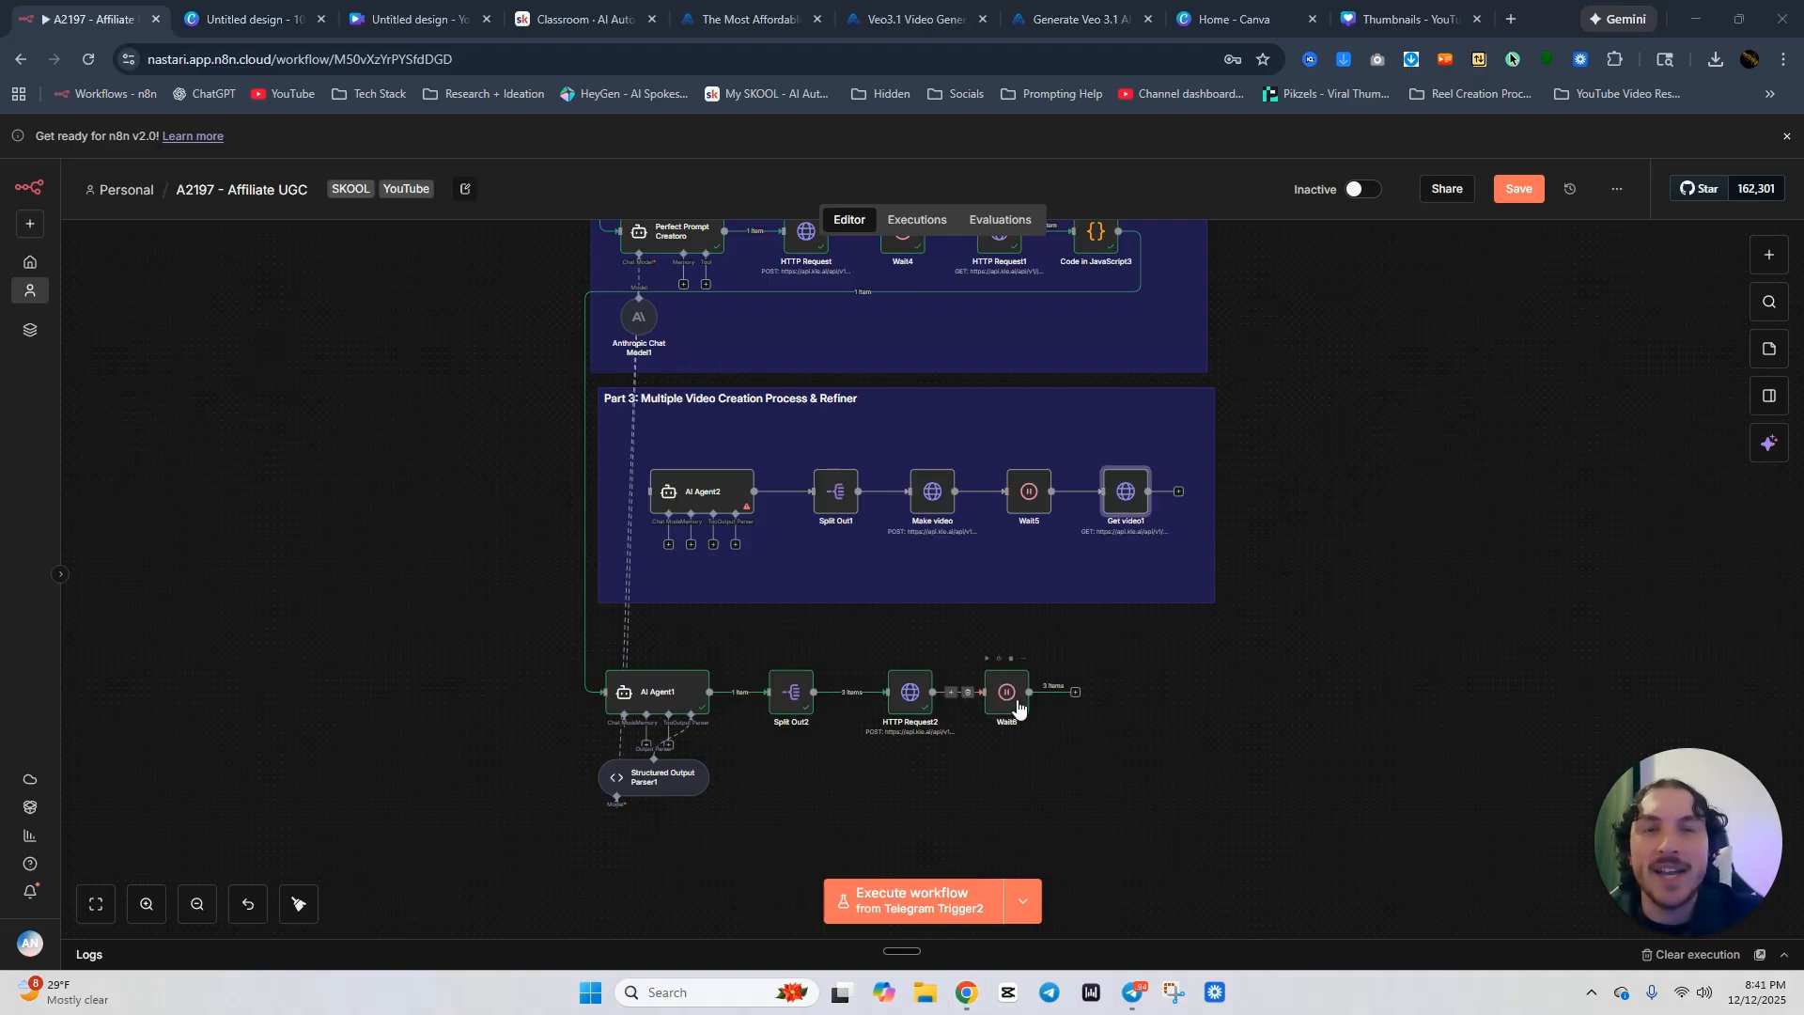
Add an HTTP Request node after the 10-minute Wait node.
left_click(1076, 693)
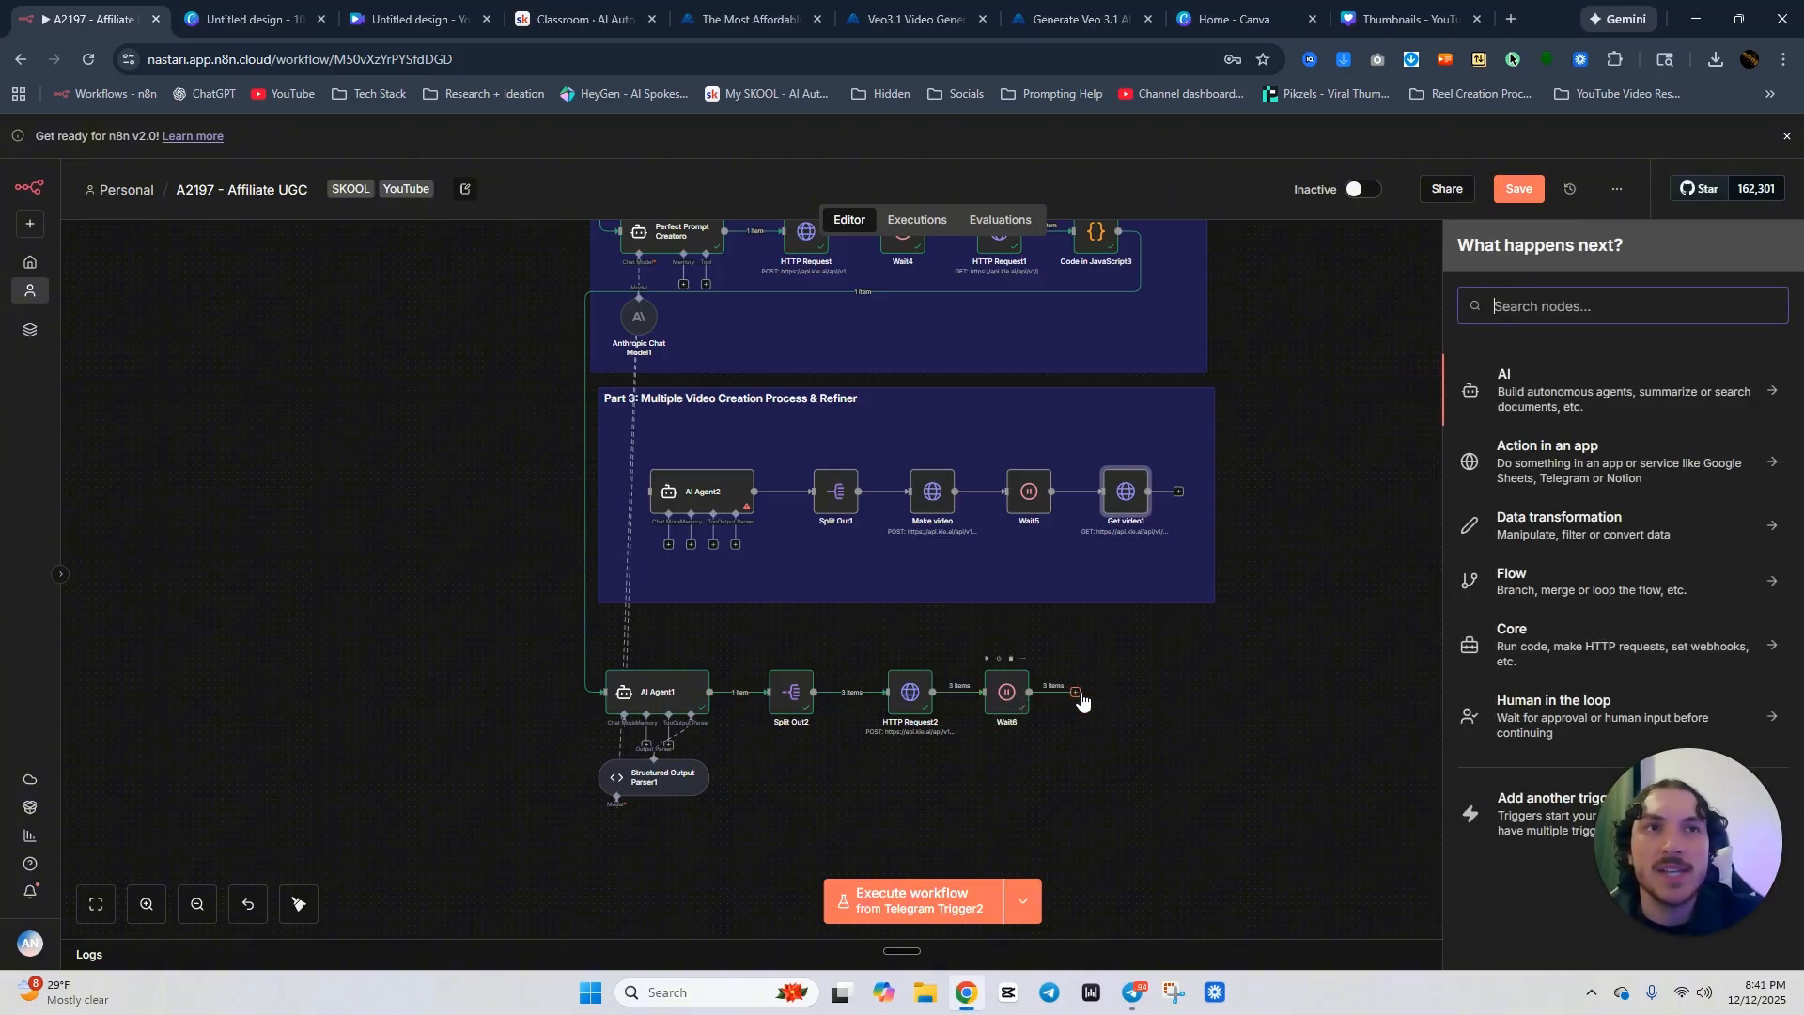
type("http")
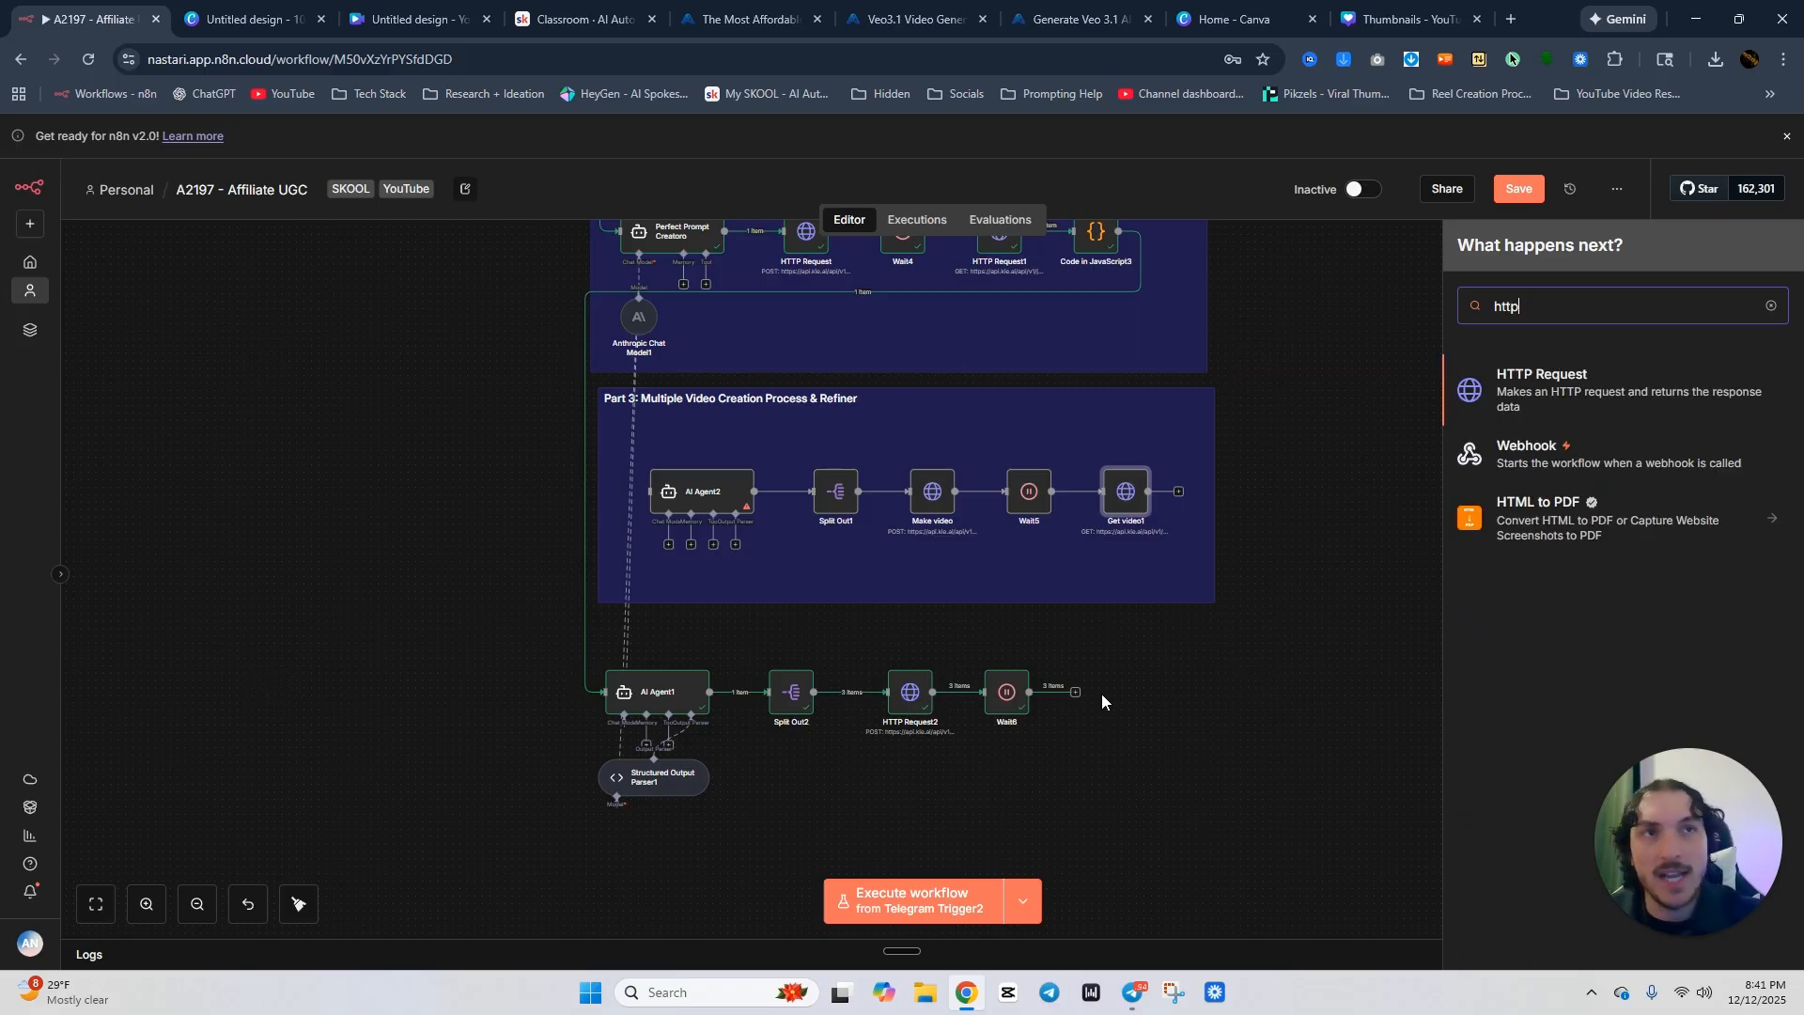
left_click(1540, 376)
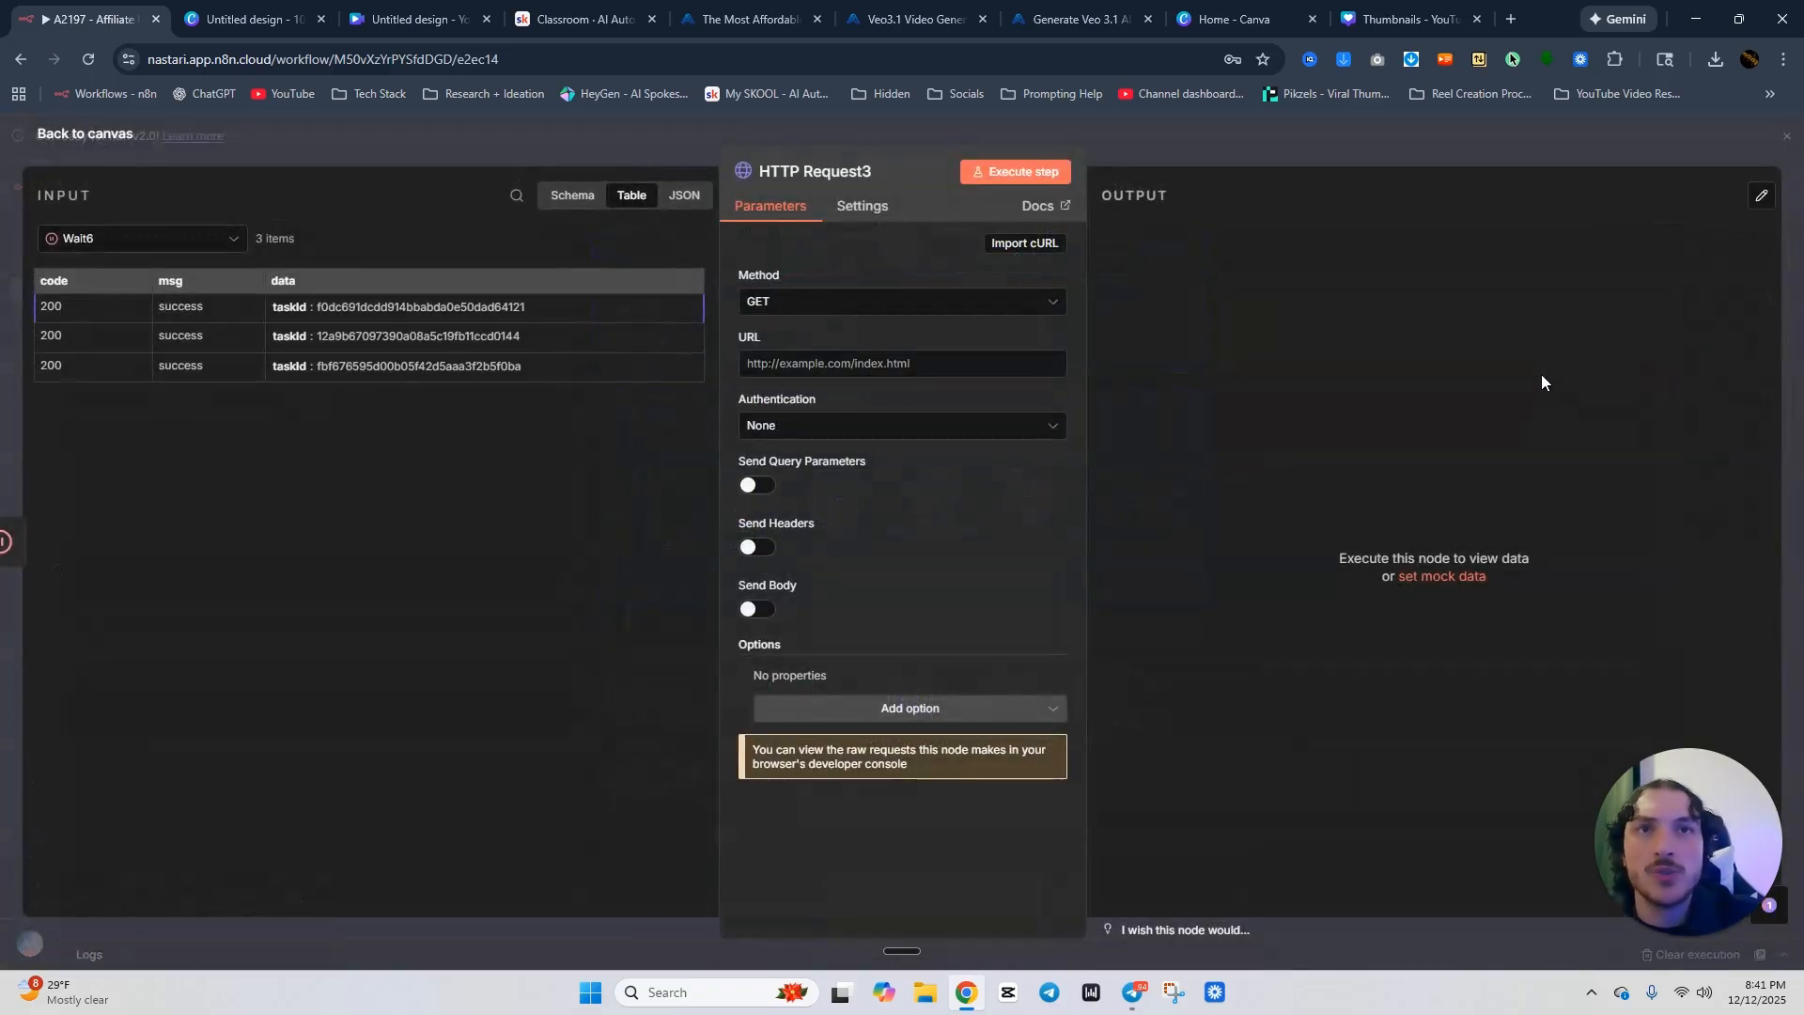
Close the new node's settings and open the Get Veo3.1 Video Details page in the Kie.ai API documentation.
left_click(1255, 150)
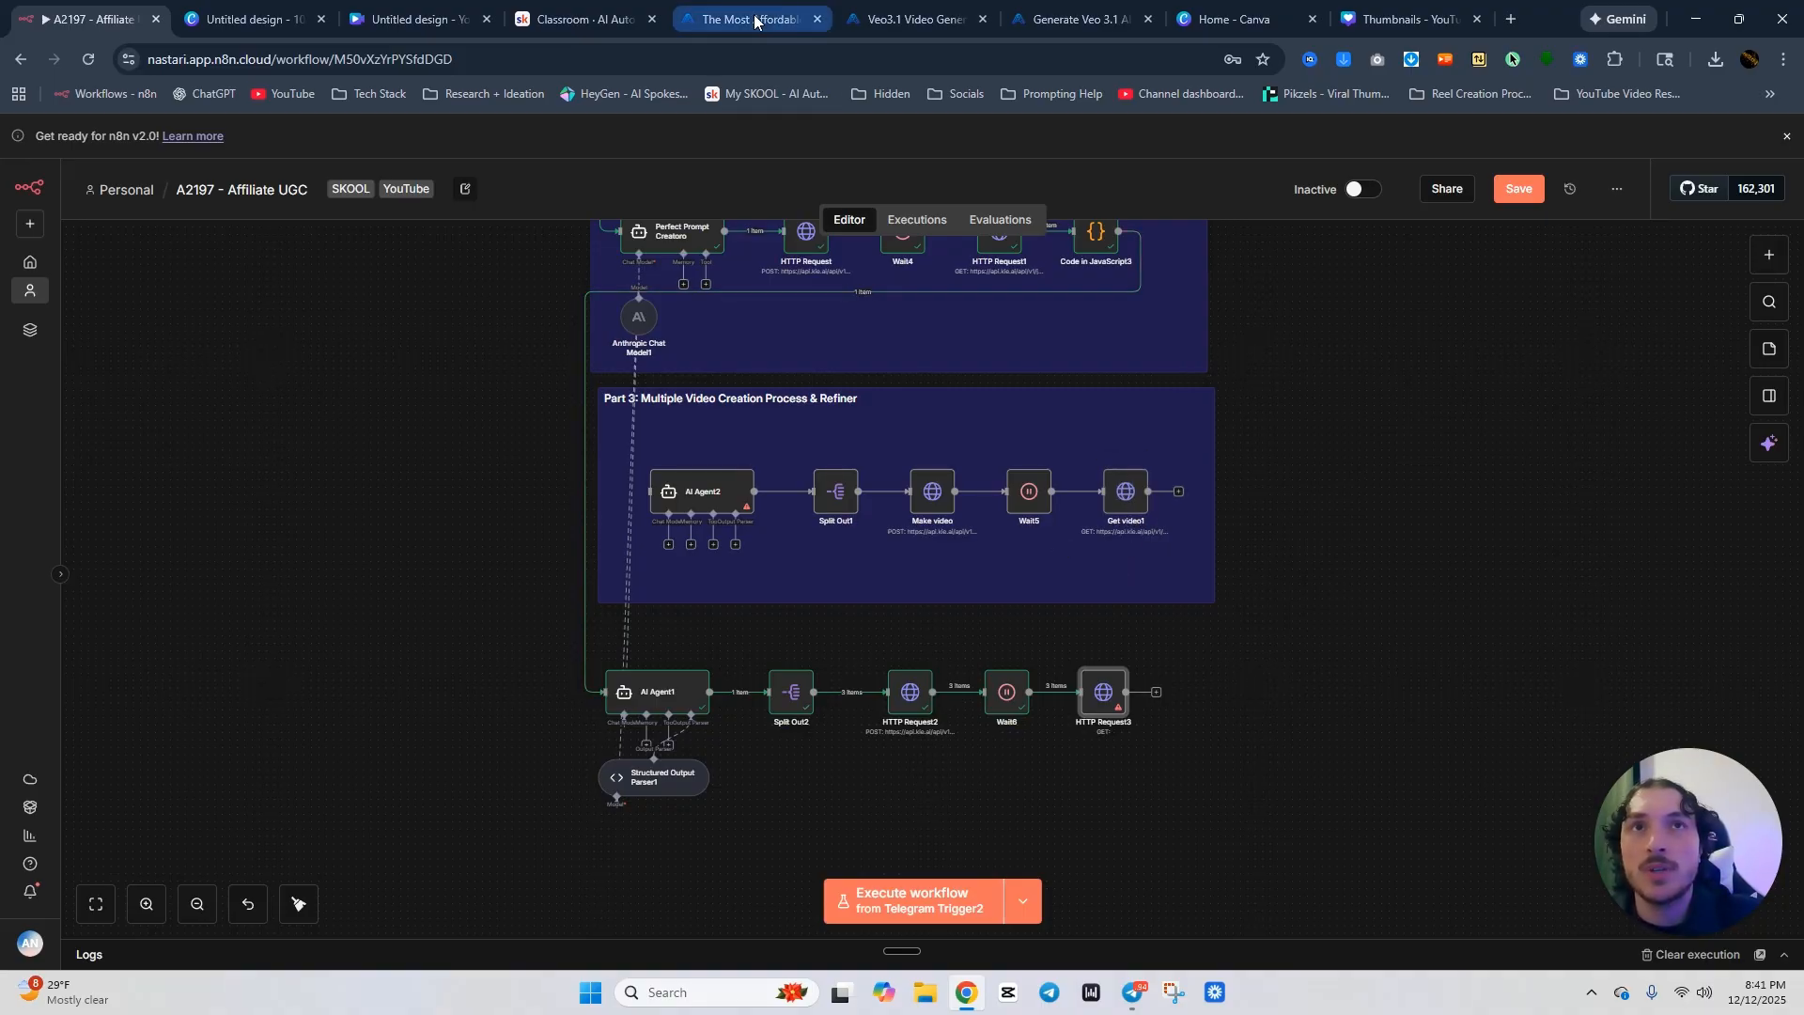
left_click(906, 19)
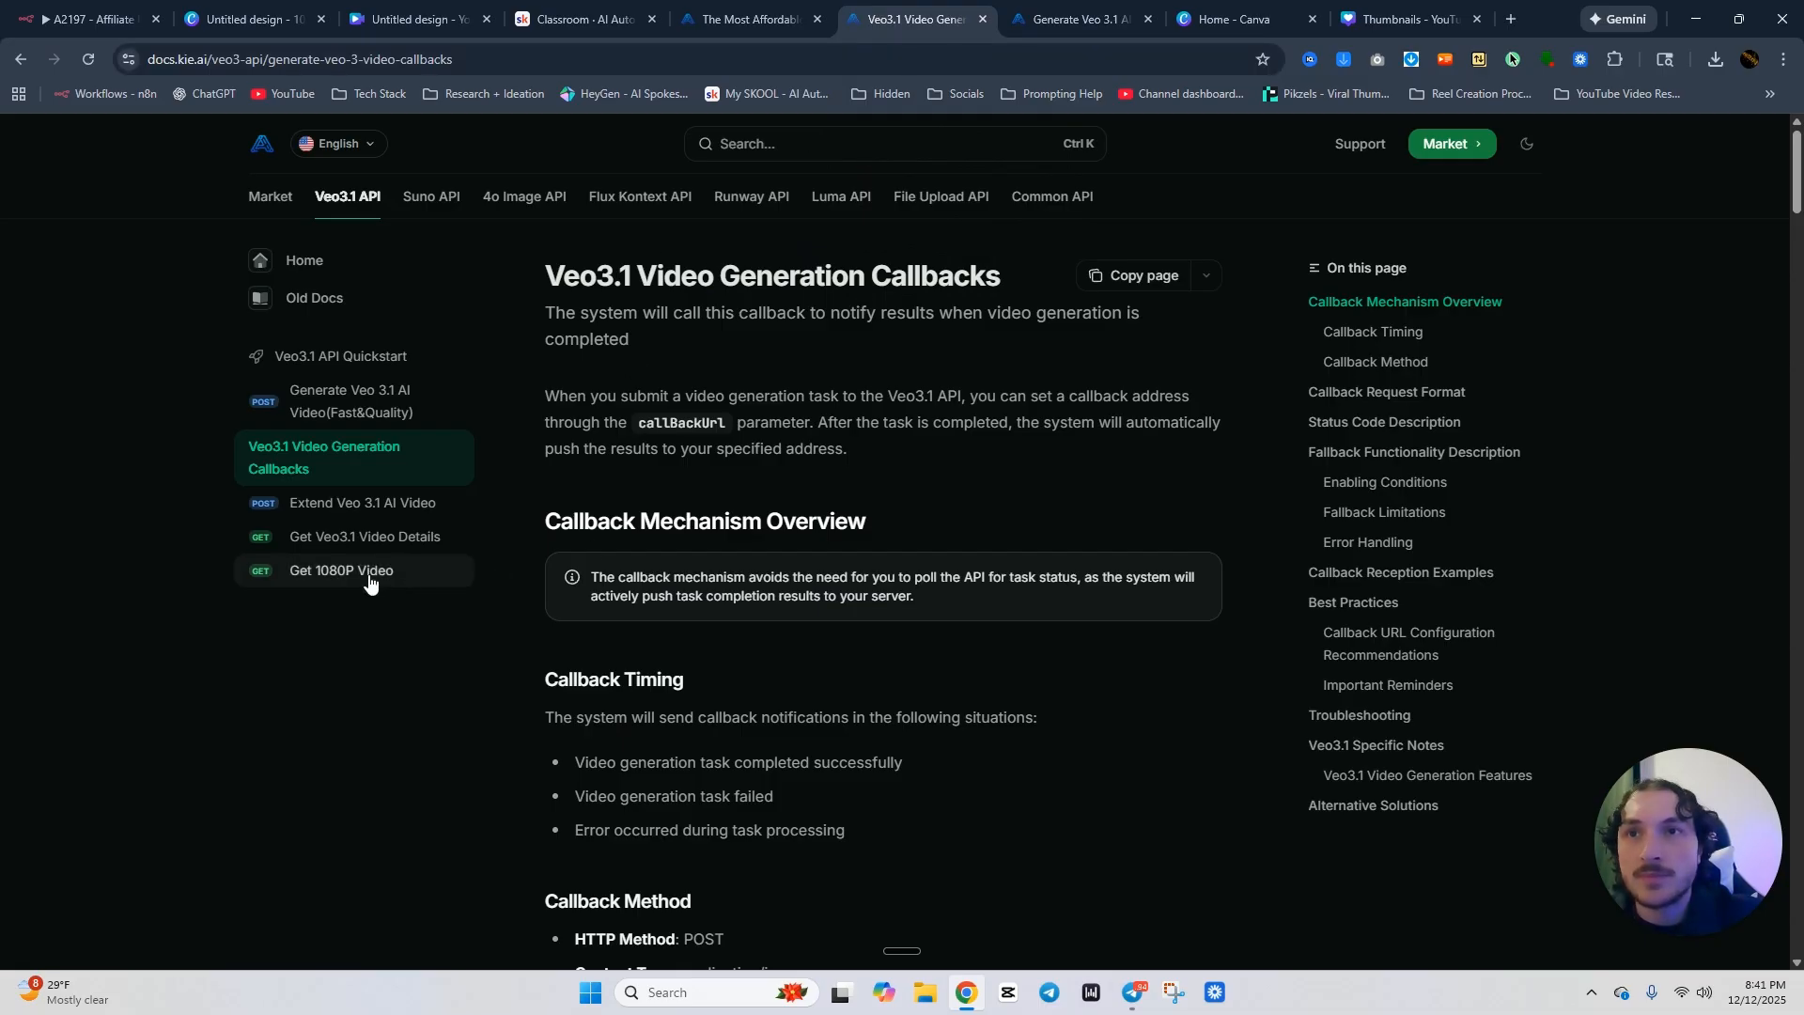
left_click(364, 537)
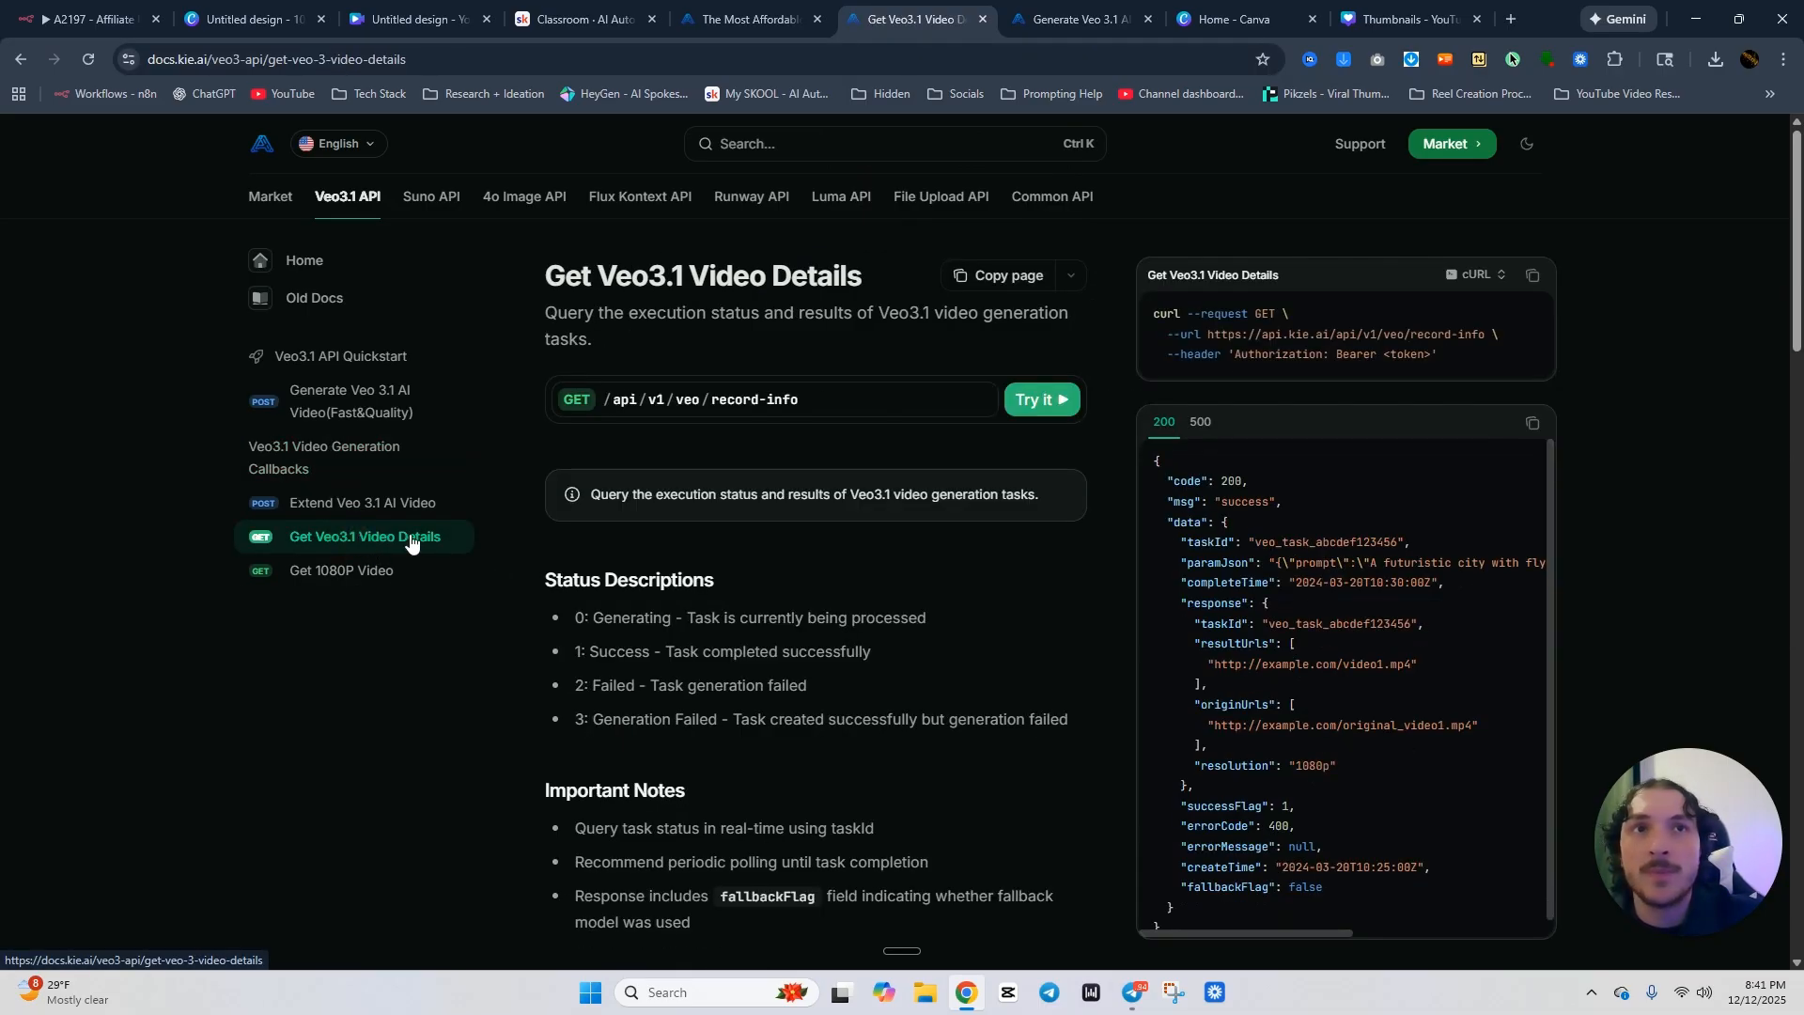
Copy the Get Veo3.1 Video Details cURL example and import it into the HTTP Request3 node.
left_click(1533, 276)
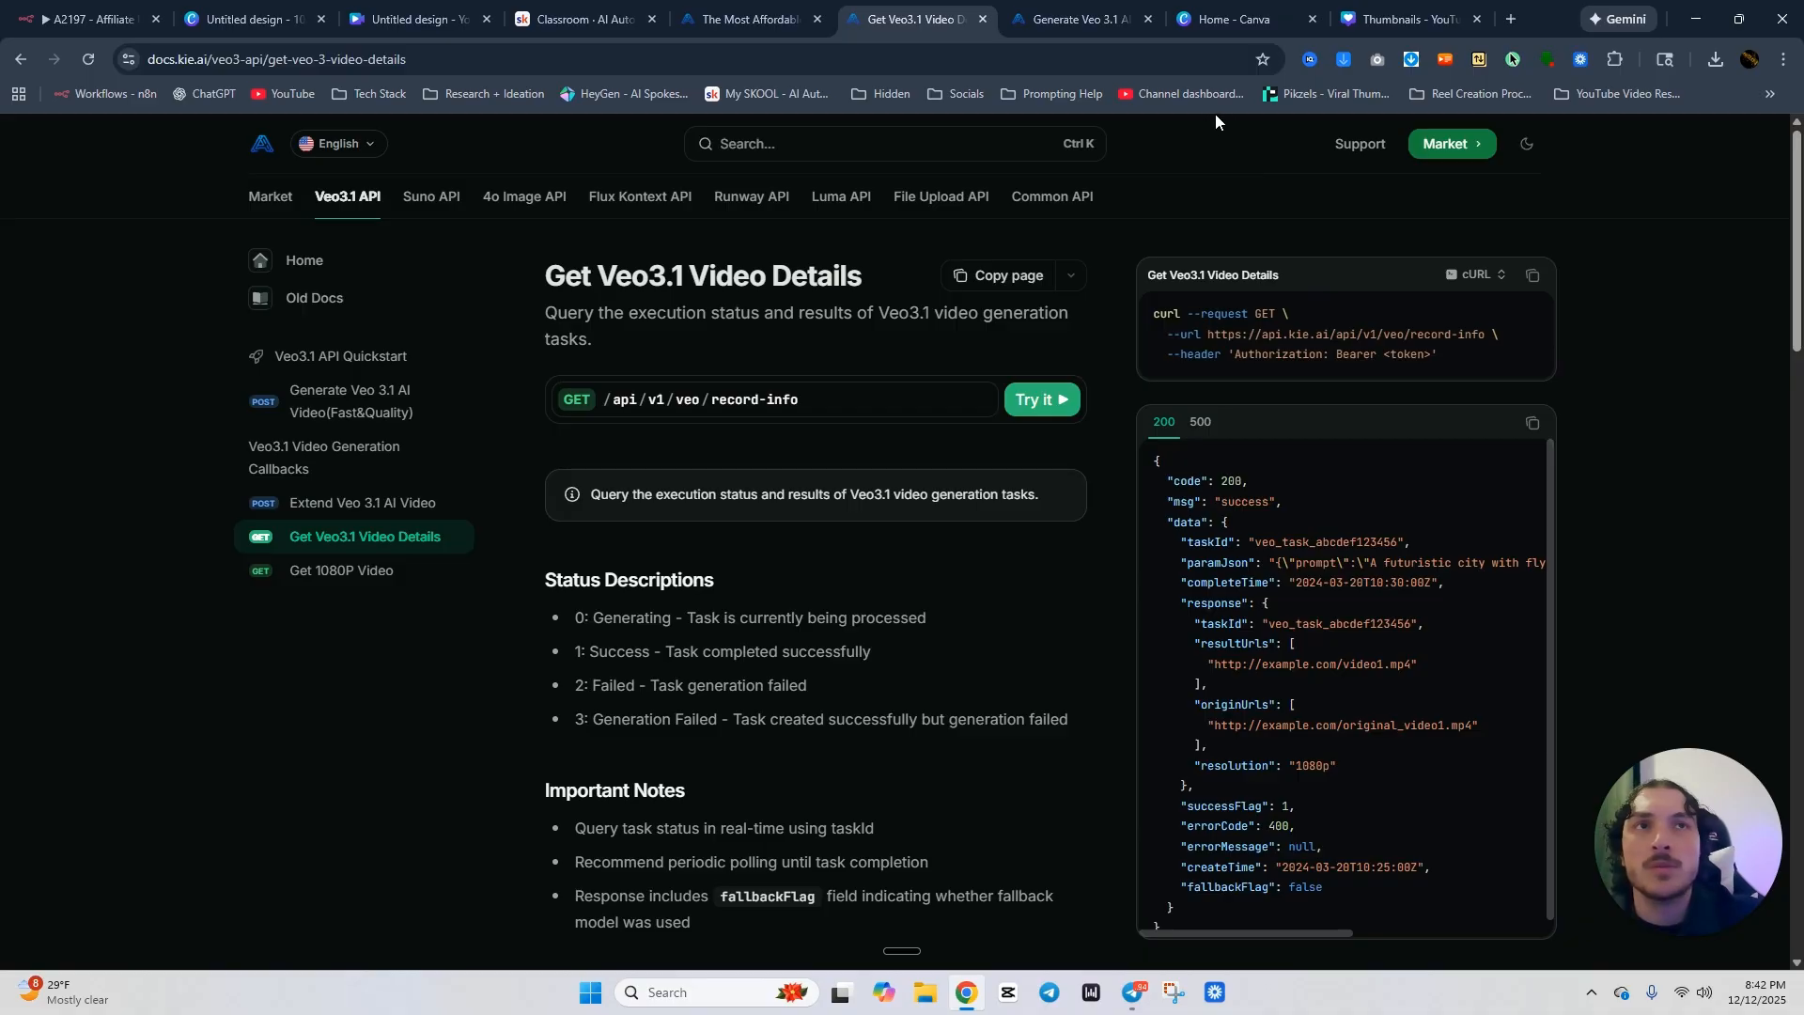
left_click(89, 19)
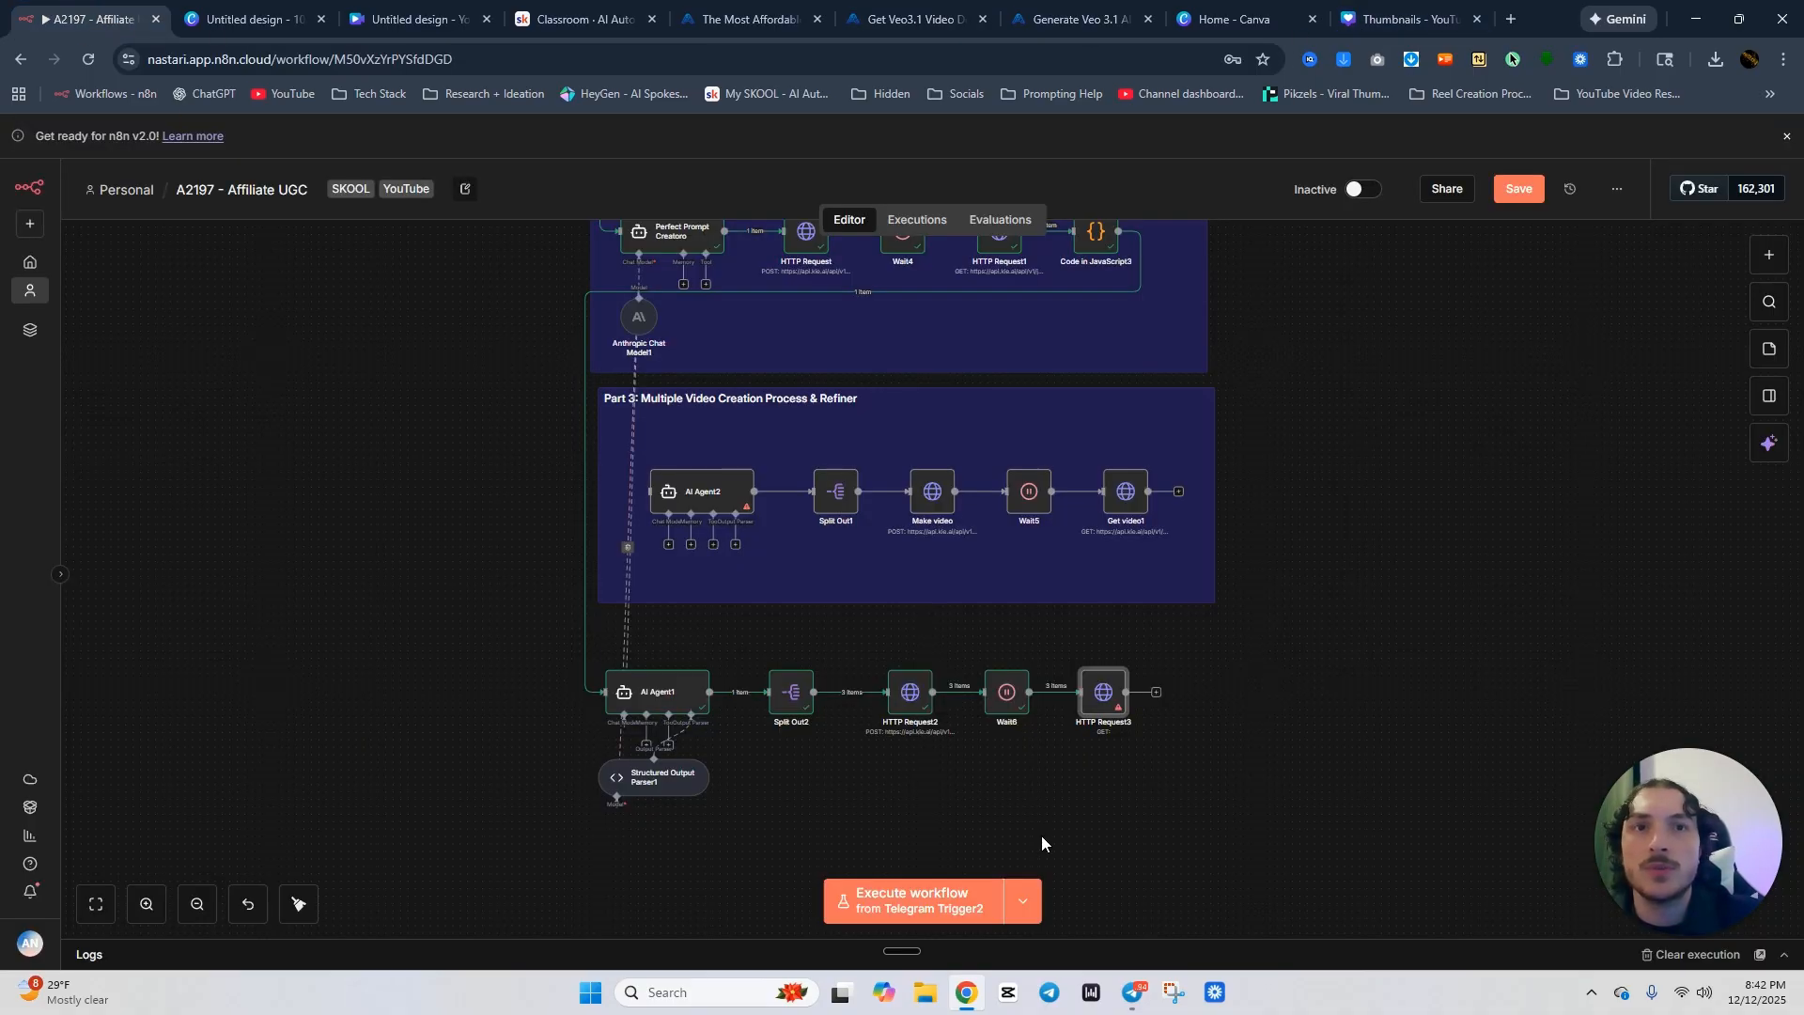
double_click(1110, 698)
left_click(1021, 242)
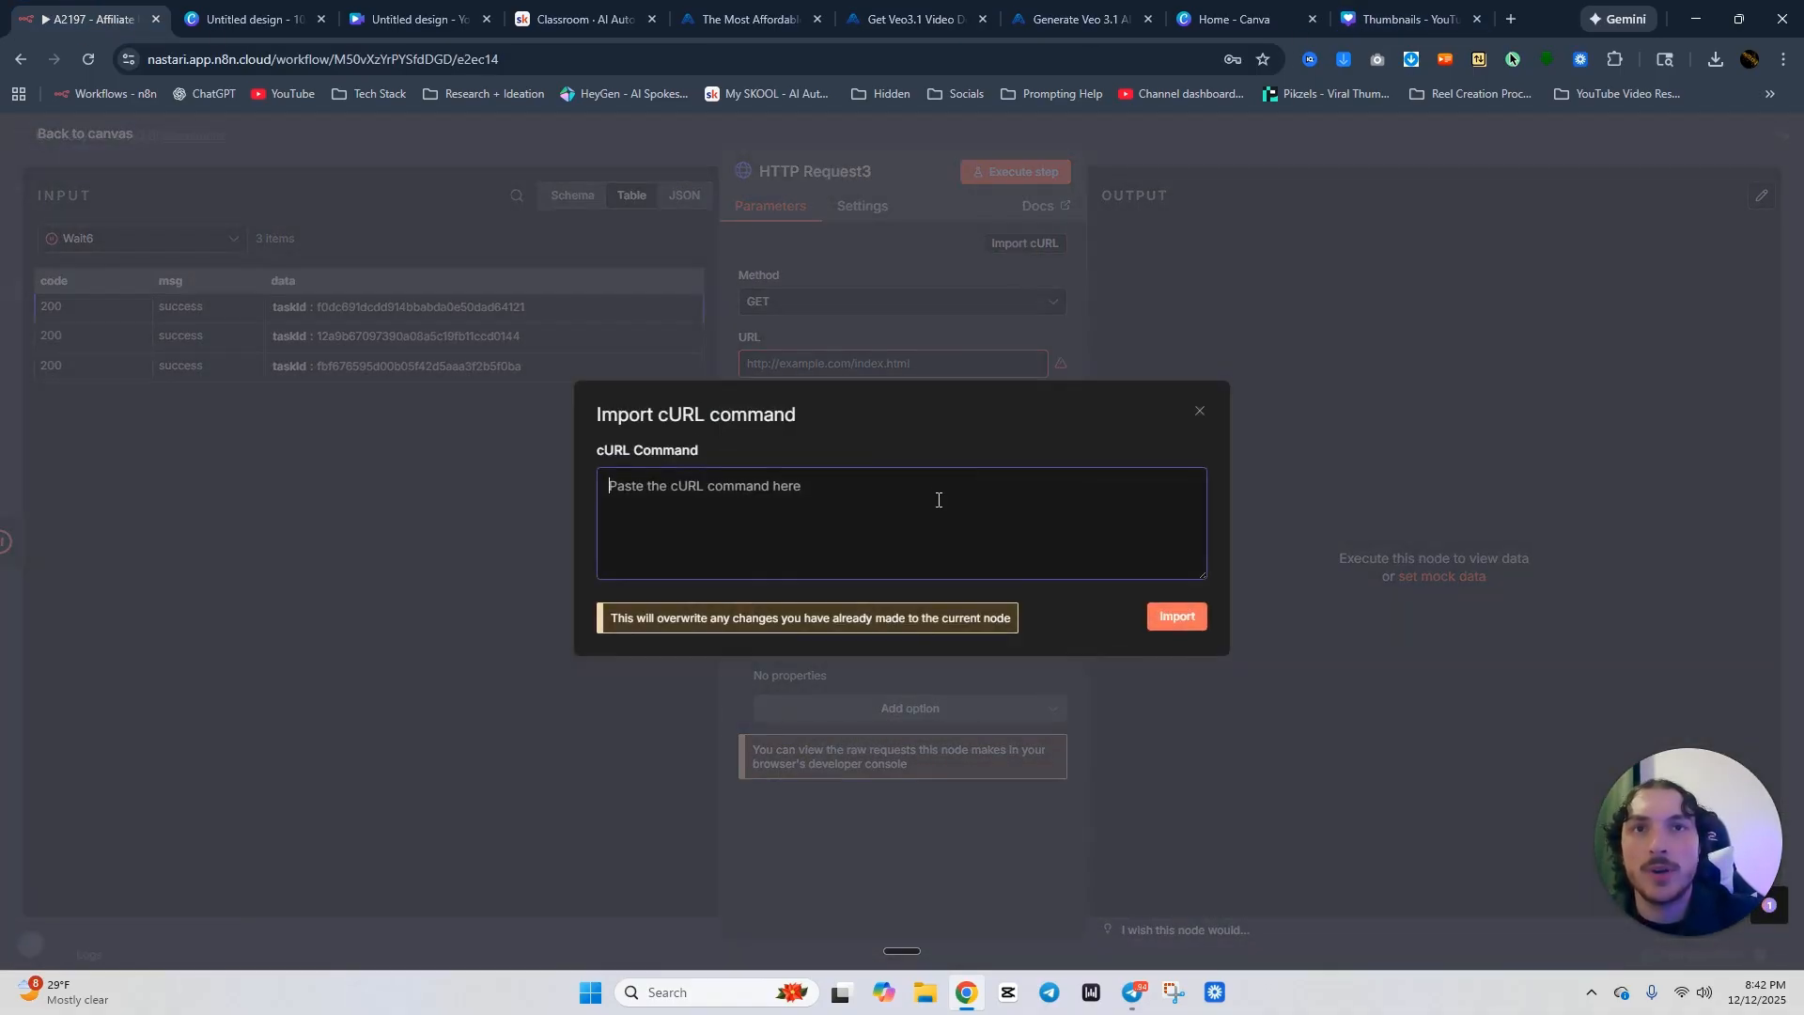
key("ctrl+v")
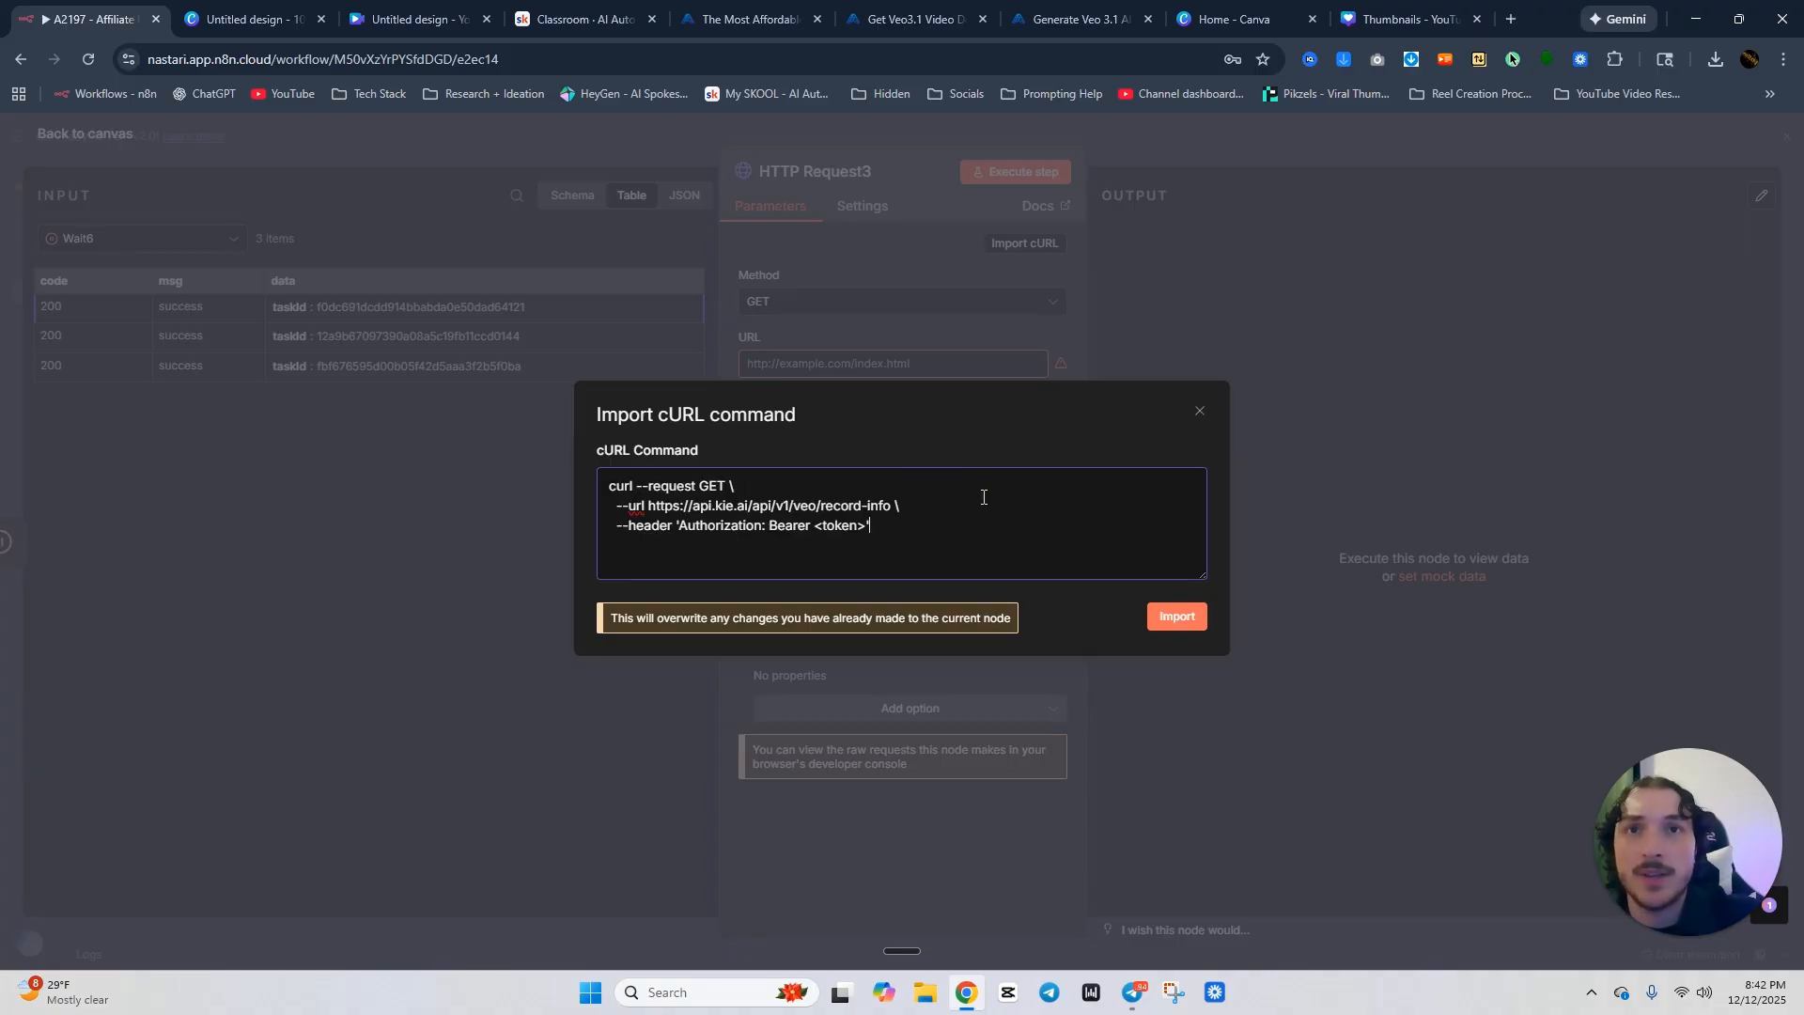
left_click(1174, 618)
Remove the imported Authorization header from HTTP Request3 and turn off sending headers.
scroll(923, 515, "down", 3)
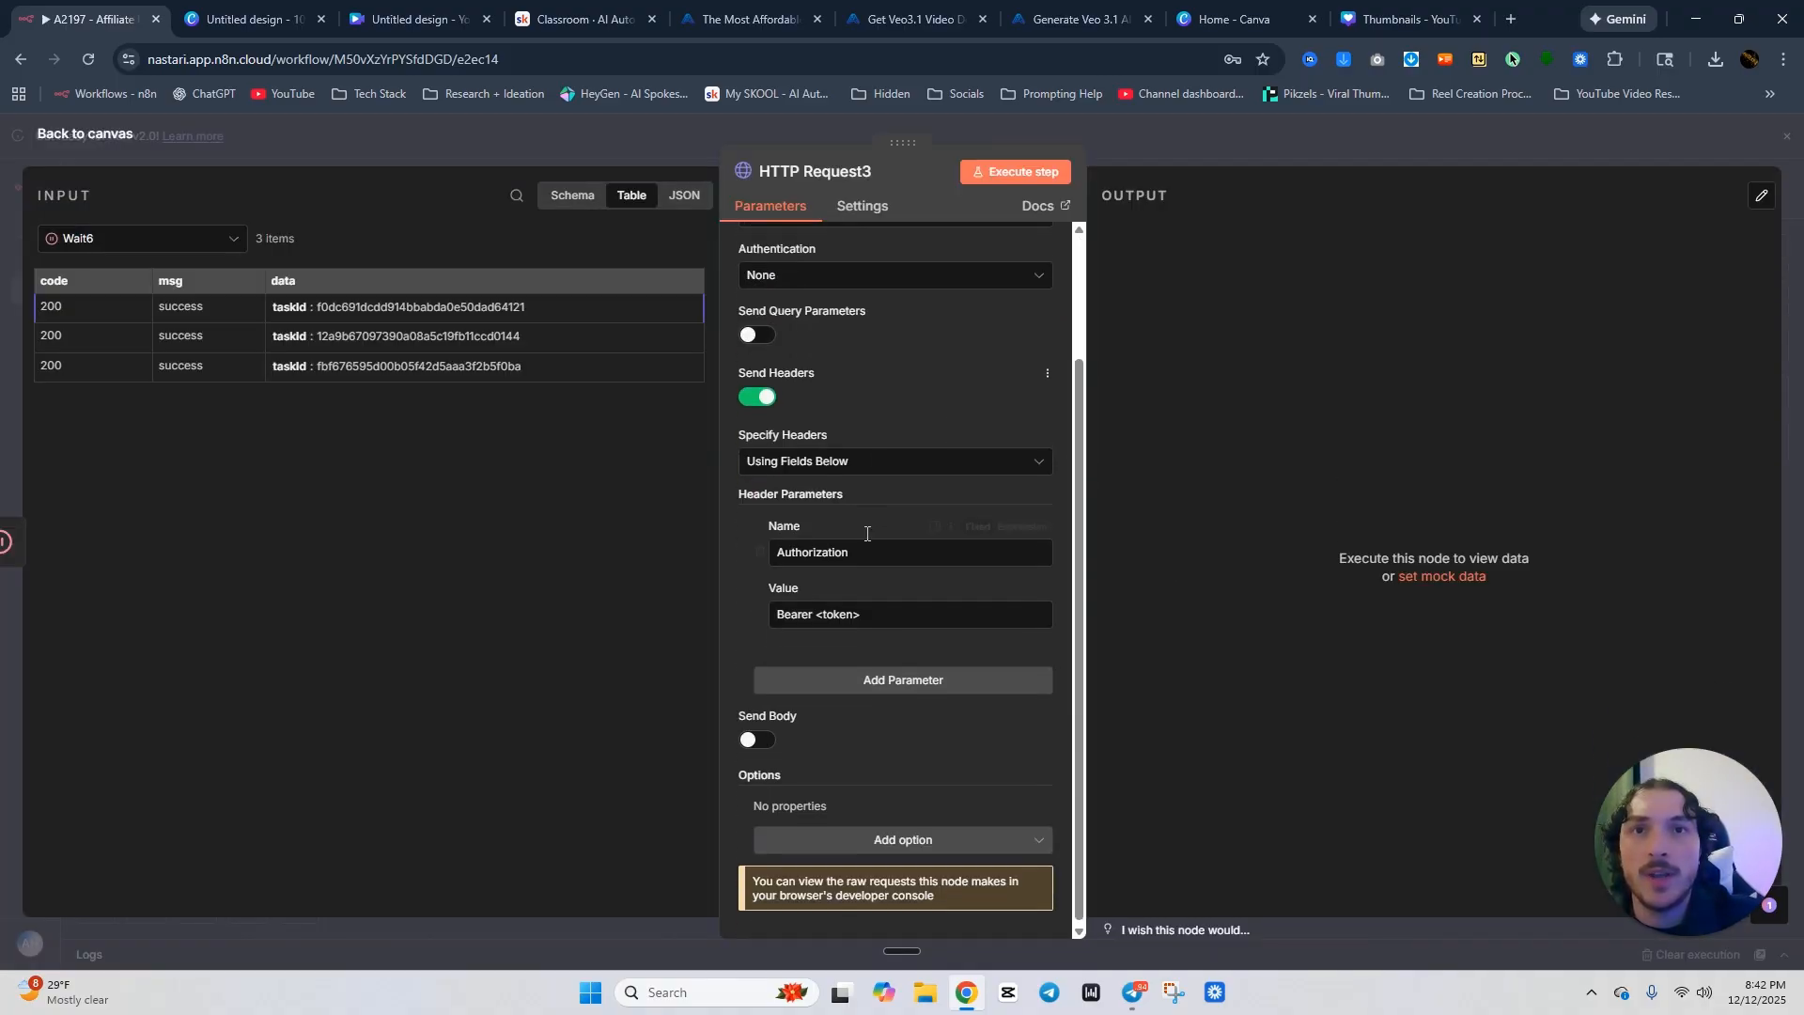
left_click(757, 547)
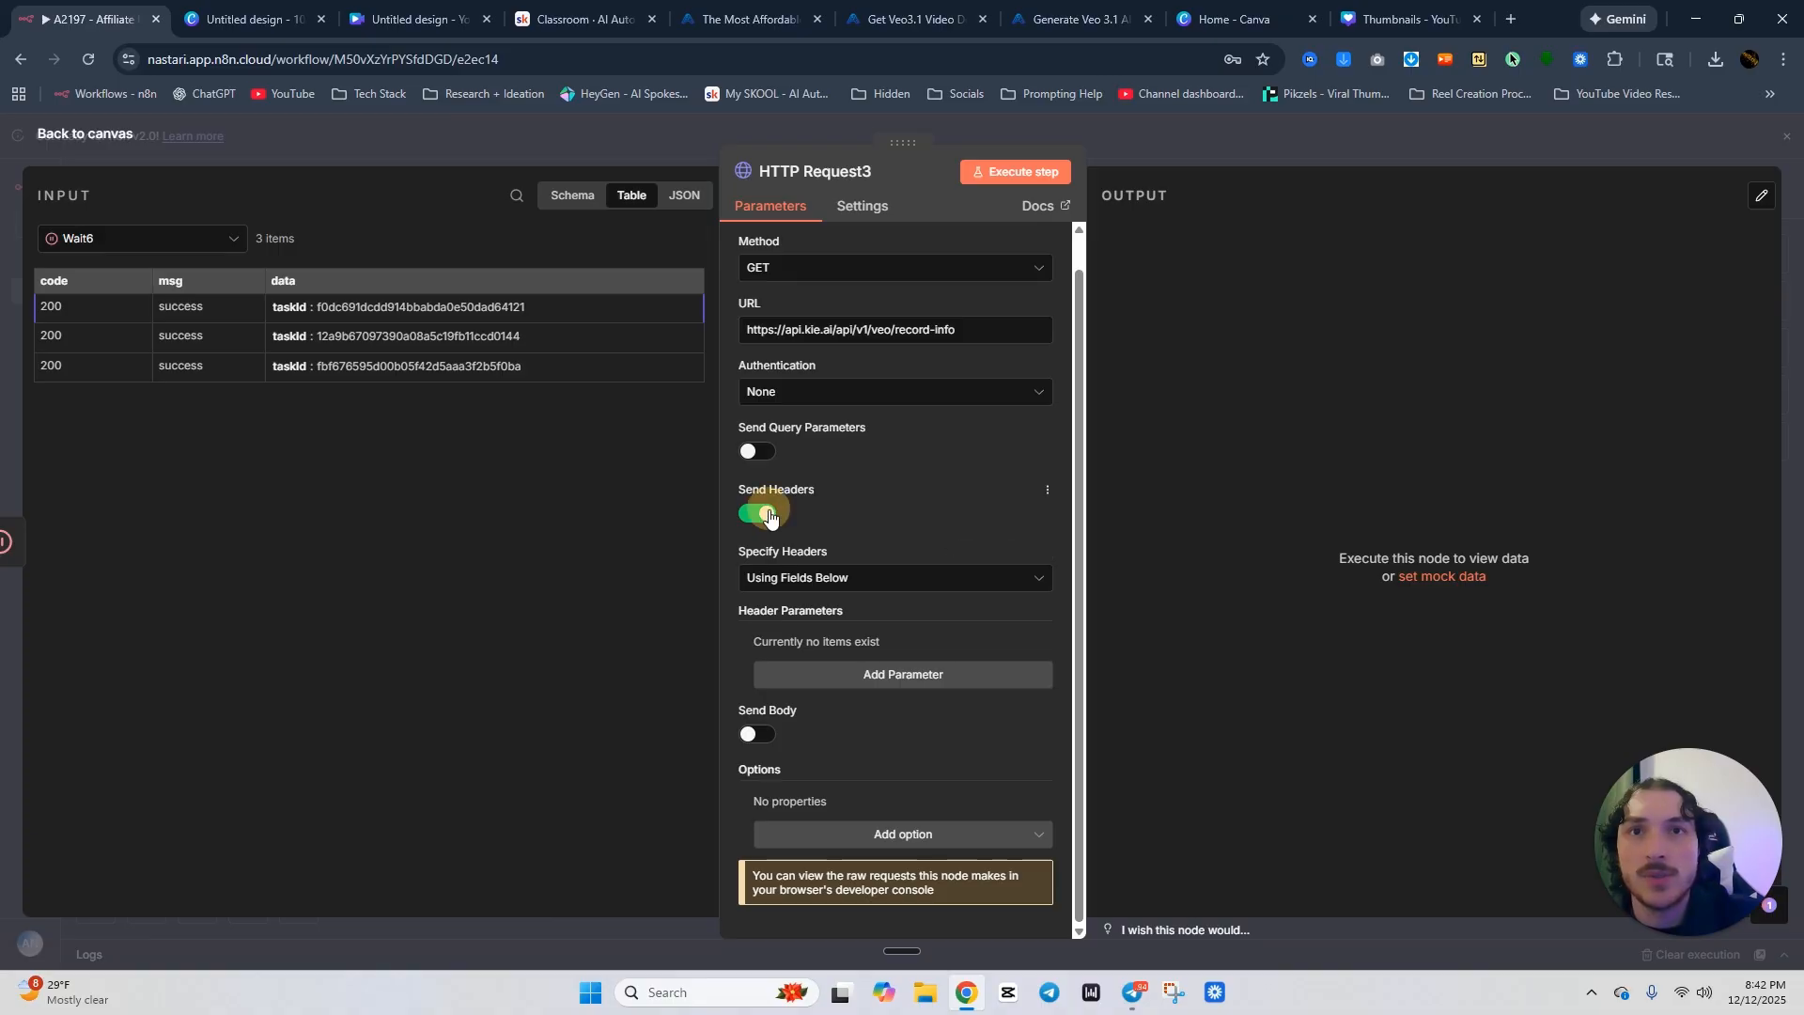
left_click(757, 545)
Set HTTP Request3's authentication to Generic Credential Type with Header Auth, using the Kie.ai credential.
left_click(854, 424)
left_click(860, 571)
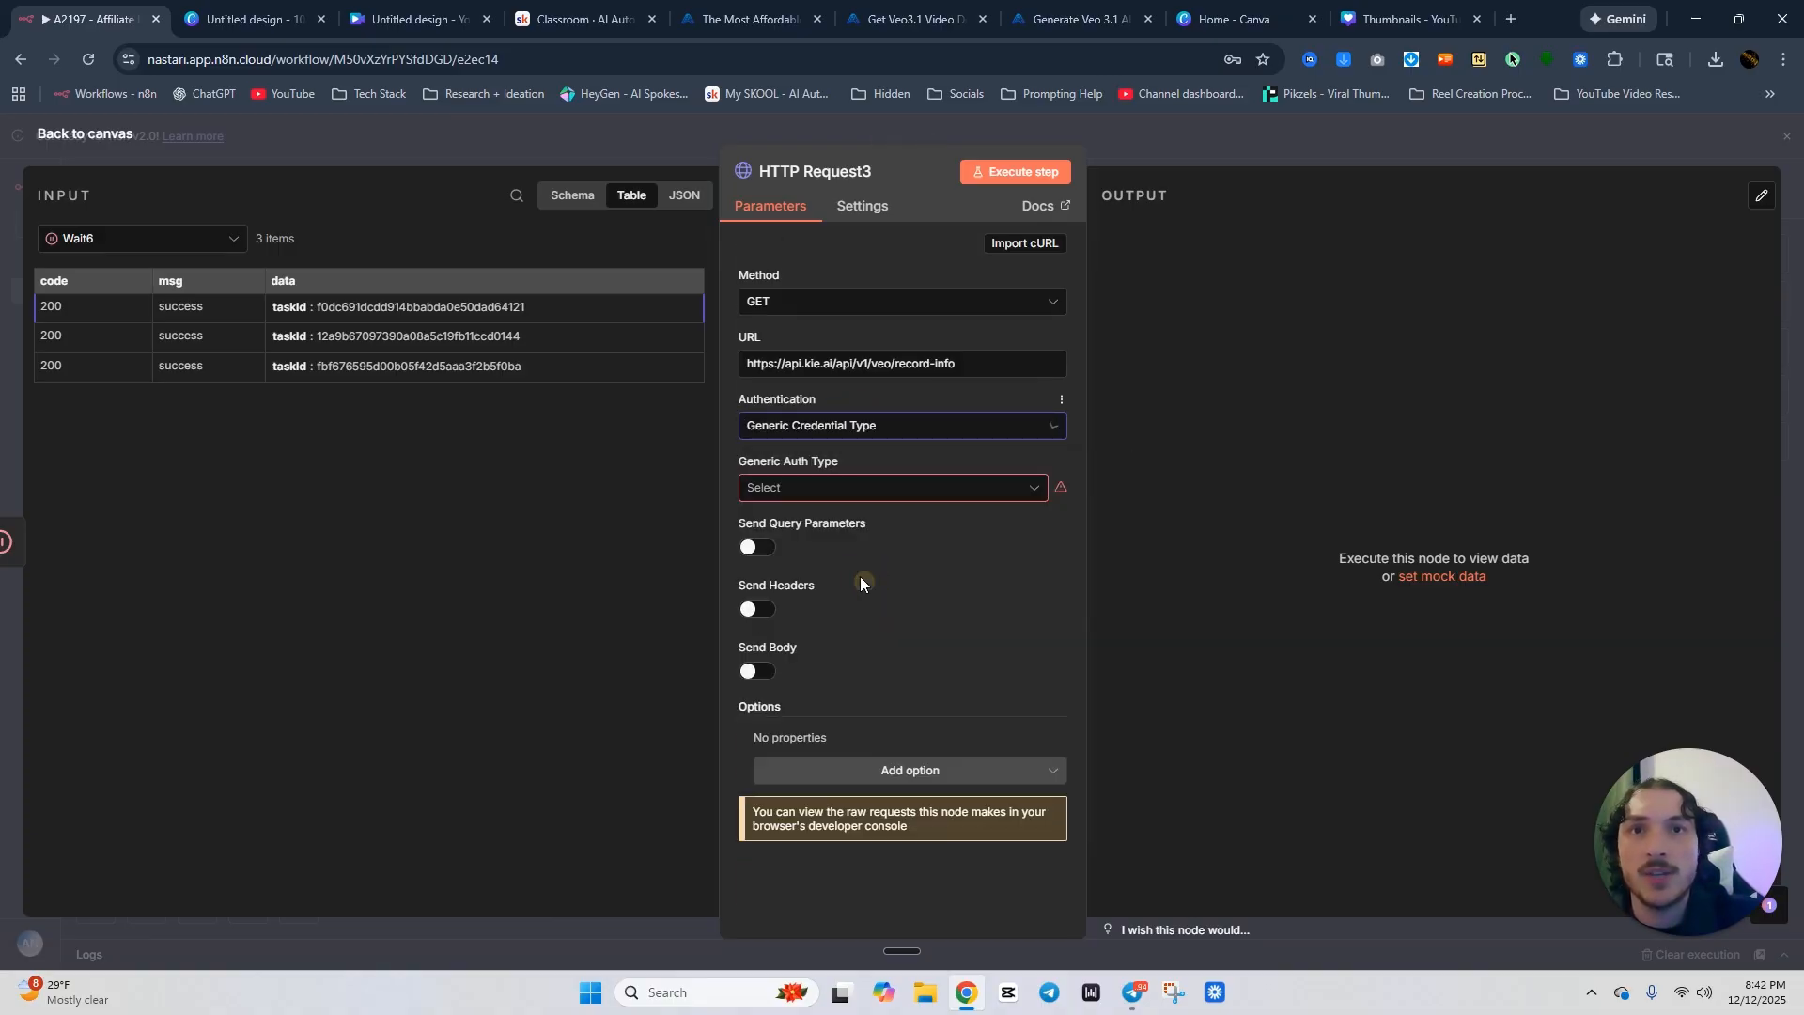
left_click(833, 487)
left_click(850, 654)
left_click(853, 547)
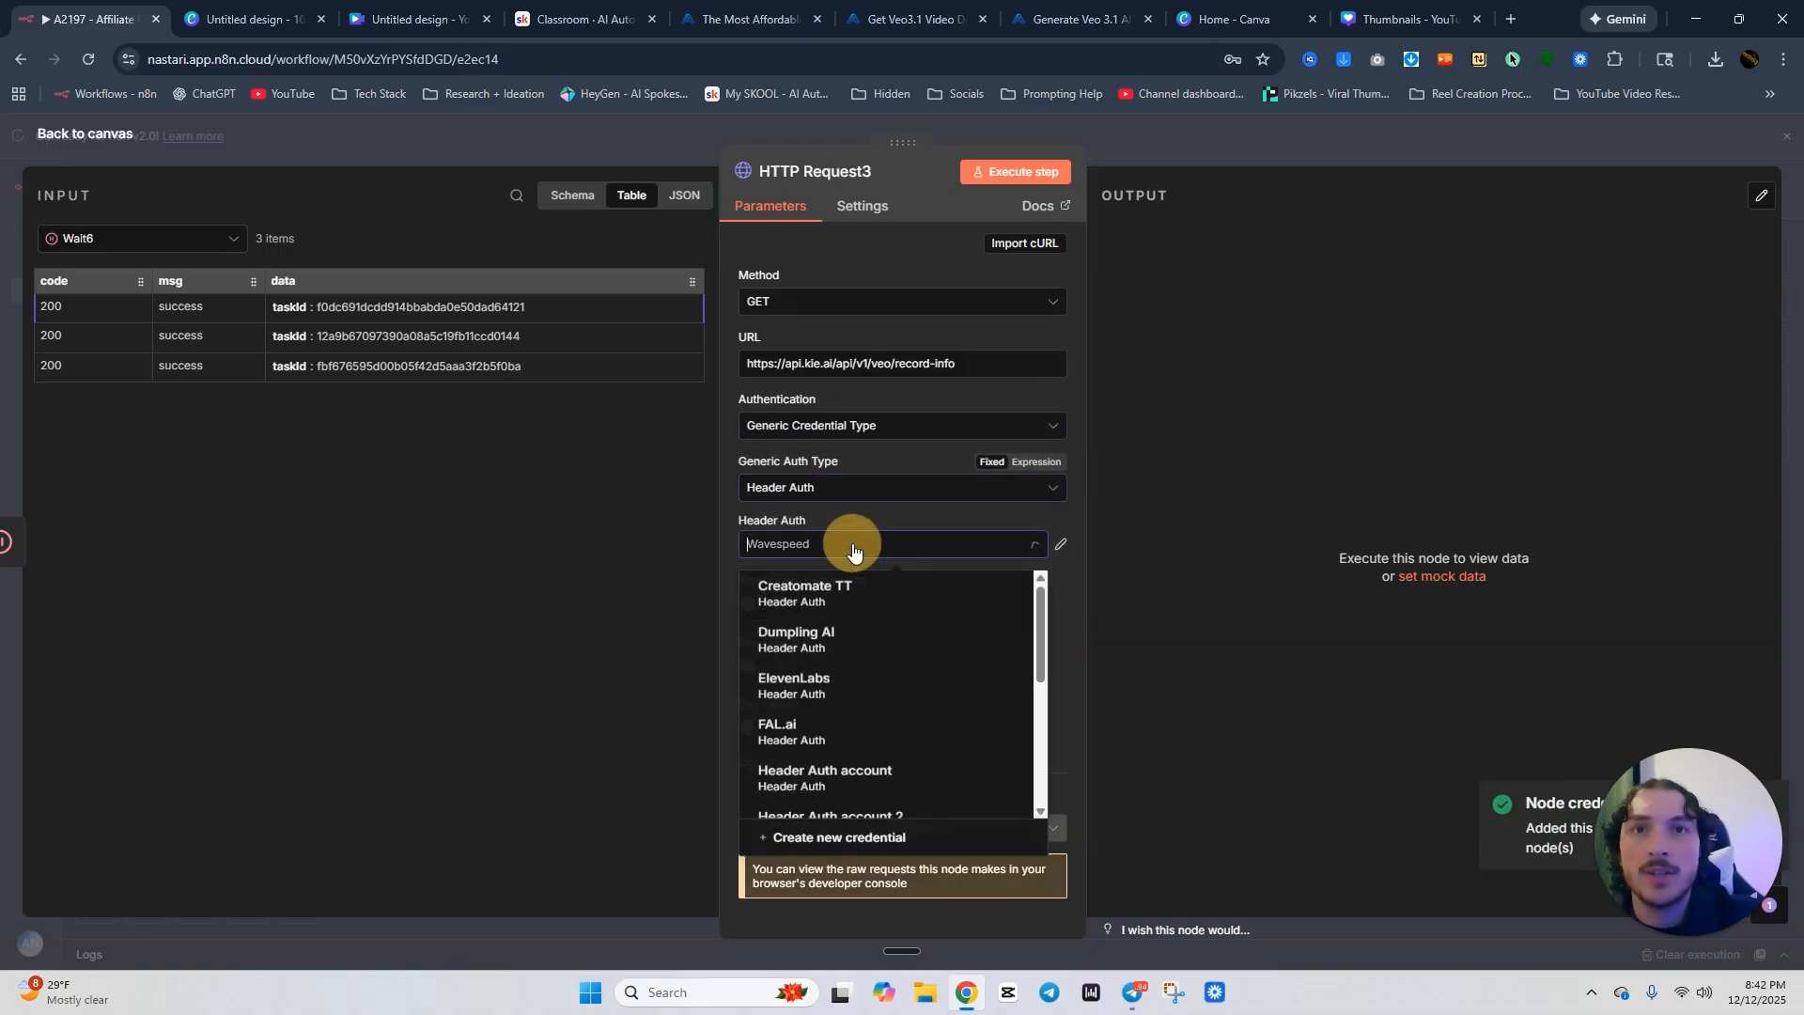
scroll(846, 757, "down", 5)
scroll(848, 733, "up", 5)
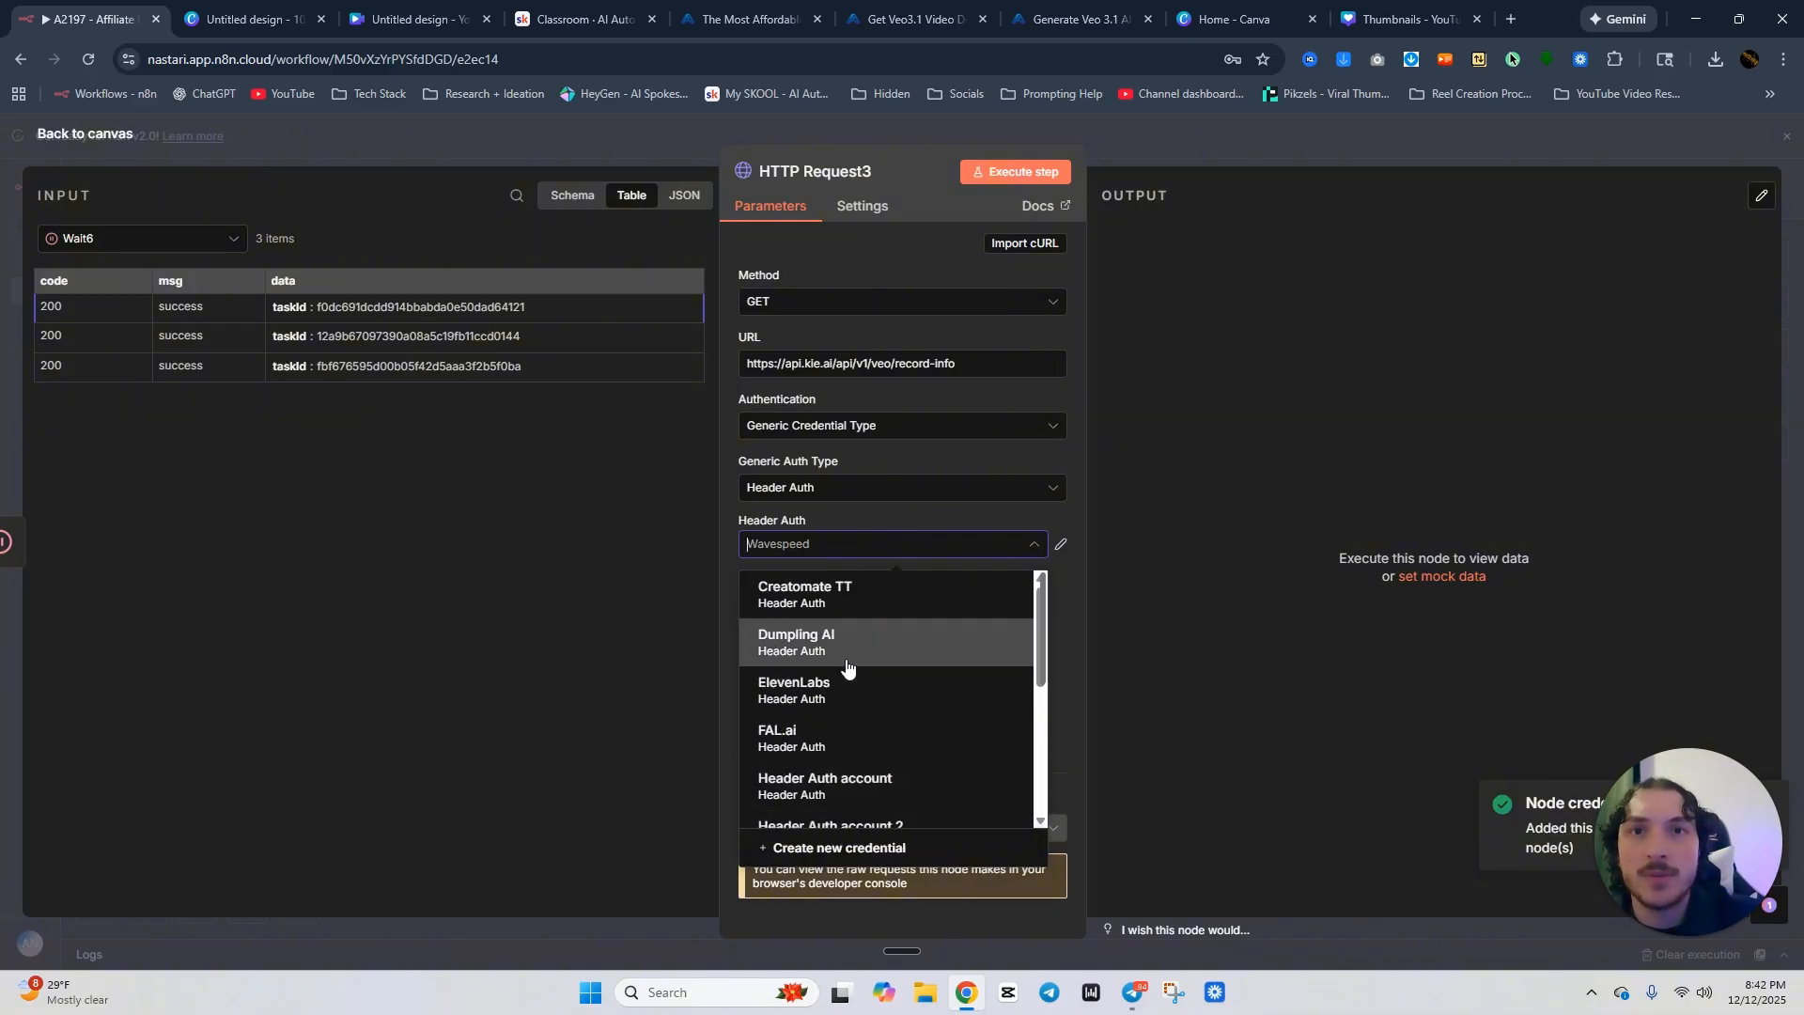
scroll(853, 686, "down", 5)
left_click(854, 669)
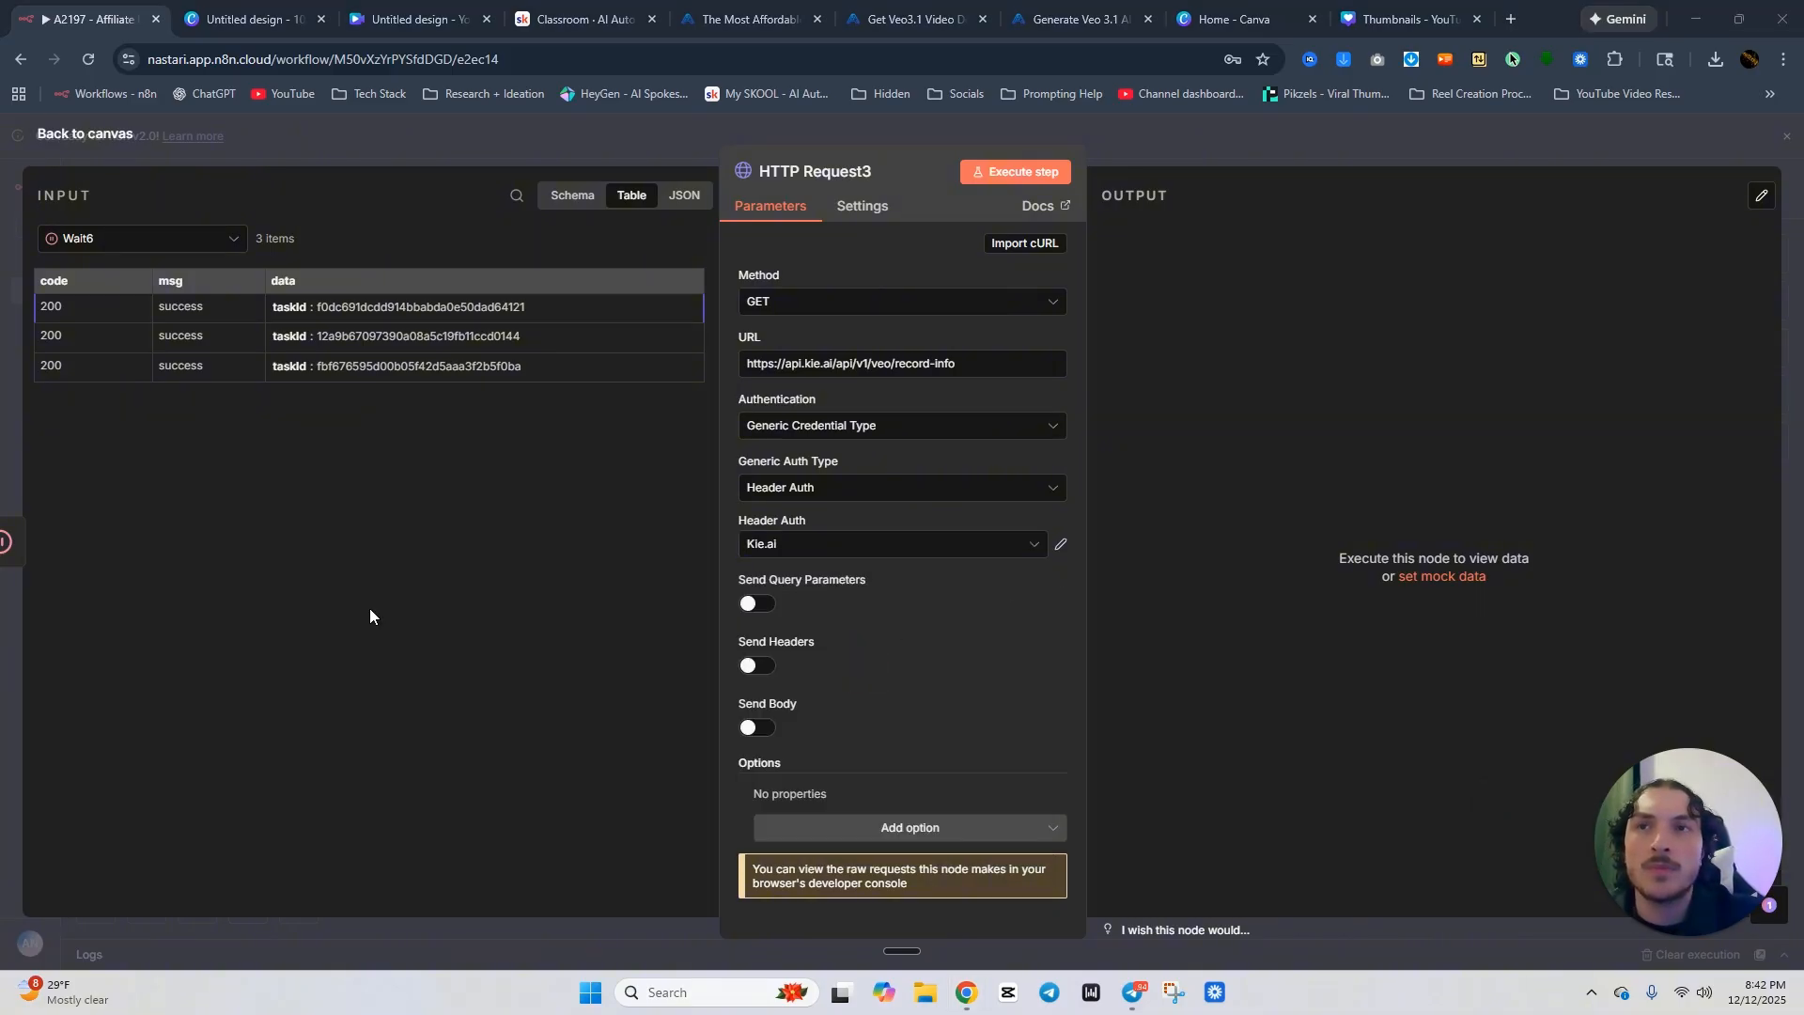
Enable query parameters and add taskId with the value {{ $json.data.taskId }} from the Wait6 data.
left_click(745, 606)
scroll(810, 614, "down", 1)
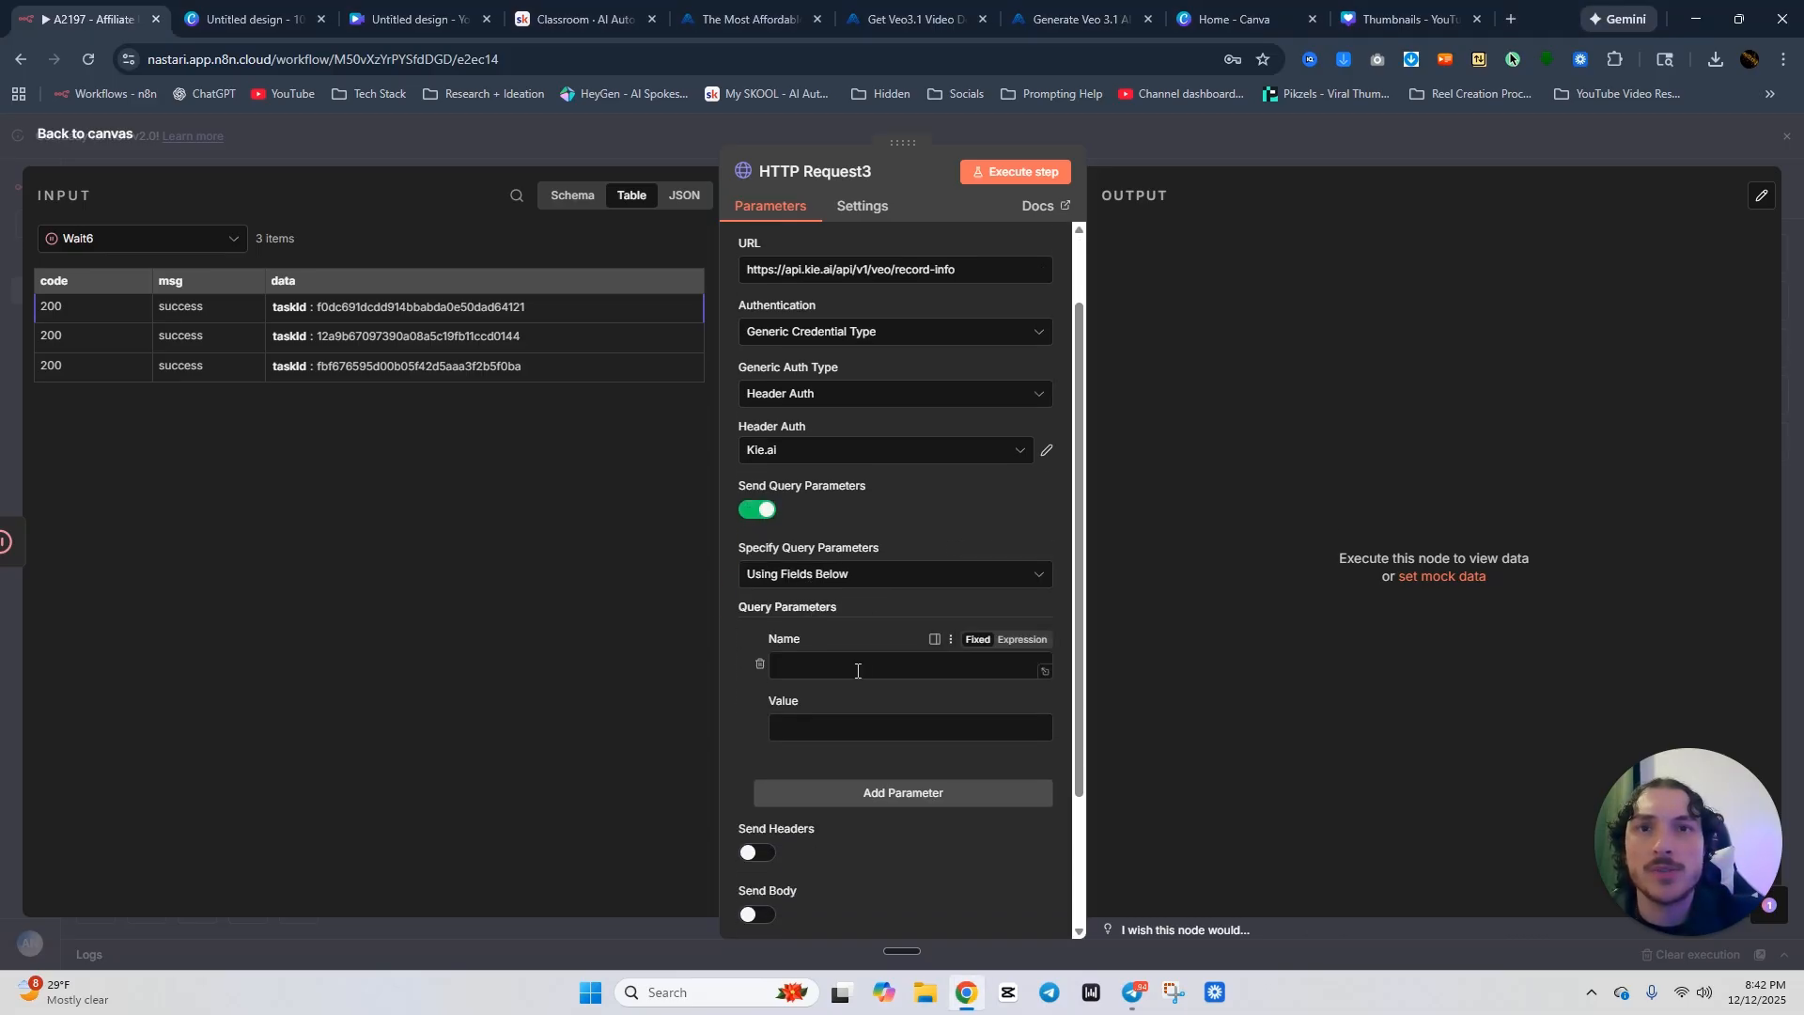
left_click(858, 670)
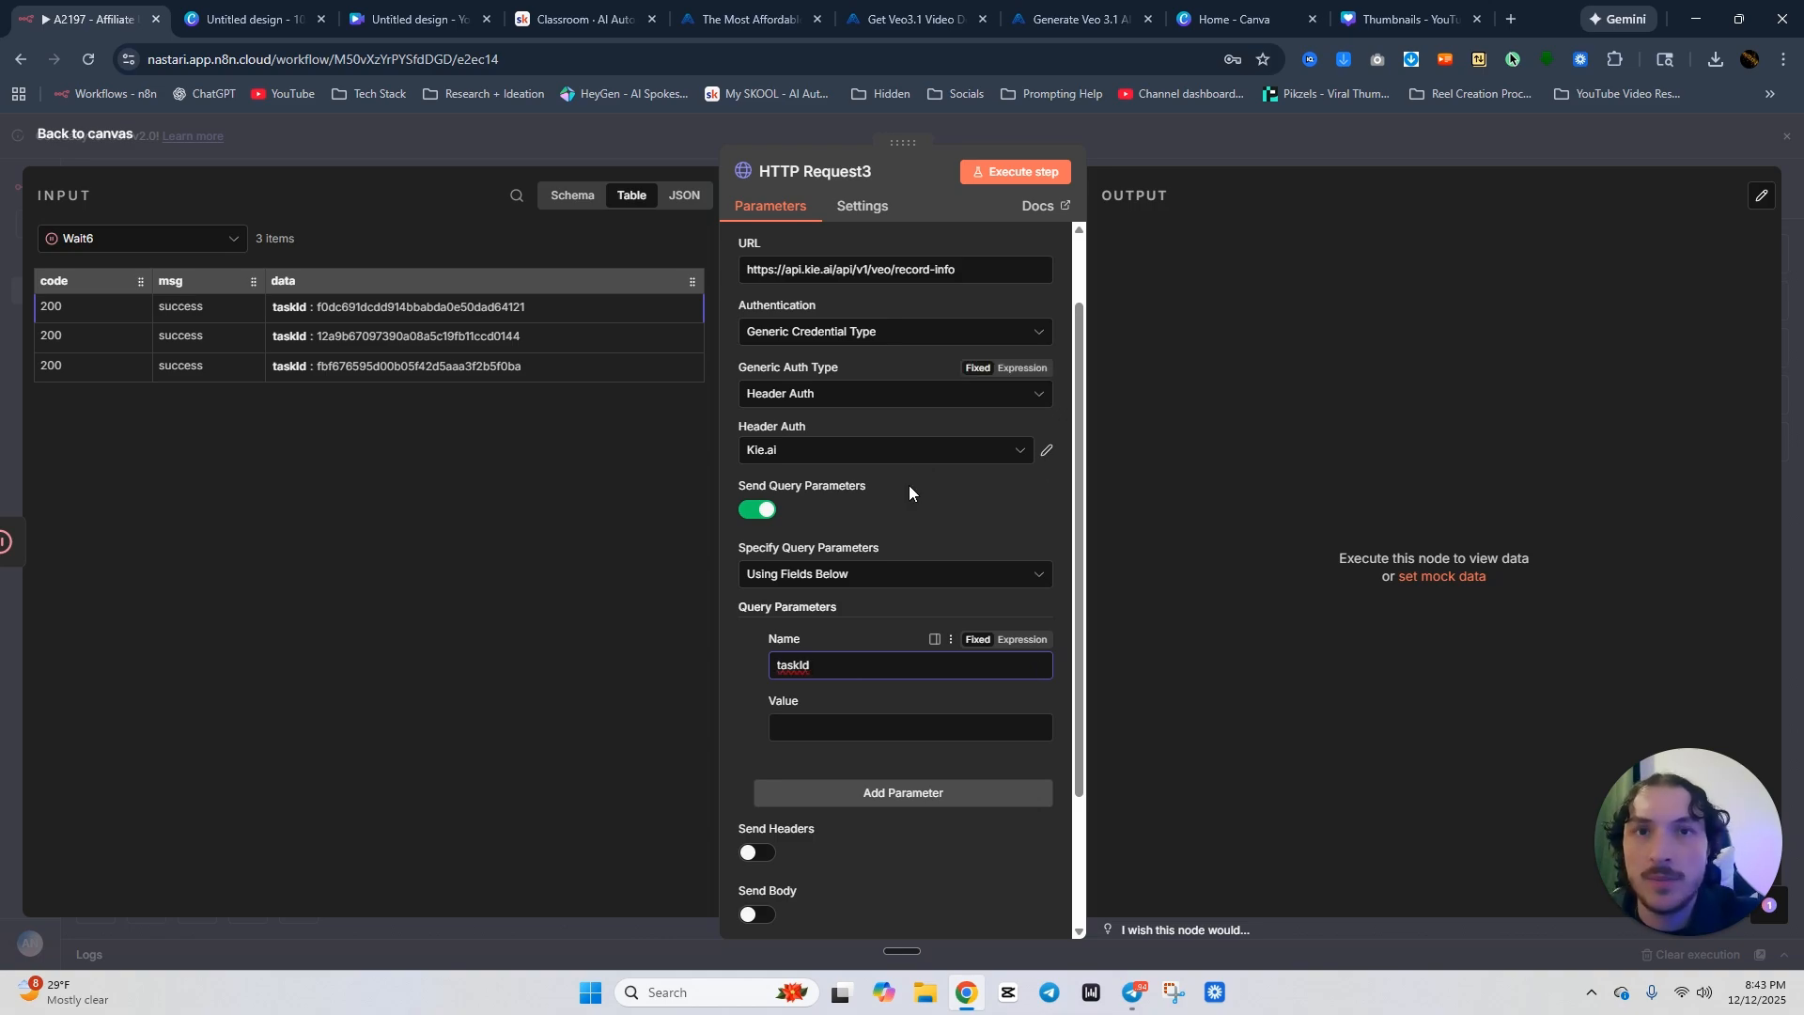
left_click(865, 728)
left_click(569, 199)
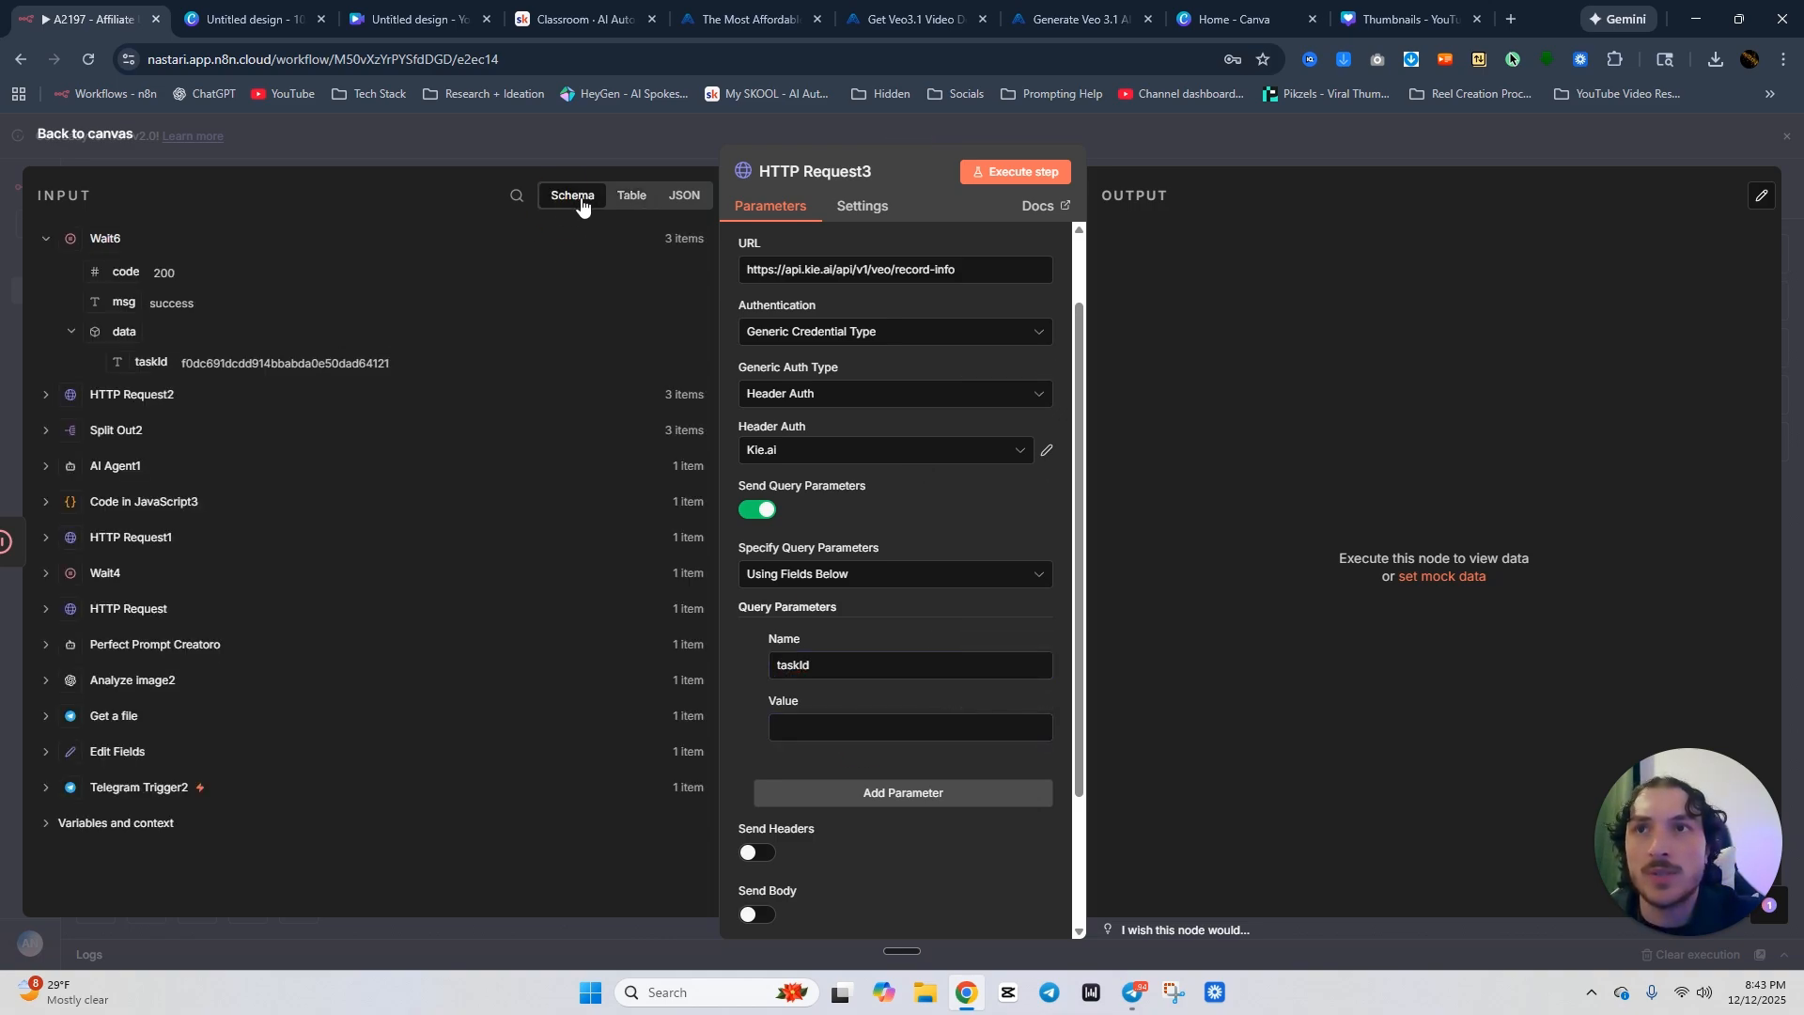
left_click_drag(148, 362, 790, 723)
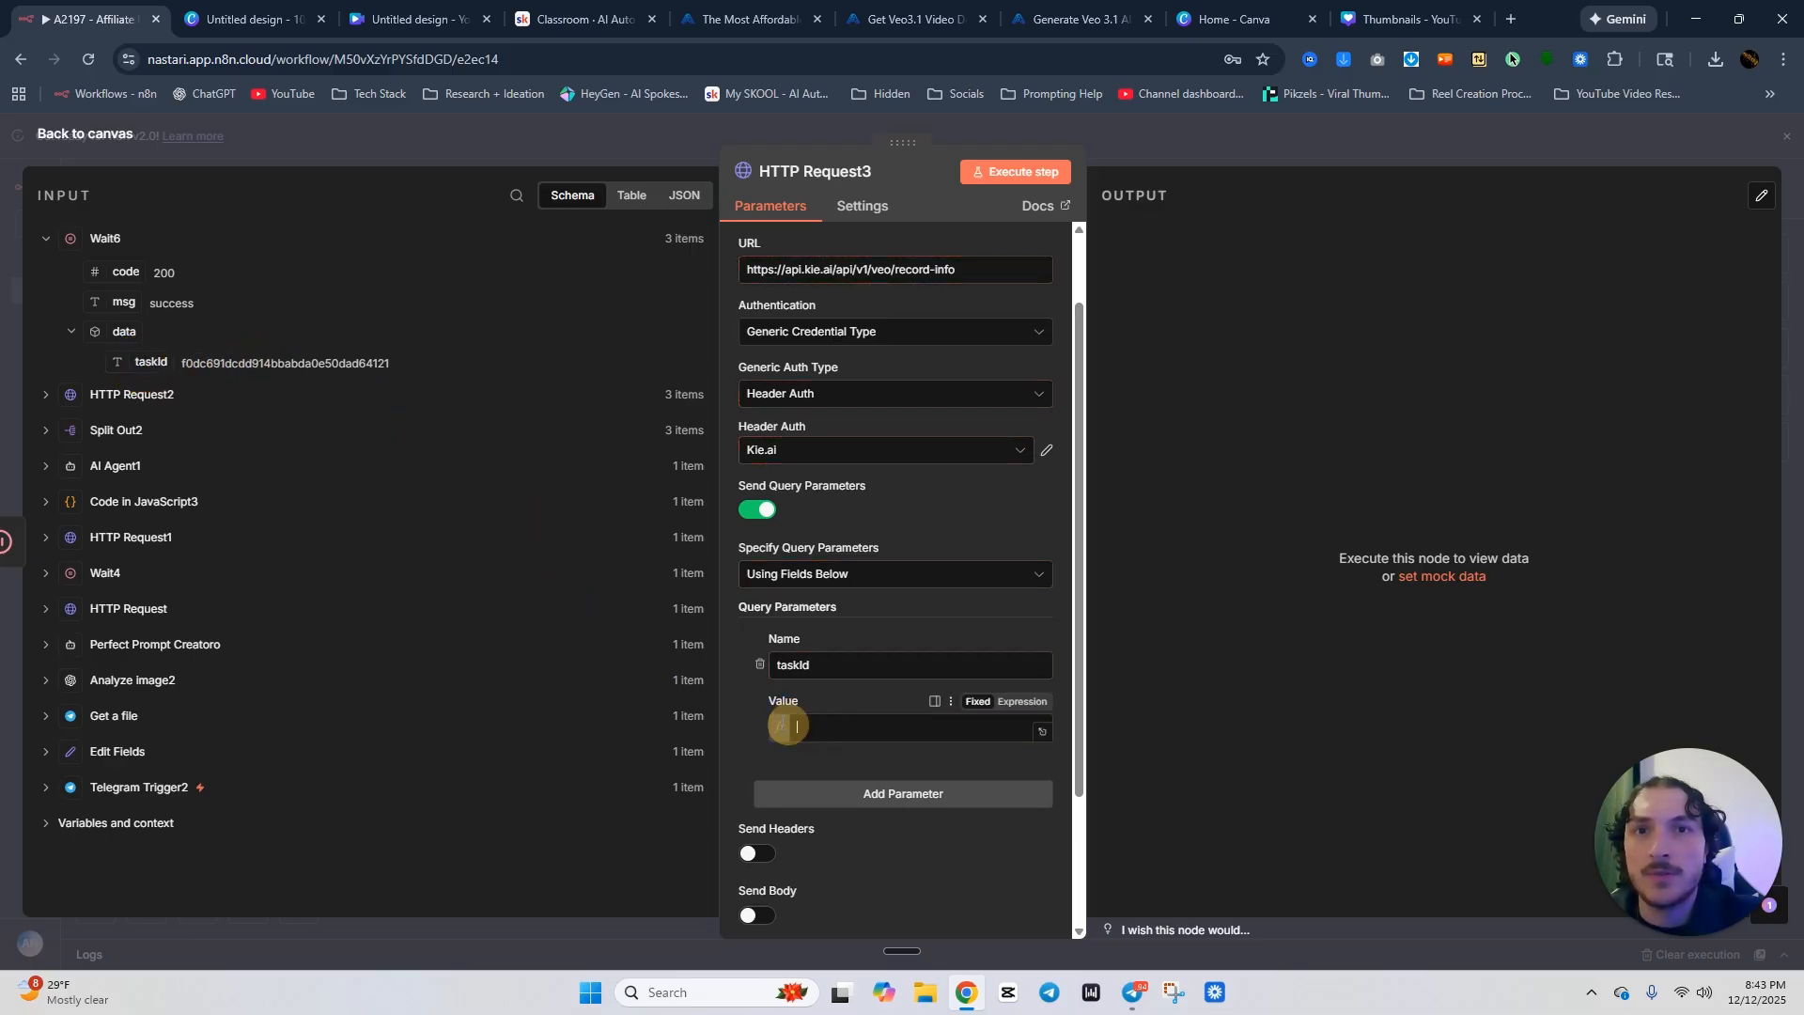
left_click(731, 696)
Execute HTTP Request3 and review the returned items for their result video URLs.
scroll(743, 696, "down", 3)
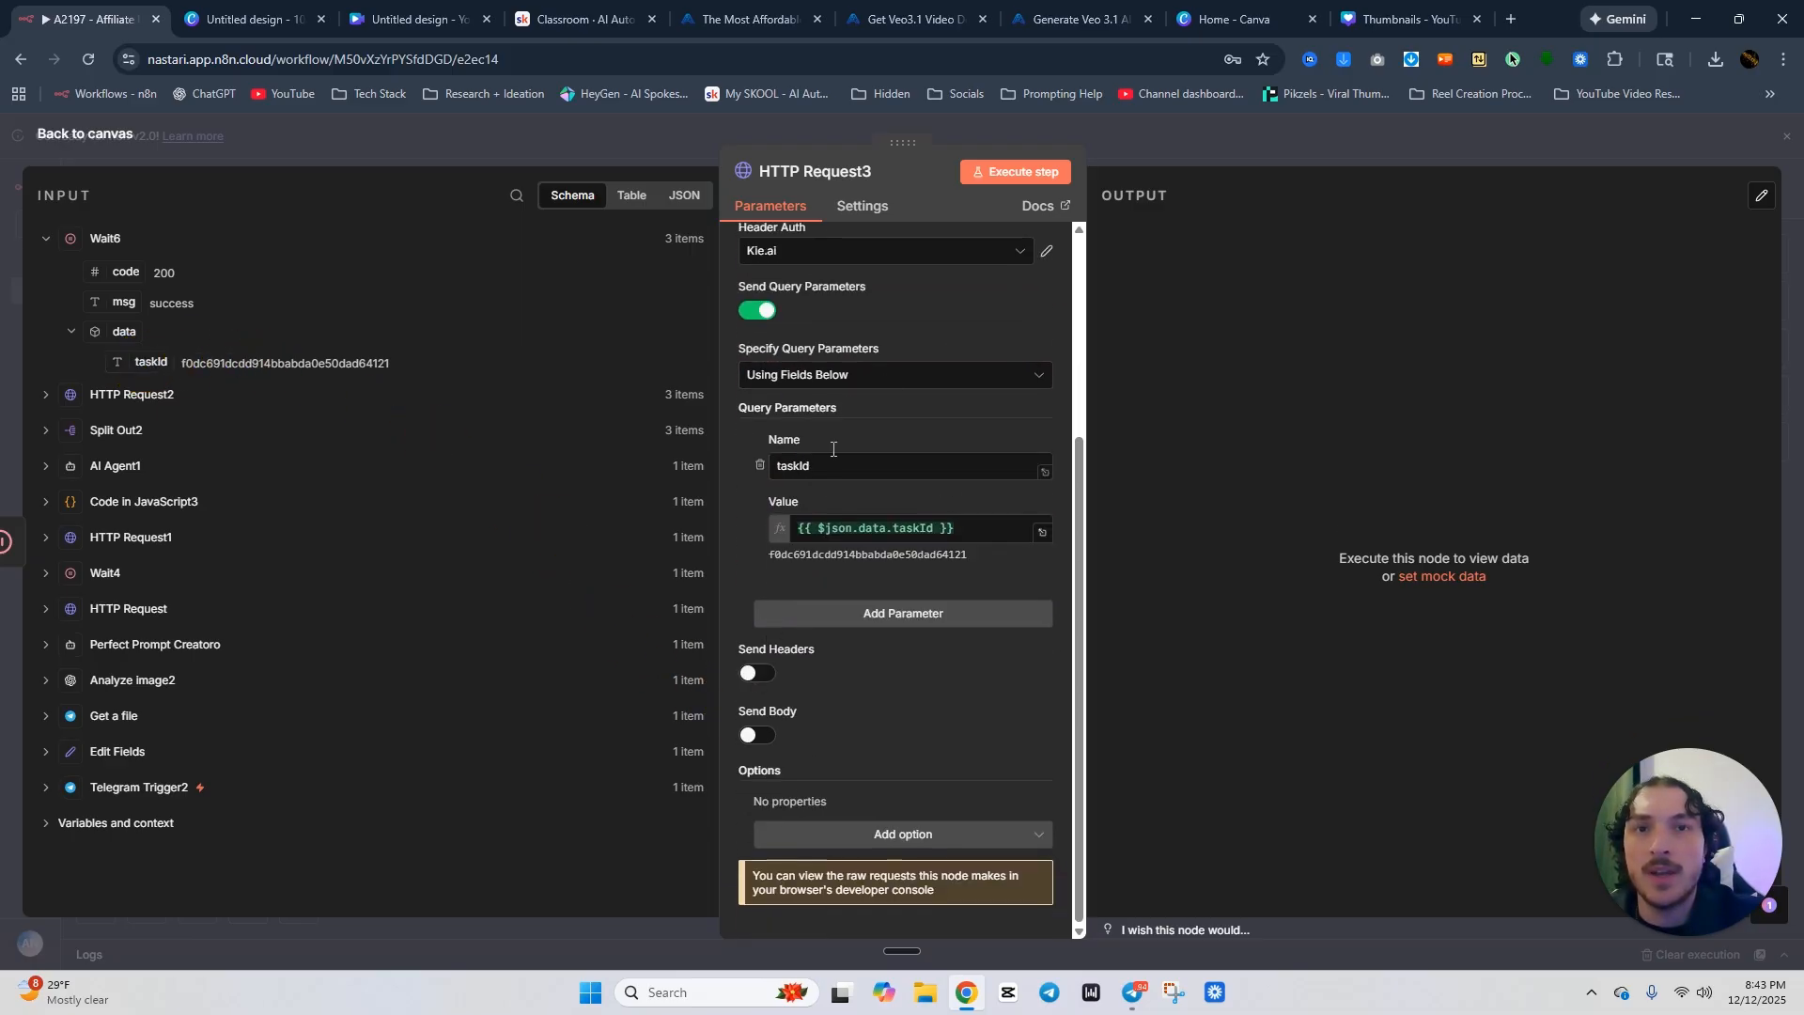
left_click(1018, 178)
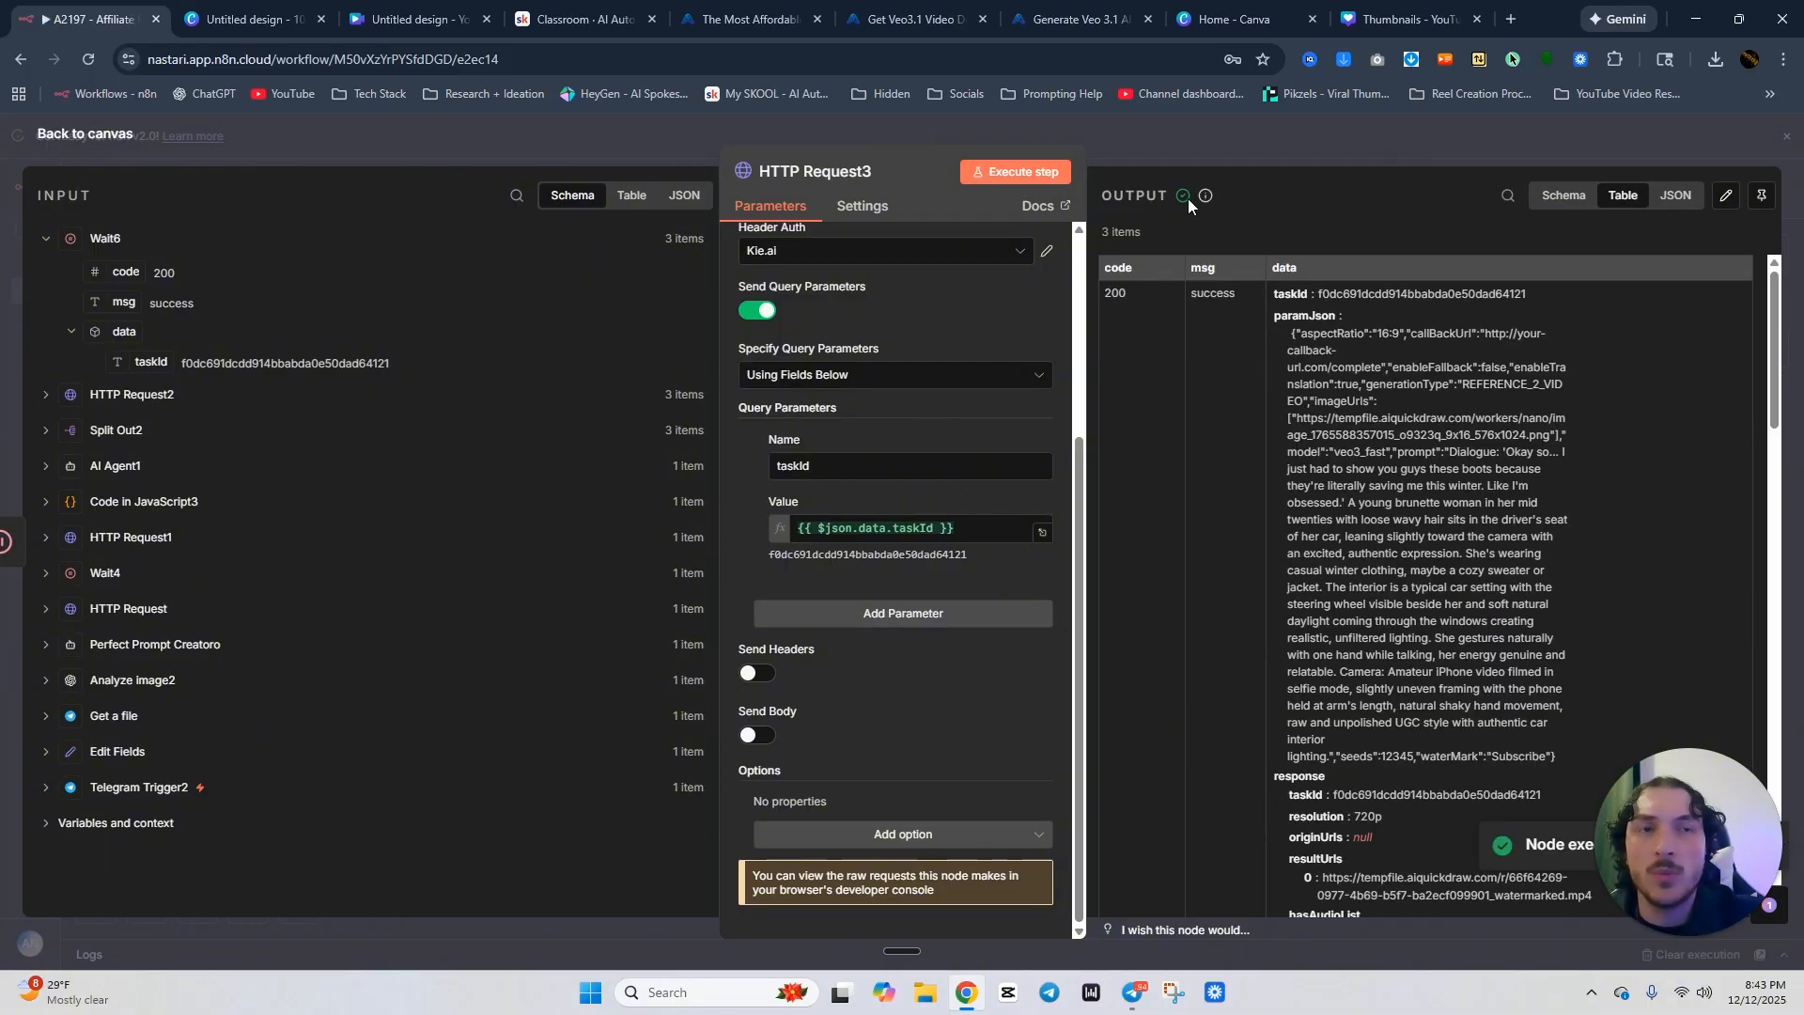
scroll(1231, 459, "down", 10)
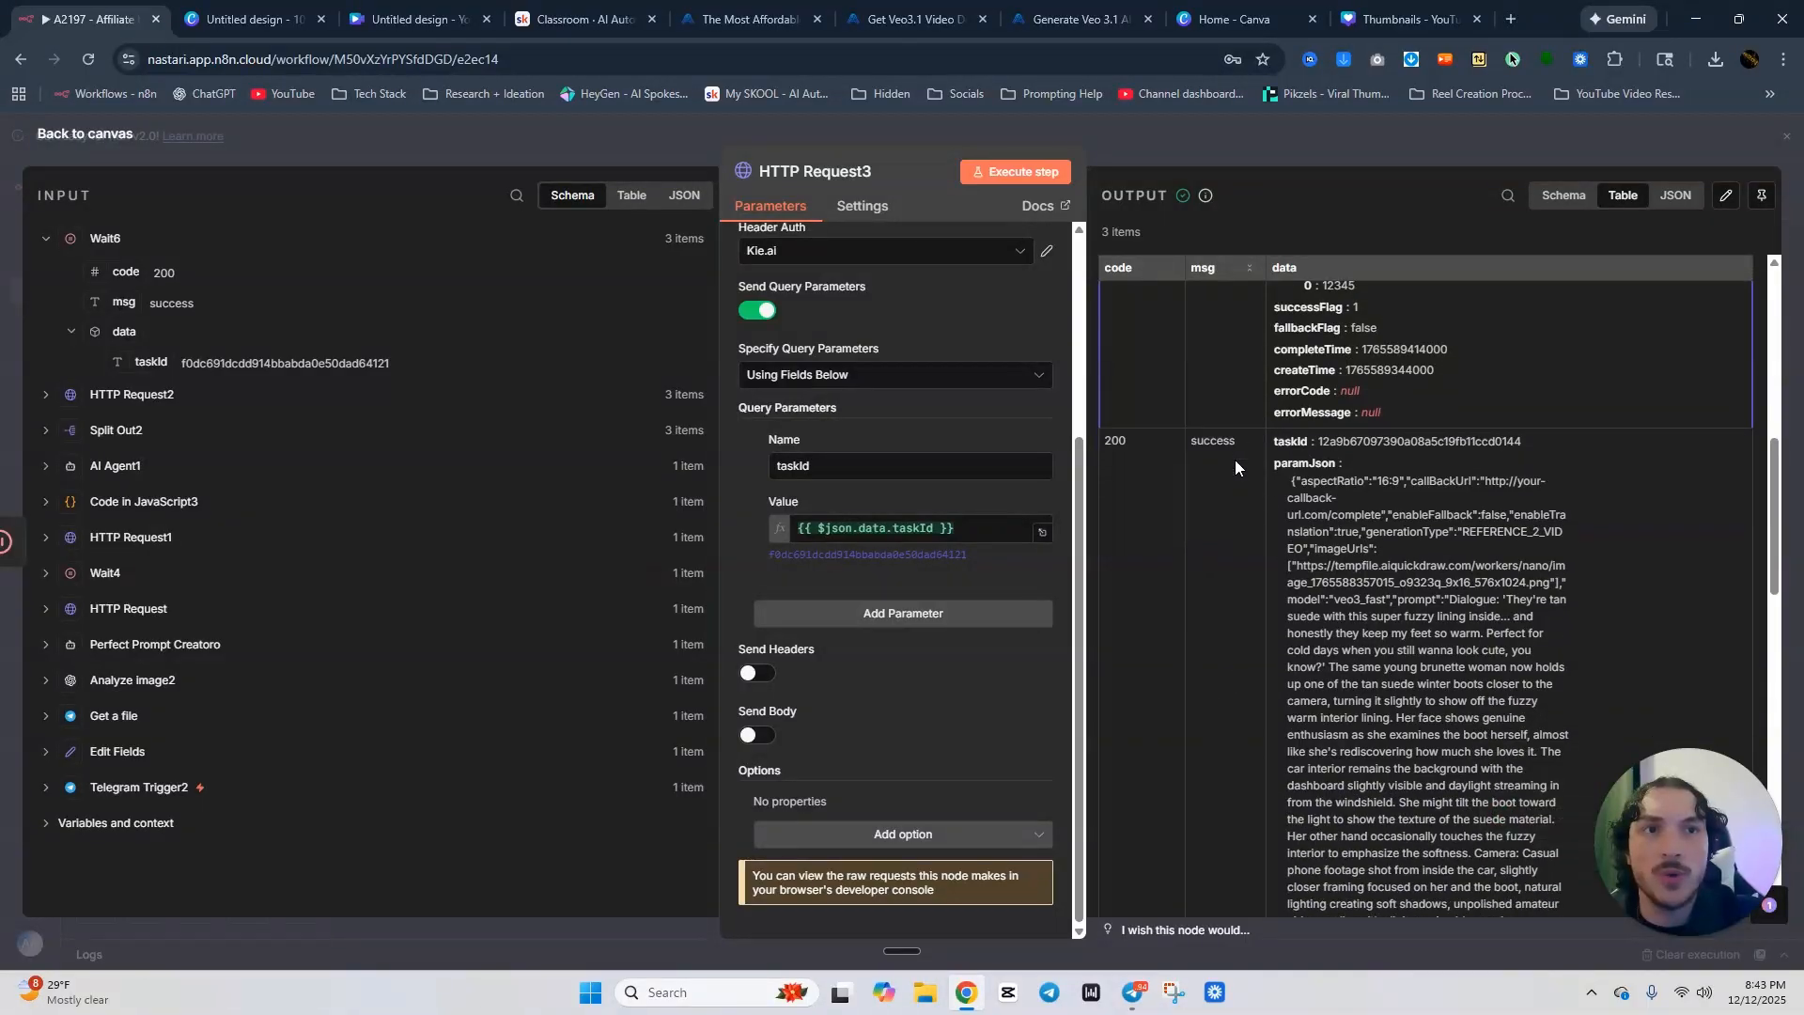
scroll(1234, 468, "down", 1)
scroll(1234, 467, "down", 2)
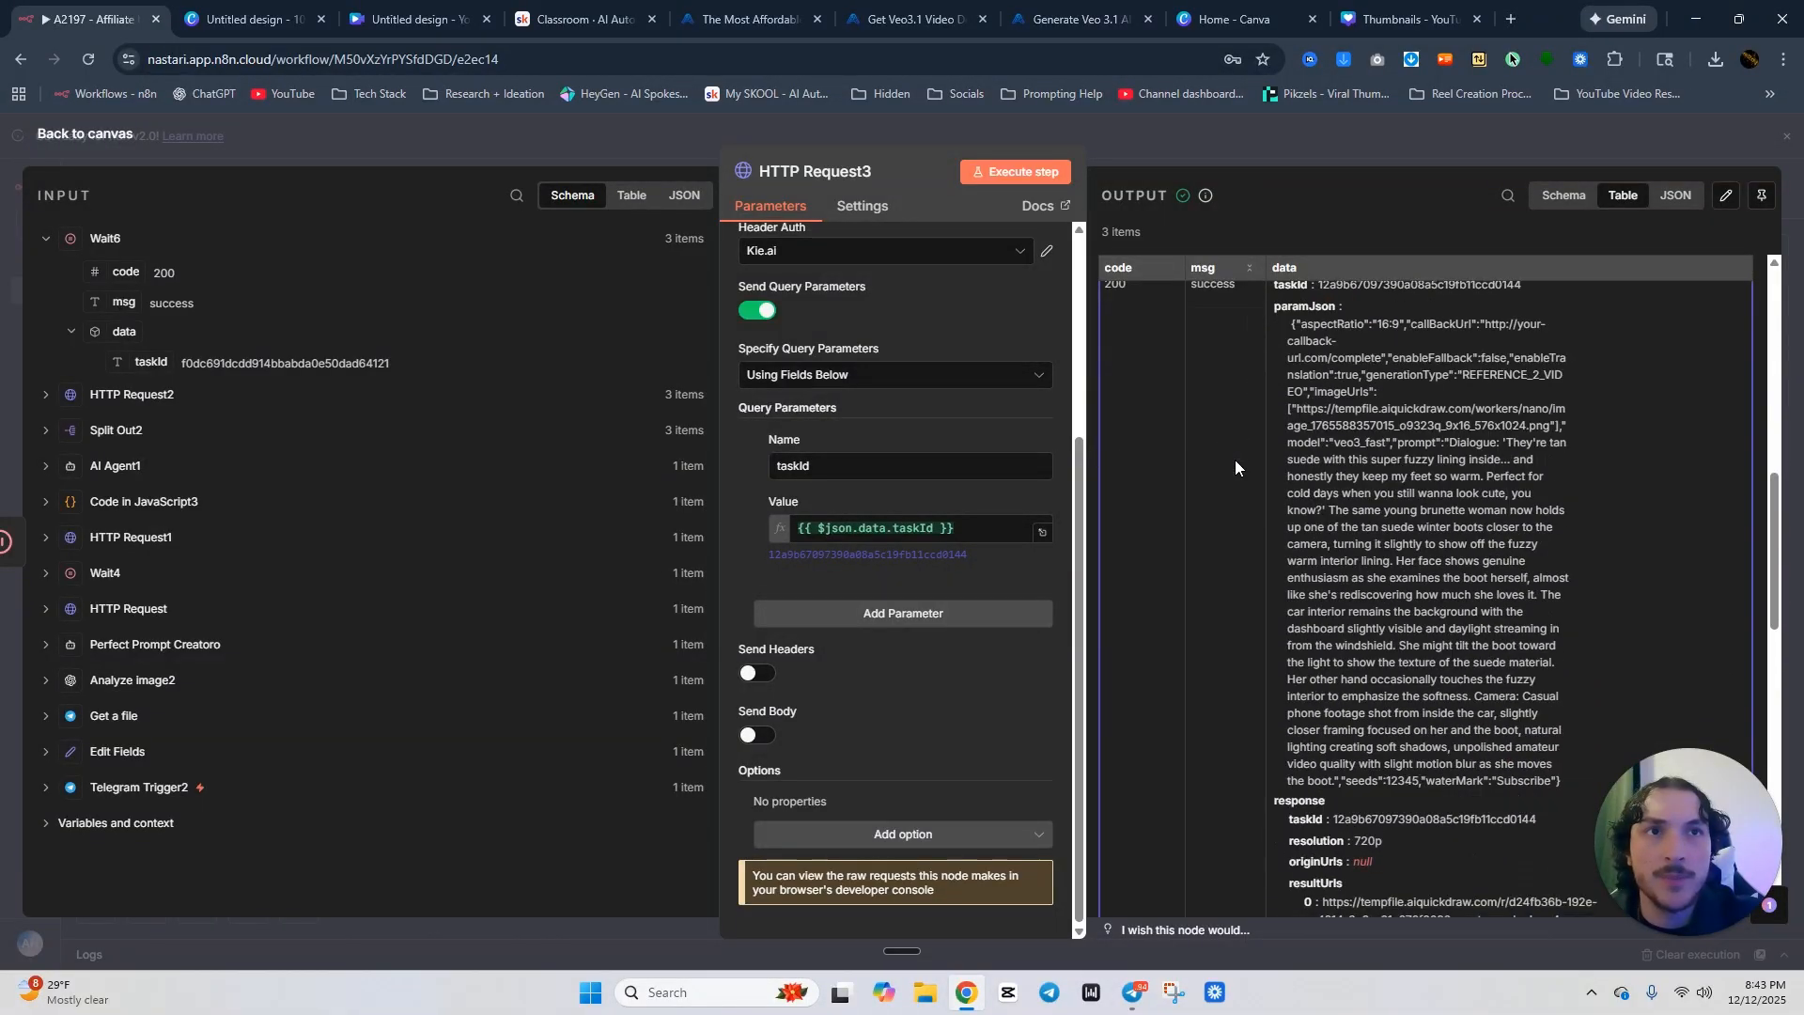
scroll(1235, 459, "down", 5)
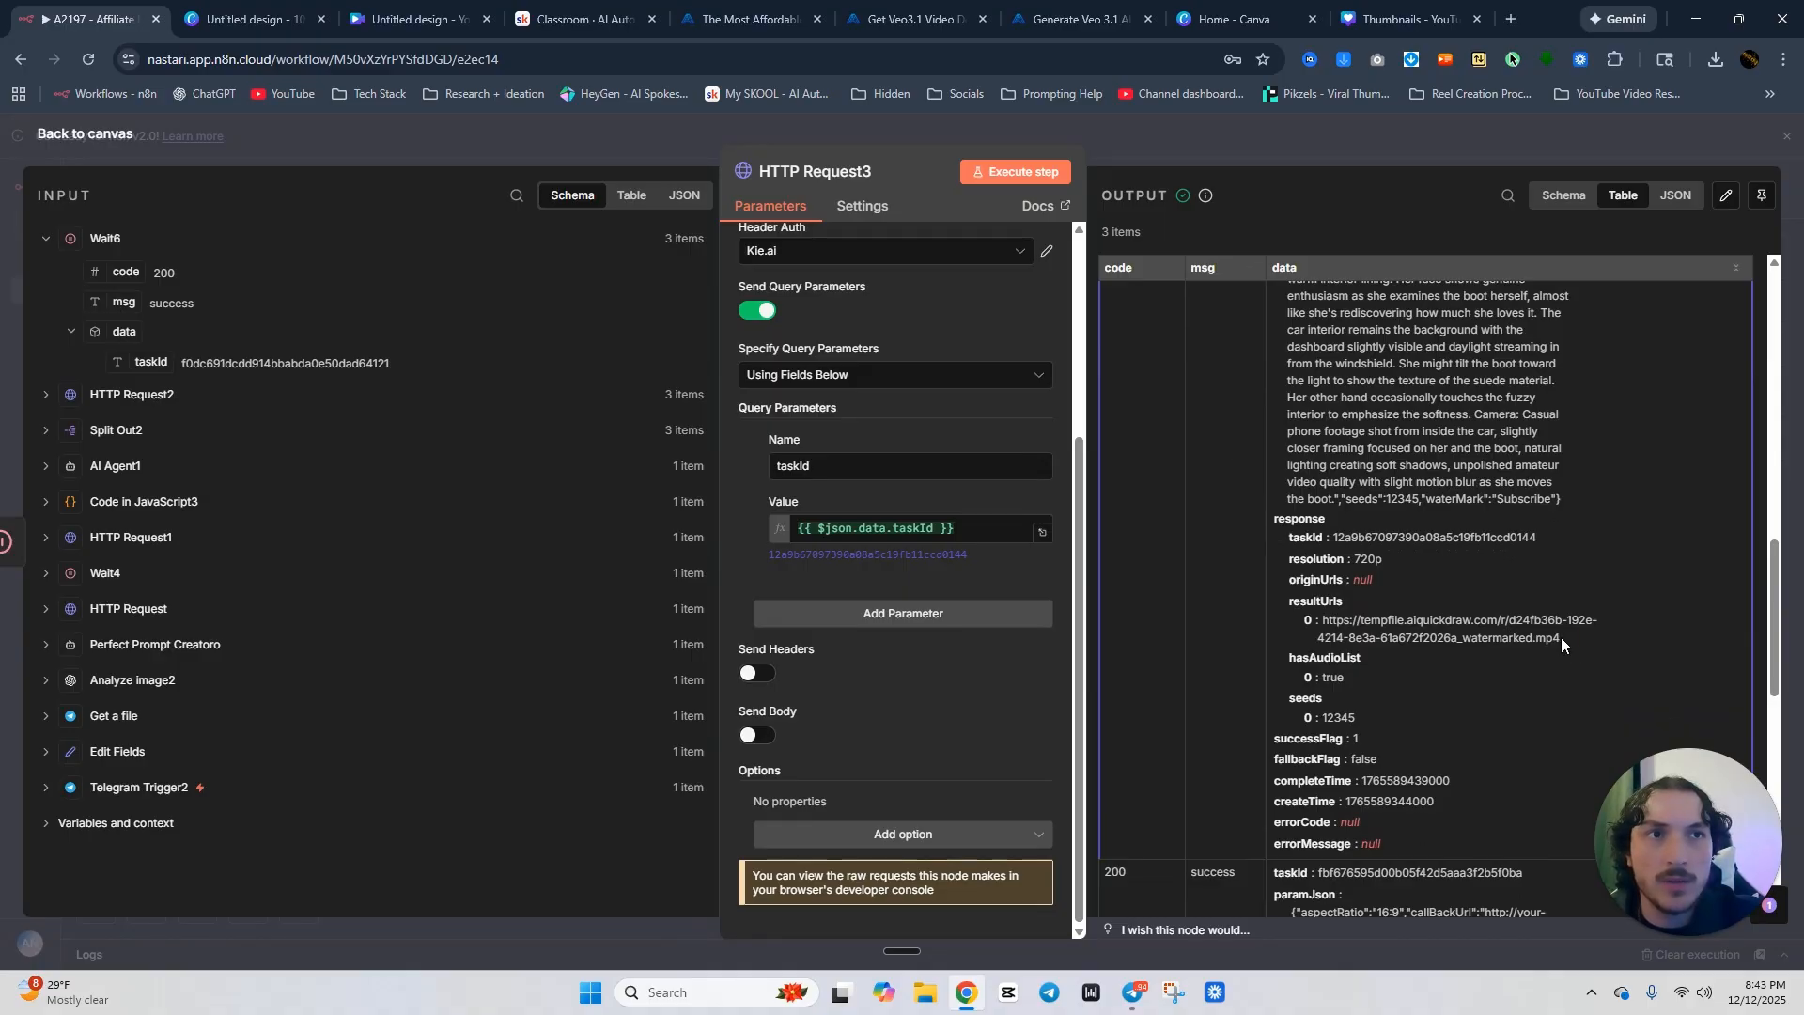
Download the video from the second item's resultUrls link, view it in Media Player and close the player.
left_click_drag(1559, 637, 1322, 622)
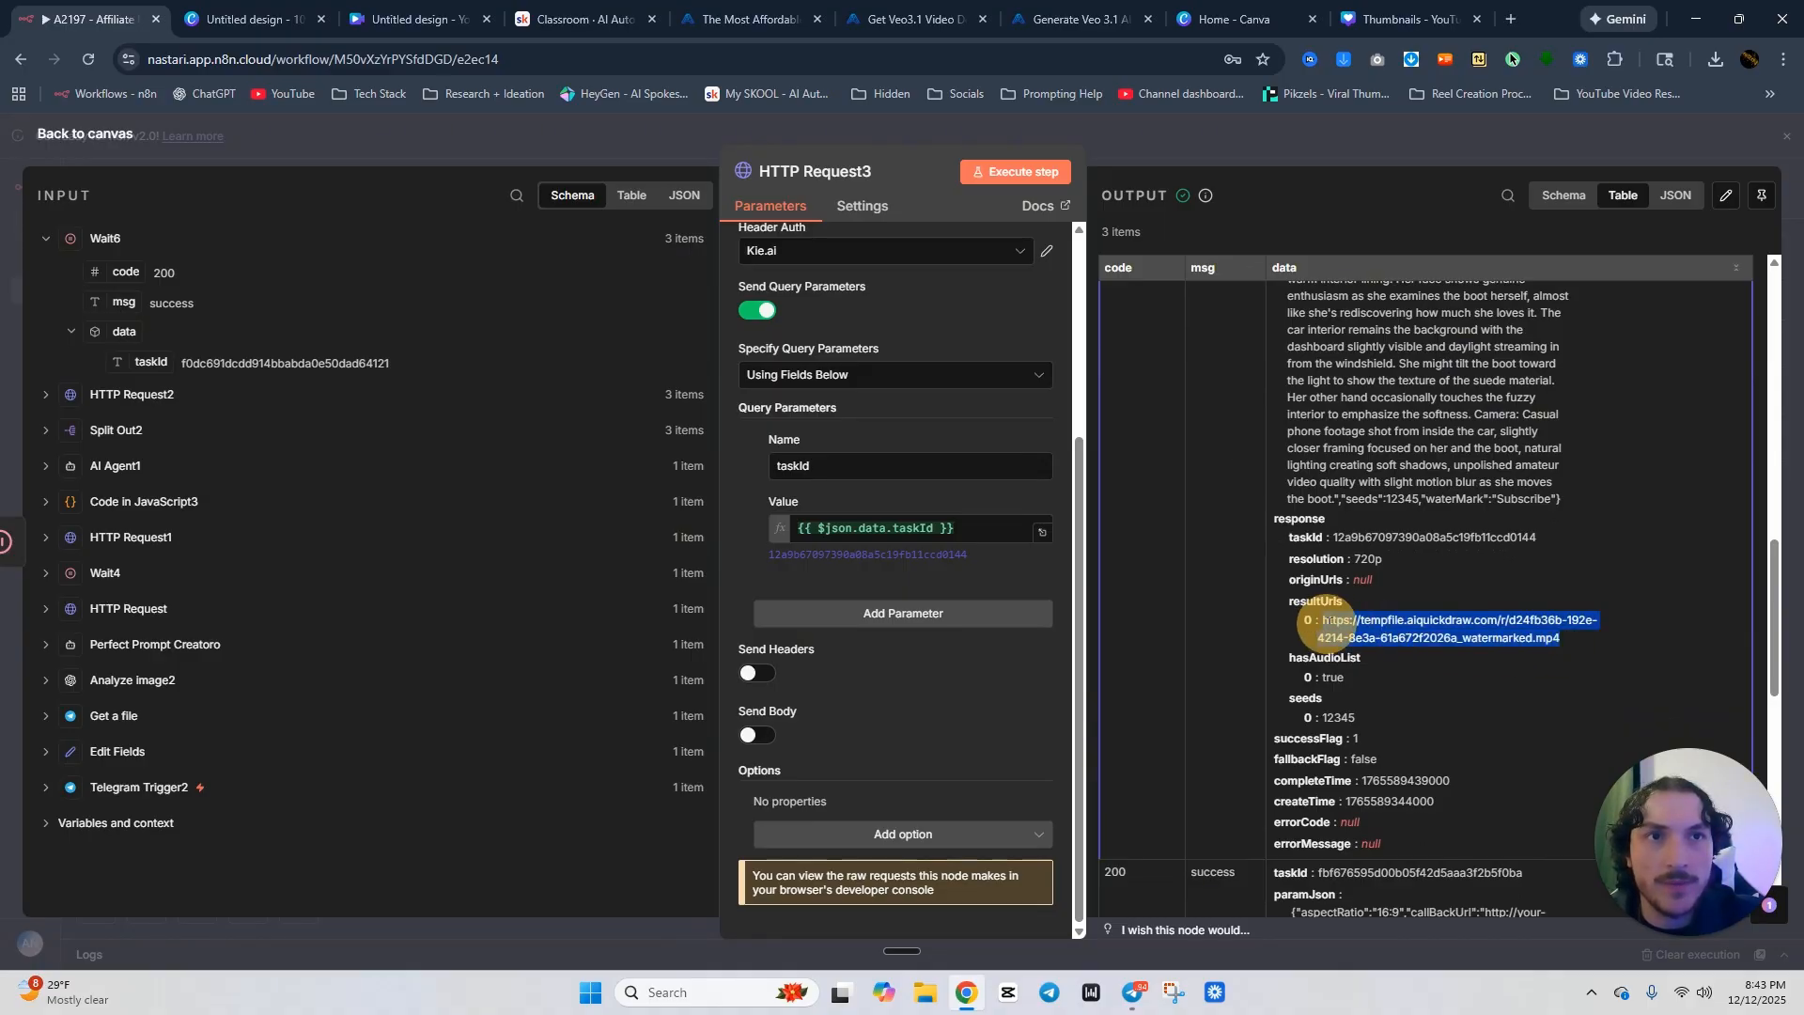
right_click(1345, 624)
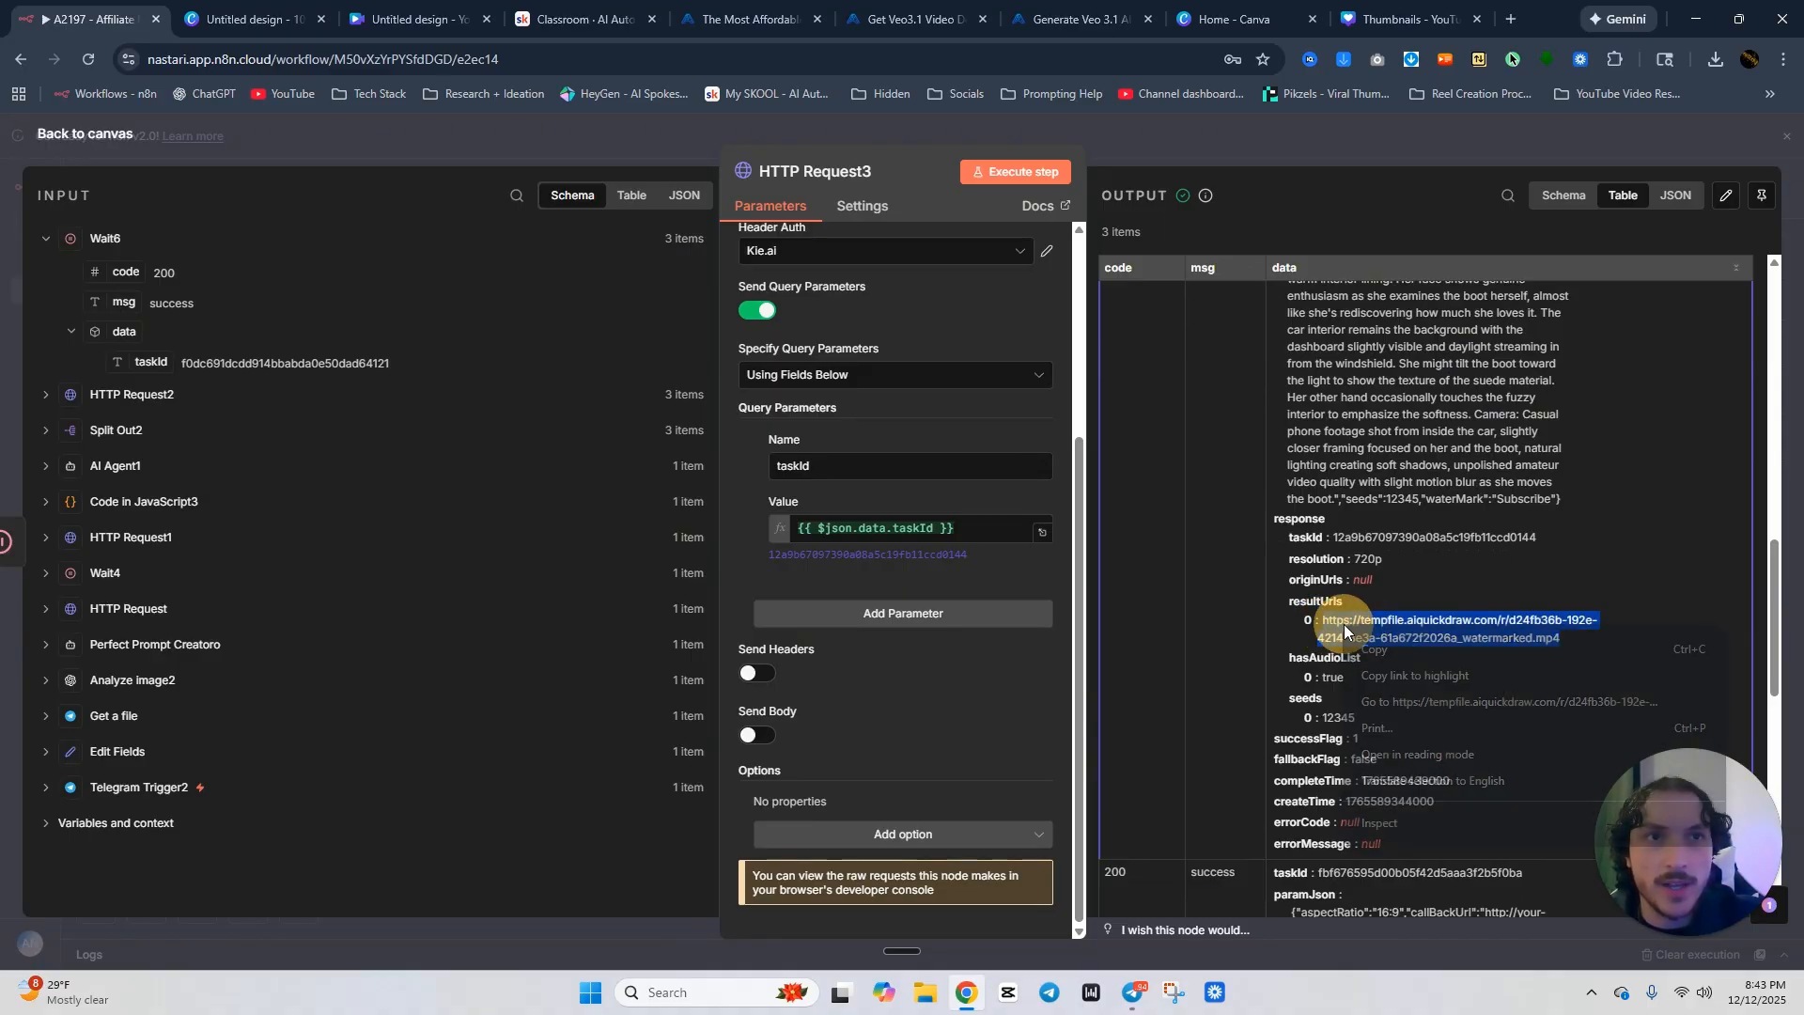
left_click(1424, 703)
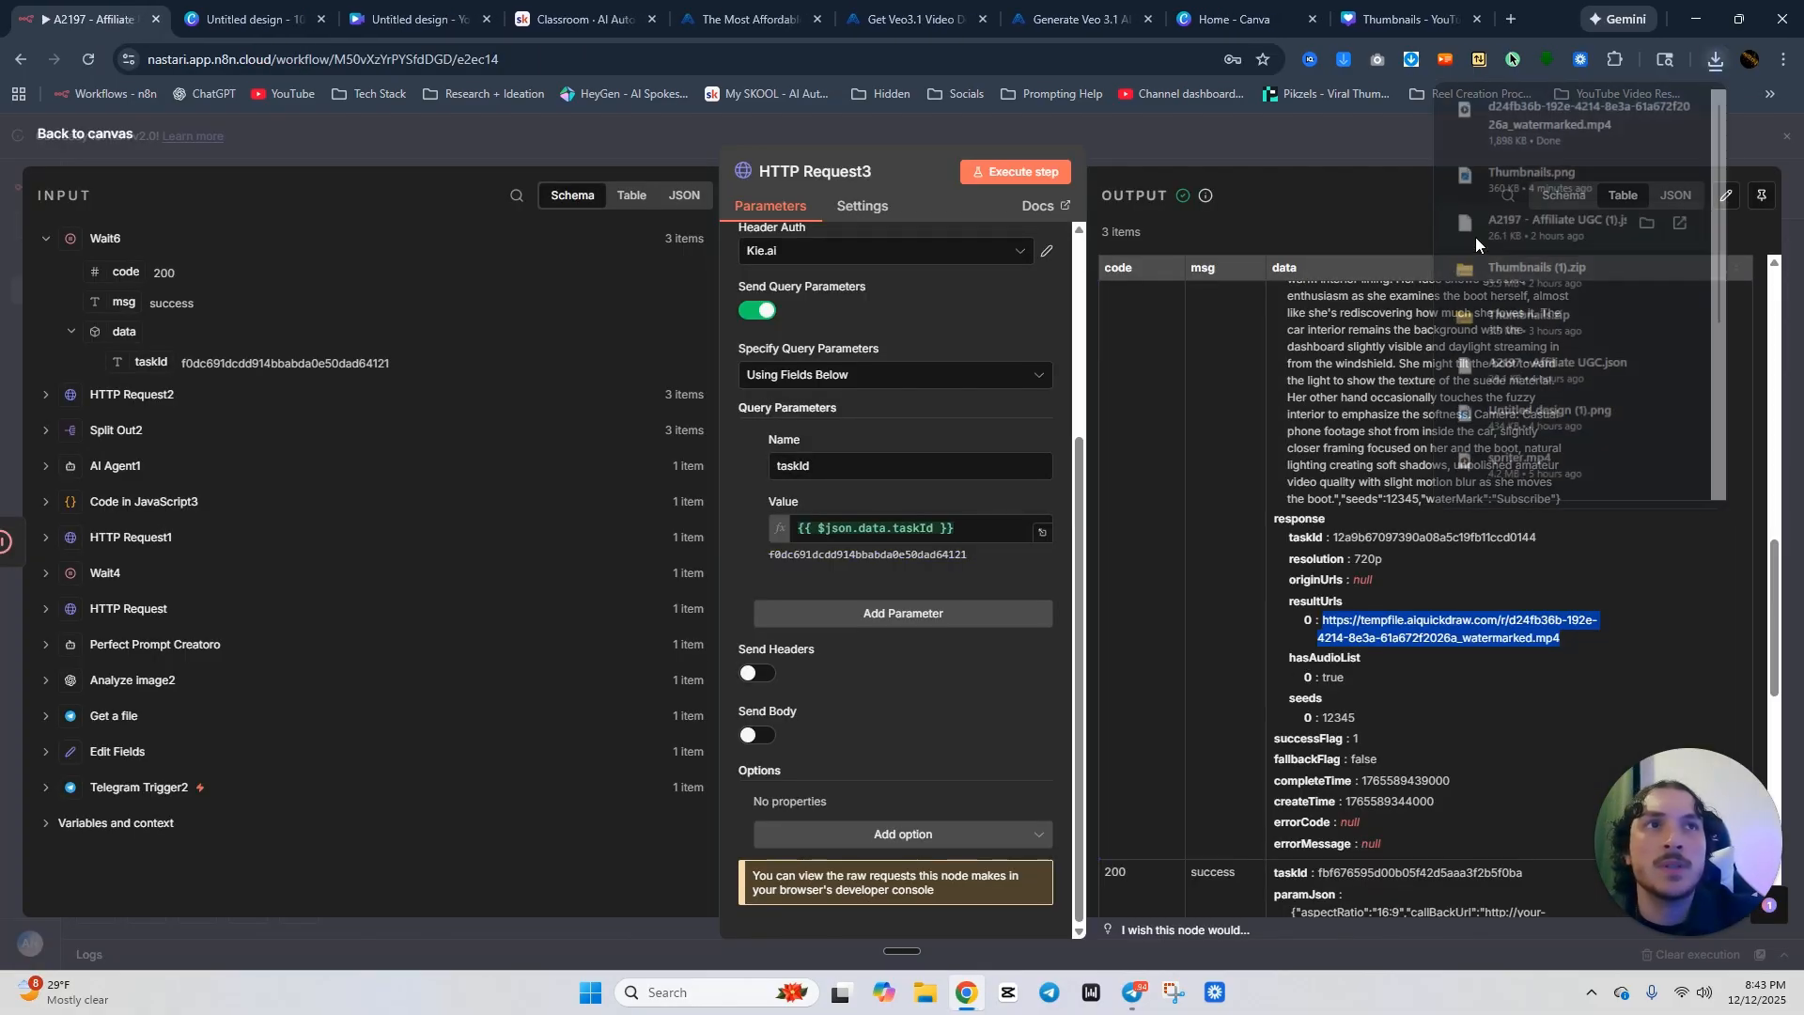
left_click(1580, 119)
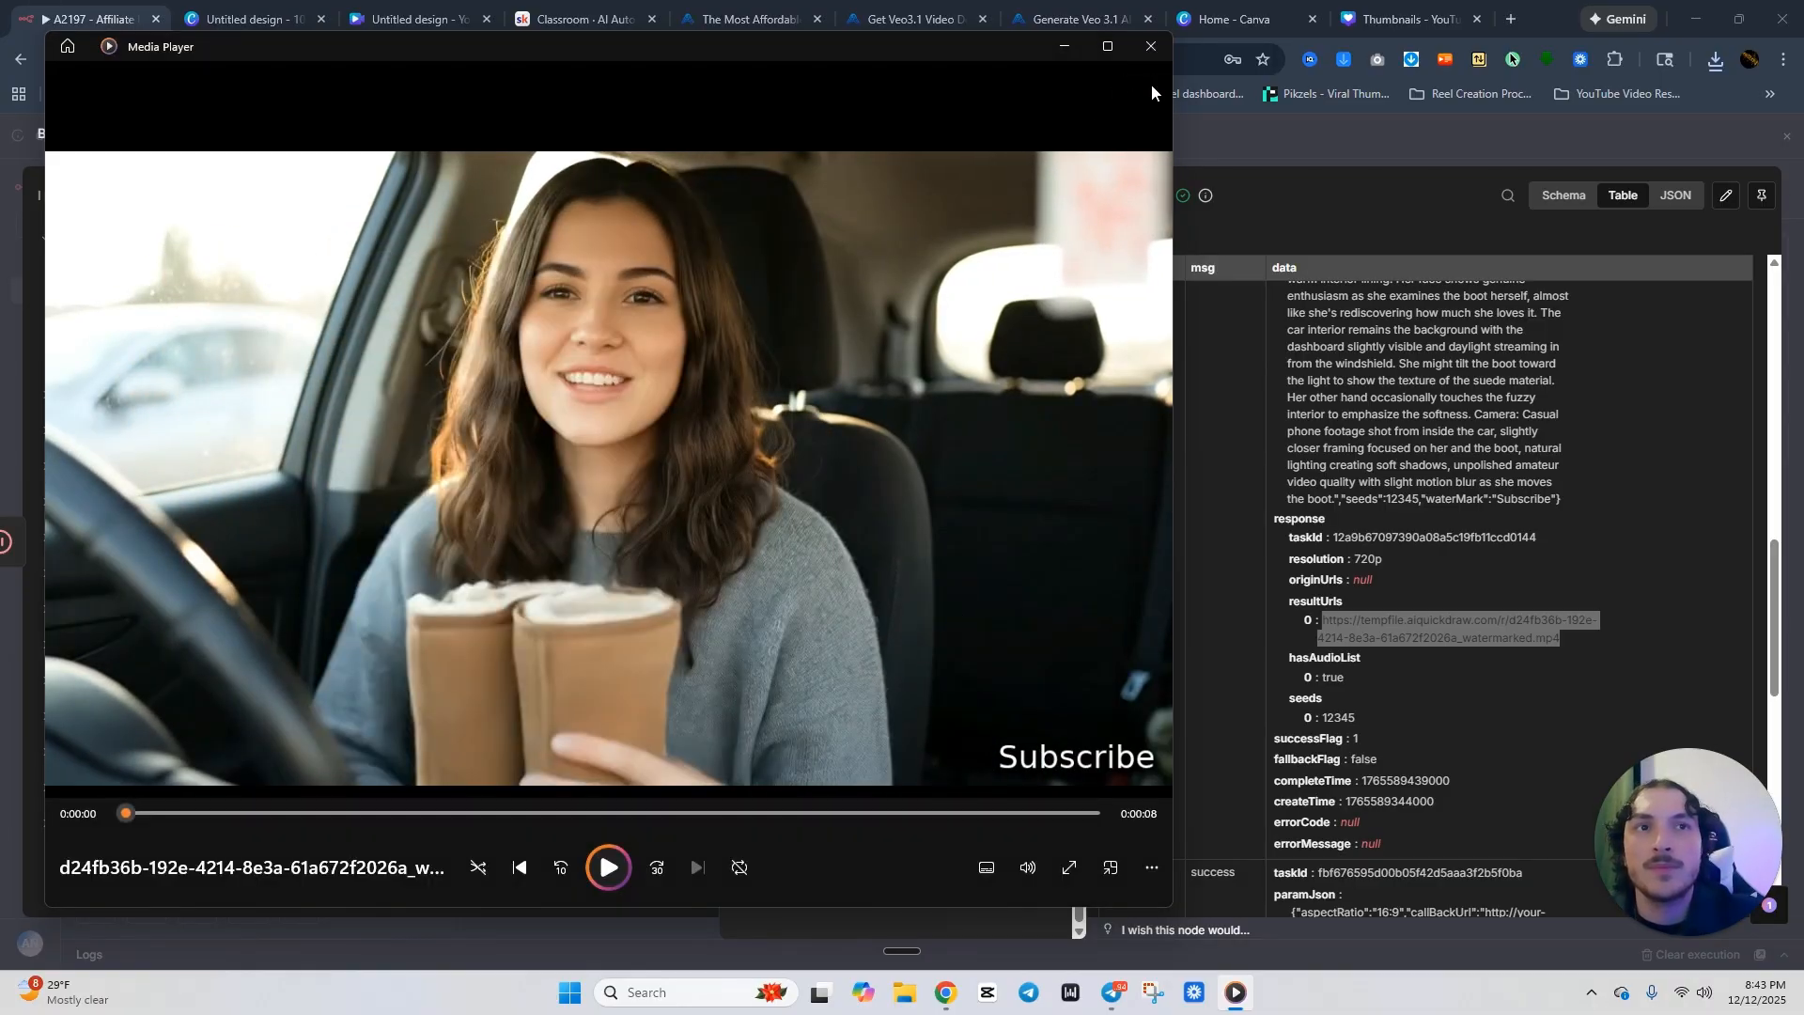
left_click(1151, 46)
View the first item's downloaded result video, close the player and return to the workflow canvas.
left_click(1563, 126)
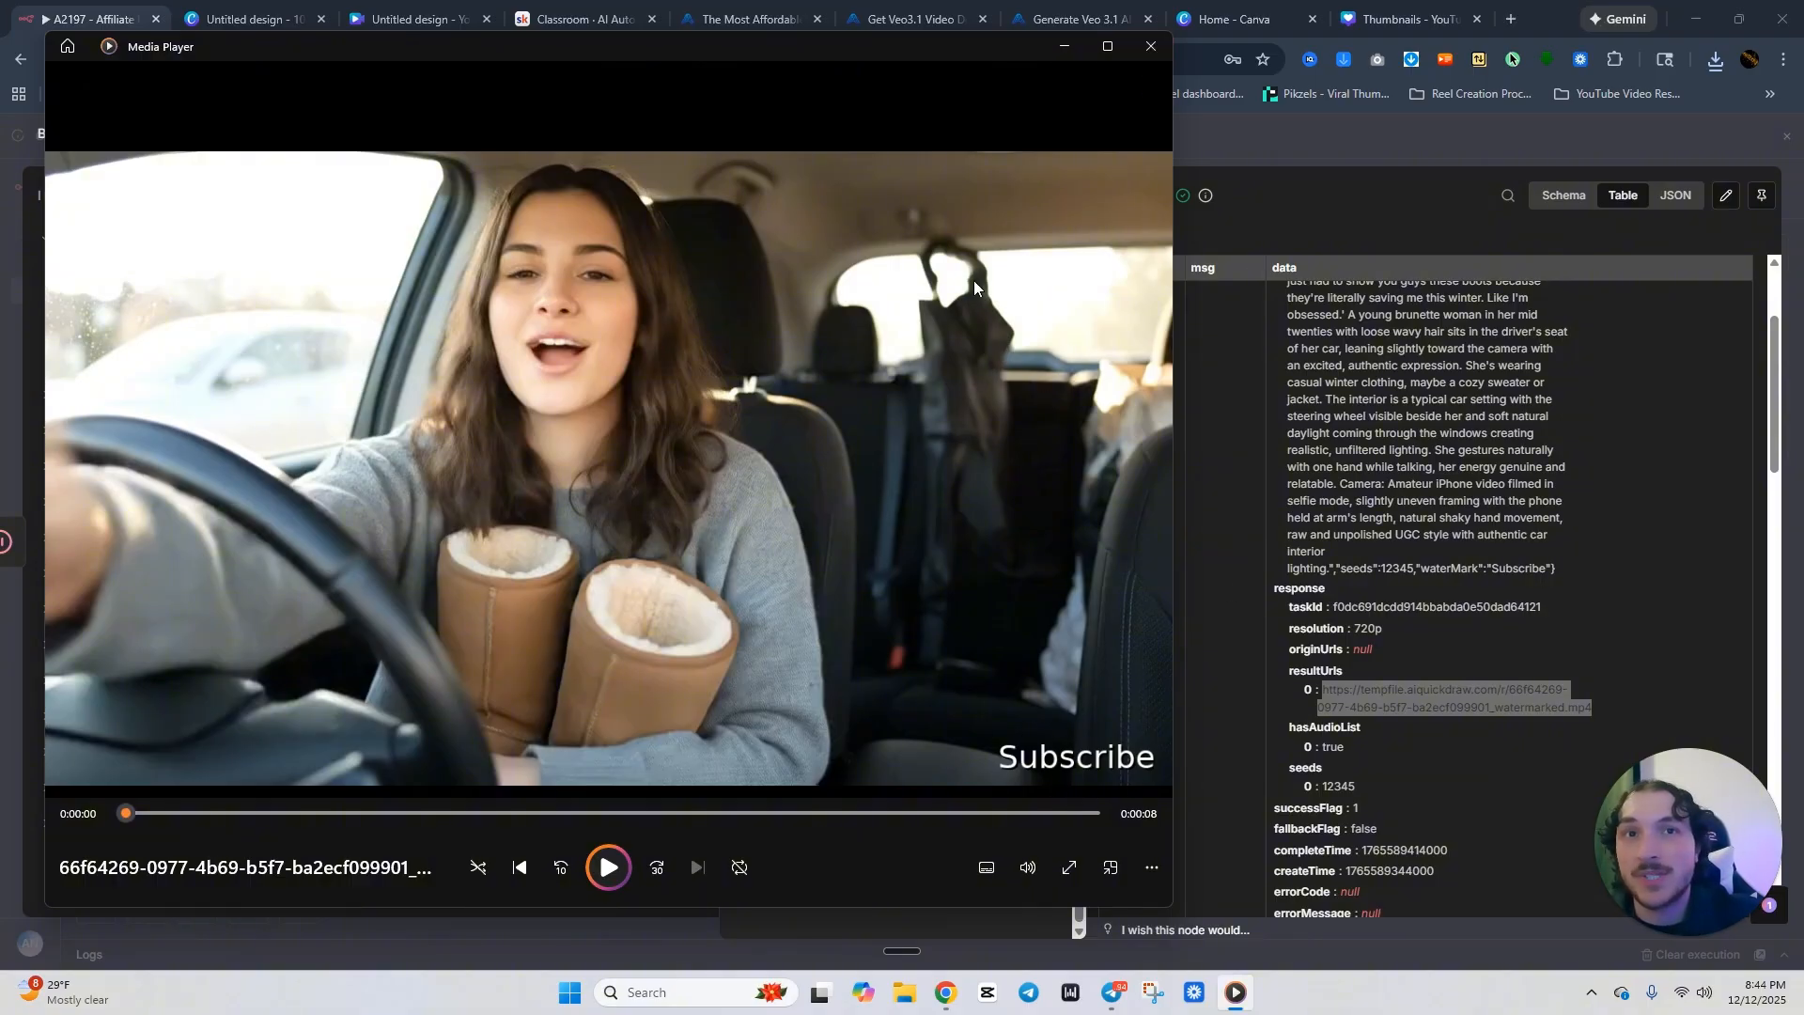
left_click(1149, 46)
left_click(1450, 143)
left_click(1394, 539)
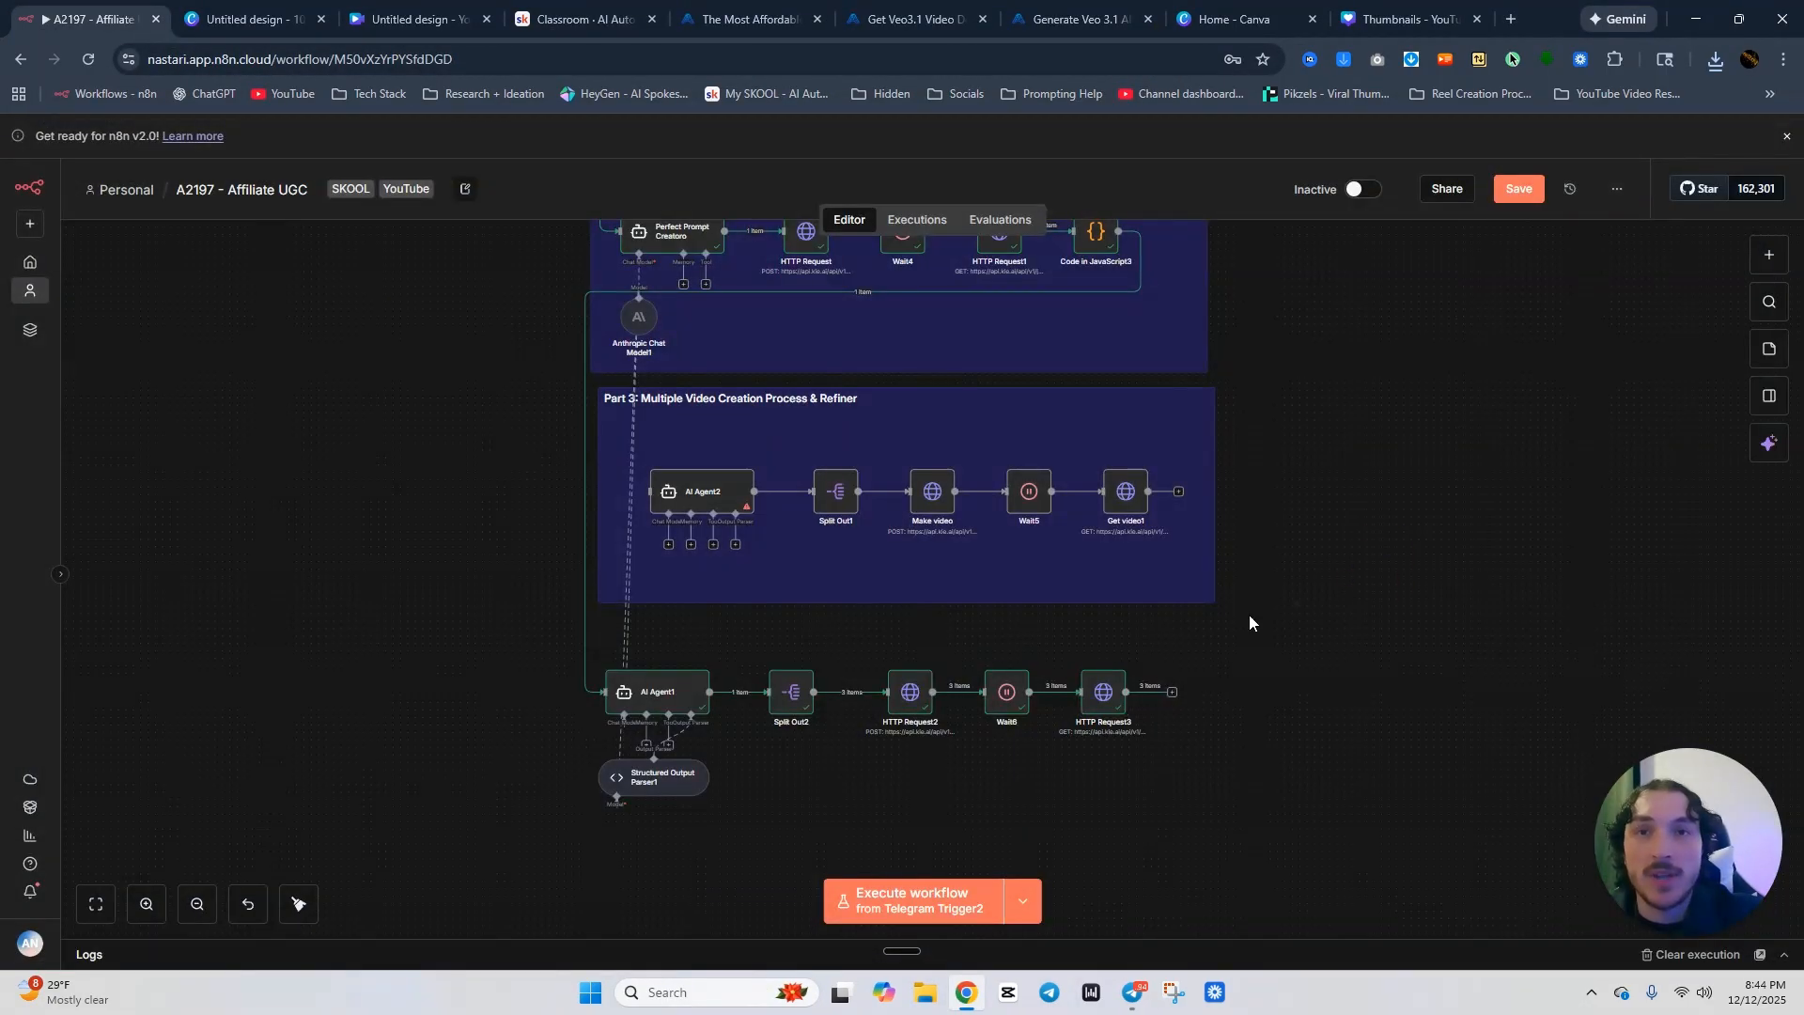
left_click(214, 694)
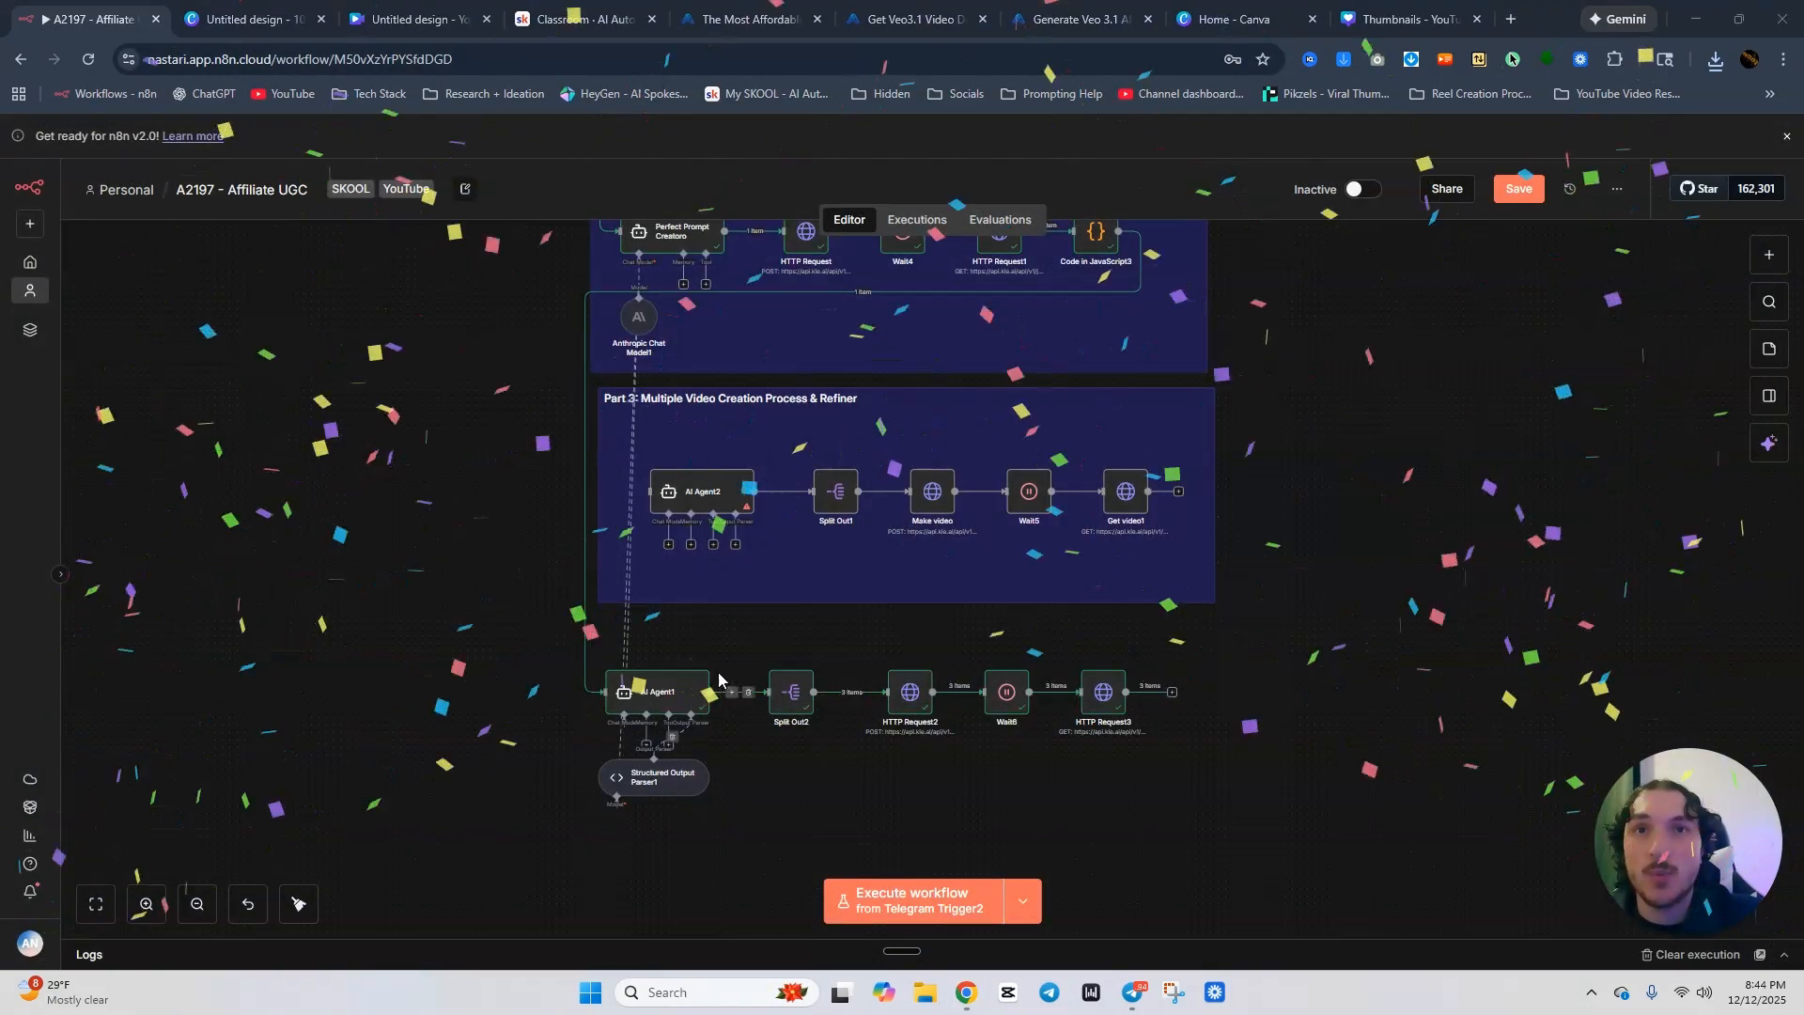
Duplicate the "Part 3: Multiple Video Creation Process & Refiner" sticky note and place the copy behind the newly built video nodes.
left_click(1056, 411)
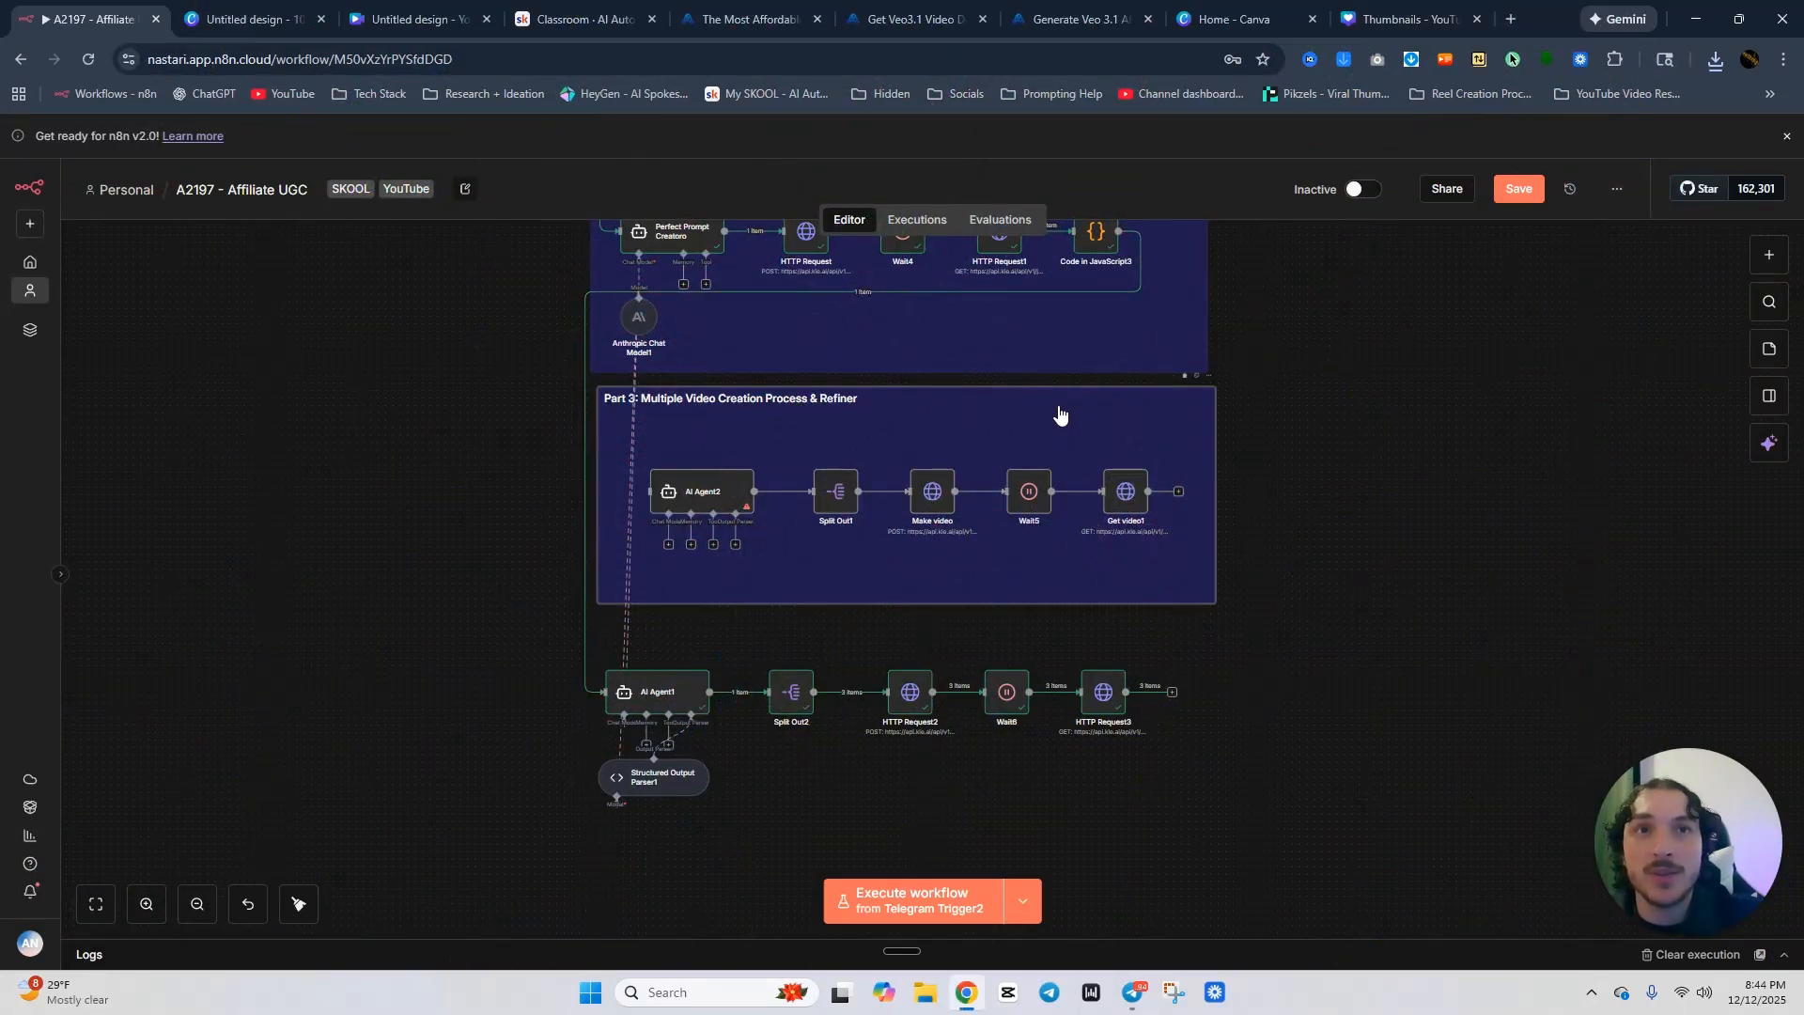
right_click(1058, 418)
left_click(1112, 491)
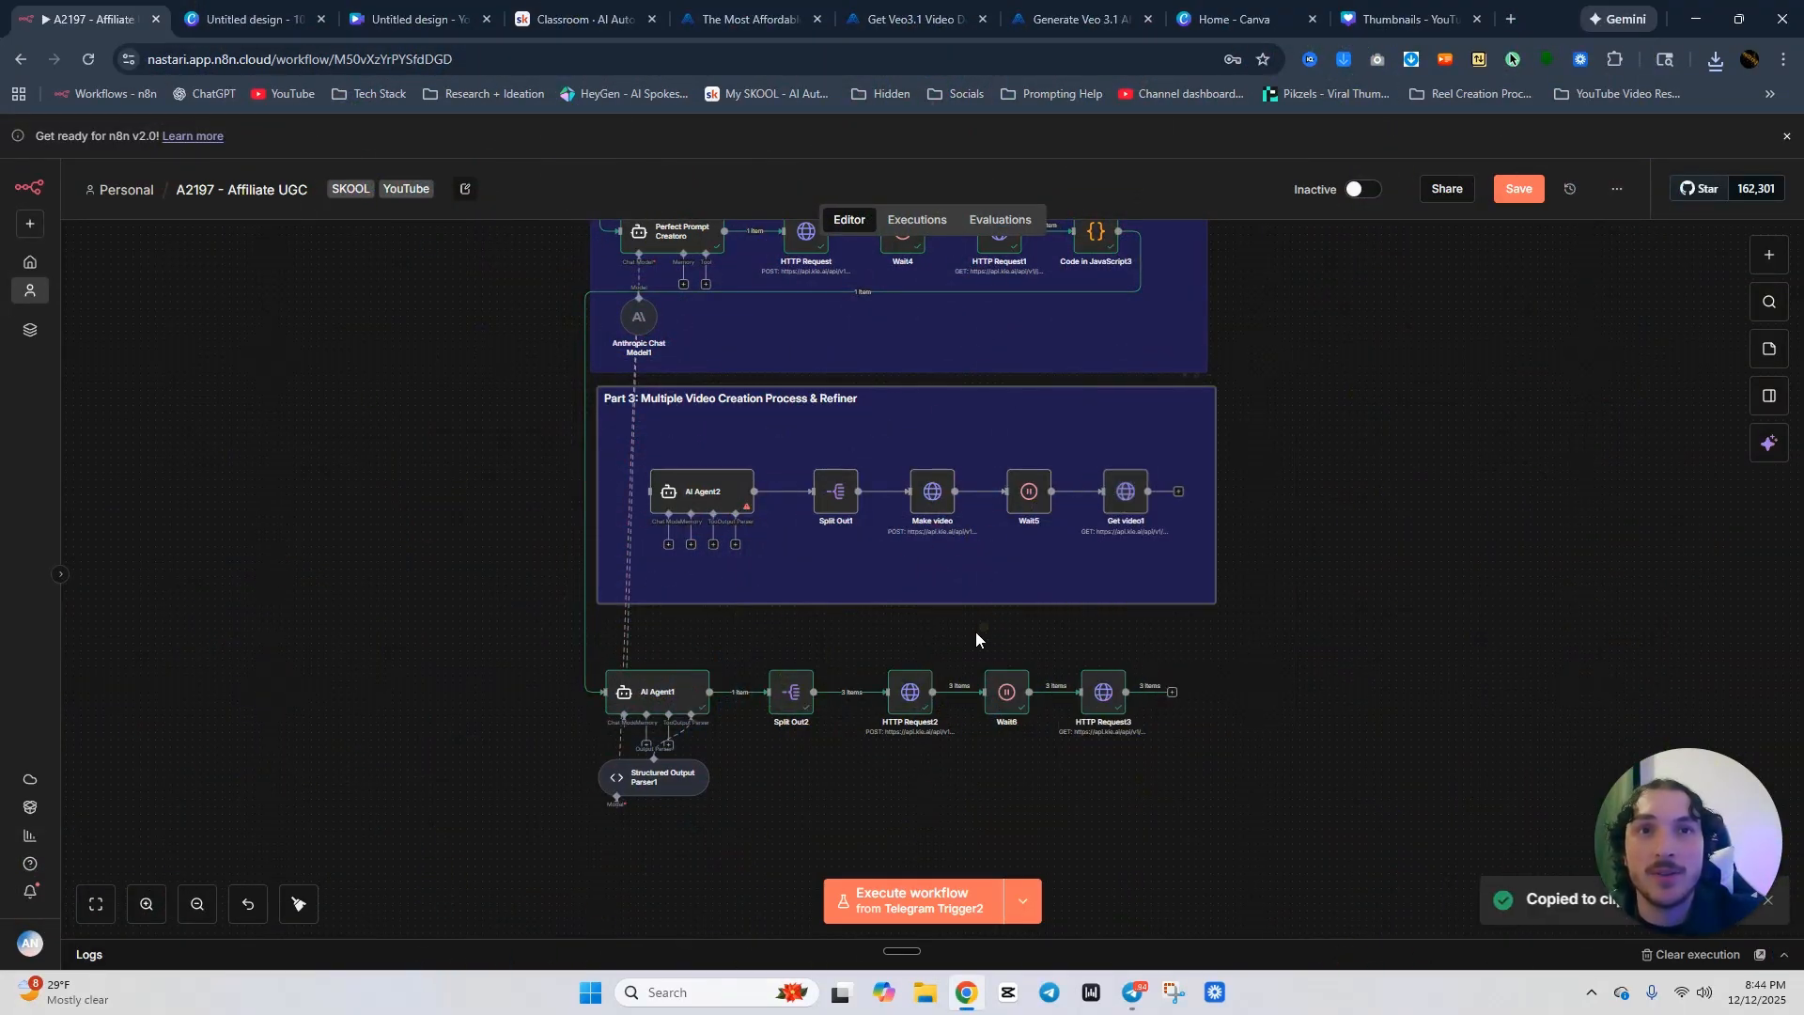
right_click(977, 648)
left_click(1226, 645)
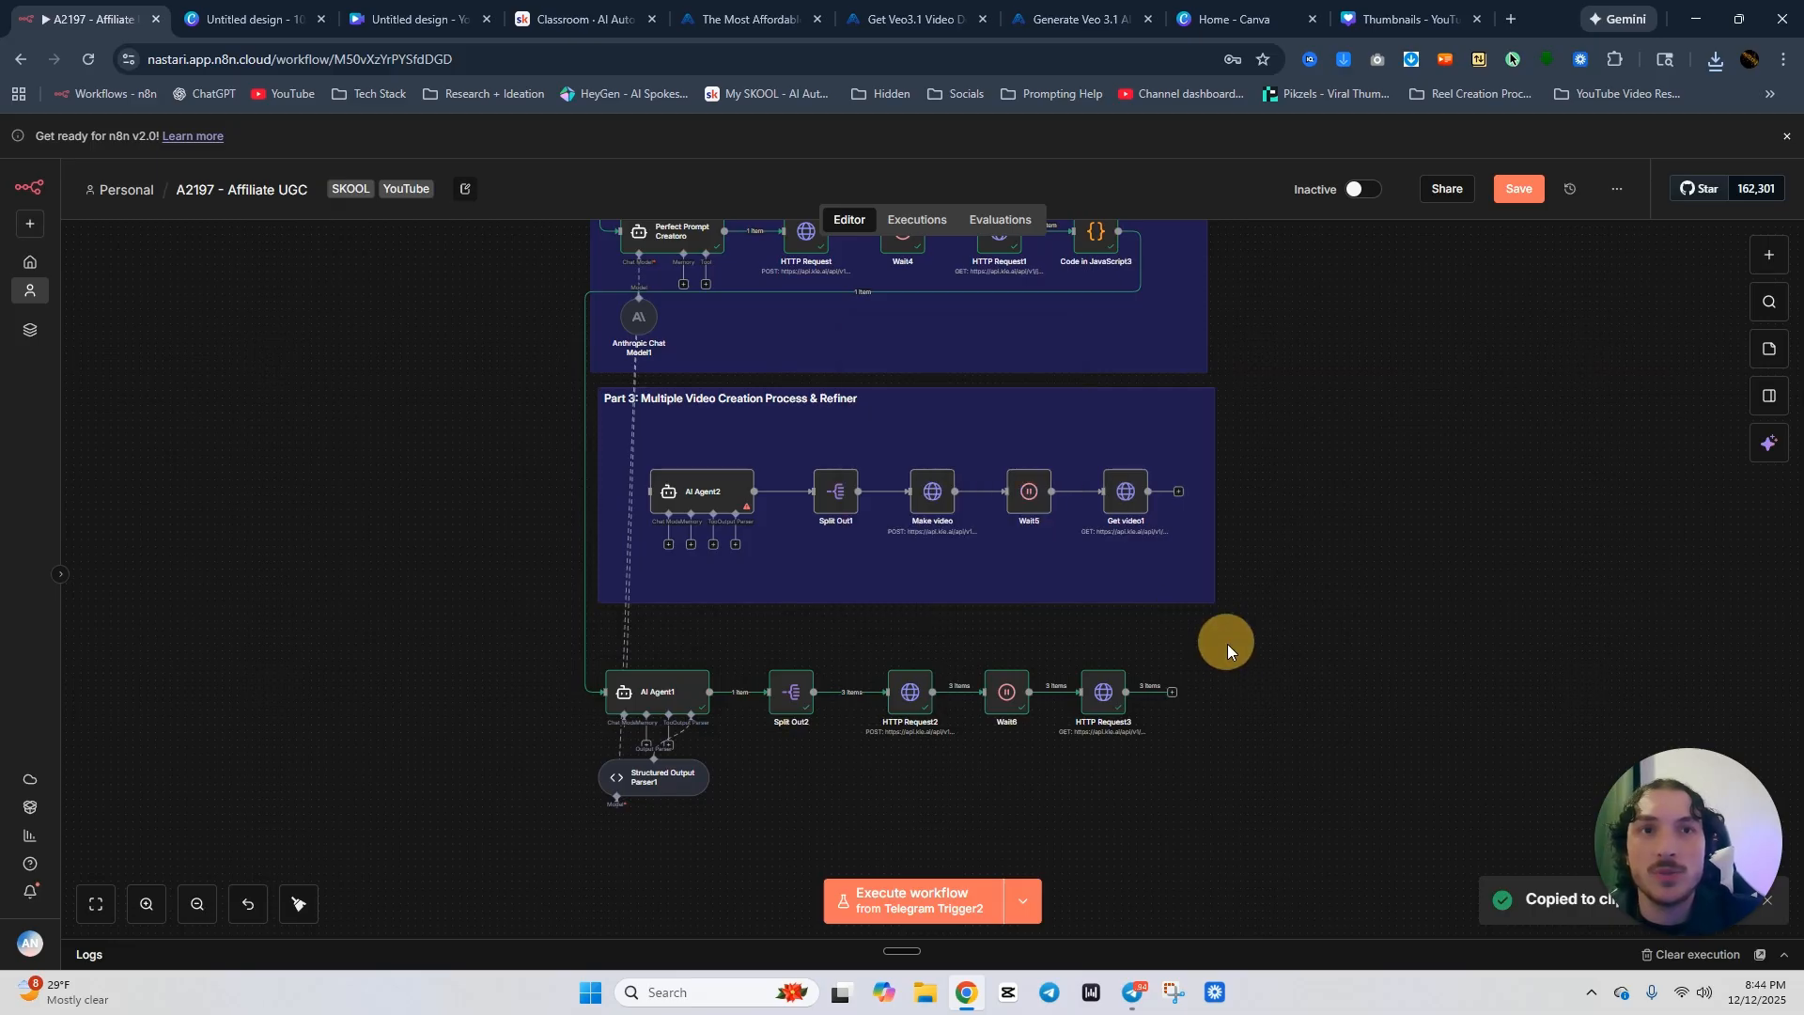
key("ctrl+v")
left_click_drag(1326, 721, 767, 728)
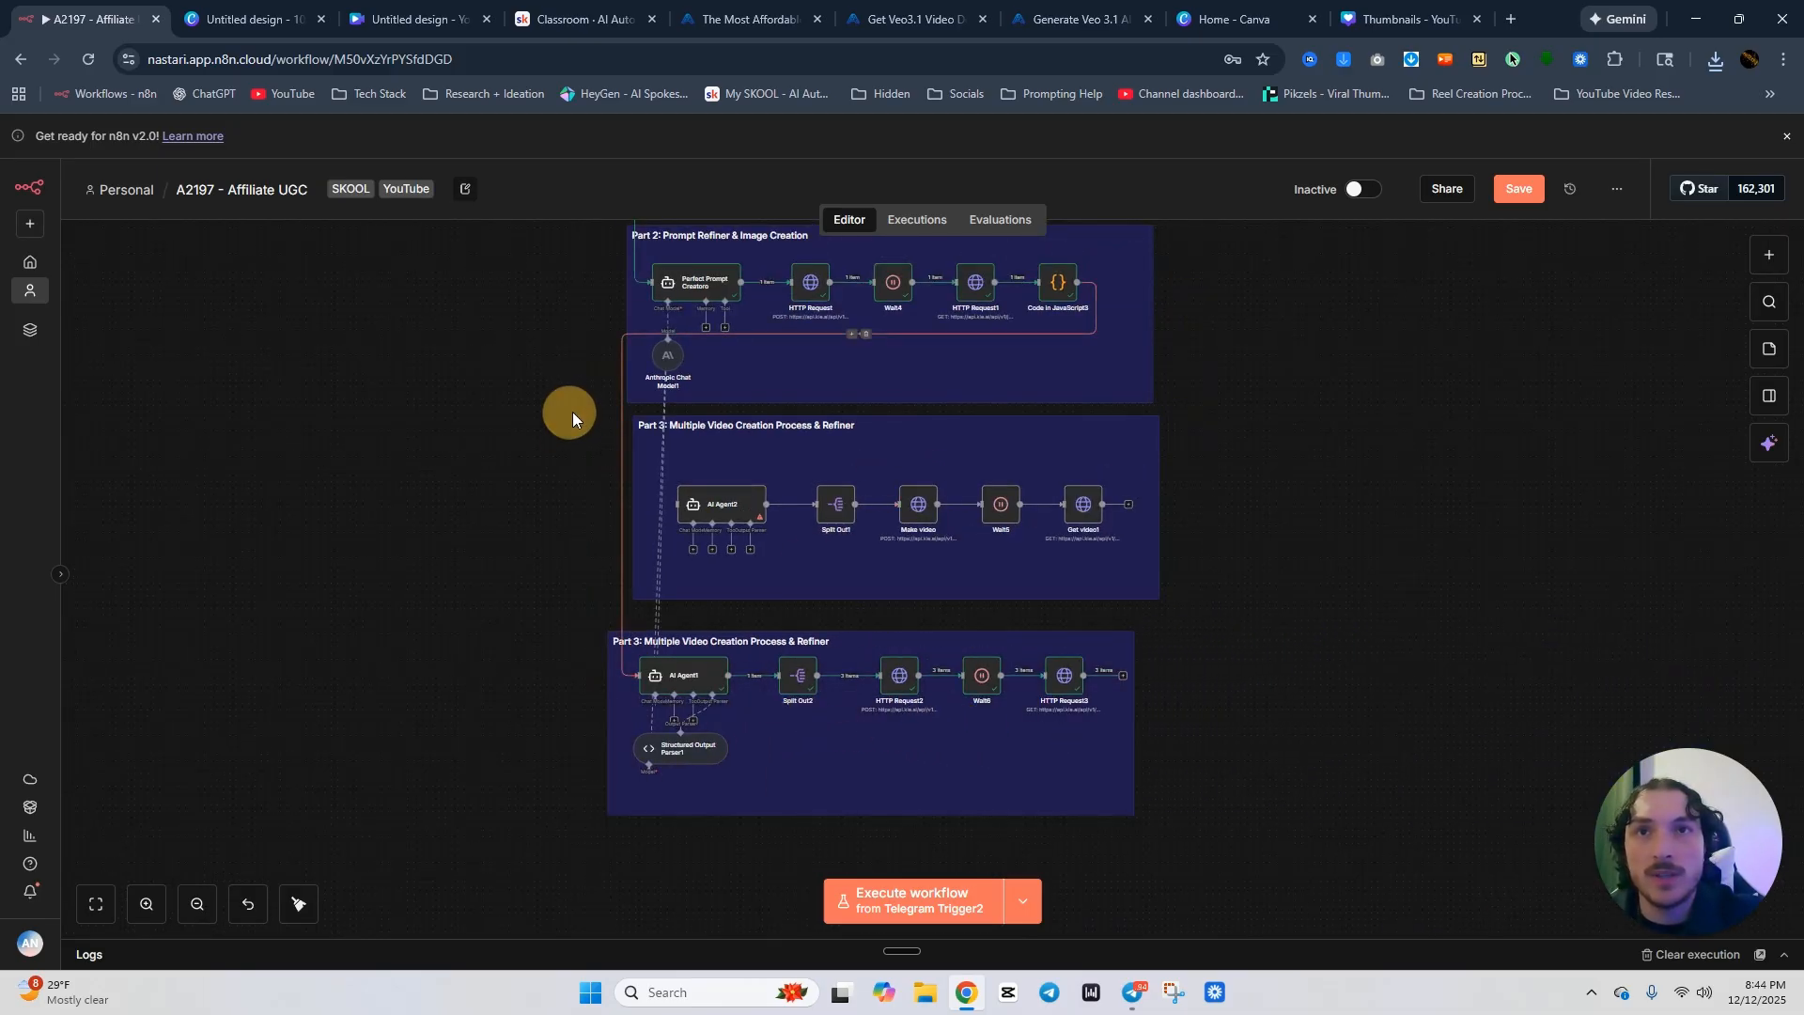
Delete the old Part 3 group with its nodes and move the new Part 3 group up directly below Part 2.
left_click_drag(569, 412, 1212, 627)
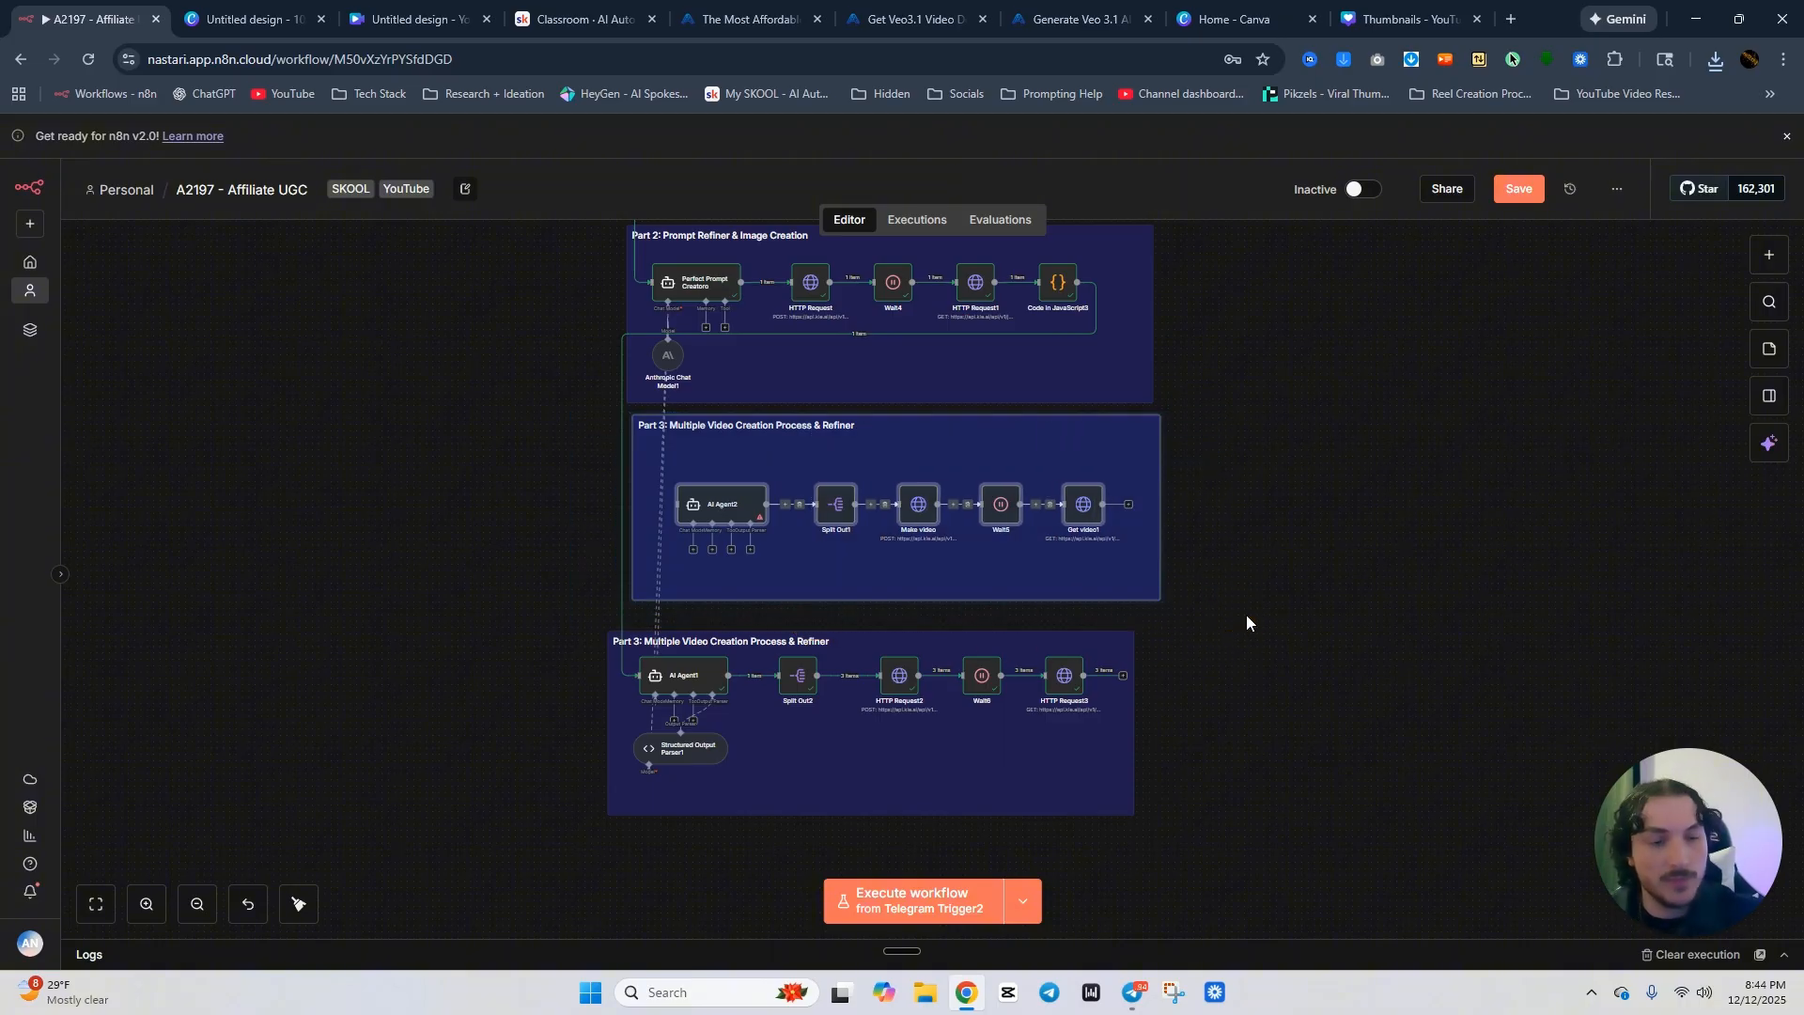
key("Delete")
left_click_drag(522, 562, 1168, 914)
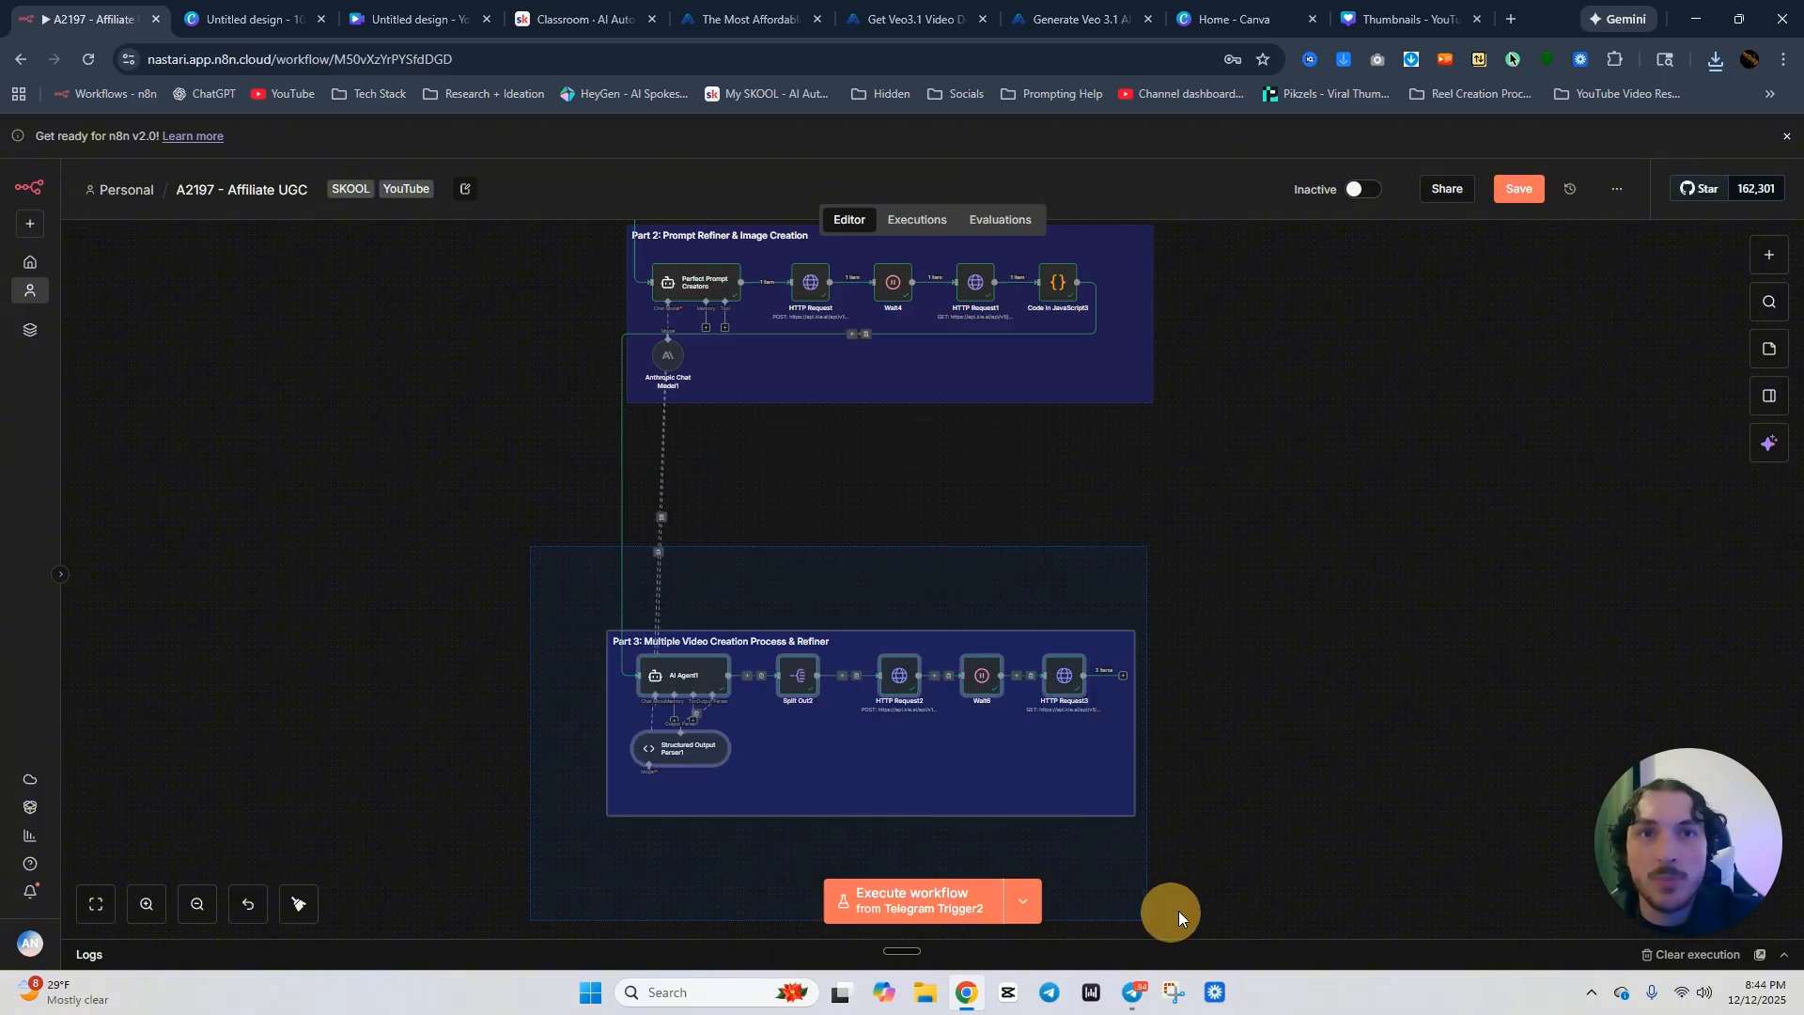
left_click_drag(932, 764, 939, 566)
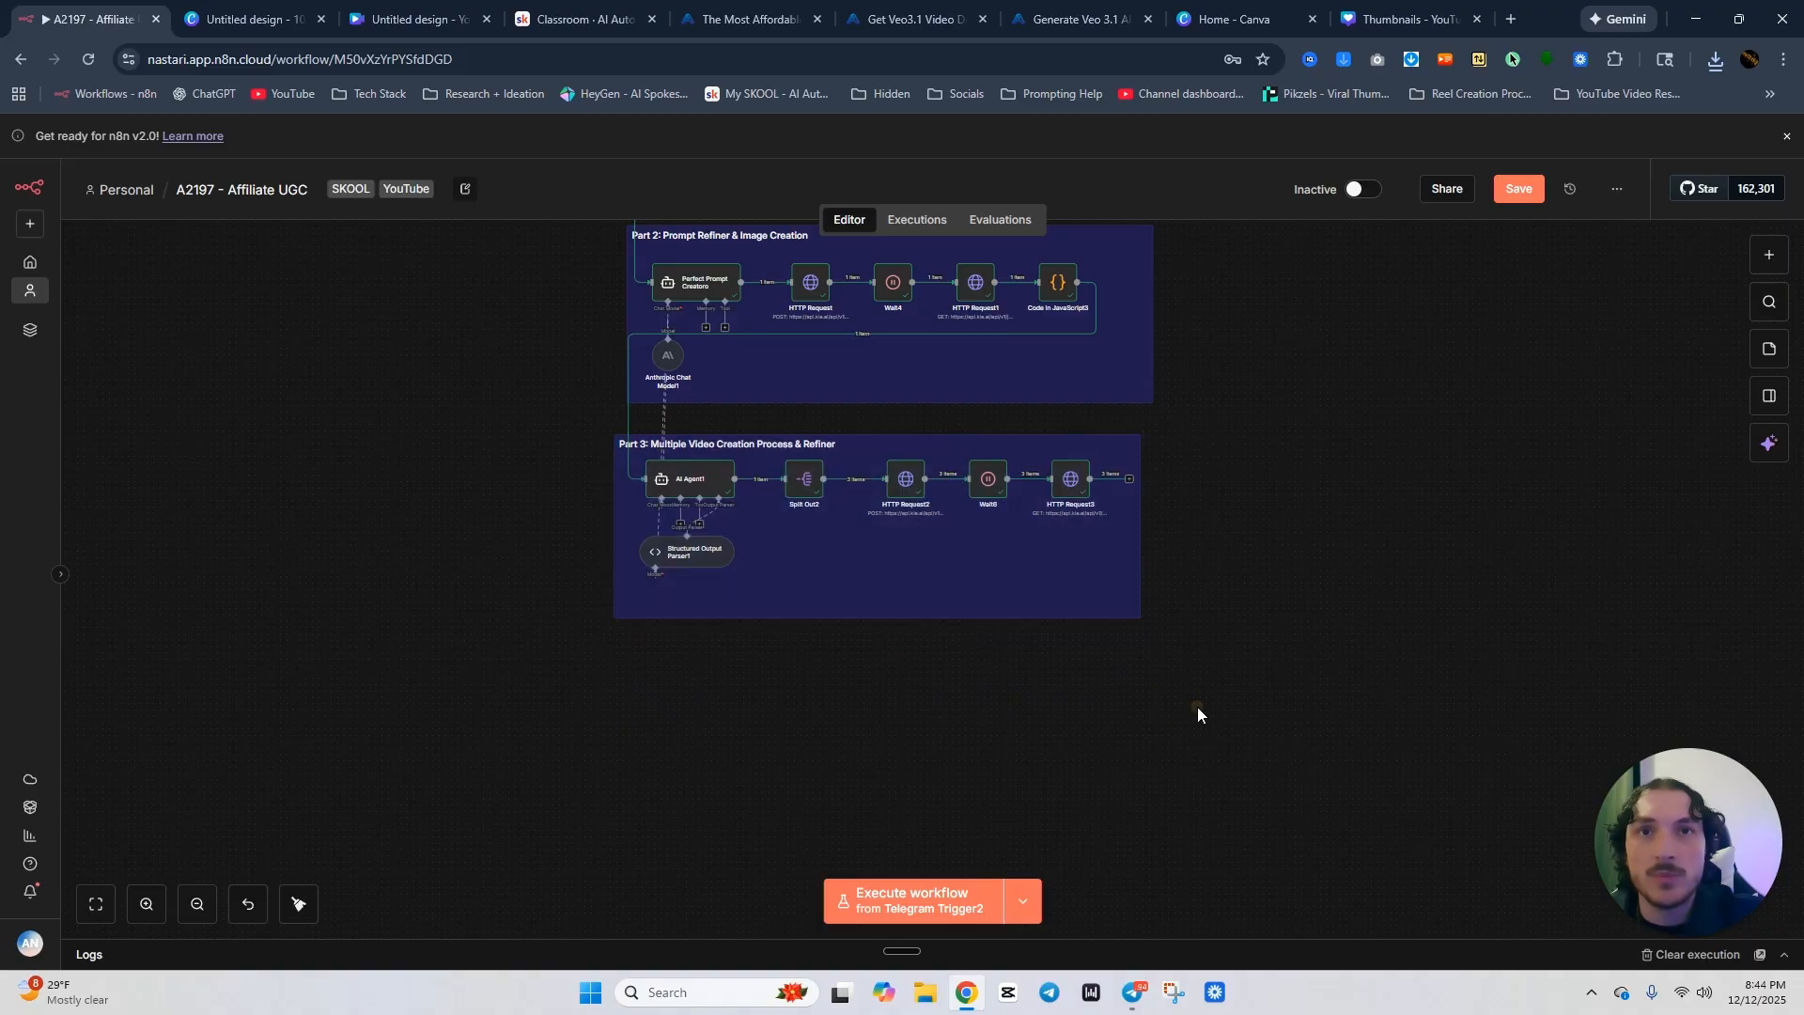
Copy the "Part 4: Final Video Stitch Together & Output" group with its nodes and place the duplicate beside the new Part 3 group.
scroll(1201, 667, "up", 5)
scroll(1200, 667, "up", 5)
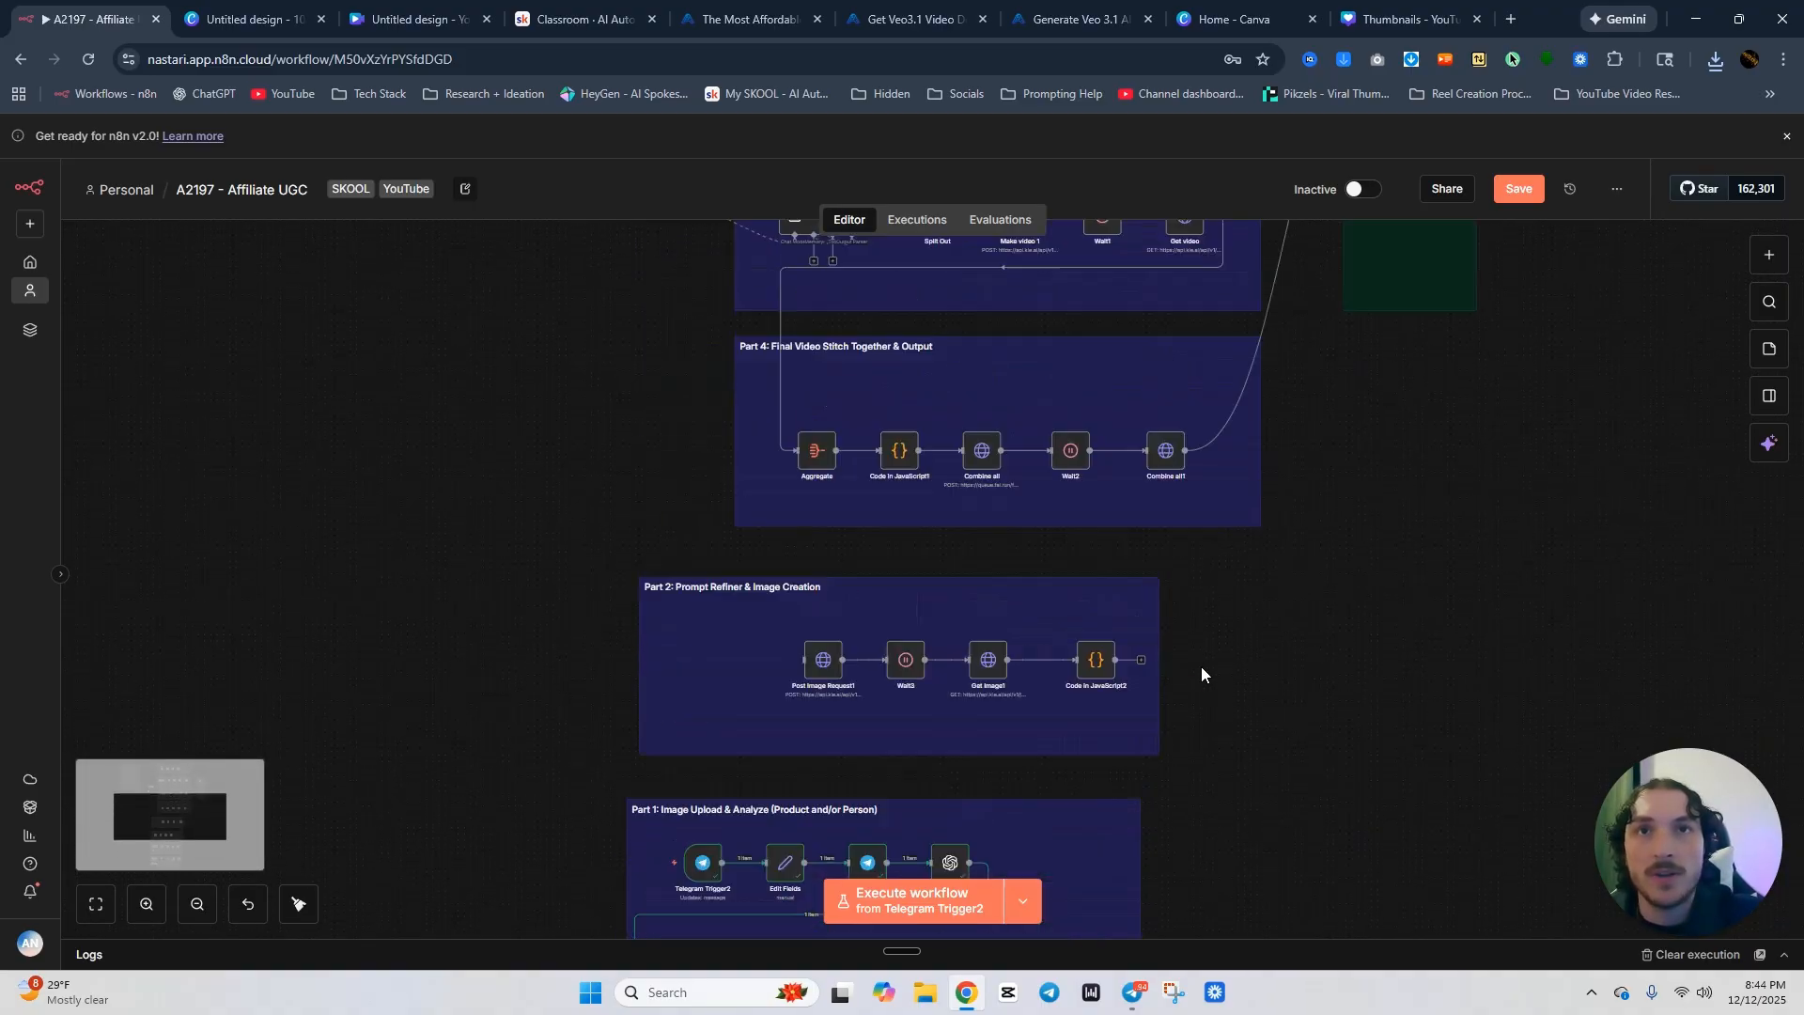
left_click_drag(682, 459, 1344, 701)
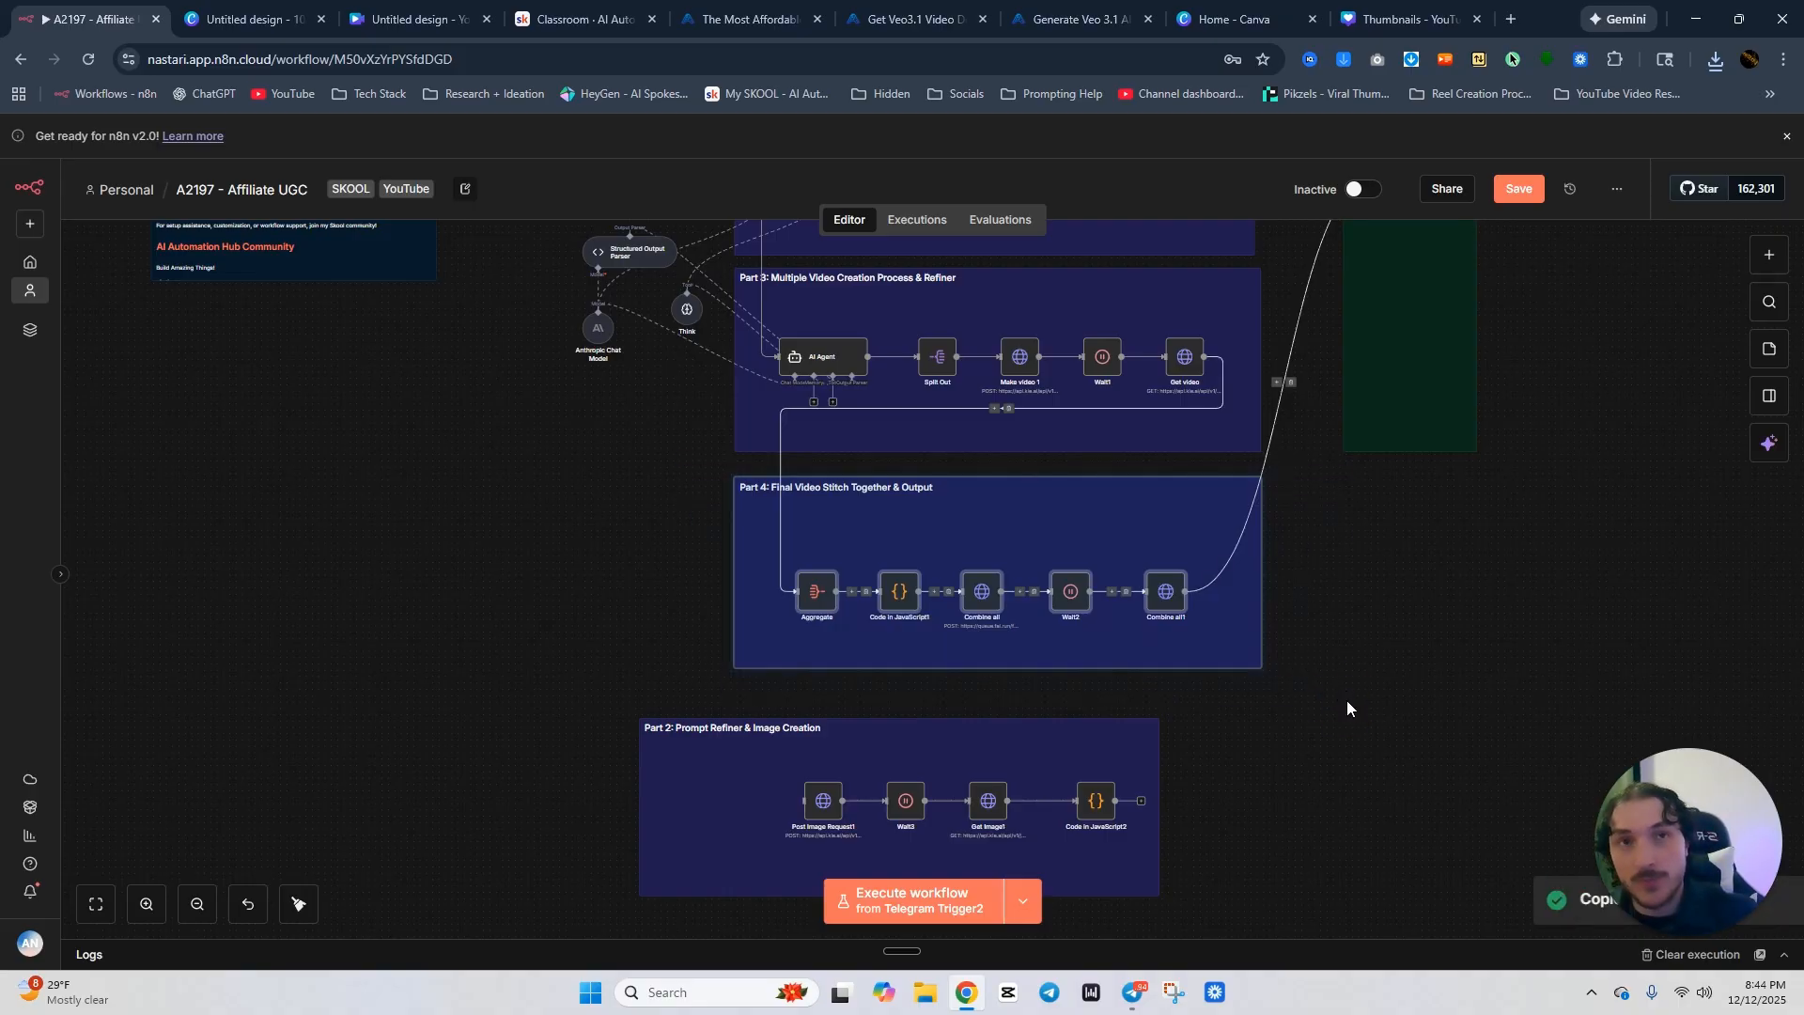
left_click(1021, 517)
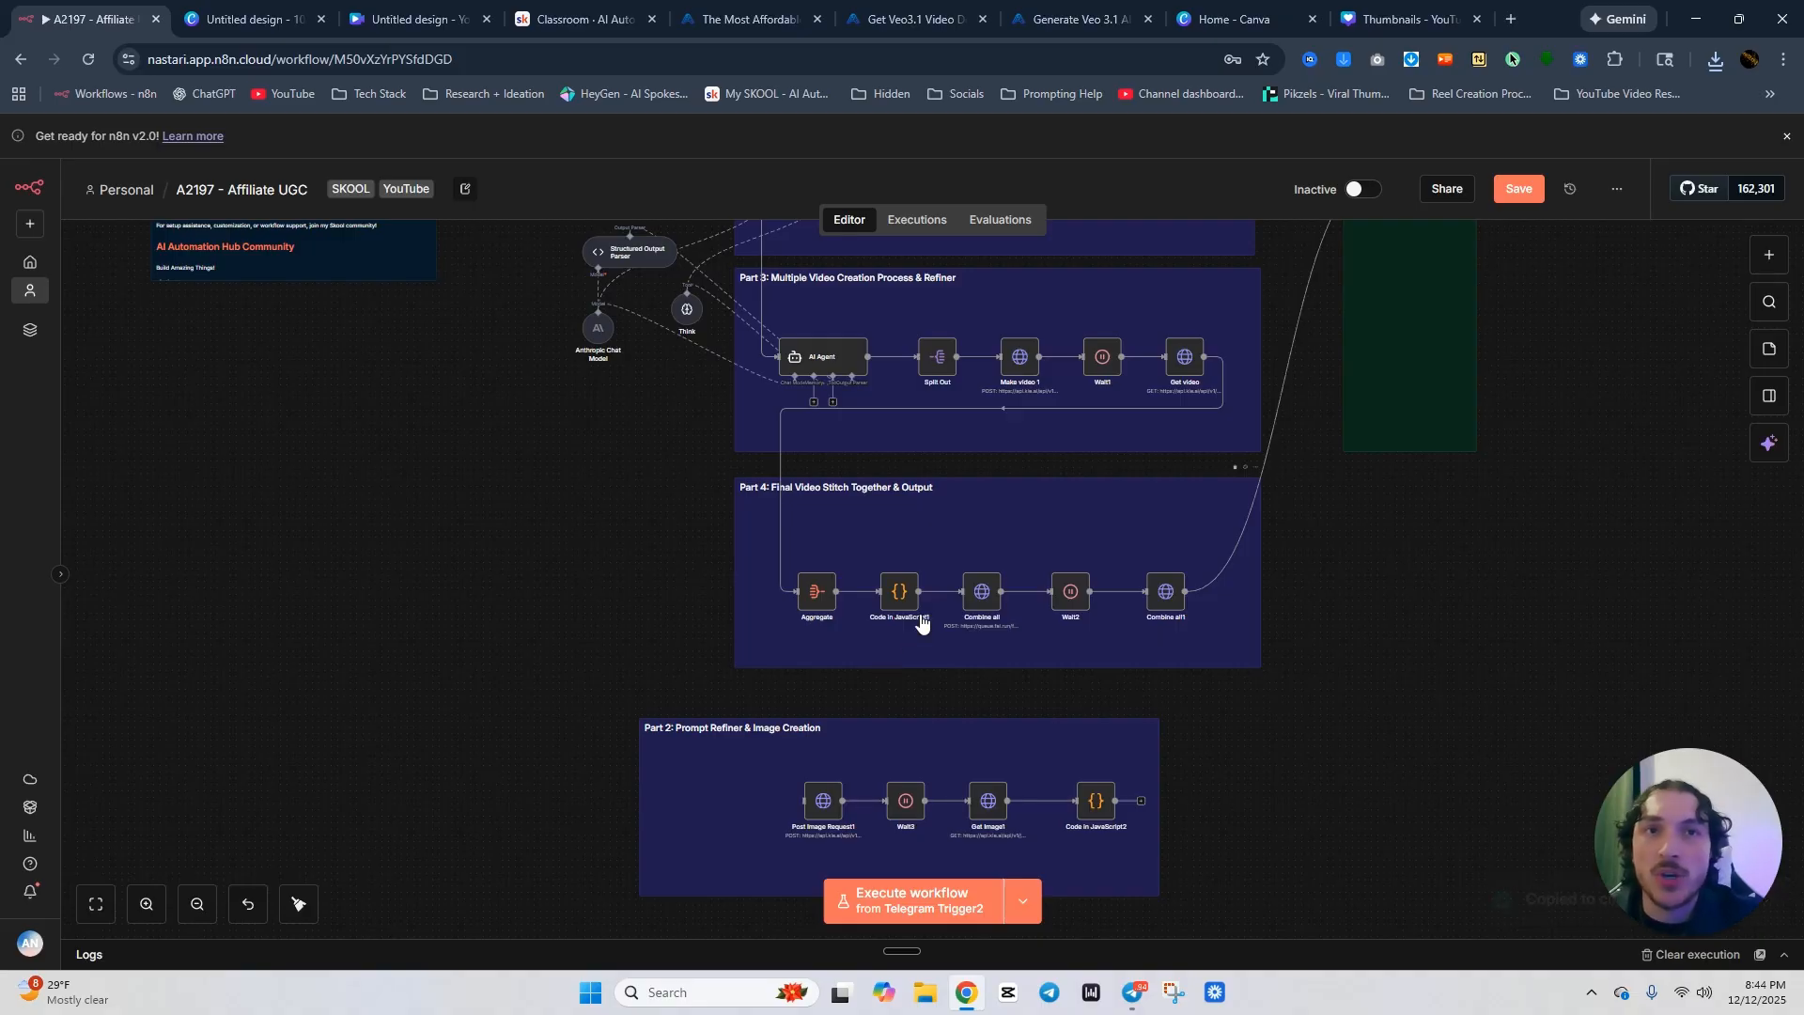
scroll(1129, 601, "up", 3)
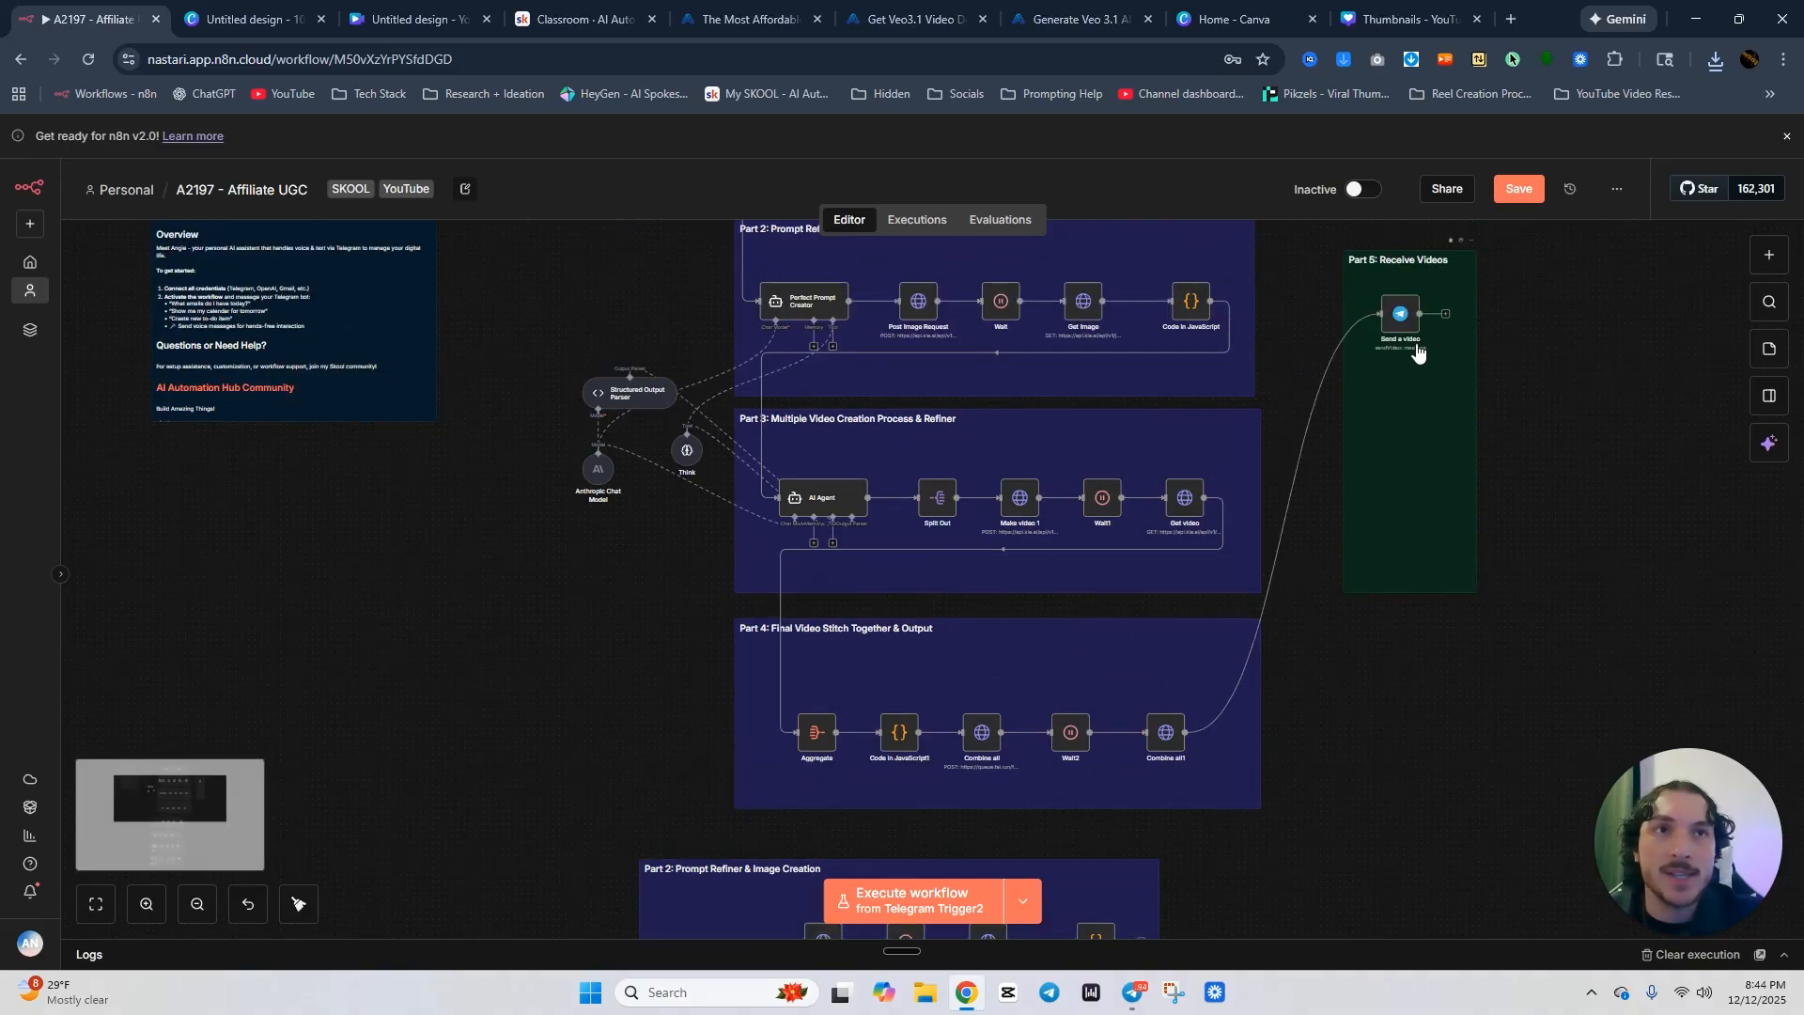
scroll(1403, 482, "down", 10)
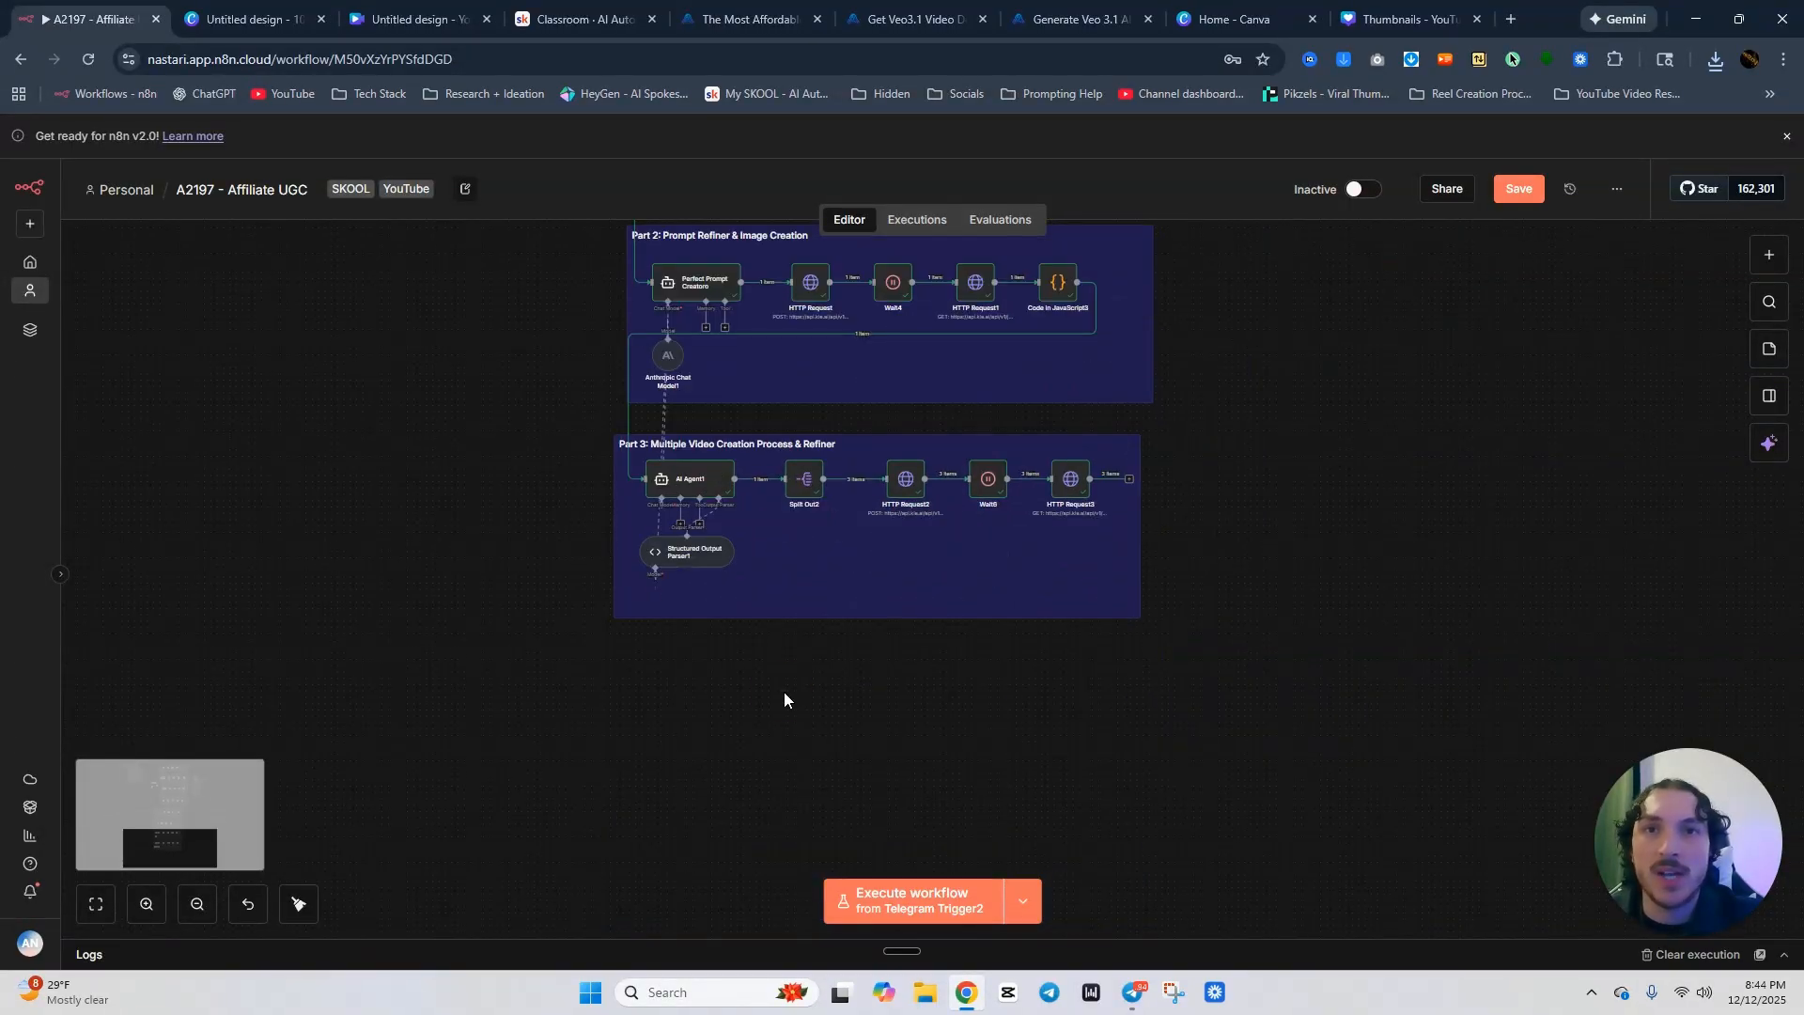
scroll(1028, 680, "down", 2)
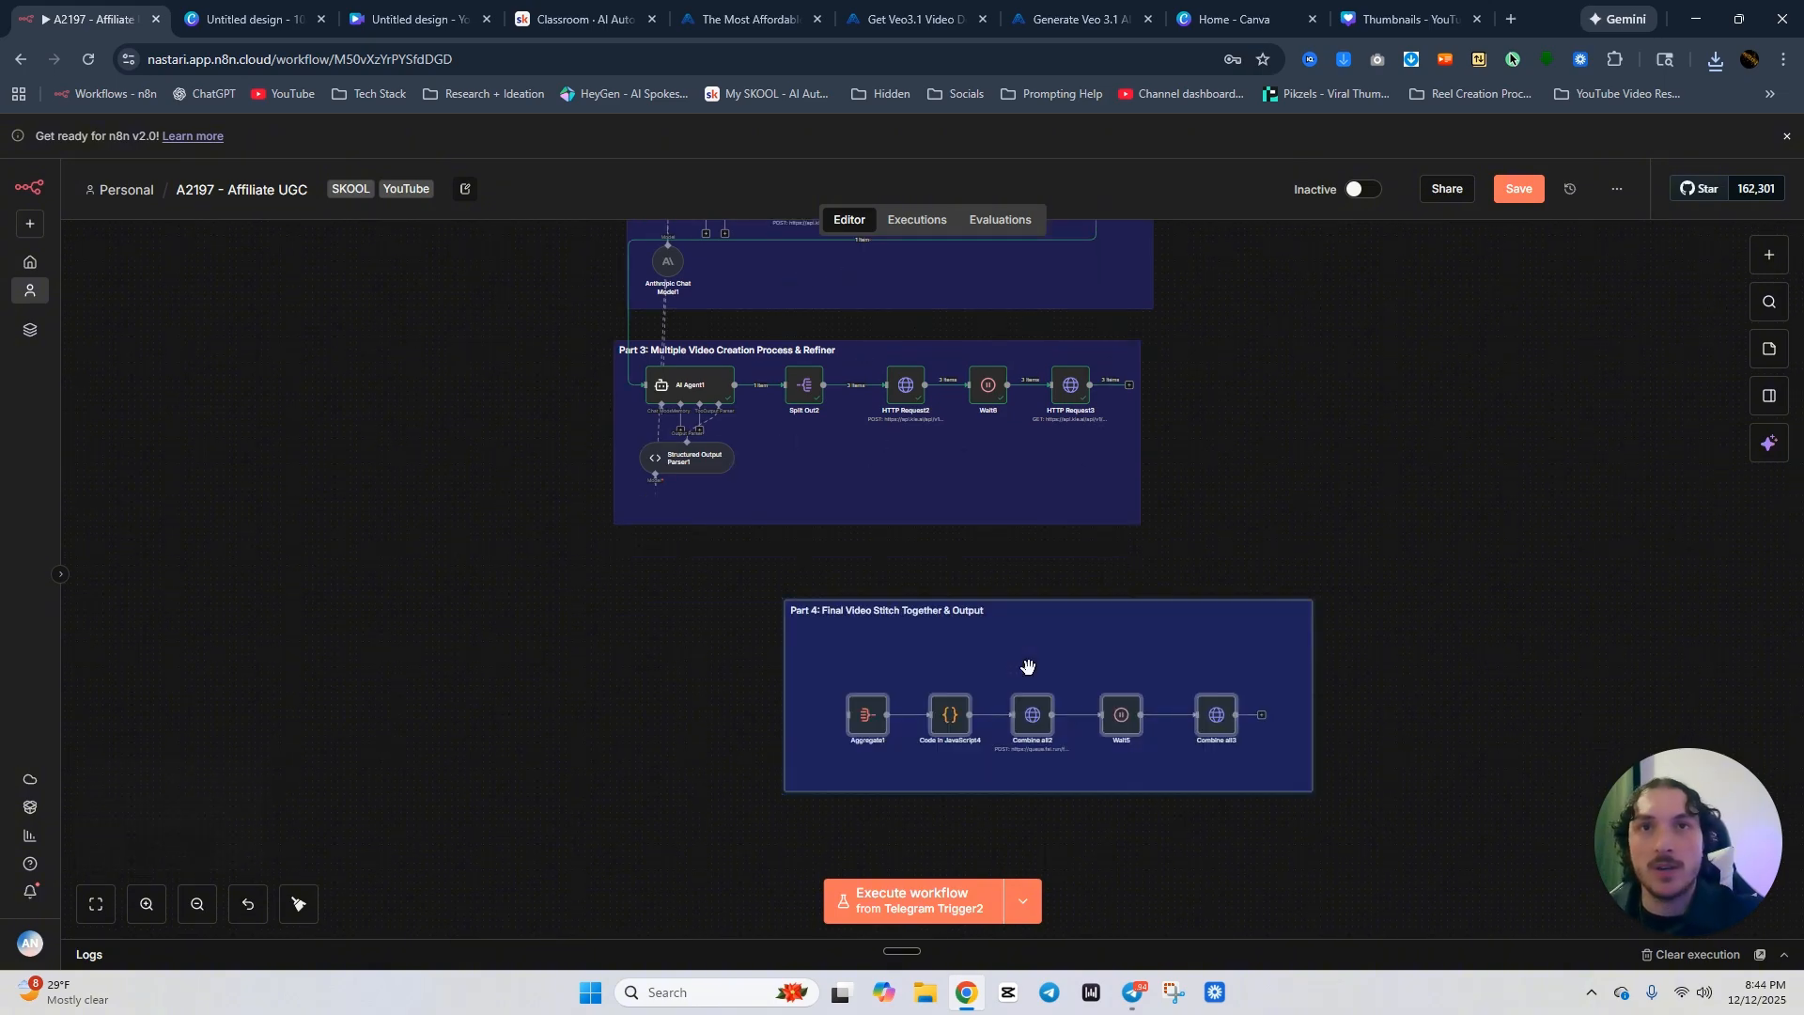
left_click_drag(1161, 758, 1572, 501)
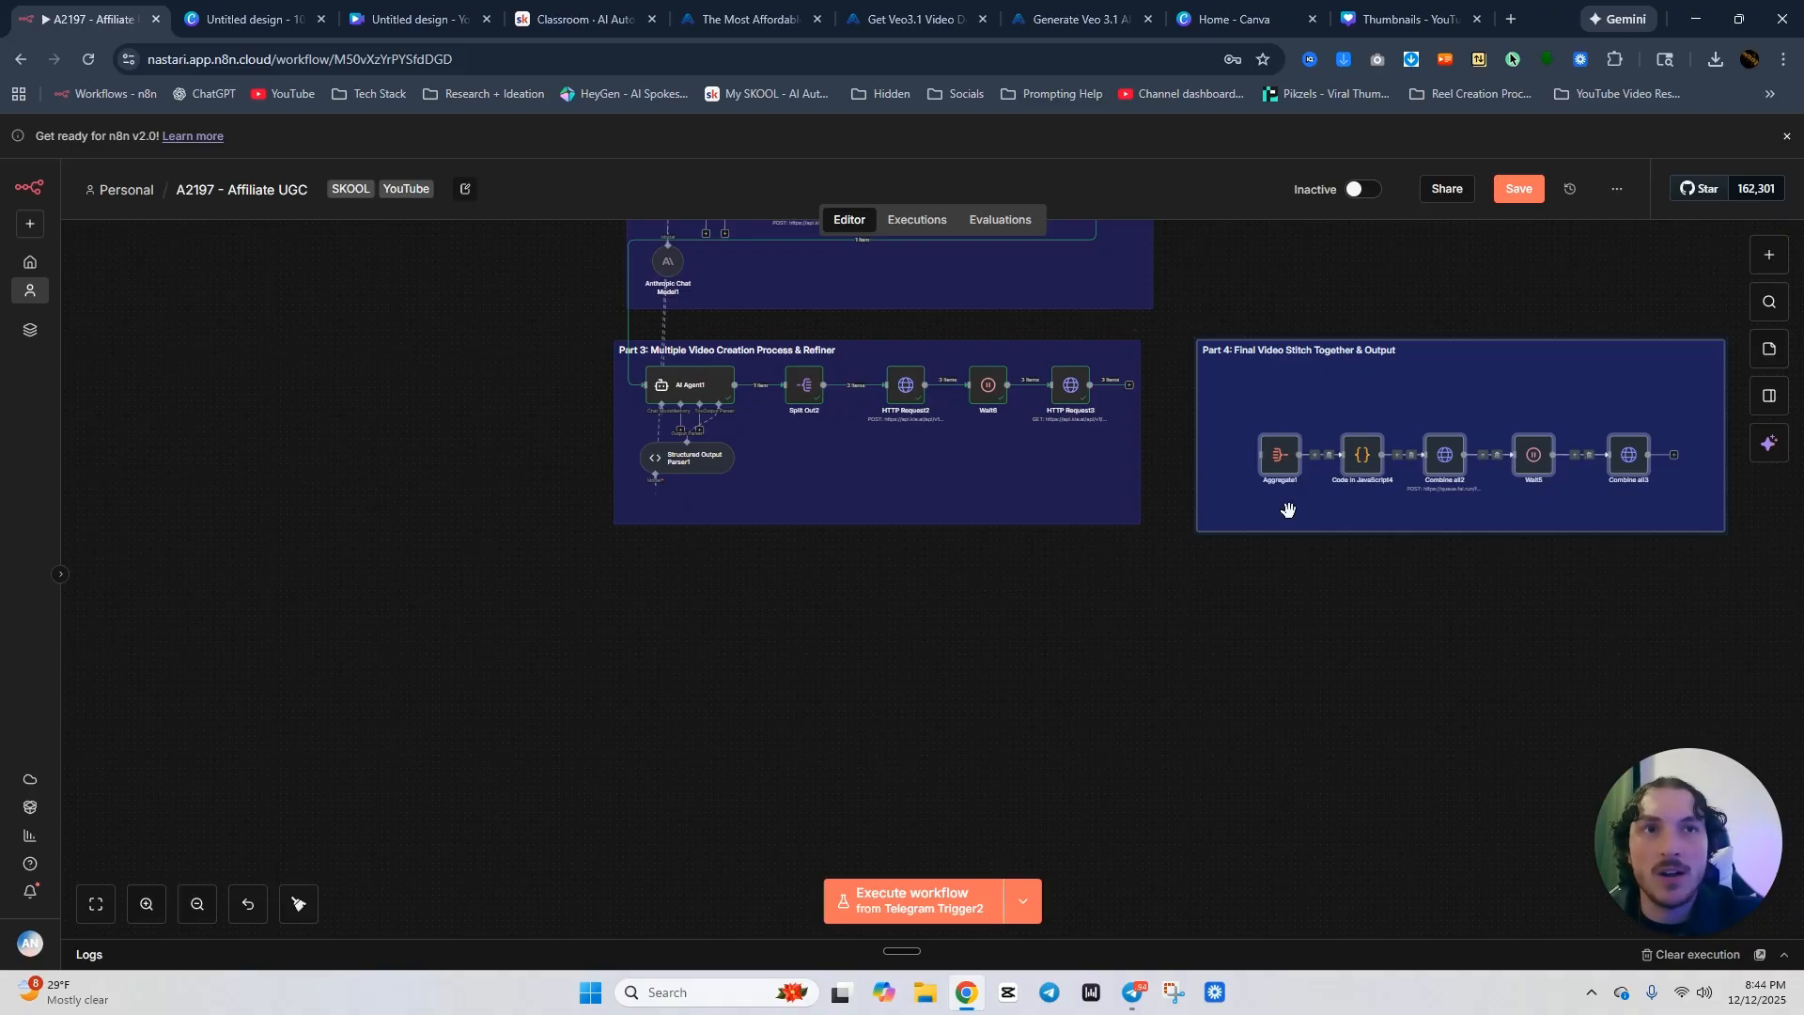
Add an Aggregate node after HTTP Request3, set its input field to data.response.resultUrls[0] and execute it.
left_click_drag(1129, 385, 568, 669)
type("aggre")
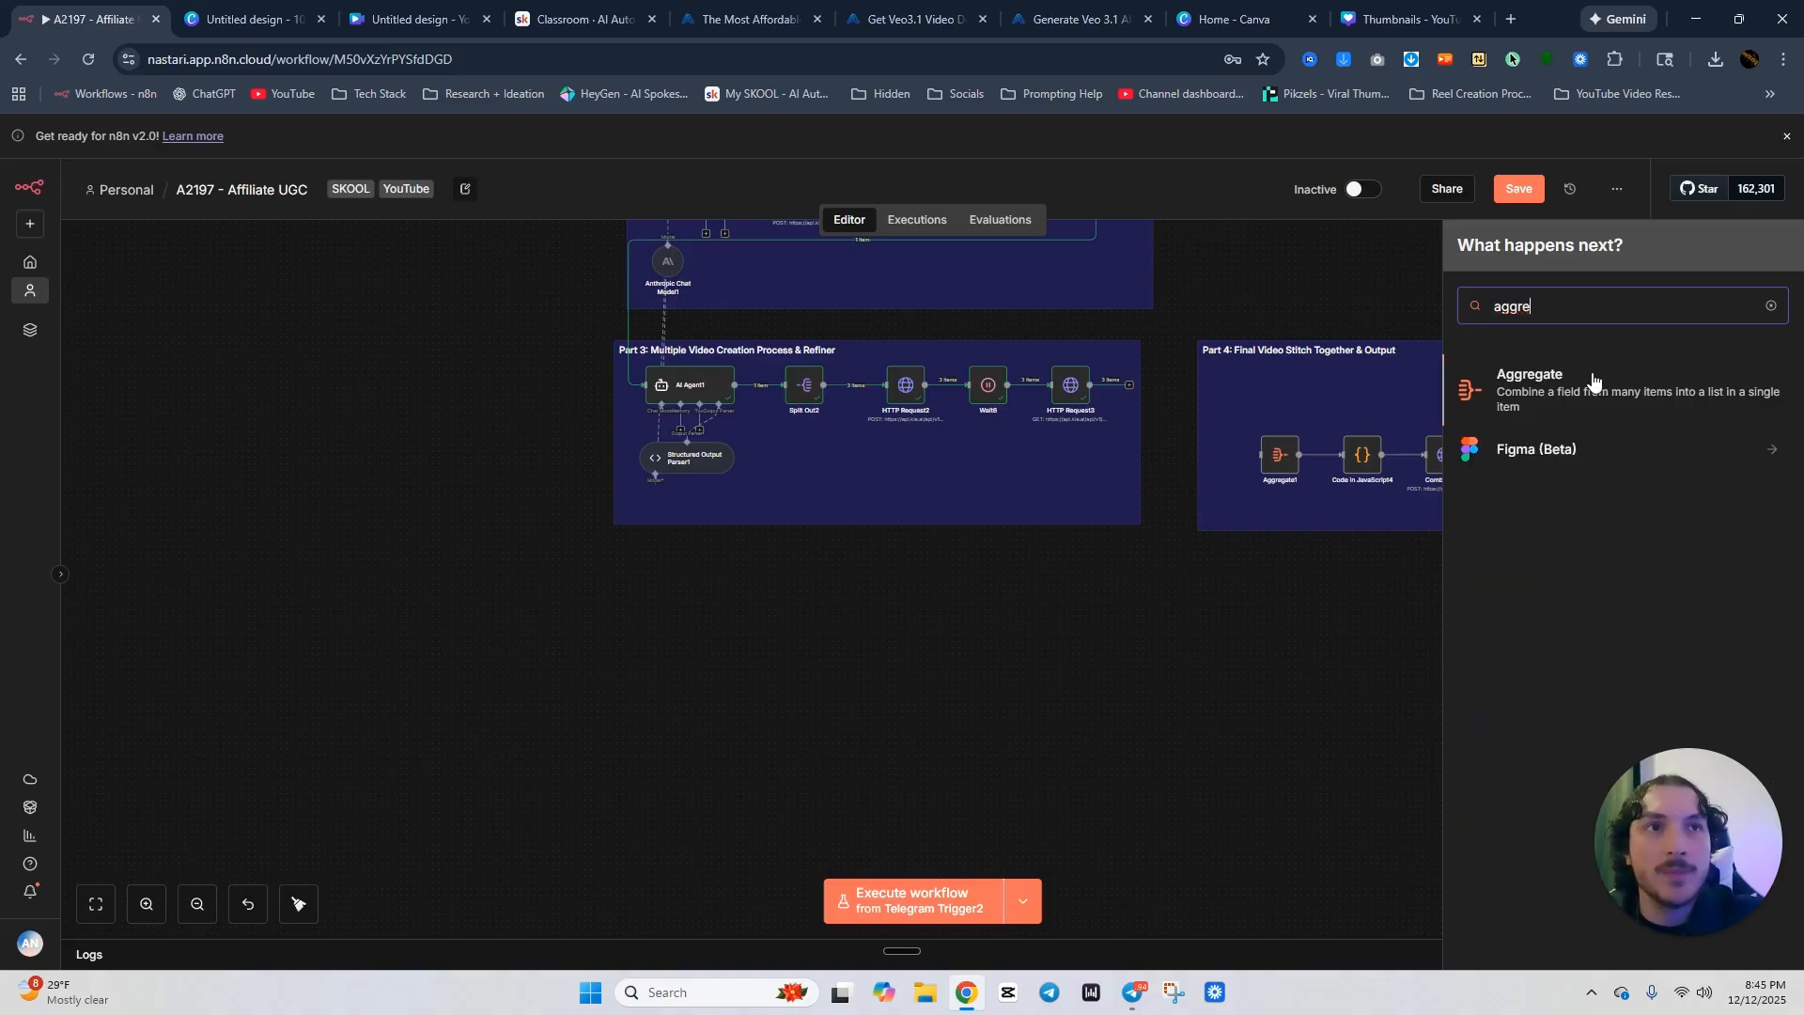
left_click(1593, 378)
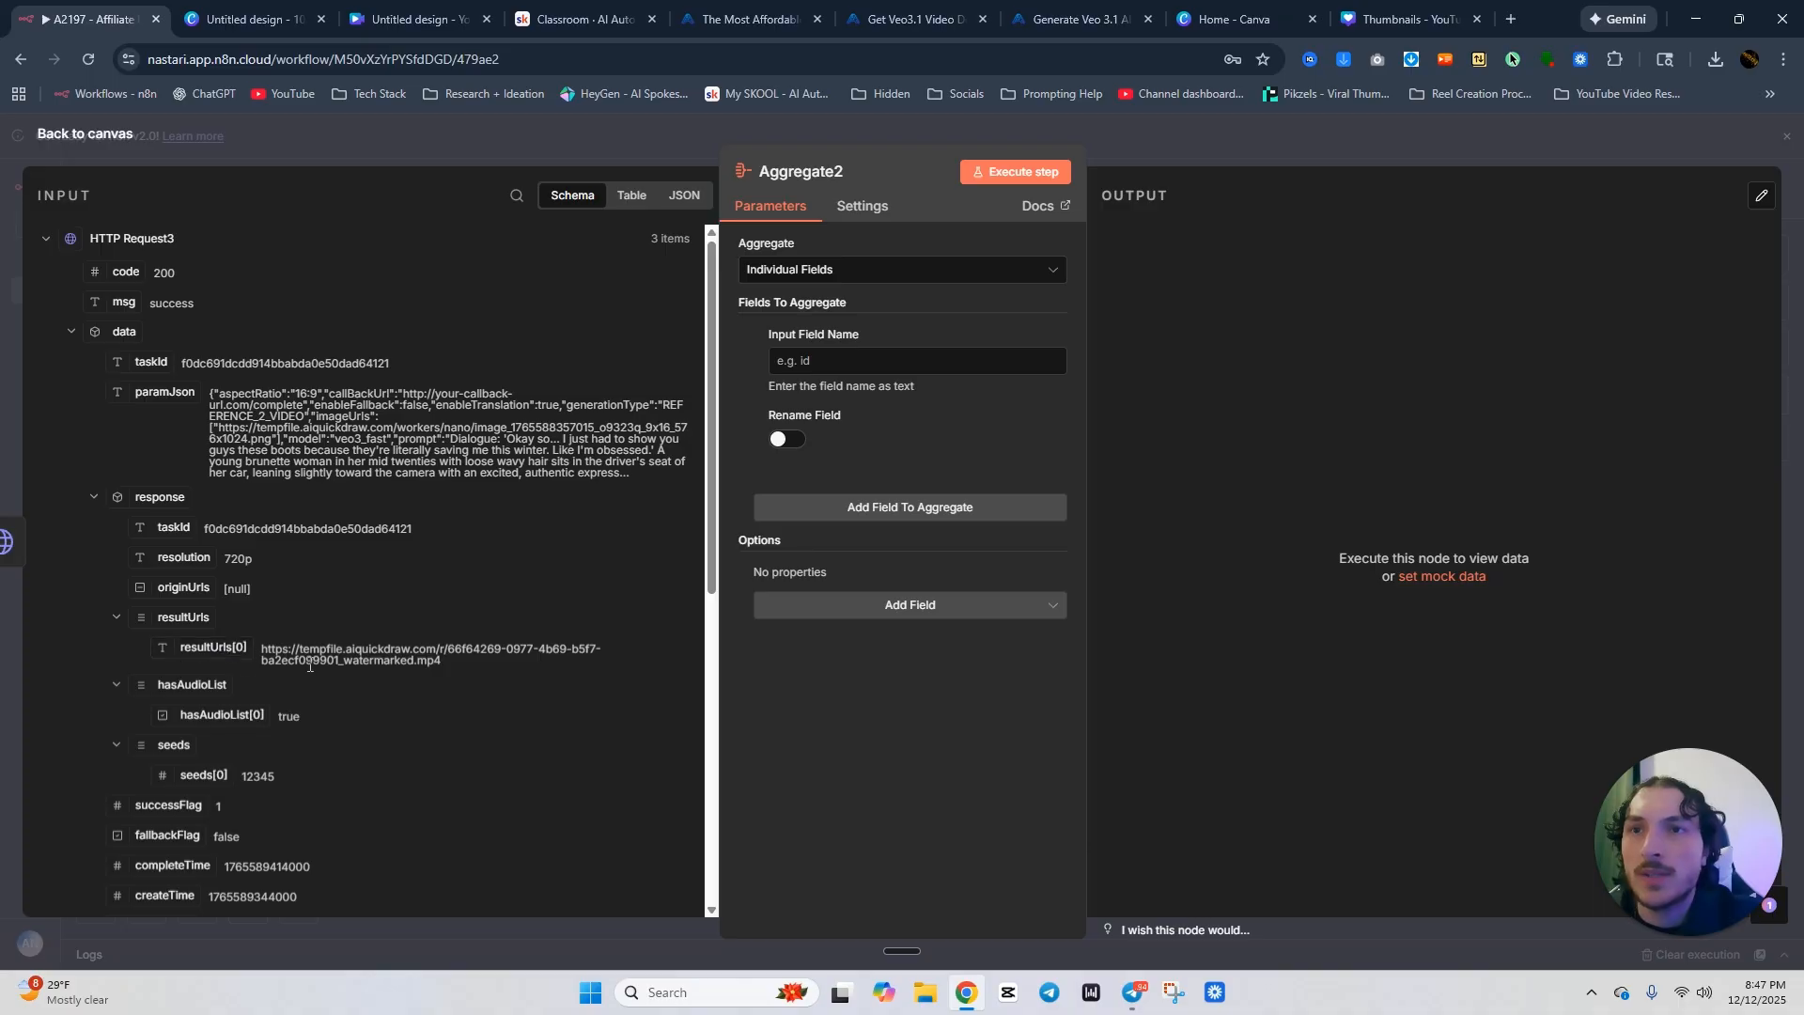
left_click_drag(212, 647, 831, 363)
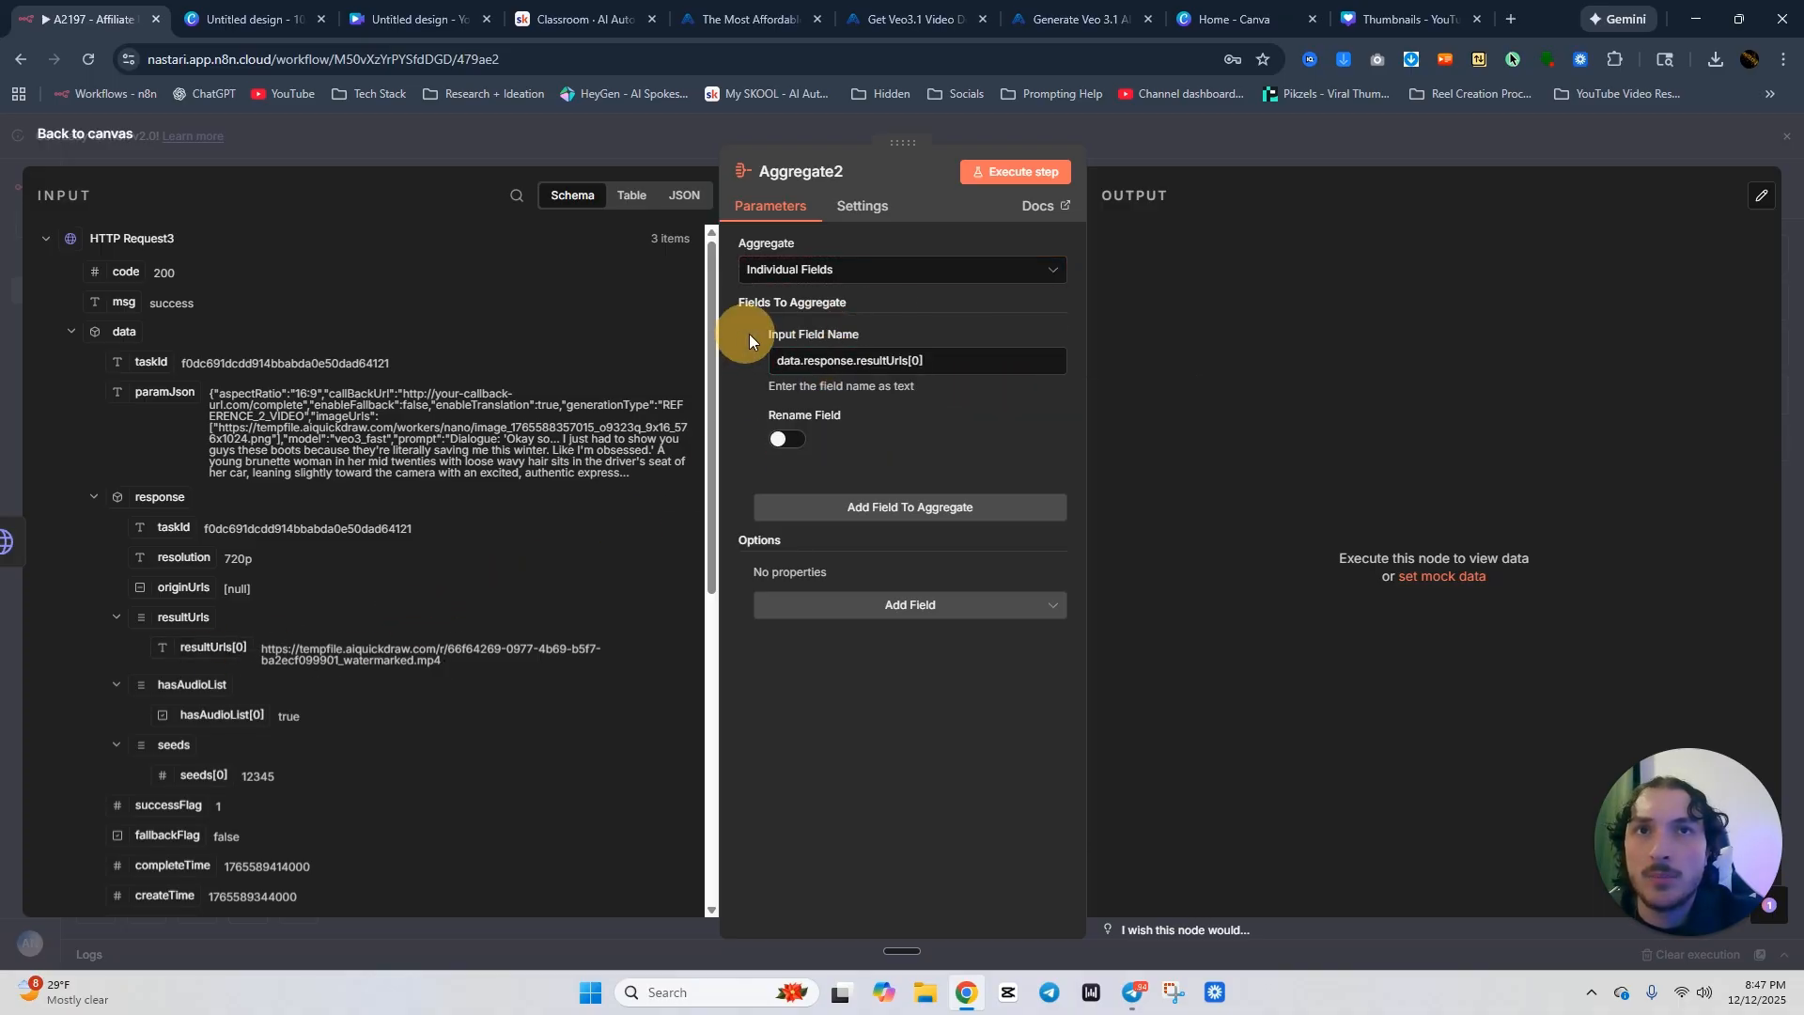
left_click(1015, 171)
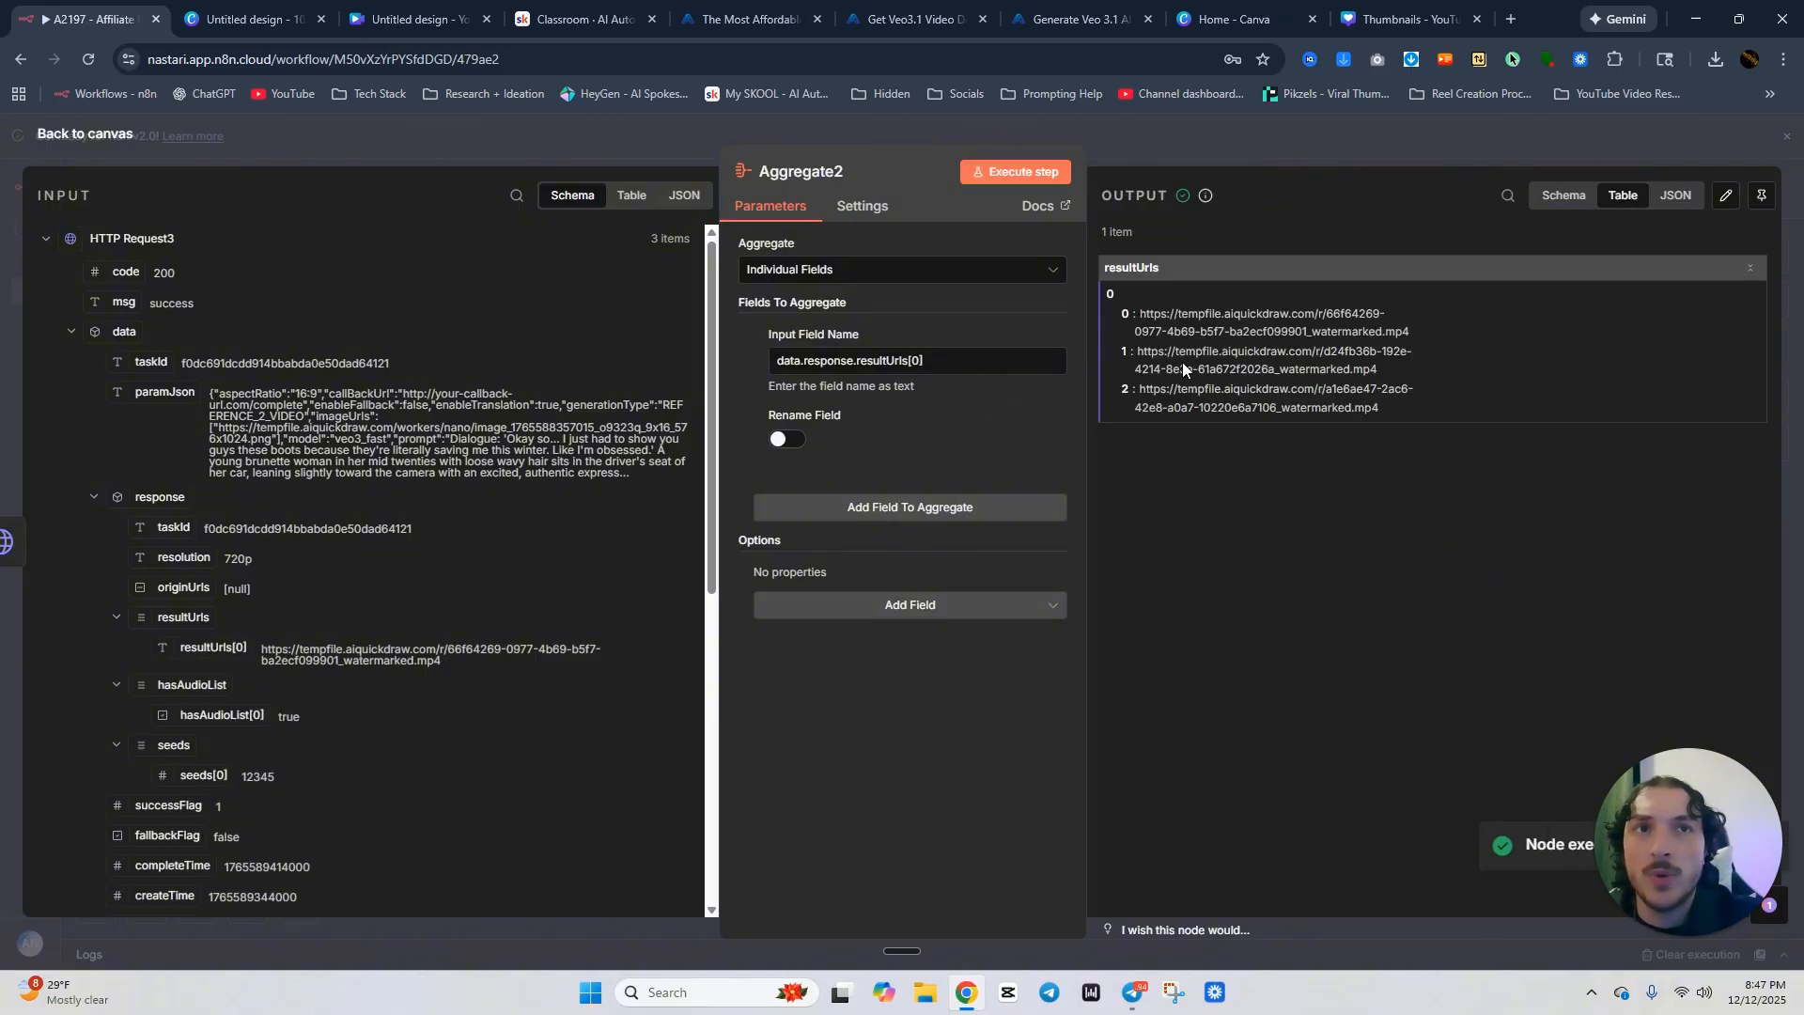
left_click(1228, 143)
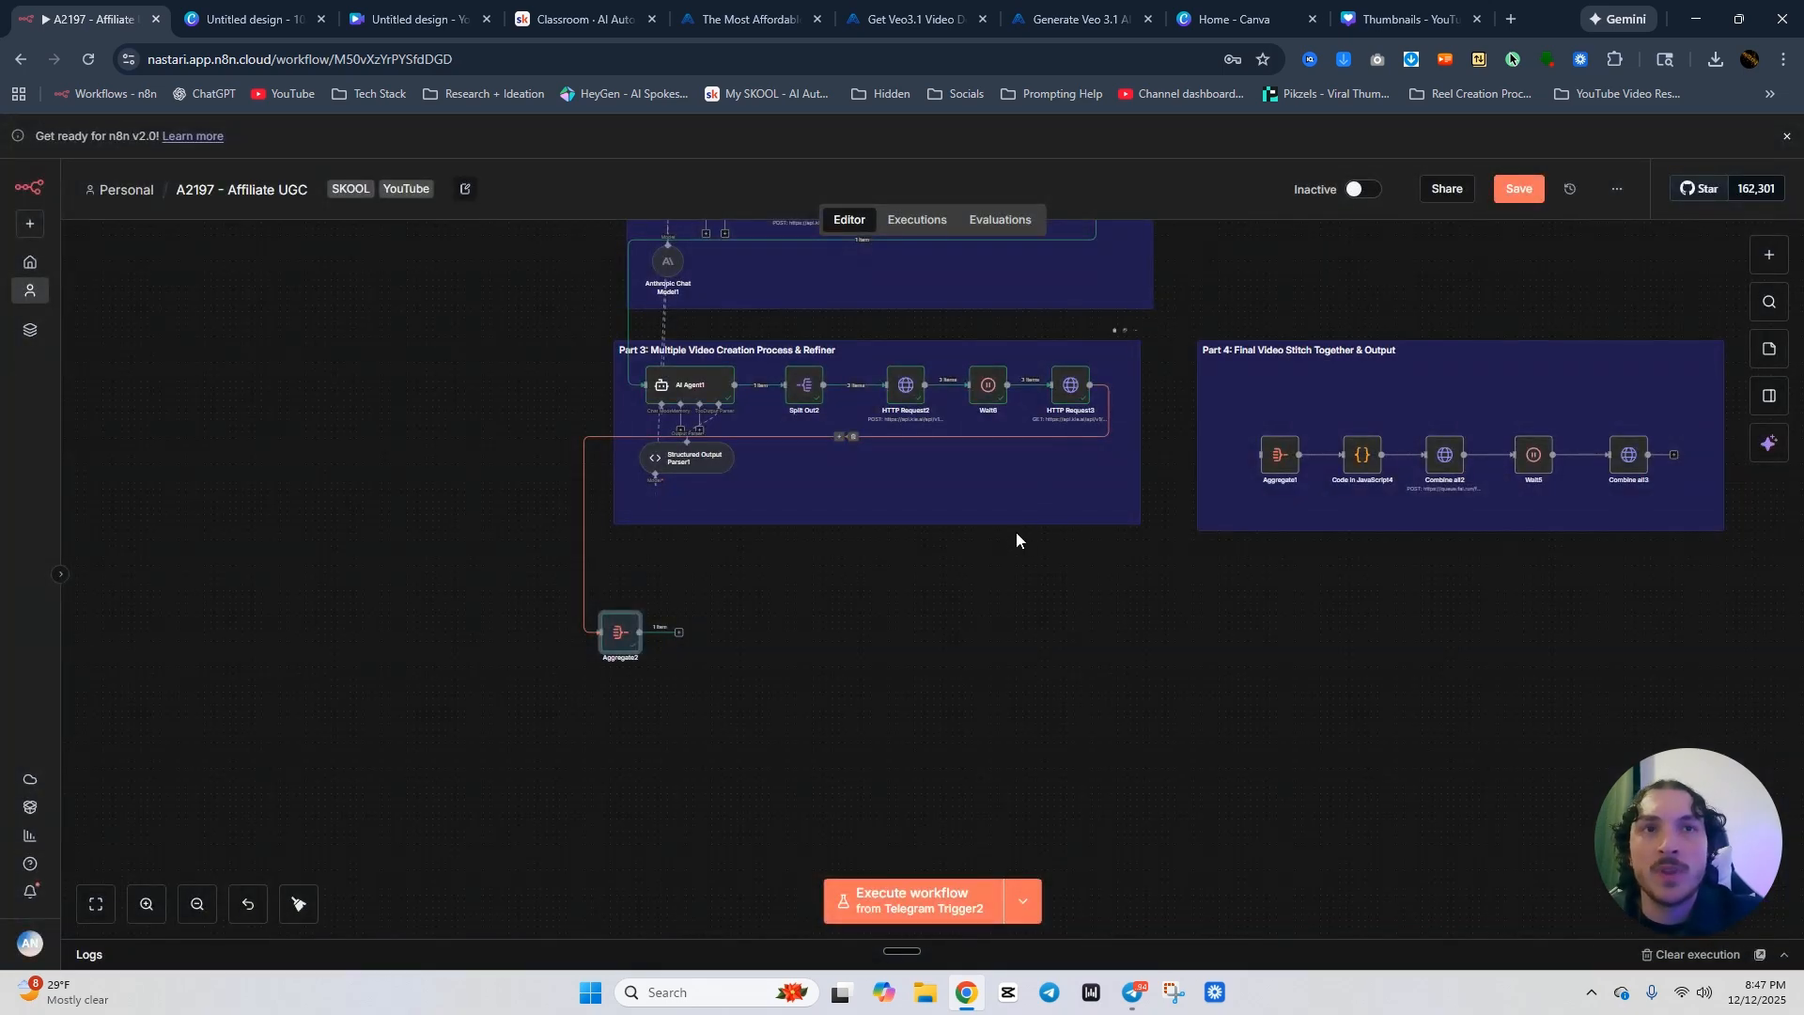
Add a JavaScript Code node after the new Aggregate node below Part 3.
left_click(679, 630)
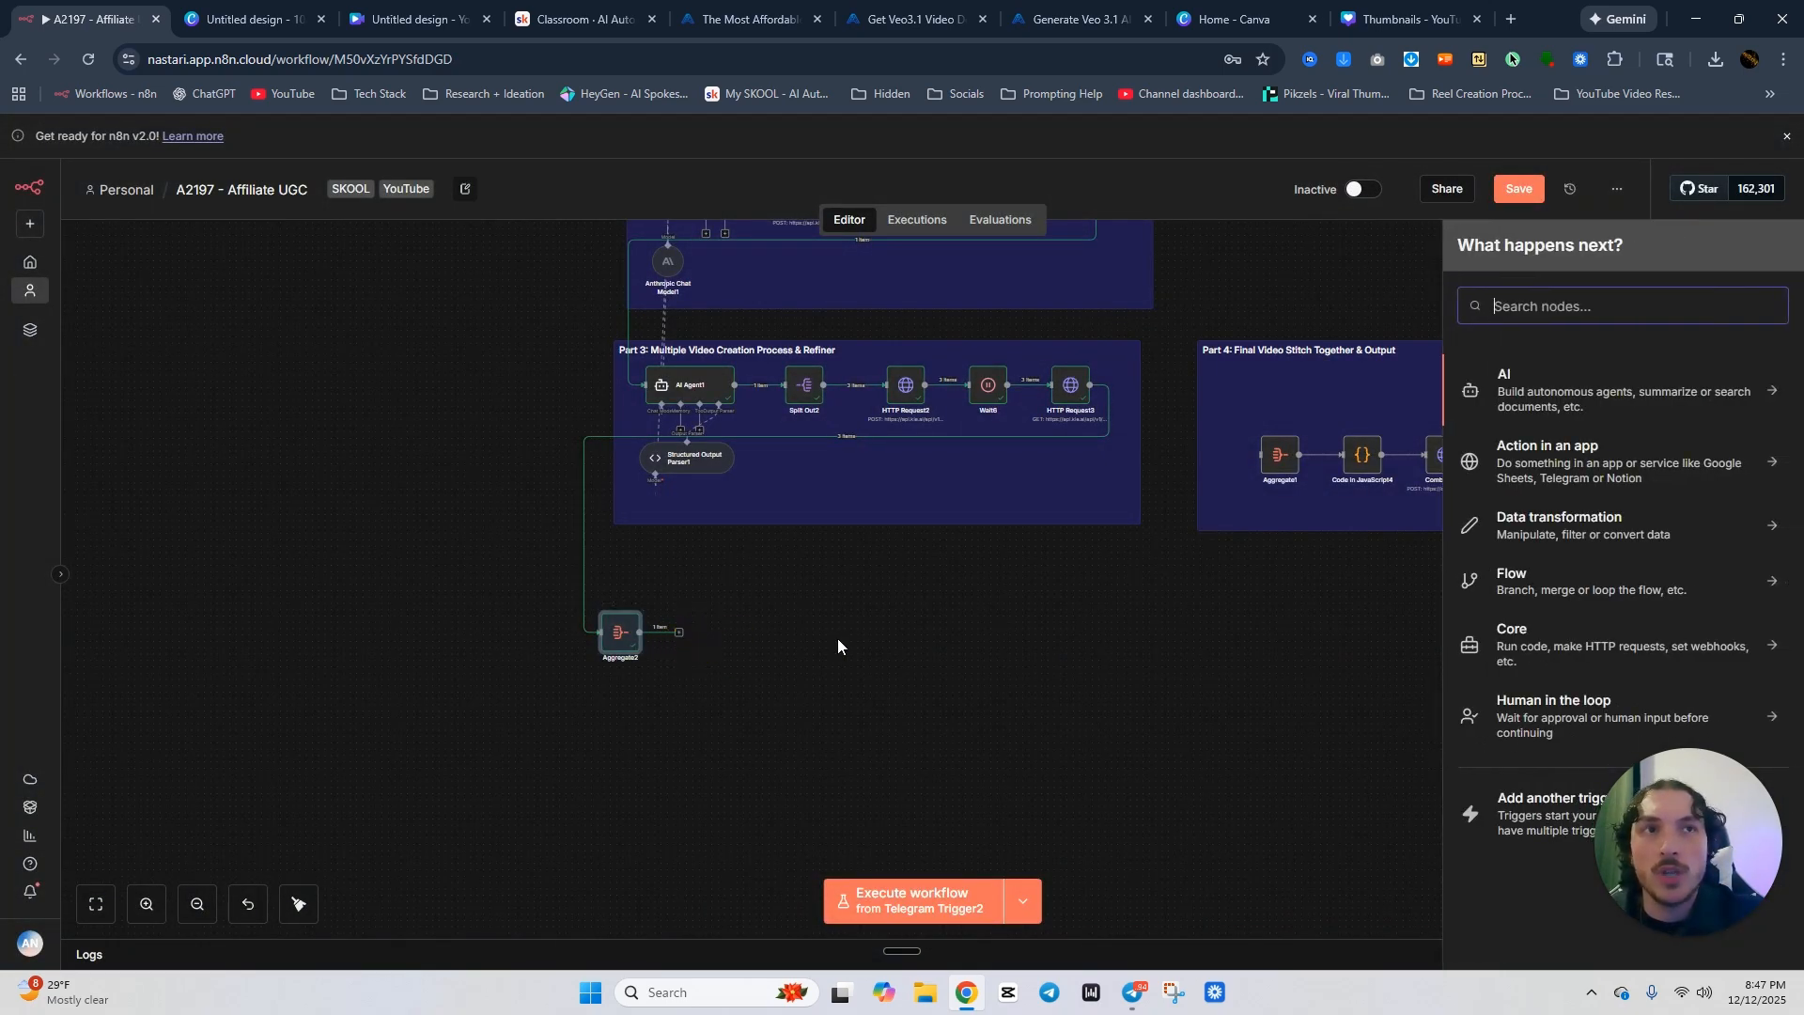
type("code")
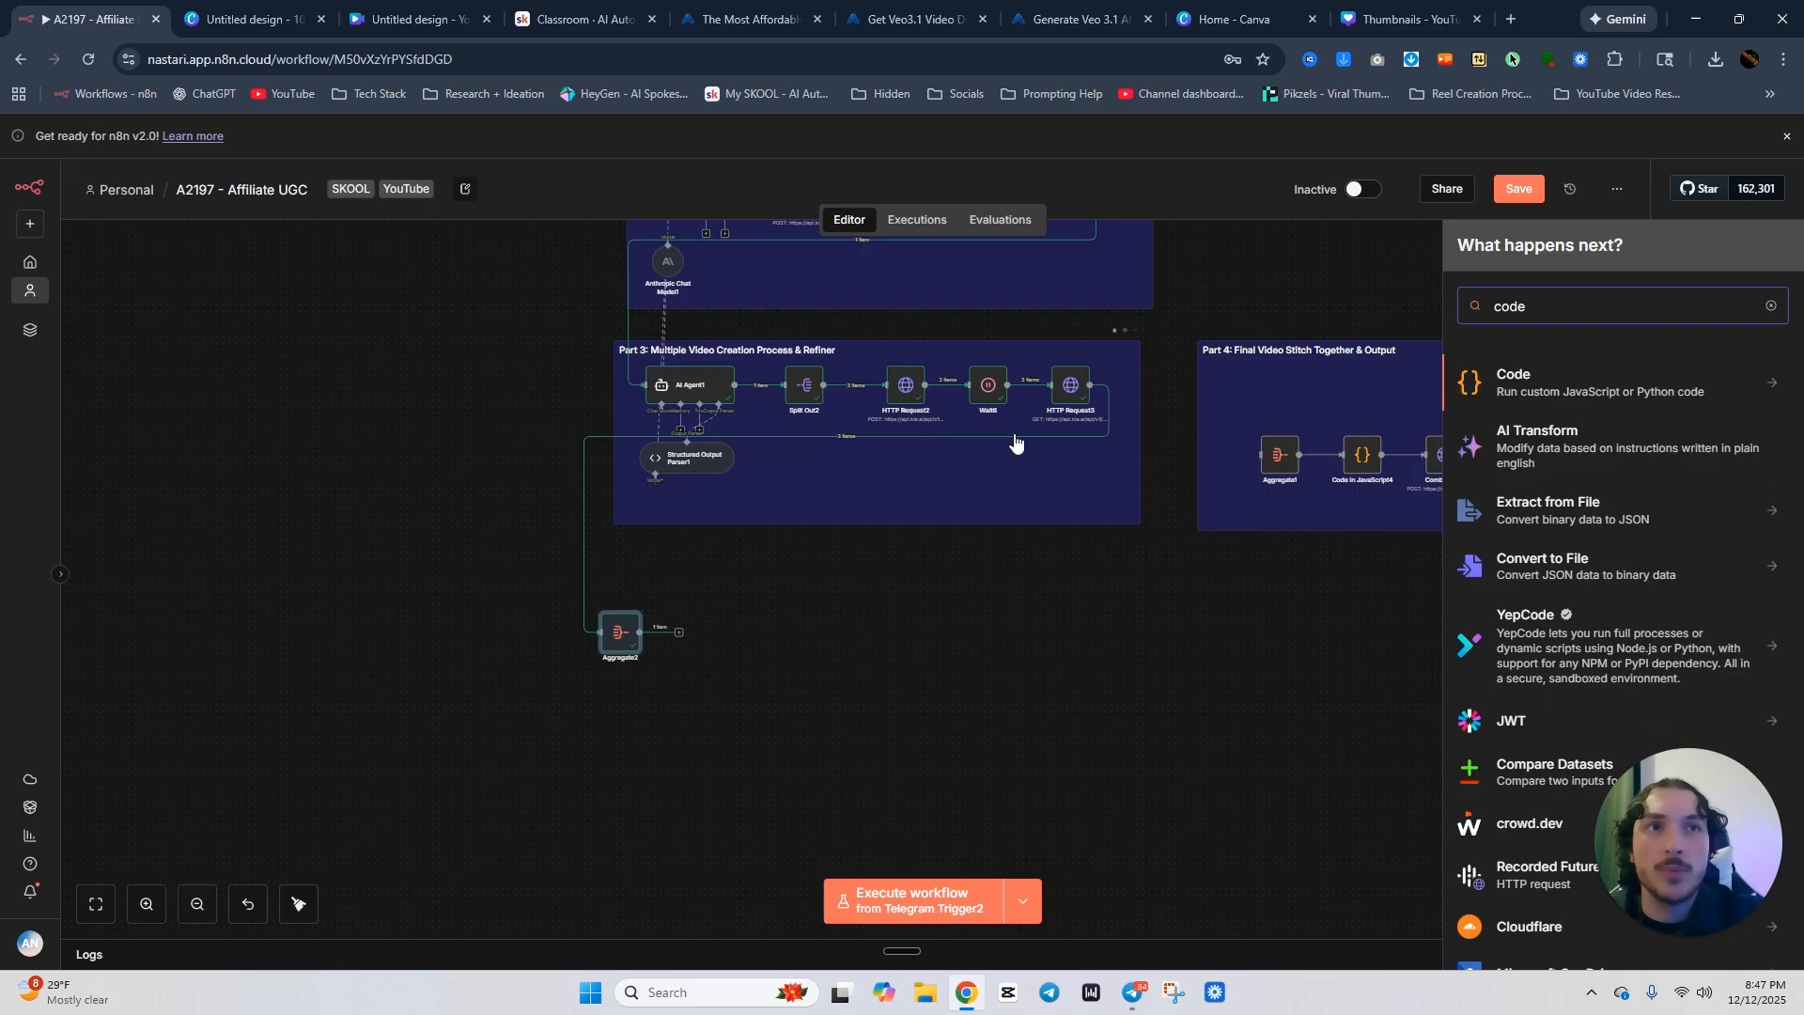
left_click(1621, 382)
left_click(1602, 416)
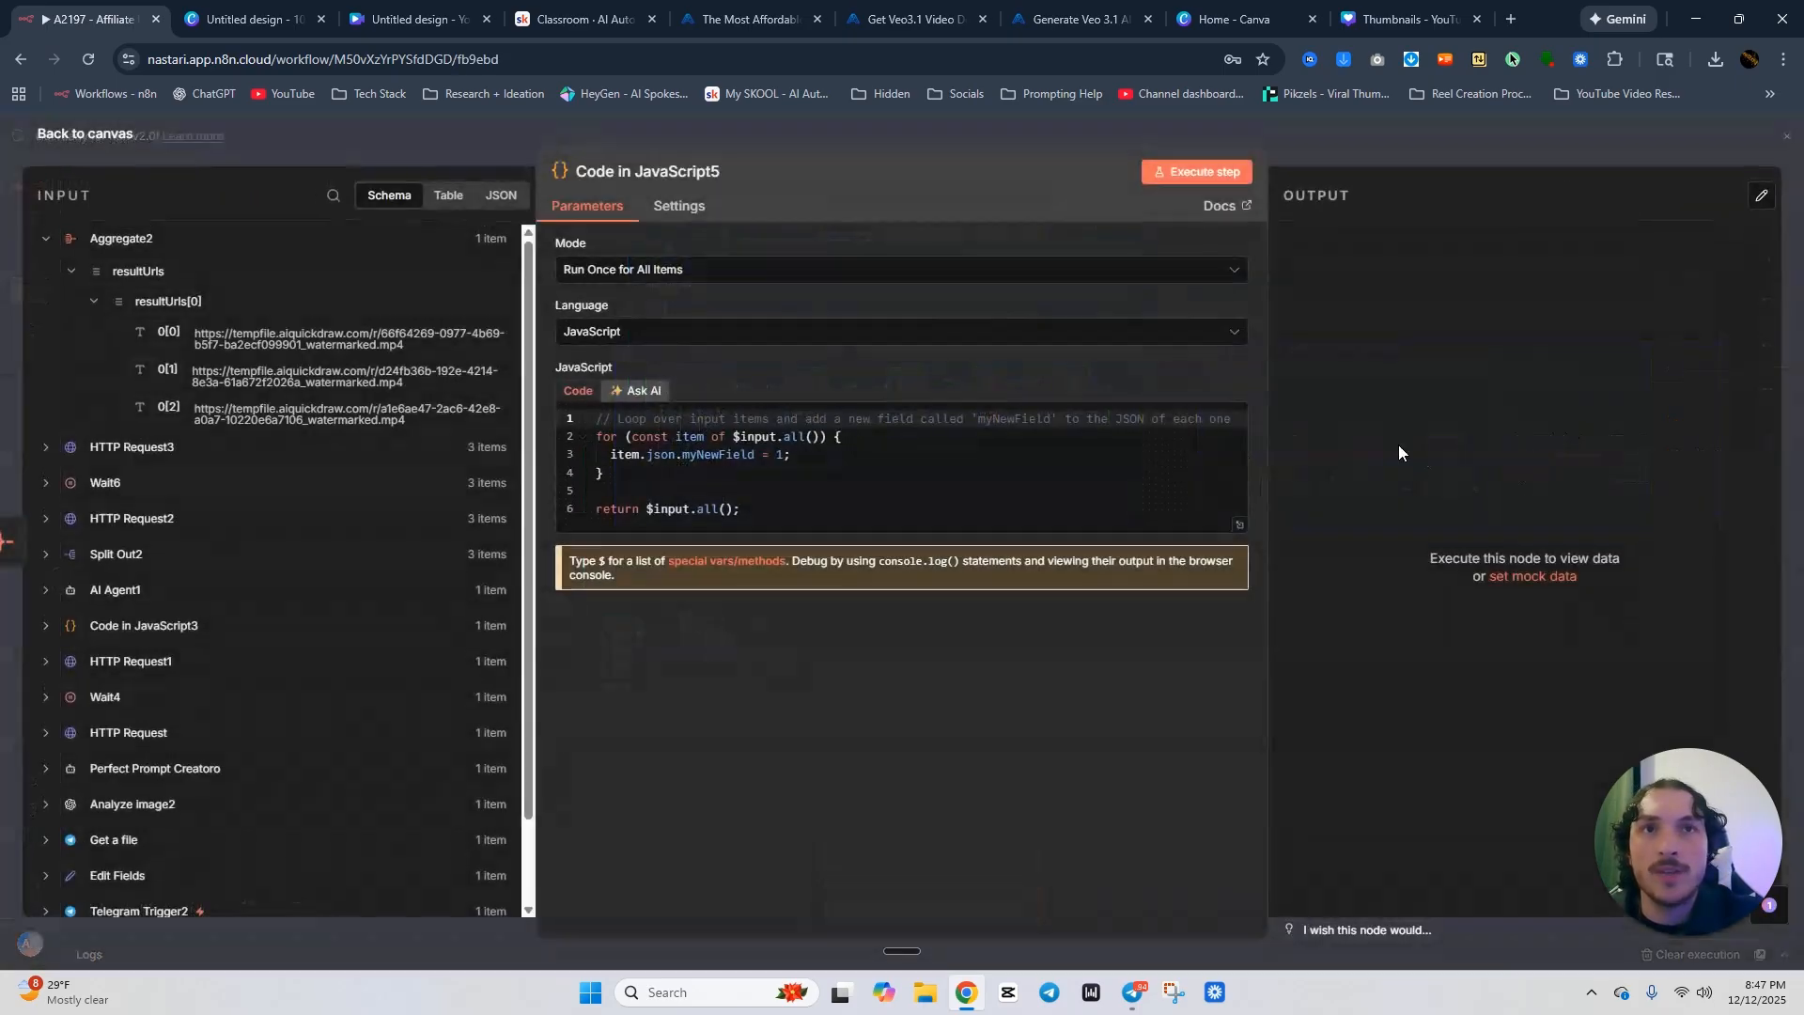
left_click_drag(811, 508, 487, 393)
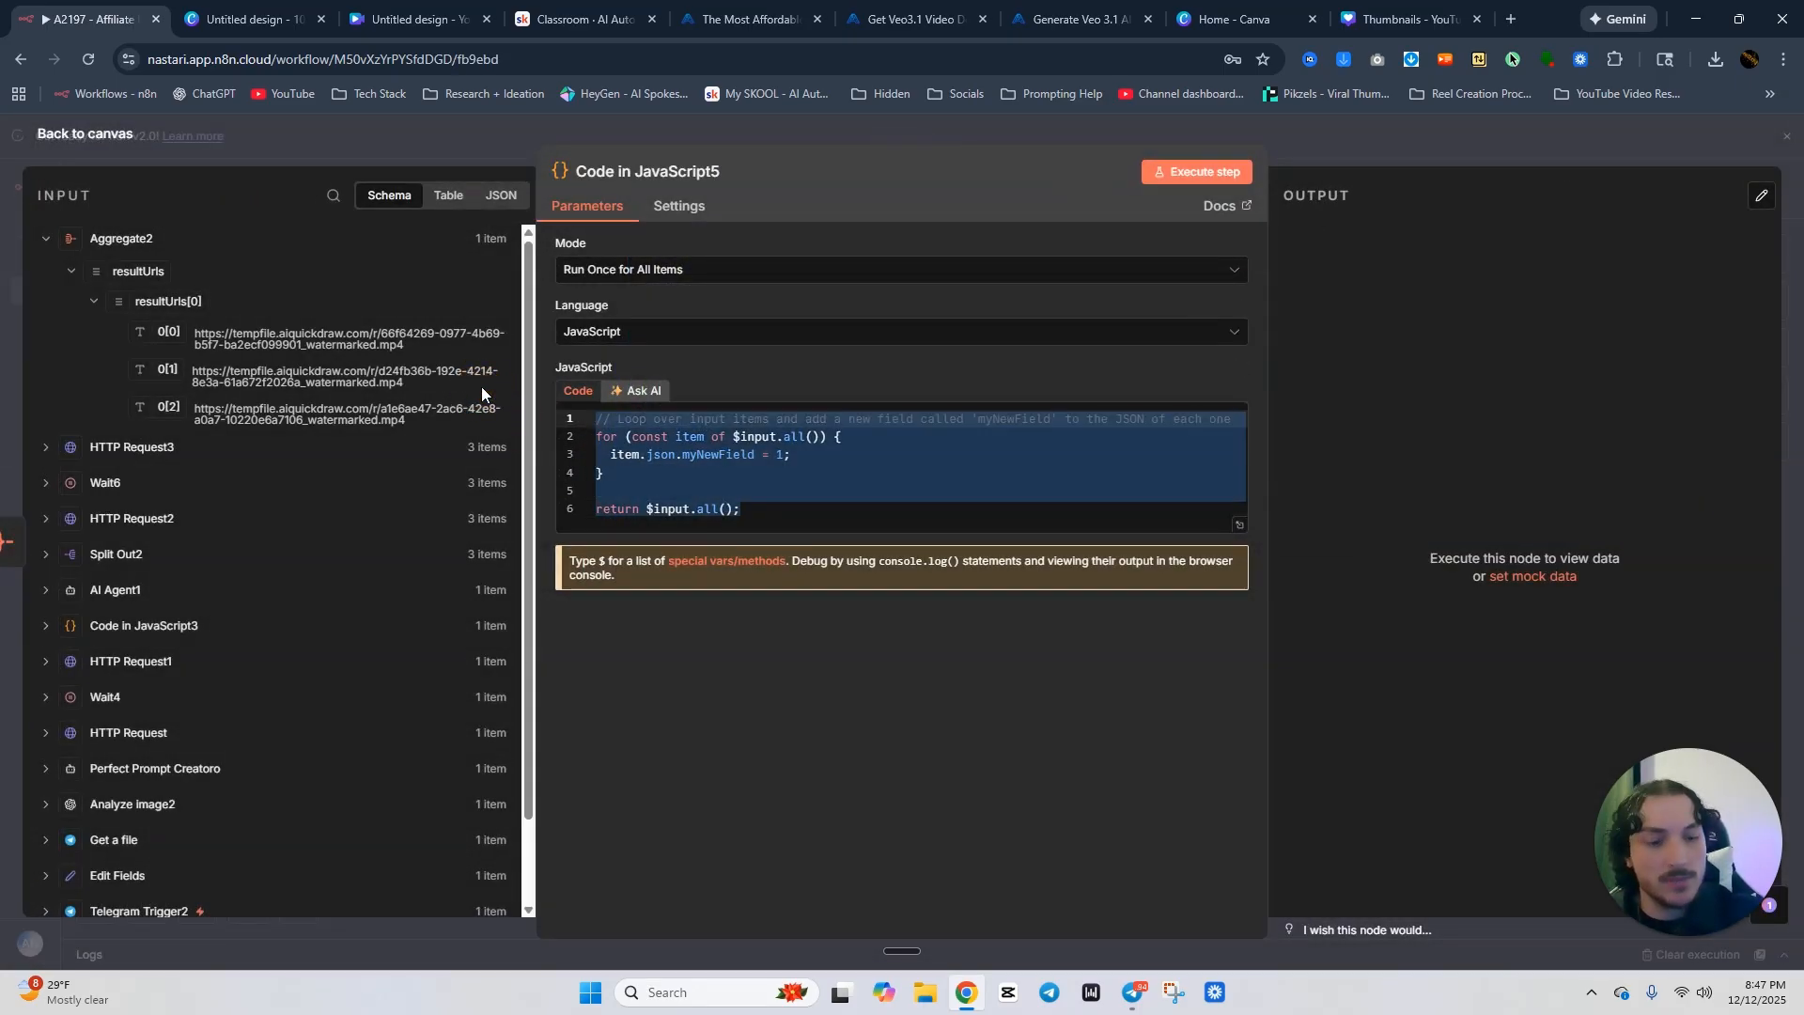
key("BackSpace")
left_click(1432, 160)
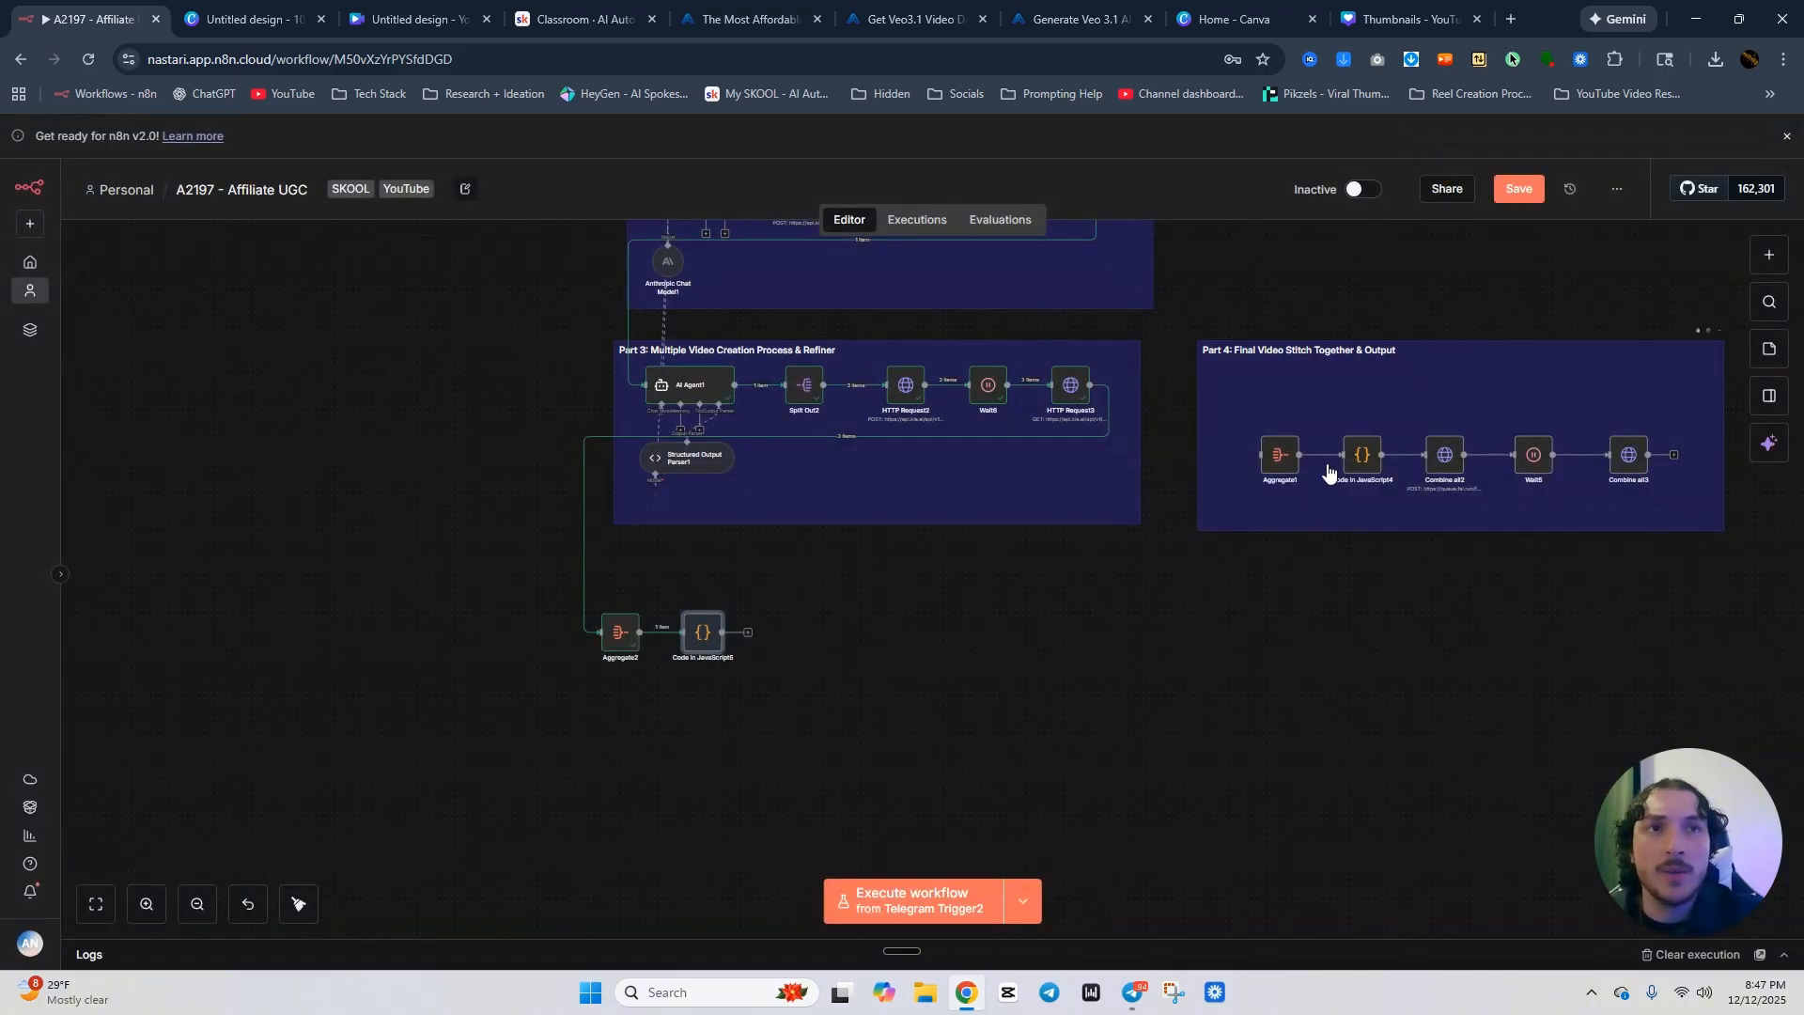
Replace the new Code node's default script with the videoUrls mapping code copied from Code in JavaScript4, and execute the node.
double_click(1367, 454)
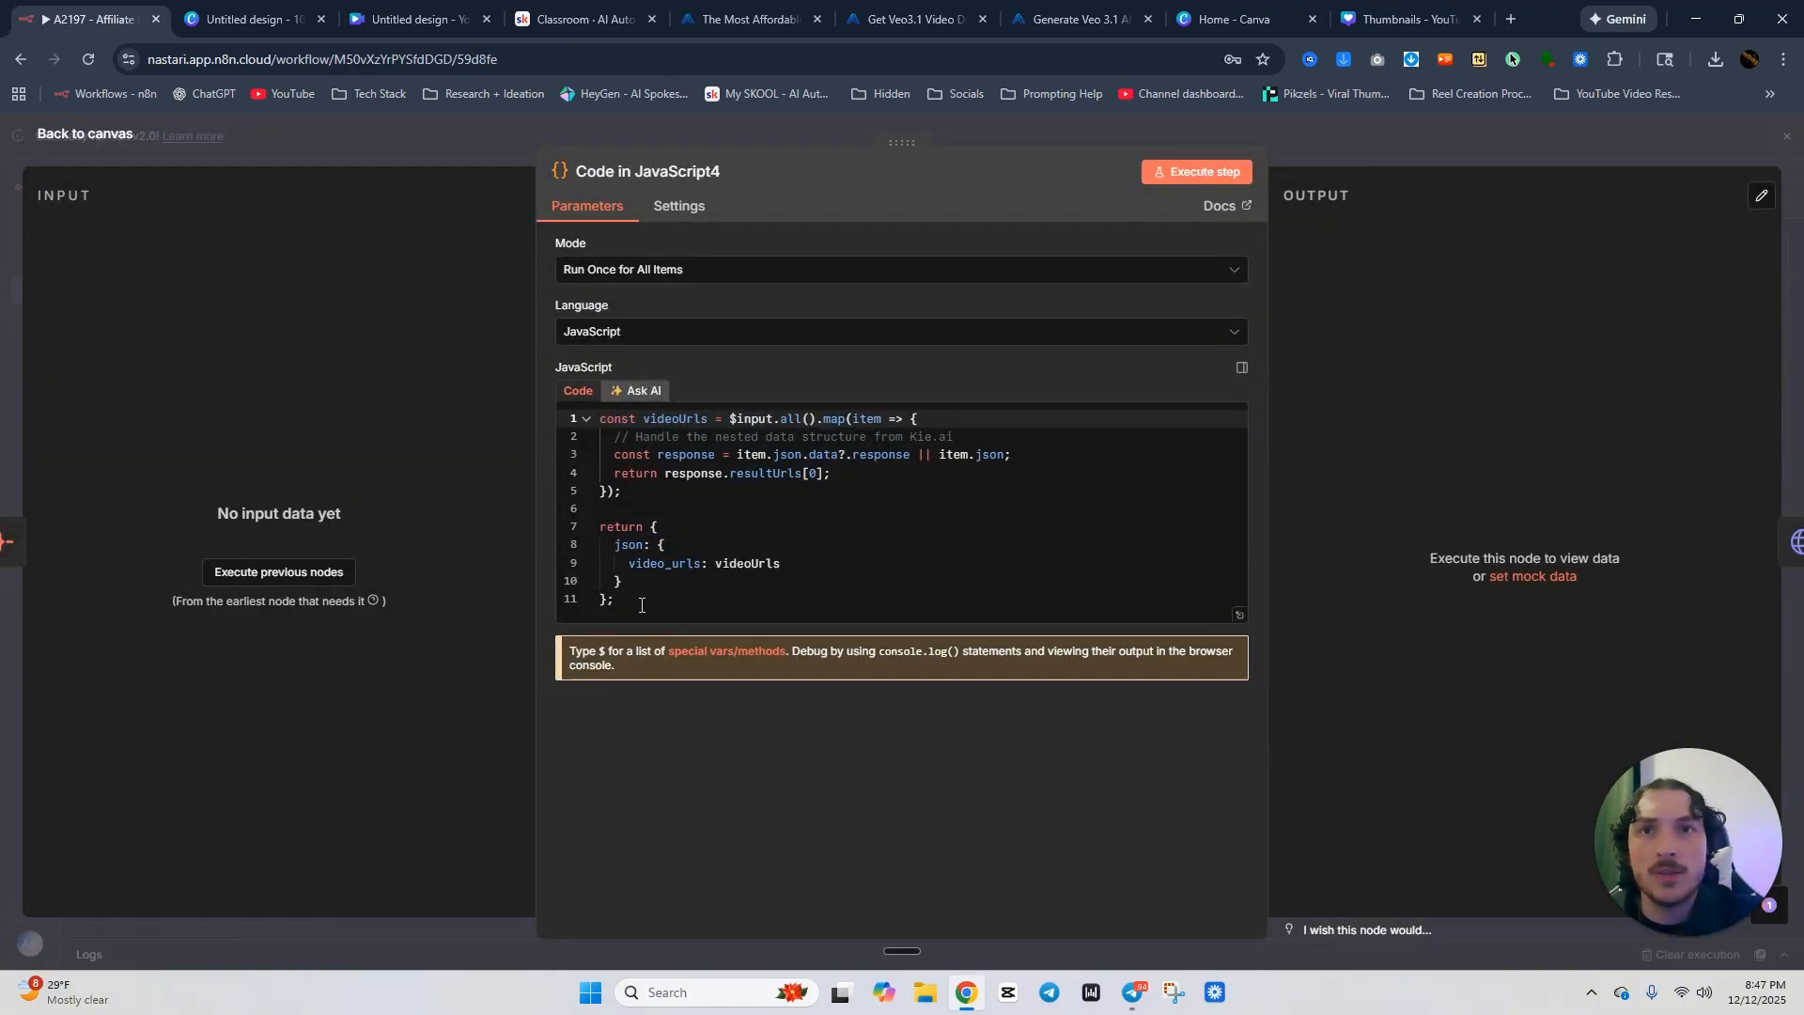
left_click_drag(641, 605, 499, 403)
right_click(760, 487)
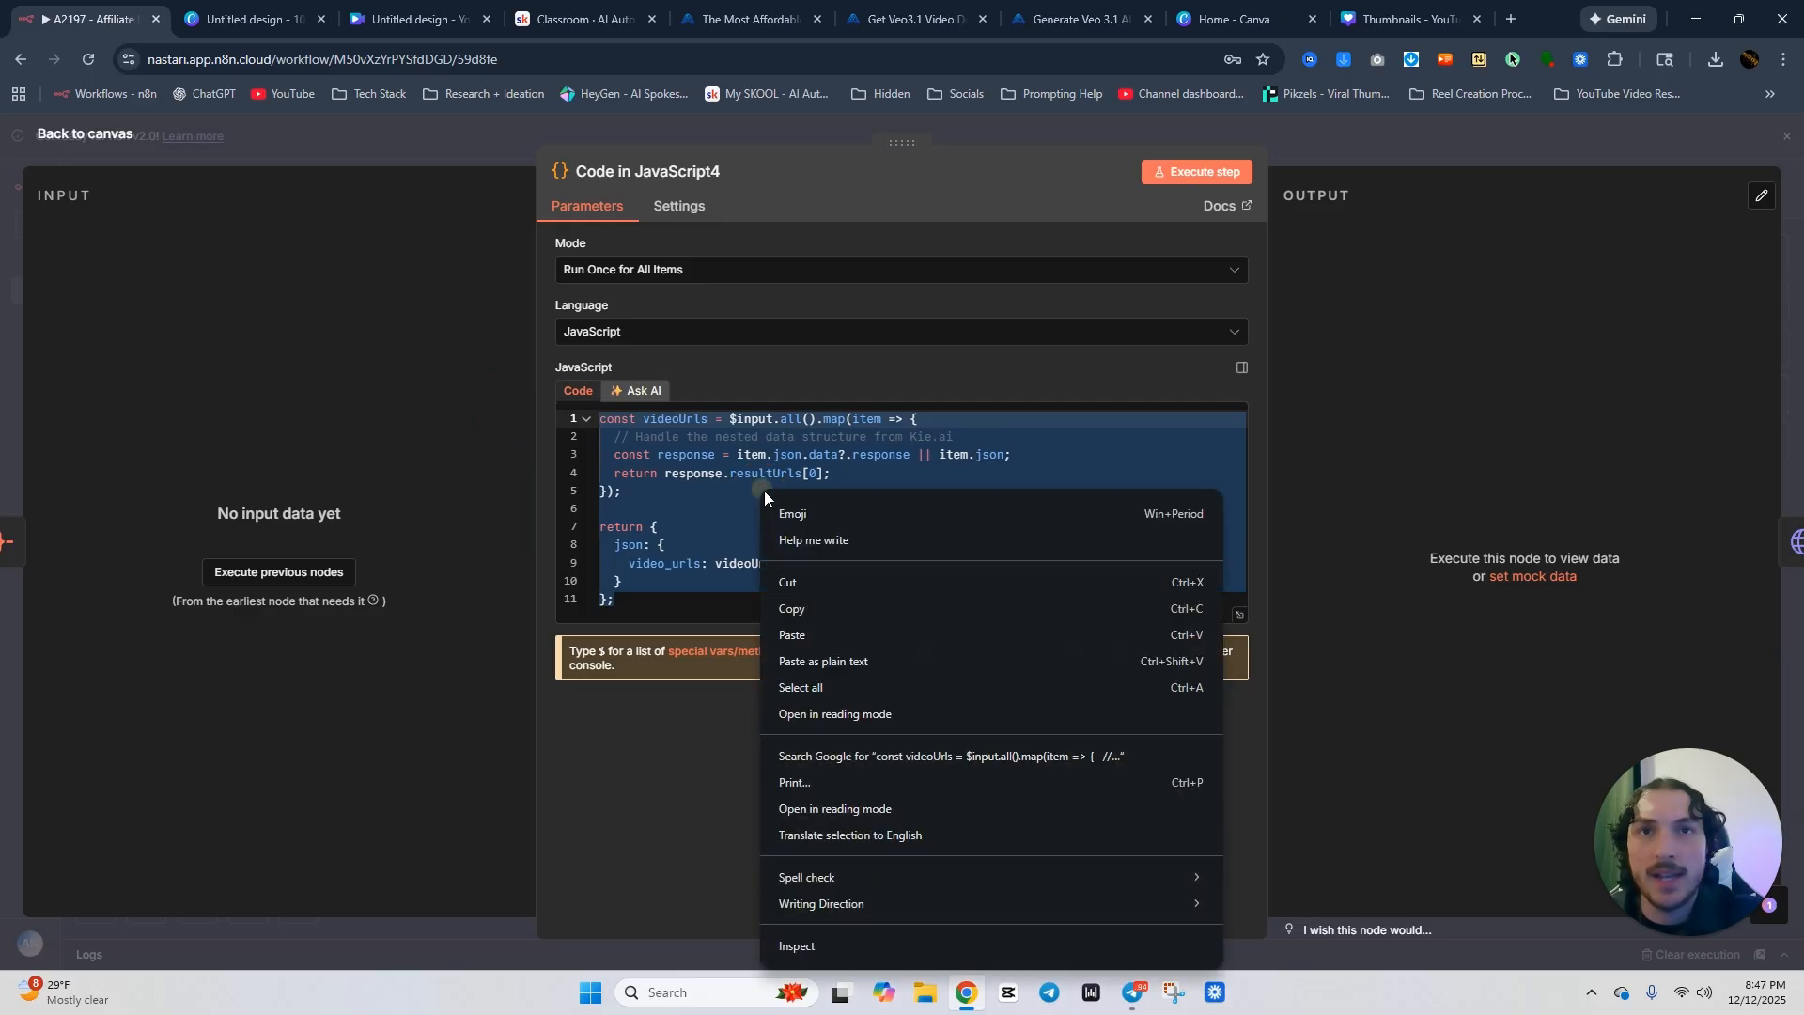
left_click(819, 607)
left_click(1405, 127)
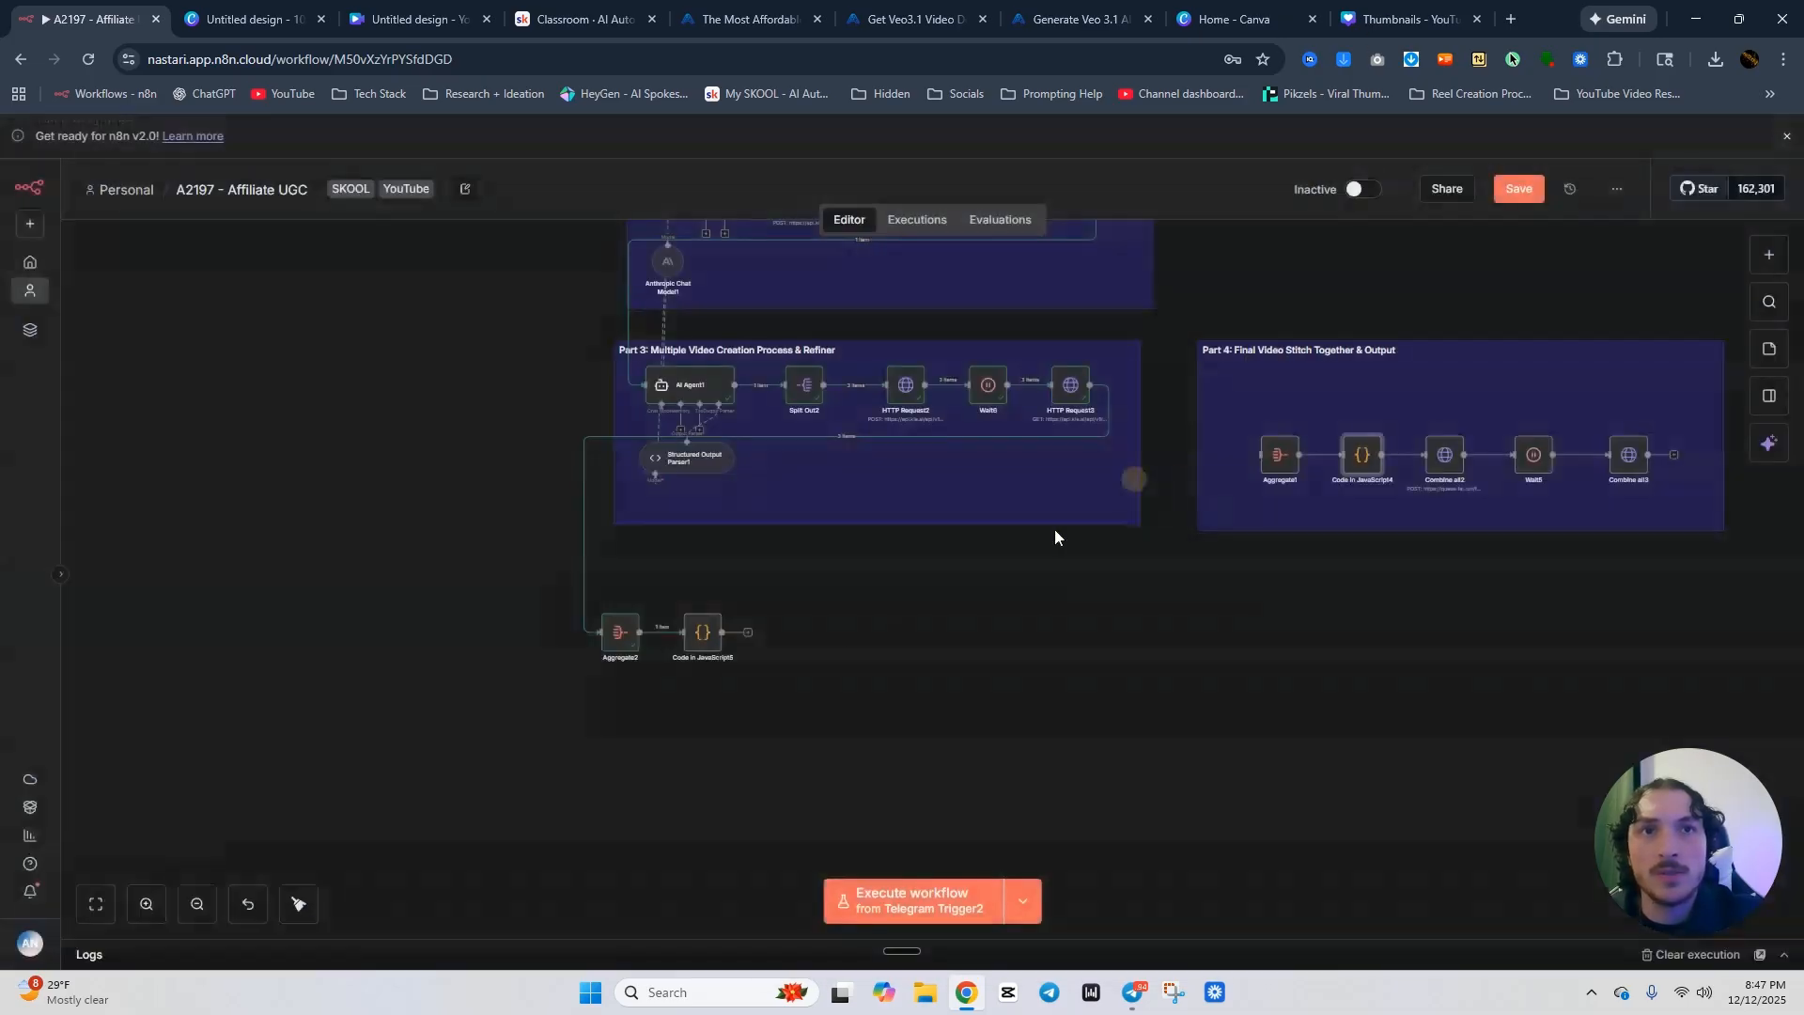
double_click(703, 632)
left_click_drag(752, 512, 487, 375)
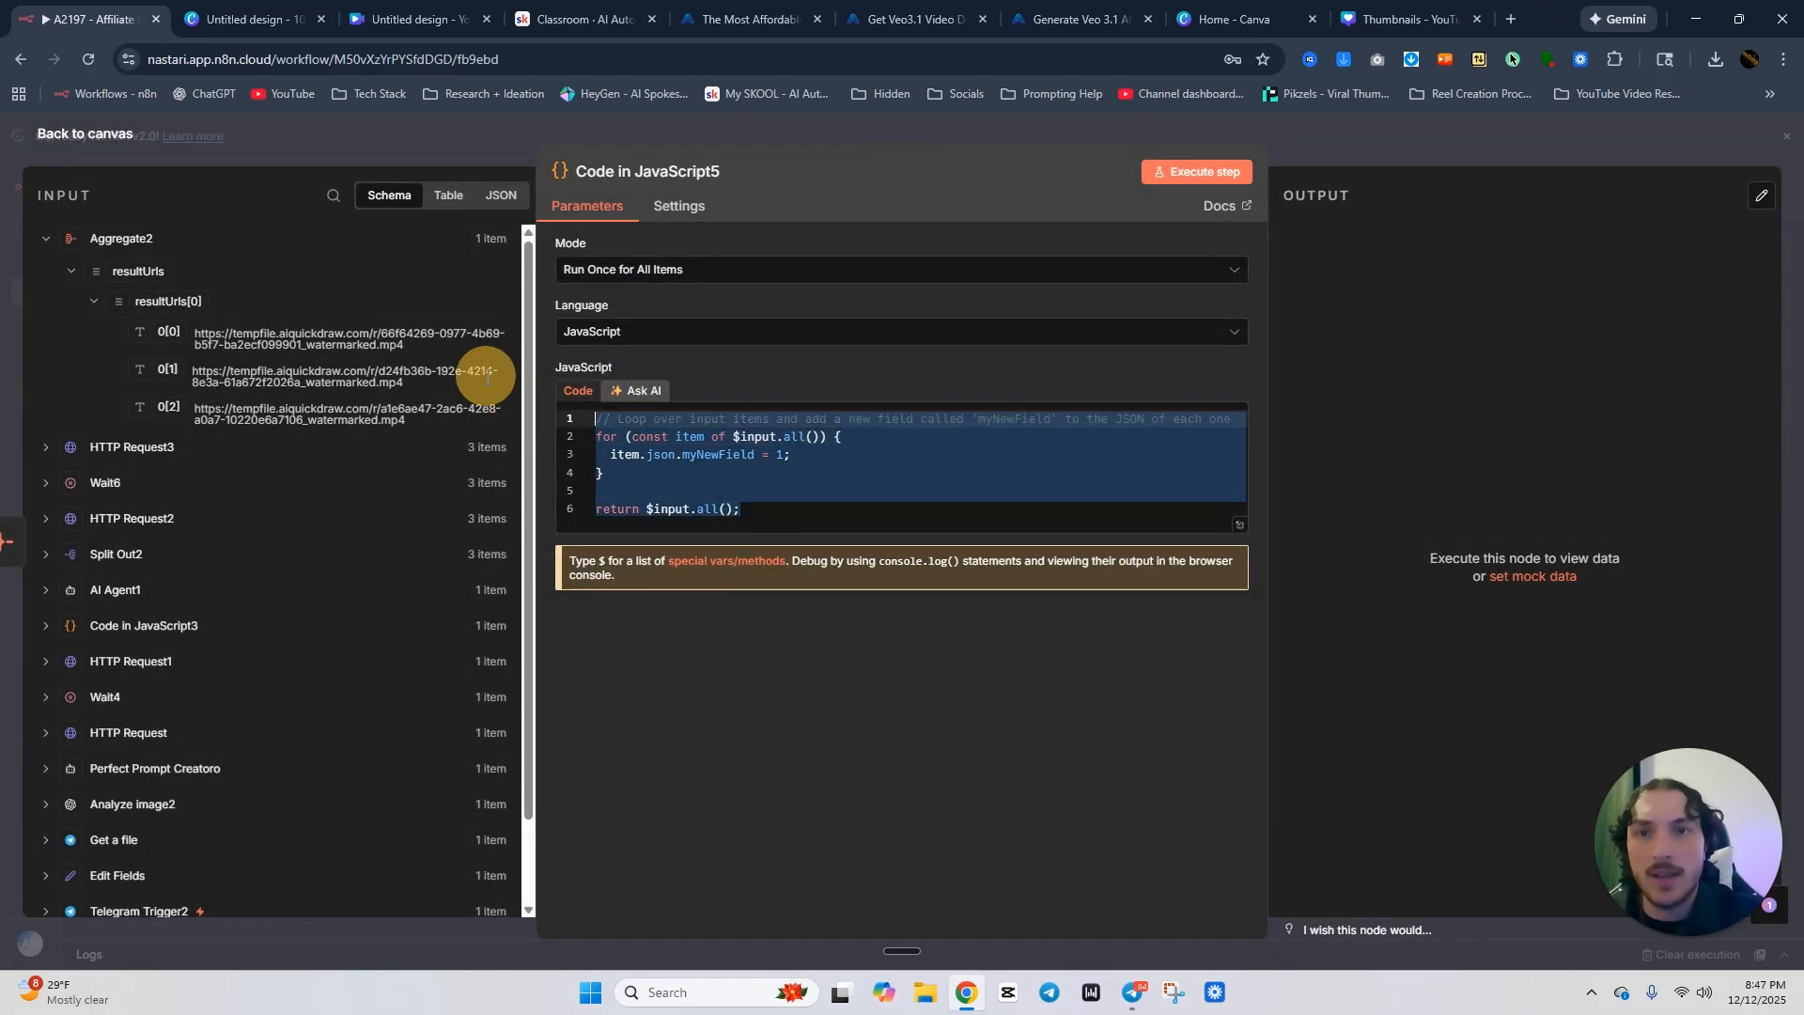
key("ctrl+v")
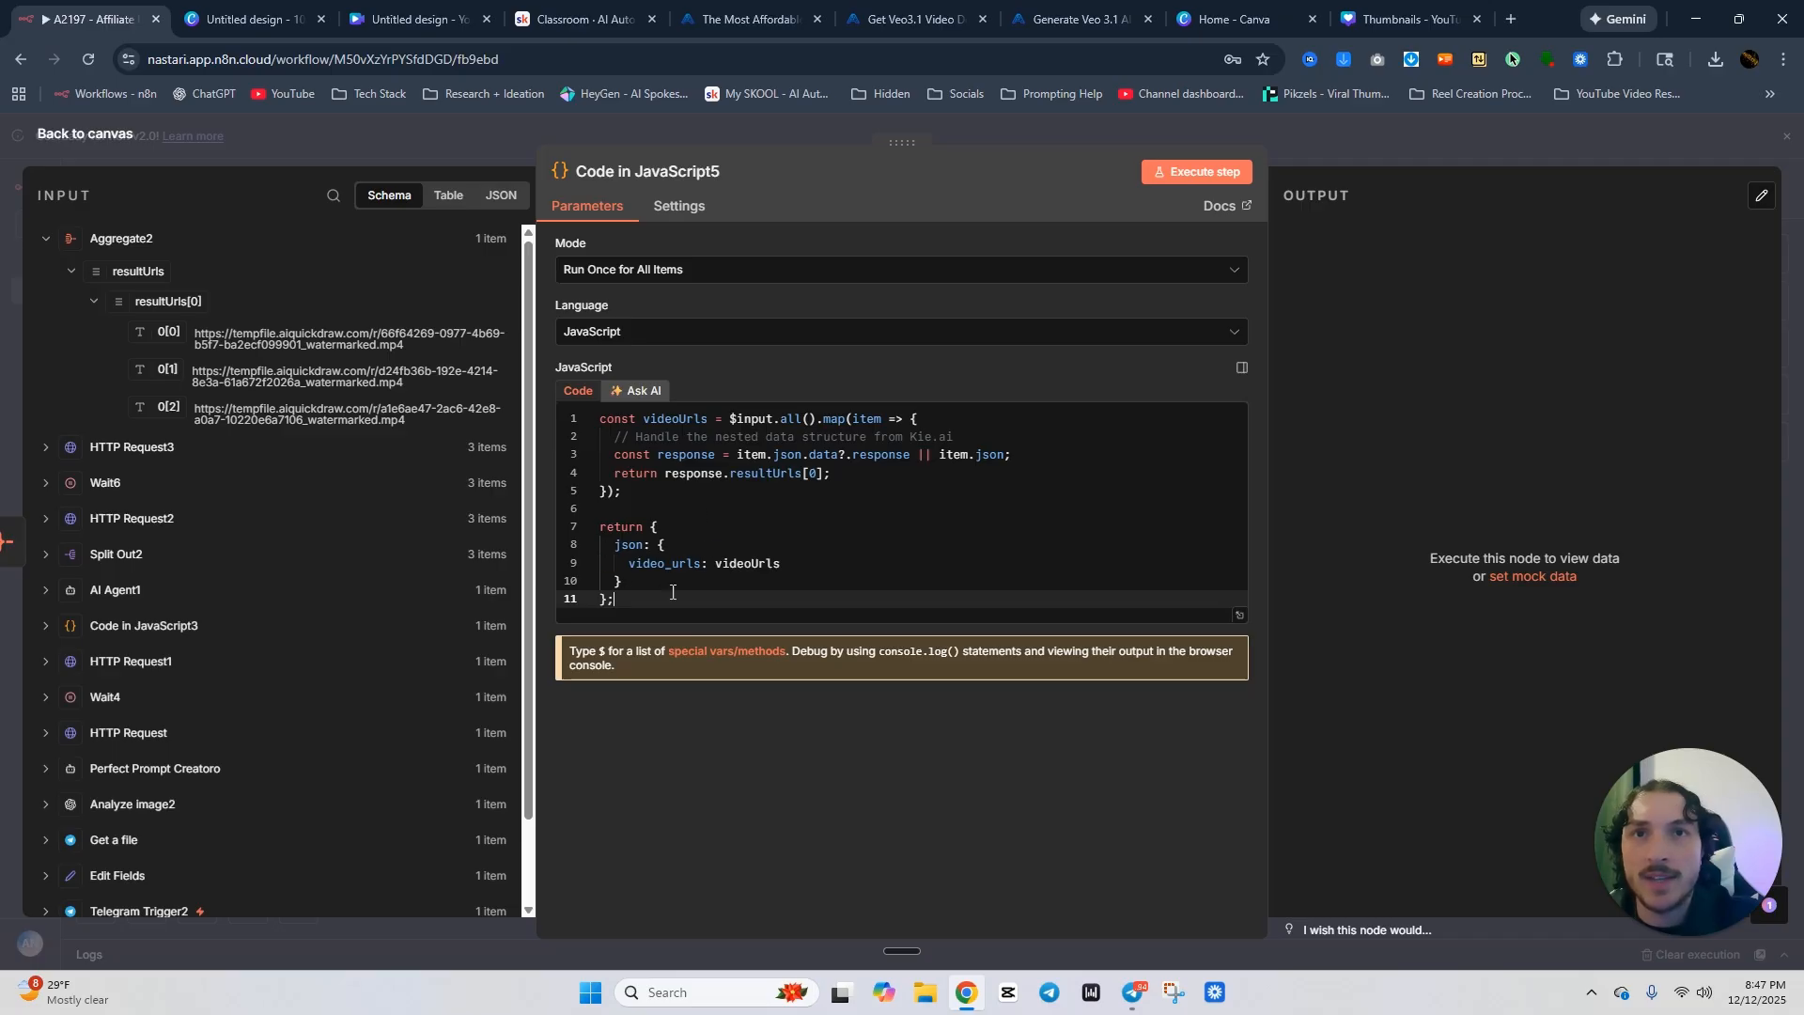
left_click(1198, 172)
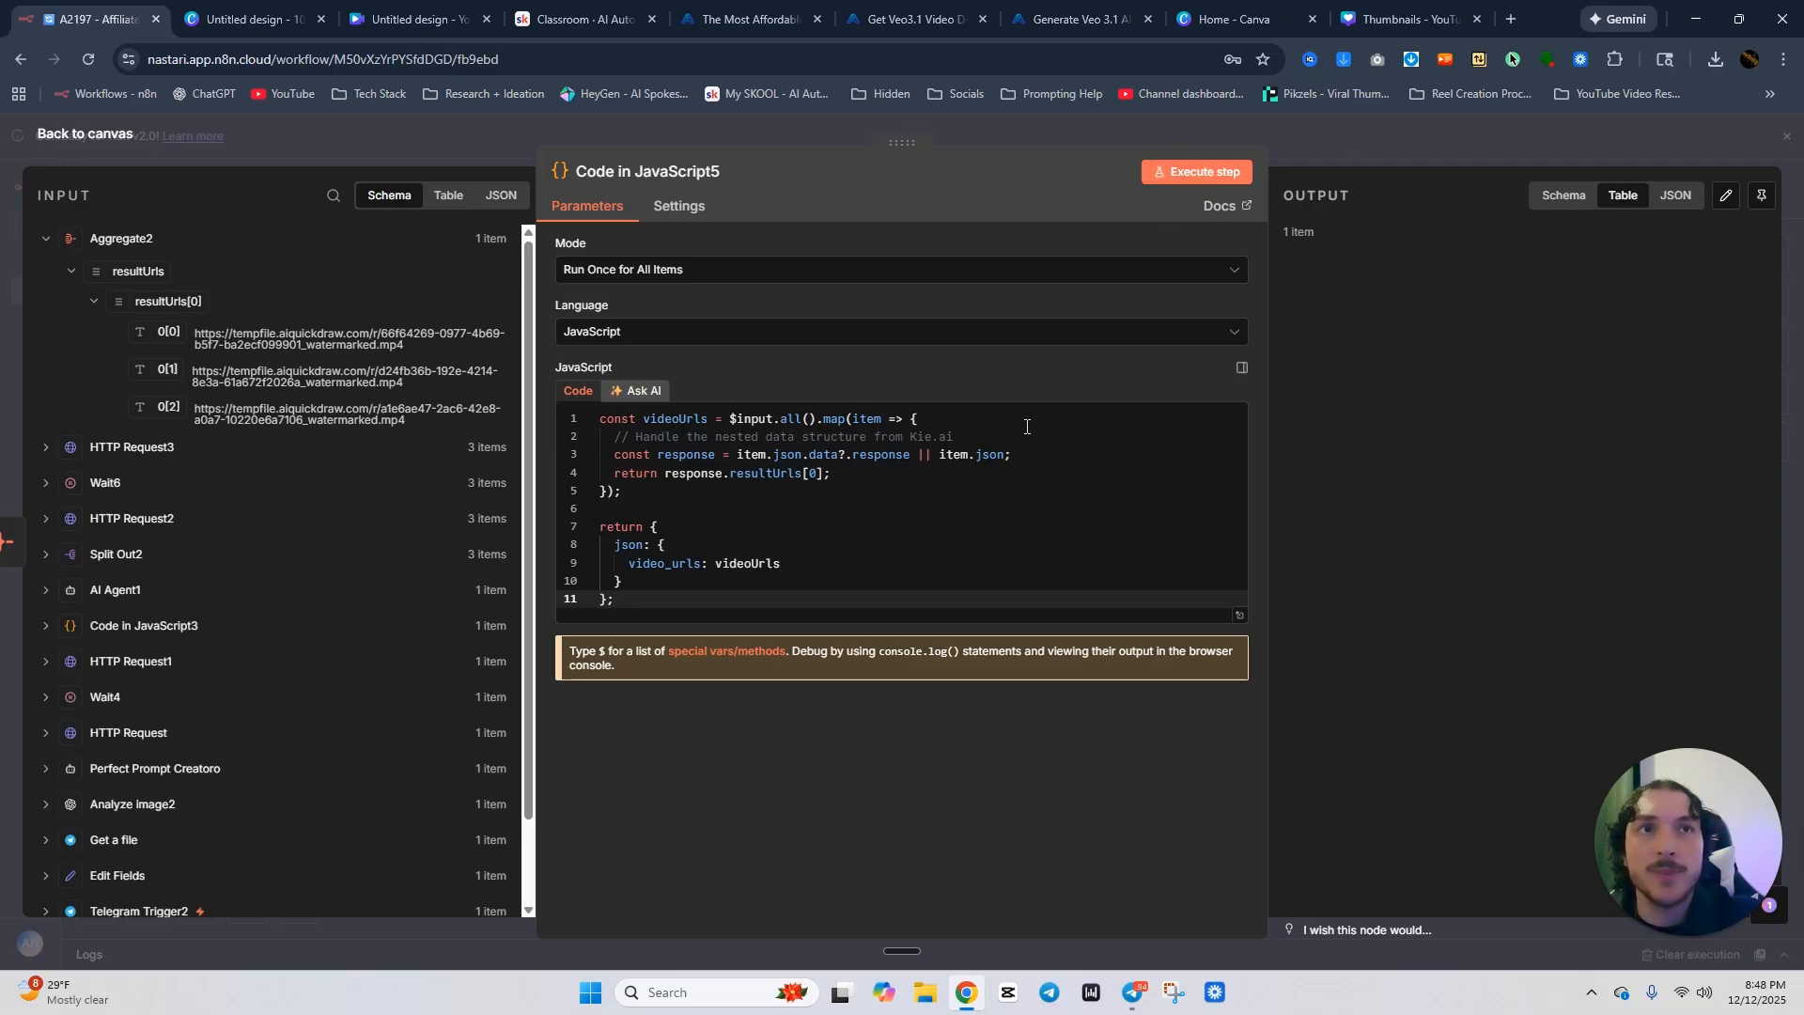
left_click(1336, 137)
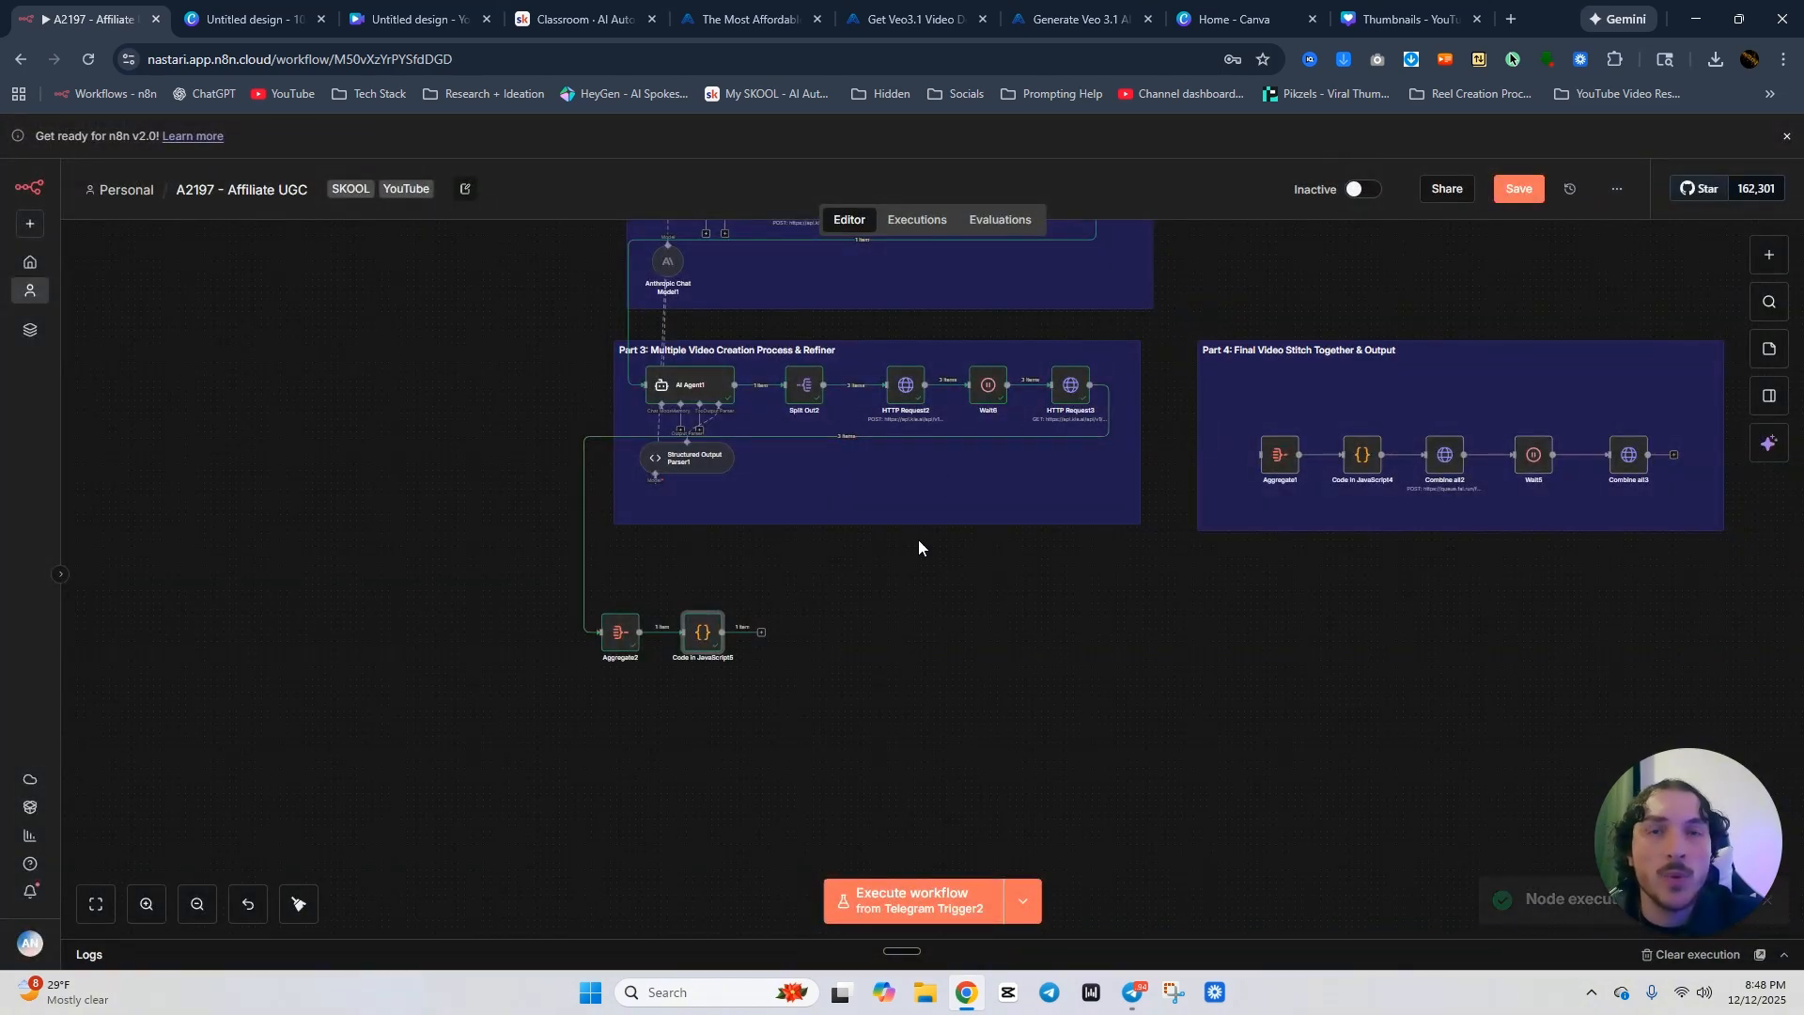
Add an HTTP Request node after the new Code node and return to the canvas.
left_click(762, 633)
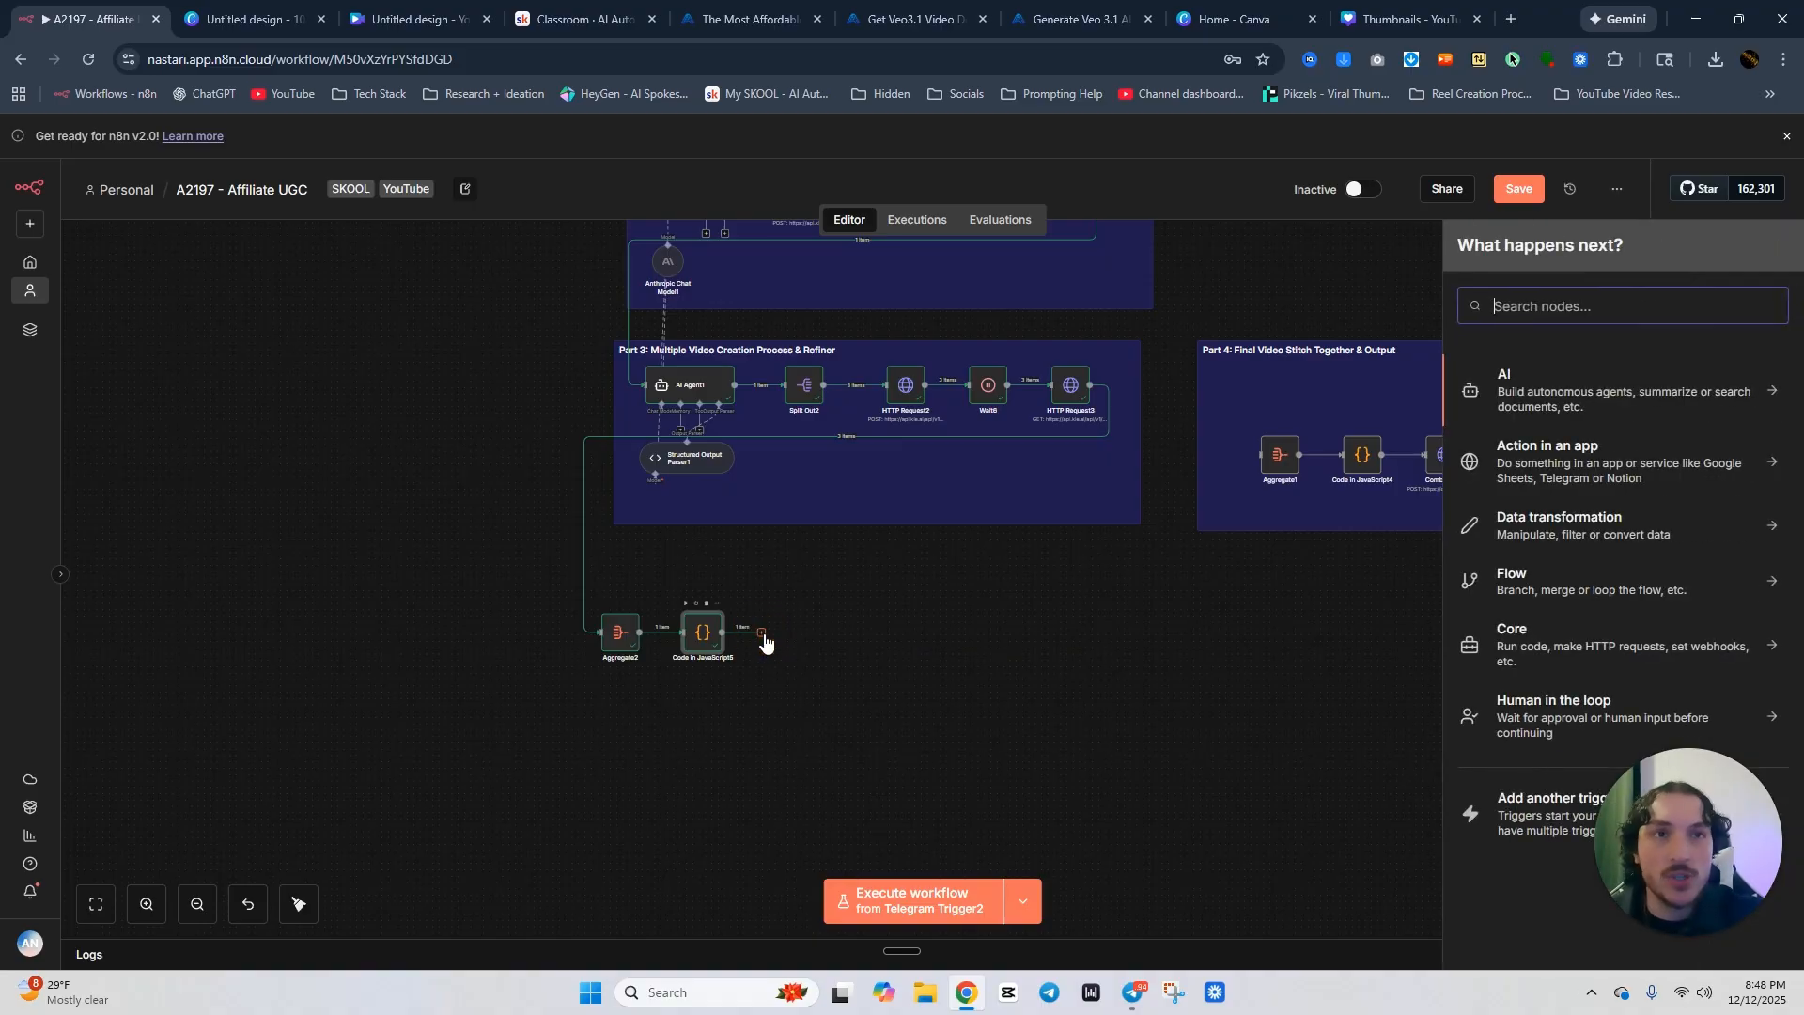
type("htt")
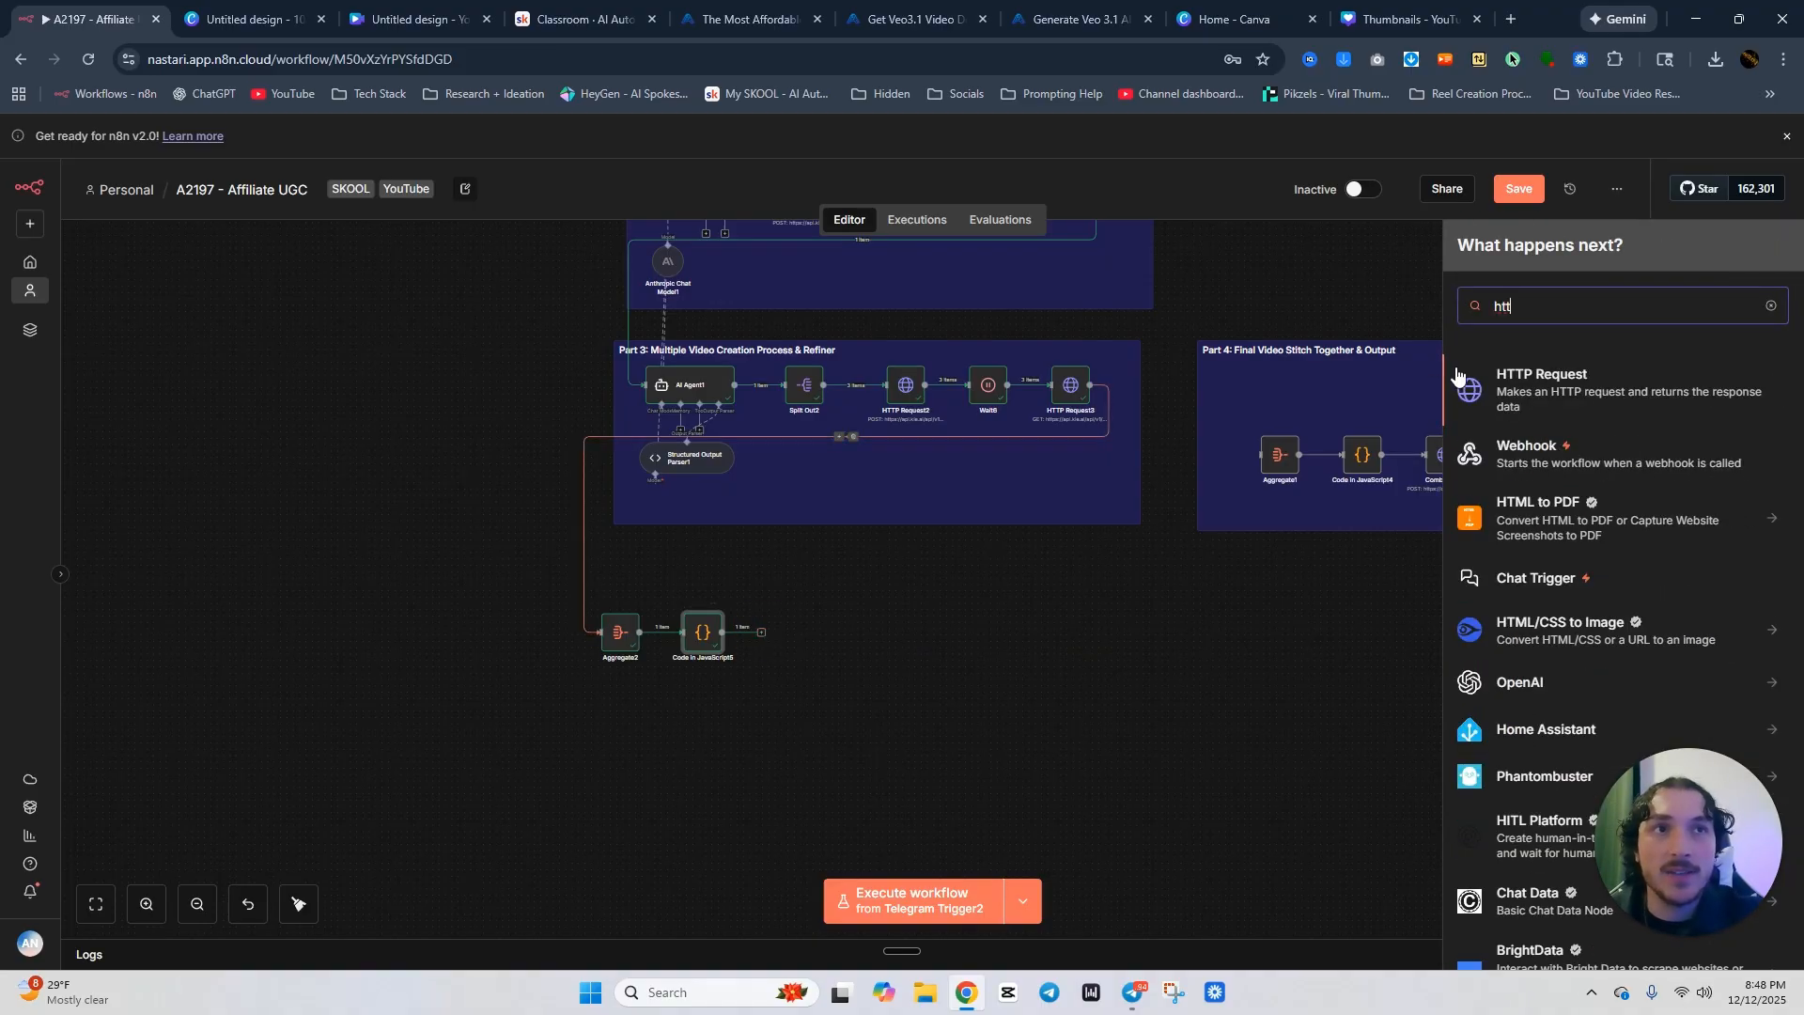
left_click(1552, 377)
left_click(1342, 145)
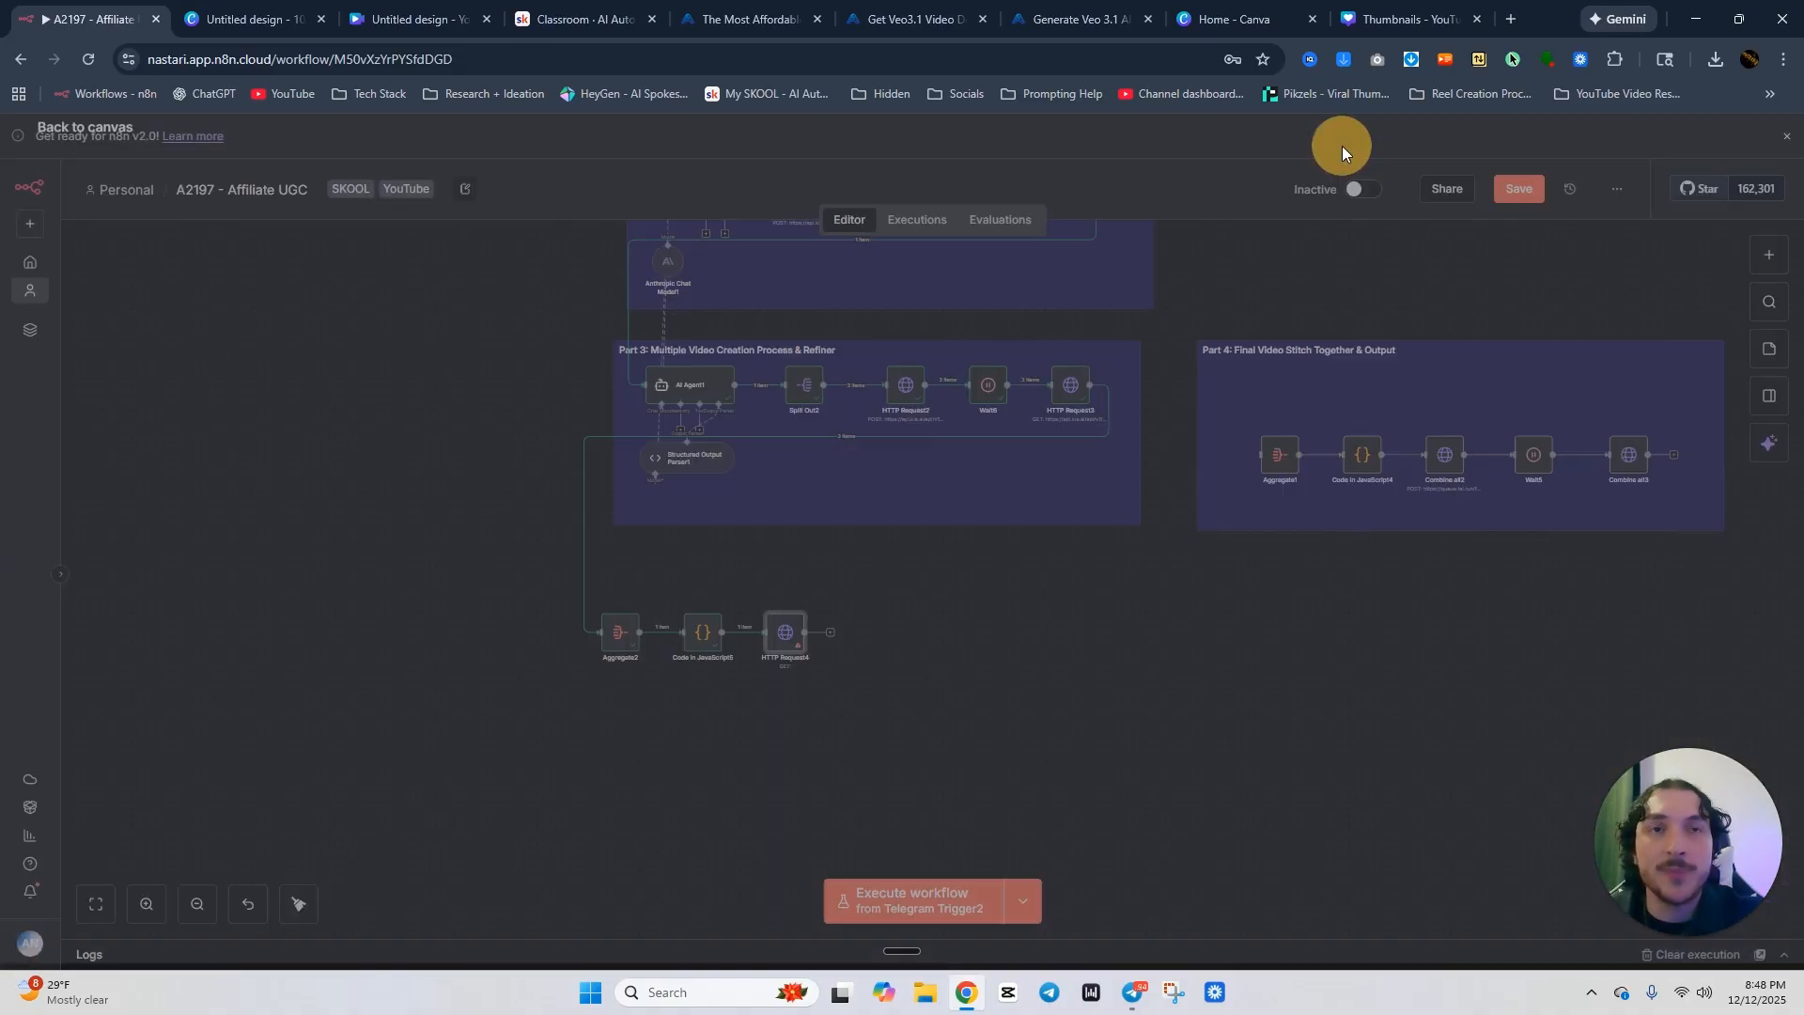
Review the request settings of the reference Combine all2 node, close it and save the workflow.
double_click(1423, 468)
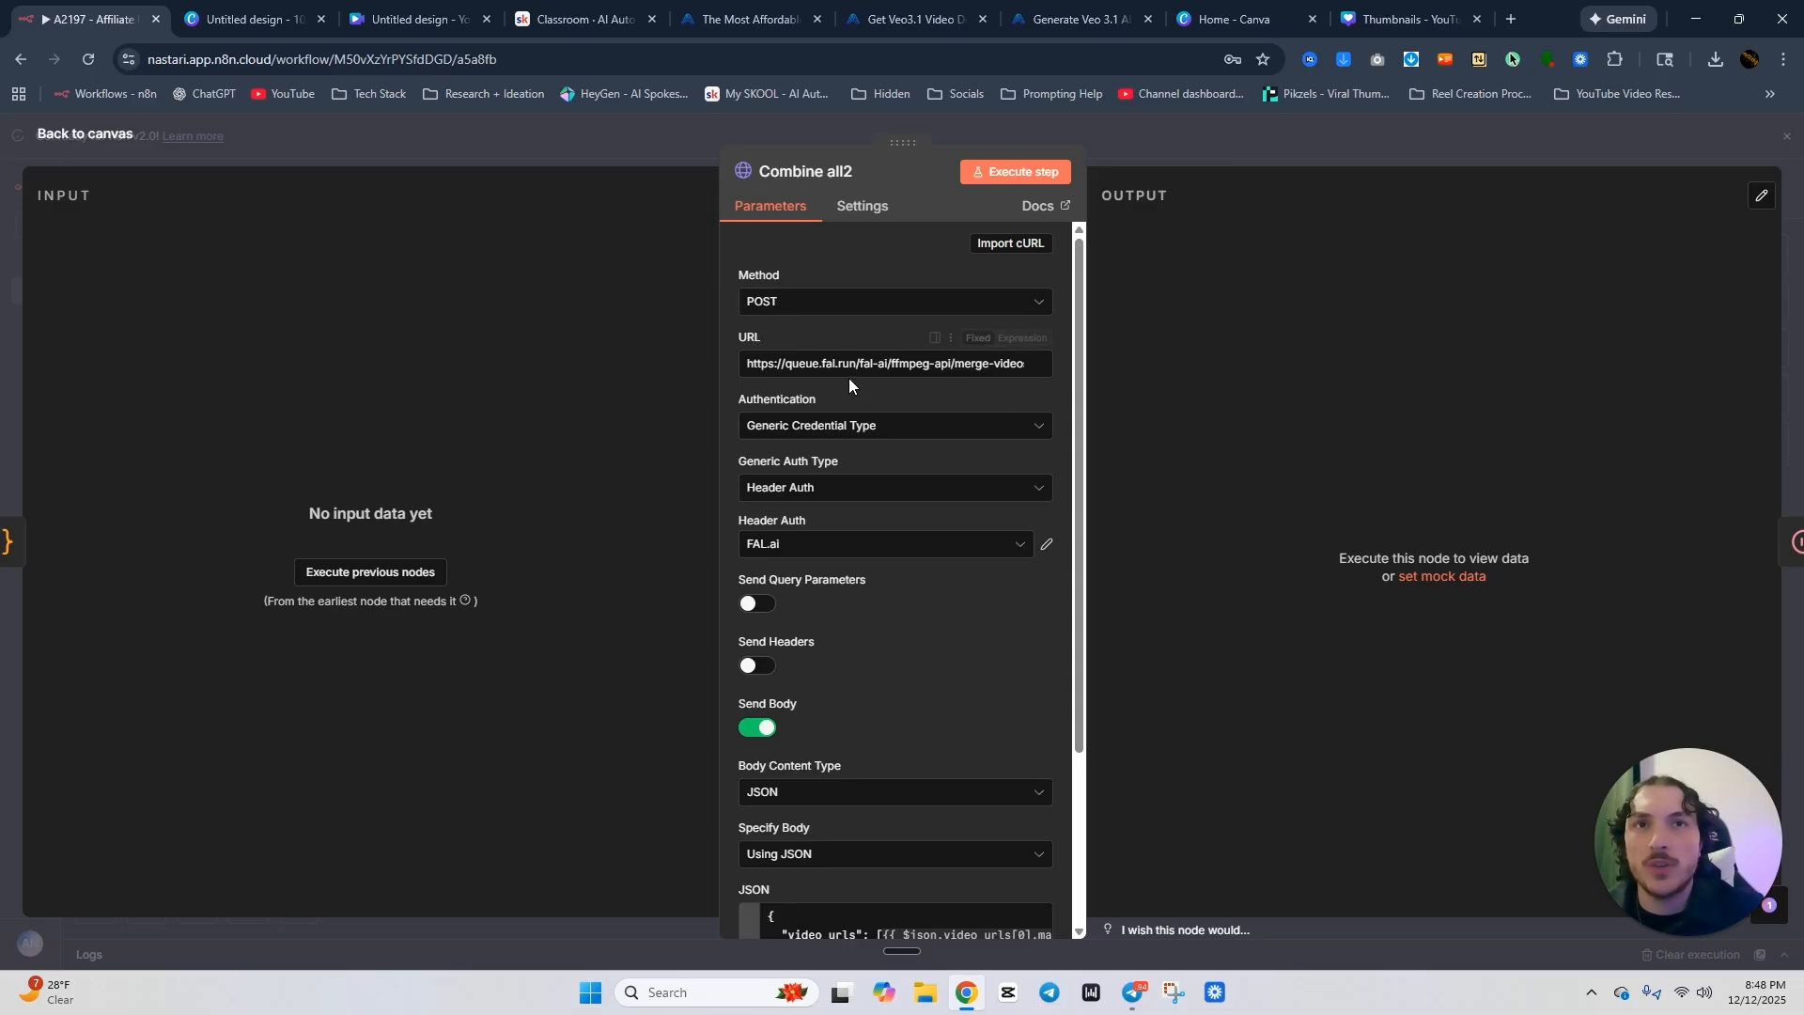
left_click(1210, 132)
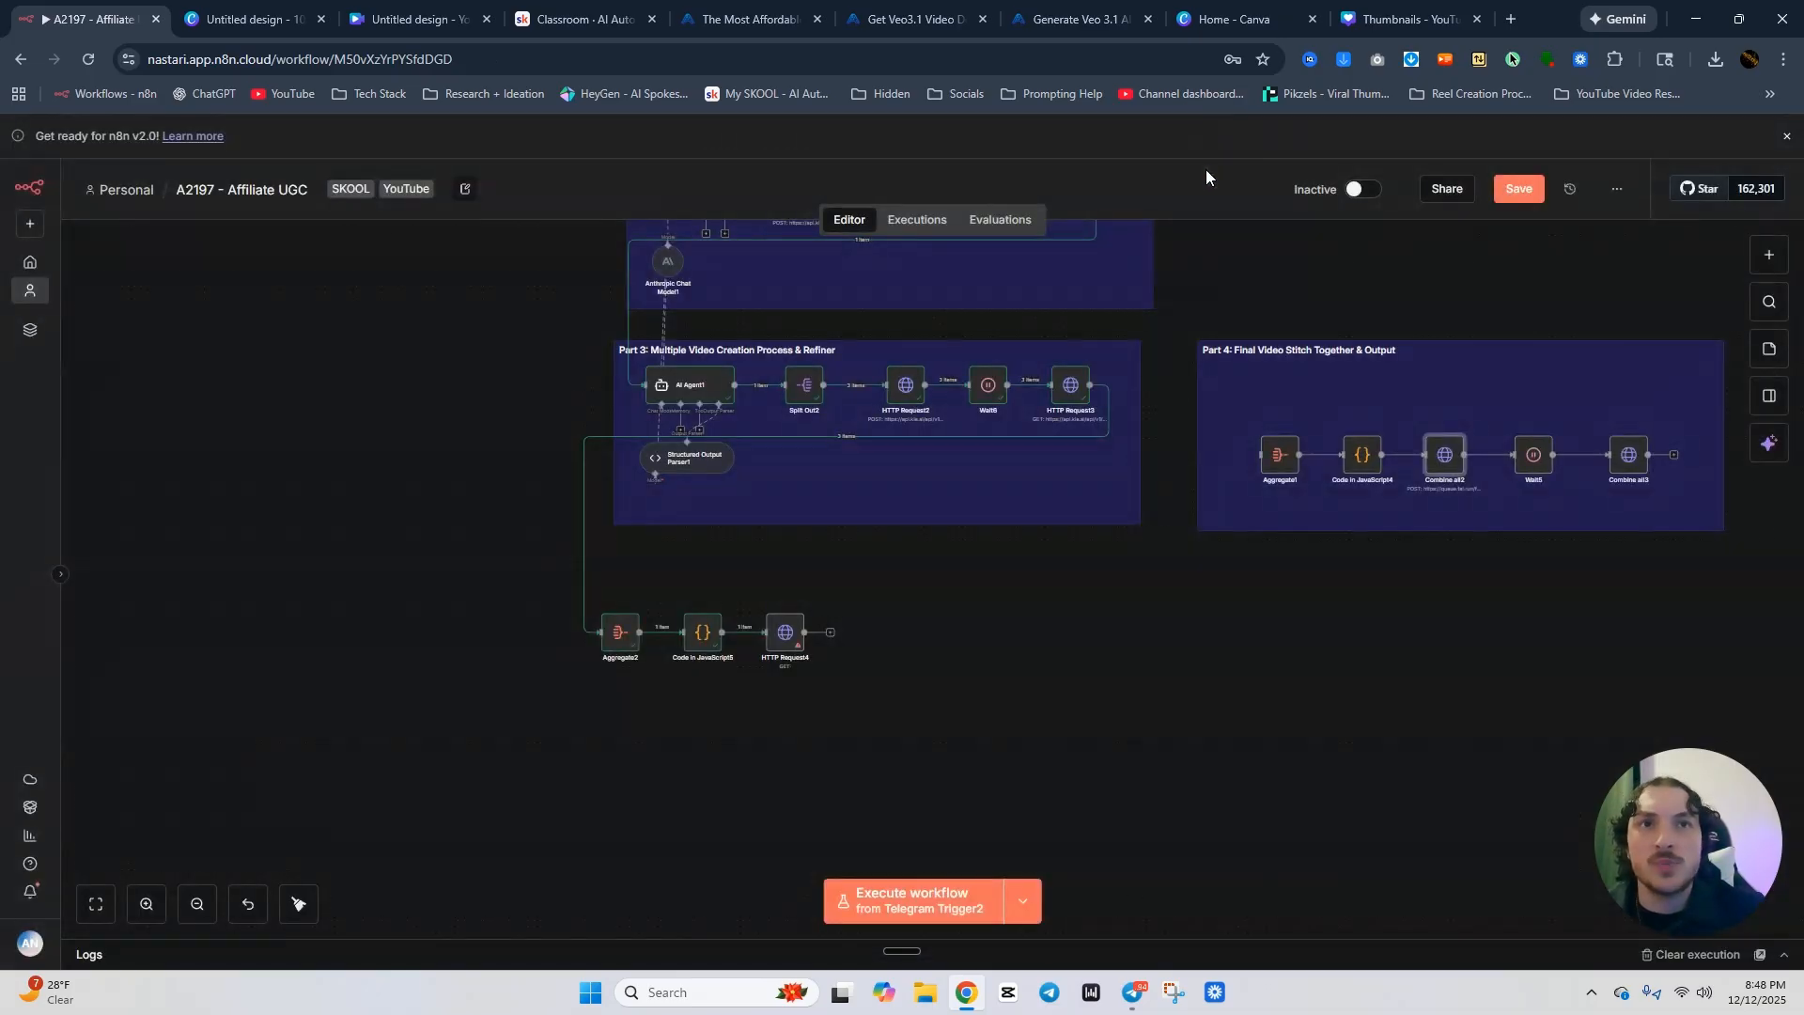
left_click(1518, 189)
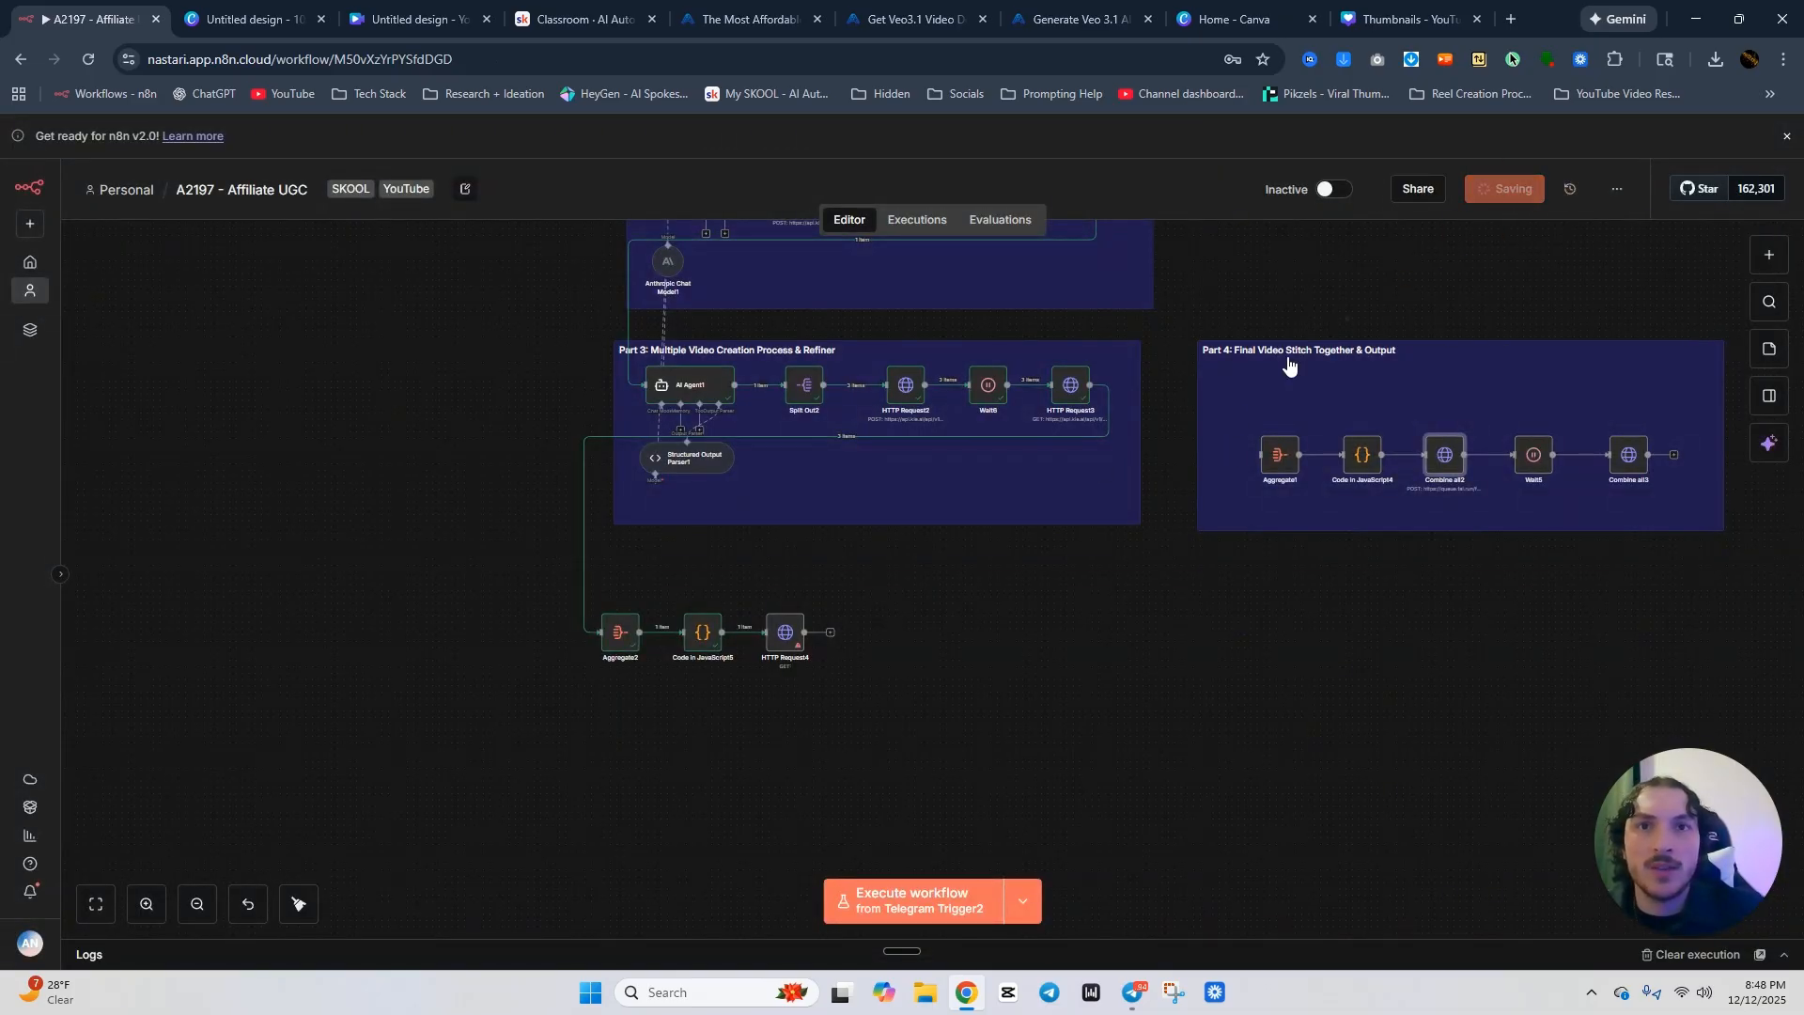
Open fal.ai in a new browser tab and log in with the Google account.
left_click(1510, 19)
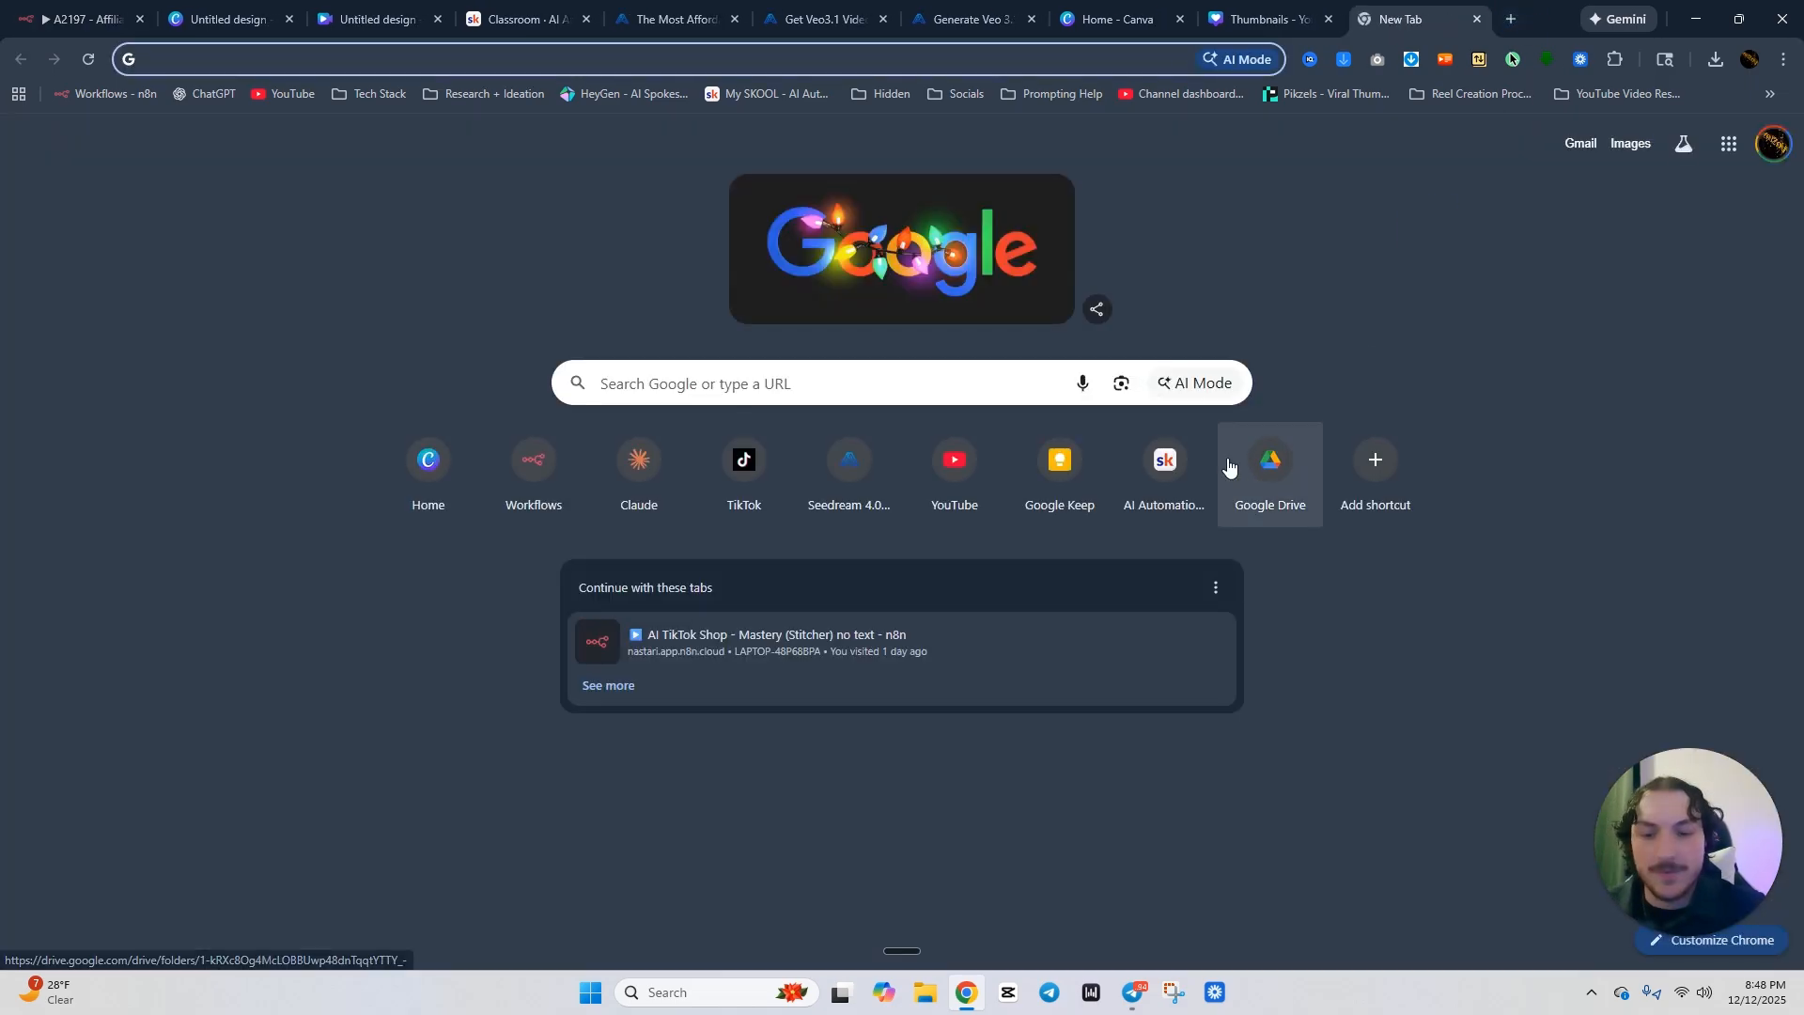
type("fasl")
key("BackSpace")
key("BackSpace")
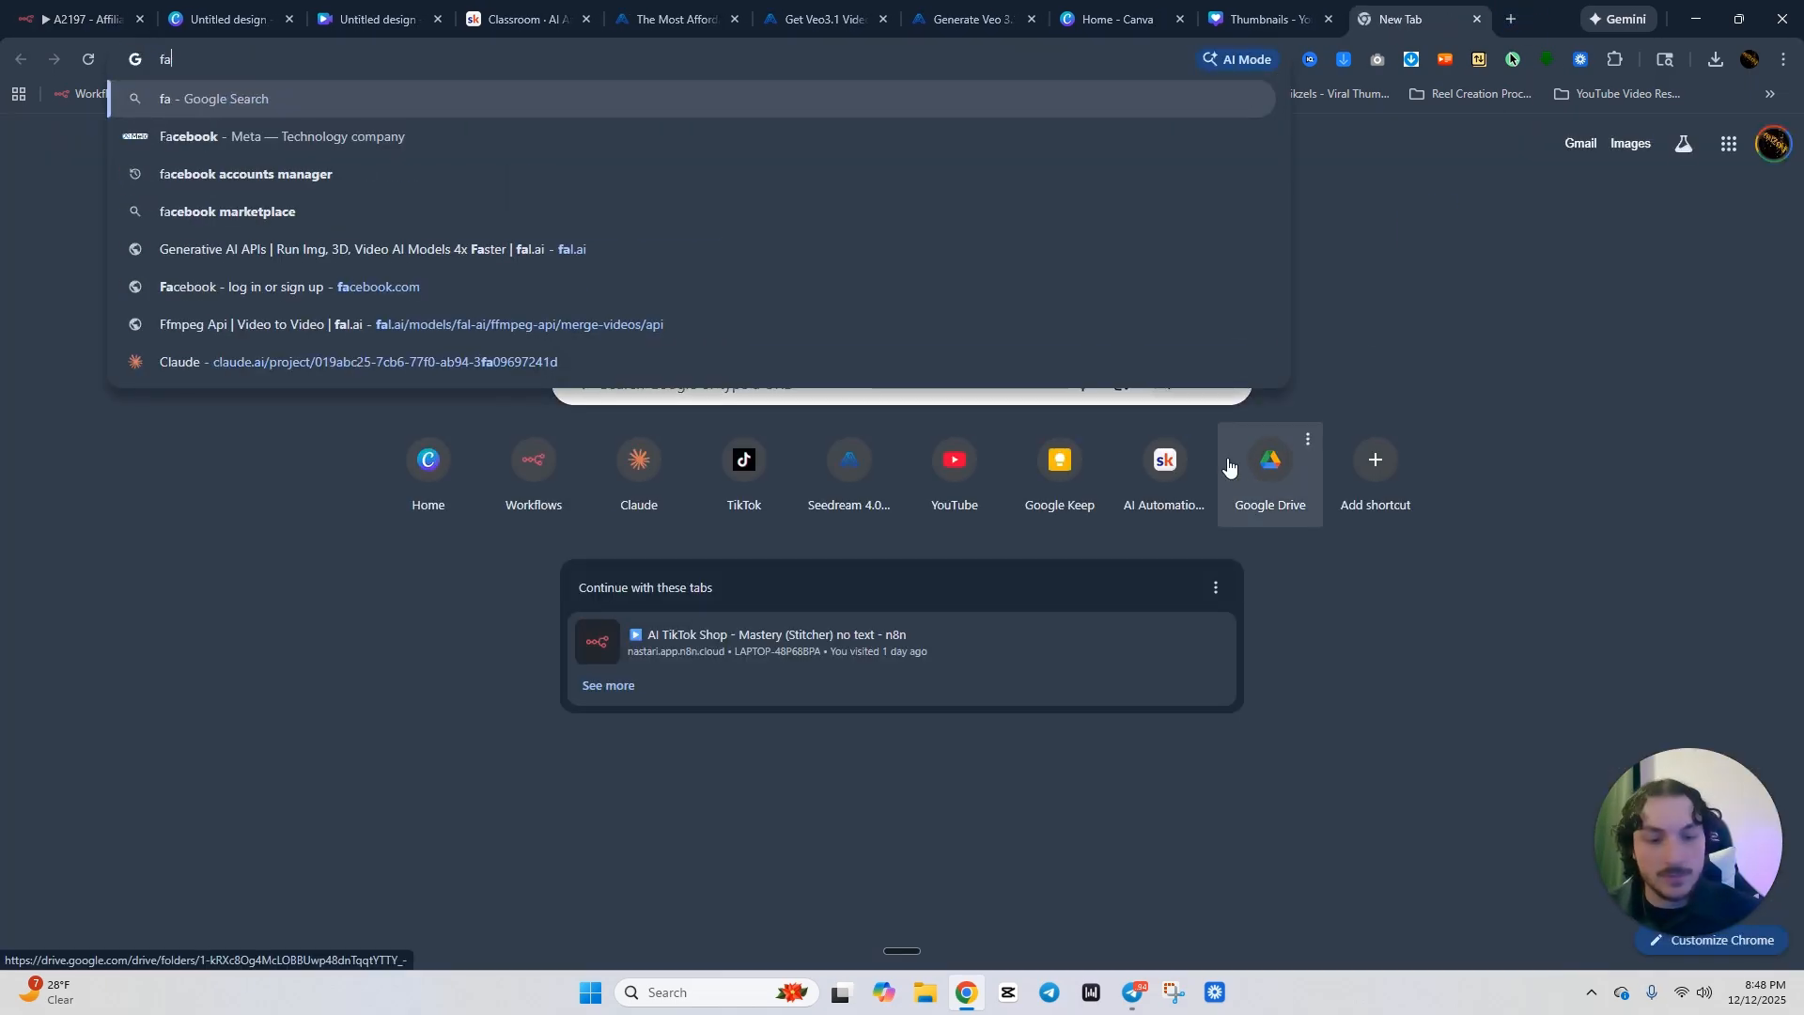
type("l.ai")
key("Return")
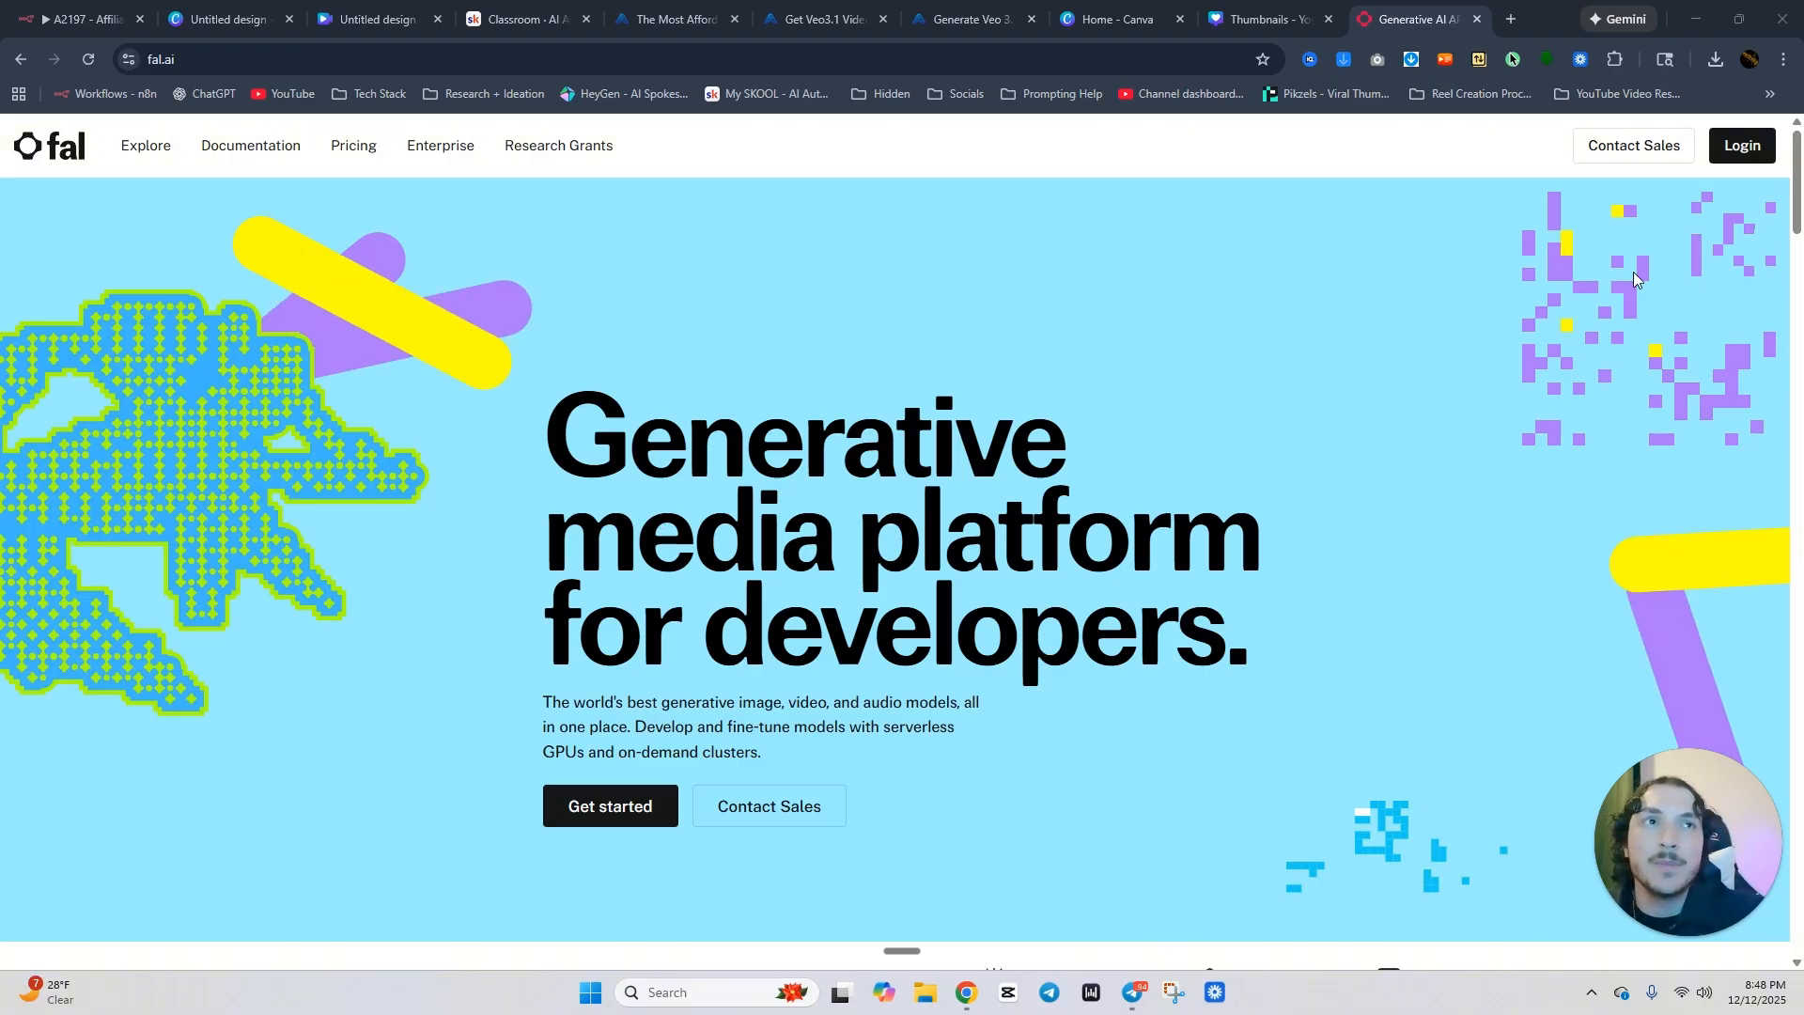
left_click(1740, 149)
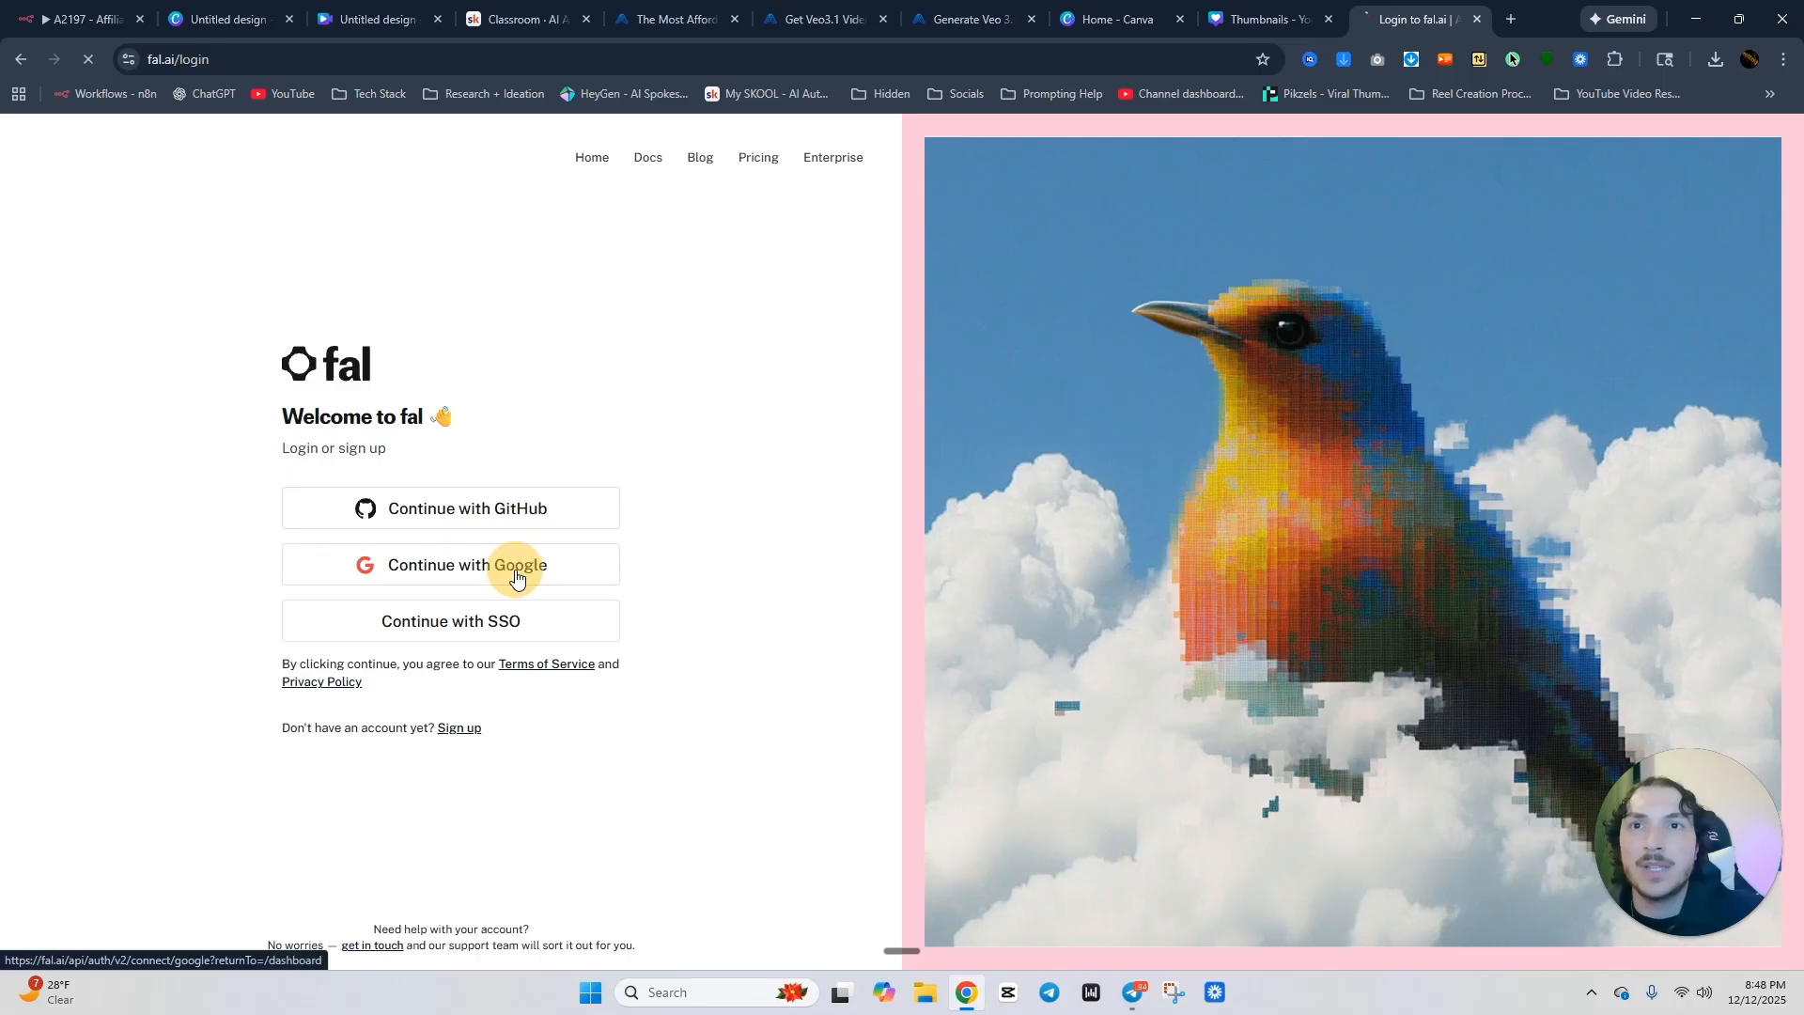
left_click(516, 576)
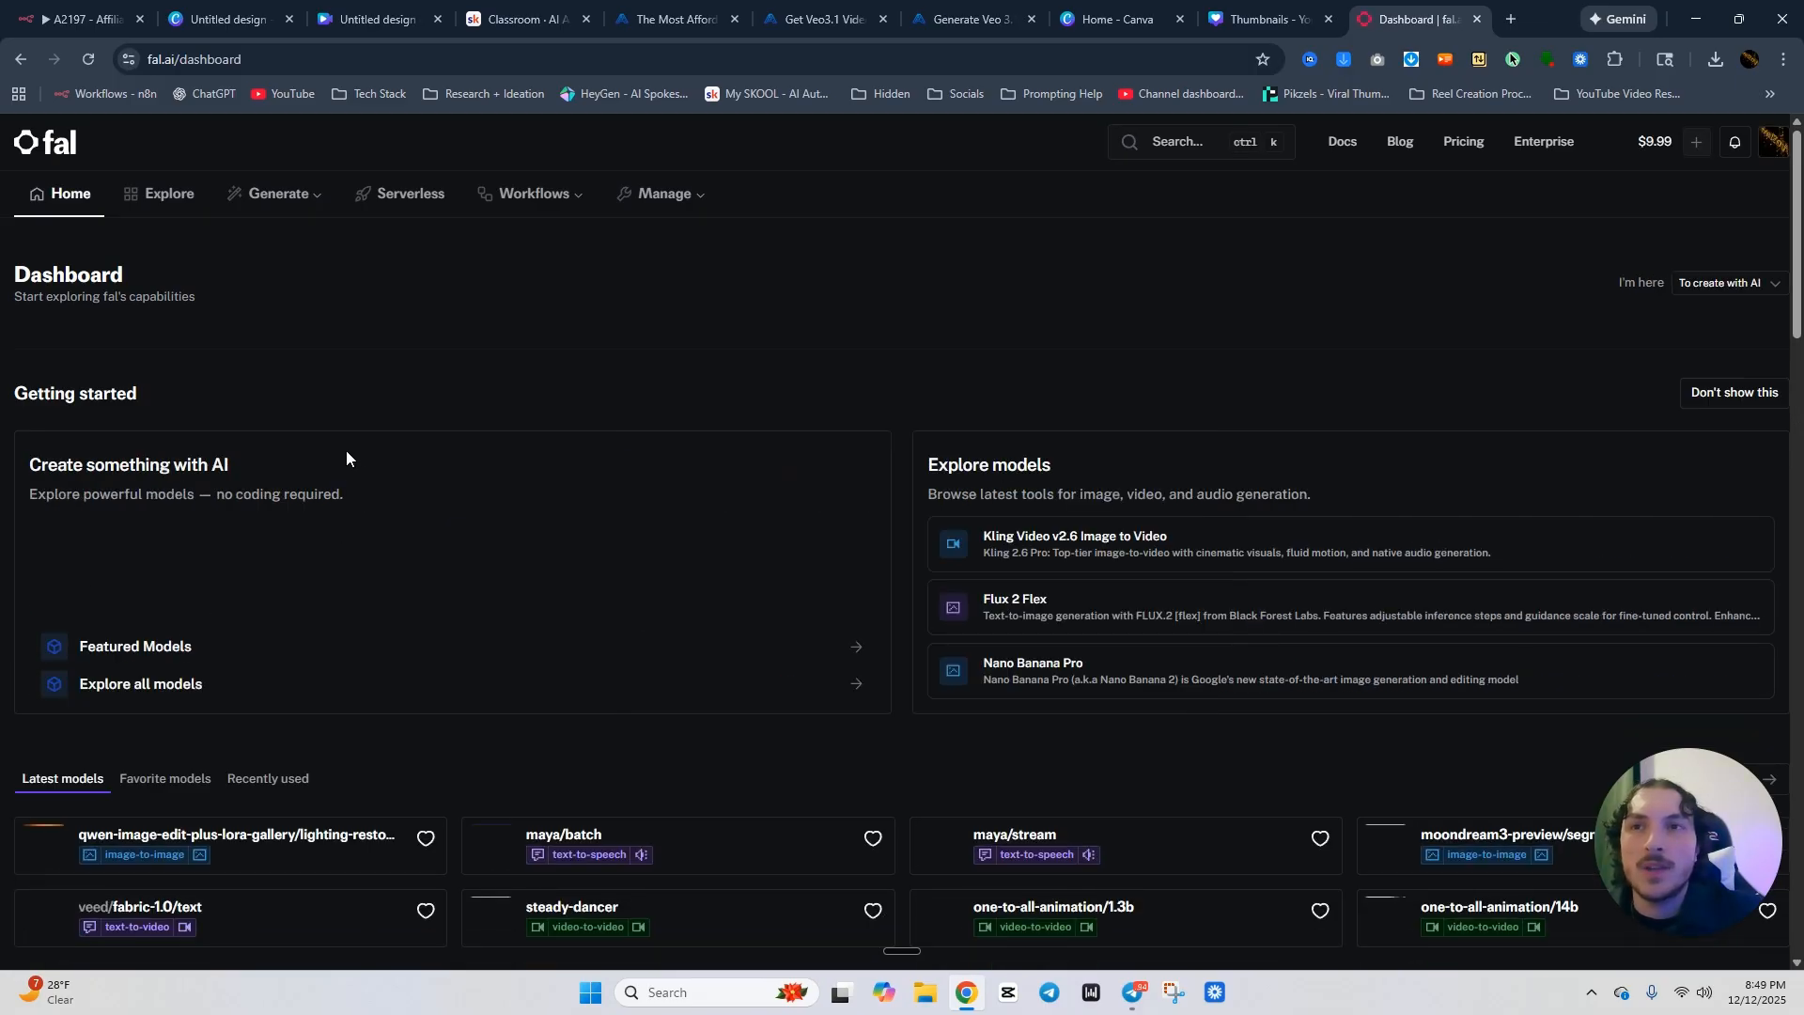
Search fal.ai for "merge" and open the ffmpeg-api/merge-videos model page.
left_click(1175, 148)
type("merge")
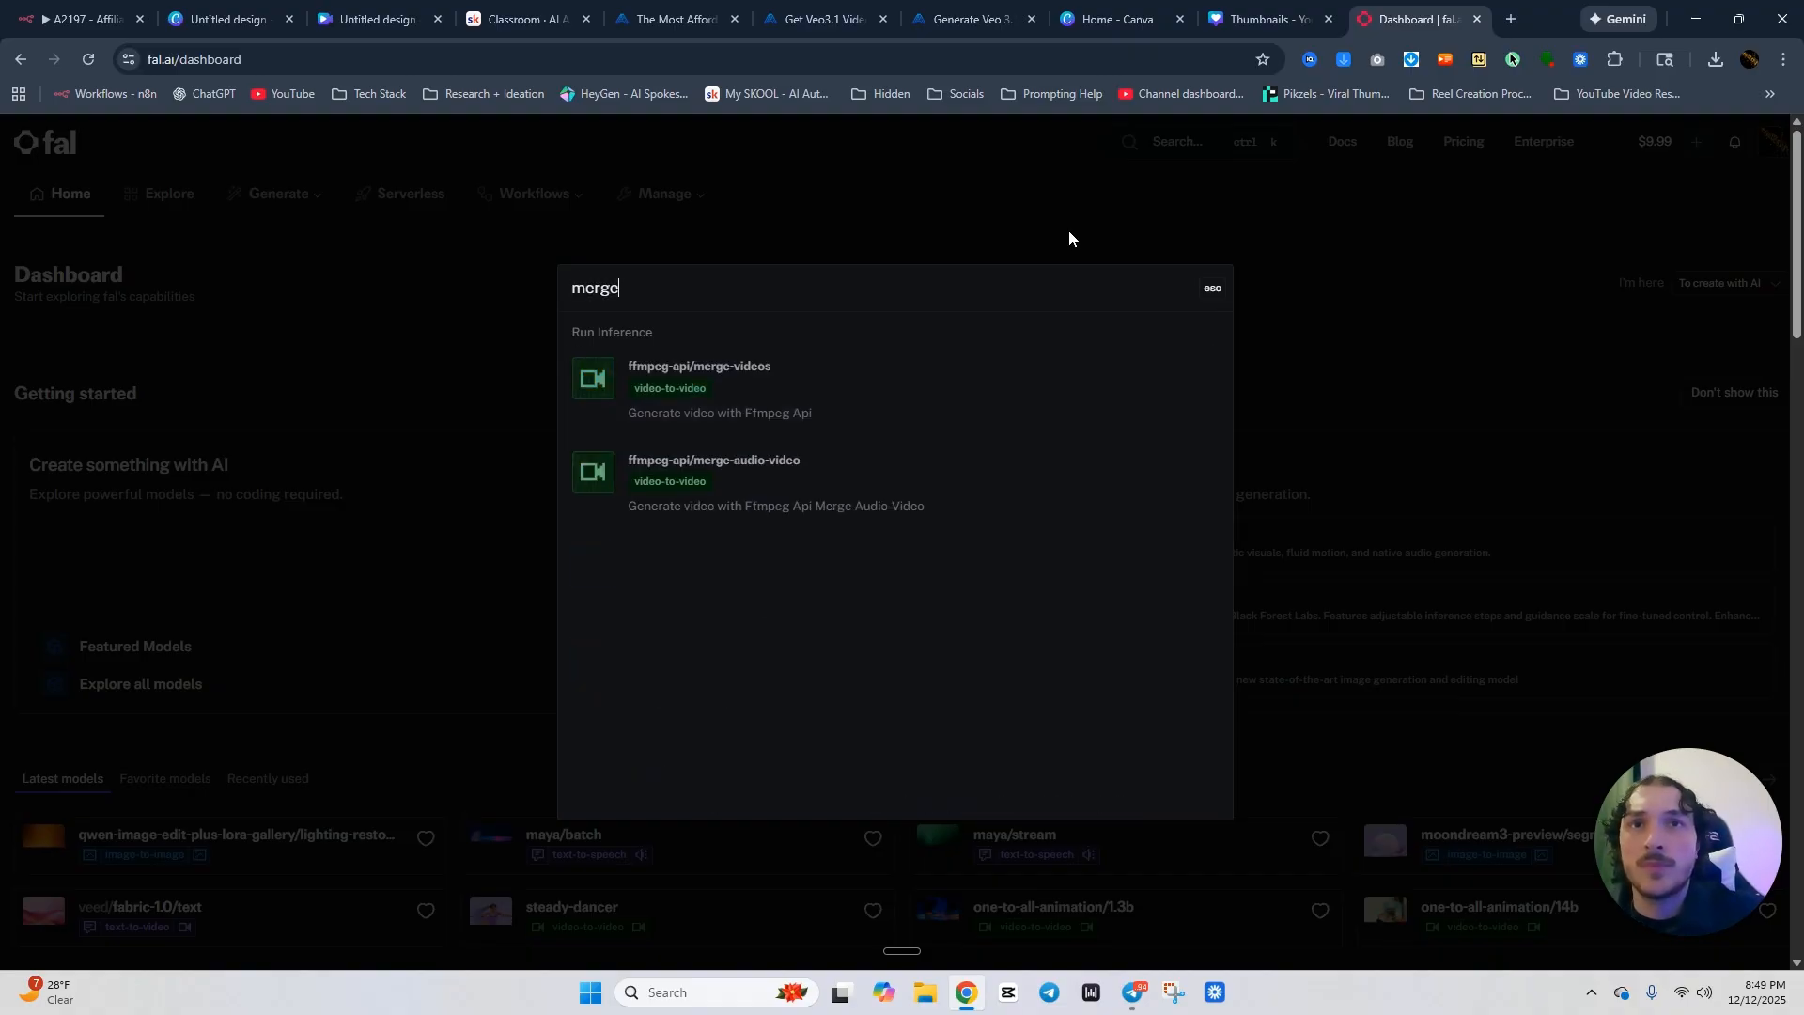
left_click(831, 398)
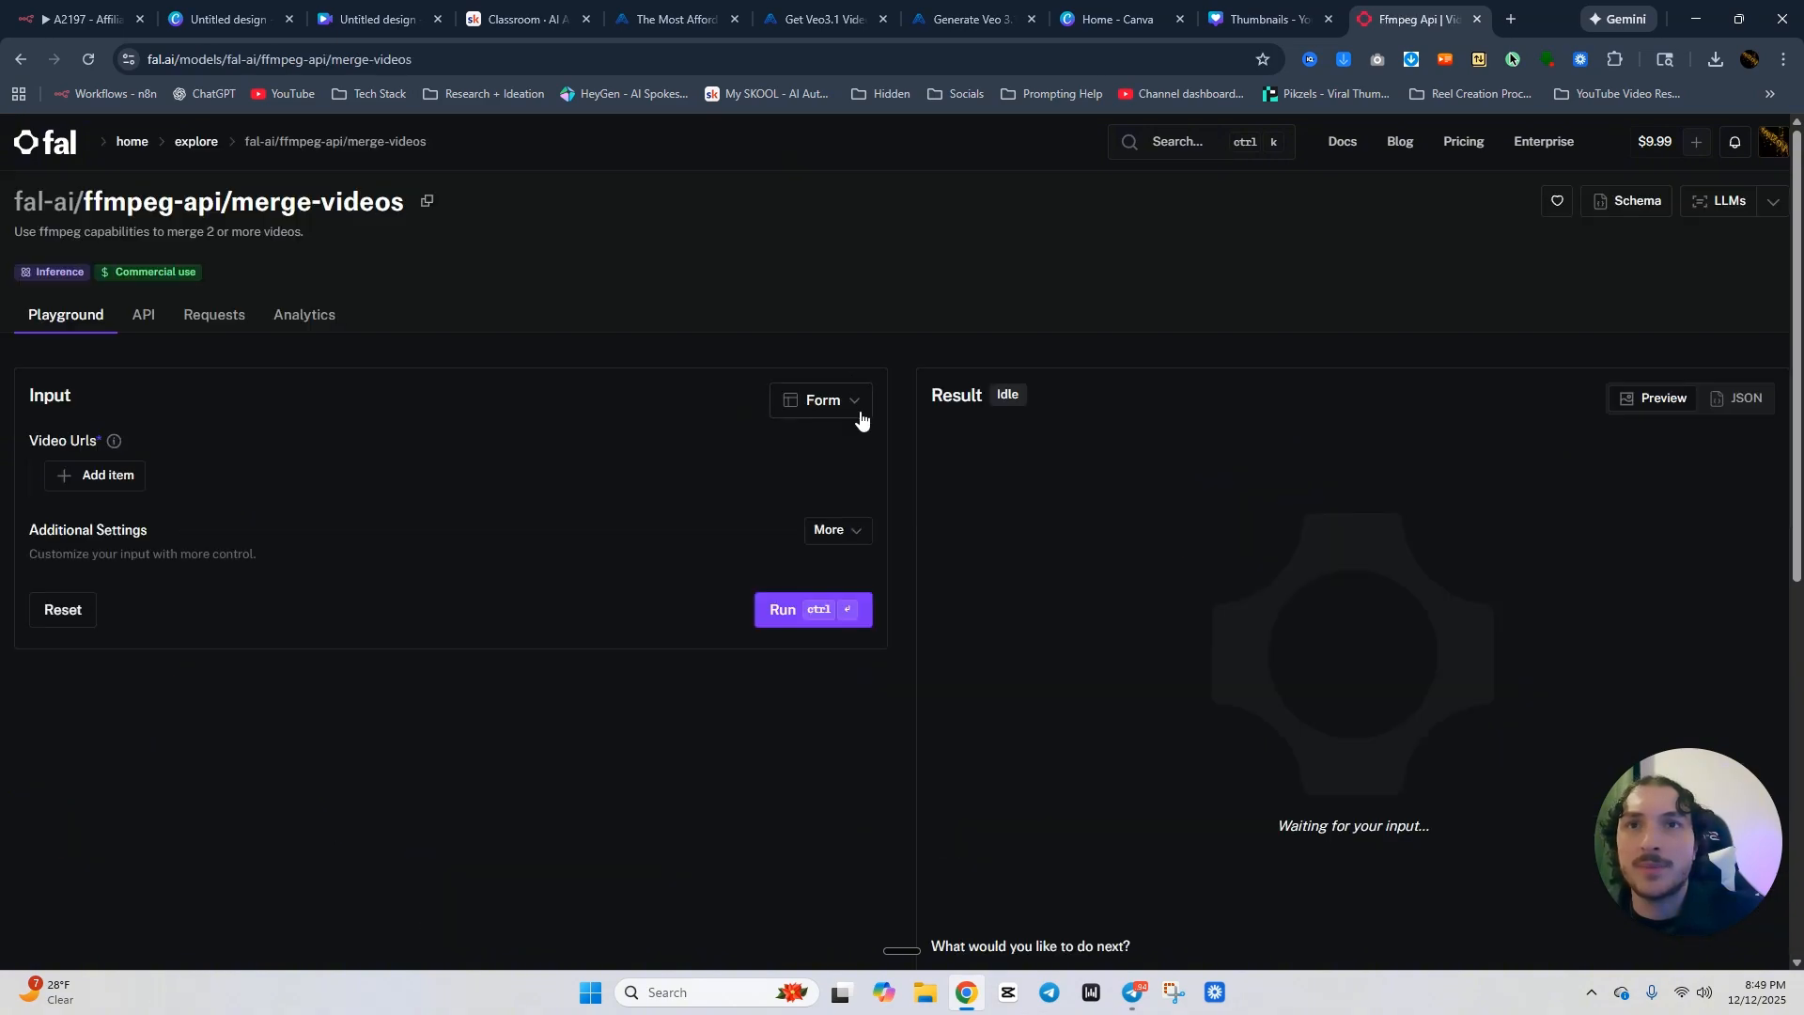
left_click(308, 704)
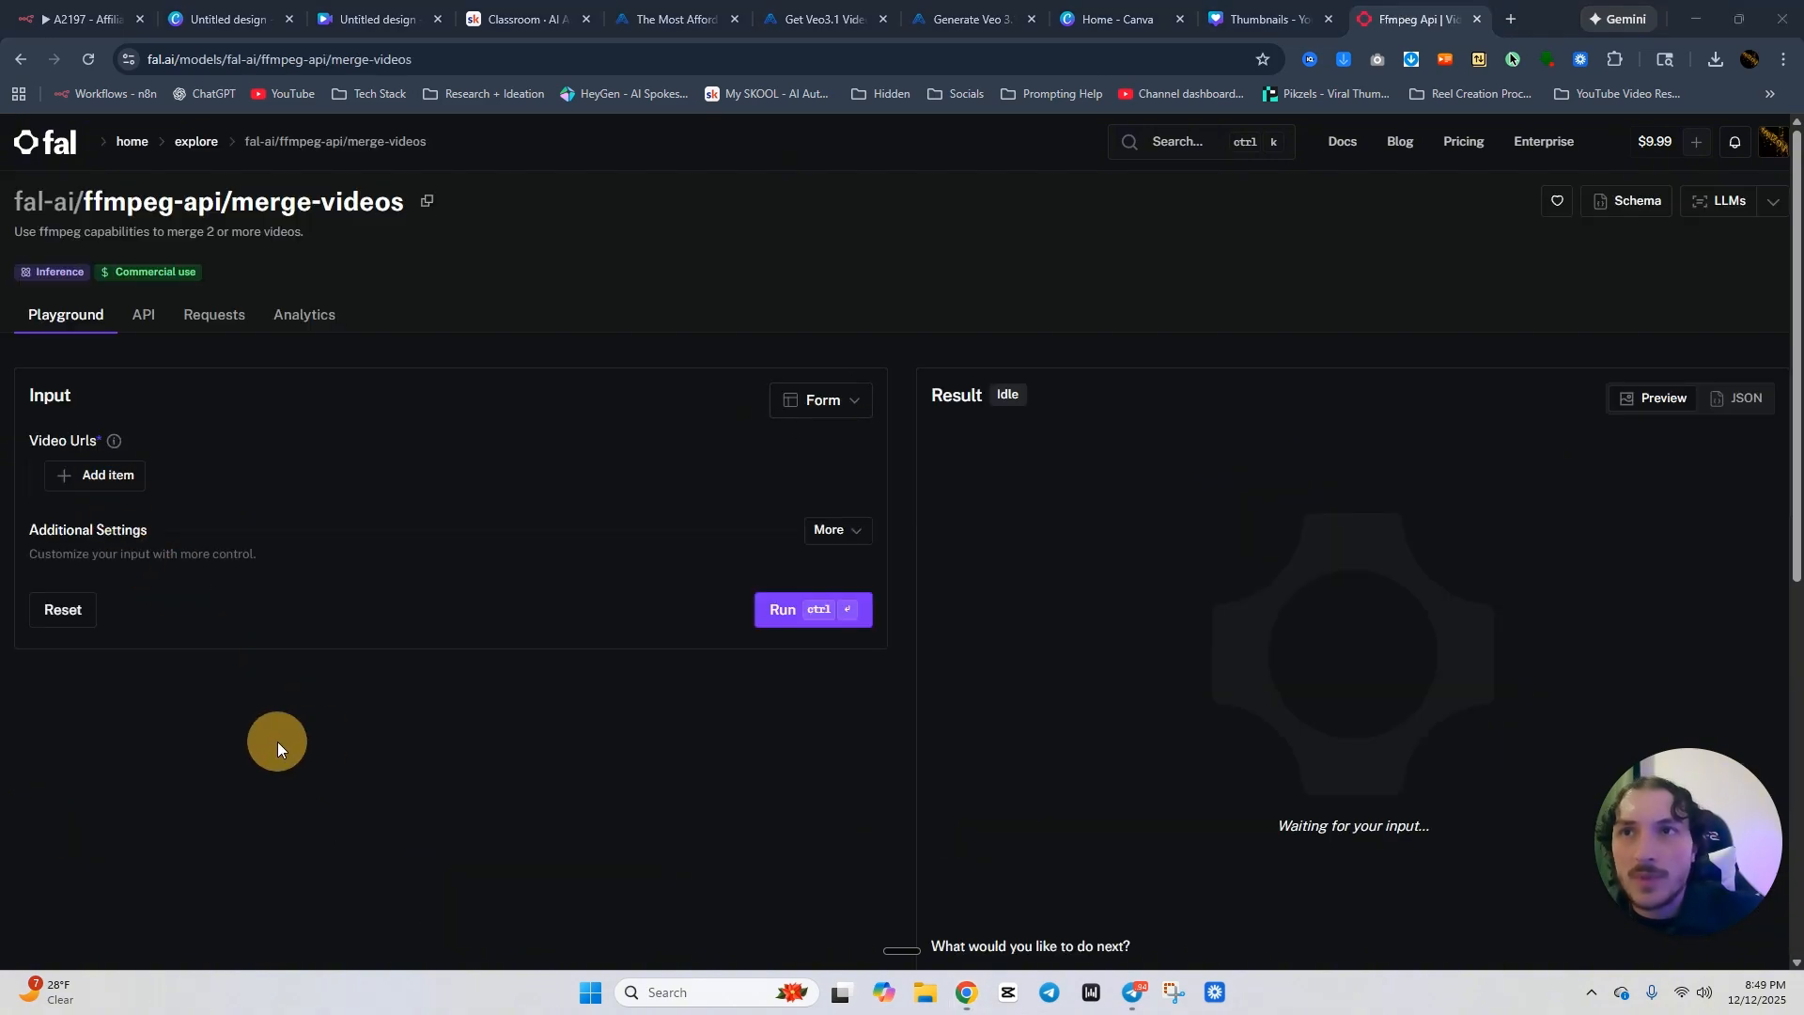
Open the merge-videos API documentation for HTTP (cURL) and copy the full Submit a request code.
left_click(144, 316)
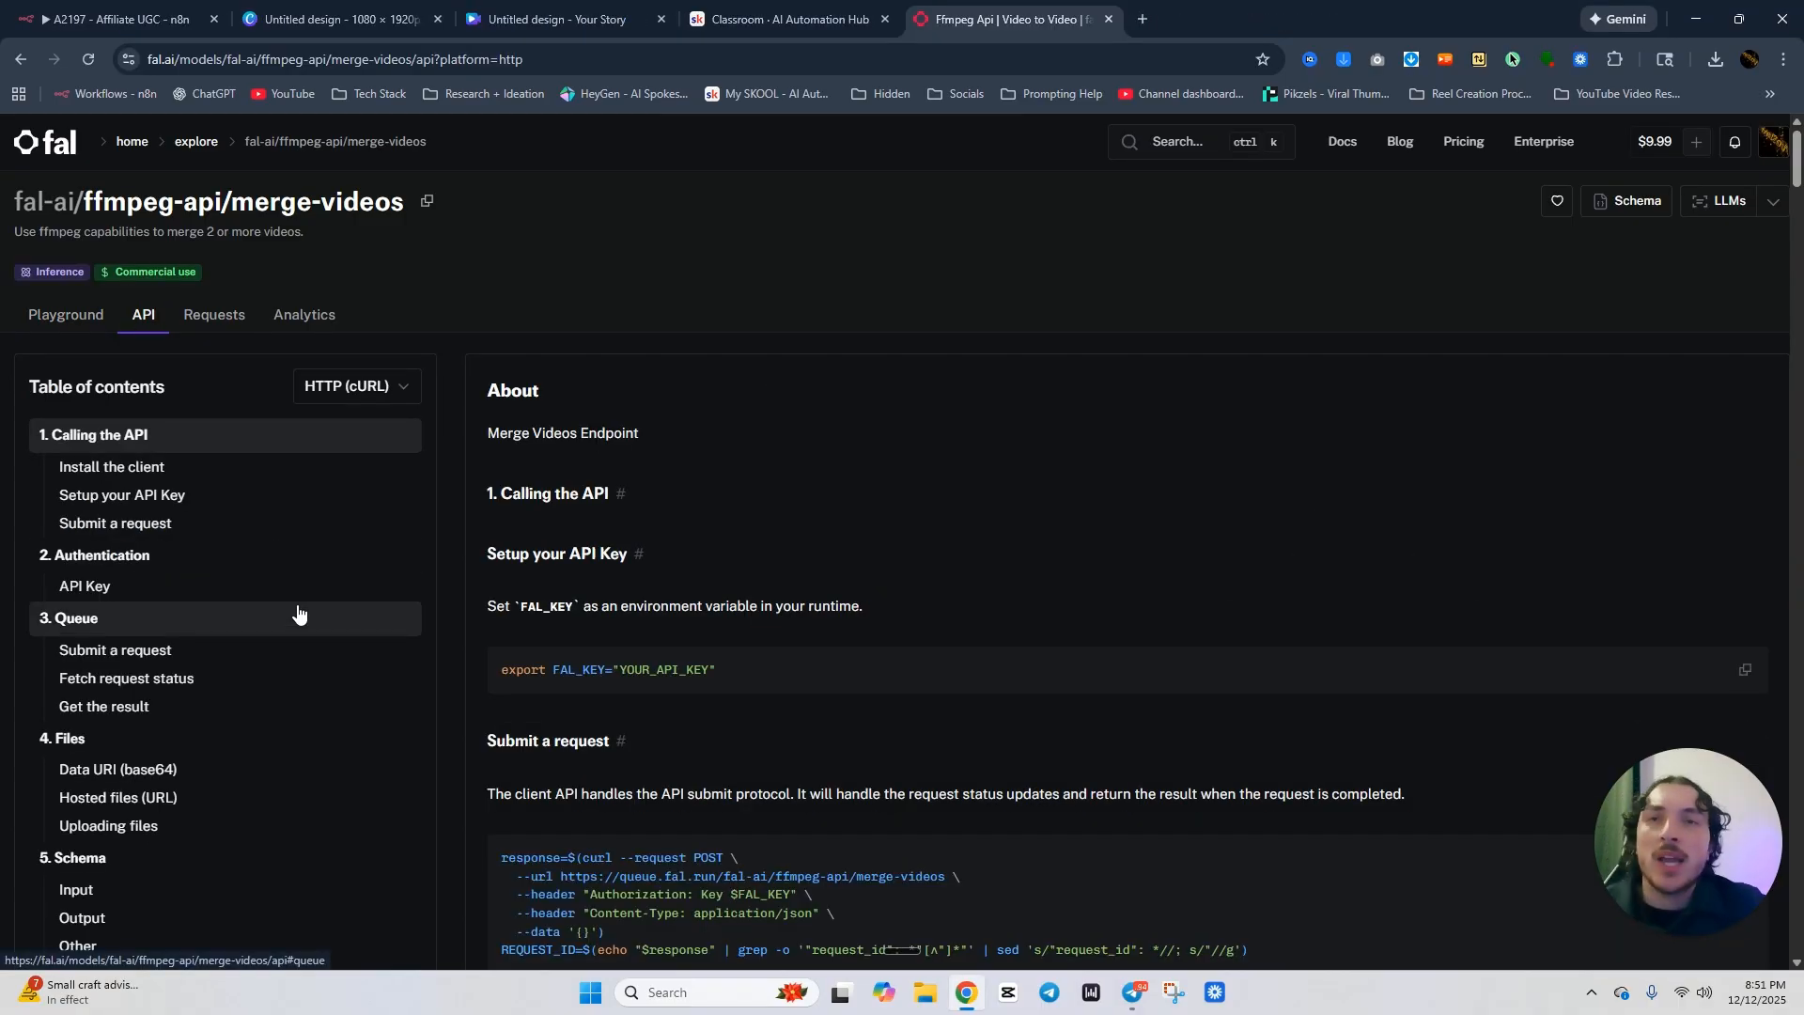
left_click(363, 388)
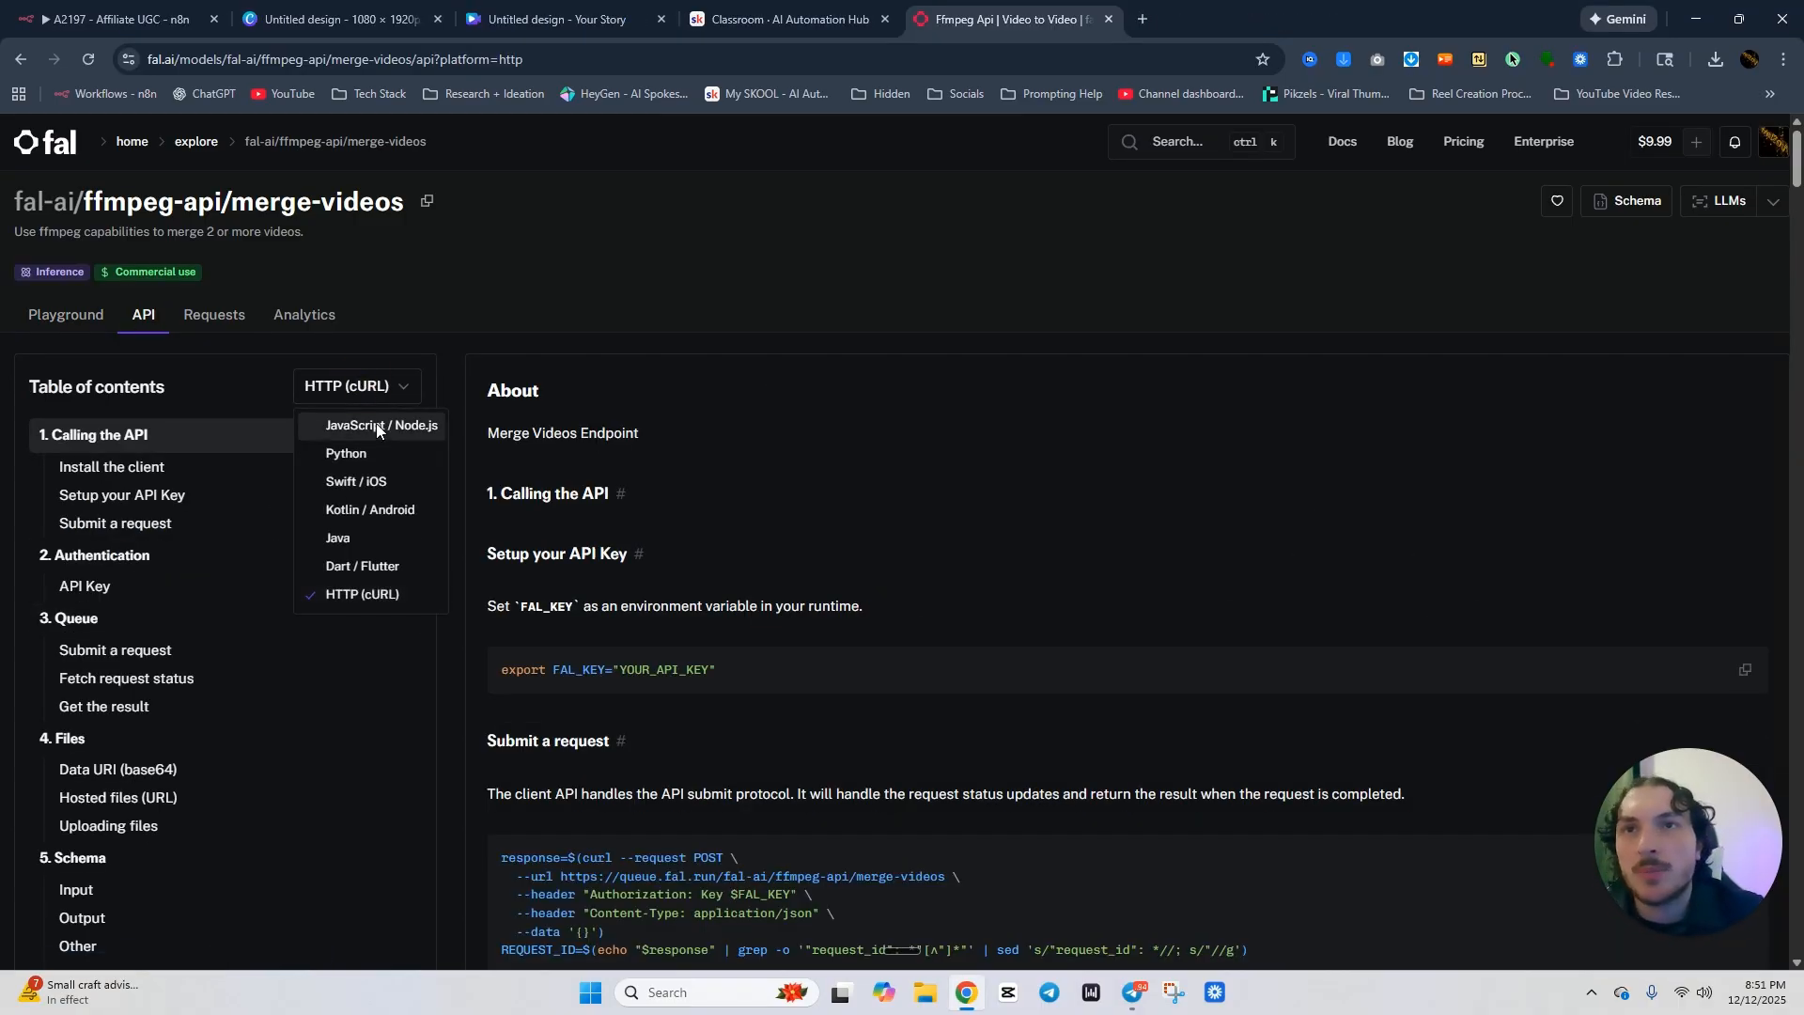
left_click(347, 595)
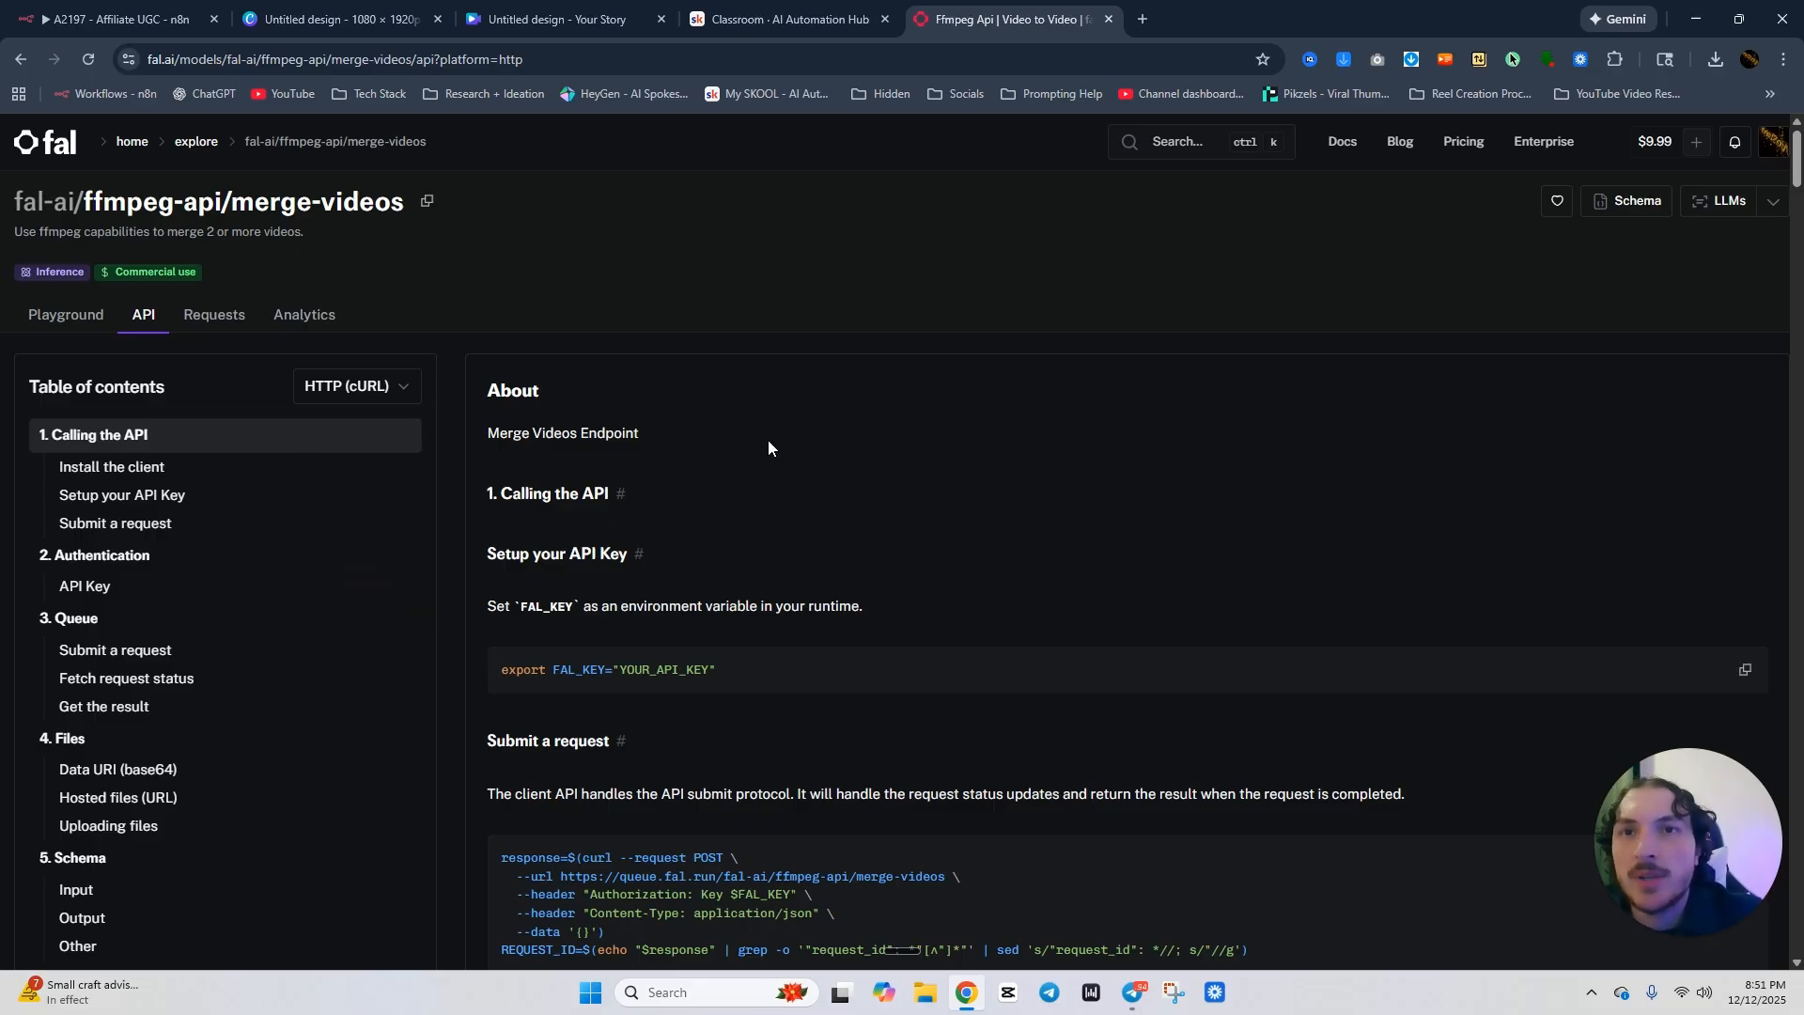
scroll(803, 430, "down", 3)
scroll(835, 387, "down", 1)
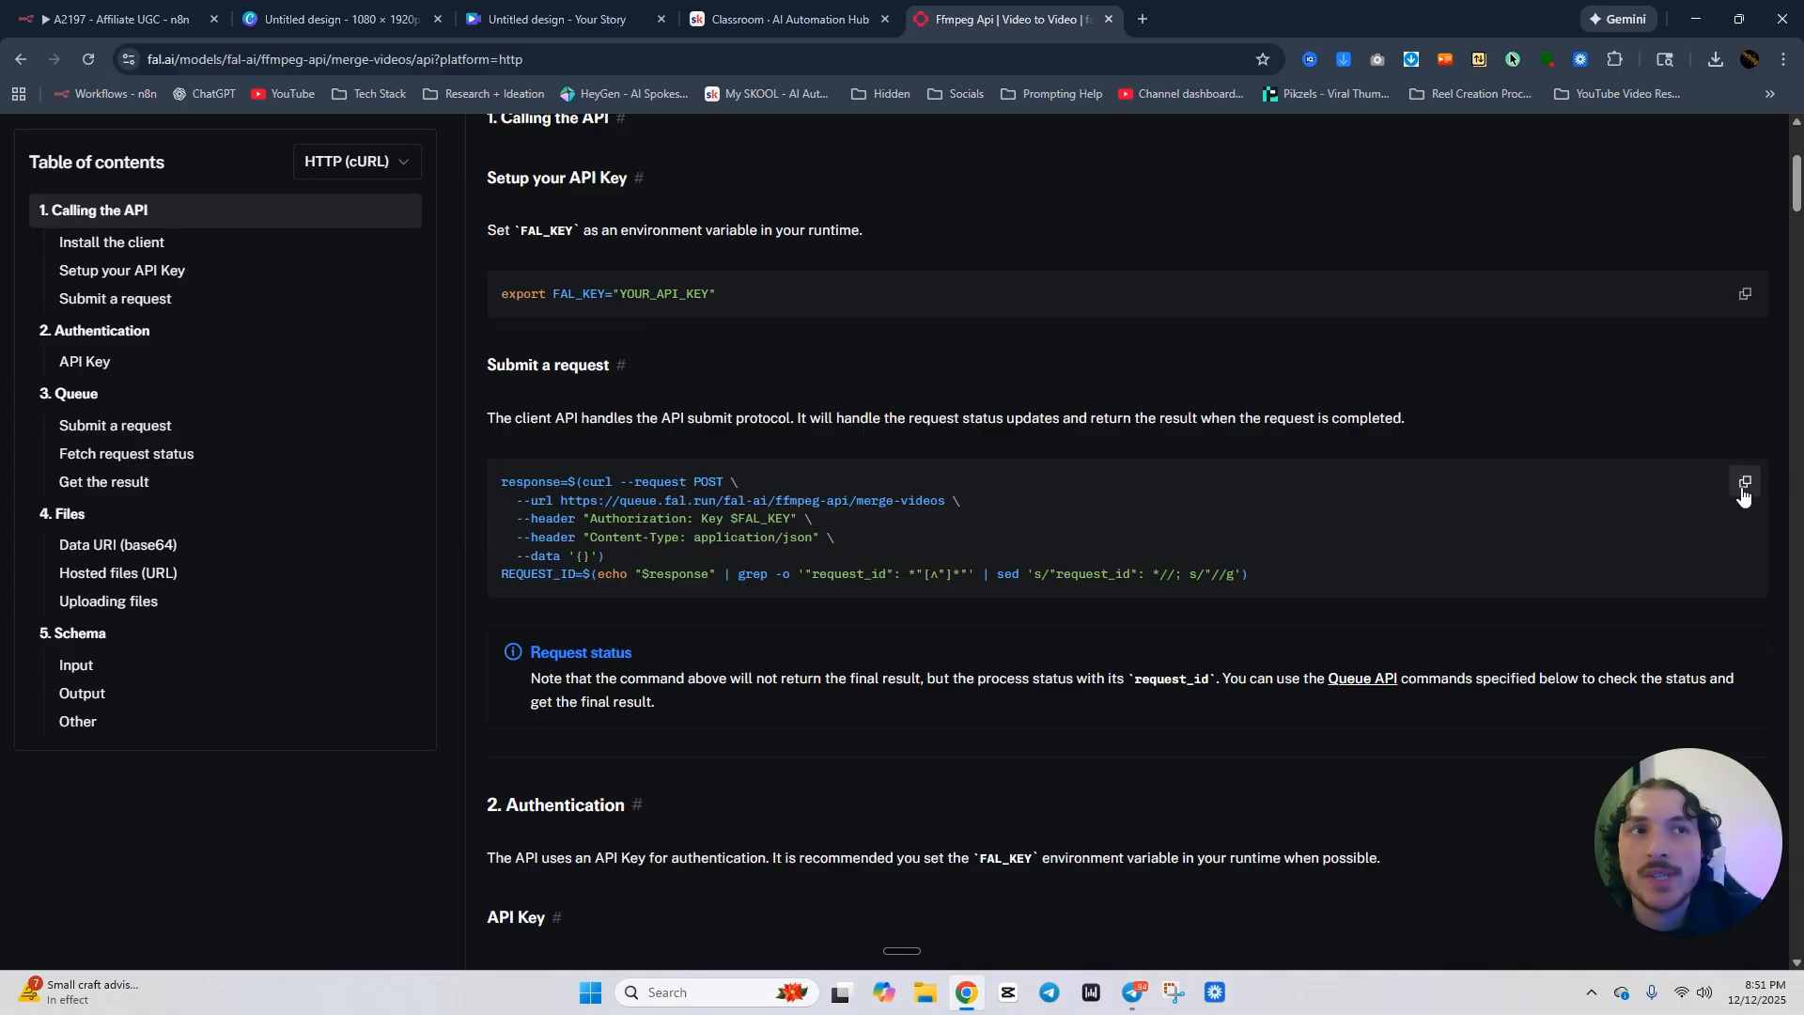
Try to import the full Submit a request code as cURL into n8n's HTTP Request4 node, and clear the pasted text.
left_click(134, 21)
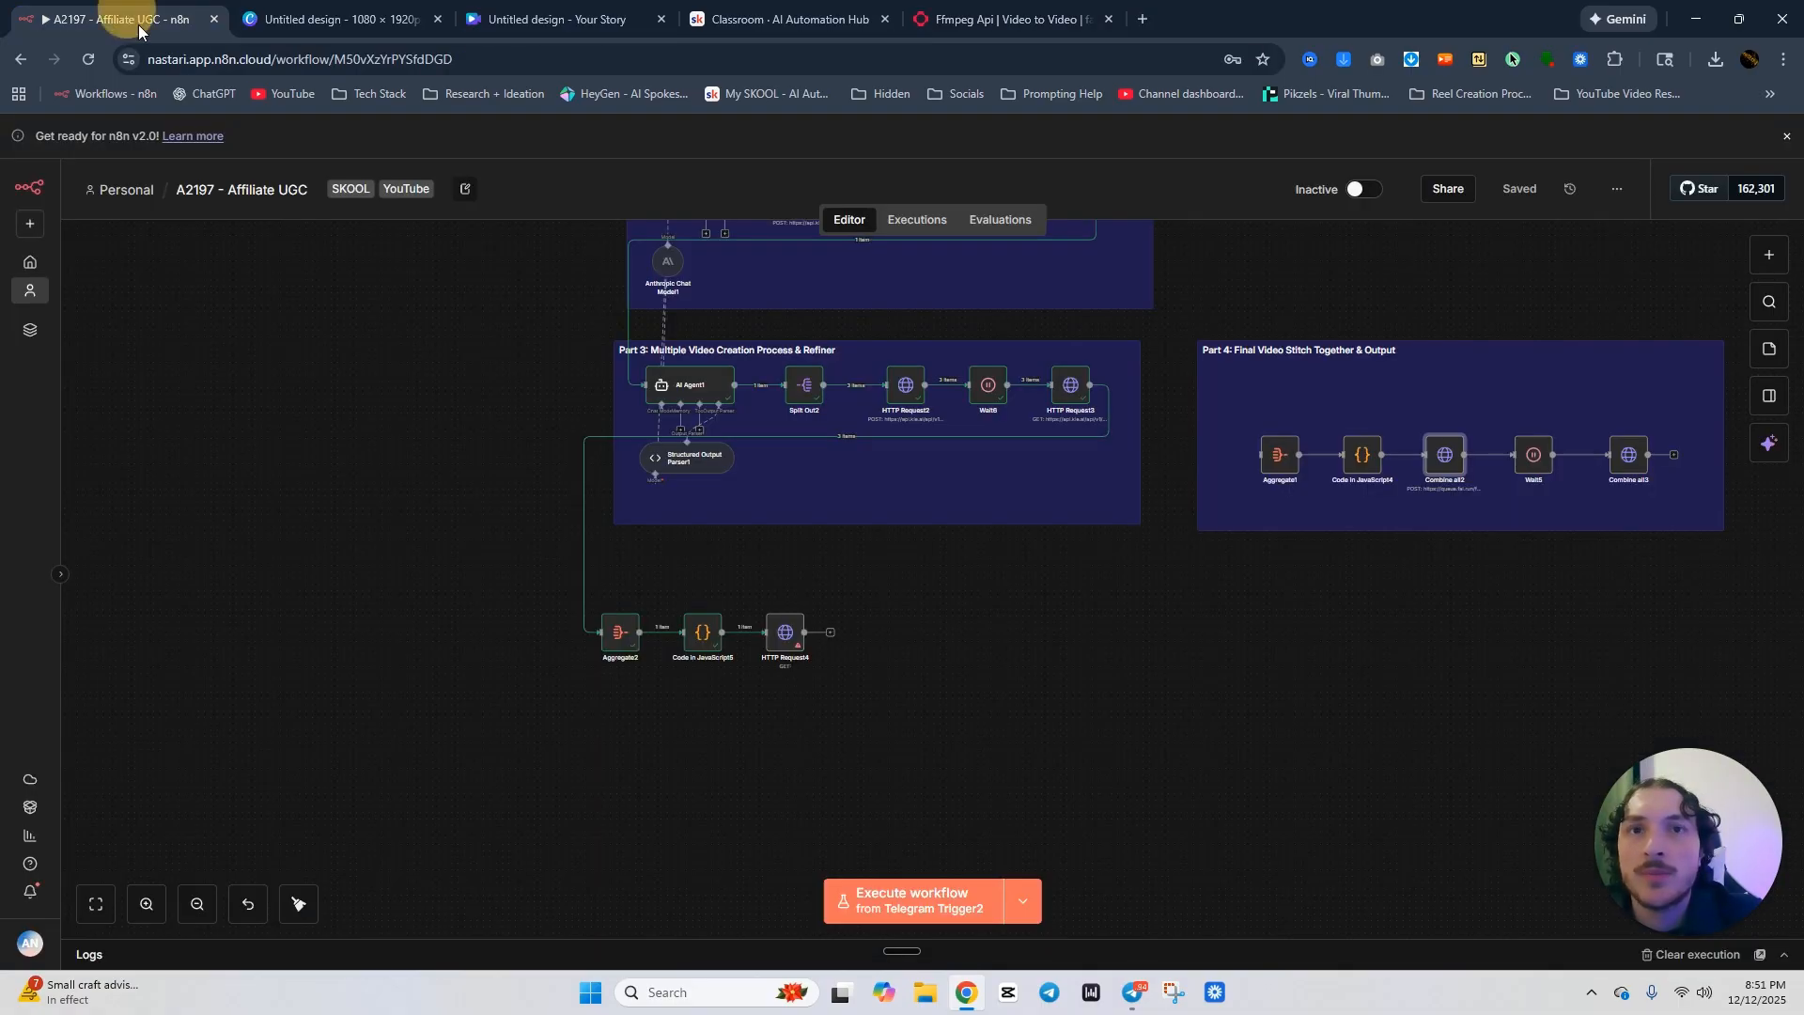
double_click(785, 631)
left_click(1023, 246)
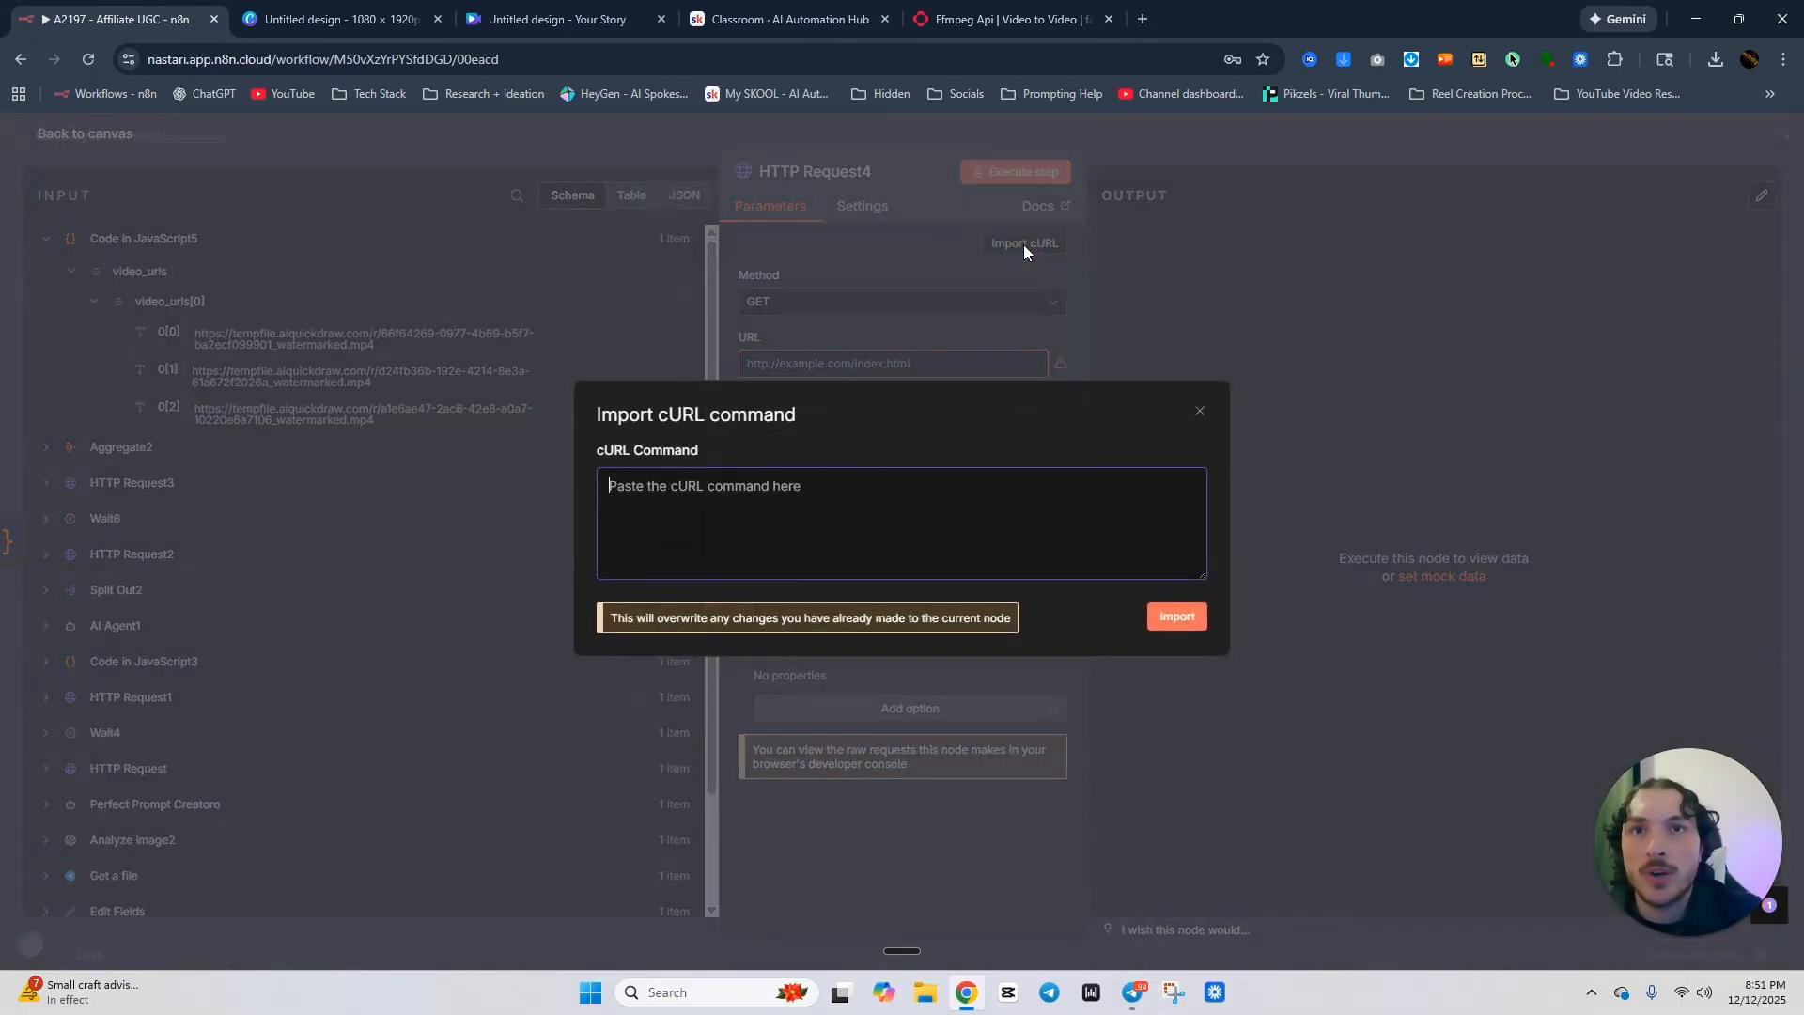
key("ctrl+v")
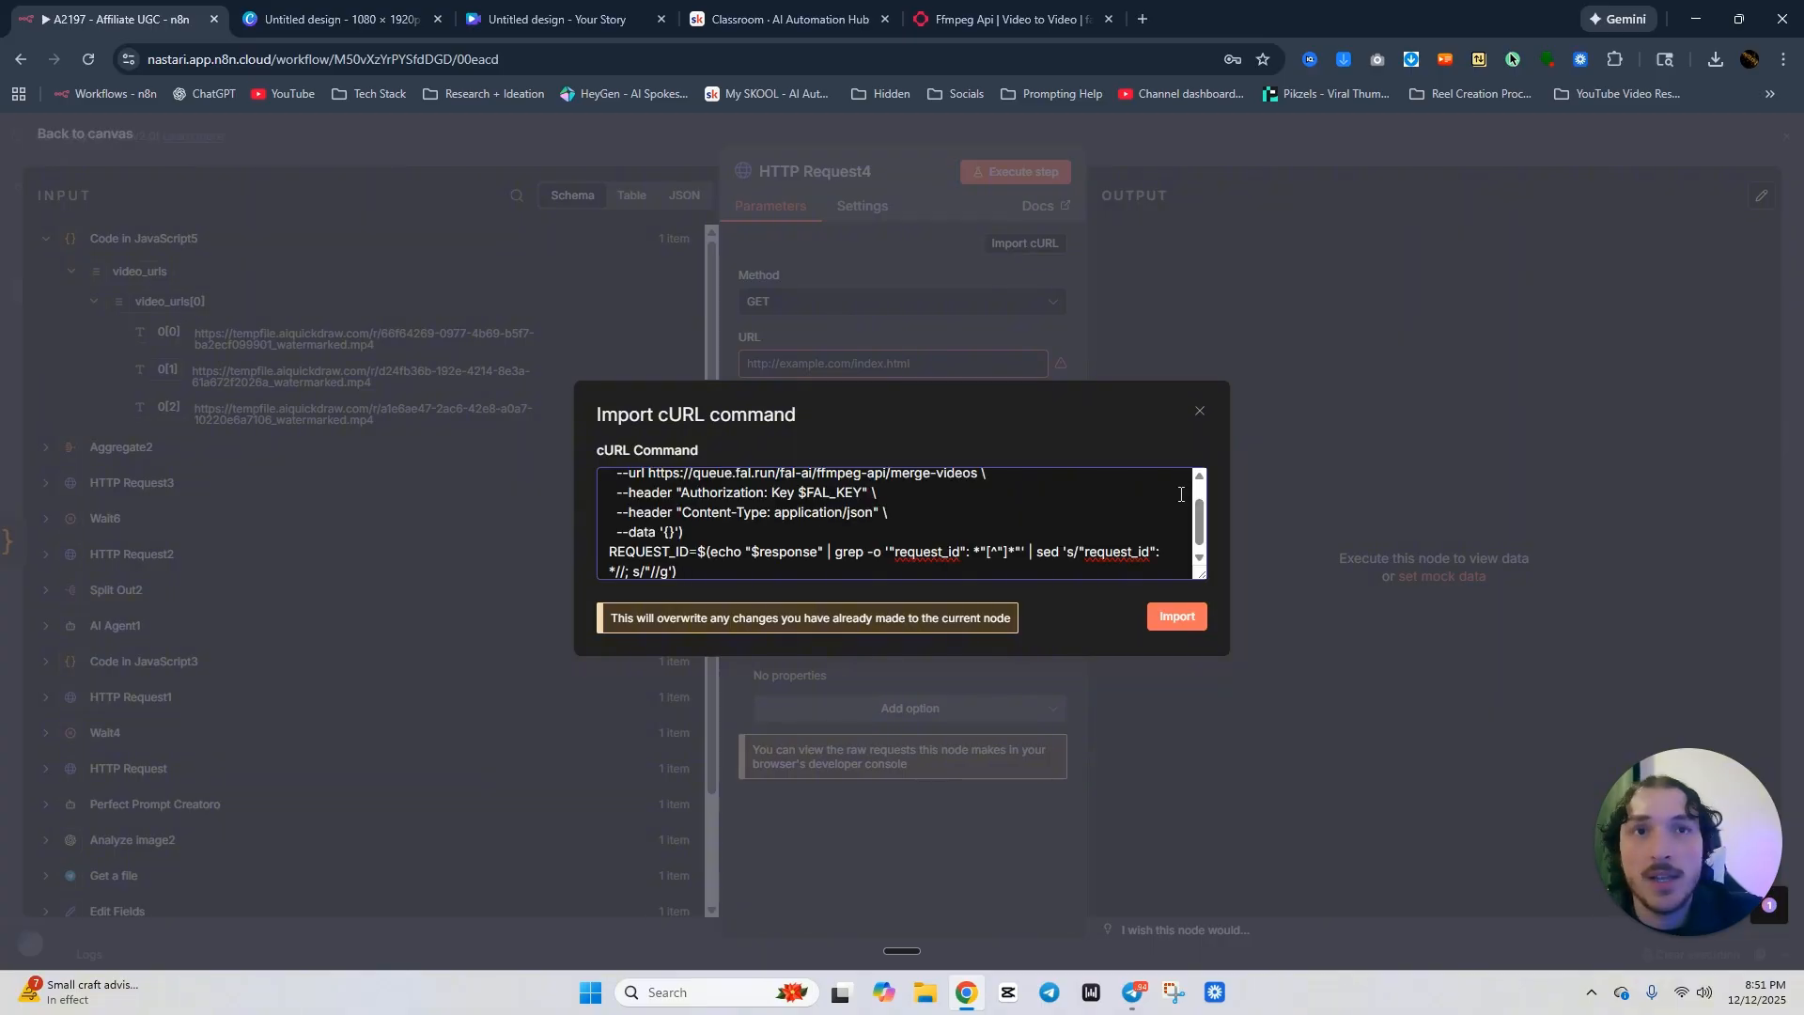
left_click(1177, 616)
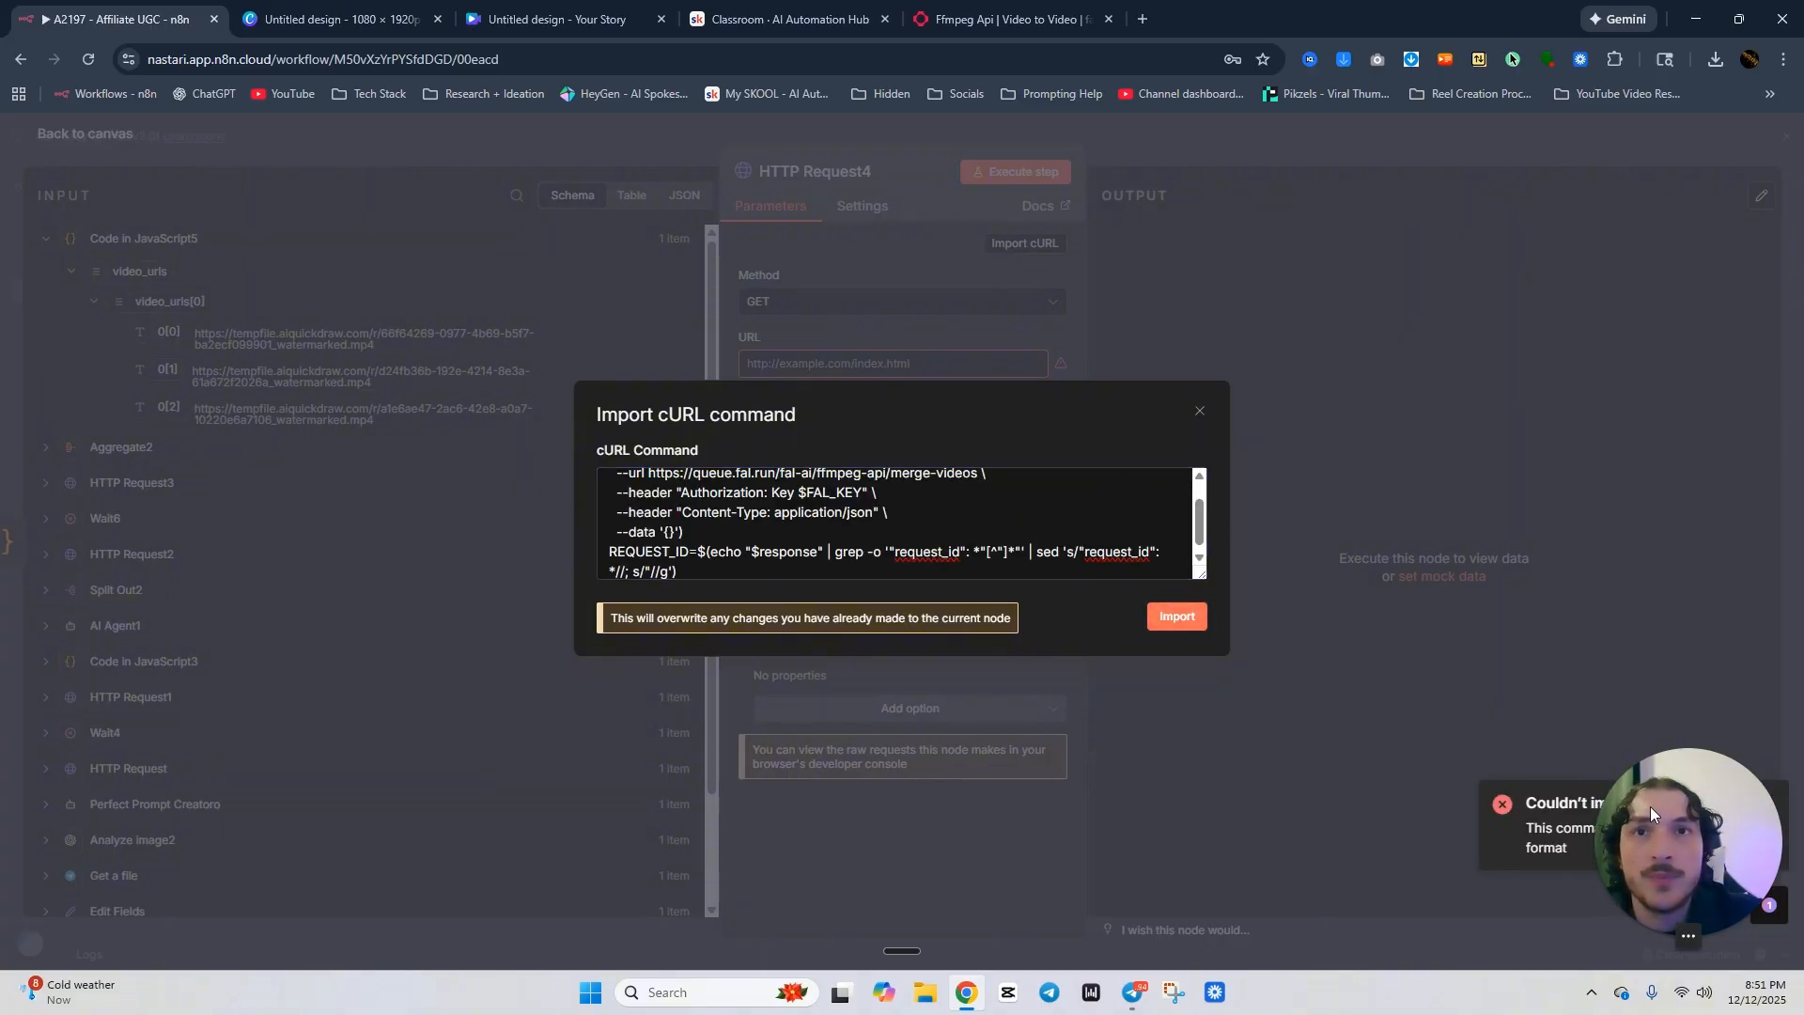
scroll(911, 505, "up", 2)
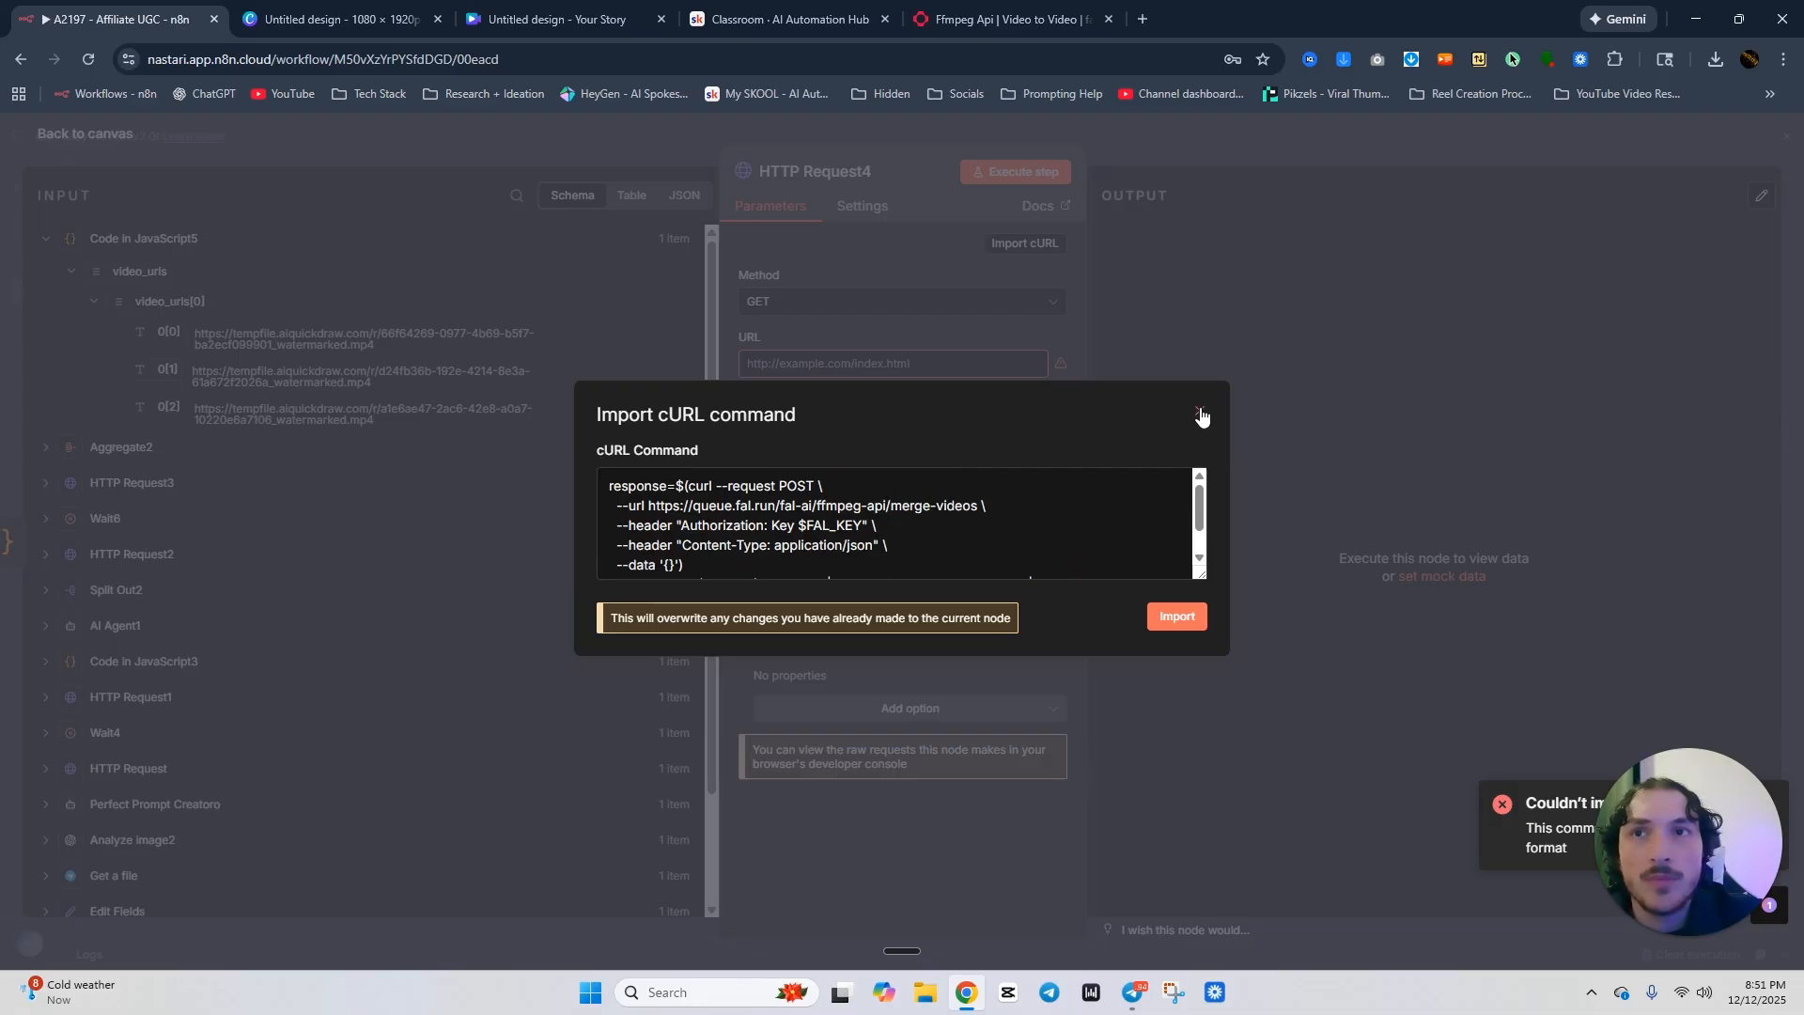
scroll(871, 497, "down", 2)
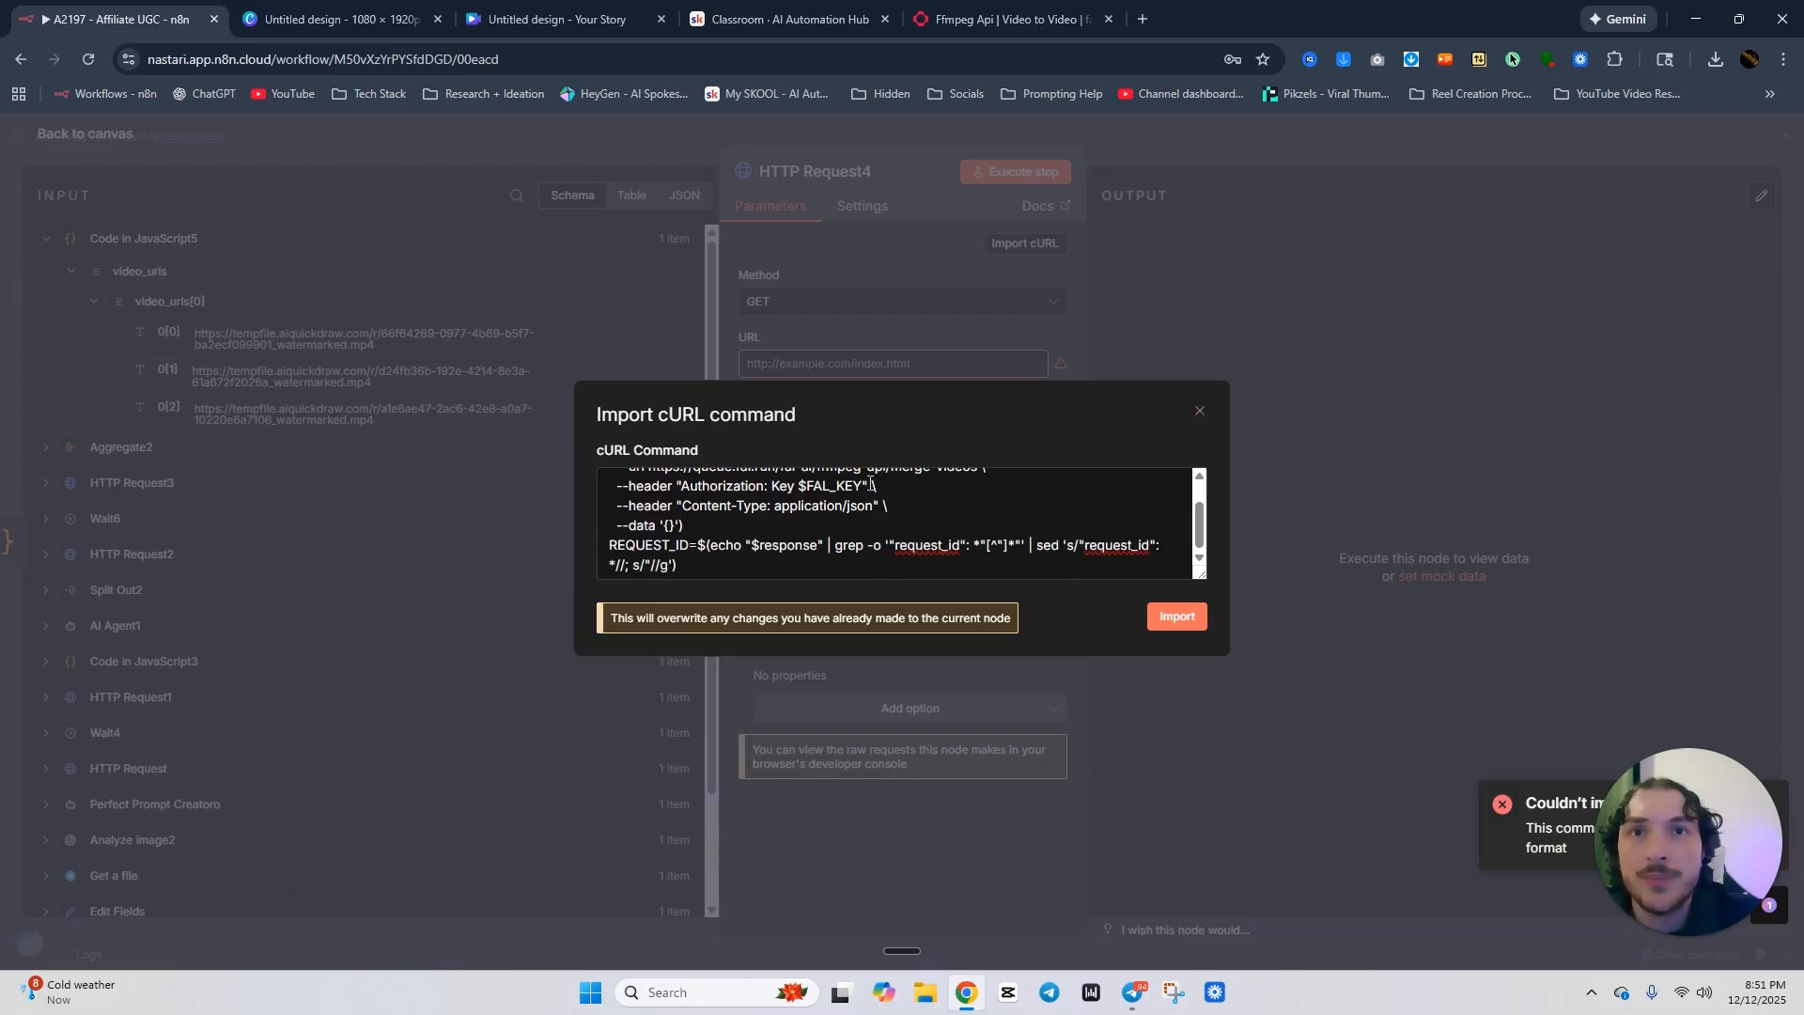
key("ctrl+a")
key("BackSpace")
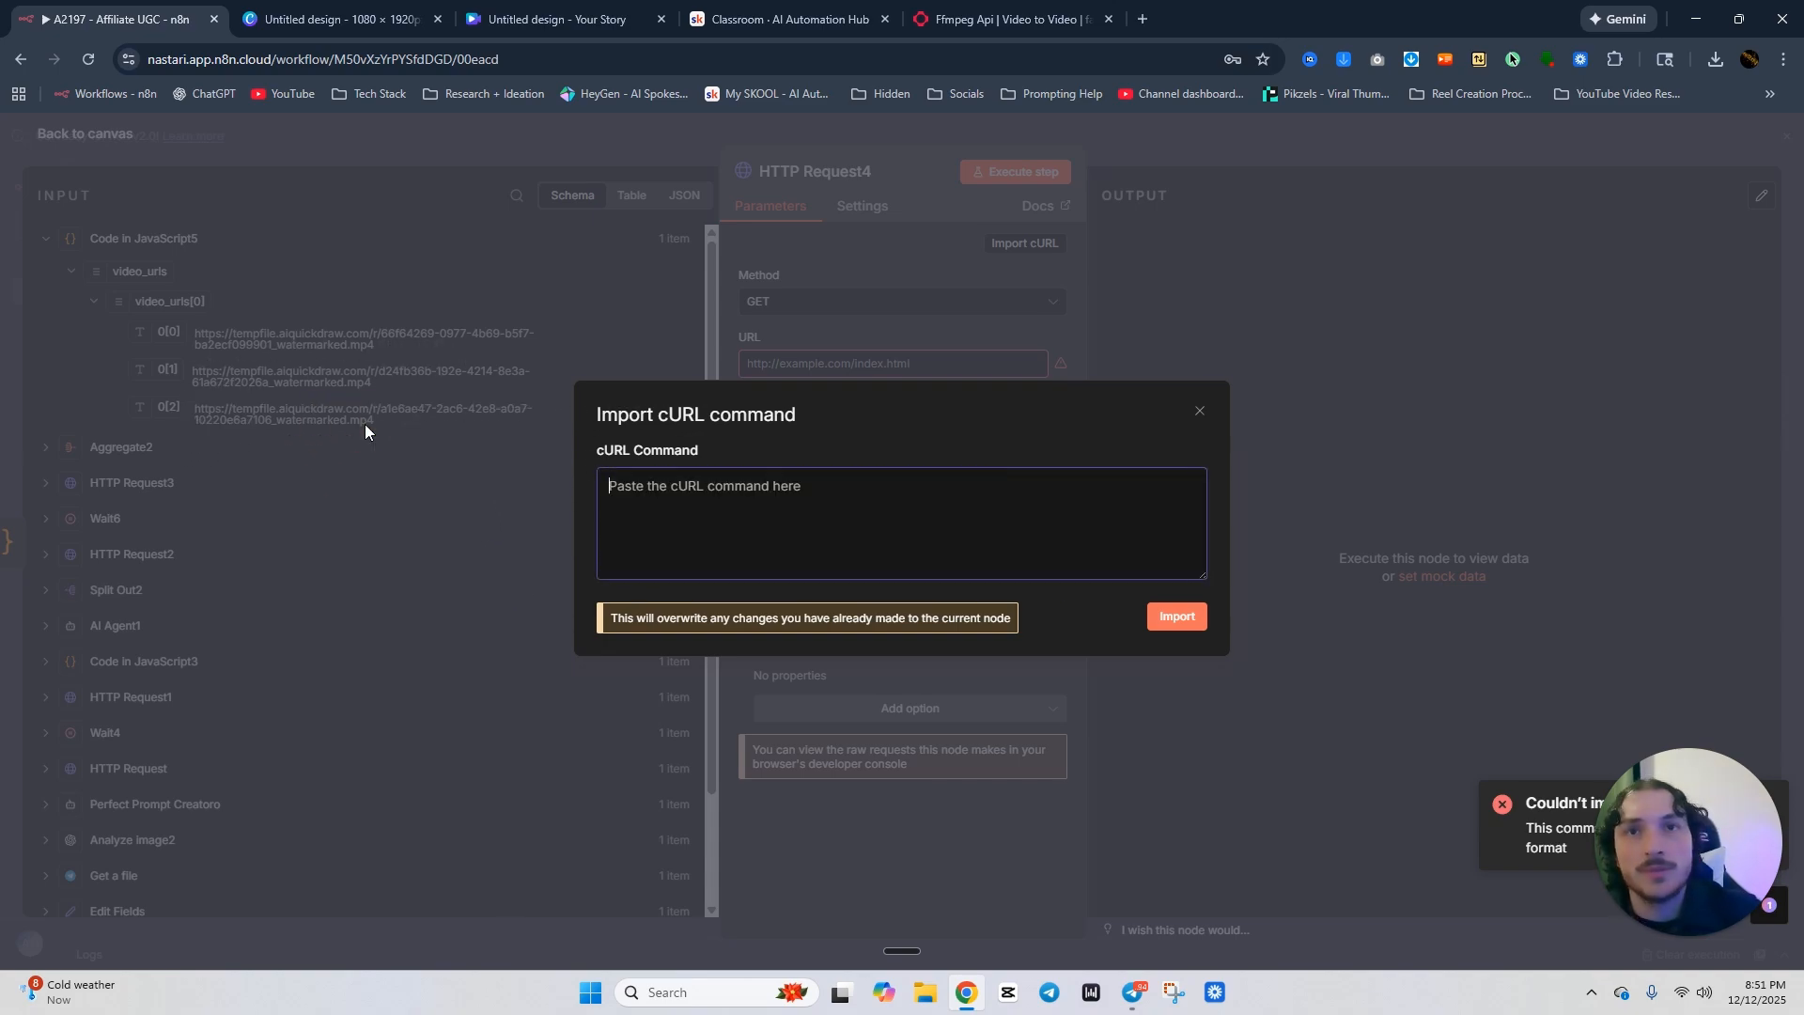
On the fal.ai page, copy only the part of the request from "curl --request POST" through "--data '{}'".
left_click(981, 18)
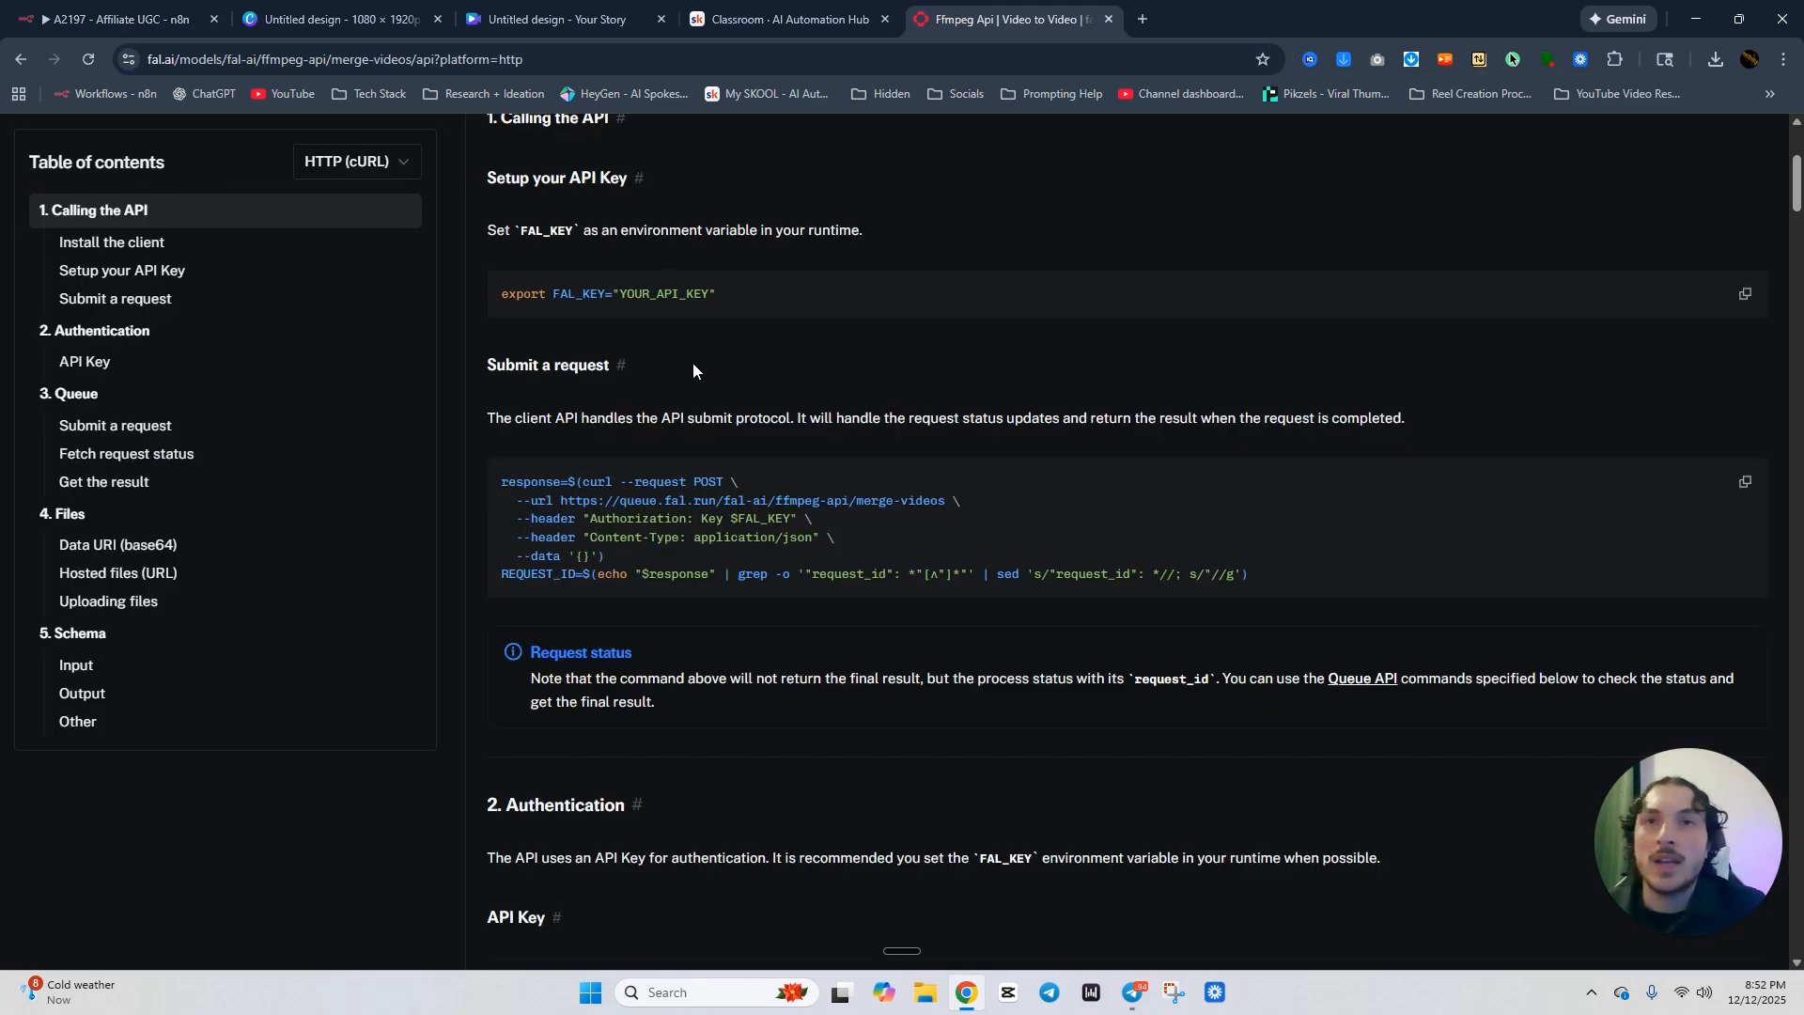
left_click(1744, 483)
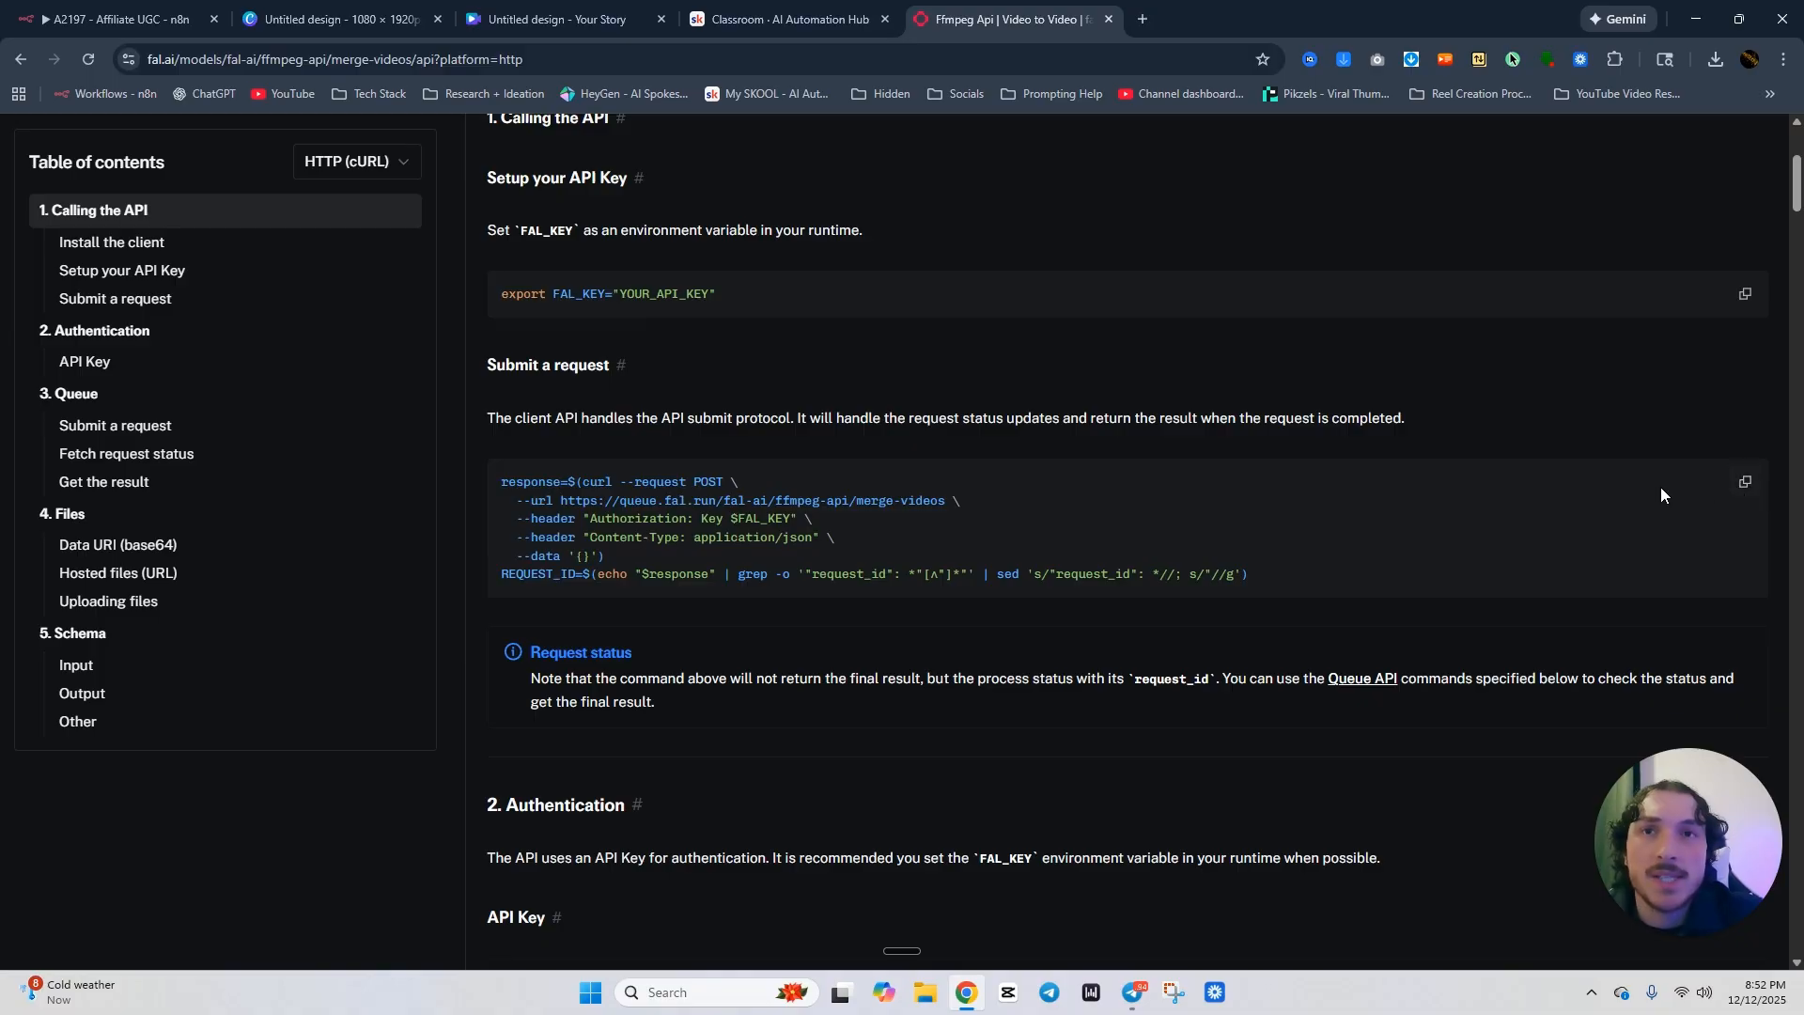
left_click(582, 482)
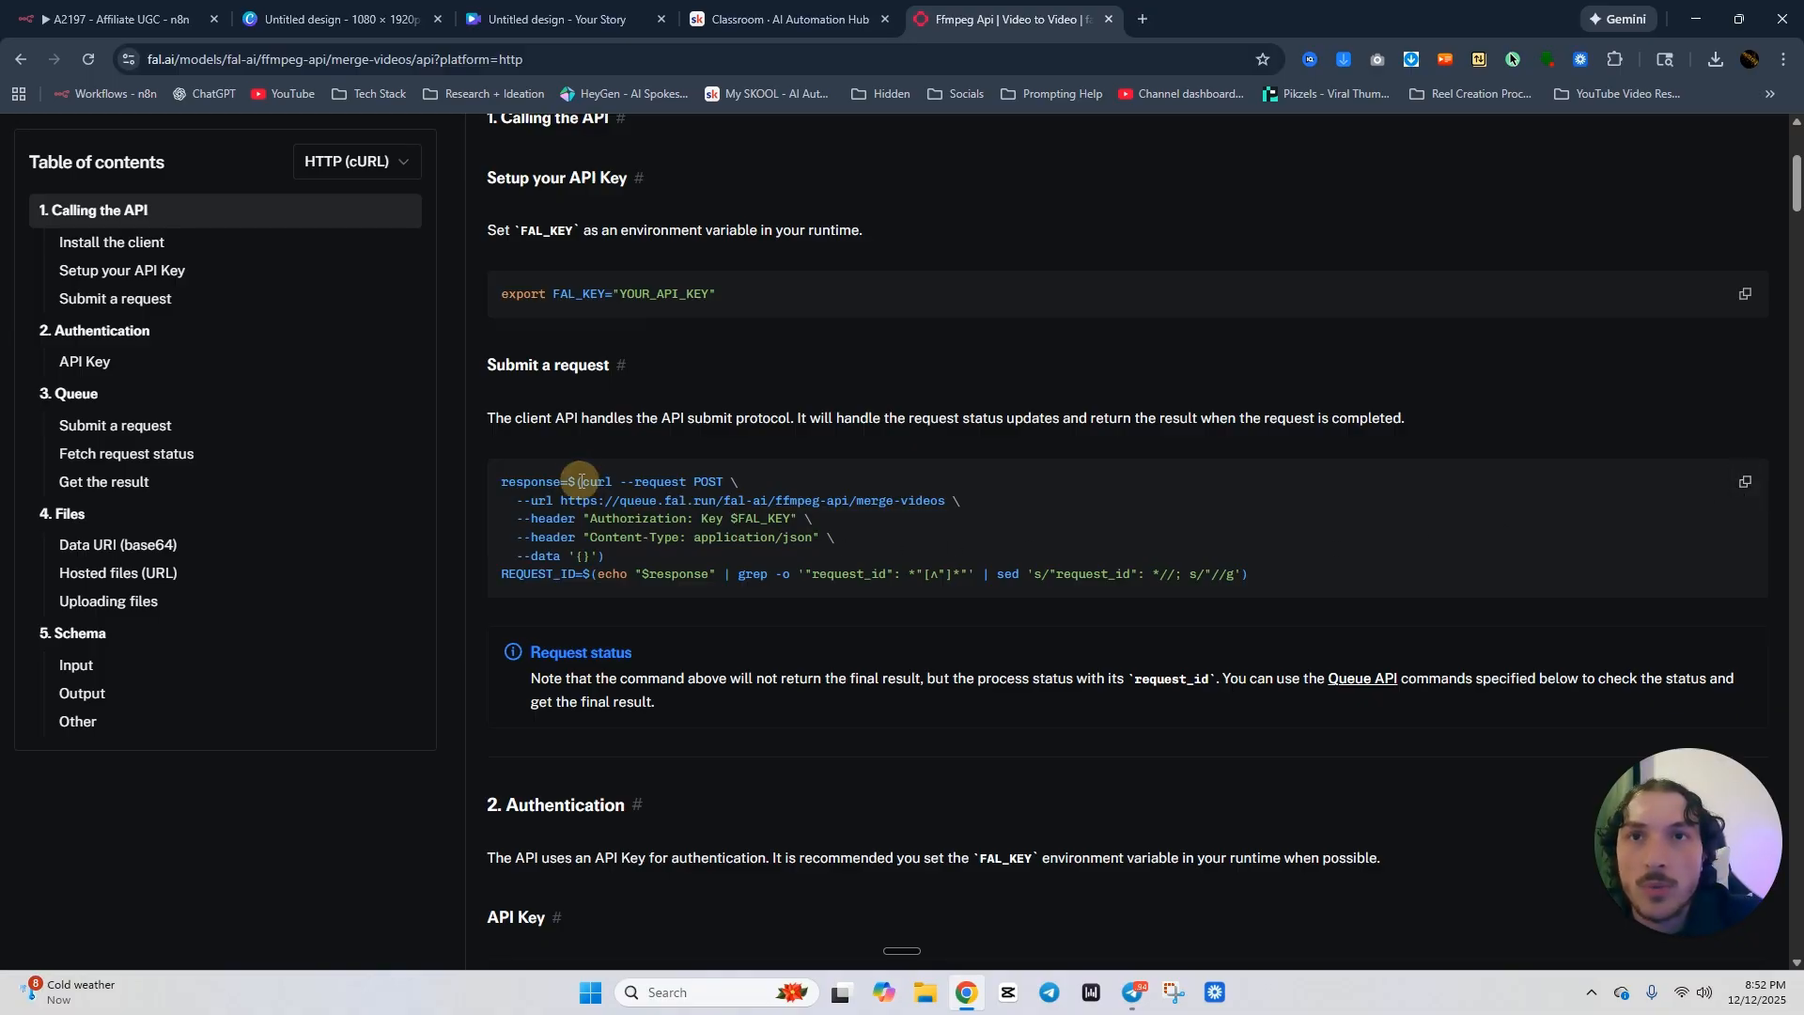
left_click_drag(581, 482, 594, 556)
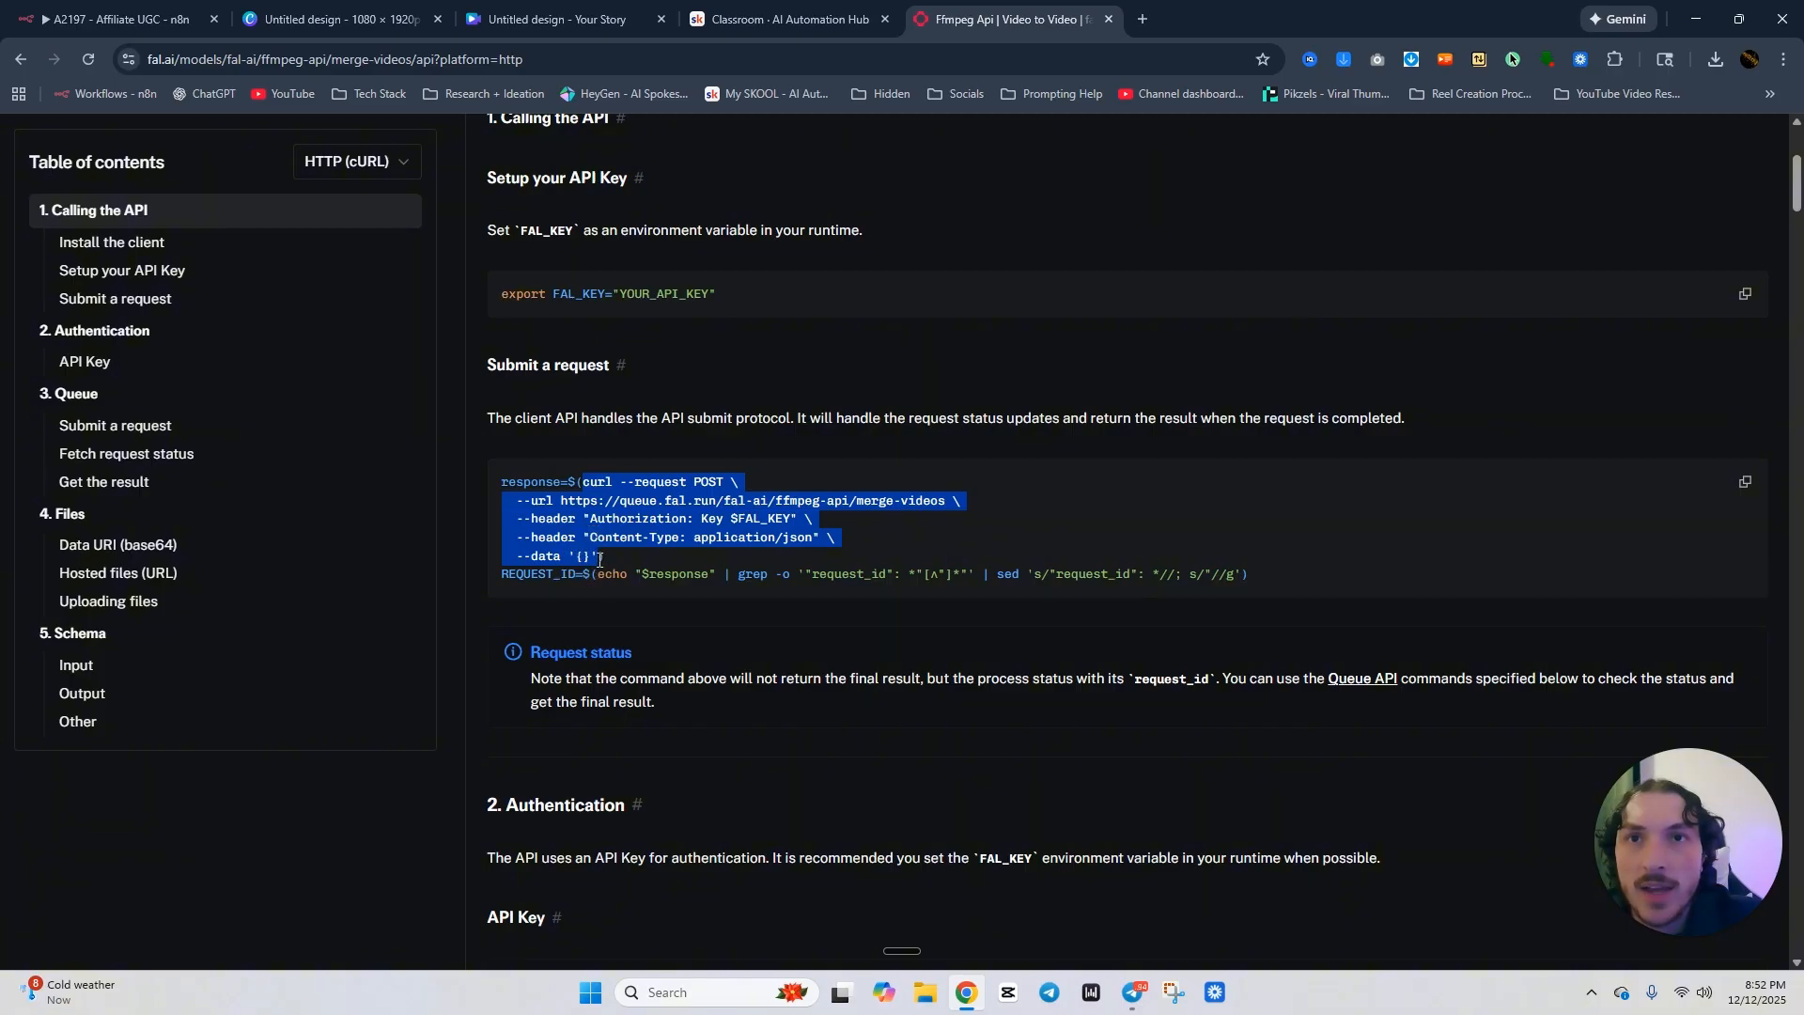
right_click(588, 524)
left_click(615, 541)
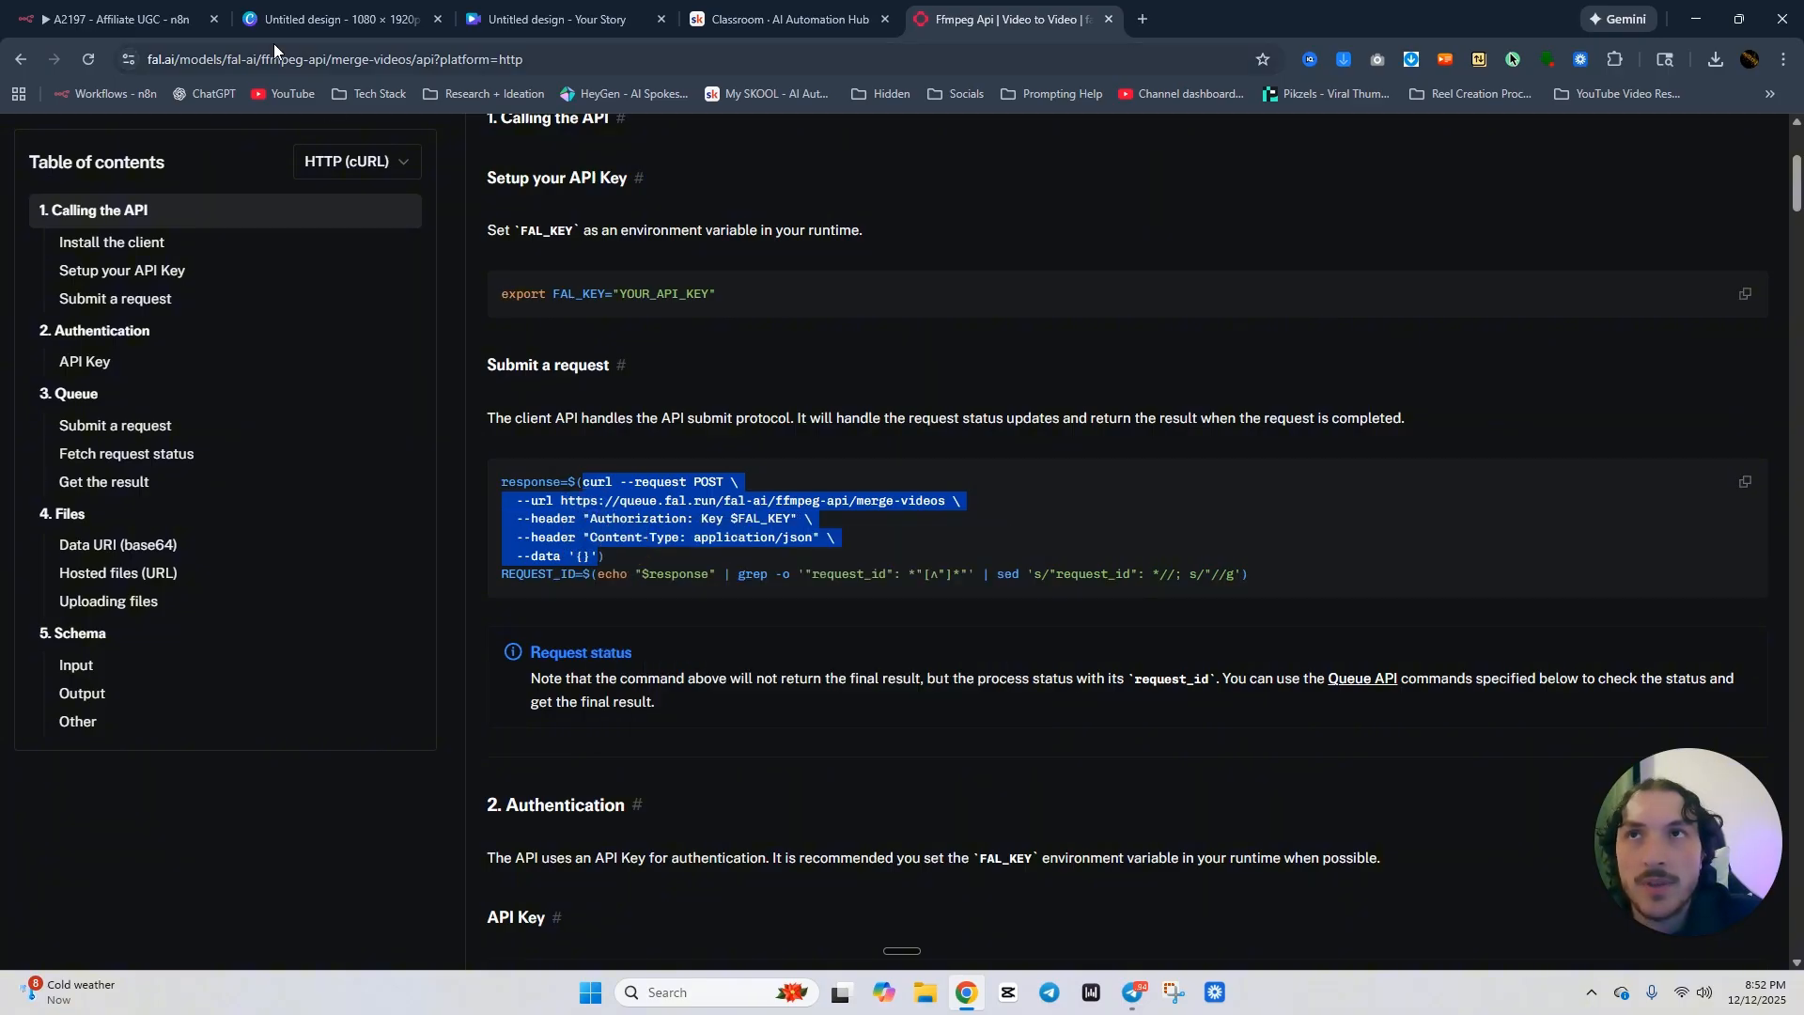
Import the trimmed merge-videos cURL command into the HTTP Request4 node in n8n.
left_click(122, 18)
left_click_drag(845, 572, 526, 366)
key("BackSpace")
key("ctrl+v")
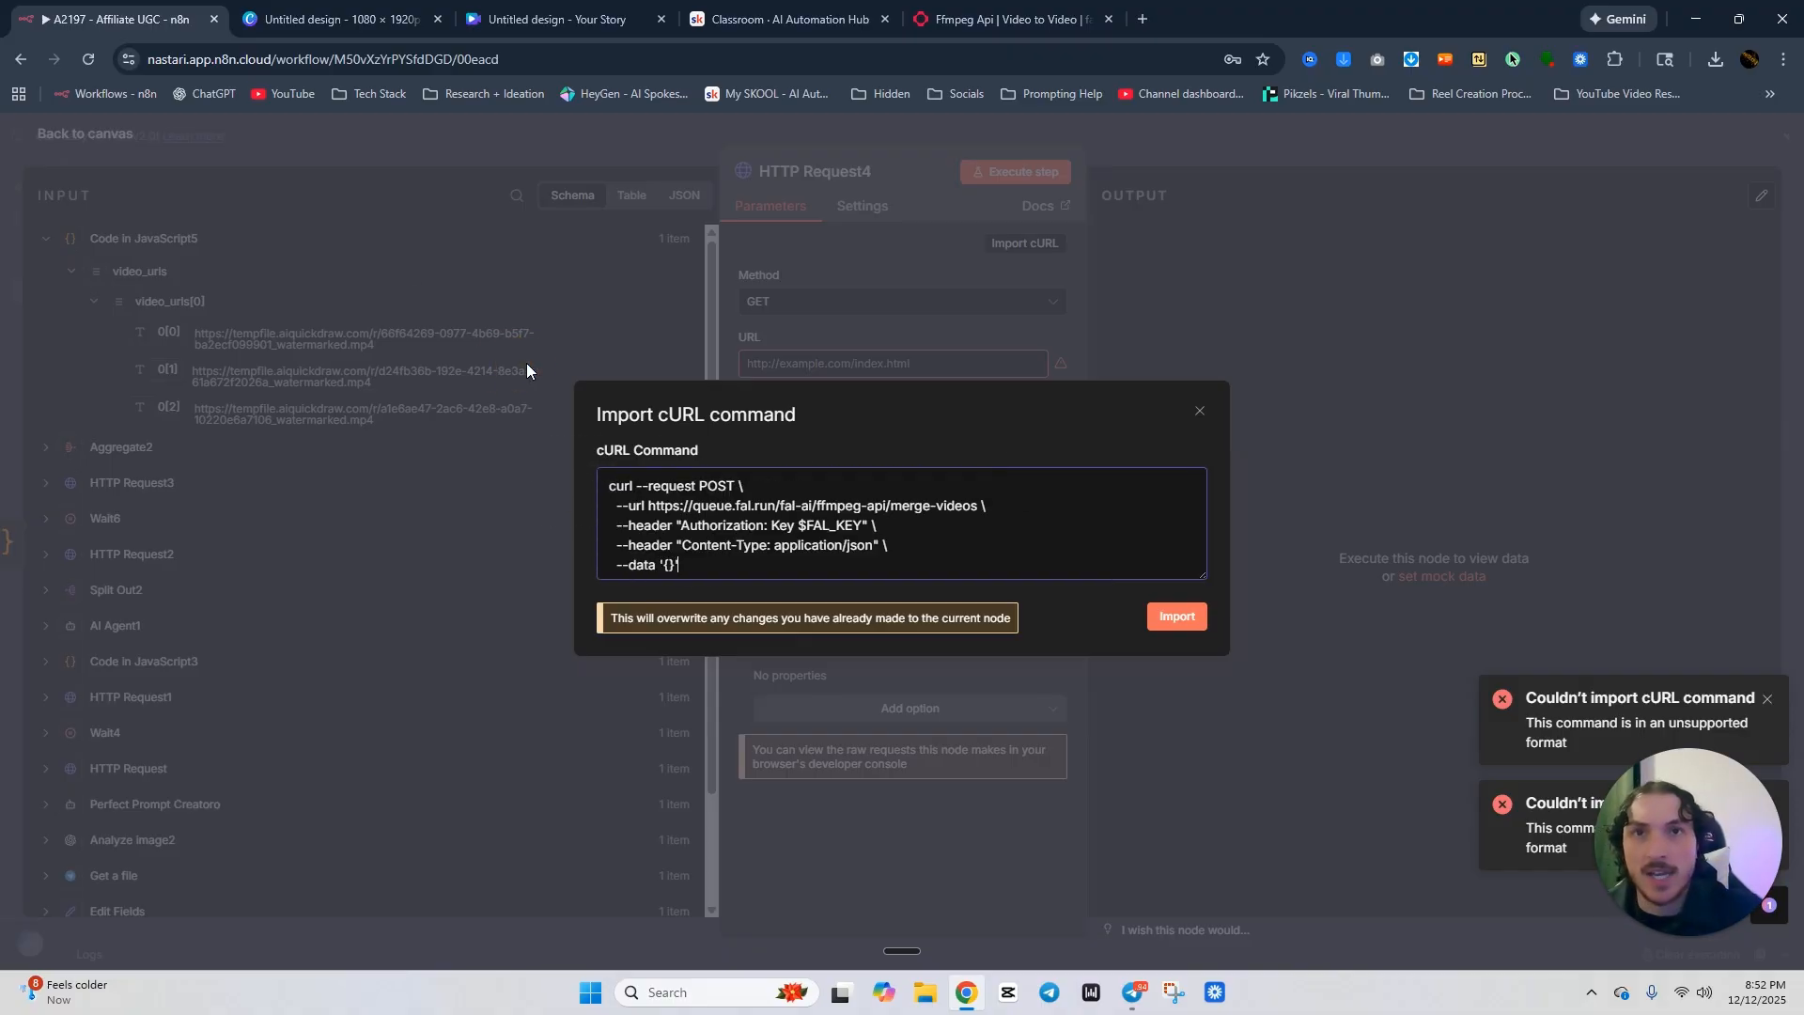
left_click(1170, 616)
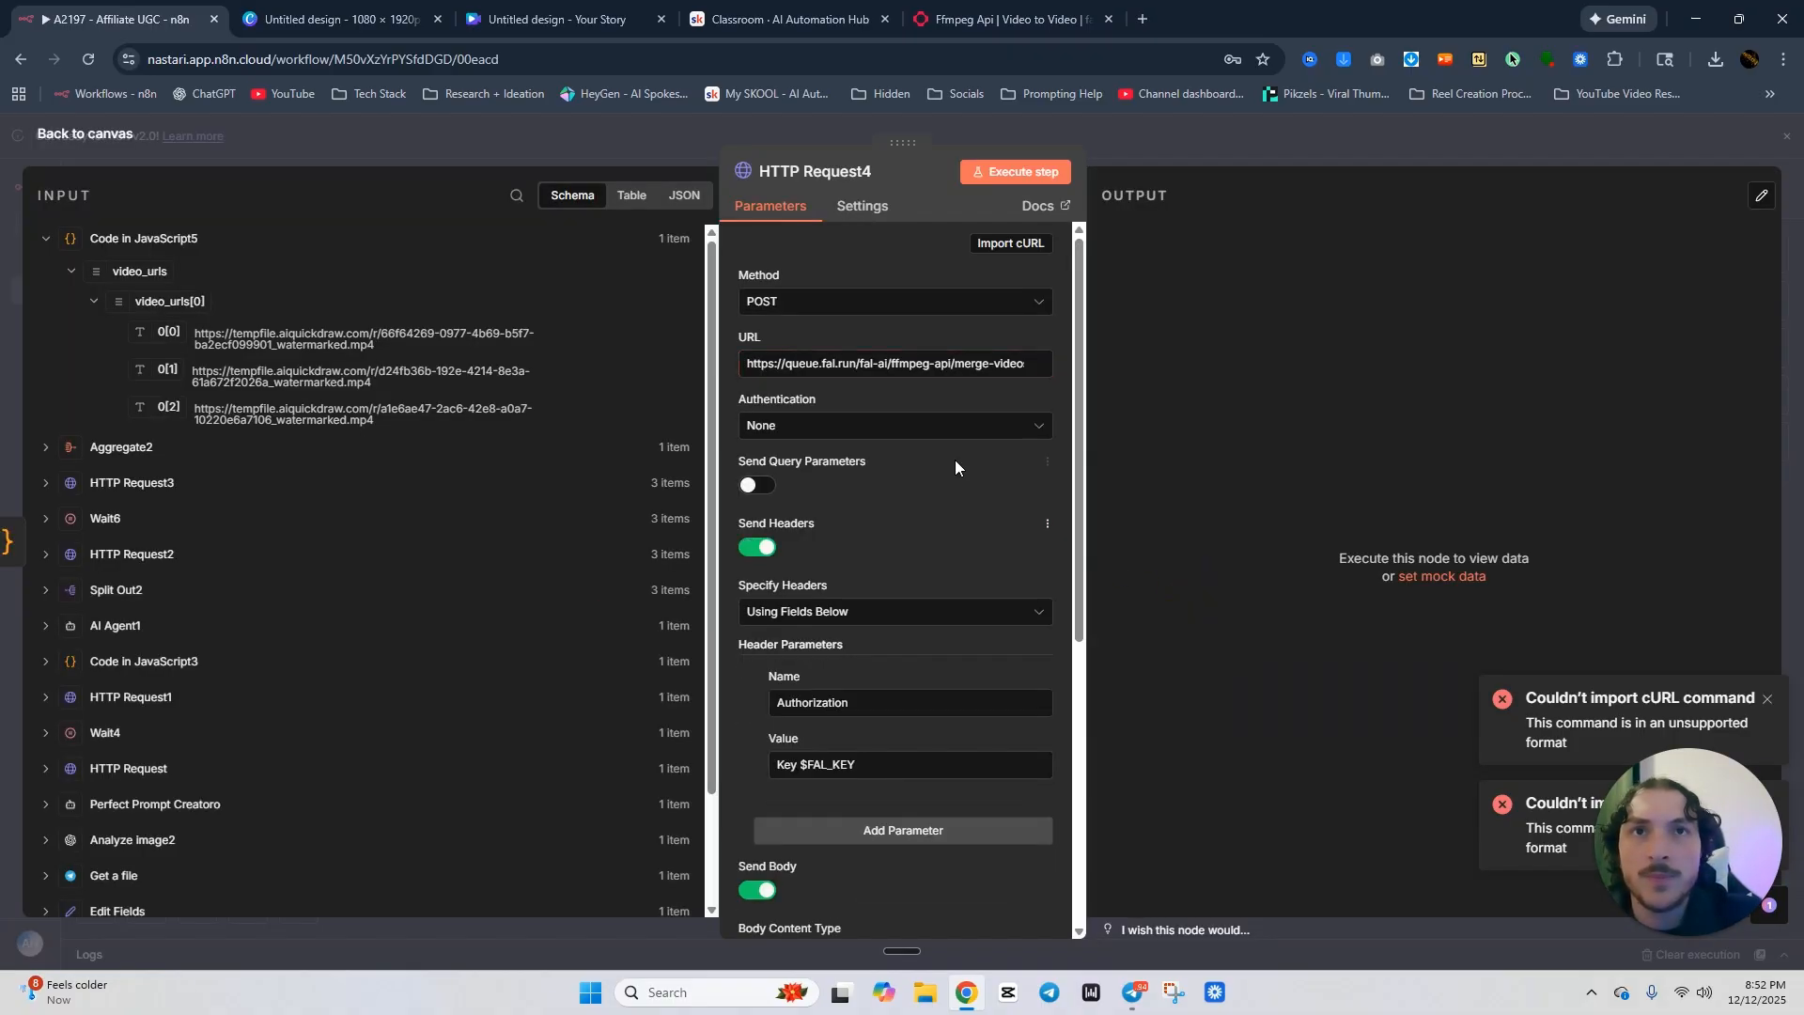
Turn off Send Headers and set the authentication to Generic Credential Type with Header Auth.
left_click(763, 550)
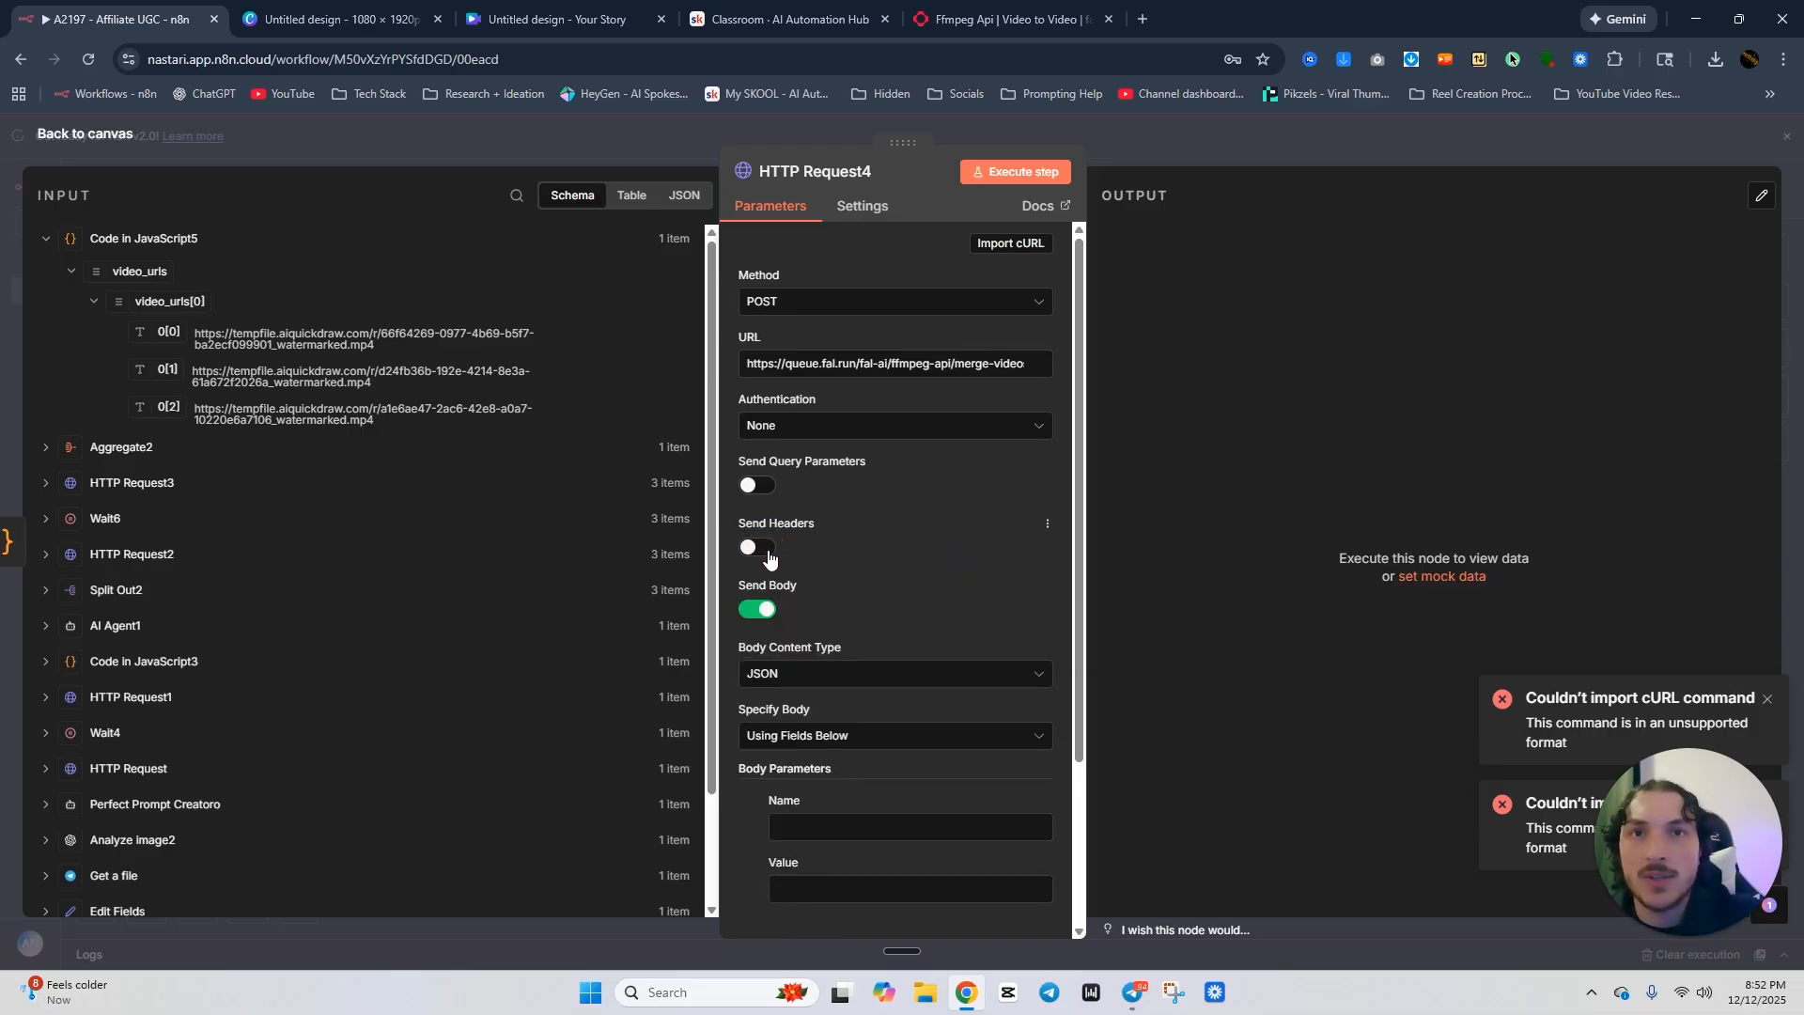
scroll(874, 508, "down", 2)
scroll(918, 479, "up", 2)
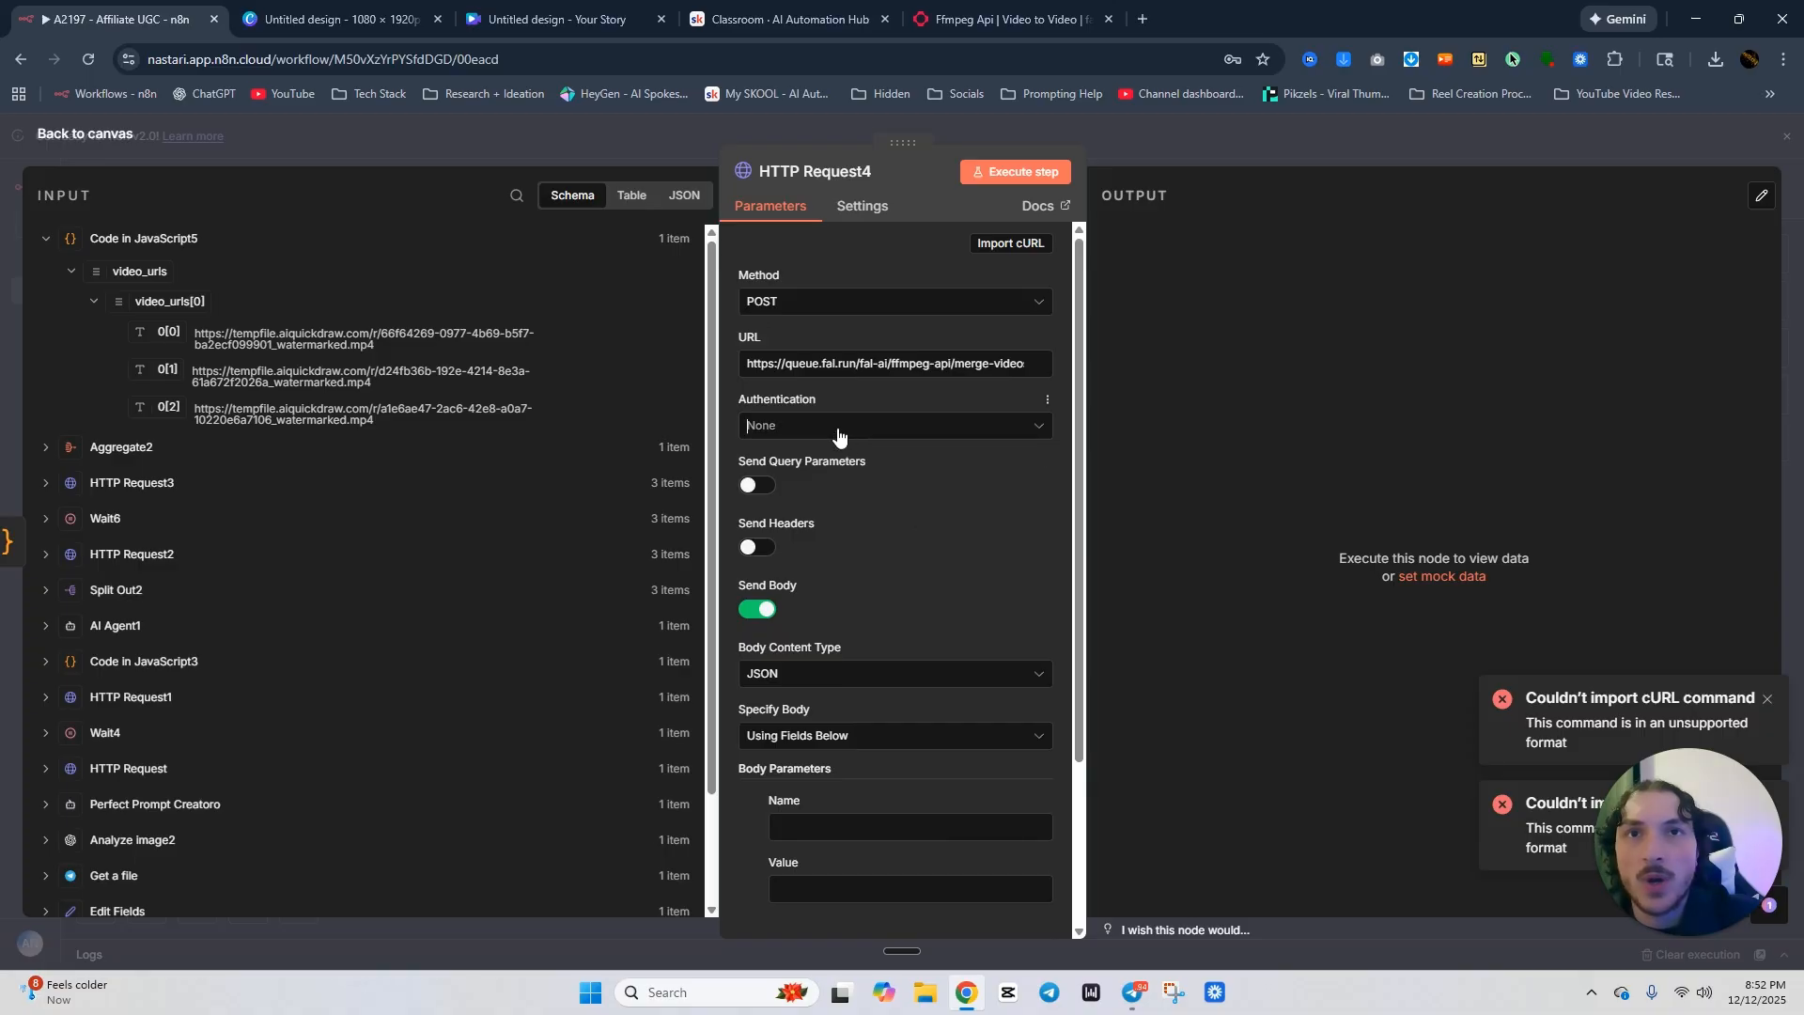
left_click(839, 432)
left_click(827, 590)
left_click(847, 489)
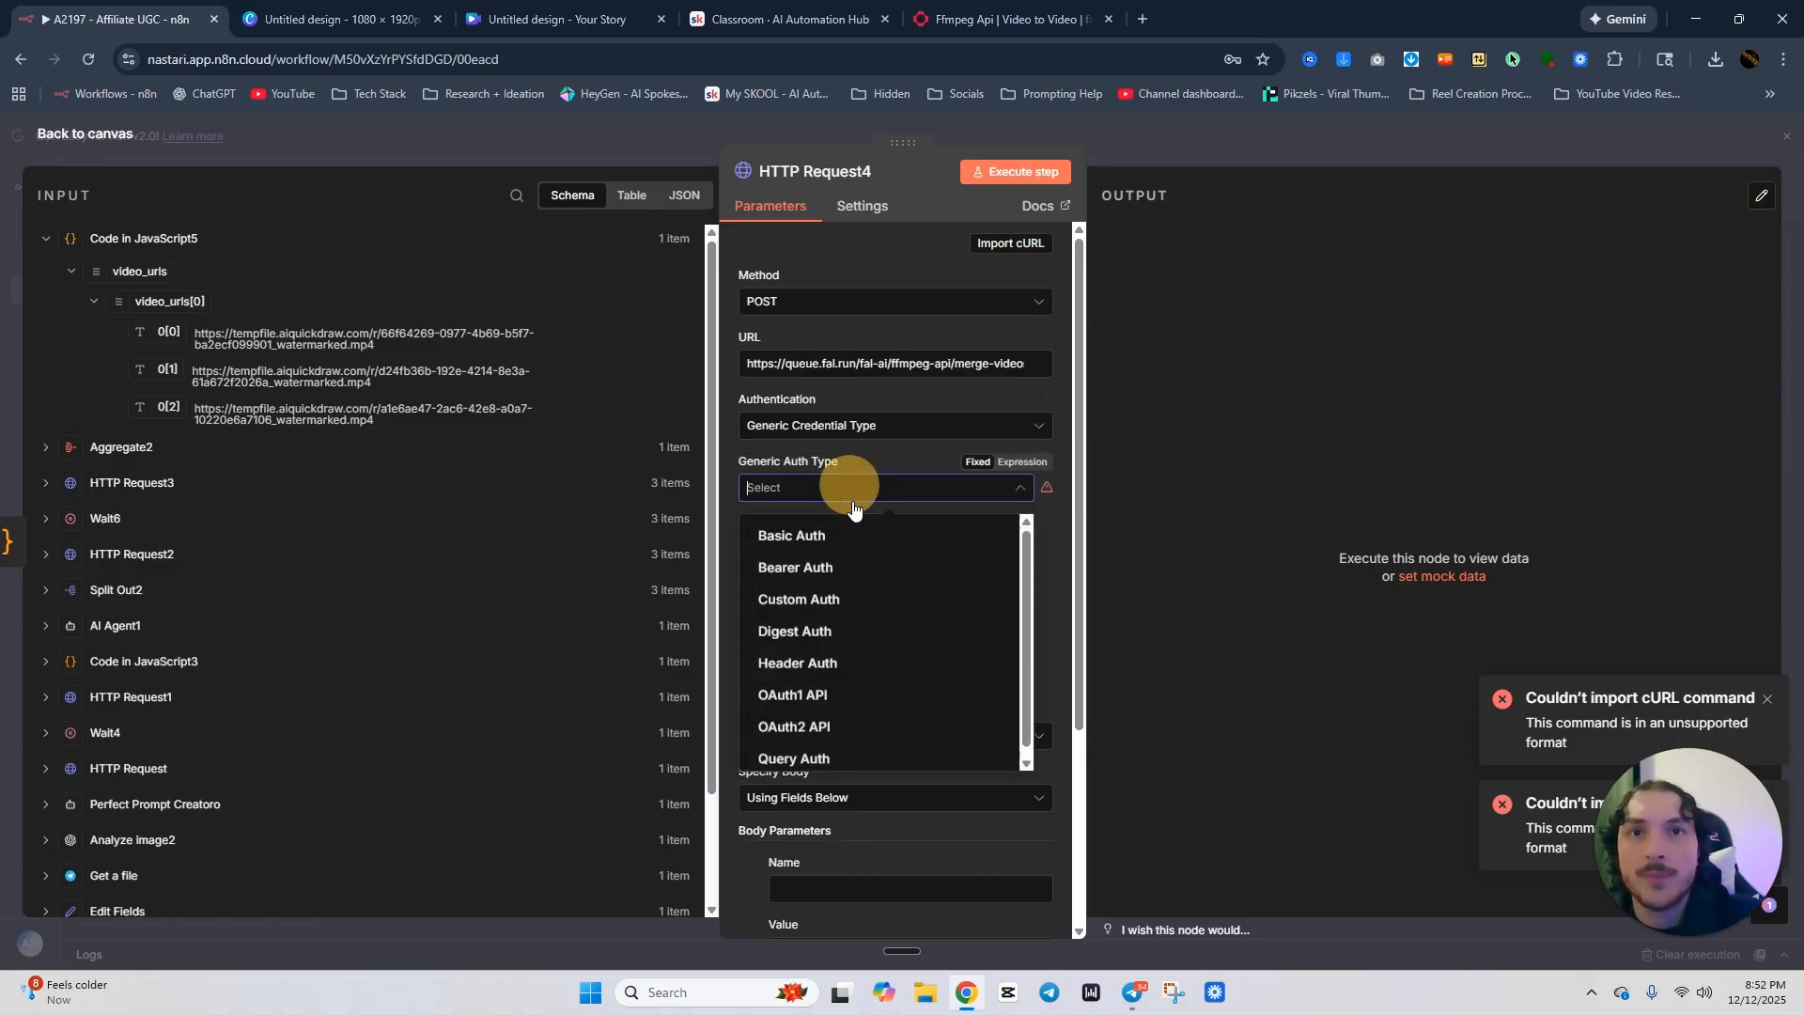
left_click(849, 664)
Choose the FAL.ai credential for the node's Header Auth and look through the other saved credentials.
left_click(846, 546)
scroll(850, 657, "down", 5)
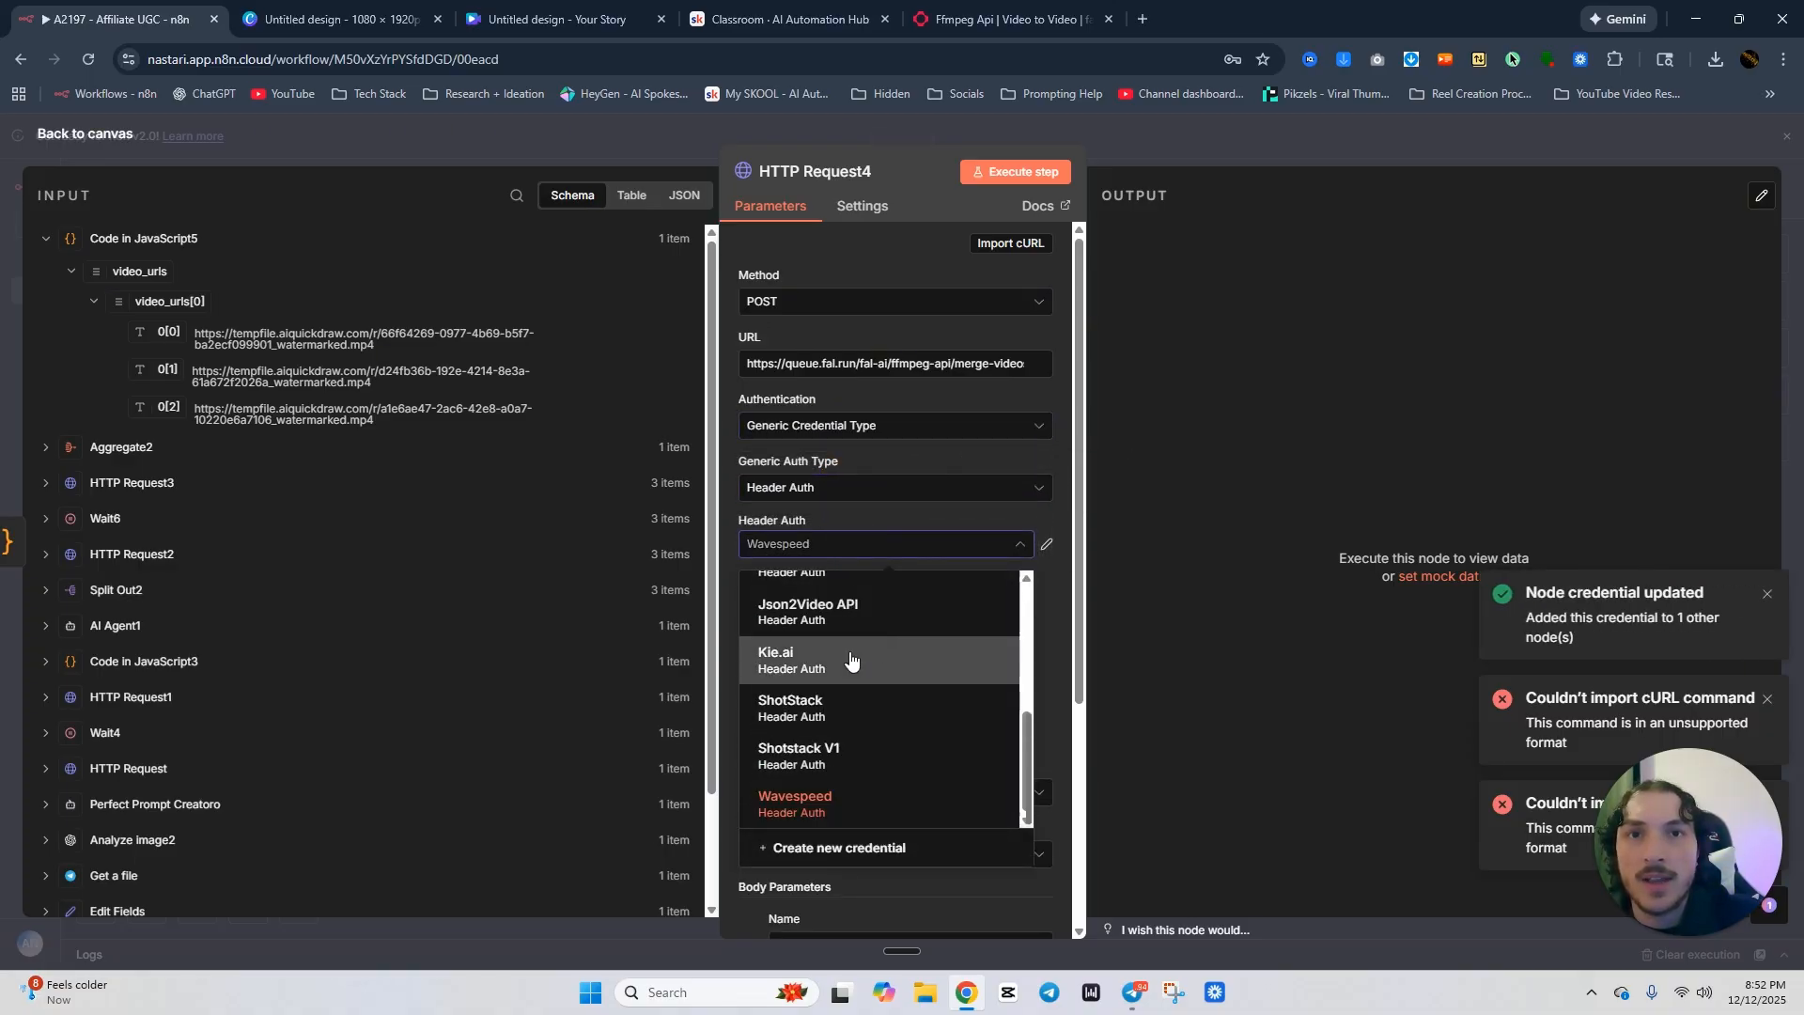
scroll(841, 662, "up", 5)
left_click(860, 737)
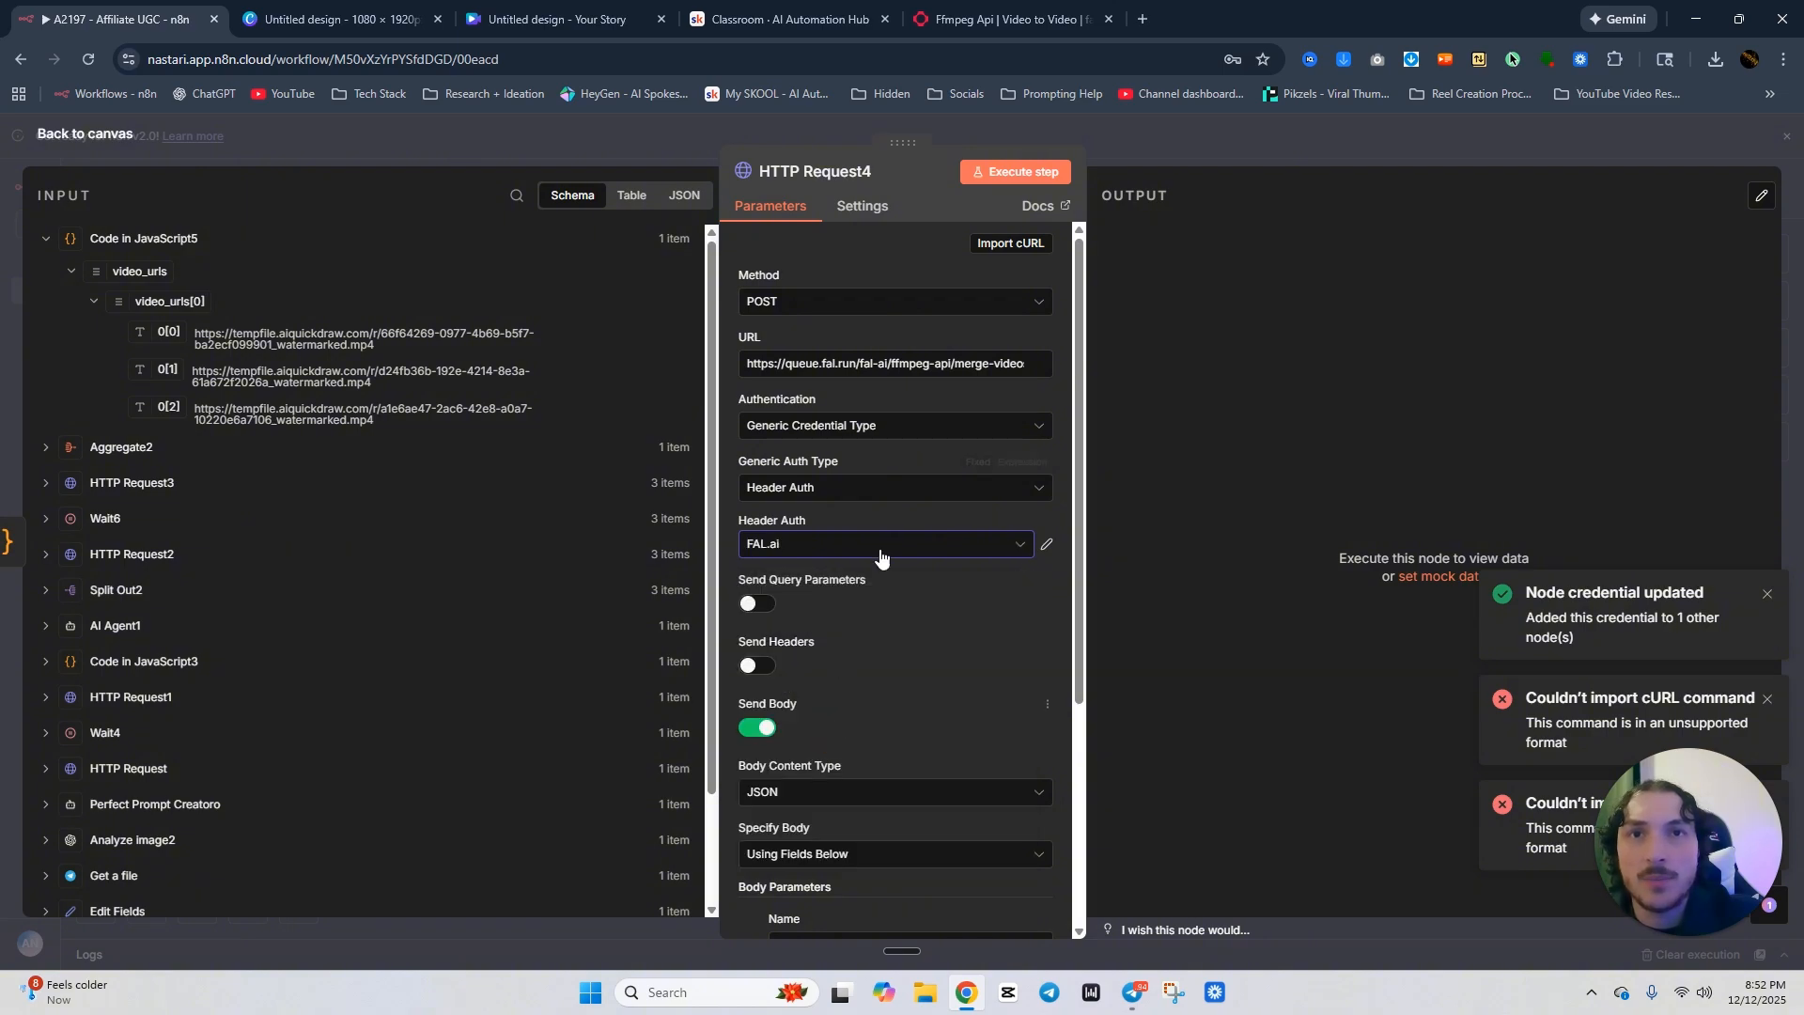
left_click(878, 547)
scroll(869, 788, "down", 5)
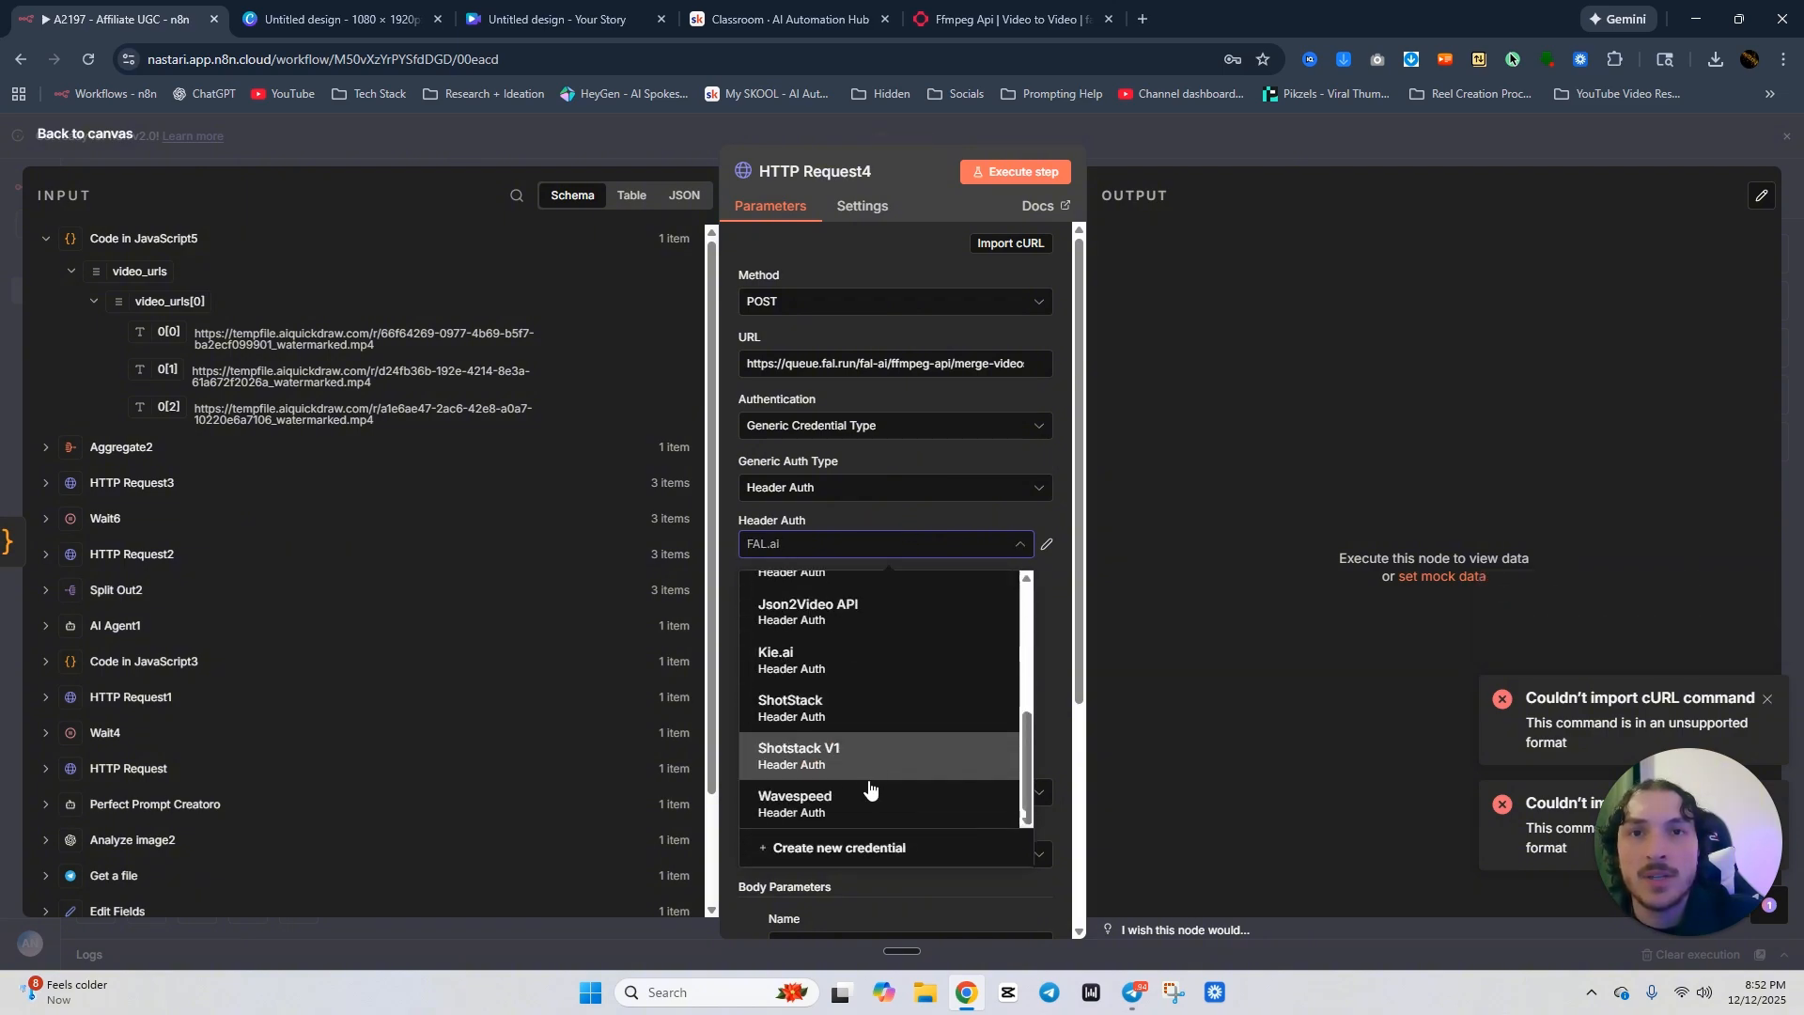
left_click(949, 547)
View the API Keys page in the fal.ai dashboard and return to the n8n workflow.
left_click(982, 28)
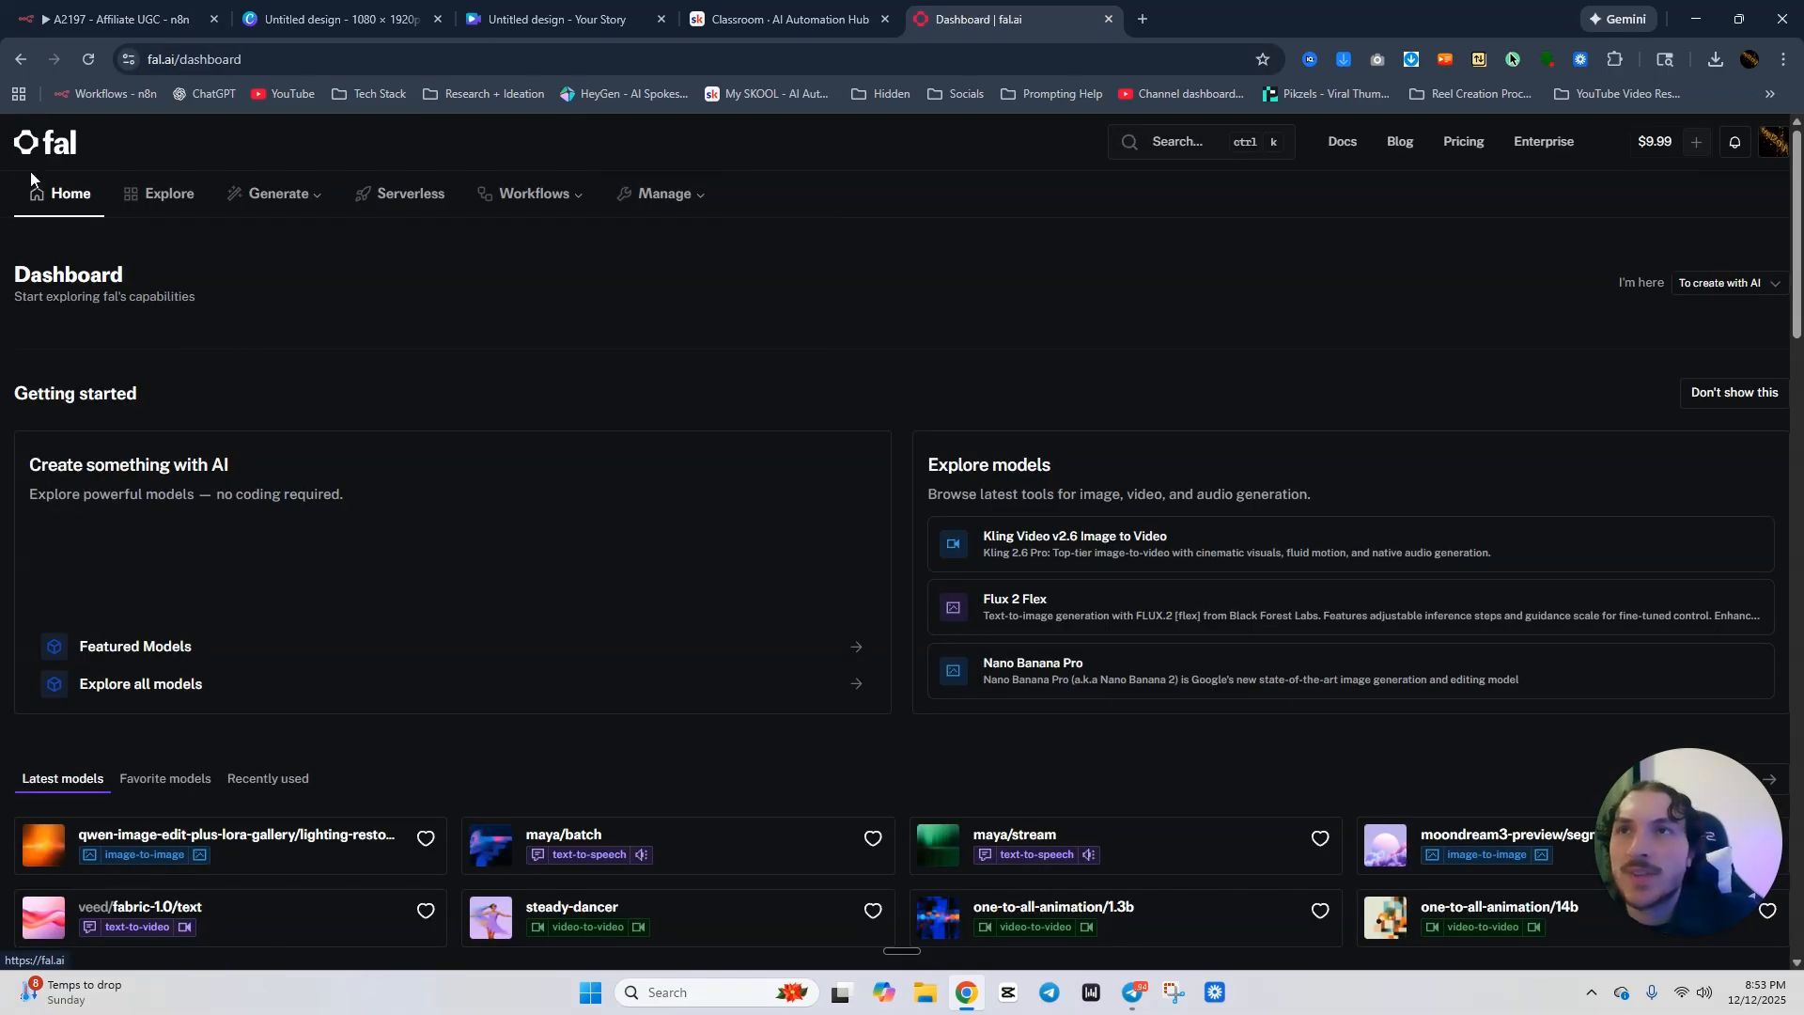
mouse_move(670, 197)
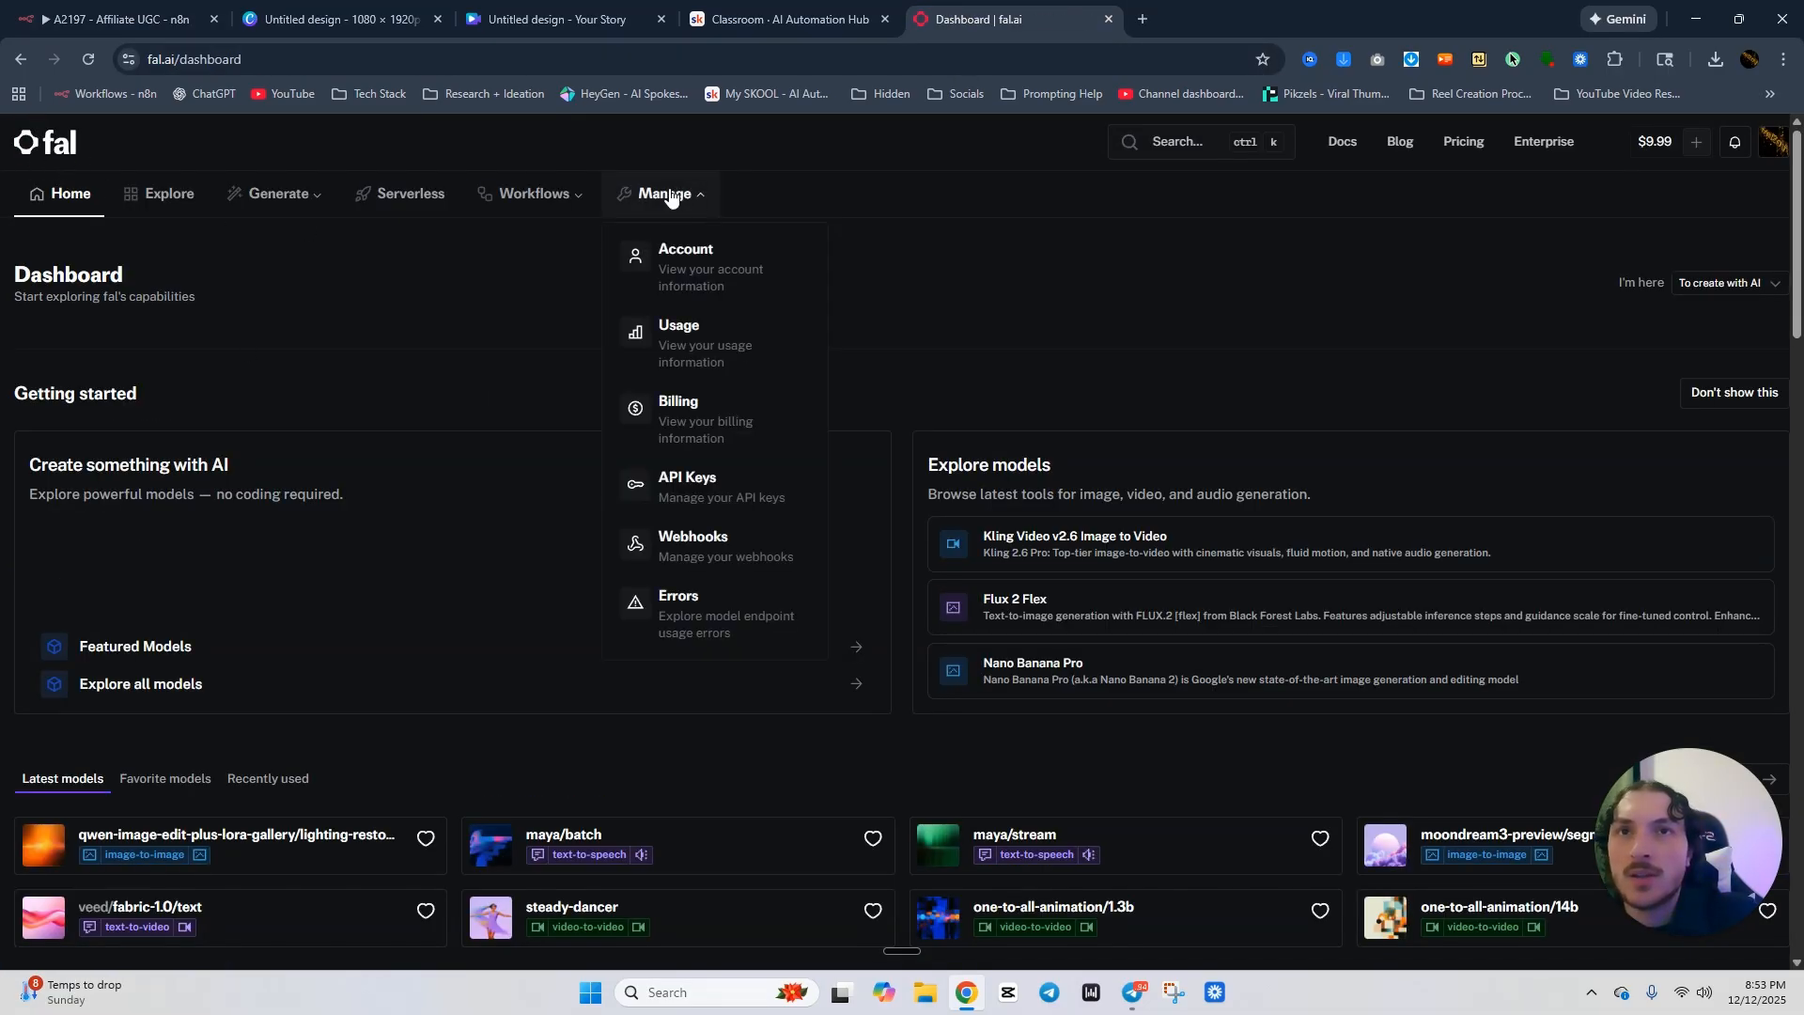
left_click(704, 487)
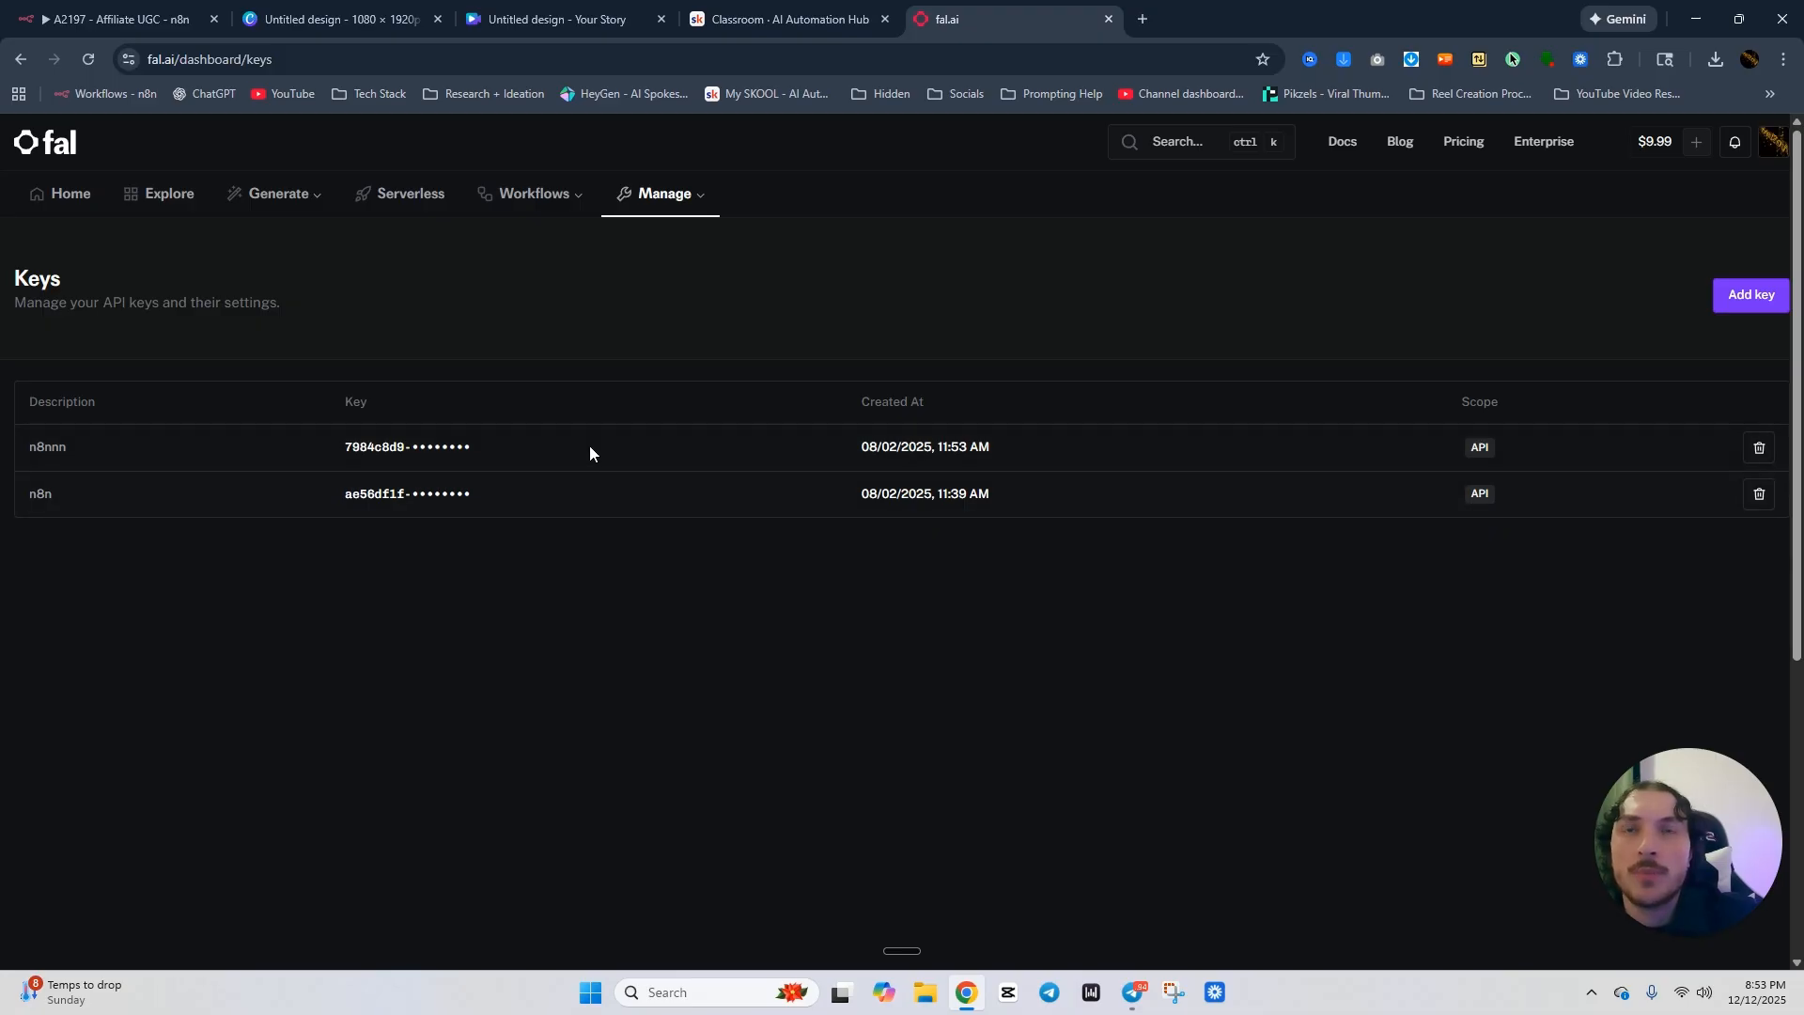
left_click(108, 19)
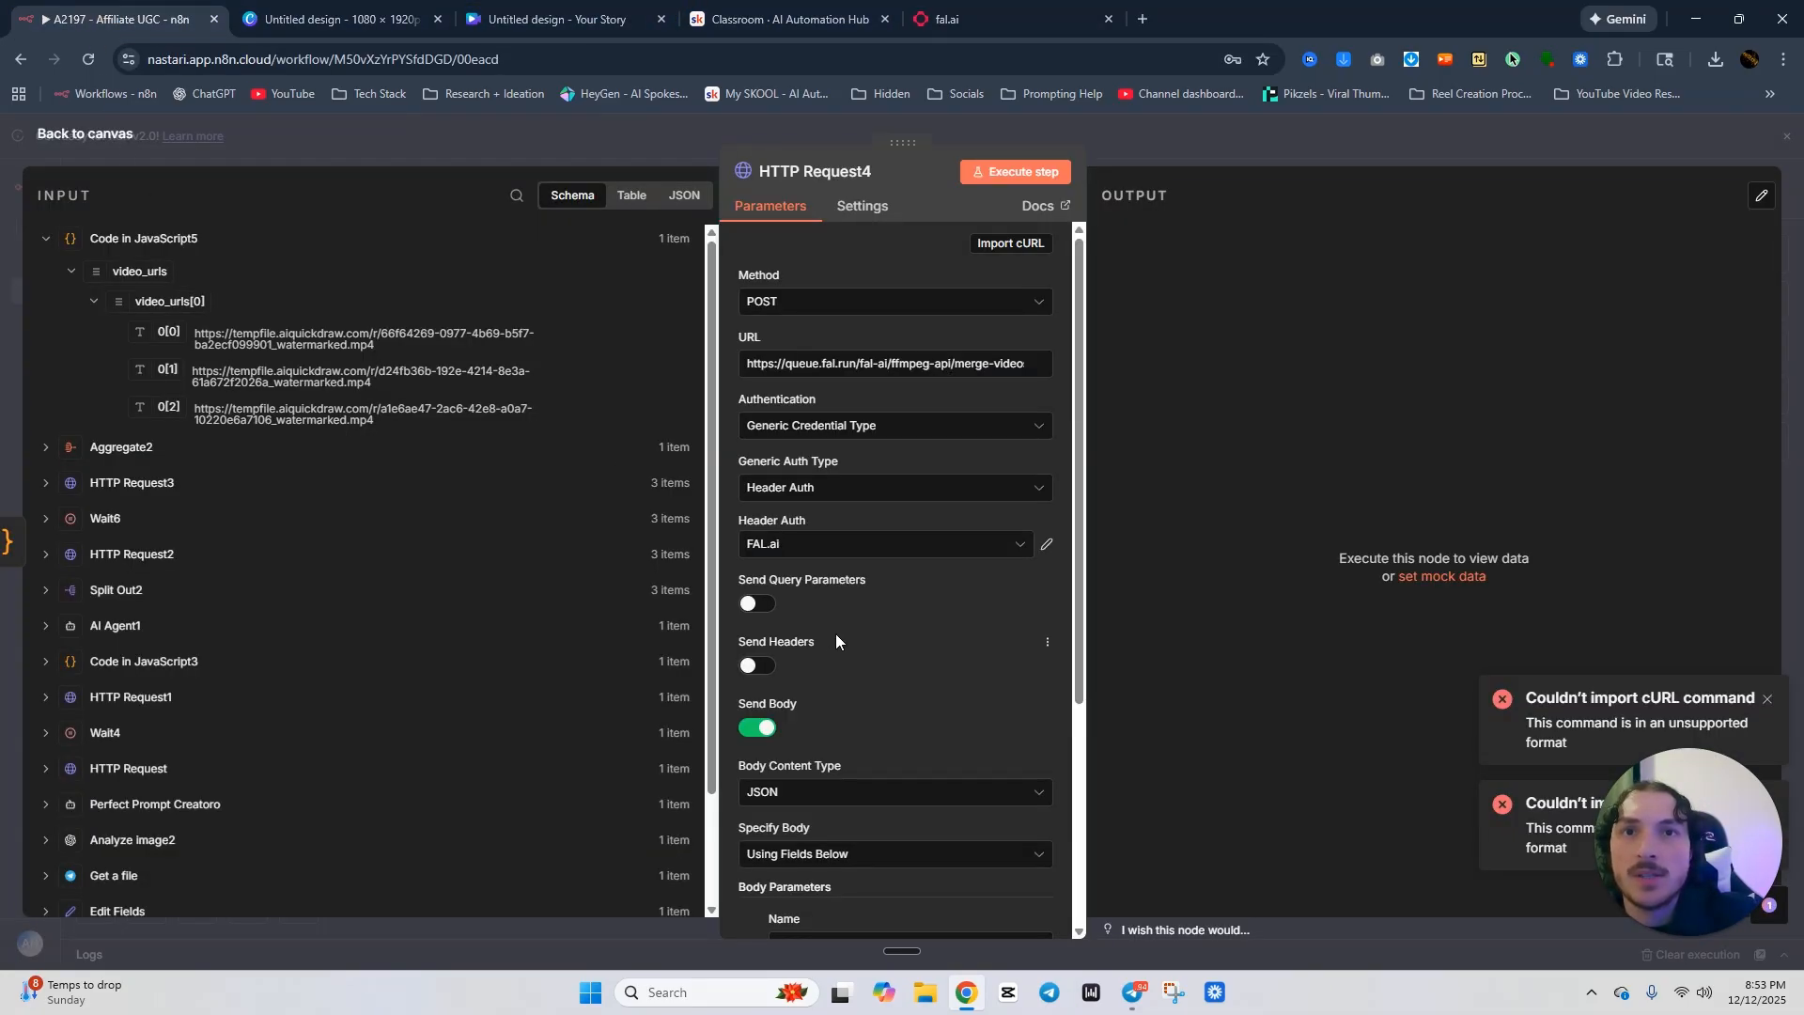
Delete the HTTP Request4 node and add a fresh HTTP Request node after Code in JavaScript5.
left_click(1189, 137)
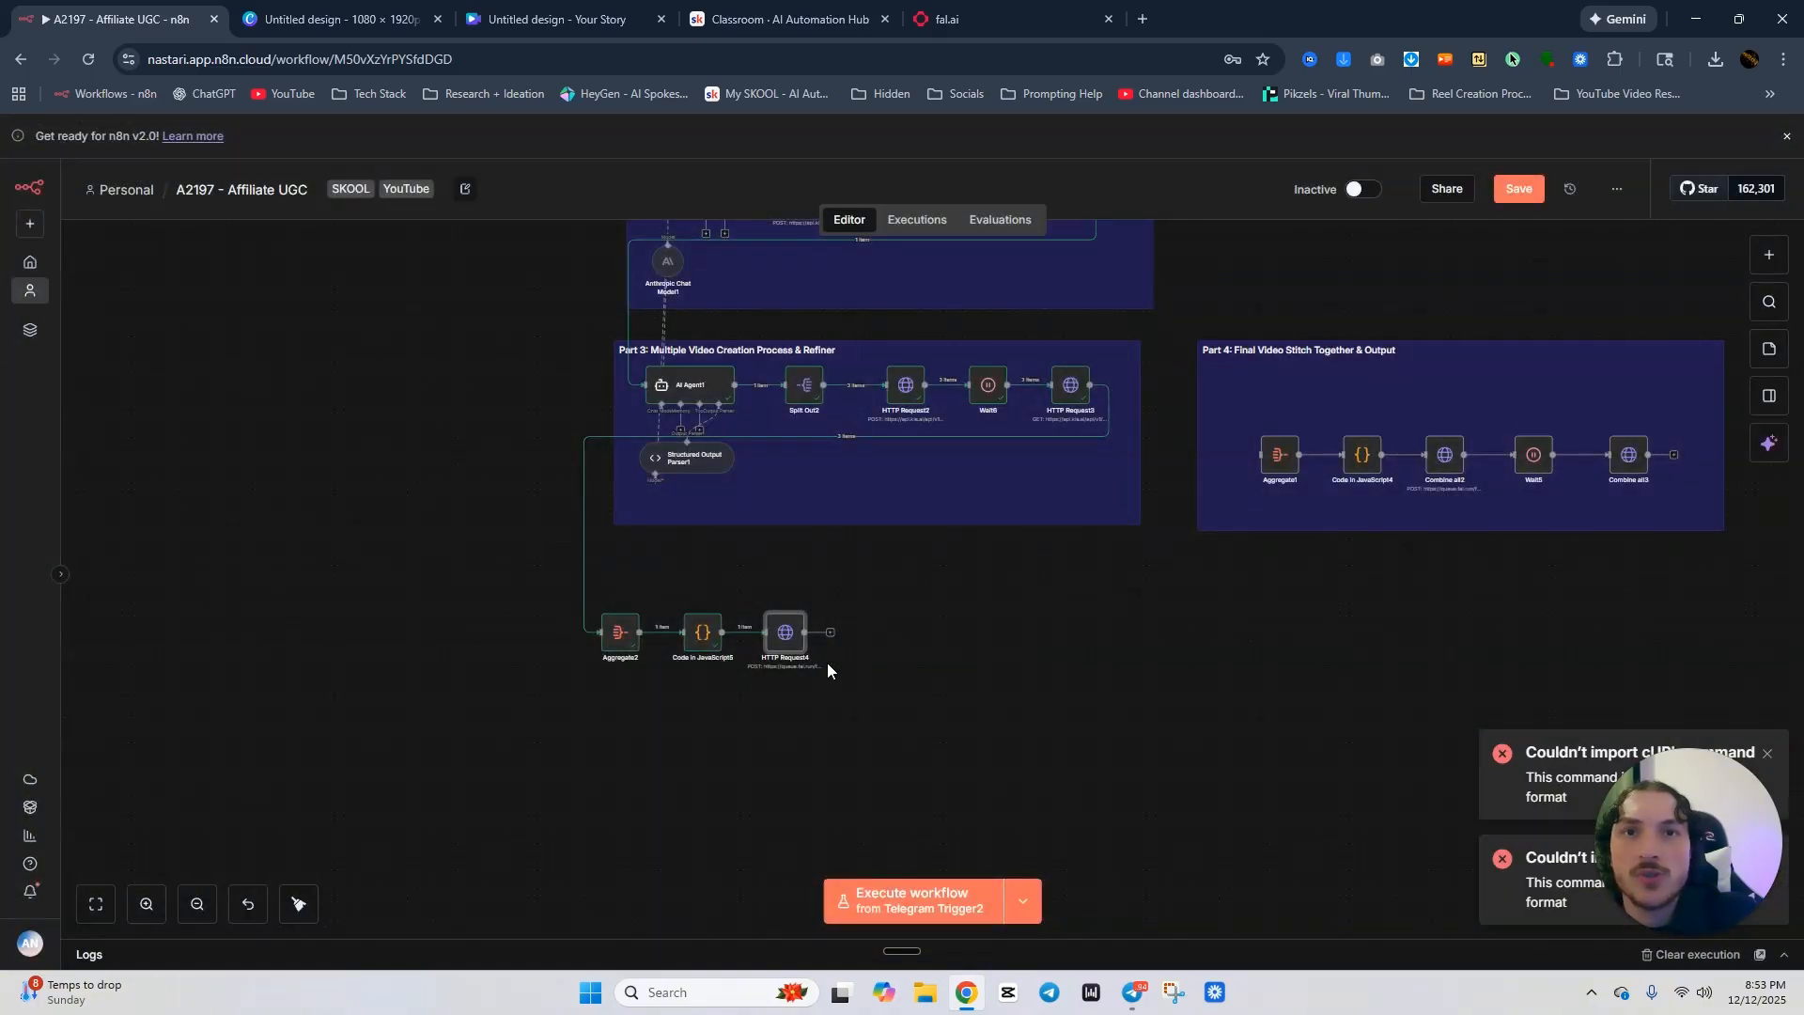
key("Delete")
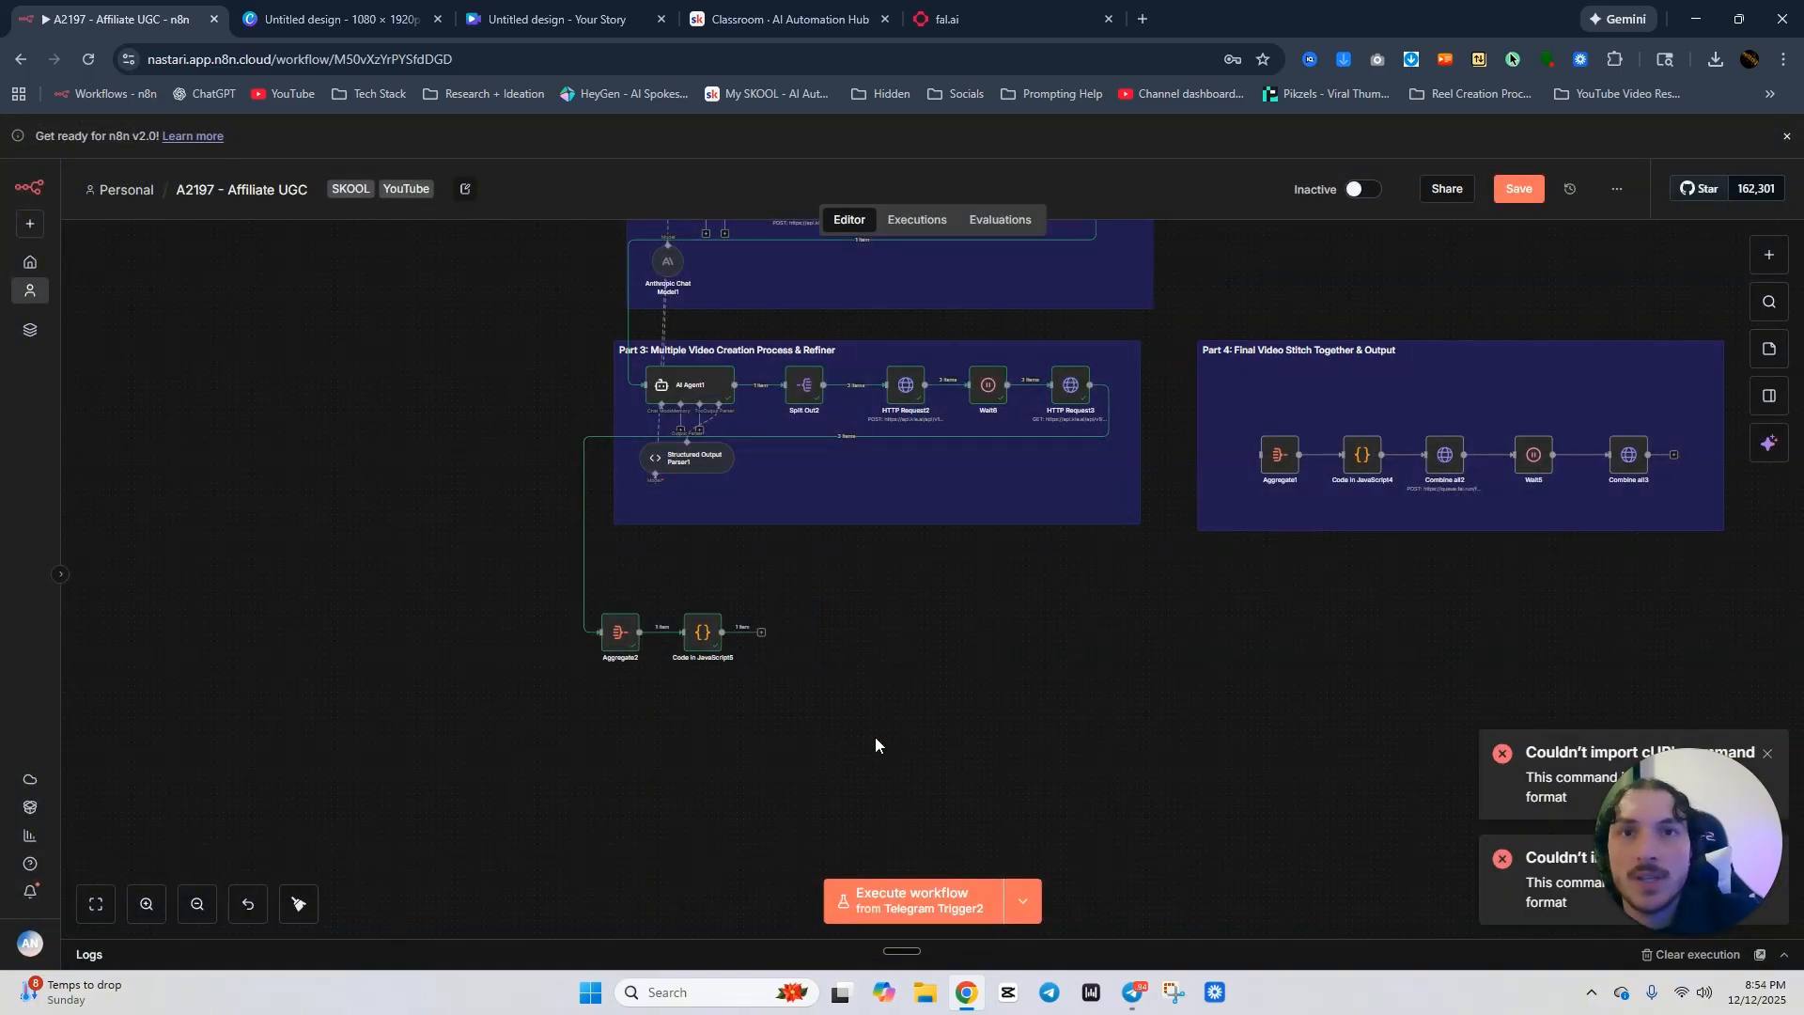
left_click(760, 627)
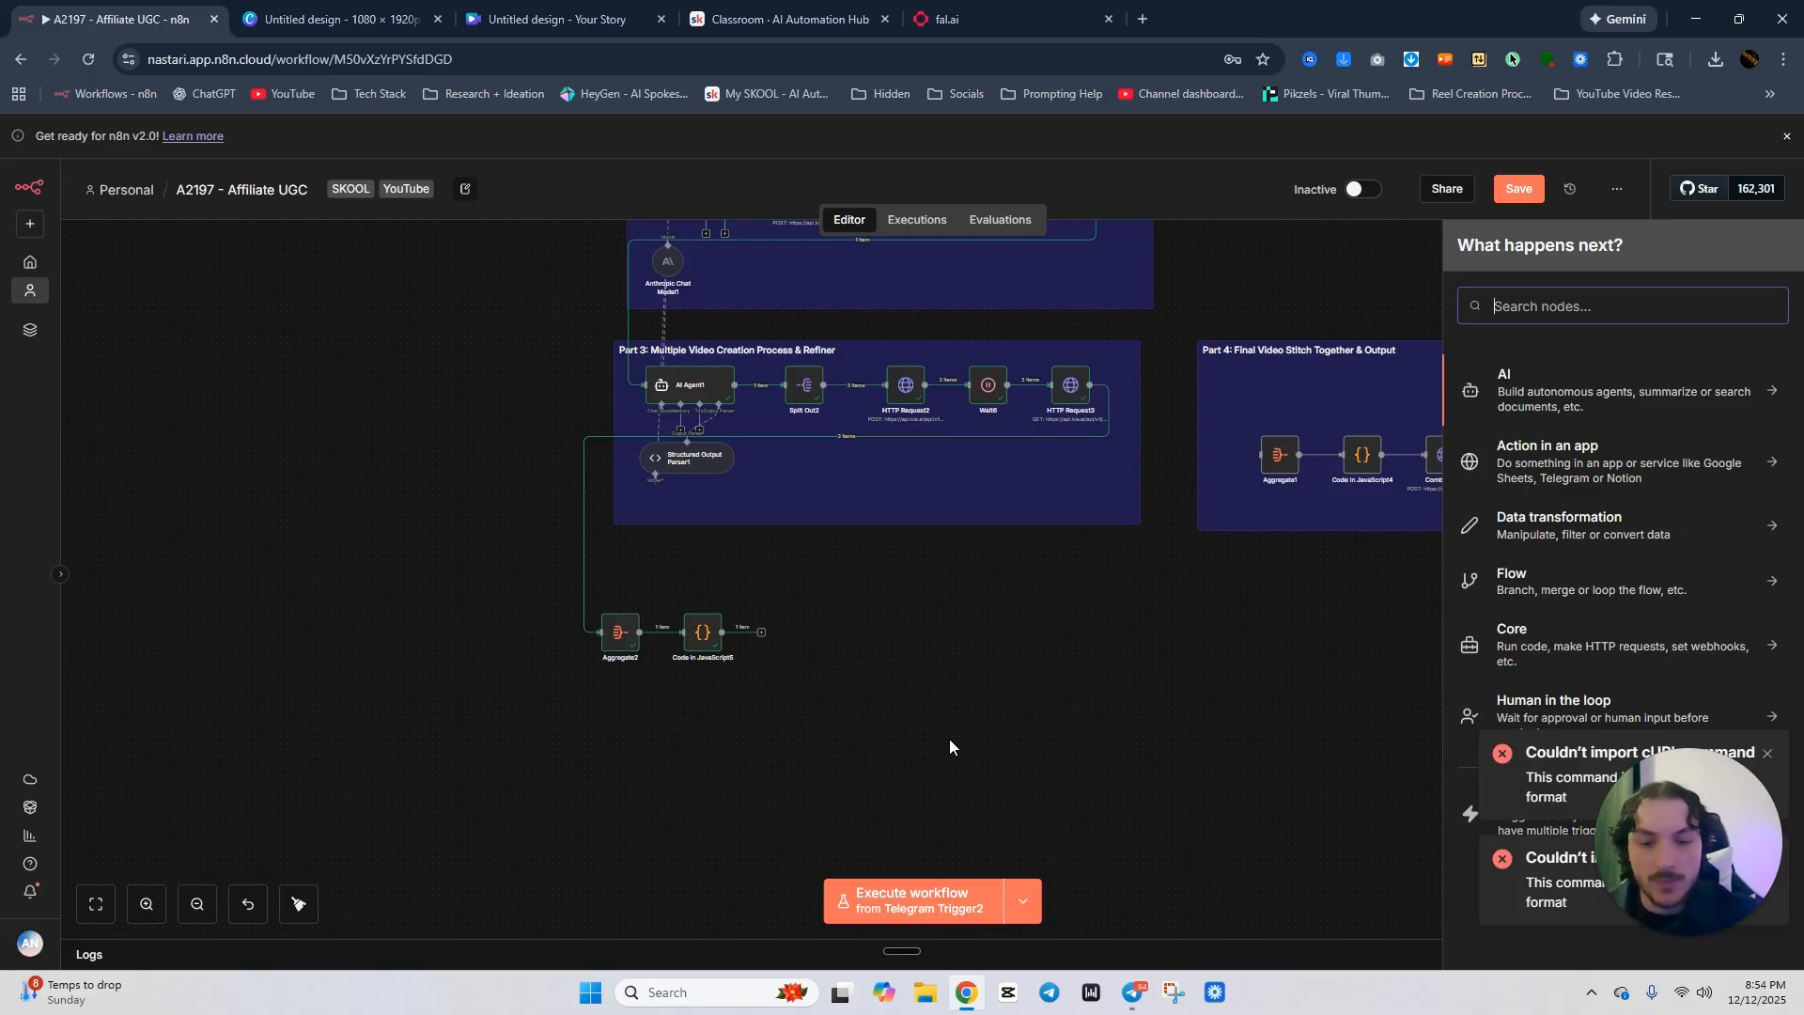
type("http")
left_click(1641, 379)
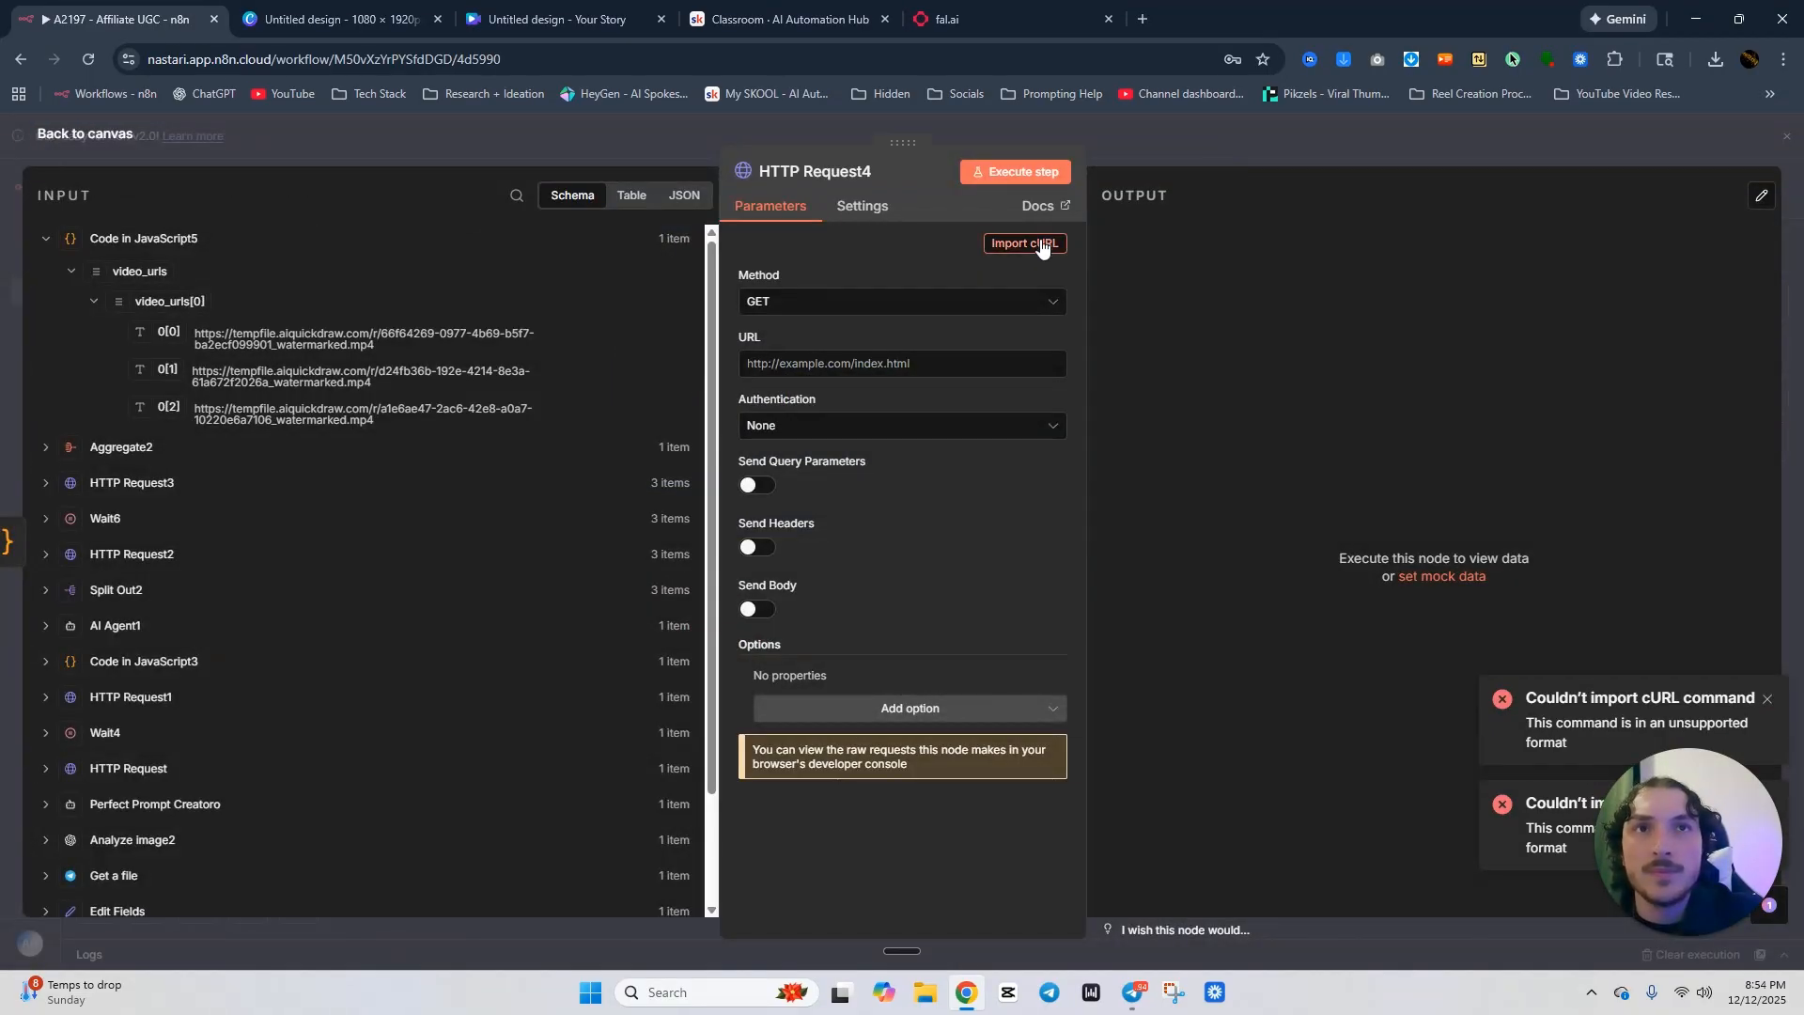
Import the copied fal.ai merge-videos cURL command into the HTTP Request4 node.
left_click(1040, 247)
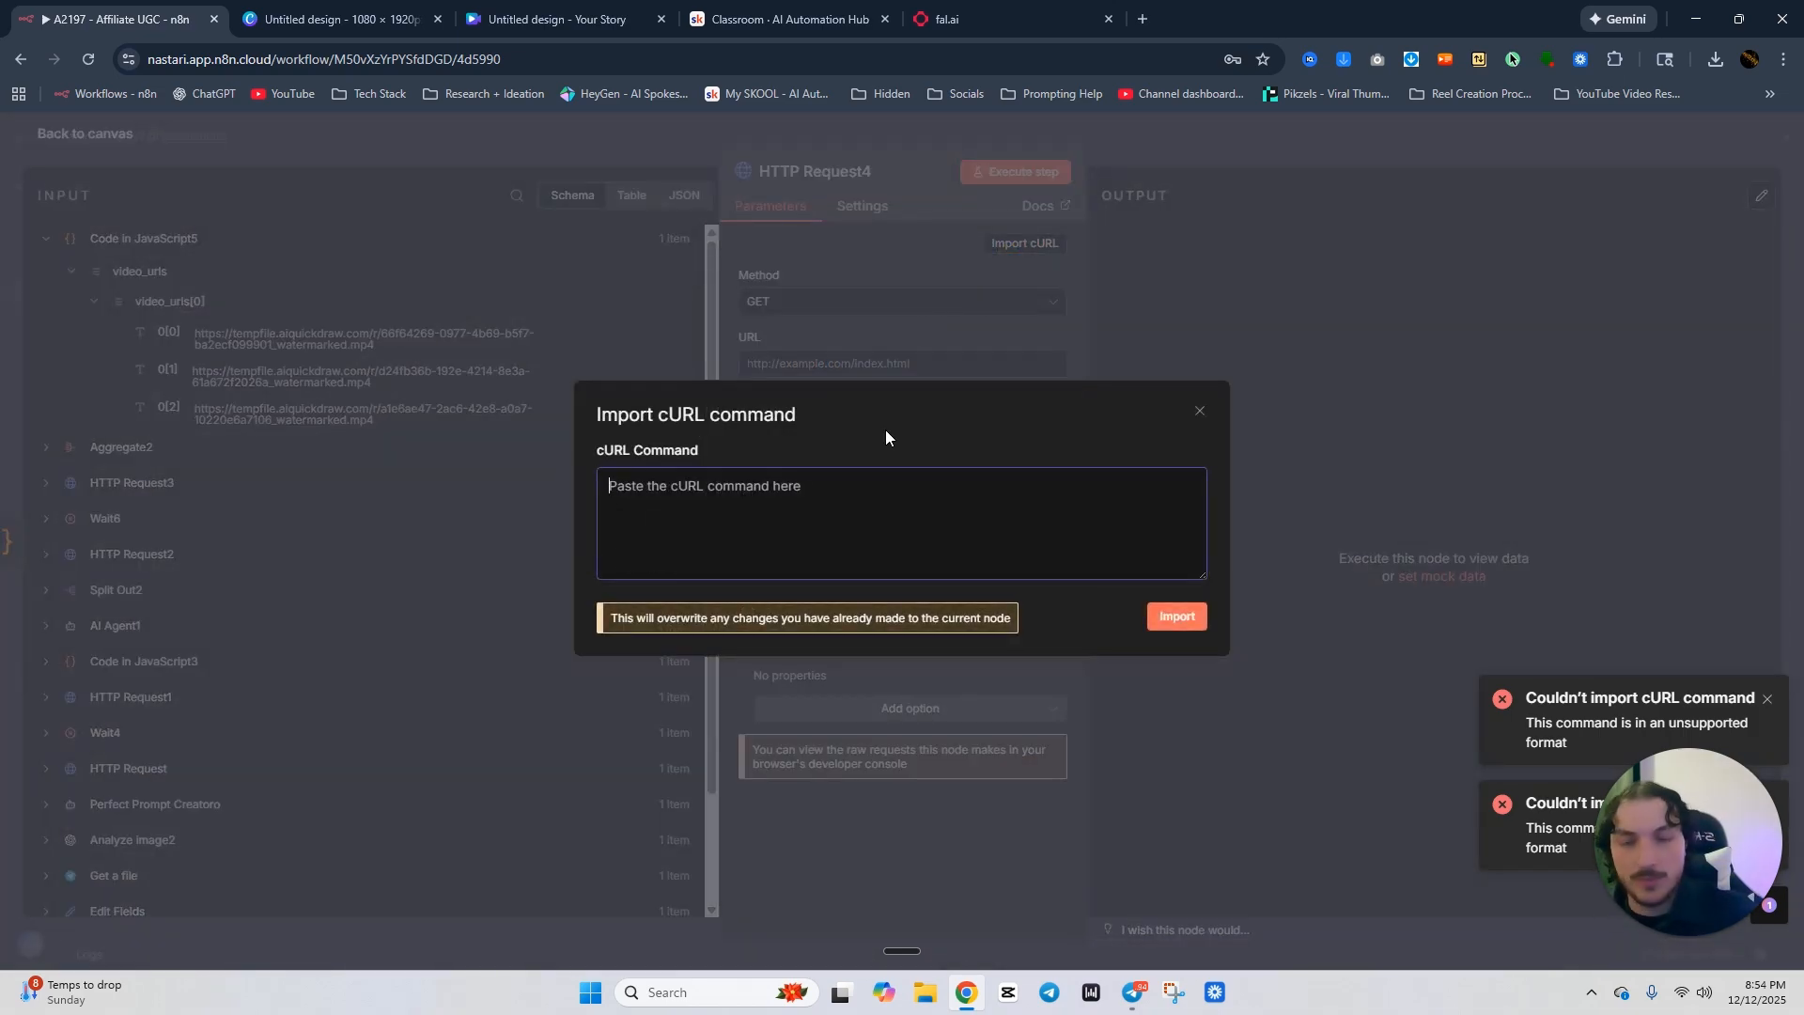
key("ctrl+v")
left_click(1176, 617)
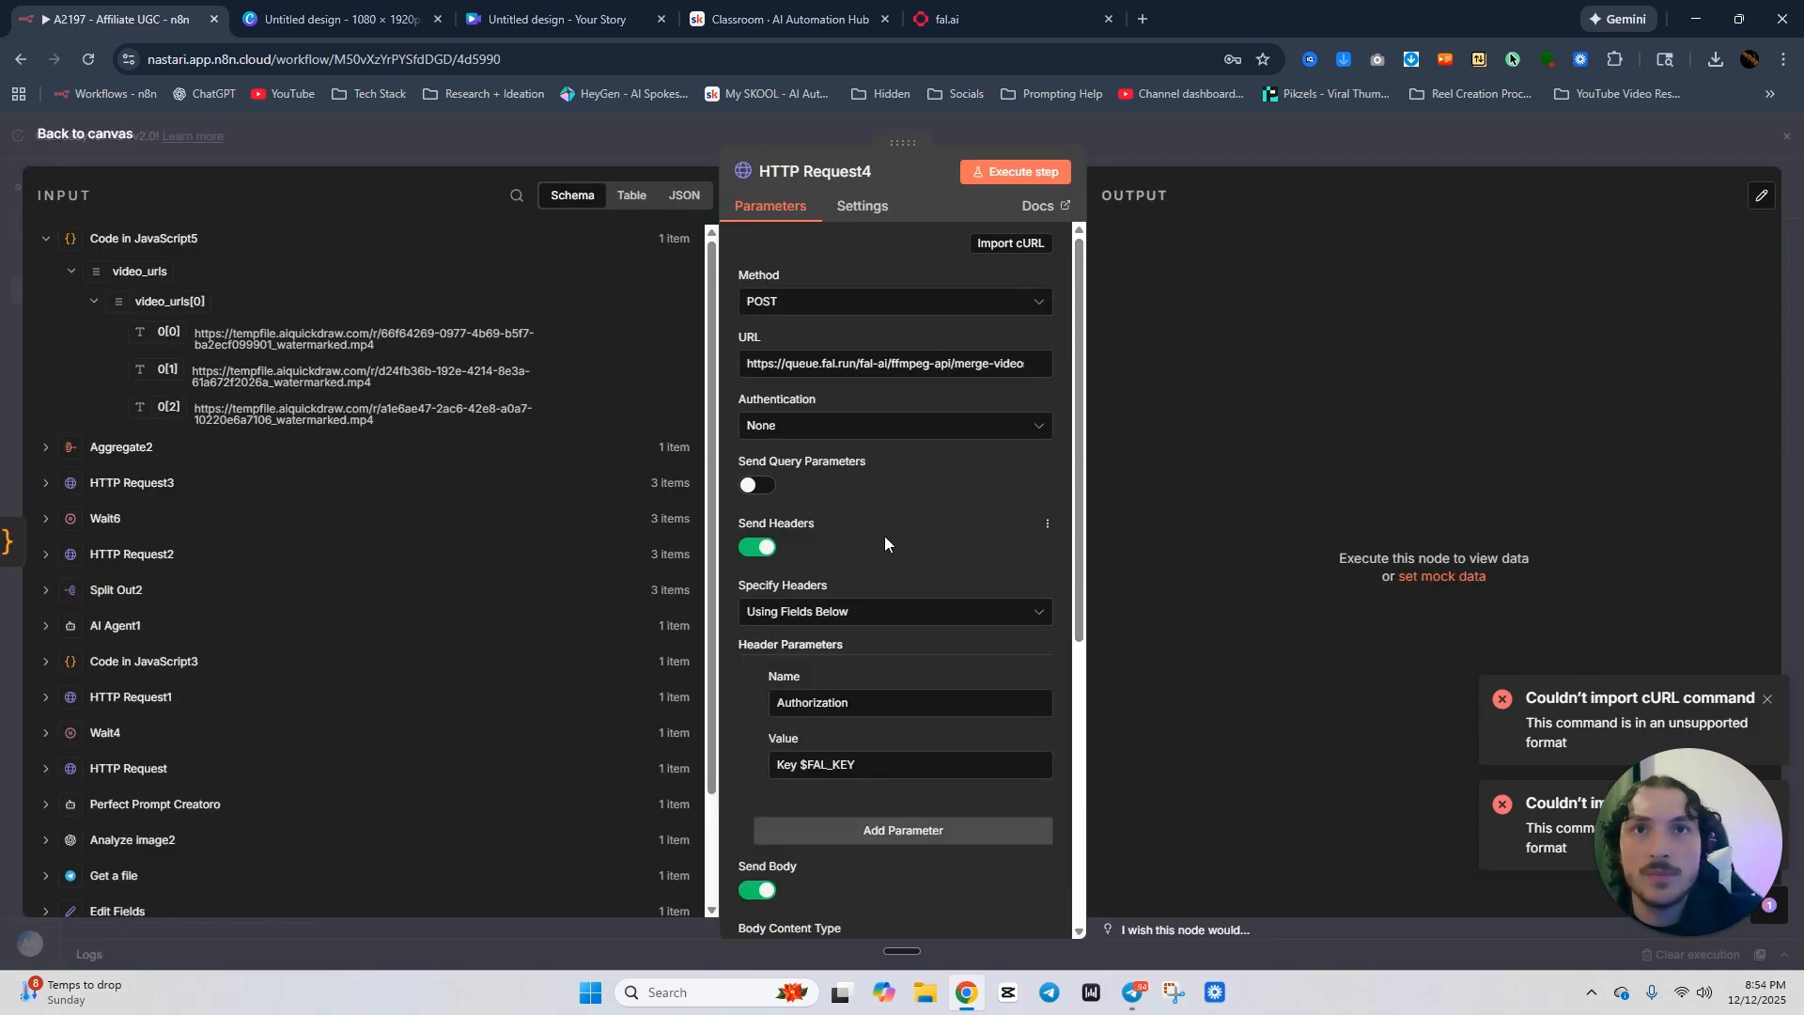
Clear the Authorization header's placeholder value and turn off Send Headers in HTTP Request4.
scroll(916, 540, "down", 2)
left_click_drag(896, 589, 690, 577)
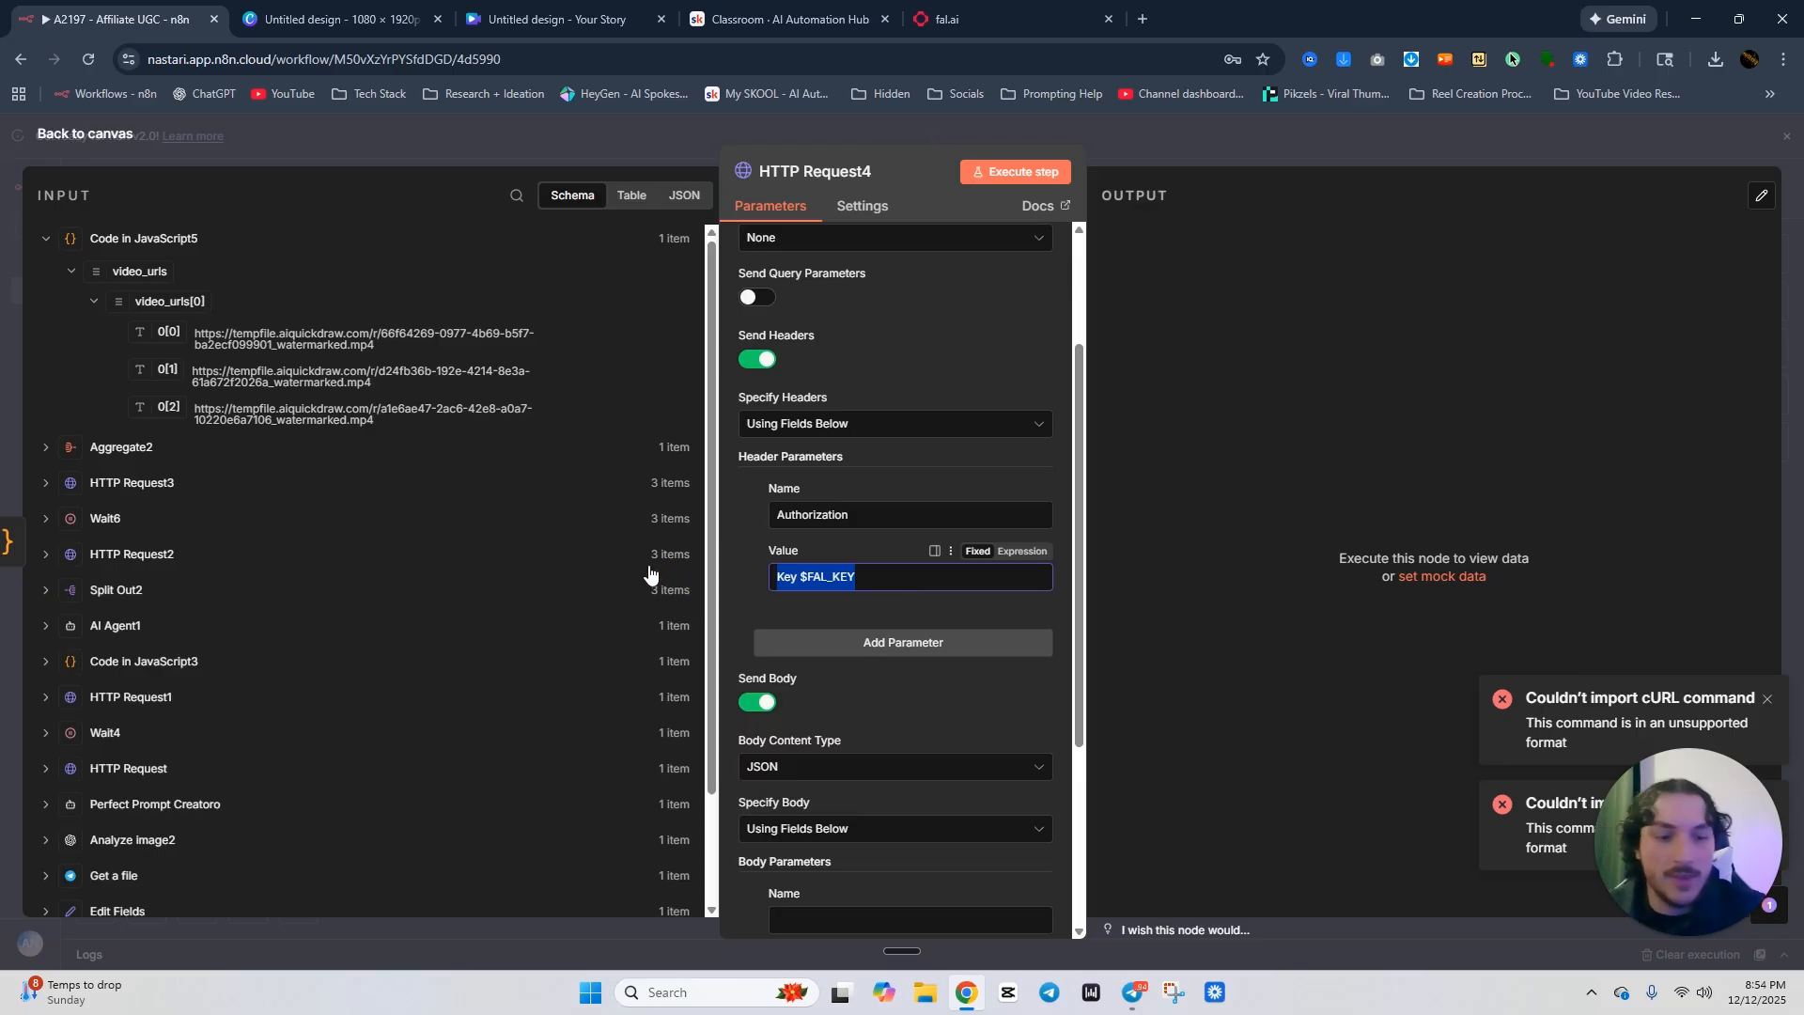
key("BackSpace")
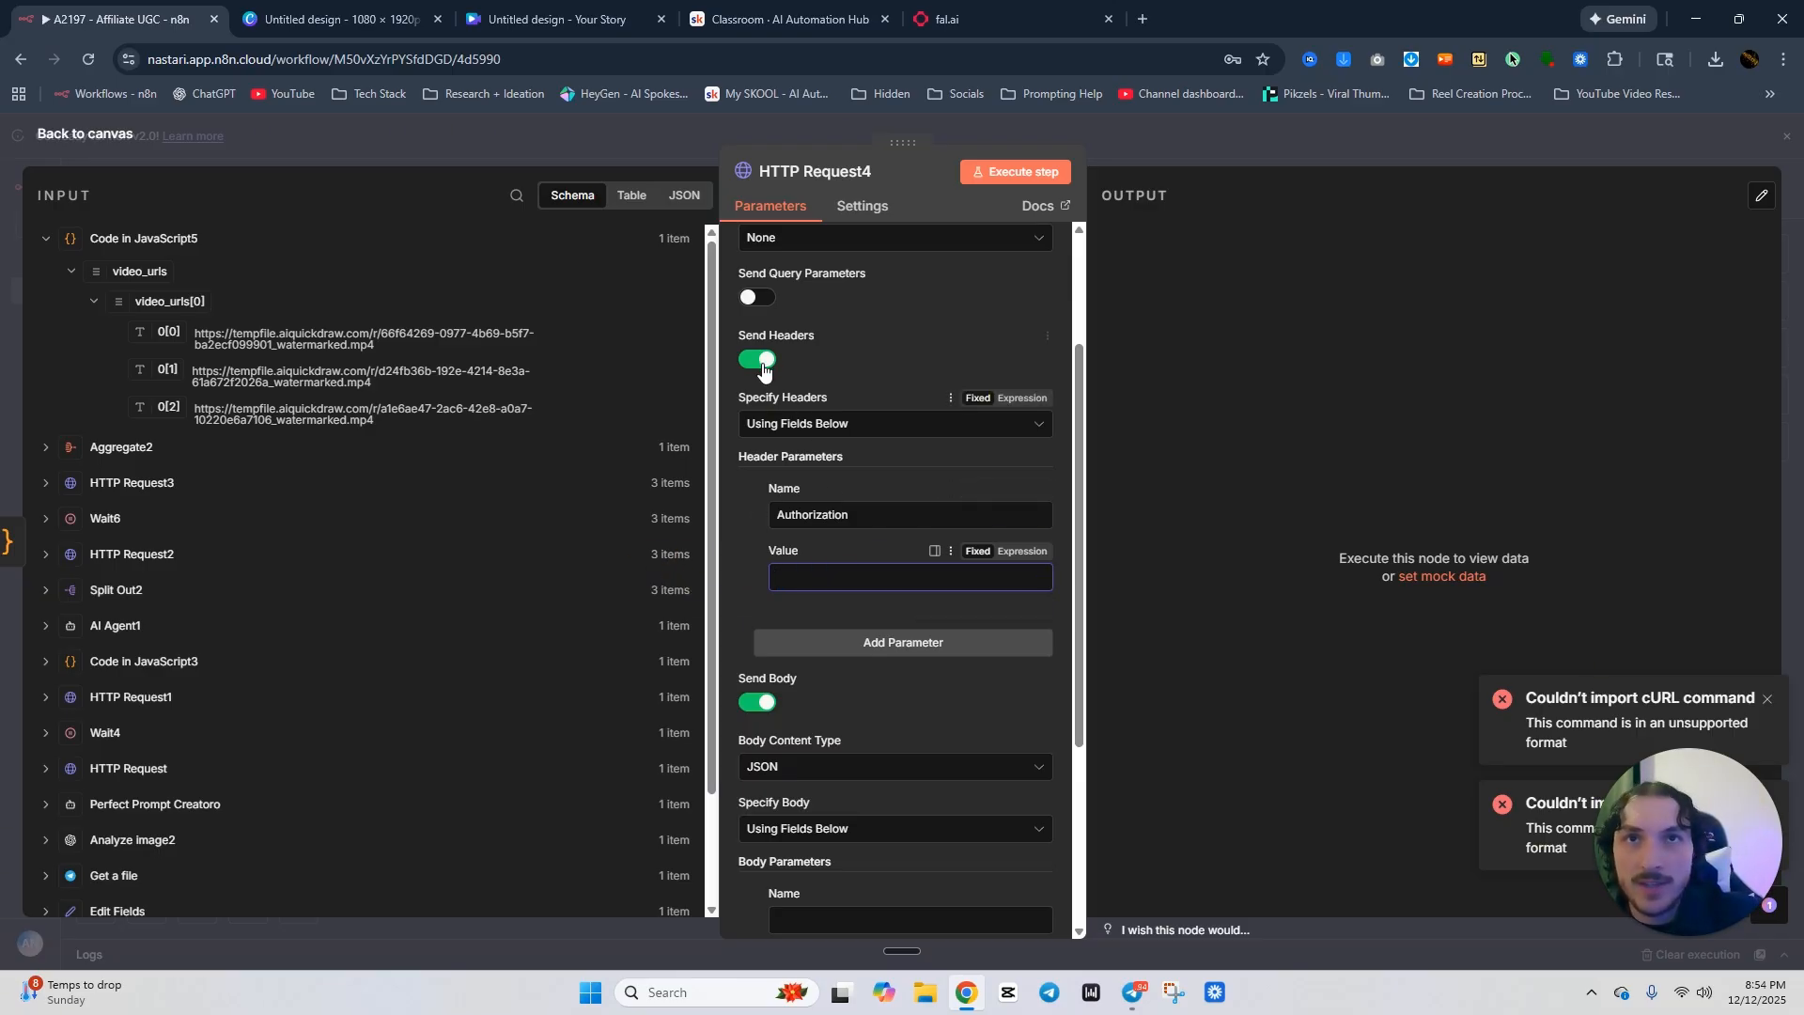
scroll(865, 564, "up", 2)
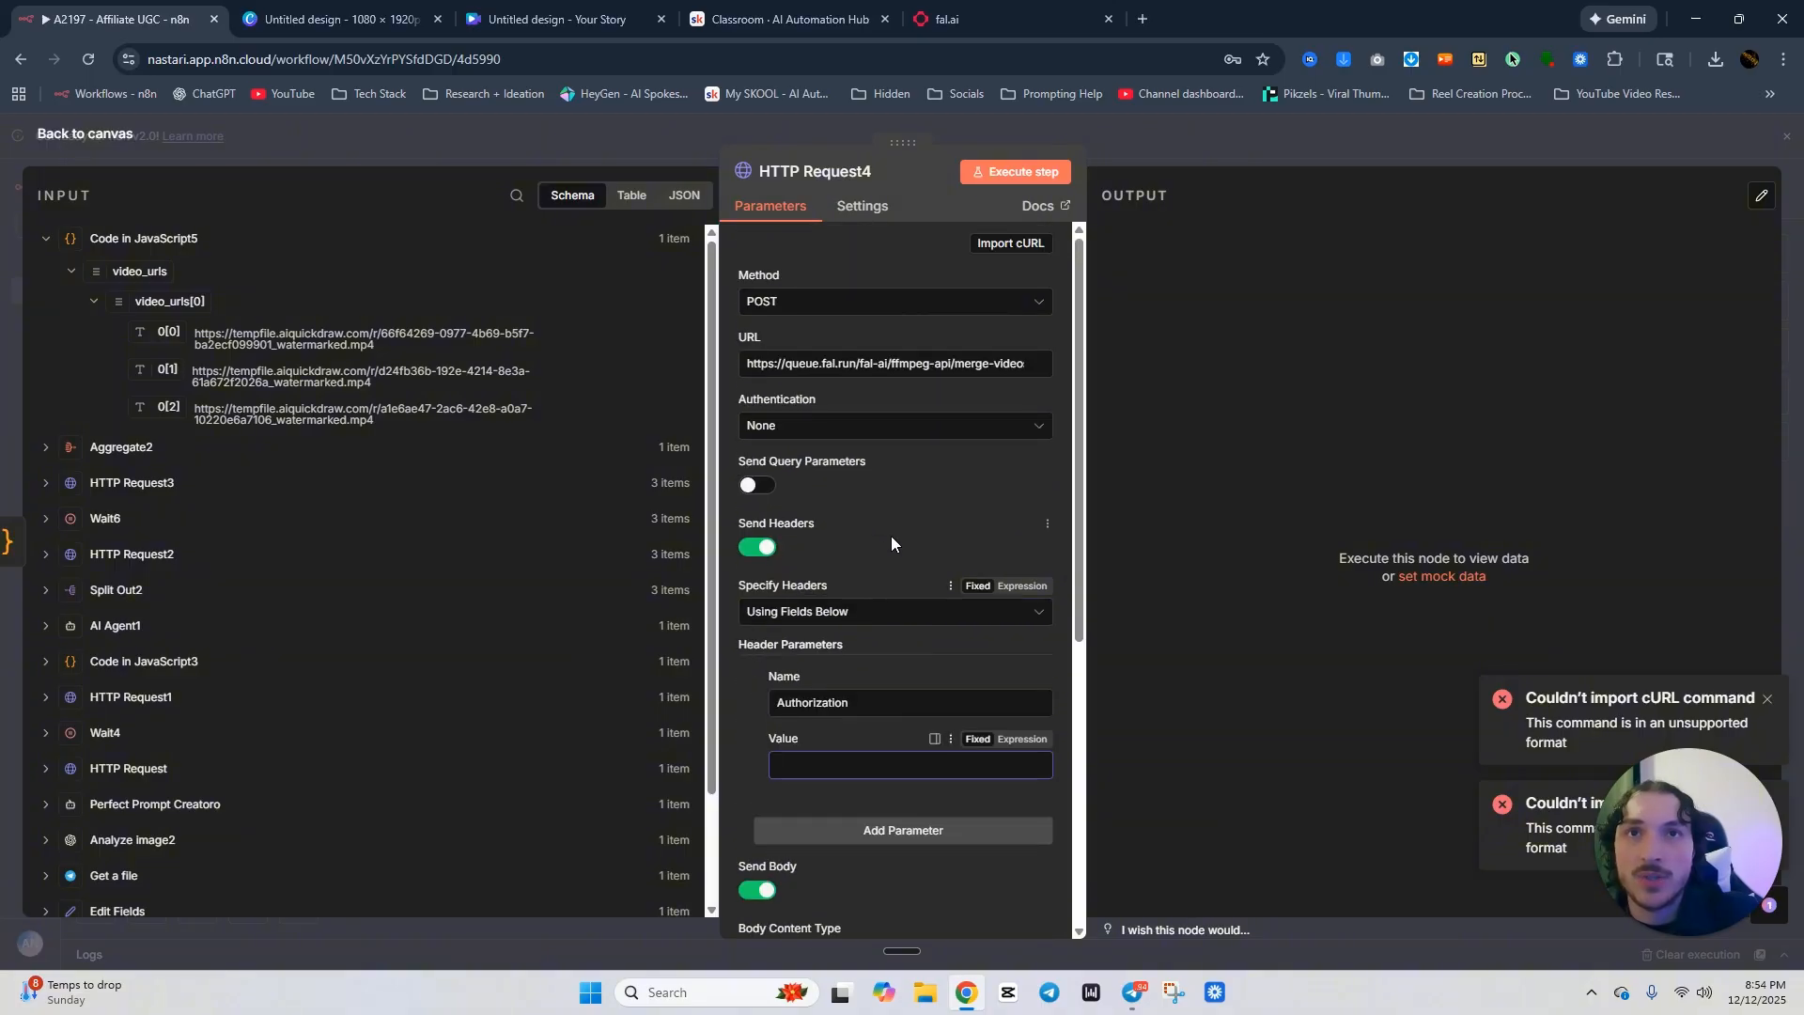
left_click(757, 546)
Set the node's authentication to Generic Credential Type with Header Auth and choose the FAL.ai credential.
left_click(822, 427)
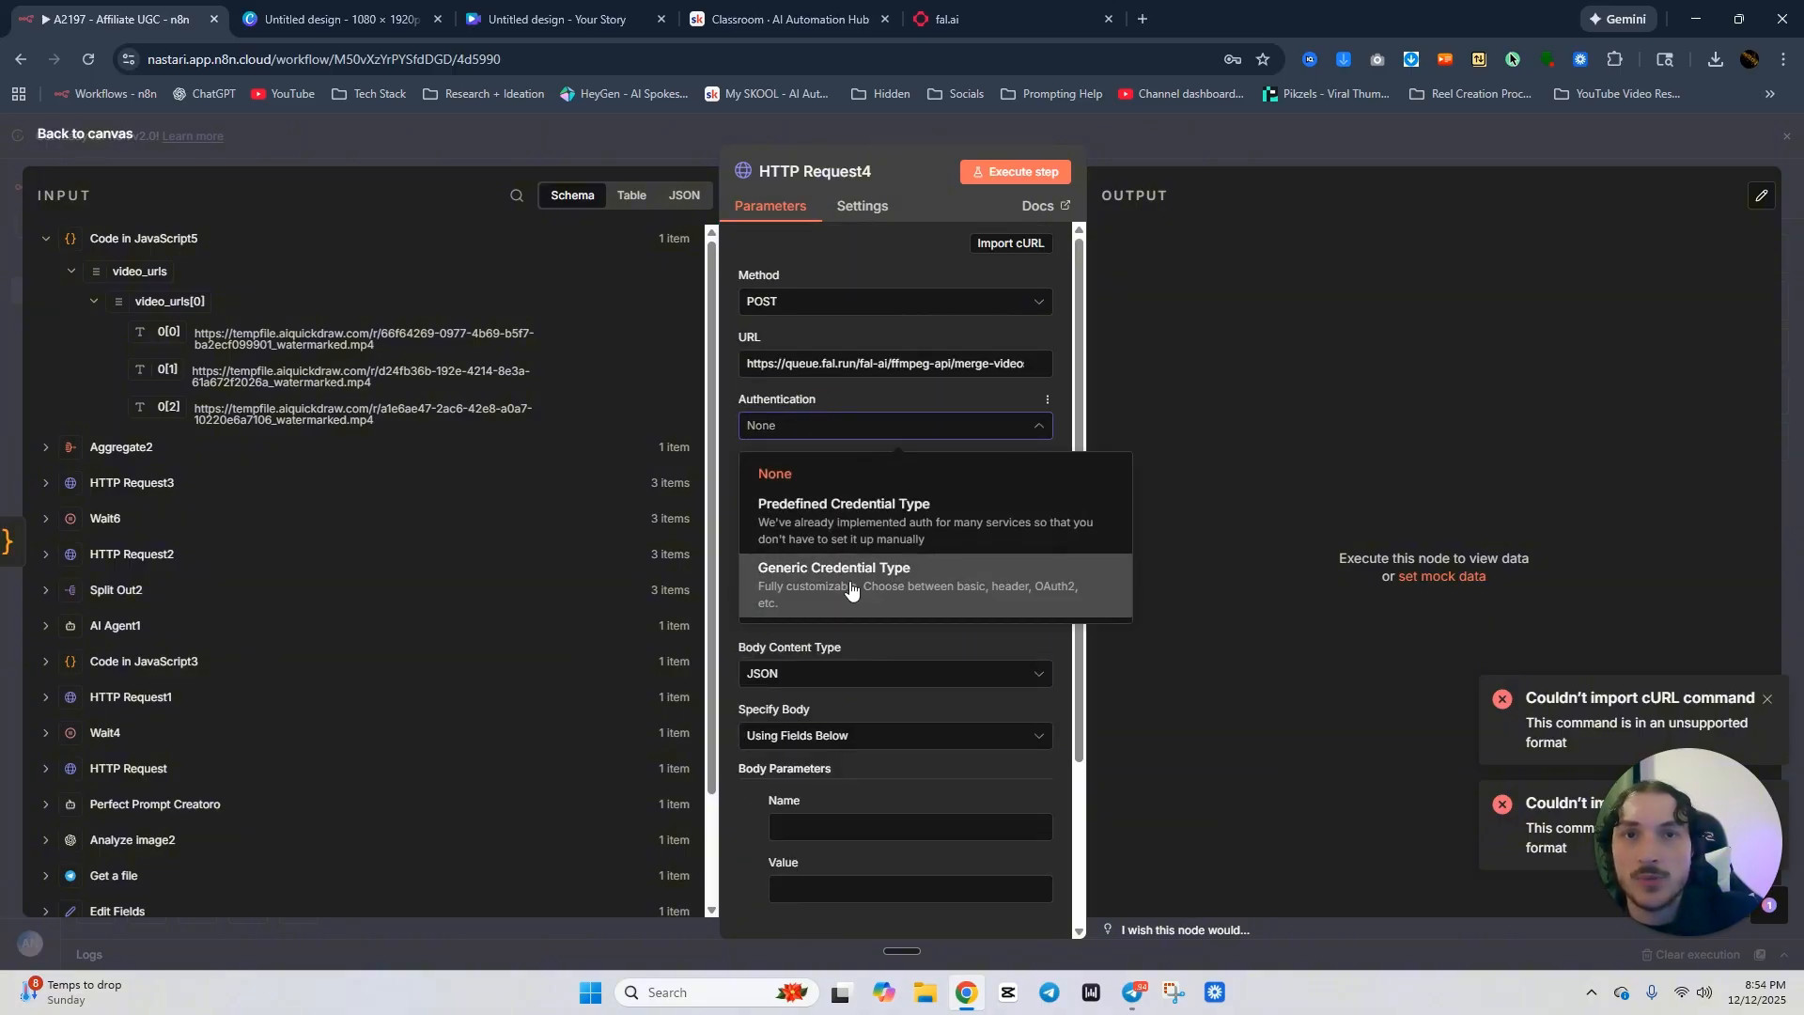
left_click(850, 573)
left_click(838, 486)
left_click(826, 648)
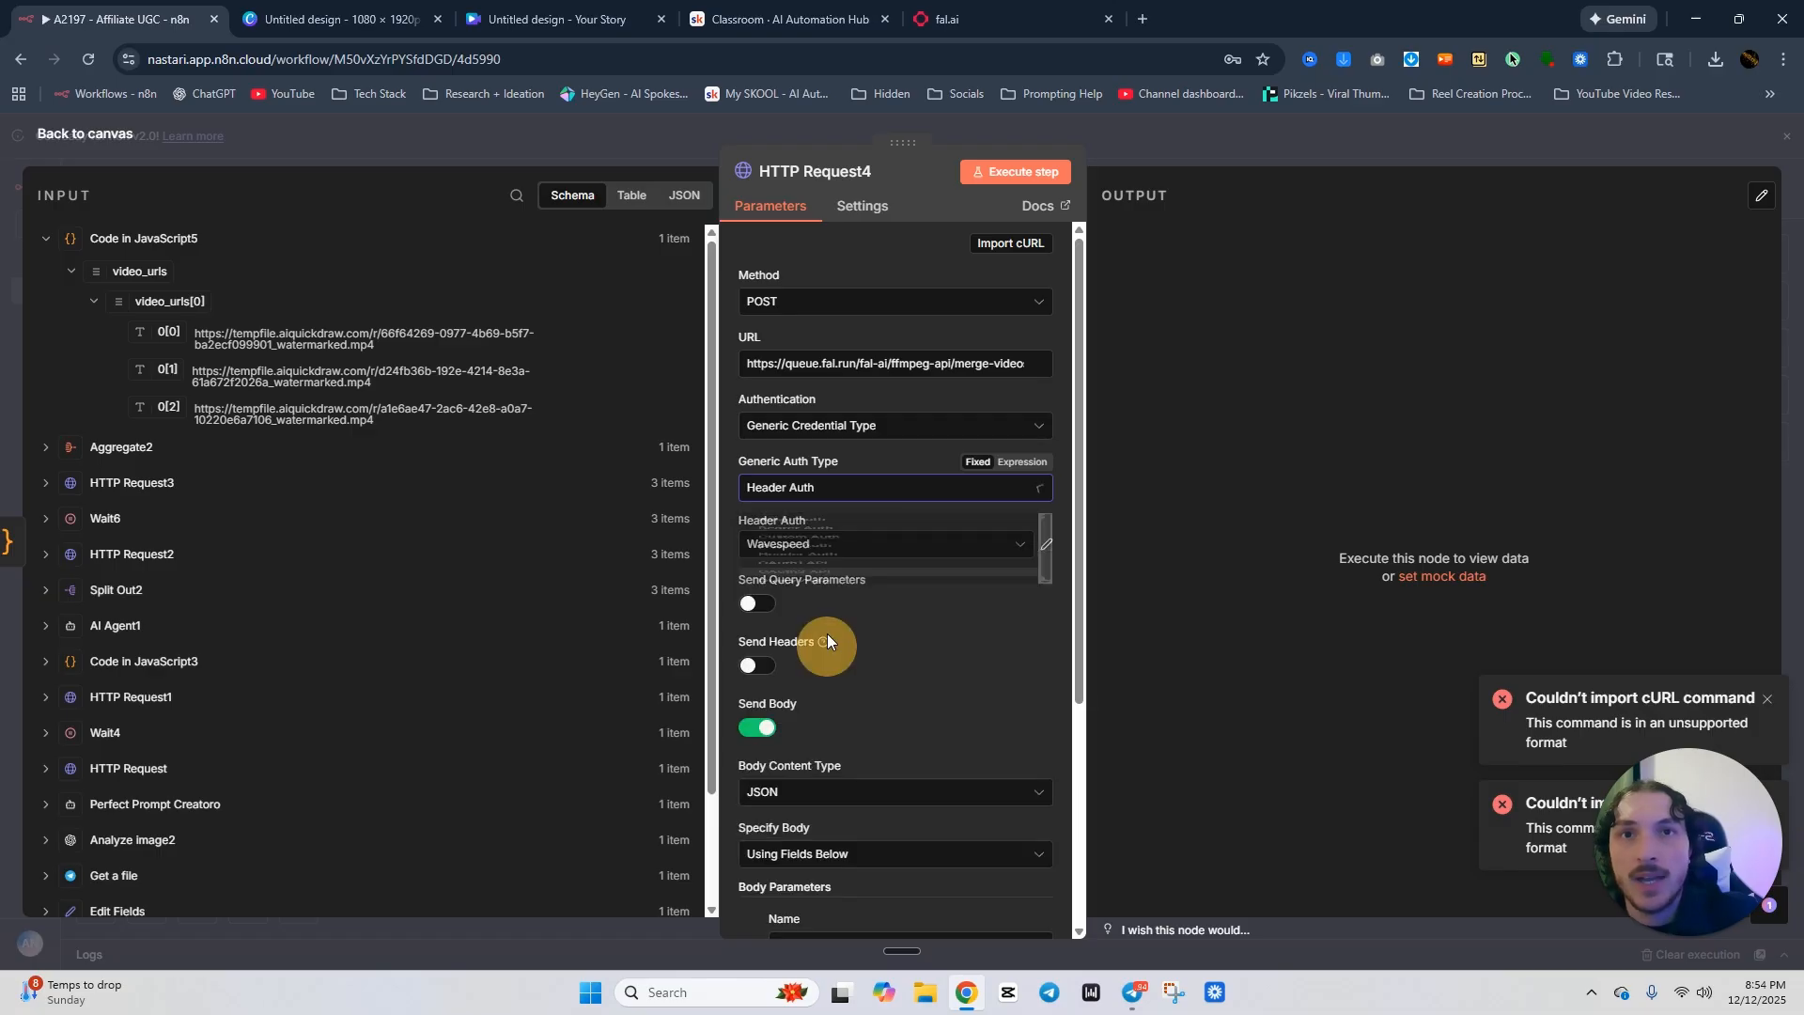
left_click(821, 544)
scroll(822, 643, "down", 3)
scroll(822, 644, "up", 5)
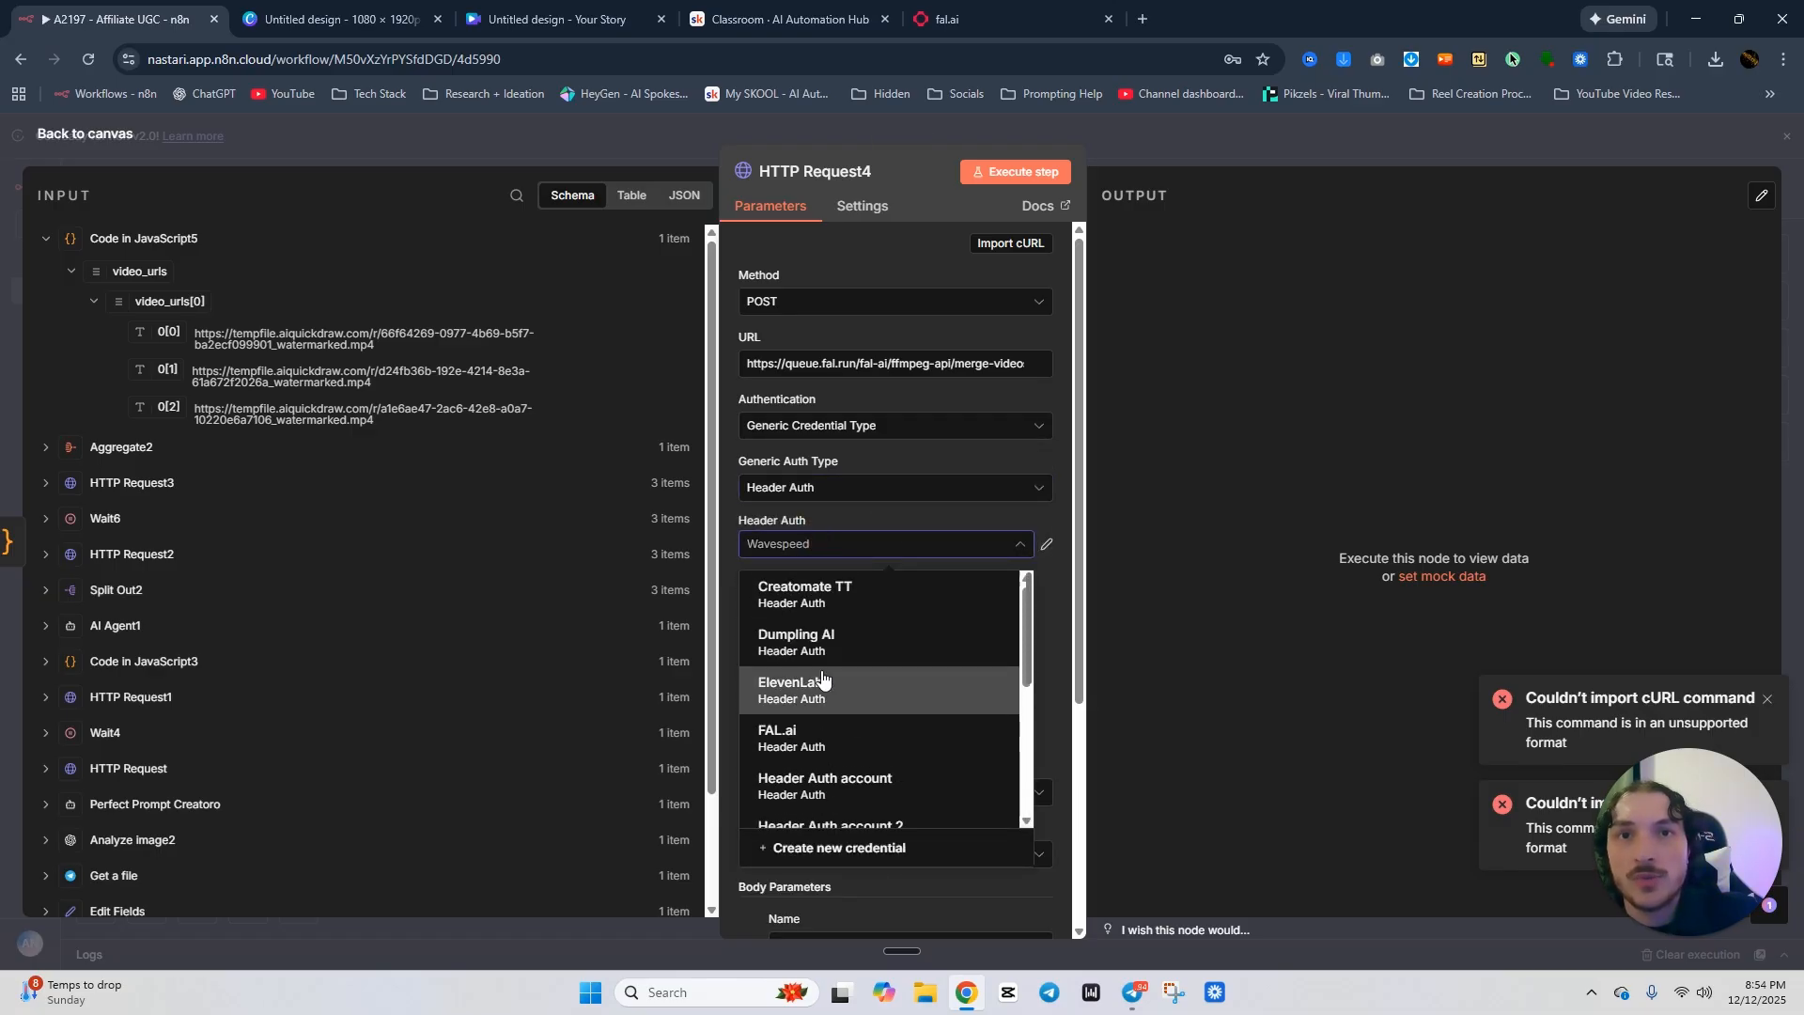
left_click(820, 732)
Specify the body using JSON and enter { "video_urls": [{{ $json.video_urls[0].map(url => `"${url}"`) }}] }.
scroll(930, 573, "down", 5)
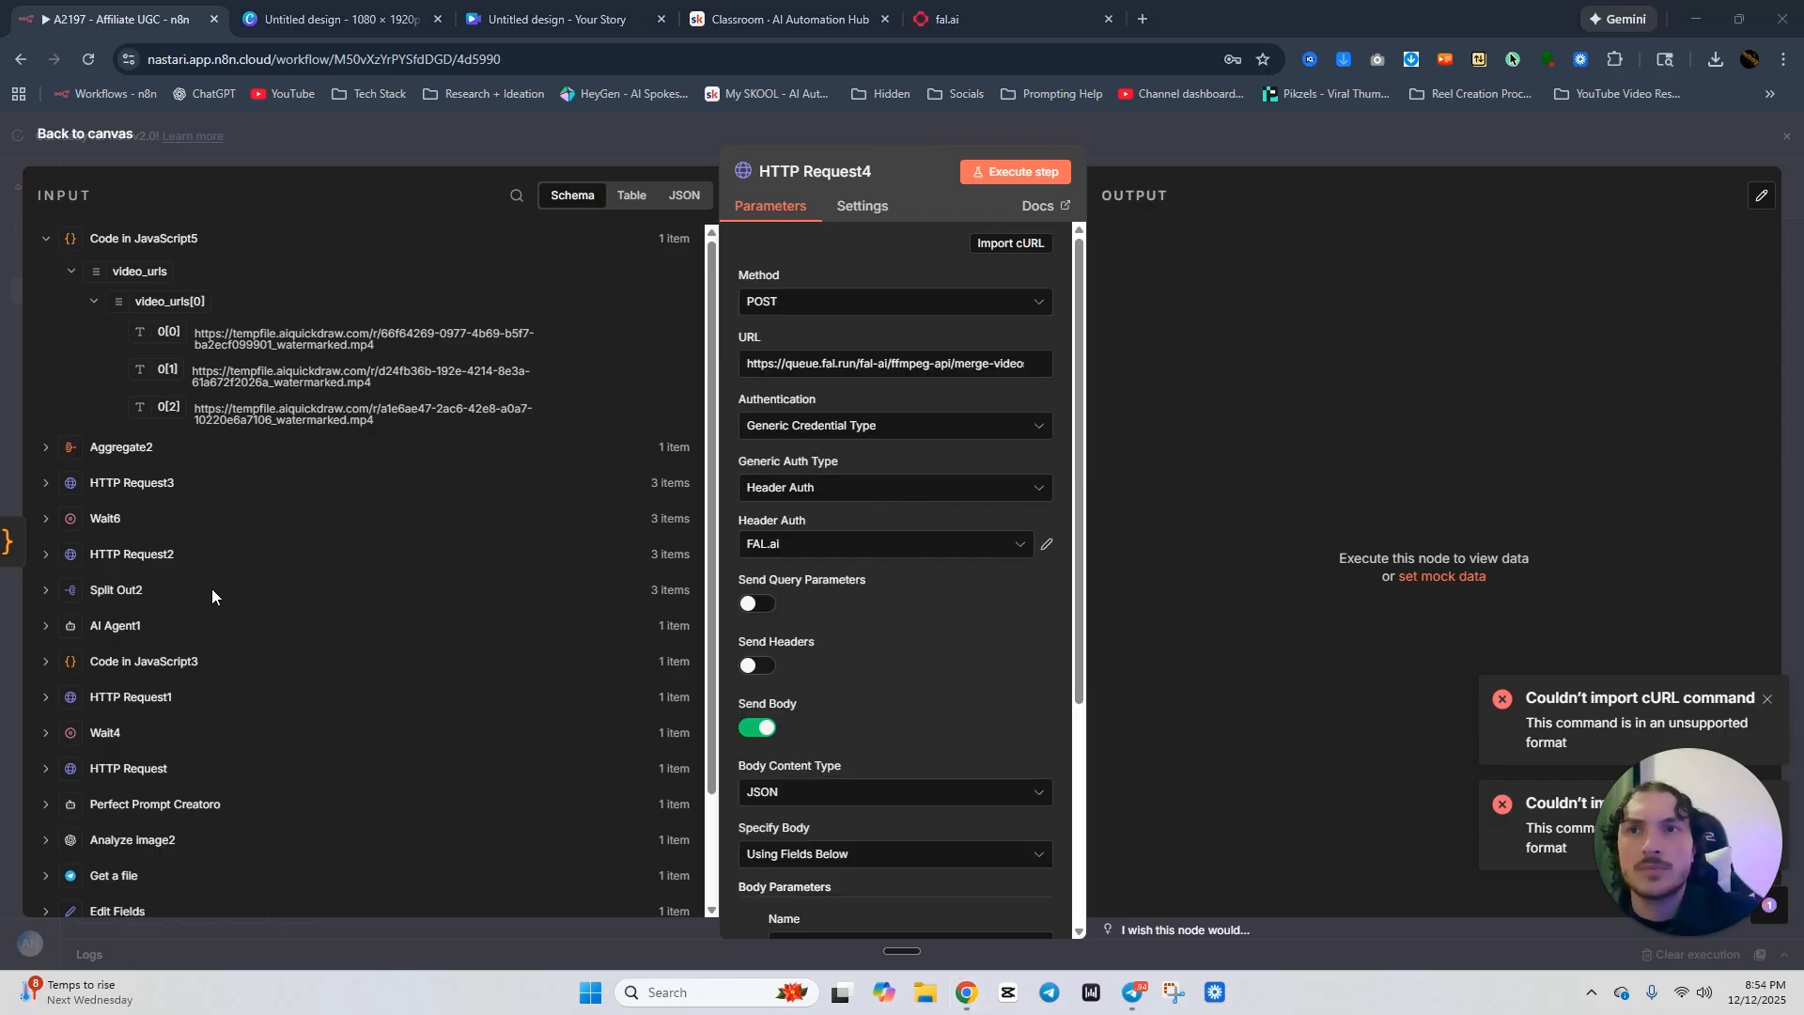
scroll(879, 544, "down", 3)
left_click(836, 526)
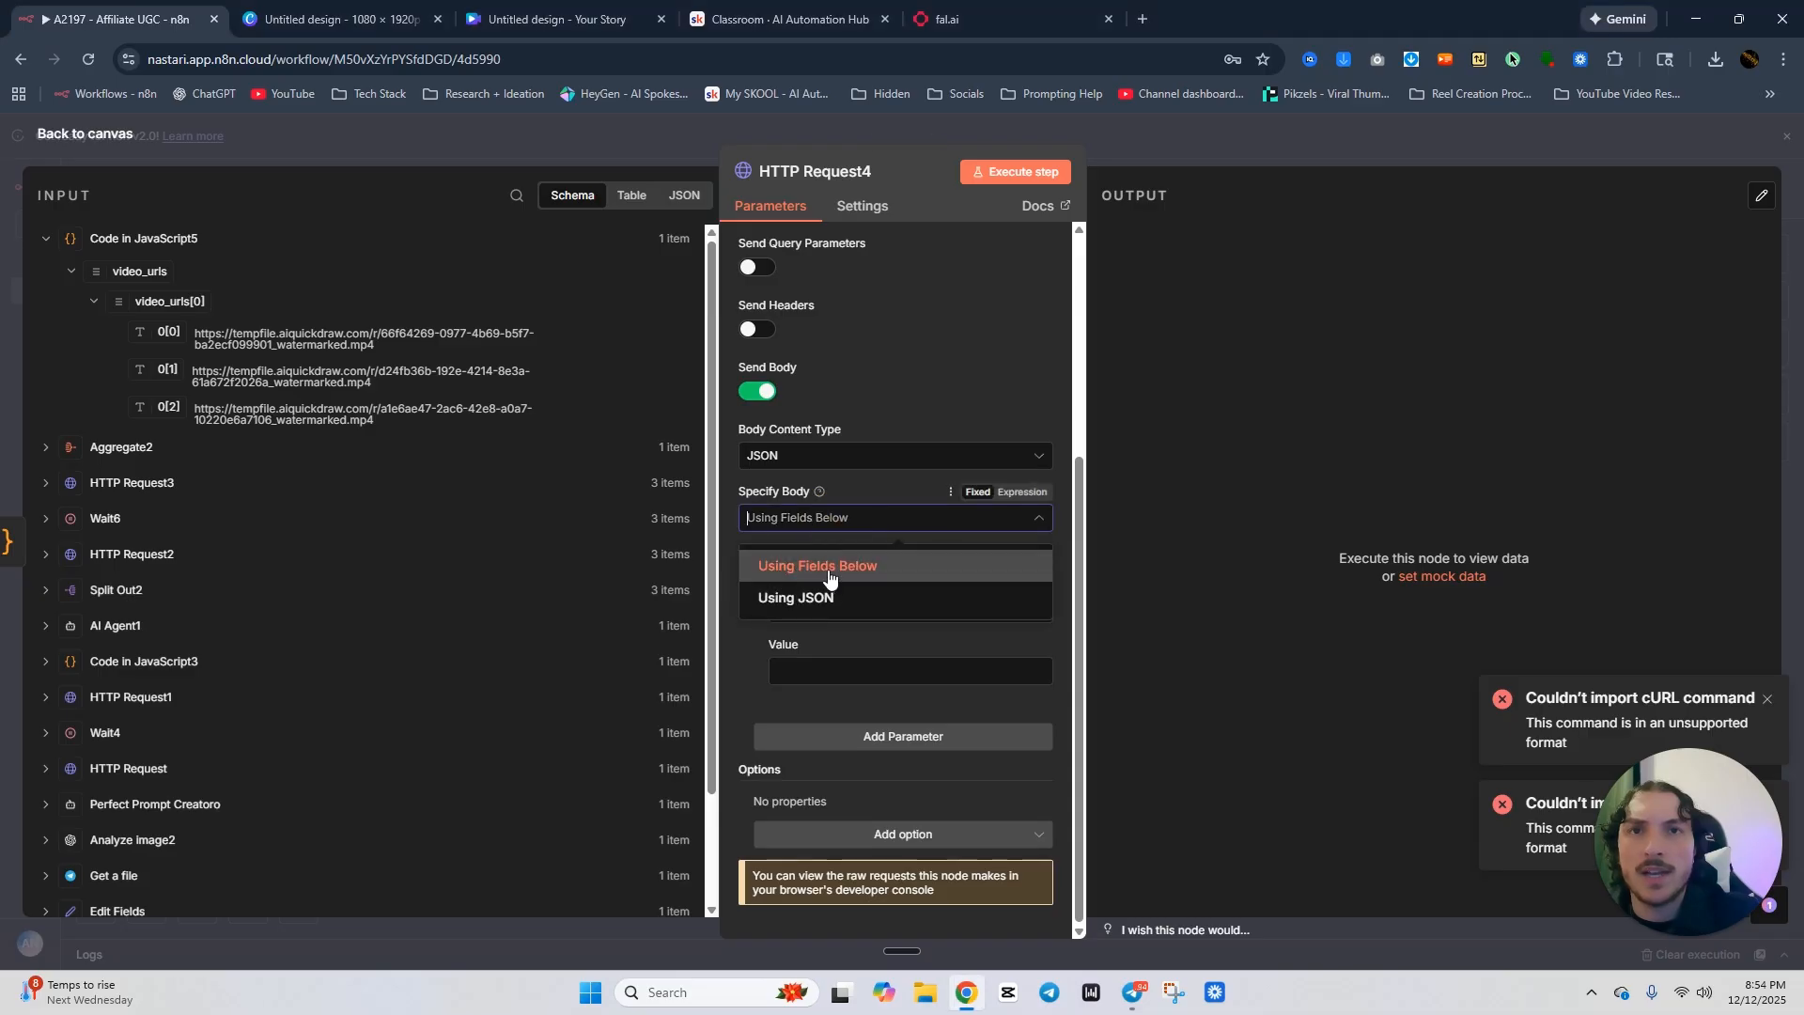
left_click(815, 599)
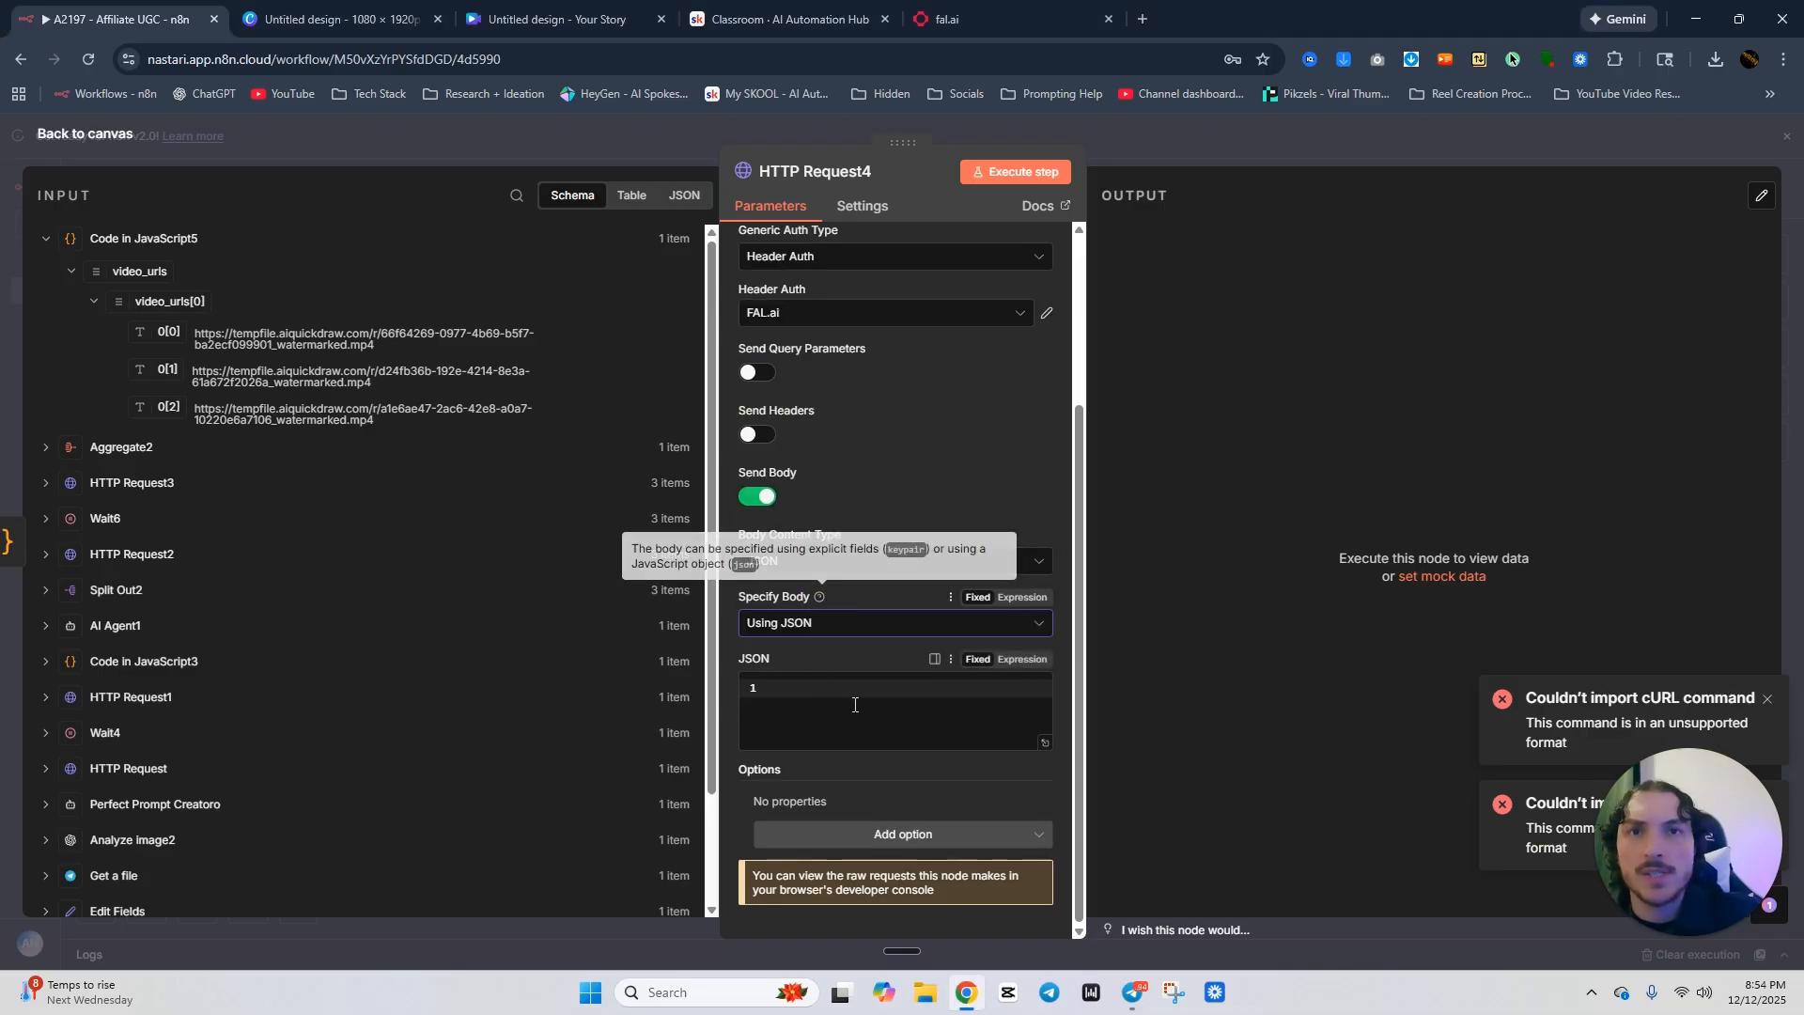
left_click(1046, 747)
left_click(252, 235)
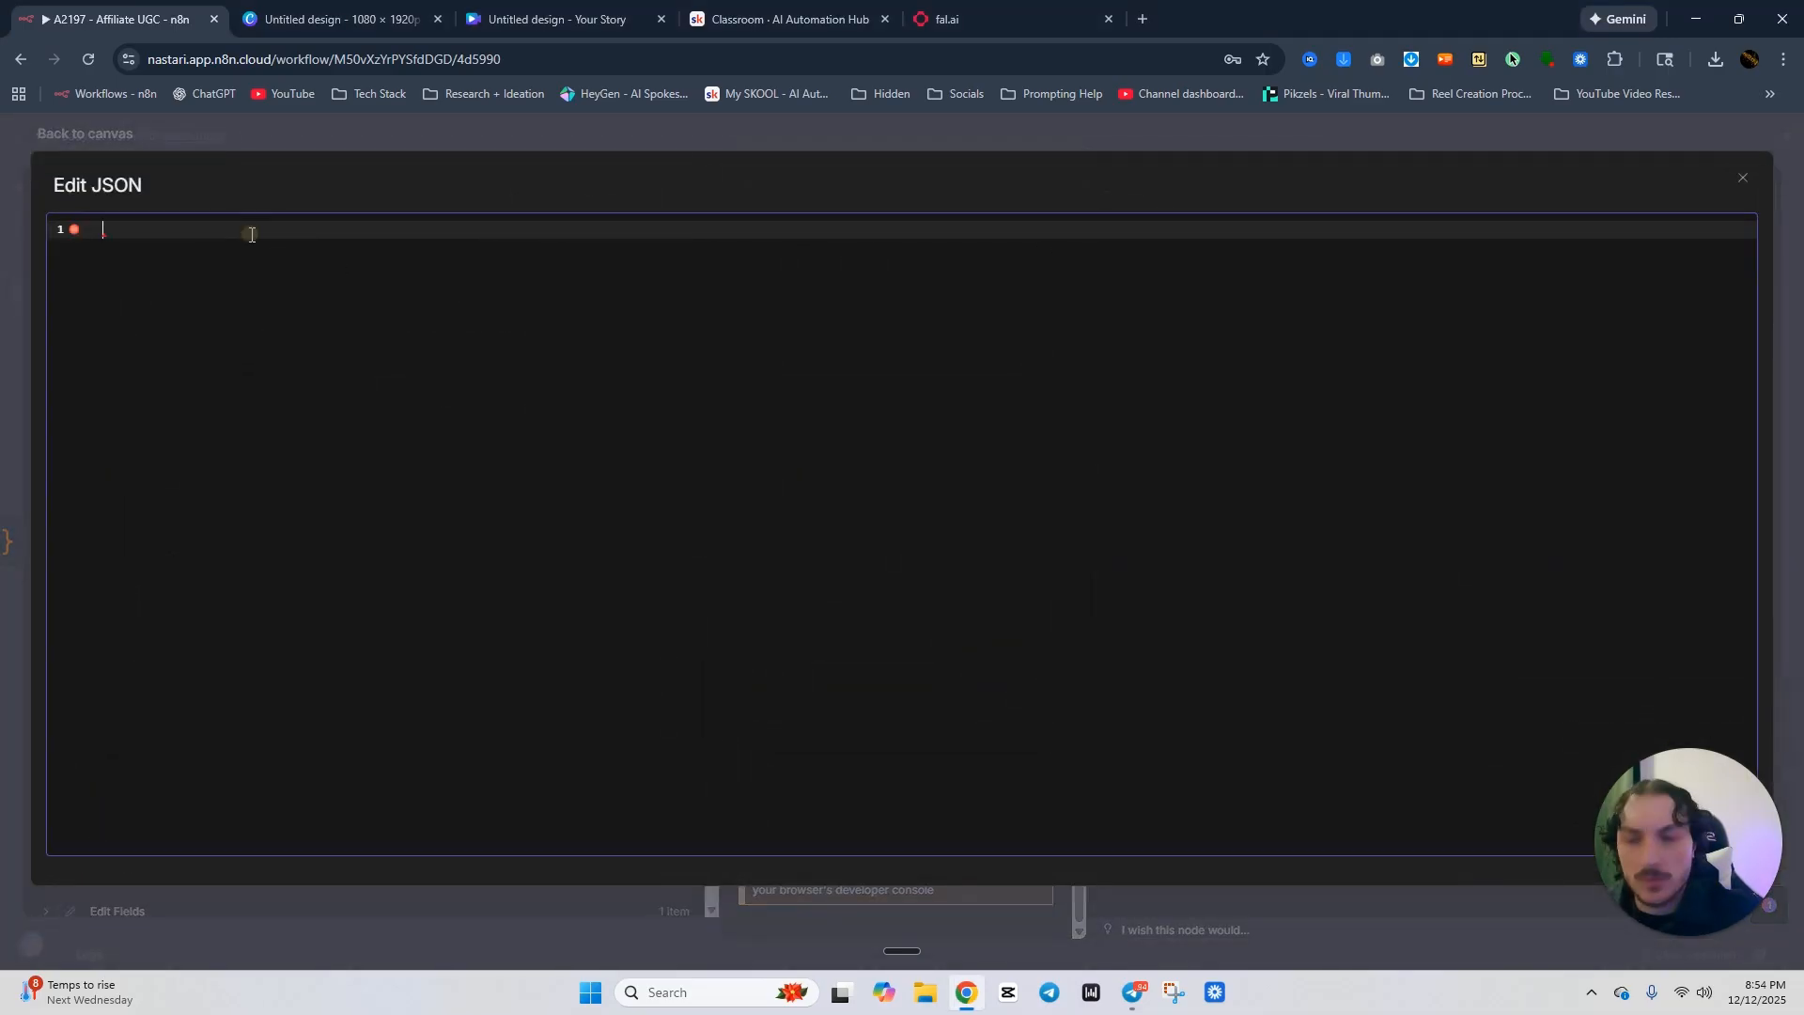
type("{   \"video_urls\": [{{ $json.video_urls[0].map(url => `\"${url}\"`) }}] }")
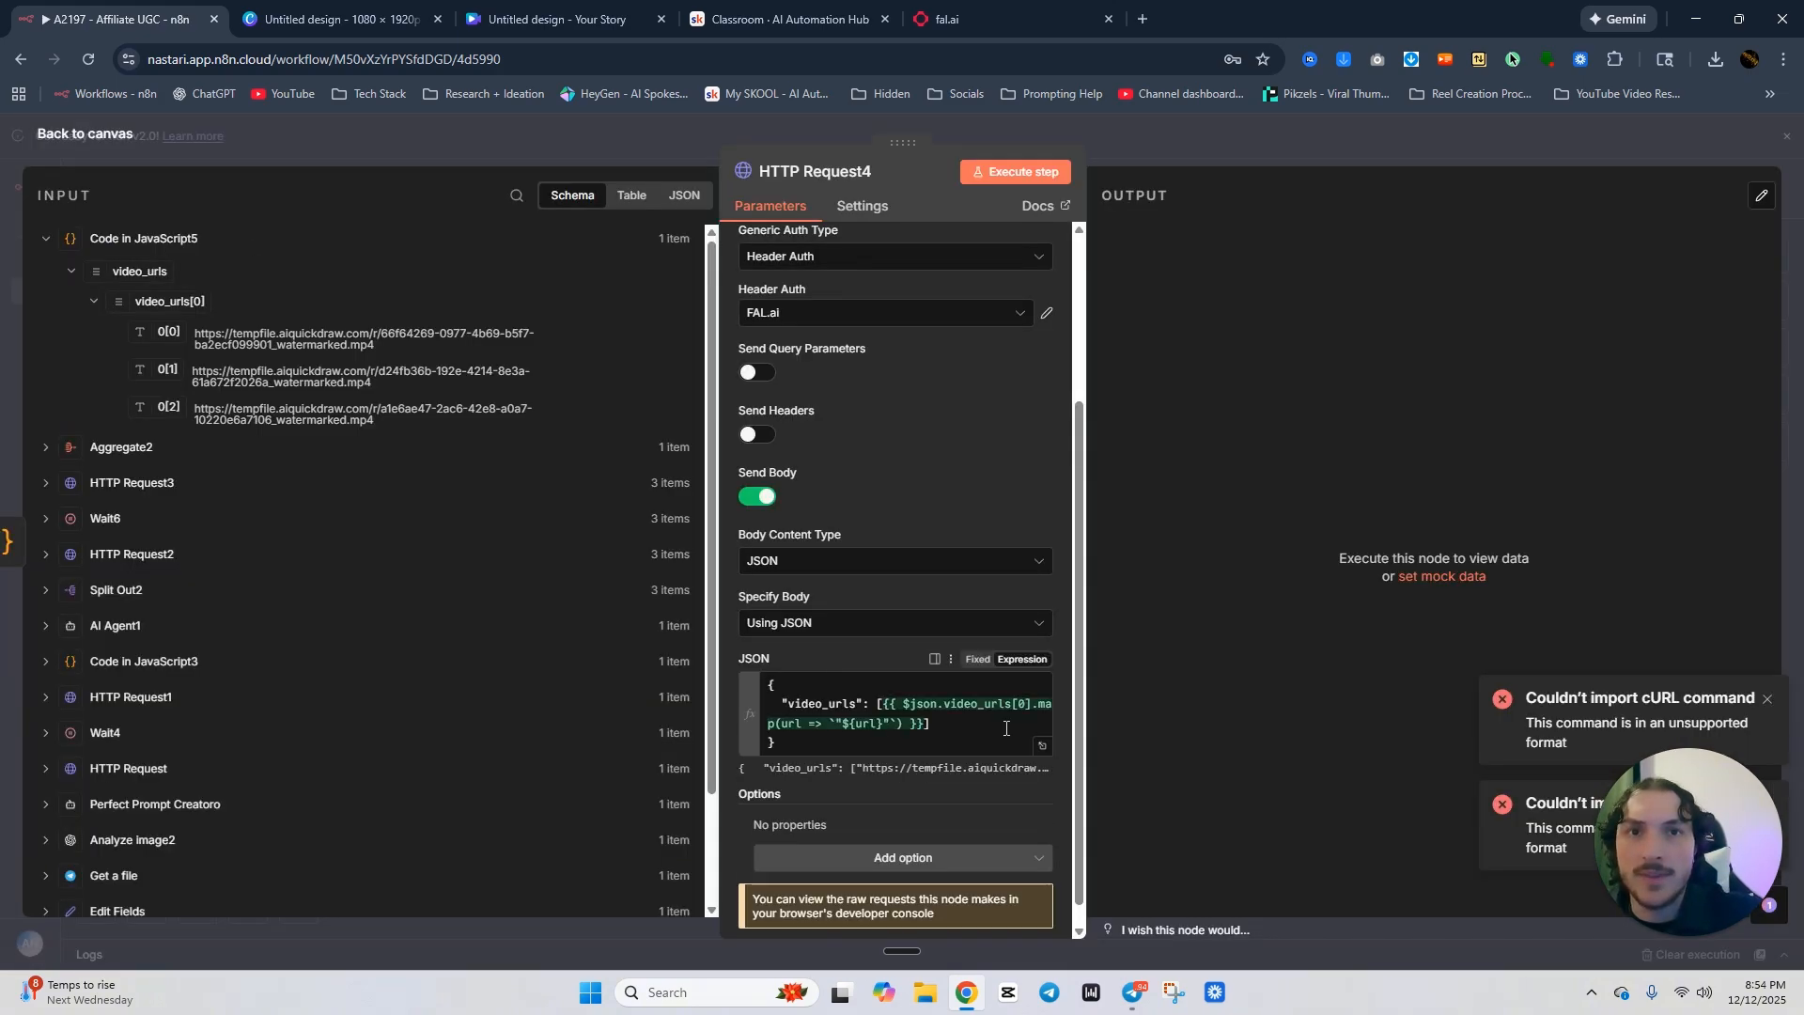
Check the evaluated result of the JSON body expression and execute the HTTP Request4 node from the canvas.
left_click(1039, 745)
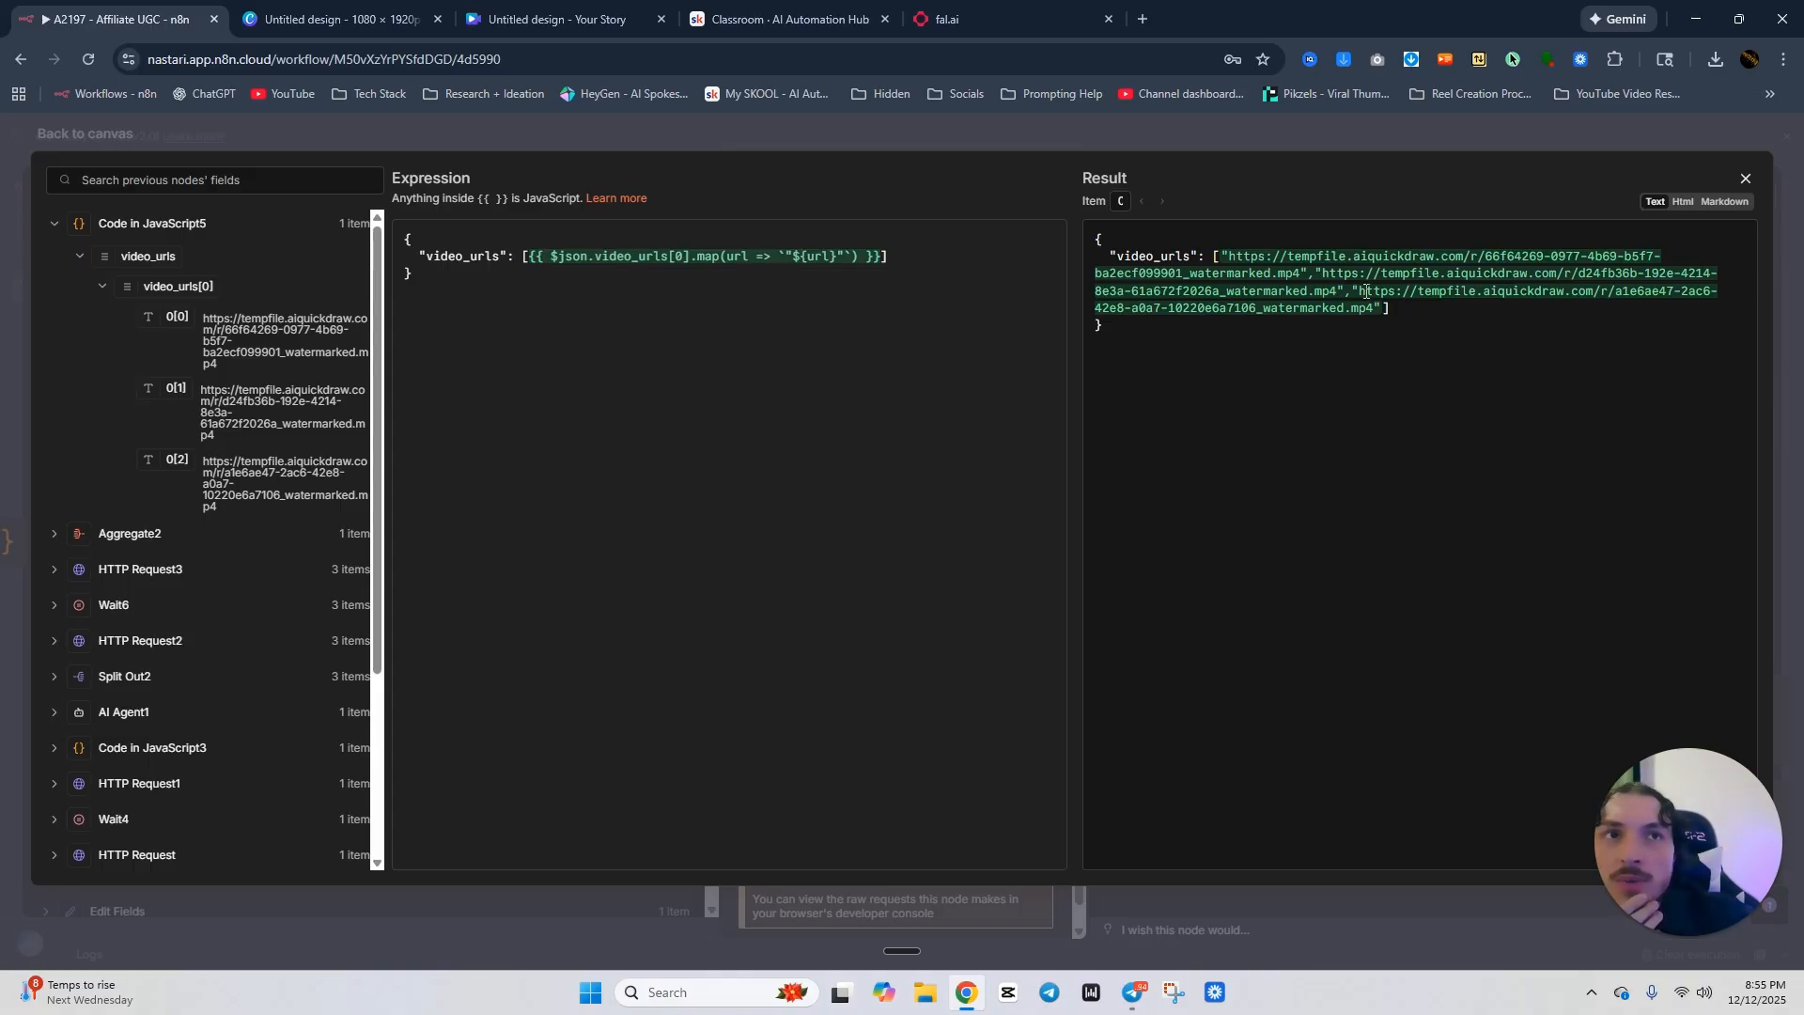
left_click(1033, 137)
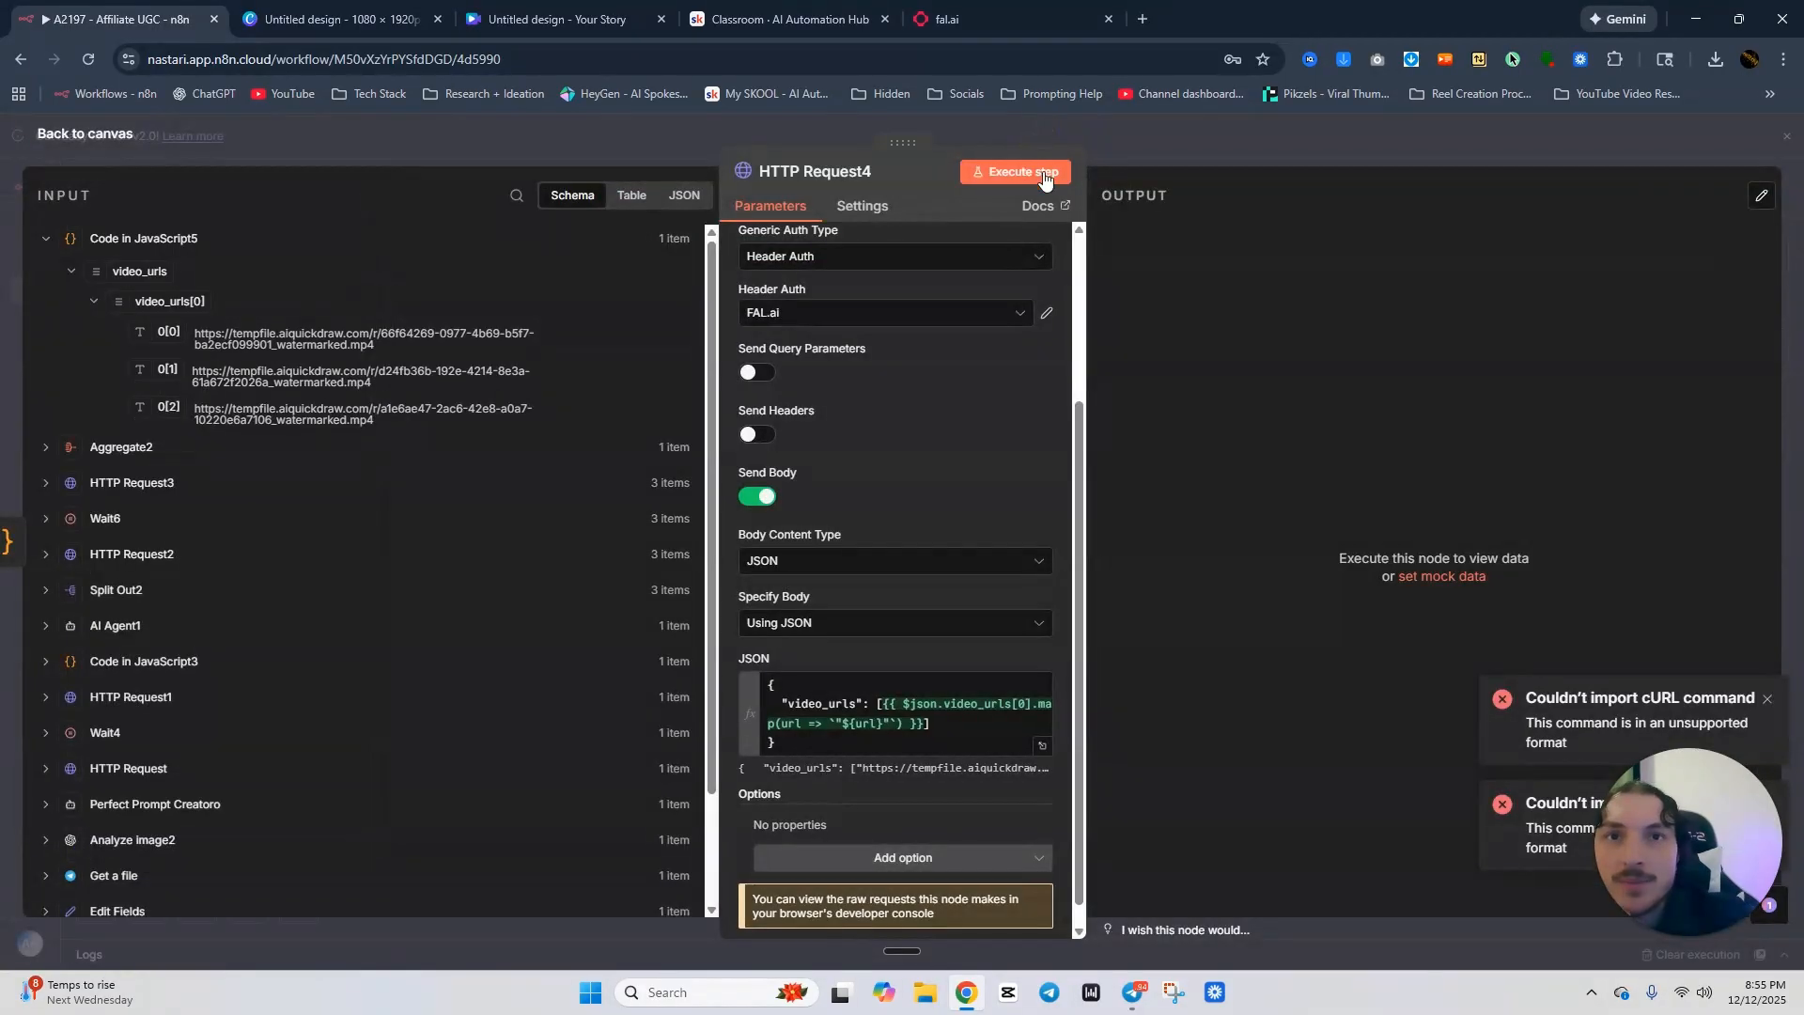
left_click(1109, 148)
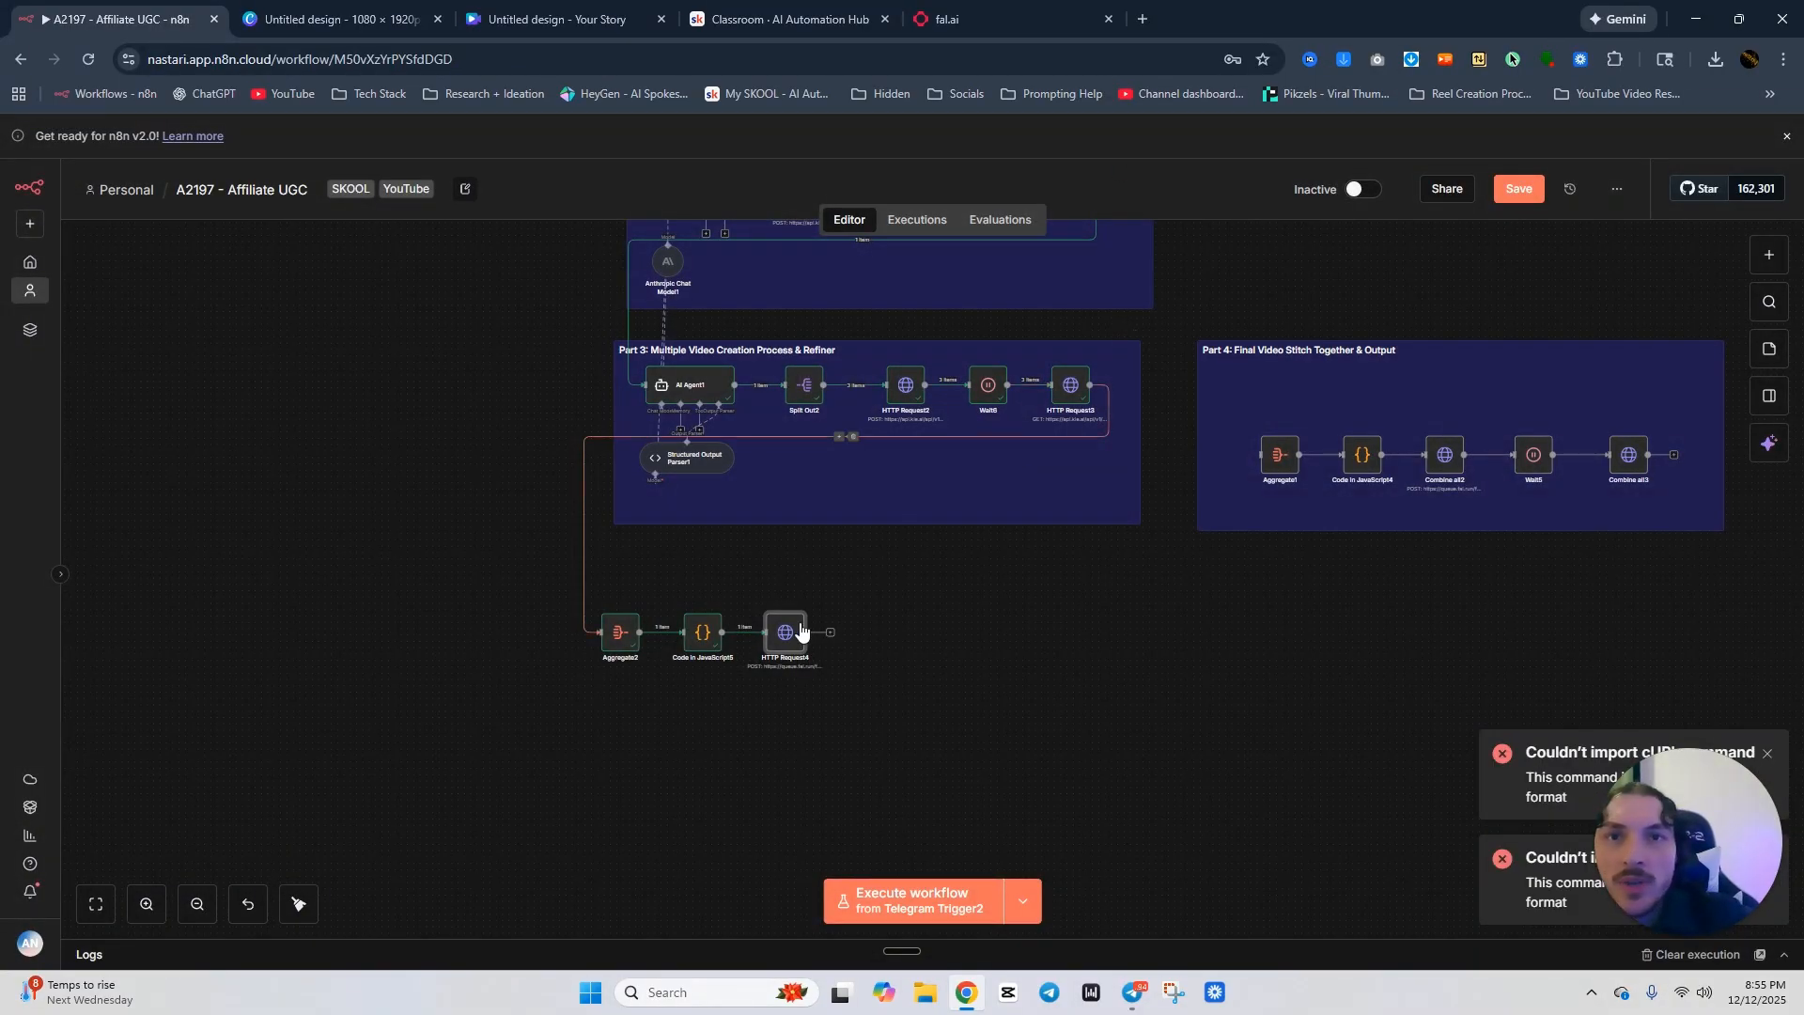
left_click(767, 604)
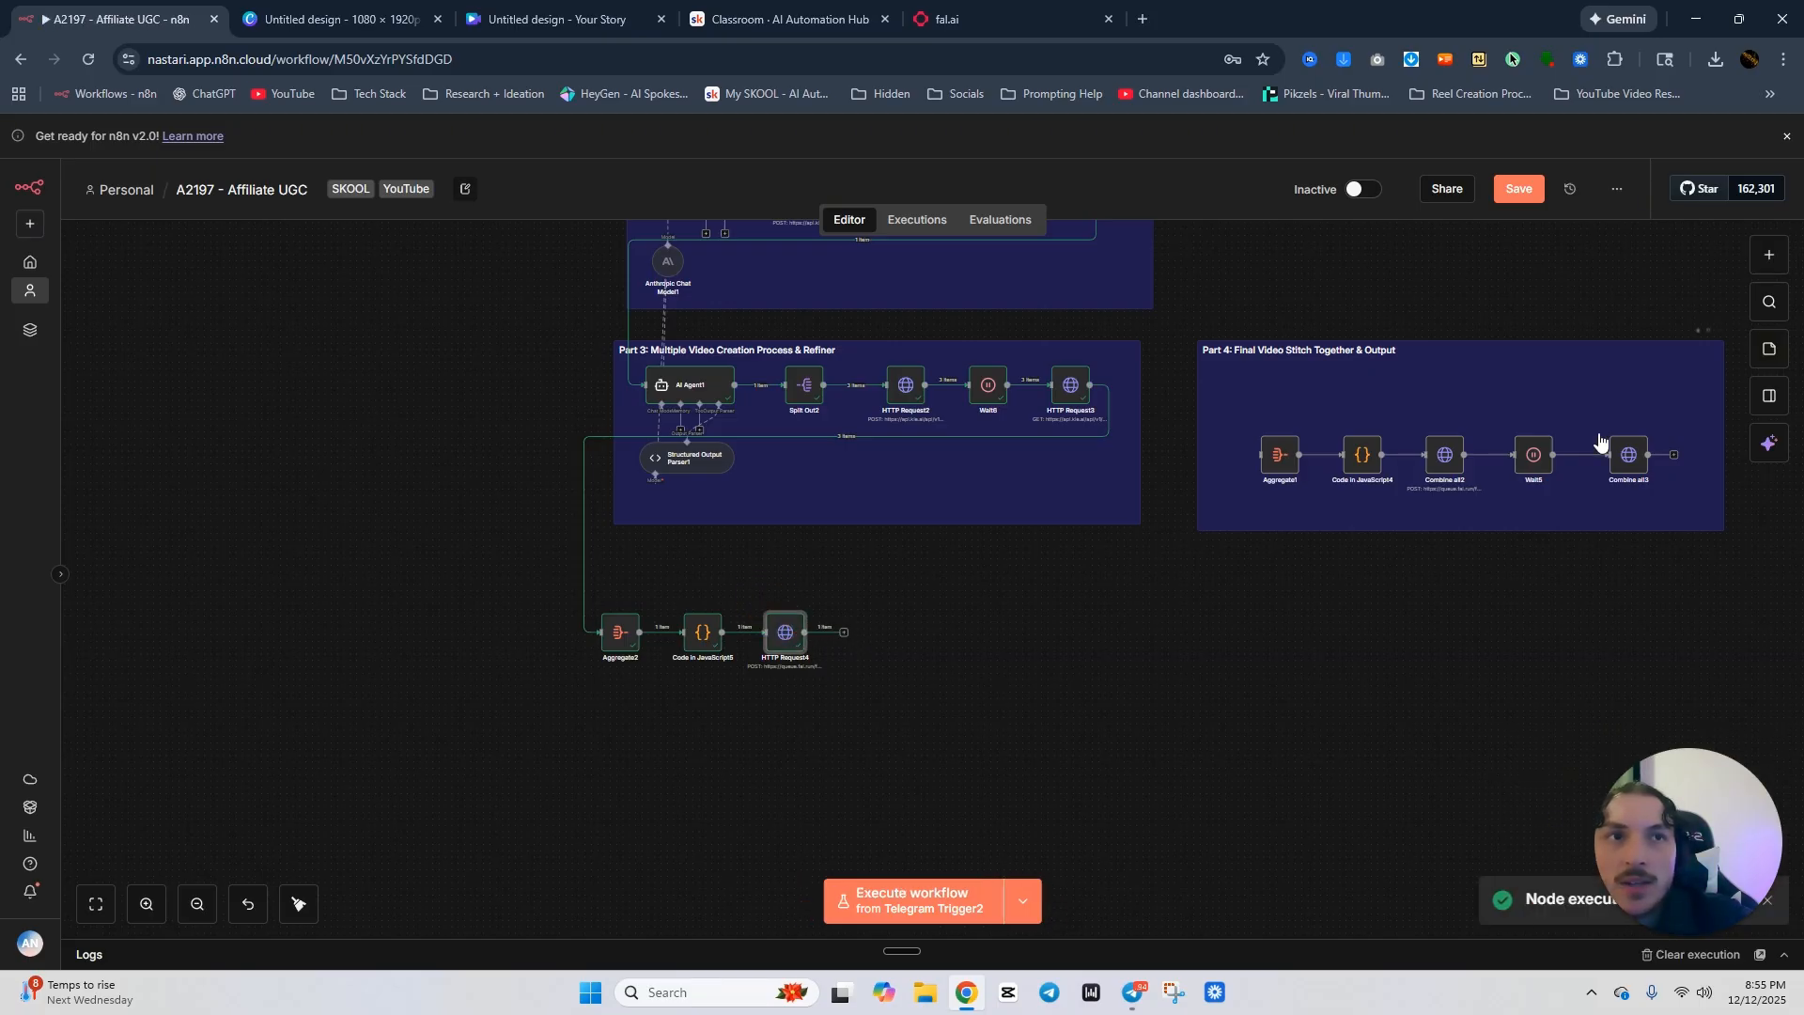
Check the Wait node in the Part 4 reference section and add a Wait node after HTTP Request4.
double_click(1526, 460)
key("Escape")
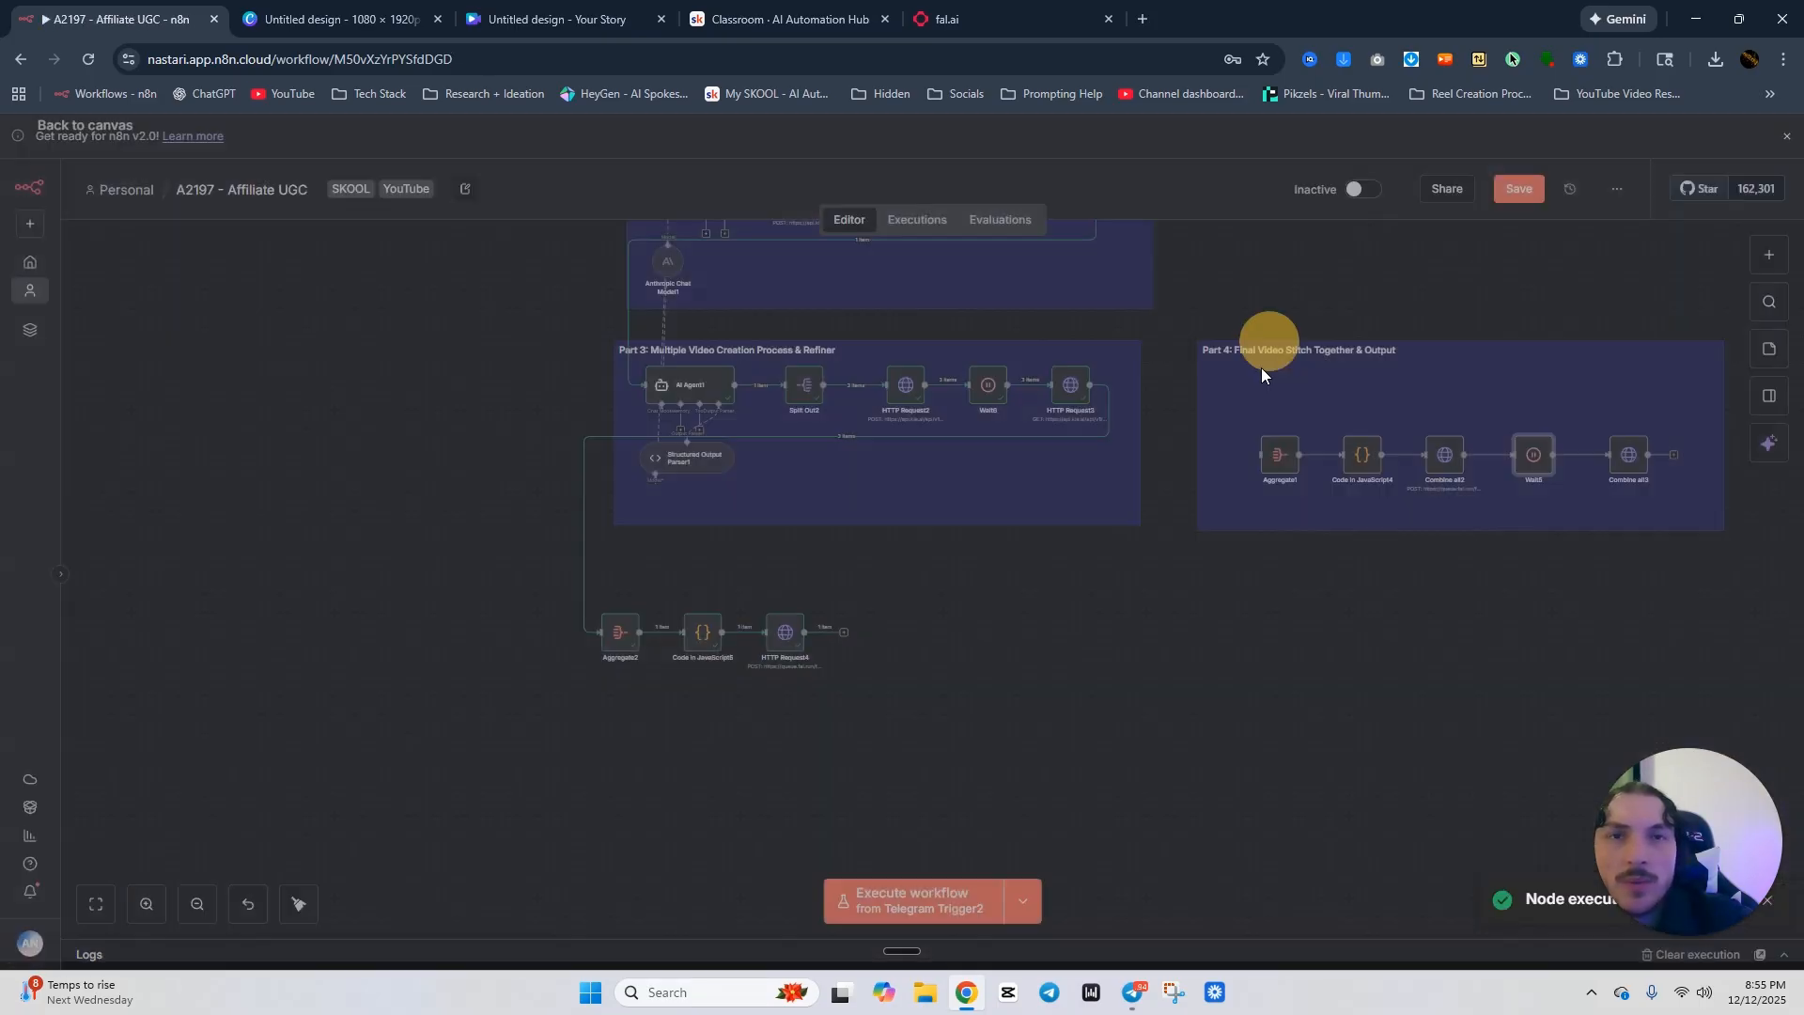
left_click(851, 630)
type("wait")
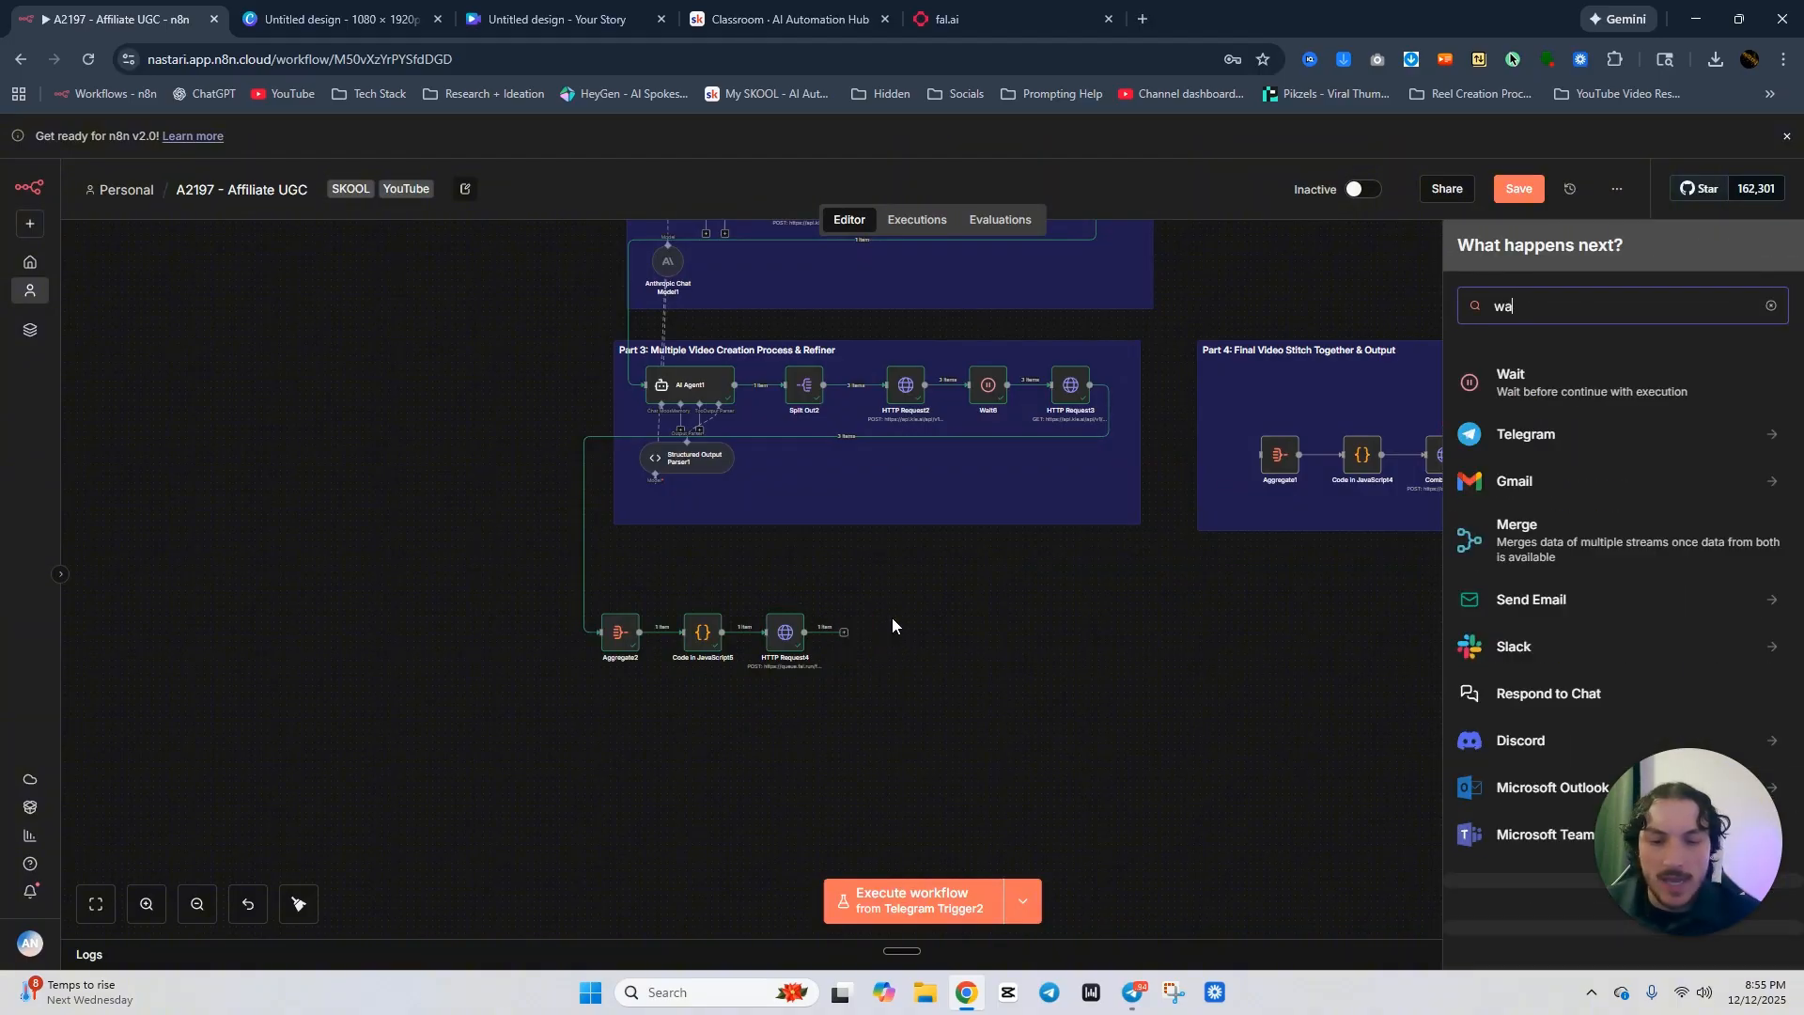
left_click(1586, 385)
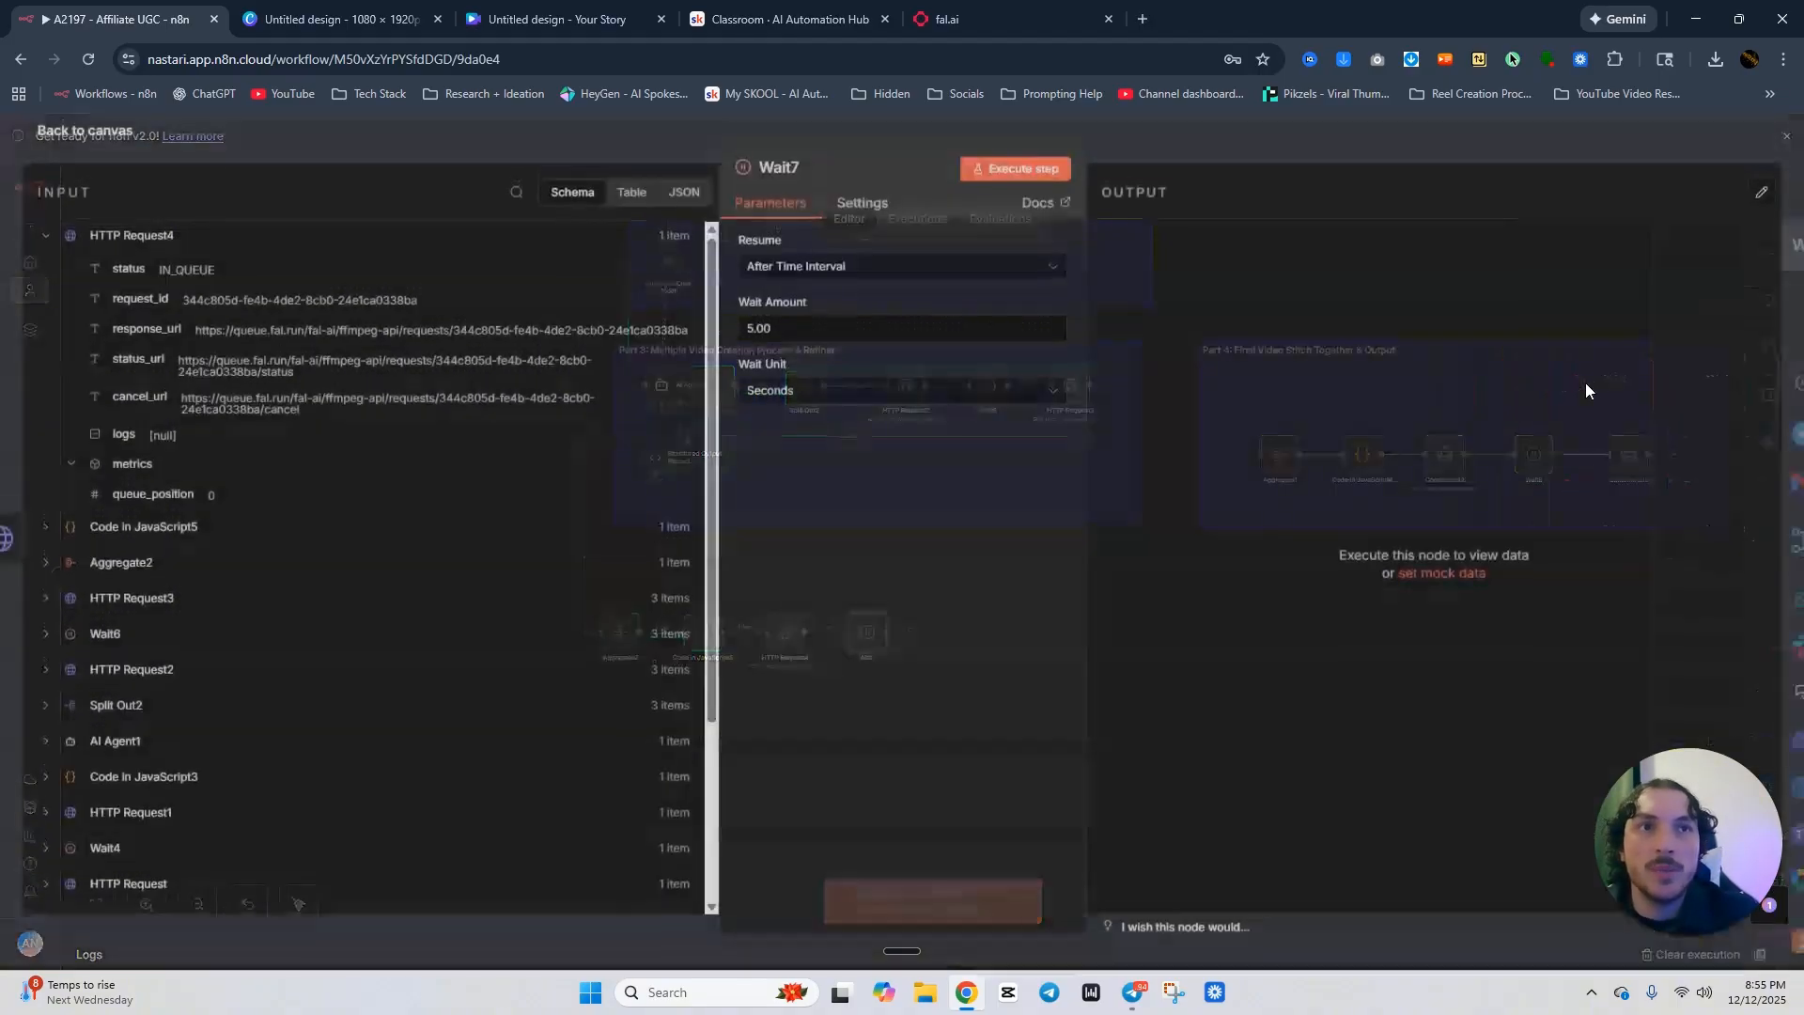
Set the Wait7 node's unit to Minutes, adjust its wait amount, execute the node and return to the canvas.
left_click(825, 402)
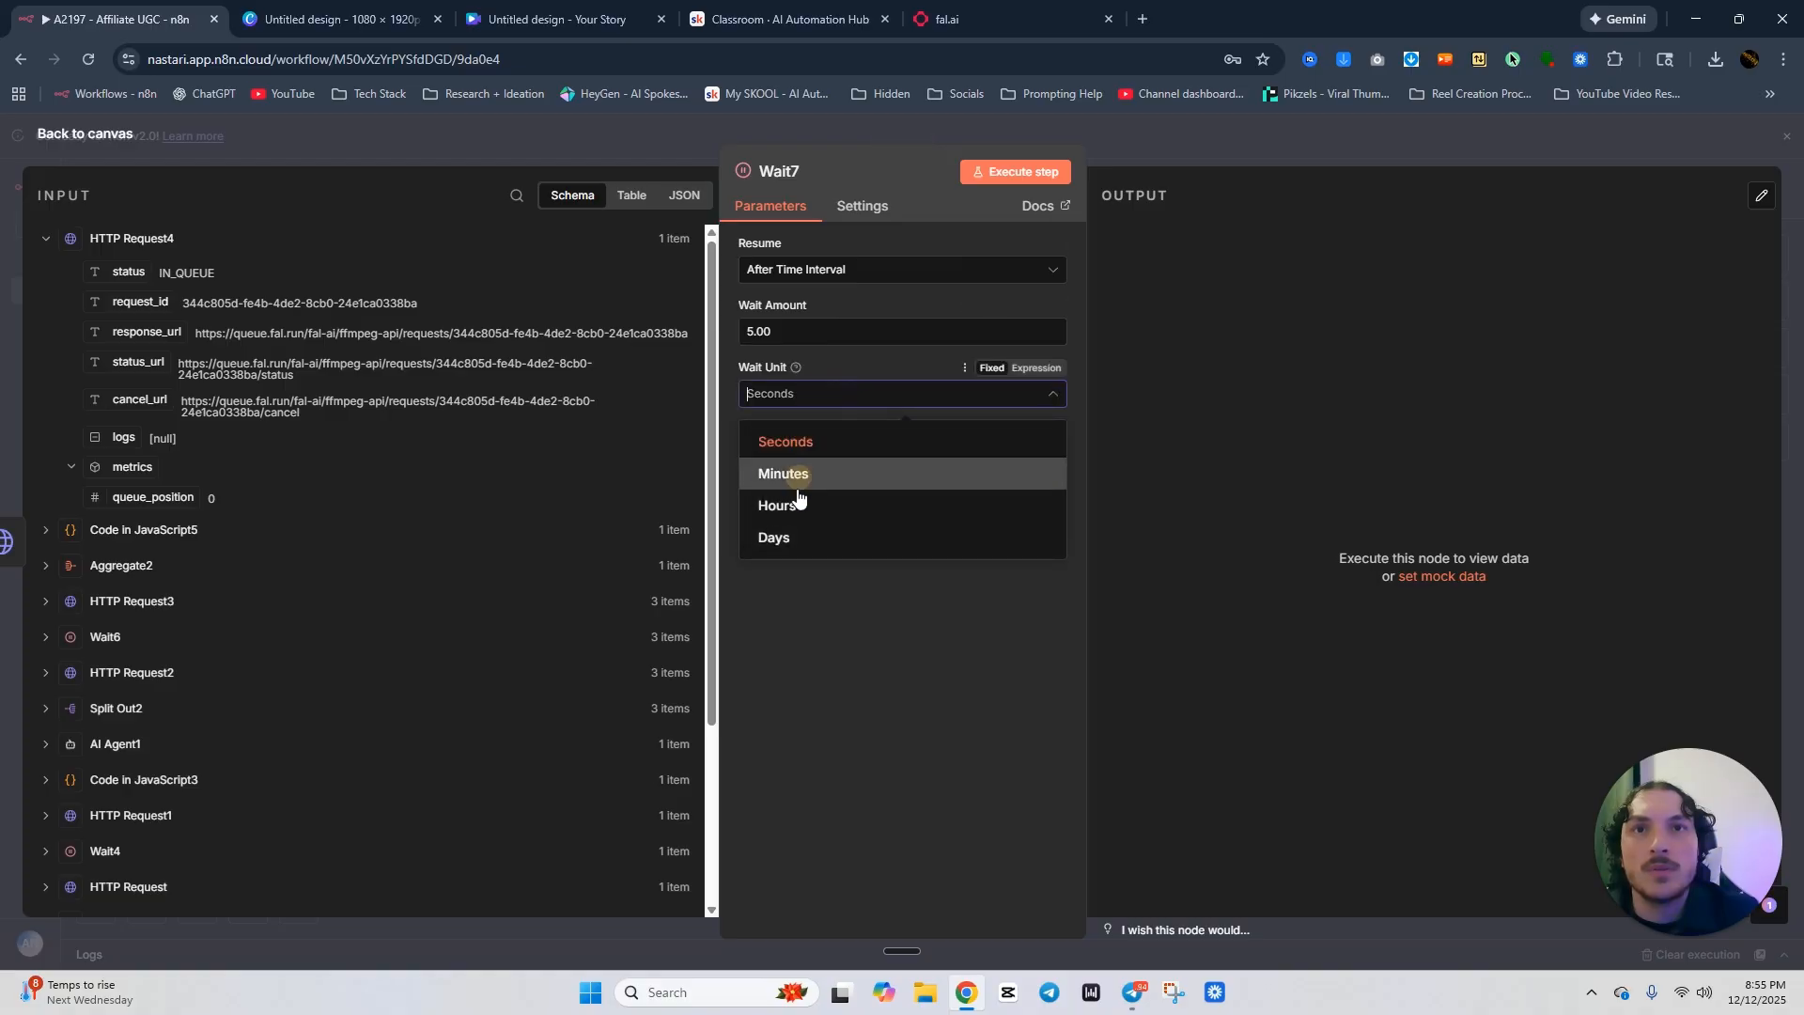
left_click(803, 472)
left_click(823, 335)
key("ctrl+a")
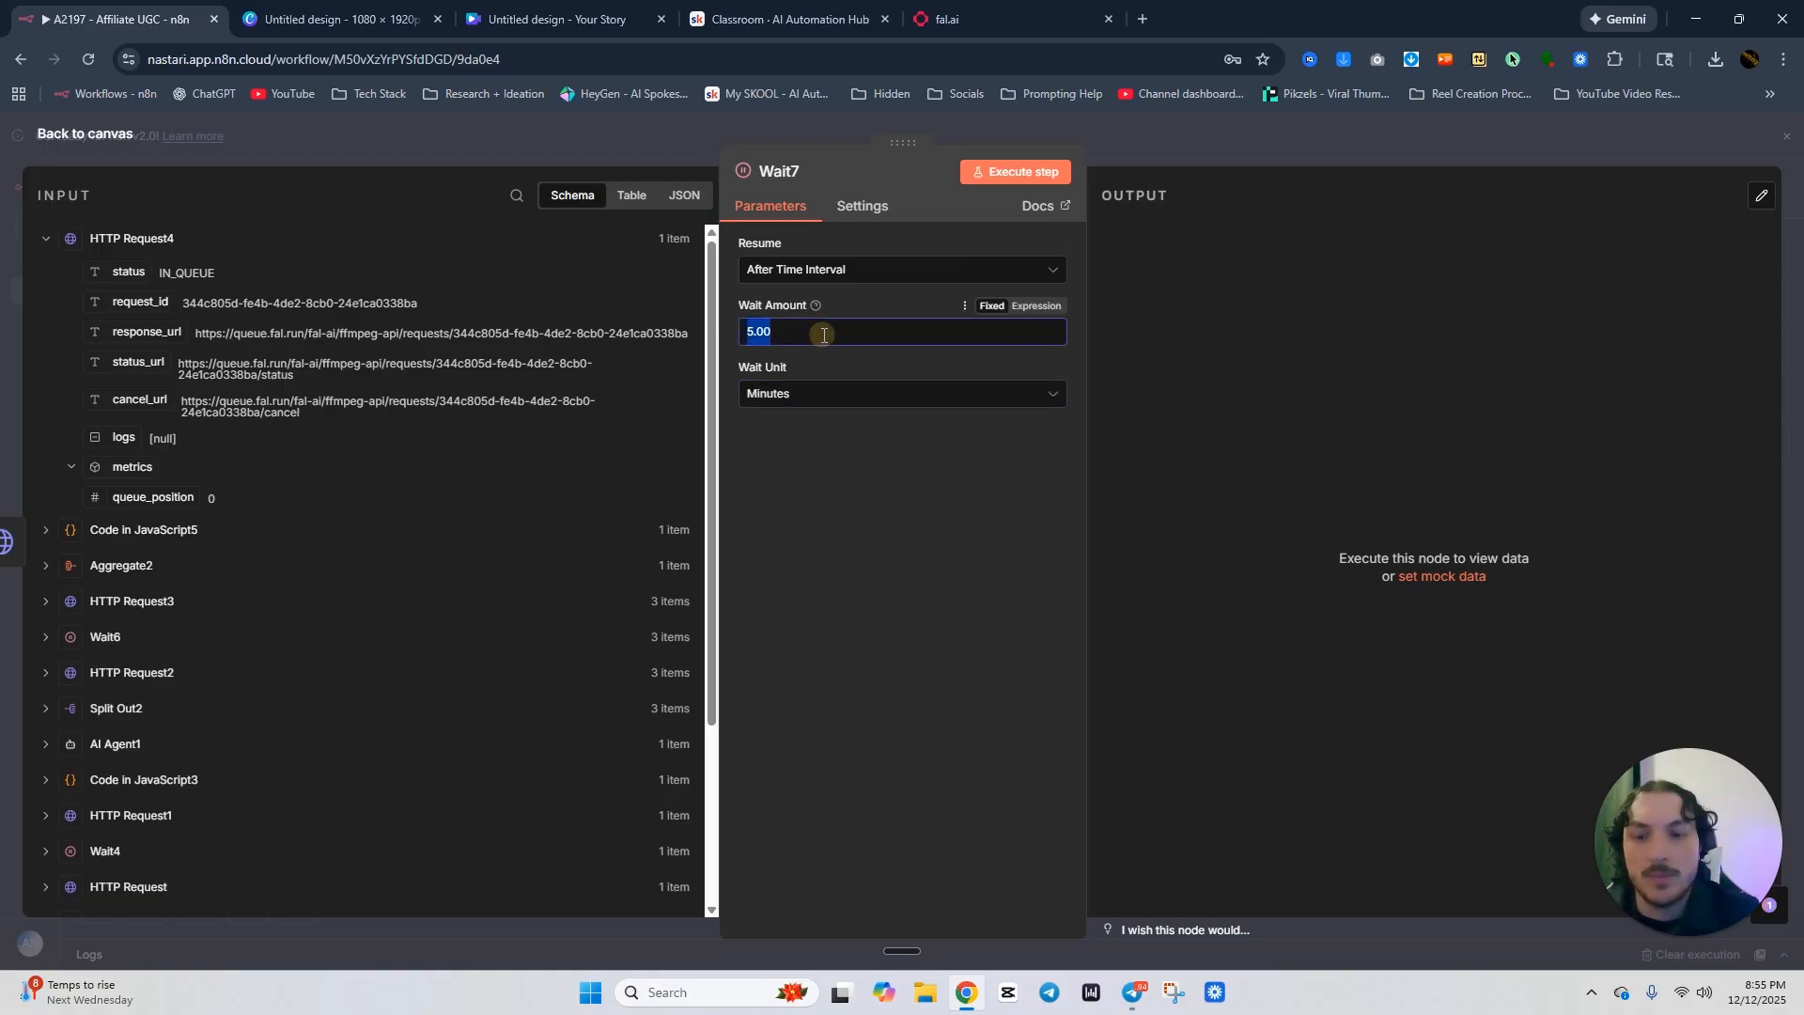
left_click(1014, 172)
left_click(1198, 146)
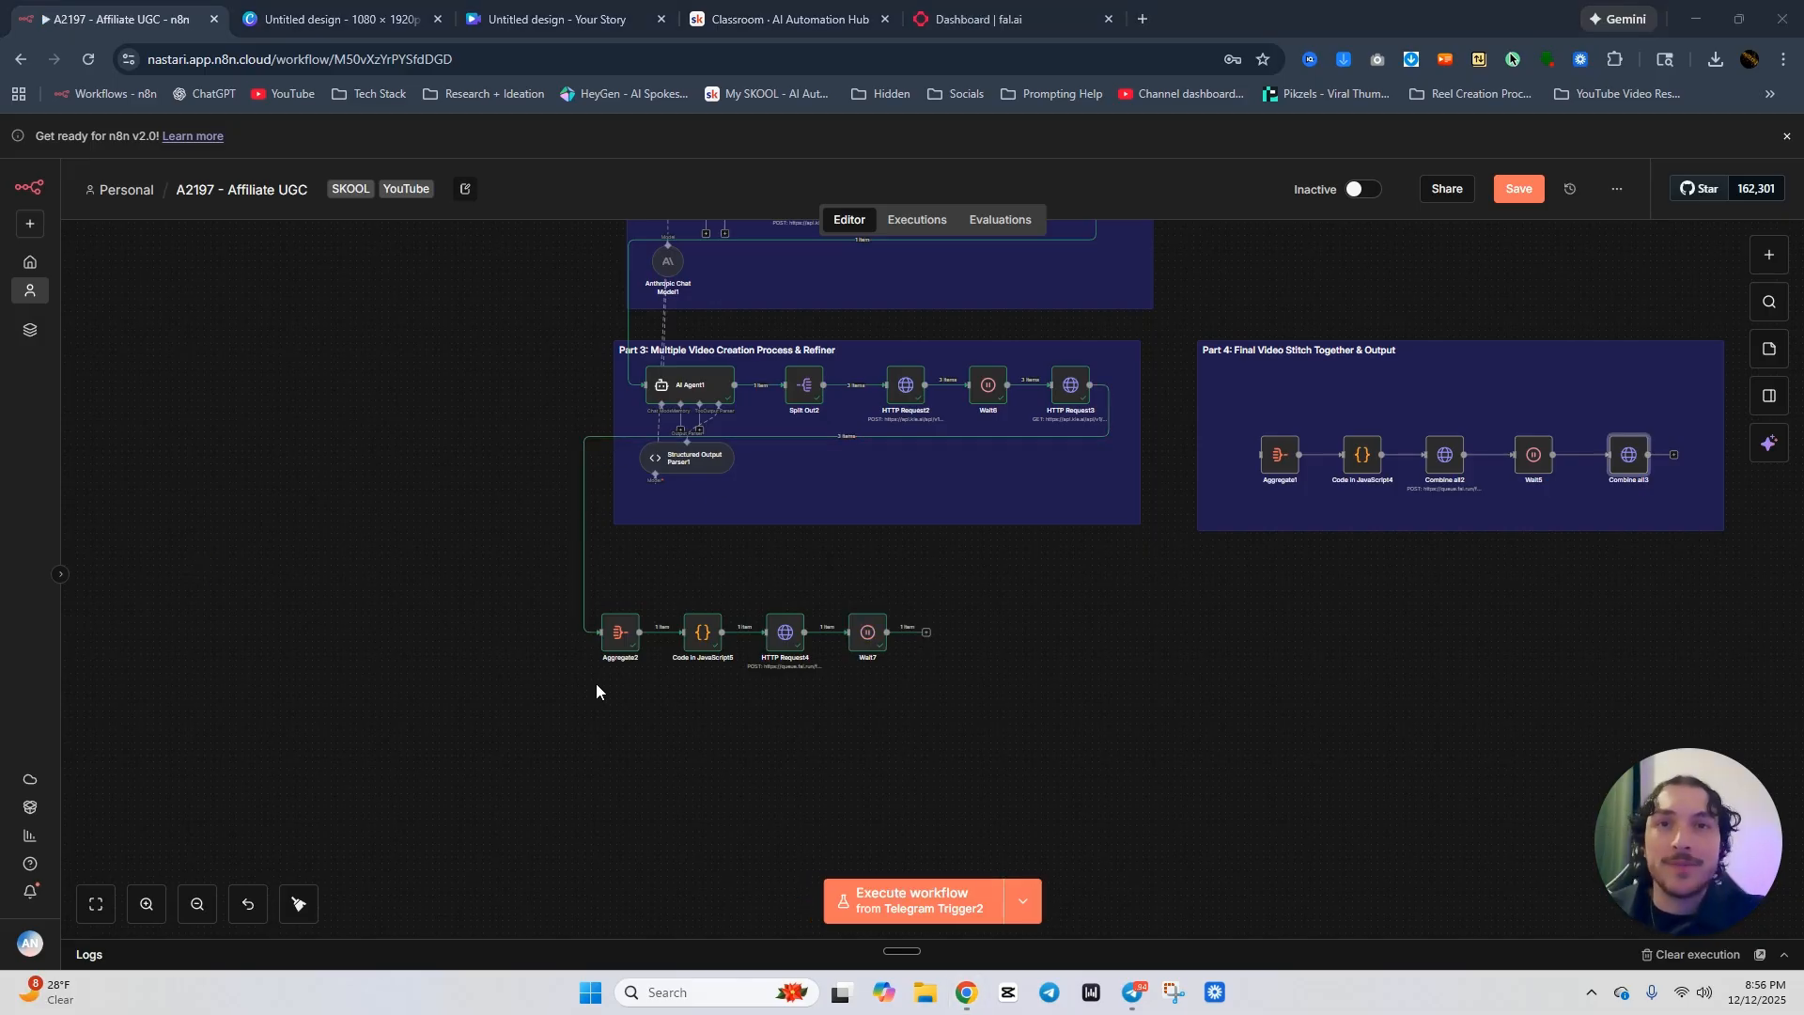
Add an HTTP Request node after Wait7 and return to the canvas.
left_click(926, 632)
type("htt")
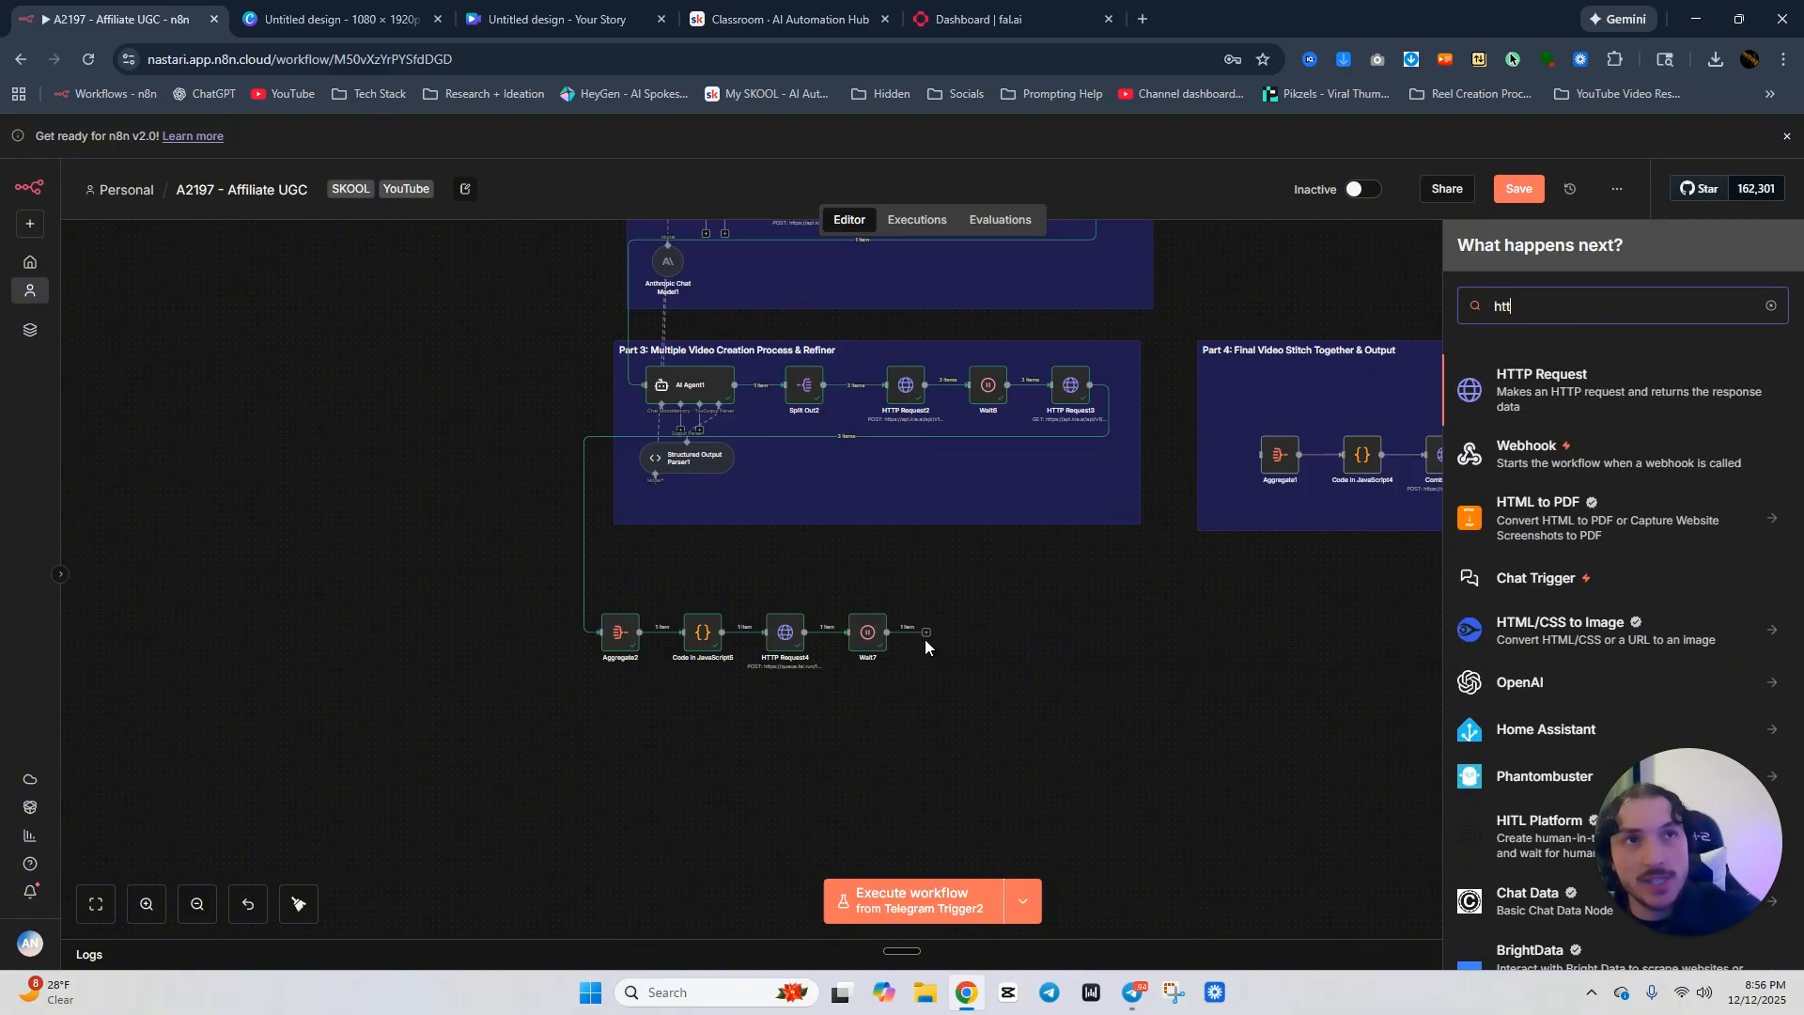
type("p")
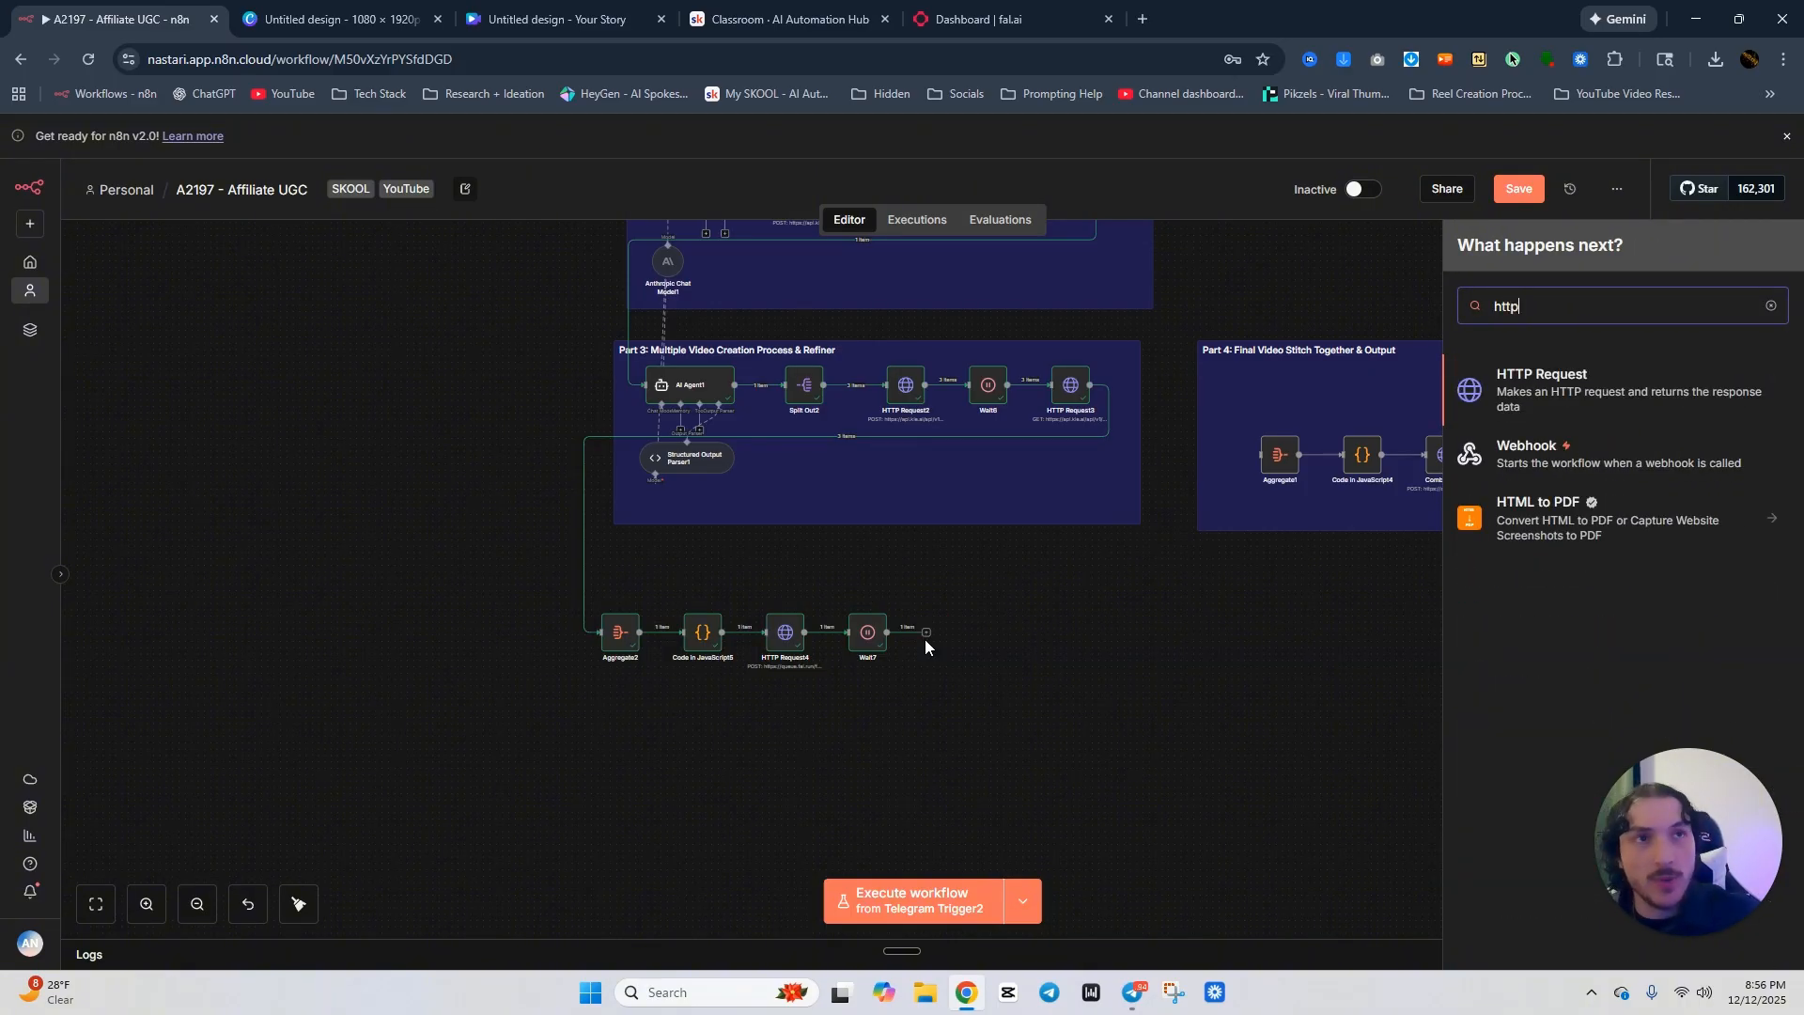
left_click(1577, 380)
left_click(1244, 161)
Switch to fal.ai, search for "merge" and open the ffmpeg-api/merge-videos model page.
left_click(972, 24)
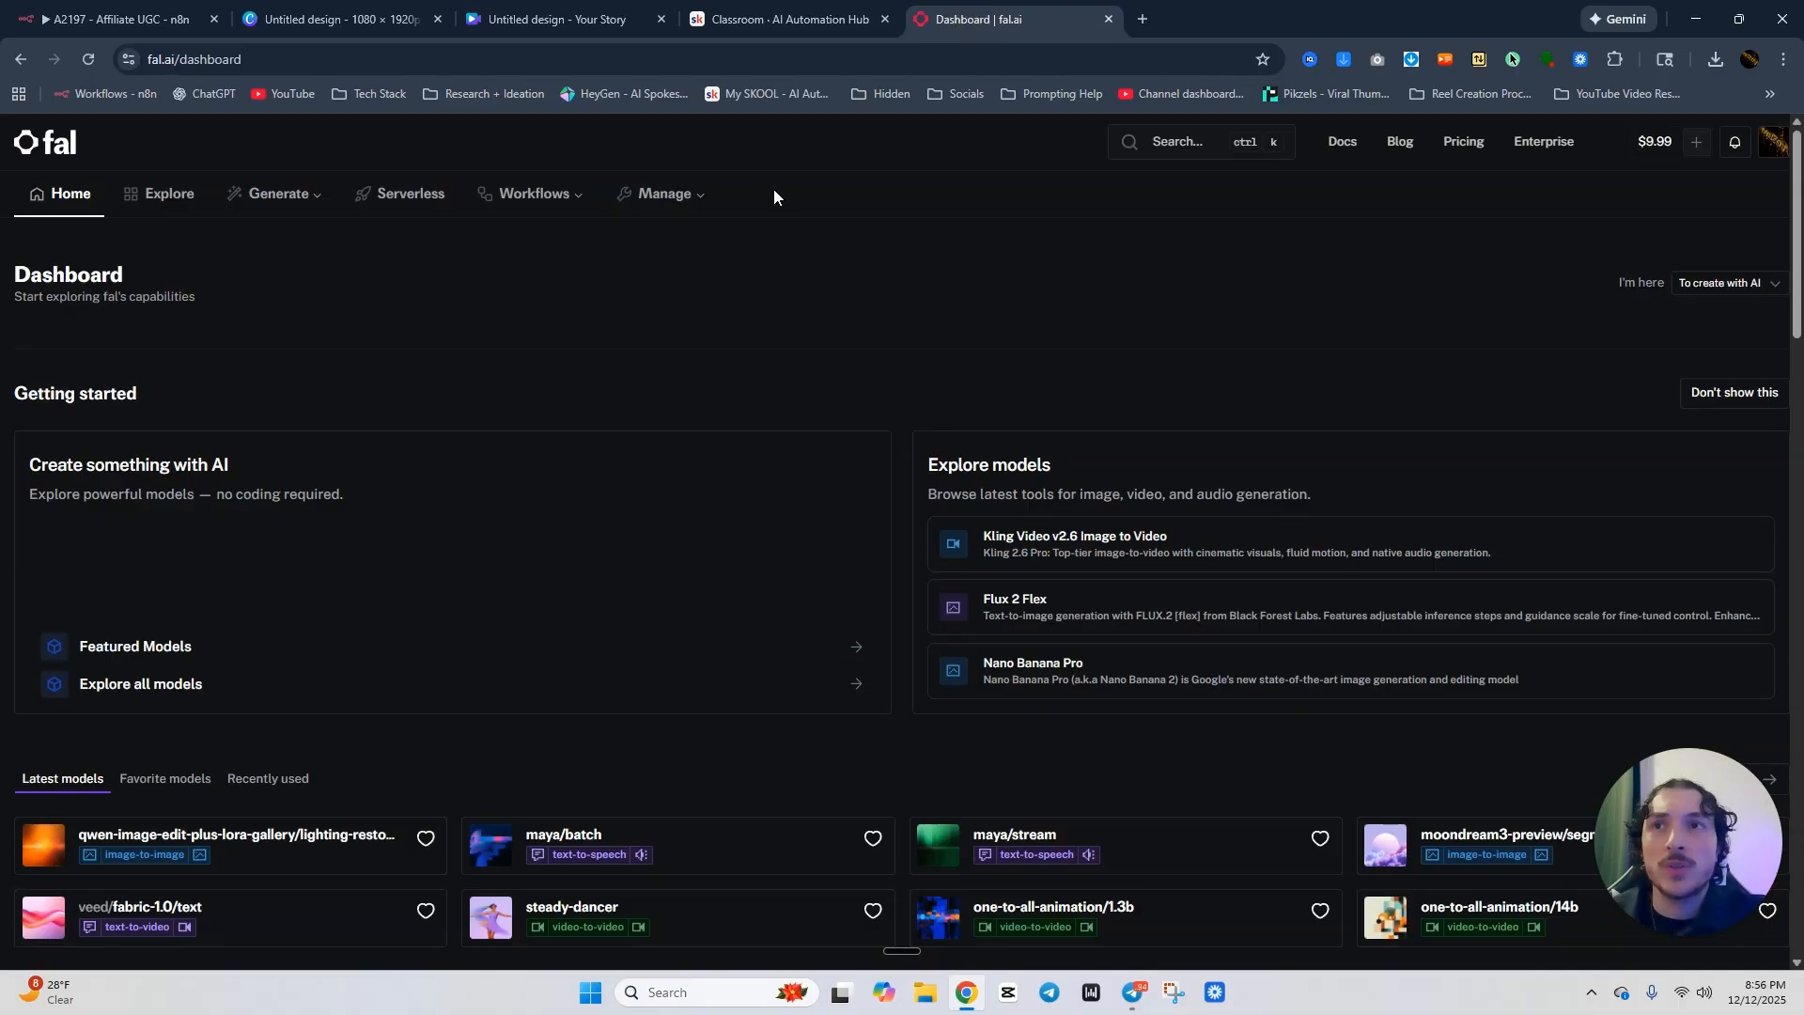
left_click(1189, 144)
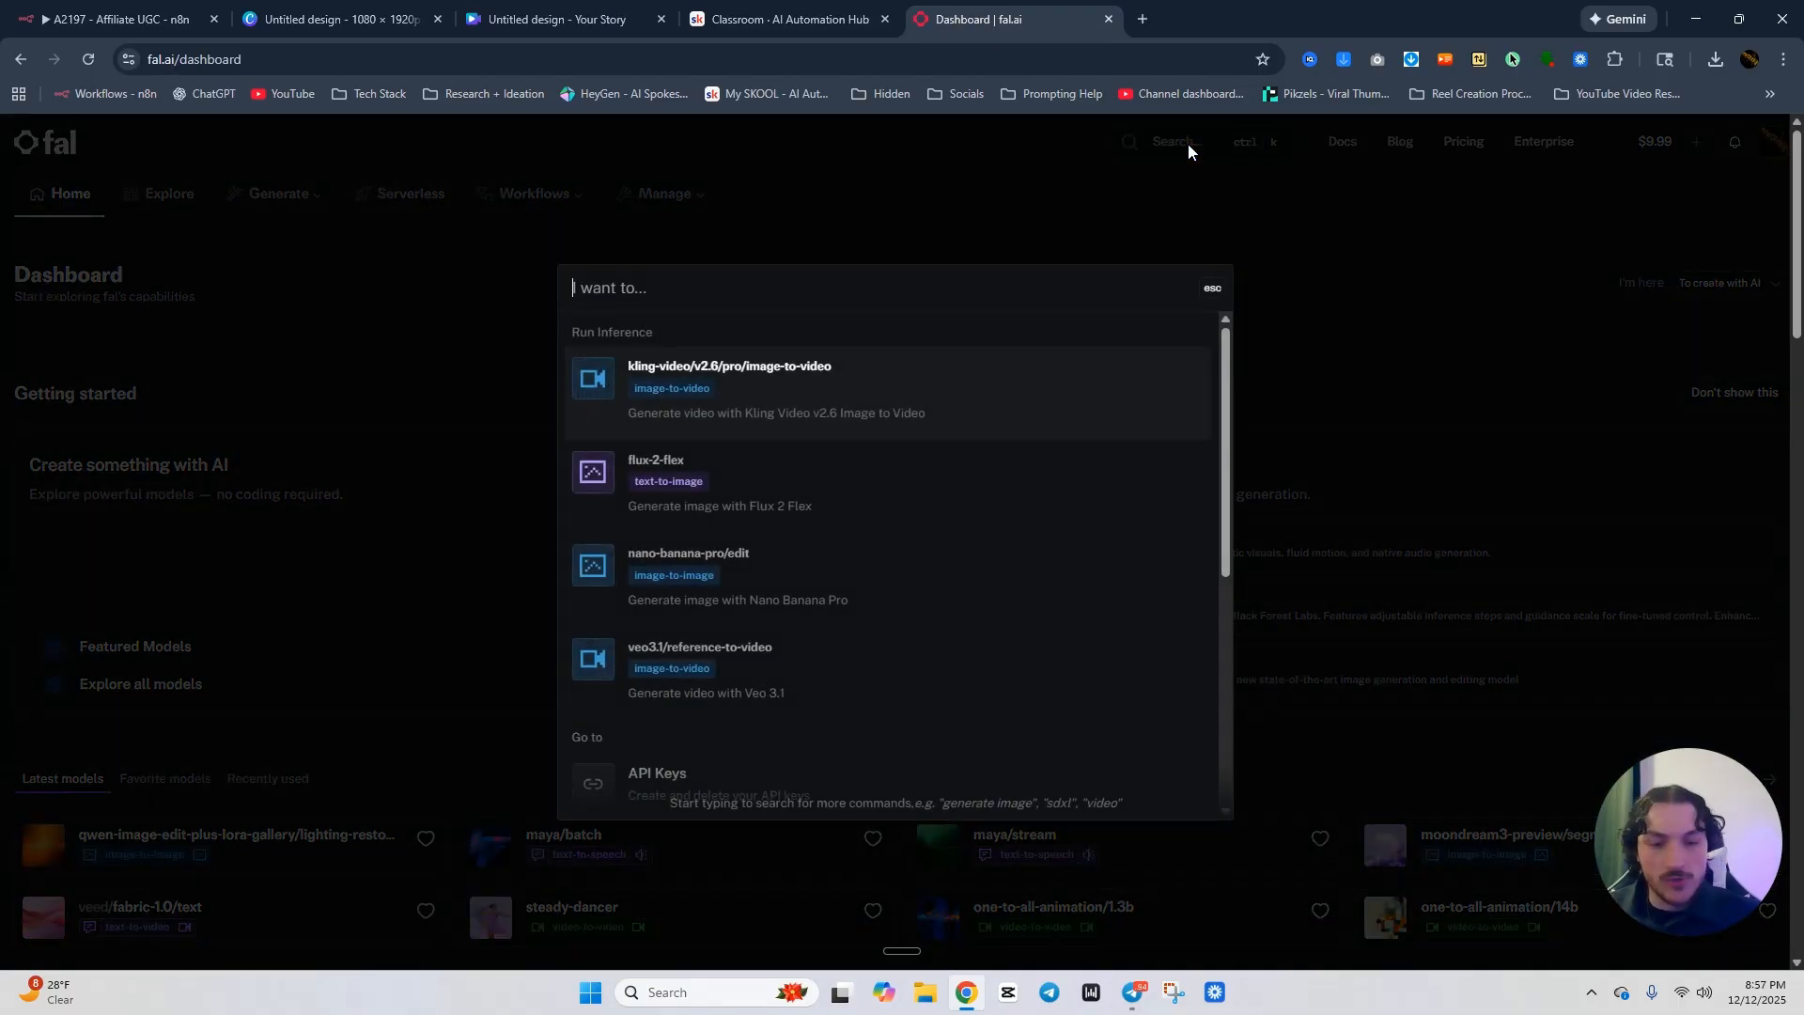
type("merge")
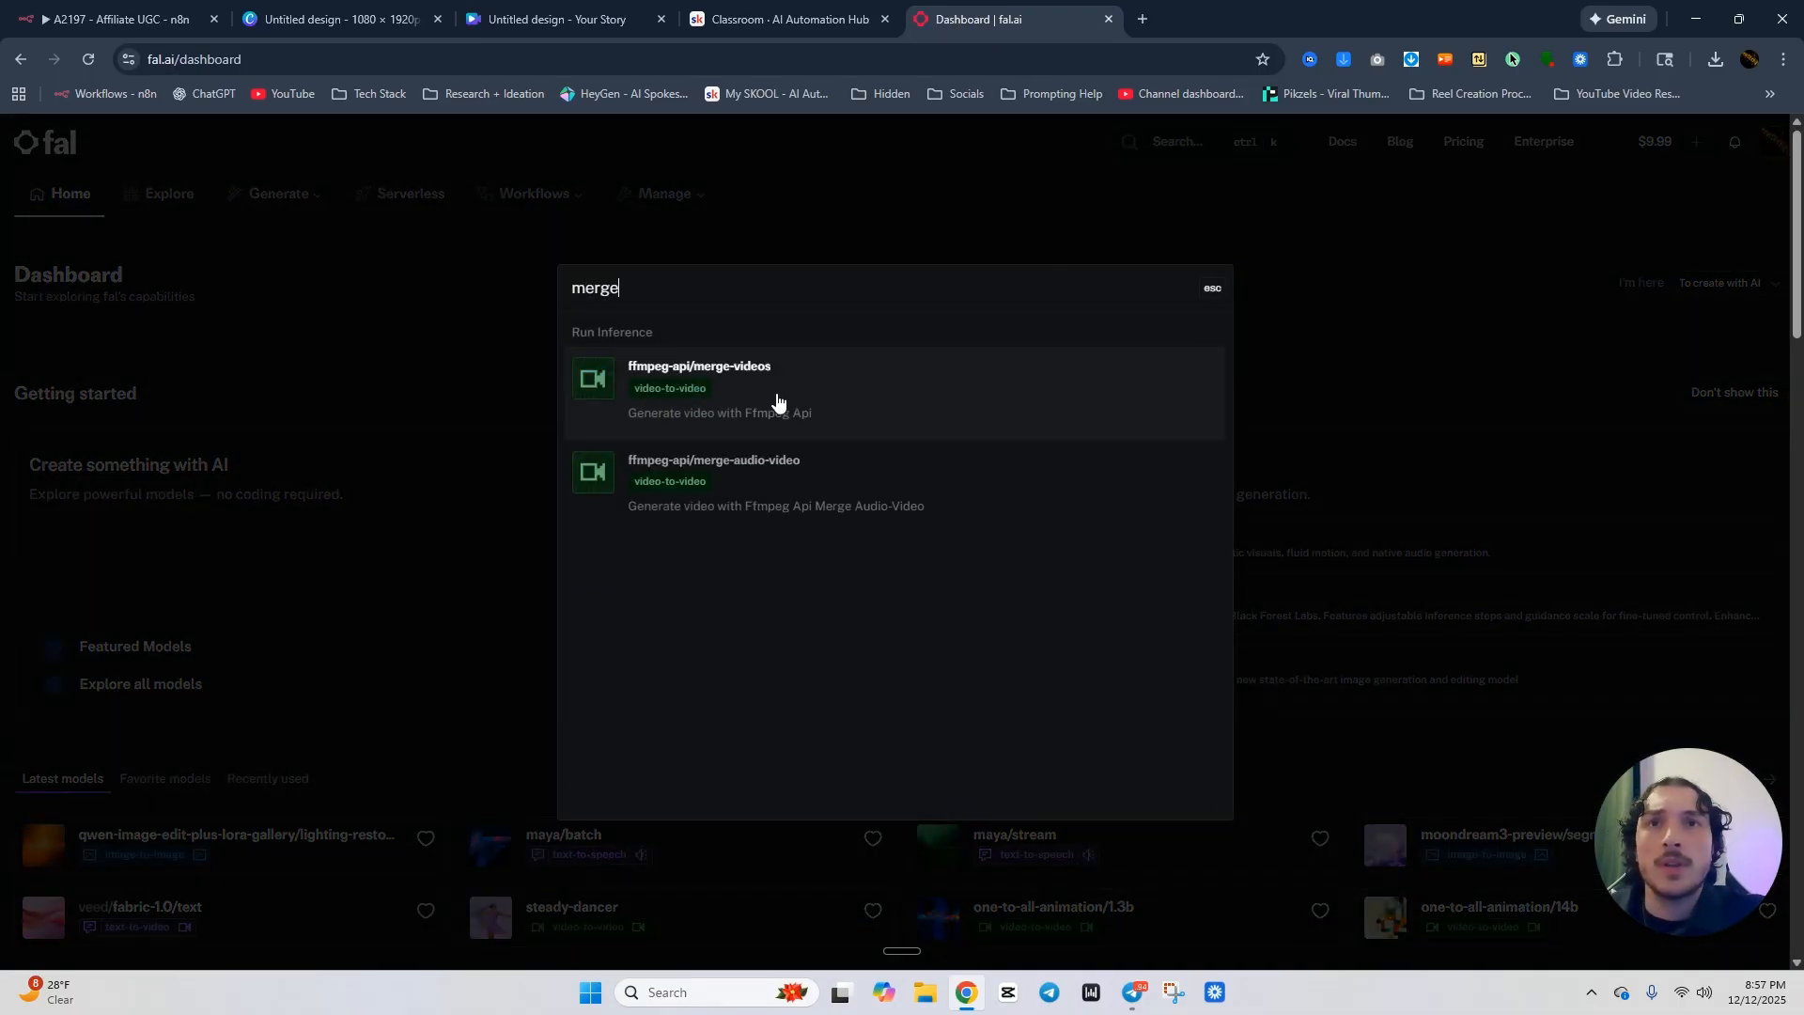
left_click(777, 395)
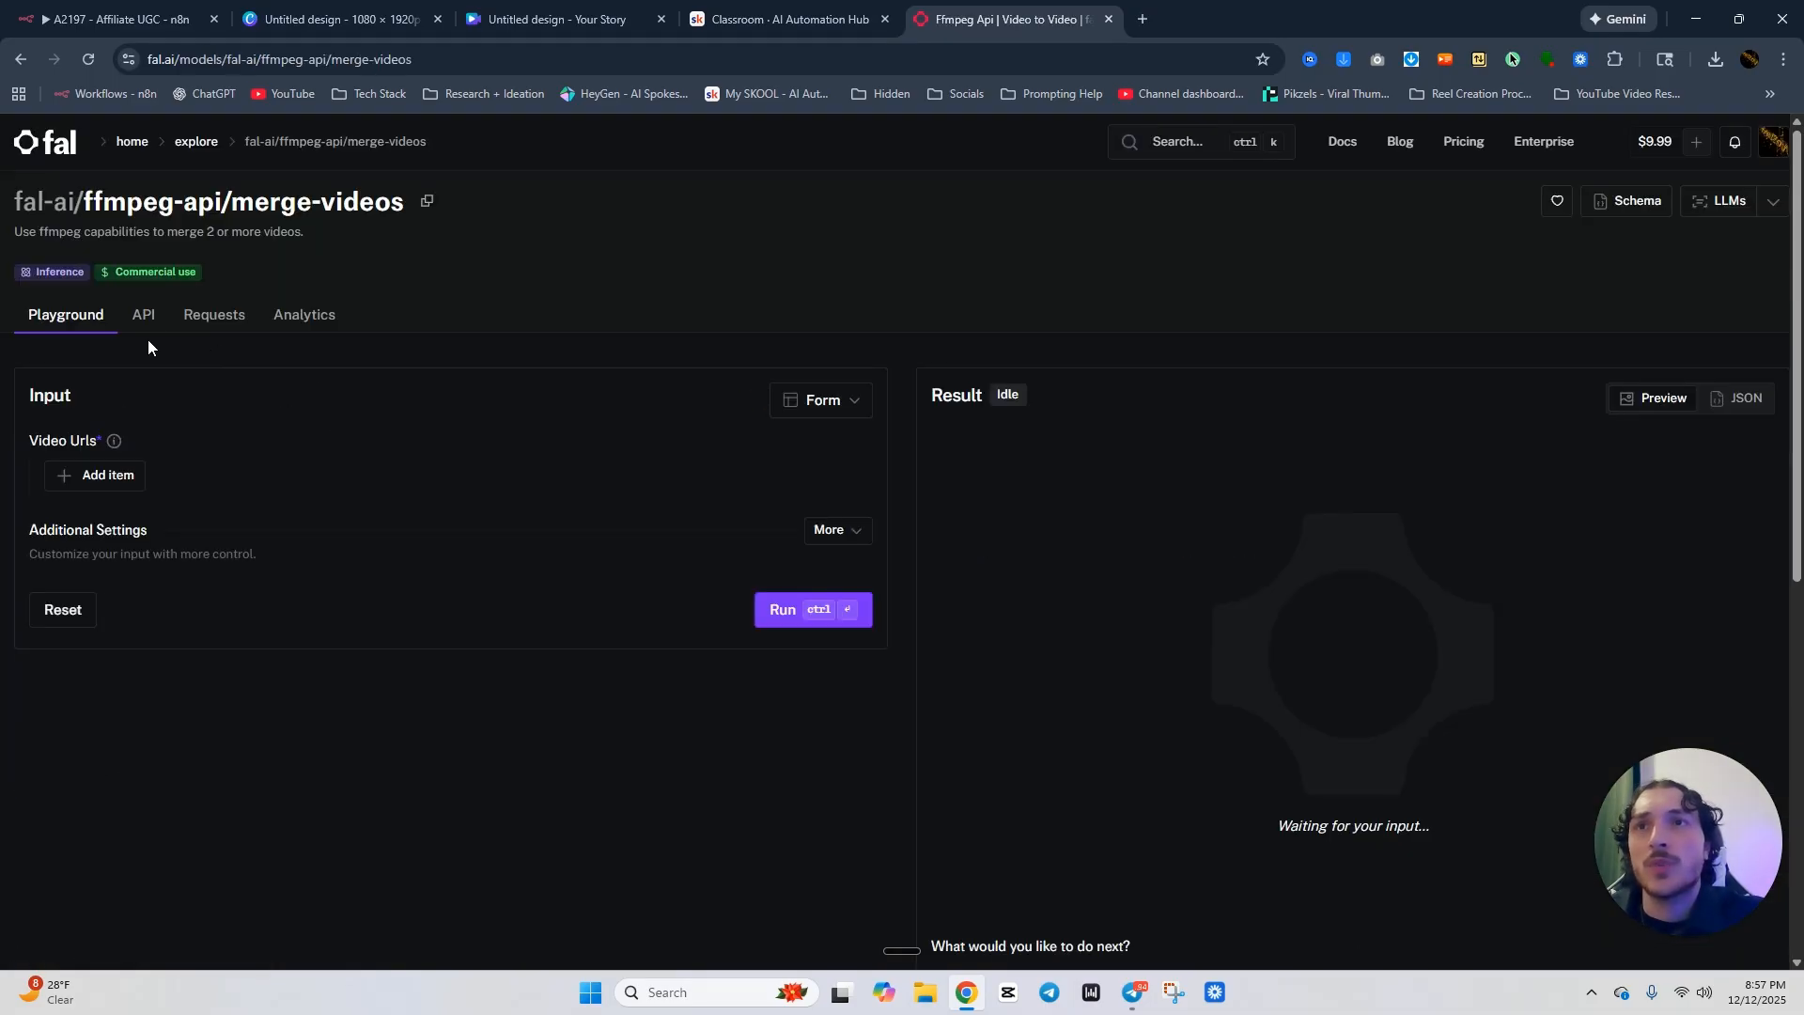
Show the model's API documentation as HTTP (cURL) and copy the GET command under Get the result.
left_click(143, 319)
left_click(363, 387)
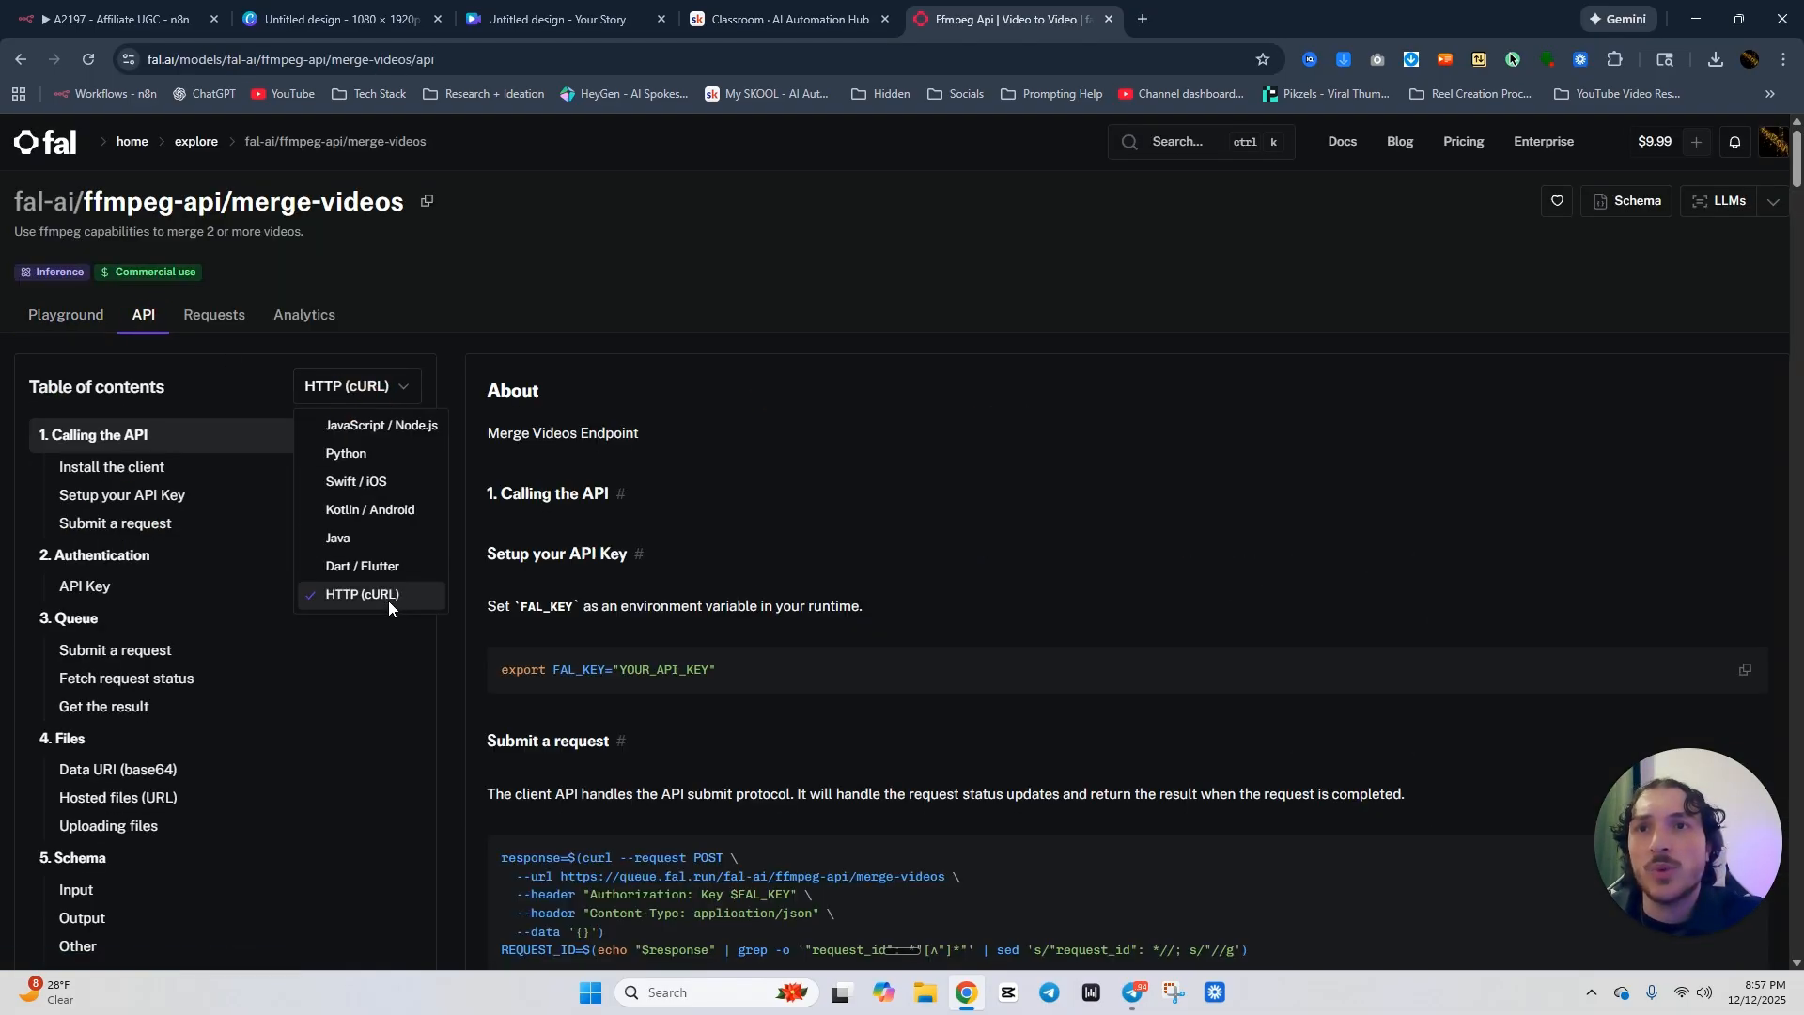
left_click(385, 595)
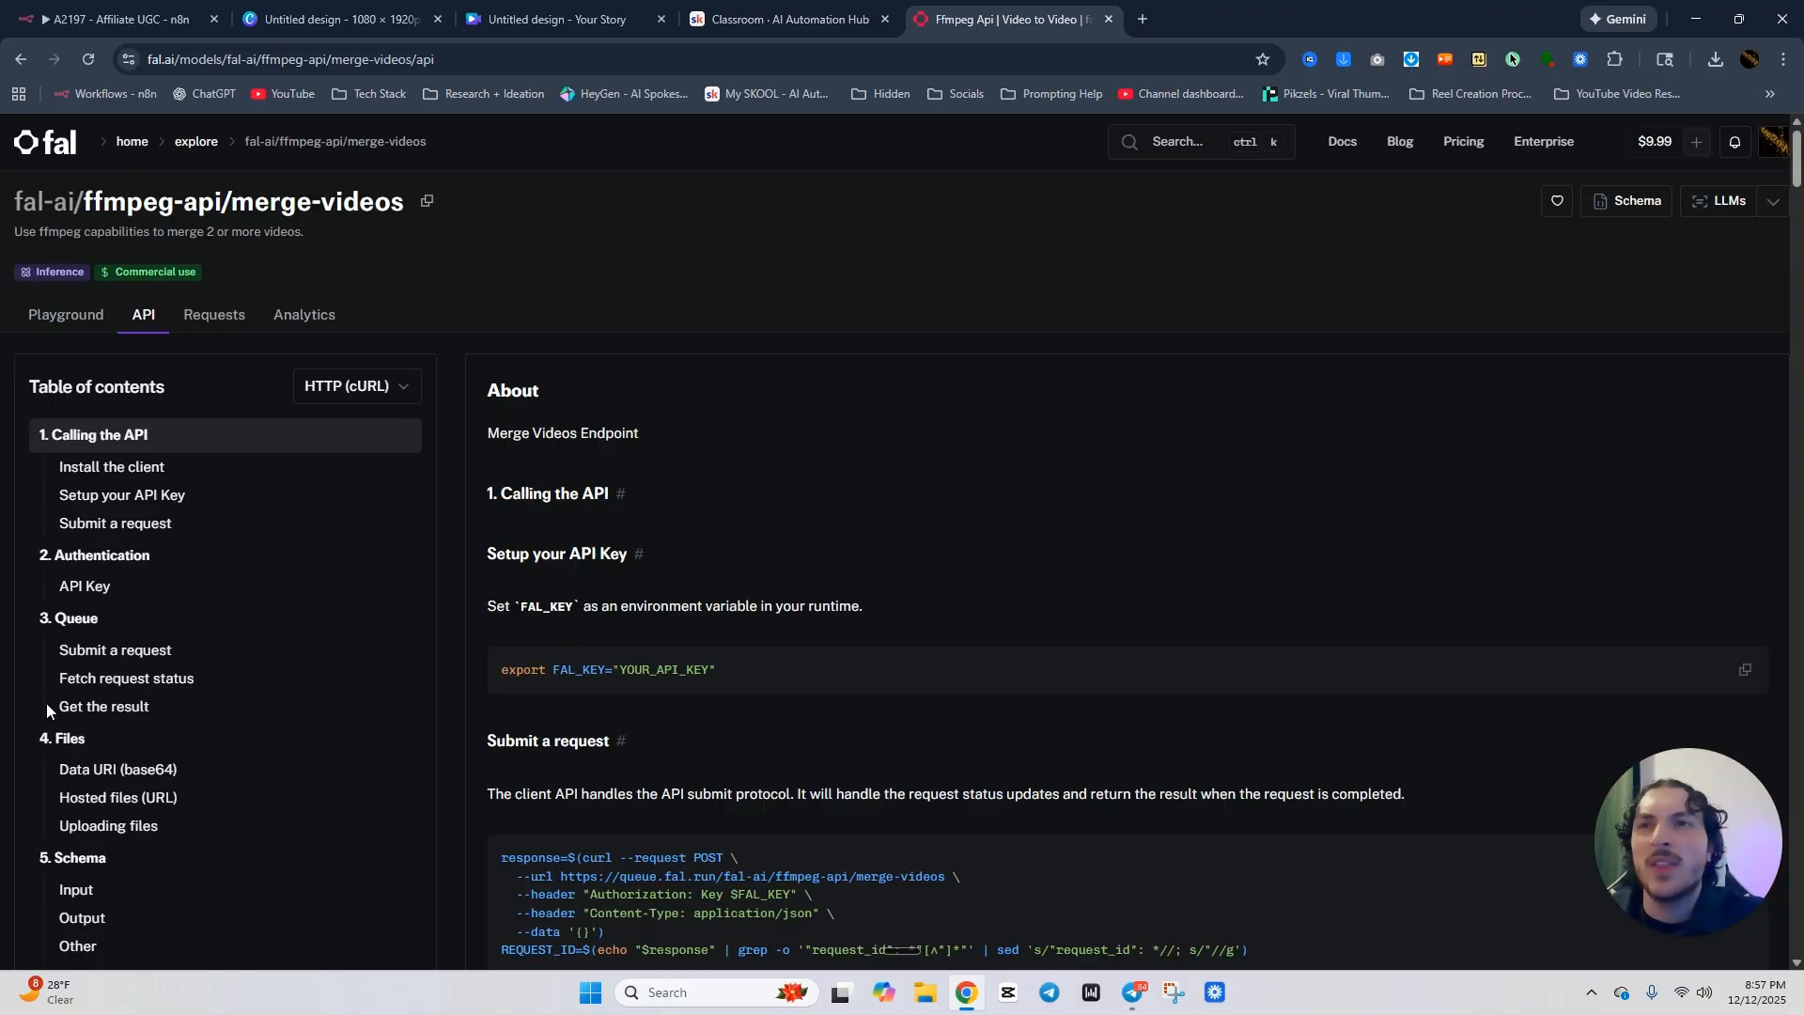
left_click(84, 708)
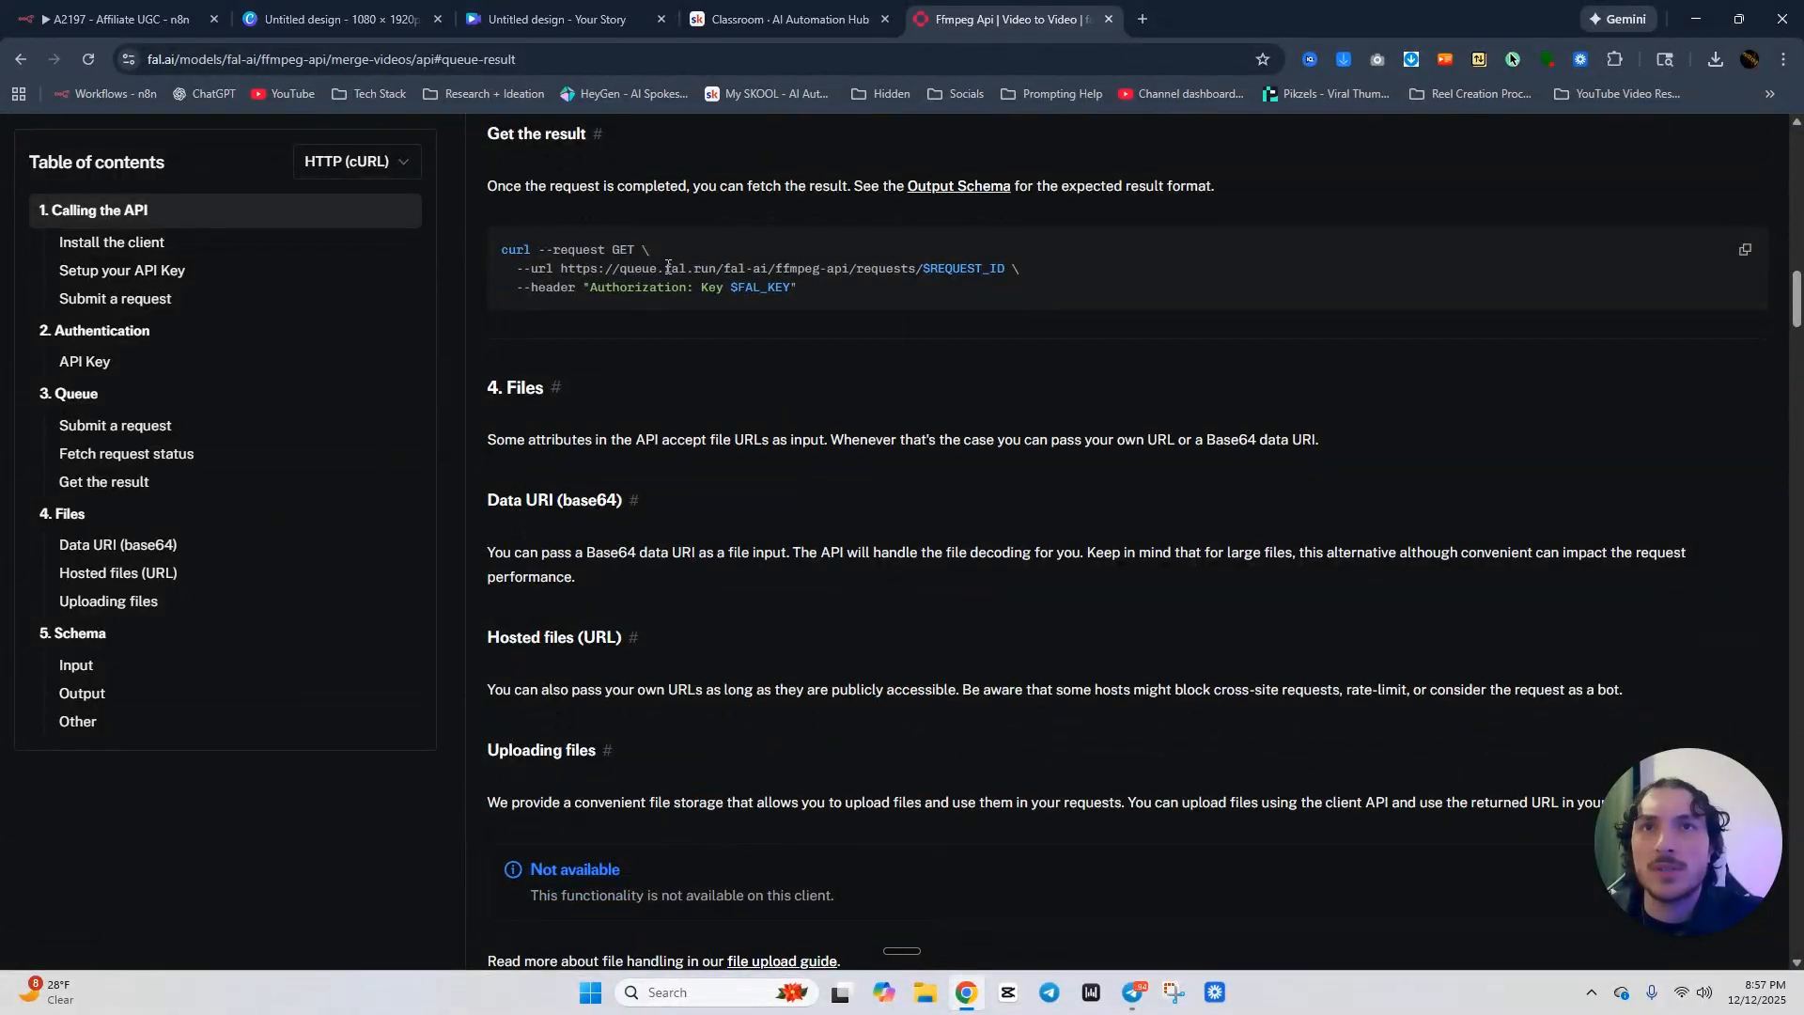
left_click(1744, 252)
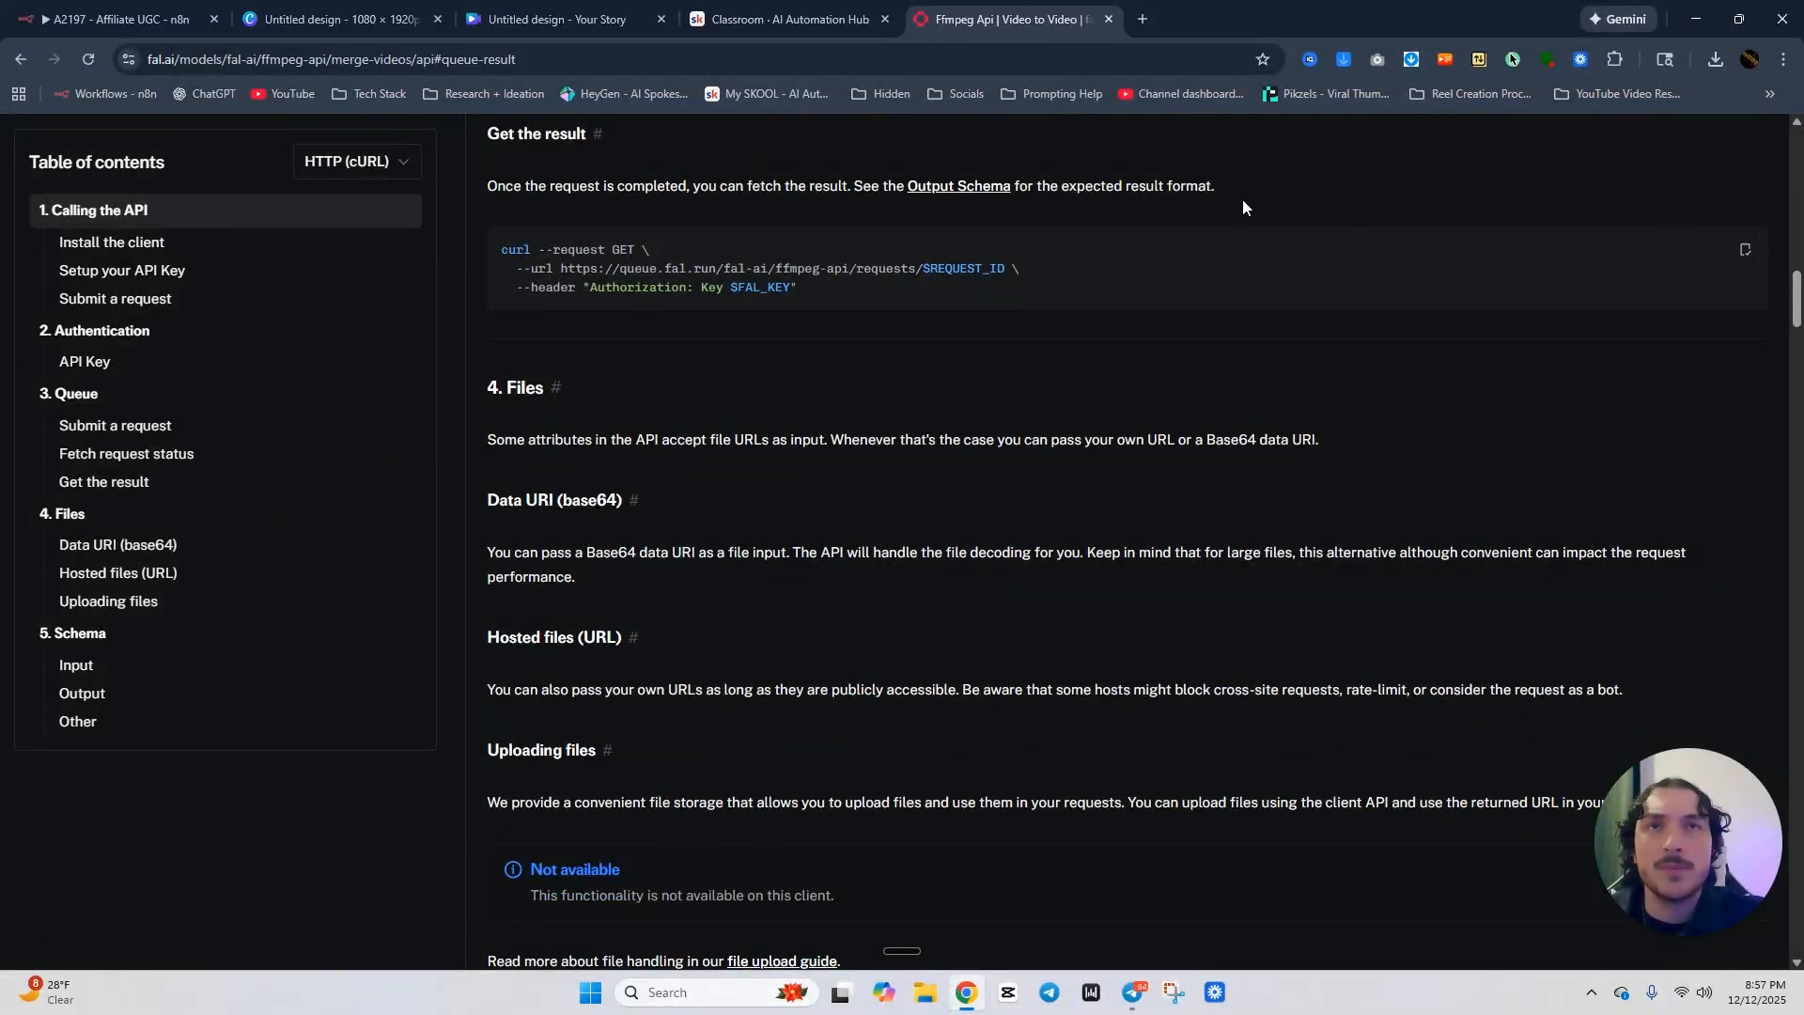
Switch back to n8n and import the copied fal.ai GET cURL command into the HTTP Request5 node.
left_click(103, 18)
double_click(950, 633)
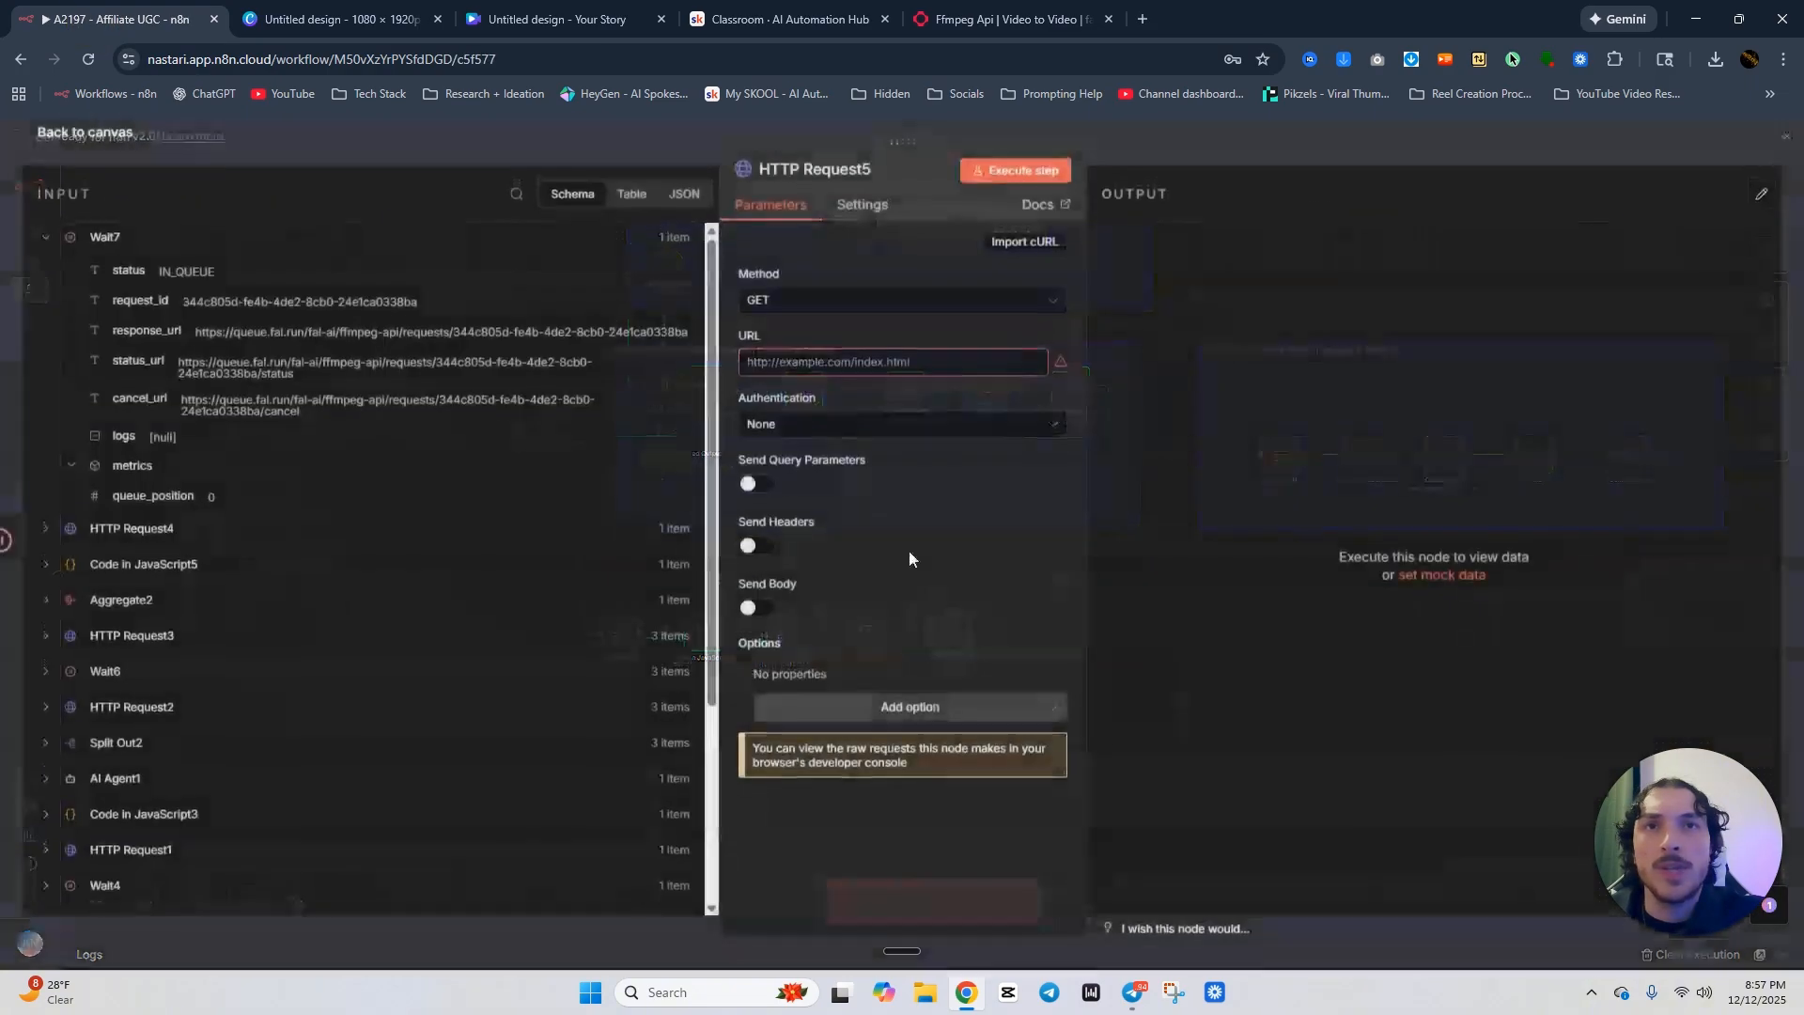
left_click(1026, 245)
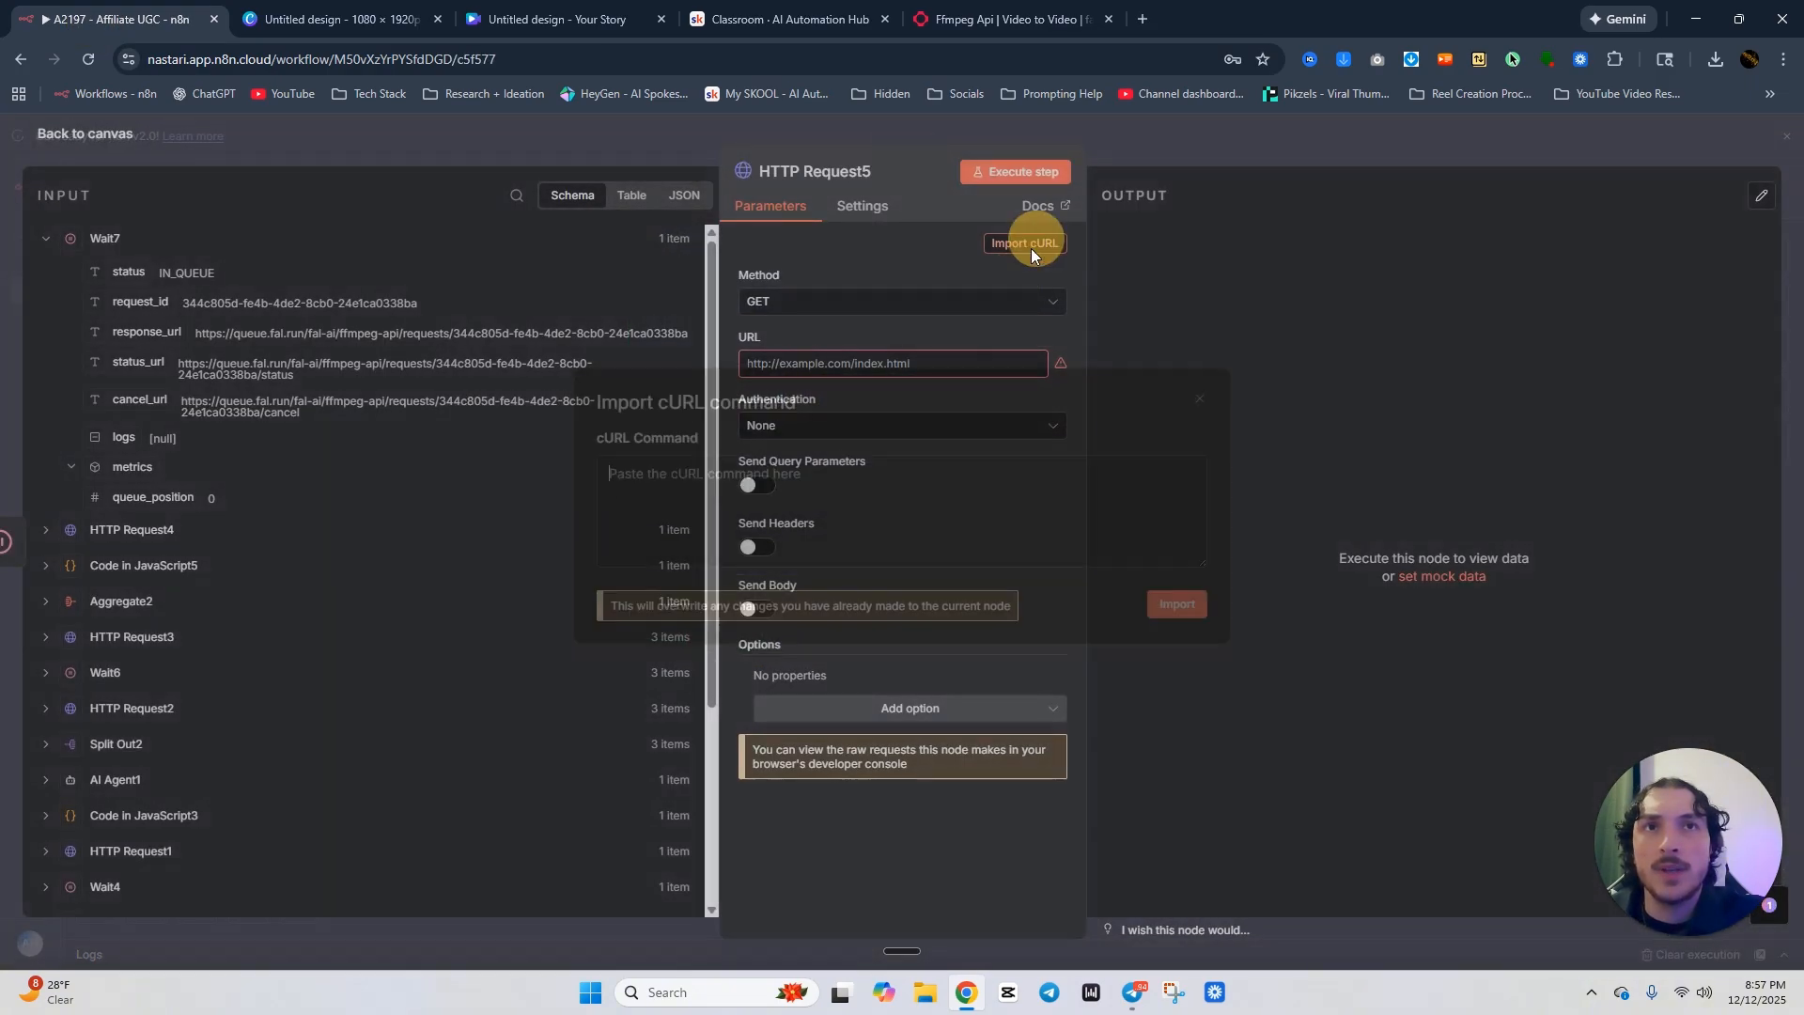
key("ctrl+v")
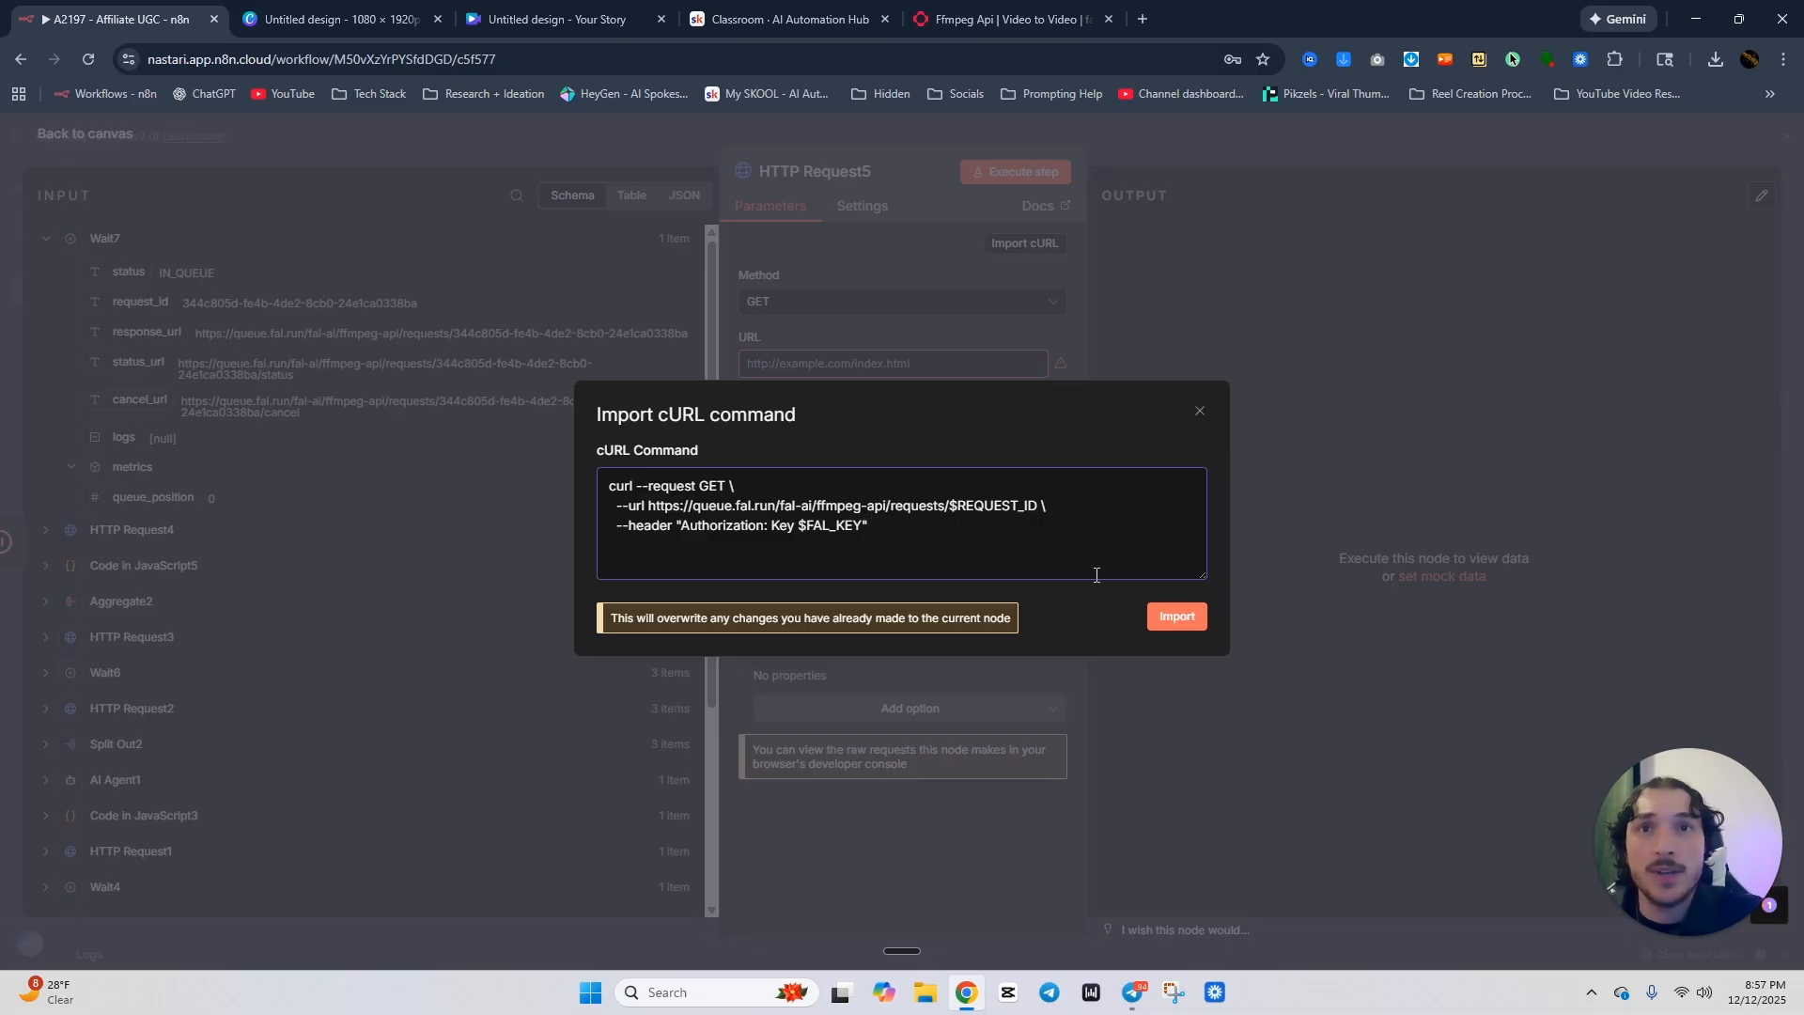
left_click(1186, 617)
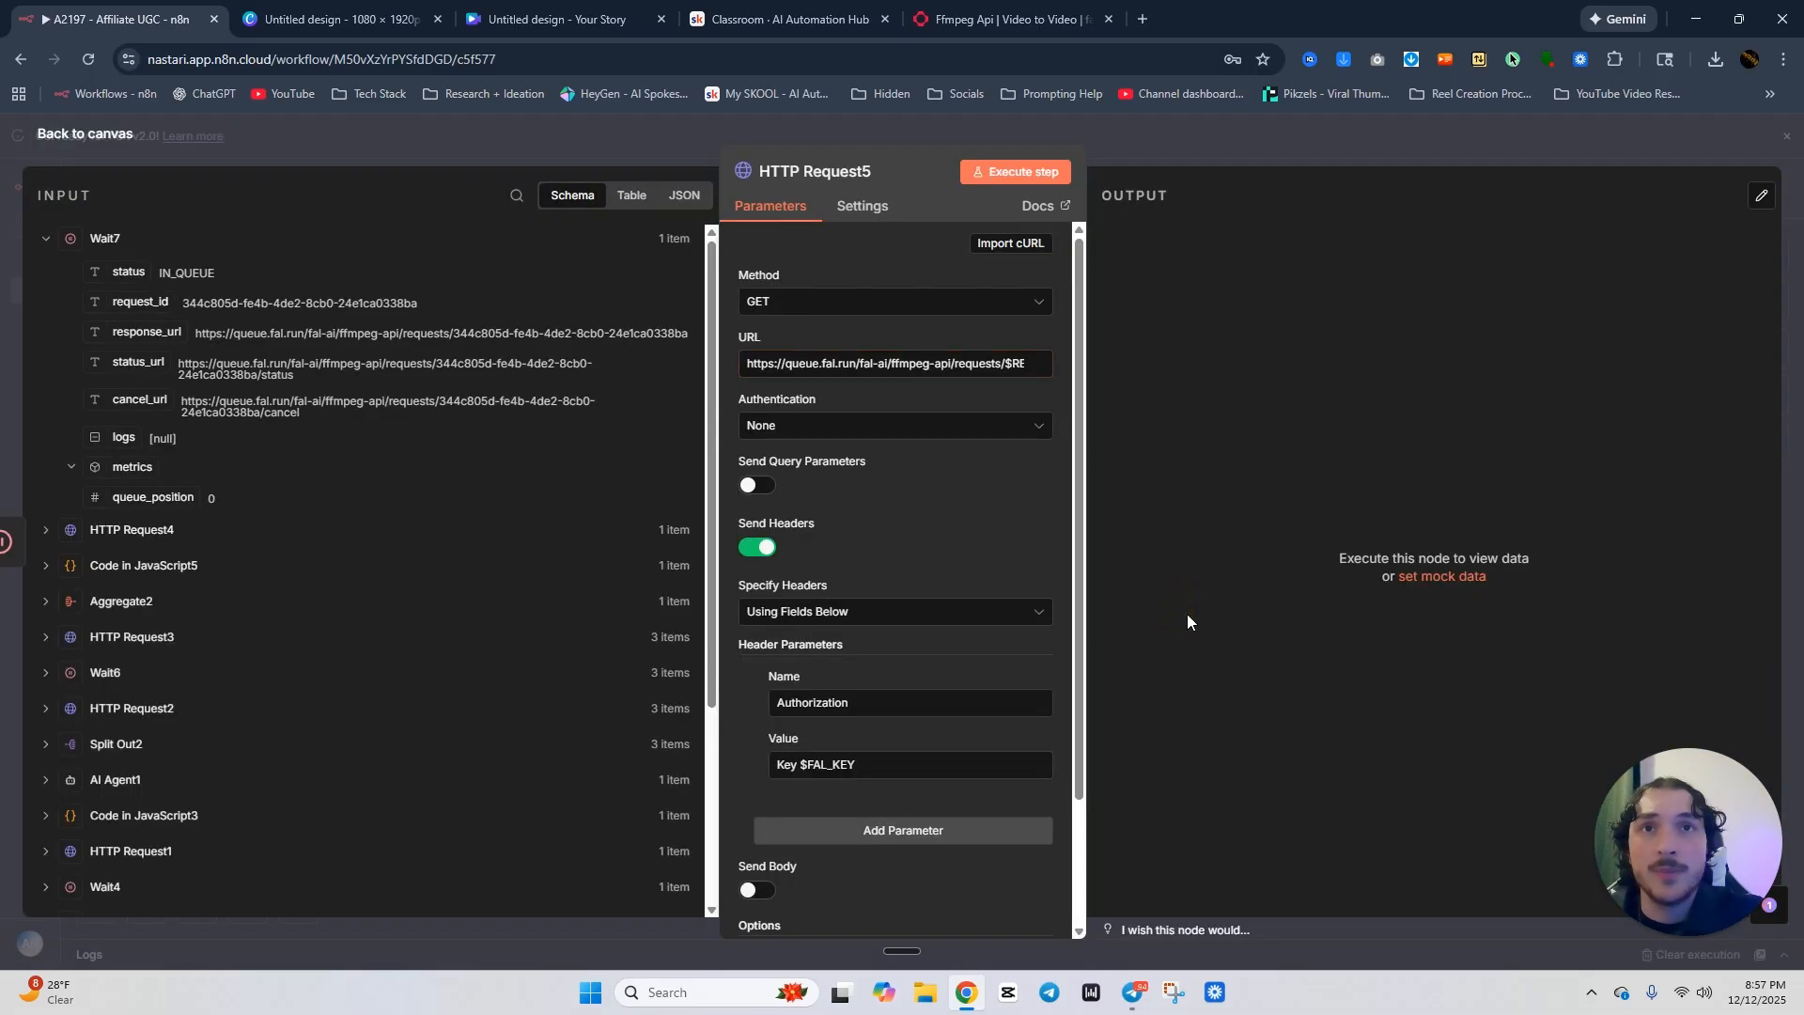
Turn off Send Headers and set authentication to Generic Credential Type with Header Auth, using the FAL.ai credential.
left_click(759, 548)
left_click(841, 428)
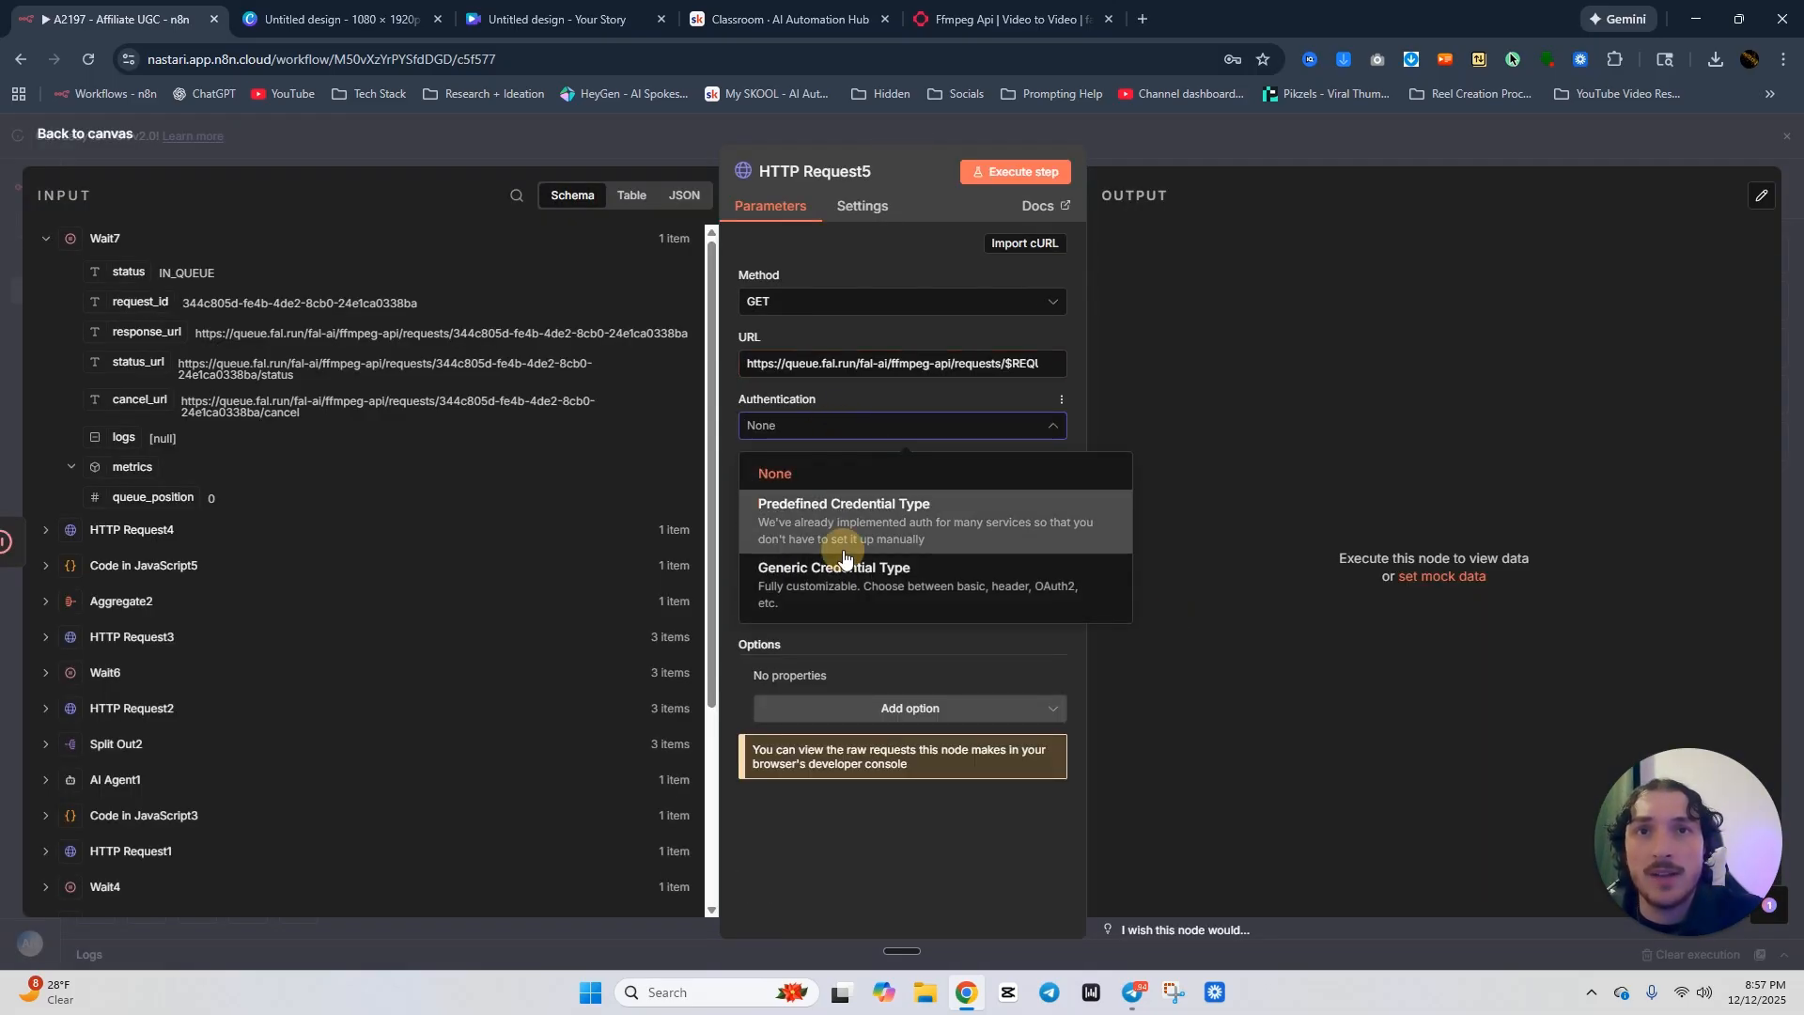
left_click(842, 554)
left_click(838, 428)
left_click(841, 568)
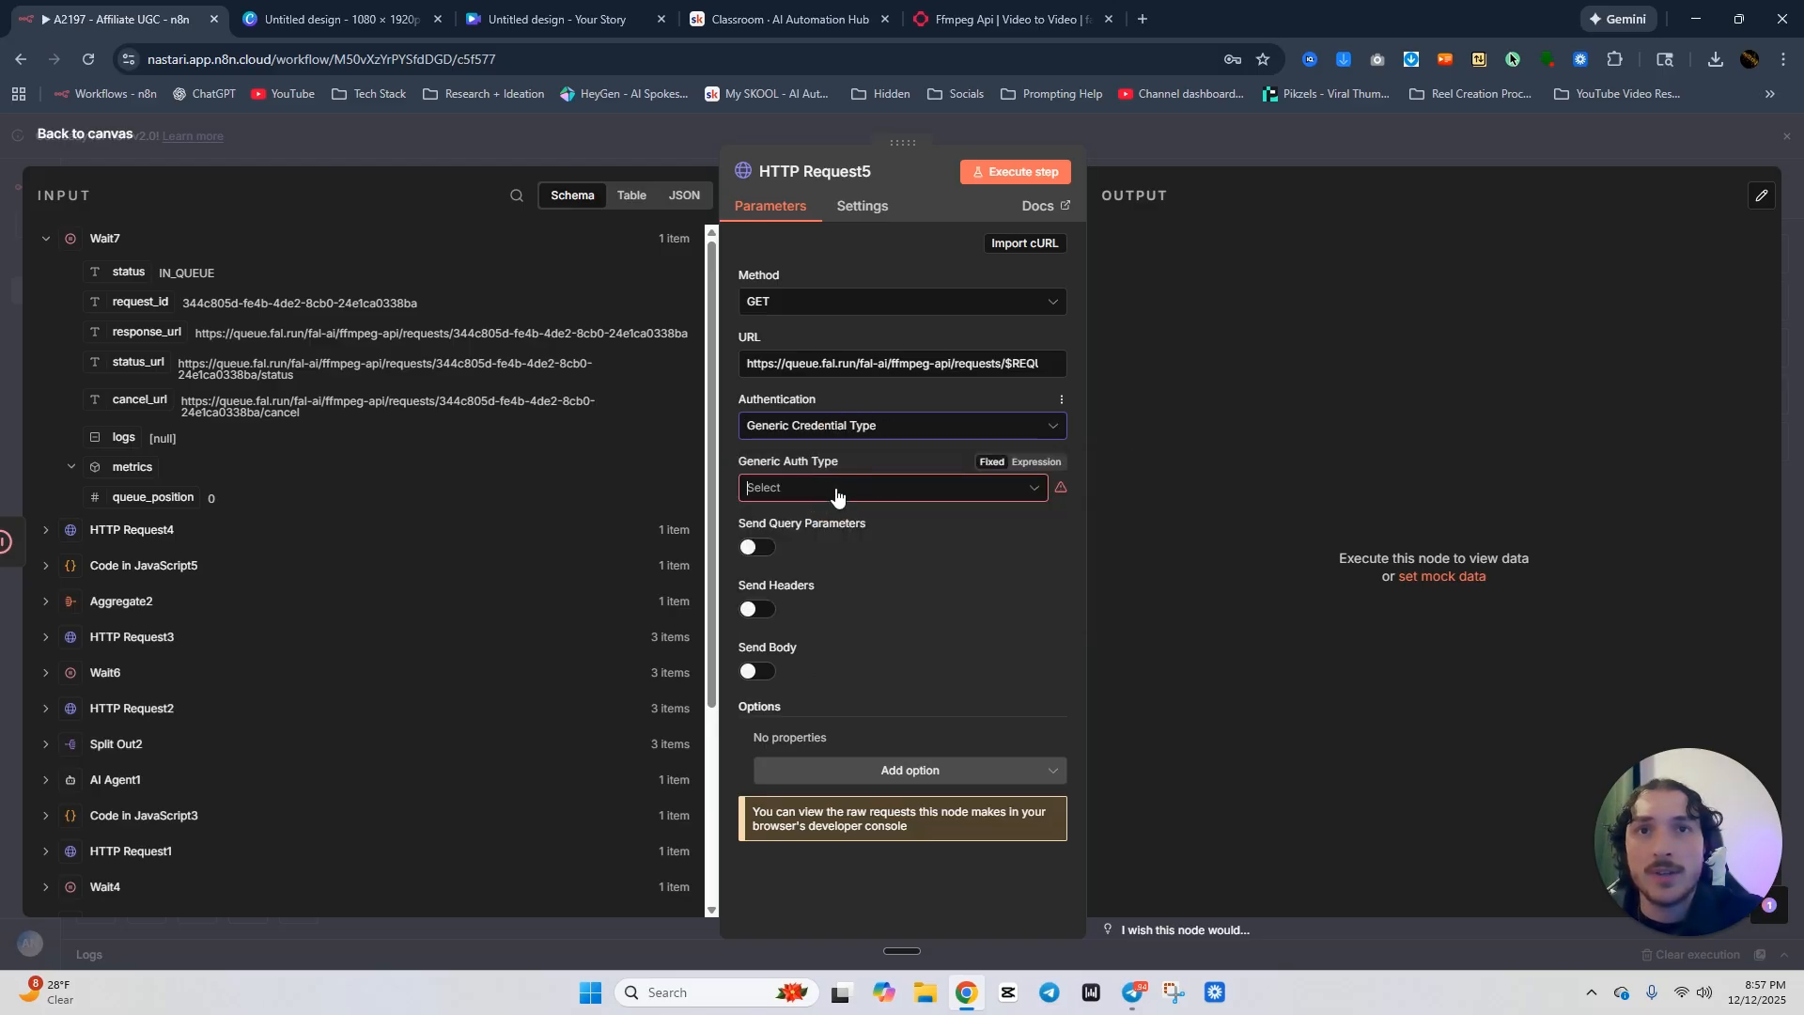
left_click(836, 488)
left_click(826, 656)
left_click(827, 543)
scroll(818, 667, "down", 5)
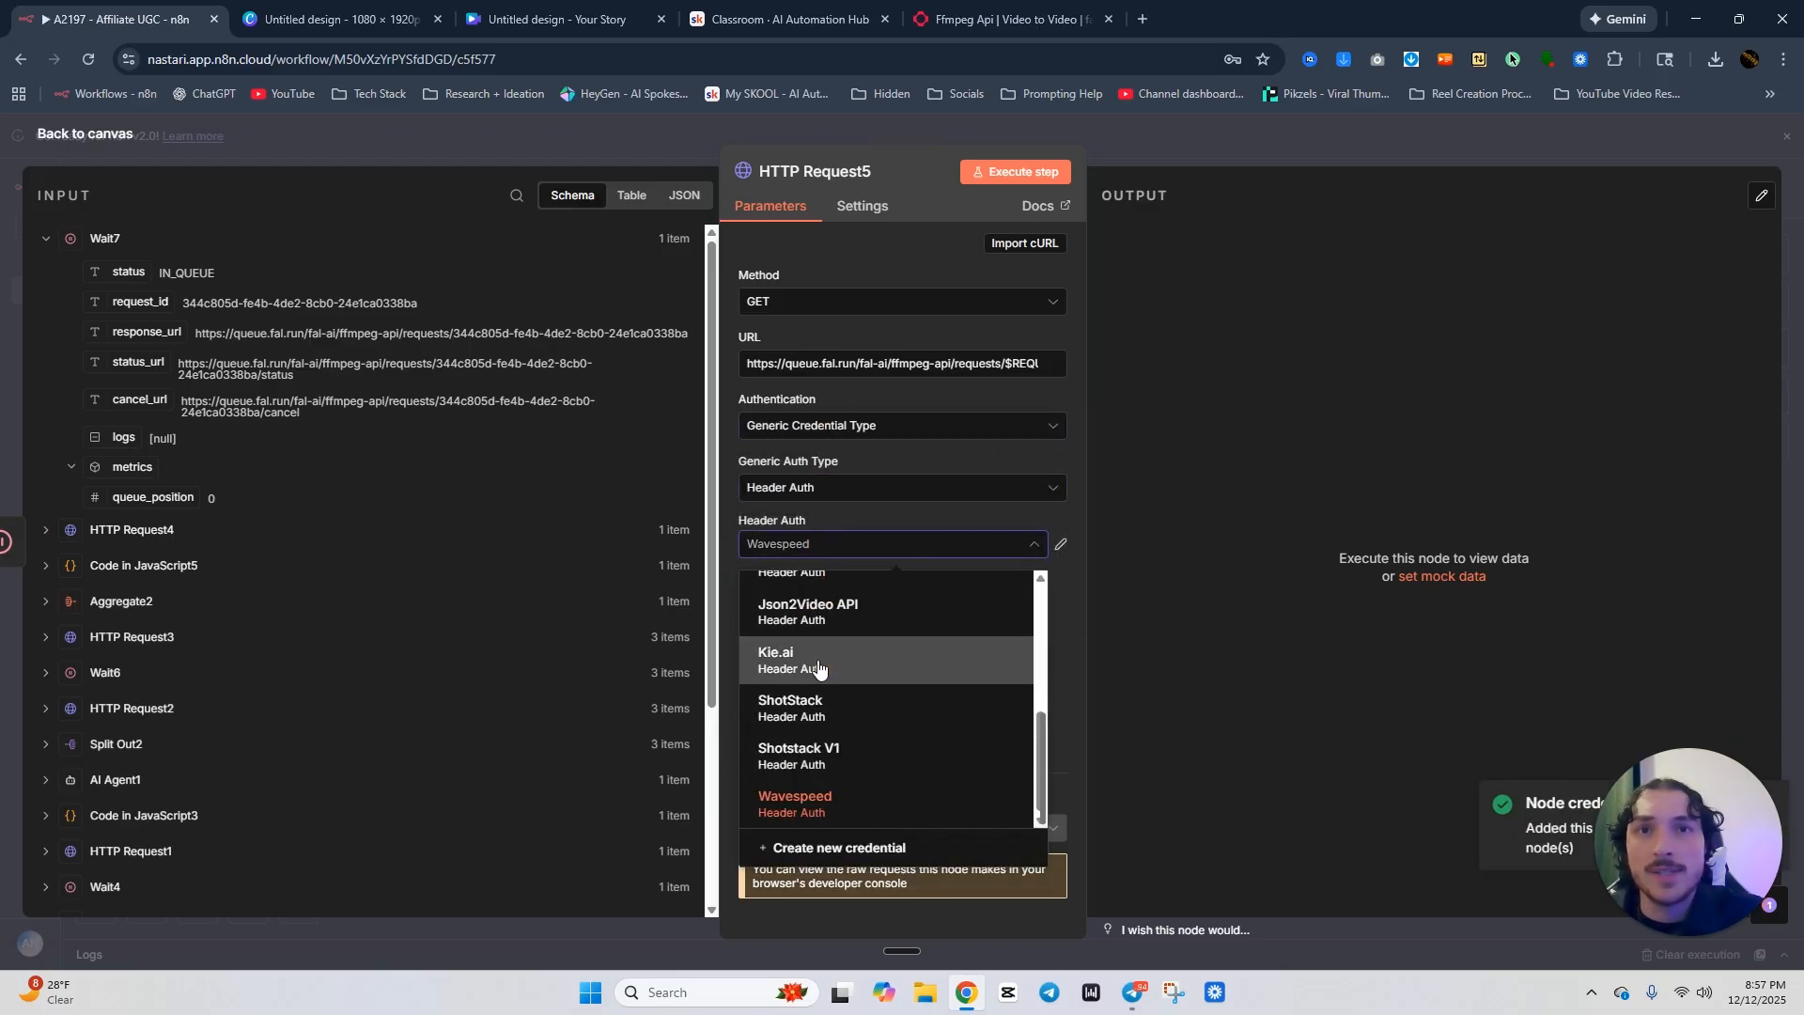
scroll(813, 742, "up", 5)
left_click(805, 737)
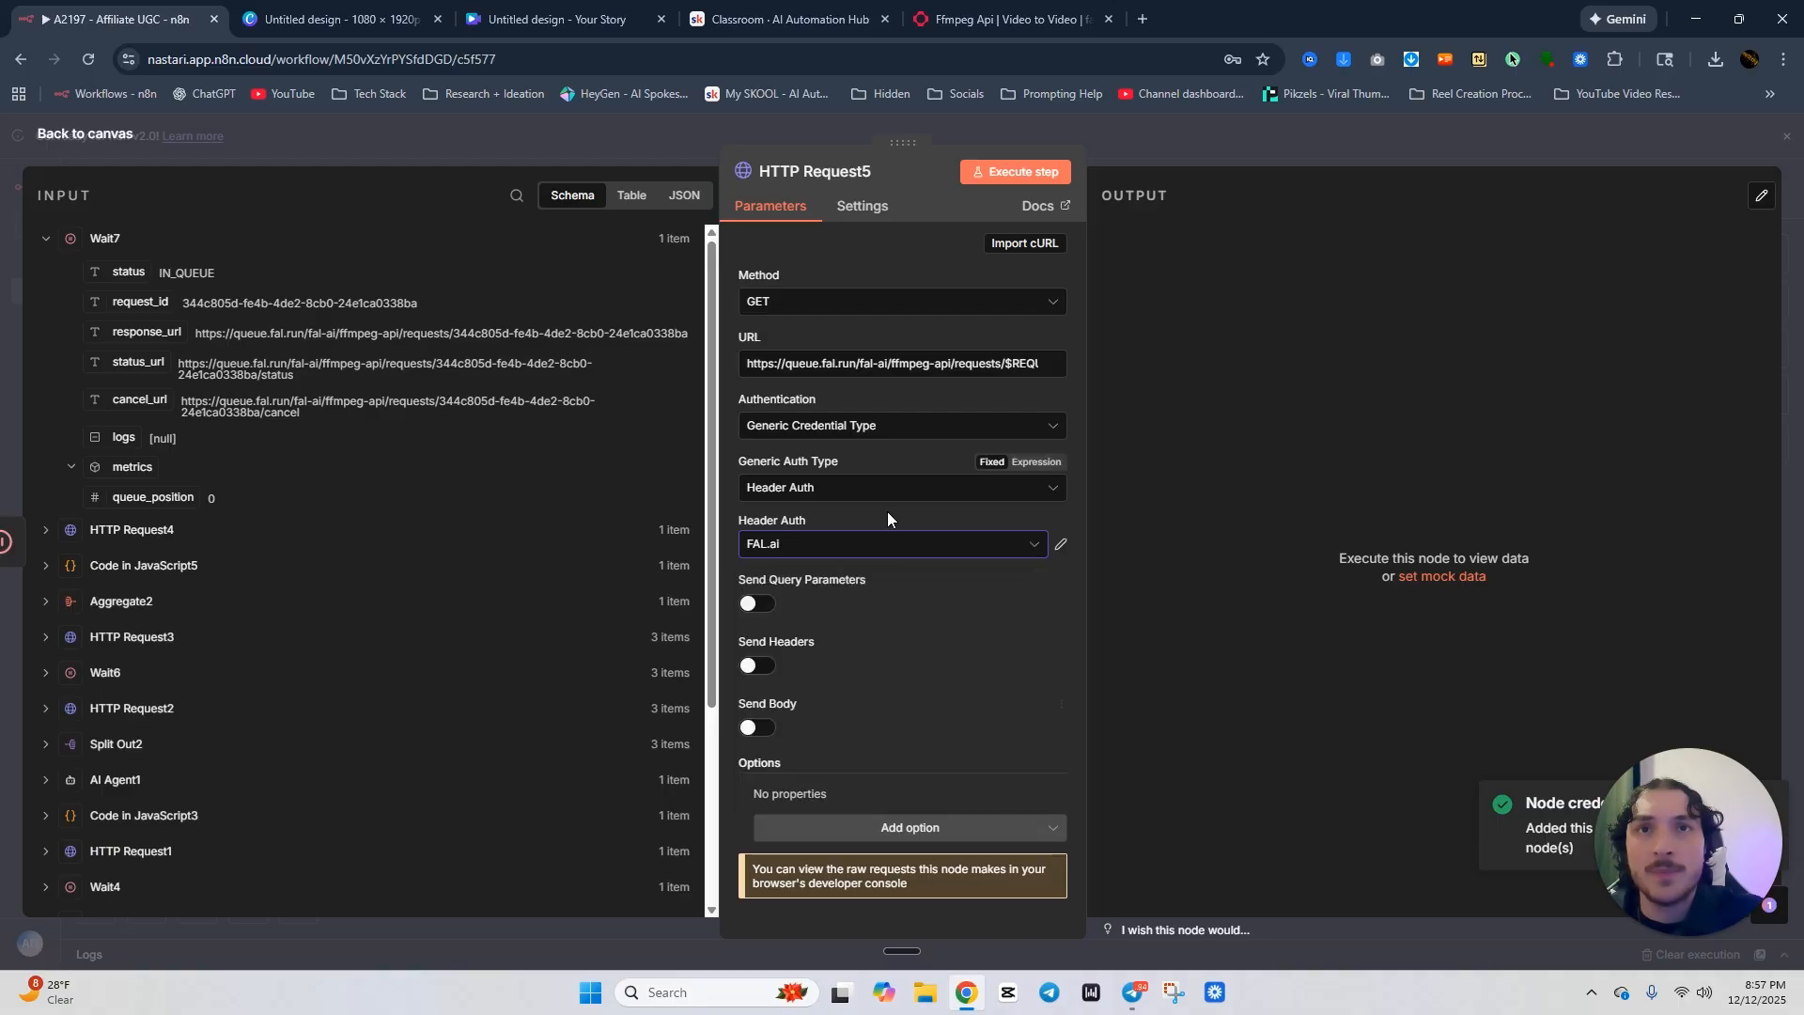
Make the URL an expression and replace $REQUEST_ID with Wait7's request_id, {{ $json.request_id }}.
left_click(1060, 371)
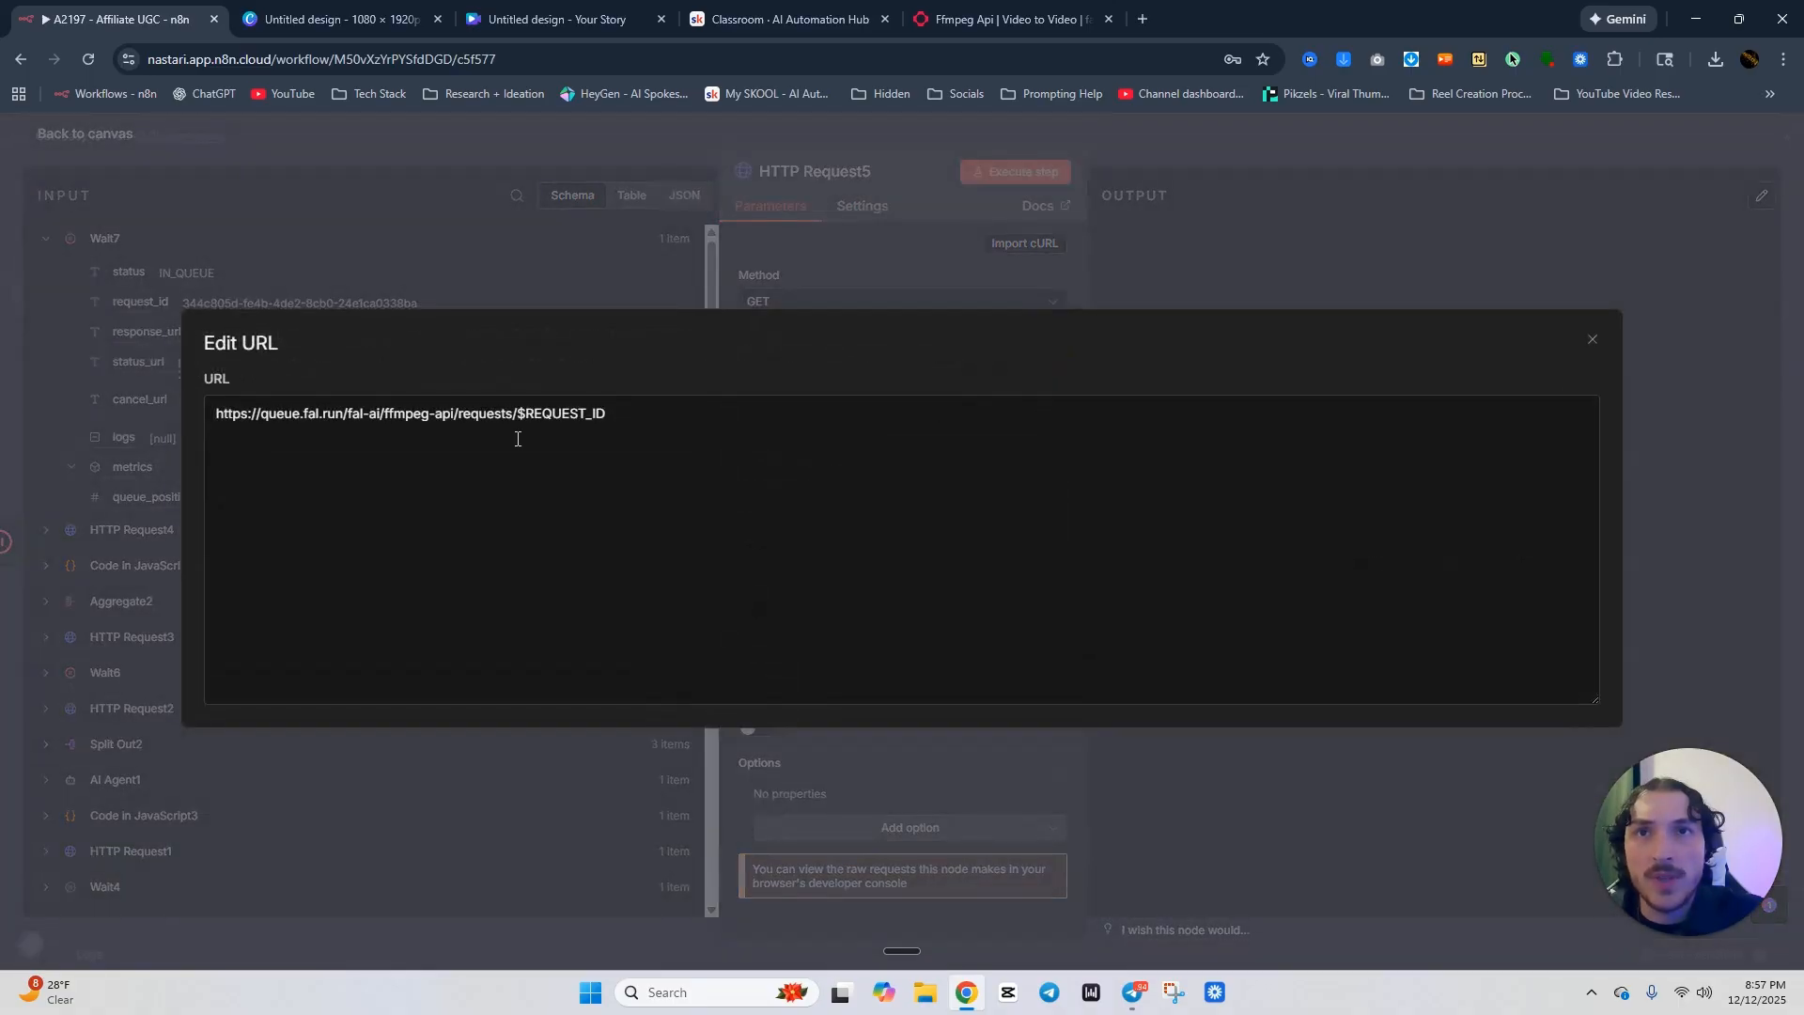
left_click(969, 302)
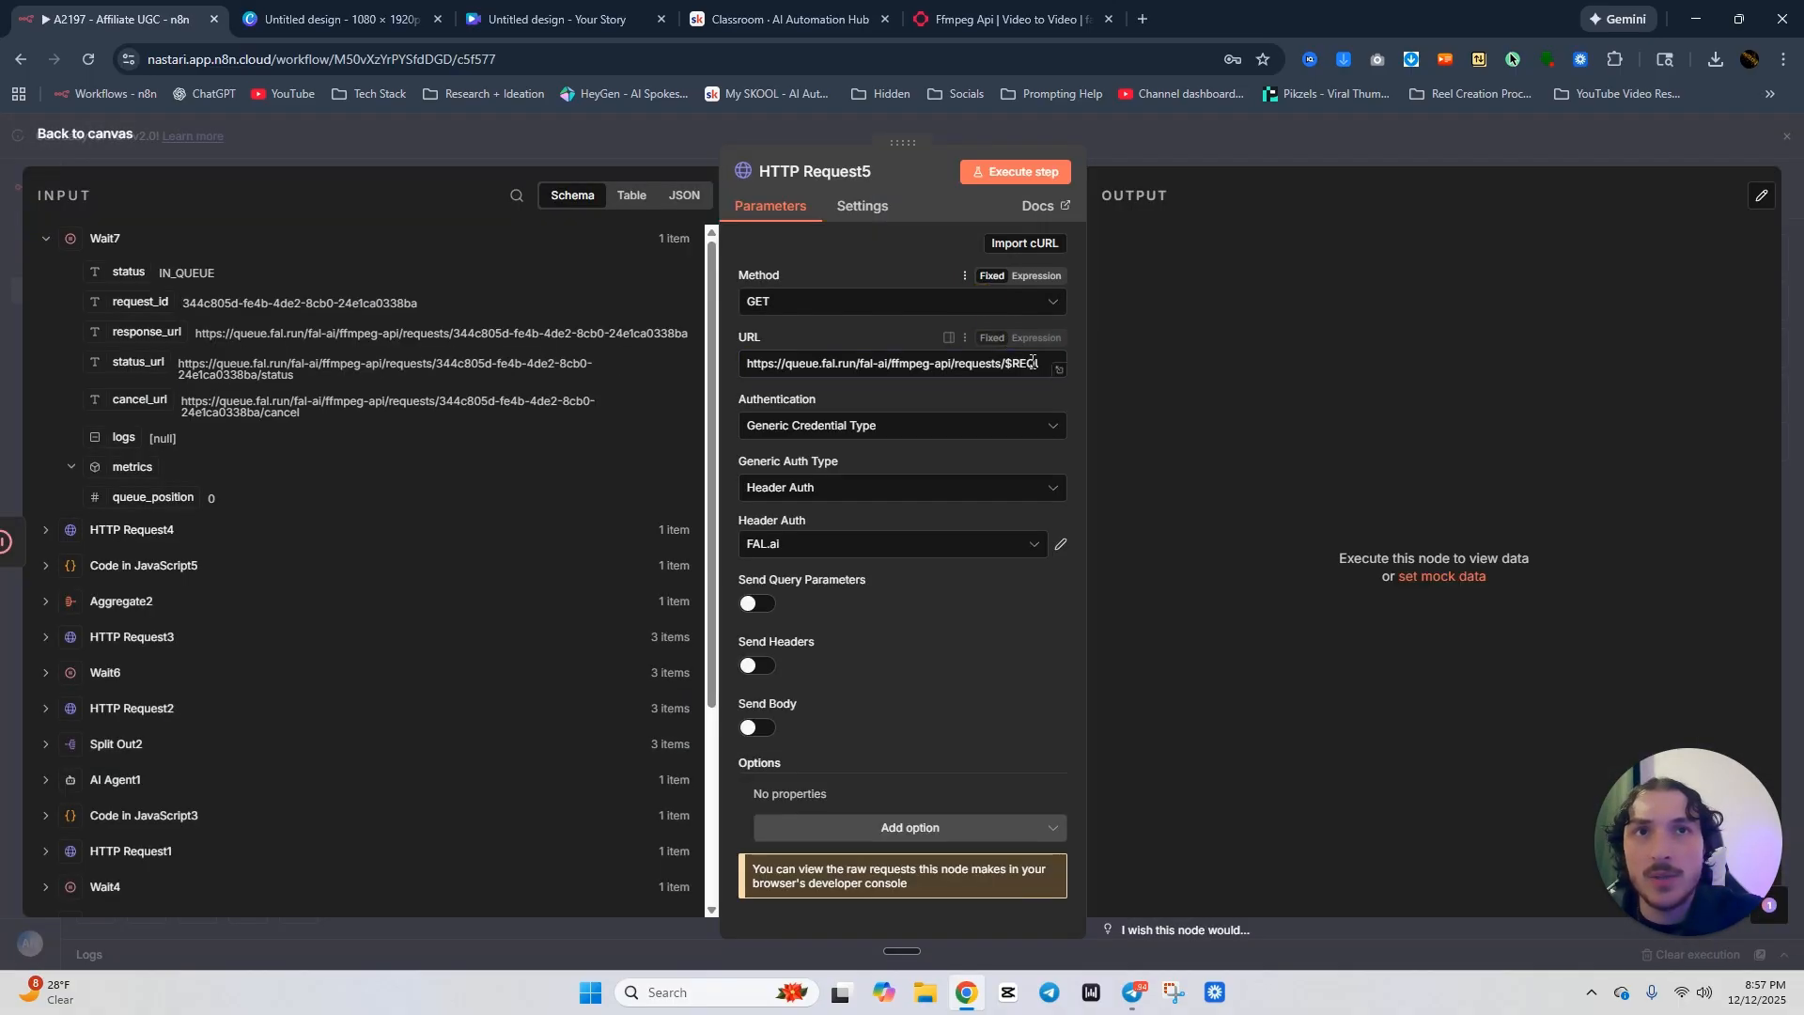
left_click(1042, 339)
left_click(1040, 388)
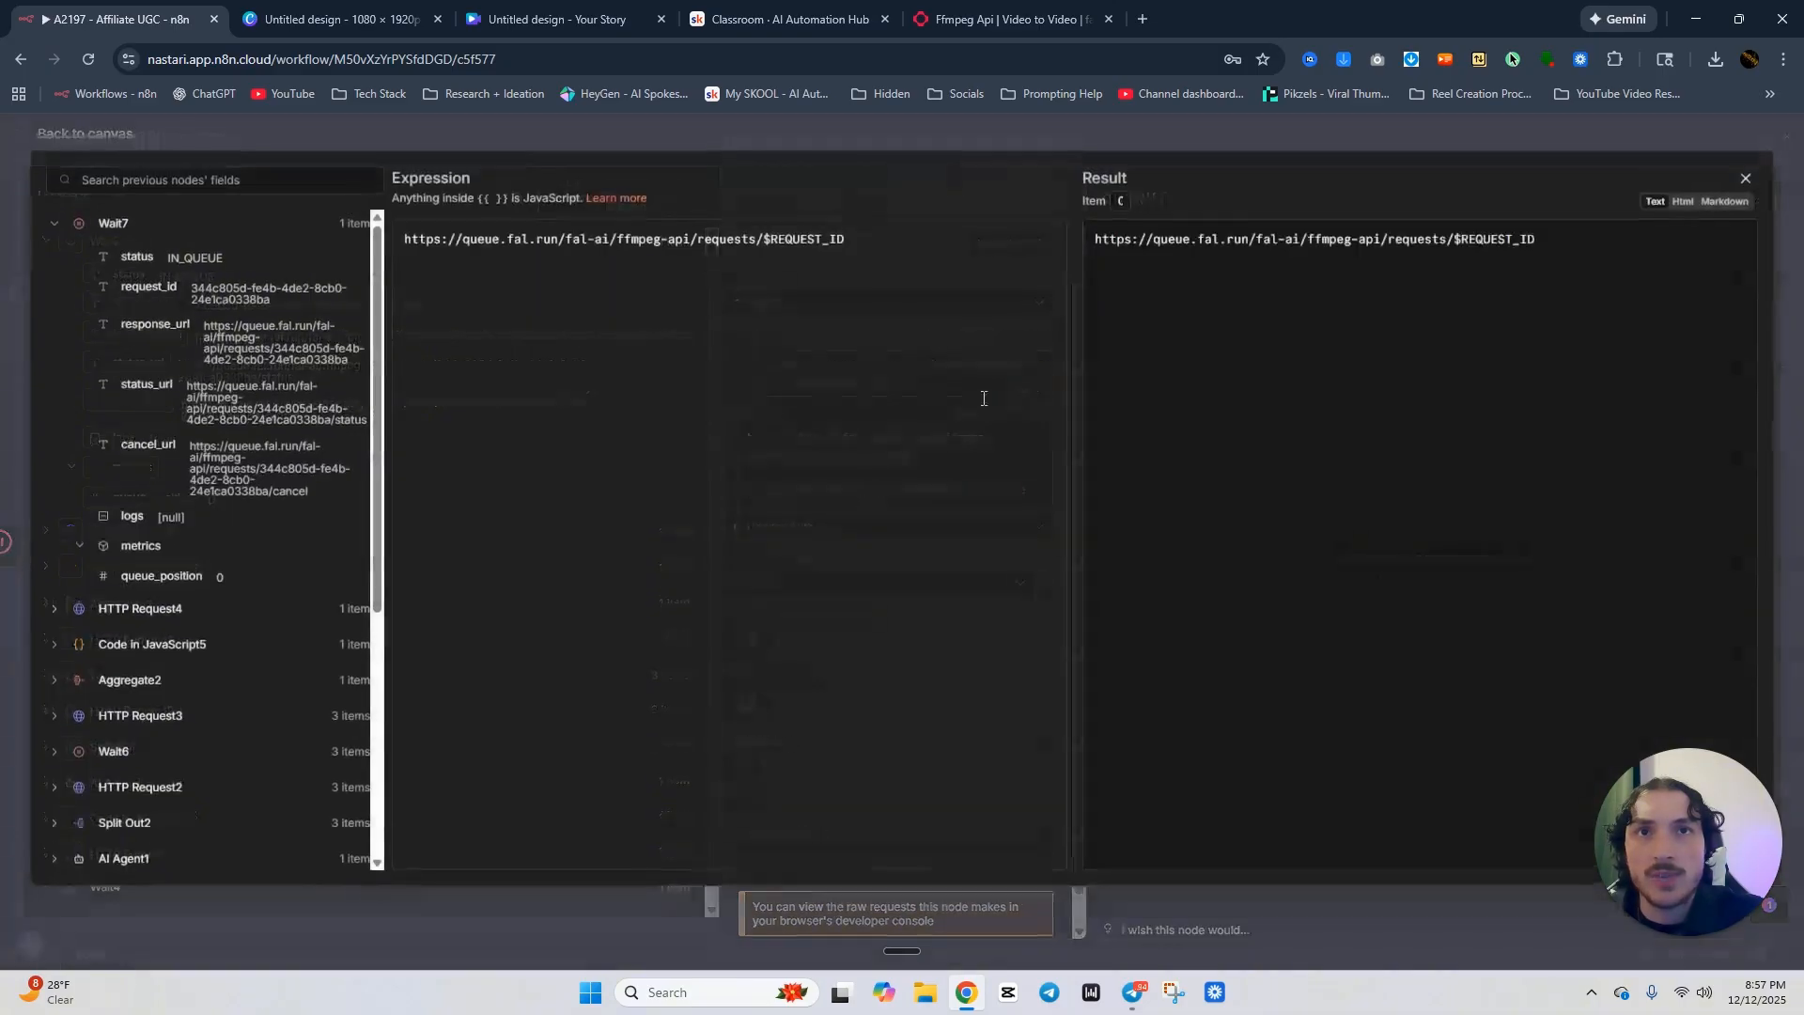
left_click_drag(850, 239, 766, 239)
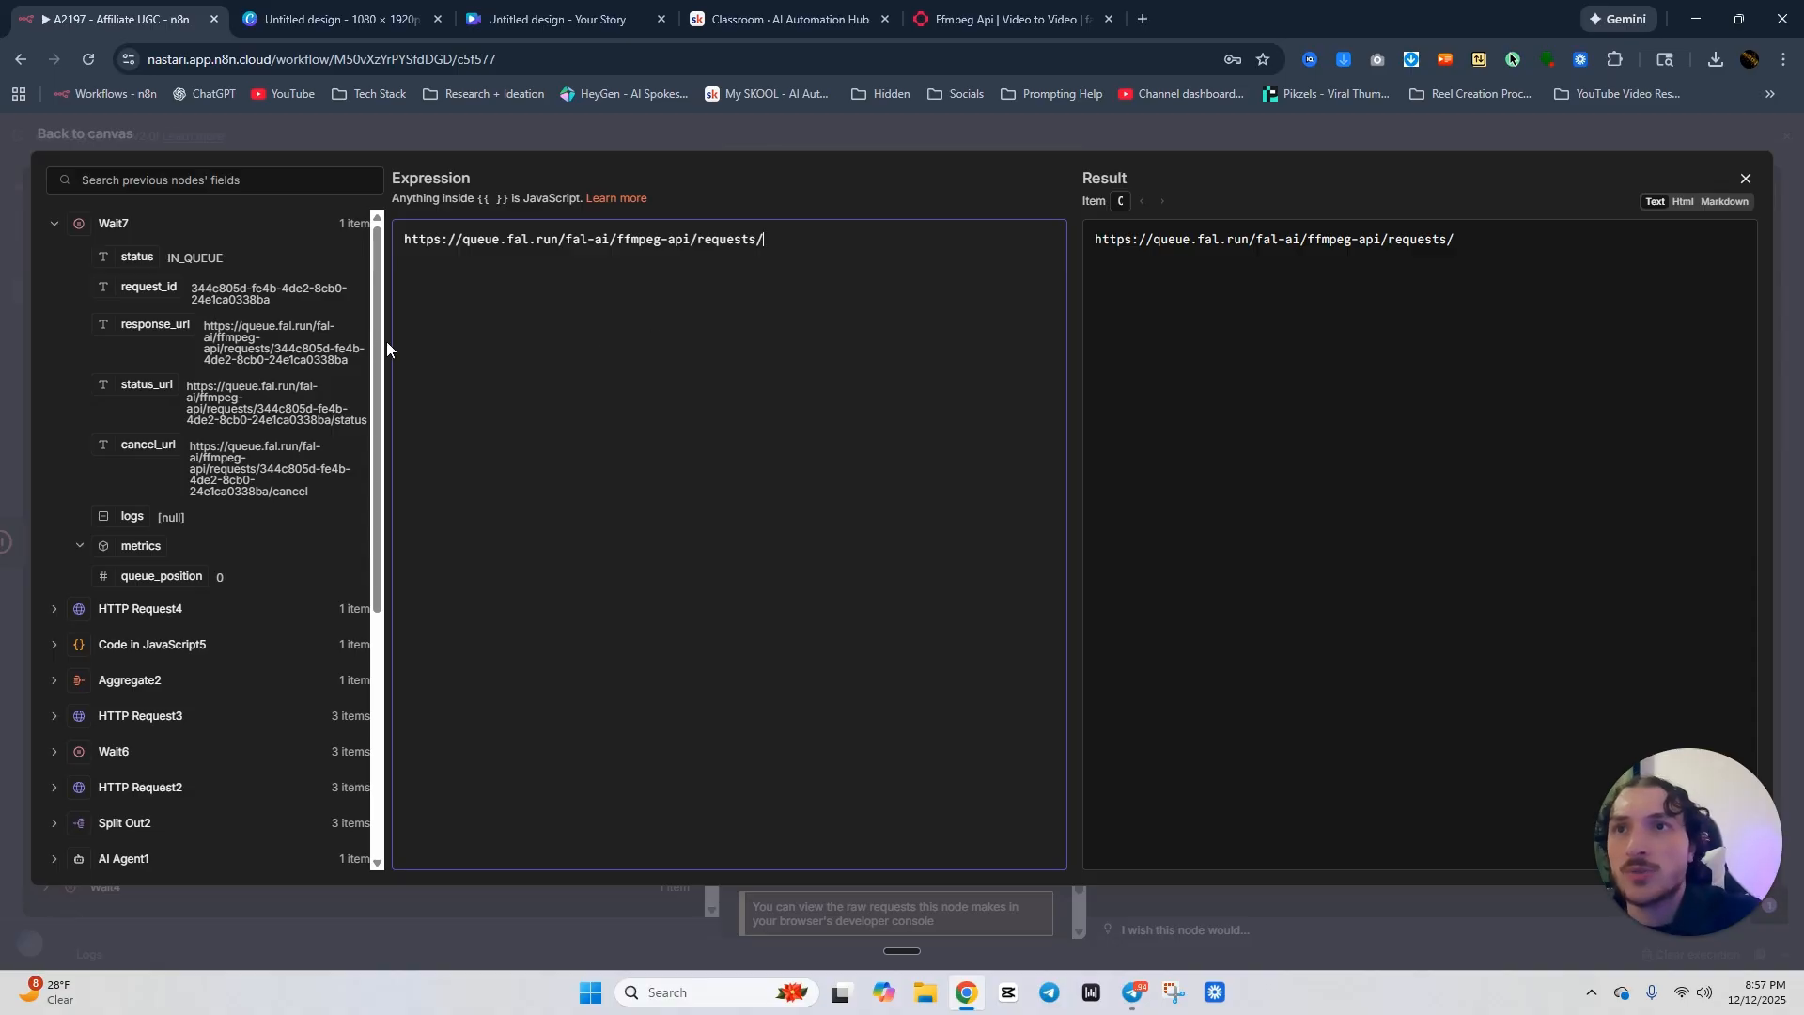
left_click_drag(164, 289, 777, 240)
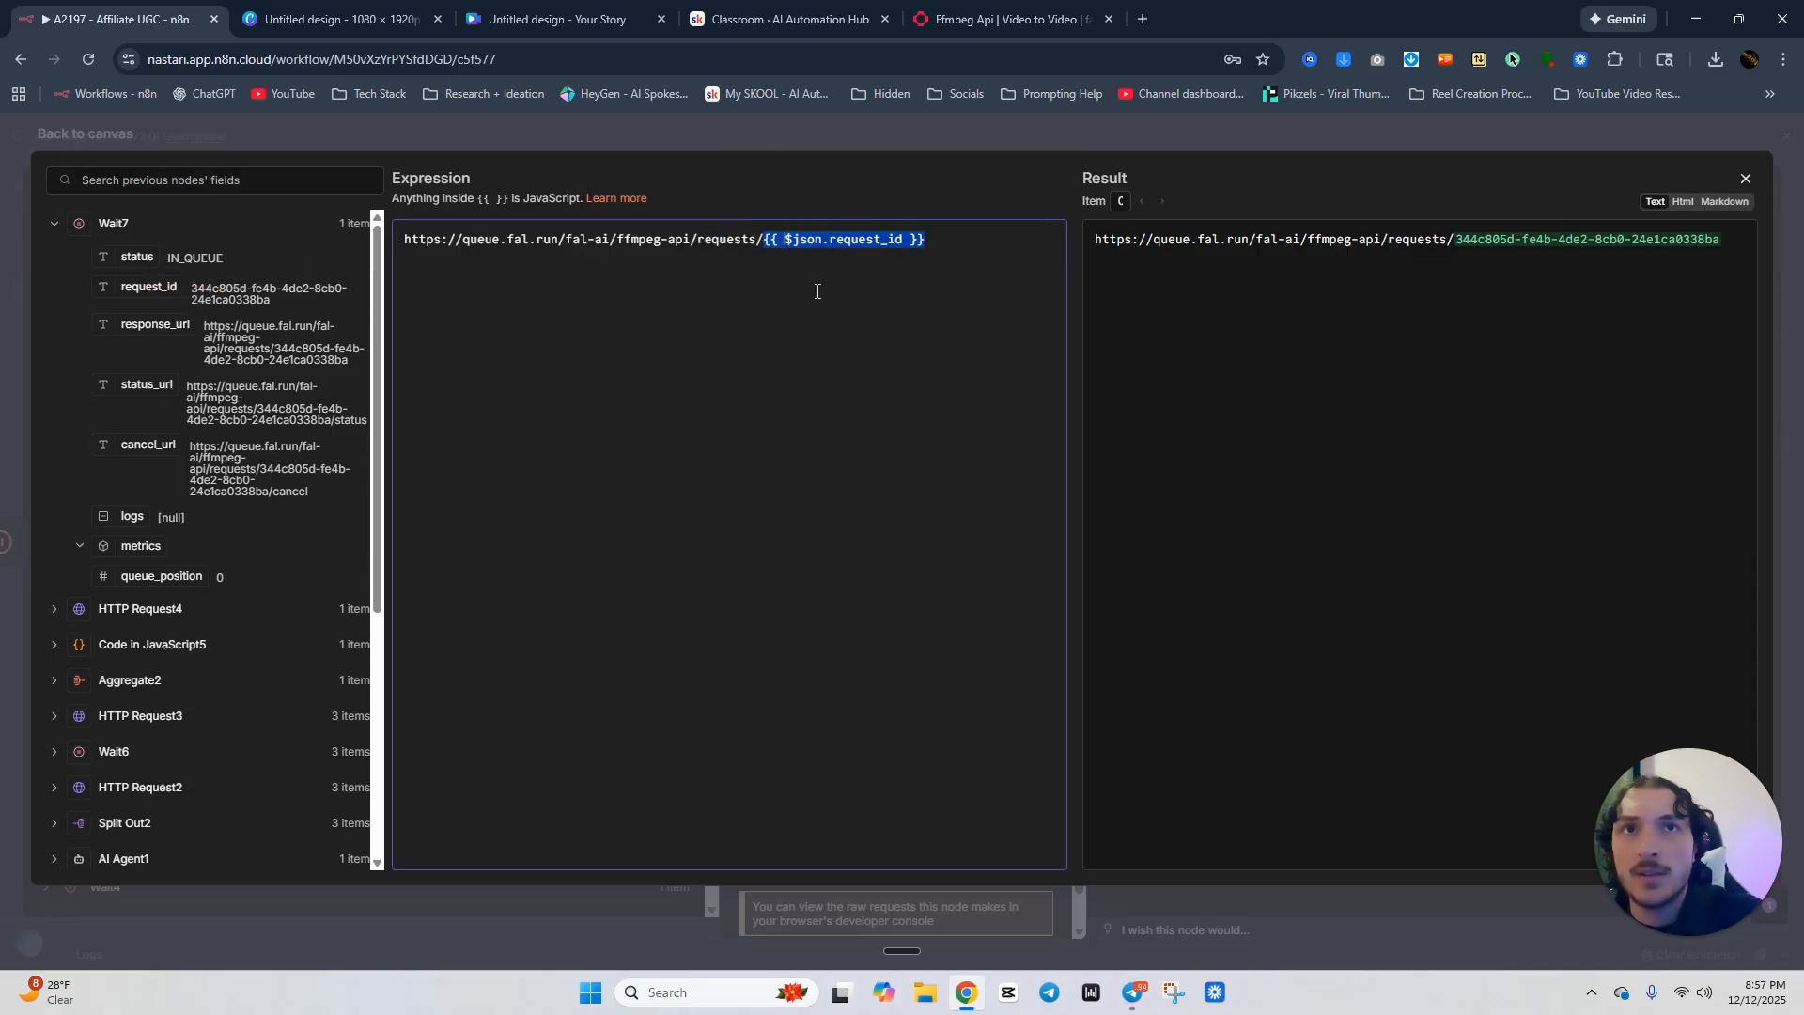
left_click(882, 129)
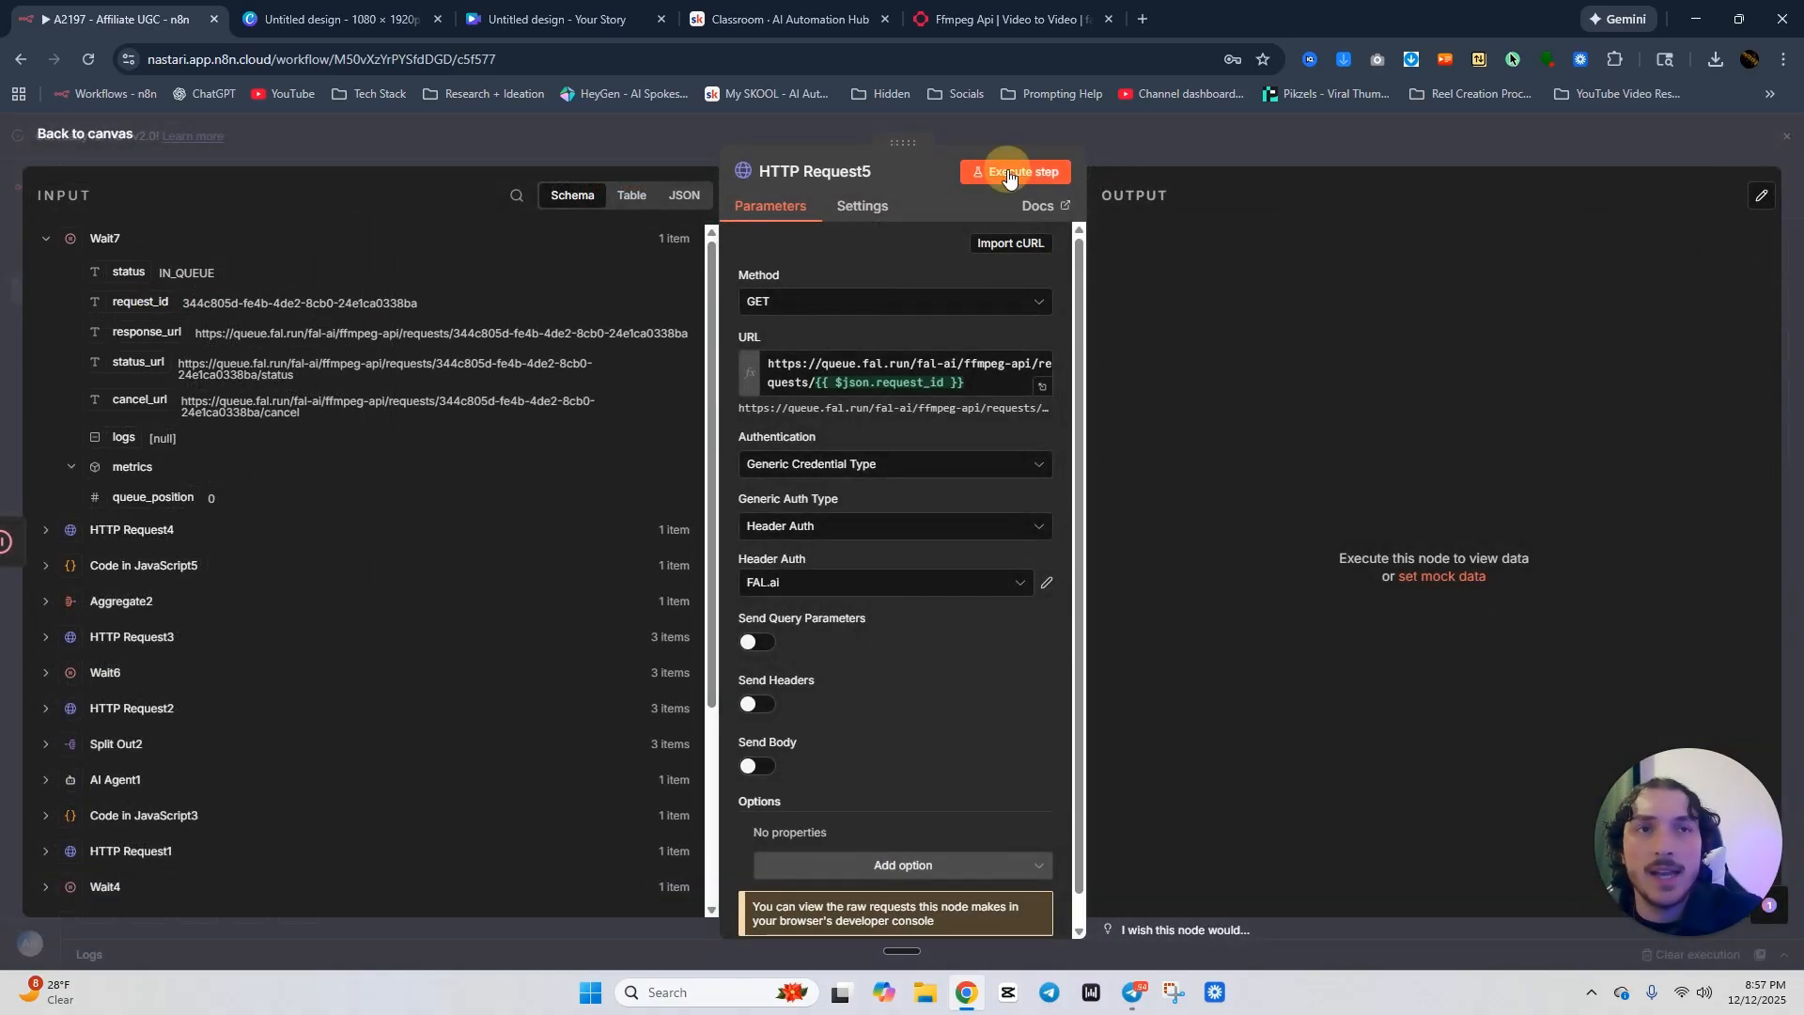
Execute HTTP Request5, open the merged video's URL from its output to watch it, and close the video.
left_click(1009, 175)
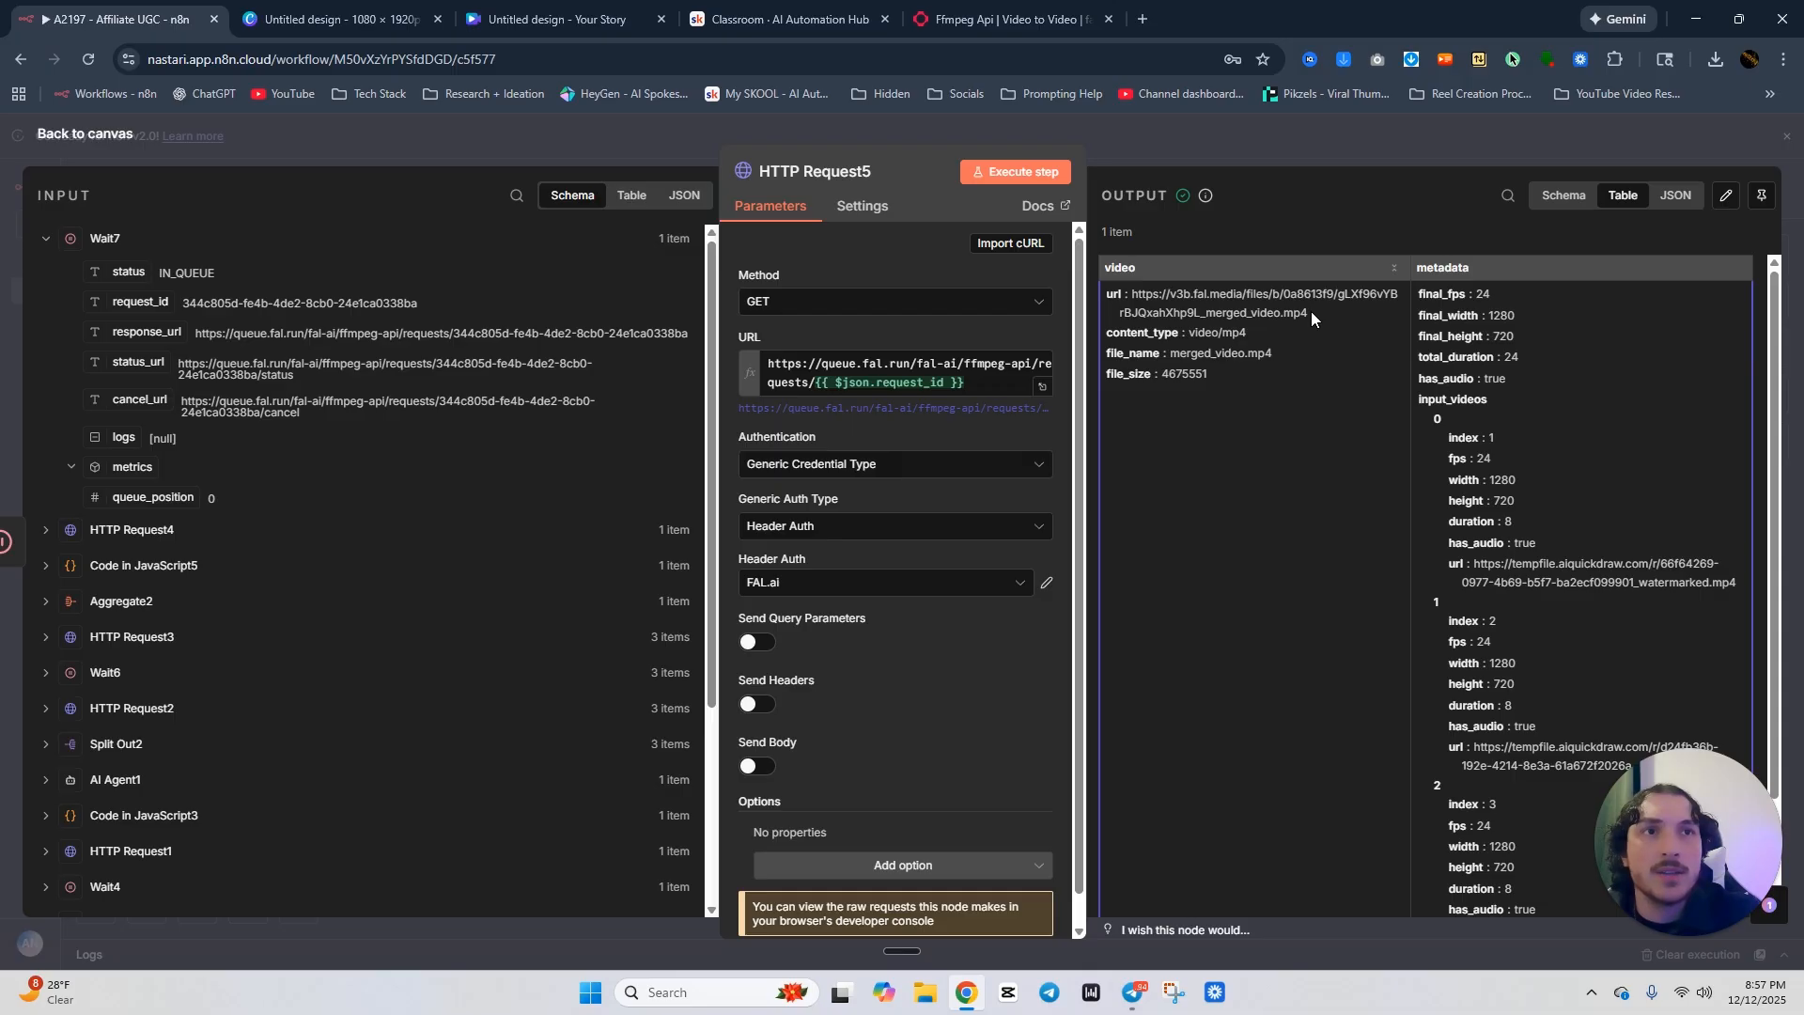
left_click_drag(1310, 312, 1132, 293)
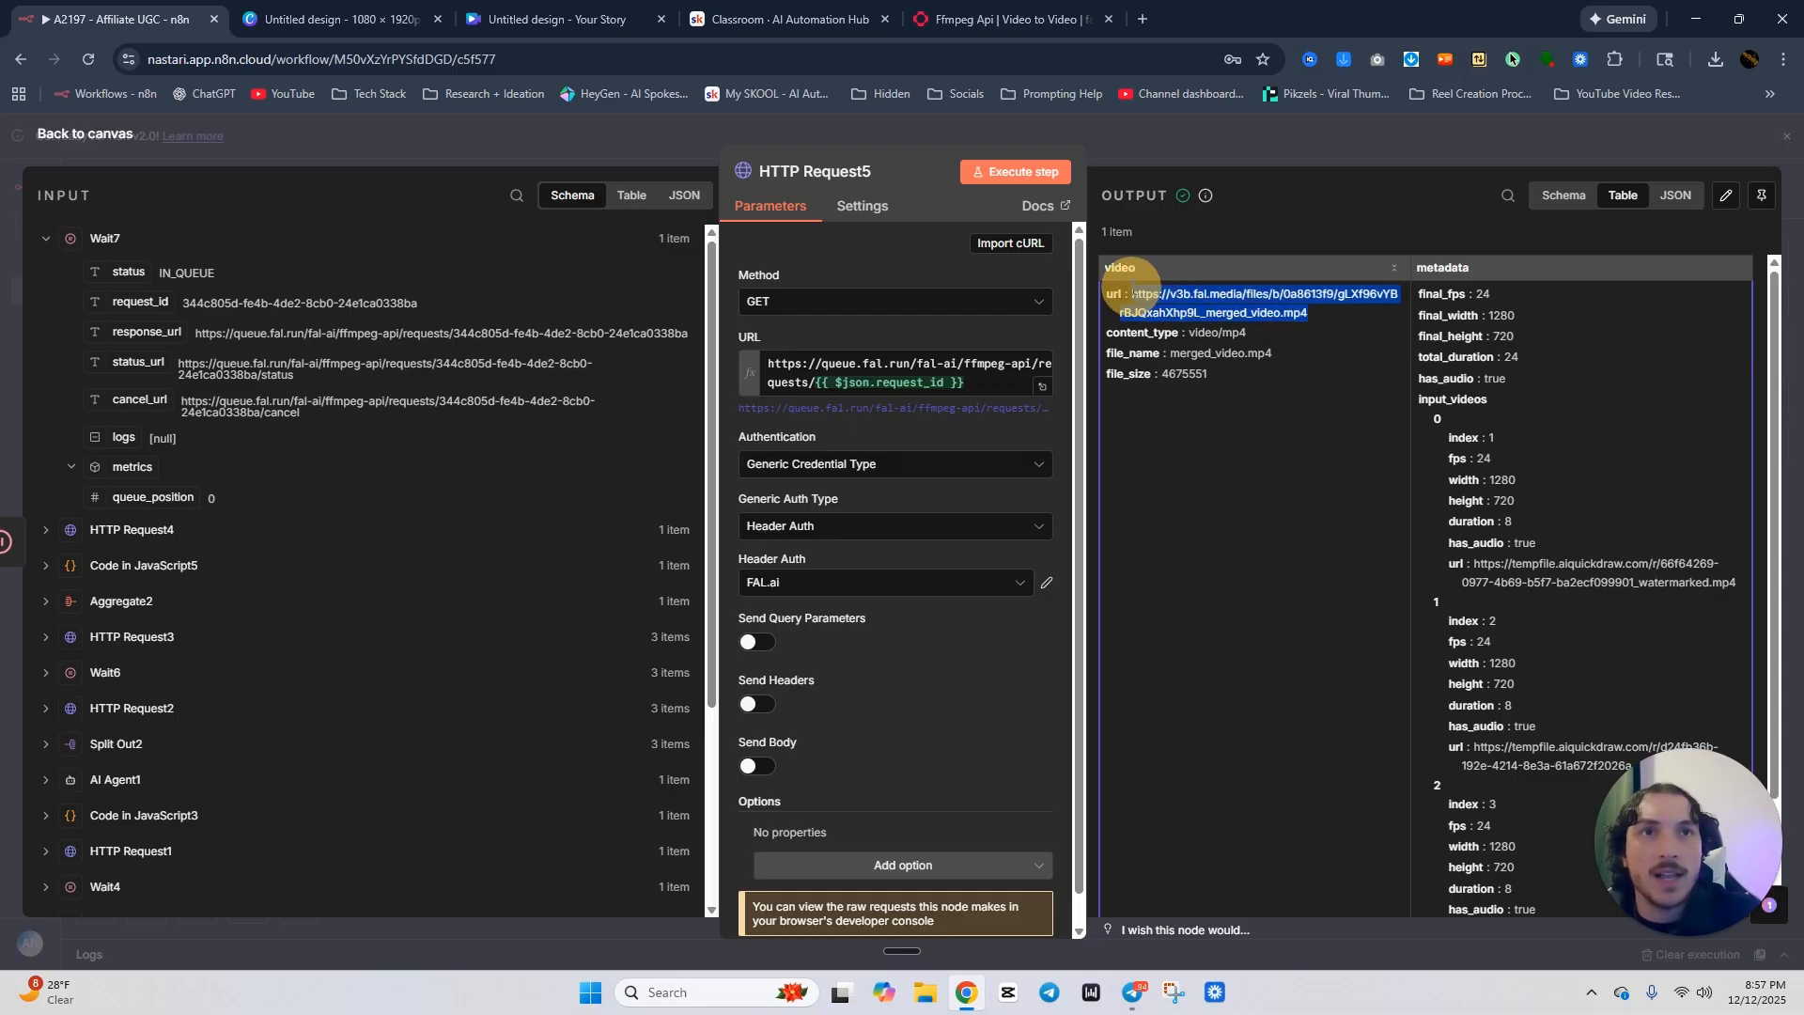
right_click(1165, 310)
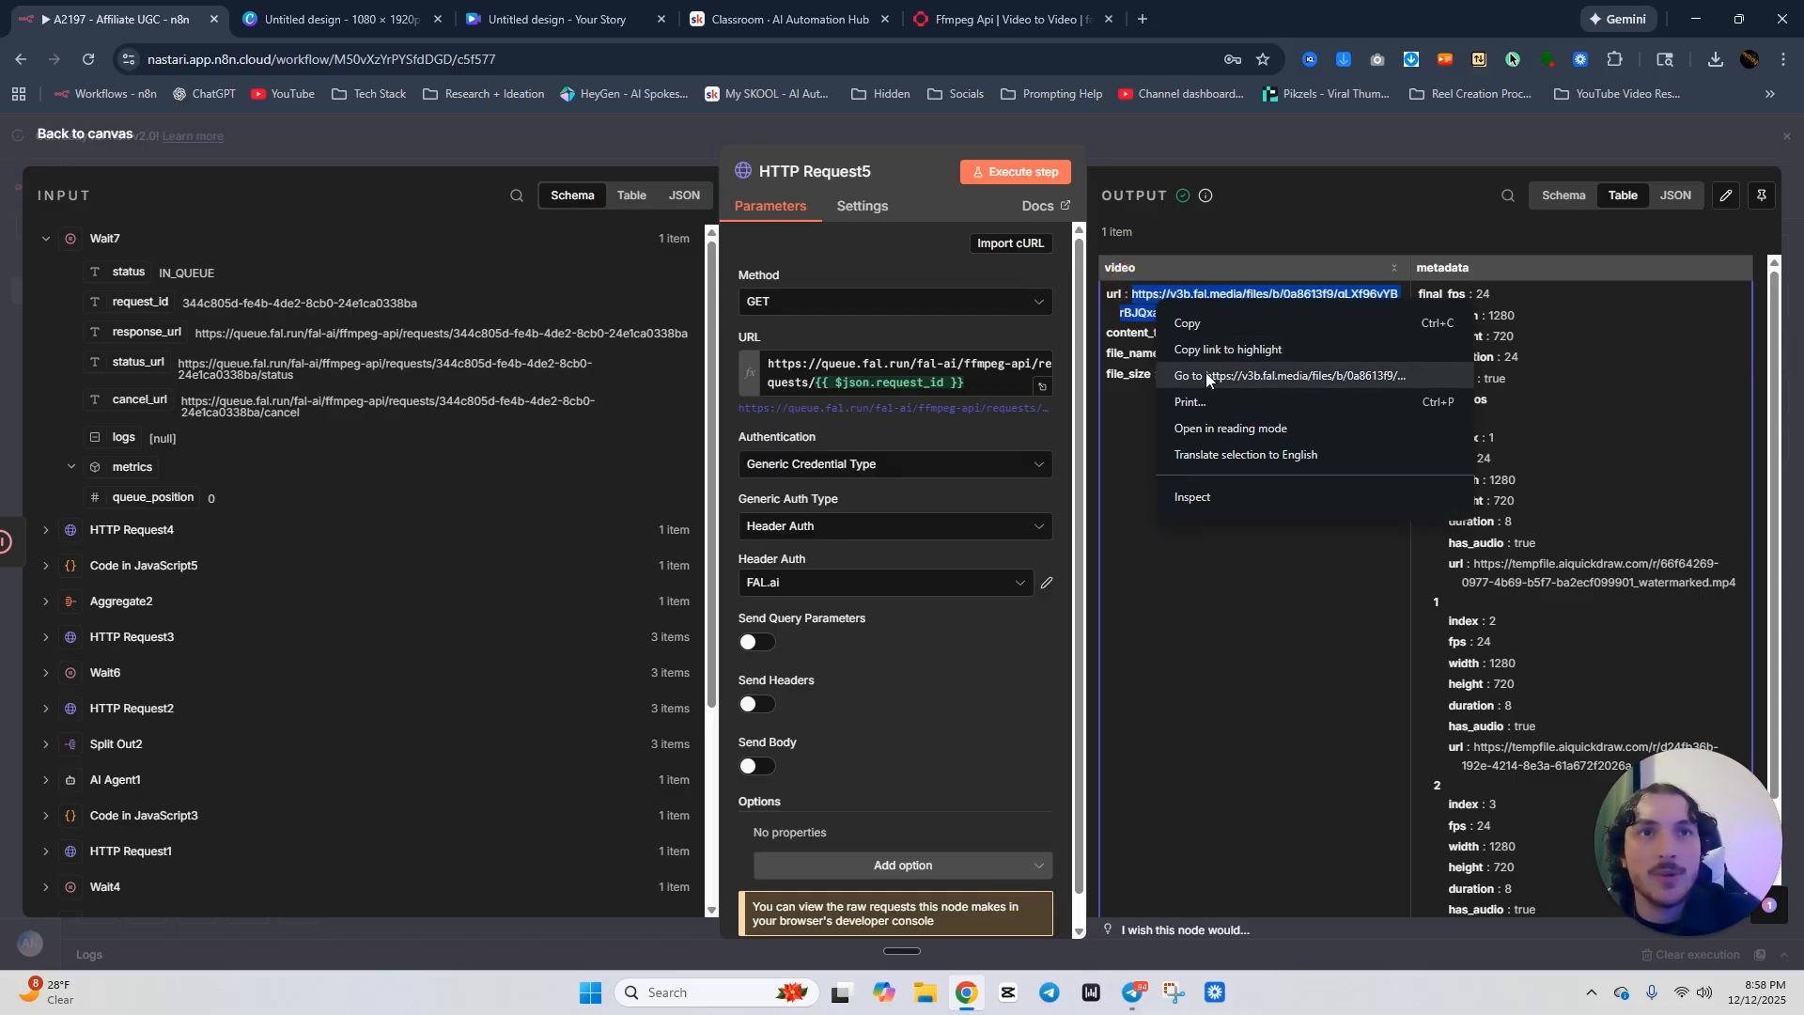
left_click(1231, 375)
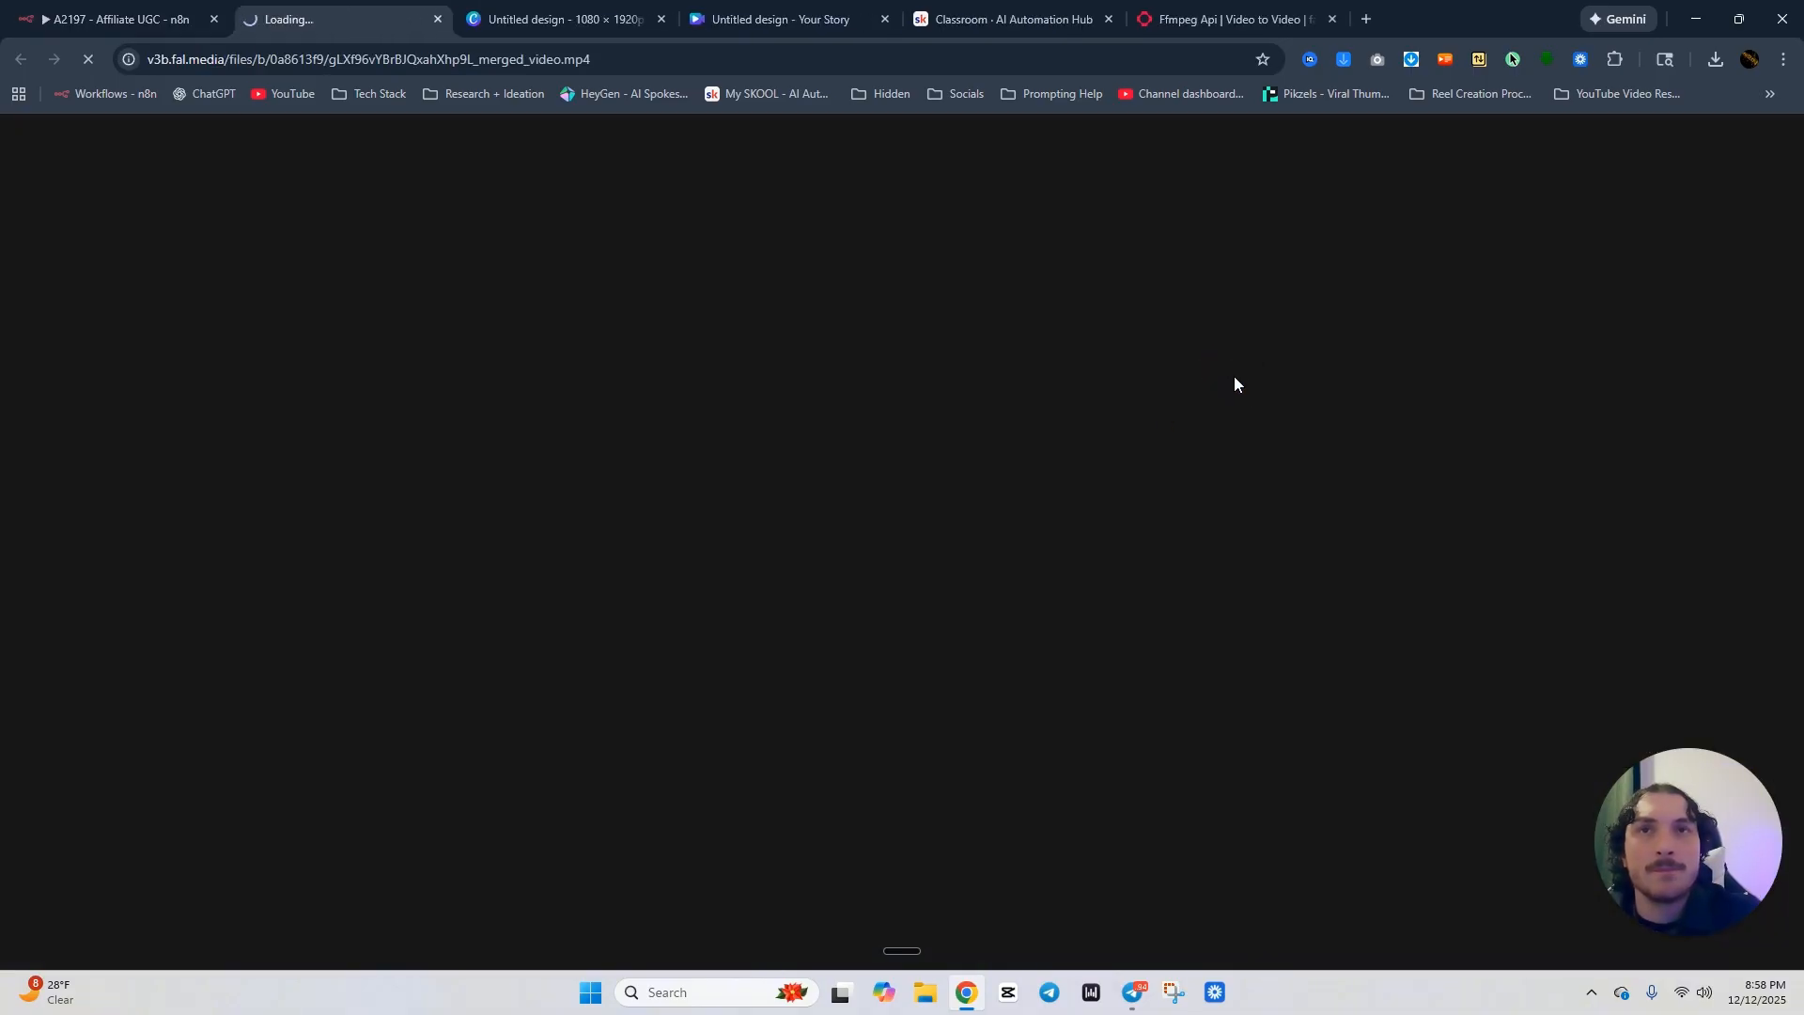
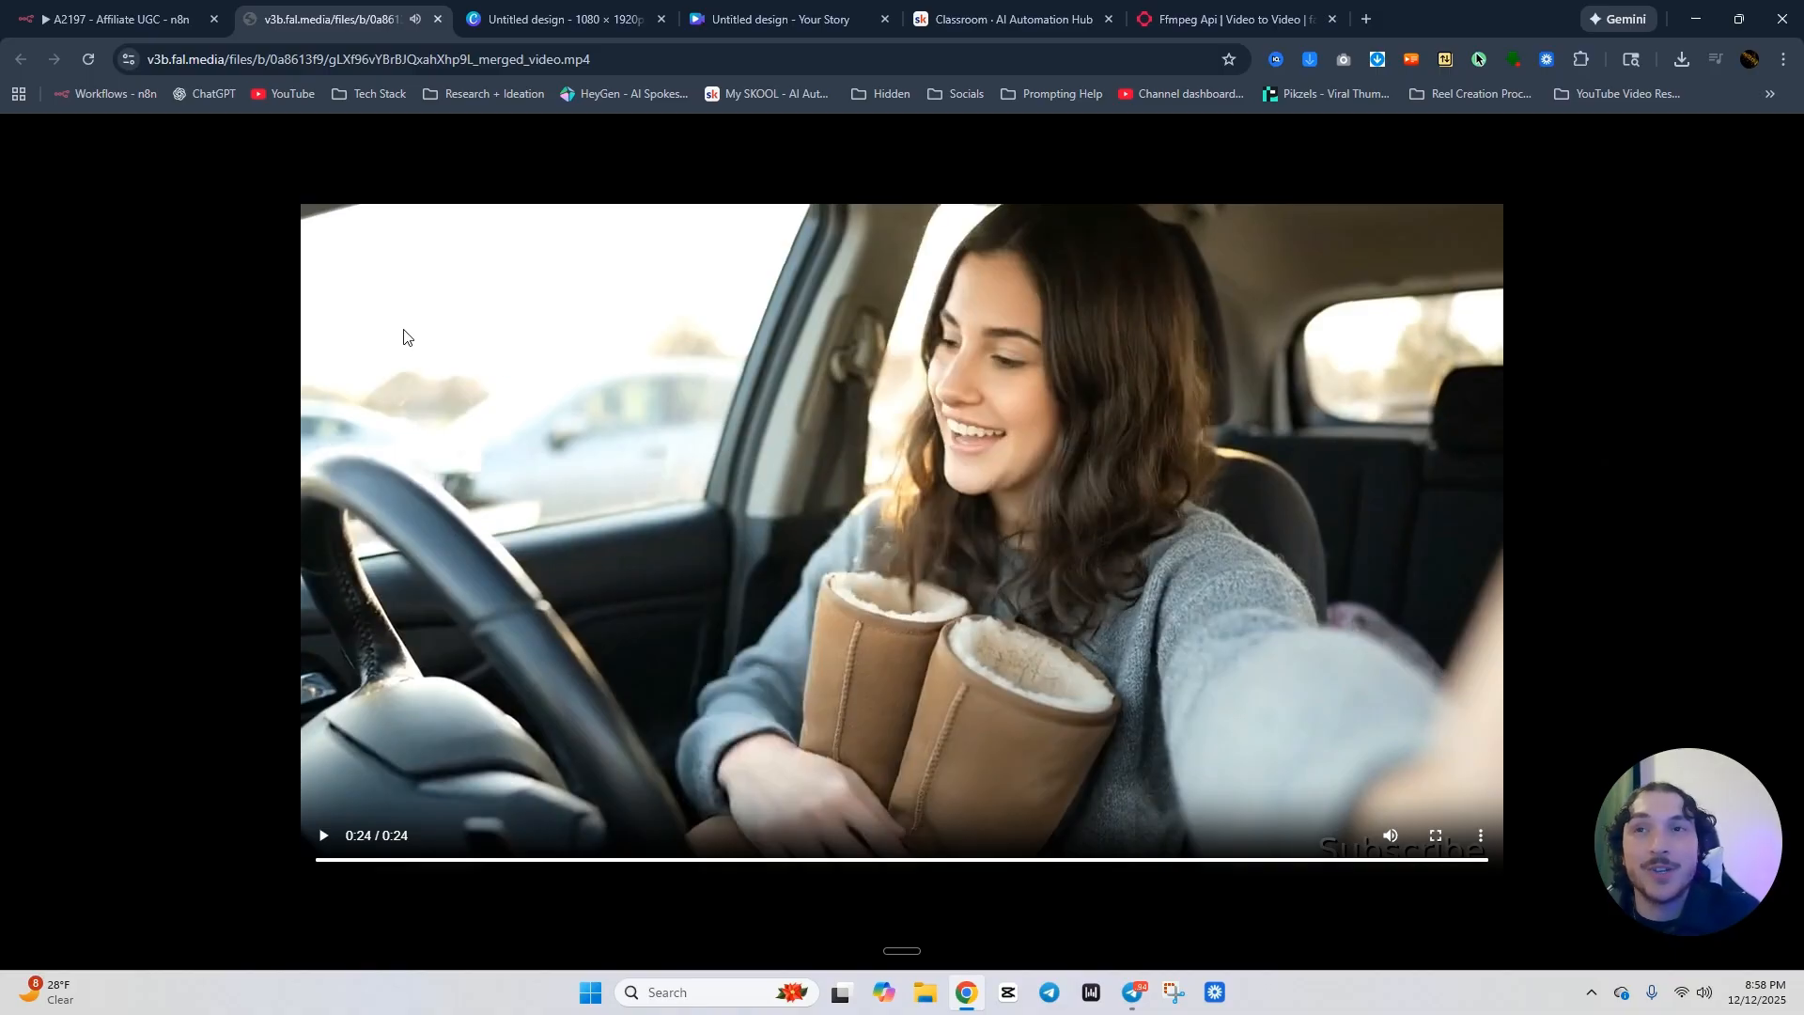
left_click(104, 242)
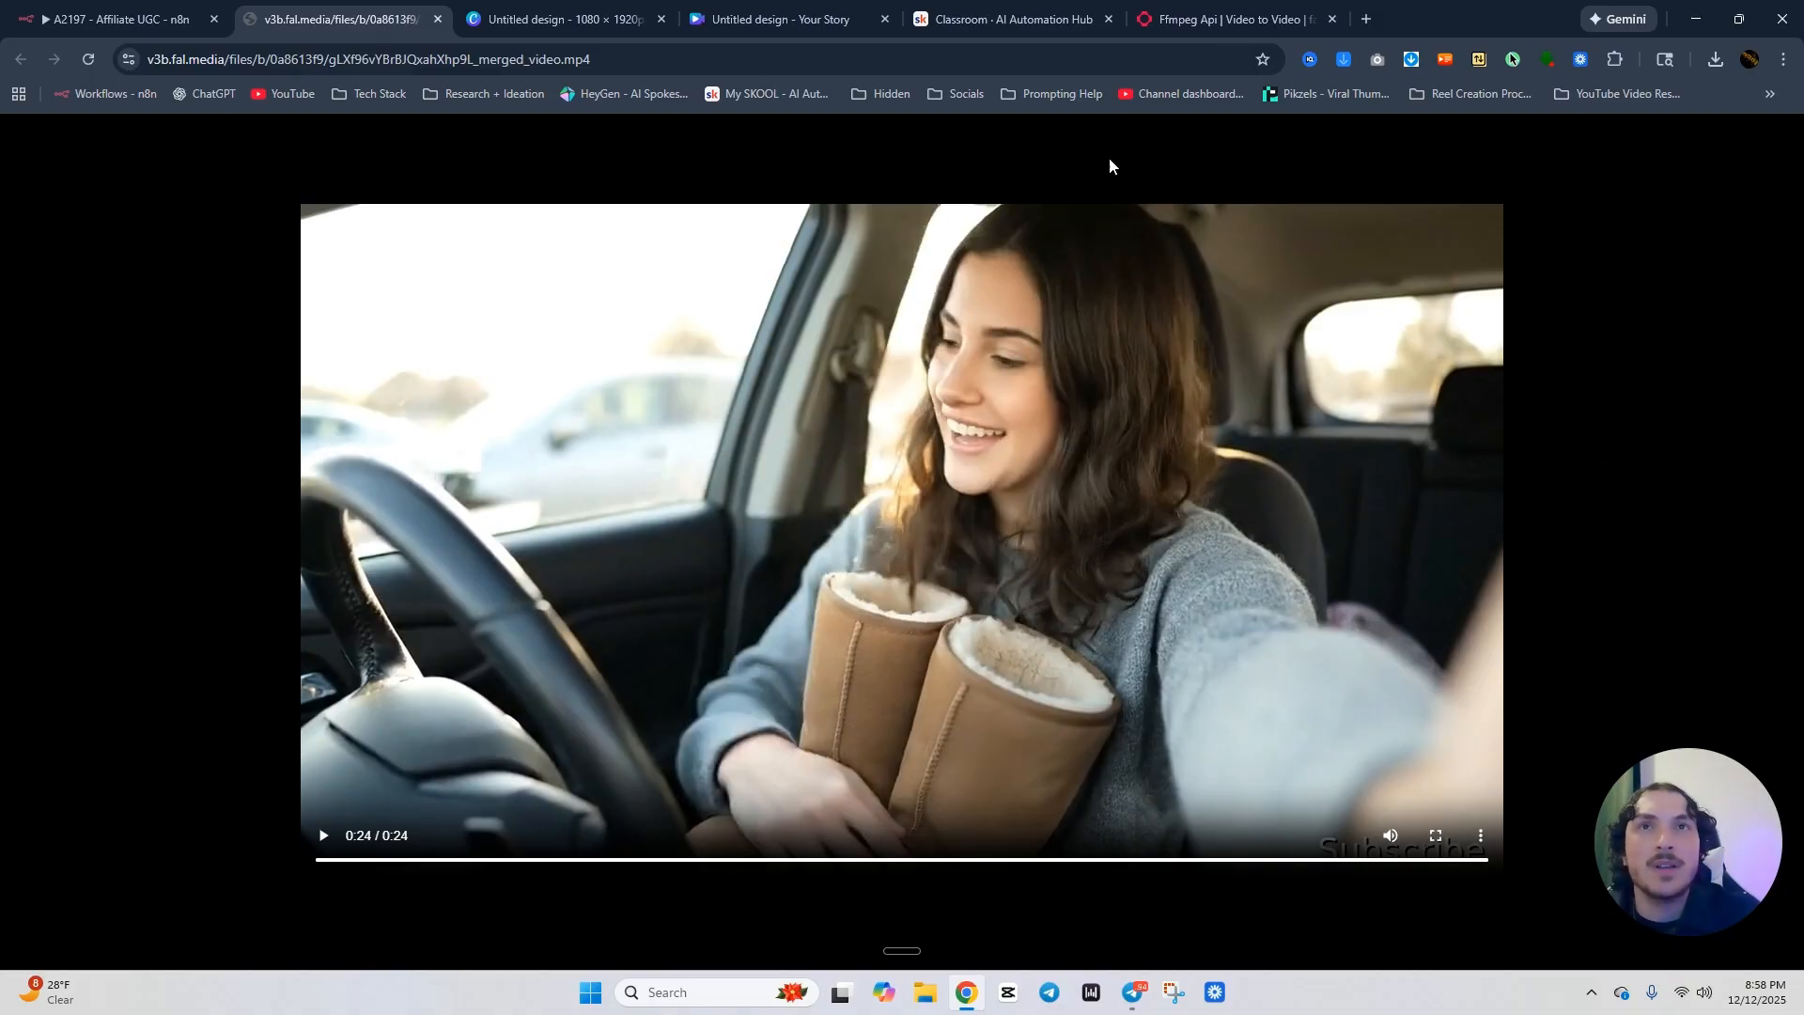
left_click(437, 18)
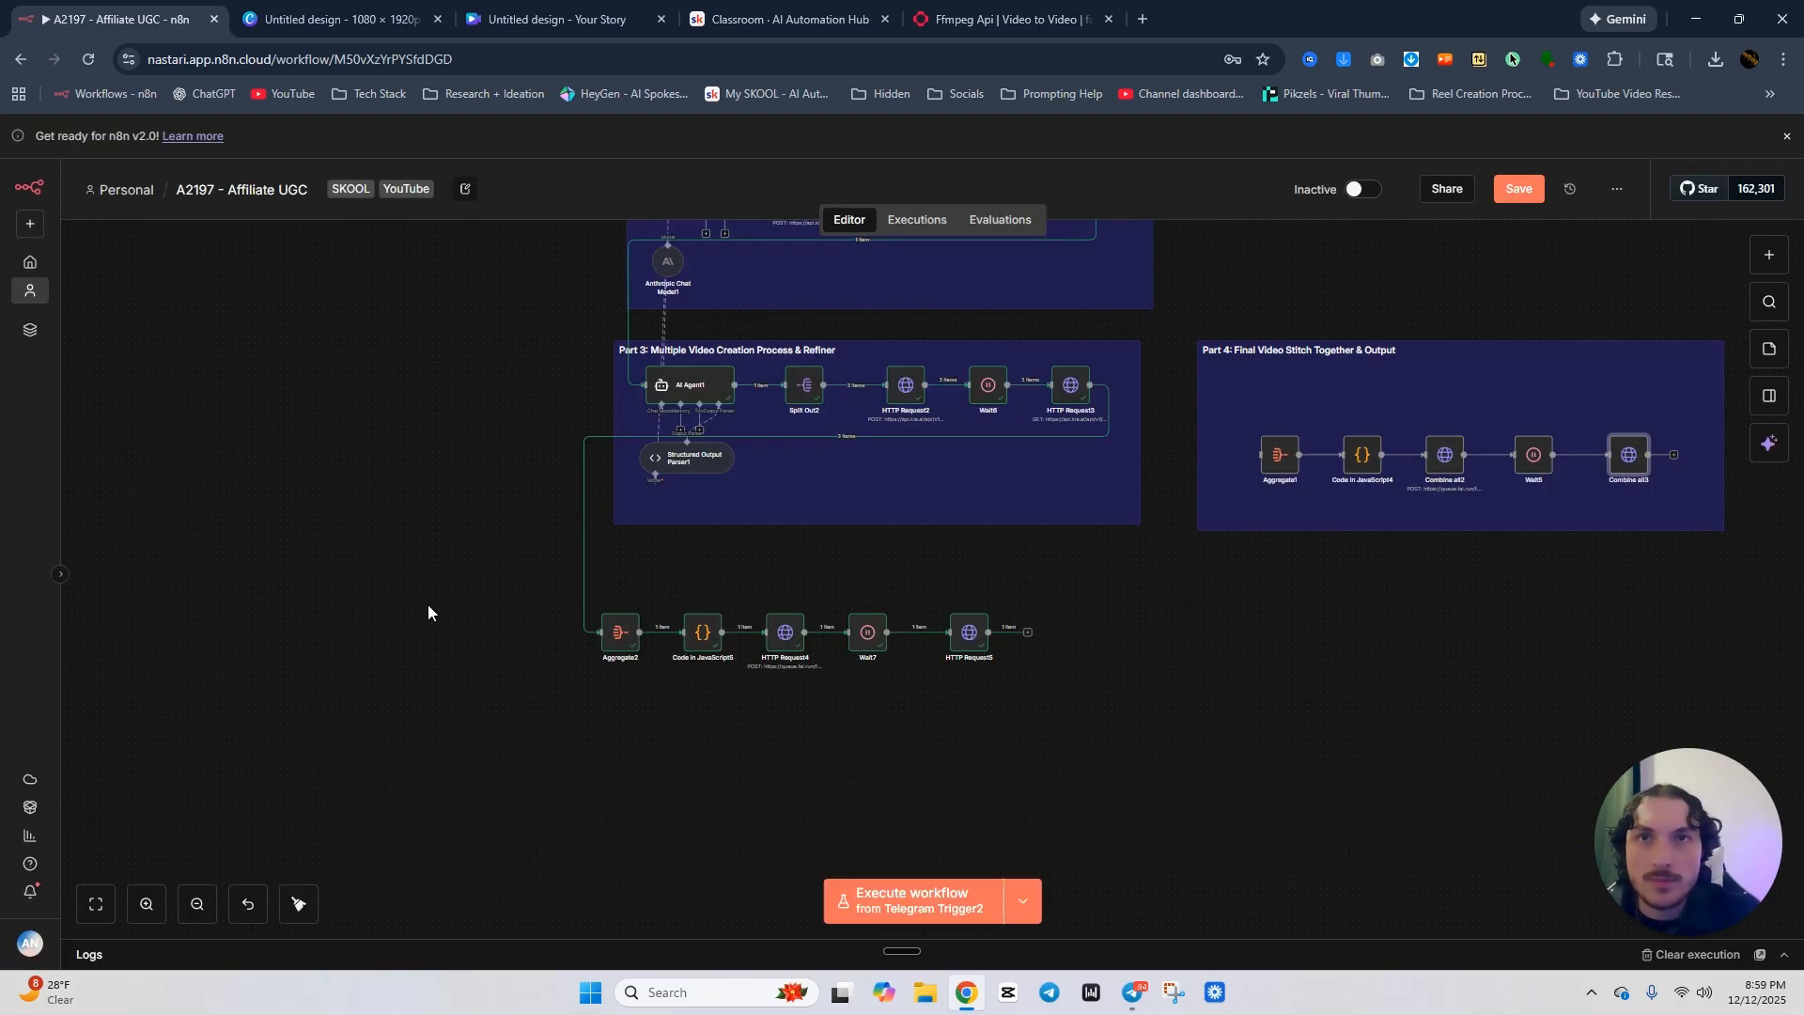
Place a copy of the Part 4 sticky note behind the five new merge nodes and delete the old Part 4 reference section.
right_click(1217, 391)
left_click(1238, 461)
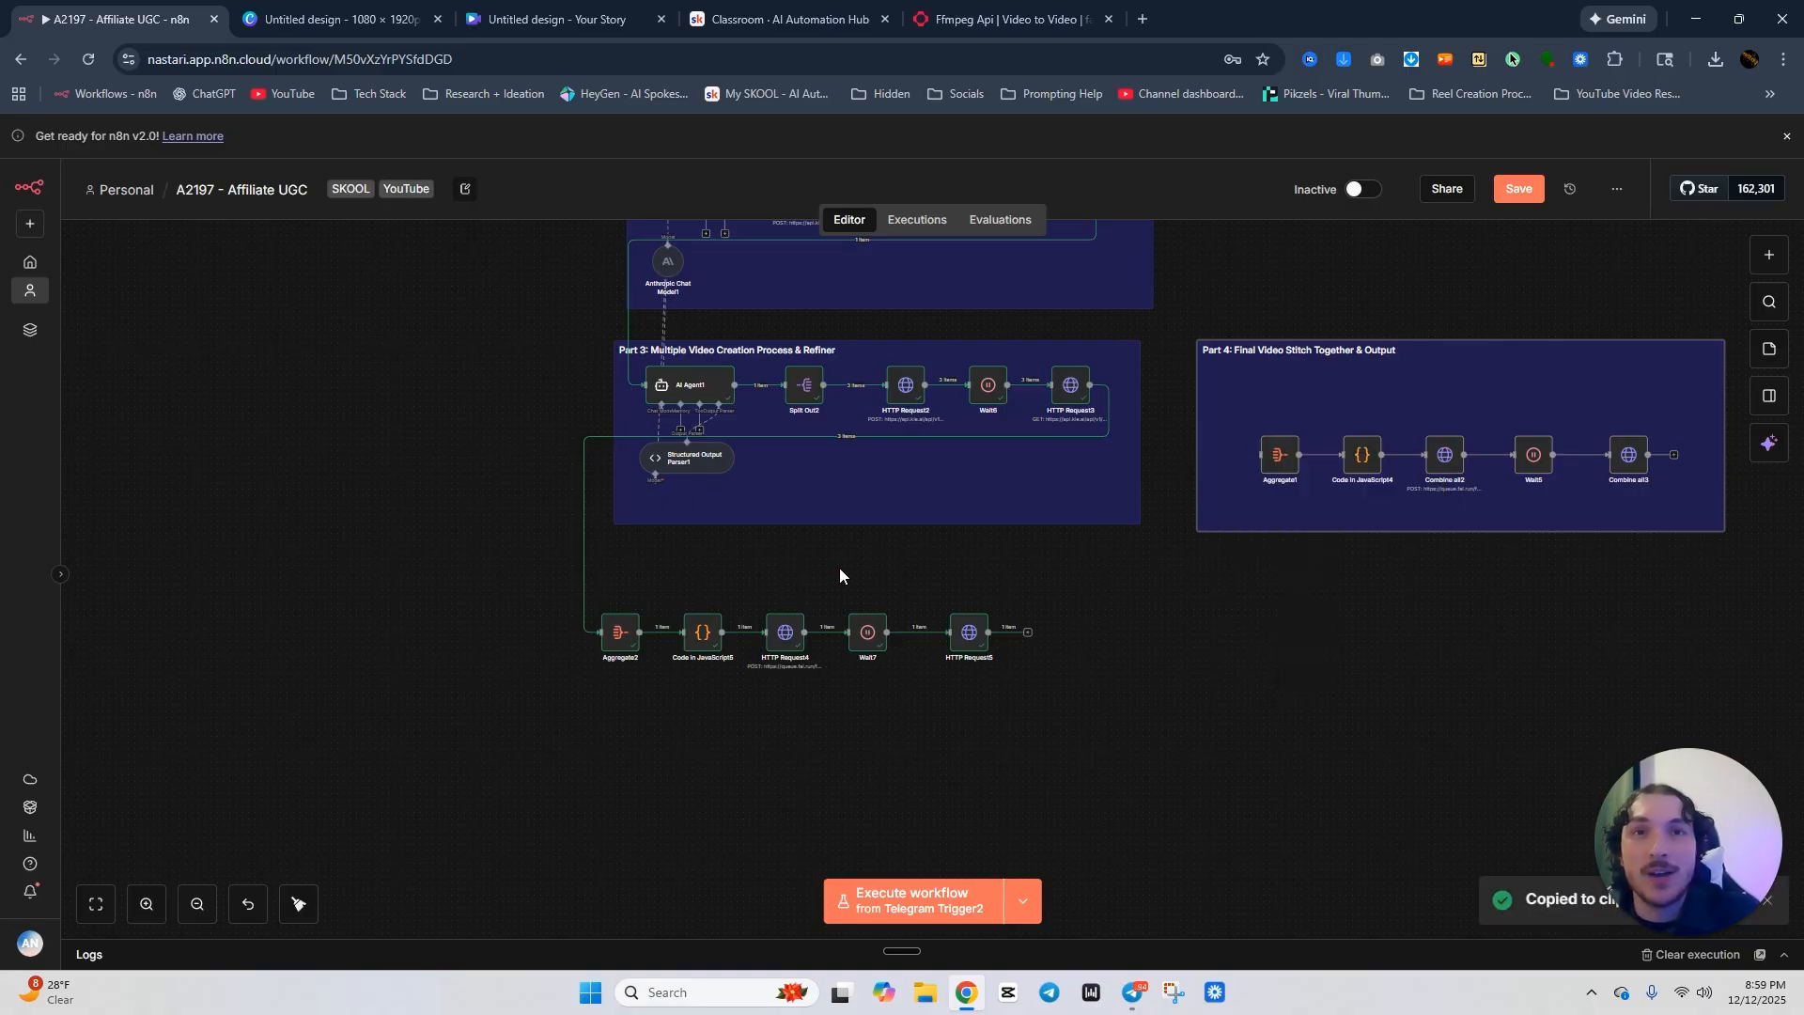
key("ctrl+v")
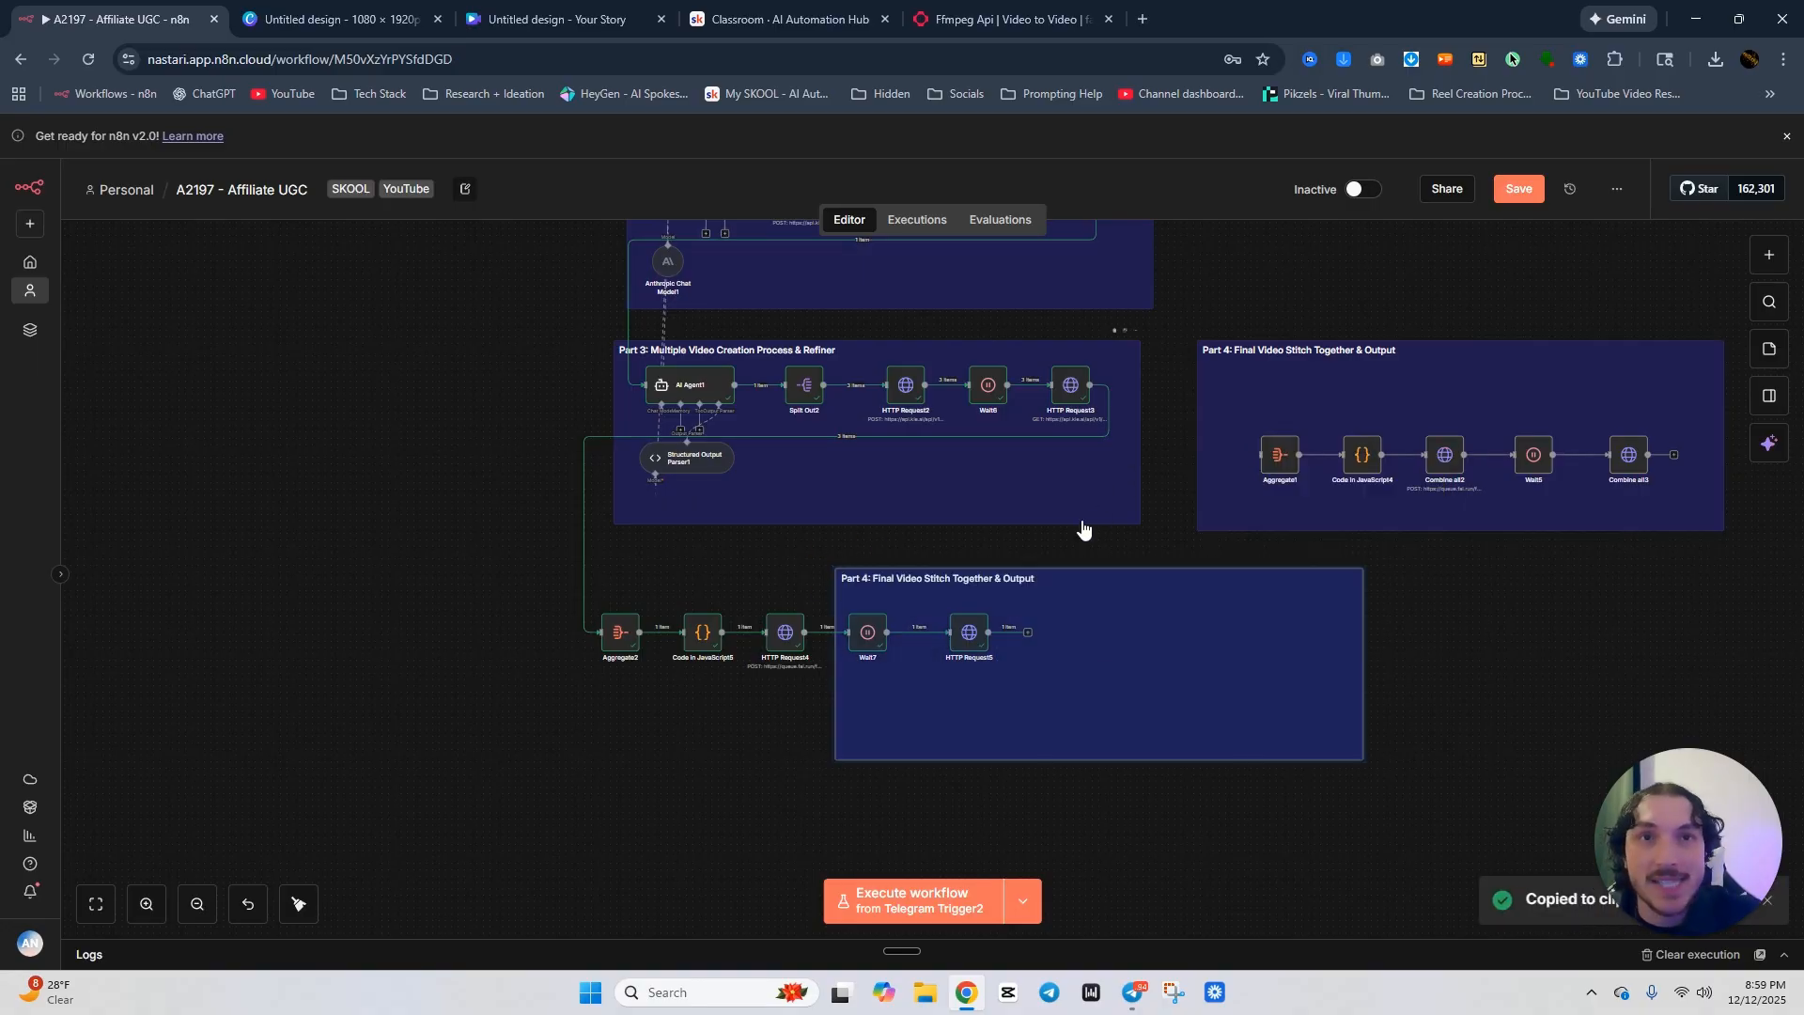
left_click_drag(1109, 668, 817, 642)
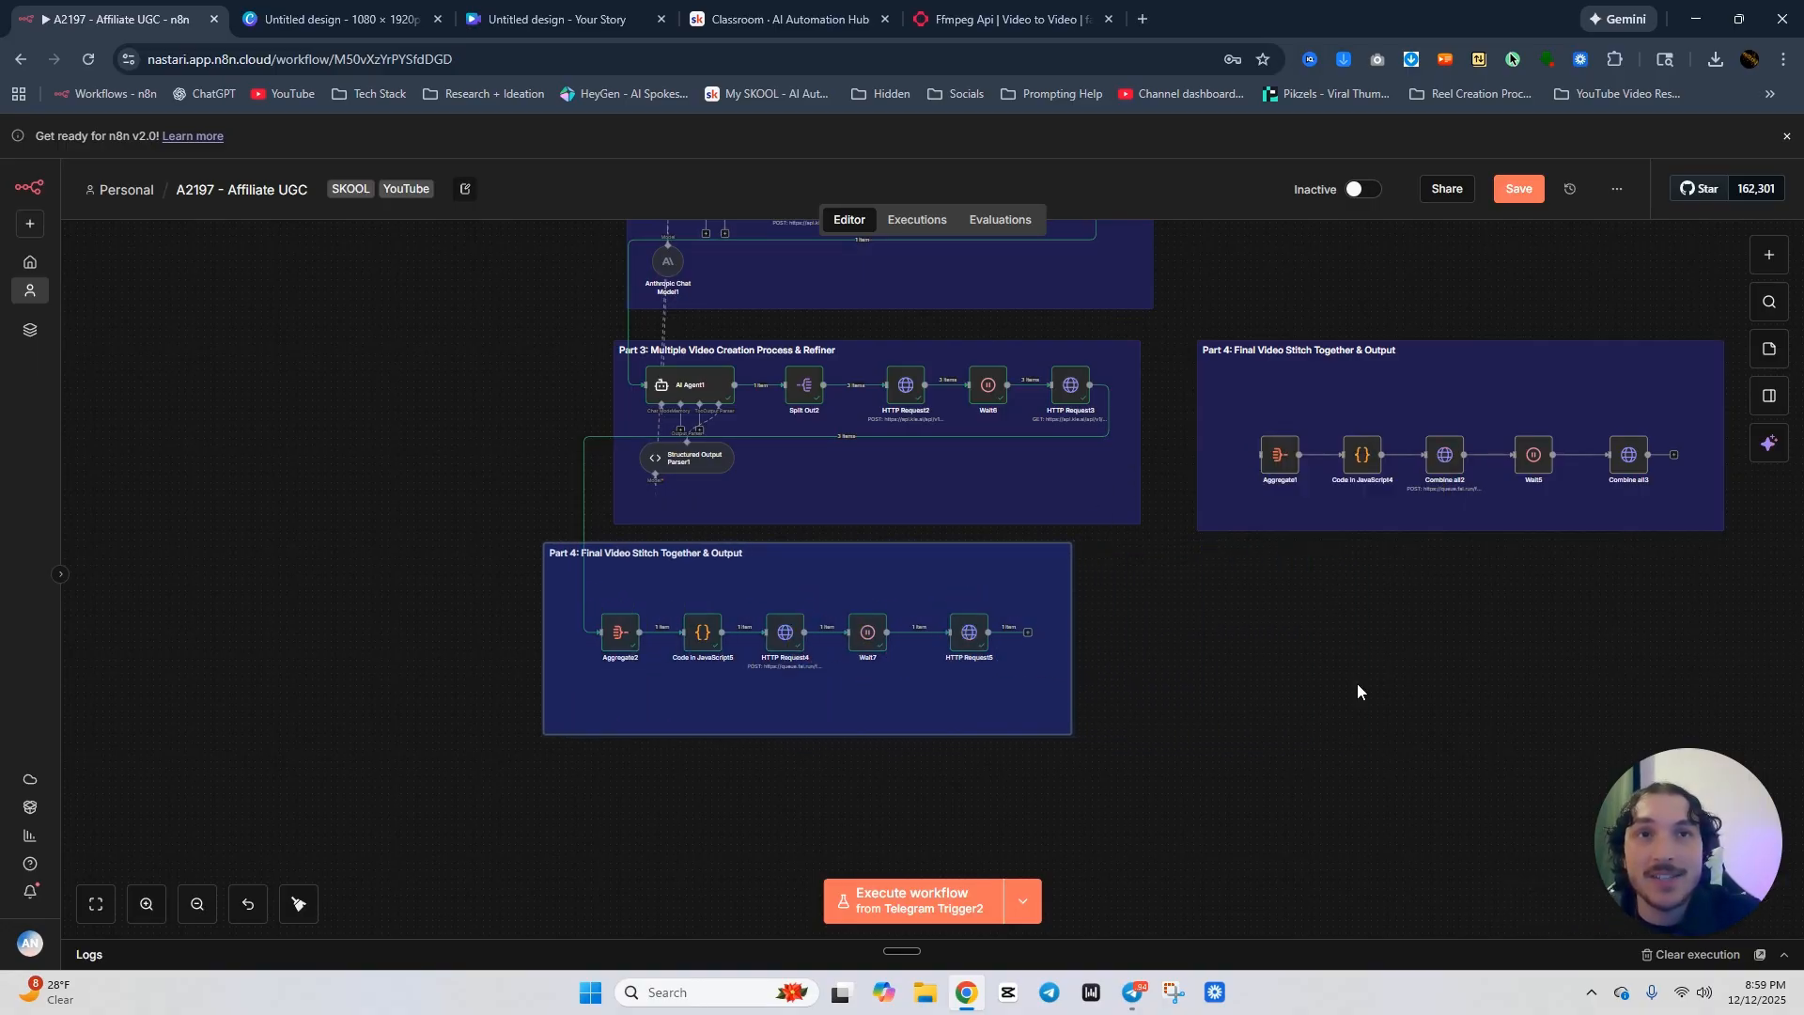
left_click_drag(1357, 622, 1753, 754)
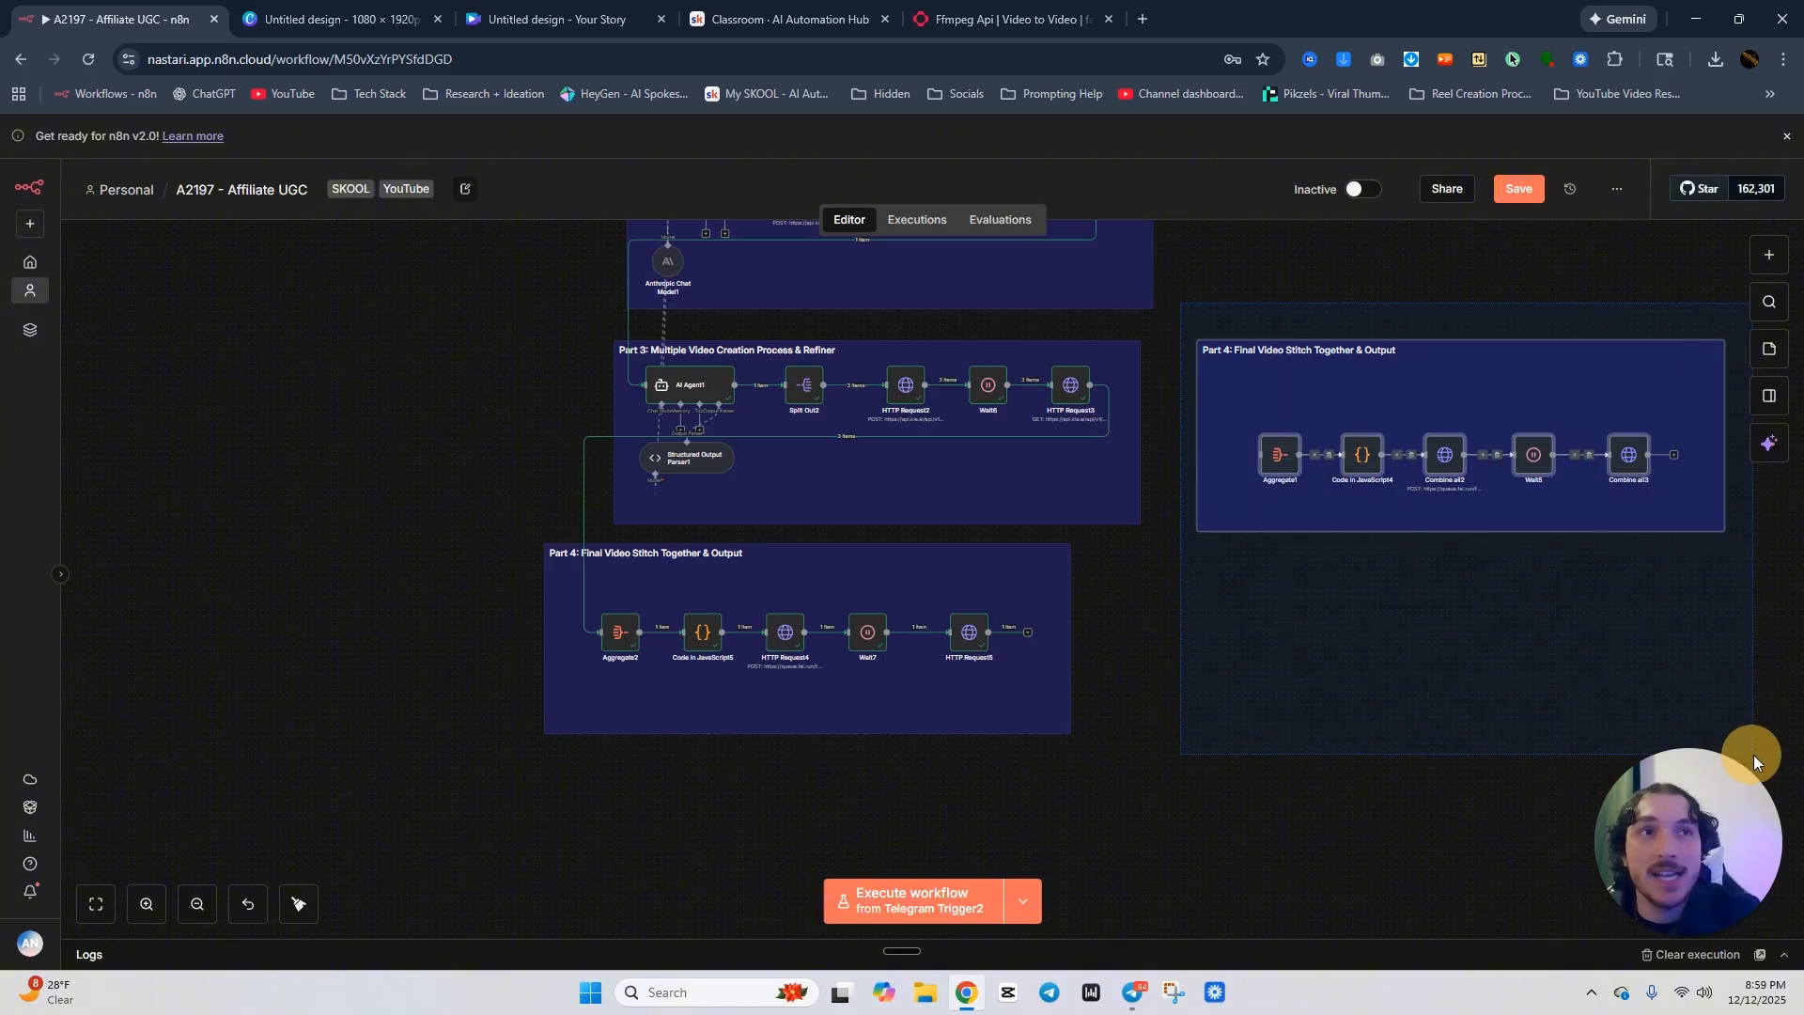
key("Delete")
Examine the settings of the Send a video node in the original workflow and return to the new Part 4 section.
scroll(1465, 637, "up", 10)
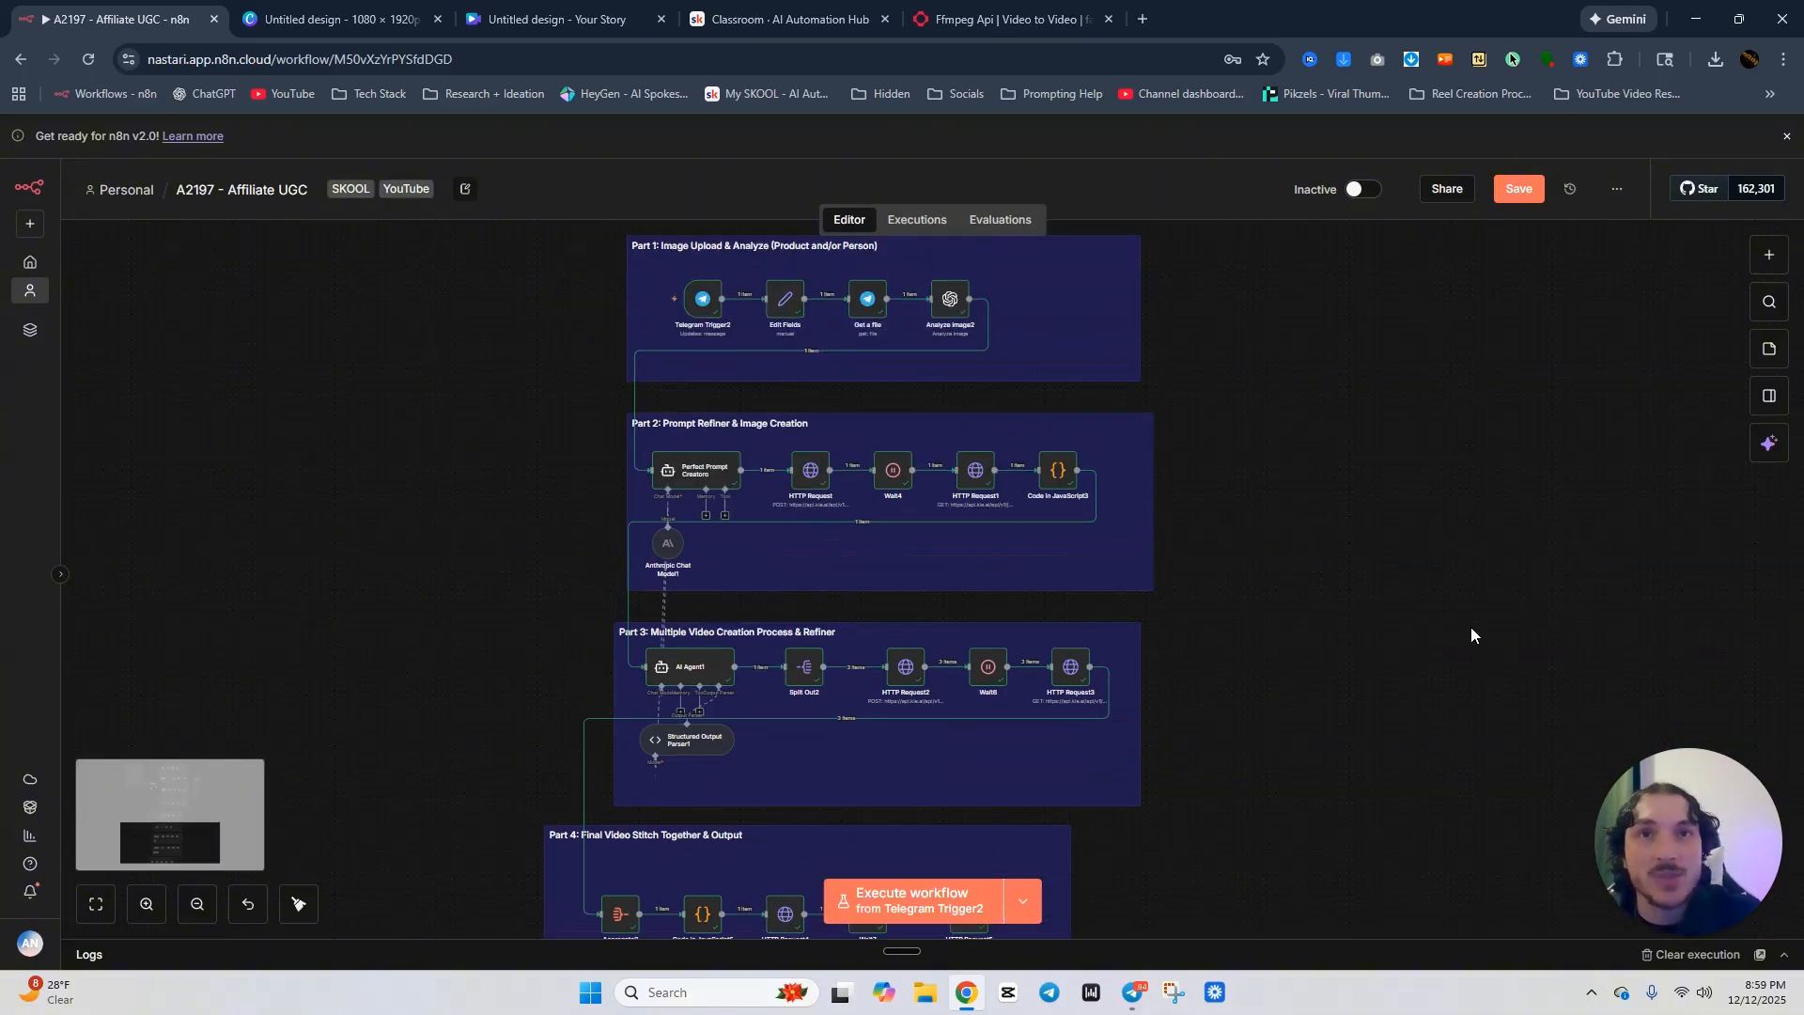
scroll(1428, 588, "up", 8)
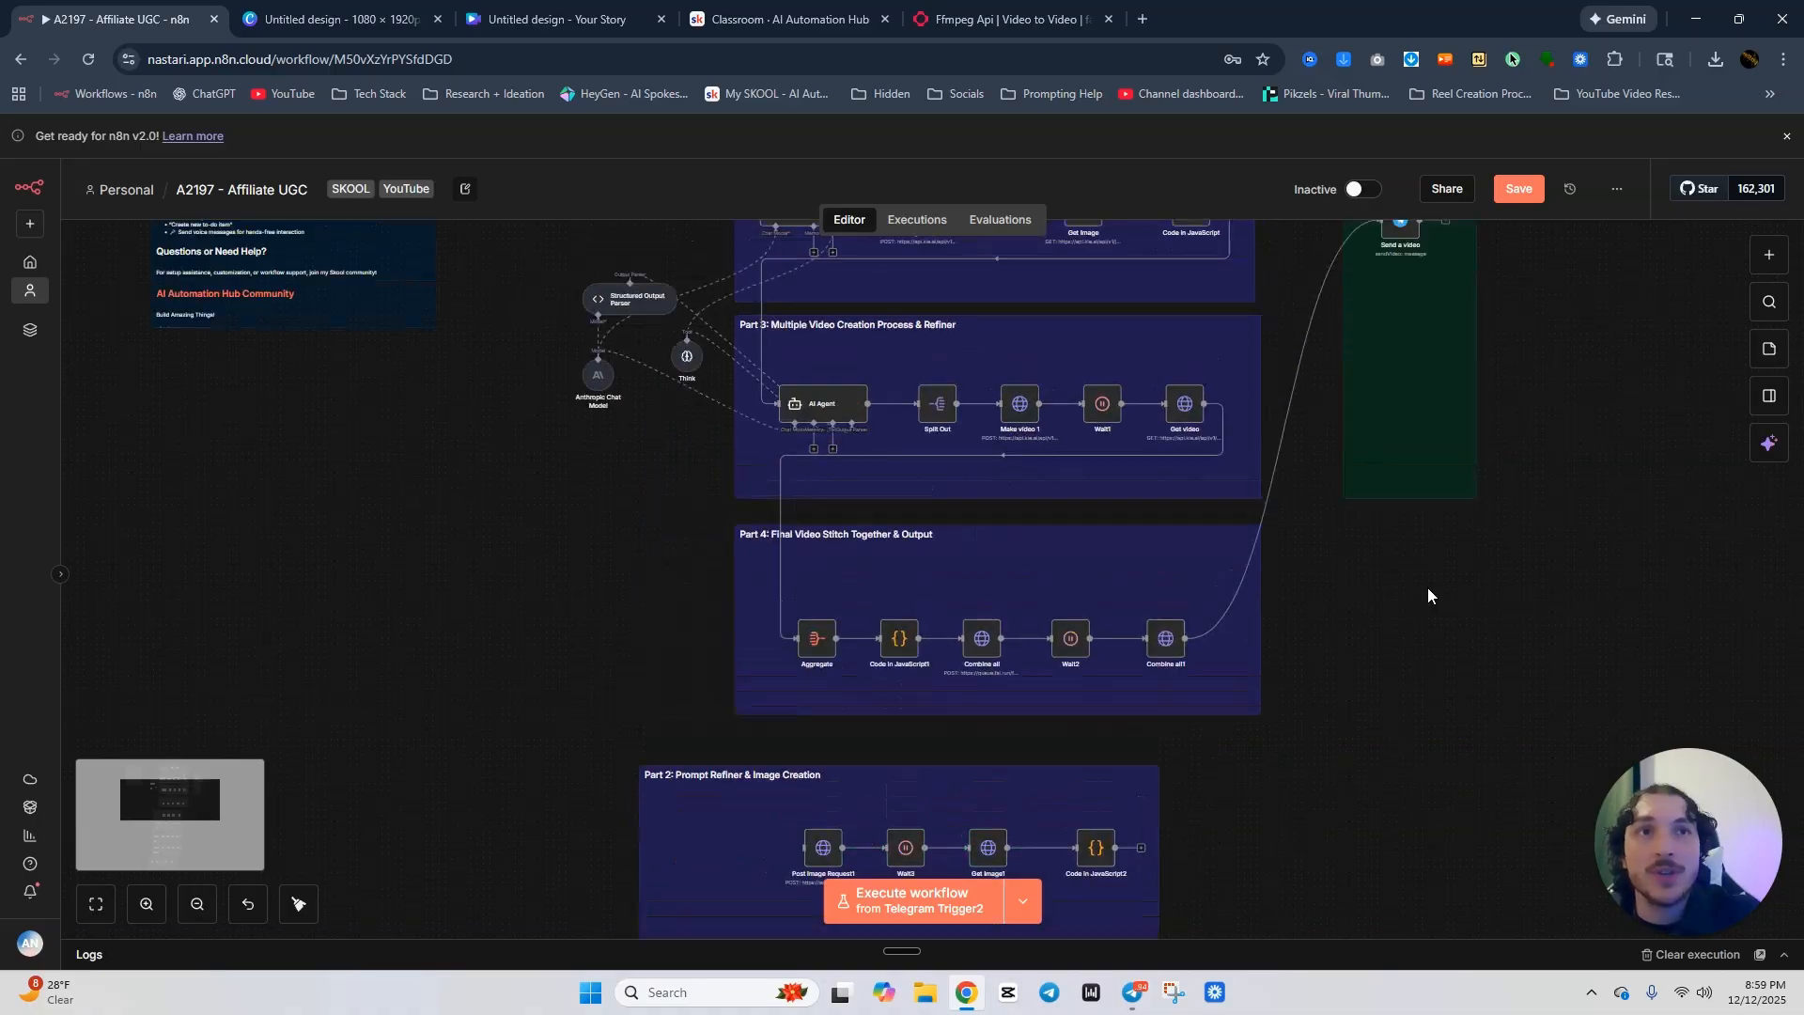
double_click(1400, 410)
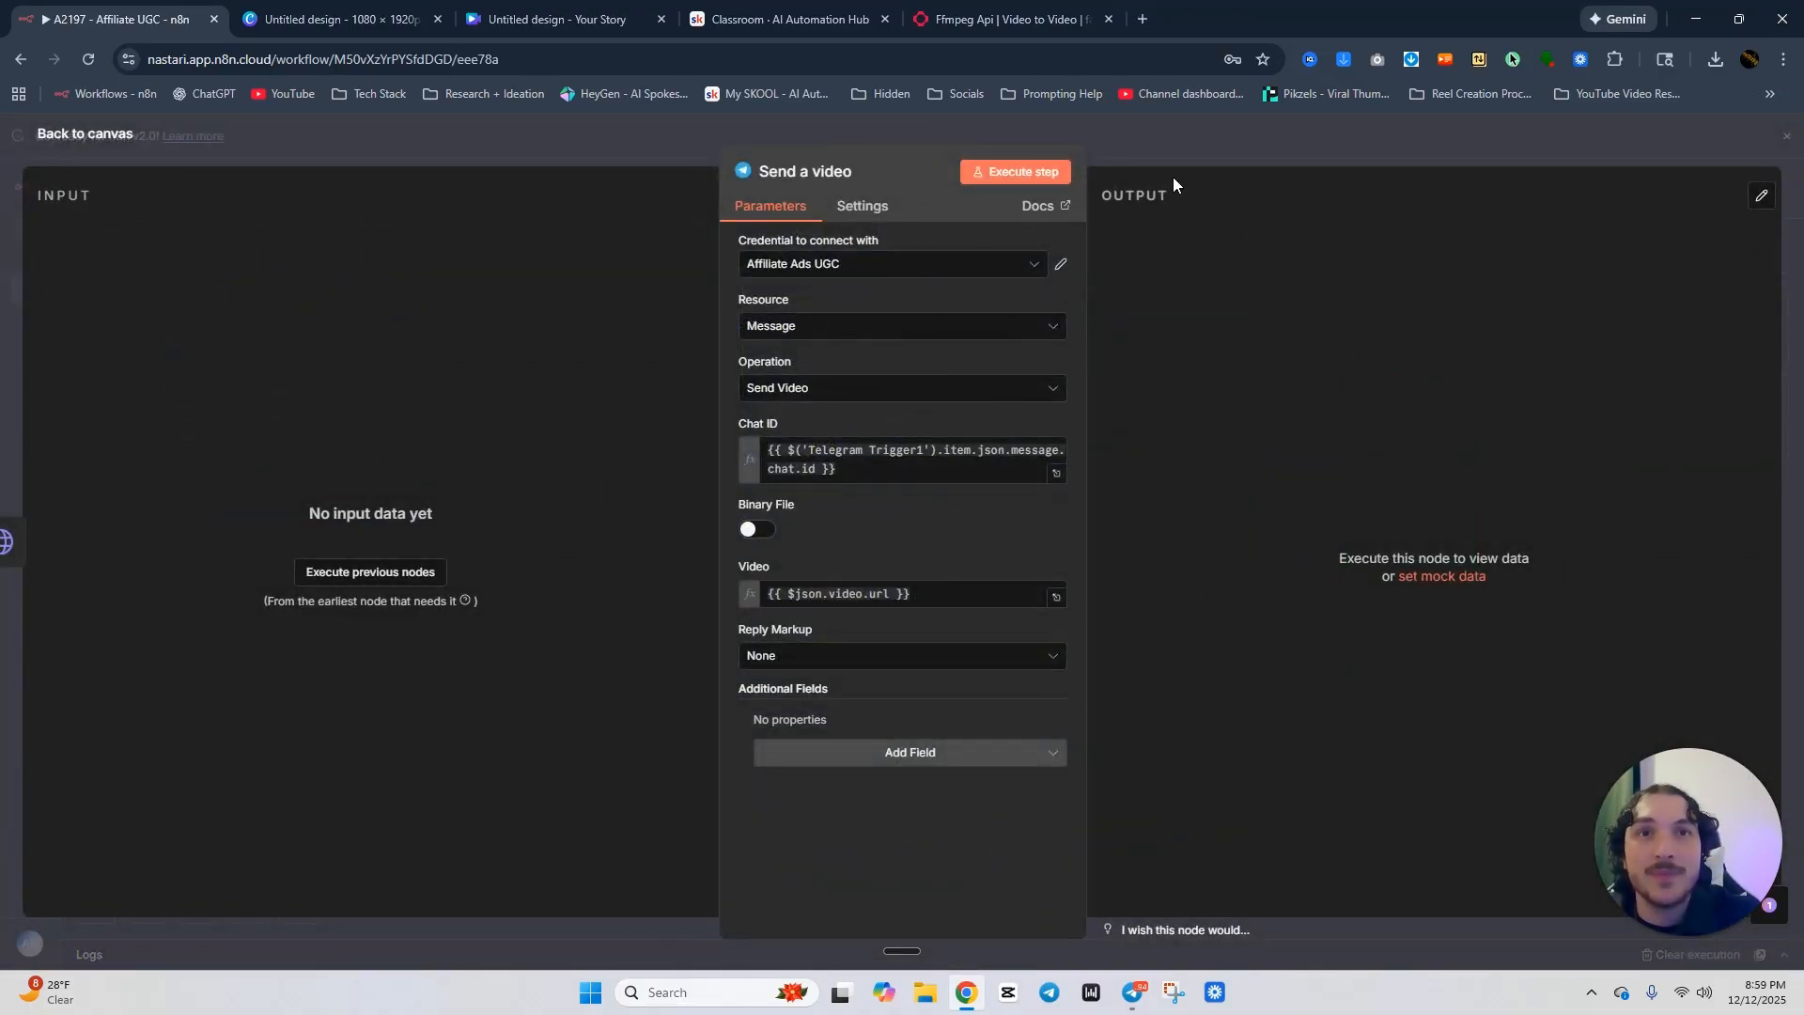
left_click(1219, 141)
scroll(1371, 483, "down", 10)
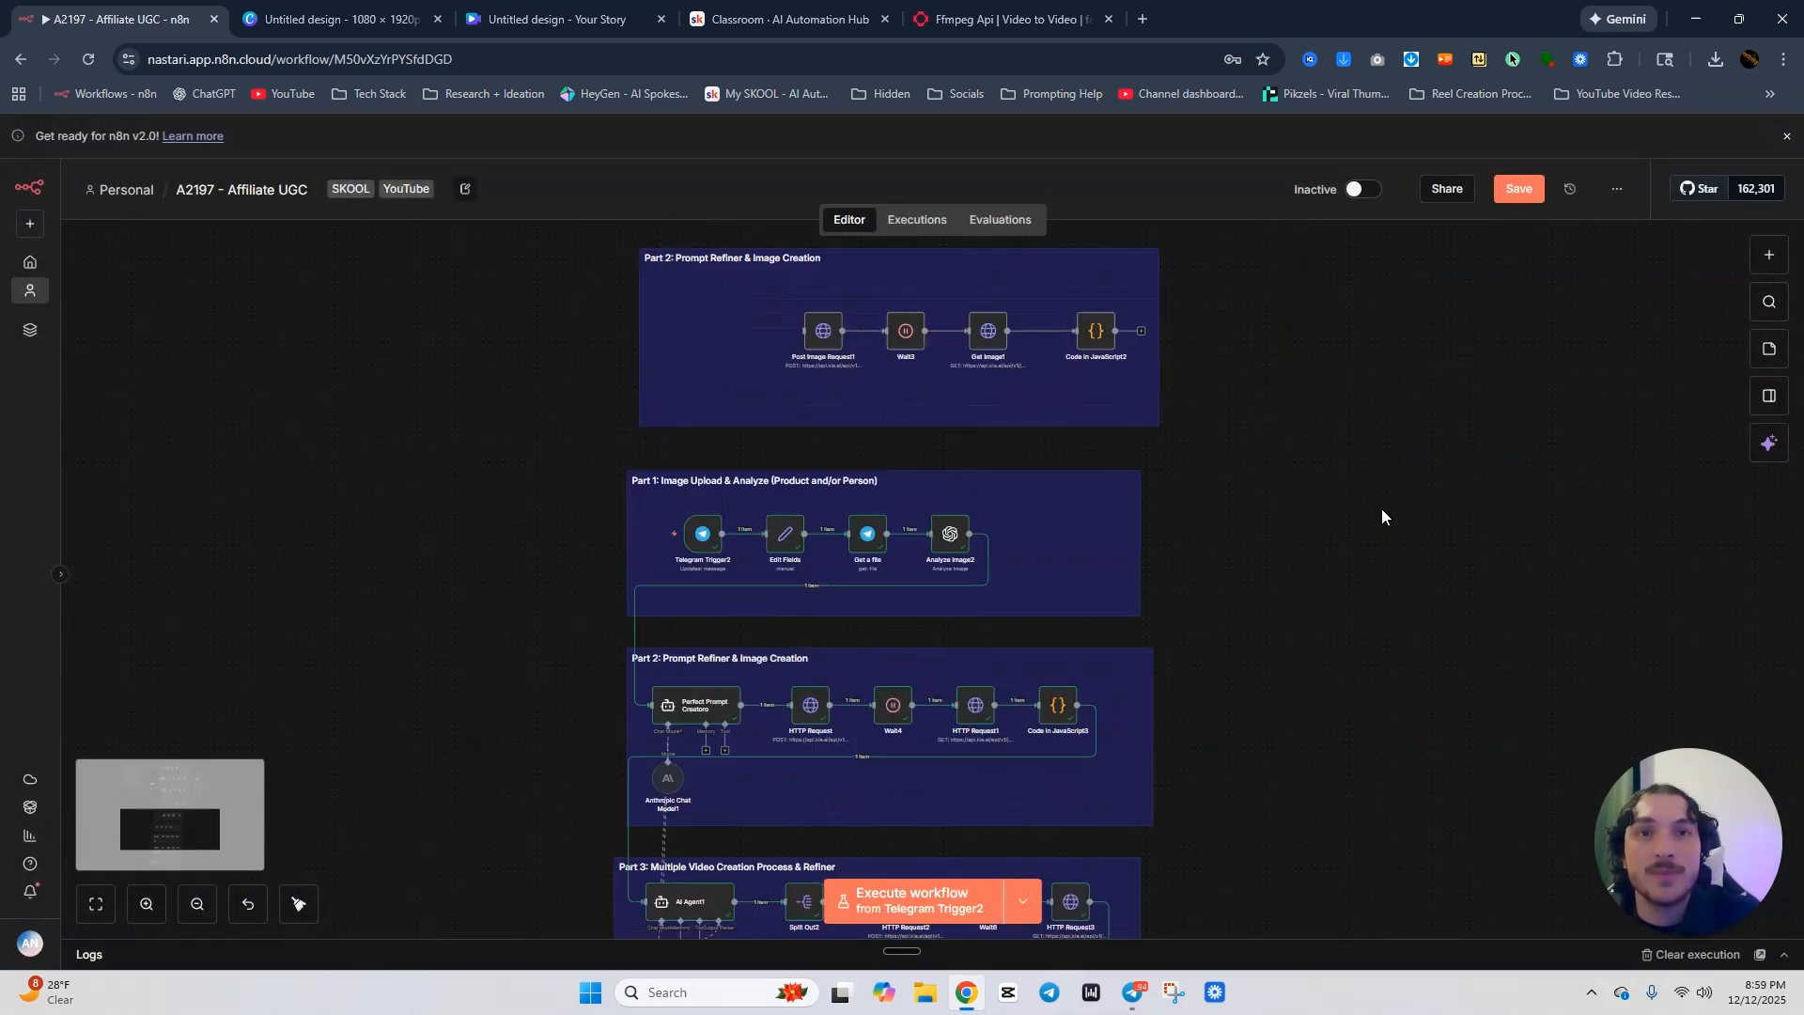
scroll(1454, 554, "up", 6)
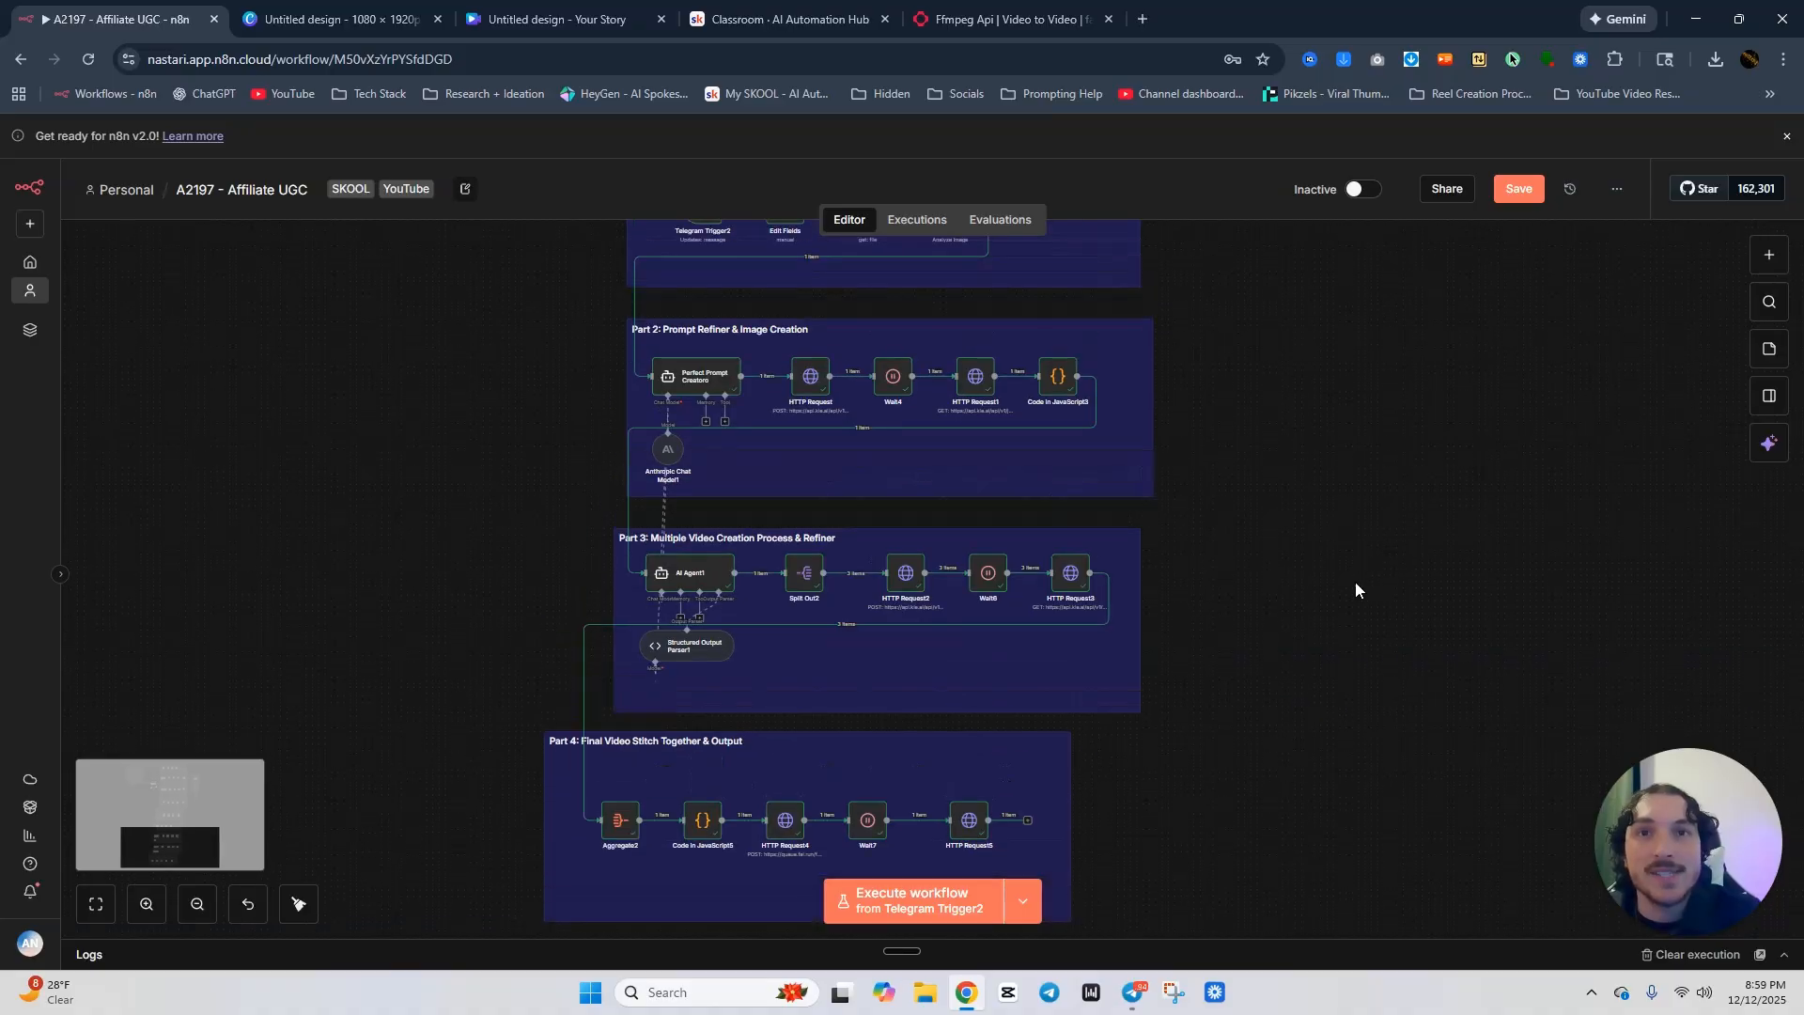
Add a Telegram Send a video node after HTTP Request5 in the Part 4 section.
left_click_drag(1028, 772, 1347, 432)
type("tele")
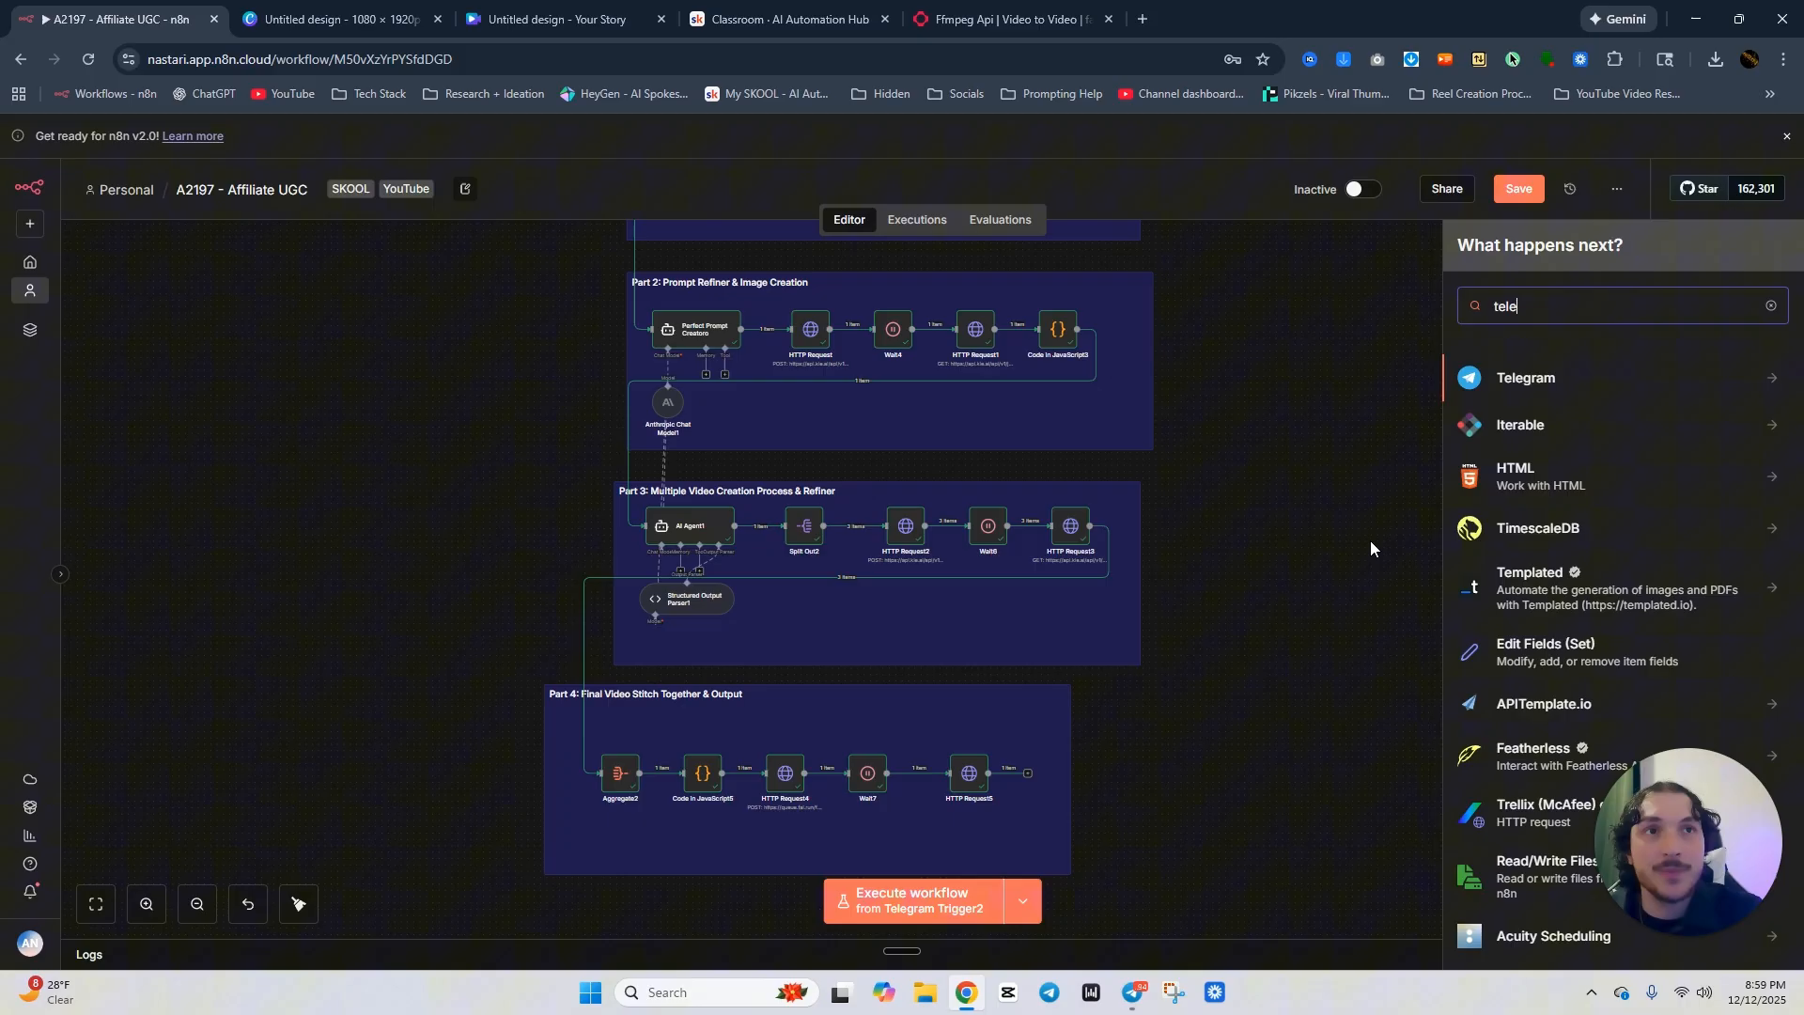
left_click(1588, 387)
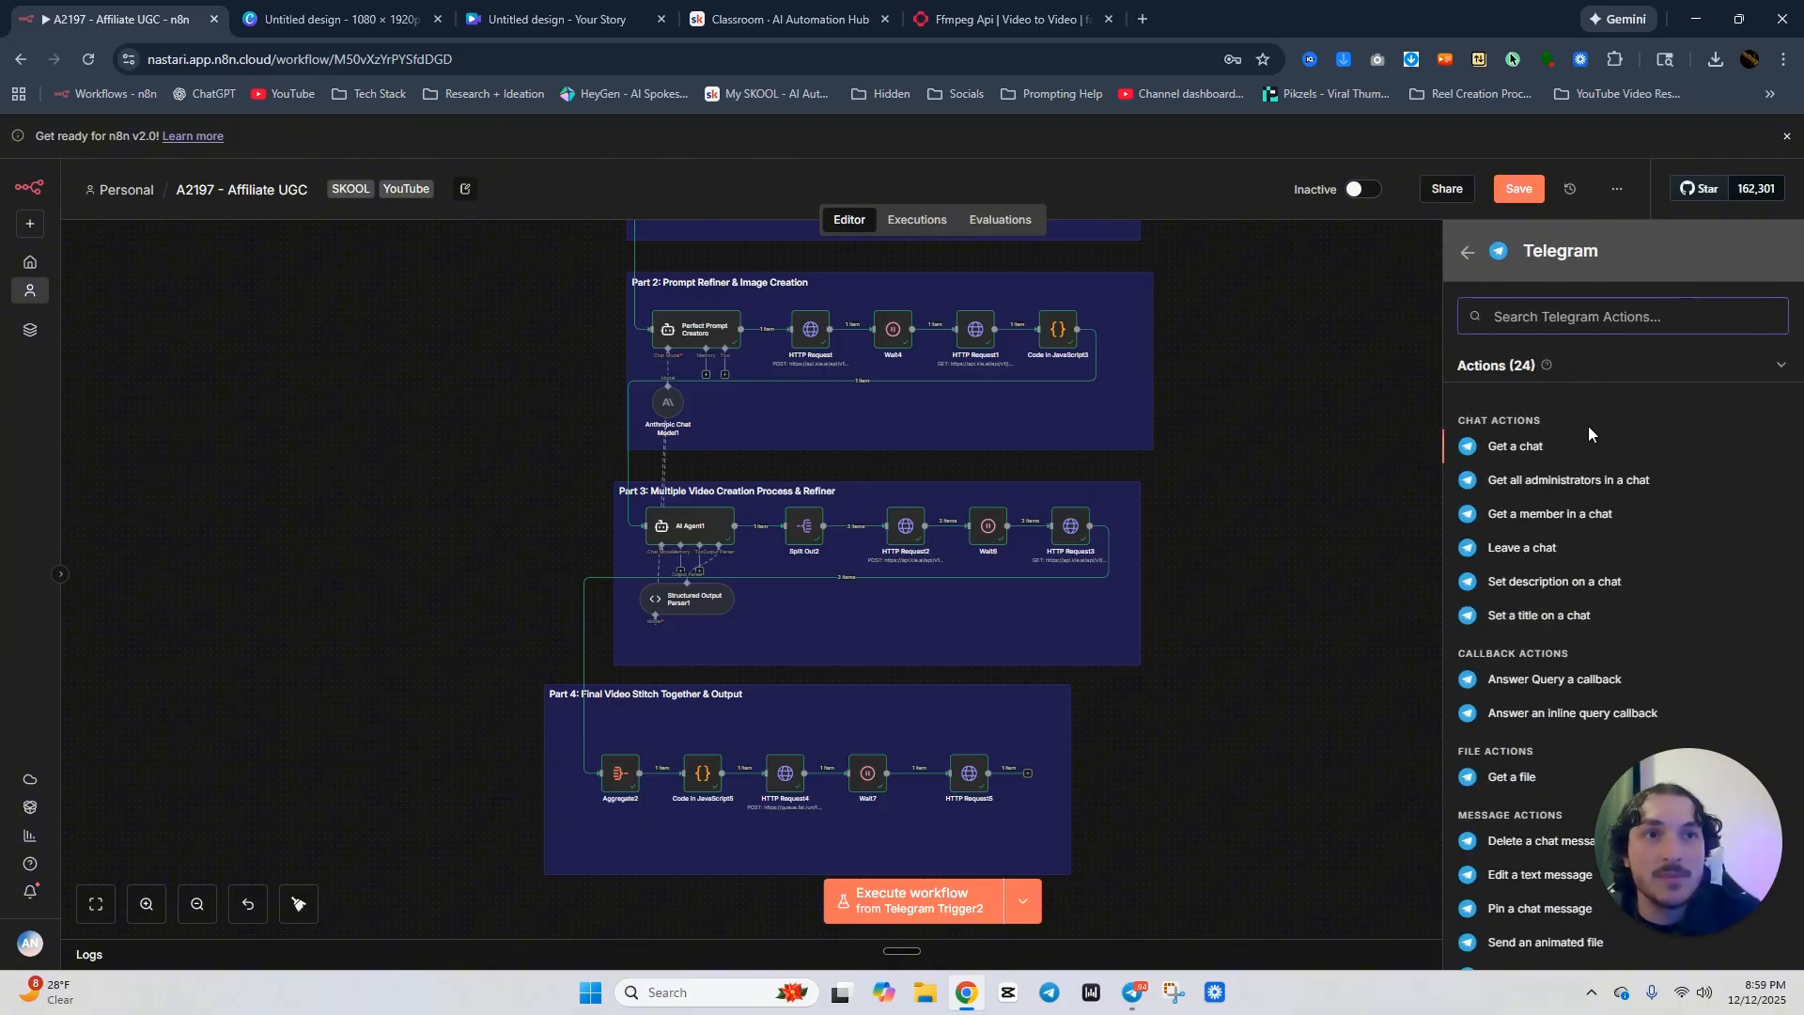
scroll(1588, 432, "down", 5)
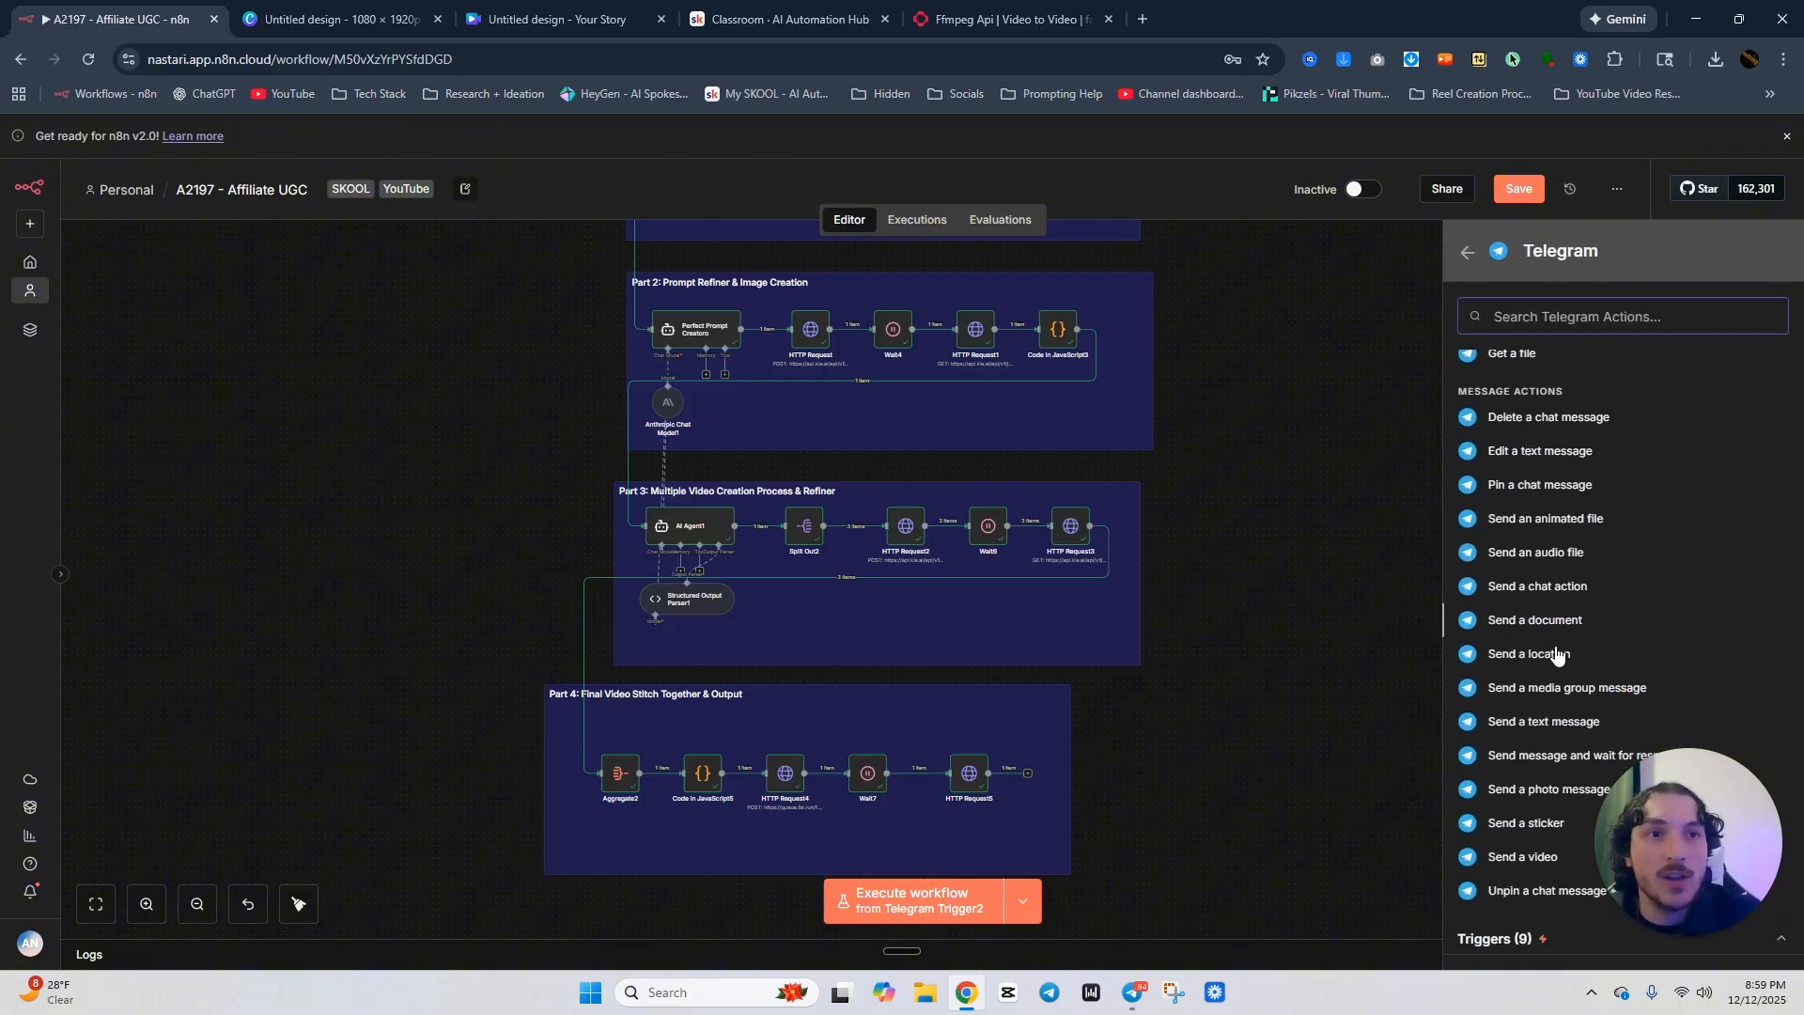
left_click(1522, 857)
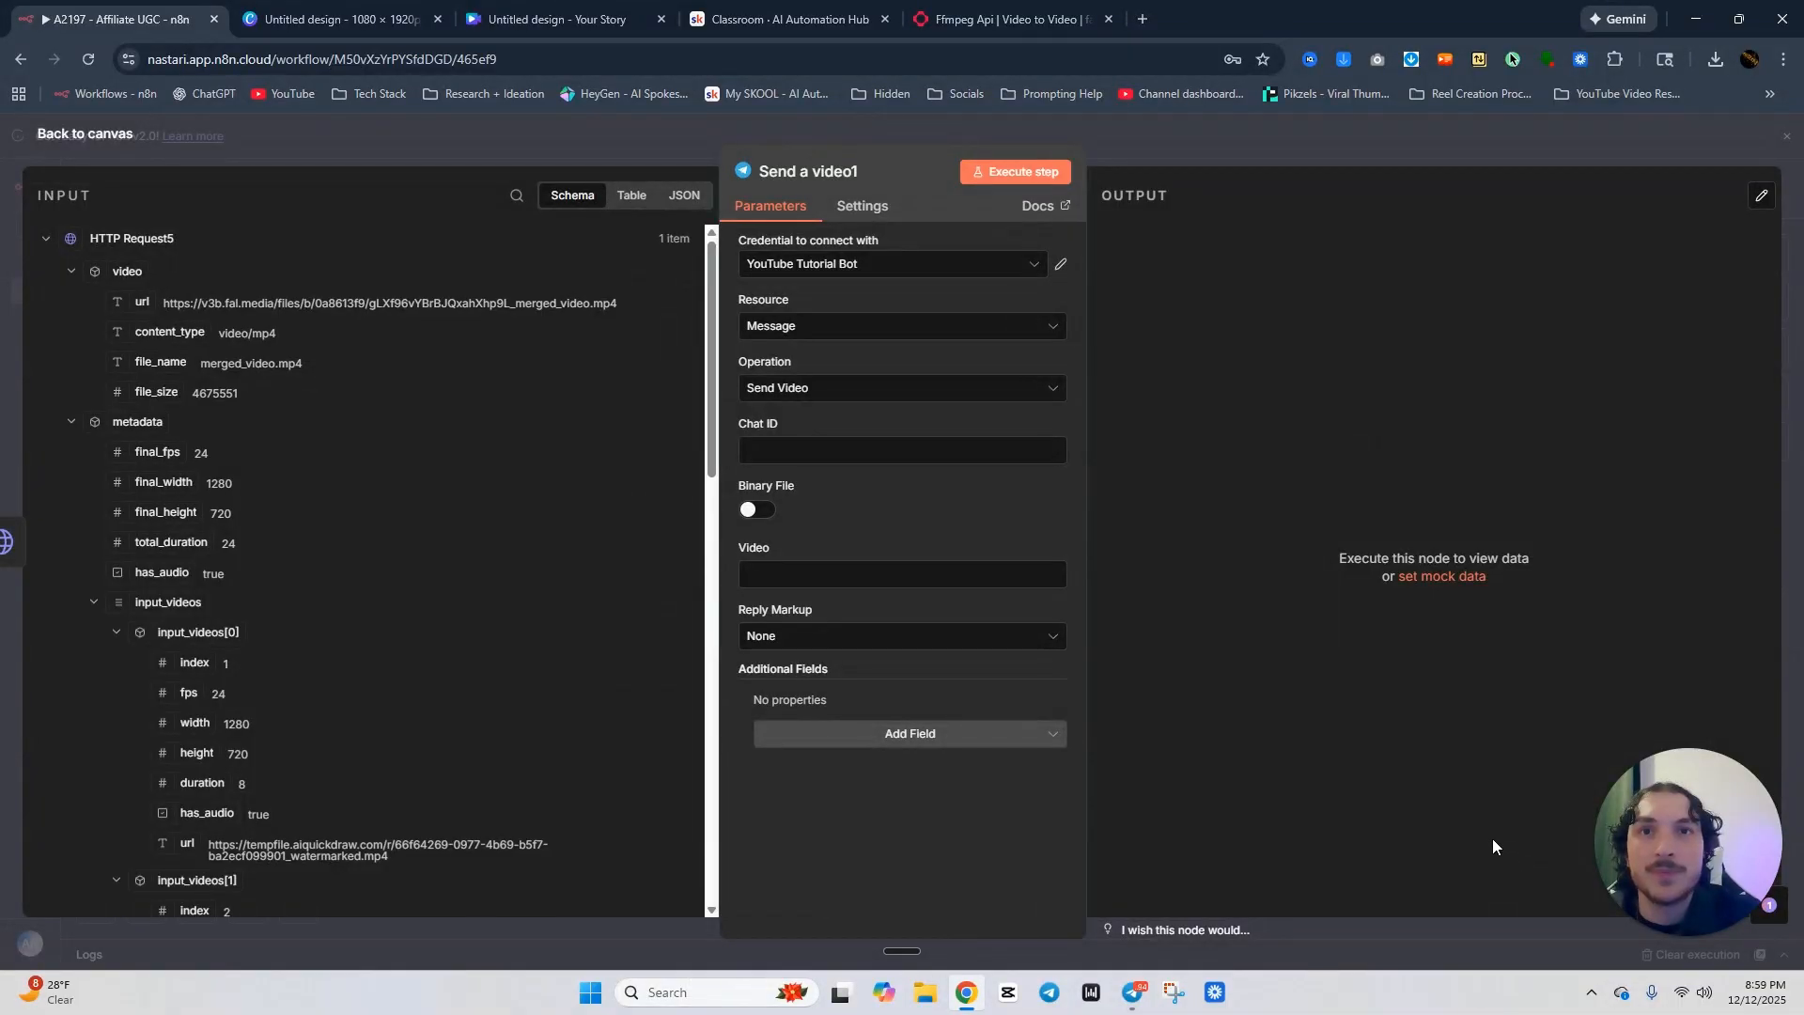
Map the Chat ID of Send a video1 to the bot id field from the Edit Fields node.
left_click(897, 450)
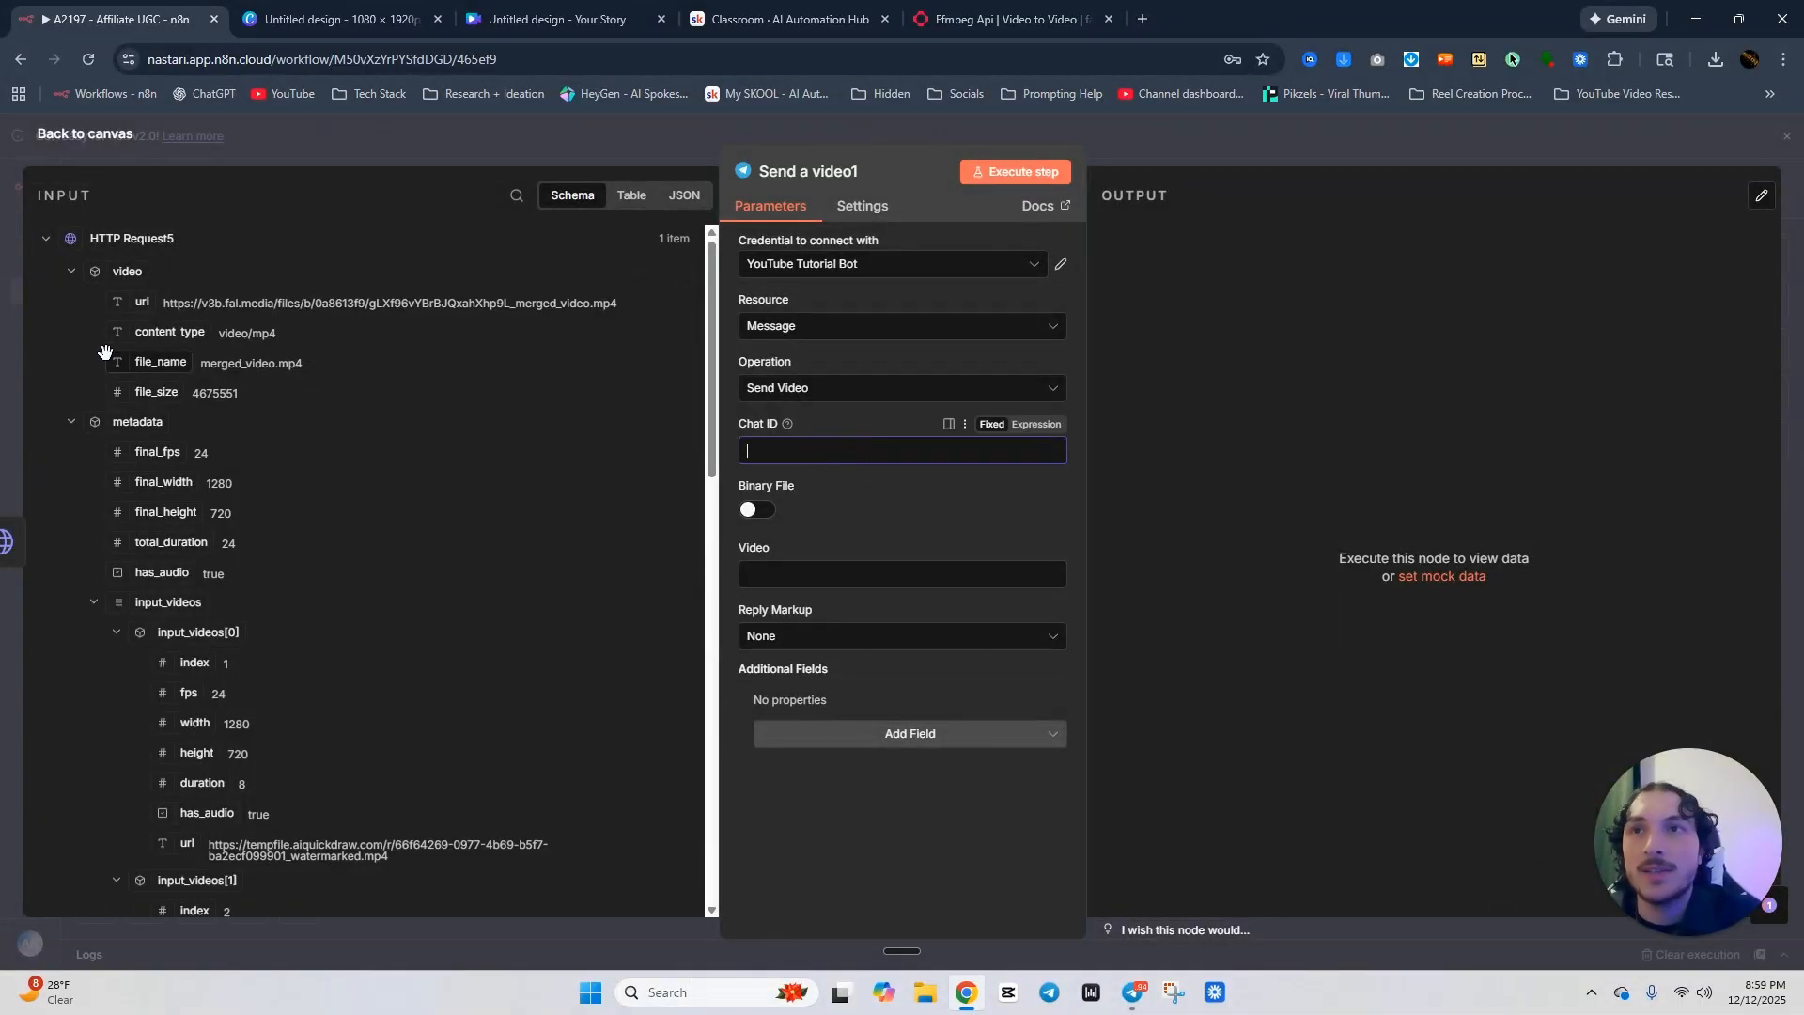
left_click(46, 237)
scroll(56, 526, "down", 3)
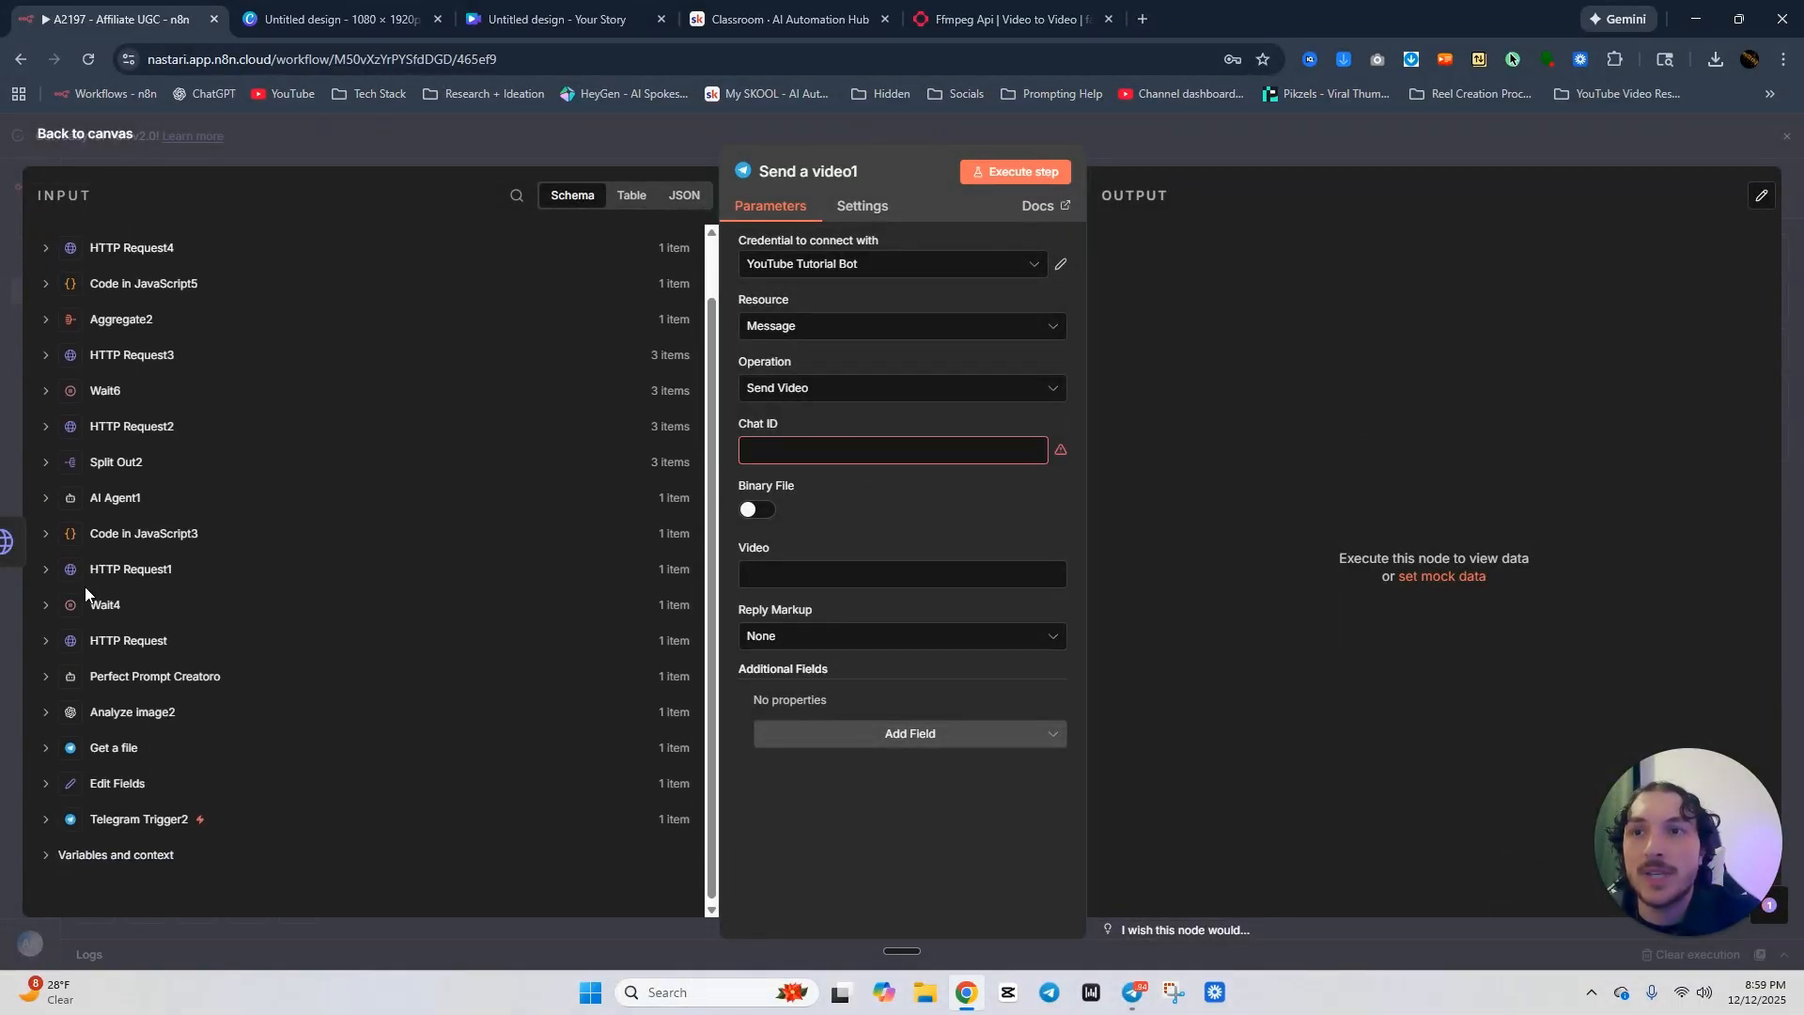
left_click(45, 780)
left_click_drag(106, 812, 764, 453)
left_click(829, 420)
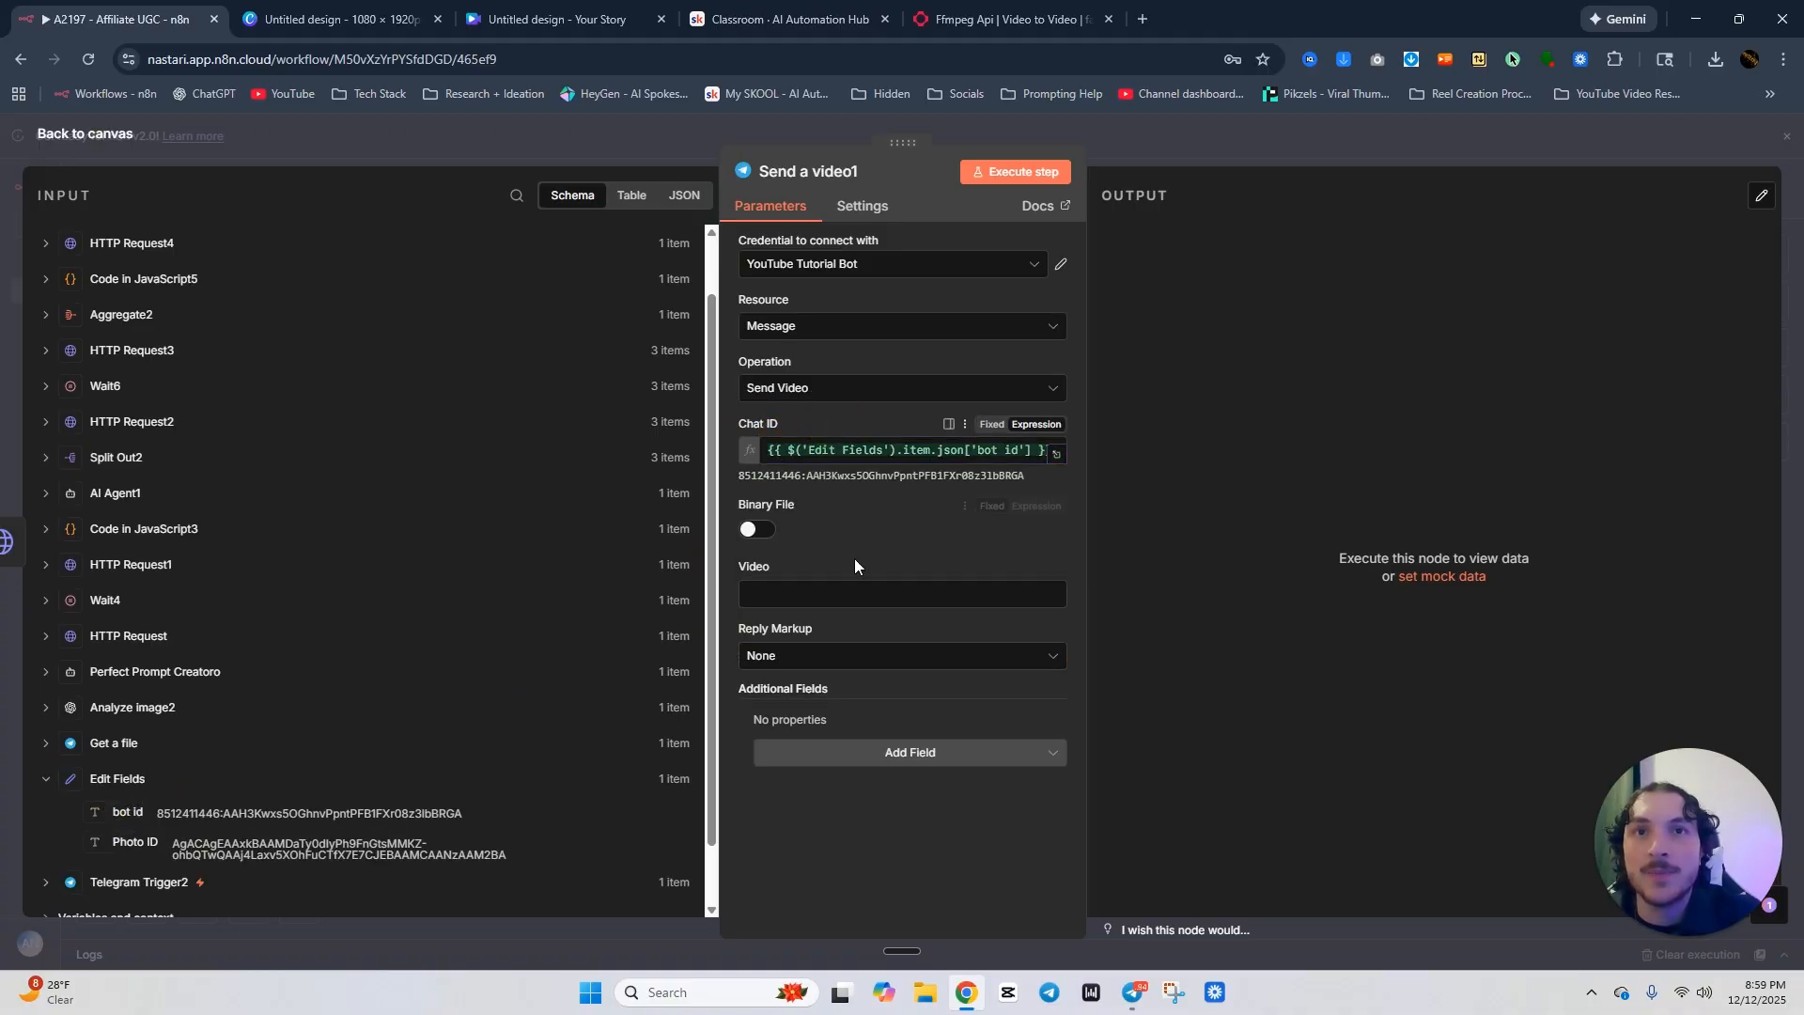
Map the Video field to HTTP Request5's merged video URL, {{ $json.video.url }}, and execute the node.
scroll(112, 301, "up", 1)
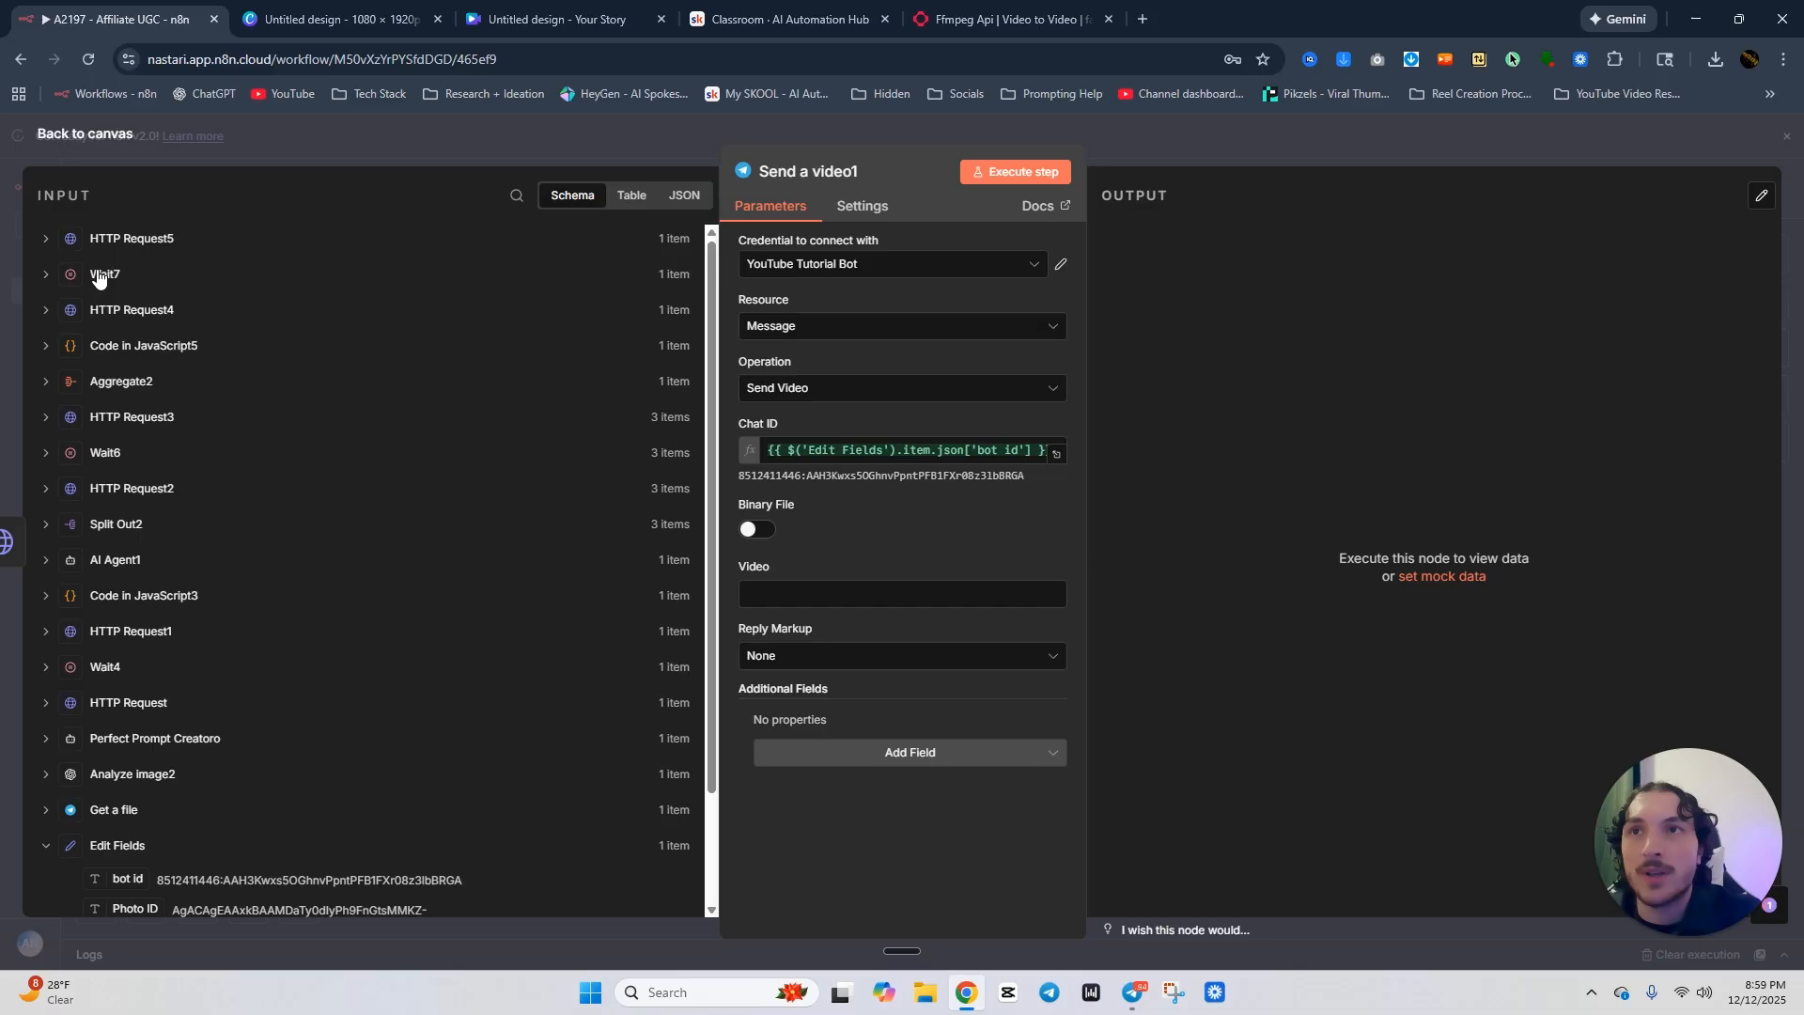
left_click(45, 241)
left_click_drag(132, 303, 794, 594)
left_click(832, 526)
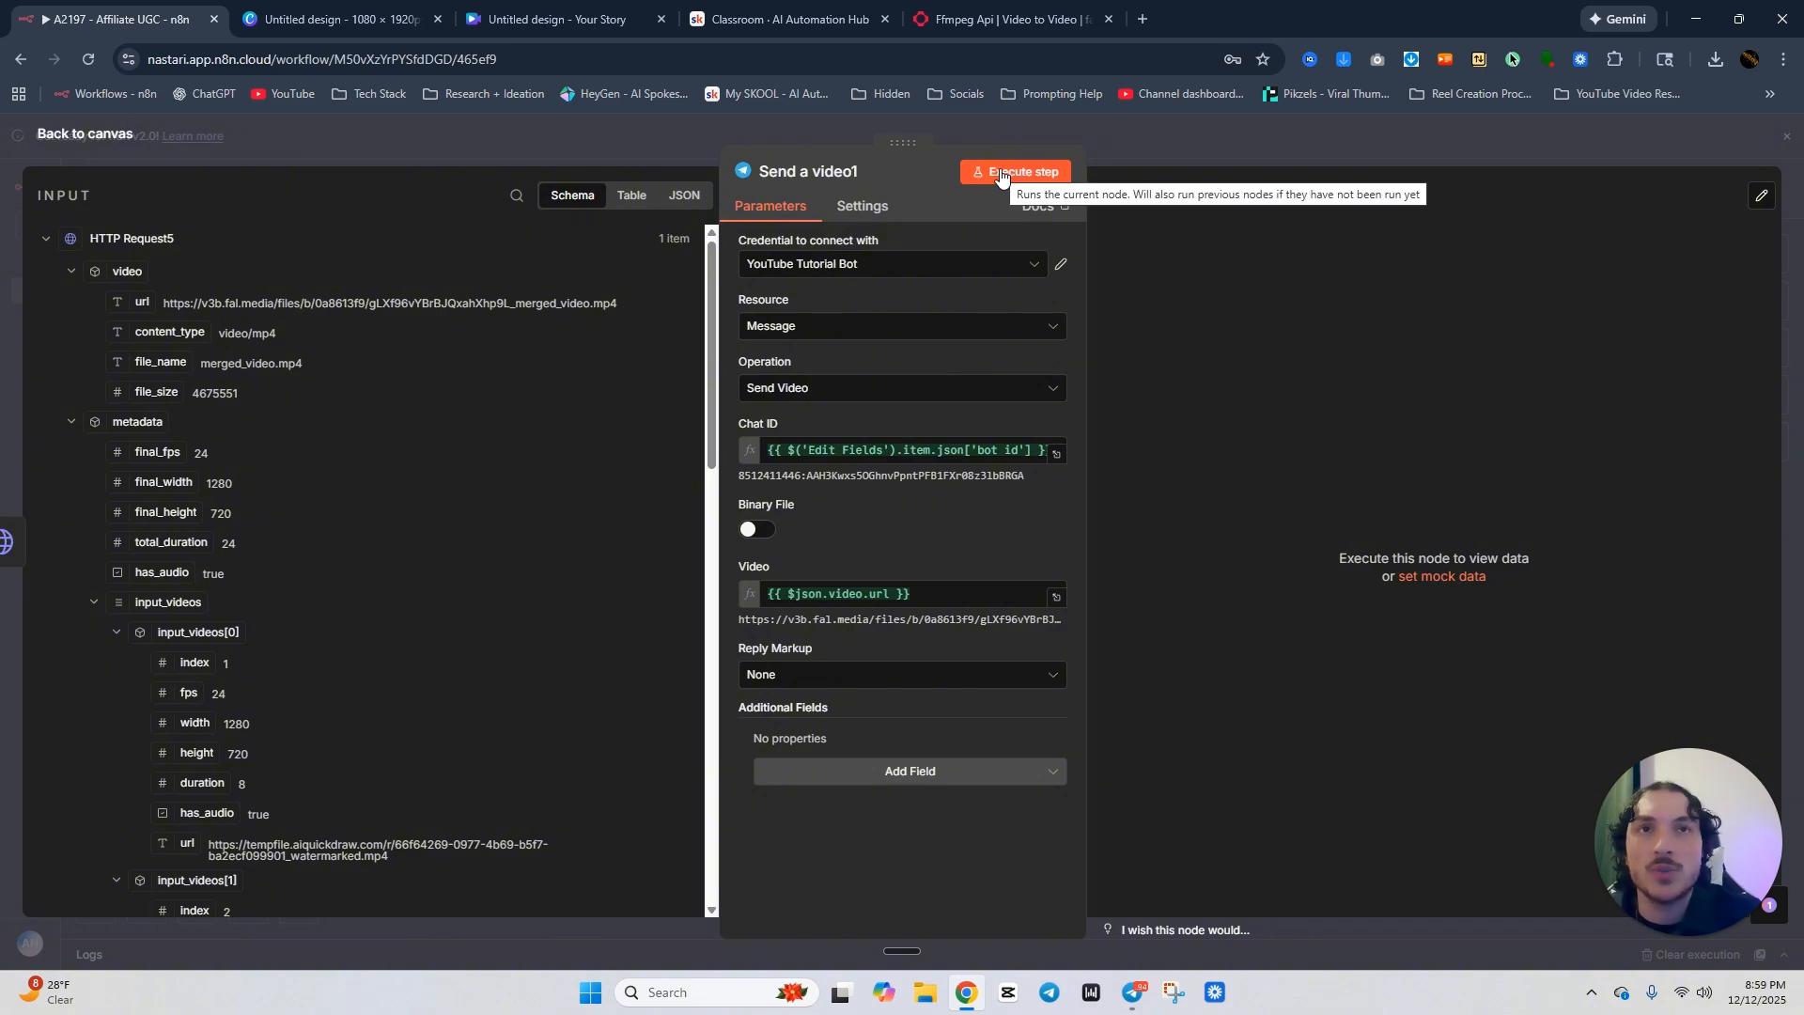
left_click(1001, 172)
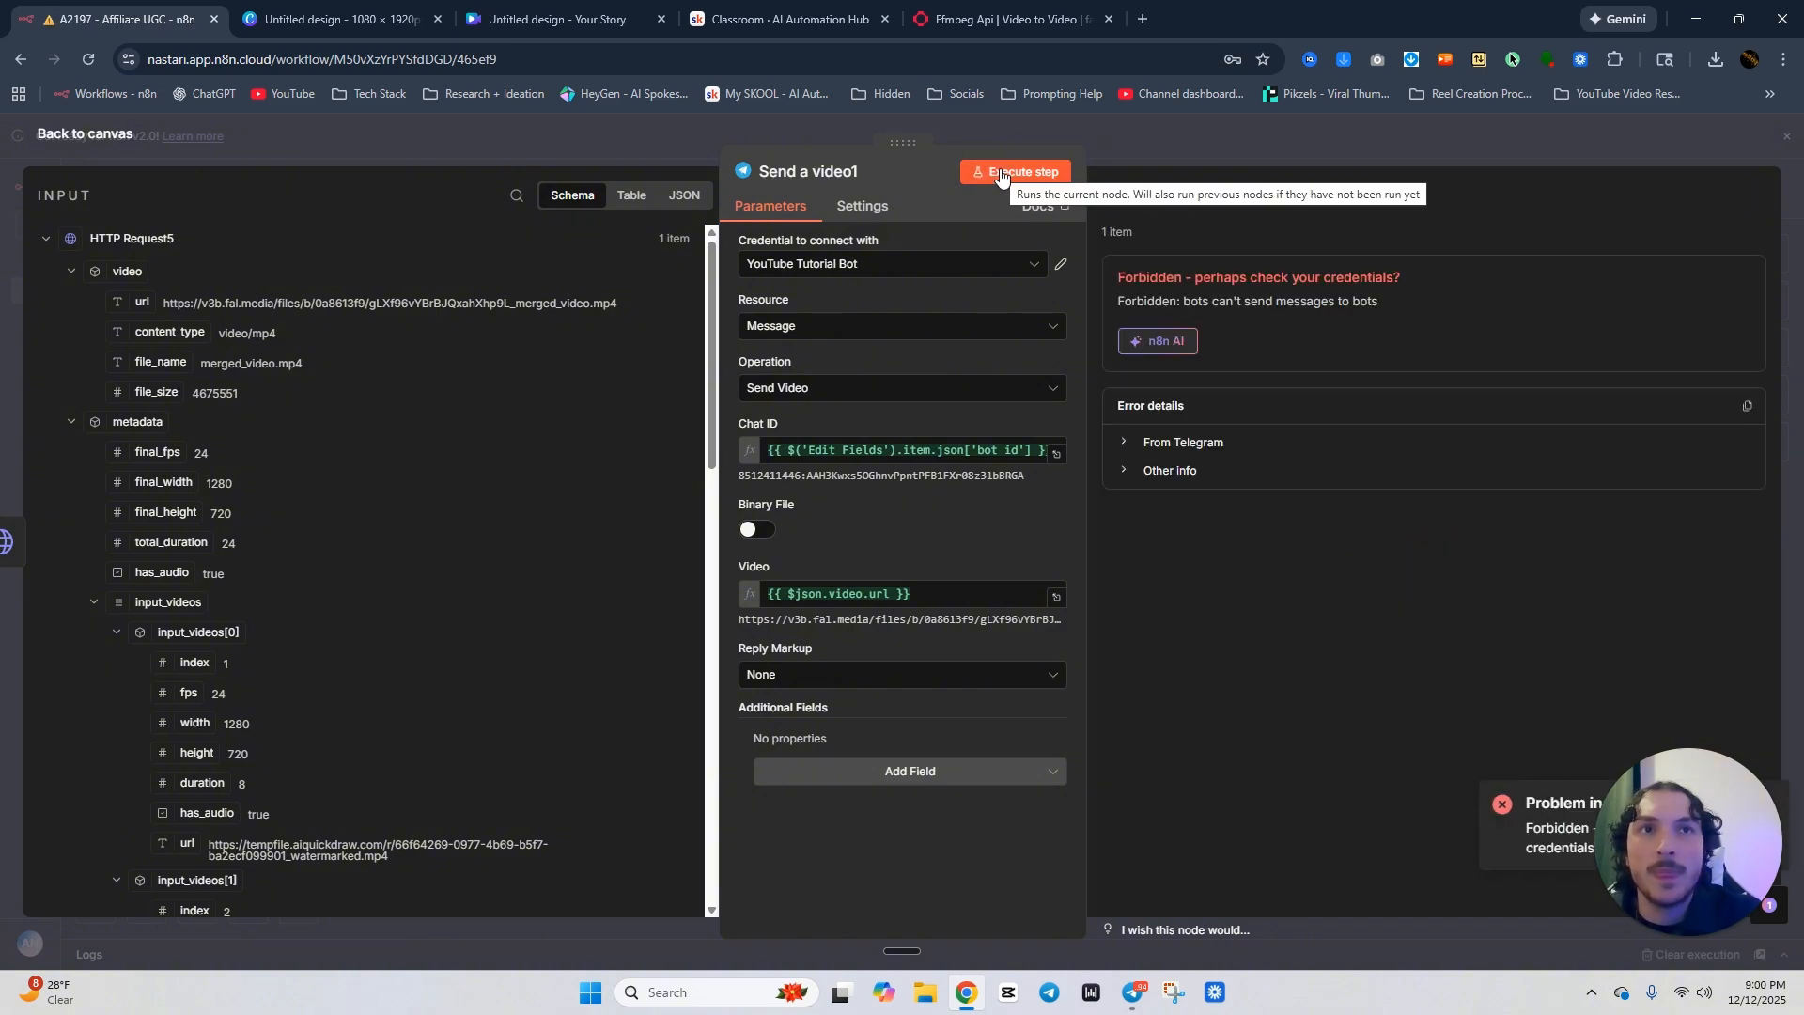
Replace the Chat ID expression with Telegram Trigger2's chat id, {{ $('Telegram Trigger2').item.json.message.chat.id }}.
triple_click(861, 451)
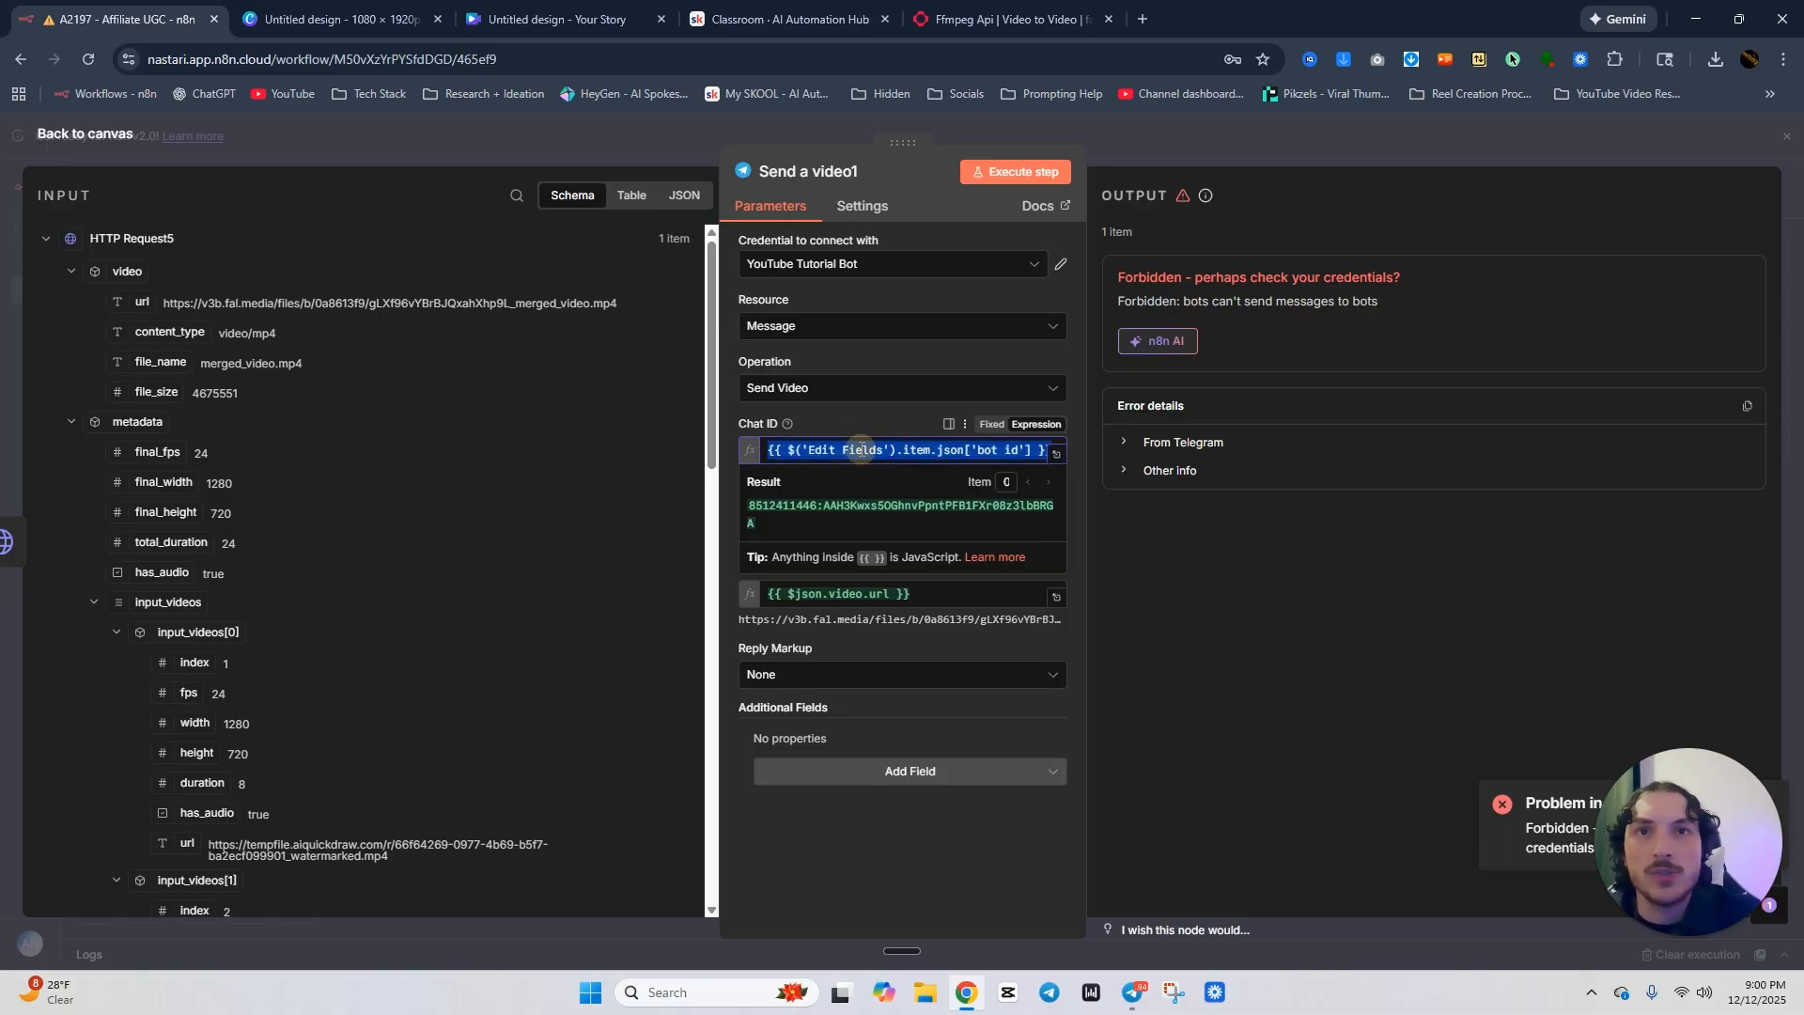
key("BackSpace")
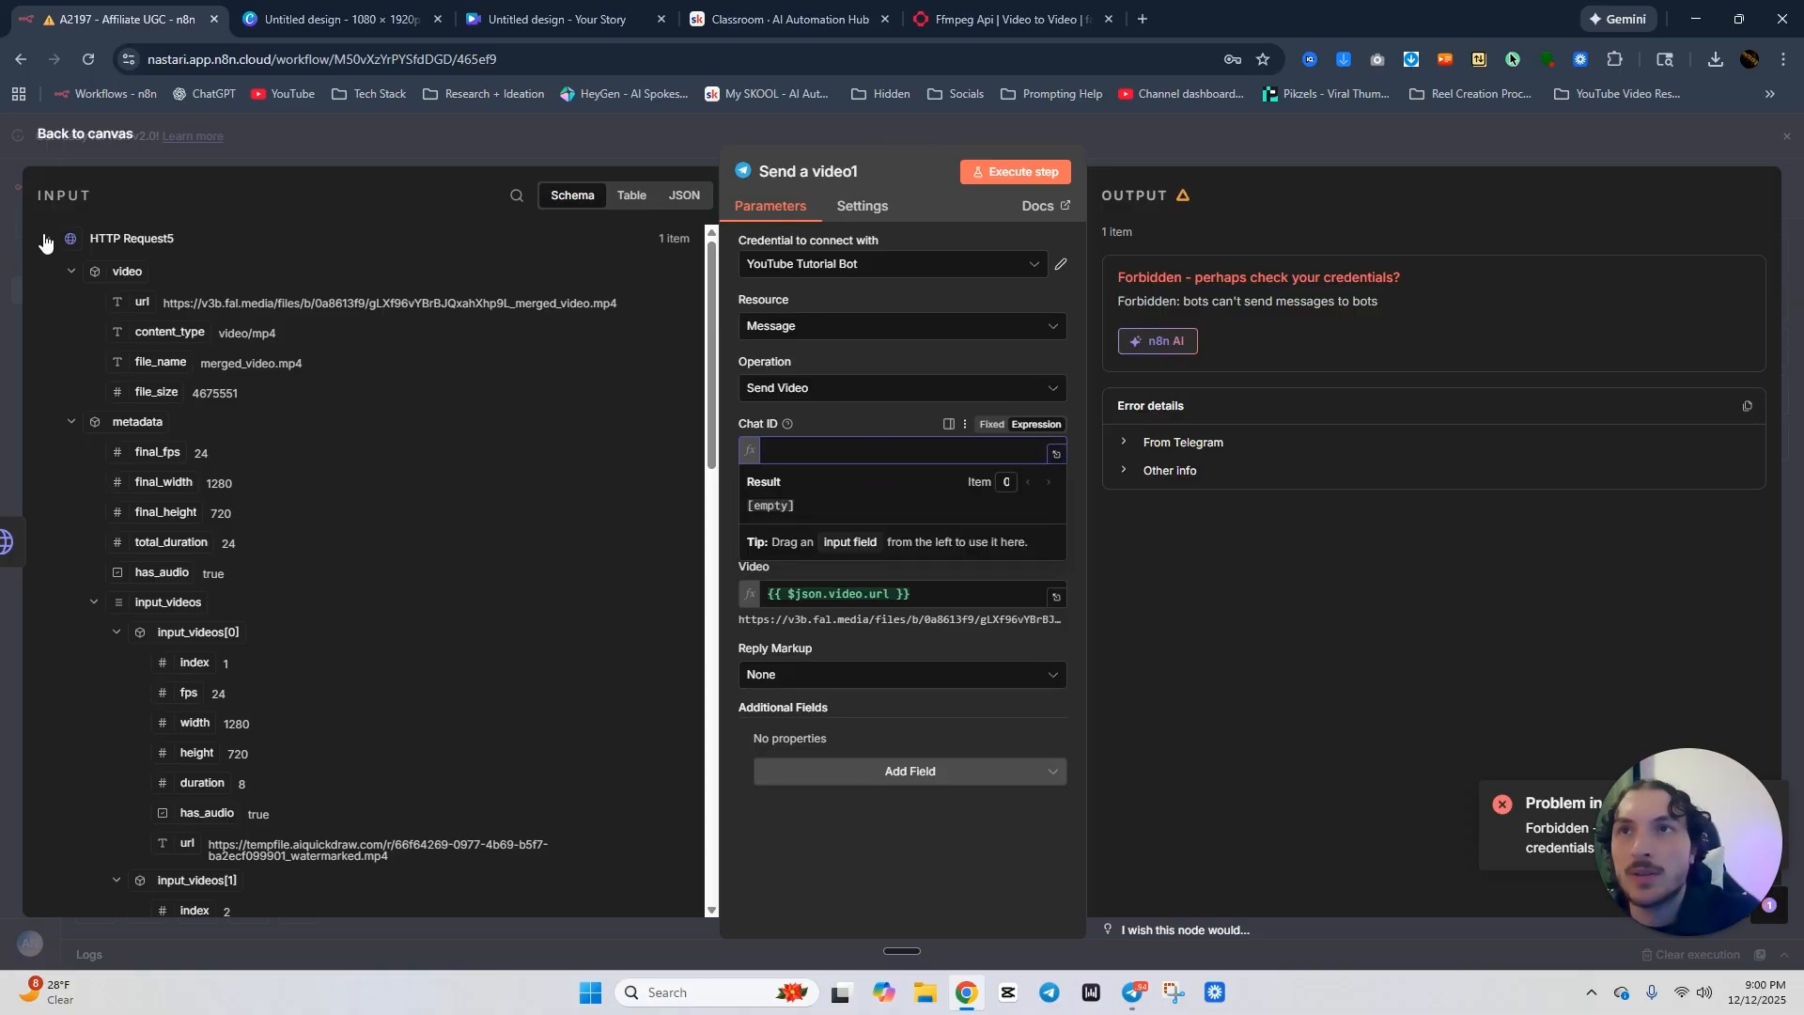
left_click(45, 242)
scroll(82, 490, "down", 2)
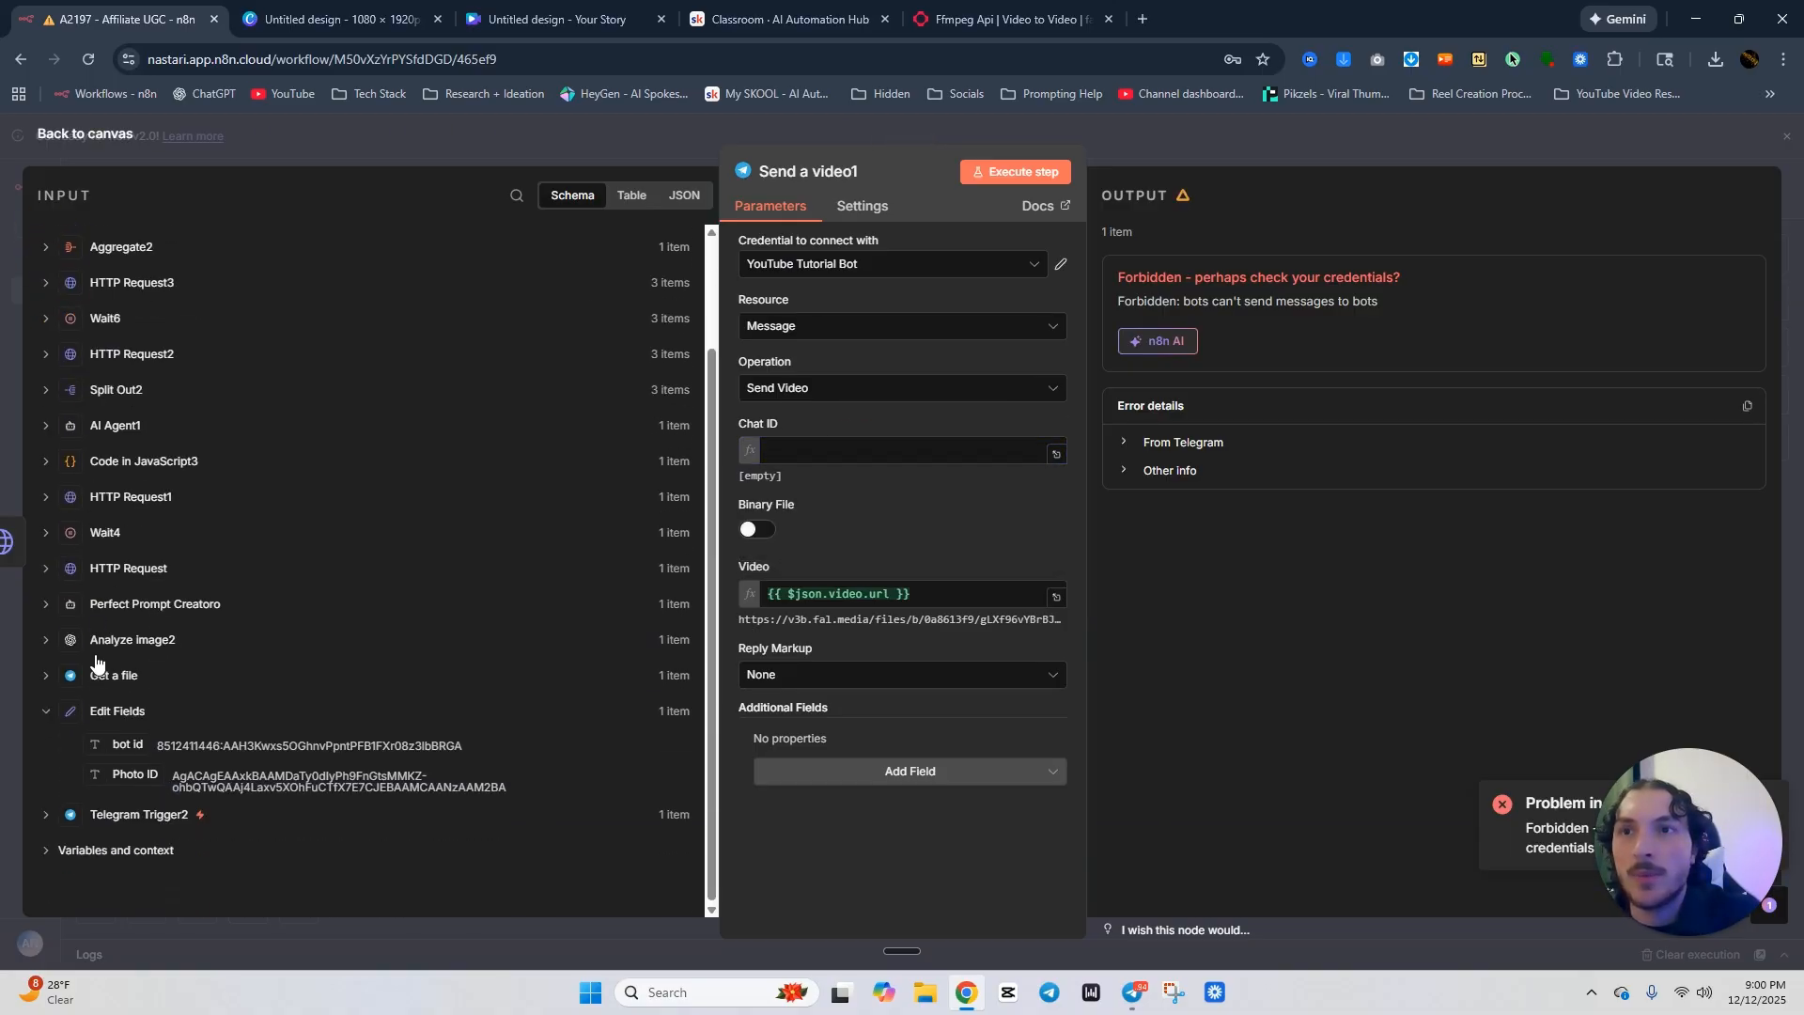
left_click(46, 816)
scroll(59, 798, "down", 3)
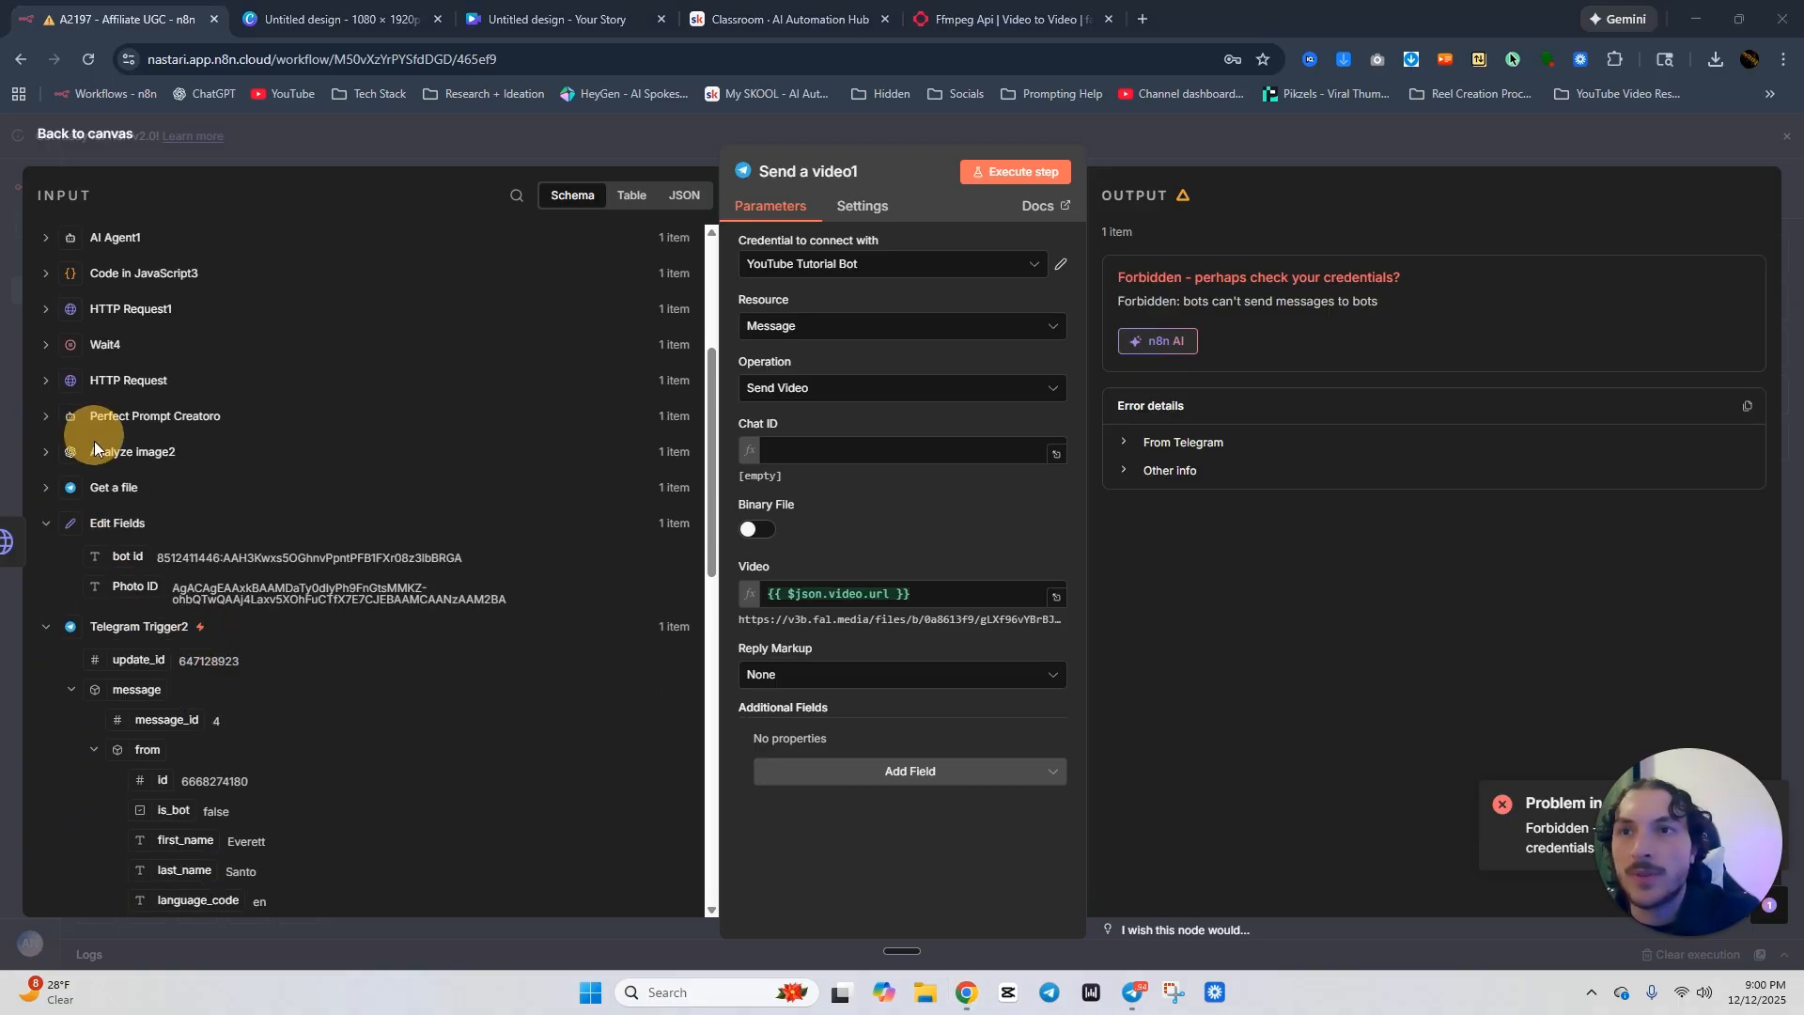
scroll(263, 558, "down", 2)
scroll(338, 611, "down", 1)
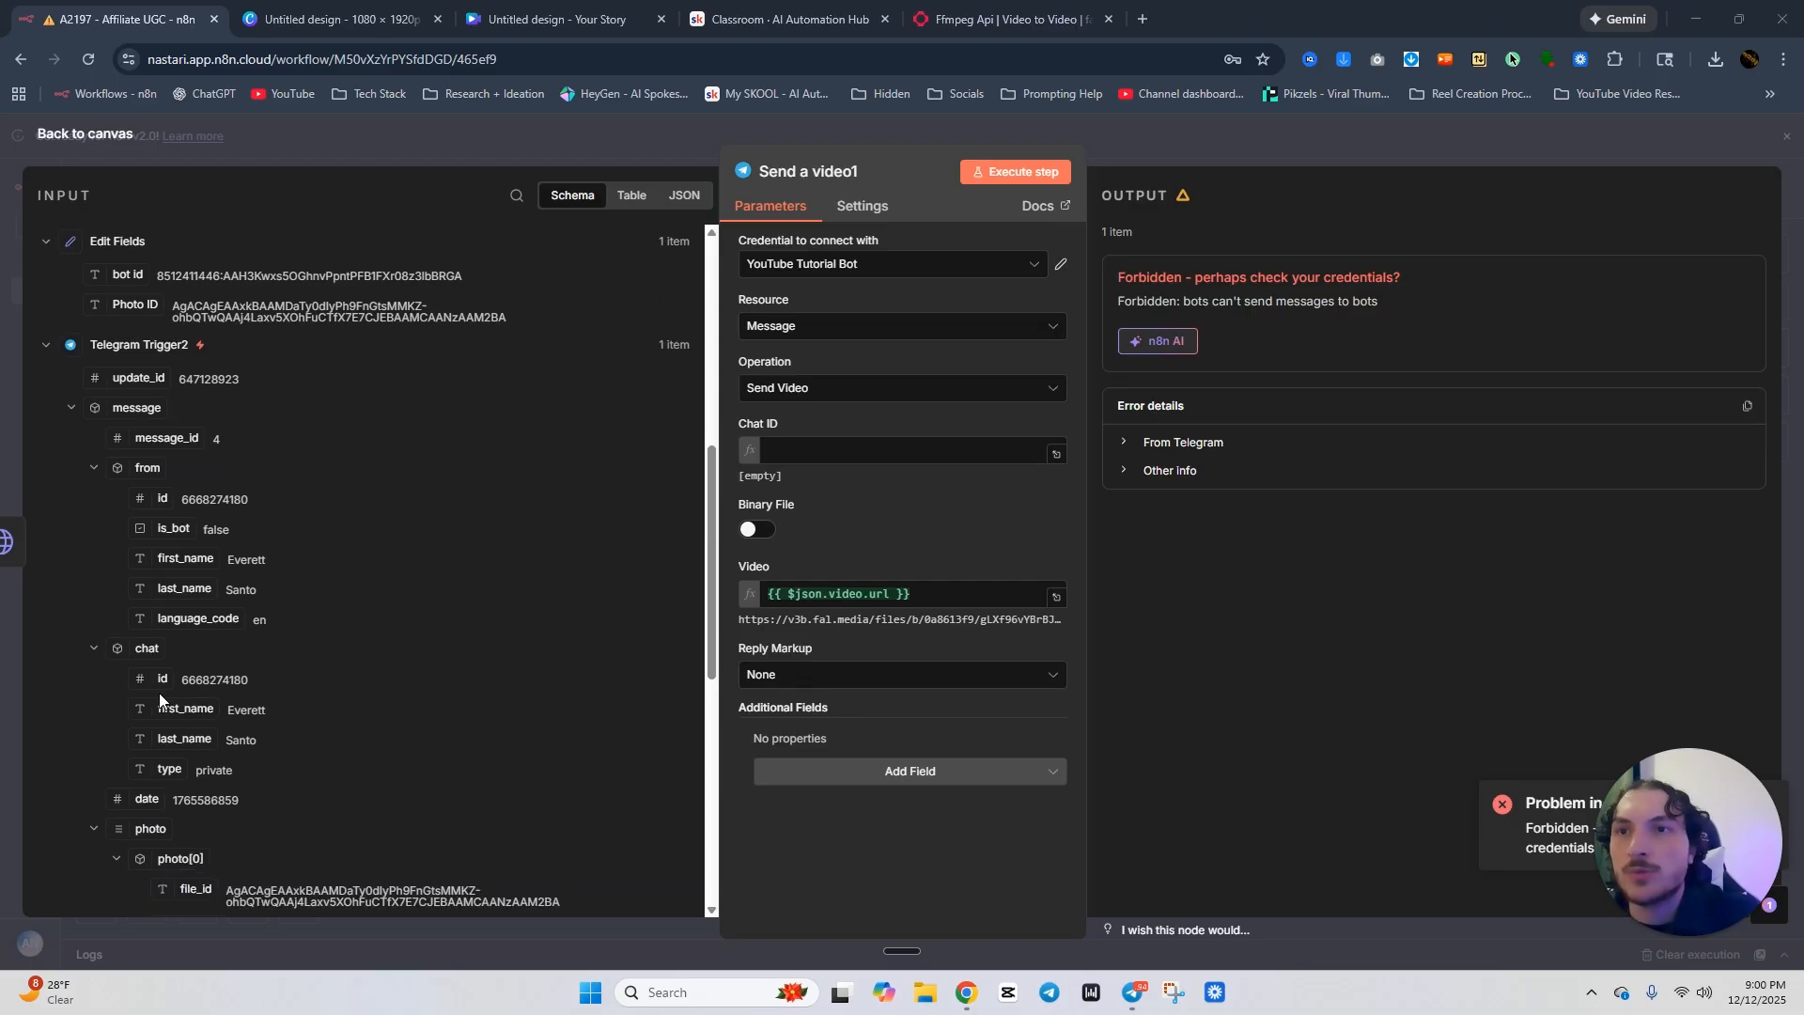
left_click_drag(140, 678, 793, 454)
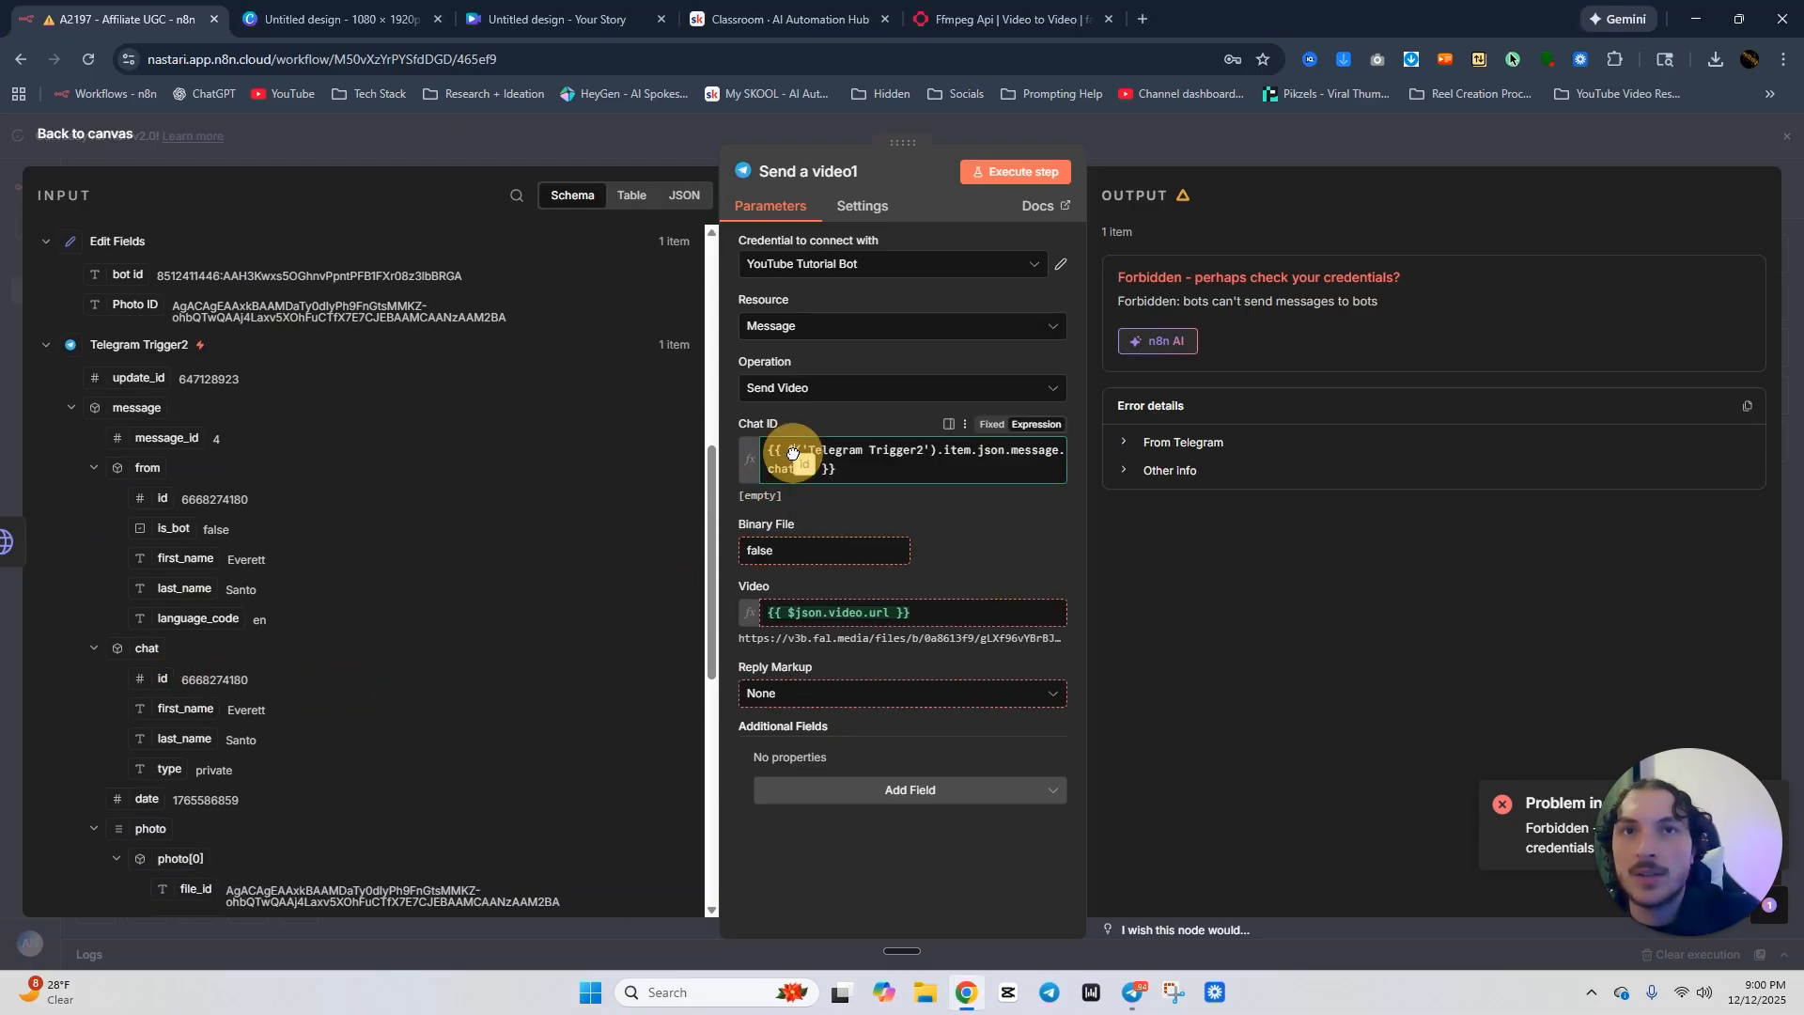
left_click(755, 411)
Execute Send a video1 and open the foodbot chat in Telegram to see the delivered video.
left_click(1022, 175)
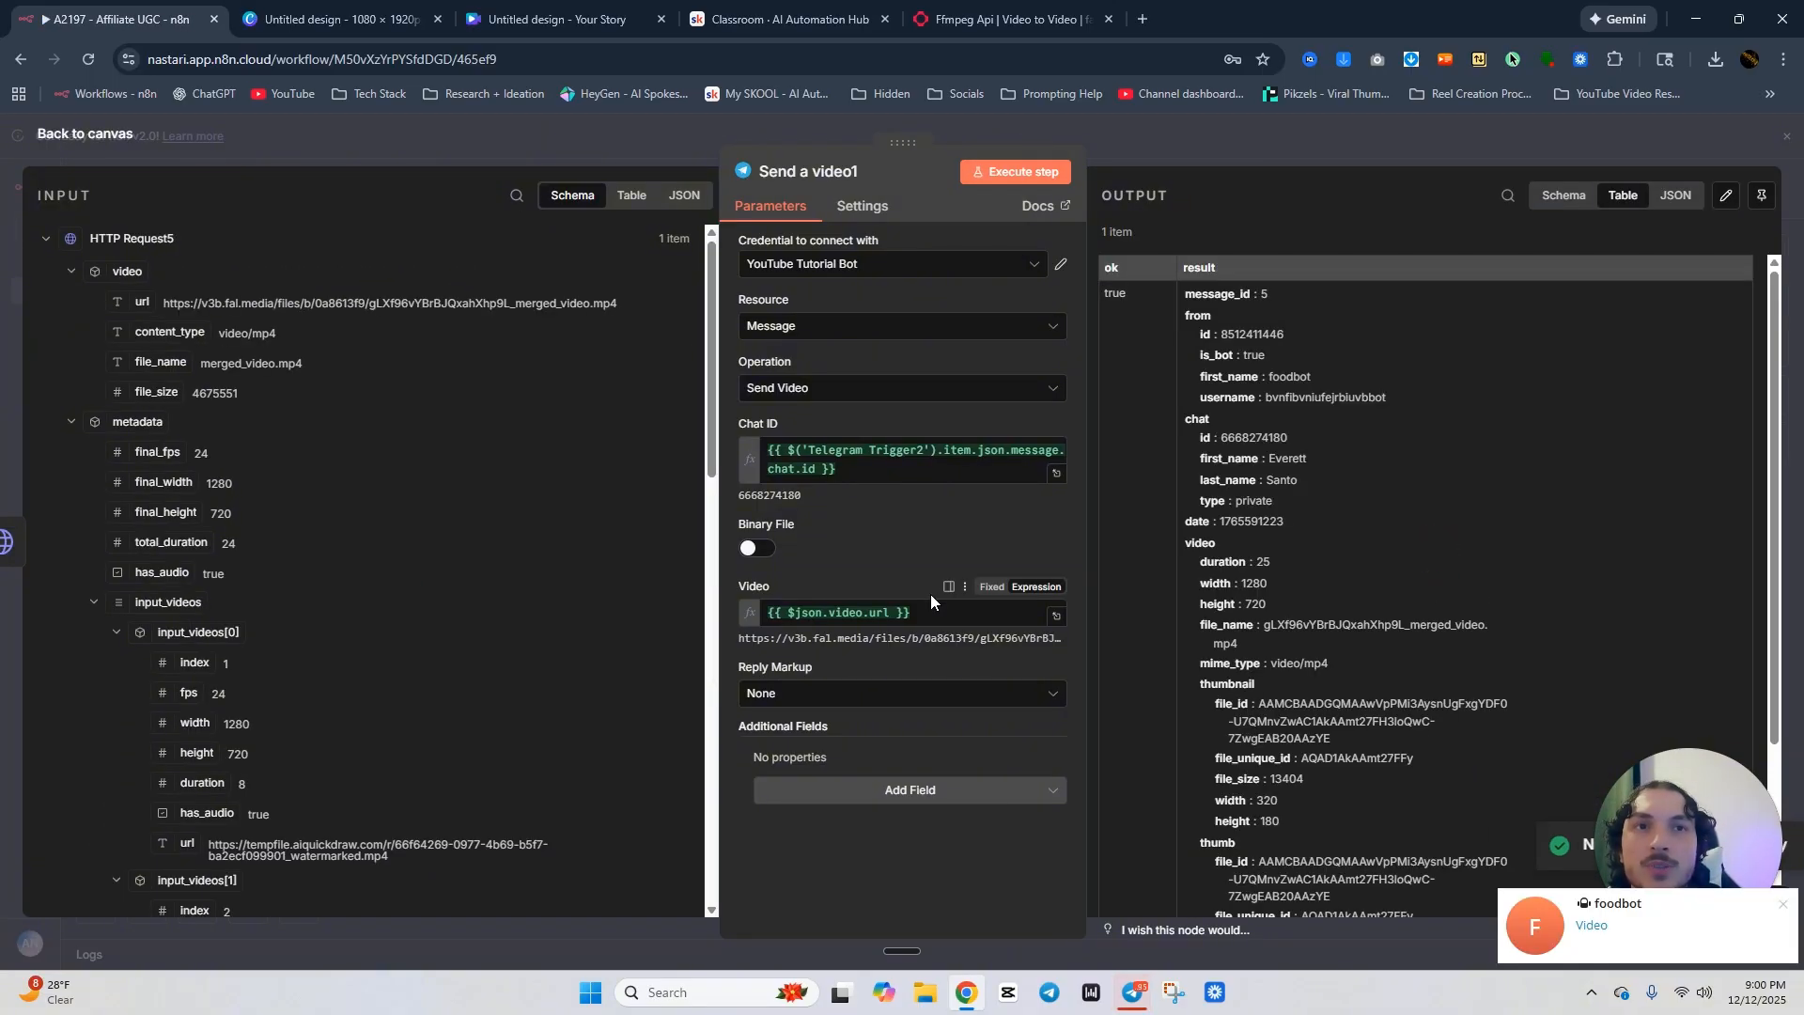
mouse_move(1575, 930)
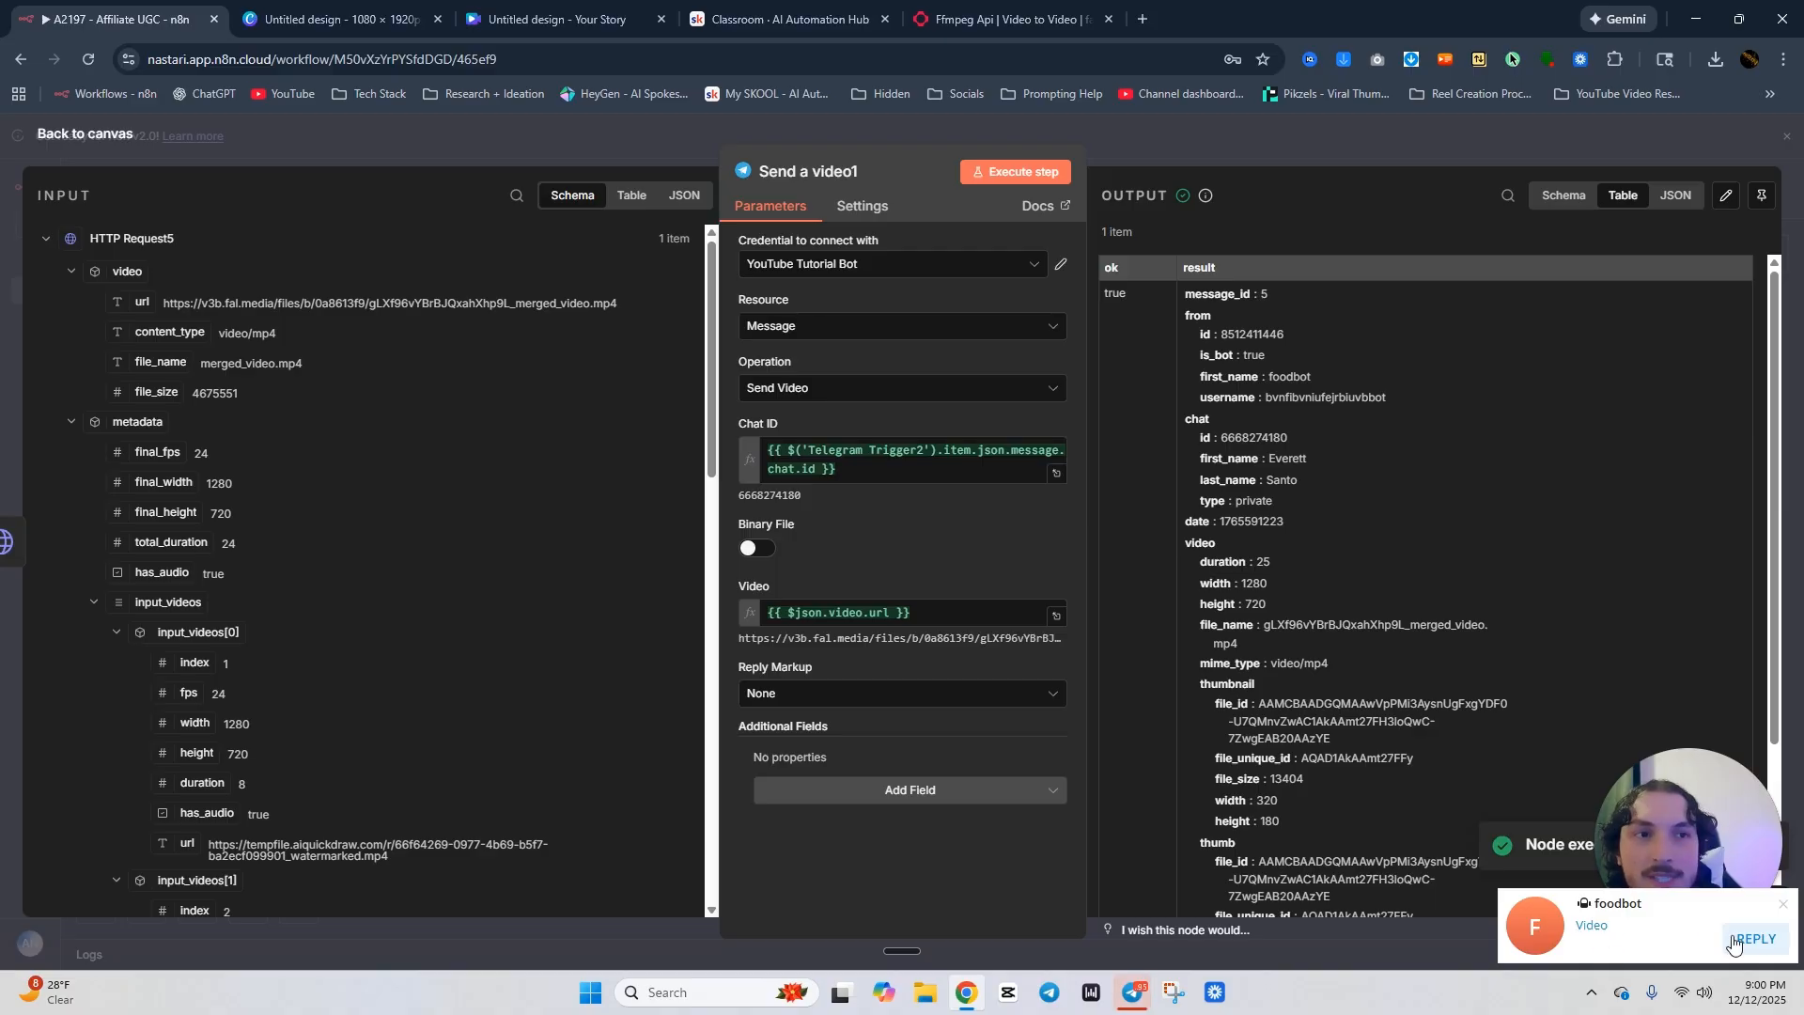
left_click(1618, 908)
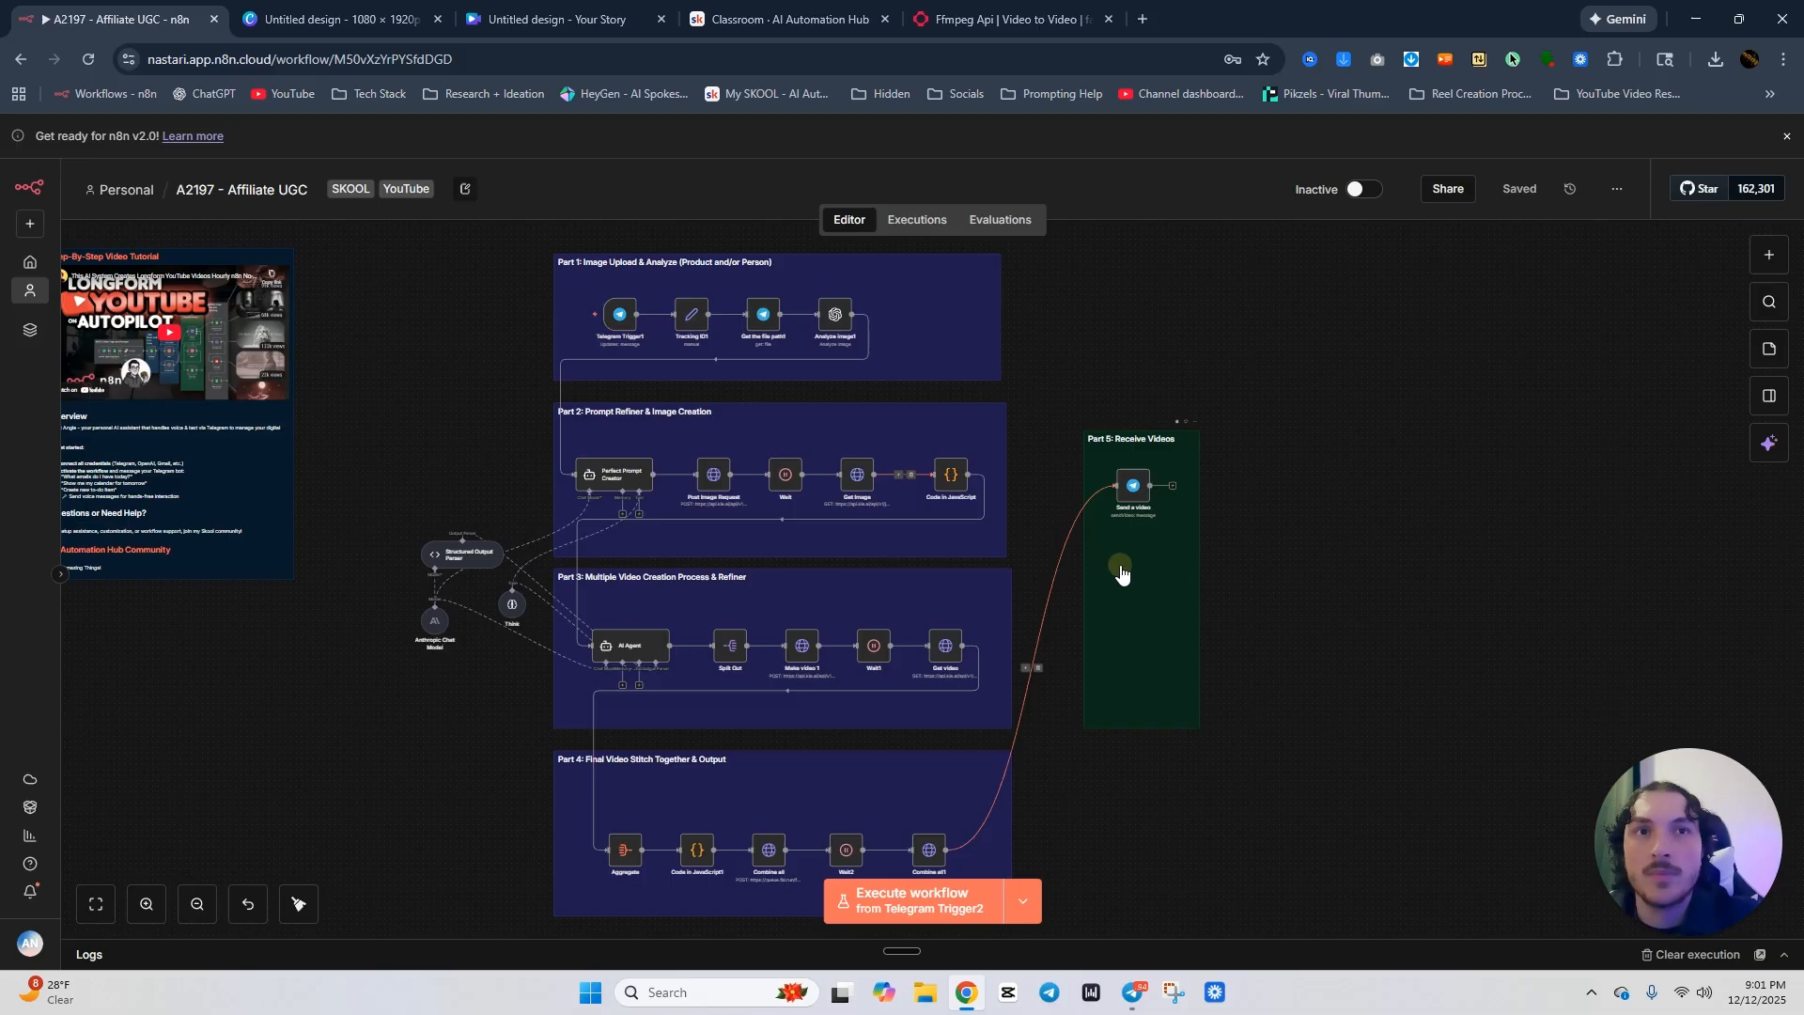
Move the Part 5: Receive Videos sticky note slightly so it frames its node, and save and activate the workflow.
left_click_drag(1127, 570, 1114, 566)
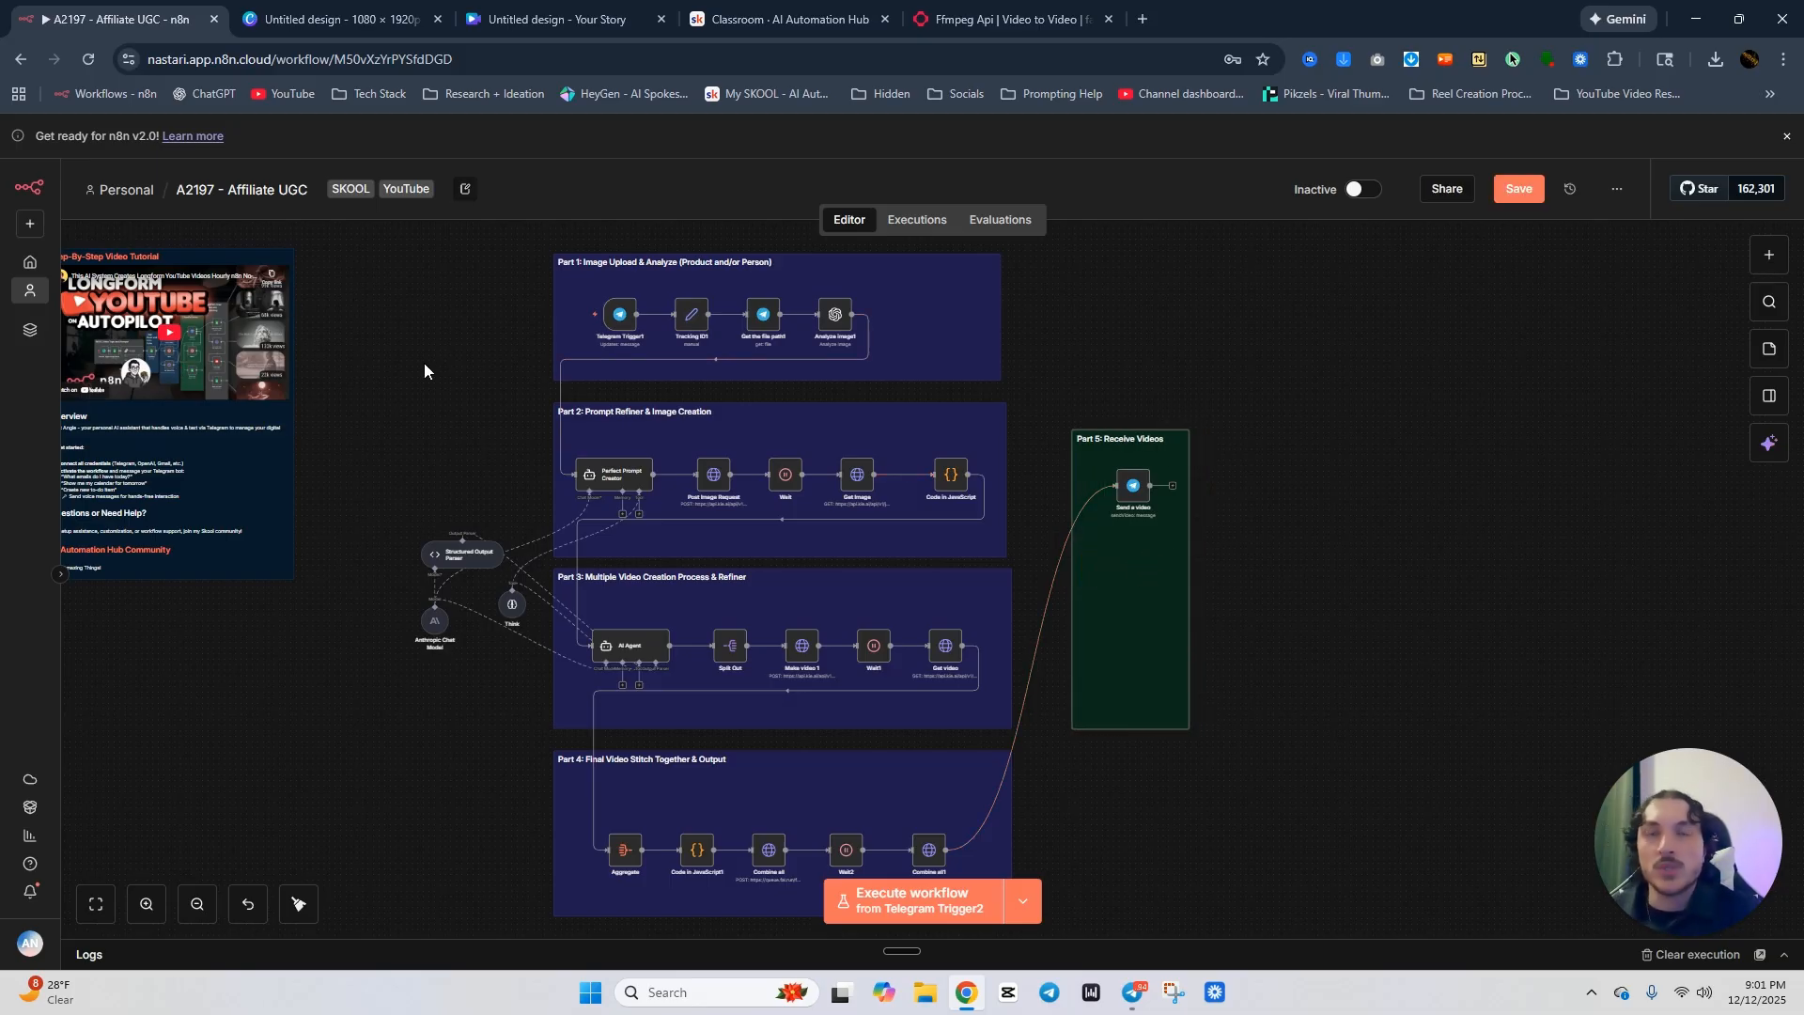
left_click(1512, 189)
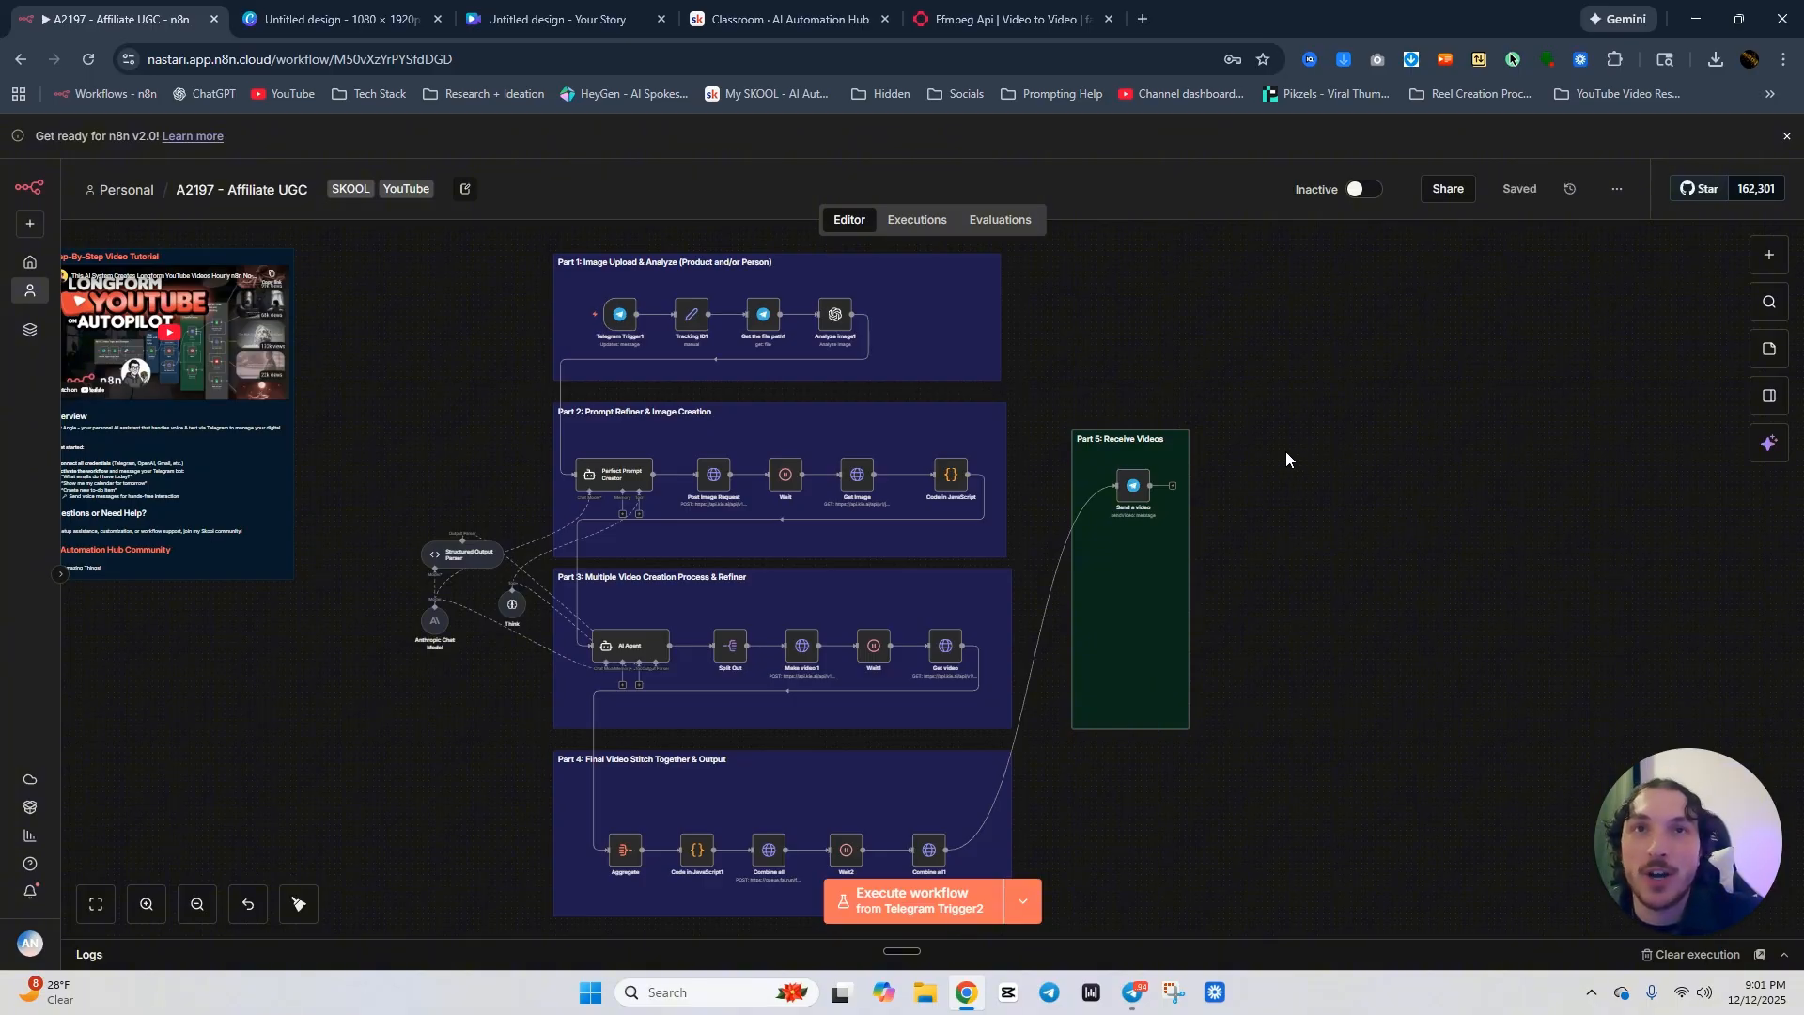
left_click(1362, 191)
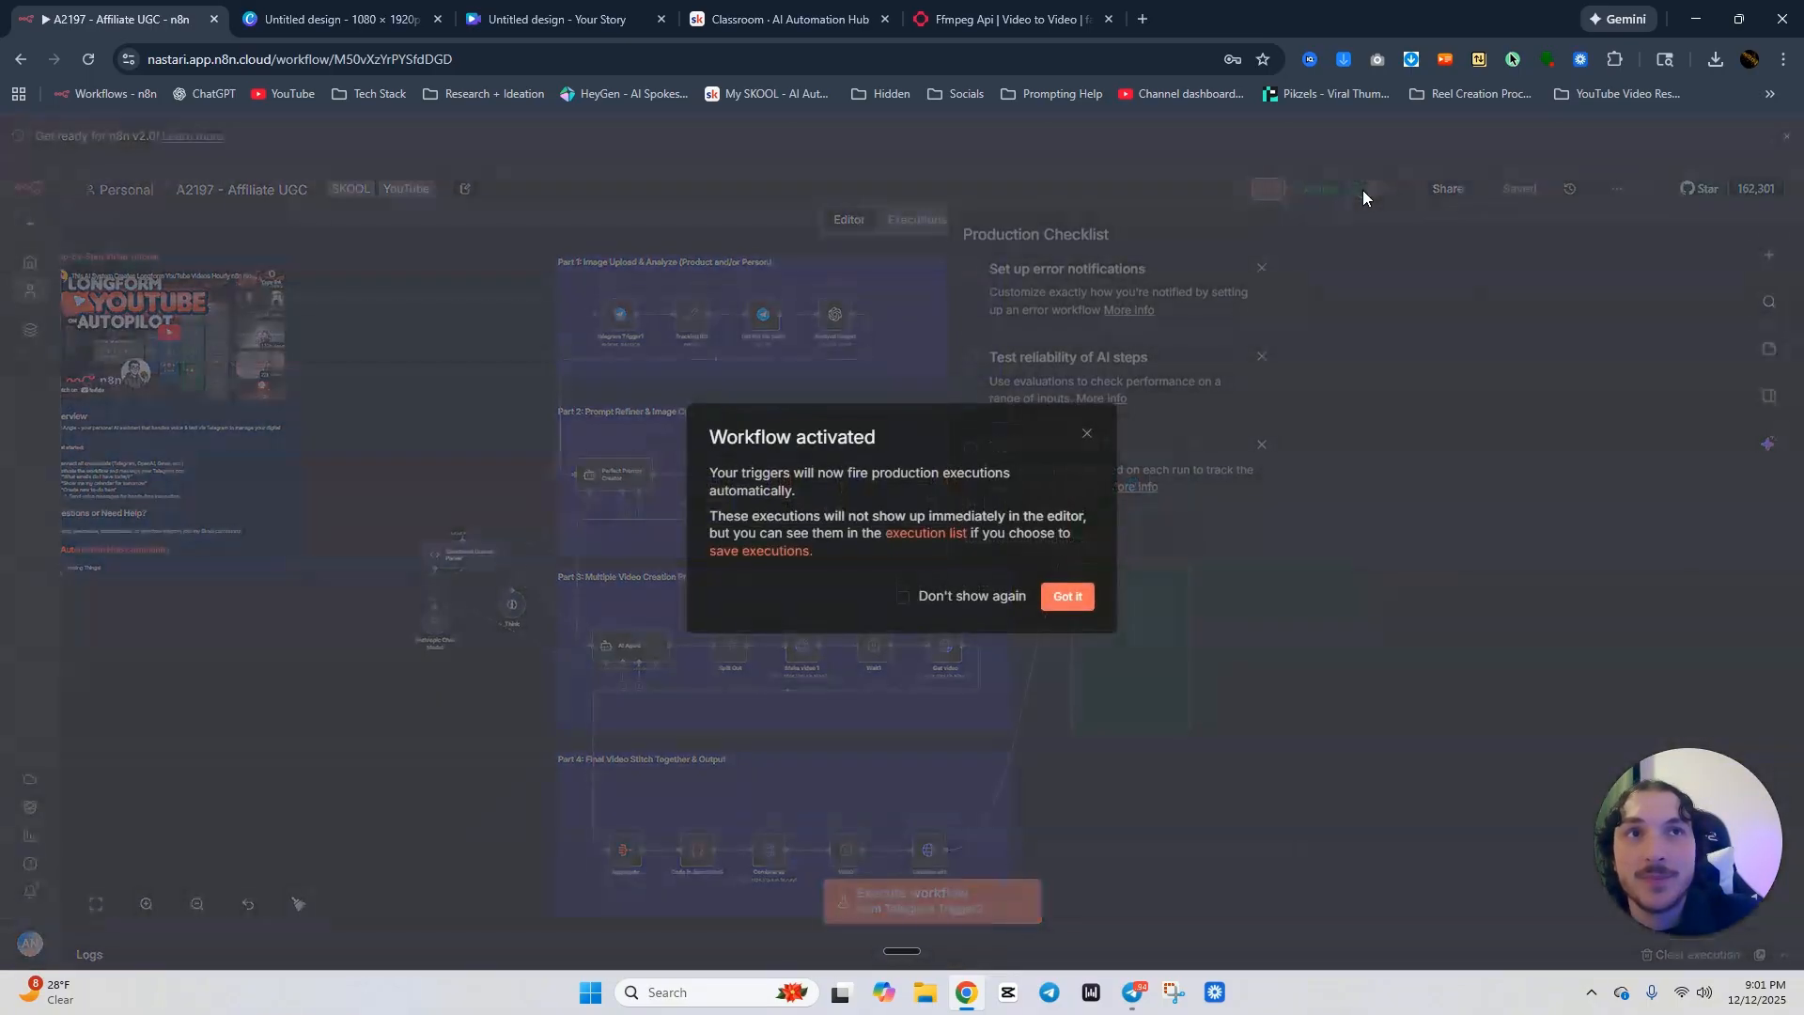
left_click(1067, 598)
left_click(1463, 312)
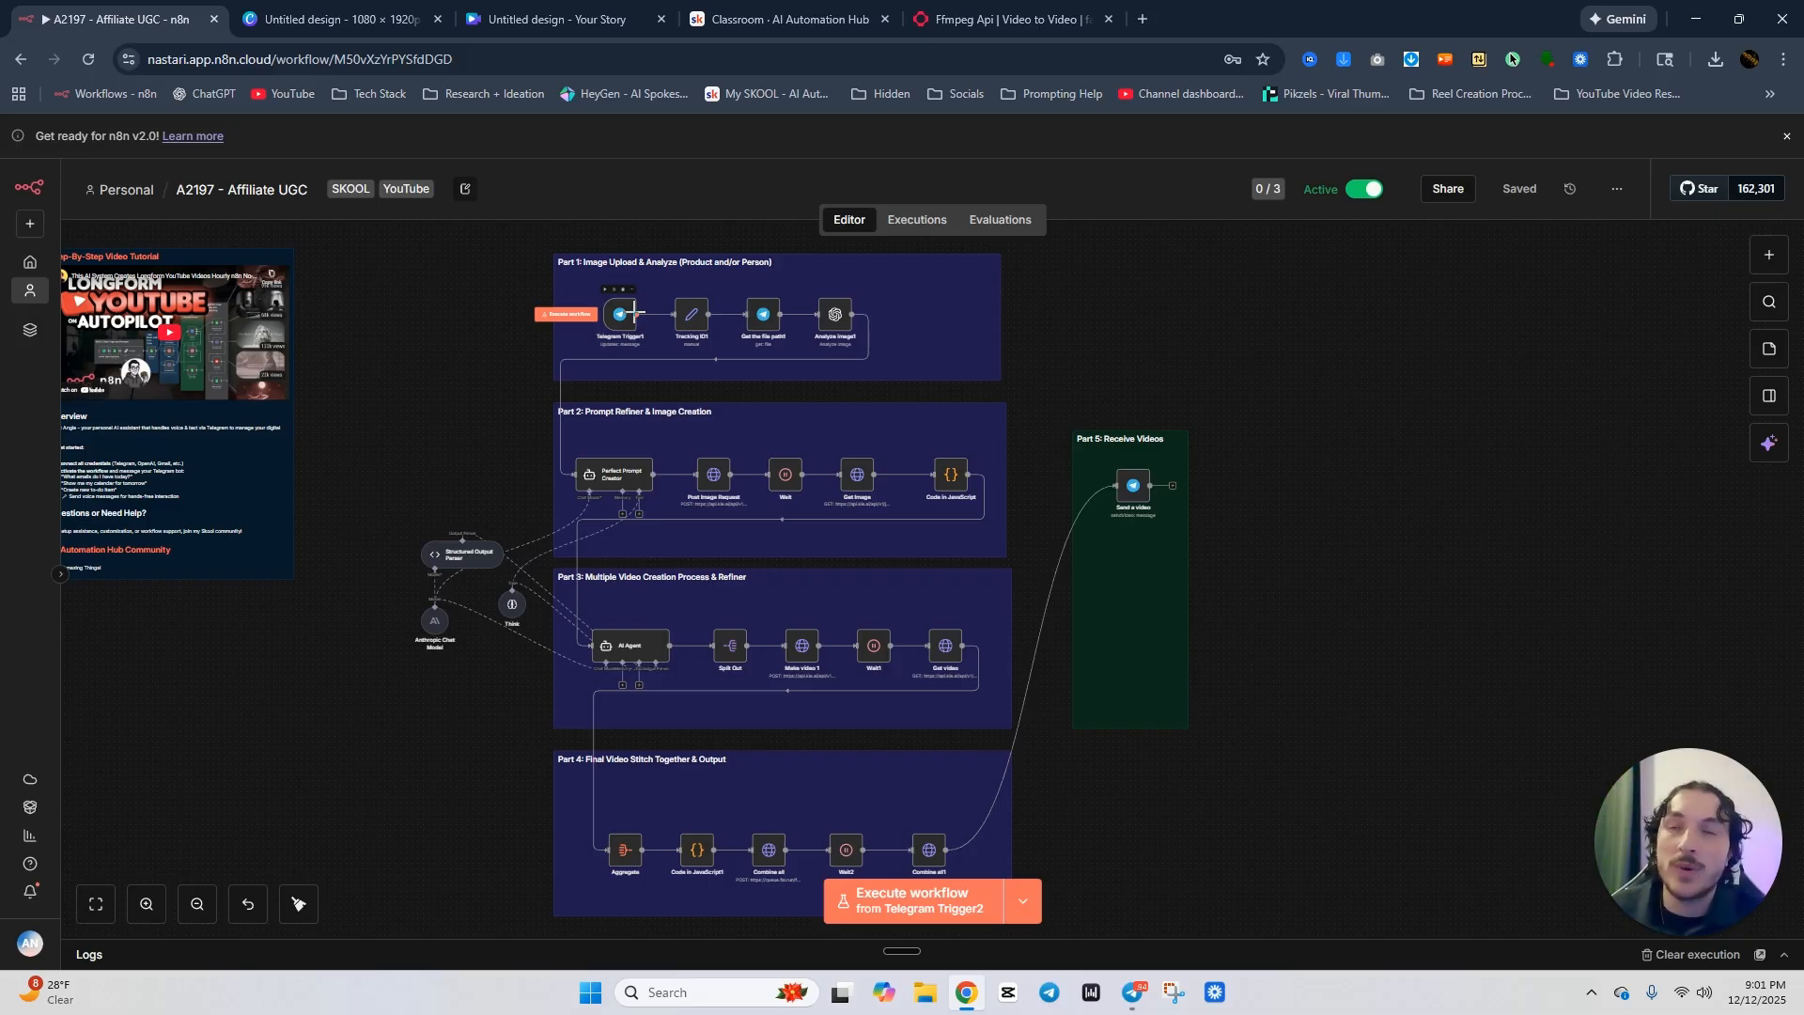
Switch to Canva, look over the sample product pages in the open design, and go to the Canva home page.
left_click(347, 10)
left_click(682, 233)
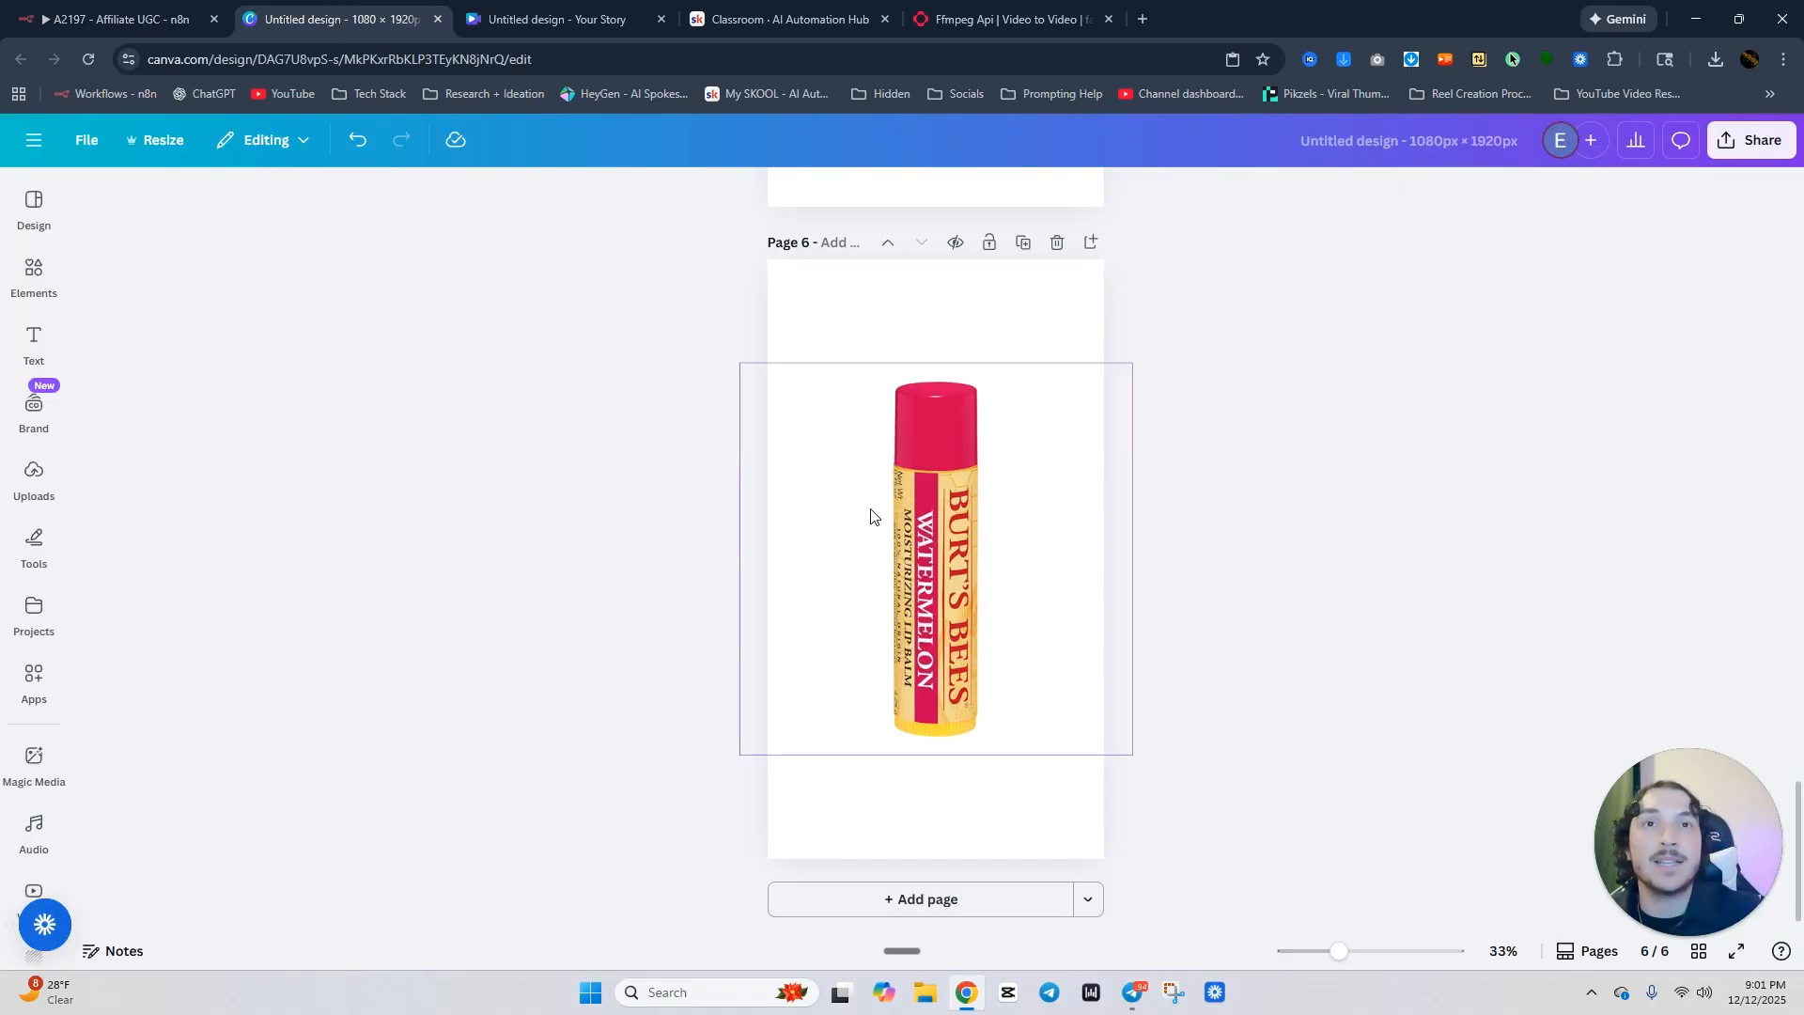
scroll(657, 376, "up", 5)
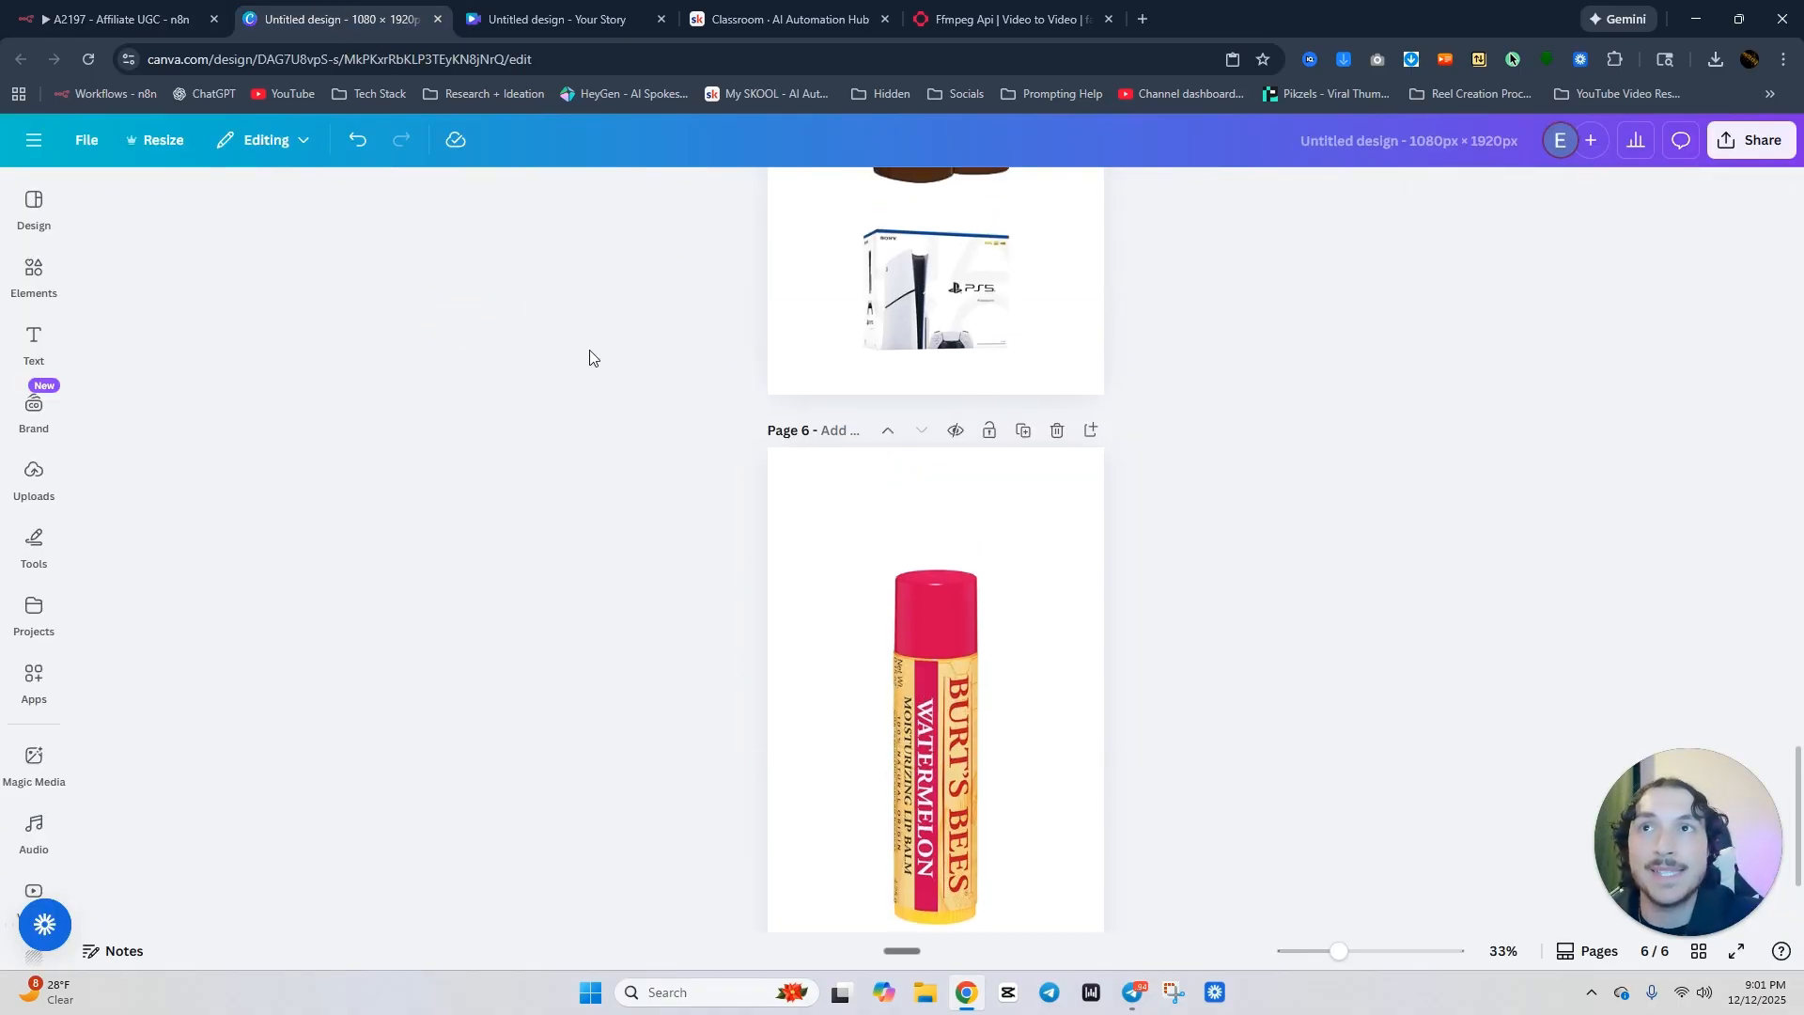
left_click(34, 208)
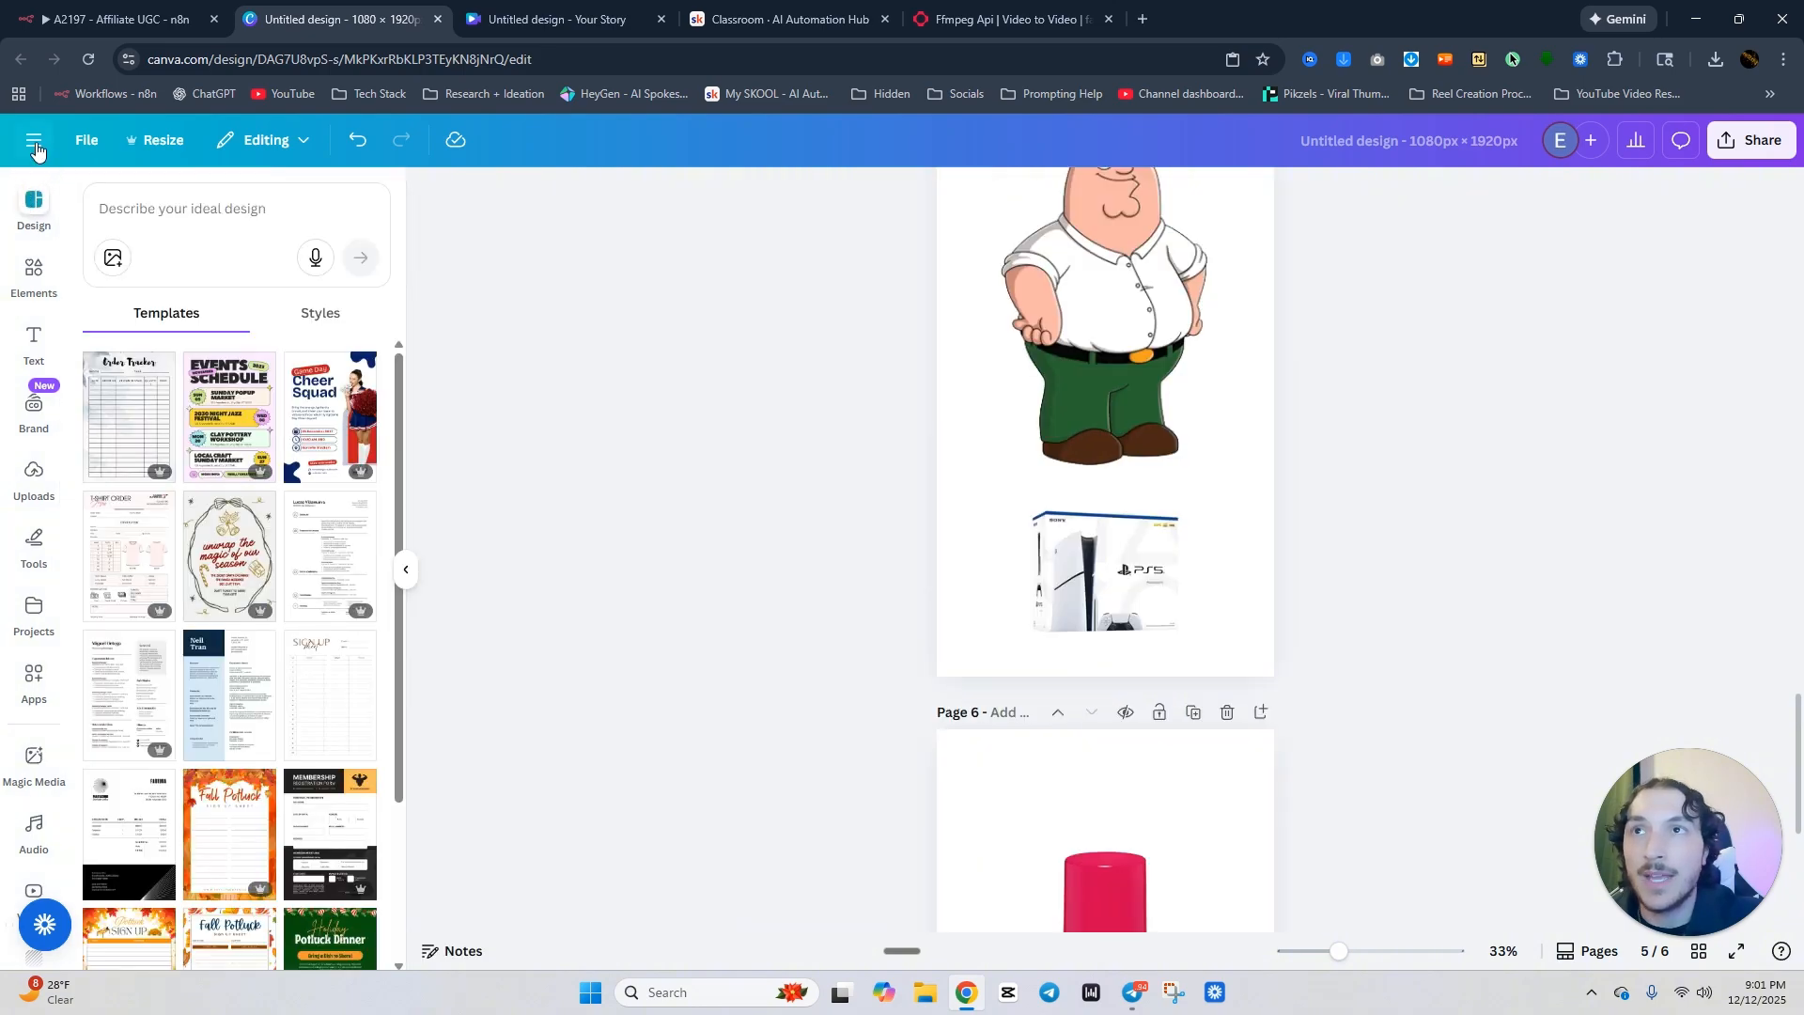
left_click(35, 146)
left_click(16, 279)
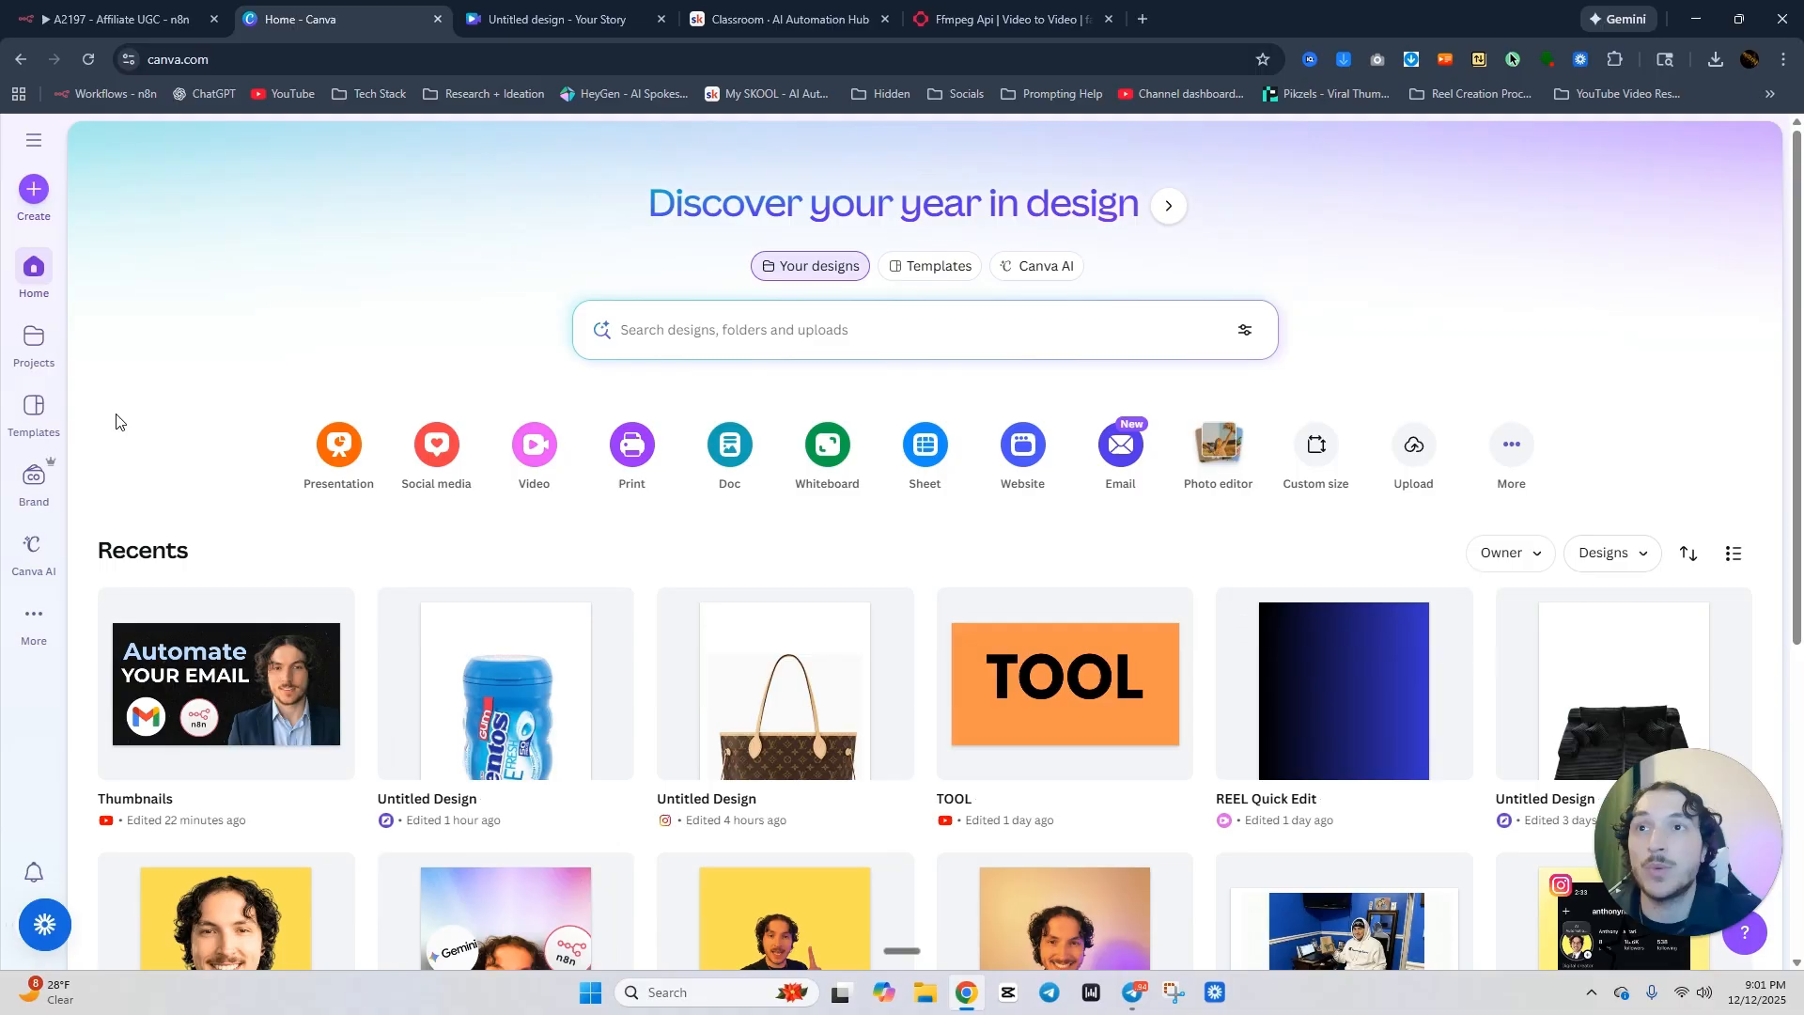
left_click(160, 368)
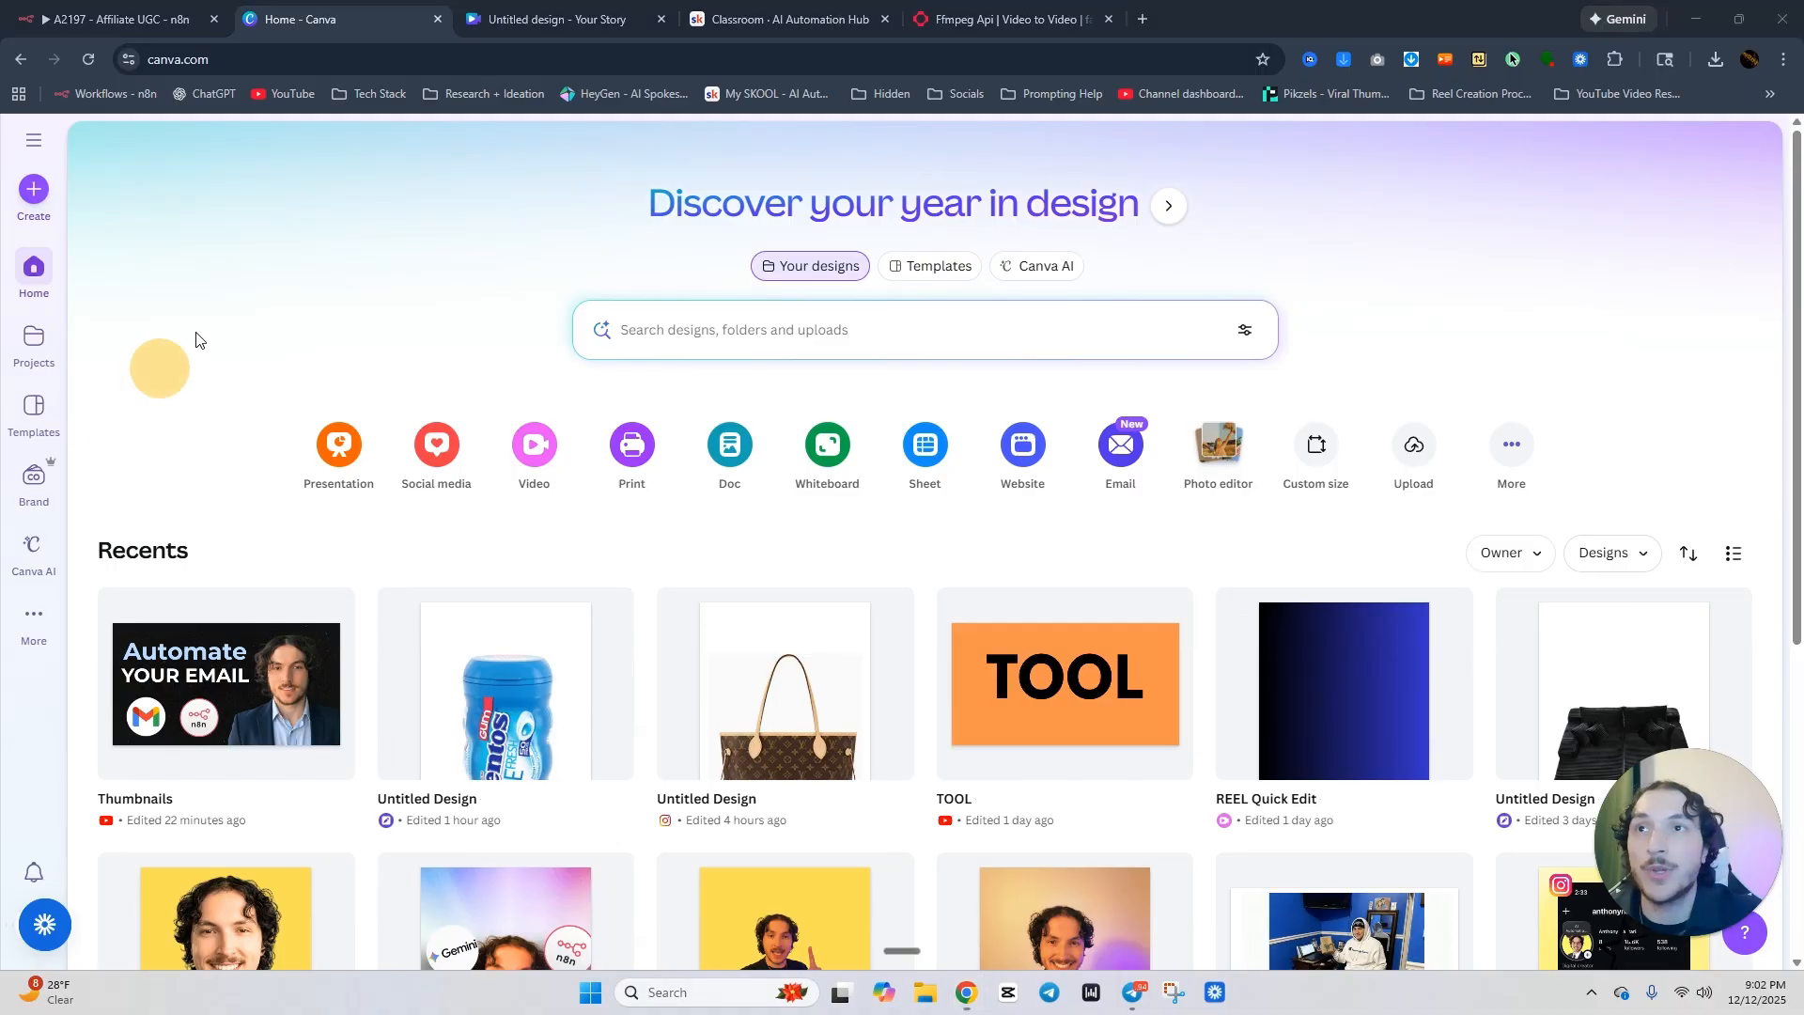
Create a new blank Canva design with the custom size 1080 × 1920 px.
left_click(33, 193)
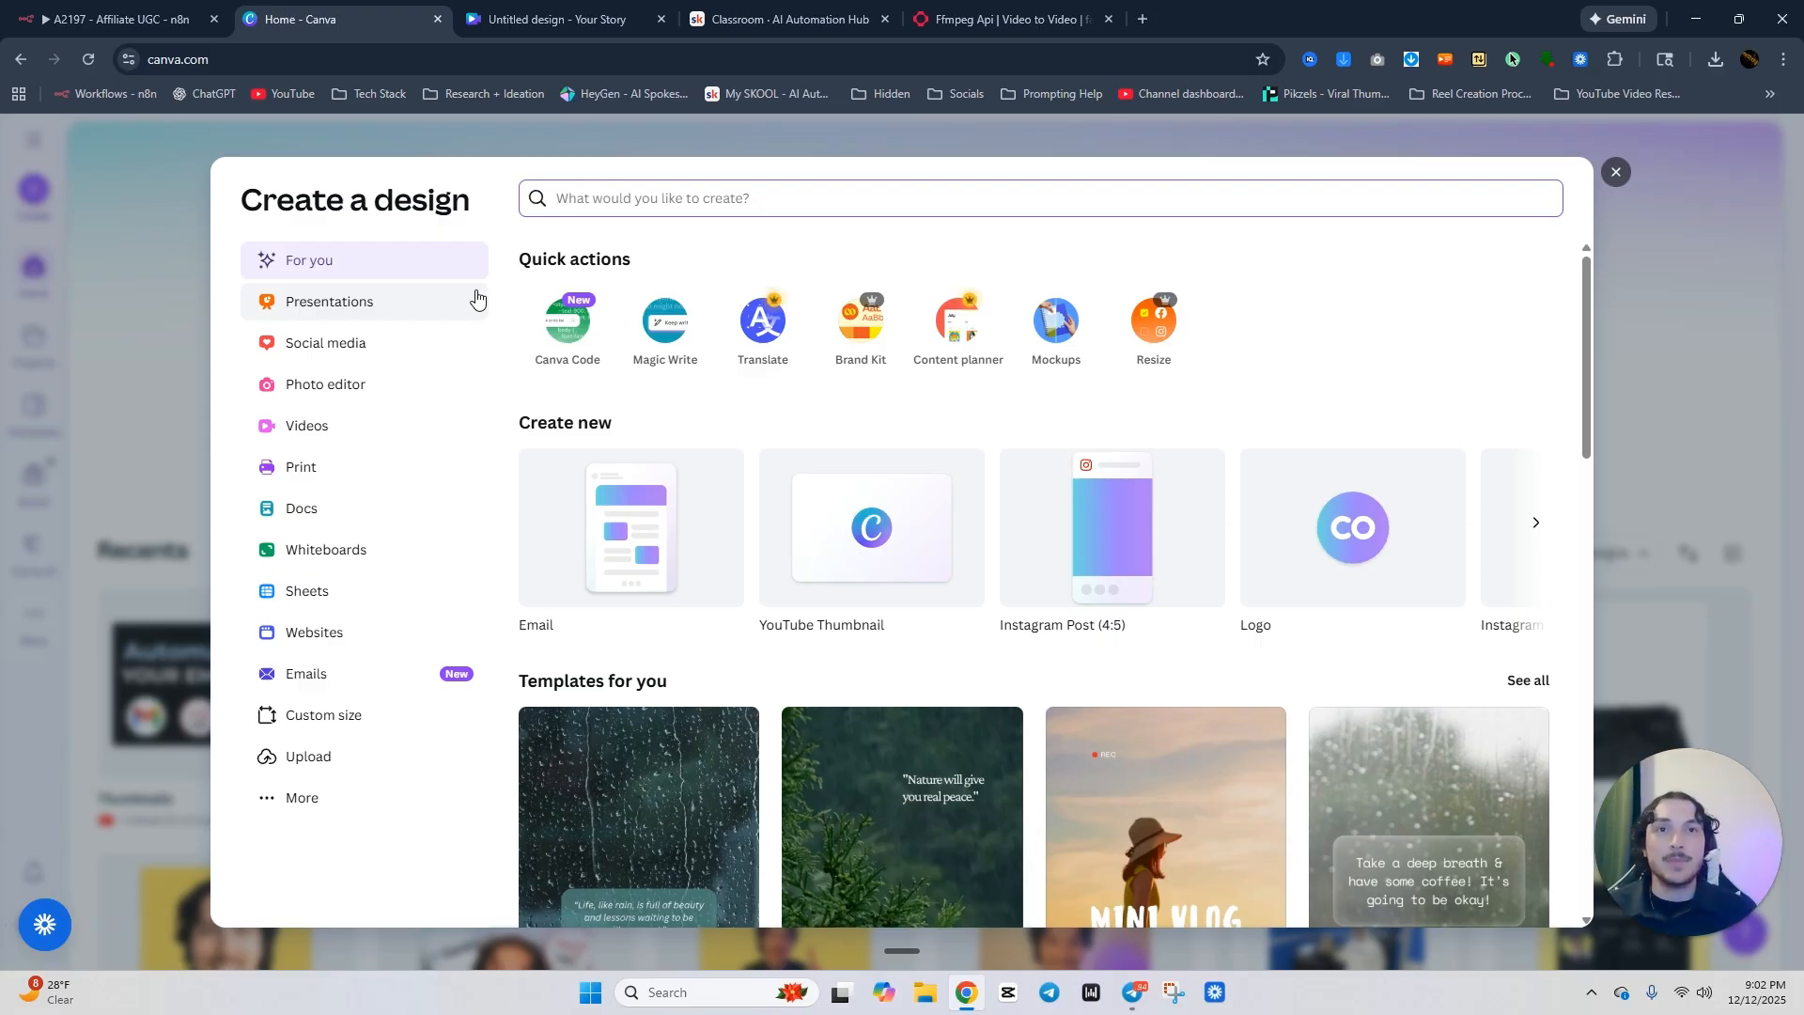
left_click(301, 284)
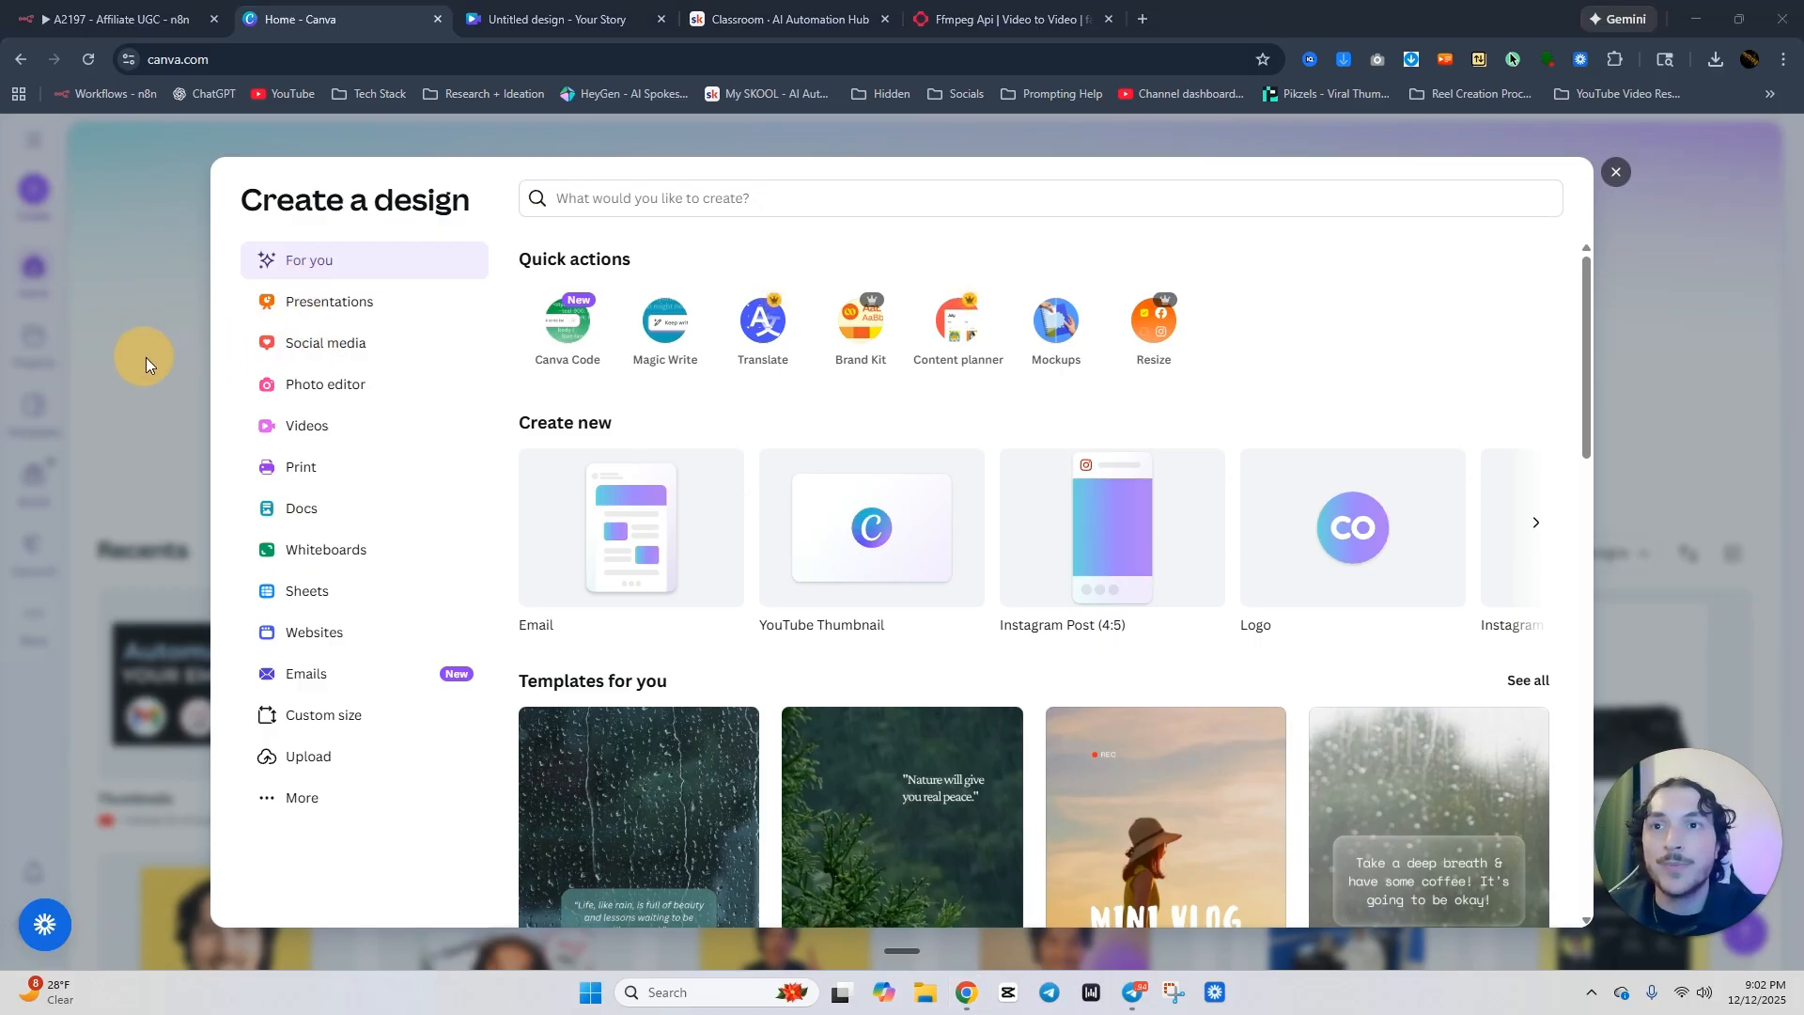
left_click(338, 720)
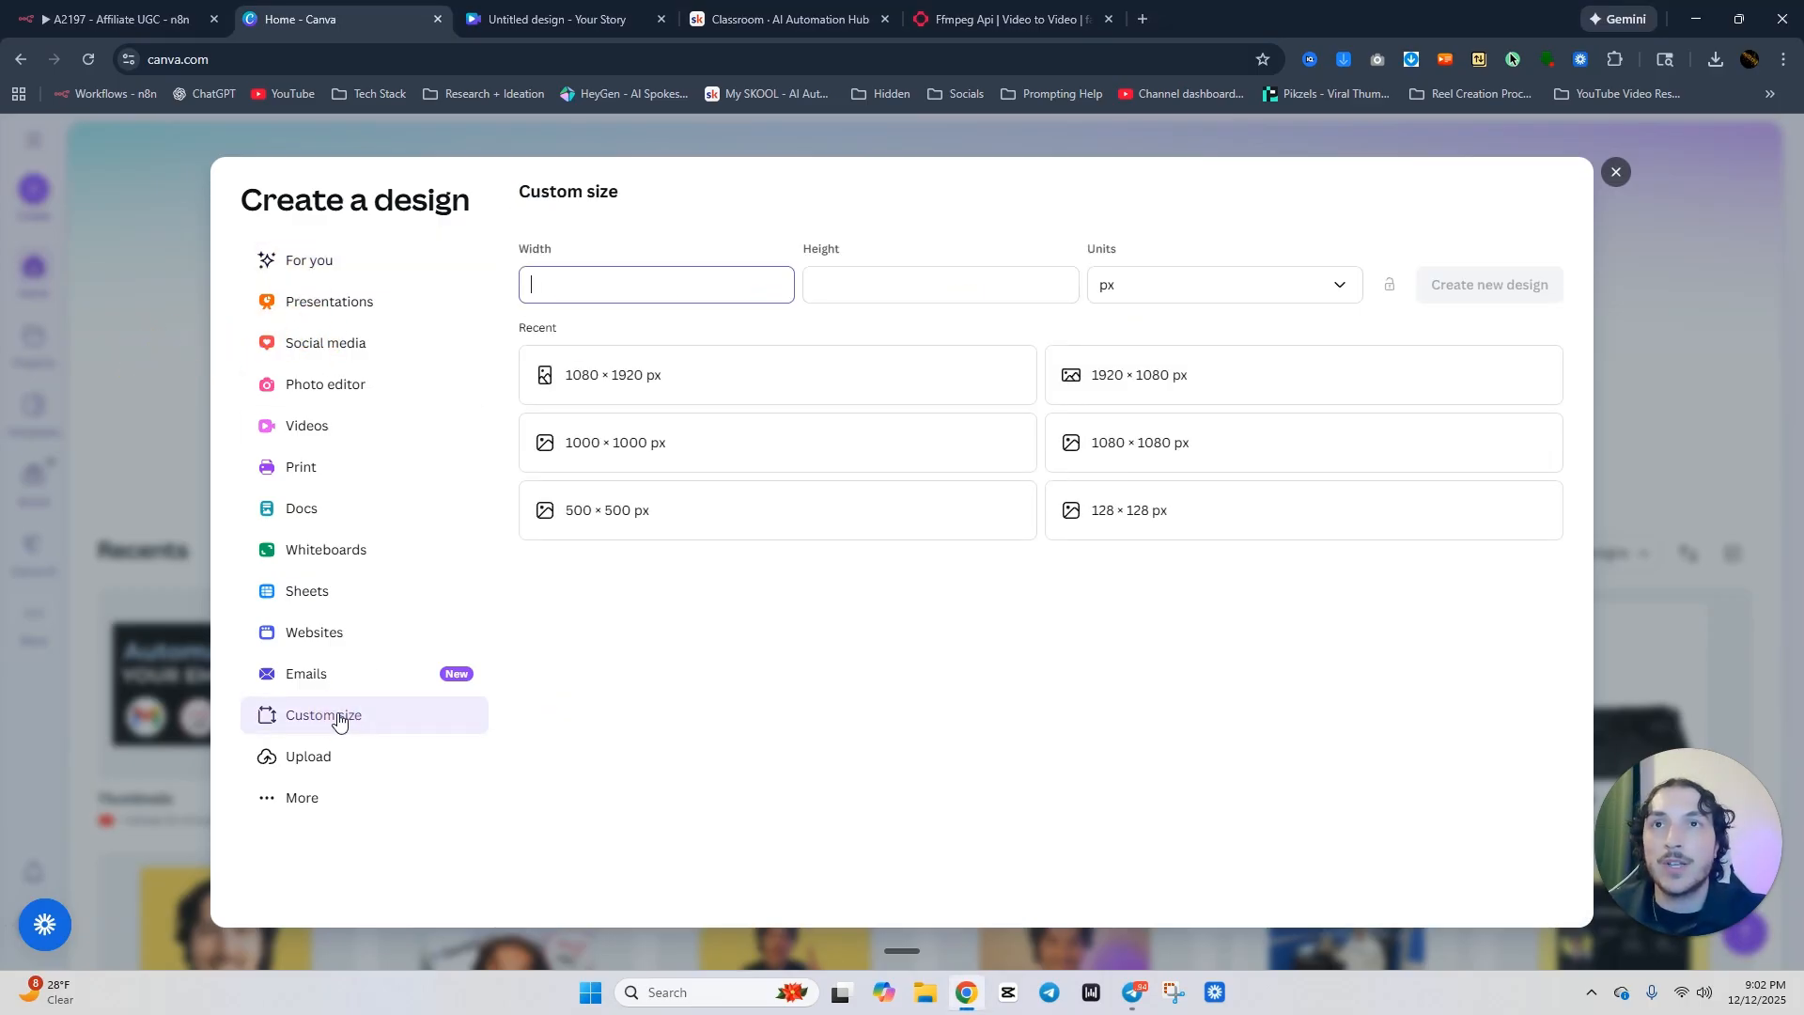
left_click(611, 376)
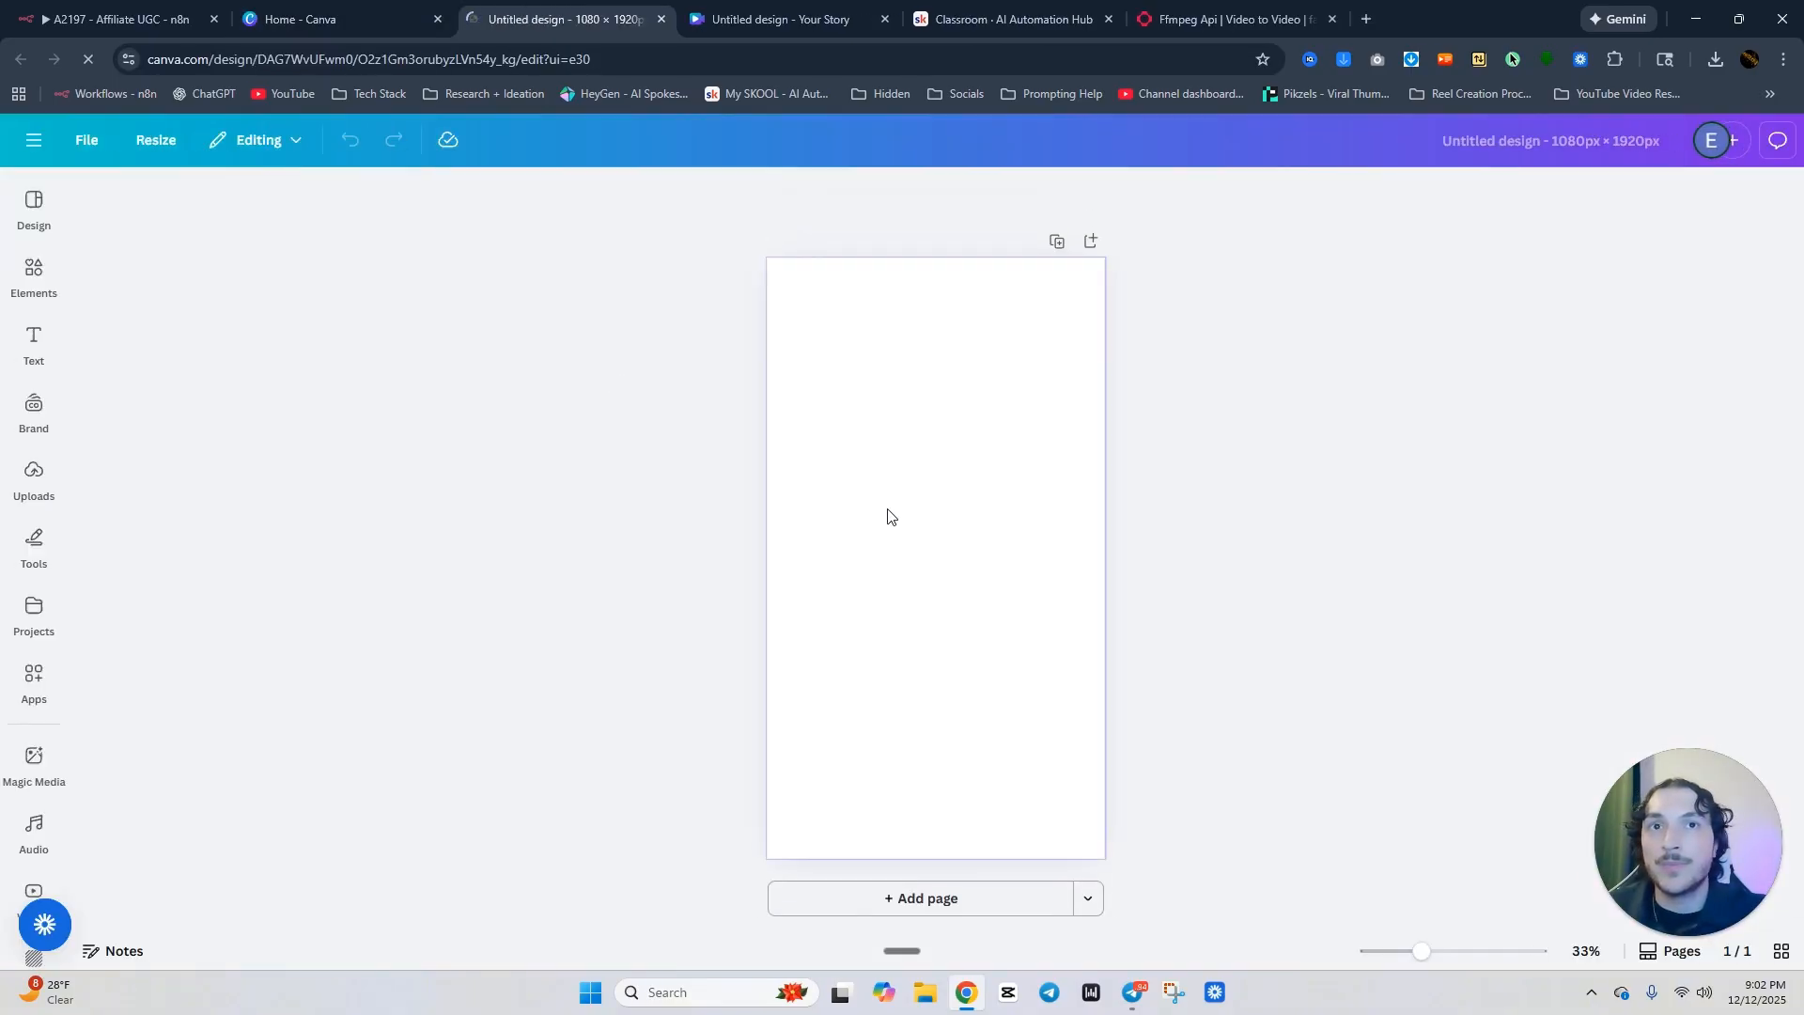
left_click(892, 506)
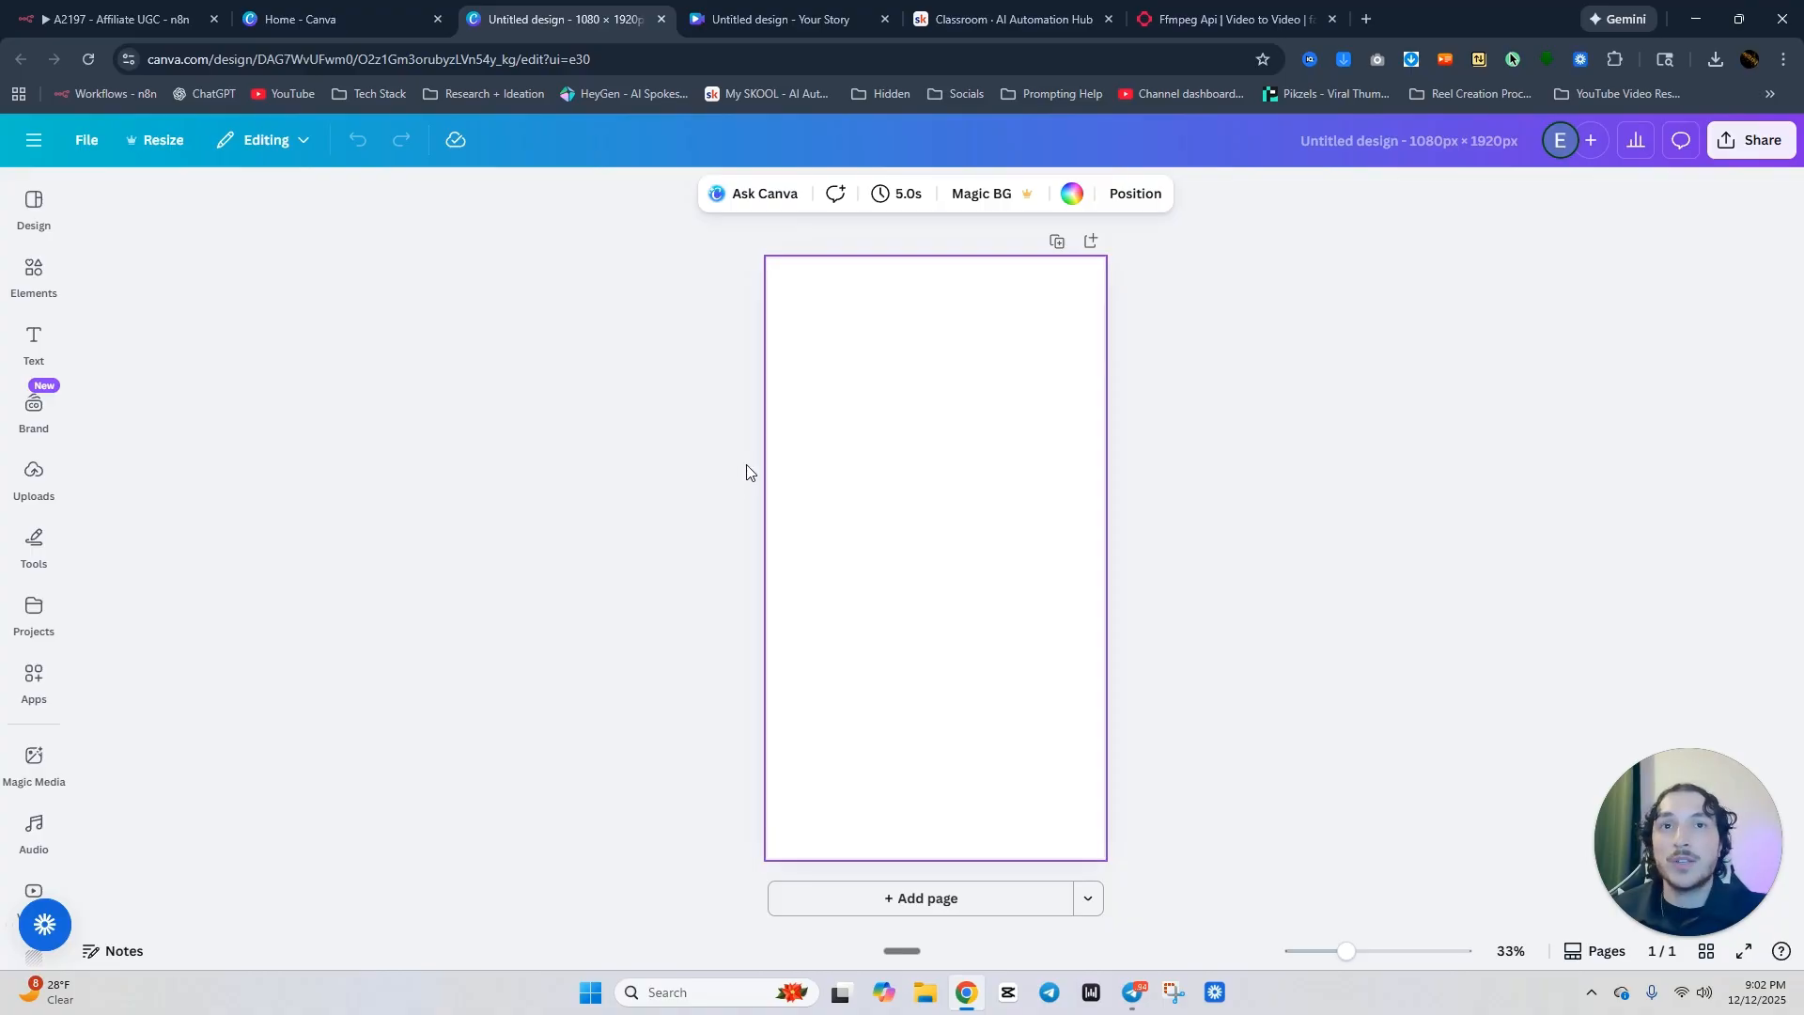
Open Google in a new browser page and search for "nike slides".
left_click(1367, 19)
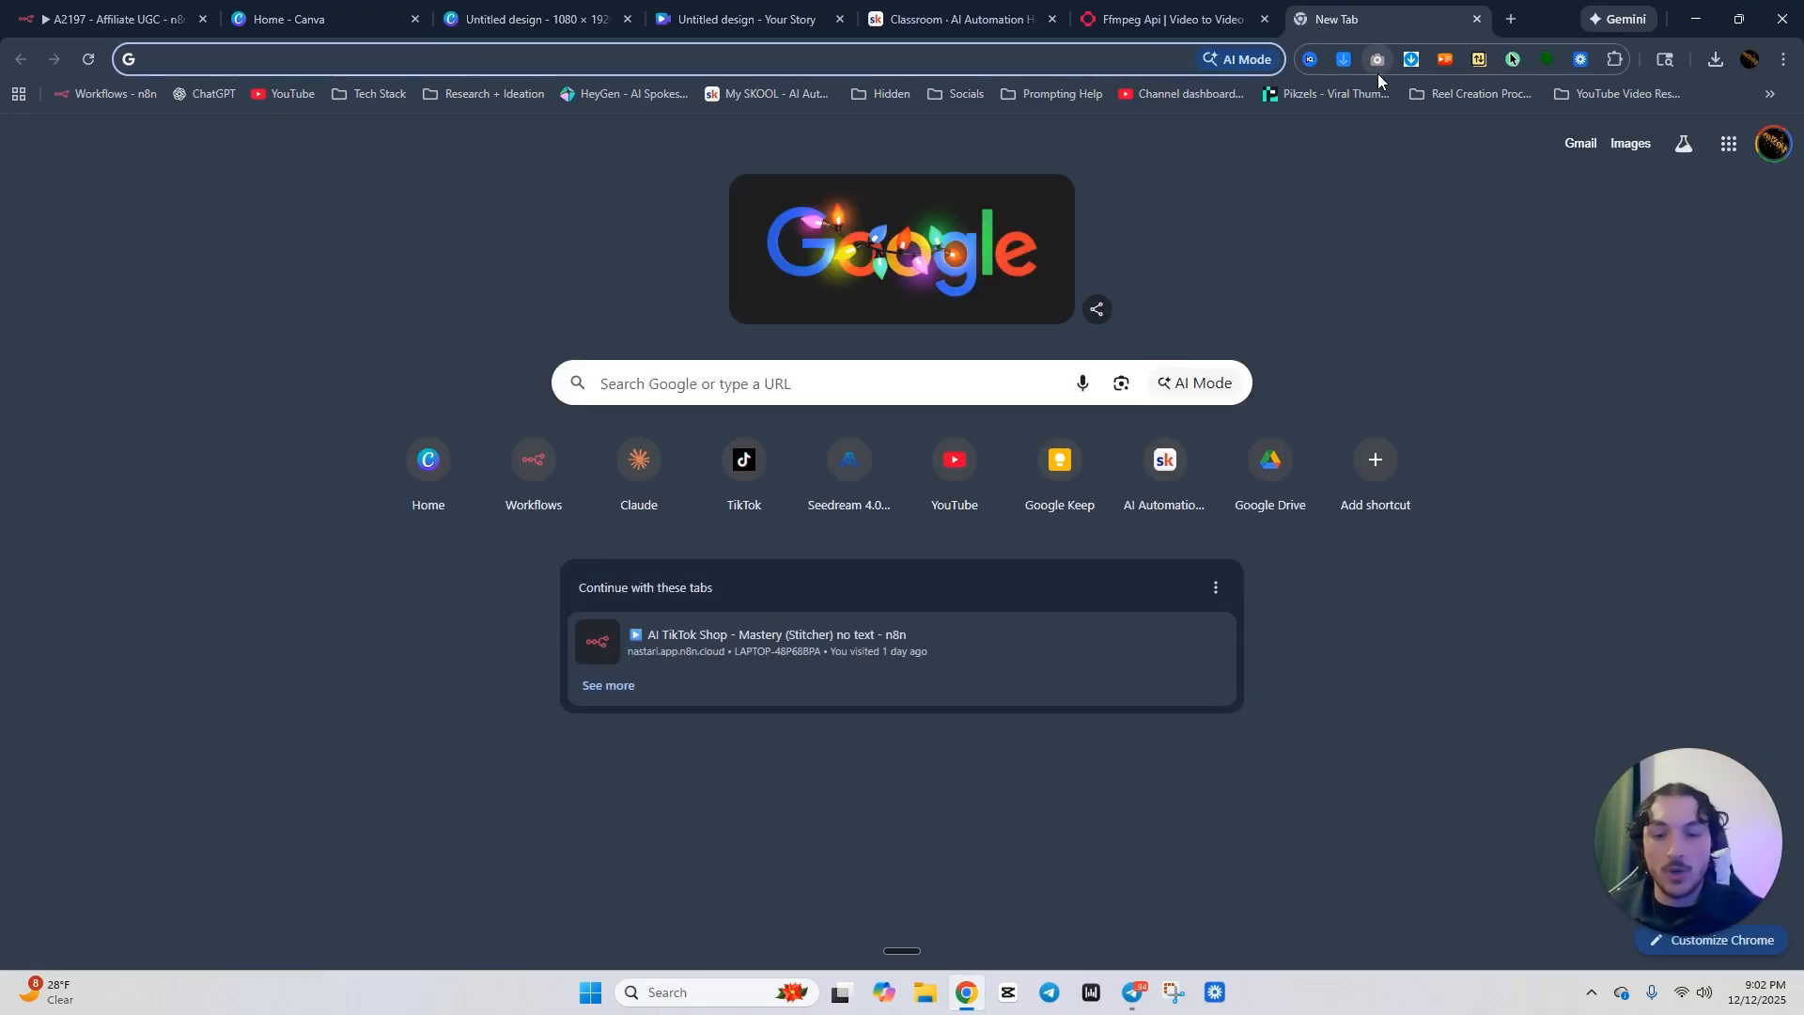
type("goog")
key("Return")
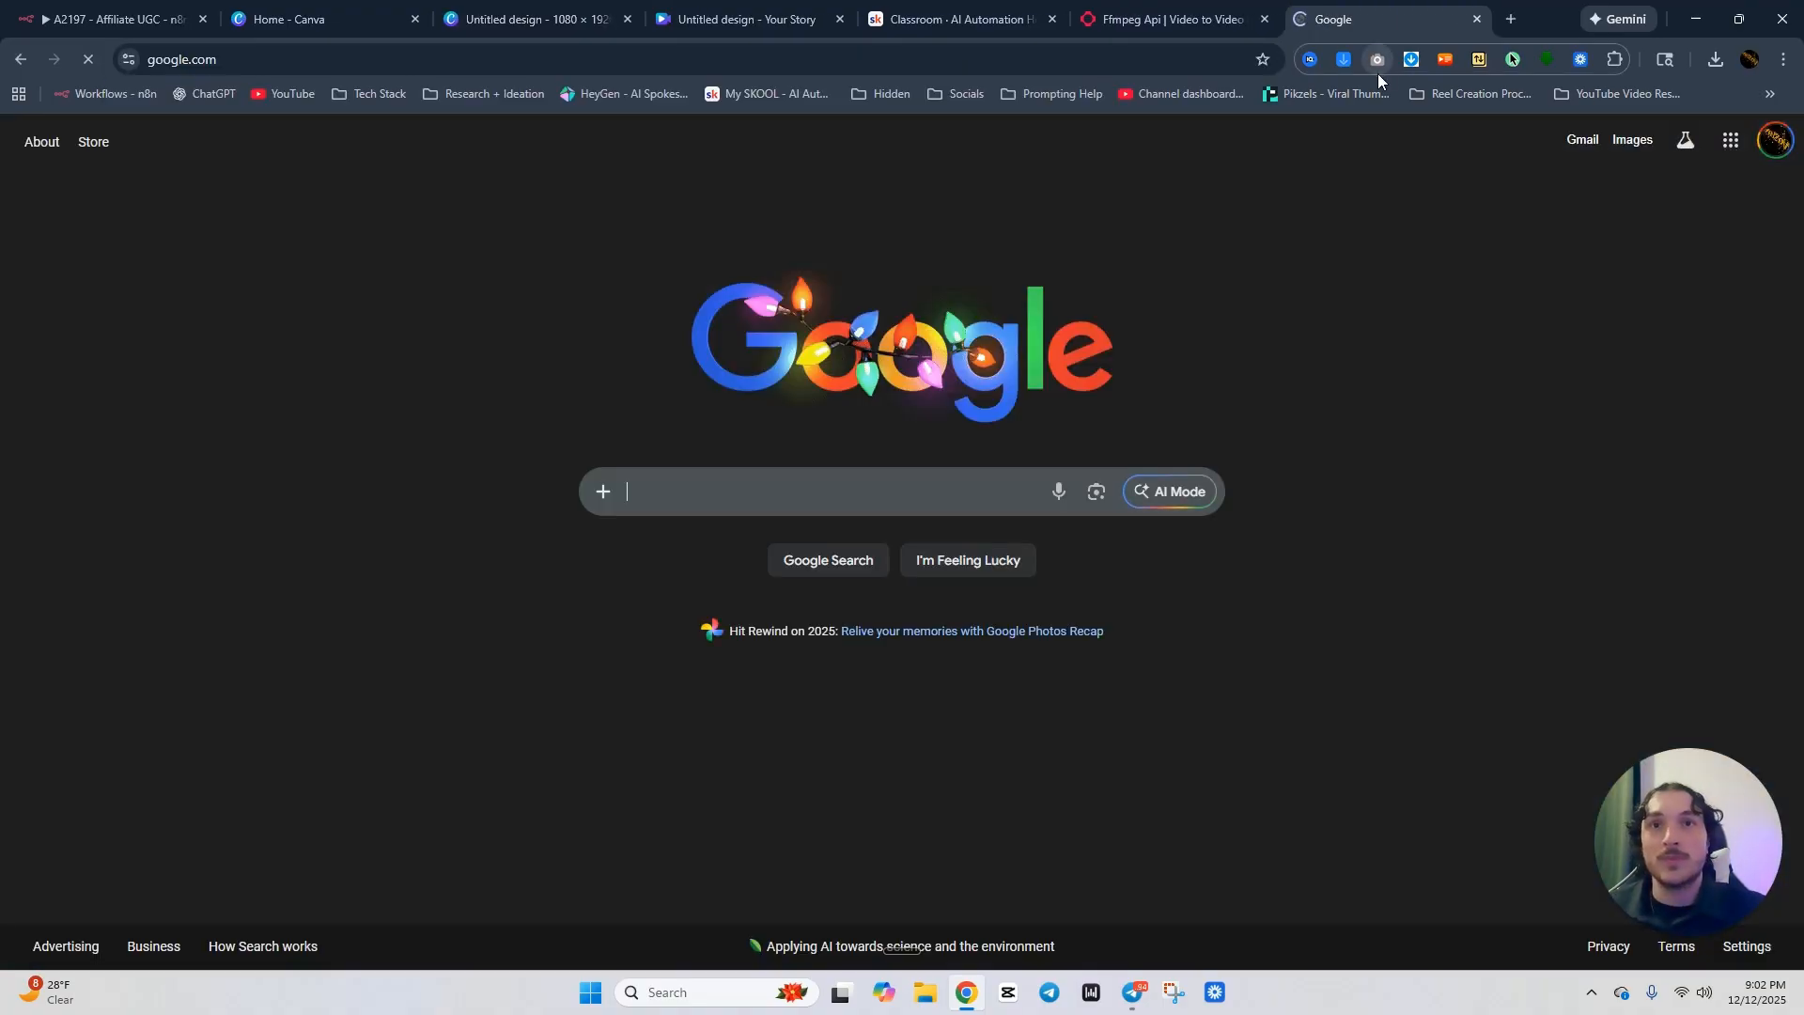
left_click(724, 486)
left_click(637, 440)
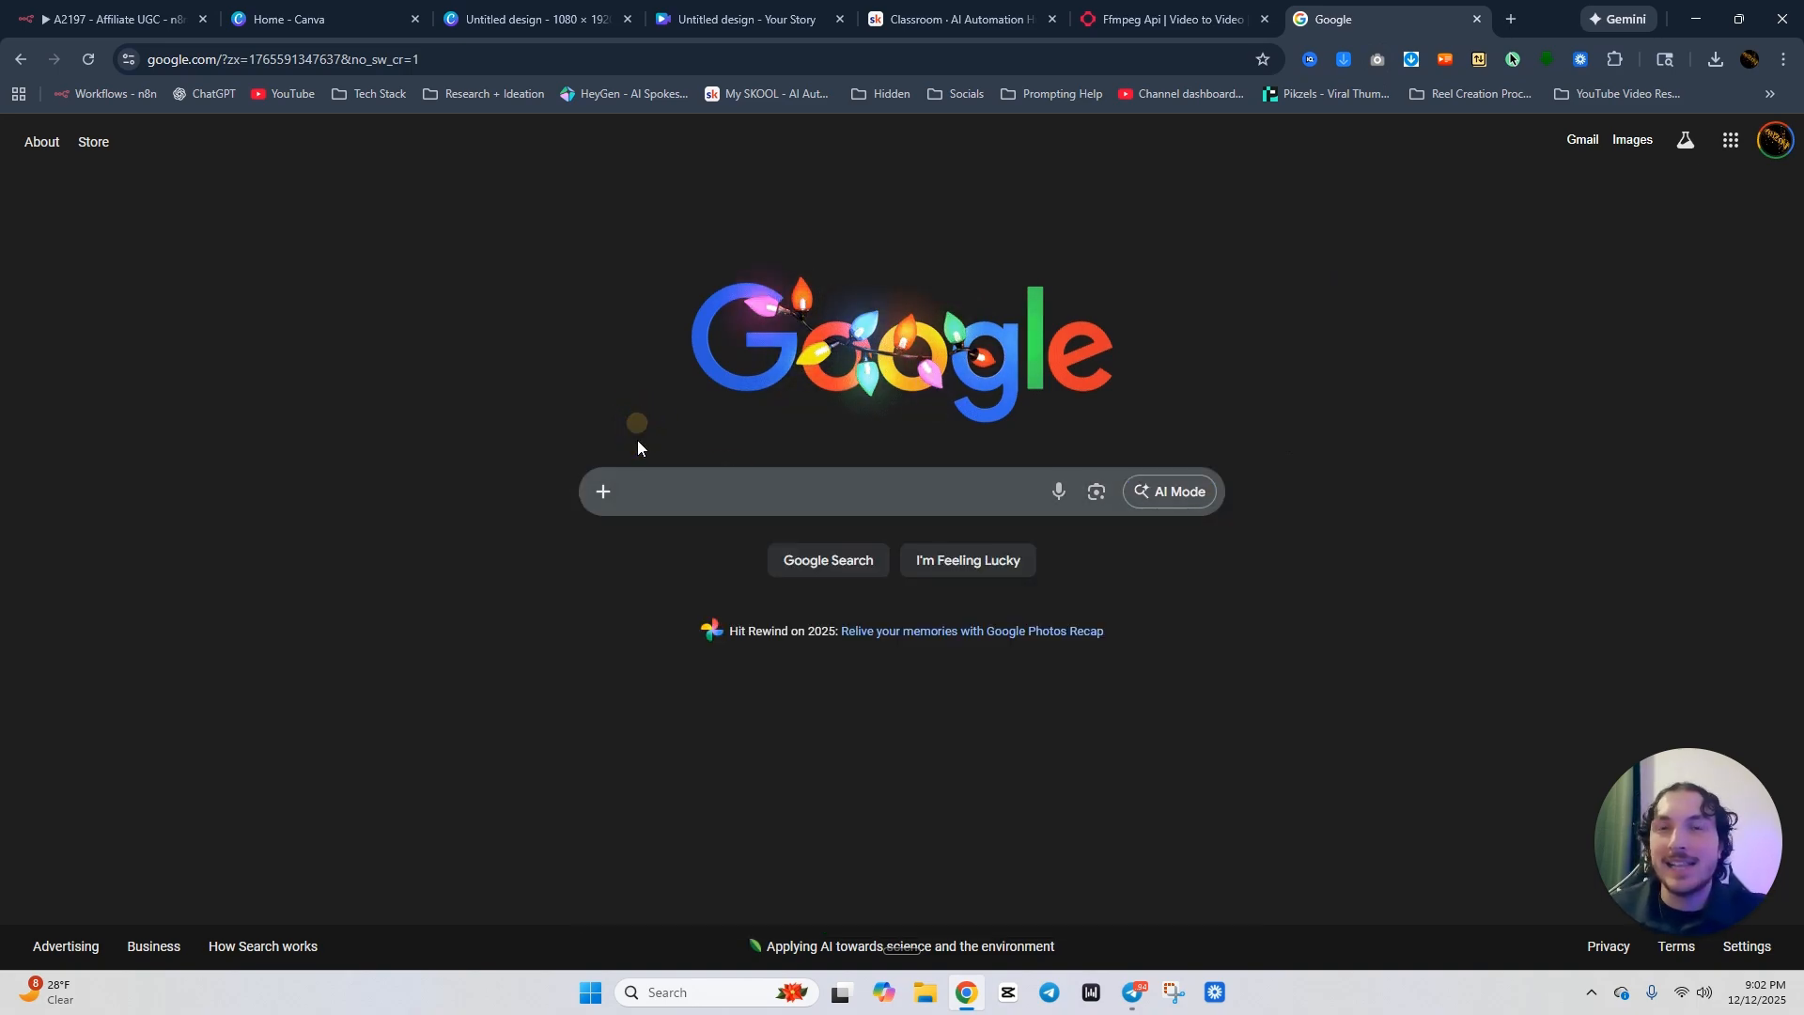
left_click(665, 489)
type("nike s")
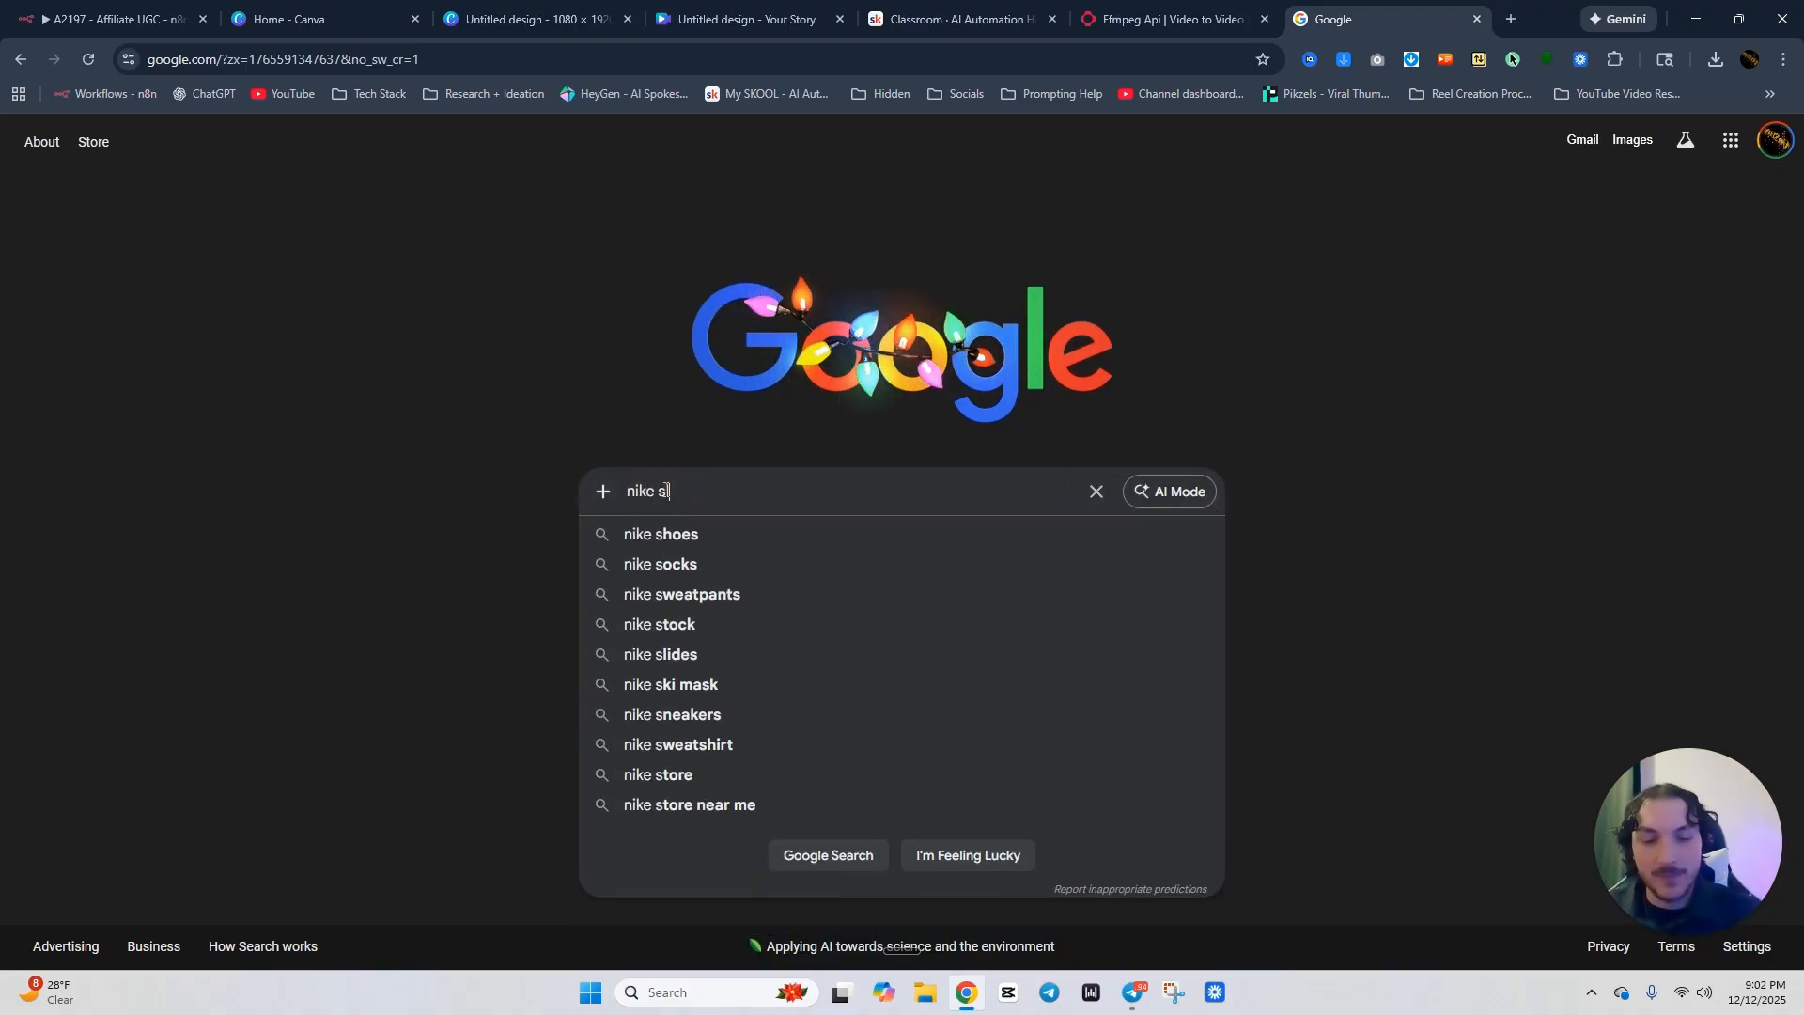
type("lides")
key("Return")
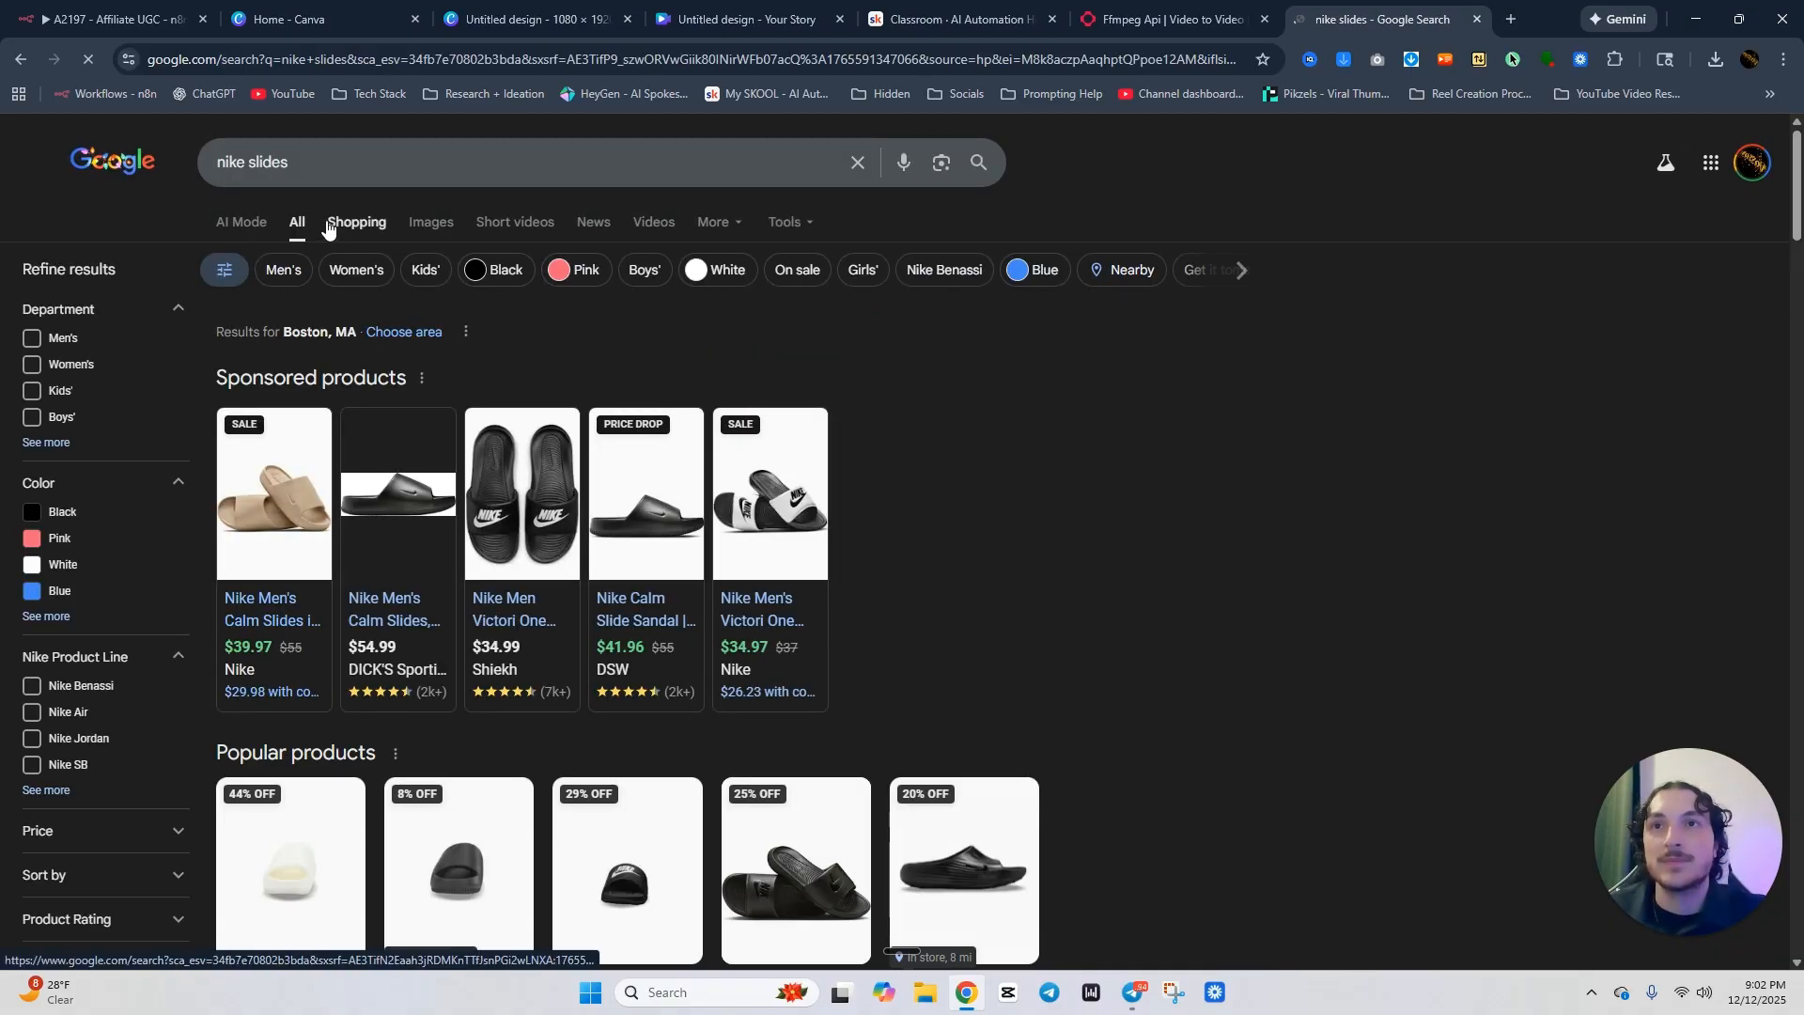
Show the image results, open the blue and gold Nike Los Angeles Chargers slides picture, and copy the image.
left_click(428, 220)
scroll(972, 455, "down", 1)
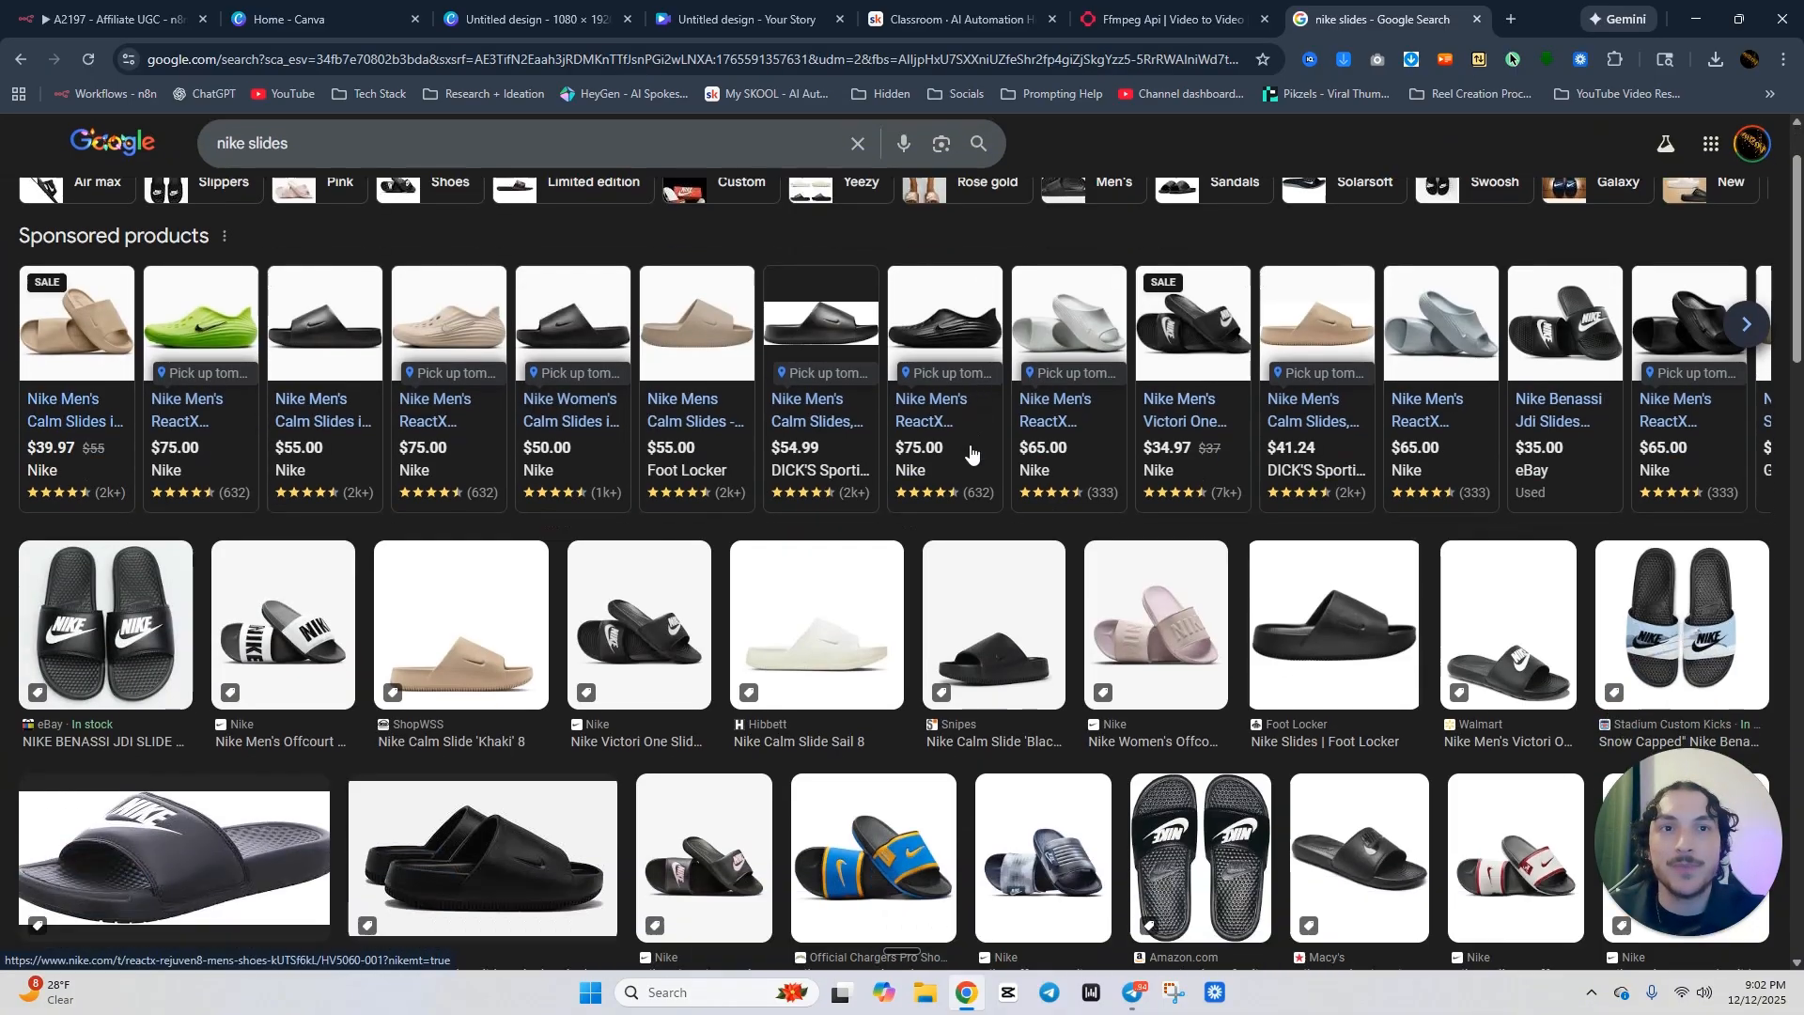
scroll(971, 455, "down", 3)
left_click(873, 601)
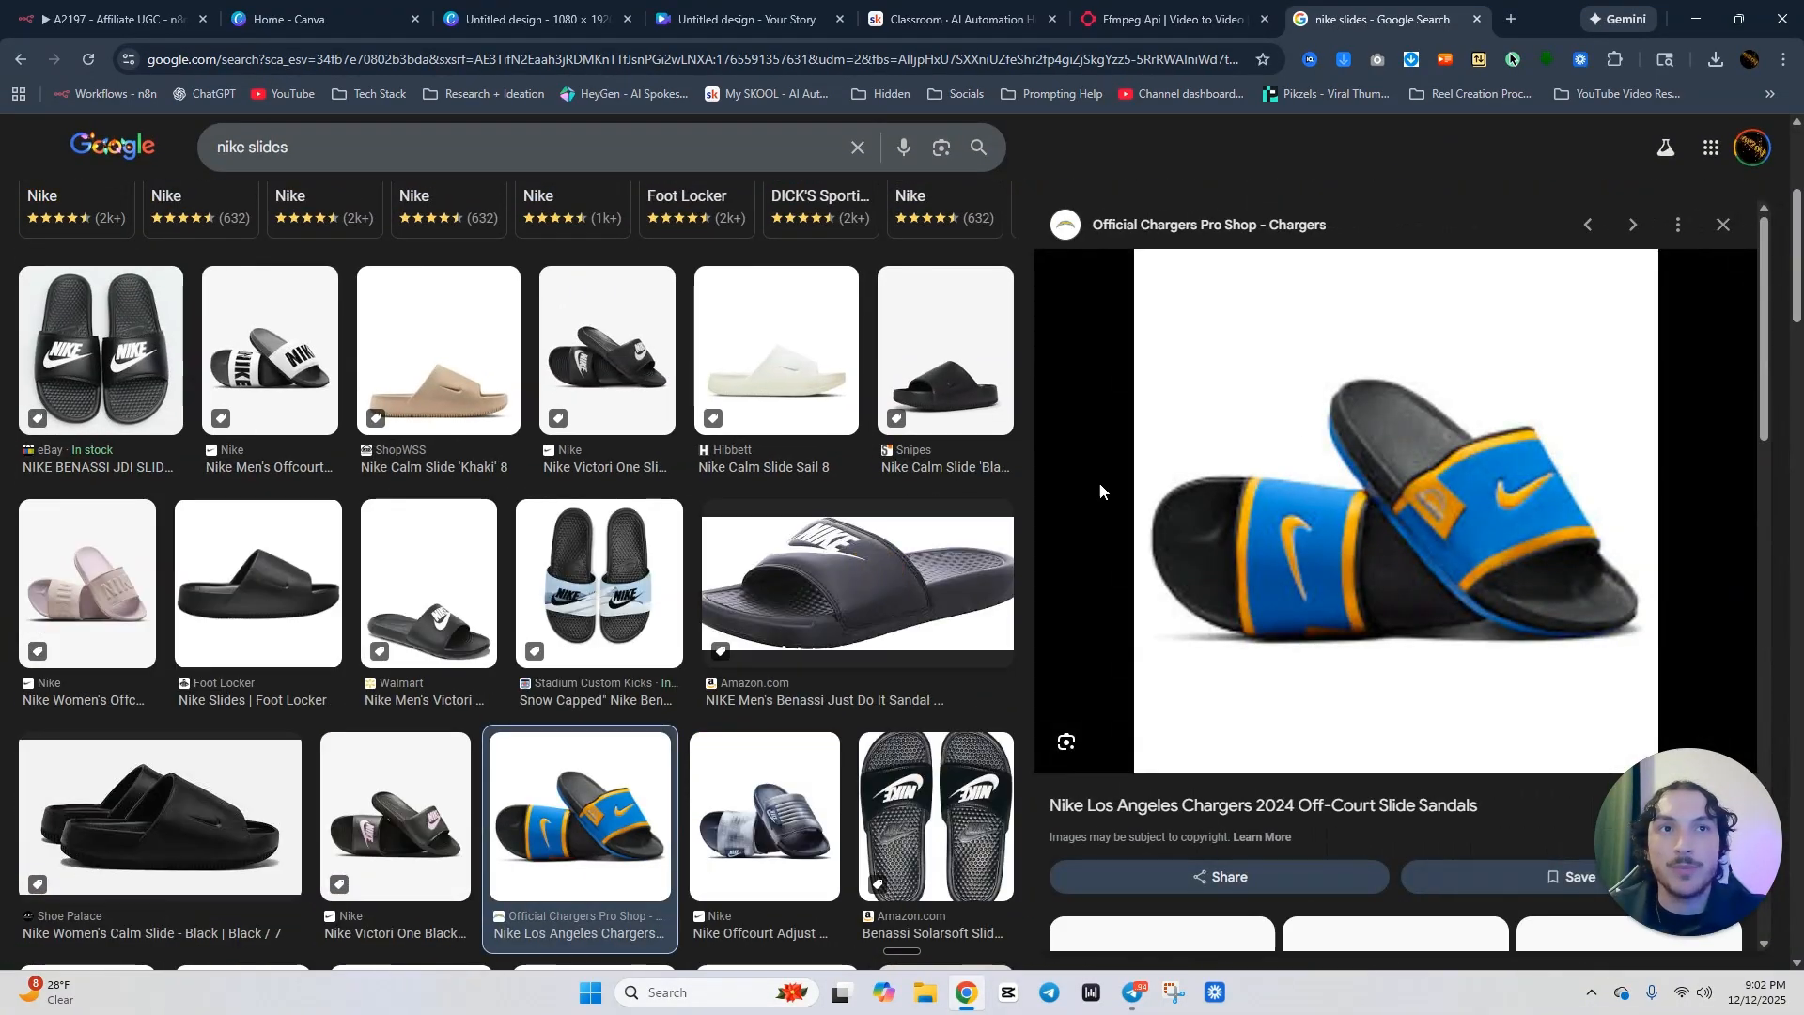
right_click(1394, 428)
left_click(1513, 728)
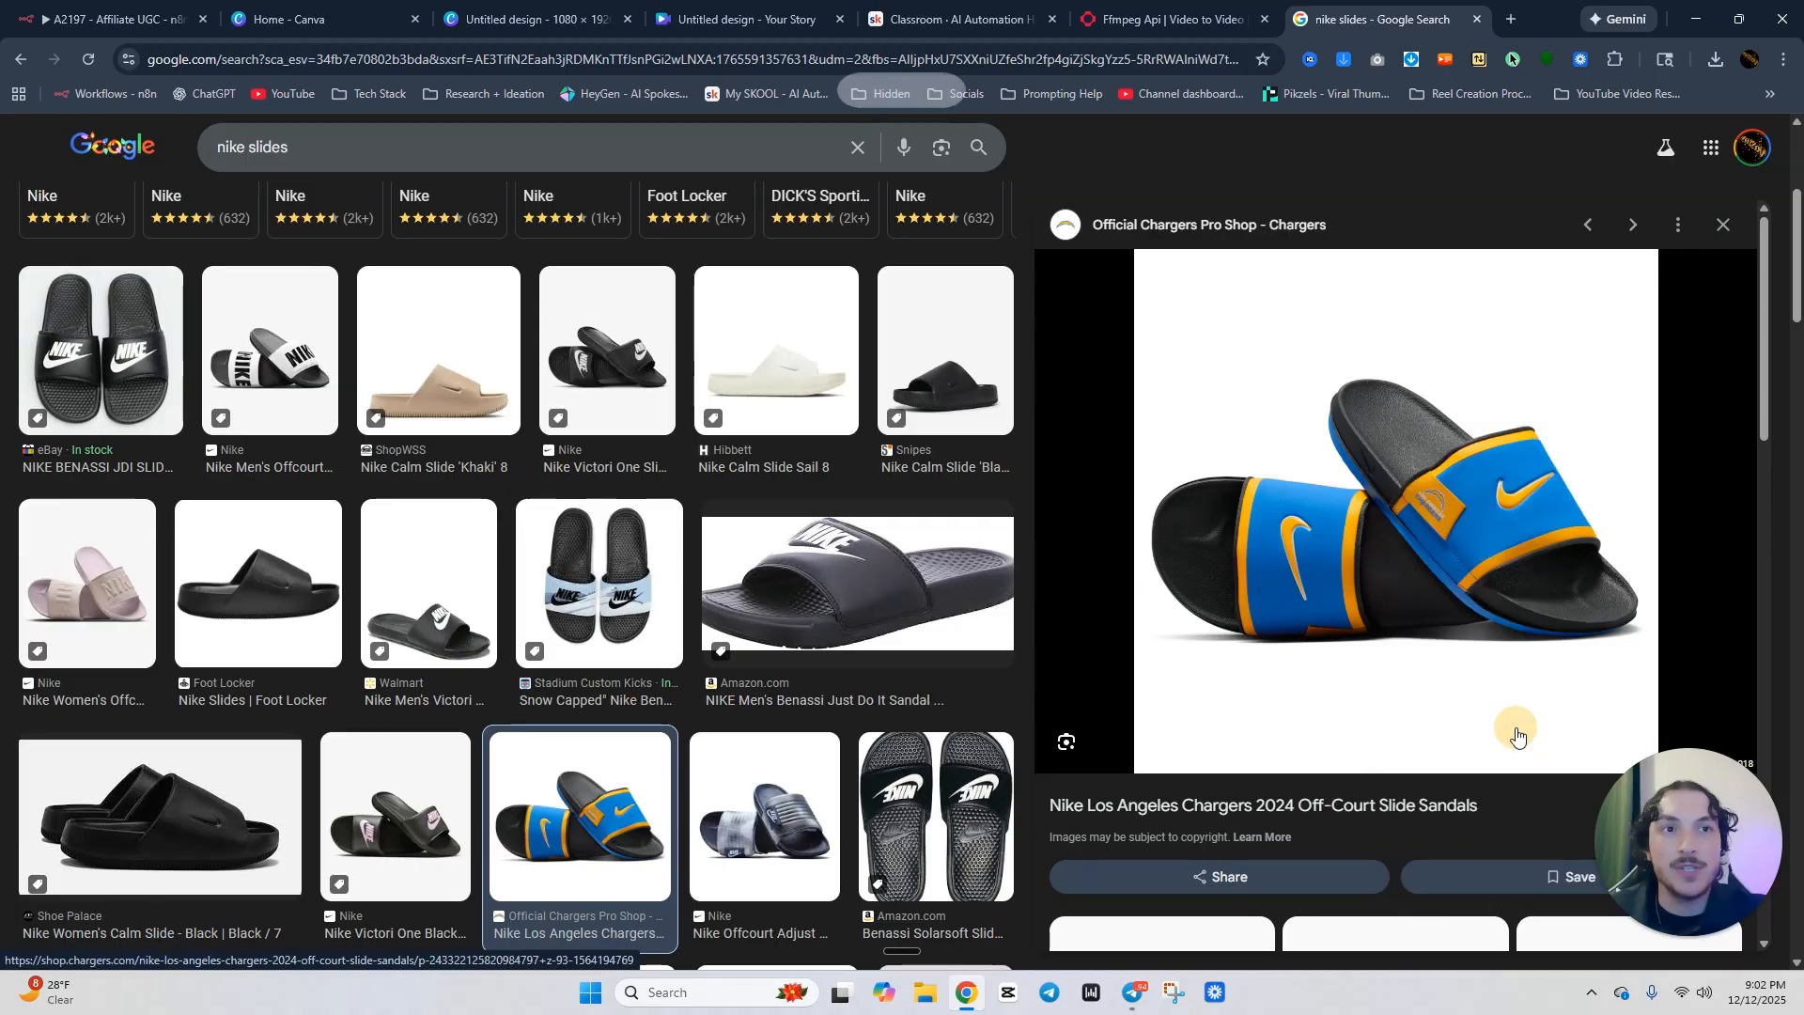
Paste the copied slides image into the blank 1080 × 1920 Canva design, enlarge it, and reposition it on the page.
left_click(526, 18)
right_click(921, 486)
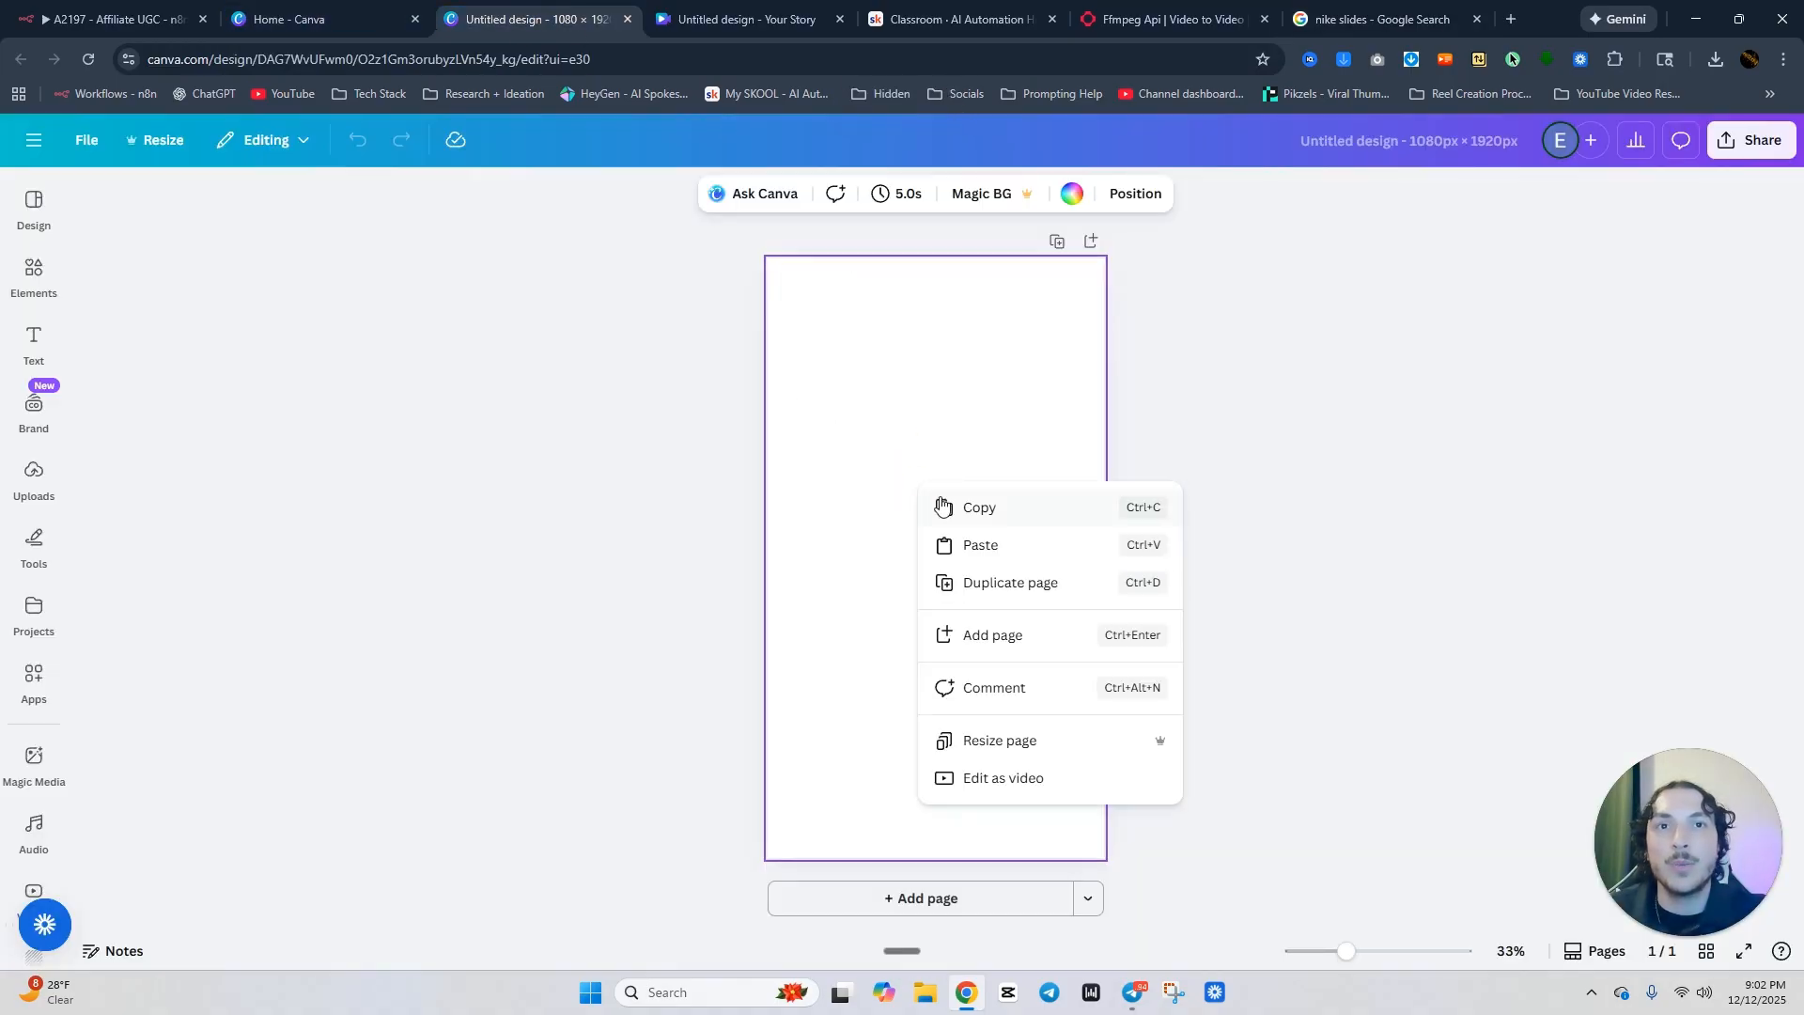
left_click(981, 545)
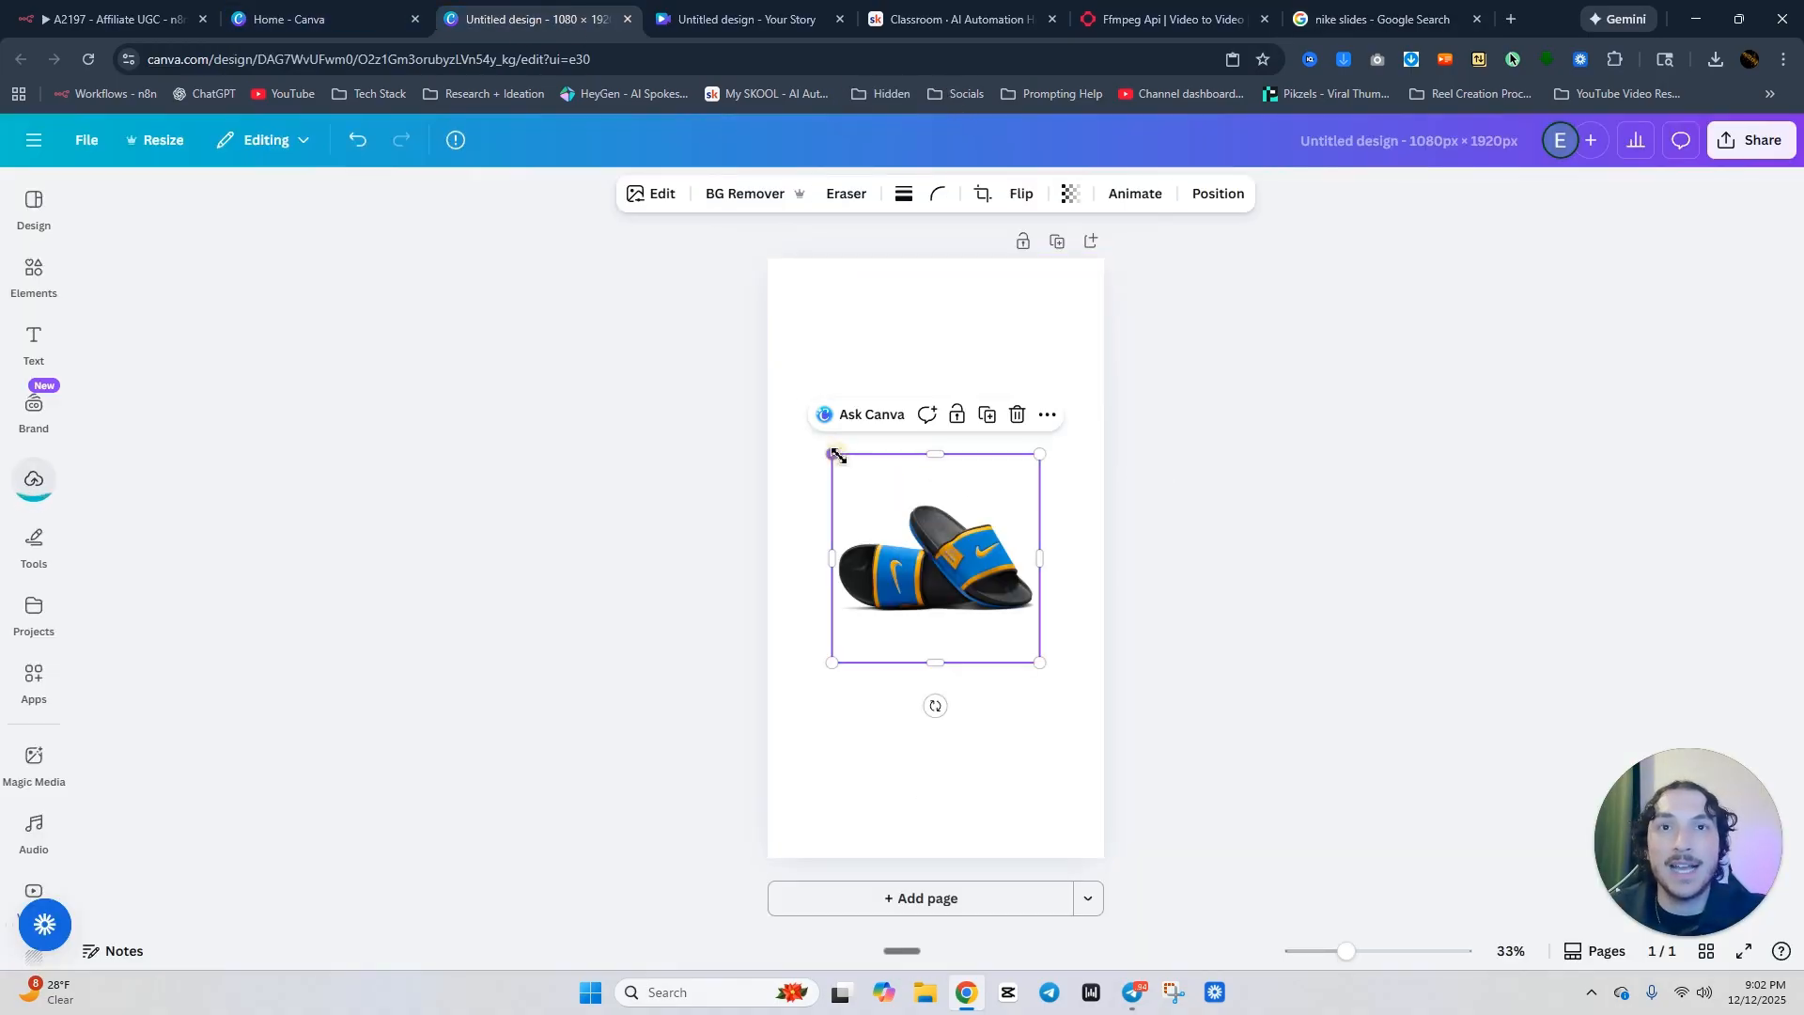
left_click_drag(837, 455, 761, 382)
left_click_drag(977, 551, 1029, 595)
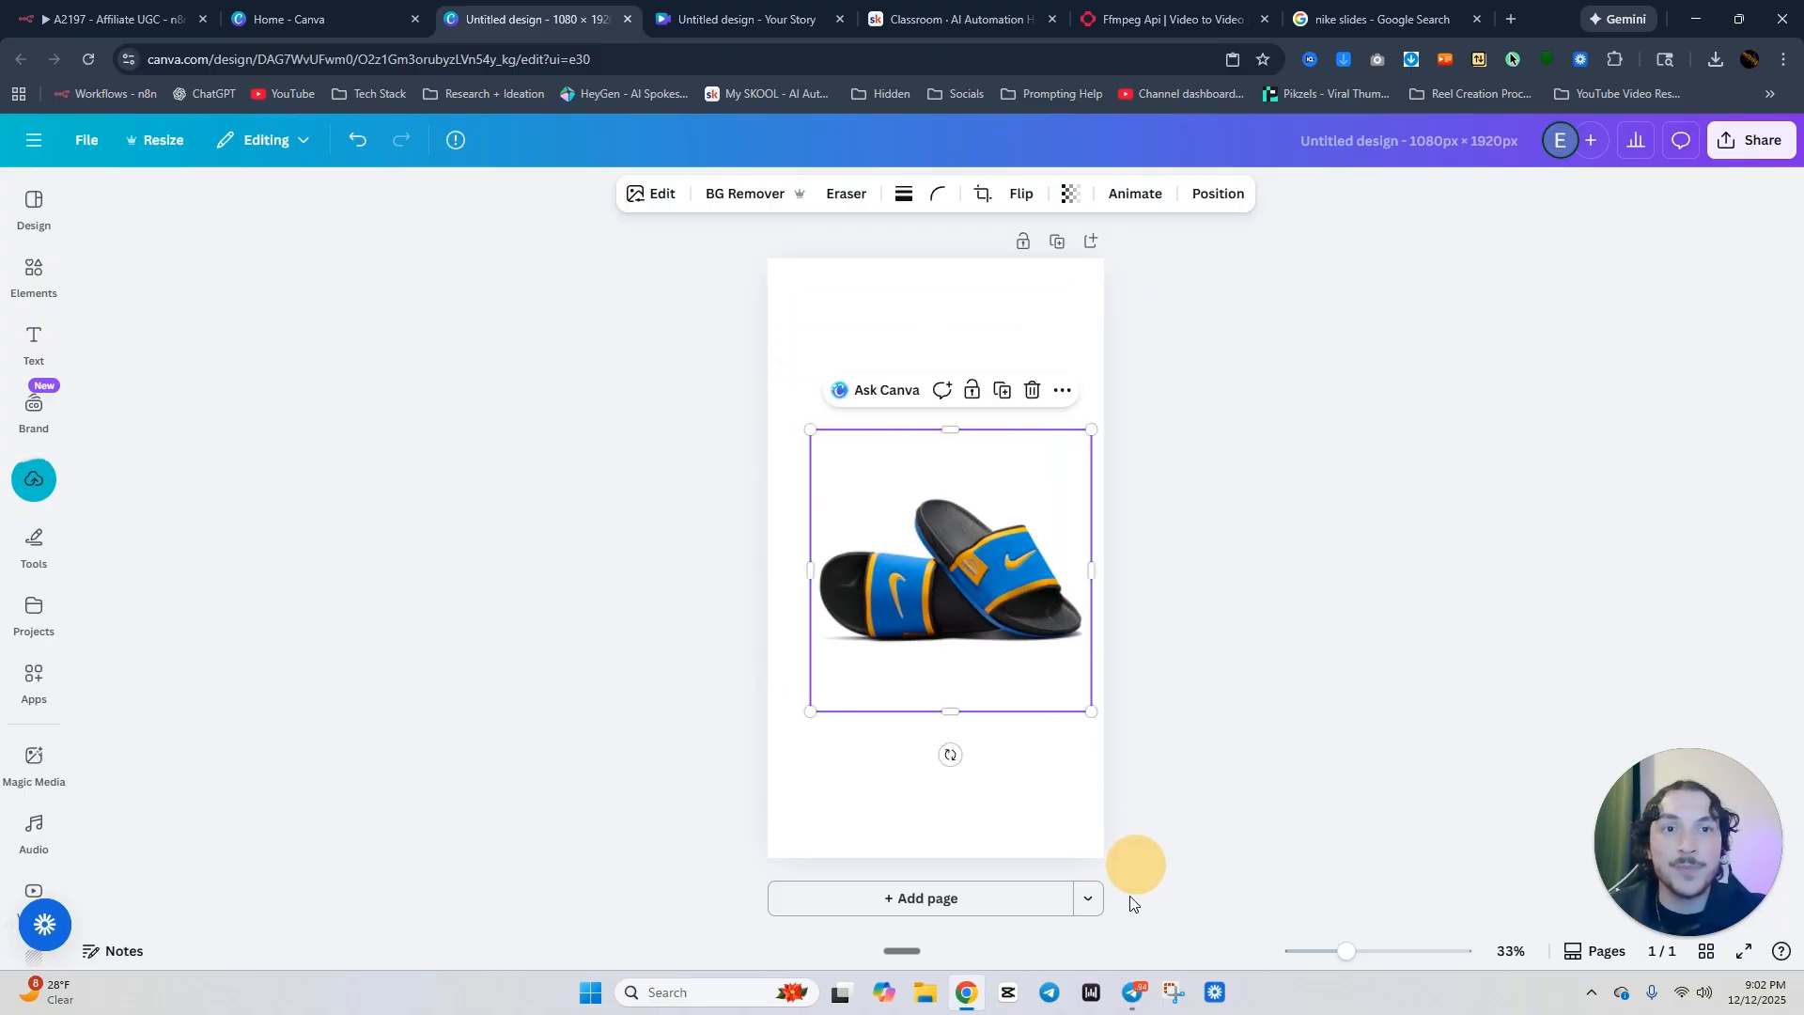
Switch to Telegram and examine the earlier prompts and videos in the Affiliate Ads UGC chat, playing the Sun Bum and Ugg boots videos.
left_click(1133, 992)
scroll(939, 603, "up", 5)
scroll(972, 605, "down", 5)
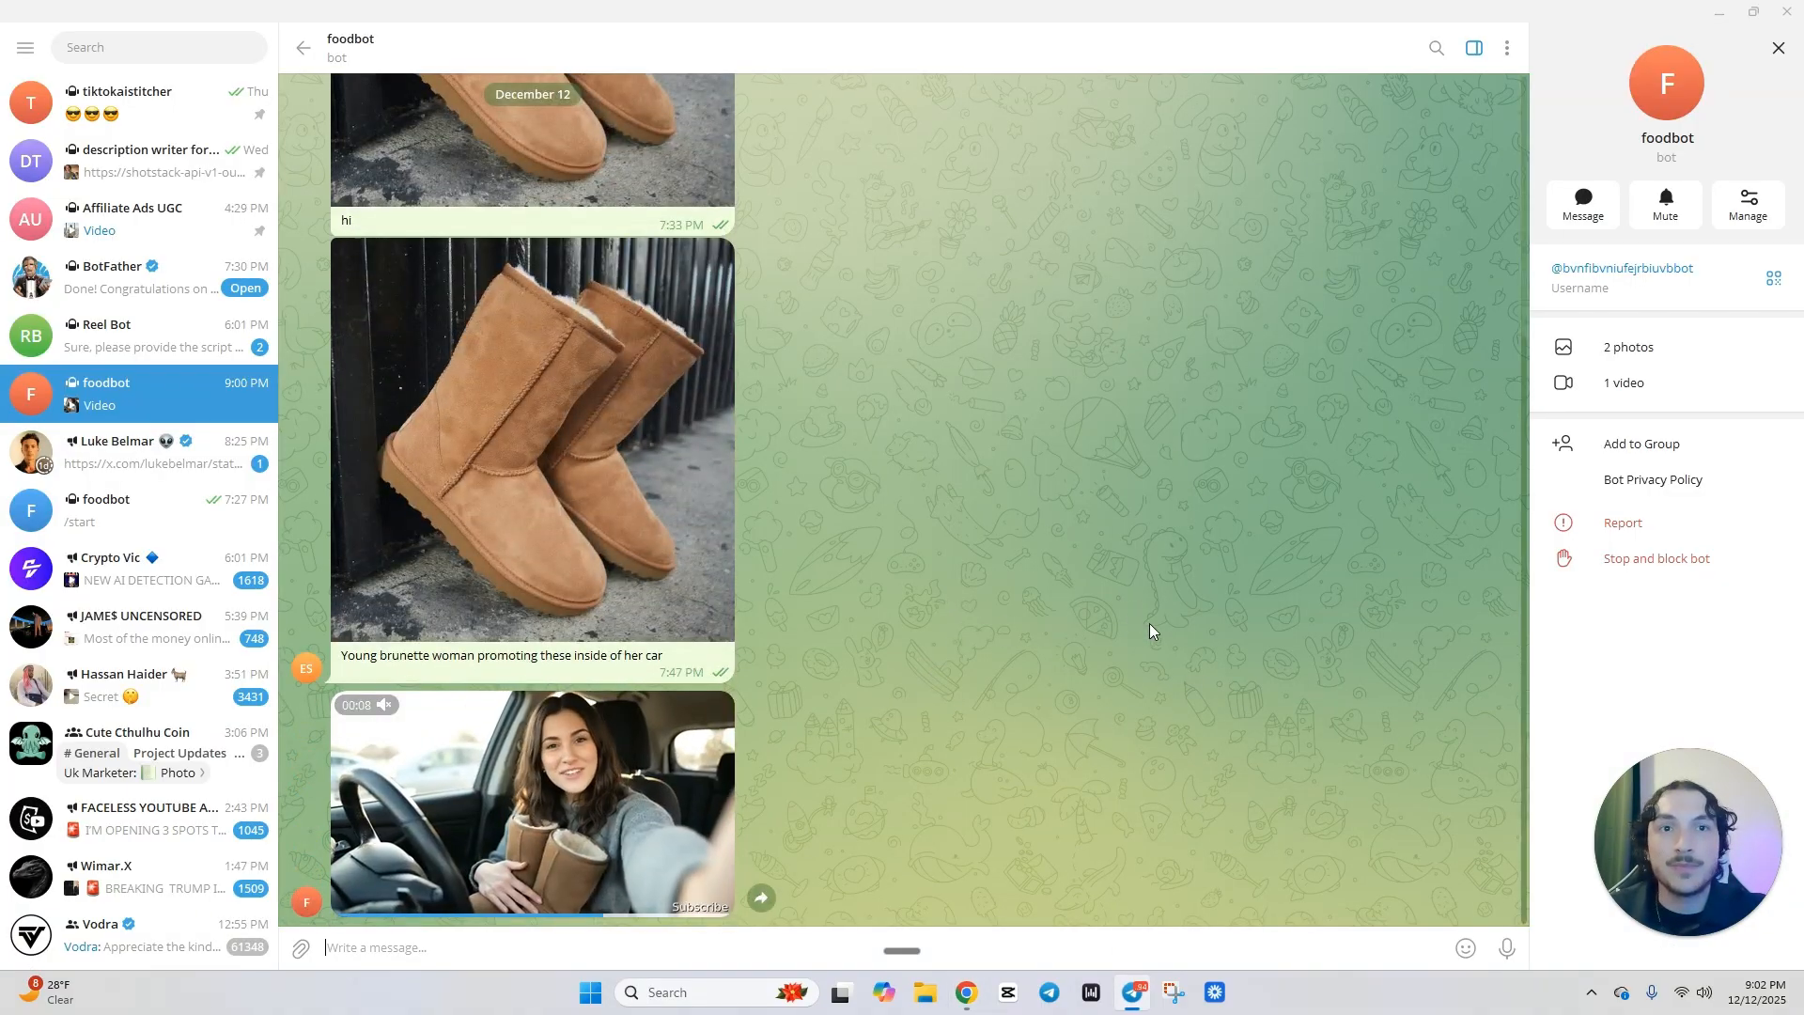
scroll(1033, 606, "up", 3)
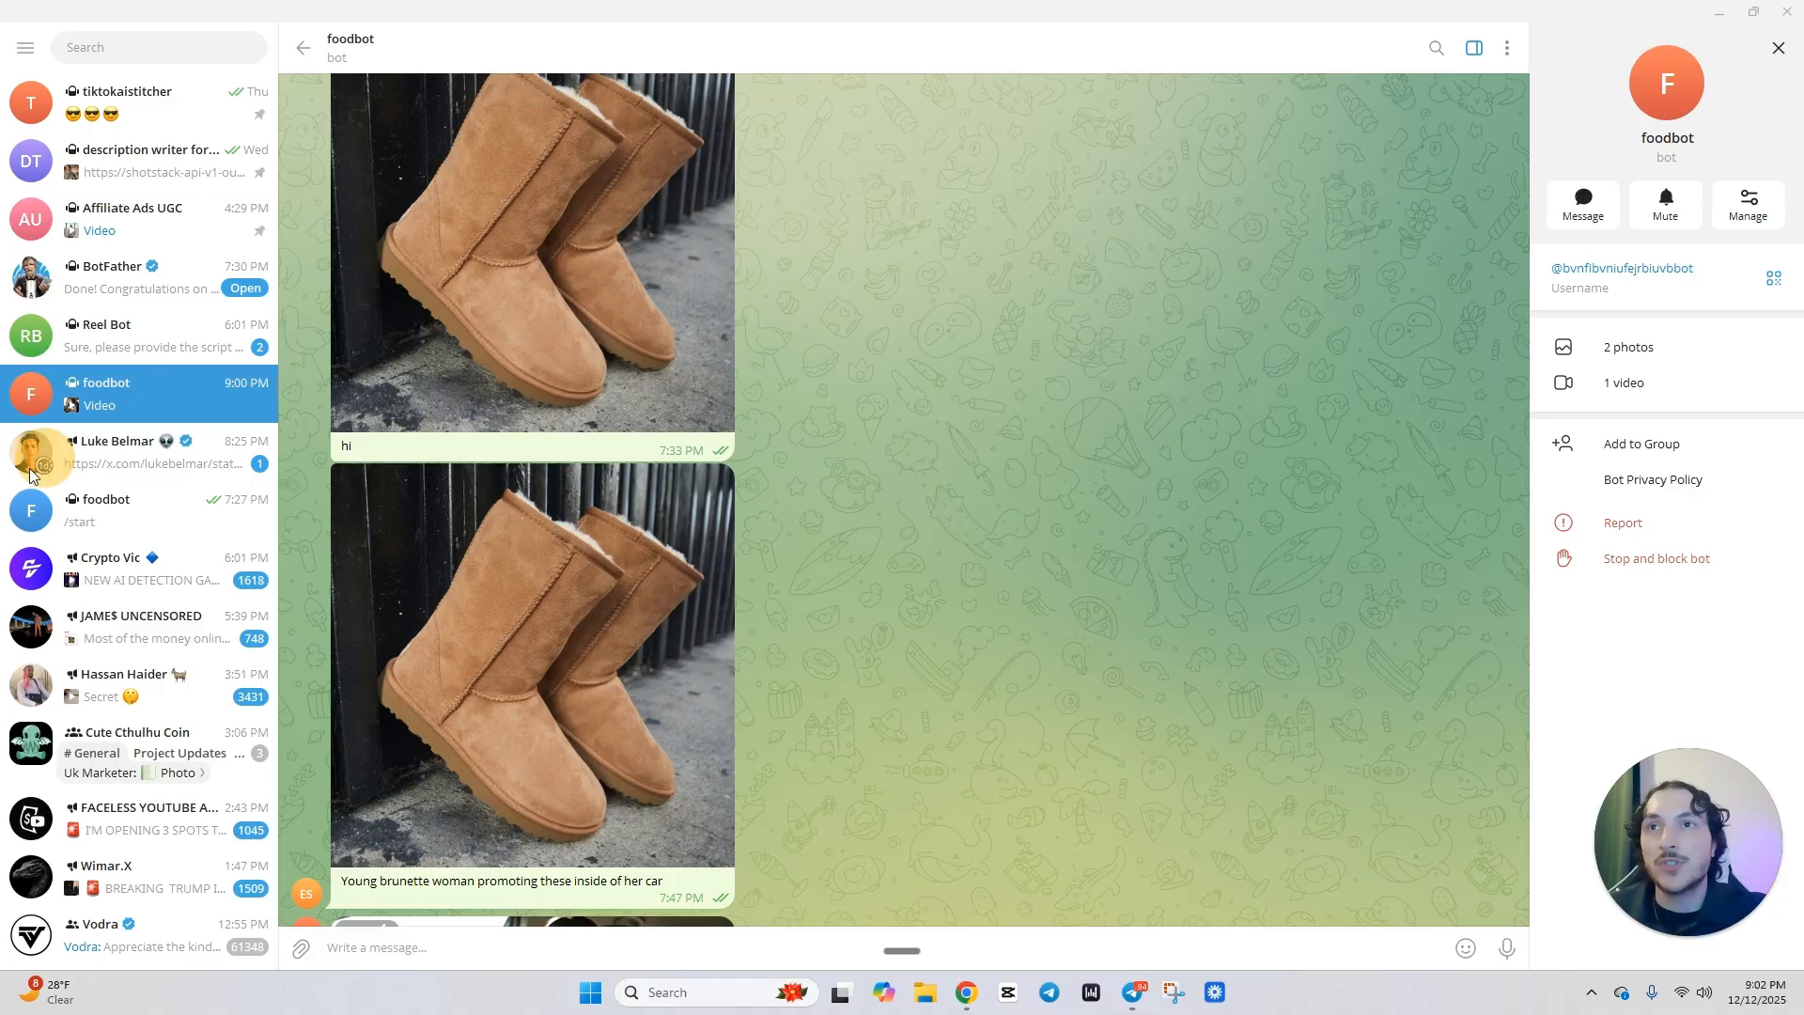
left_click(171, 216)
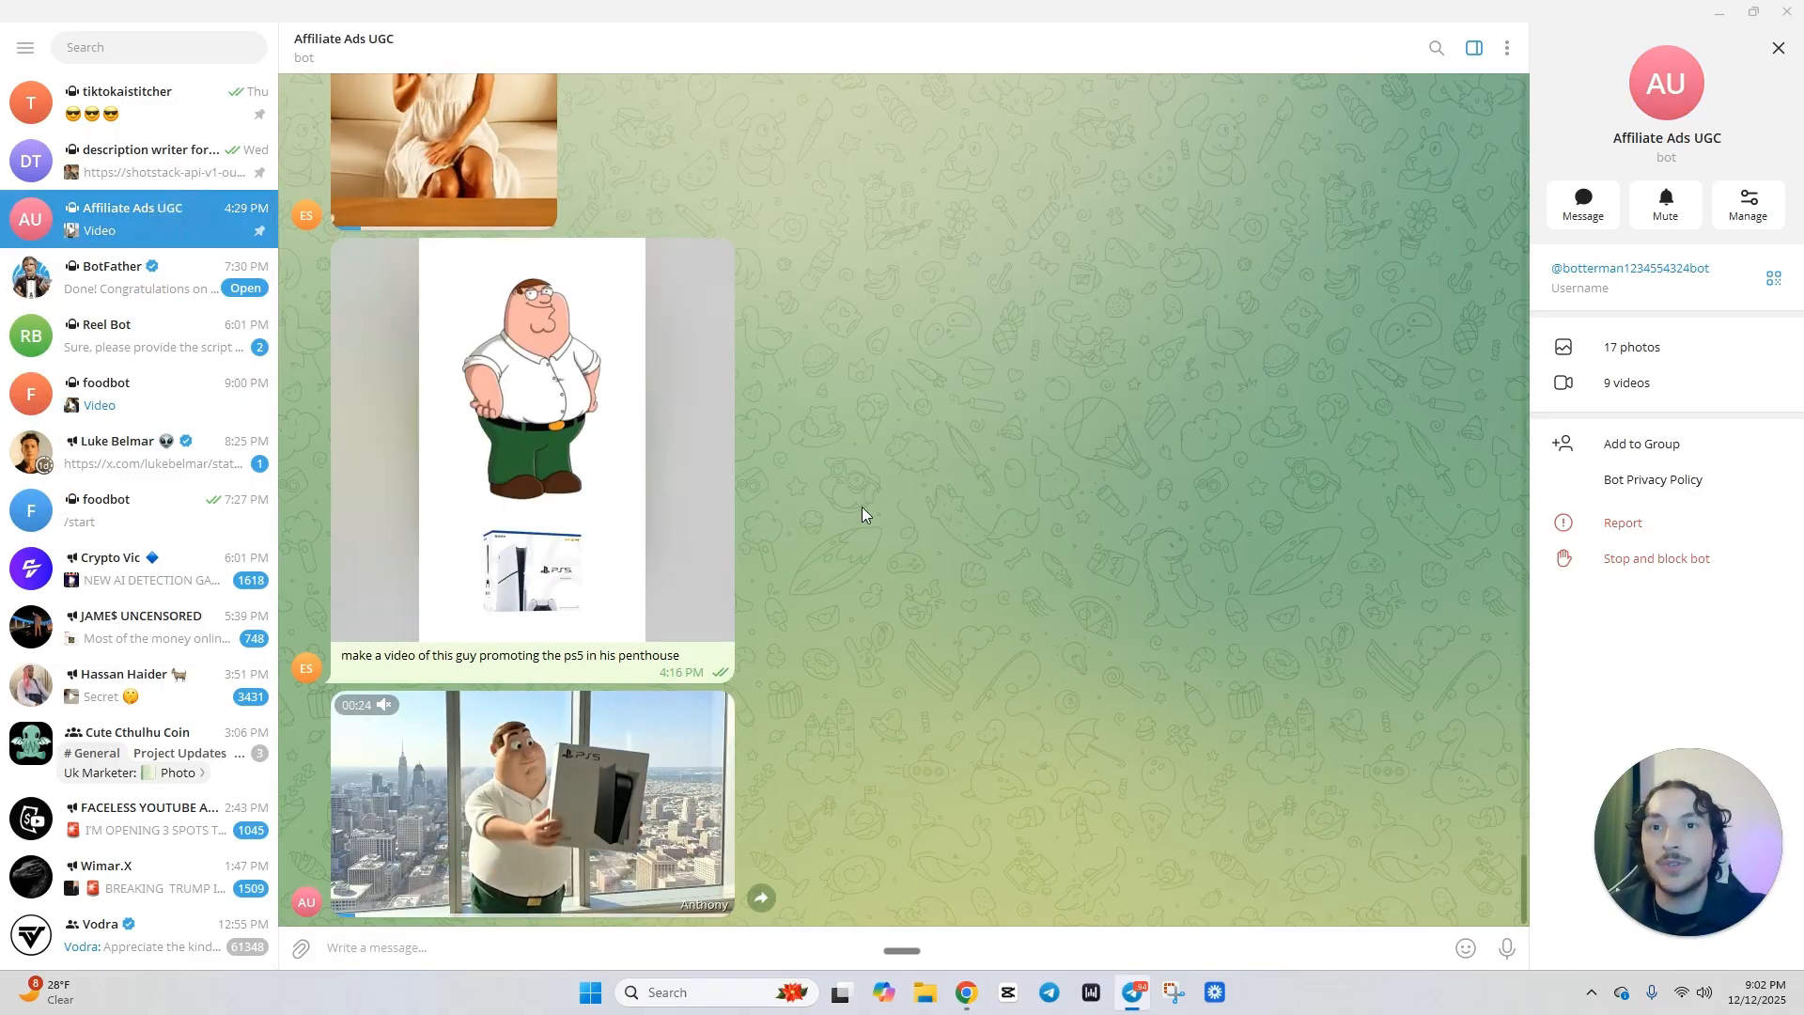
scroll(601, 498, "up", 10)
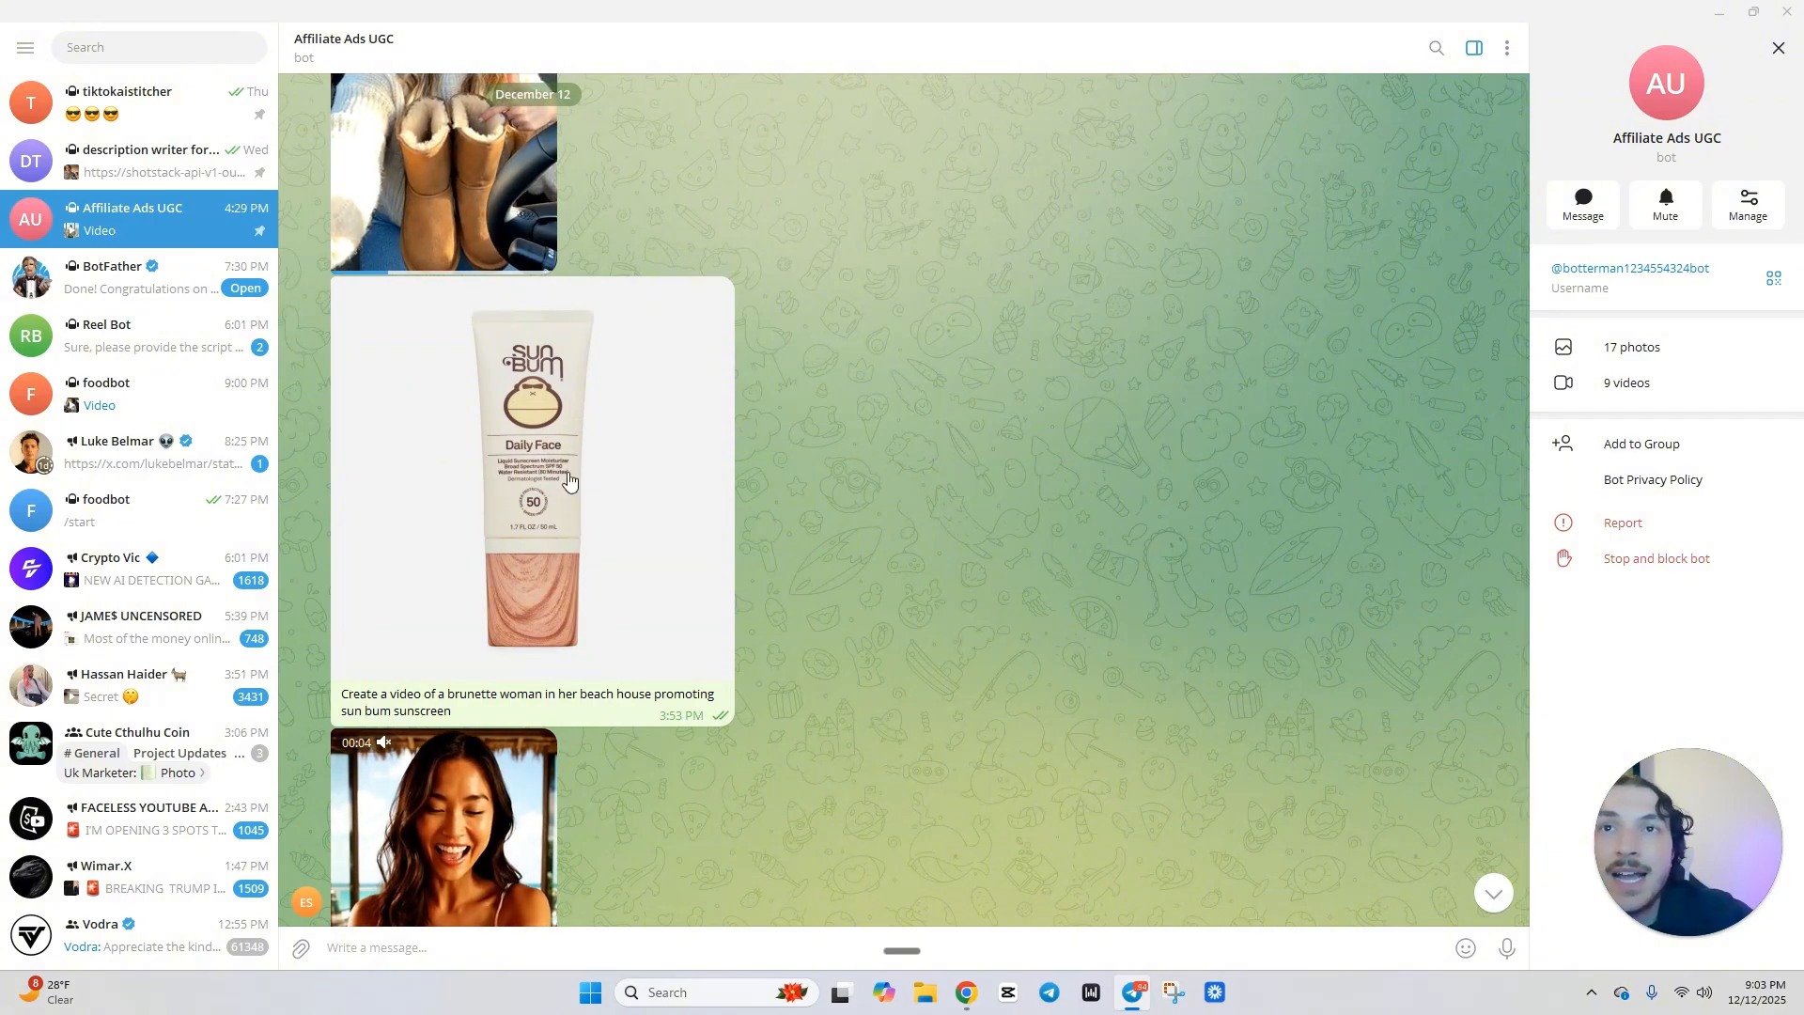
scroll(497, 766, "down", 4)
left_click(488, 658)
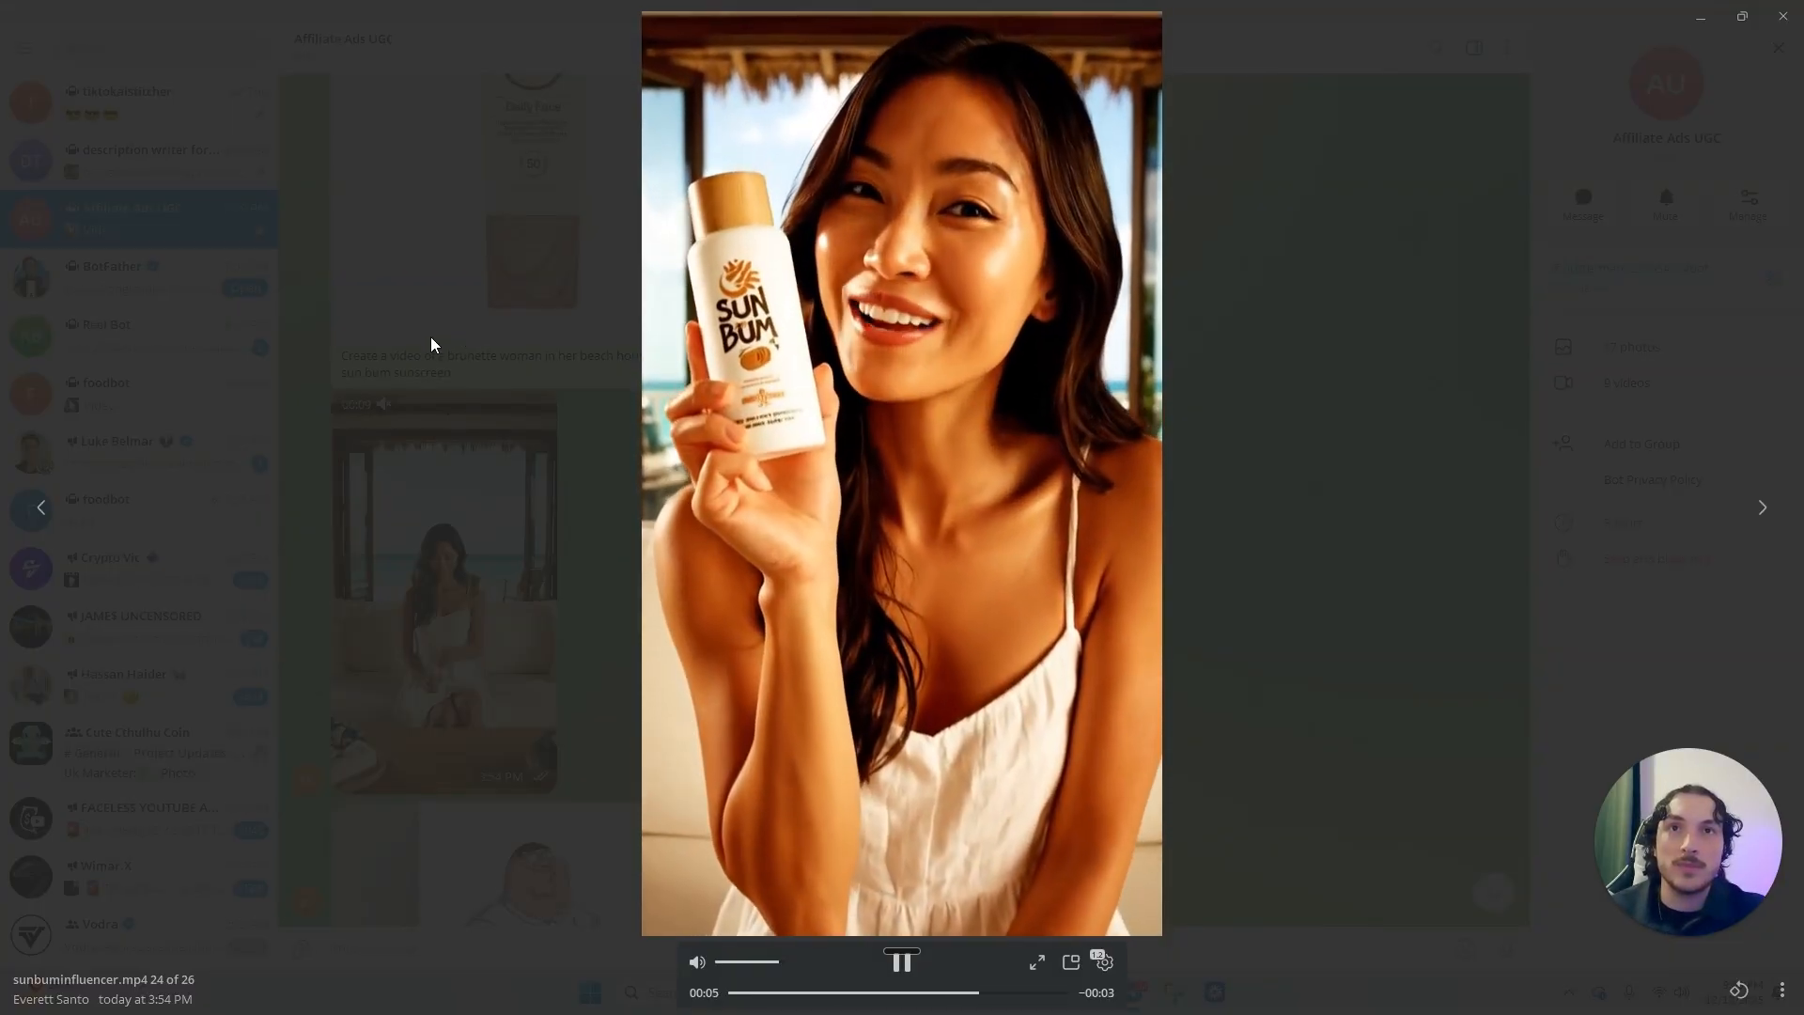
left_click(543, 435)
scroll(543, 435, "up", 8)
left_click(441, 695)
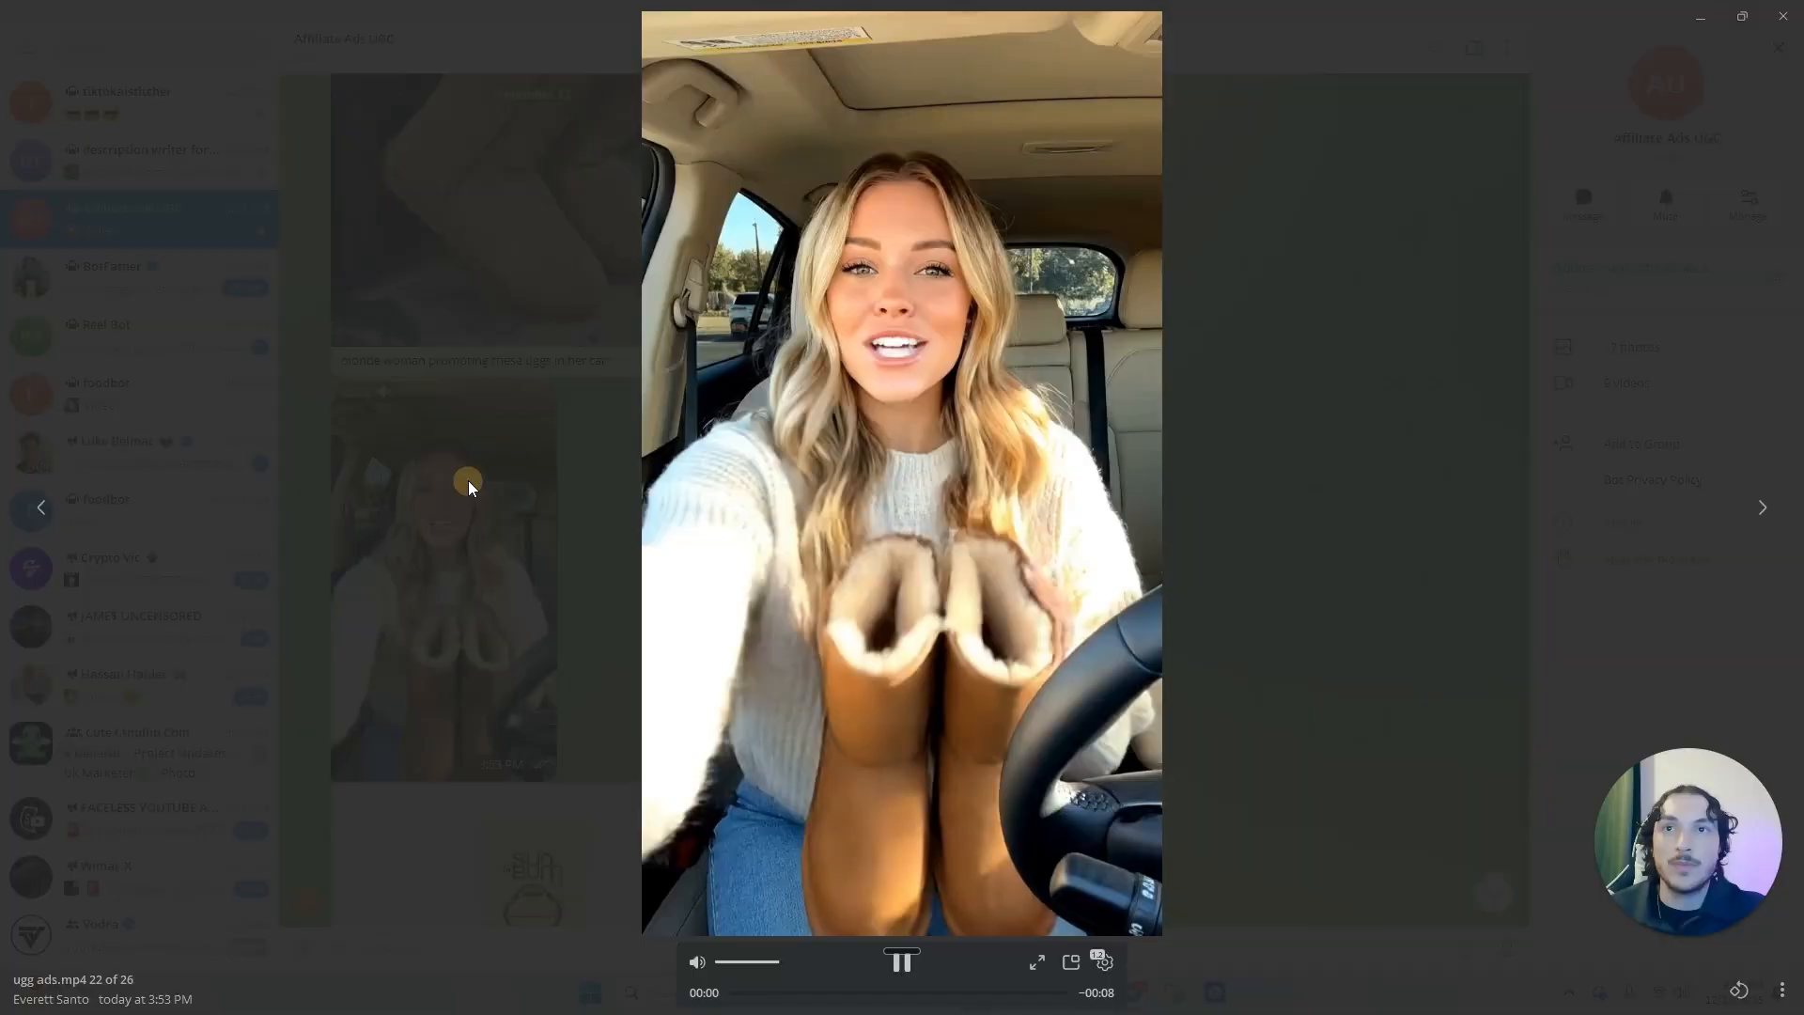
left_click(1261, 484)
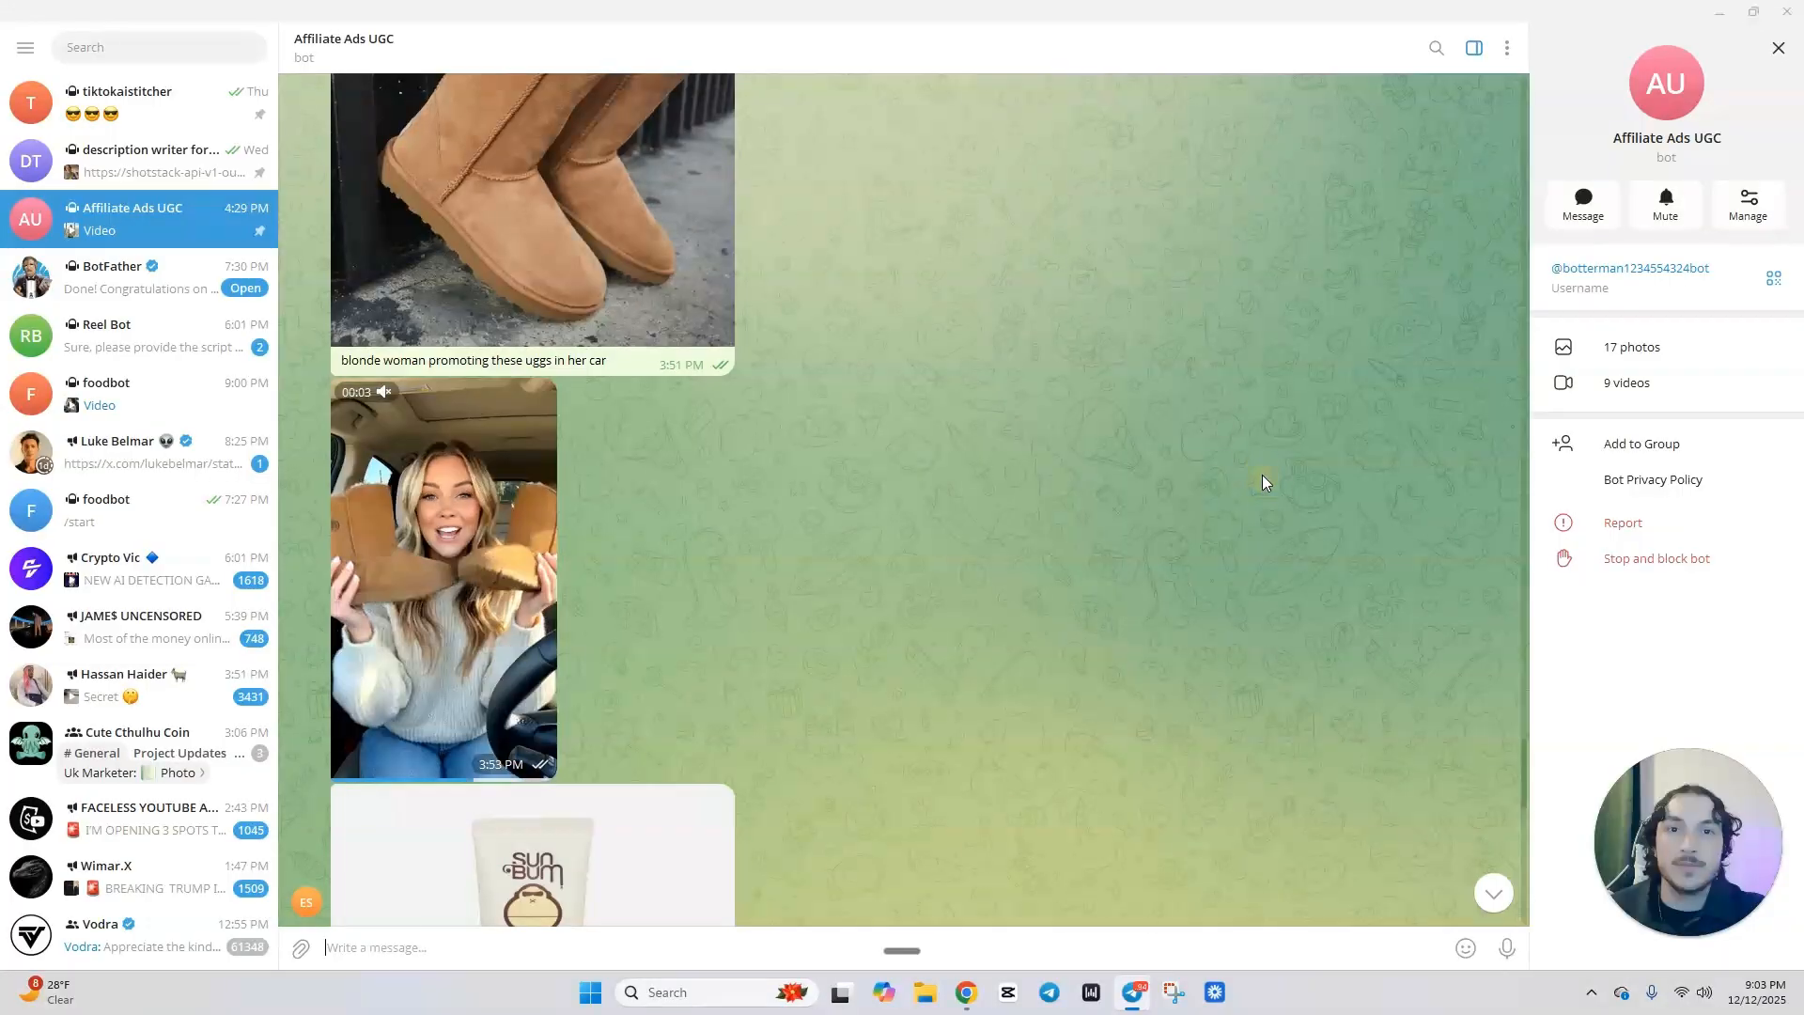
Return to the Canva design, enlarge the slides image to about the page width, and move it to the lower half of the page.
left_click(966, 992)
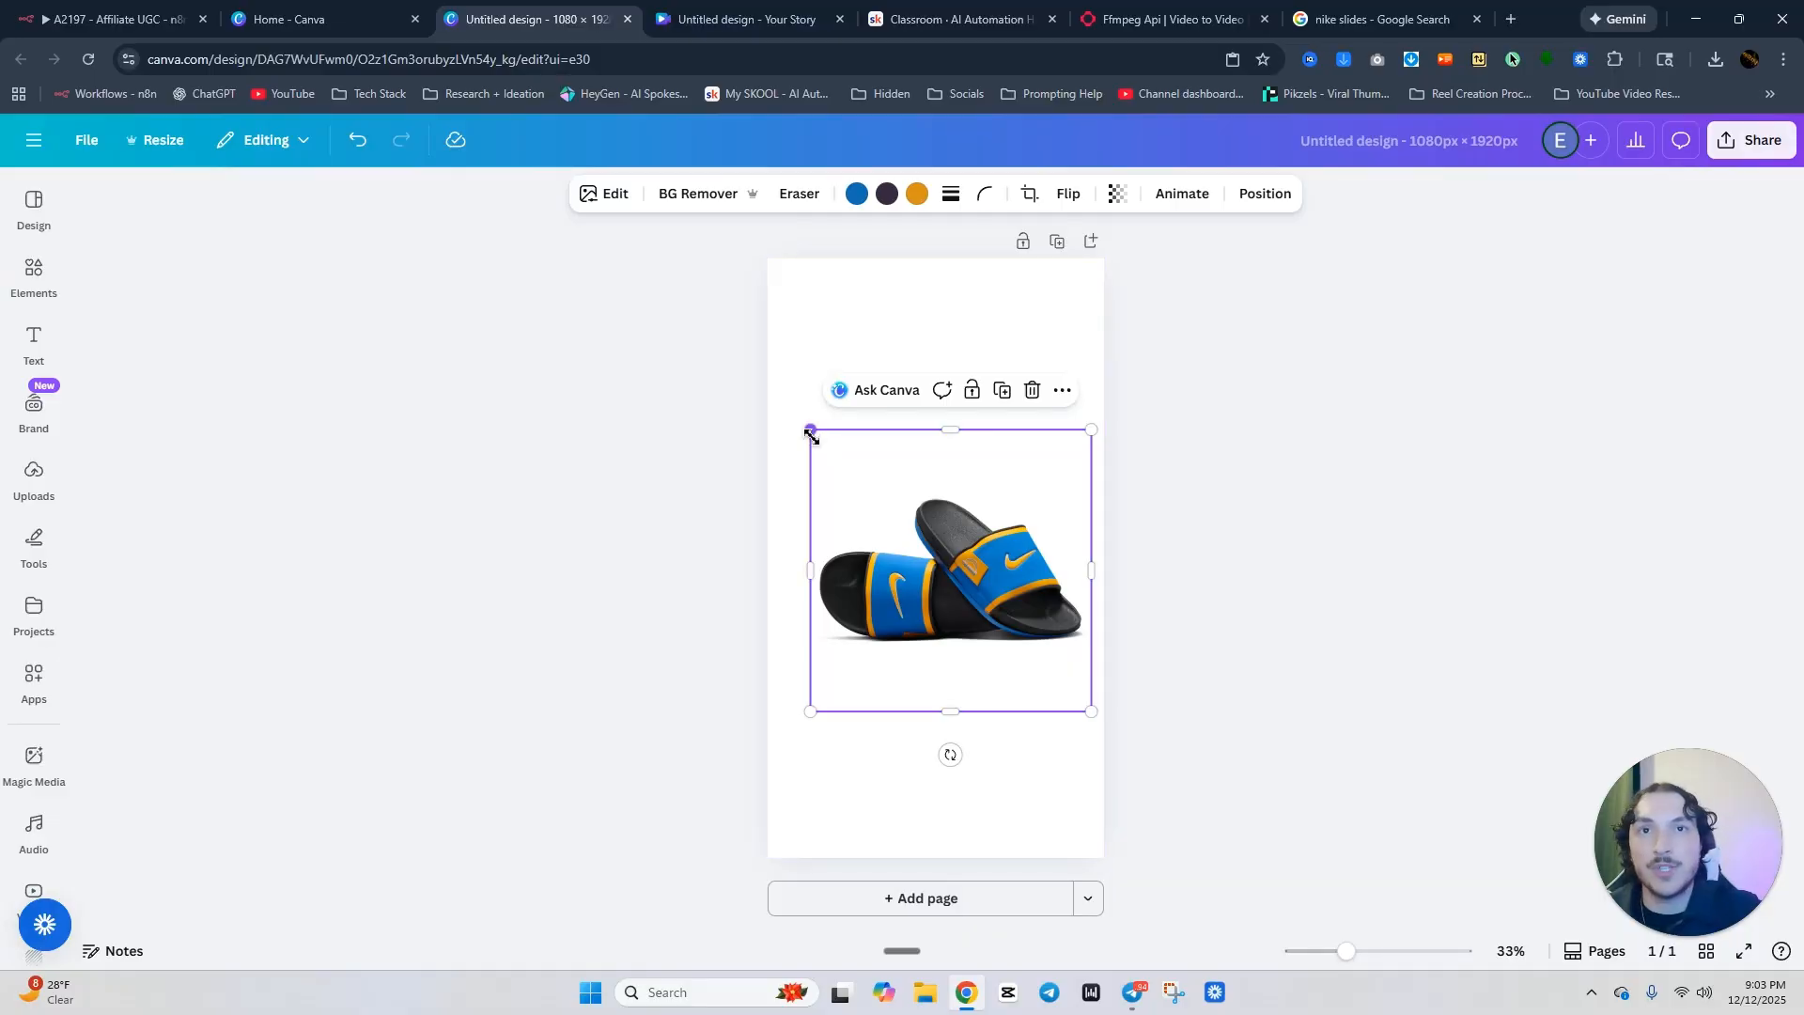
left_click_drag(810, 434, 754, 406)
mouse_move(904, 564)
left_mouse_down()
mouse_move(912, 584)
mouse_move(904, 570)
left_mouse_up()
left_click(1273, 517)
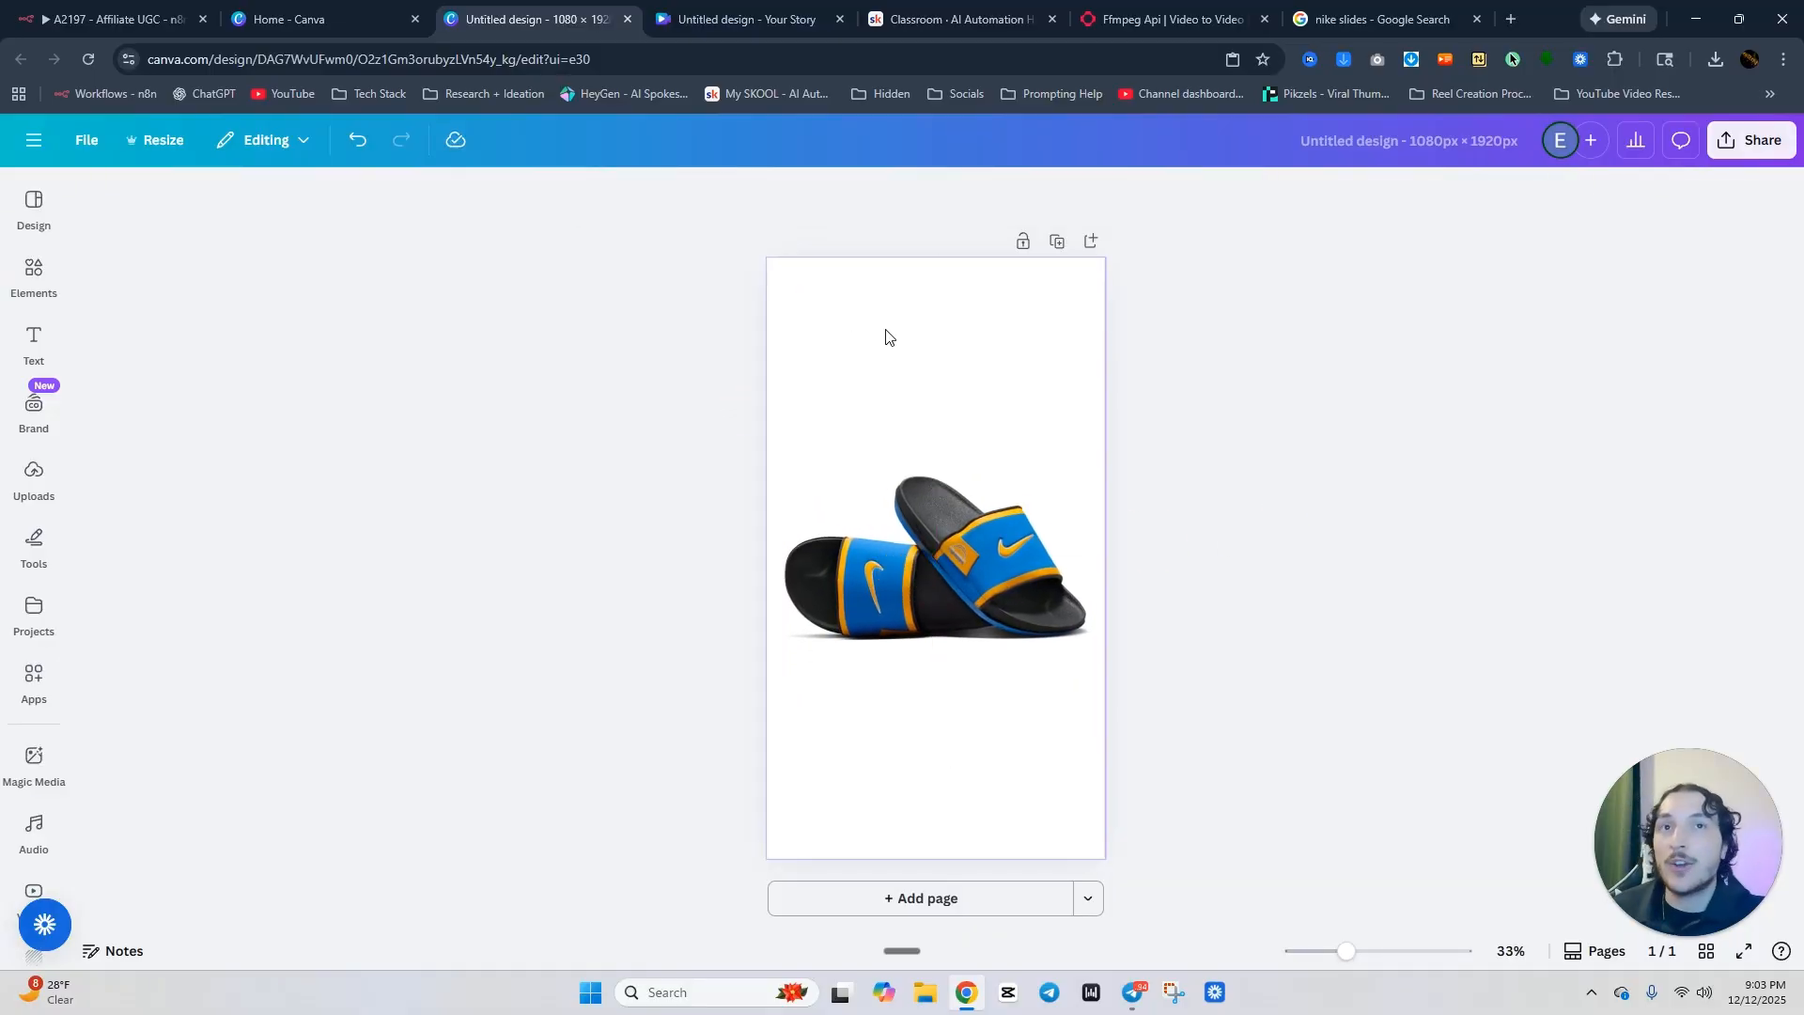
left_click_drag(959, 507, 954, 648)
left_click(925, 342)
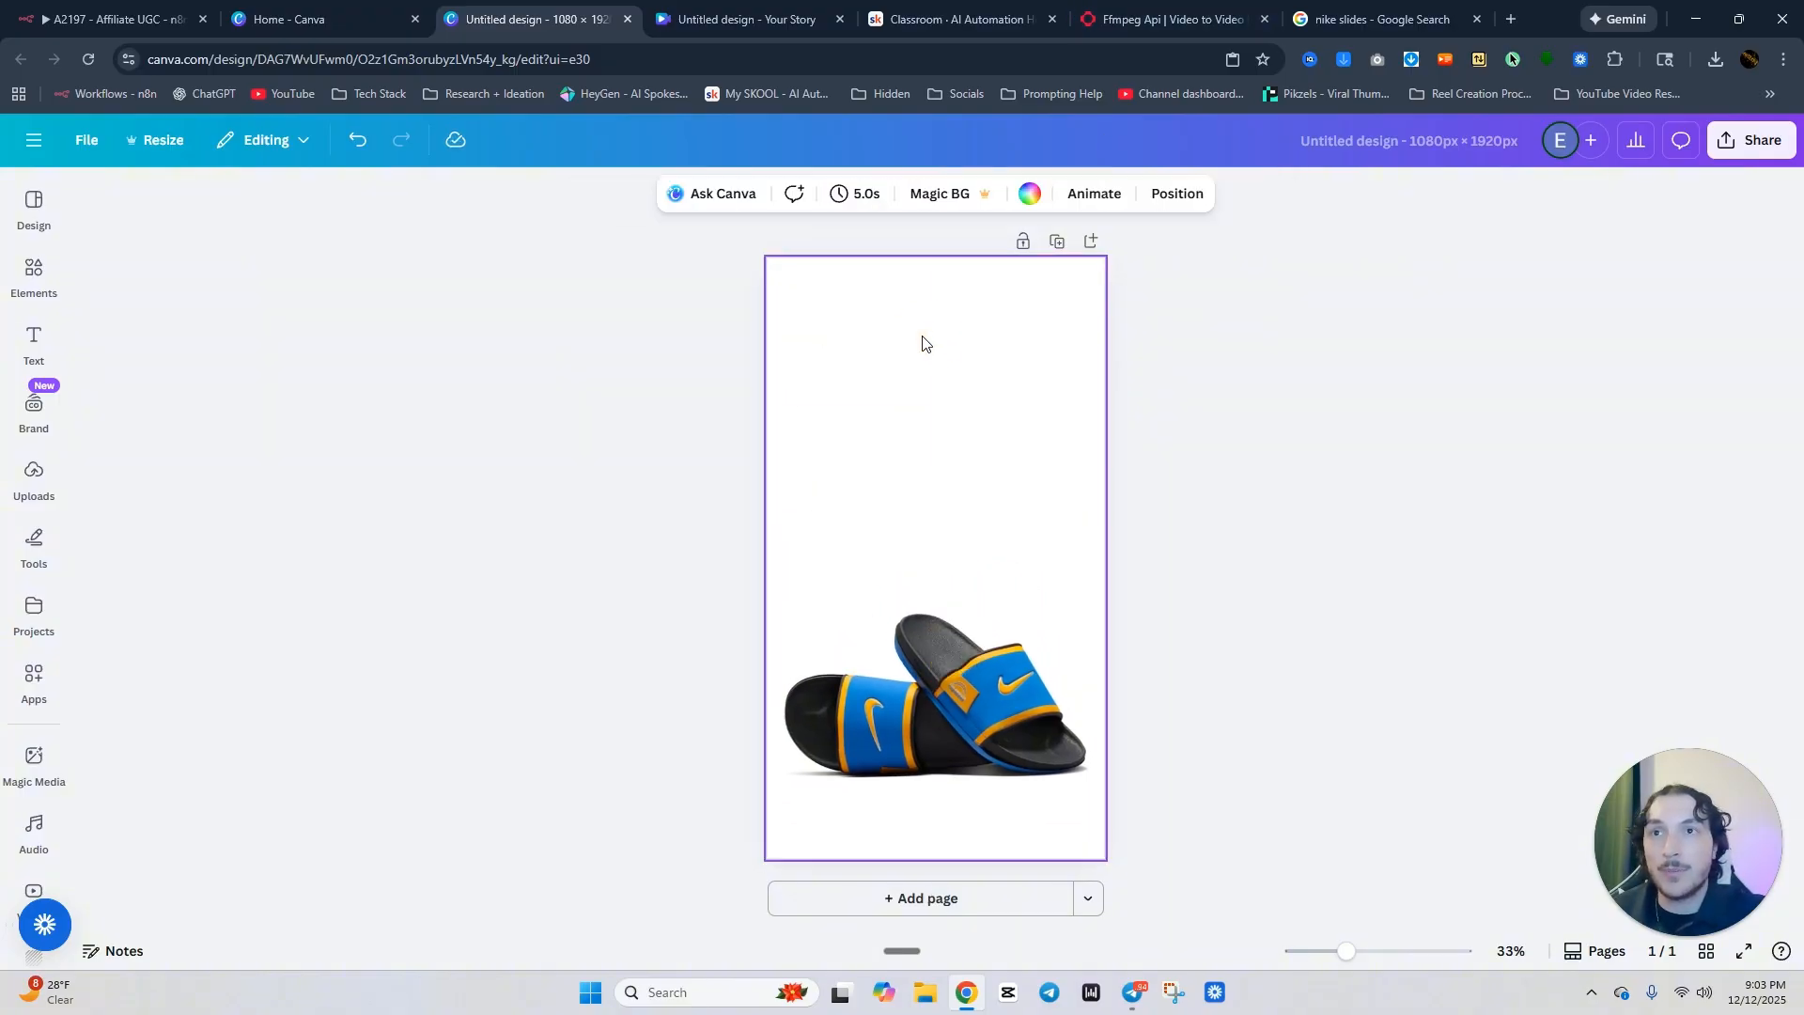
Insert the uploaded image of the blonde woman holding boots in her car into the design.
left_click(49, 437)
left_click(34, 477)
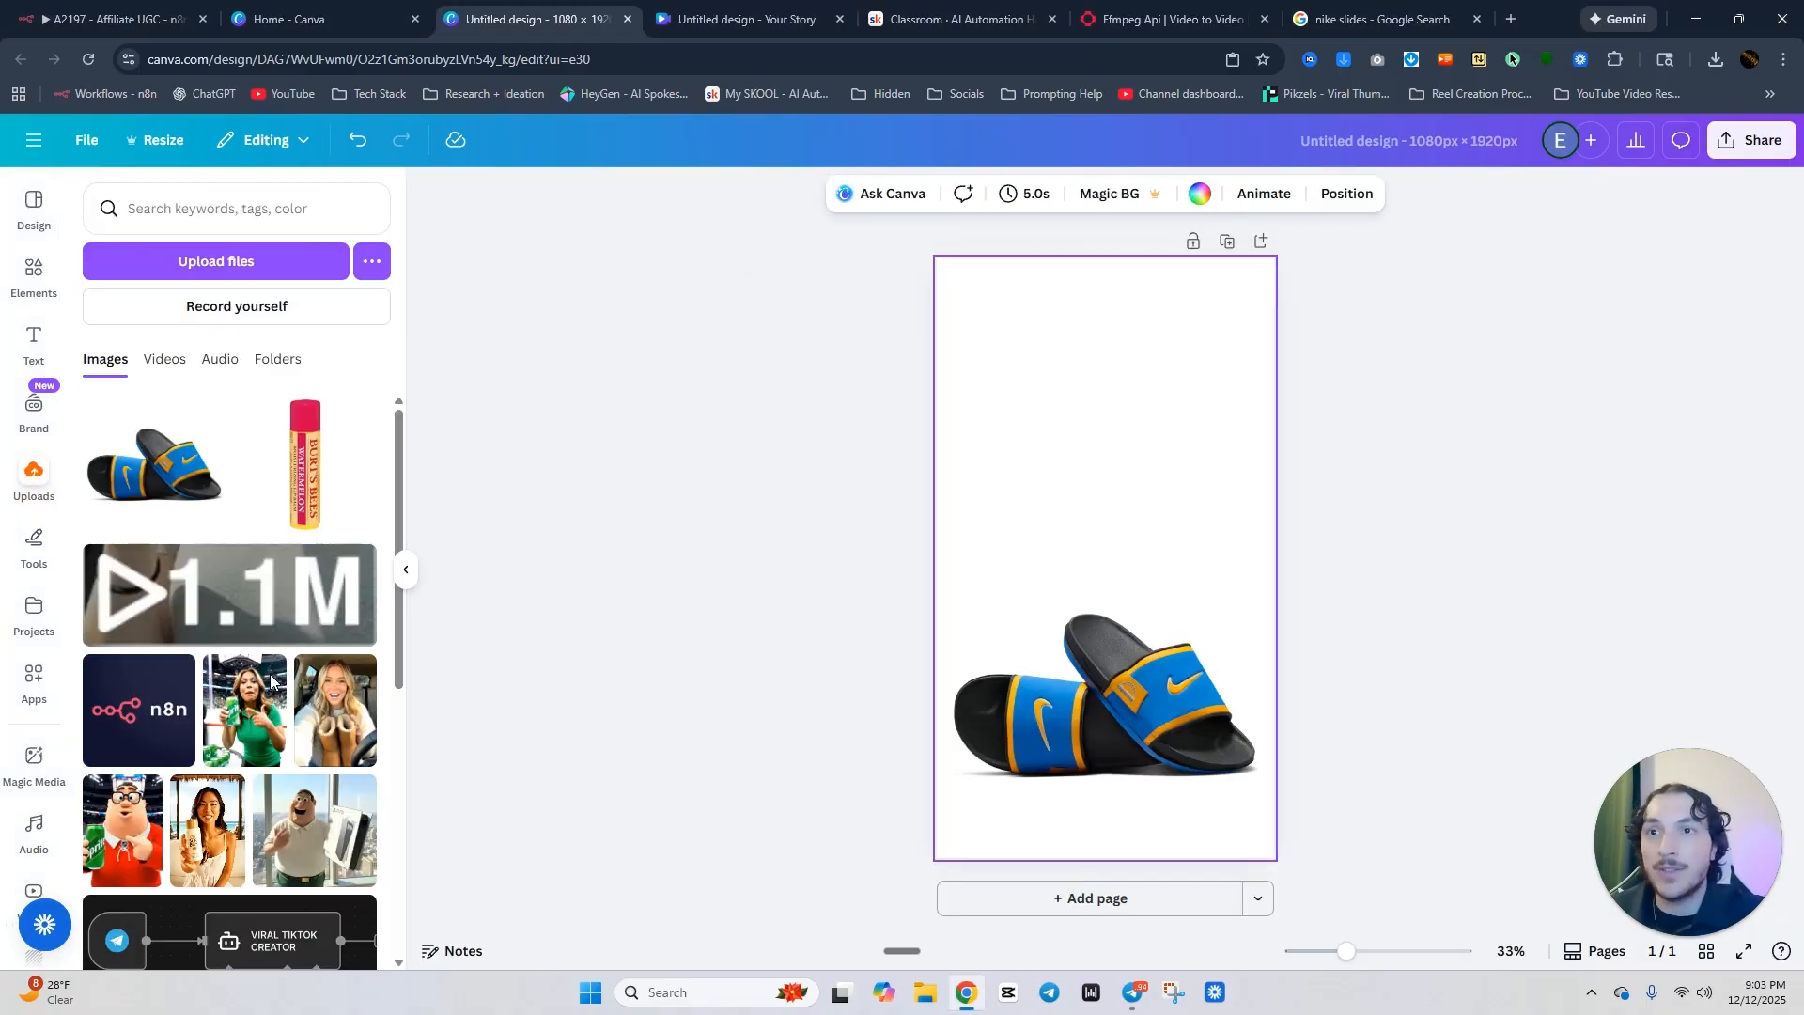
scroll(301, 700, "down", 5)
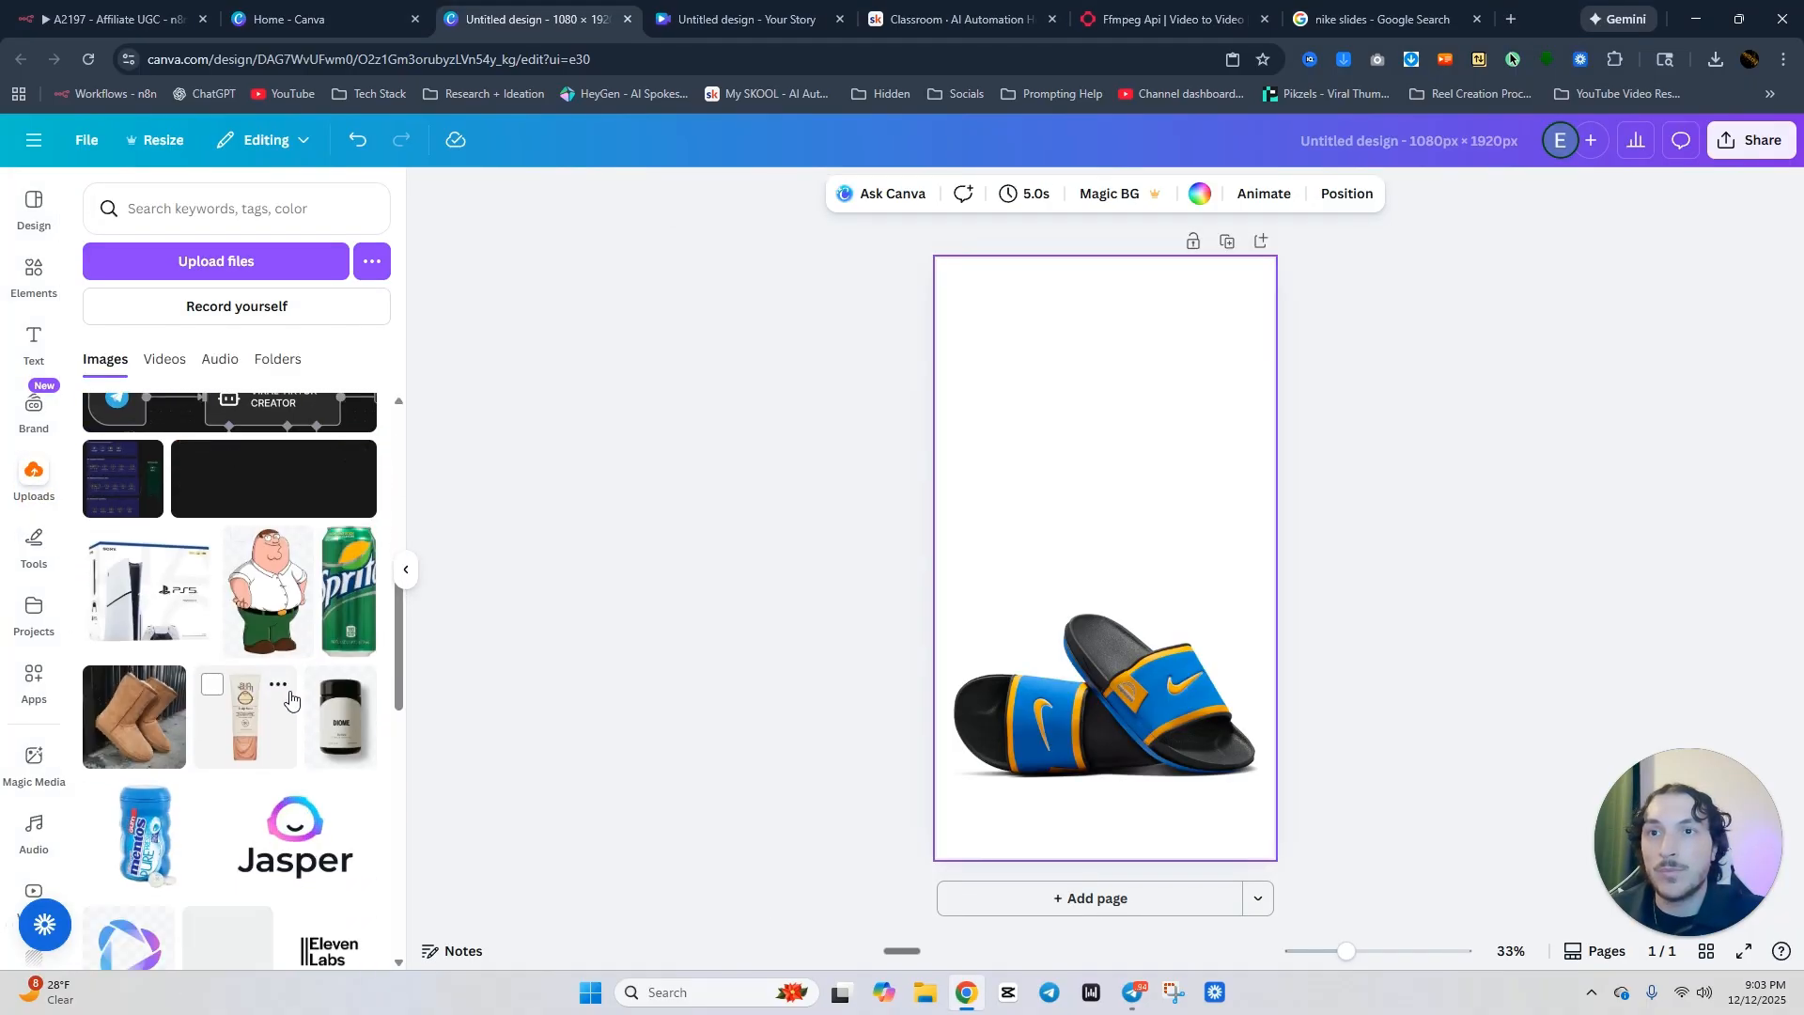
scroll(297, 683, "up", 4)
scroll(297, 685, "up", 1)
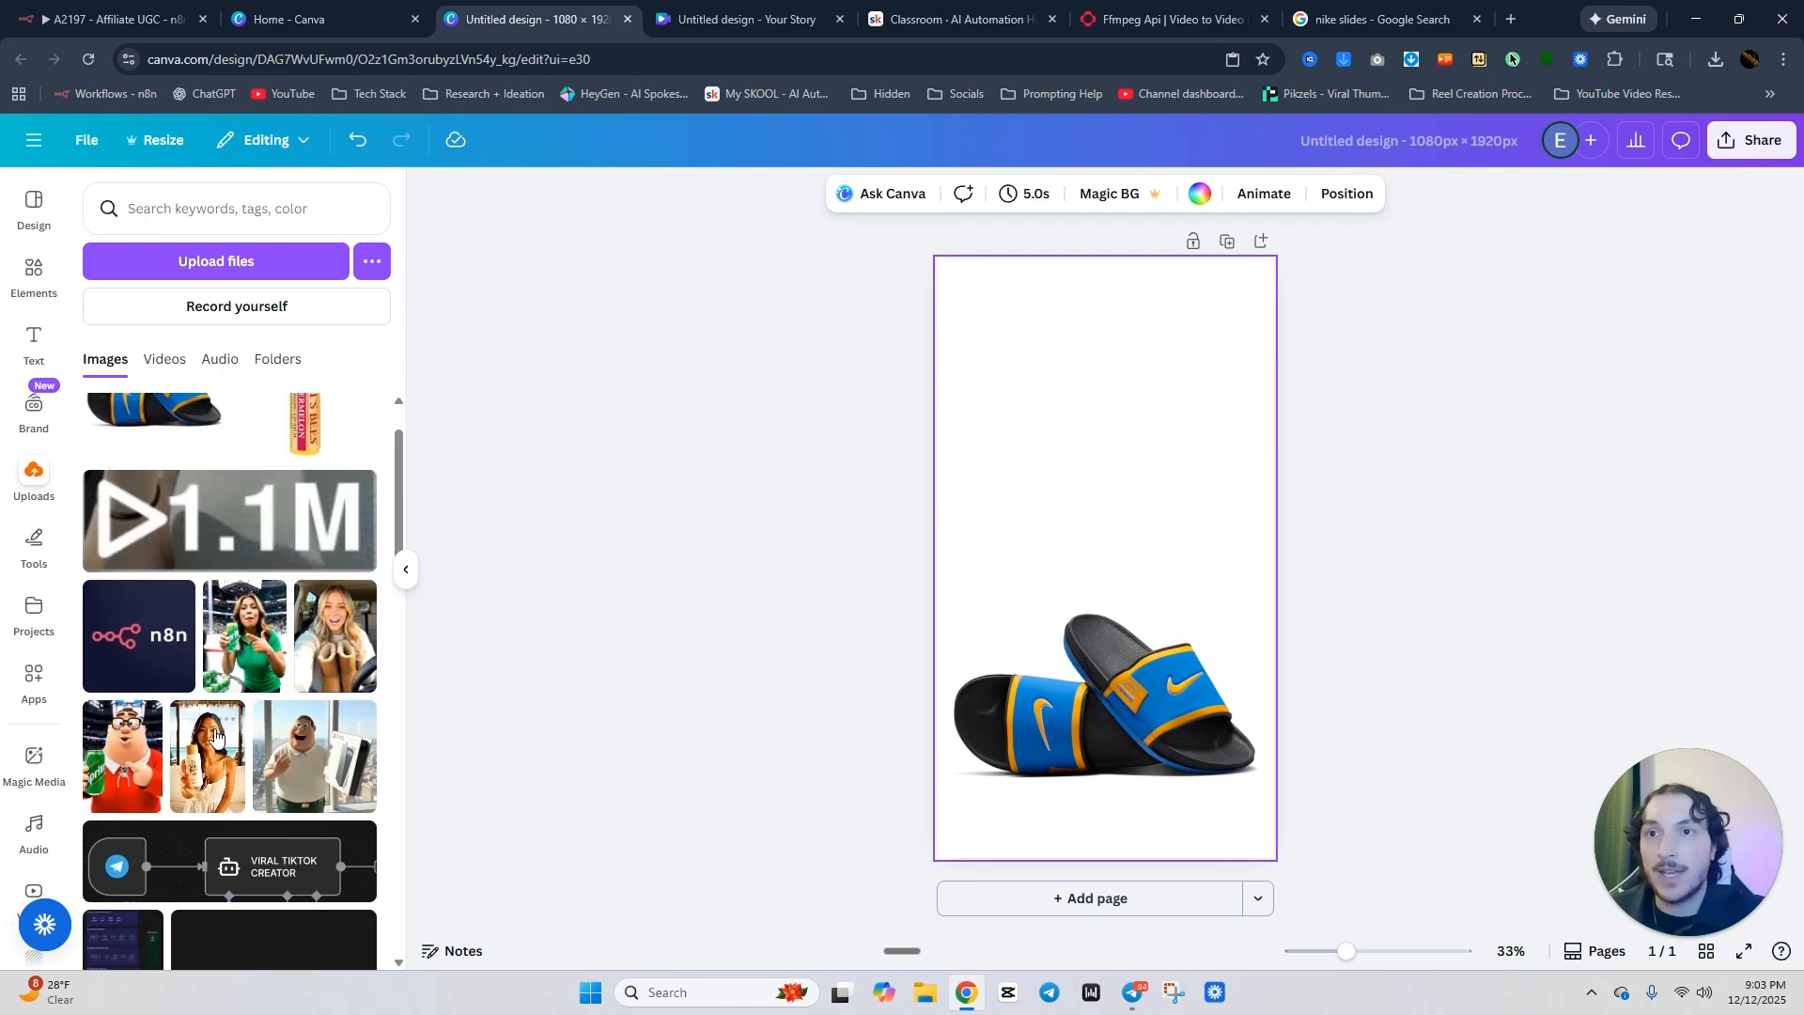
left_click(335, 660)
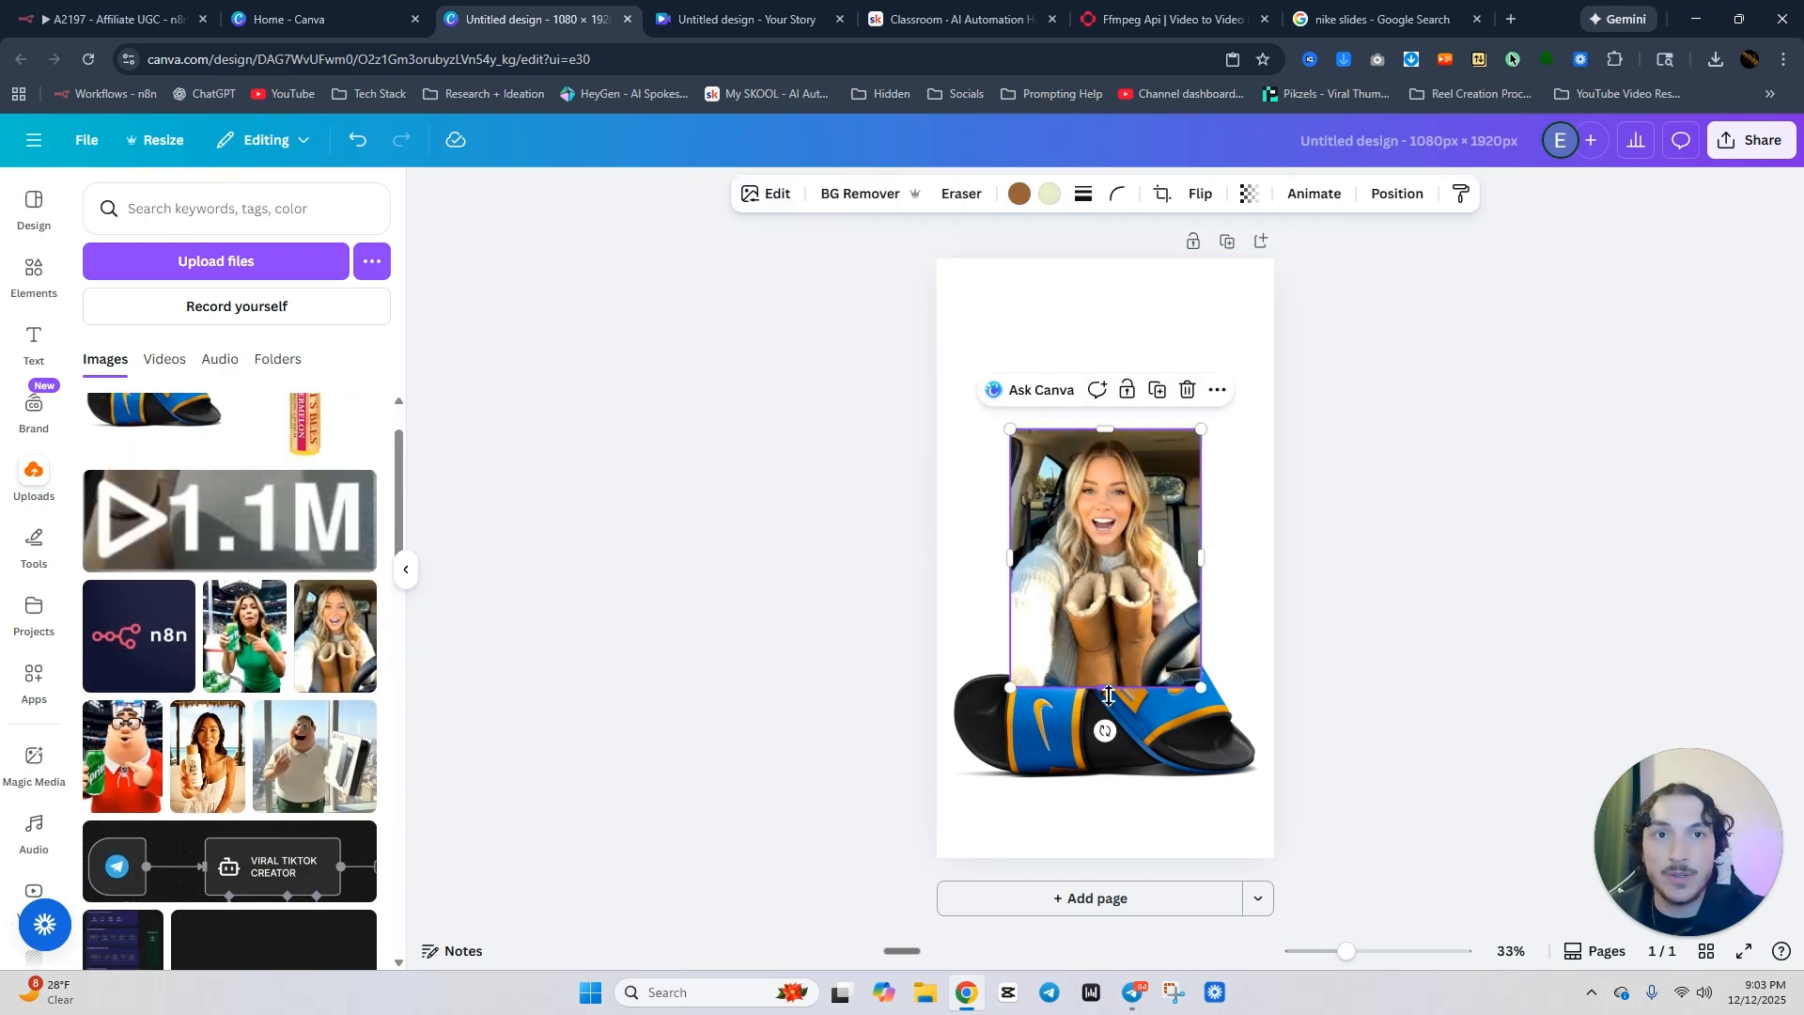
Crop the boots out of the woman's image, fill the page width above the slides with her face, and nudge the slides slightly down.
left_click_drag(1108, 696, 1109, 560)
left_click_drag(1010, 430, 1118, 463)
left_click(1473, 558)
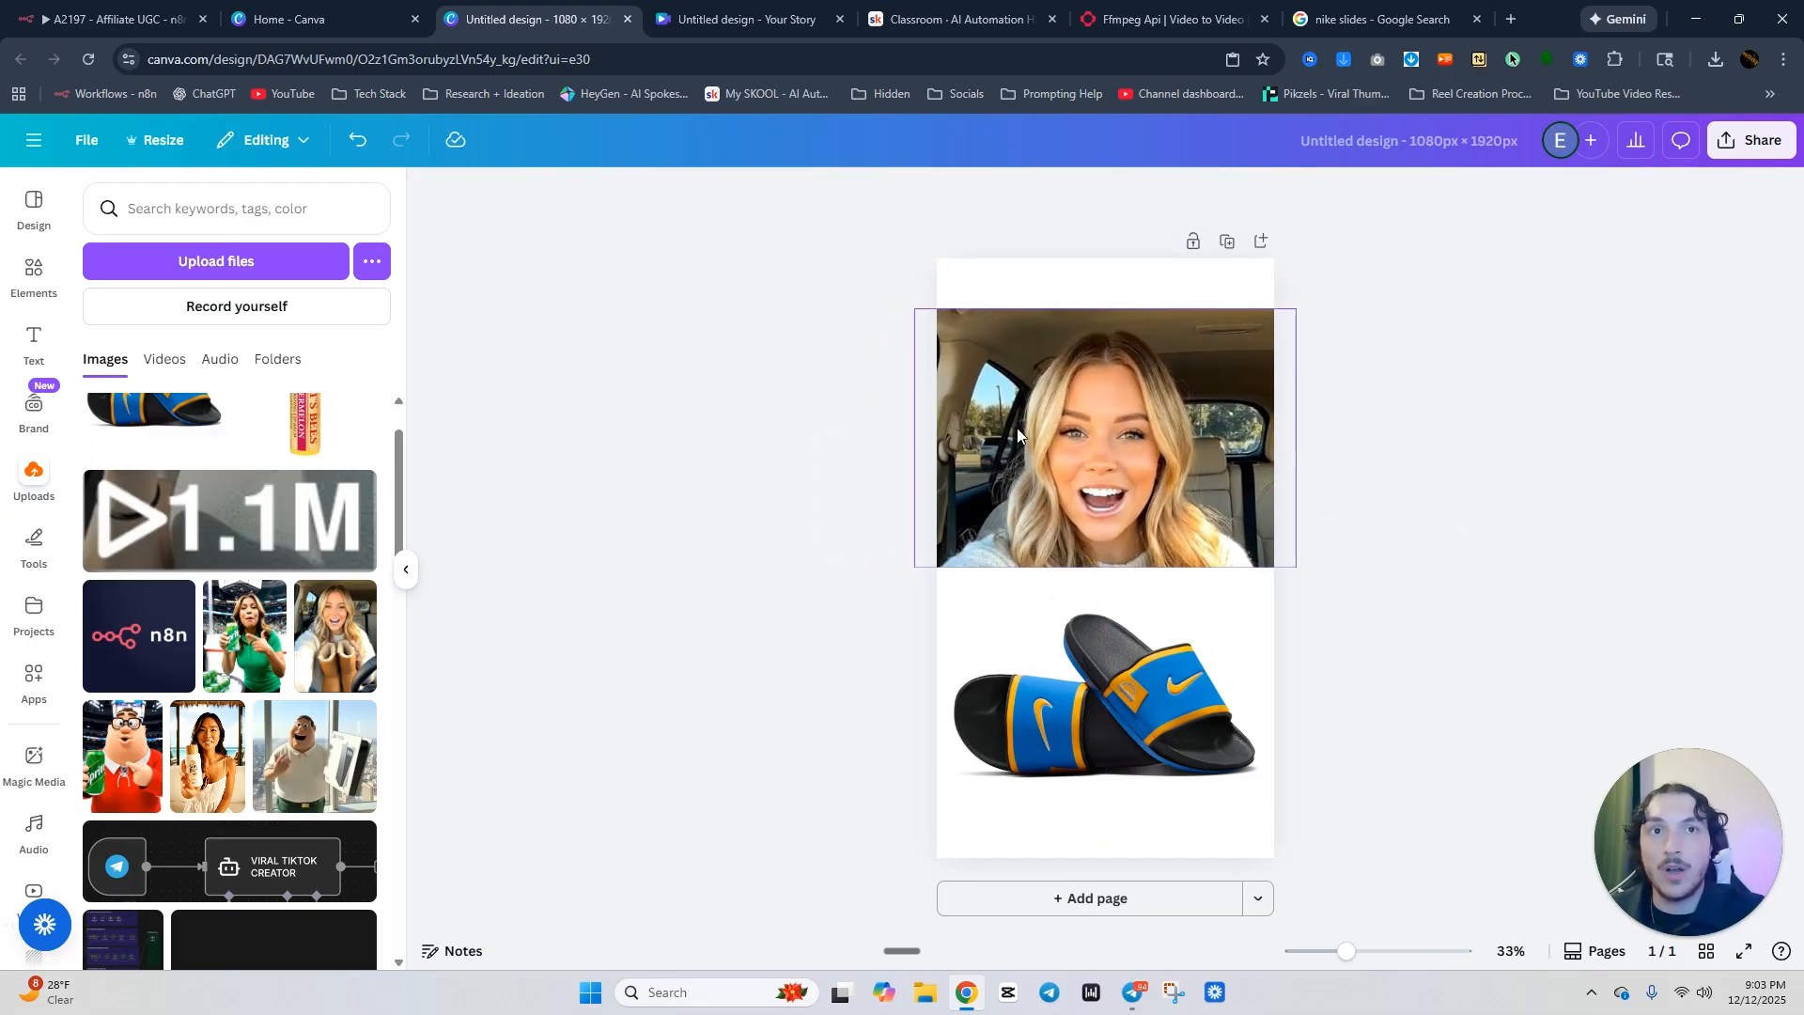
left_click_drag(1137, 700, 1137, 725)
left_click(1510, 378)
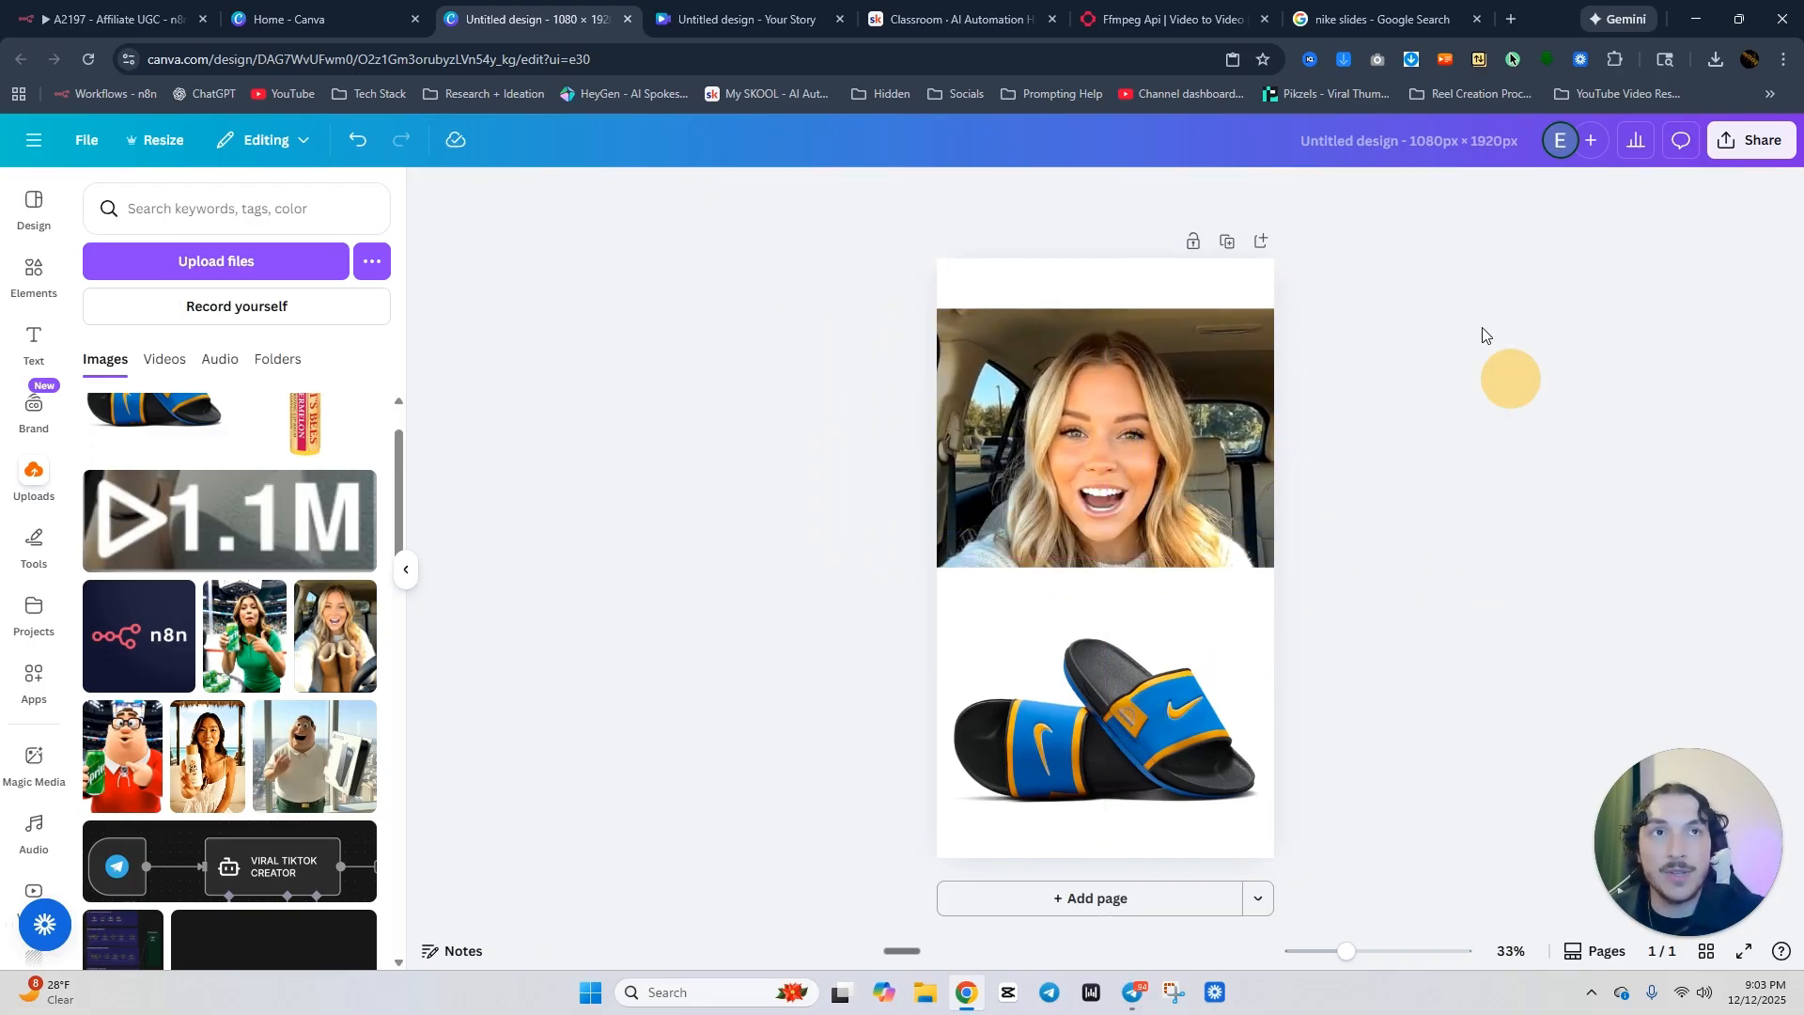
Download the combined woman and slides design as a PNG at 1,080 × 1,920 px.
left_click(1773, 150)
left_click(1461, 526)
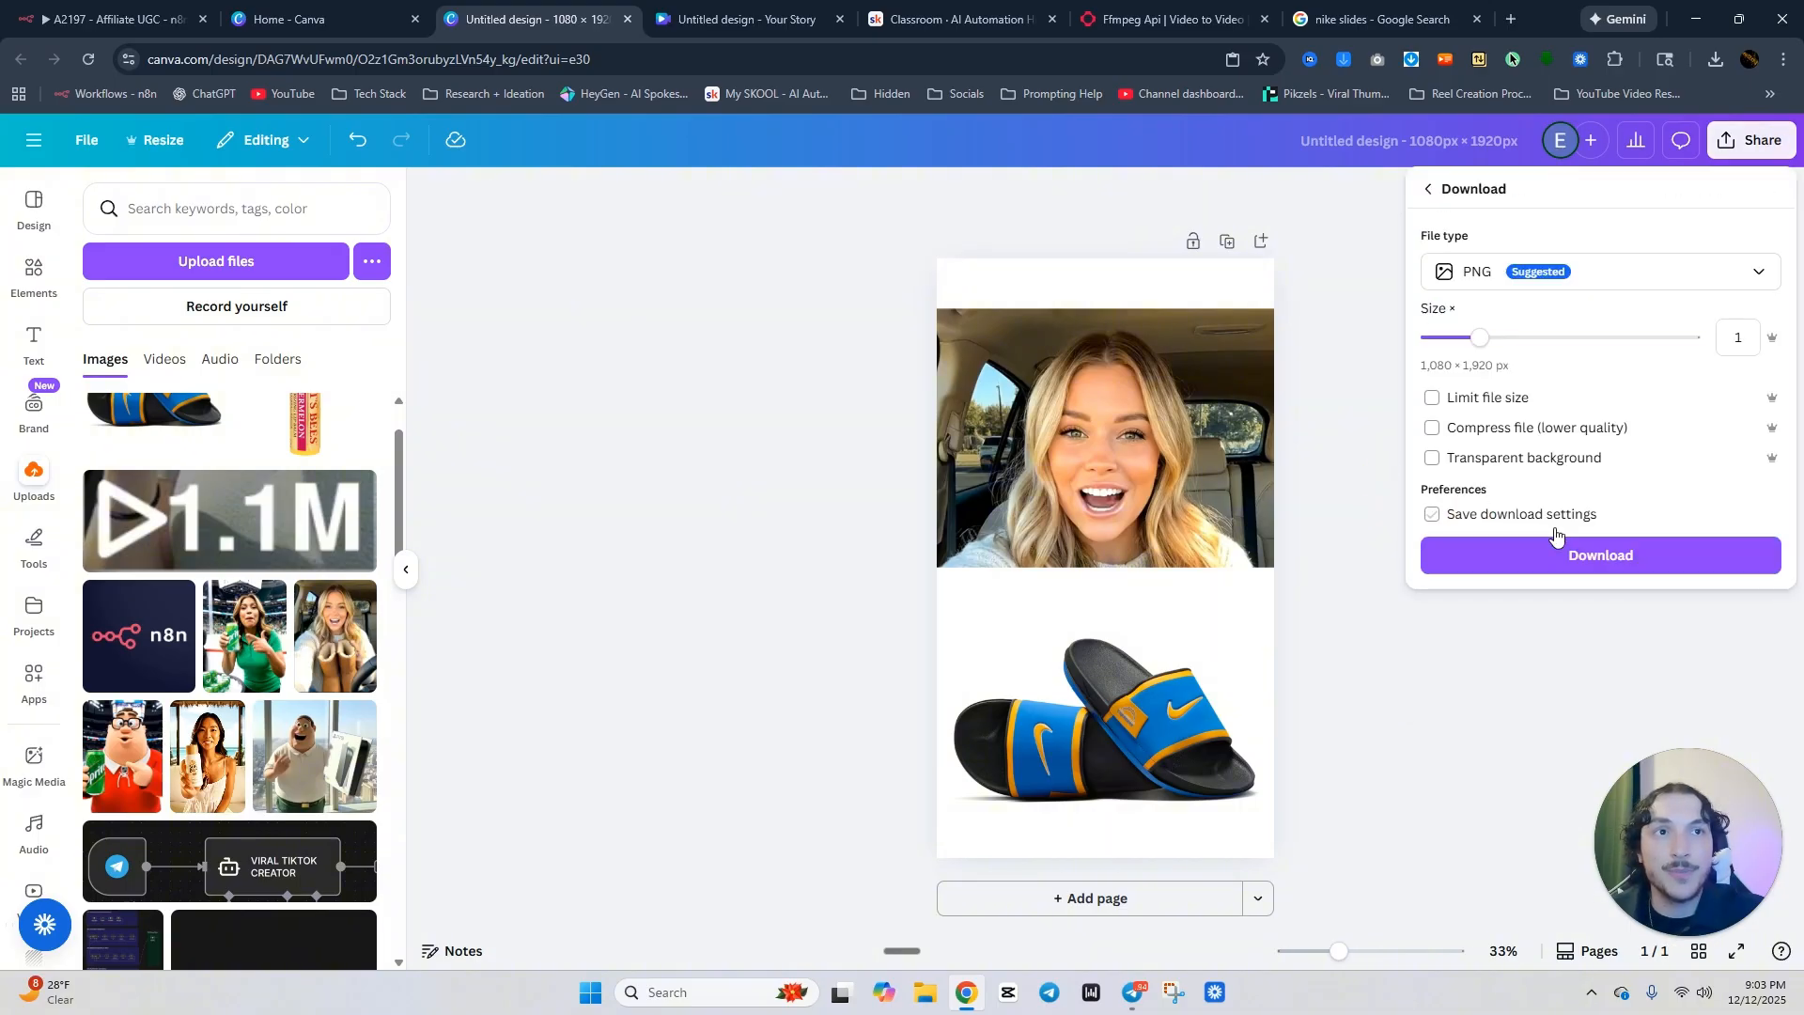
left_click(1569, 561)
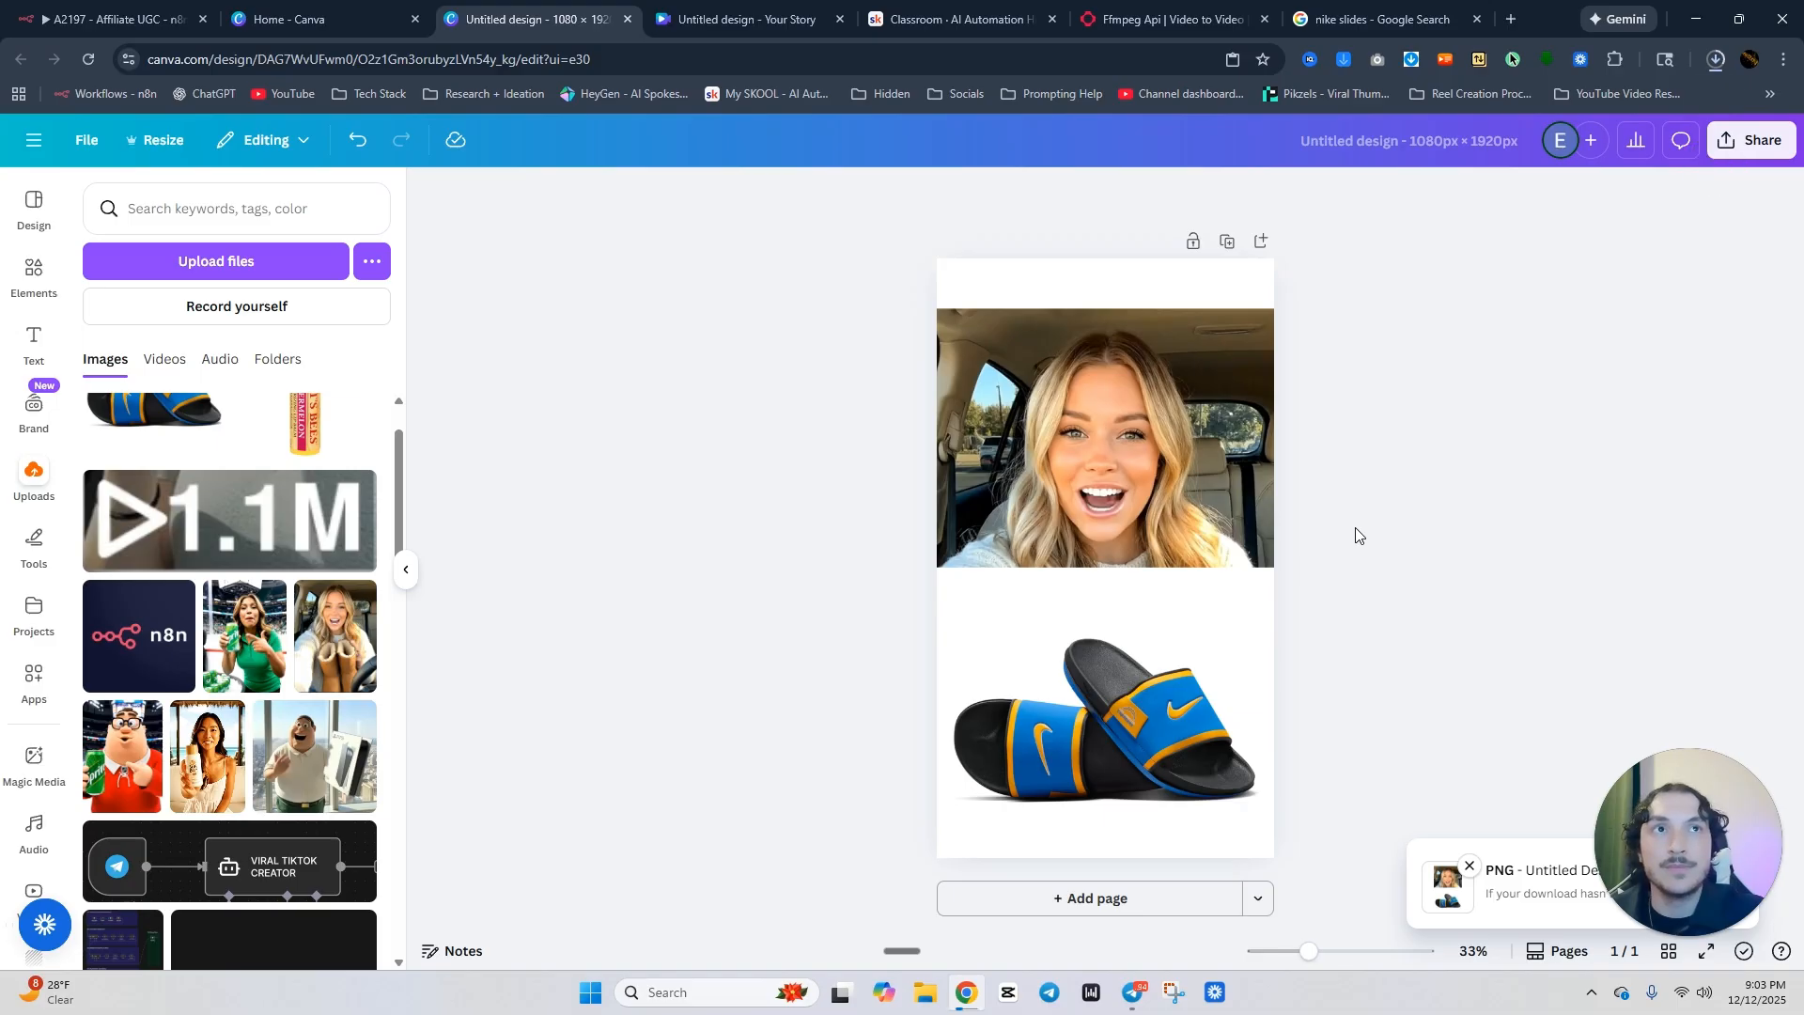
In Telegram, send the Untitled design (2) image to the Affiliate Ads UGC bot captioned "This woman promoting these Nike sandal slides inside of her car".
left_click(1132, 992)
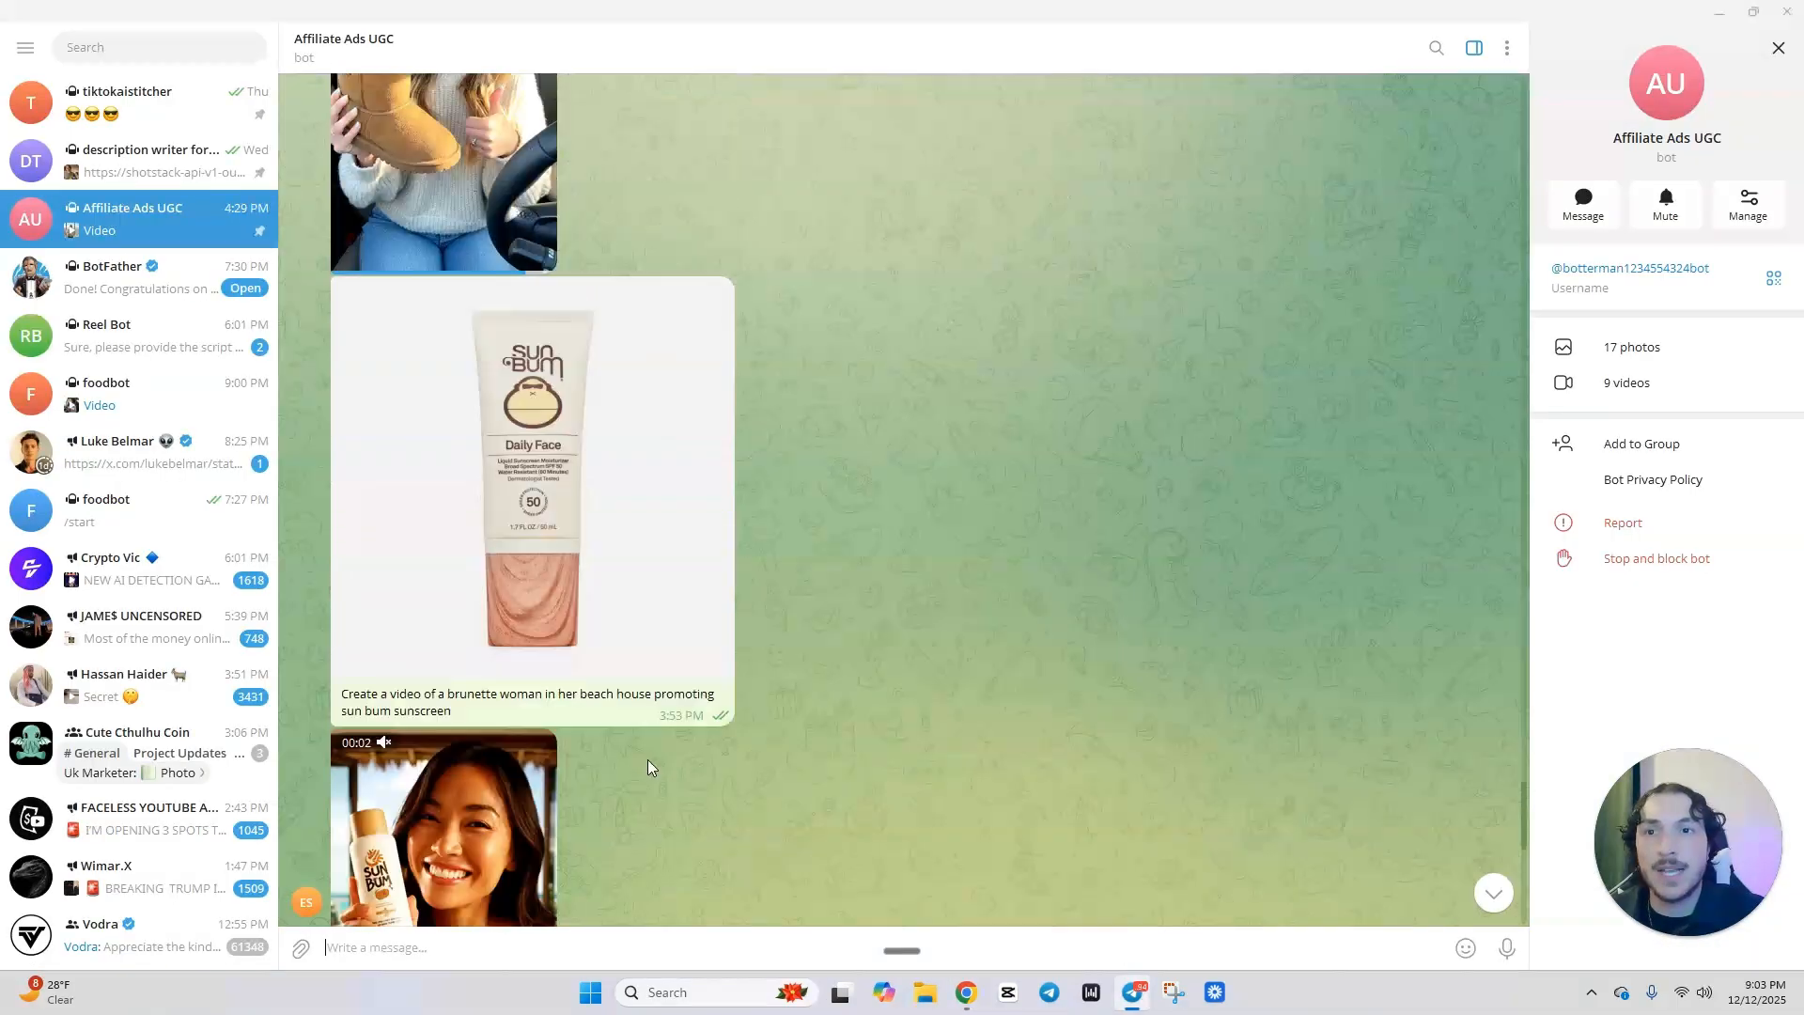
scroll(648, 766, "down", 5)
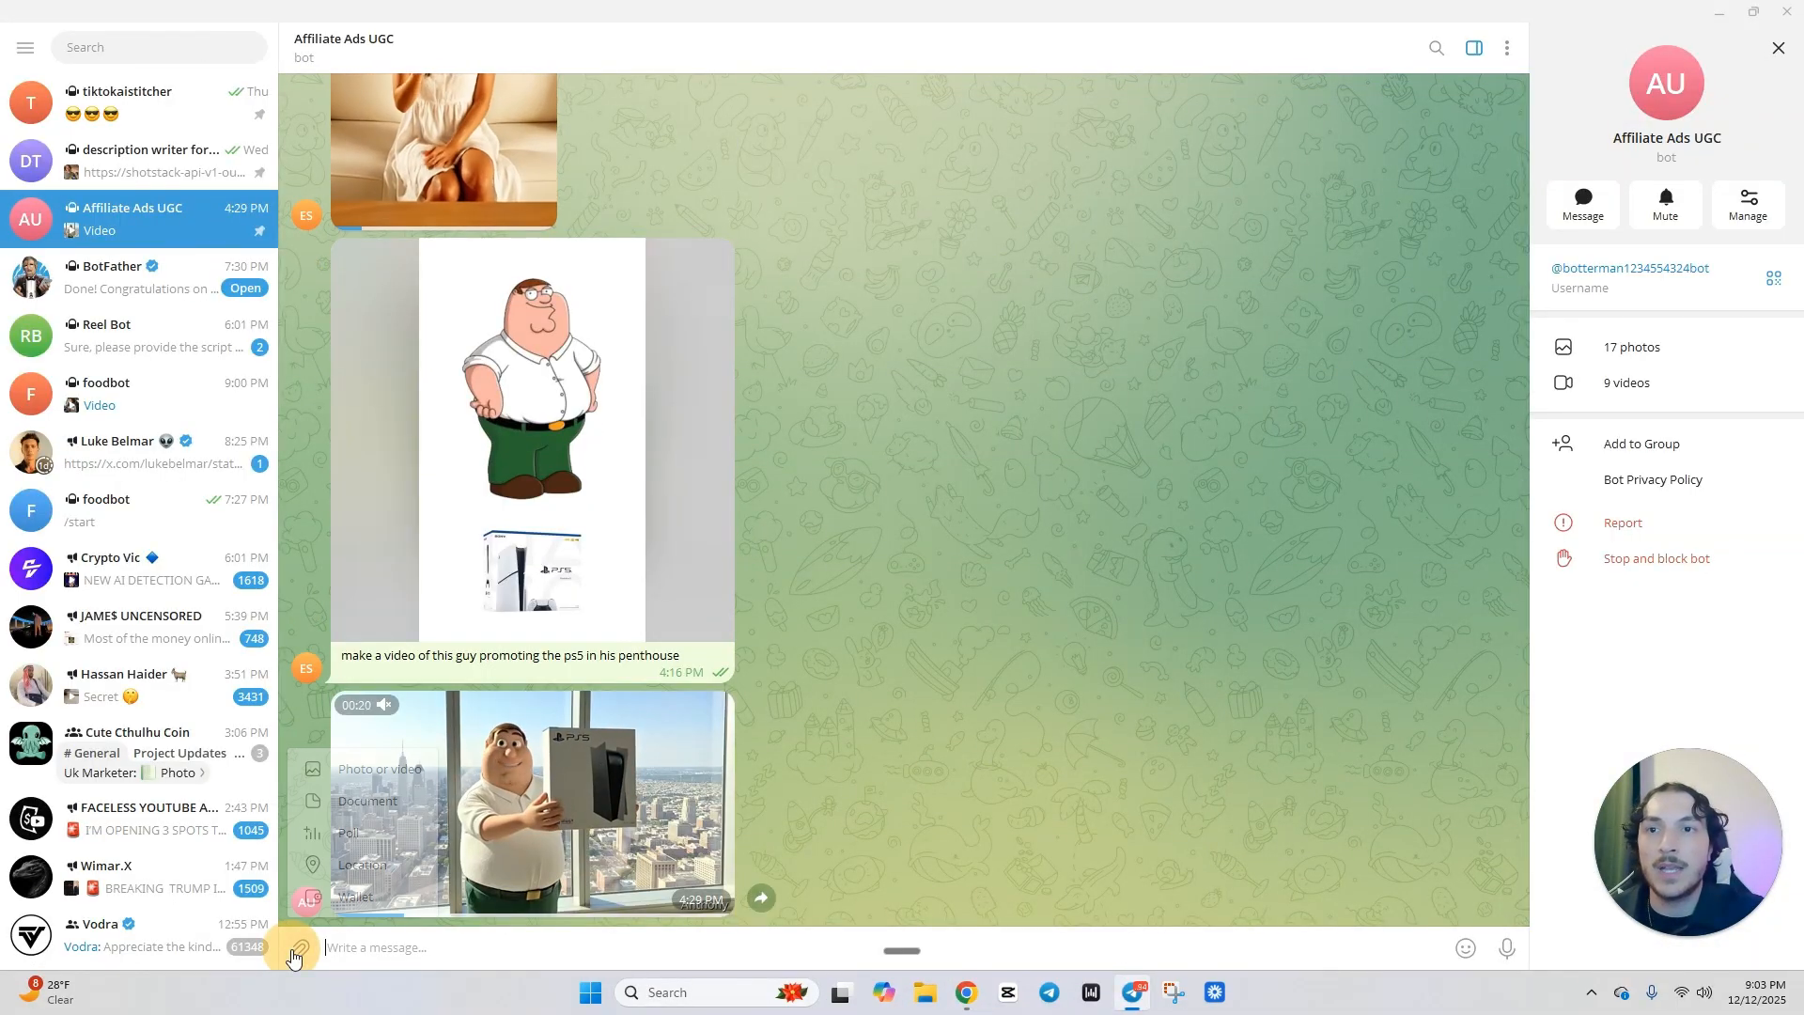
left_click(293, 957)
left_click(219, 193)
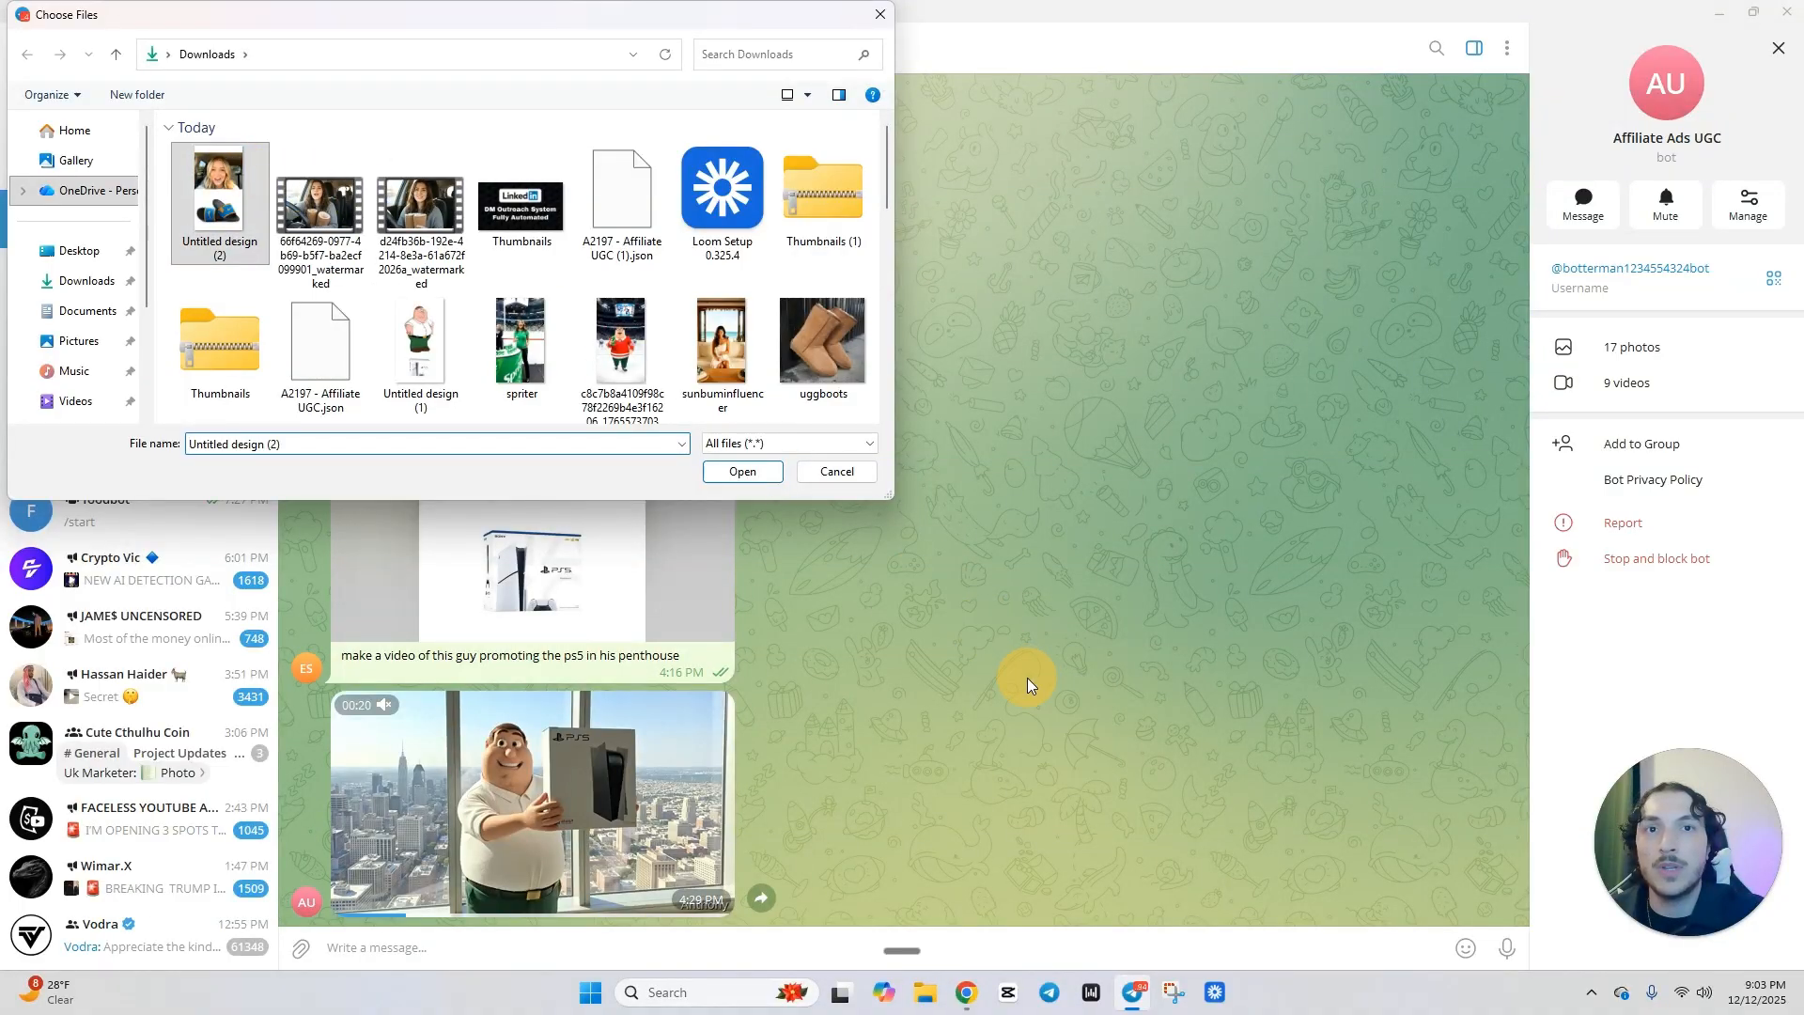
left_click(733, 472)
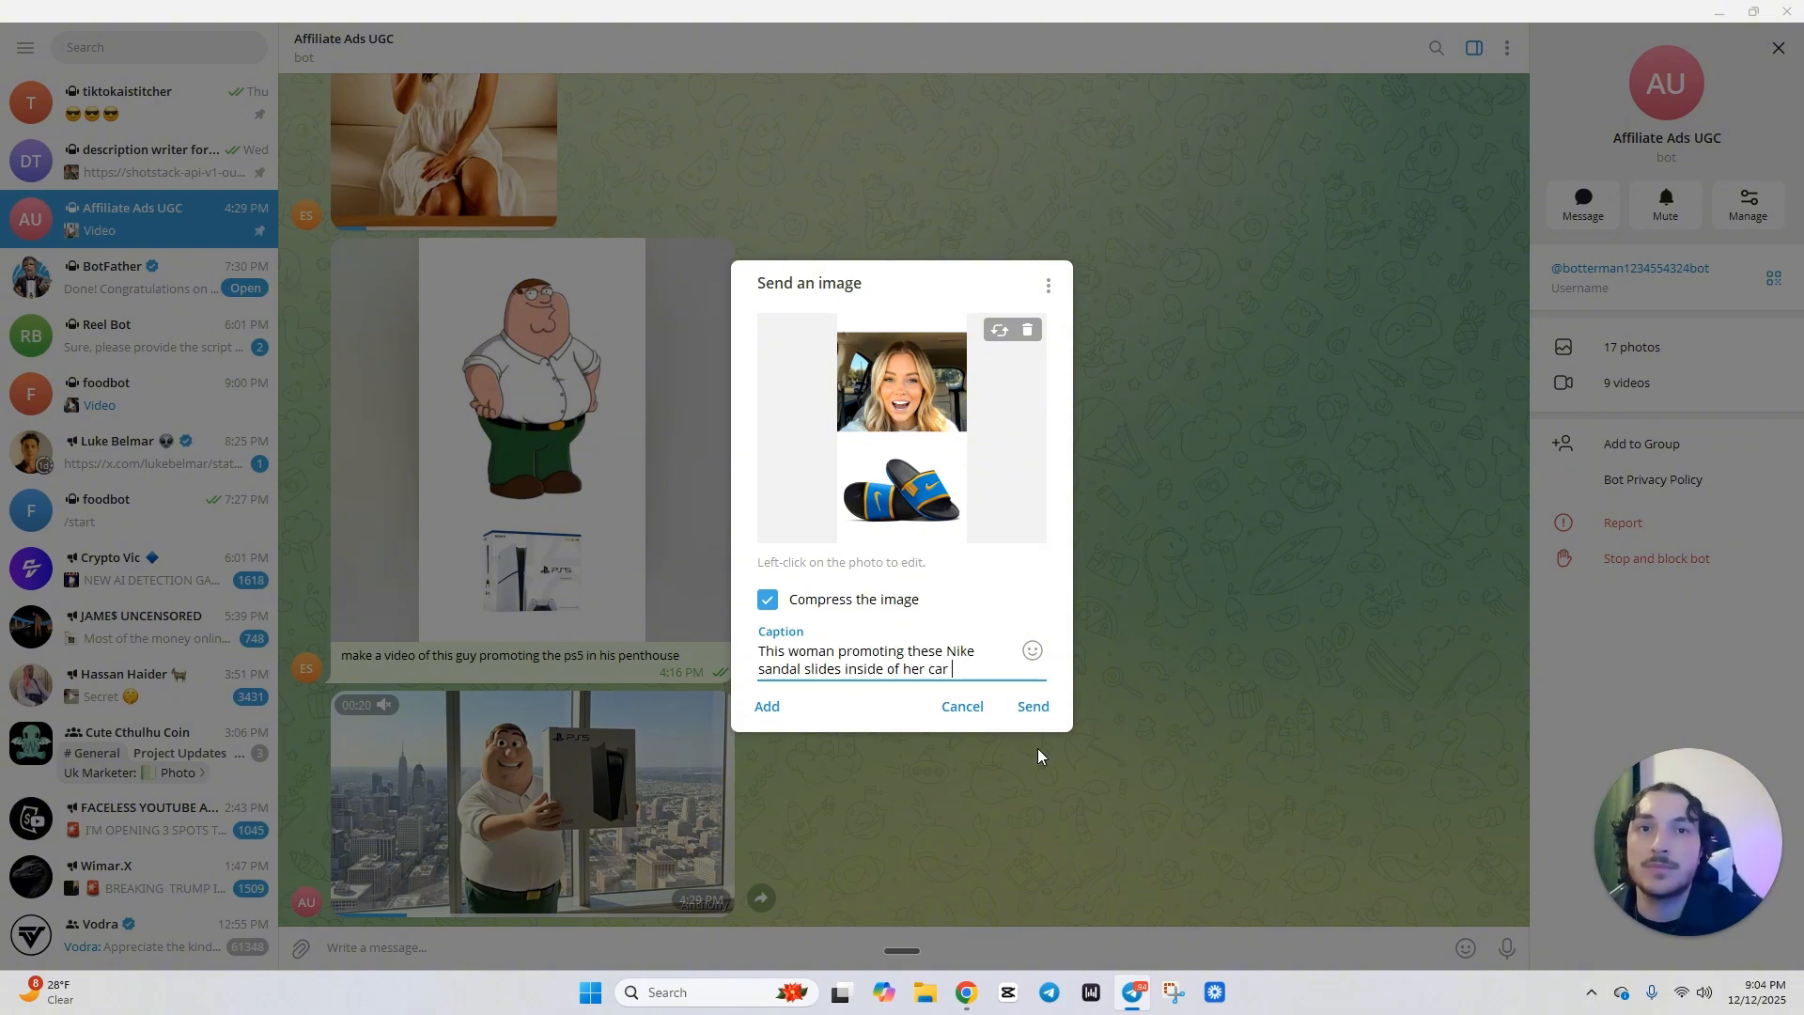
left_click(1037, 711)
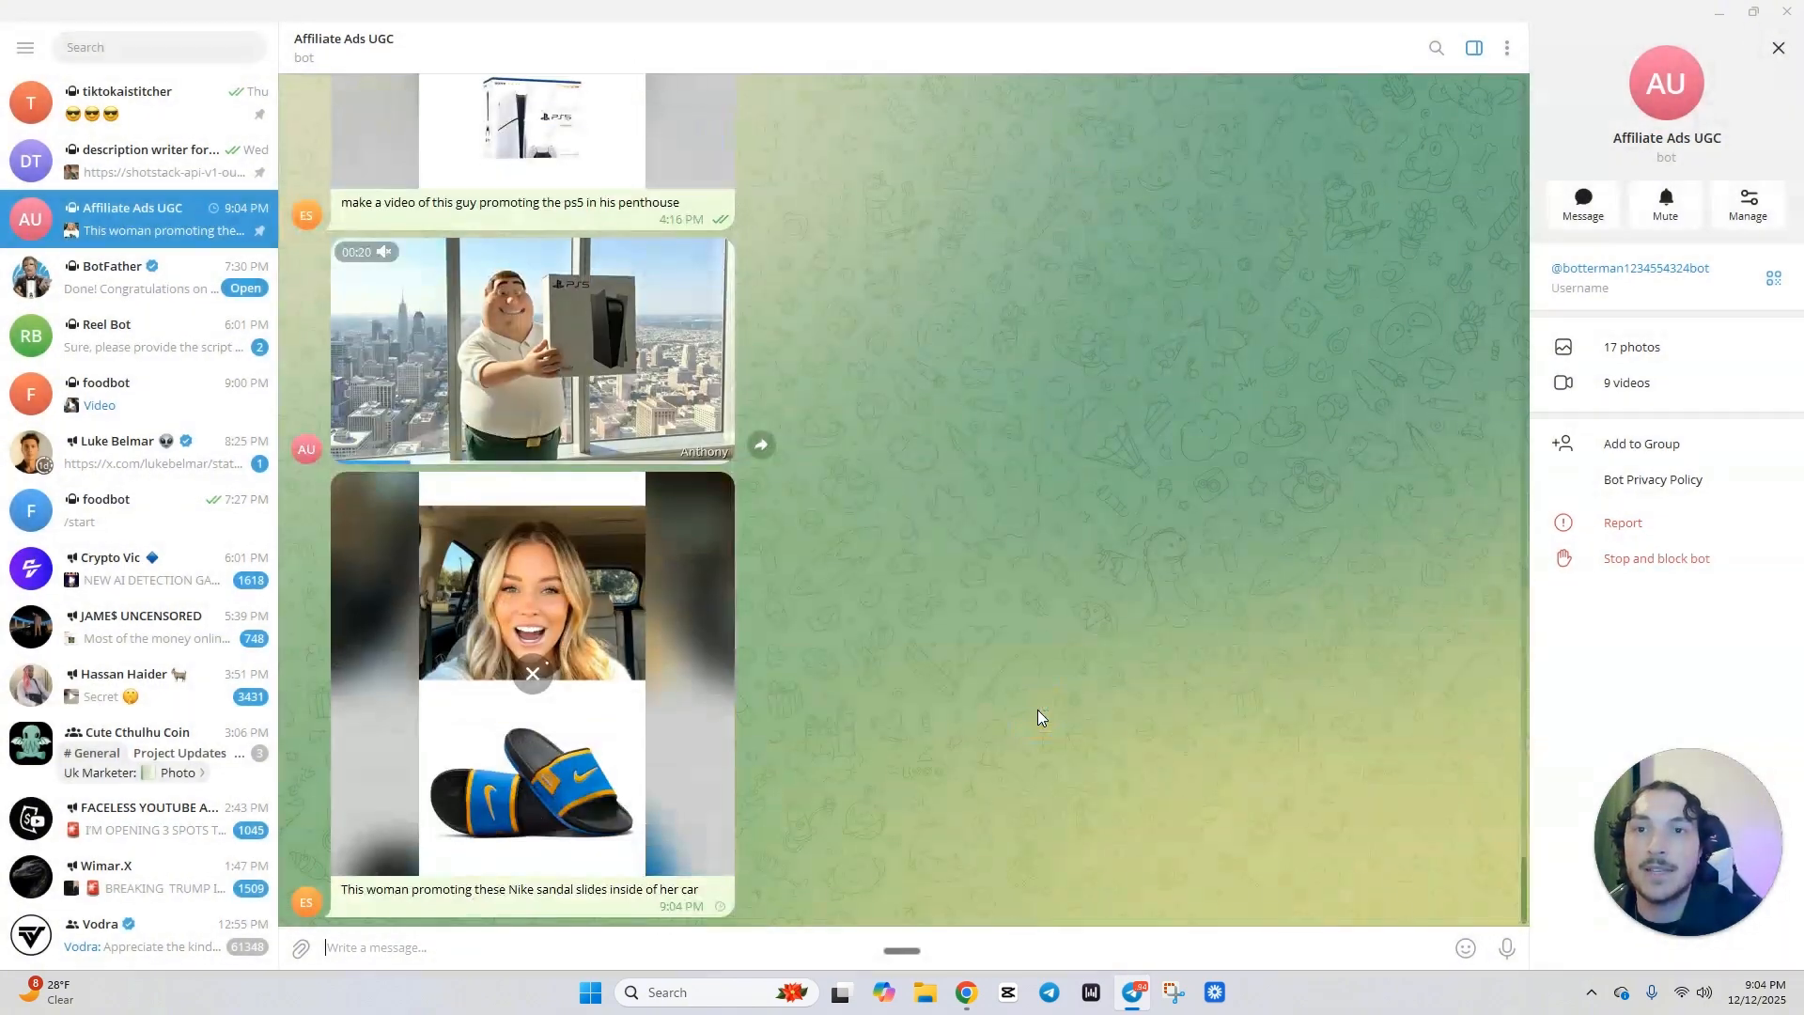
Switch back to the browser and open the A2197 - Affiliate UGC workflow in n8n.
left_click(968, 993)
left_click(122, 19)
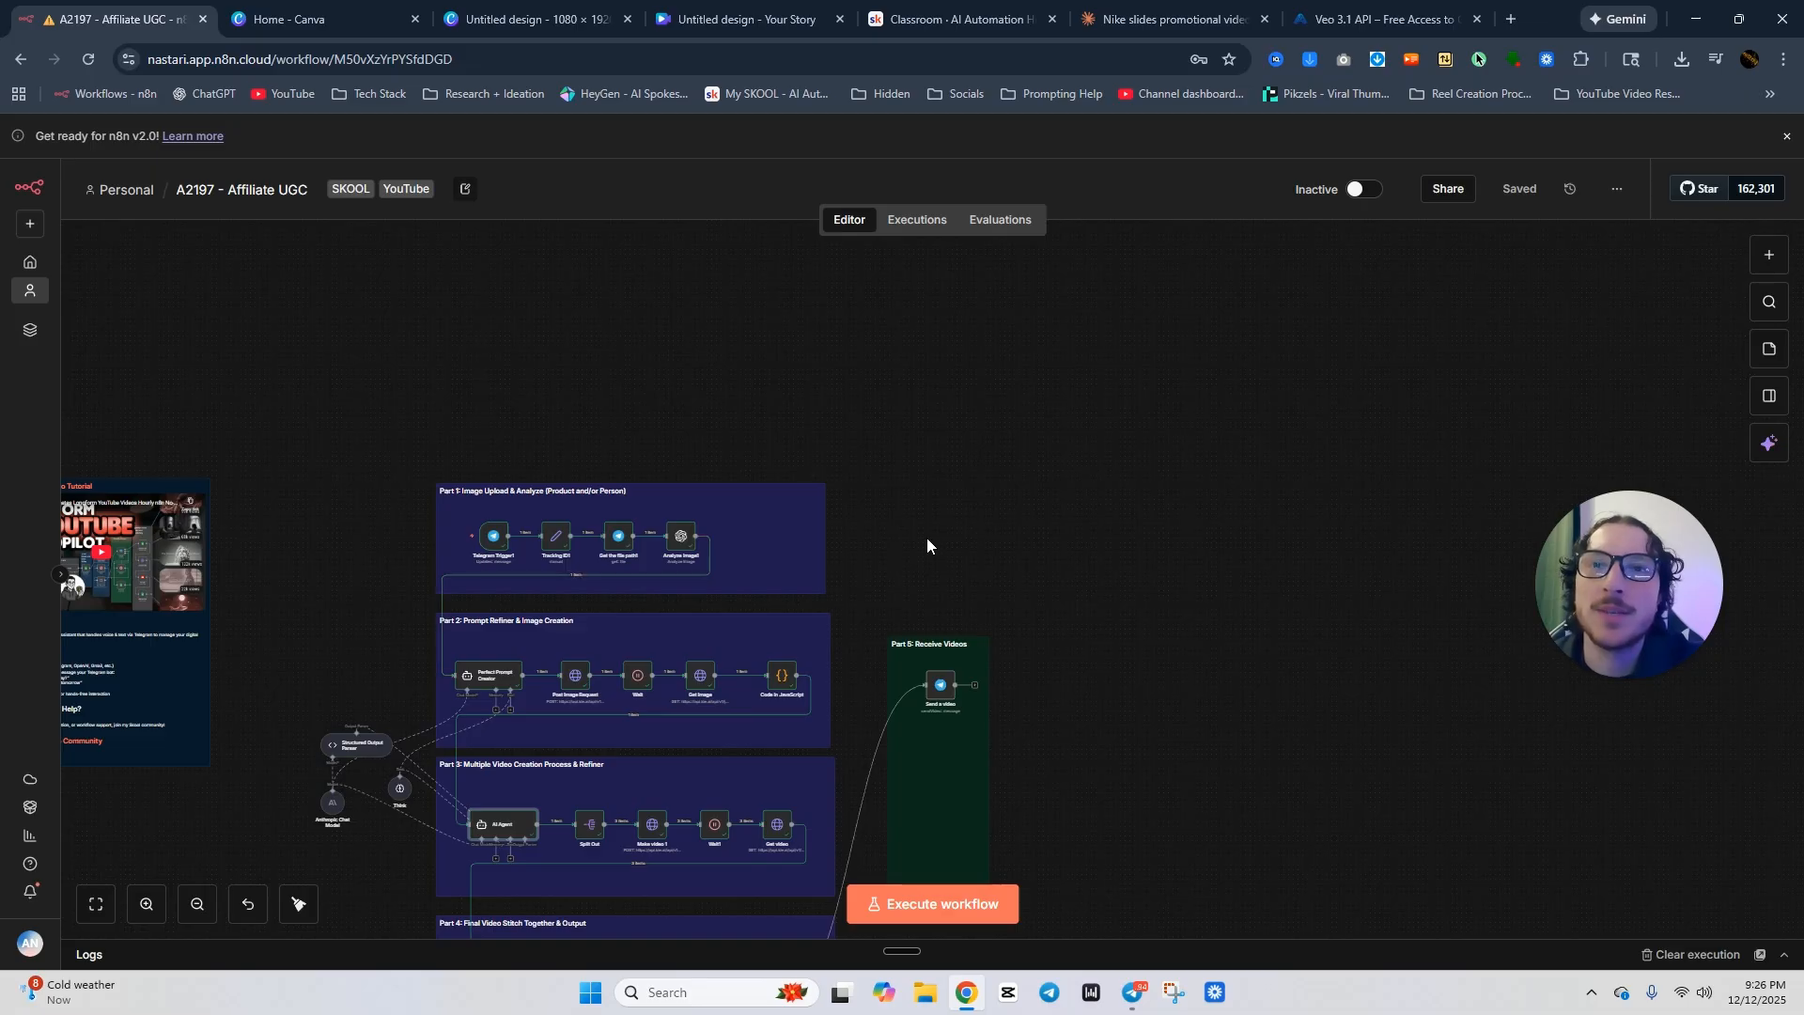
Switch to Telegram, watch the woman-and-slides video returned in the Affiliate Ads UGC chat in full screen, and close it.
left_click(1141, 992)
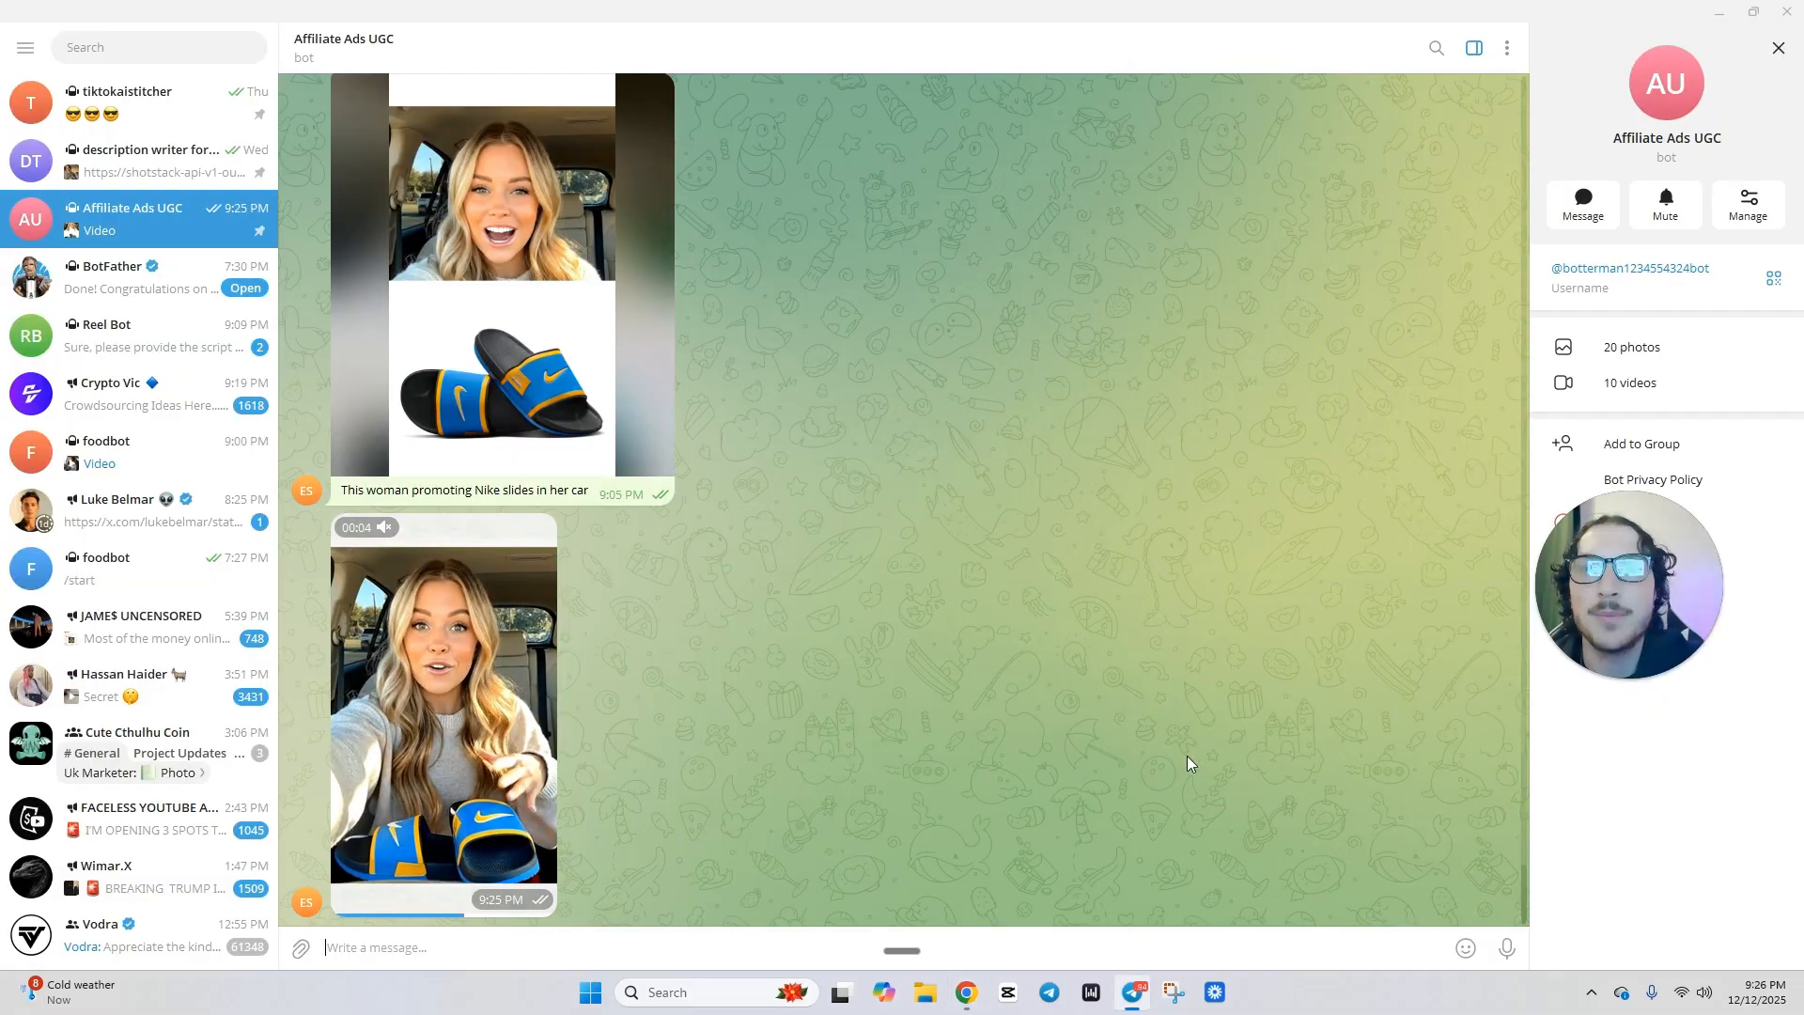
left_click(446, 703)
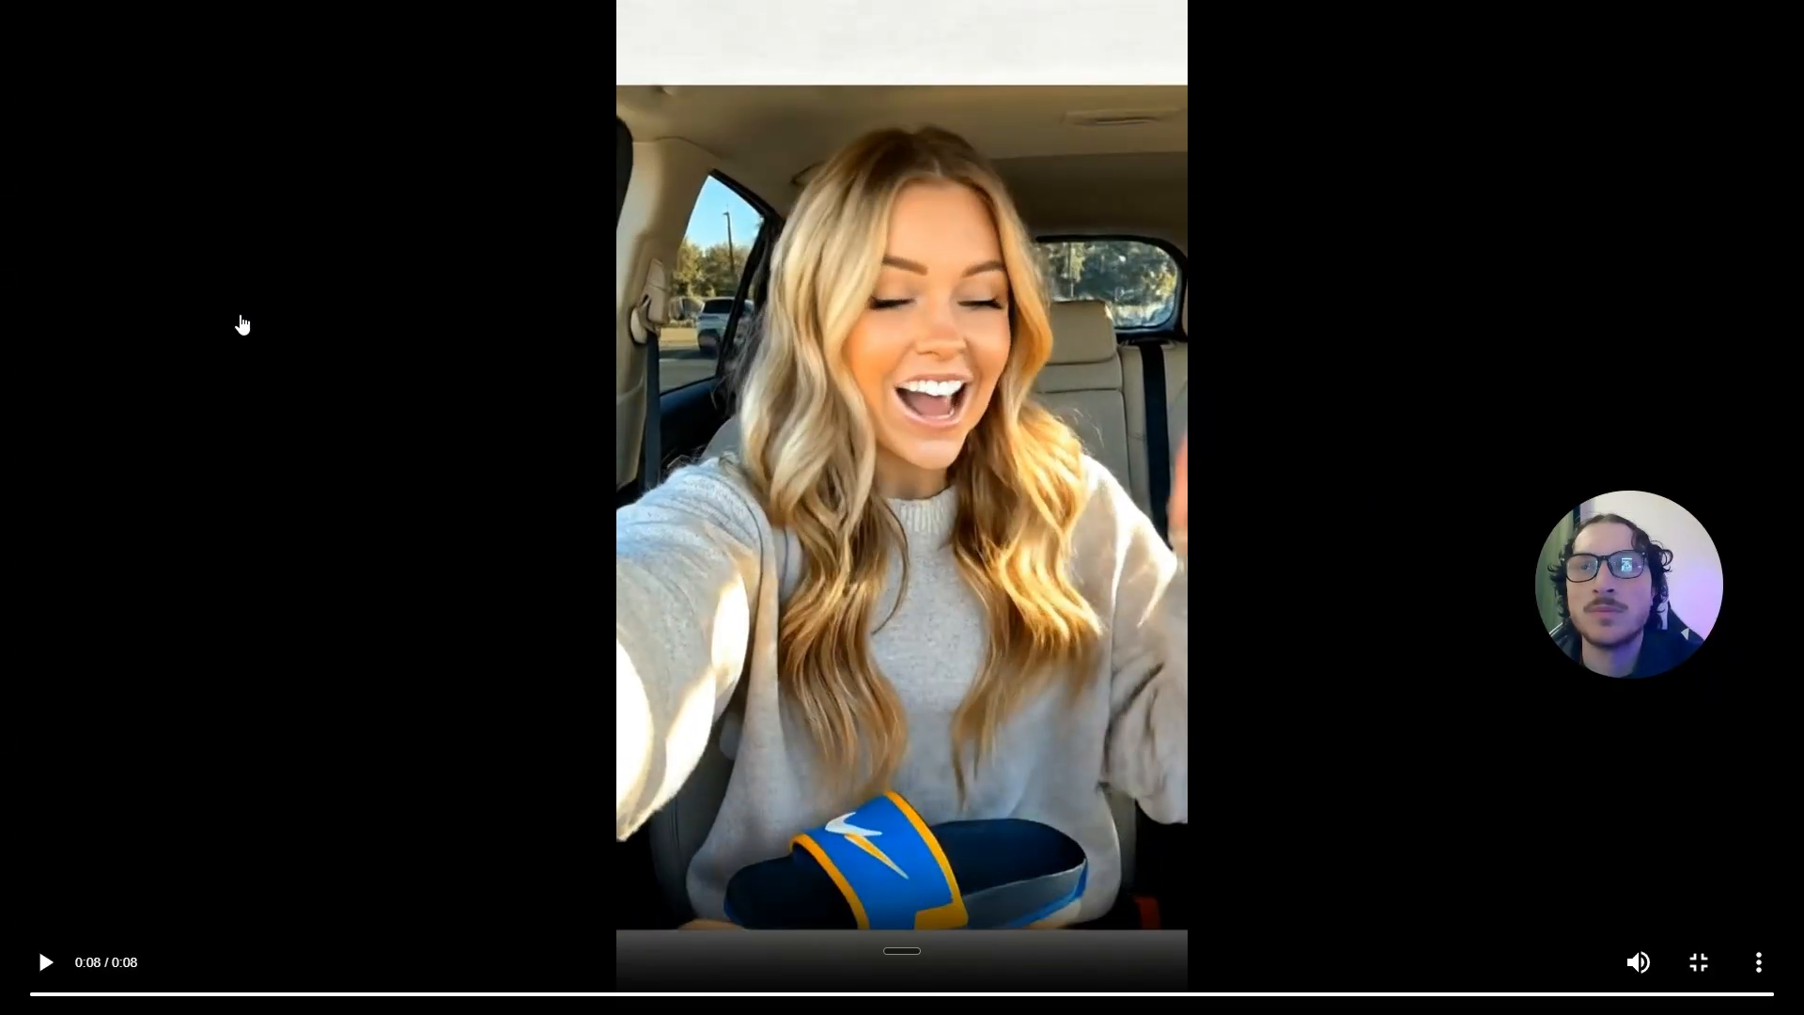
key("Escape")
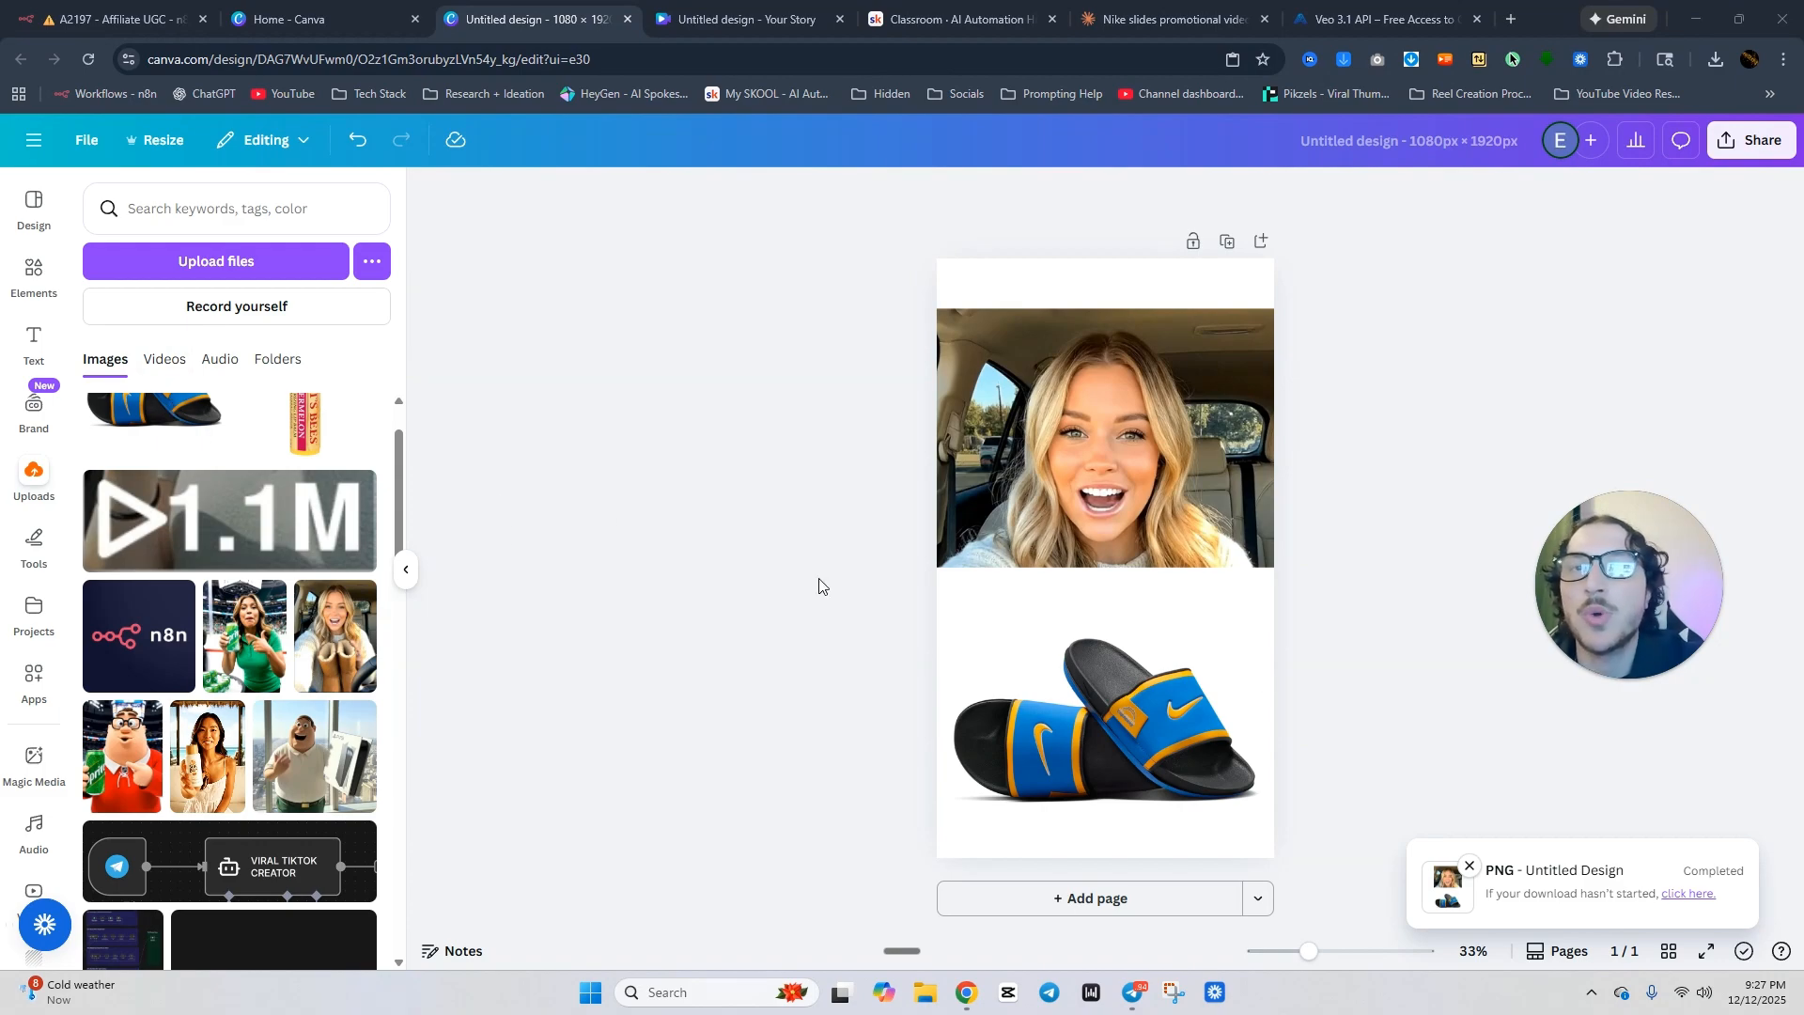
Remove the car background from the woman's image in the Canva design, enlarge her slightly and move her down toward the slides.
left_click(1029, 406)
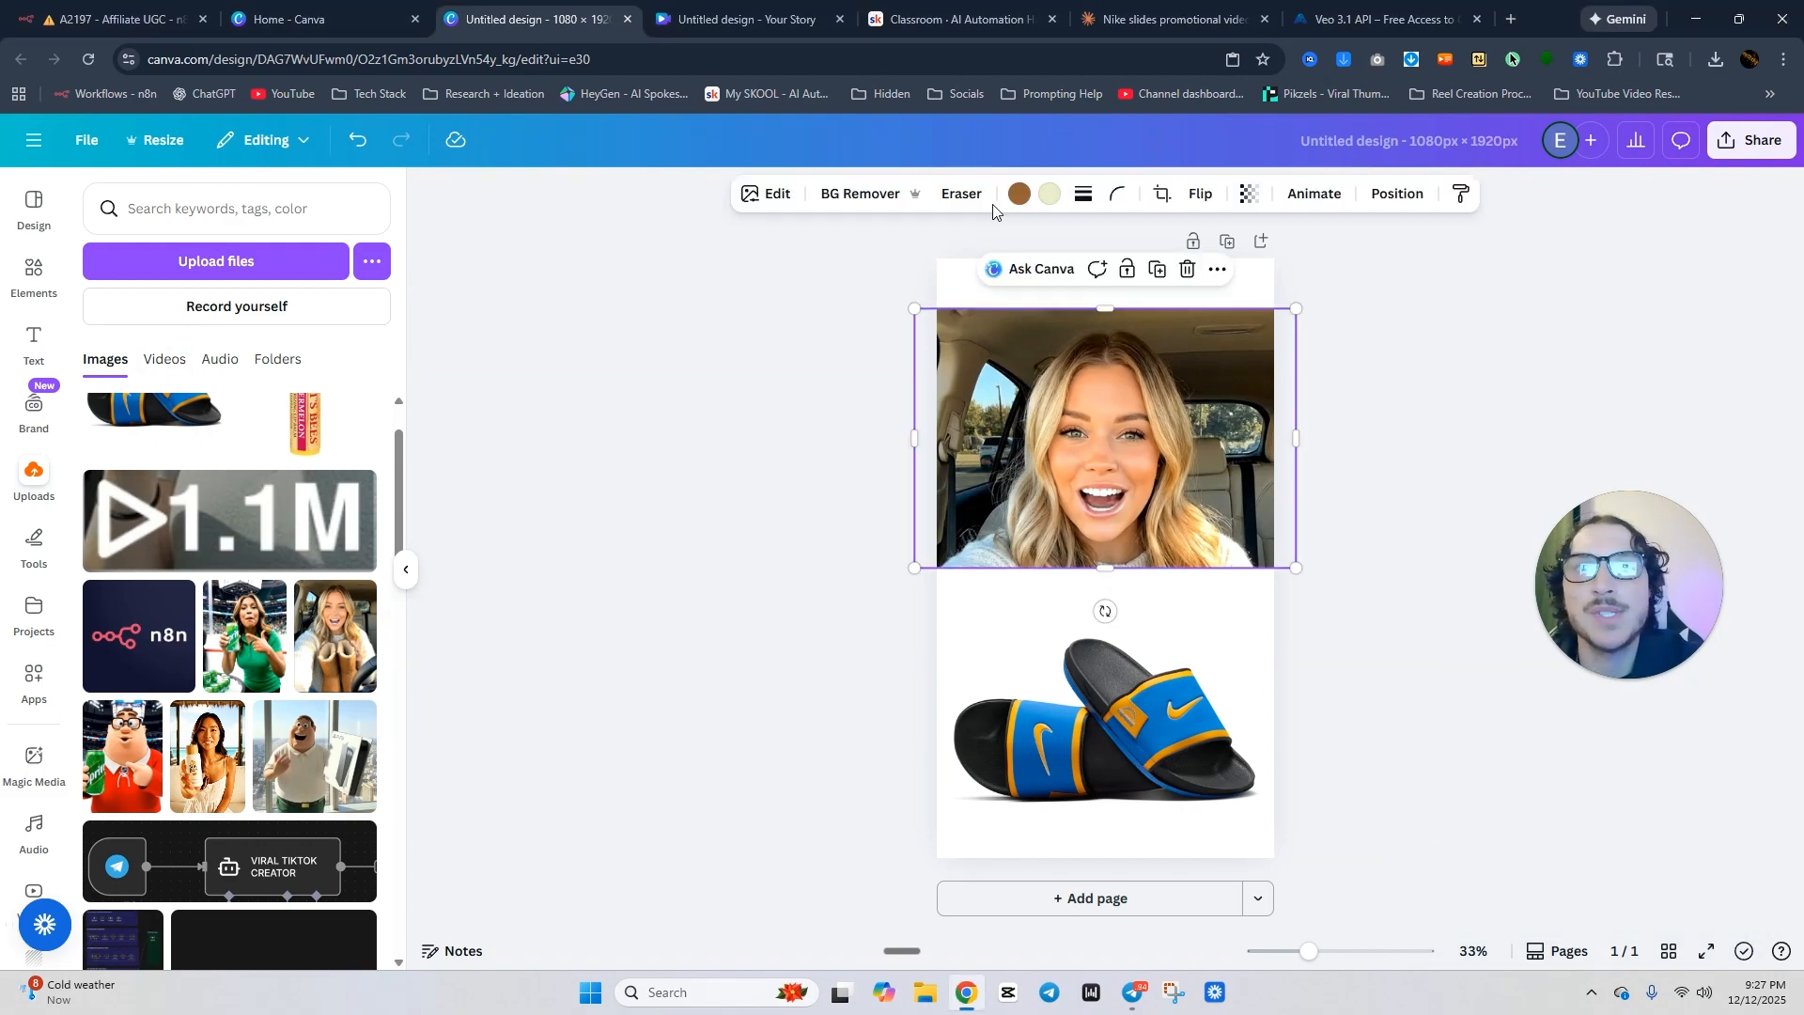
left_click(850, 200)
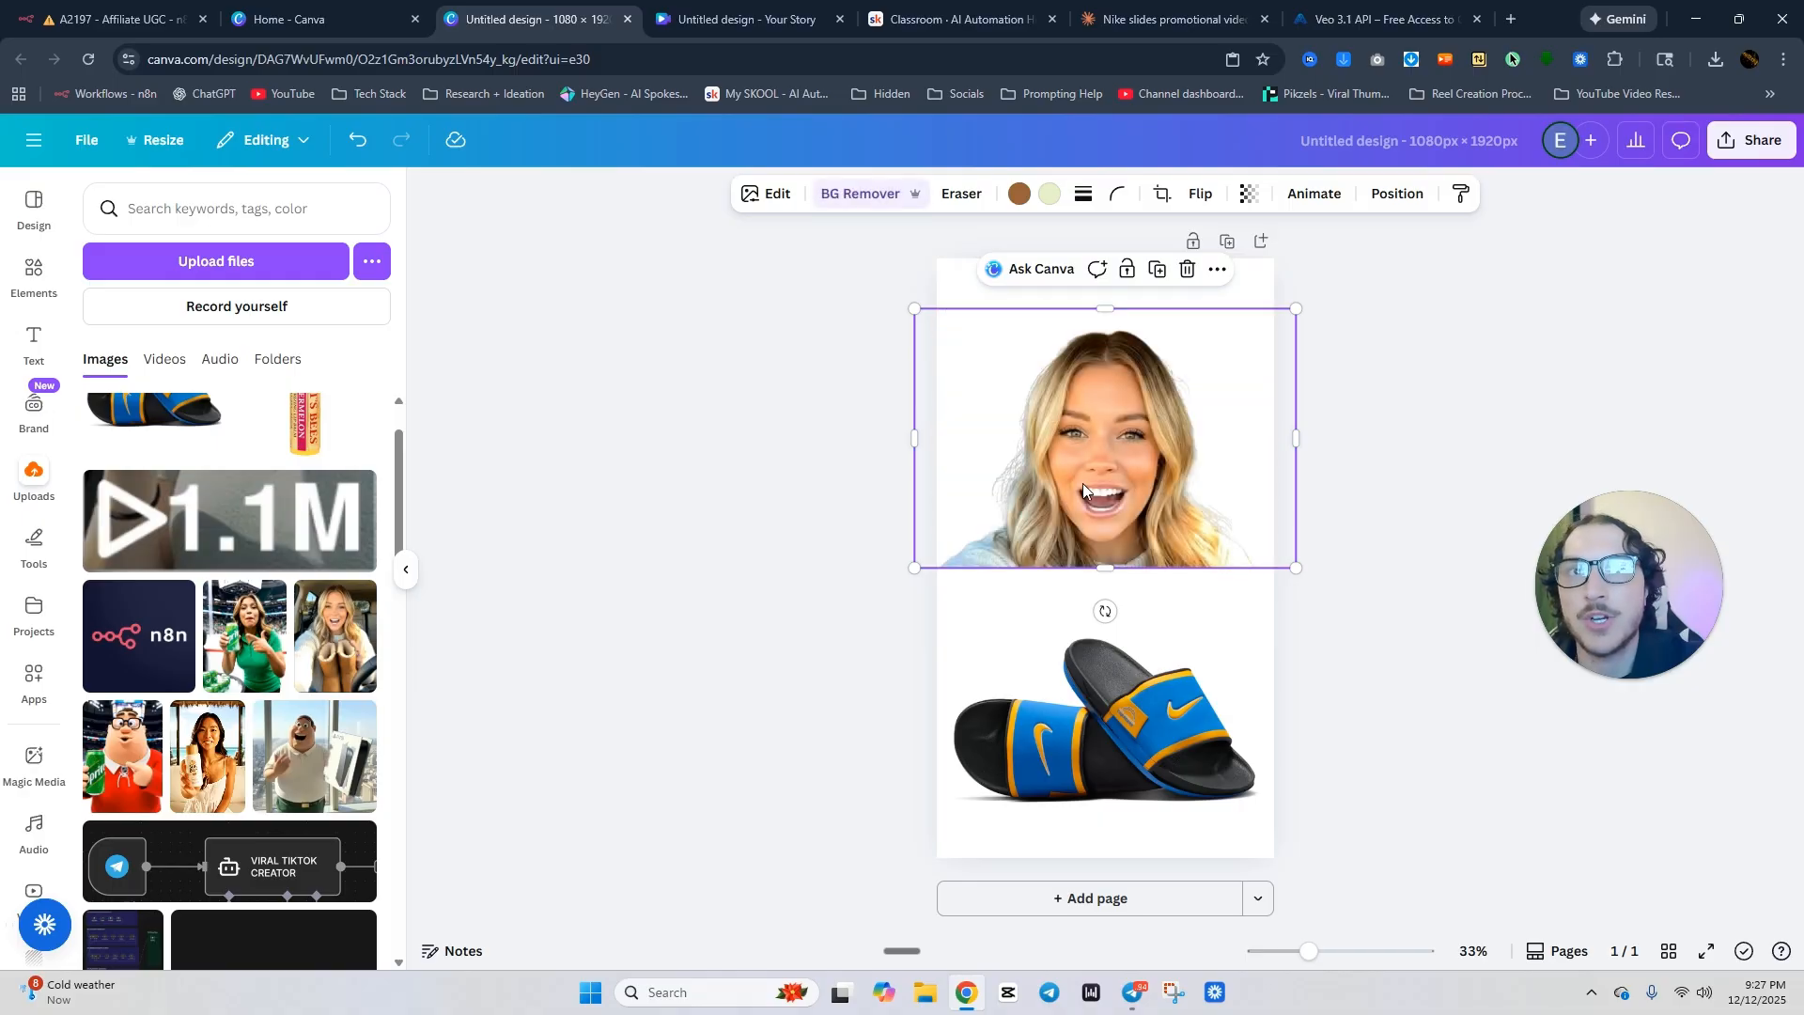
left_click_drag(920, 308, 904, 297)
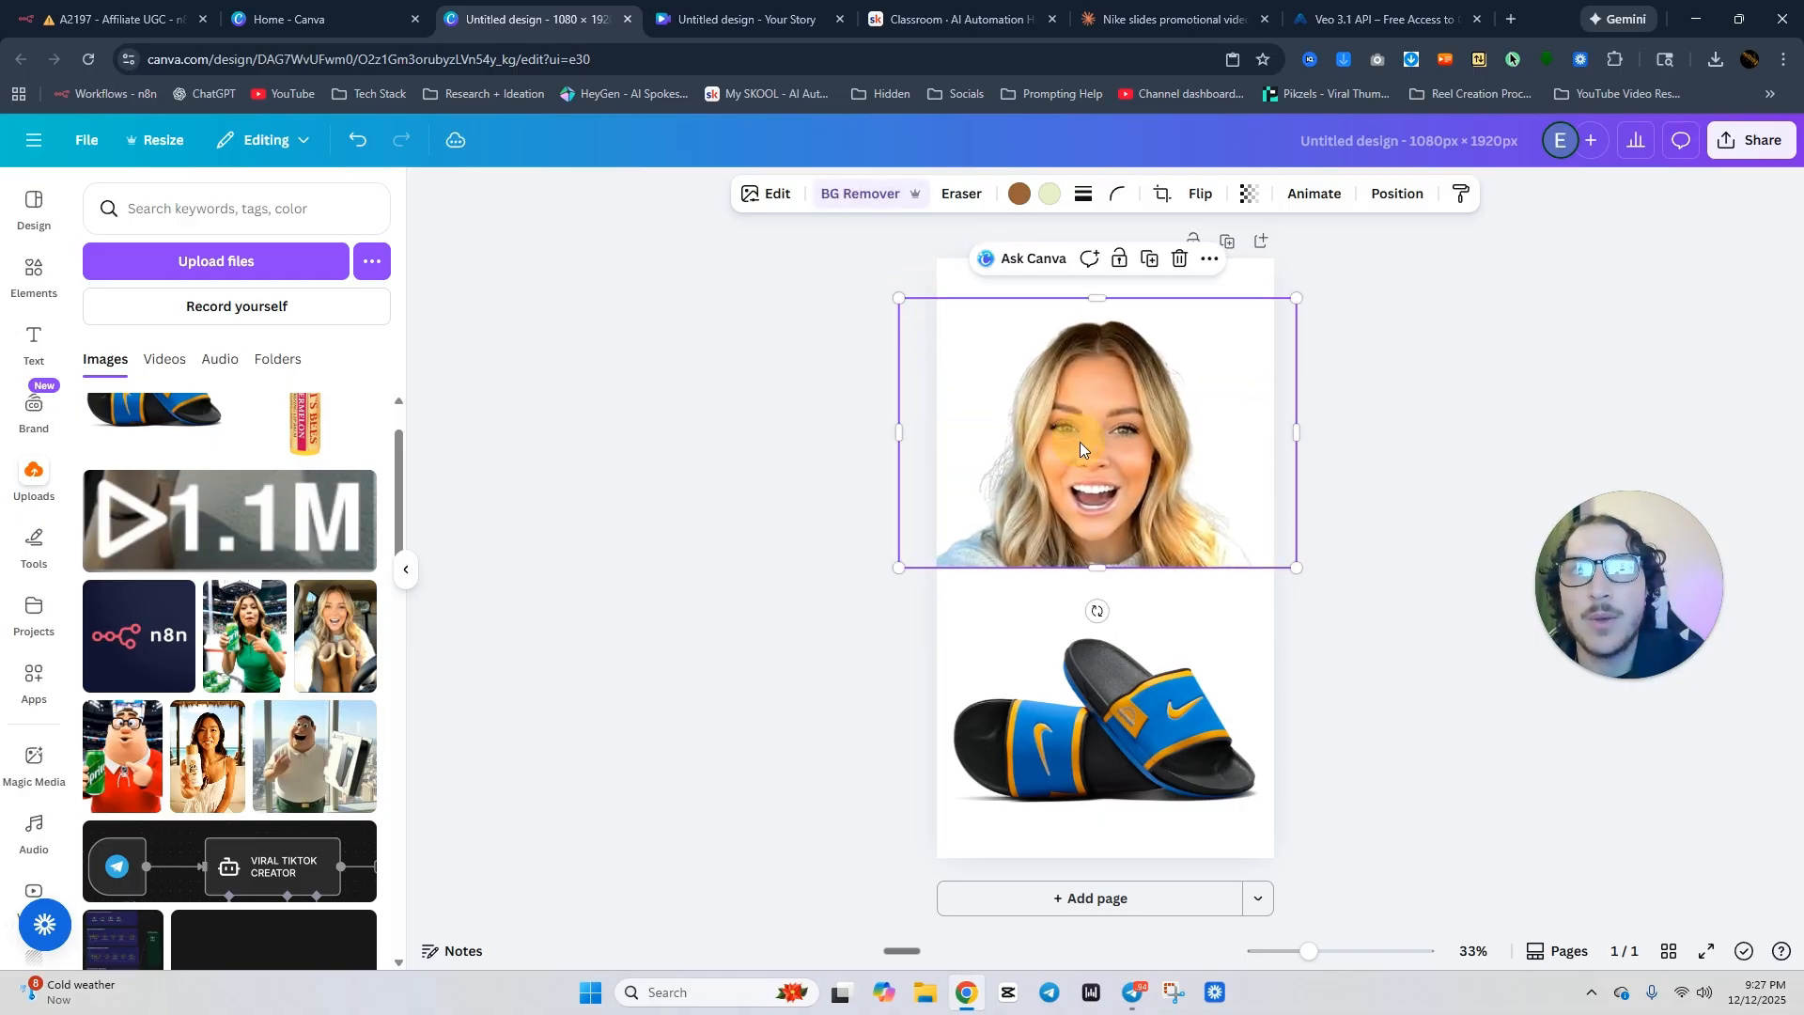
left_click_drag(1088, 452, 1095, 473)
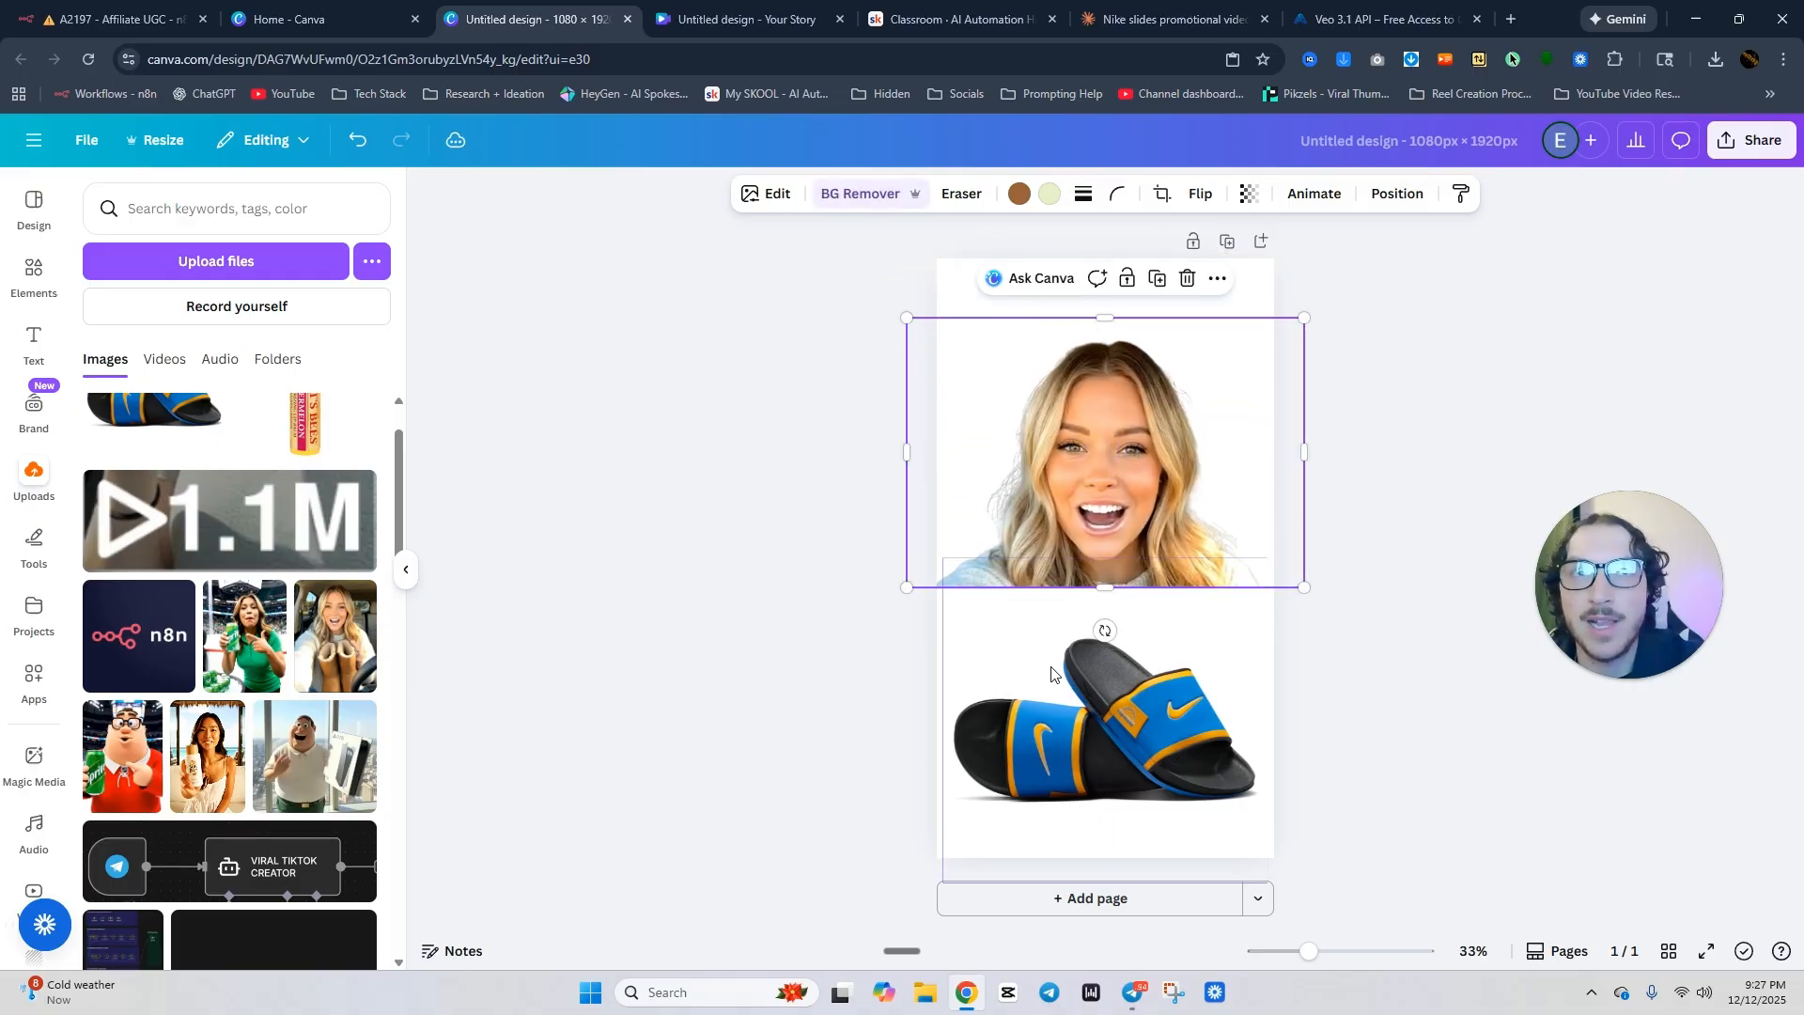
left_click(779, 419)
Return to the A2197 - Affiliate UGC workflow in n8n and box-select all of its nodes from Part 1 to Part 5.
left_click(120, 19)
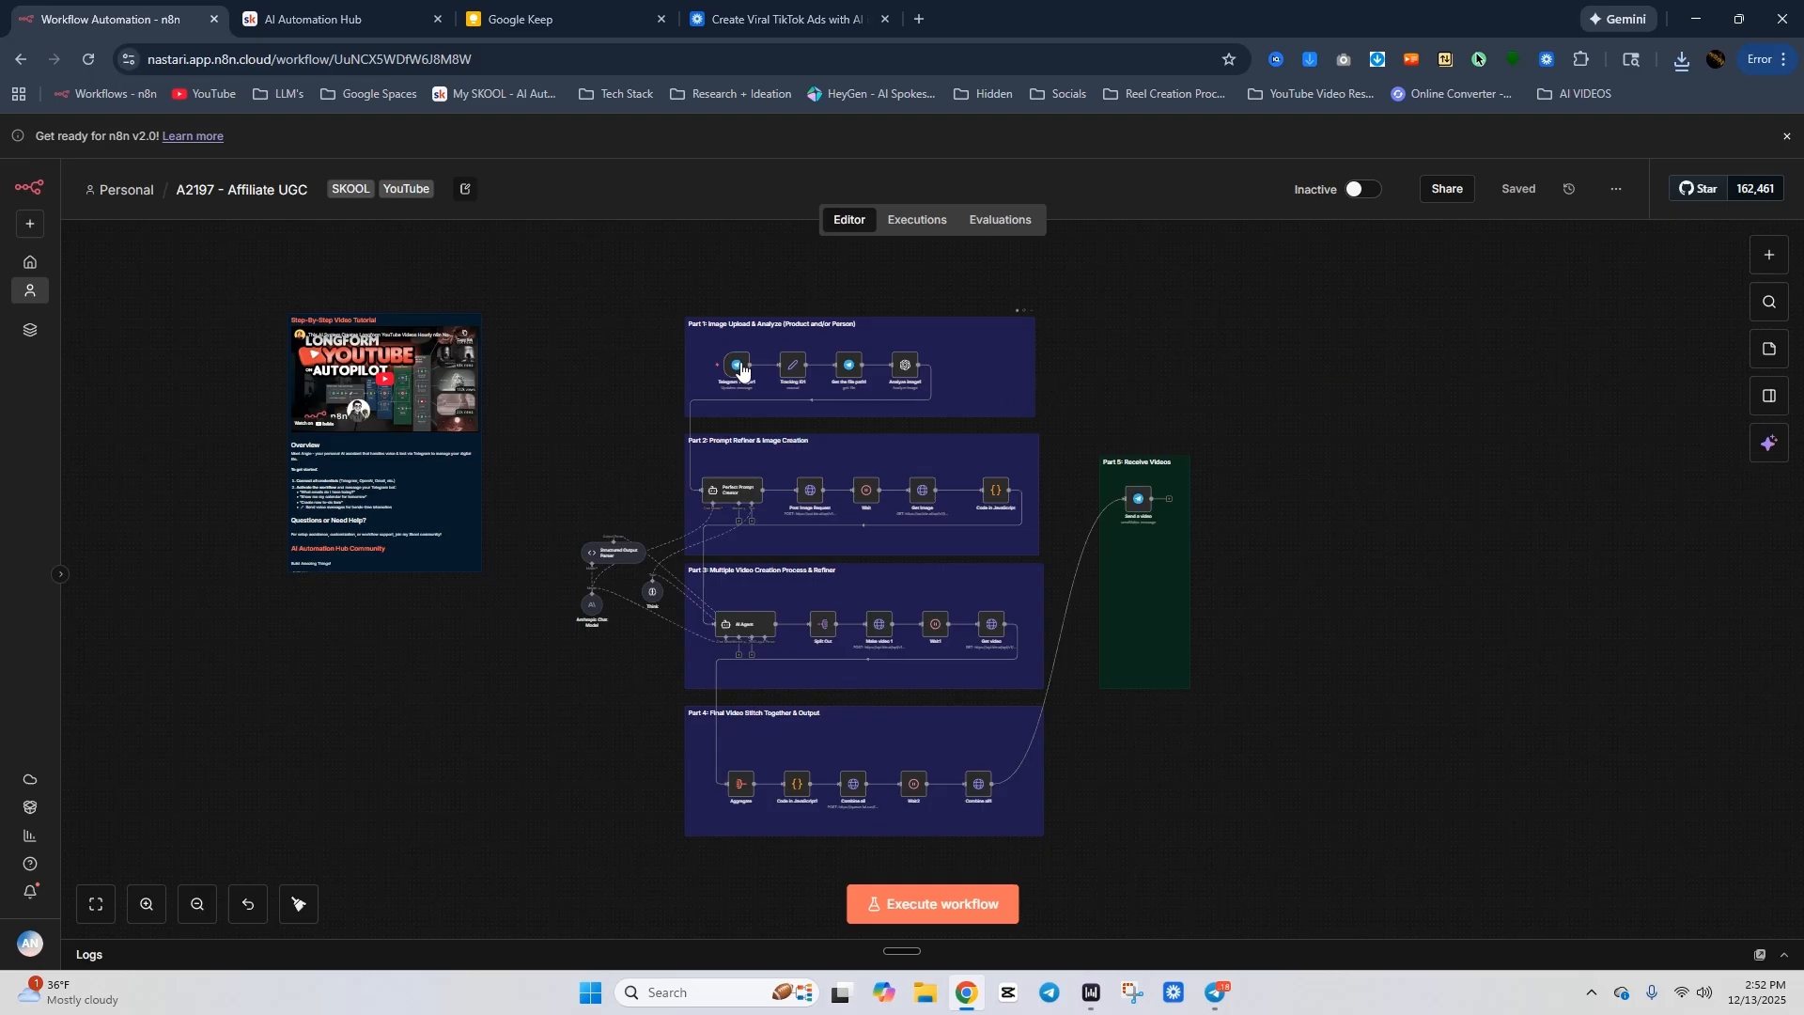
left_click_drag(523, 273, 1365, 922)
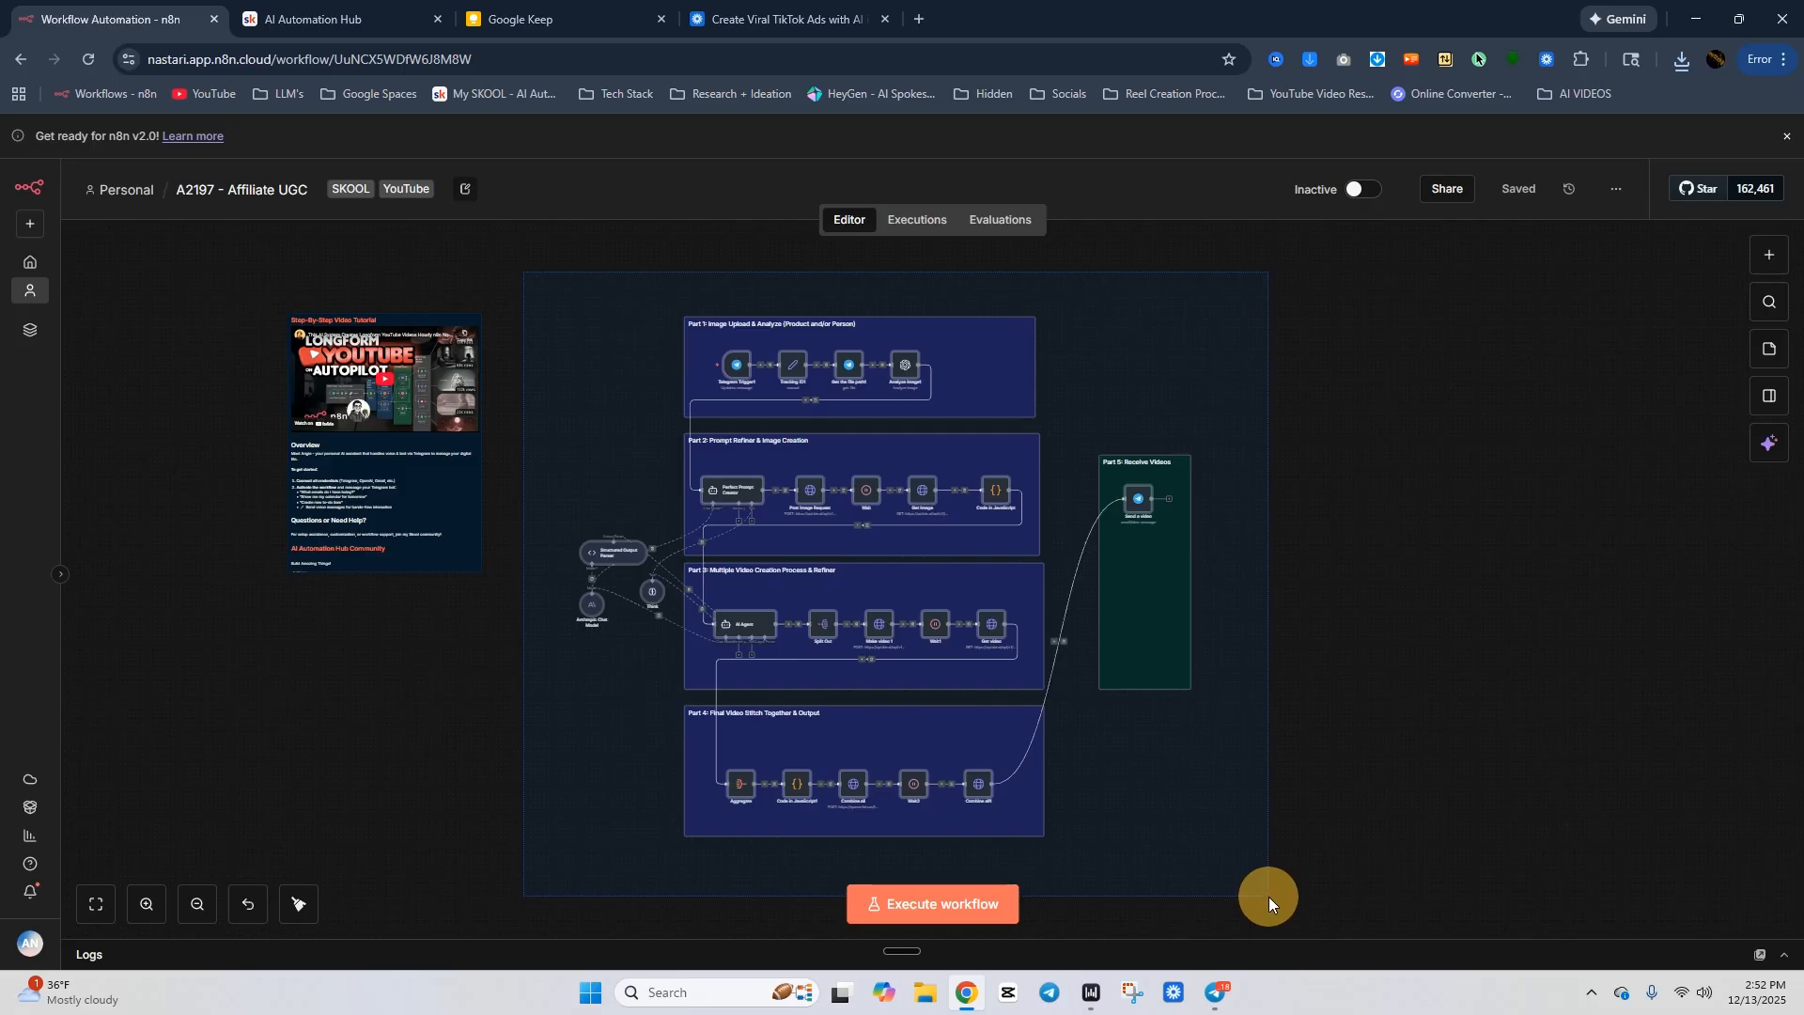
Switch to the AI Automation Hub community on Skool and look through its About page and Classroom courses.
left_click(320, 19)
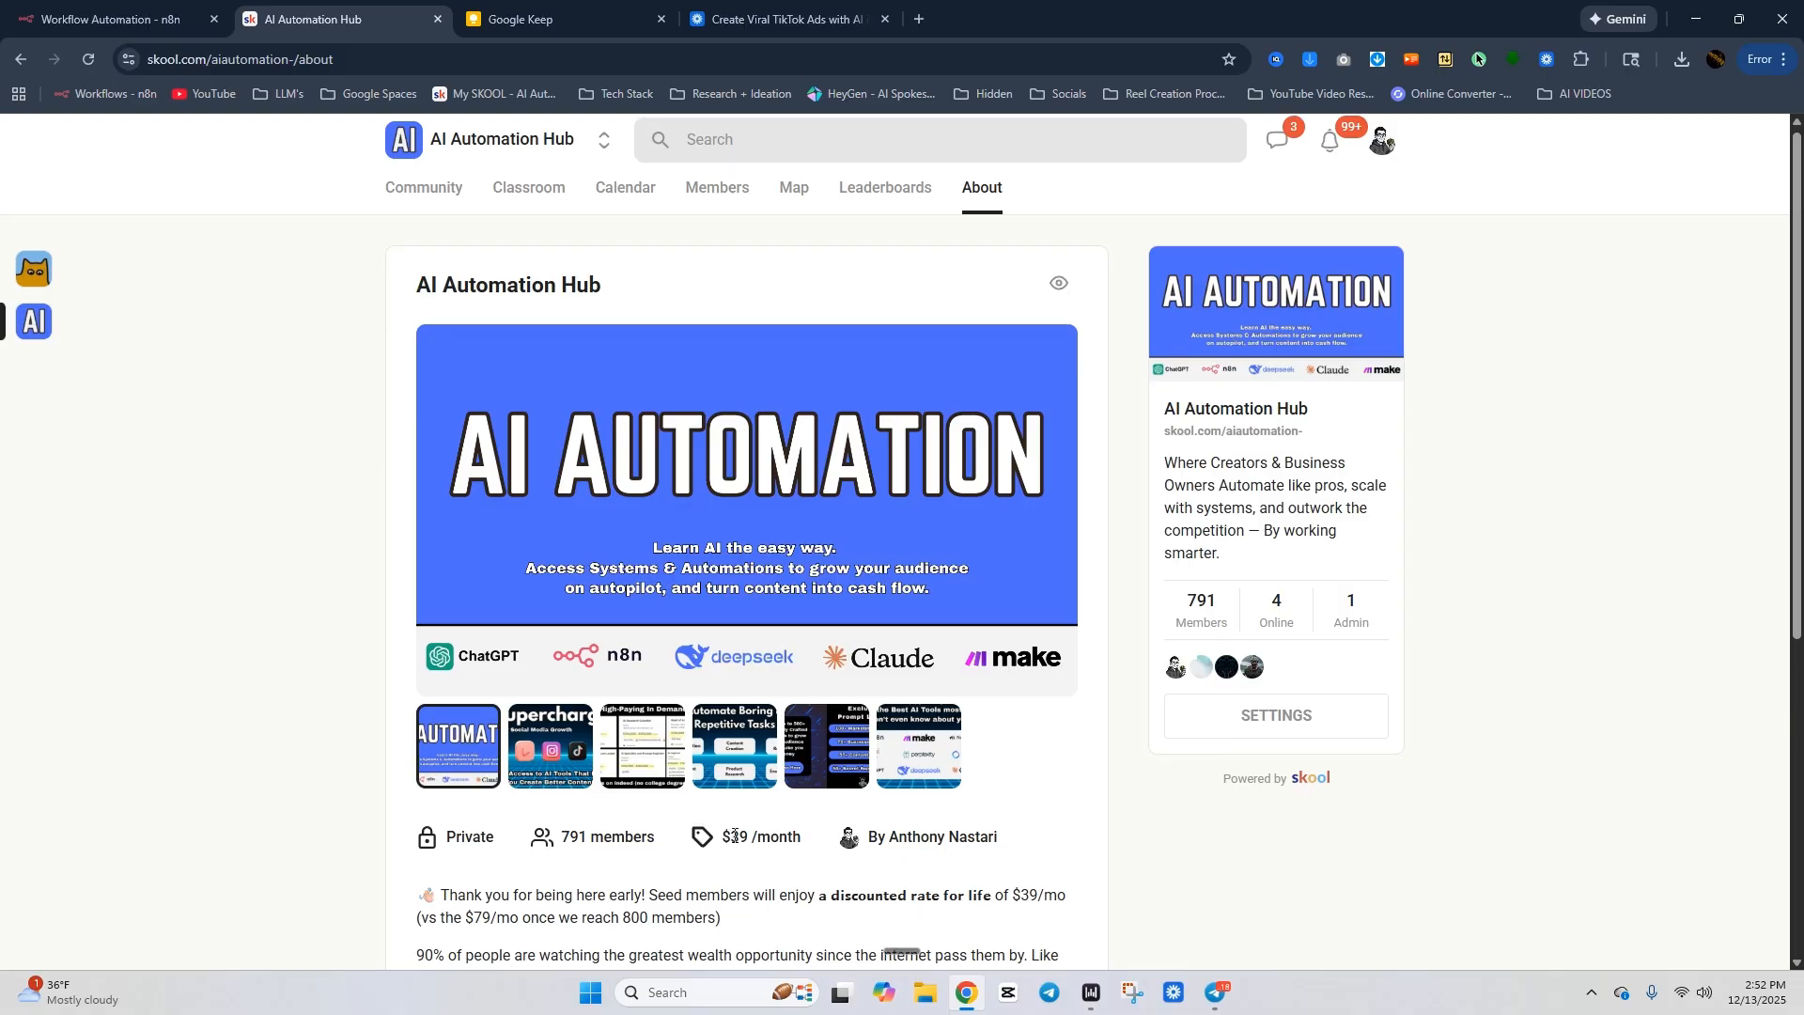
scroll(740, 853, "down", 1)
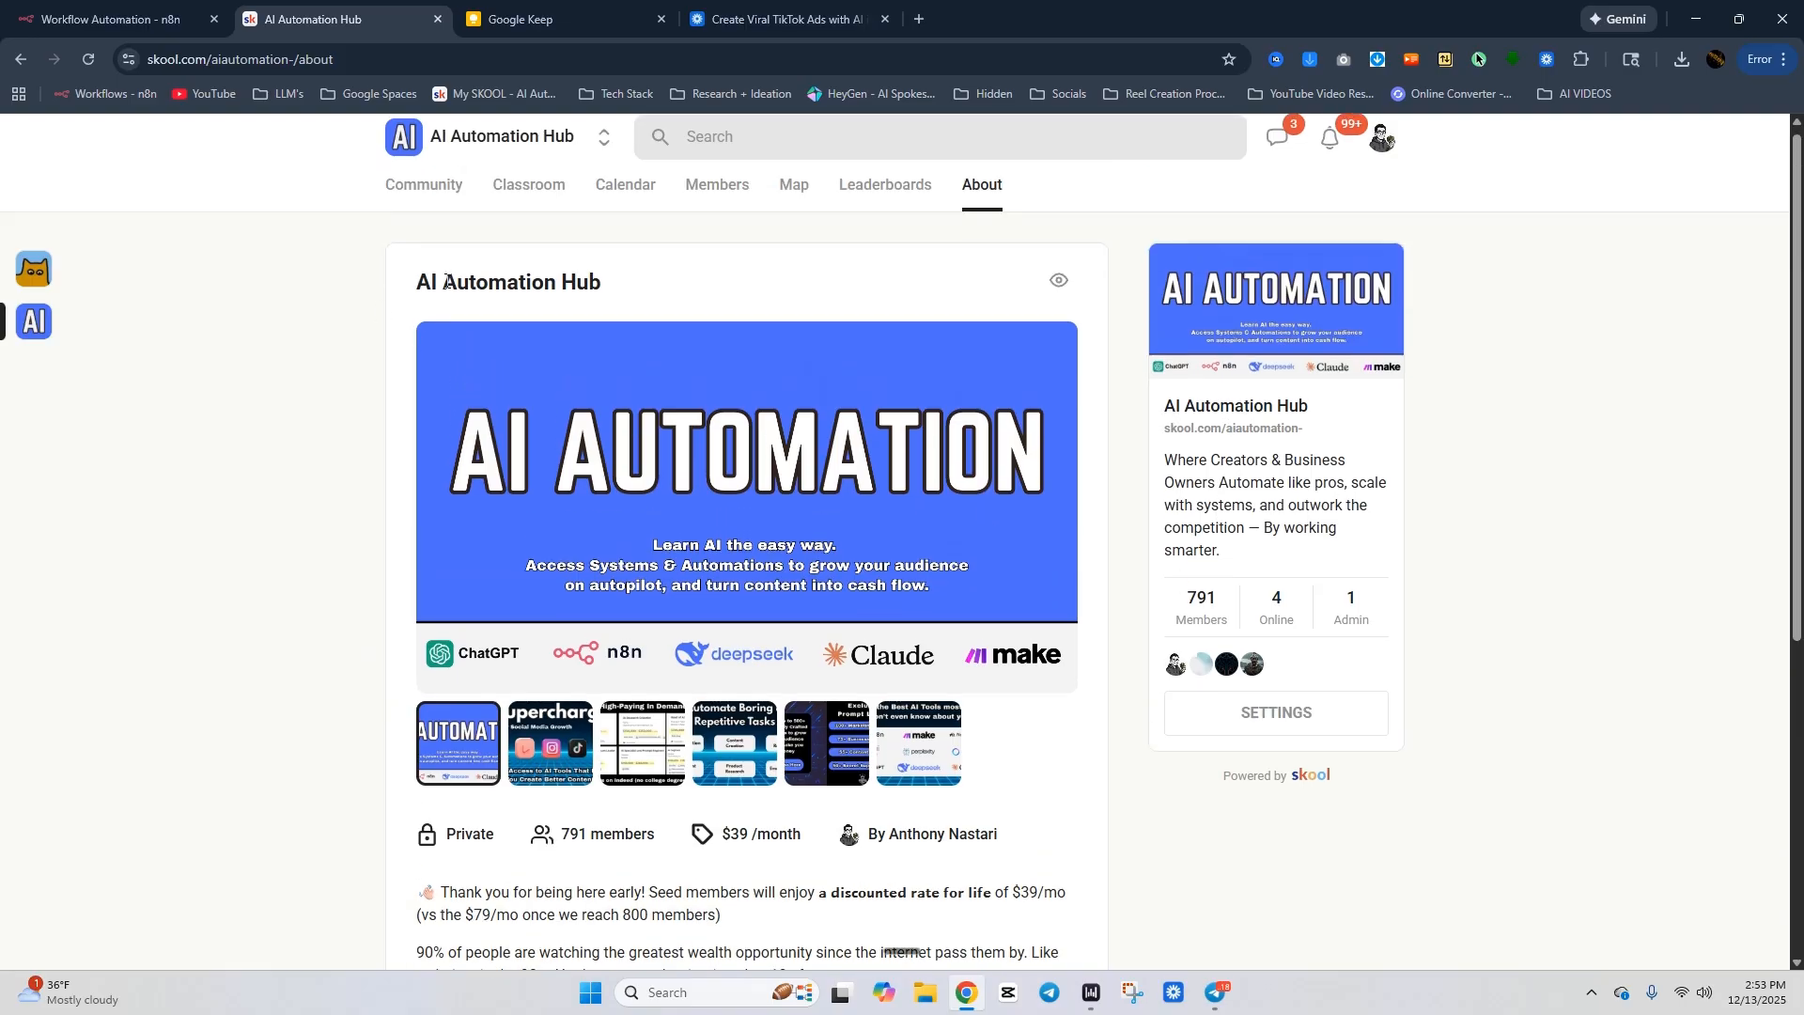
scroll(541, 229, "up", 1)
left_click(526, 193)
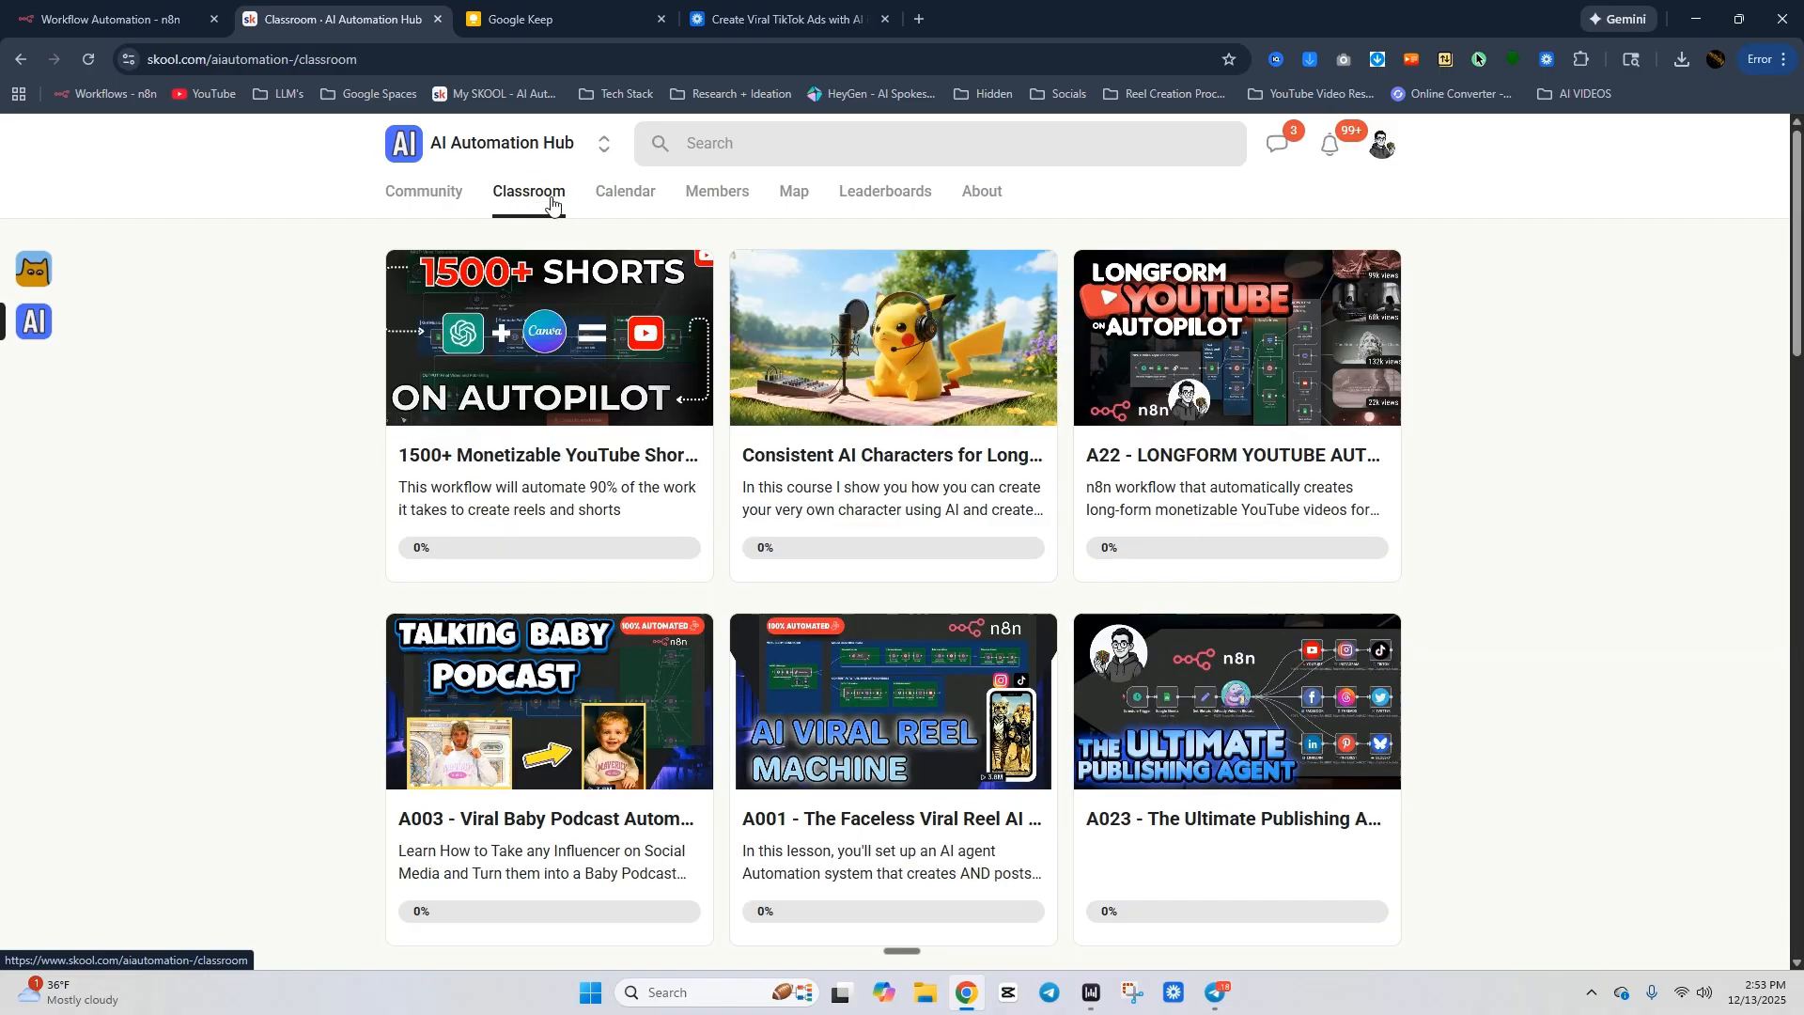
scroll(623, 404, "down", 1)
scroll(623, 404, "down", 9)
scroll(613, 455, "up", 10)
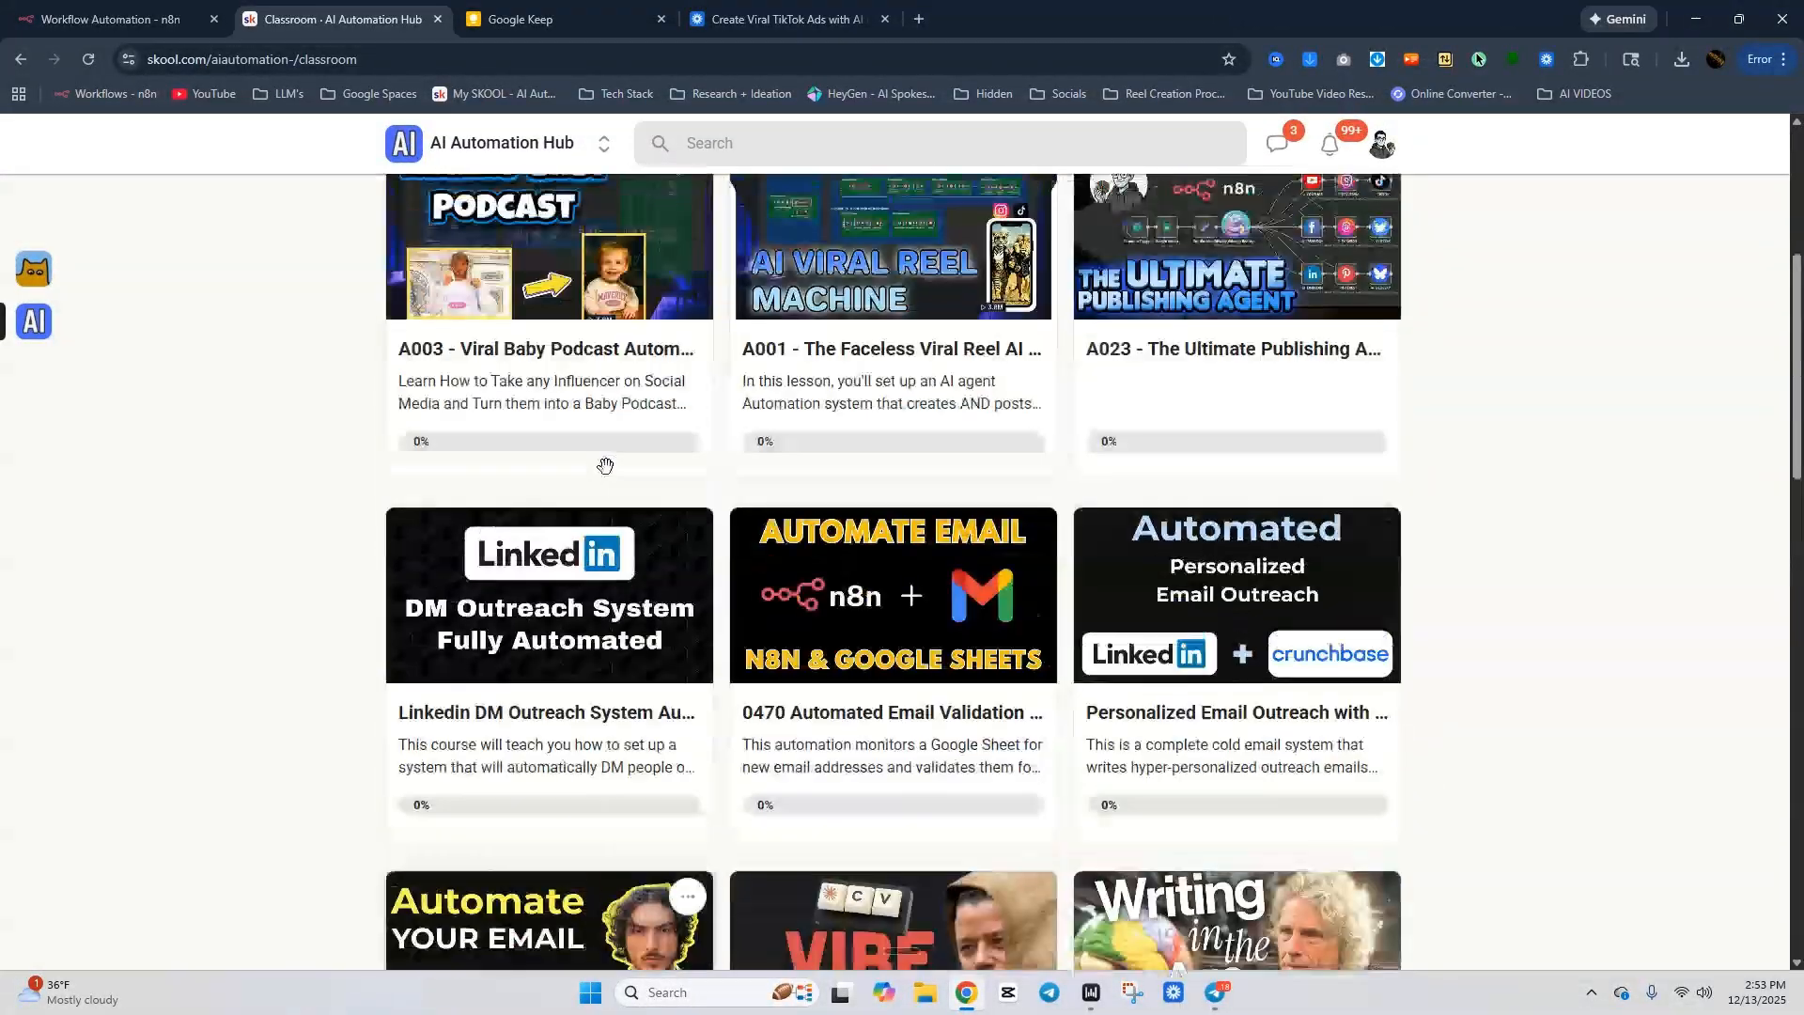
View the AI Automation Hub's member map and community feed, and return to its About page.
left_click(794, 192)
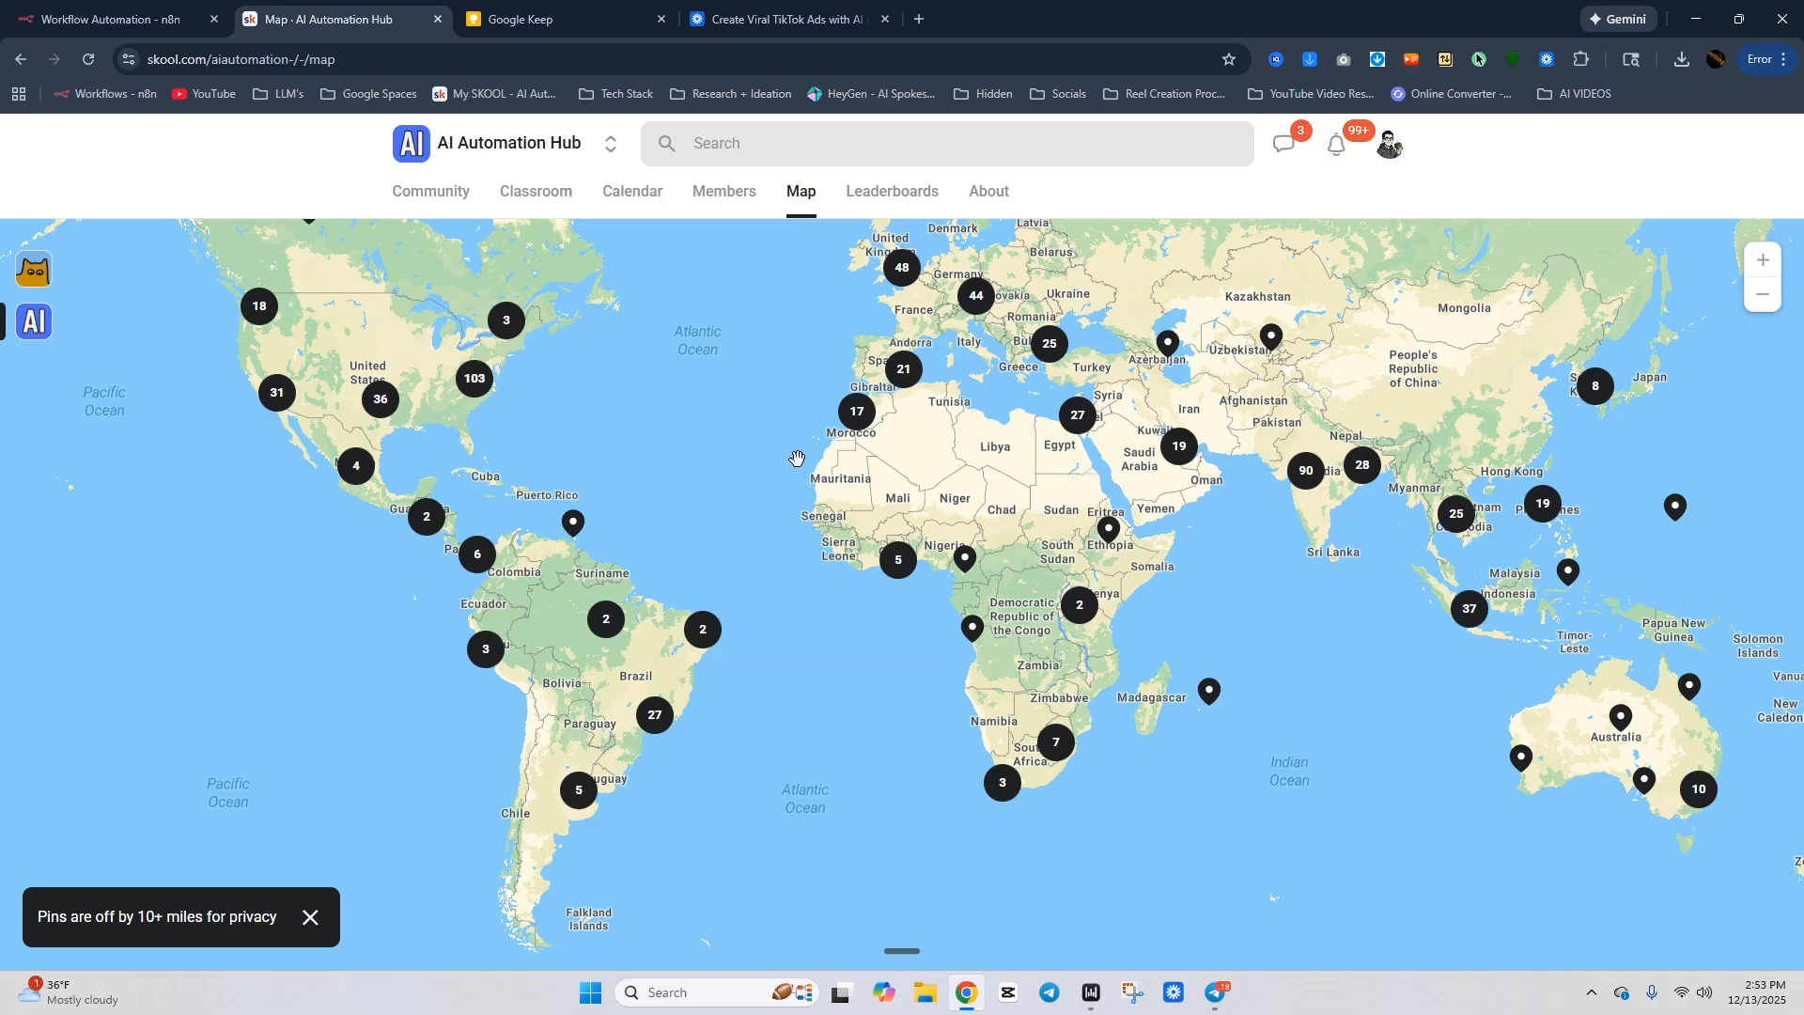
left_click(438, 205)
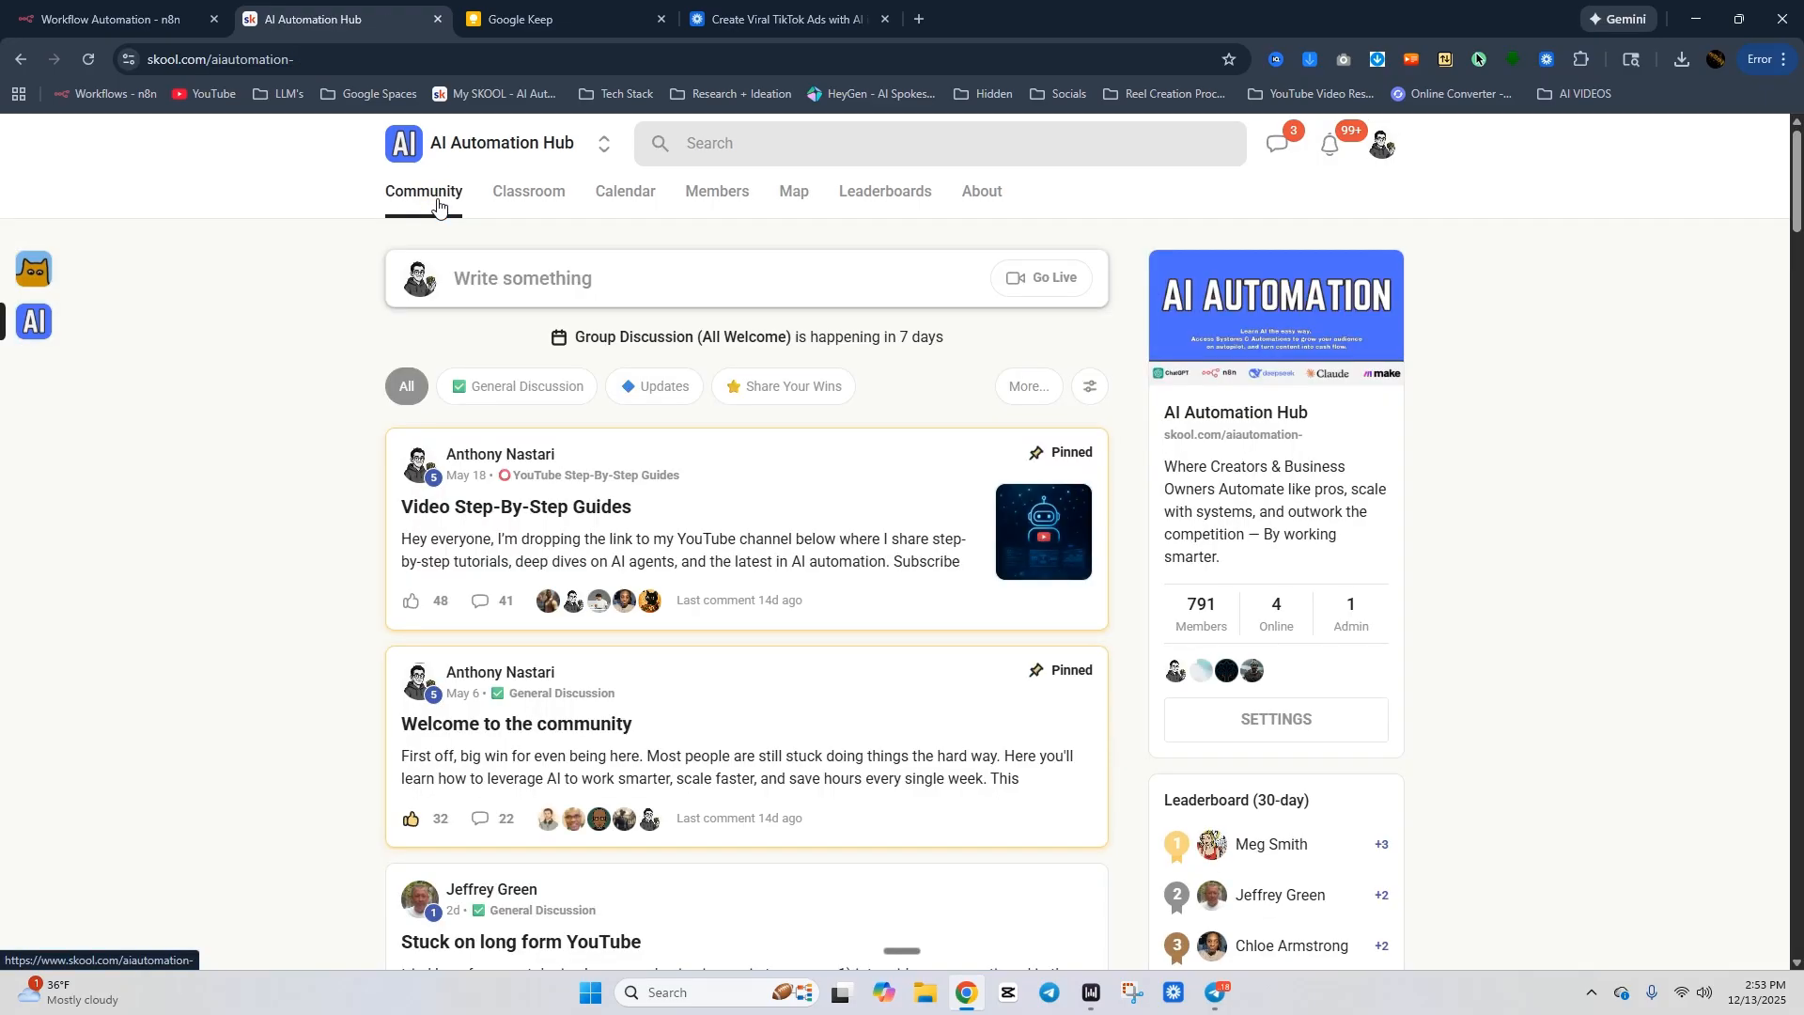
left_click(984, 209)
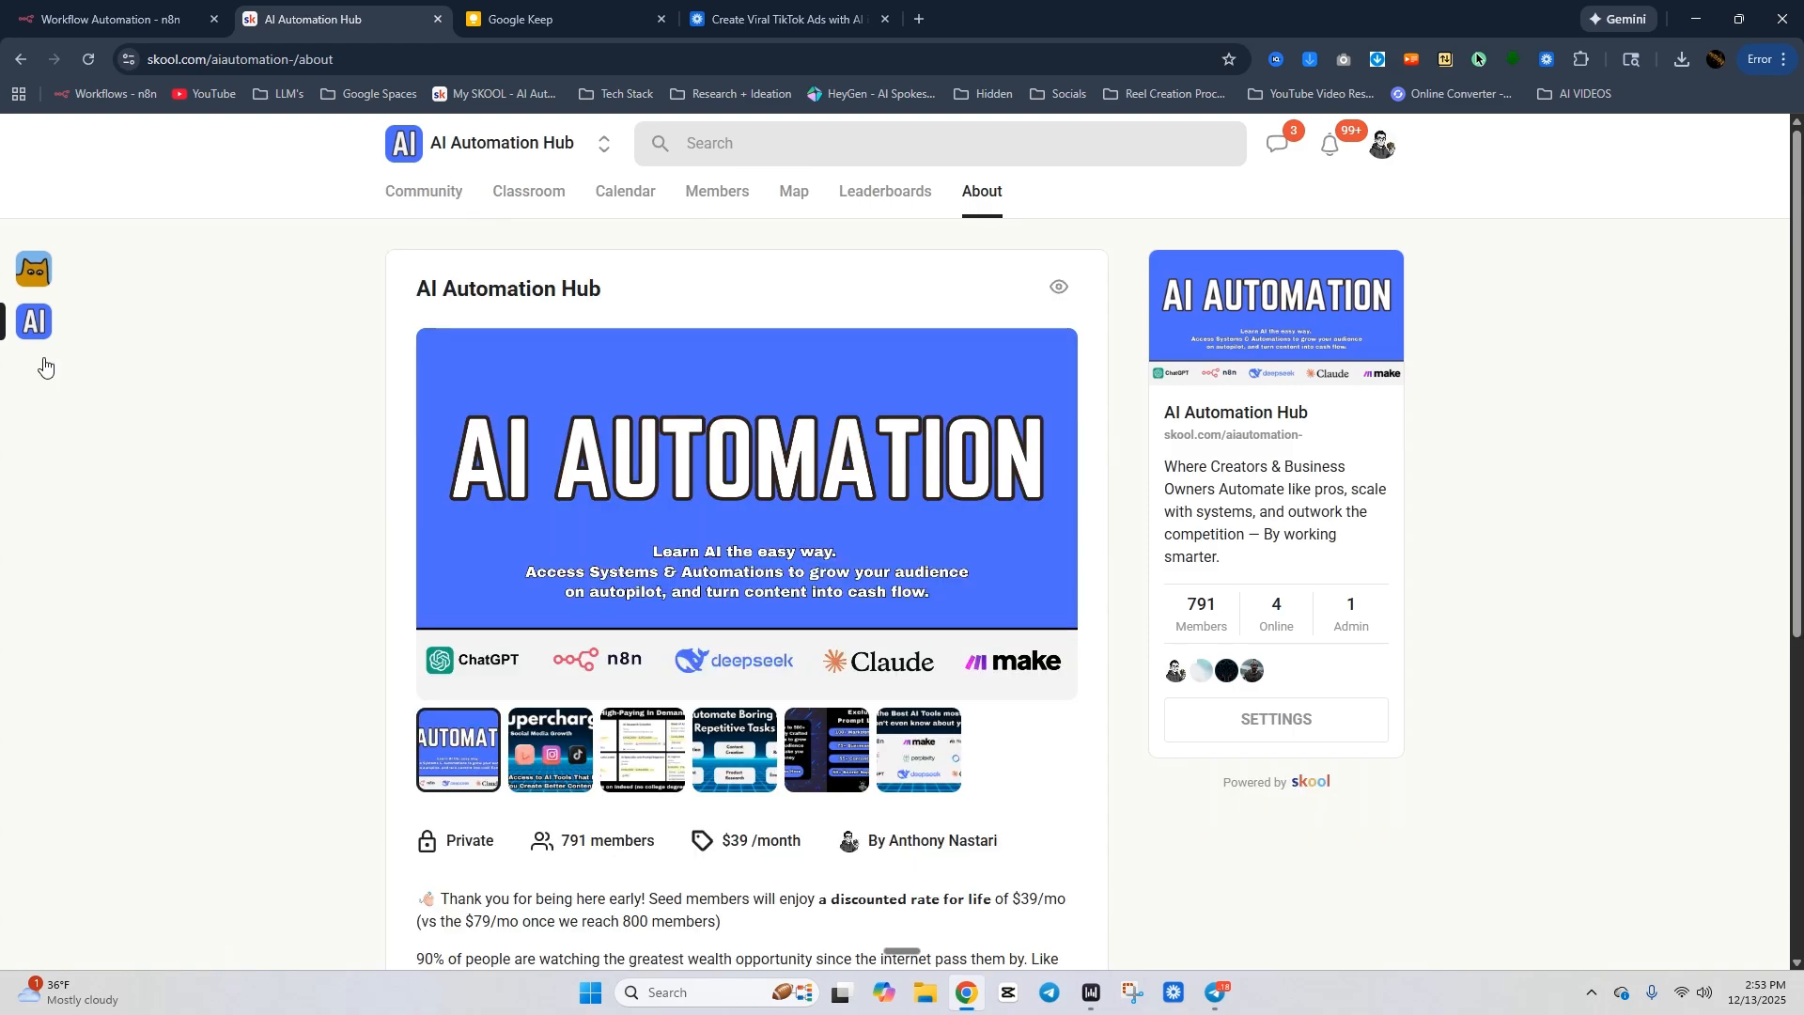